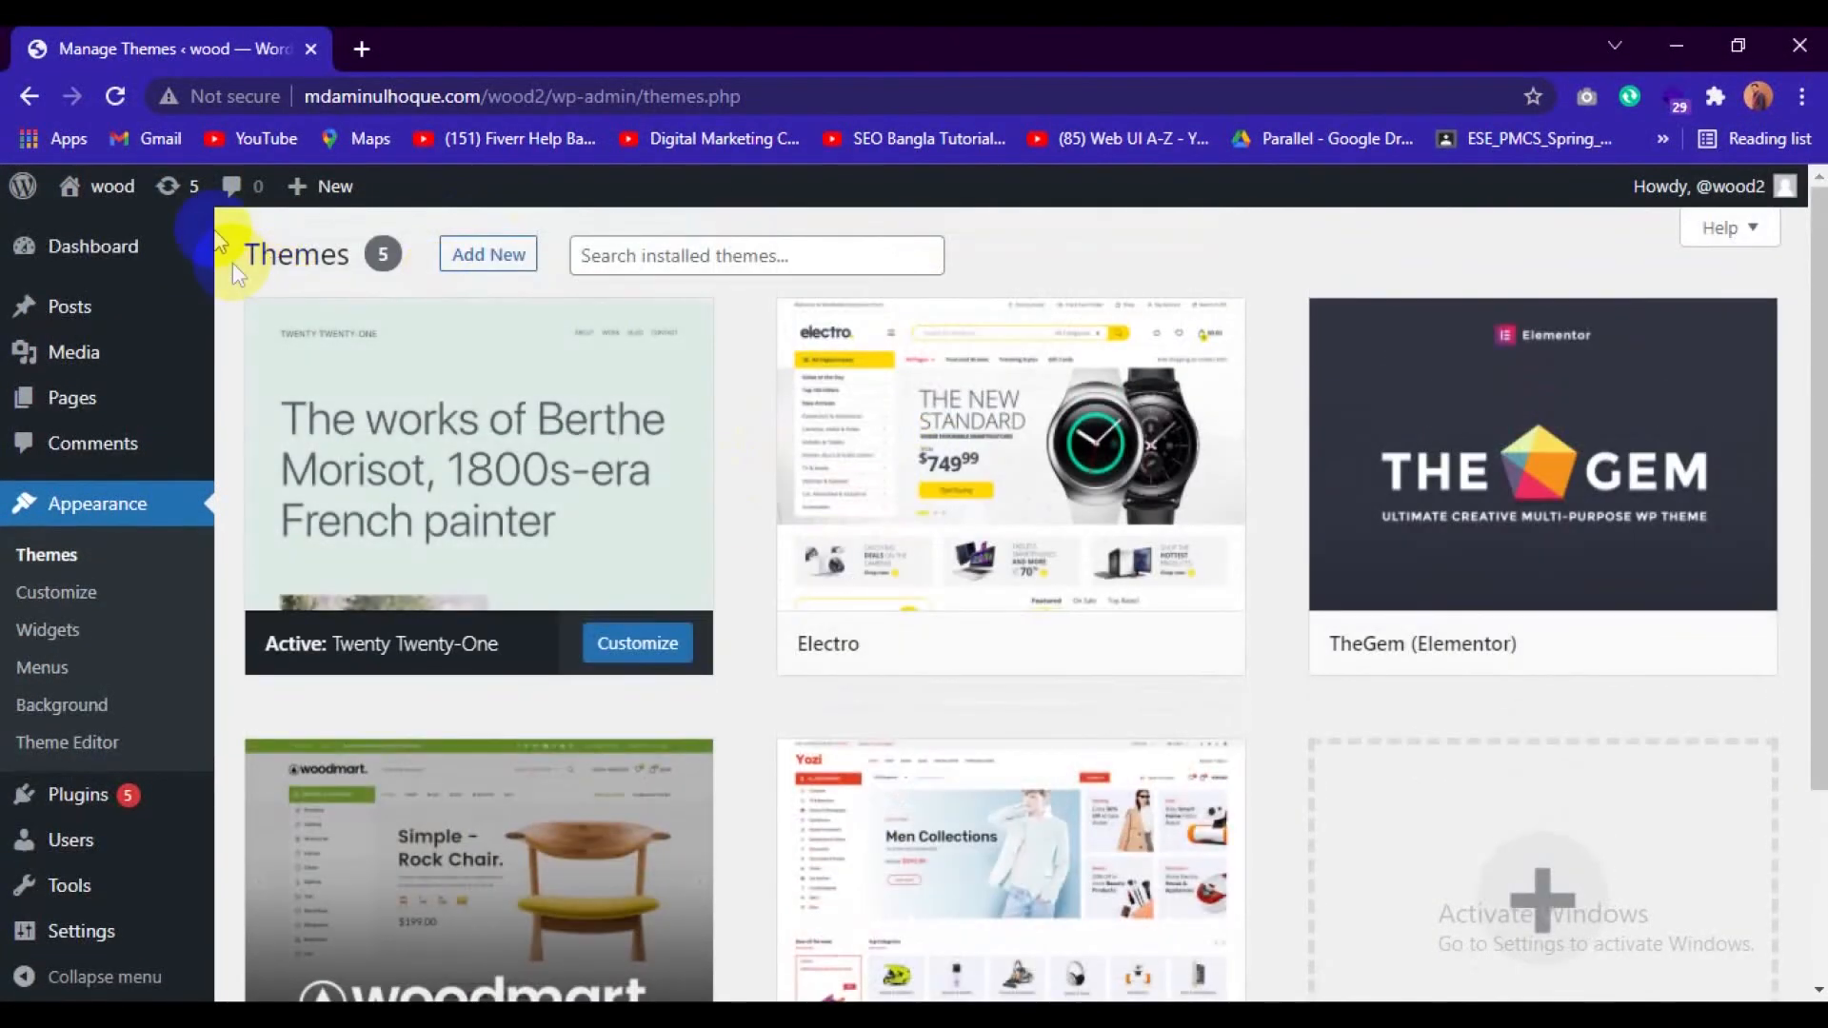
# Open the wood site's front end in a new tab and view its homepage.
pyautogui.moveTo(110, 195)
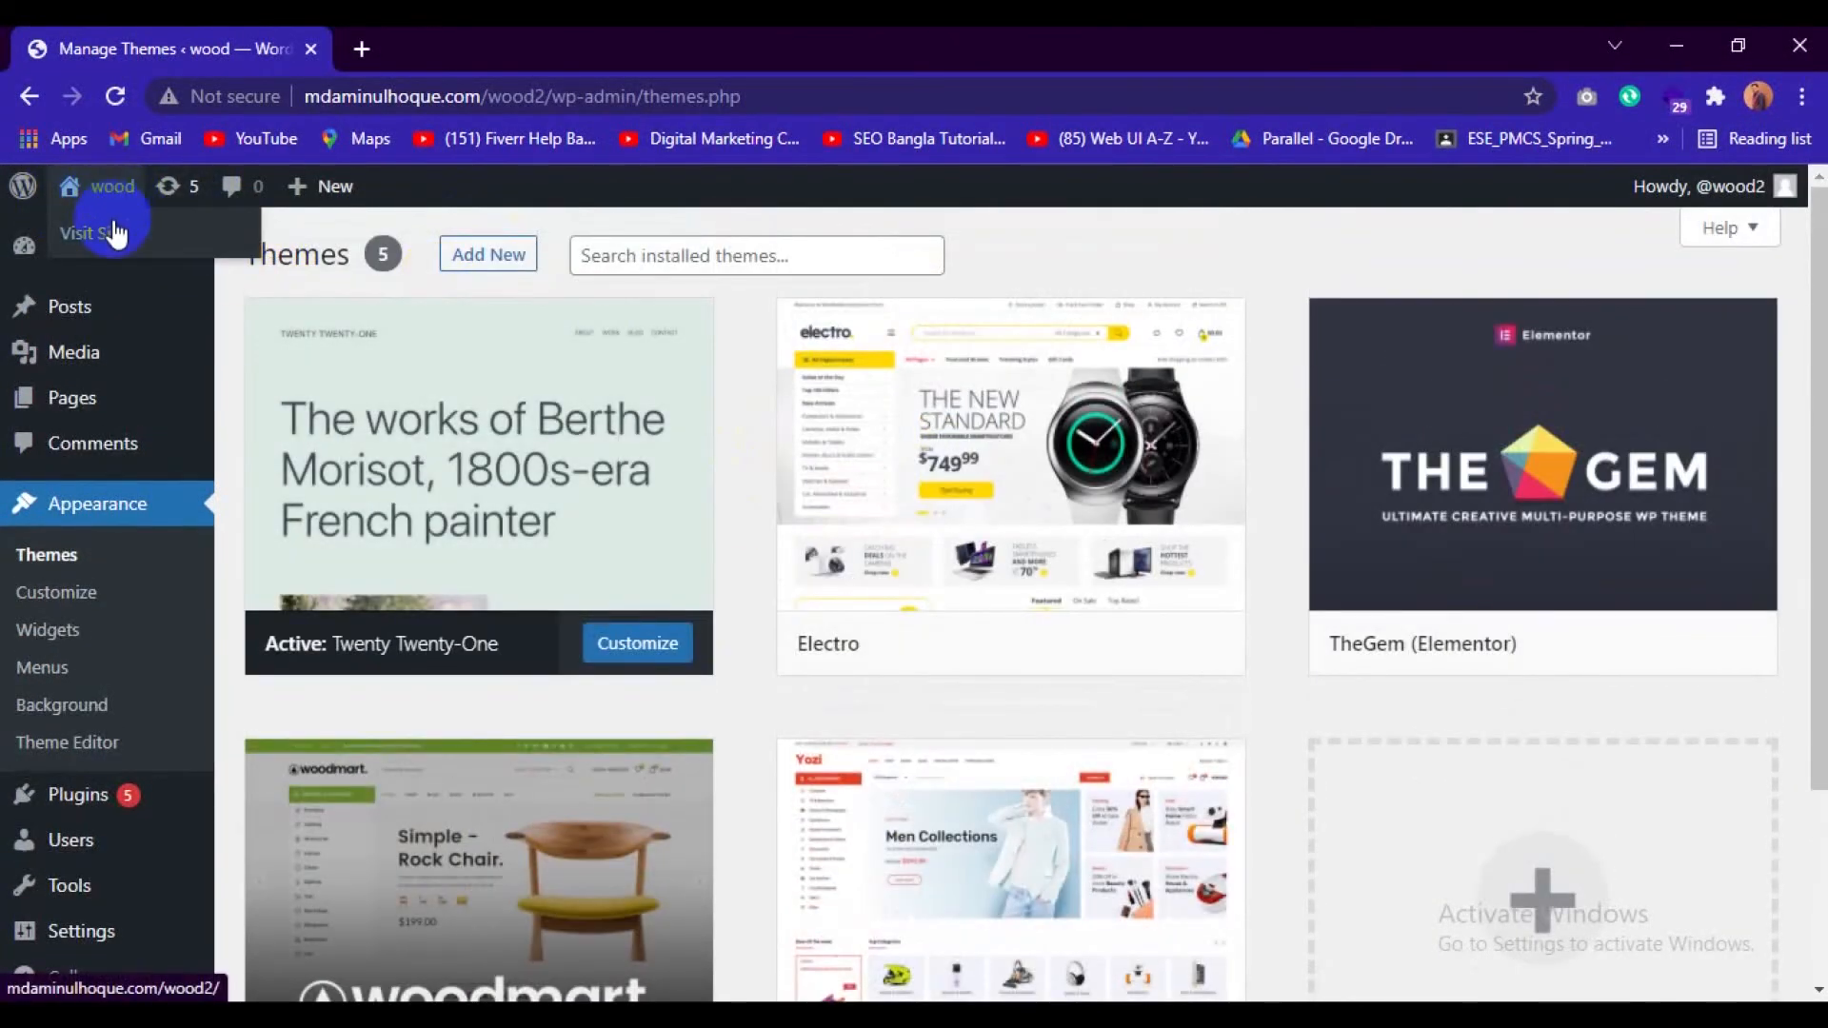
pyautogui.rightClick(119, 233)
pyautogui.click(171, 243)
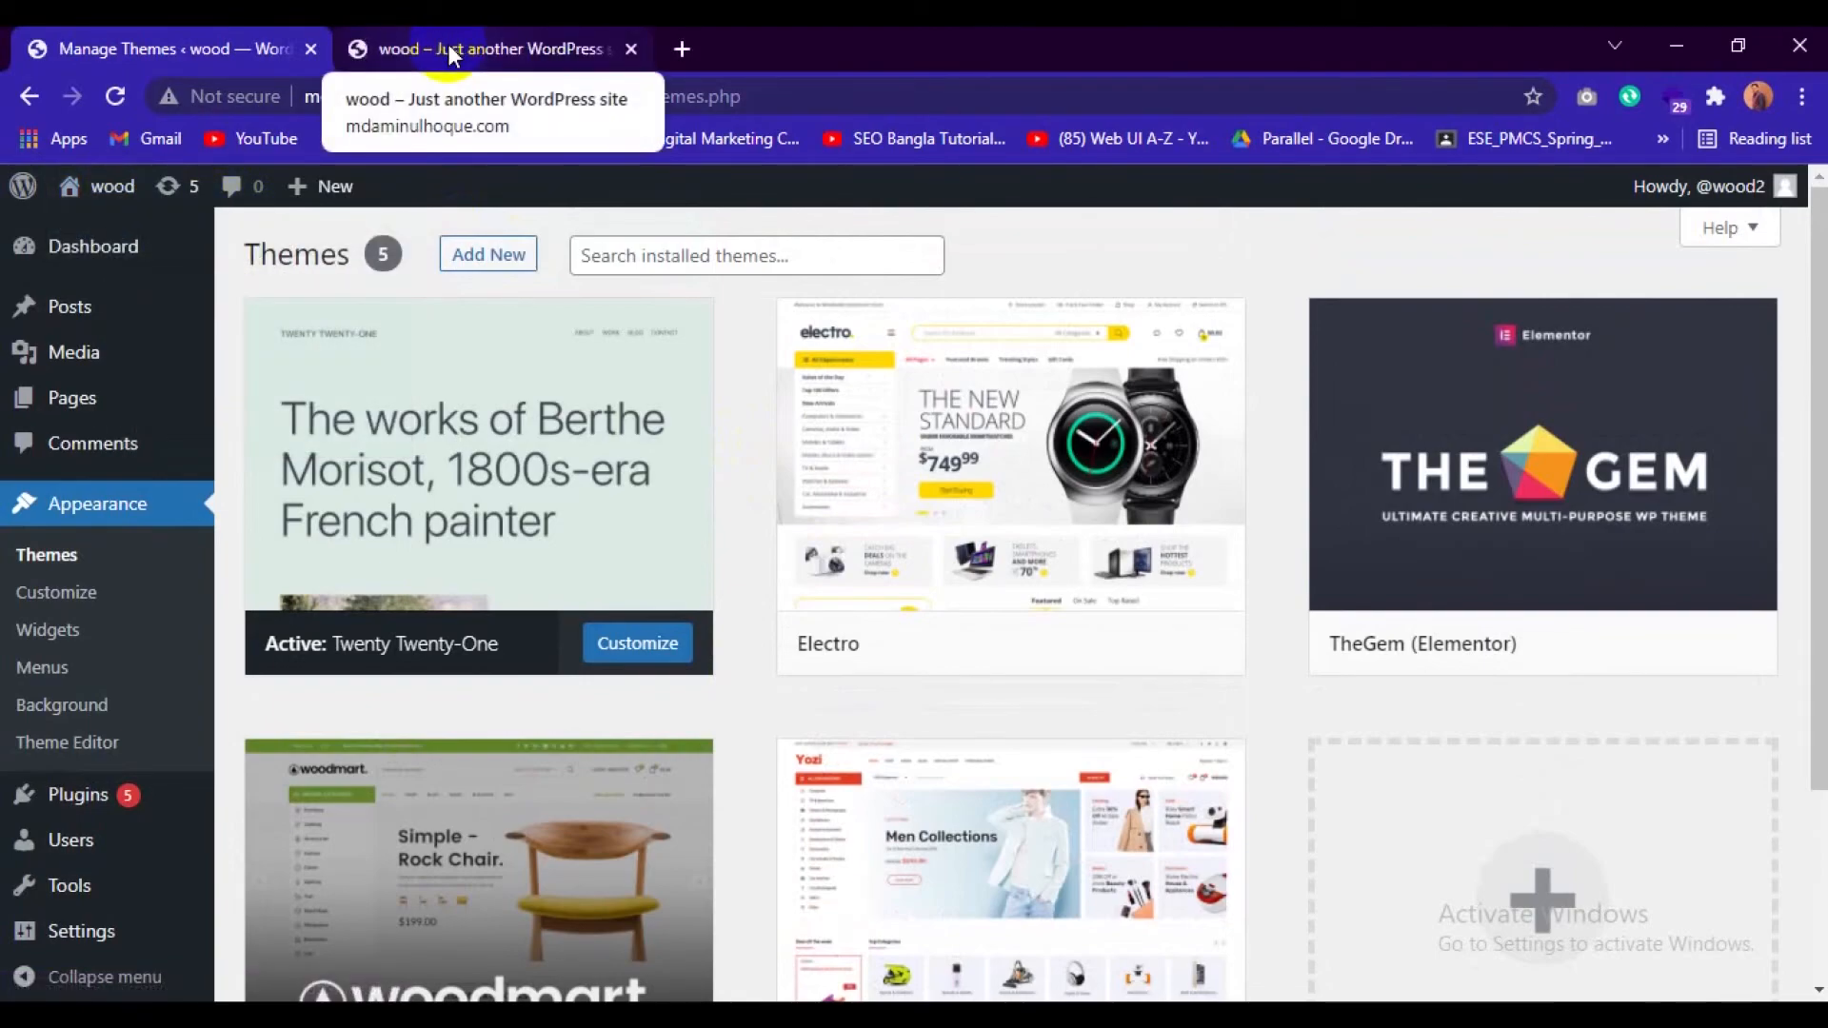
pyautogui.click(456, 49)
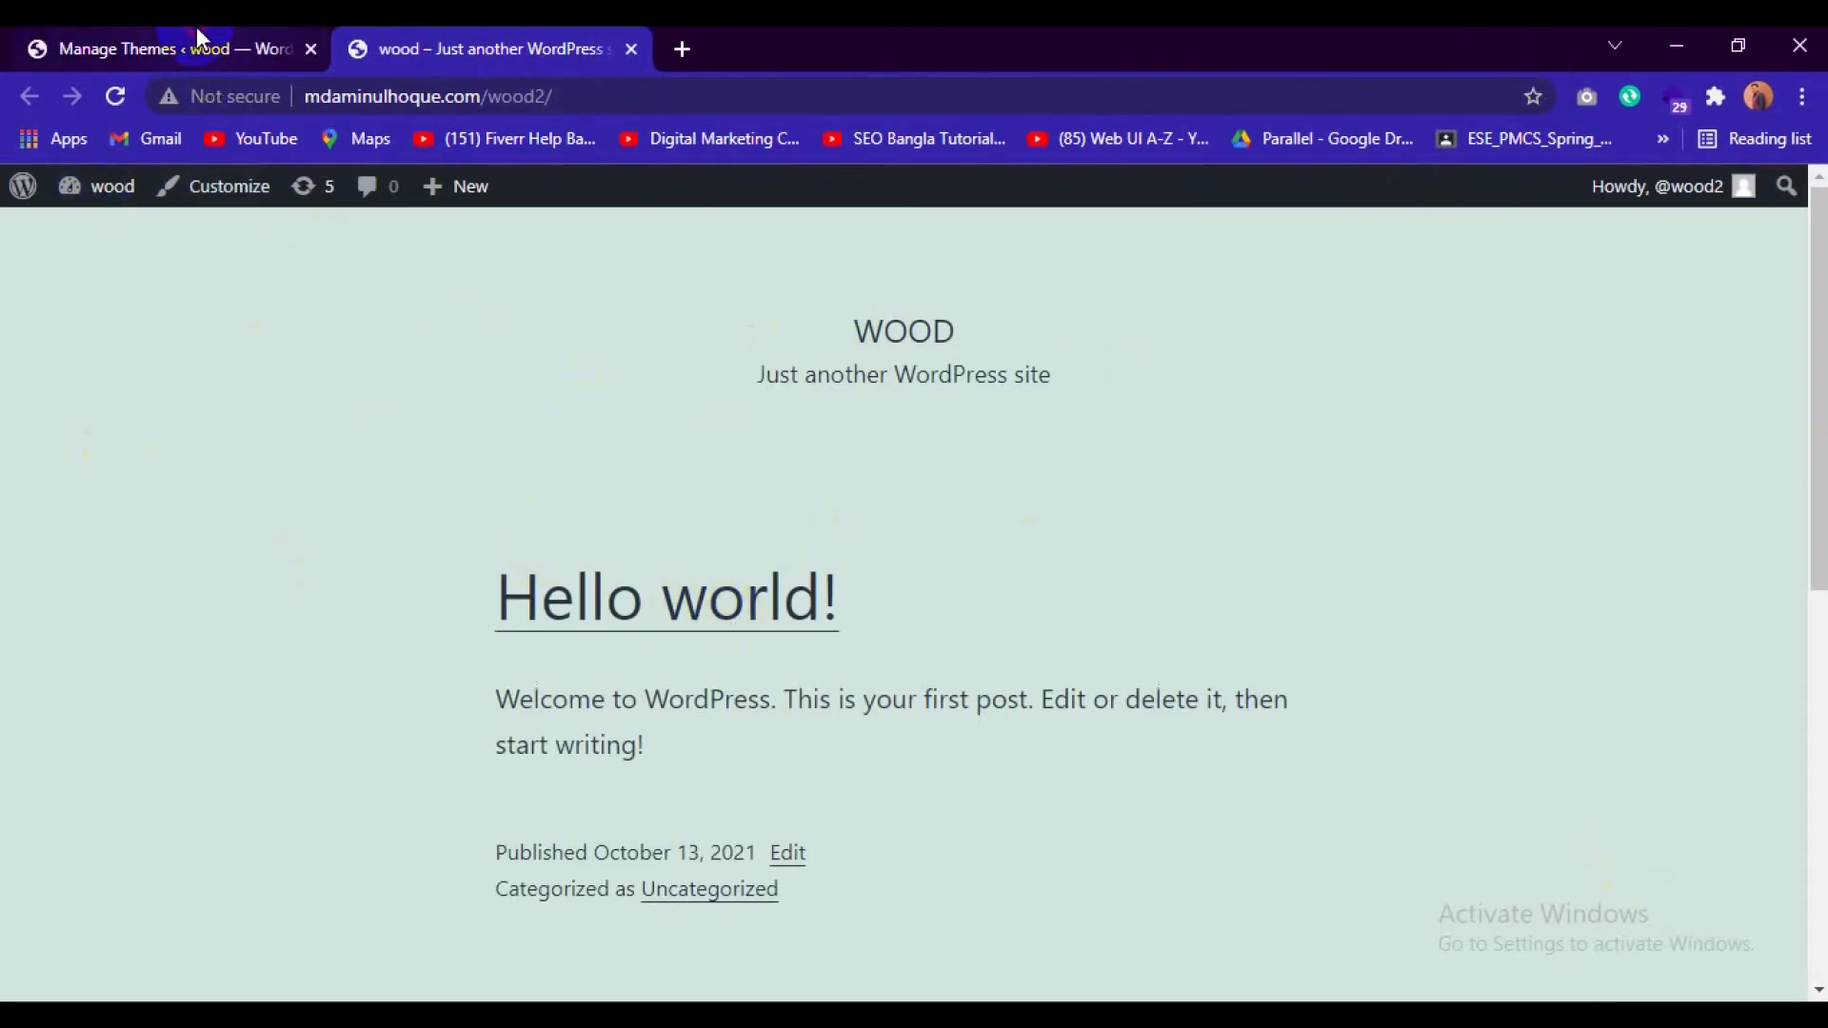
# Return to the installed themes, activate the Electro theme and open its list of recommended plugins to install.
pyautogui.click(200, 43)
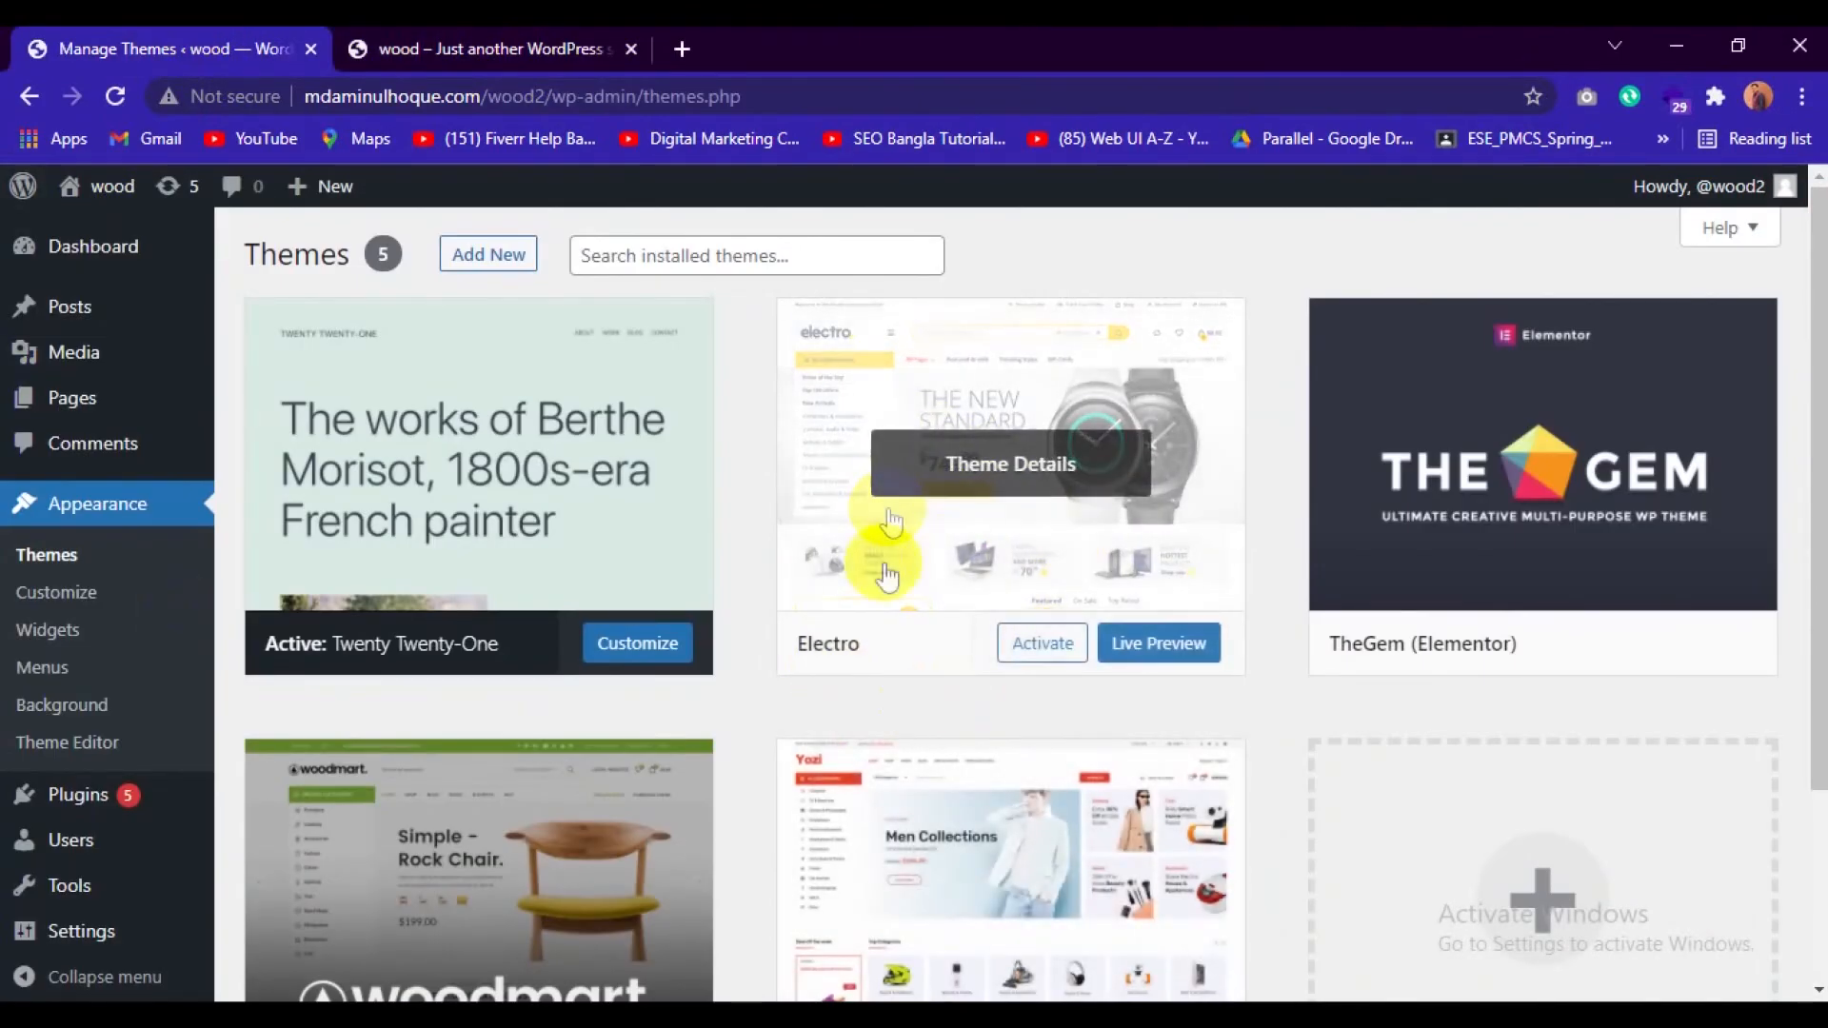
pyautogui.click(1035, 640)
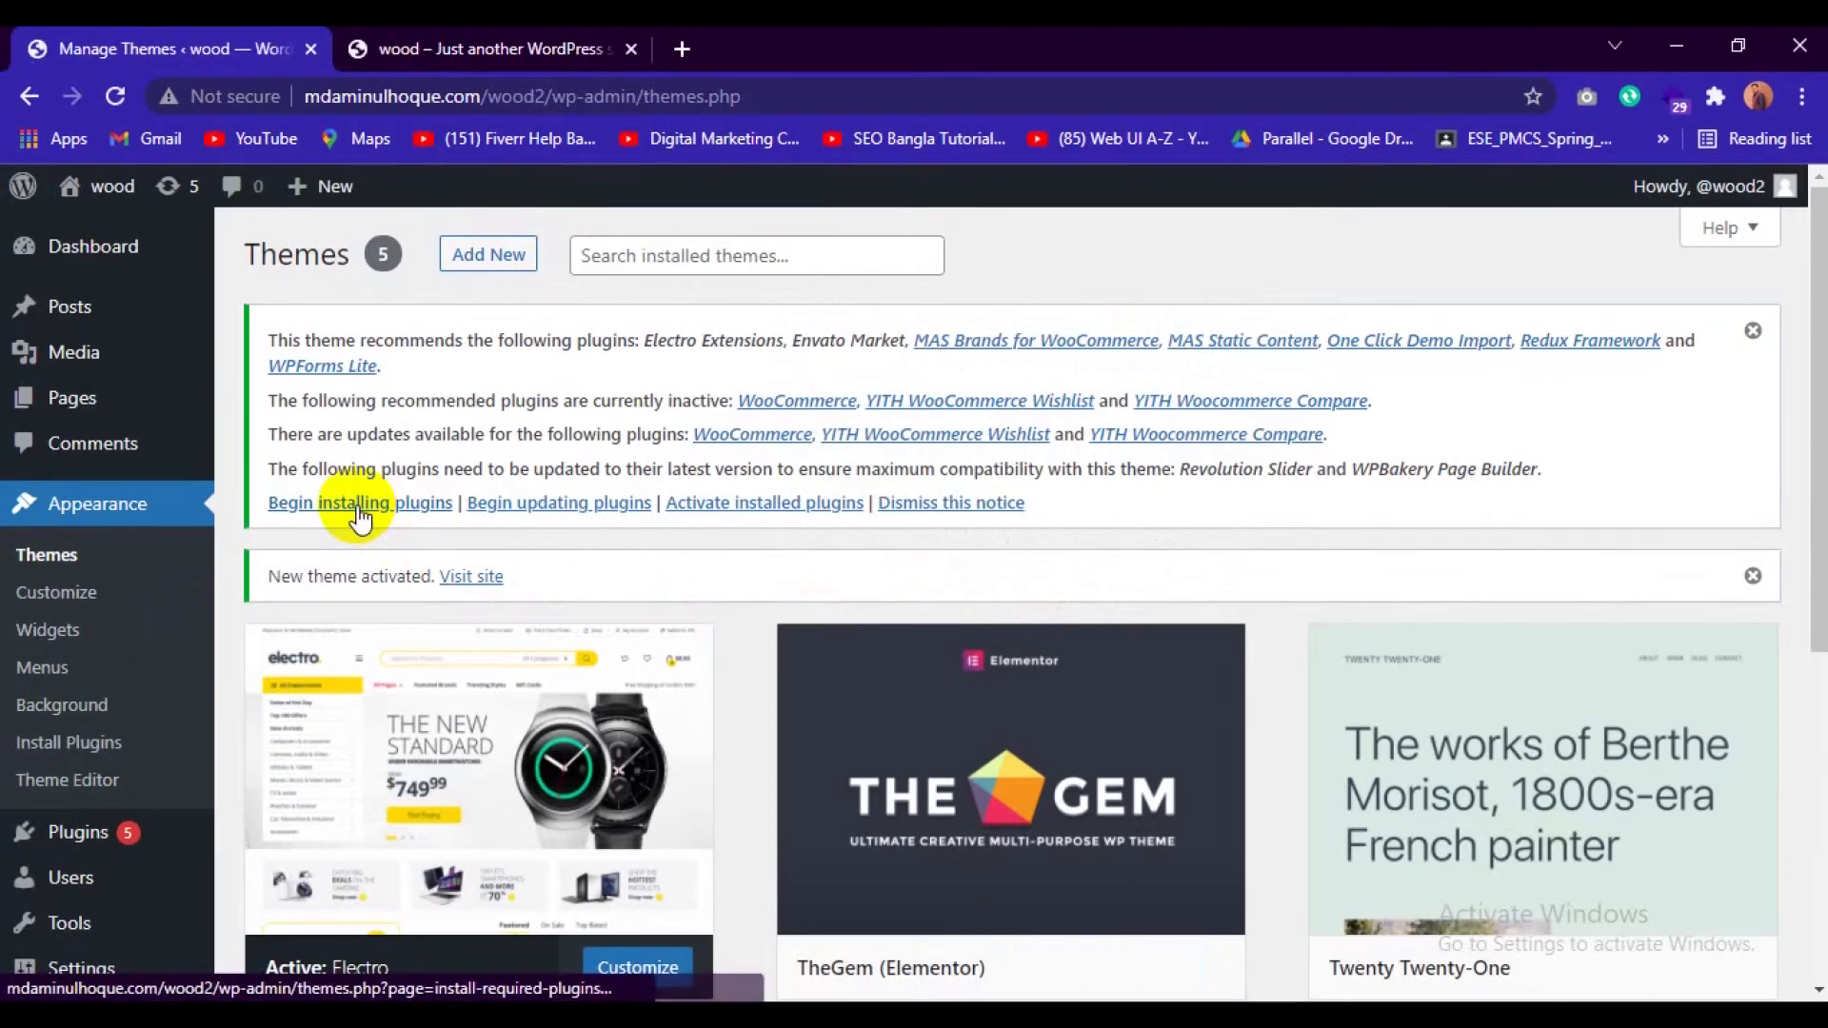
pyautogui.click(359, 505)
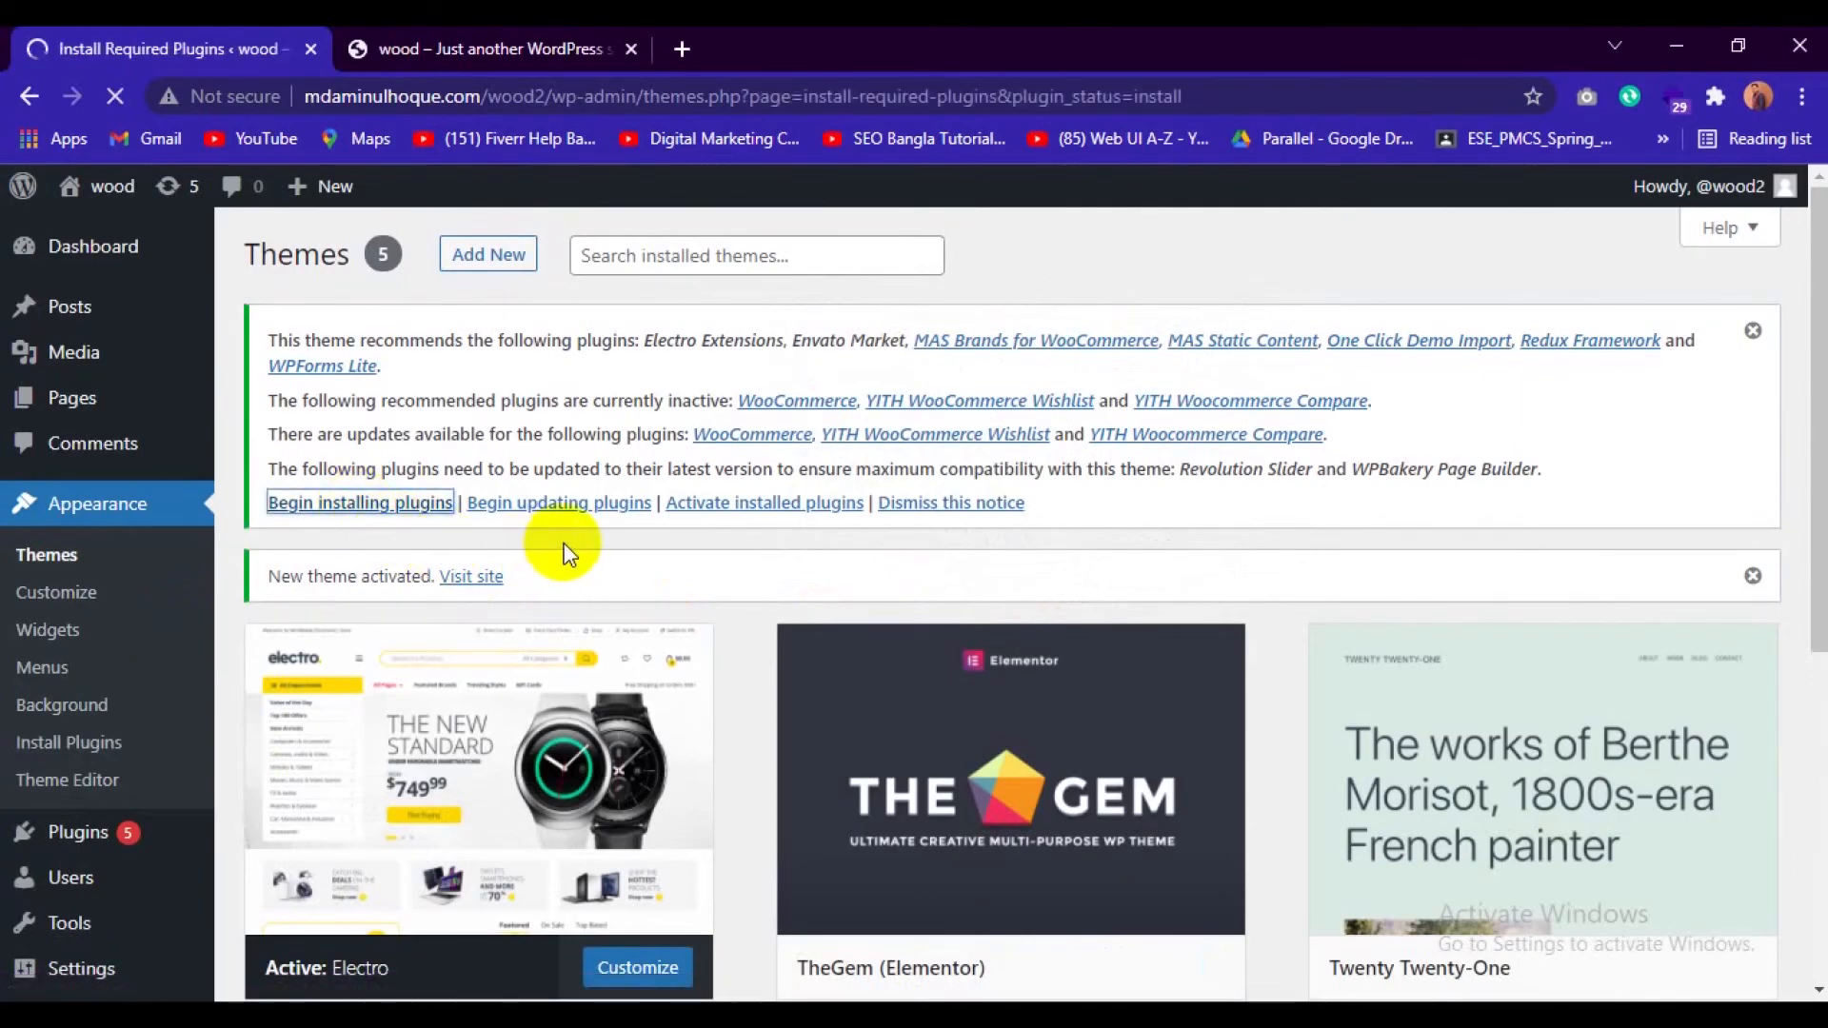
pyautogui.scroll(-3, 568, 554)
pyautogui.scroll(3, 563, 543)
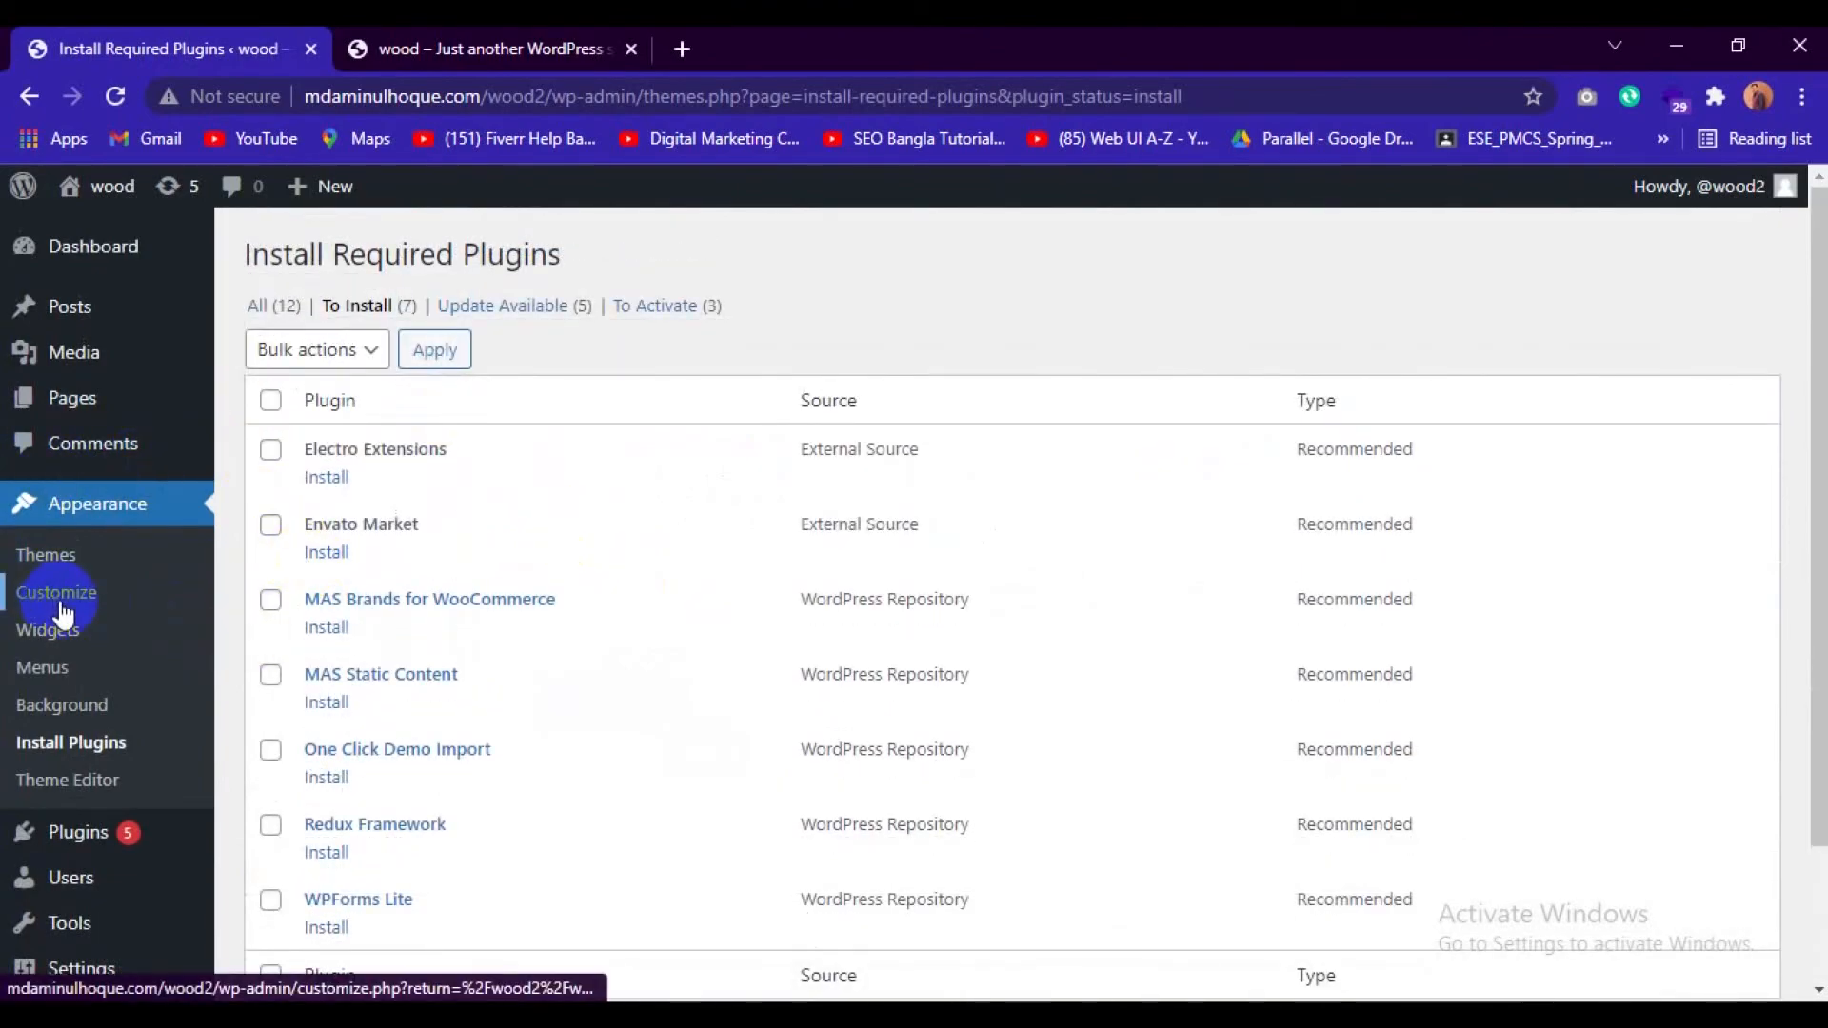
# Bulk-install all the recommended plugins listed for the Electro theme.
pyautogui.click(59, 600)
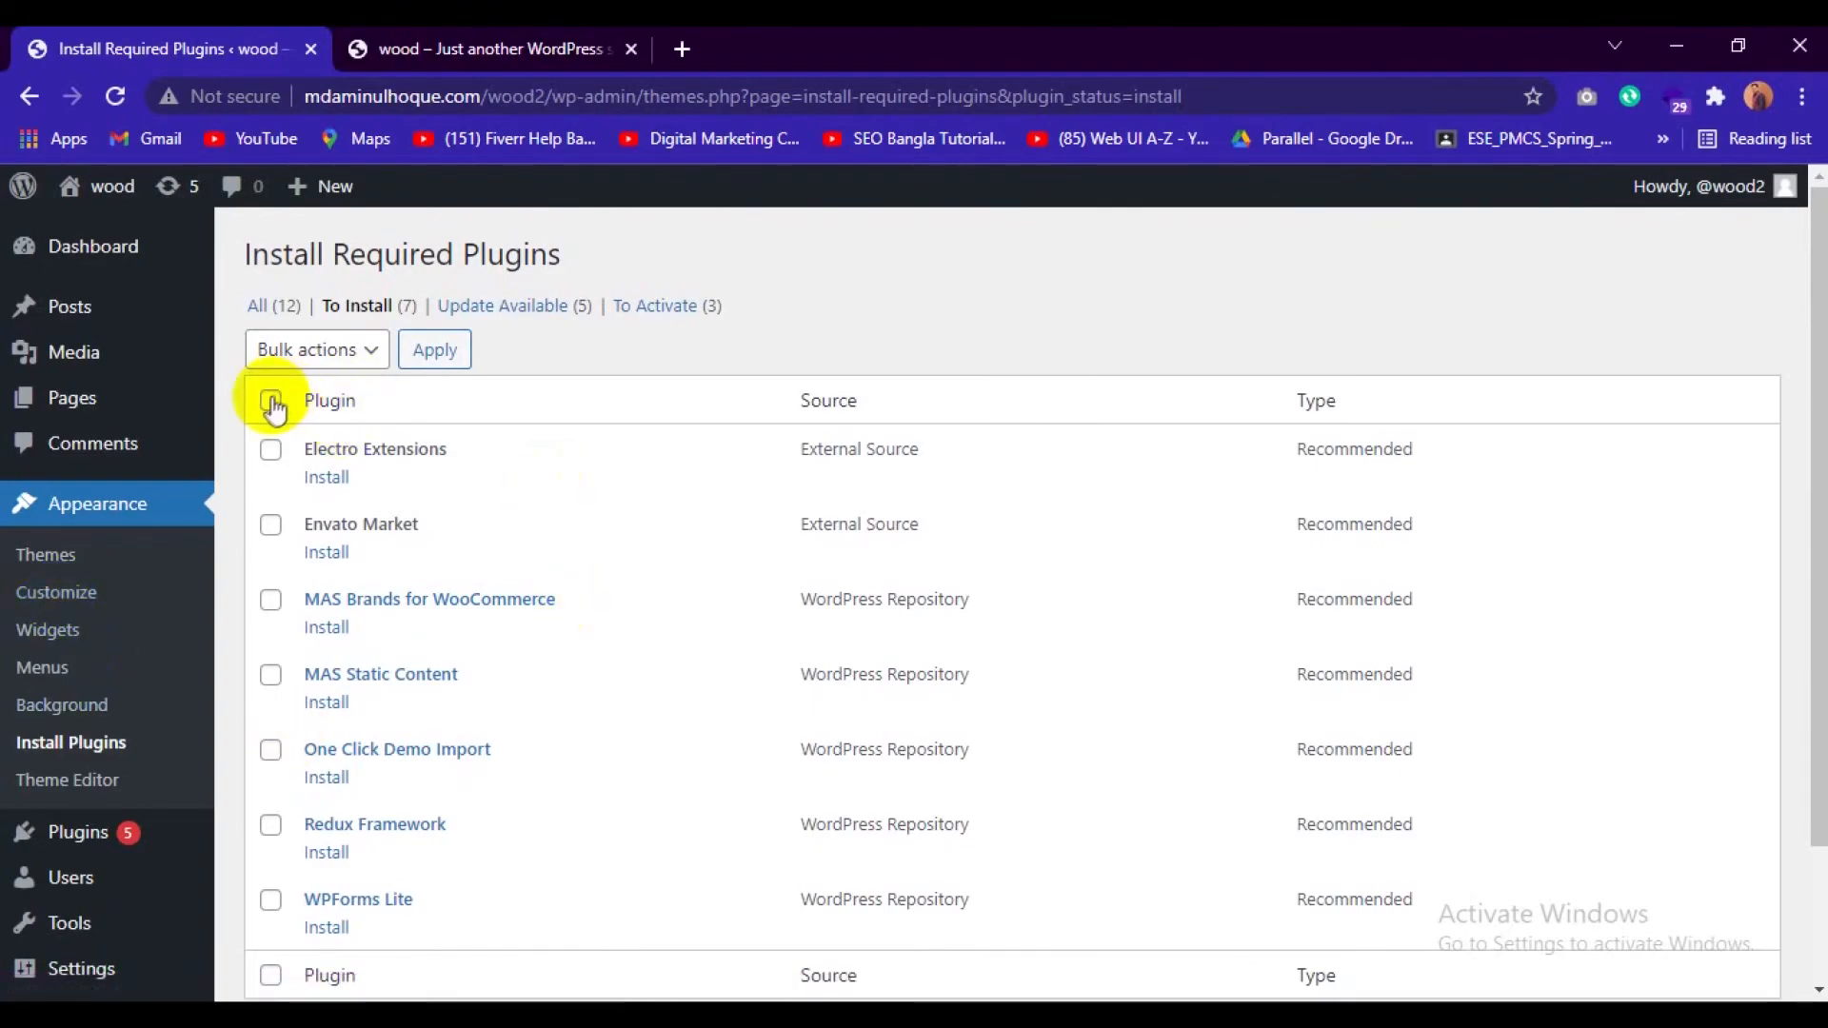
pyautogui.click(371, 349)
pyautogui.click(286, 412)
pyautogui.click(428, 349)
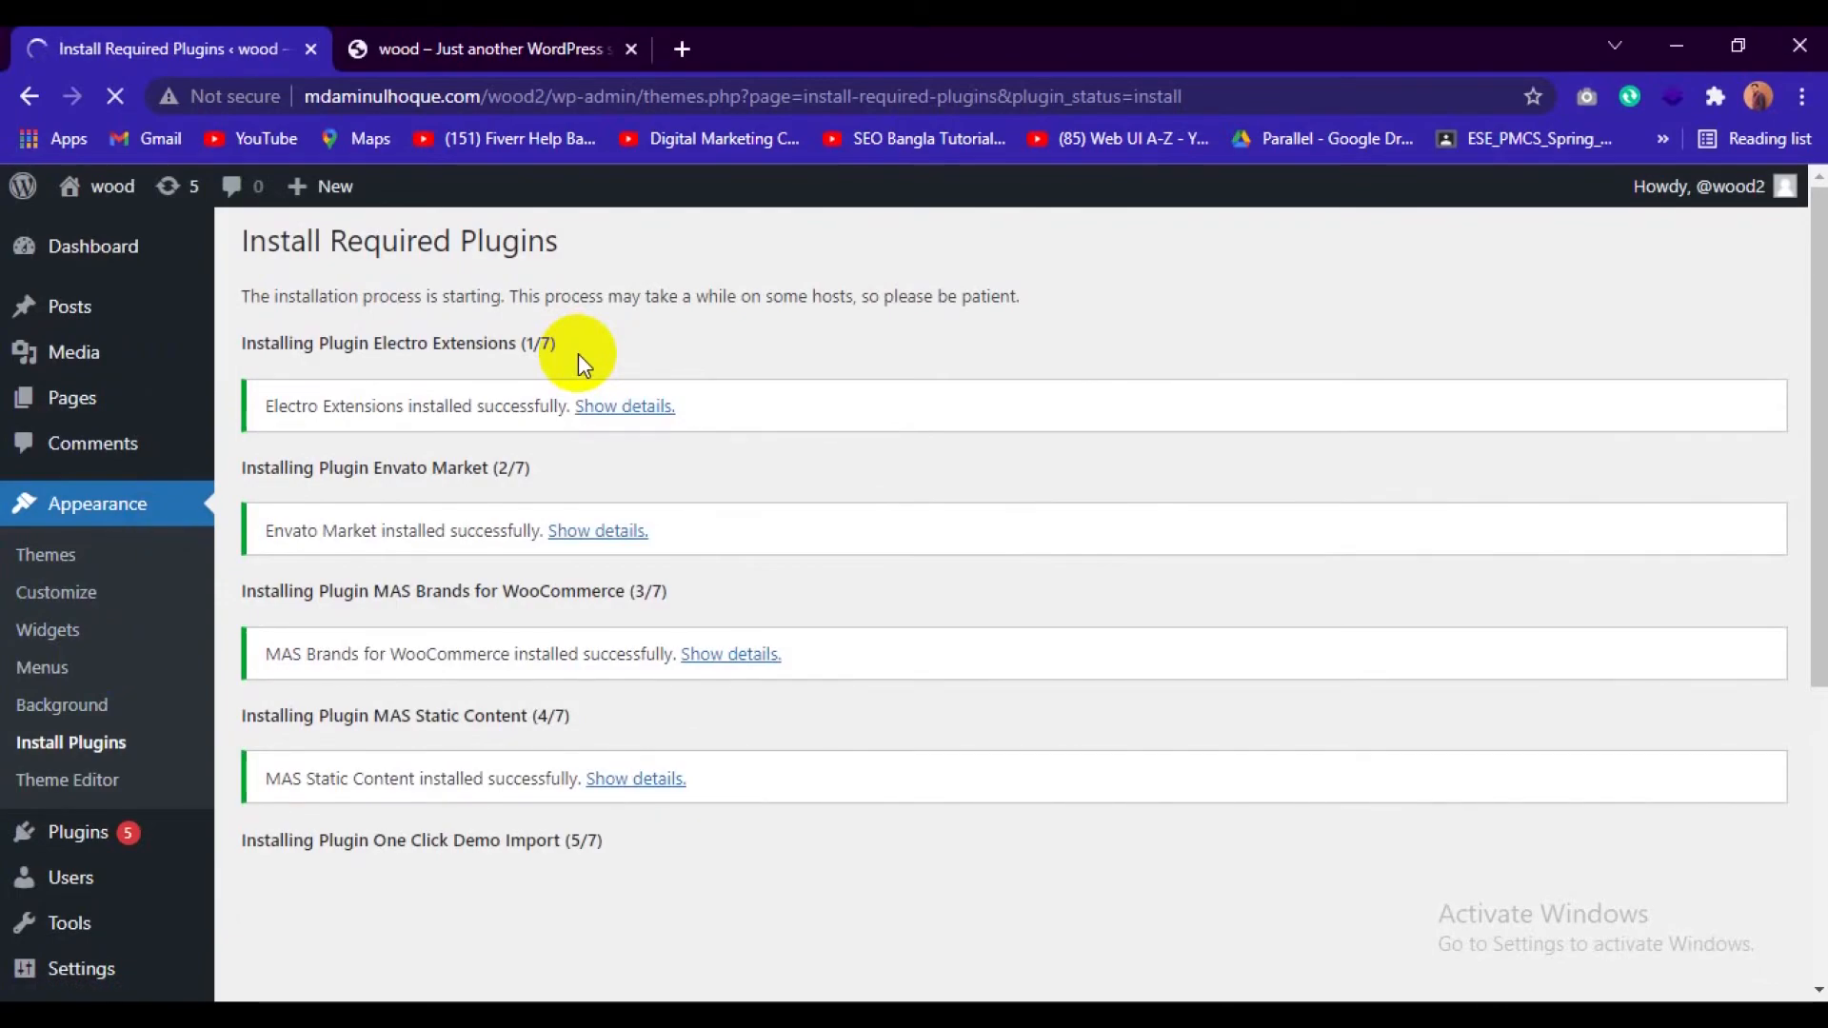
pyautogui.scroll(-3, 578, 353)
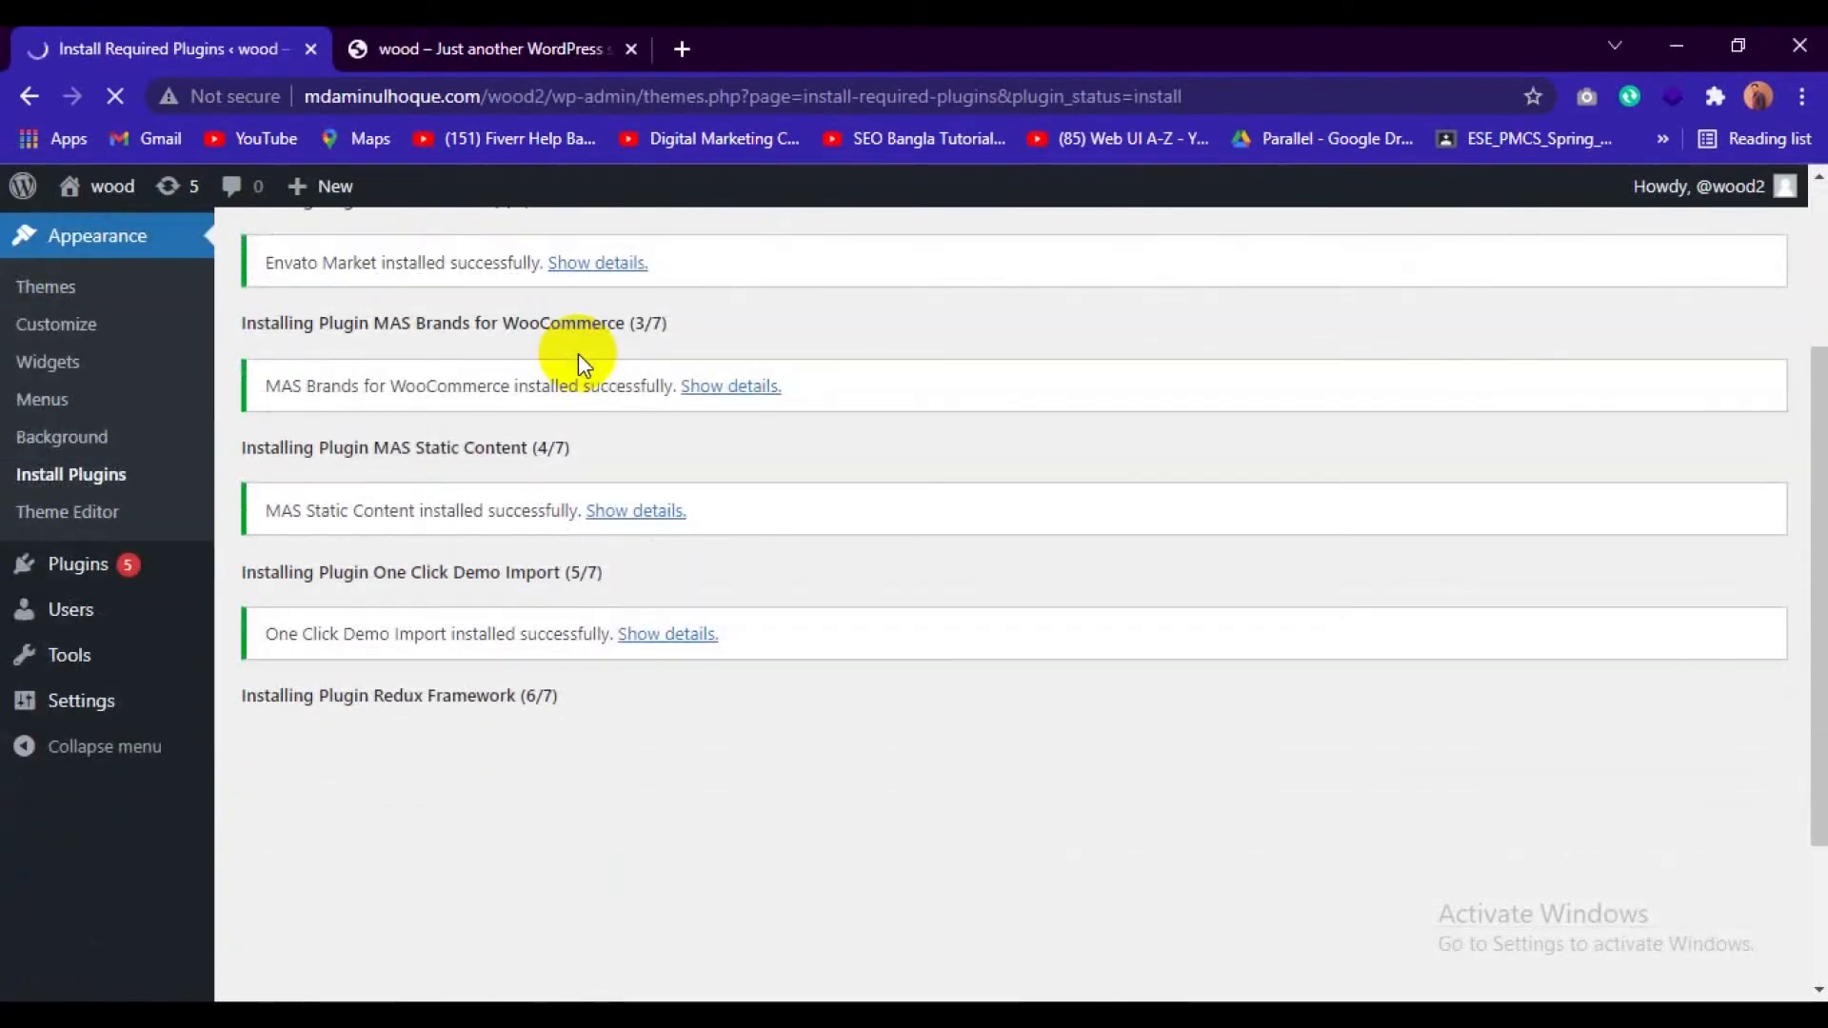
# Search the web for "elector theme" in a new tab and open the ThemeForest page of the Electro Electronics Store WooCommerce Theme.
pyautogui.click(680, 48)
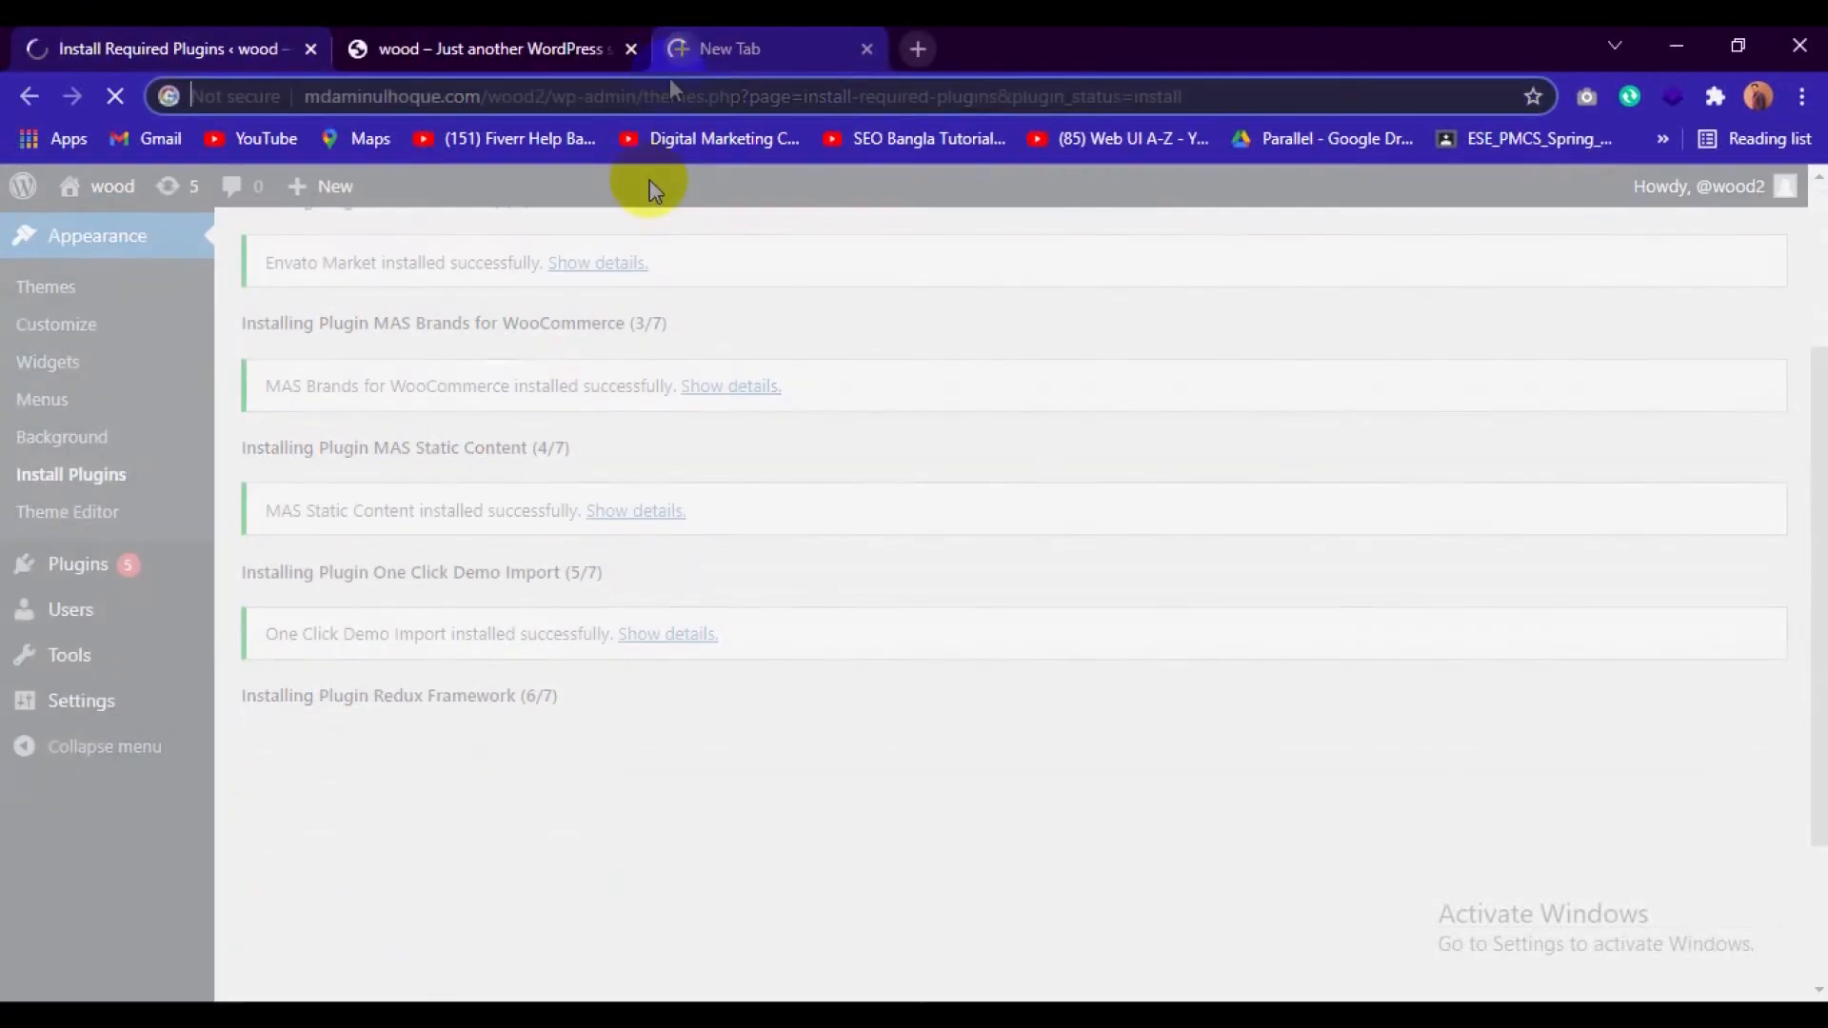
pyautogui.write('elector')
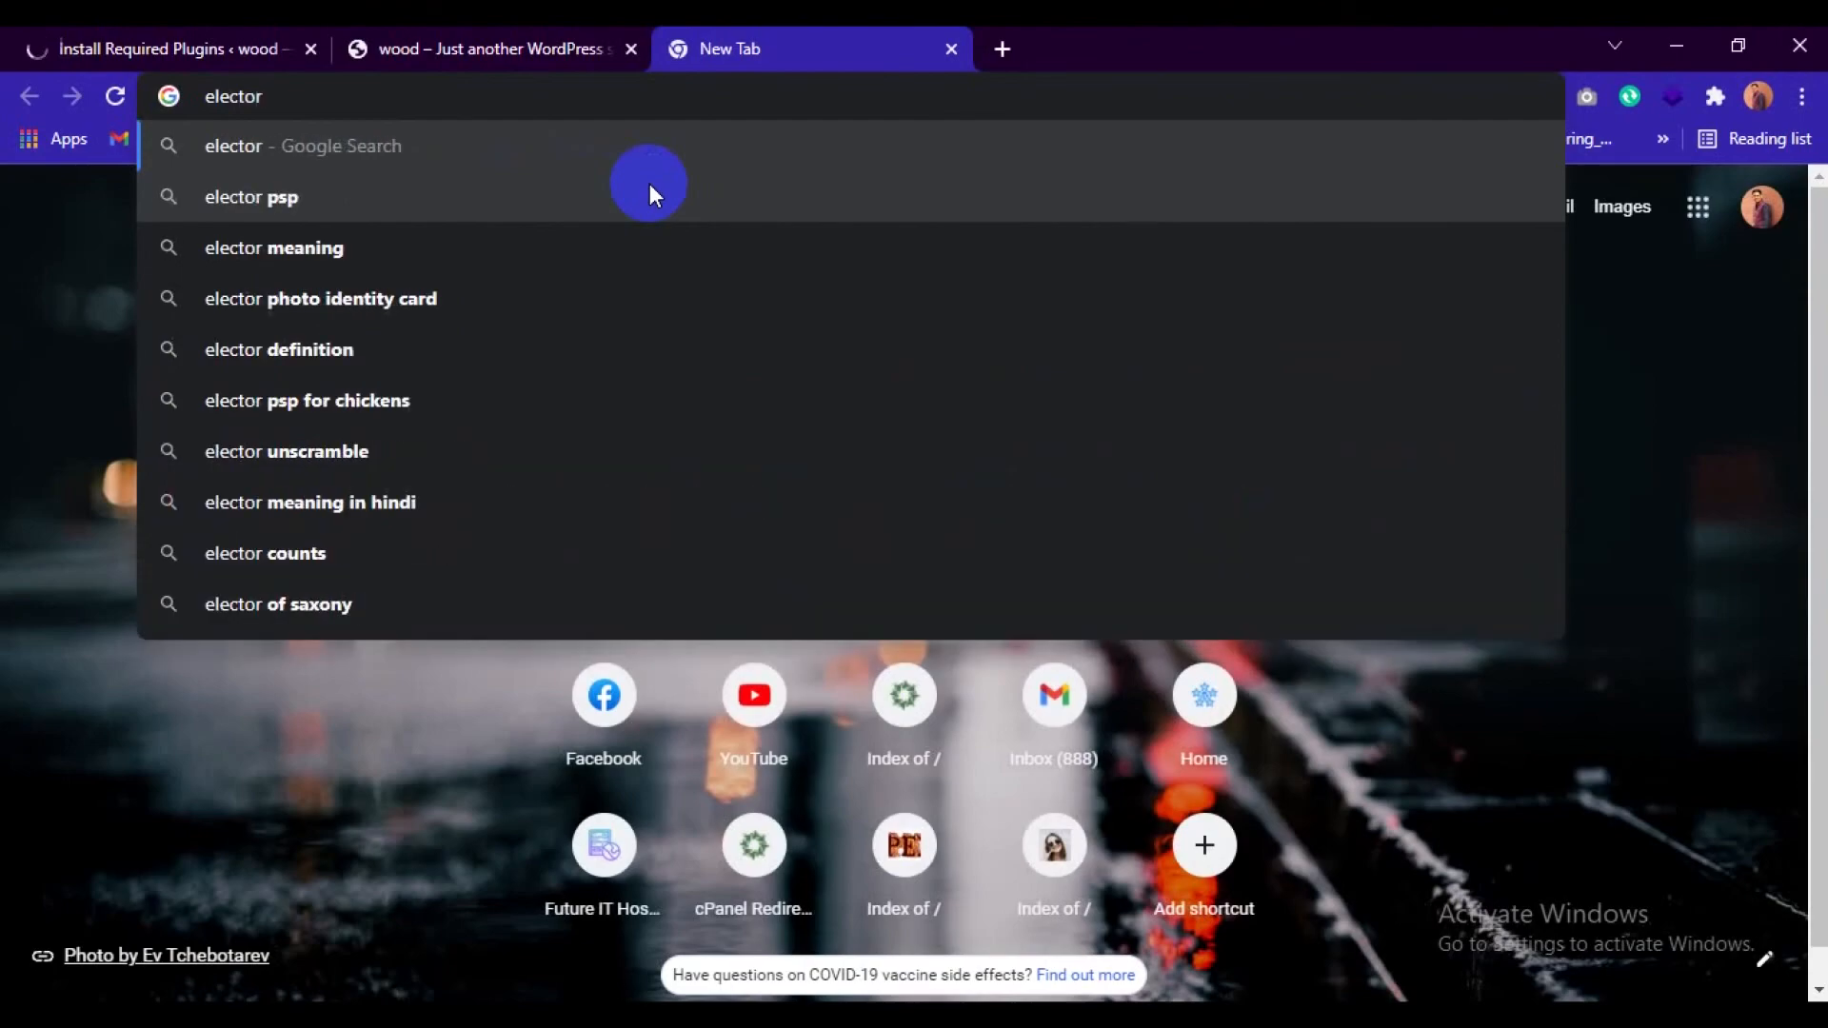
pyautogui.write(' theme')
pyautogui.press('Return')
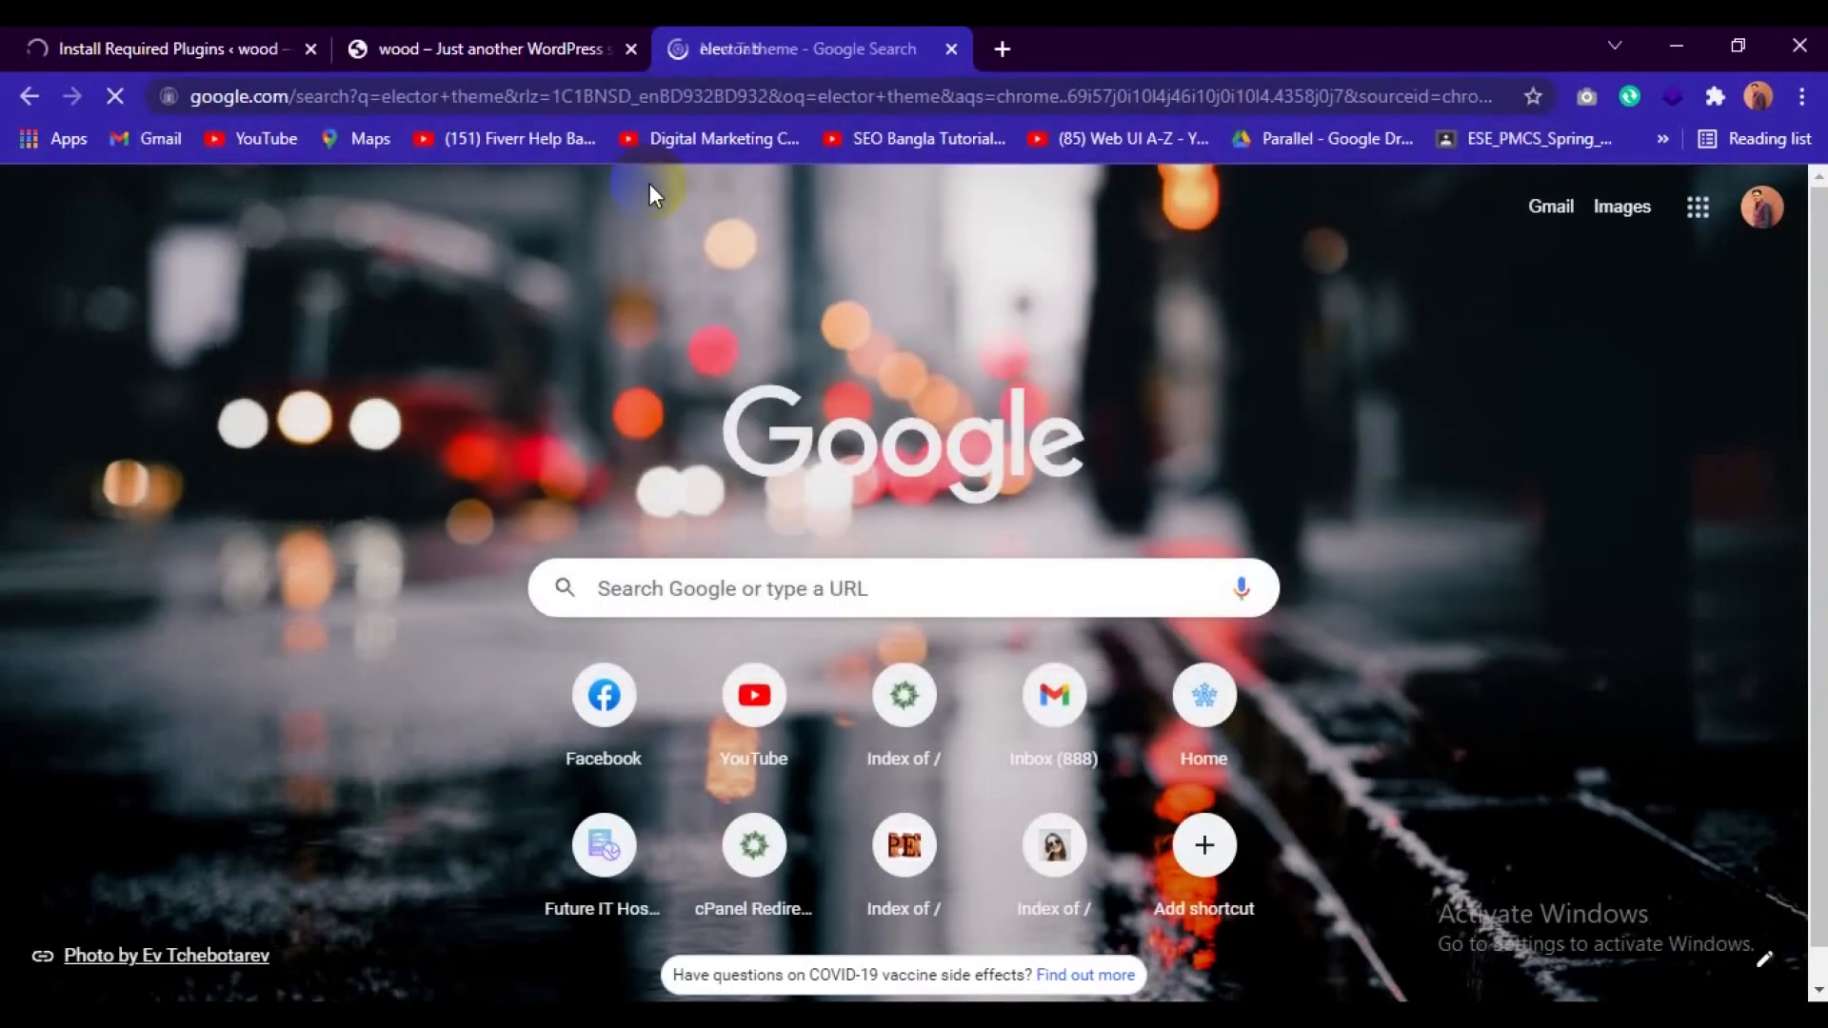
pyautogui.click(514, 558)
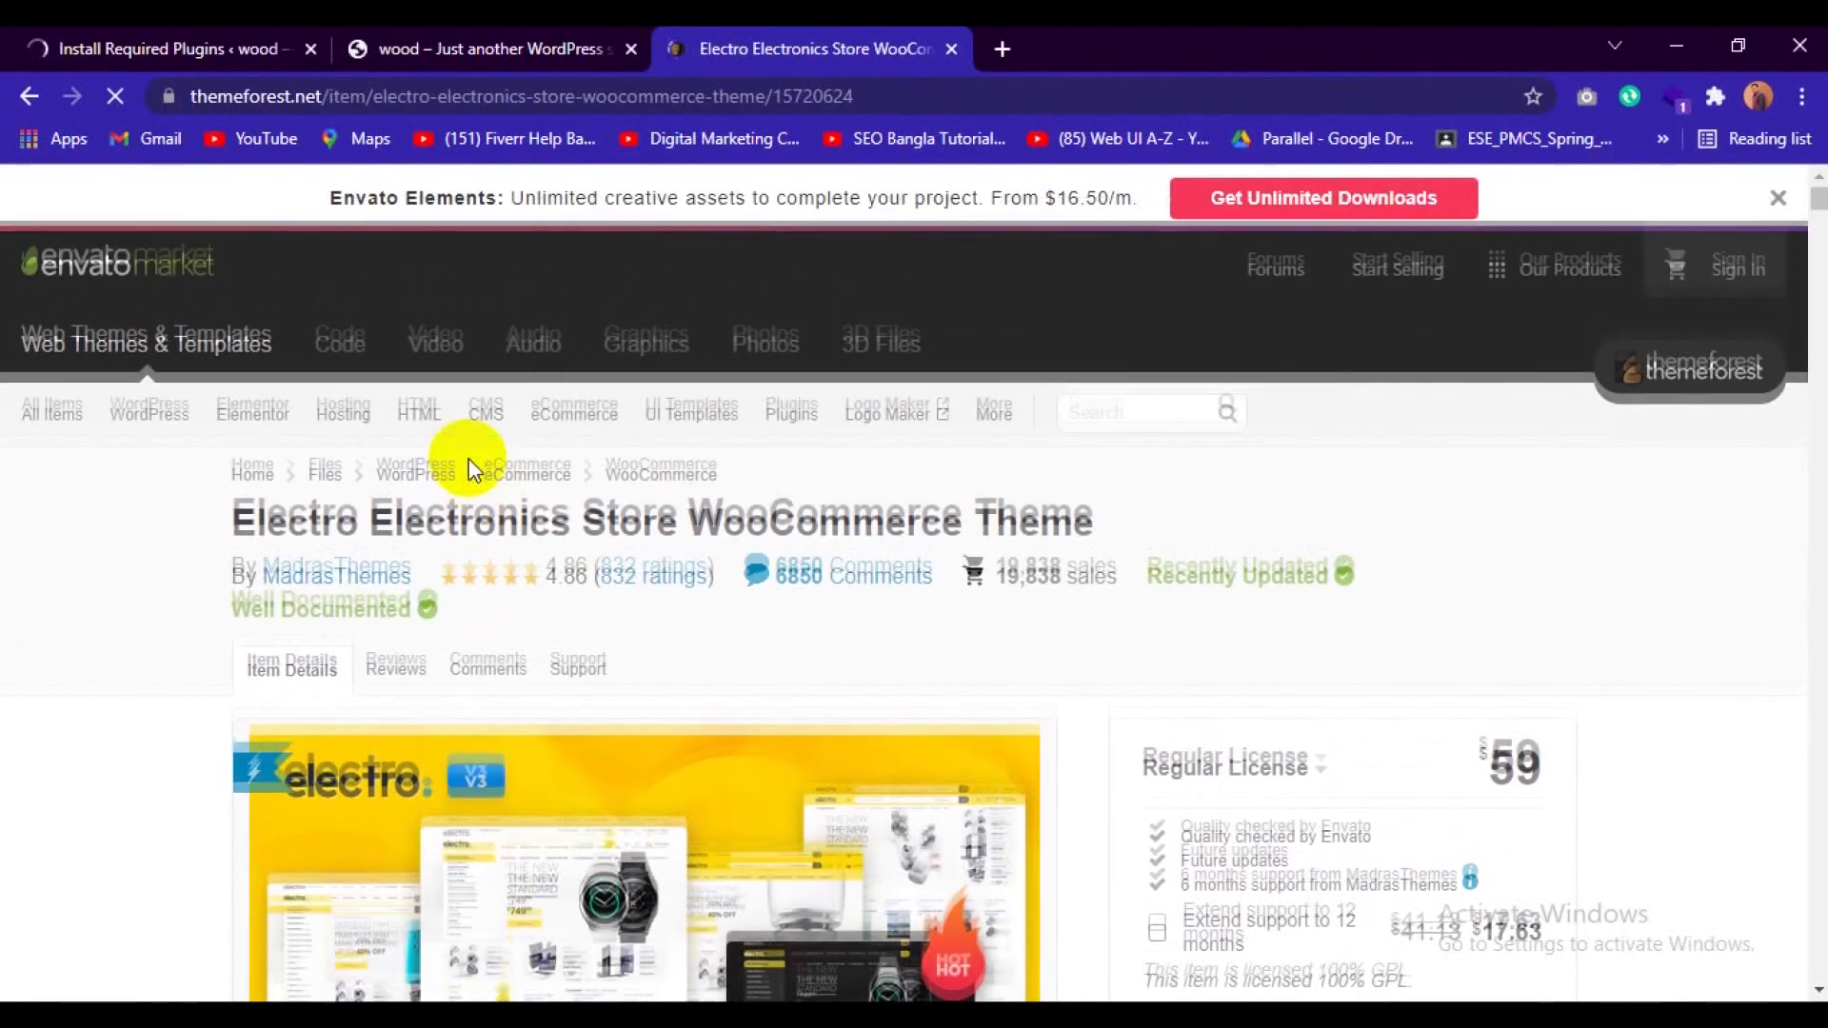
# Open the full-screen preview of the Electro theme and look through its home page demos.
pyautogui.scroll(-3, 1583, 605)
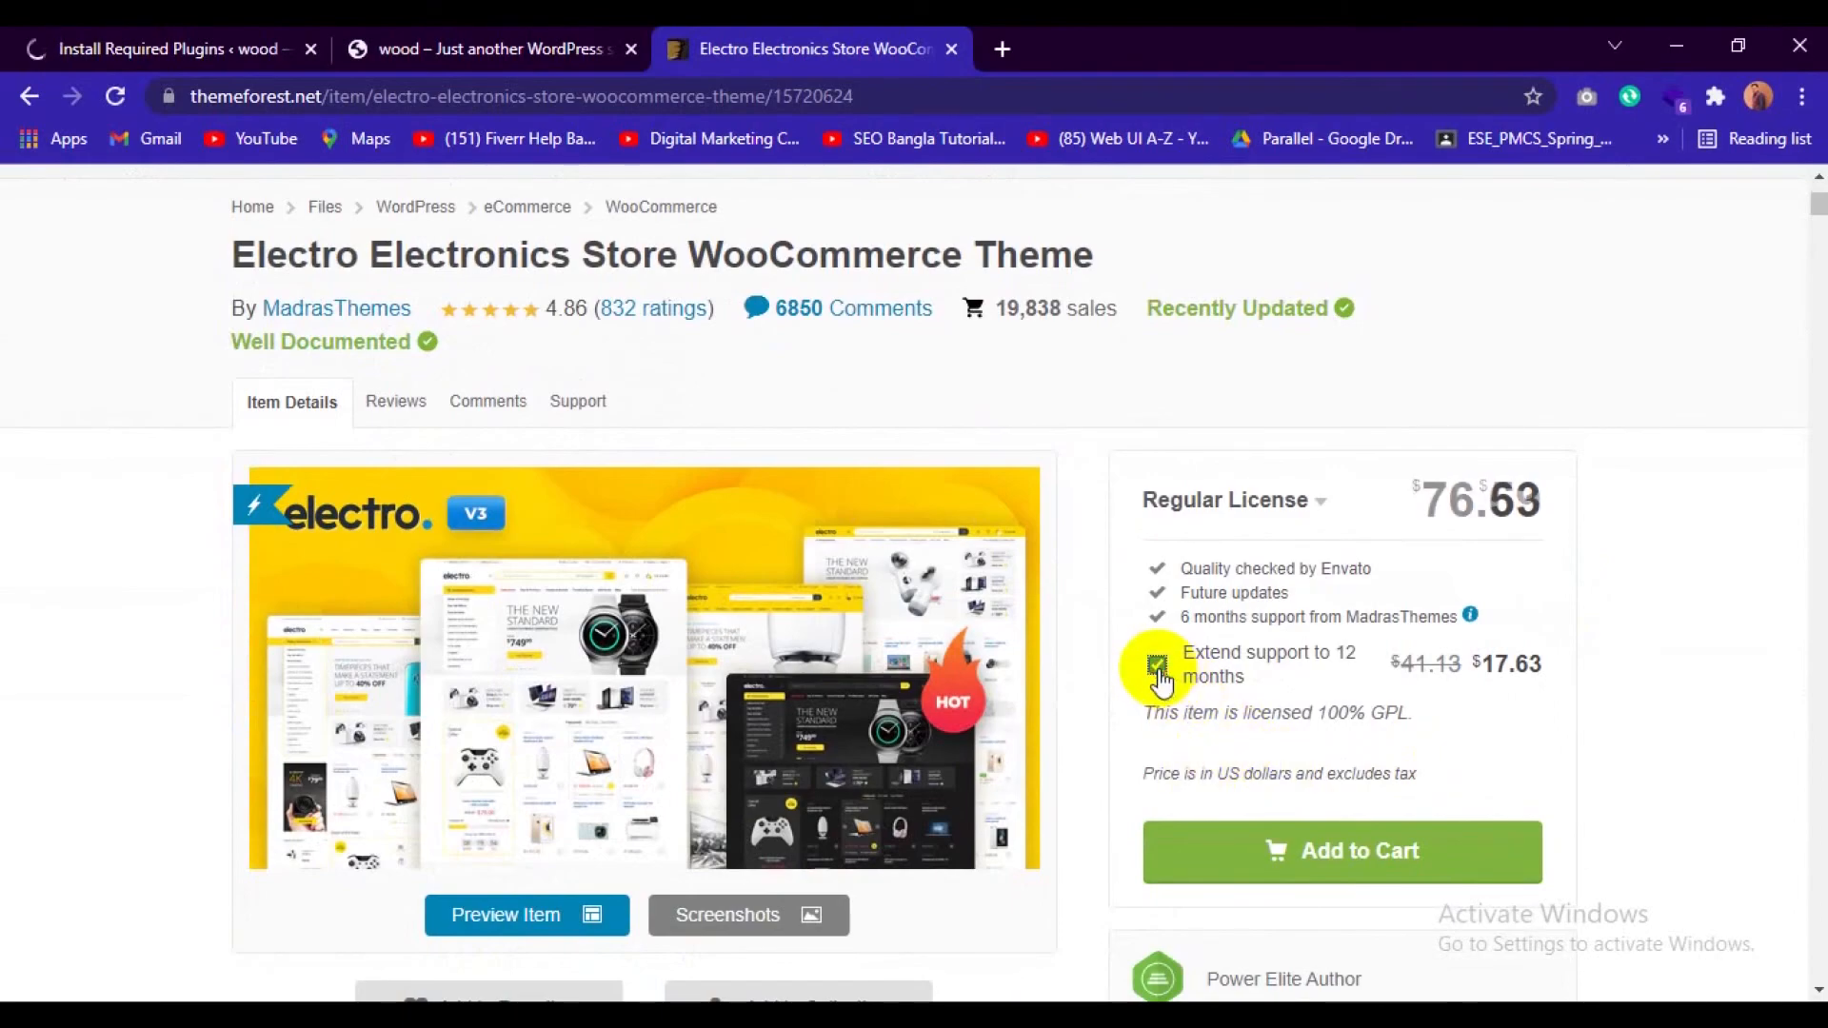
pyautogui.click(545, 602)
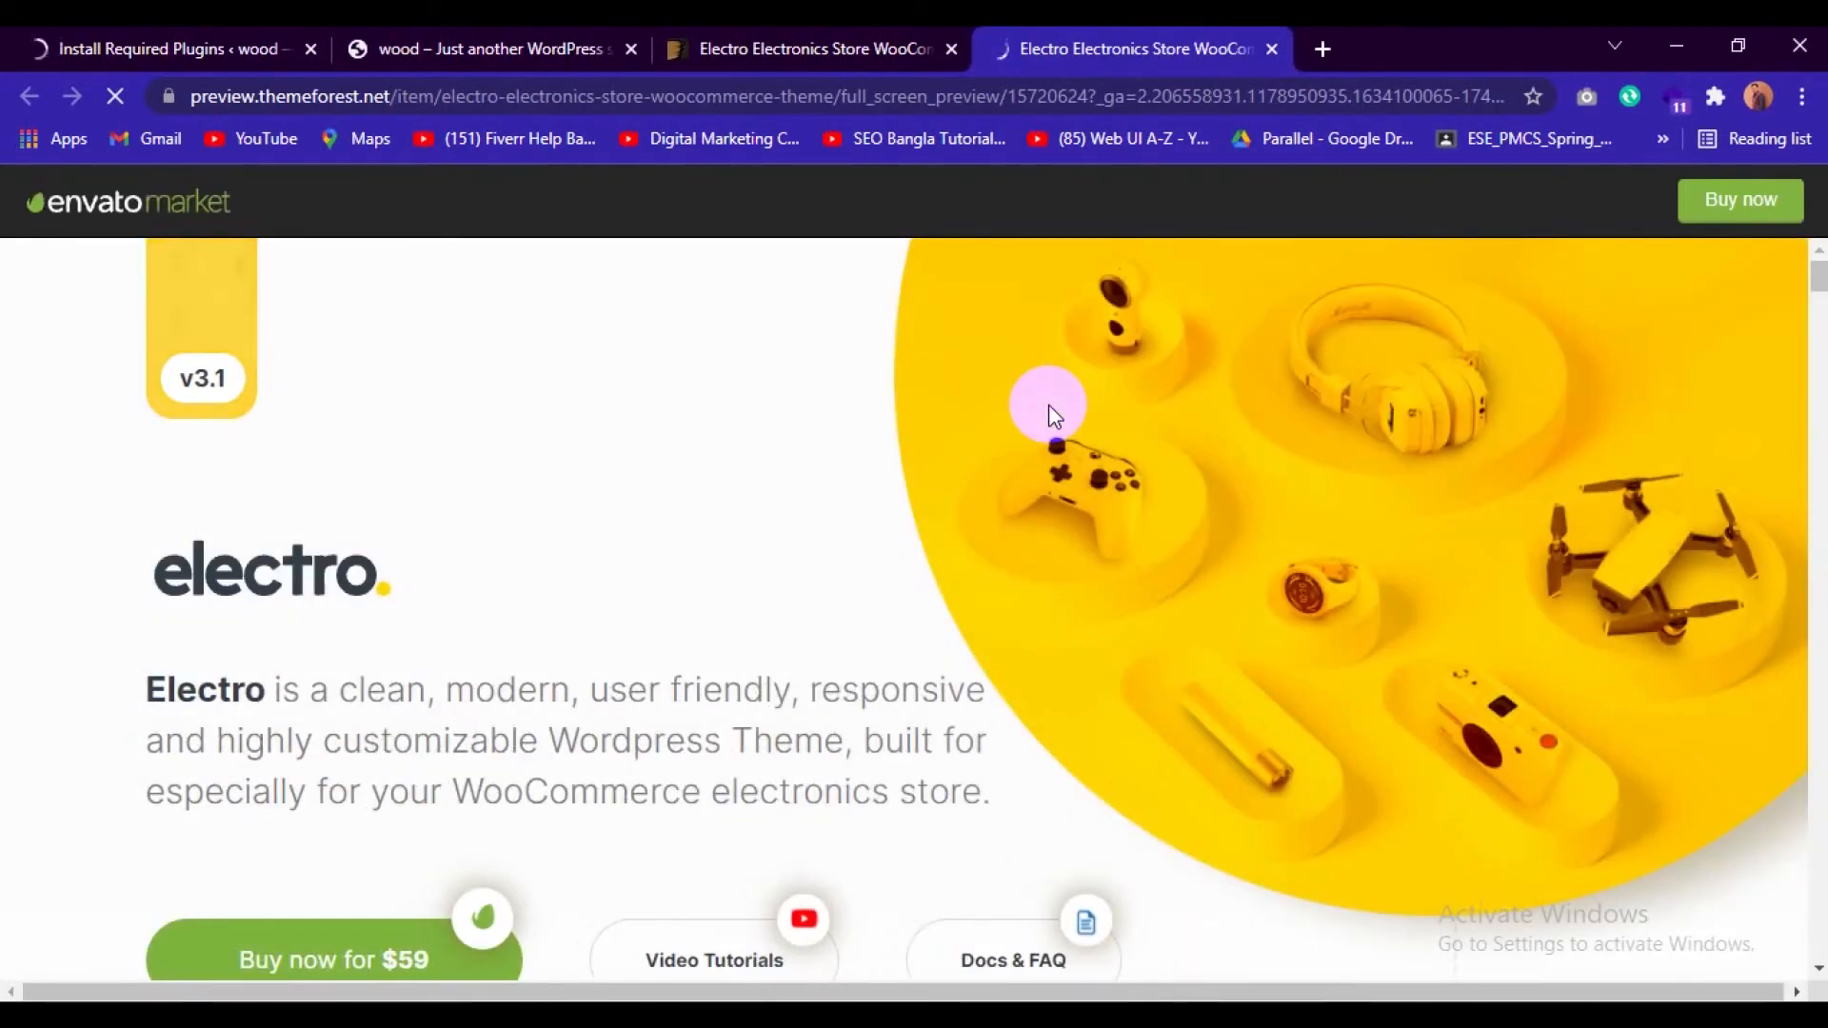
pyautogui.scroll(-10, 1022, 521)
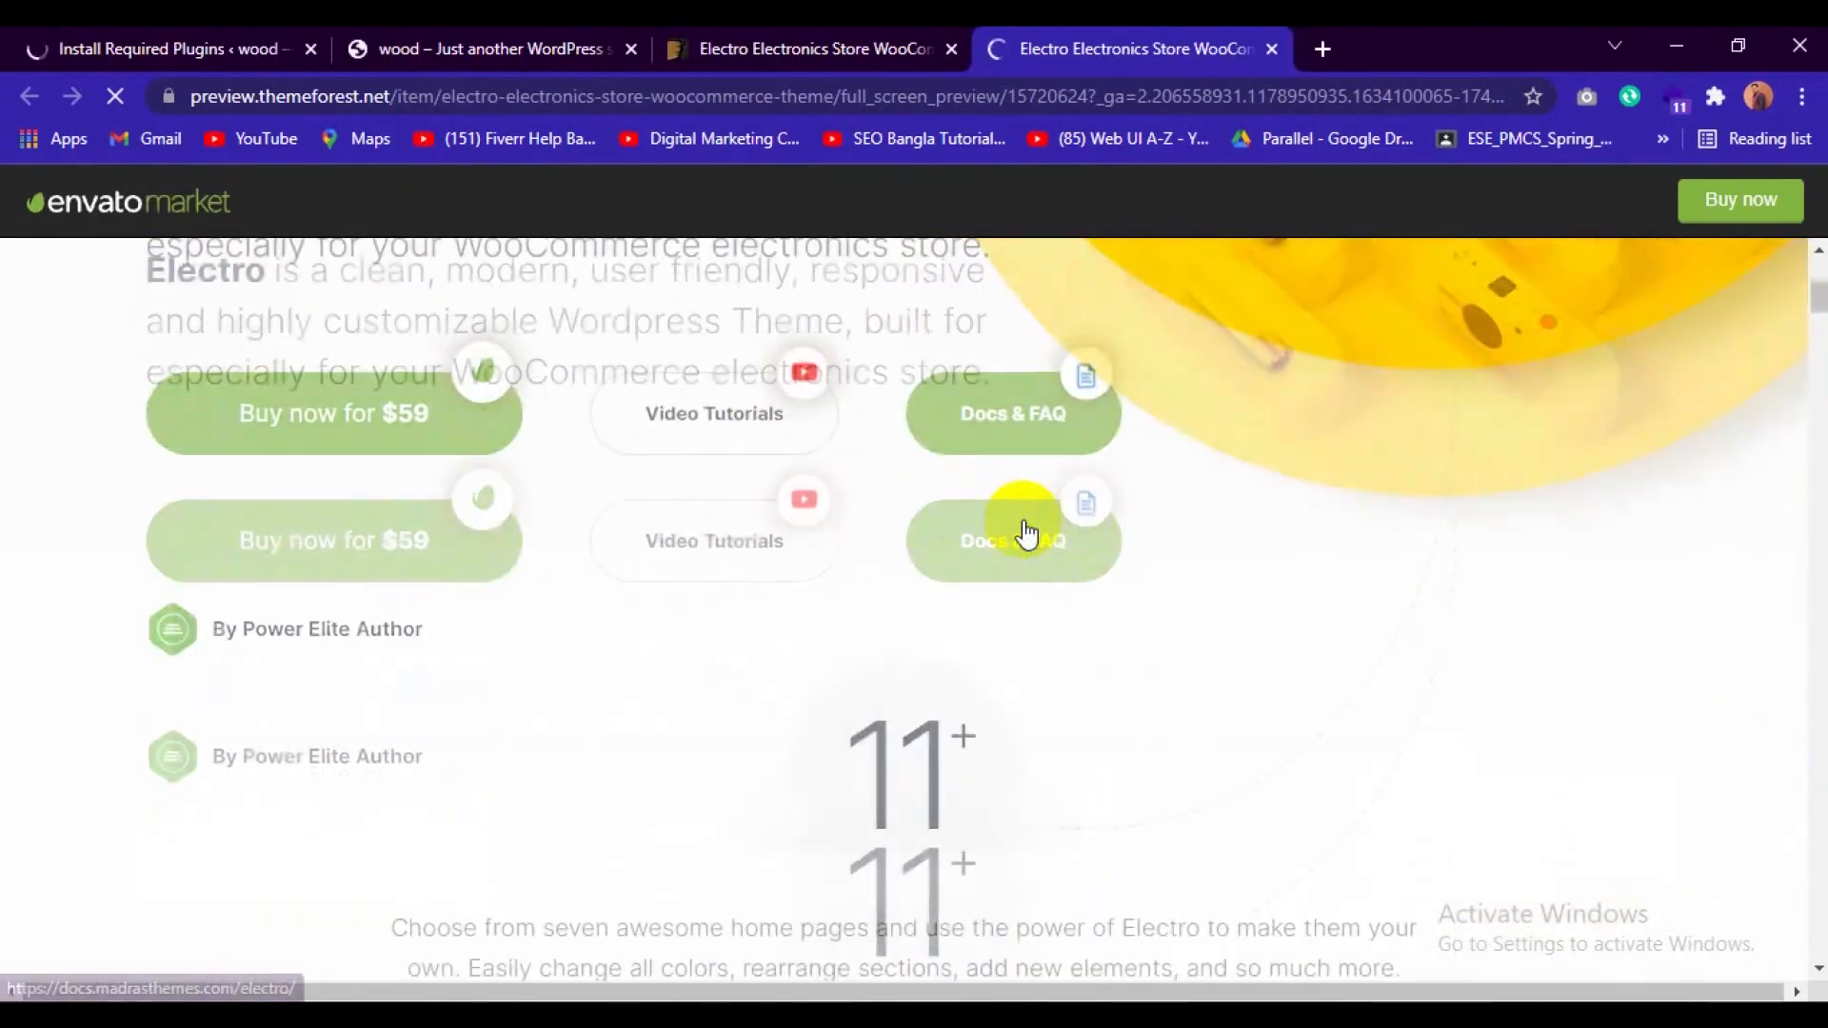
pyautogui.scroll(-3, 1023, 522)
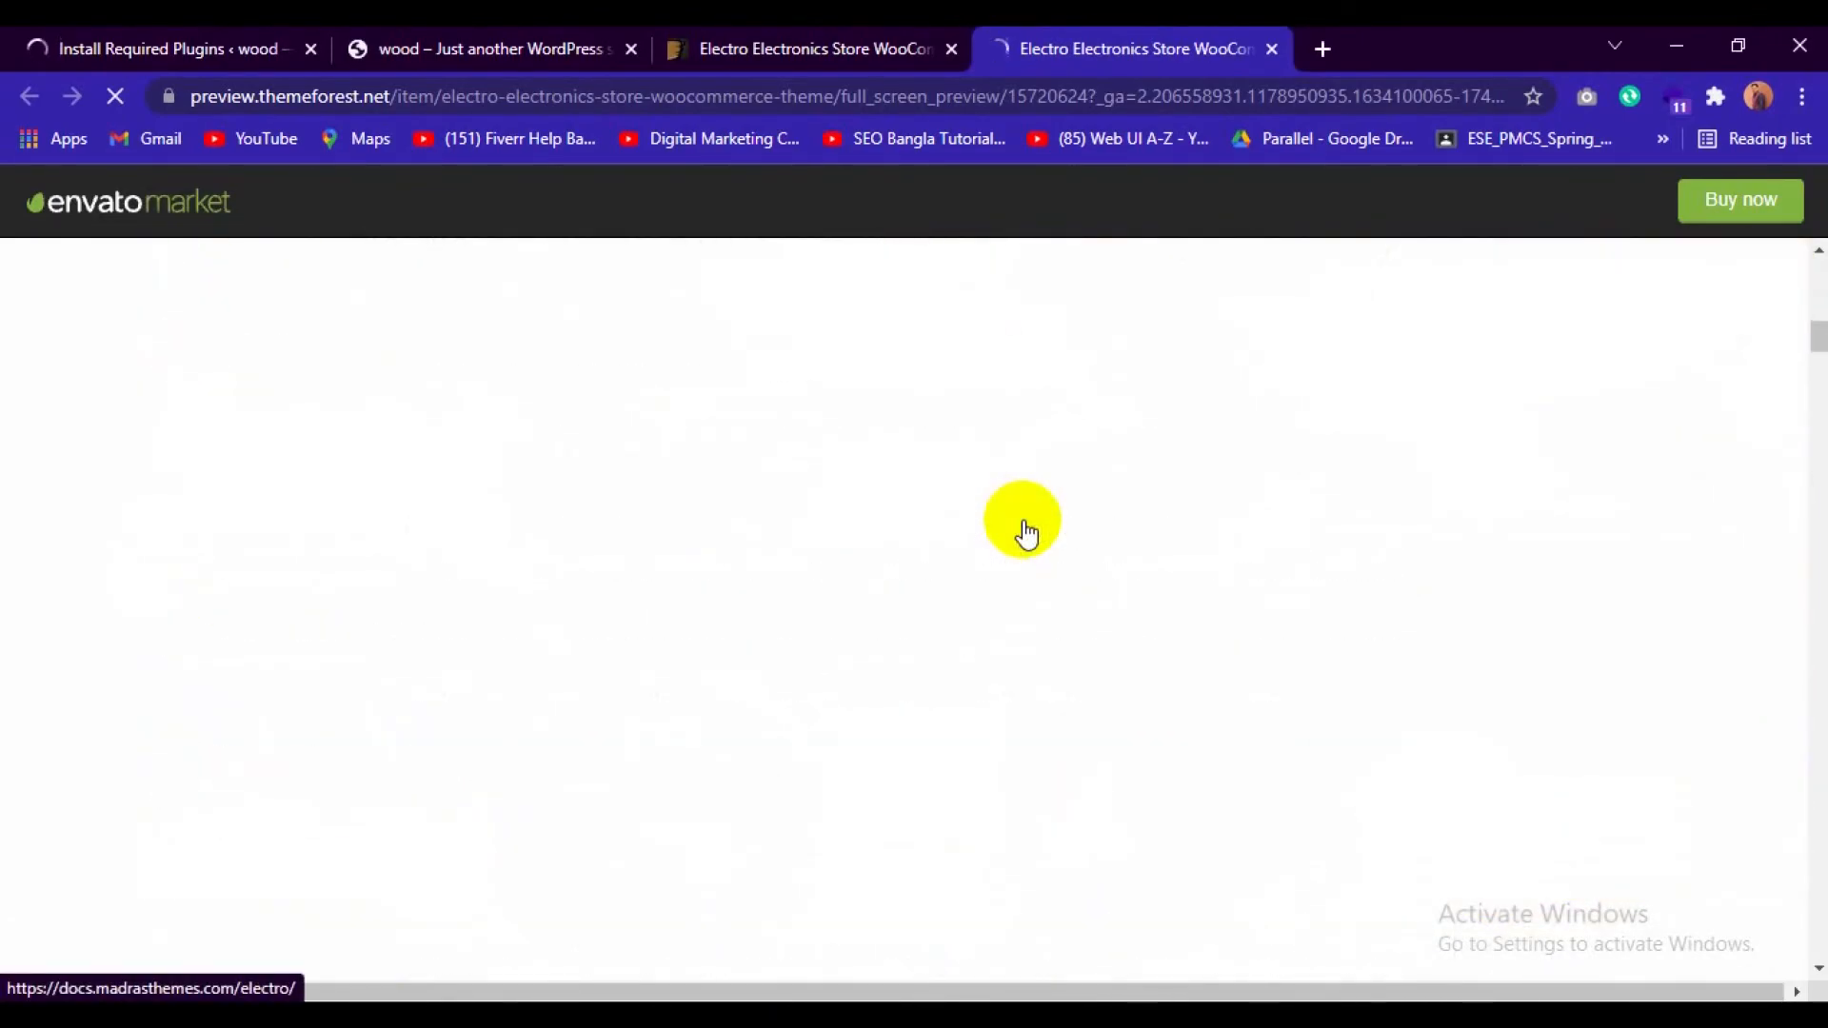
pyautogui.scroll(2, 1026, 533)
pyautogui.scroll(-3, 1022, 530)
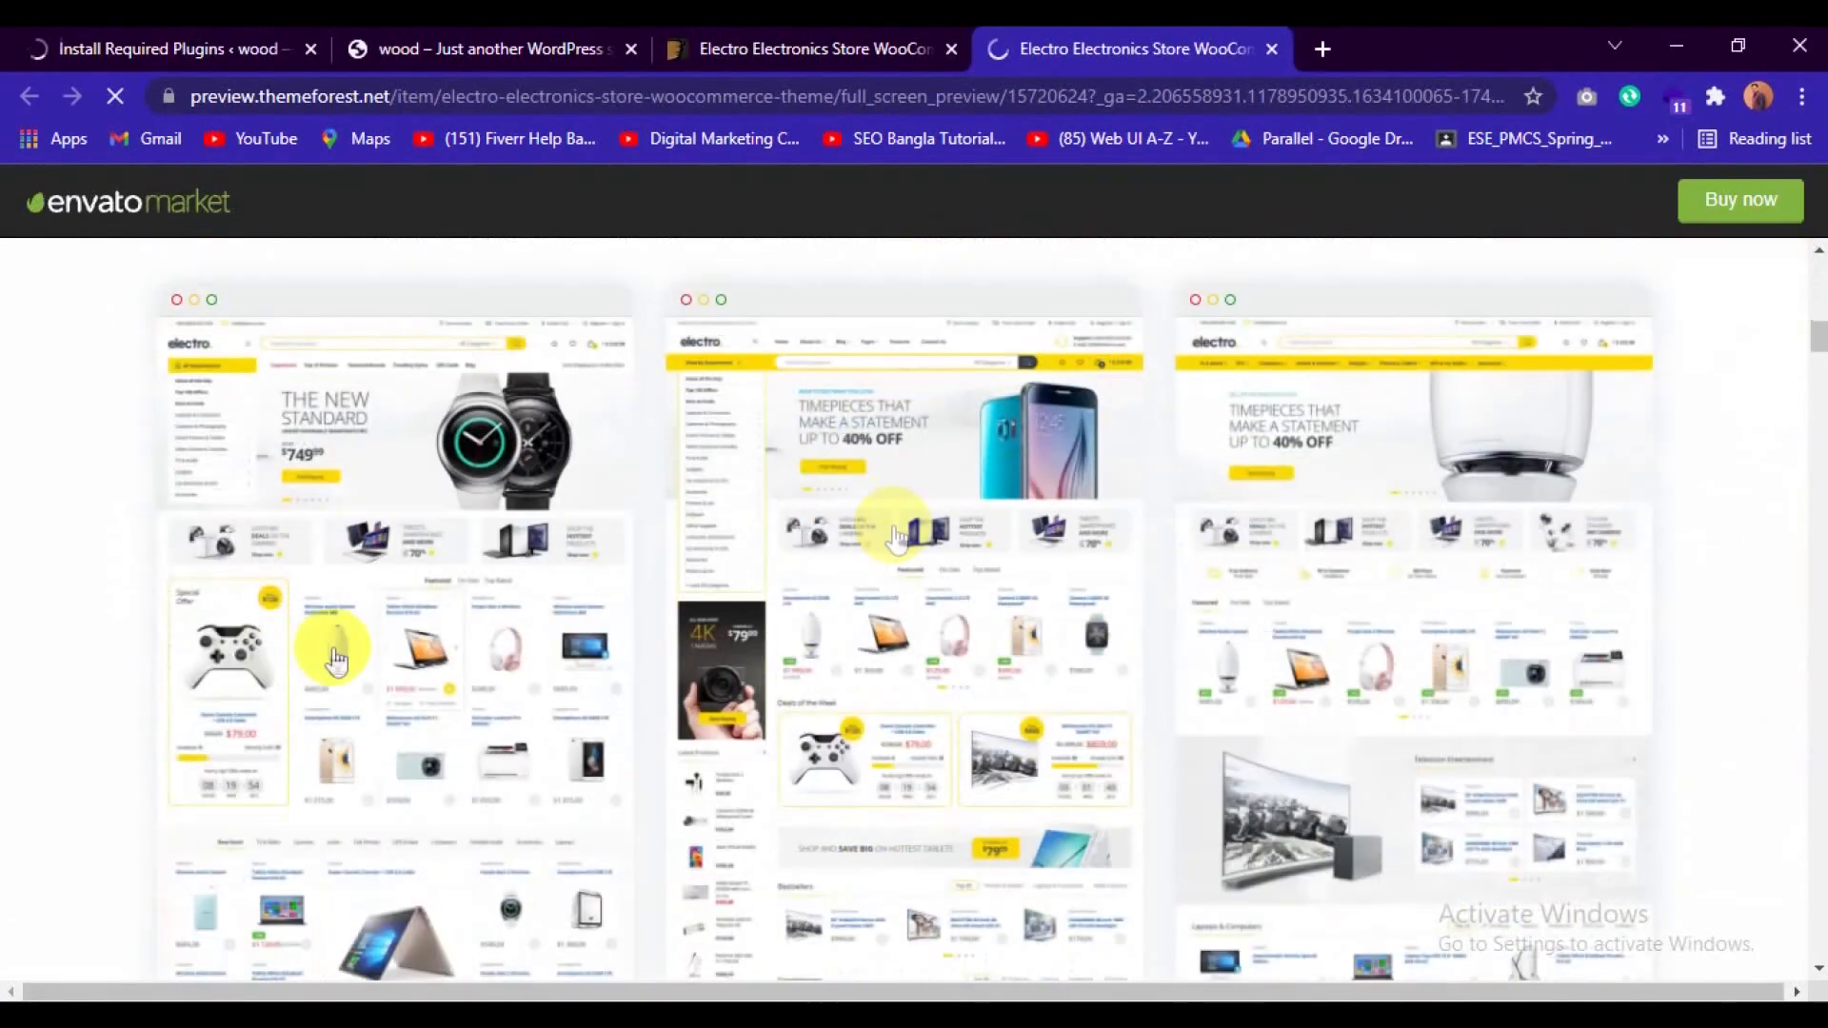
pyautogui.scroll(-5, 1404, 752)
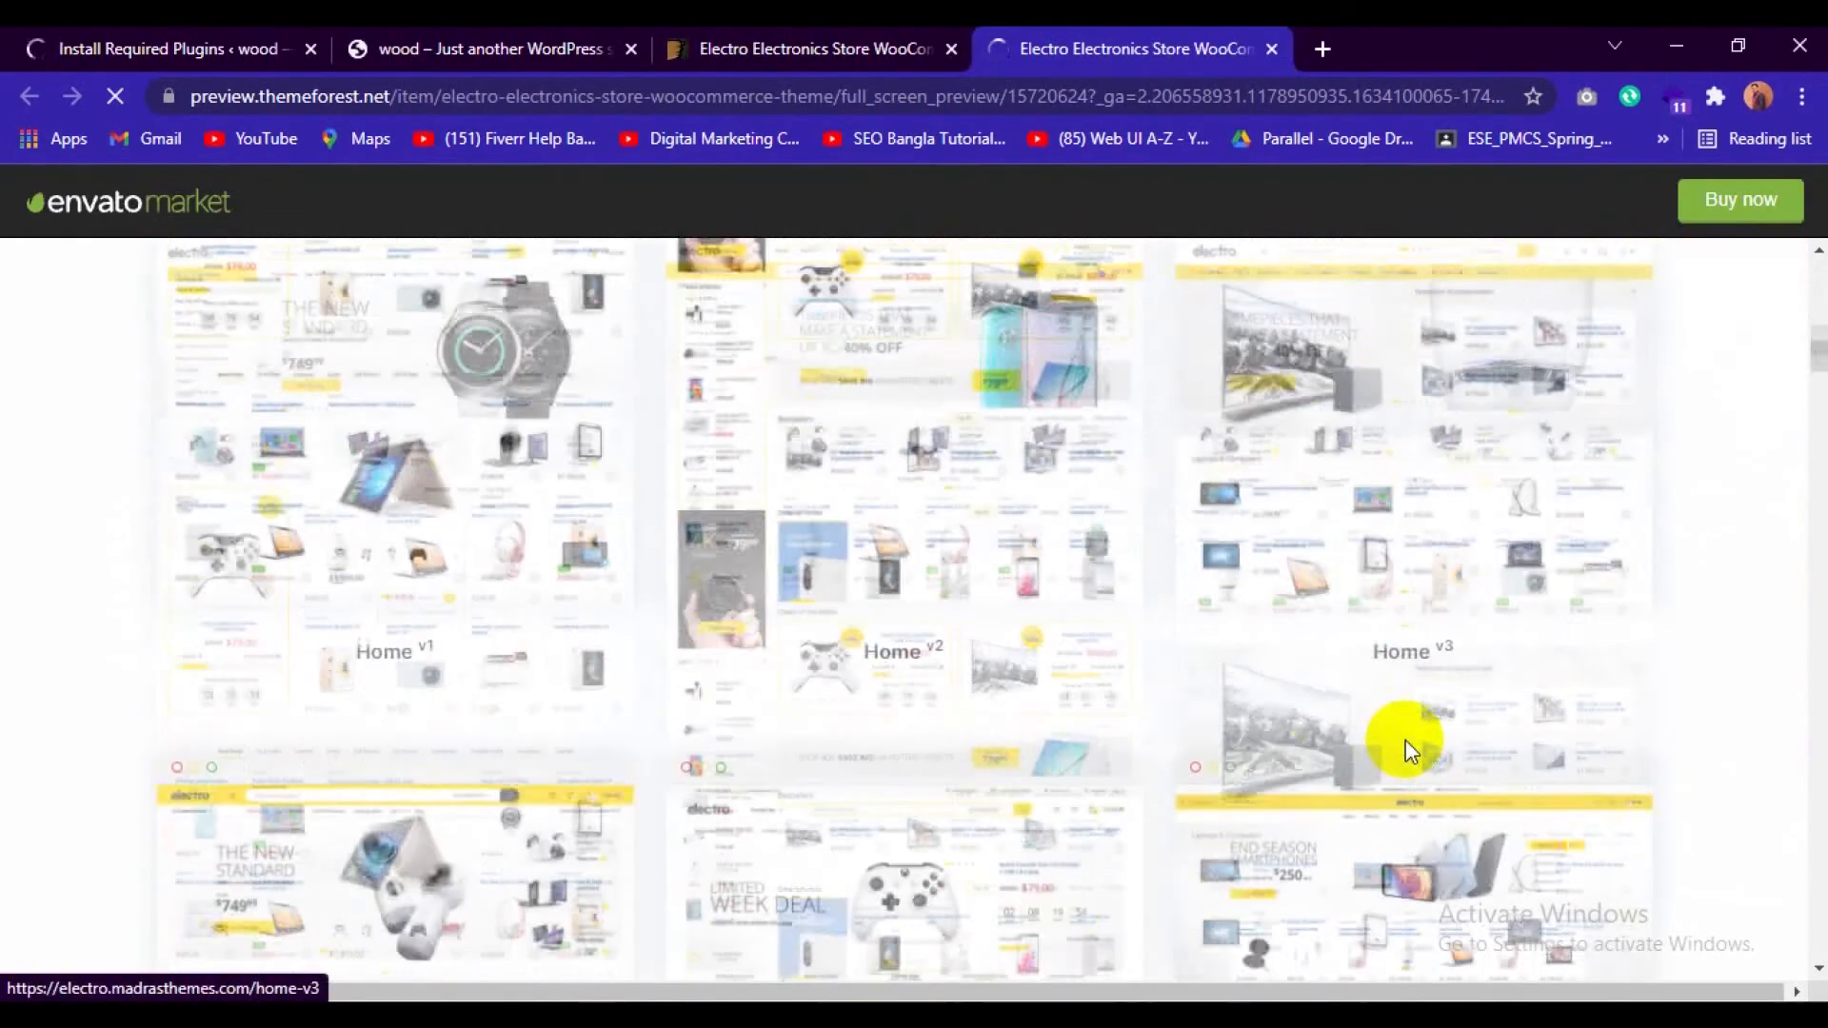
pyautogui.scroll(-2, 788, 711)
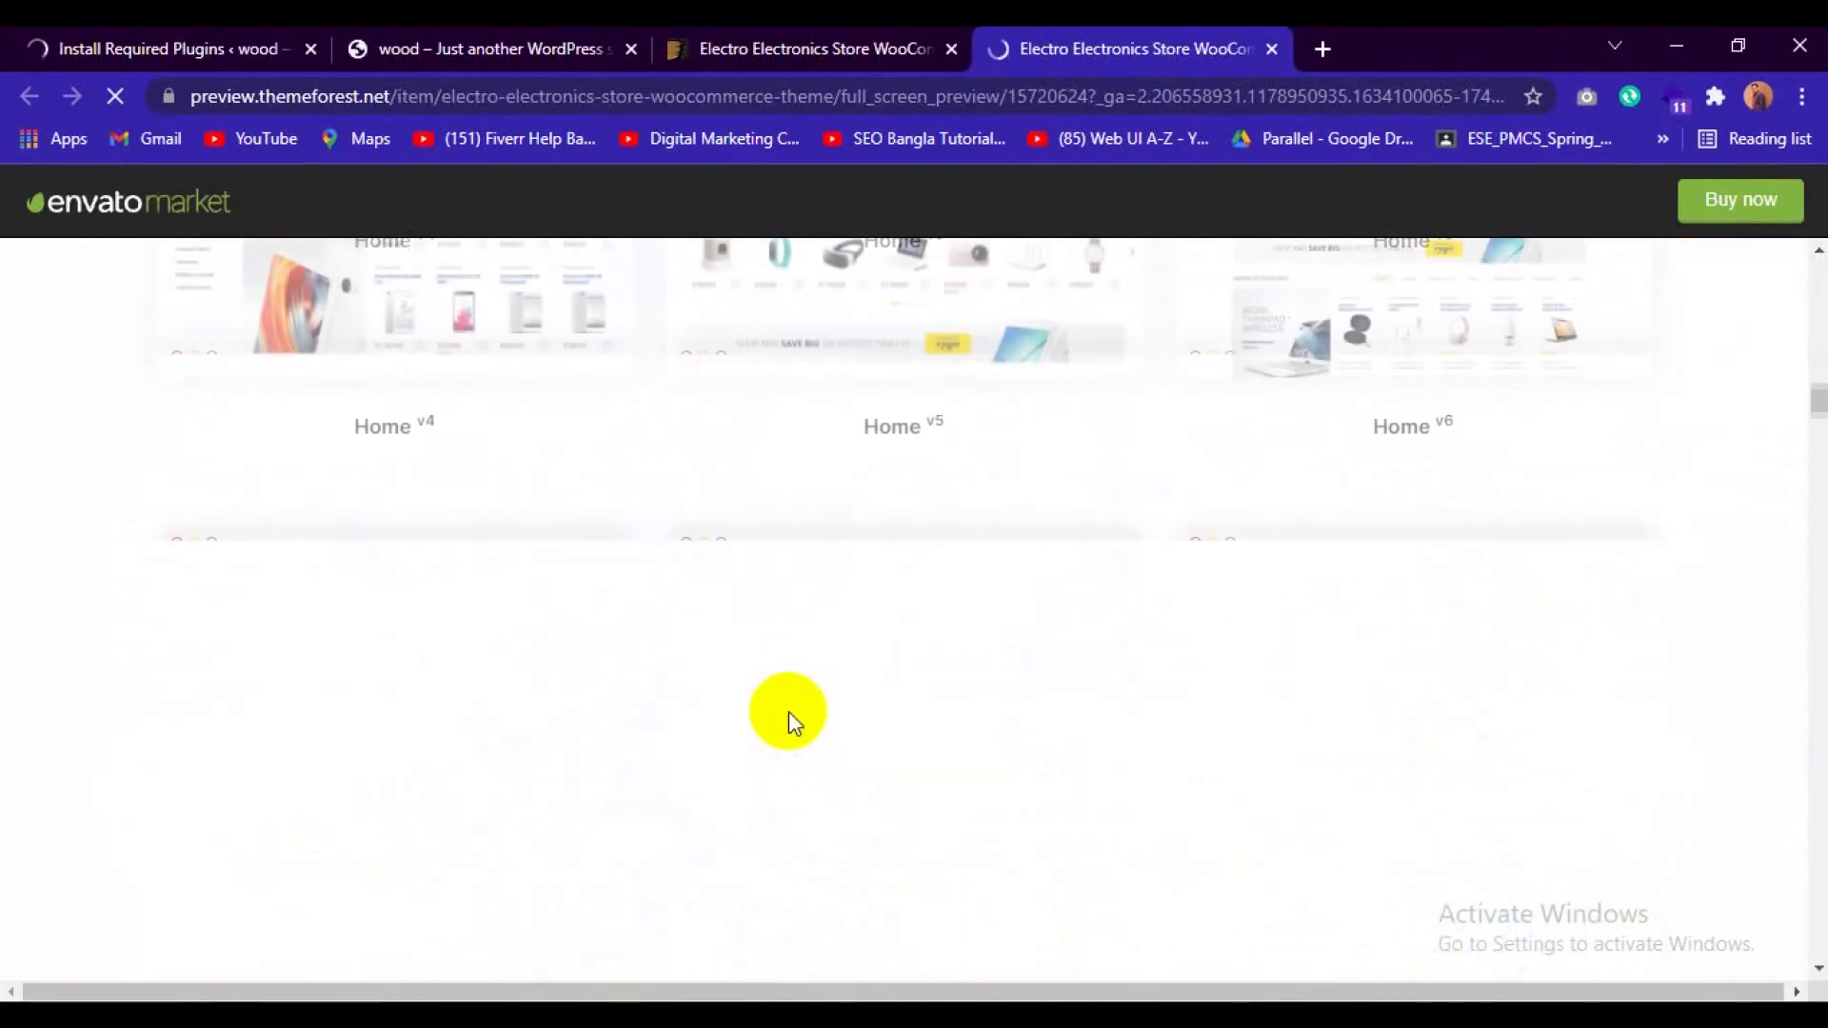
pyautogui.scroll(-3, 1293, 709)
pyautogui.scroll(-3, 1295, 705)
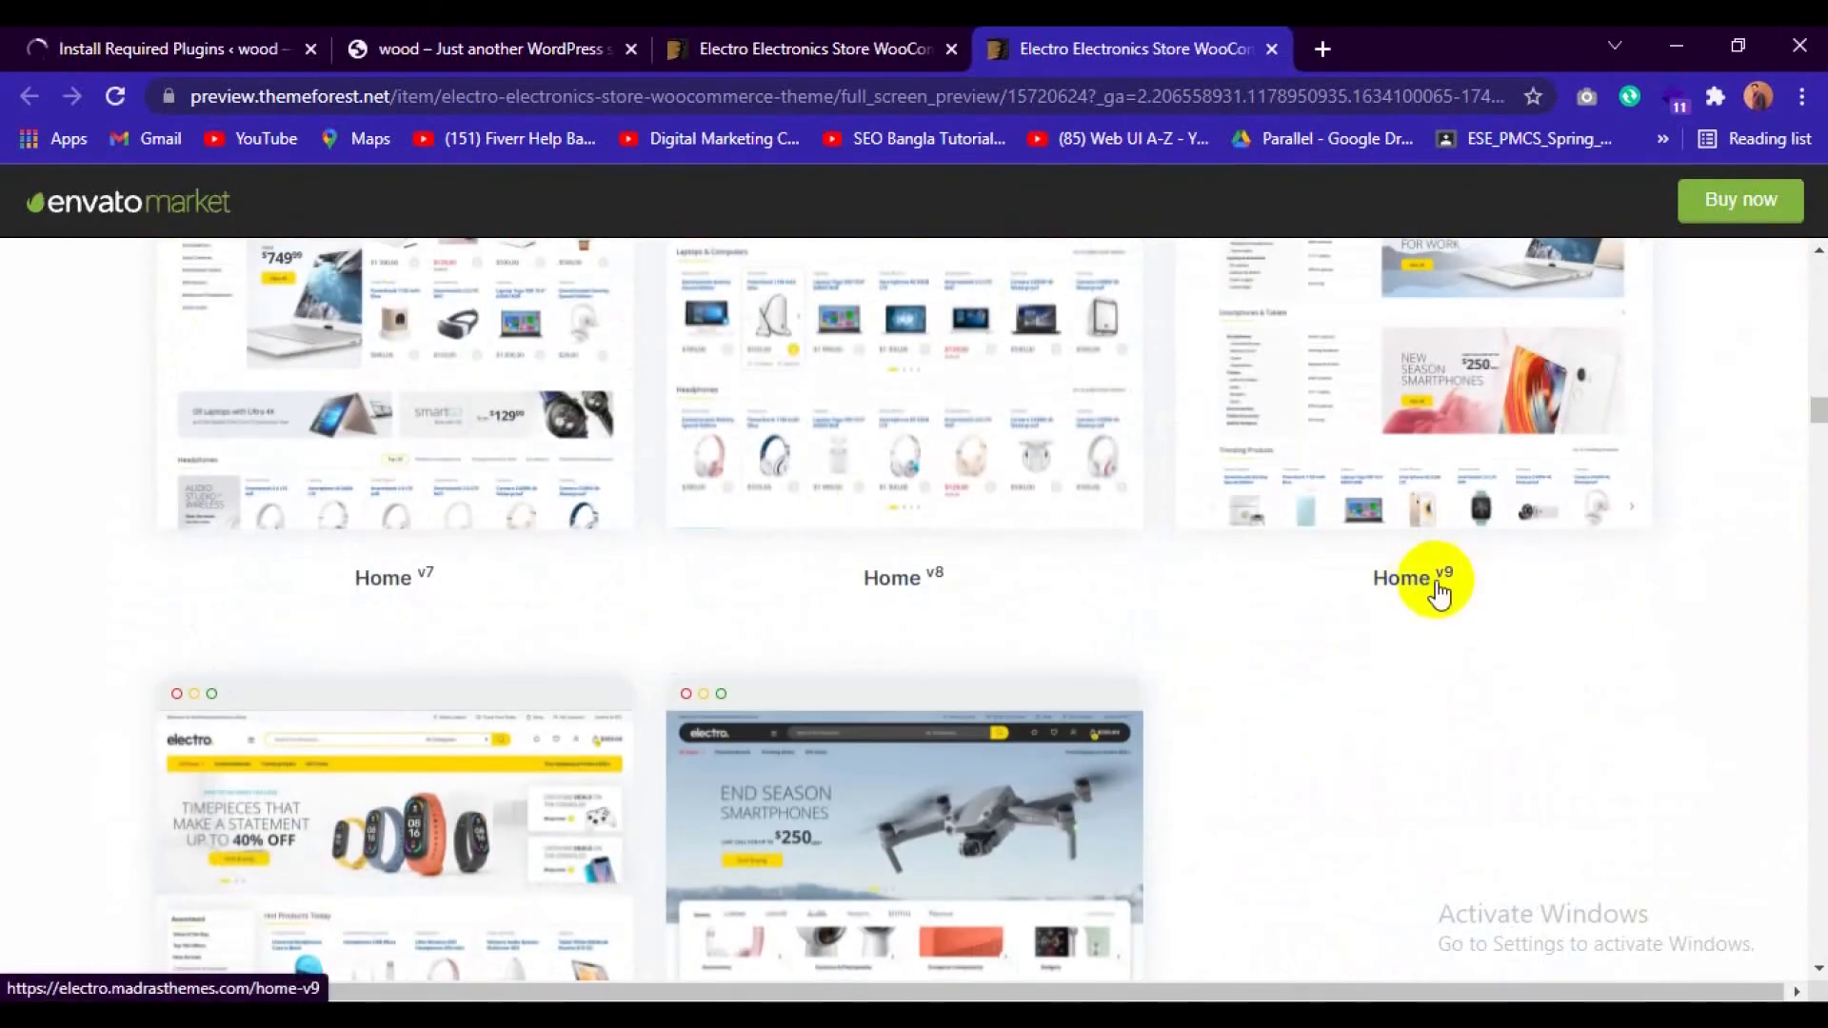
pyautogui.scroll(5, 1437, 590)
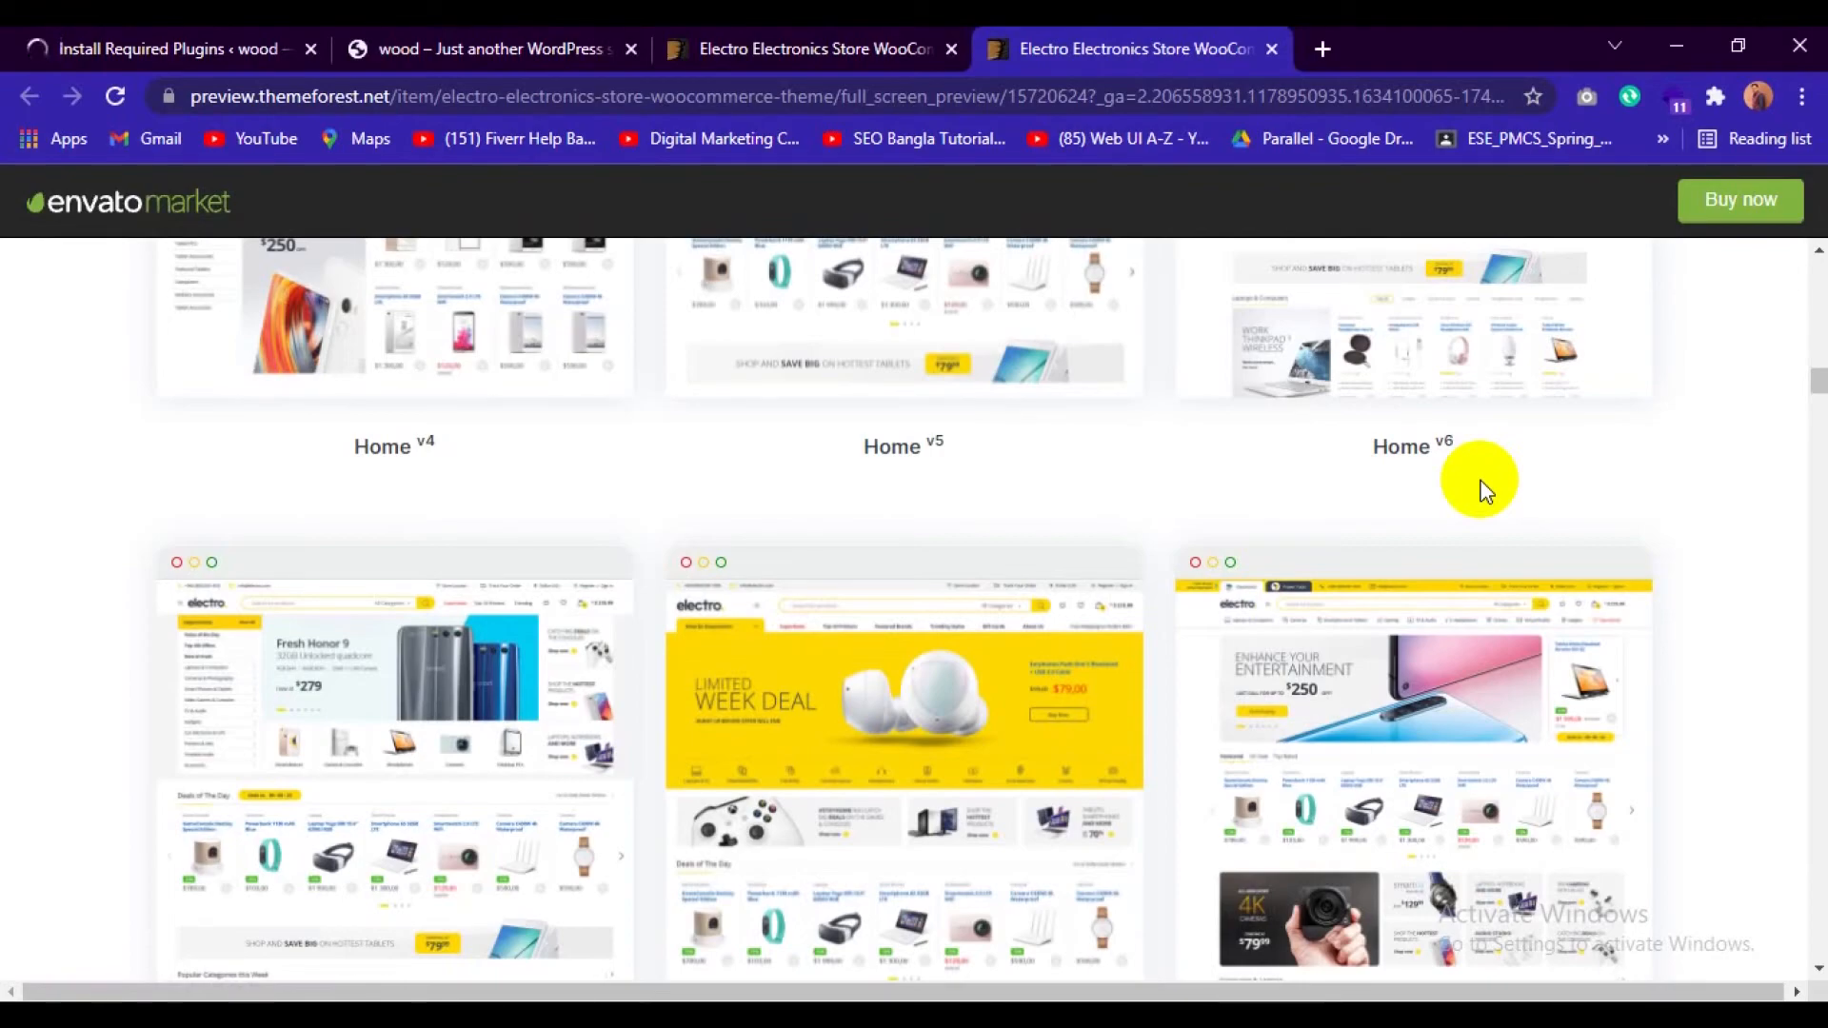
# Open the personal site's root directory index in a new tab to view its project folders.
pyautogui.click(1321, 55)
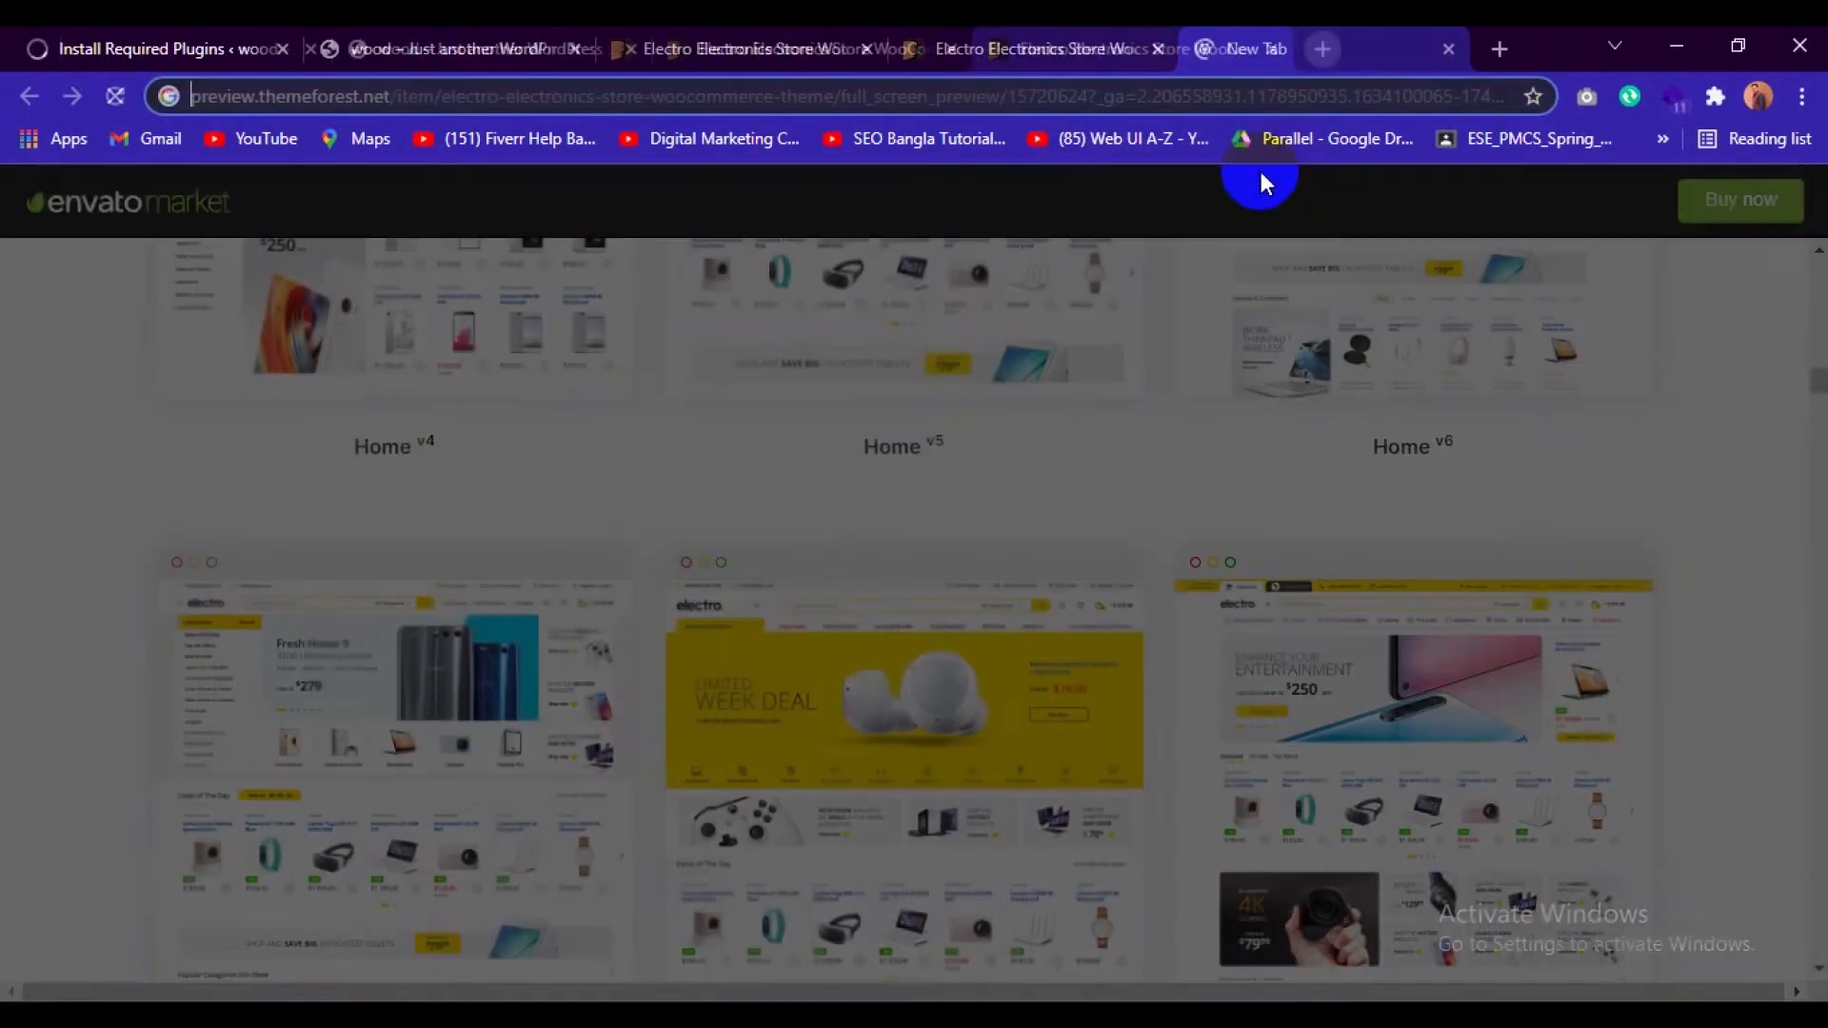
pyautogui.write('sim')
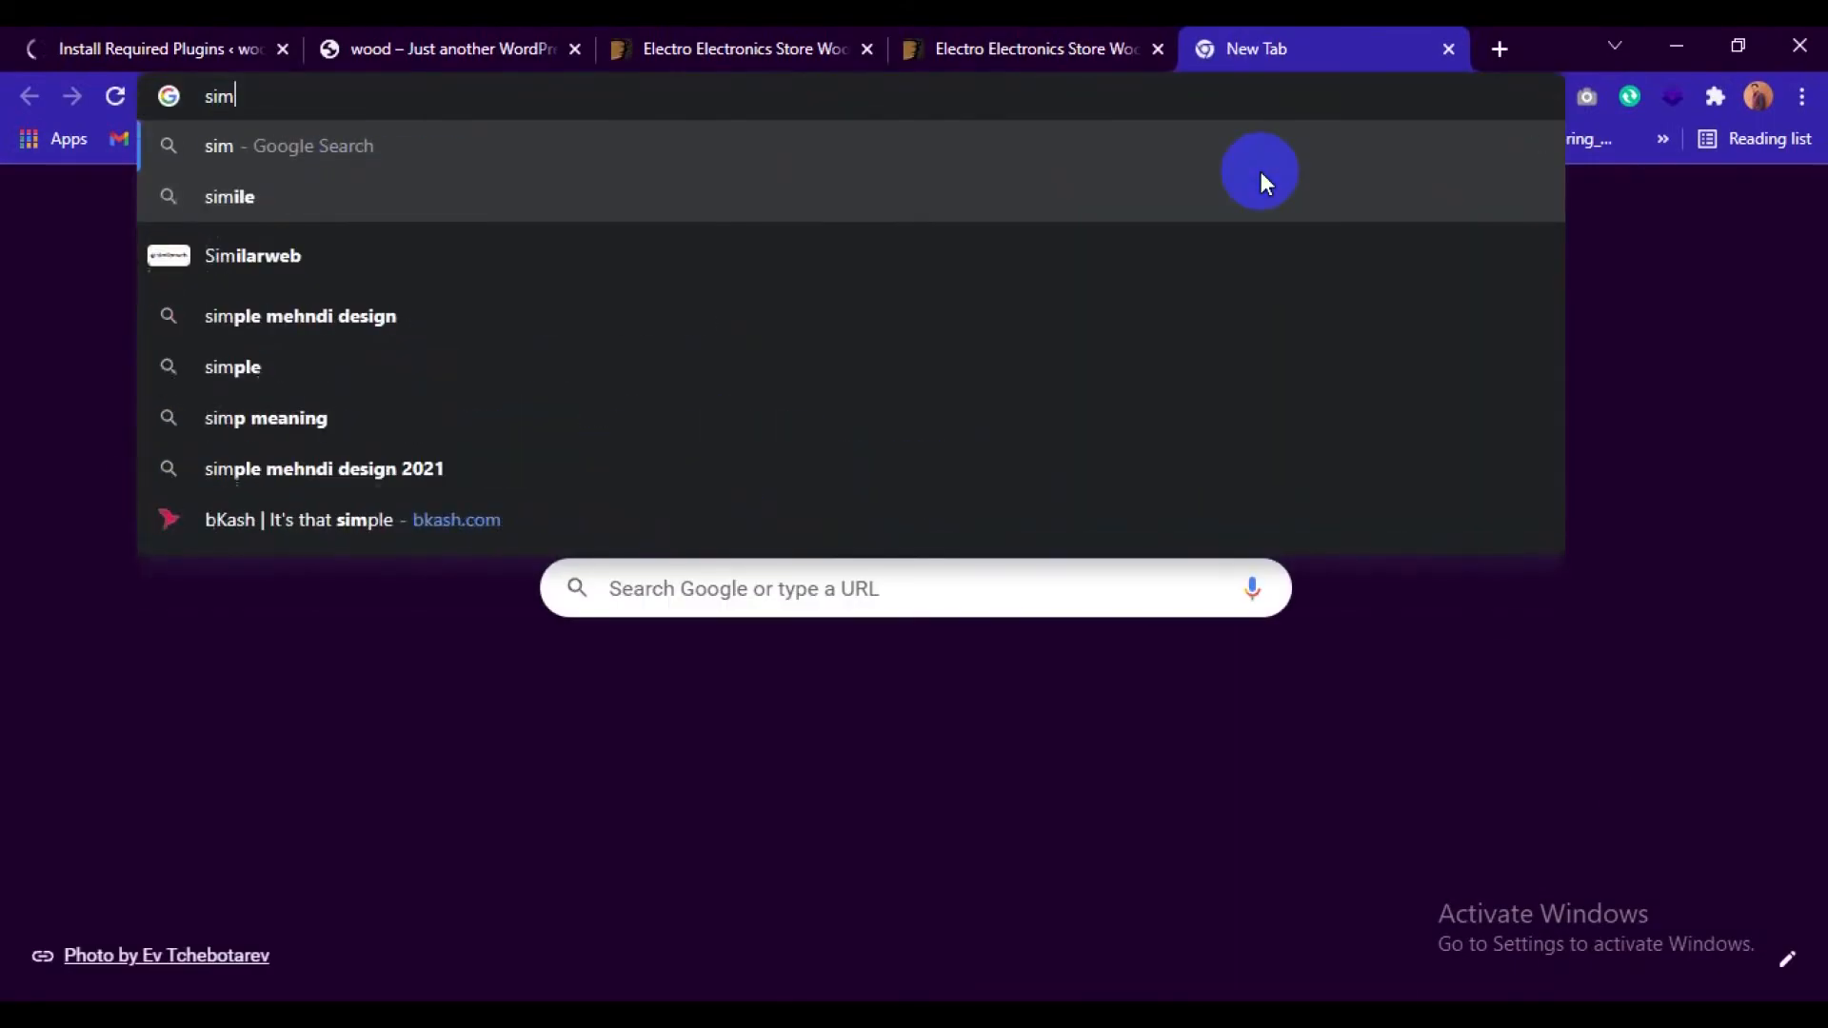
pyautogui.press('BackSpace')
pyautogui.press('BackSpace')
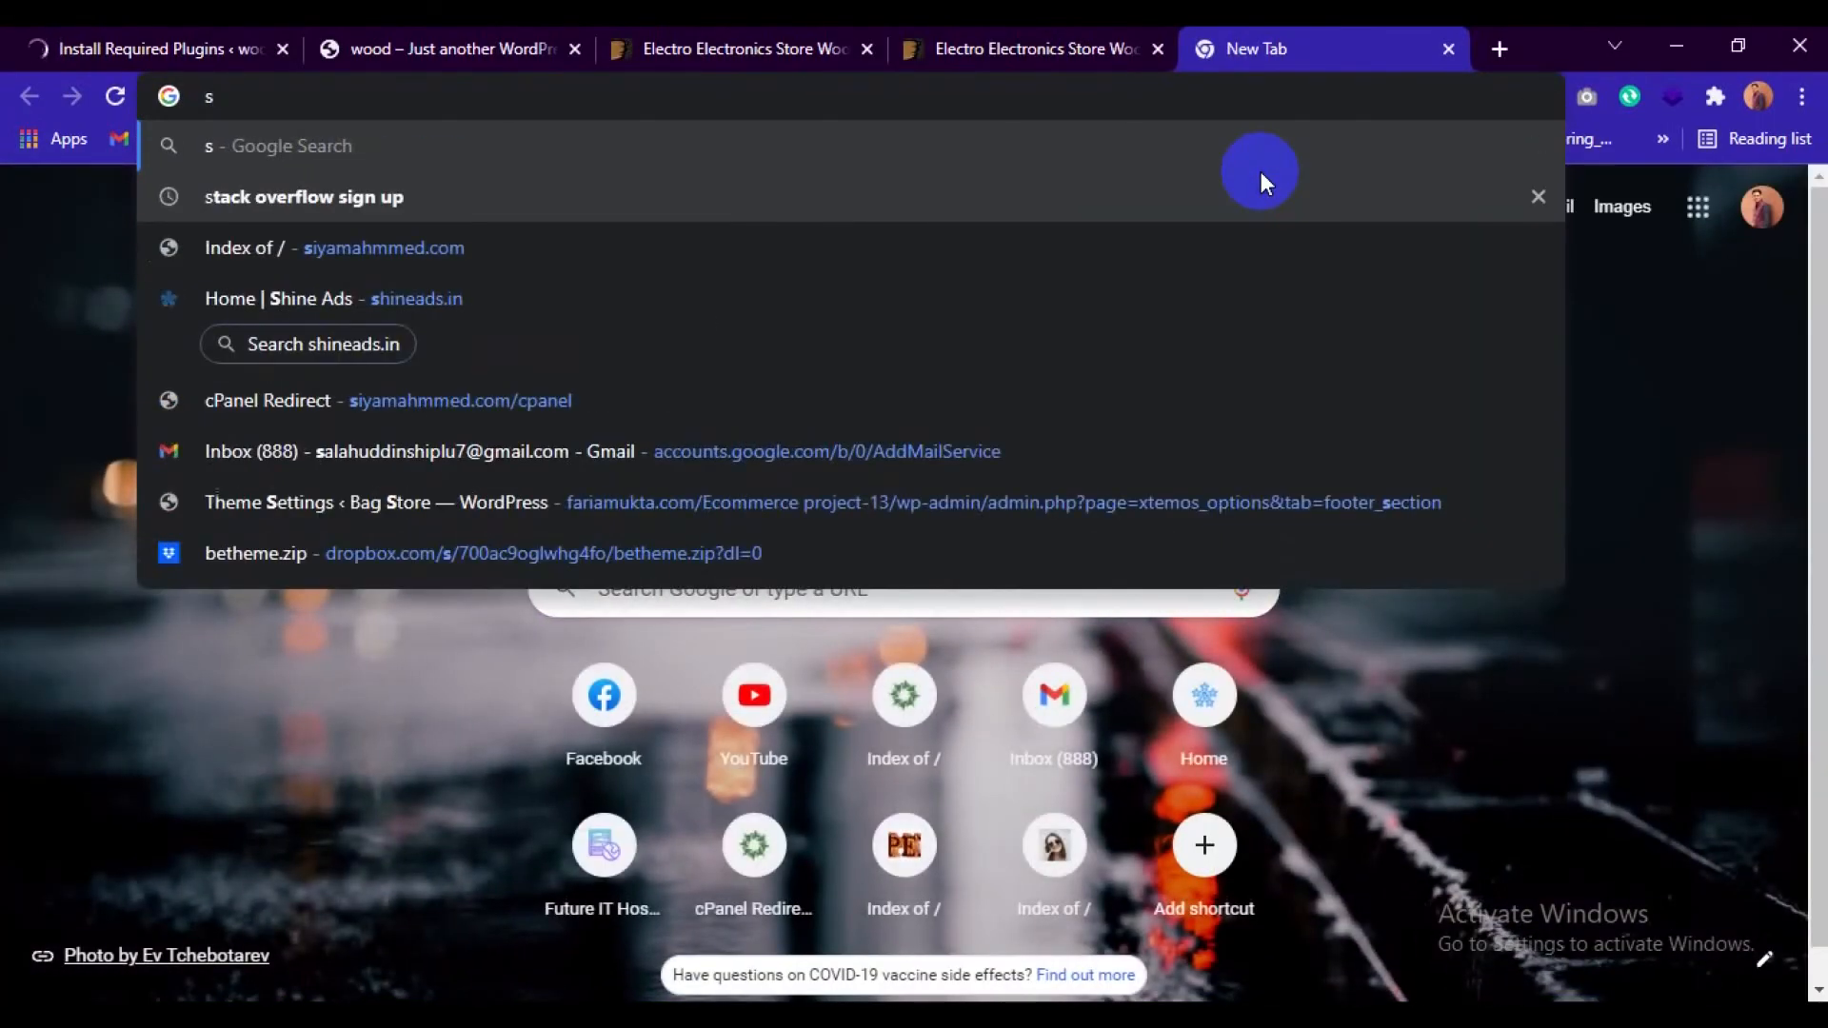
pyautogui.write('iy')
pyautogui.press('Return')
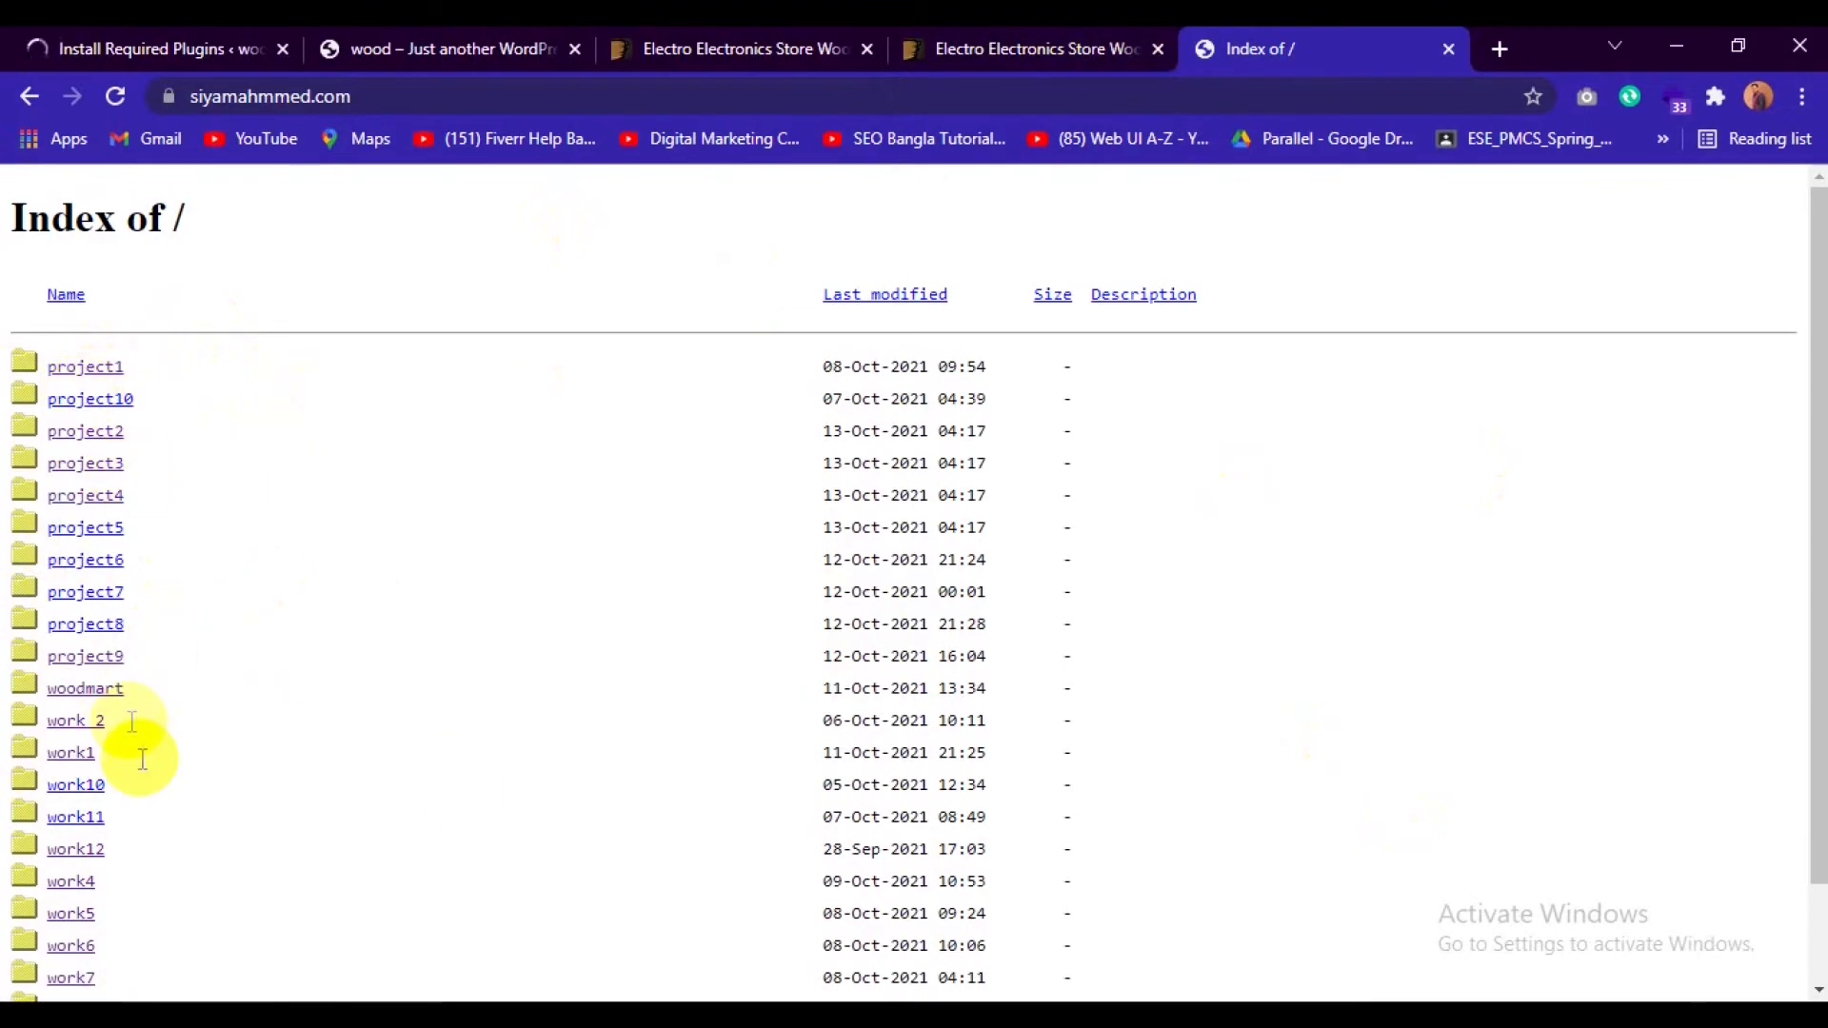
# Return to the Electro theme preview and compare the home page layouts it offers.
pyautogui.click(1041, 27)
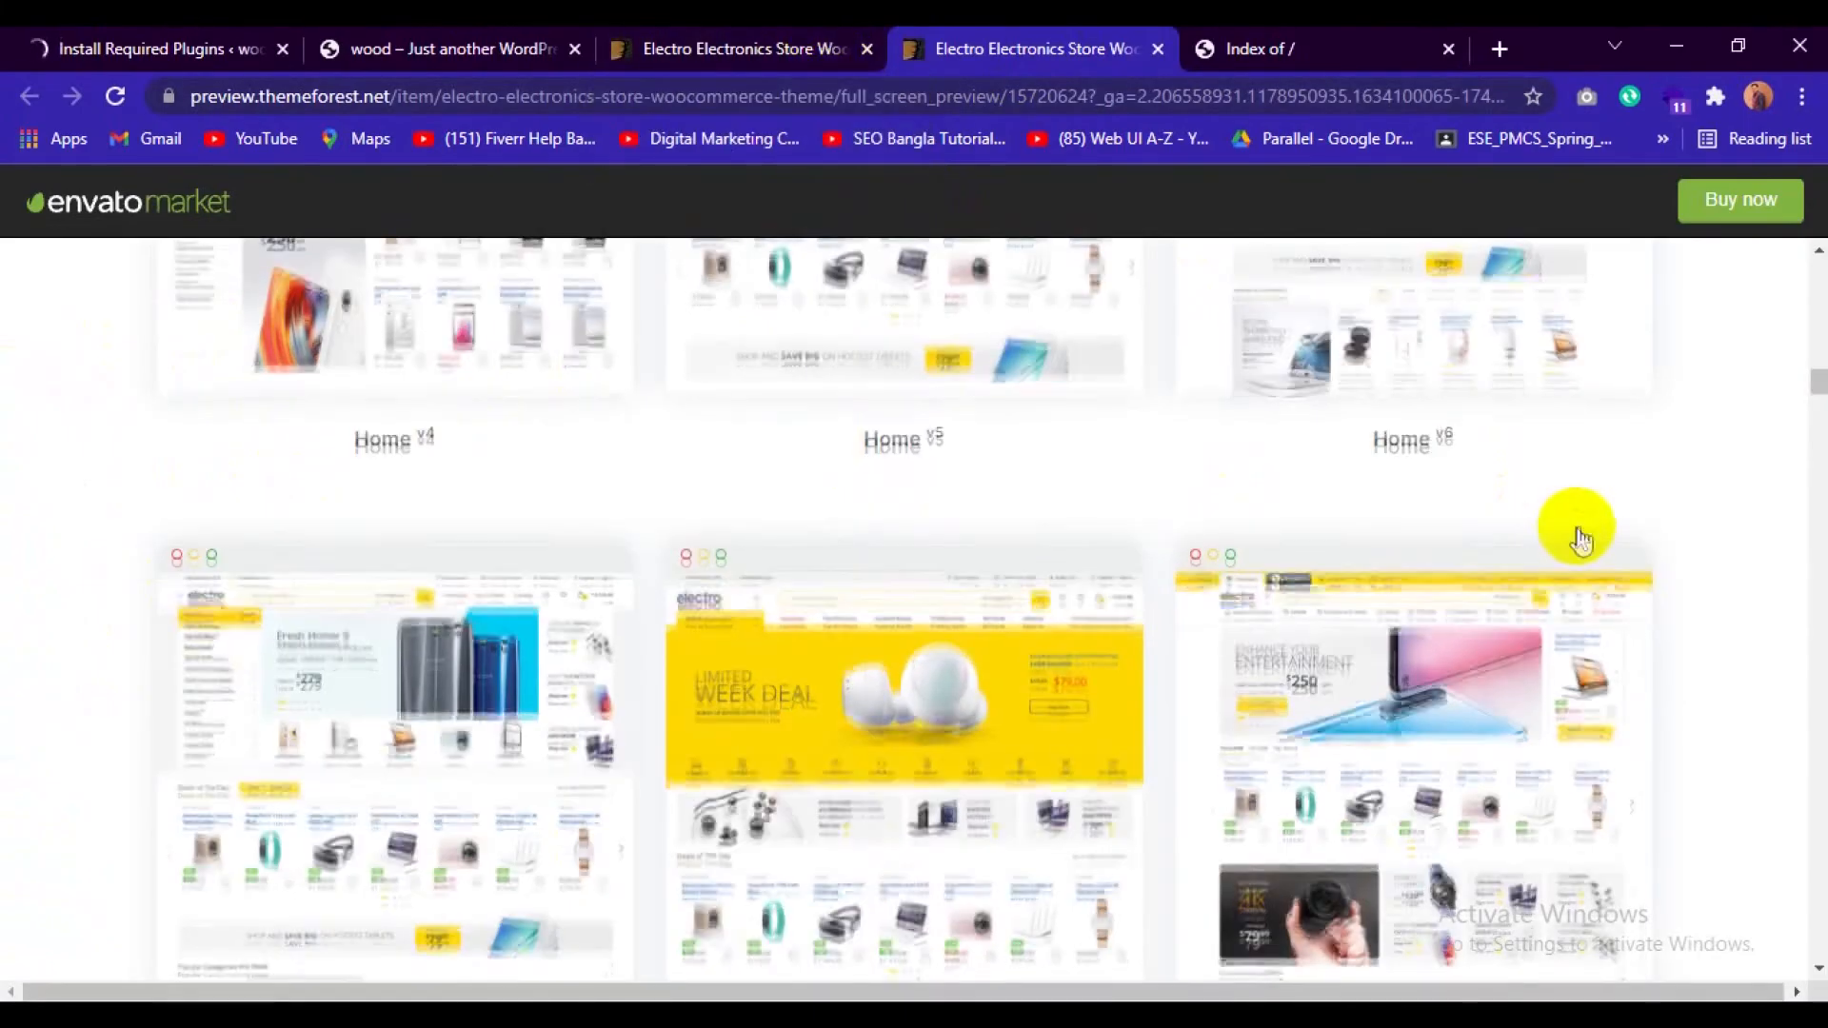
pyautogui.scroll(-7, 1578, 538)
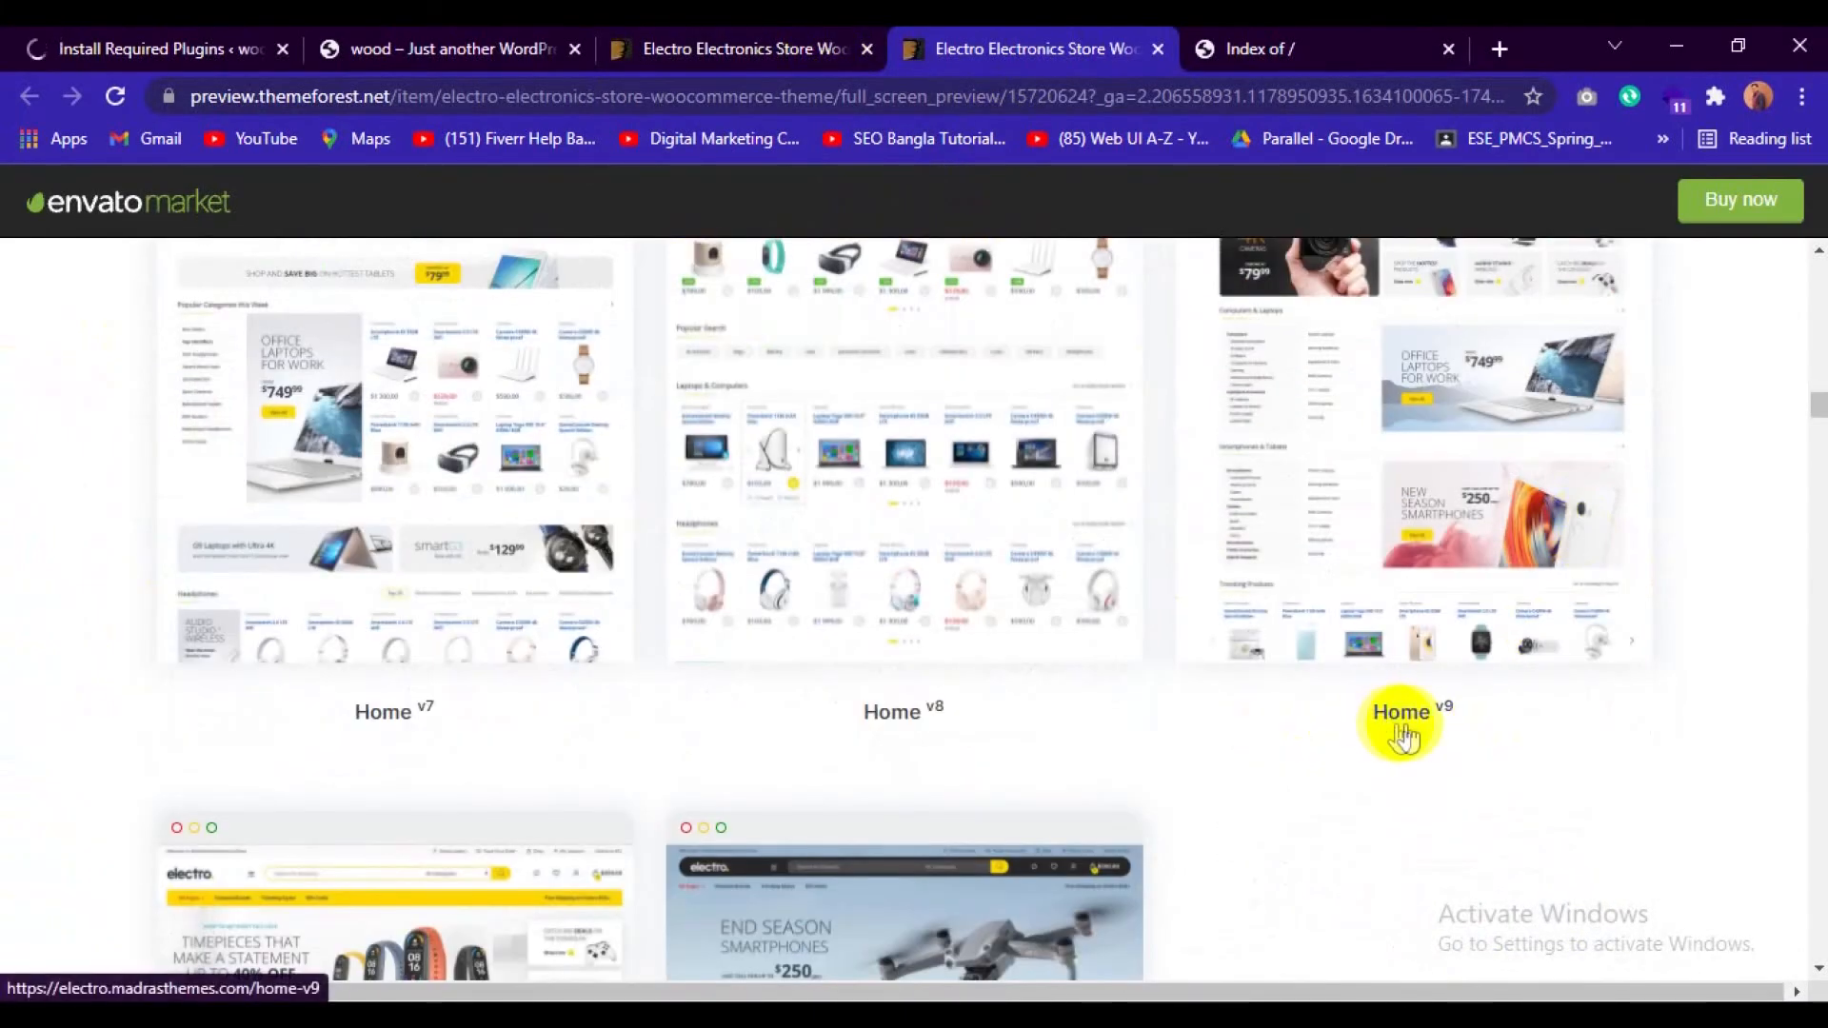
pyautogui.scroll(10, 1401, 736)
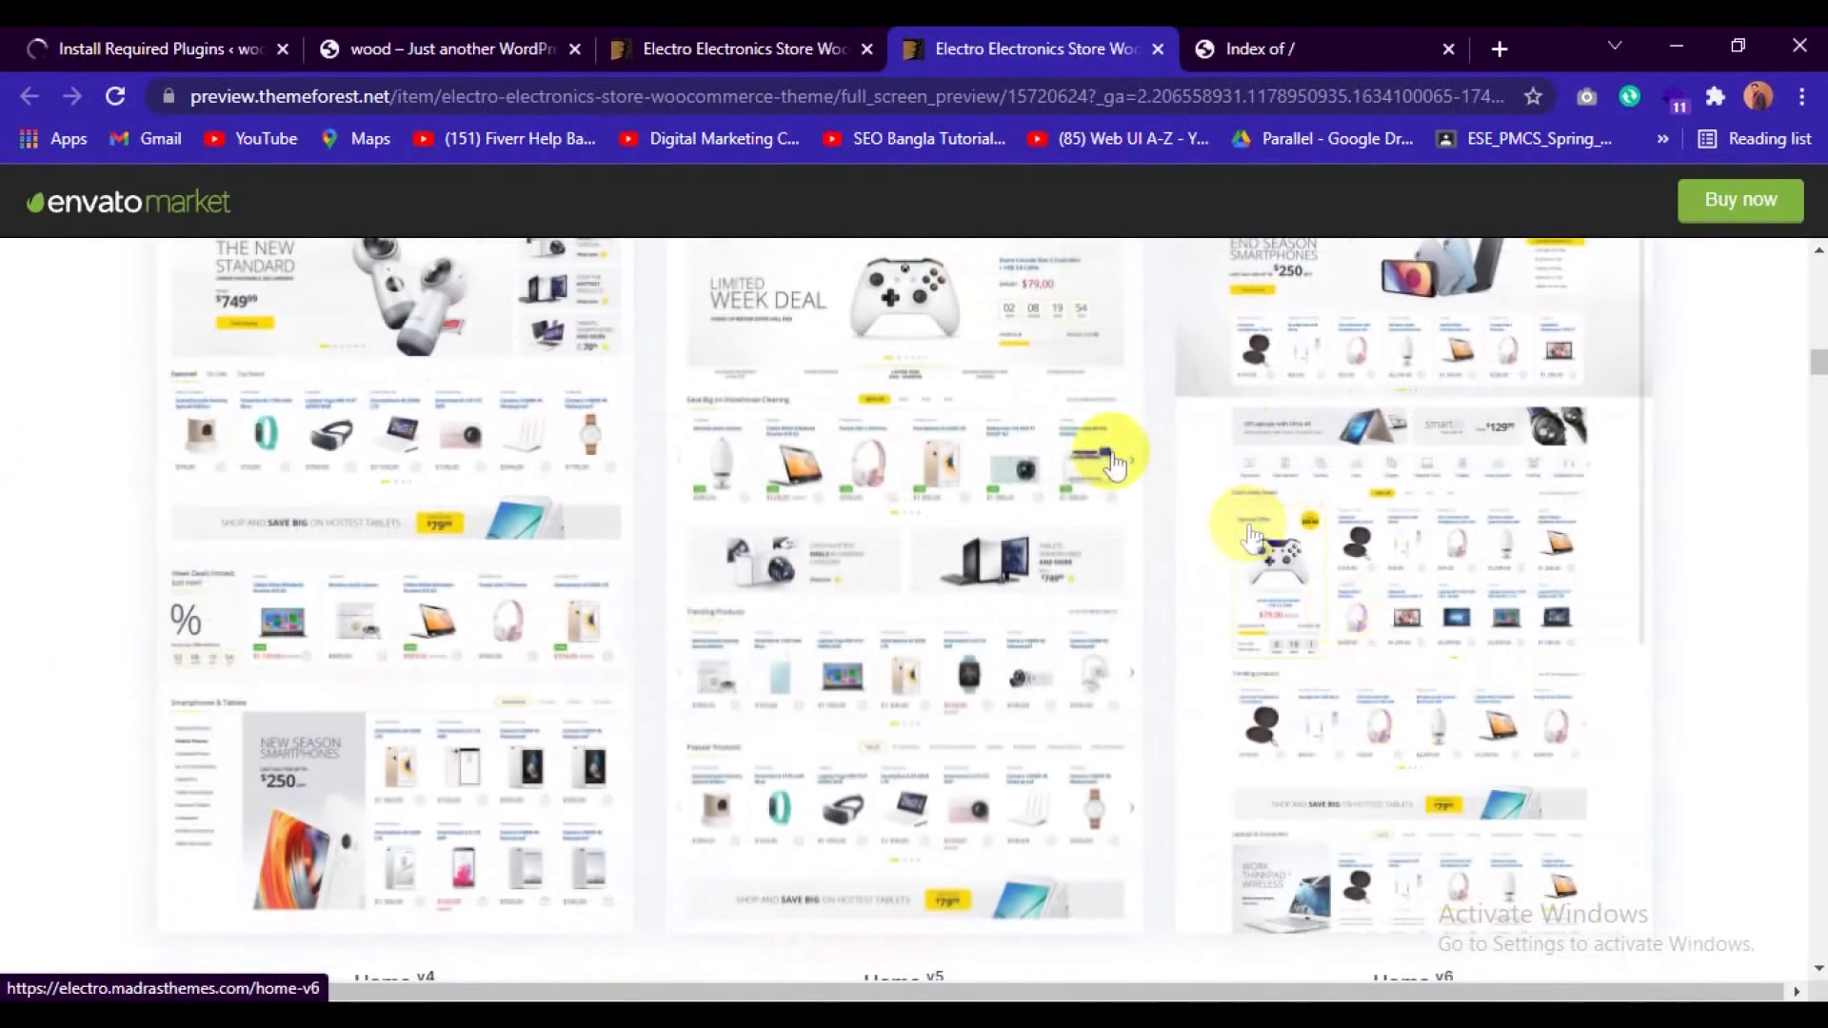
pyautogui.scroll(5, 1069, 571)
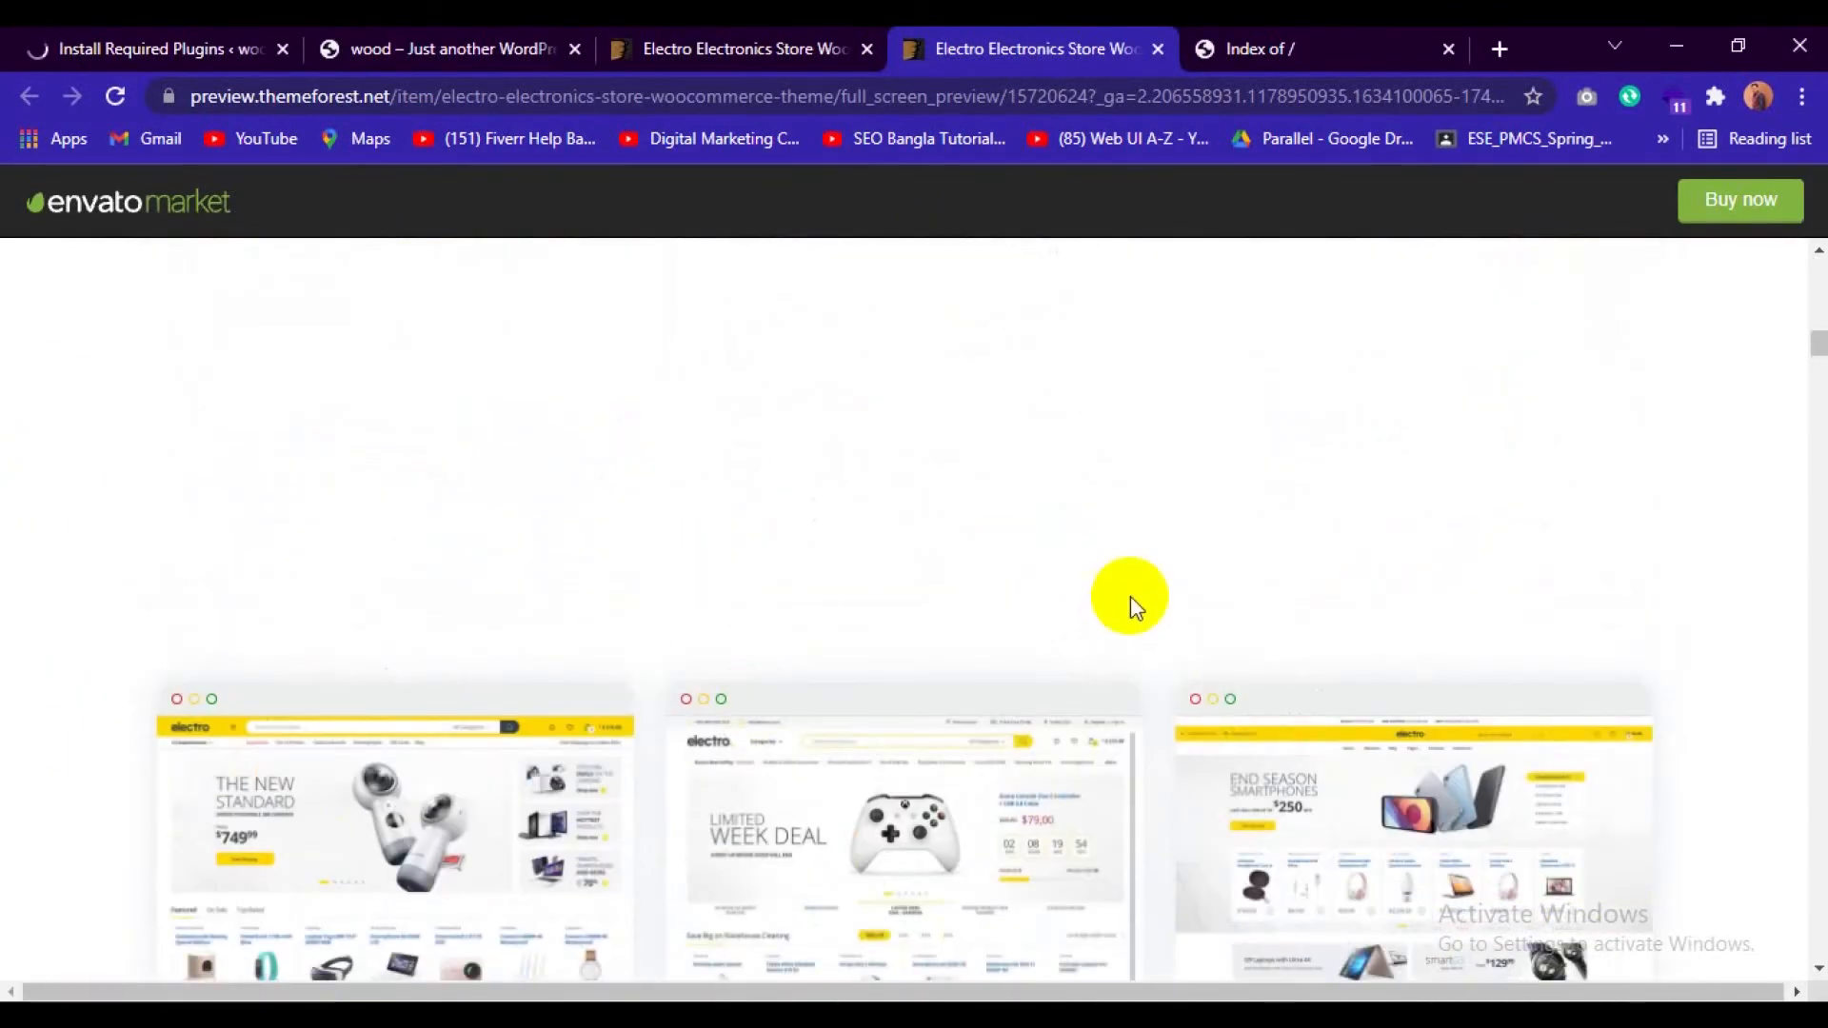
pyautogui.scroll(-6, 1129, 596)
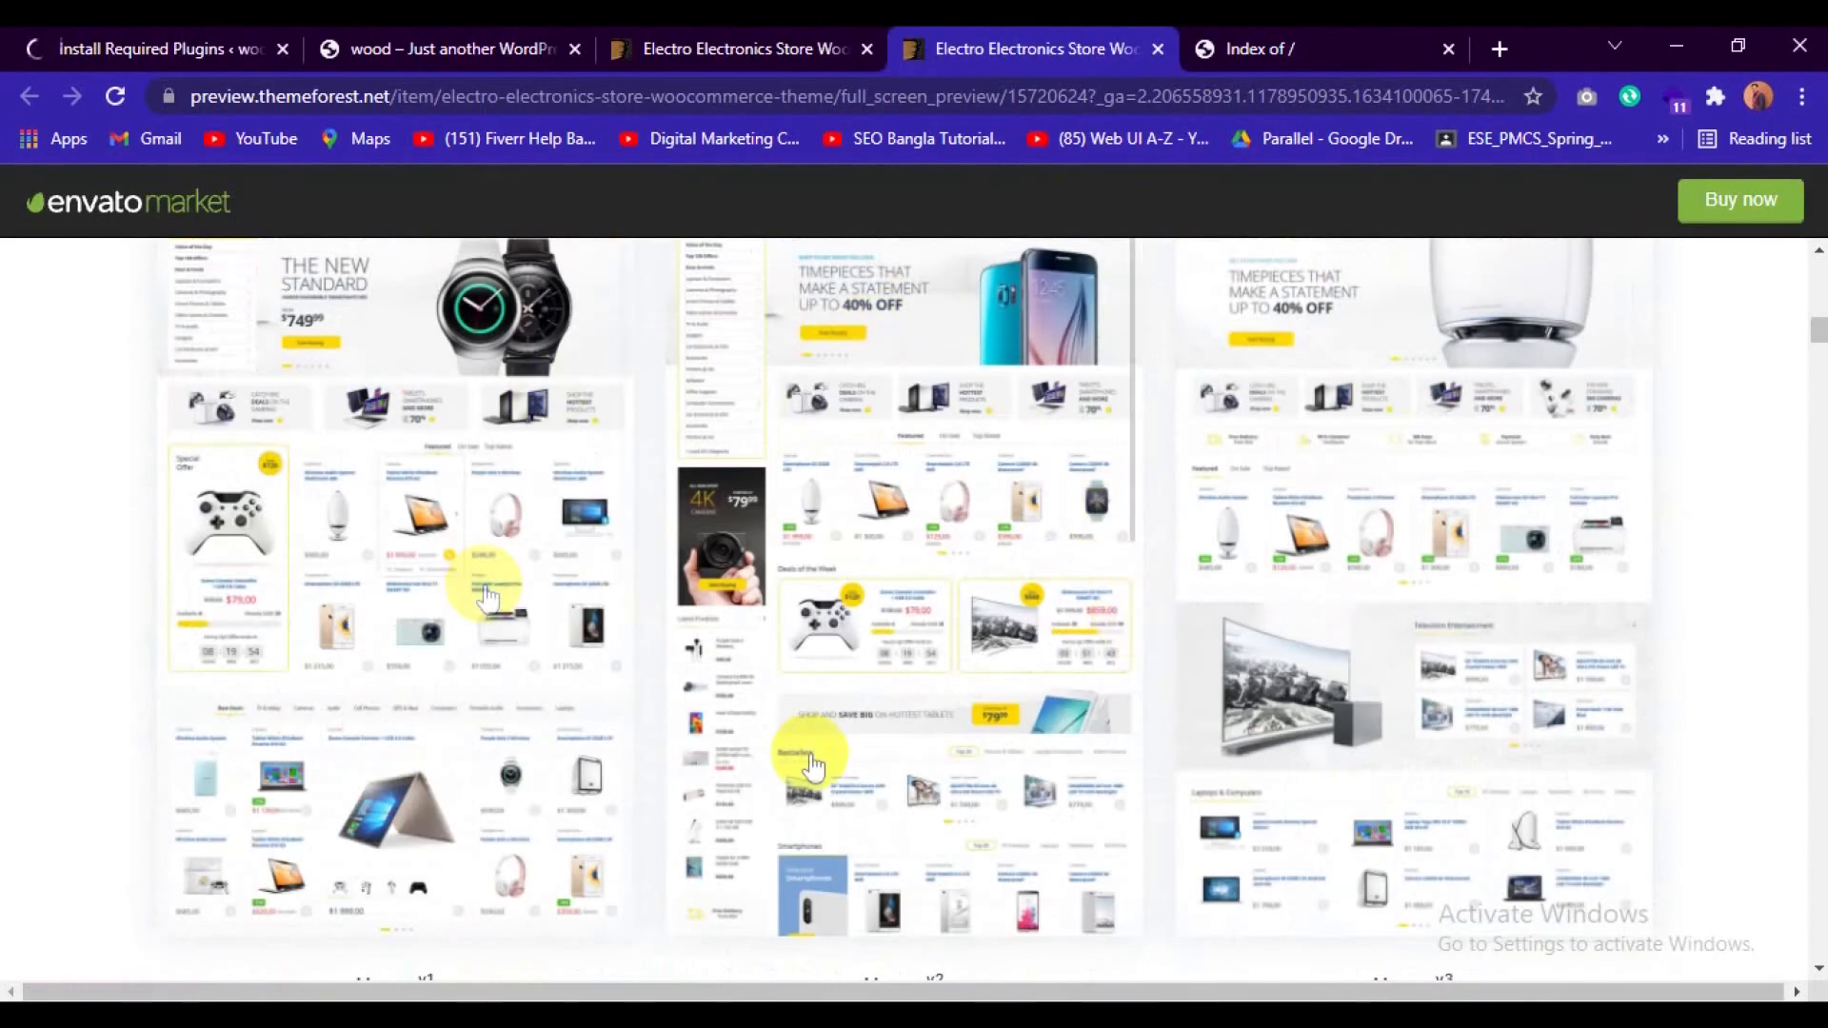
pyautogui.scroll(7, 1157, 776)
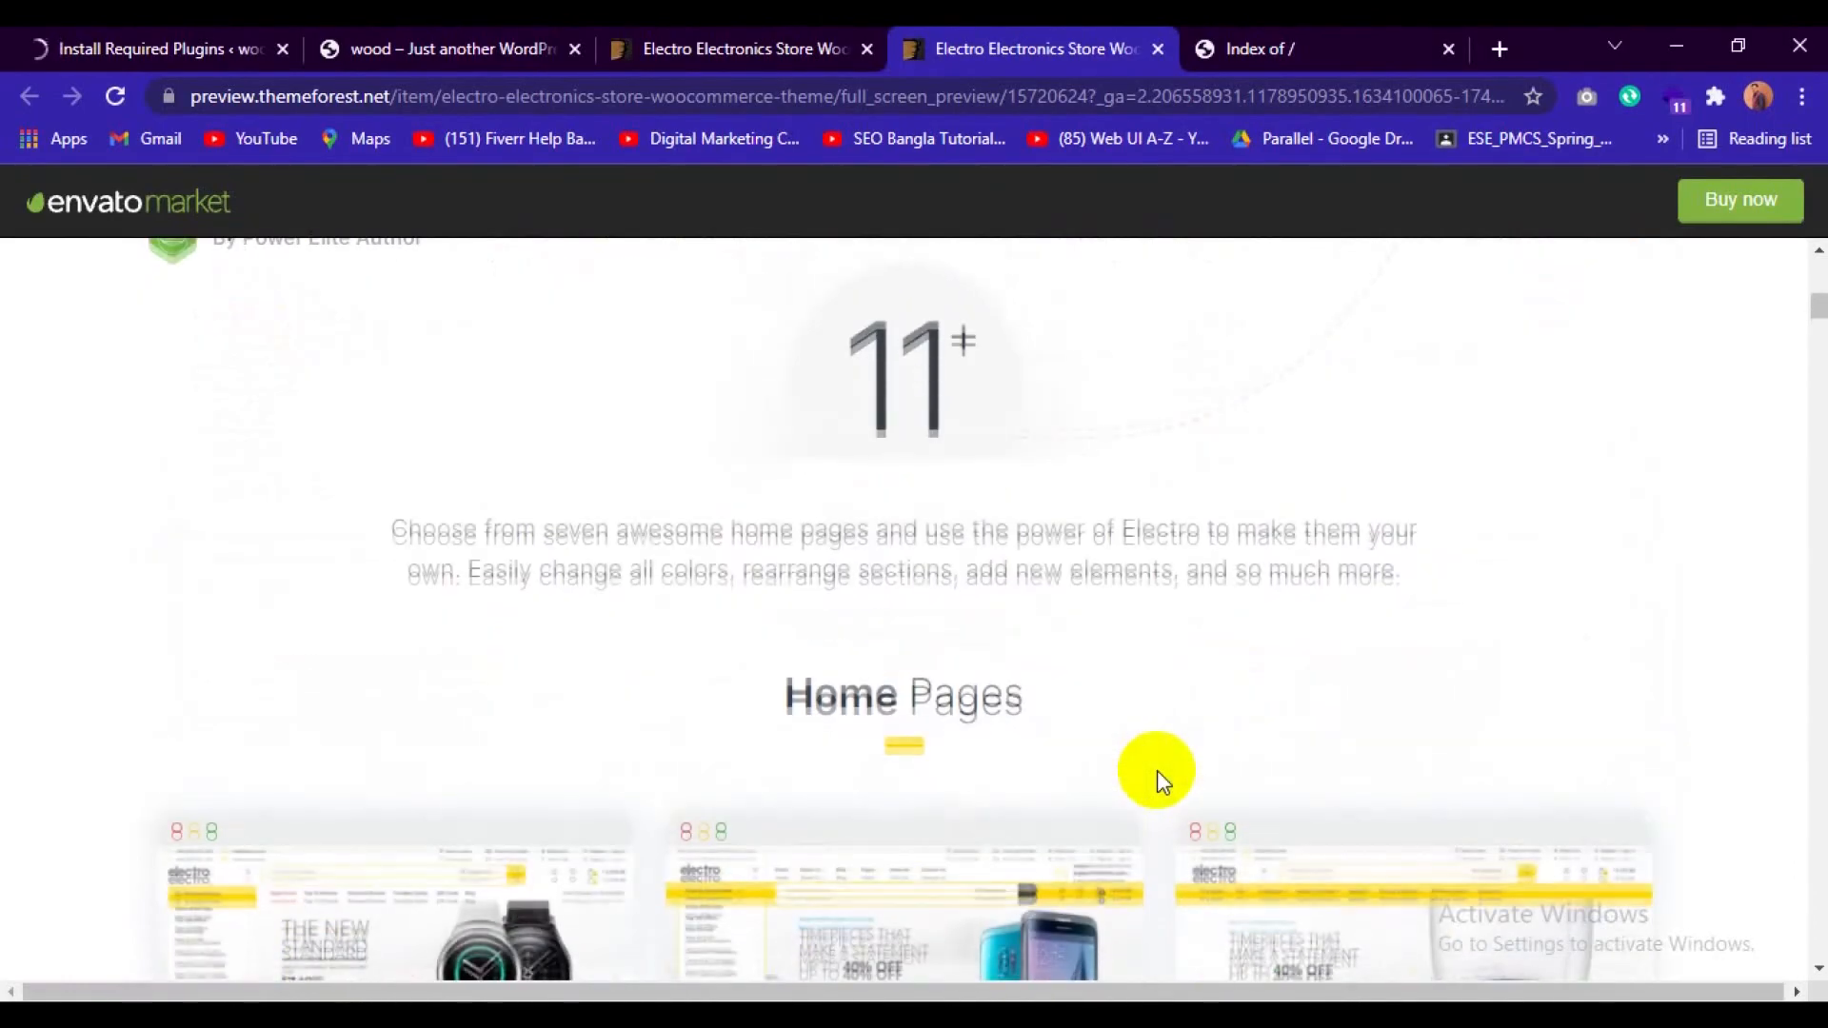
pyautogui.scroll(-3, 1157, 769)
pyautogui.scroll(6, 1156, 770)
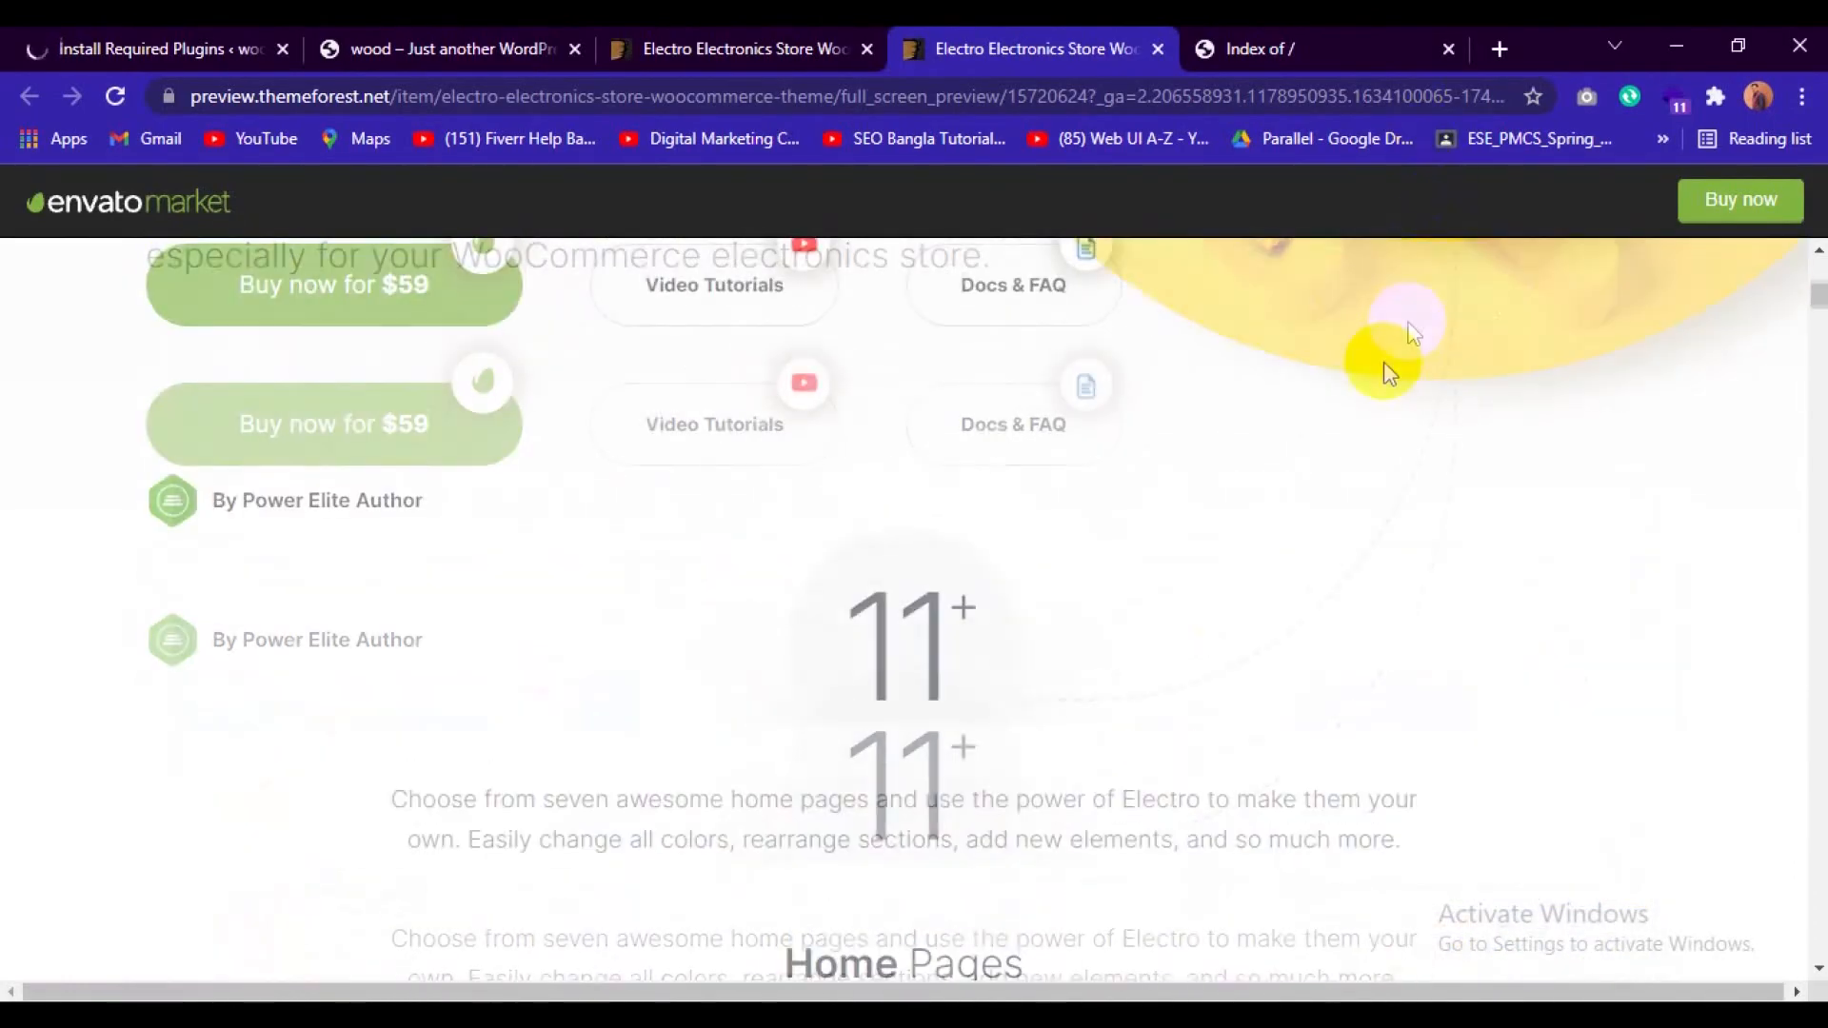
pyautogui.scroll(-8, 1310, 489)
pyautogui.scroll(2, 1158, 469)
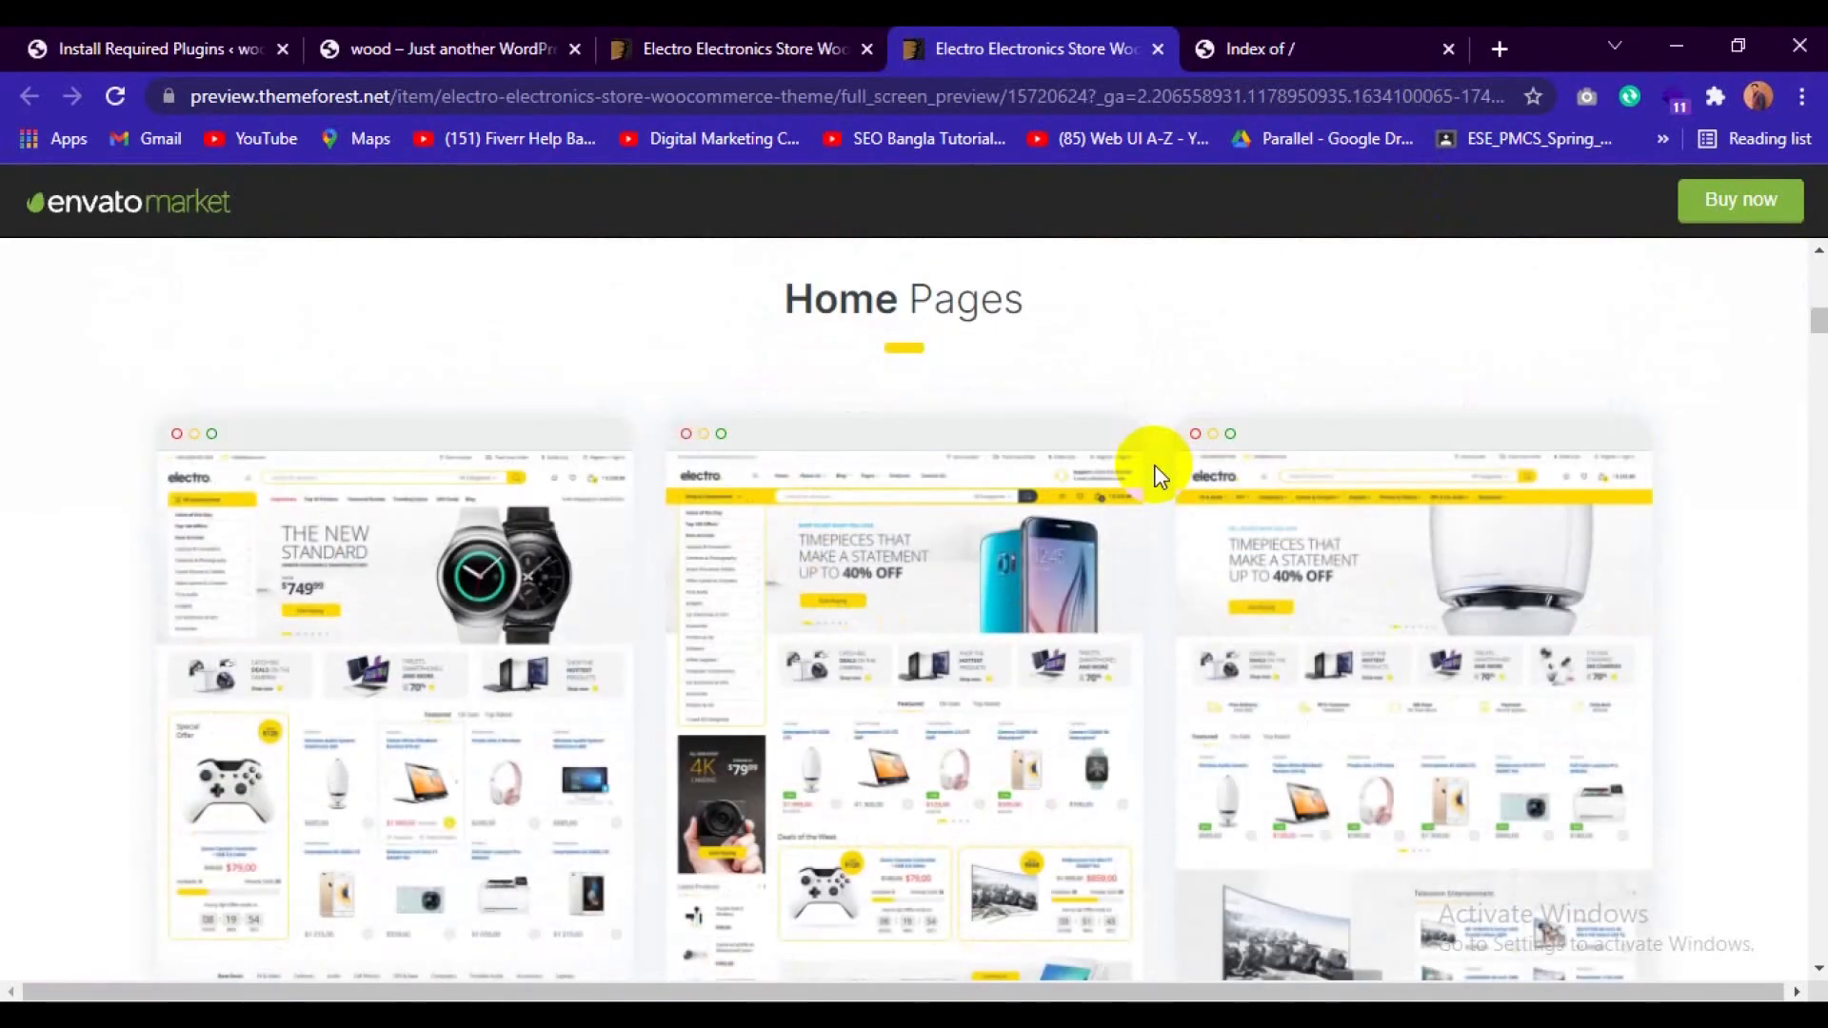
# Look over the remaining Electro home page layouts, and close the root directory index and theme preview tabs.
pyautogui.scroll(-15, 1157, 473)
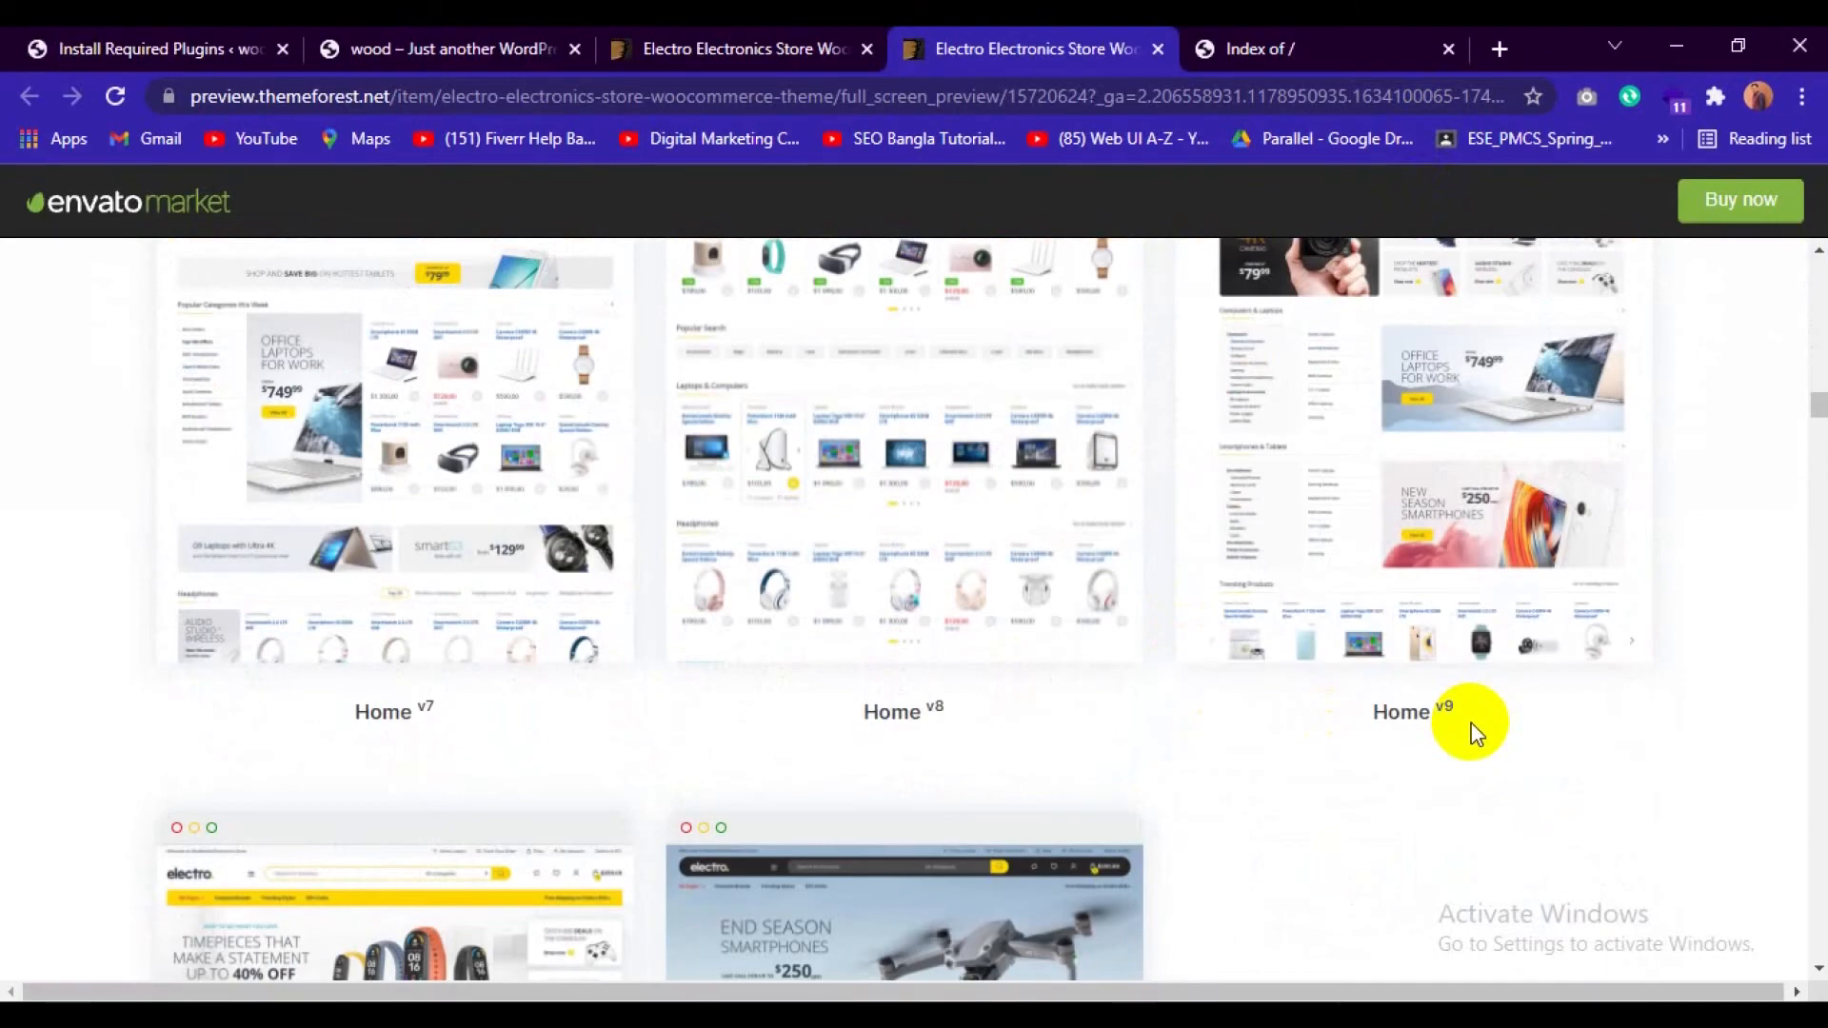
pyautogui.click(1447, 49)
pyautogui.click(1270, 50)
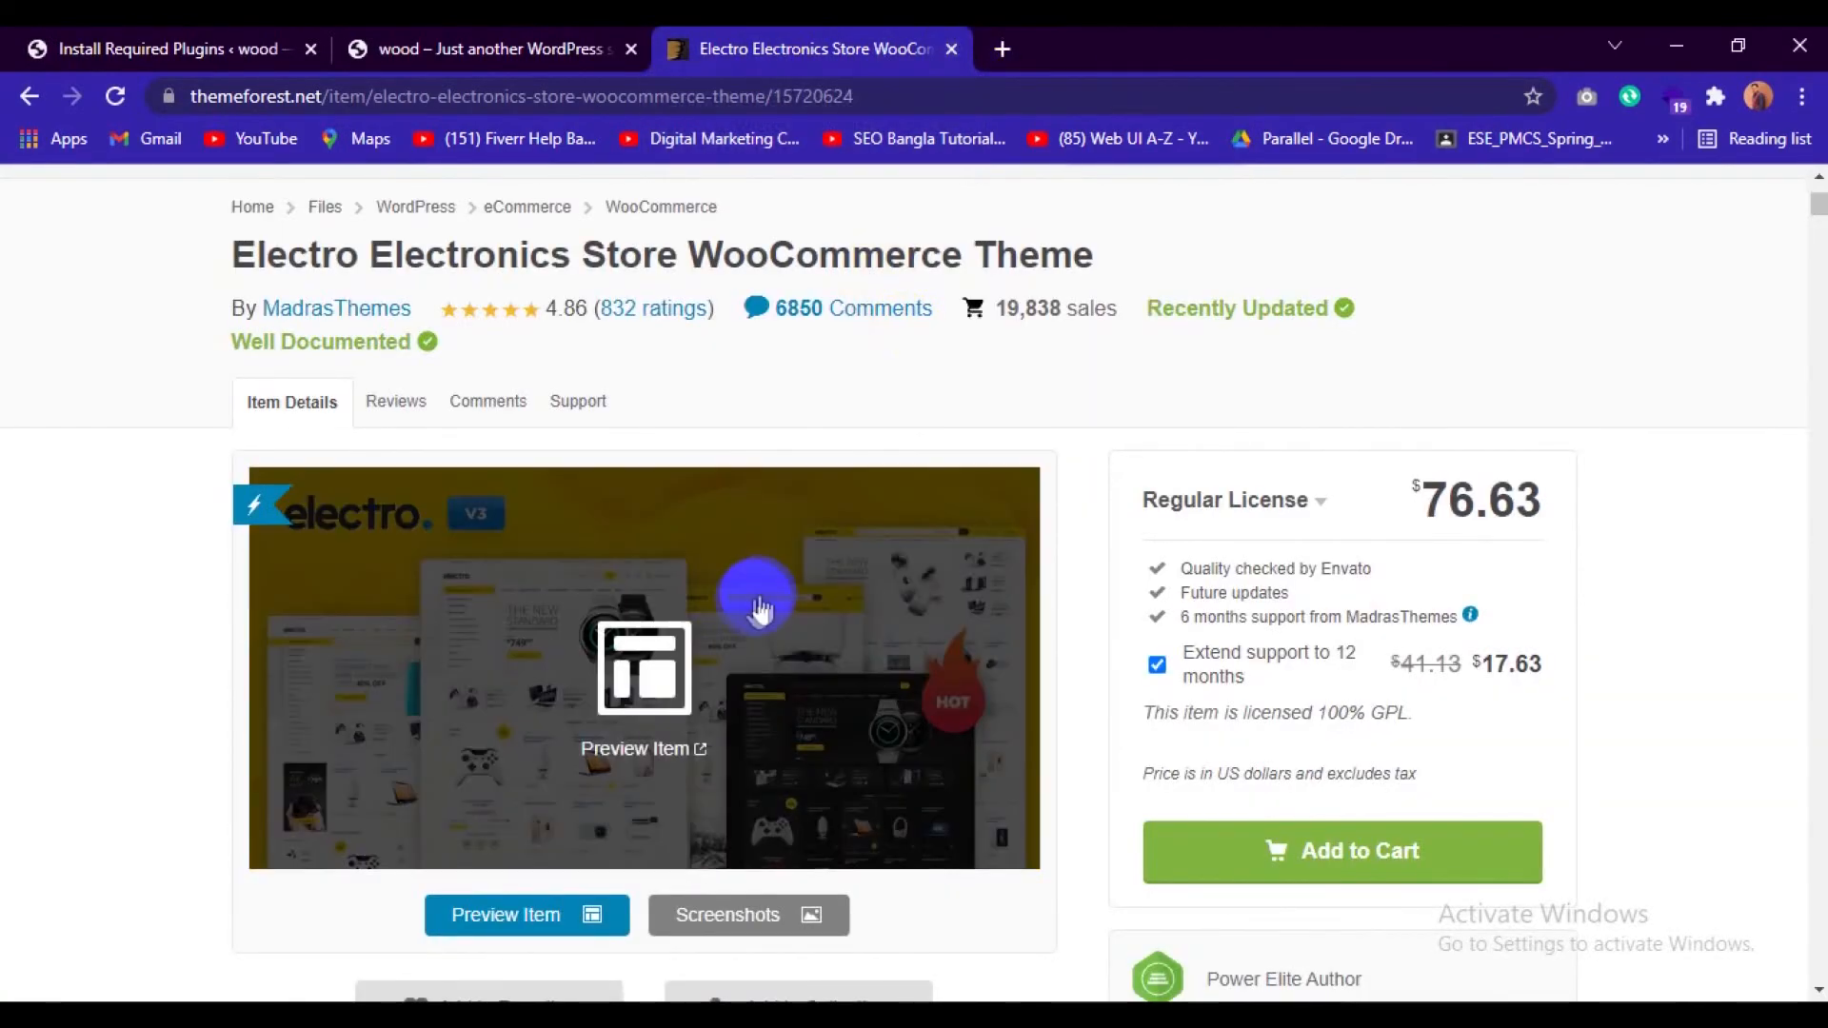
# Reopen the full-screen preview of the Electro theme, browse its home page layouts and open the Home v1 demo.
pyautogui.click(755, 599)
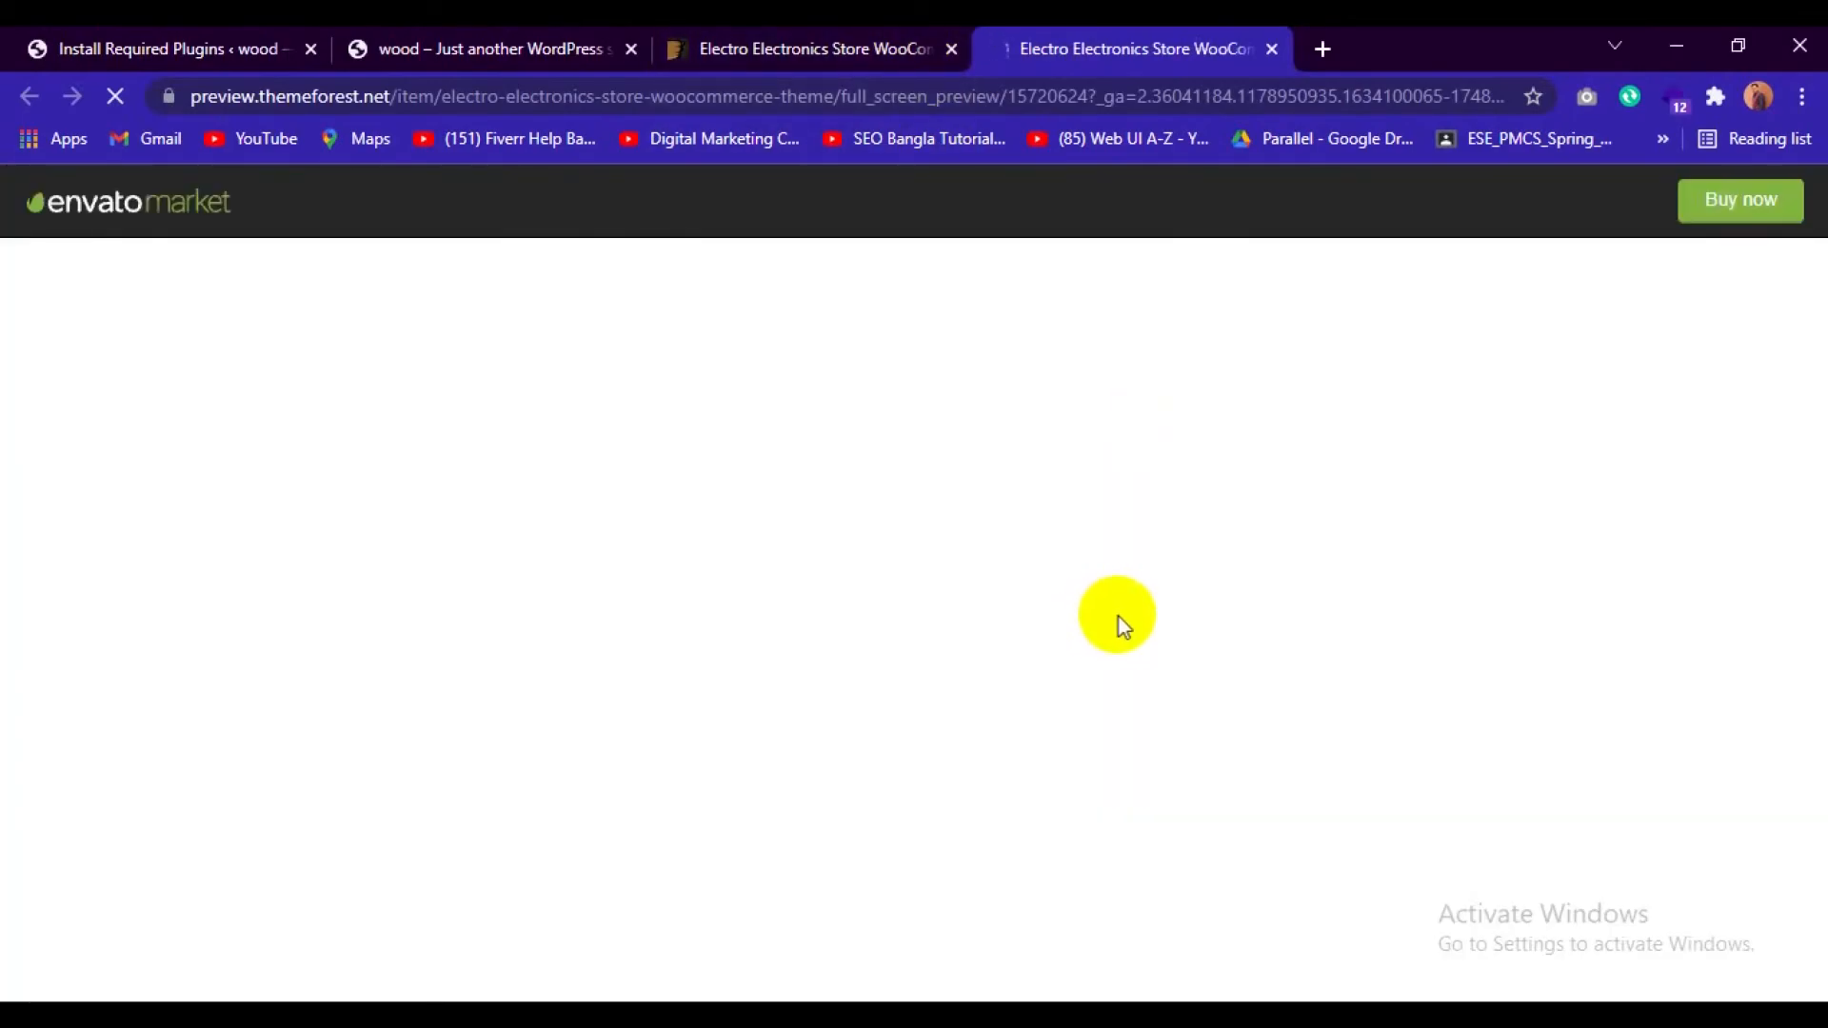
pyautogui.scroll(-10, 1119, 615)
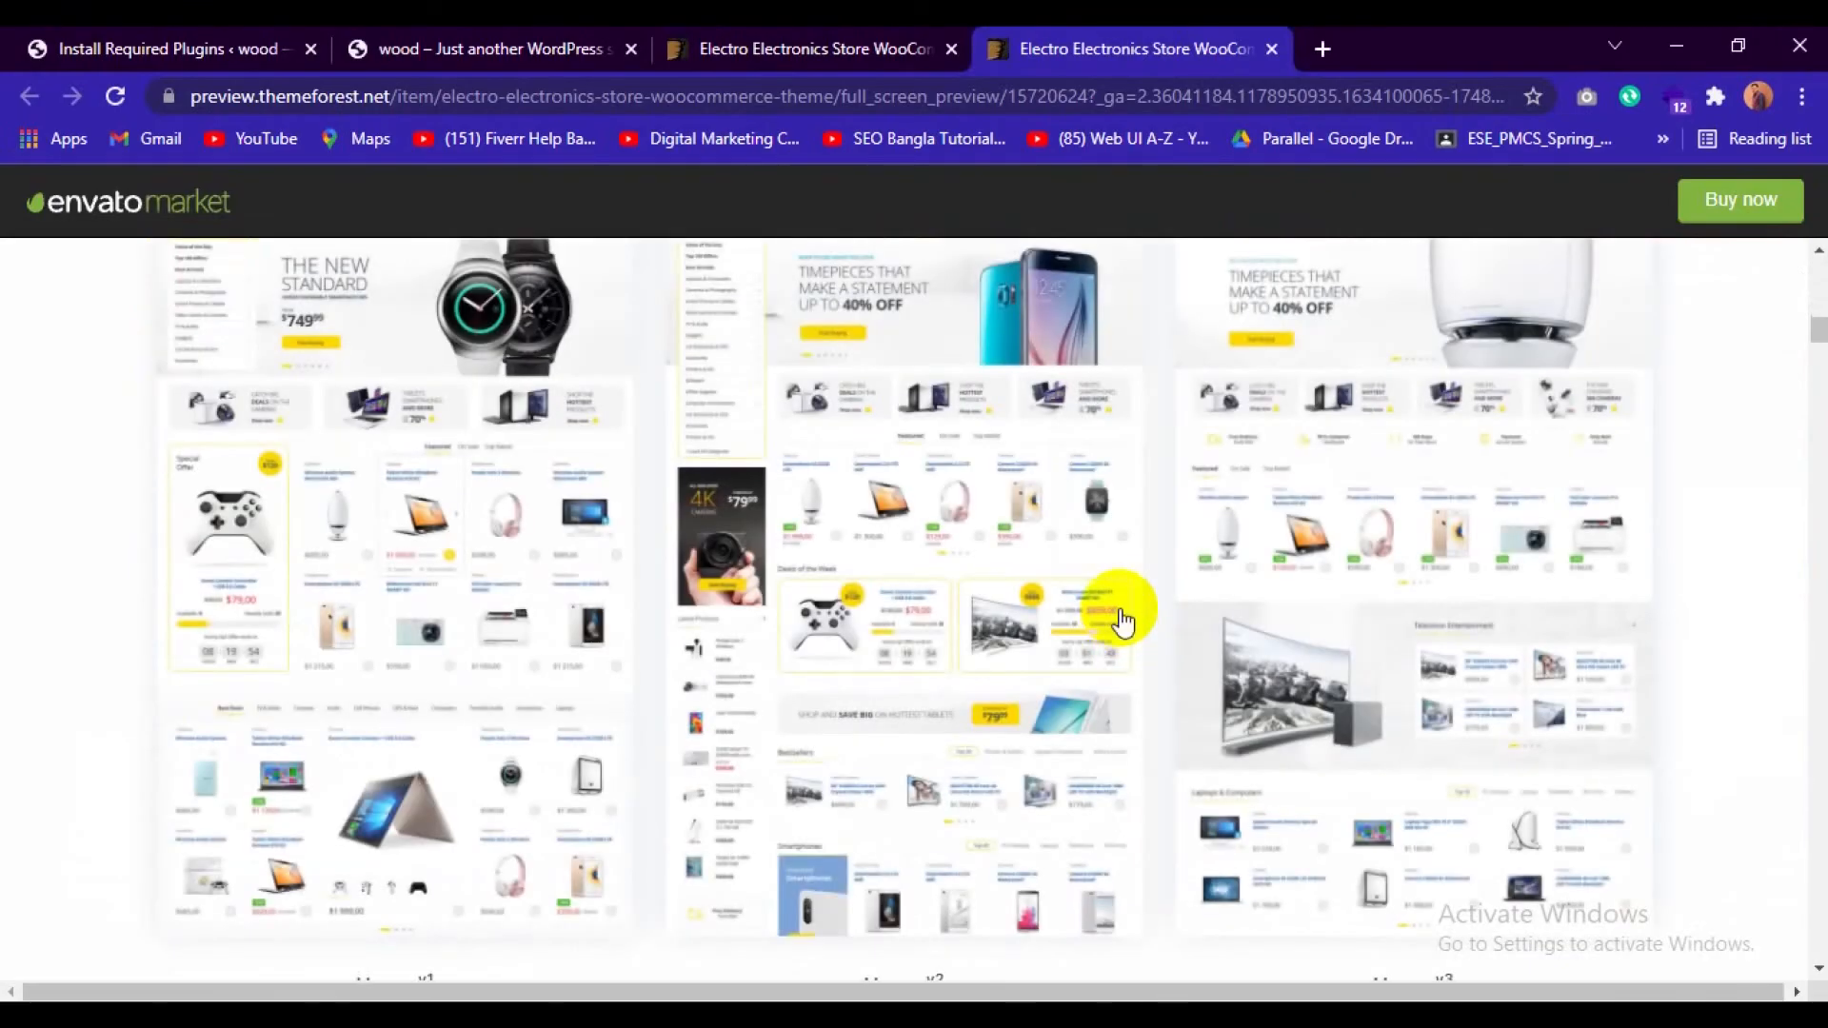
pyautogui.scroll(4, 1118, 614)
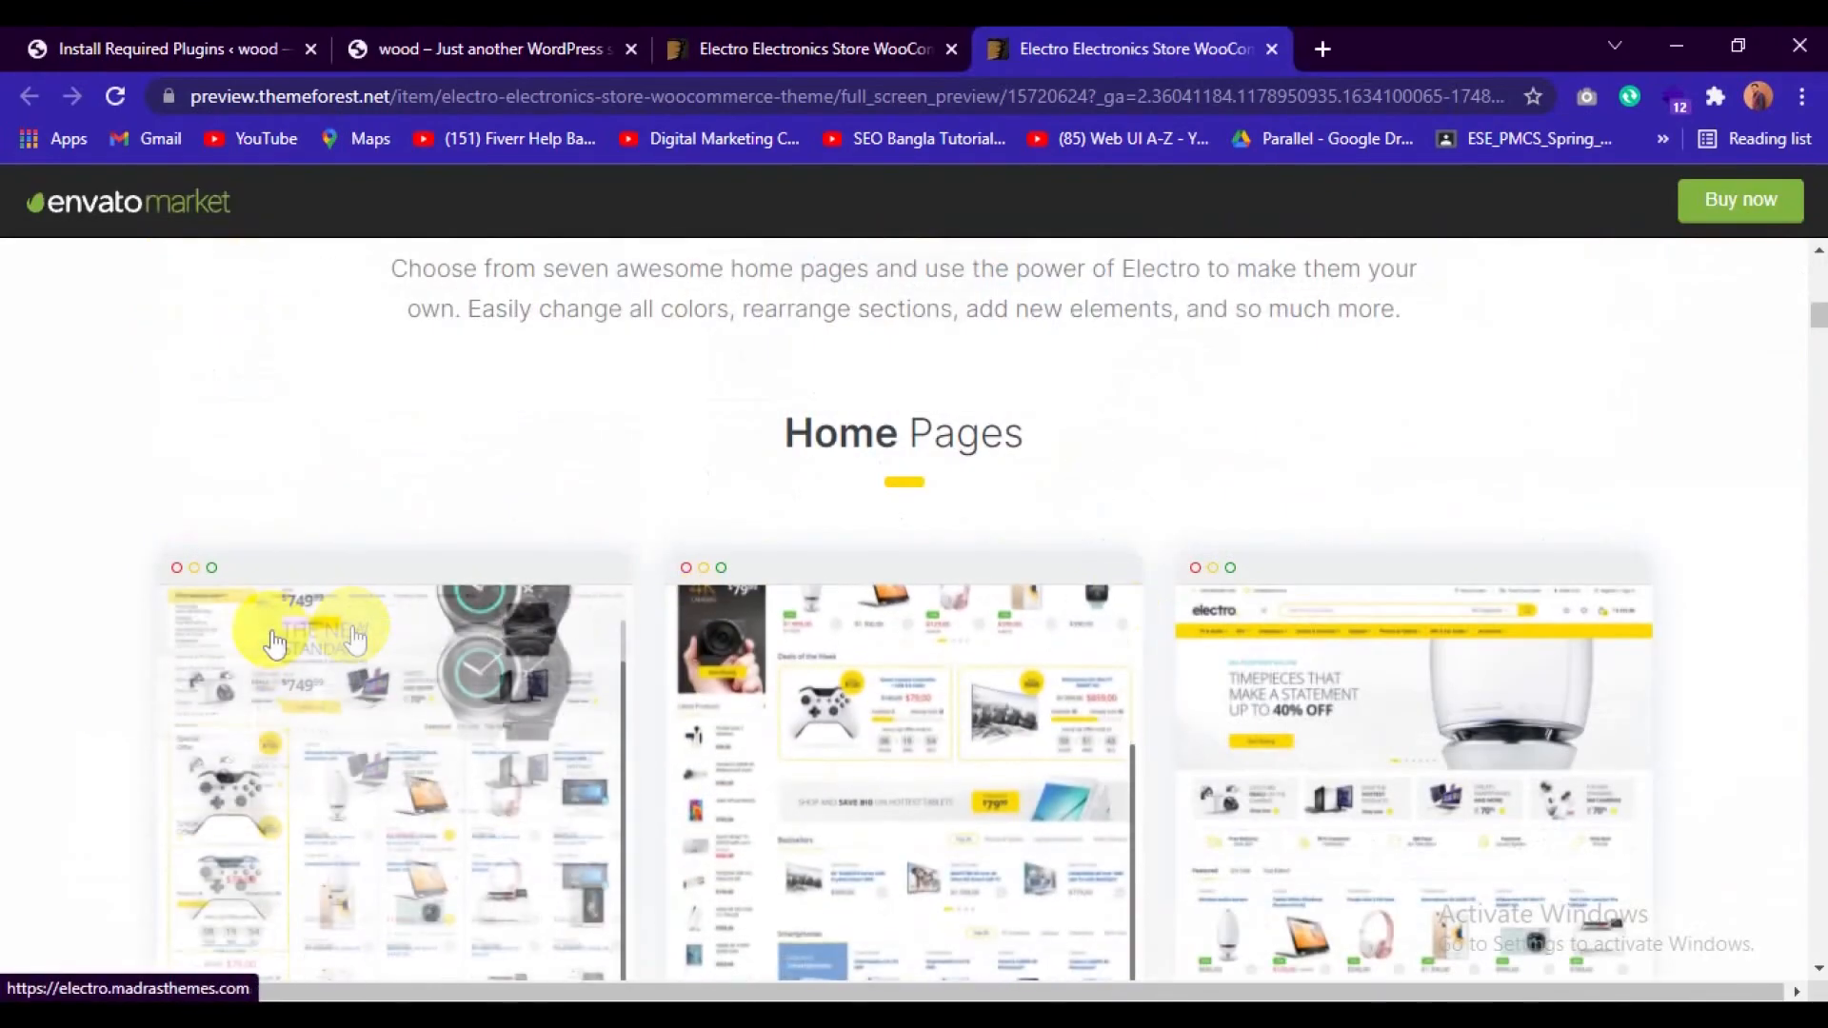
pyautogui.scroll(-5, 32, 768)
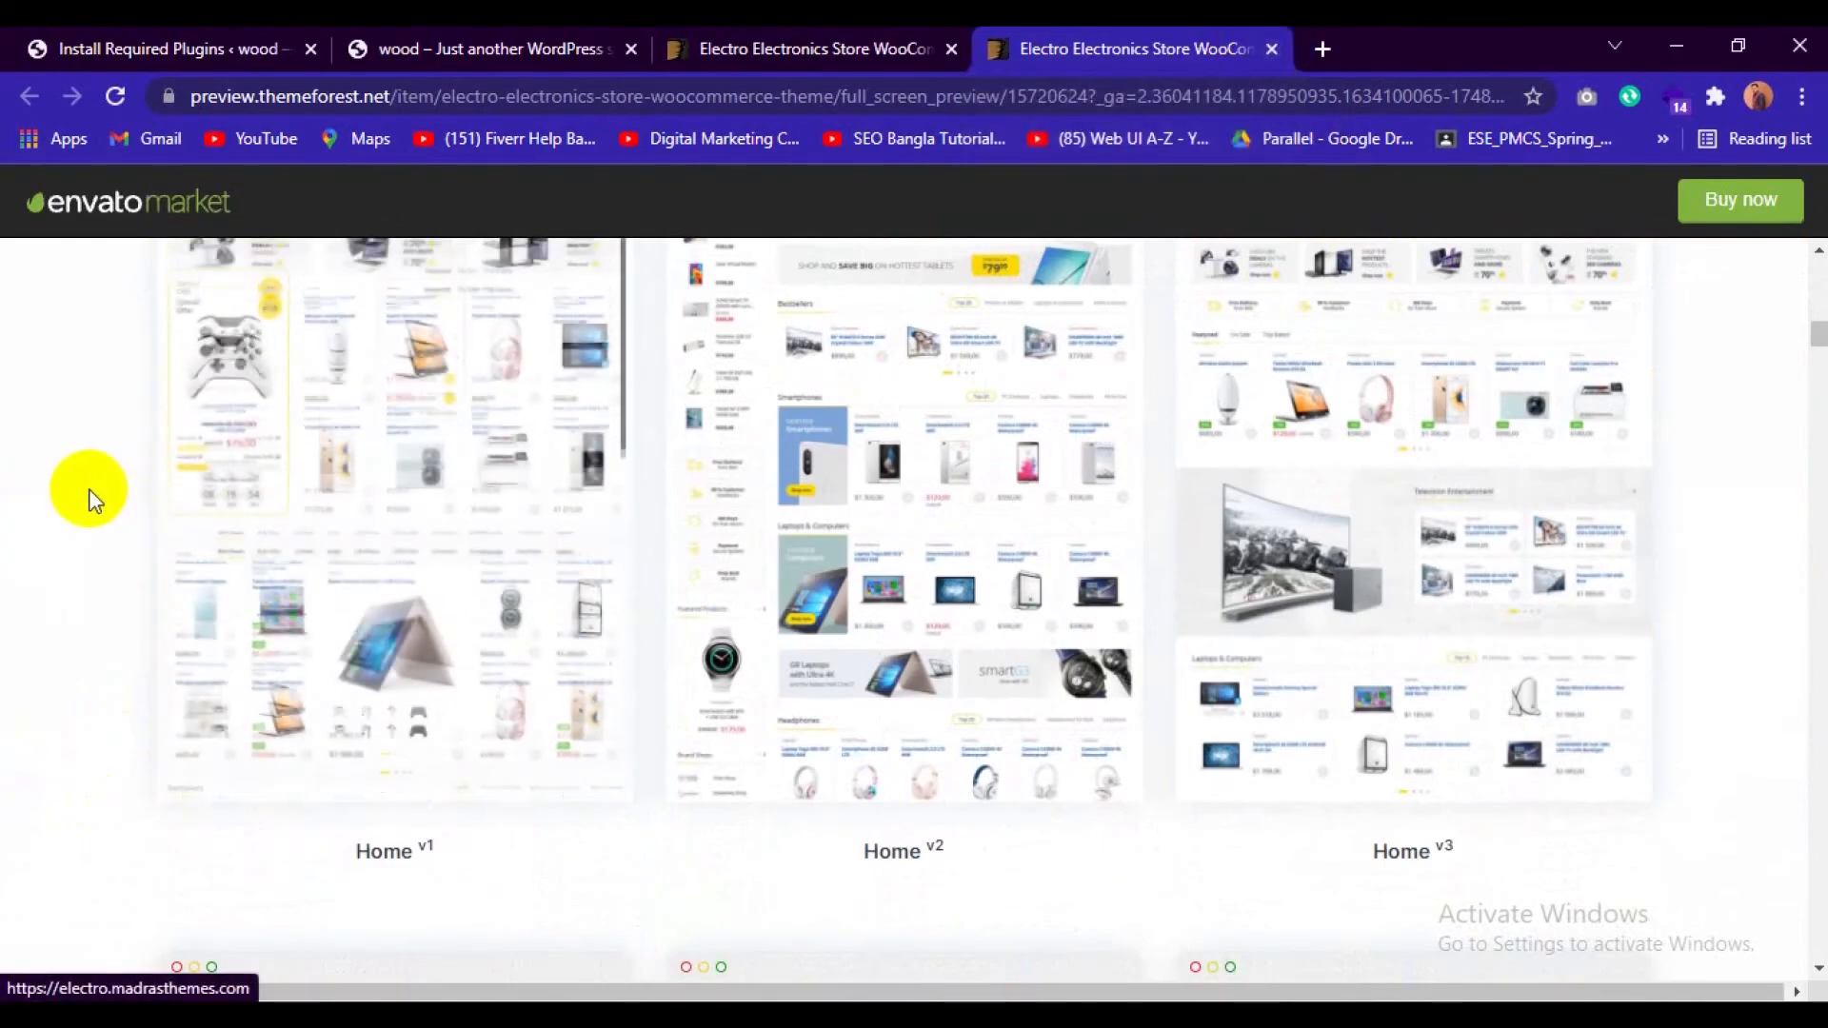
pyautogui.scroll(4, 87, 492)
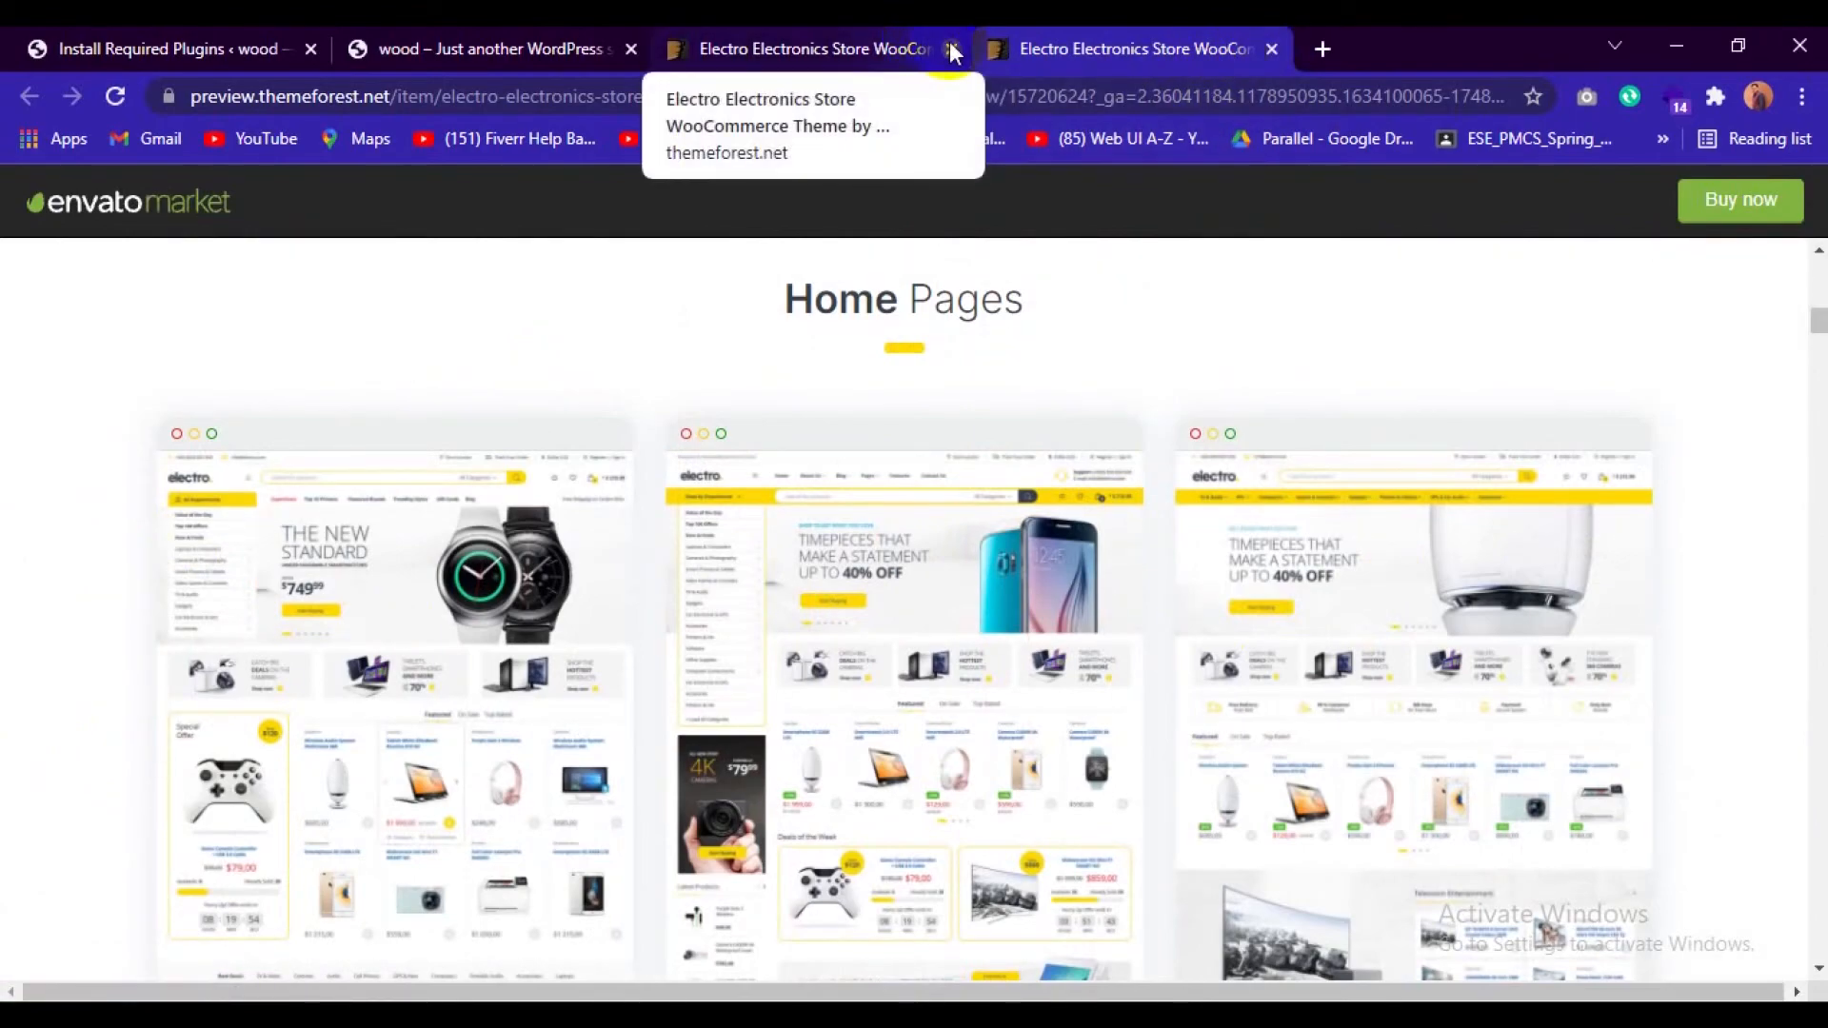
pyautogui.click(432, 570)
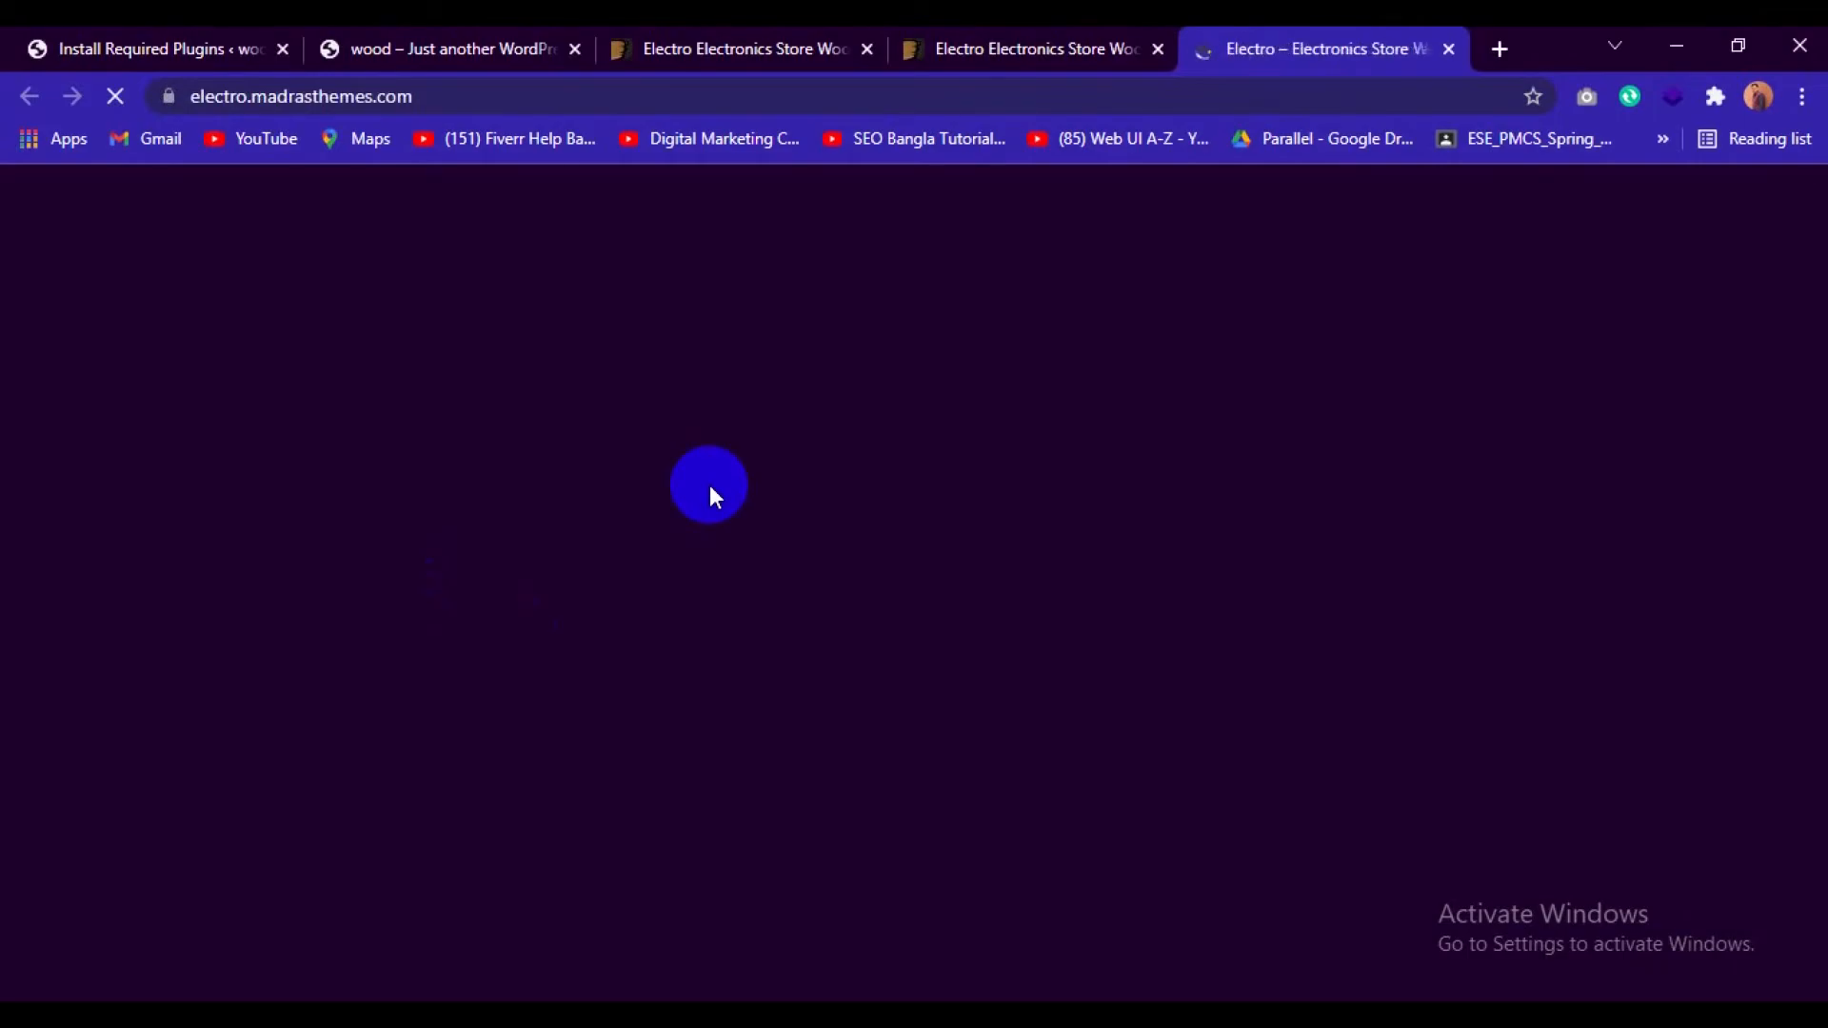
# Return to the required plugins installer in WordPress and bulk-activate all the listed plugins.
pyautogui.click(195, 43)
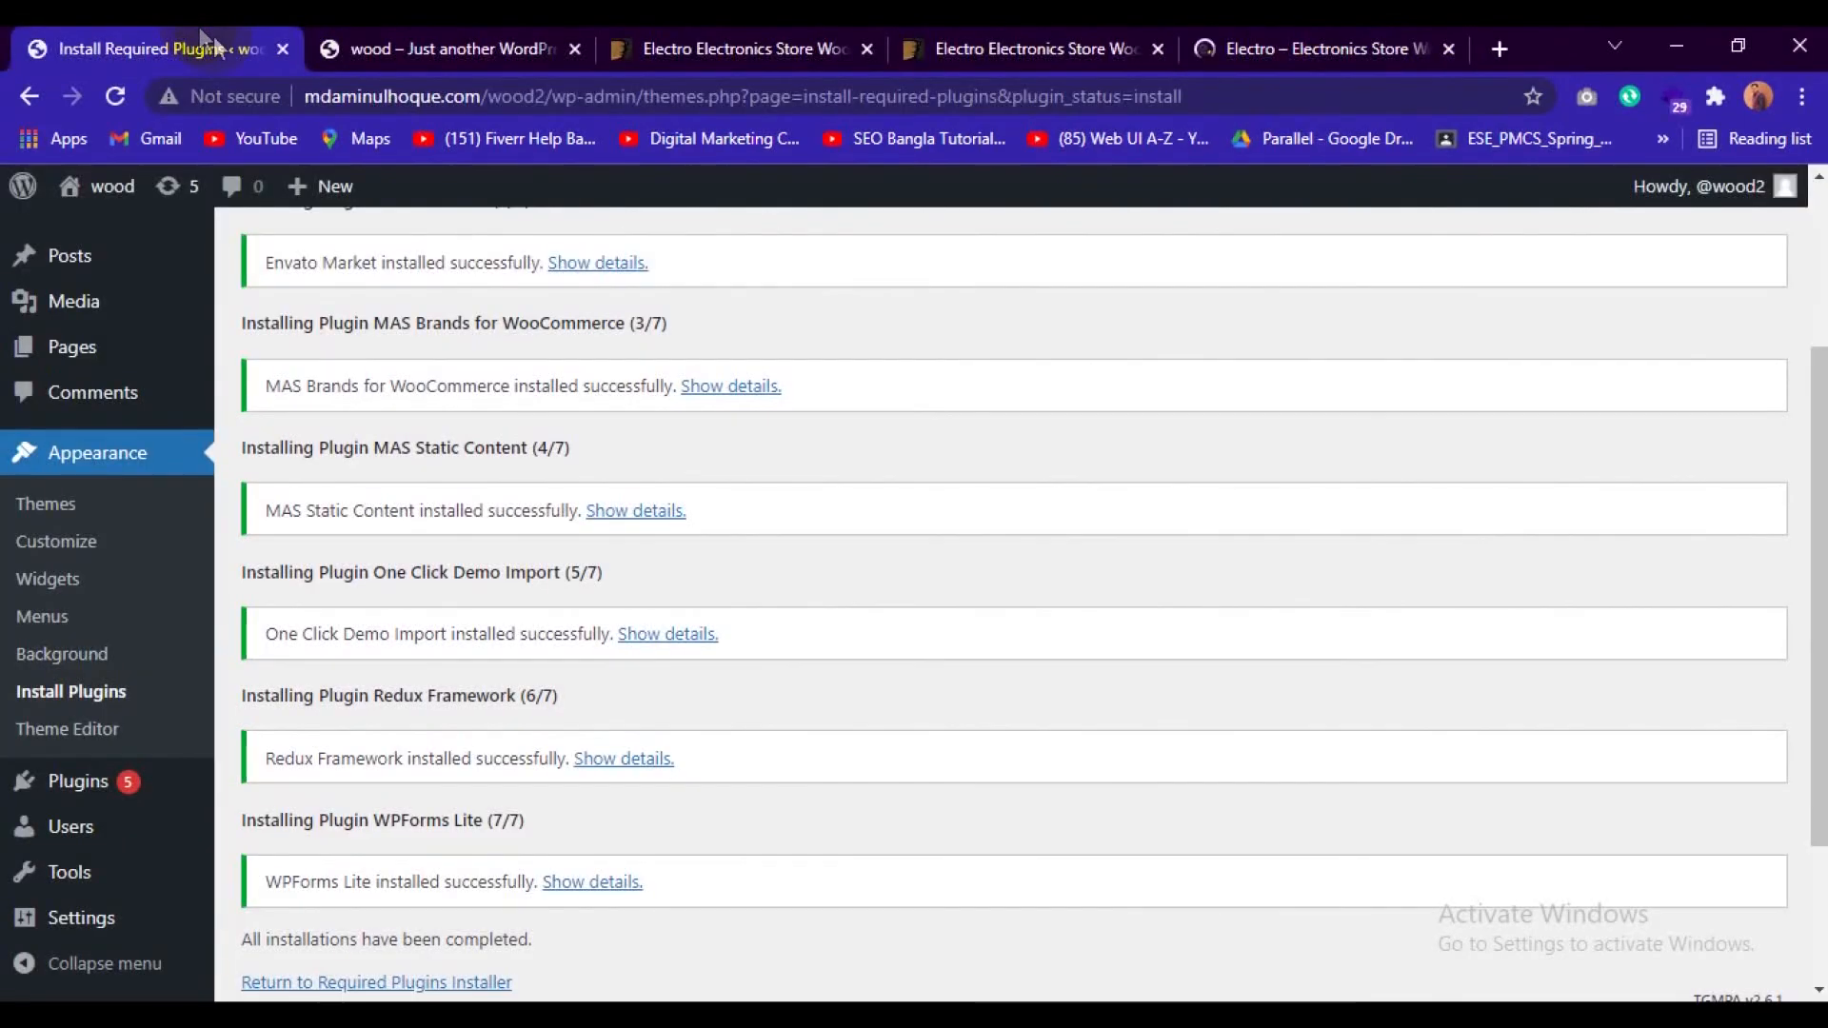
pyautogui.scroll(-2, 685, 590)
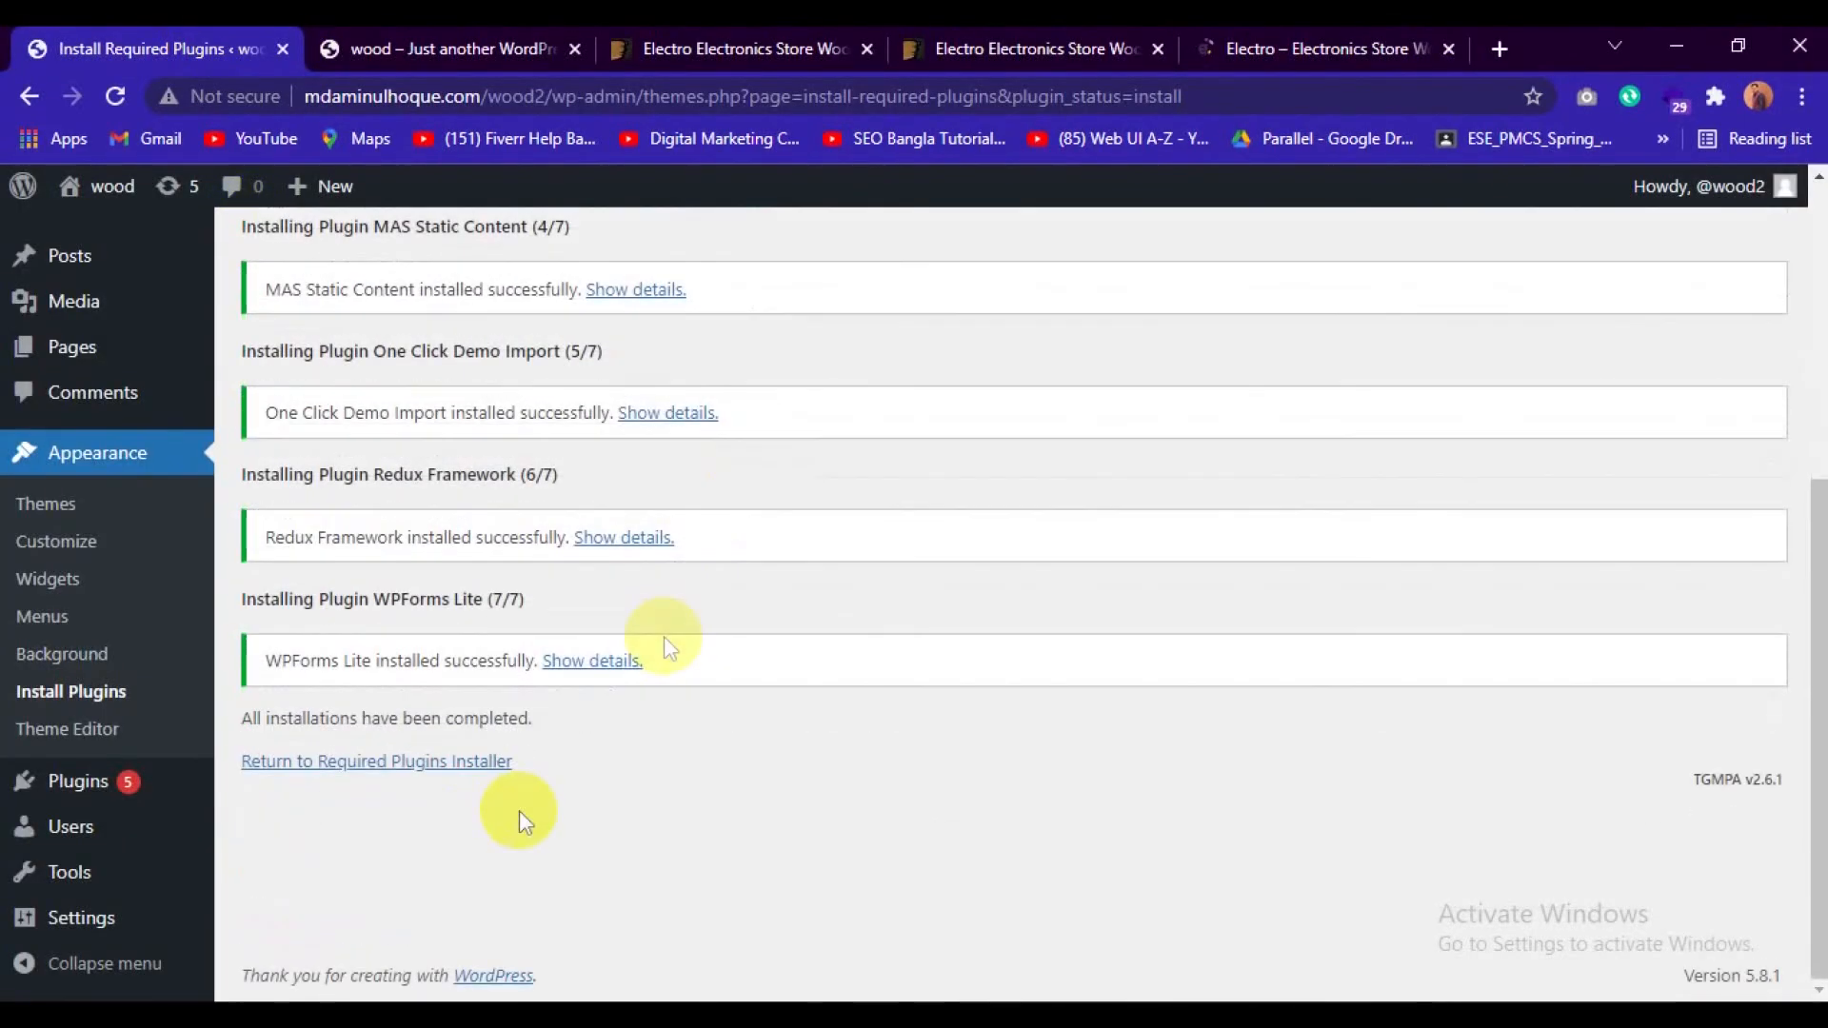
pyautogui.click(450, 759)
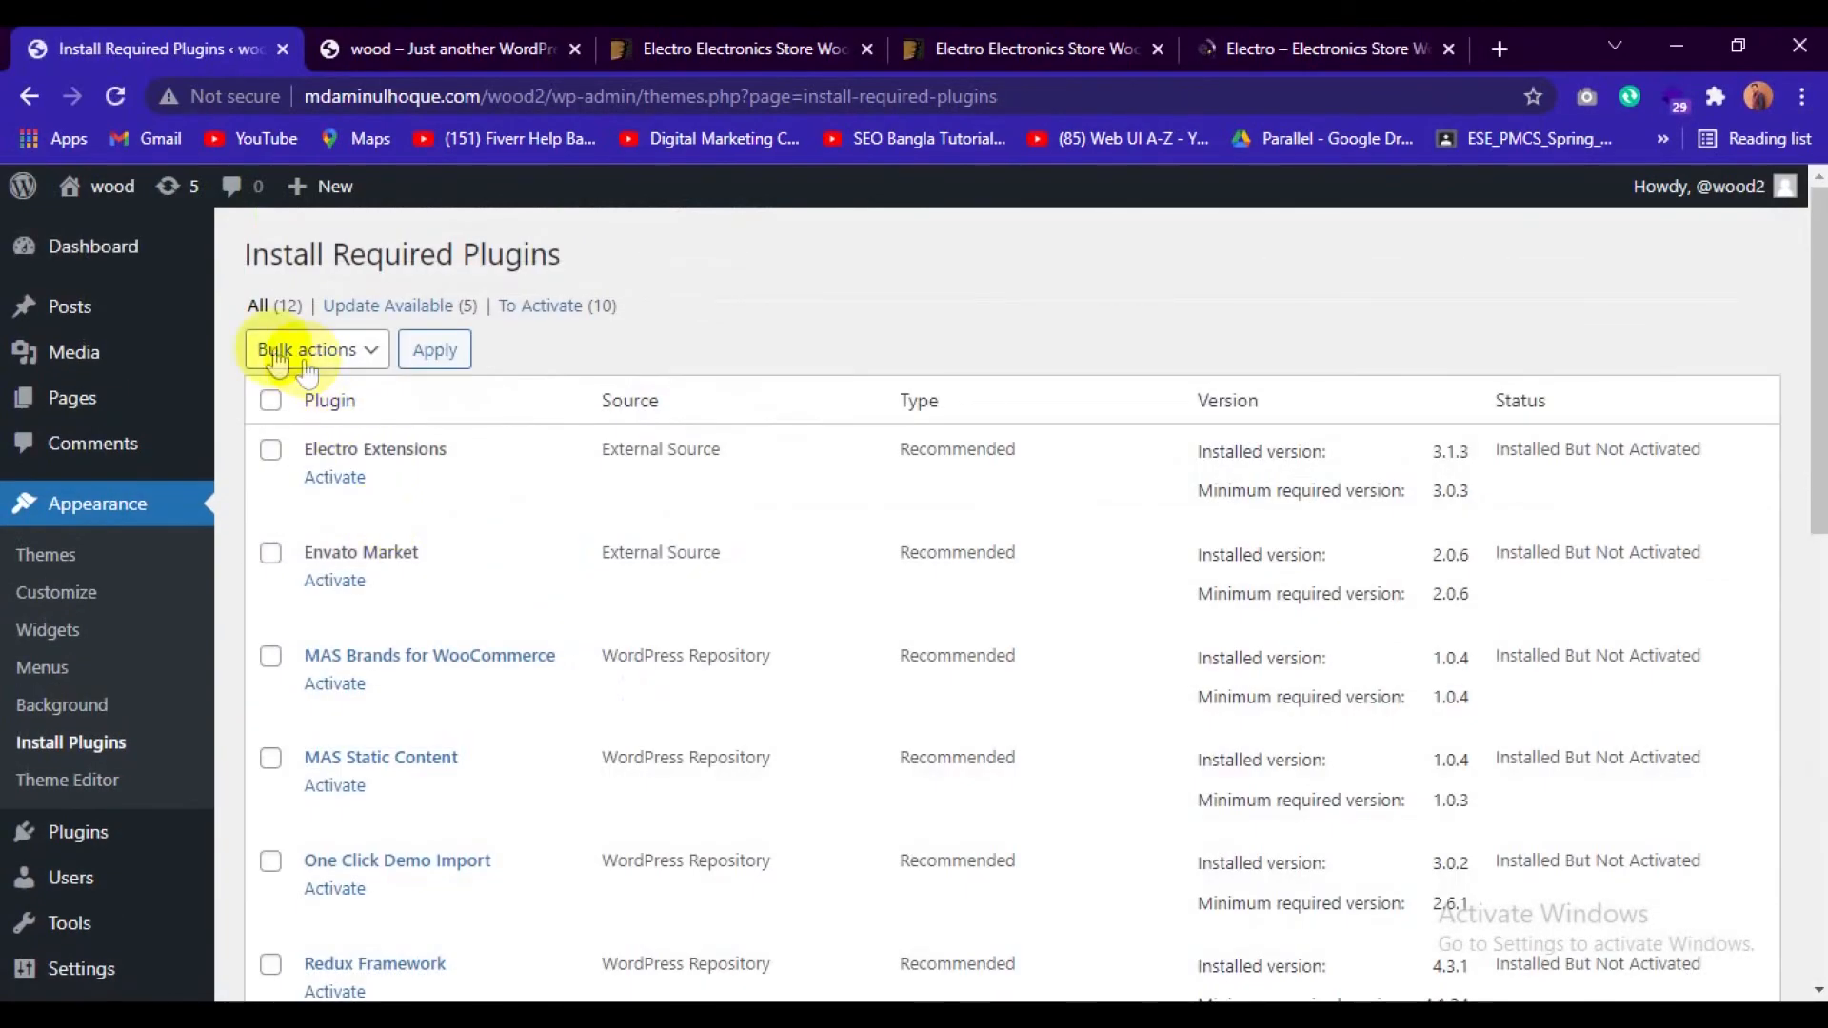
pyautogui.click(271, 400)
pyautogui.click(327, 373)
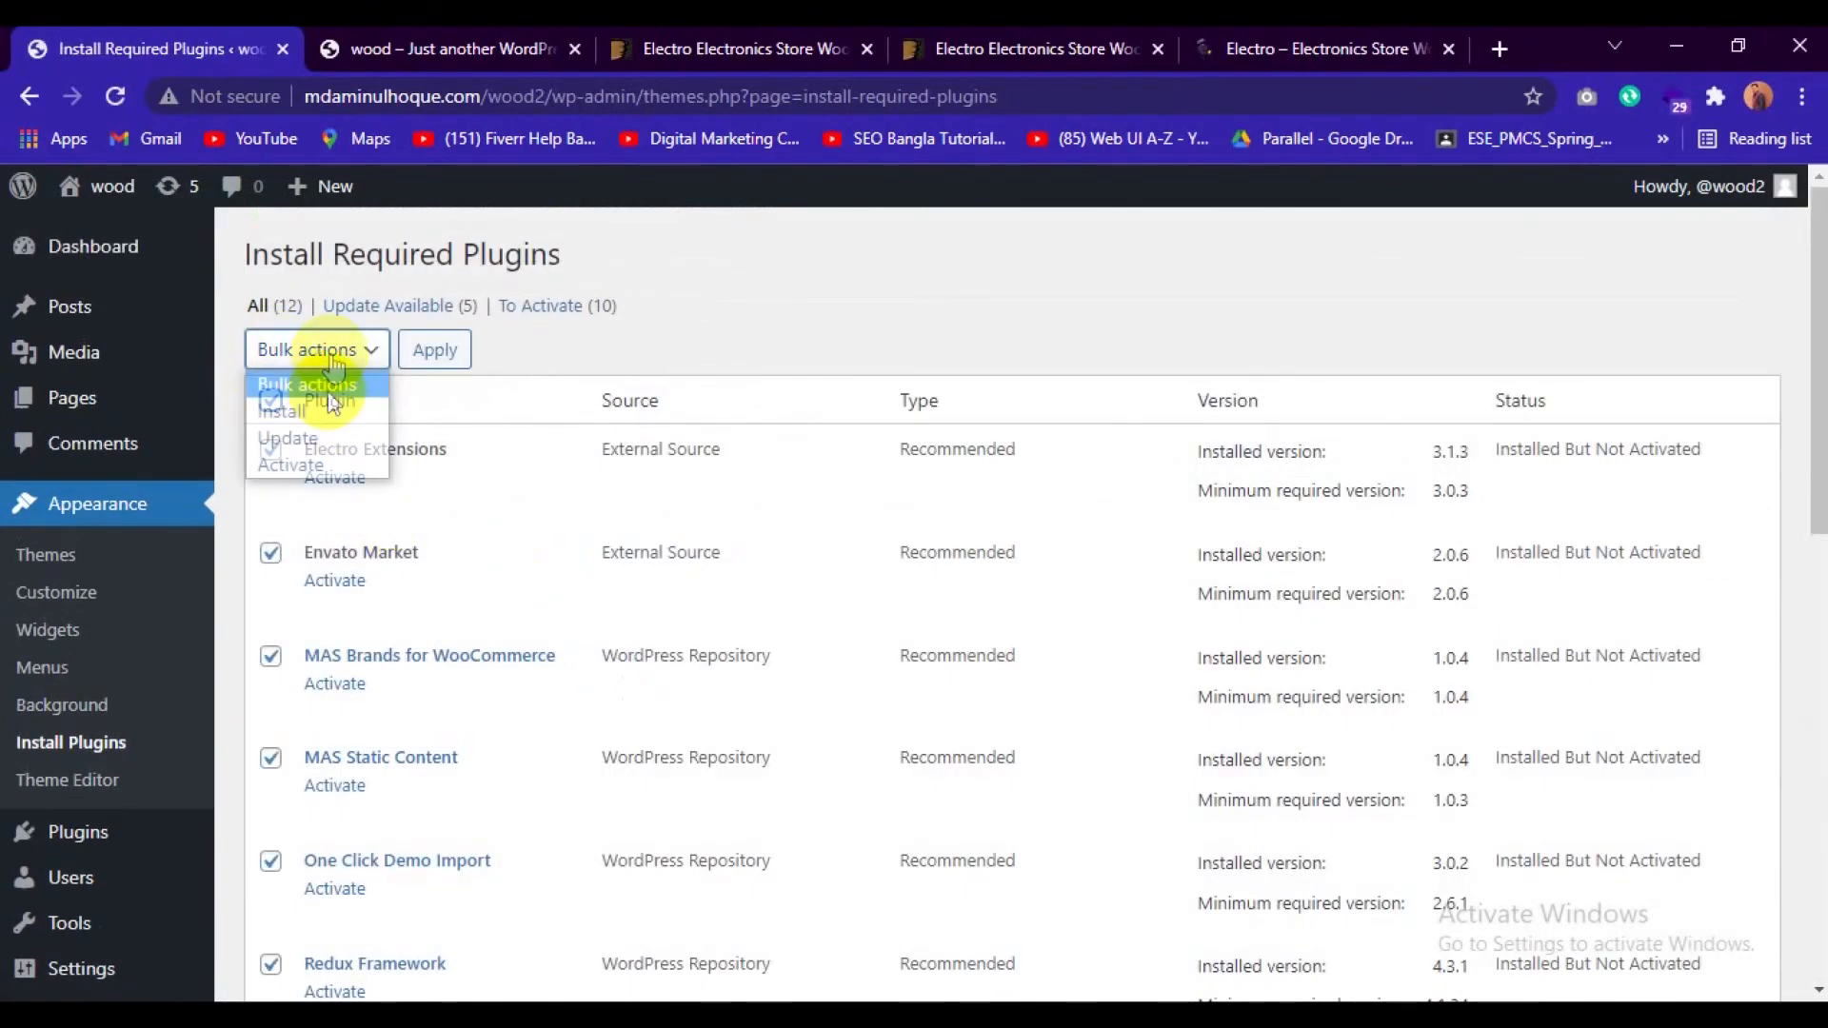
pyautogui.click(295, 465)
pyautogui.click(446, 356)
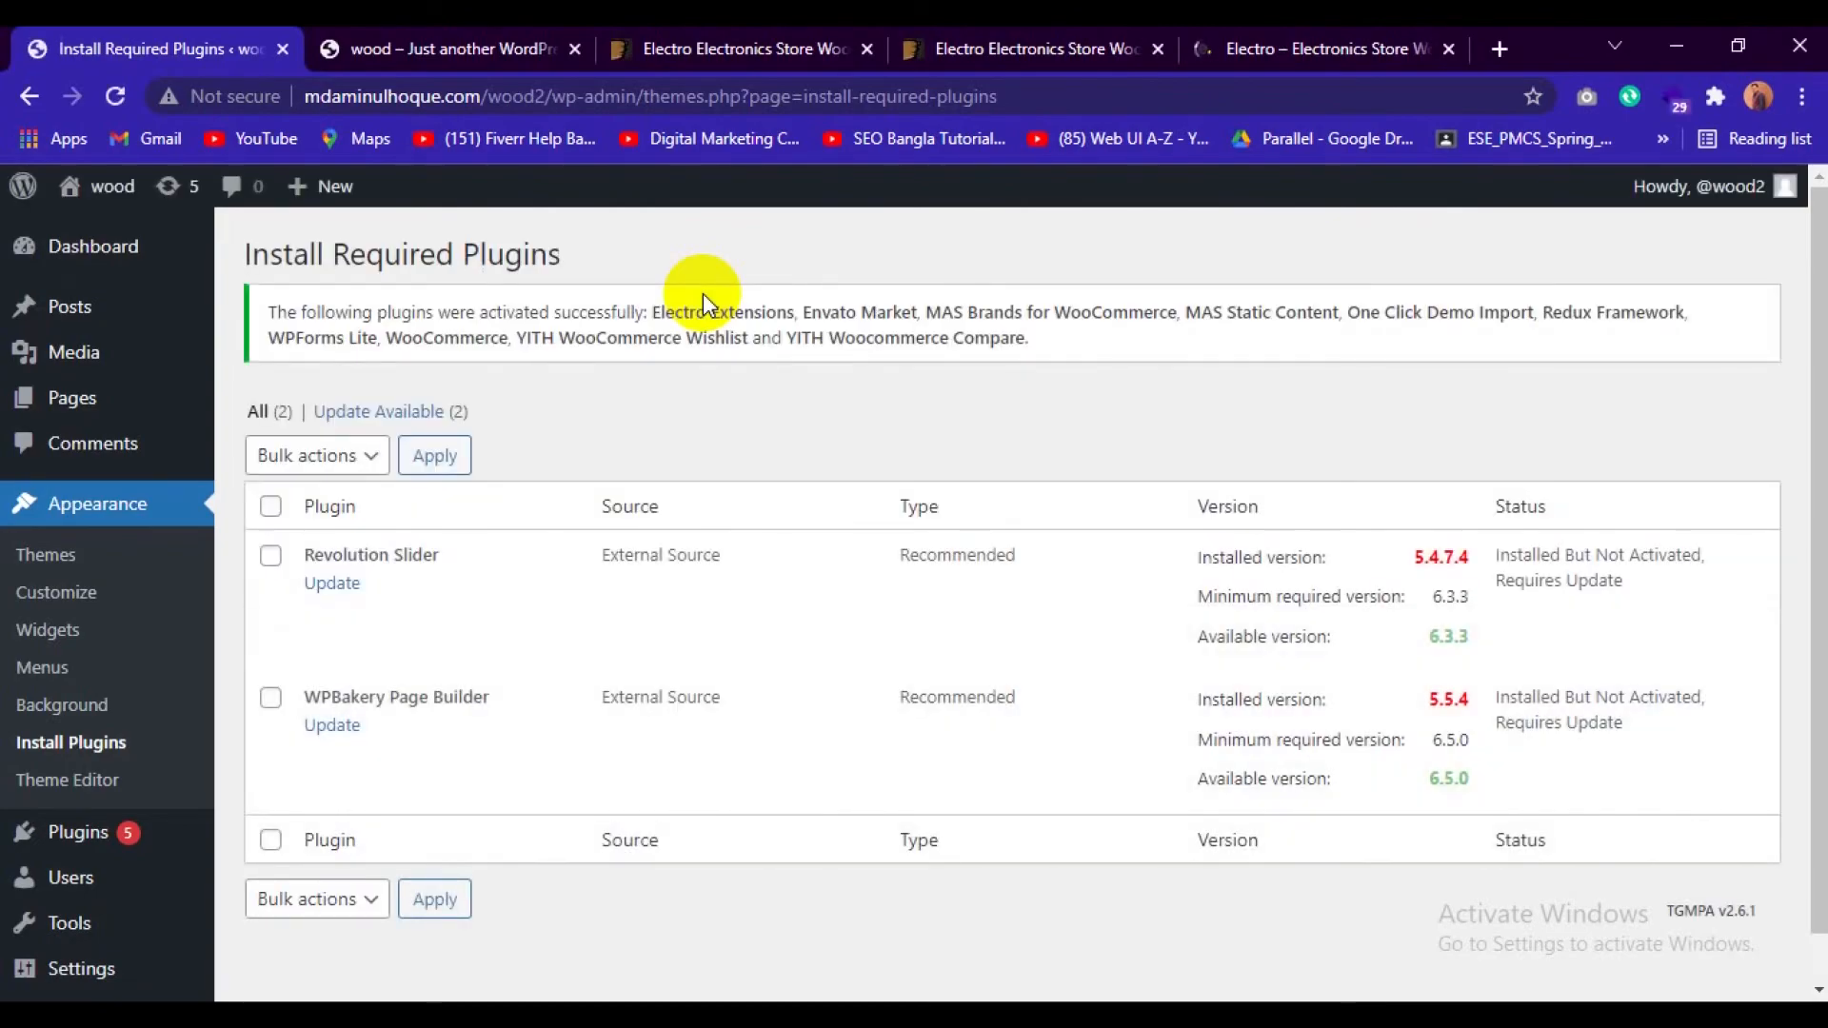
# Start the update of the Revolution Slider plugin from the required plugins list.
pyautogui.click(326, 587)
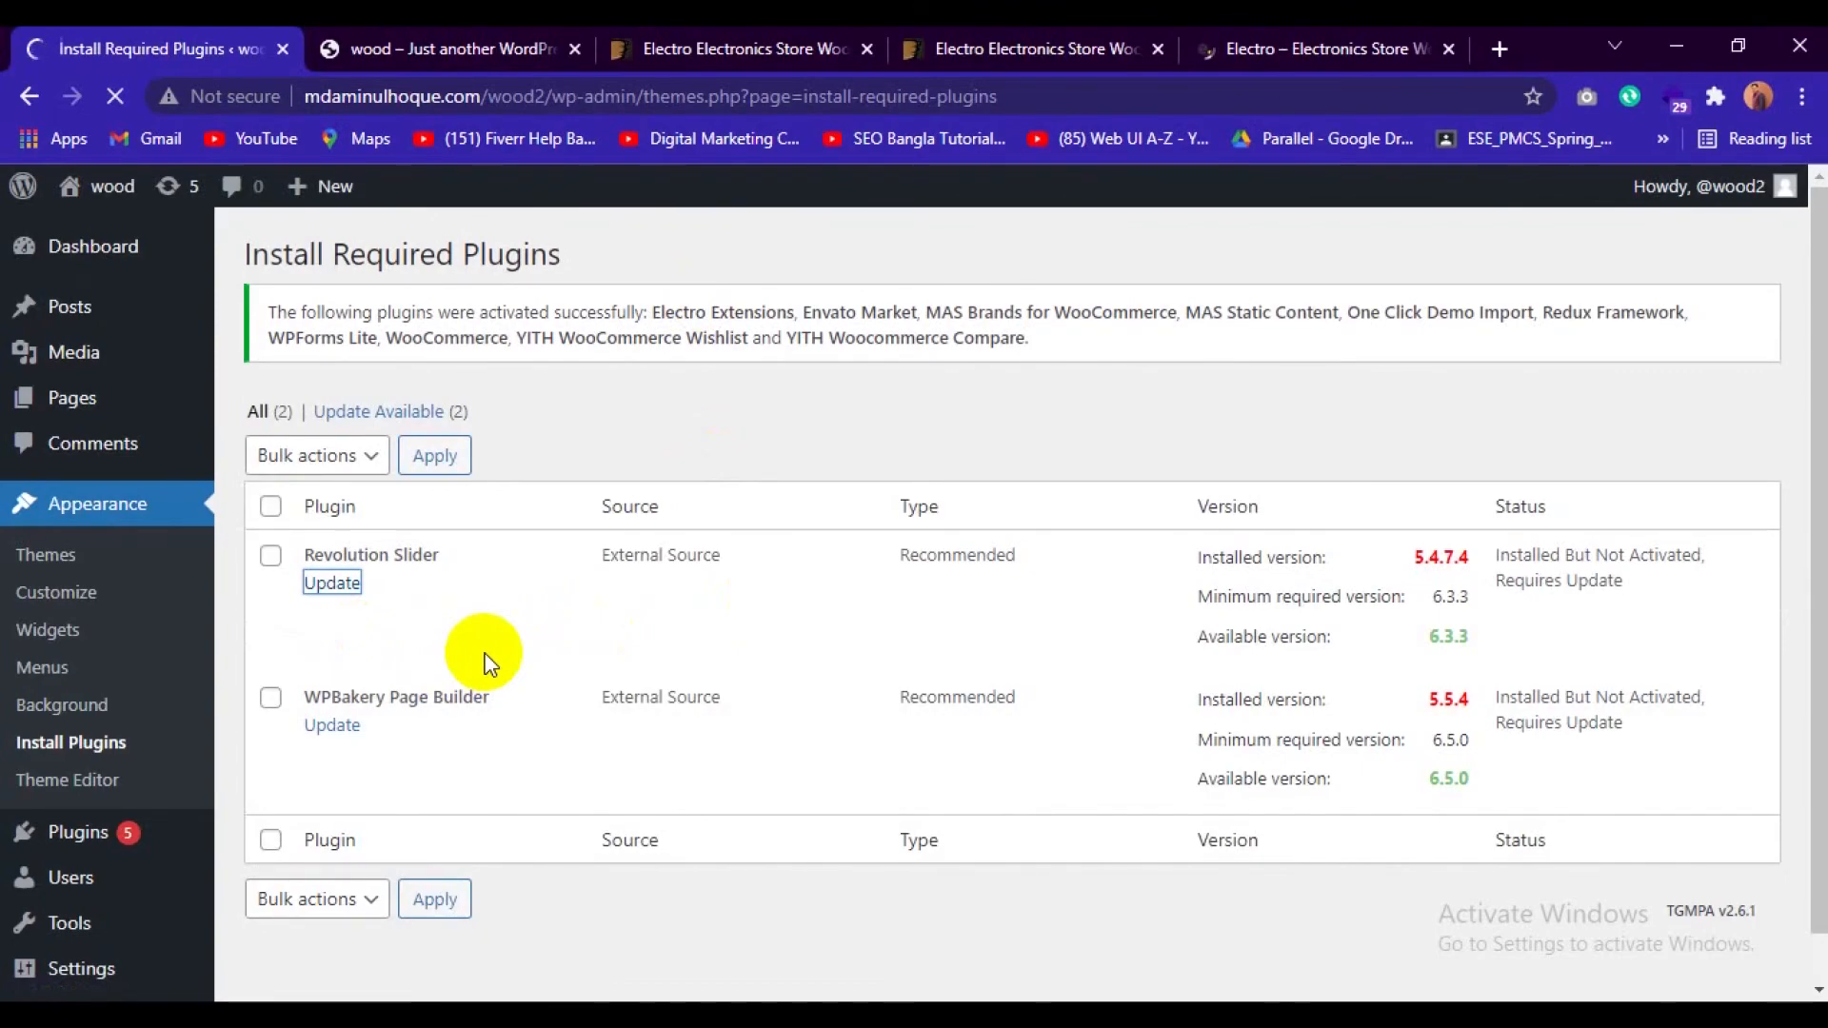
pyautogui.click(333, 728)
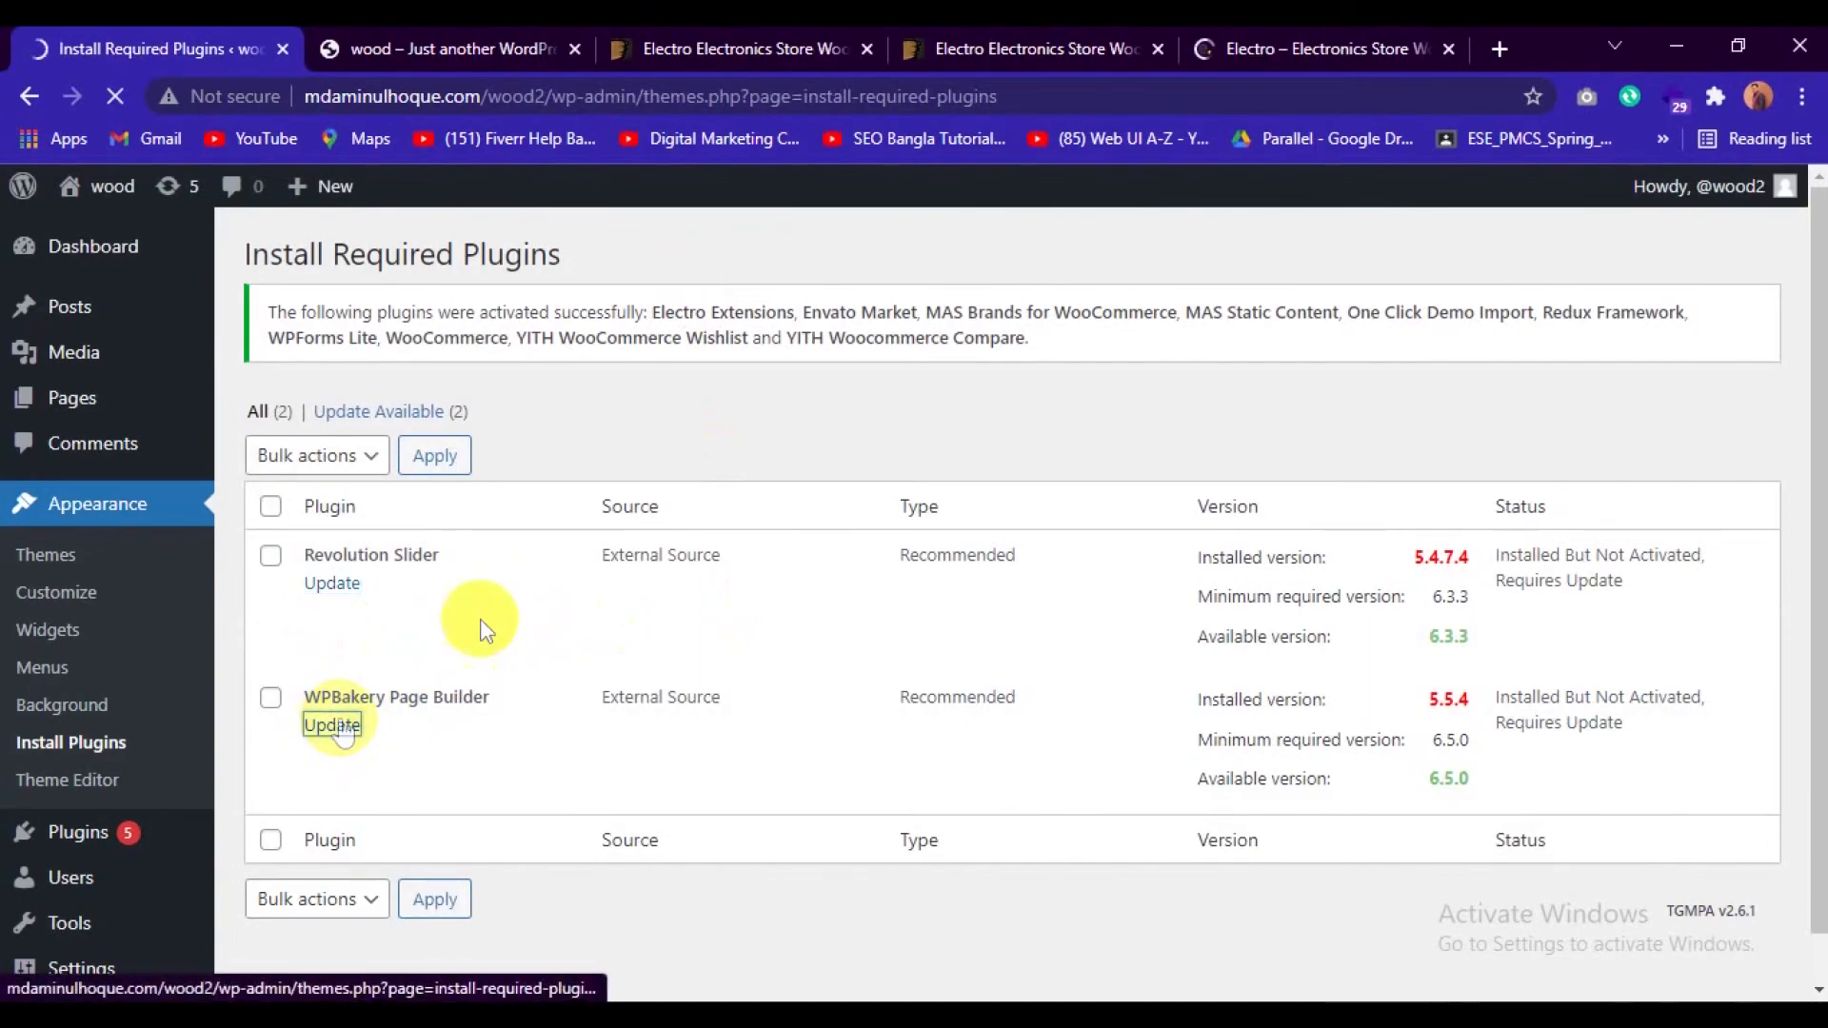
pyautogui.click(333, 584)
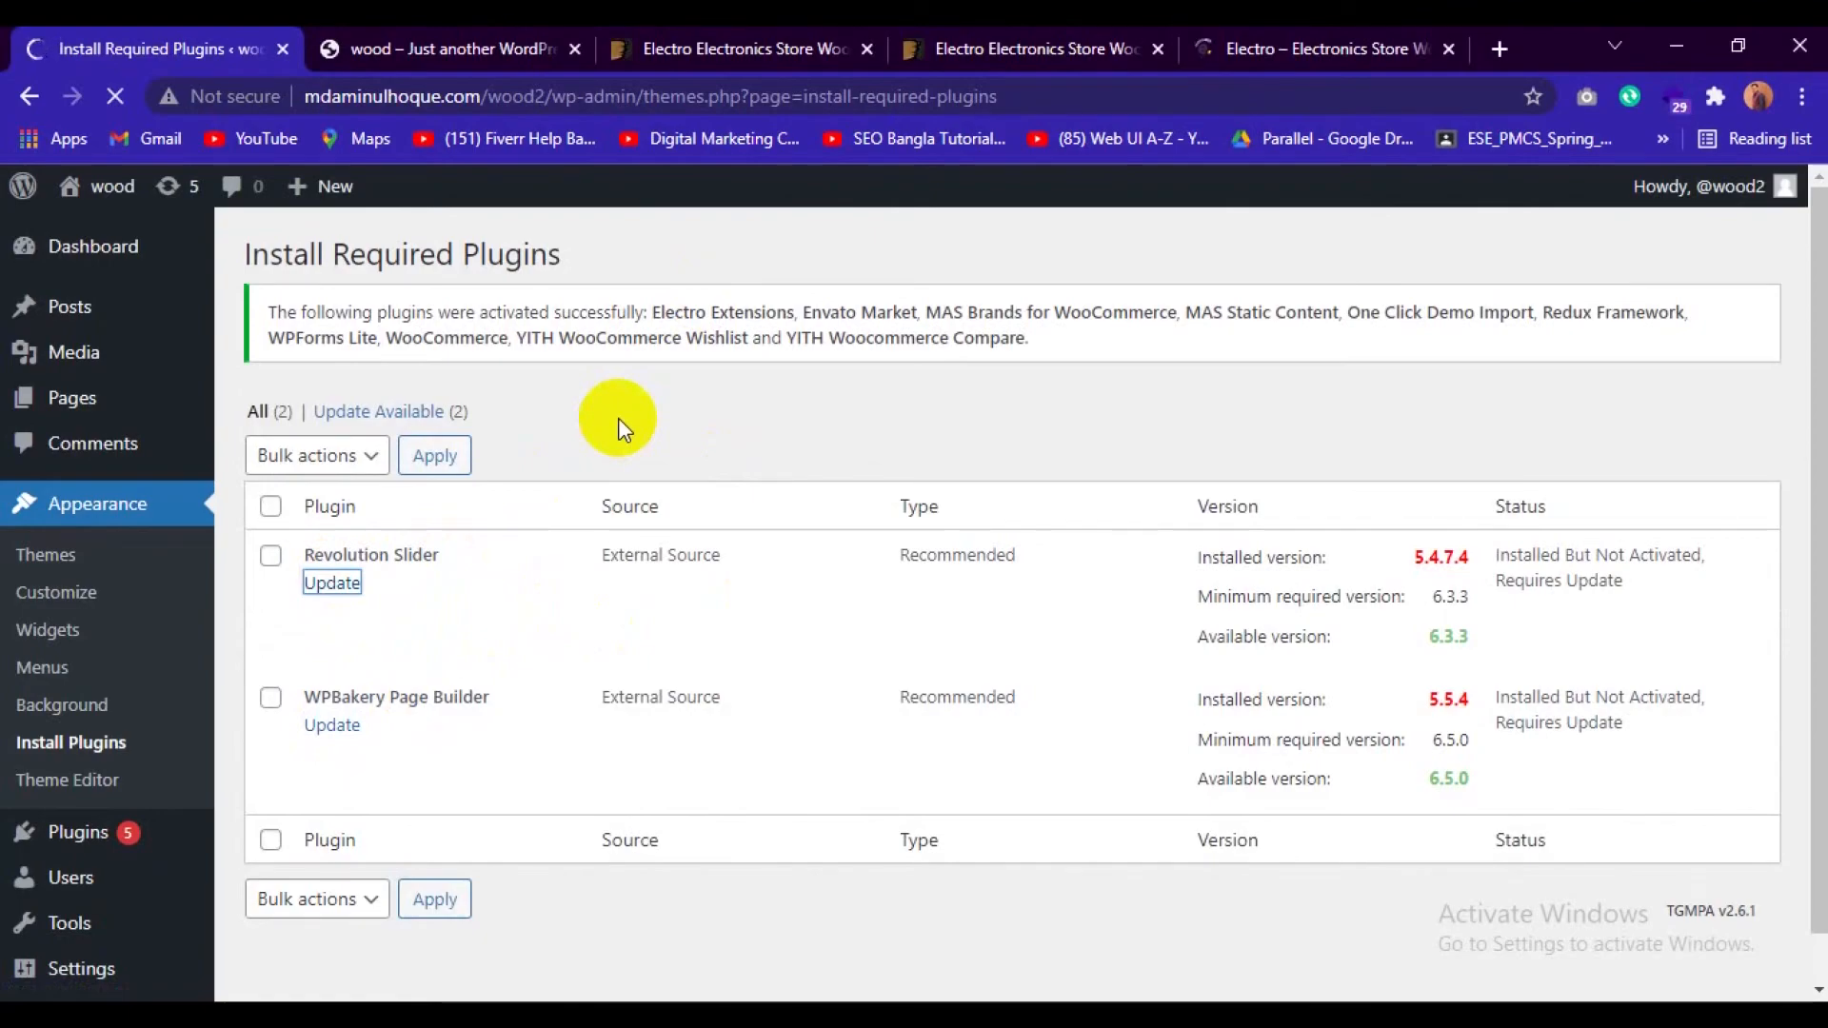
# Close the ThemeForest item page and the theme preview, keeping the Electro demo store open.
pyautogui.click(1281, 43)
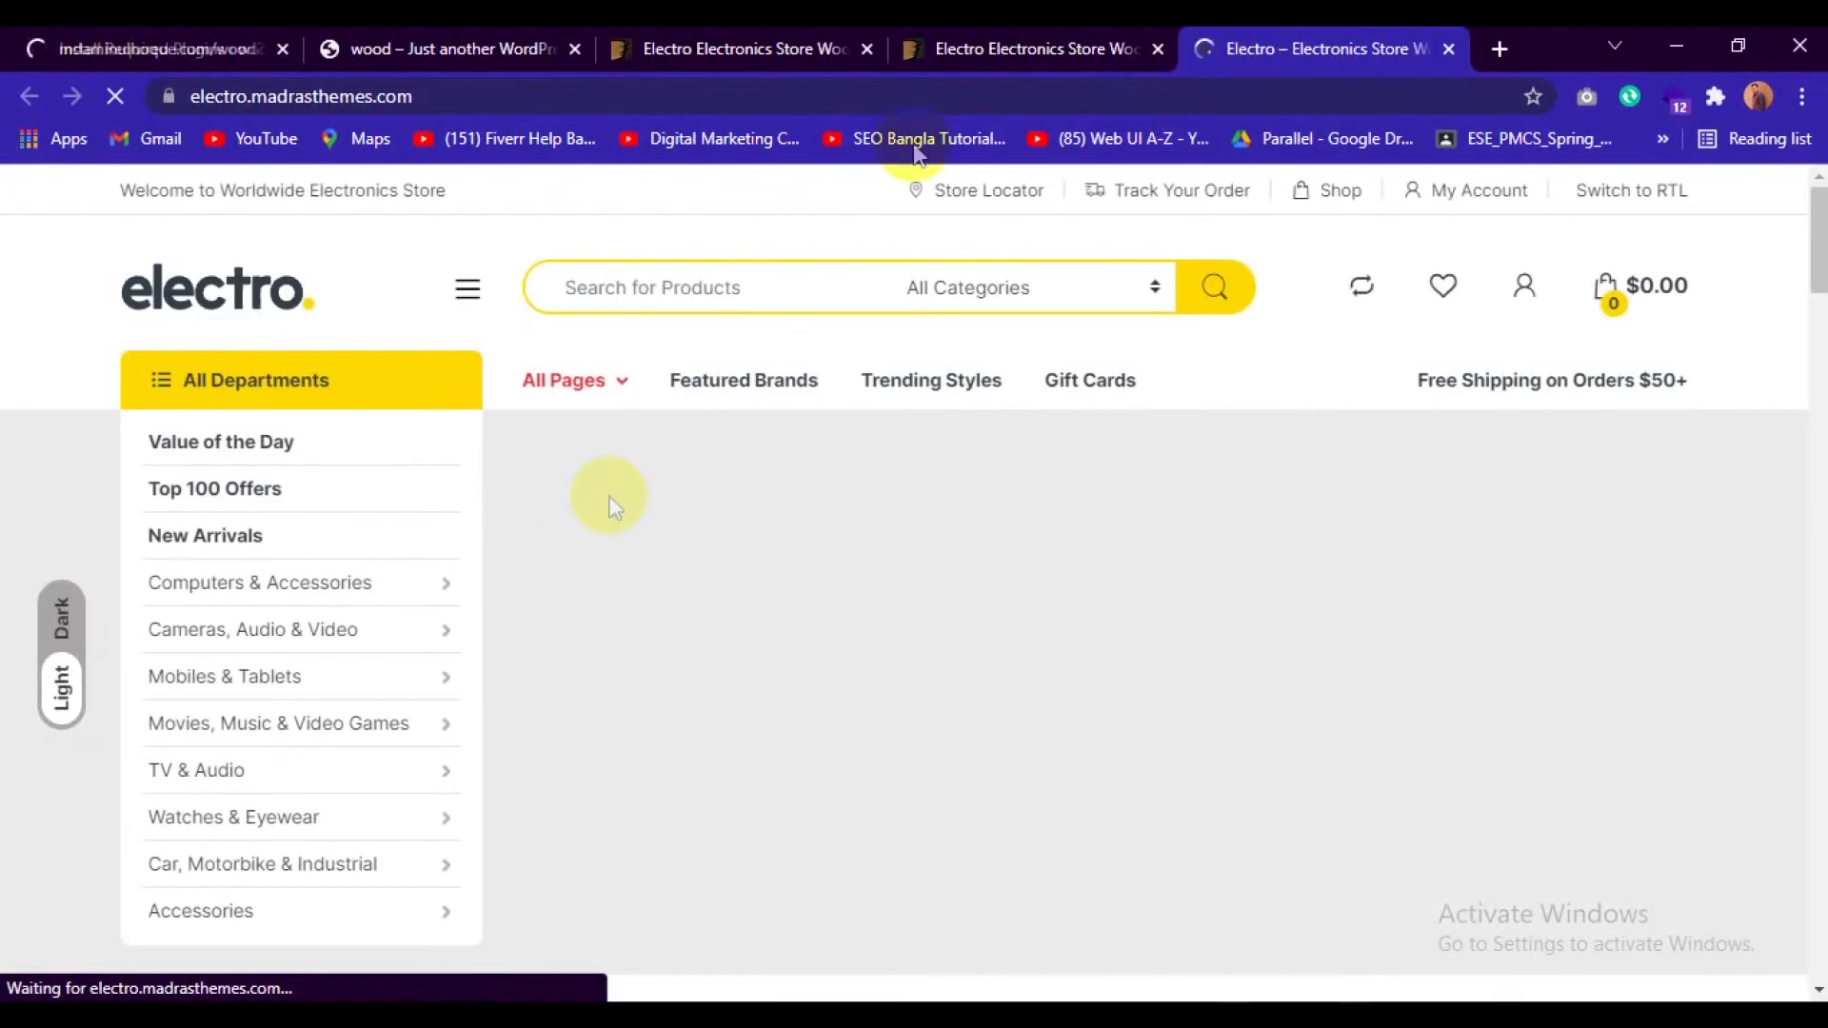
pyautogui.click(842, 49)
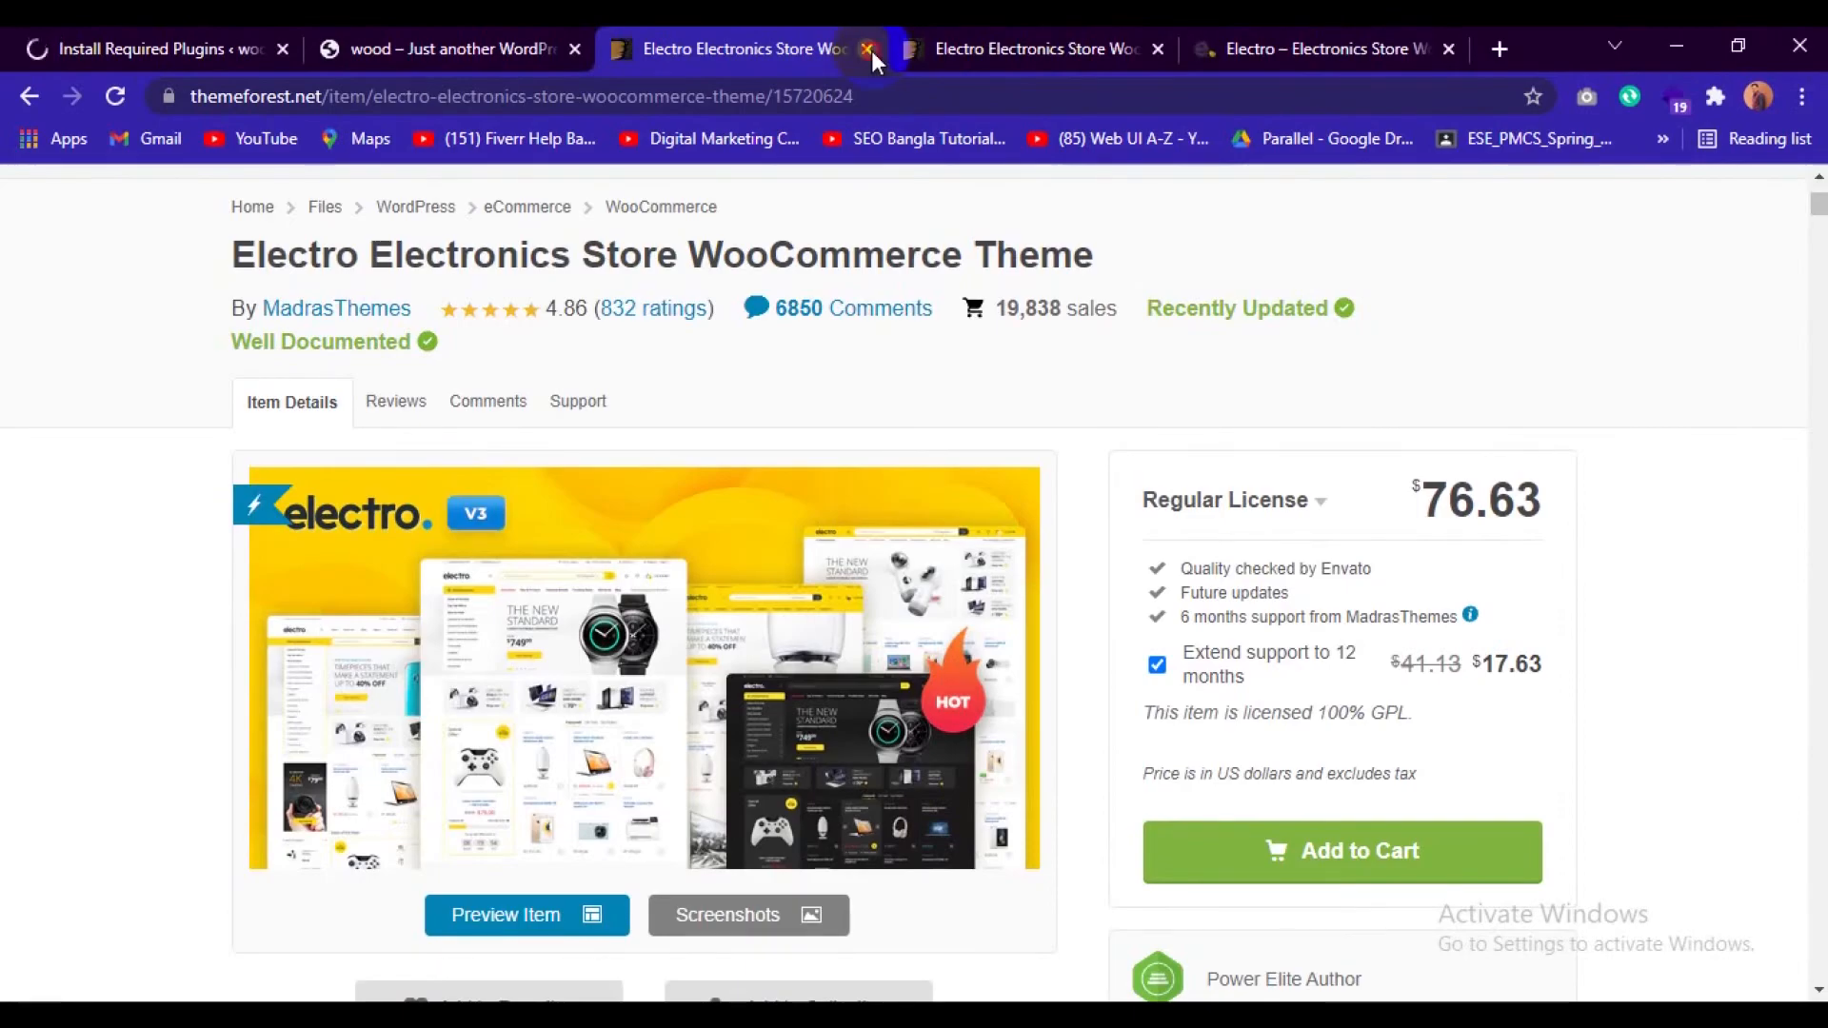
pyautogui.click(868, 49)
pyautogui.click(866, 48)
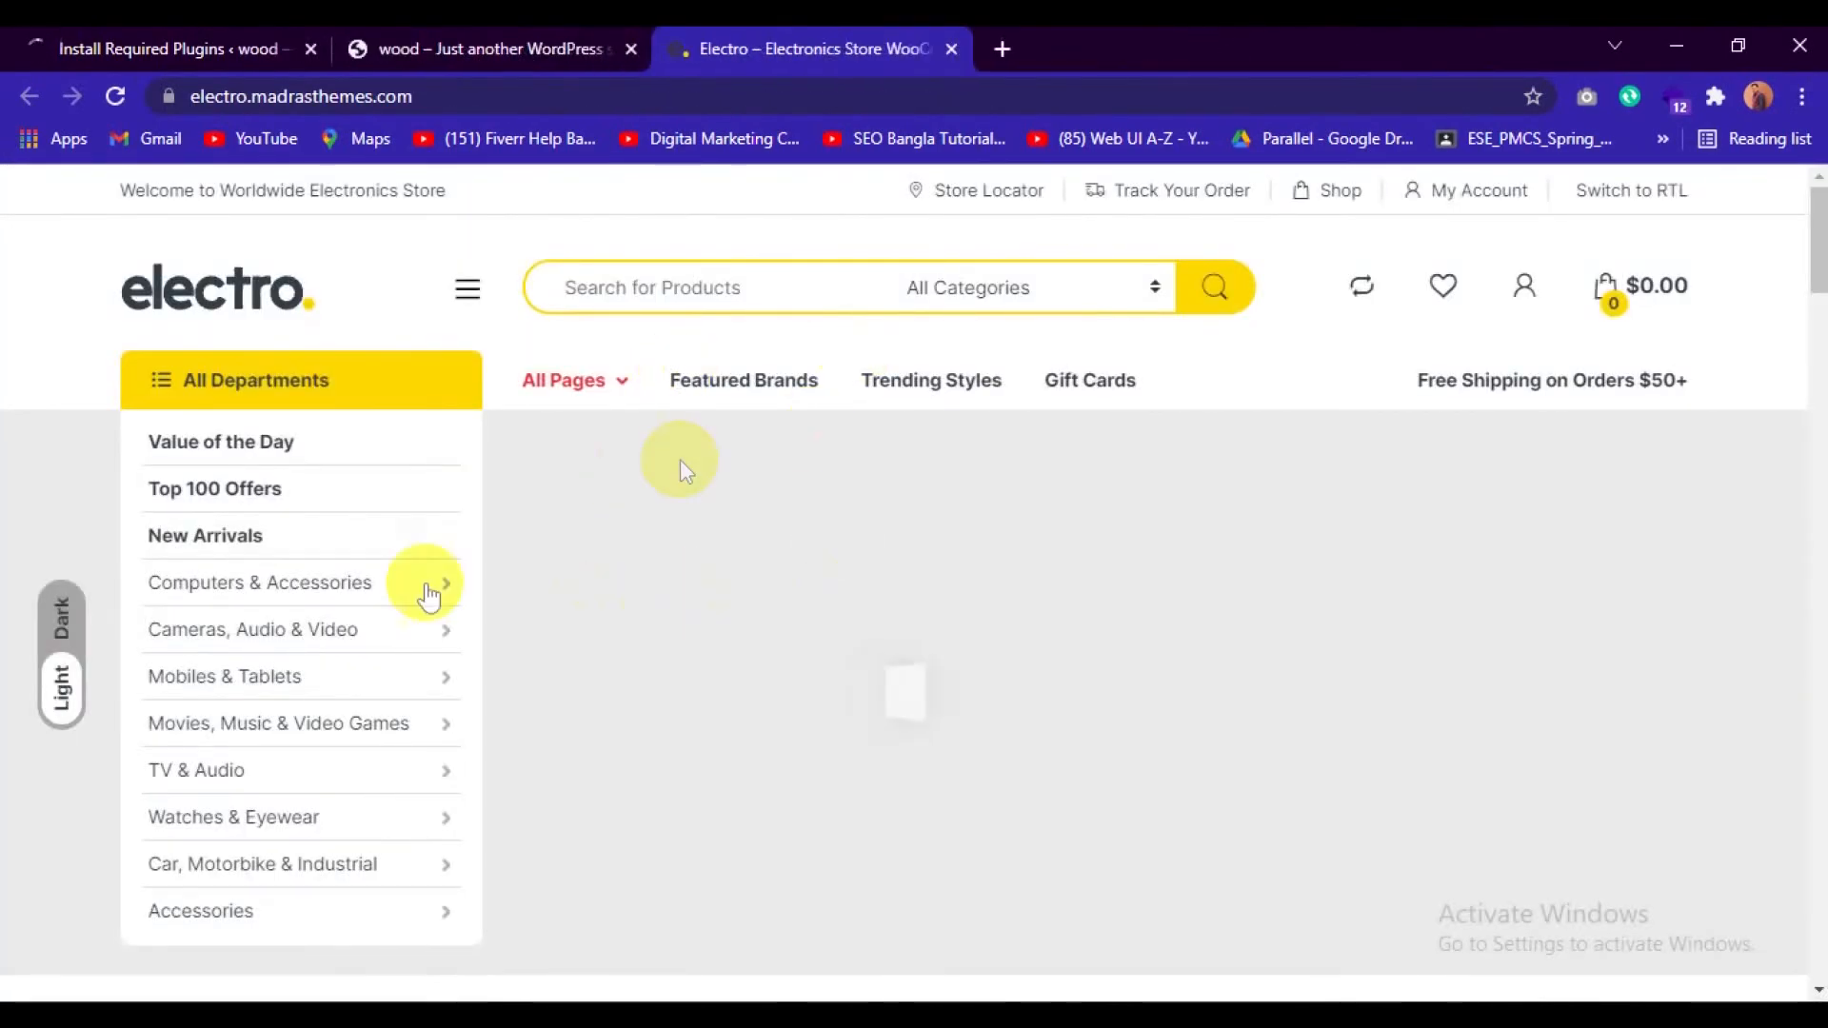
# Go back to the required plugins installer in WordPress and update the WPBakery Page Builder plugin.
pyautogui.click(71, 43)
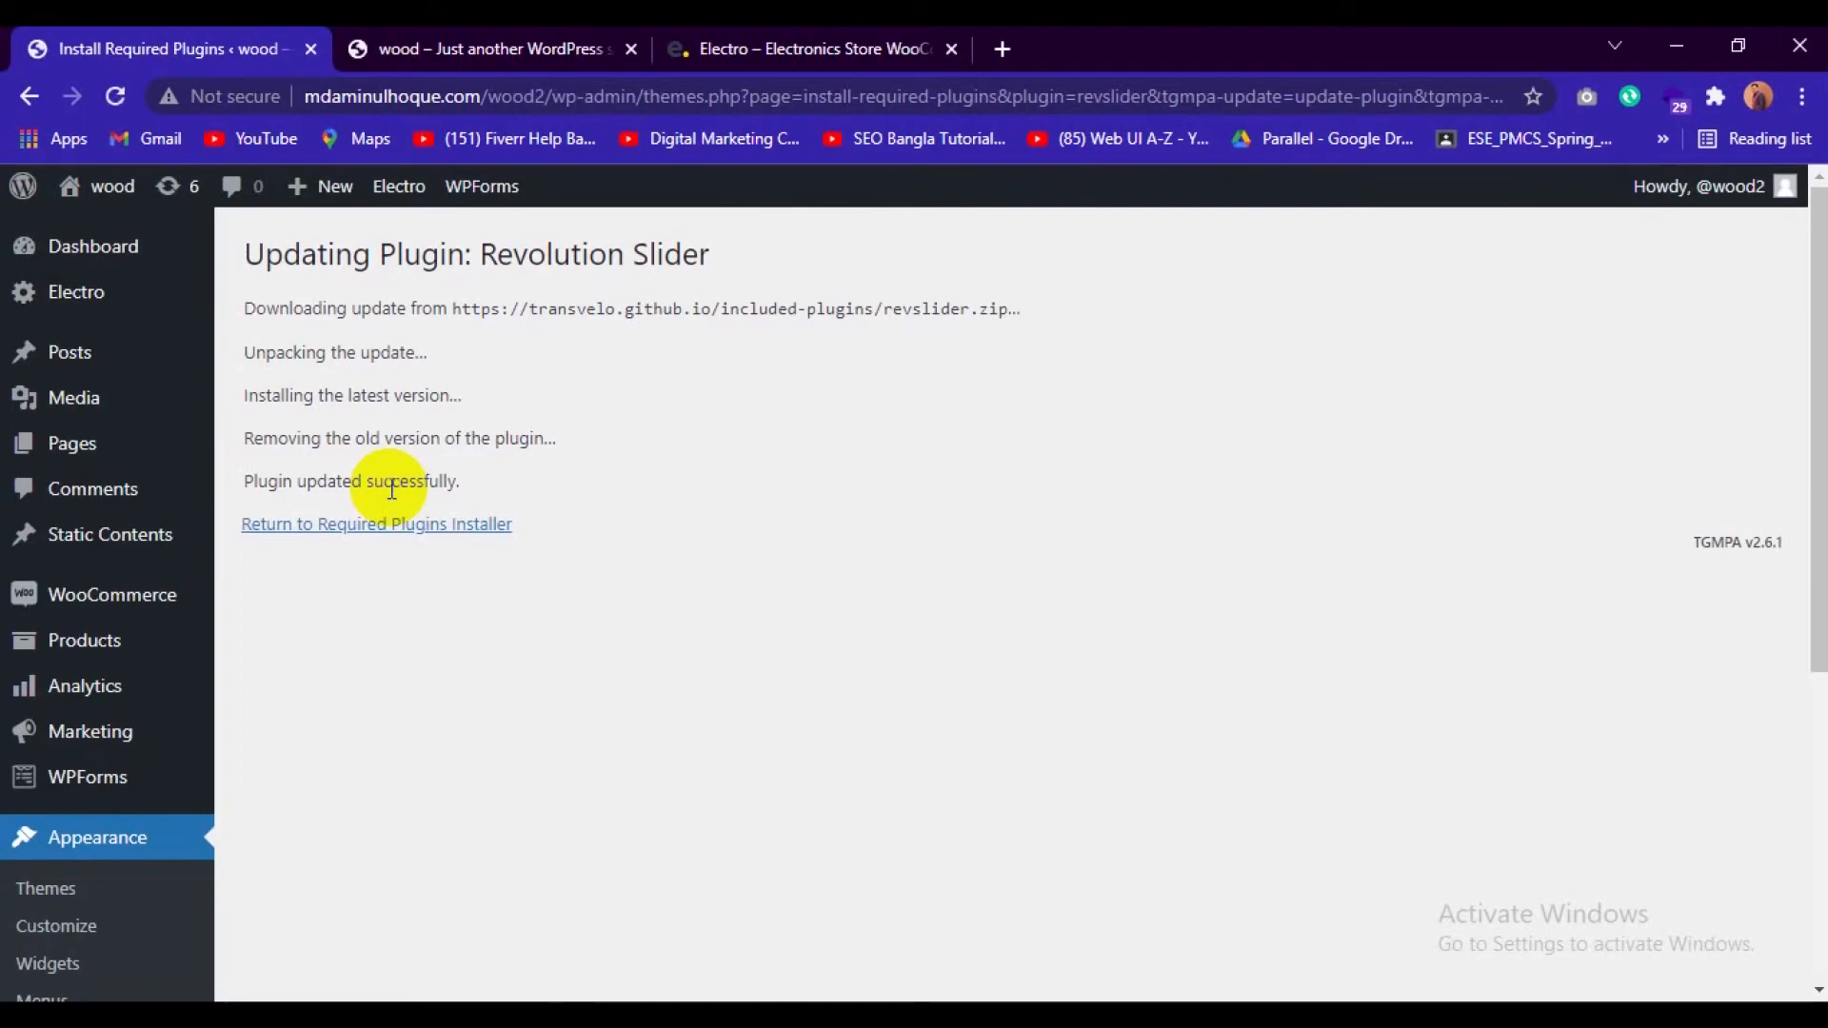
pyautogui.click(396, 530)
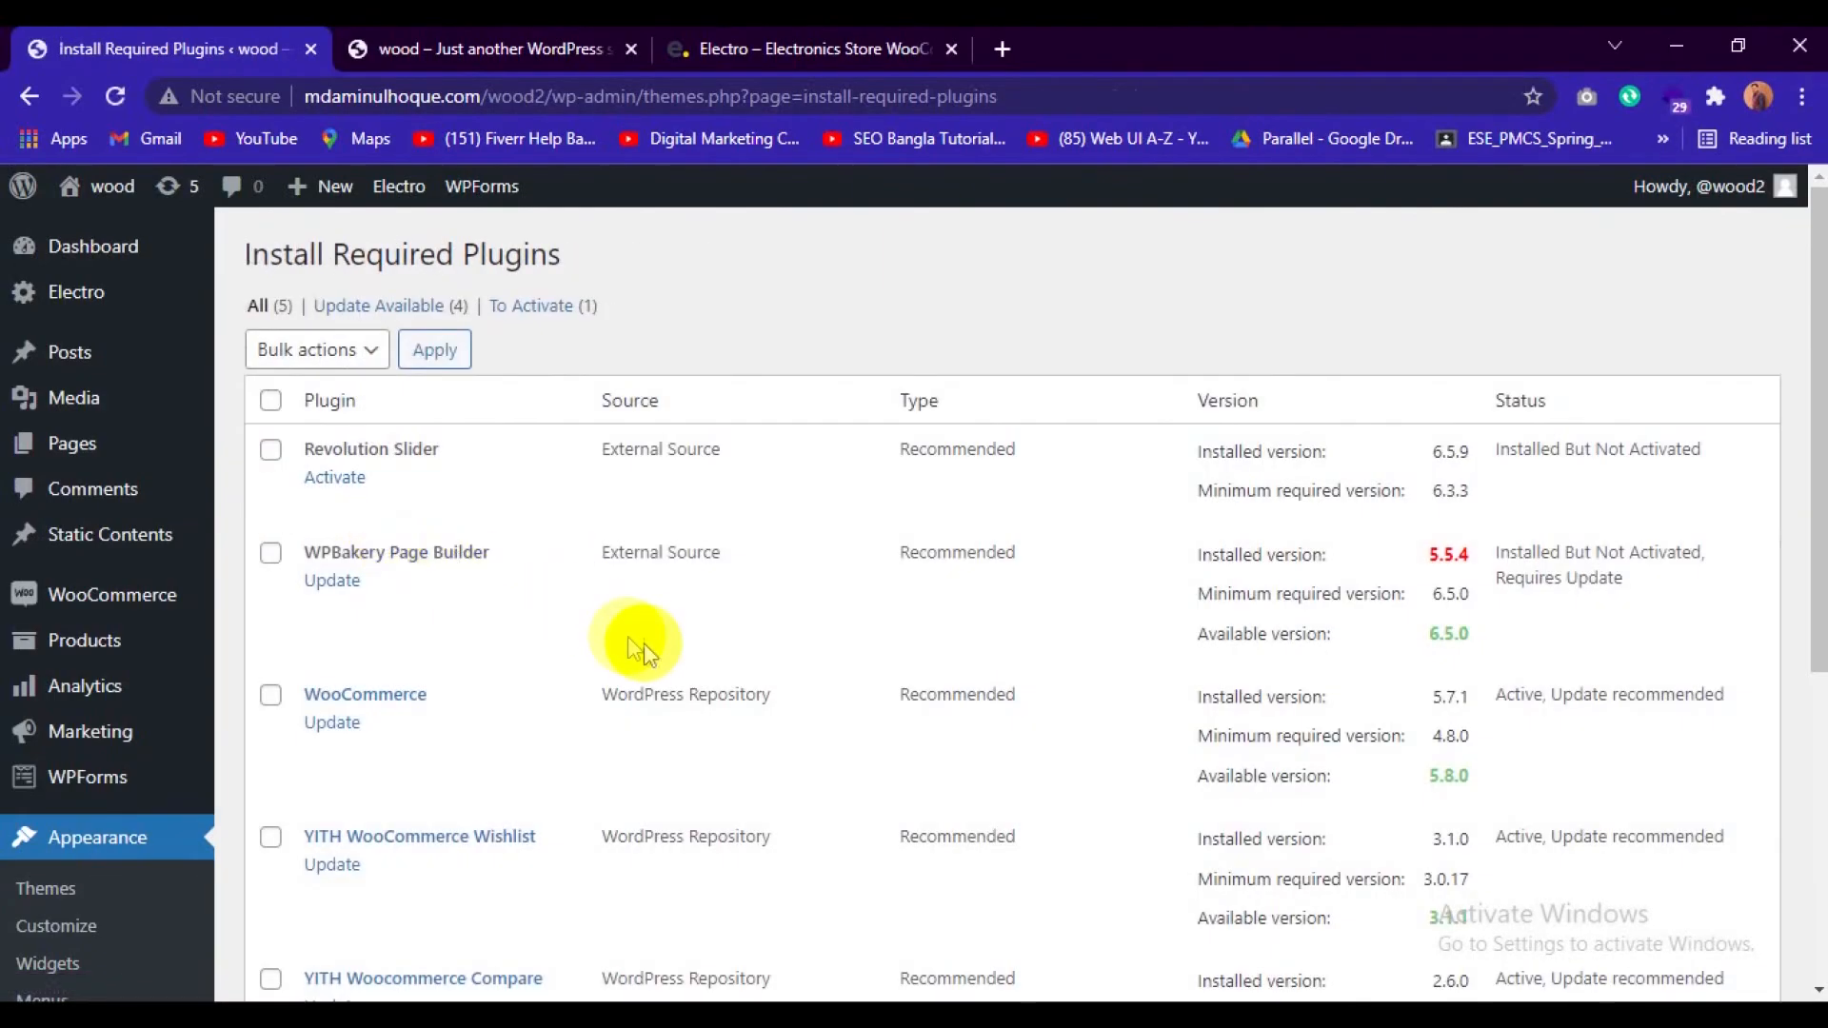
pyautogui.scroll(-1, 647, 644)
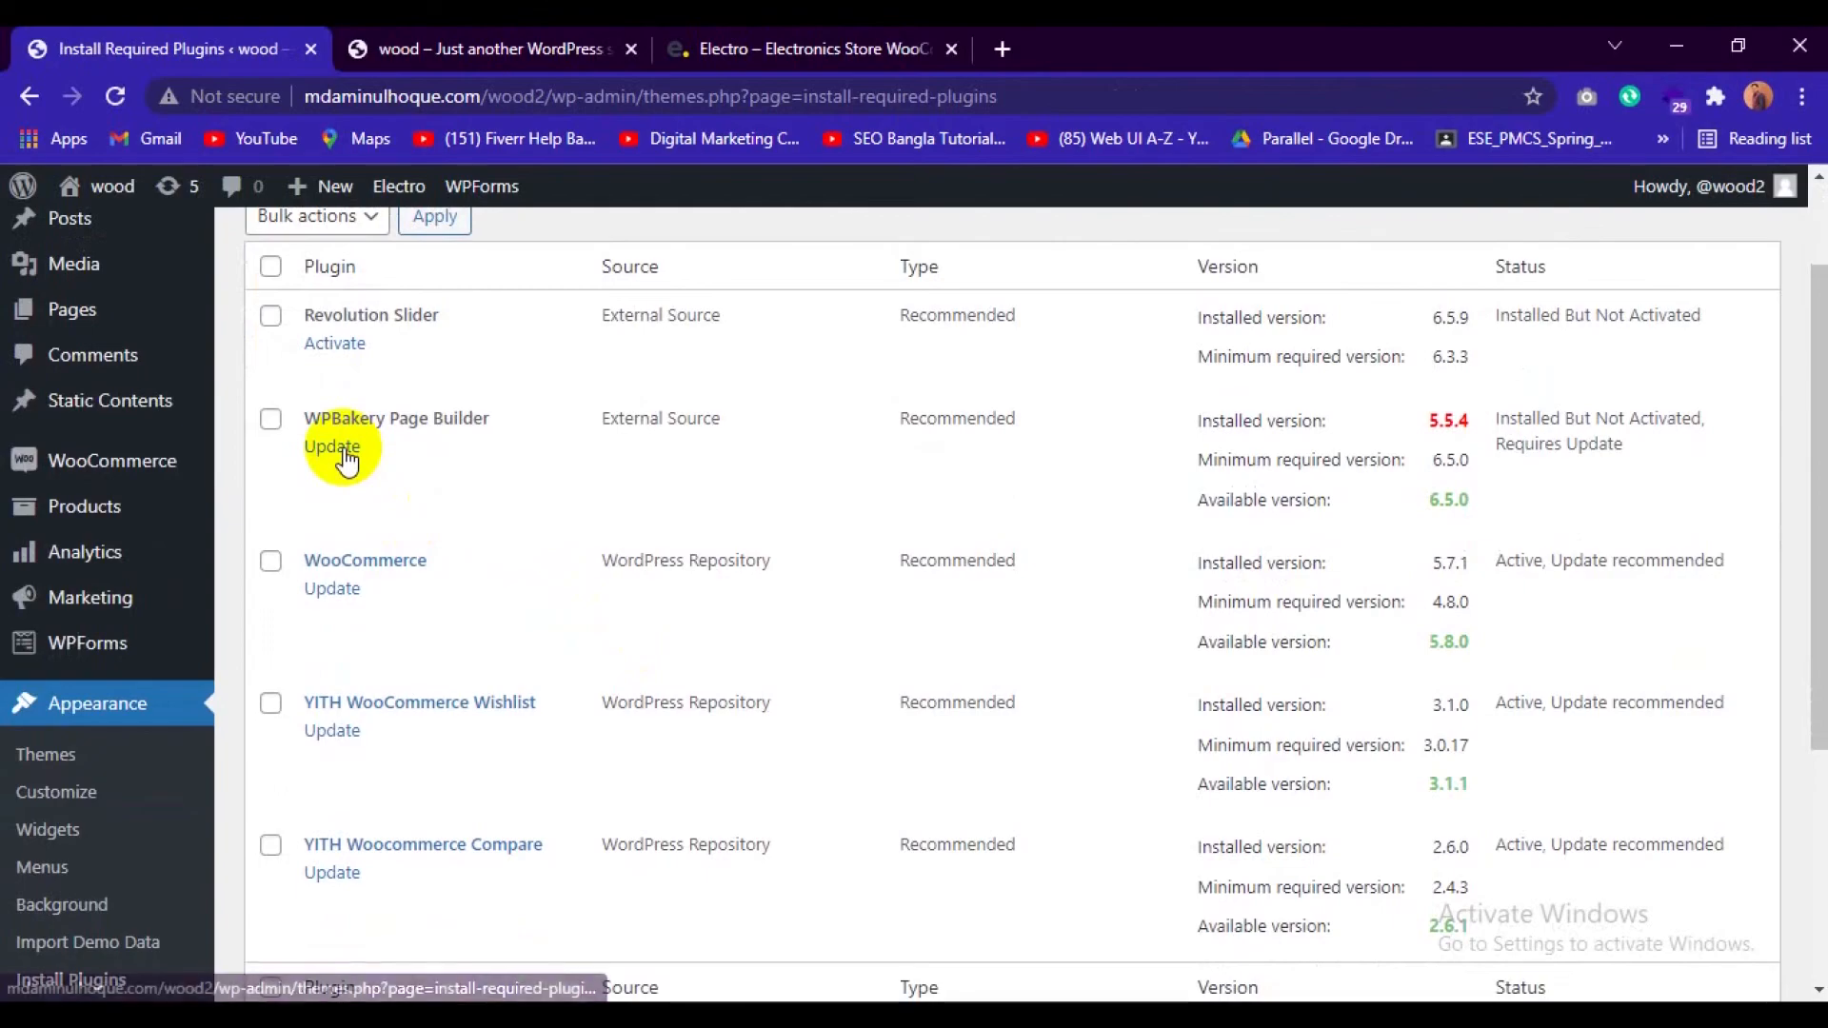
pyautogui.click(343, 452)
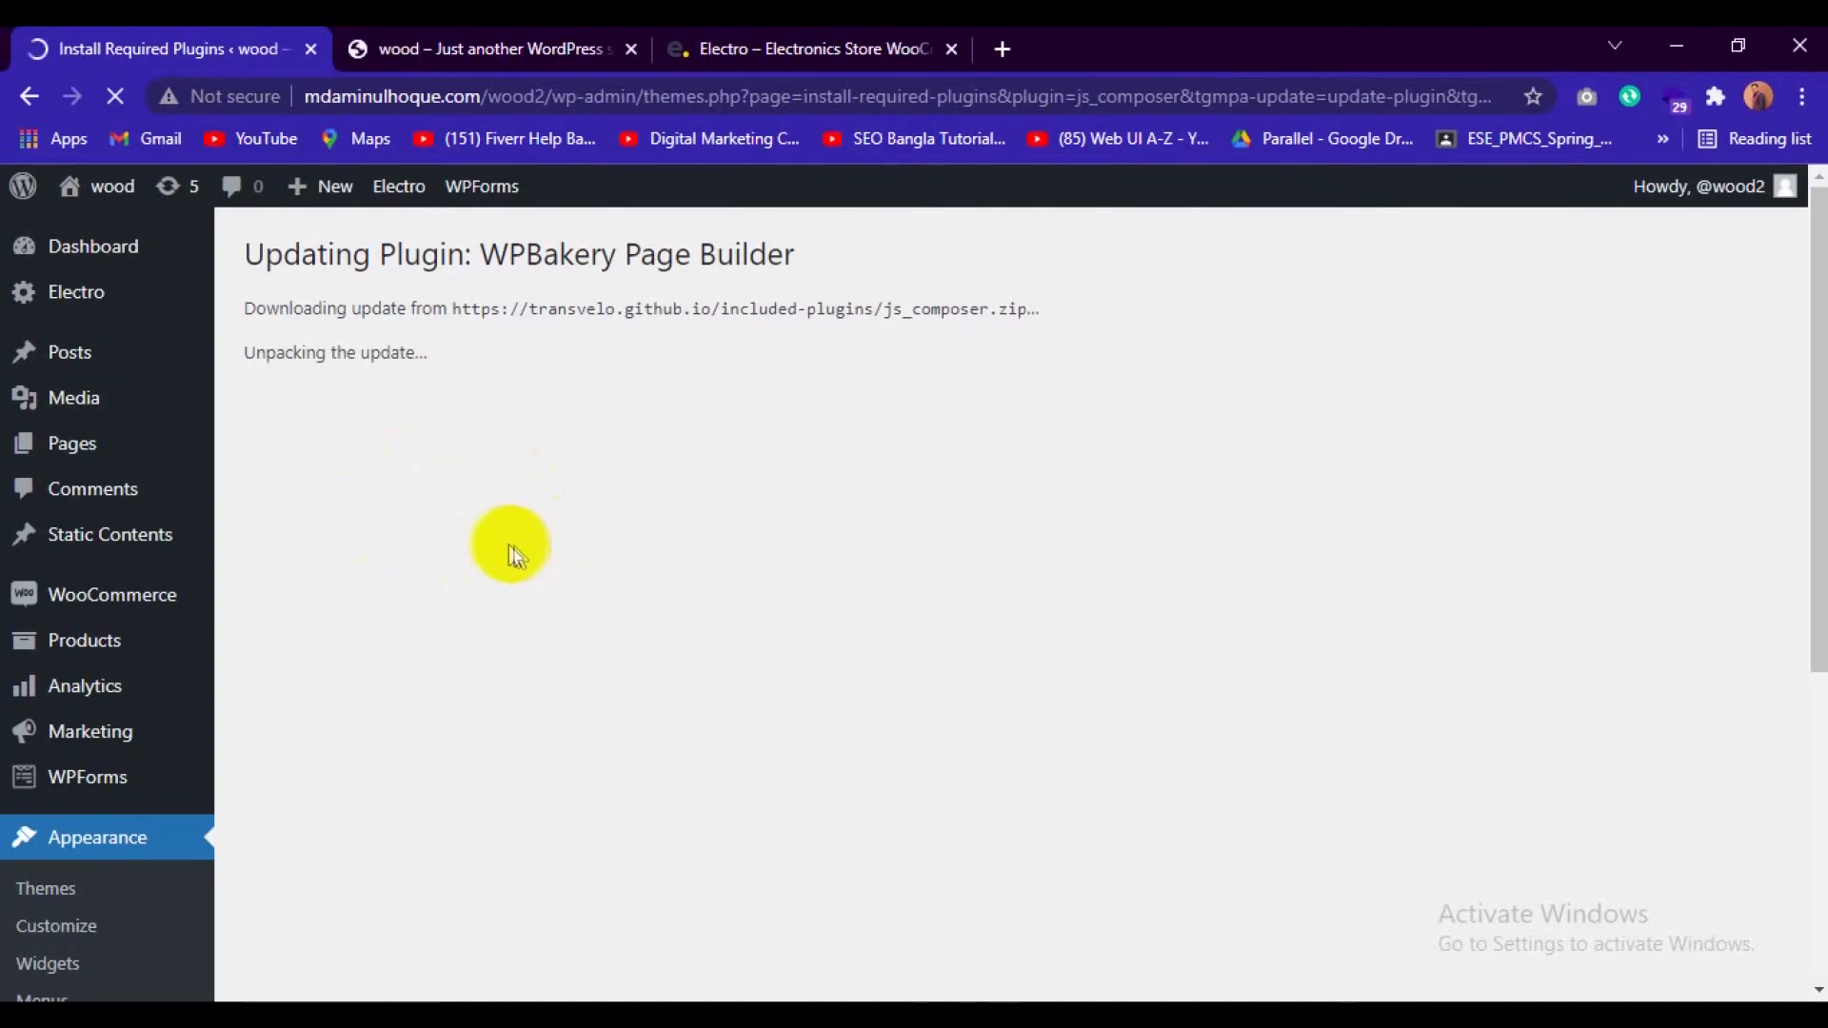
# Examine the Electro demo store's home page from the header and banner slider through the product sections to the footer.
pyautogui.click(861, 48)
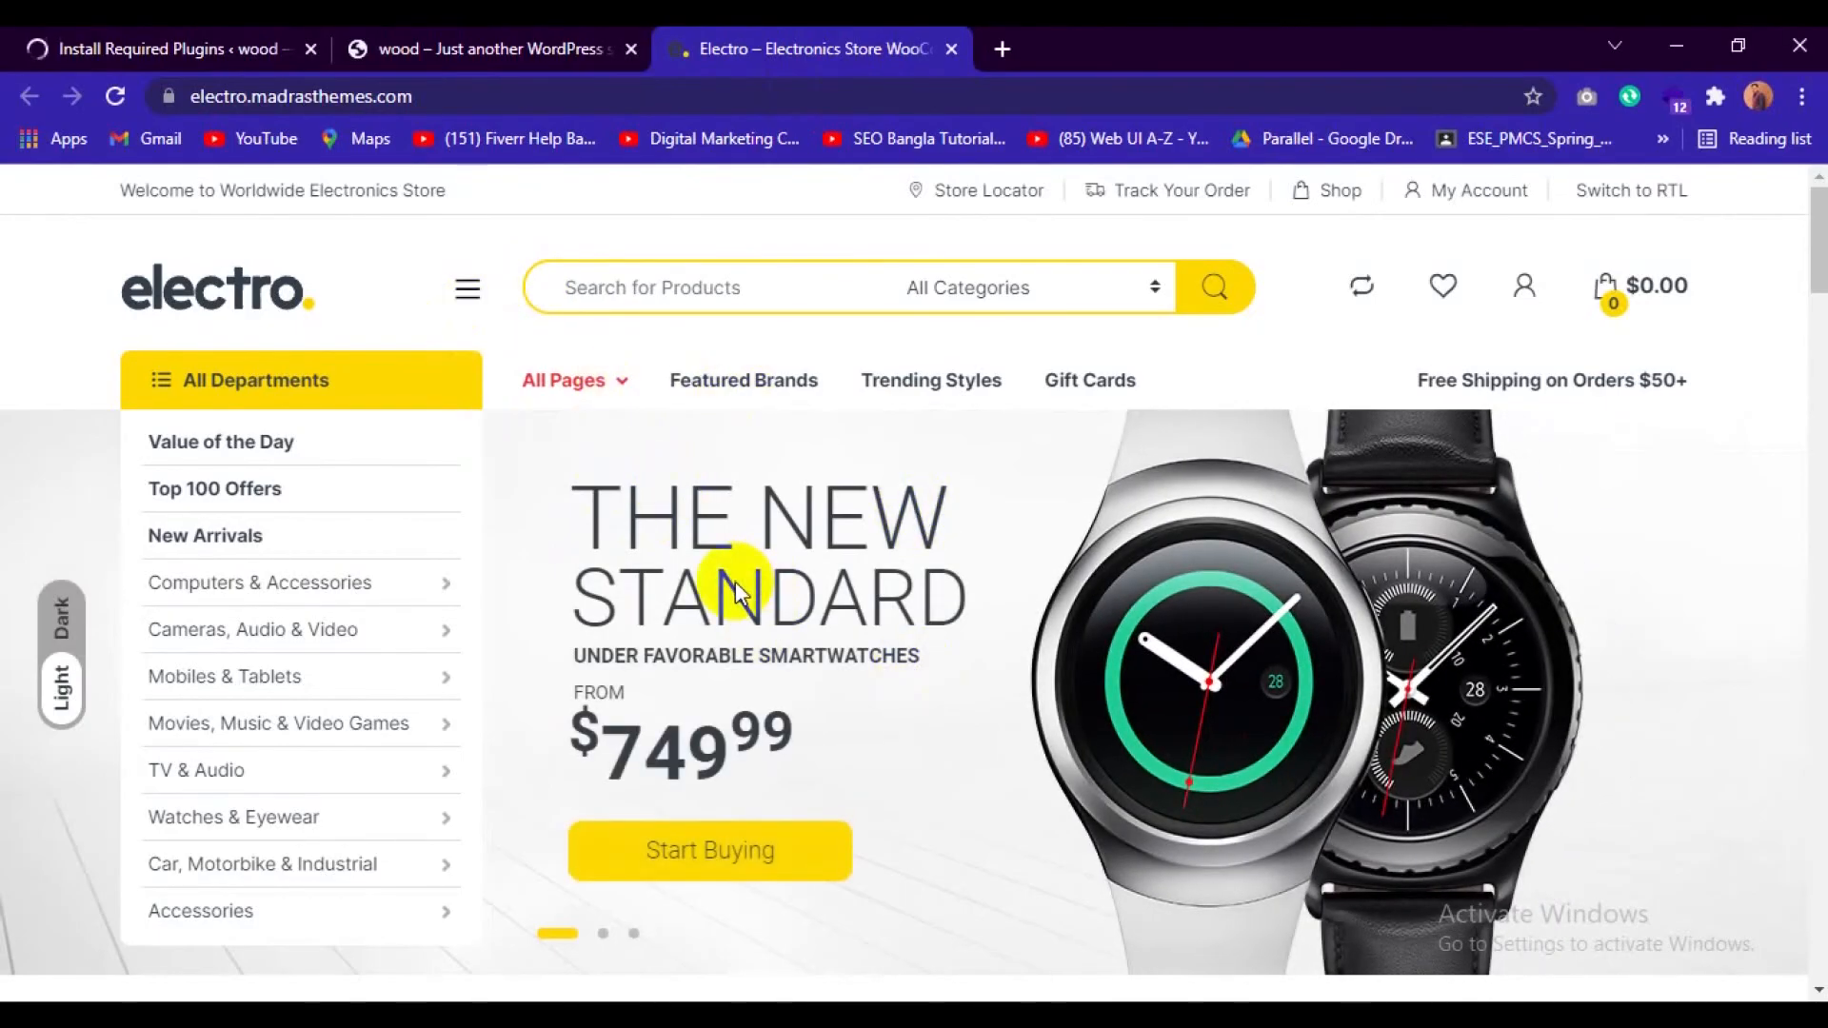
pyautogui.scroll(-9, 735, 581)
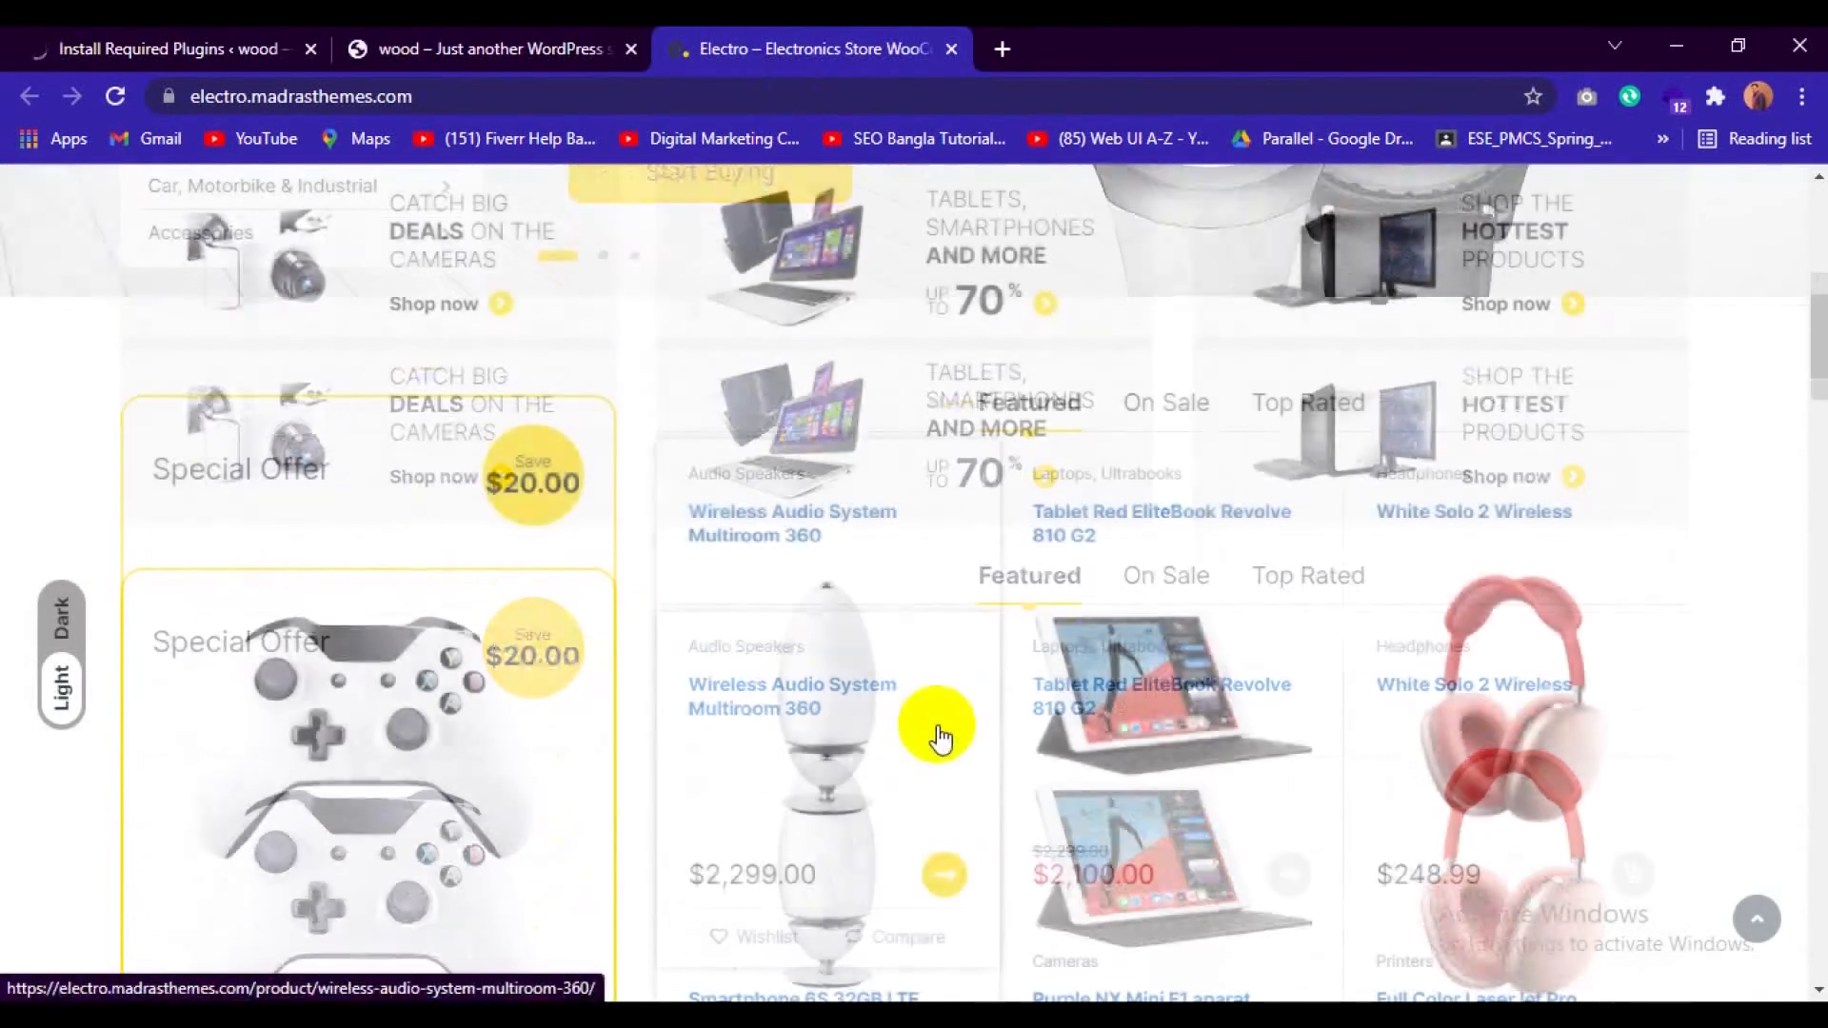
pyautogui.scroll(-12, 938, 735)
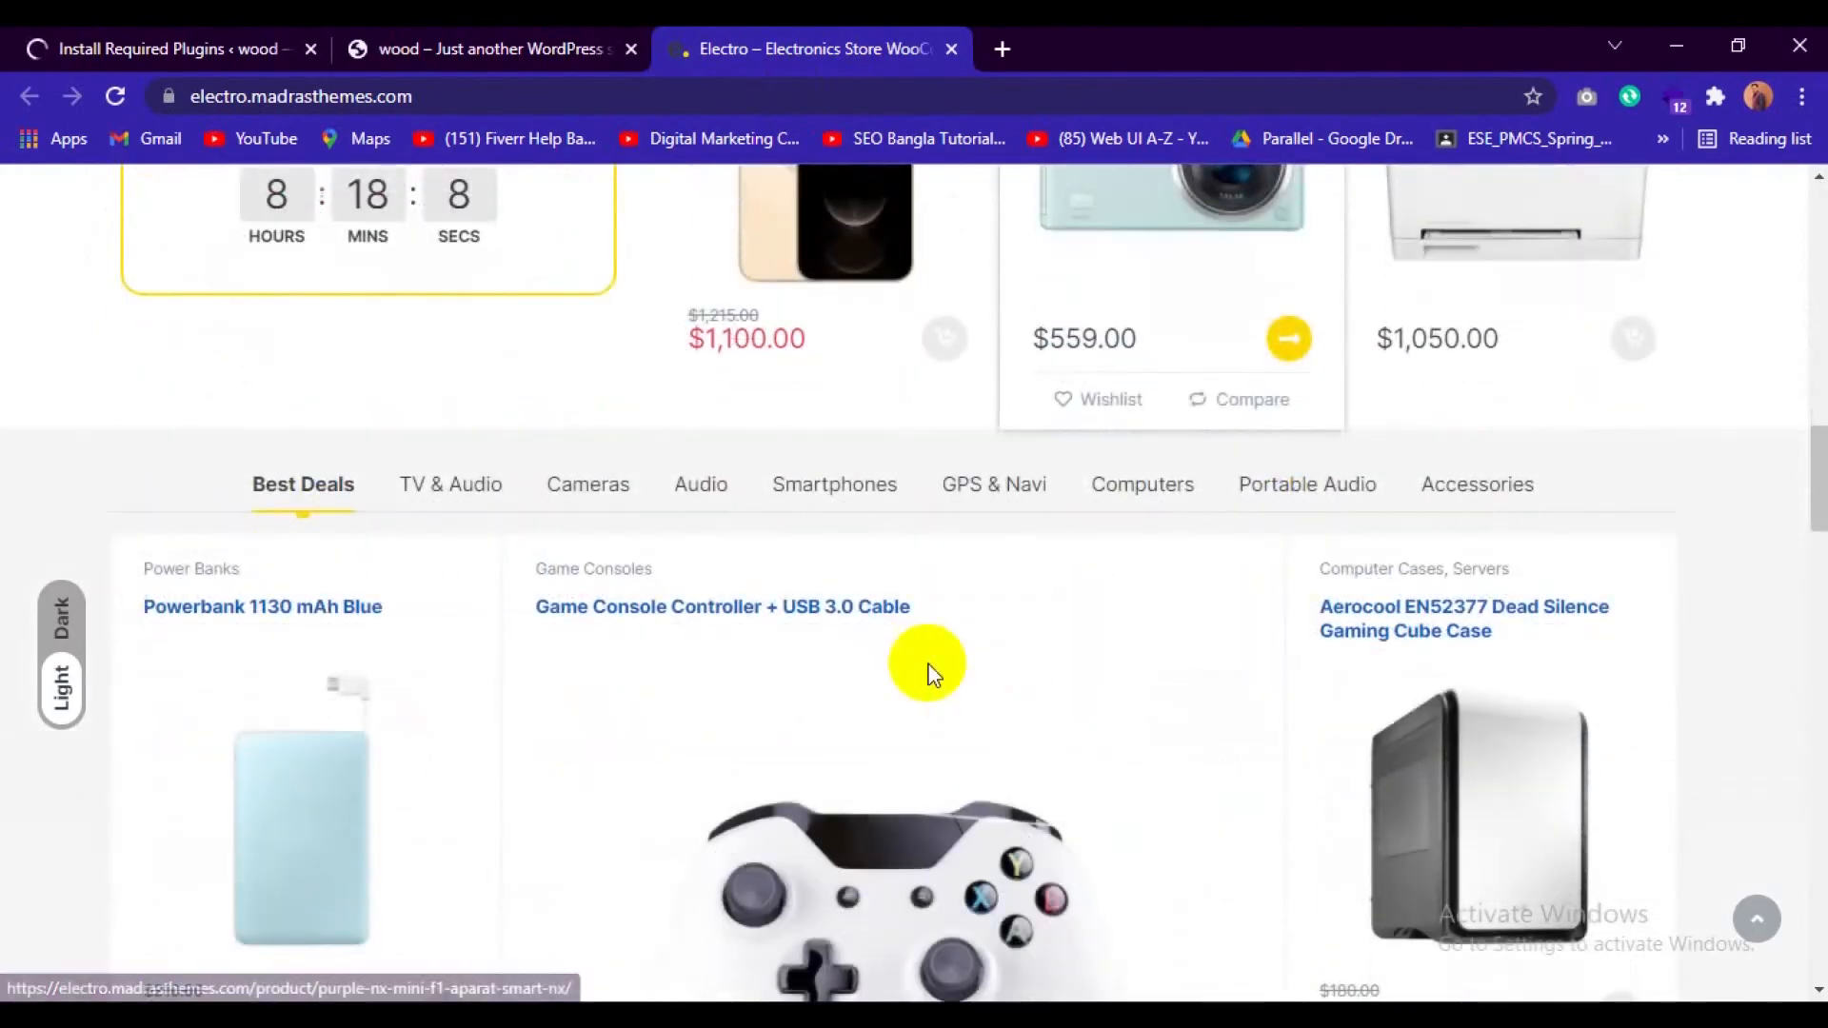
pyautogui.scroll(-15, 930, 674)
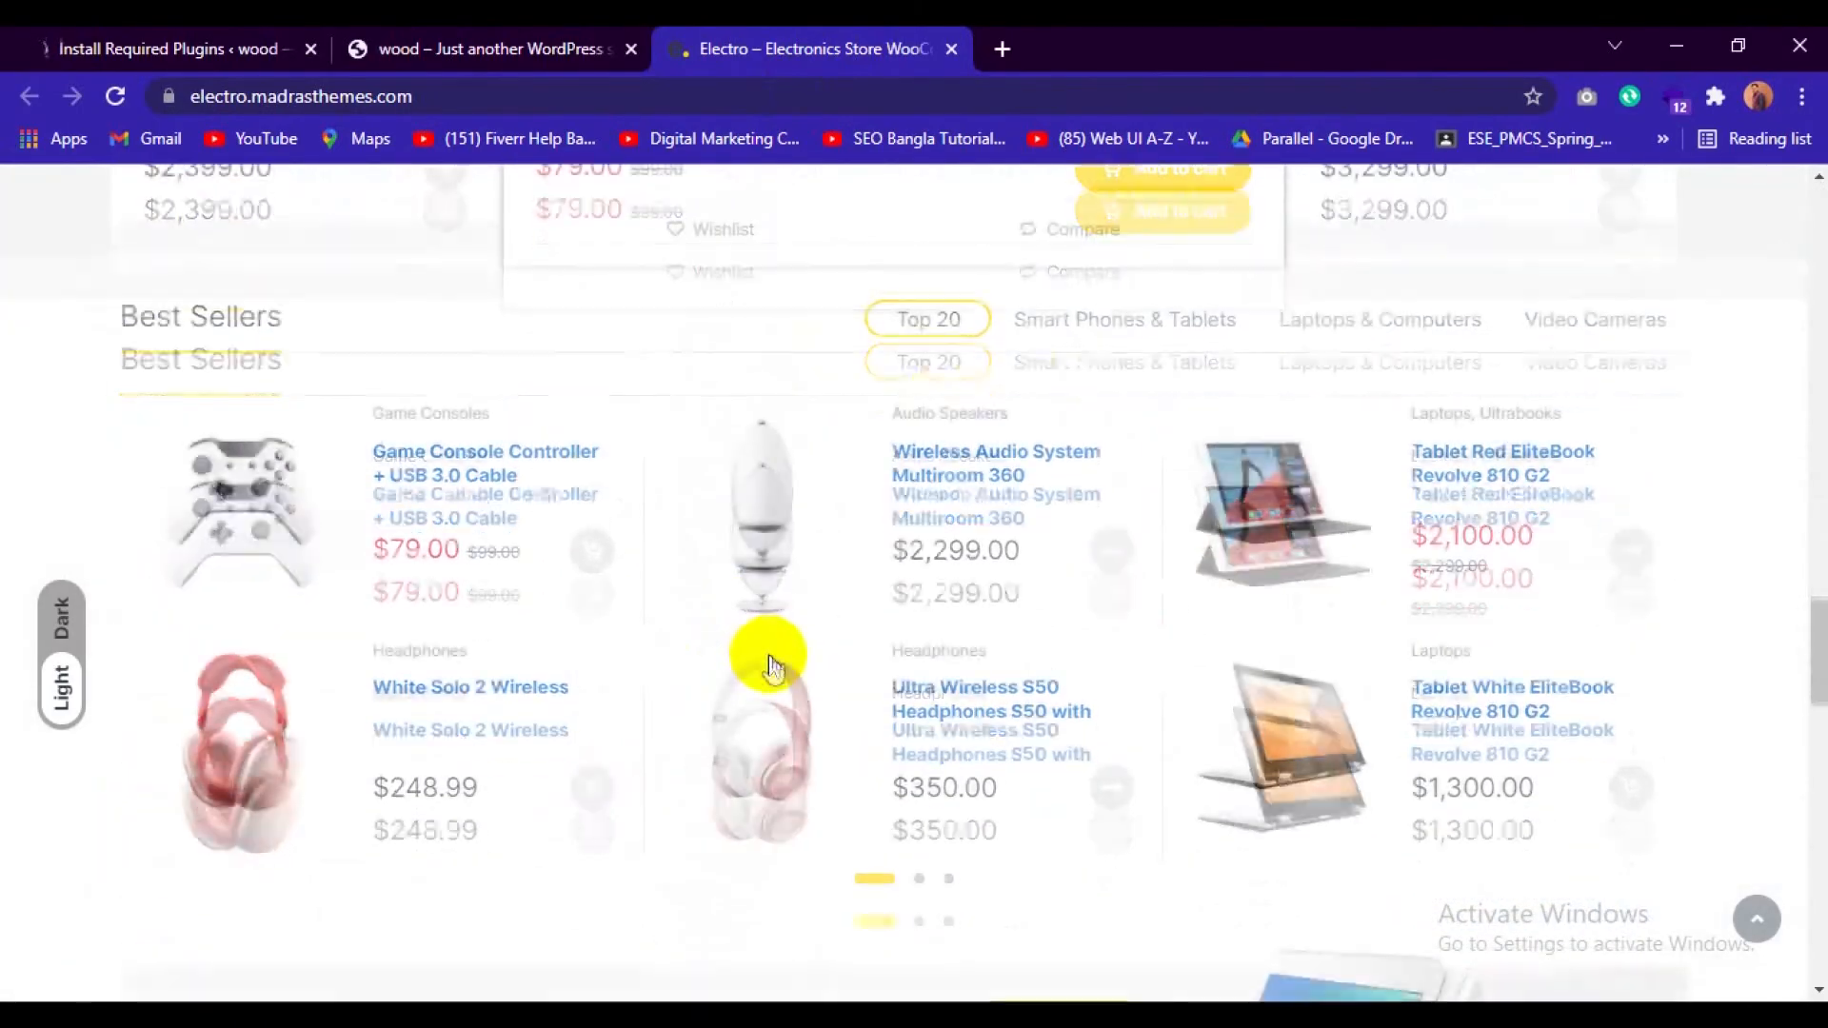
pyautogui.scroll(-15, 769, 667)
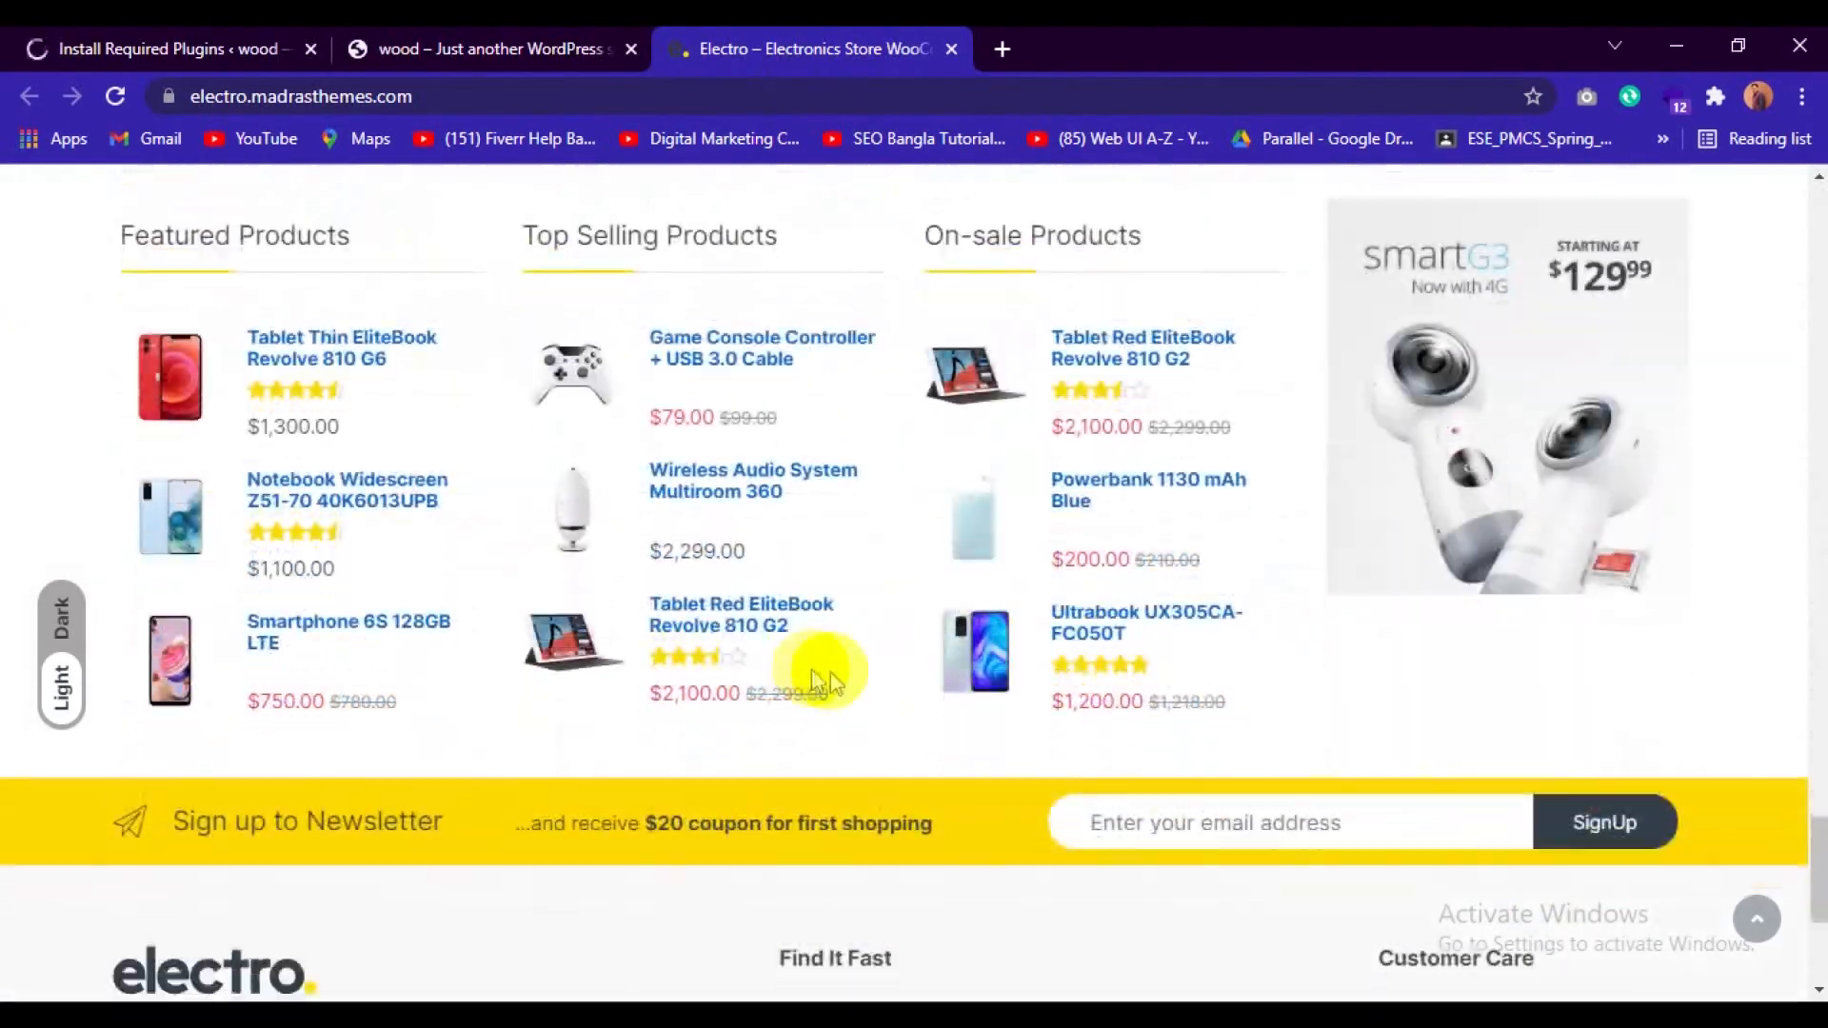
pyautogui.scroll(8, 820, 678)
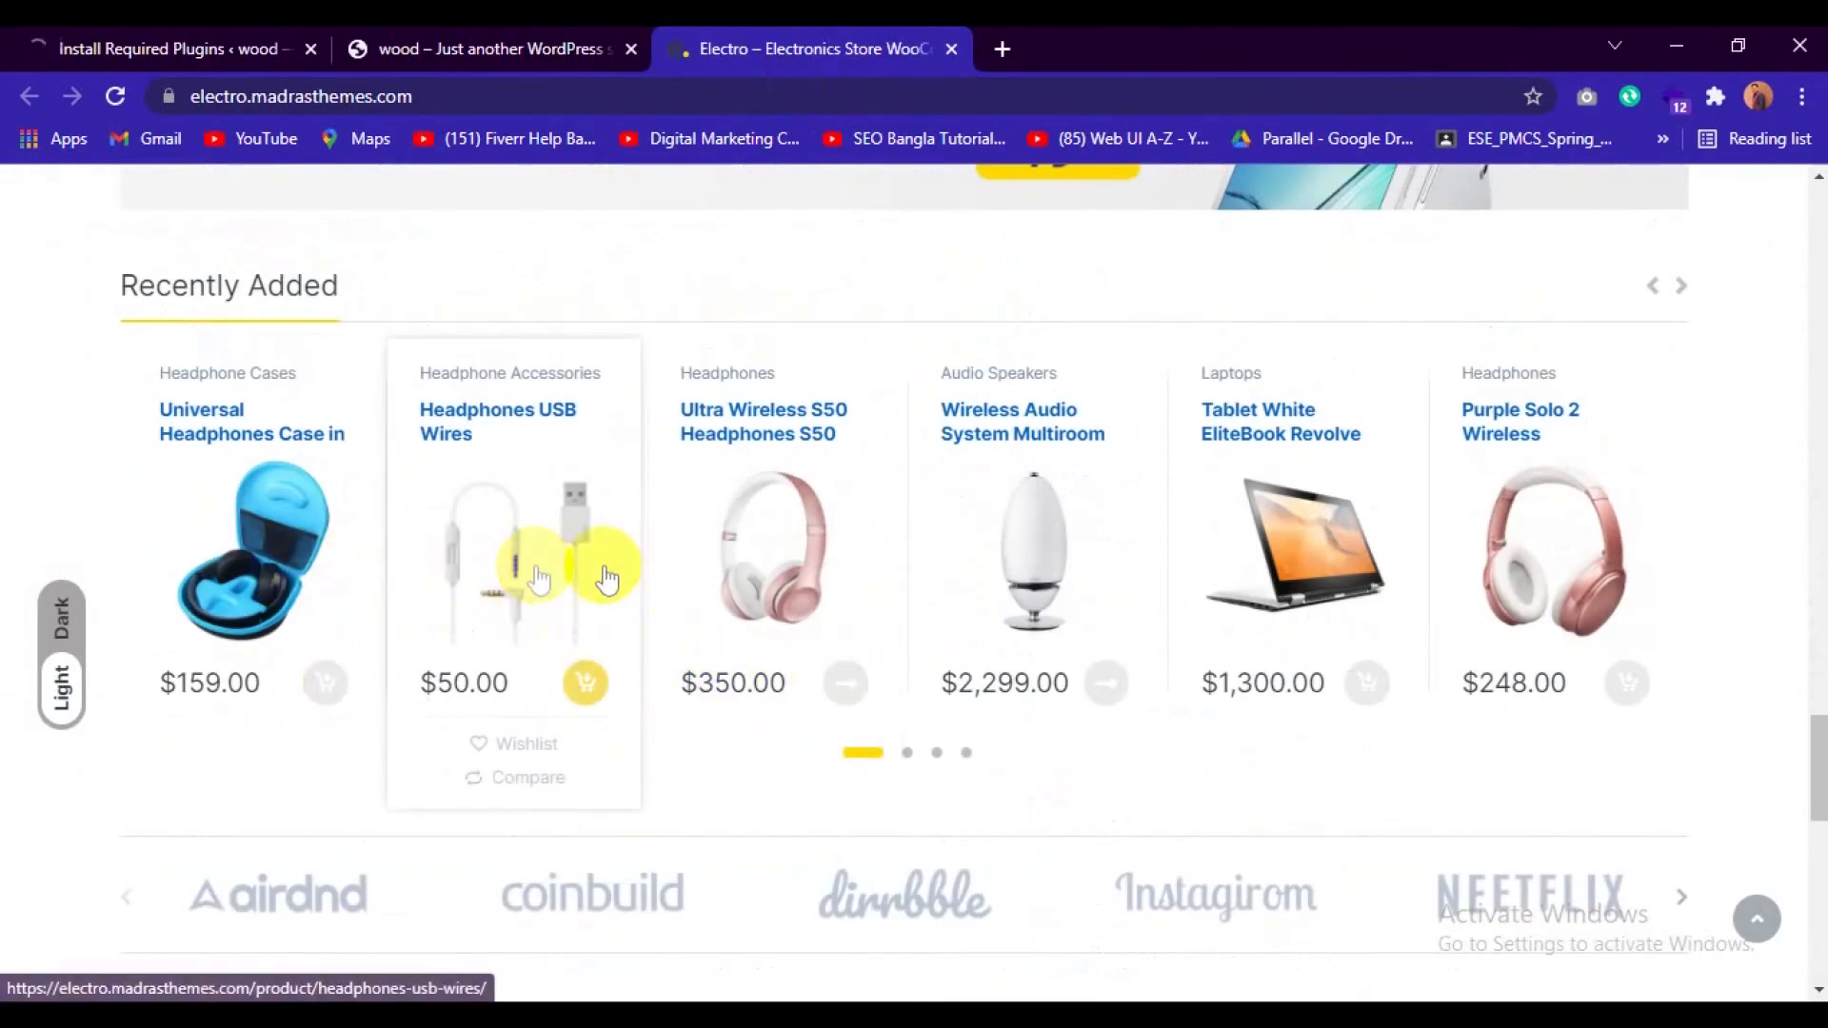
pyautogui.scroll(-5, 600, 751)
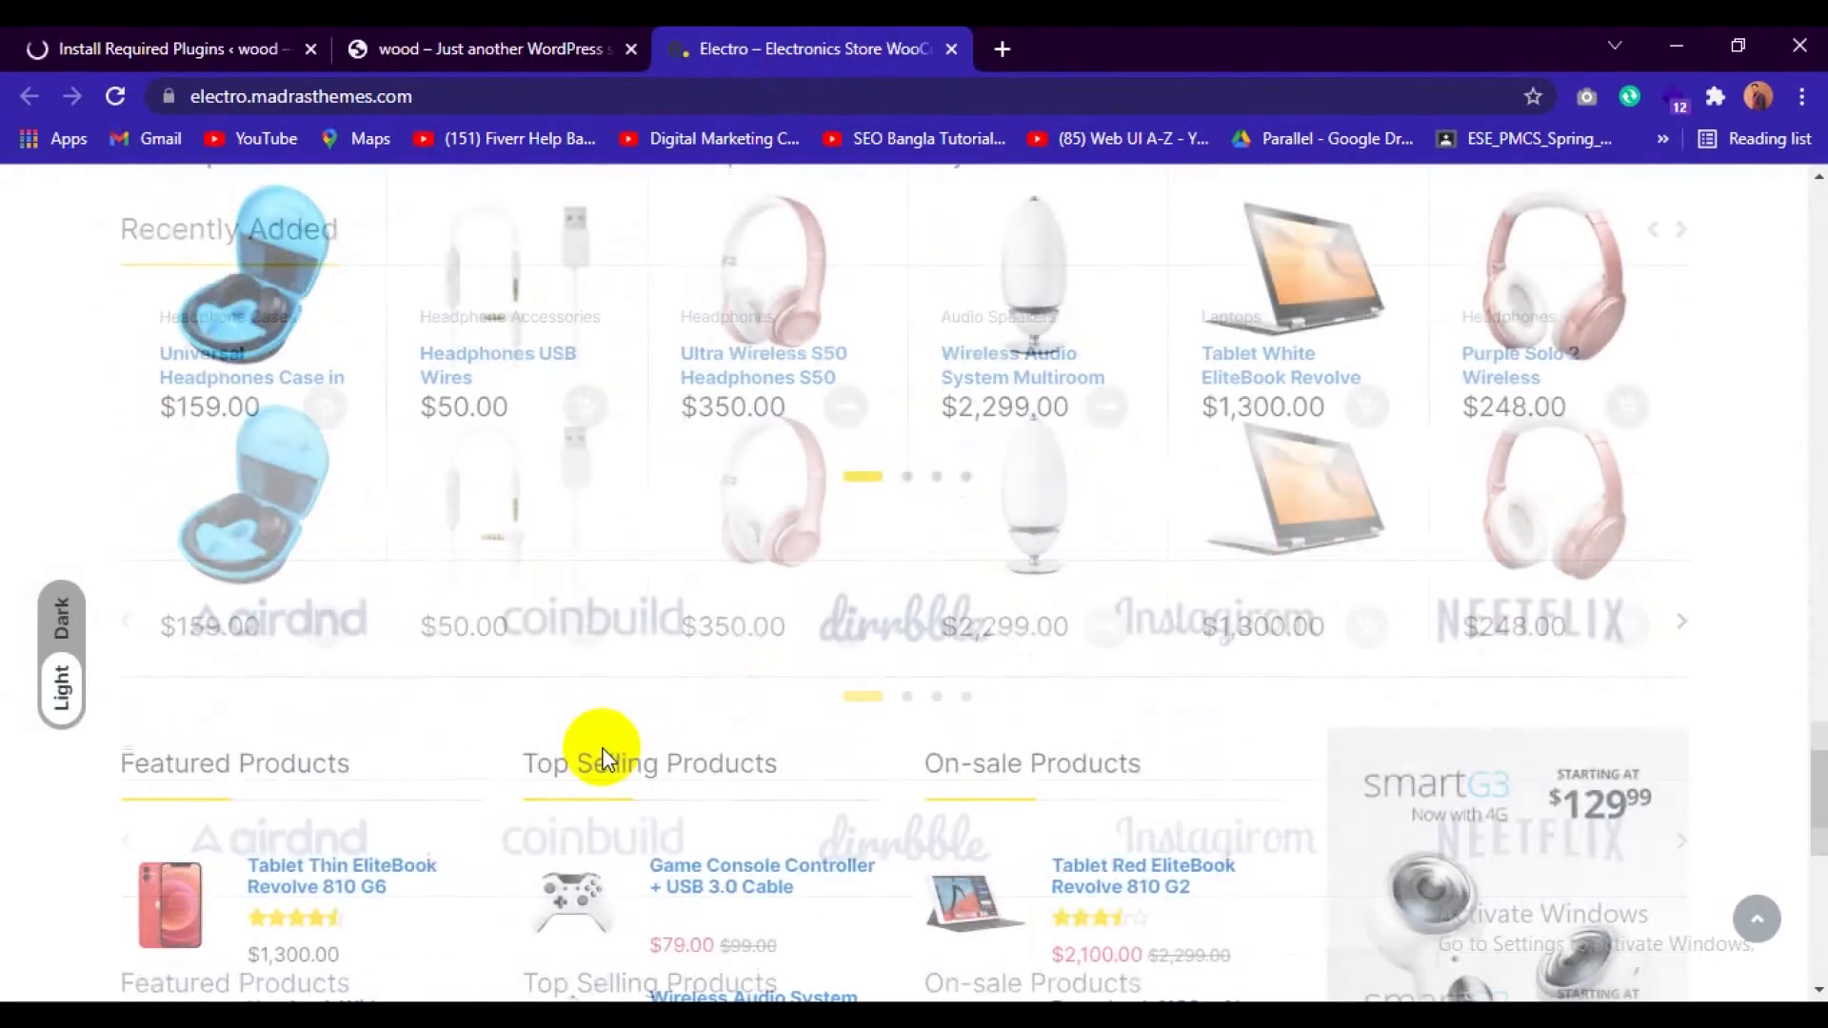
pyautogui.scroll(-10, 602, 747)
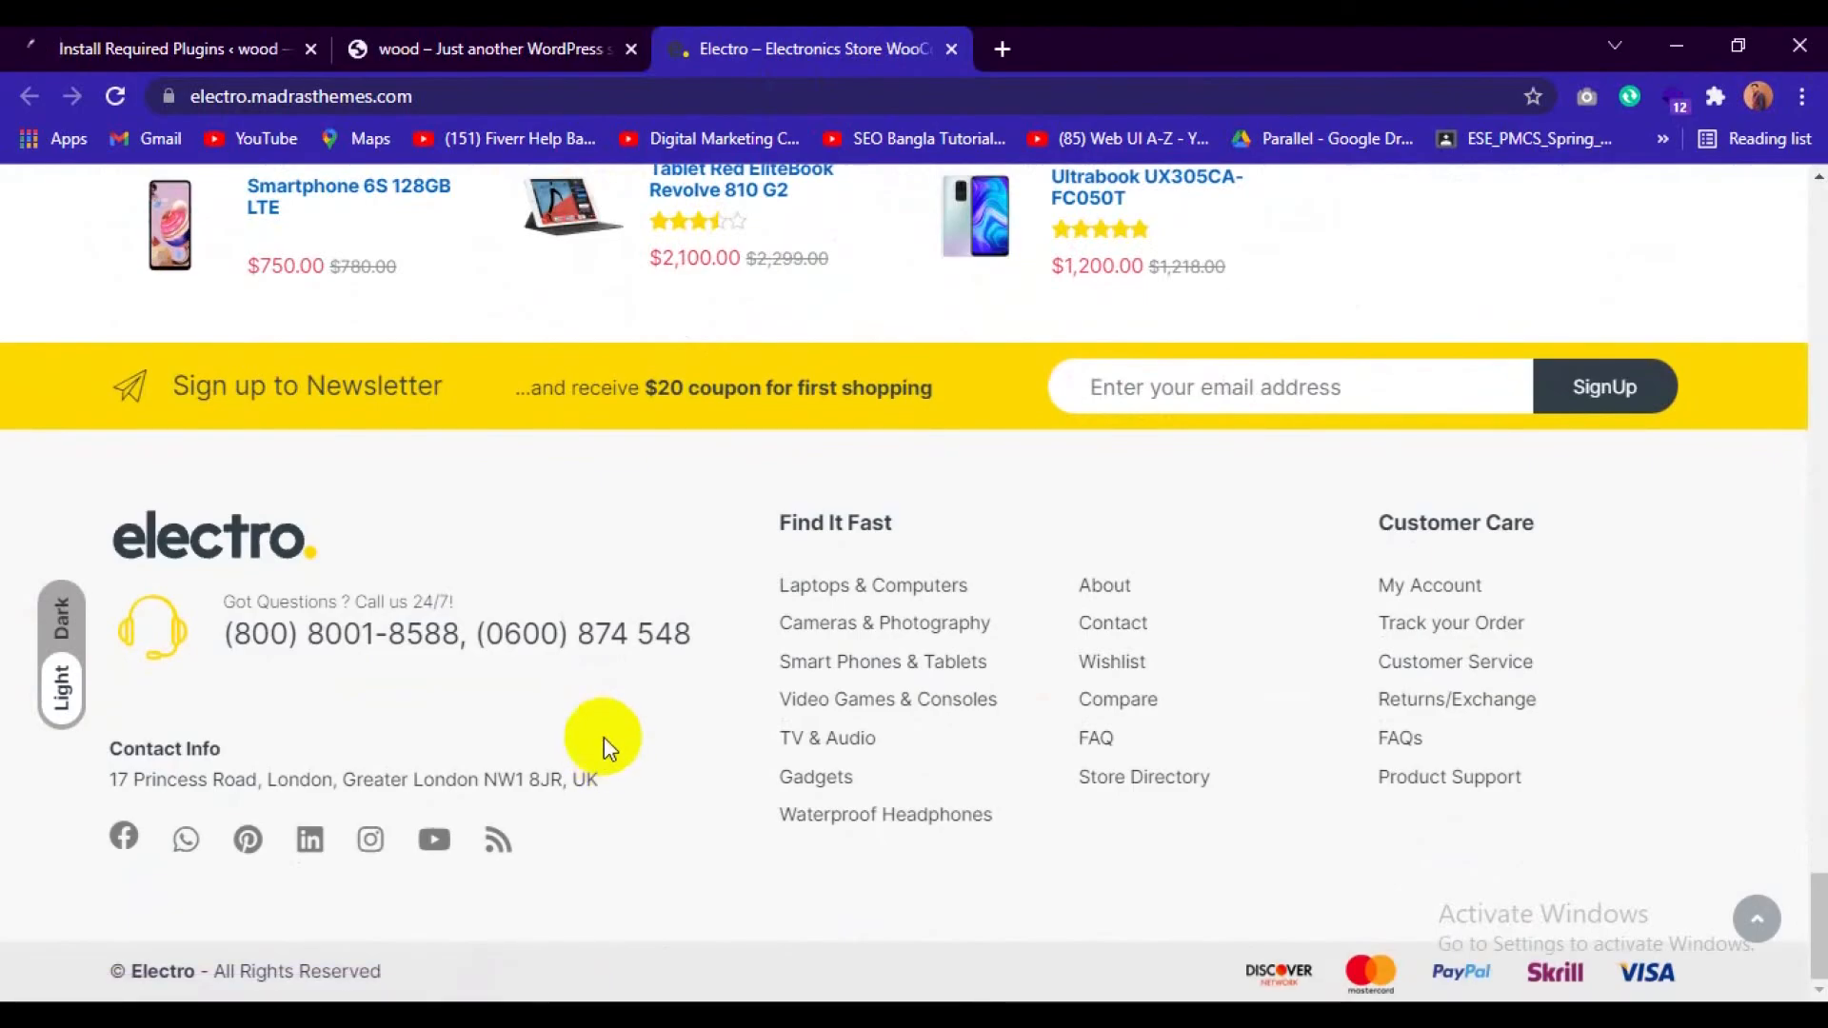
pyautogui.scroll(15, 603, 737)
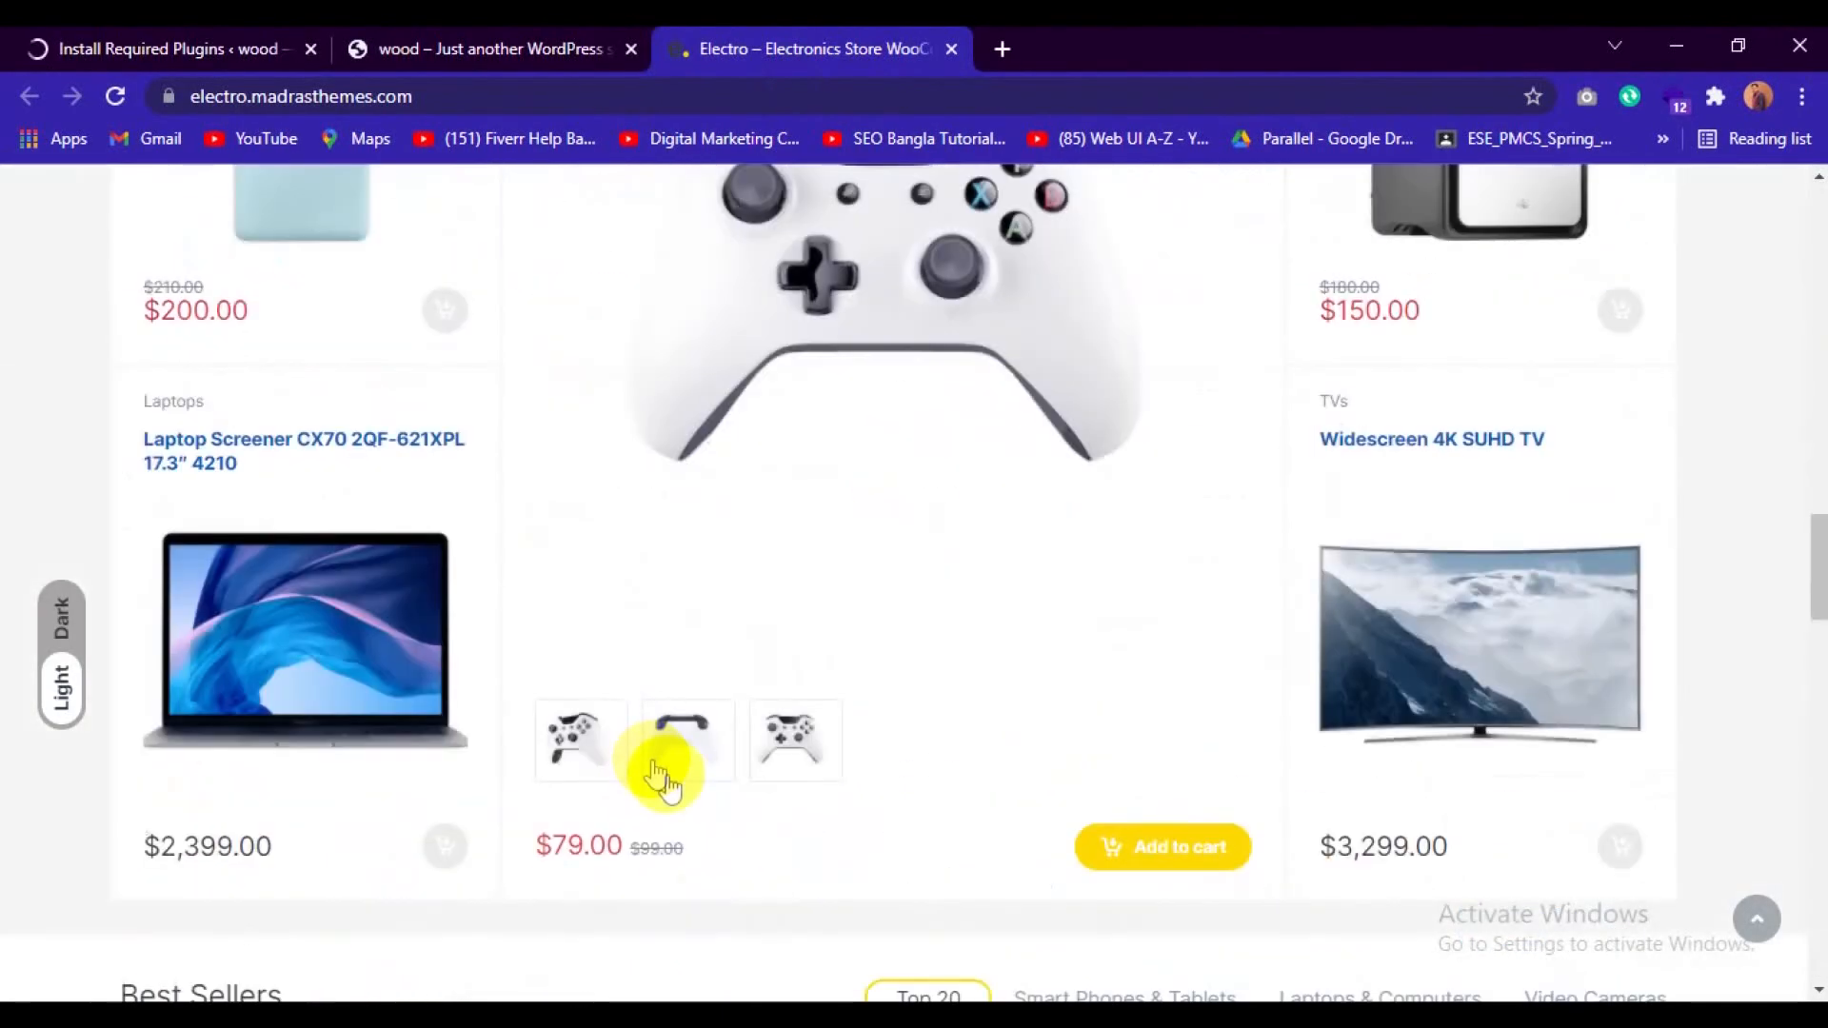
pyautogui.scroll(15, 664, 776)
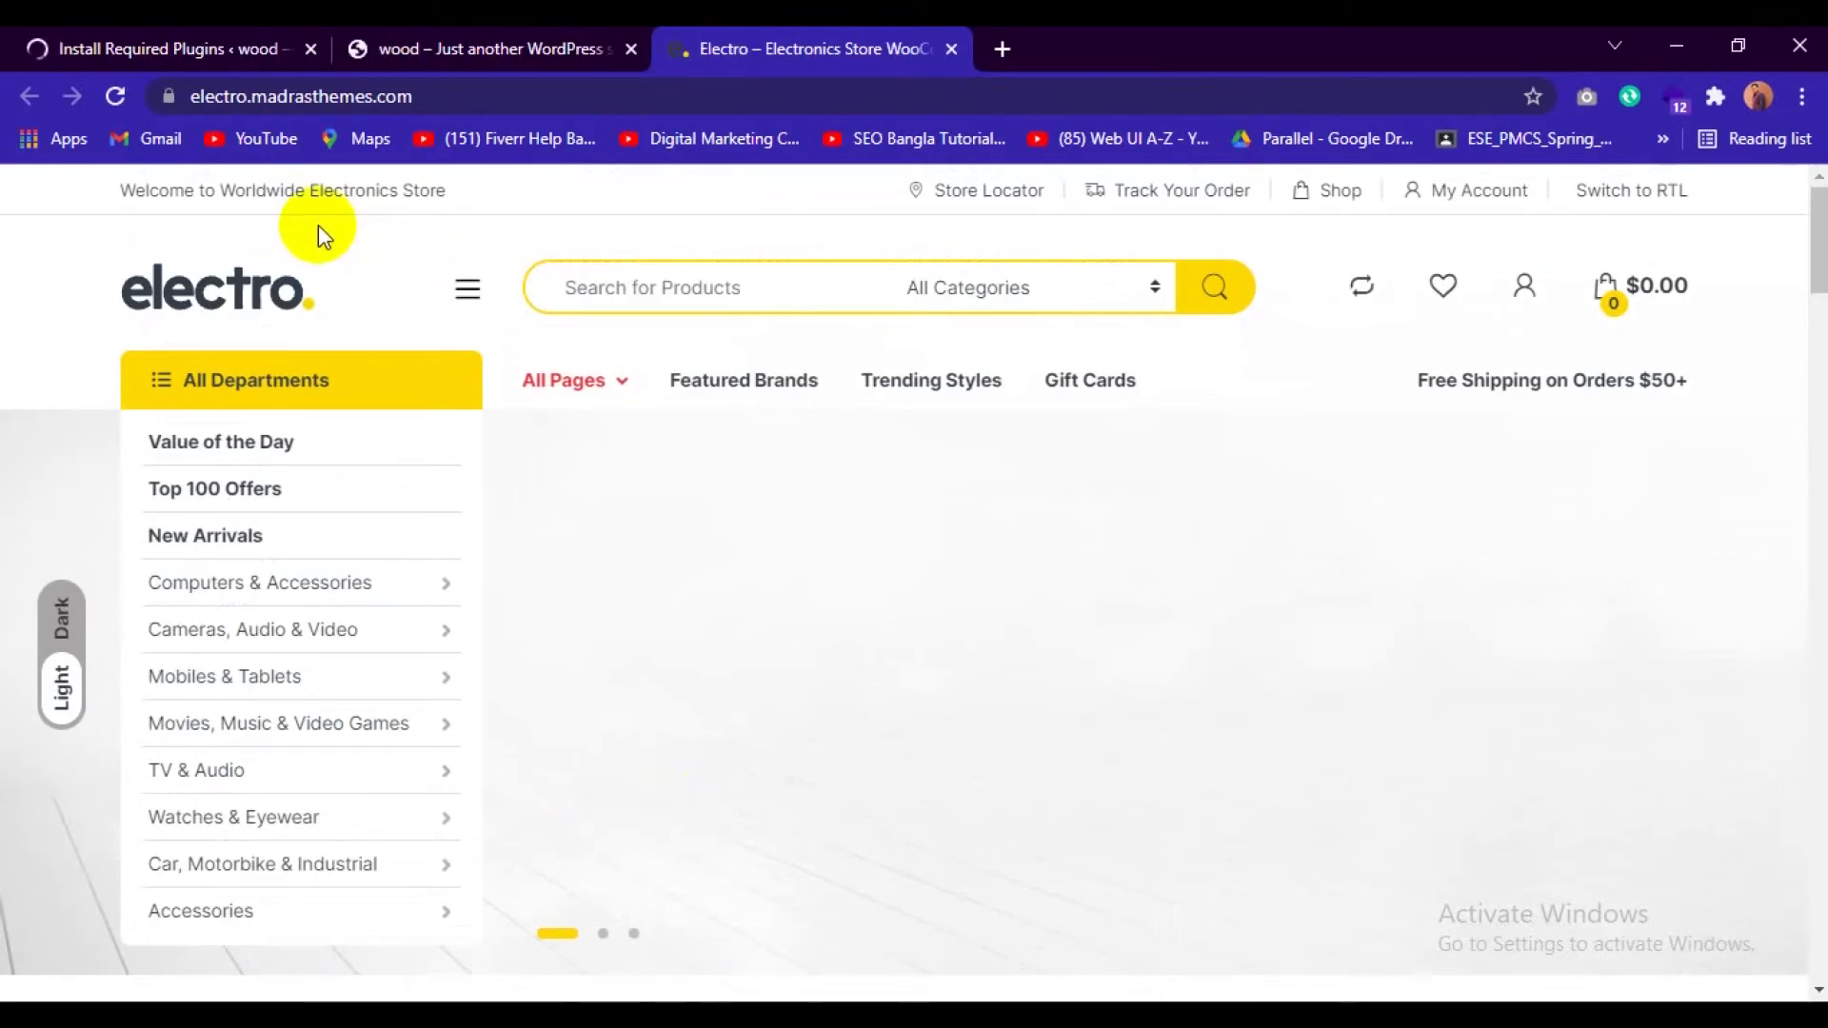
pyautogui.scroll(-3, 460, 620)
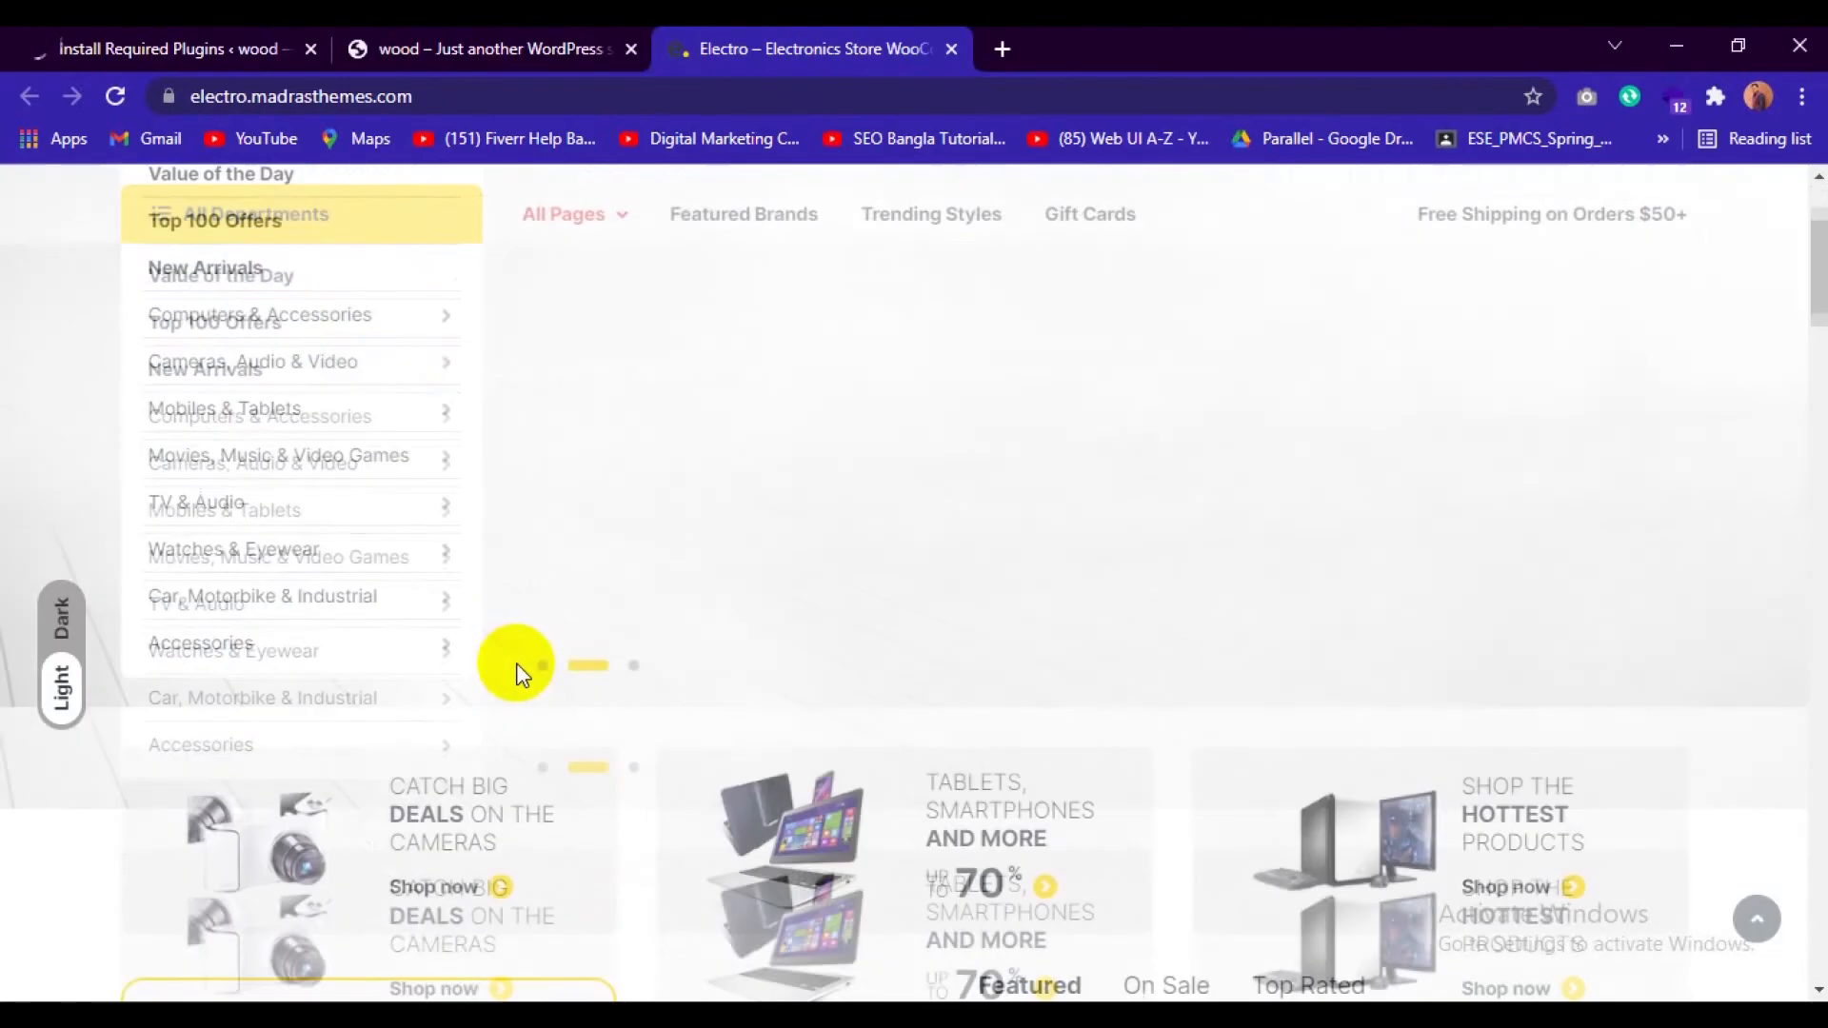
pyautogui.scroll(3, 771, 790)
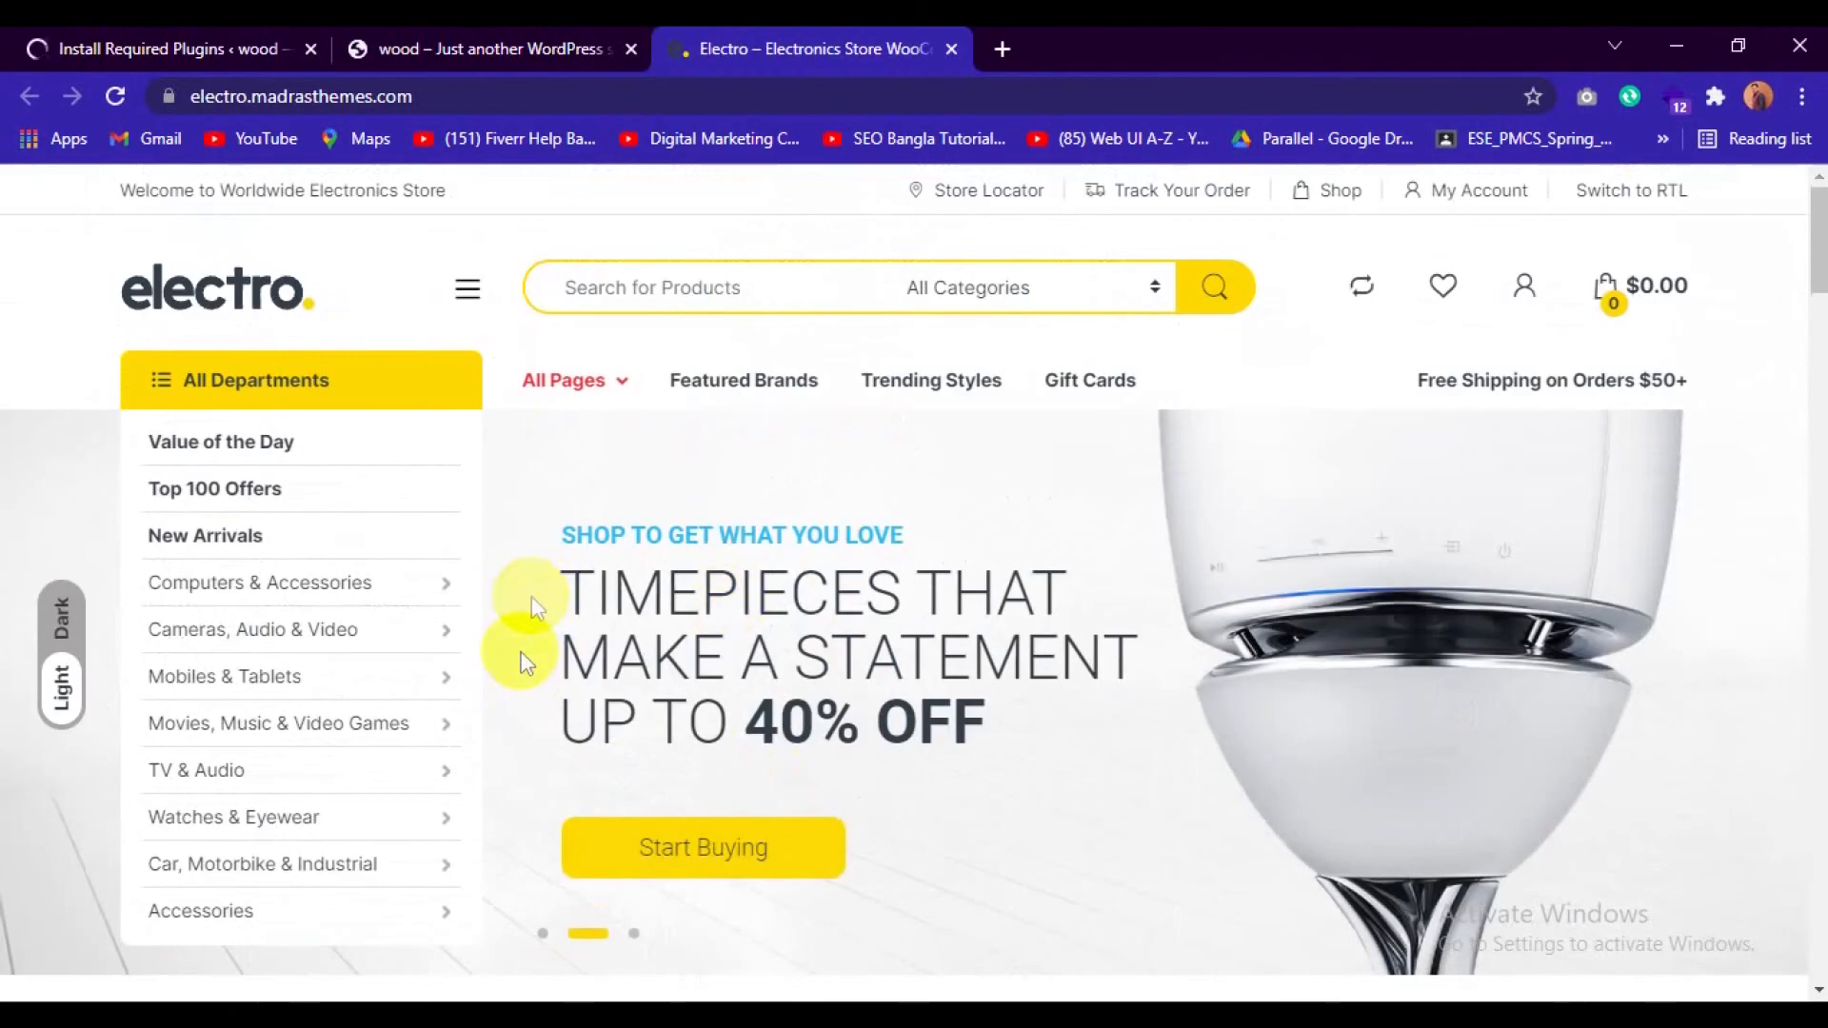
pyautogui.scroll(-6, 815, 758)
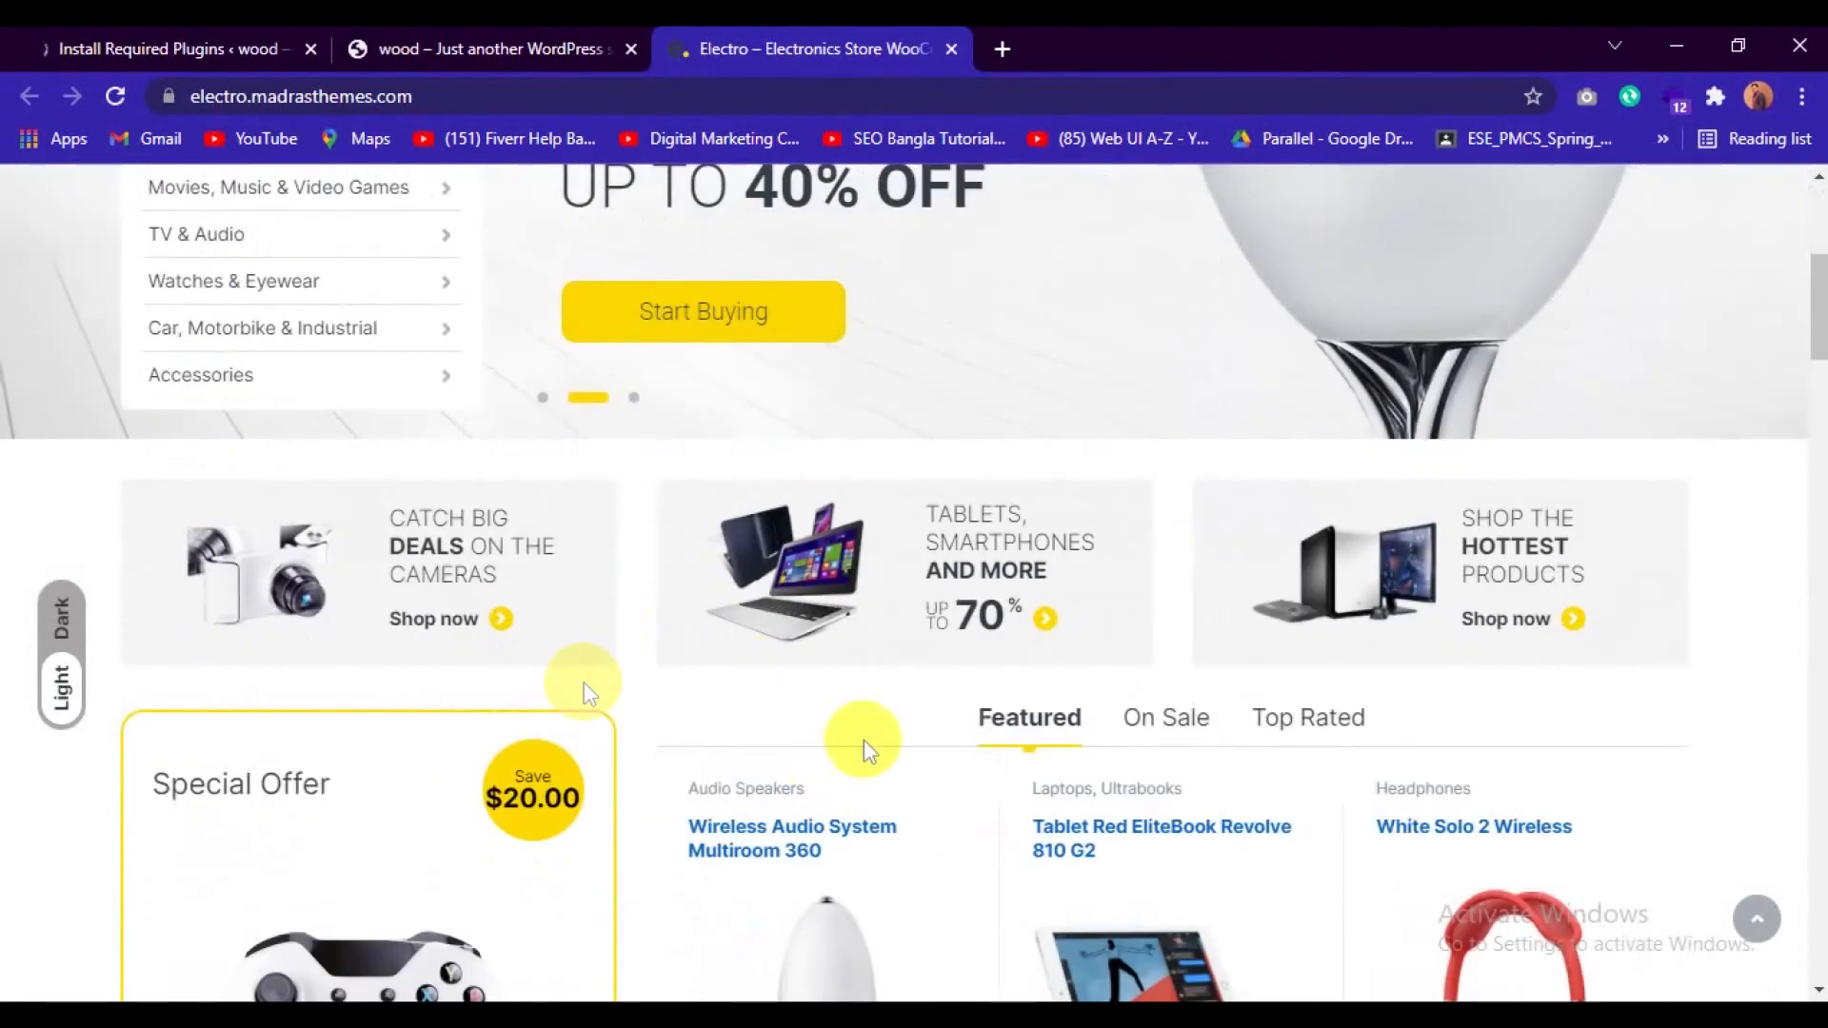
pyautogui.scroll(4, 963, 704)
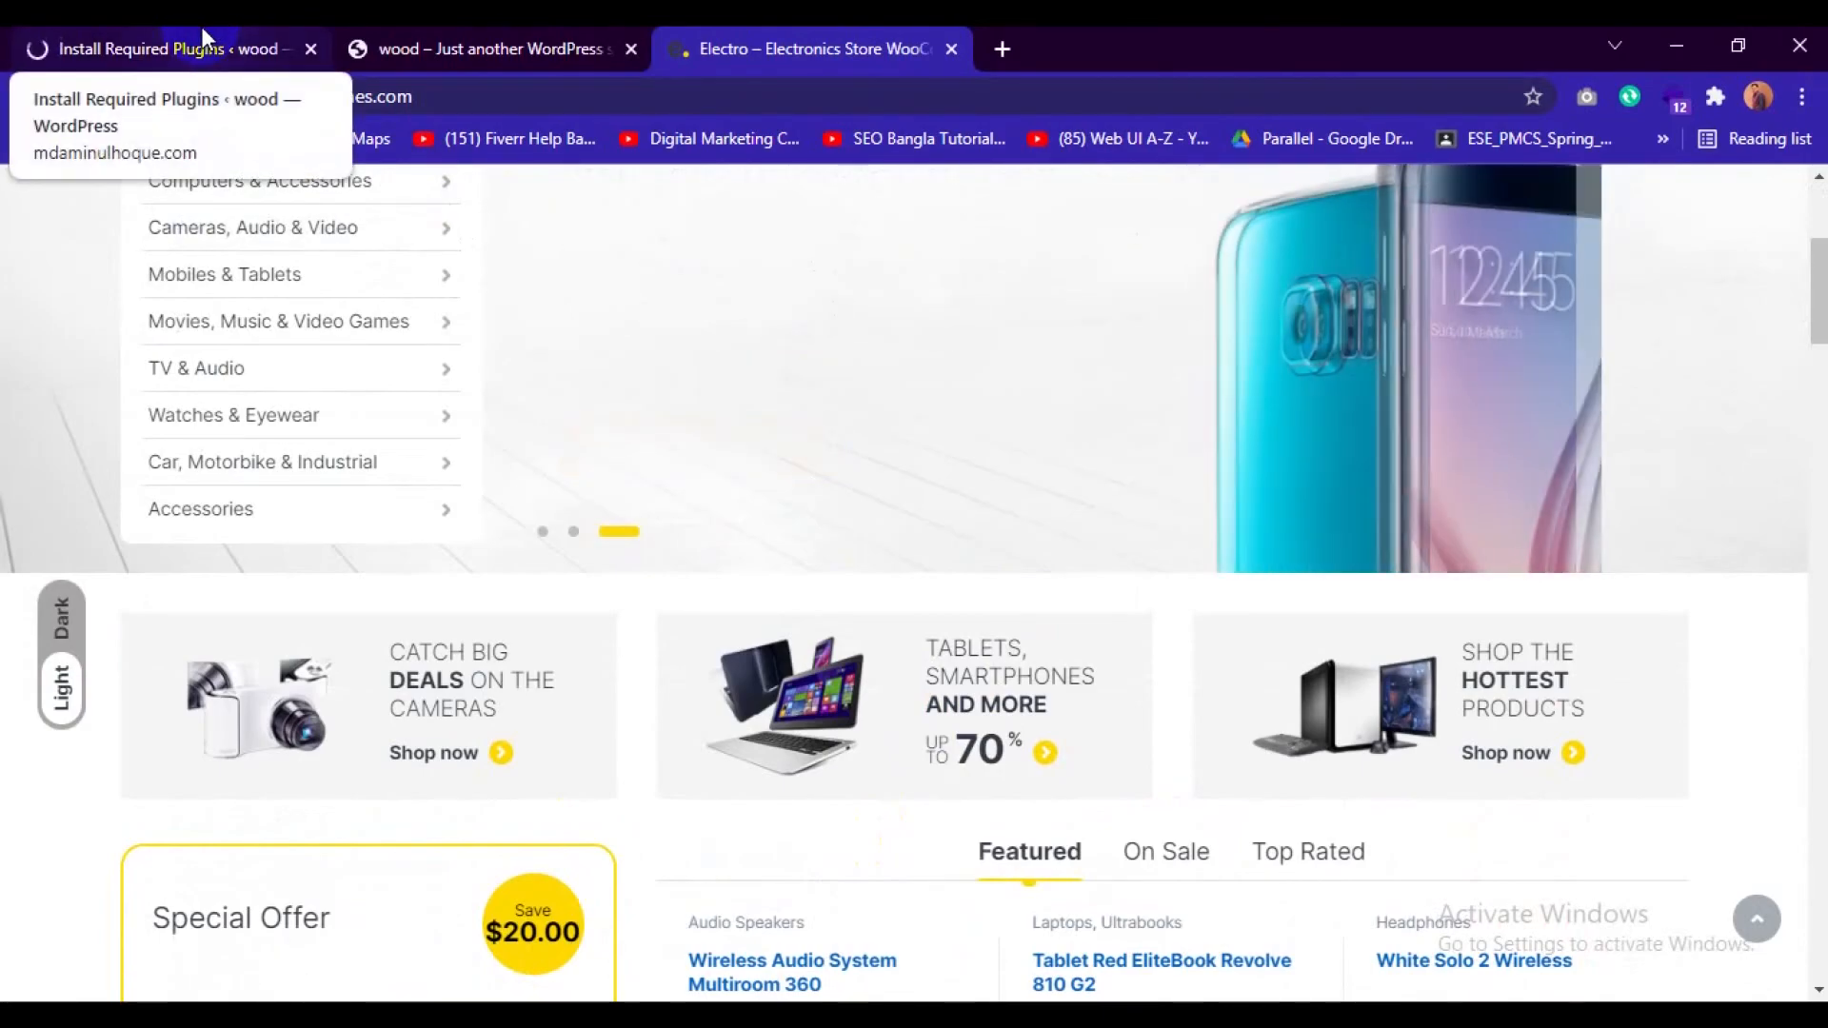
pyautogui.scroll(-1, 969, 959)
pyautogui.scroll(-3, 969, 956)
pyautogui.scroll(5, 970, 957)
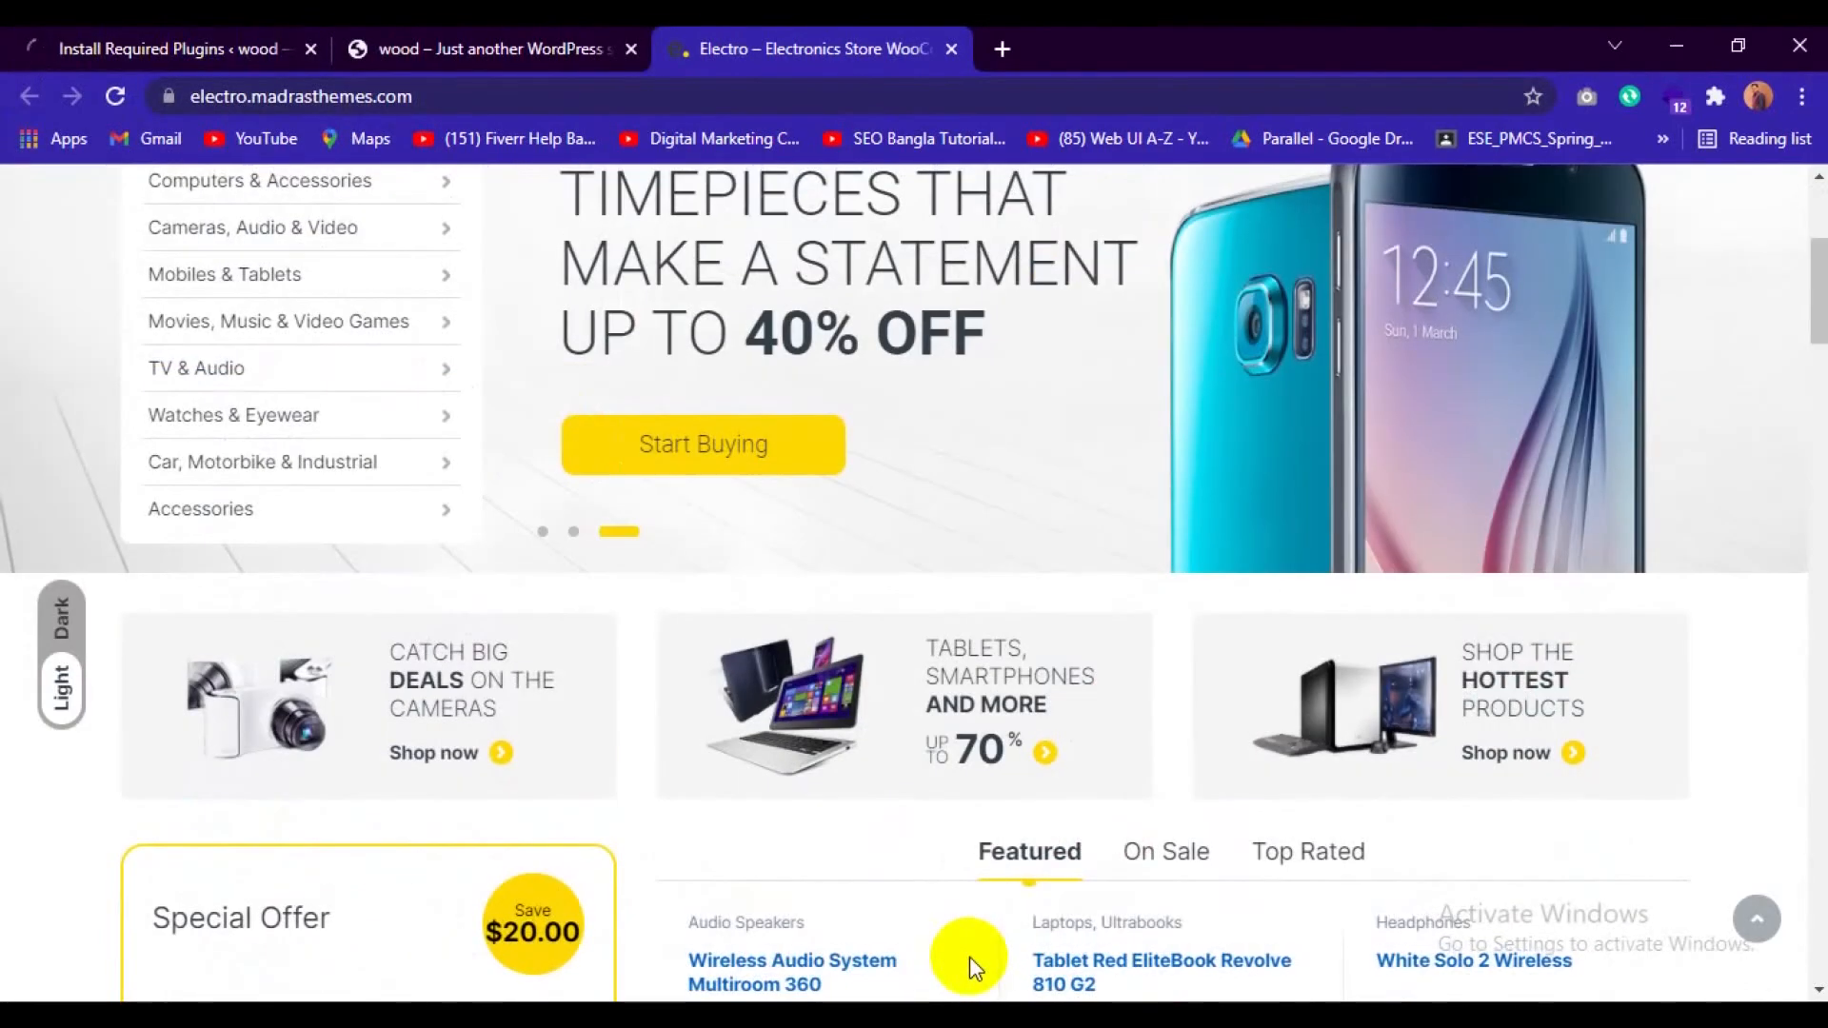
# Return to the required plugins list in WordPress and activate the Revolution Slider and WPBakery Page Builder plugins.
pyautogui.click(202, 38)
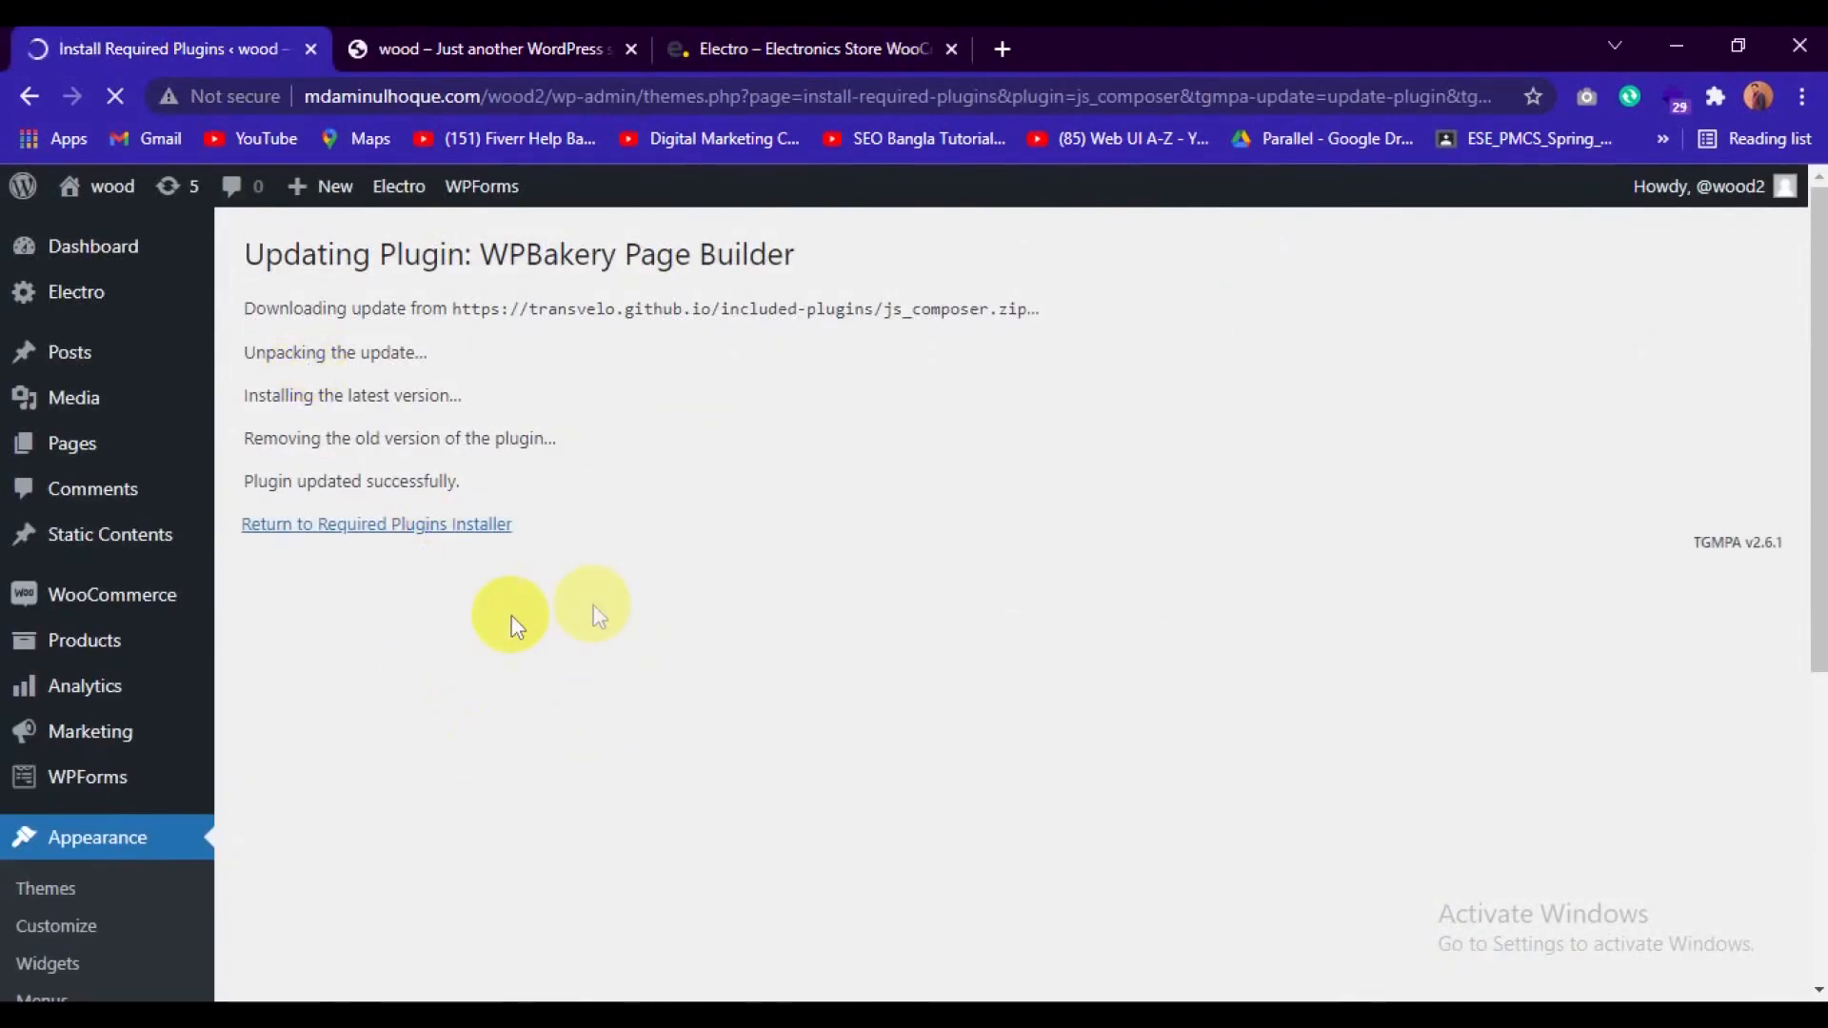
pyautogui.click(418, 545)
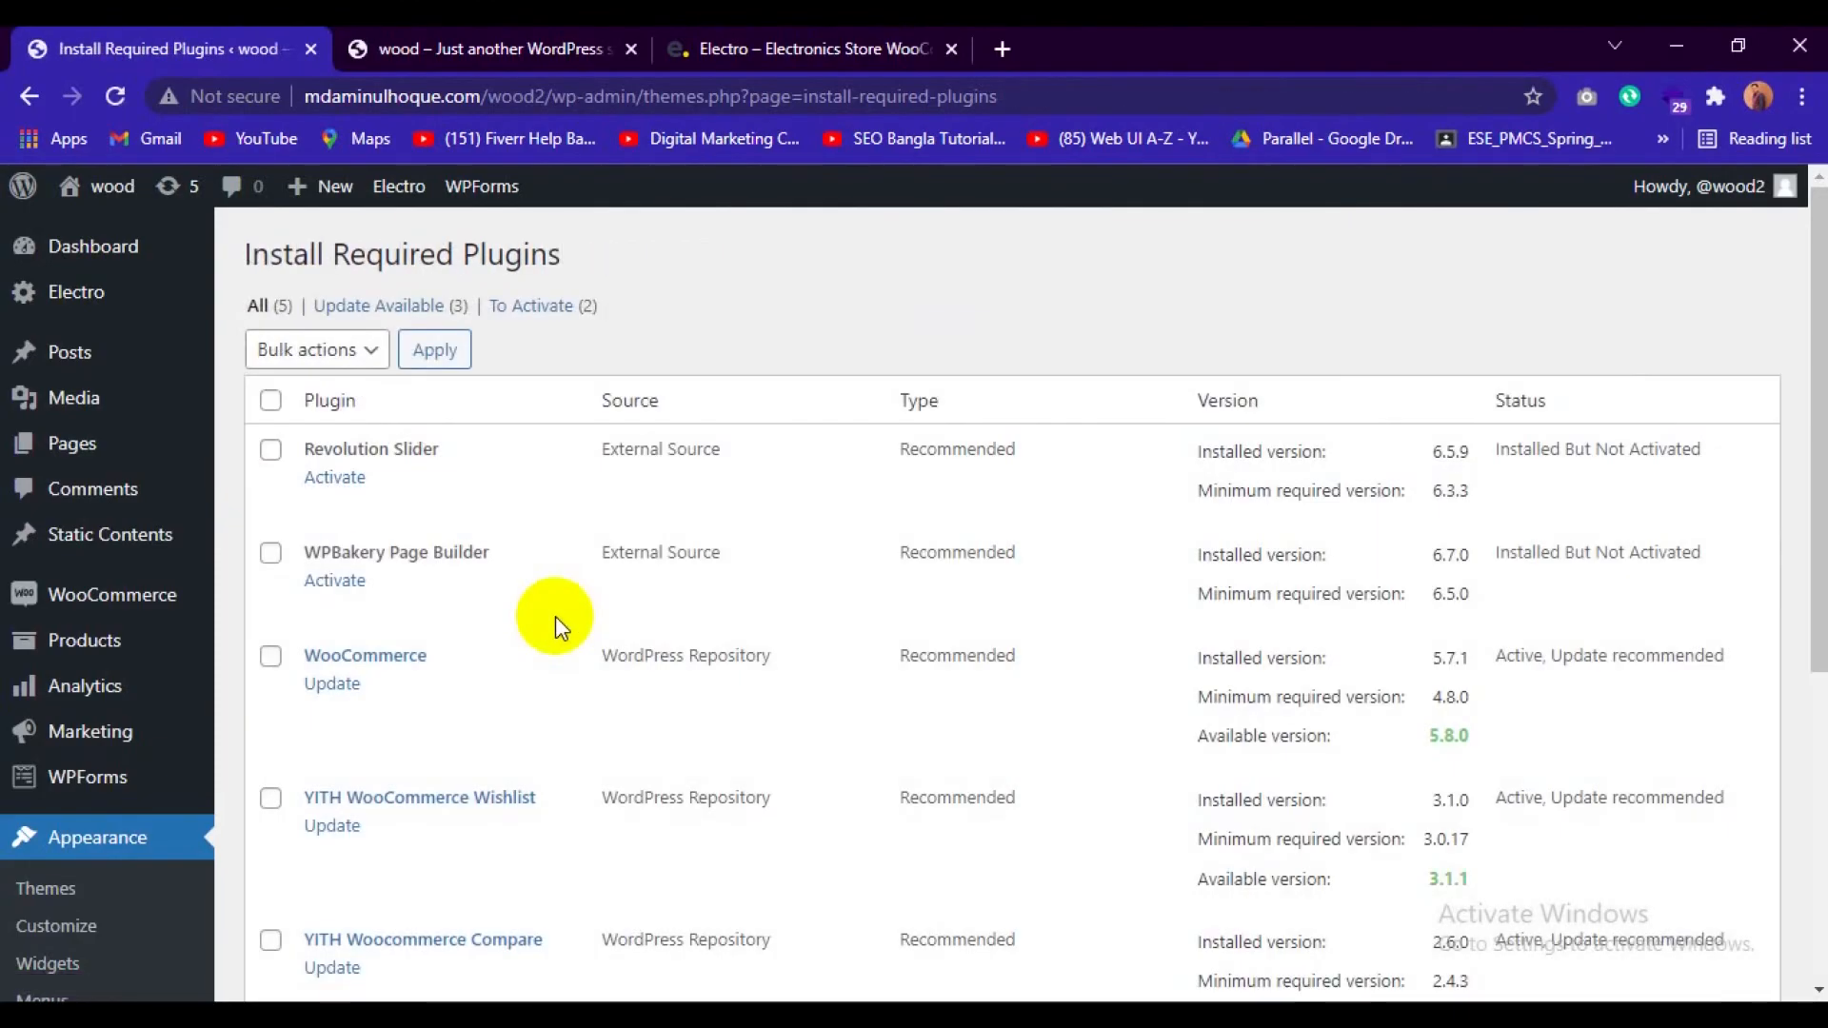
pyautogui.click(338, 479)
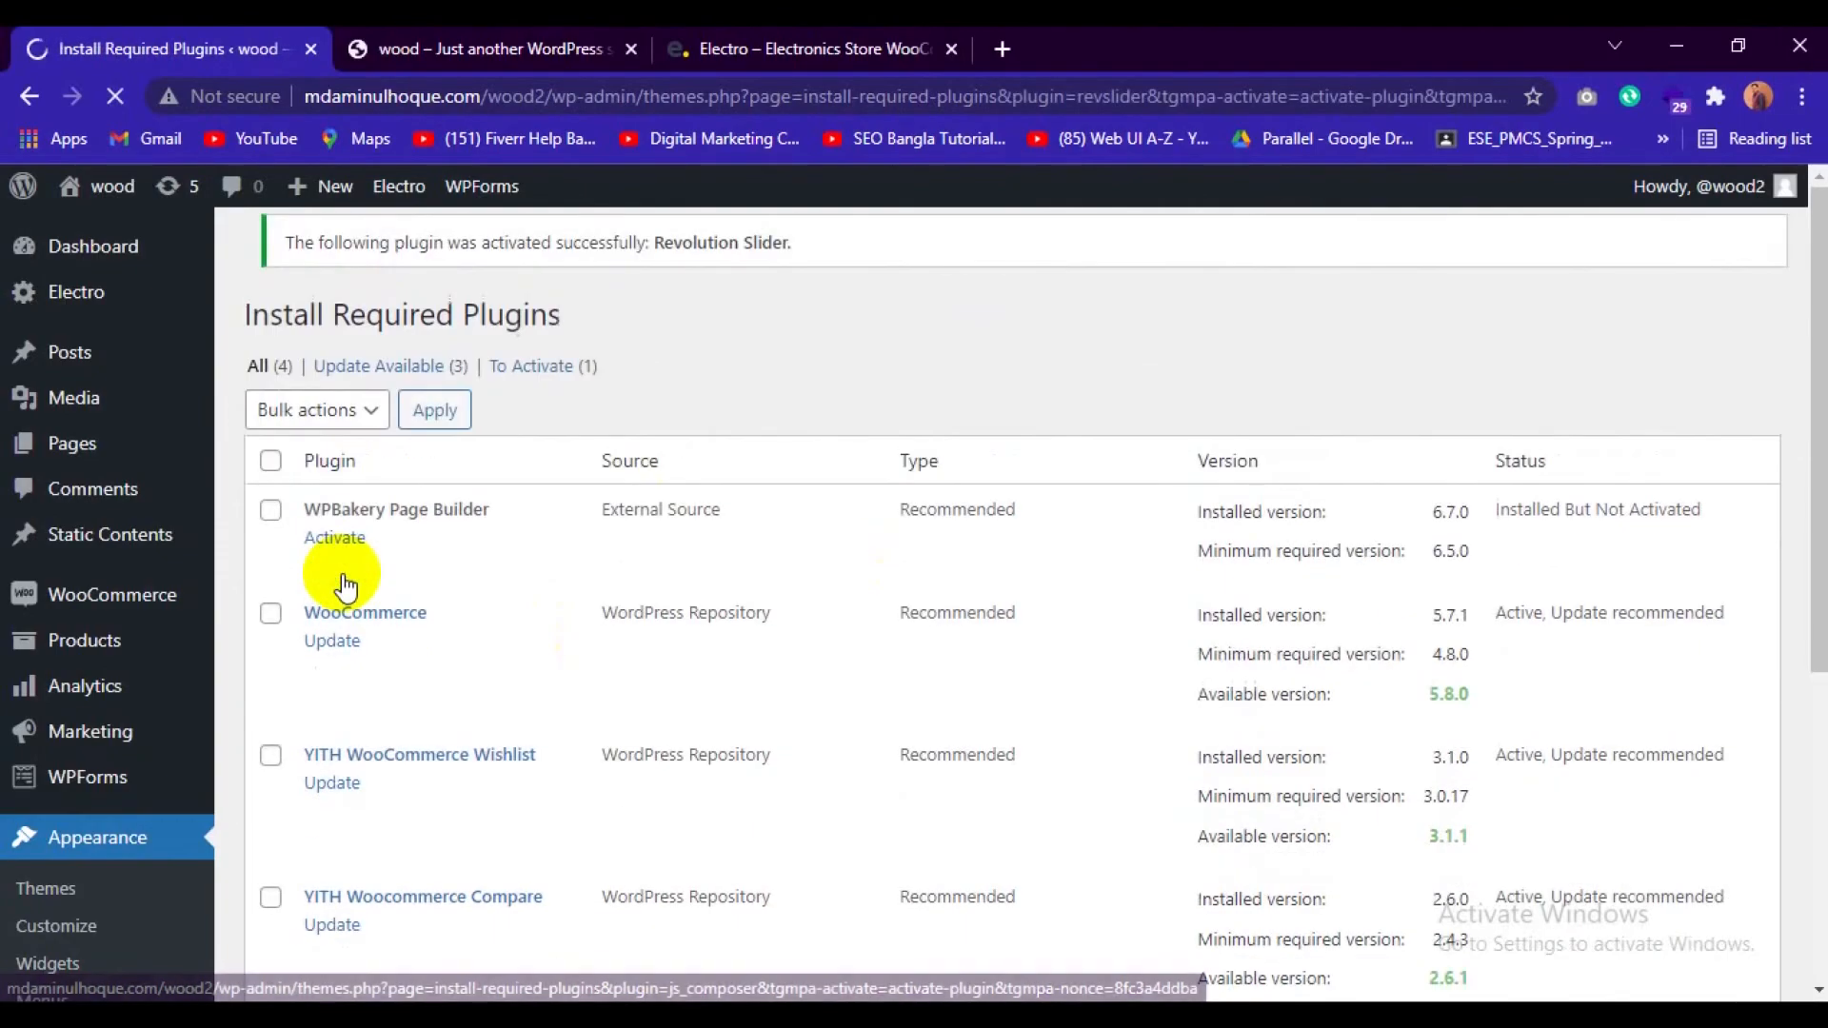
pyautogui.click(341, 560)
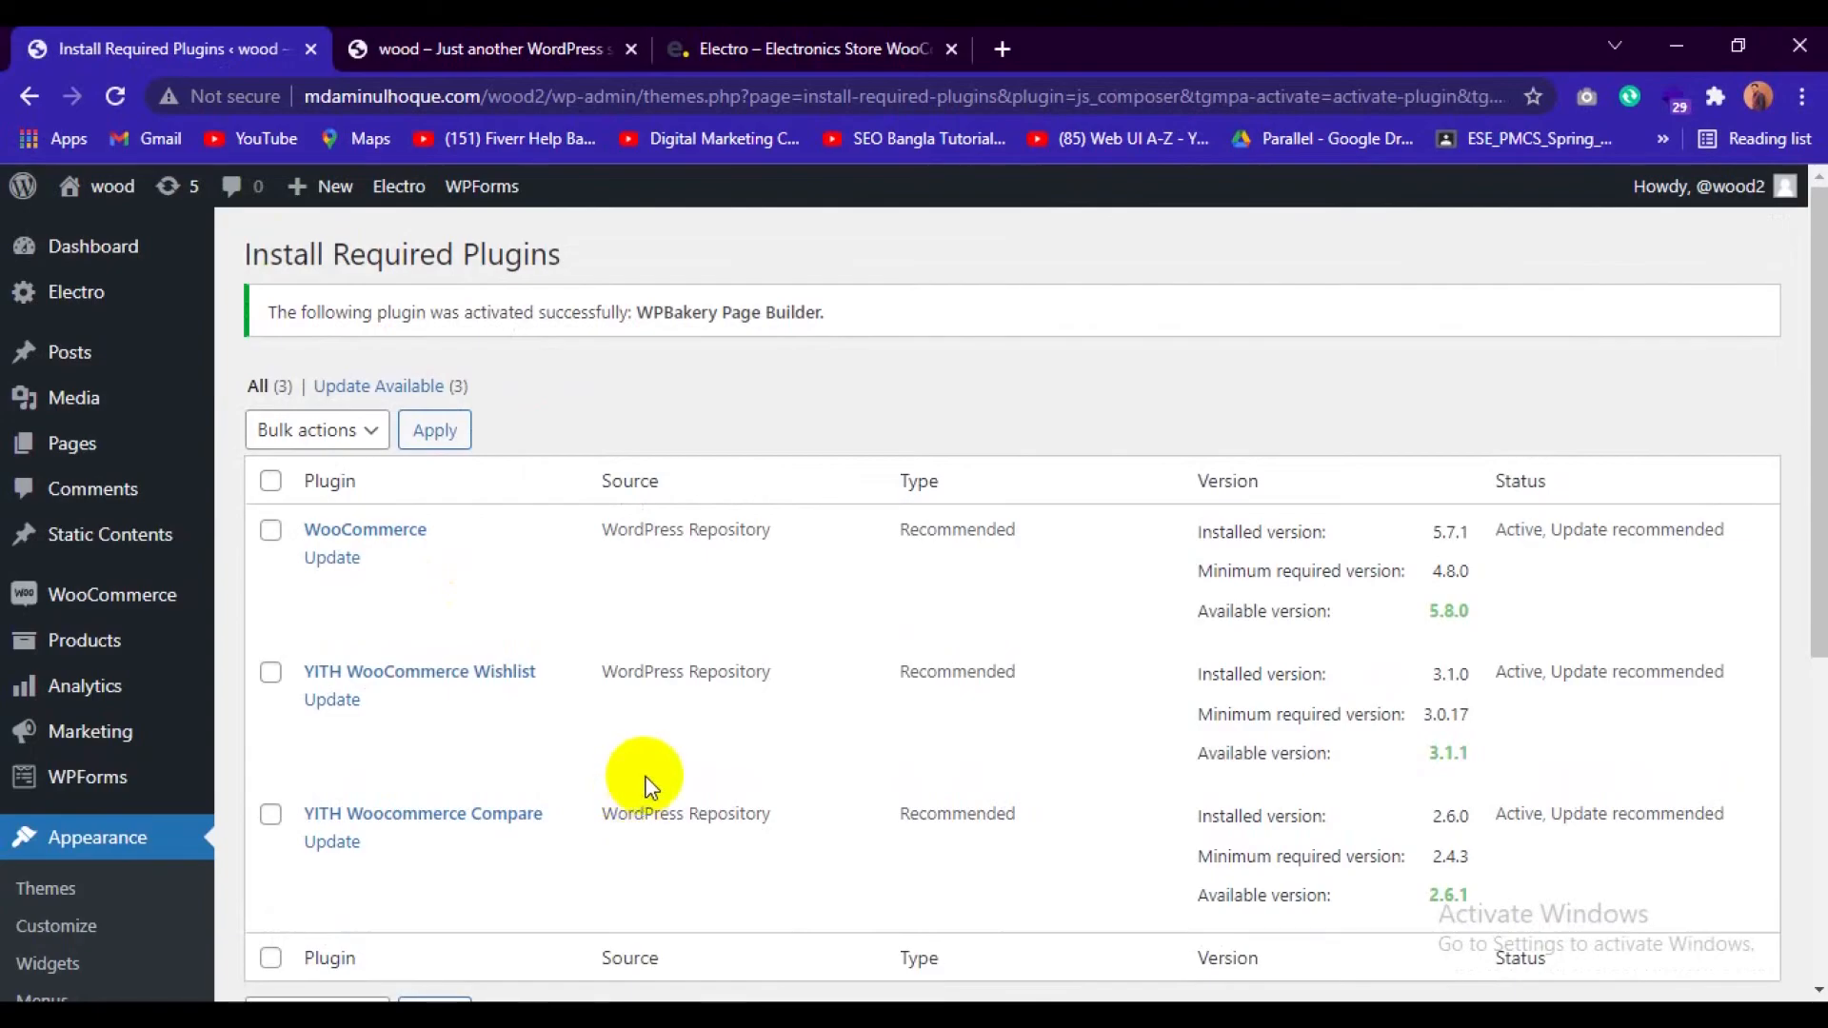
# Reload the WordPress admin page after the plugin activation, and reload the wood site's front page.
pyautogui.scroll(-6, 647, 786)
pyautogui.scroll(6, 647, 786)
pyautogui.click(113, 95)
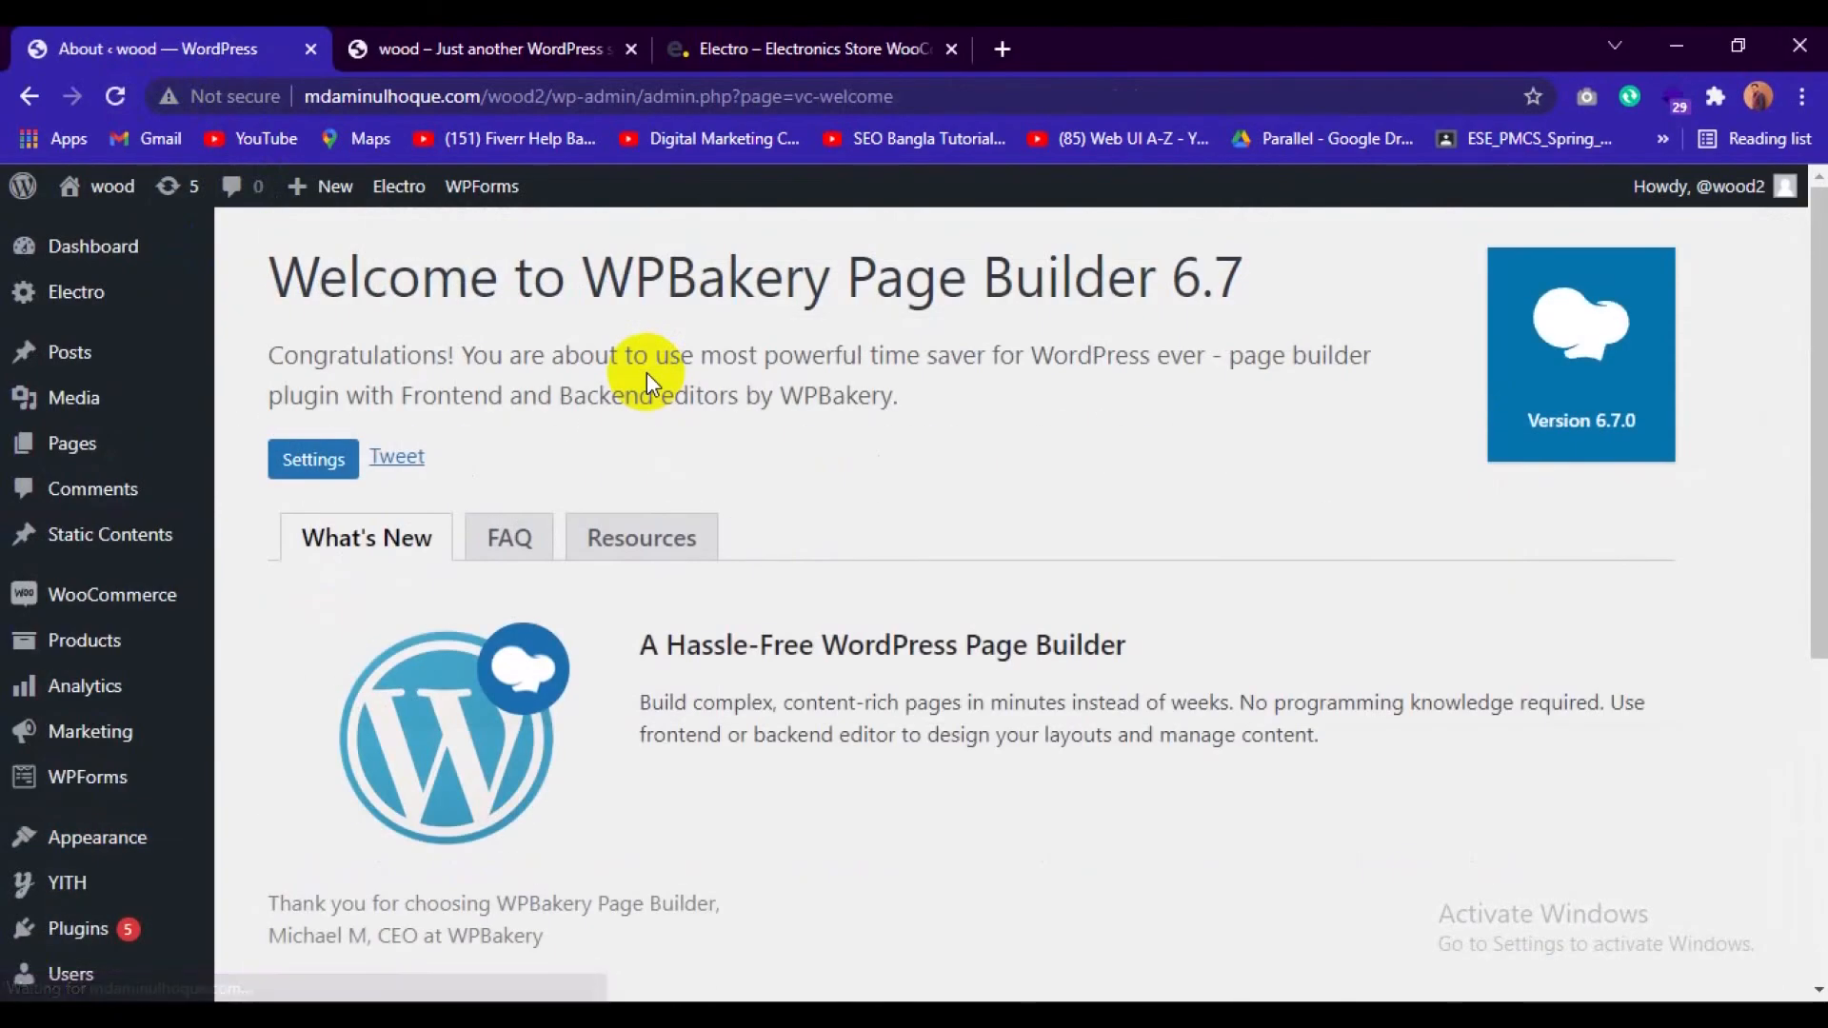
pyautogui.click(495, 46)
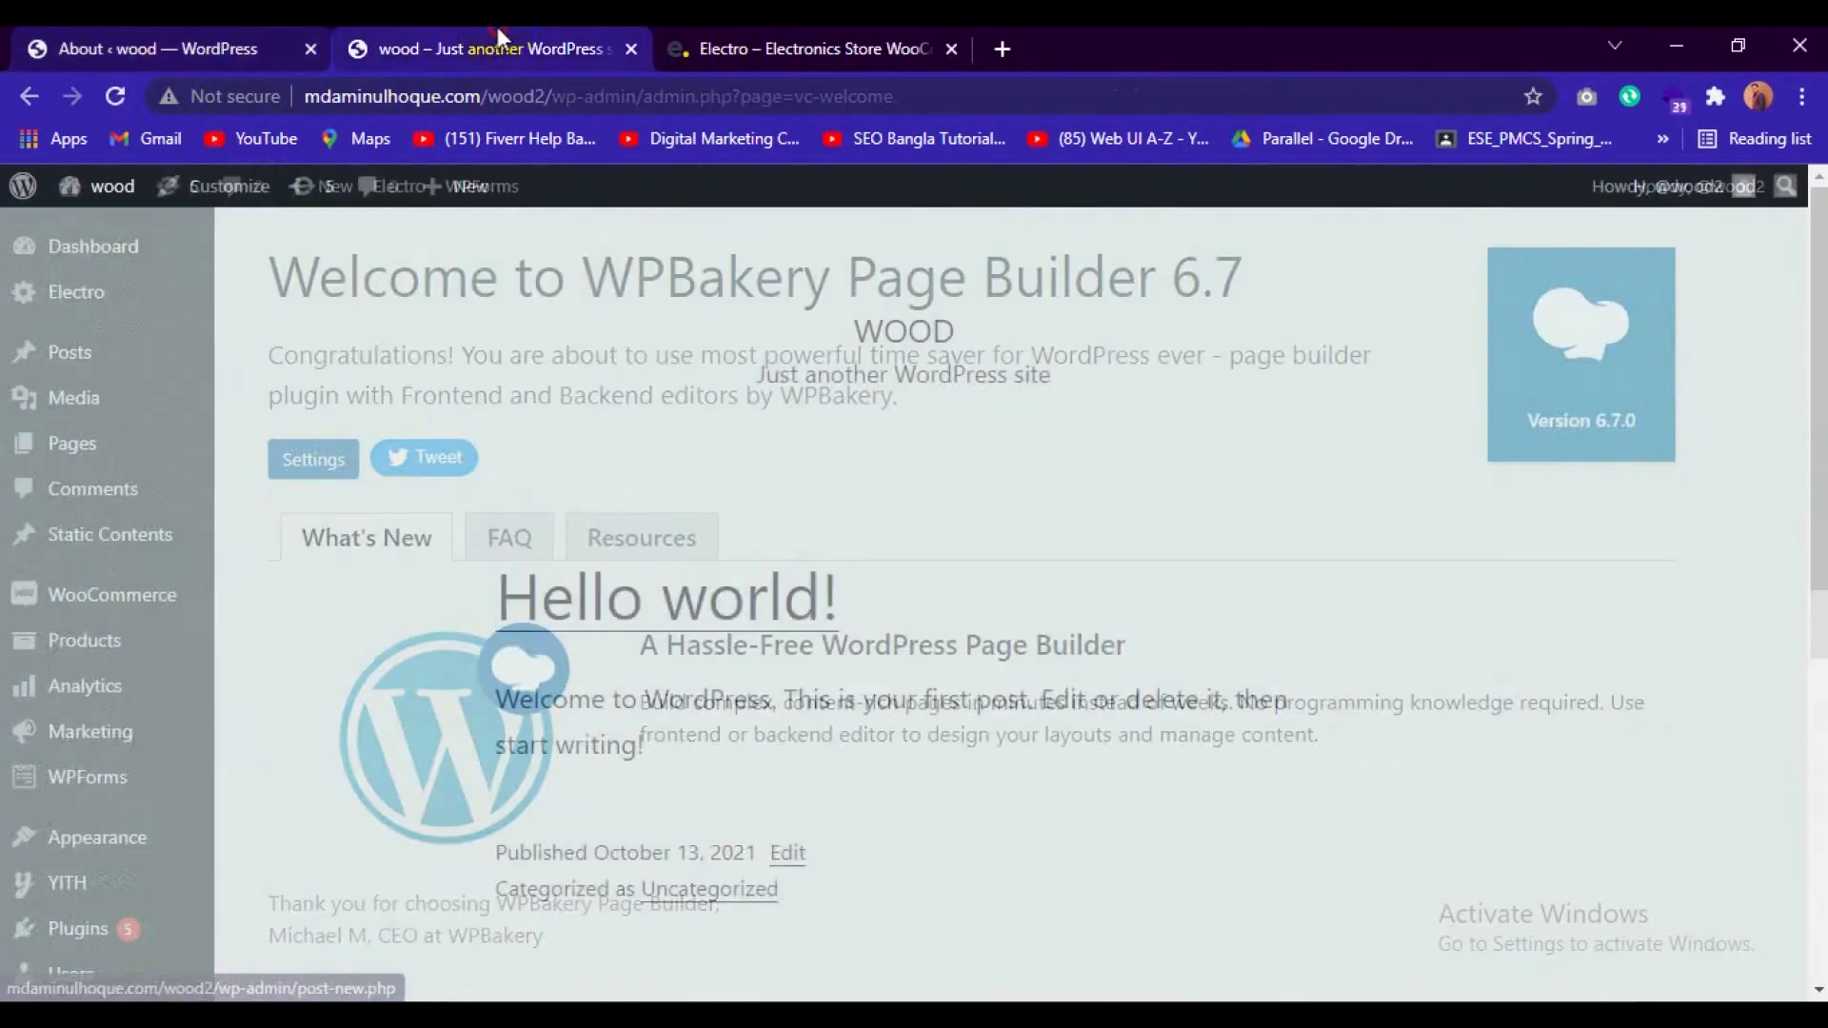
pyautogui.click(533, 96)
pyautogui.press('Return')
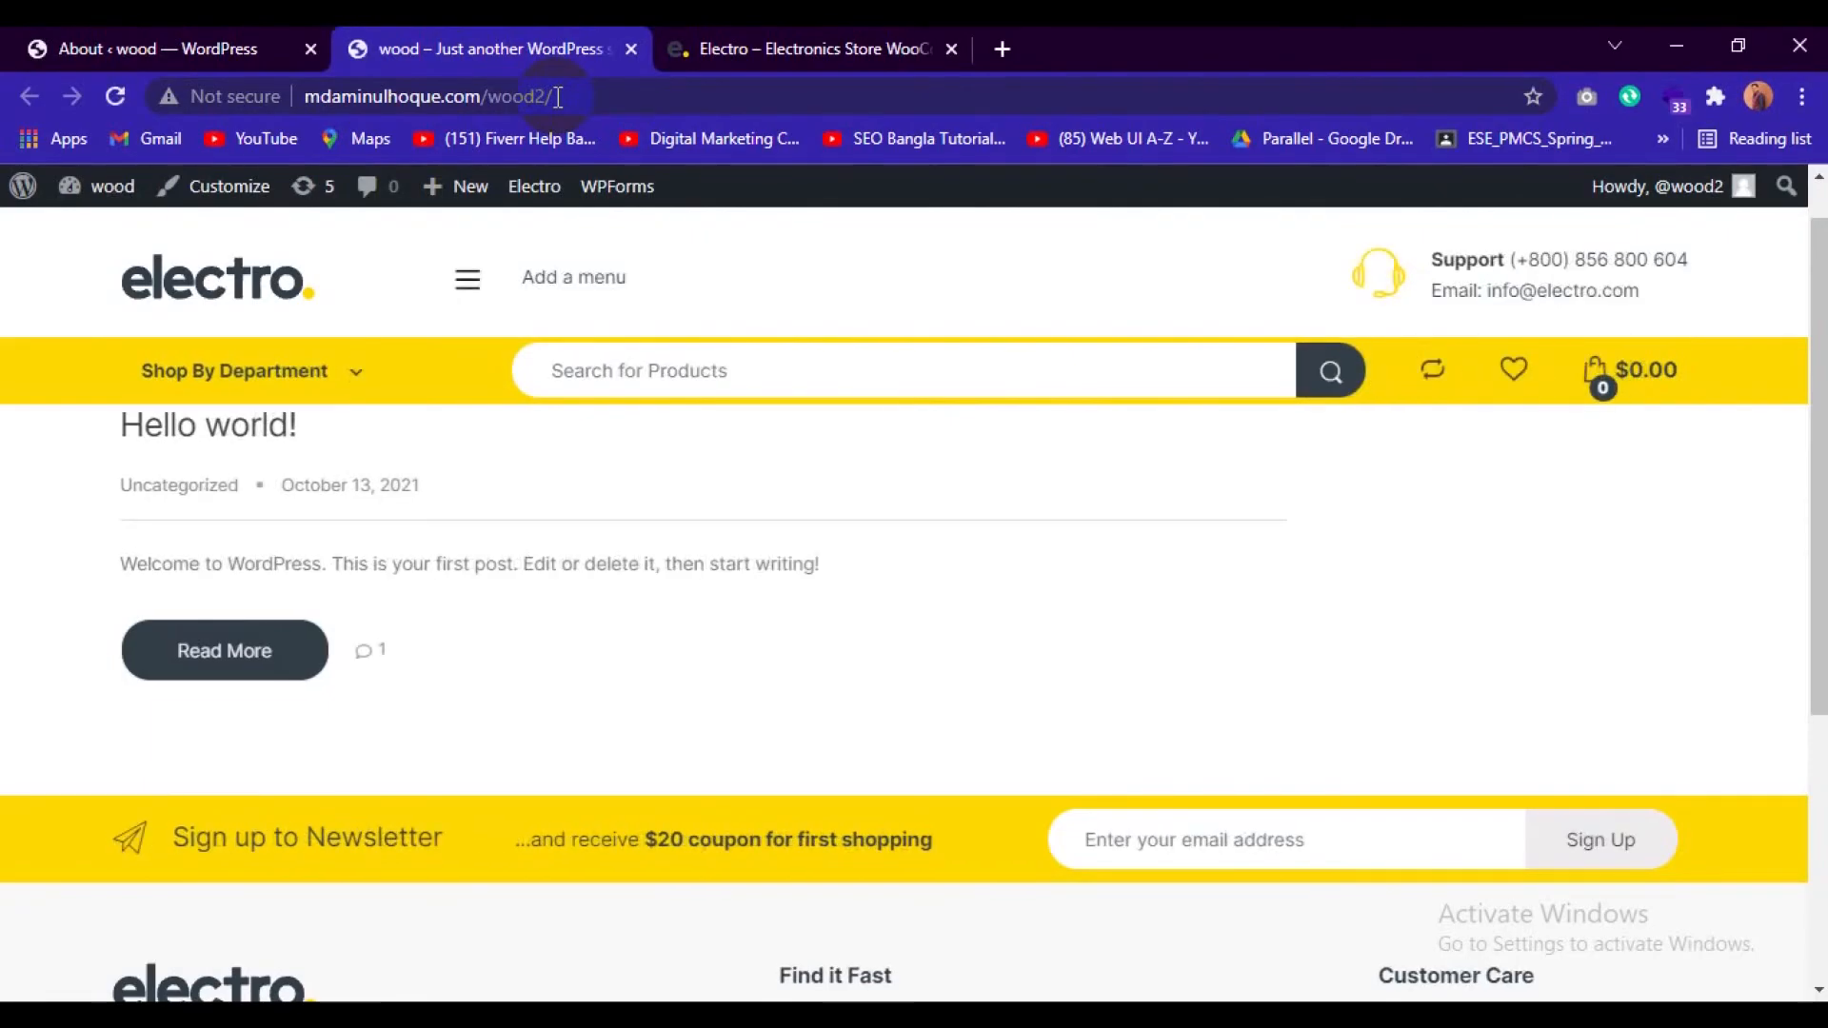
# Examine the Electro demo store's department menu, banner slider and featured products as reference for the wood site.
pyautogui.click(805, 39)
pyautogui.scroll(5, 820, 584)
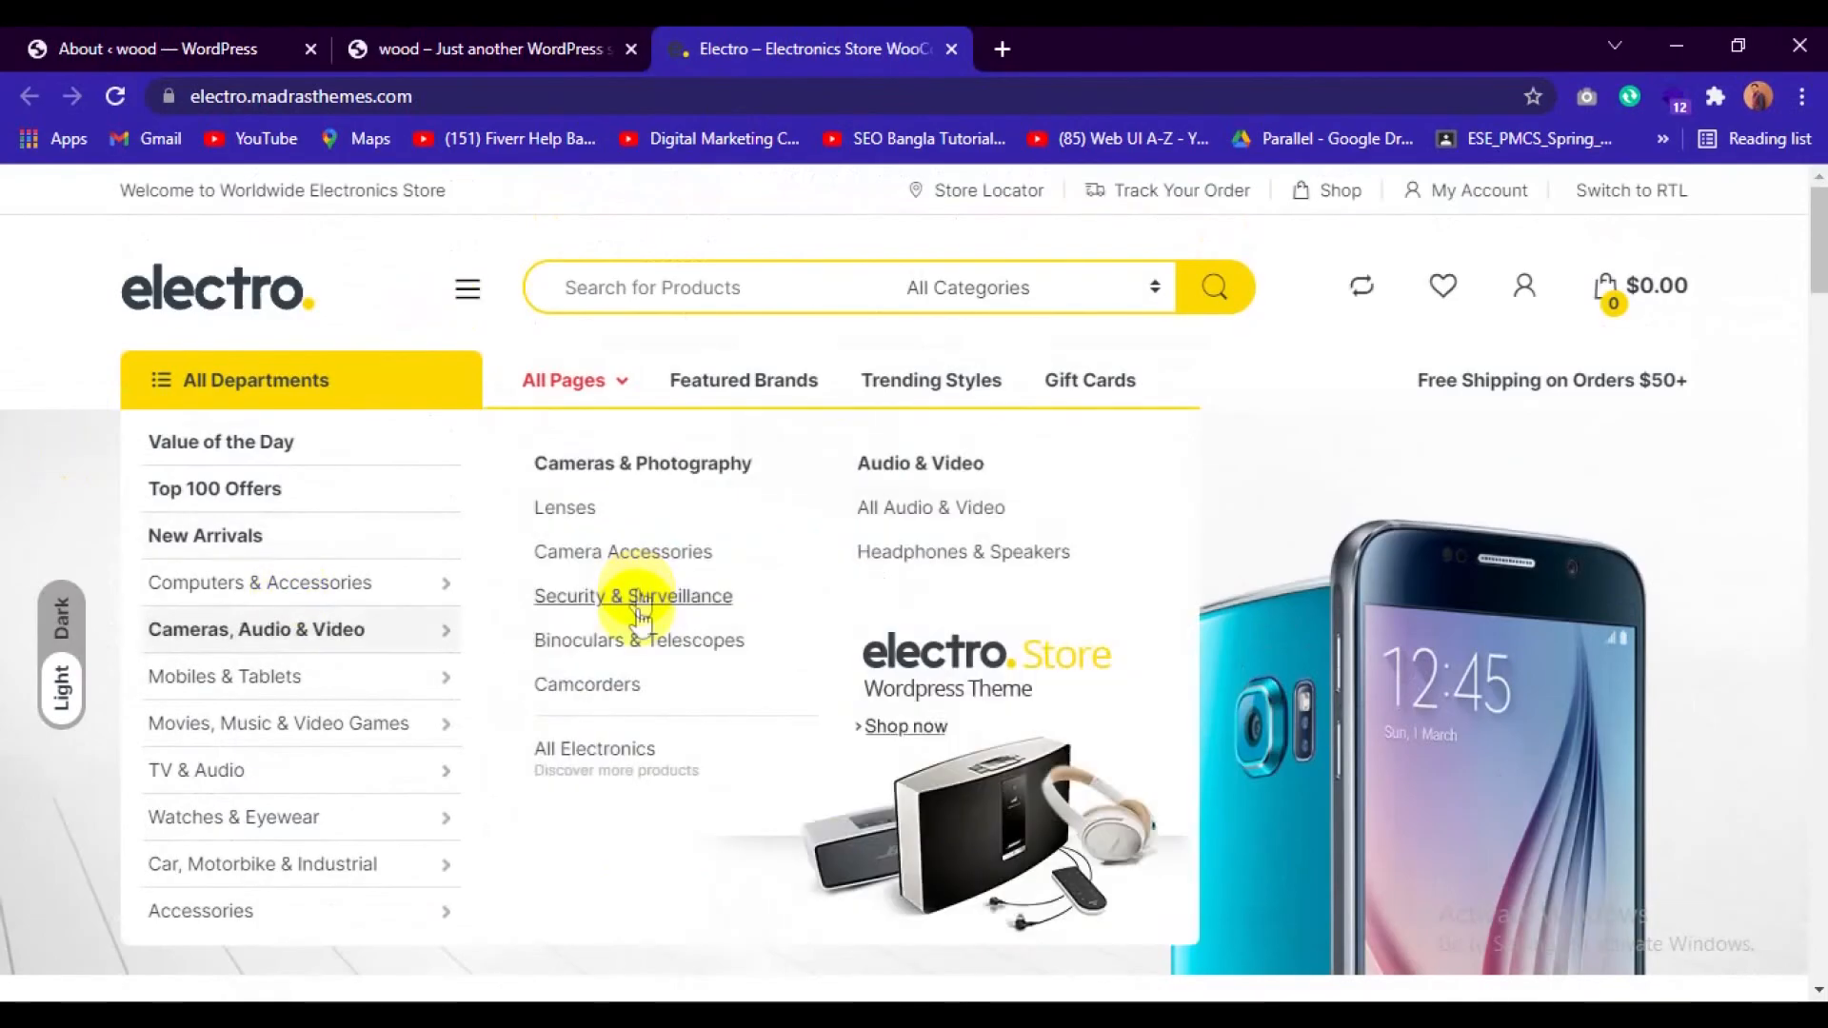
pyautogui.scroll(-12, 644, 571)
pyautogui.scroll(5, 756, 691)
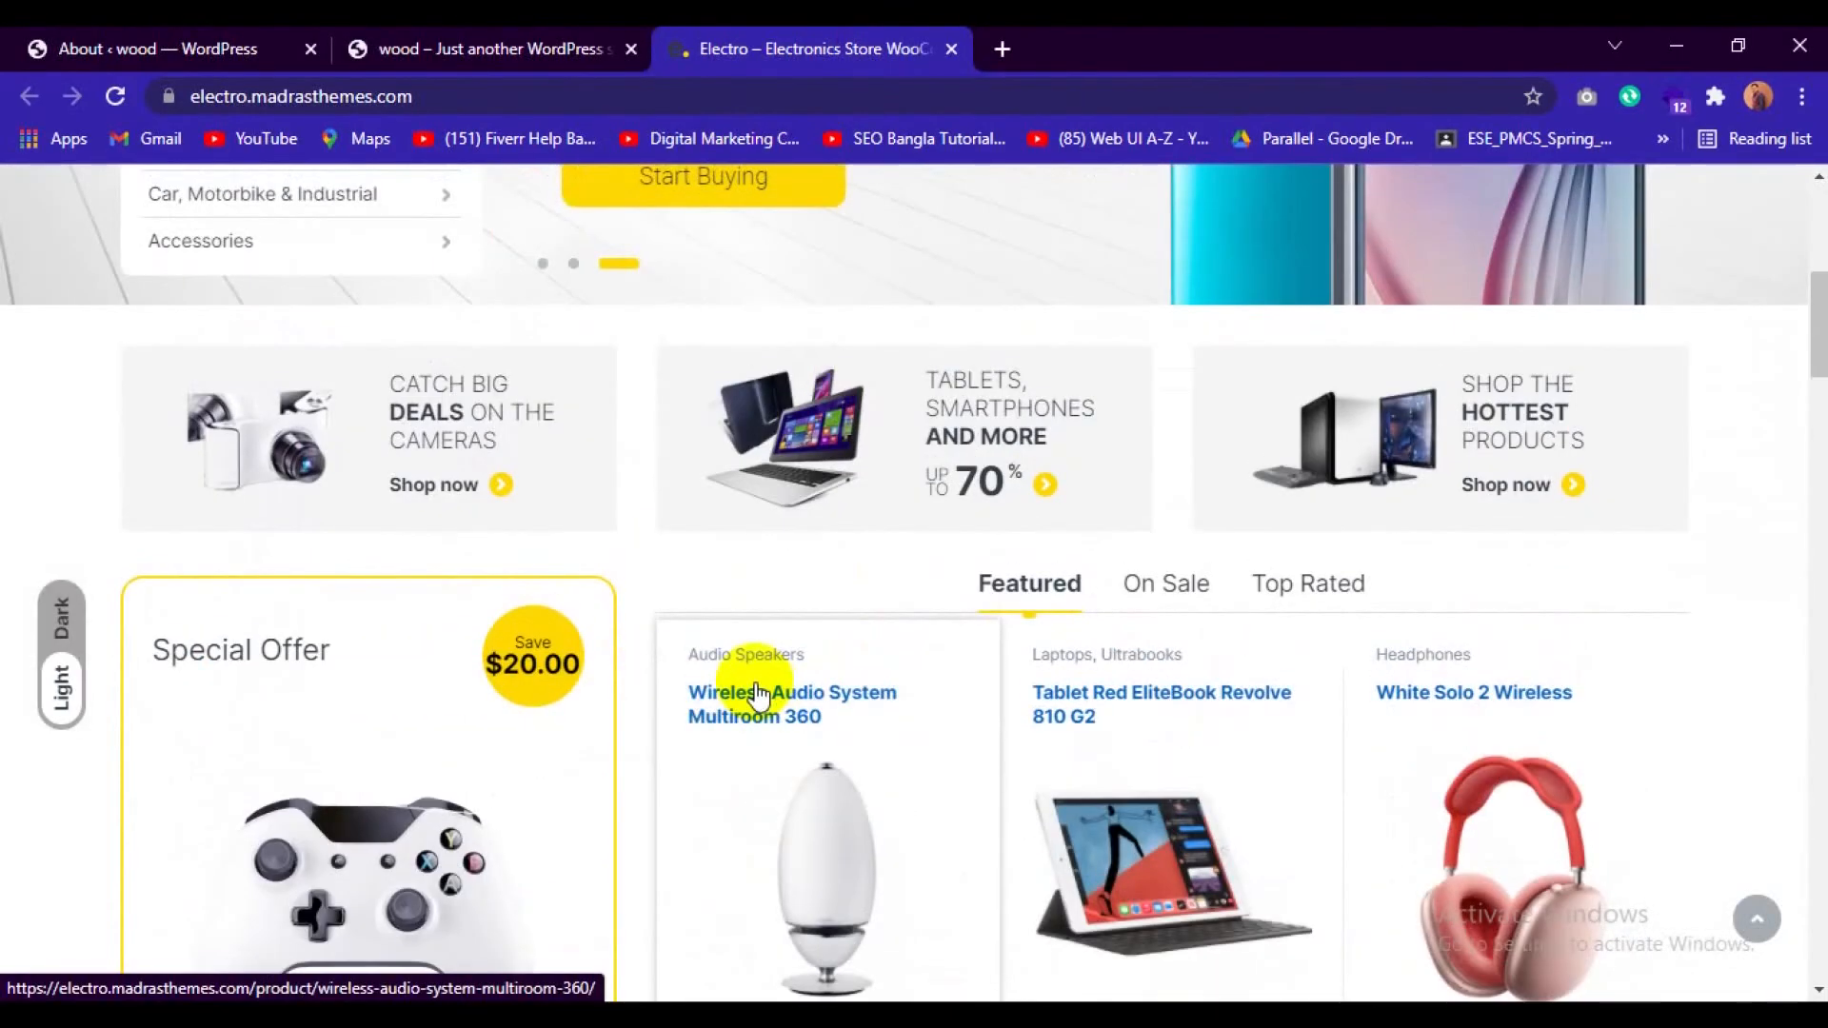
pyautogui.scroll(2, 756, 688)
pyautogui.scroll(-5, 756, 688)
pyautogui.scroll(4, 756, 687)
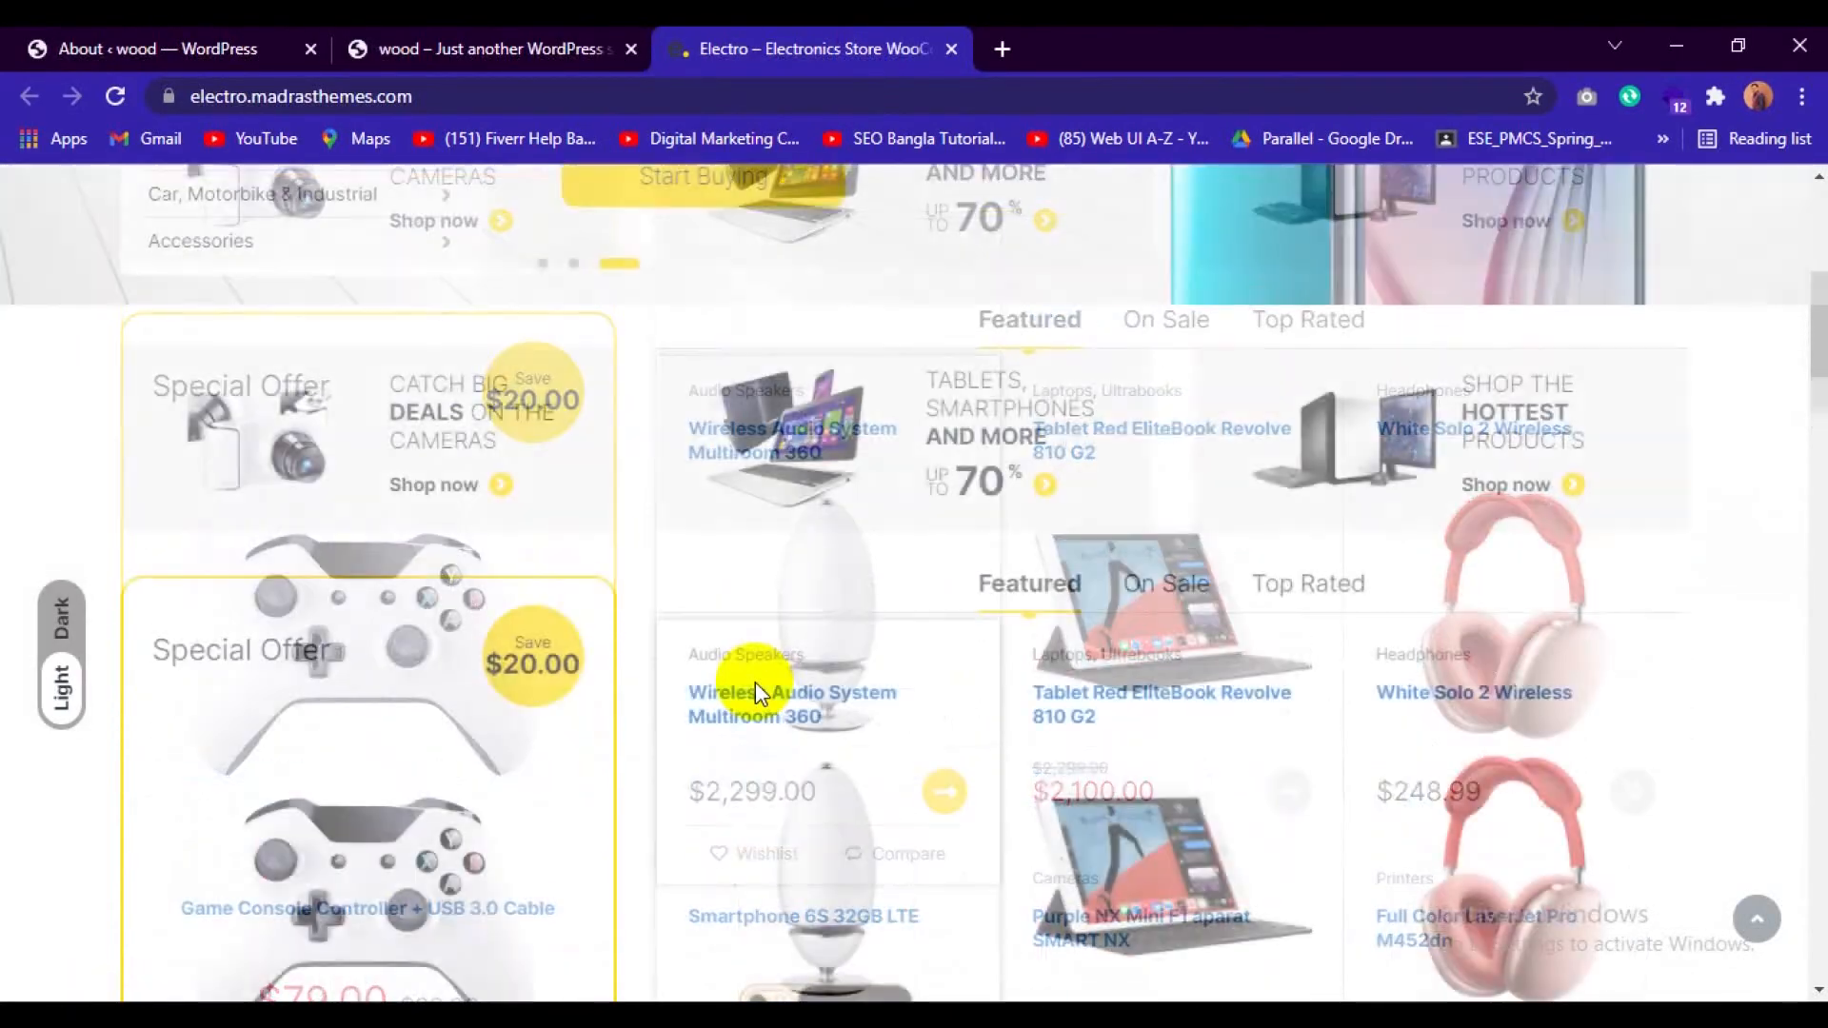
pyautogui.scroll(4, 756, 681)
# Go back to the WordPress admin and open the Electro theme's One Click Demo Import page.
pyautogui.click(149, 38)
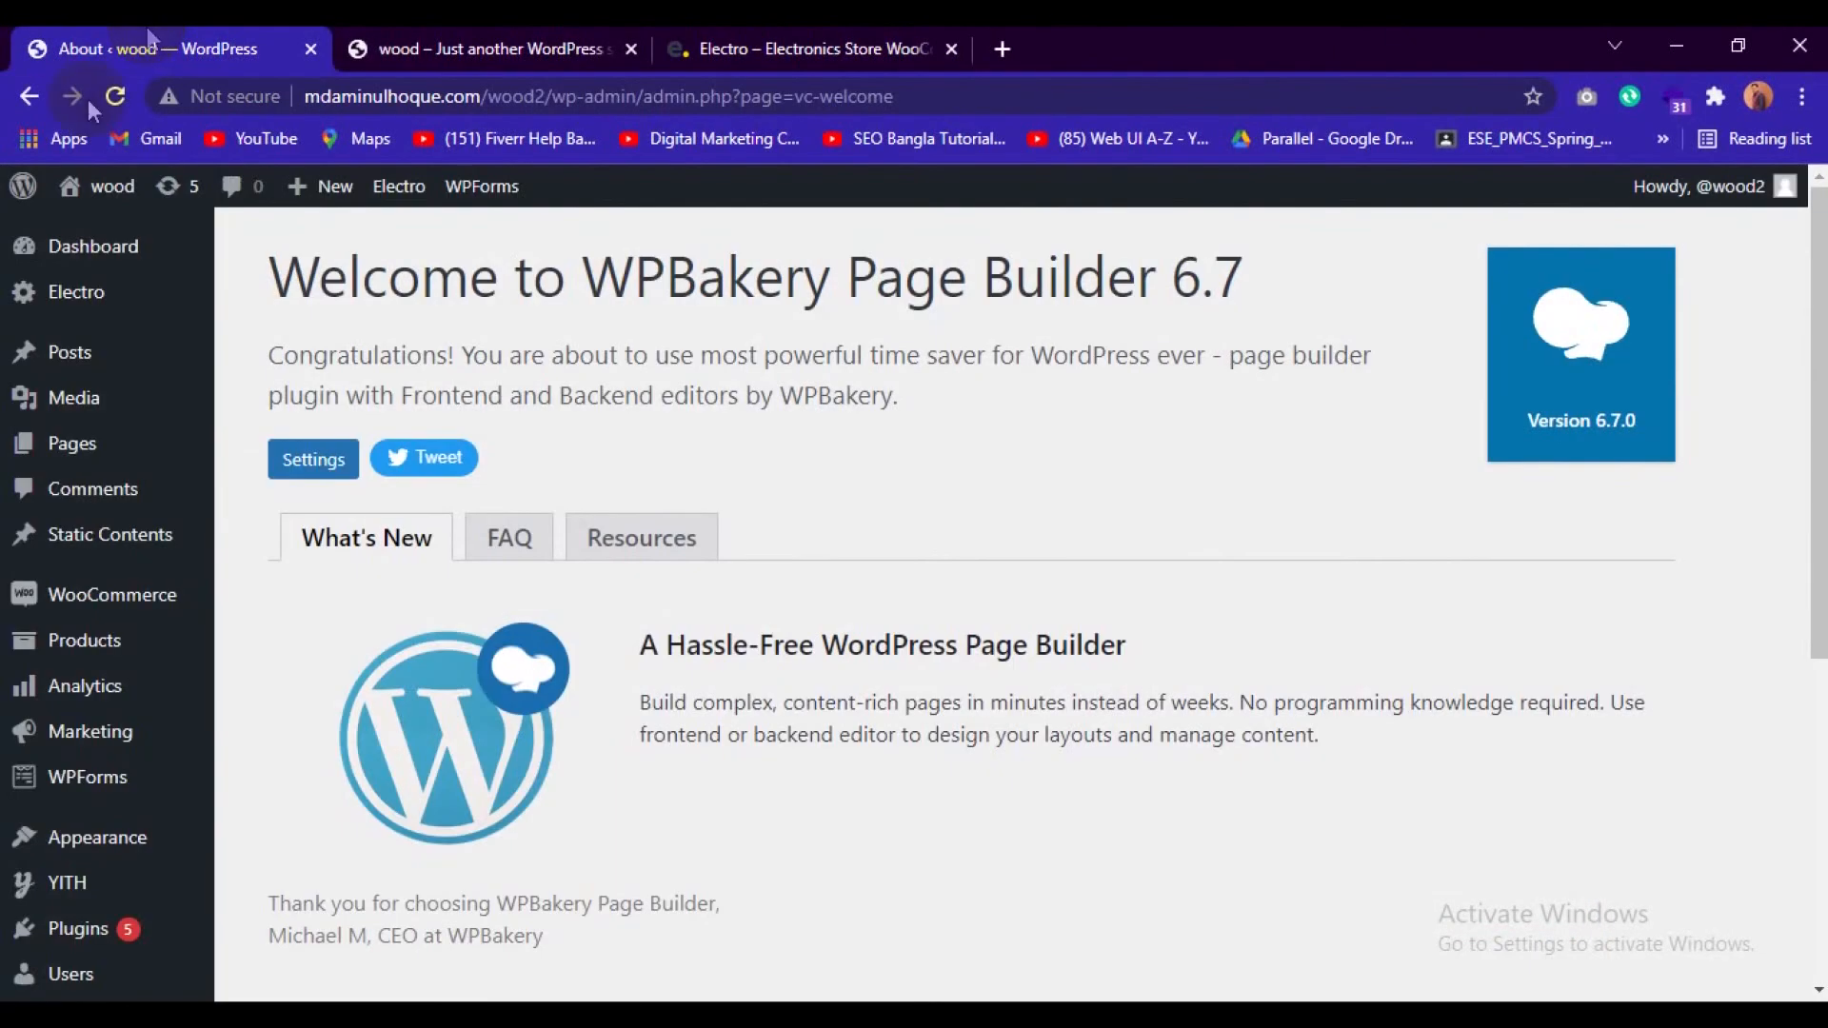
pyautogui.scroll(-3, 130, 694)
pyautogui.moveTo(134, 699)
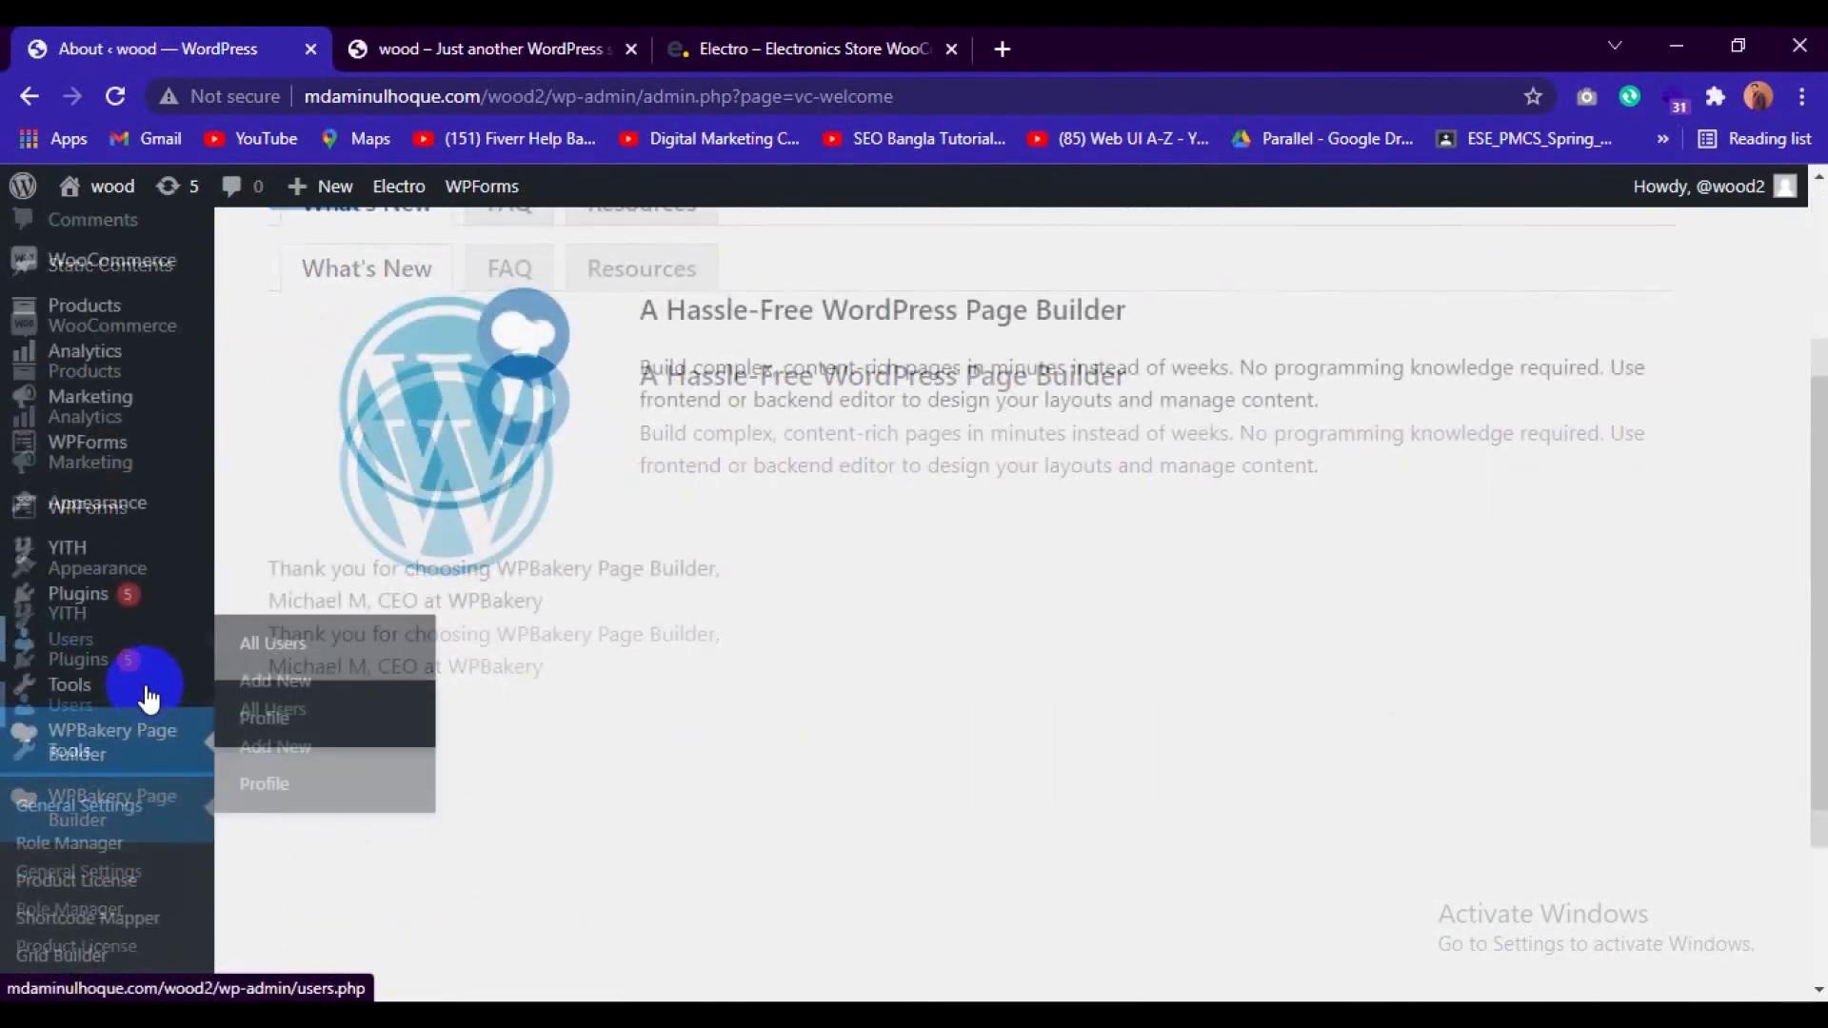
pyautogui.scroll(-2, 171, 714)
pyautogui.scroll(2, 152, 647)
pyautogui.moveTo(33, 441)
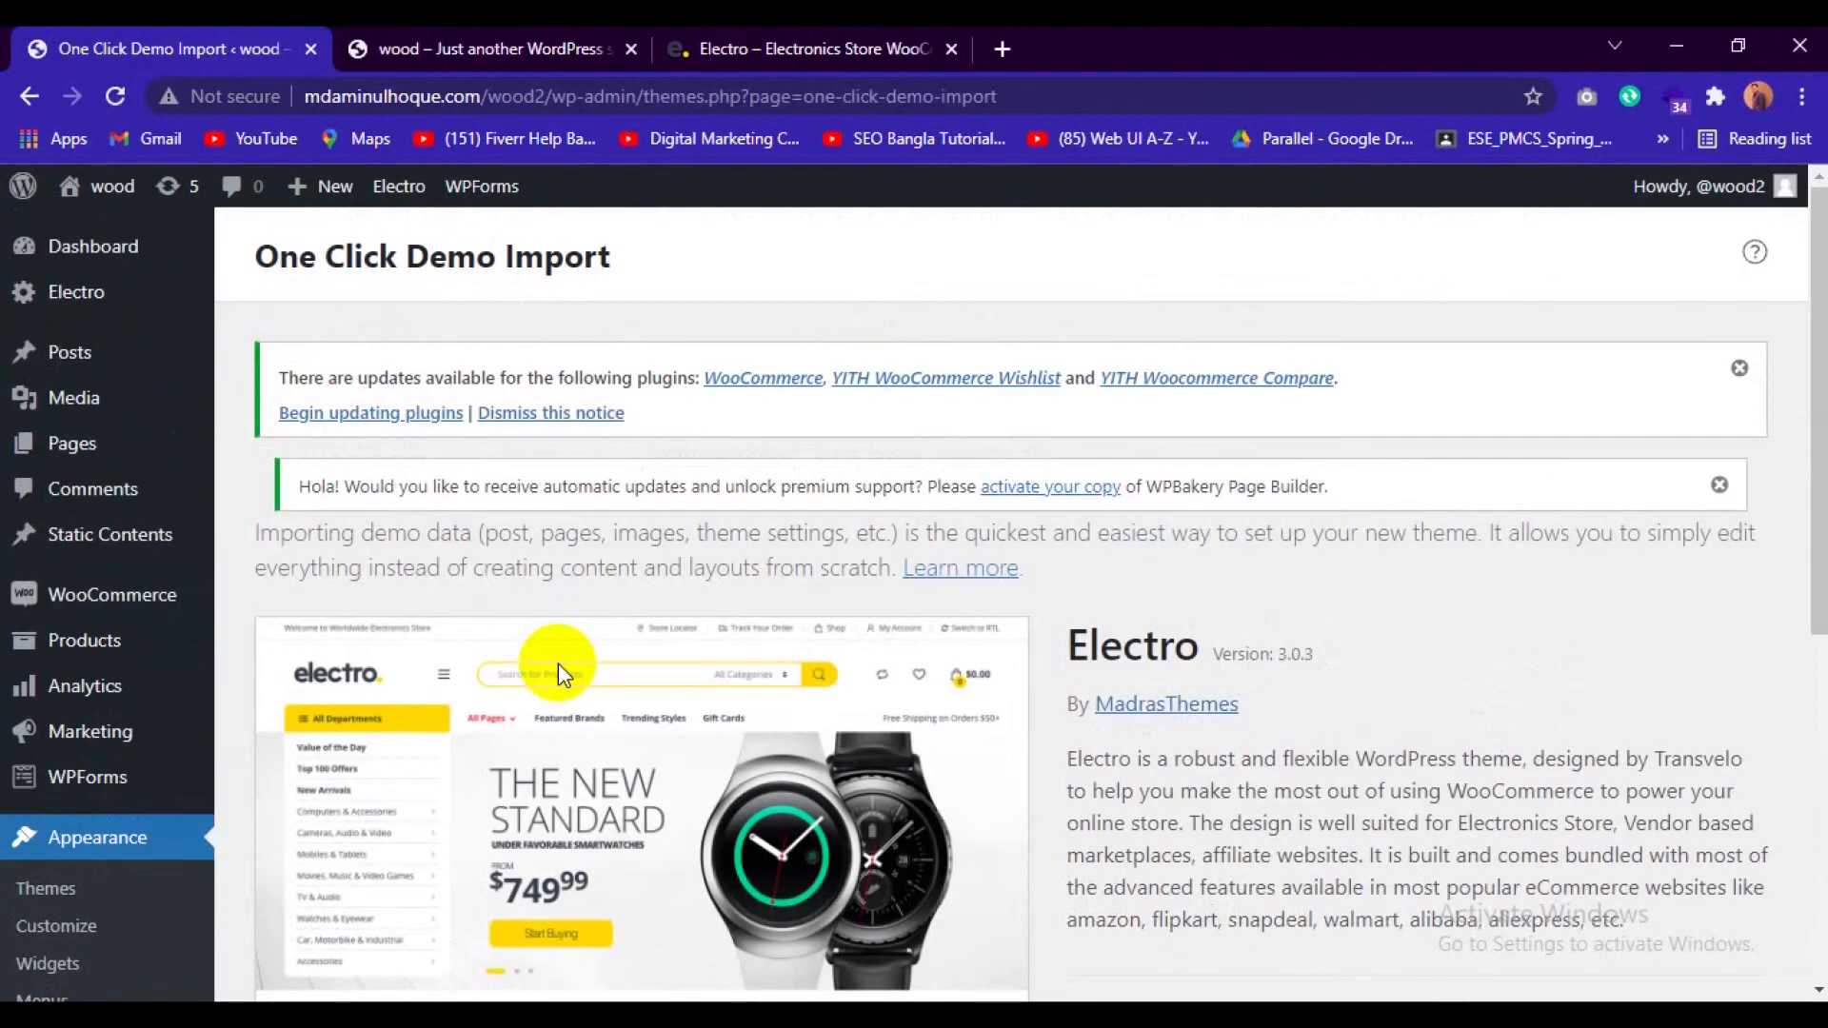
# Import the Electro - WP Bakery Page Builder demo data together with the All in One SEO and MonsterInsights plugins.
pyautogui.scroll(-4, 857, 563)
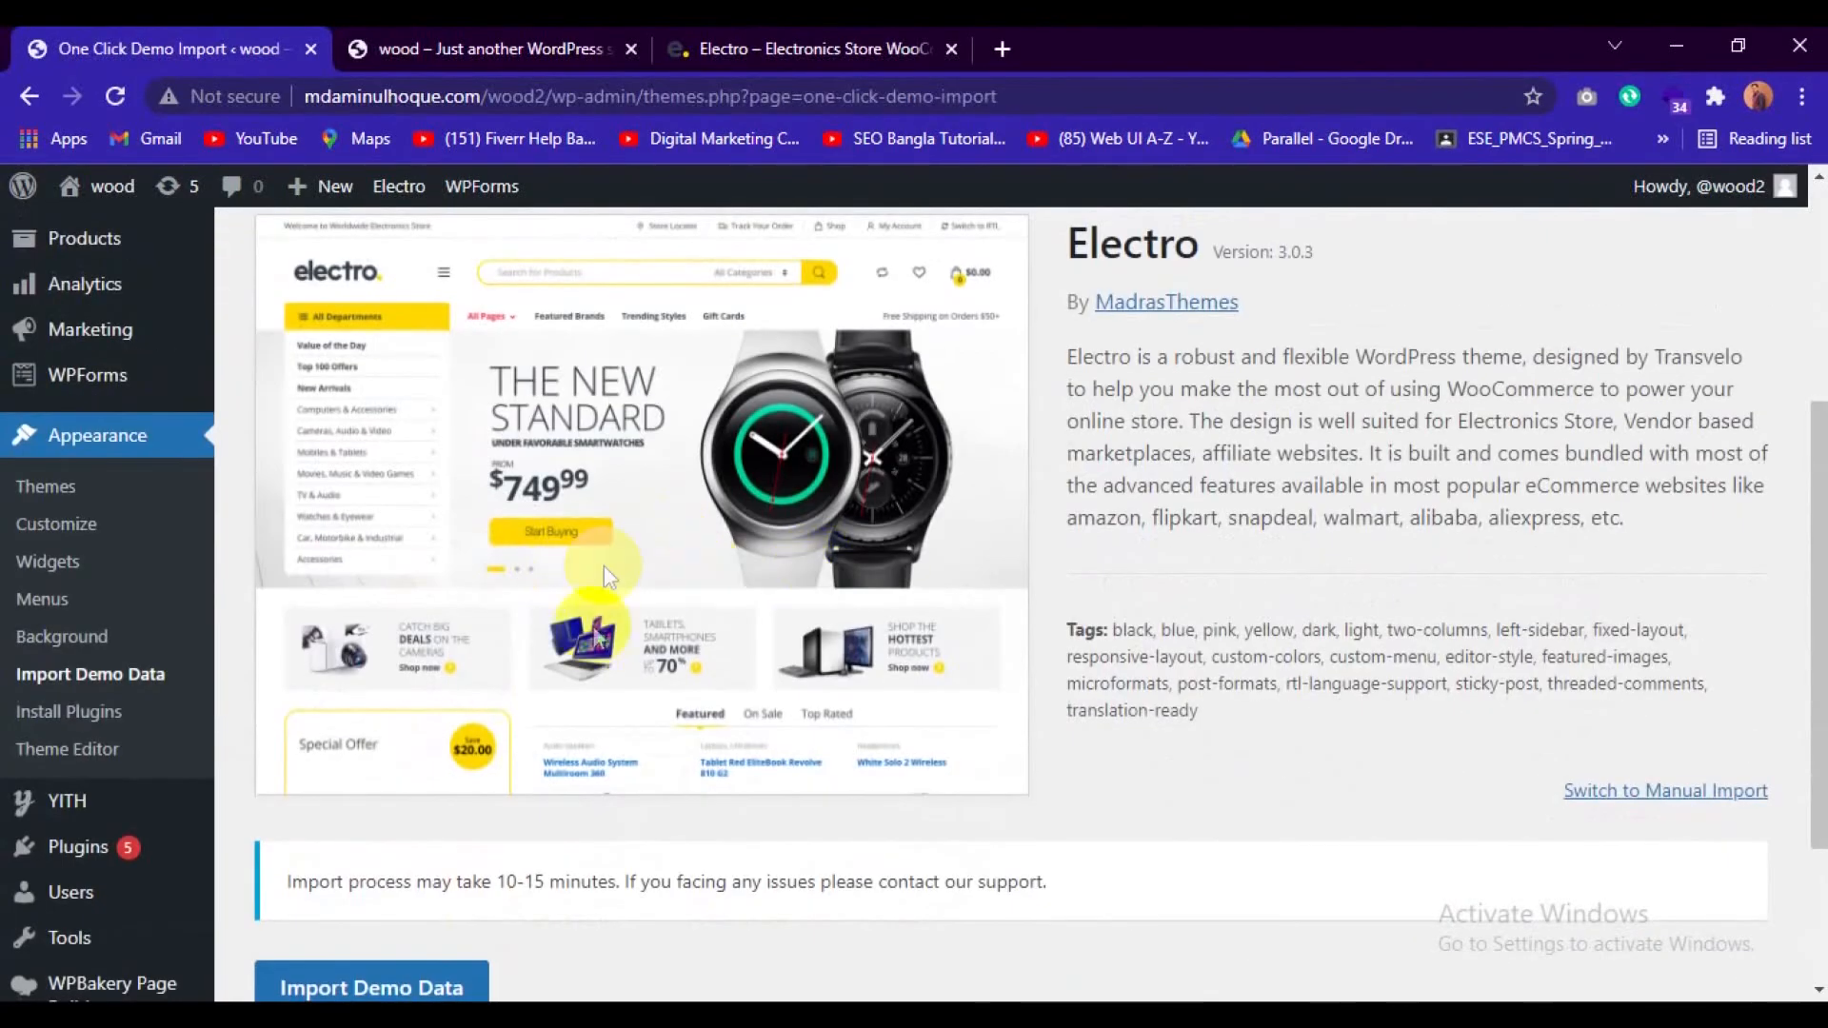
pyautogui.scroll(-3, 603, 565)
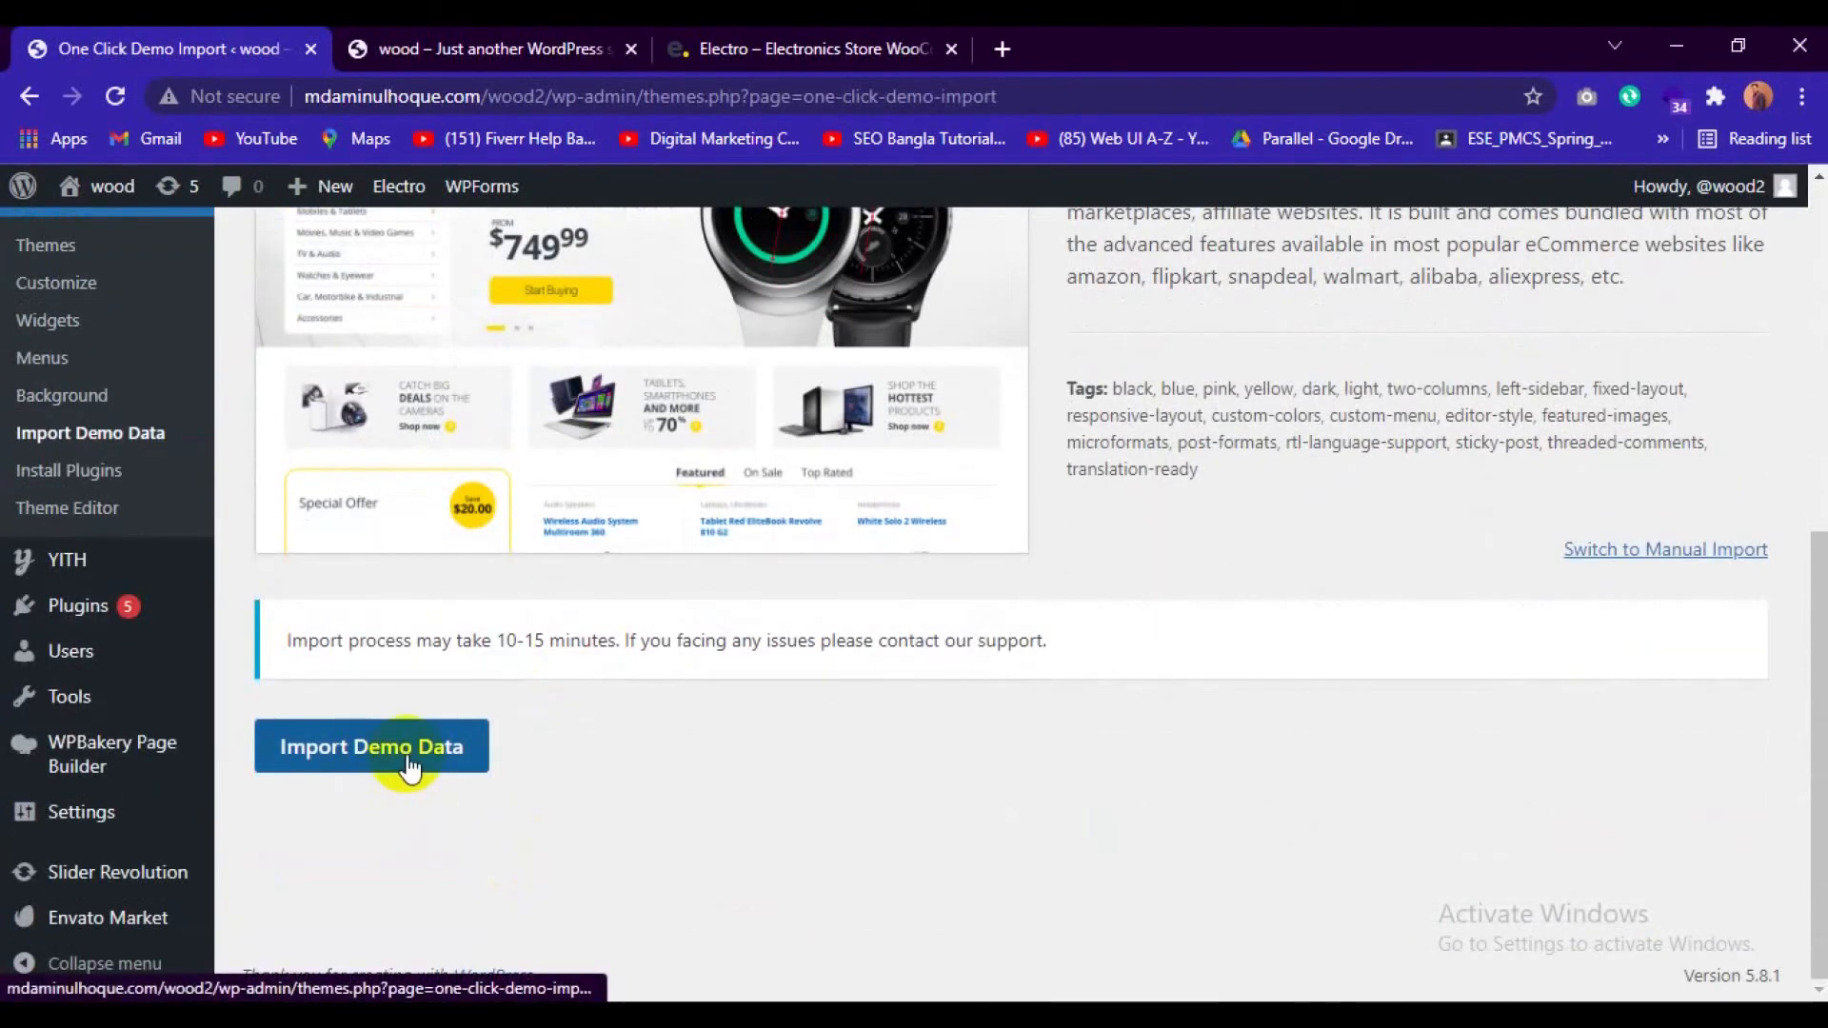
pyautogui.click(409, 766)
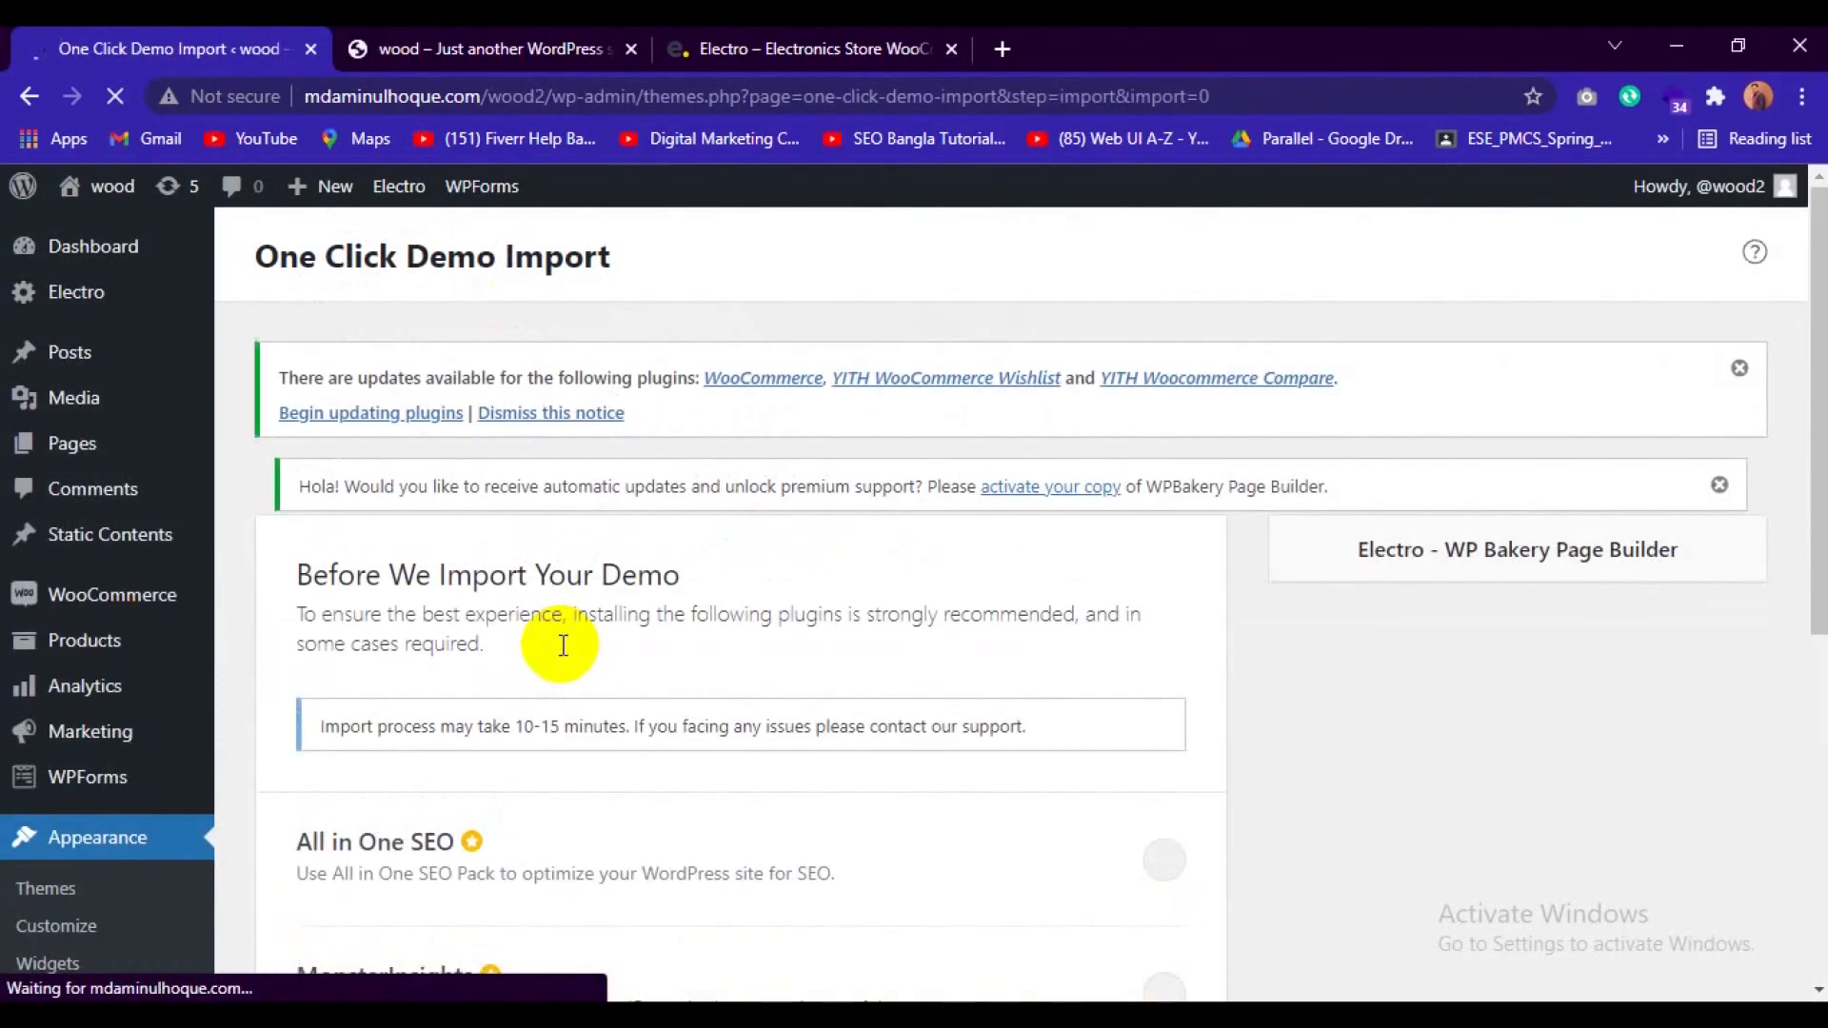
pyautogui.scroll(-4, 820, 785)
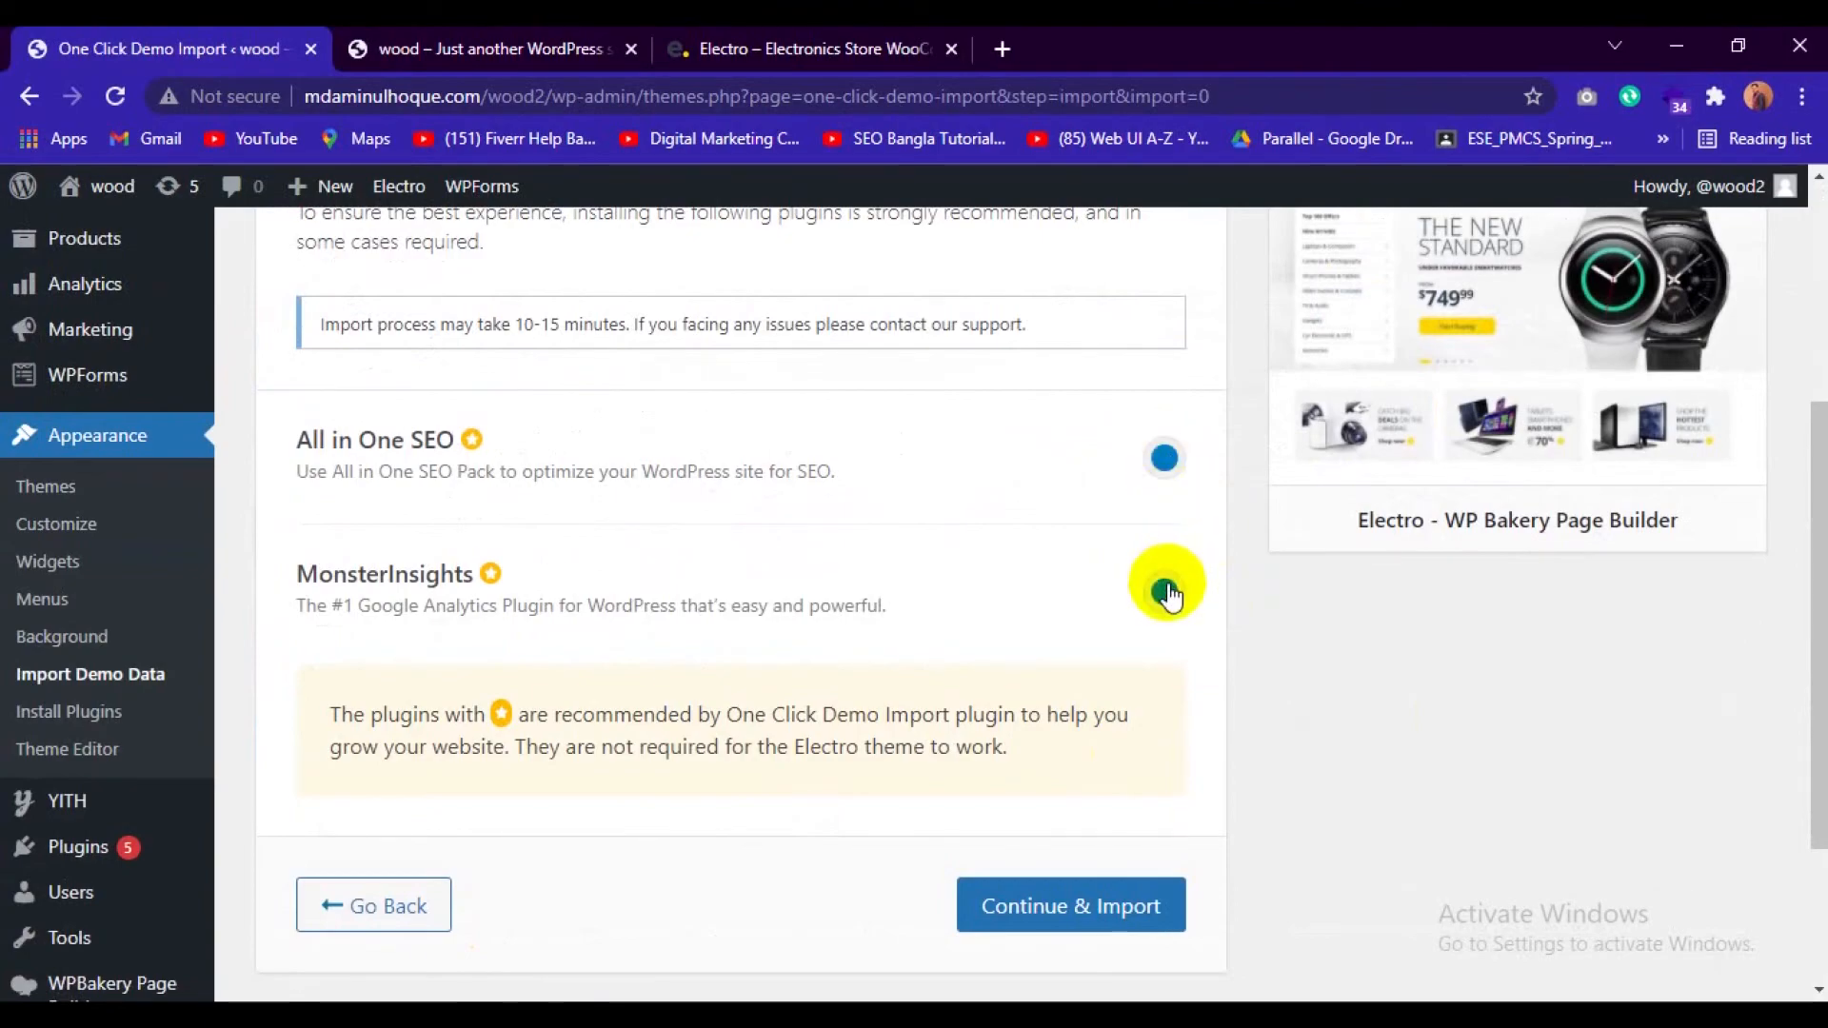
pyautogui.click(1050, 915)
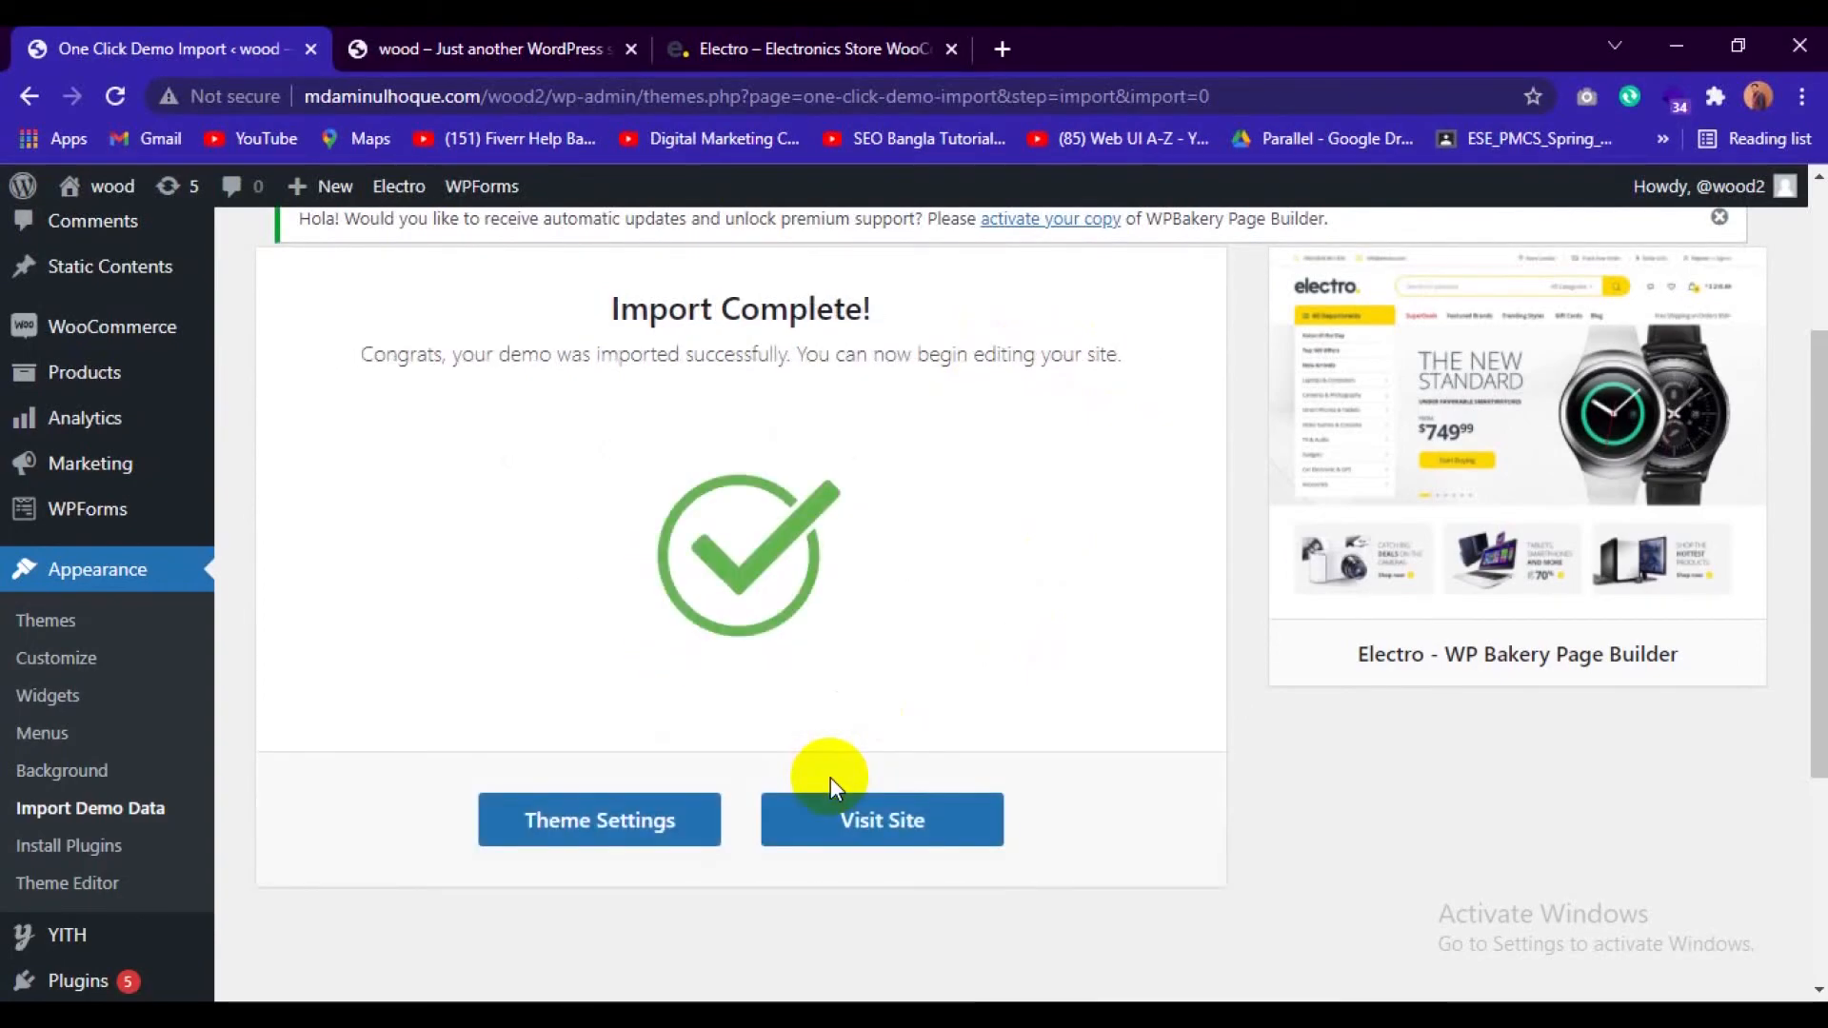
# Reload the wood site's front page and examine the imported home page down to the newsletter section.
pyautogui.click(409, 40)
pyautogui.click(429, 95)
pyautogui.press('Return')
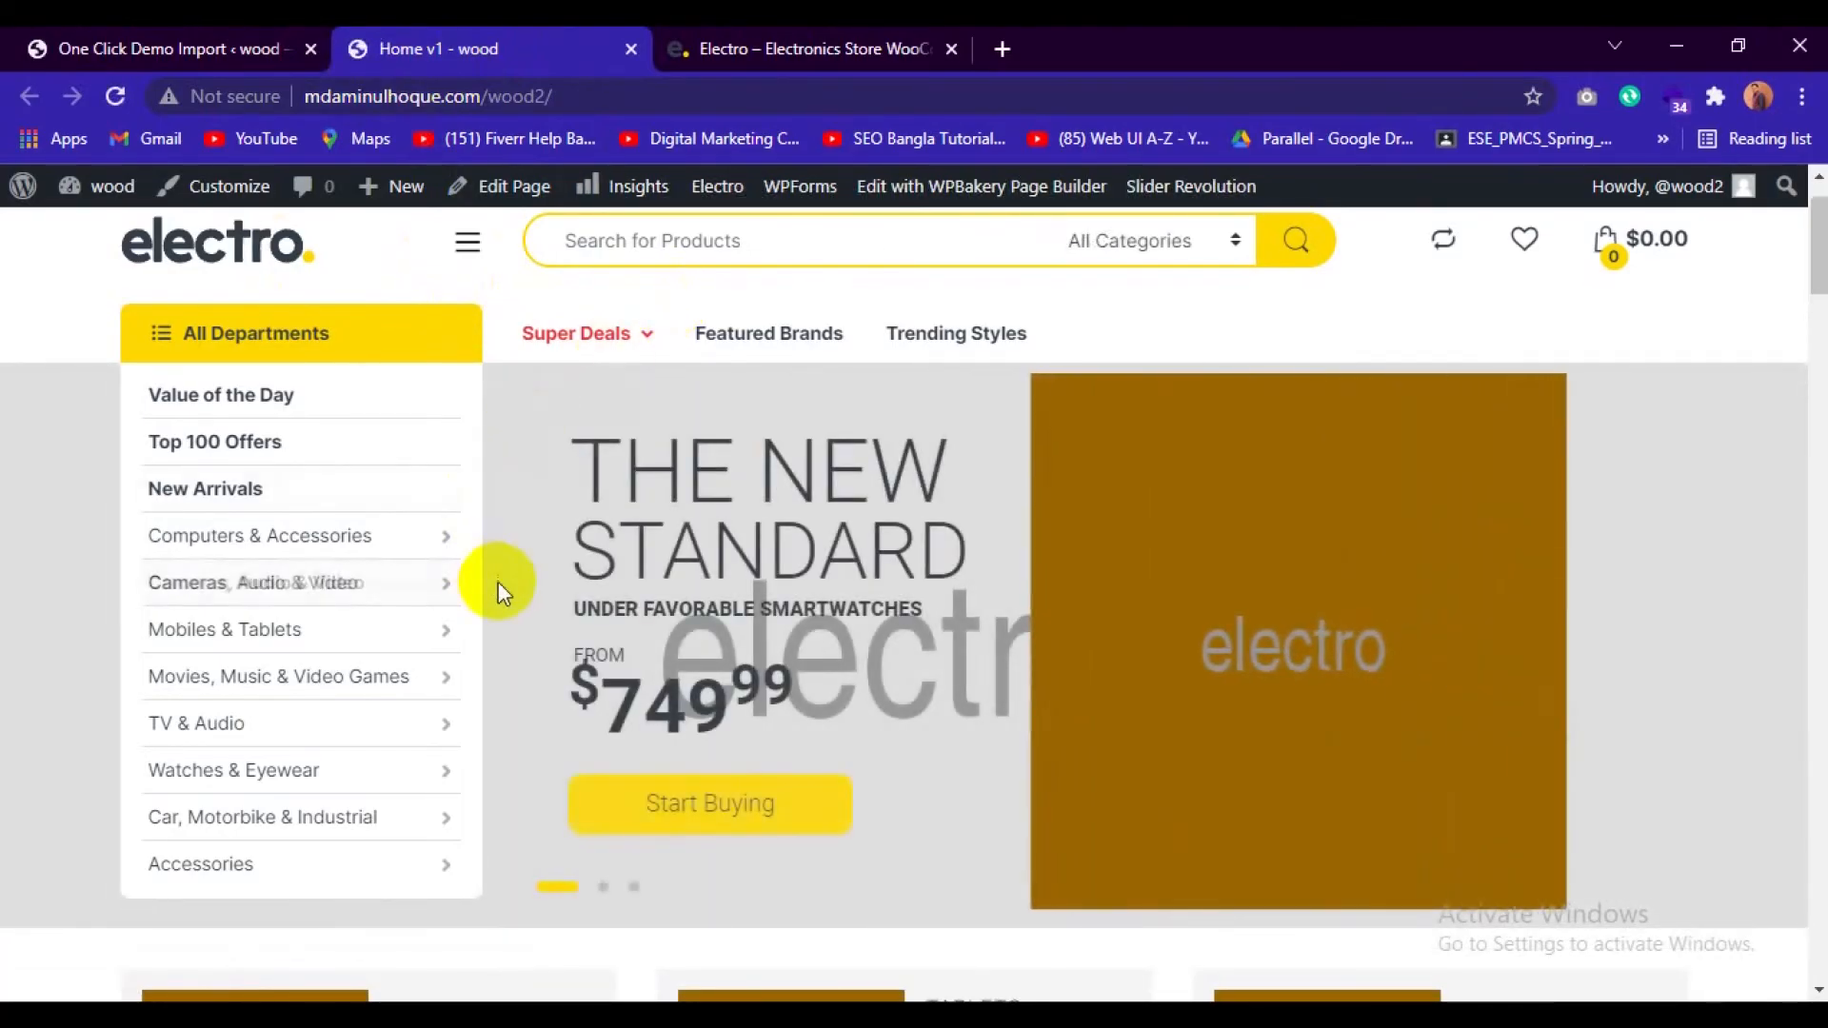
pyautogui.scroll(-15, 498, 584)
pyautogui.scroll(-20, 498, 592)
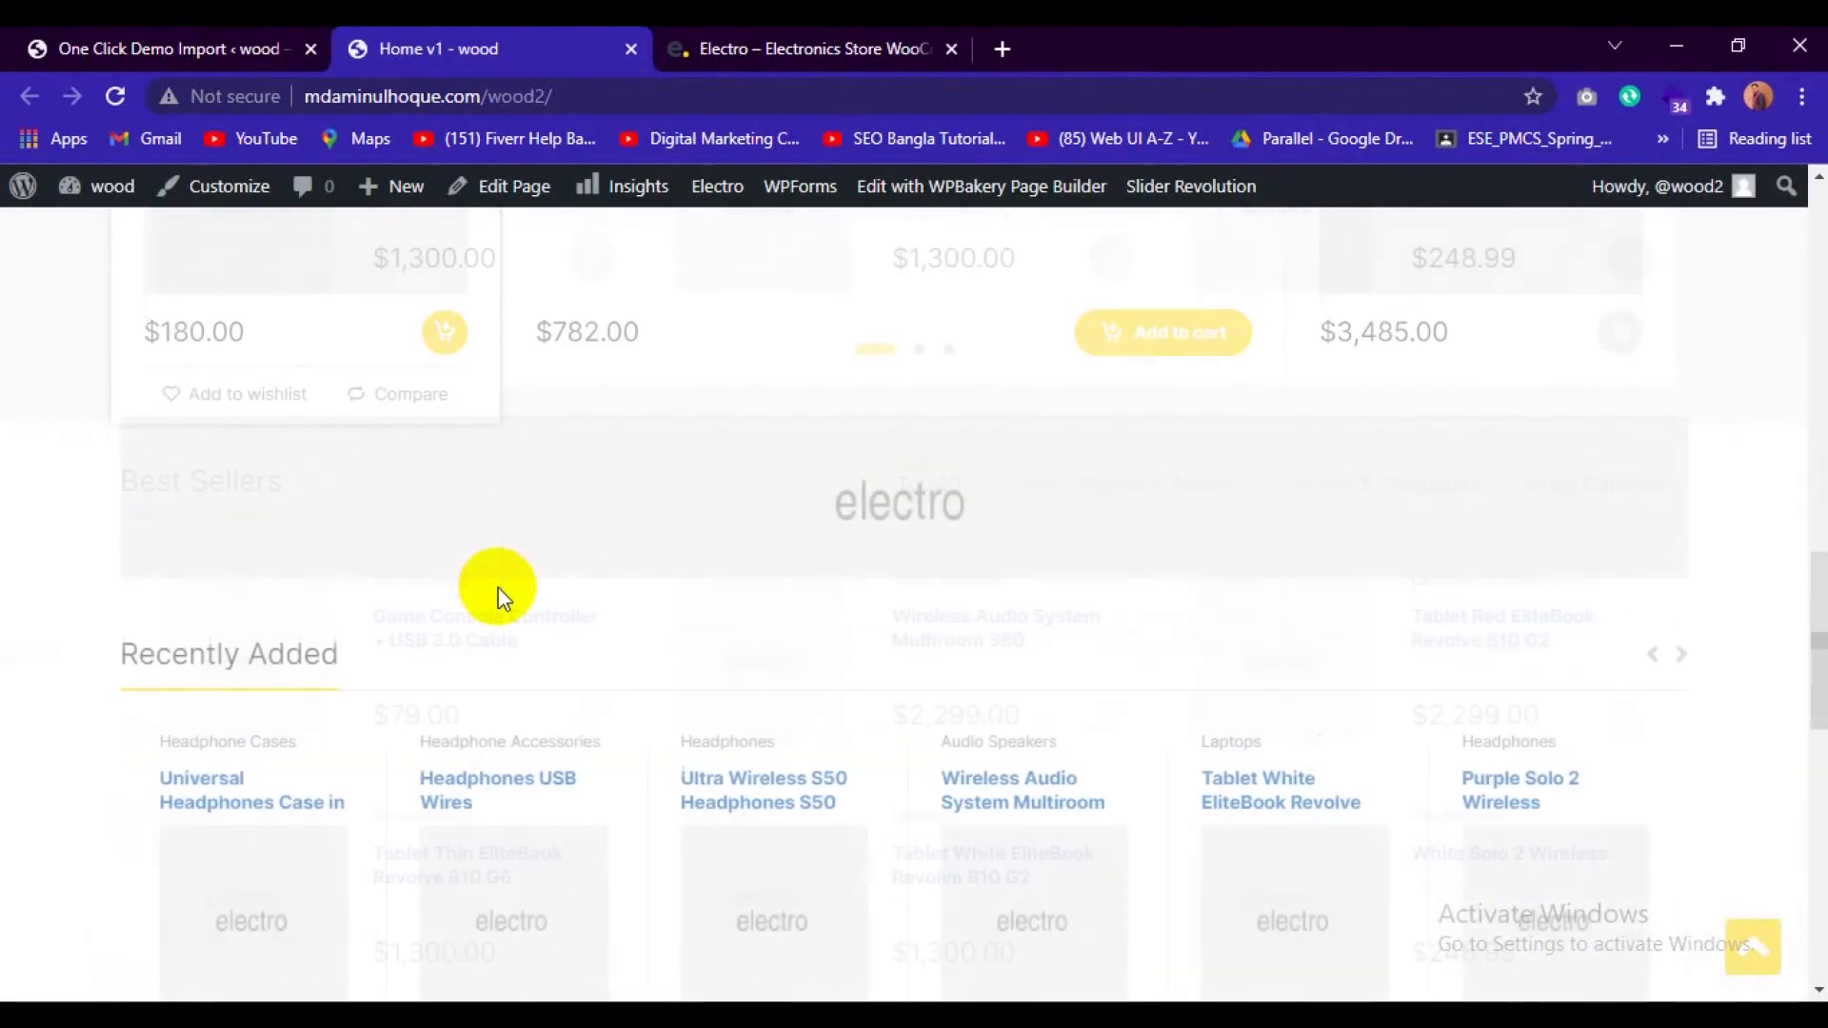
pyautogui.scroll(-4, 497, 598)
pyautogui.scroll(12, 494, 592)
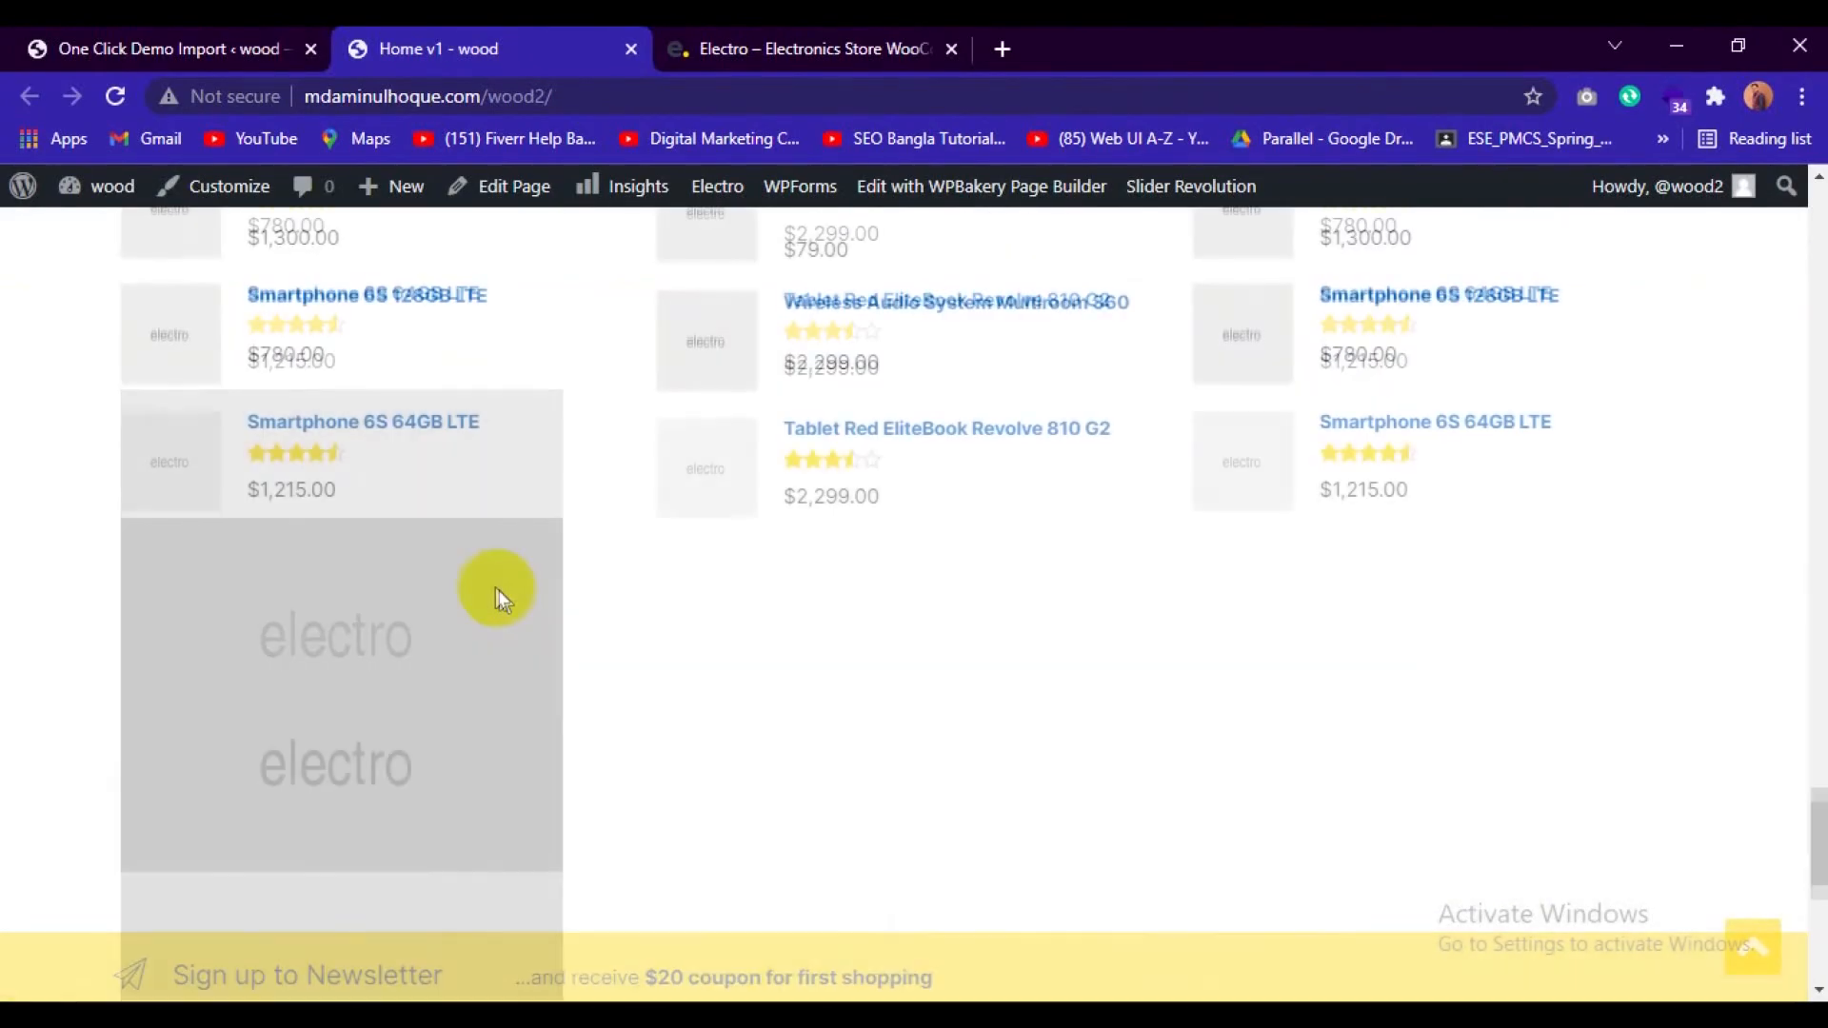
pyautogui.scroll(20, 569, 643)
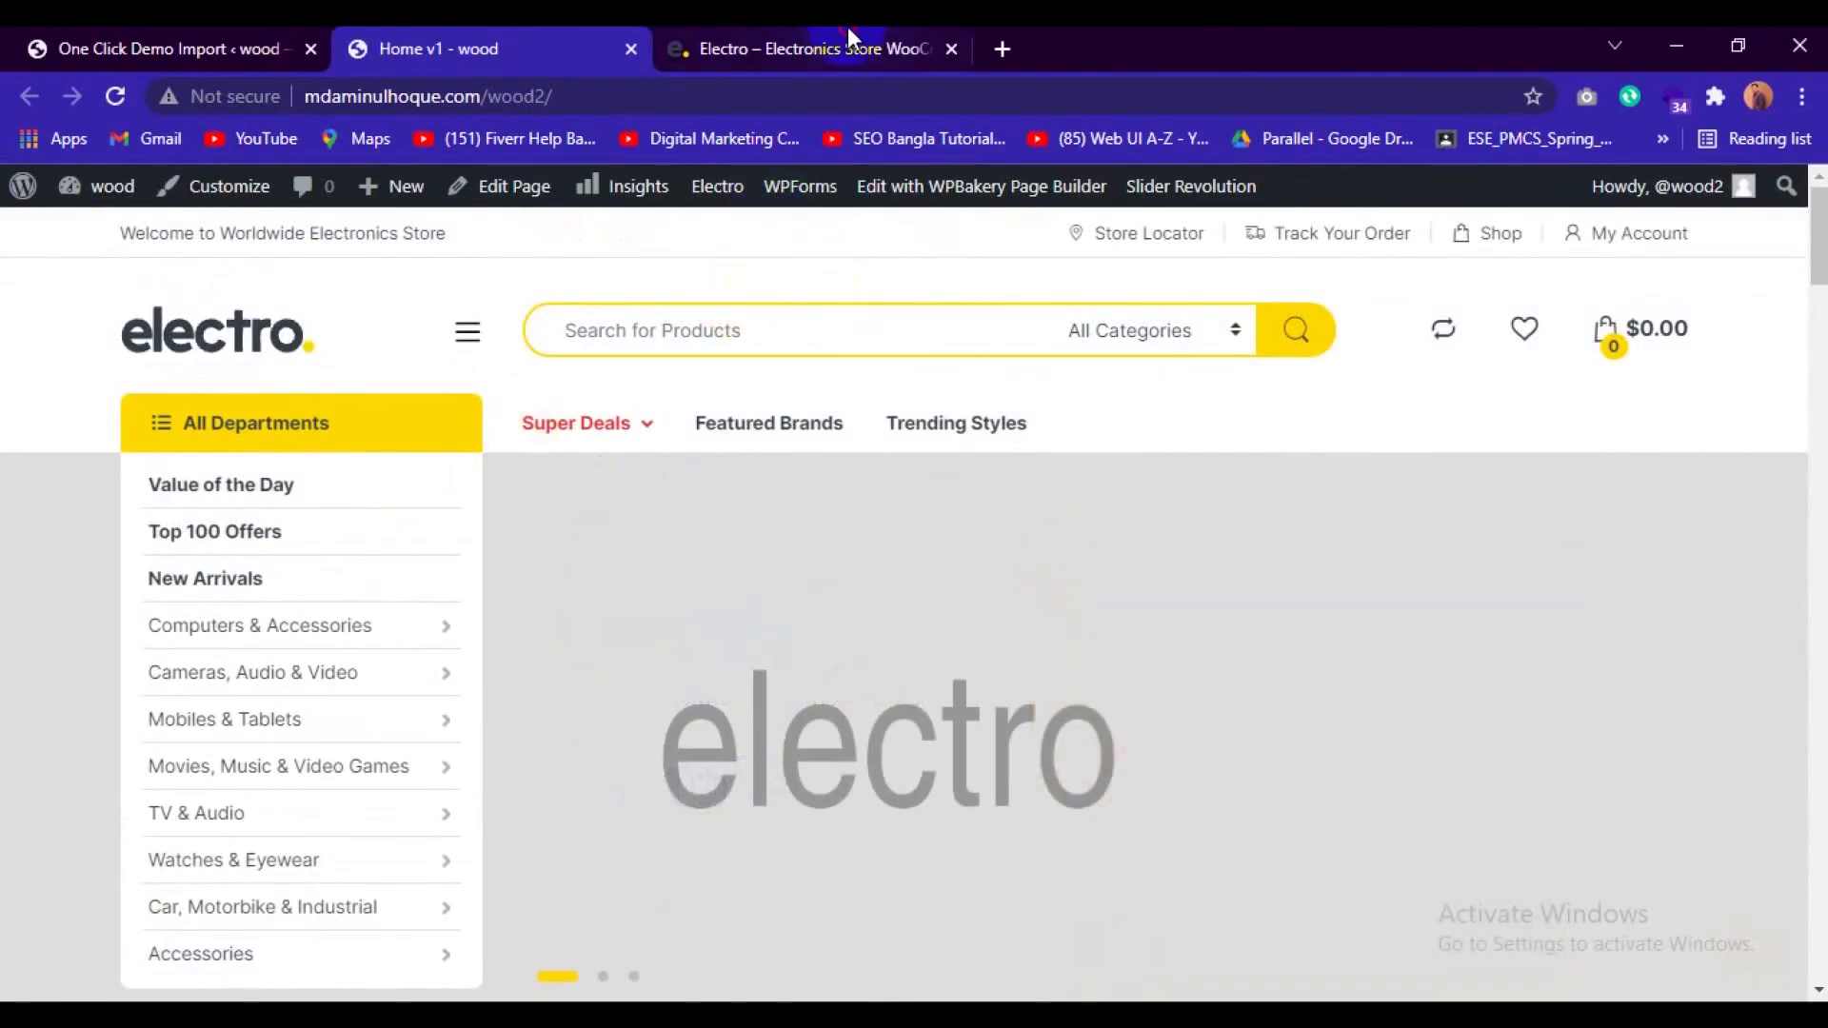
# Compare the product sections of the Electro demo store with those of the wood site's imported home page.
pyautogui.click(819, 49)
pyautogui.scroll(-18, 692, 619)
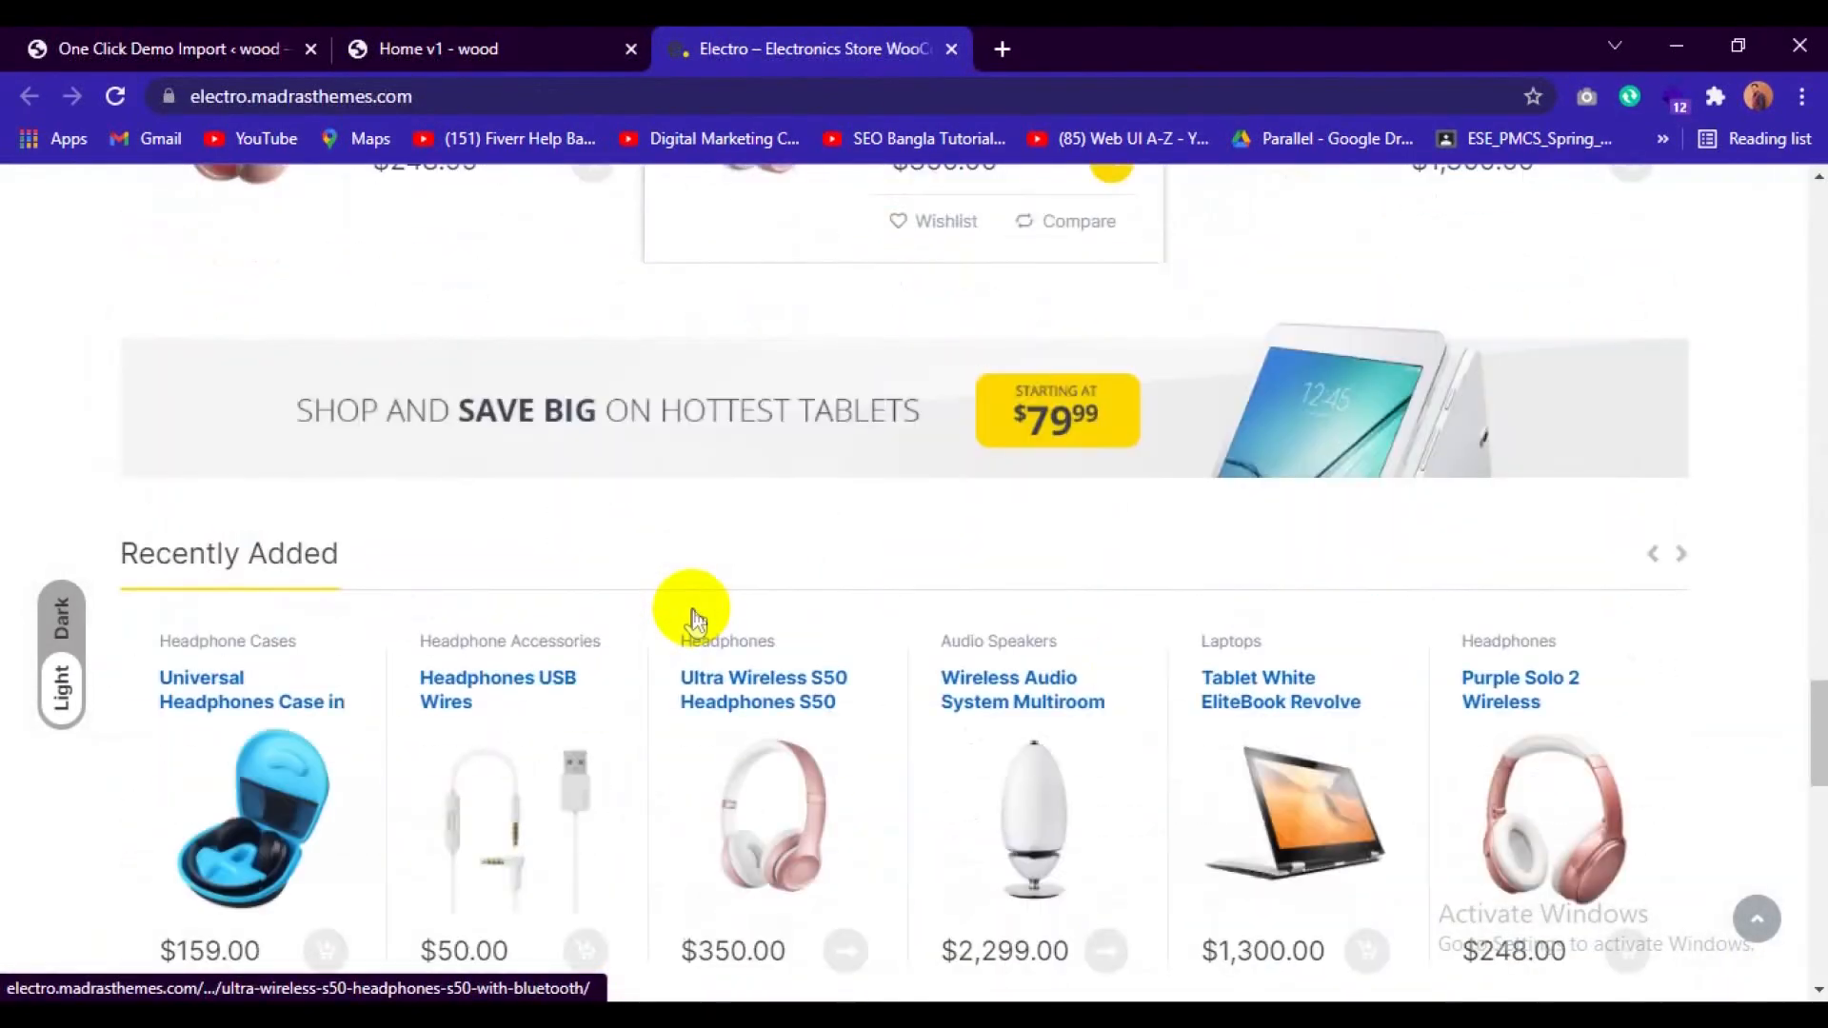
pyautogui.click(395, 49)
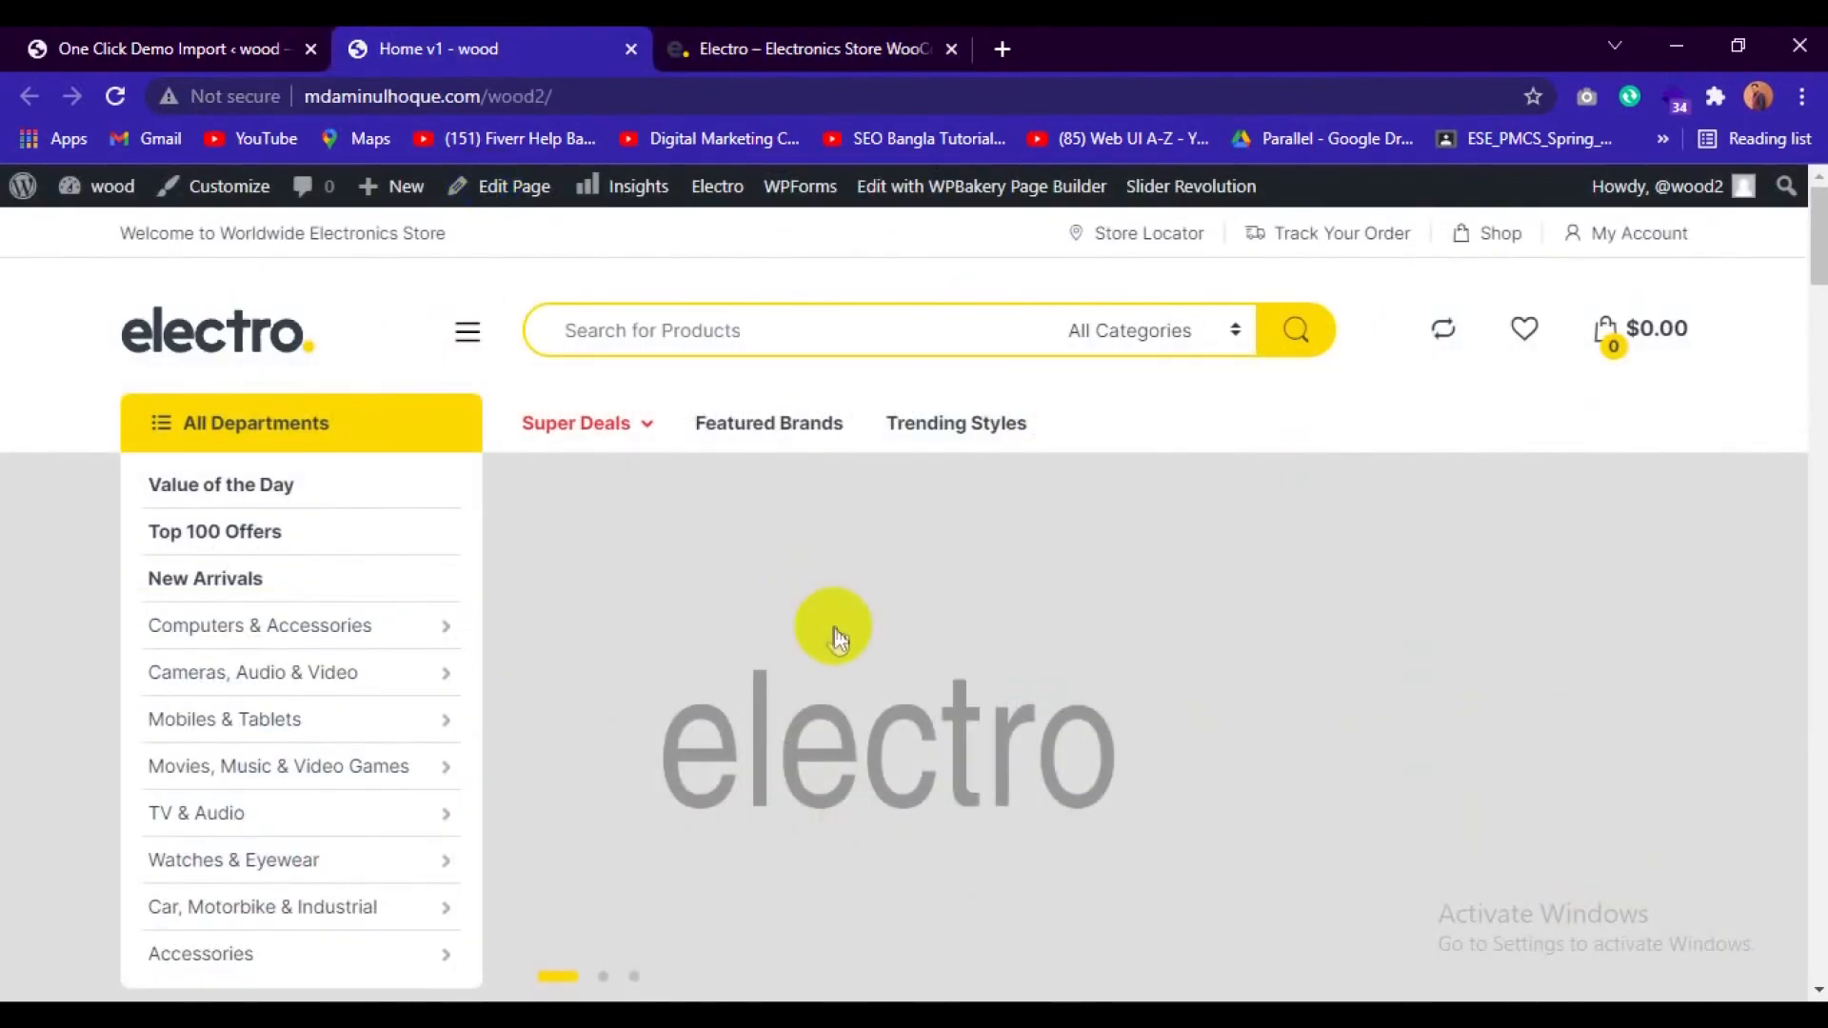
pyautogui.scroll(-10, 836, 632)
pyautogui.scroll(-12, 838, 638)
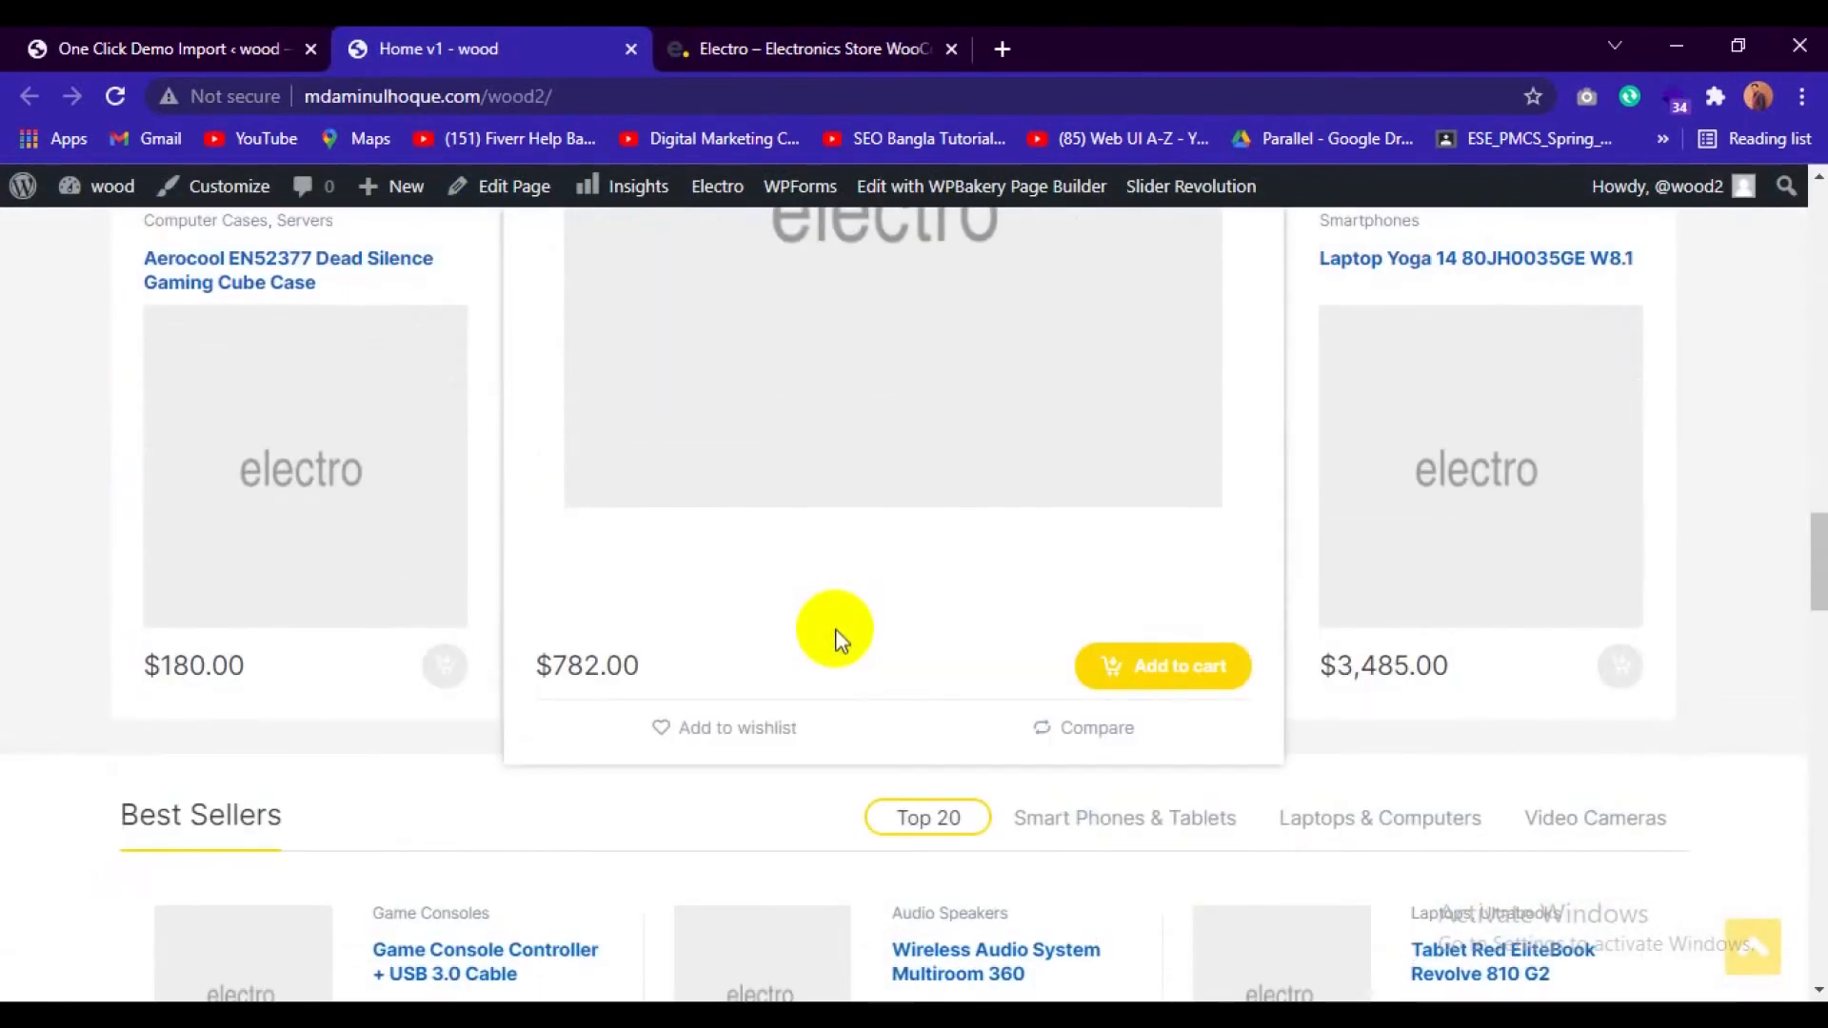
pyautogui.scroll(15, 839, 652)
pyautogui.scroll(8, 836, 648)
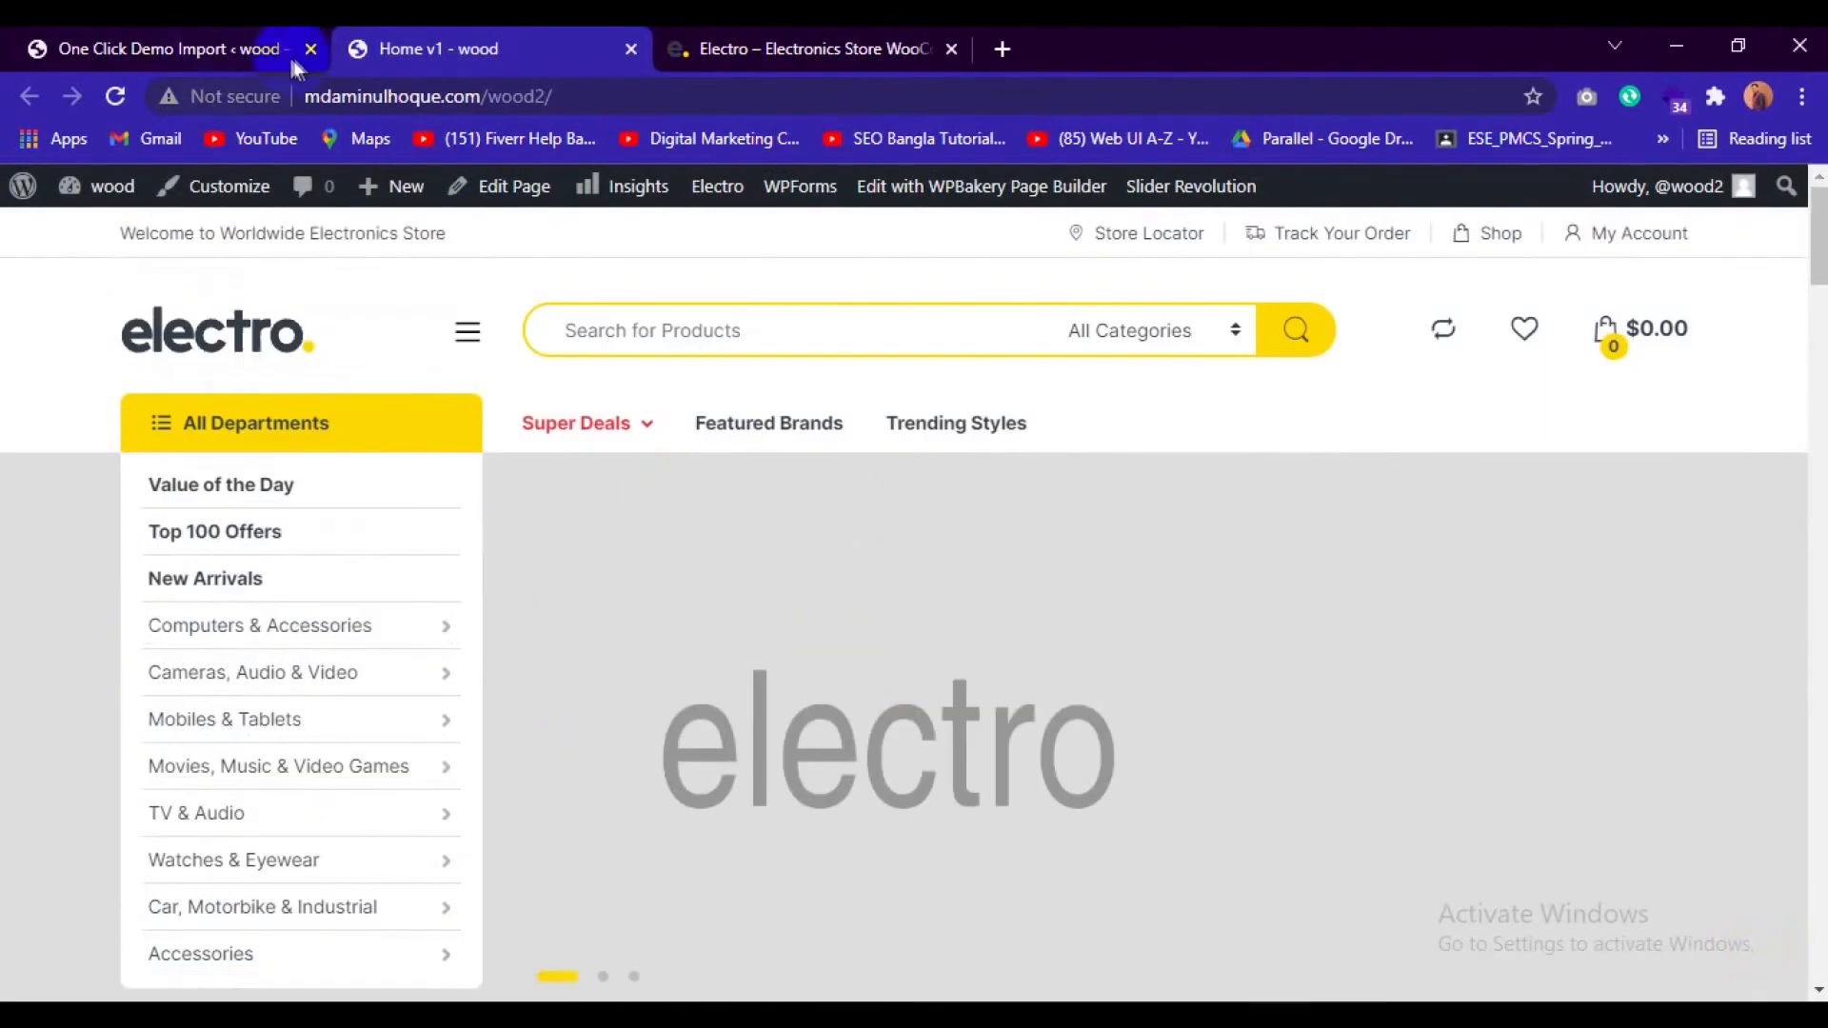
# Open the WordPress Reading Settings and look through the pages available as the static homepage.
pyautogui.click(263, 38)
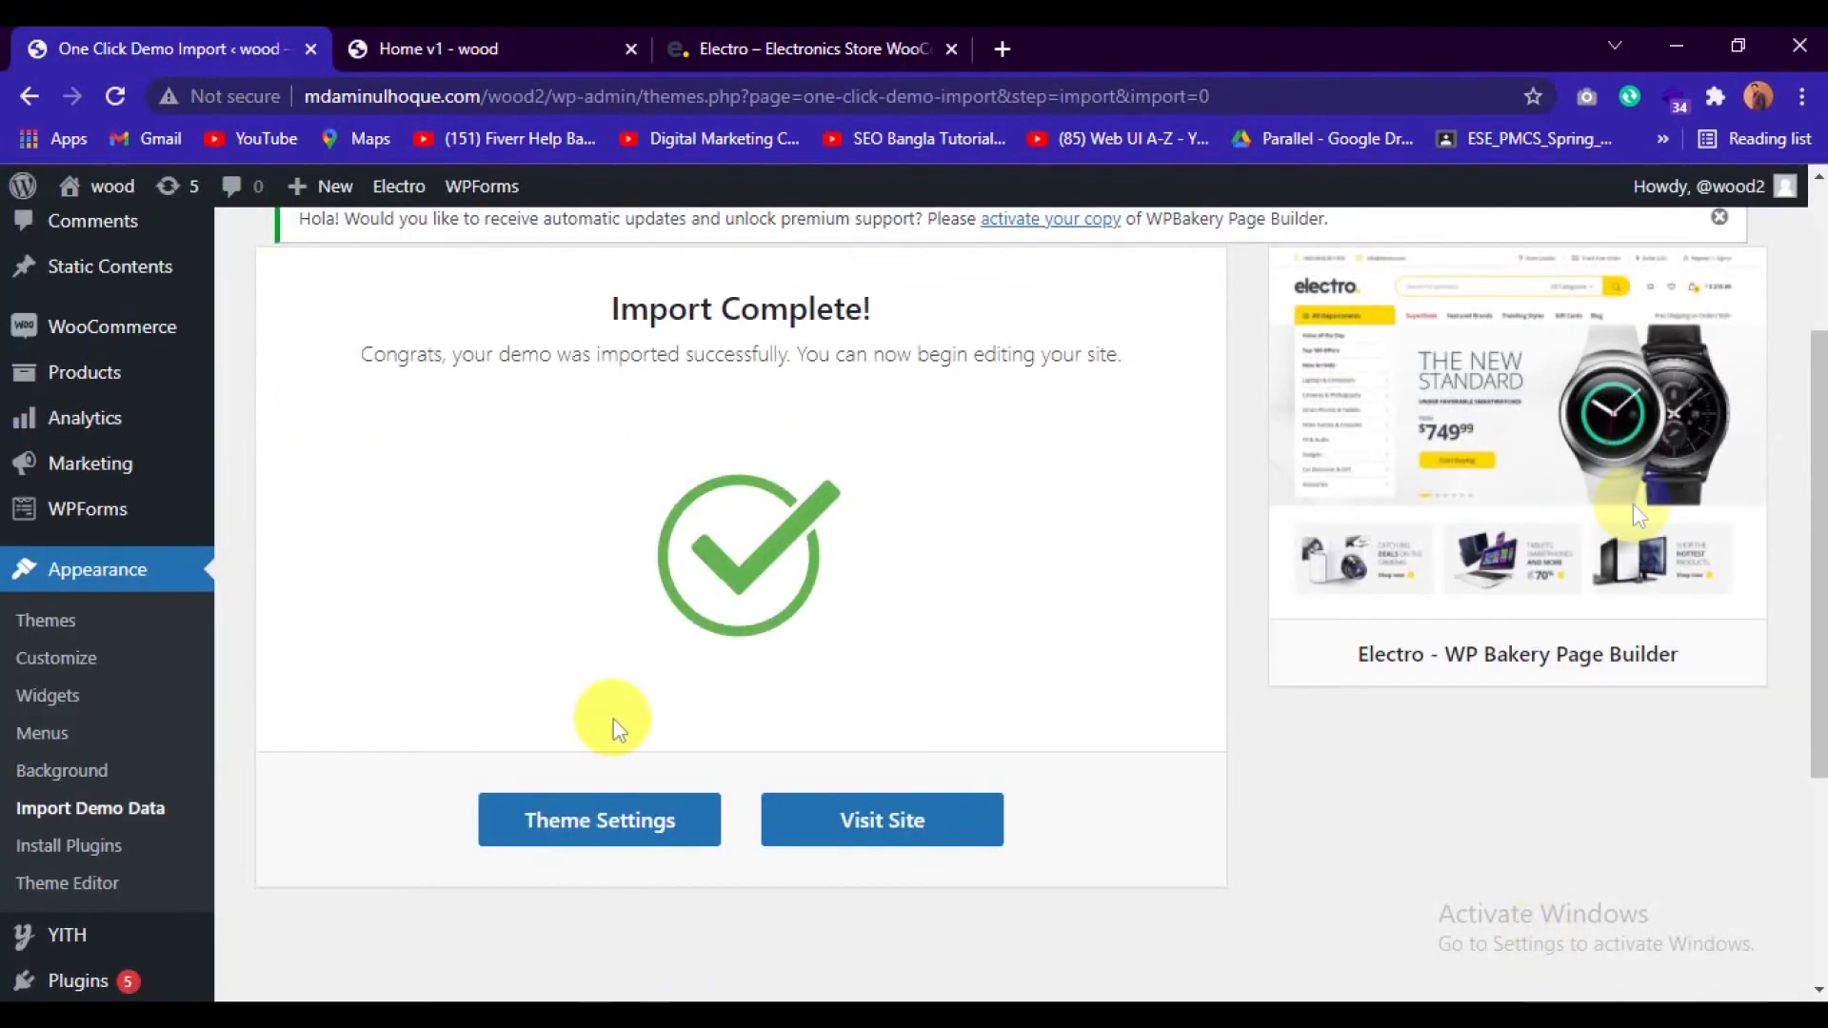
pyautogui.scroll(-3, 86, 733)
pyautogui.moveTo(100, 812)
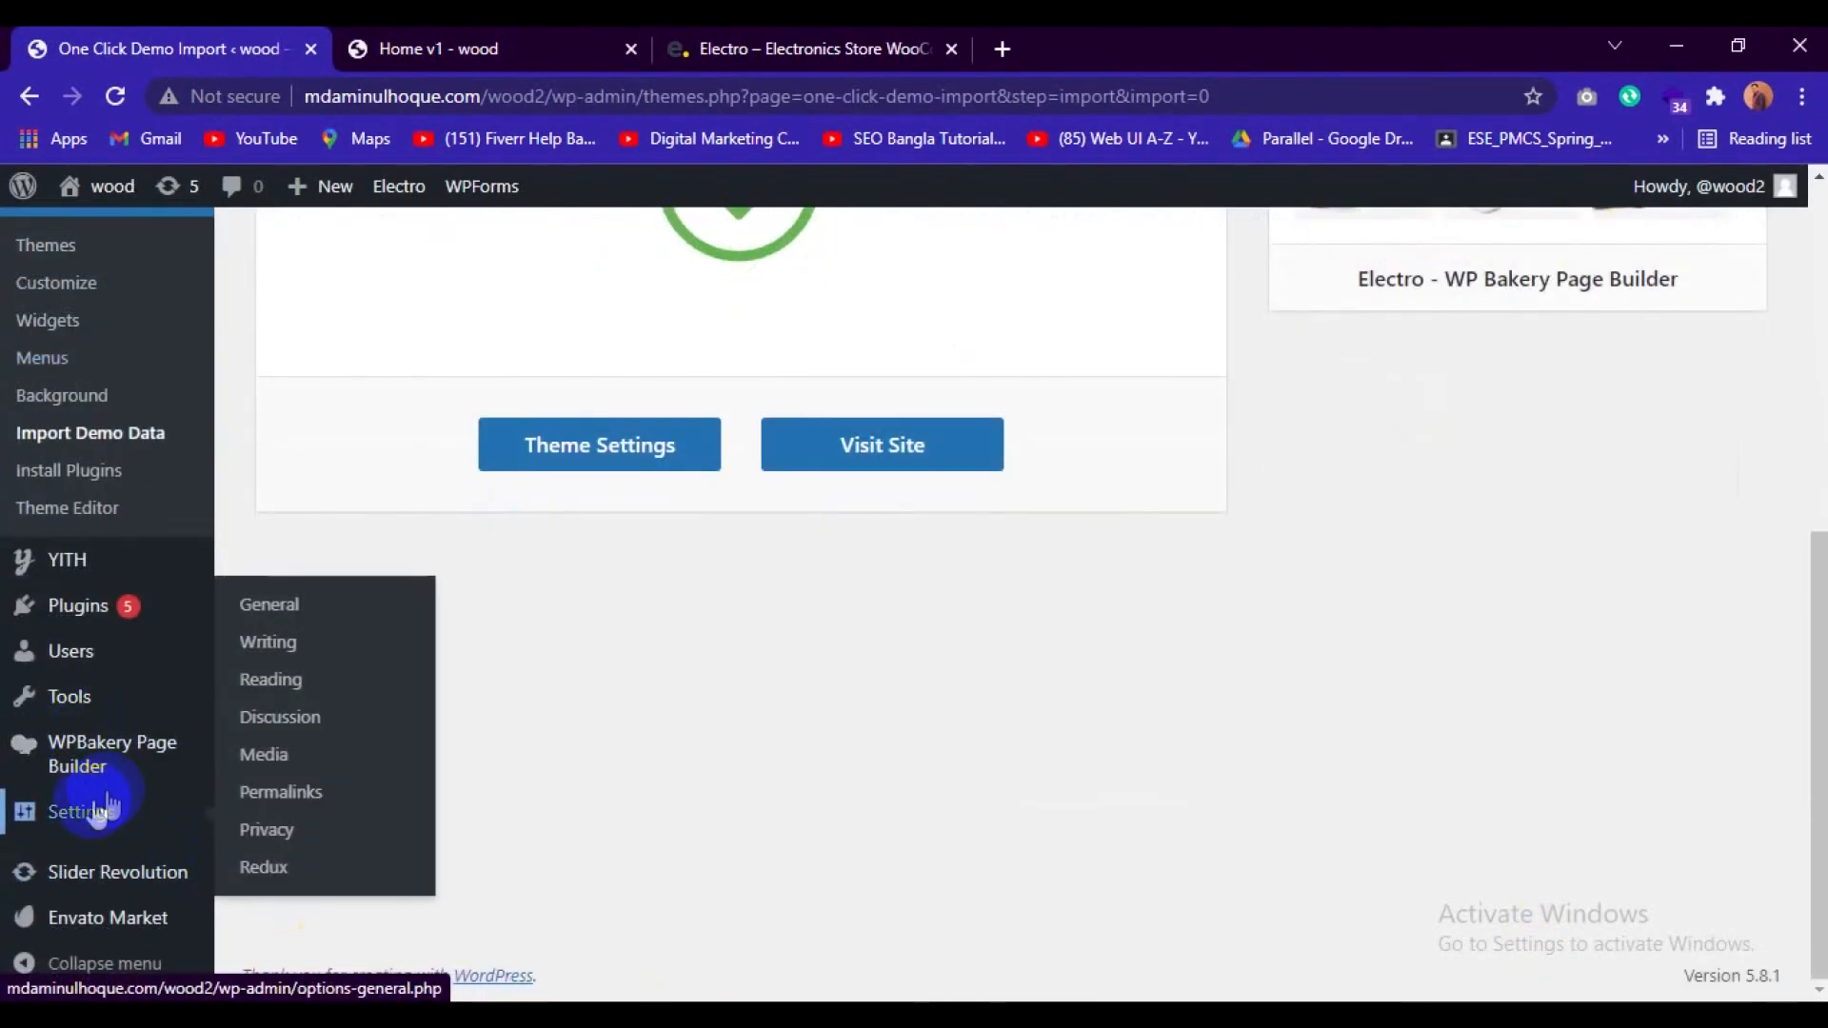
pyautogui.click(290, 681)
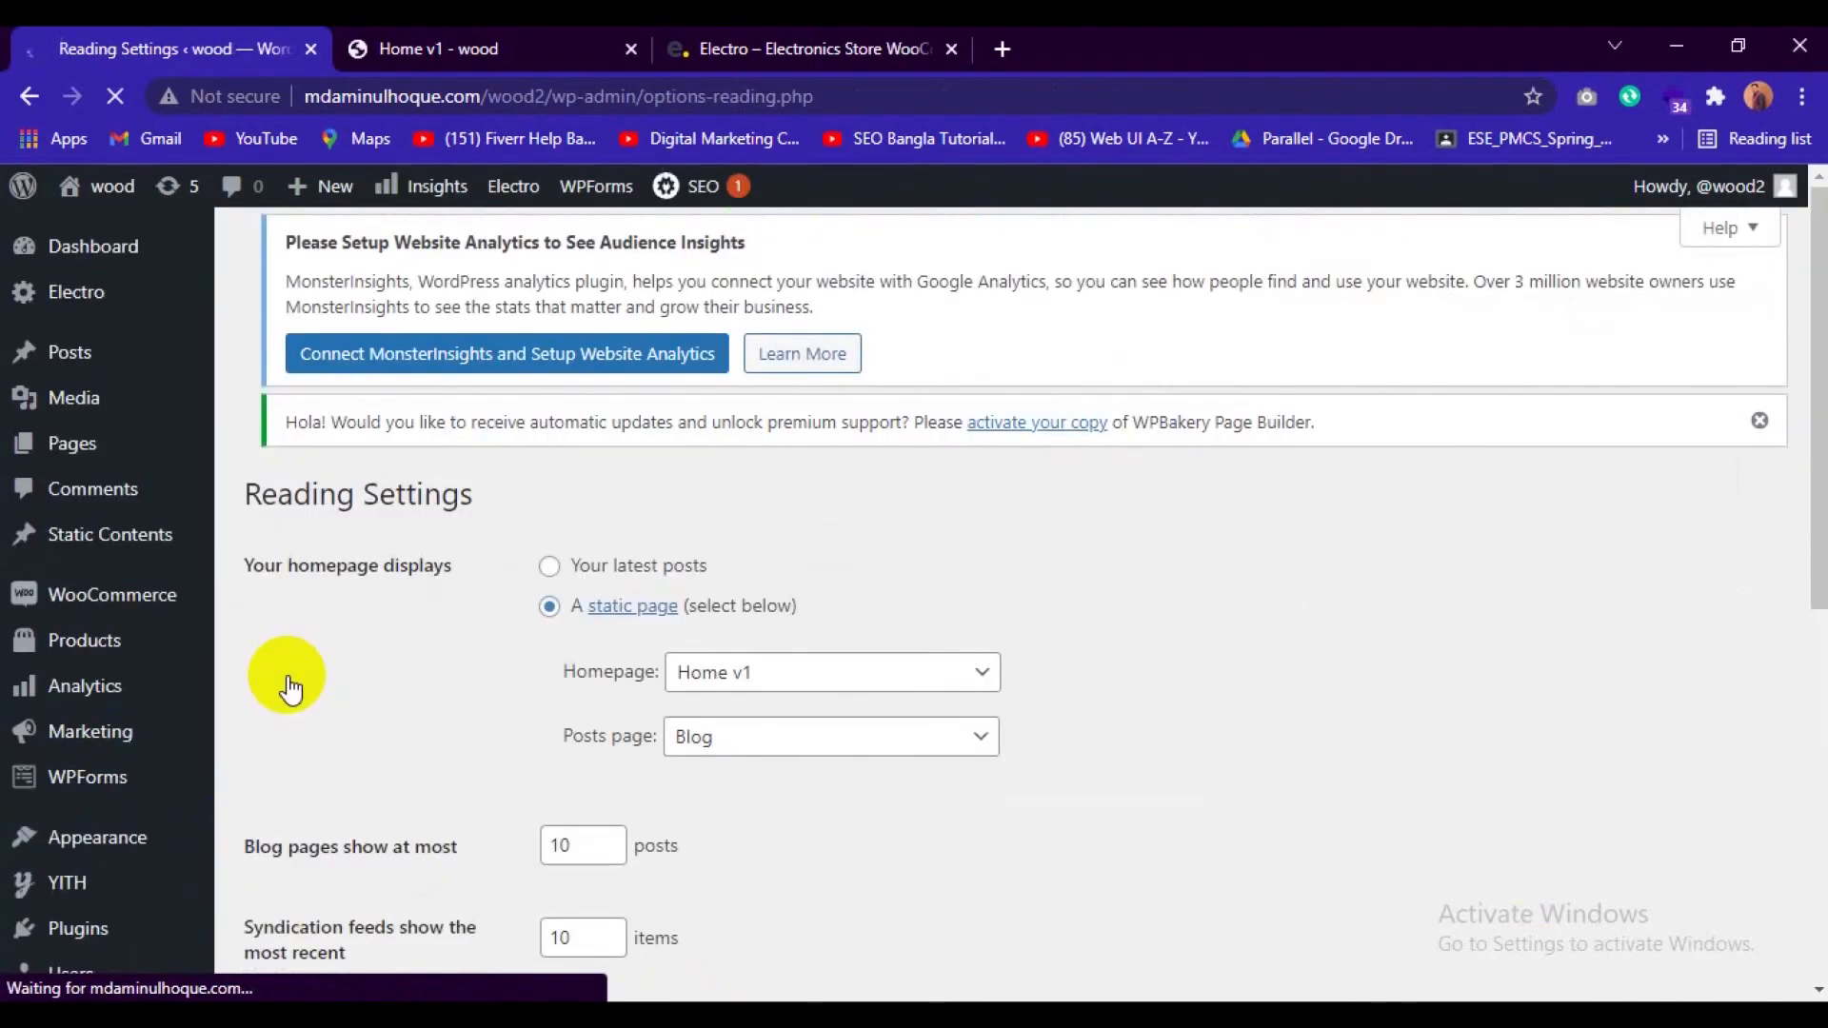
pyautogui.scroll(-3, 838, 433)
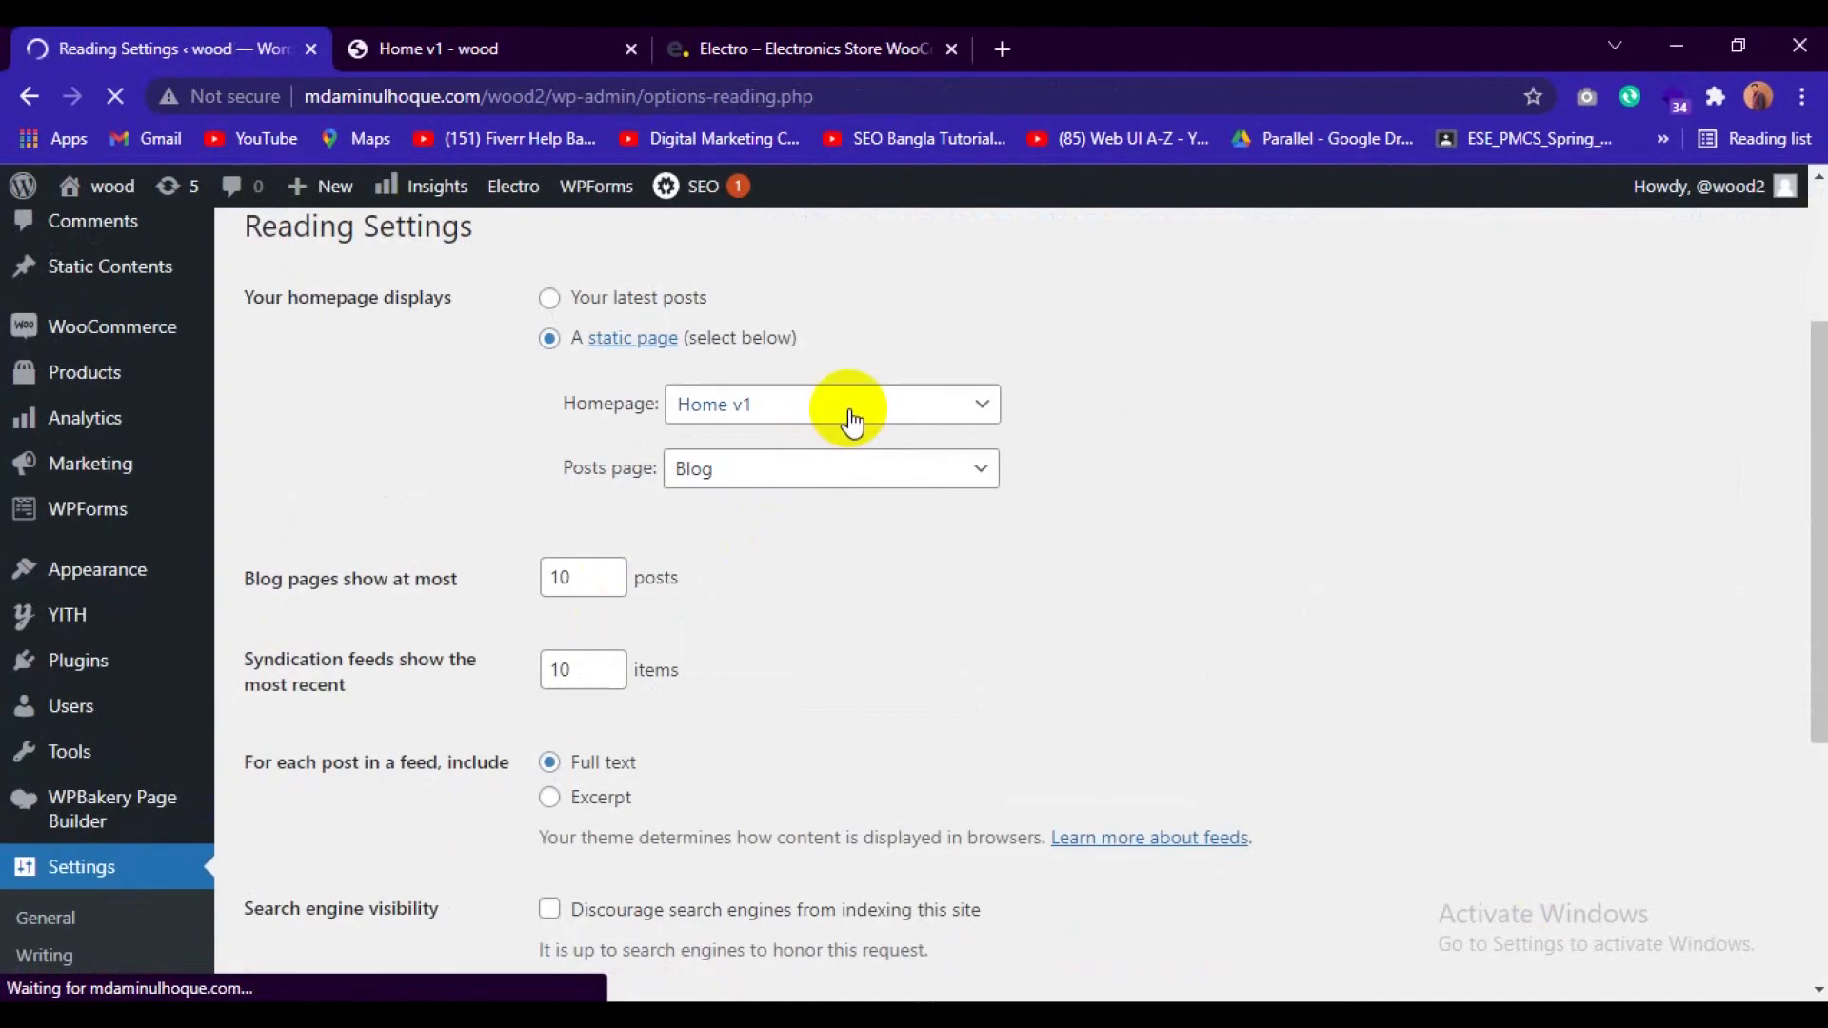
pyautogui.click(850, 412)
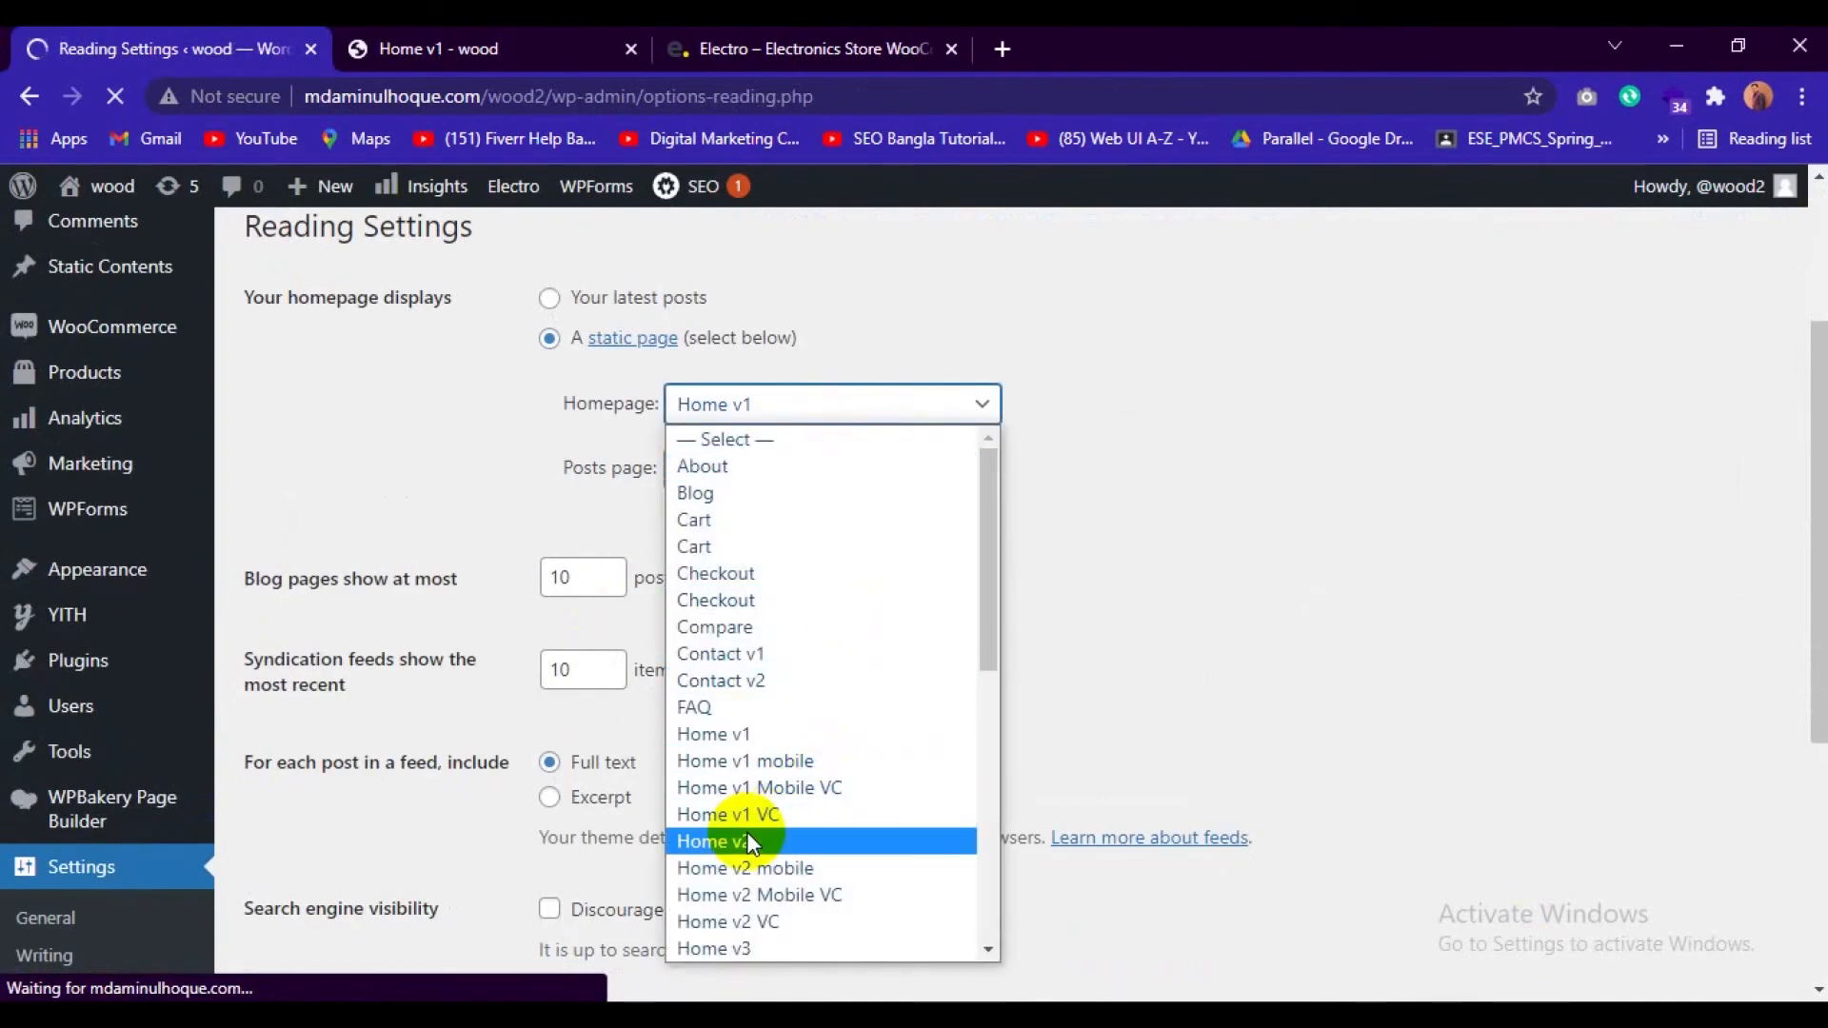
pyautogui.scroll(-6, 750, 843)
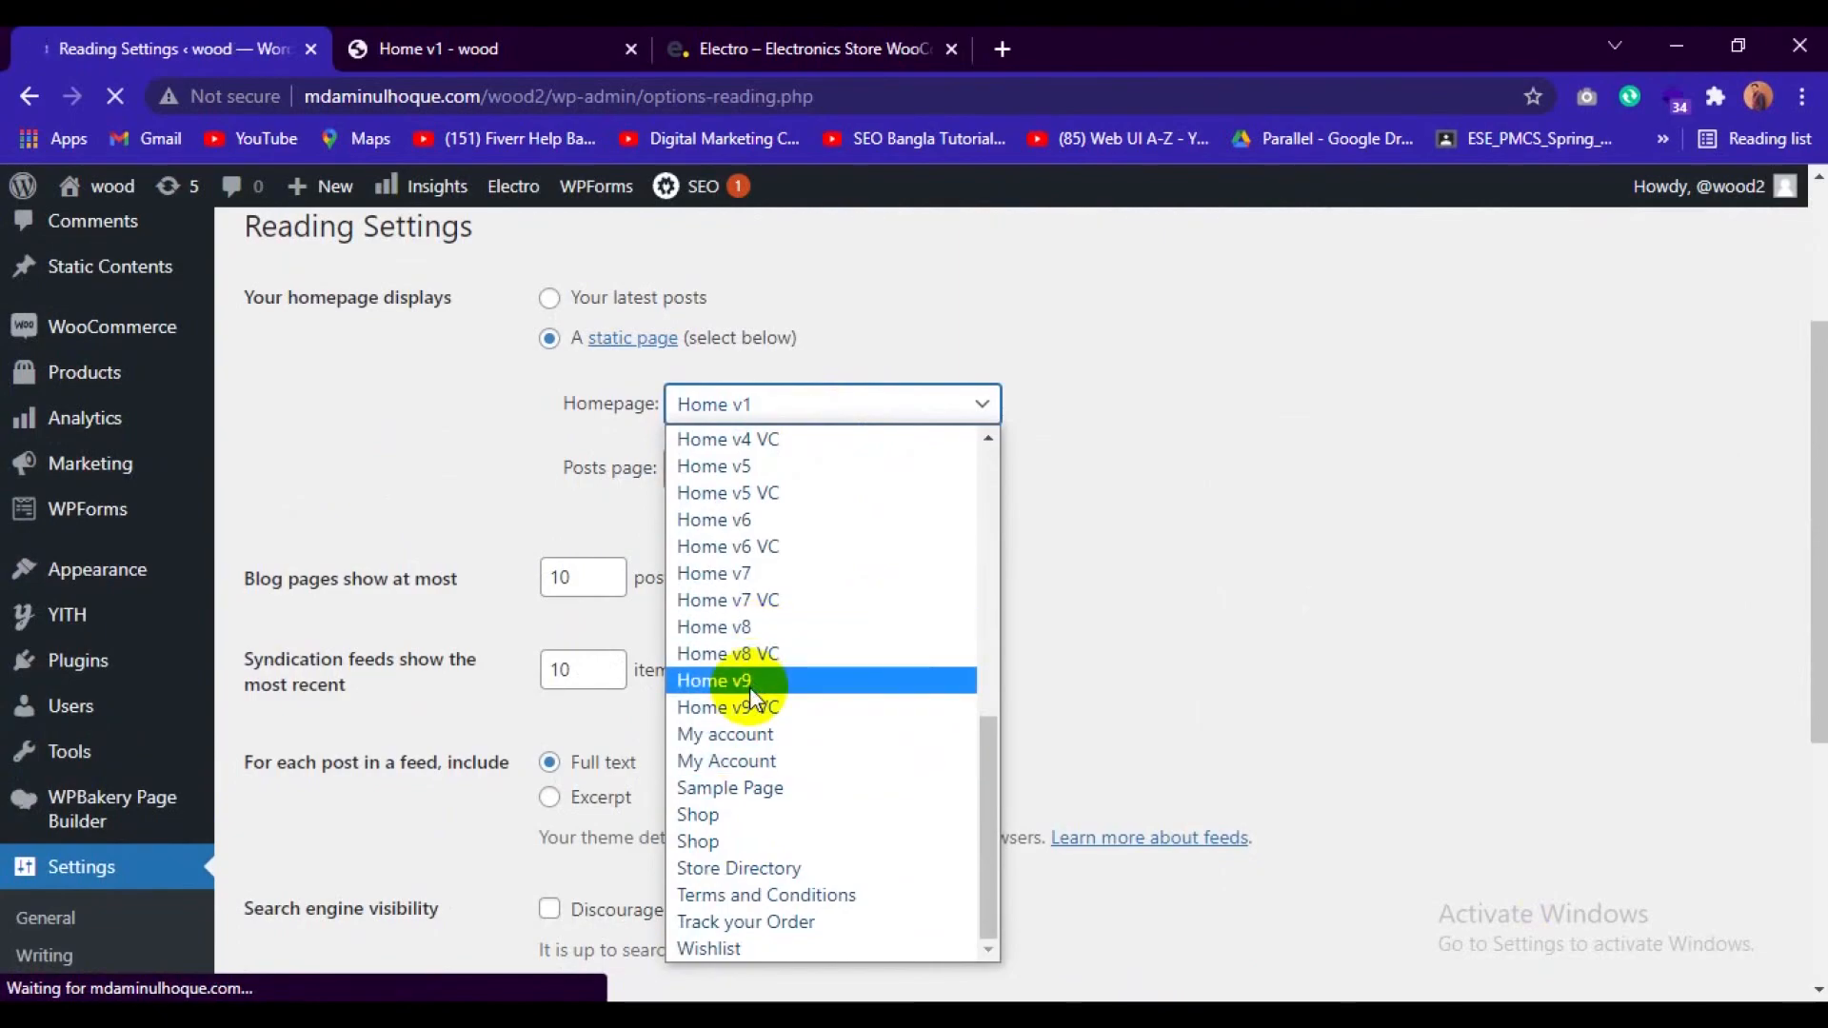
pyautogui.scroll(8, 750, 688)
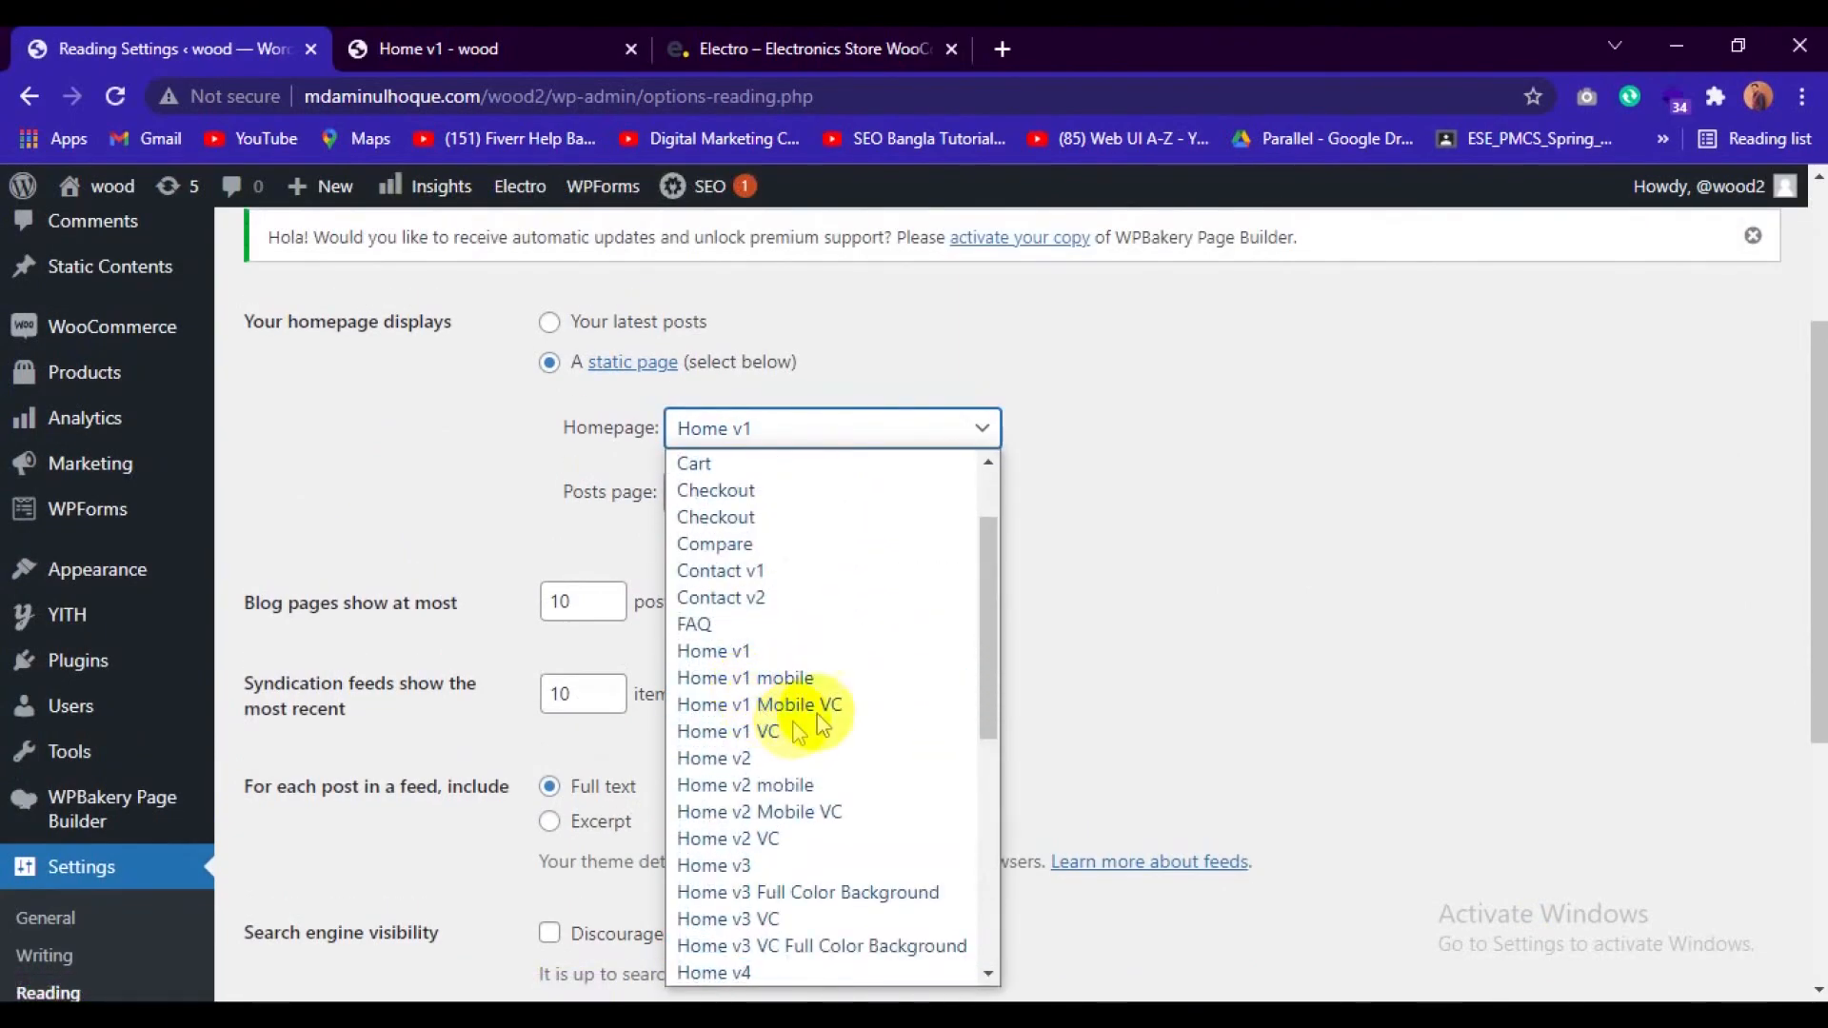
# Check the wood site's current home page, from the departments list down to the special offer section.
pyautogui.click(448, 48)
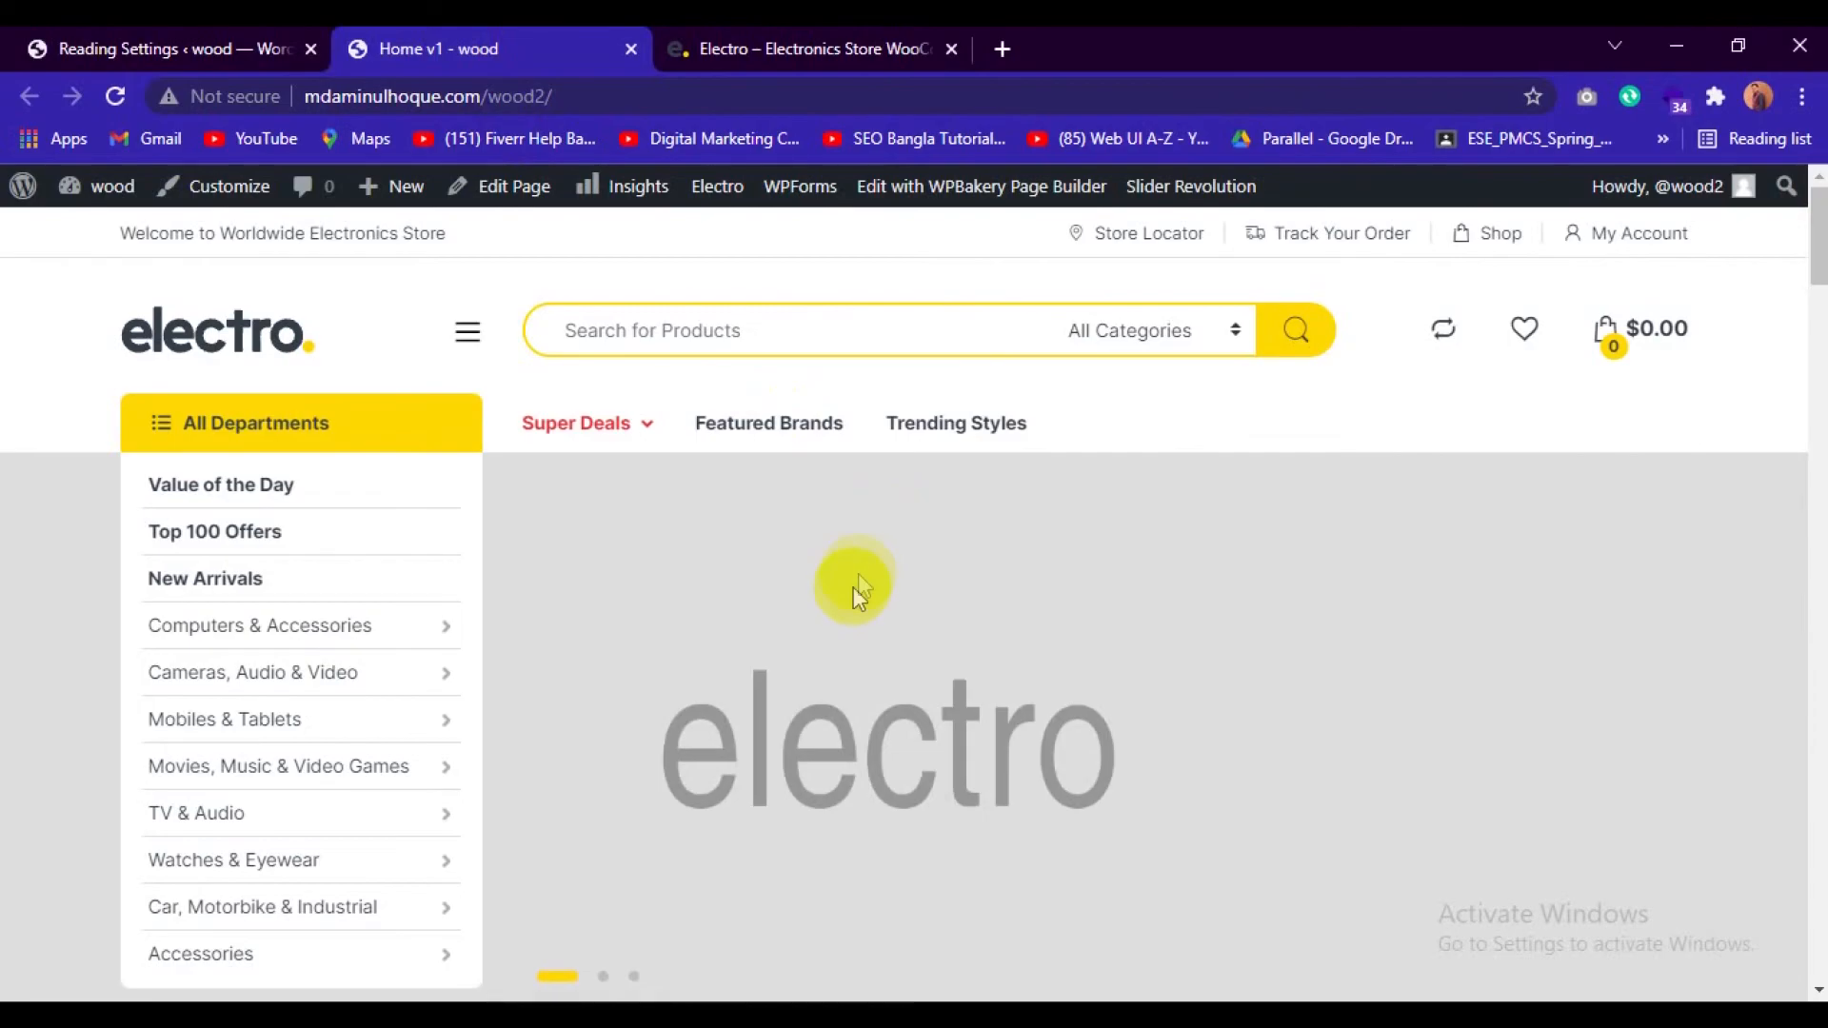
pyautogui.scroll(-3, 847, 562)
pyautogui.scroll(3, 248, 514)
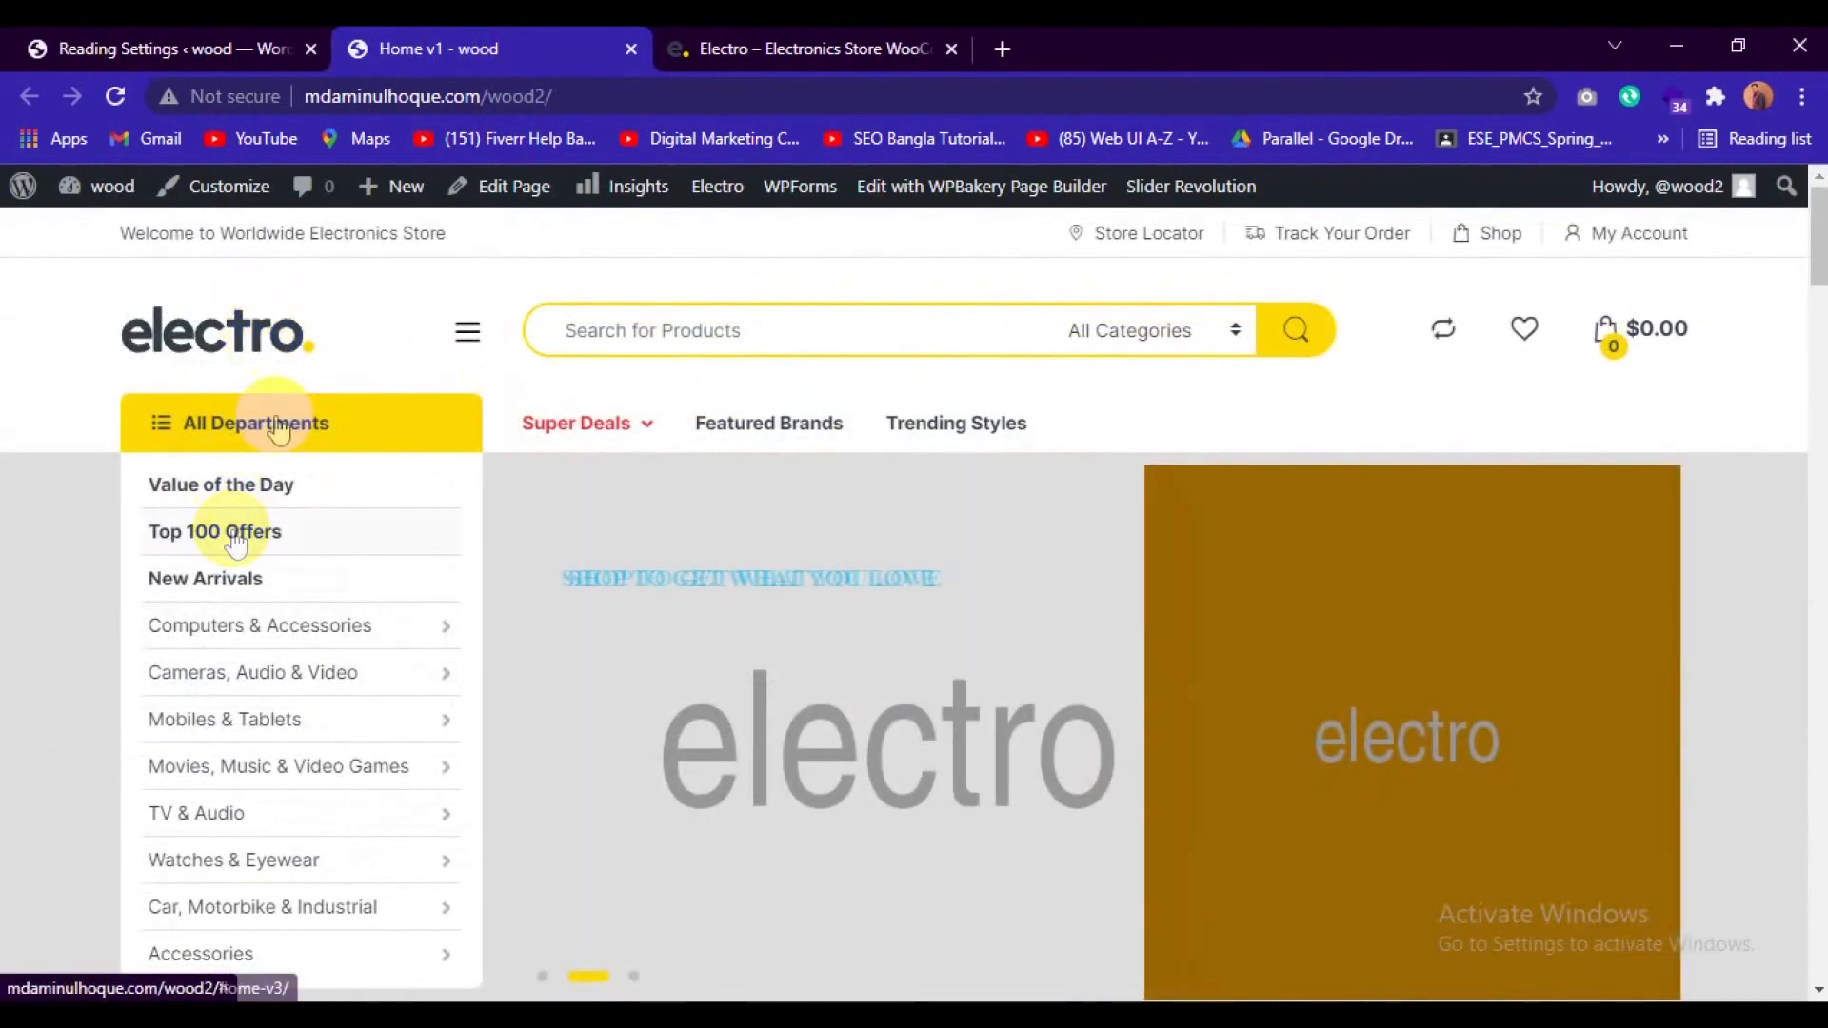
pyautogui.scroll(-5, 448, 800)
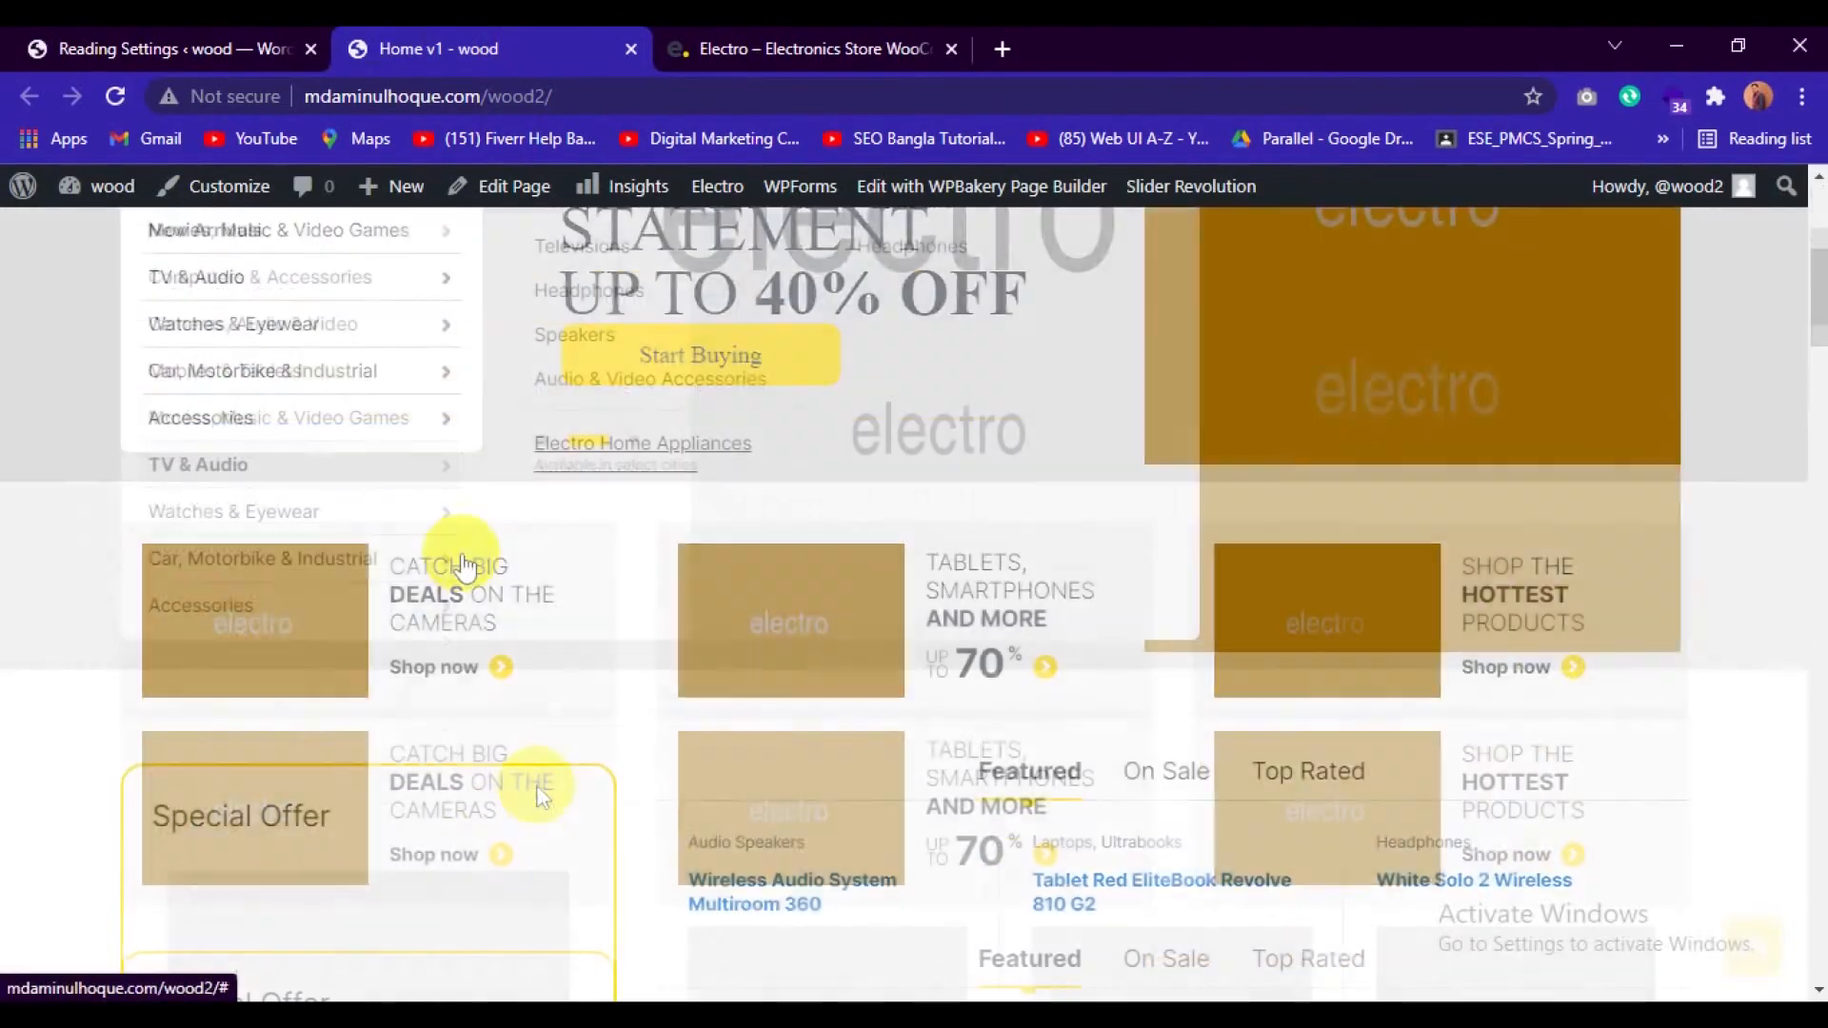
# Set the static homepage to Home v3 in the Reading Settings and save the changes.
pyautogui.click(229, 49)
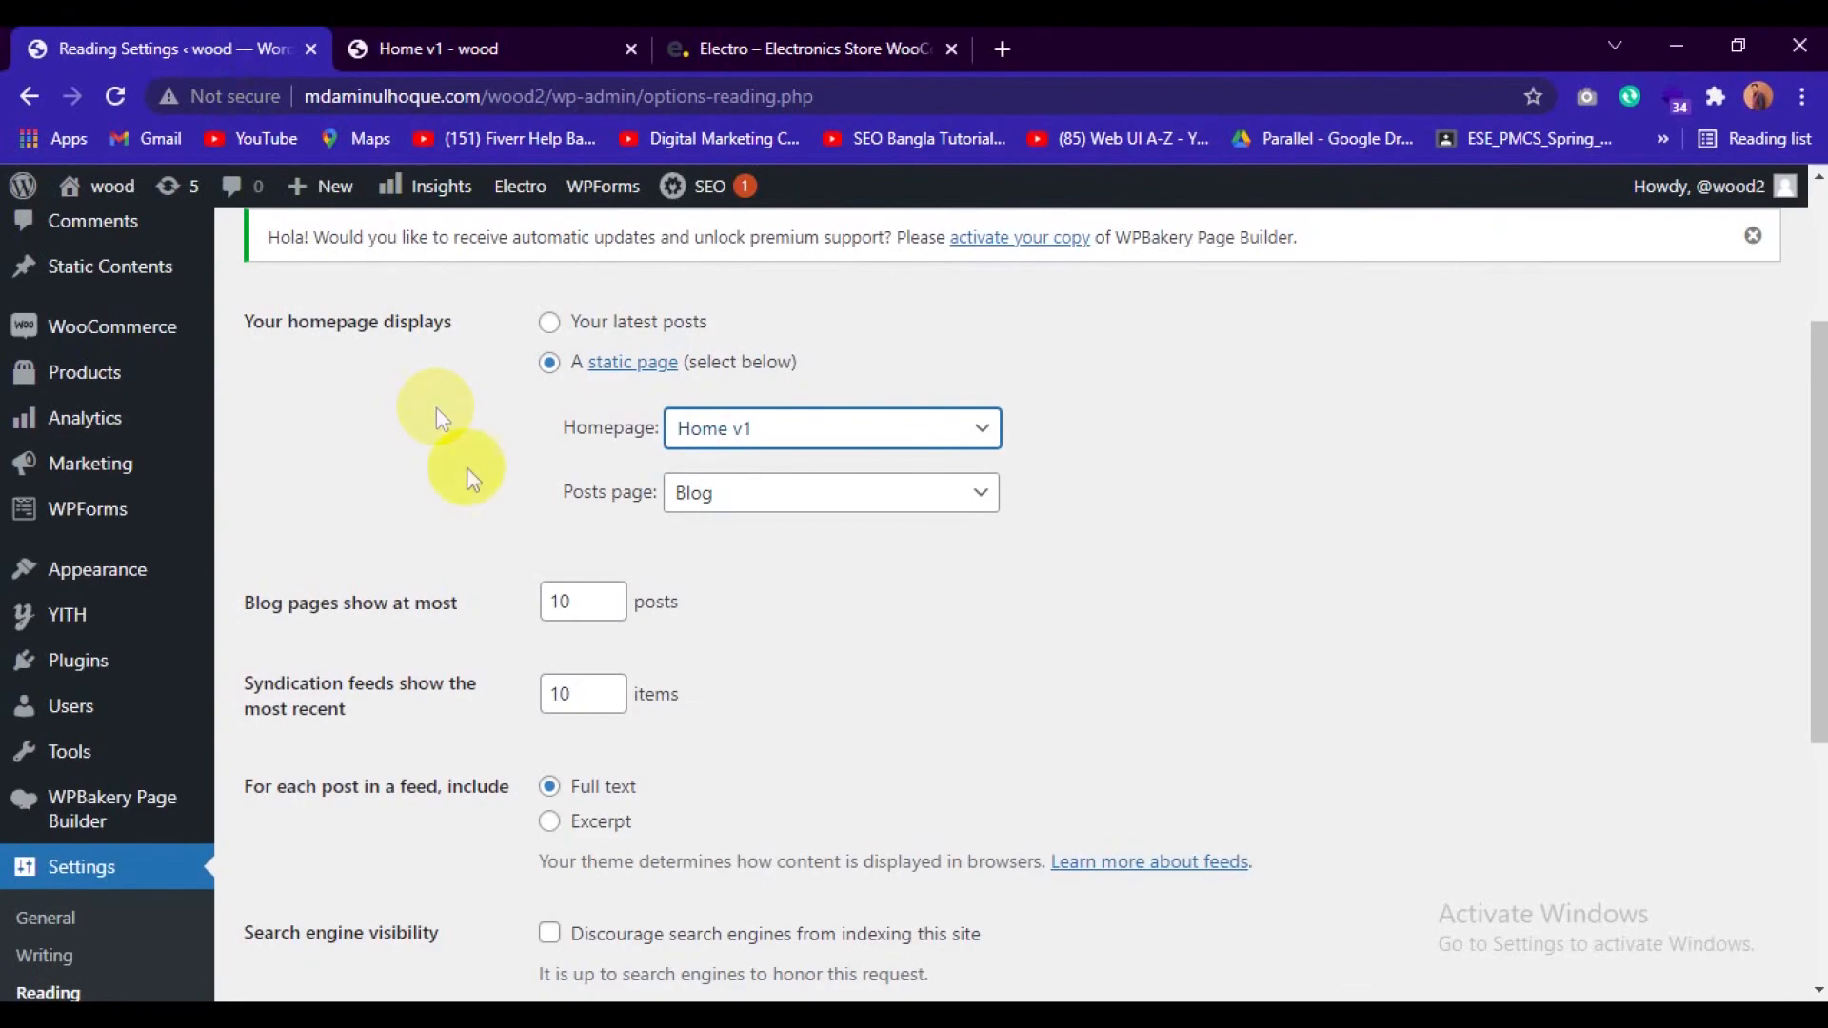
pyautogui.click(949, 428)
pyautogui.scroll(-3, 789, 777)
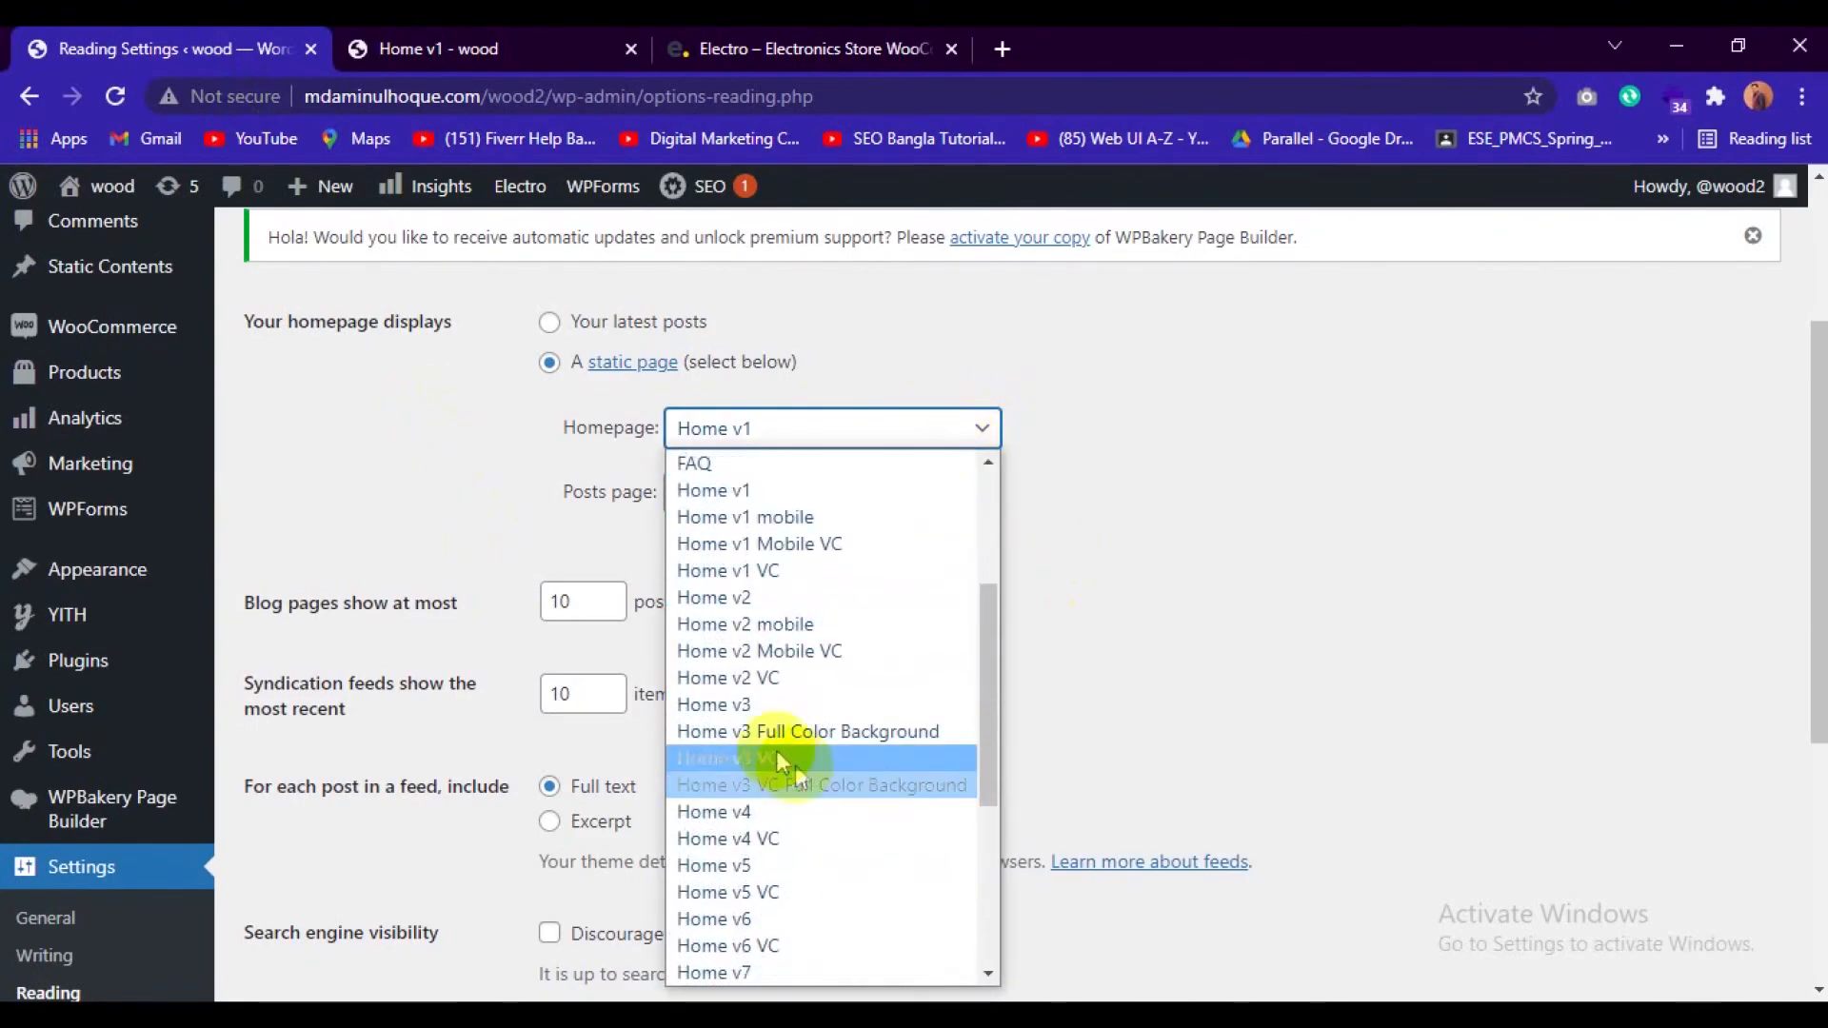
pyautogui.click(762, 705)
pyautogui.scroll(-4, 912, 687)
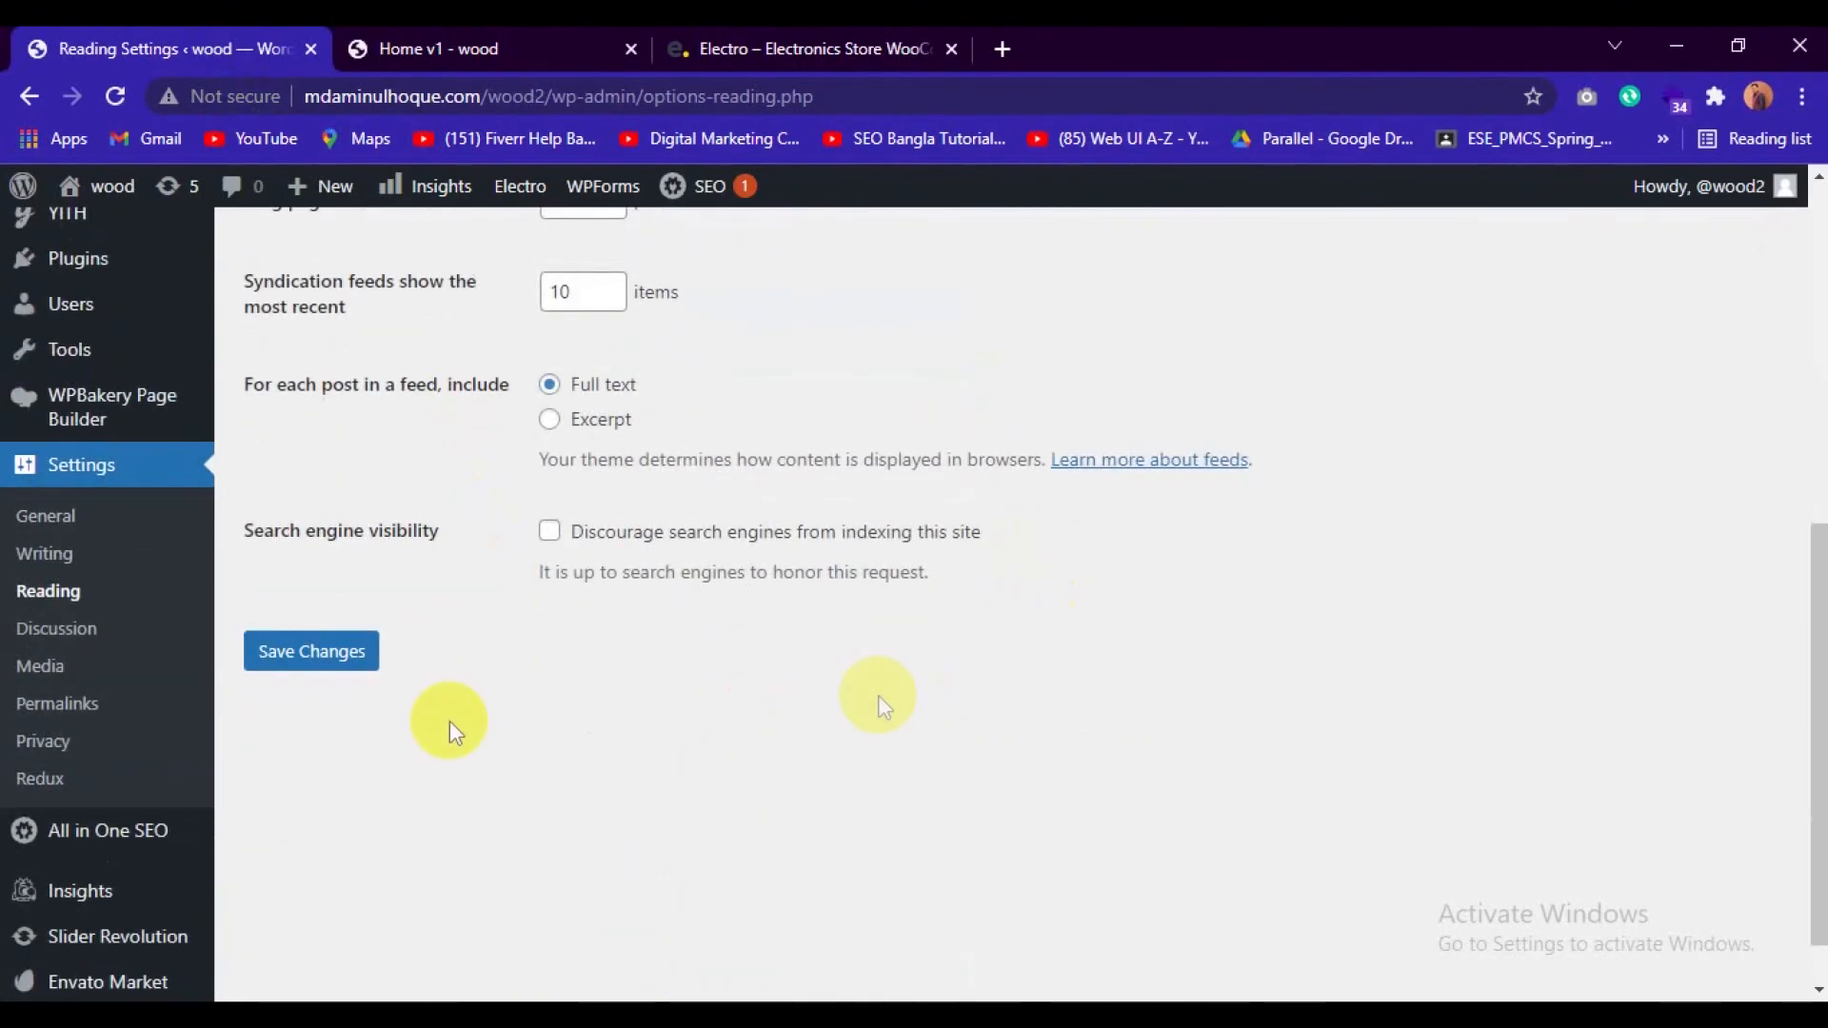
pyautogui.click(276, 672)
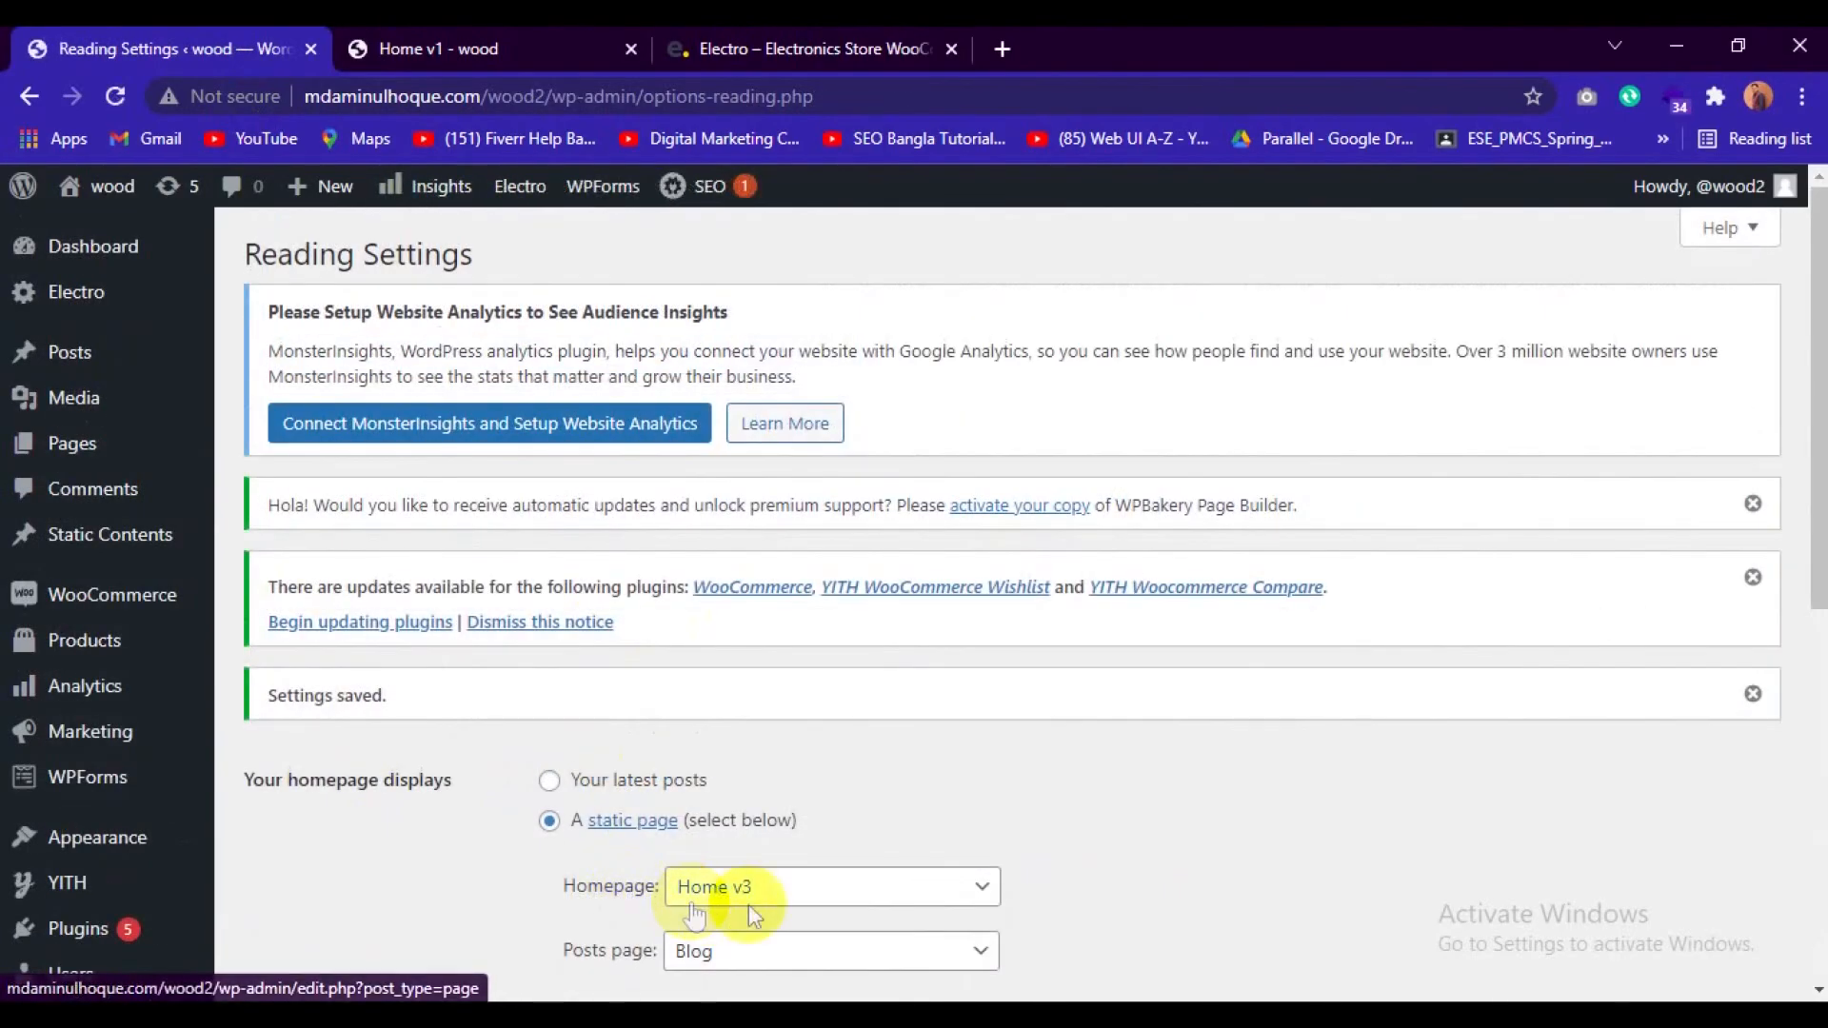
# Reload the wood site's front page and examine the Home v3 layout down to the Laptops & Computers section.
pyautogui.click(780, 43)
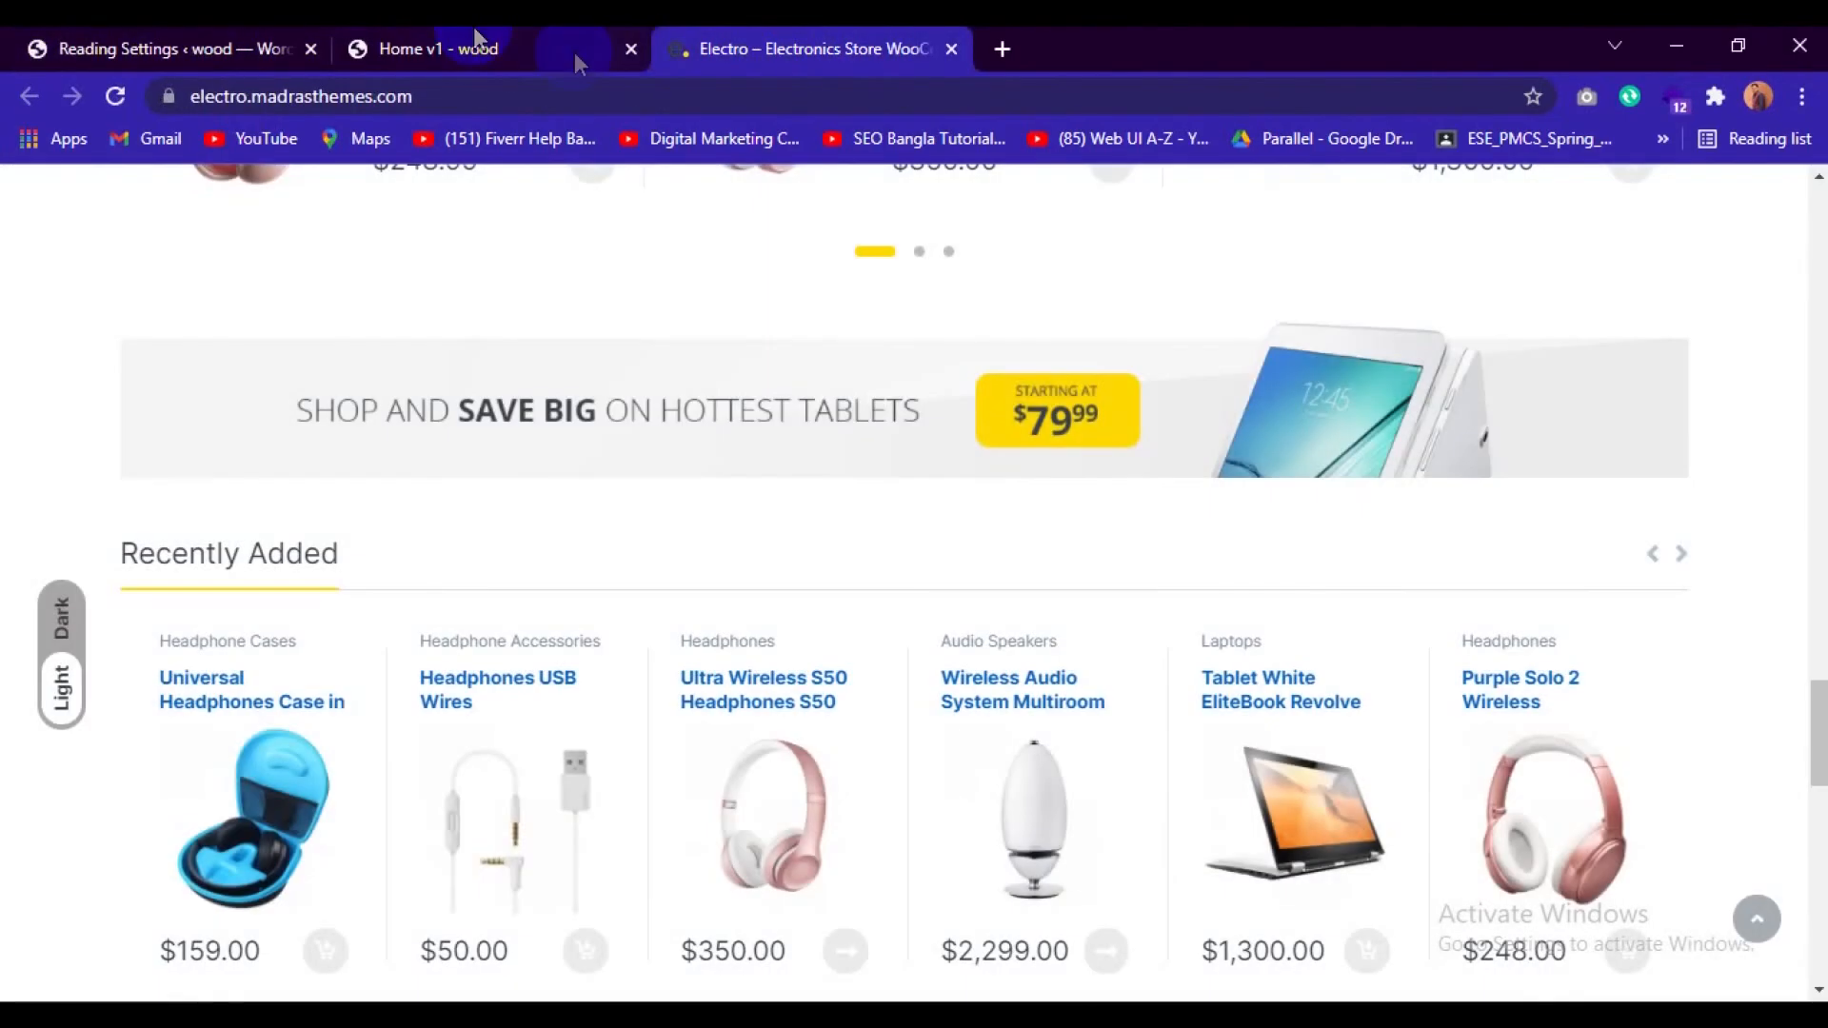
pyautogui.click(443, 47)
pyautogui.click(454, 95)
pyautogui.press('Return')
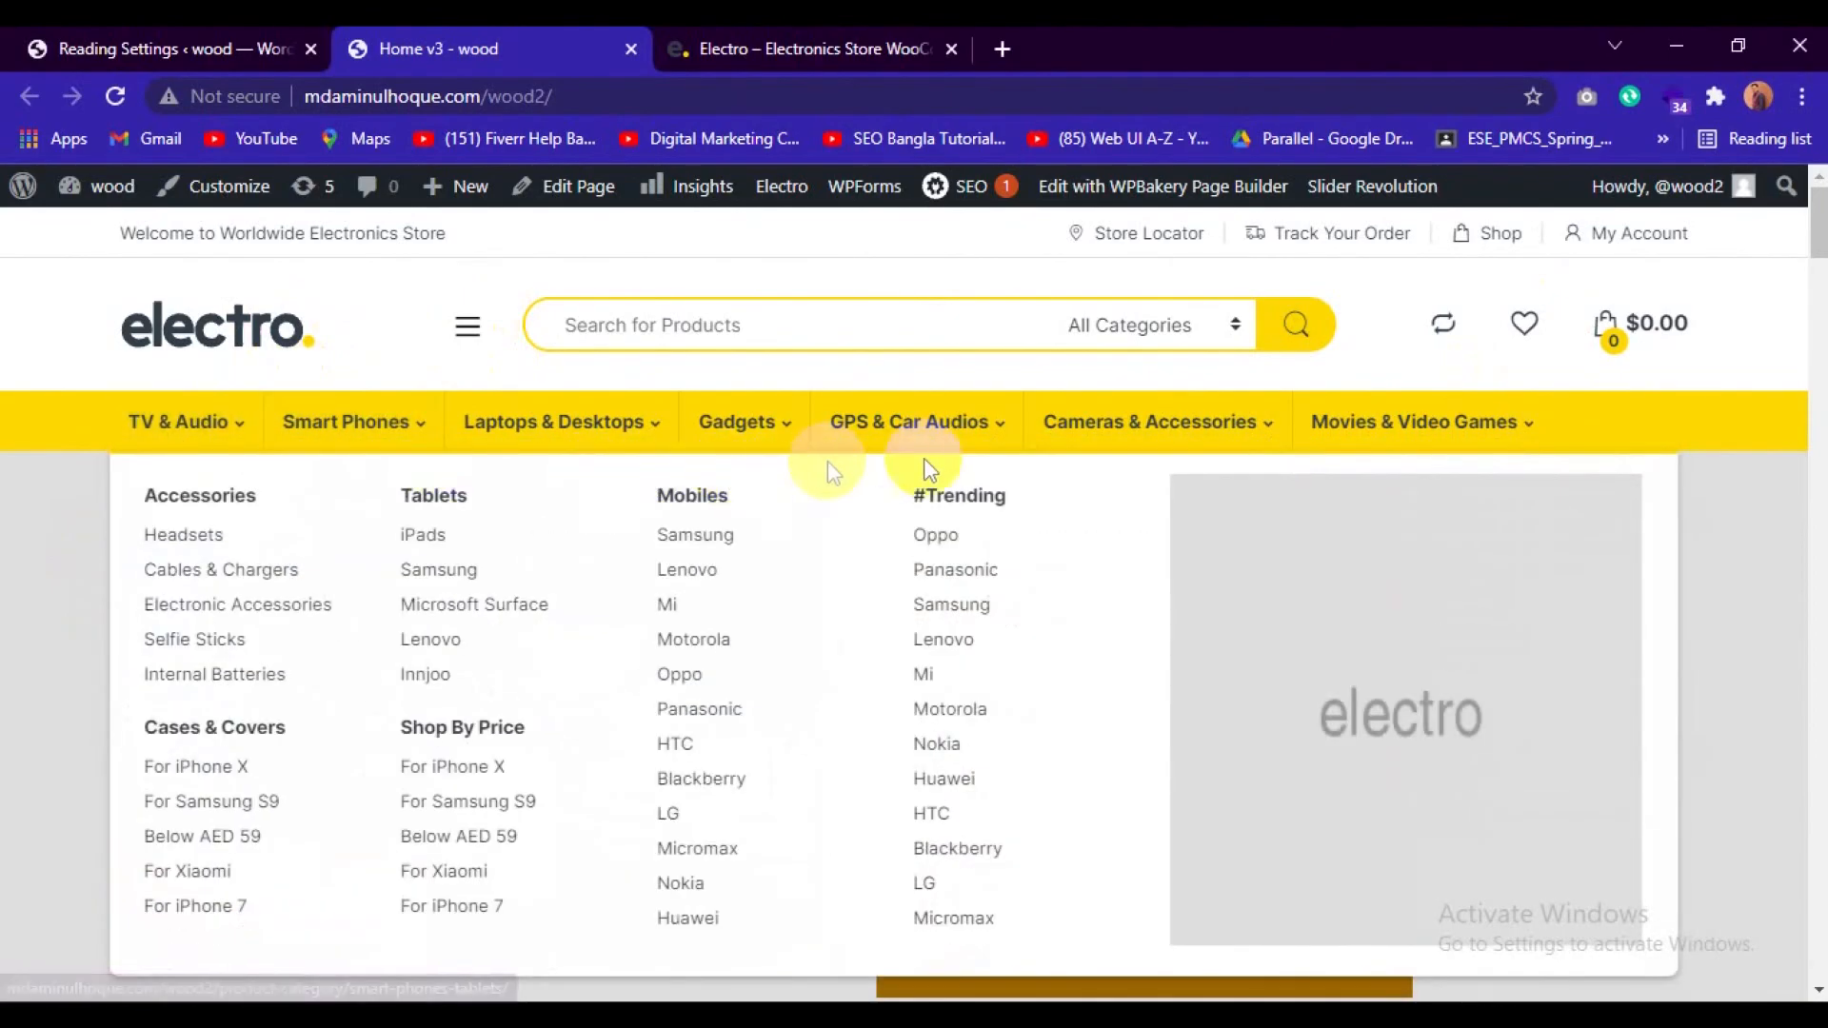
pyautogui.scroll(-4, 1333, 847)
pyautogui.scroll(-10, 1351, 808)
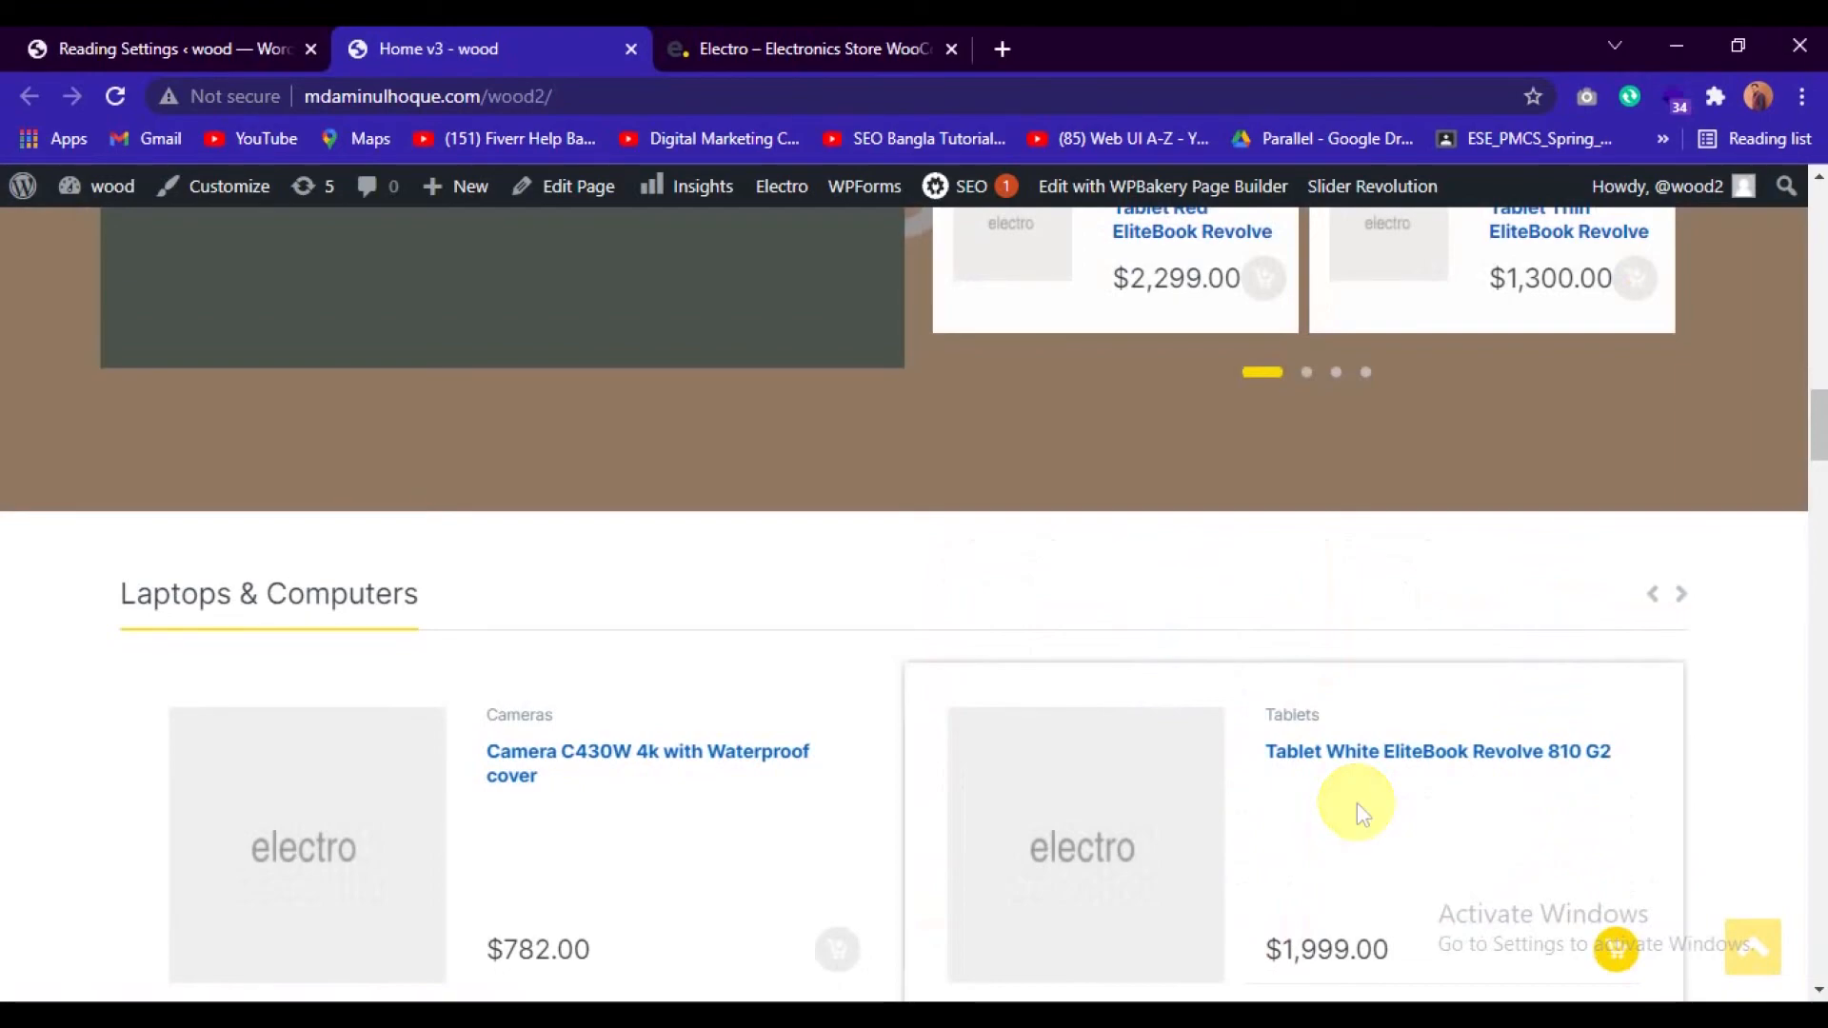
pyautogui.scroll(16, 727, 484)
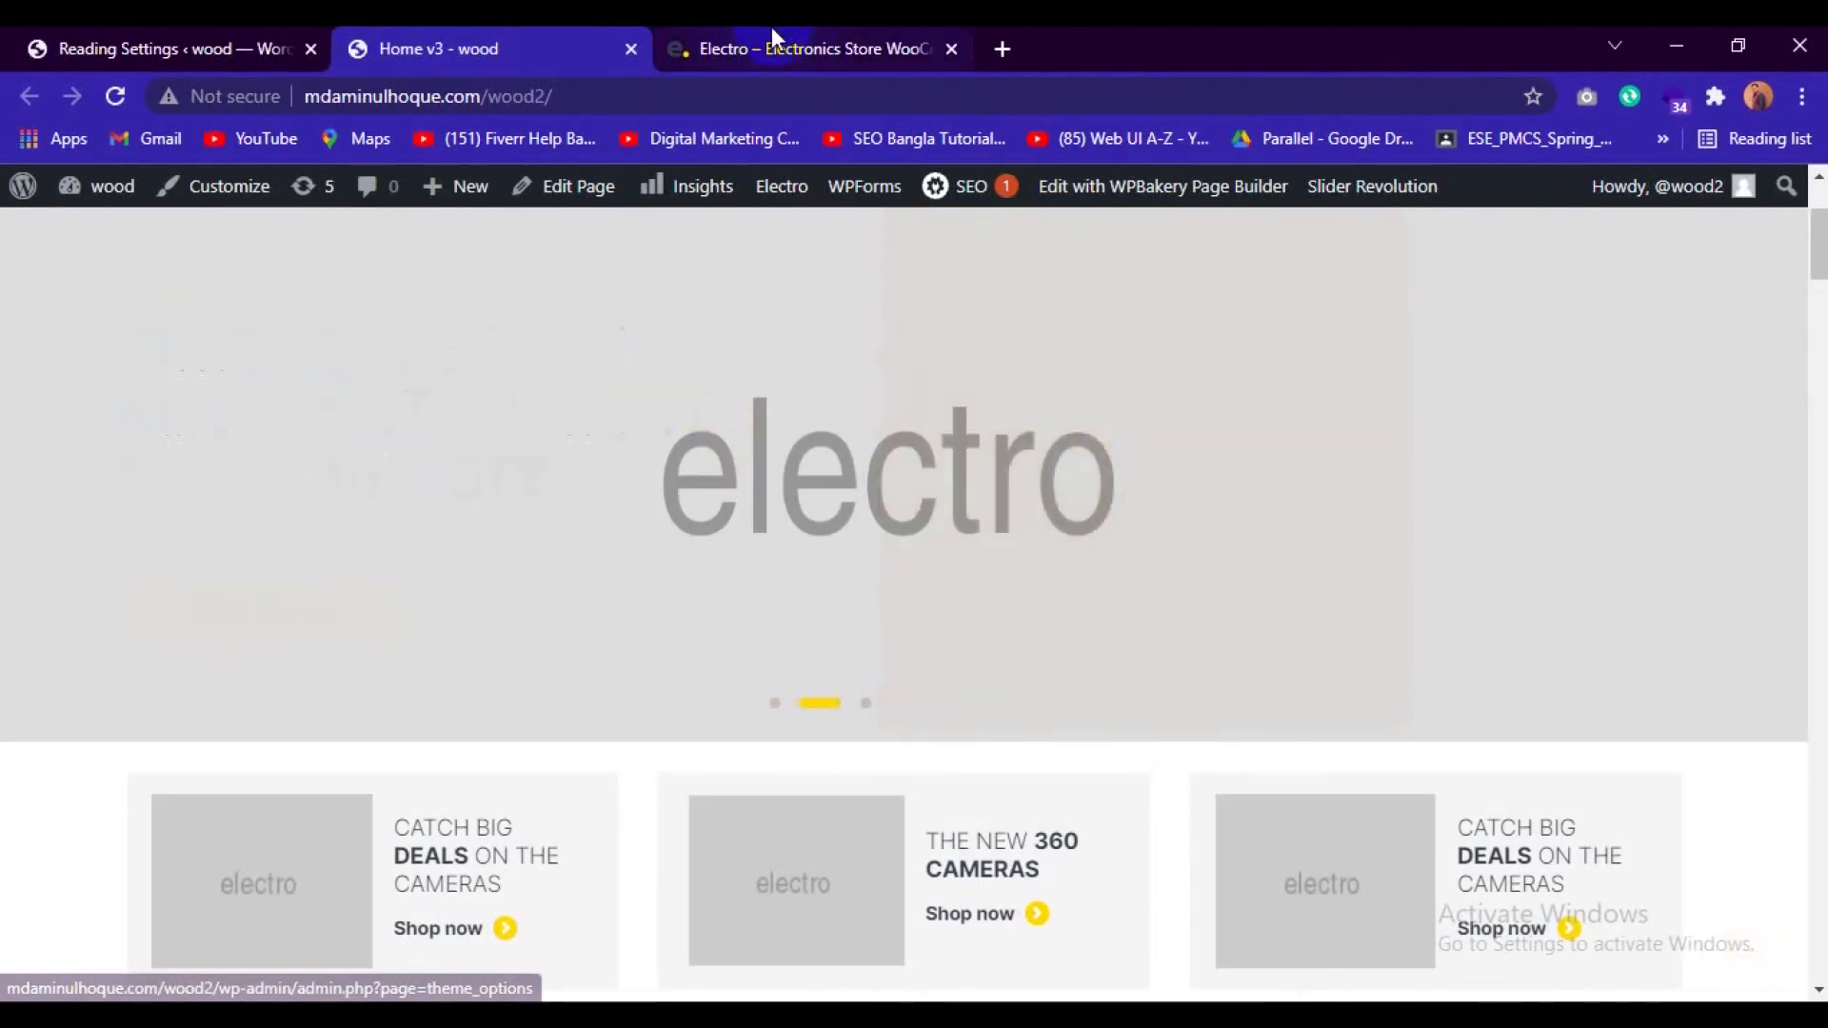
pyautogui.scroll(3, 769, 514)
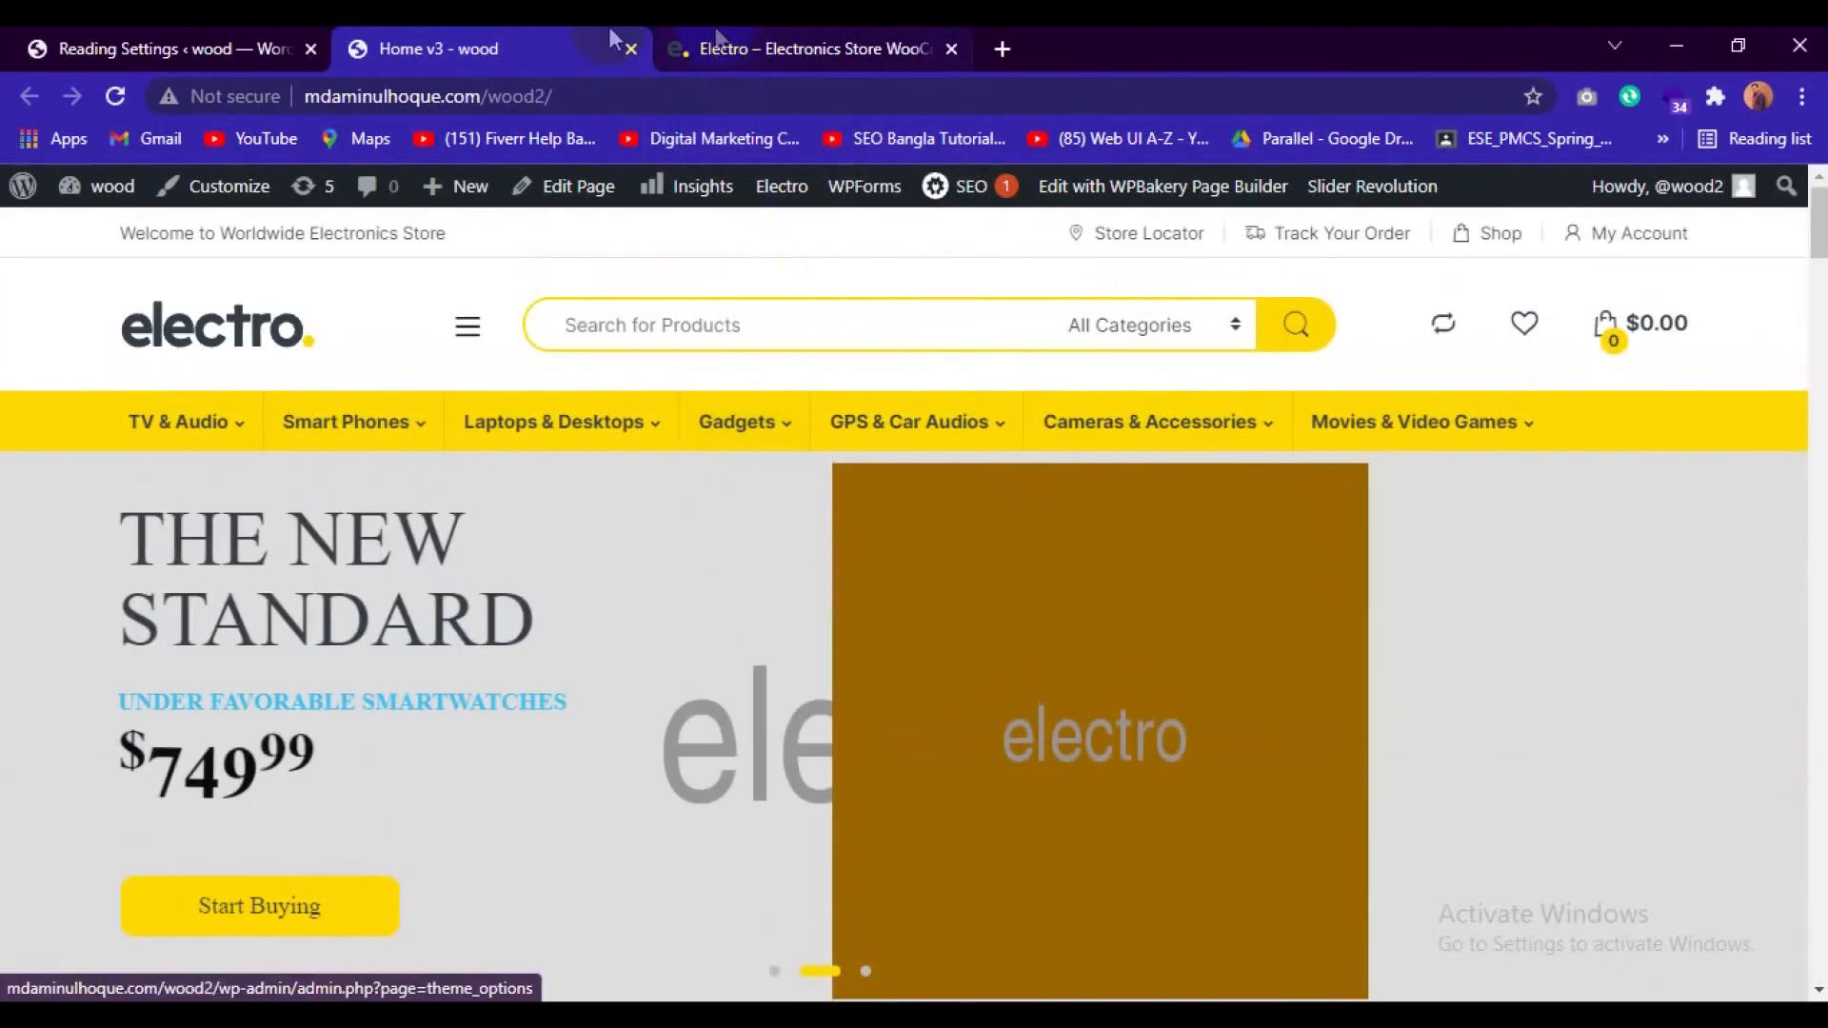
# Set the static homepage to Home v1 in the Reading Settings and save the changes.
pyautogui.click(166, 48)
pyautogui.scroll(-5, 855, 771)
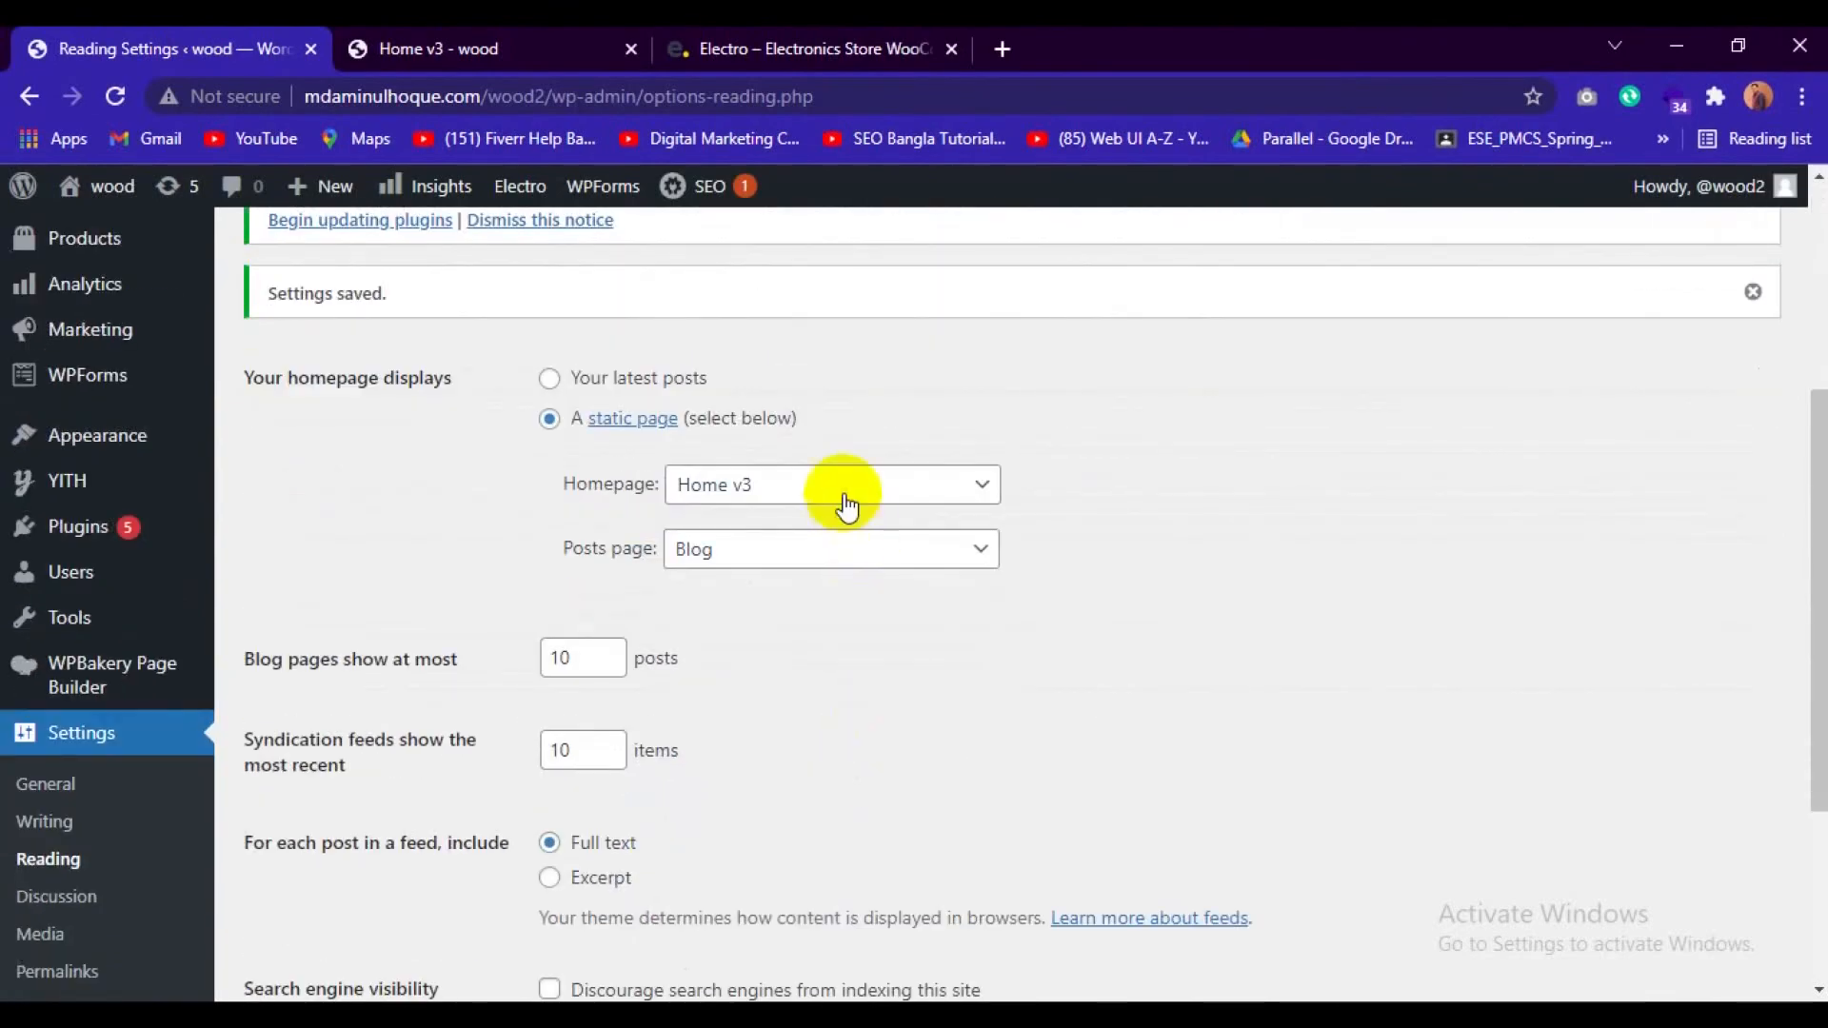
pyautogui.click(844, 487)
pyautogui.scroll(-5, 800, 767)
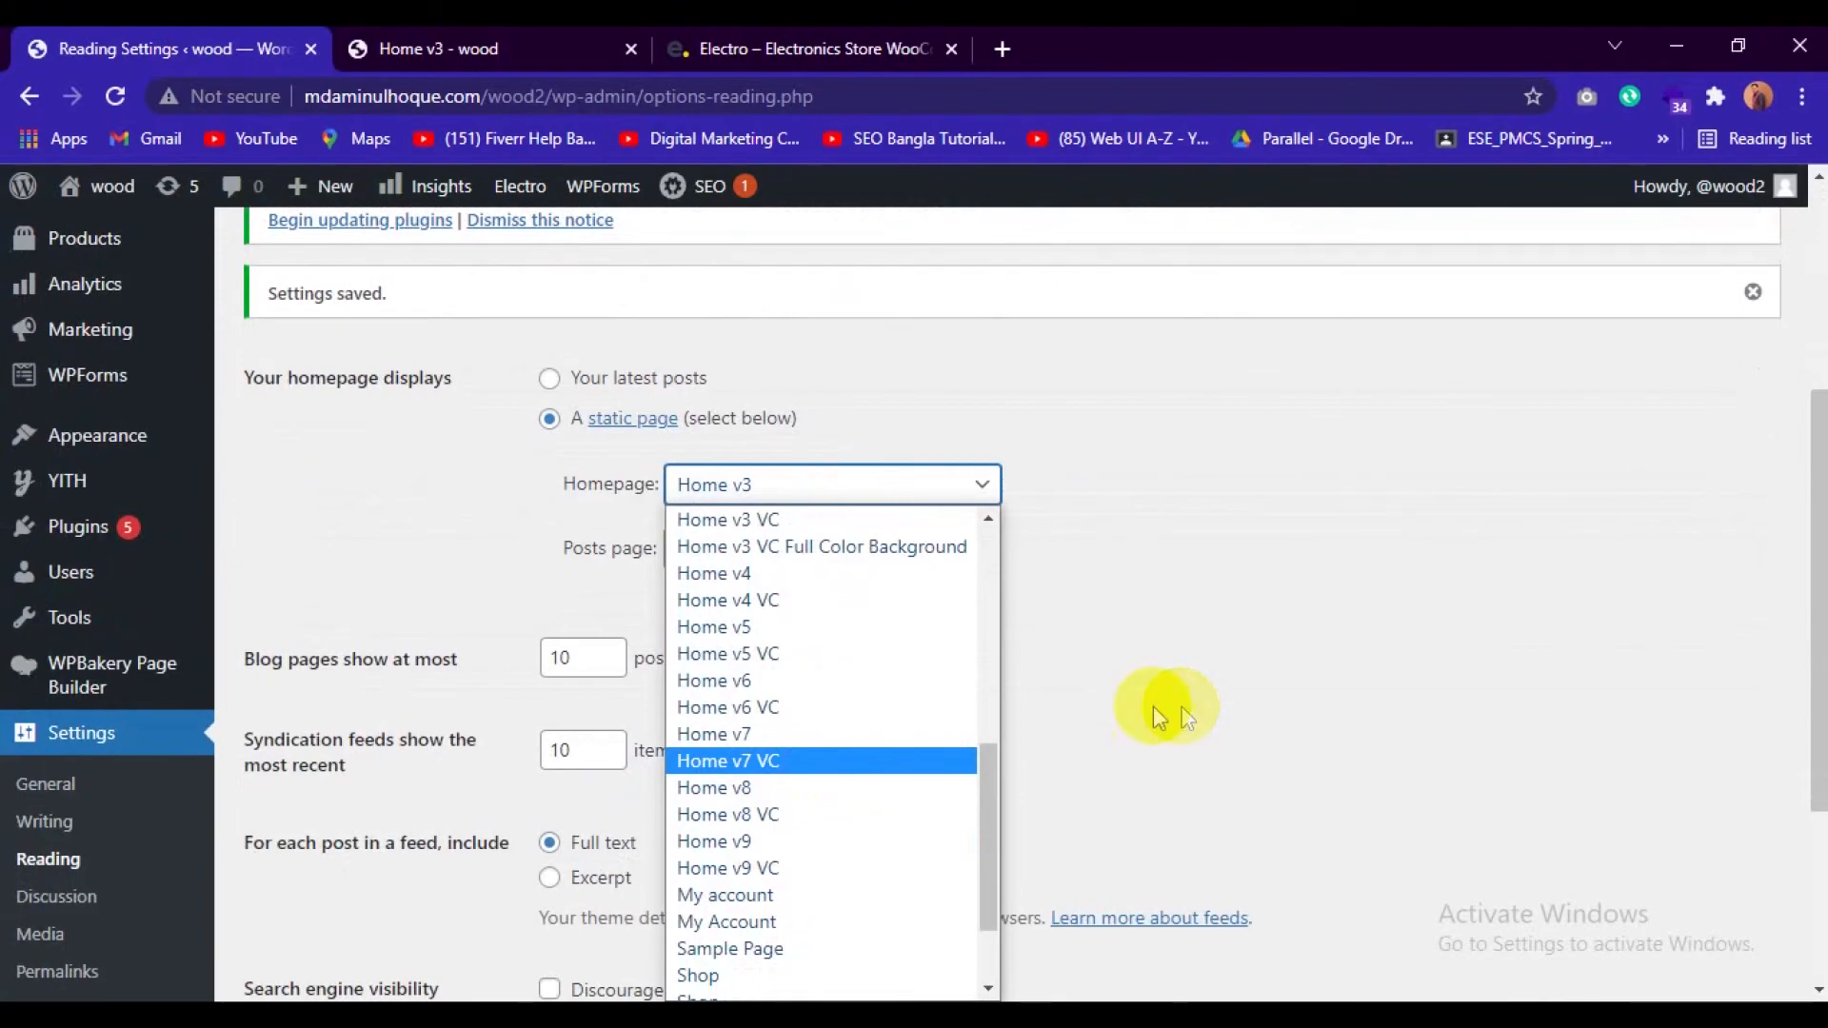
pyautogui.scroll(5, 726, 733)
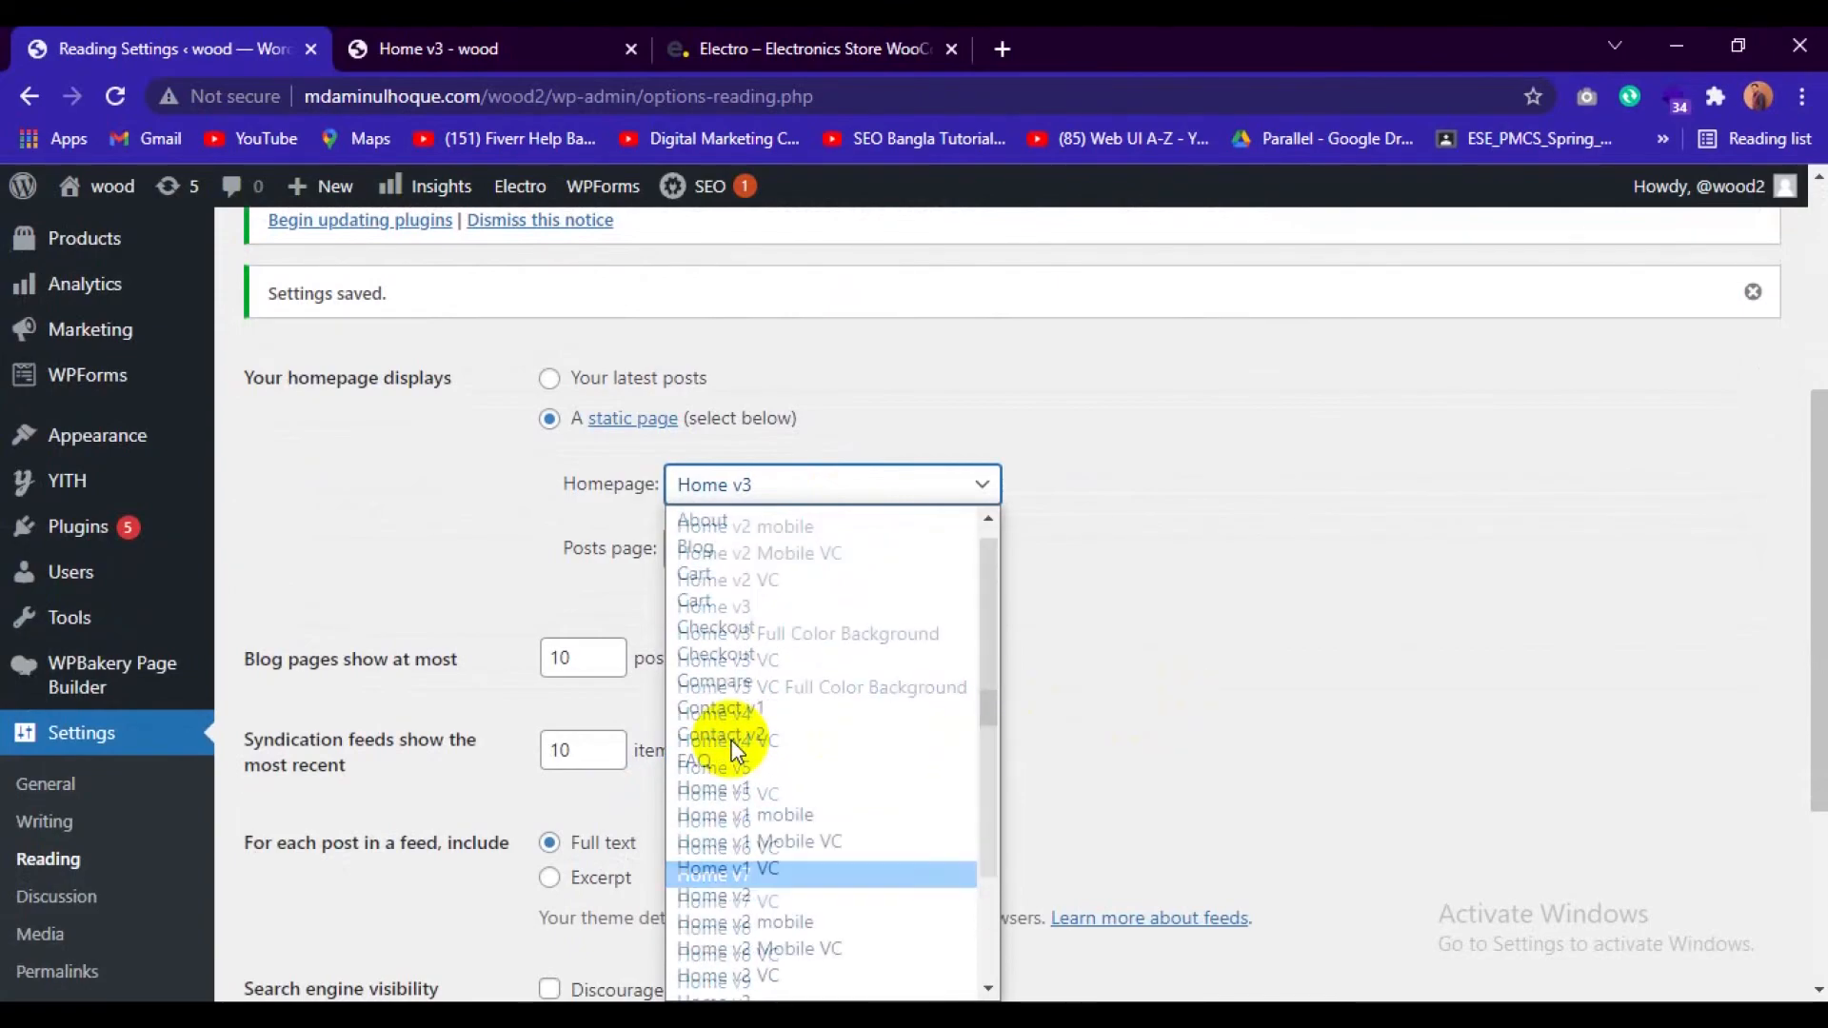
pyautogui.click(767, 787)
pyautogui.scroll(-4, 706, 746)
pyautogui.click(345, 782)
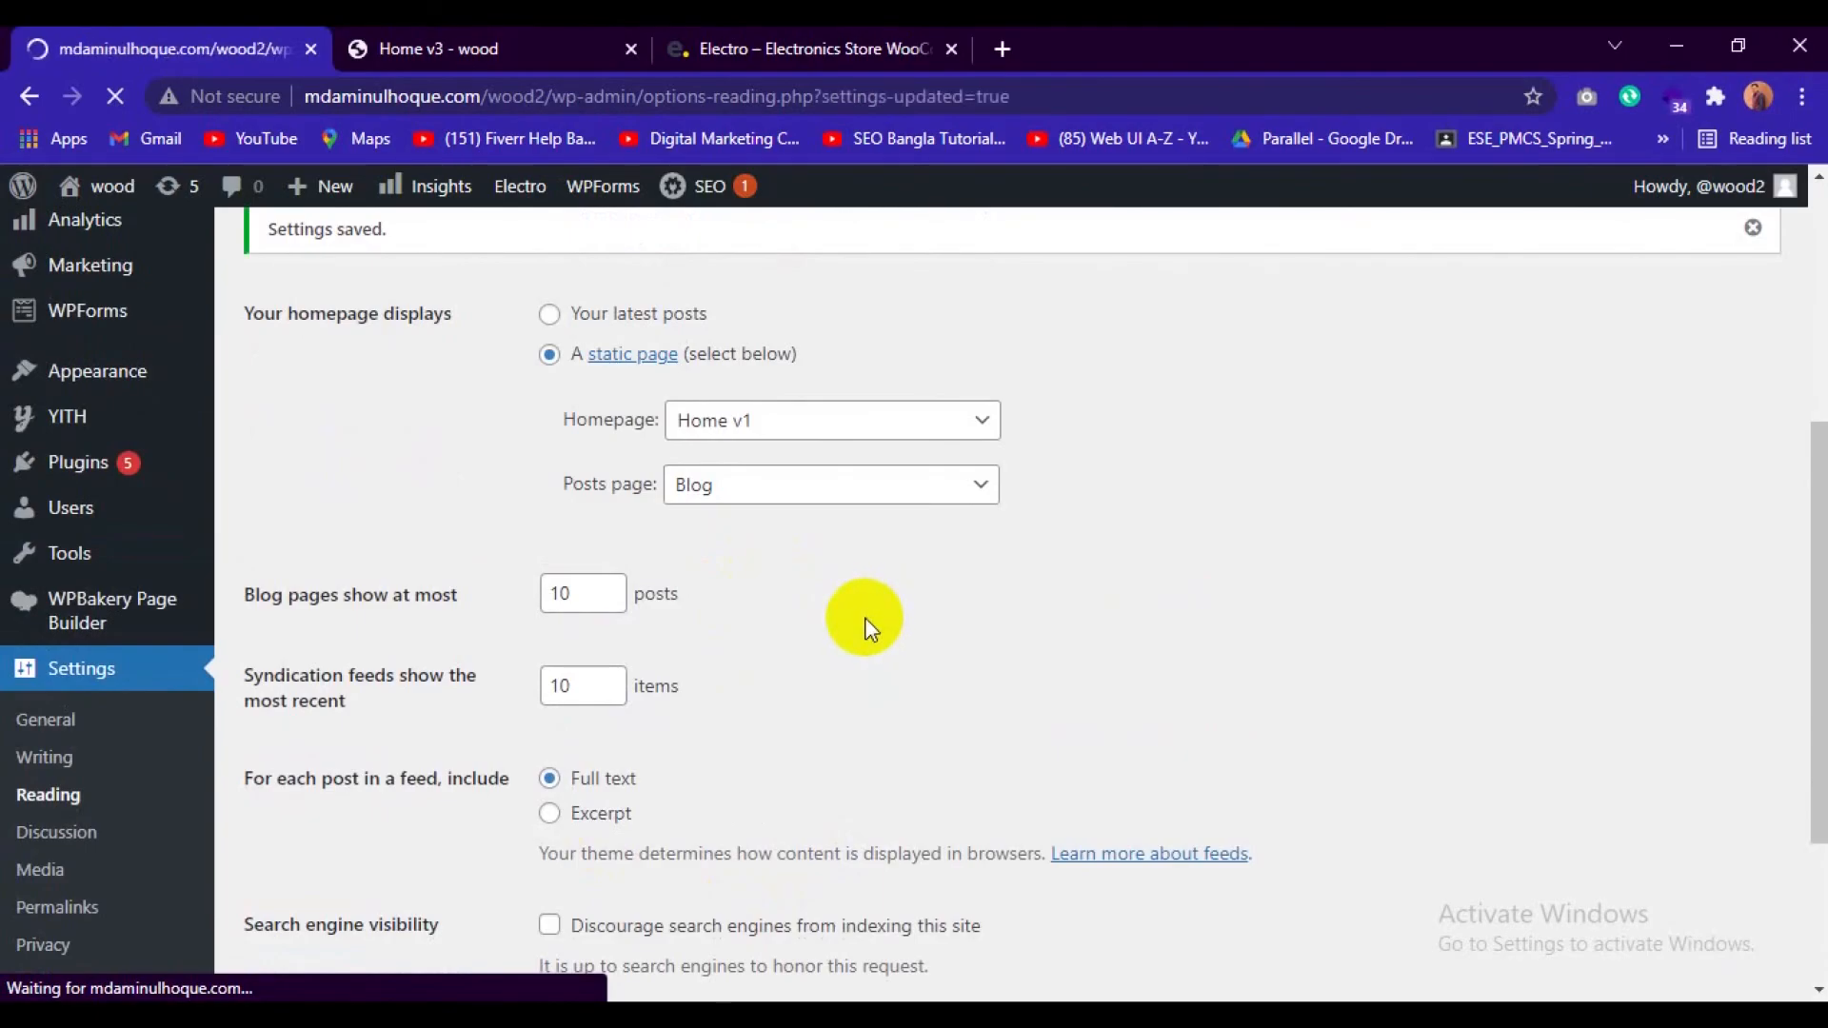
pyautogui.scroll(-2, 852, 624)
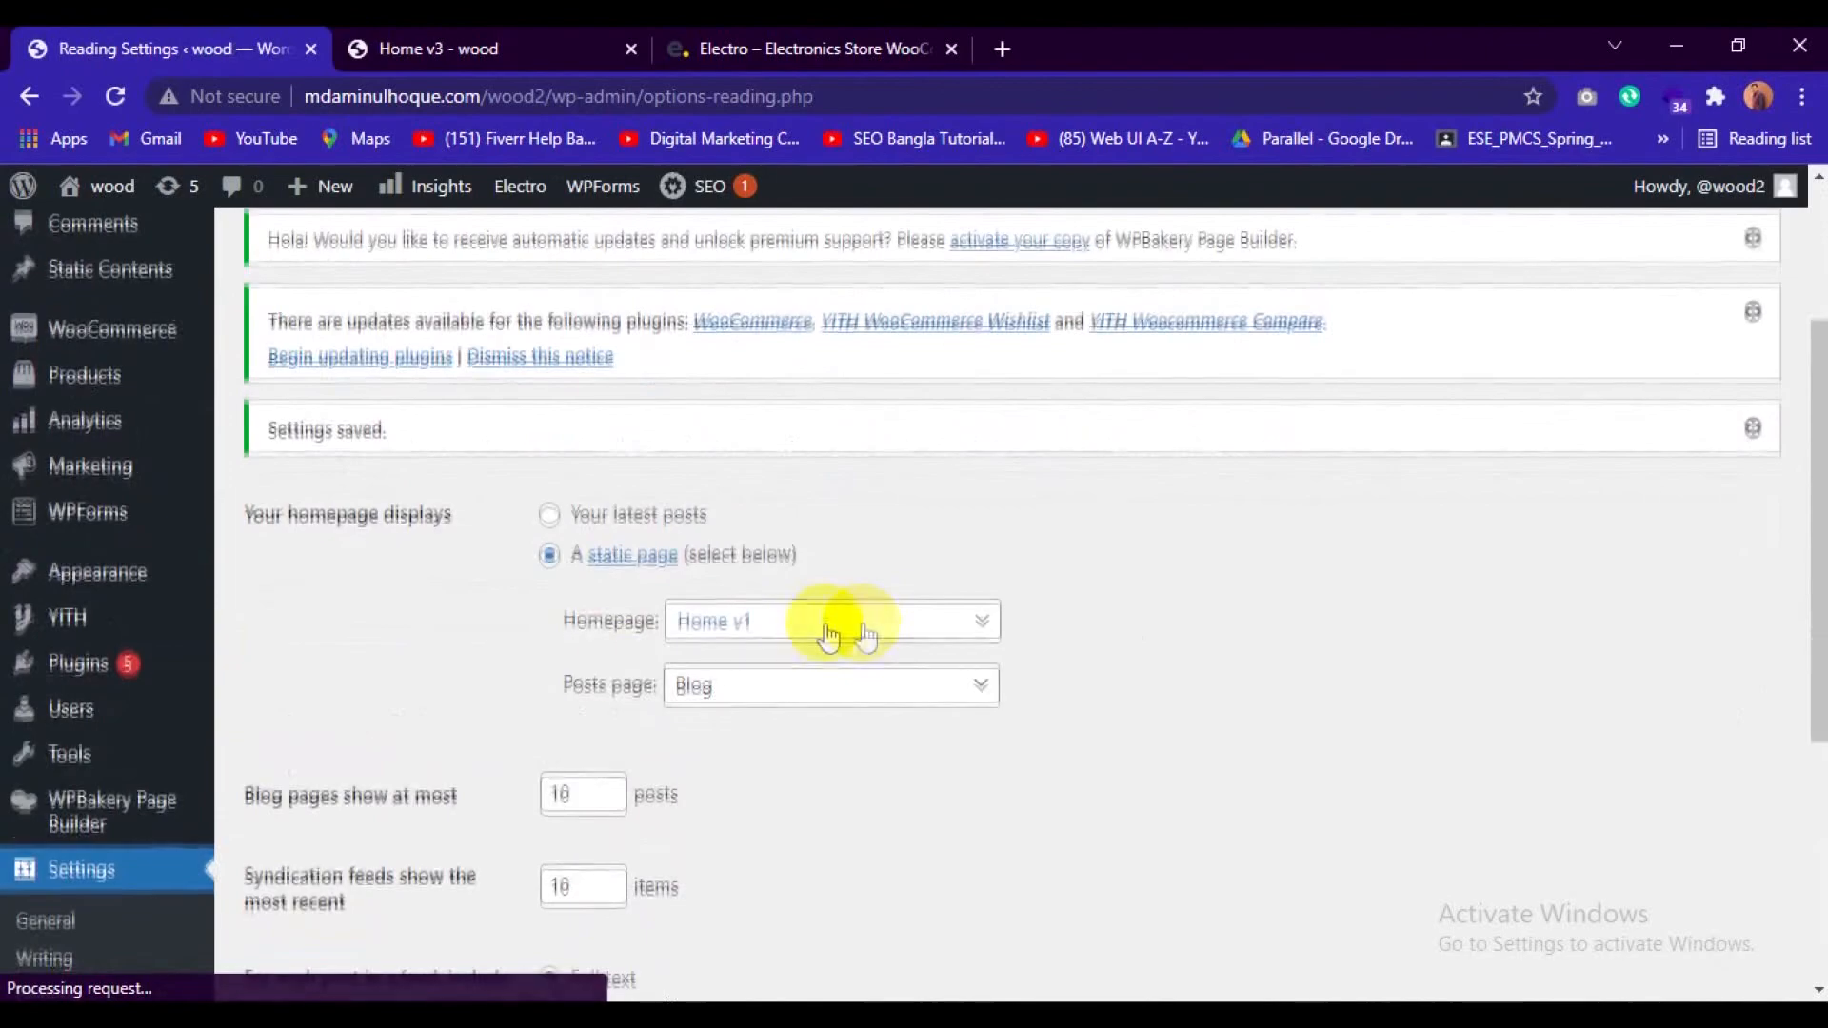
# Reload the wood site's front page and check the Home v1 layout.
pyautogui.click(447, 49)
pyautogui.click(119, 95)
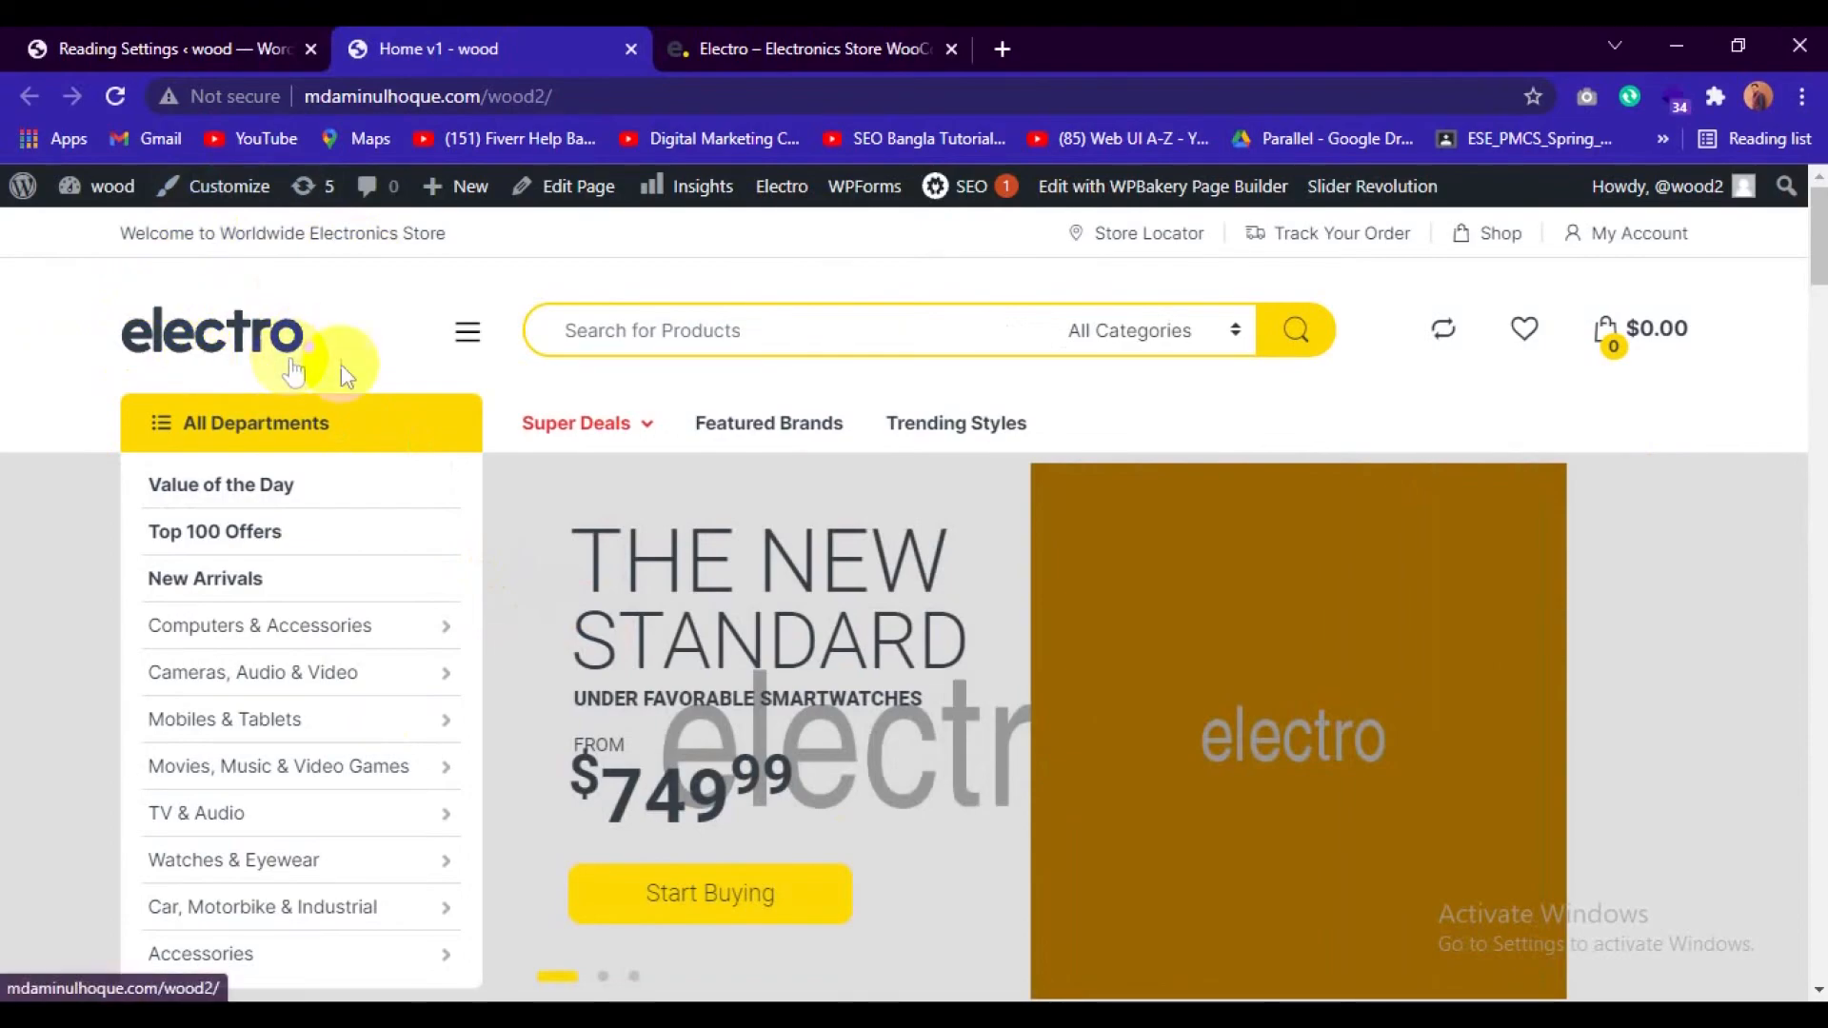
pyautogui.moveTo(1362, 190)
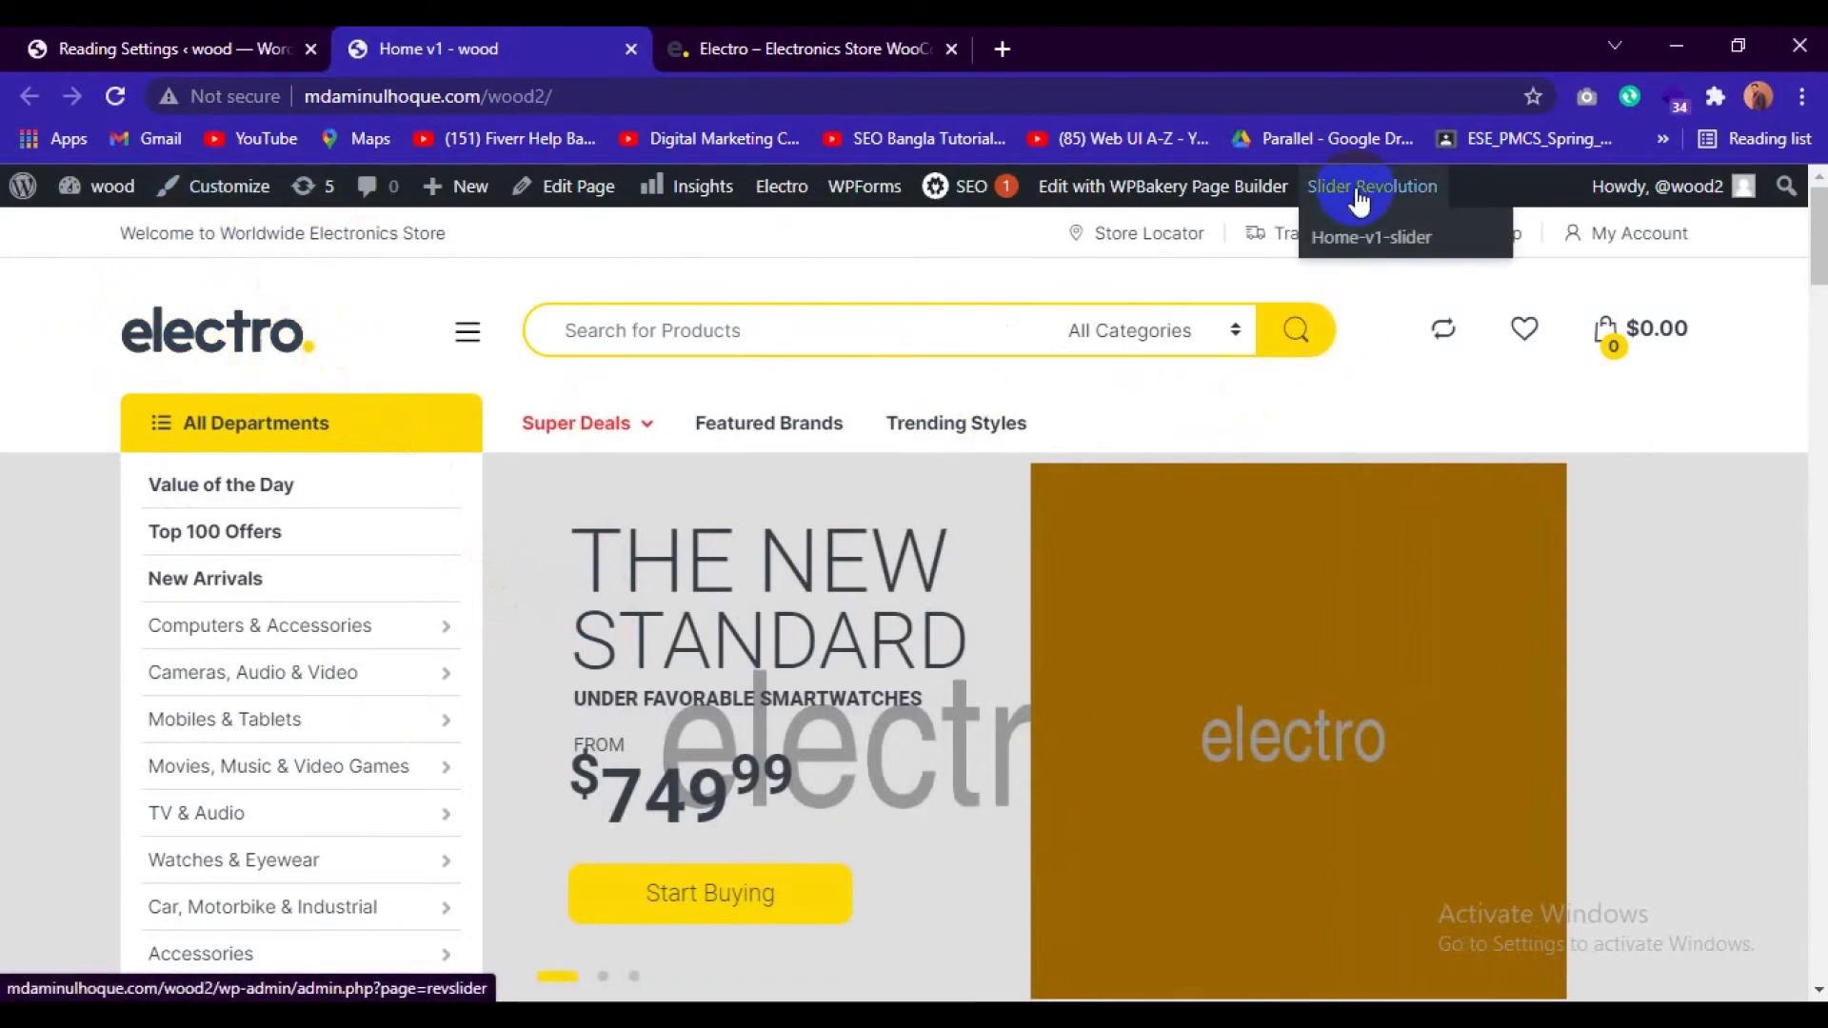
pyautogui.click(1368, 238)
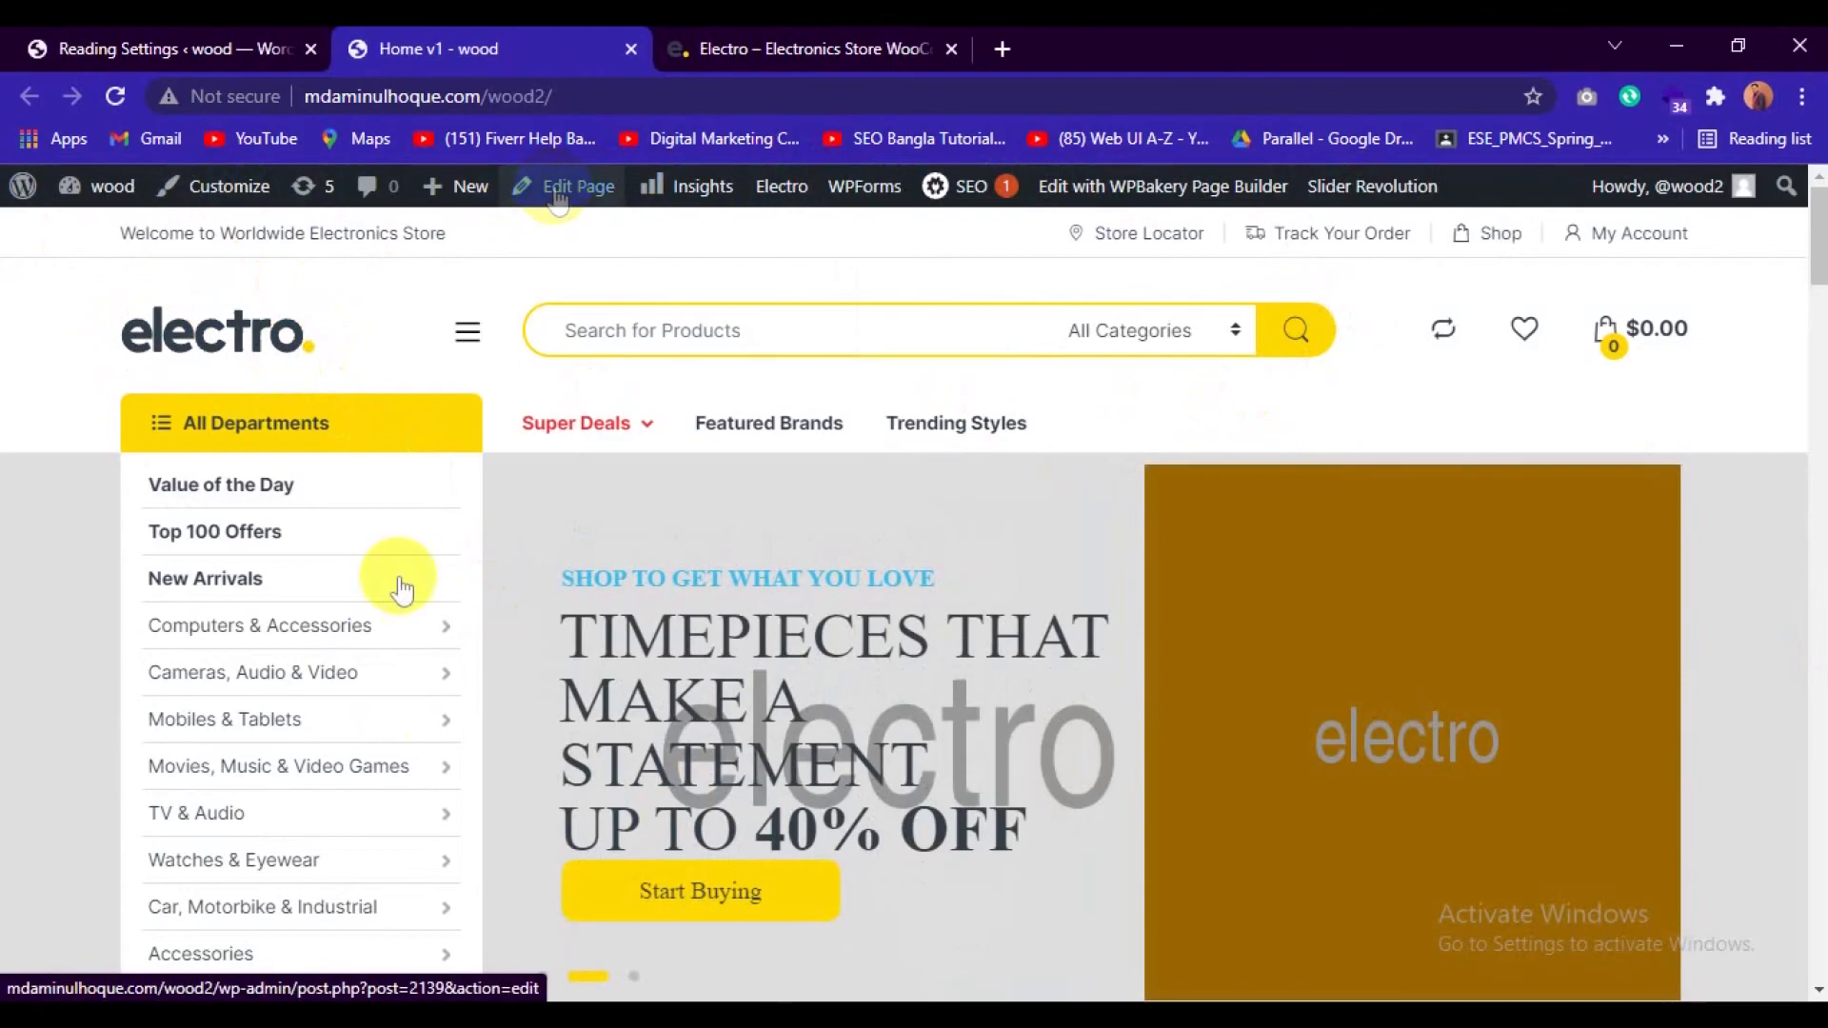
# Return to the WordPress admin and open the Header section of the Electro theme options.
pyautogui.click(123, 48)
pyautogui.scroll(-1, 102, 771)
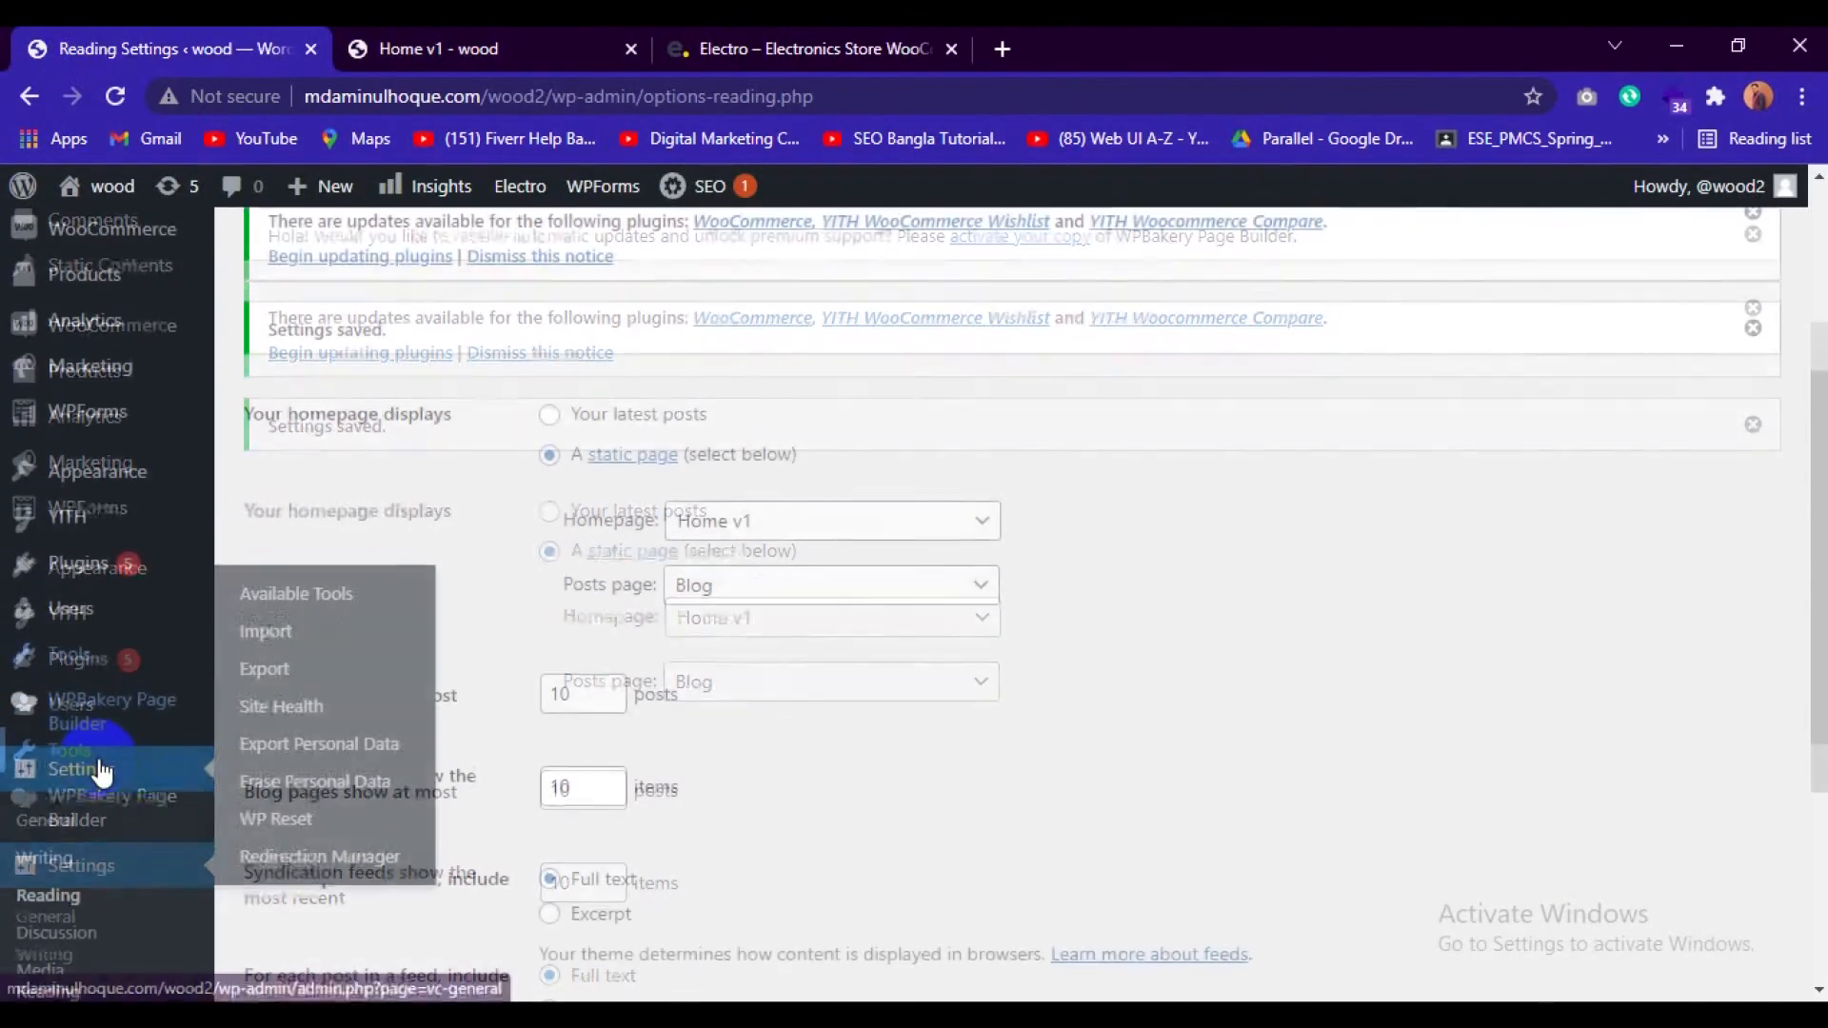
pyautogui.scroll(-2, 102, 772)
pyautogui.scroll(2, 118, 778)
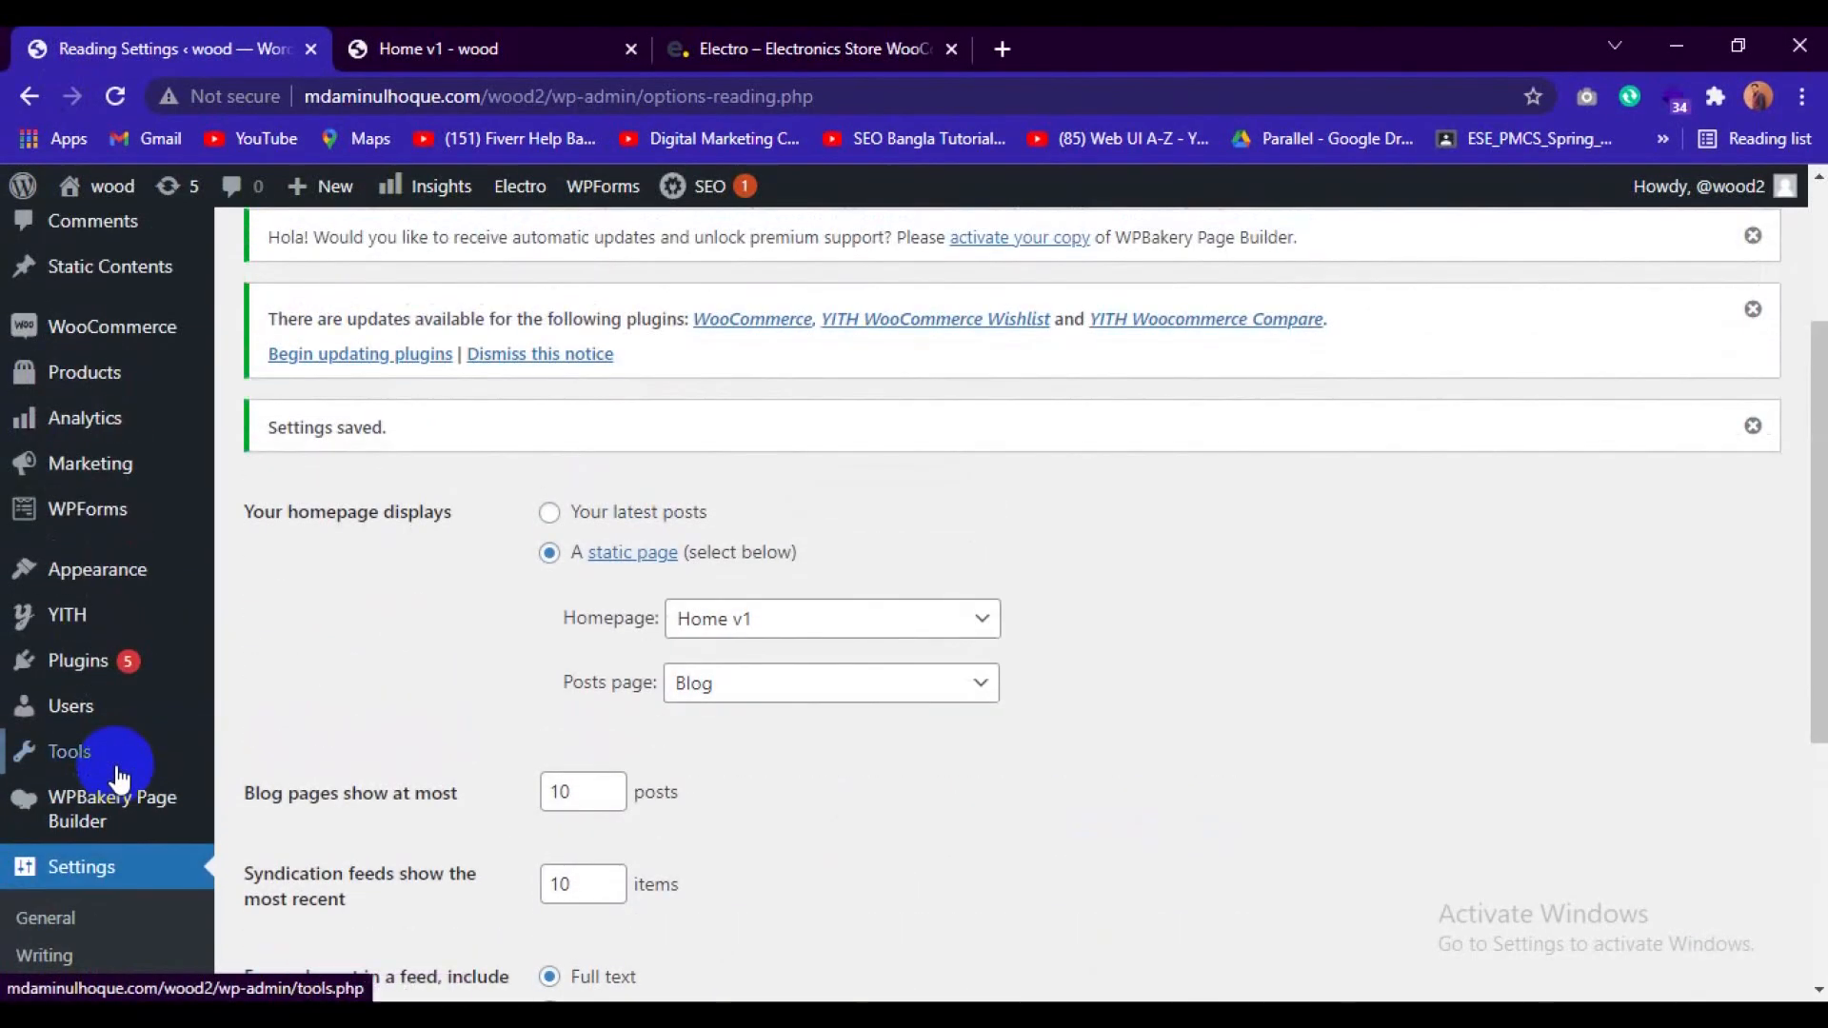
pyautogui.scroll(-5, 120, 777)
pyautogui.moveTo(172, 814)
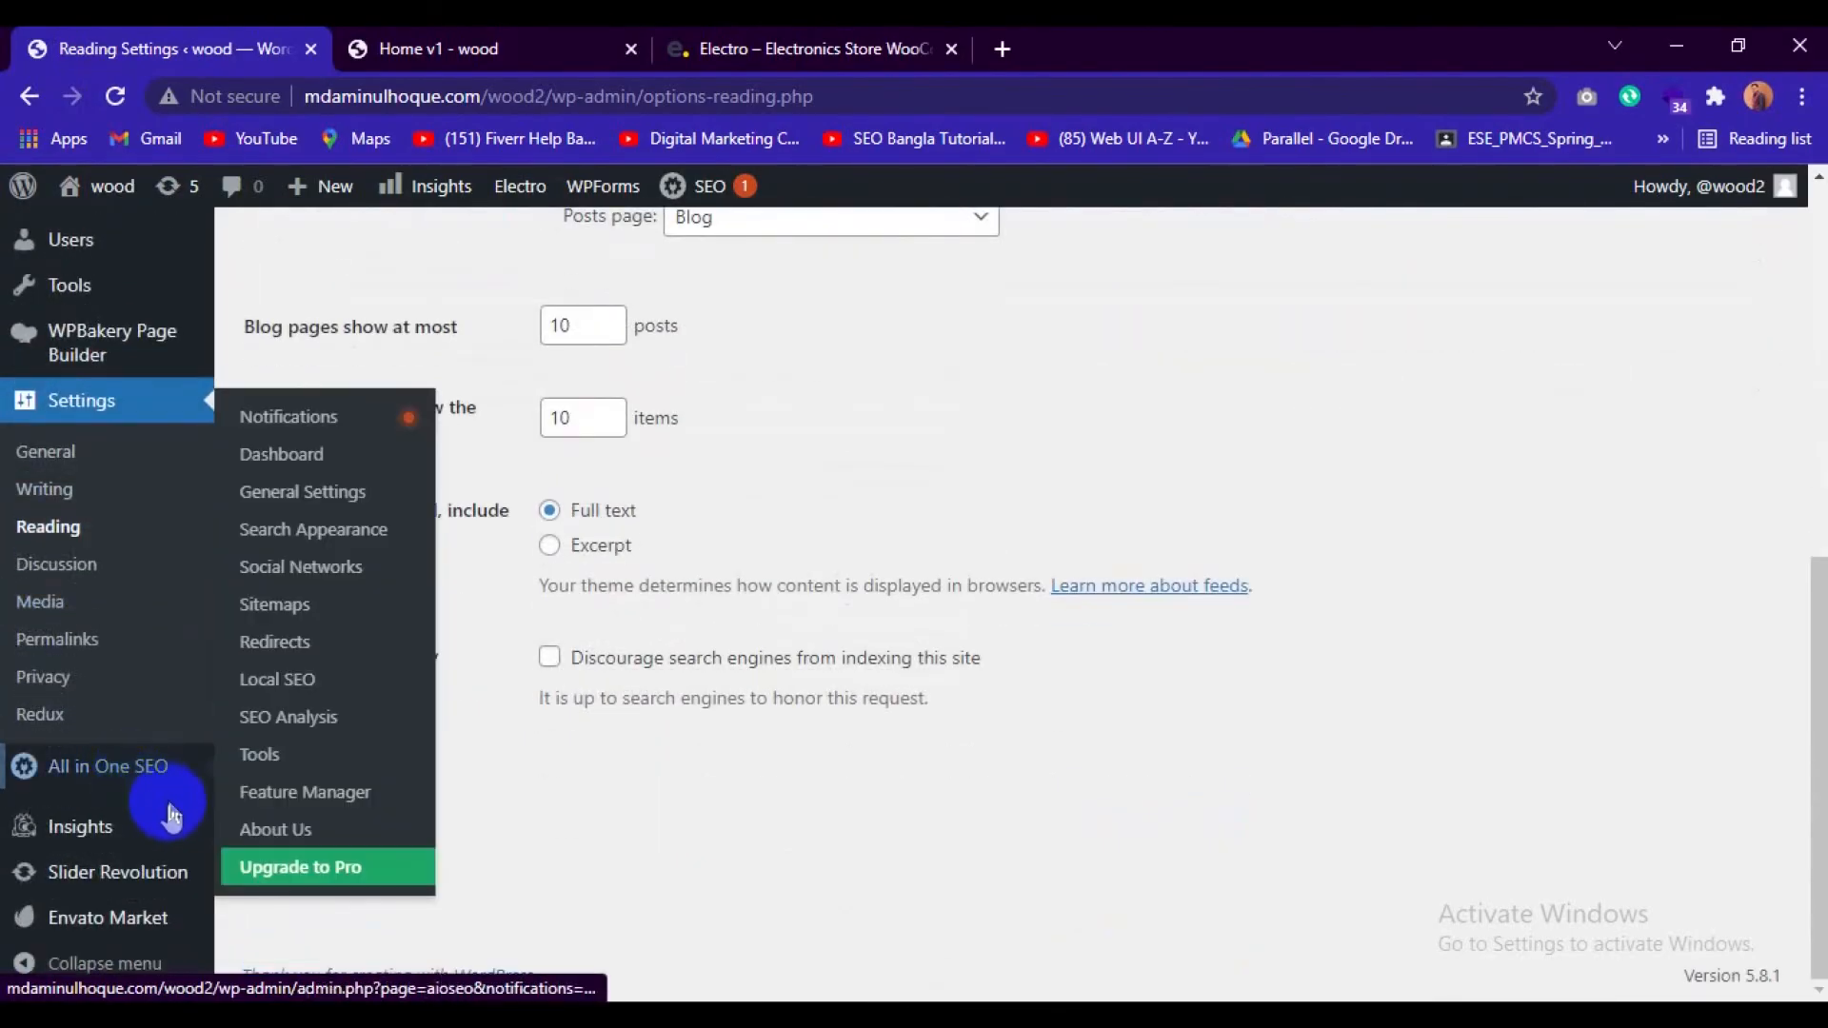
pyautogui.scroll(6, 119, 885)
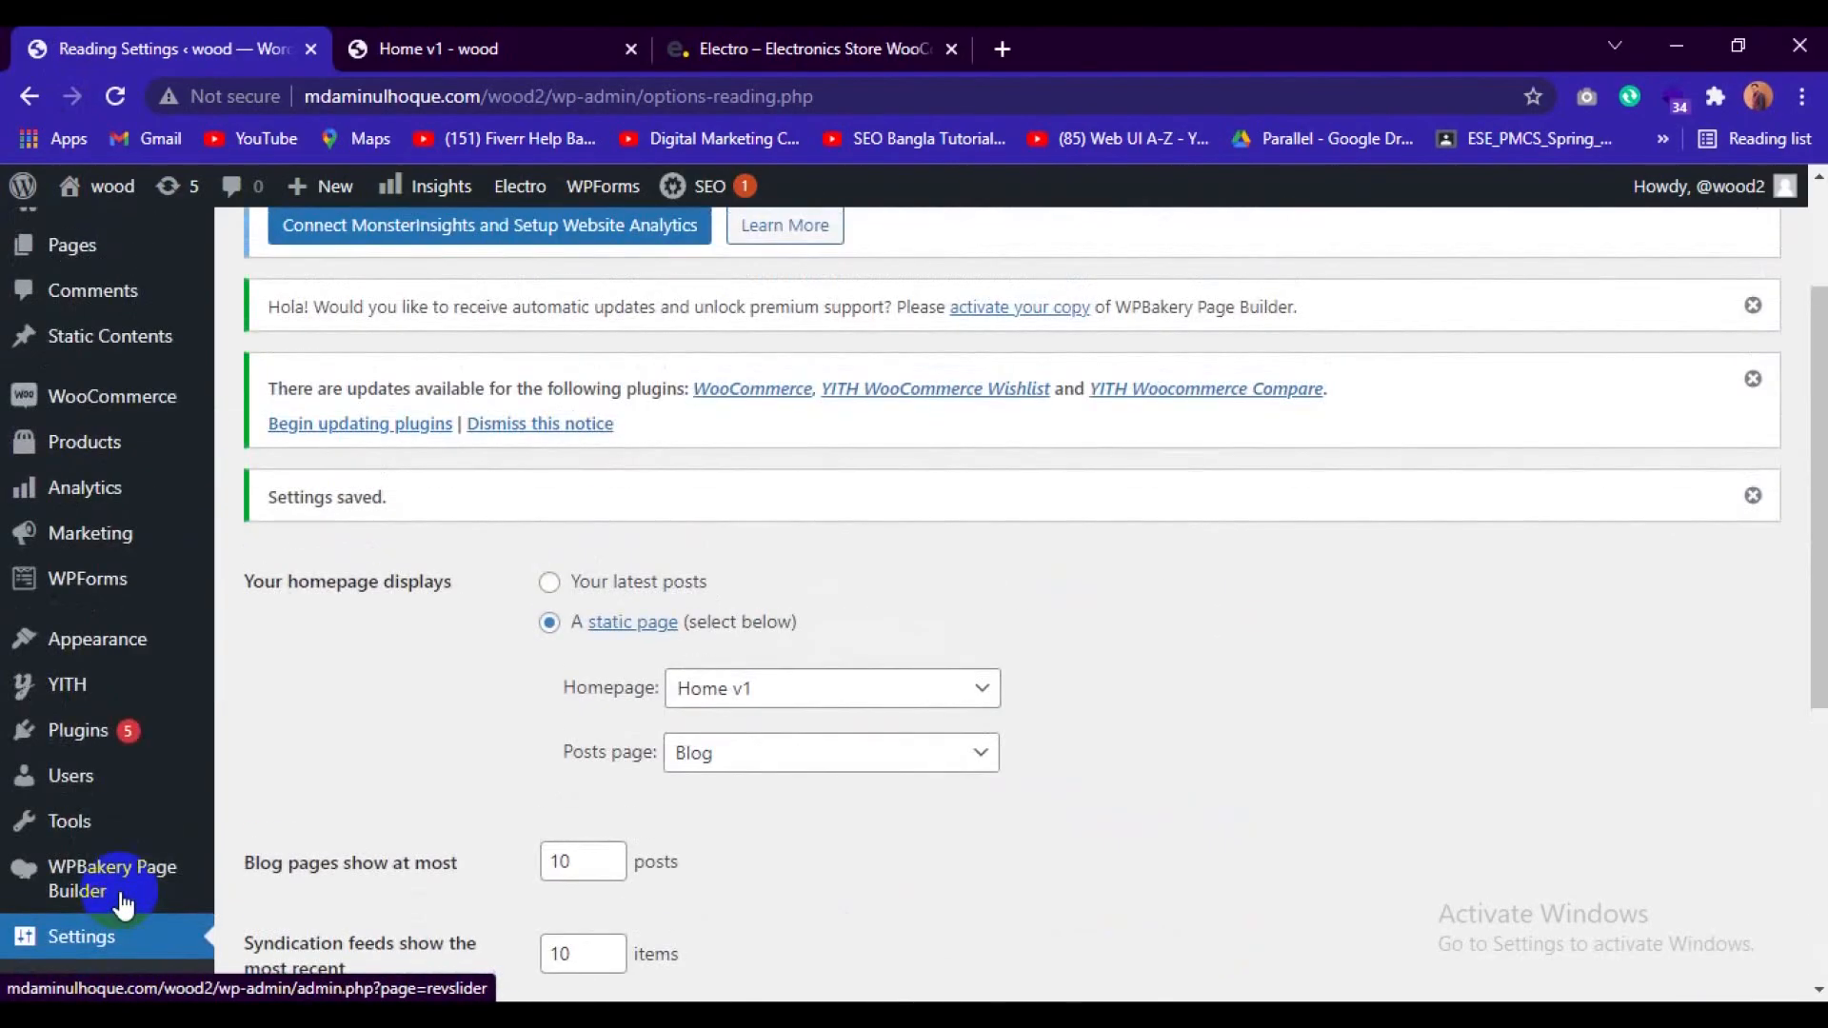
pyautogui.scroll(-3, 123, 900)
pyautogui.scroll(3, 122, 890)
pyautogui.moveTo(84, 857)
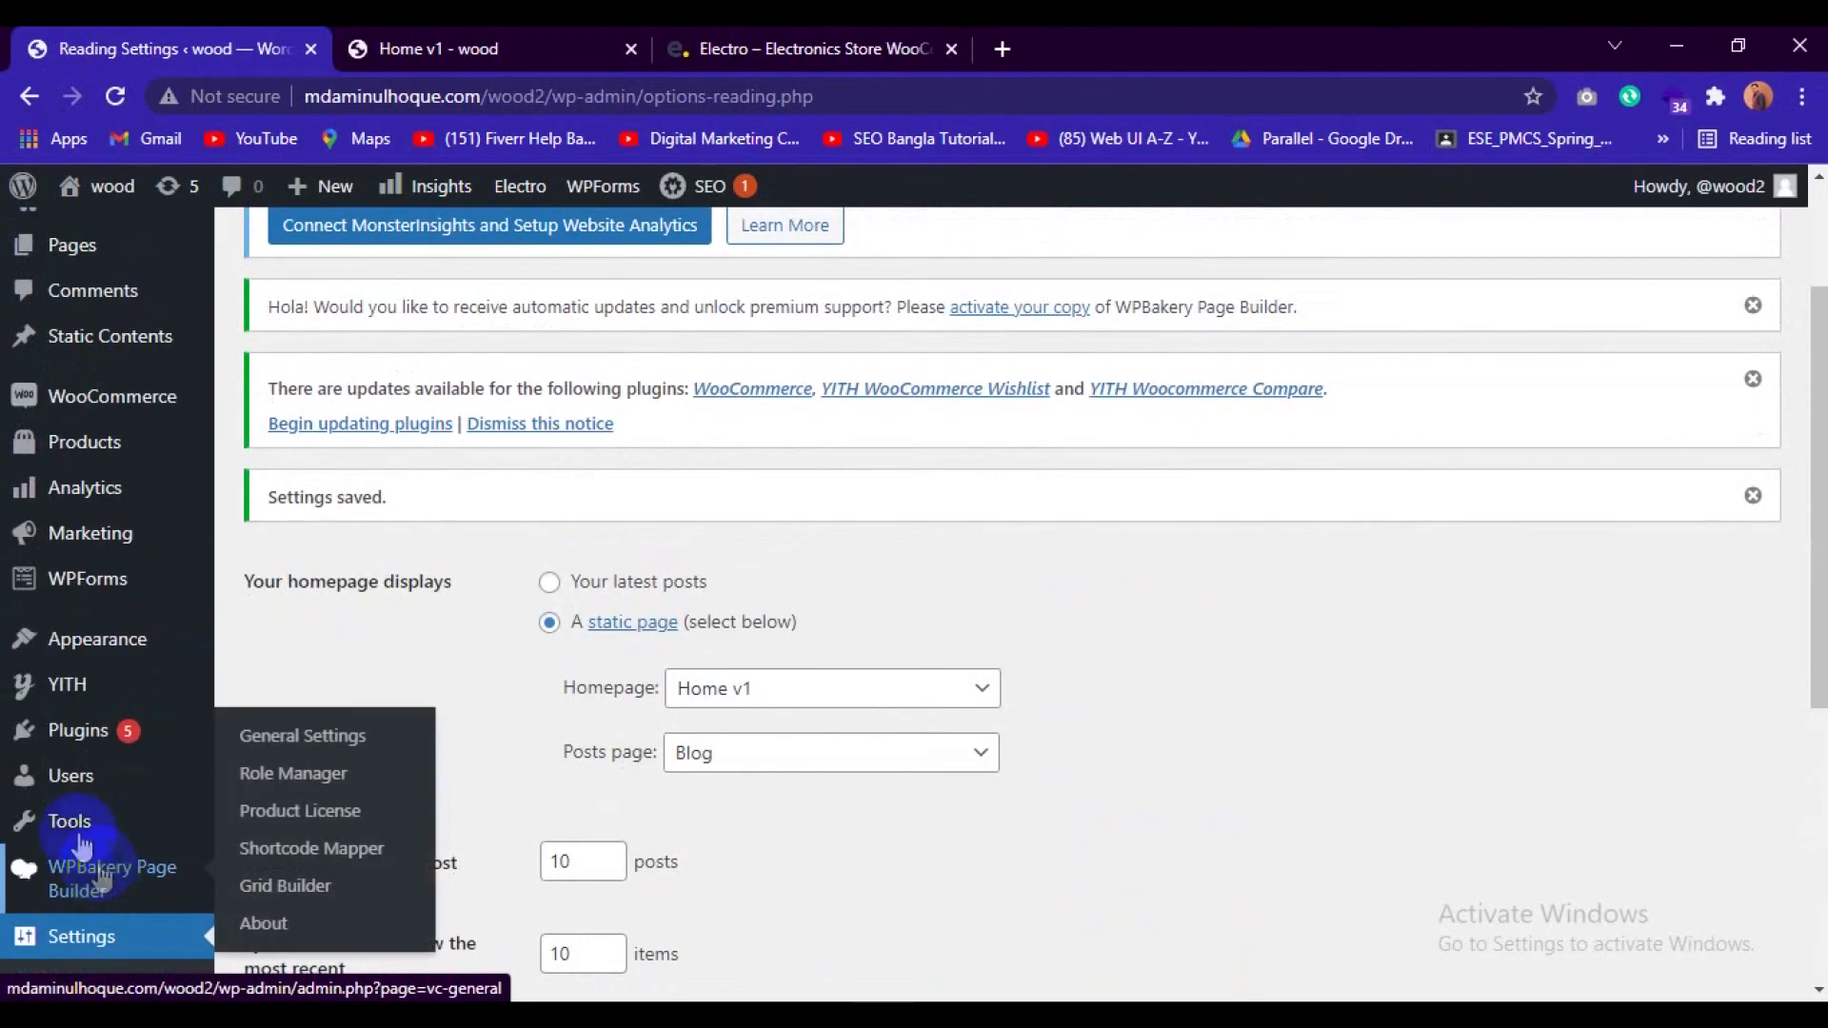
pyautogui.moveTo(81, 653)
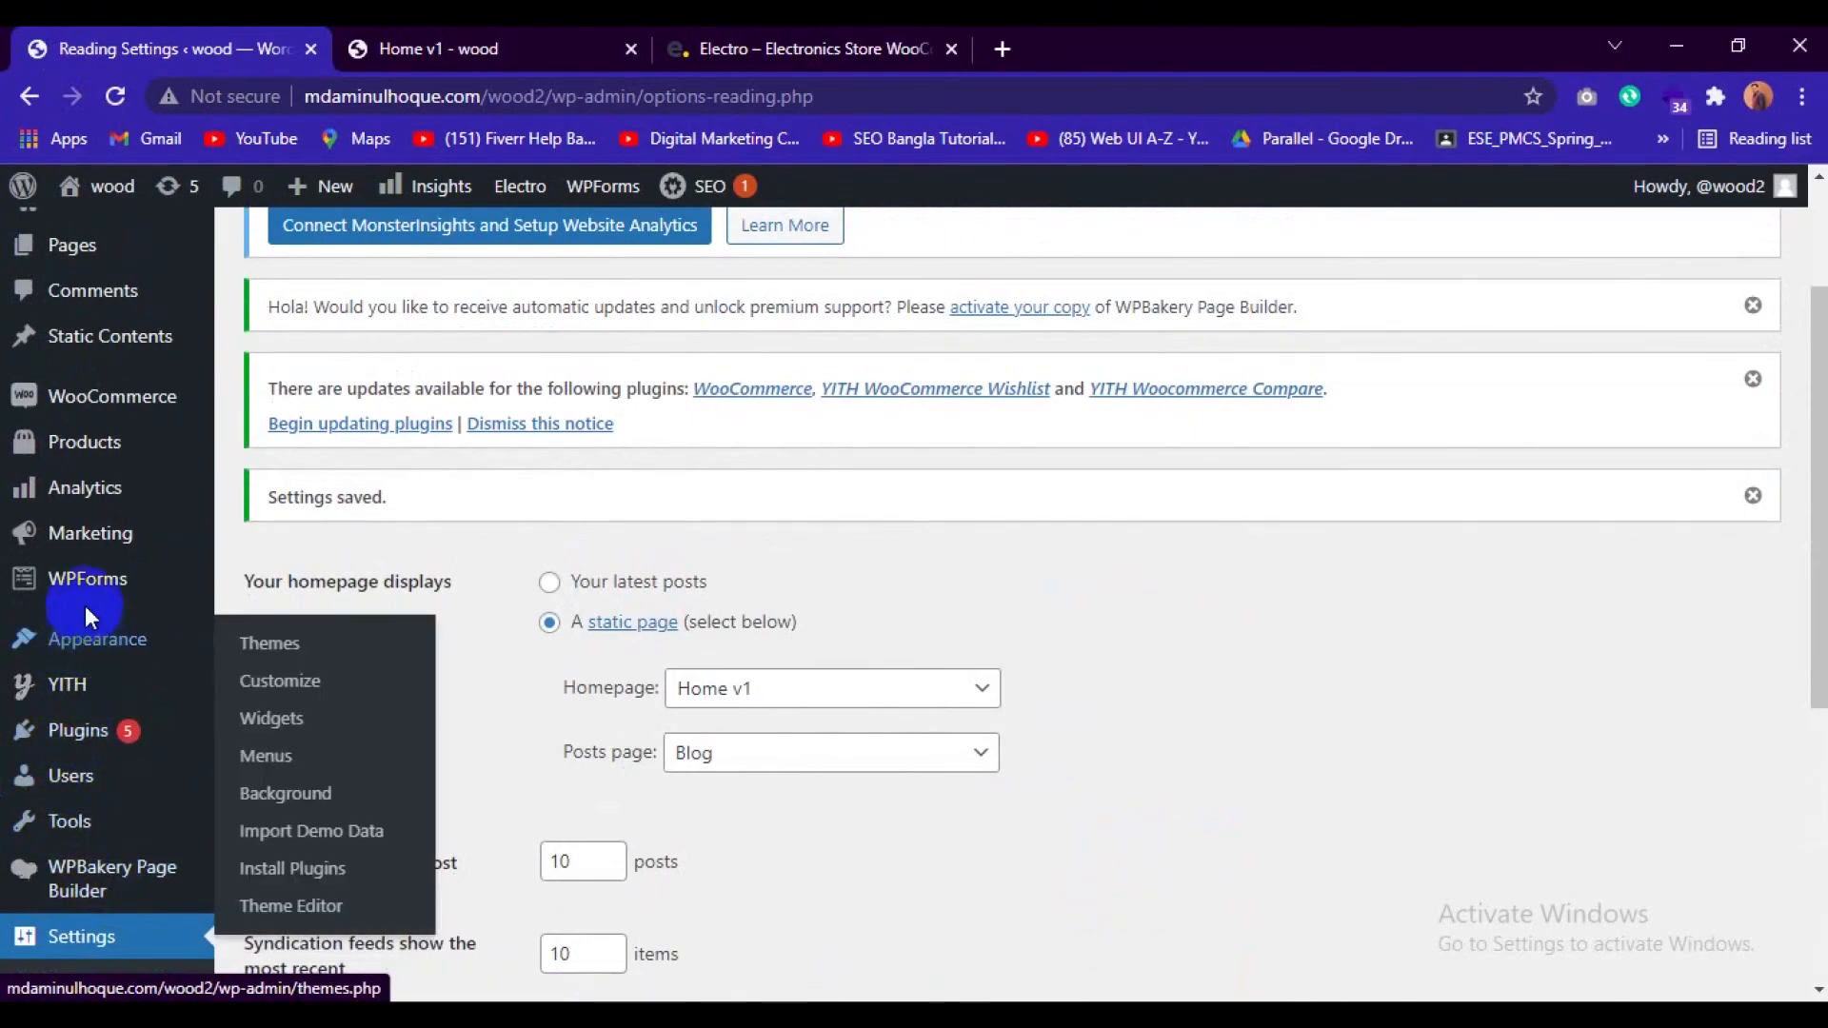
pyautogui.scroll(2, 86, 614)
pyautogui.moveTo(57, 305)
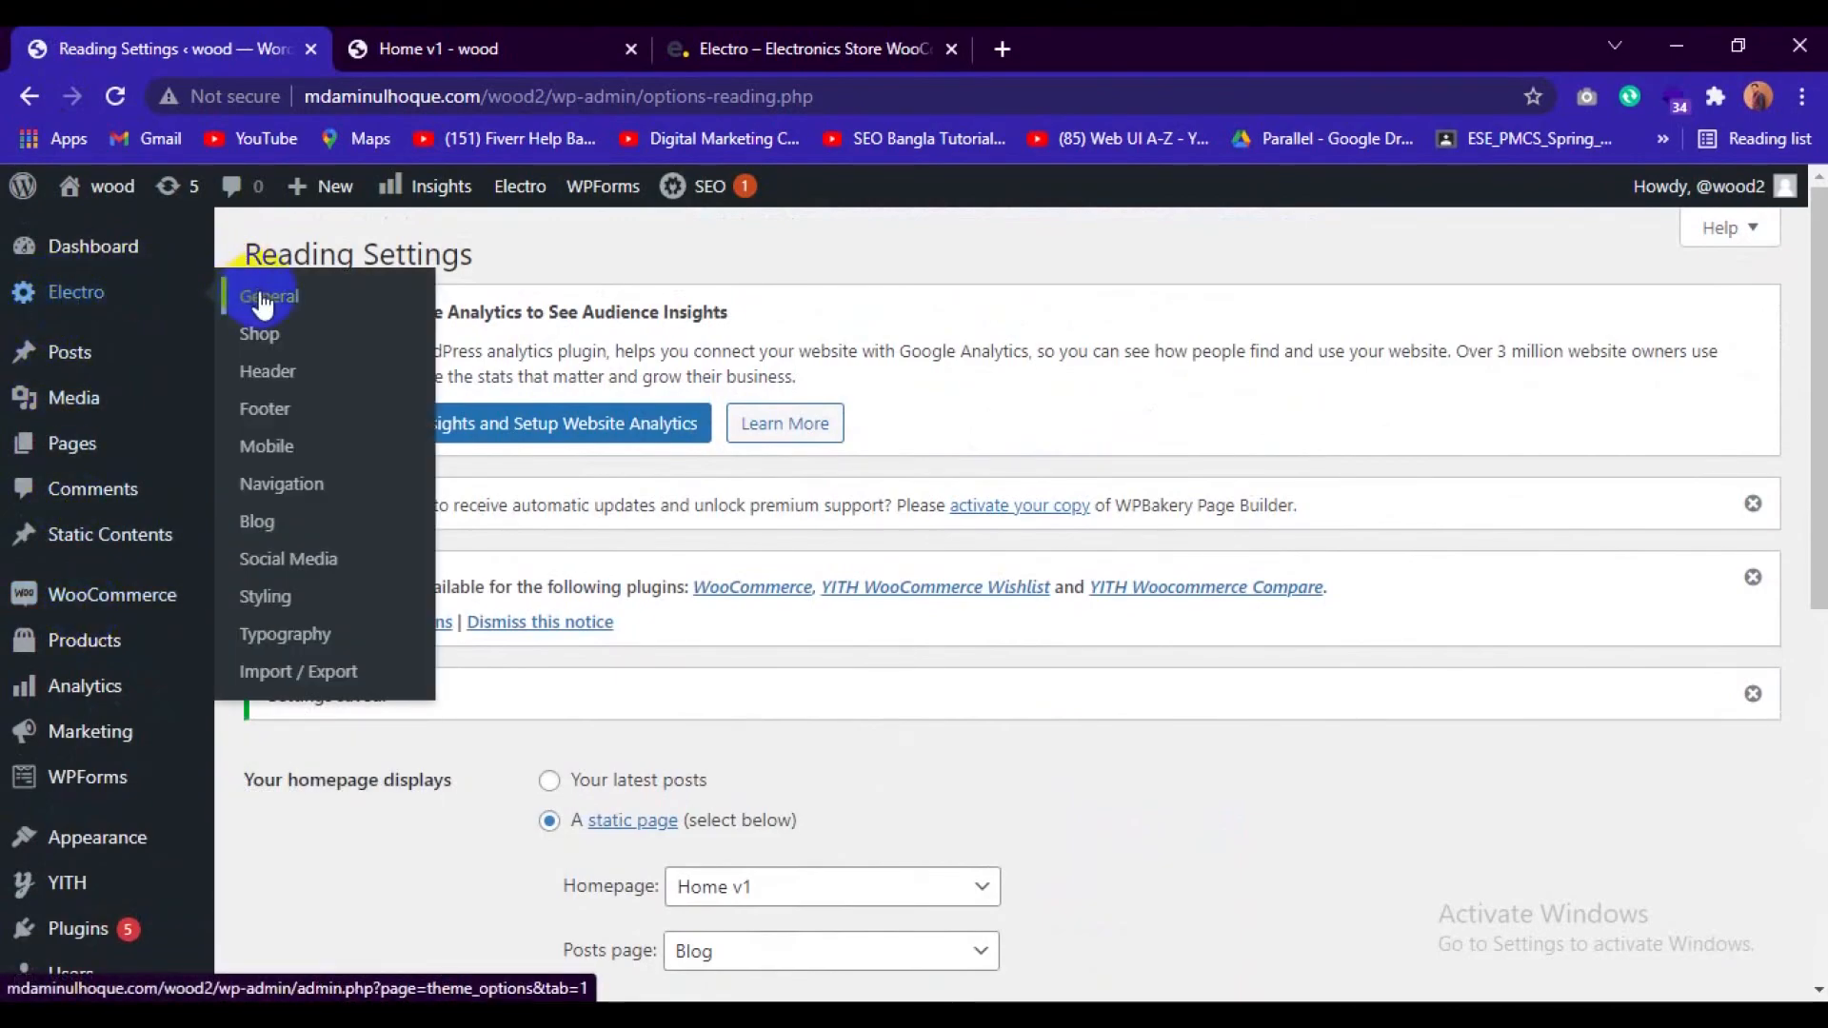
pyautogui.click(273, 382)
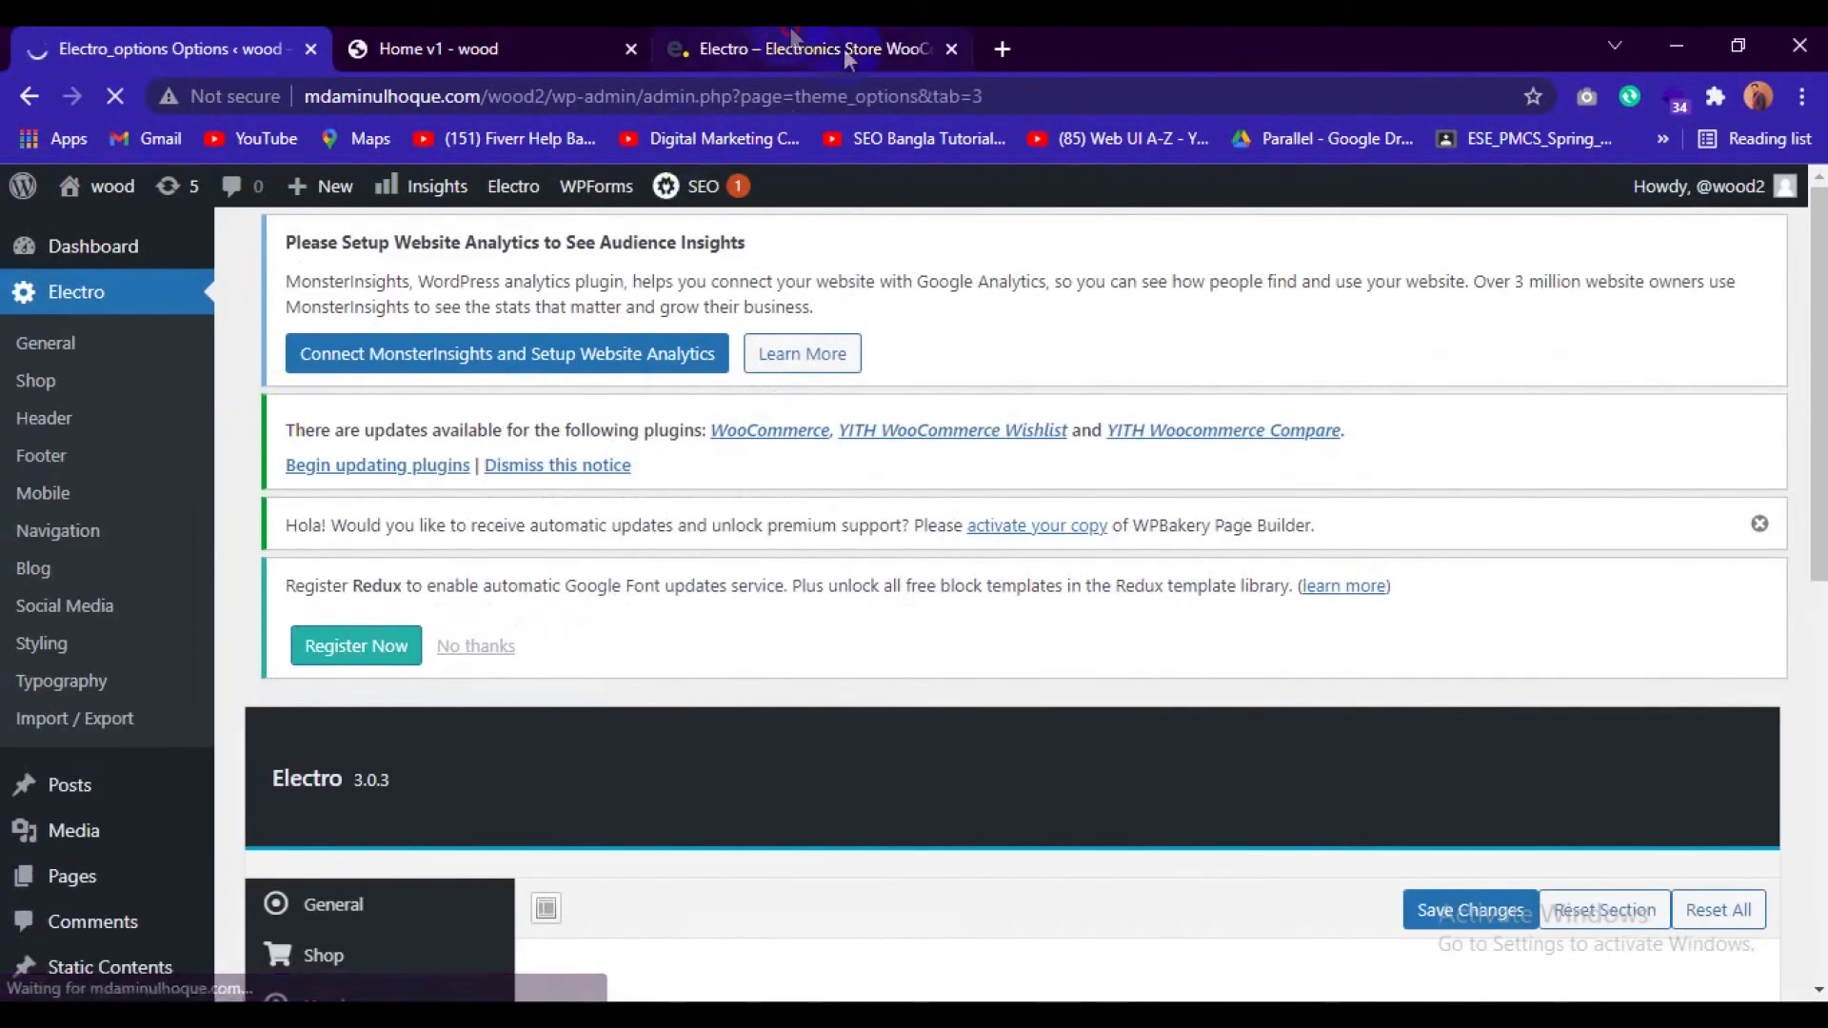
# Close the Electro demo store page and return to the theme options in the WordPress admin.
pyautogui.click(857, 48)
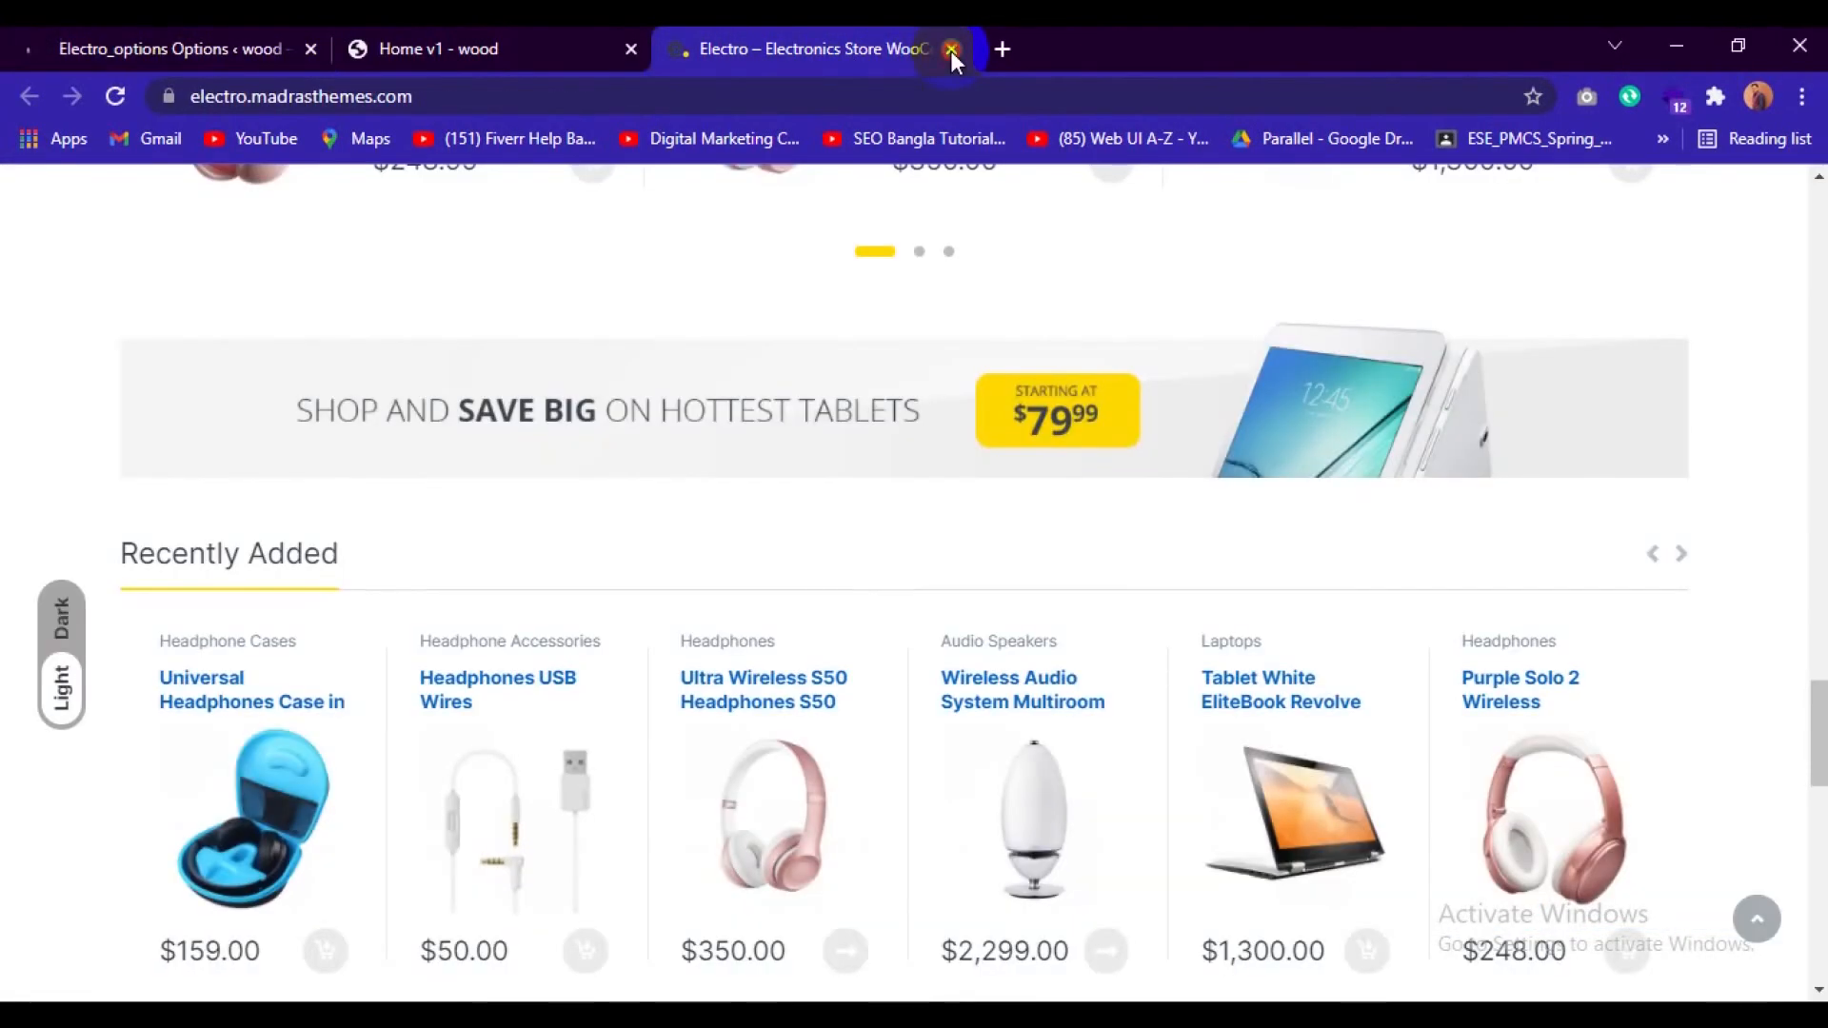
pyautogui.click(950, 50)
pyautogui.click(97, 38)
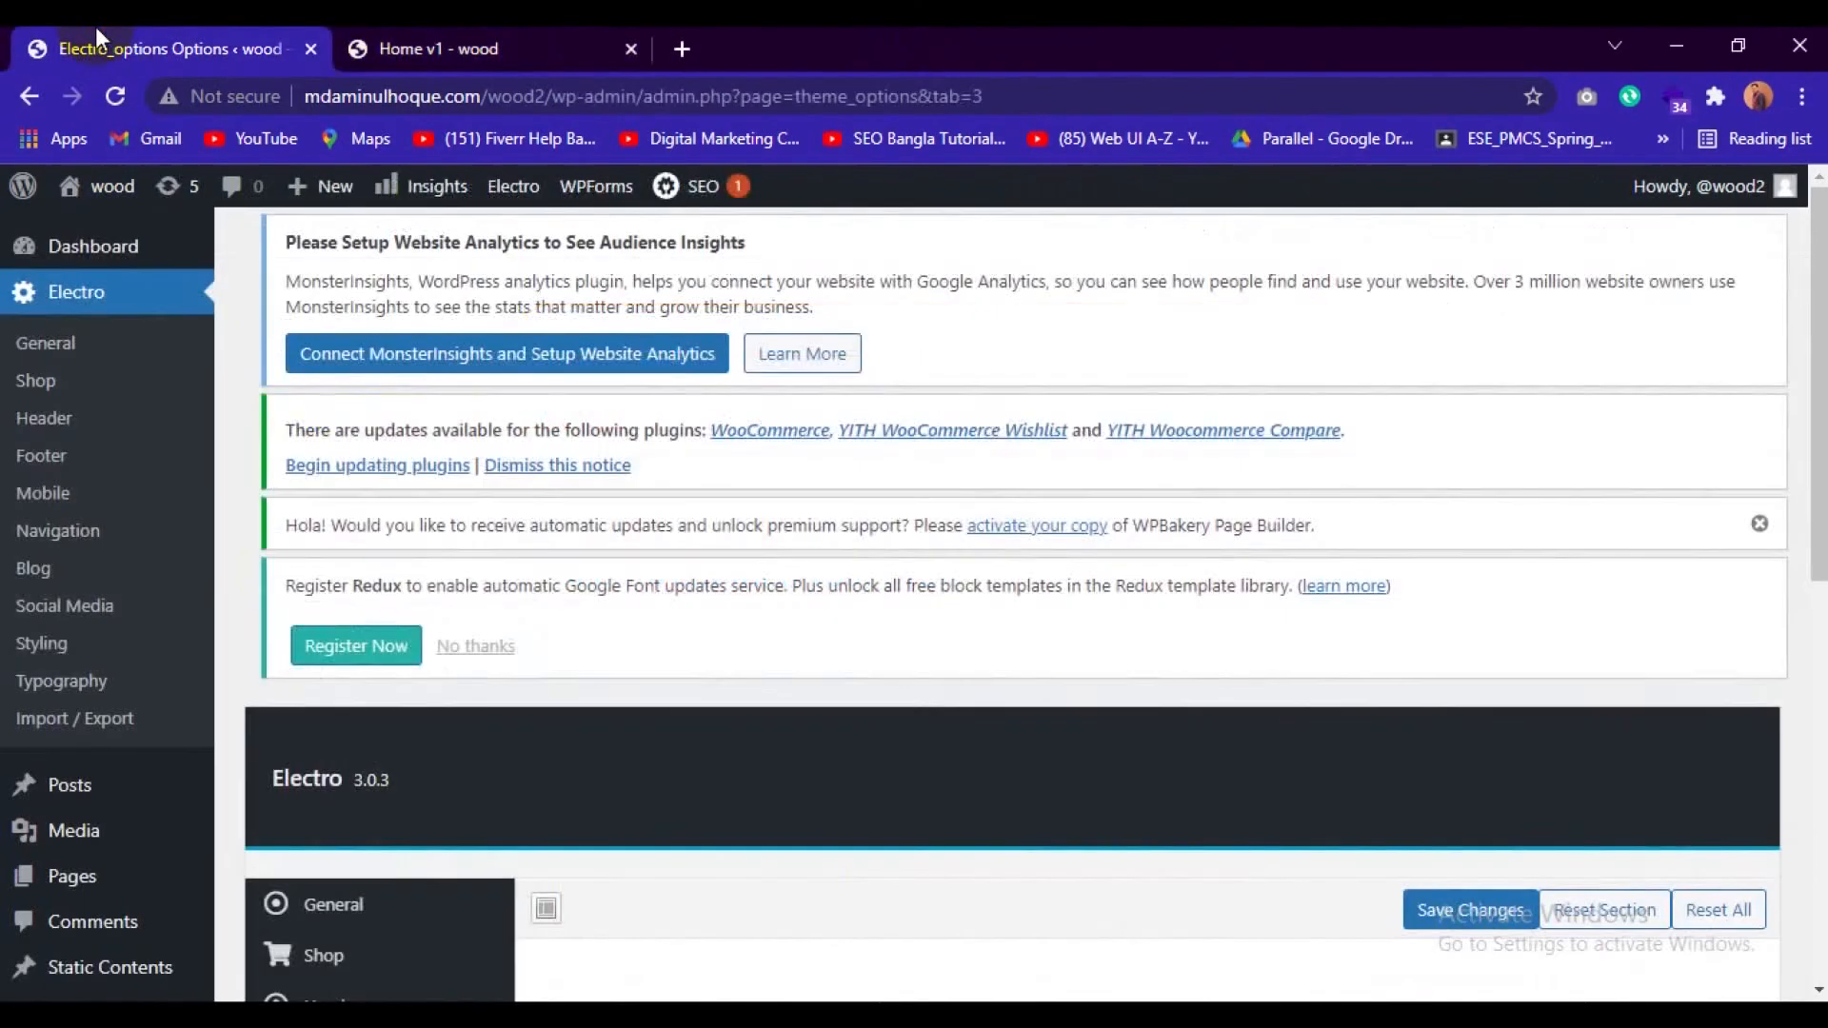
# Look through the General section of the Electro theme options.
pyautogui.scroll(-4, 733, 819)
pyautogui.scroll(-3, 704, 856)
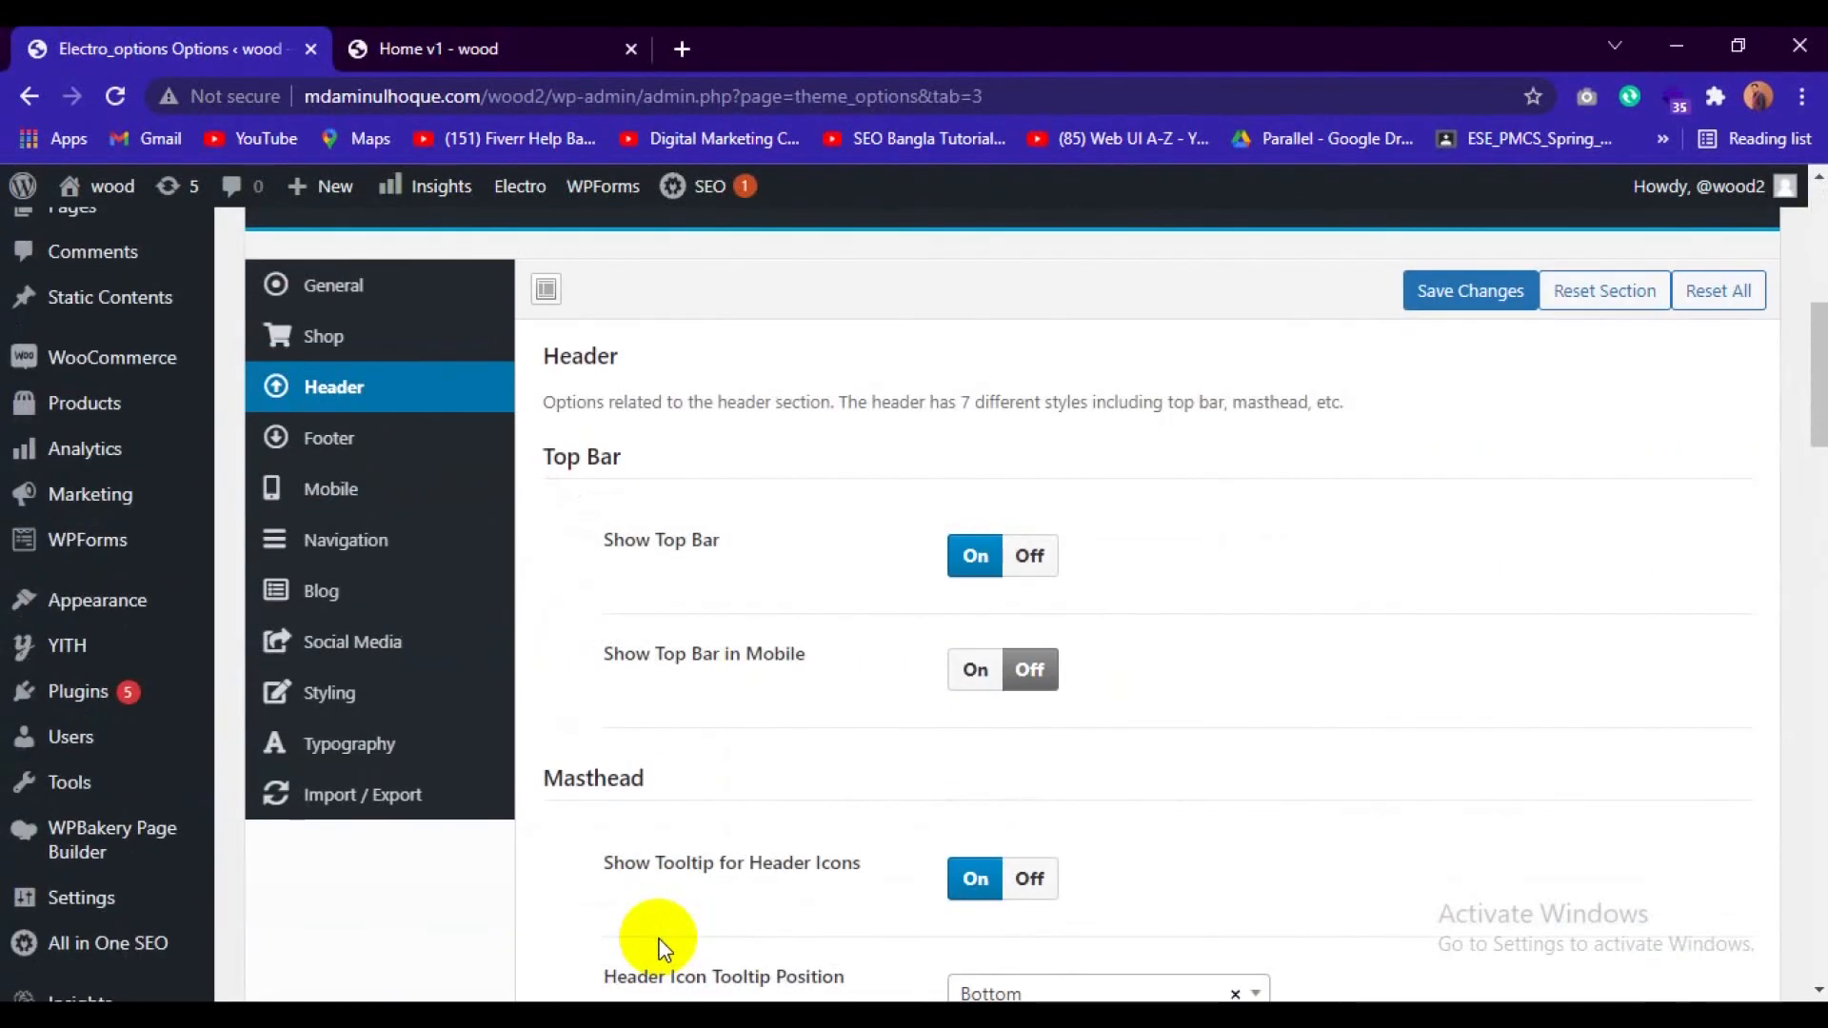
pyautogui.click(354, 288)
pyautogui.scroll(-2, 604, 600)
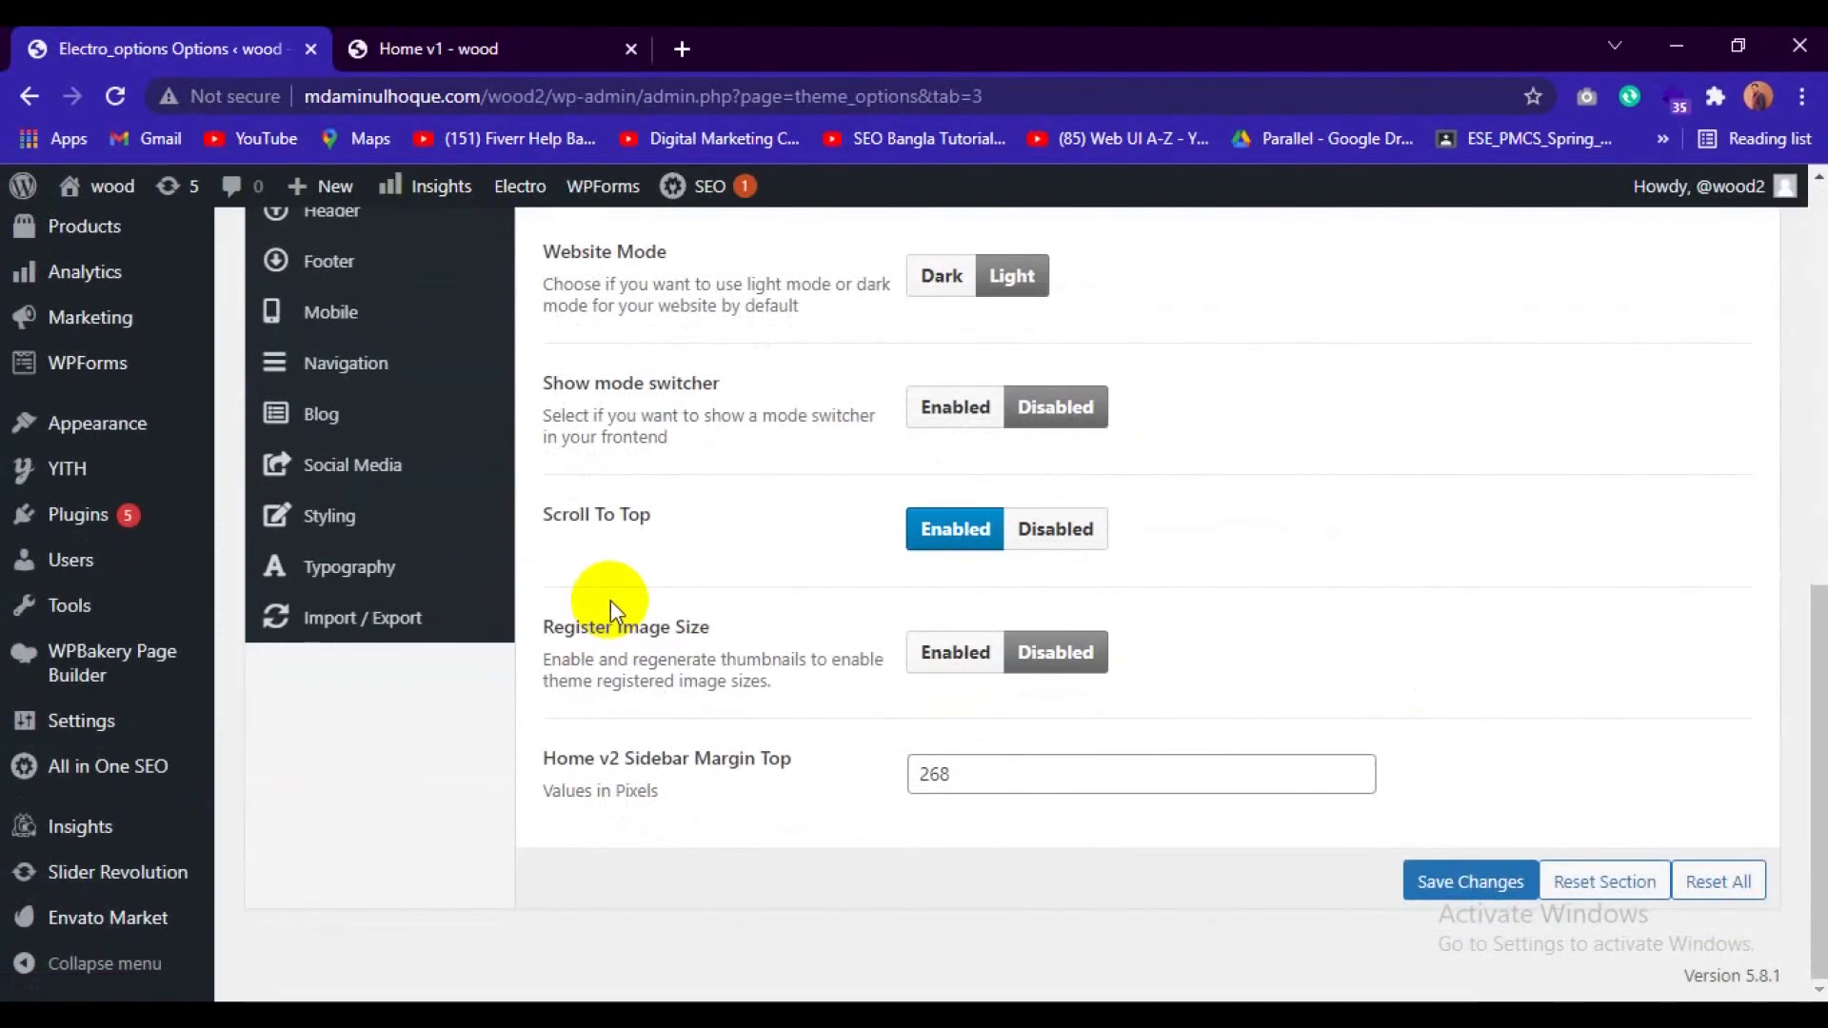
pyautogui.scroll(3, 609, 600)
# Upload cooltext78957460739855.png and select it as the header logo in the Masthead settings of the Header section.
pyautogui.click(341, 483)
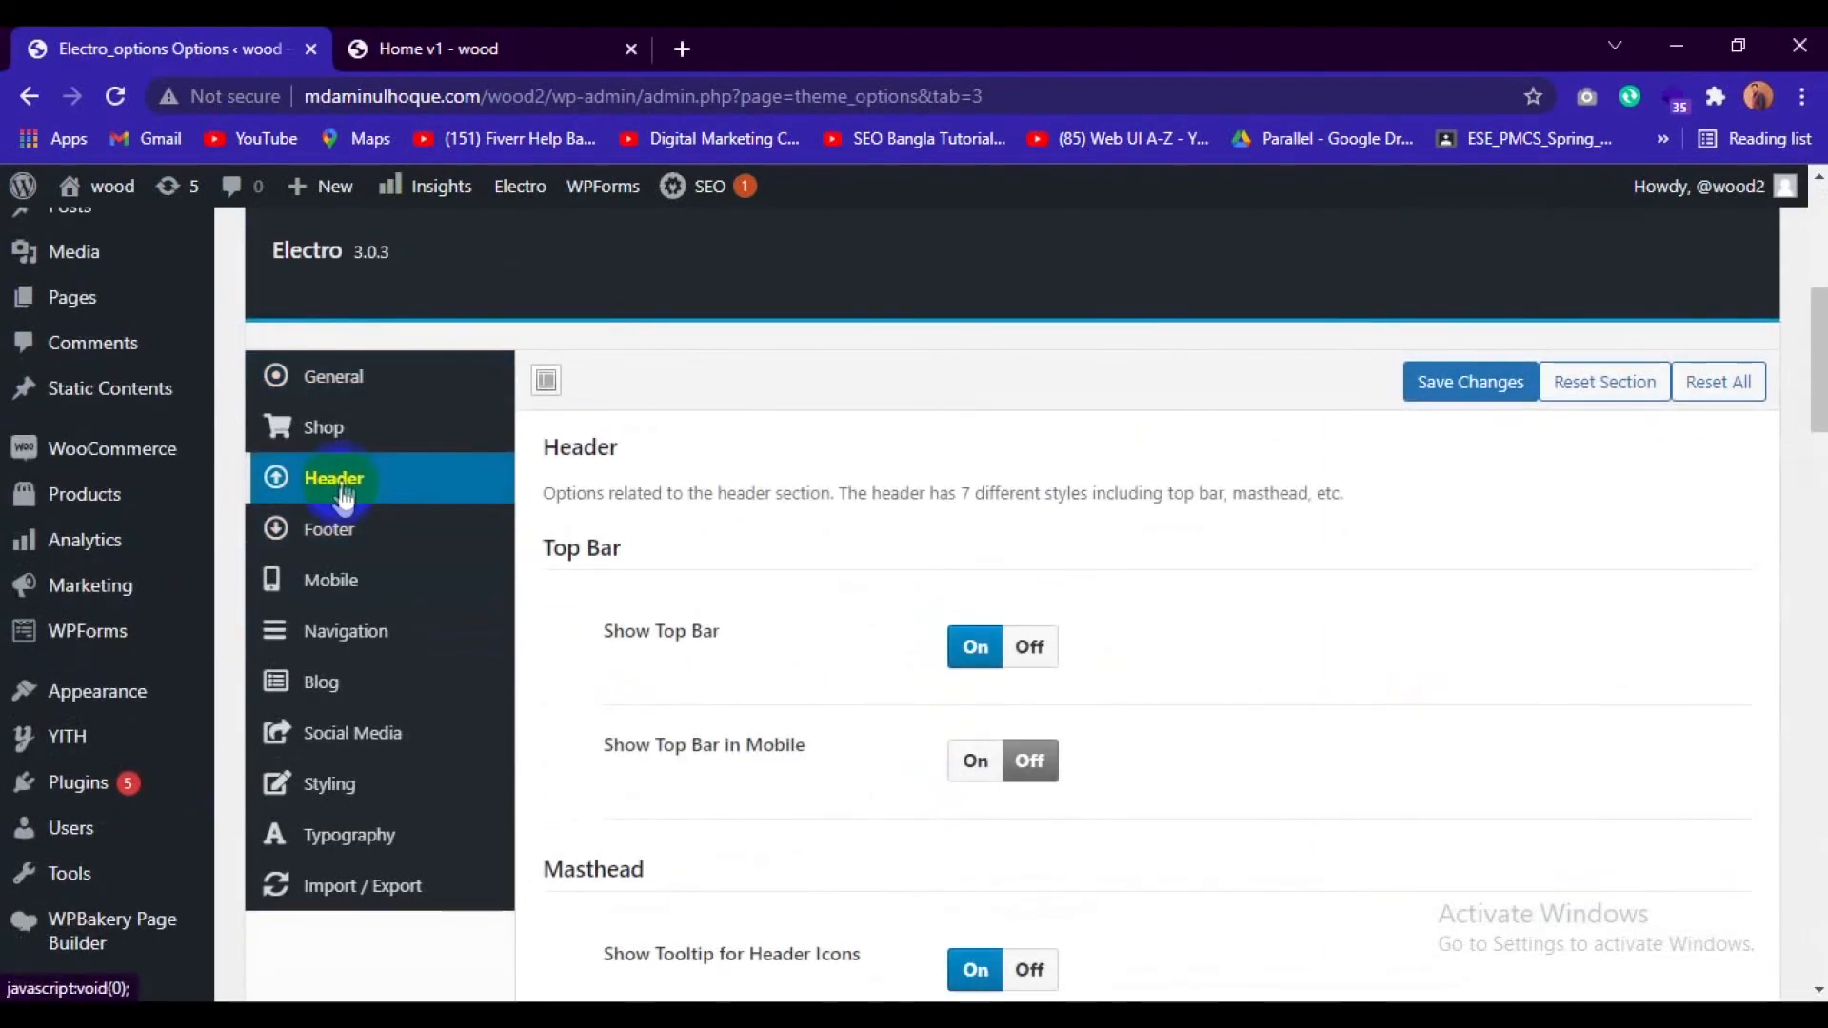
pyautogui.scroll(-5, 672, 489)
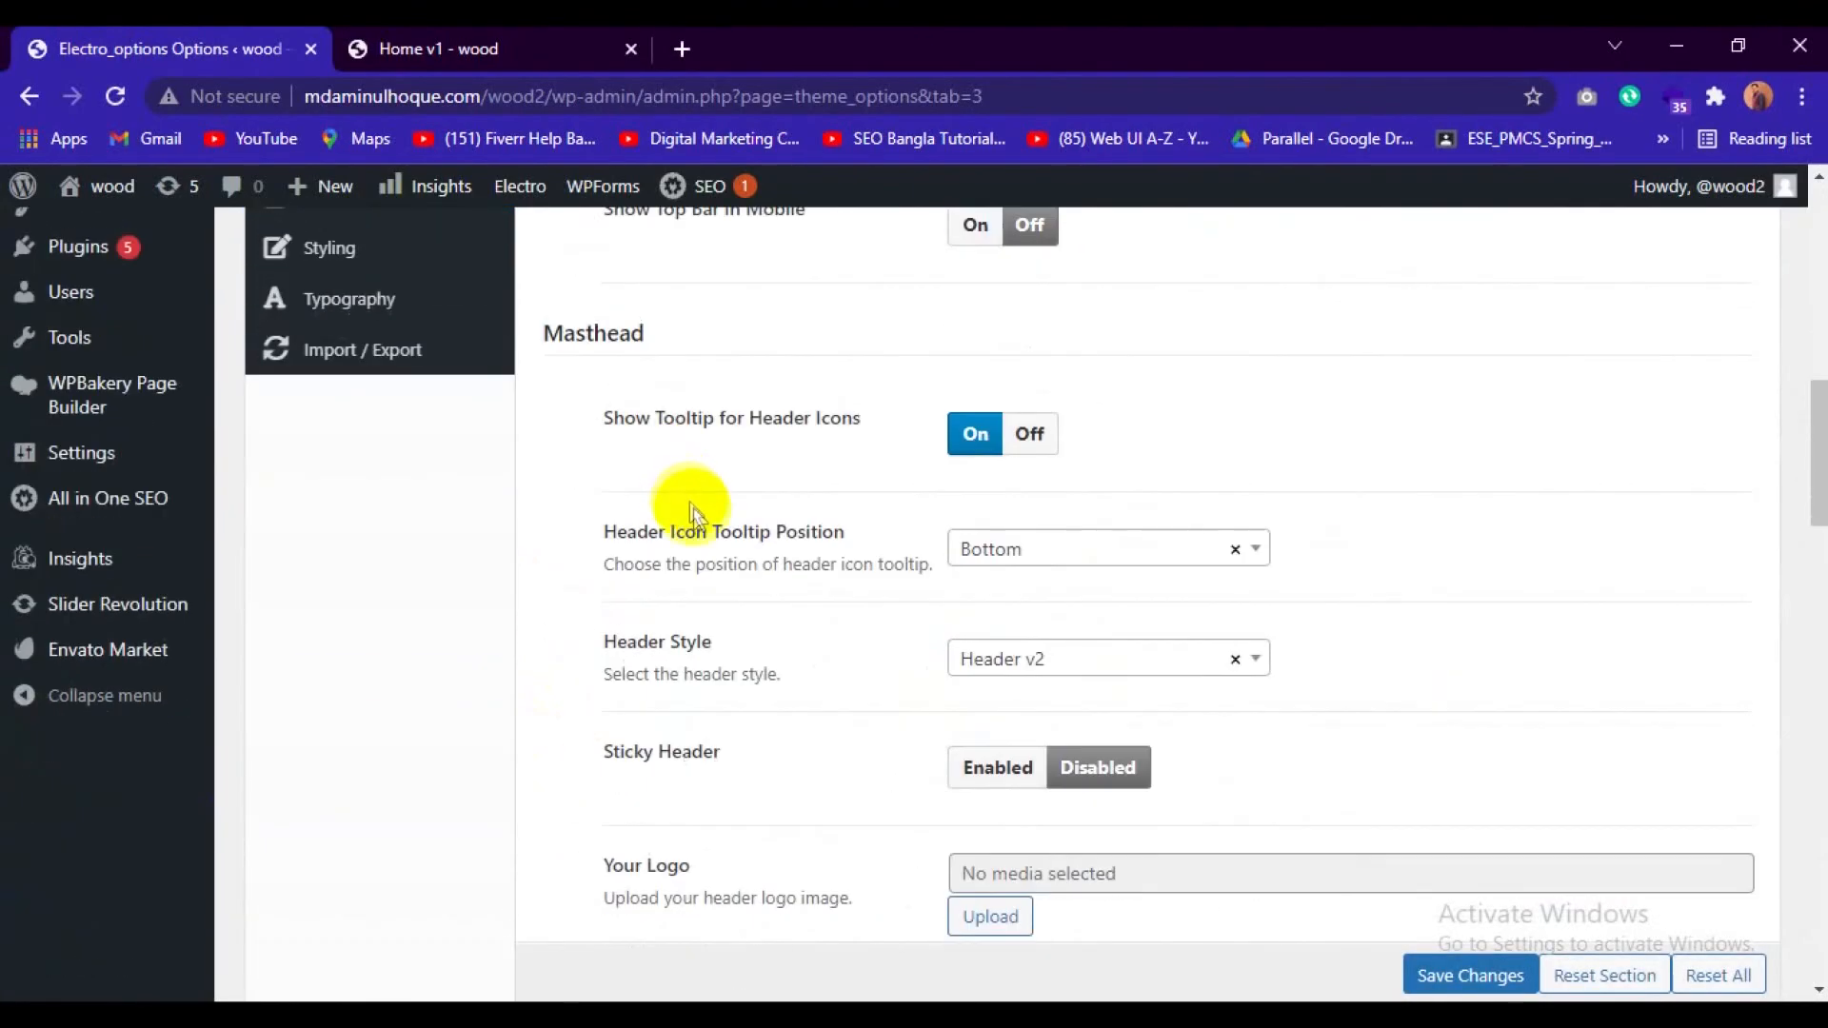
pyautogui.scroll(-3, 693, 511)
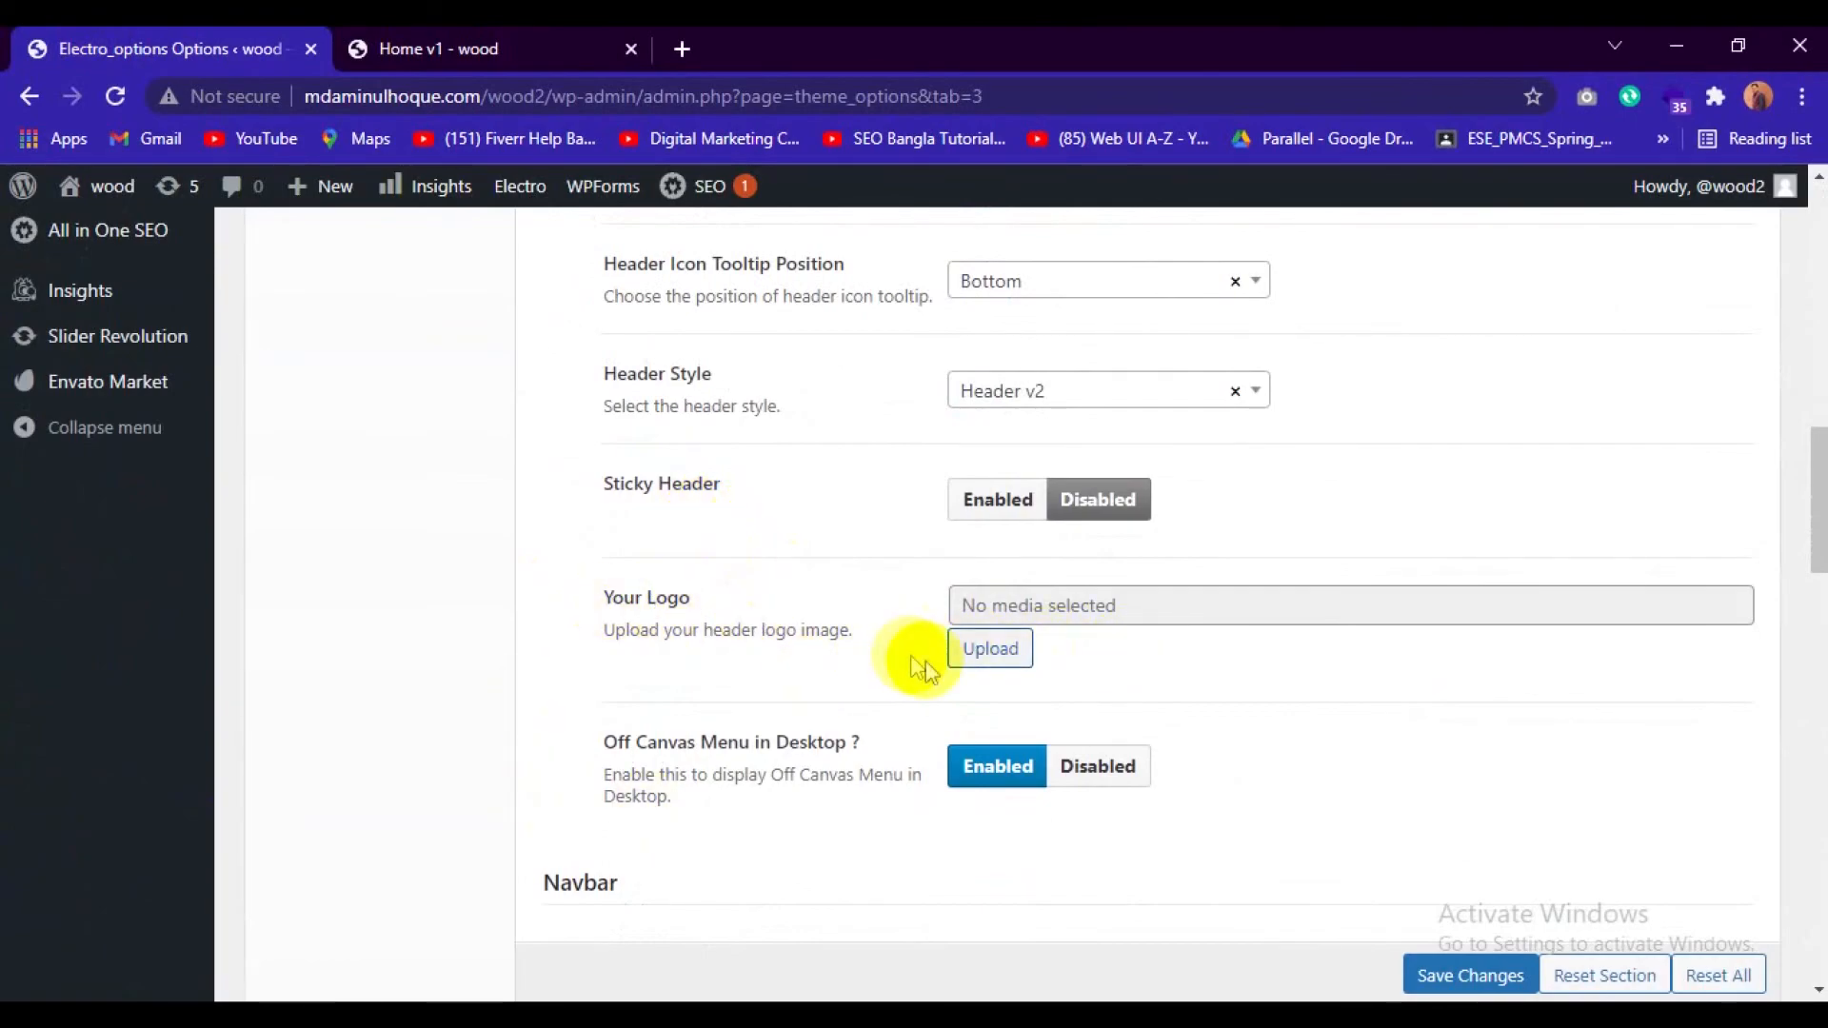
pyautogui.click(999, 657)
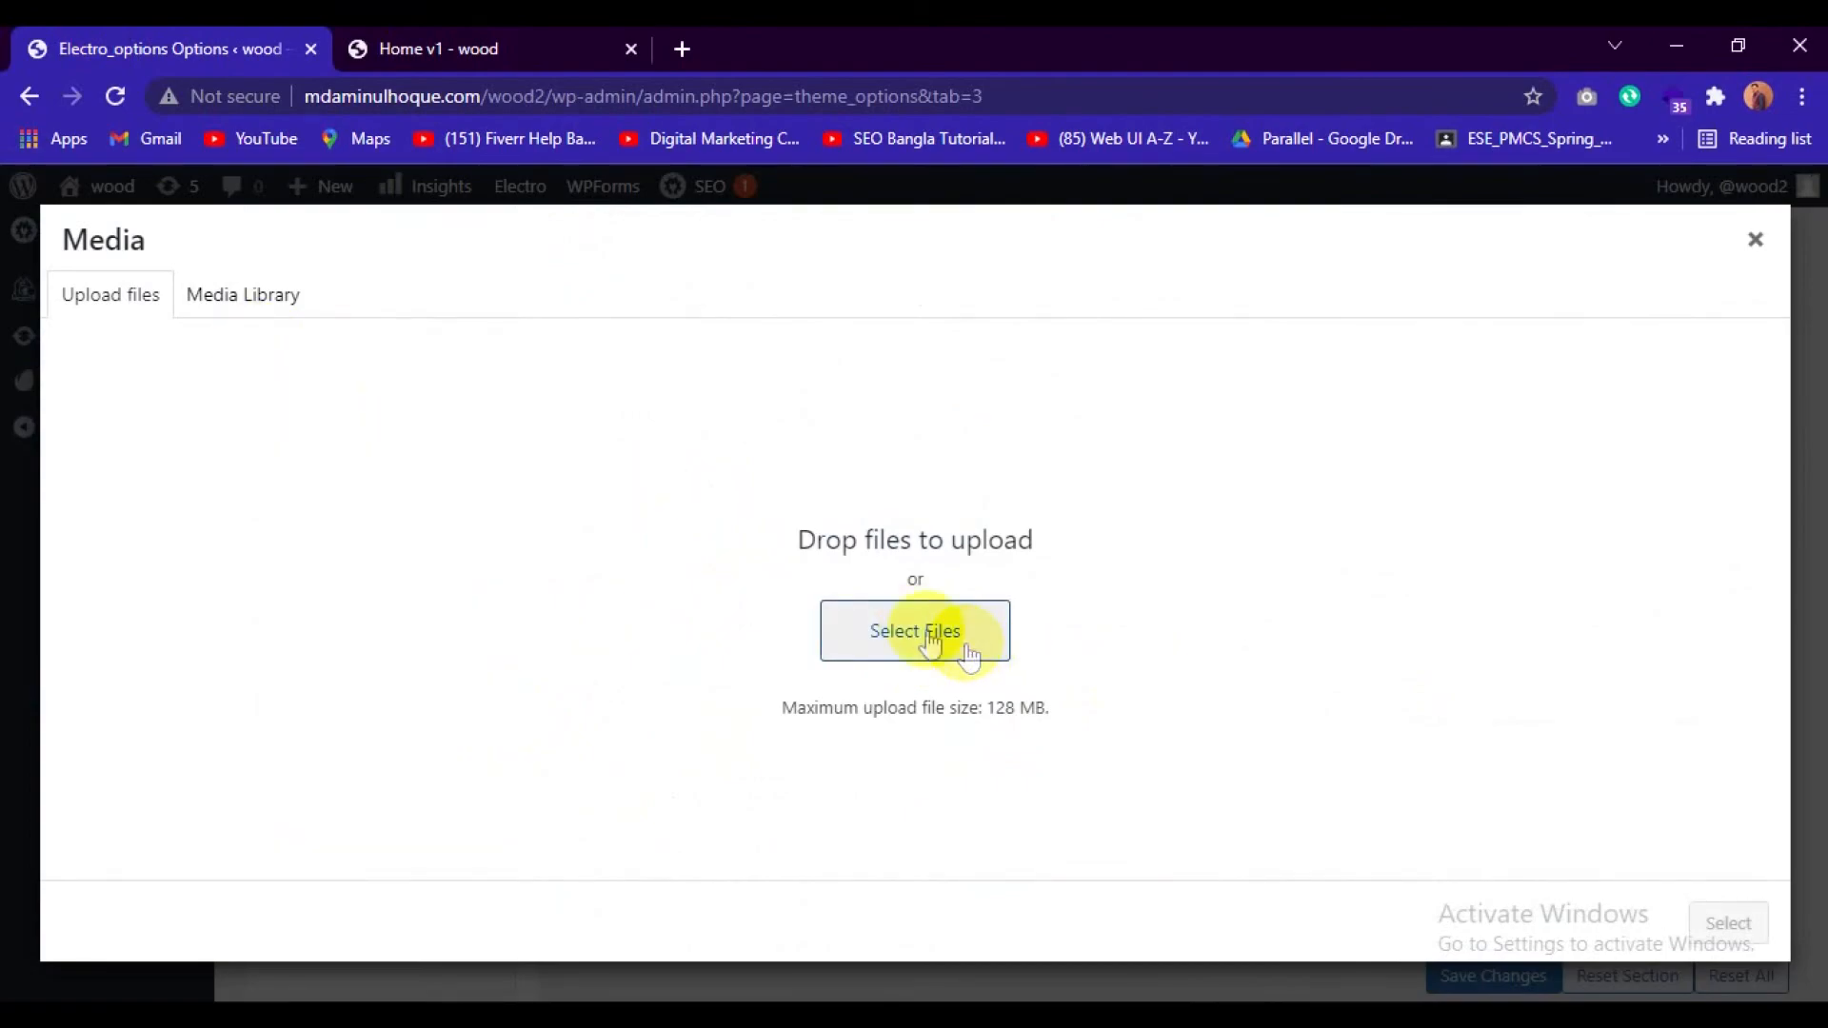
pyautogui.click(928, 636)
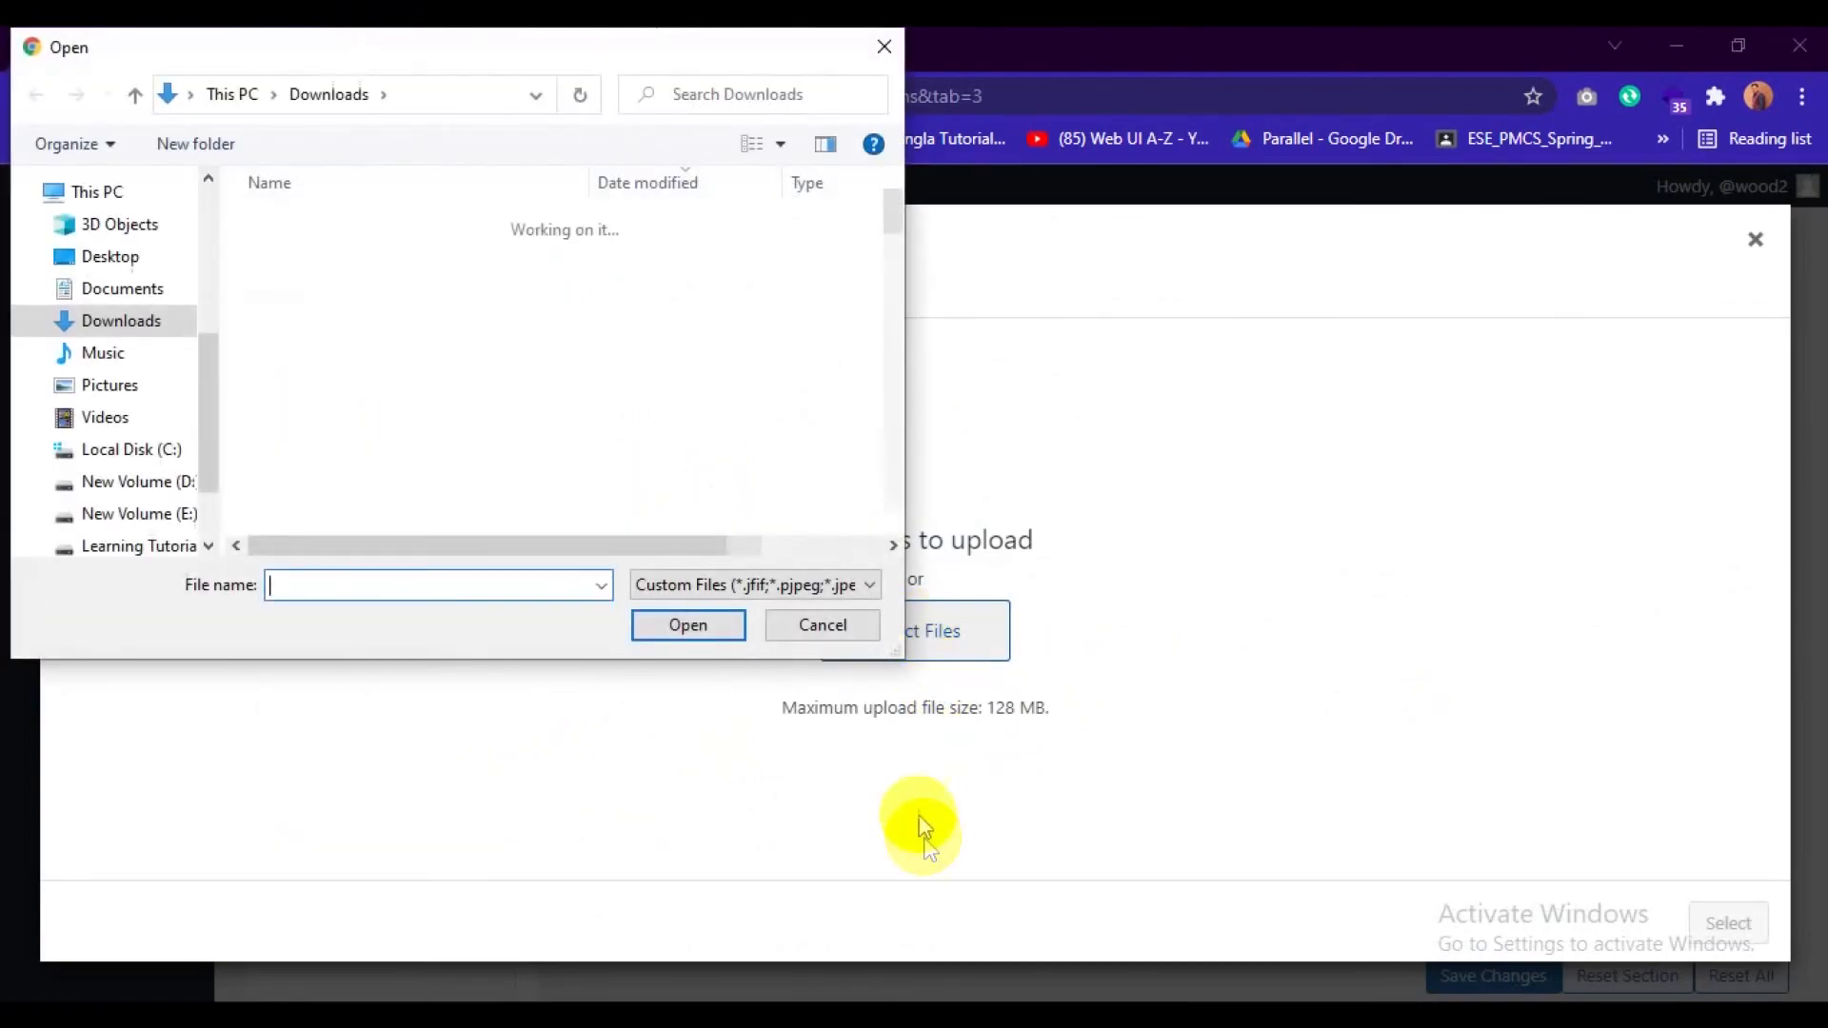
pyautogui.click(371, 259)
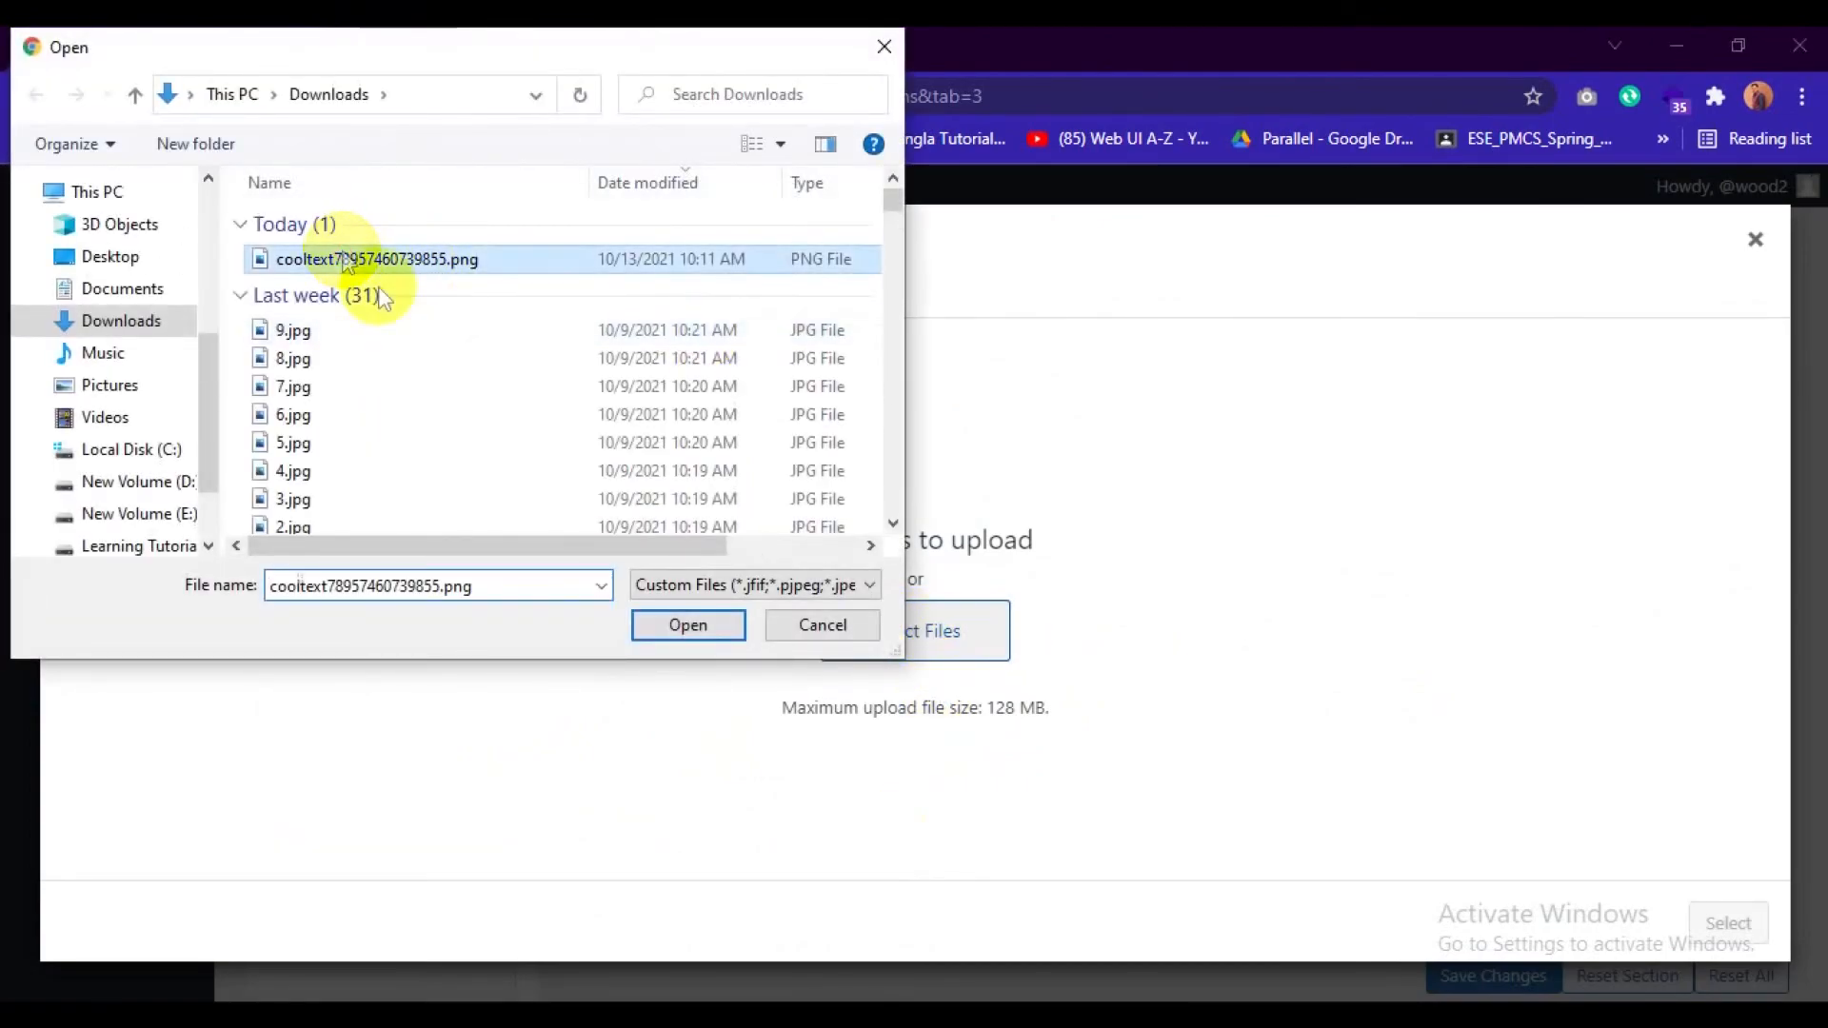
pyautogui.click(685, 626)
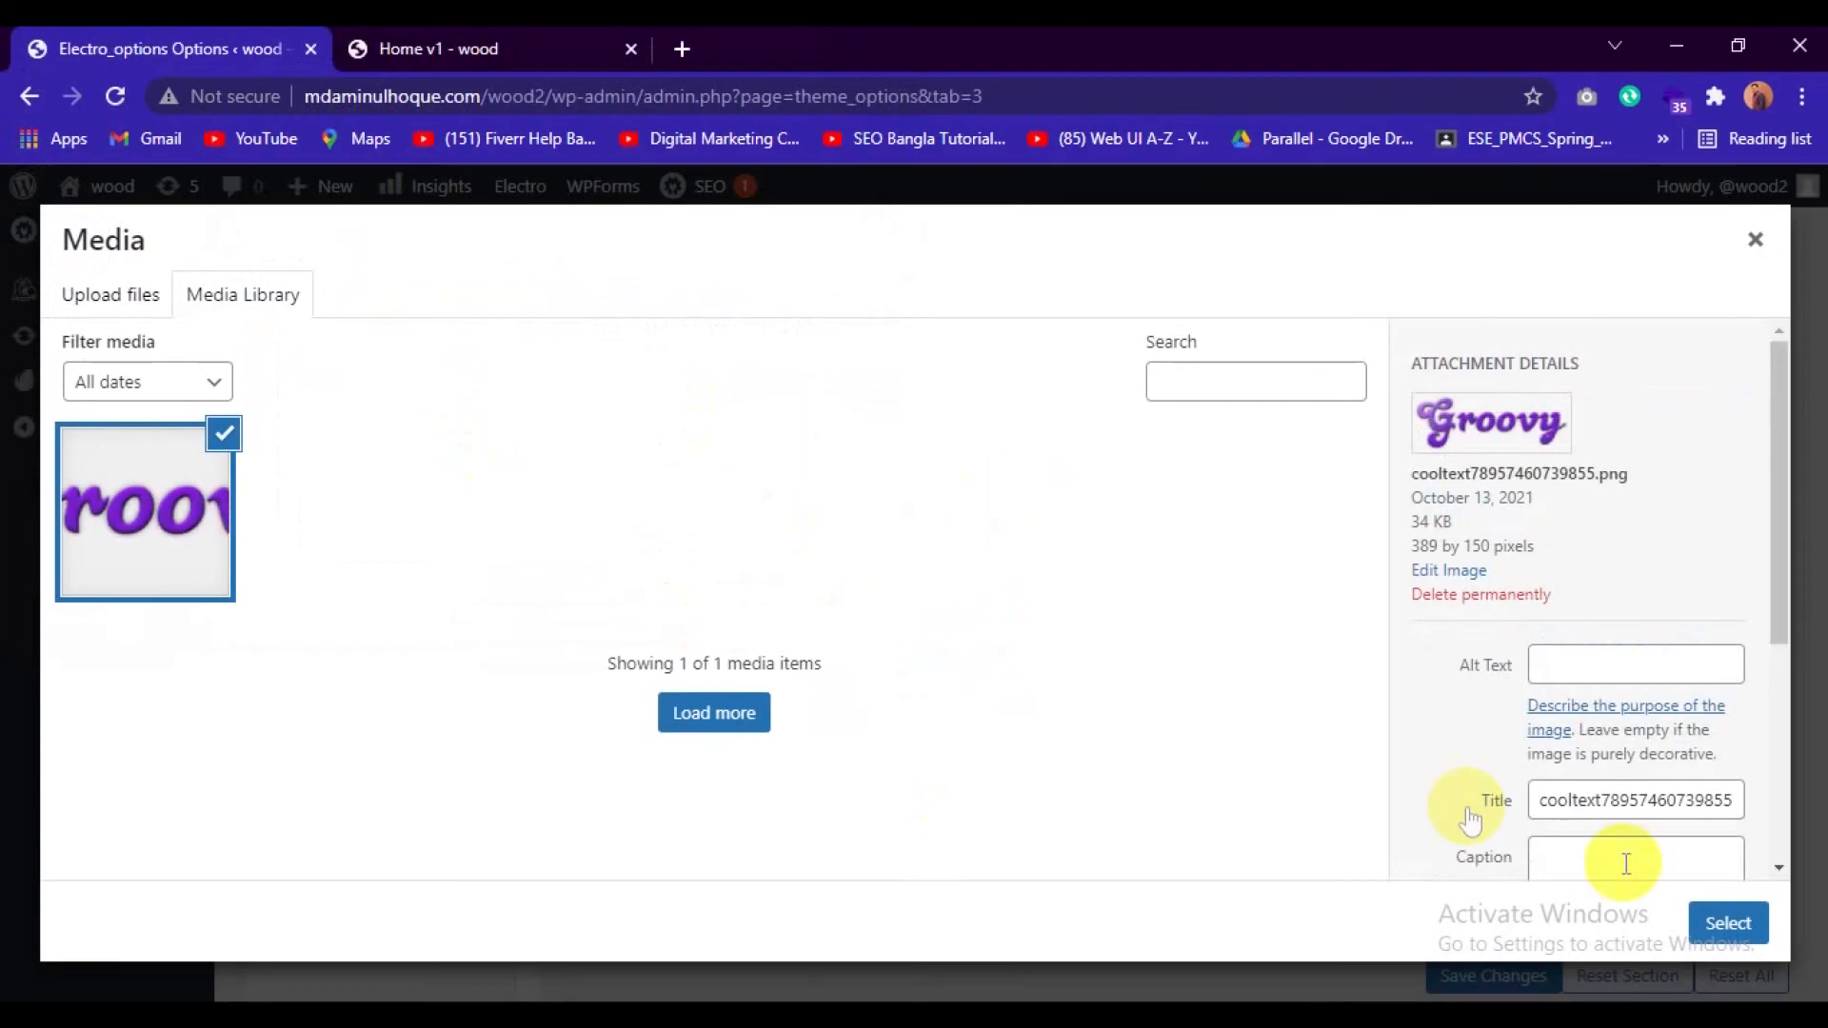
pyautogui.click(1728, 923)
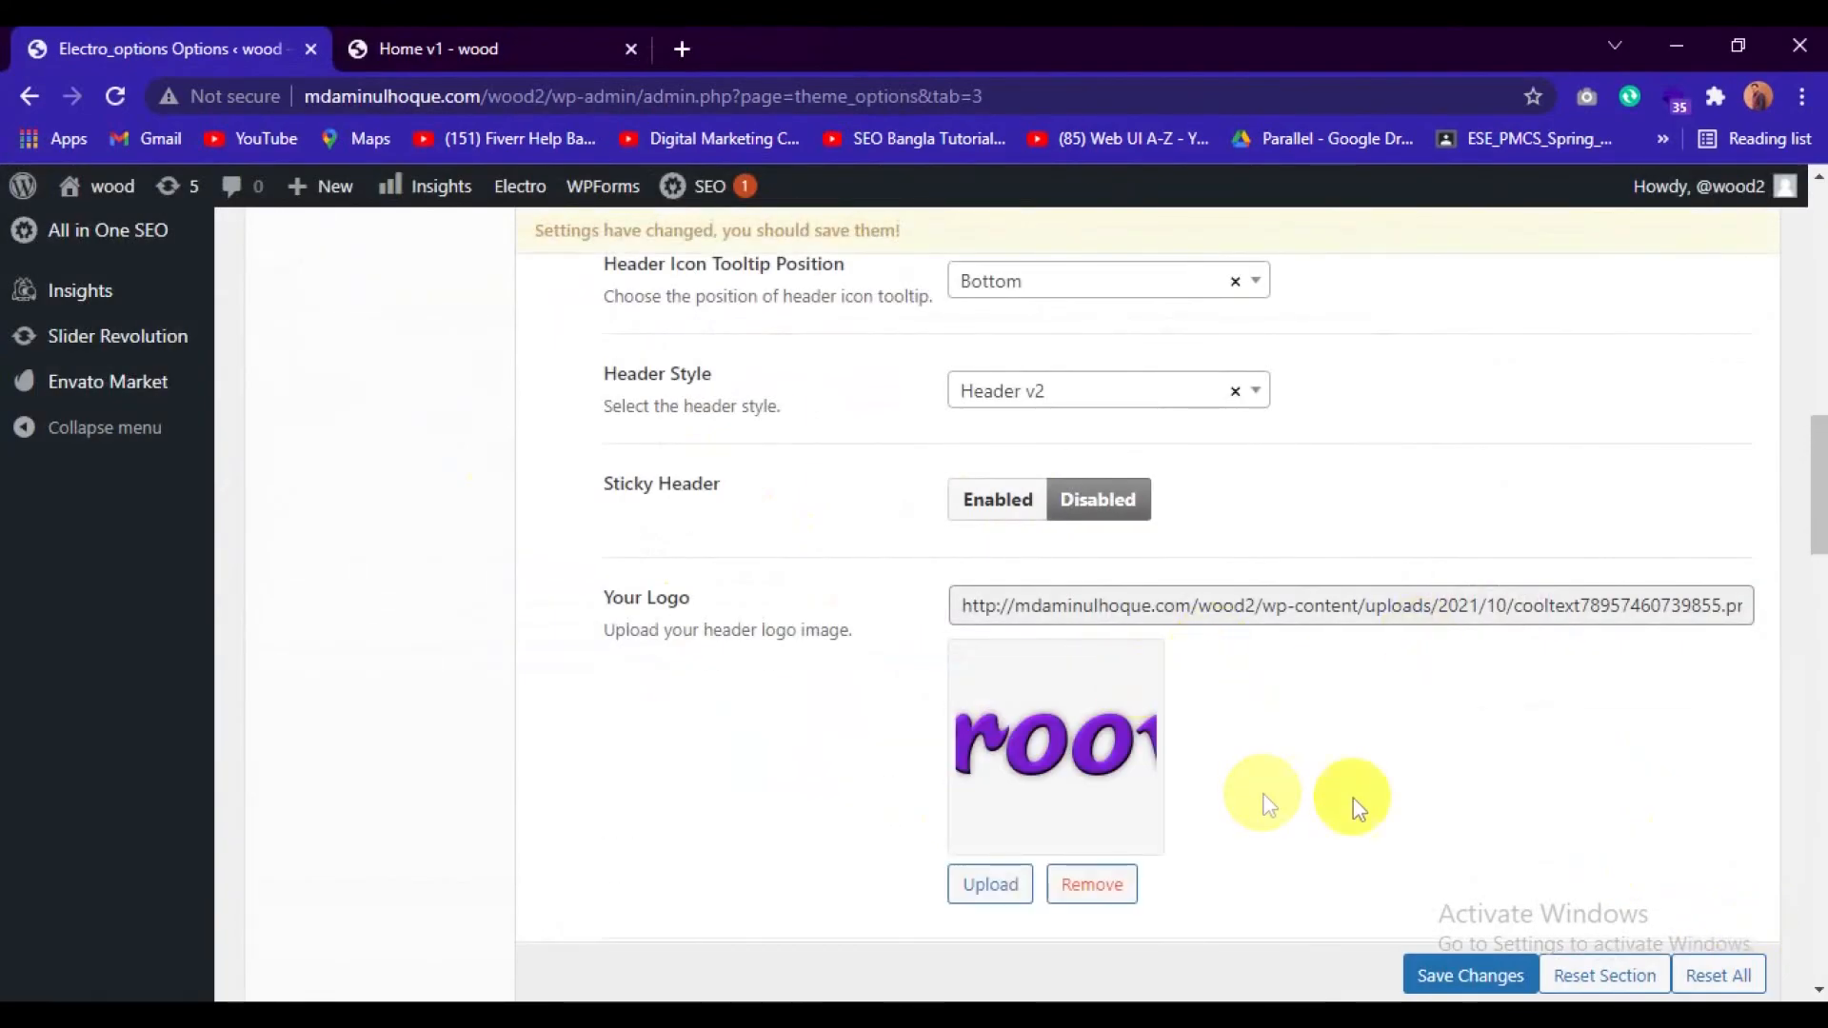
# Change the Vertical Menu Title in the Navbar settings to "All Items".
pyautogui.scroll(-4, 1352, 797)
pyautogui.scroll(-4, 1447, 847)
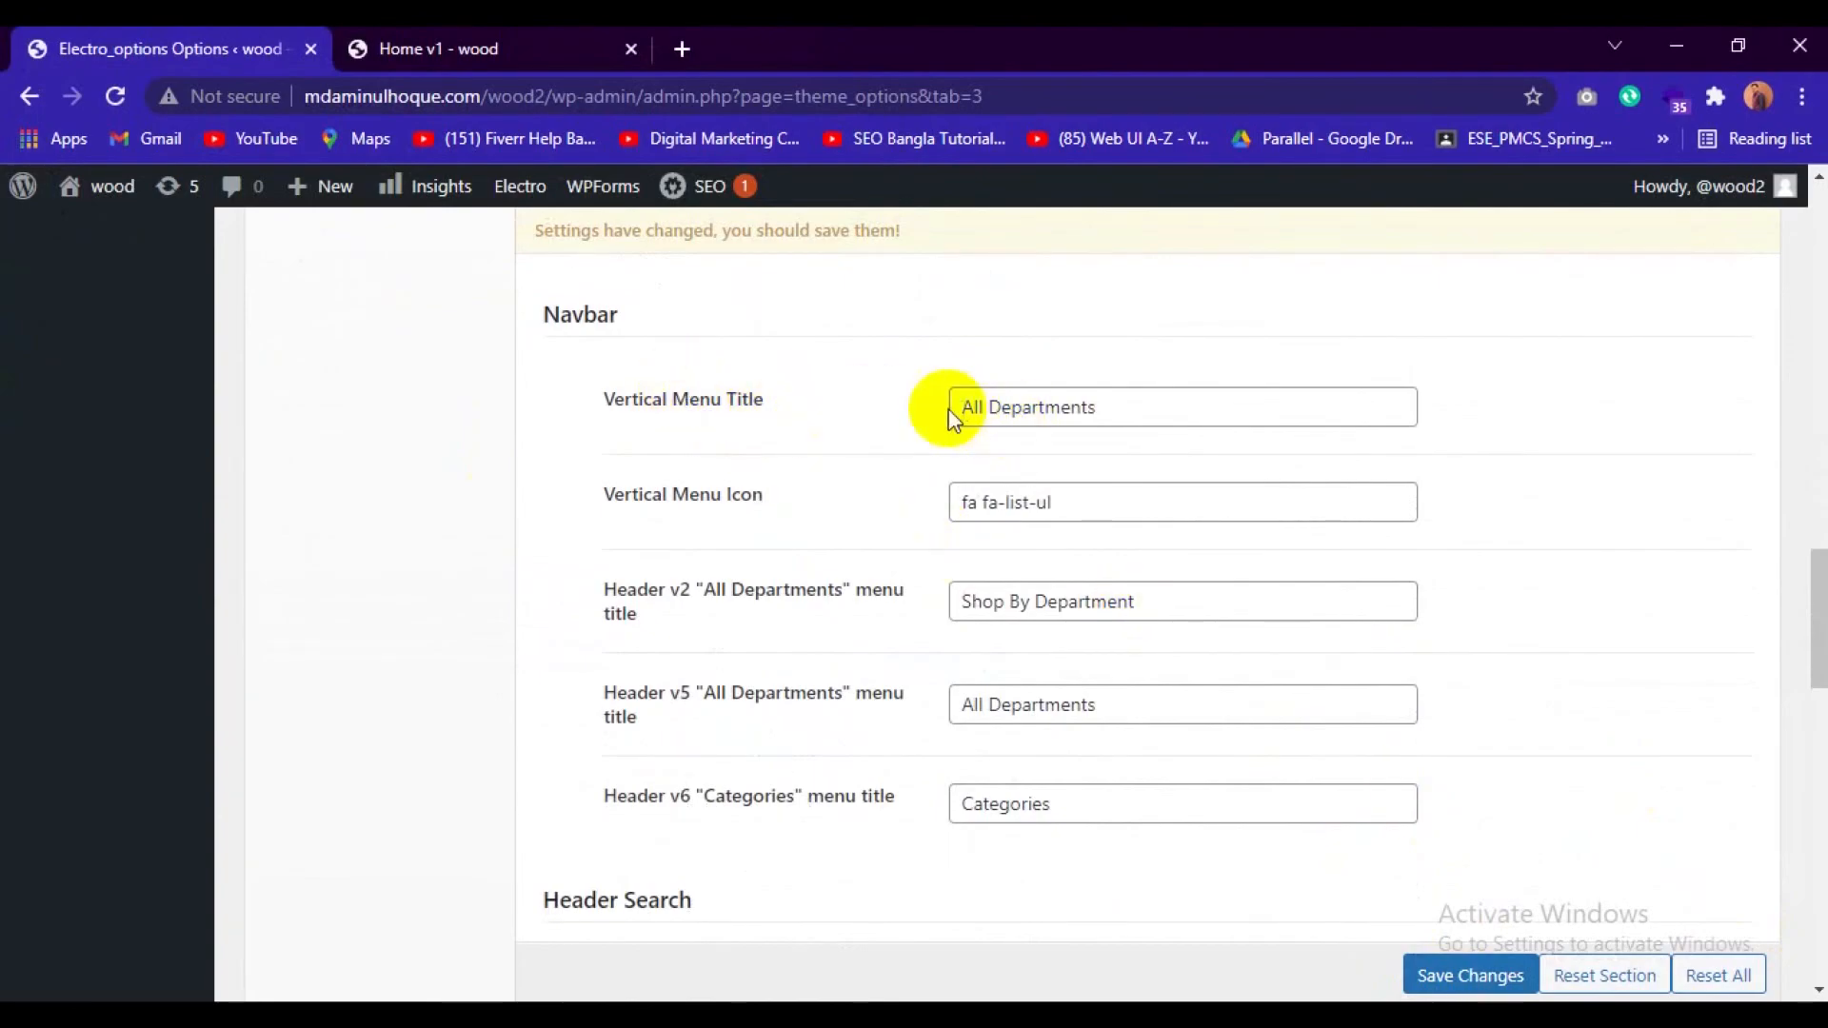
pyautogui.click(504, 40)
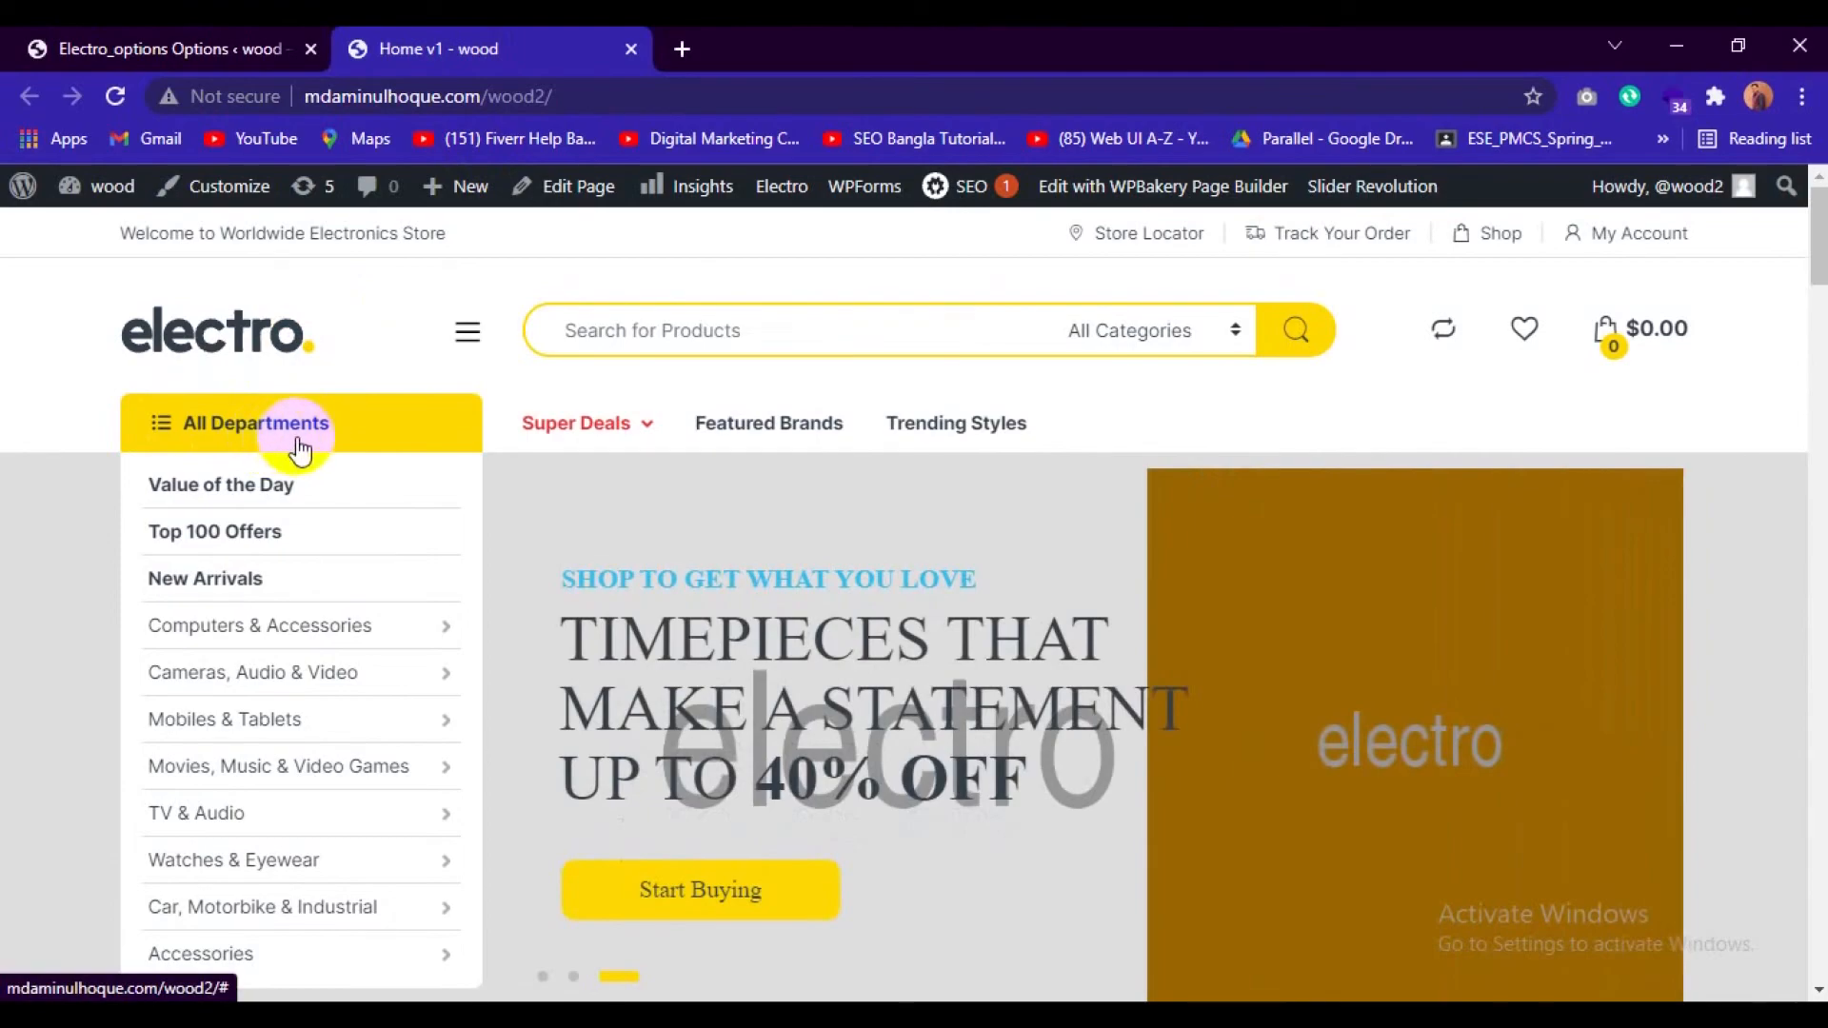
pyautogui.click(119, 45)
pyautogui.moveTo(1100, 408); pyautogui.dragTo(993, 409)
pyautogui.press('BackSpace')
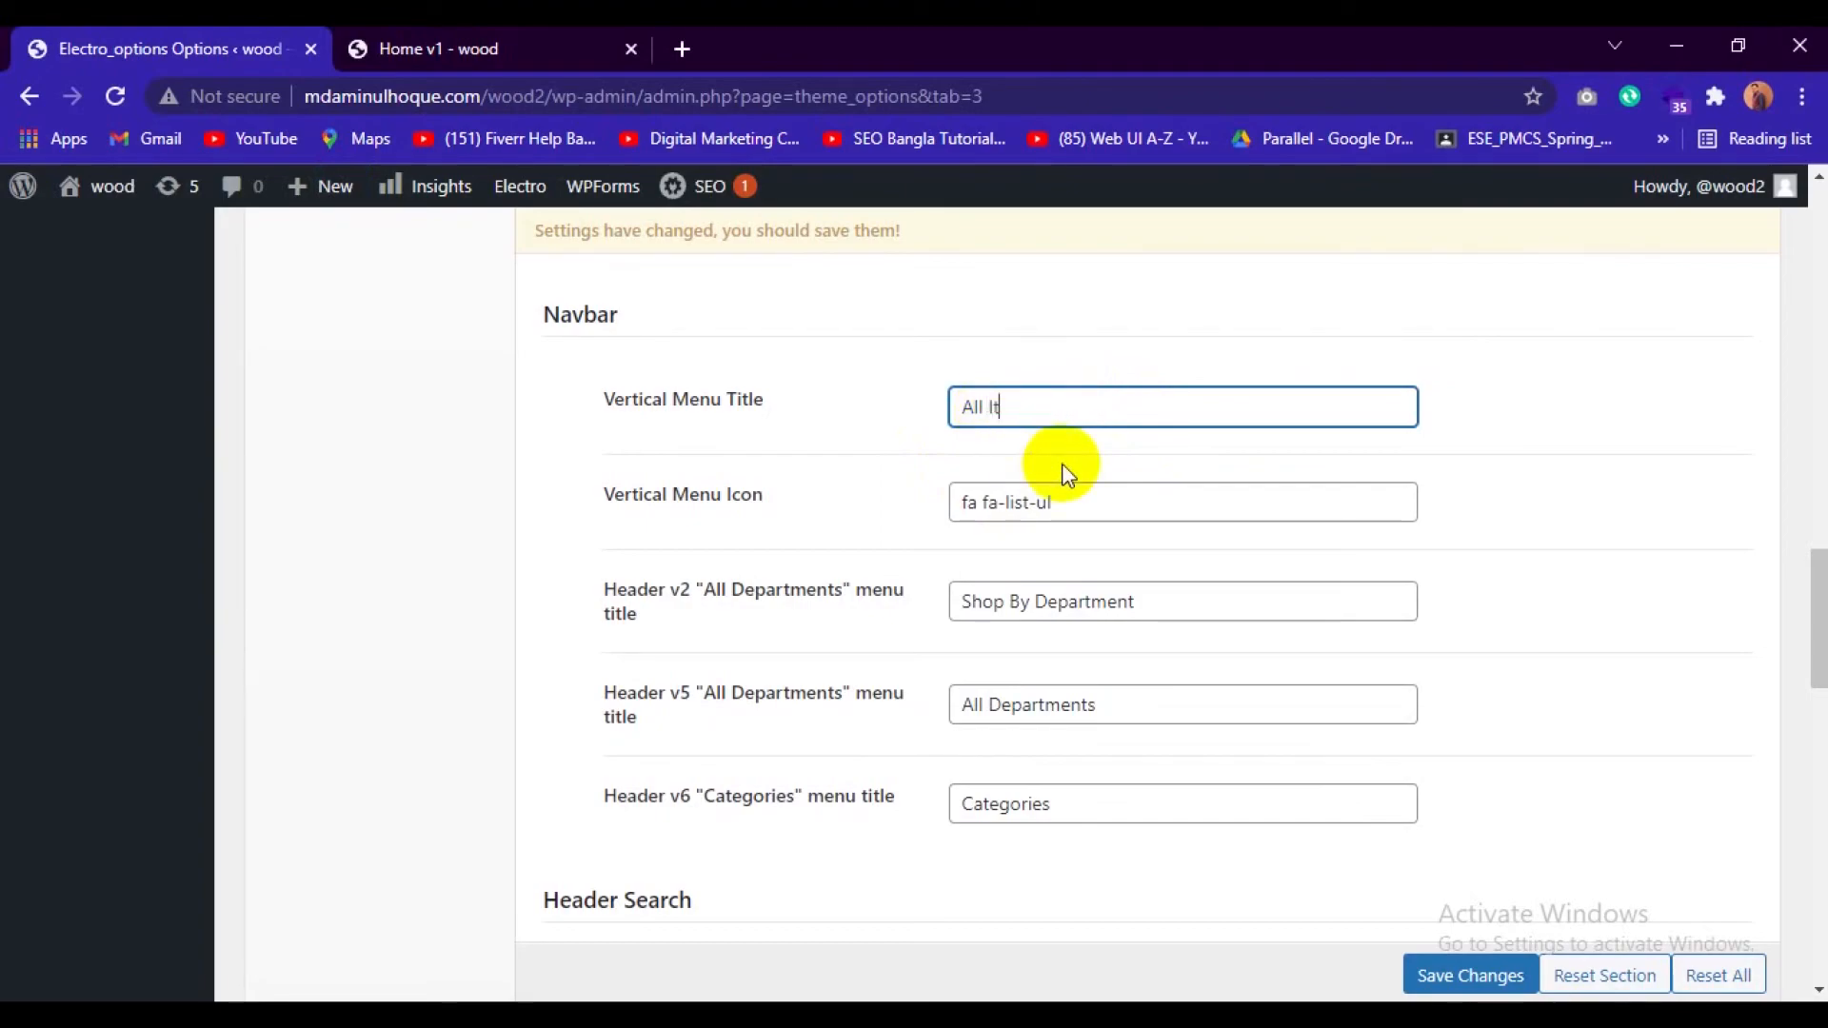
pyautogui.write('Items')
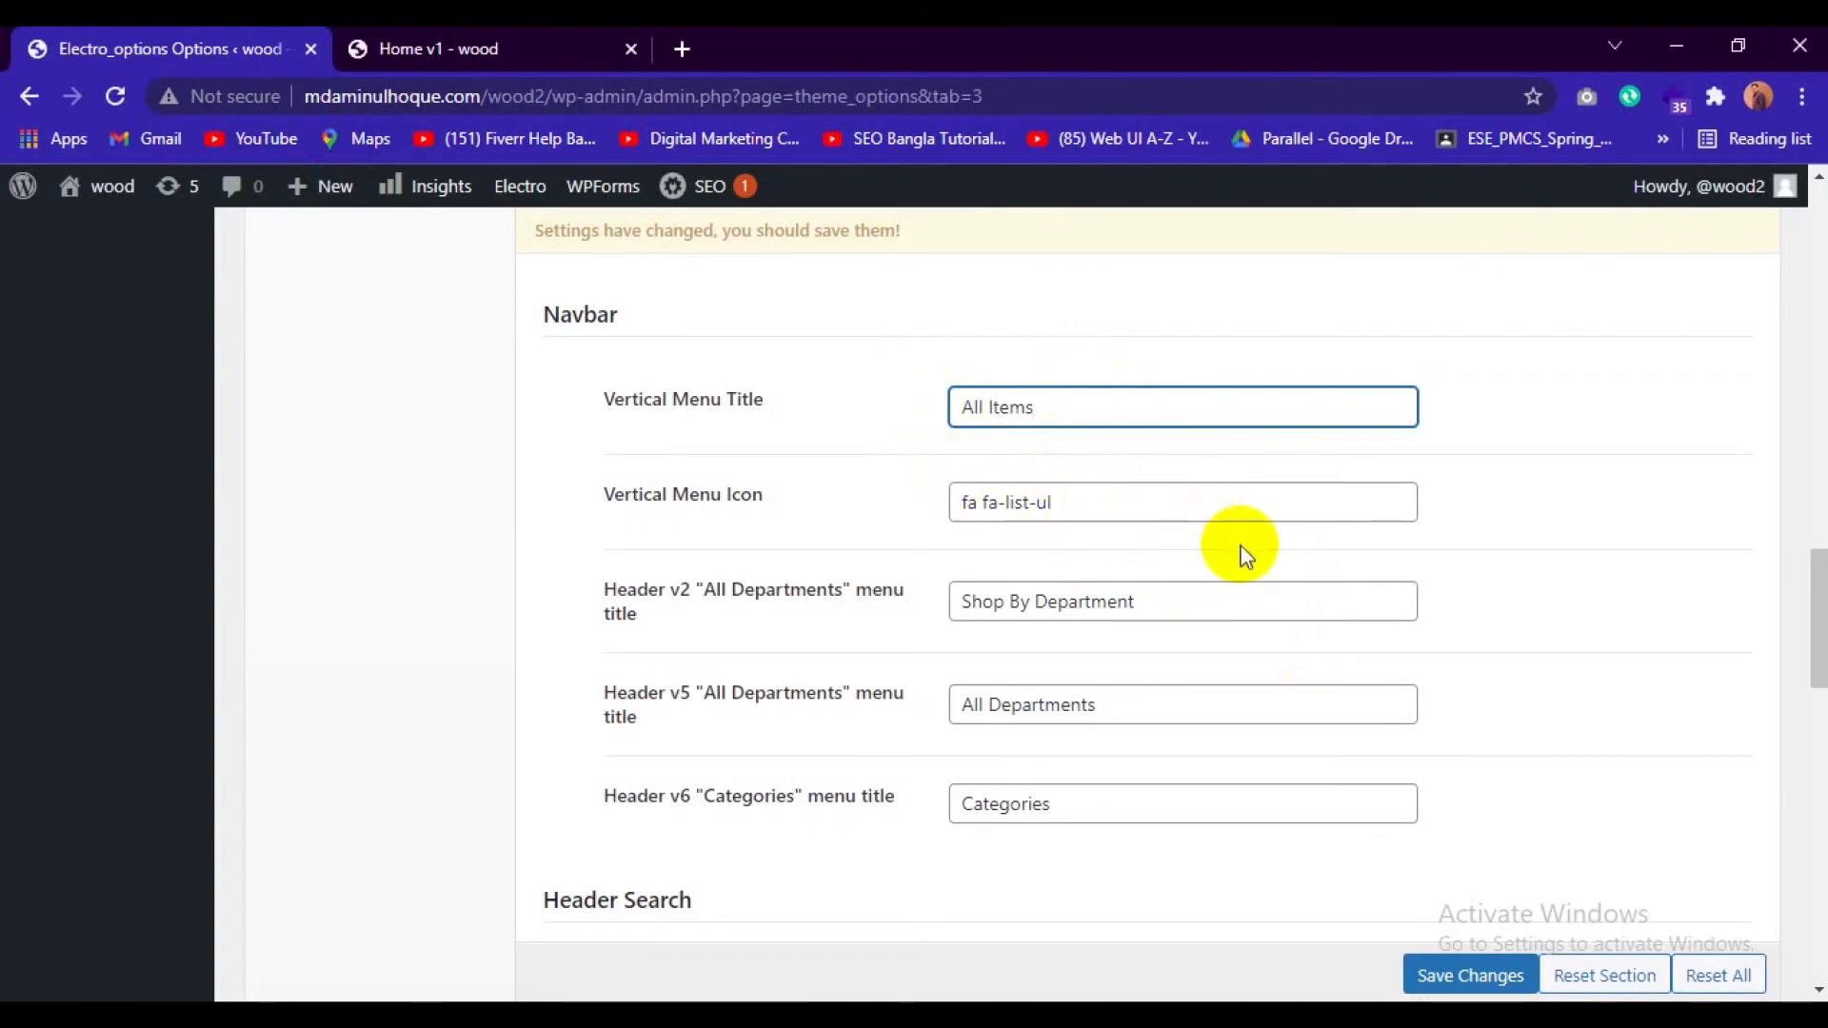
# Review the remaining header options and save the Header section changes.
pyautogui.scroll(-1, 1236, 550)
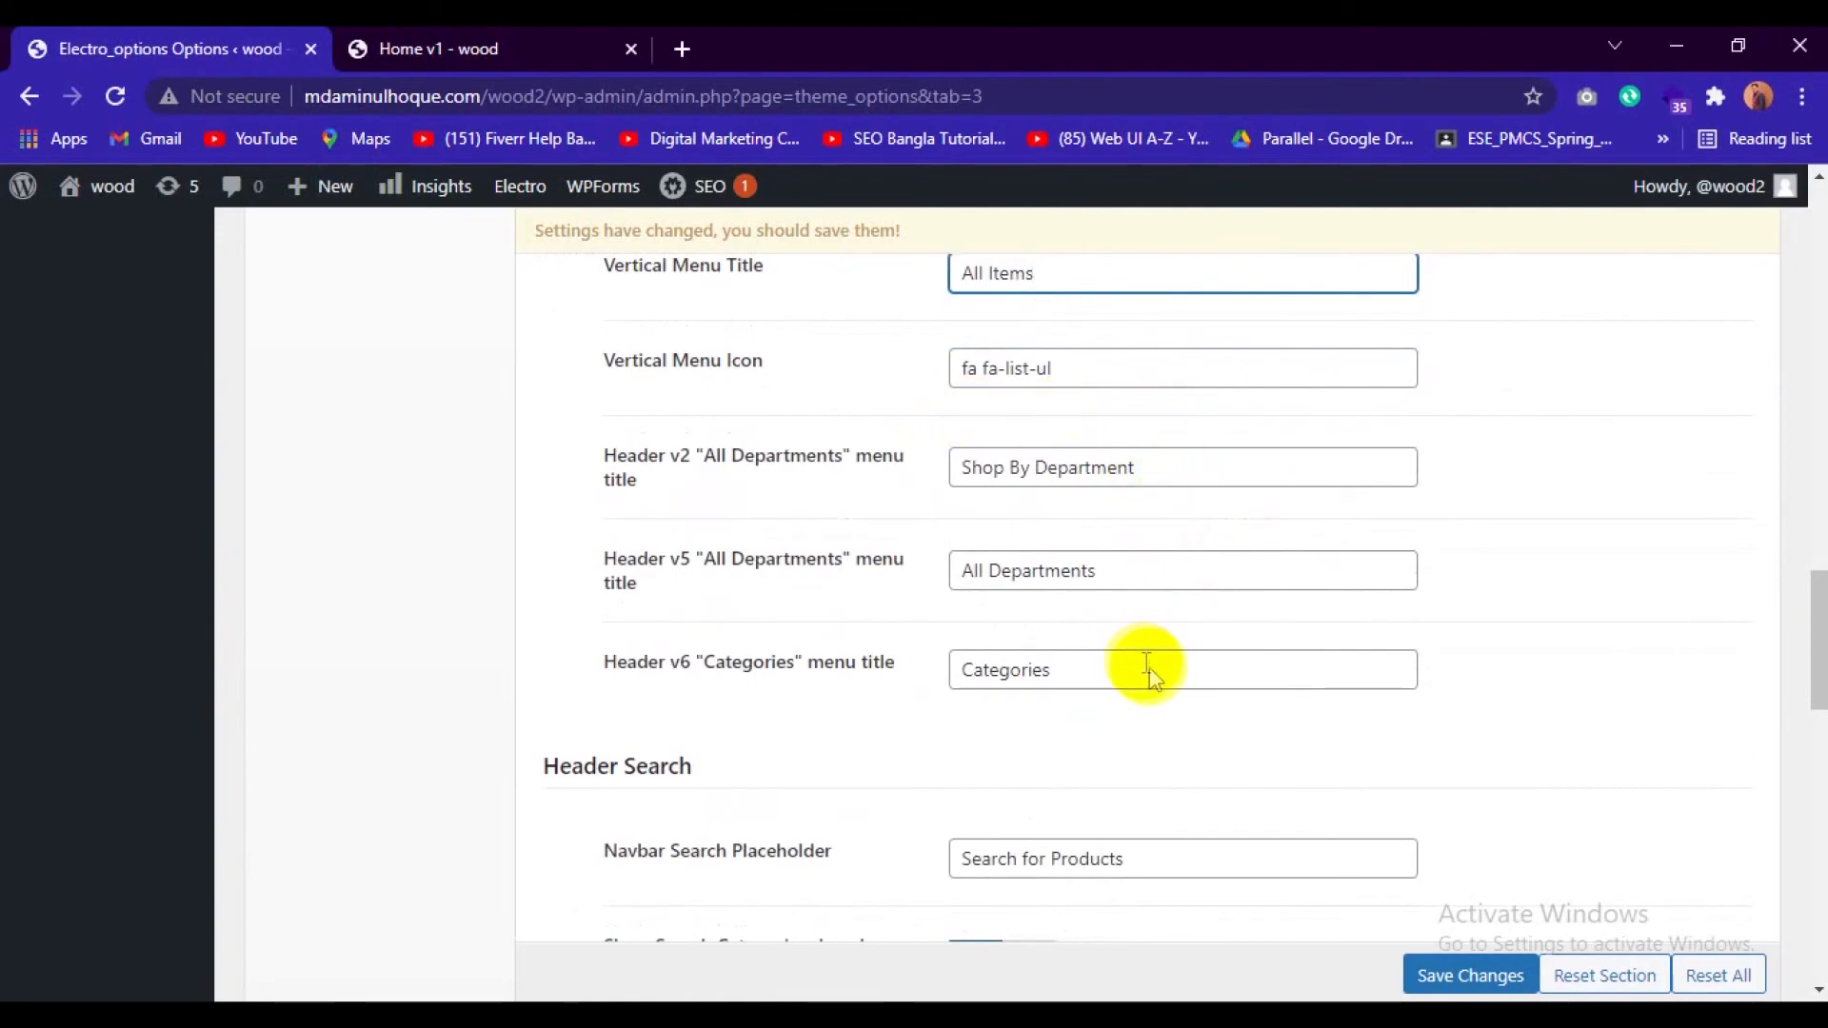
pyautogui.scroll(-4, 1152, 666)
pyautogui.scroll(-5, 1115, 575)
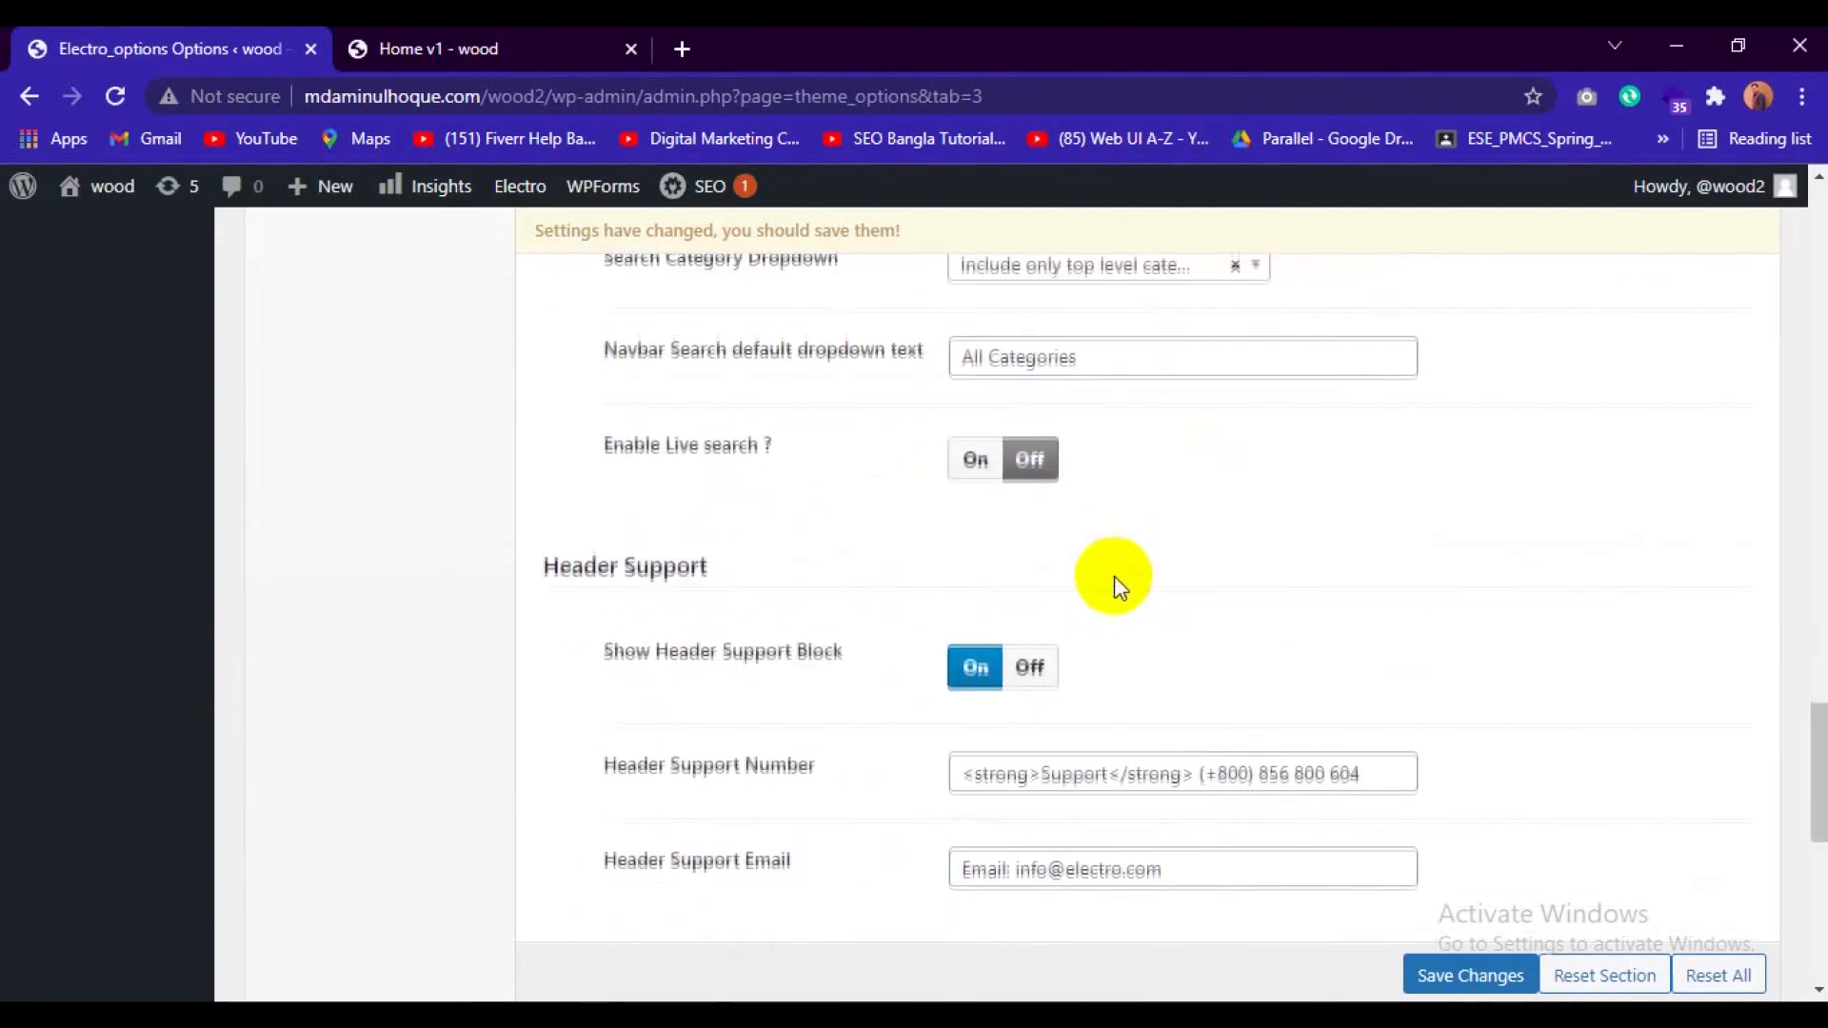
pyautogui.click(1433, 975)
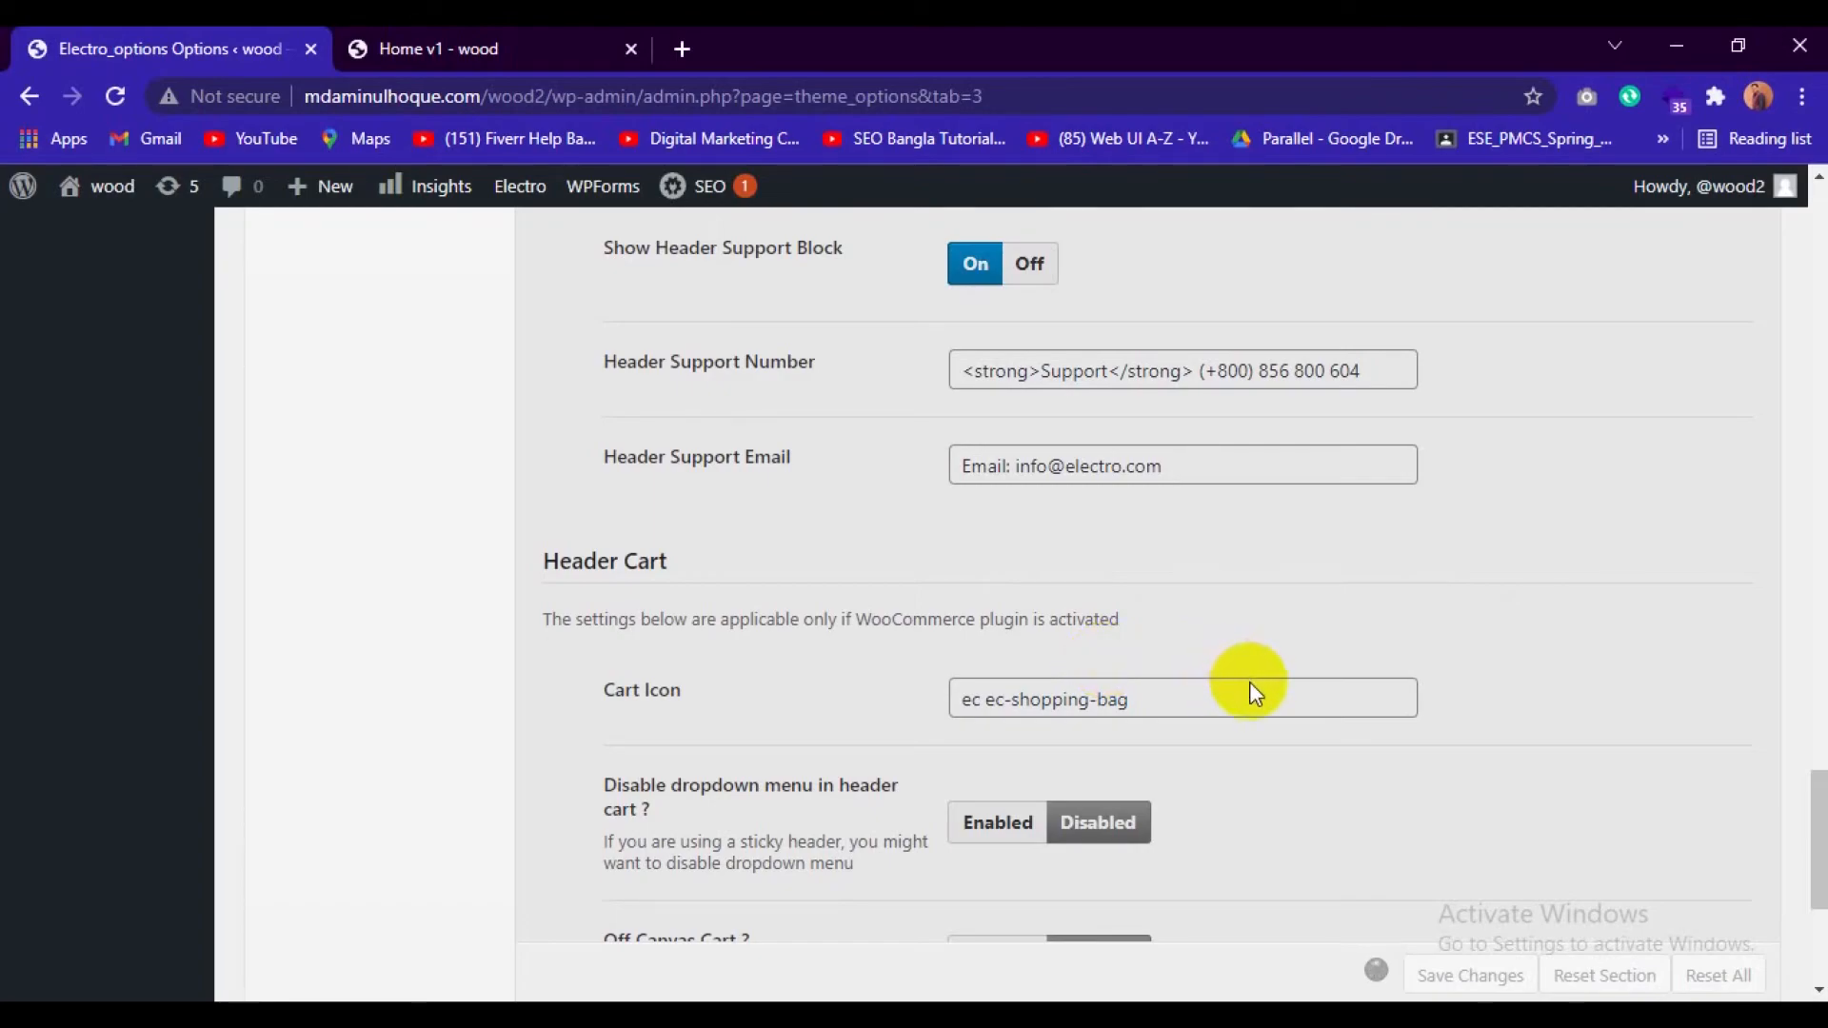
pyautogui.scroll(-3, 1251, 682)
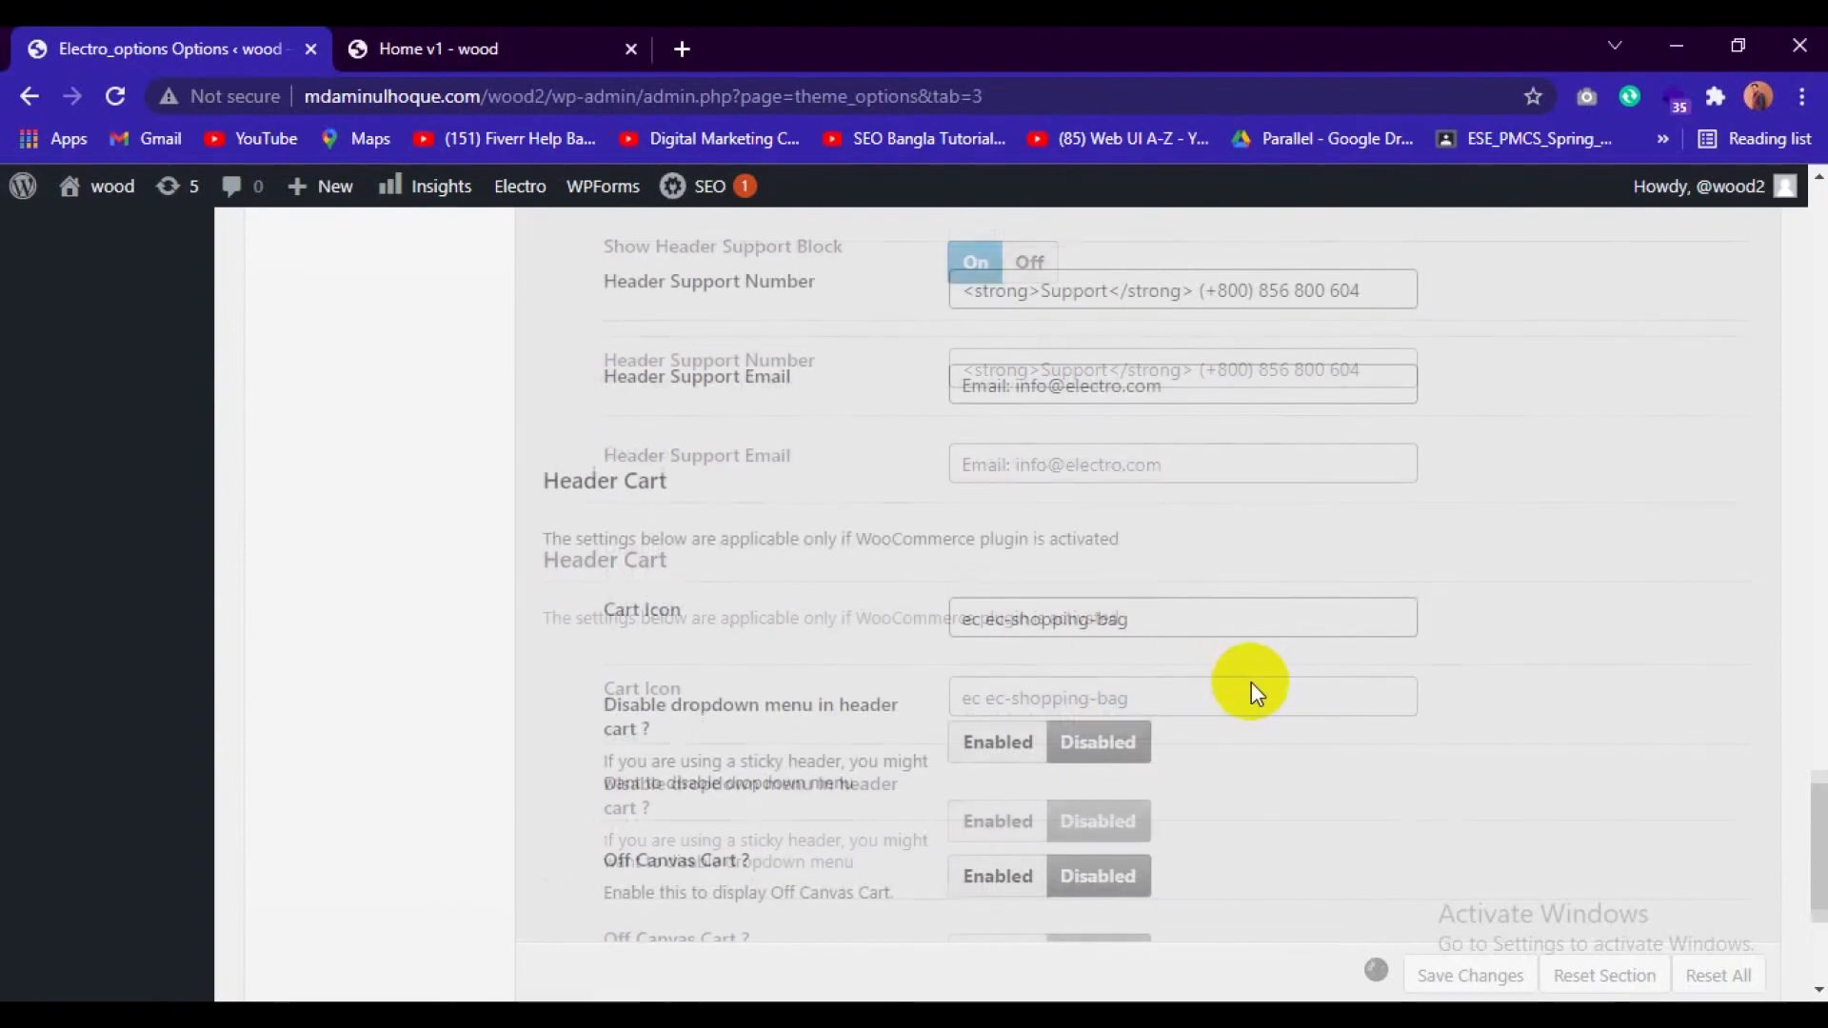
pyautogui.scroll(-2, 1251, 682)
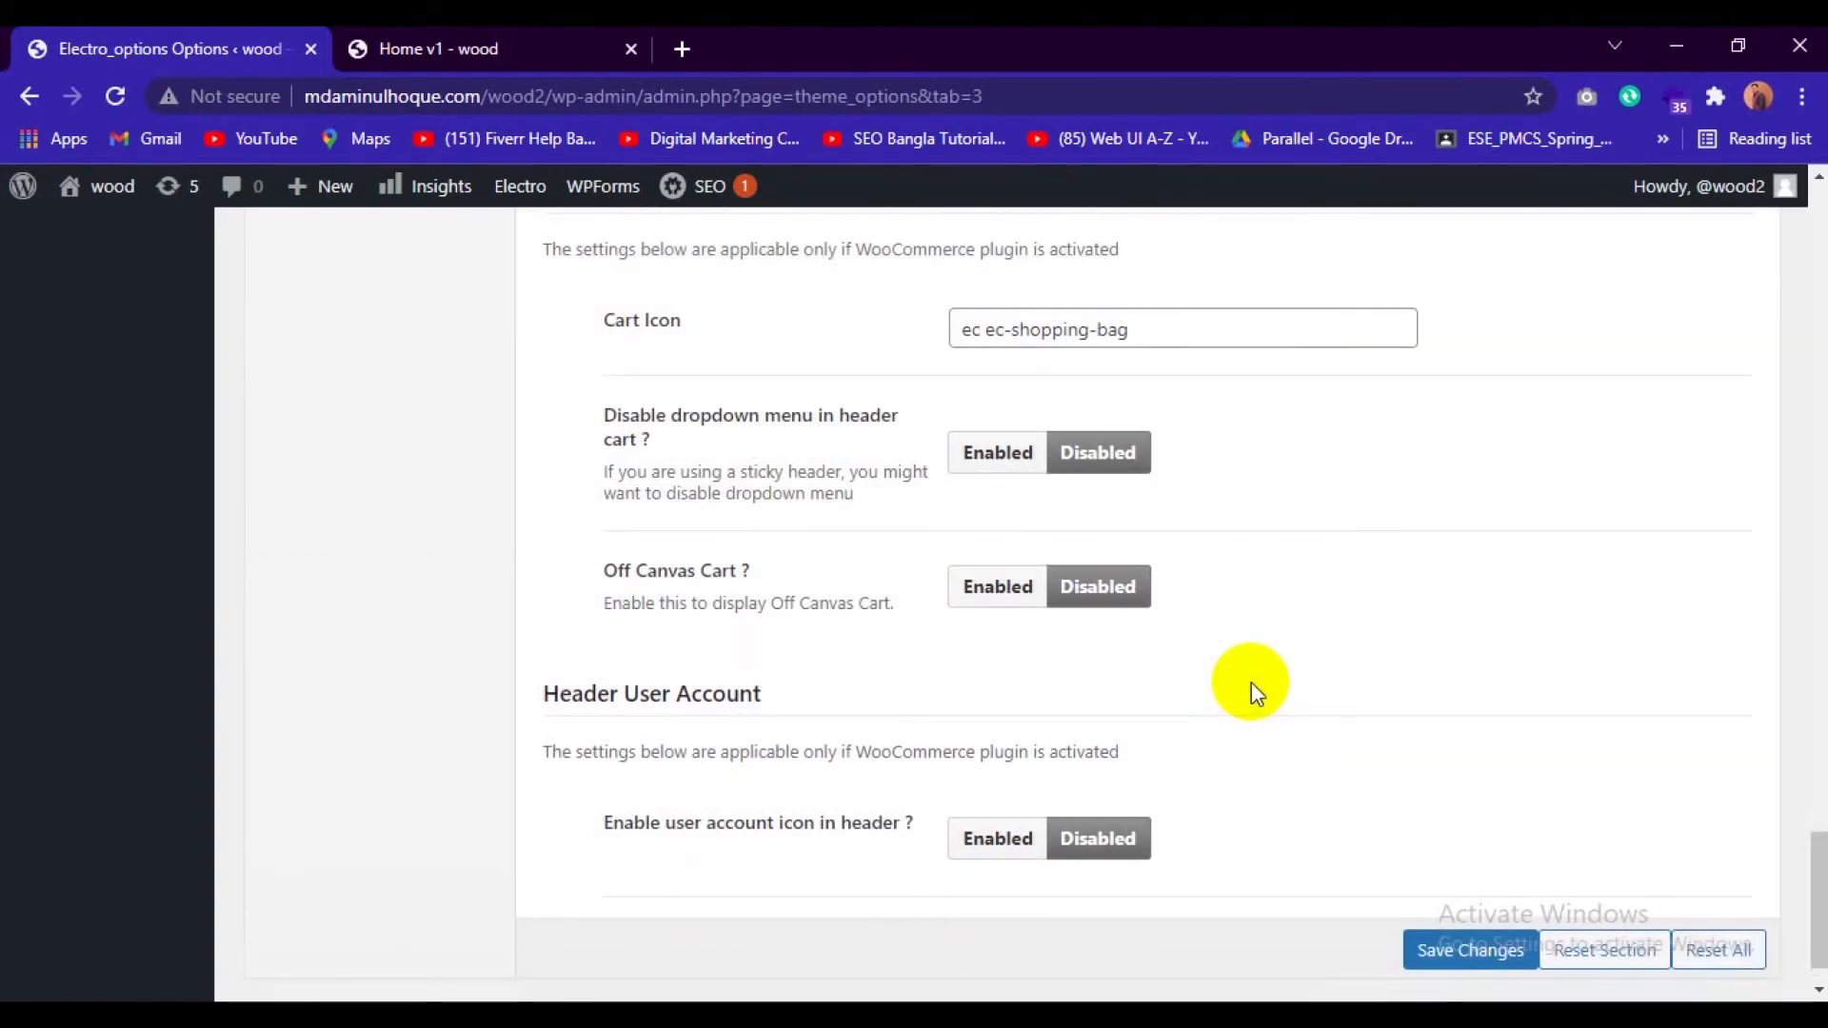
# Reload the wood site's front page and check its header logo, vertical menu title and footer.
pyautogui.click(404, 47)
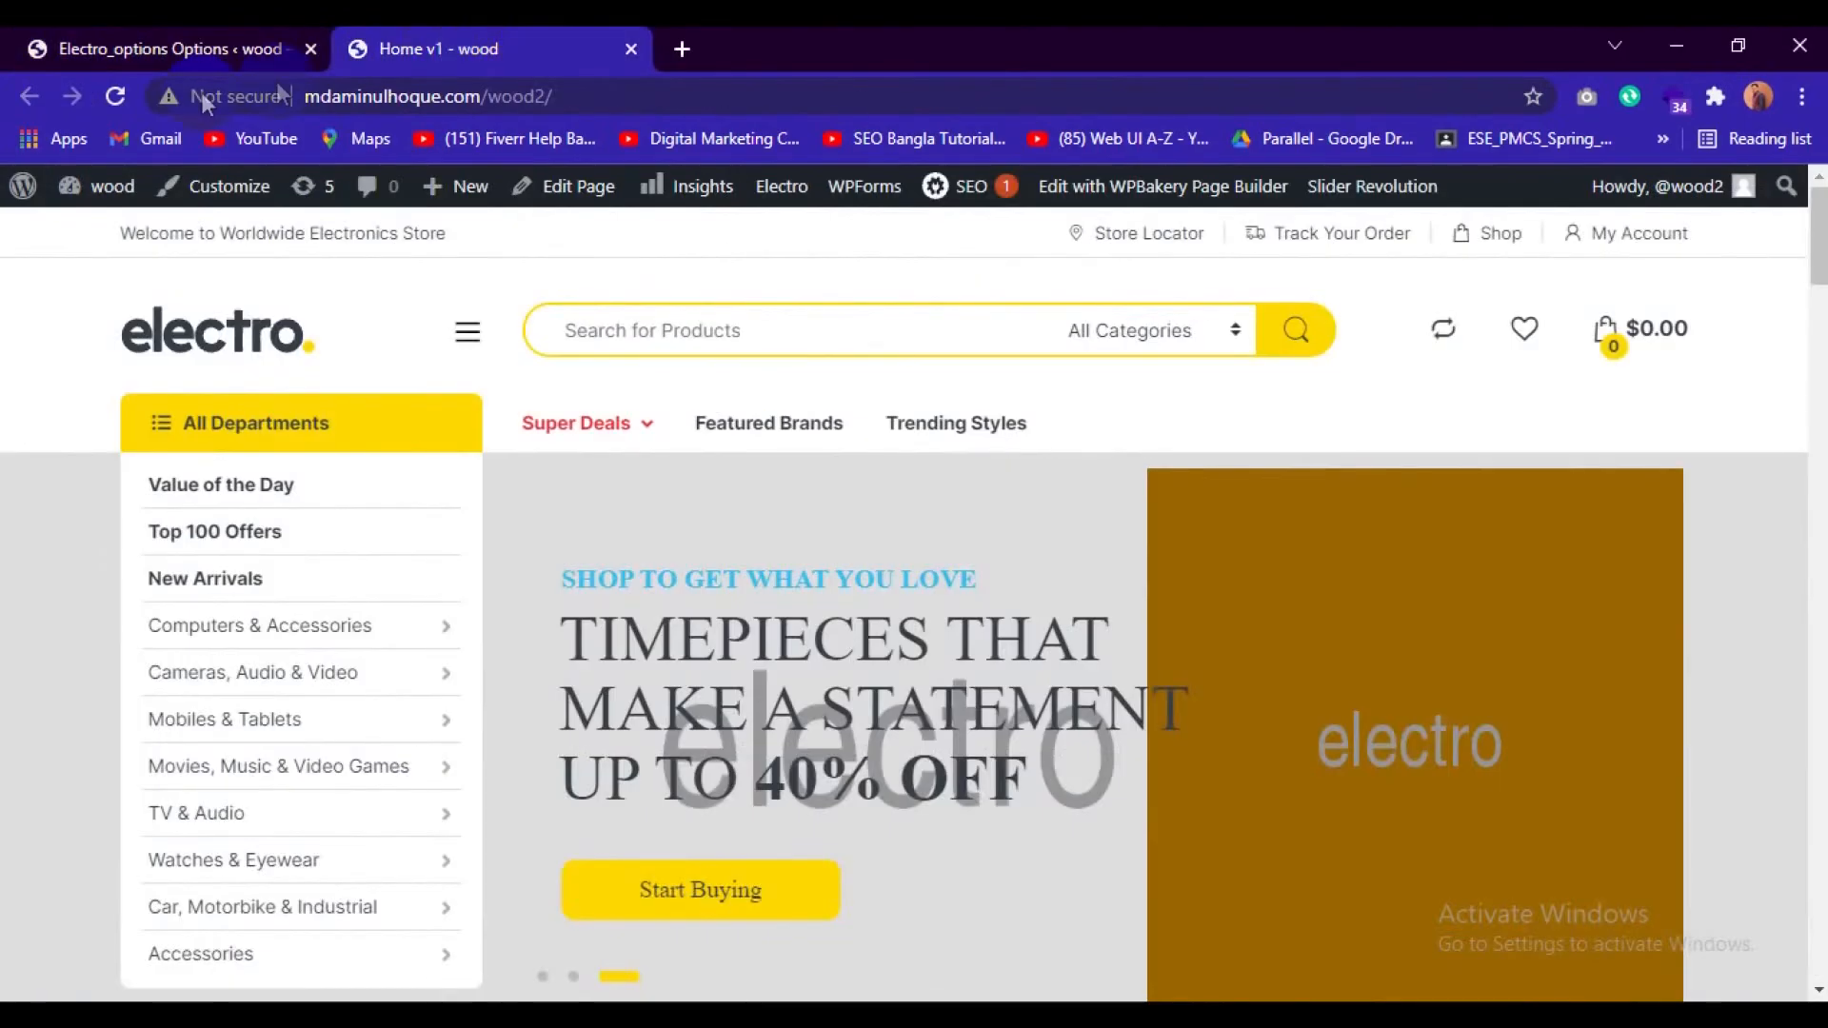
pyautogui.click(112, 96)
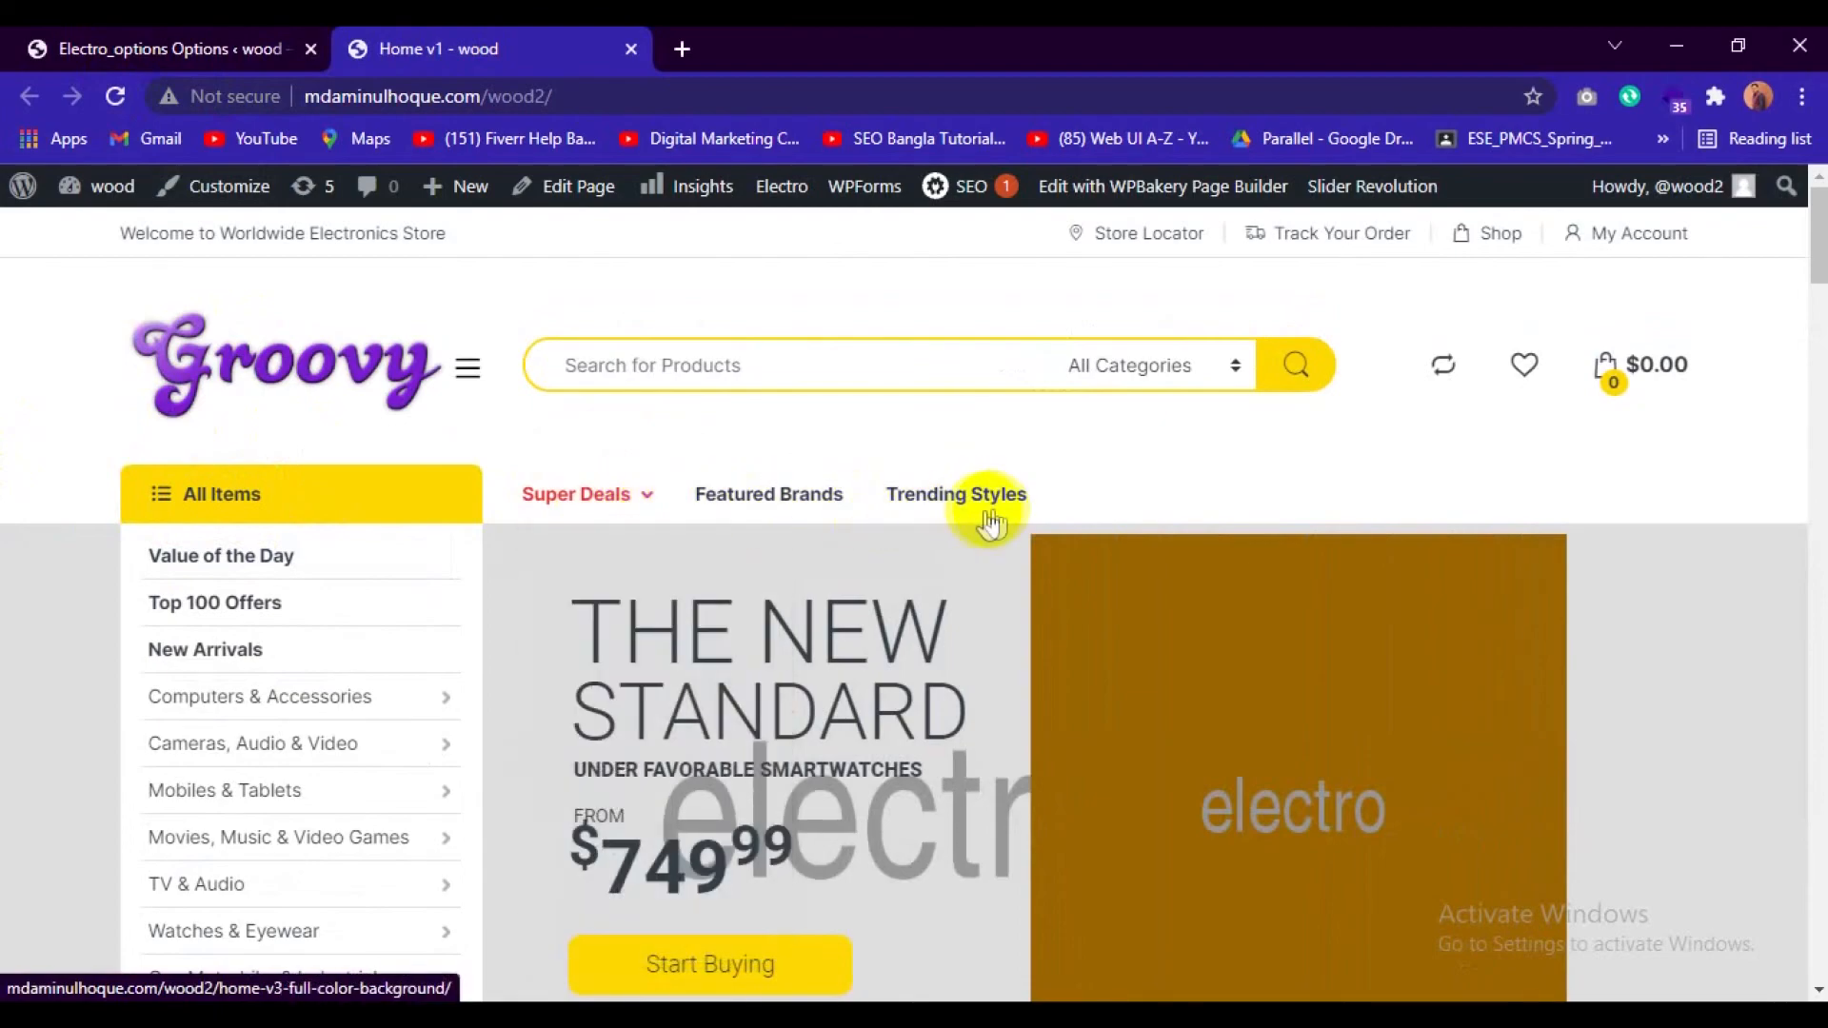
pyautogui.click(245, 38)
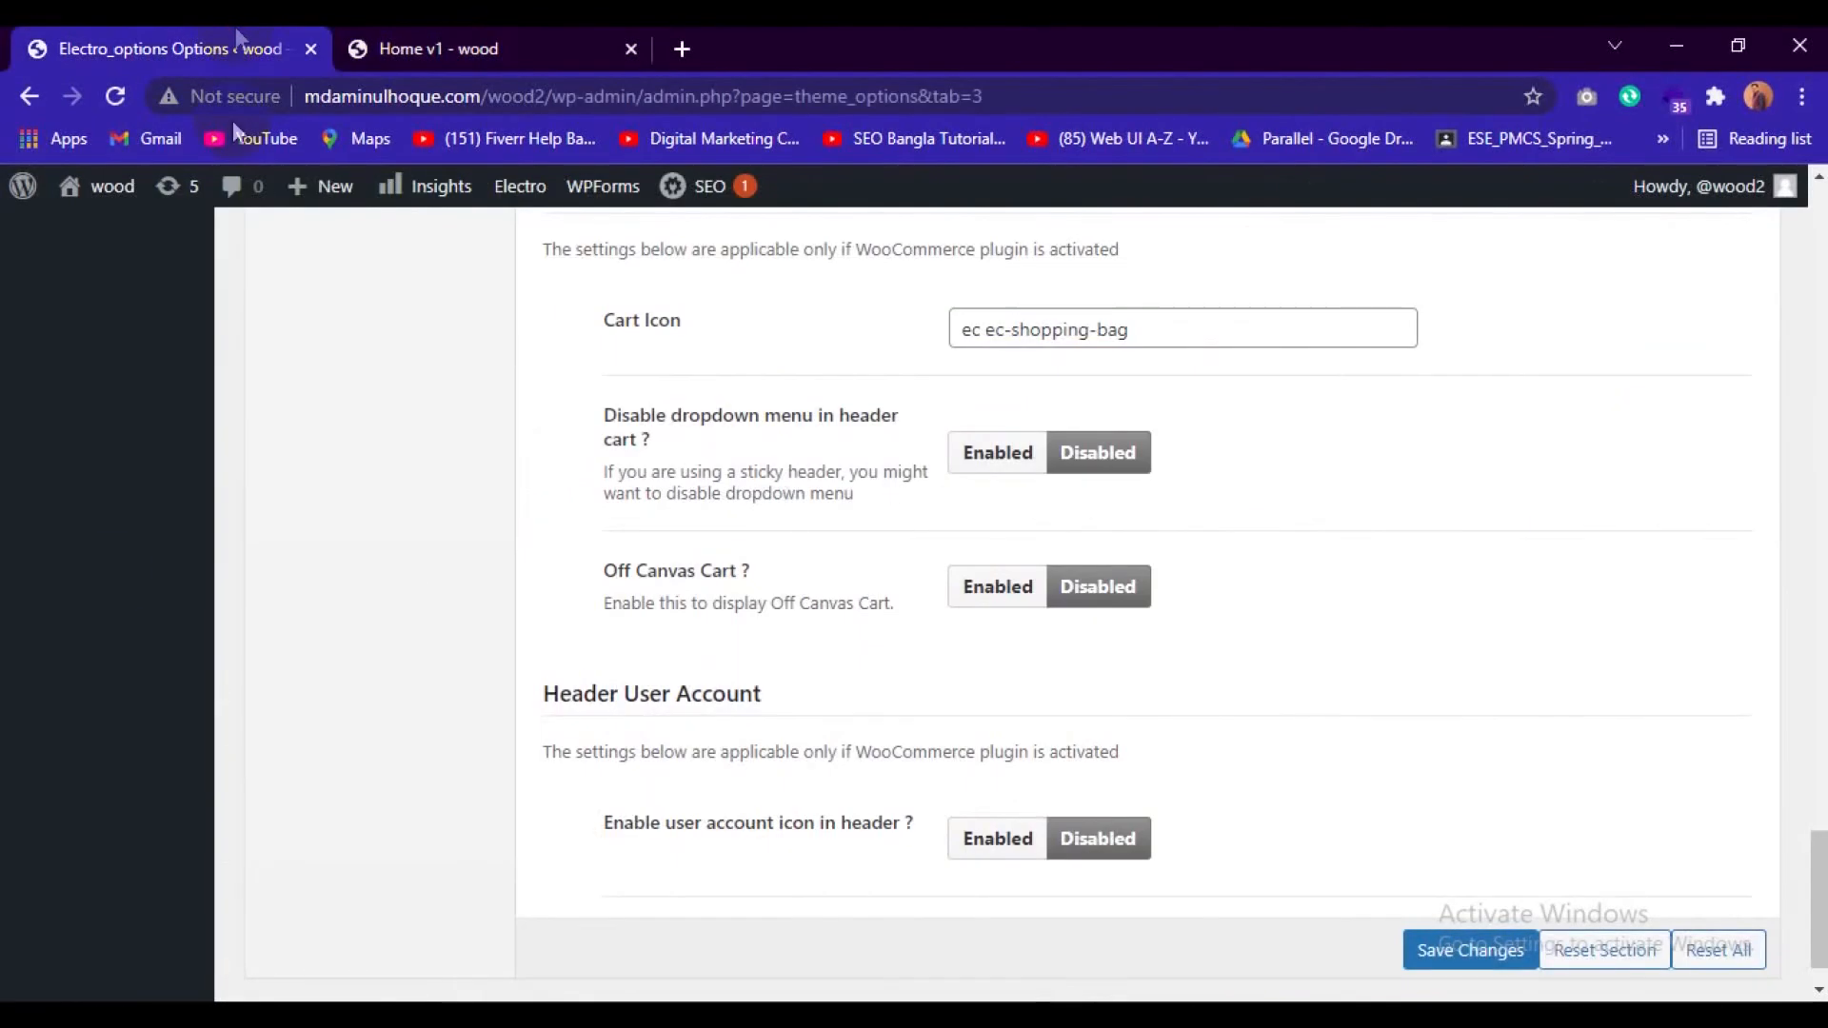
pyautogui.click(257, 728)
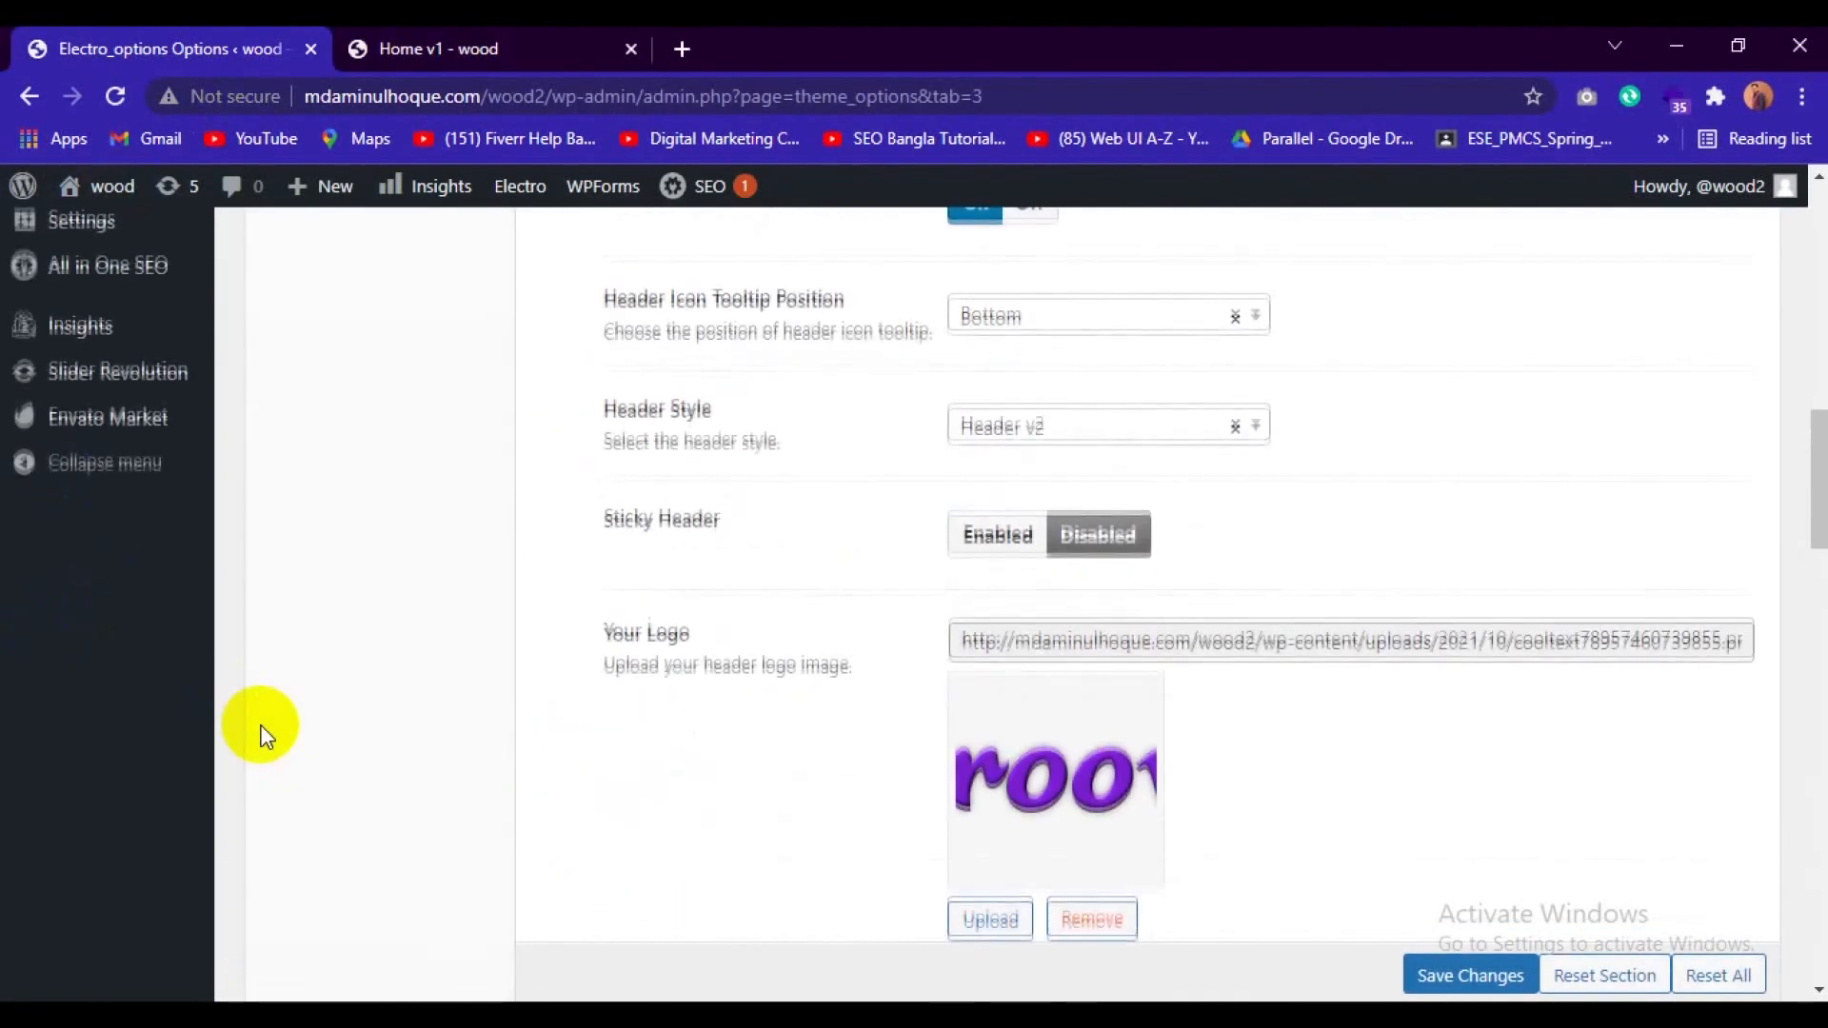
pyautogui.scroll(10, 257, 734)
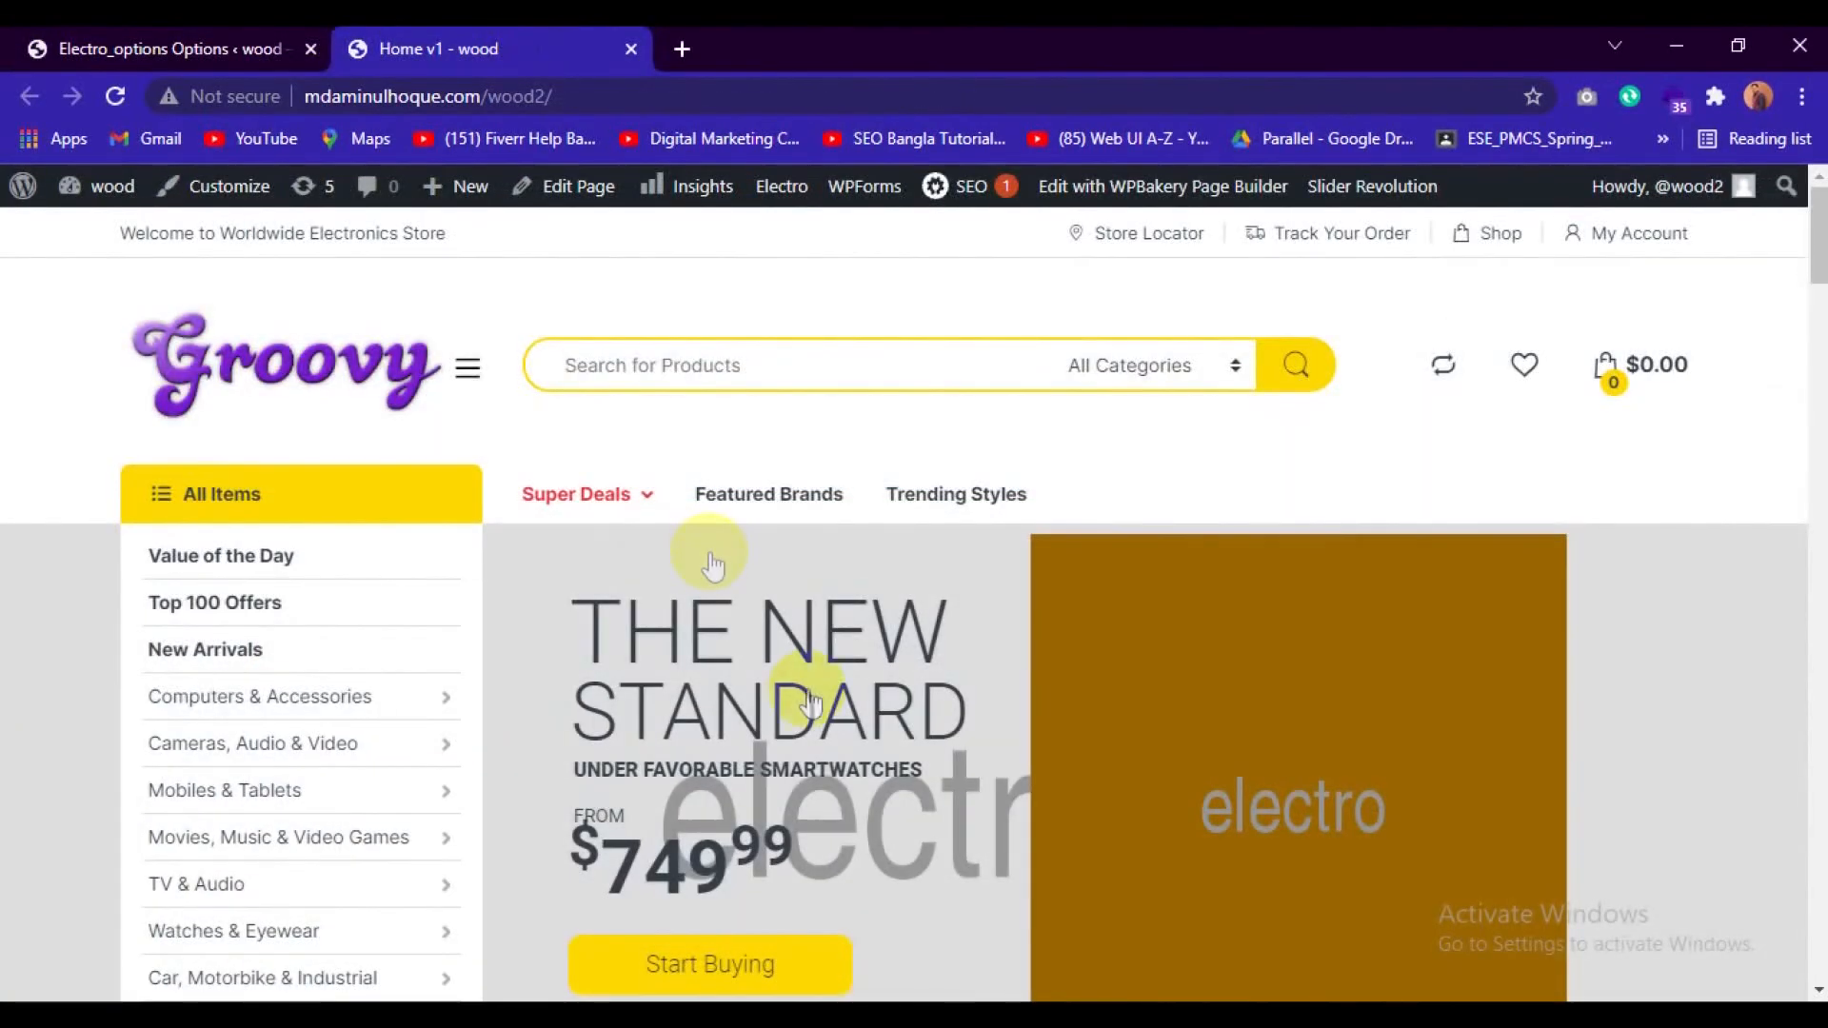
pyautogui.scroll(-20, 810, 705)
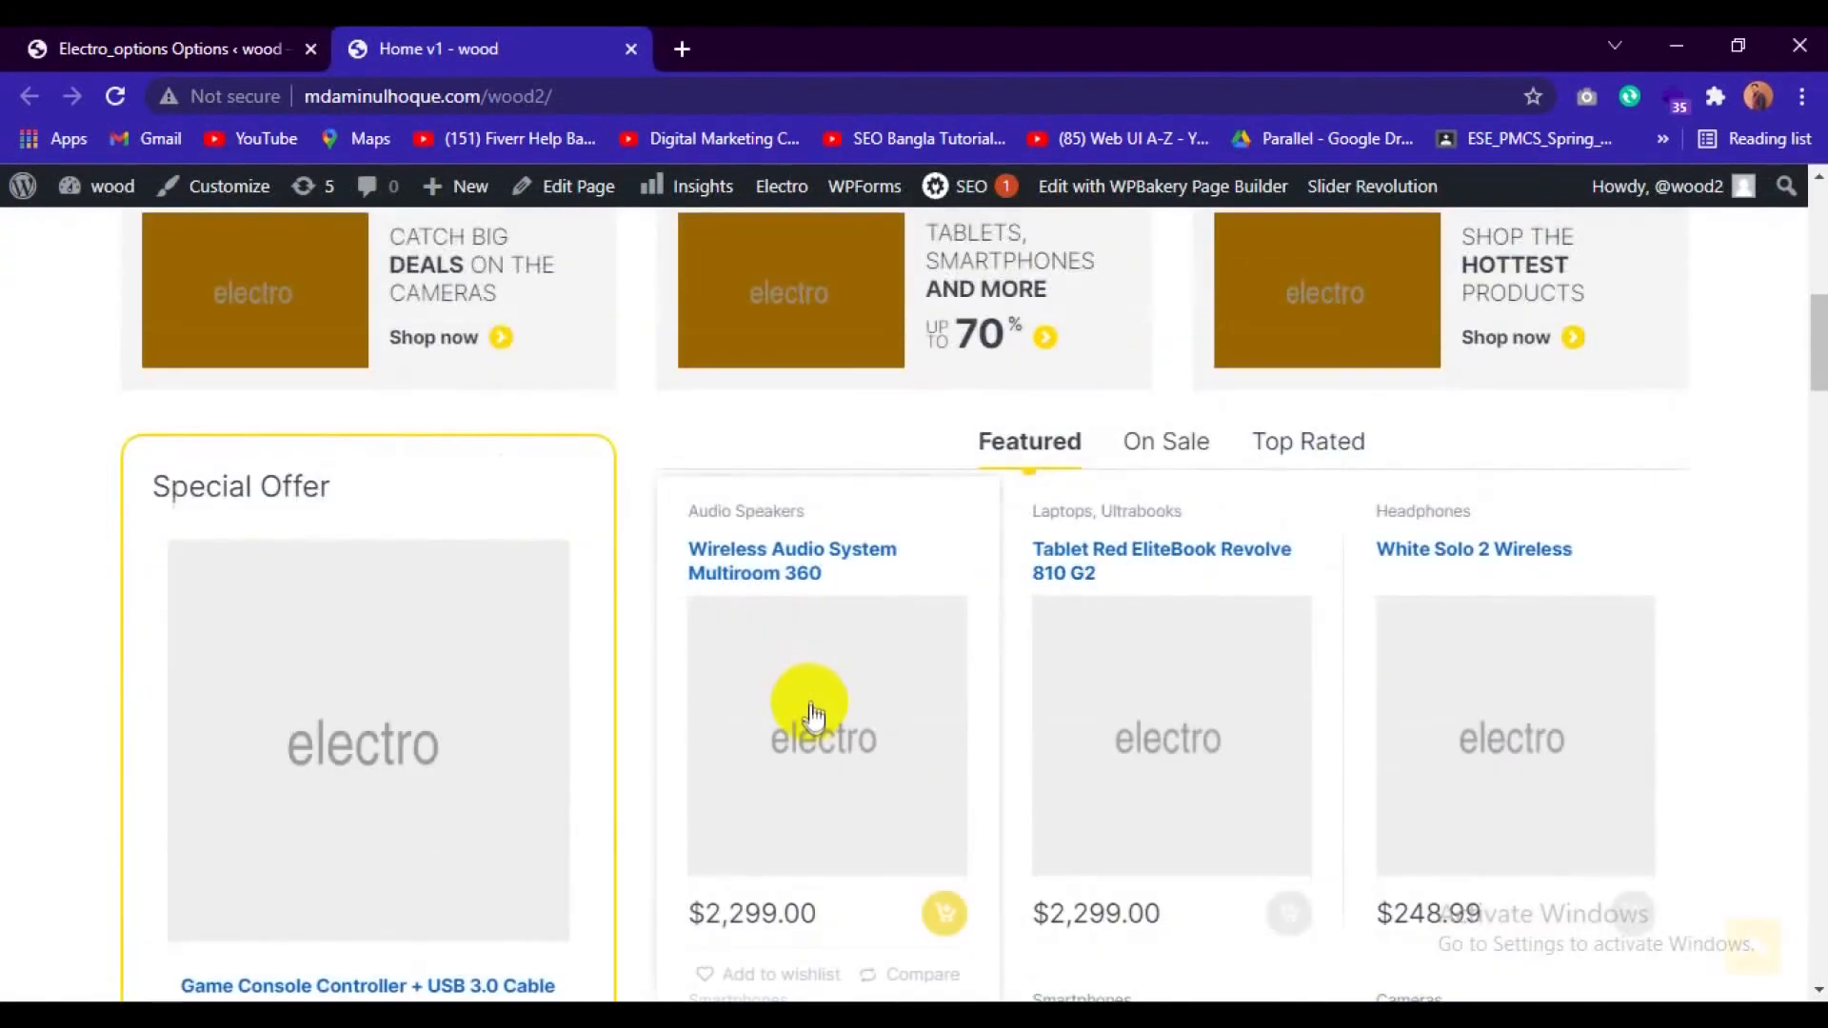
pyautogui.scroll(-4, 802, 802)
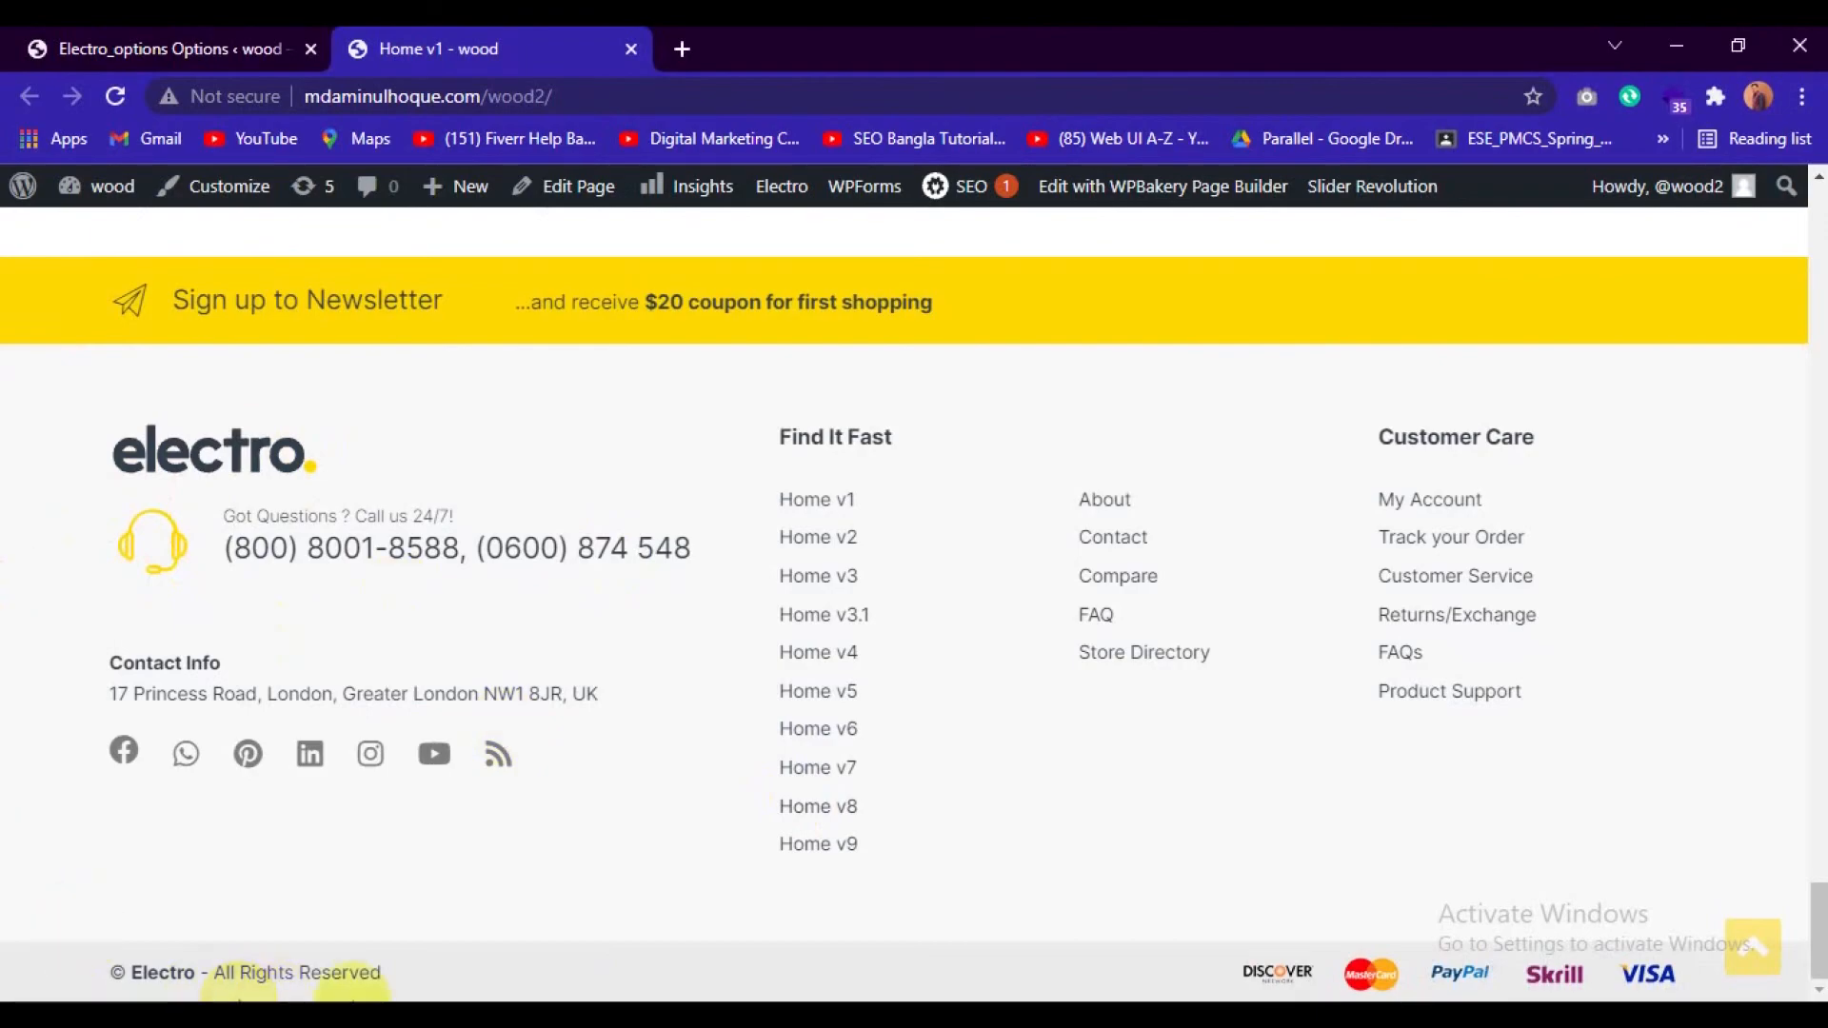
# Open the Footer section of the Electro theme options and go to its newsletter block settings.
pyautogui.click(92, 50)
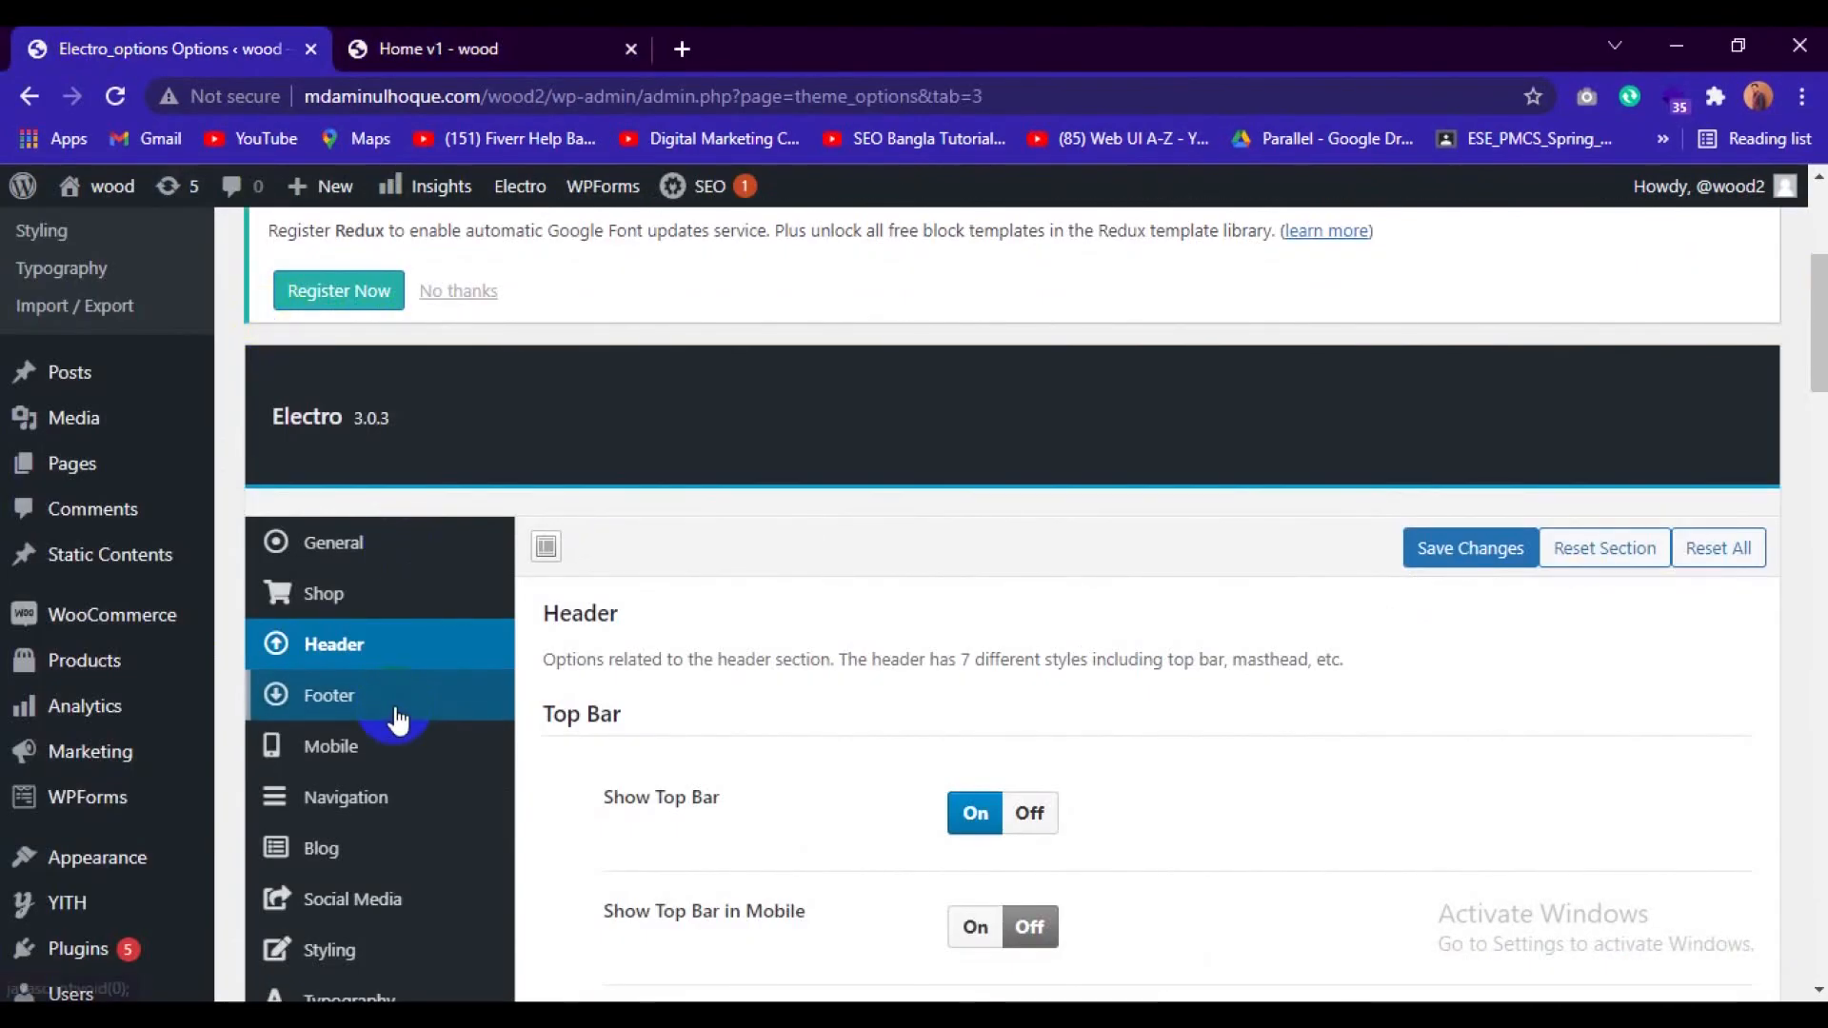
pyautogui.scroll(-2, 396, 714)
pyautogui.click(327, 564)
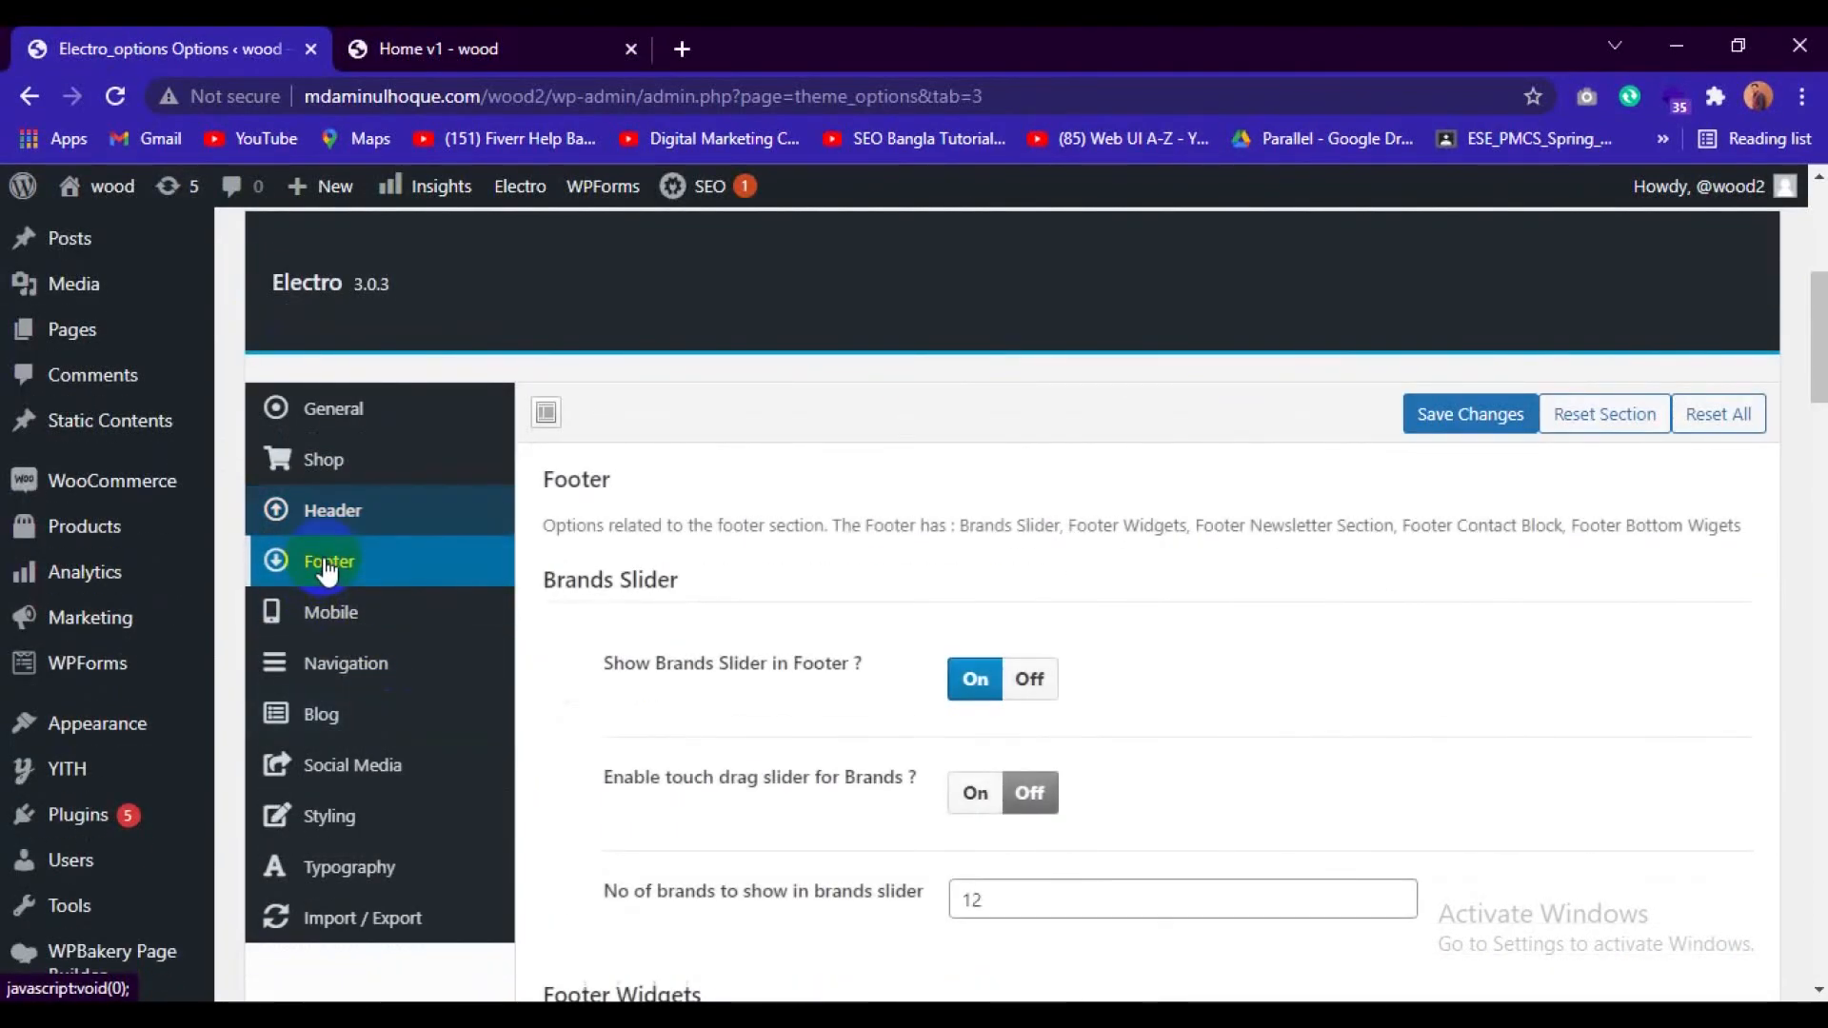
pyautogui.scroll(-3, 681, 718)
pyautogui.scroll(-10, 690, 723)
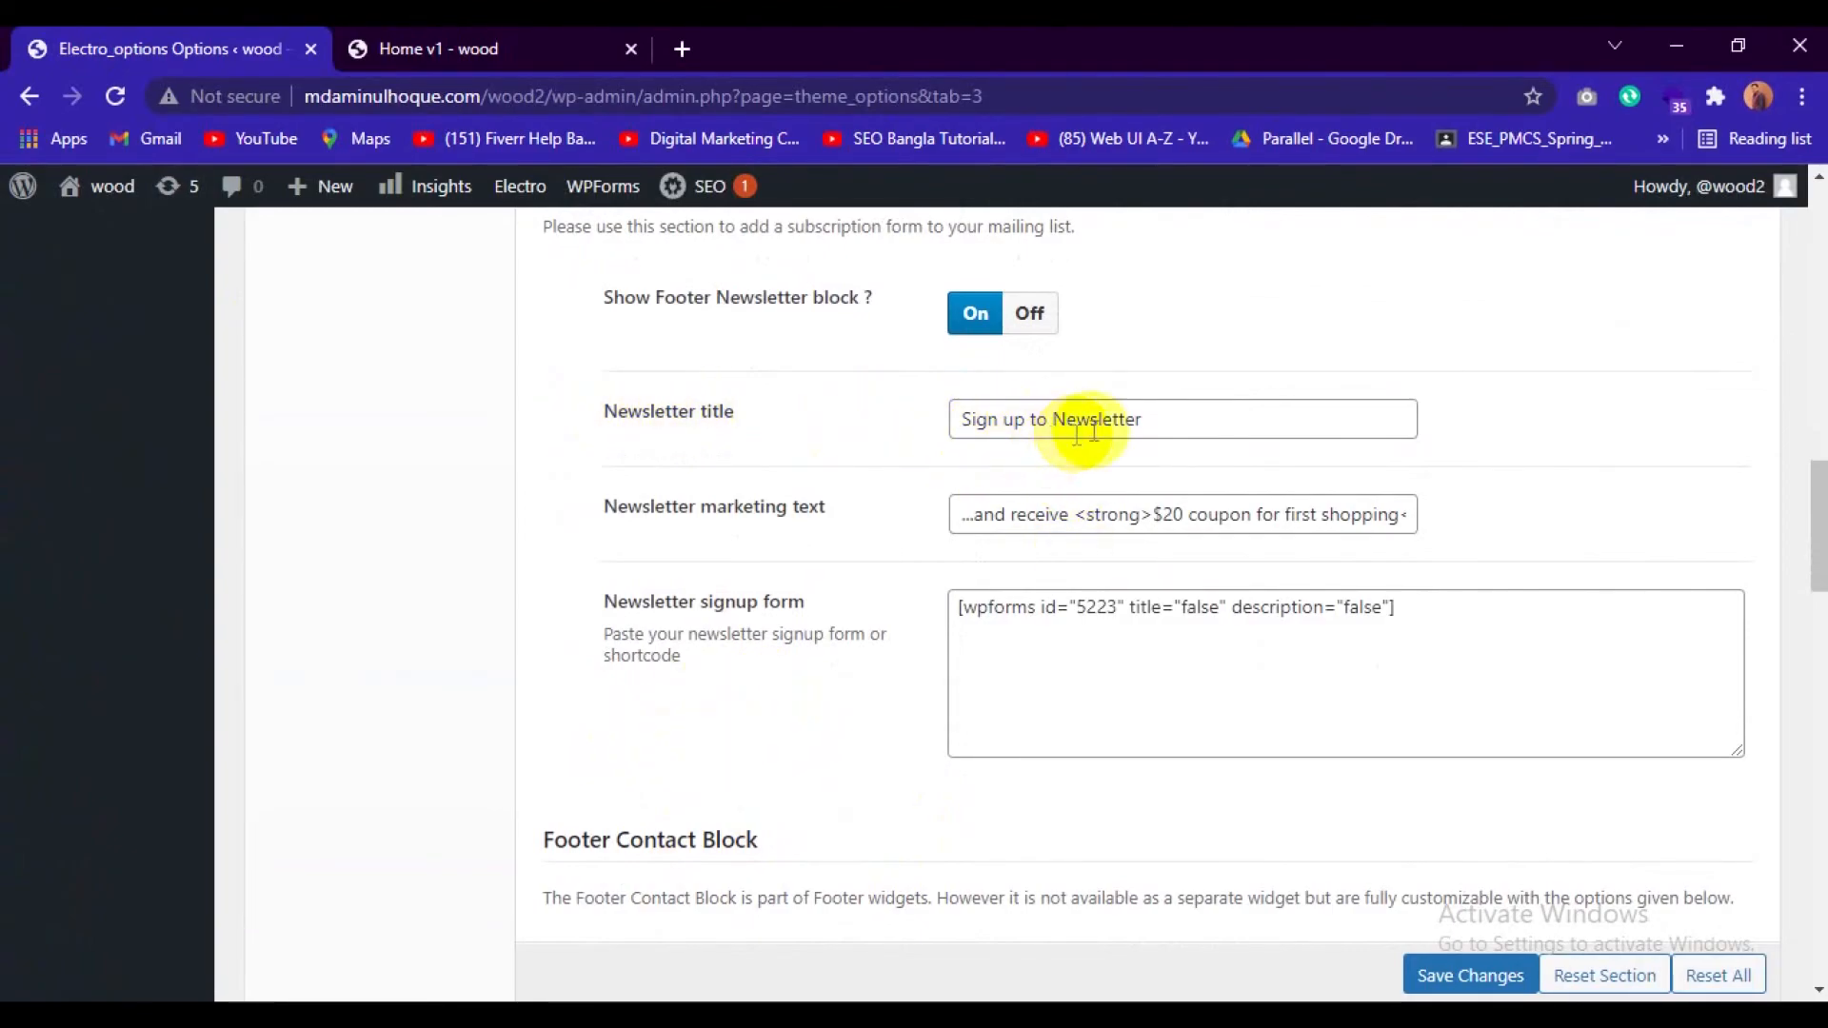
# Set the footer's Newsletter title to "Sign up to Newsletter's", comparing it with the newsletter bar on the front page.
pyautogui.click(533, 52)
pyautogui.scroll(1, 286, 457)
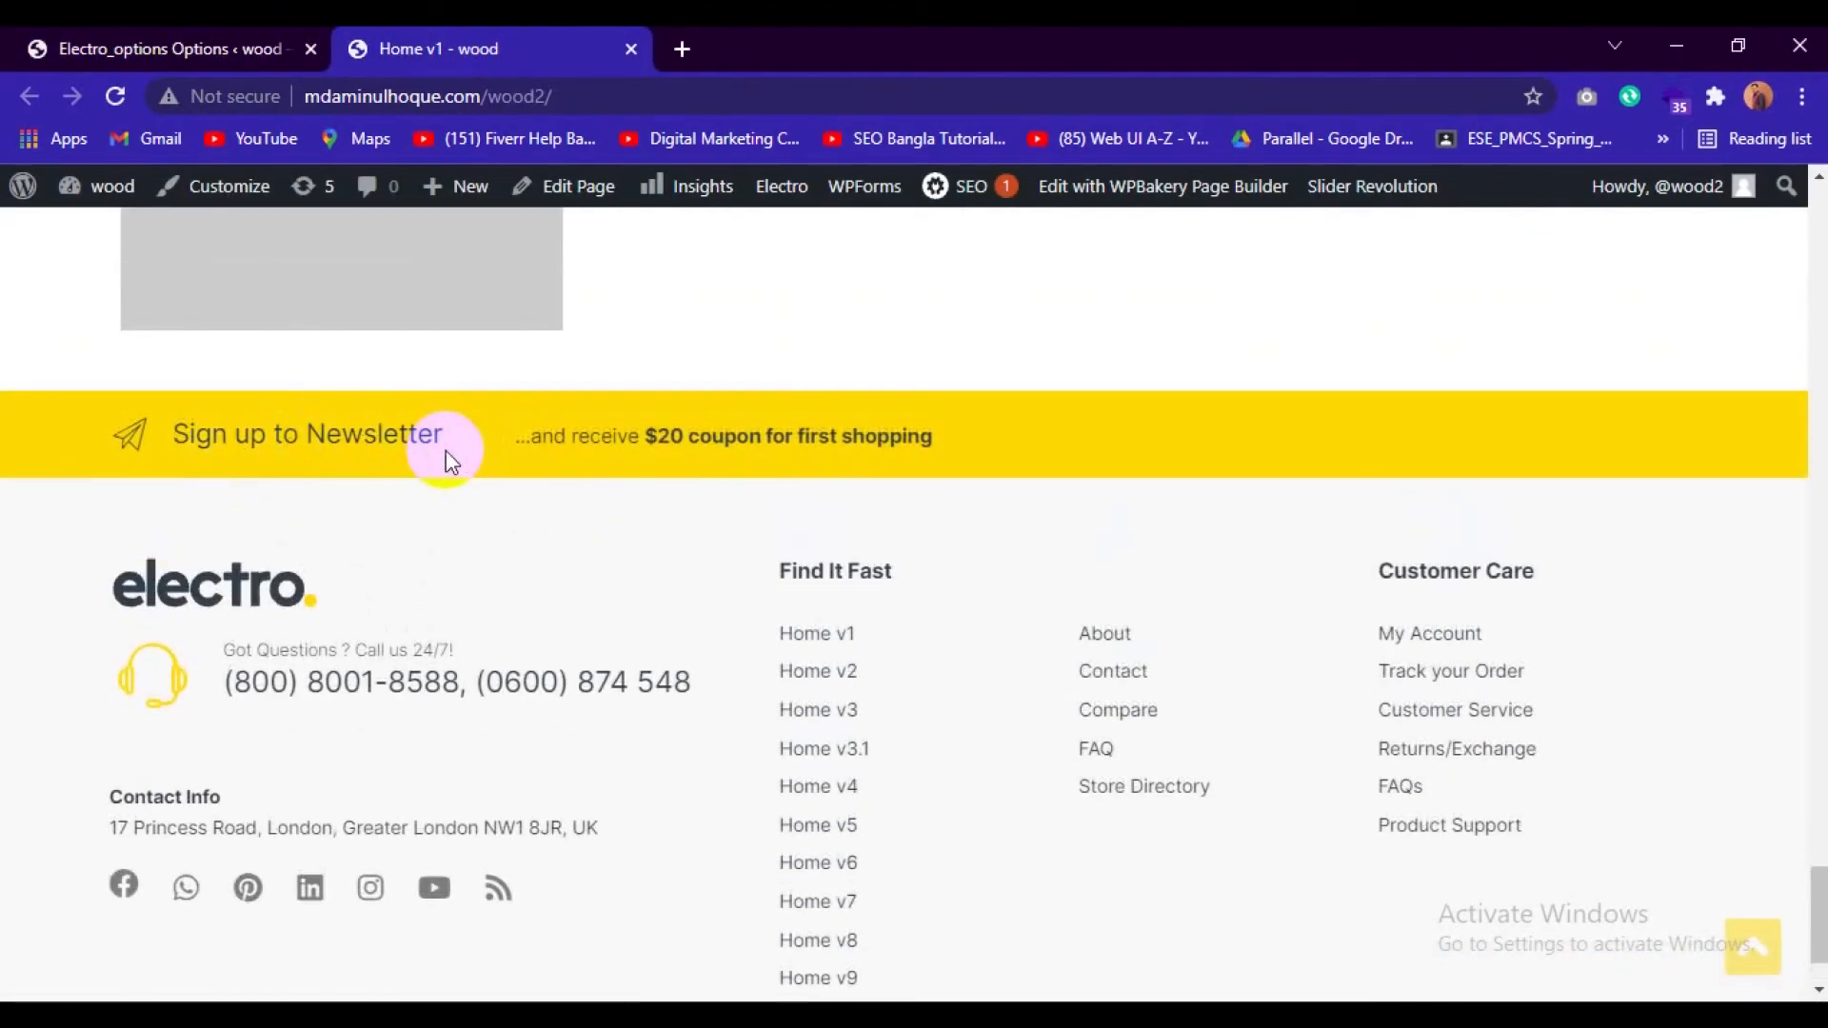
pyautogui.click(169, 48)
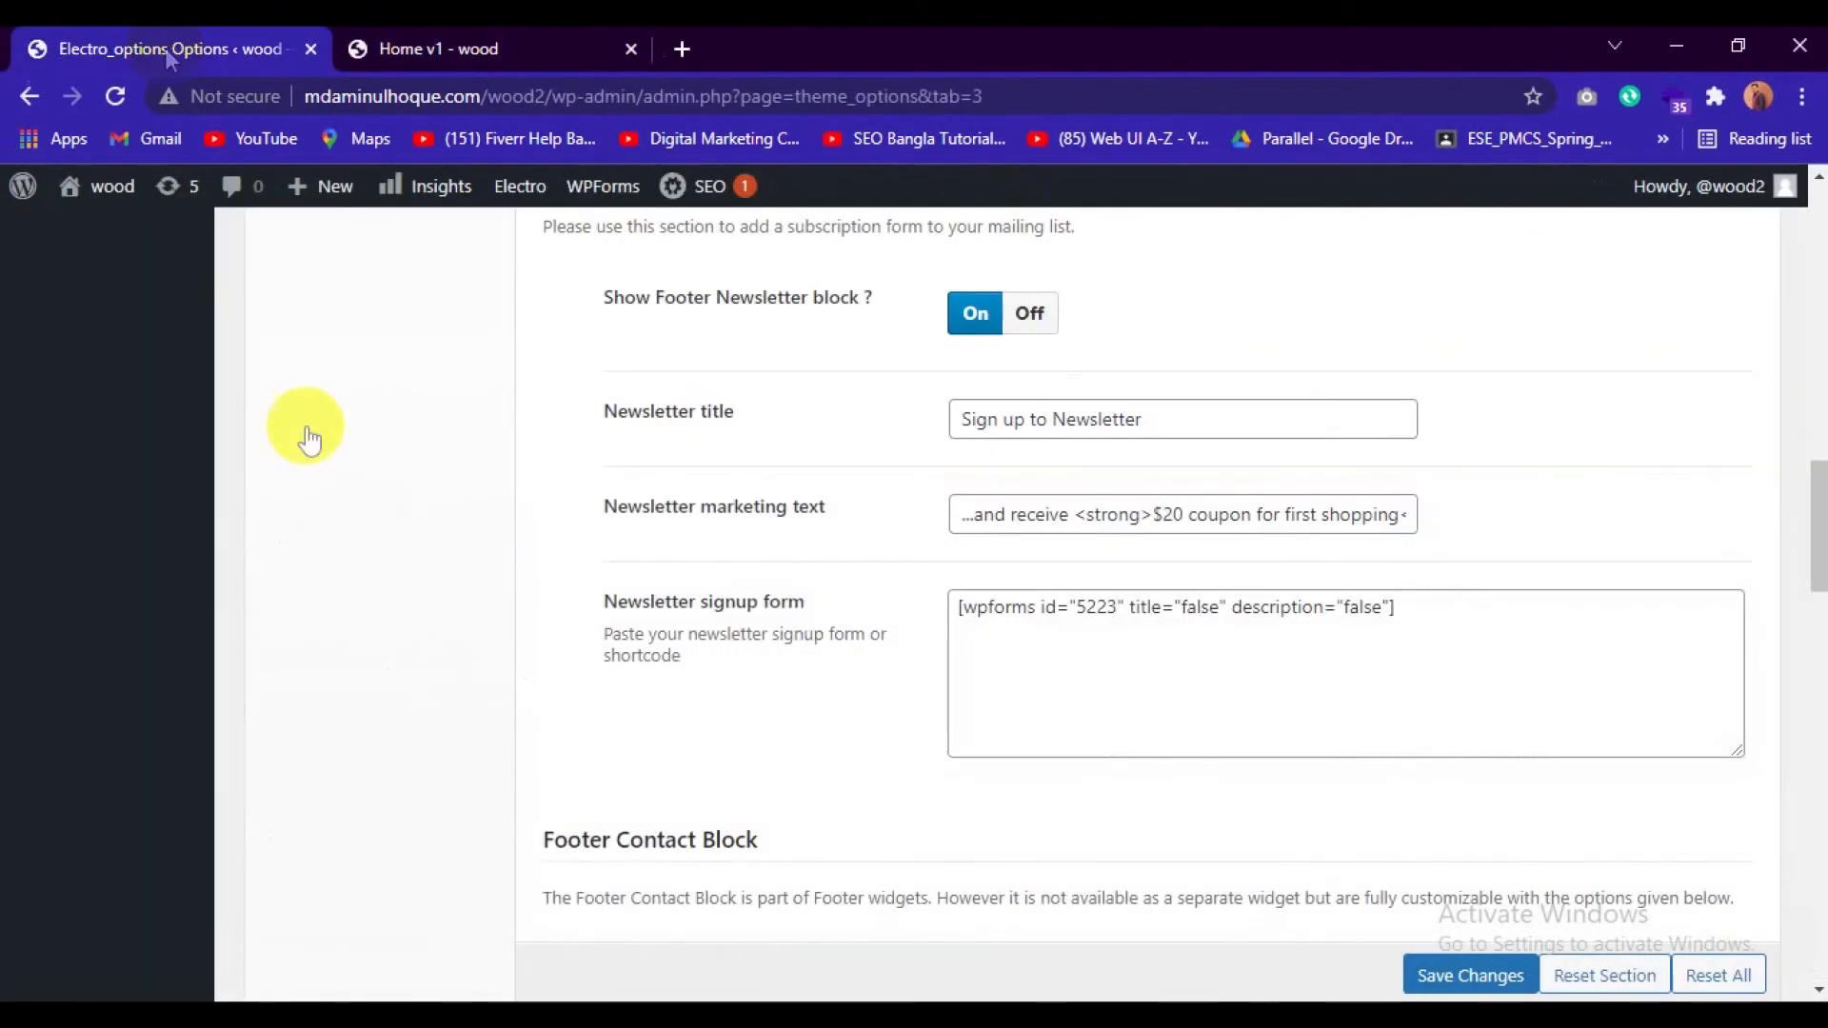
pyautogui.click(1175, 420)
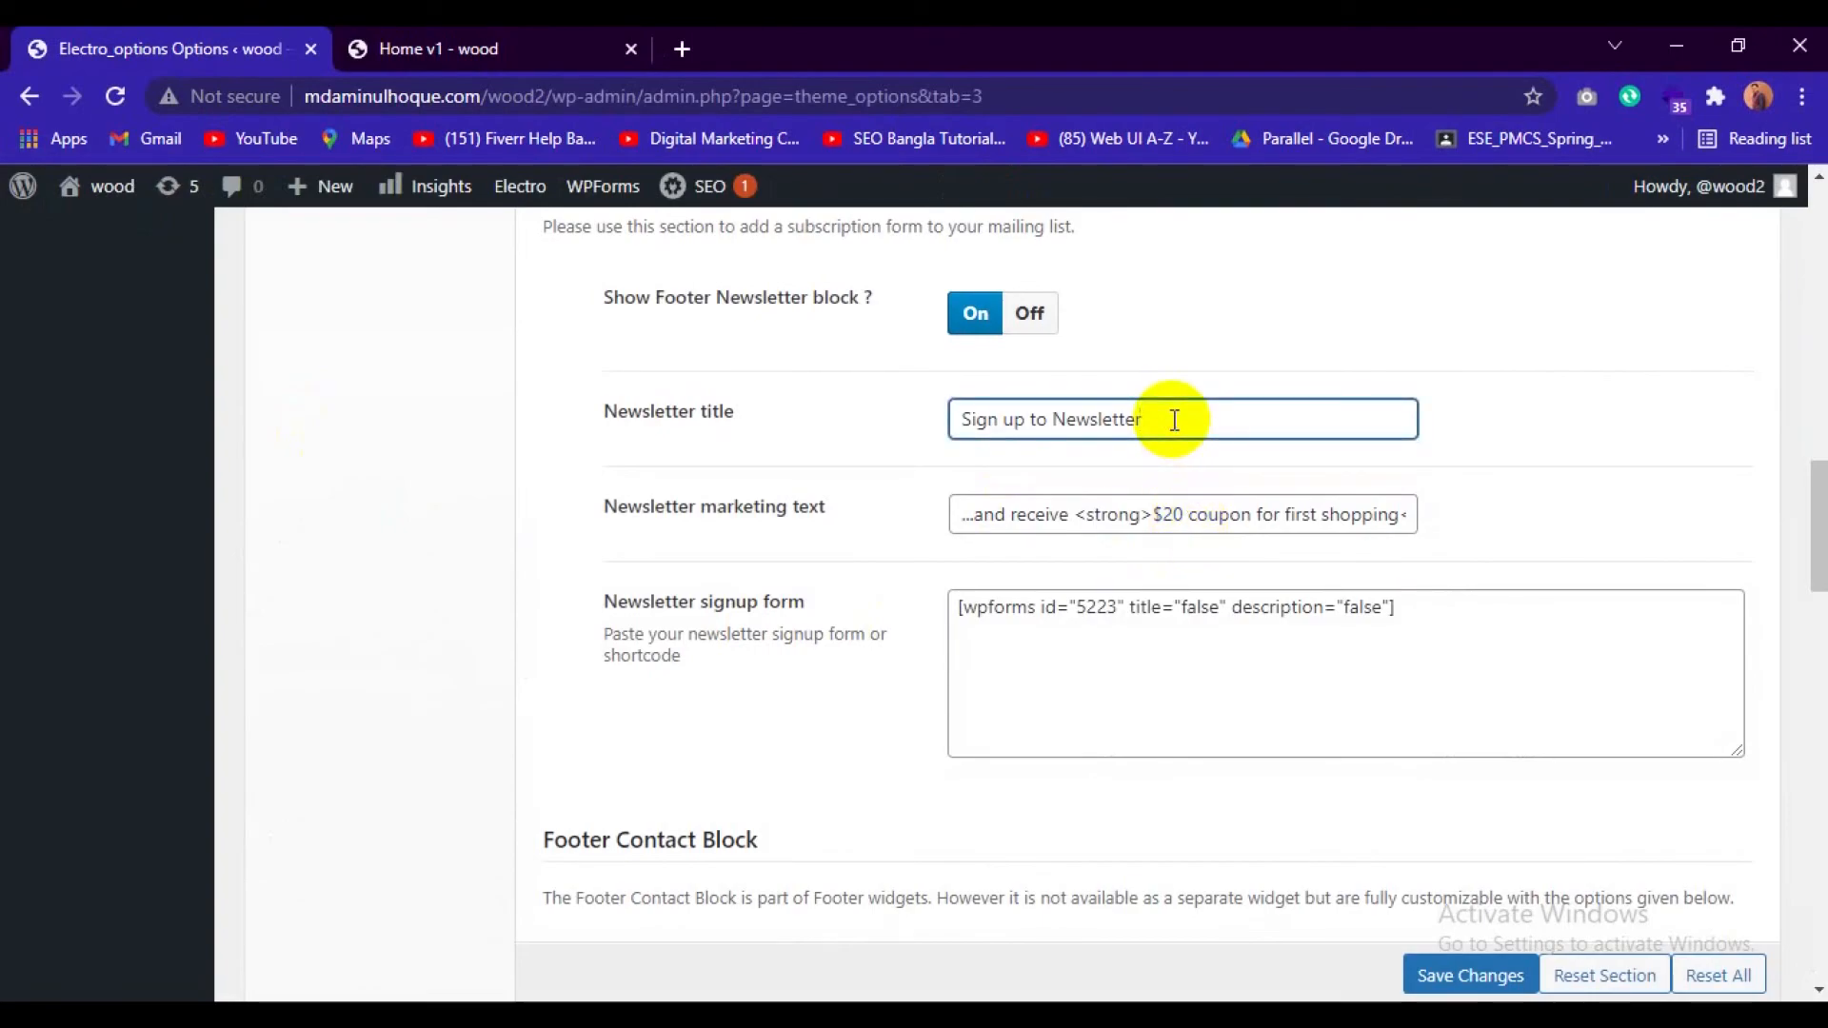
pyautogui.write("'s")
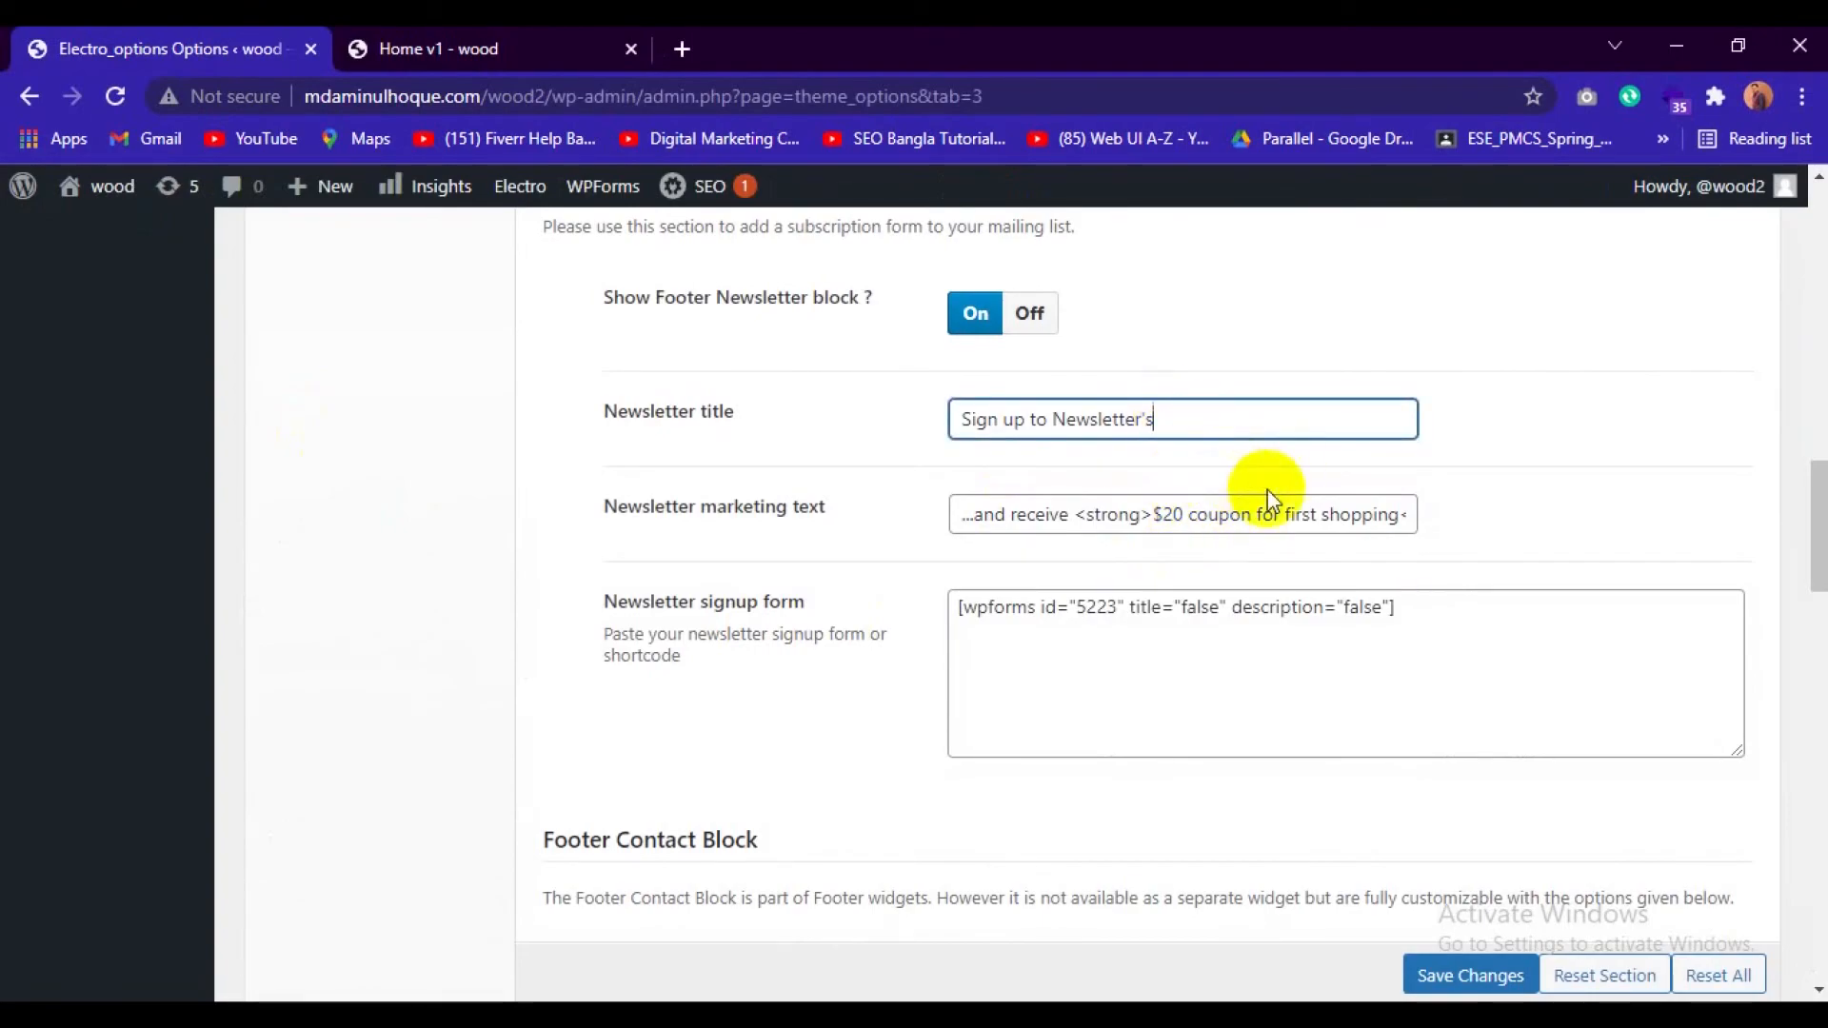
pyautogui.click(472, 46)
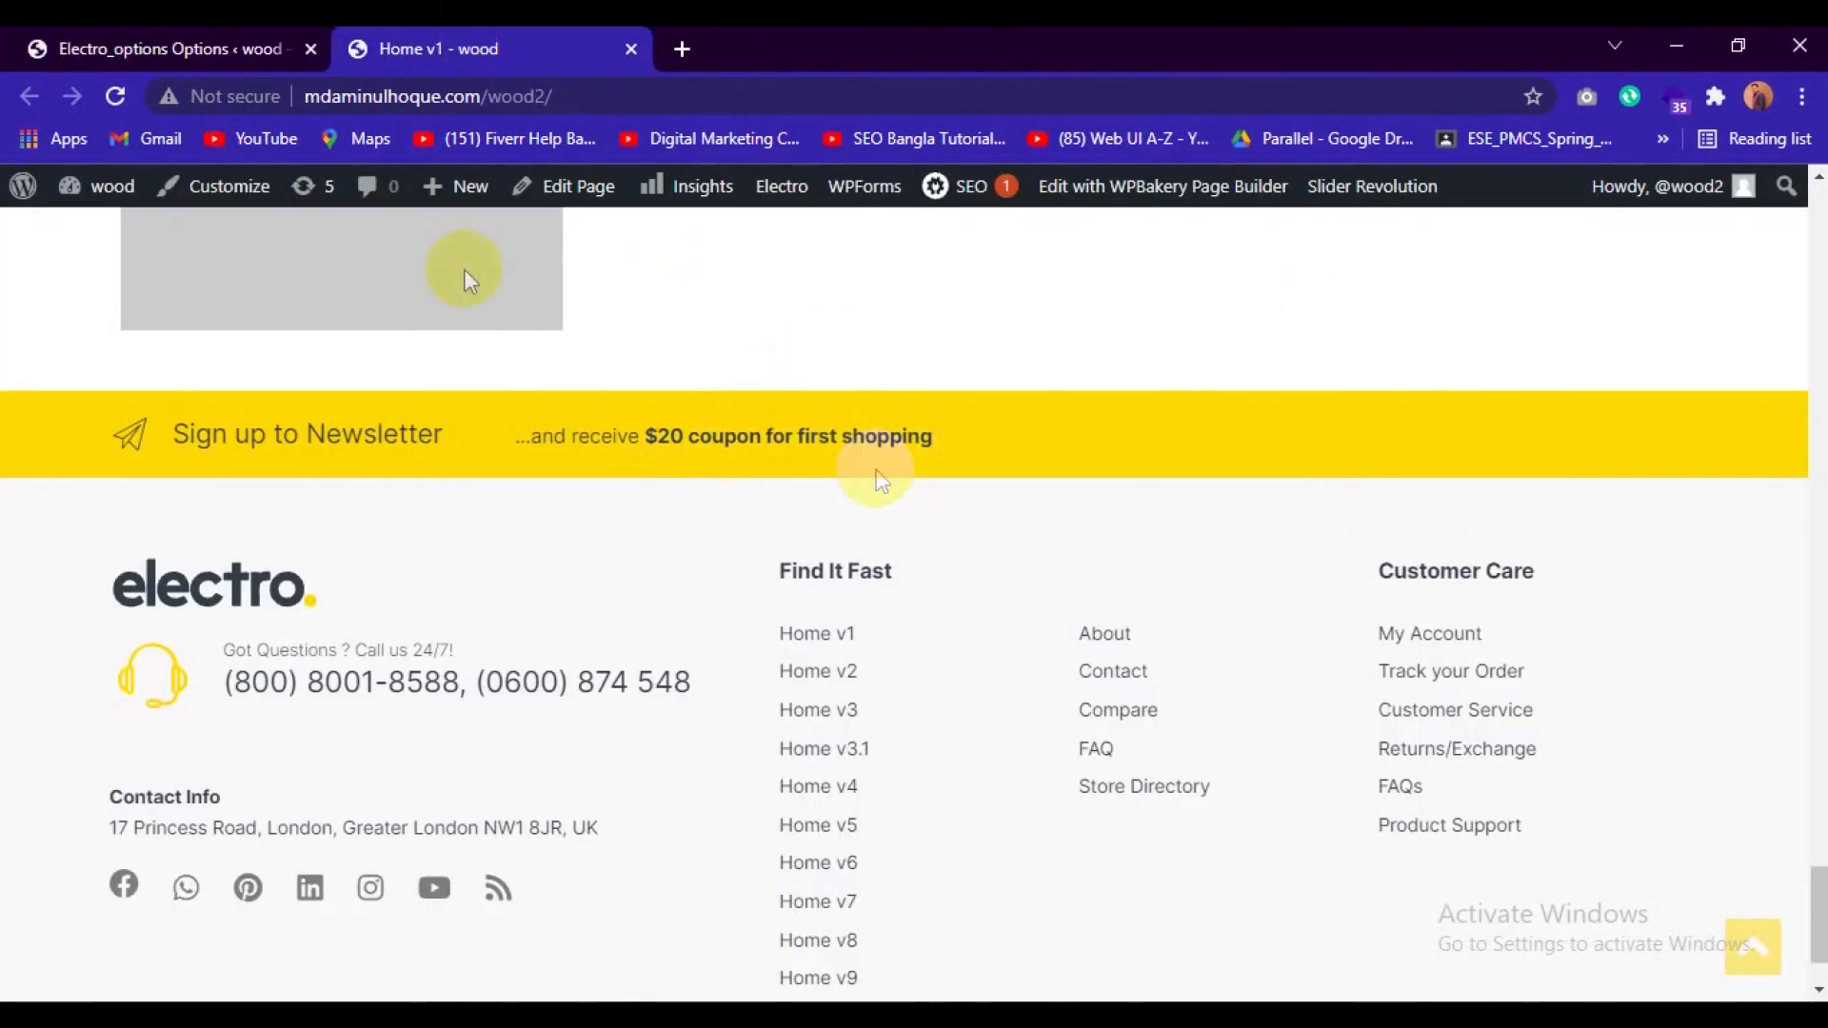
# Change the coupon amount in the footer's Newsletter marketing text to $25.
pyautogui.click(238, 42)
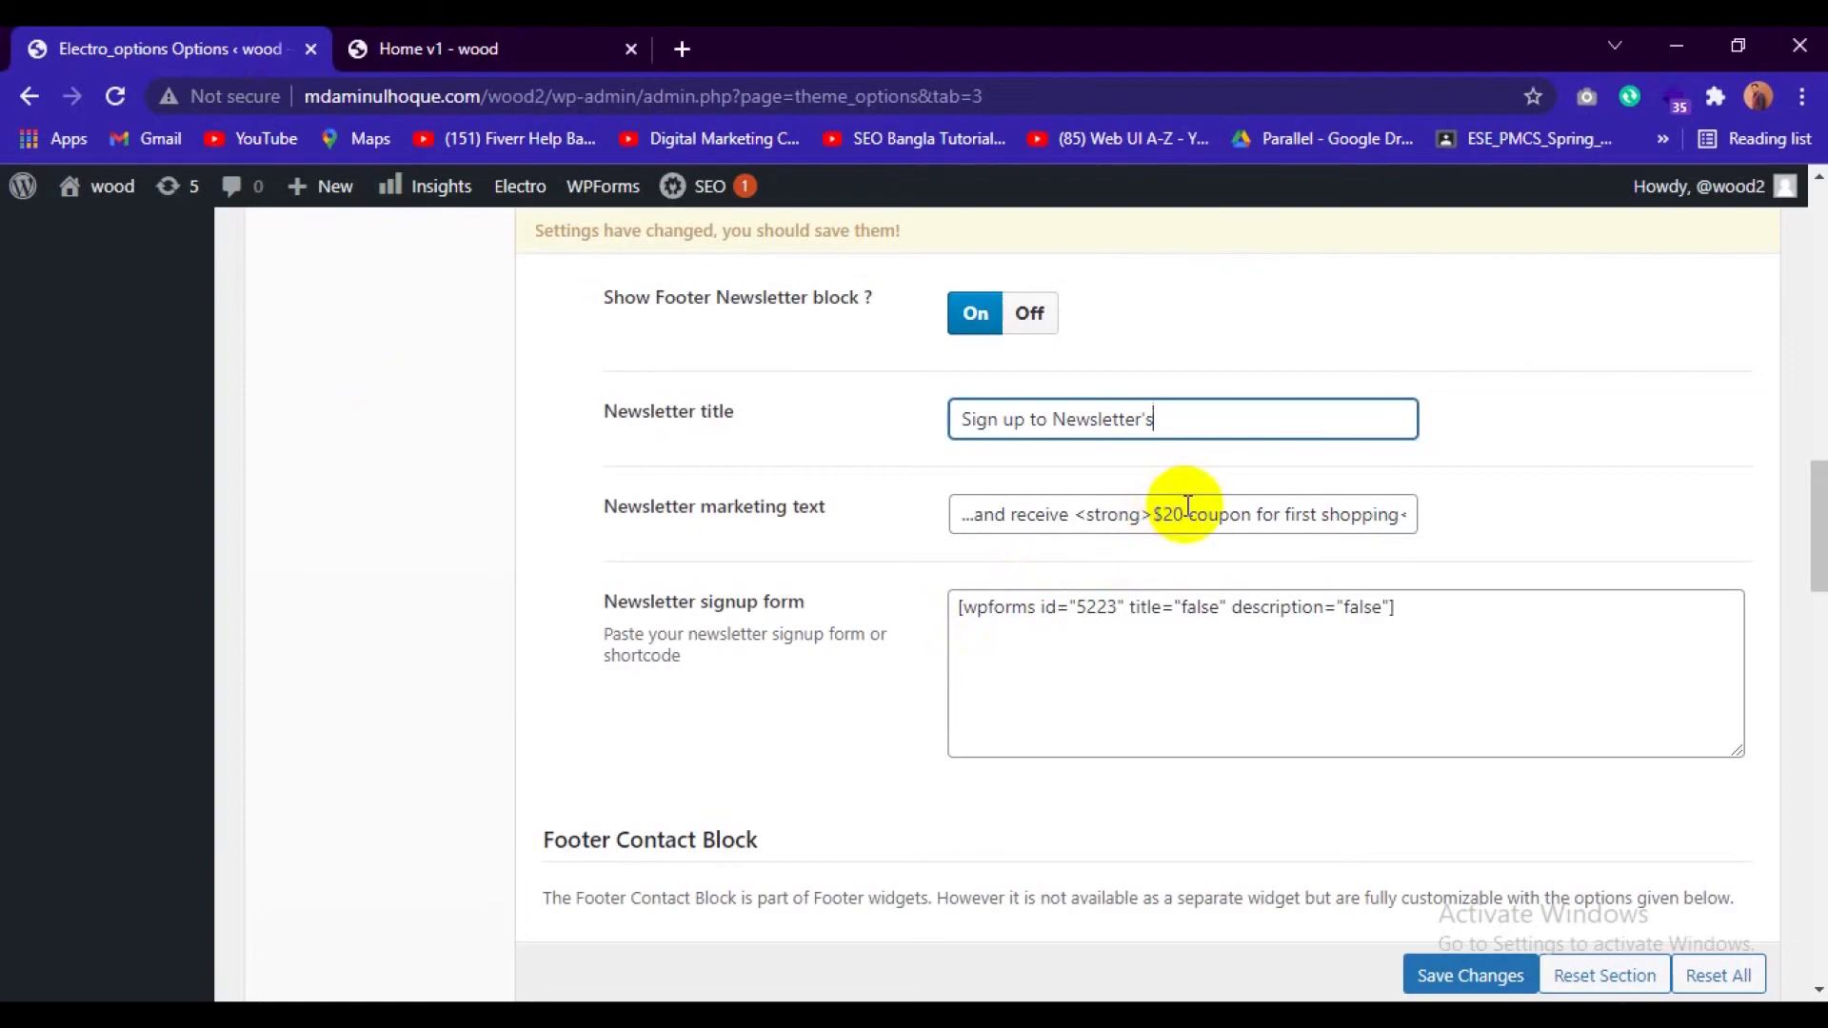
pyautogui.click(1209, 512)
pyautogui.press('BackSpace')
pyautogui.write('5')
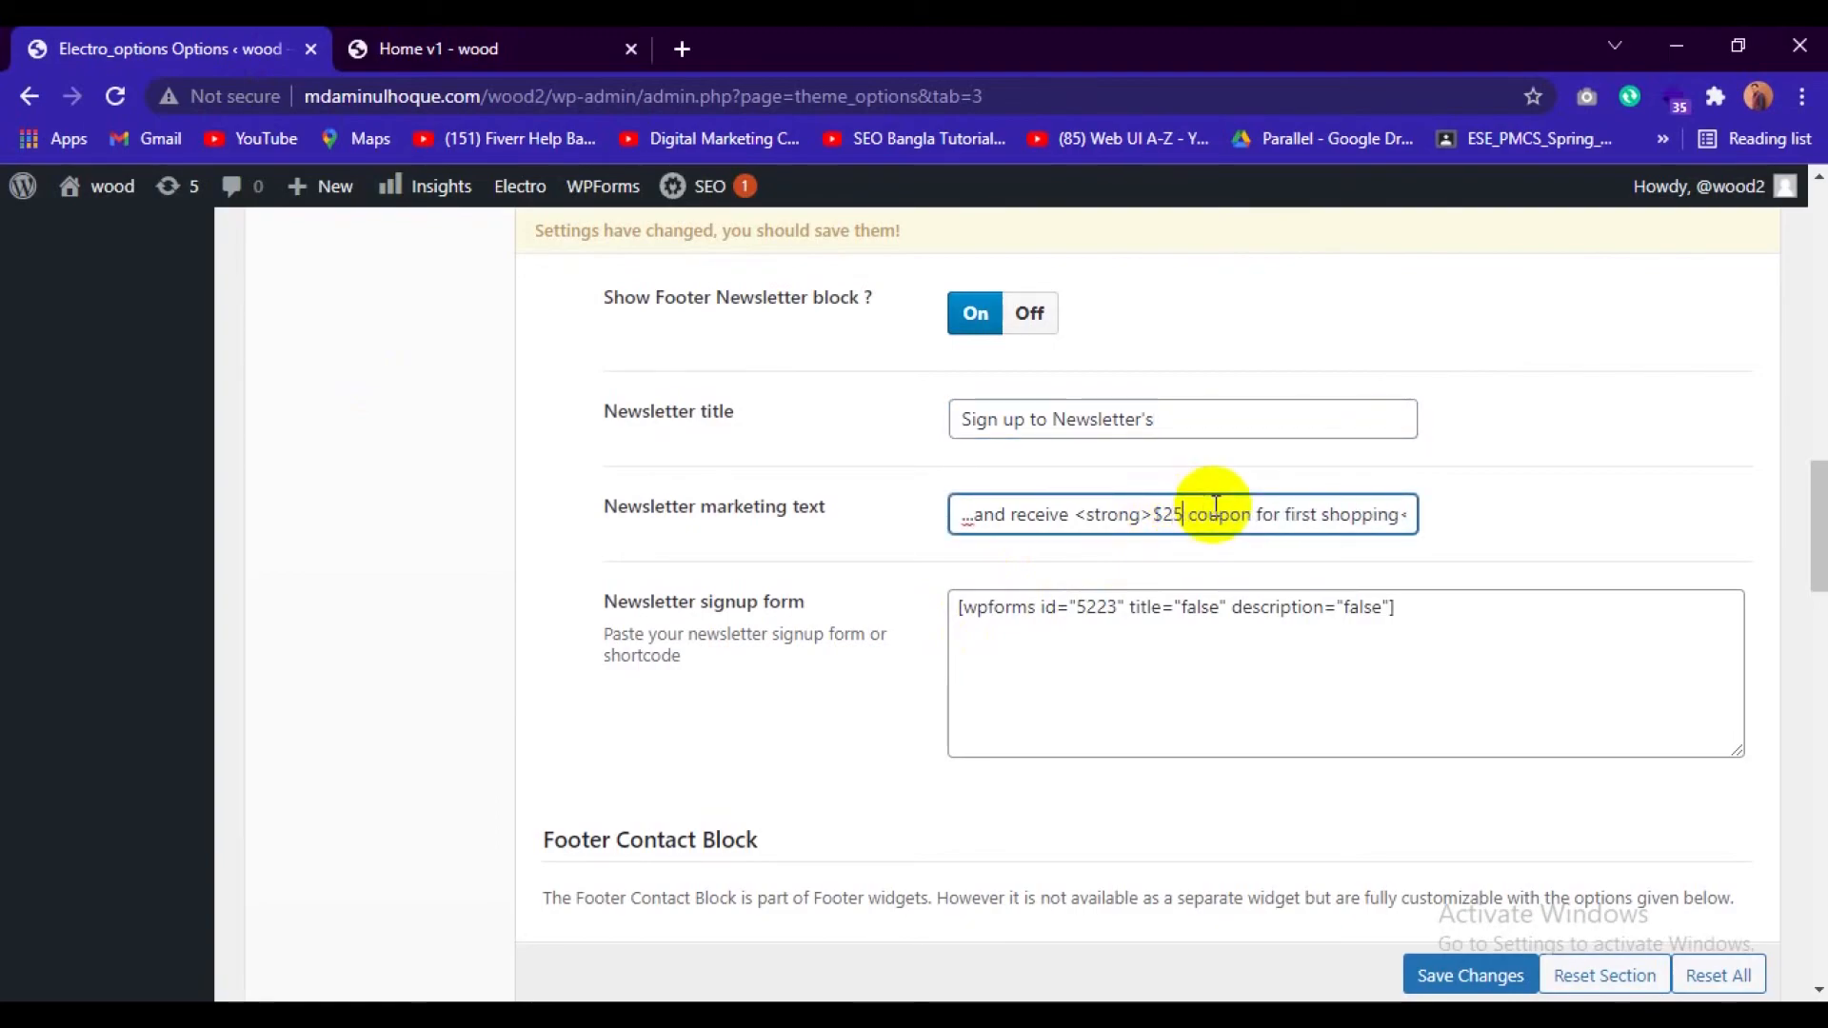
# Replace the word "Got" with "Please" in the footer's Call us text, checking the matching line on the front page.
pyautogui.scroll(-4, 1073, 661)
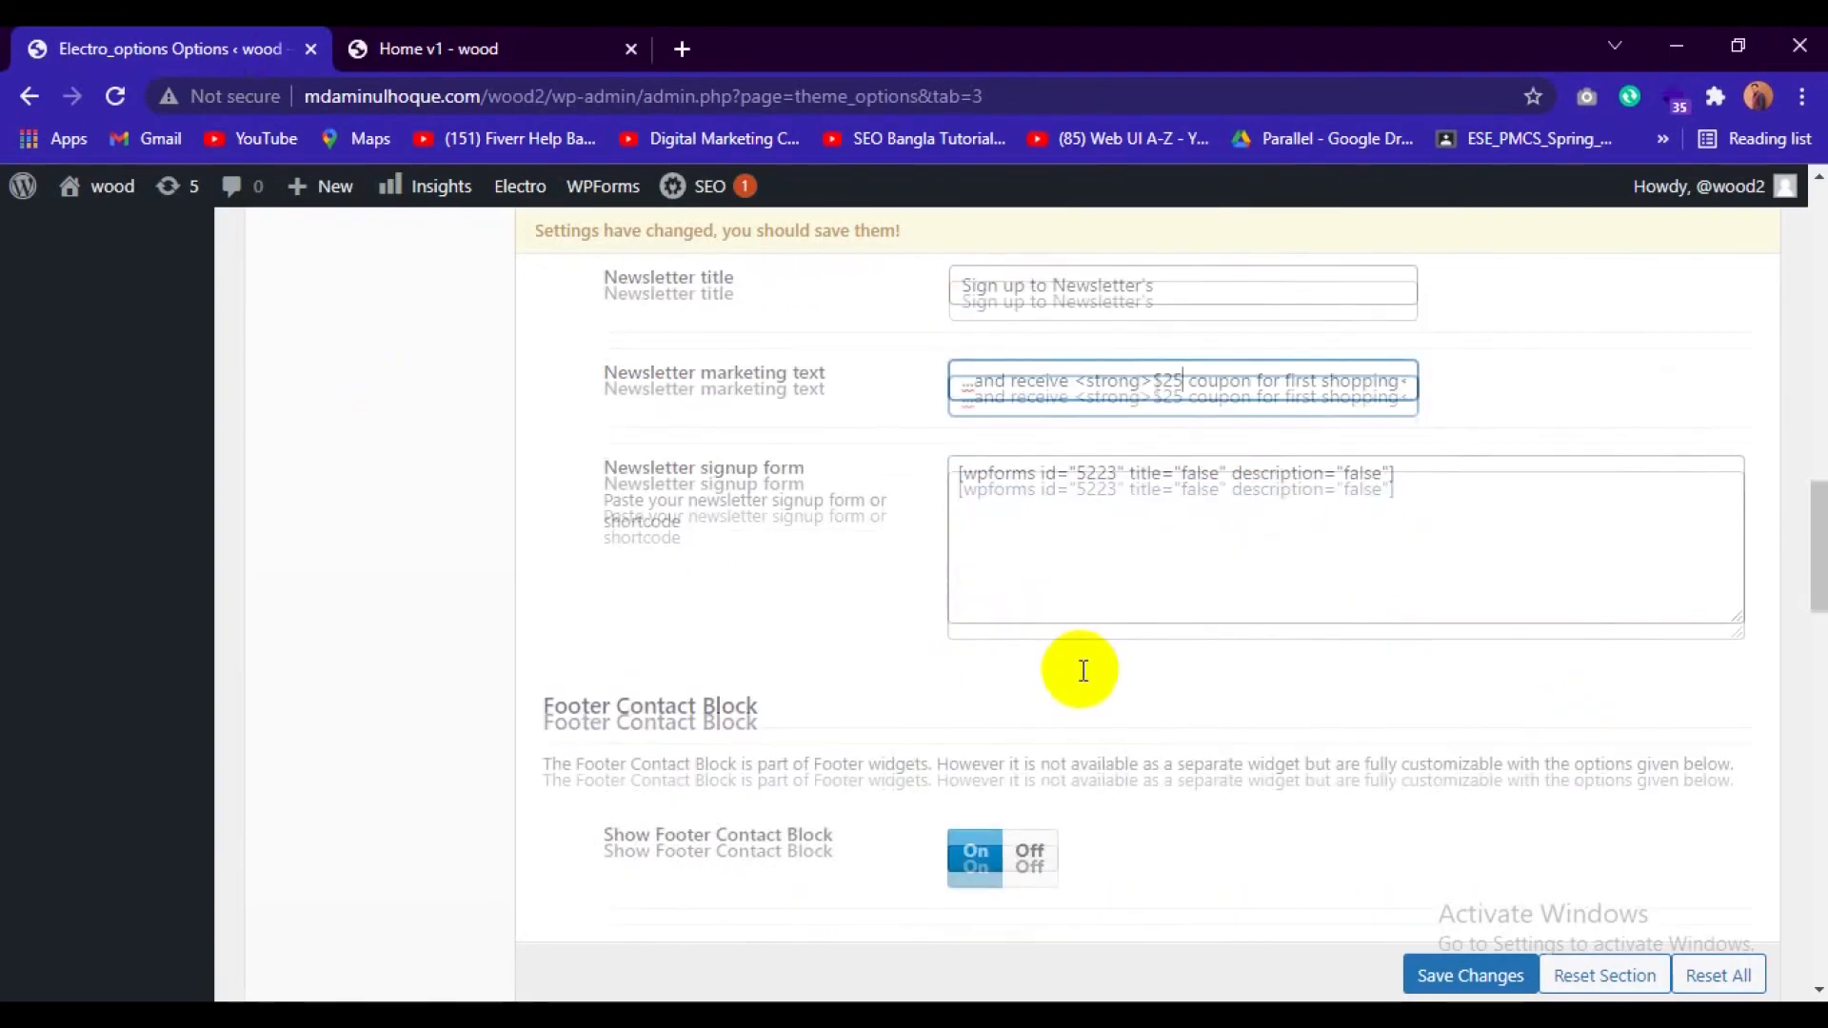
pyautogui.scroll(-4, 1084, 671)
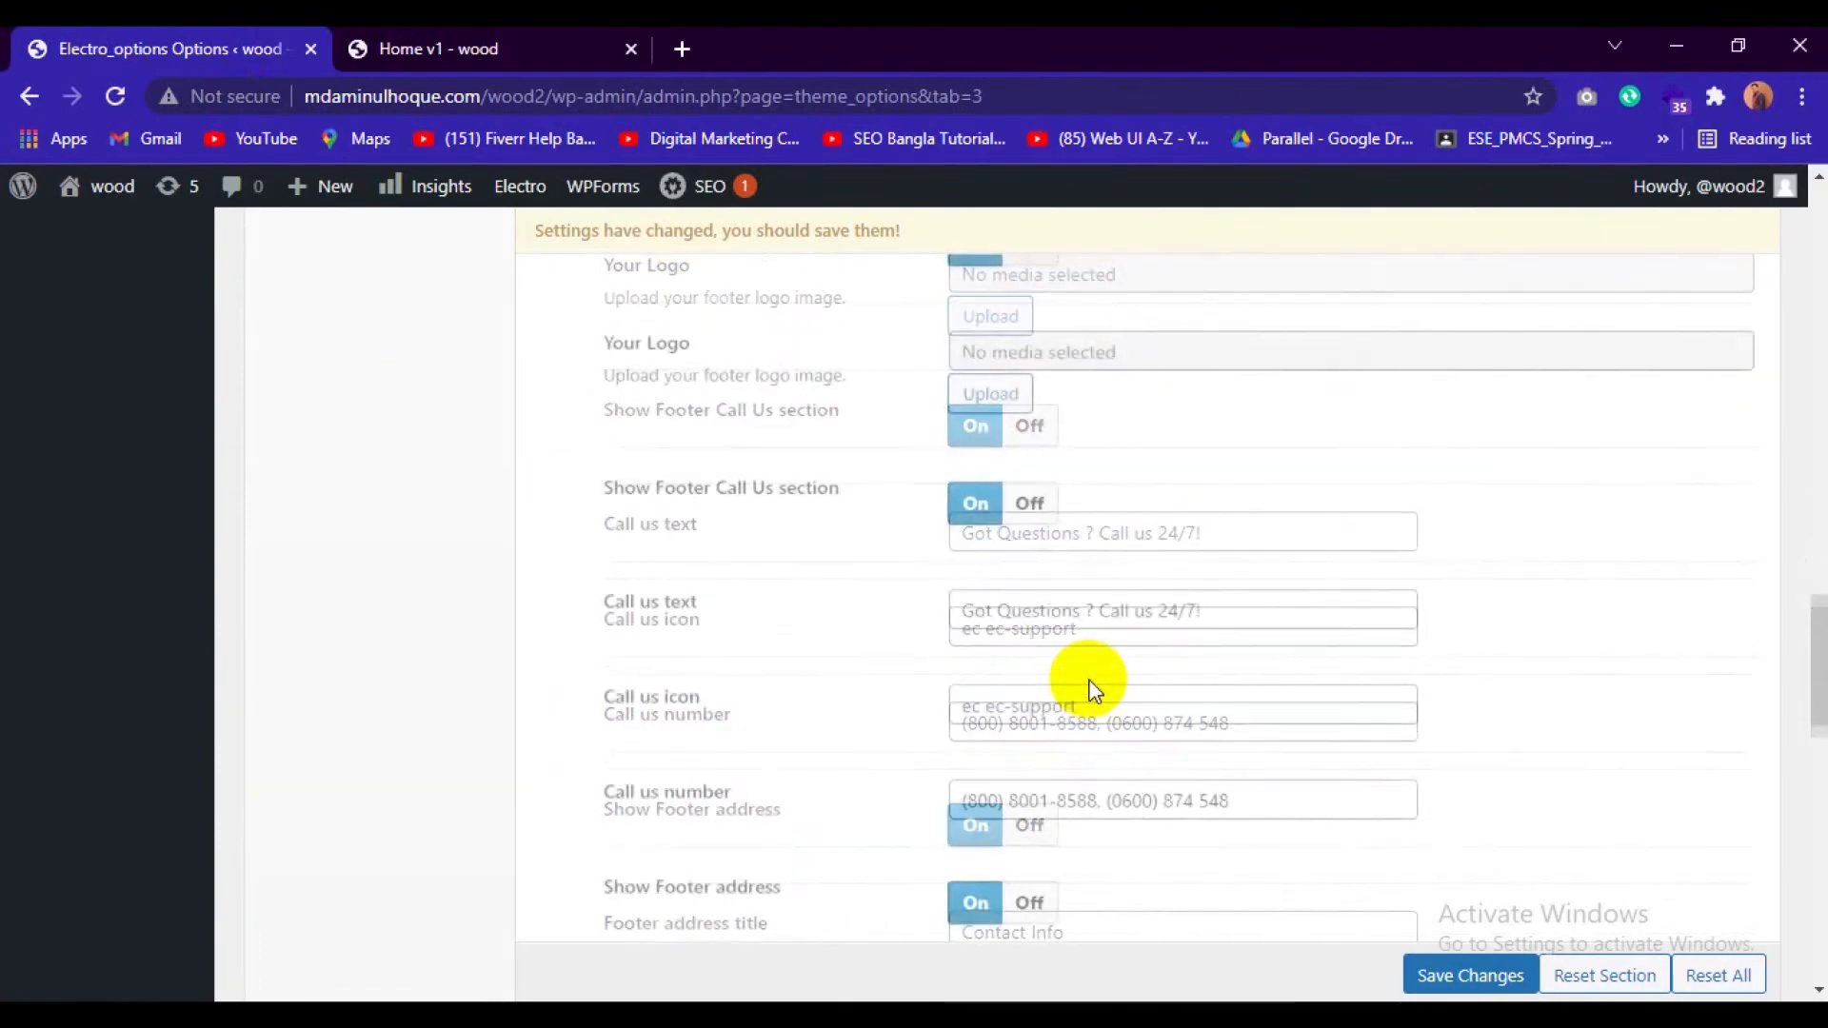
pyautogui.scroll(-1, 982, 700)
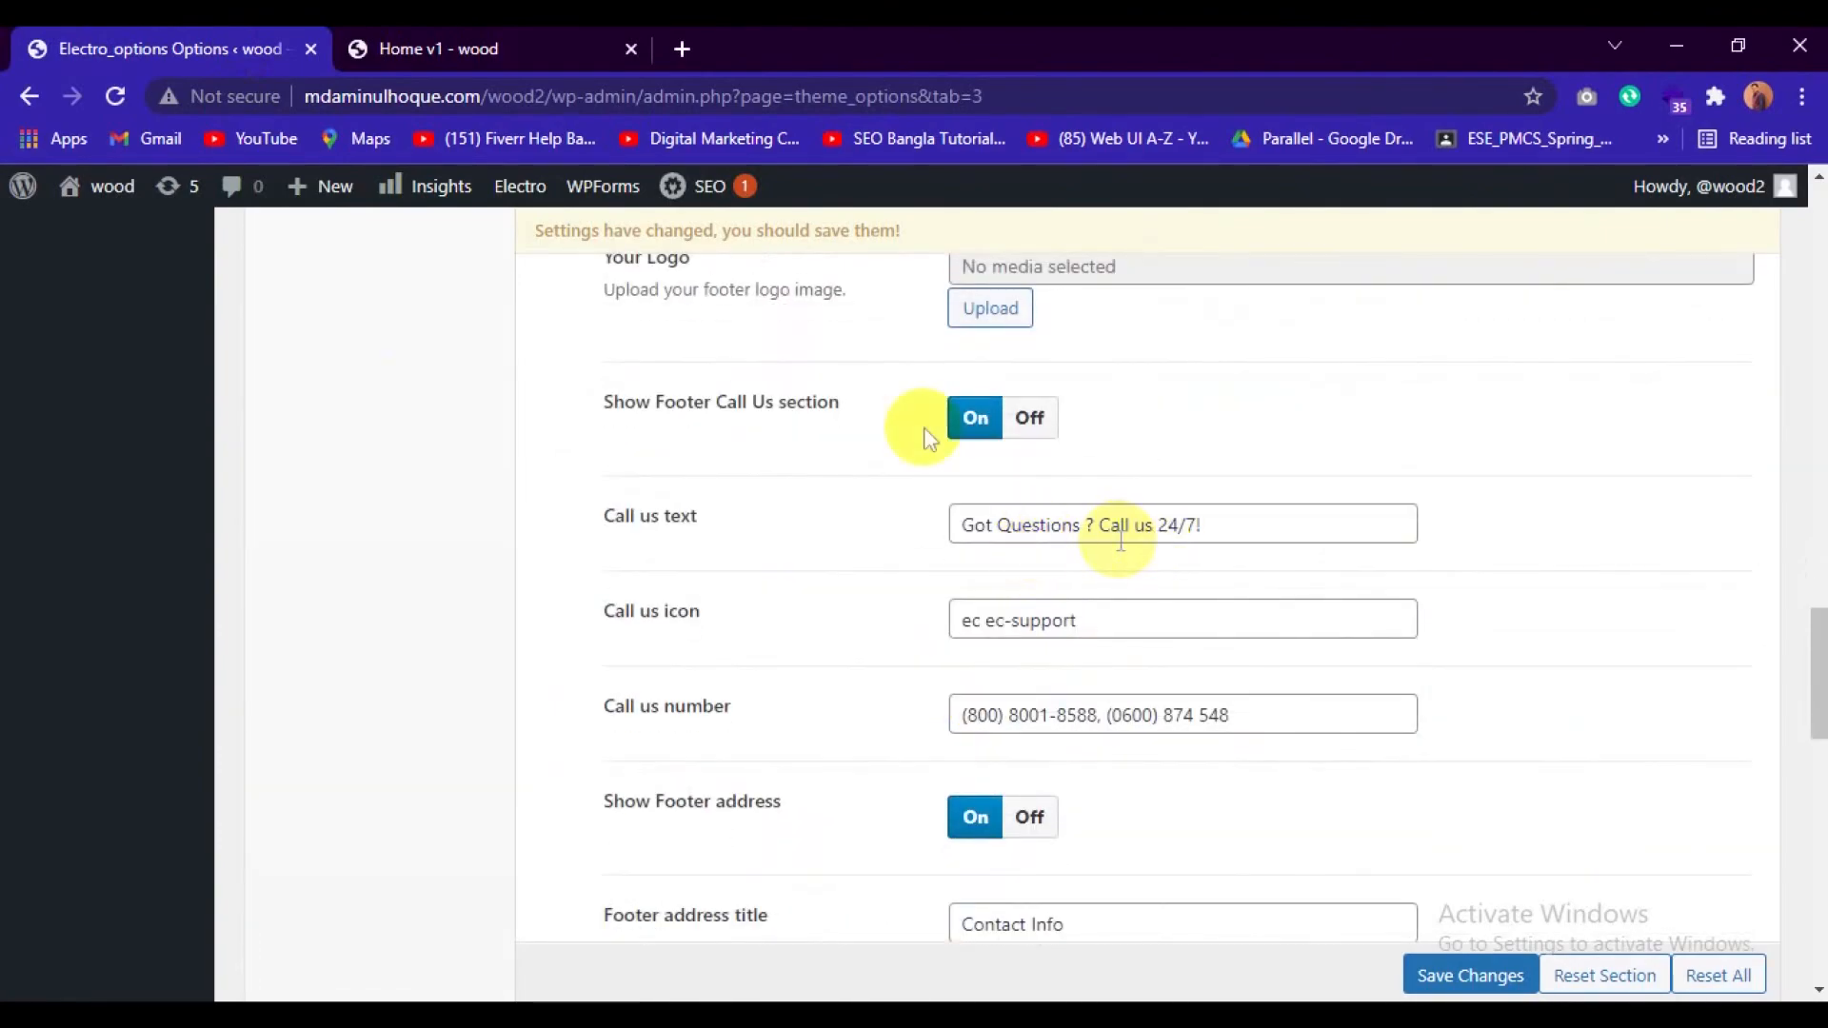
pyautogui.click(553, 34)
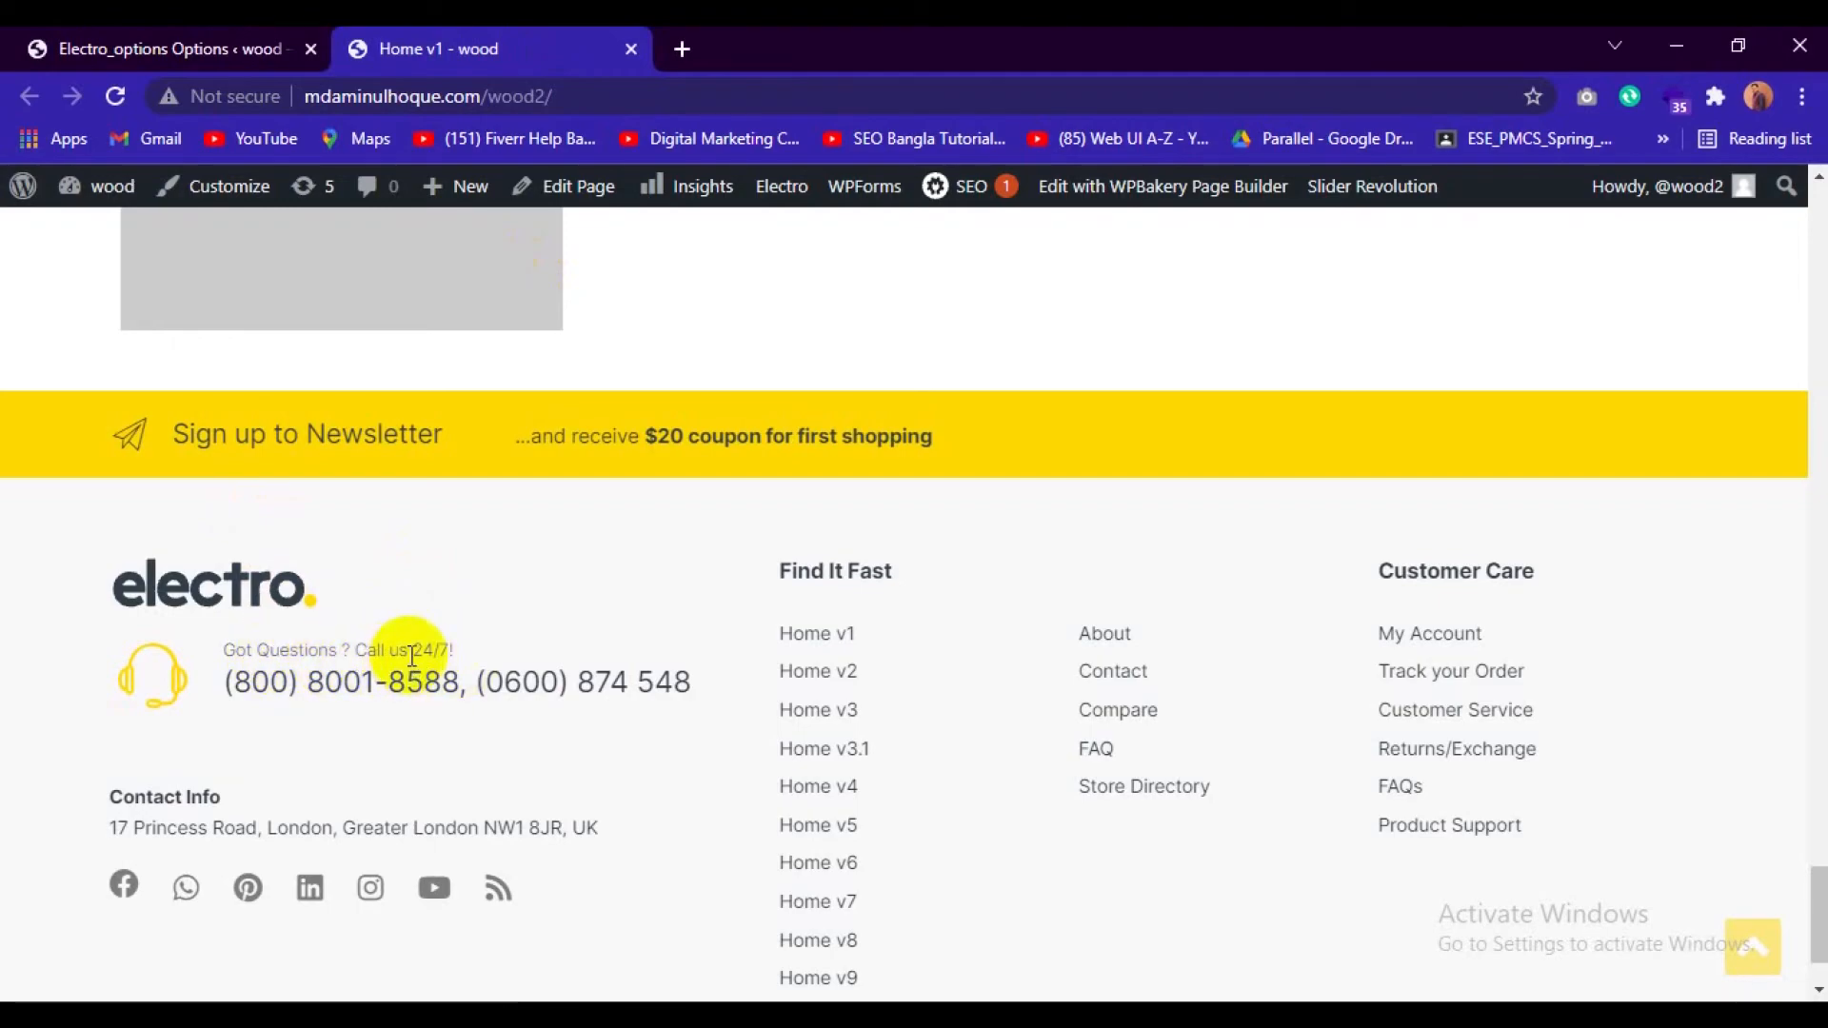
pyautogui.click(153, 48)
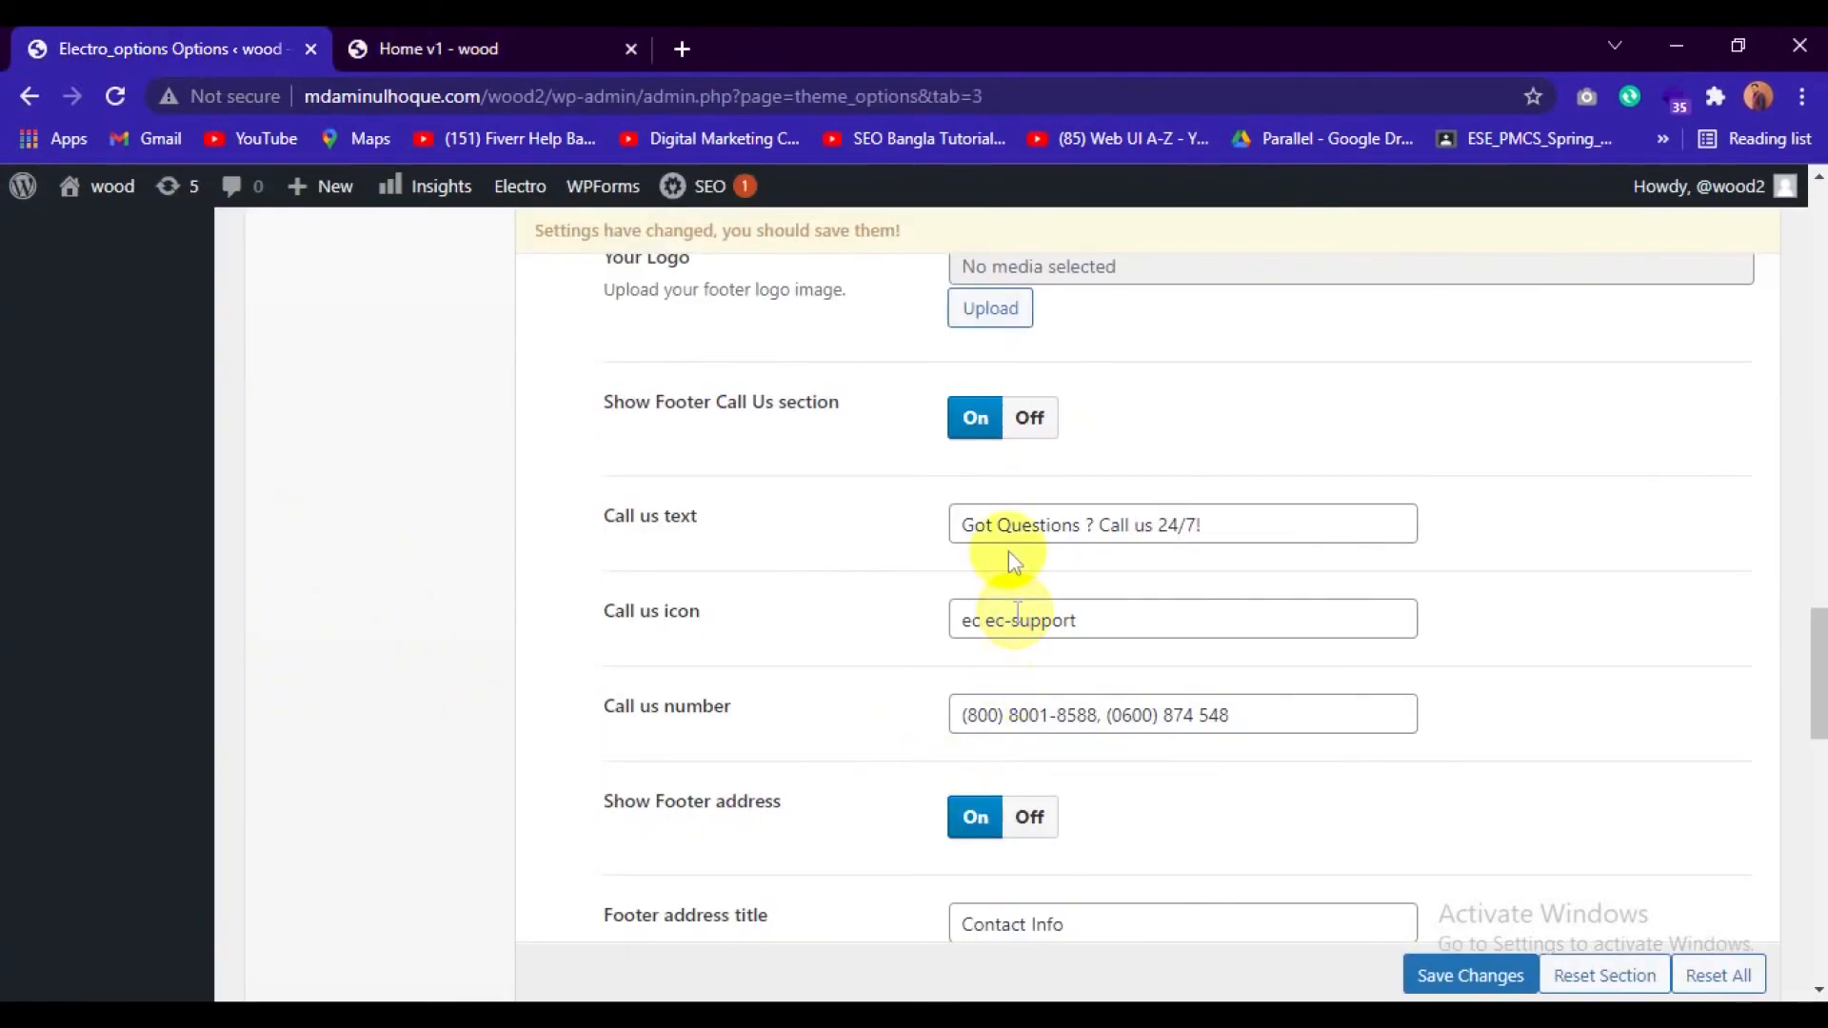
pyautogui.click(991, 522)
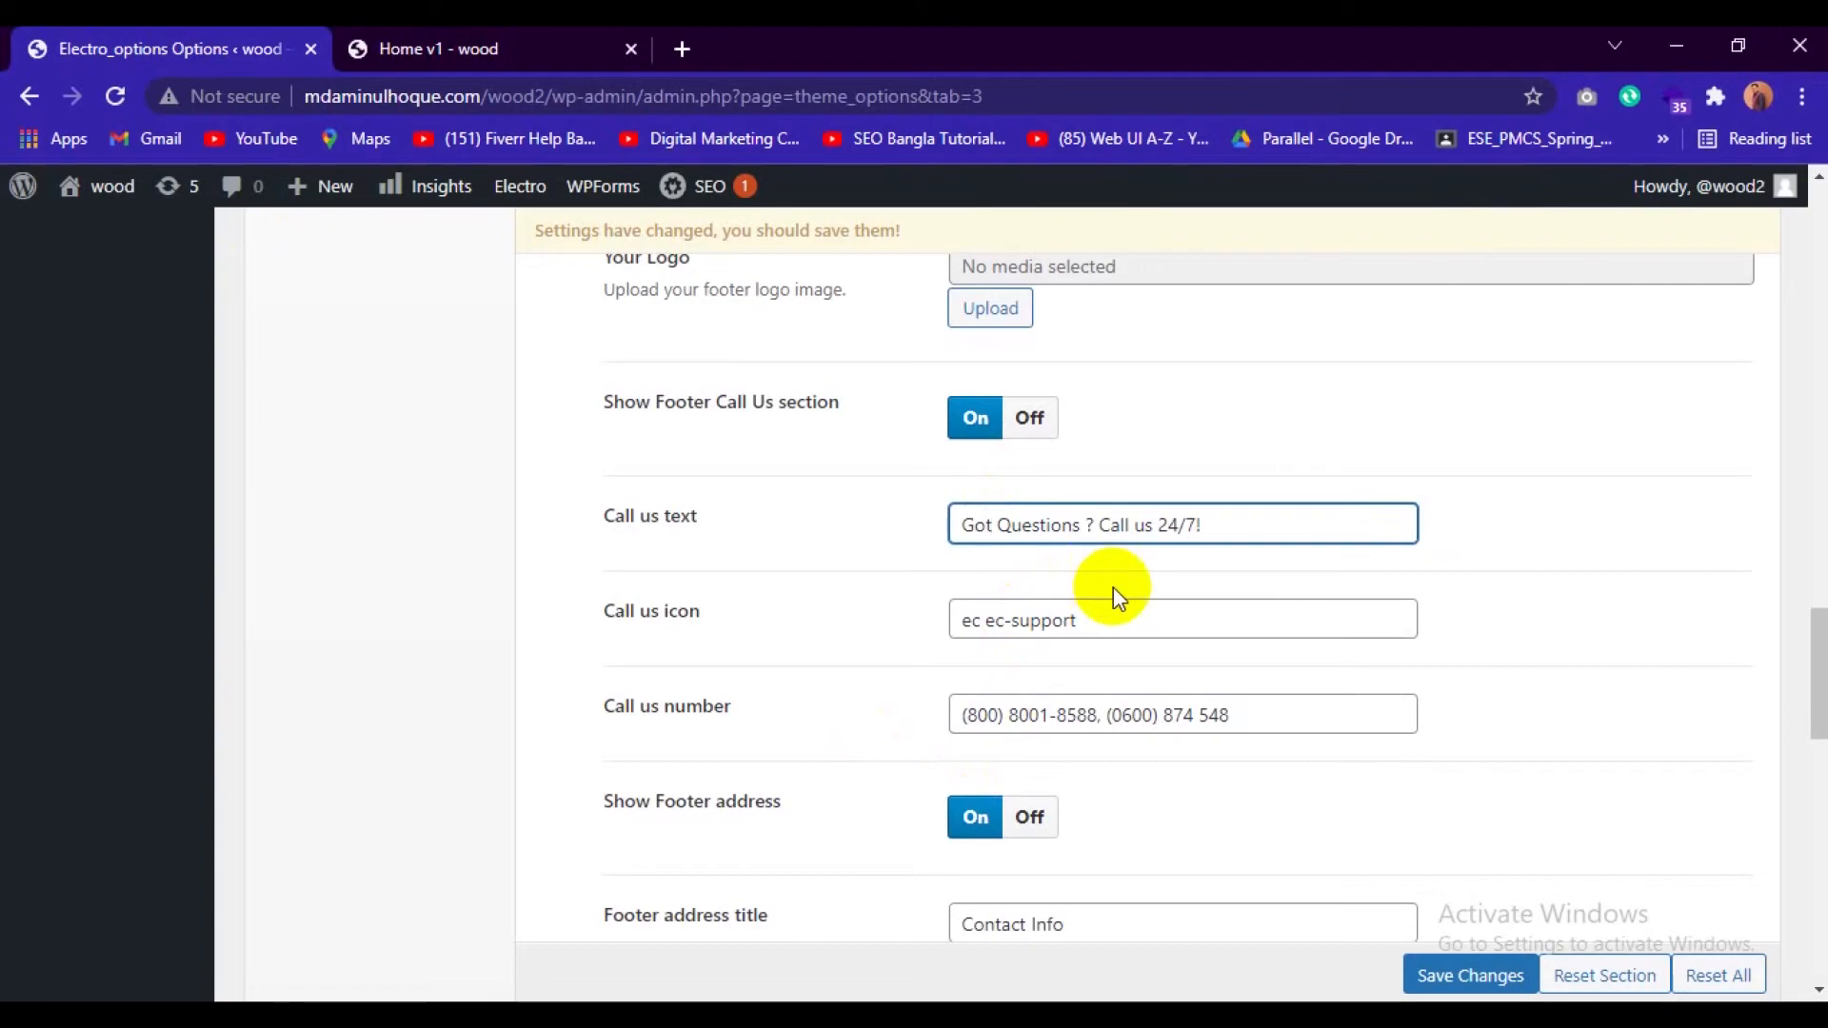
pyautogui.press('BackSpace')
pyautogui.press('BackSpace')
pyautogui.press('BackSpace')
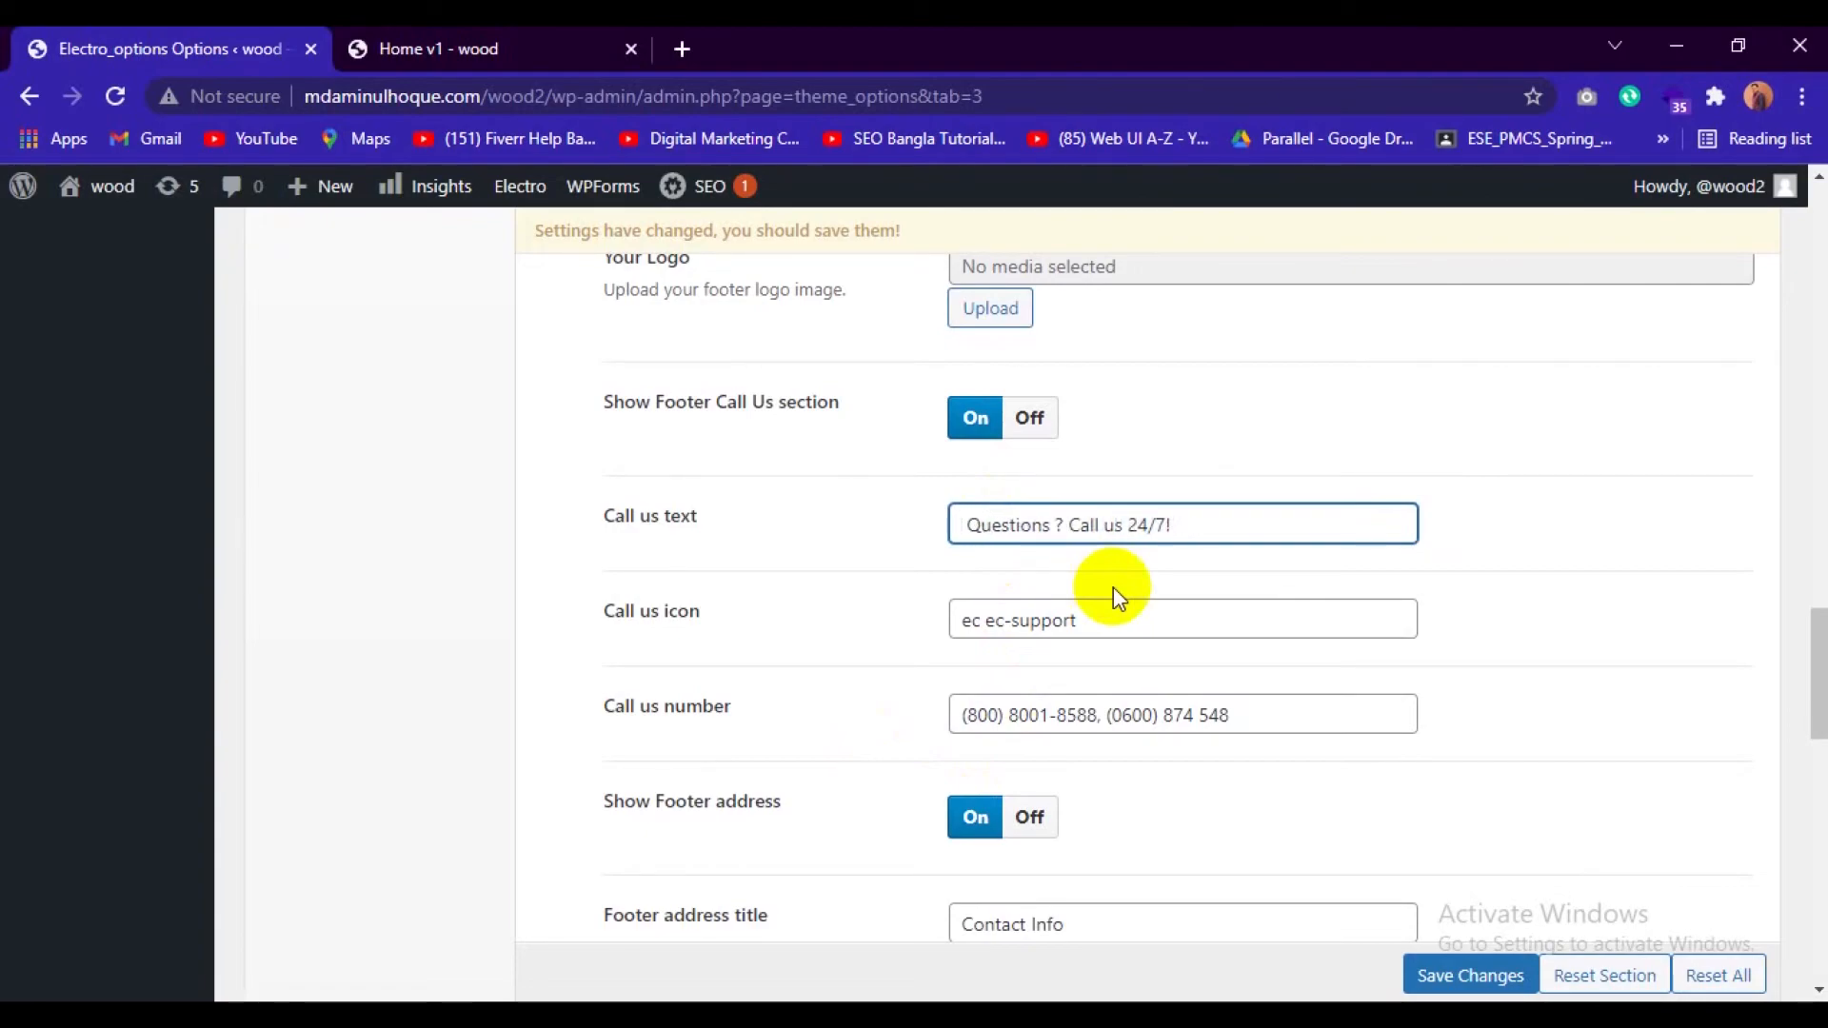
pyautogui.write('Pleas')
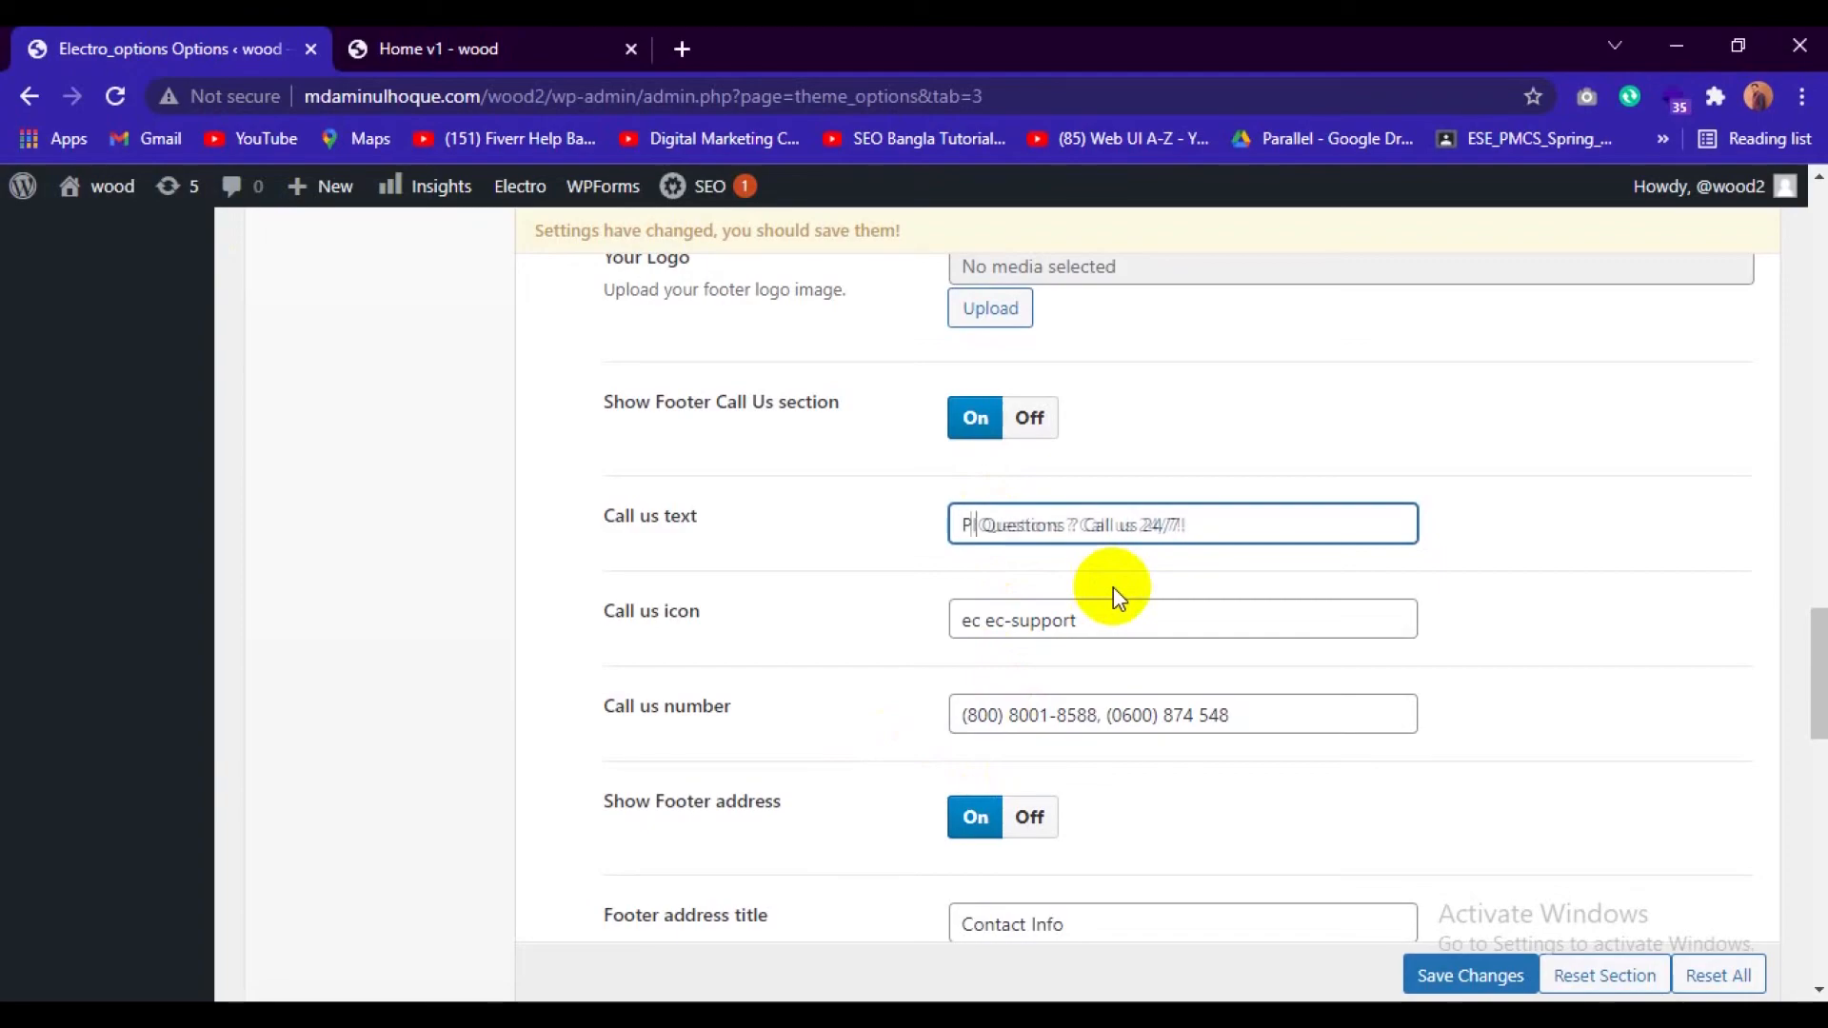
pyautogui.write('e')
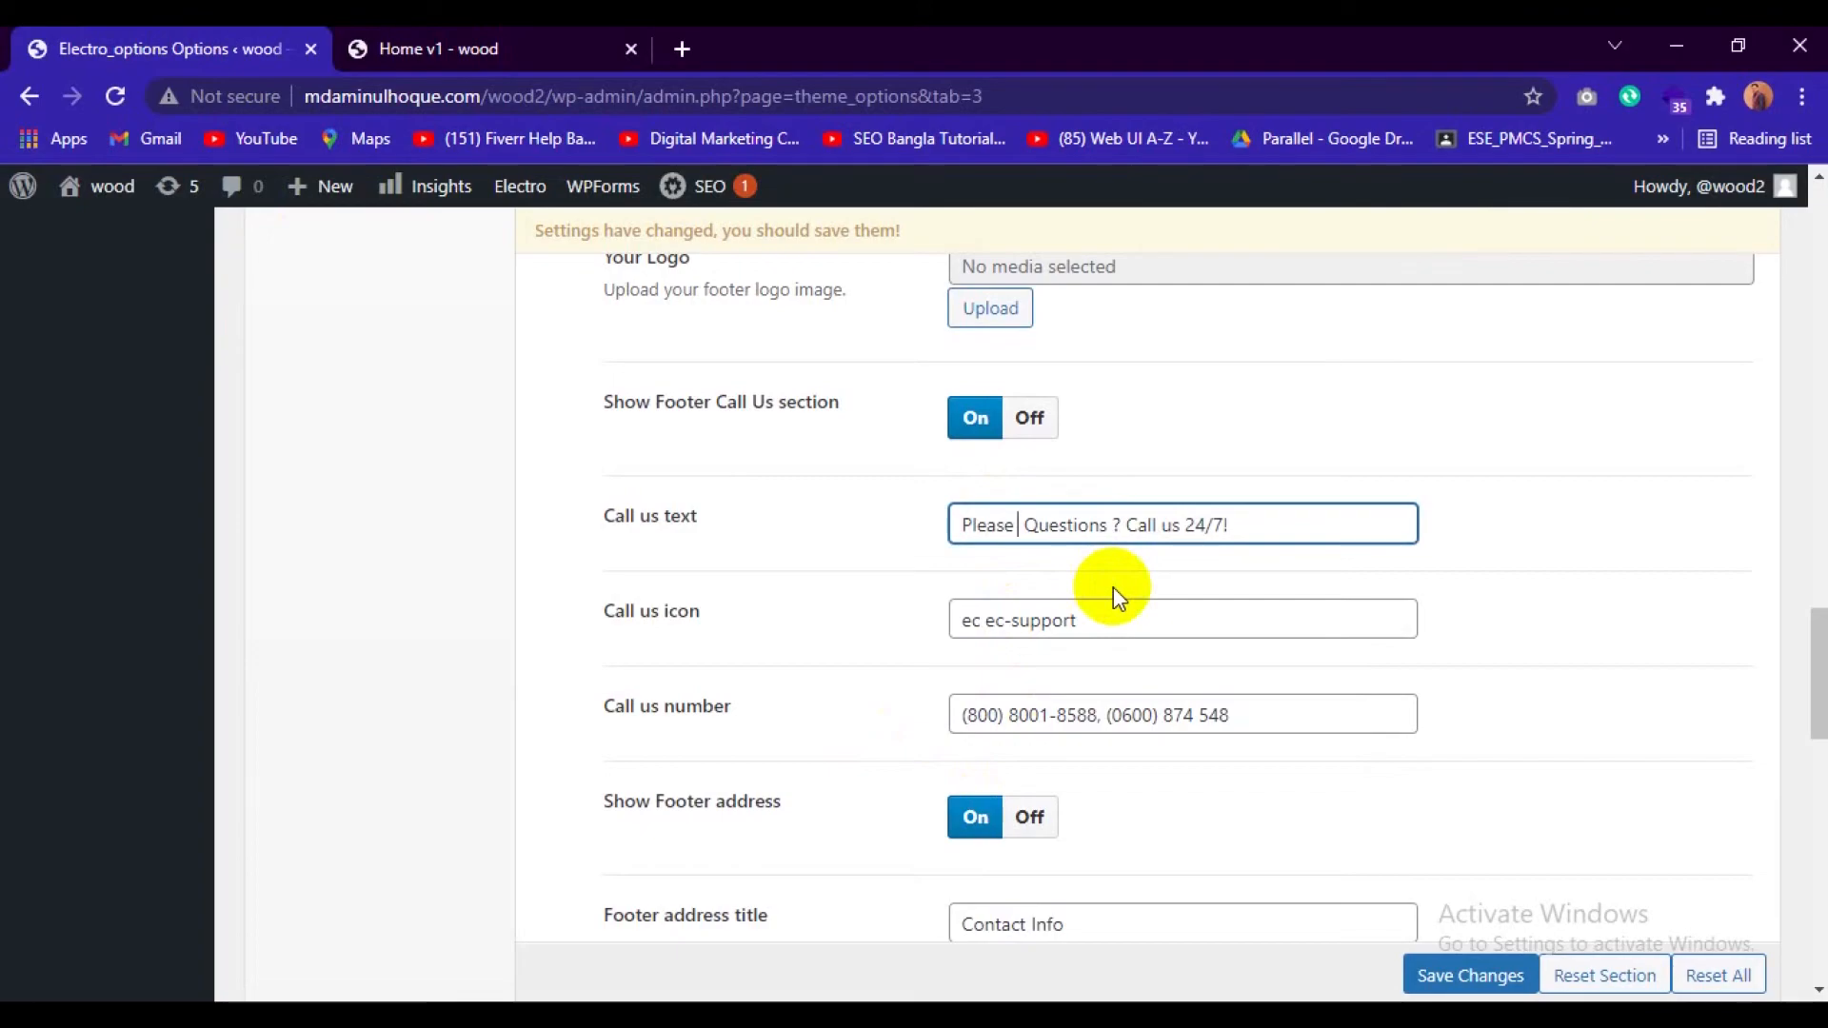
# Complete the footer's Call us text so it reads "Please Questions Us ? Call for us 24/7!".
pyautogui.press('BackSpace')
pyautogui.press('Right')
pyautogui.press('Right')
pyautogui.press('Right')
pyautogui.press('Right')
pyautogui.press('Right')
pyautogui.press('Right')
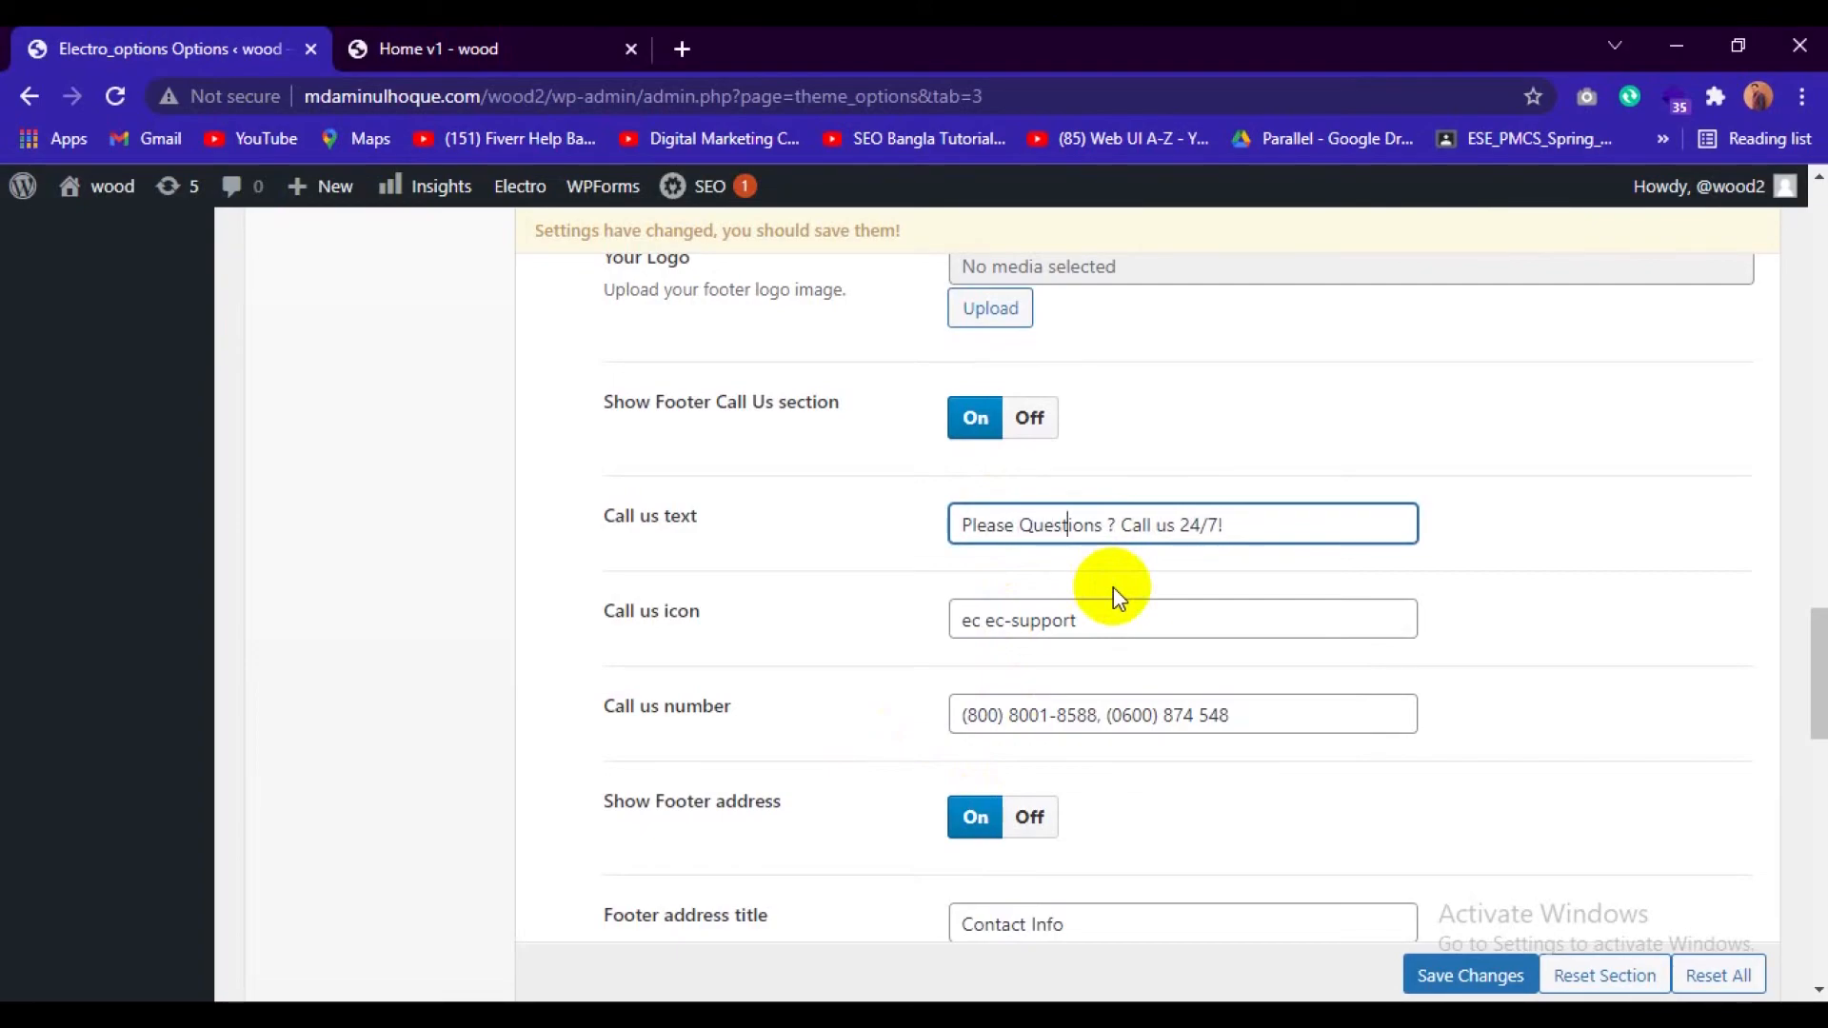
pyautogui.write('US')
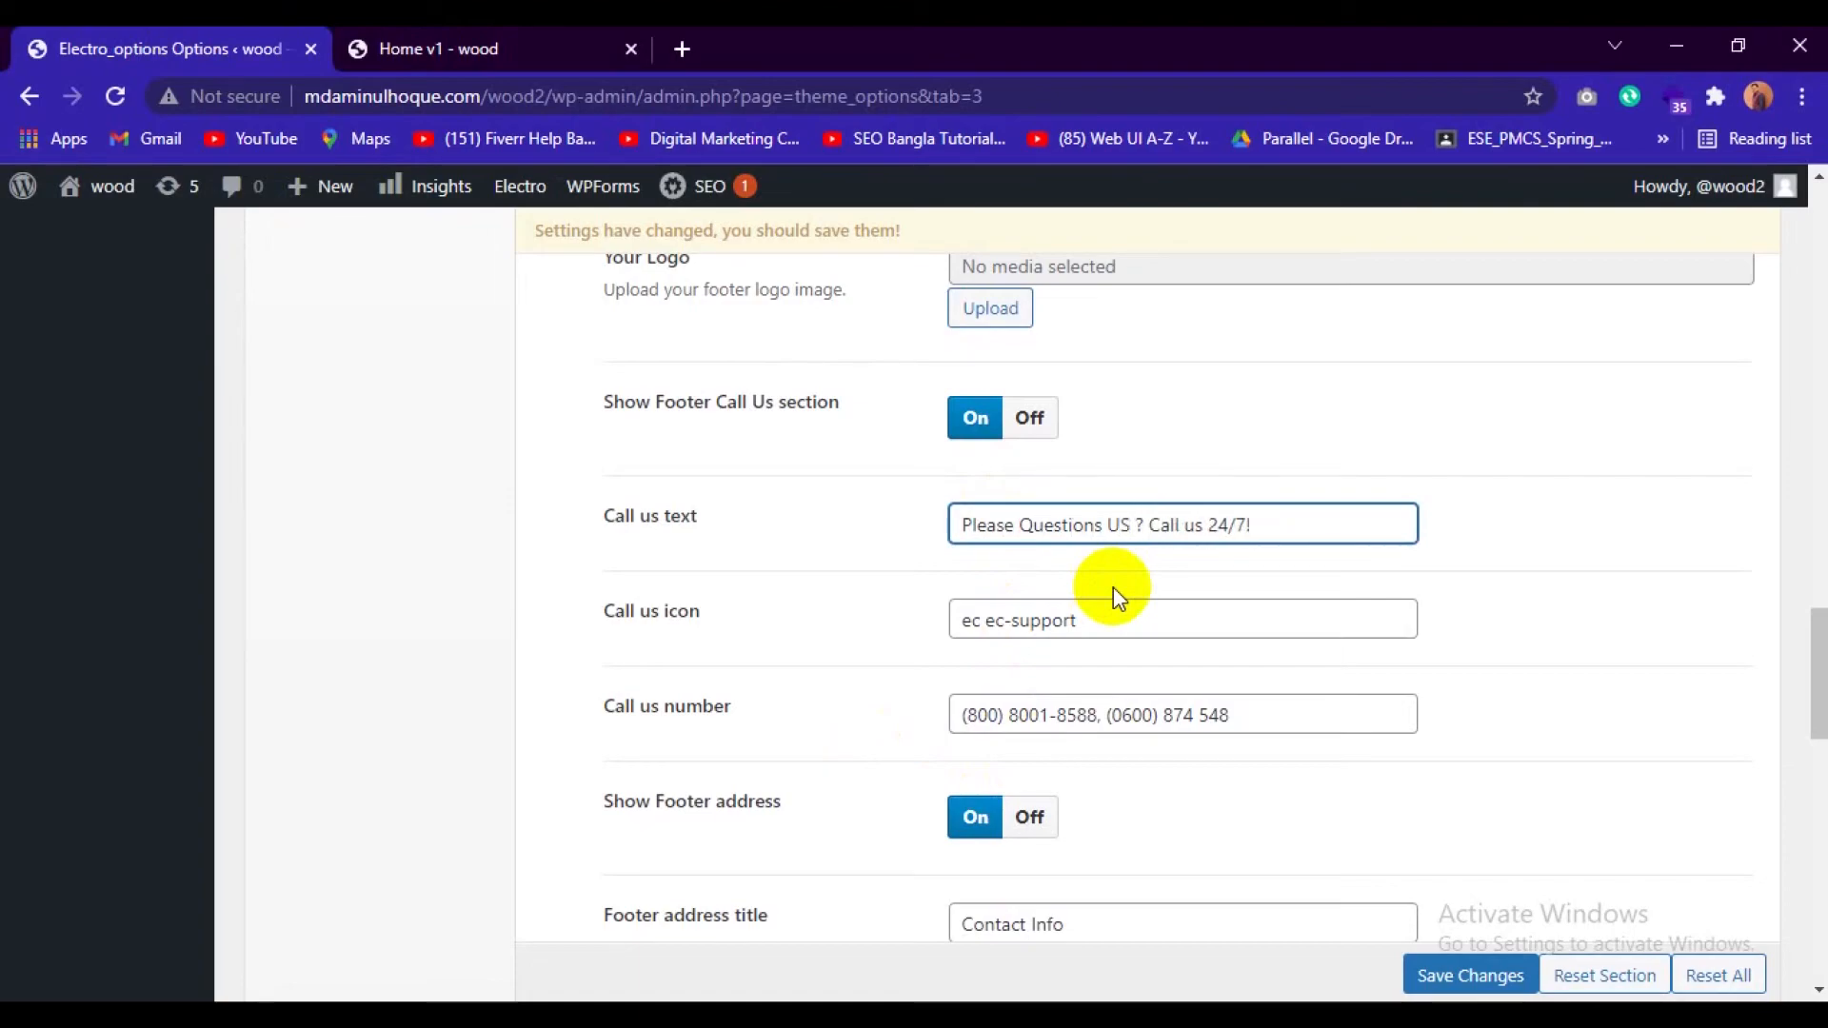
pyautogui.press('BackSpace')
pyautogui.write('s')
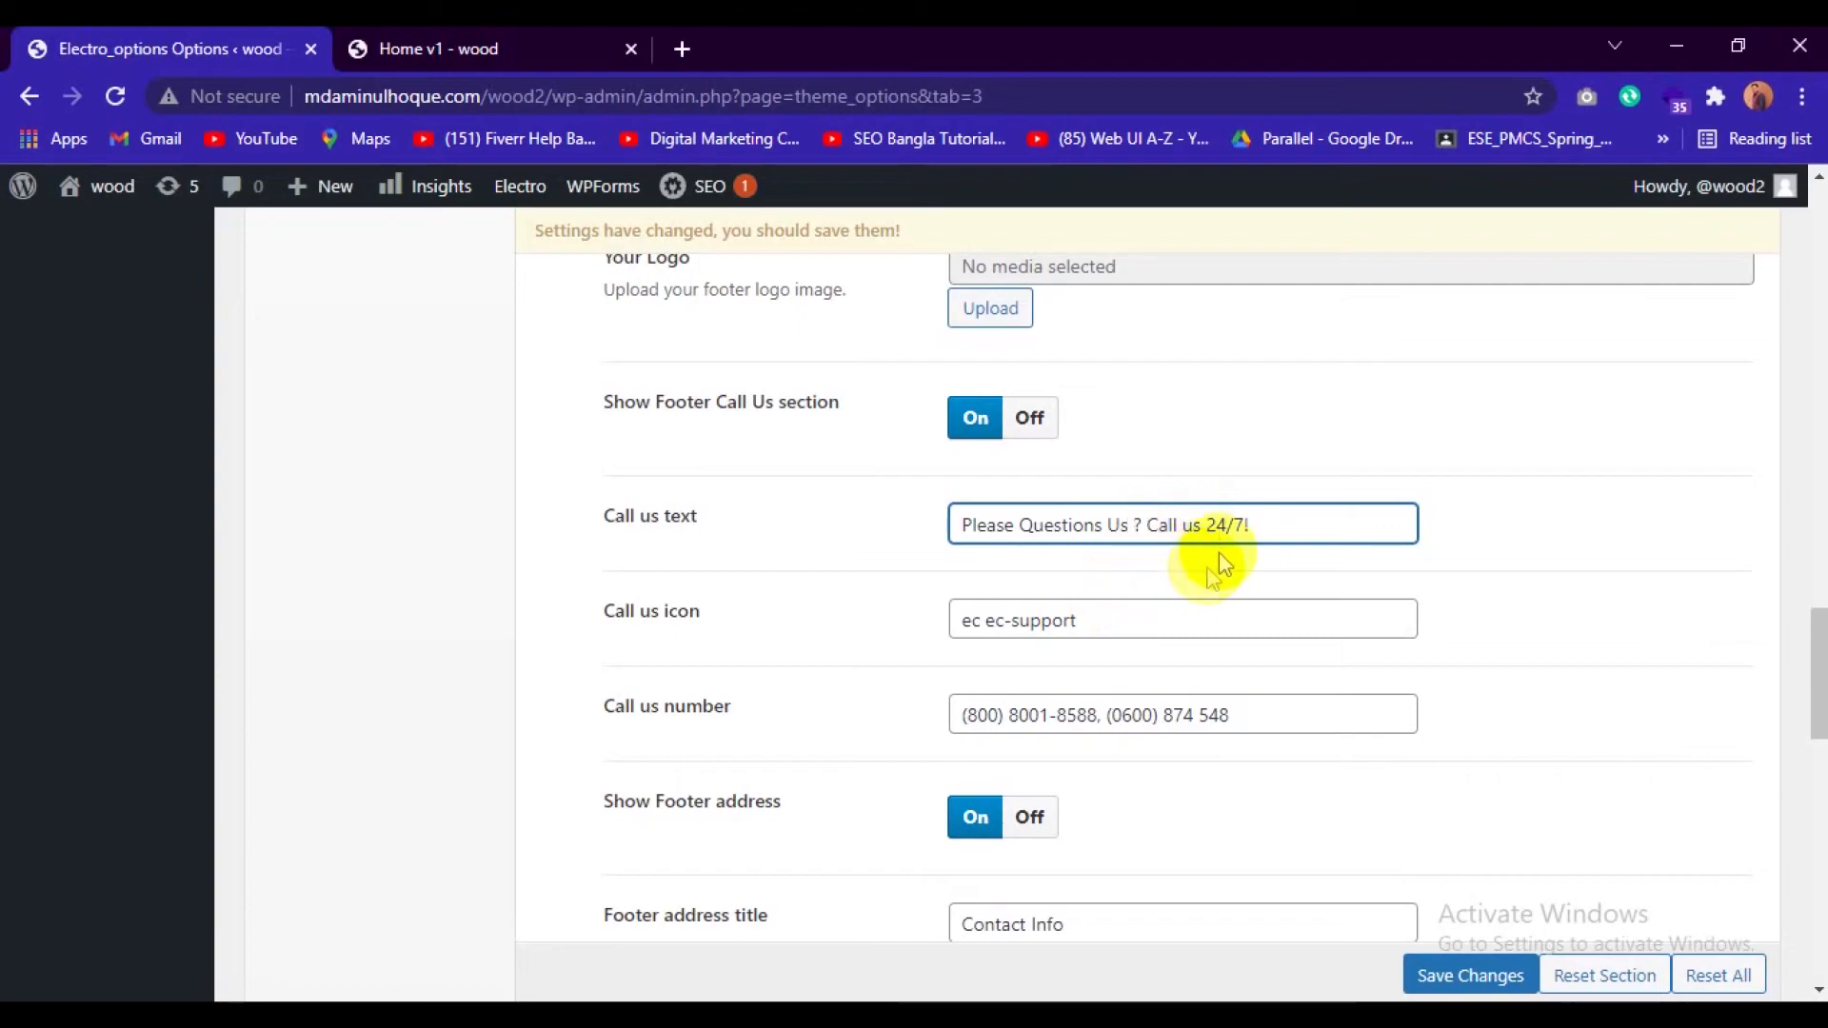
pyautogui.click(1178, 530)
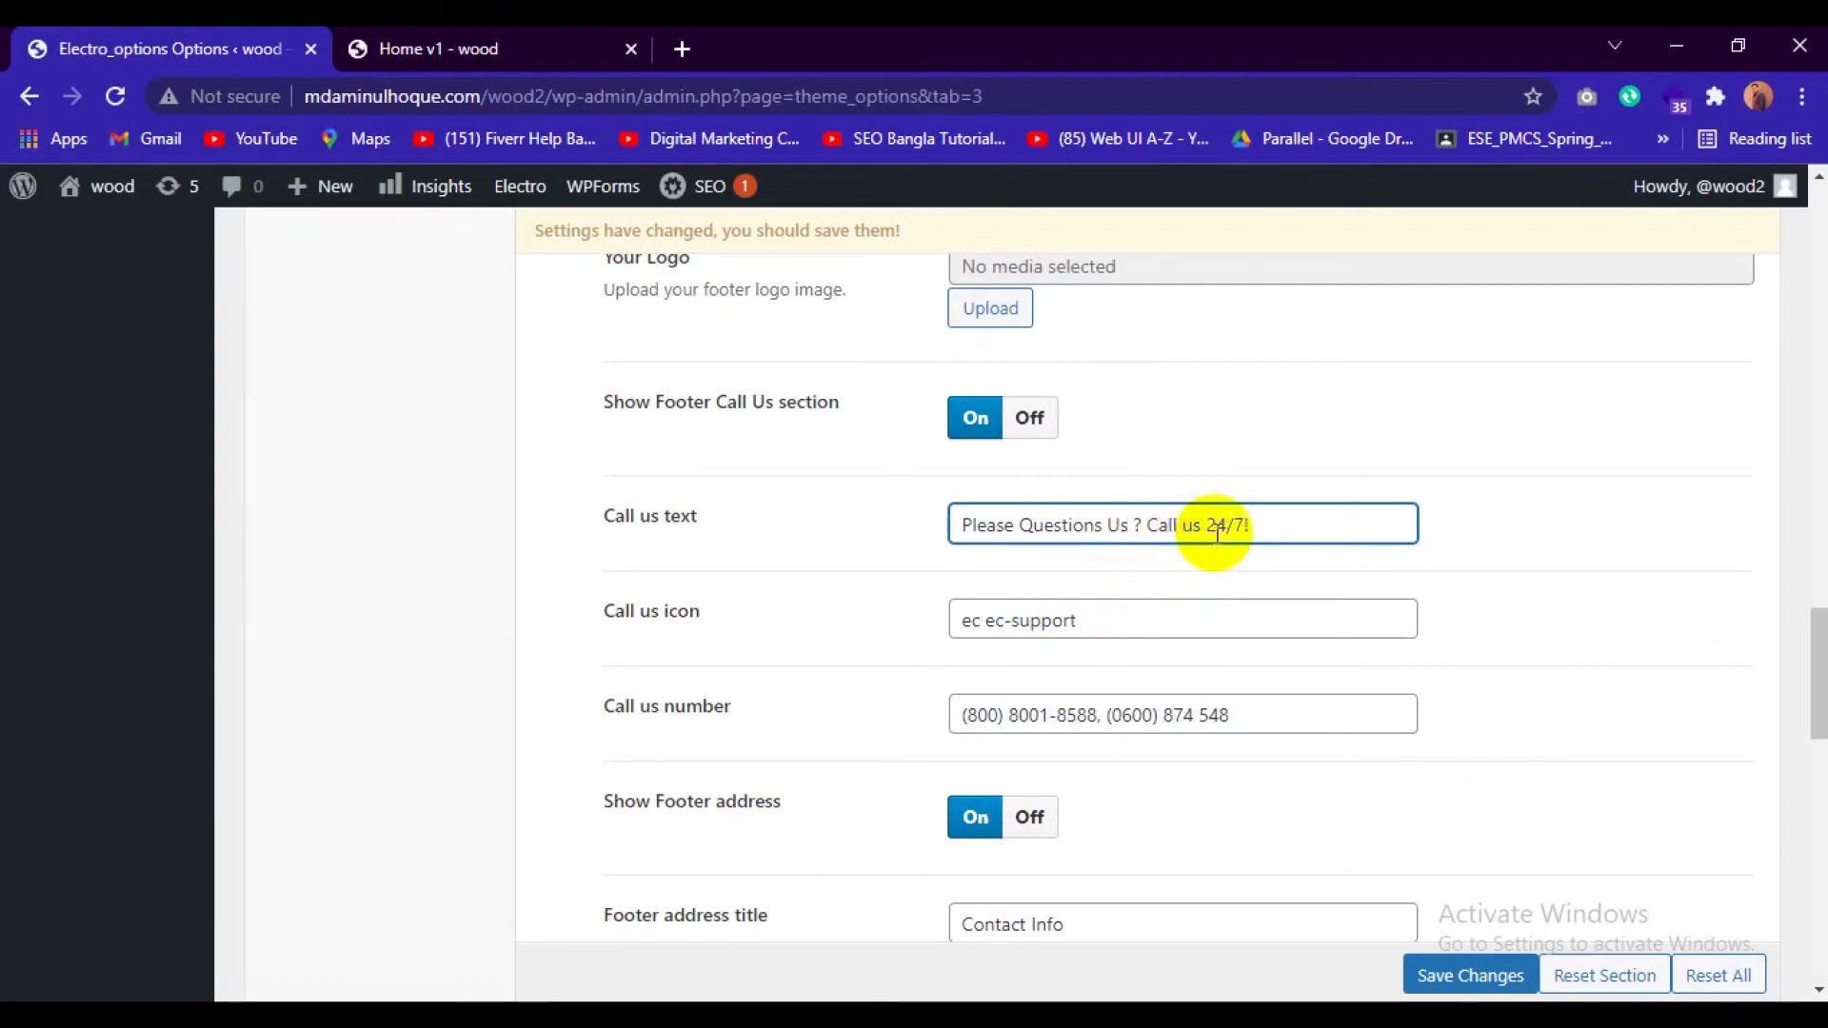
pyautogui.write('for')
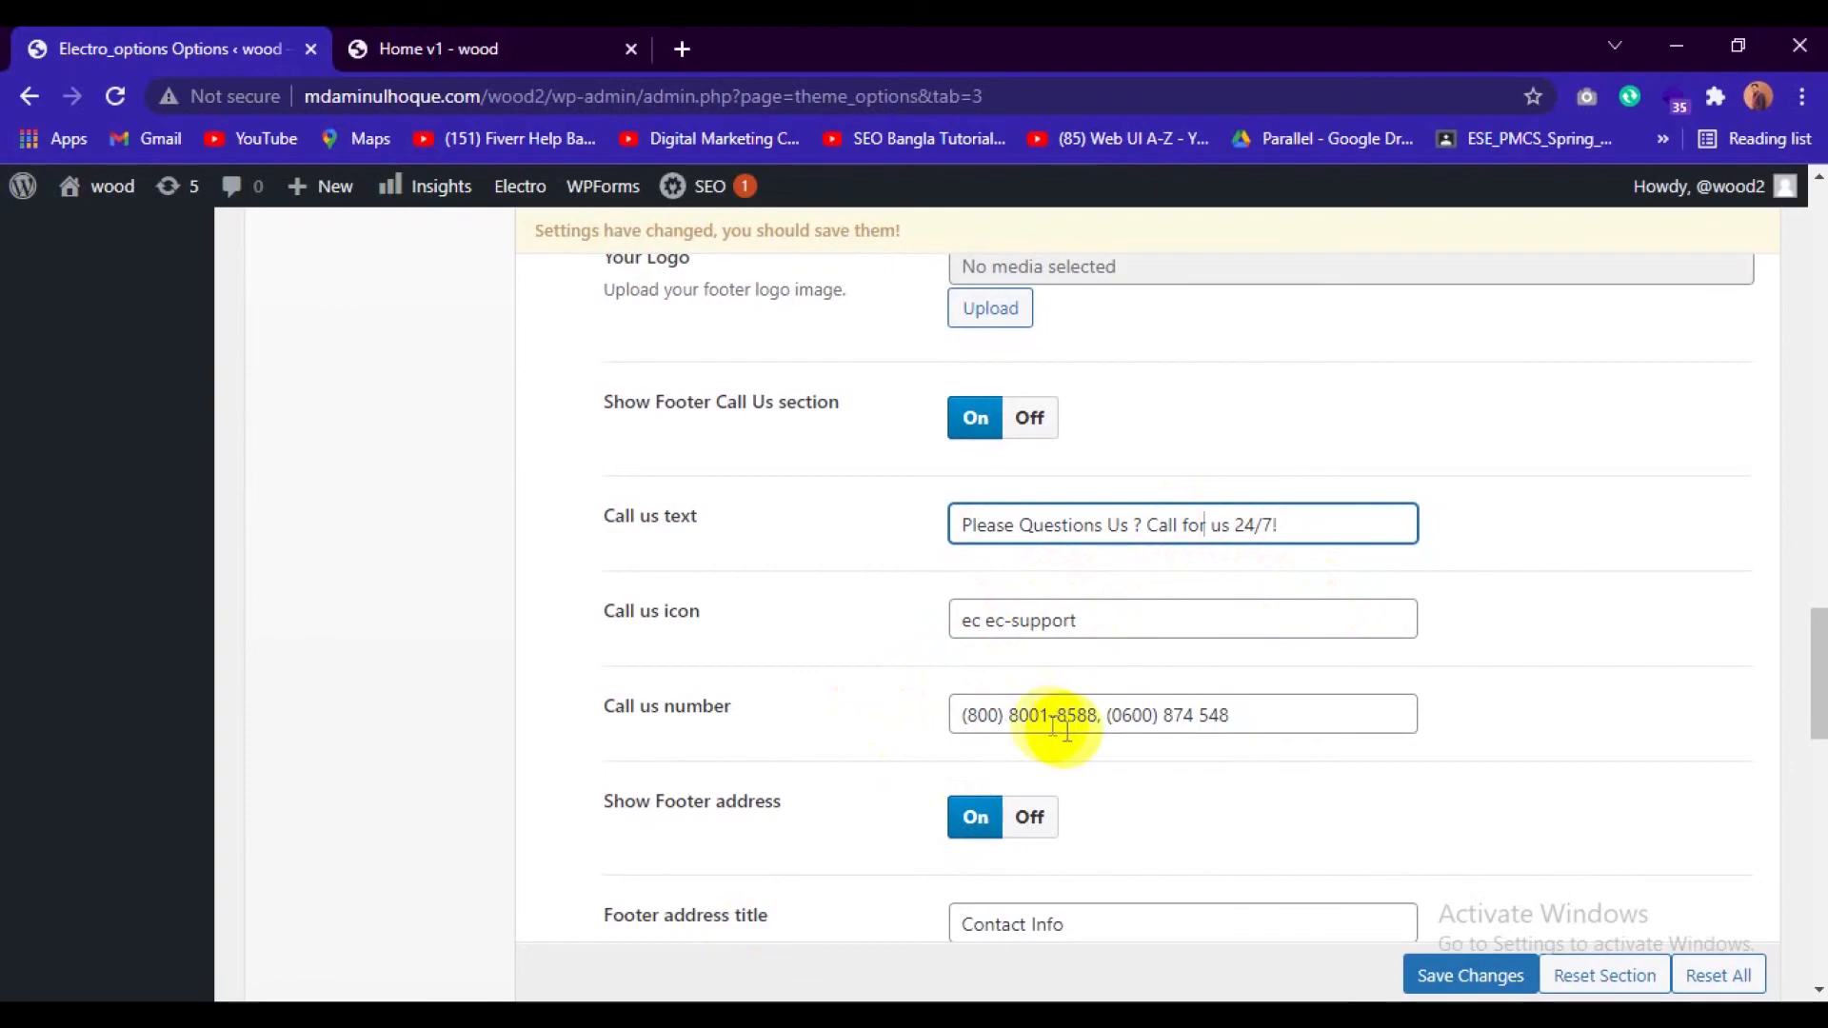
# Replace the footer's Call us number with the store's phone number and compare it with the number on the front page.
pyautogui.scroll(-2, 1068, 731)
pyautogui.moveTo(1228, 581); pyautogui.dragTo(967, 580)
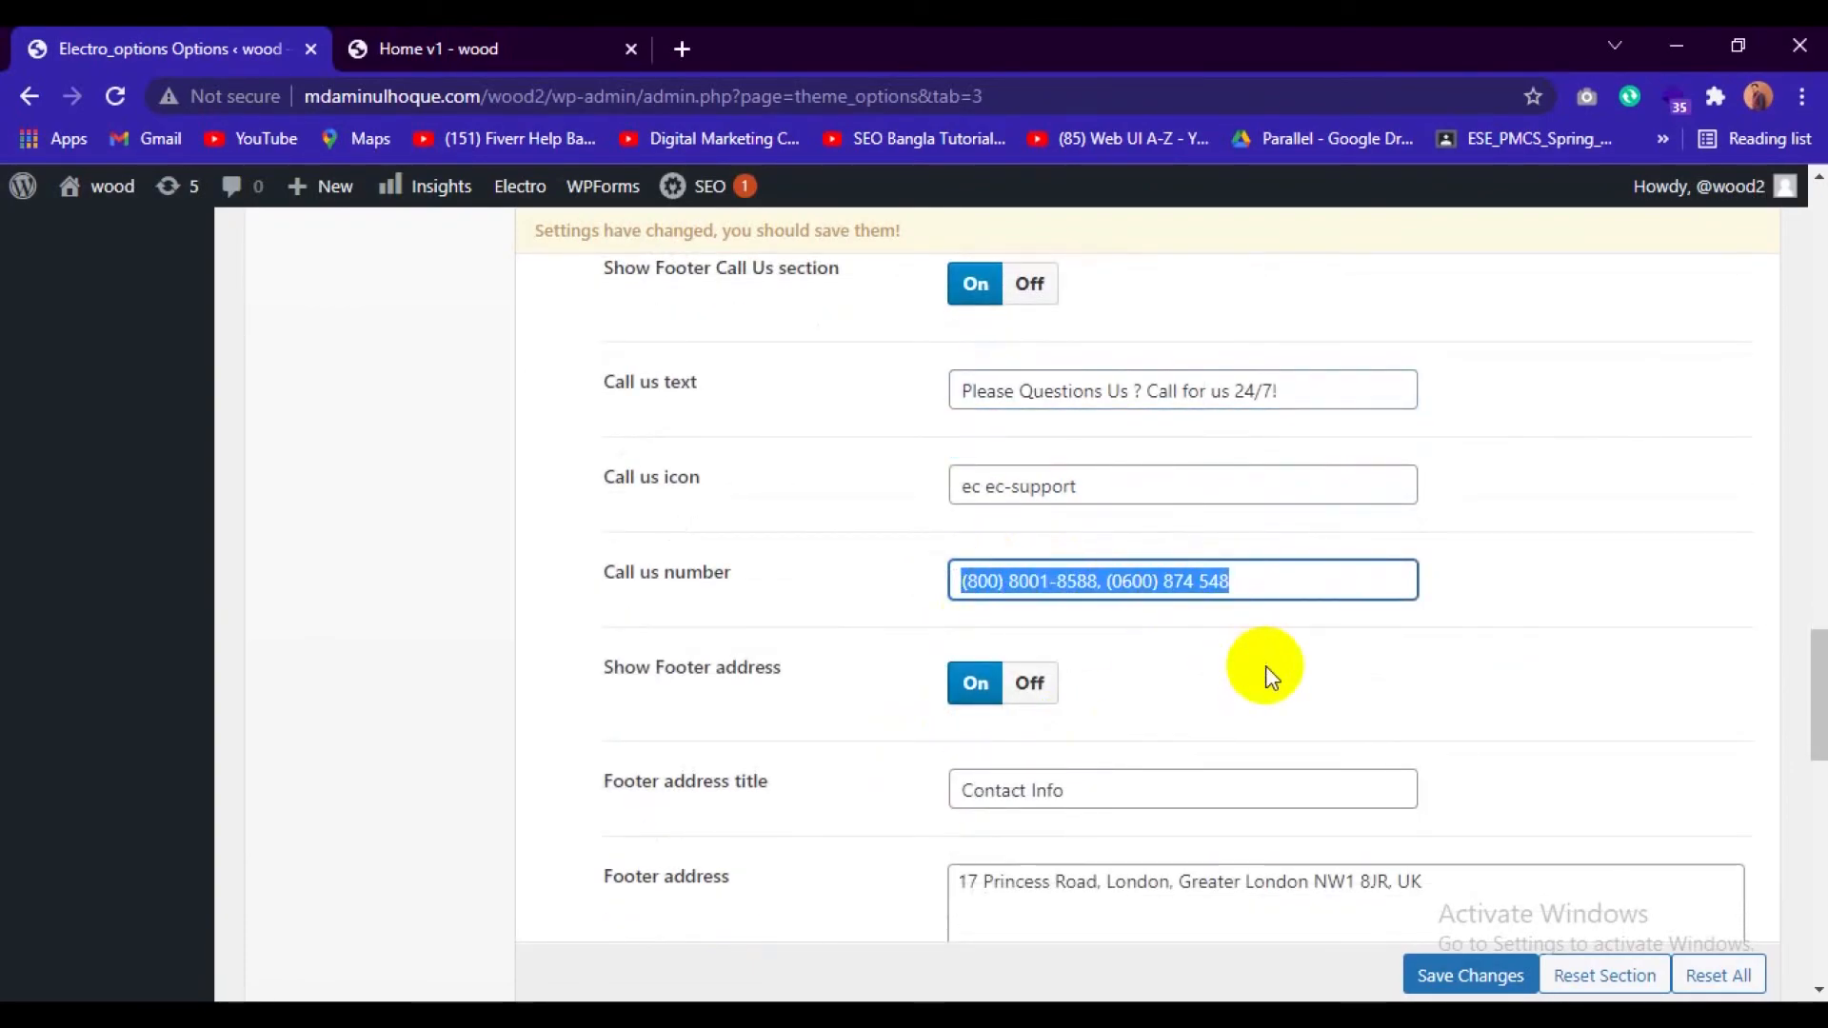
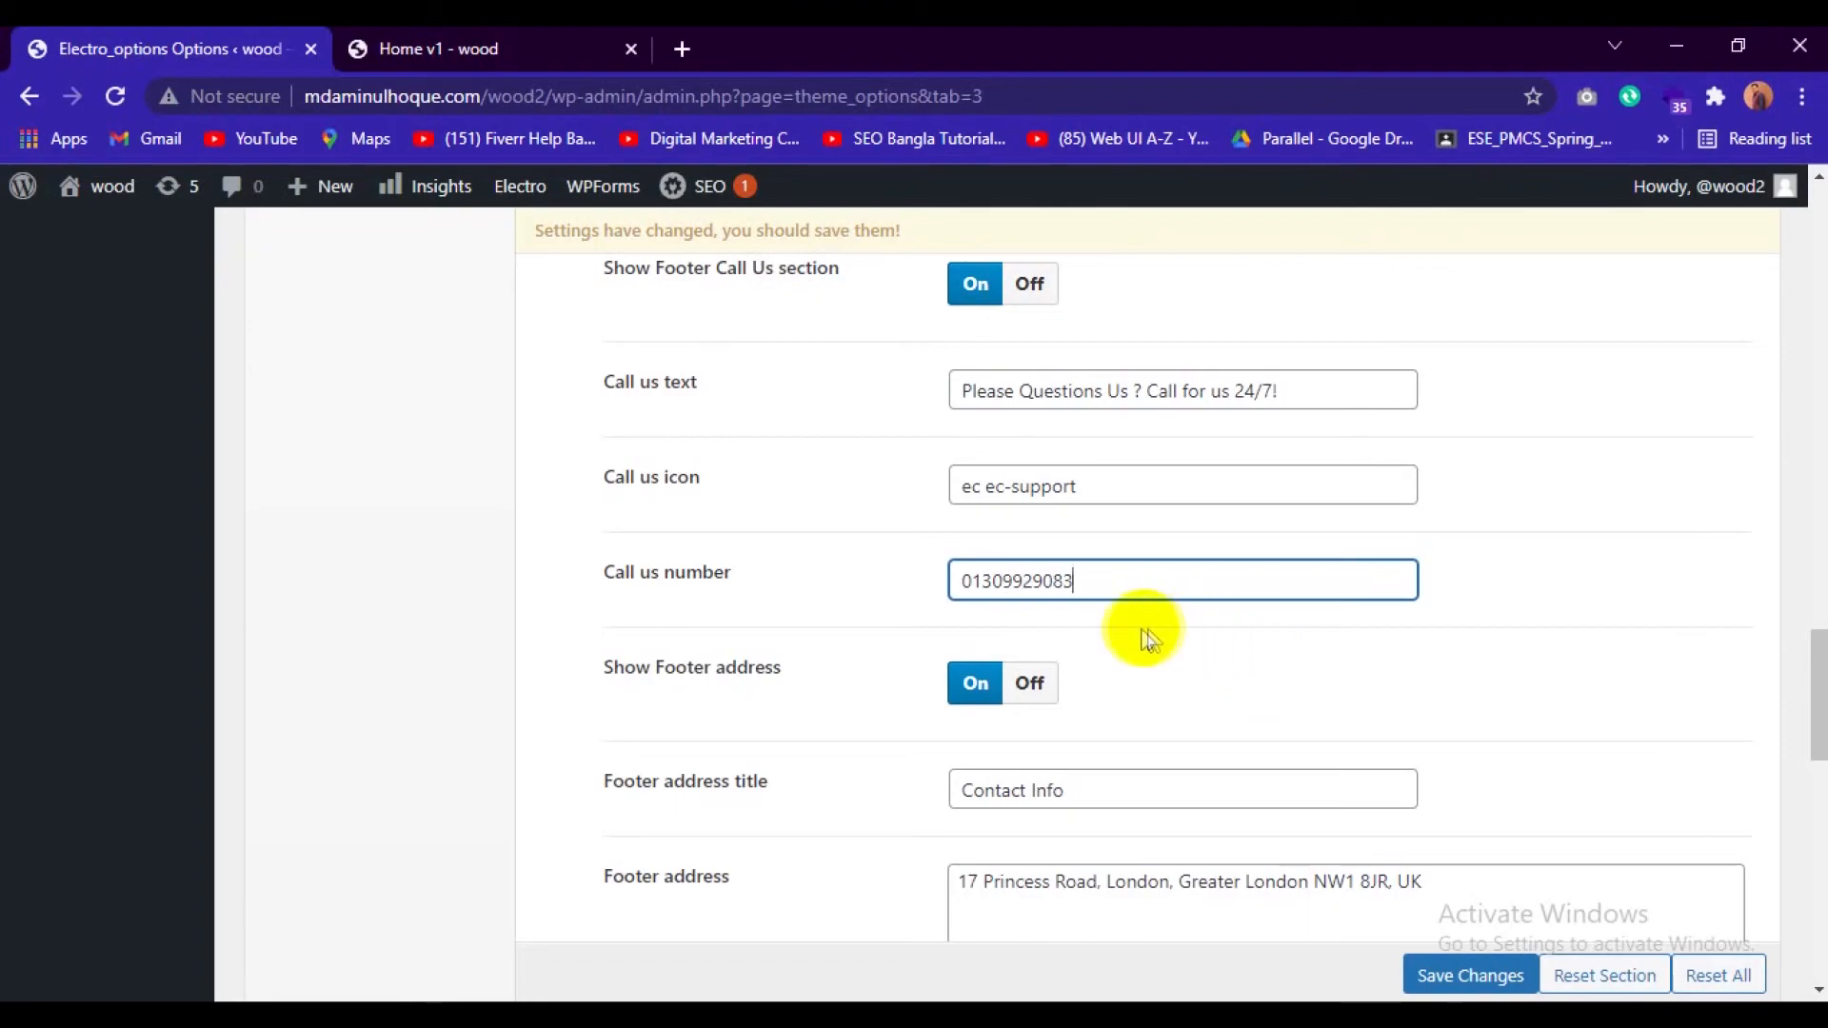
pyautogui.click(447, 48)
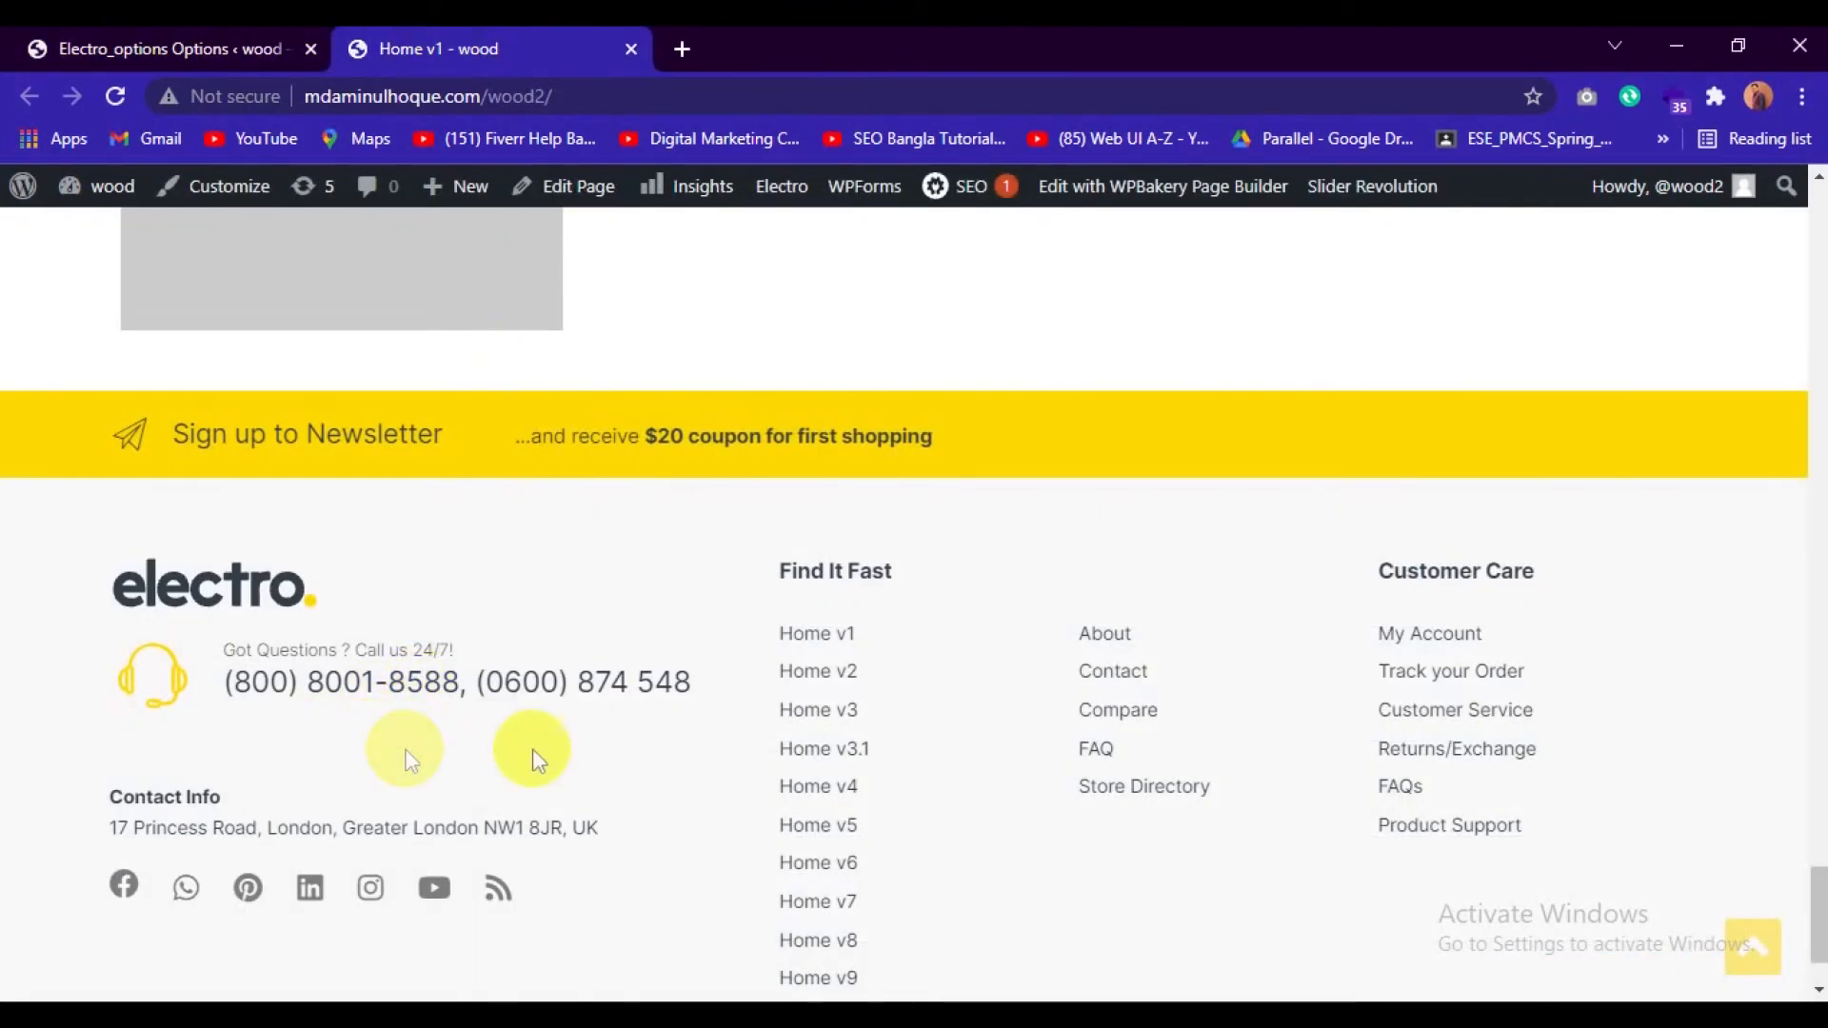
pyautogui.click(213, 53)
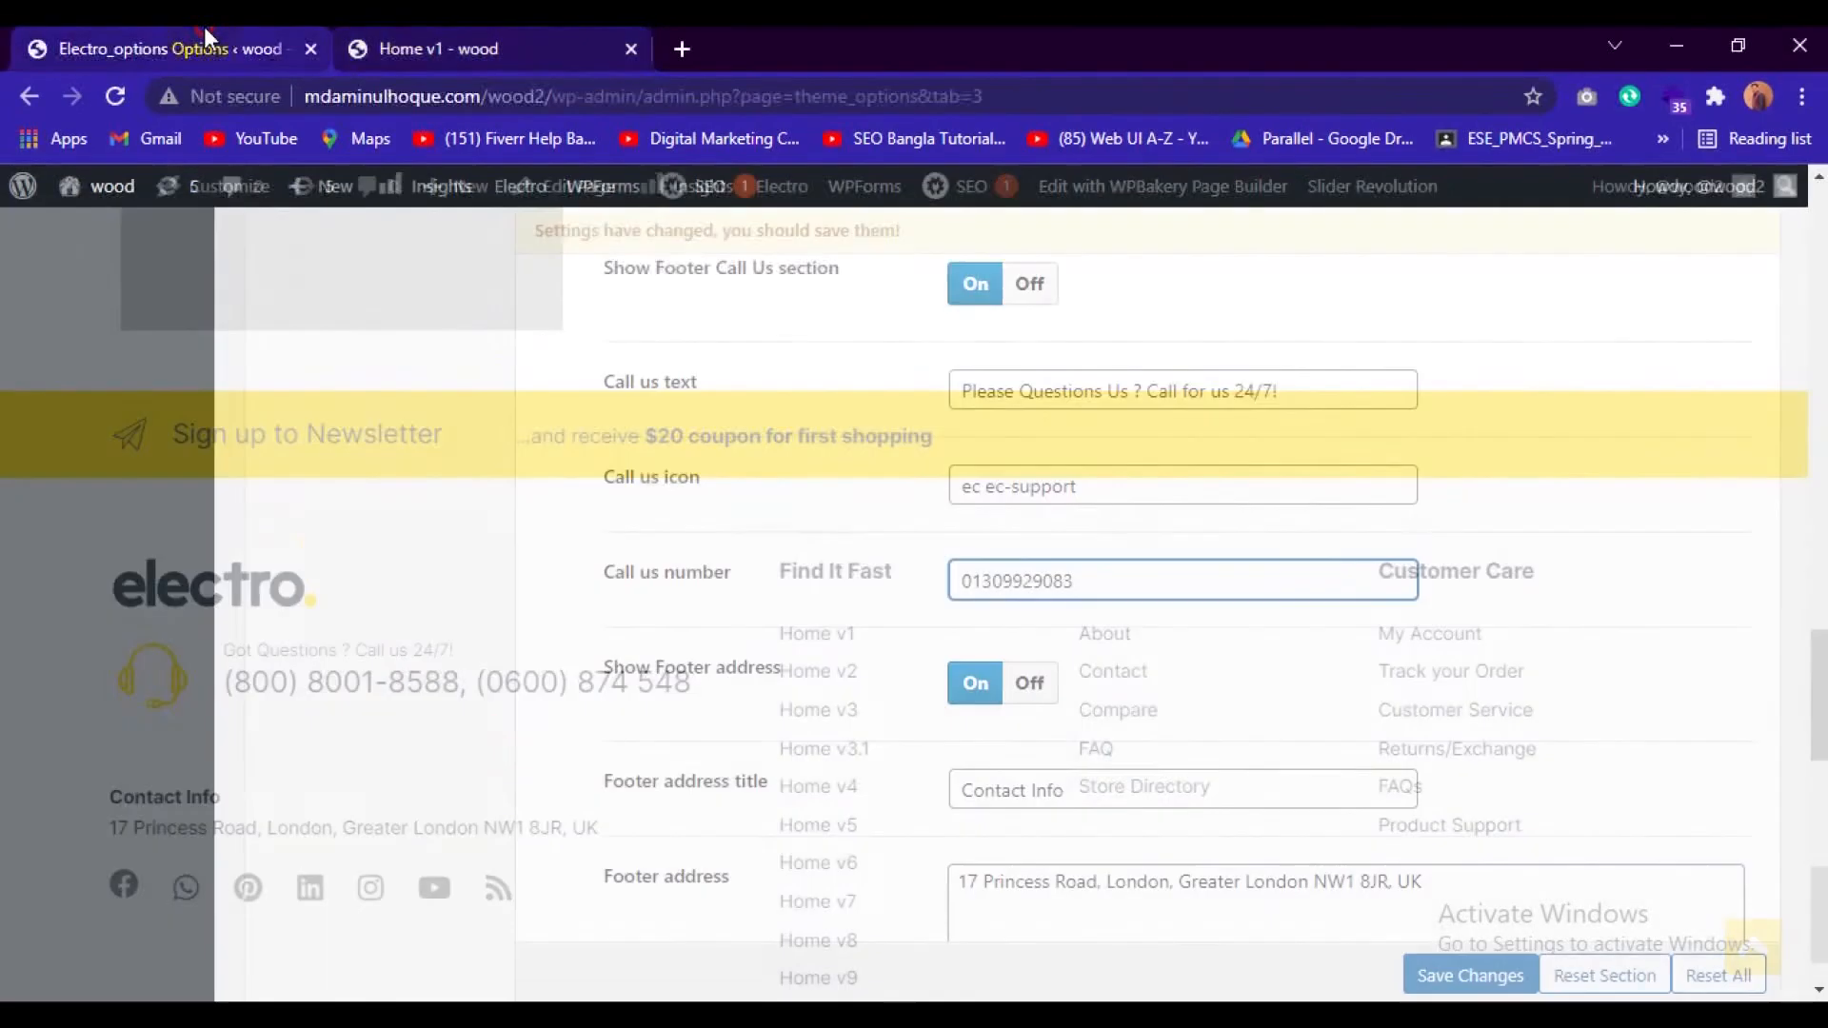
# Replace the sample Footer address with the store's full postal address on two lines, after checking the contact info on the front page.
pyautogui.scroll(-3, 1163, 641)
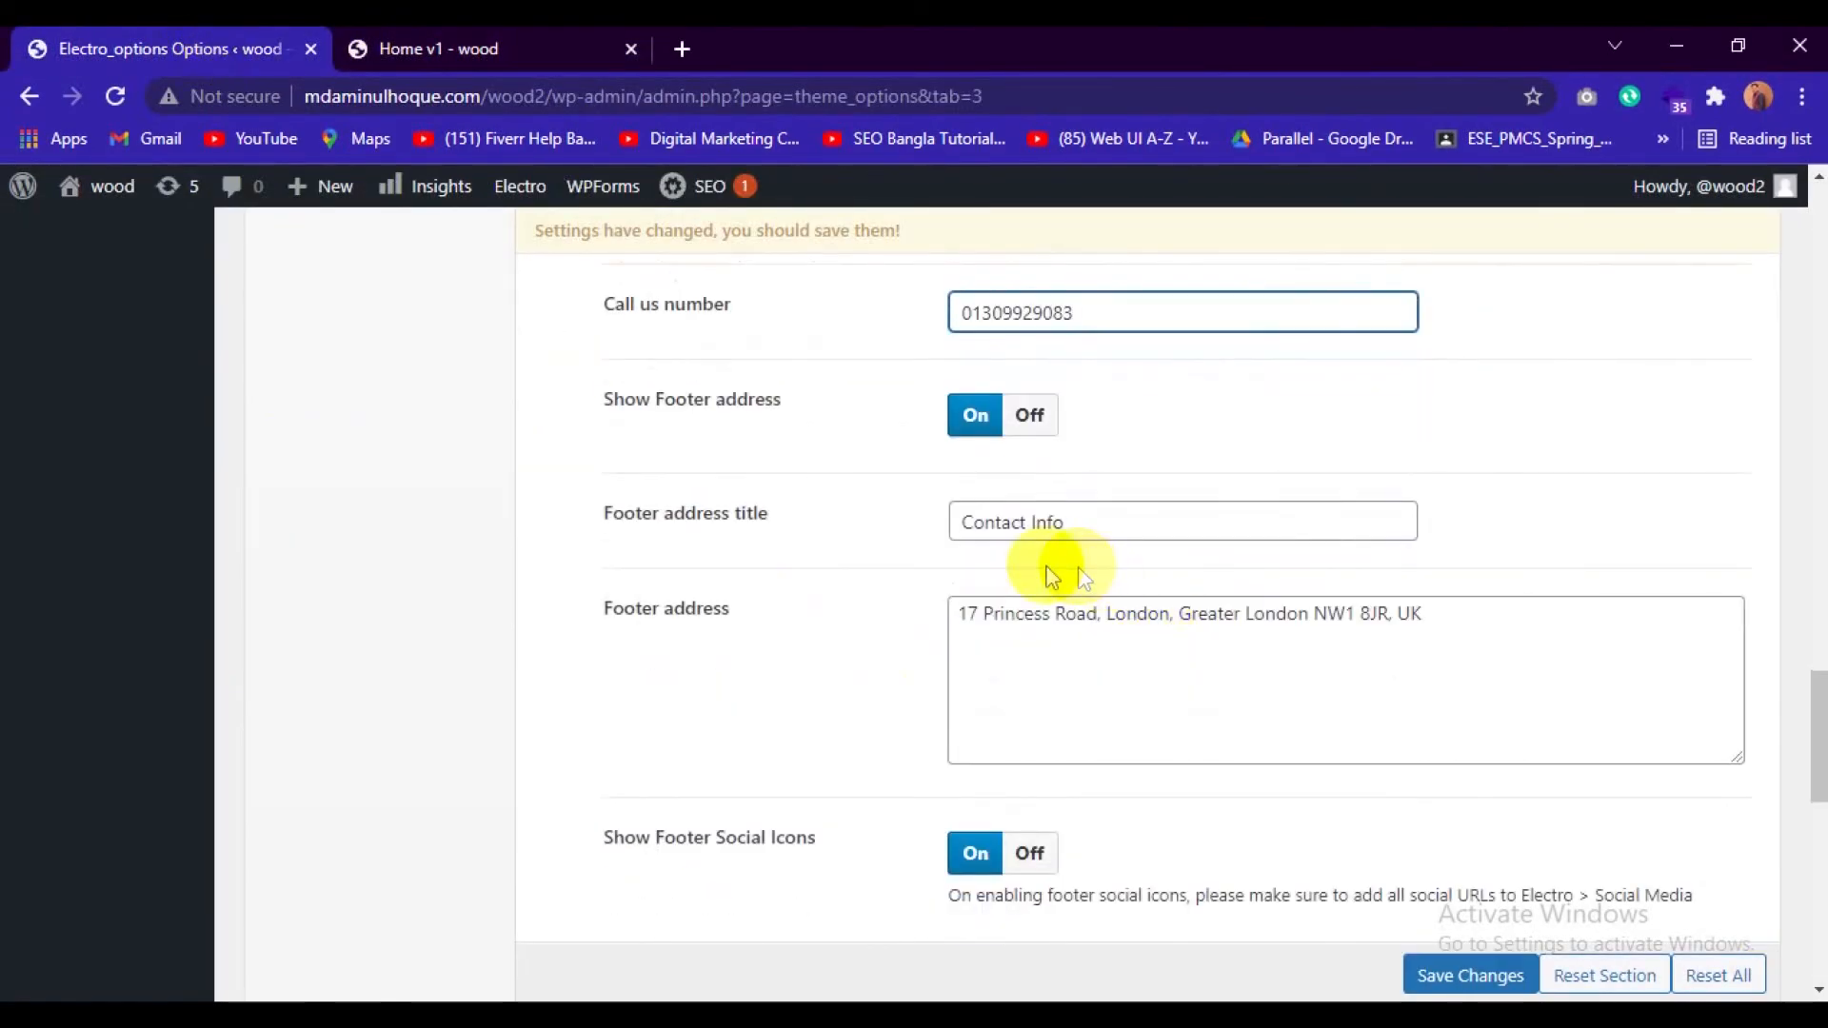
pyautogui.click(549, 41)
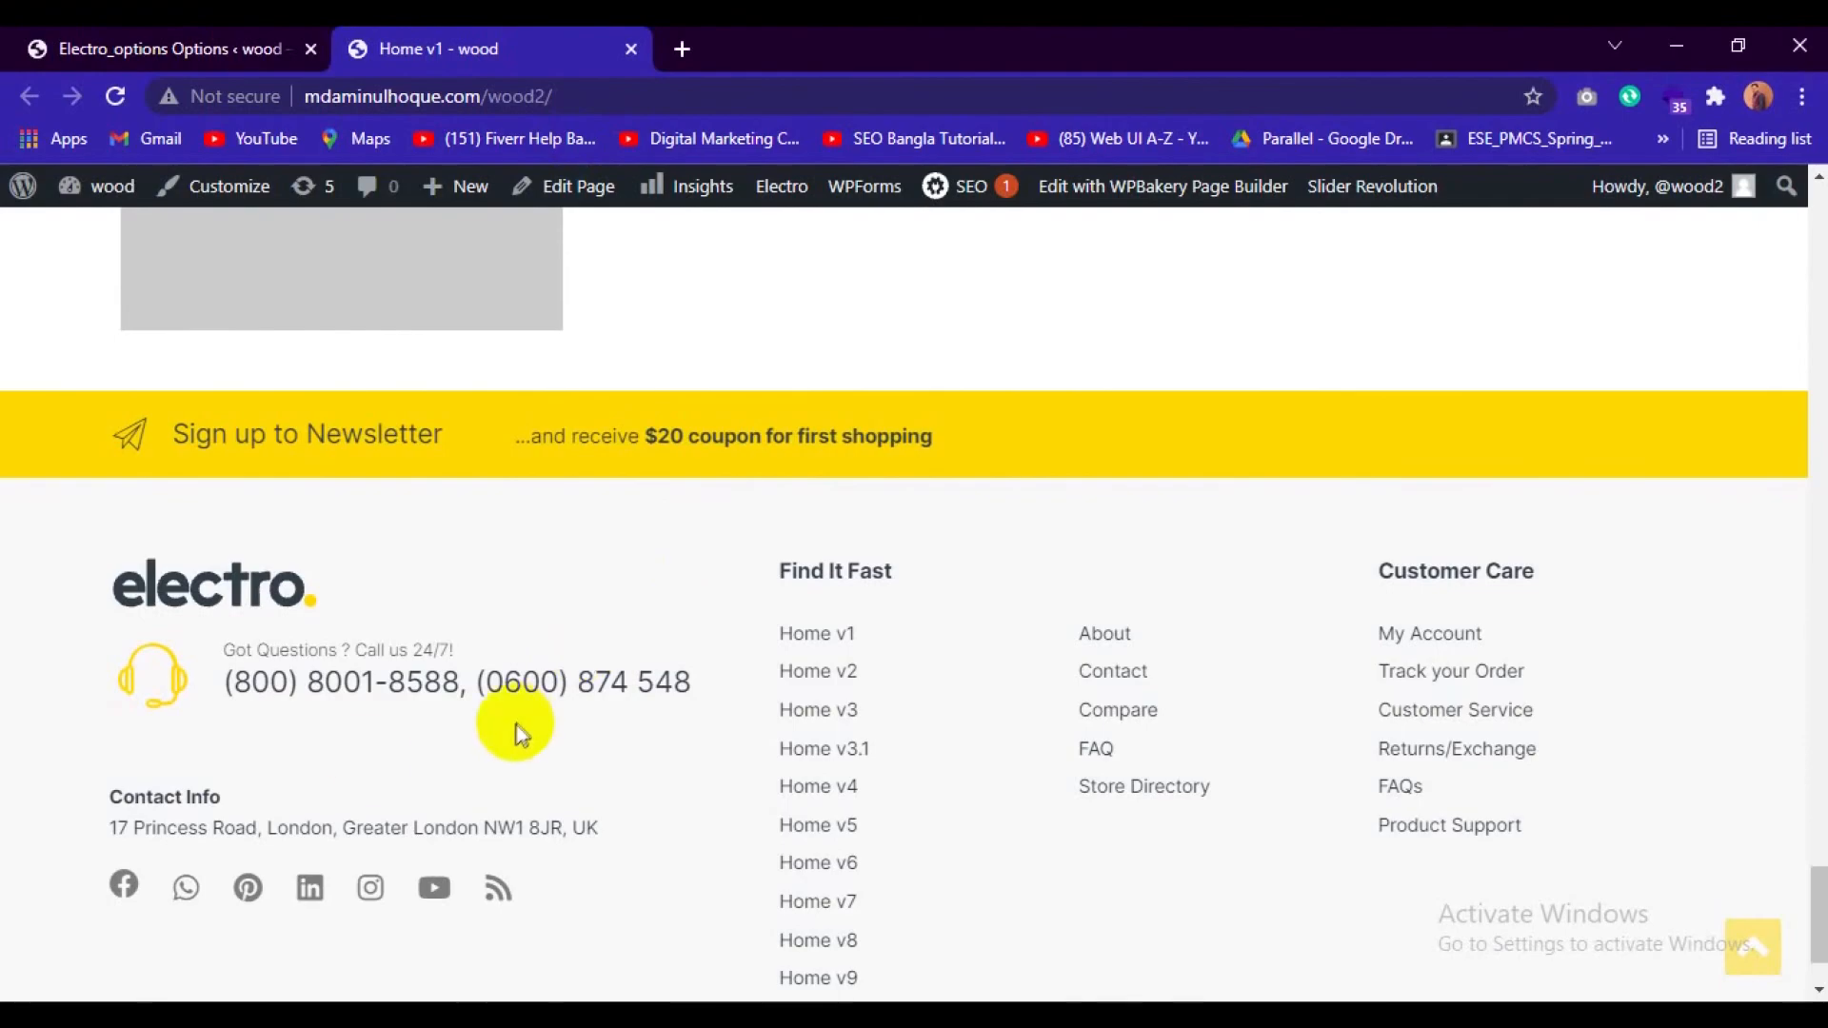
pyautogui.click(157, 46)
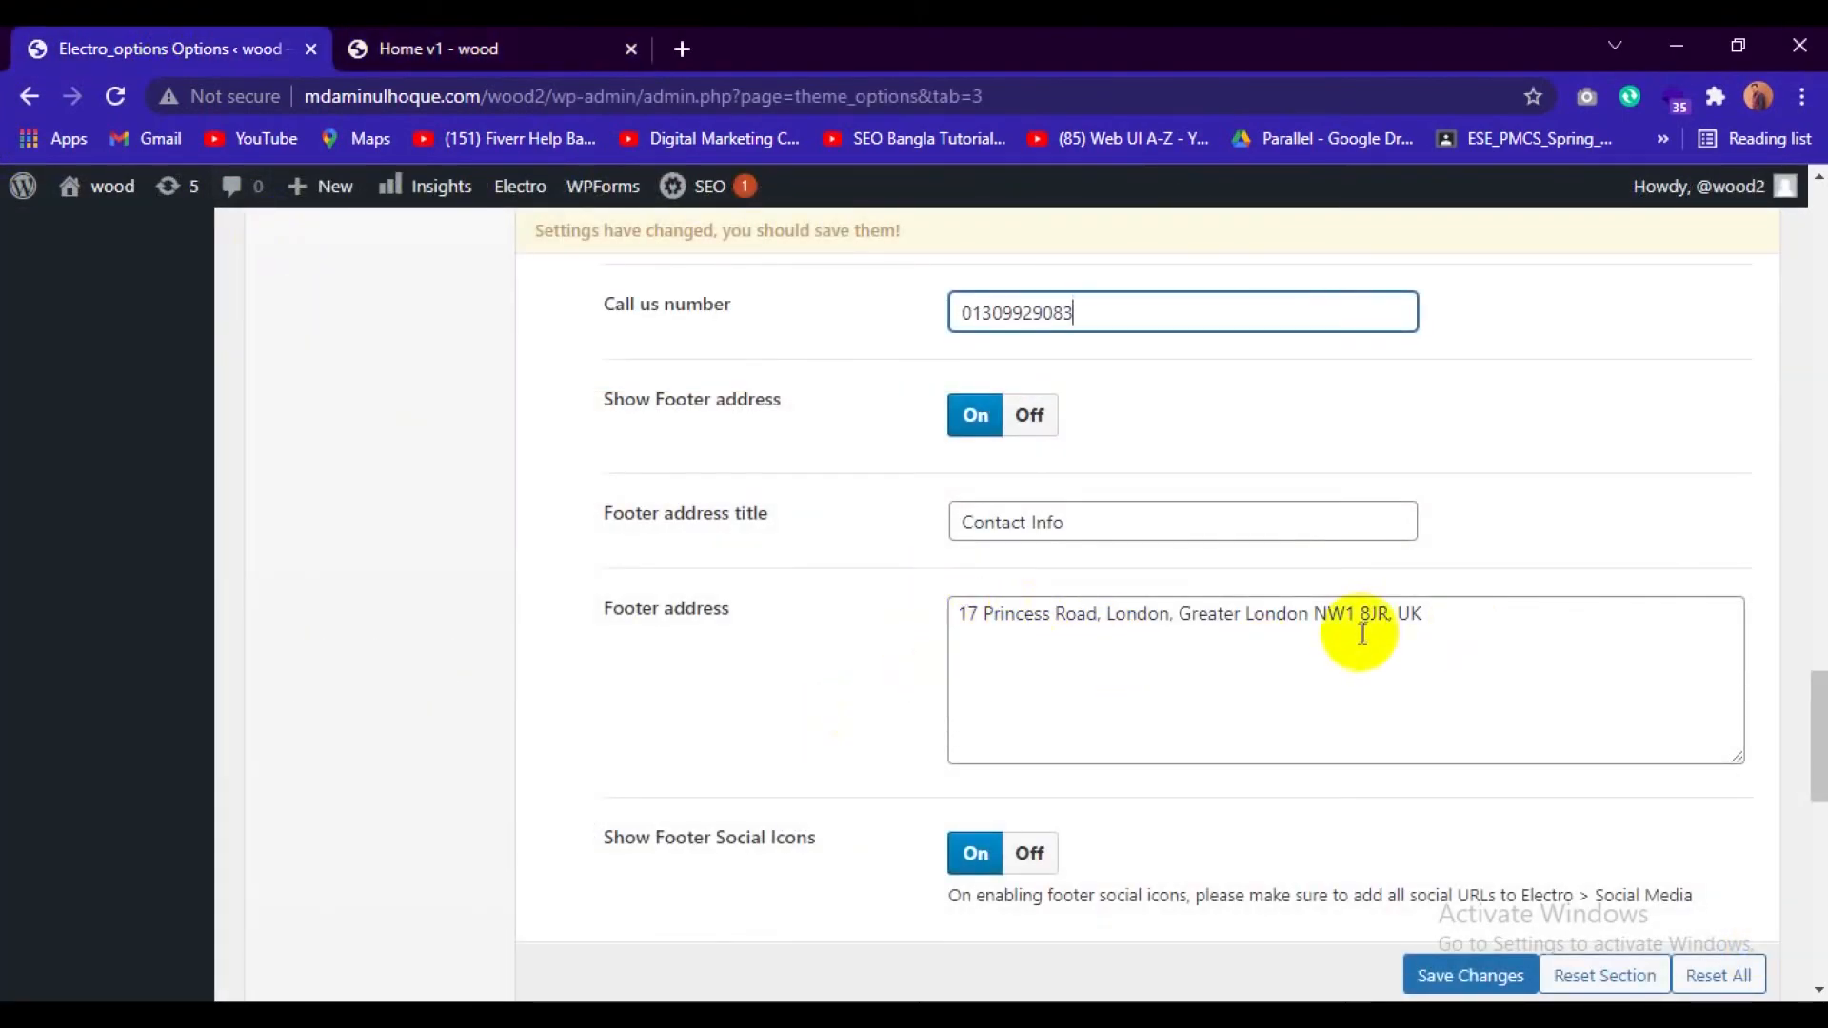
pyautogui.click(1438, 614)
pyautogui.moveTo(1437, 614); pyautogui.dragTo(889, 619)
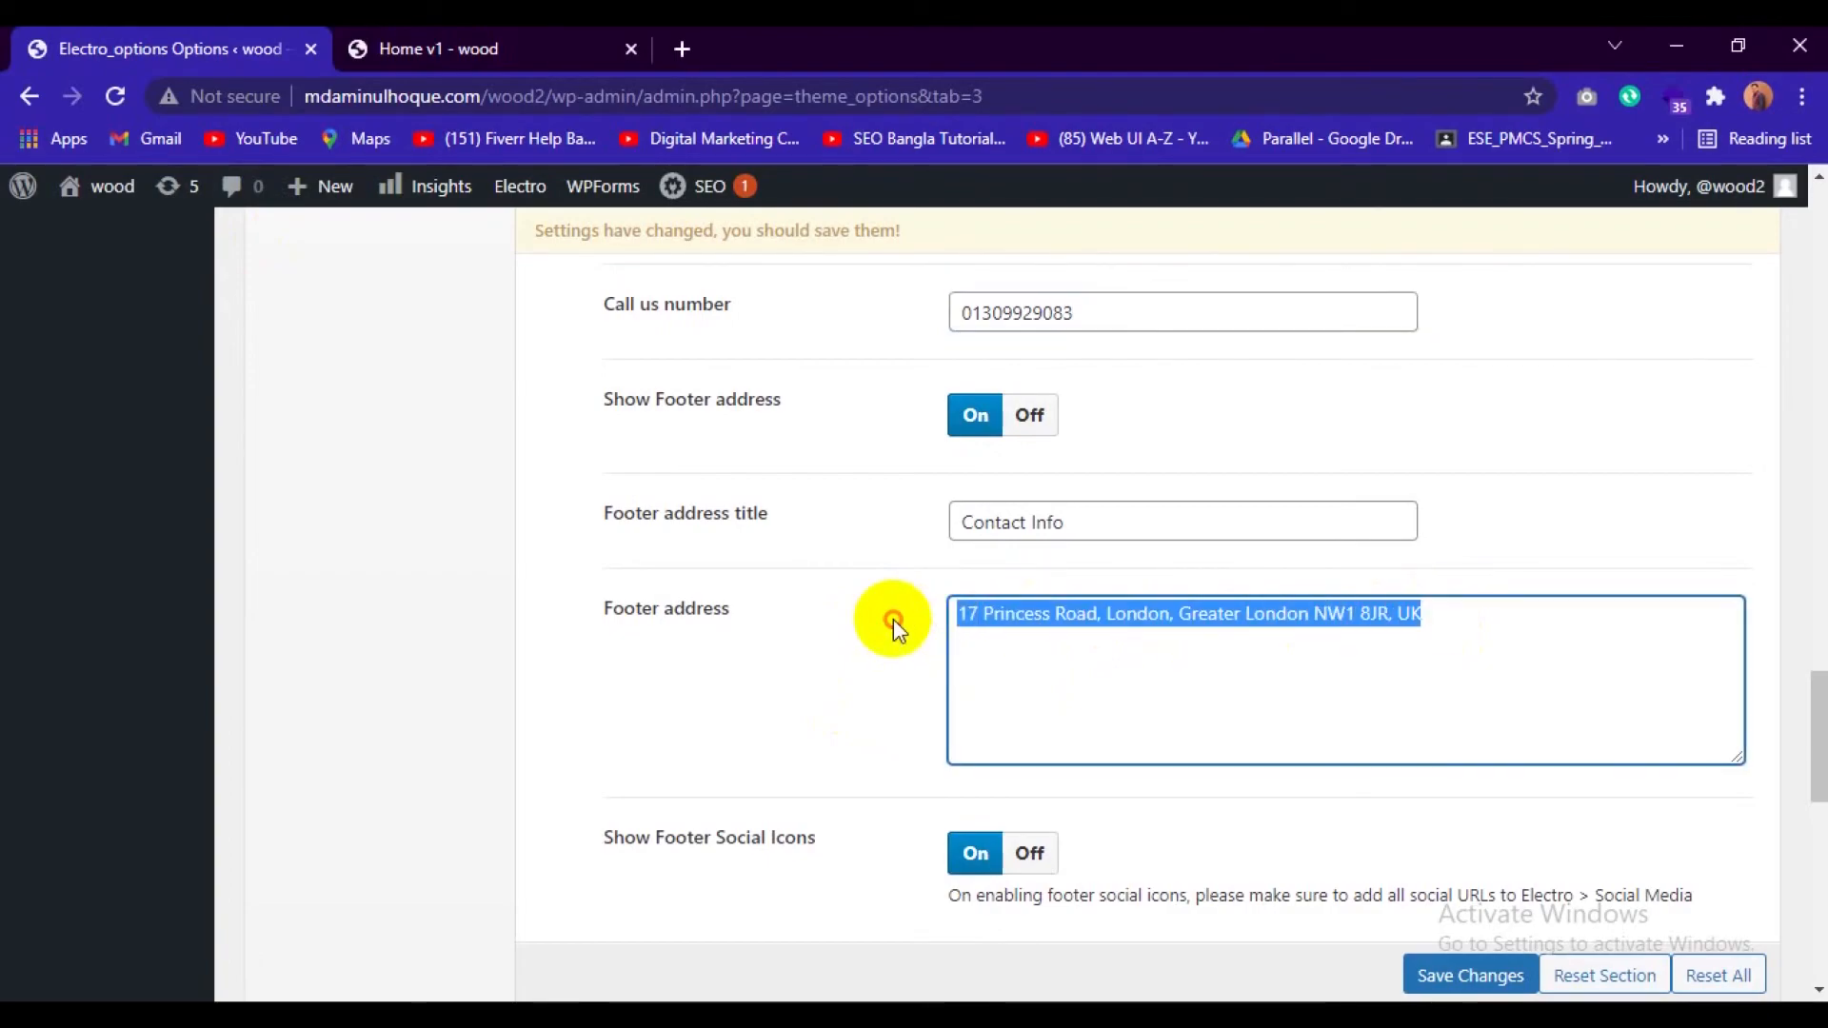
pyautogui.press('BackSpace')
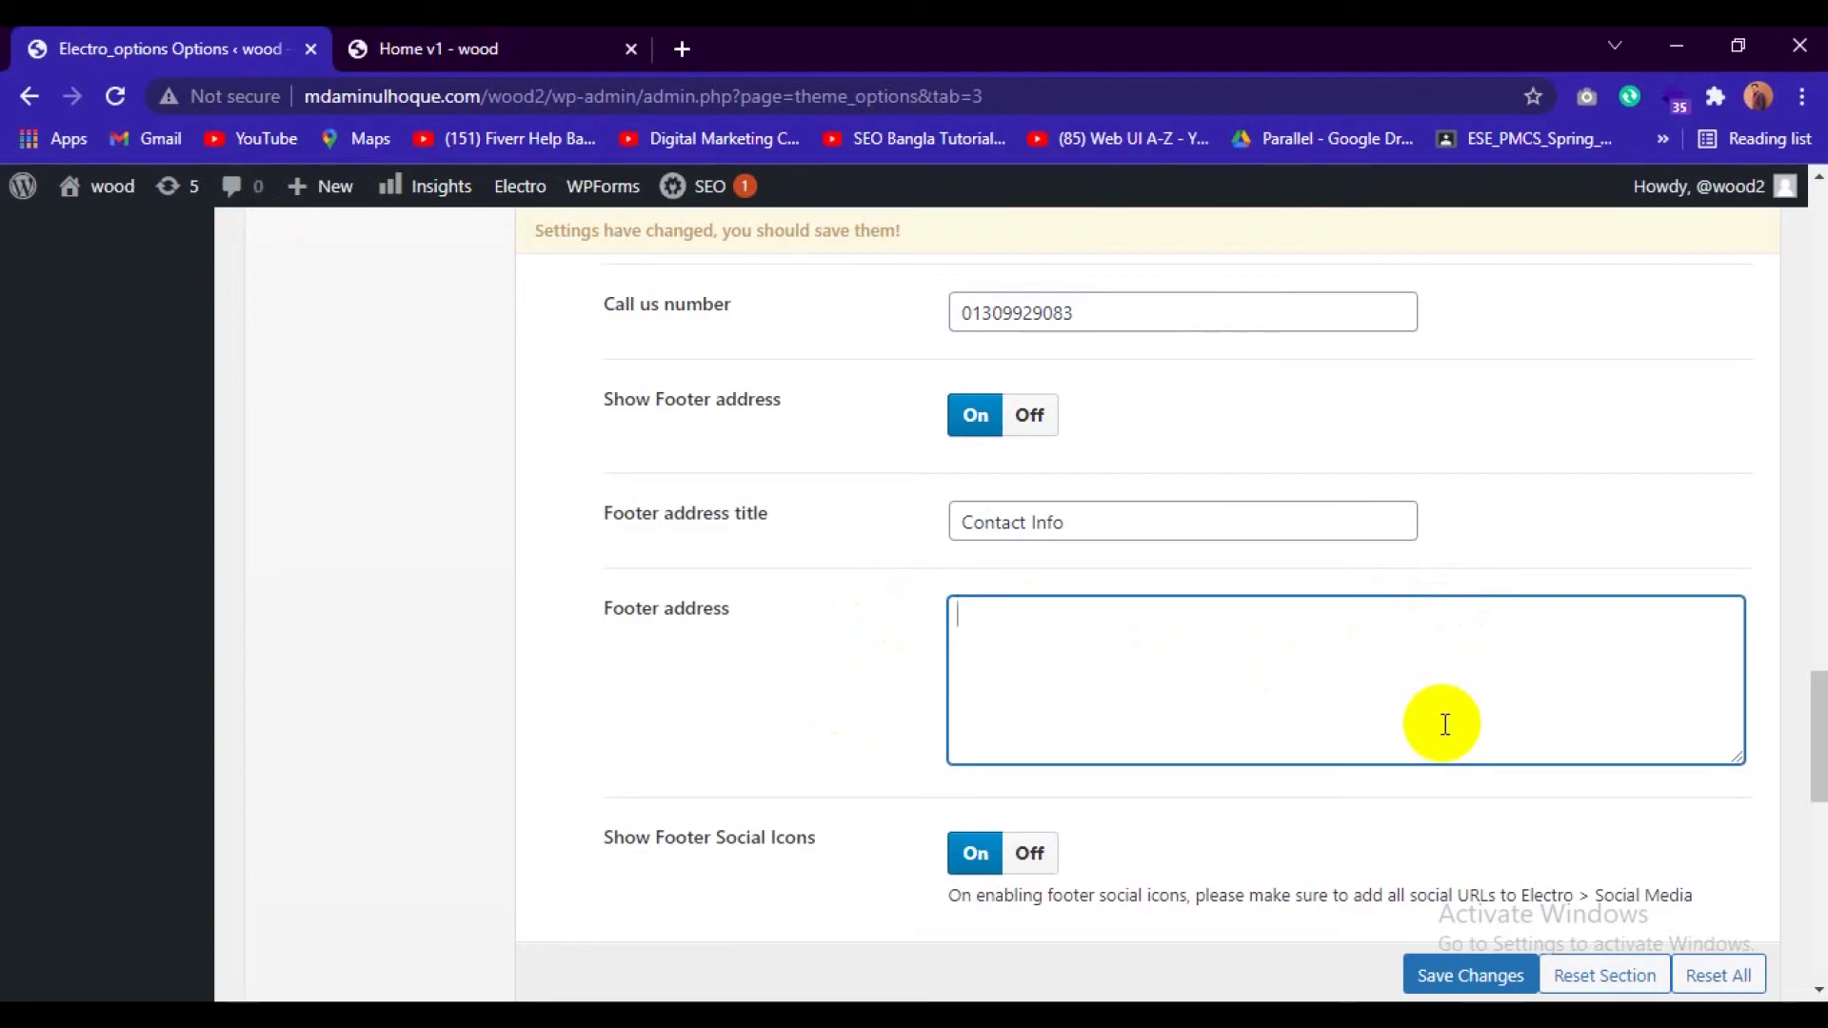
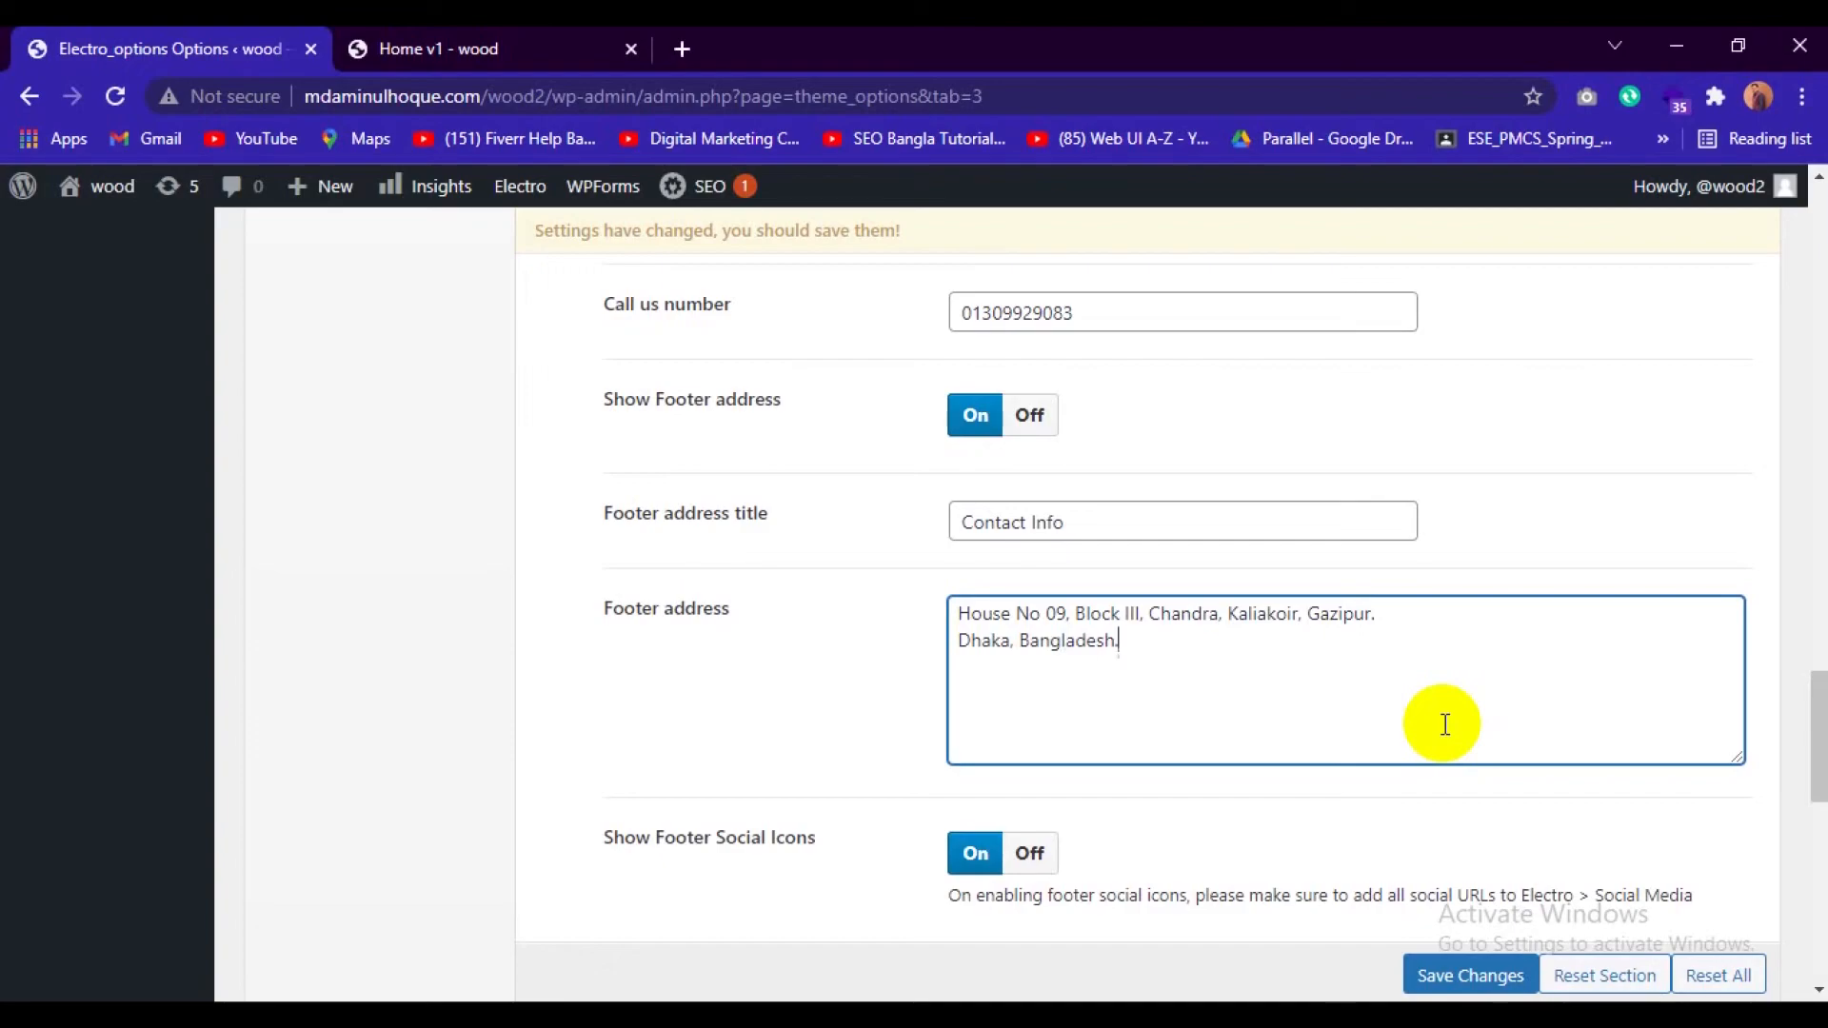
# Append the owner's full name after "All Rights Reserved" in the Footer Credit text, checking the credit line on the front page first.
pyautogui.scroll(-3, 1170, 746)
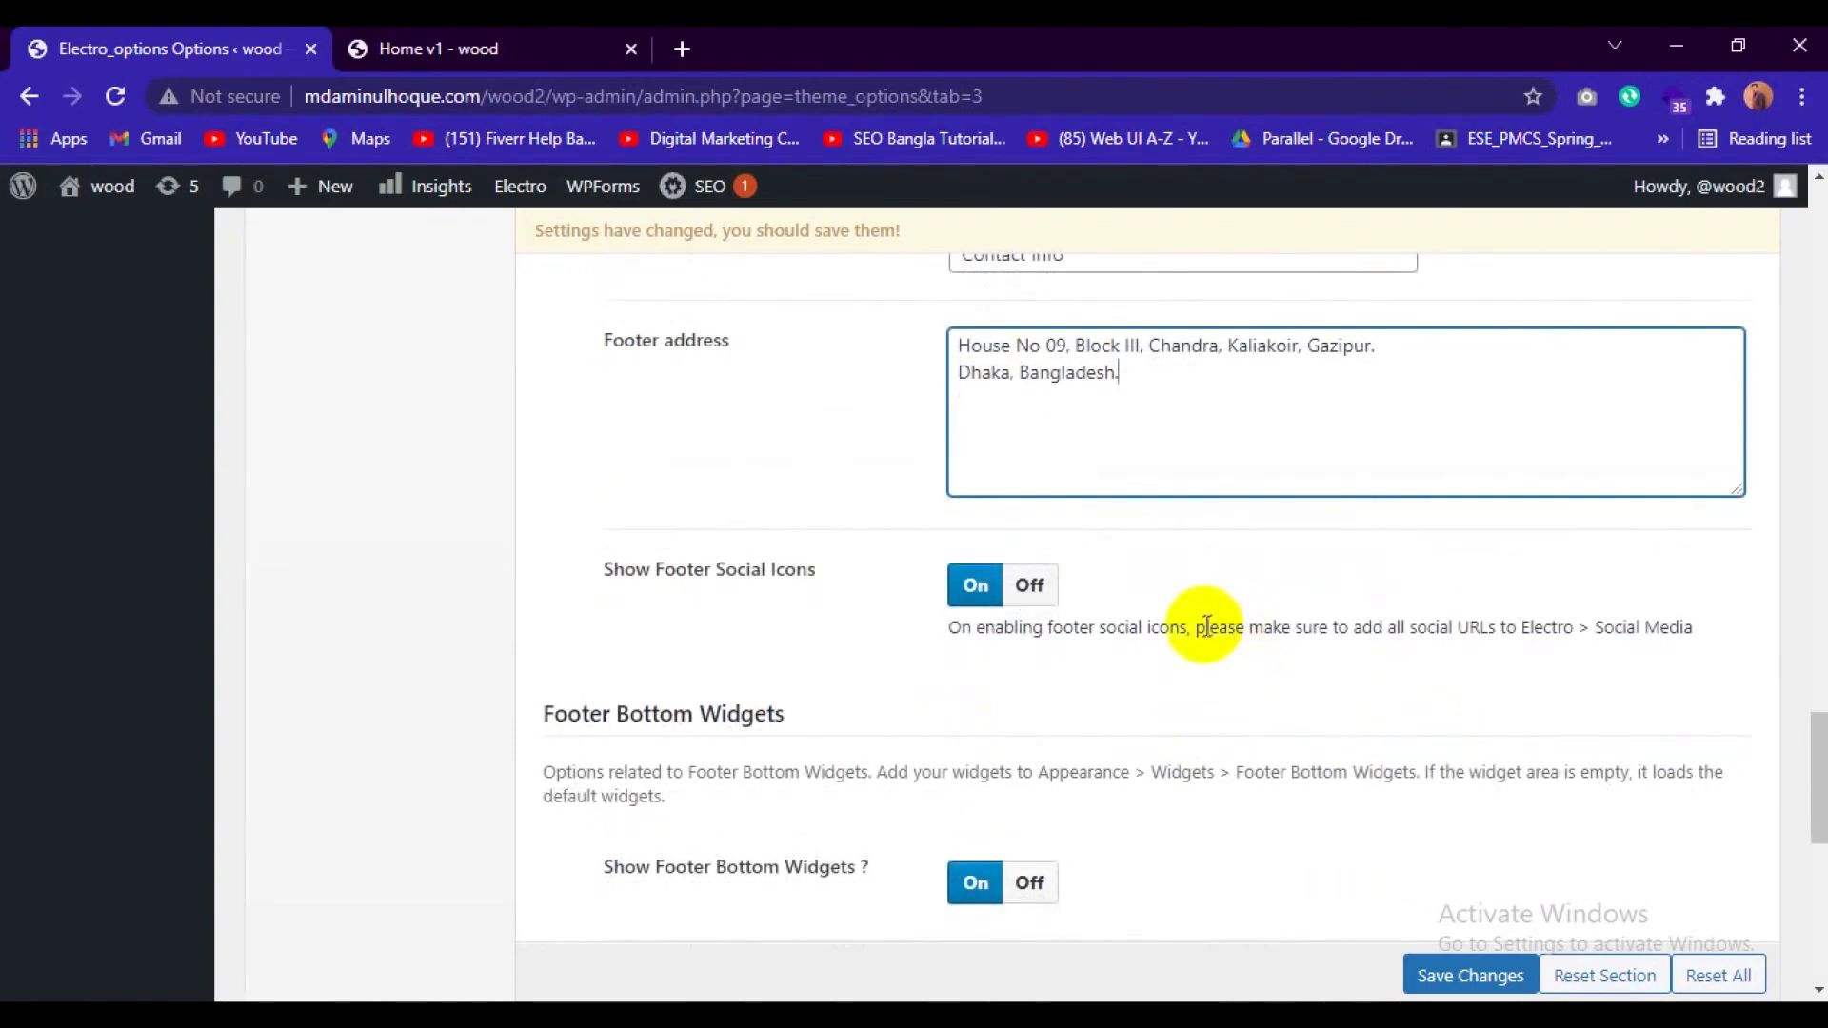
pyautogui.scroll(-3, 1206, 626)
pyautogui.scroll(-6, 1206, 636)
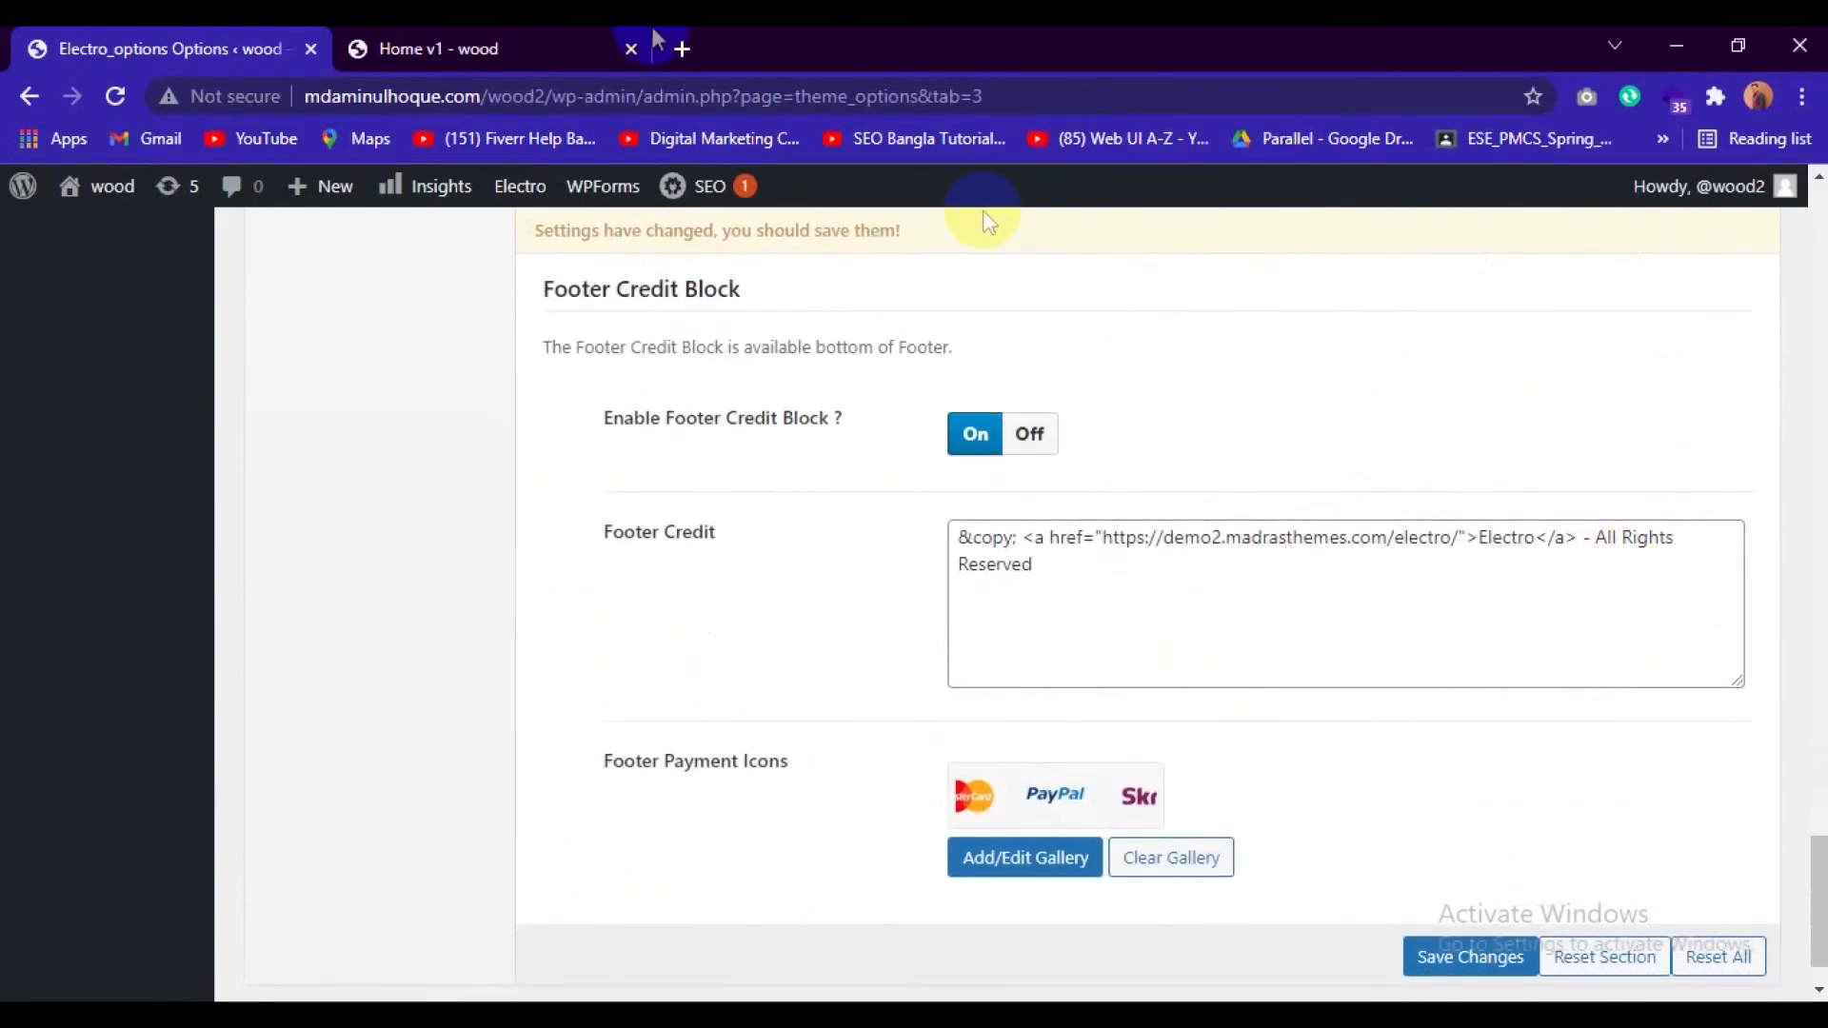
pyautogui.click(516, 32)
pyautogui.scroll(-2, 1128, 729)
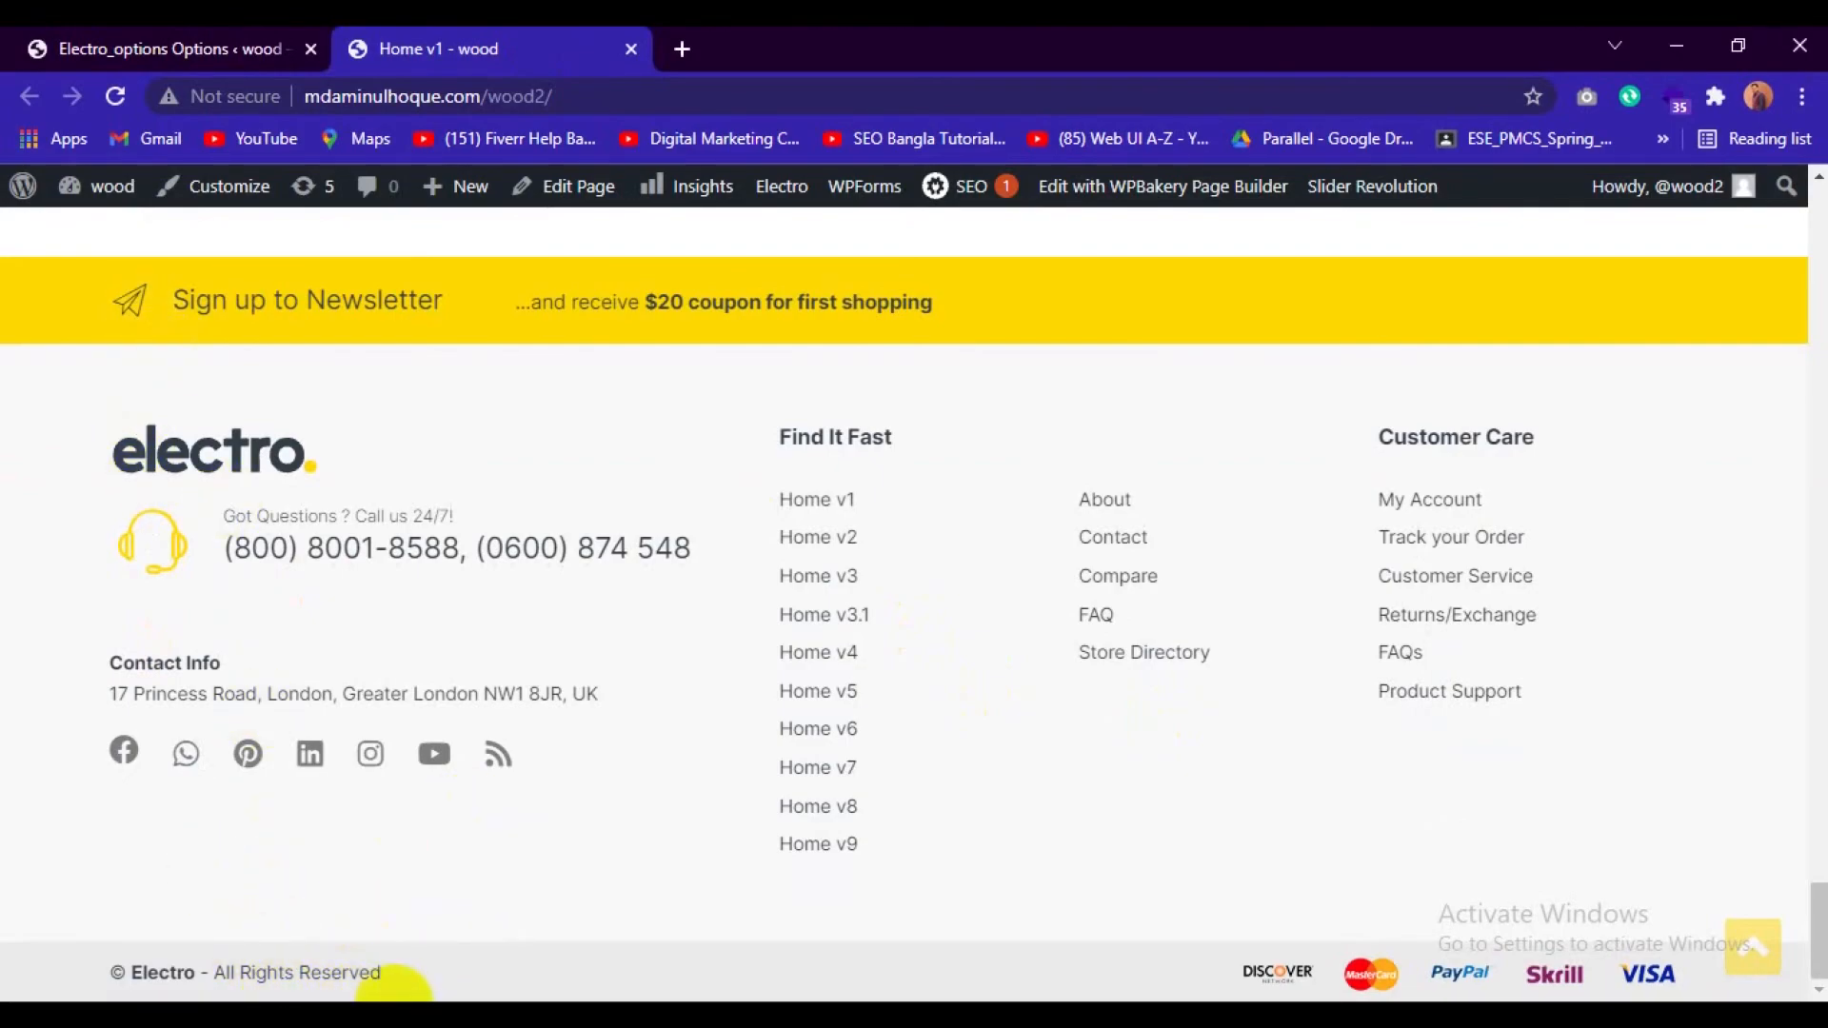
pyautogui.click(212, 38)
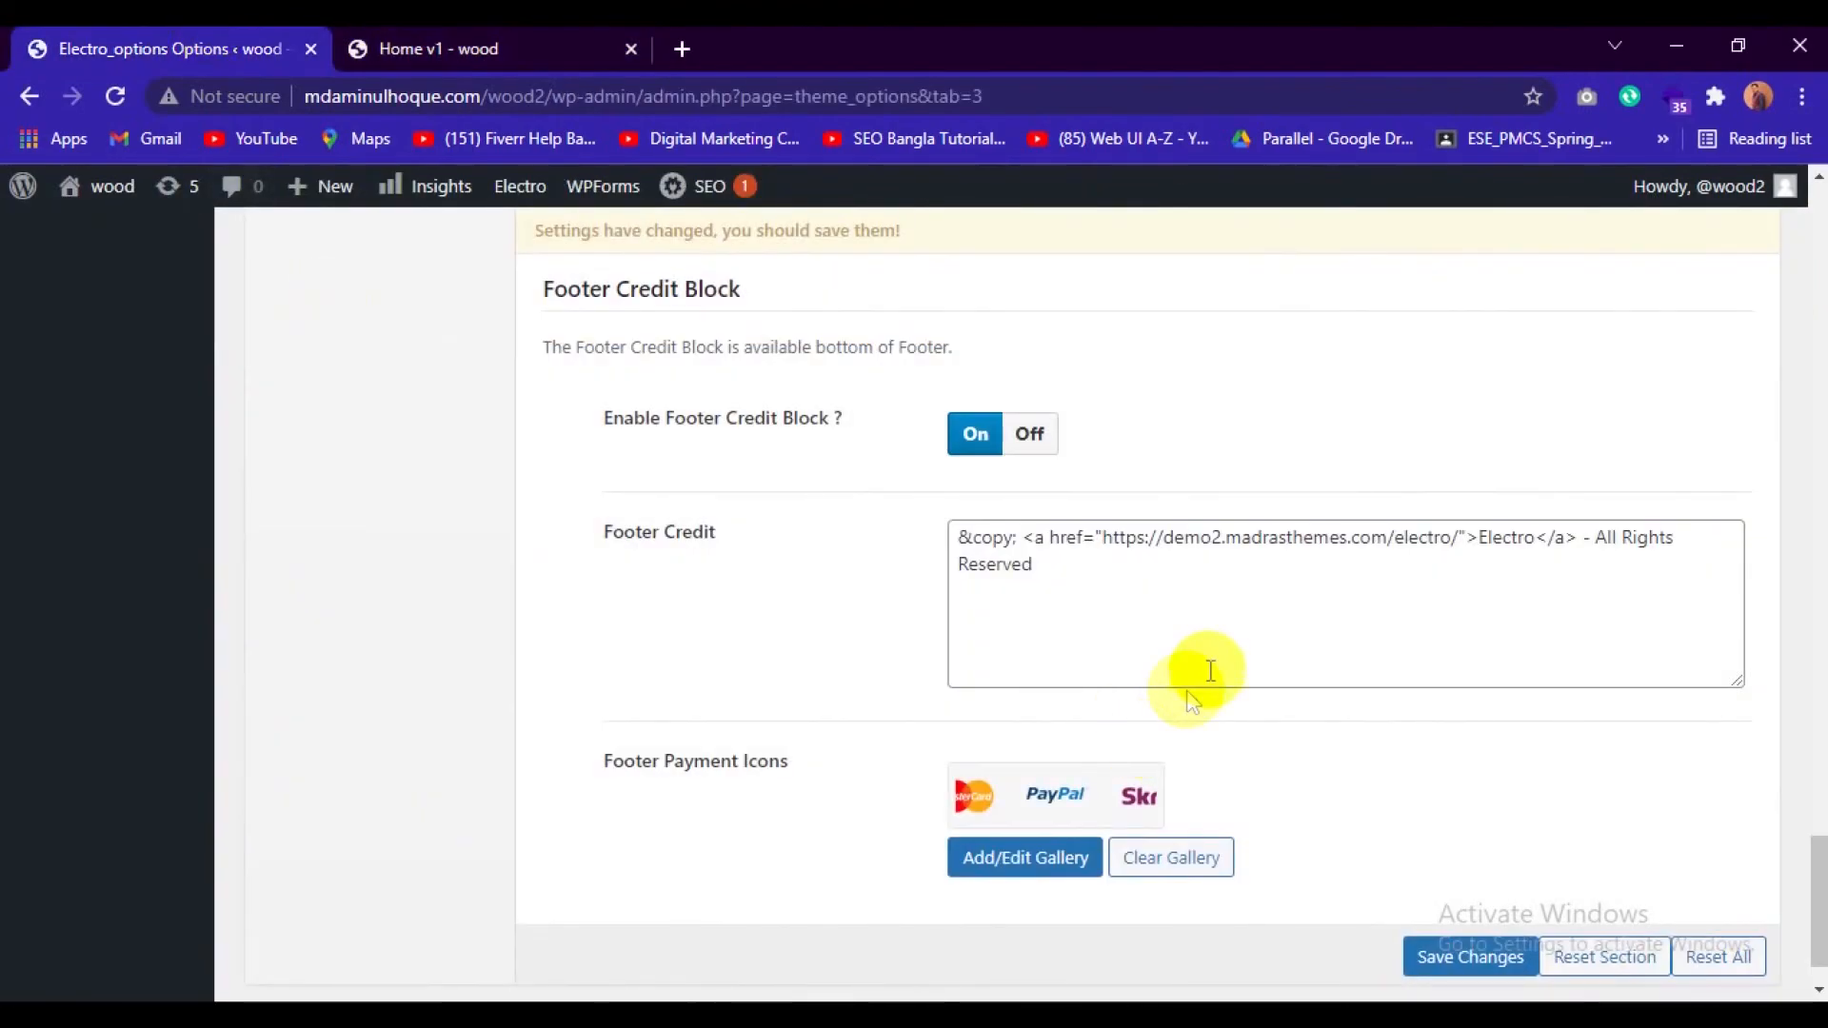
pyautogui.scroll(2, 1190, 672)
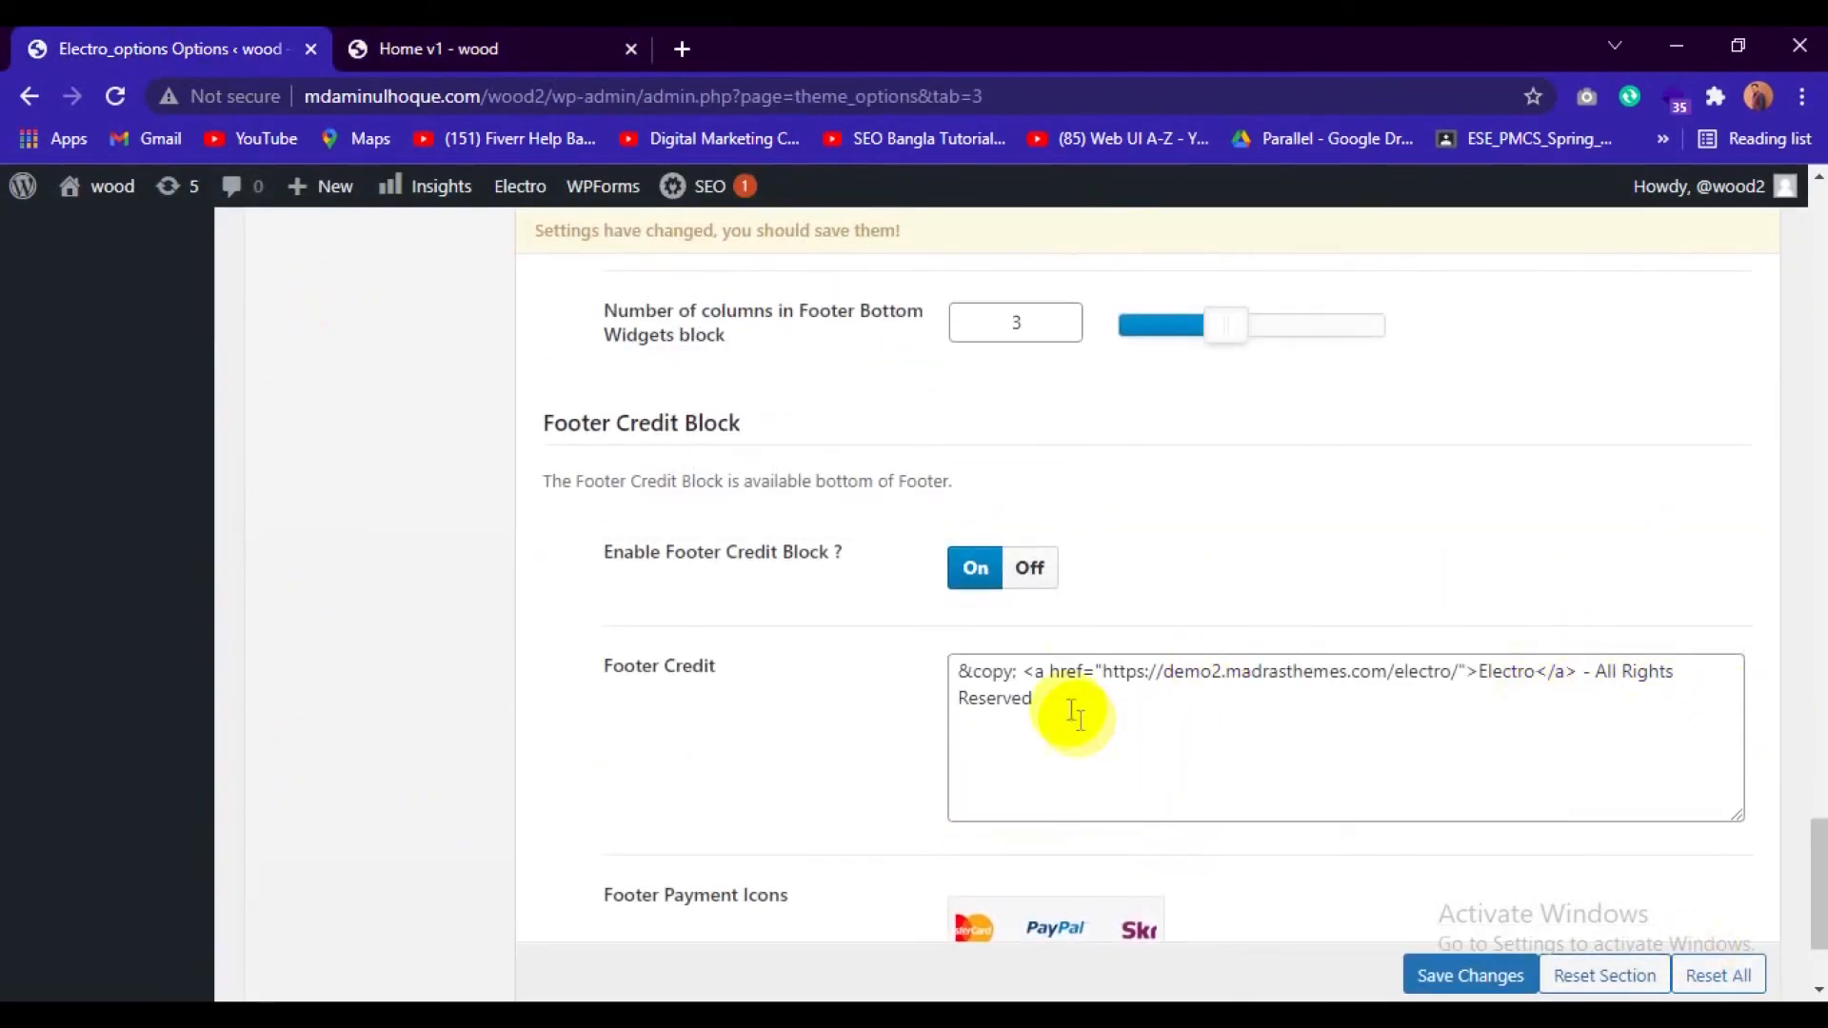
pyautogui.click(1161, 759)
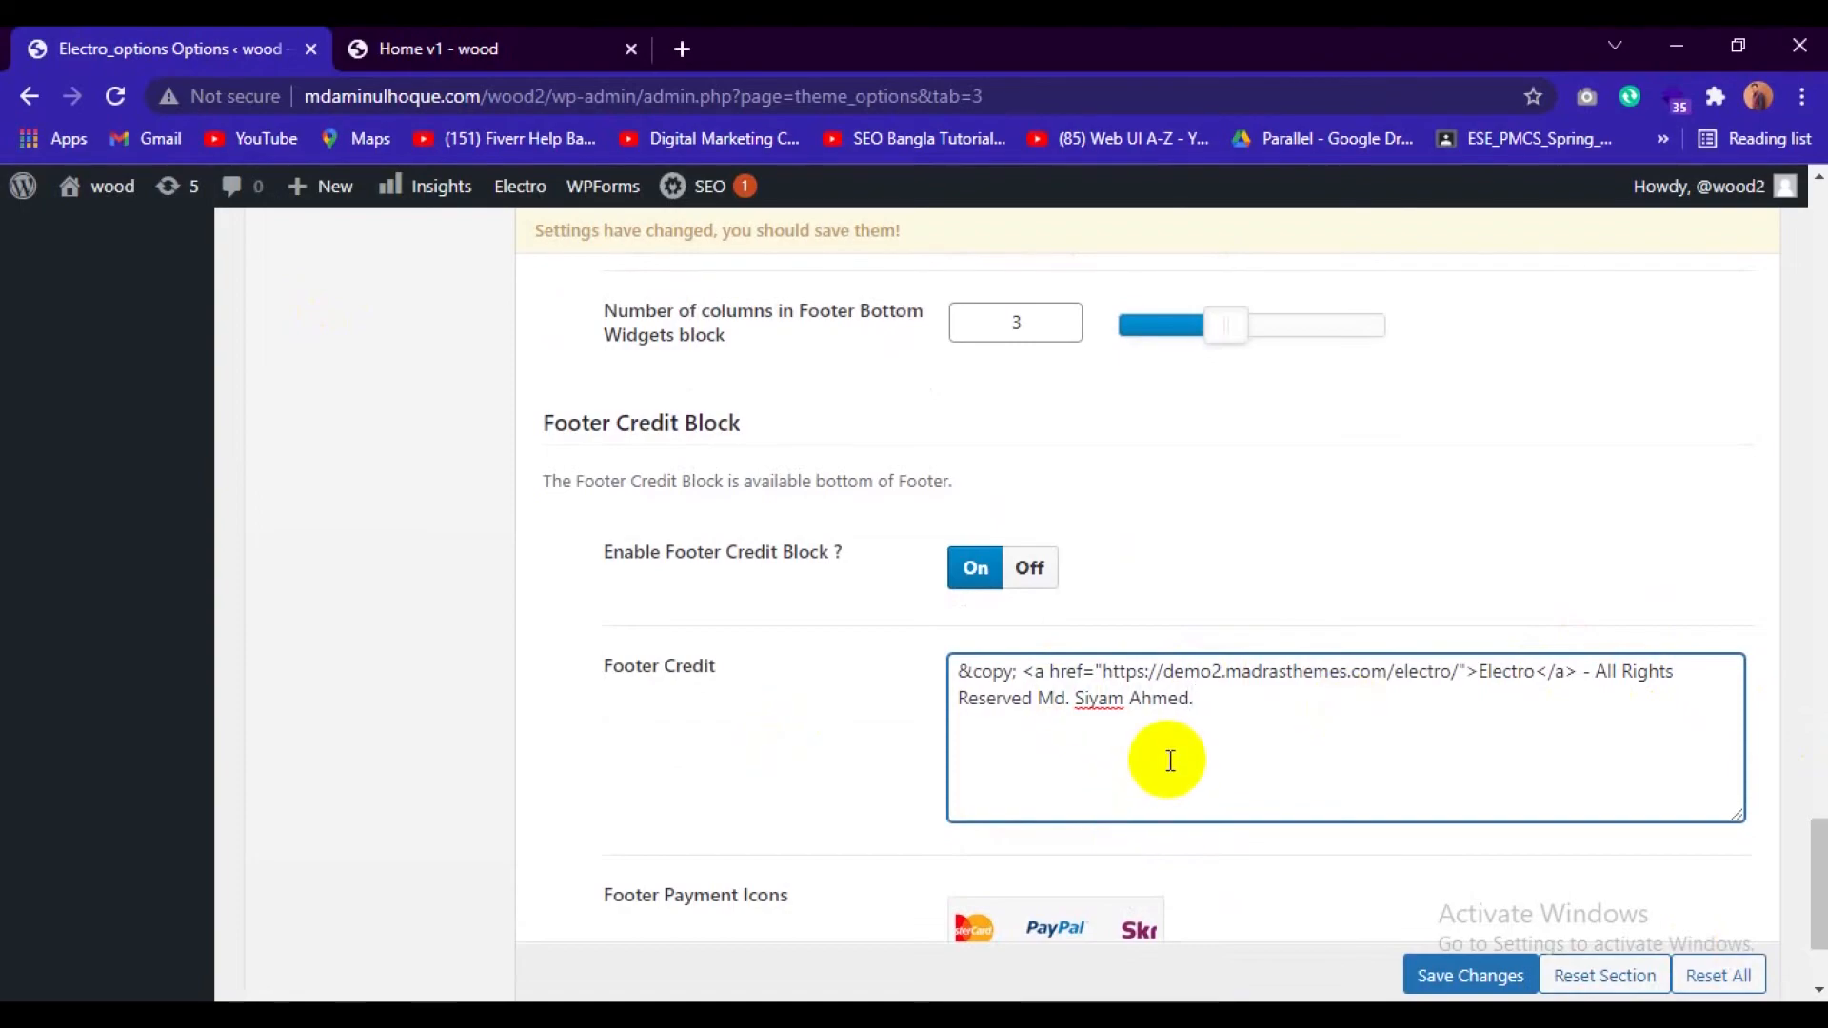
# Set the footer contact block's logo to the purple Groovy image cooltext78957460739855.png from the media library.
pyautogui.scroll(-2, 1162, 757)
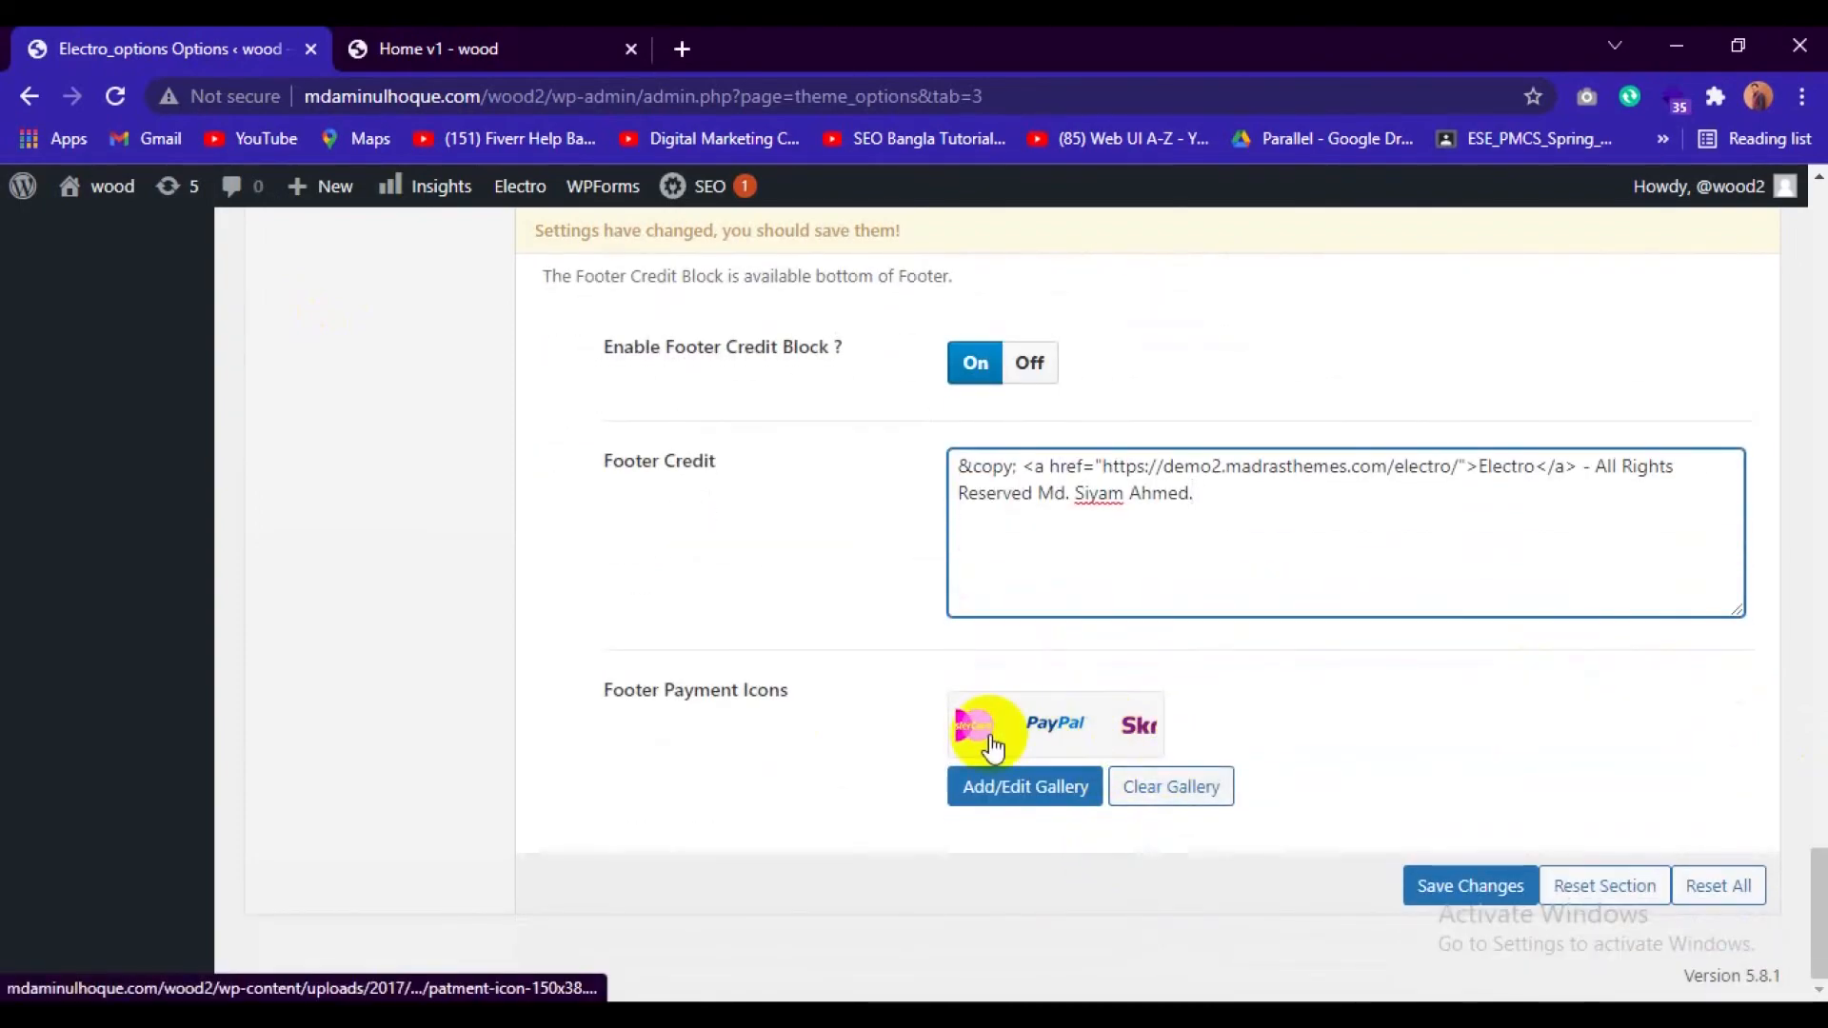
pyautogui.scroll(12, 1330, 798)
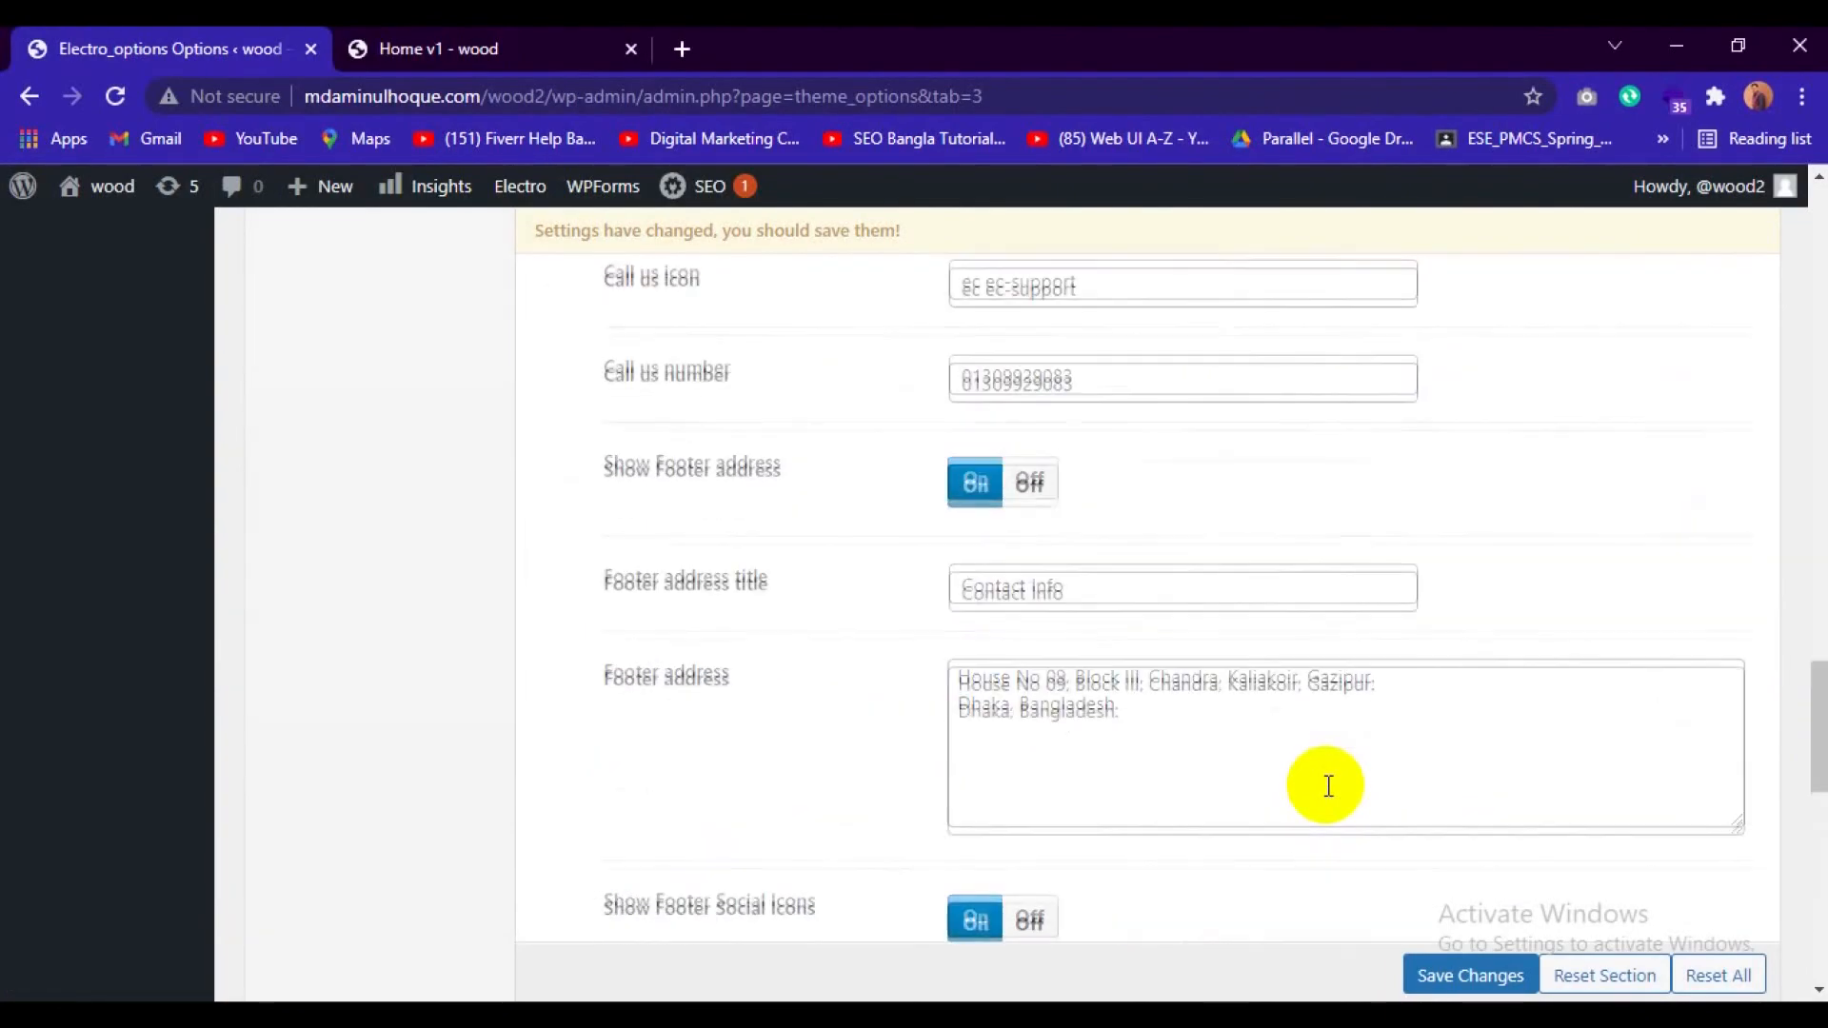
pyautogui.scroll(4, 1326, 798)
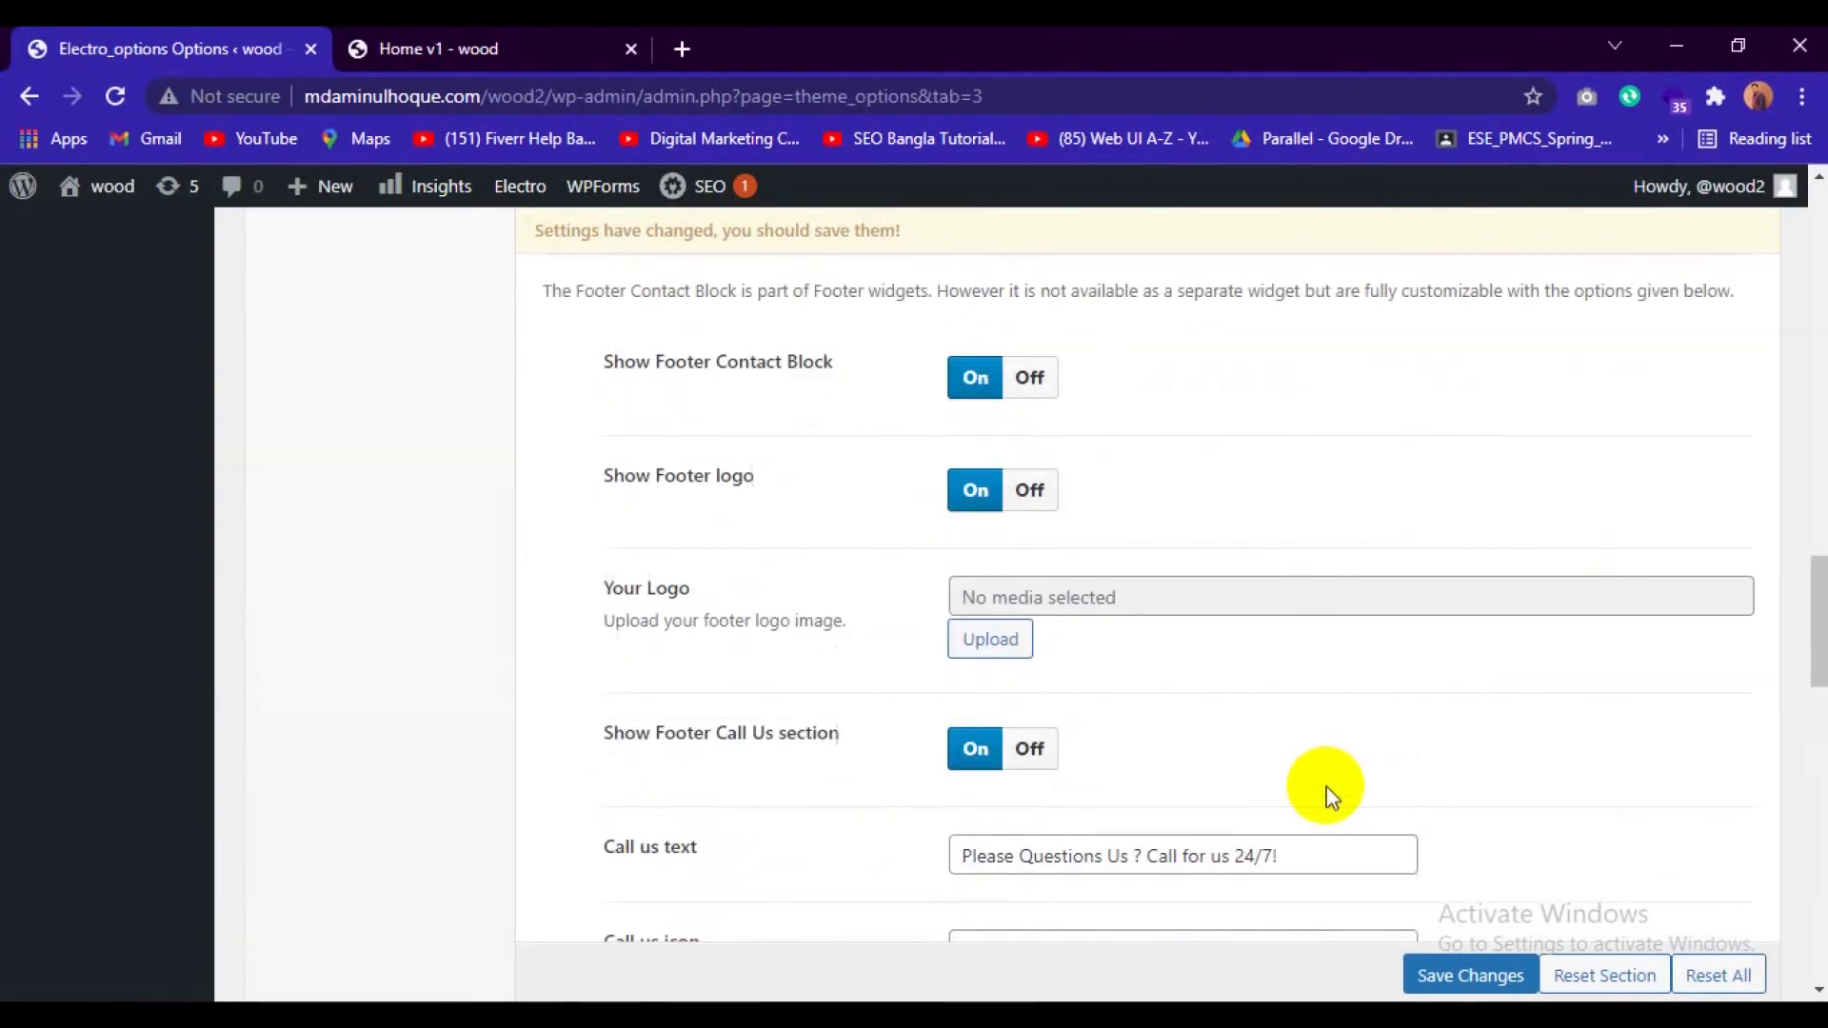
pyautogui.click(426, 34)
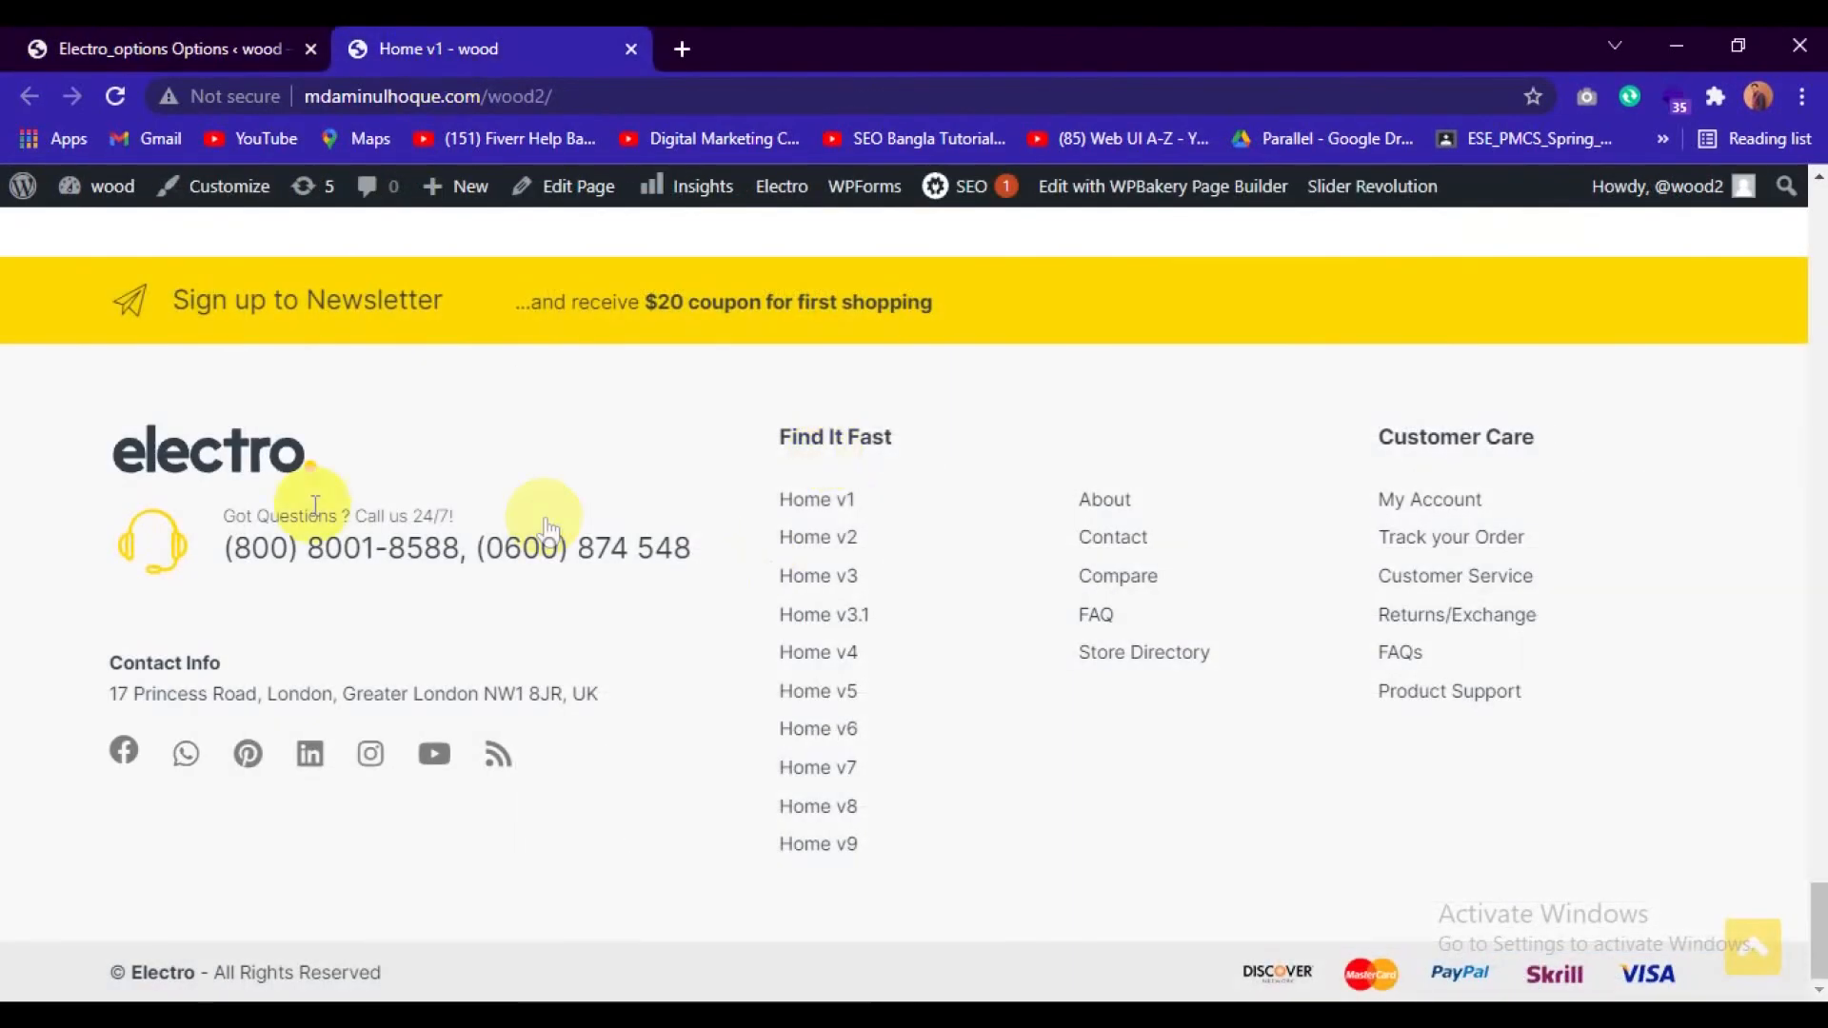
pyautogui.click(160, 40)
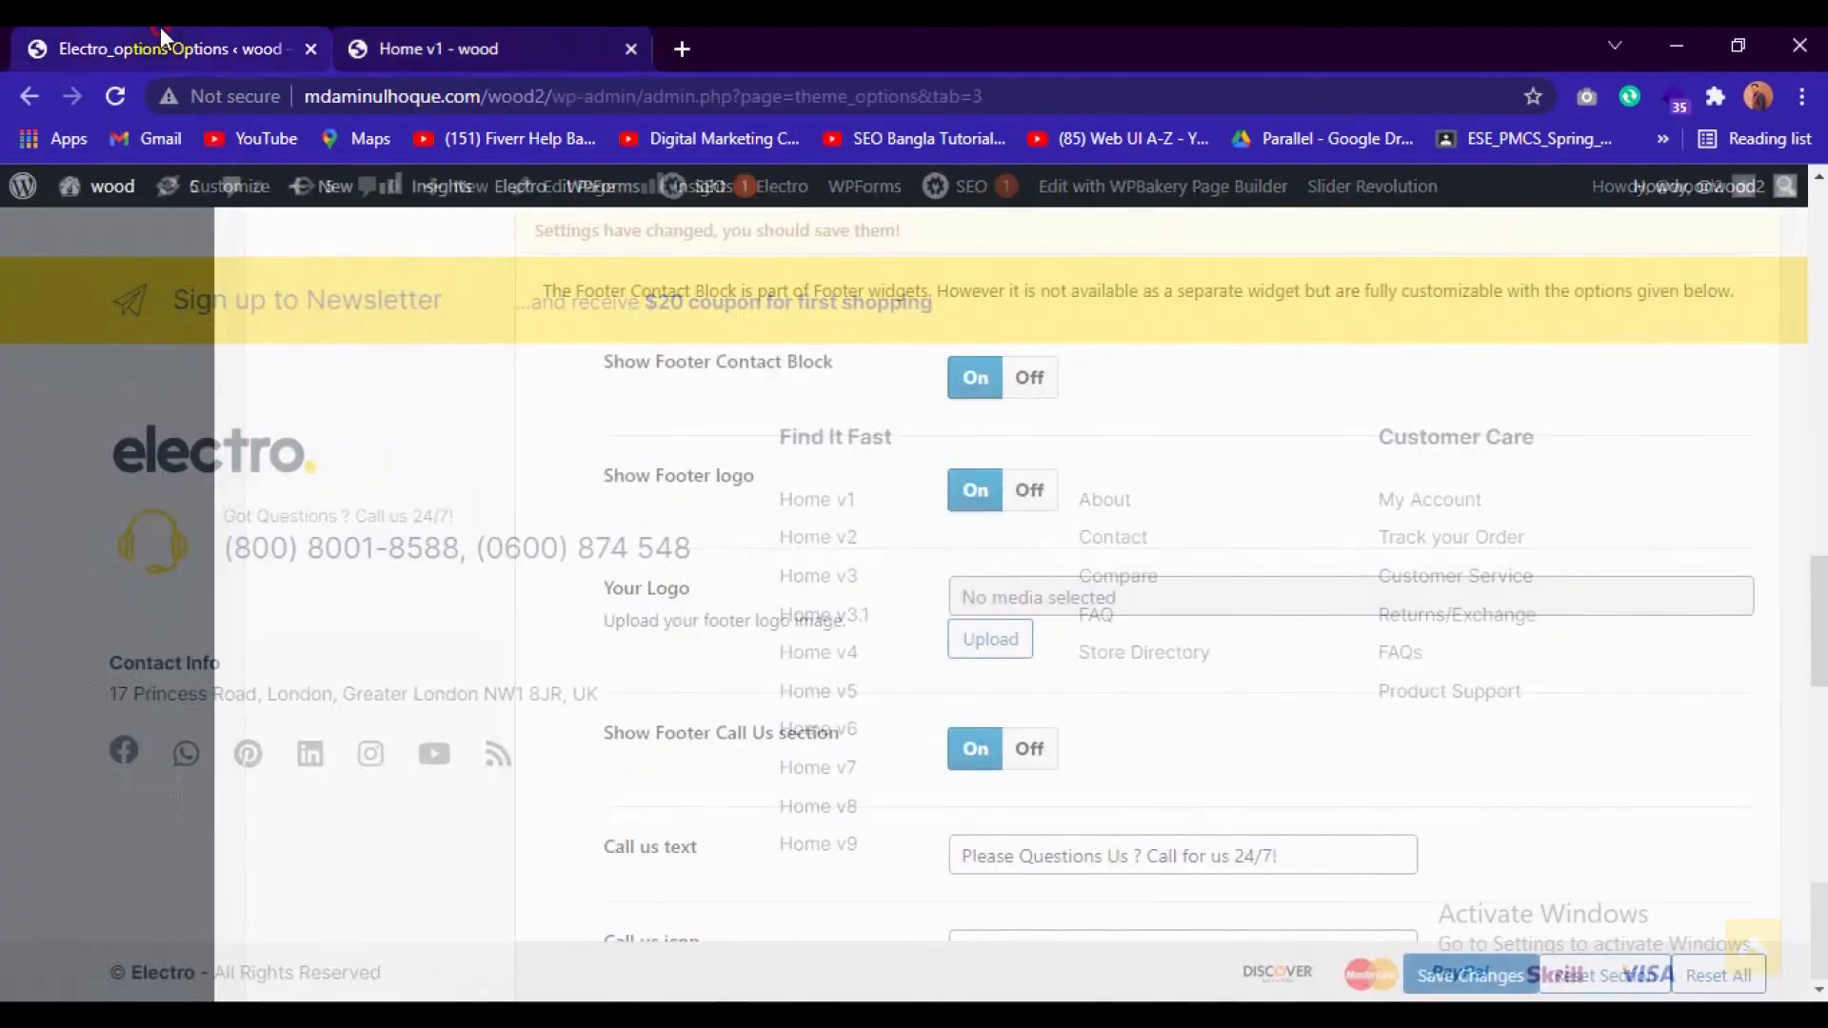
pyautogui.click(987, 648)
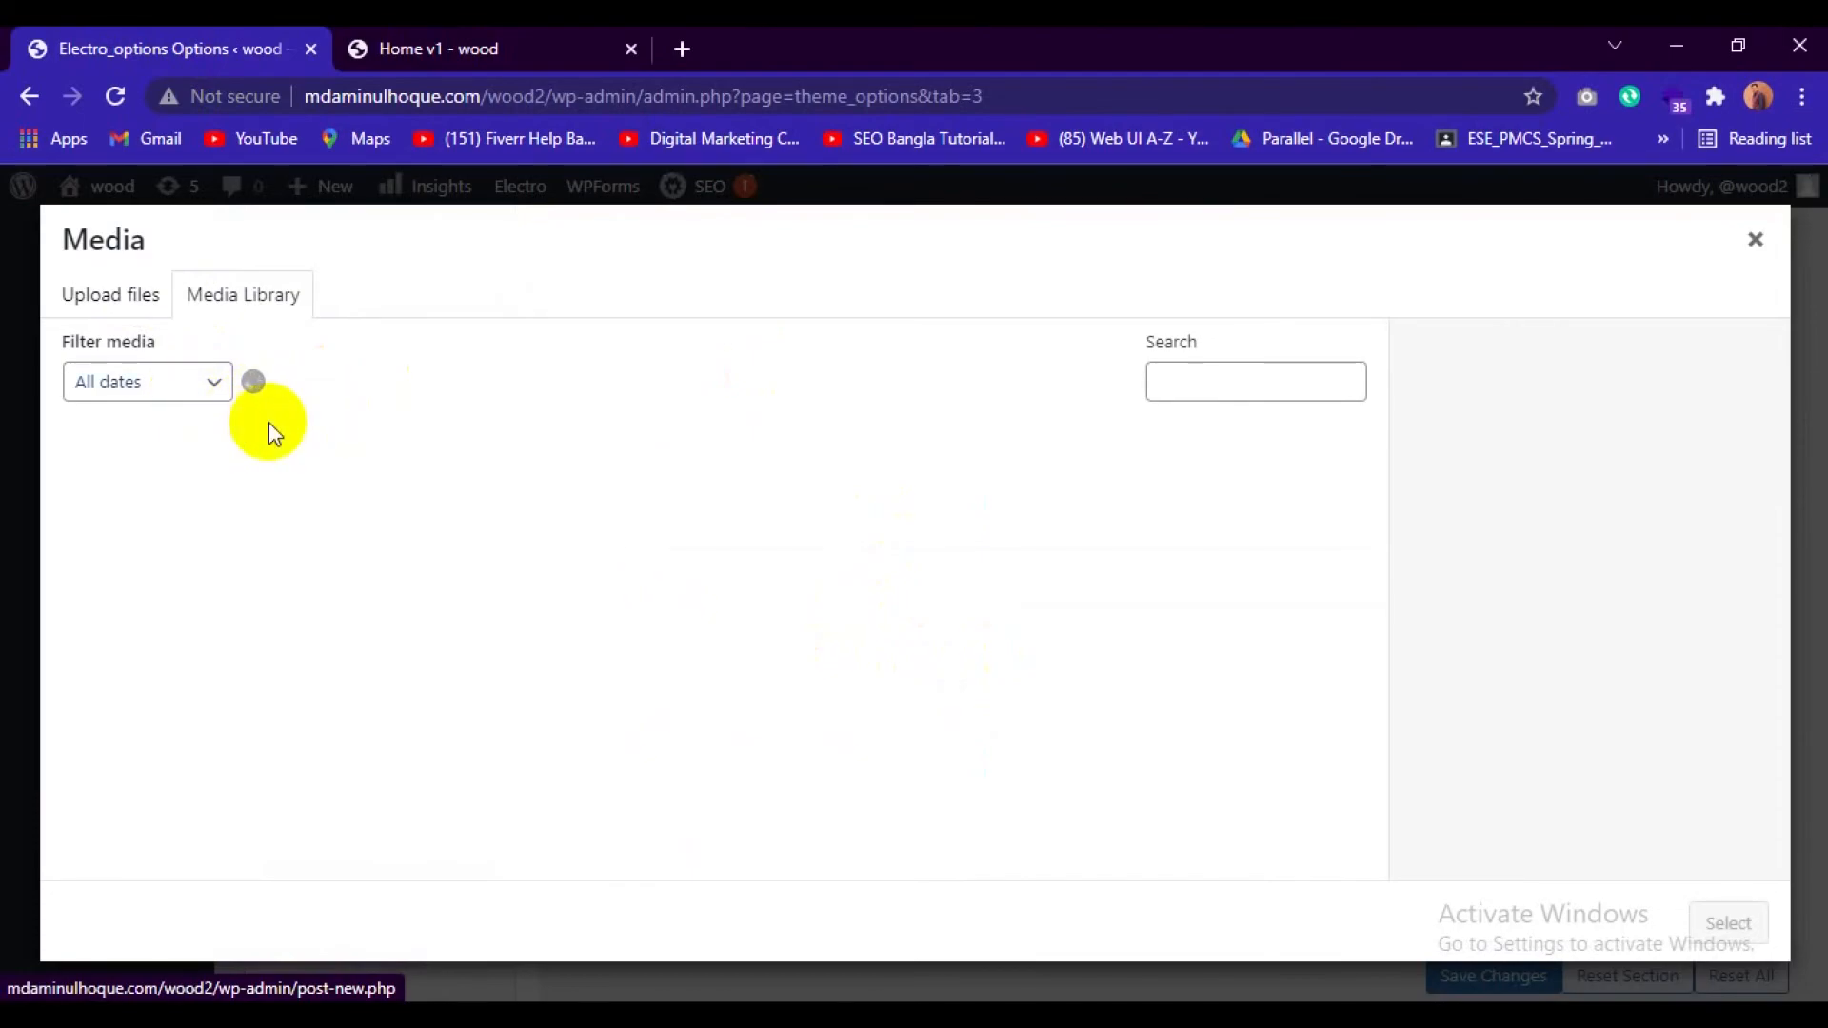
pyautogui.click(137, 517)
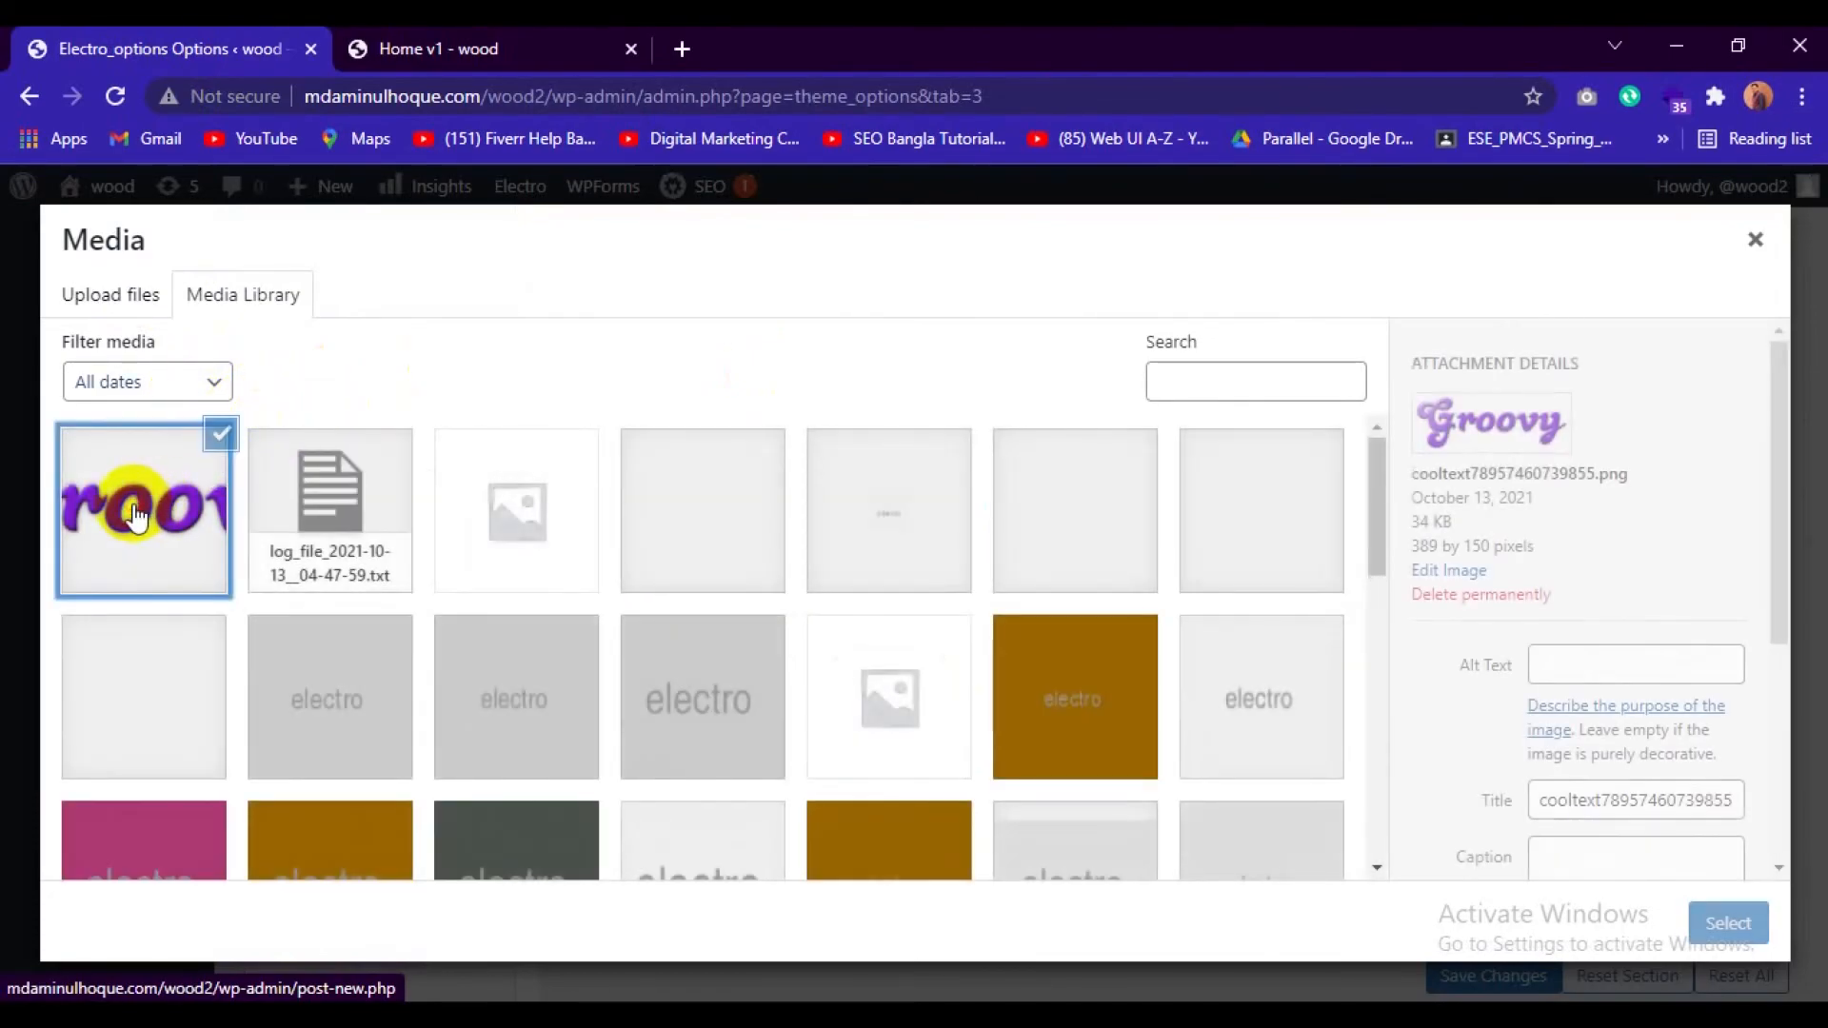
pyautogui.click(1718, 926)
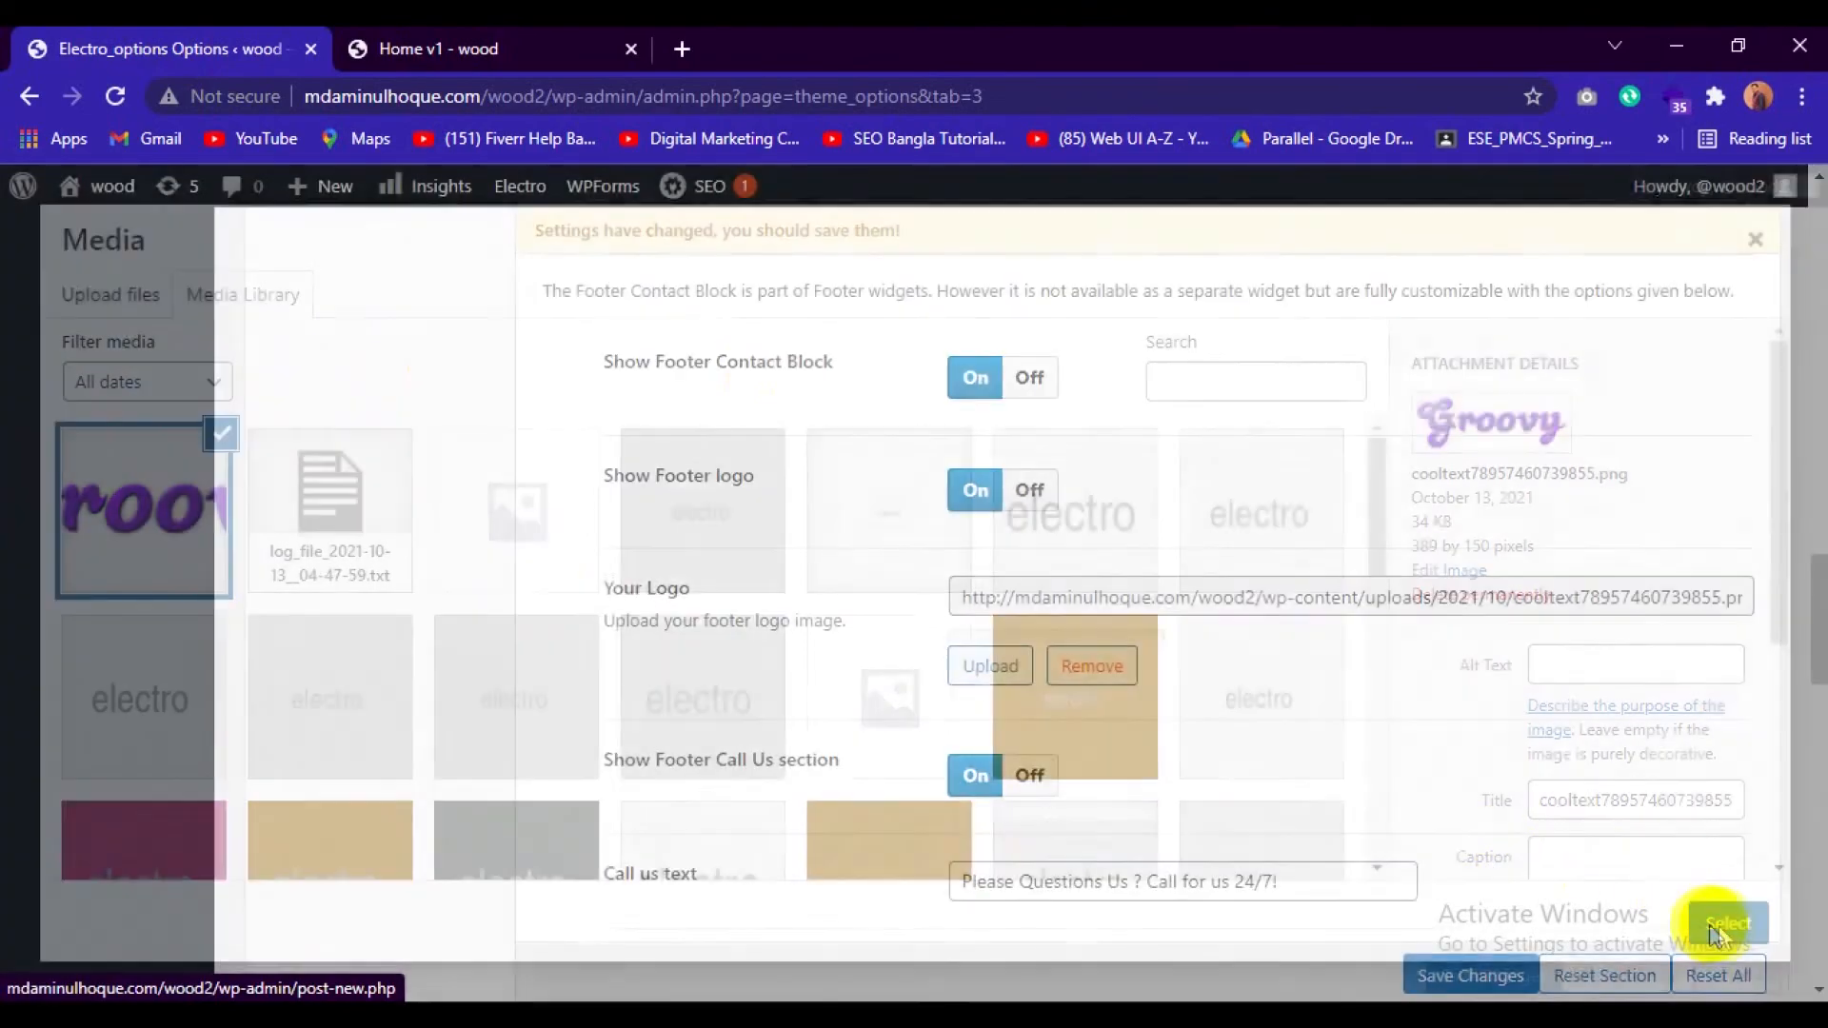
# Save the footer settings and reload the store's front page to check the footer's newsletter, logo, contact and credit details.
pyautogui.scroll(-5, 1036, 738)
pyautogui.scroll(-4, 1036, 737)
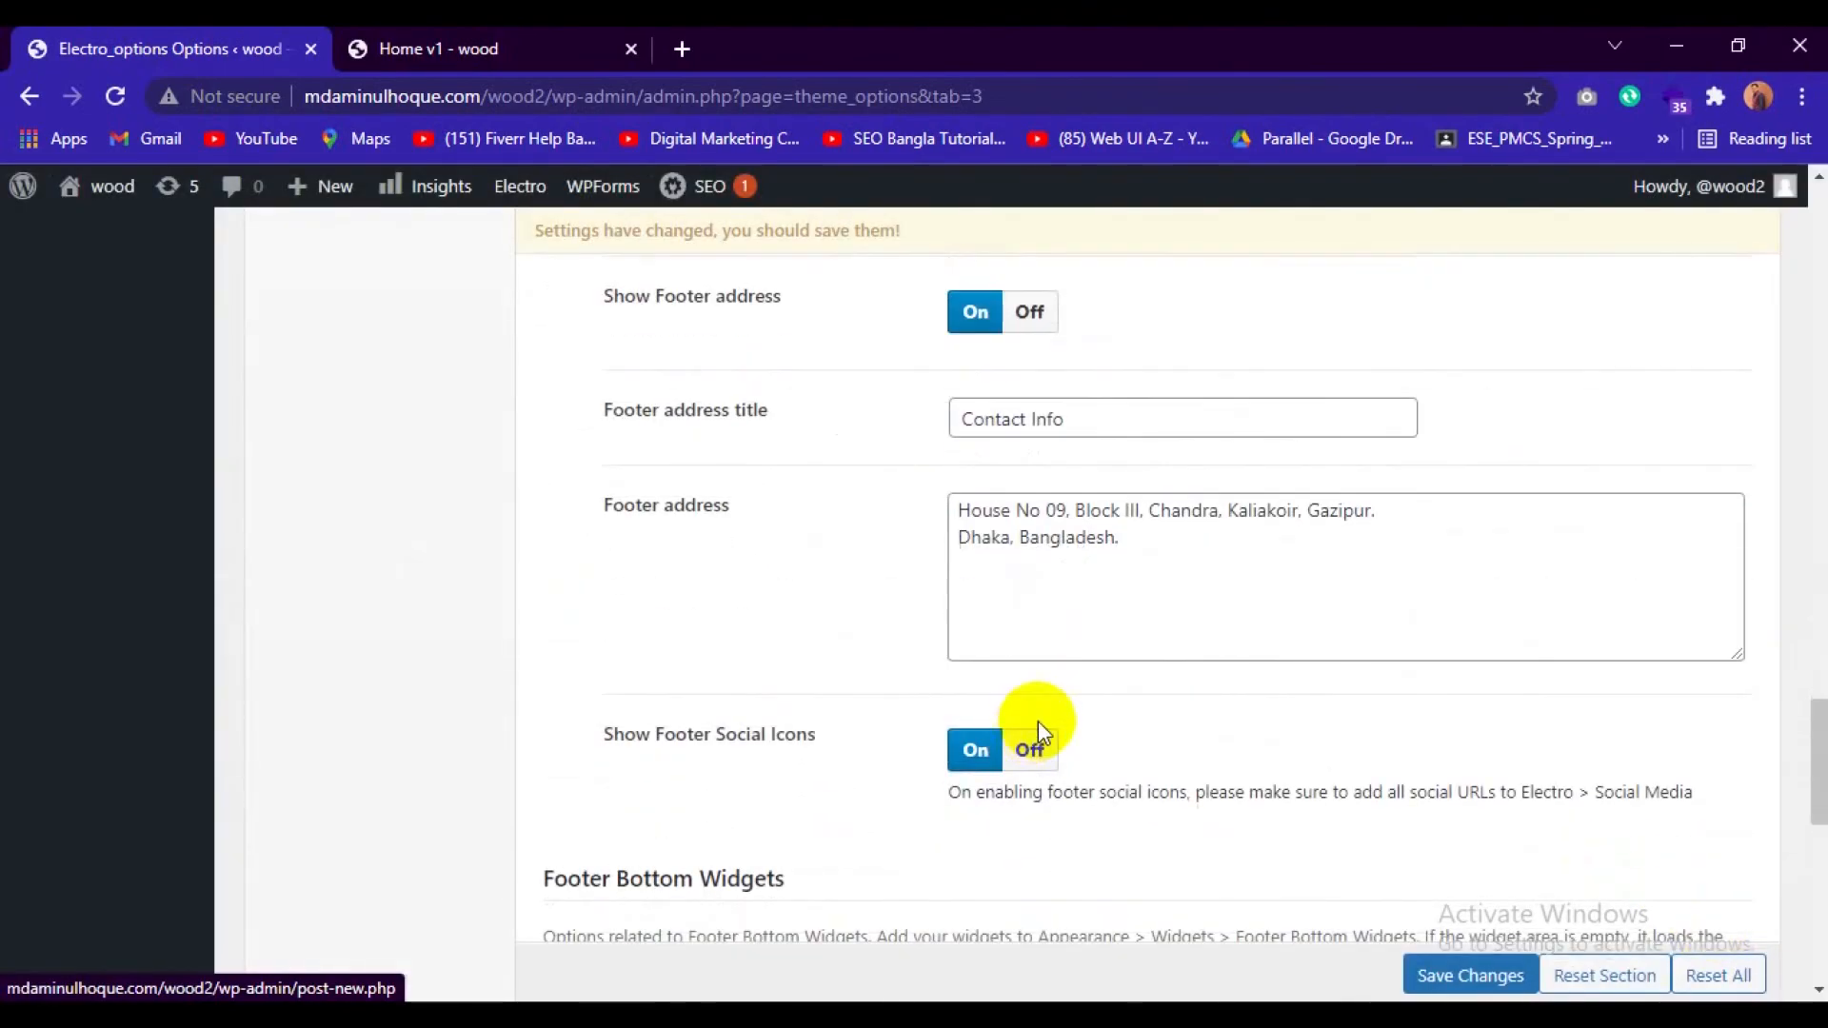
pyautogui.scroll(4, 1034, 726)
pyautogui.scroll(-4, 1143, 709)
pyautogui.scroll(-10, 1097, 691)
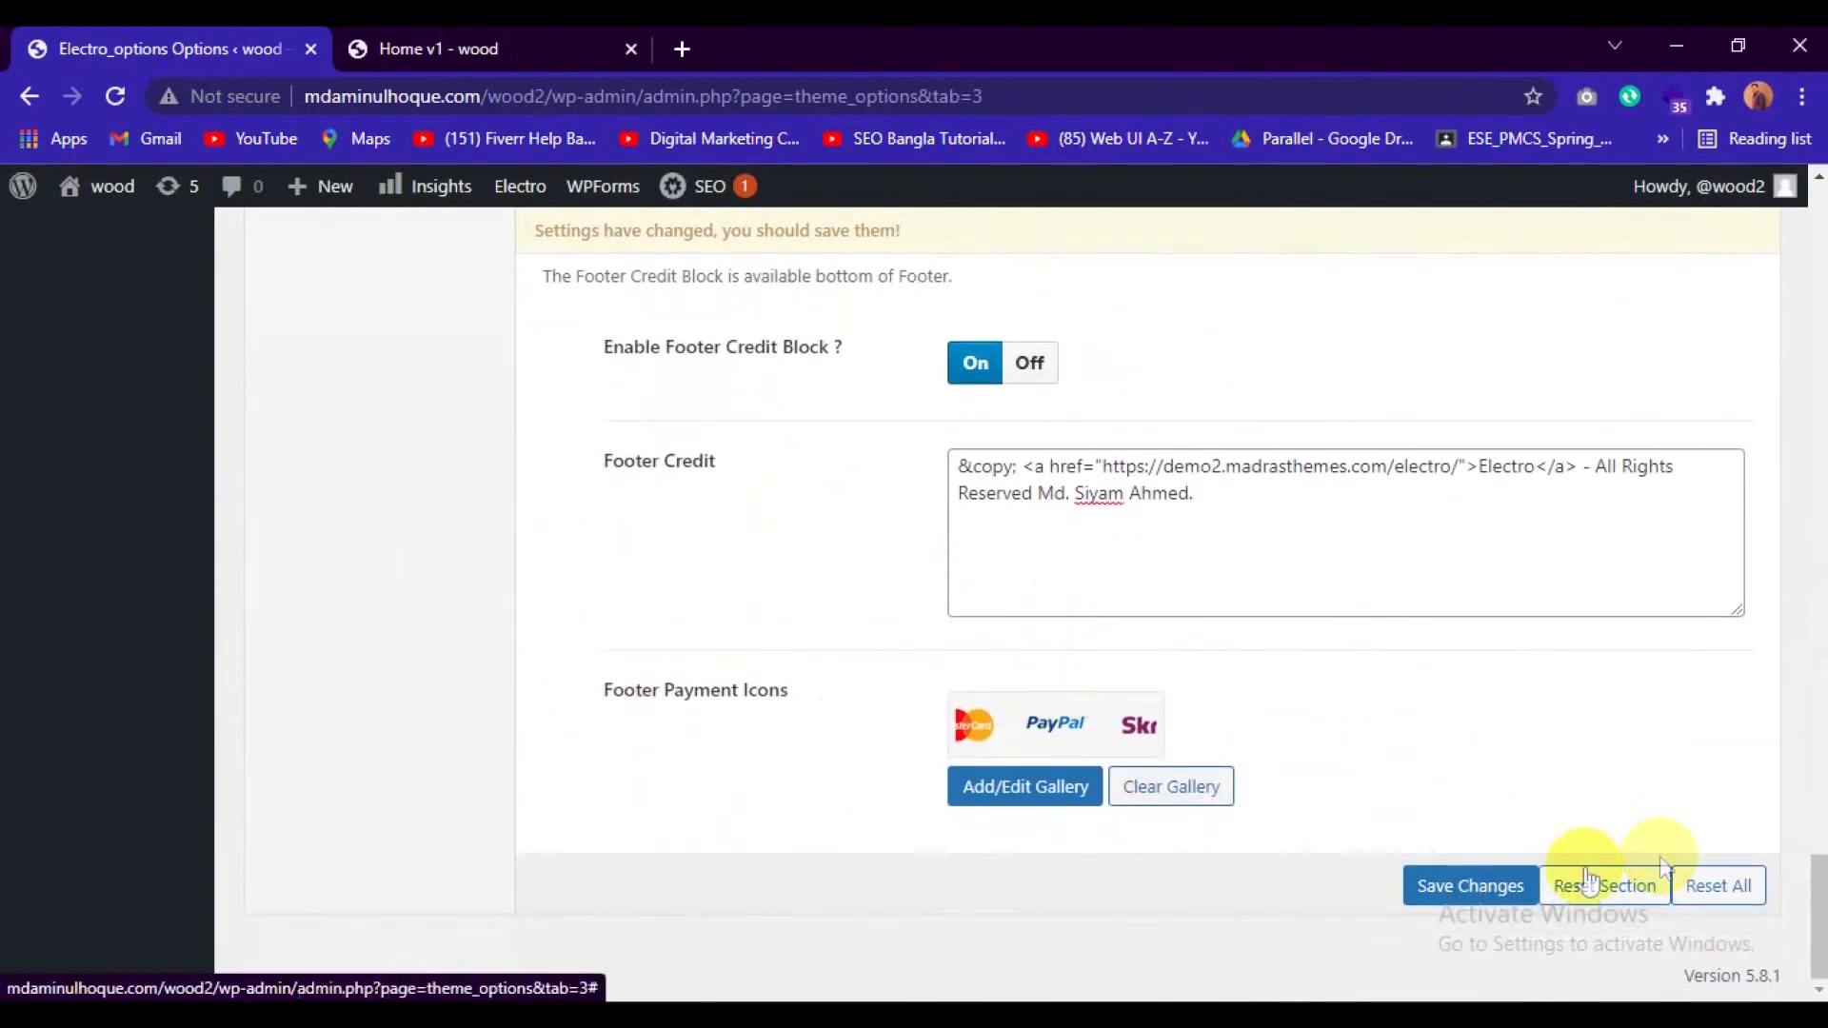
pyautogui.click(1466, 876)
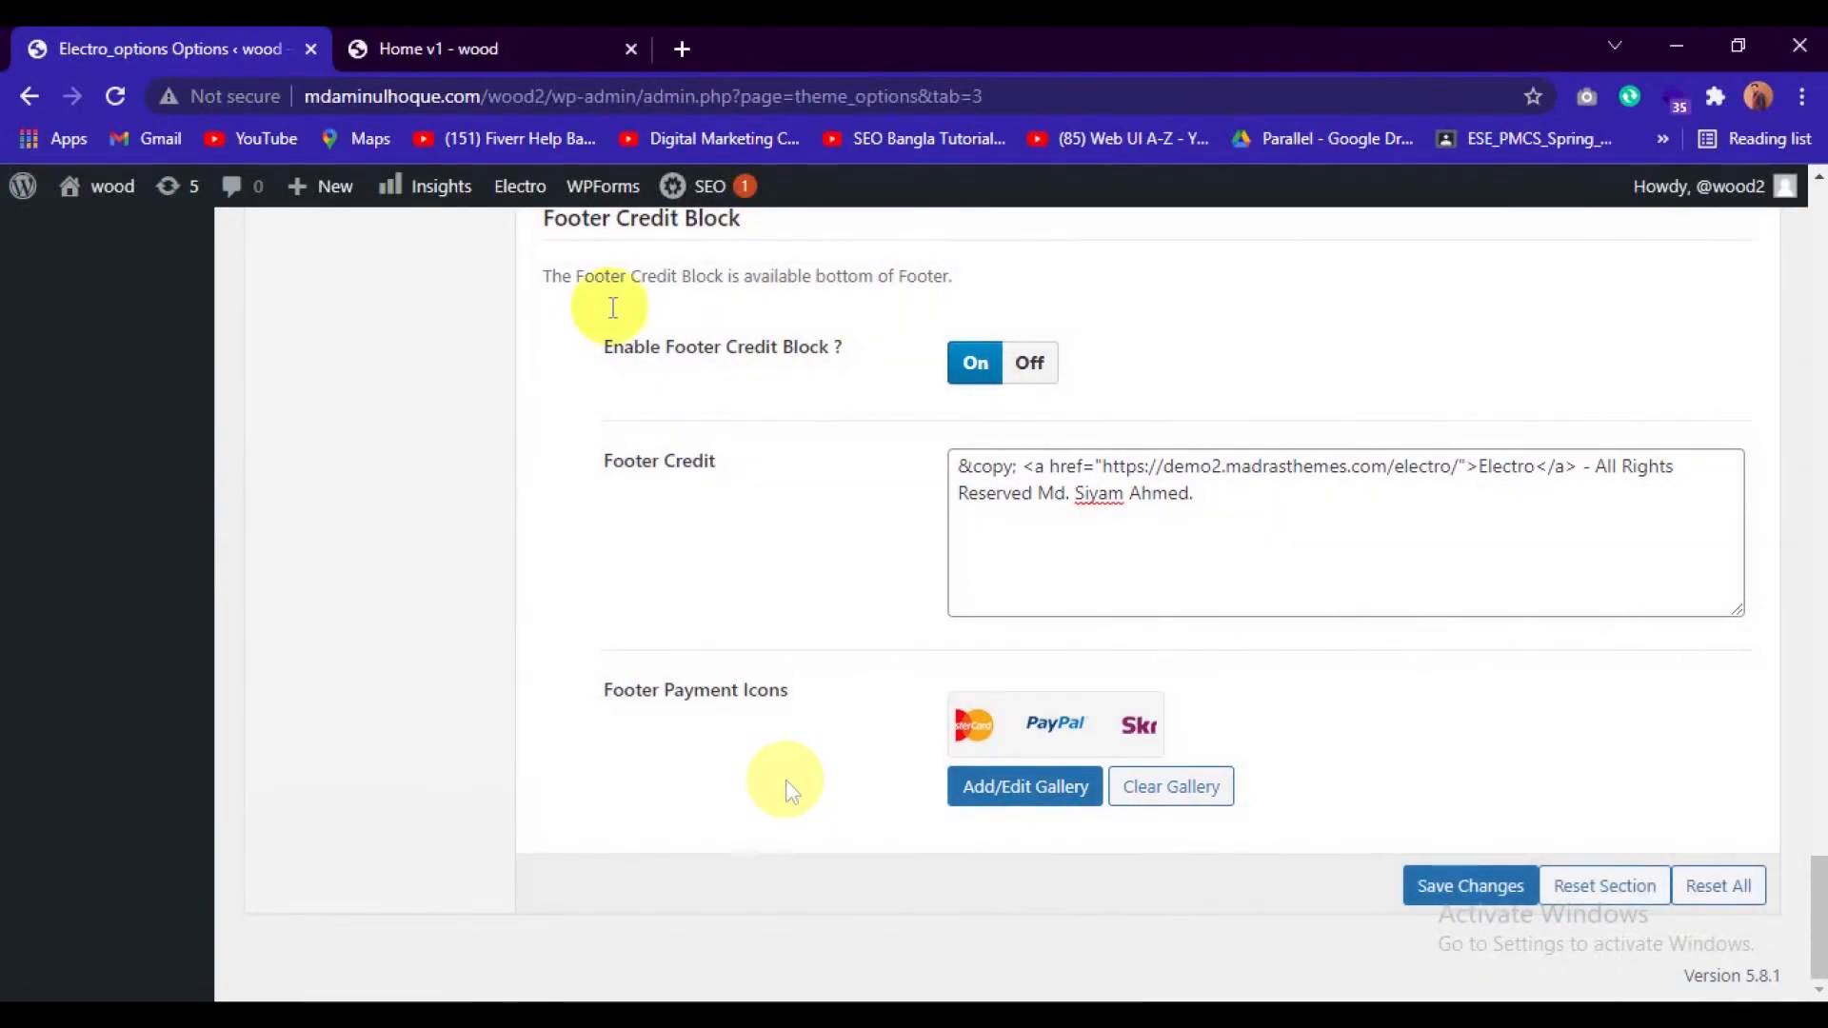
pyautogui.click(439, 40)
pyautogui.click(115, 96)
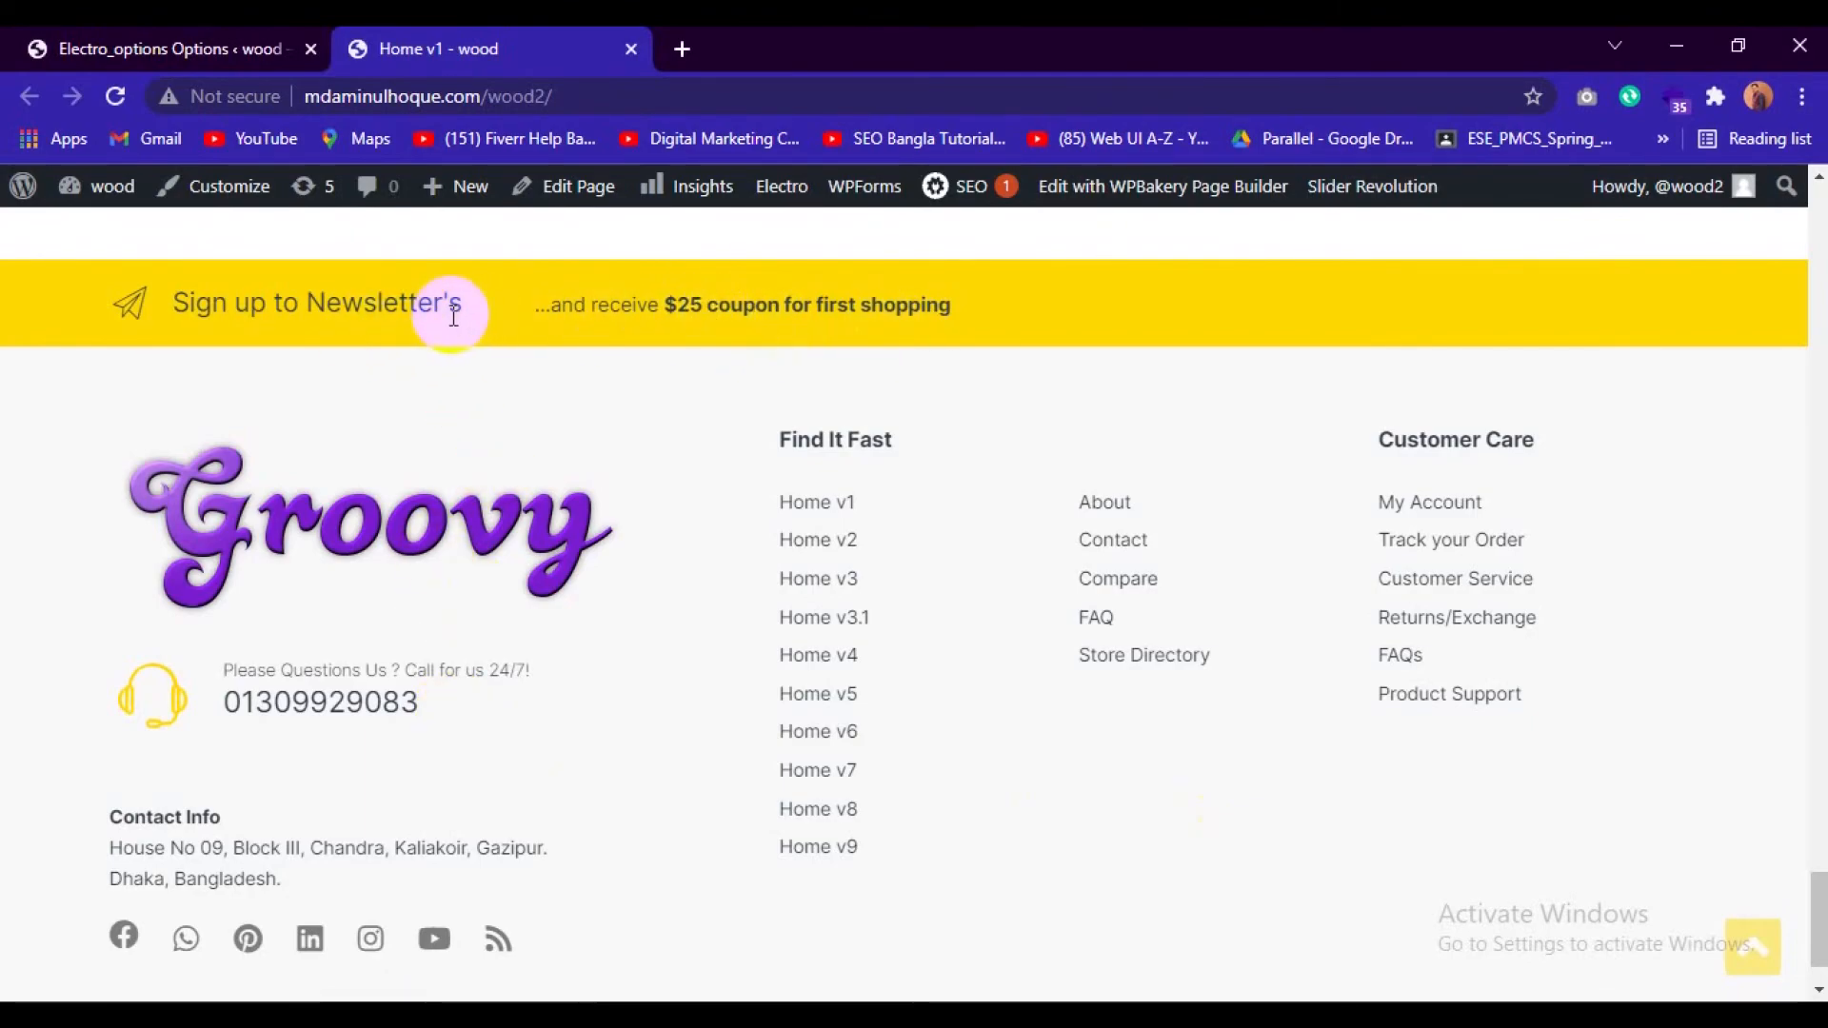
pyautogui.scroll(-1, 530, 420)
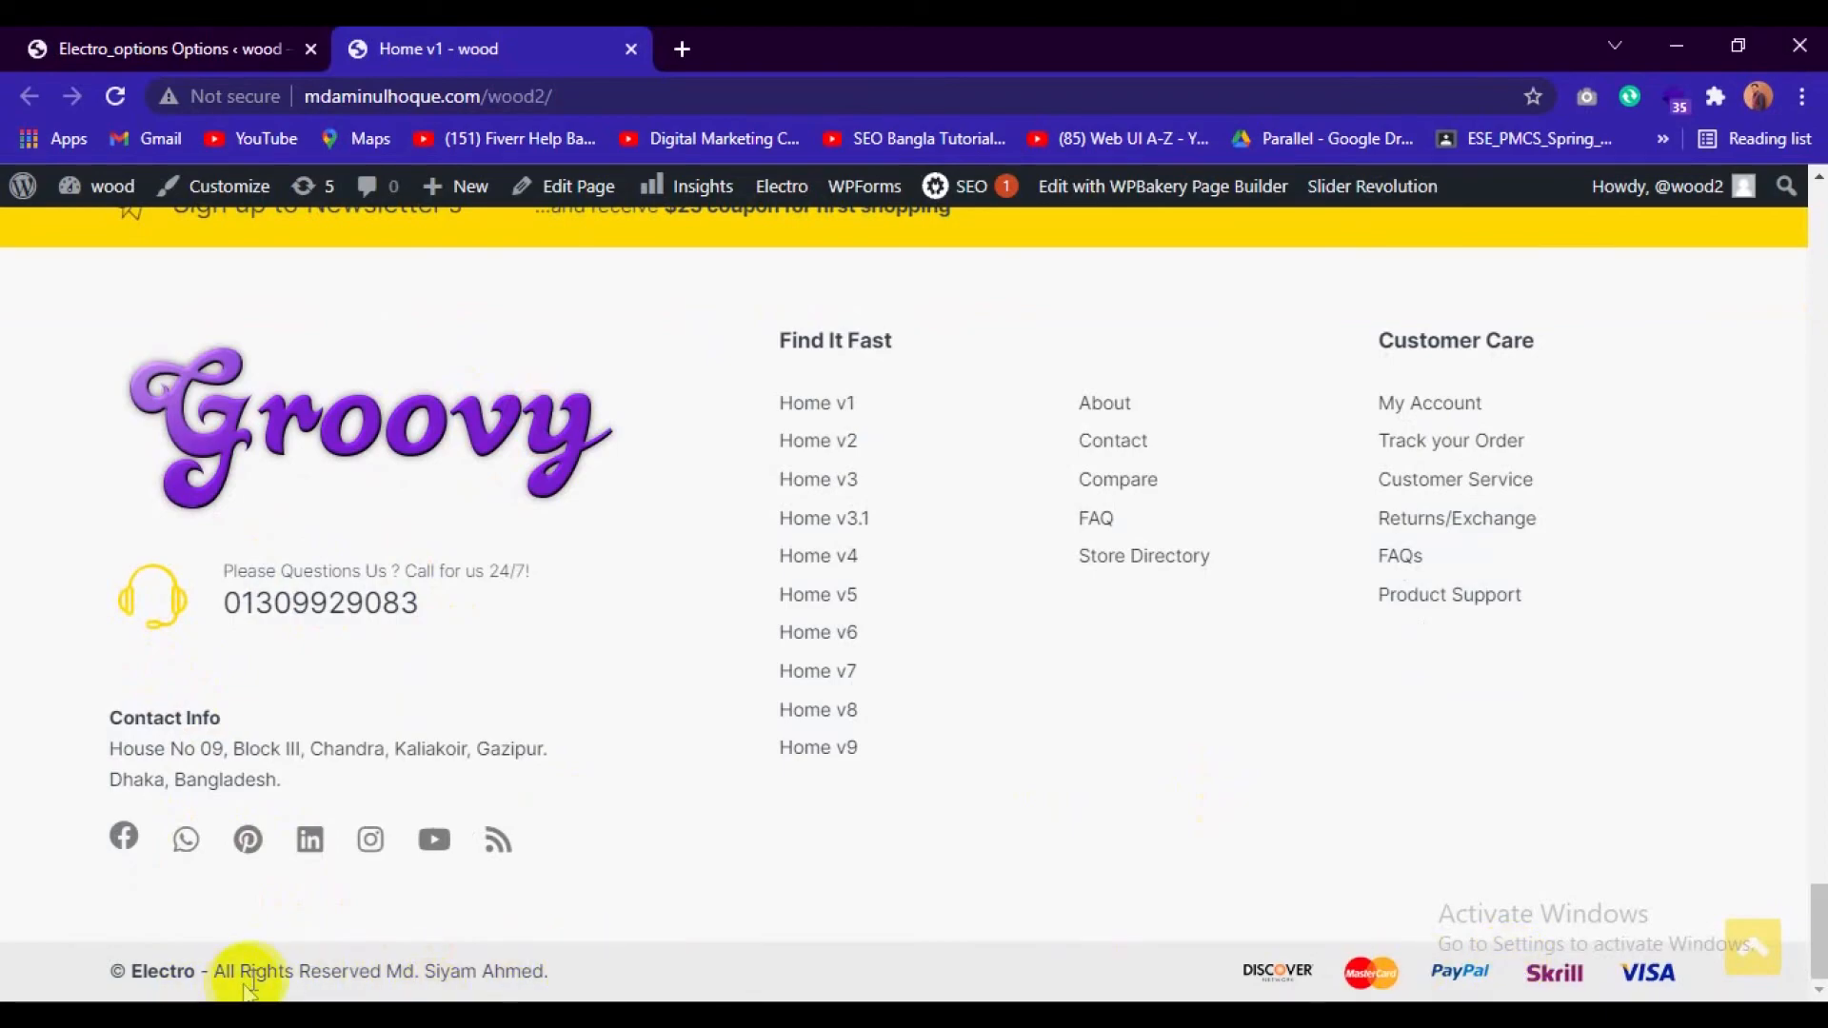
# Replace the link text "Electro" with "Ecommerse" in the Footer Credit markup.
pyautogui.click(190, 43)
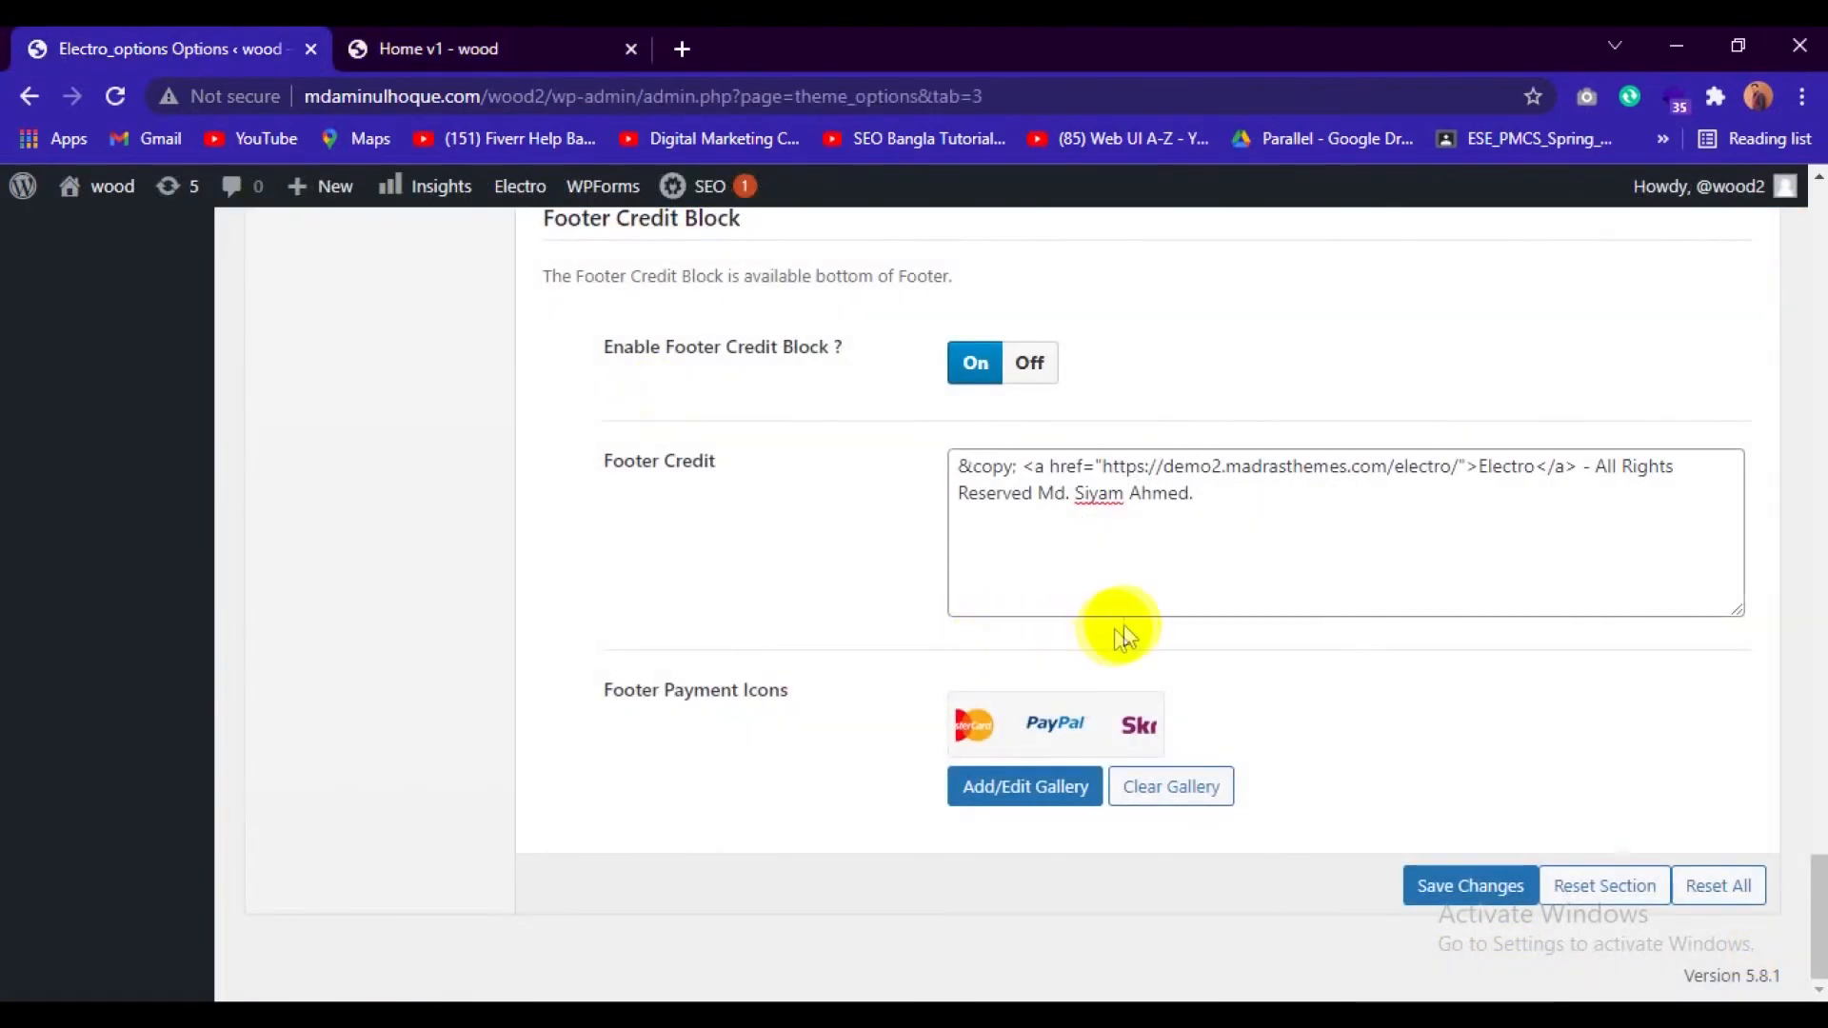
pyautogui.scroll(1, 1123, 636)
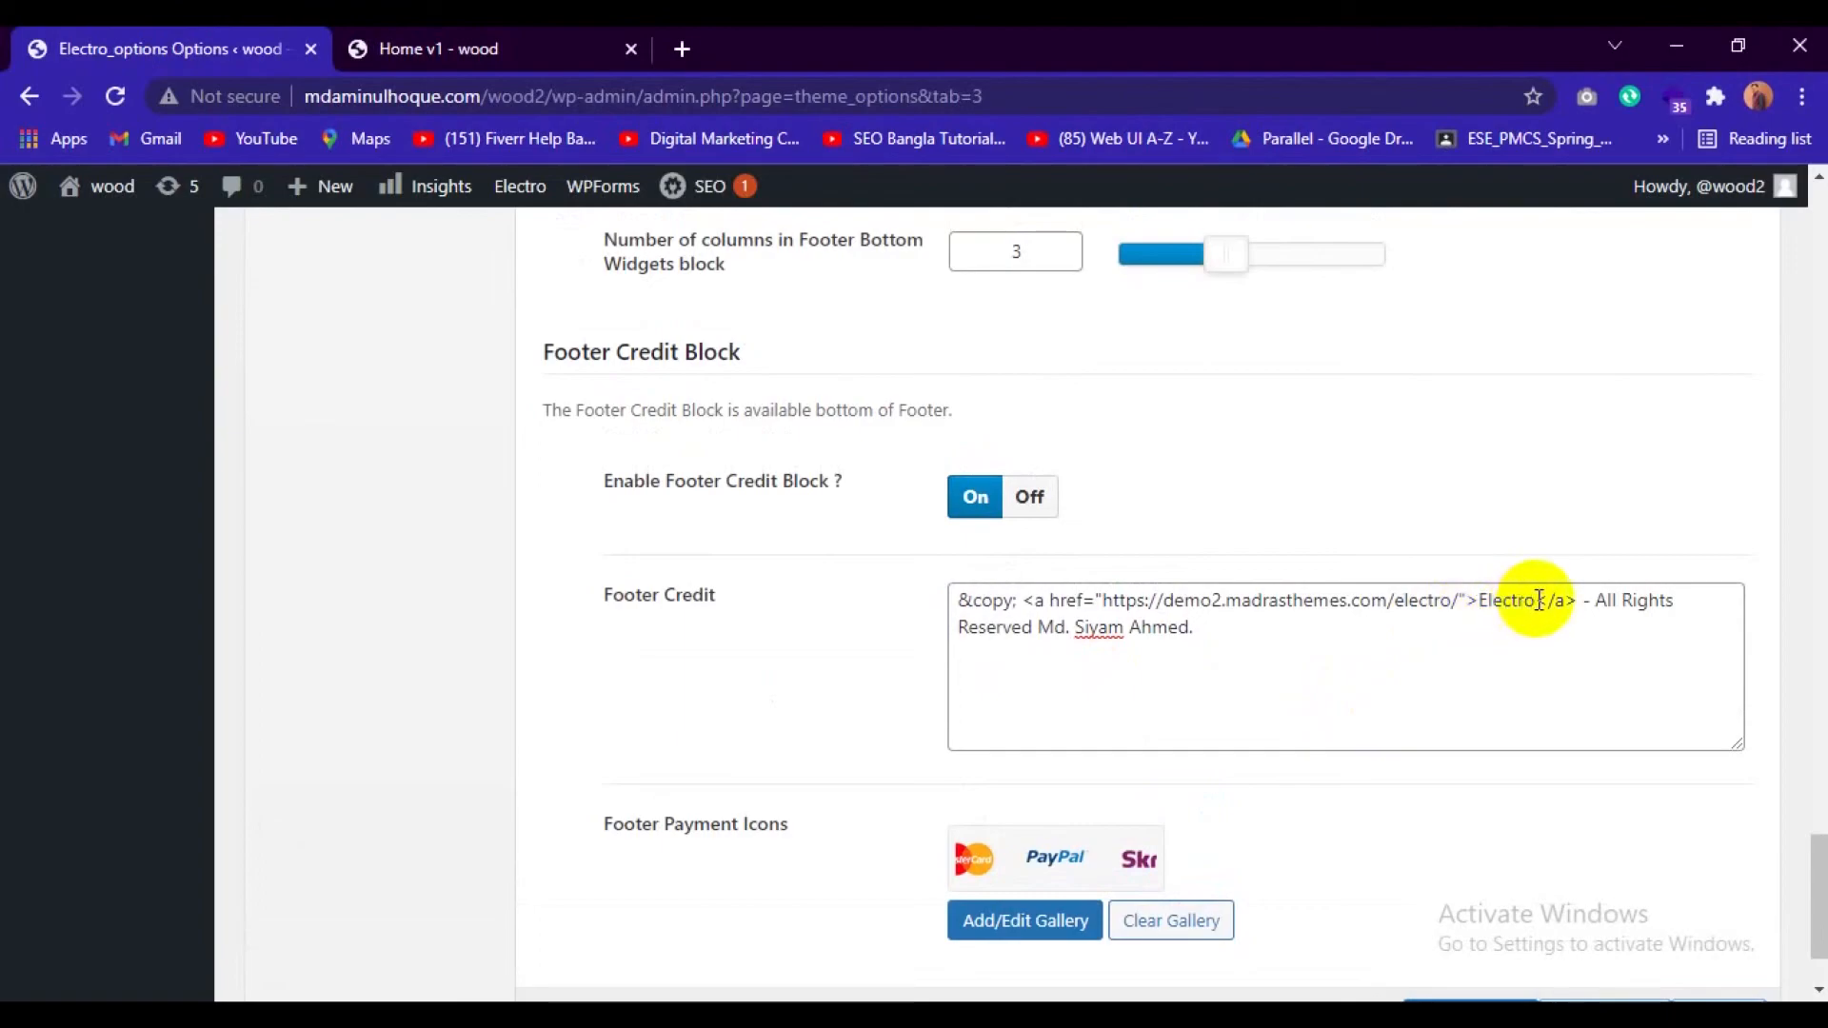
pyautogui.click(1537, 600)
pyautogui.press('BackSpace')
pyautogui.press('BackSpace')
pyautogui.press('BackSpace')
pyautogui.press('BackSpace')
pyautogui.press('BackSpace')
pyautogui.press('BackSpace')
pyautogui.press('BackSpace')
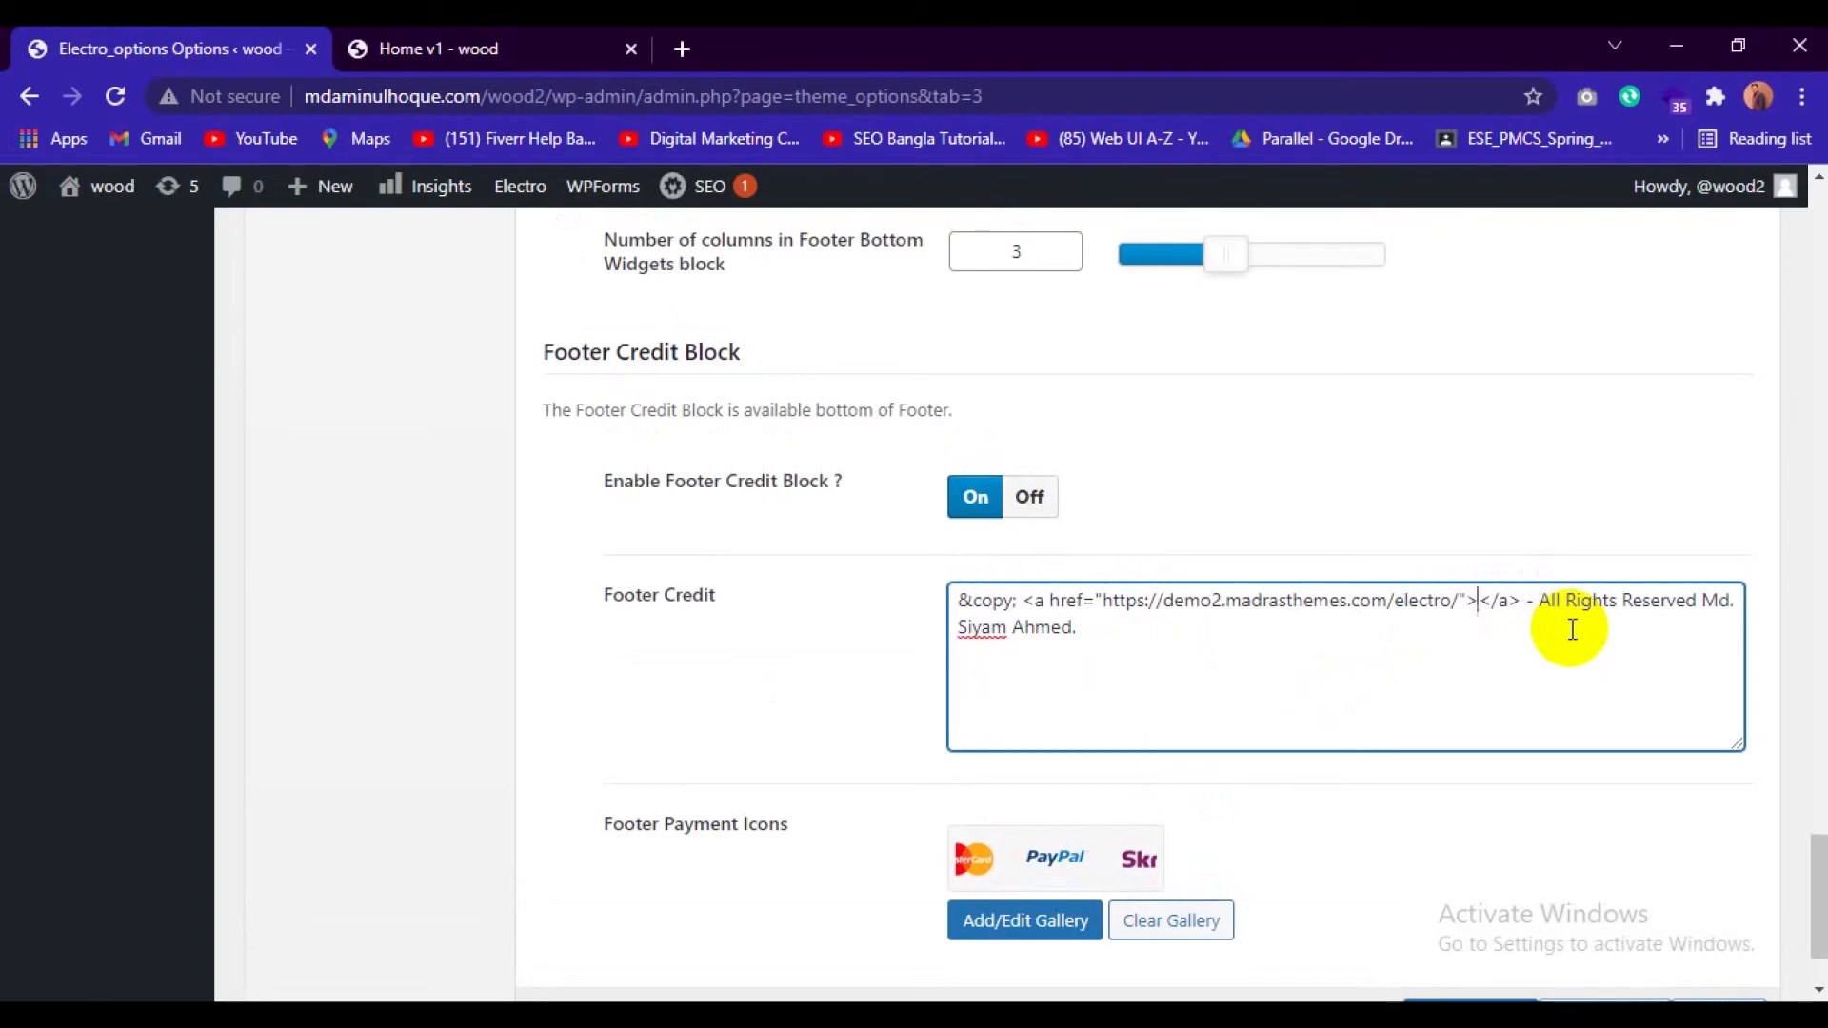
pyautogui.write('Ecomme')
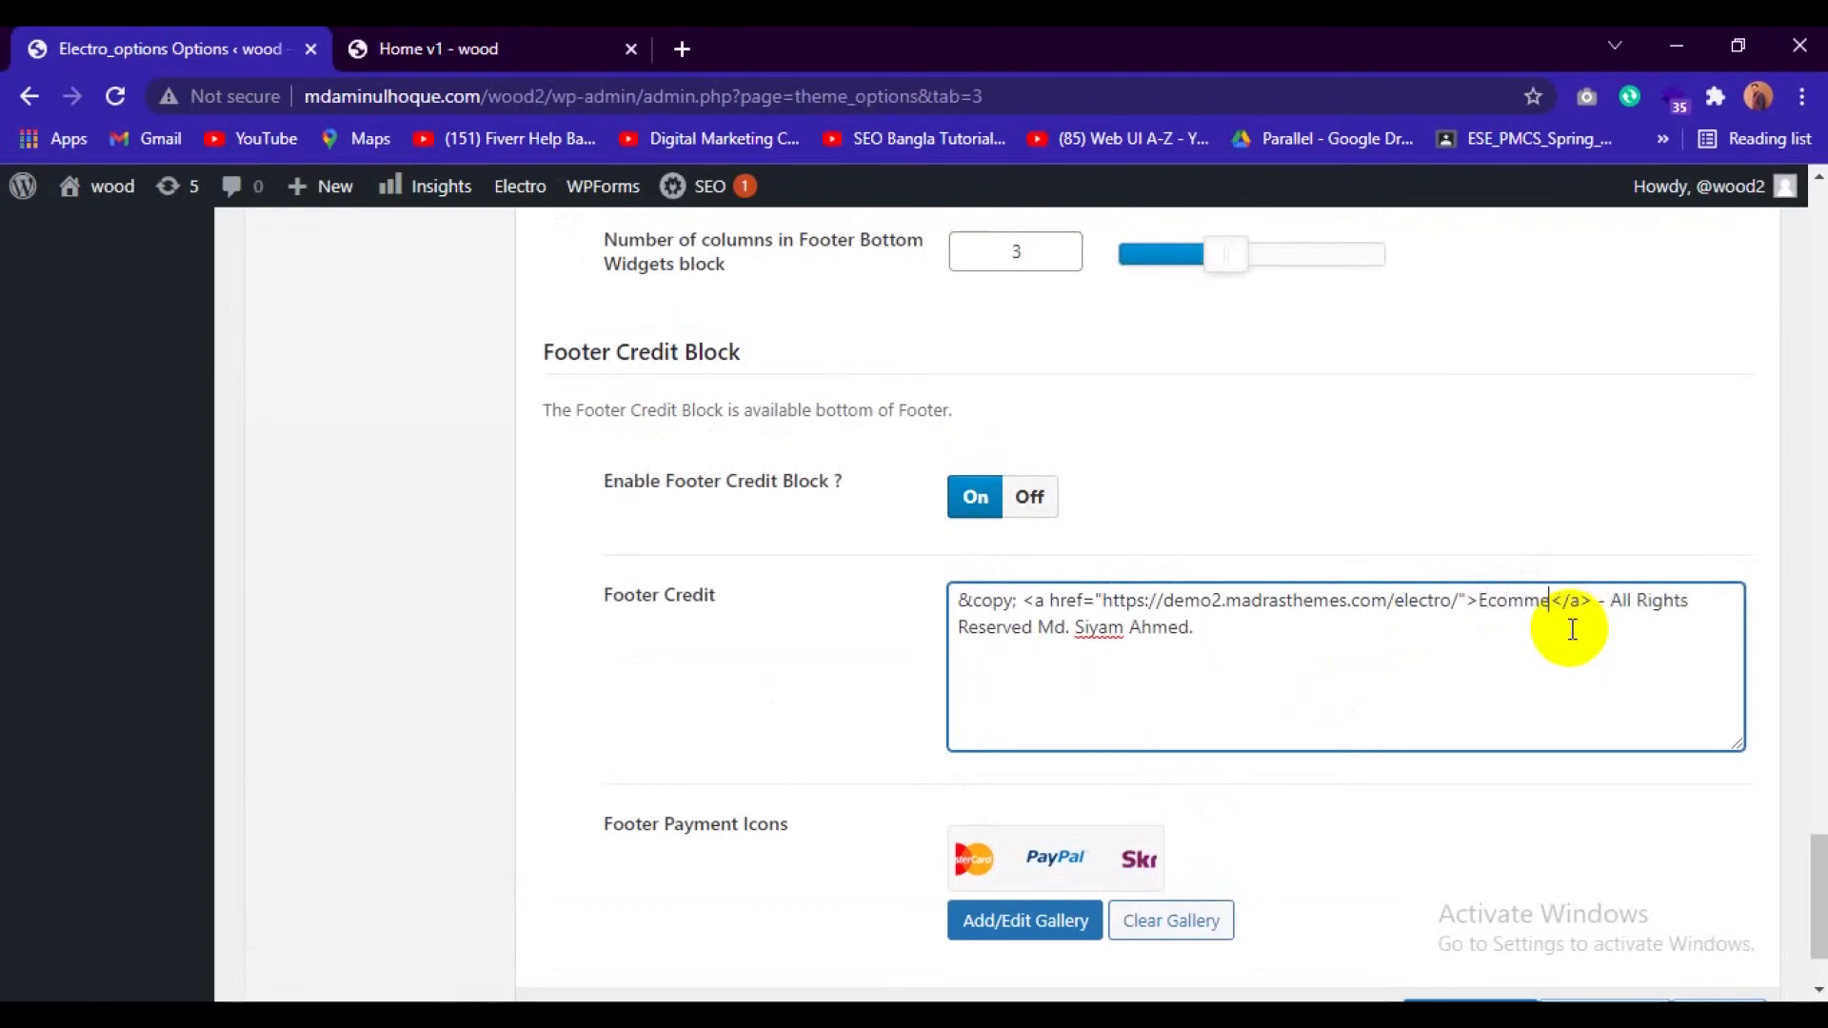
pyautogui.write('rse')
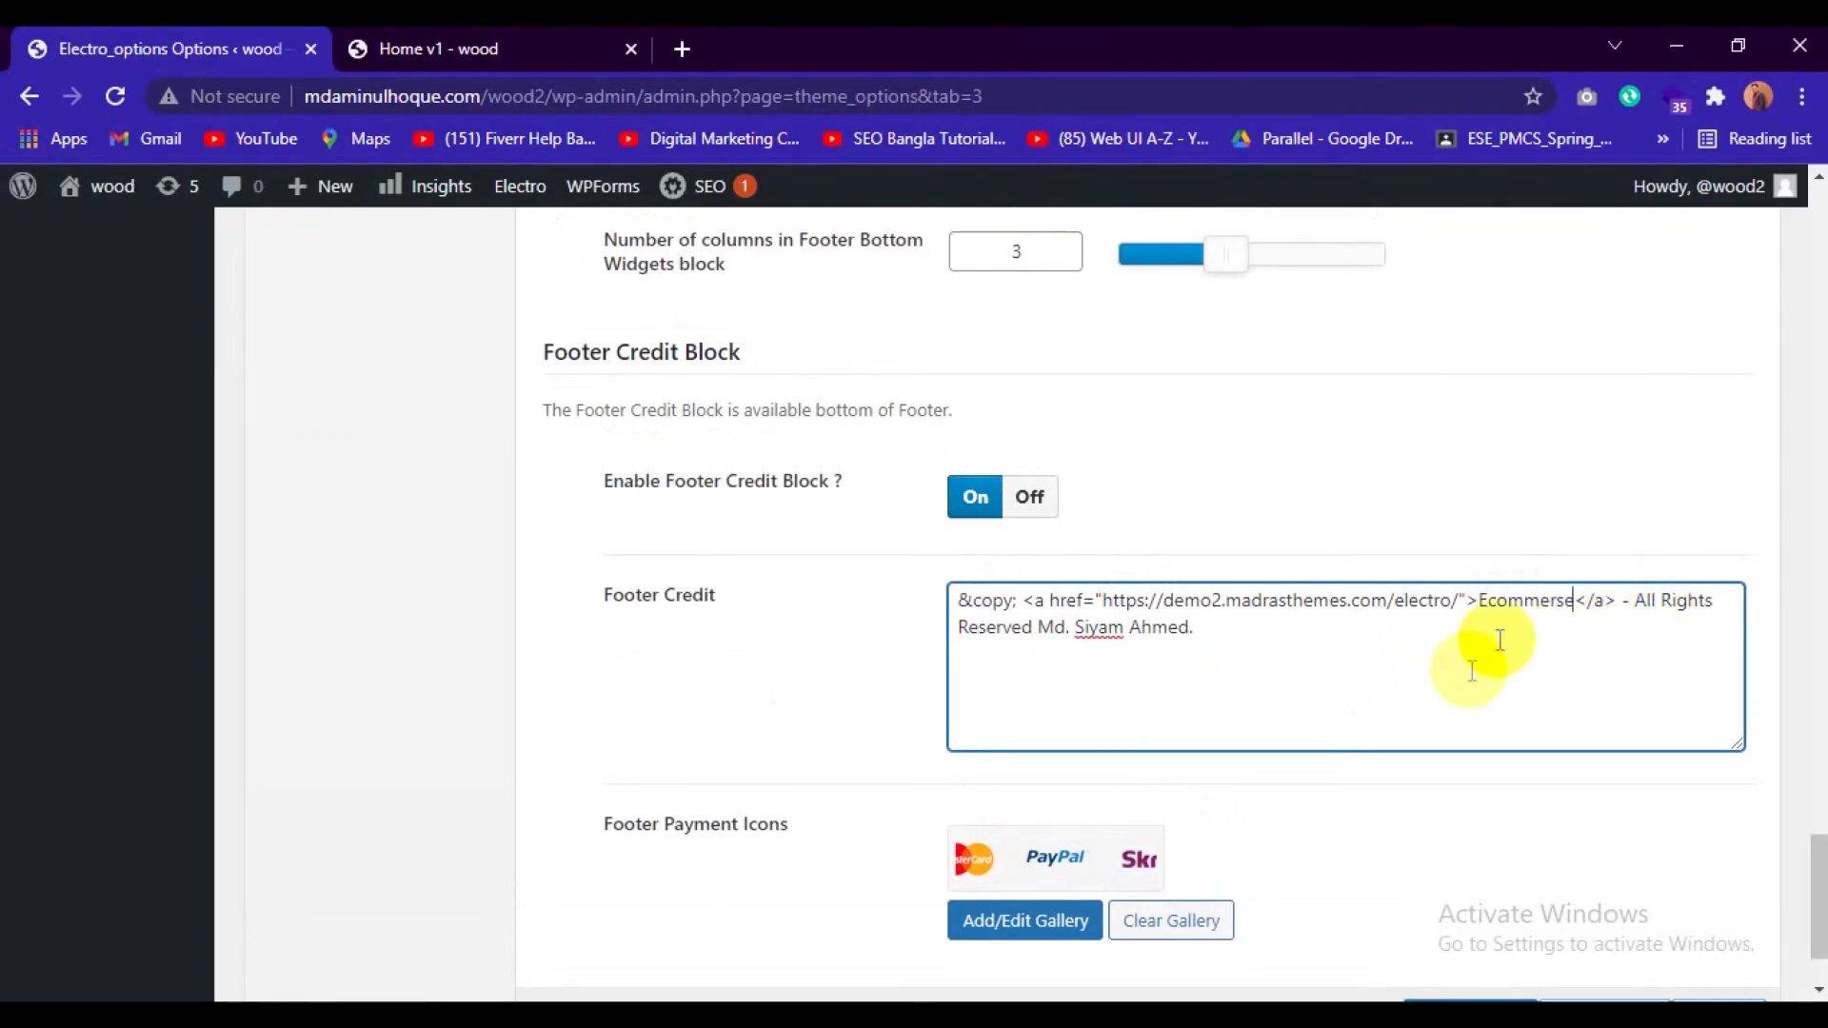
# Save the changed footer credit and reload the front page to check its credit line.
pyautogui.scroll(-2, 1266, 857)
pyautogui.click(1444, 897)
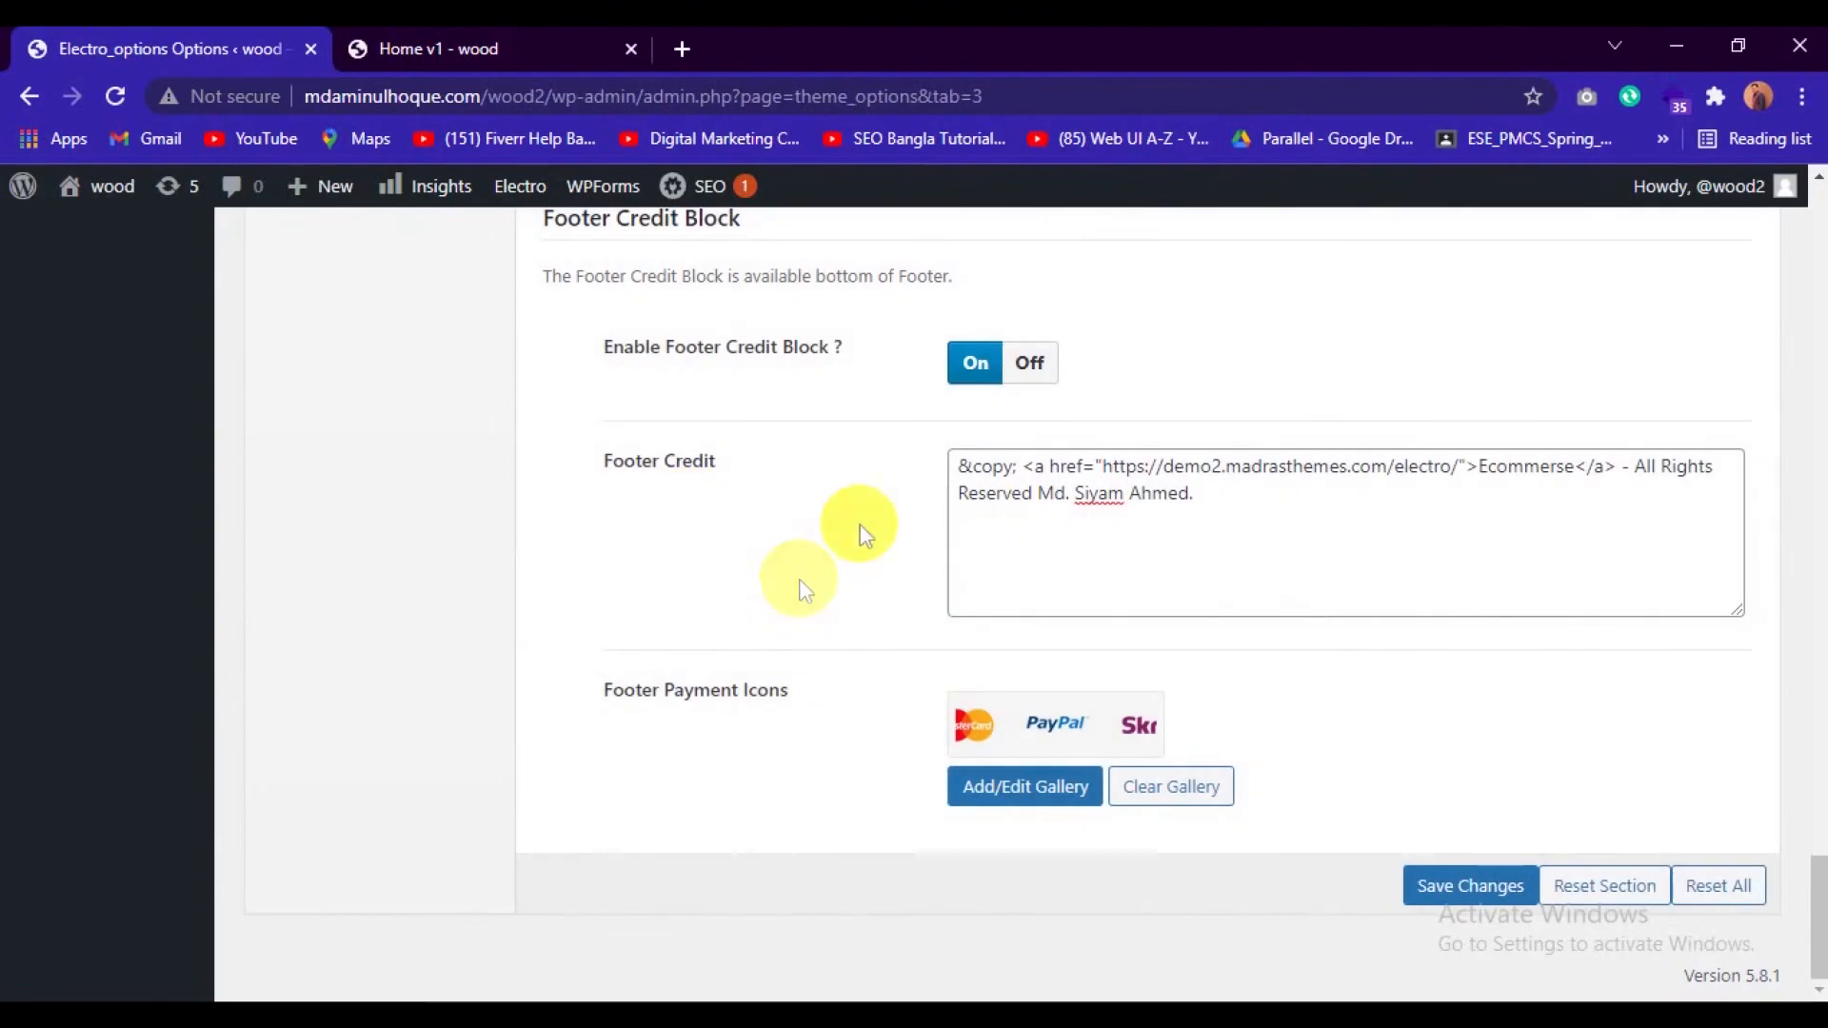
pyautogui.click(462, 38)
pyautogui.click(115, 99)
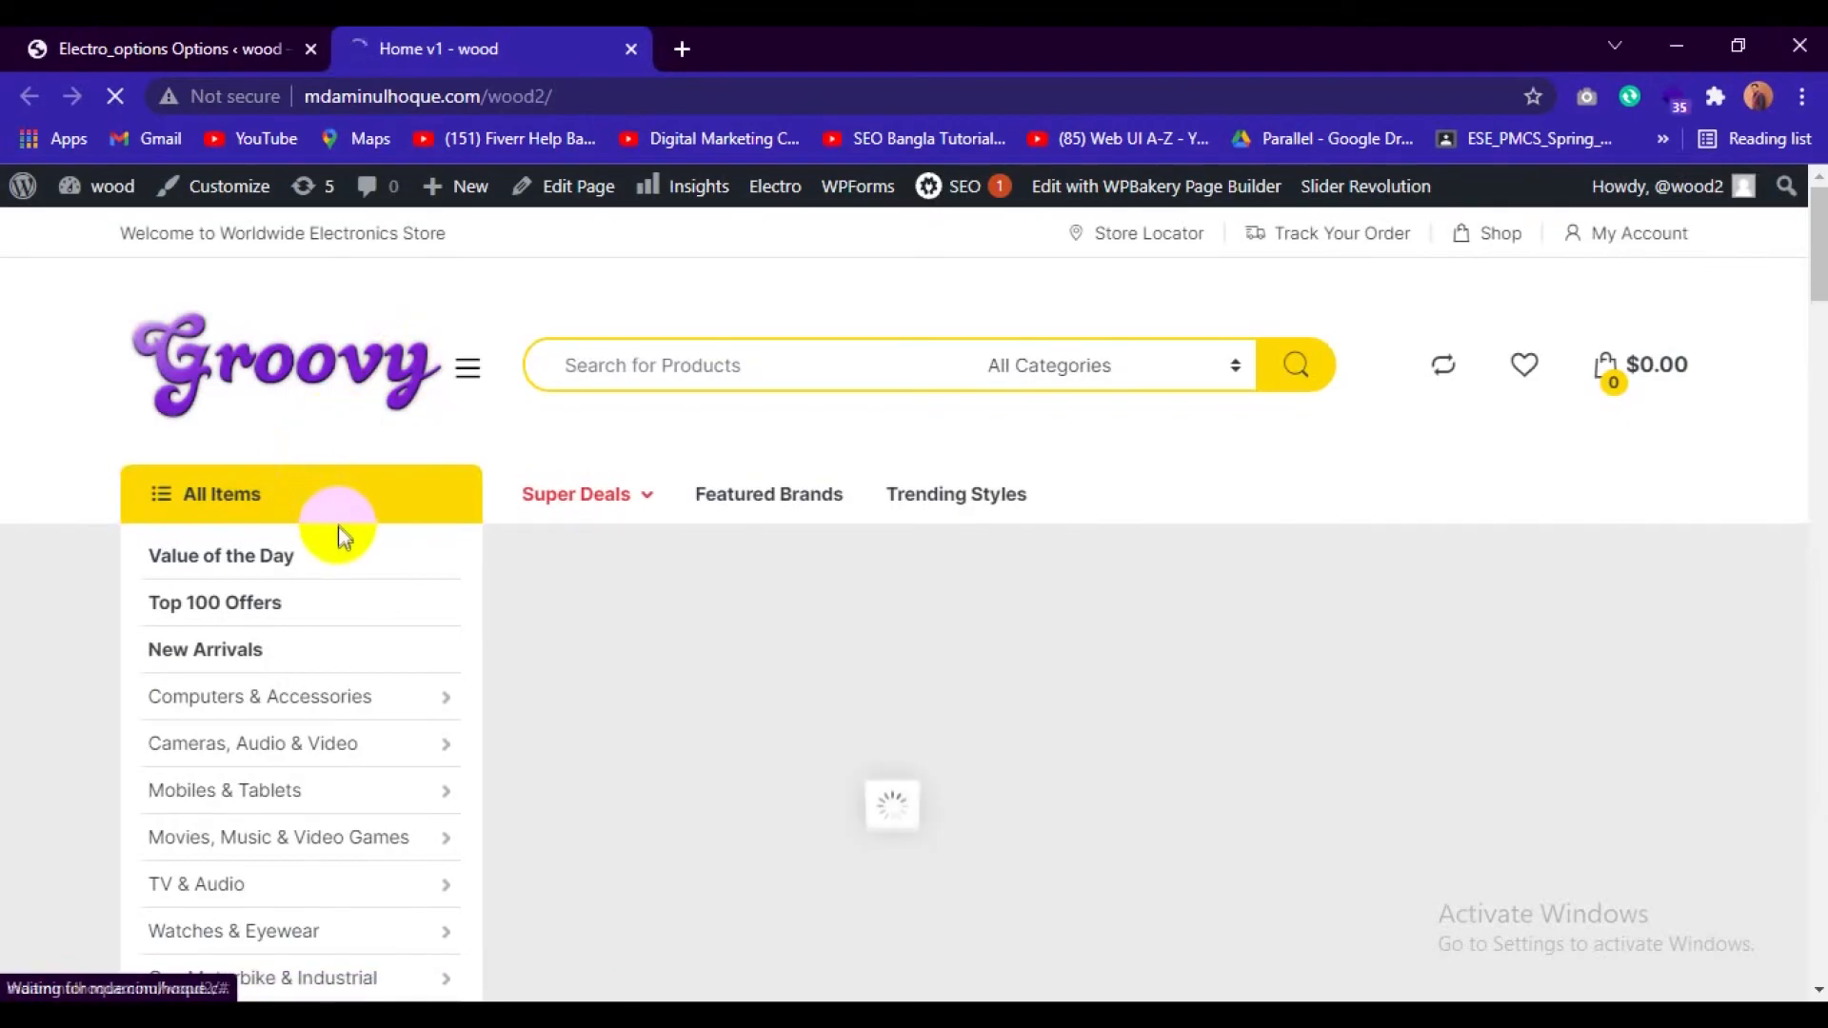
pyautogui.scroll(-15, 339, 527)
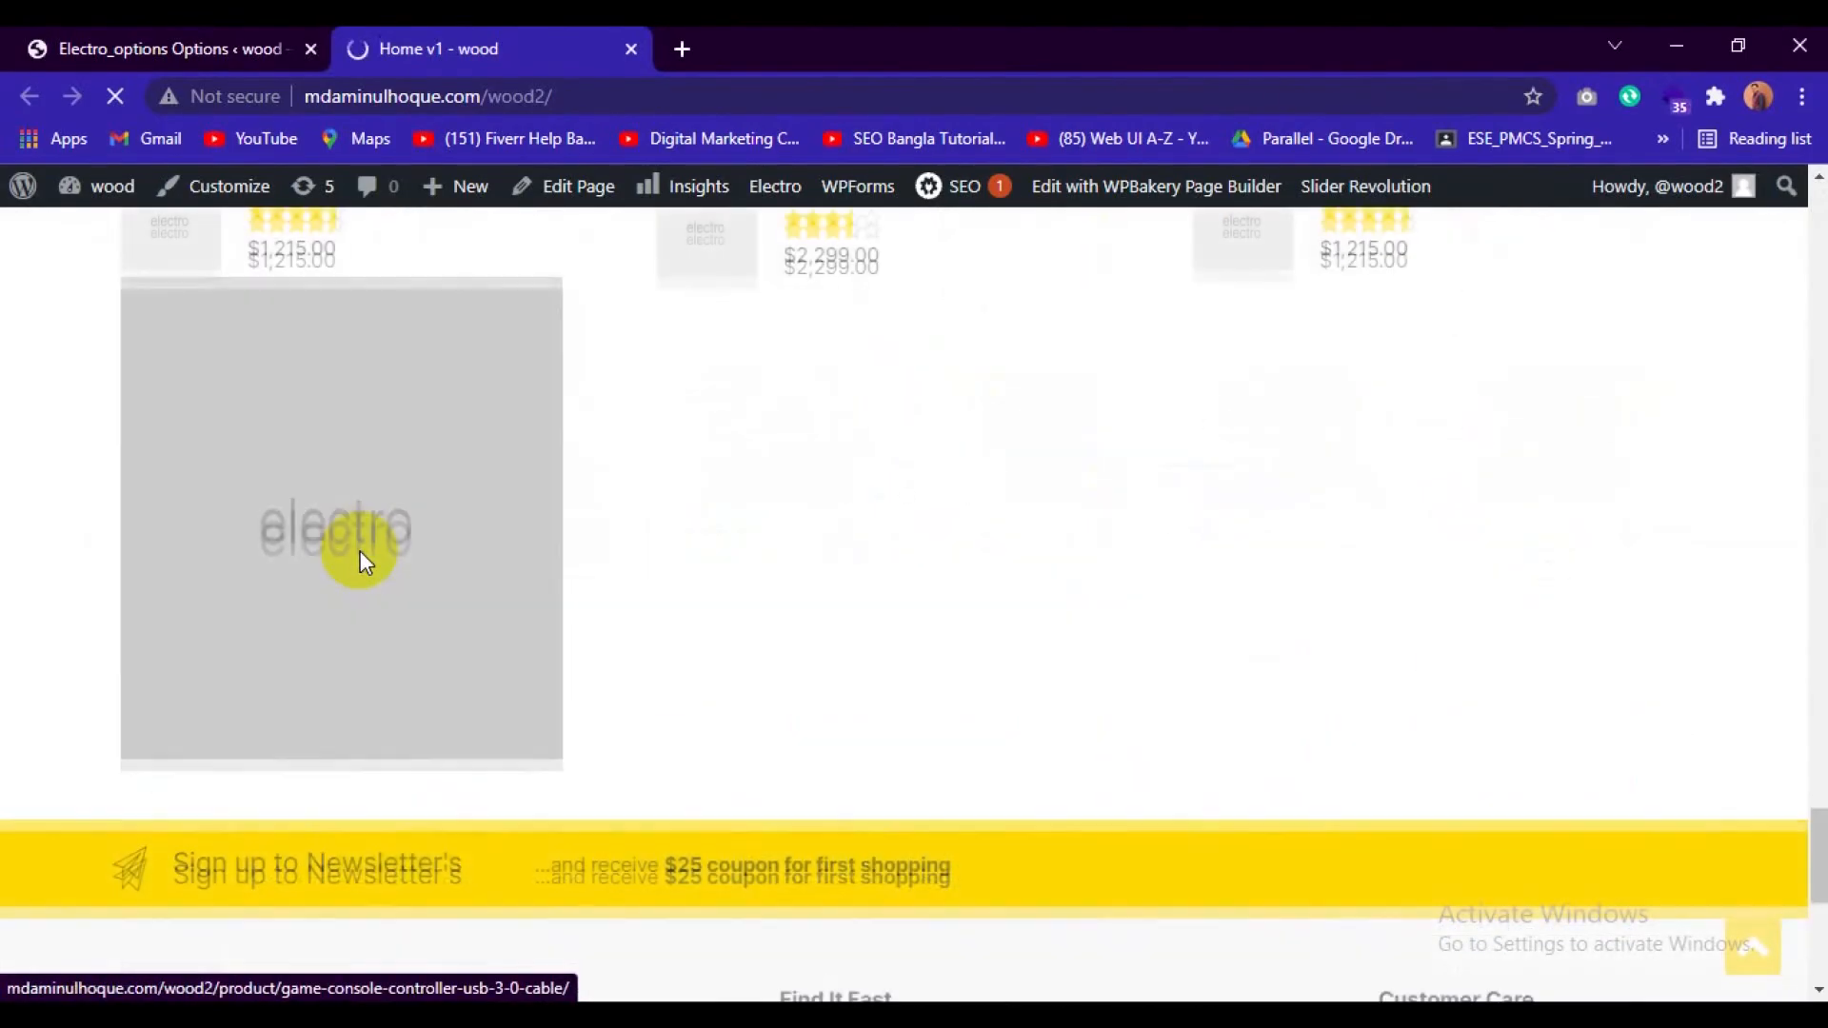
pyautogui.scroll(-7, 360, 550)
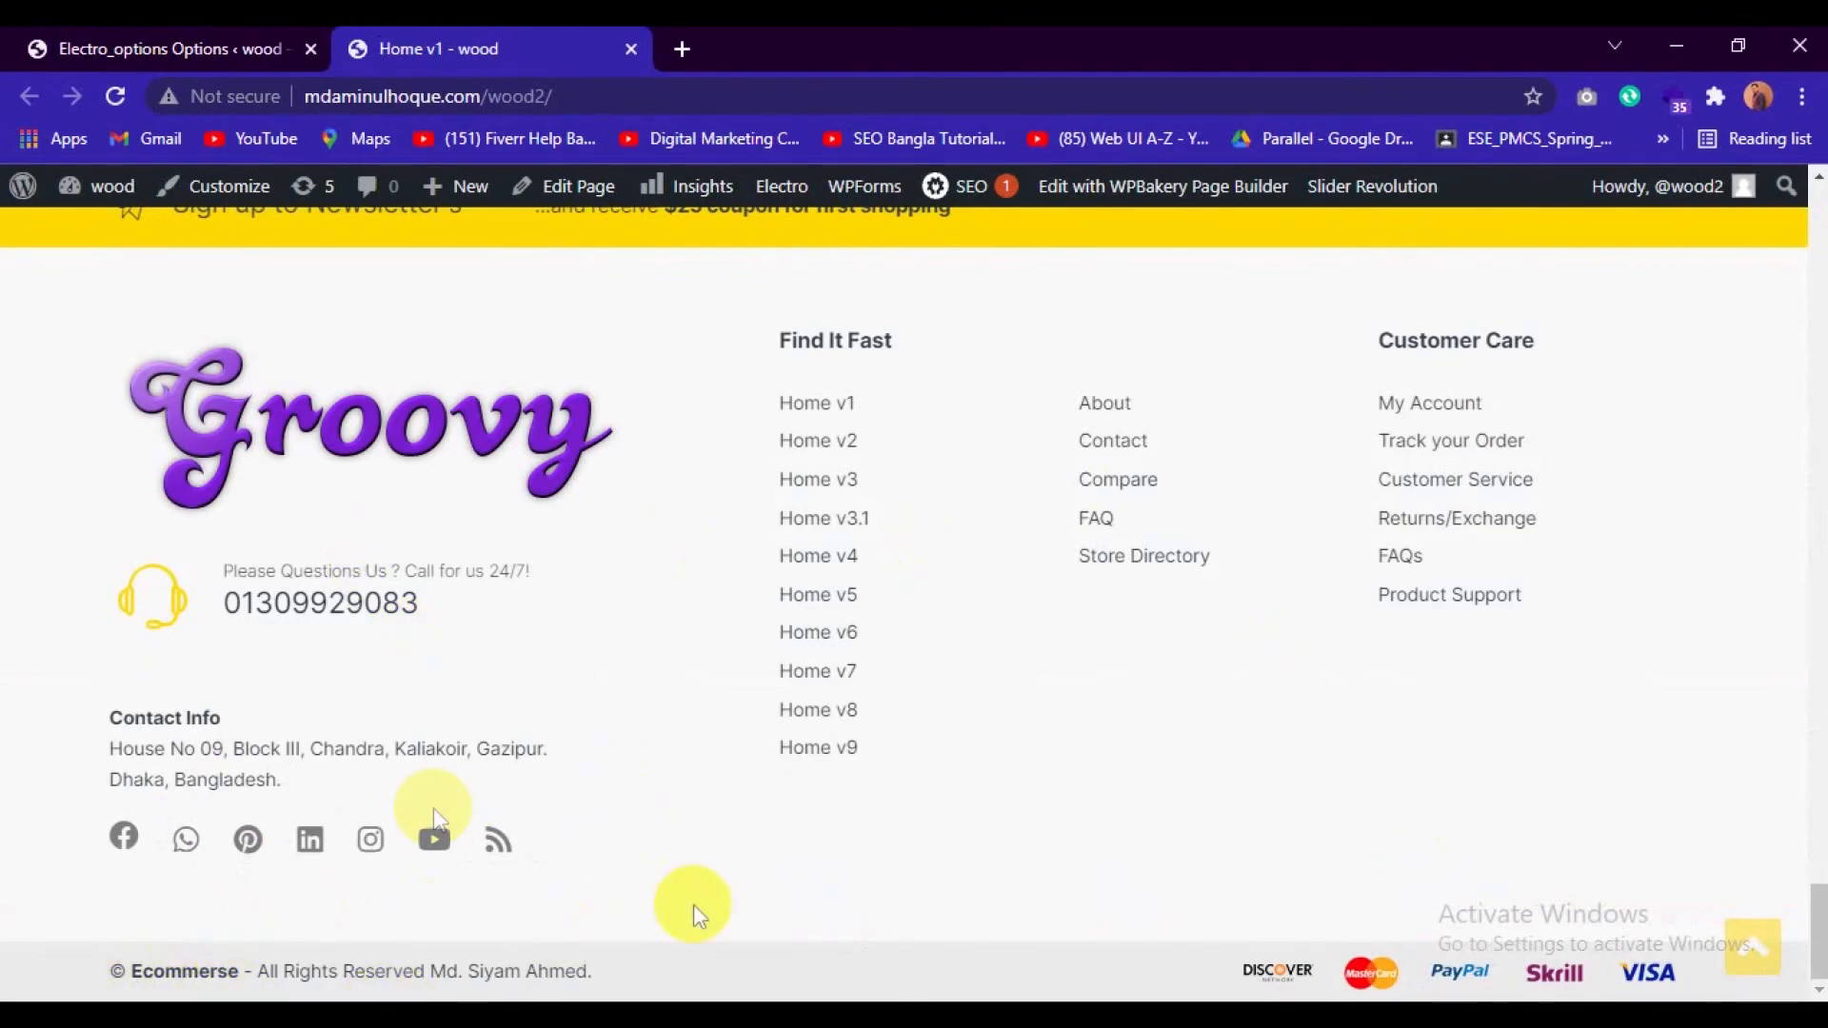
# Examine the front page's Find It Fast and Customer Care link columns and compare them with the Footer Bottom Widgets options.
pyautogui.scroll(5, 690, 710)
pyautogui.scroll(-3, 692, 714)
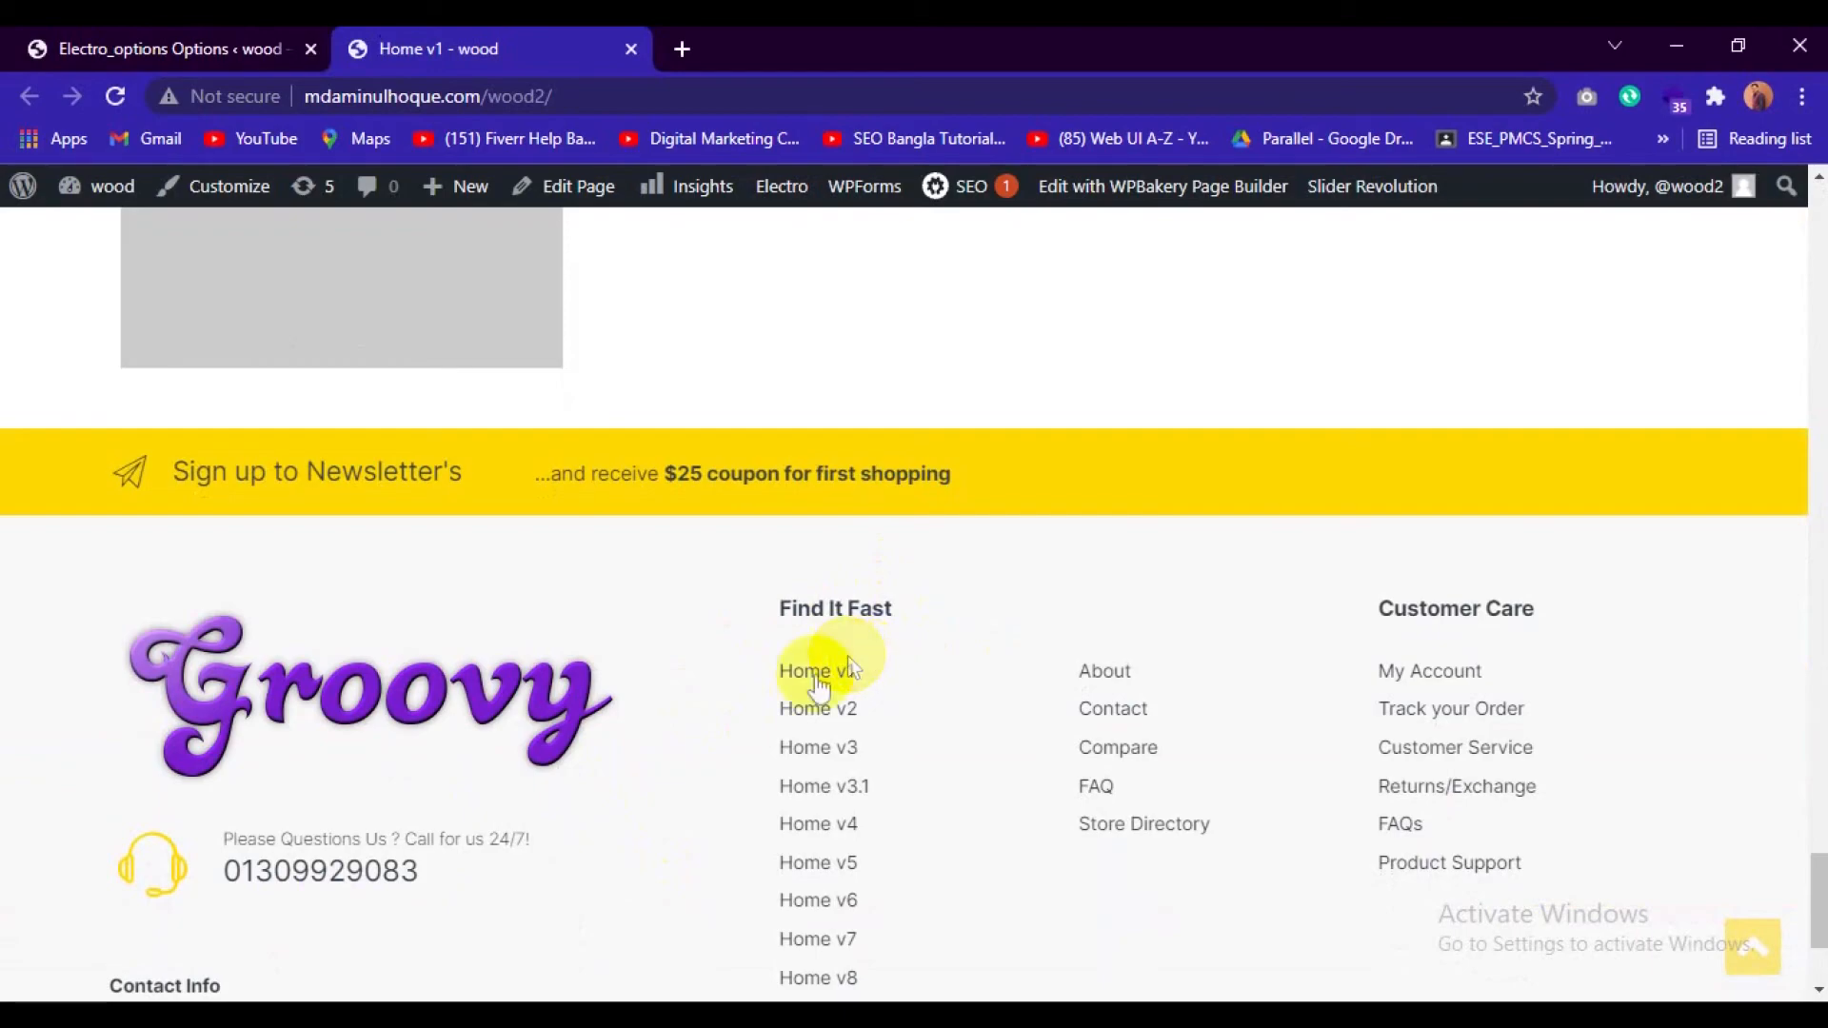
pyautogui.scroll(-2, 884, 676)
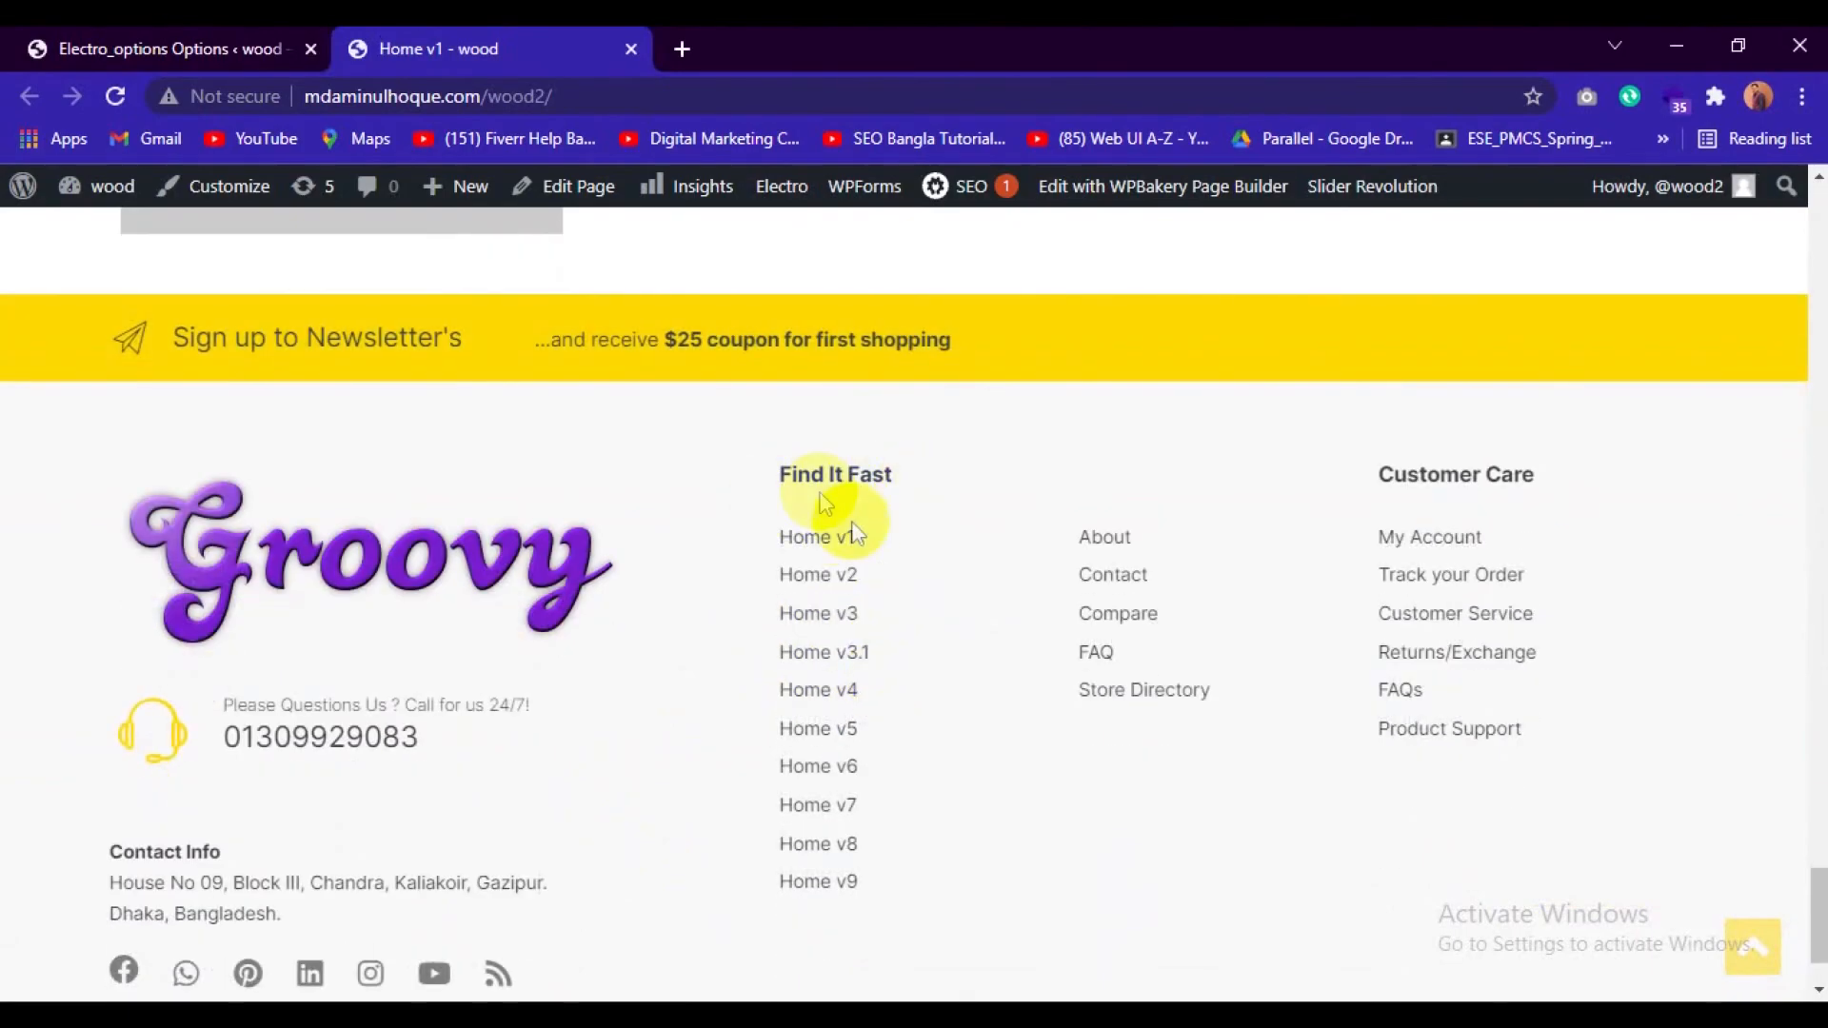
pyautogui.scroll(3, 825, 543)
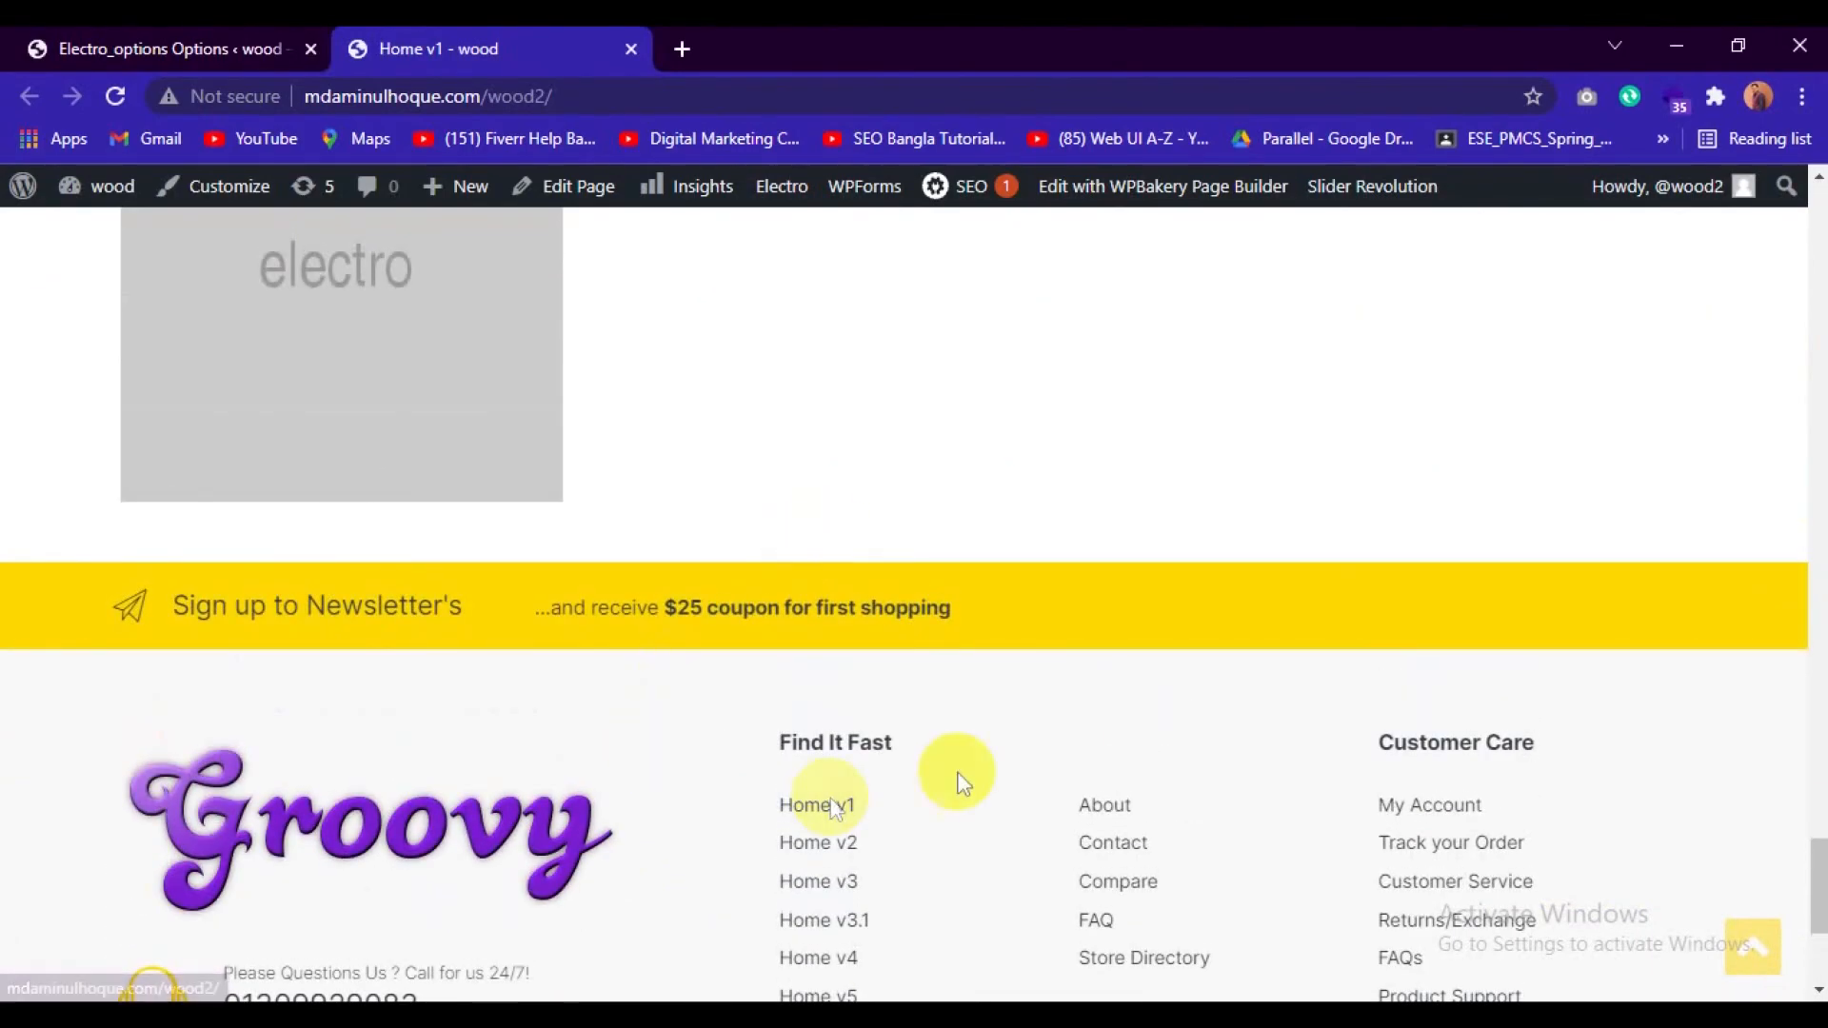
pyautogui.scroll(-2, 955, 773)
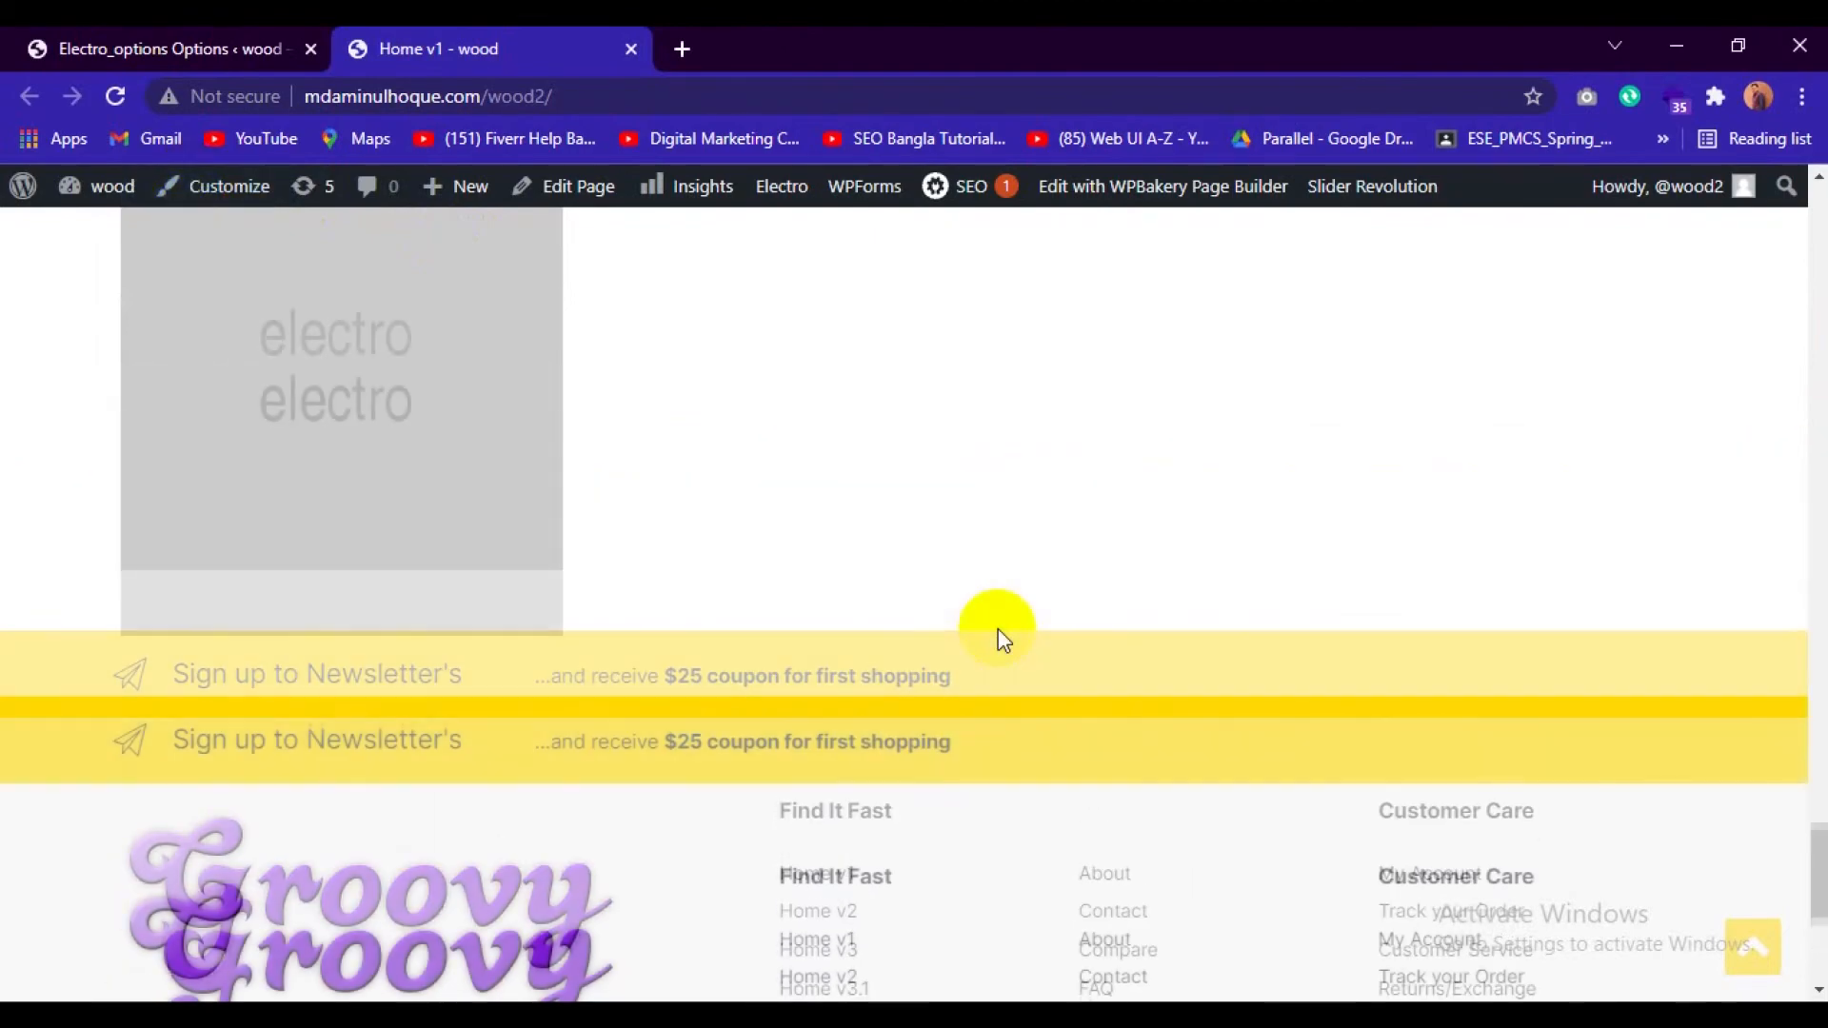
pyautogui.scroll(5, 996, 636)
pyautogui.click(68, 50)
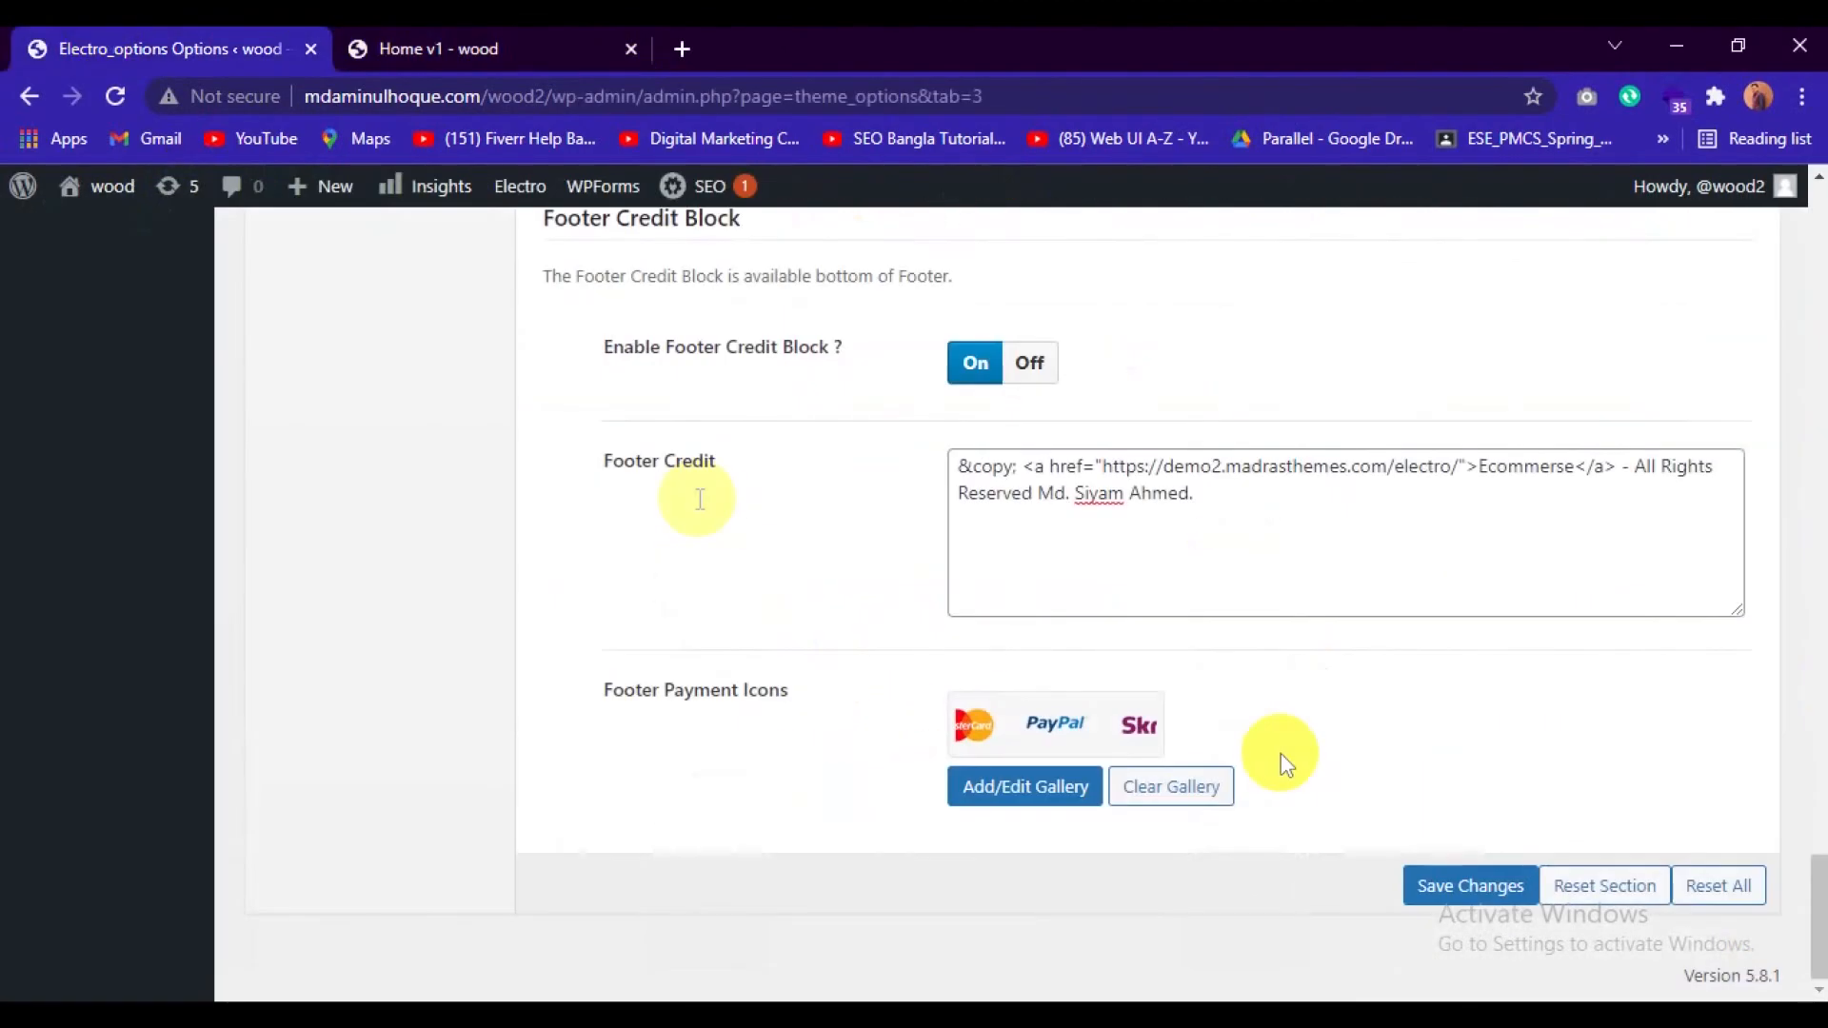
pyautogui.scroll(5, 1281, 752)
pyautogui.scroll(5, 1281, 752)
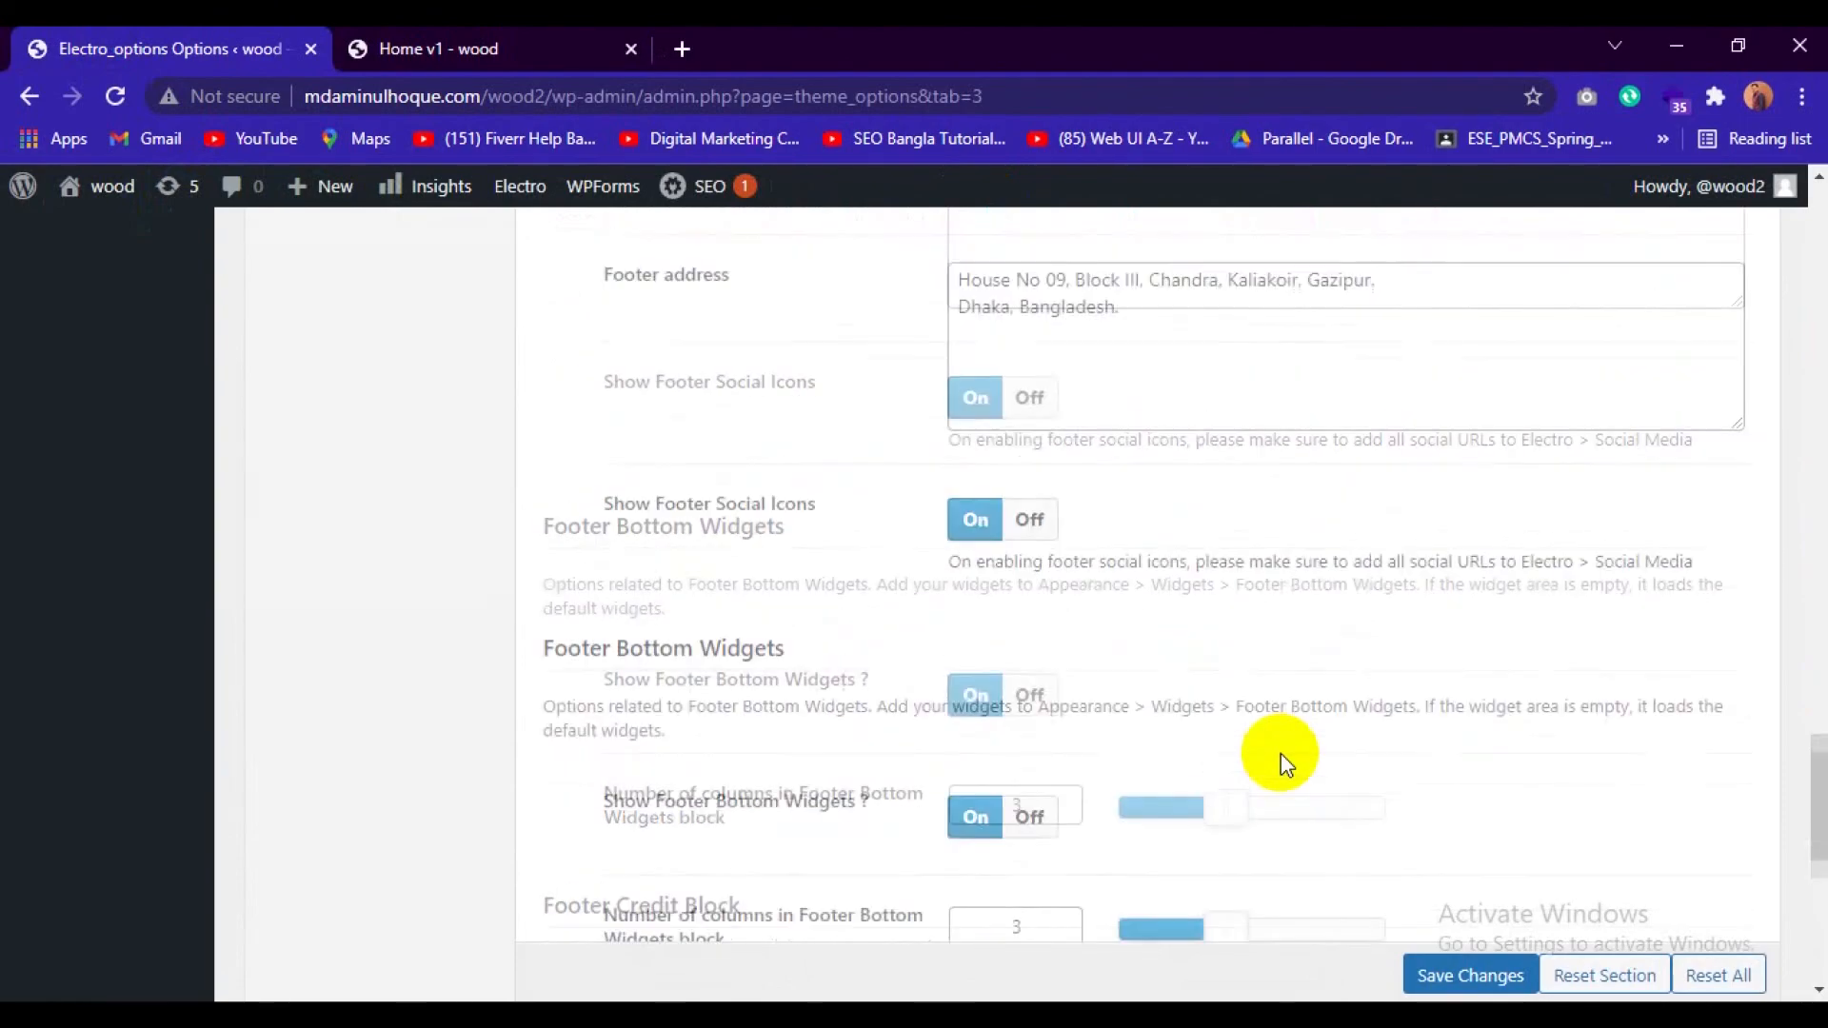
pyautogui.scroll(-1, 1281, 752)
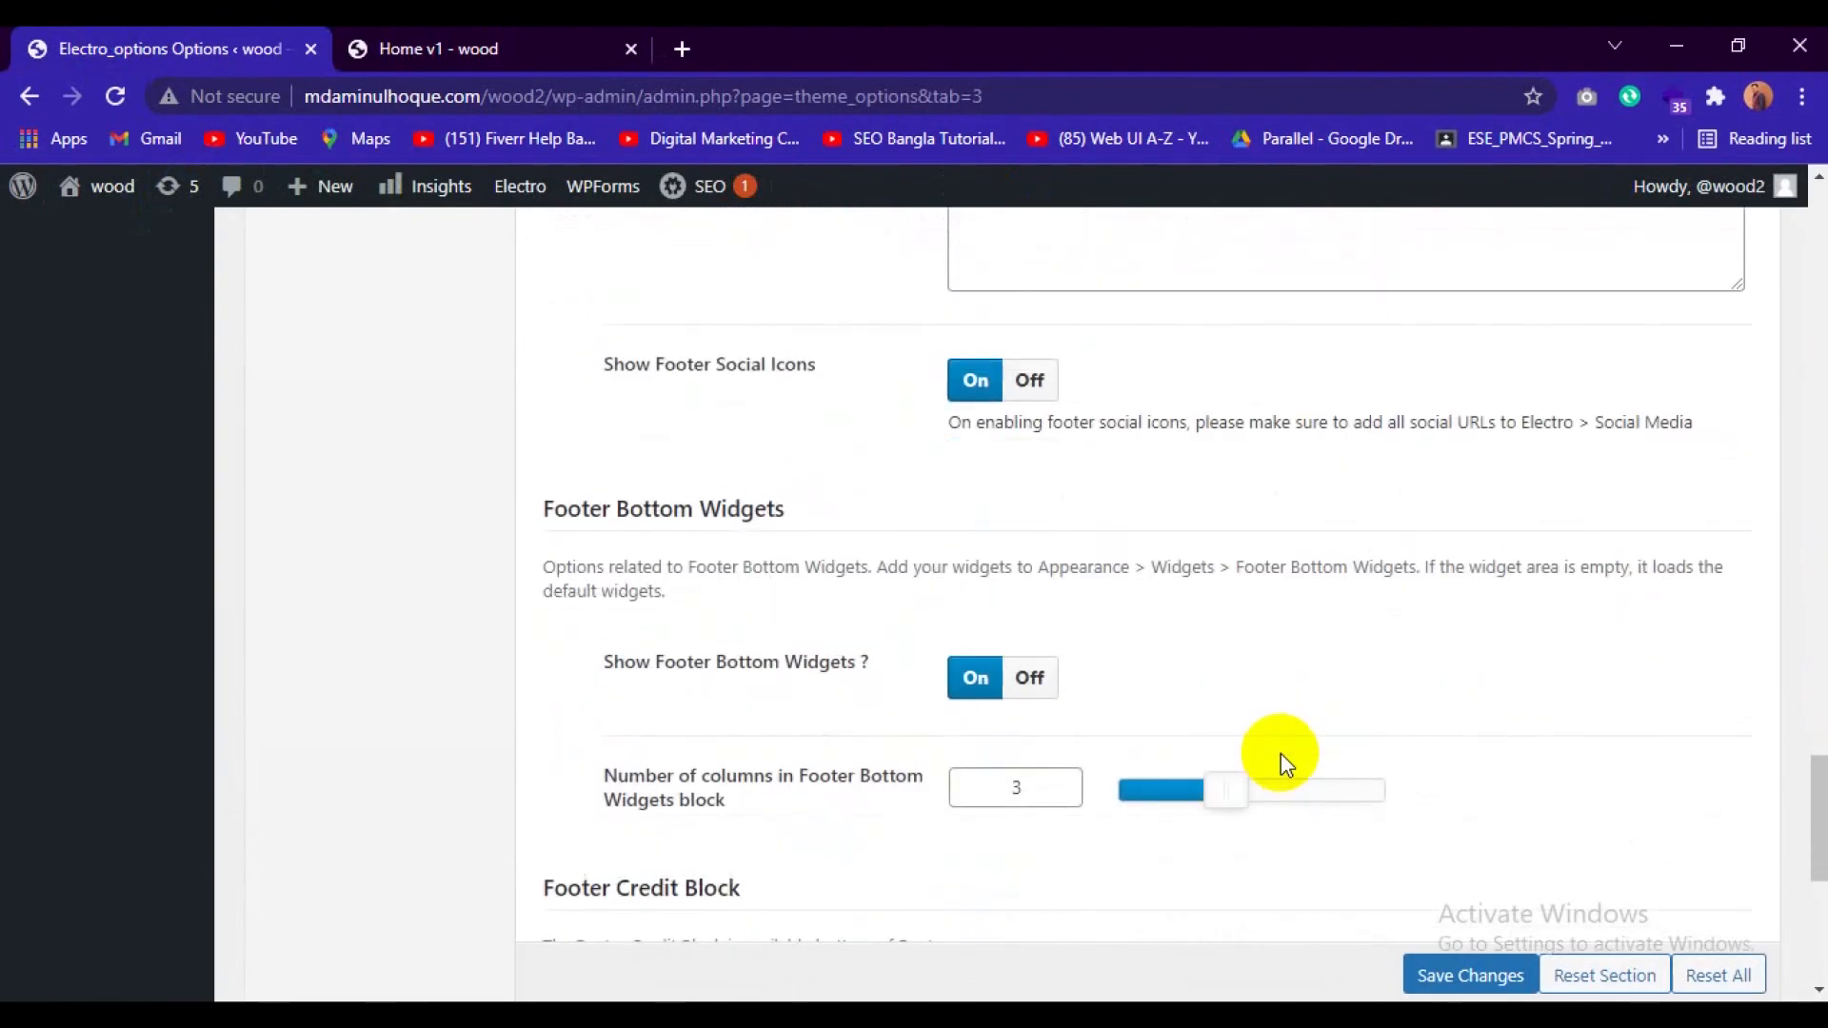
pyautogui.scroll(-1, 1281, 752)
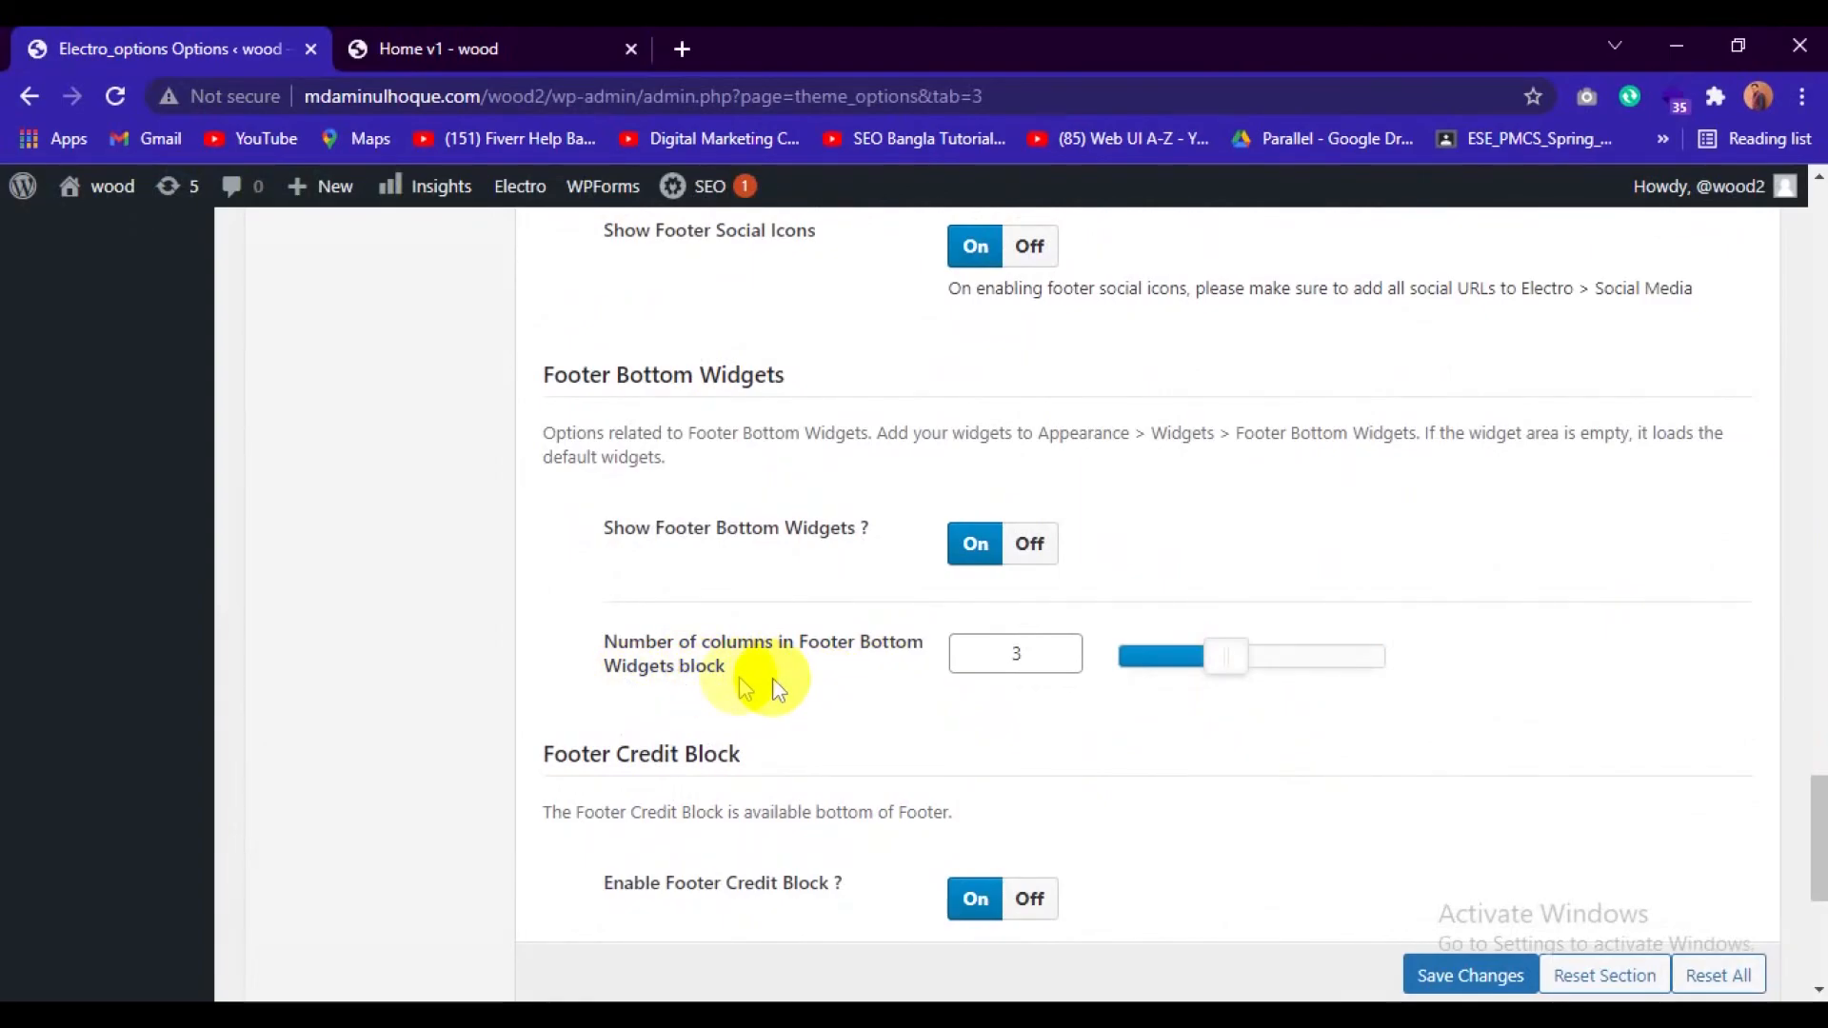
pyautogui.click(524, 38)
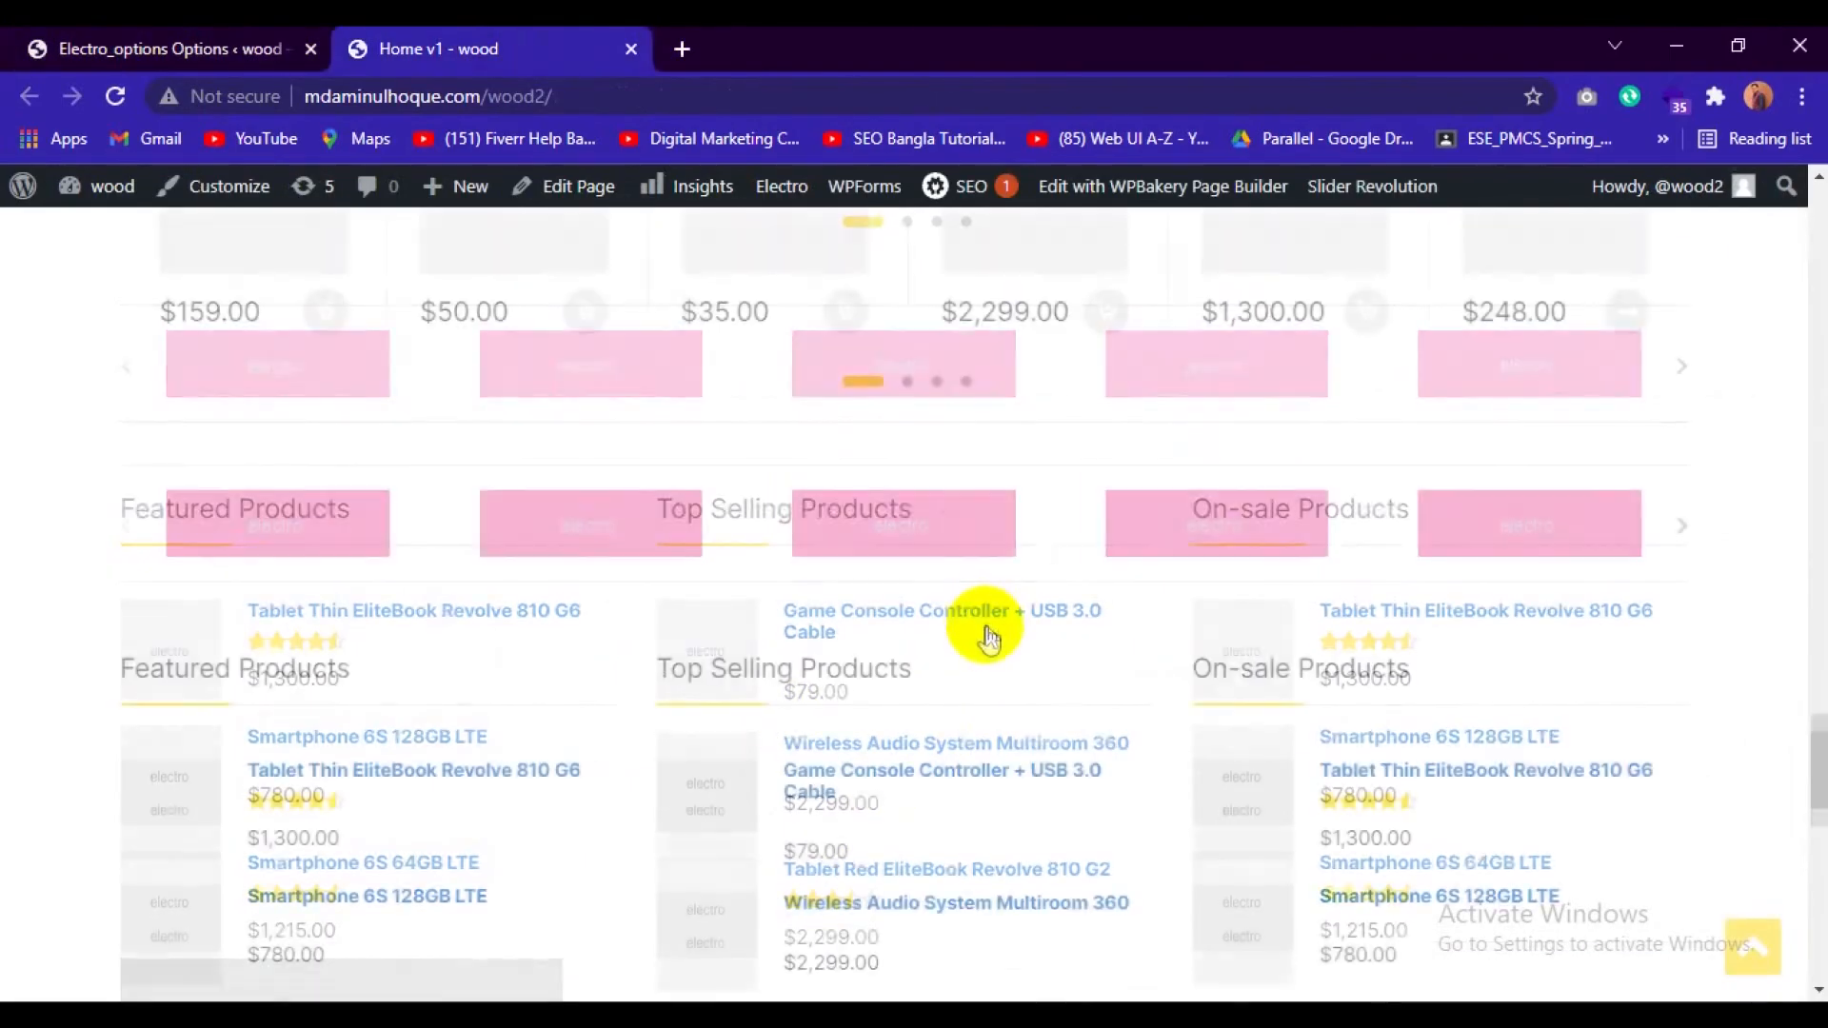
pyautogui.scroll(-10, 991, 638)
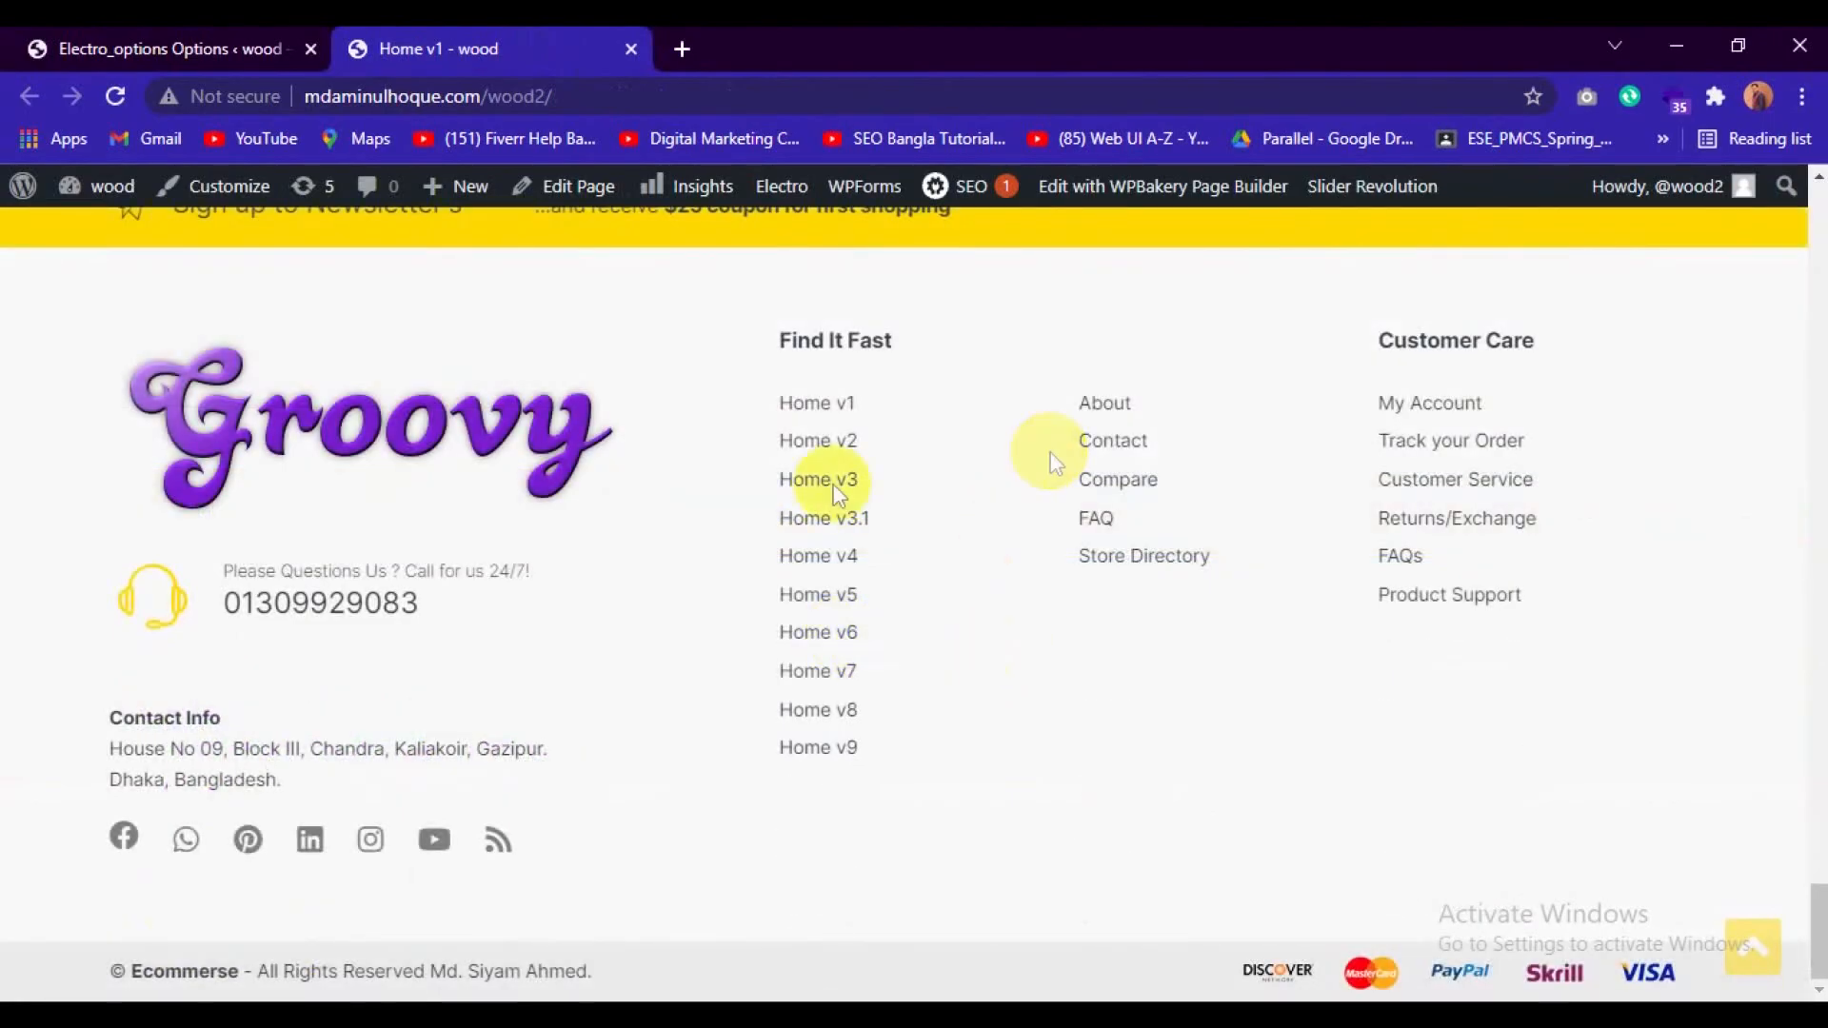
# Open the WordPress Widgets management page from the theme's footer options.
pyautogui.click(123, 38)
pyautogui.scroll(10, 50, 560)
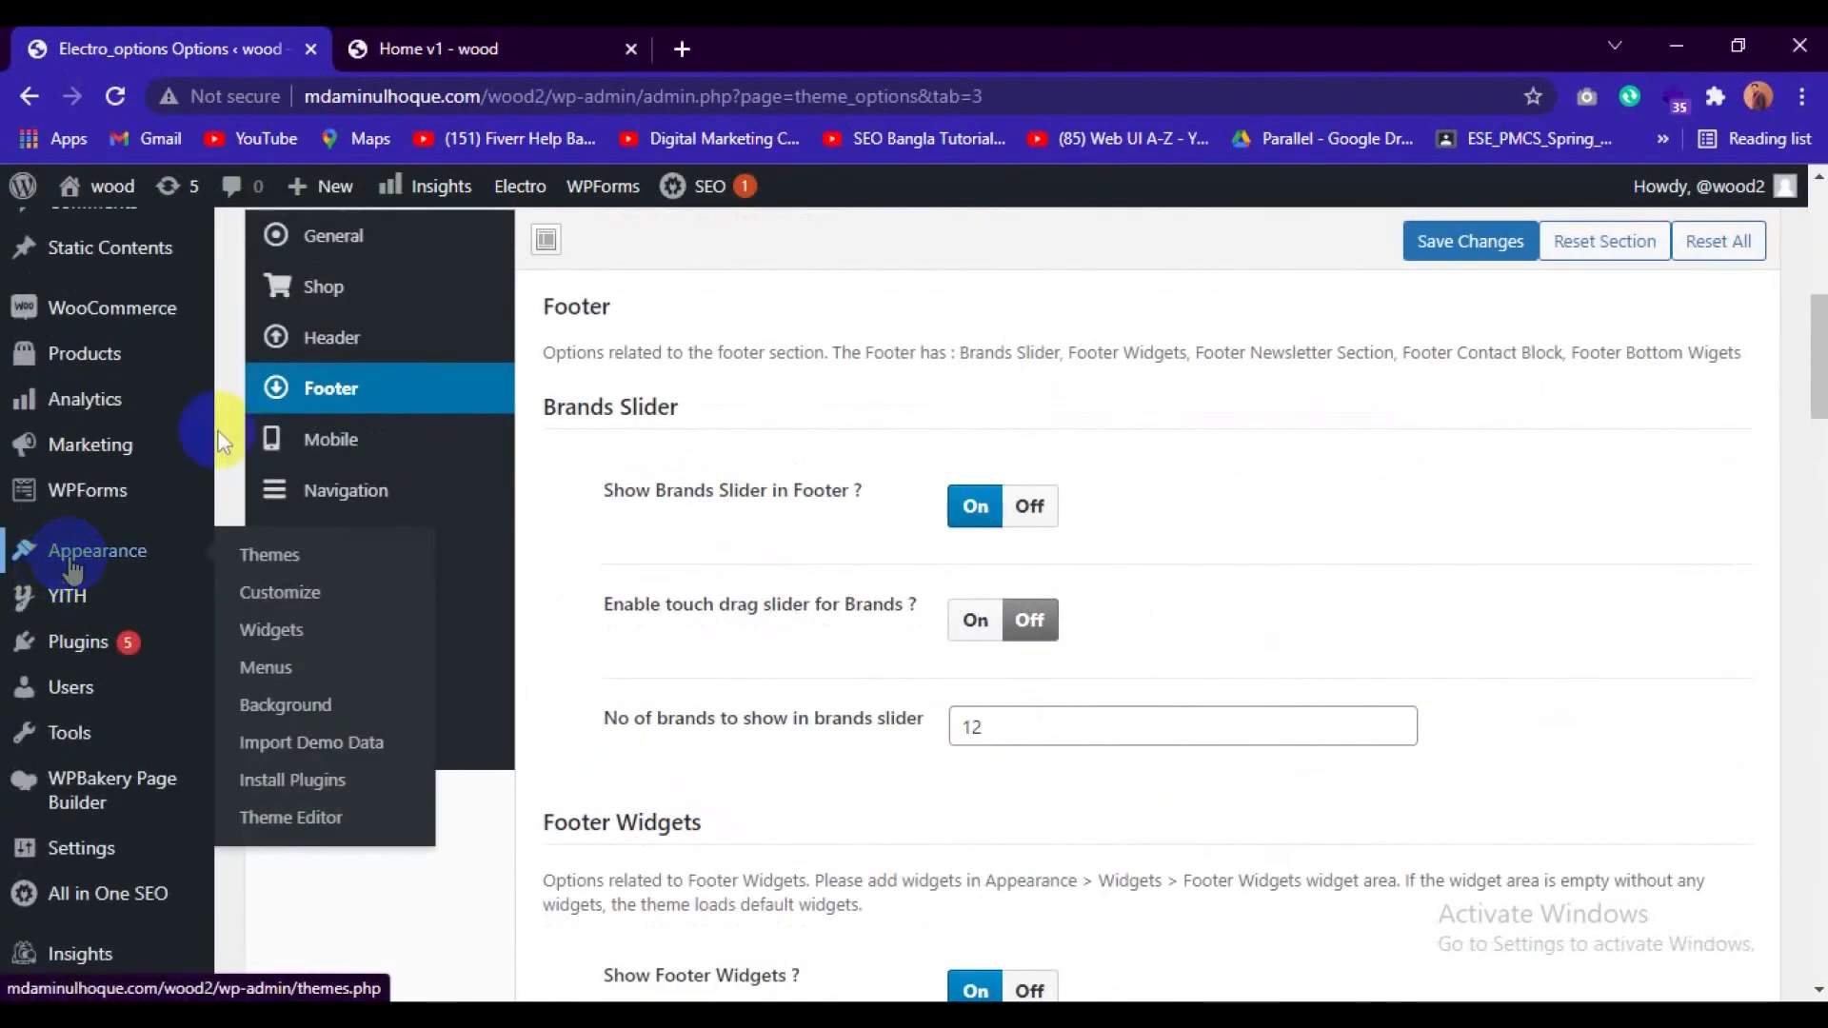
pyautogui.click(272, 634)
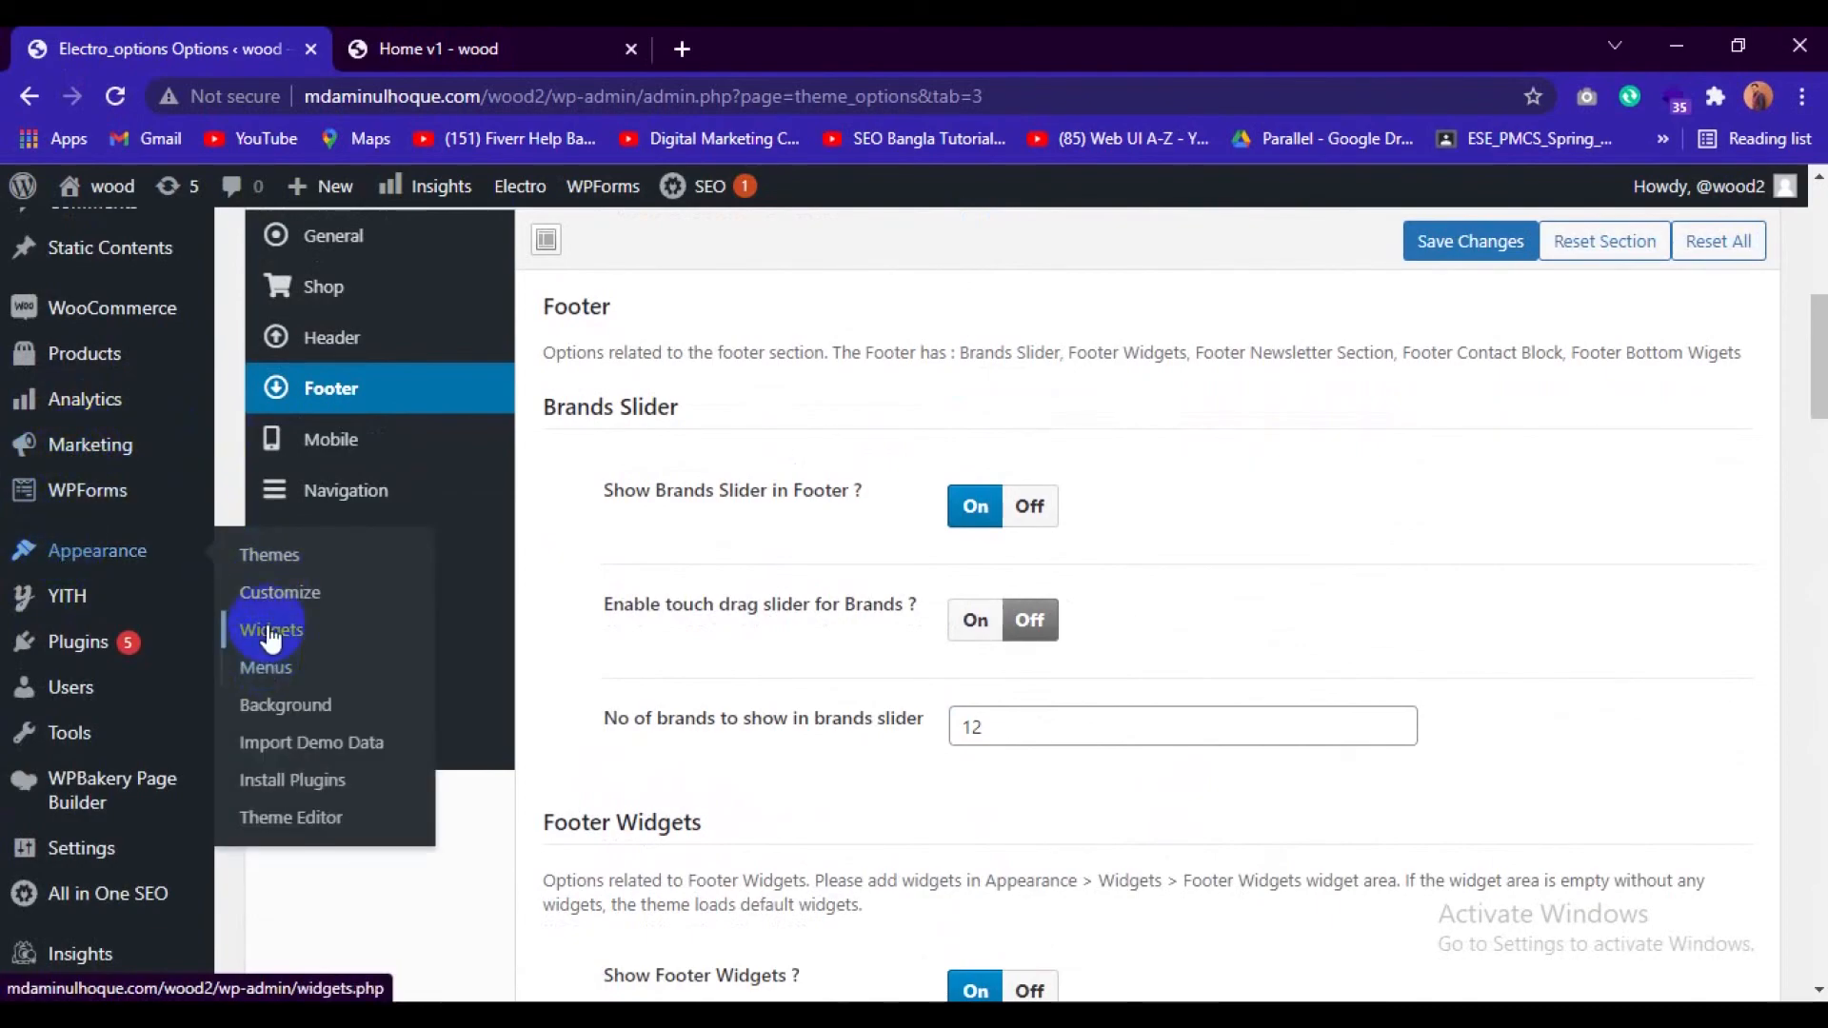
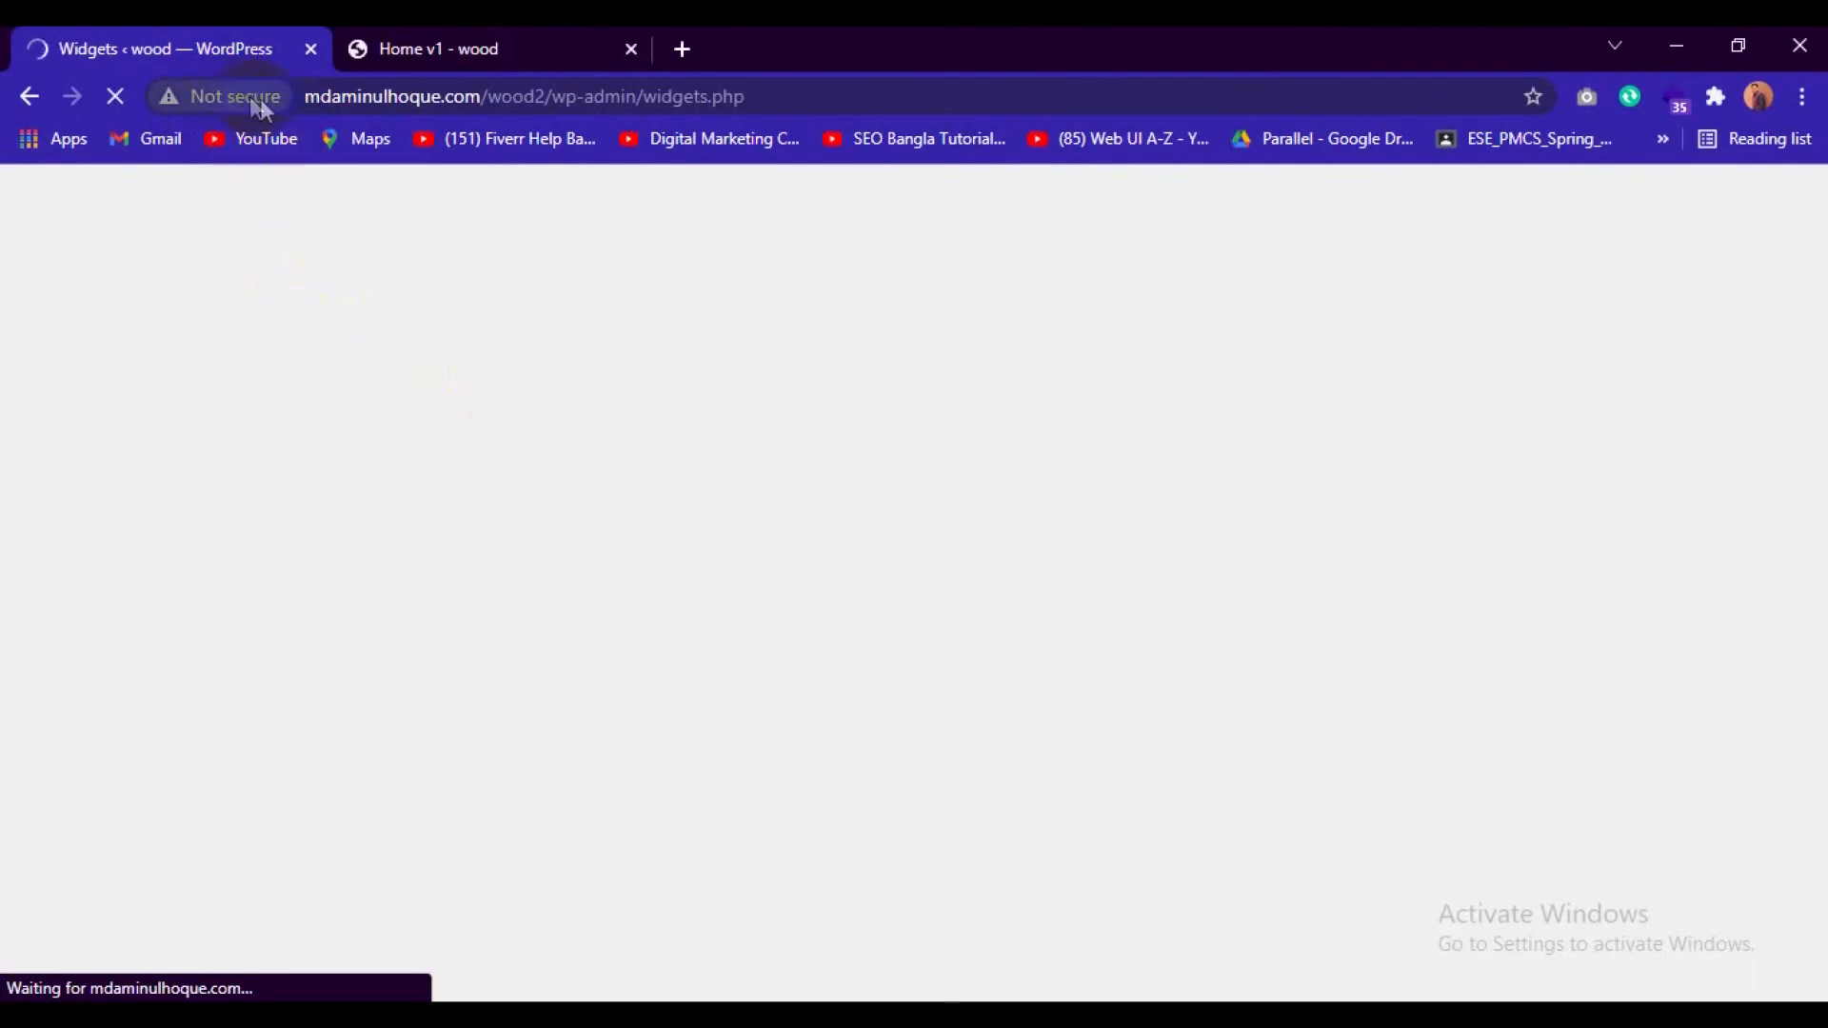
# Review the front page's footer, product lists, header, category menu and promotional banners while the Widgets page loads.
pyautogui.click(280, 426)
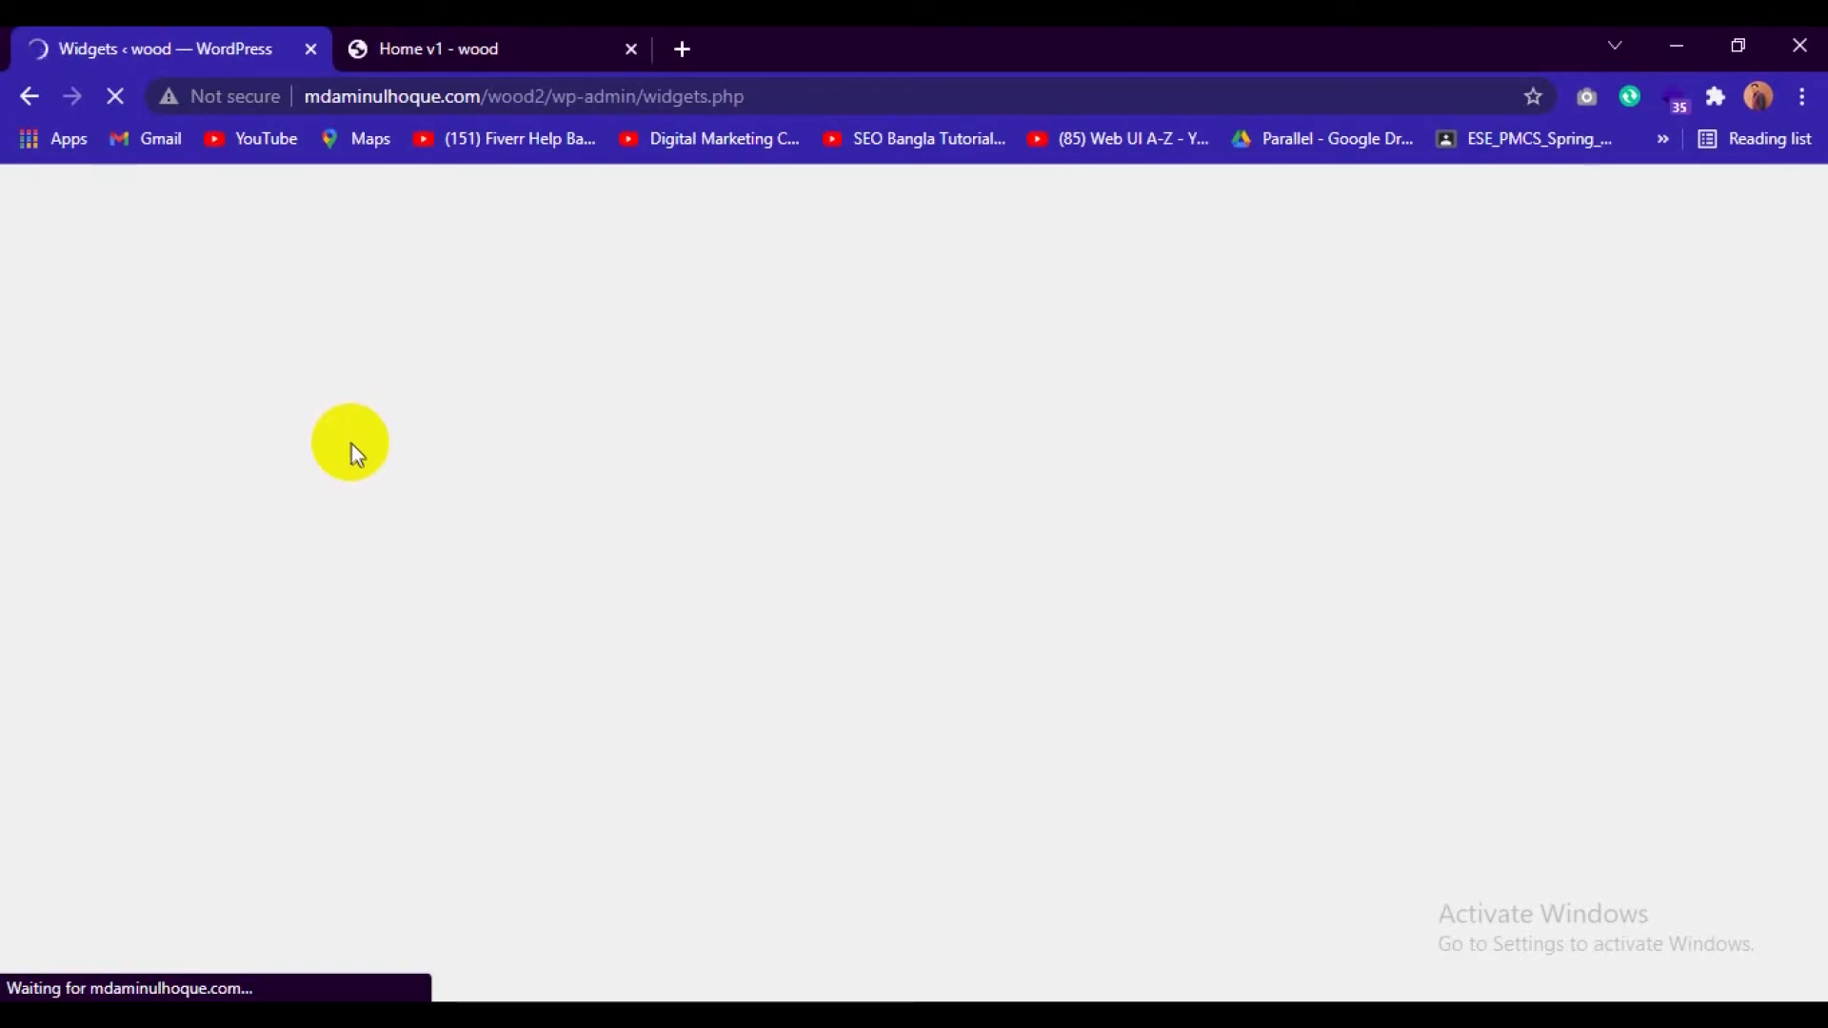
pyautogui.click(503, 39)
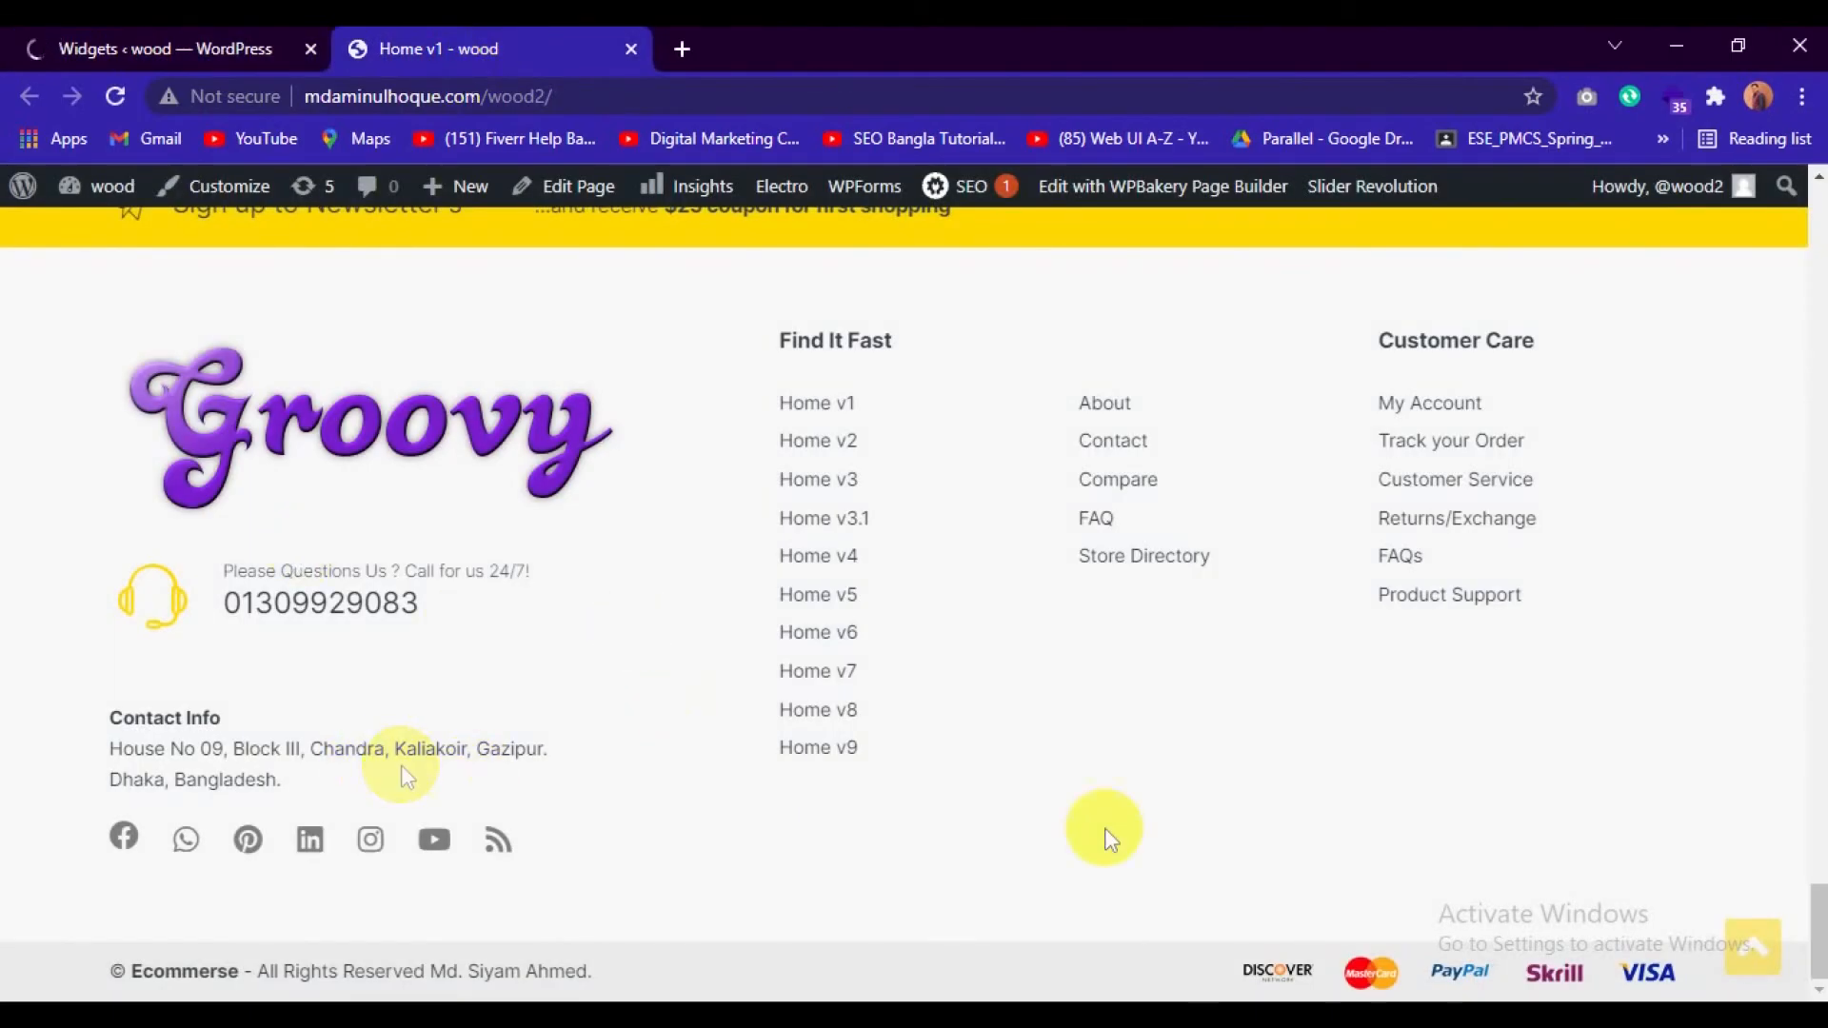
pyautogui.scroll(5, 1119, 694)
pyautogui.scroll(10, 1112, 723)
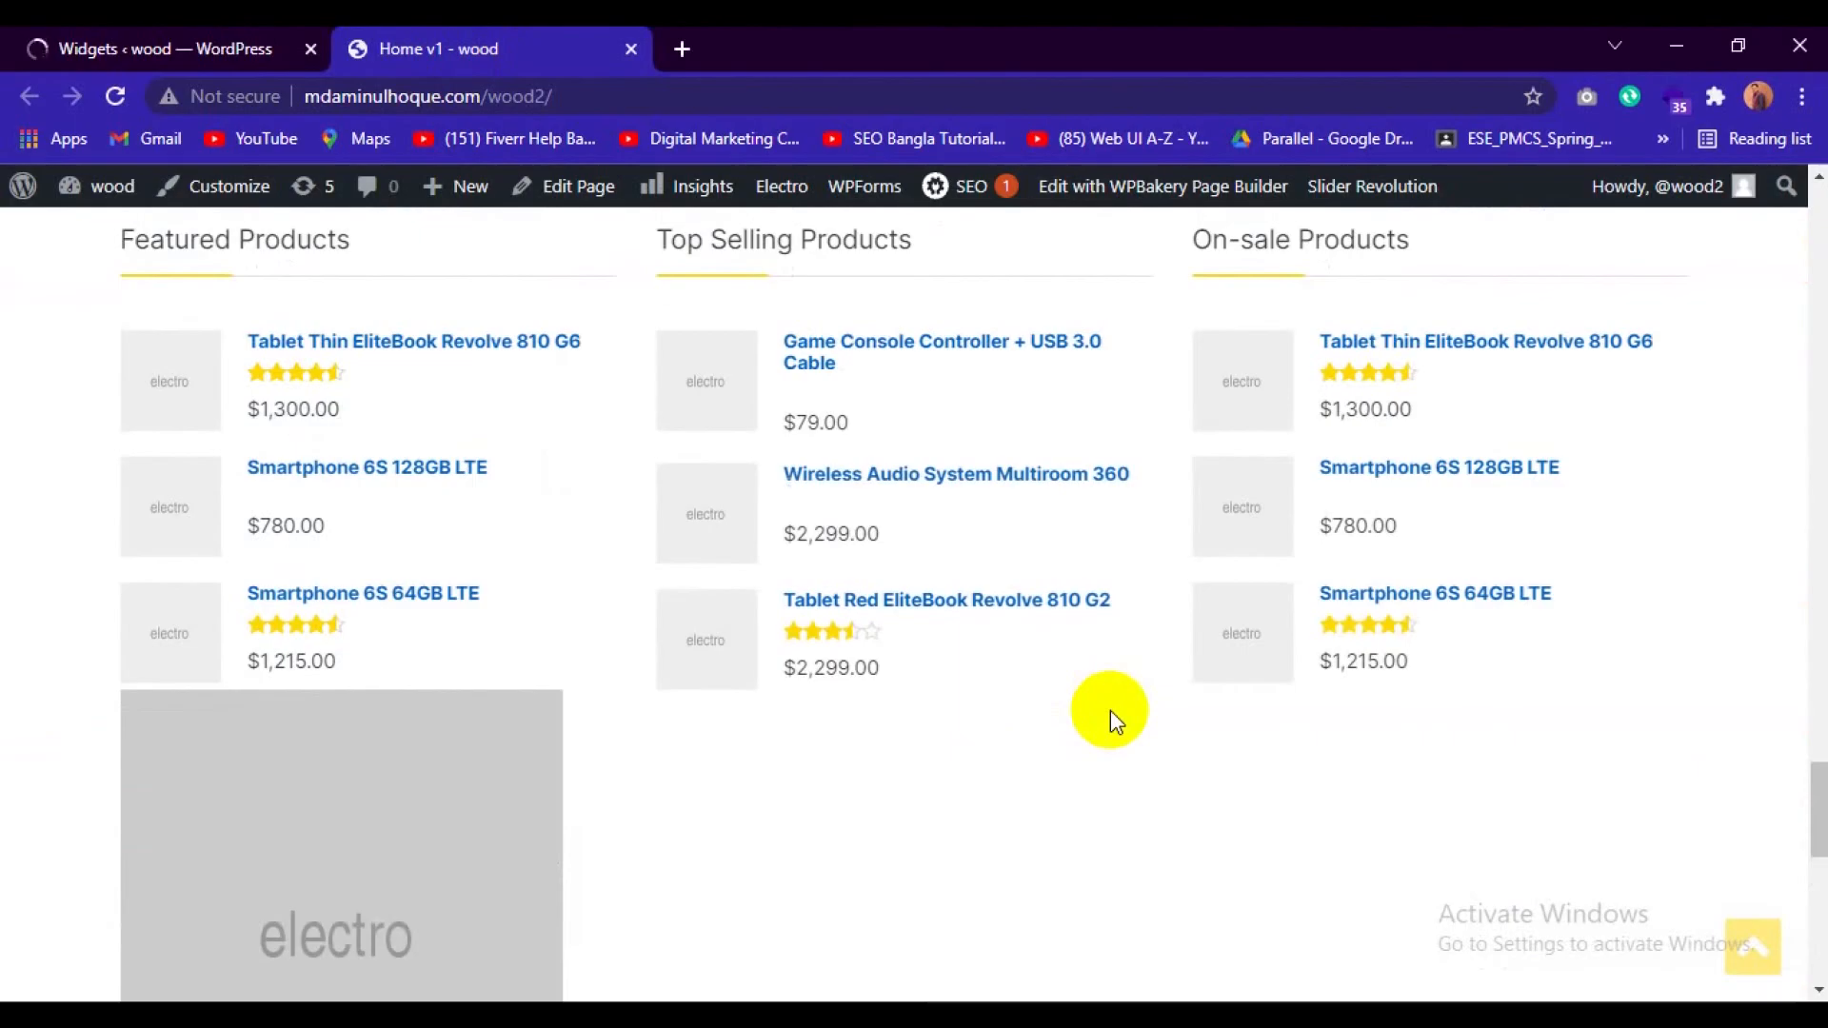
pyautogui.scroll(-4, 1109, 728)
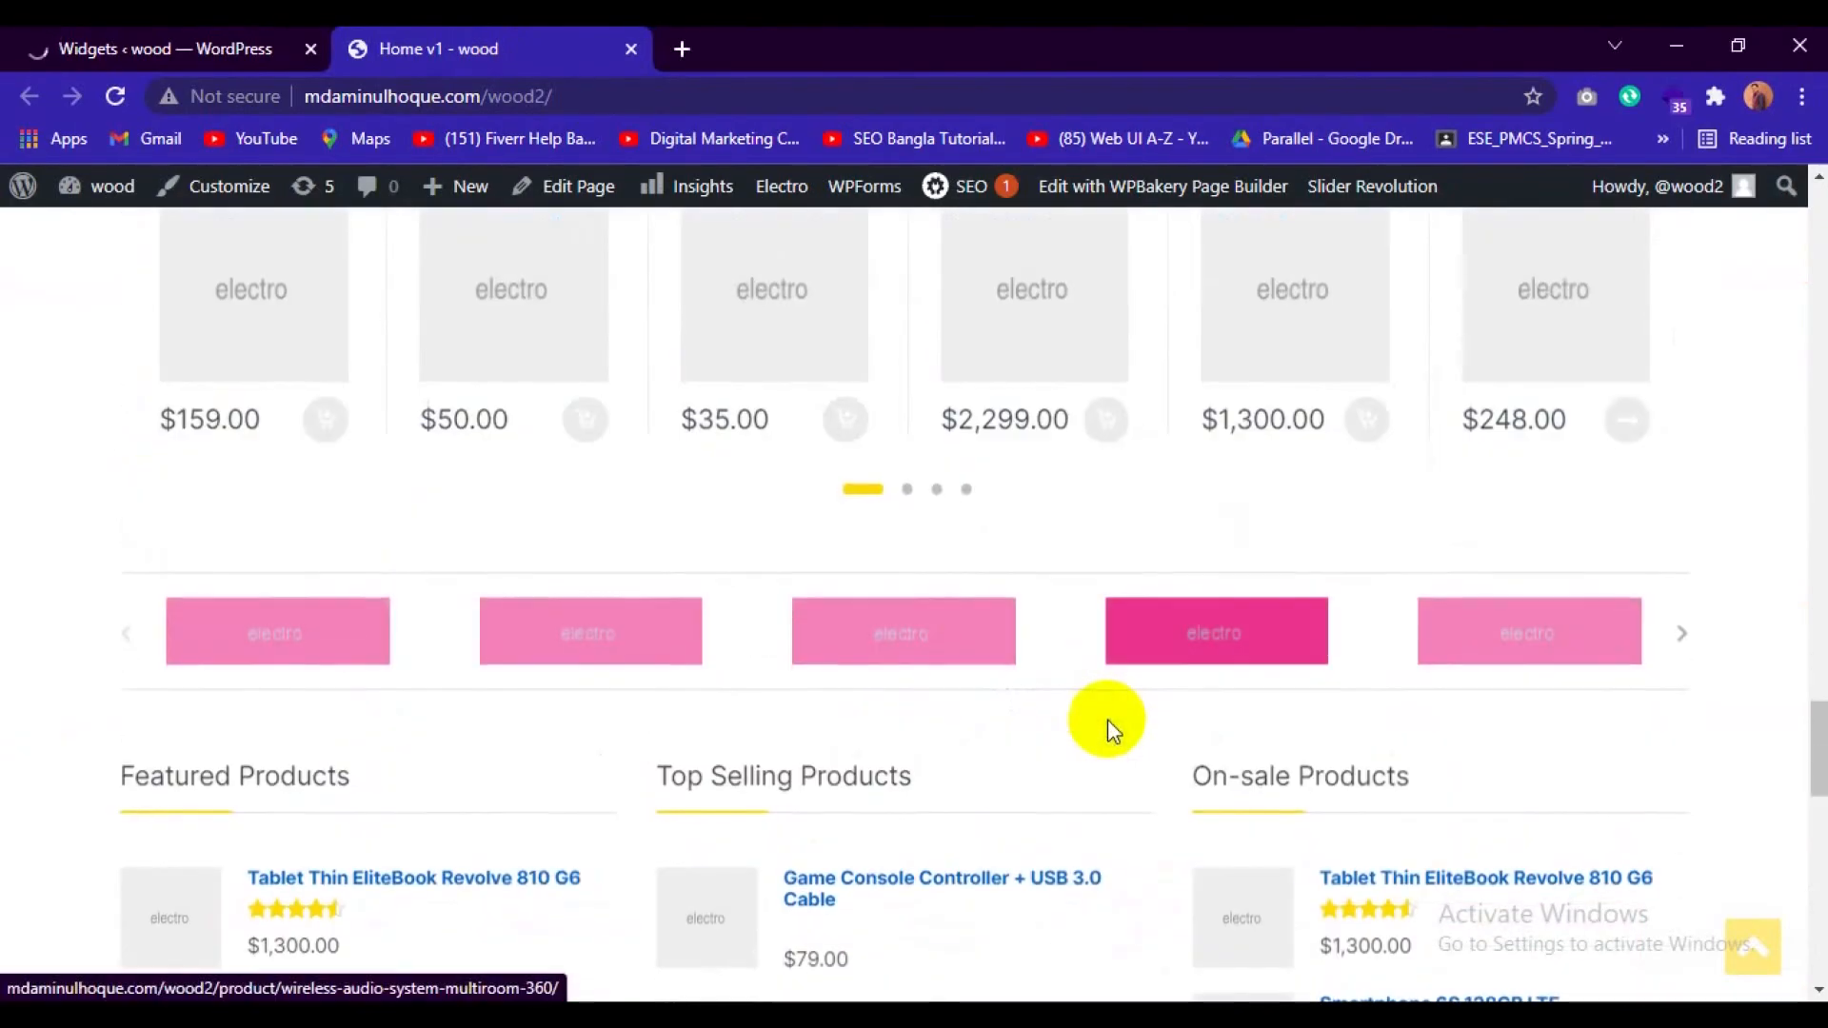
pyautogui.scroll(2, 838, 710)
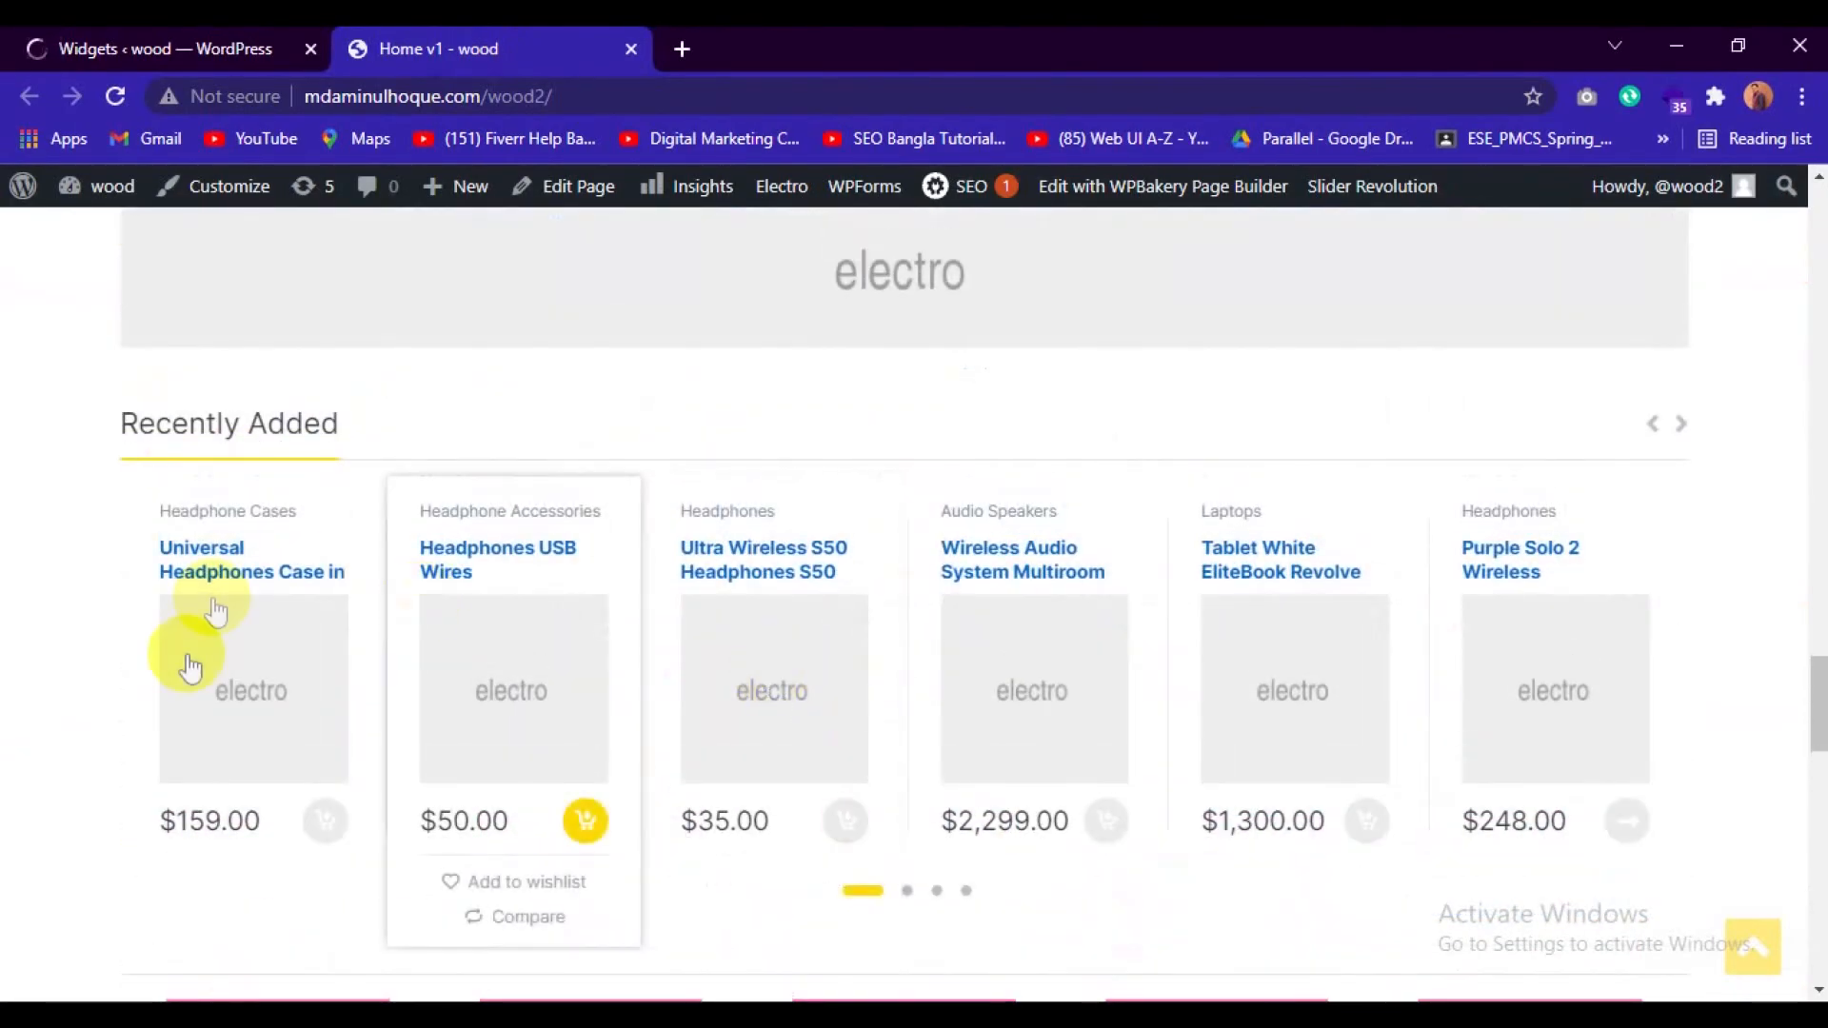
pyautogui.scroll(-5, 600, 734)
pyautogui.scroll(-4, 599, 728)
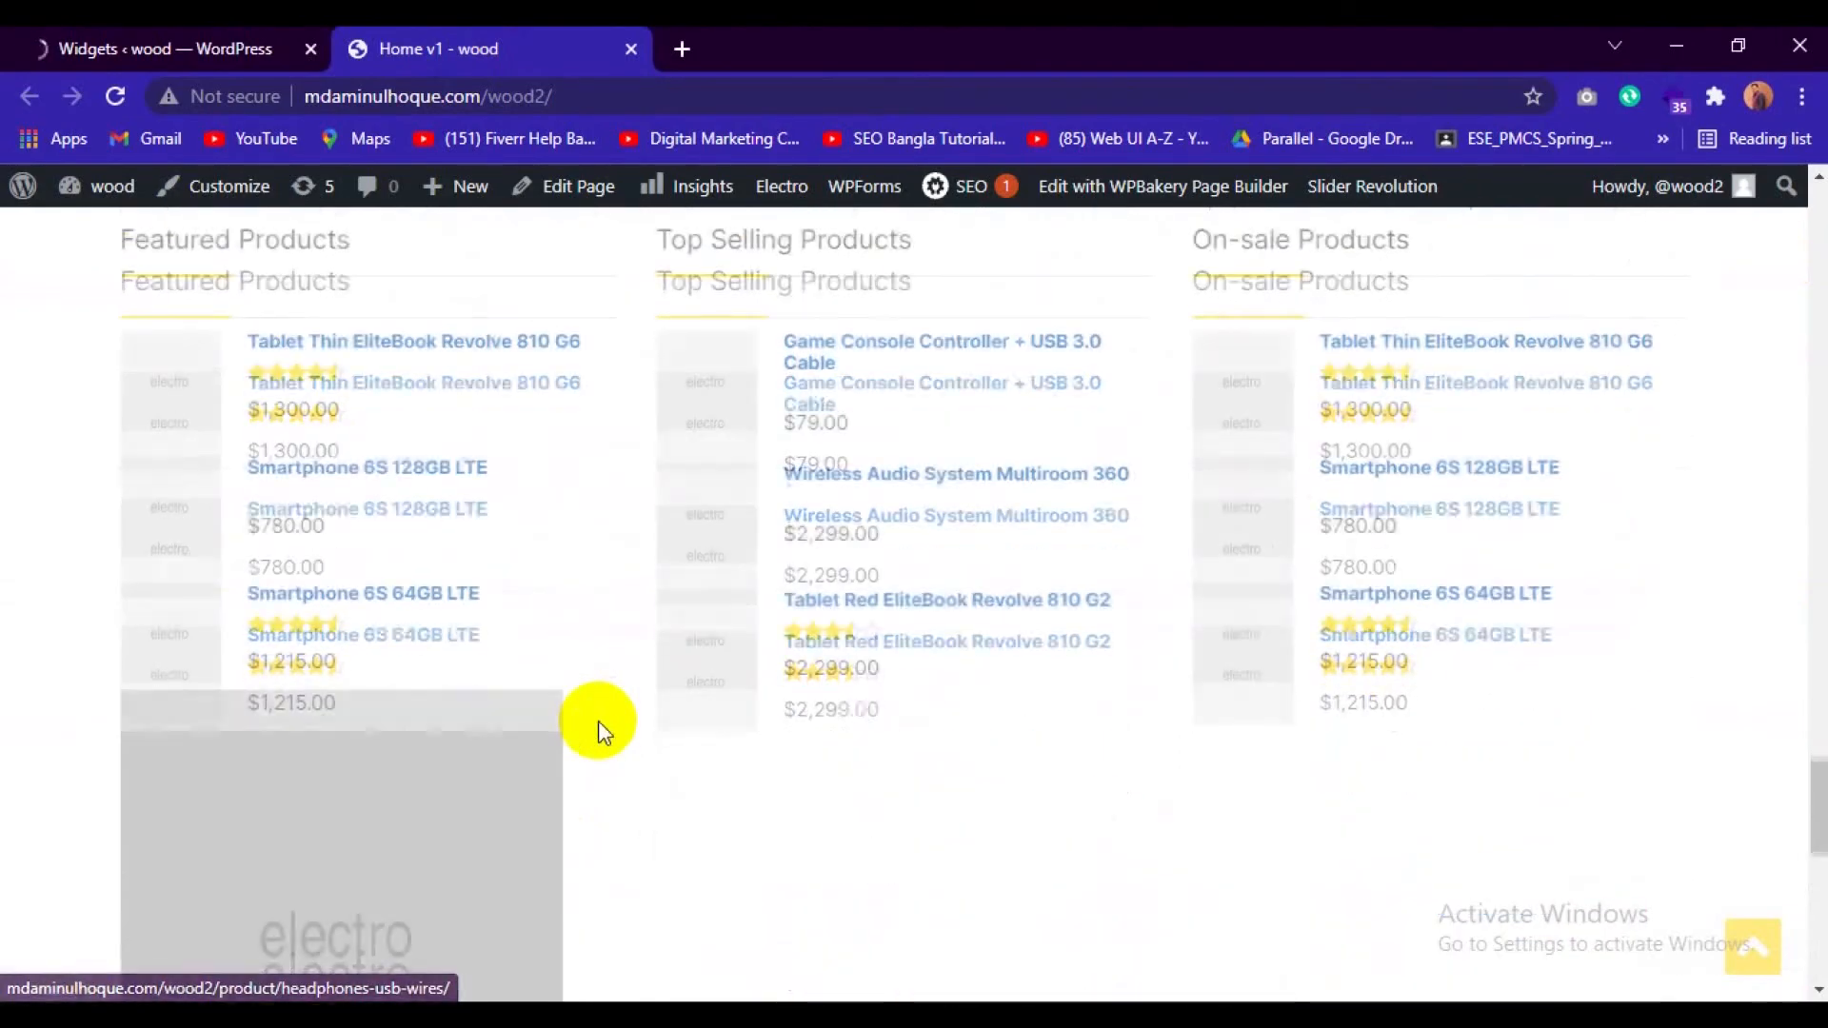
pyautogui.scroll(7, 694, 793)
pyautogui.scroll(15, 716, 861)
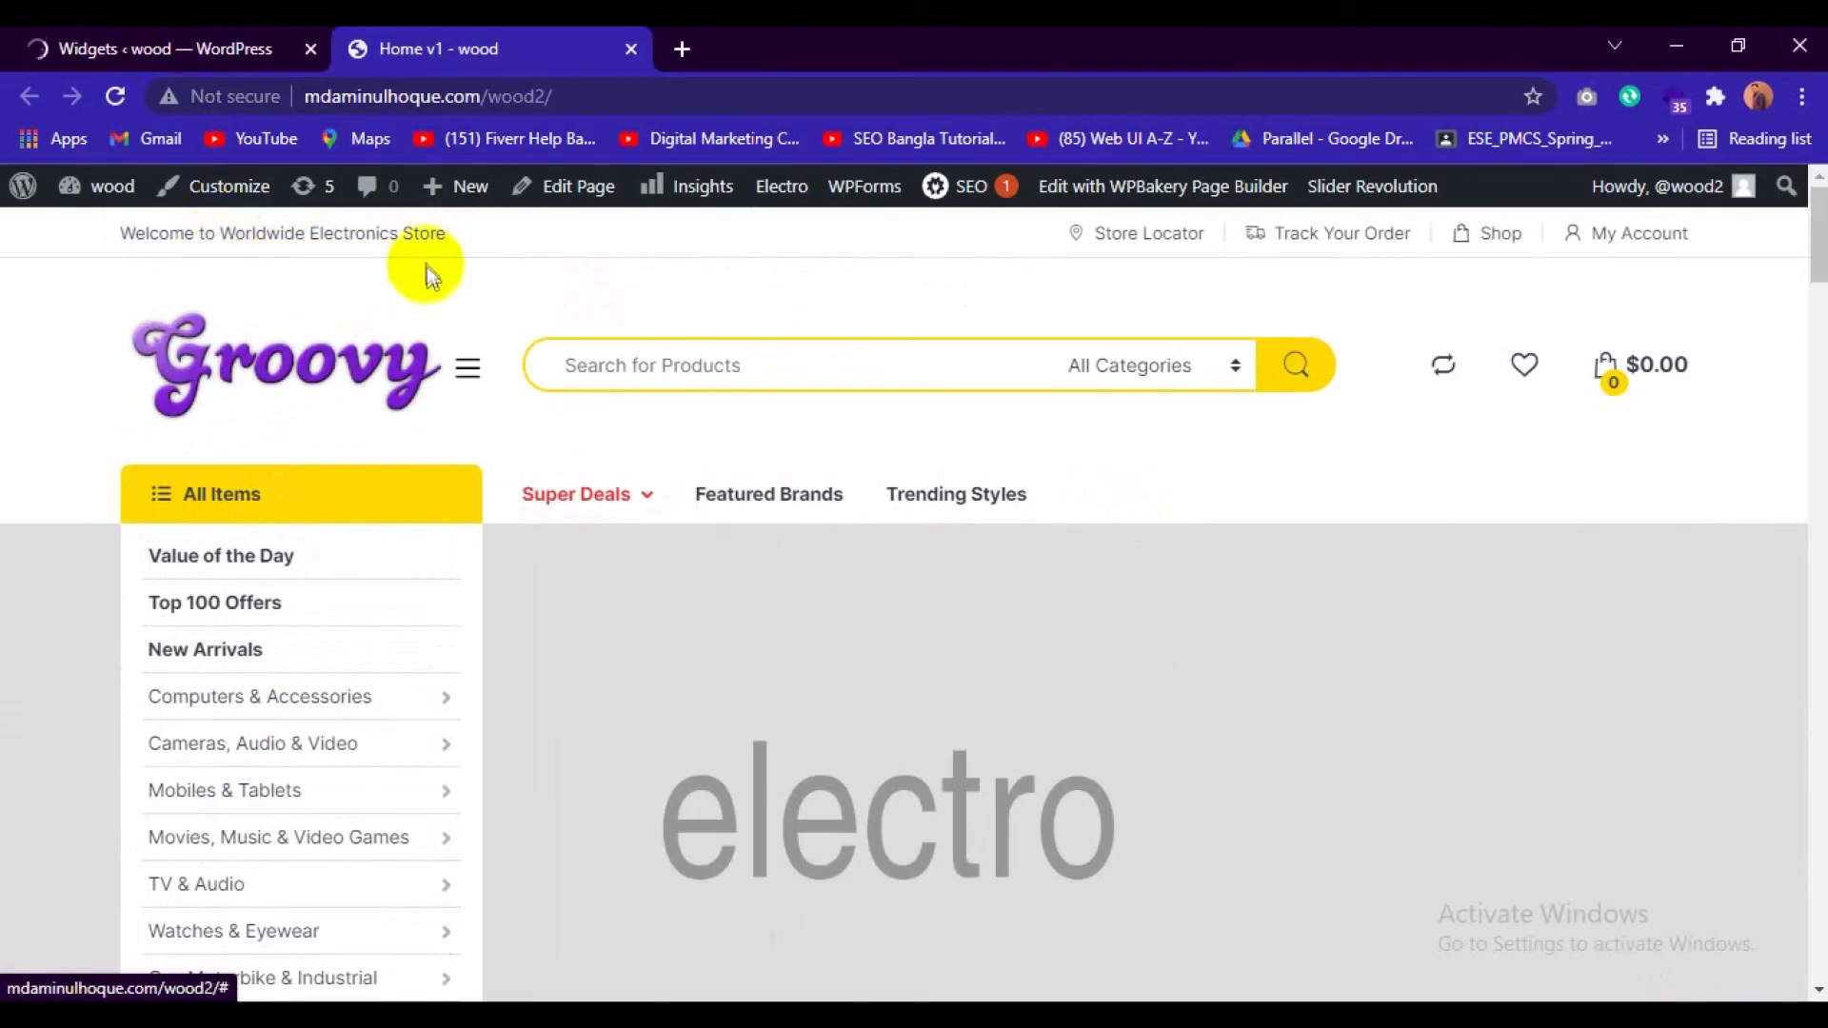
pyautogui.scroll(-2, 1209, 727)
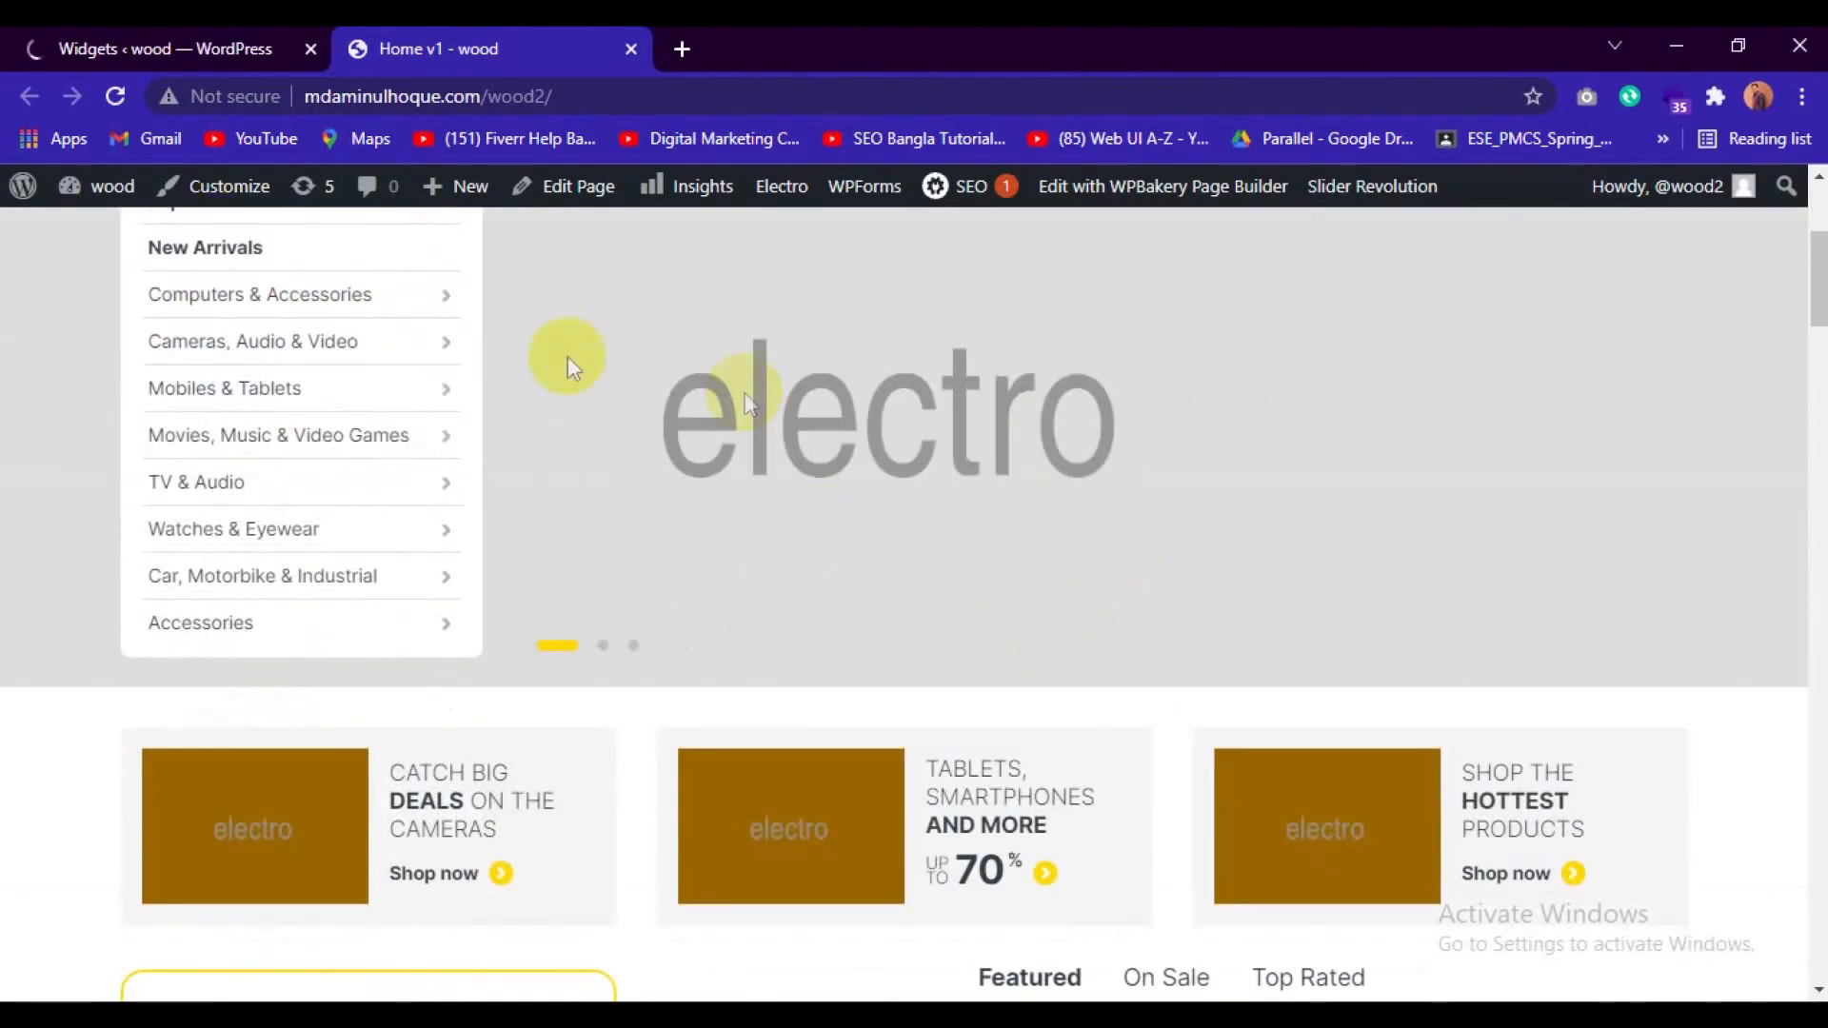
pyautogui.scroll(-4, 930, 510)
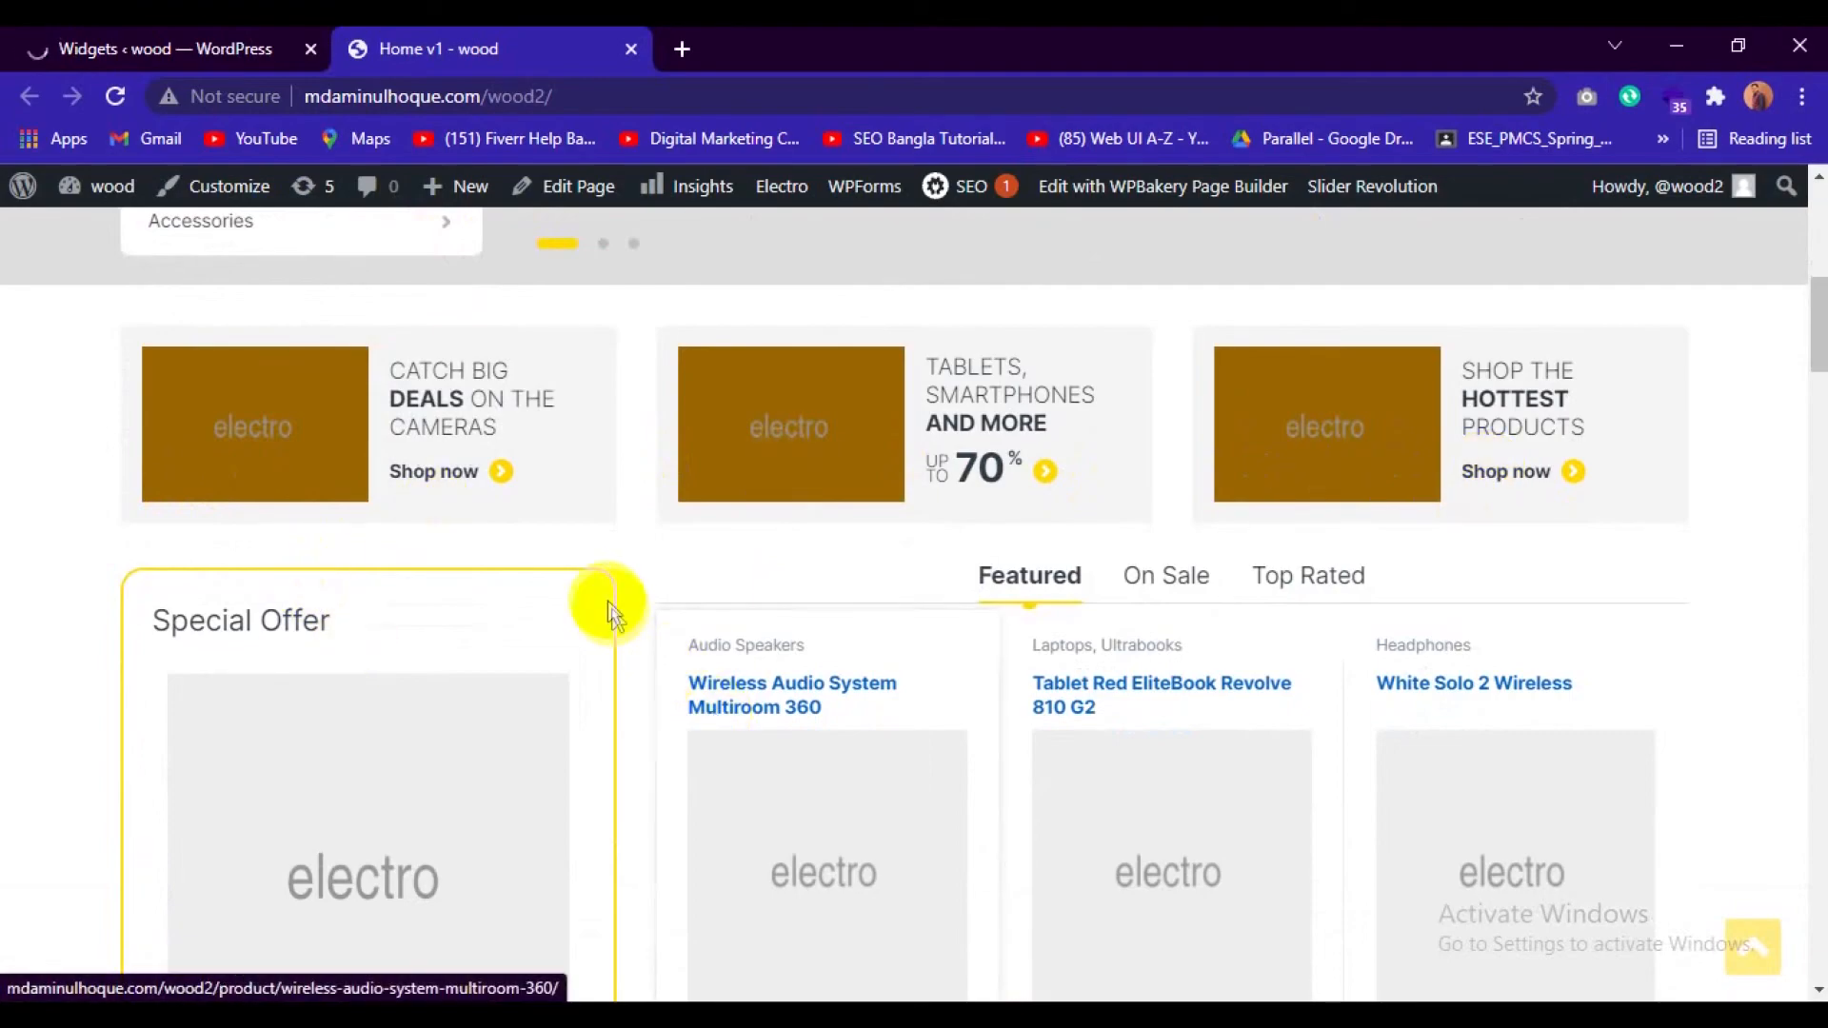
pyautogui.click(84, 38)
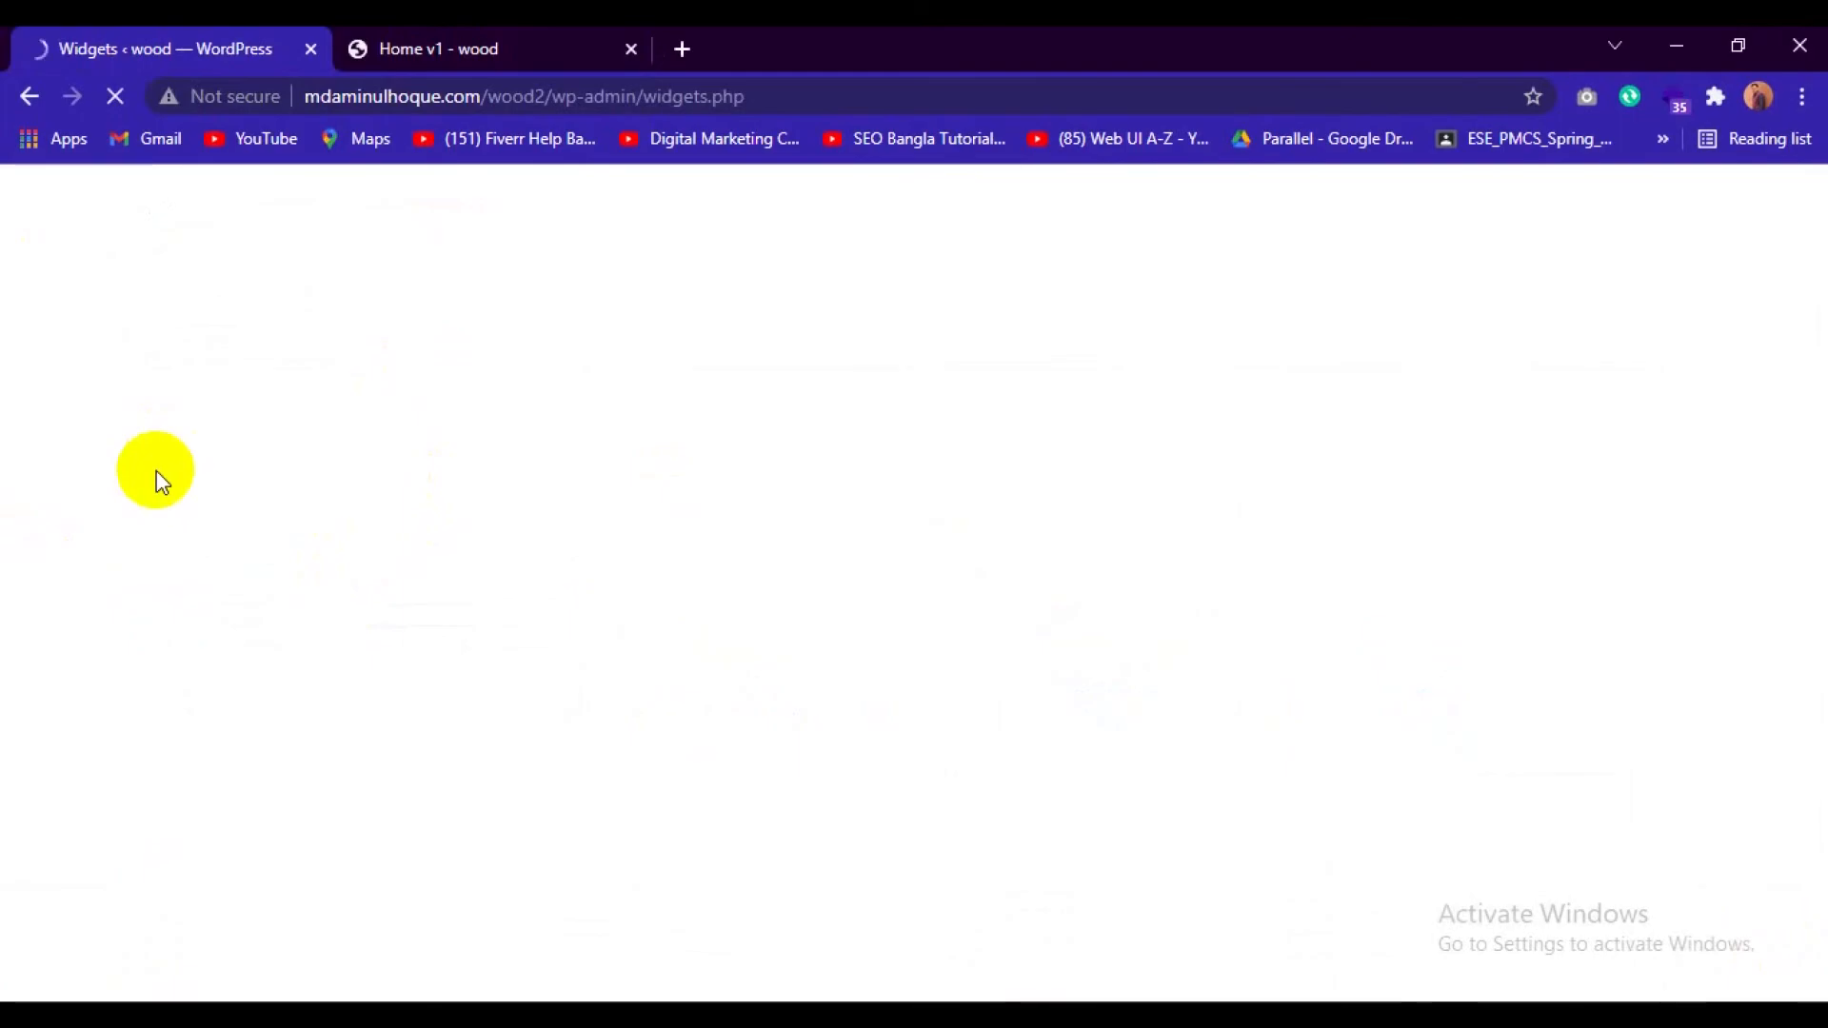
pyautogui.click(460, 34)
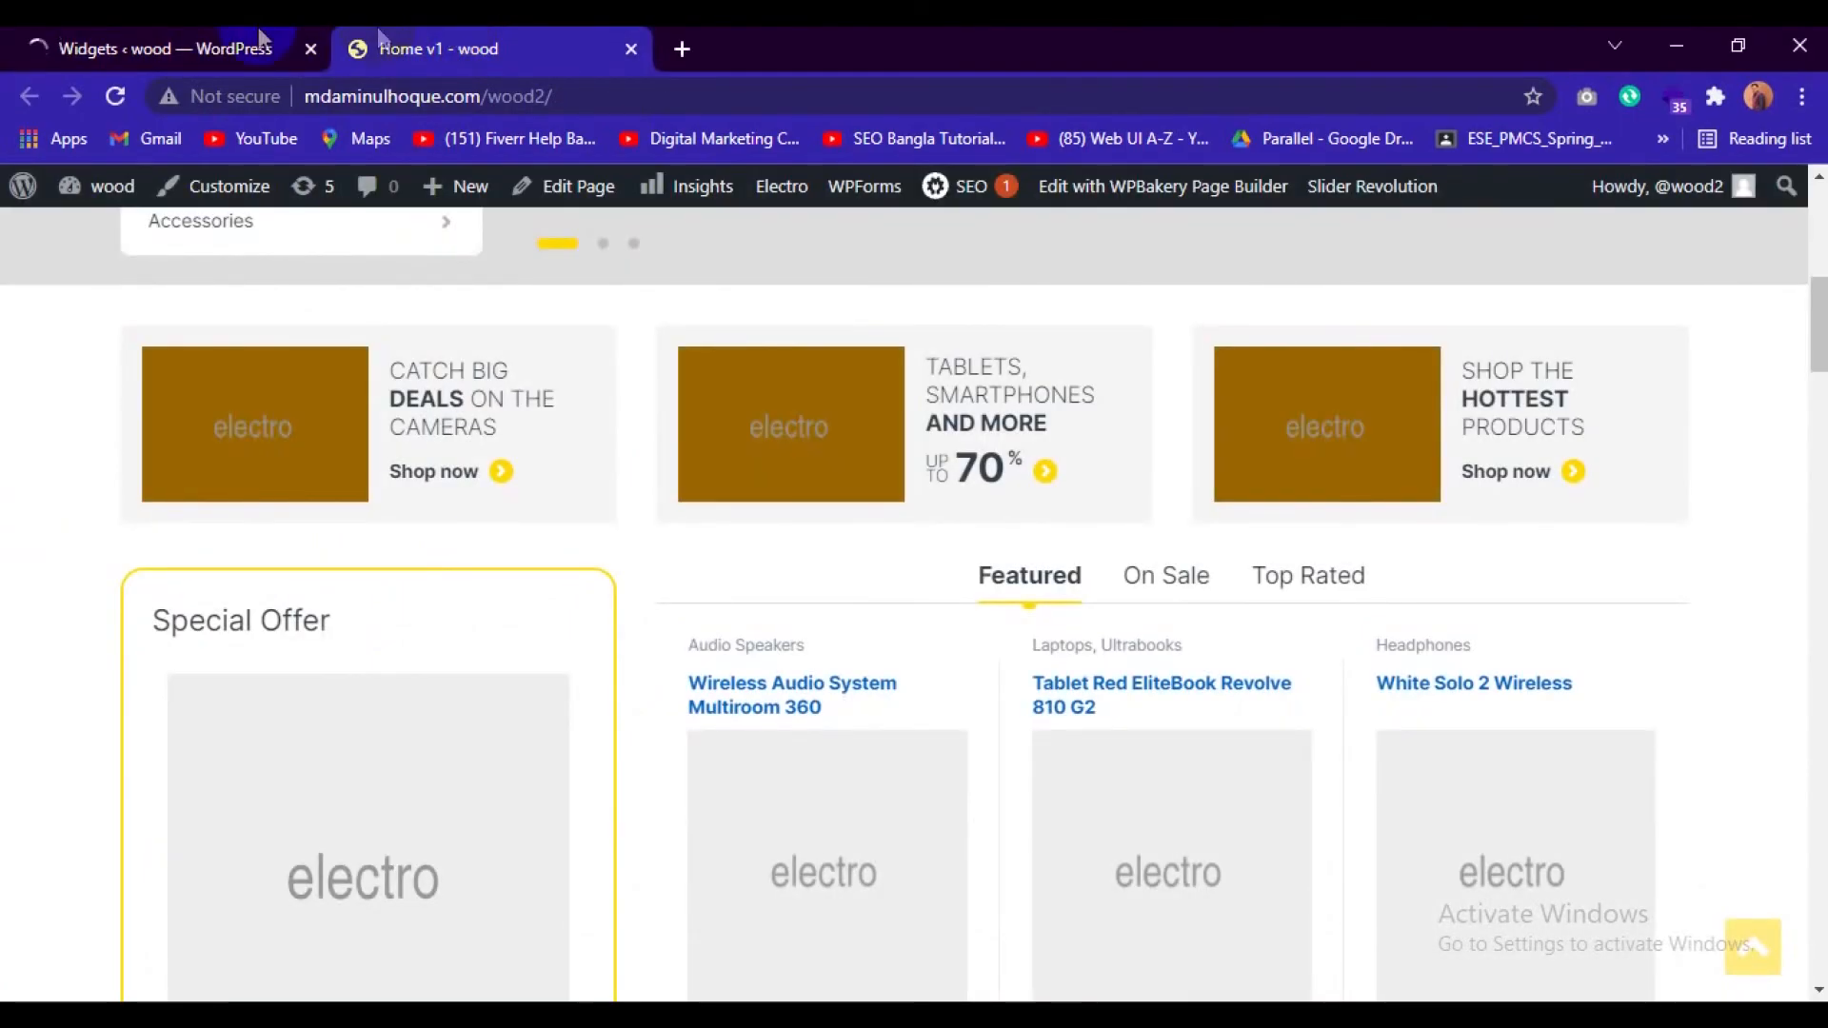
pyautogui.click(191, 36)
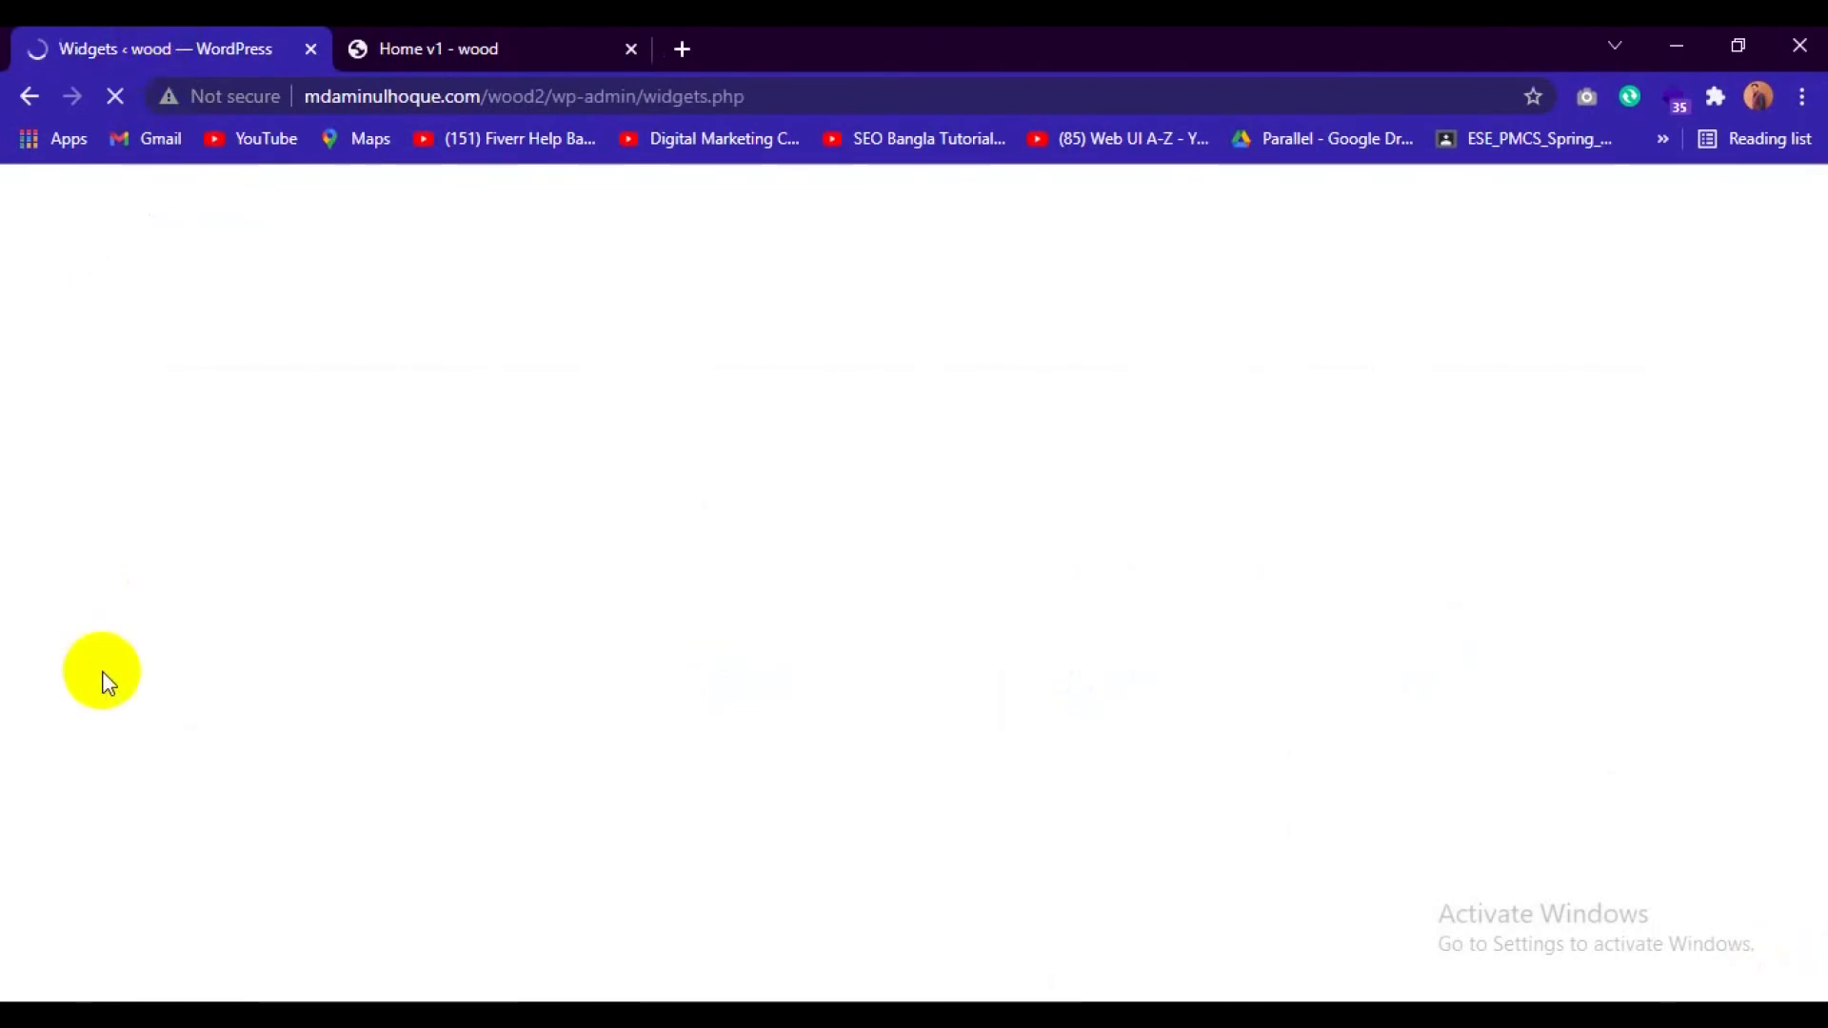
pyautogui.click(430, 33)
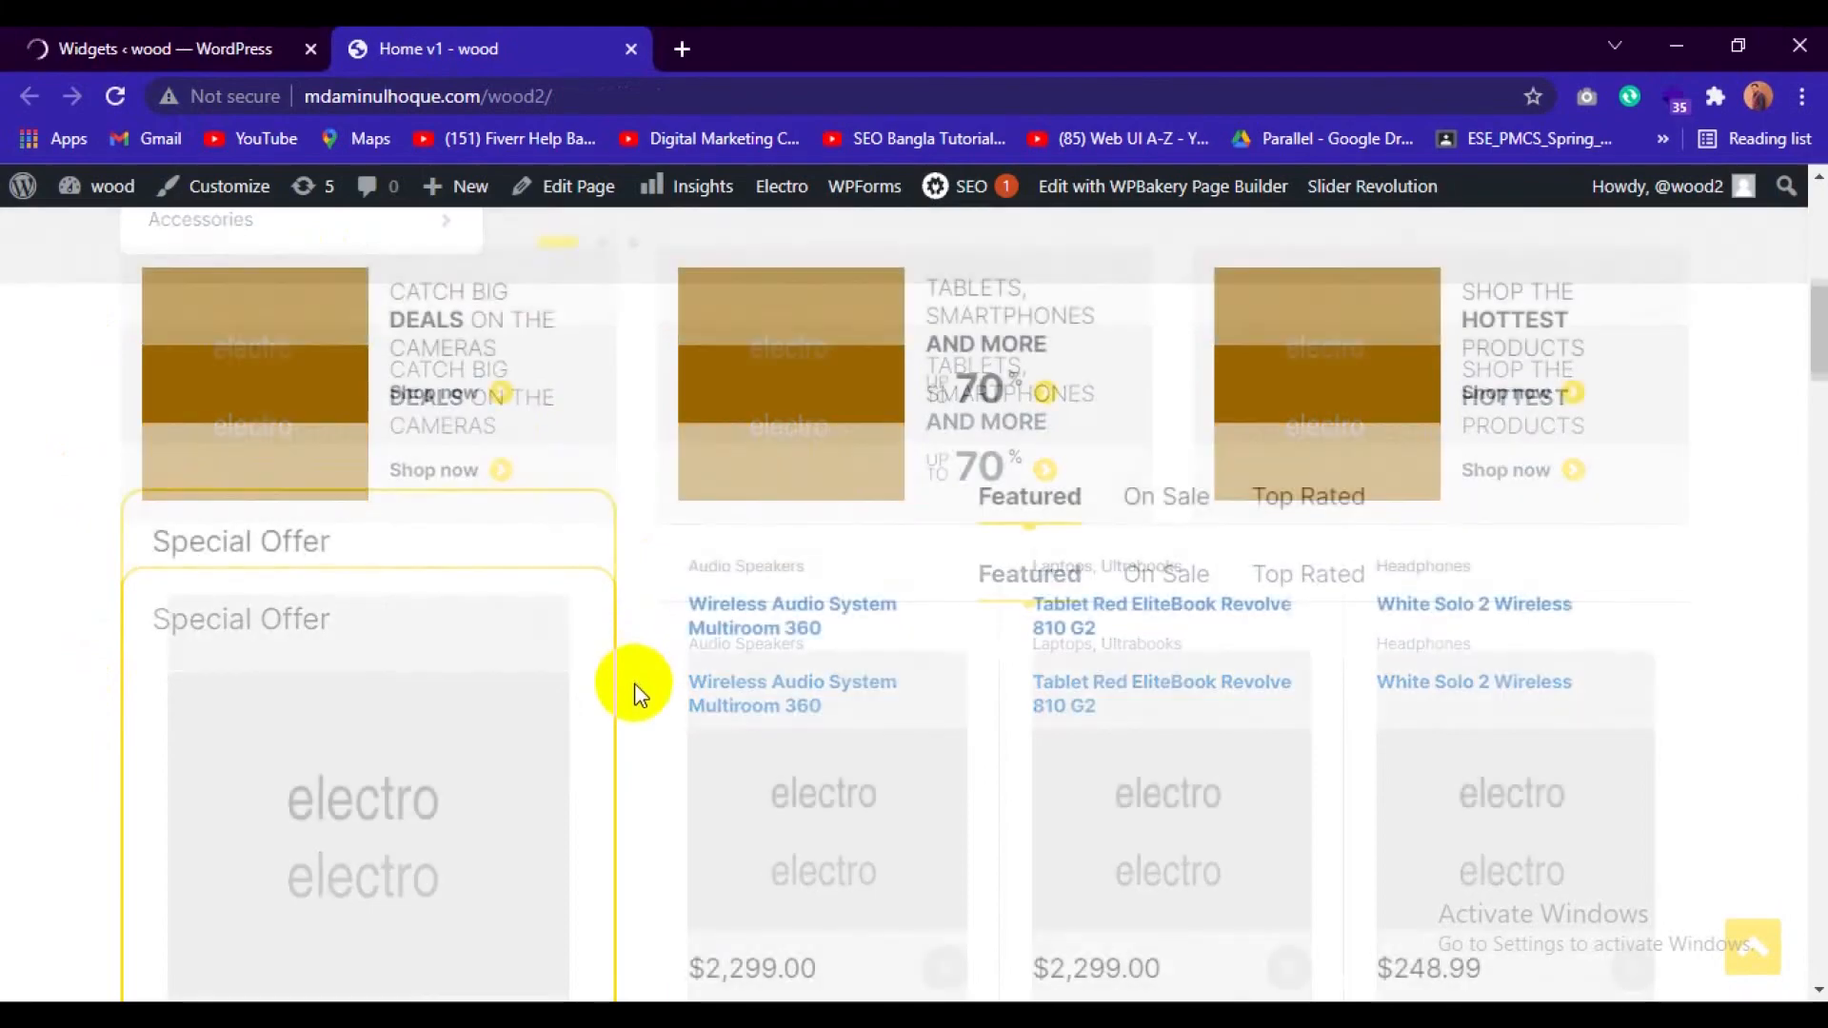
pyautogui.scroll(-5, 632, 682)
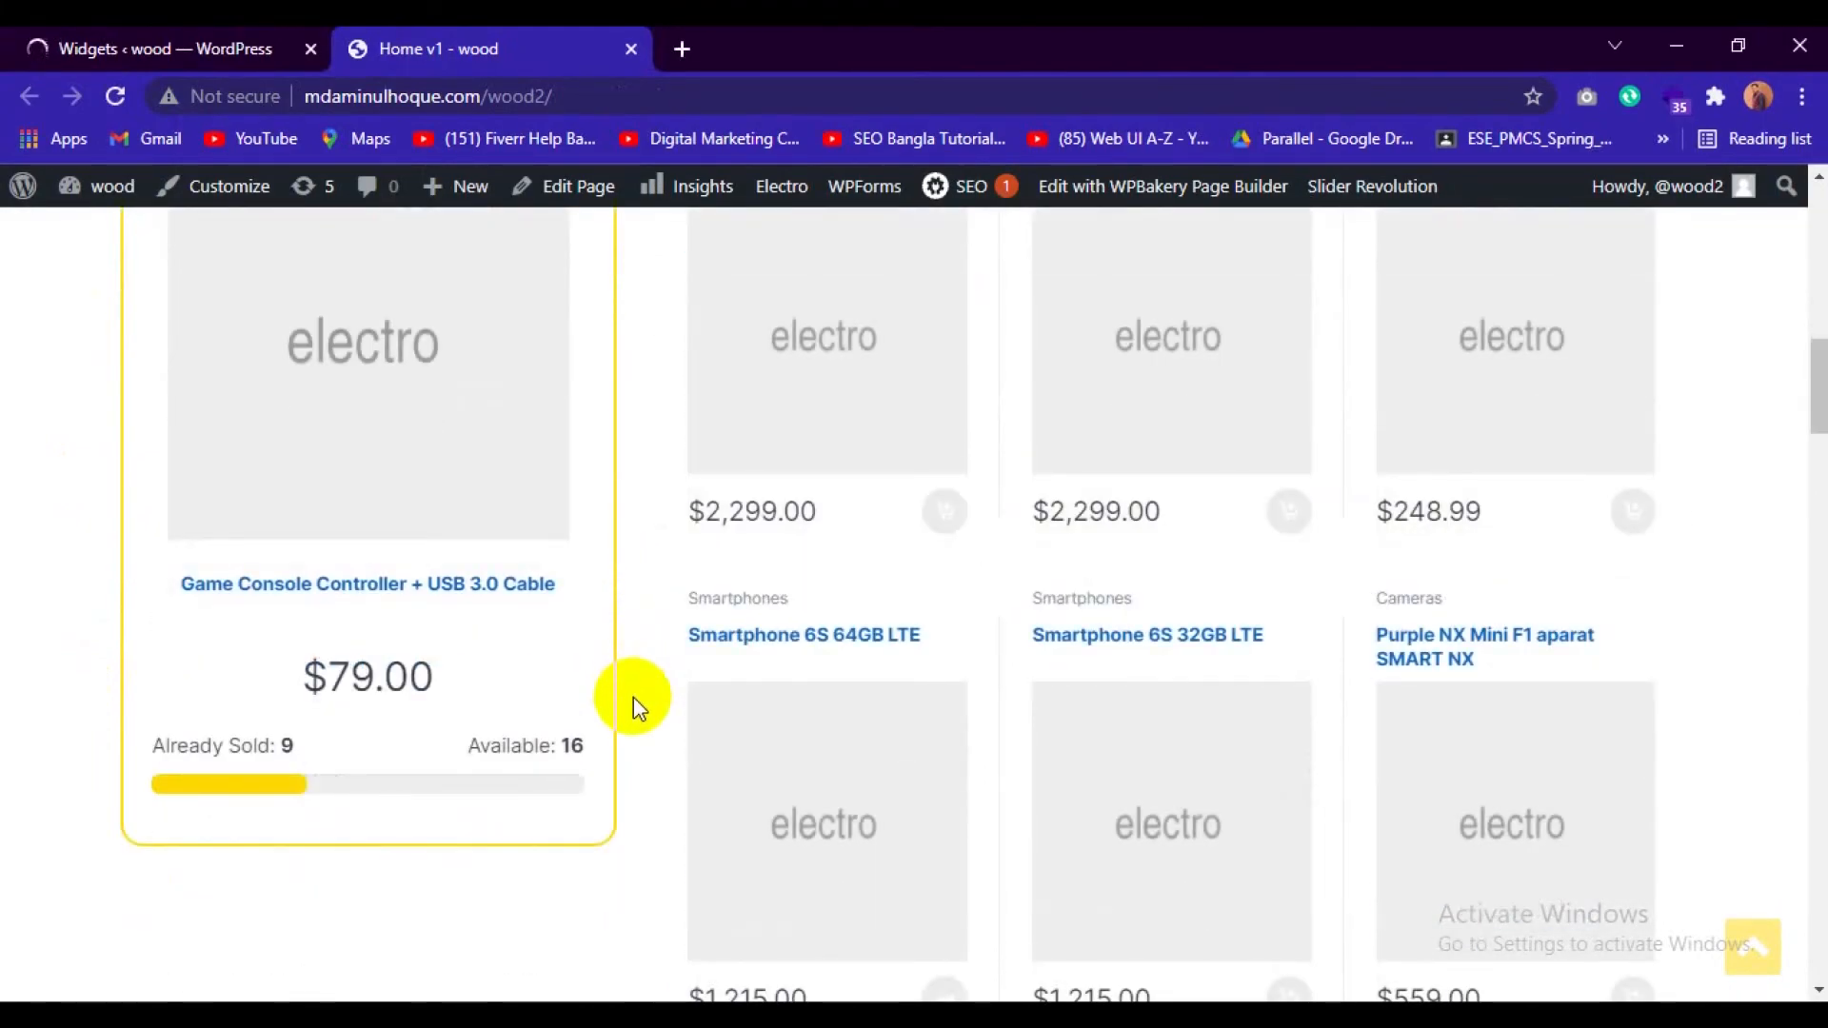
# Switch to File Explorer and copy the images 1.jpg to 9.jpg from the Downloads folder.
pyautogui.click(1690, 30)
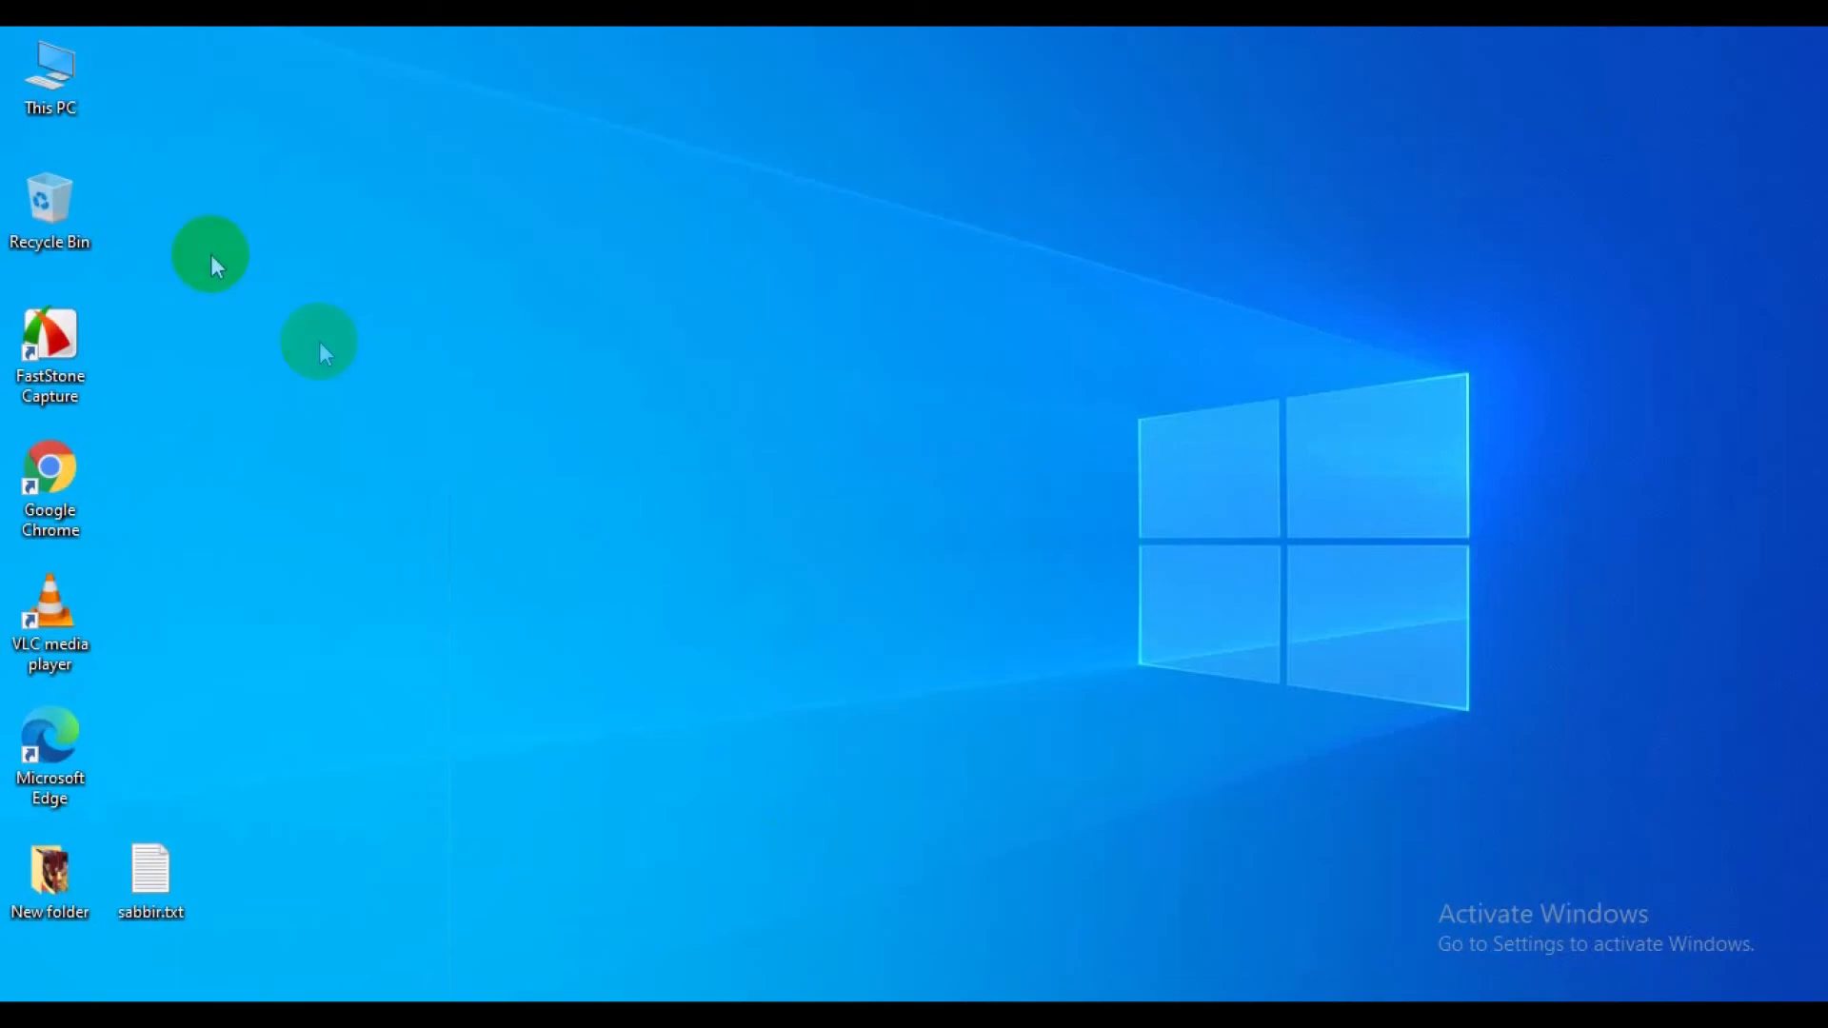
pyautogui.doubleClick(74, 88)
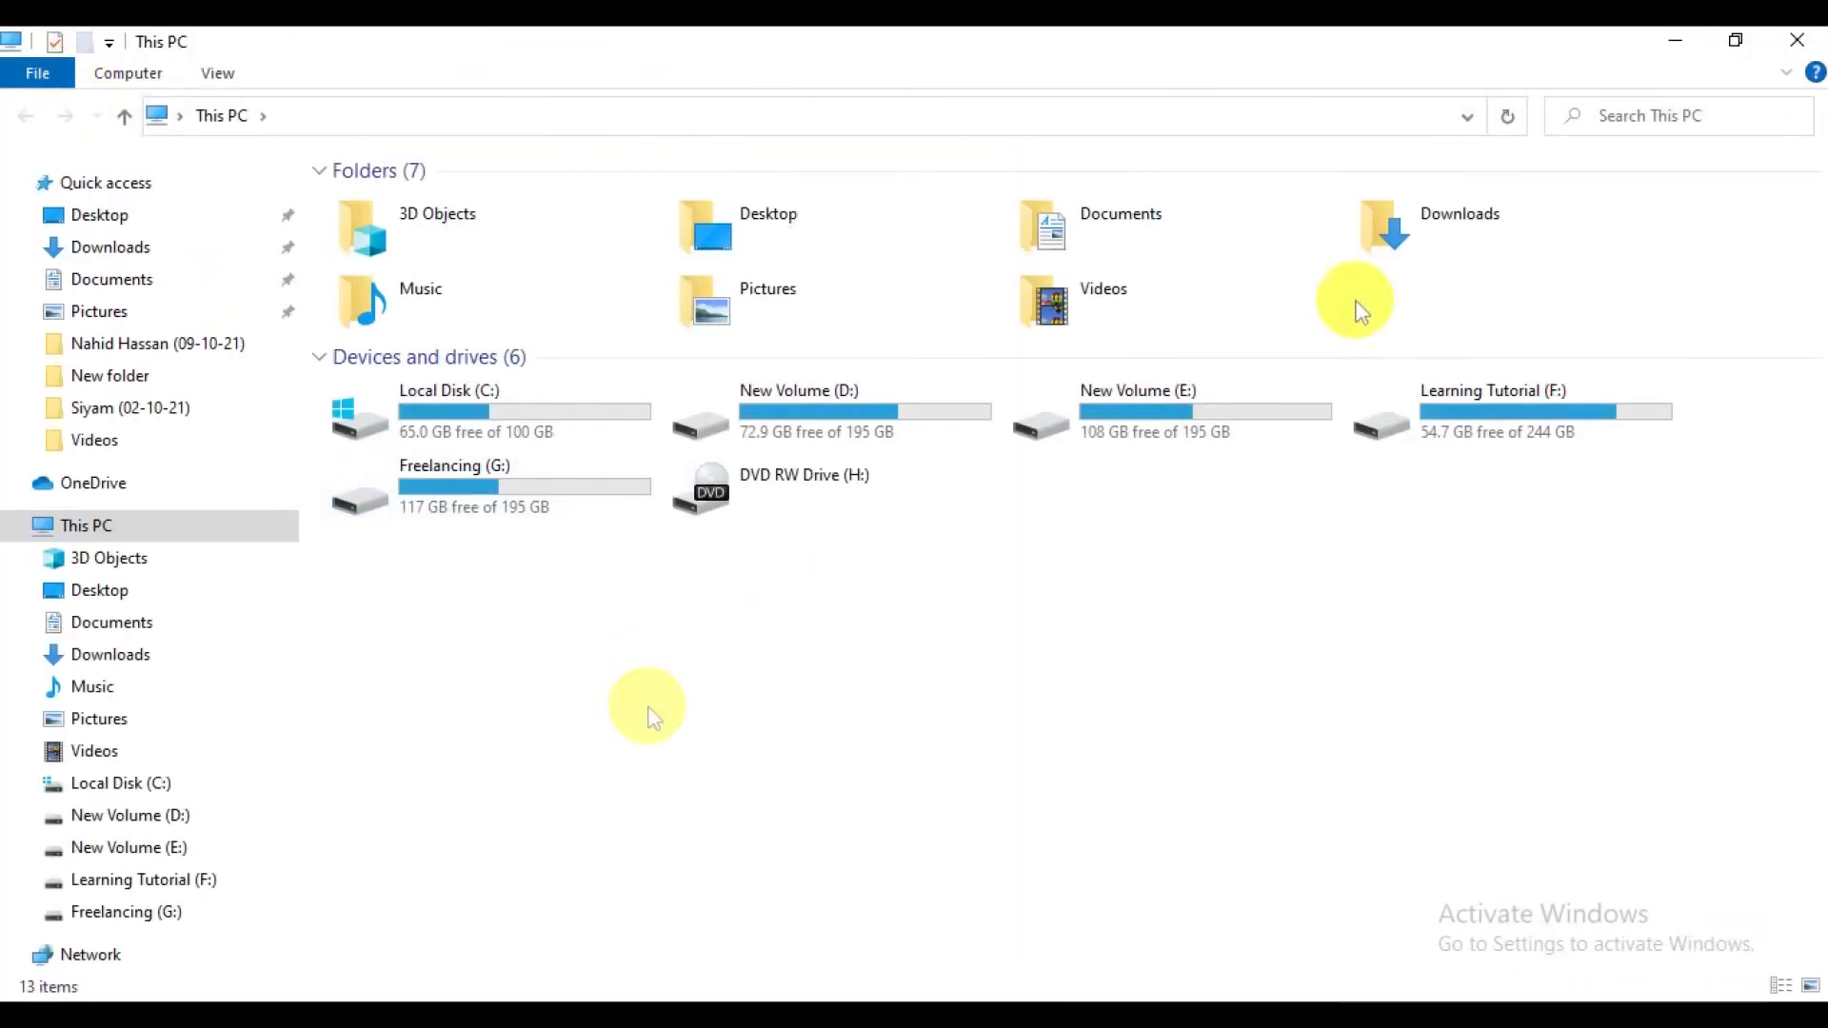
pyautogui.doubleClick(1423, 227)
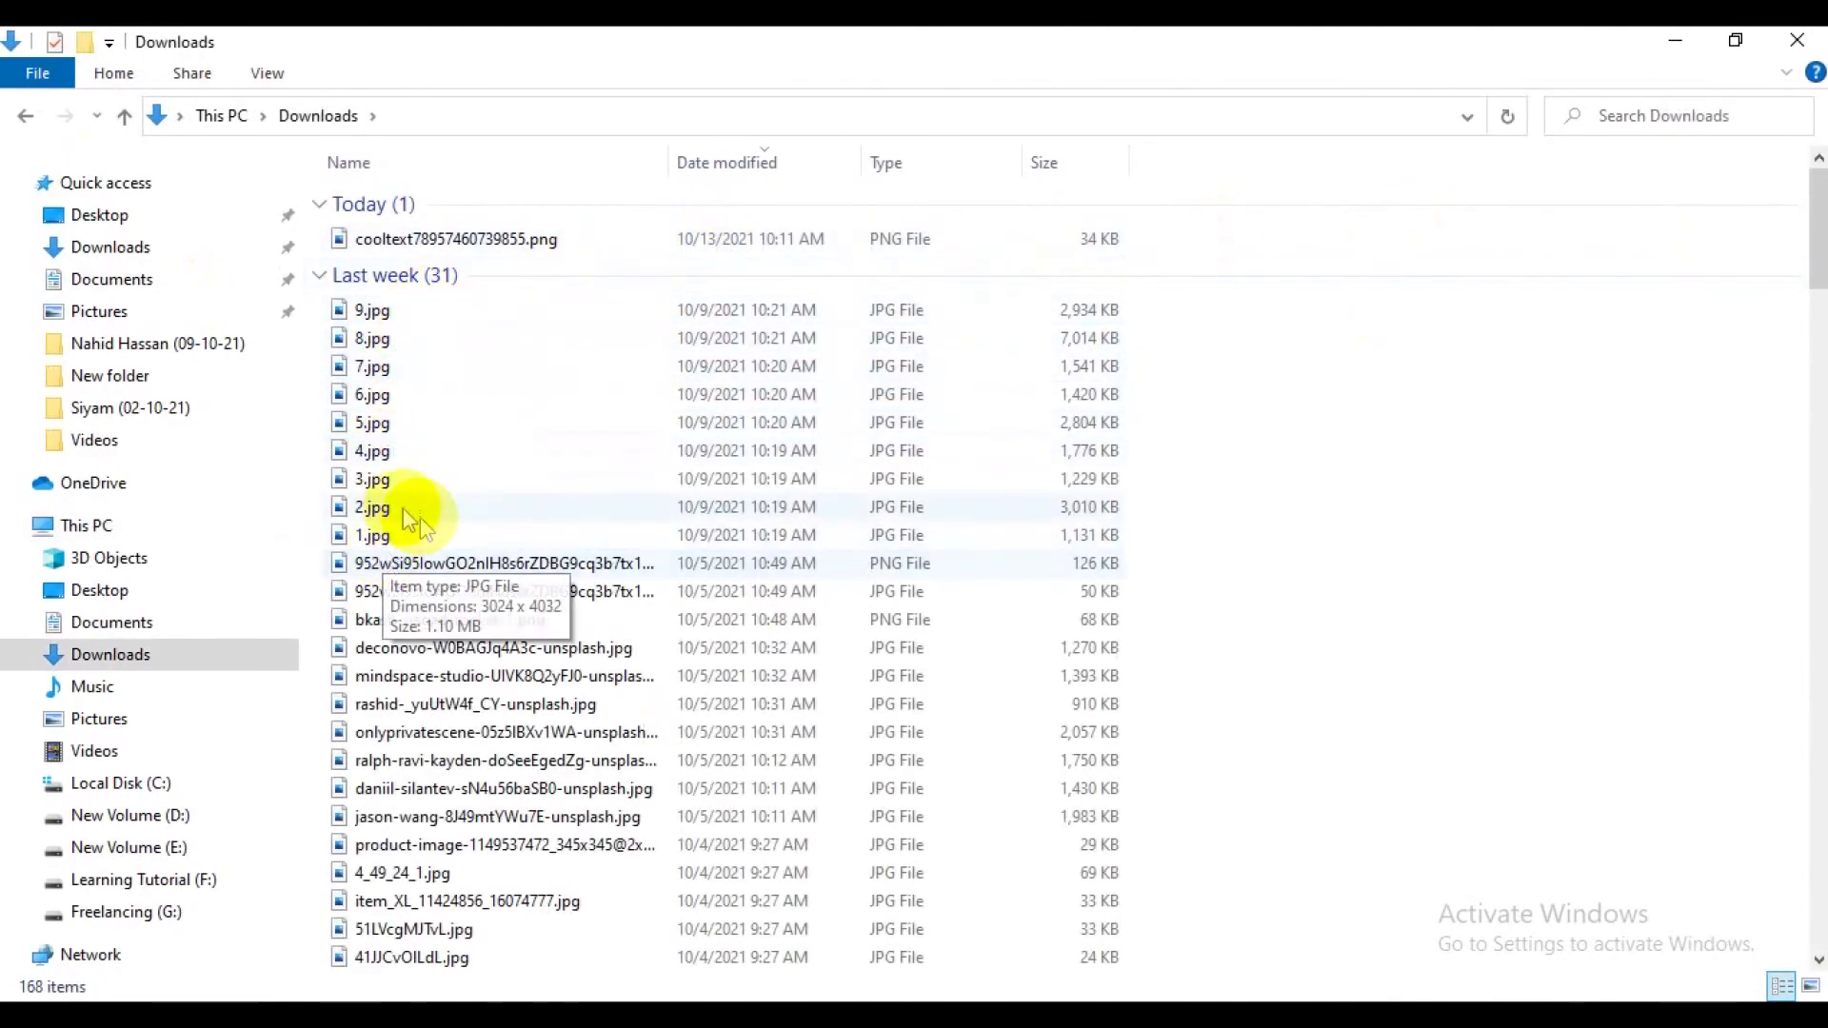
pyautogui.moveTo(1159, 313); pyautogui.dragTo(1064, 532)
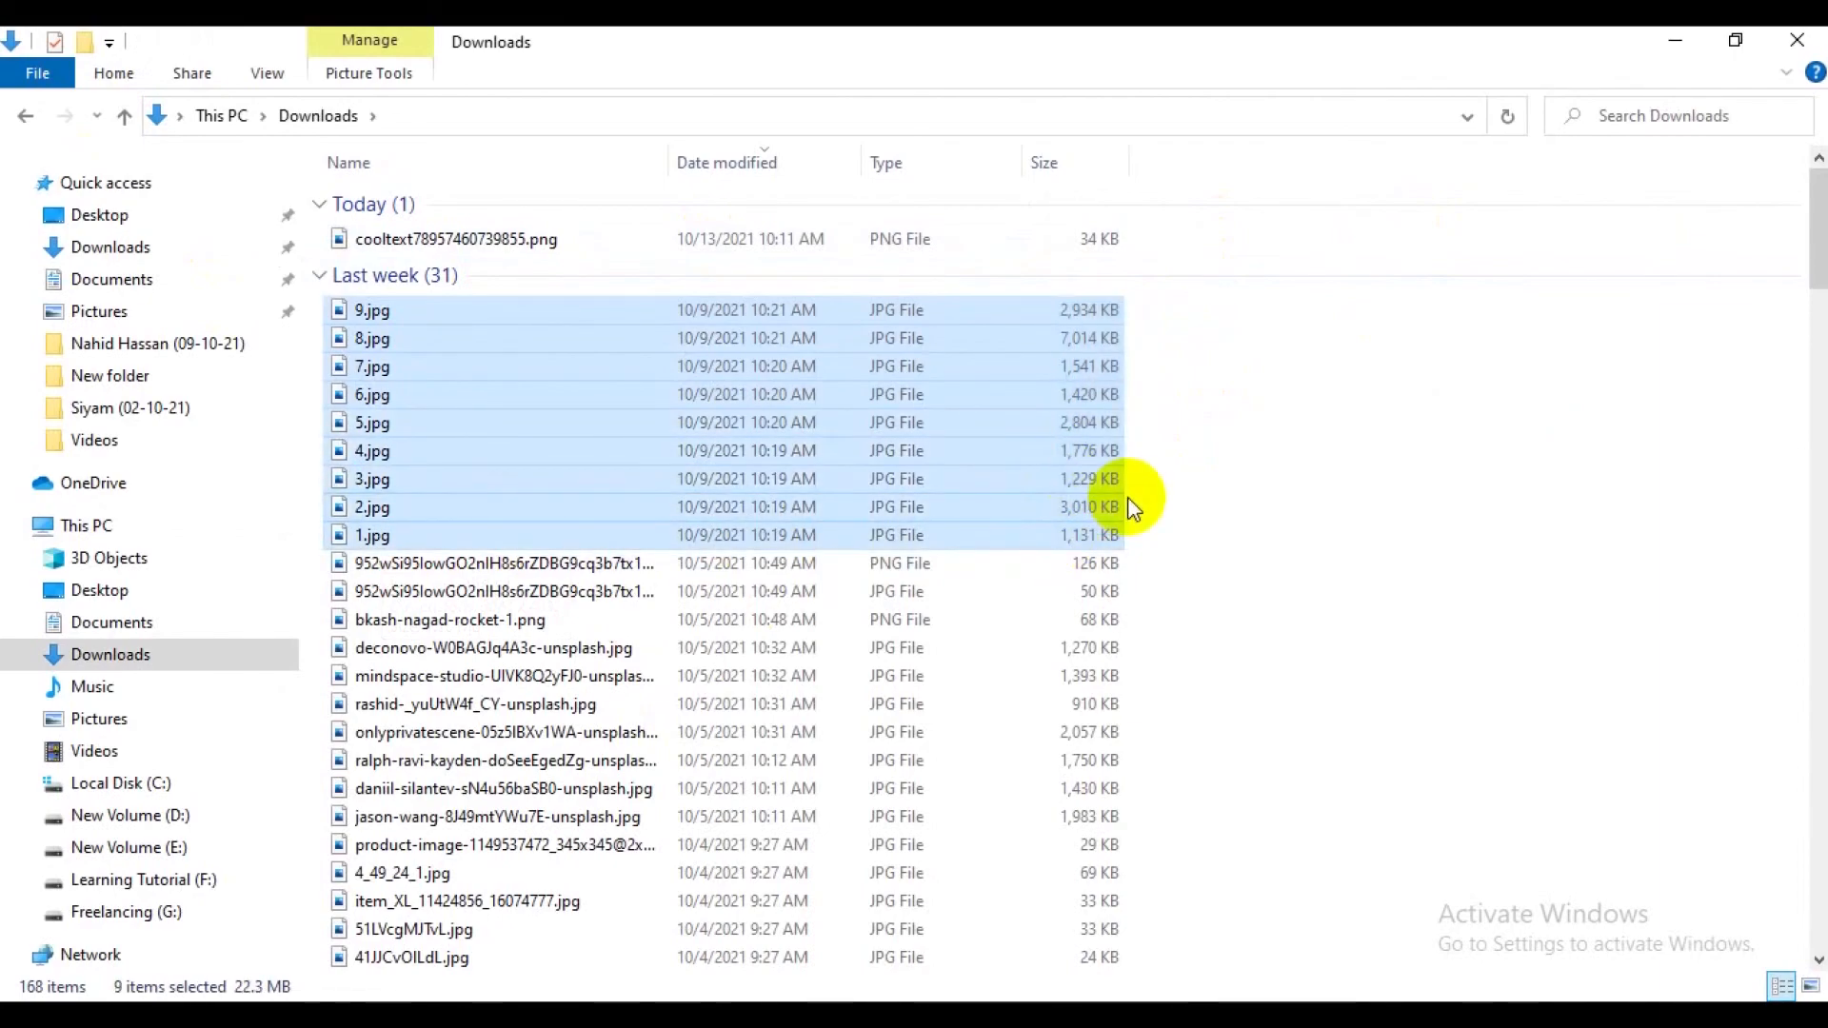
# Create a new folder named "product" in the student's class lecture folder dated 02-10-21.
pyautogui.click(103, 408)
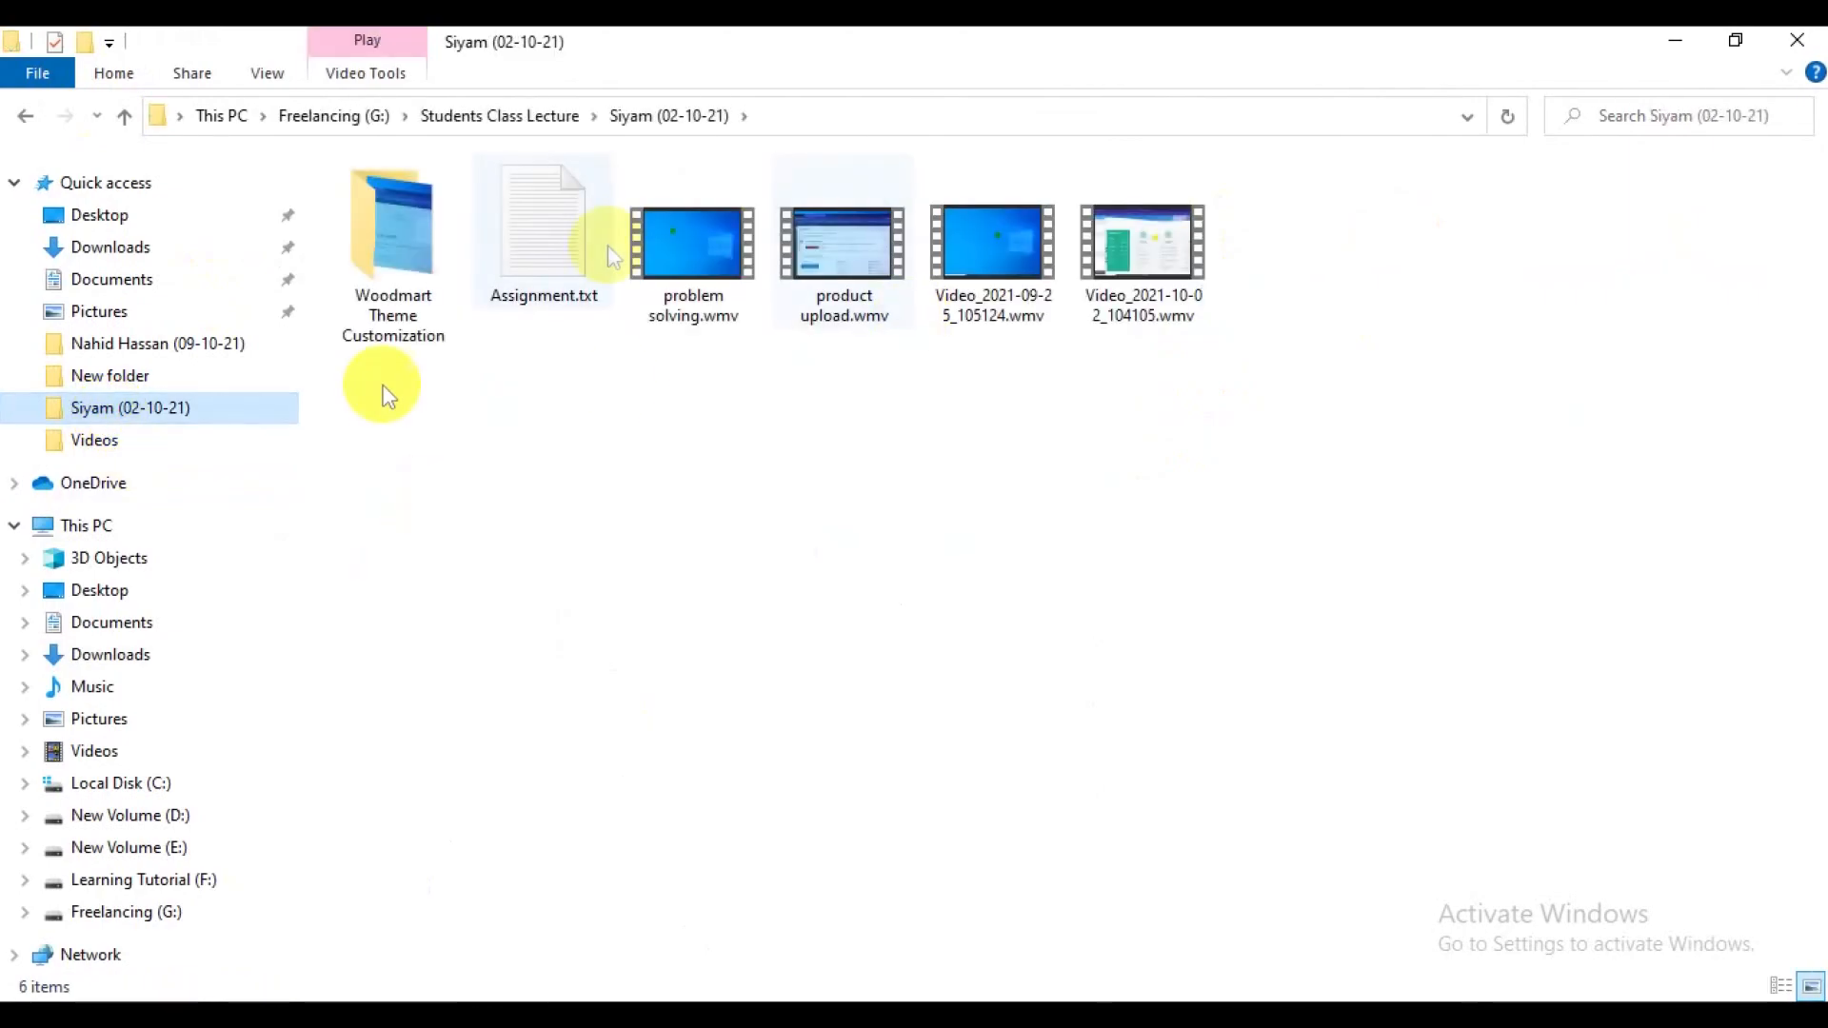
pyautogui.rightClick(600, 440)
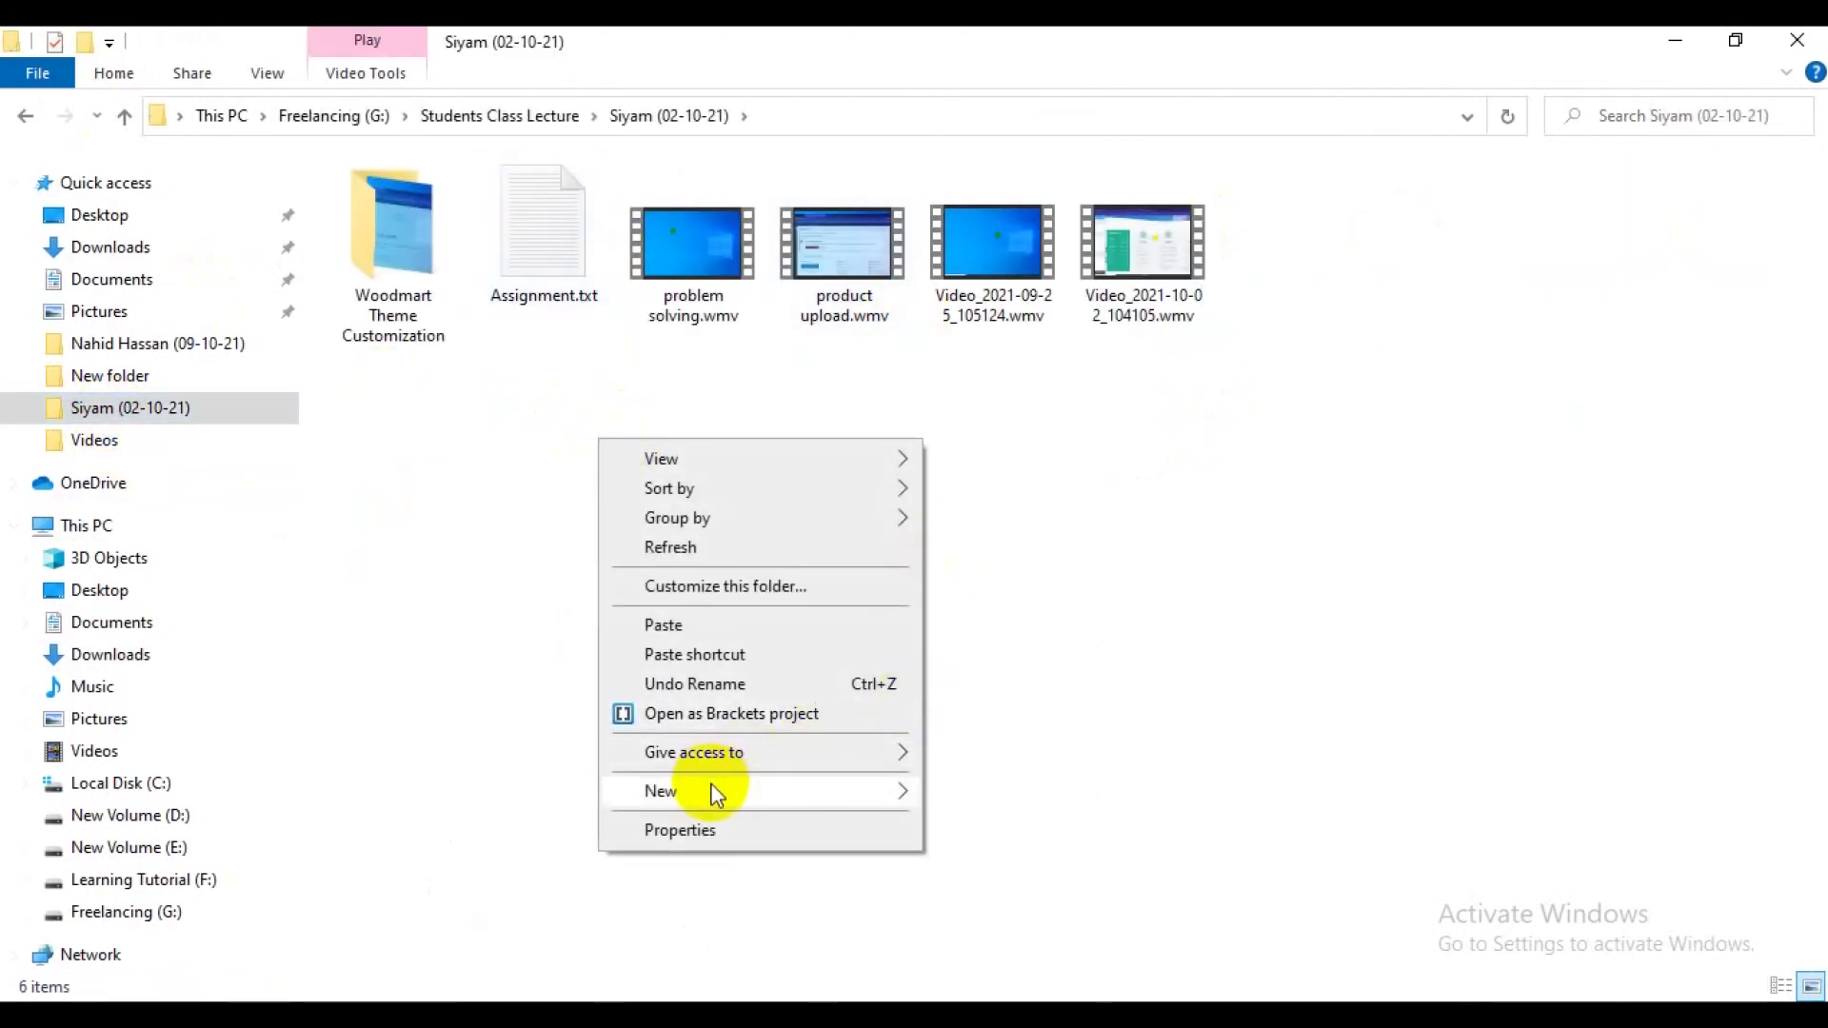
pyautogui.moveTo(716, 794)
pyautogui.click(956, 791)
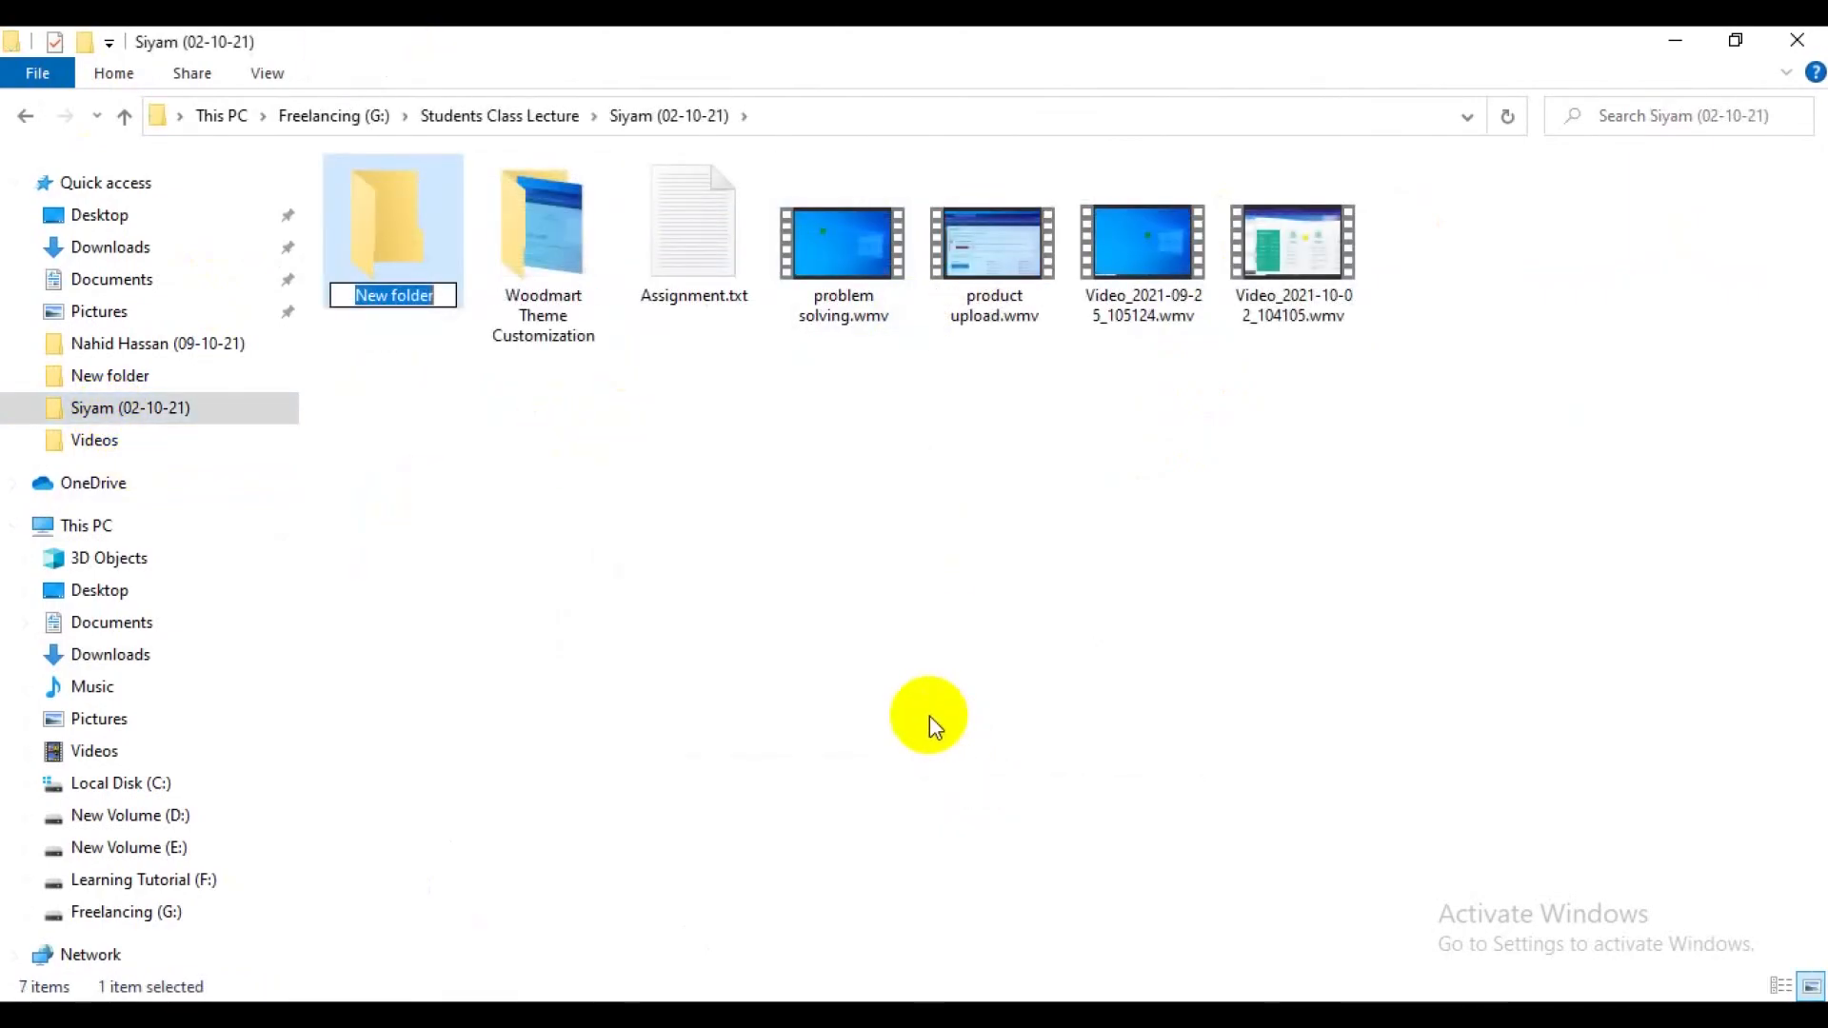
pyautogui.write('produ')
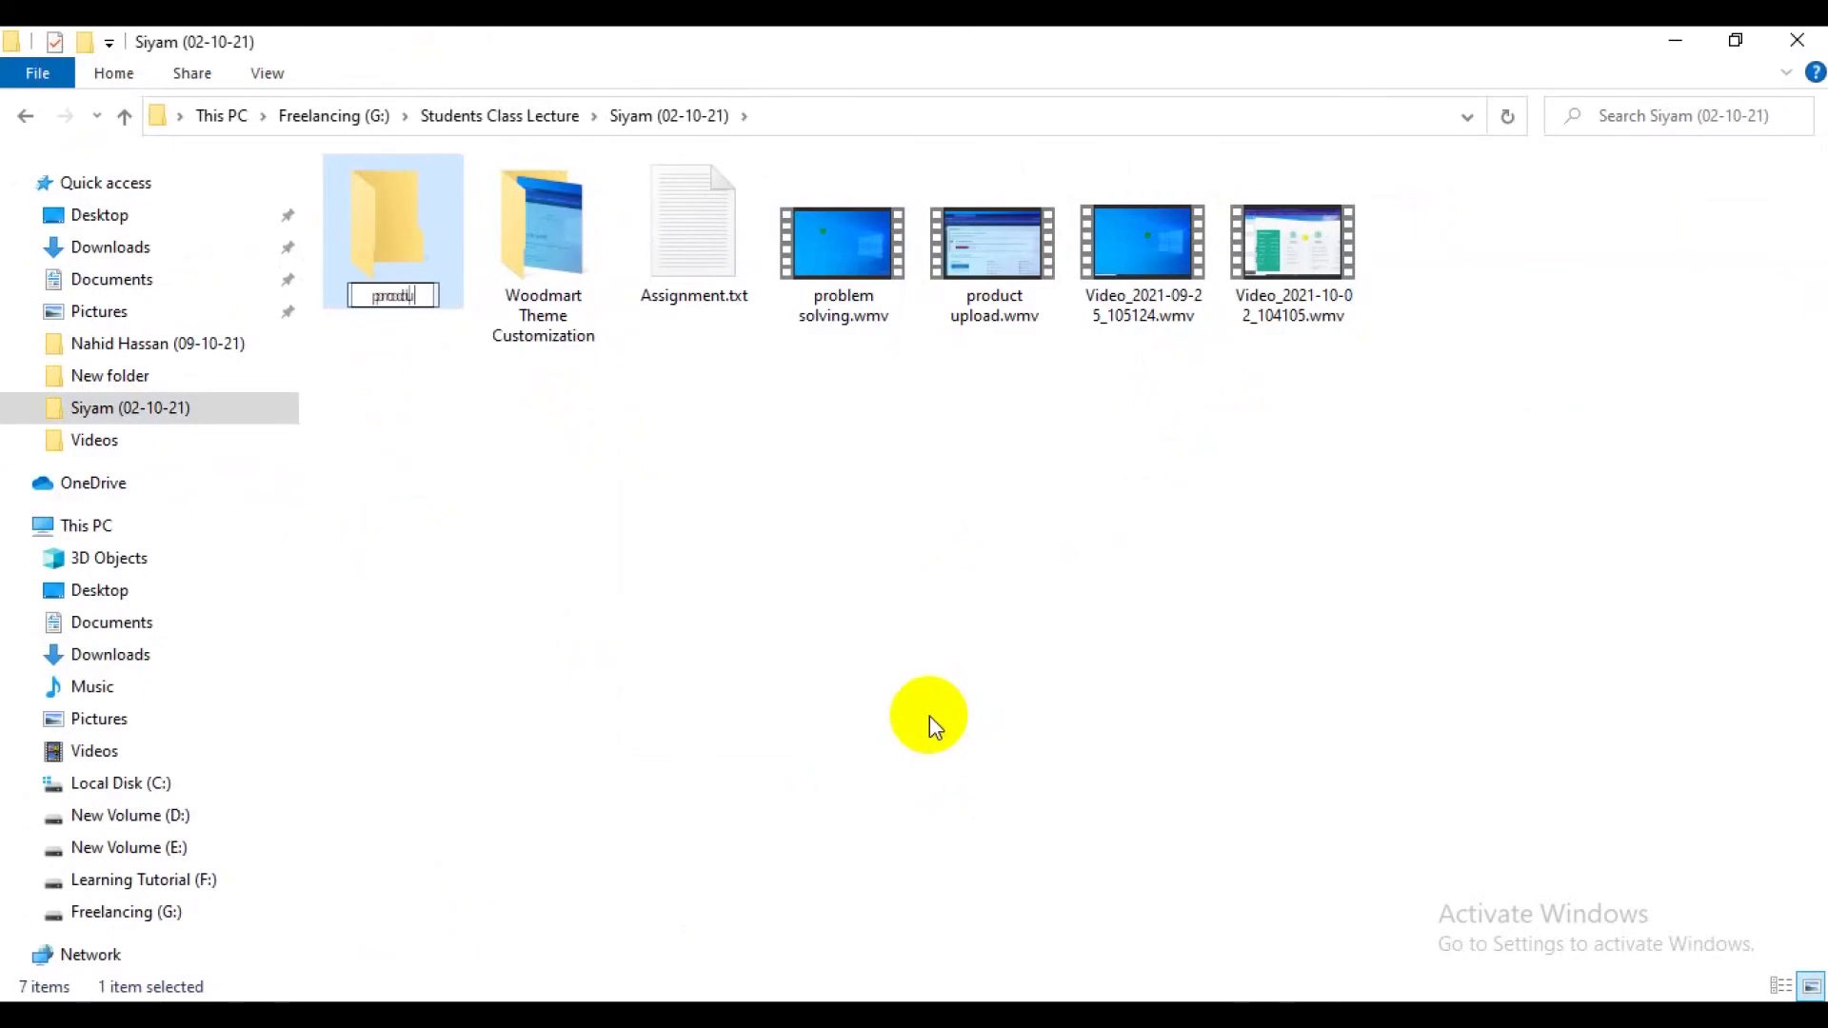
pyautogui.write('ct')
pyautogui.press('Return')
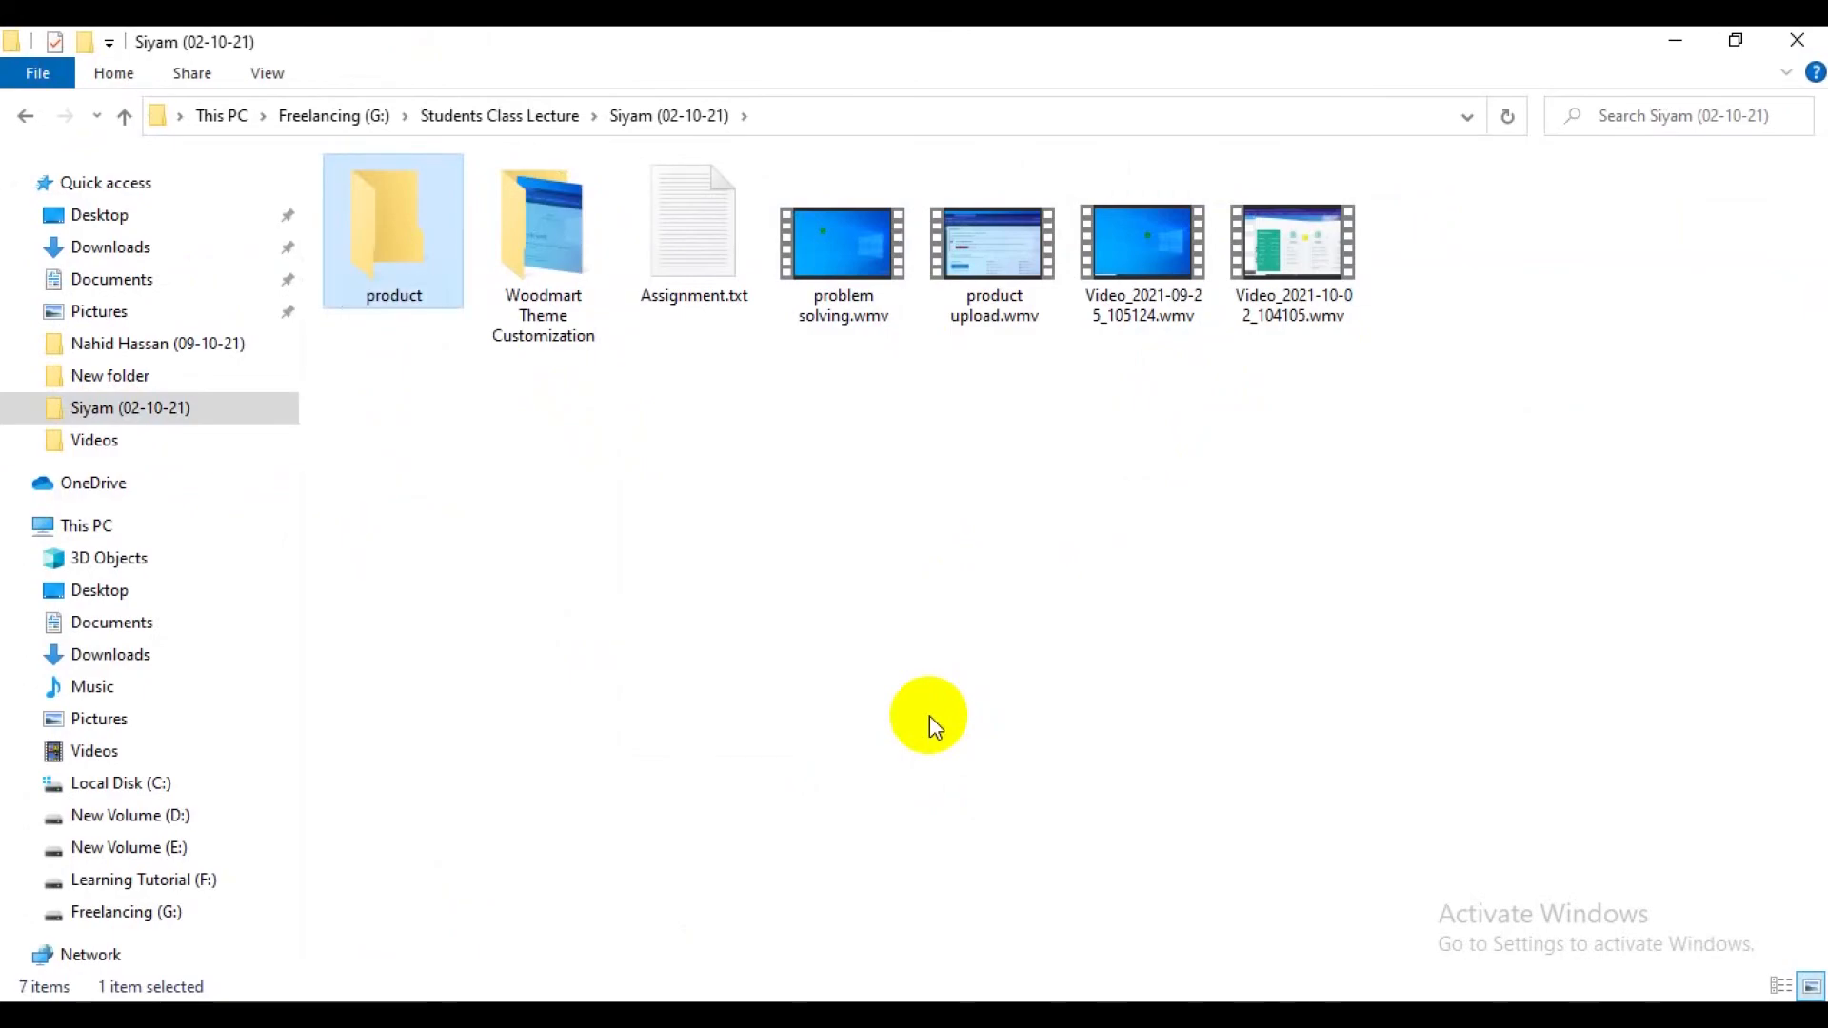
# Paste the nine copied images into the new product folder and refresh its contents.
pyautogui.press('Return')
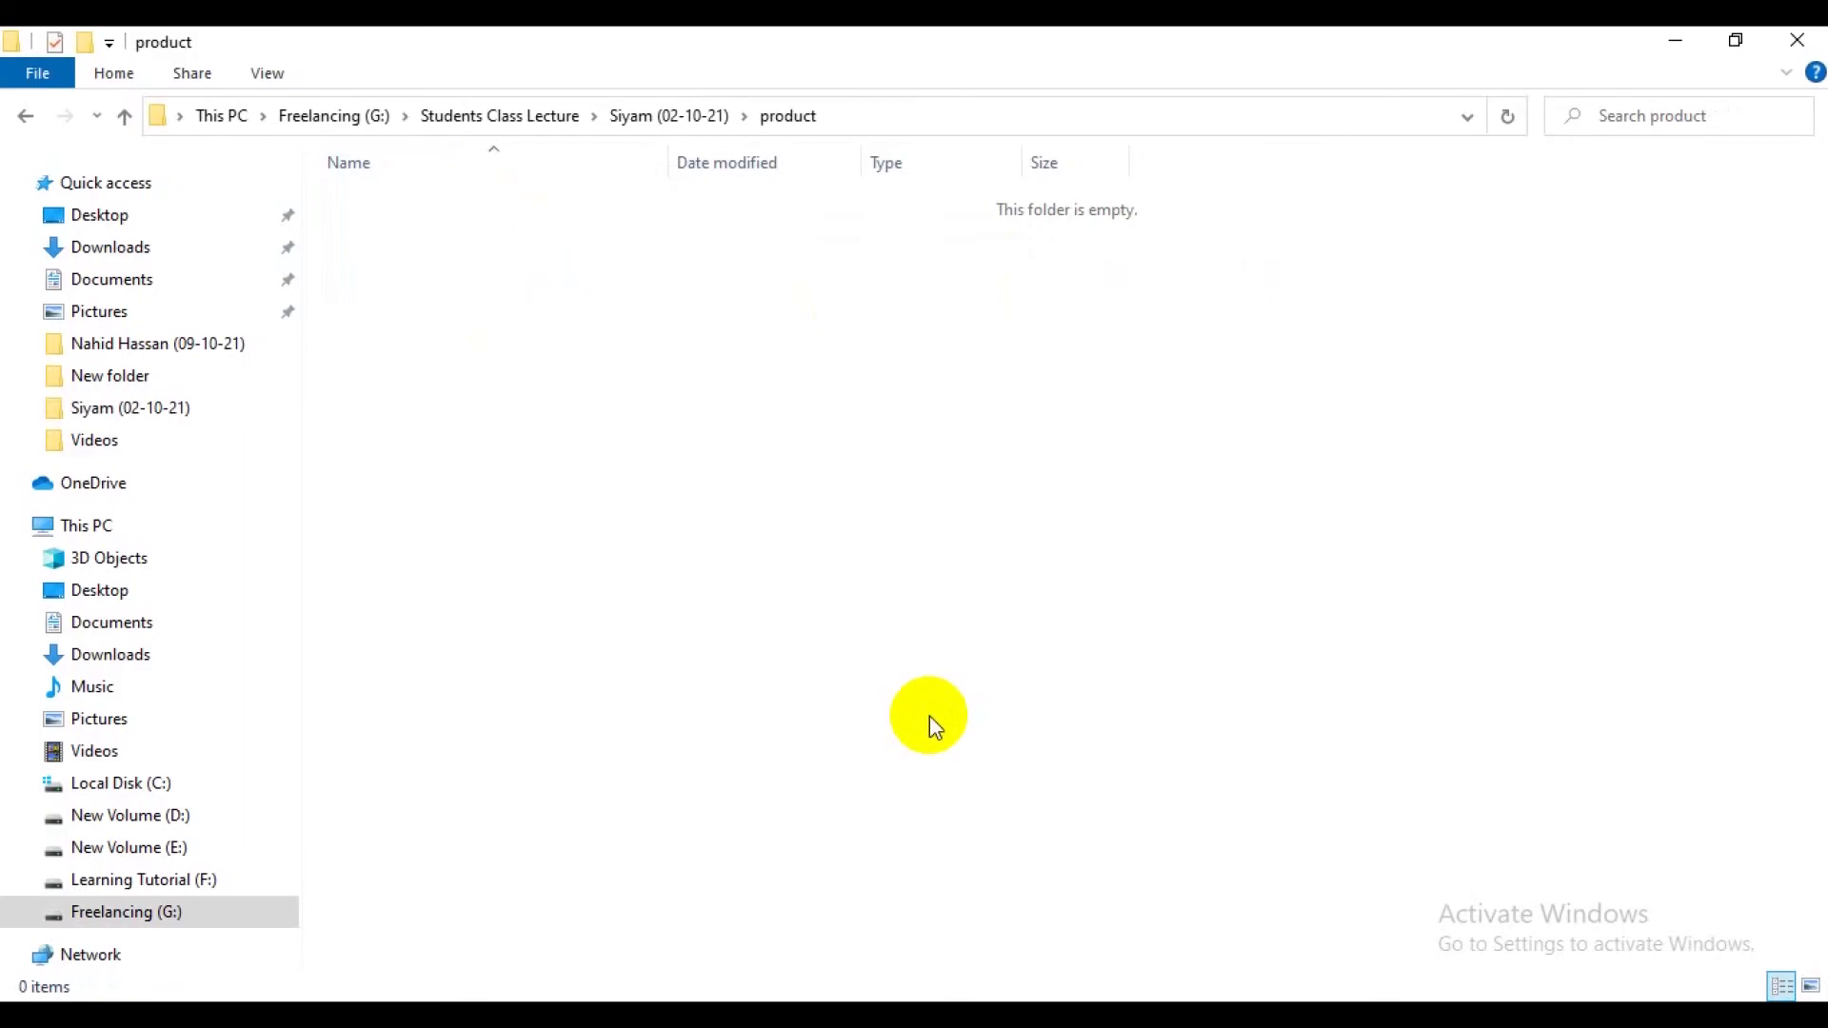
pyautogui.hotkey('ctrl', 'v')
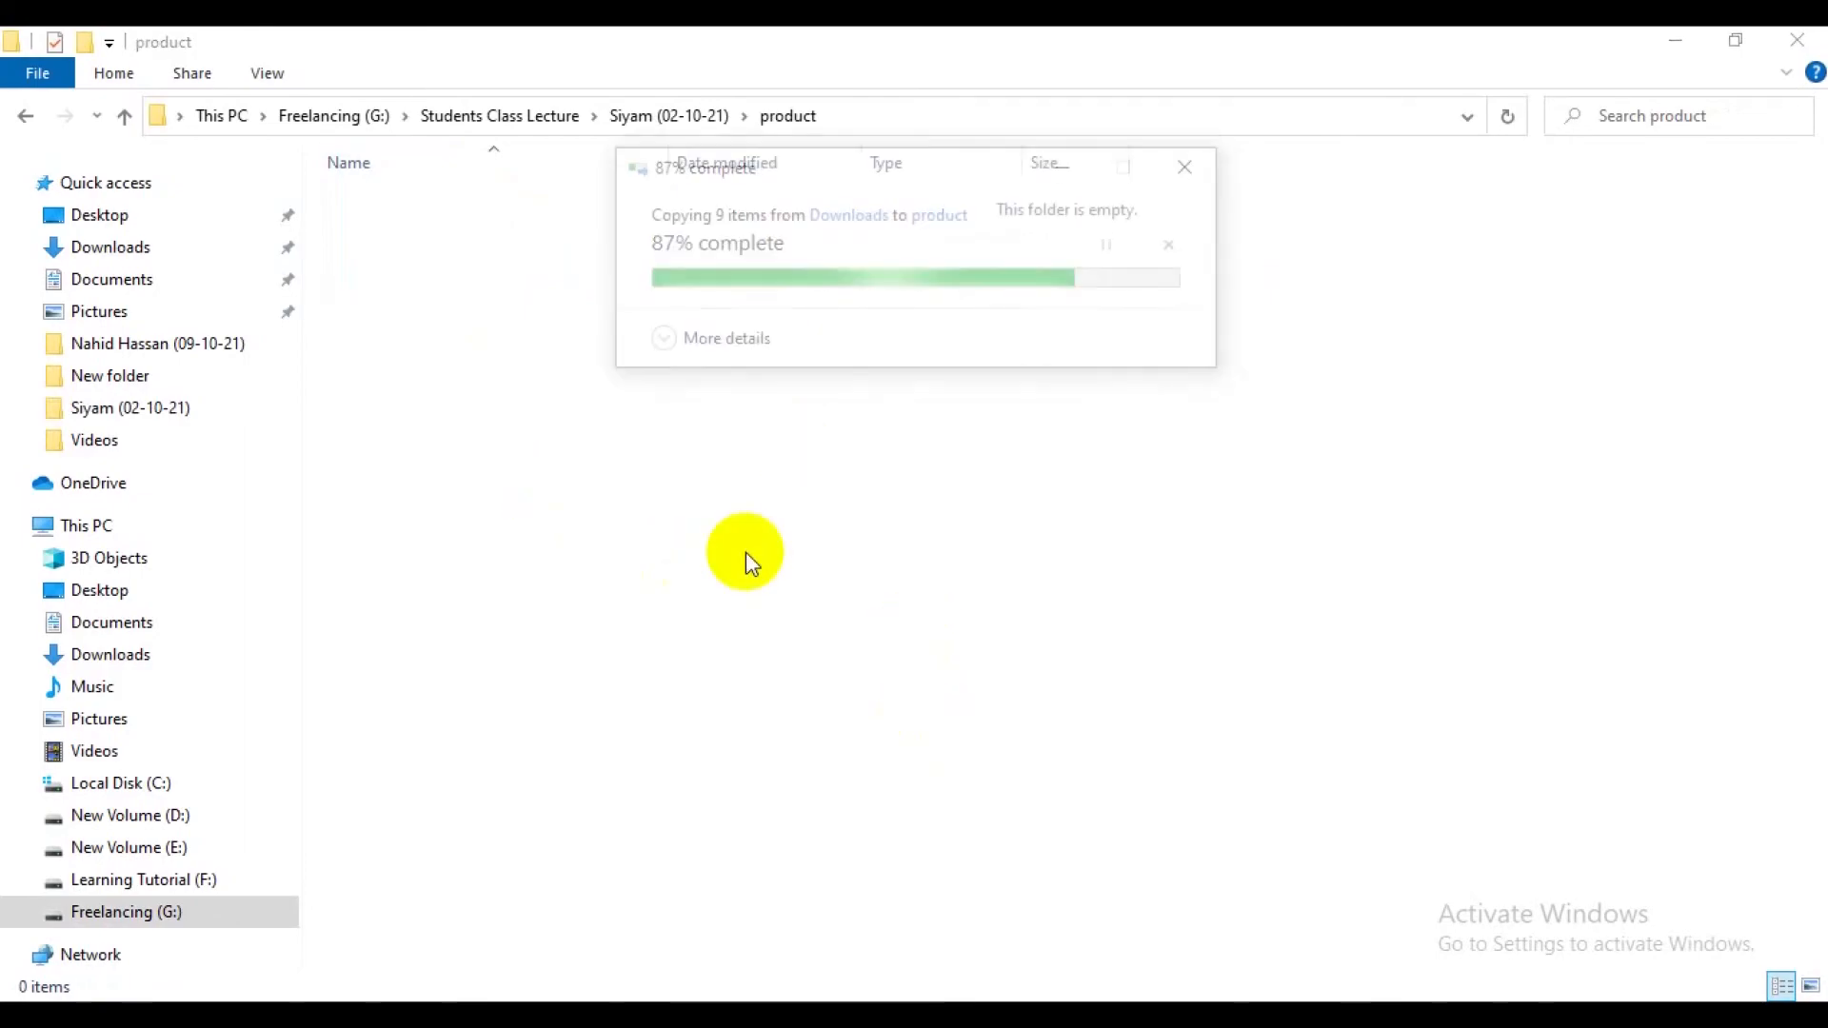
pyautogui.rightClick(1326, 318)
pyautogui.click(1361, 416)
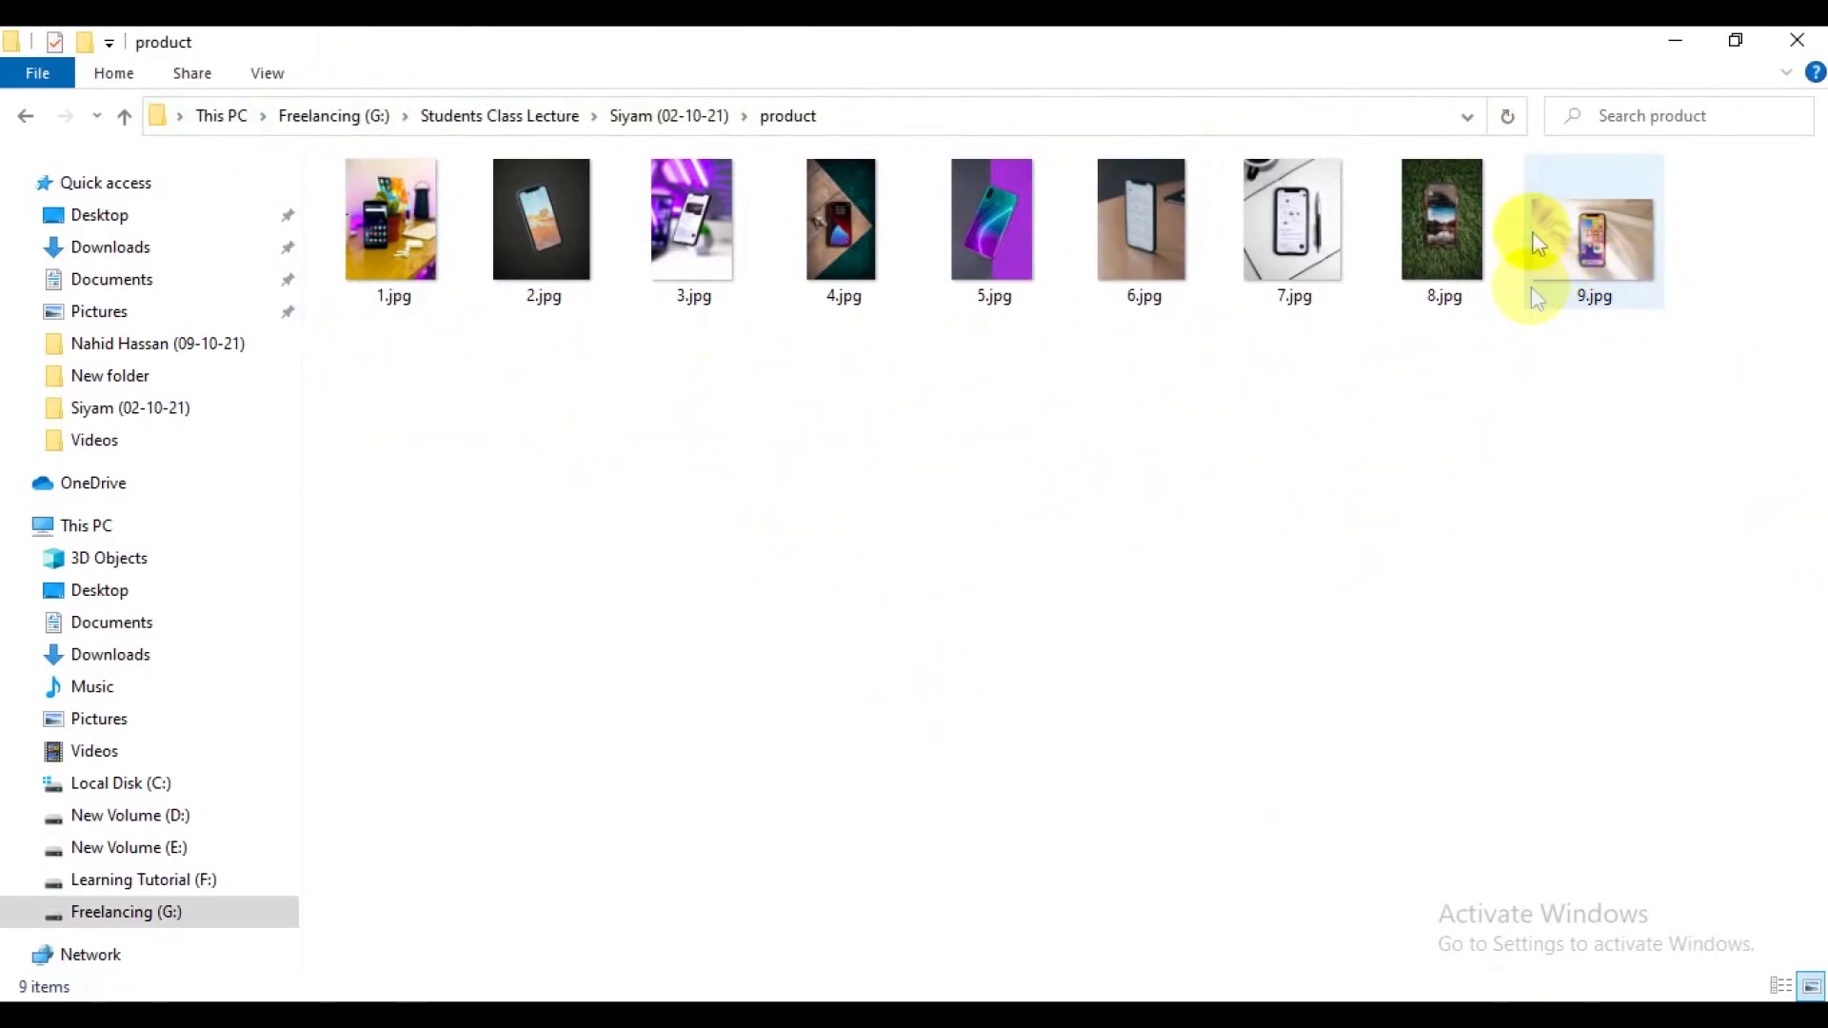
pyautogui.click(1447, 252)
pyautogui.click(1580, 257)
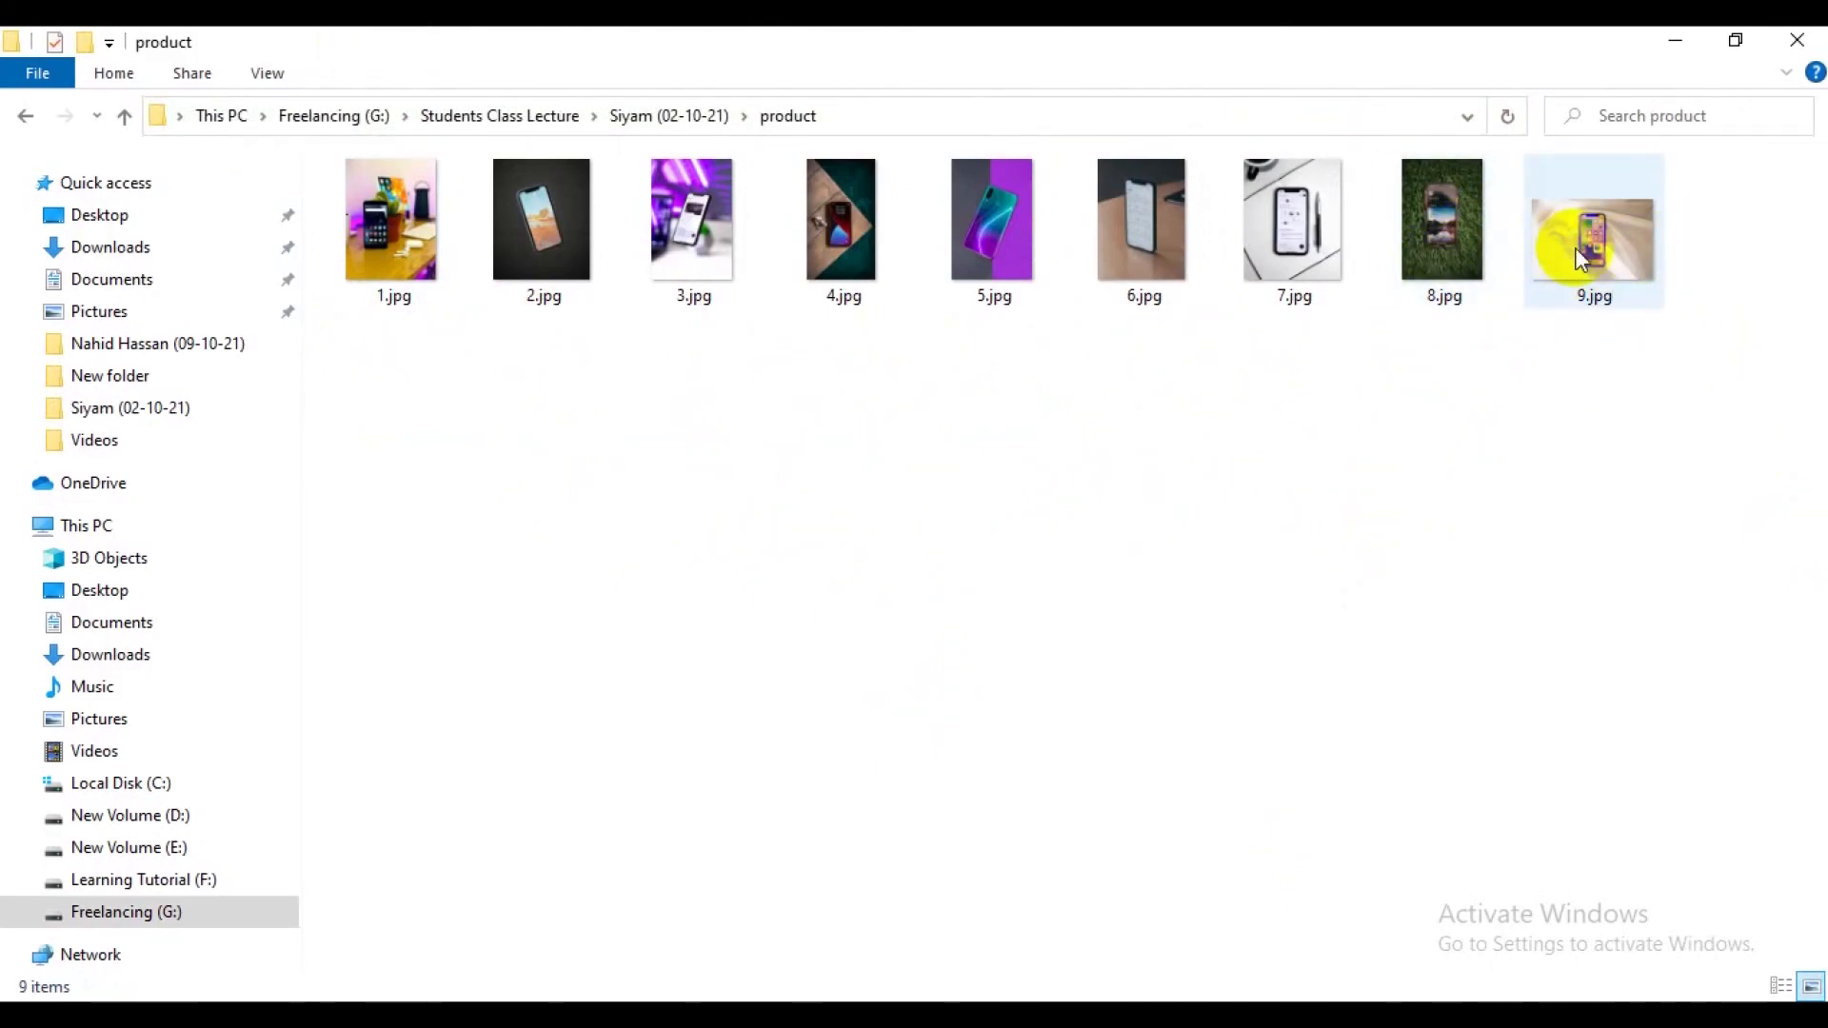
pyautogui.click(1609, 278)
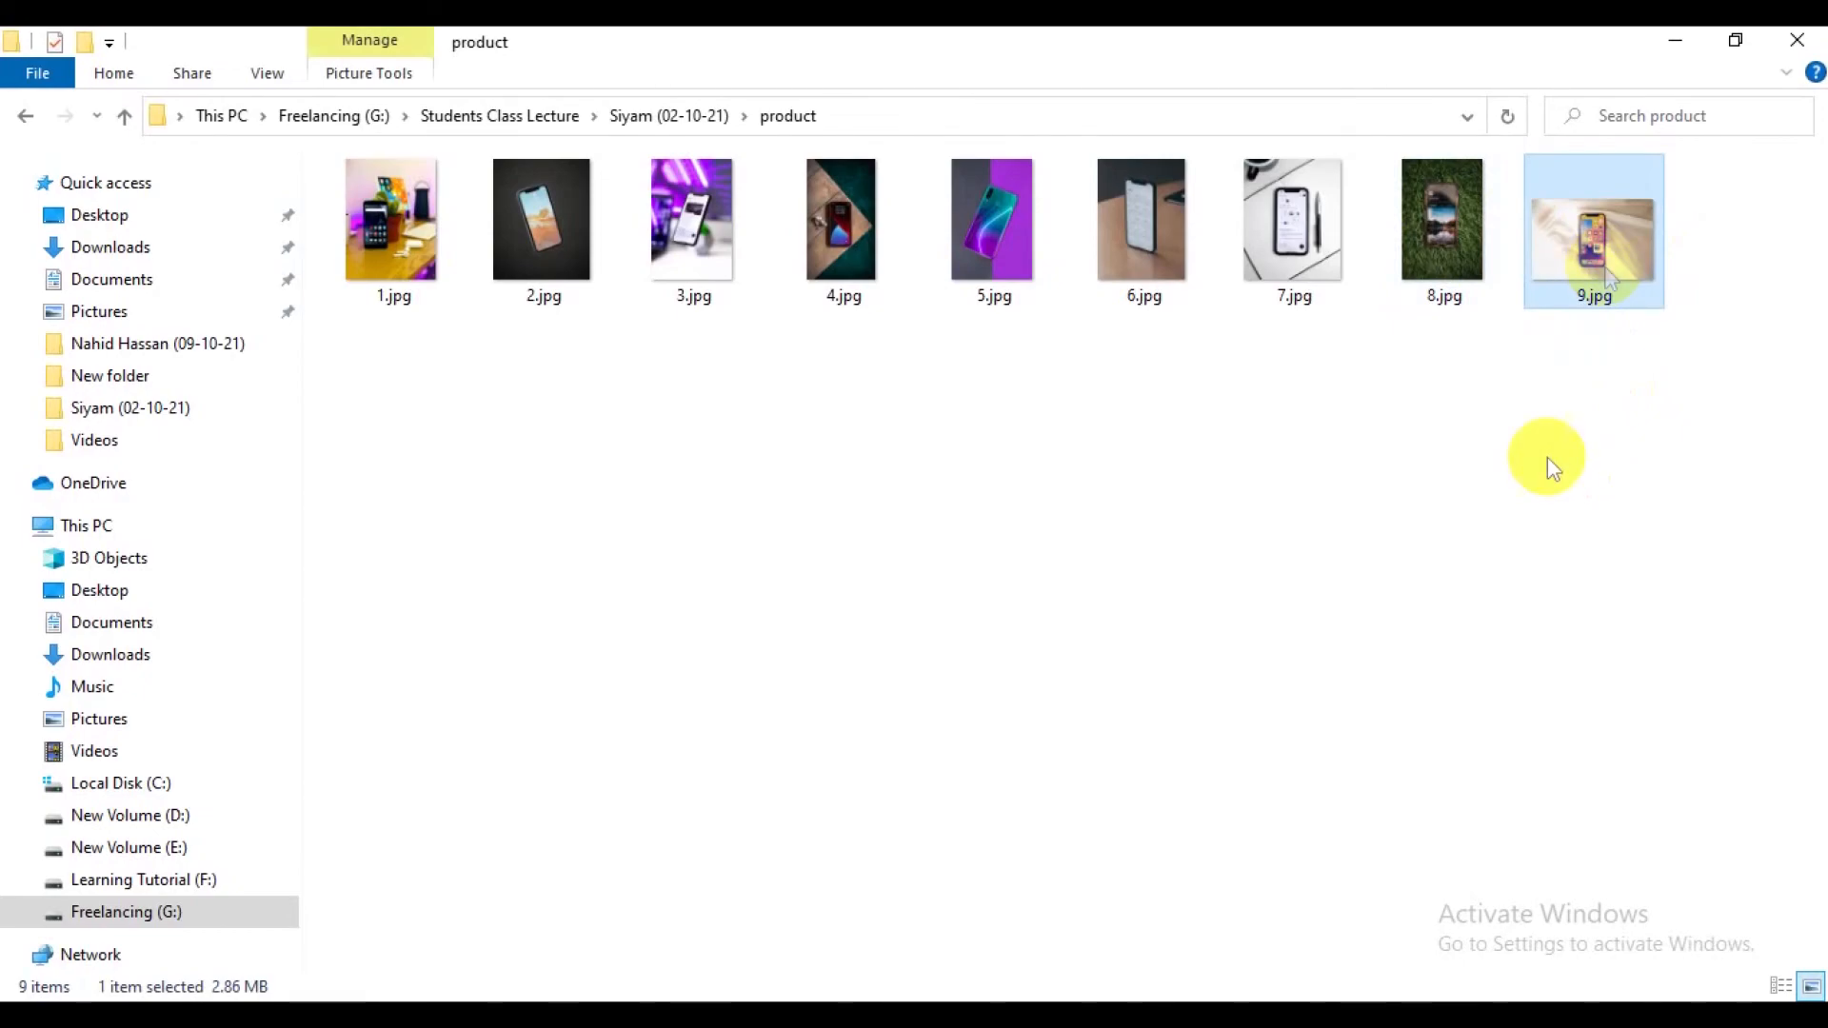
pyautogui.click(1599, 396)
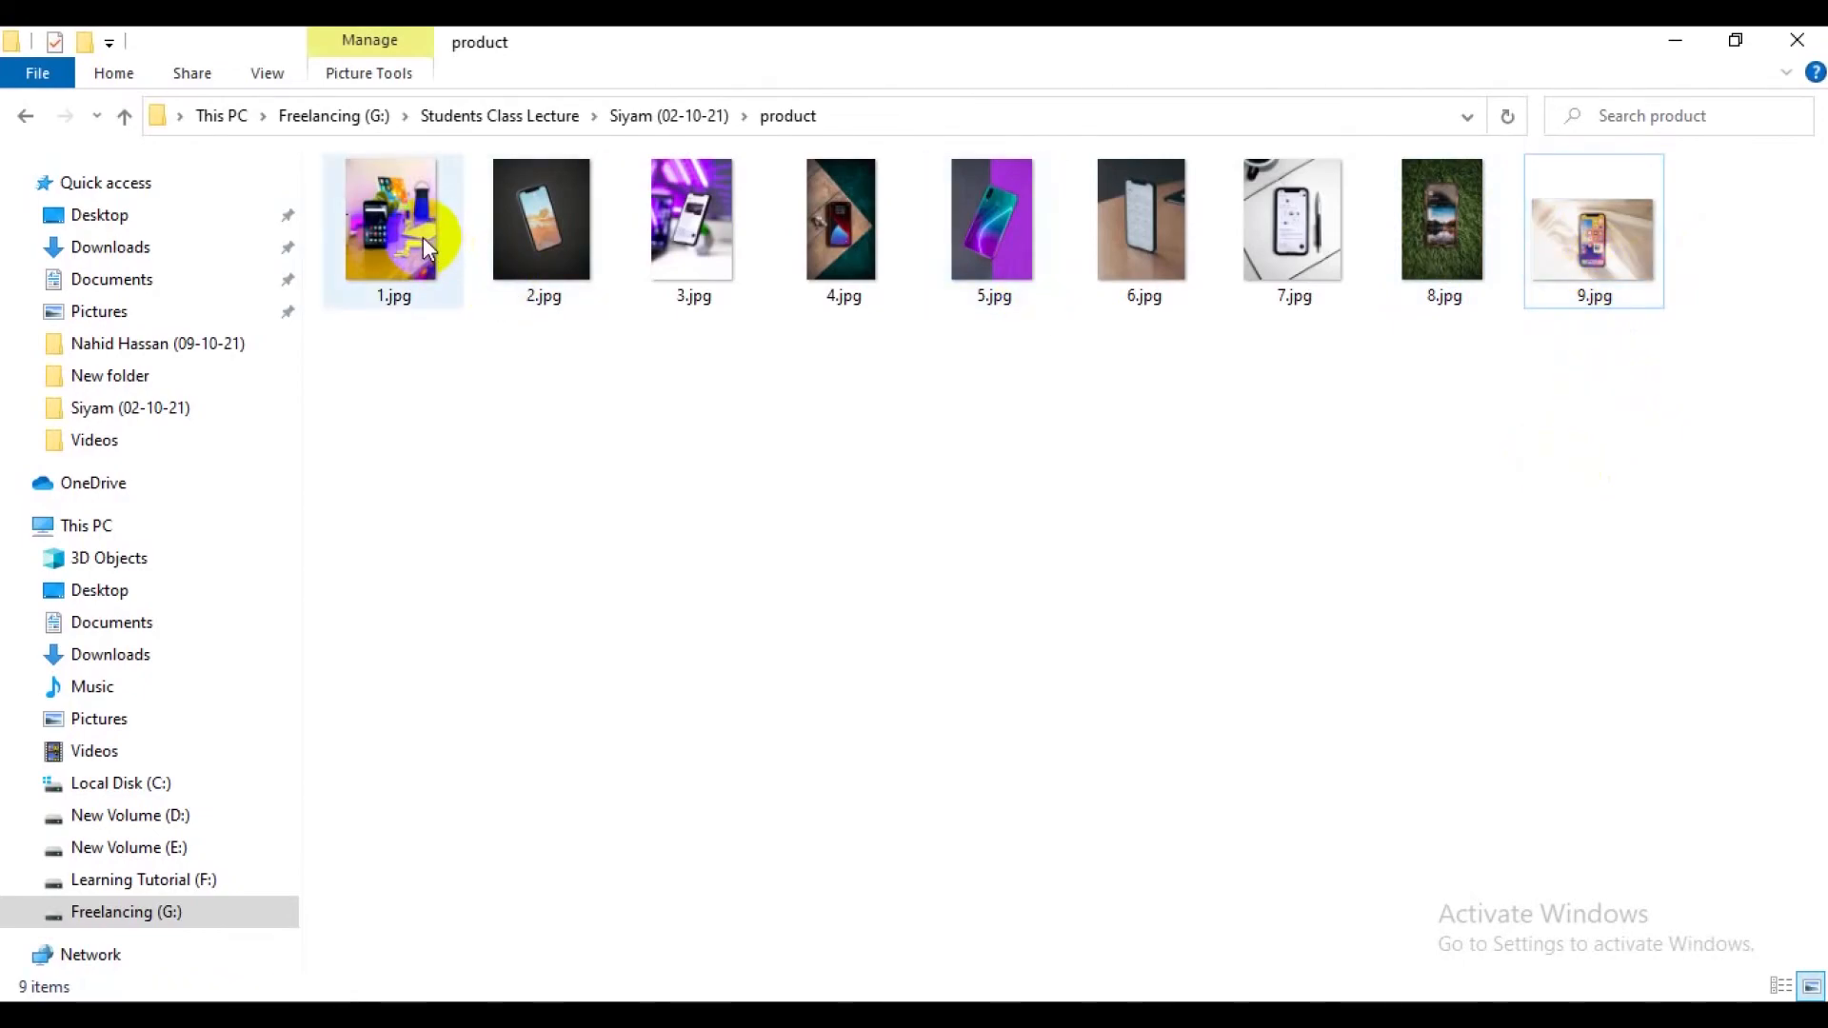
# Open 1.jpg from the product folder for editing in Paint.
pyautogui.click(422, 237)
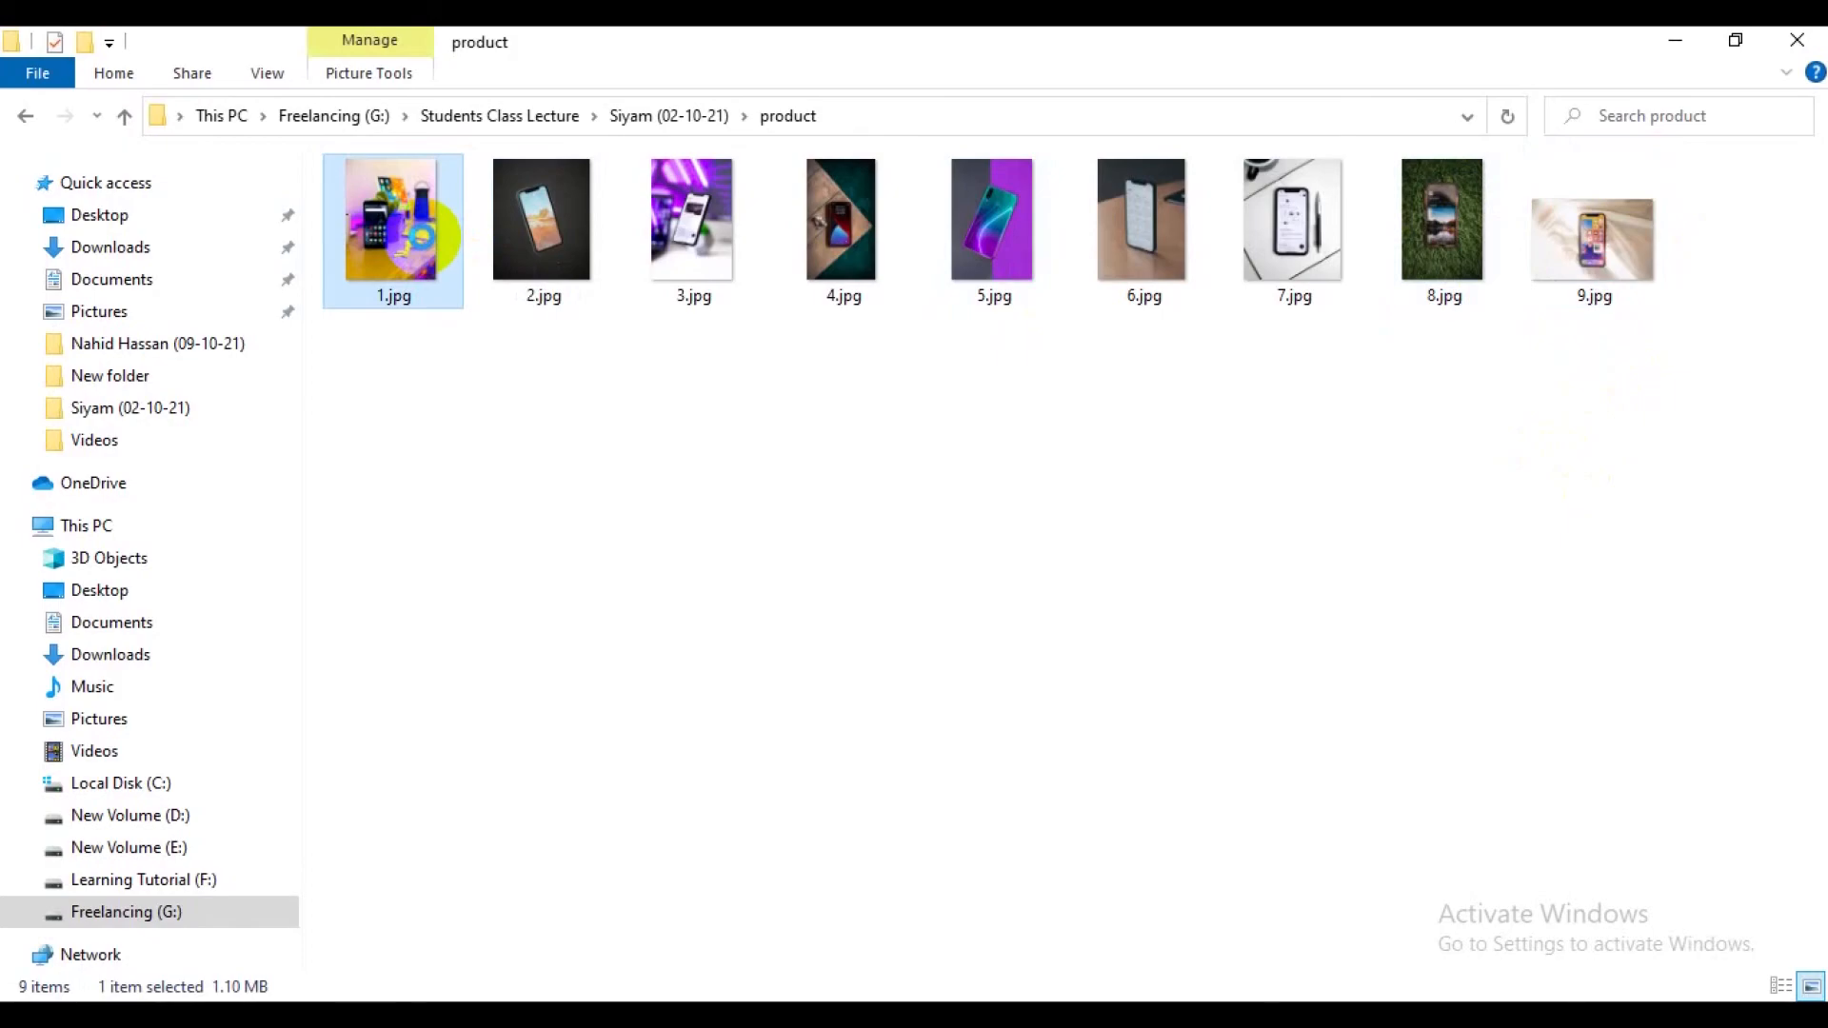
pyautogui.rightClick(423, 237)
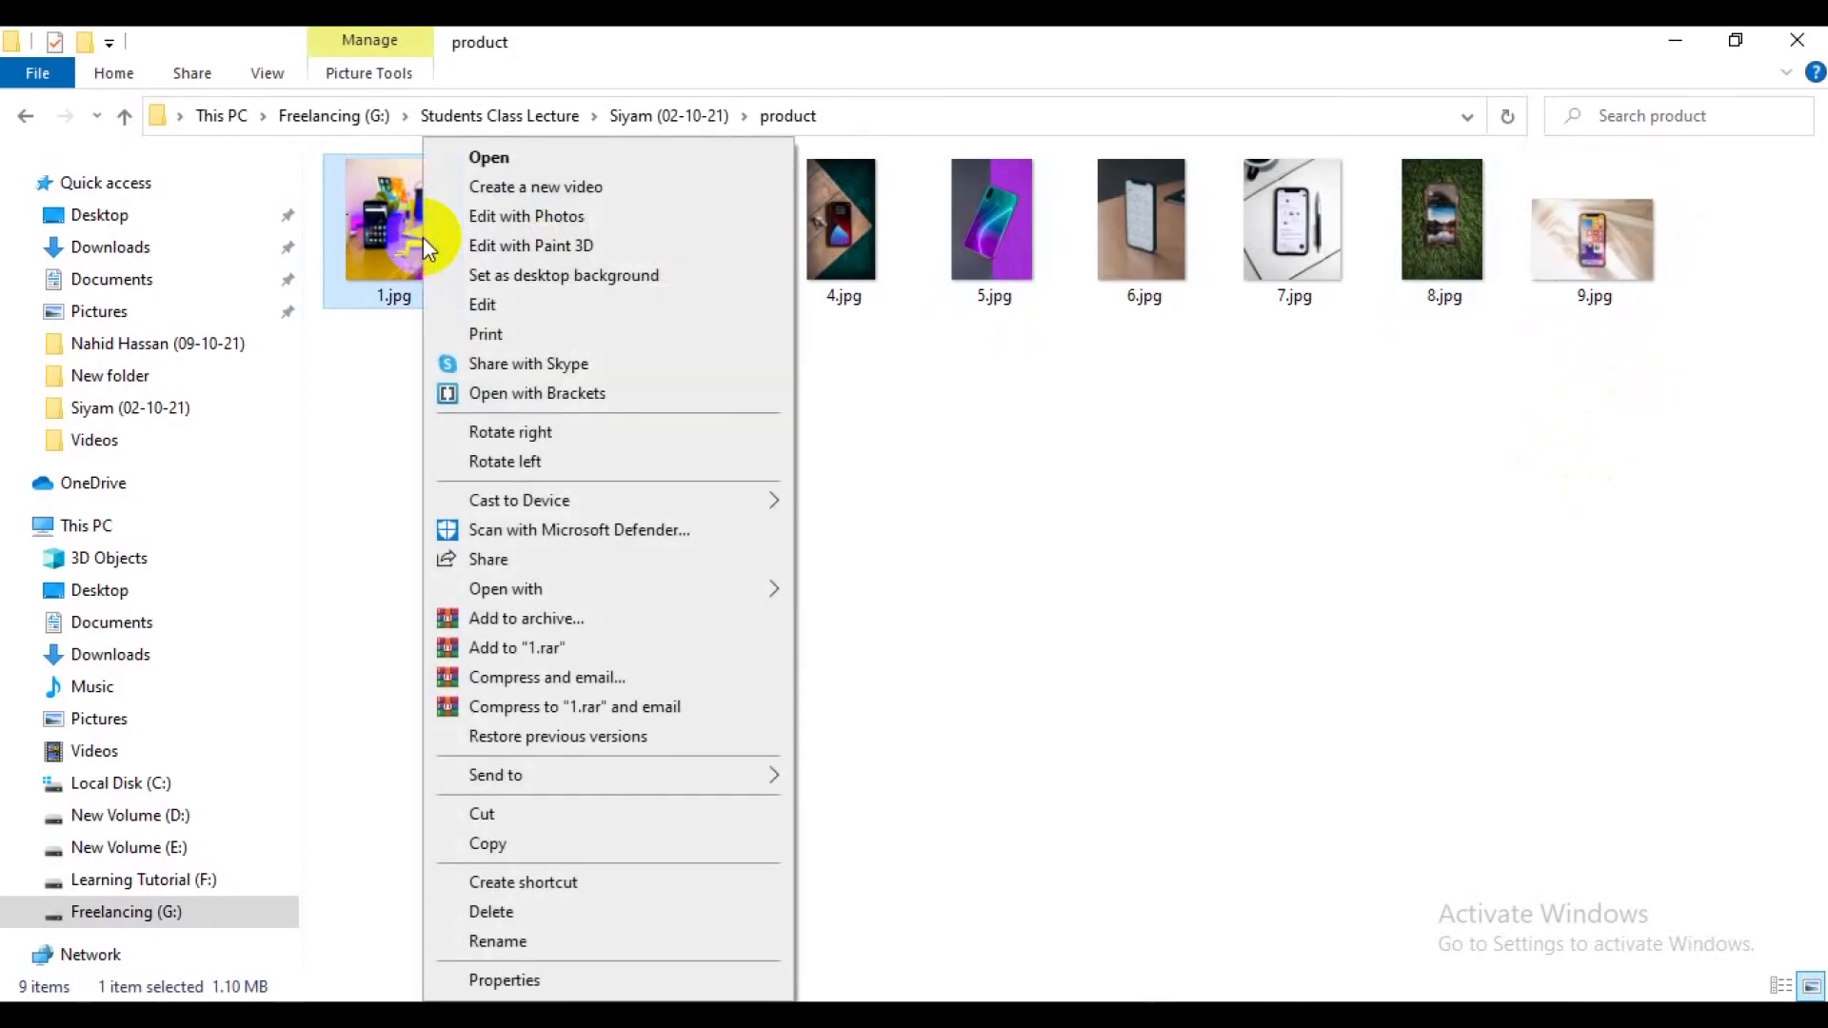
pyautogui.click(465, 307)
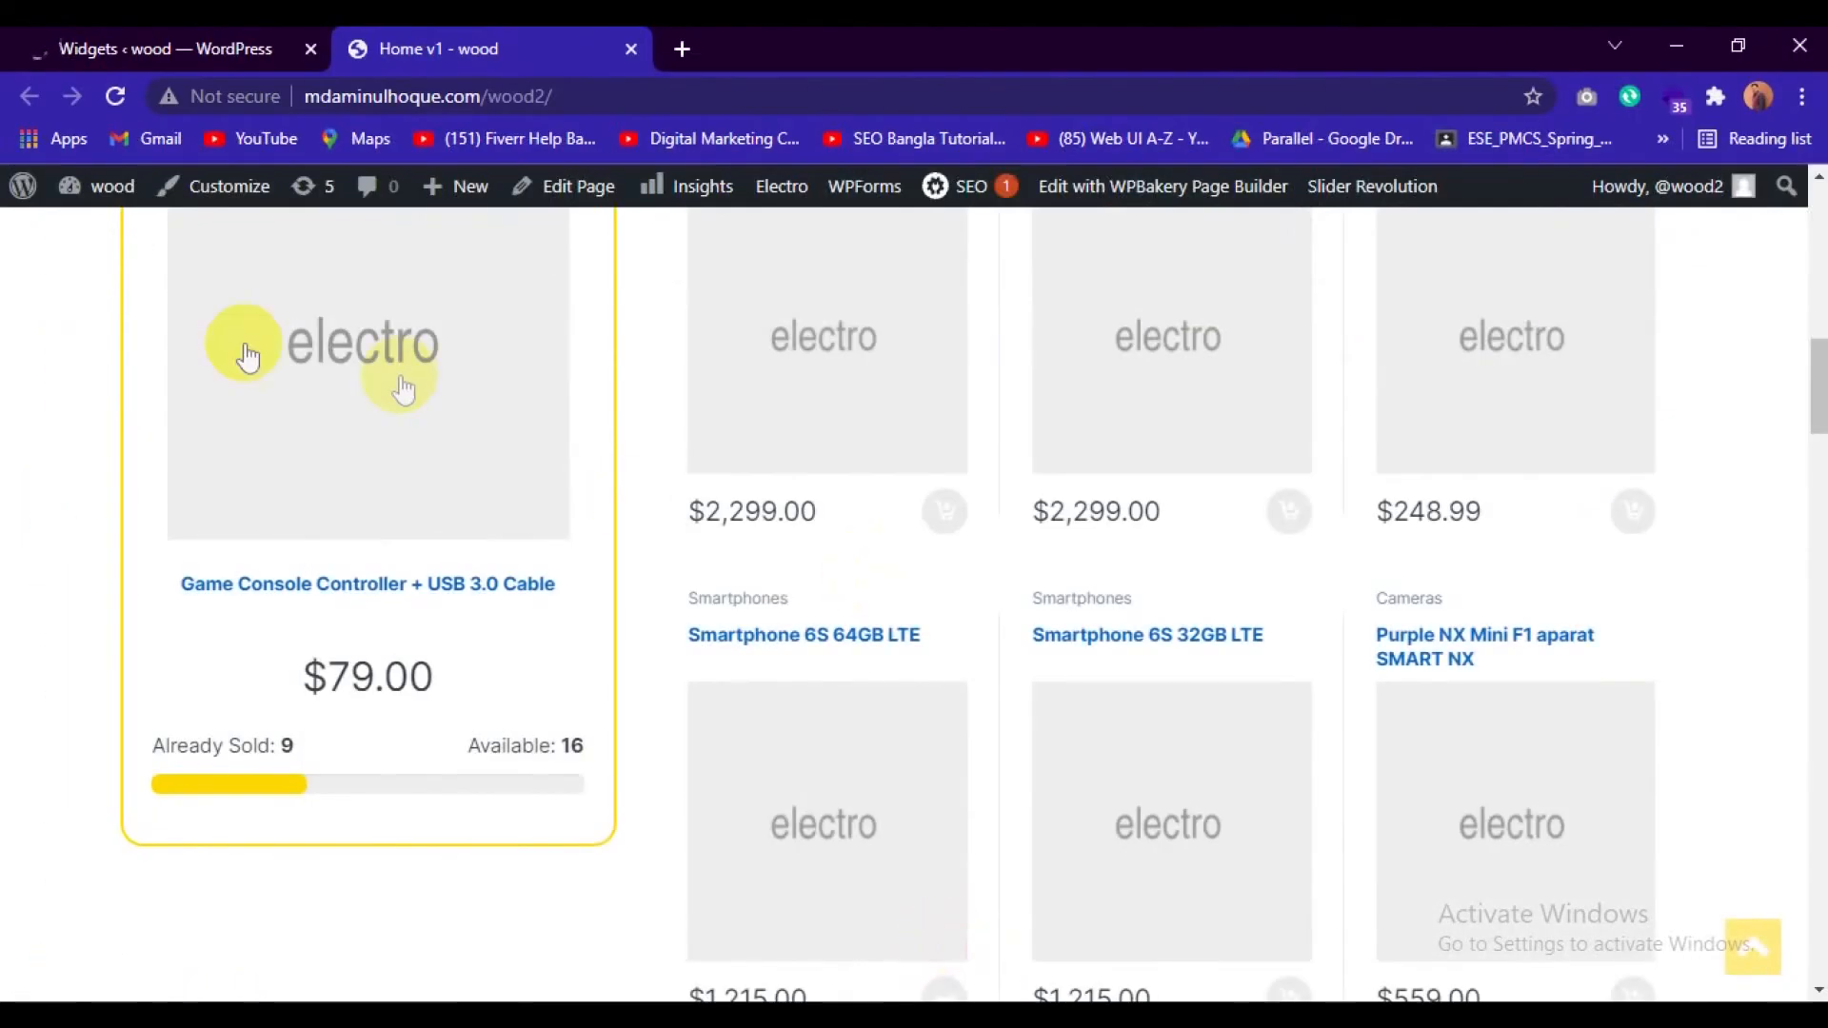
pyautogui.click(174, 45)
pyautogui.click(430, 43)
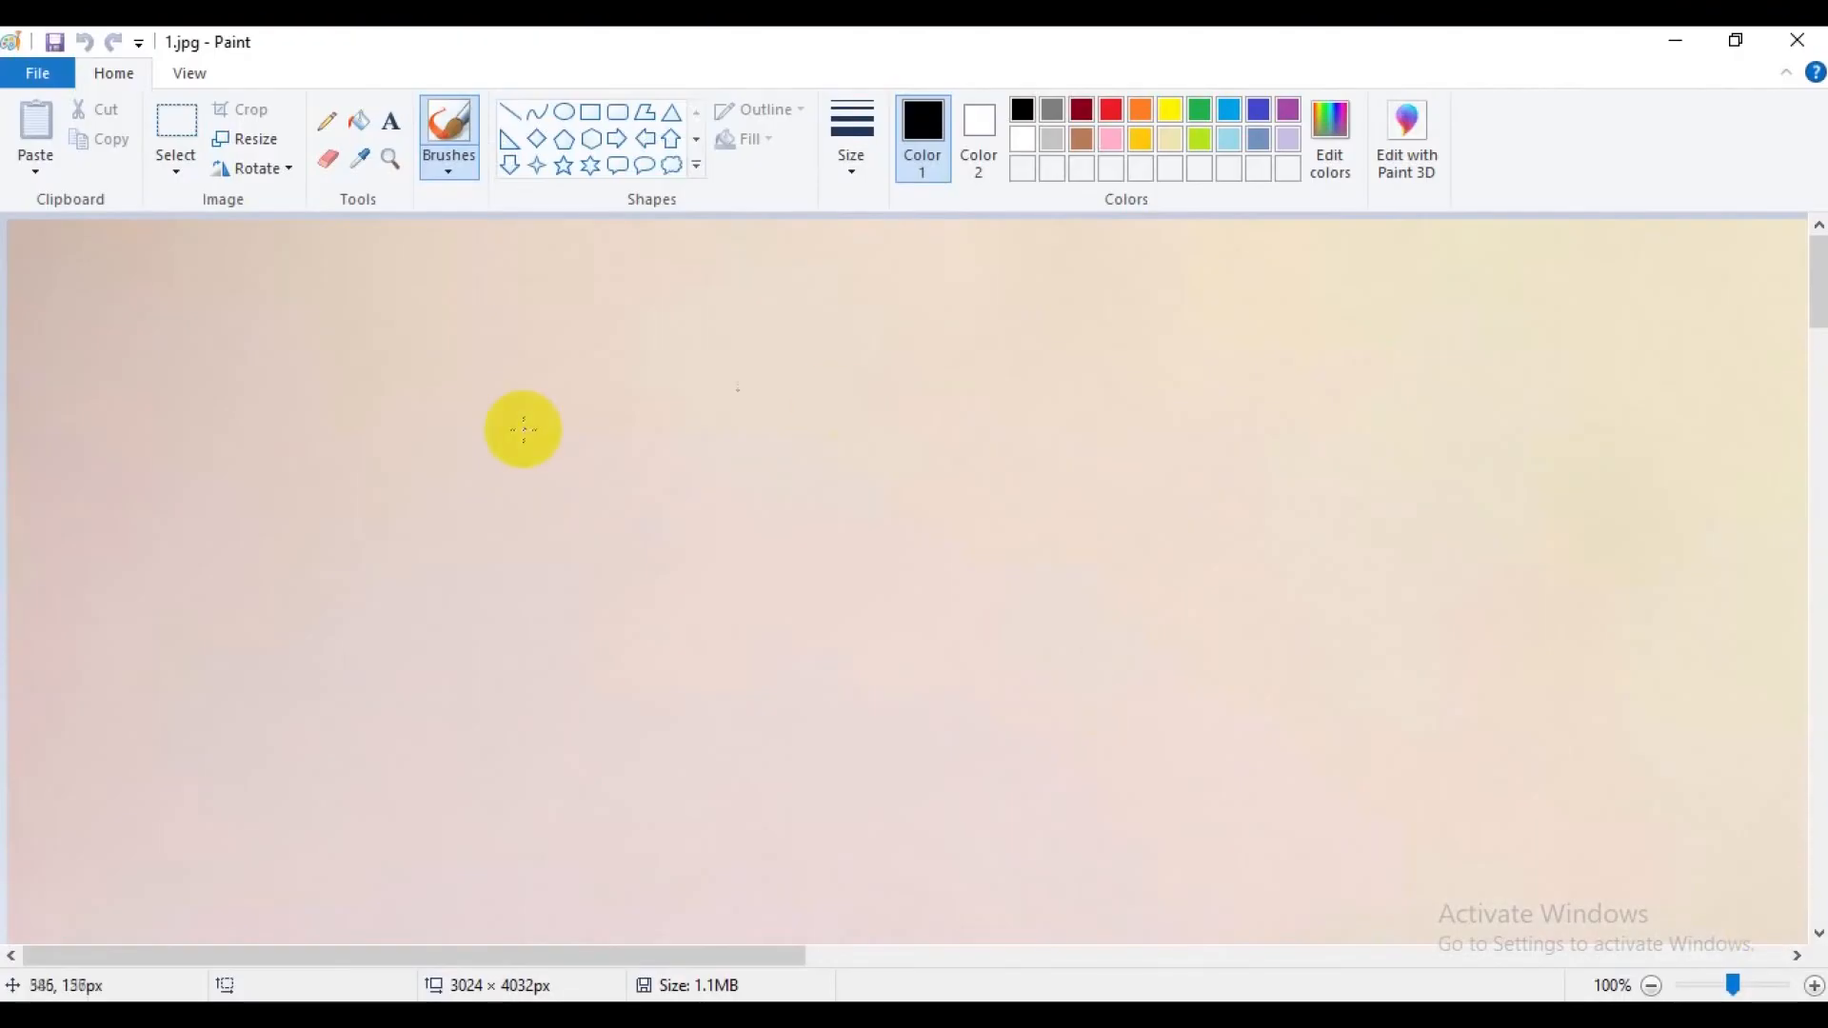
# Resize 1.jpg by pixels to 2500 horizontal by 4000 vertical, with the aspect ratio lock turned off.
pyautogui.click(271, 147)
pyautogui.click(319, 236)
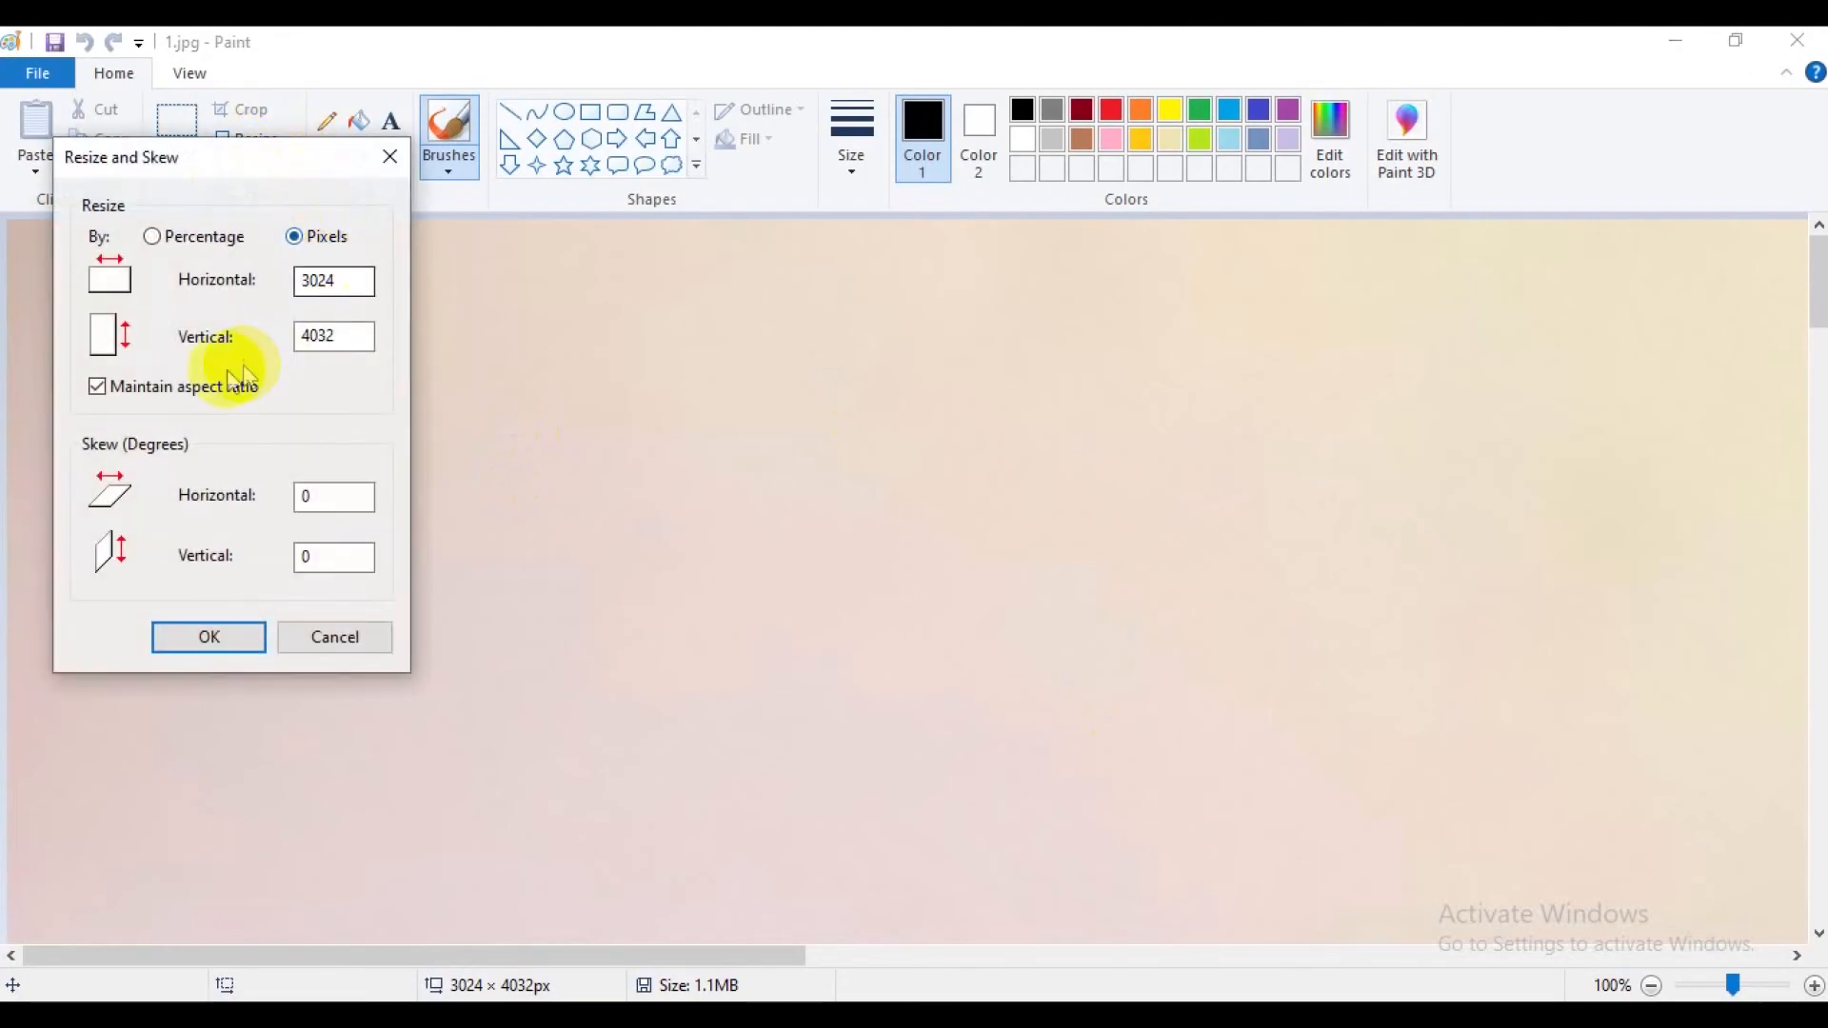
pyautogui.click(186, 390)
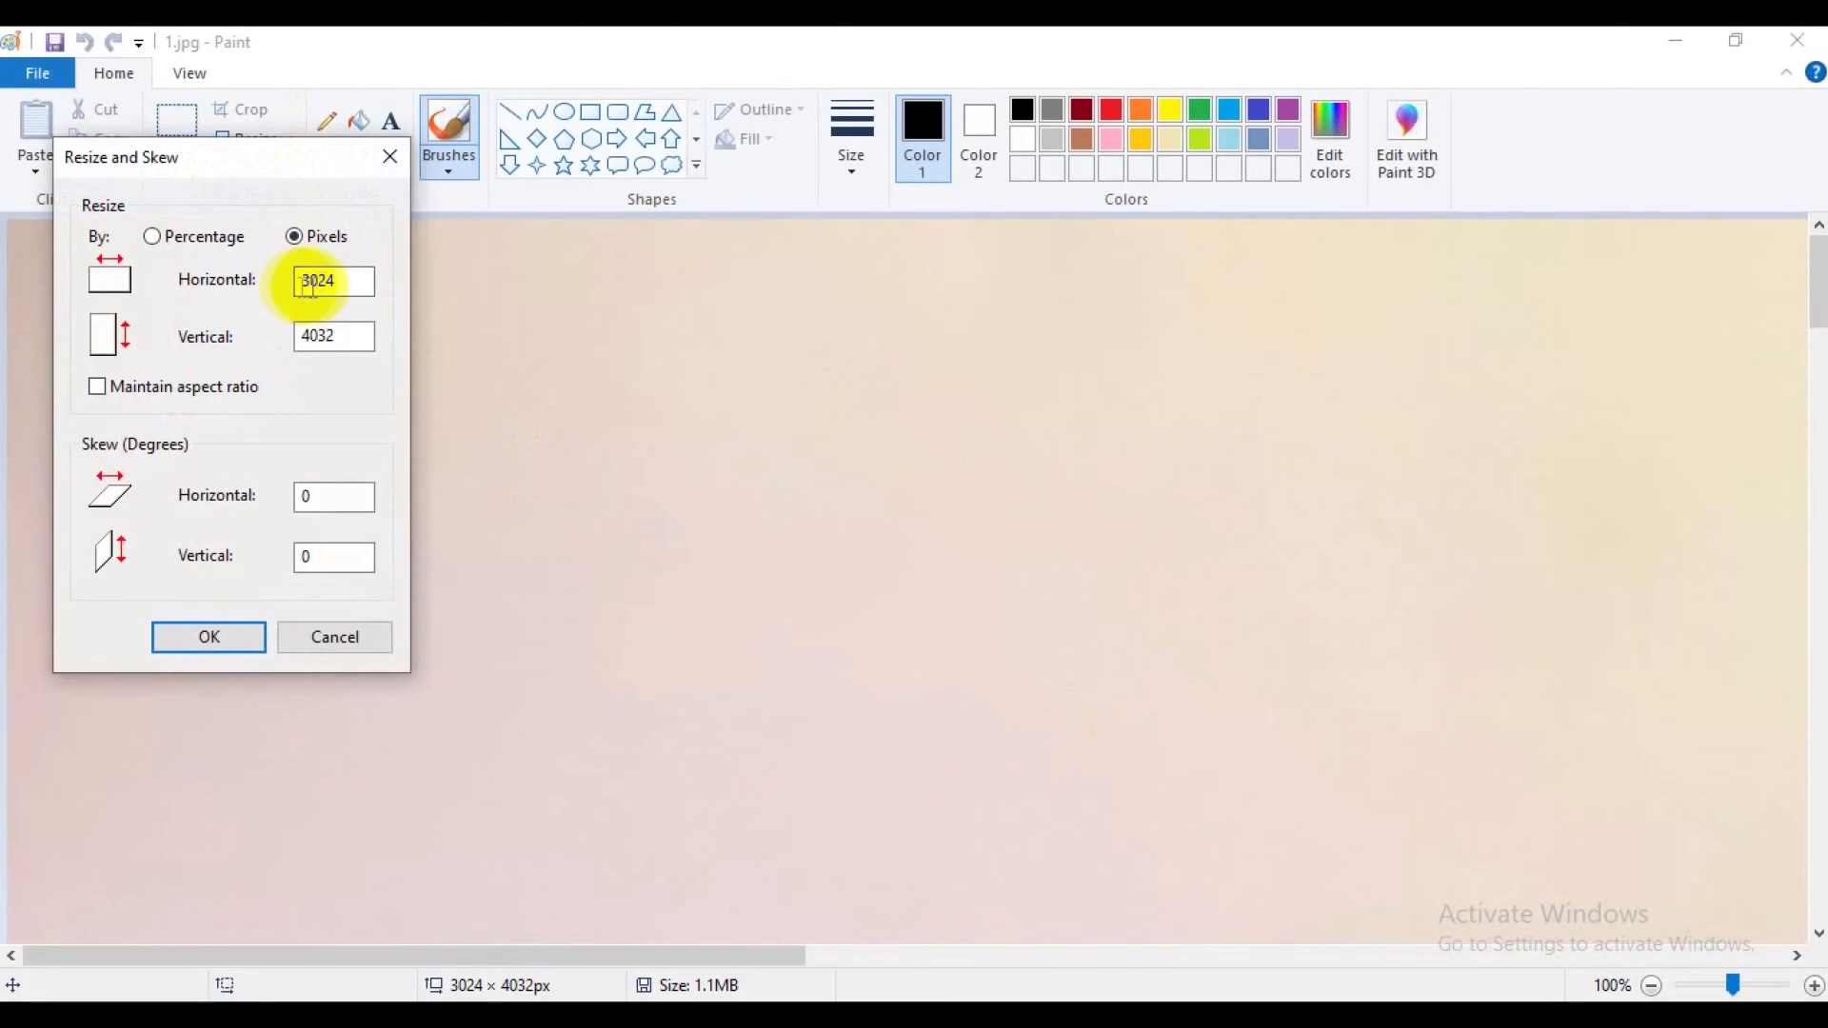
pyautogui.moveTo(340, 279); pyautogui.dragTo(266, 279)
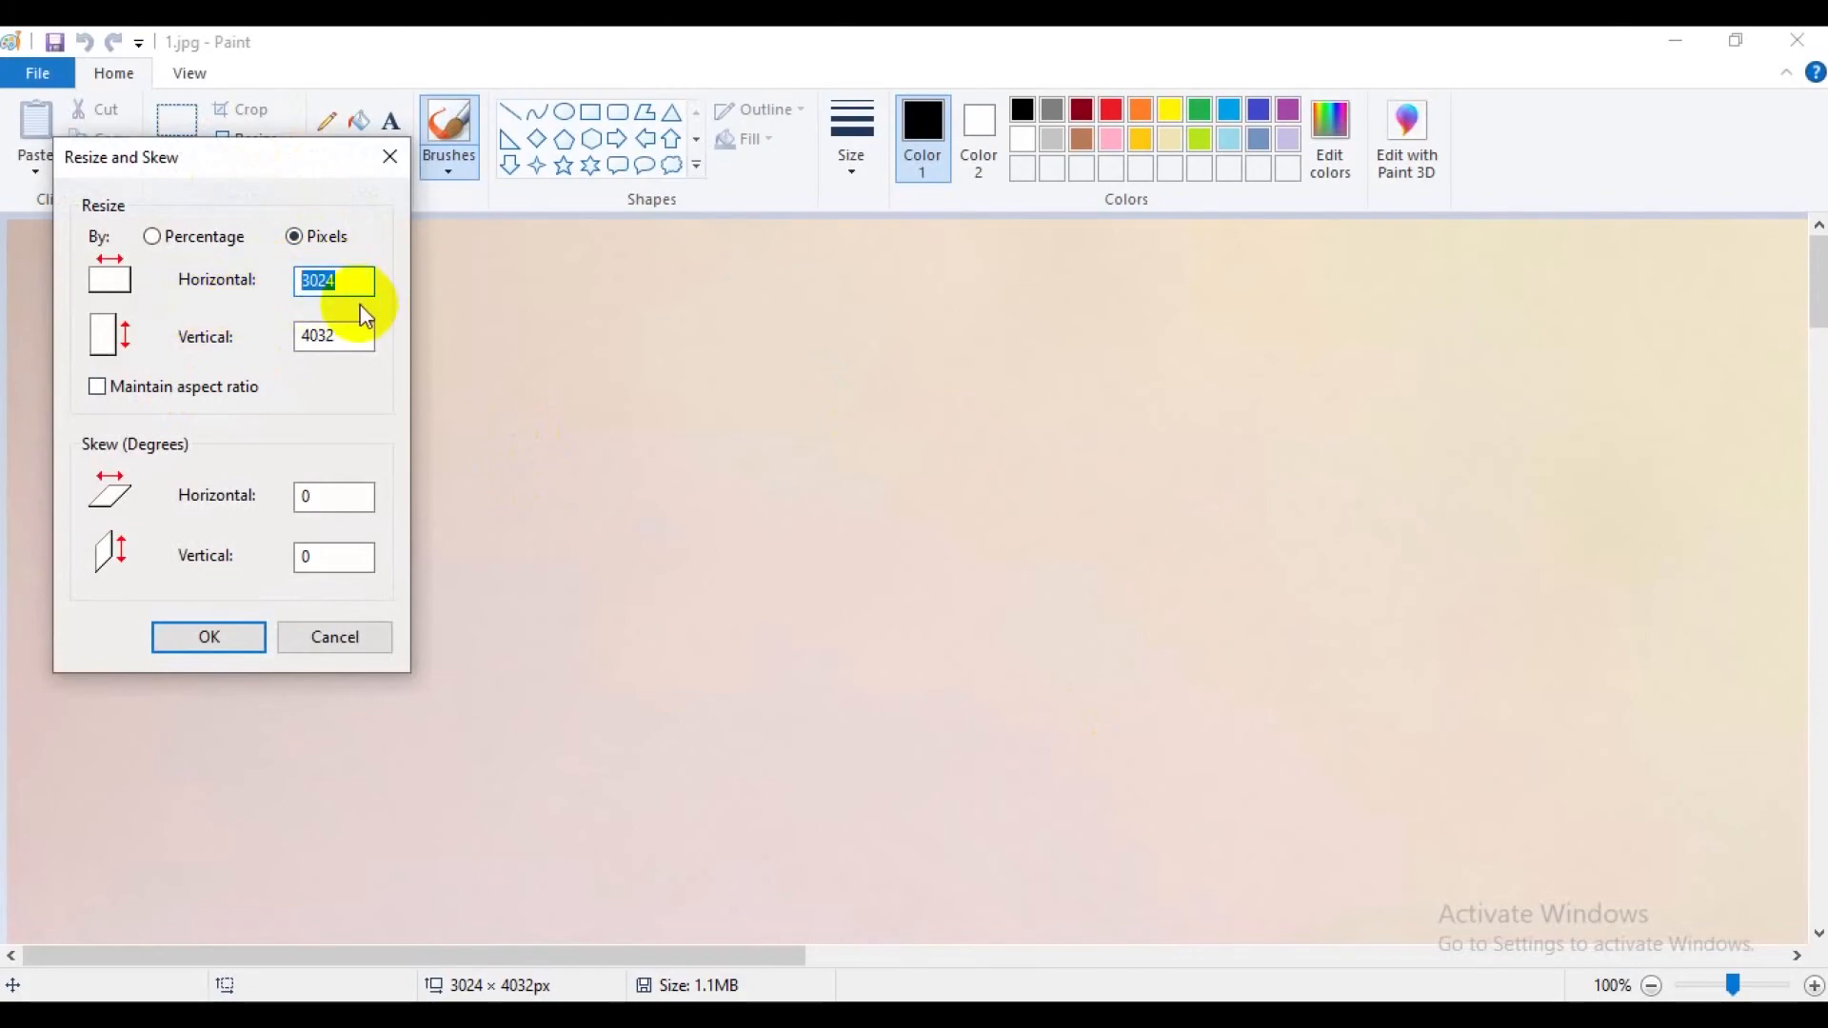
pyautogui.write('2500')
pyautogui.moveTo(348, 335); pyautogui.dragTo(283, 341)
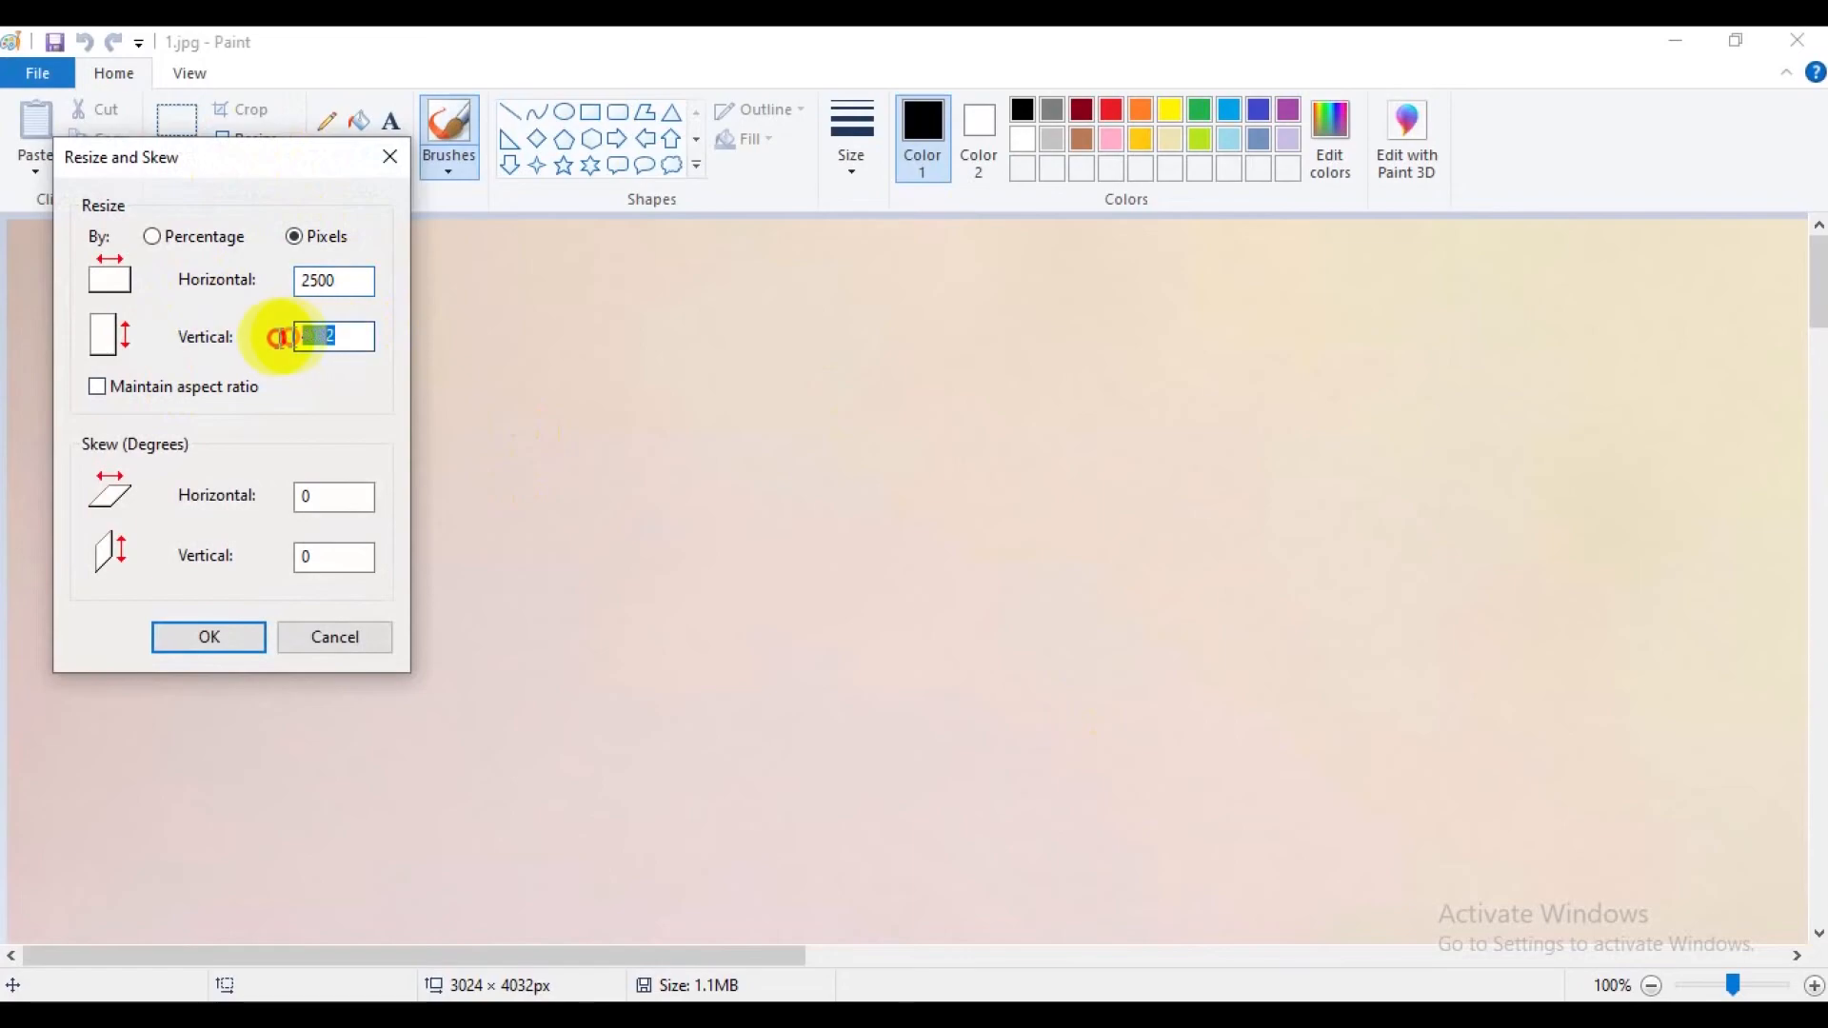
pyautogui.write('40')
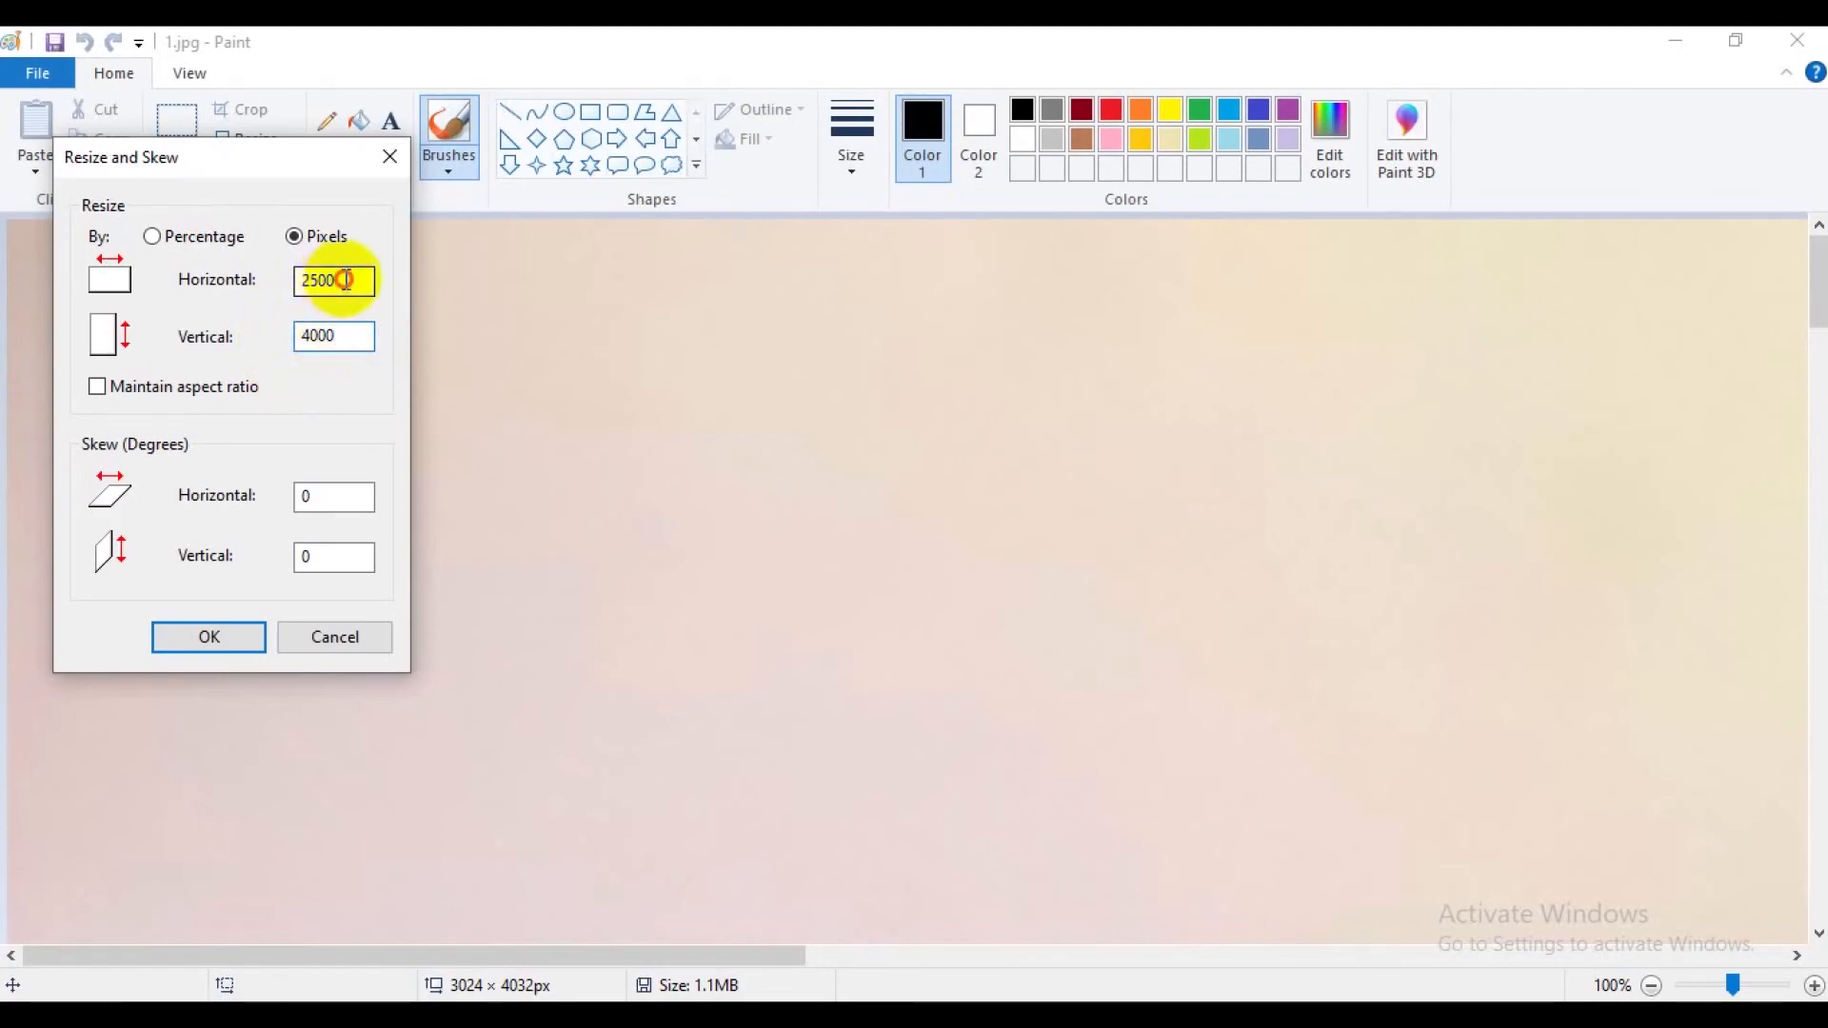
pyautogui.moveTo(339, 279); pyautogui.dragTo(245, 277)
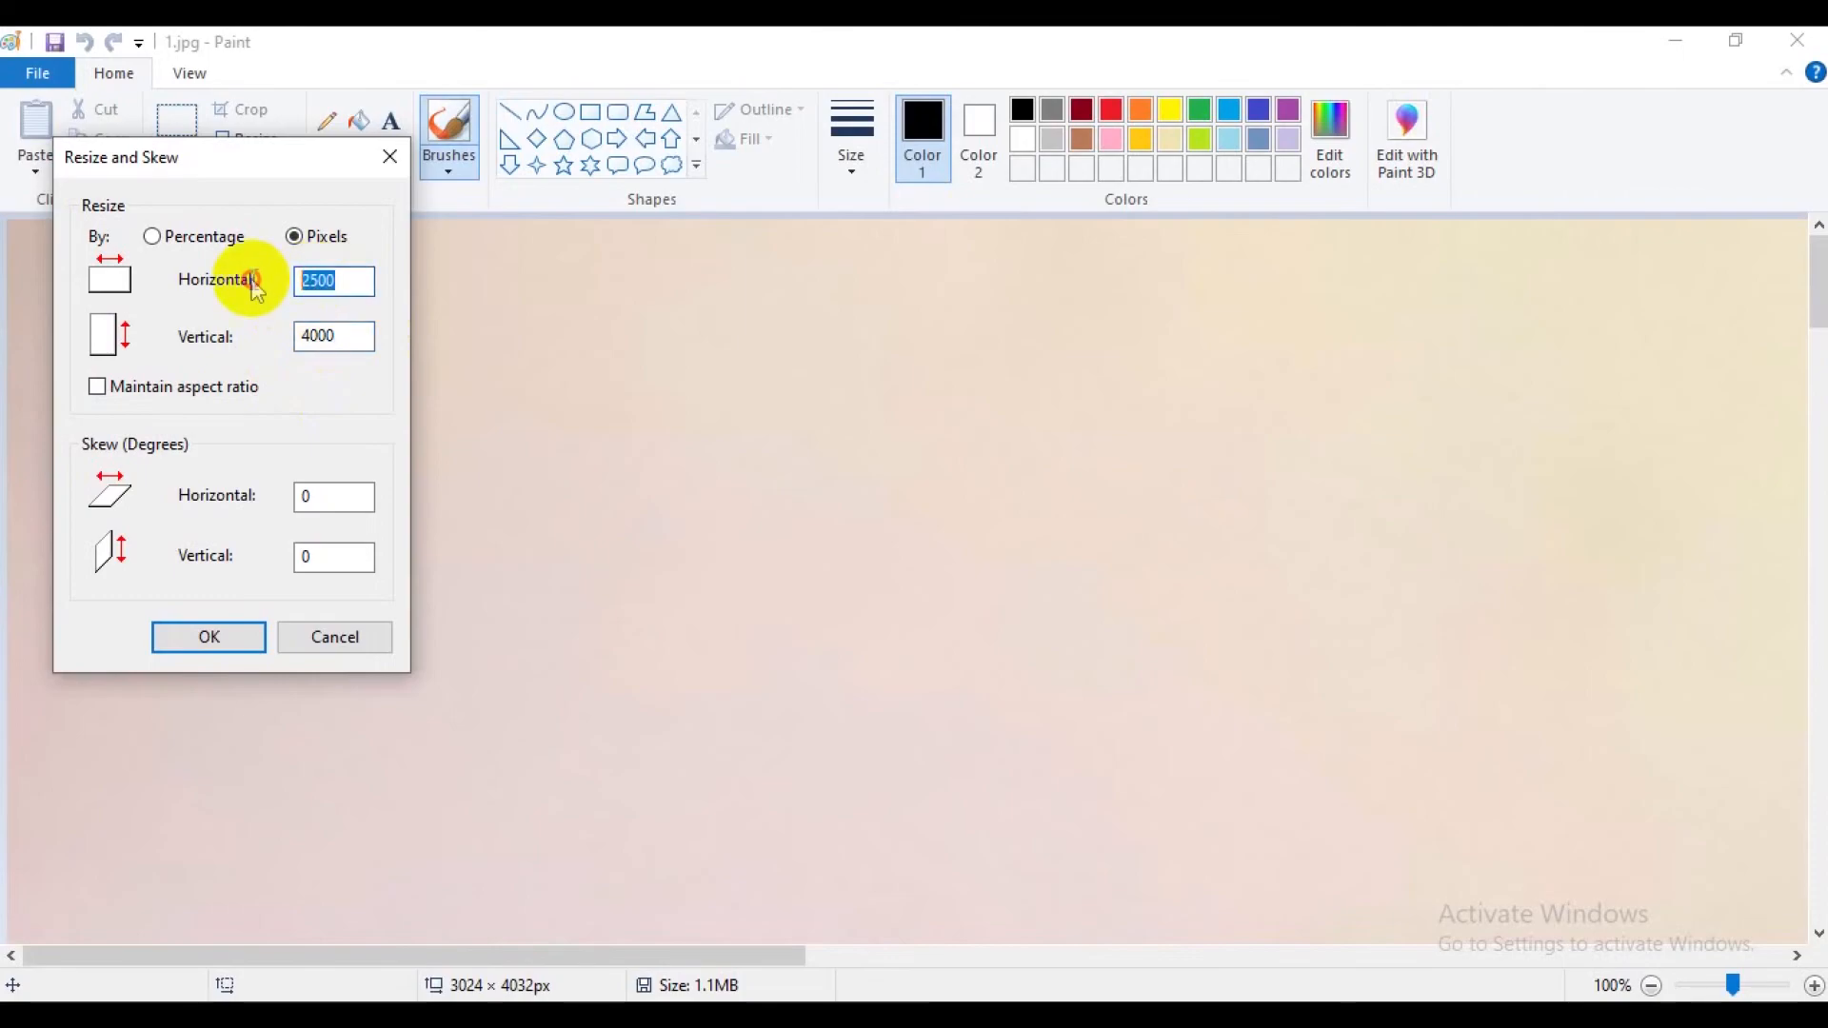
pyautogui.click(339, 335)
pyautogui.click(242, 638)
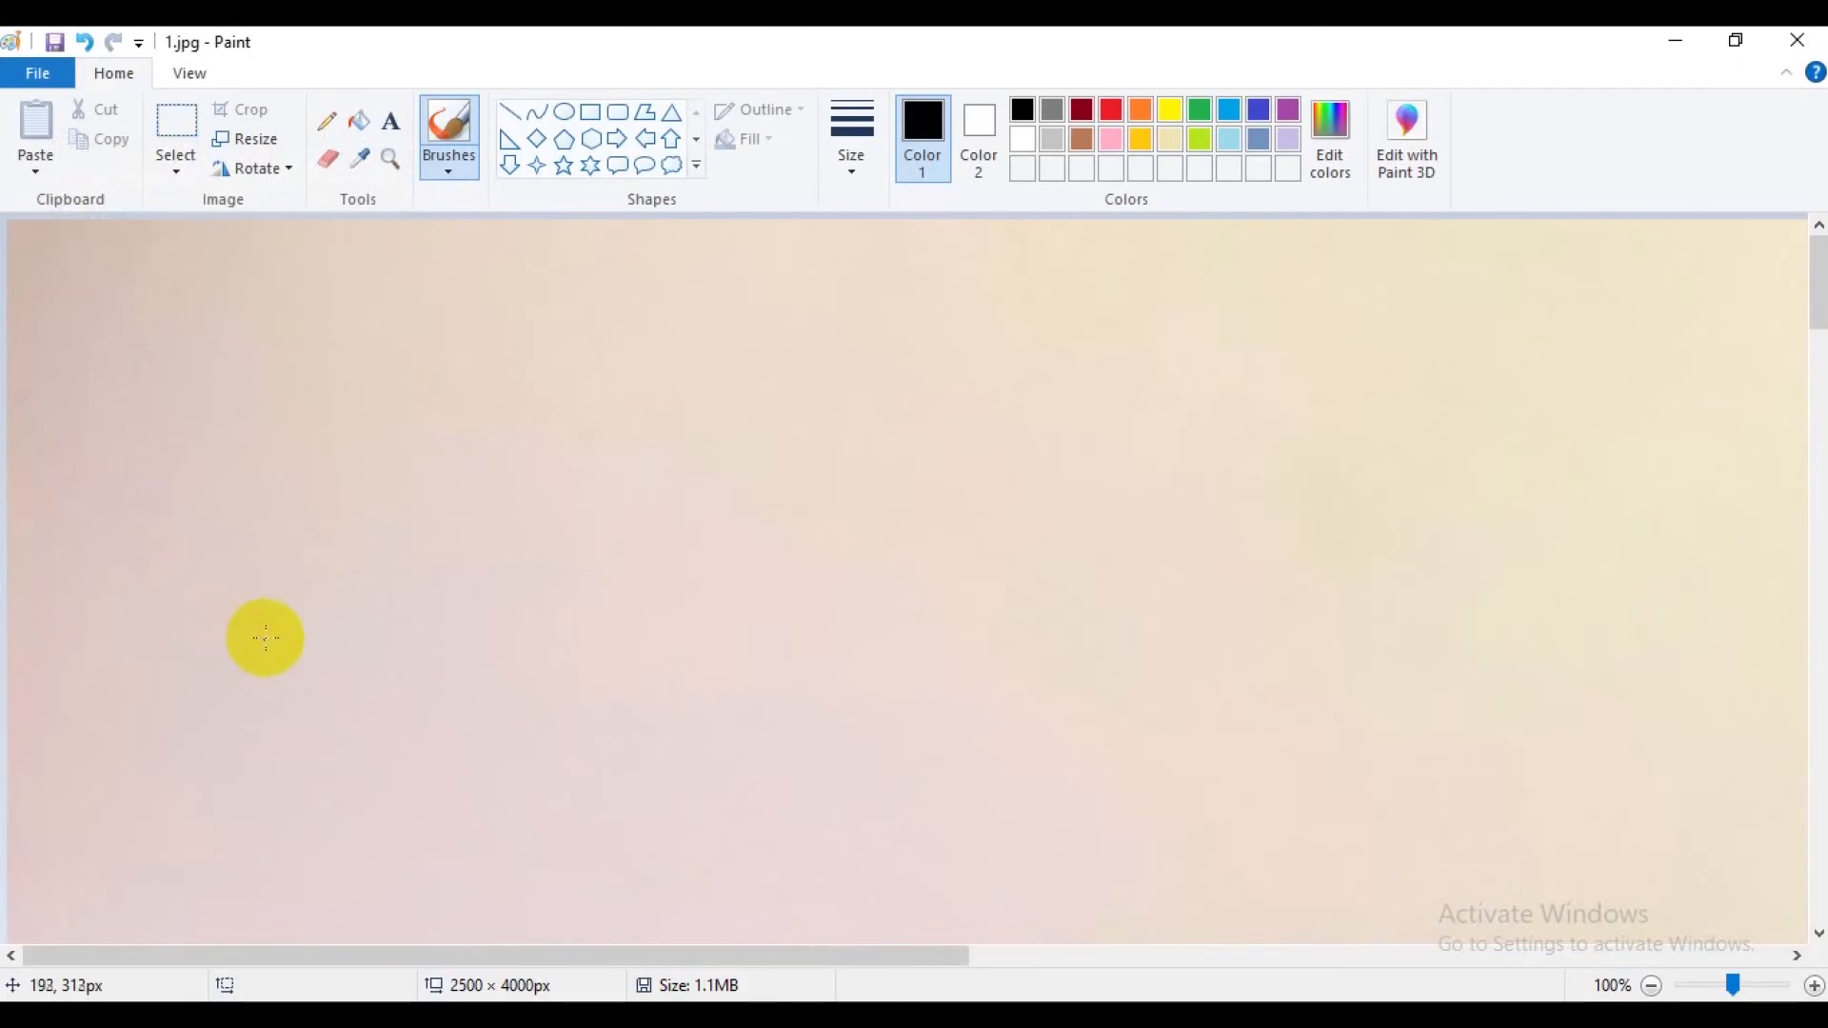
# Save the resized 1.jpg under its existing name and close the image.
pyautogui.scroll(-6, 266, 638)
pyautogui.scroll(6, 265, 637)
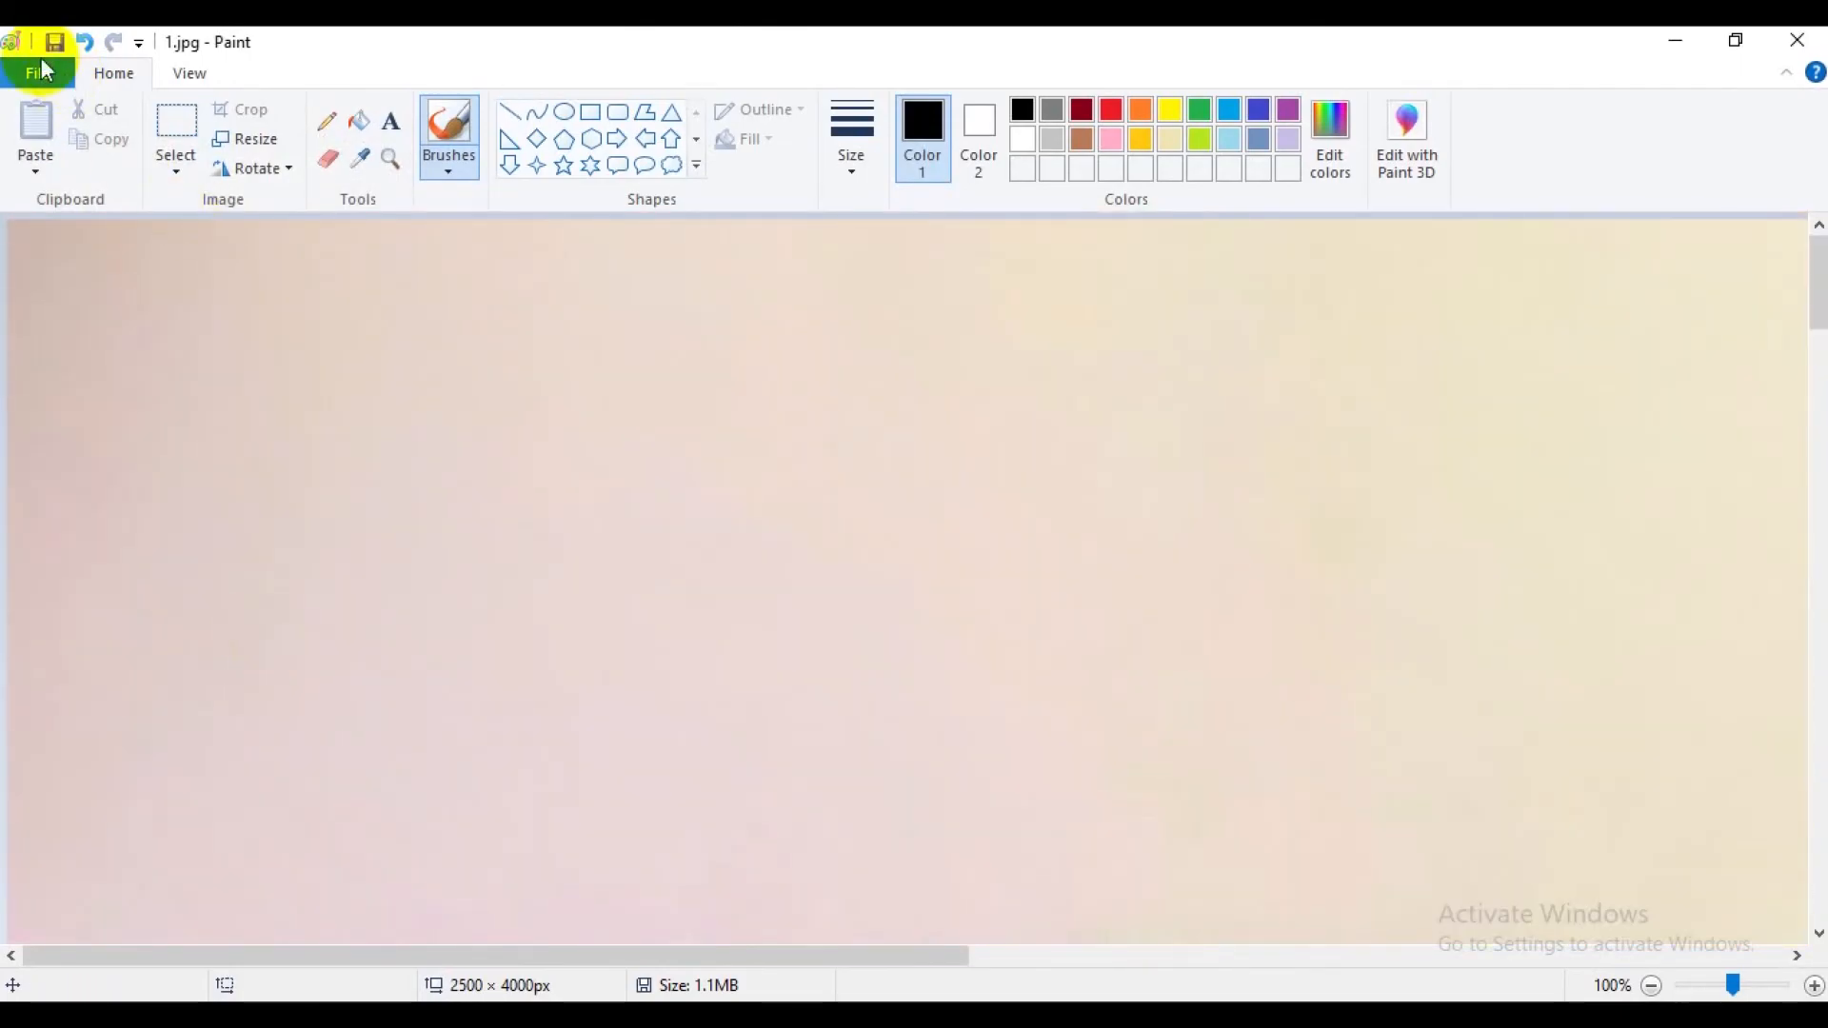
pyautogui.click(52, 42)
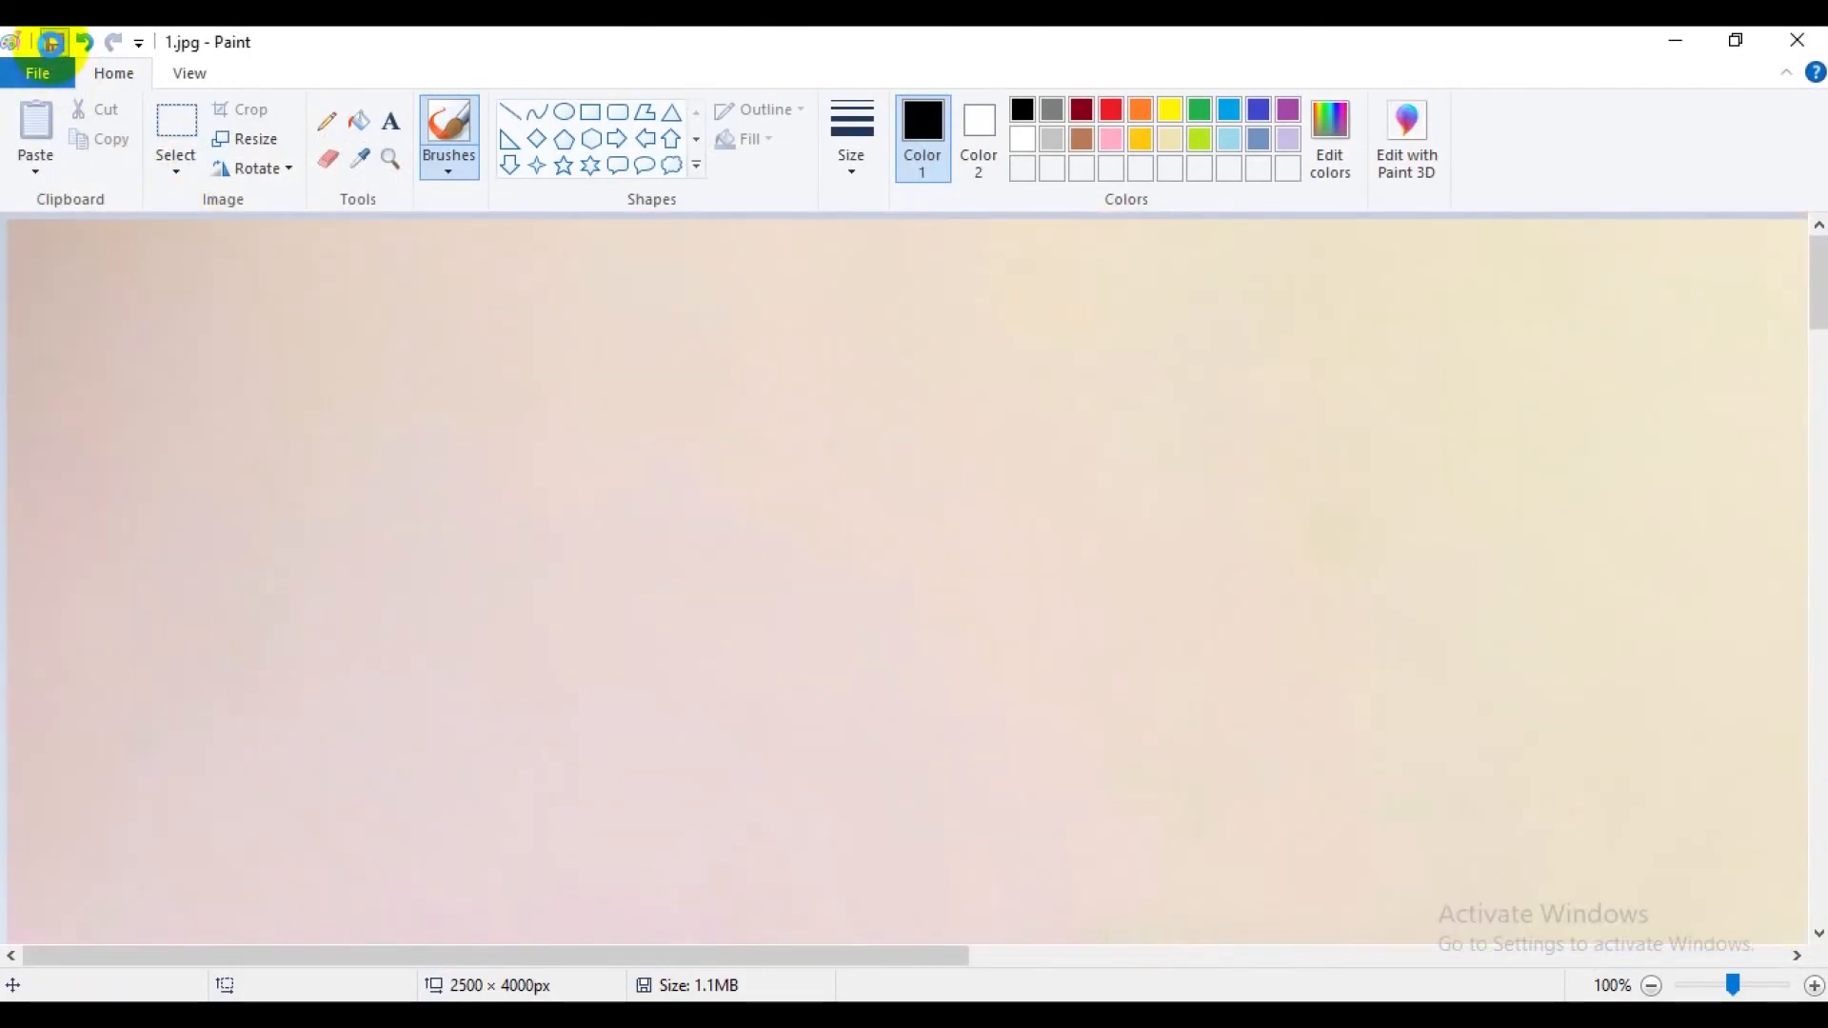
pyautogui.click(1798, 40)
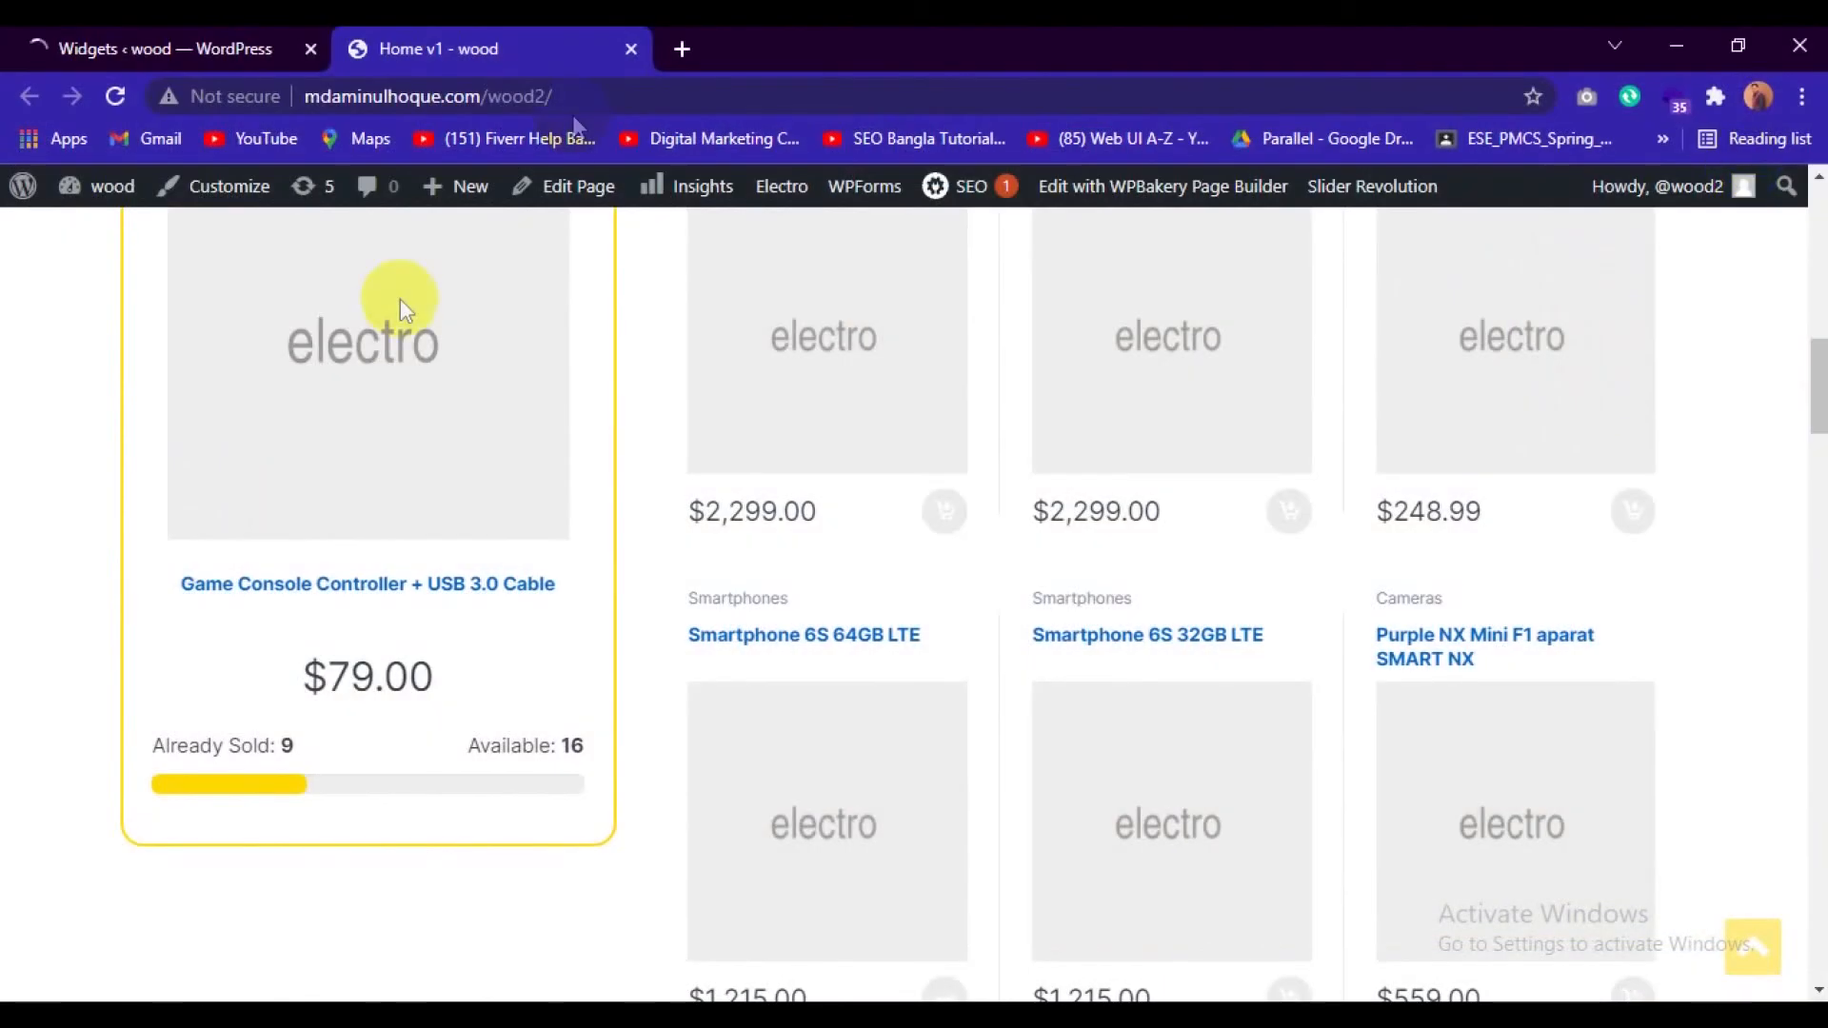
# Switch to the product folder in File Explorer and open 2.jpg for editing in Paint.
pyautogui.click(837, 1011)
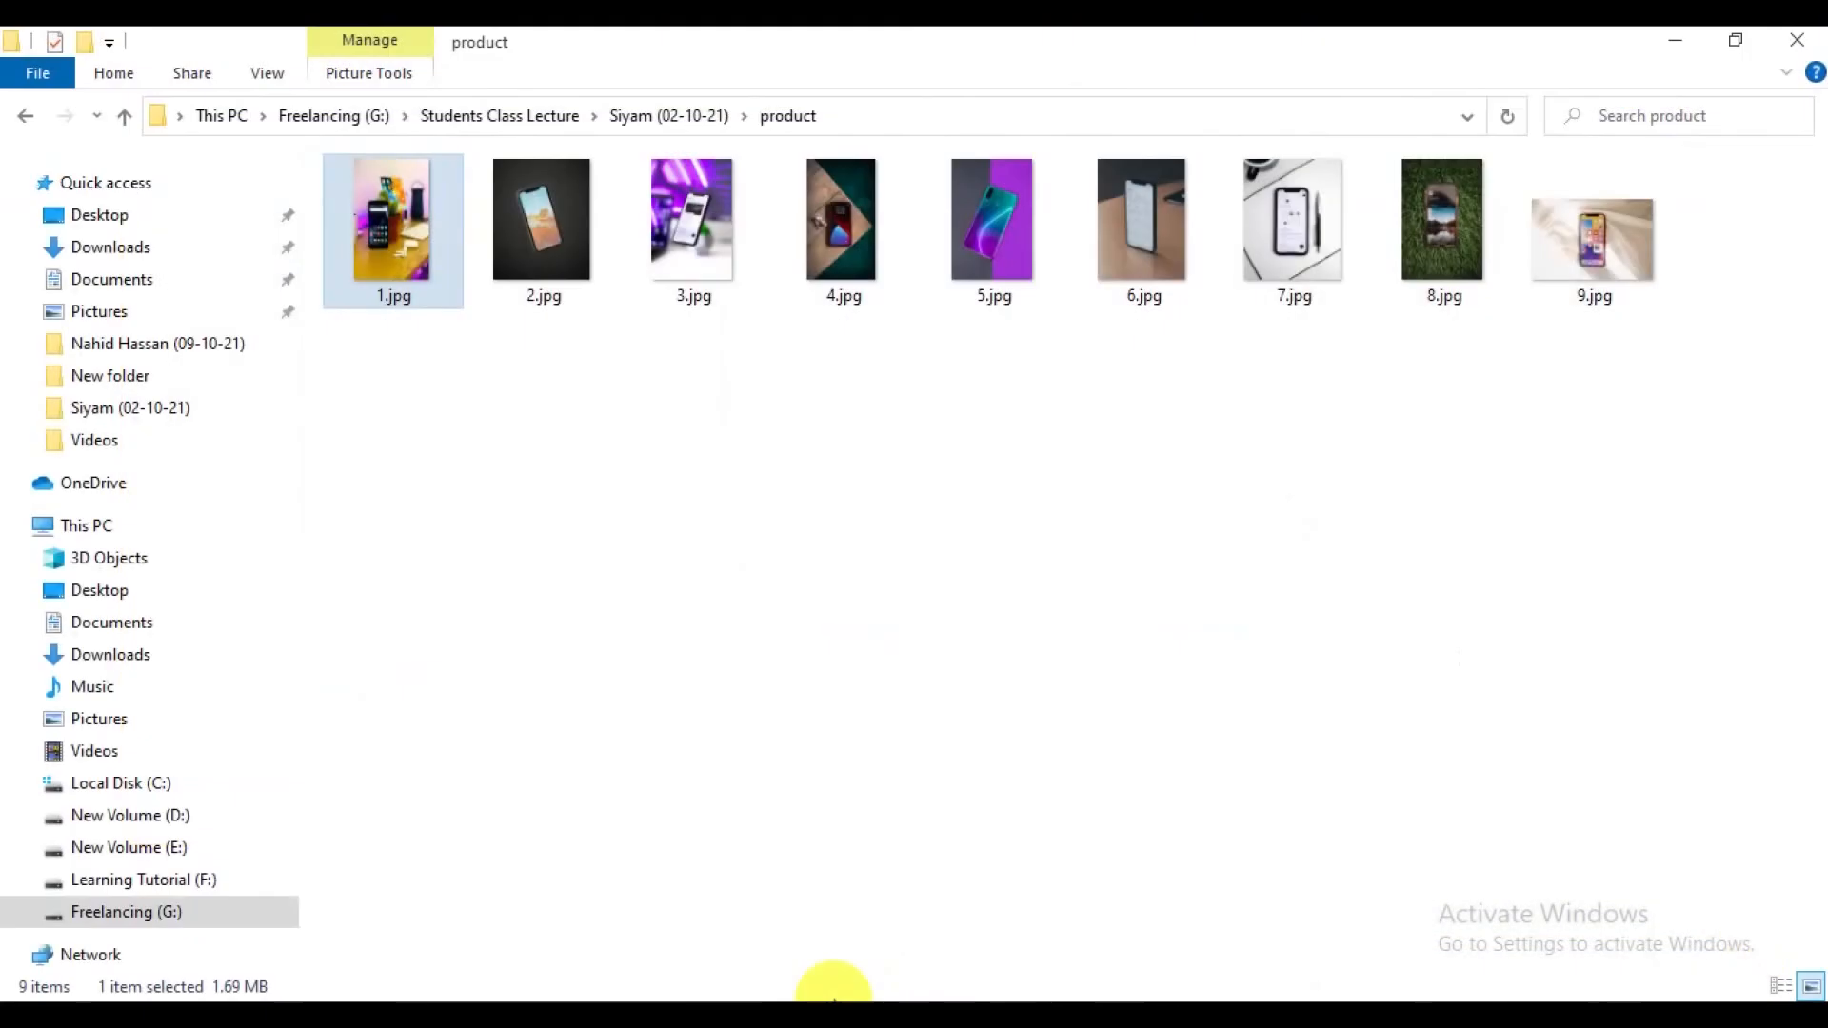
pyautogui.click(543, 220)
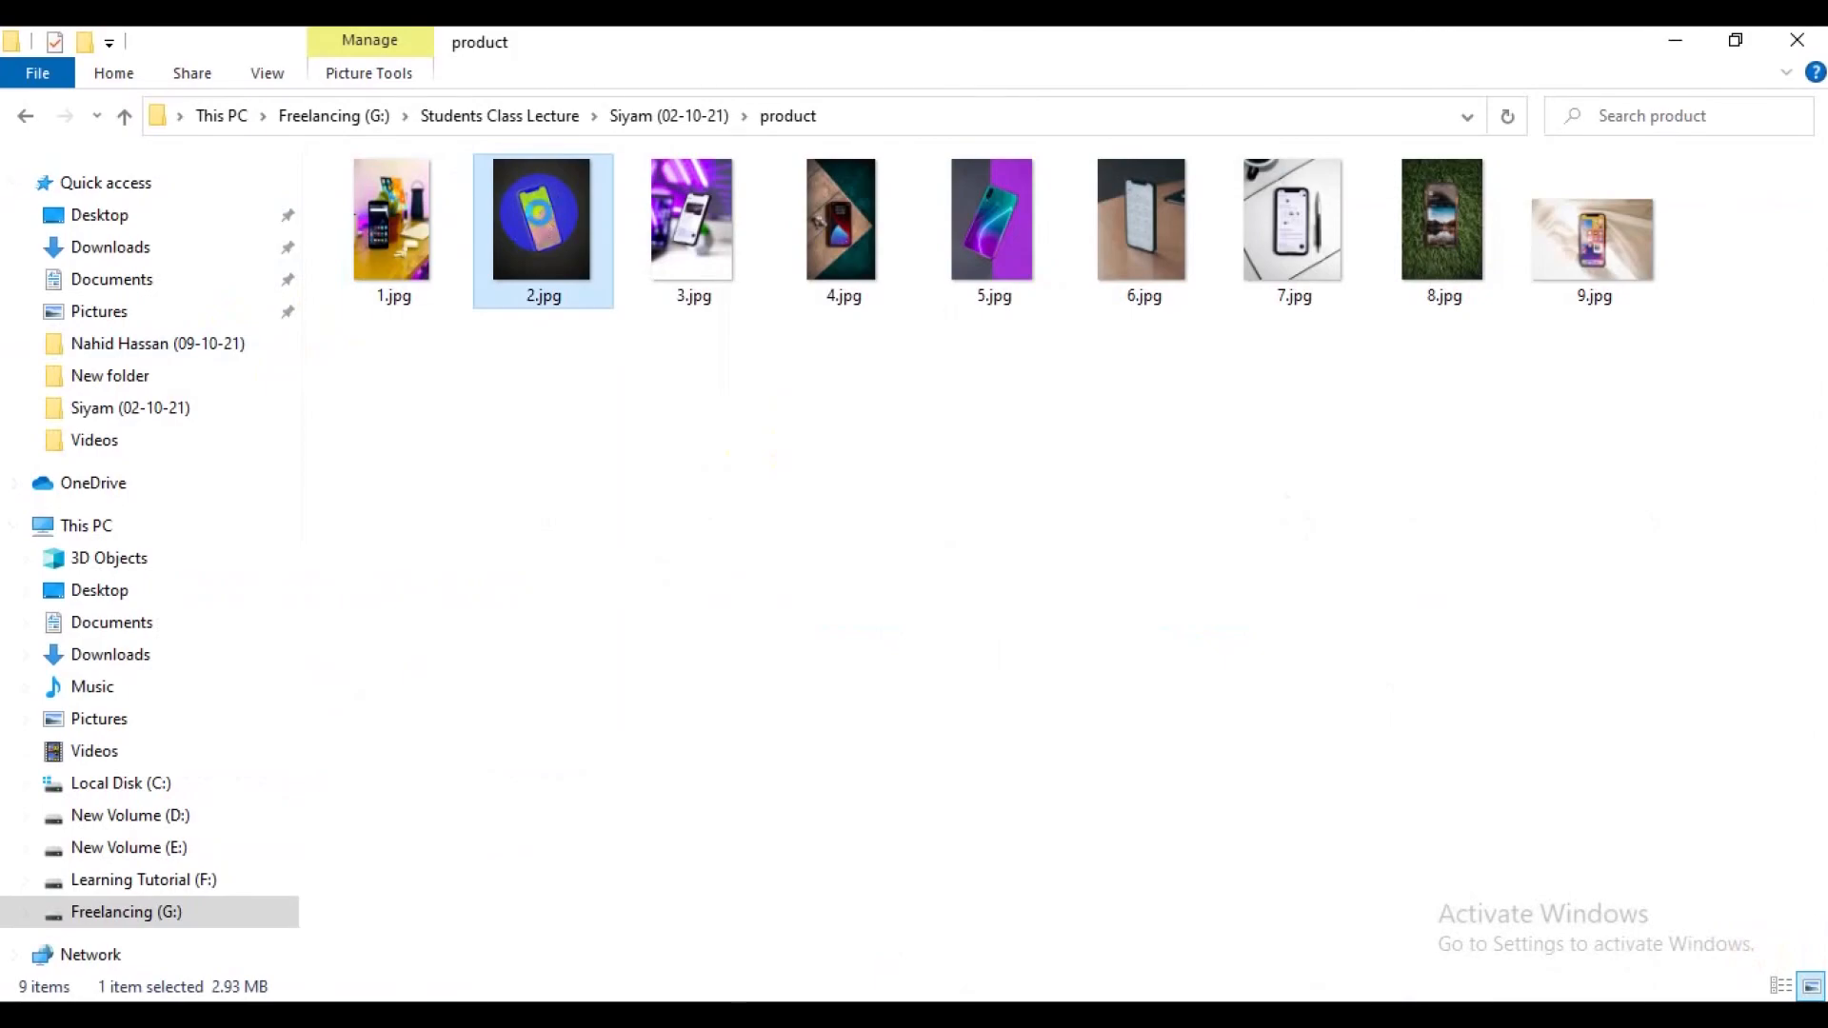
pyautogui.rightClick(539, 213)
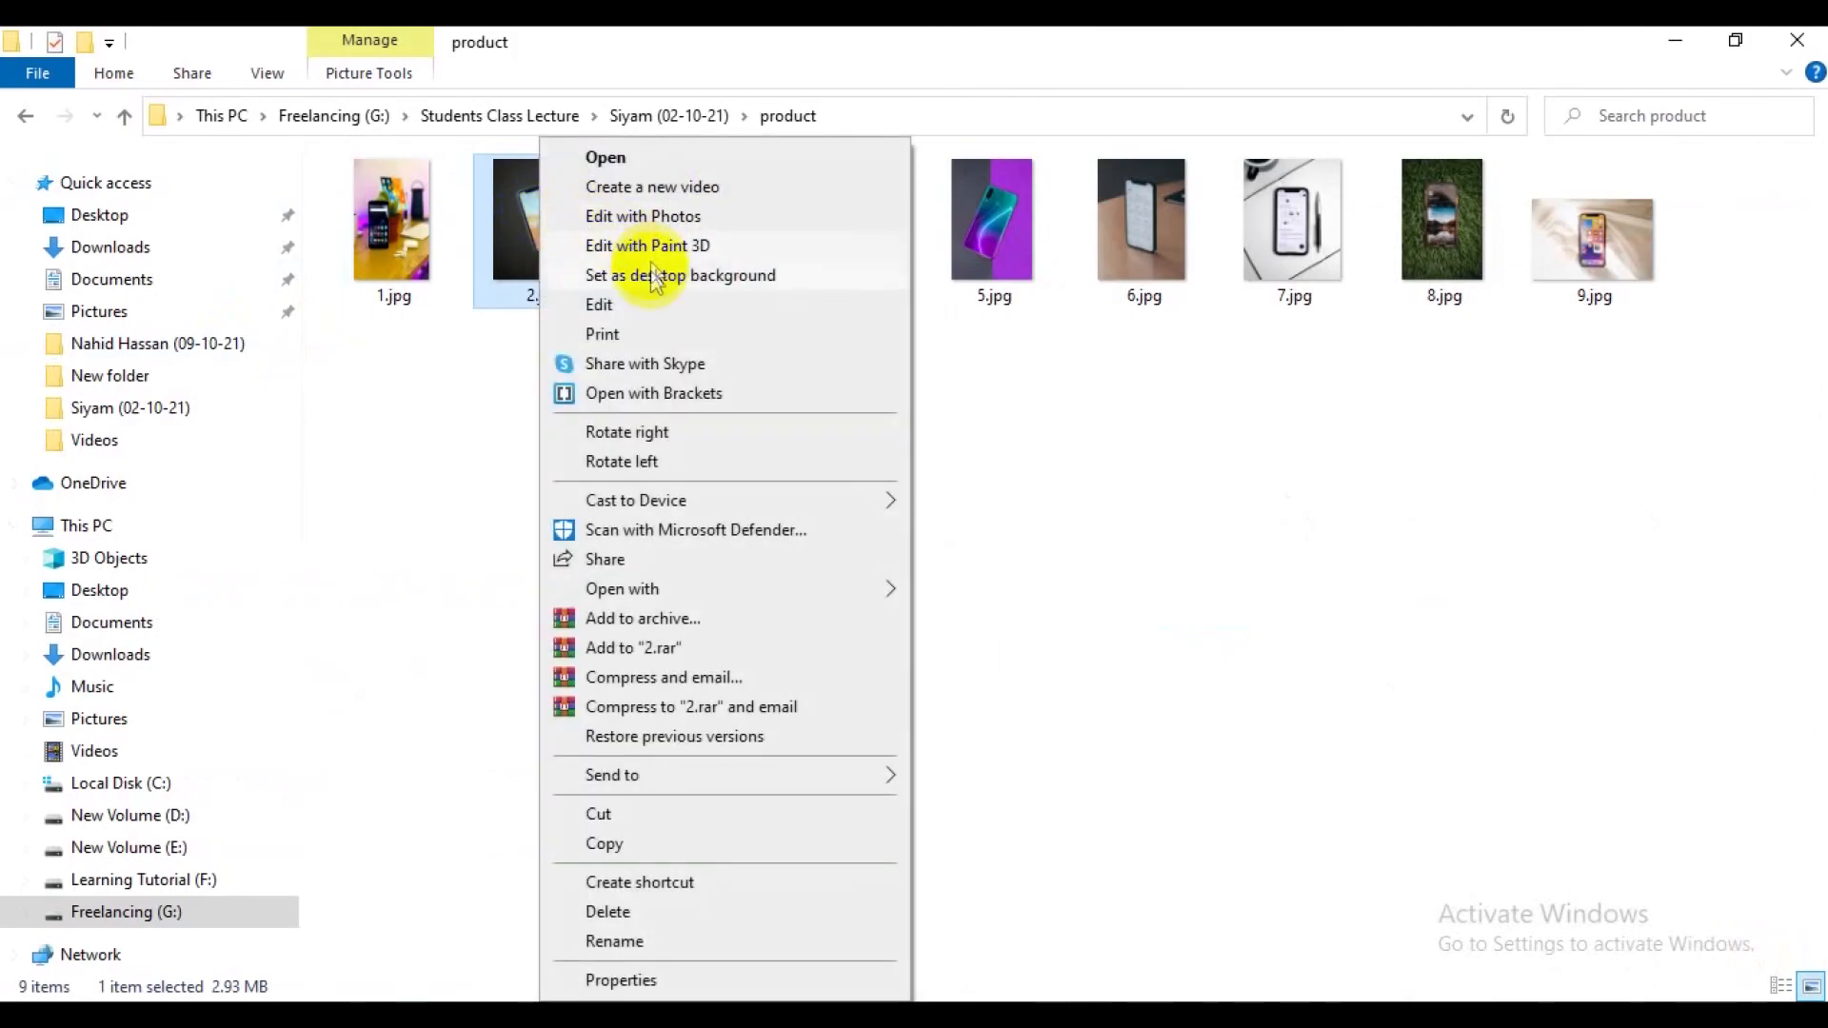
pyautogui.click(642, 304)
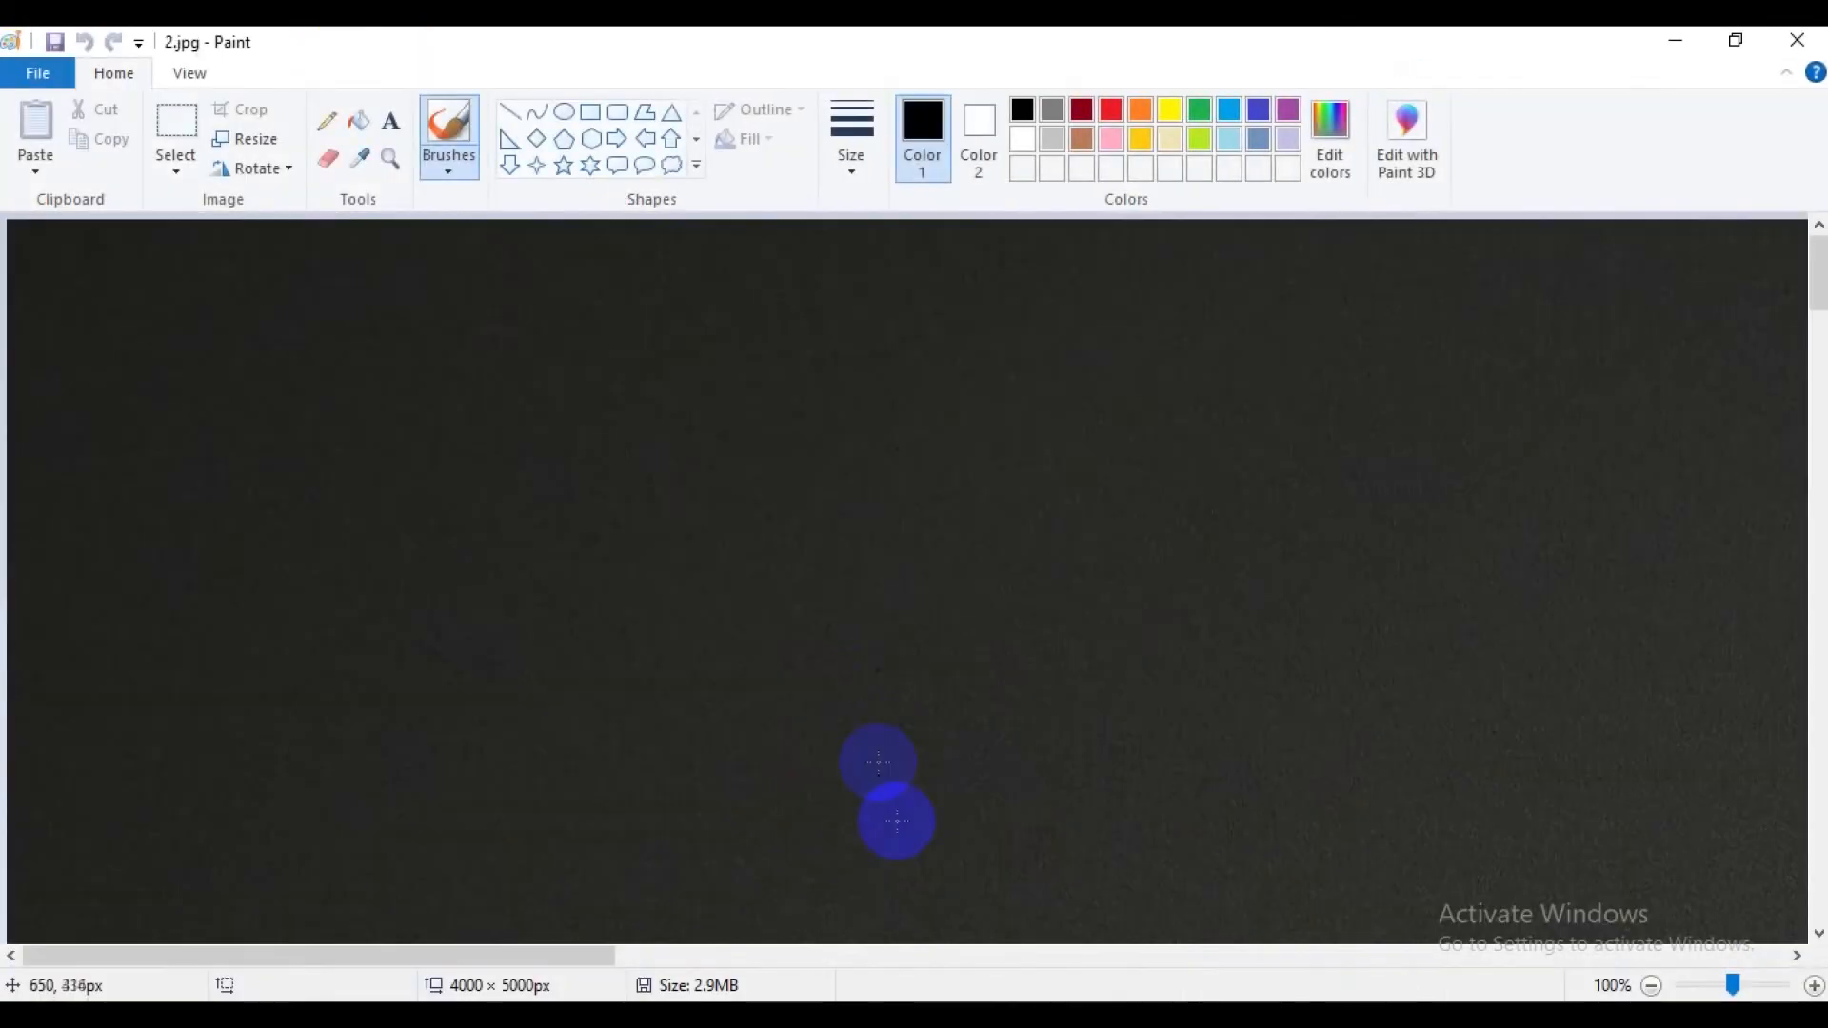
# Resize 2.jpg by pixels to 2500 horizontal by 4000 vertical without maintaining the aspect ratio.
pyautogui.click(244, 139)
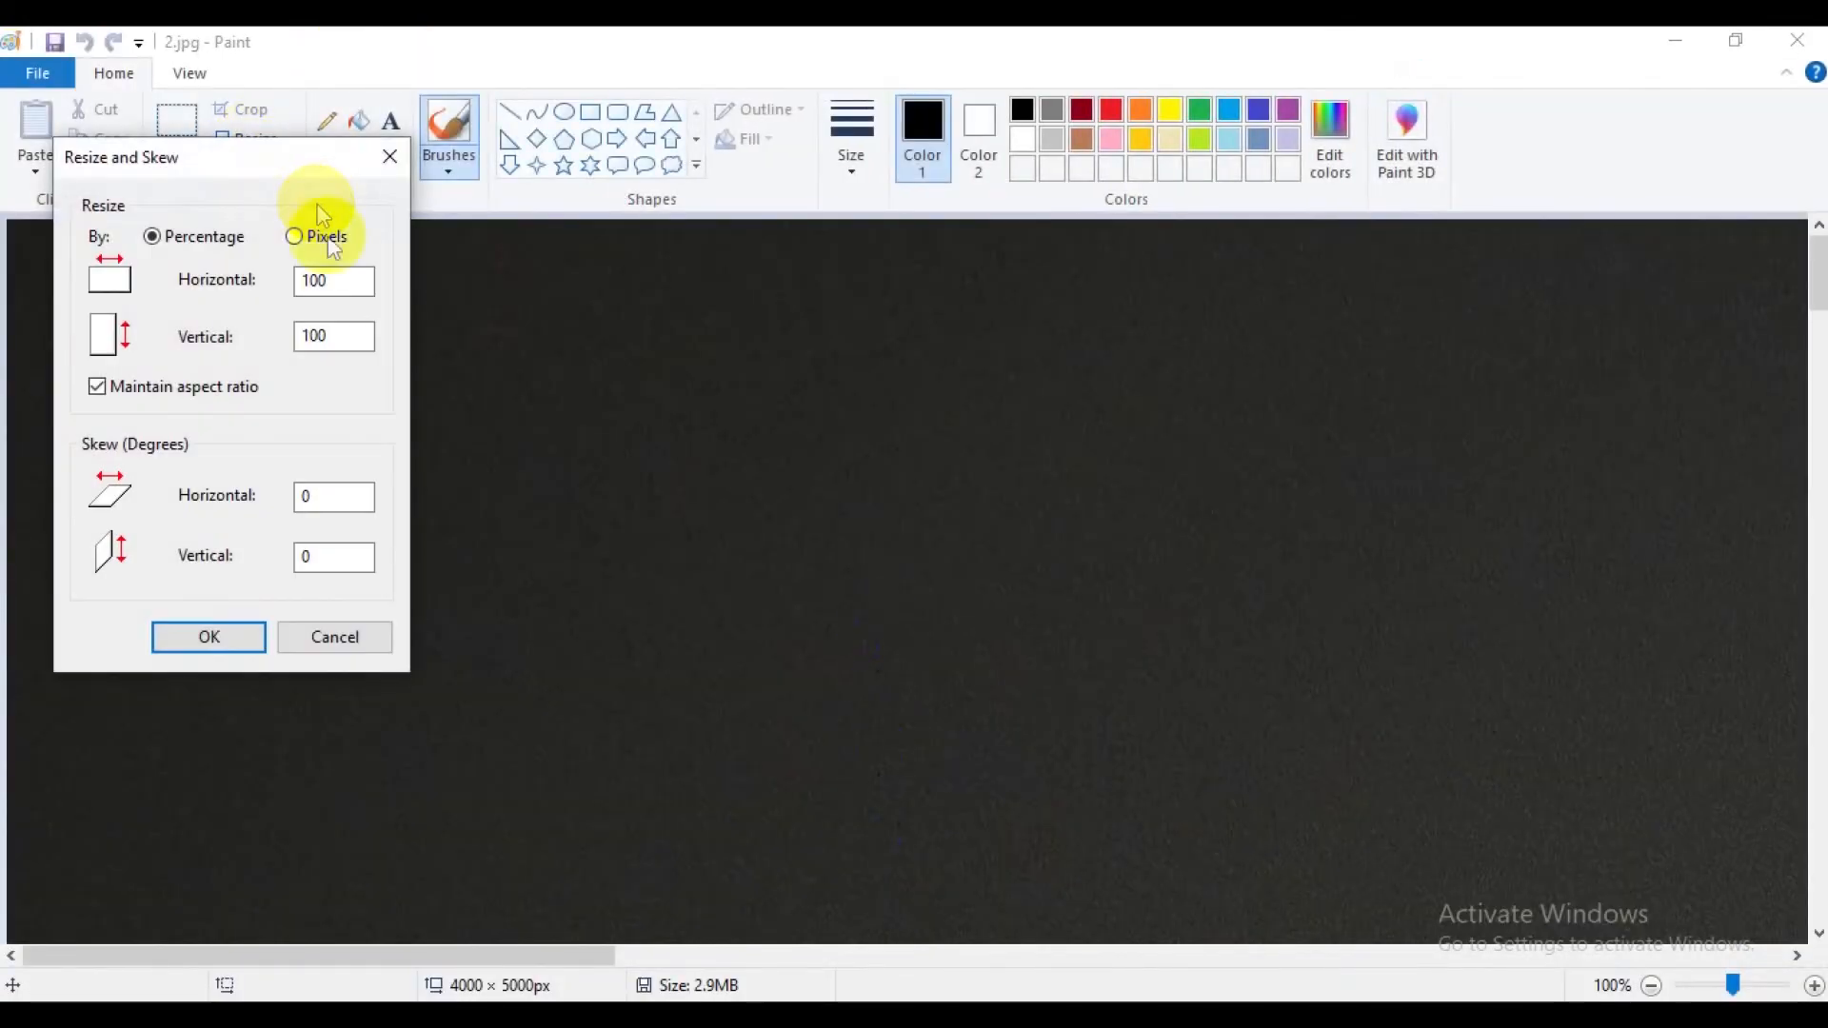
pyautogui.click(296, 236)
pyautogui.click(221, 386)
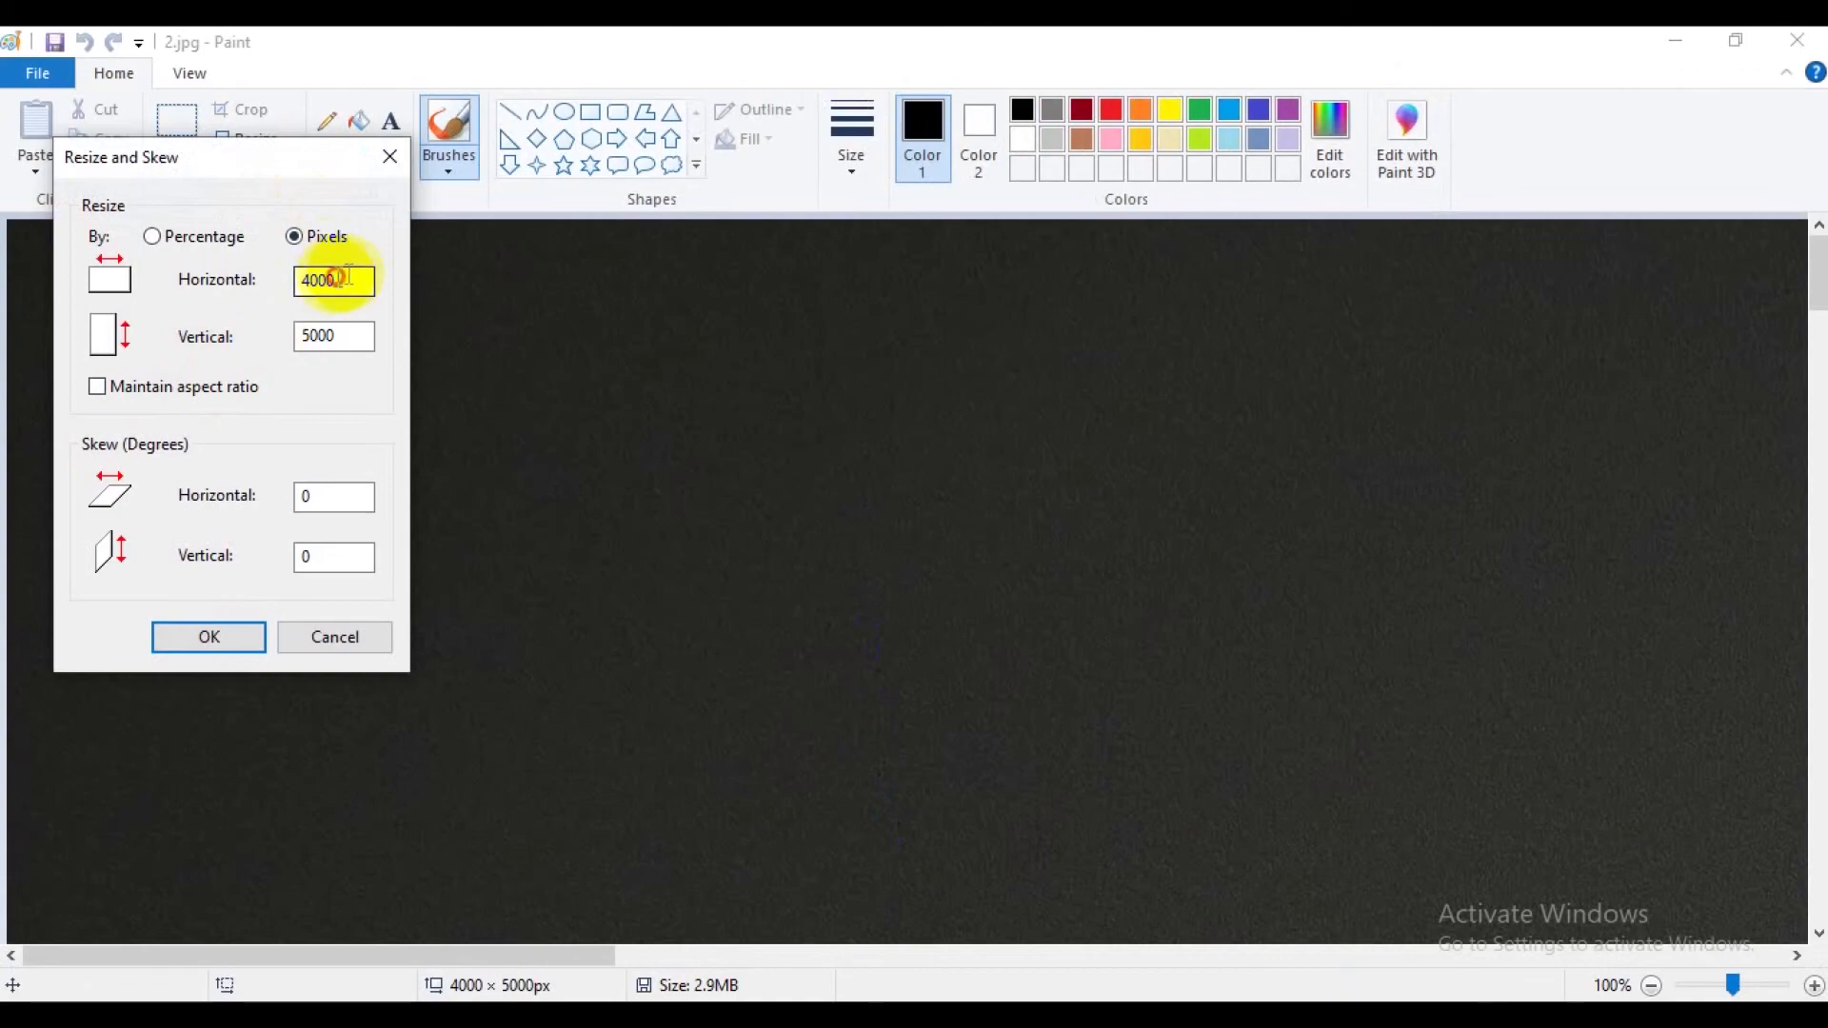
pyautogui.moveTo(346, 278); pyautogui.dragTo(274, 287)
pyautogui.write('2500')
pyautogui.moveTo(345, 335); pyautogui.dragTo(271, 340)
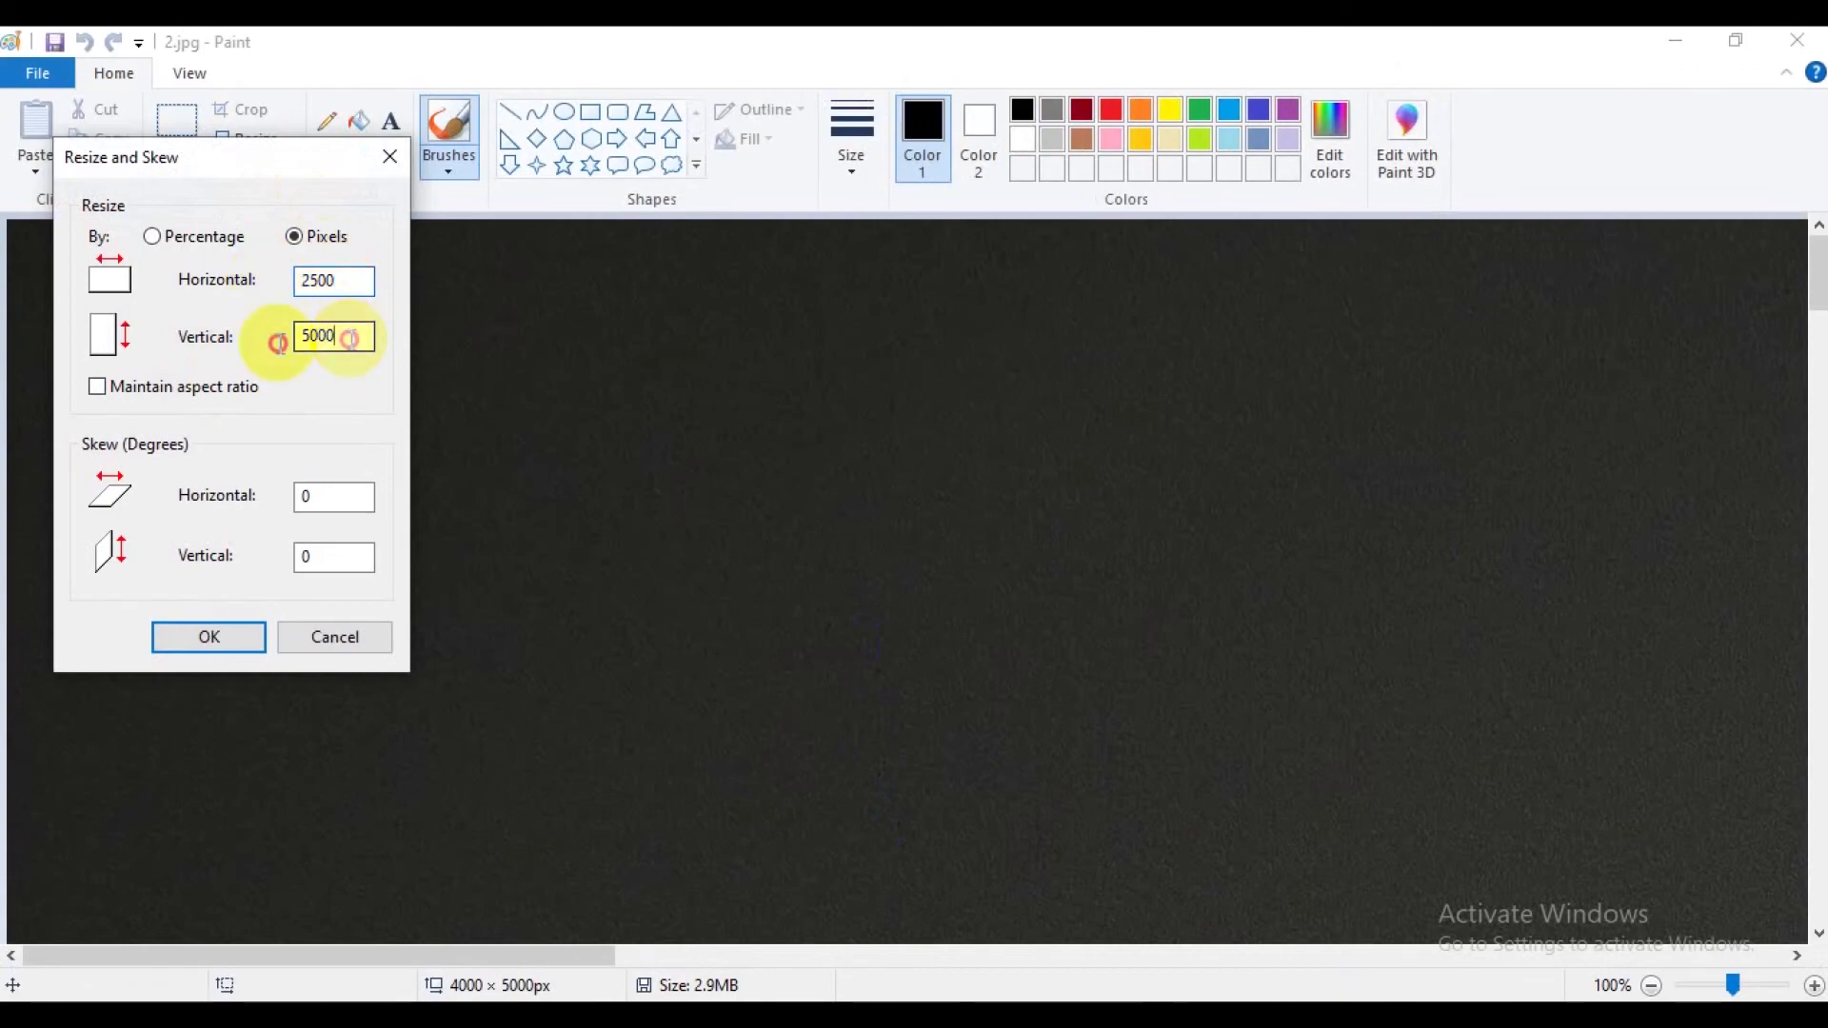
pyautogui.write('40')
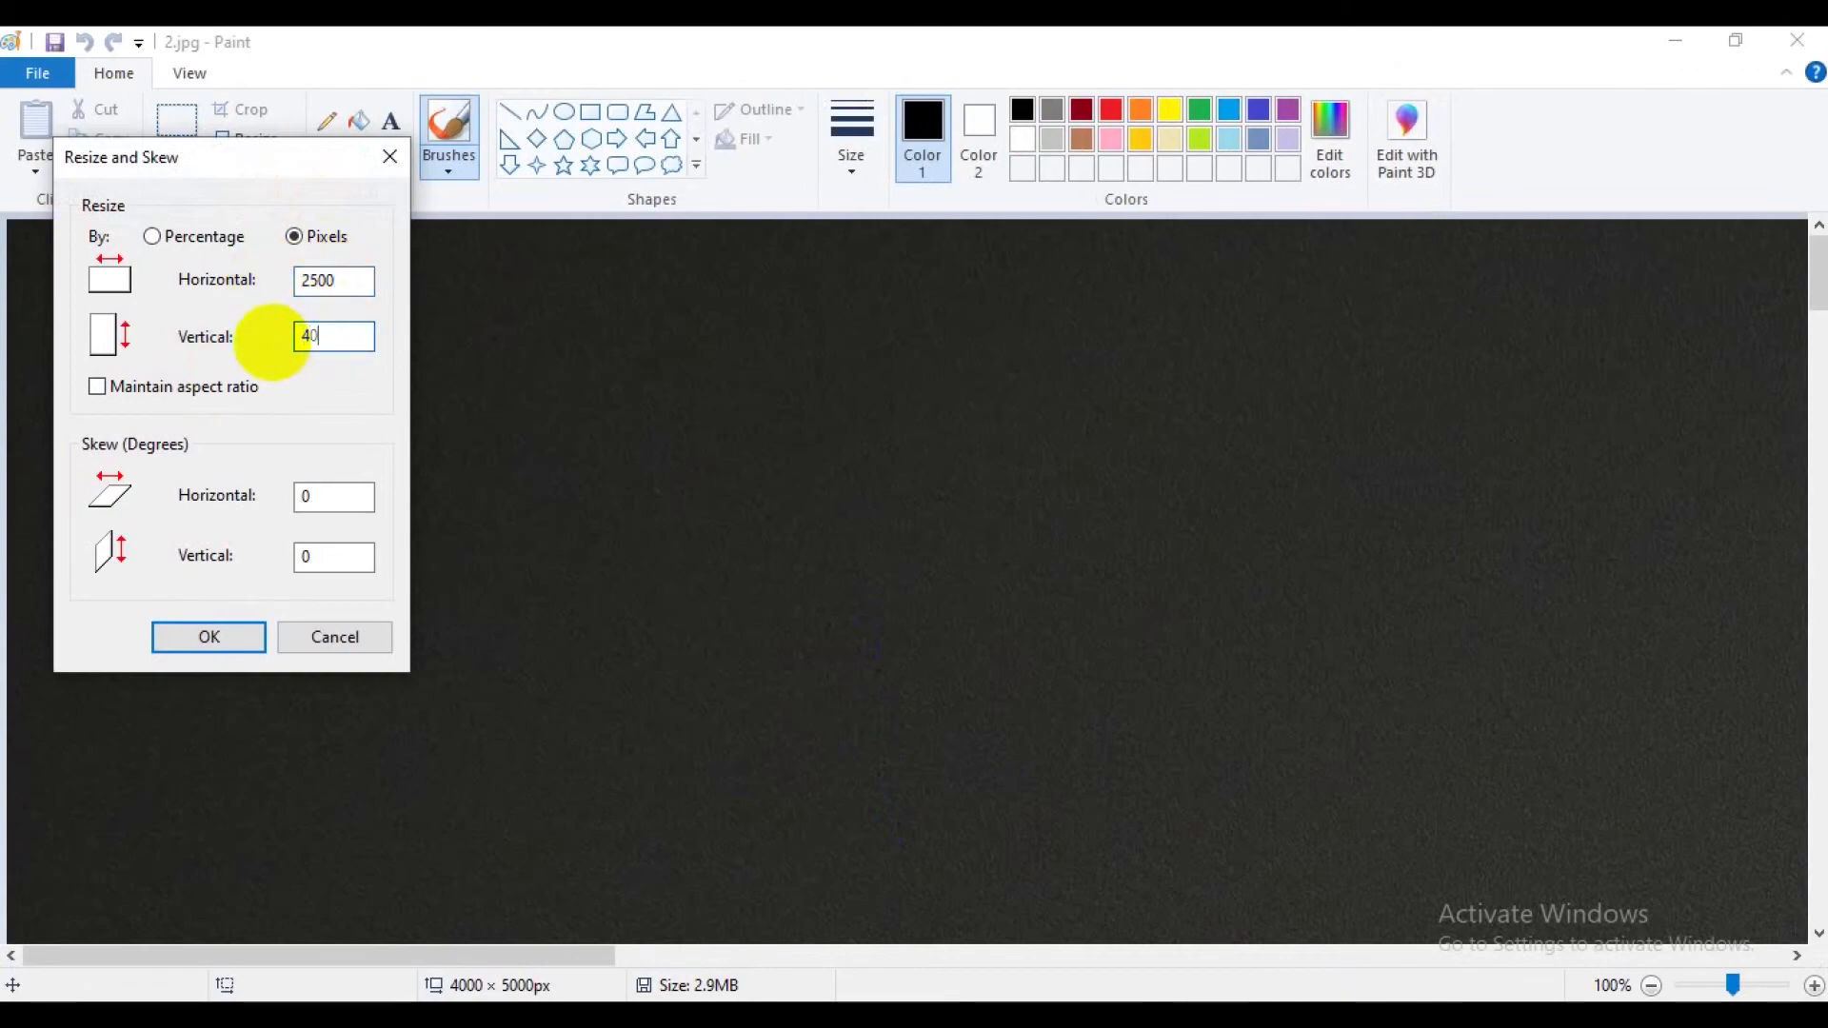
pyautogui.write('00')
pyautogui.click(235, 632)
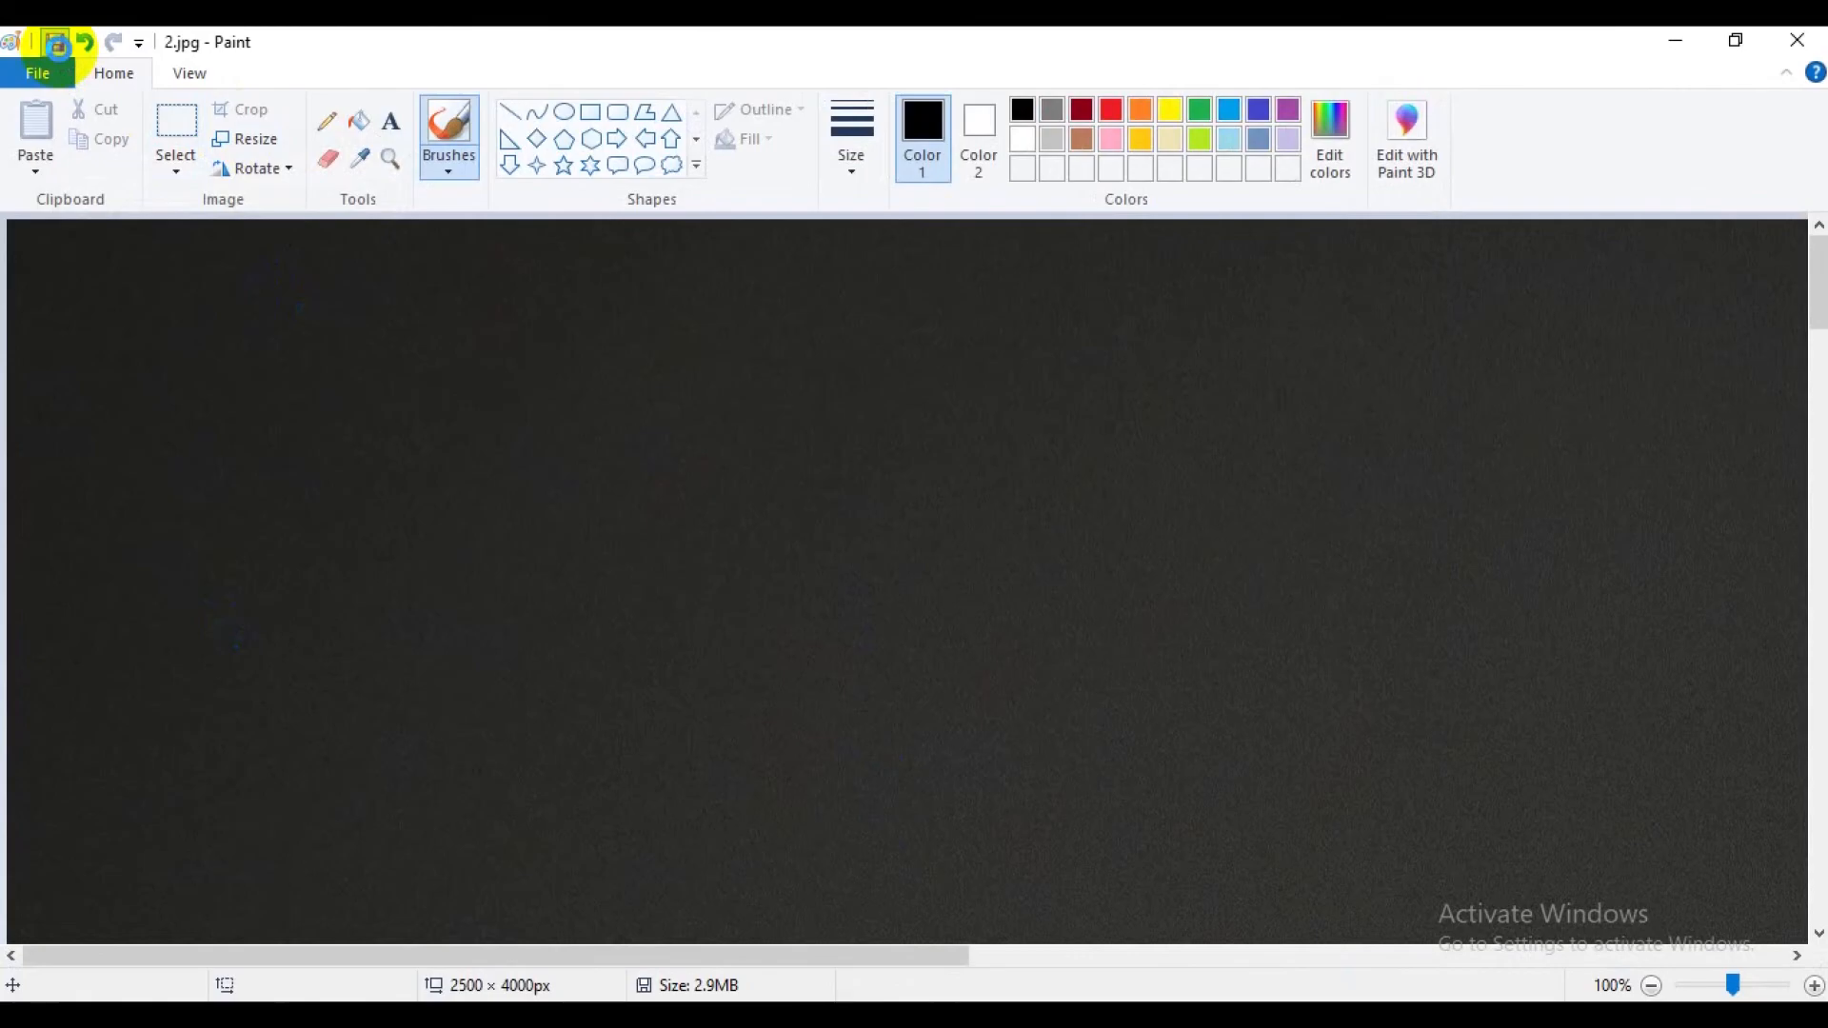
# Save and close the resized 2.jpg, and open 3.jpg from the product folder for editing in Paint.
pyautogui.click(61, 53)
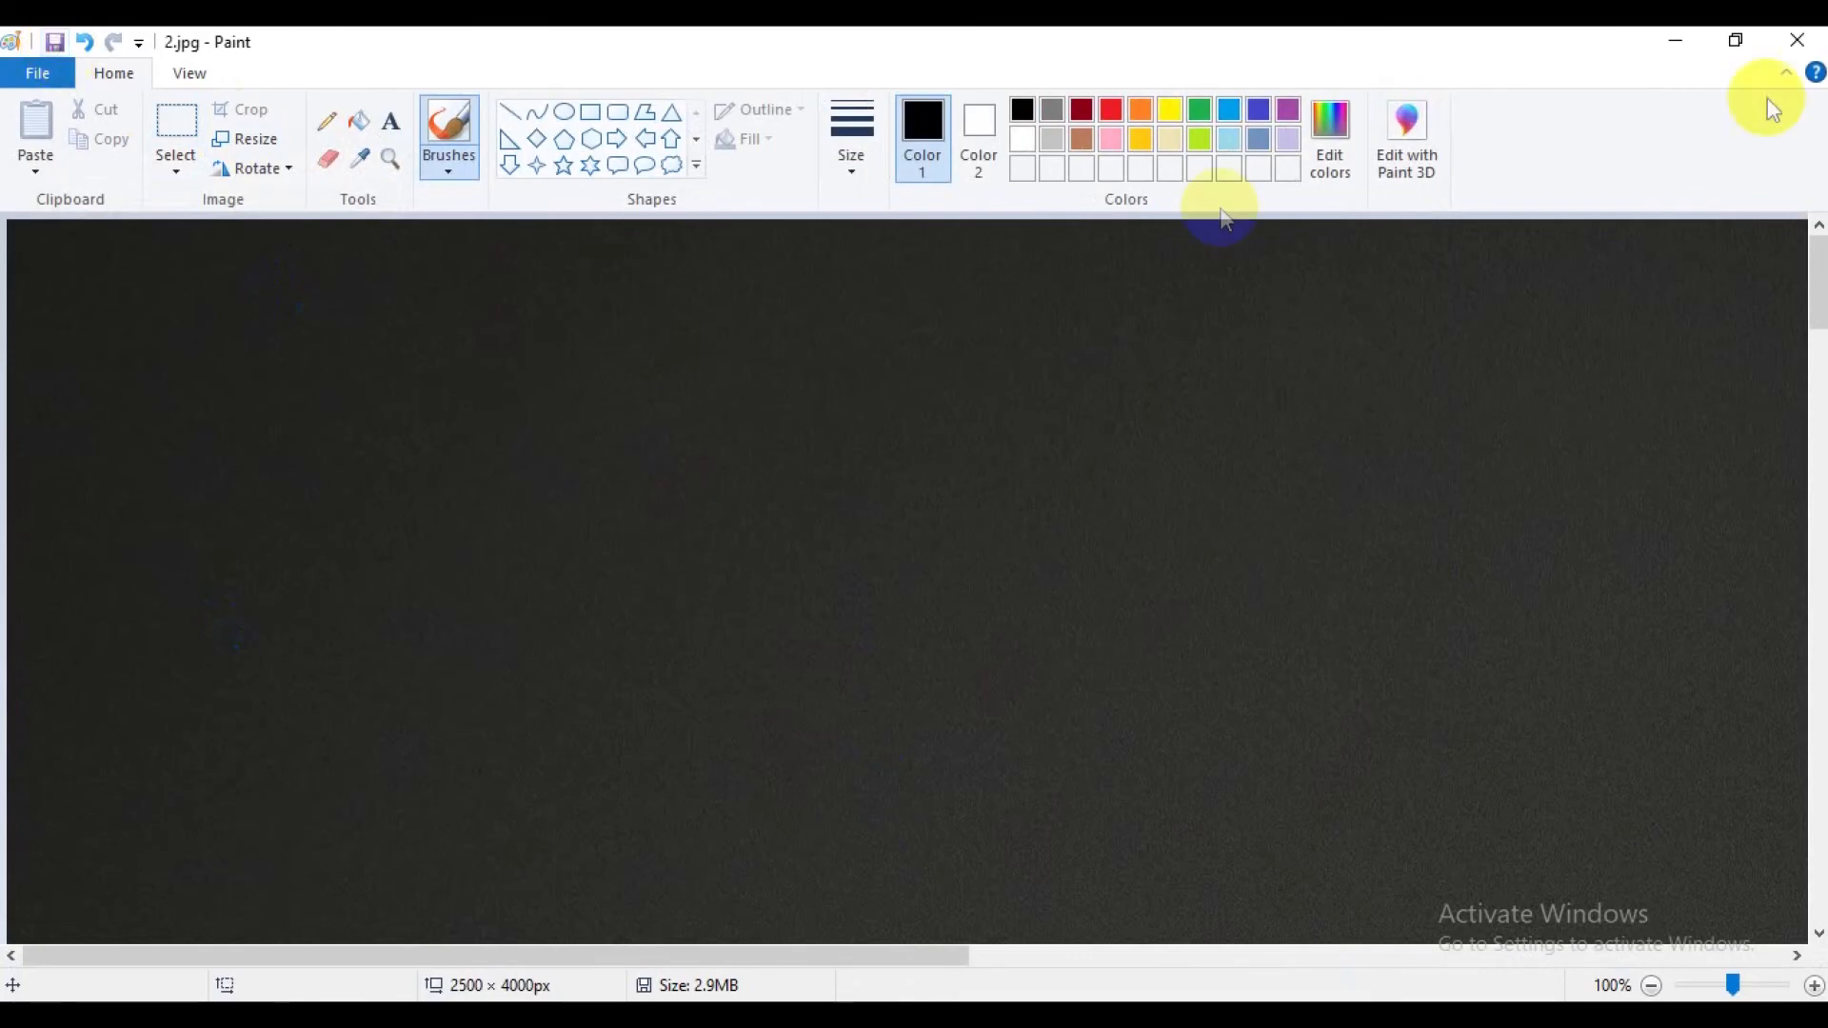
pyautogui.click(1797, 40)
pyautogui.click(686, 244)
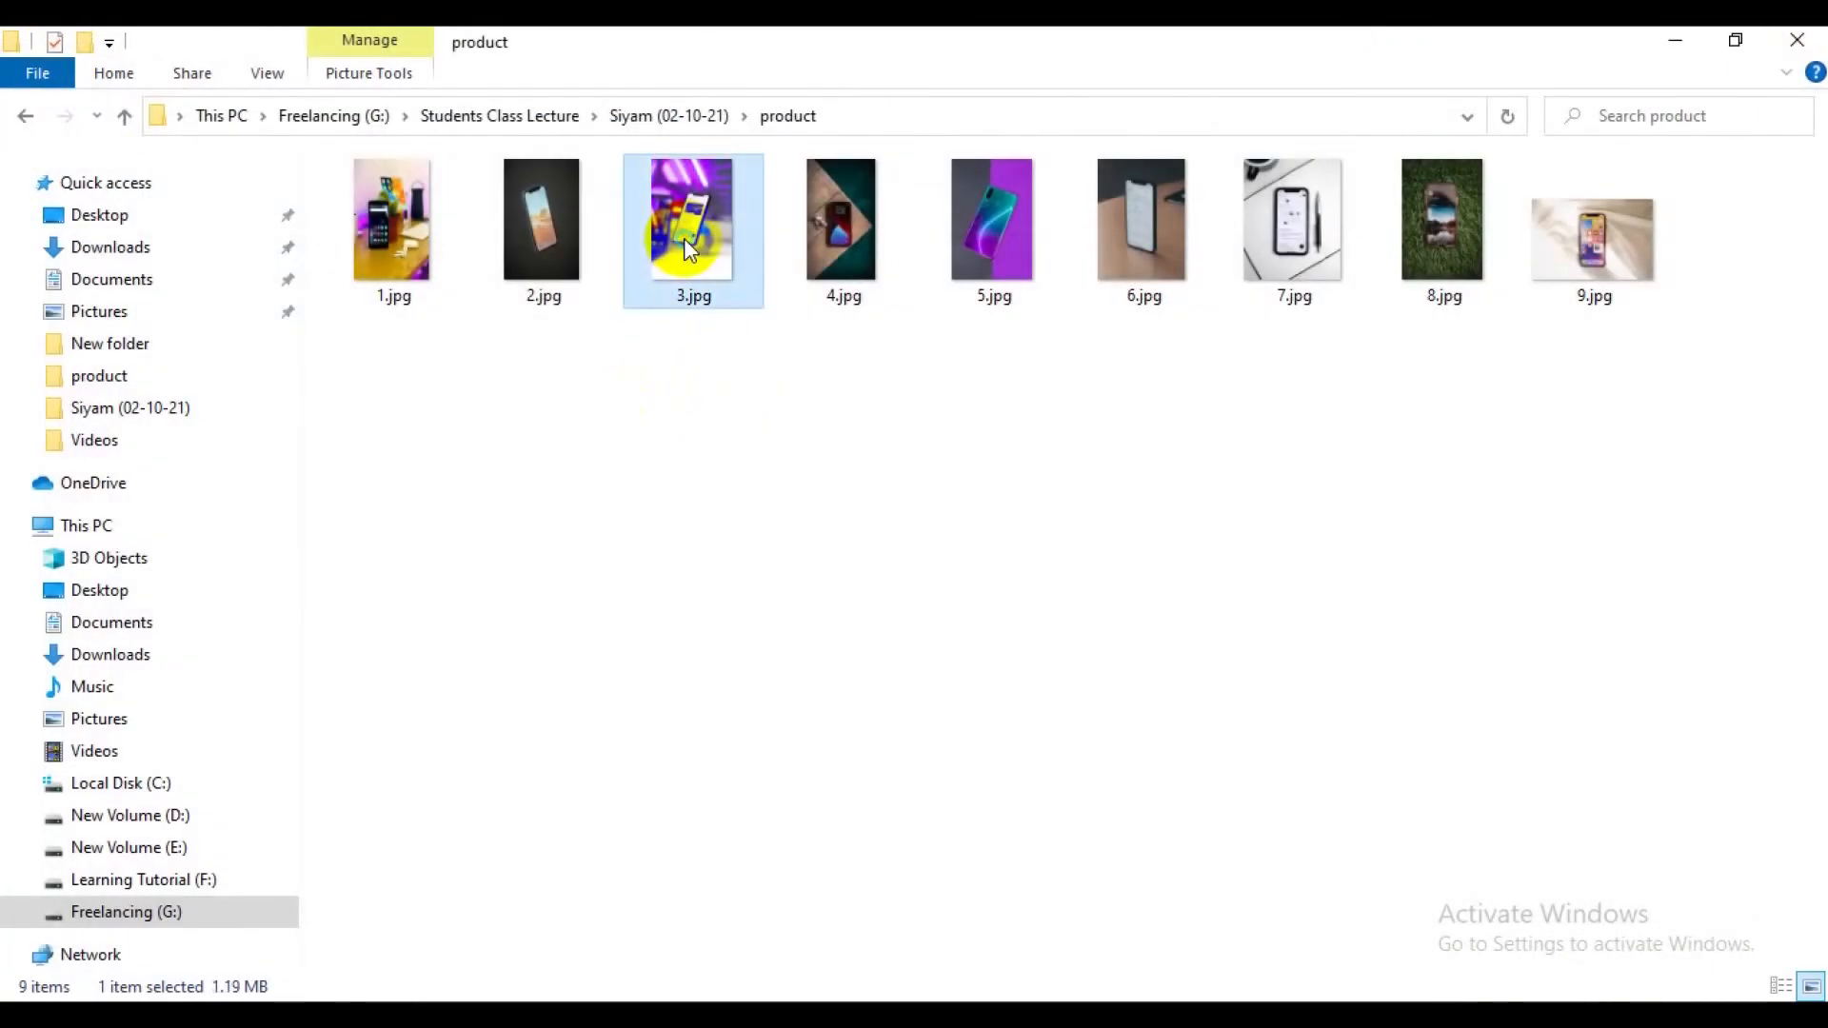
pyautogui.rightClick(684, 238)
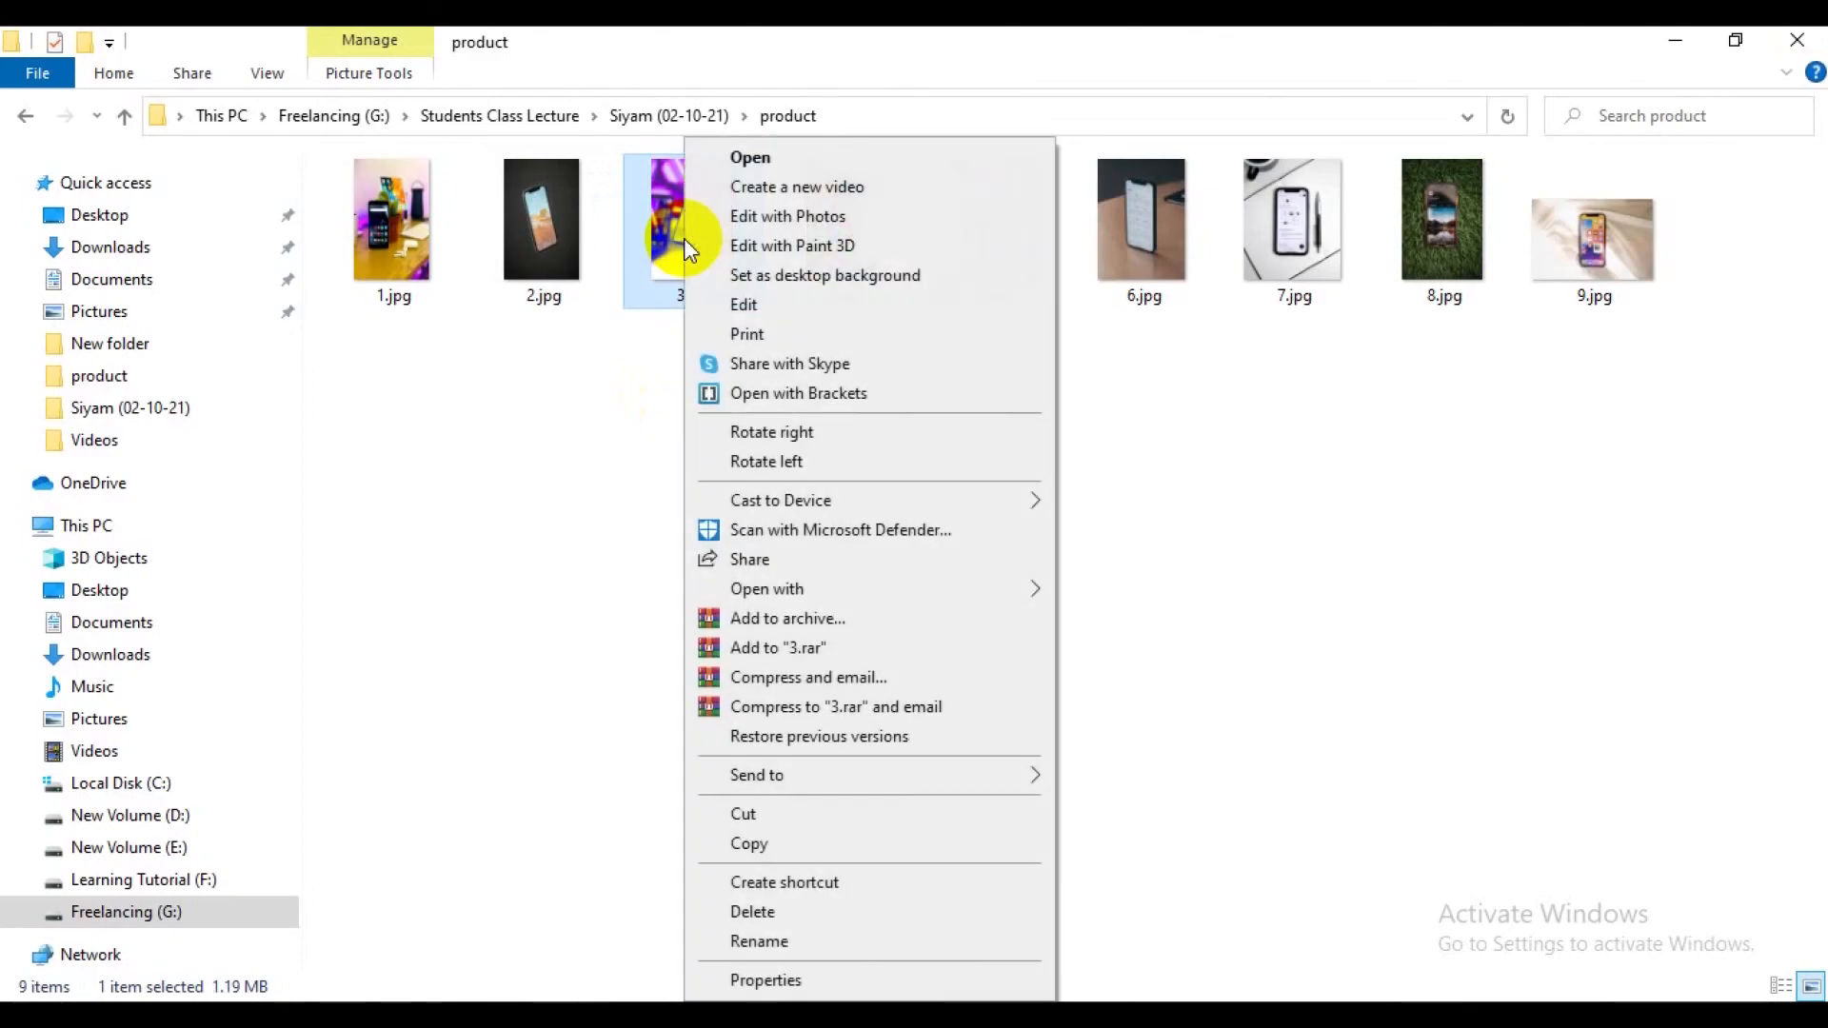
pyautogui.click(748, 305)
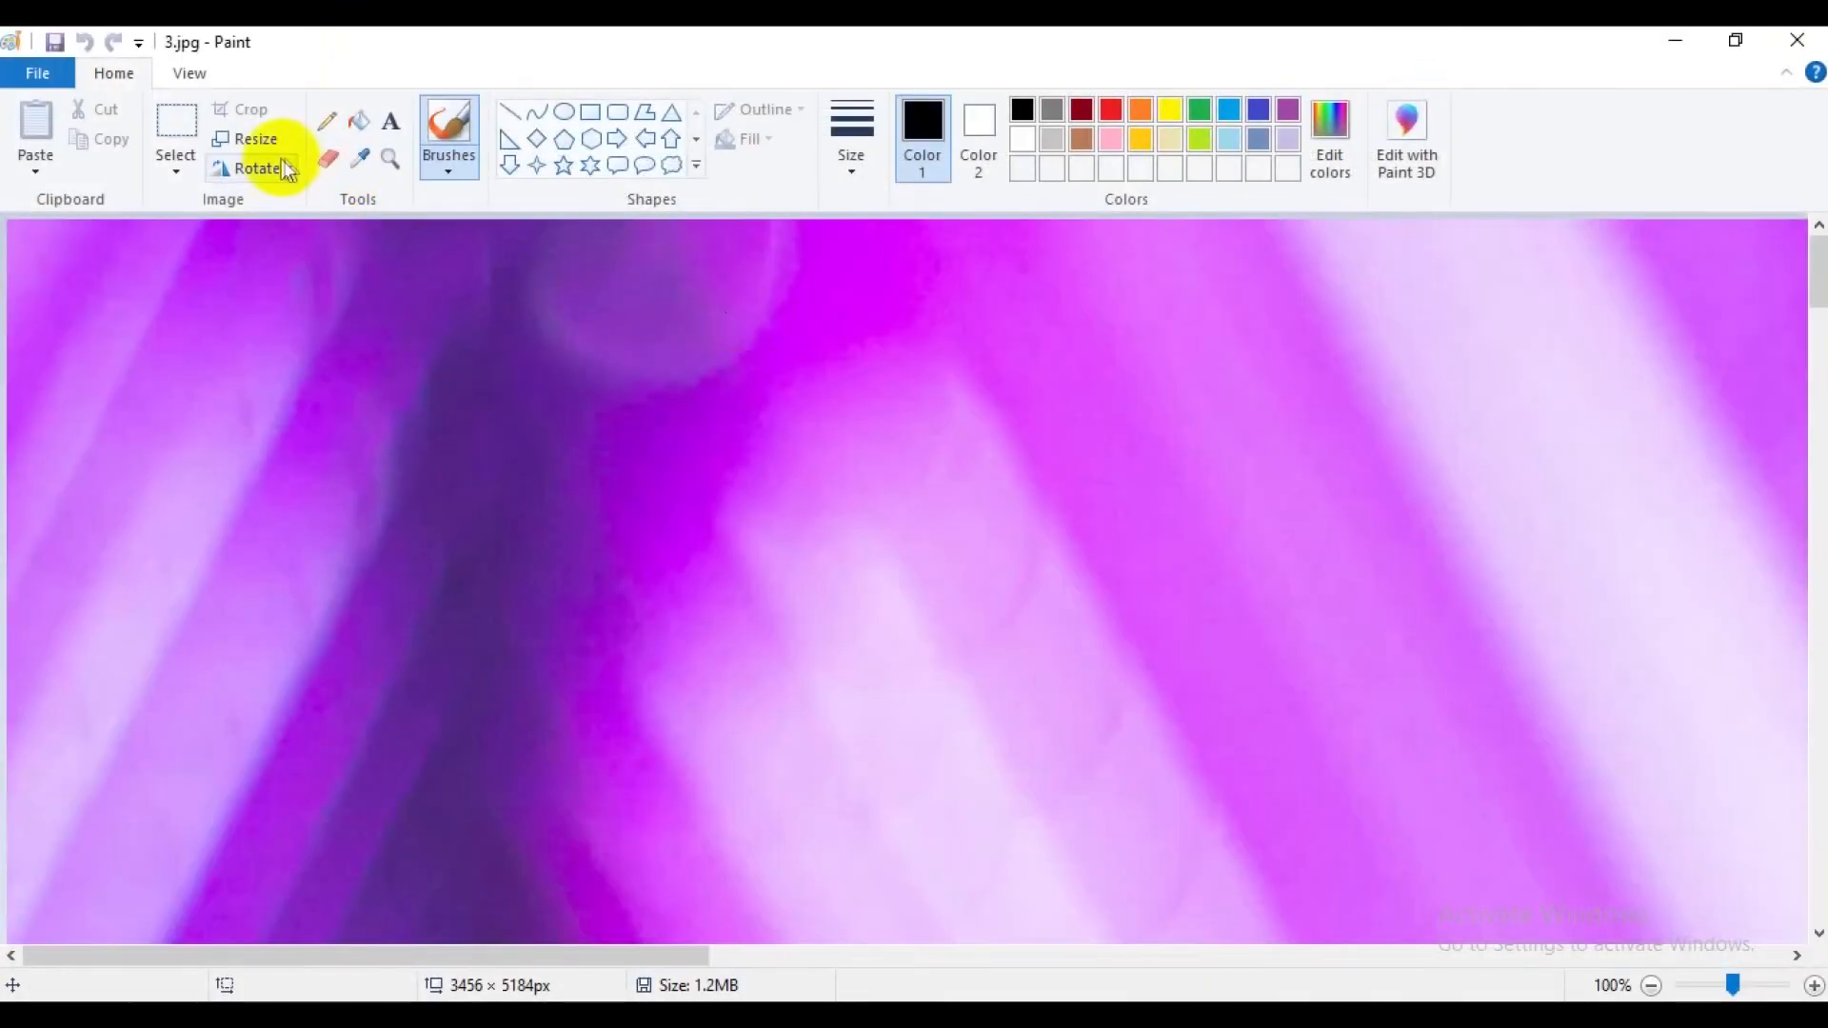
# Resize 3.jpg by pixels to 2500 horizontal by 4000 vertical without maintaining the aspect ratio.
pyautogui.click(255, 145)
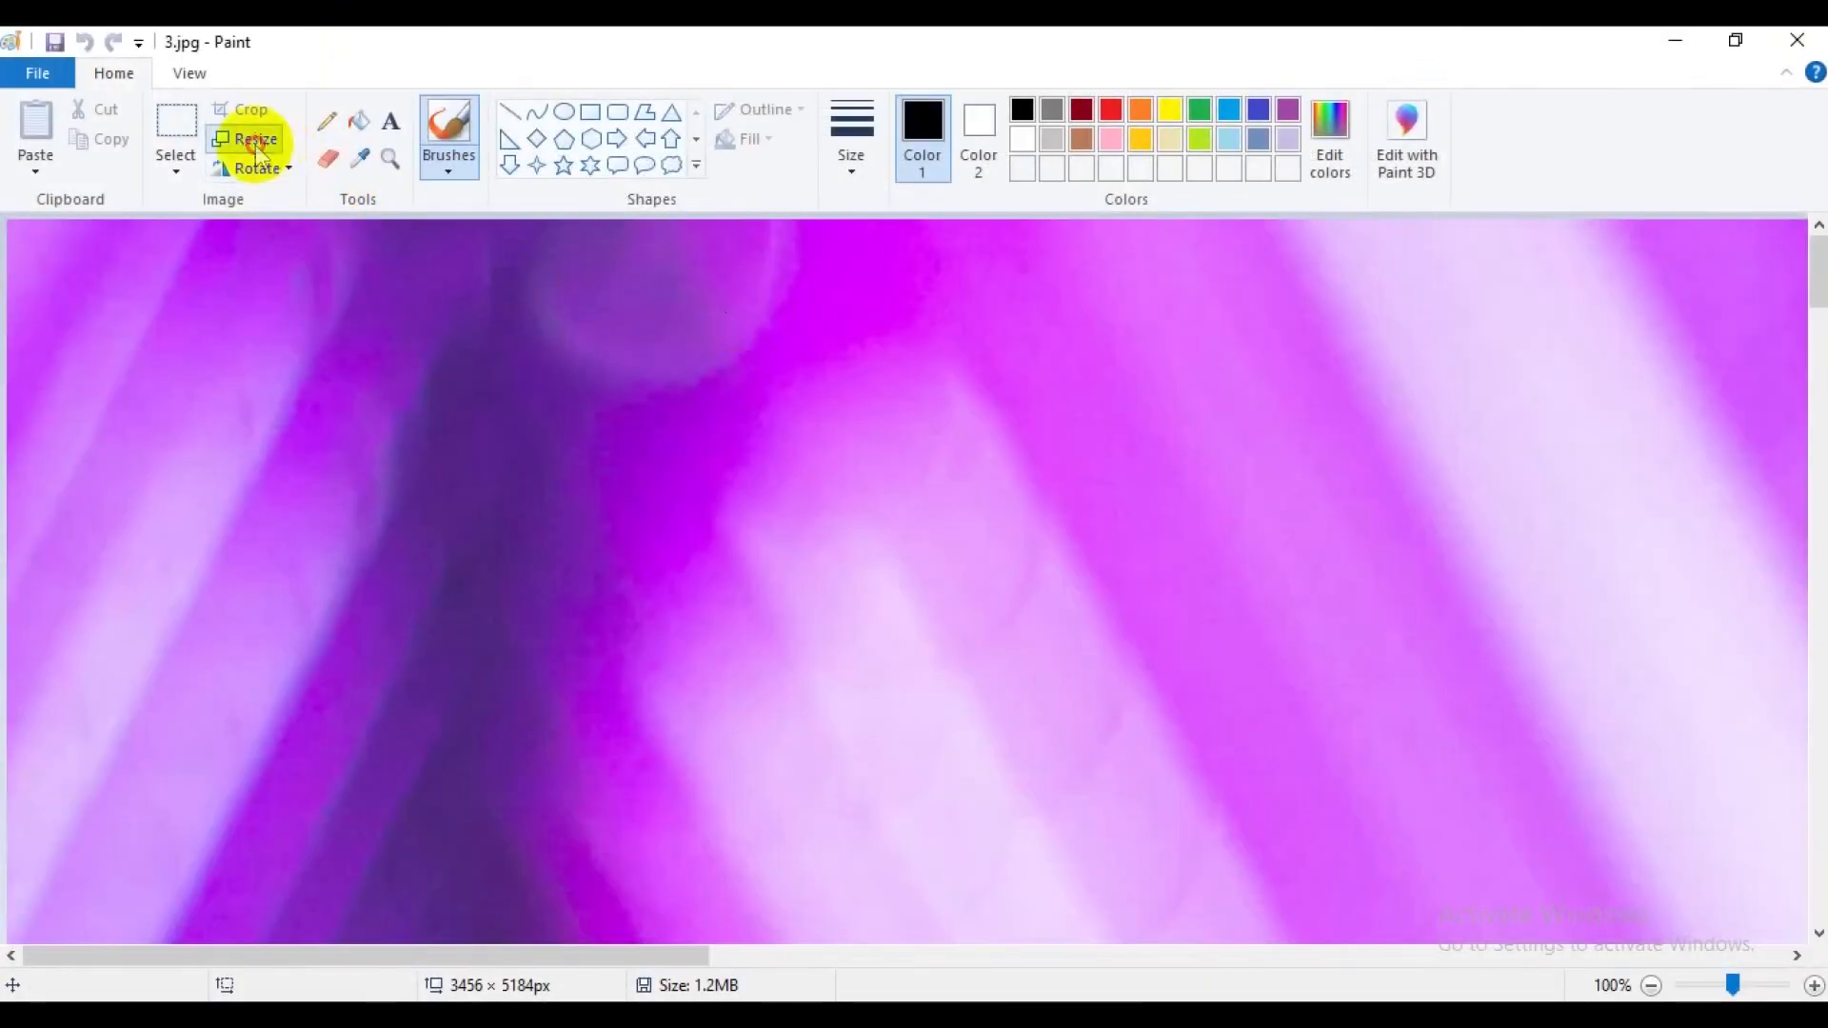
pyautogui.click(339, 233)
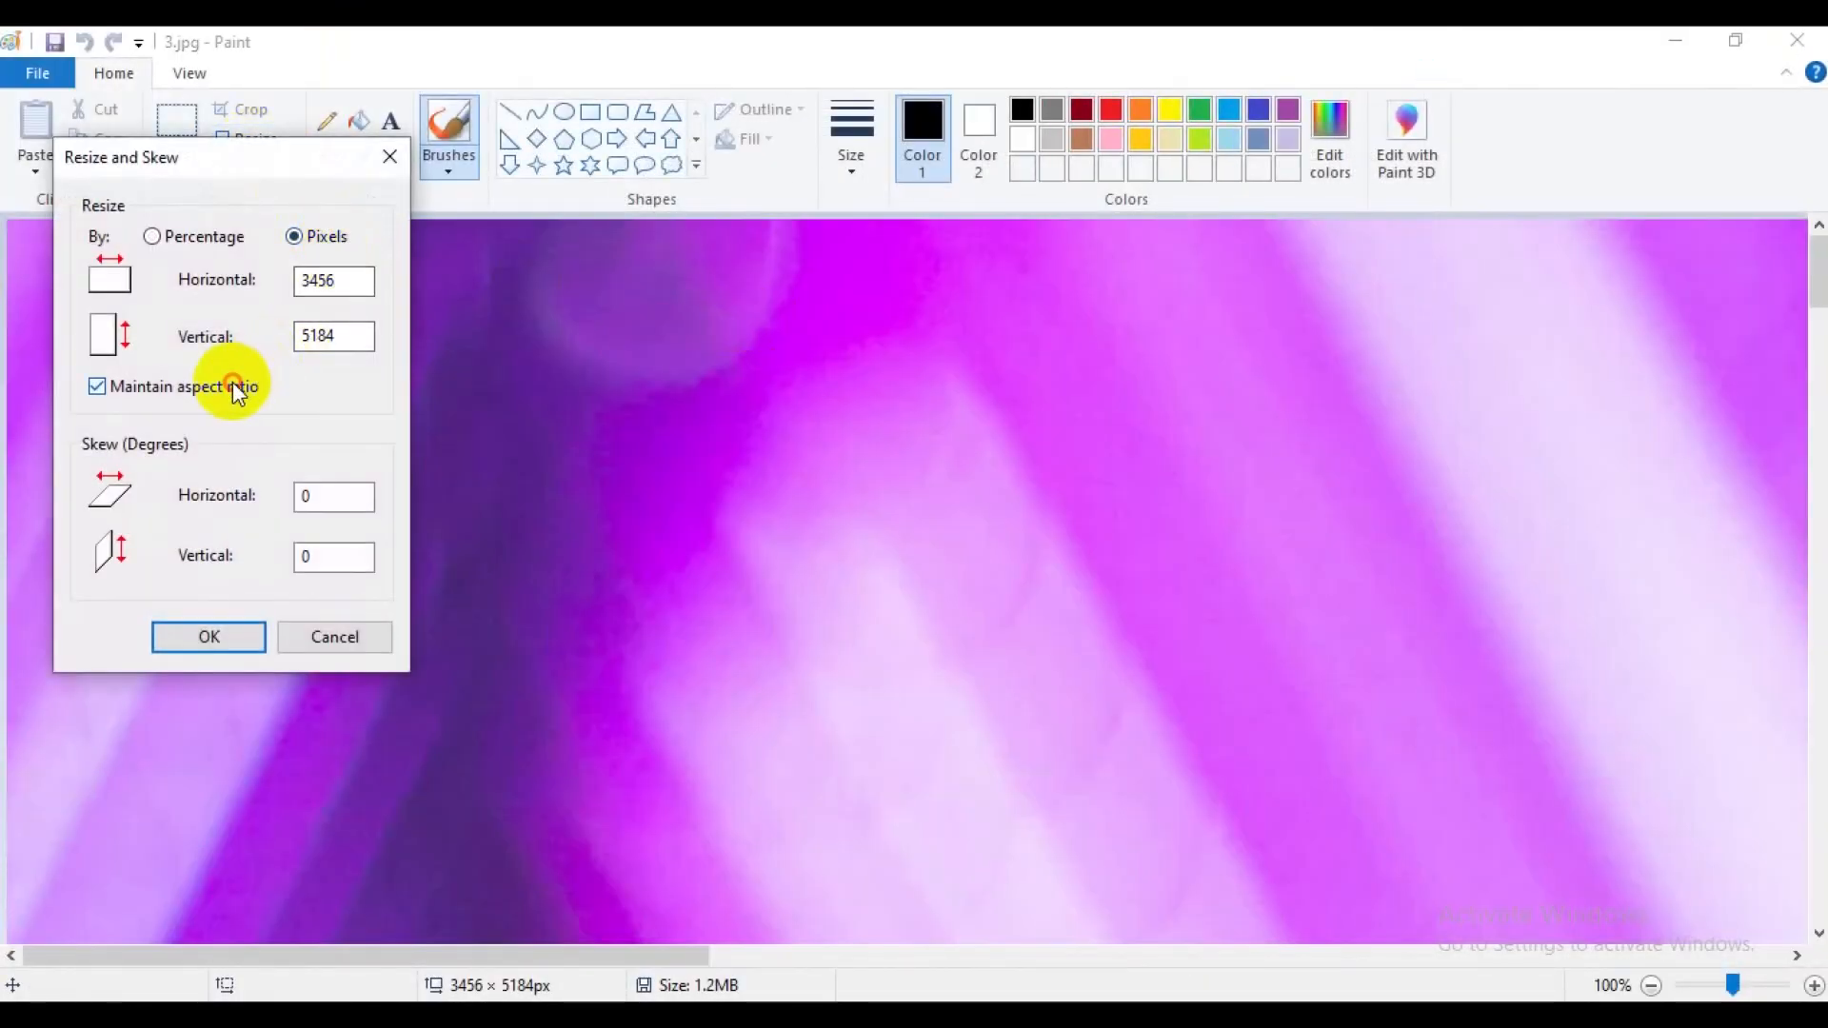
pyautogui.click(237, 392)
pyautogui.moveTo(333, 280); pyautogui.dragTo(253, 278)
pyautogui.write('2500')
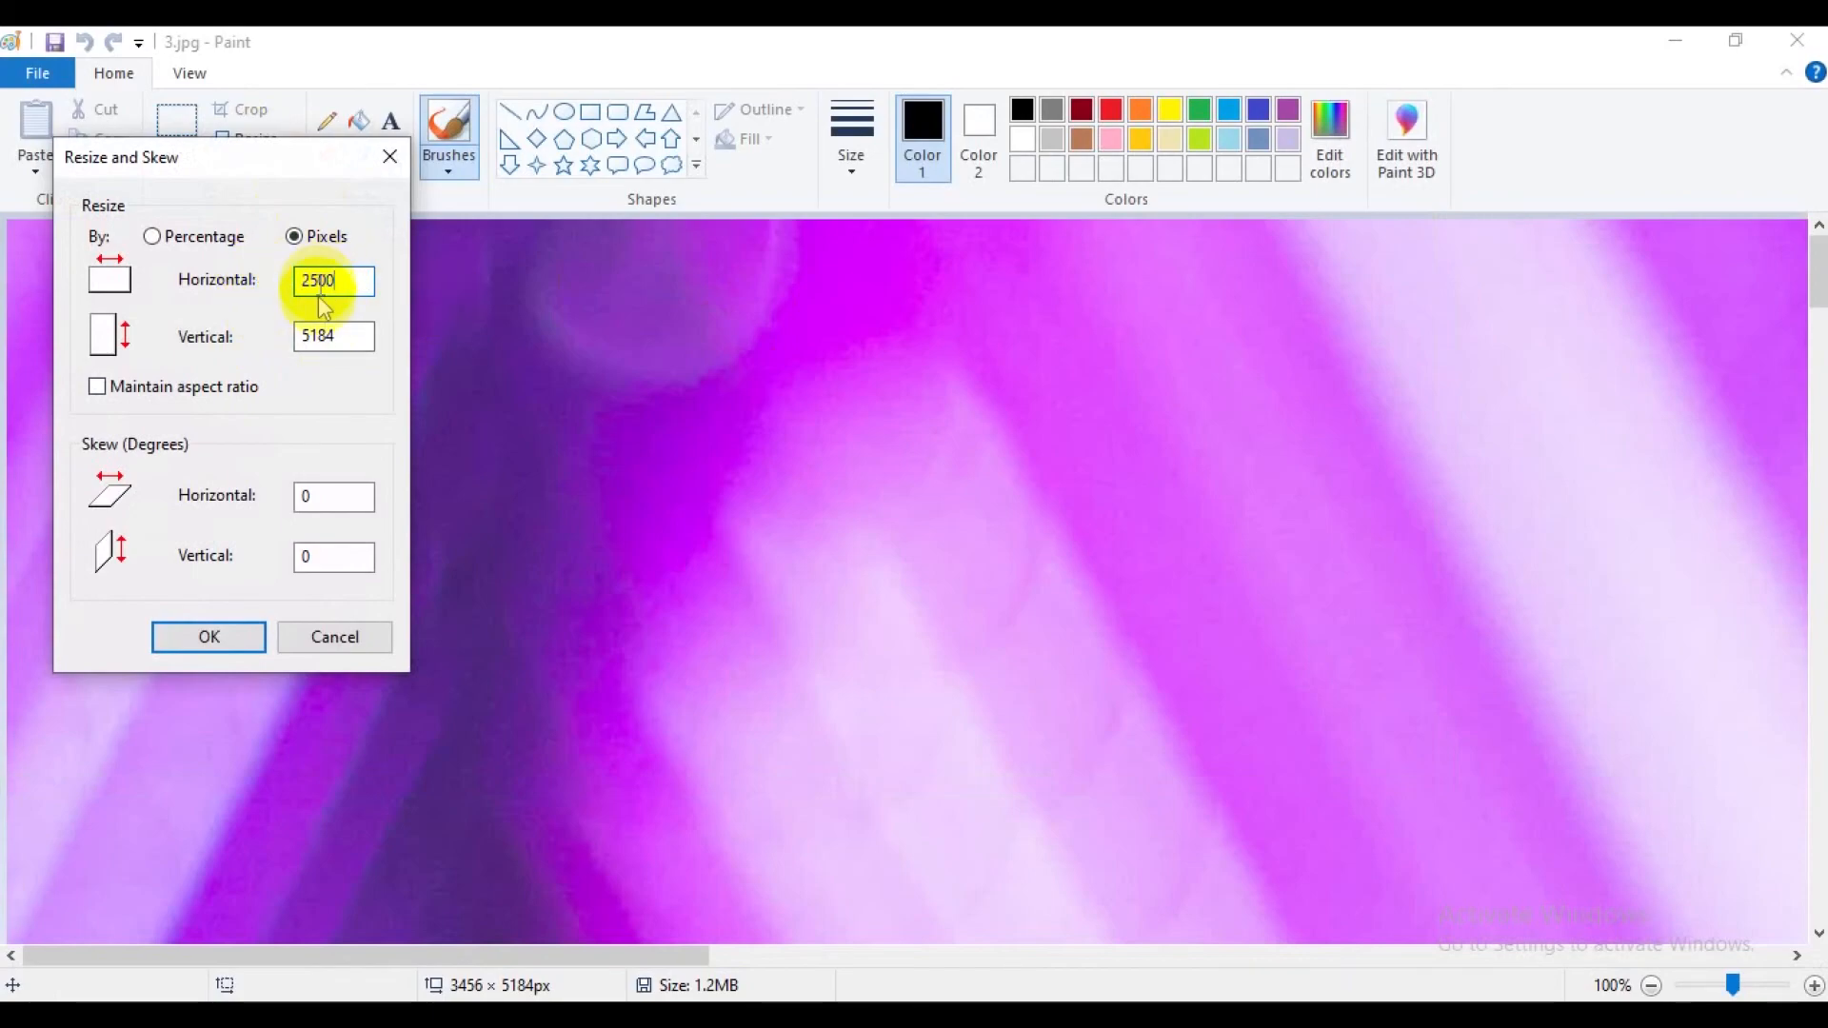
pyautogui.moveTo(350, 335); pyautogui.dragTo(287, 336)
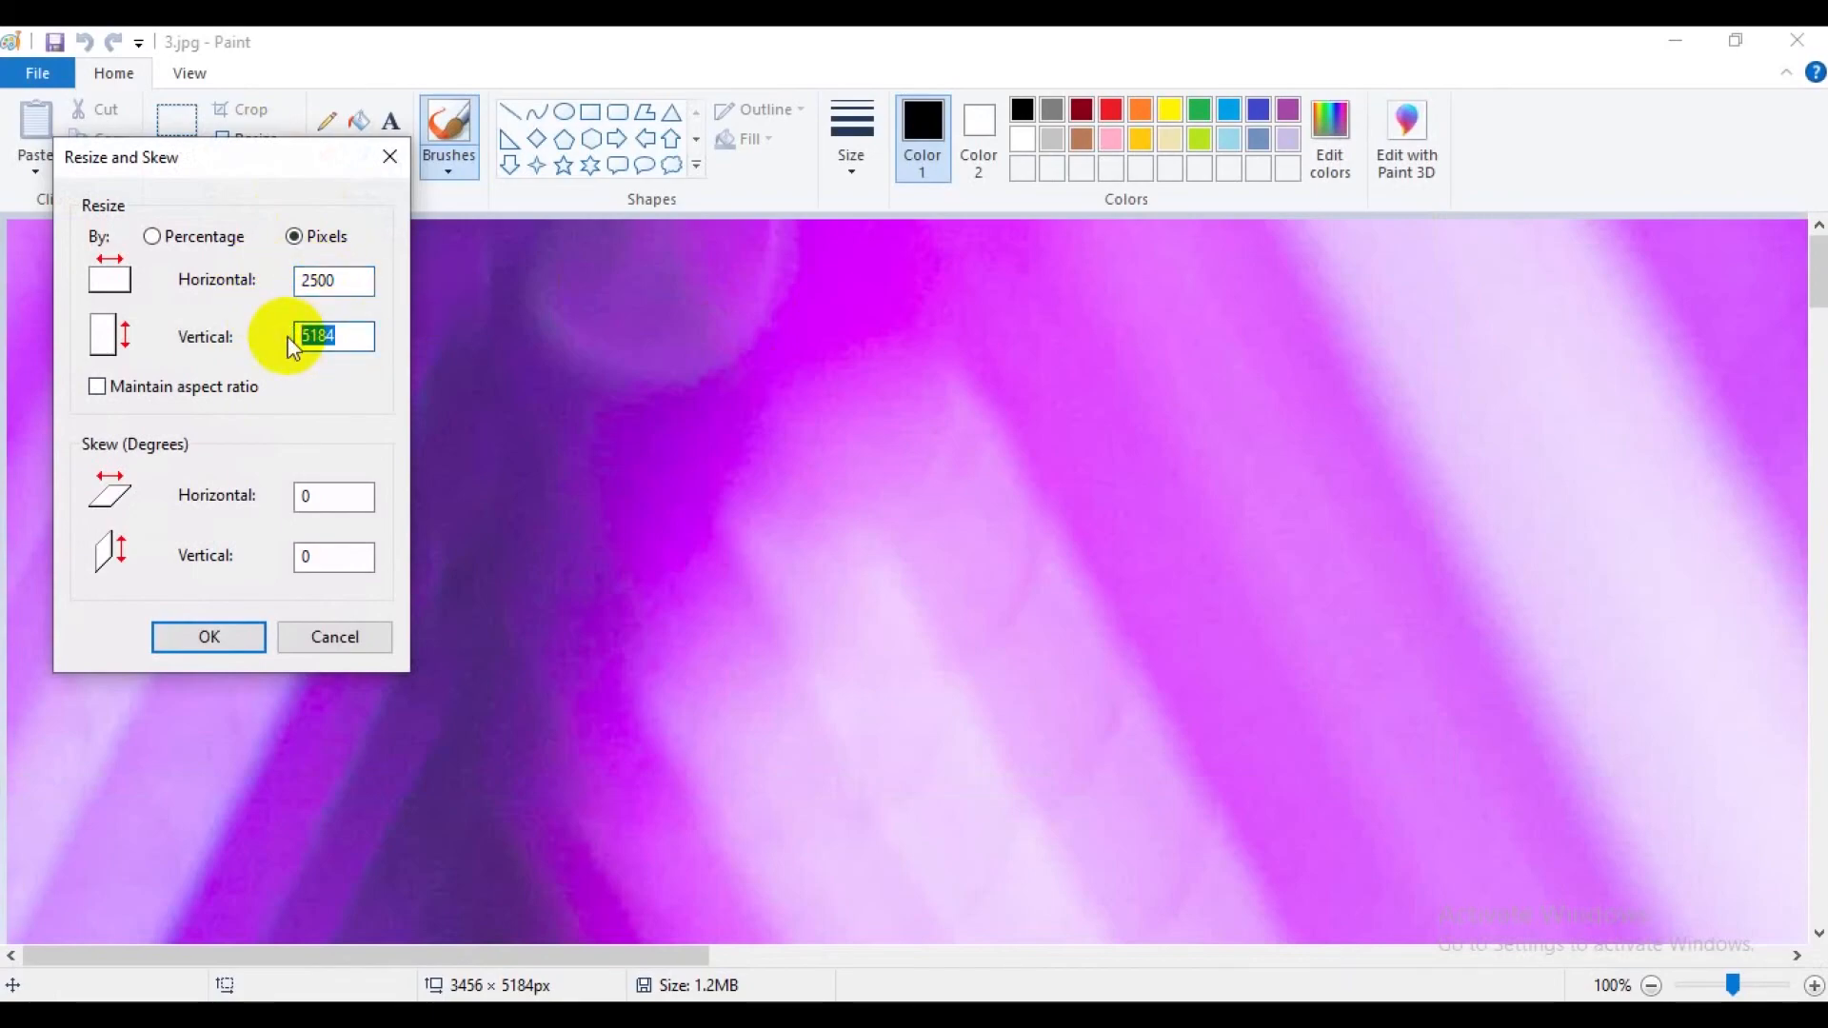
pyautogui.write('4000')
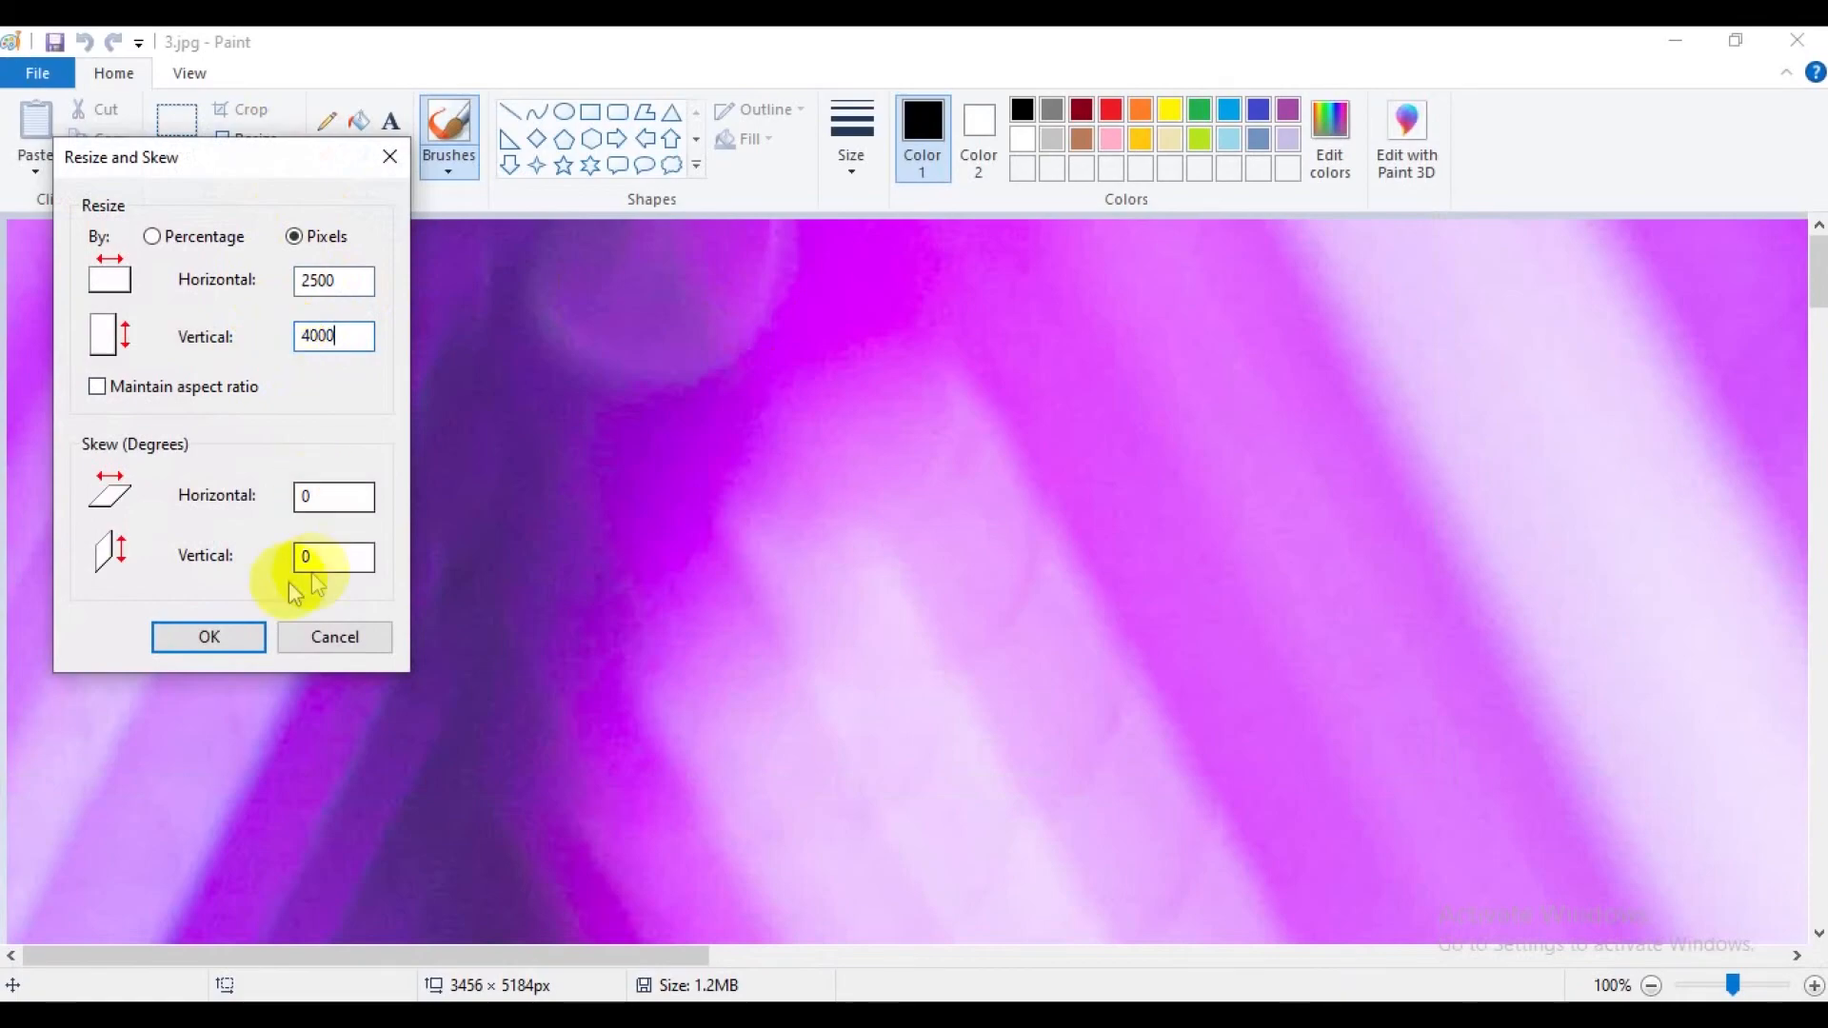
pyautogui.click(211, 632)
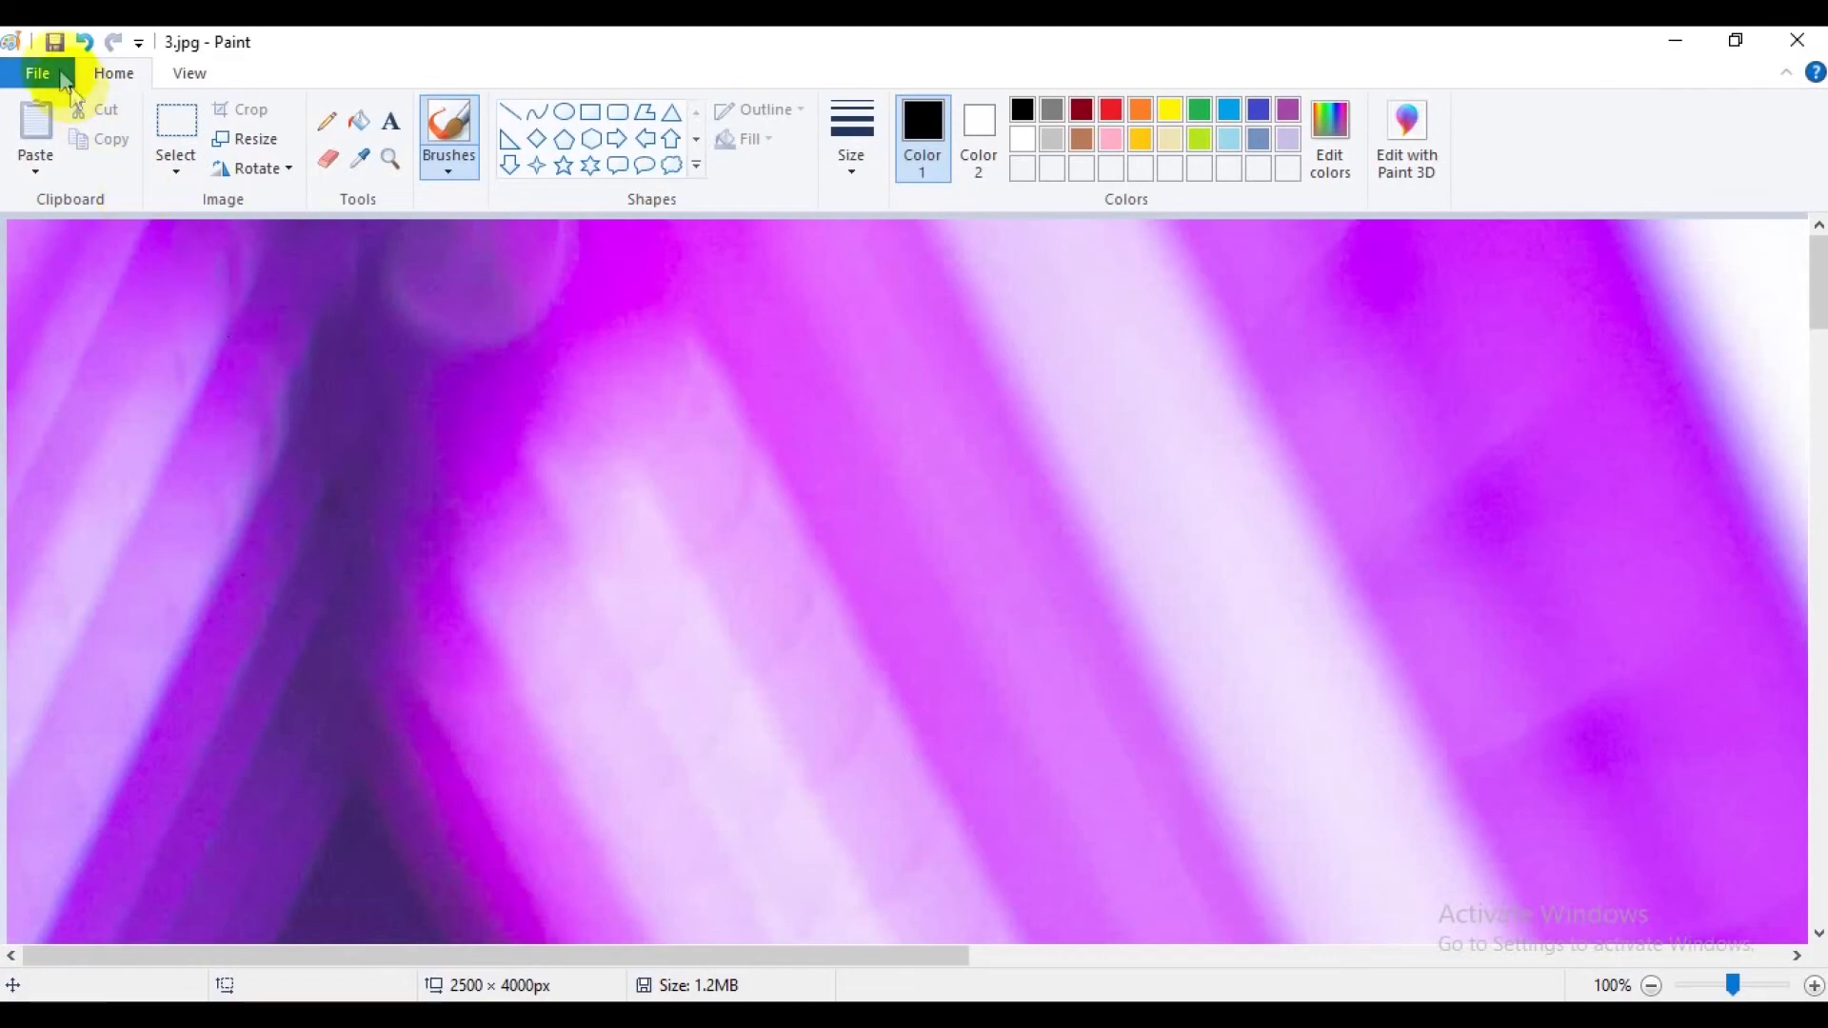
# Save and close the resized 3.jpg, and open 4.jpg from the product folder for editing in Paint.
pyautogui.click(56, 42)
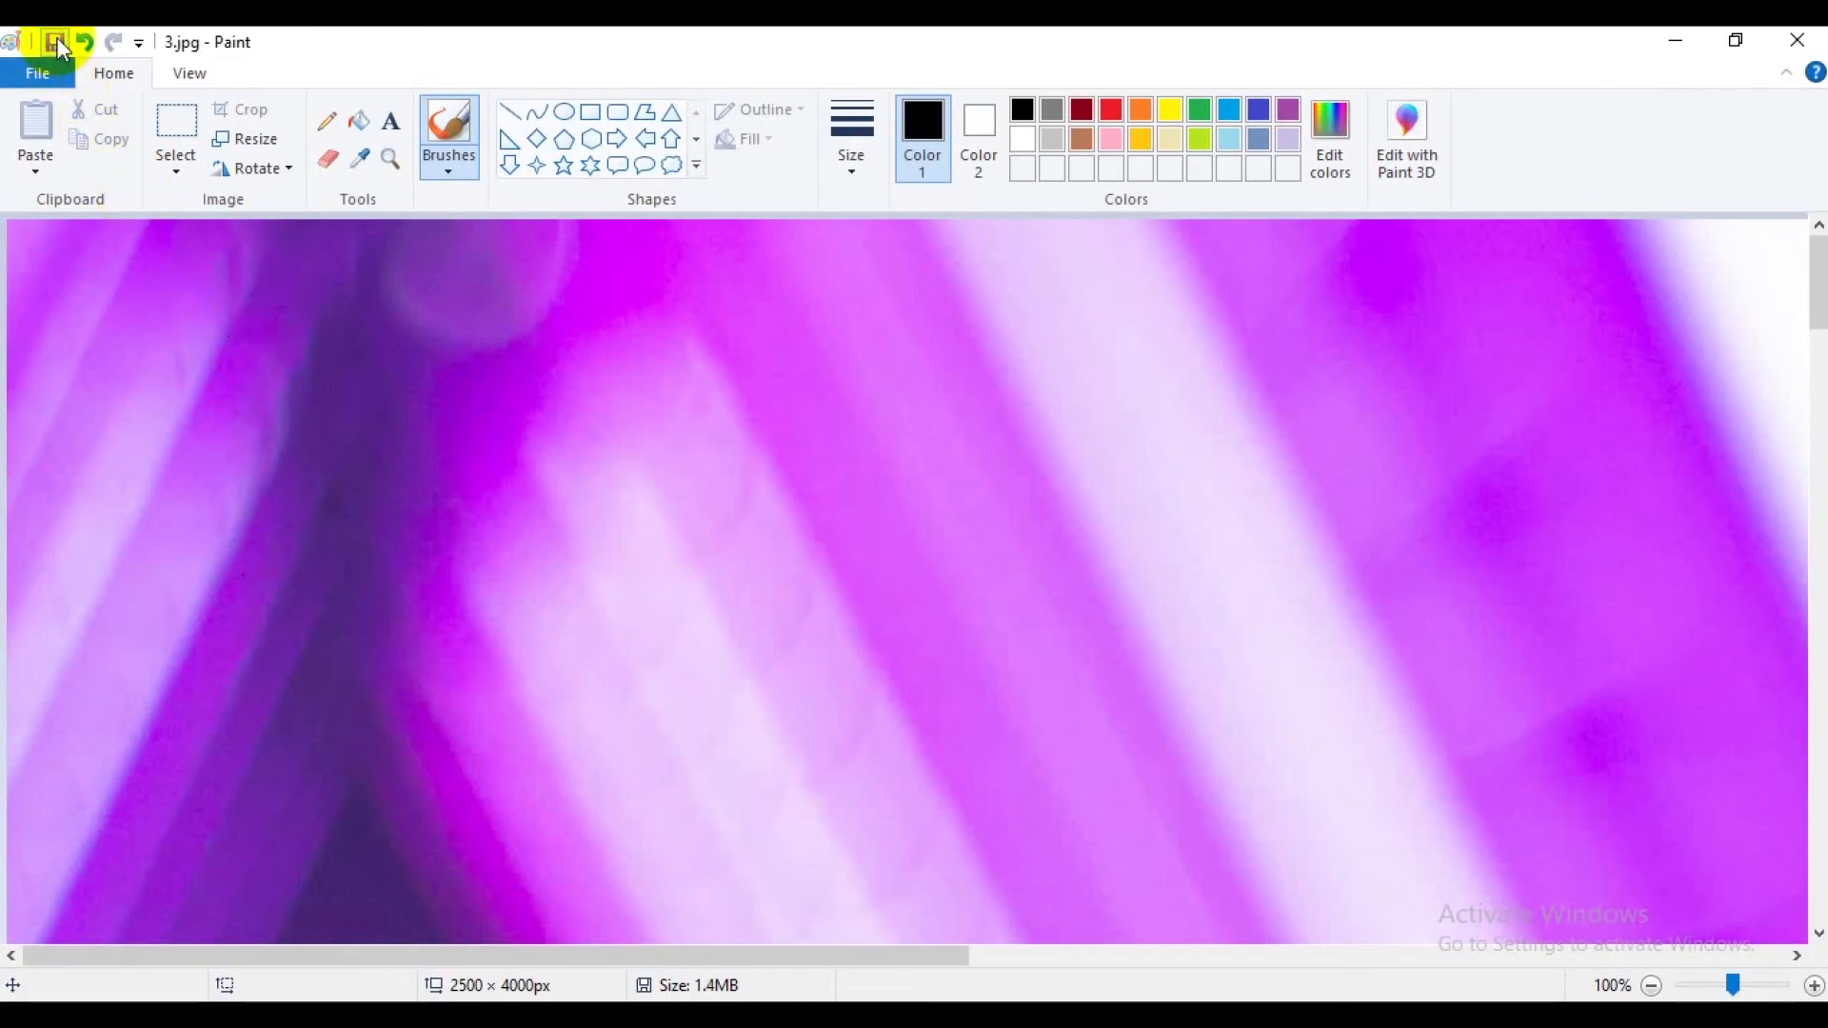
pyautogui.click(1797, 40)
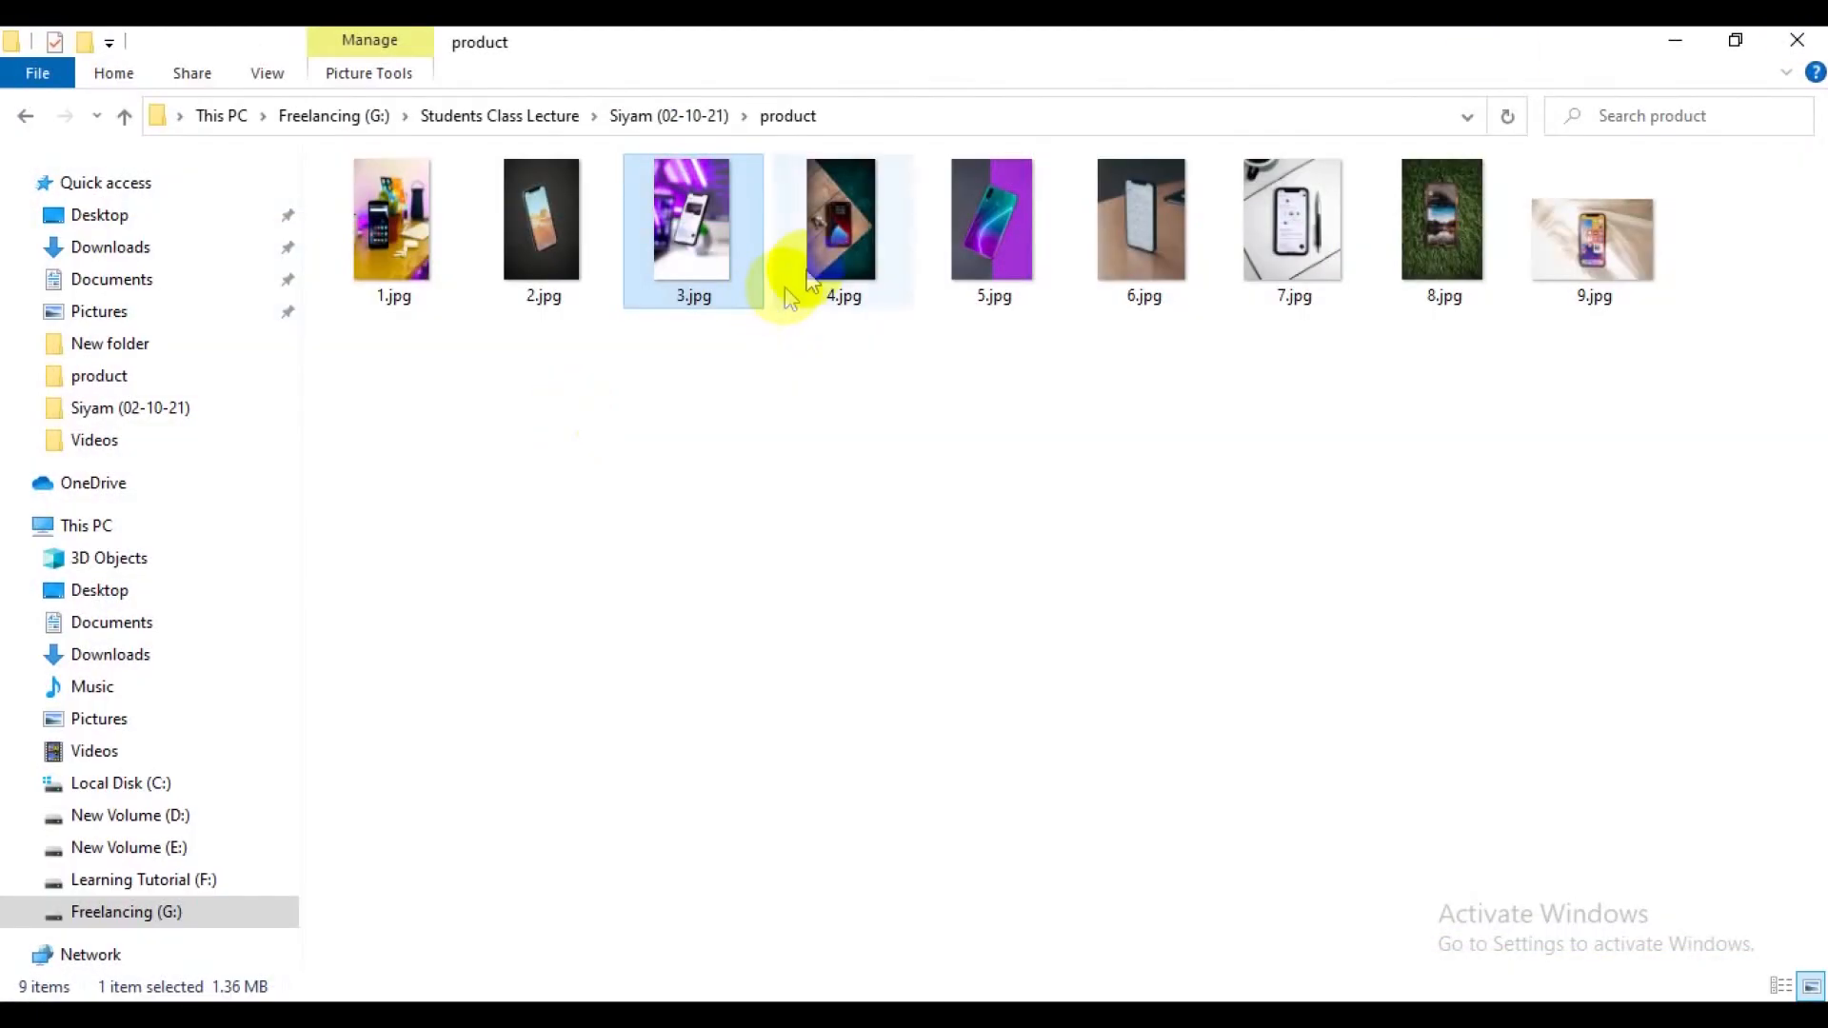
pyautogui.click(846, 222)
pyautogui.rightClick(845, 222)
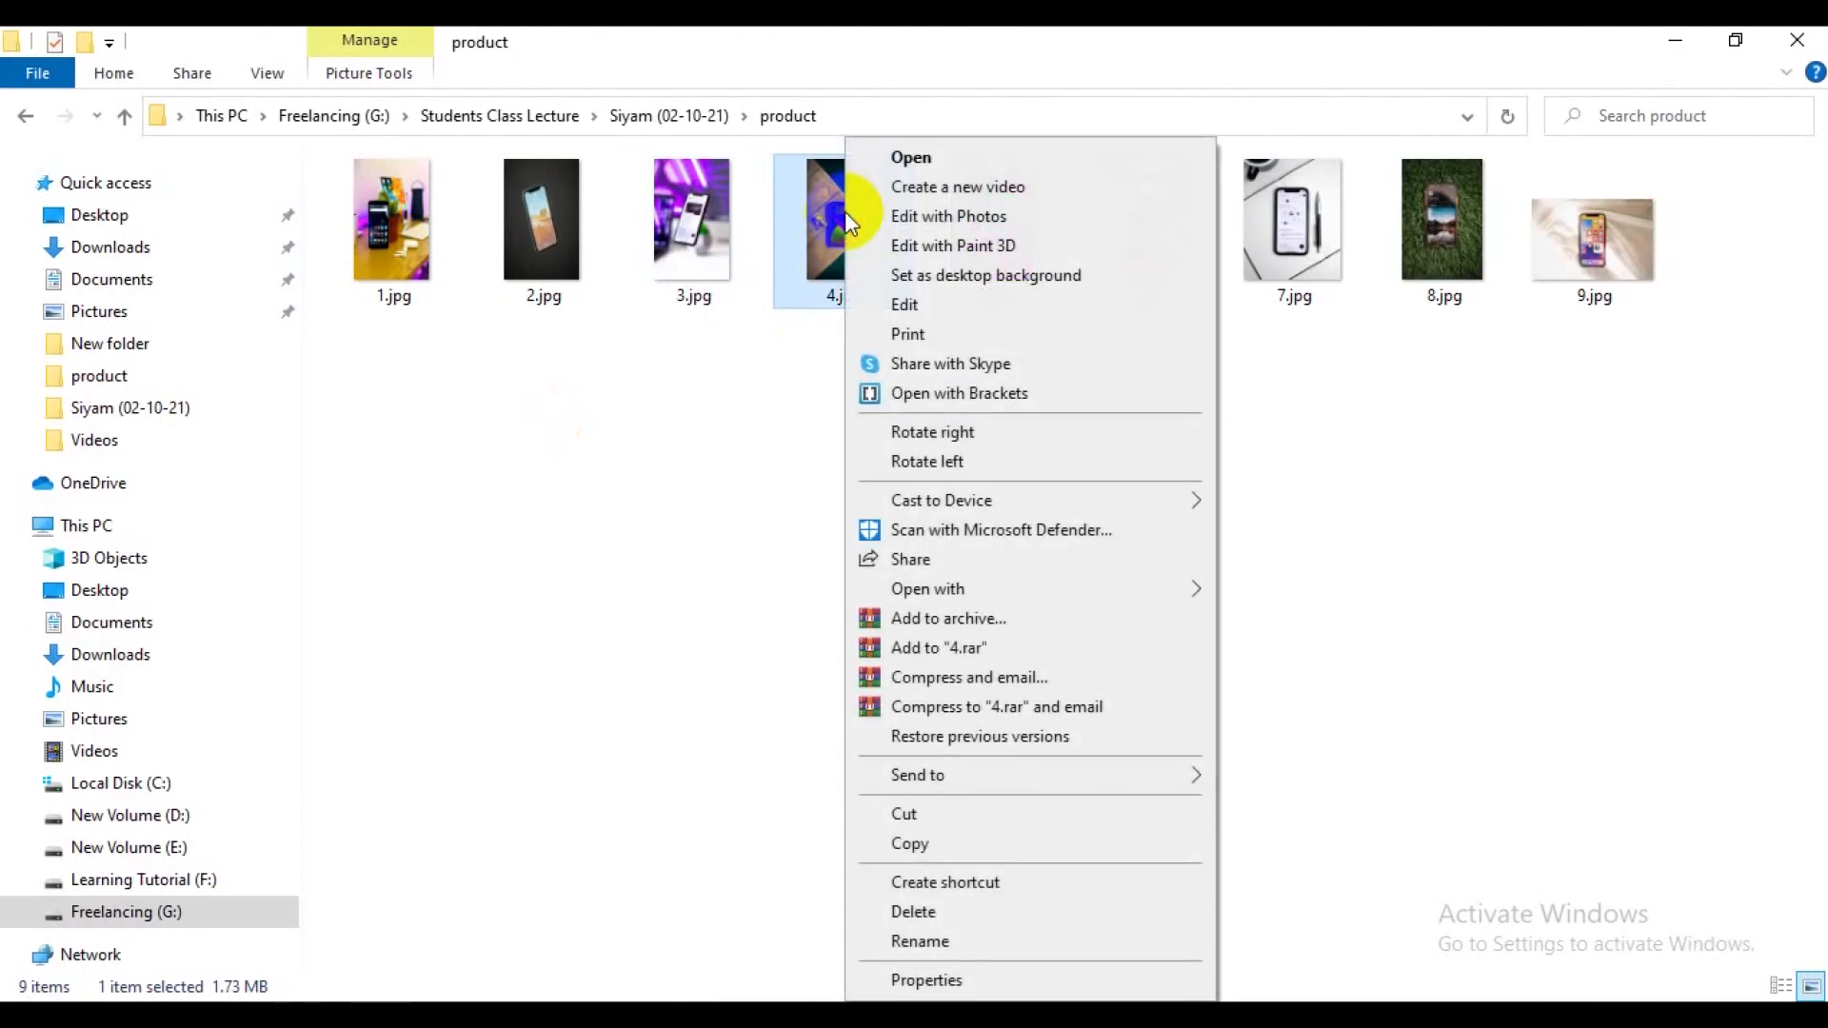
pyautogui.click(939, 302)
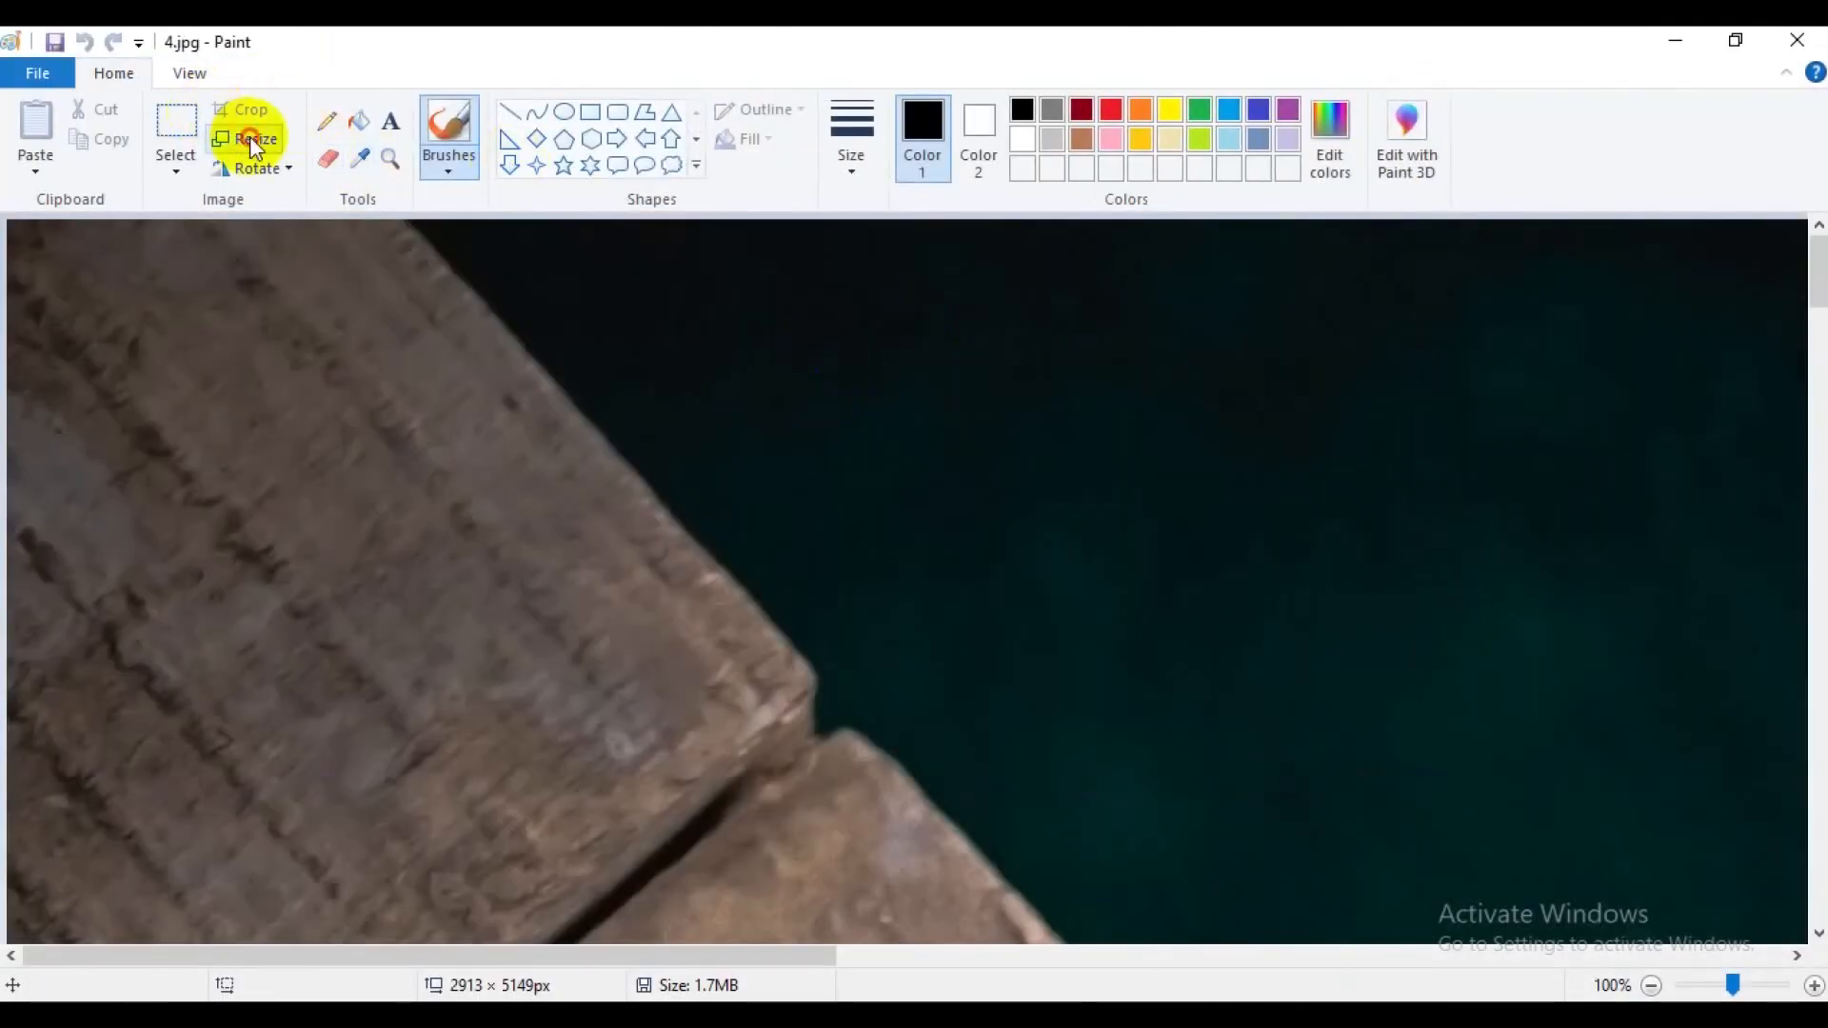
# Resize 4.jpg by pixels to 2500 horizontal by 4000 vertical without maintaining the aspect ratio.
pyautogui.click(249, 138)
pyautogui.click(324, 236)
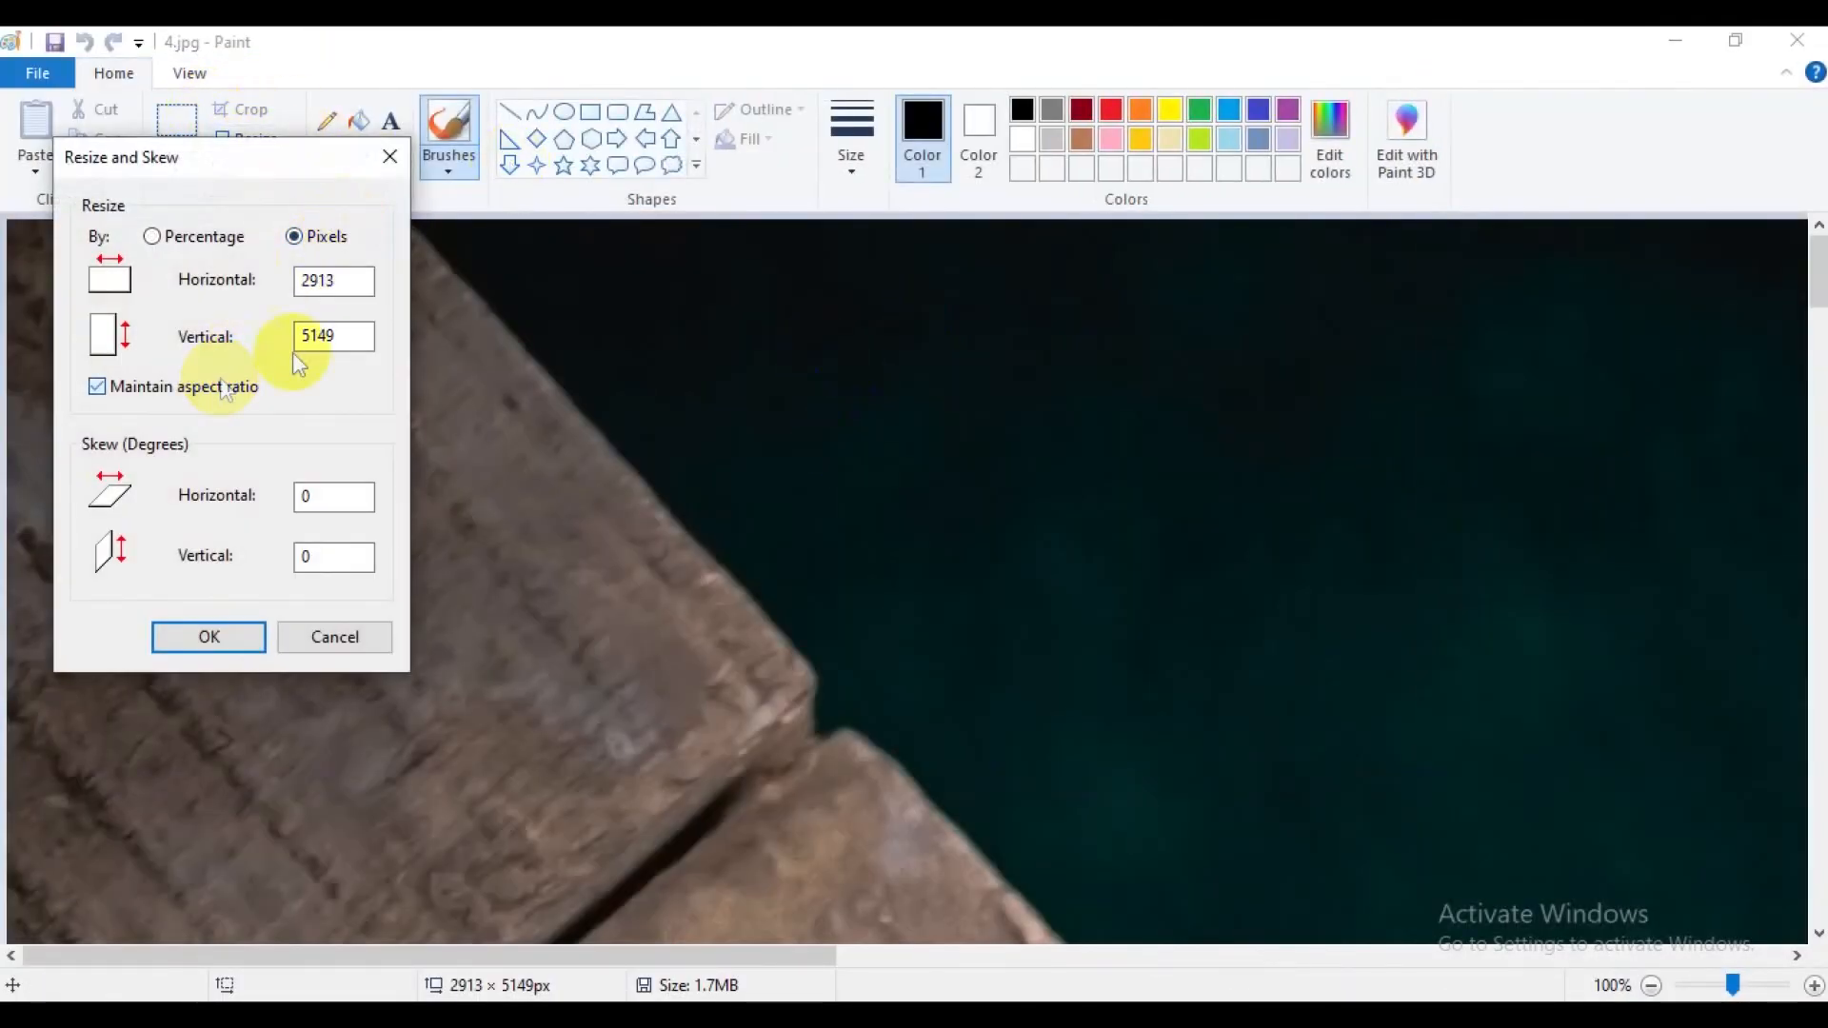
pyautogui.click(226, 391)
pyautogui.moveTo(355, 280); pyautogui.dragTo(253, 278)
pyautogui.write('2500')
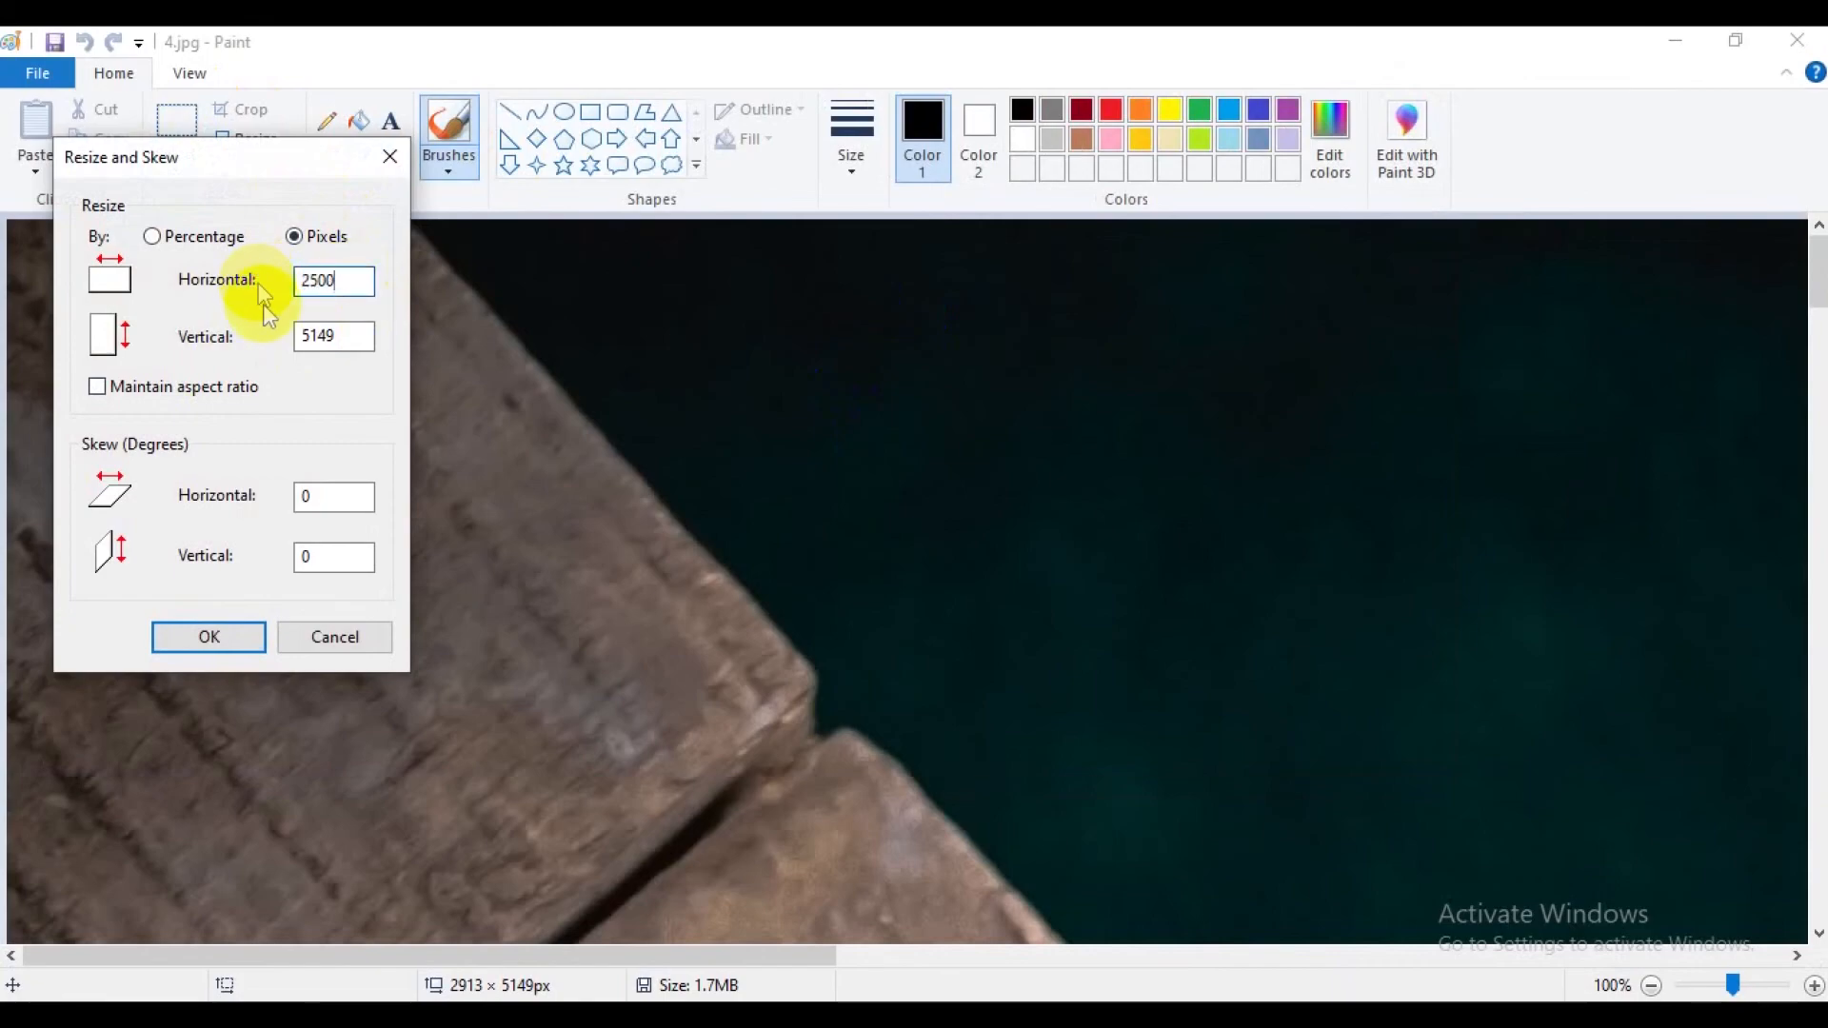
pyautogui.moveTo(352, 335); pyautogui.dragTo(279, 338)
pyautogui.write('4')
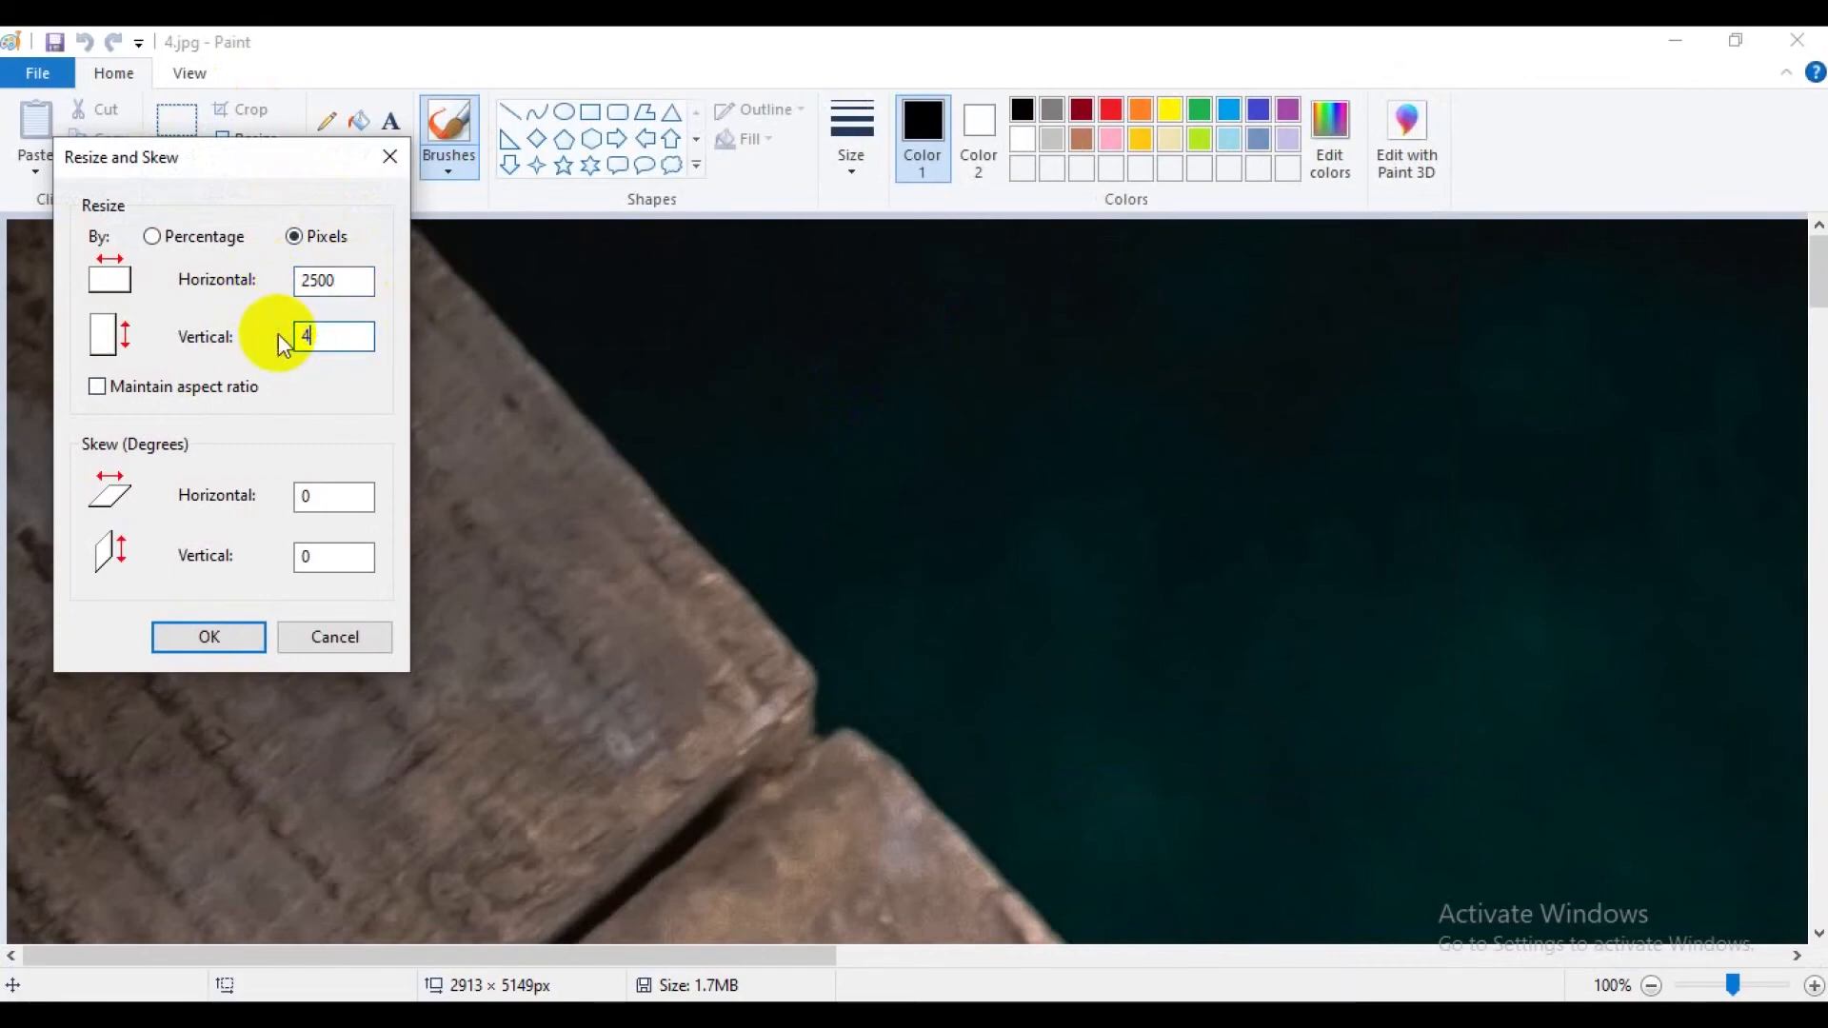
pyautogui.write('000')
pyautogui.click(225, 635)
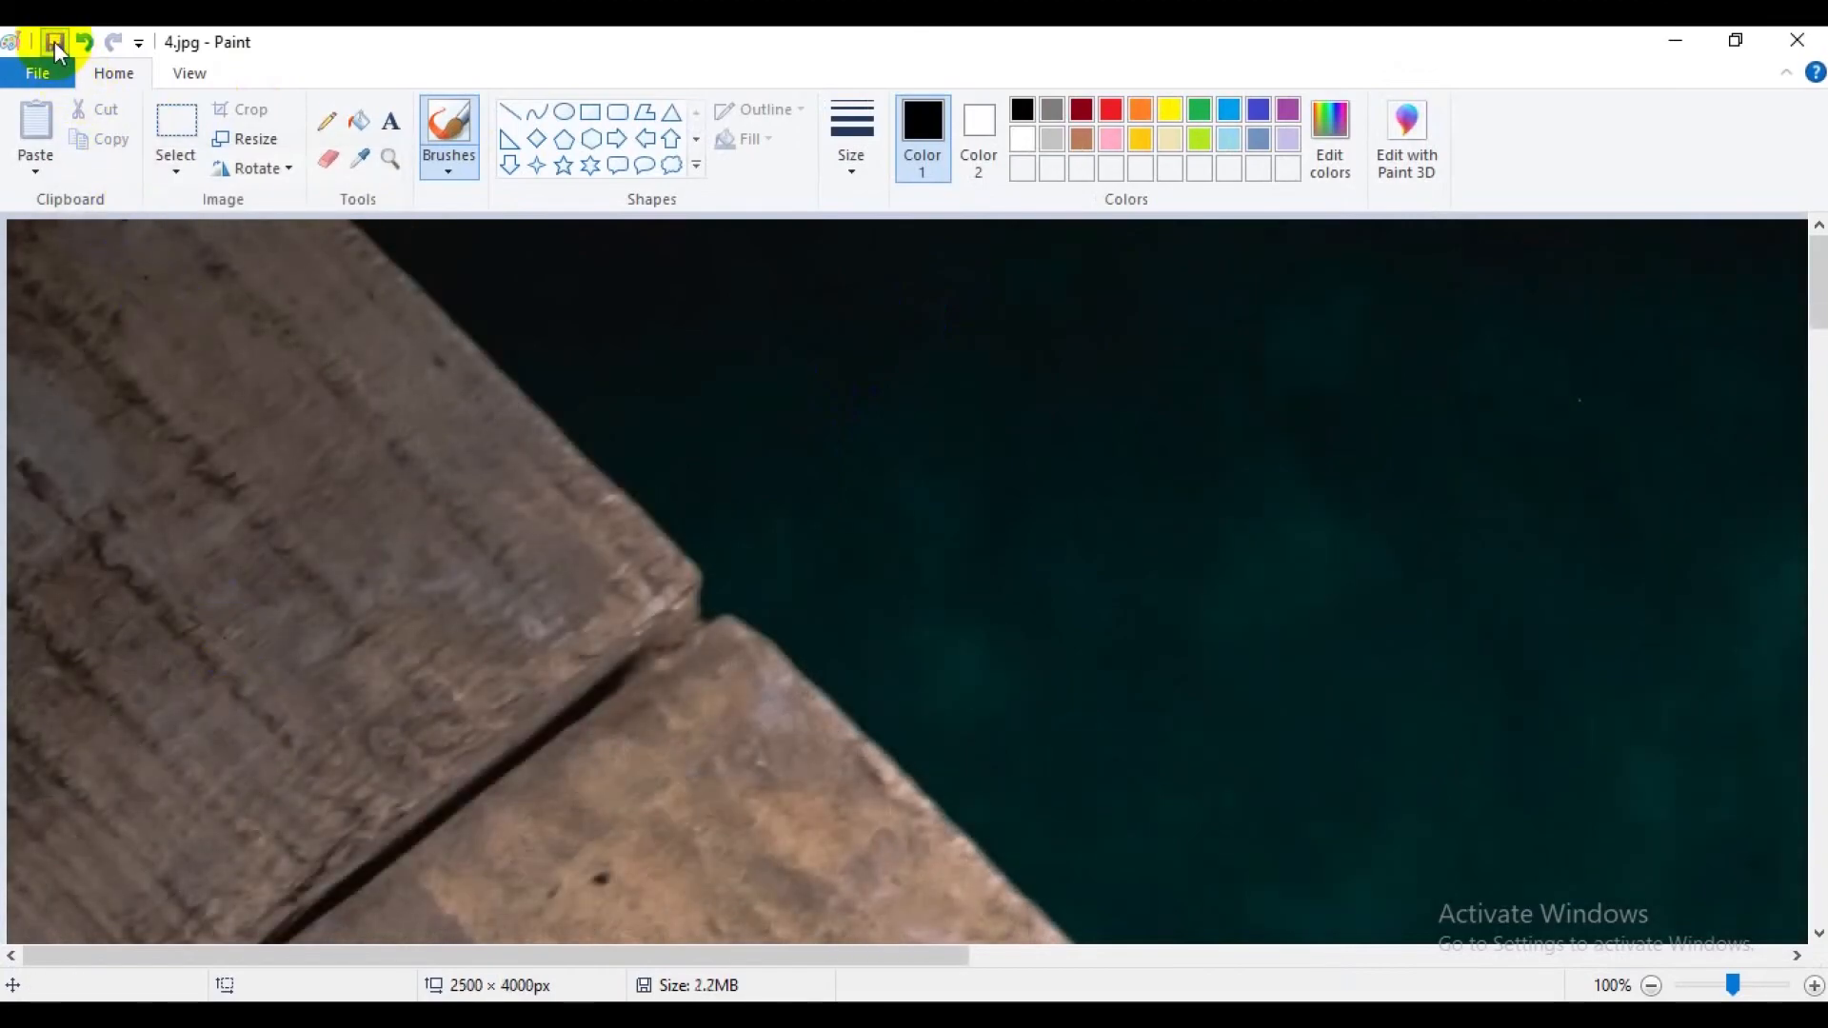
# Save and close the resized 4.jpg, and open 5.jpg from the product folder for editing in Paint.
pyautogui.click(1797, 39)
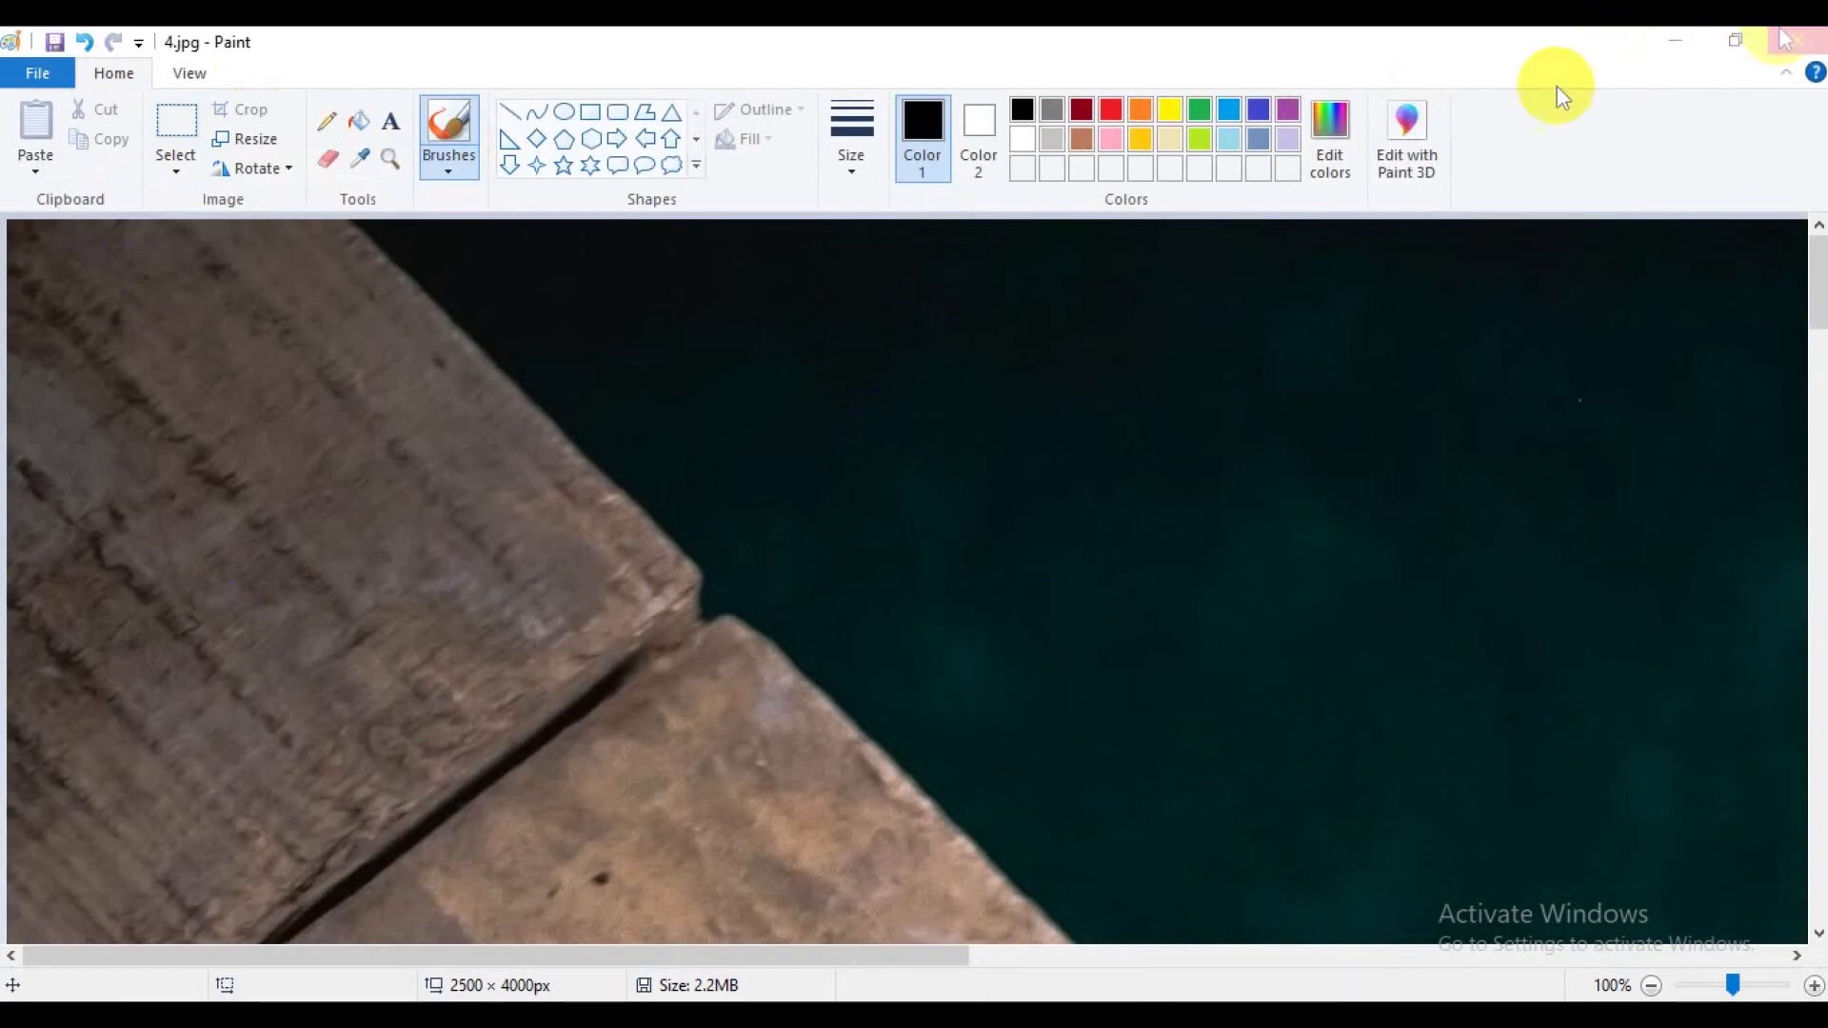
pyautogui.click(990, 236)
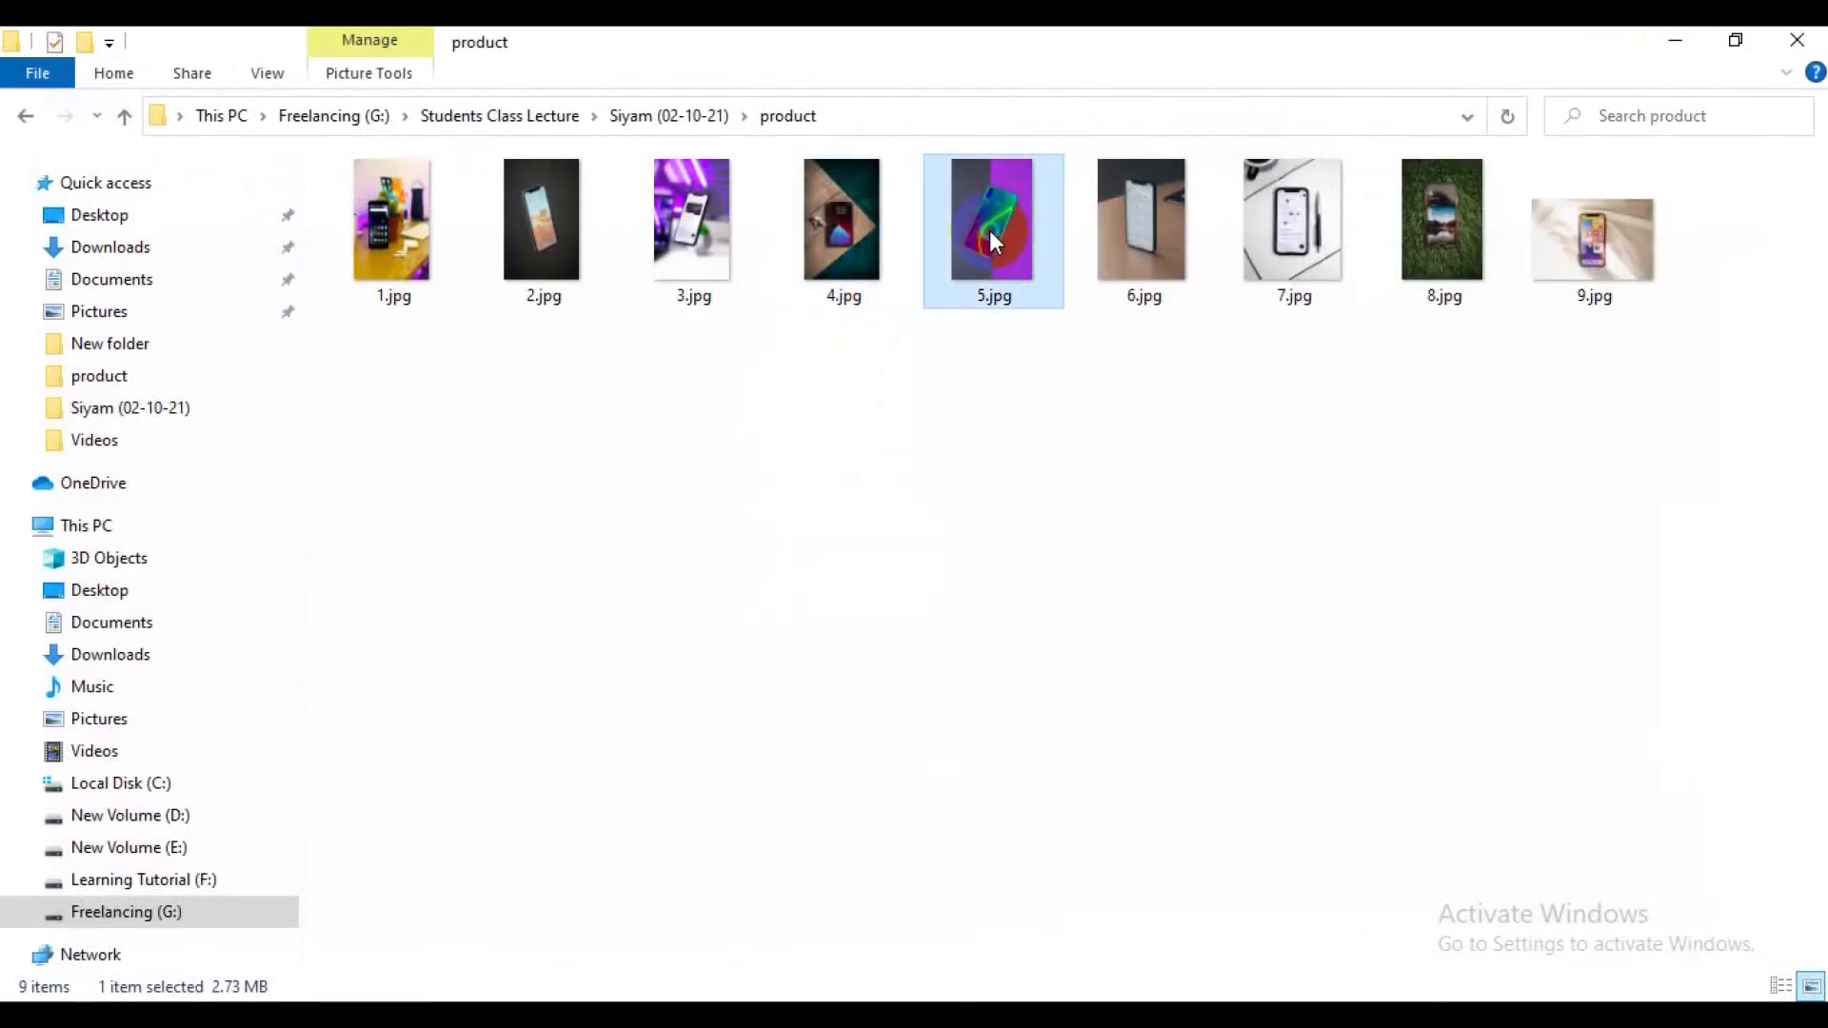
pyautogui.rightClick(990, 230)
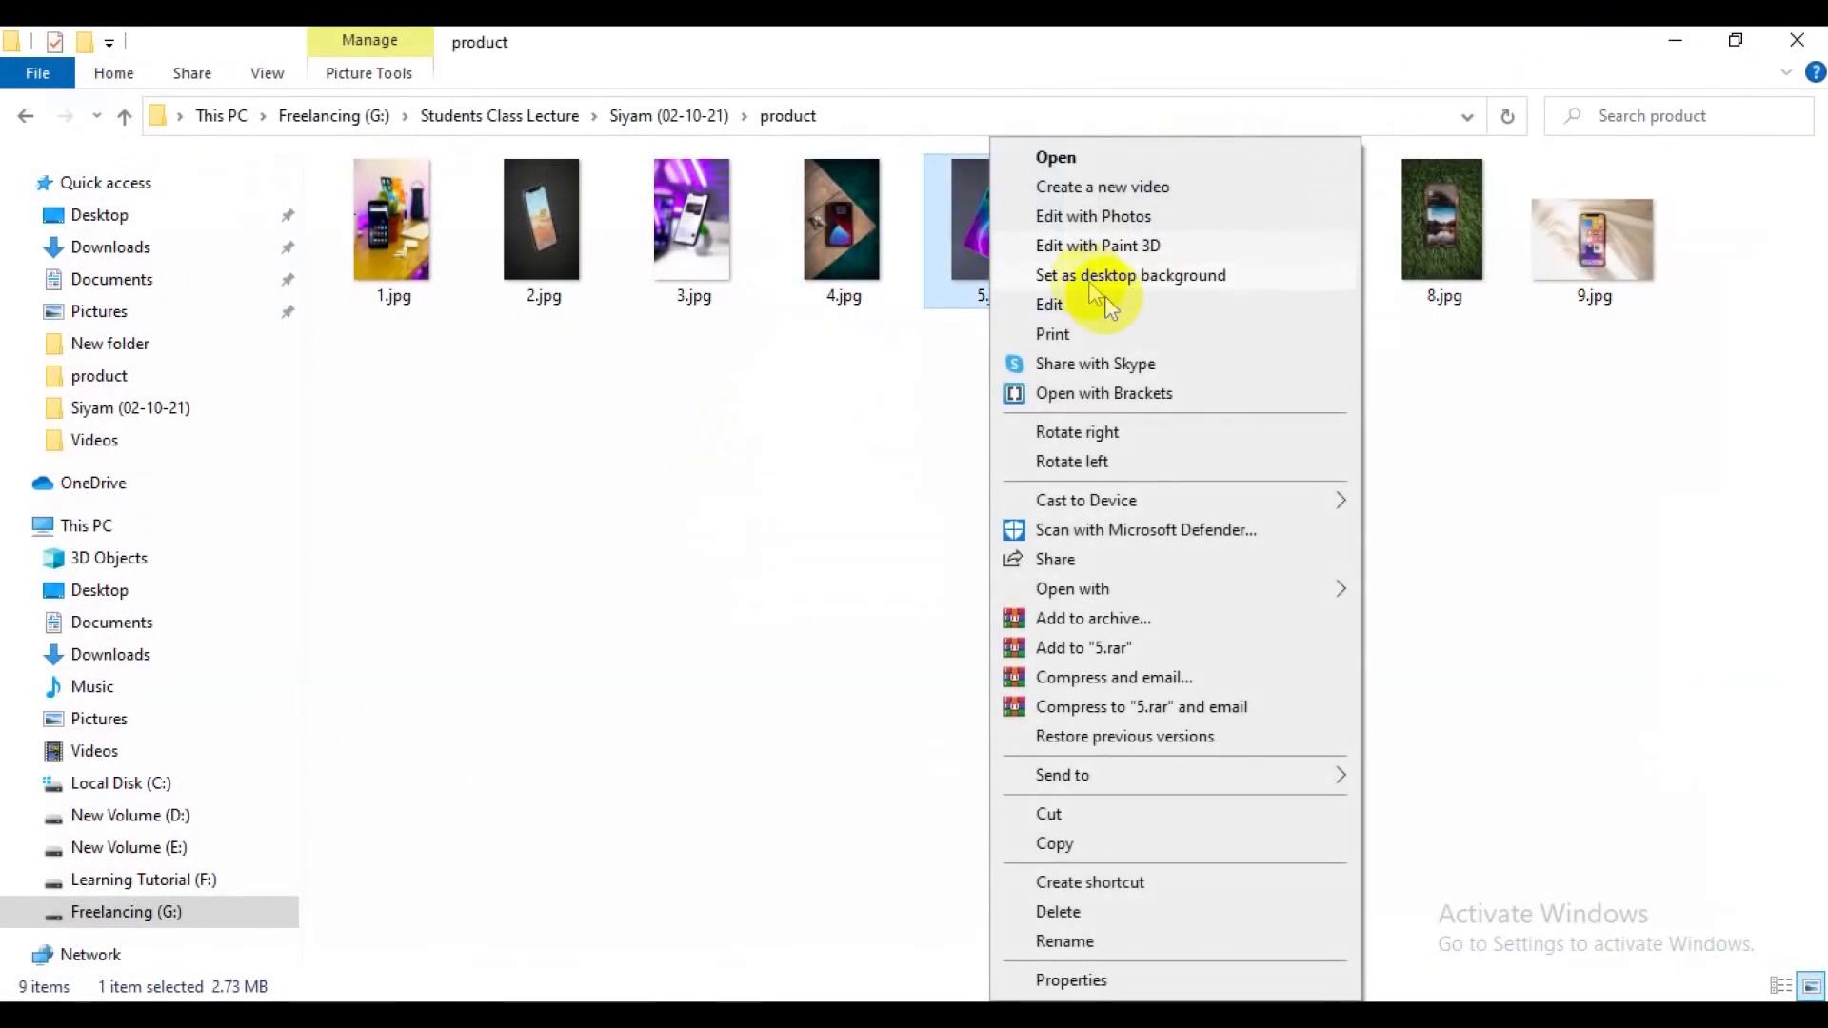
pyautogui.click(1086, 312)
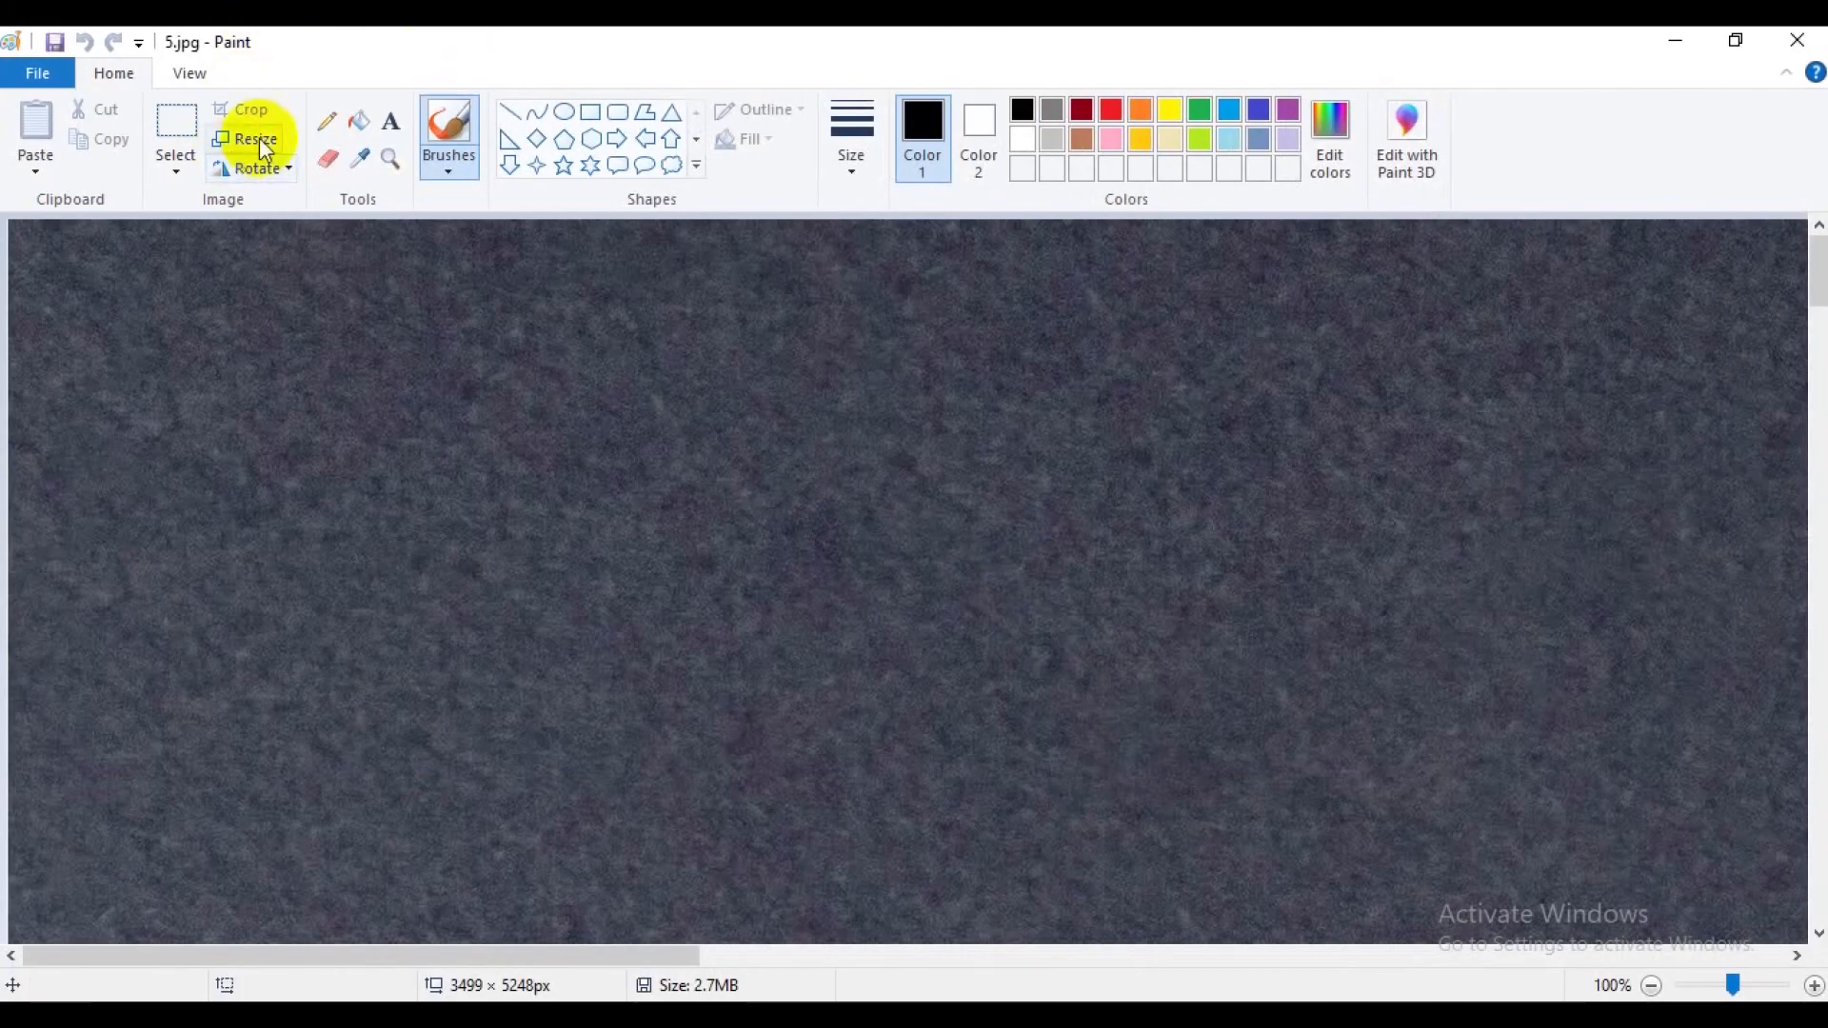
# Resize 5.jpg by pixels to 2500 horizontal by 4000 vertical without maintaining the aspect ratio.
pyautogui.click(265, 150)
pyautogui.click(318, 236)
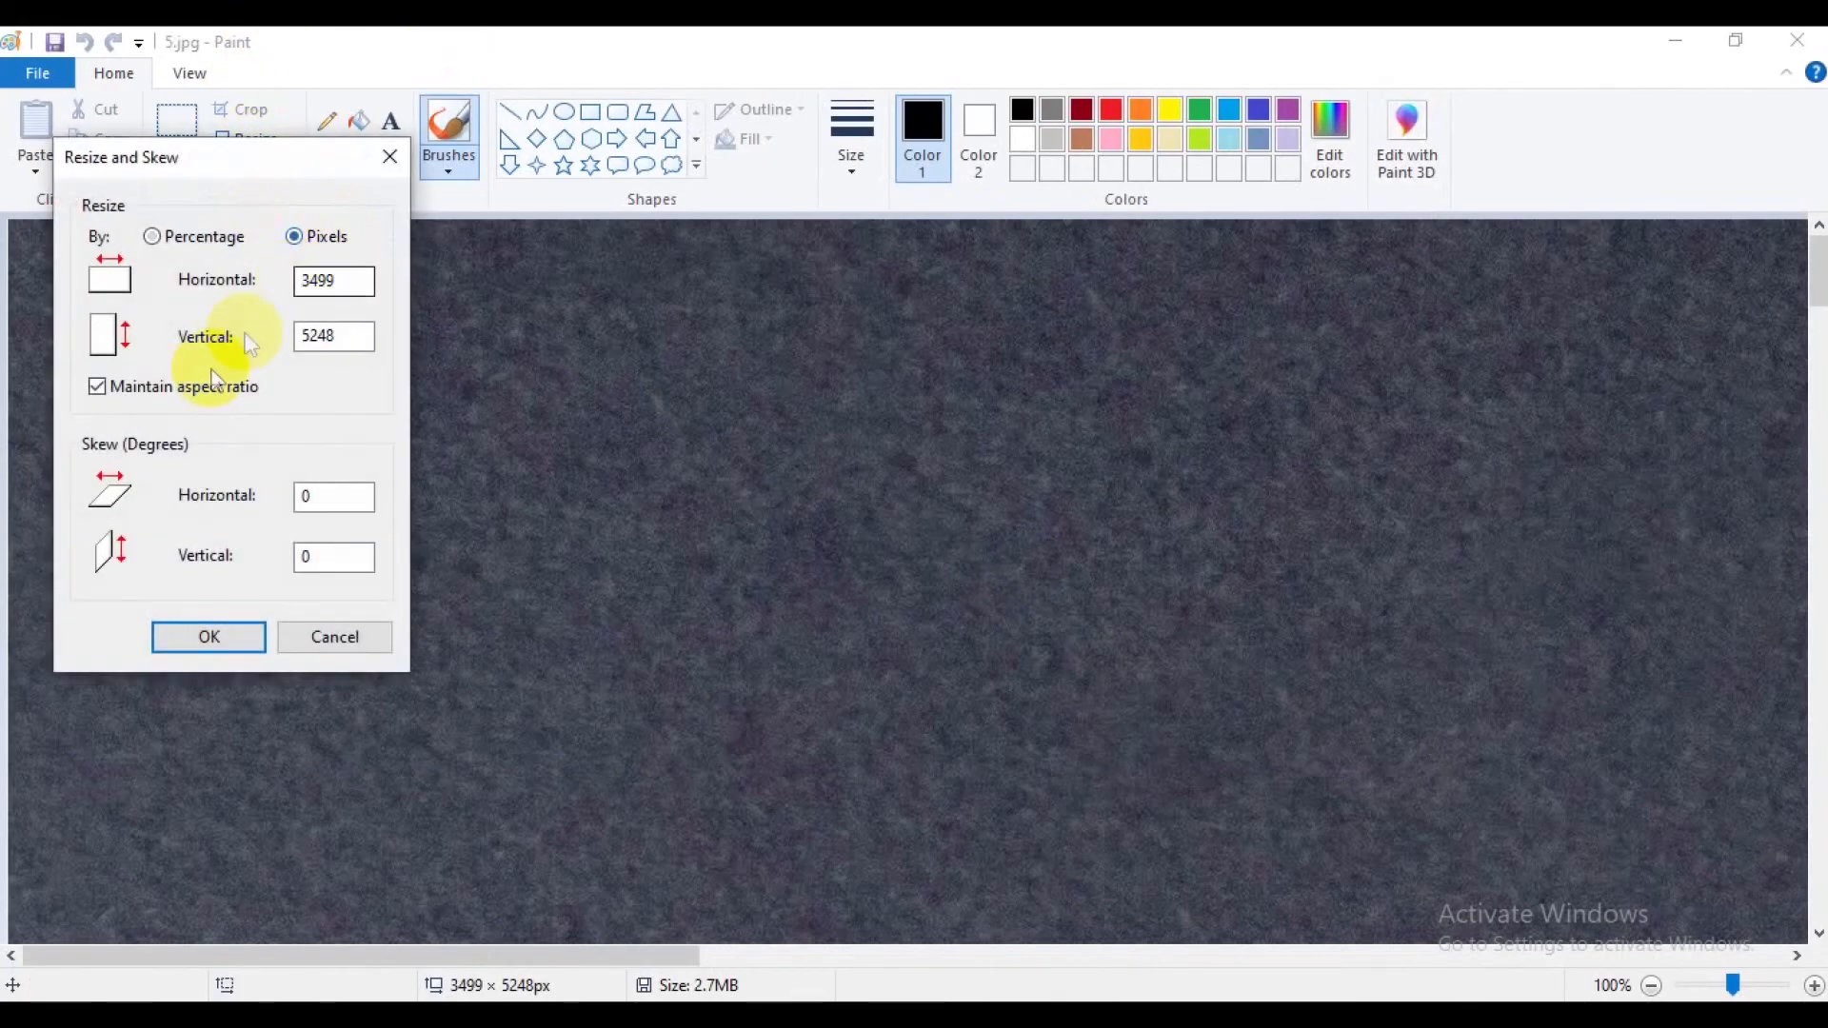
pyautogui.click(213, 388)
pyautogui.moveTo(359, 280); pyautogui.dragTo(273, 280)
pyautogui.write('2500')
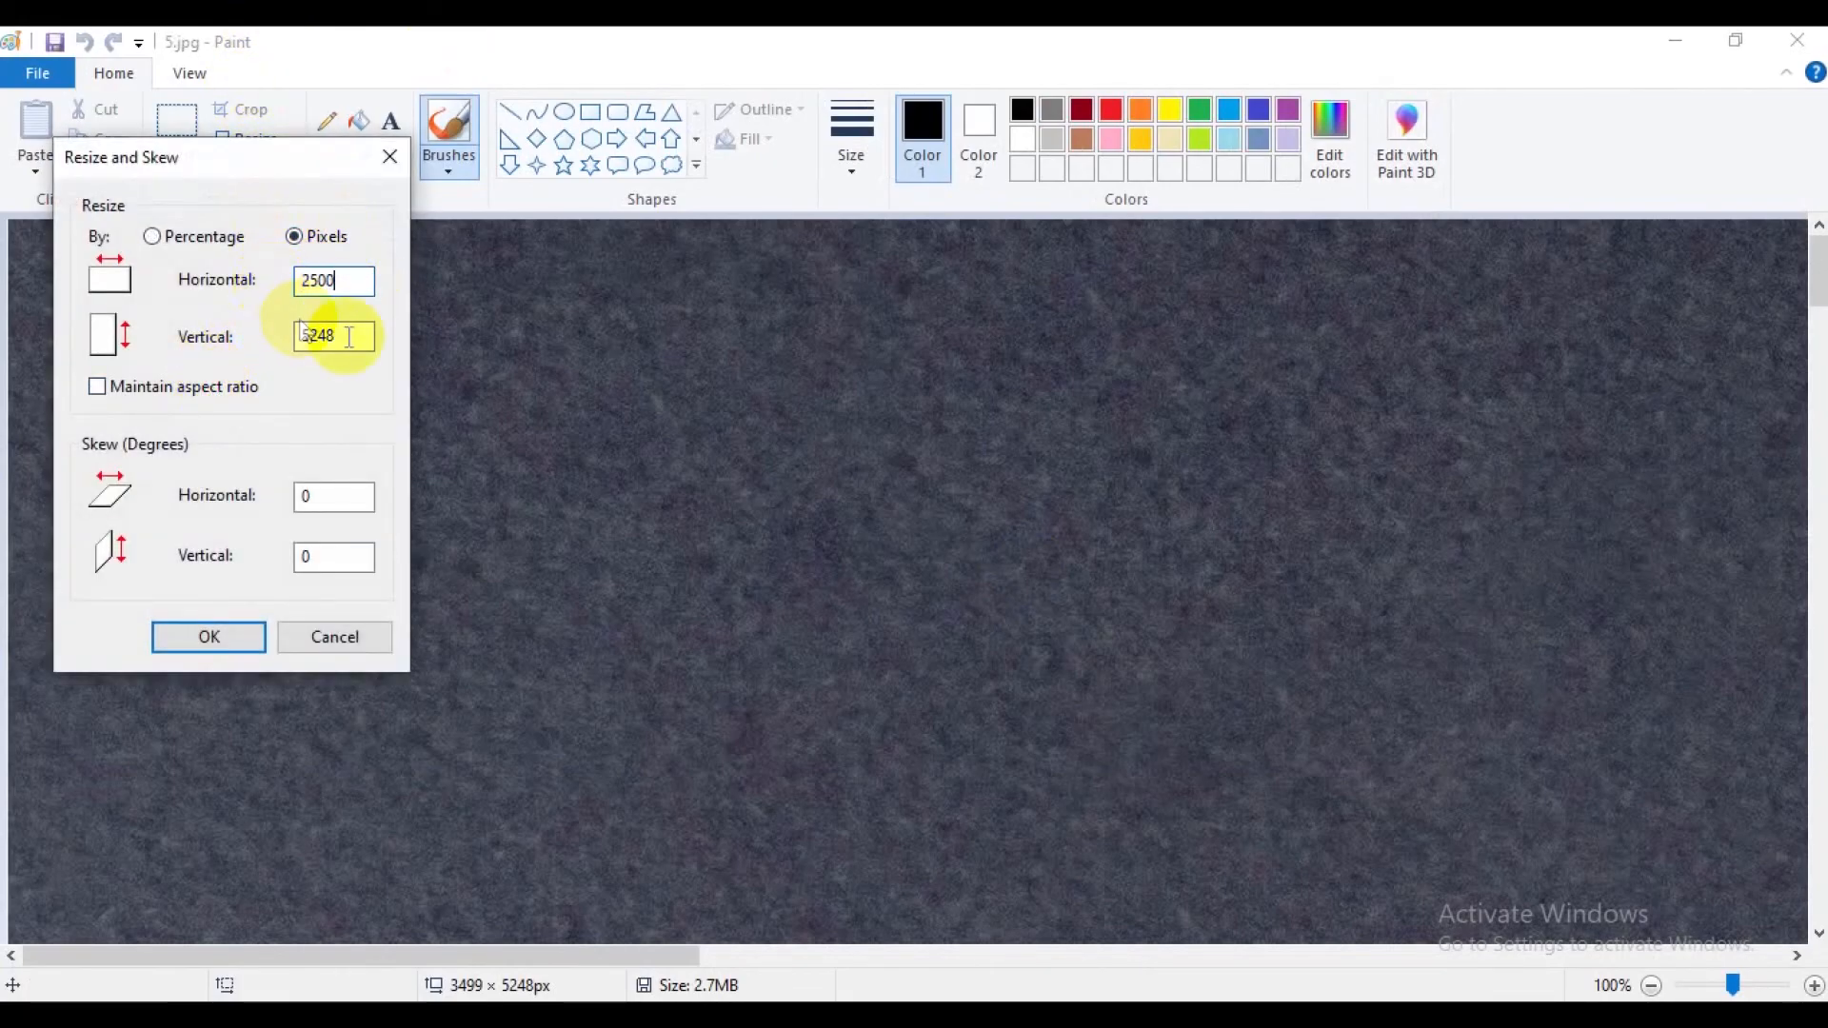
pyautogui.moveTo(350, 337); pyautogui.dragTo(294, 335)
pyautogui.write('40')
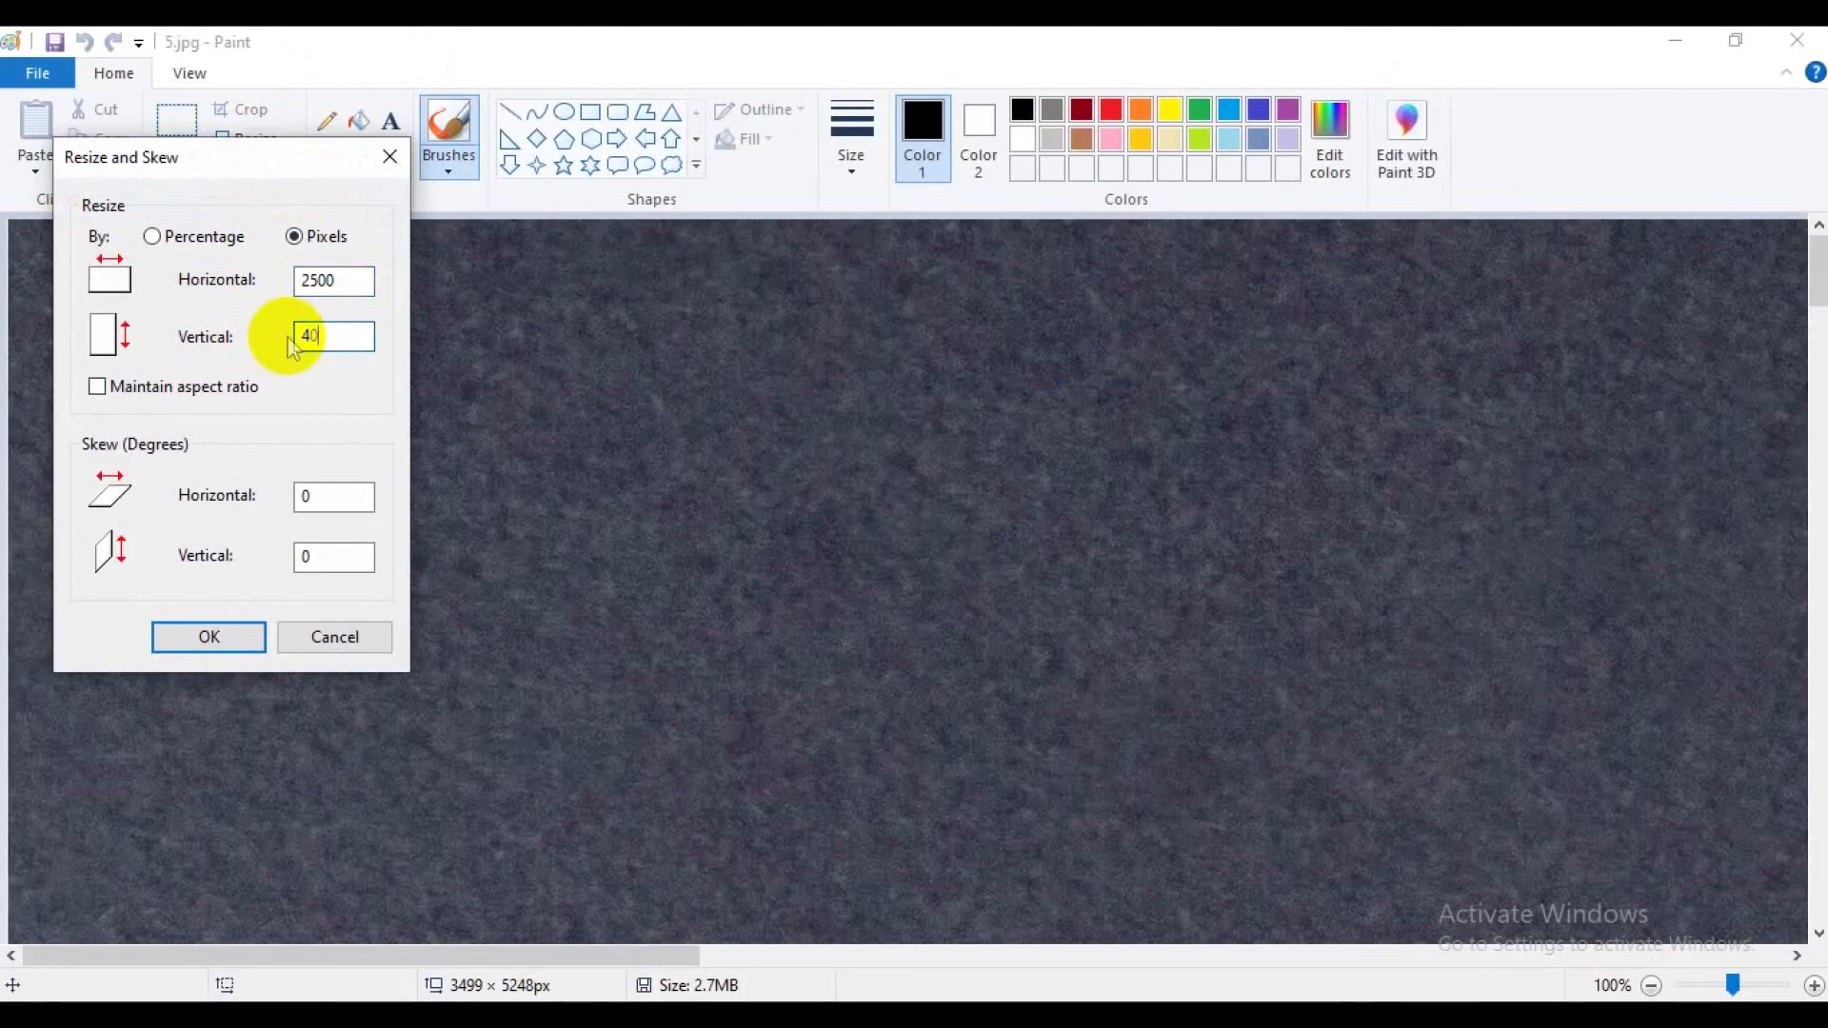
pyautogui.write('00')
pyautogui.click(232, 636)
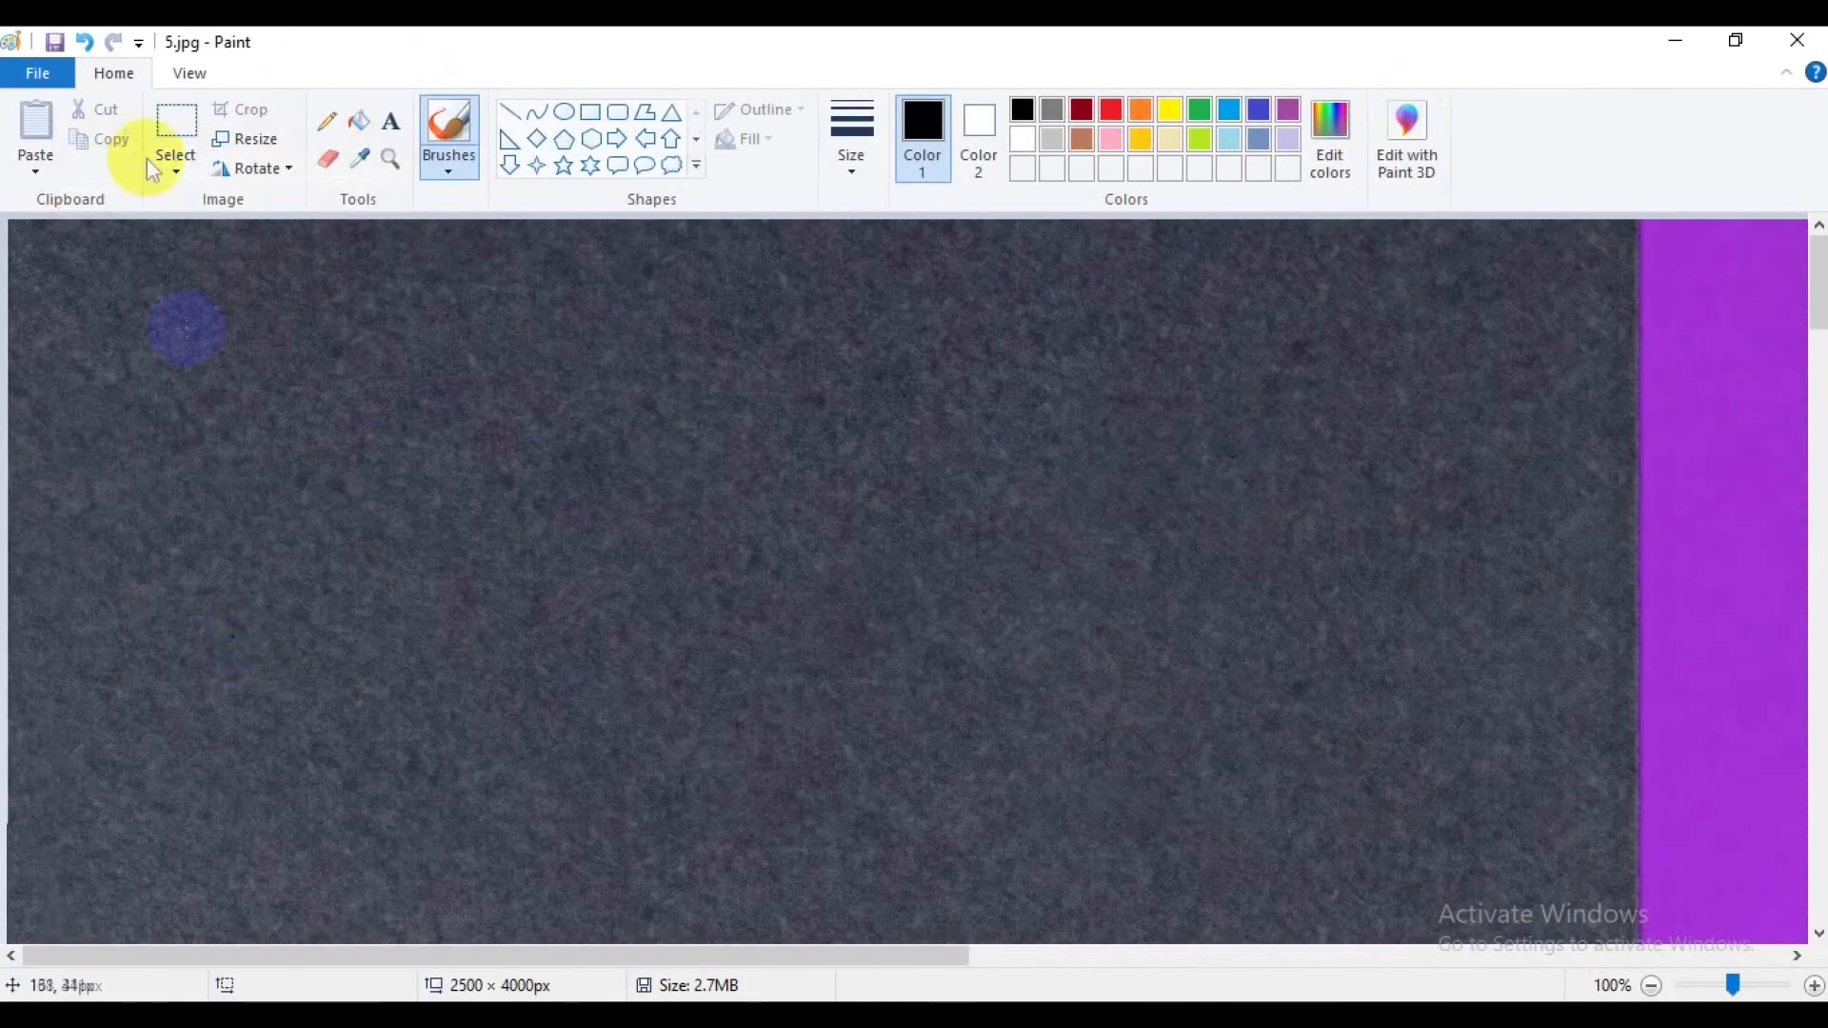
# Save and close the resized 5.jpg, and open 6.jpg from the product folder for editing in Paint.
pyautogui.click(52, 42)
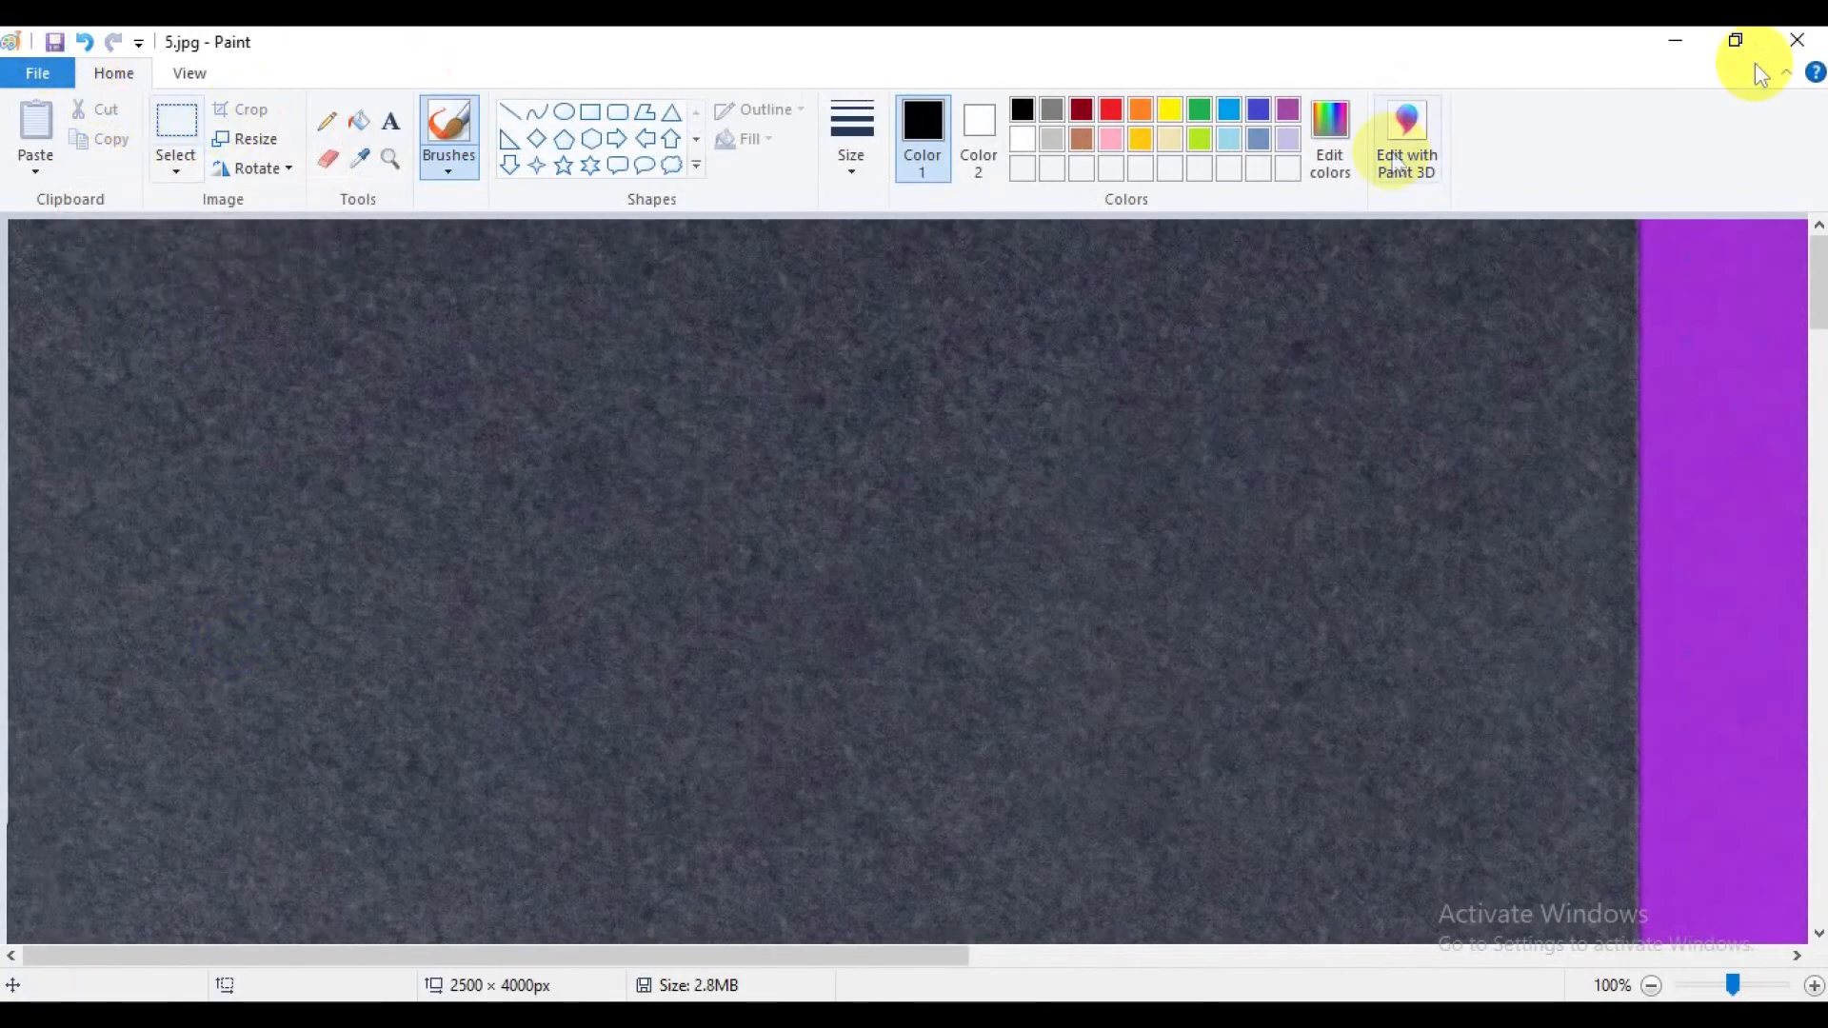
pyautogui.click(1797, 40)
pyautogui.click(1152, 233)
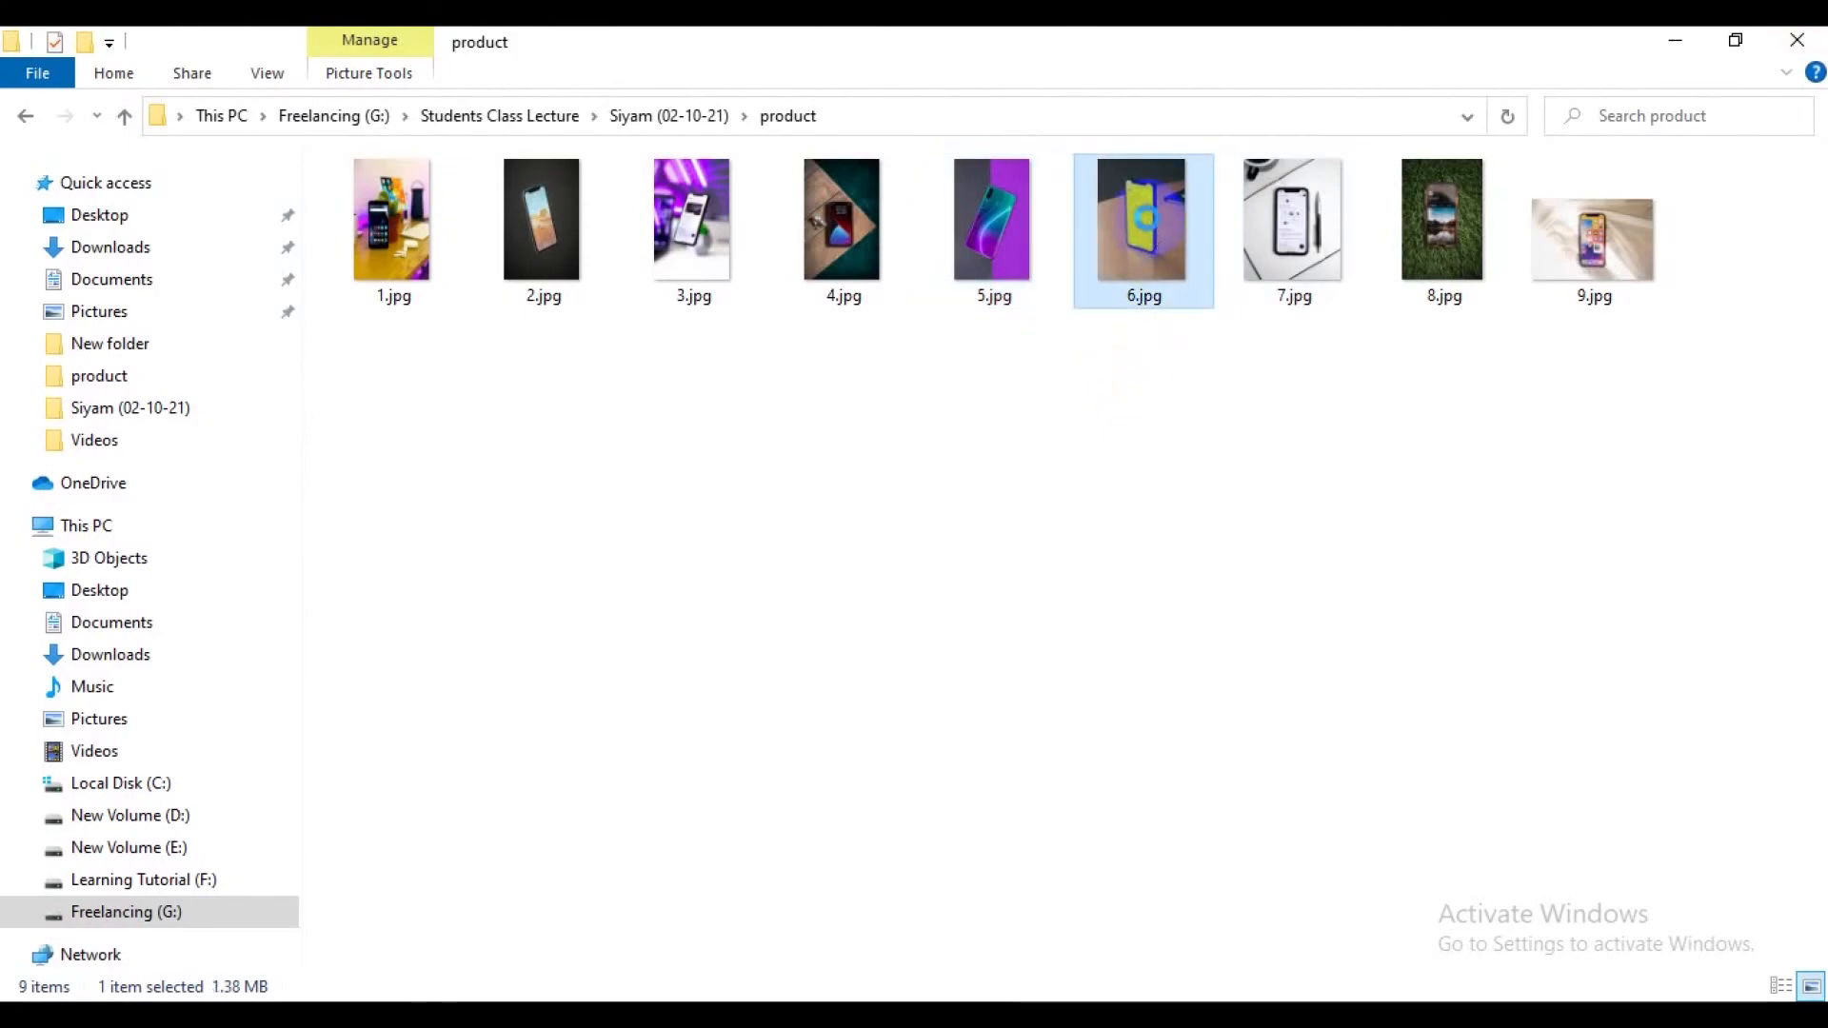
pyautogui.rightClick(1152, 229)
pyautogui.click(1204, 302)
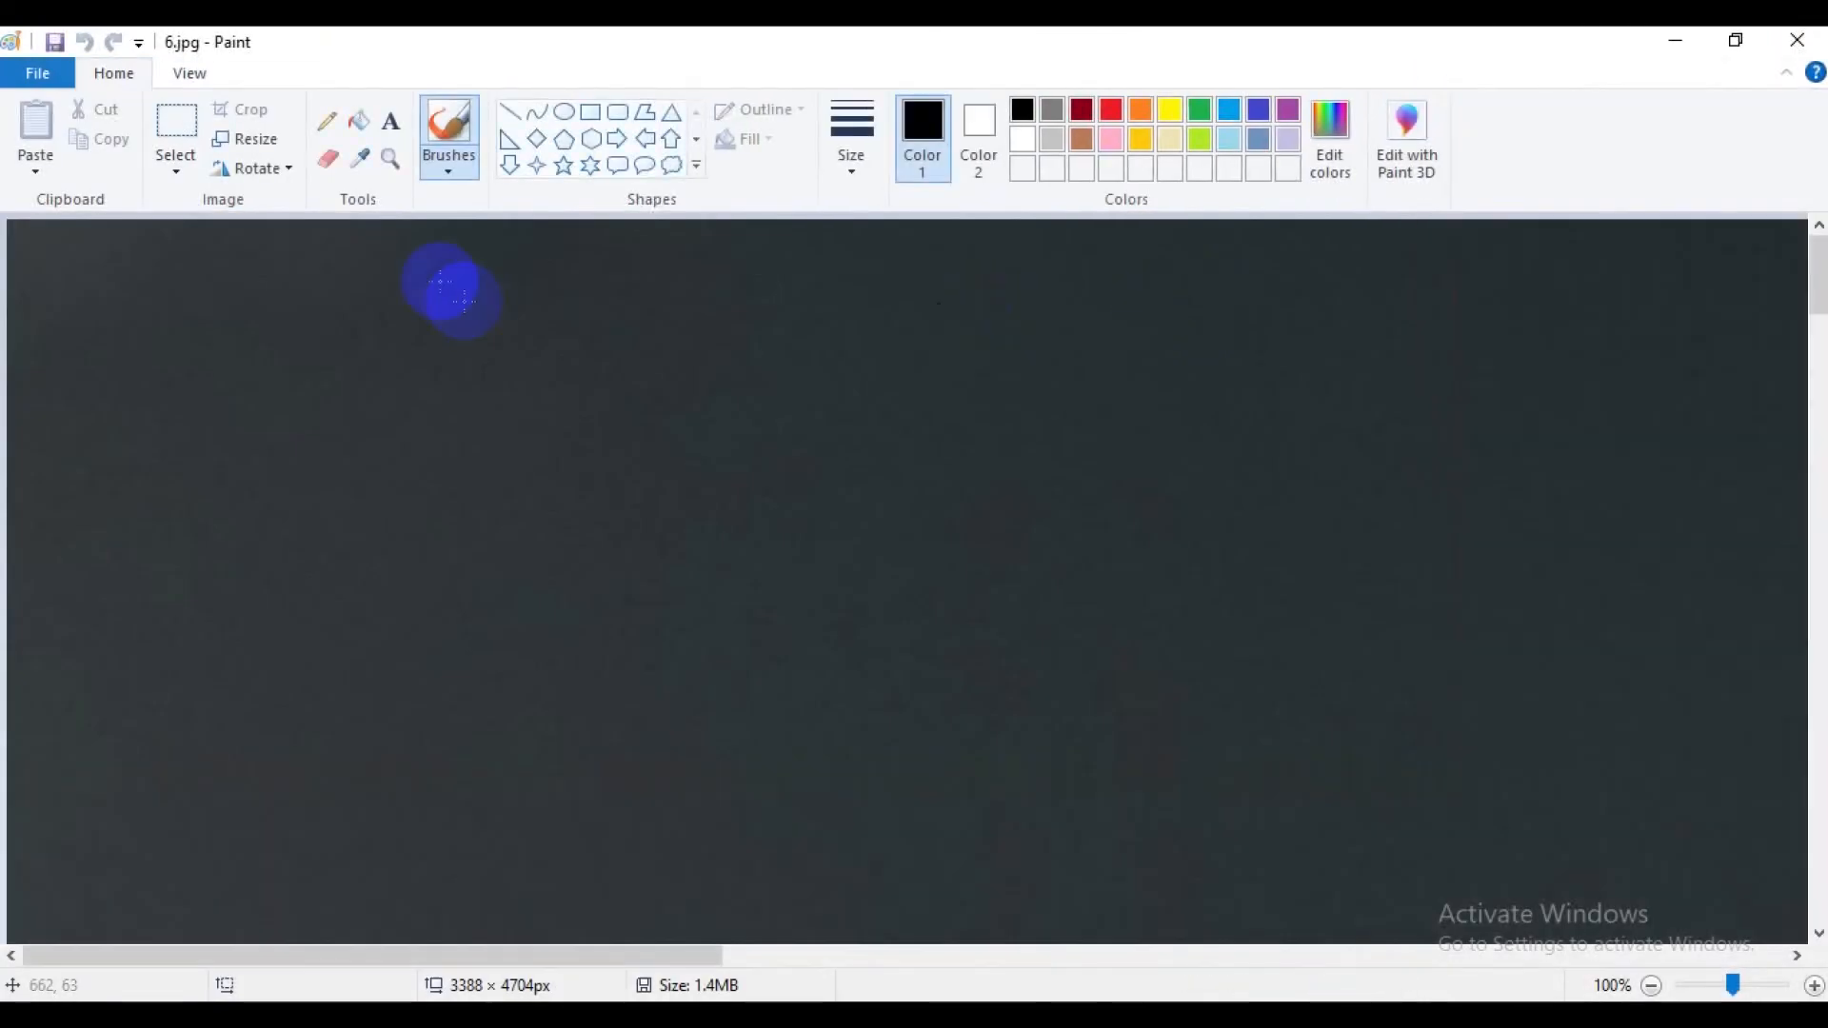
# Resize 6.jpg by pixels to 2500 horizontal by 4000 vertical without maintaining the aspect ratio.
pyautogui.click(246, 139)
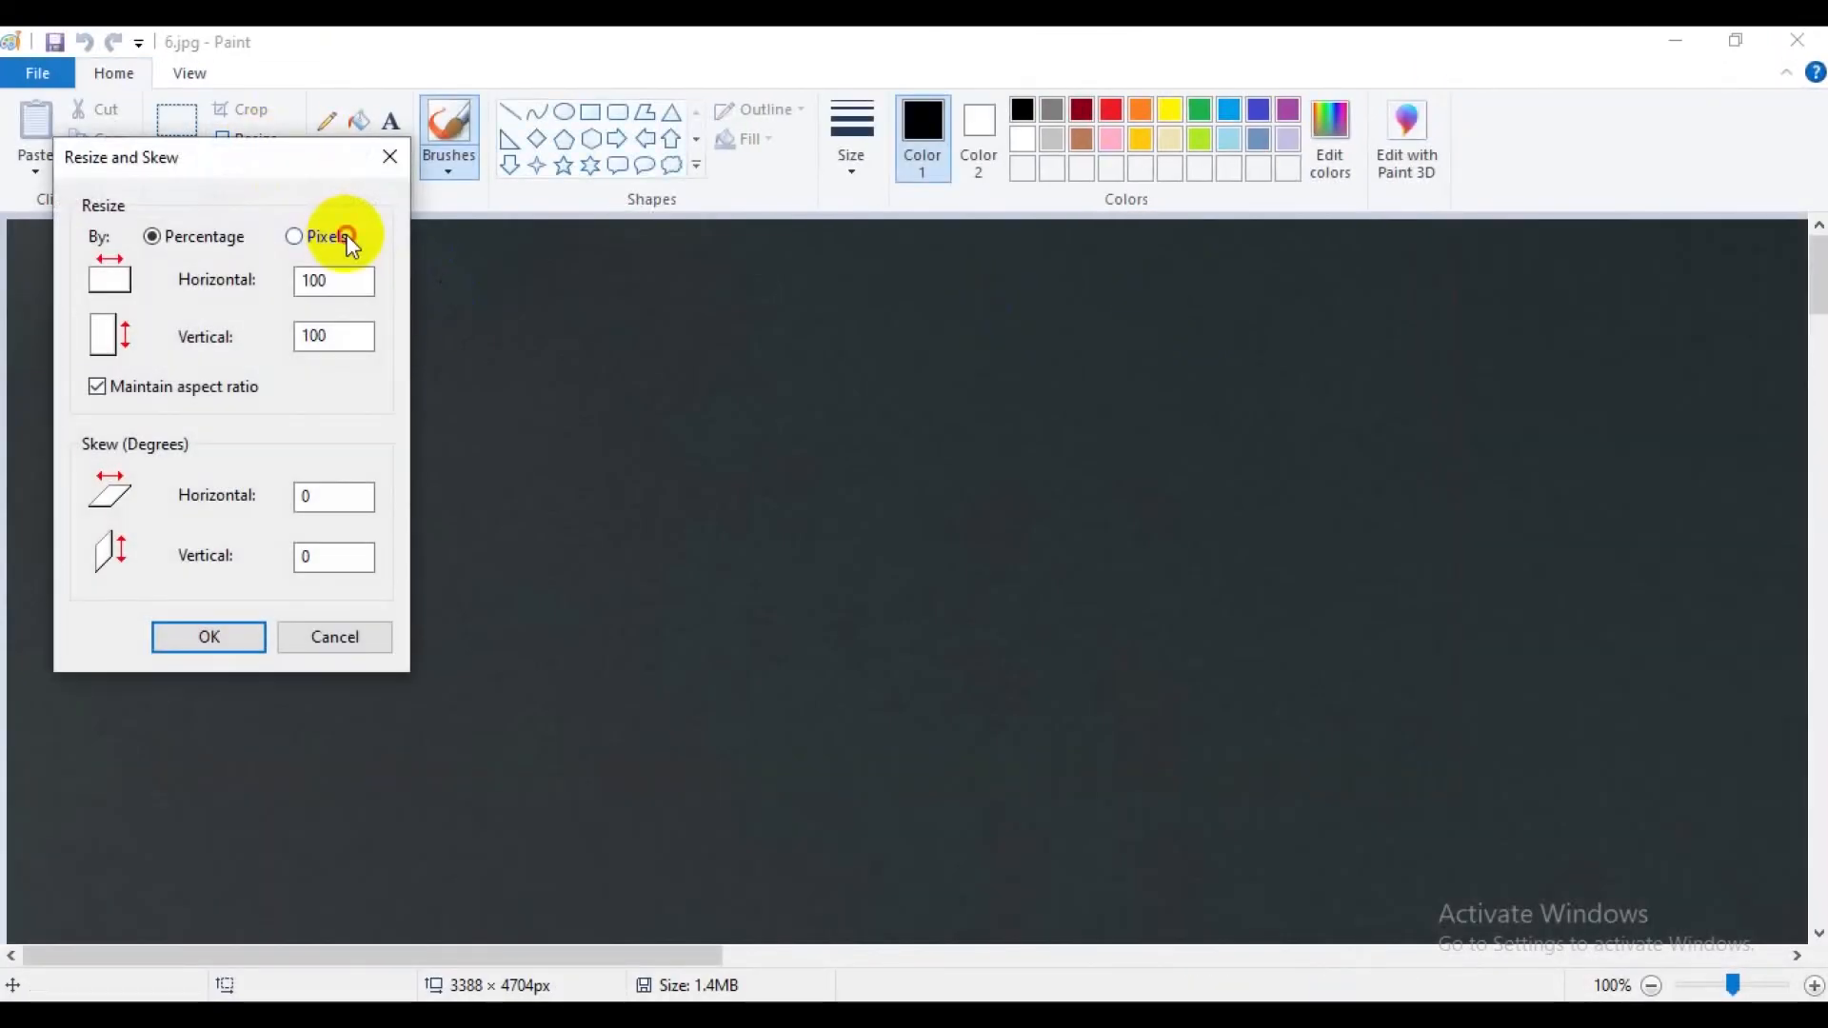
pyautogui.click(294, 236)
pyautogui.click(244, 395)
pyautogui.moveTo(357, 279); pyautogui.dragTo(278, 293)
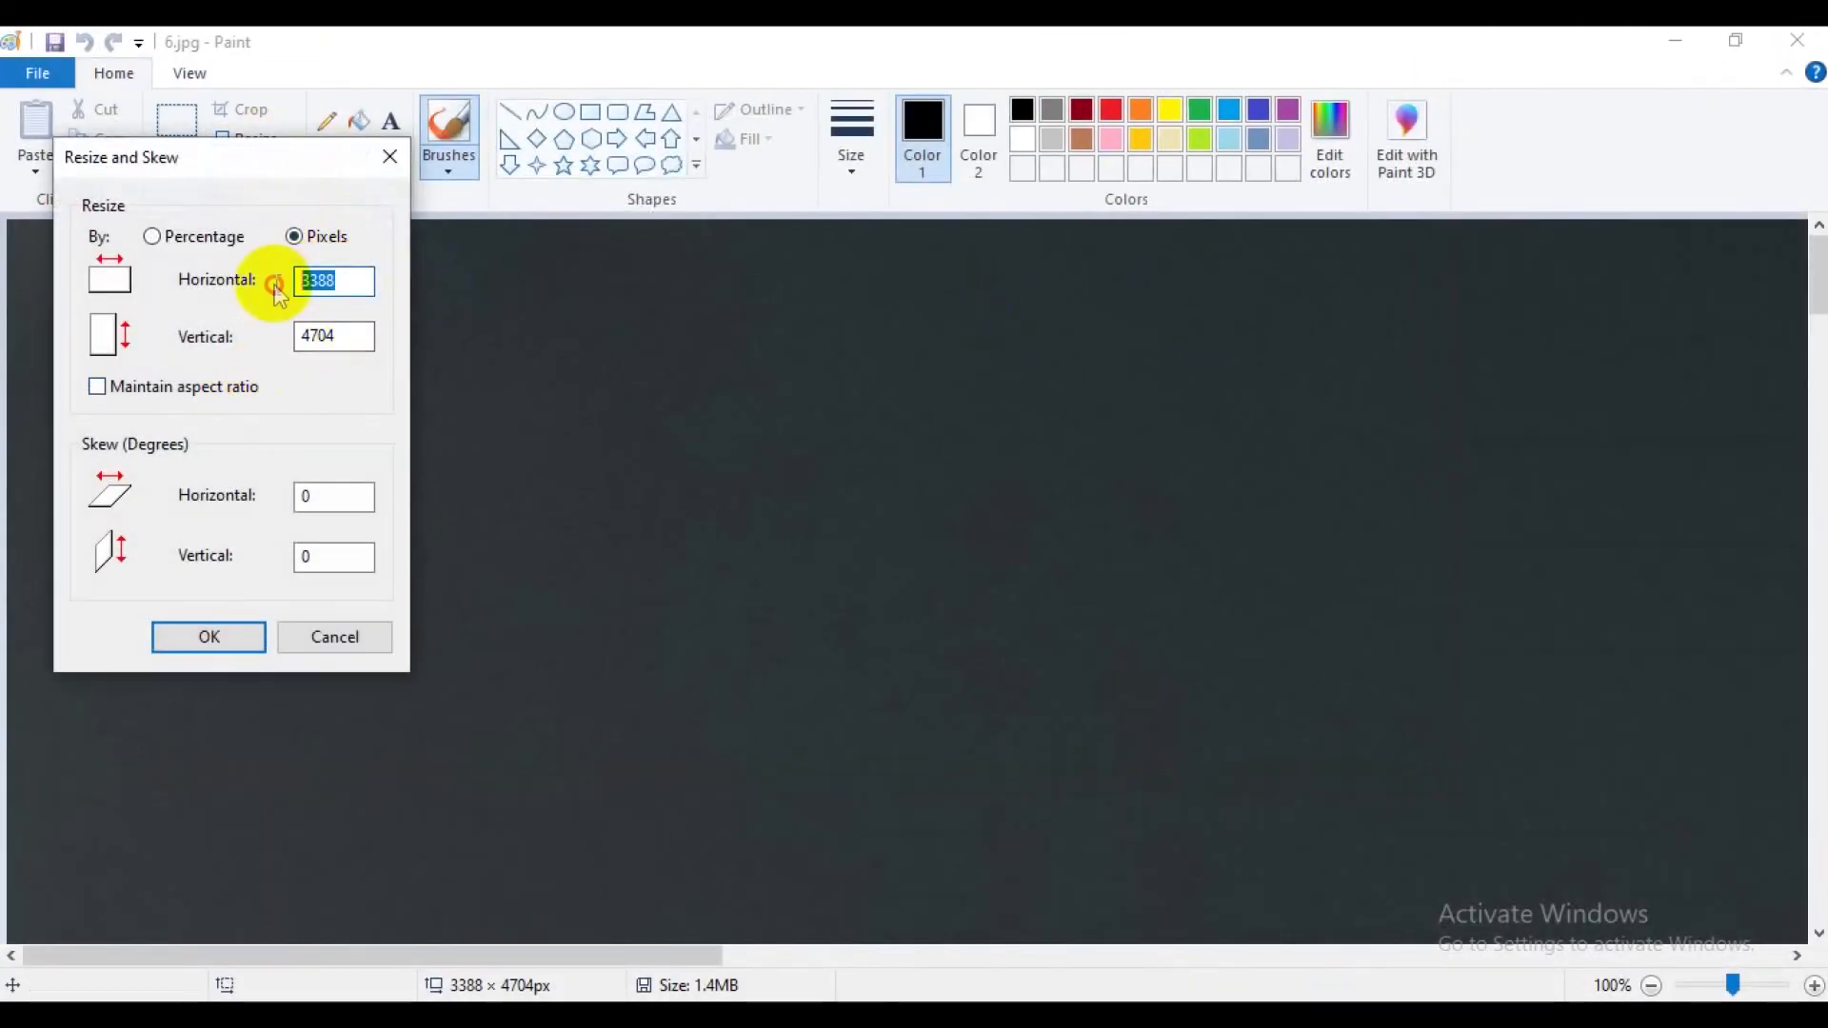
pyautogui.write('2500')
pyautogui.moveTo(362, 335); pyautogui.dragTo(287, 338)
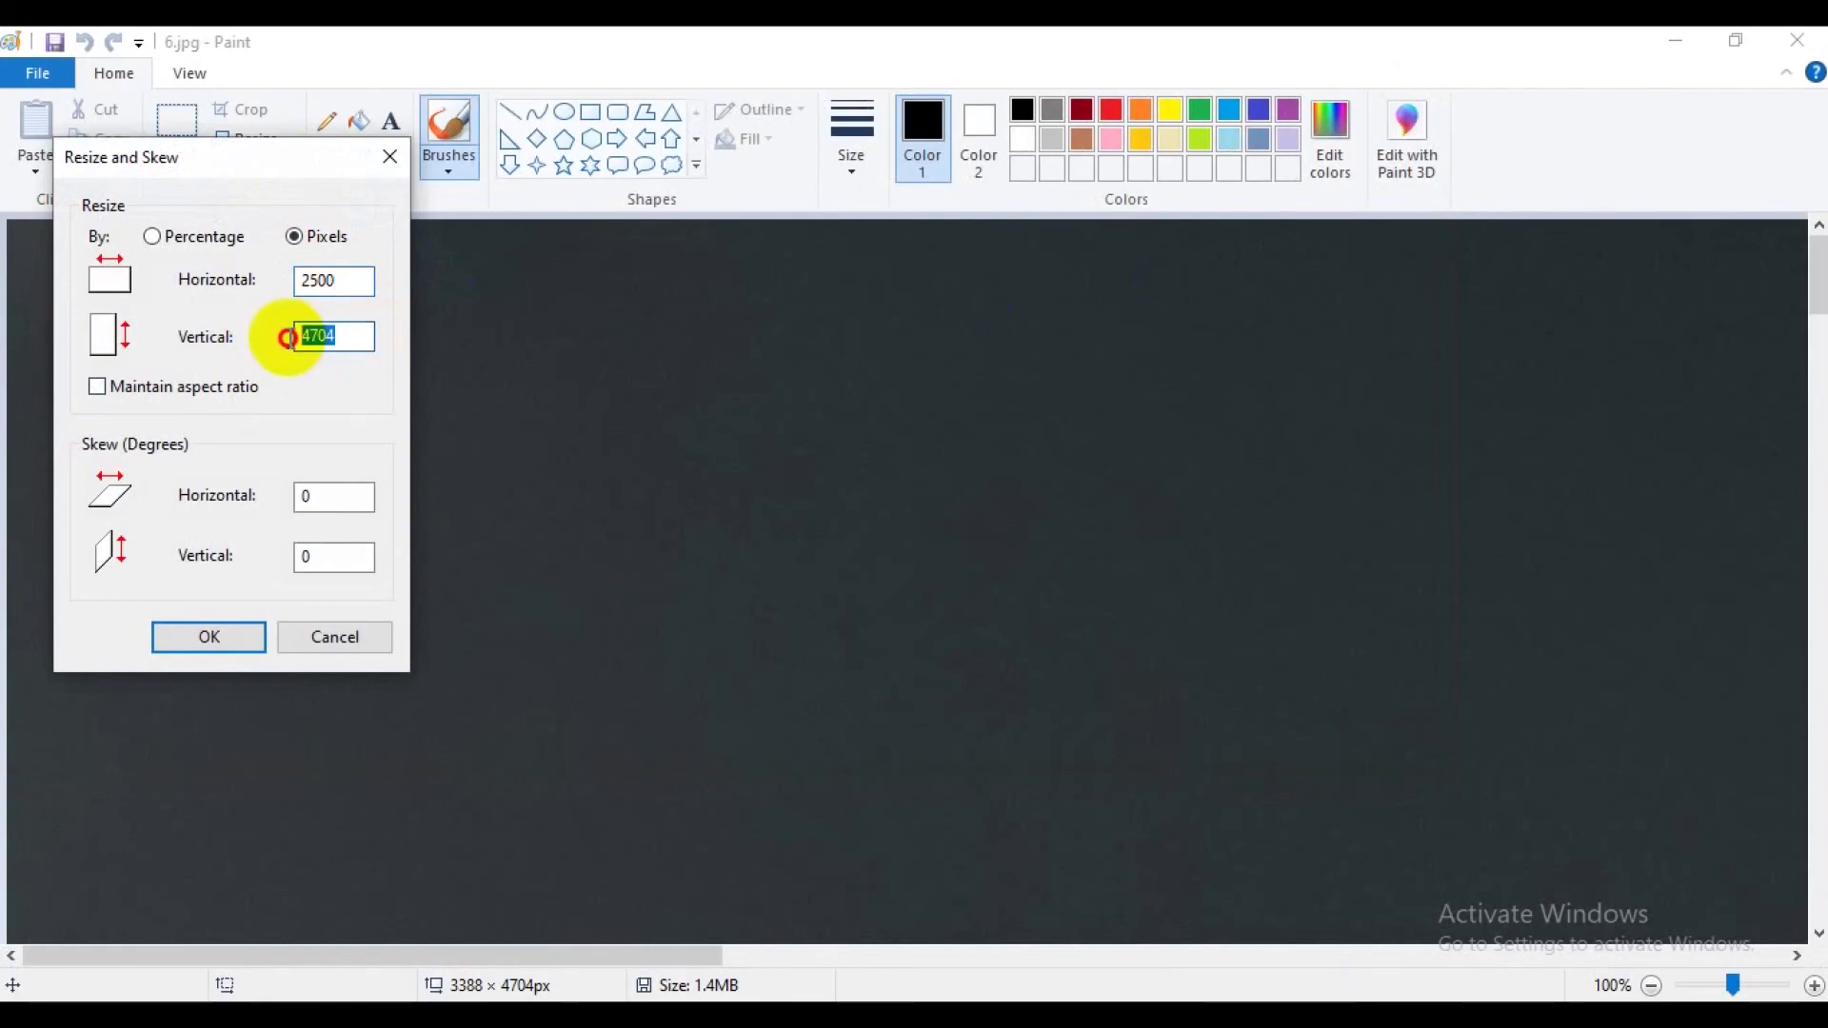
pyautogui.write('4000')
pyautogui.click(246, 635)
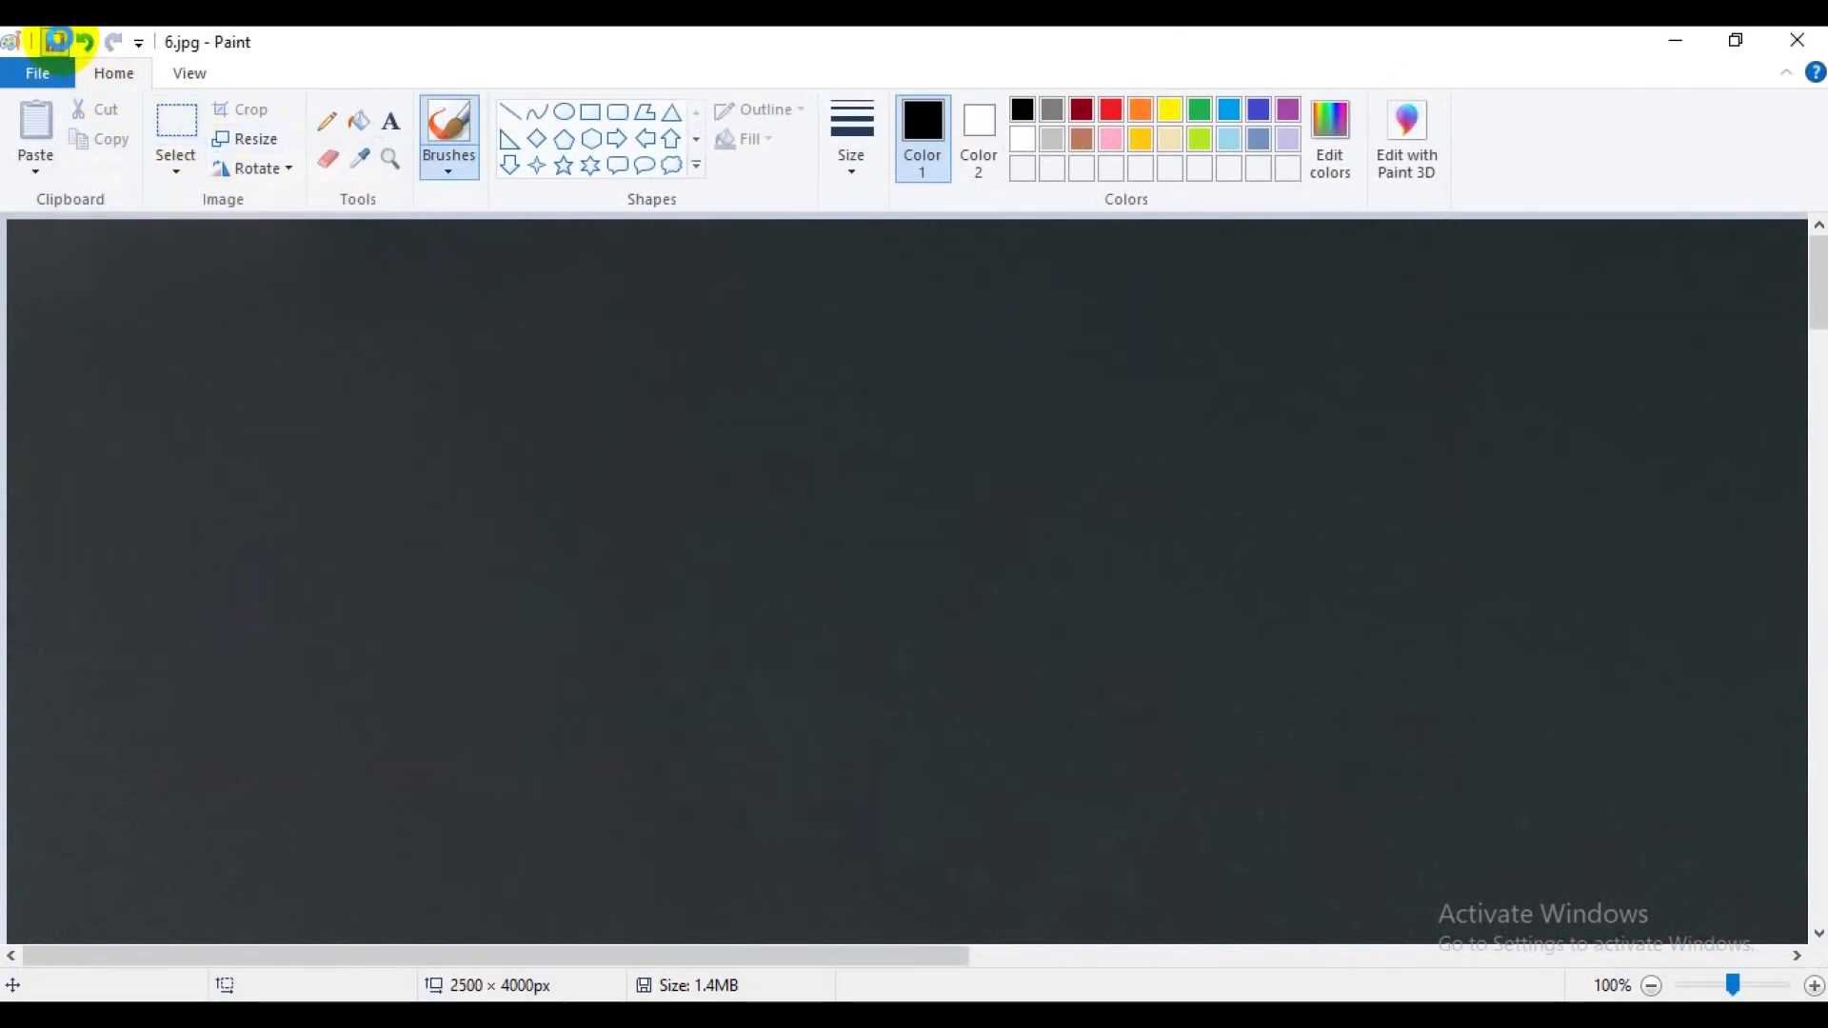
# Save and close the resized 6.jpg, and open 7.jpg from the product folder for editing in Paint.
pyautogui.click(1798, 40)
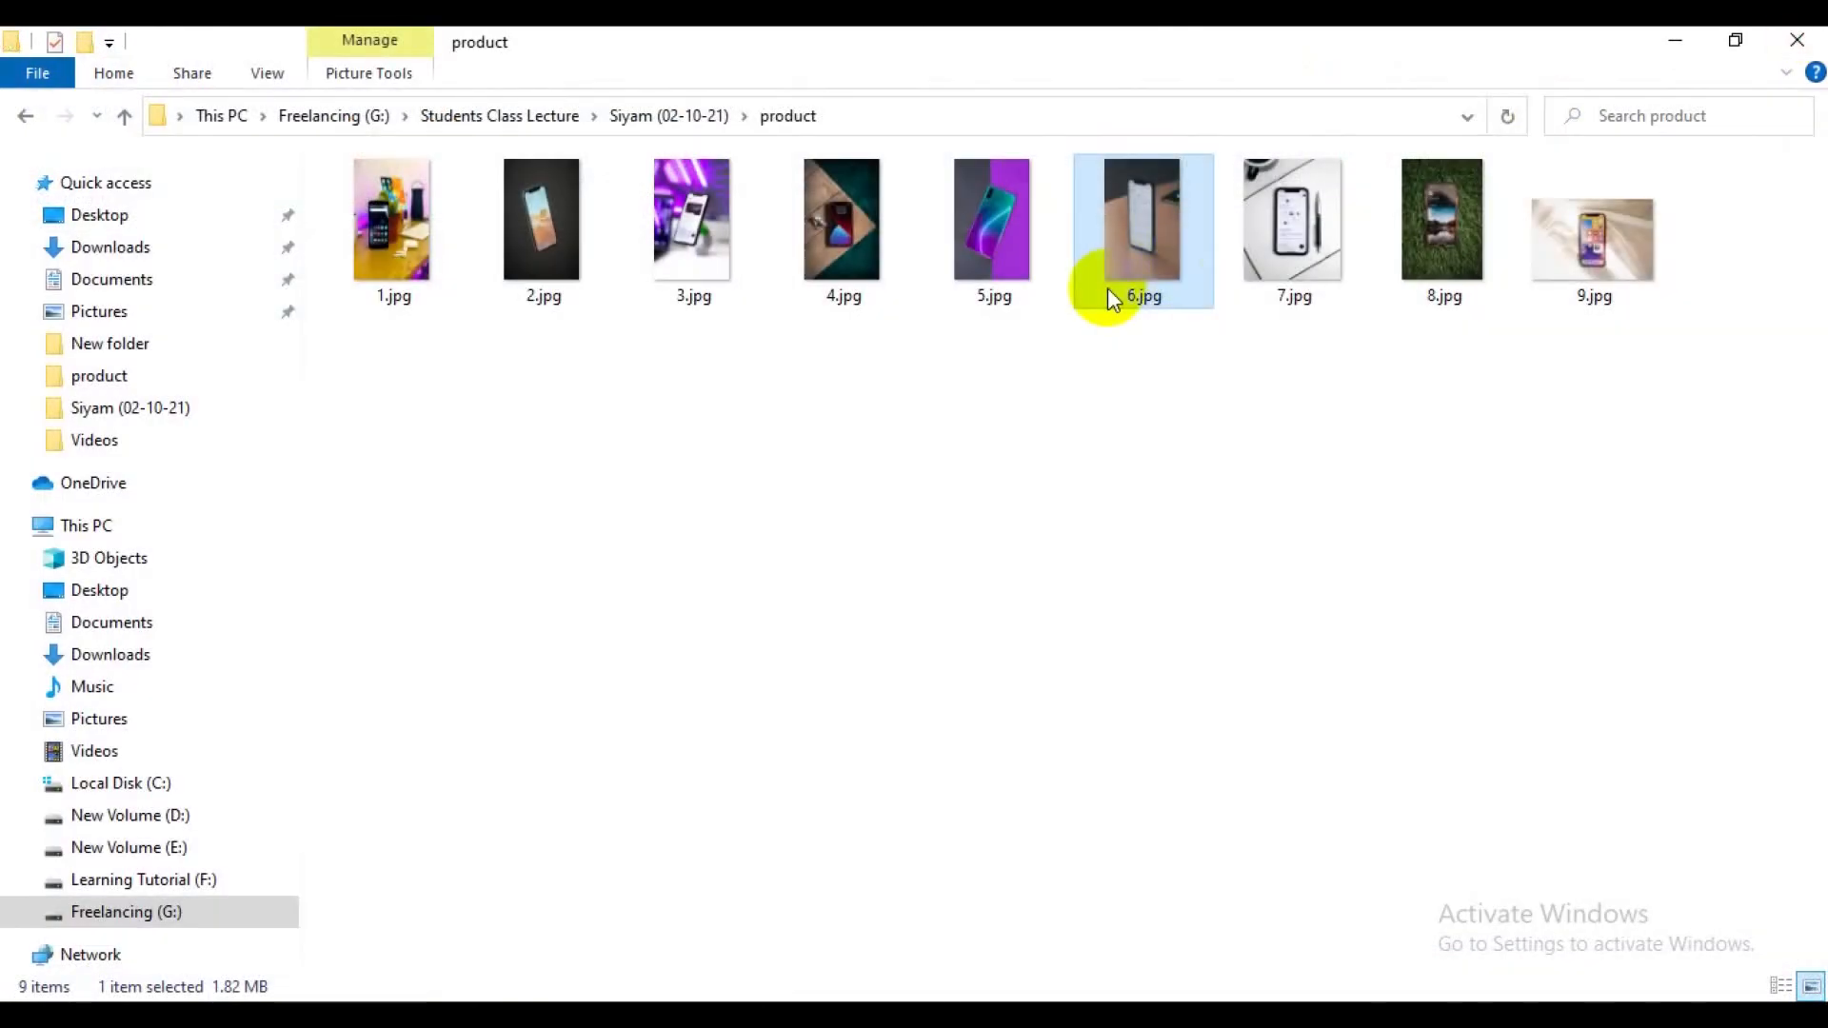
pyautogui.click(1281, 232)
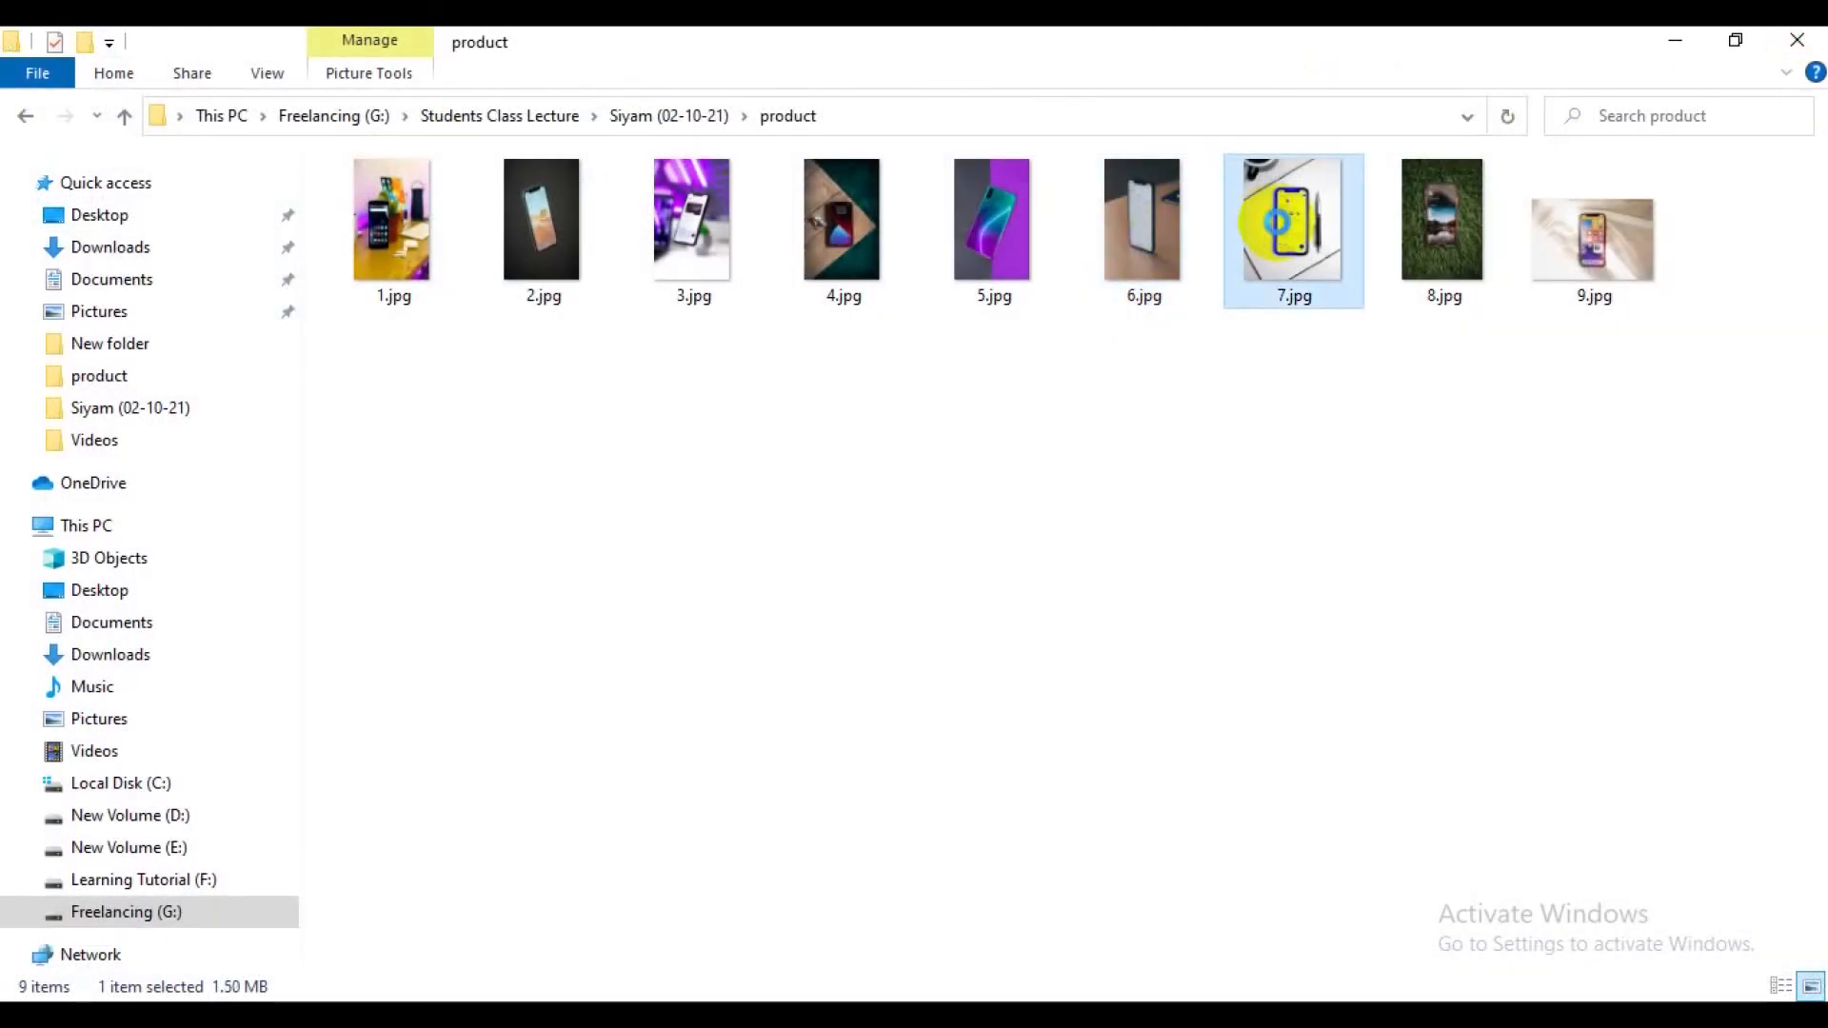
pyautogui.rightClick(1277, 223)
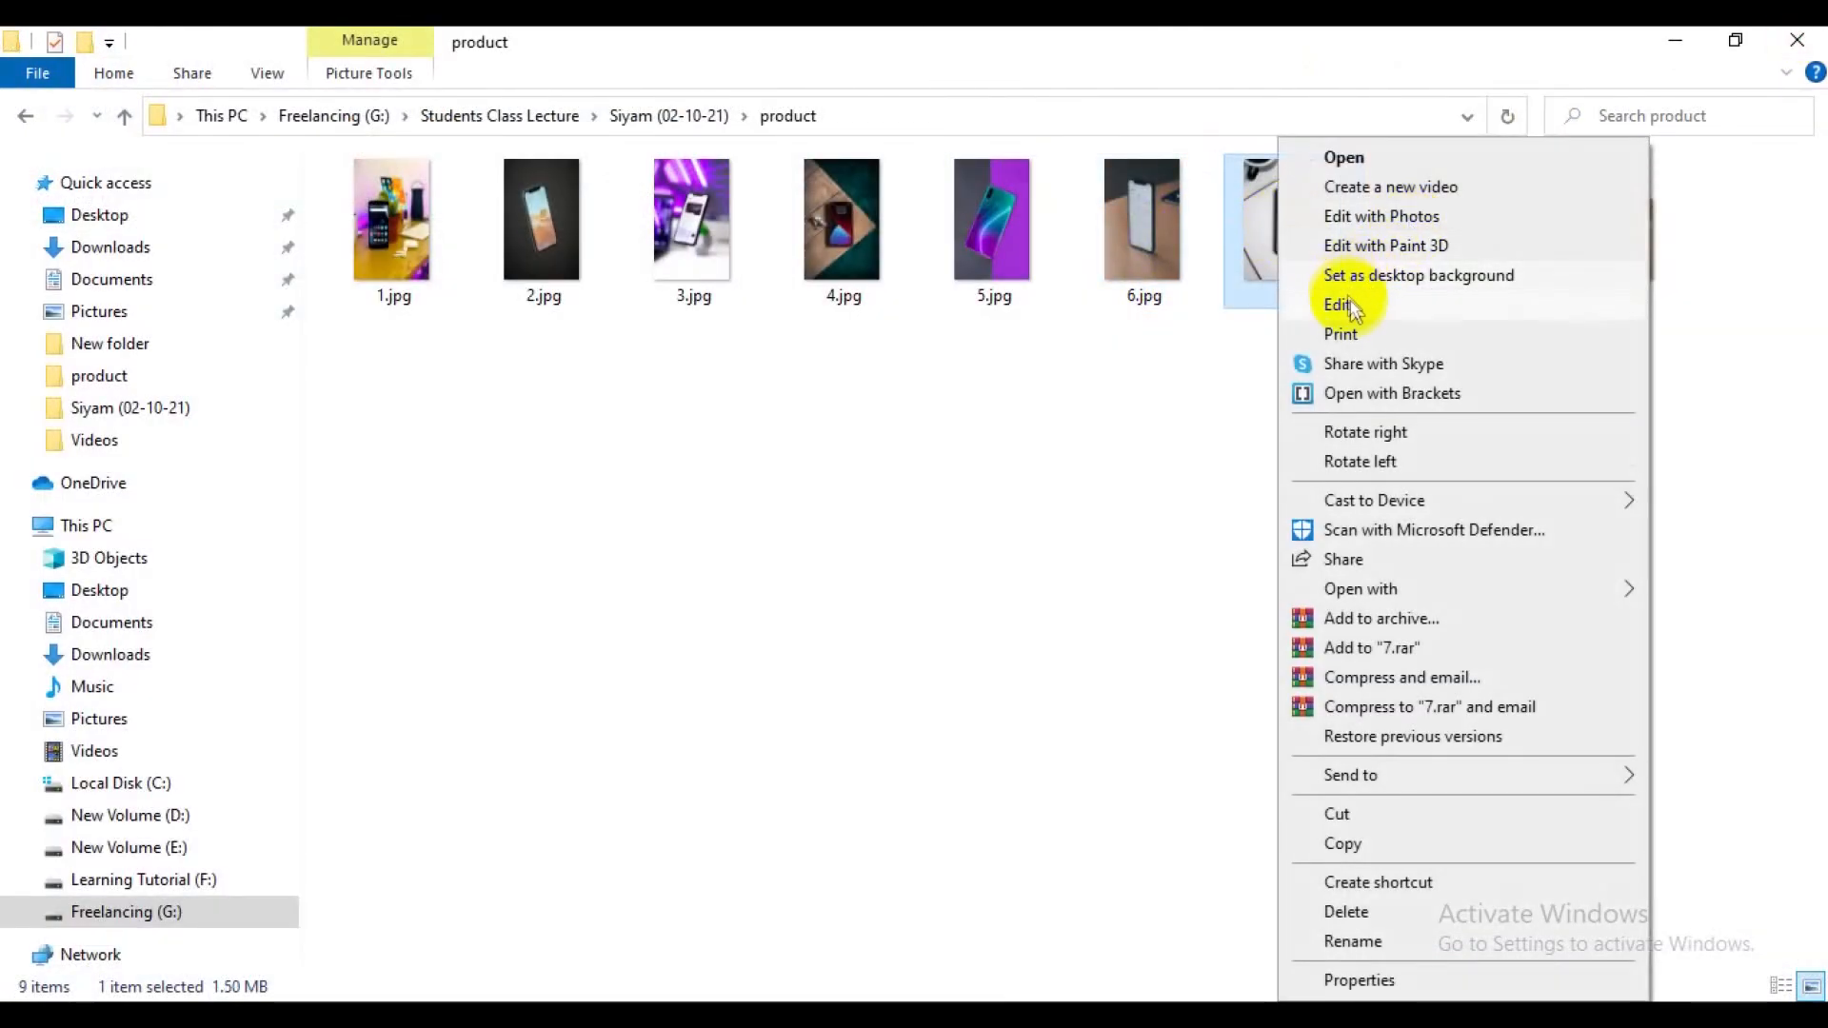
pyautogui.click(1338, 305)
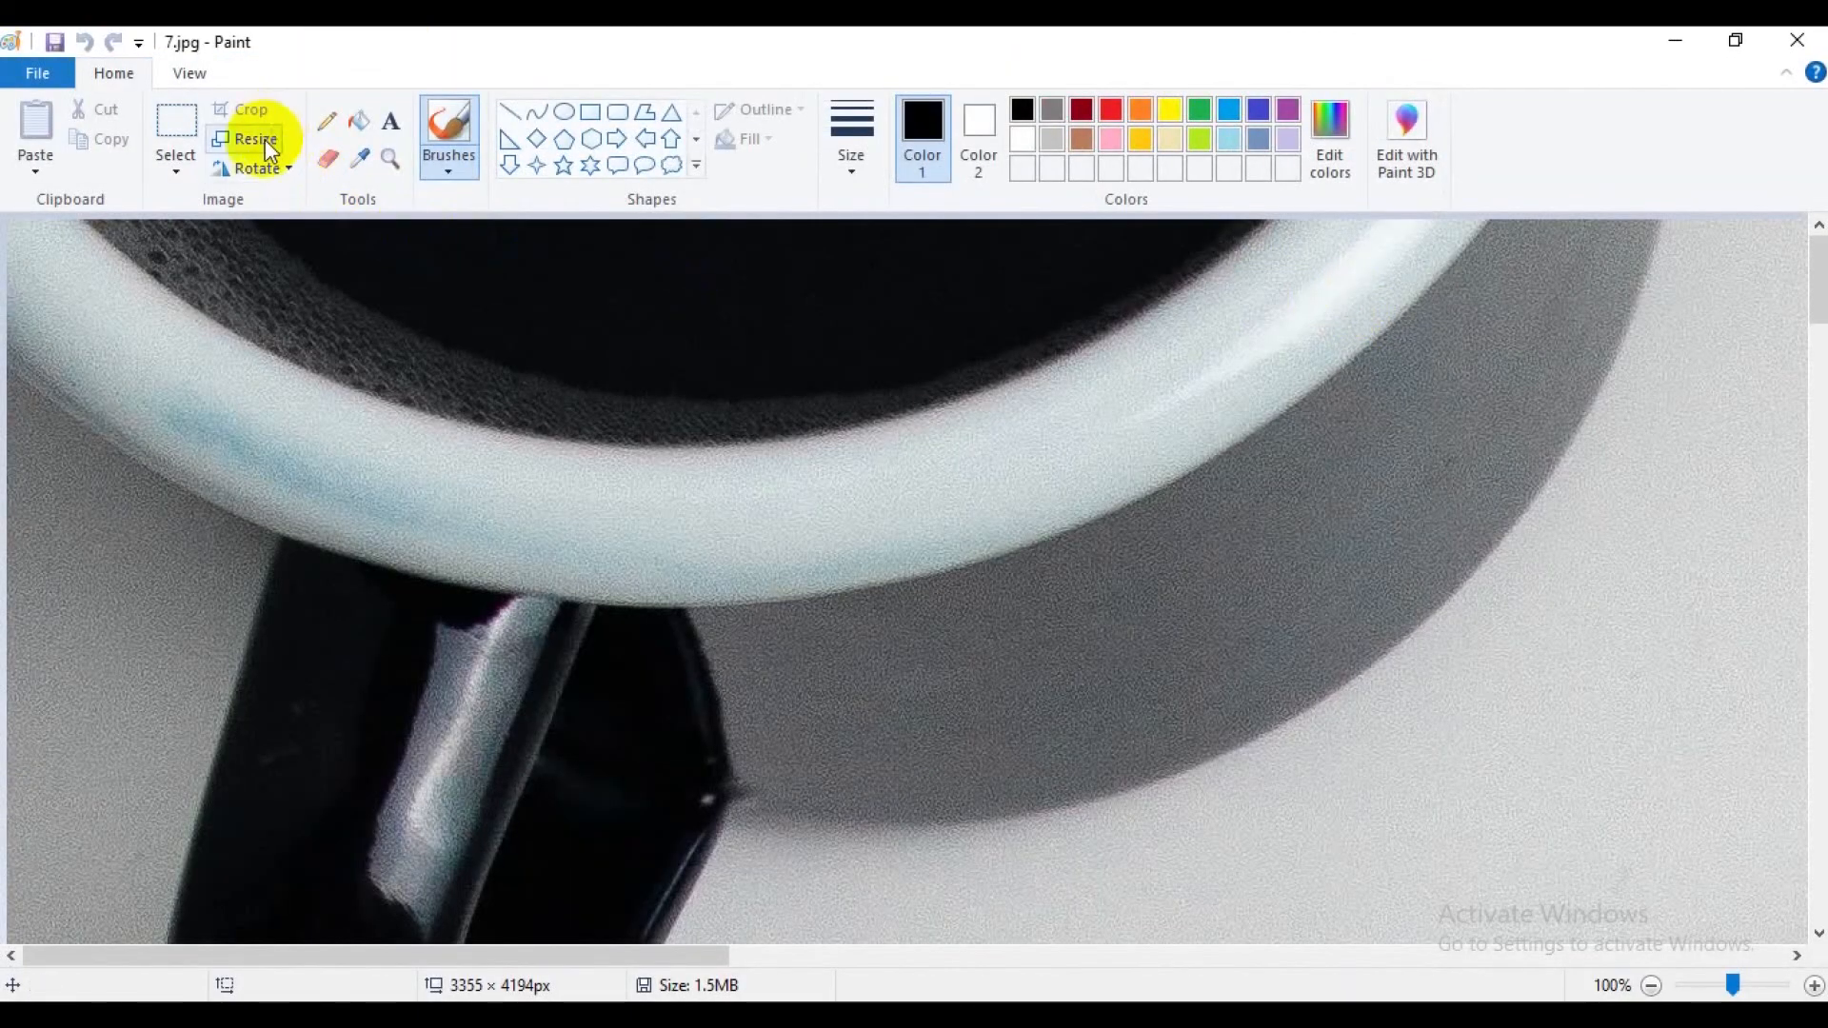
# Resize 7.jpg by pixels to 2500 horizontal by 4000 vertical without maintaining the aspect ratio.
pyautogui.click(265, 139)
pyautogui.click(323, 236)
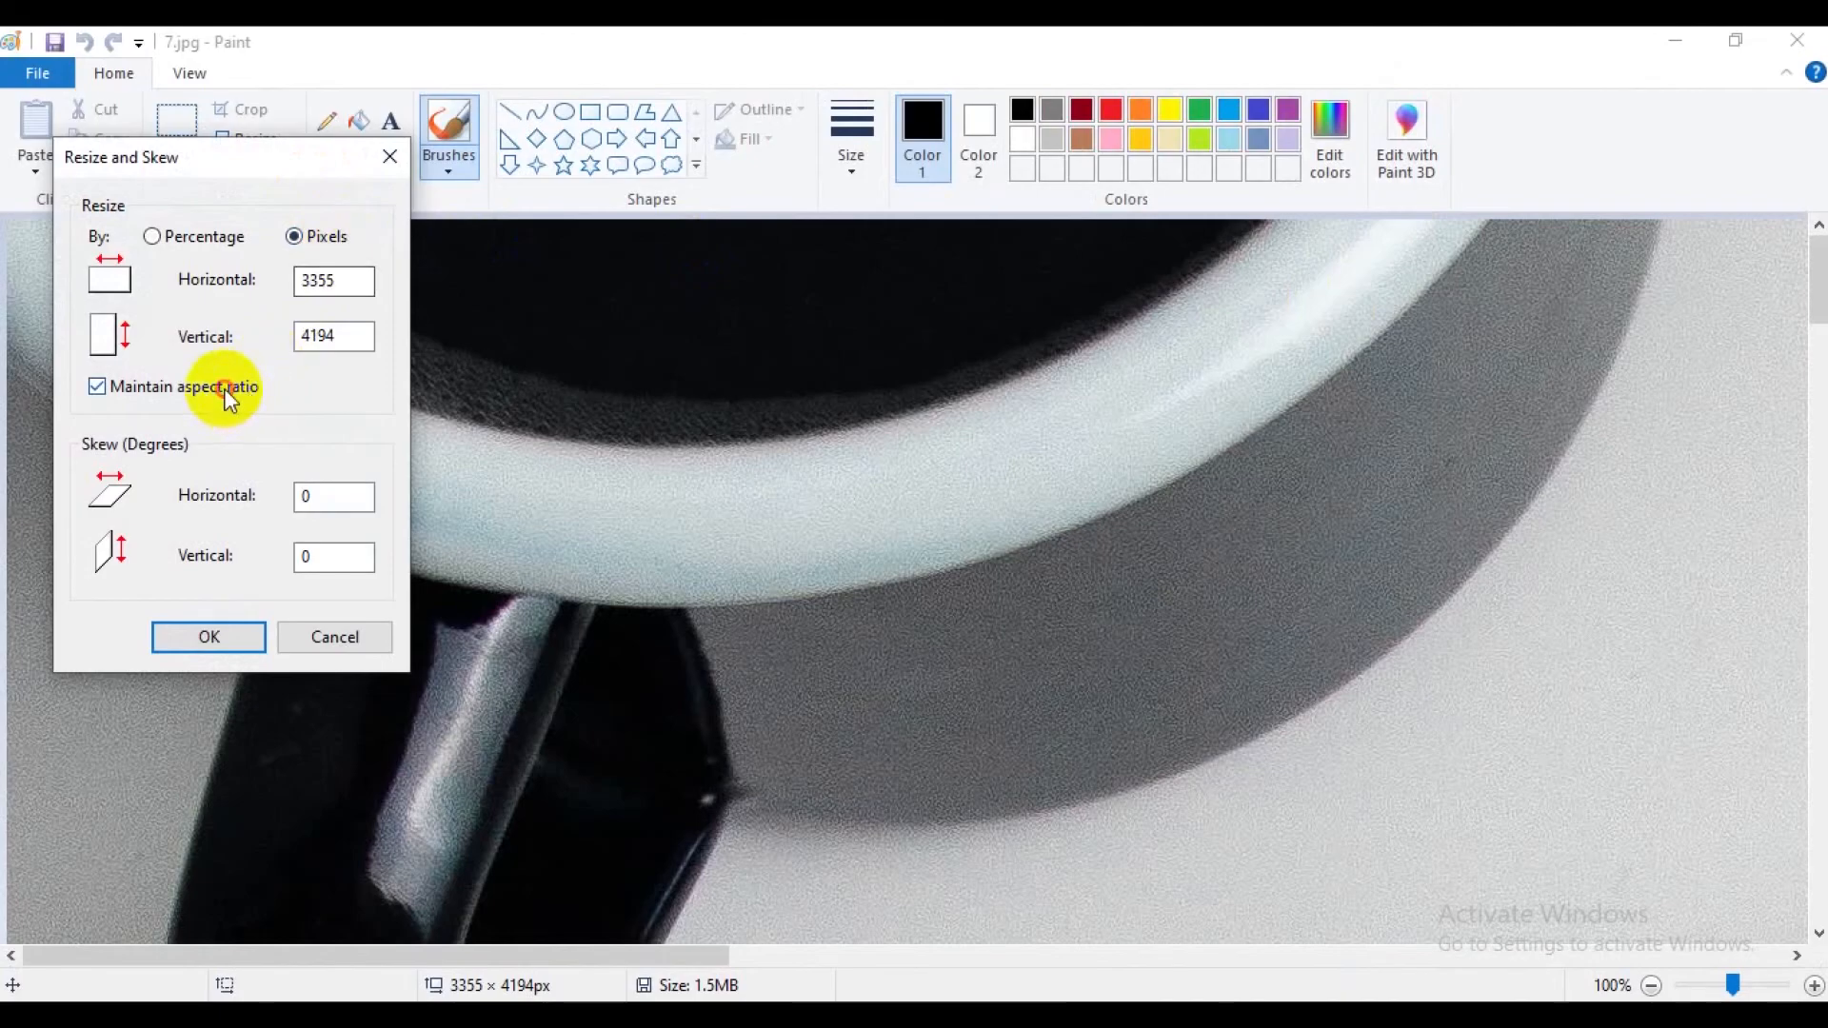
pyautogui.click(225, 391)
pyautogui.moveTo(339, 281); pyautogui.dragTo(268, 282)
pyautogui.write('2500')
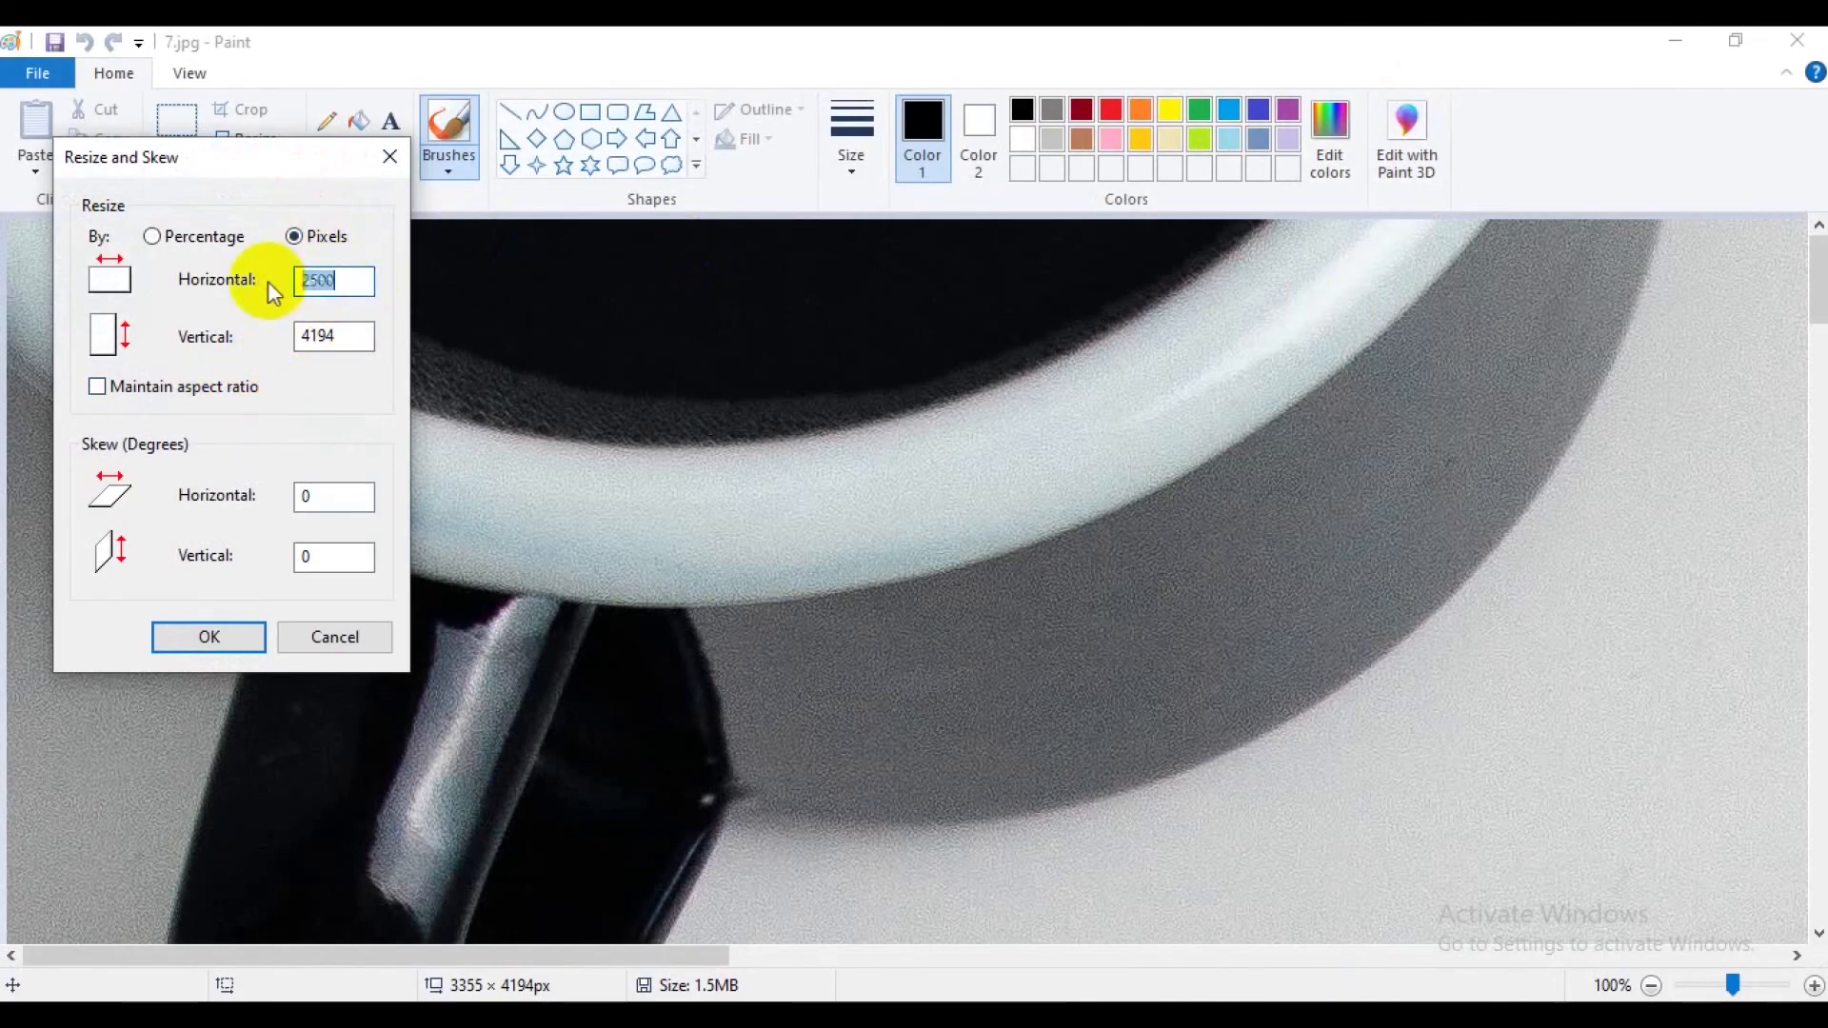
pyautogui.moveTo(352, 333); pyautogui.dragTo(284, 335)
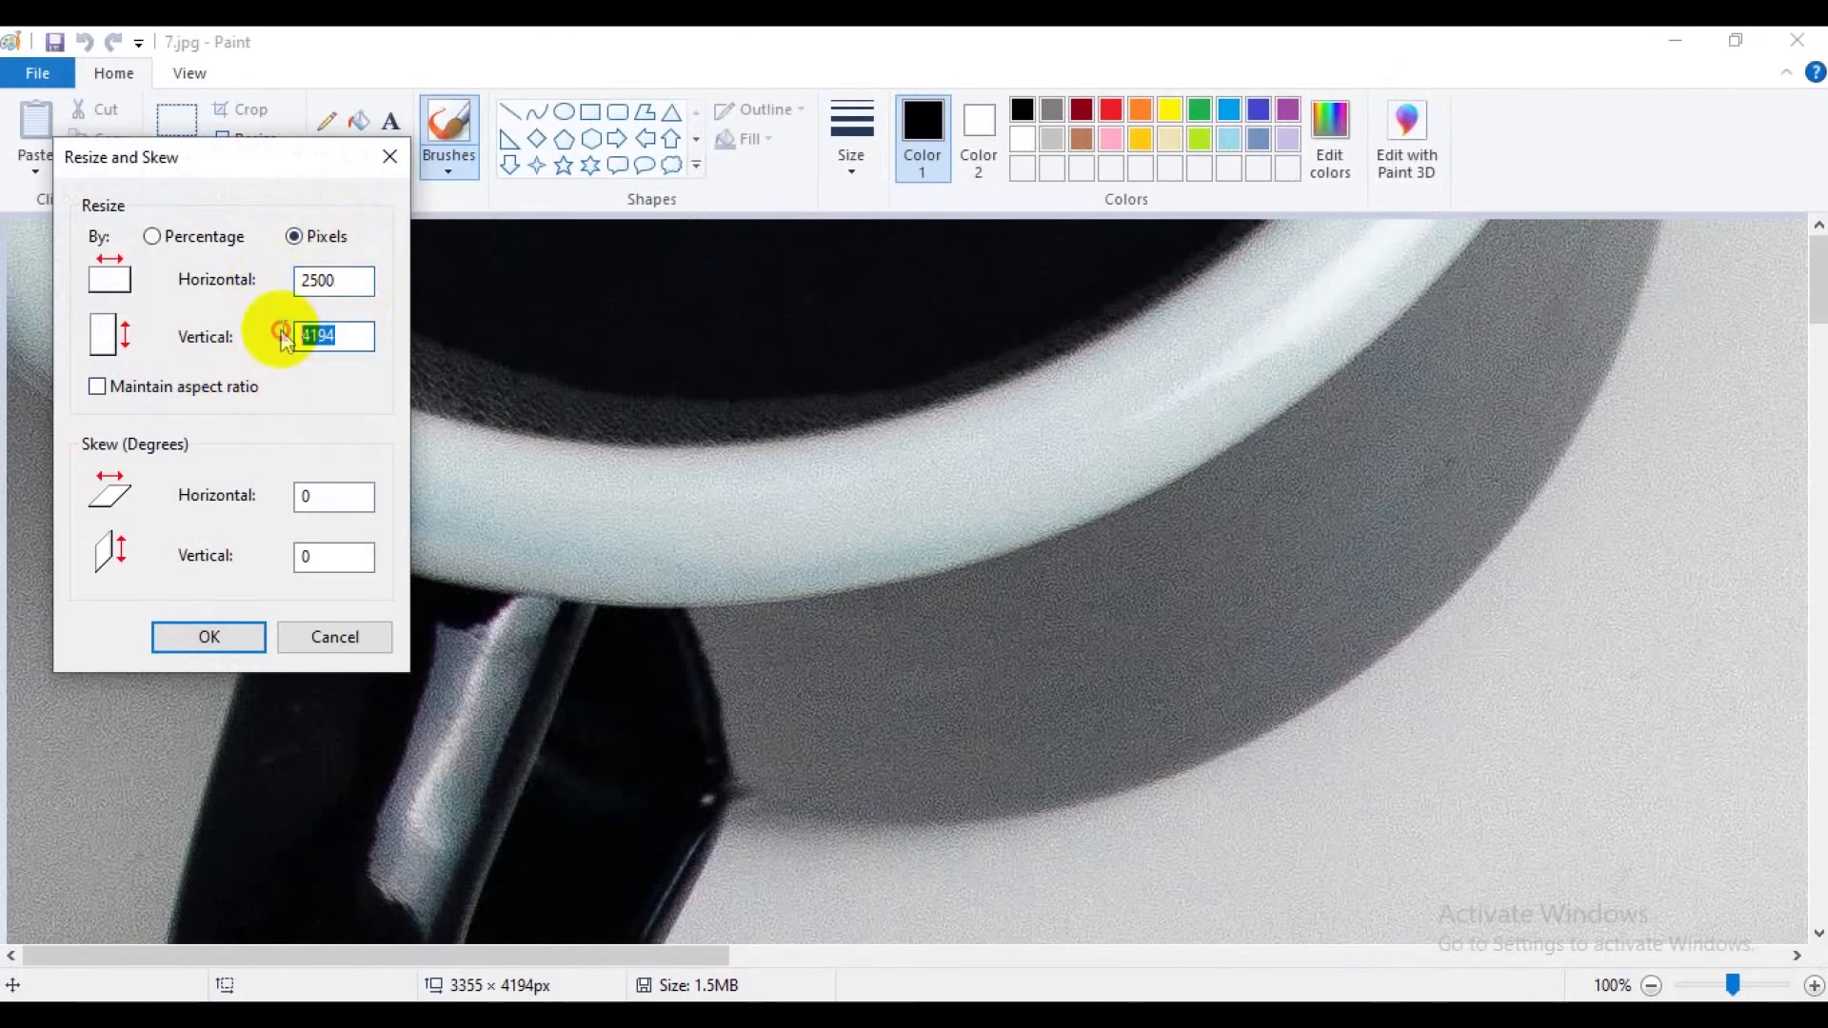
pyautogui.write('40')
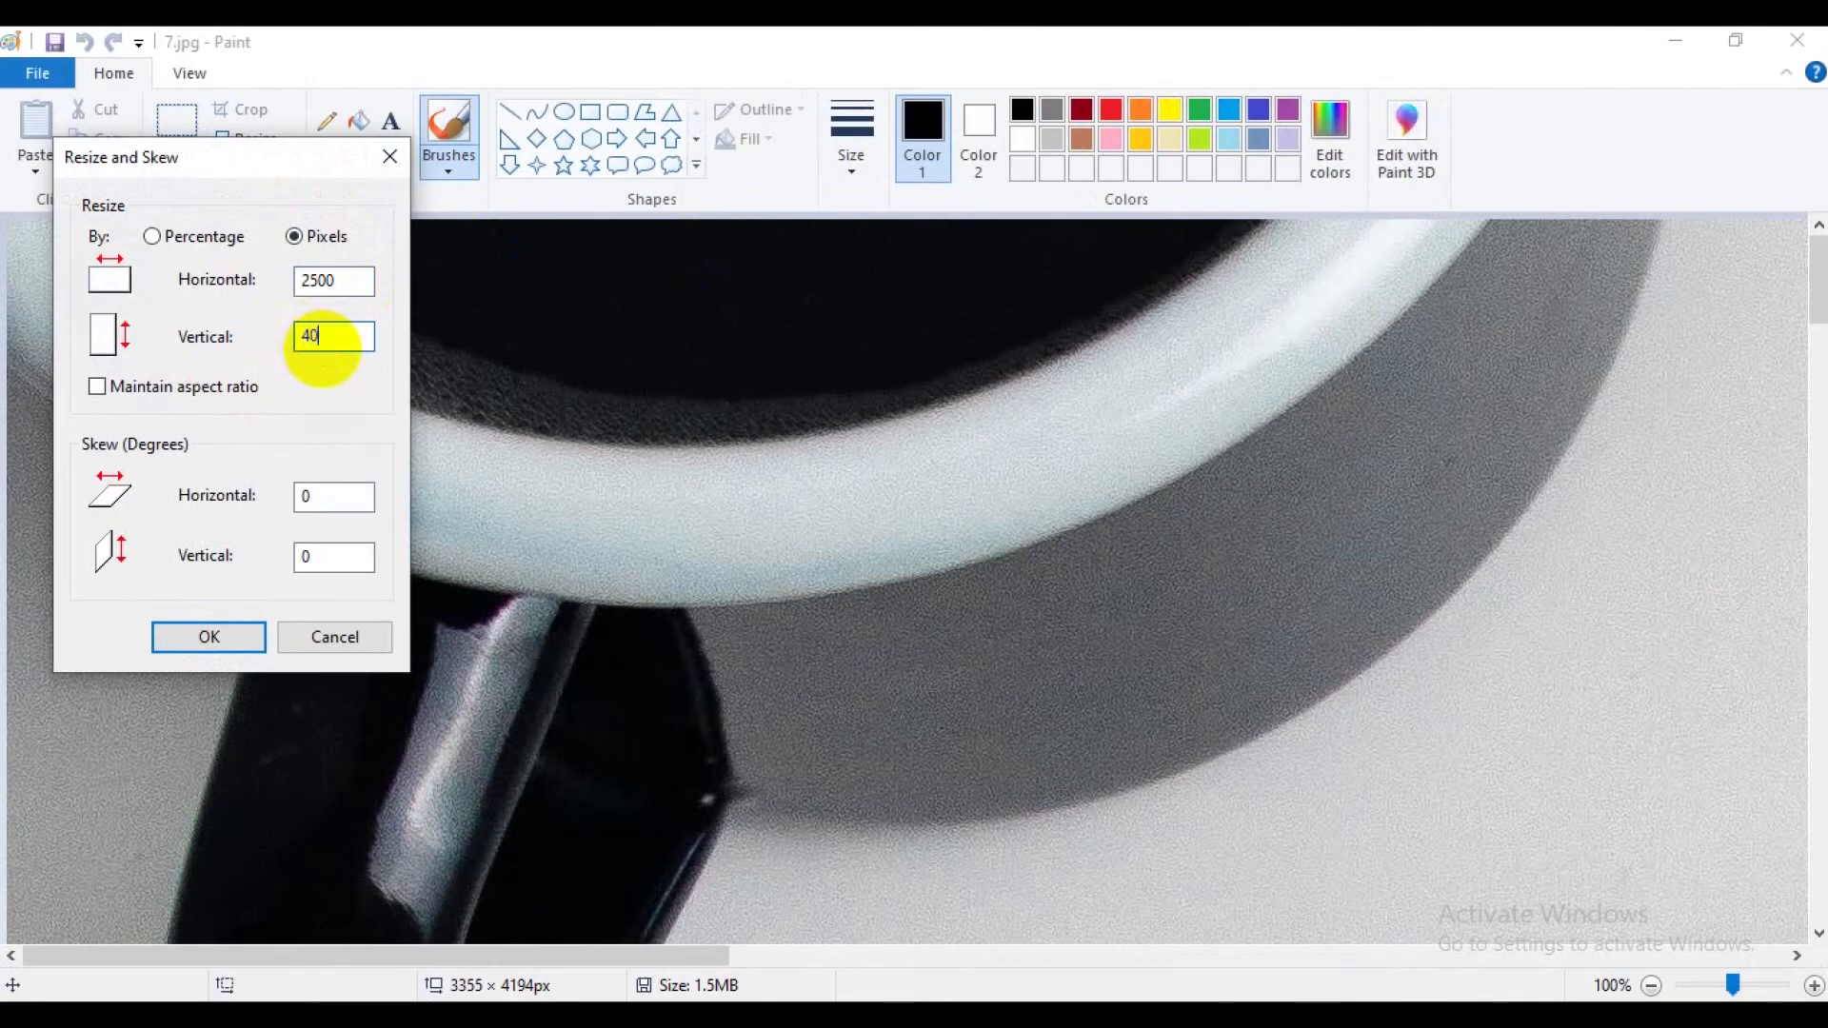
pyautogui.write('00')
pyautogui.click(339, 630)
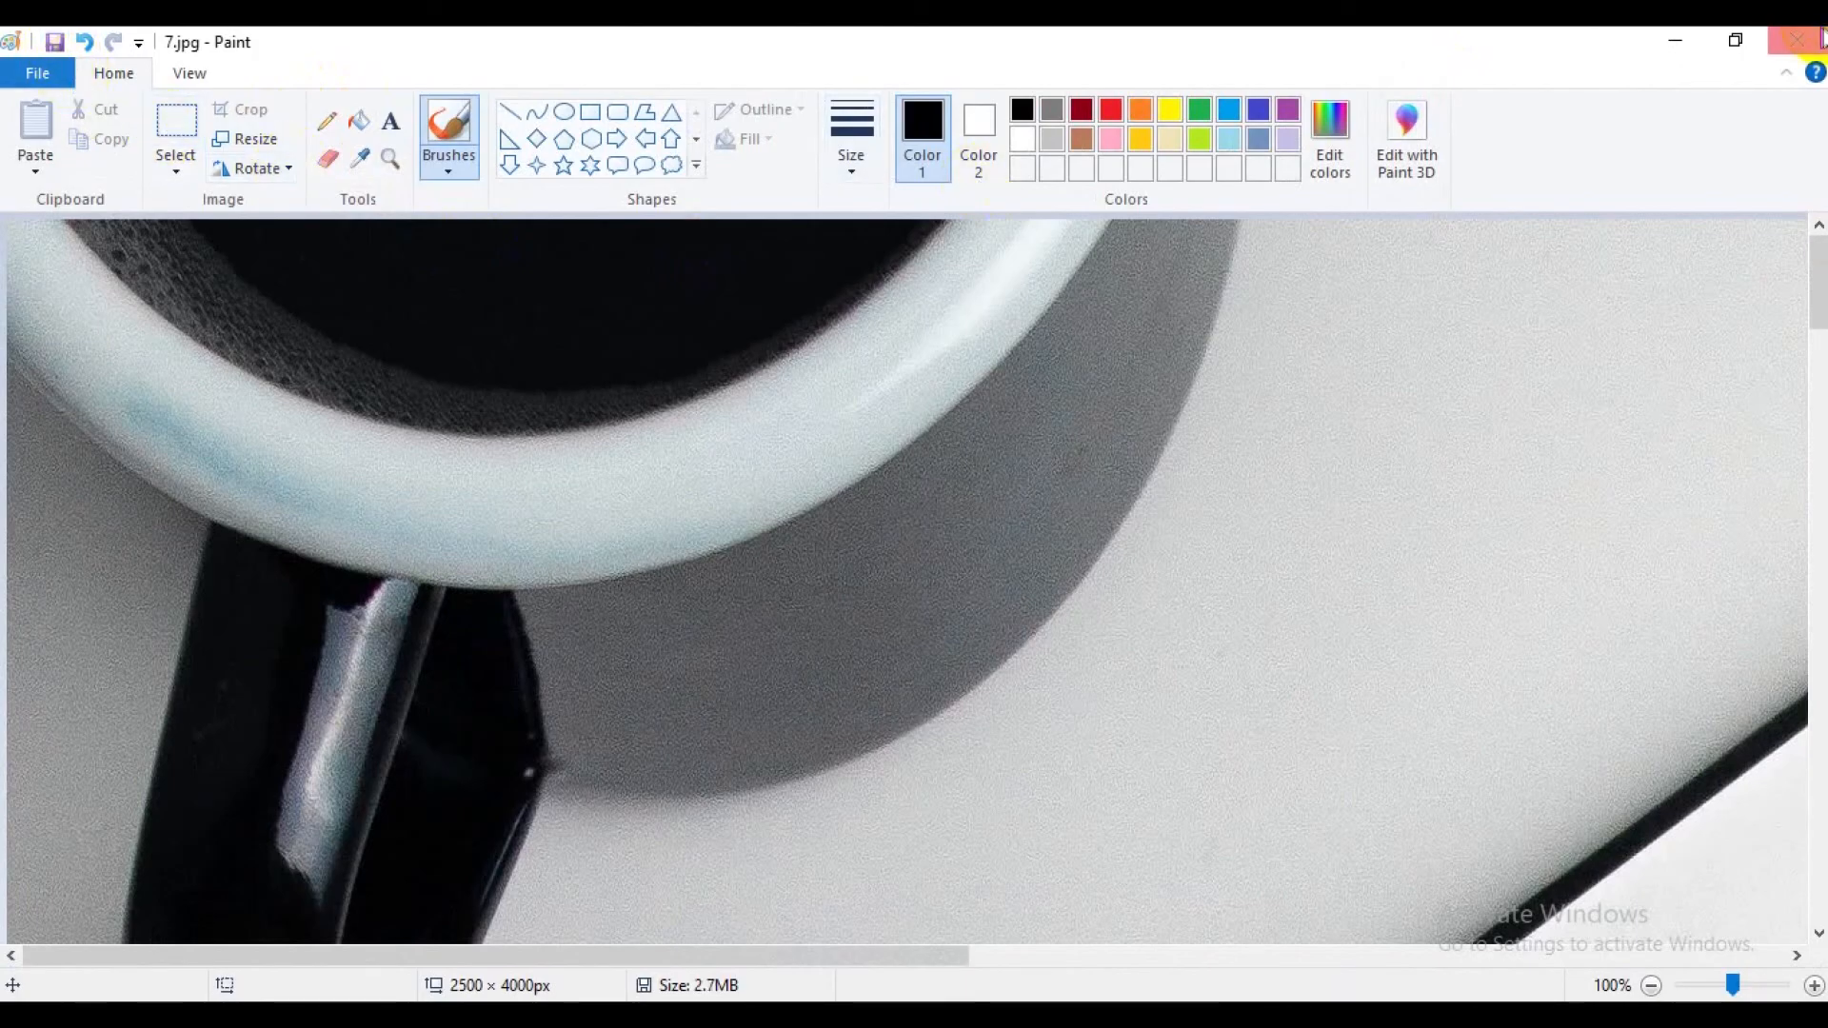
# Save and close the resized 7.jpg, and open 8.jpg from the product folder for editing in Paint.
pyautogui.click(1796, 39)
pyautogui.click(1470, 238)
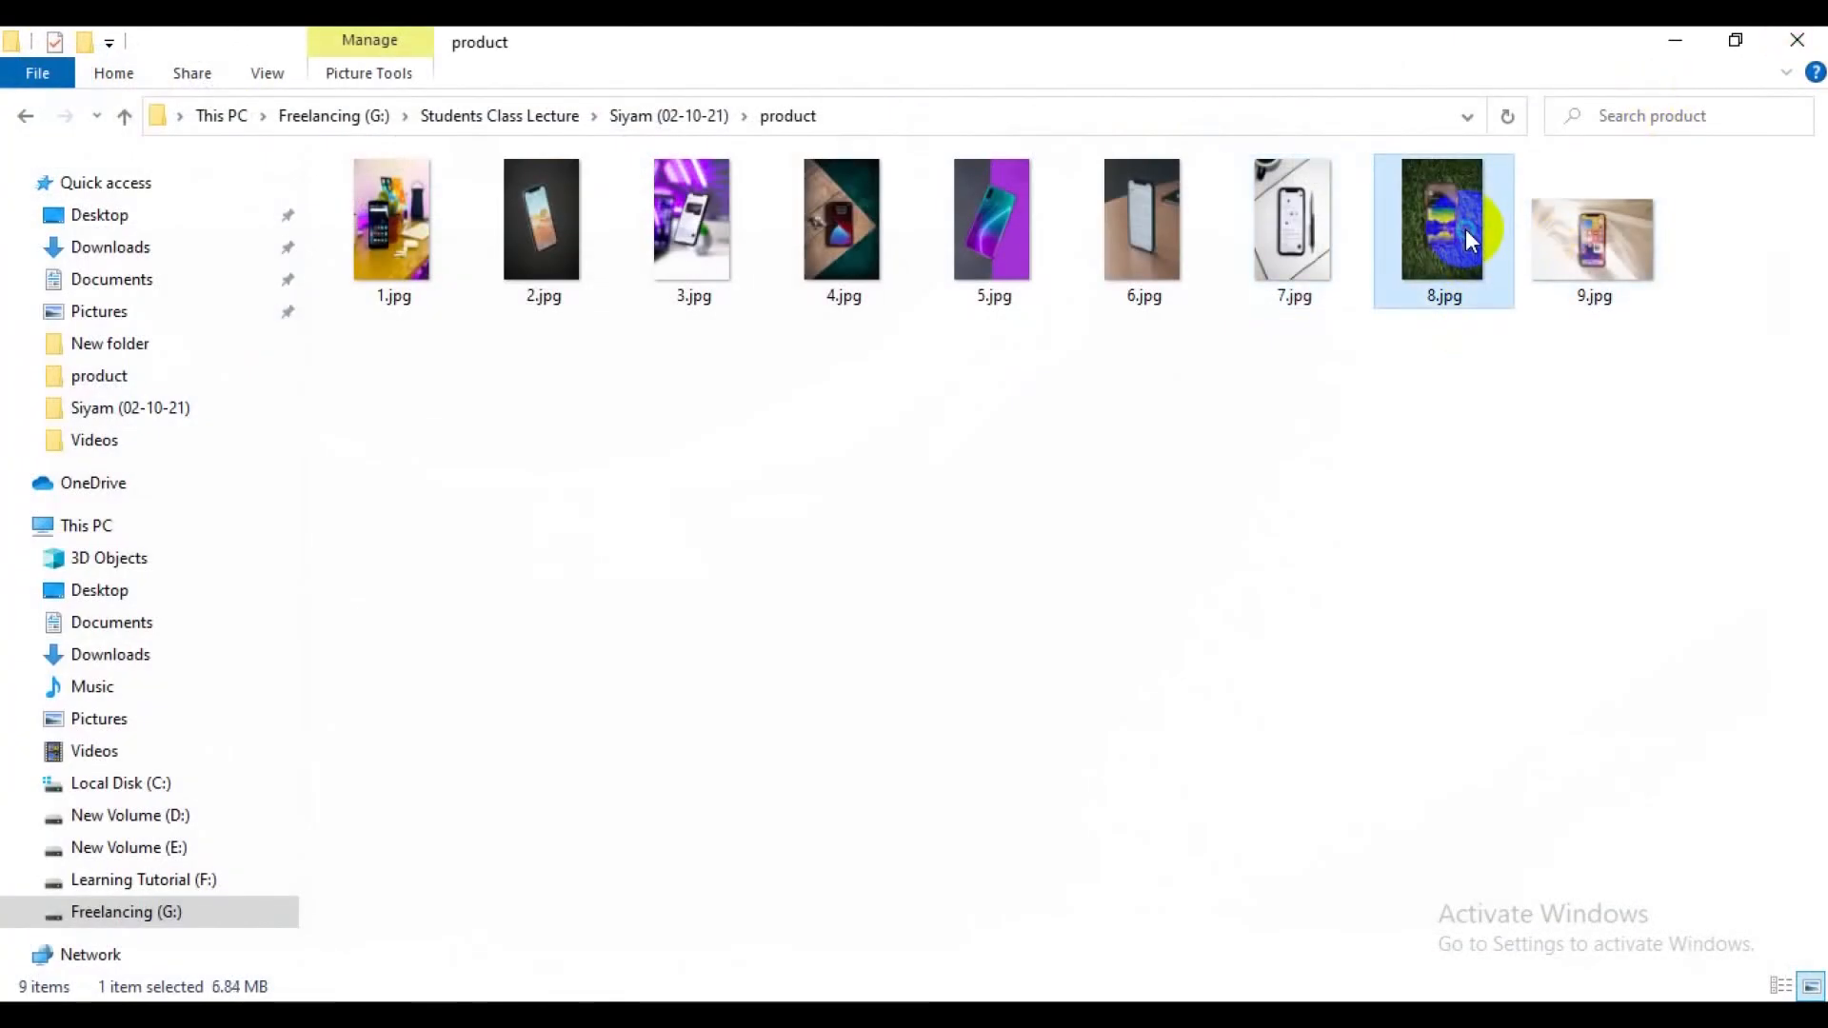
pyautogui.rightClick(1465, 228)
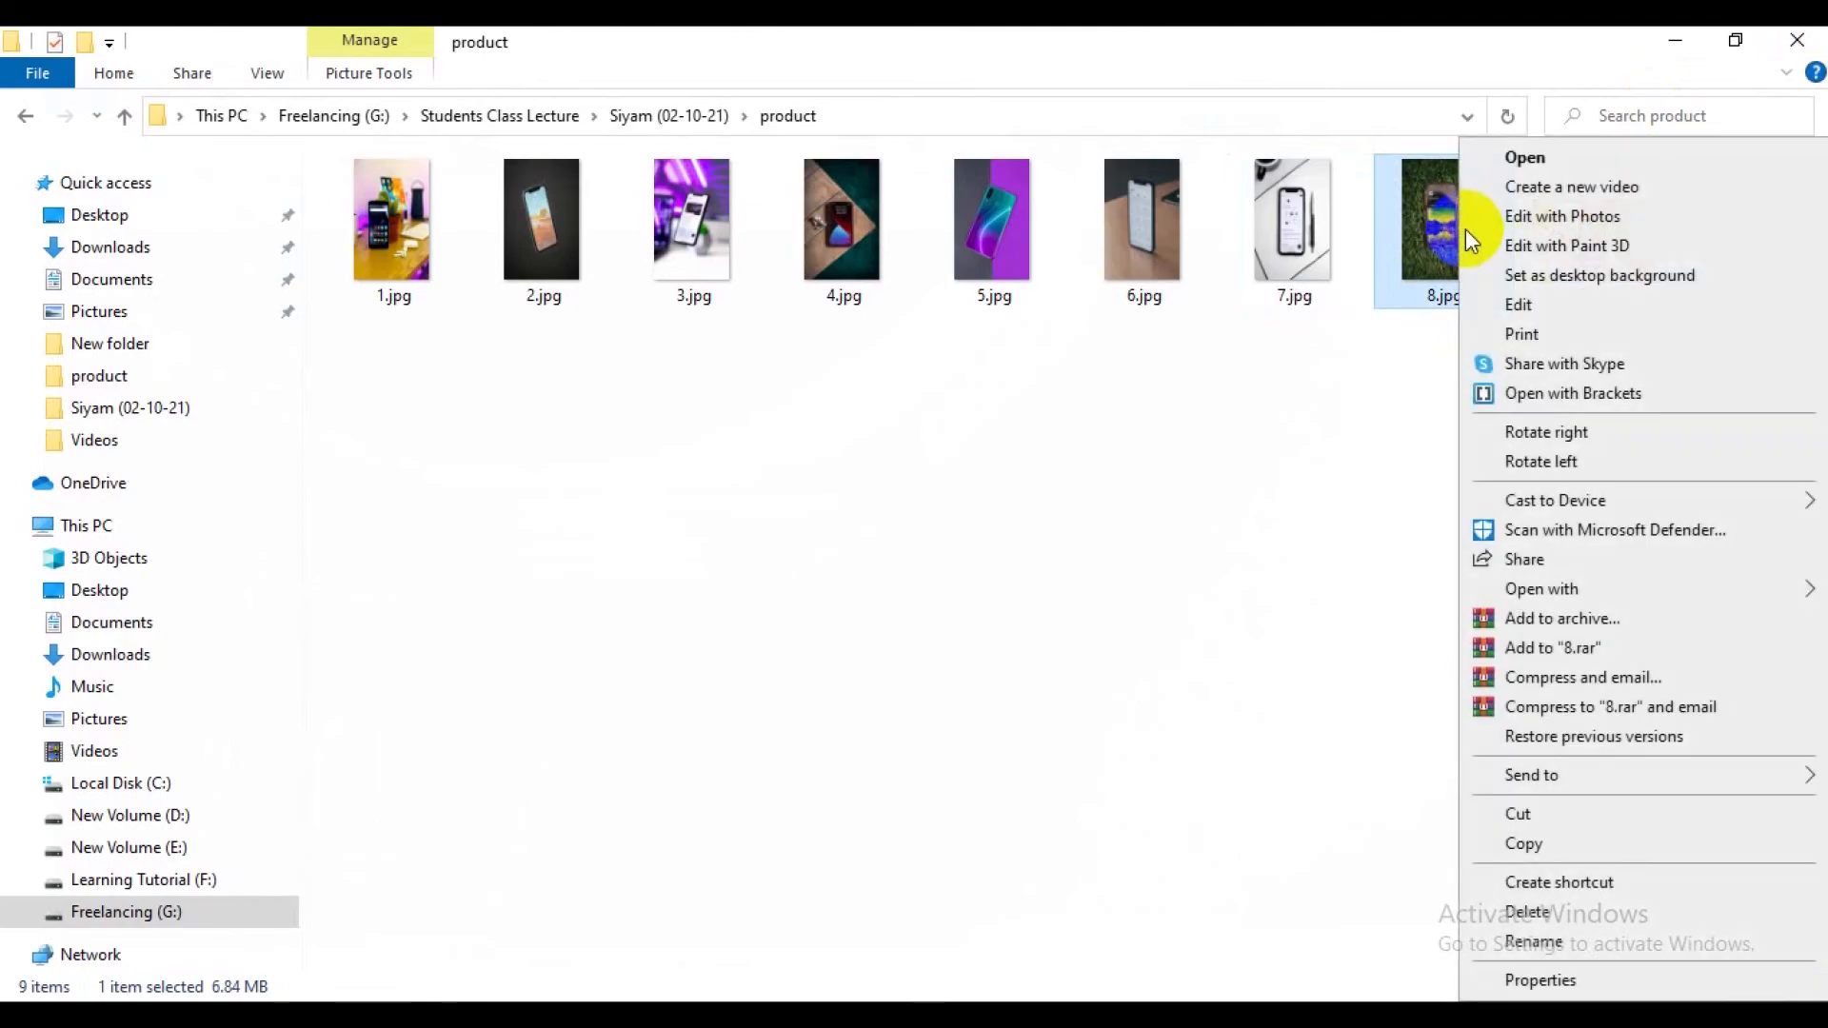
pyautogui.click(1528, 307)
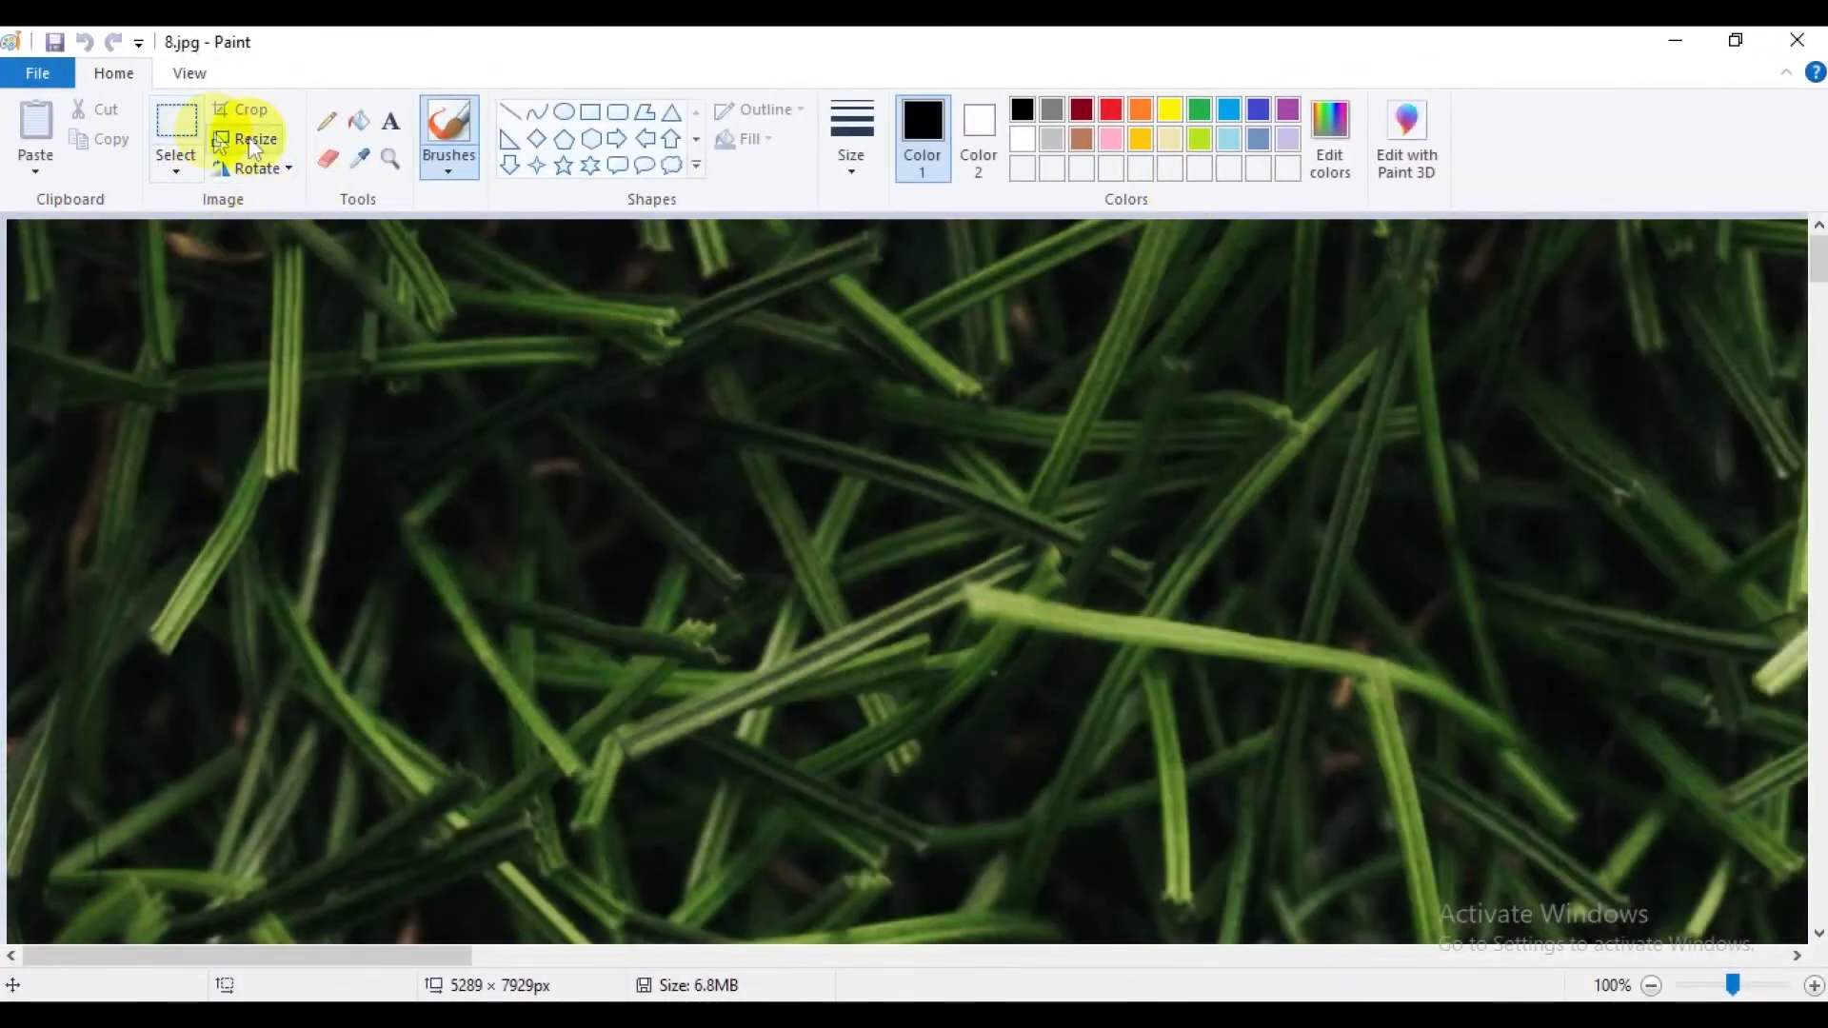
# Resize 8.jpg by pixels to 2500 horizontal by 4000 vertical without maintaining the aspect ratio, and save it.
pyautogui.click(250, 143)
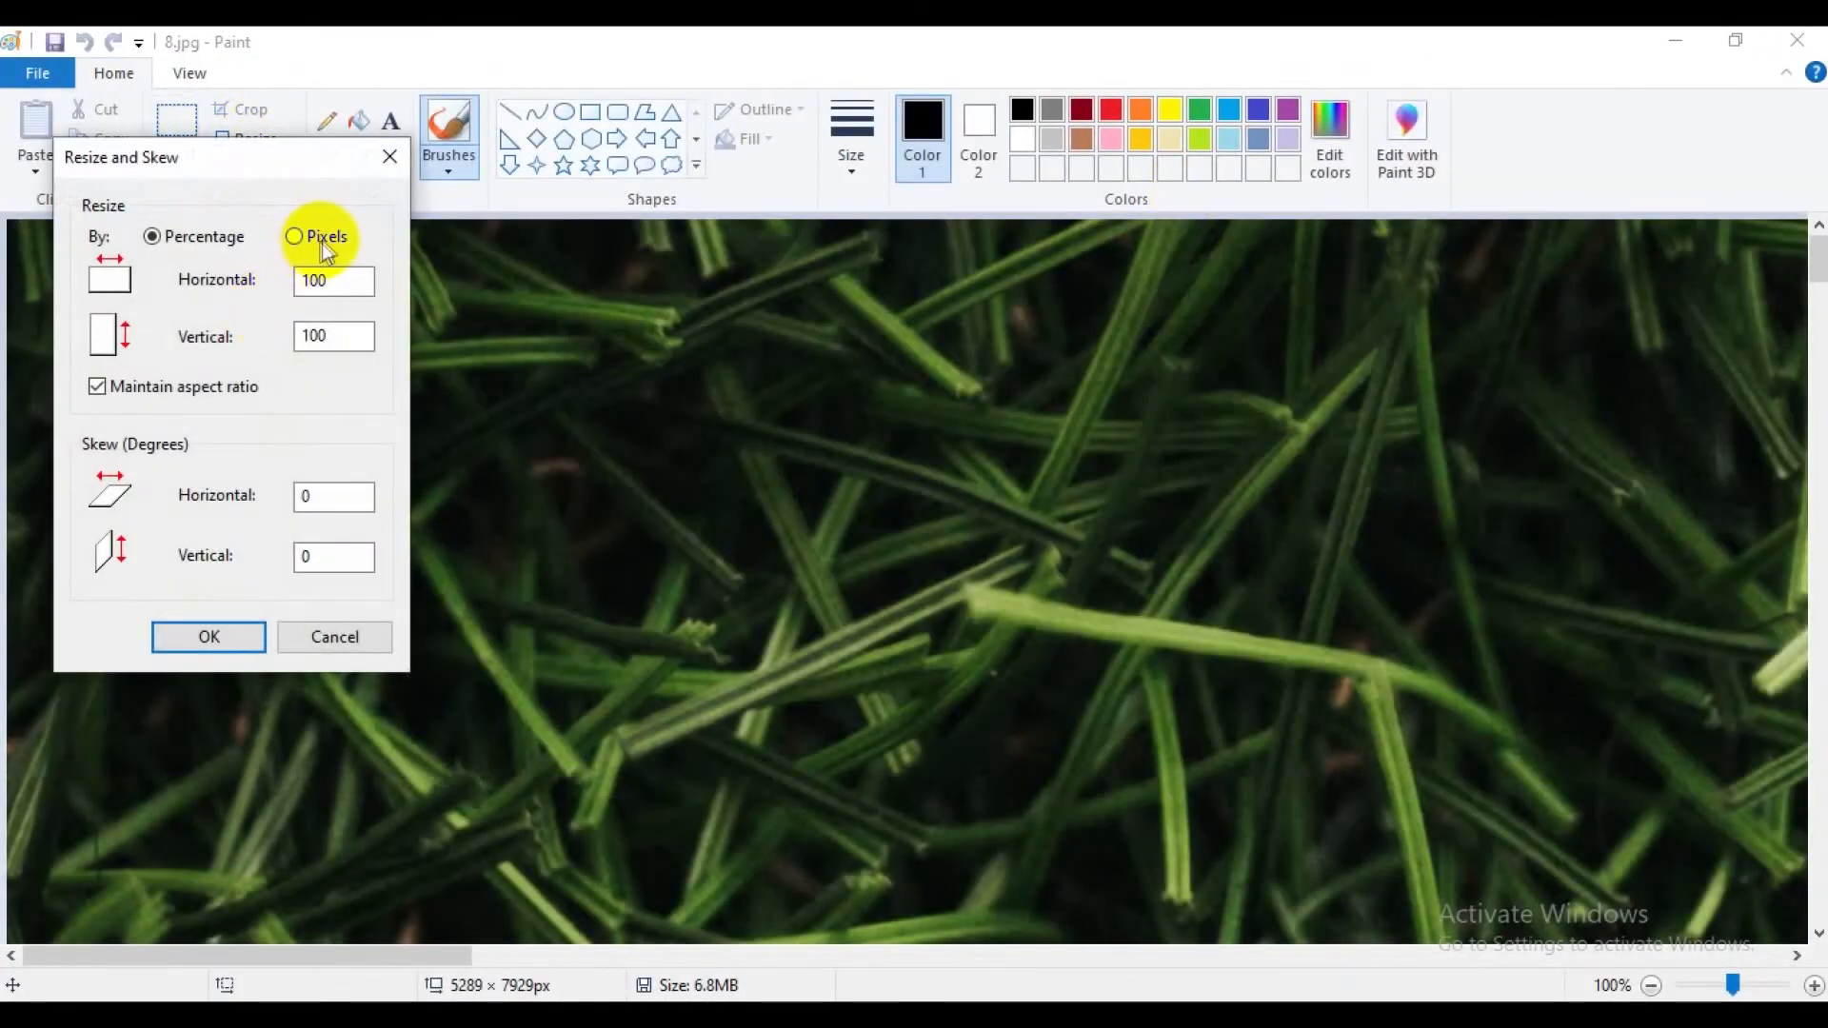
pyautogui.click(322, 244)
pyautogui.click(208, 389)
pyautogui.moveTo(346, 285); pyautogui.dragTo(282, 335)
pyautogui.write('2500')
pyautogui.write('400')
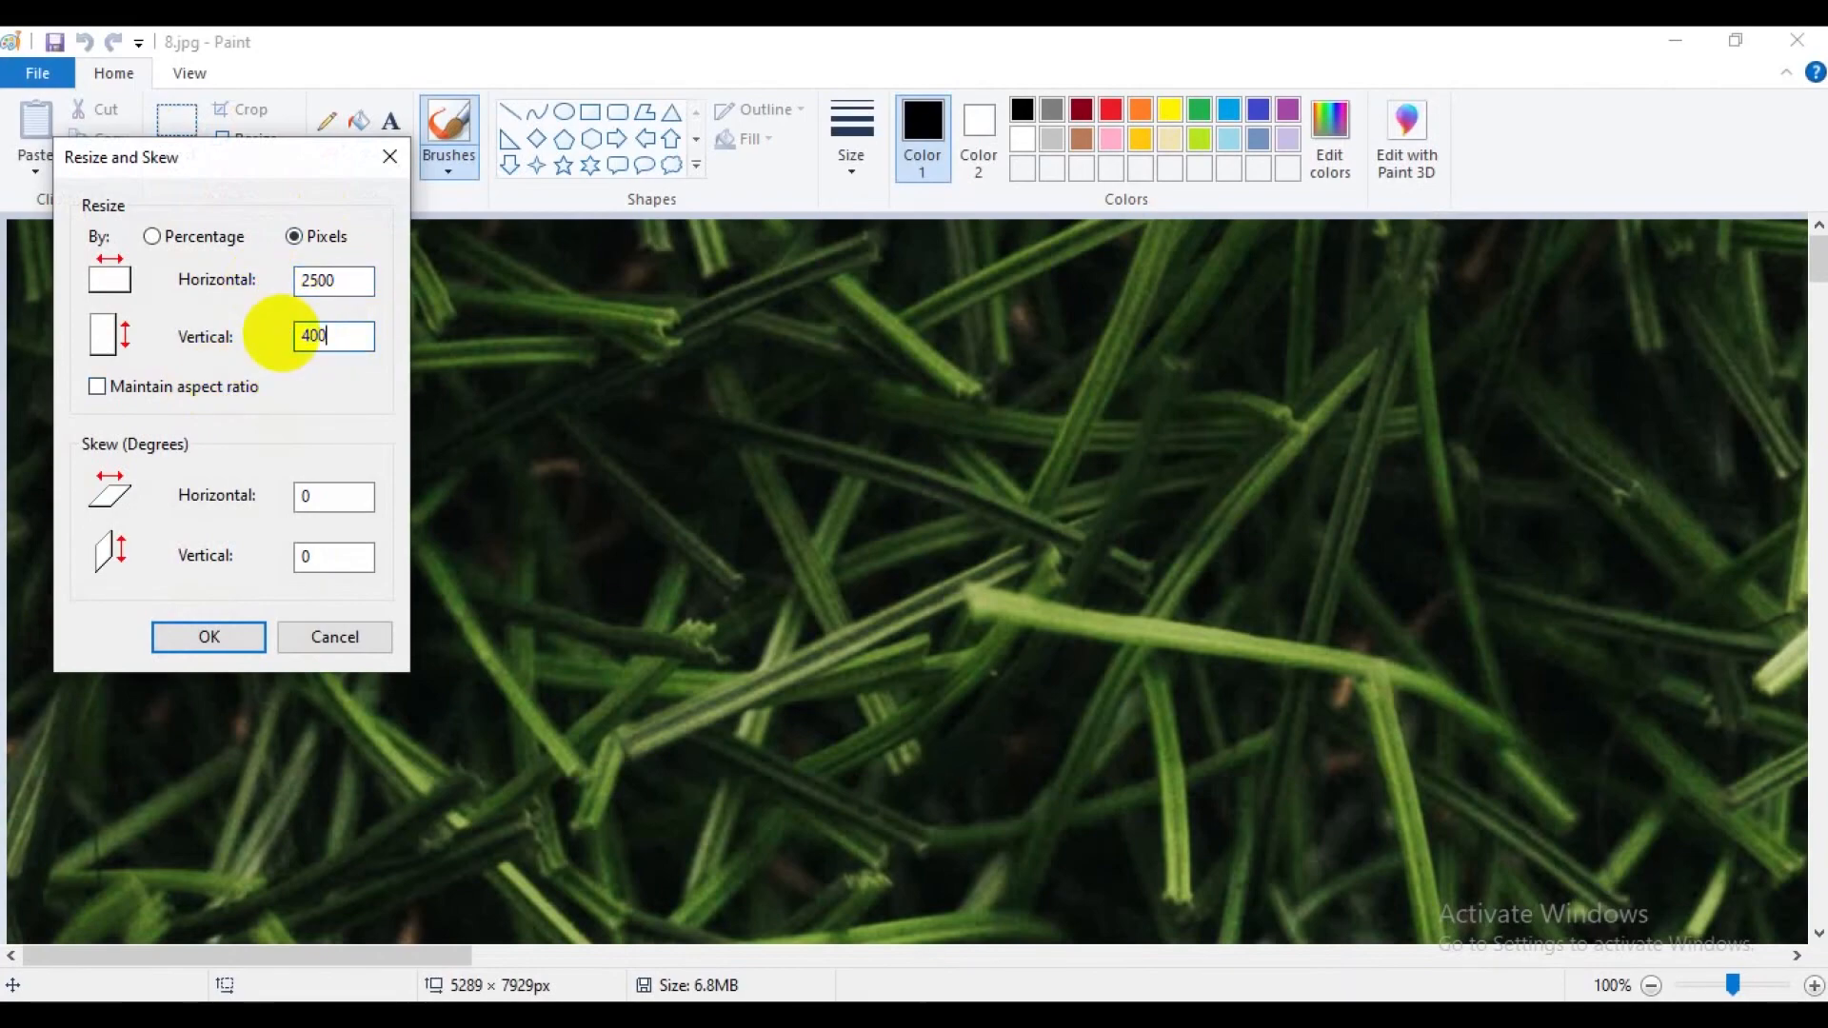
pyautogui.write('0')
pyautogui.click(231, 632)
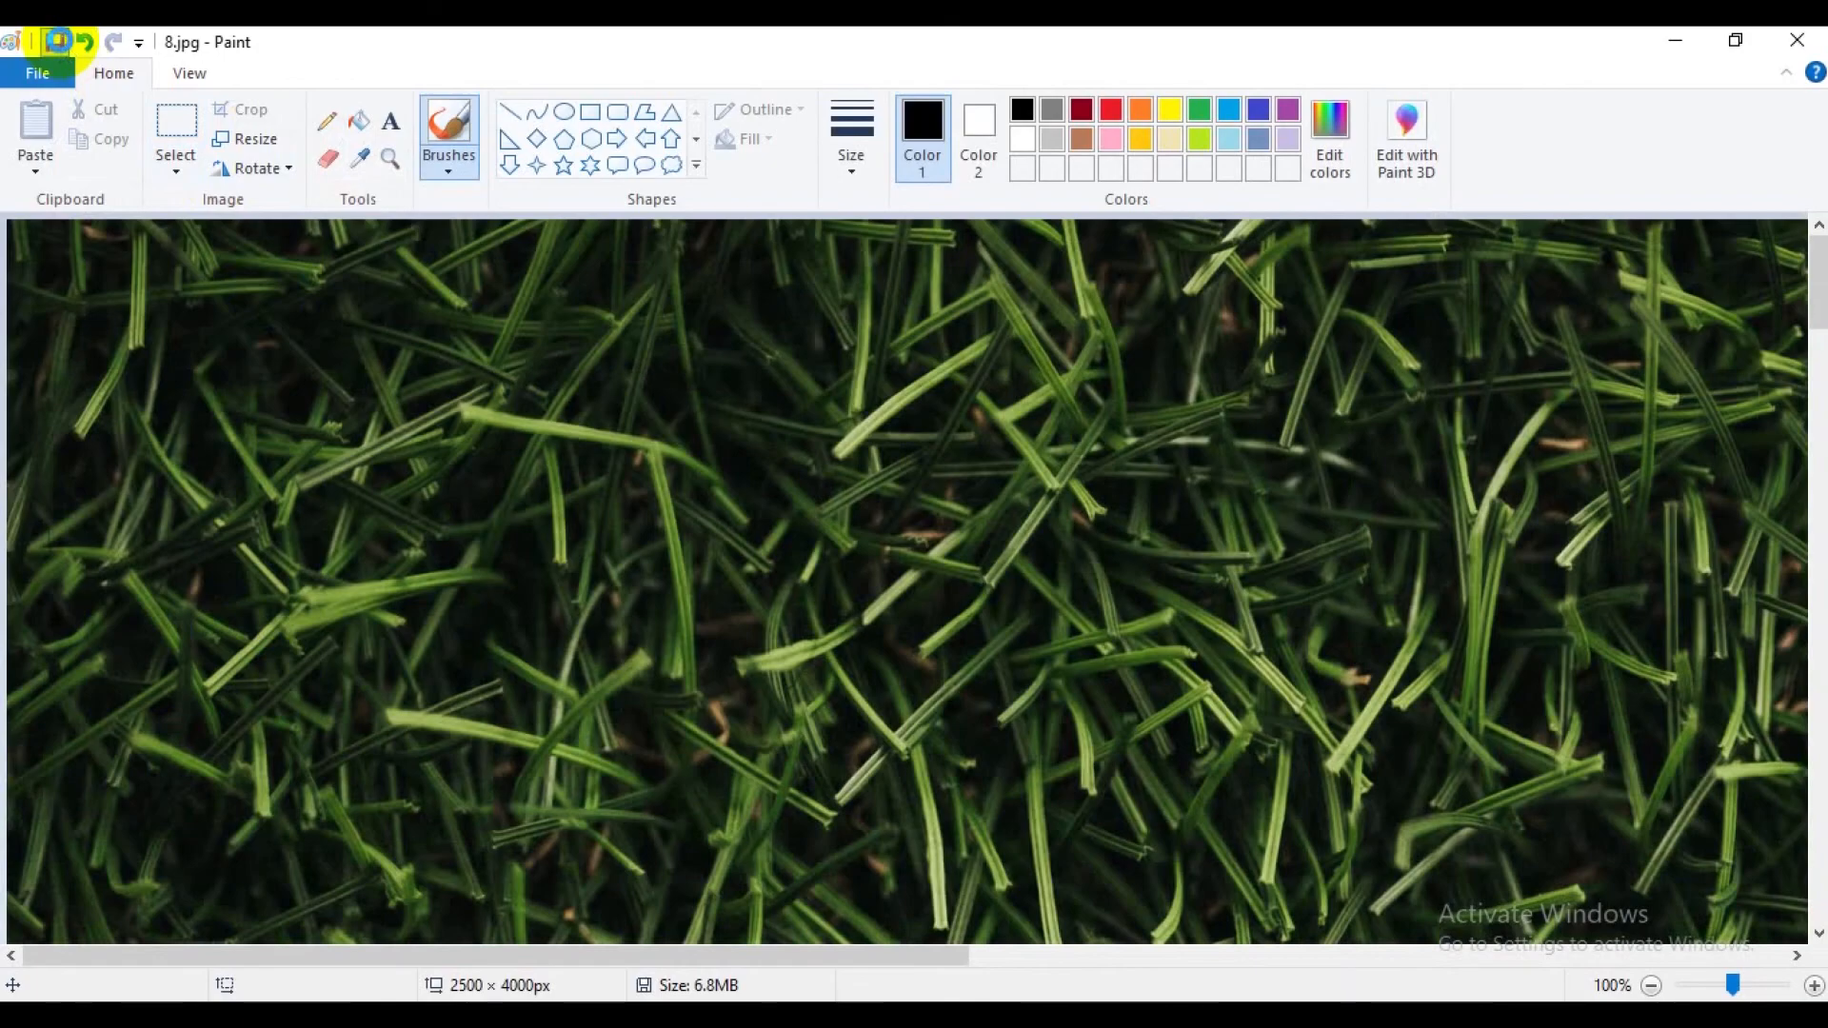
pyautogui.click(59, 40)
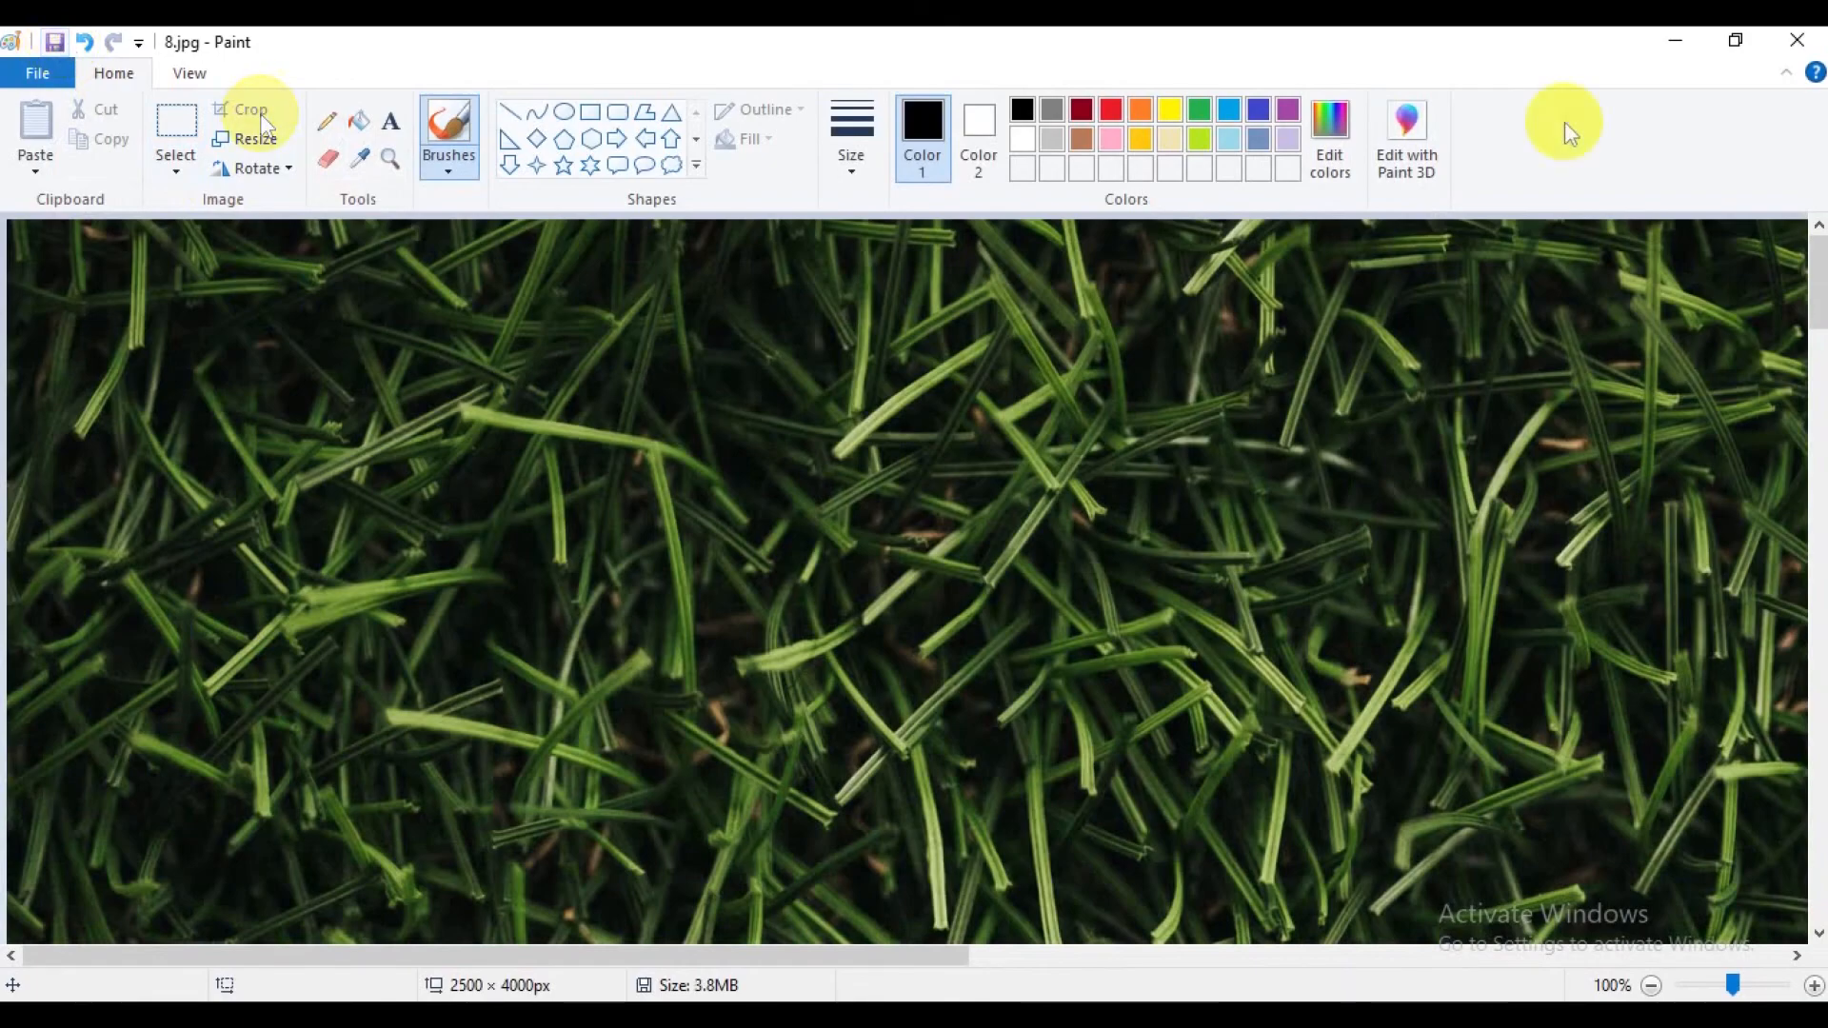
# Close 8.jpg and open 9.jpg from the product folder for editing in Paint.
pyautogui.click(1796, 39)
pyautogui.click(1595, 235)
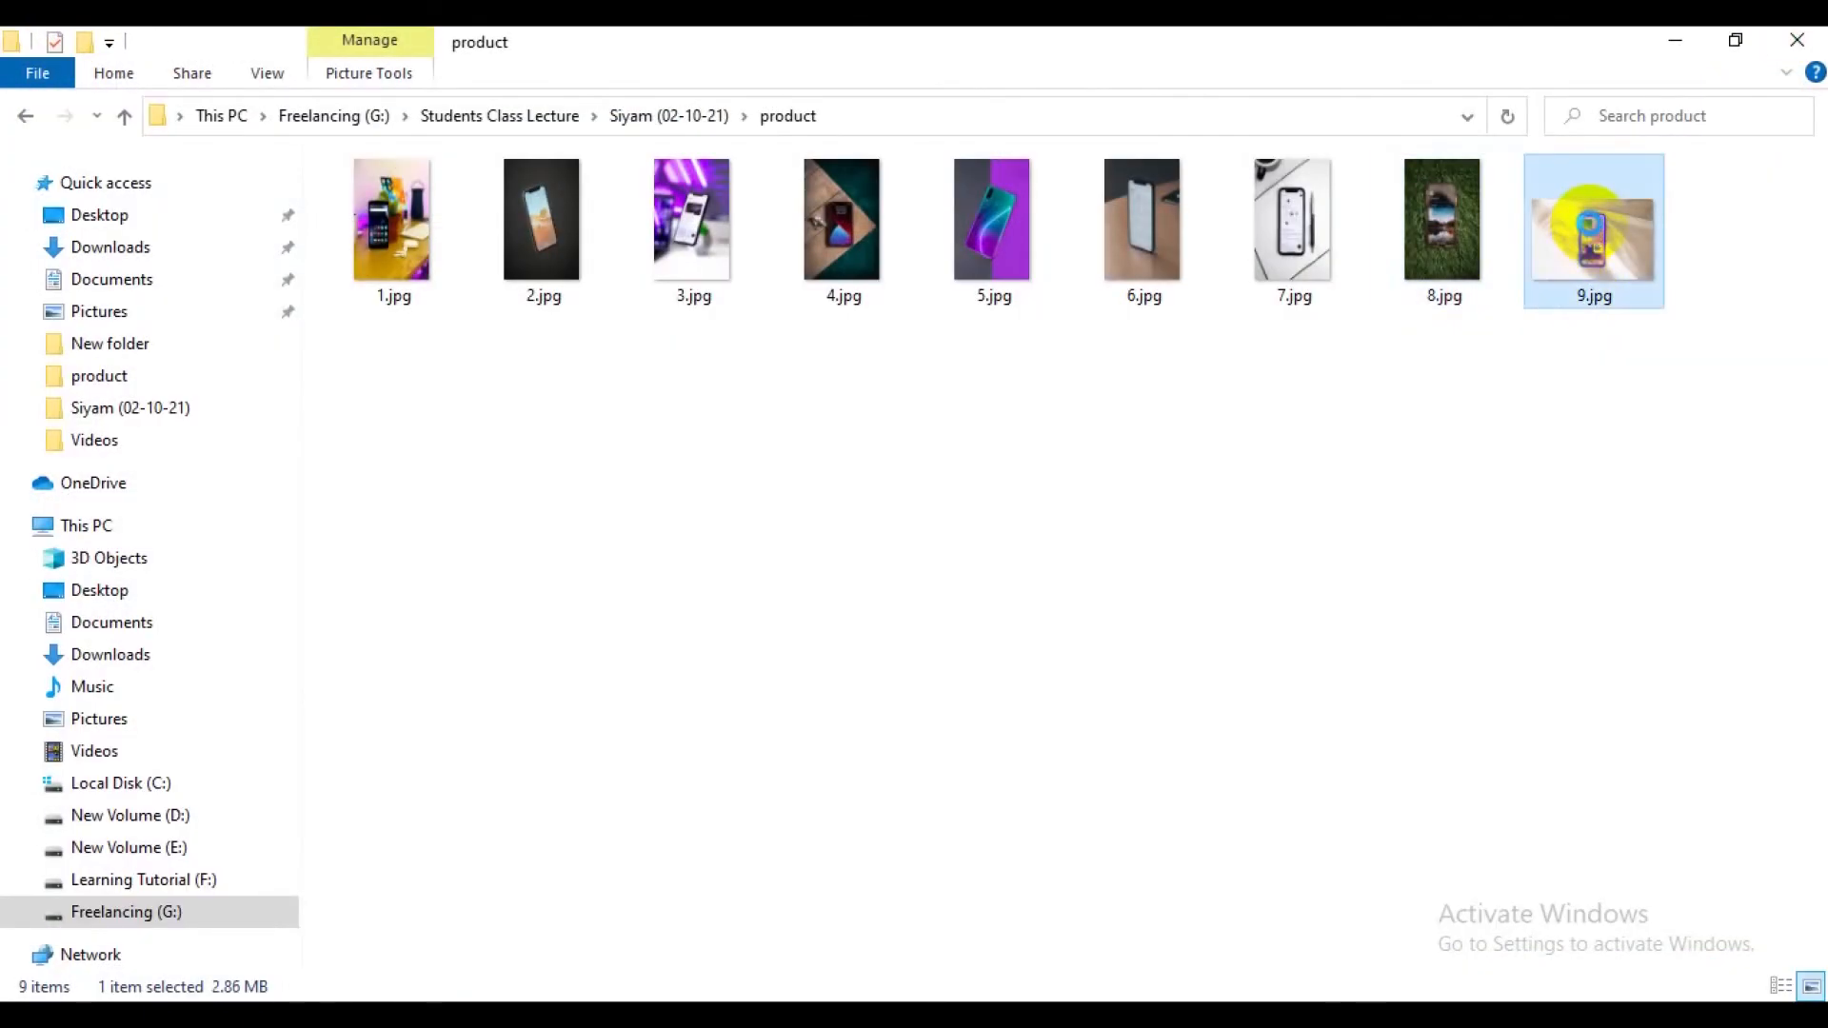
pyautogui.rightClick(1588, 233)
pyautogui.click(1539, 301)
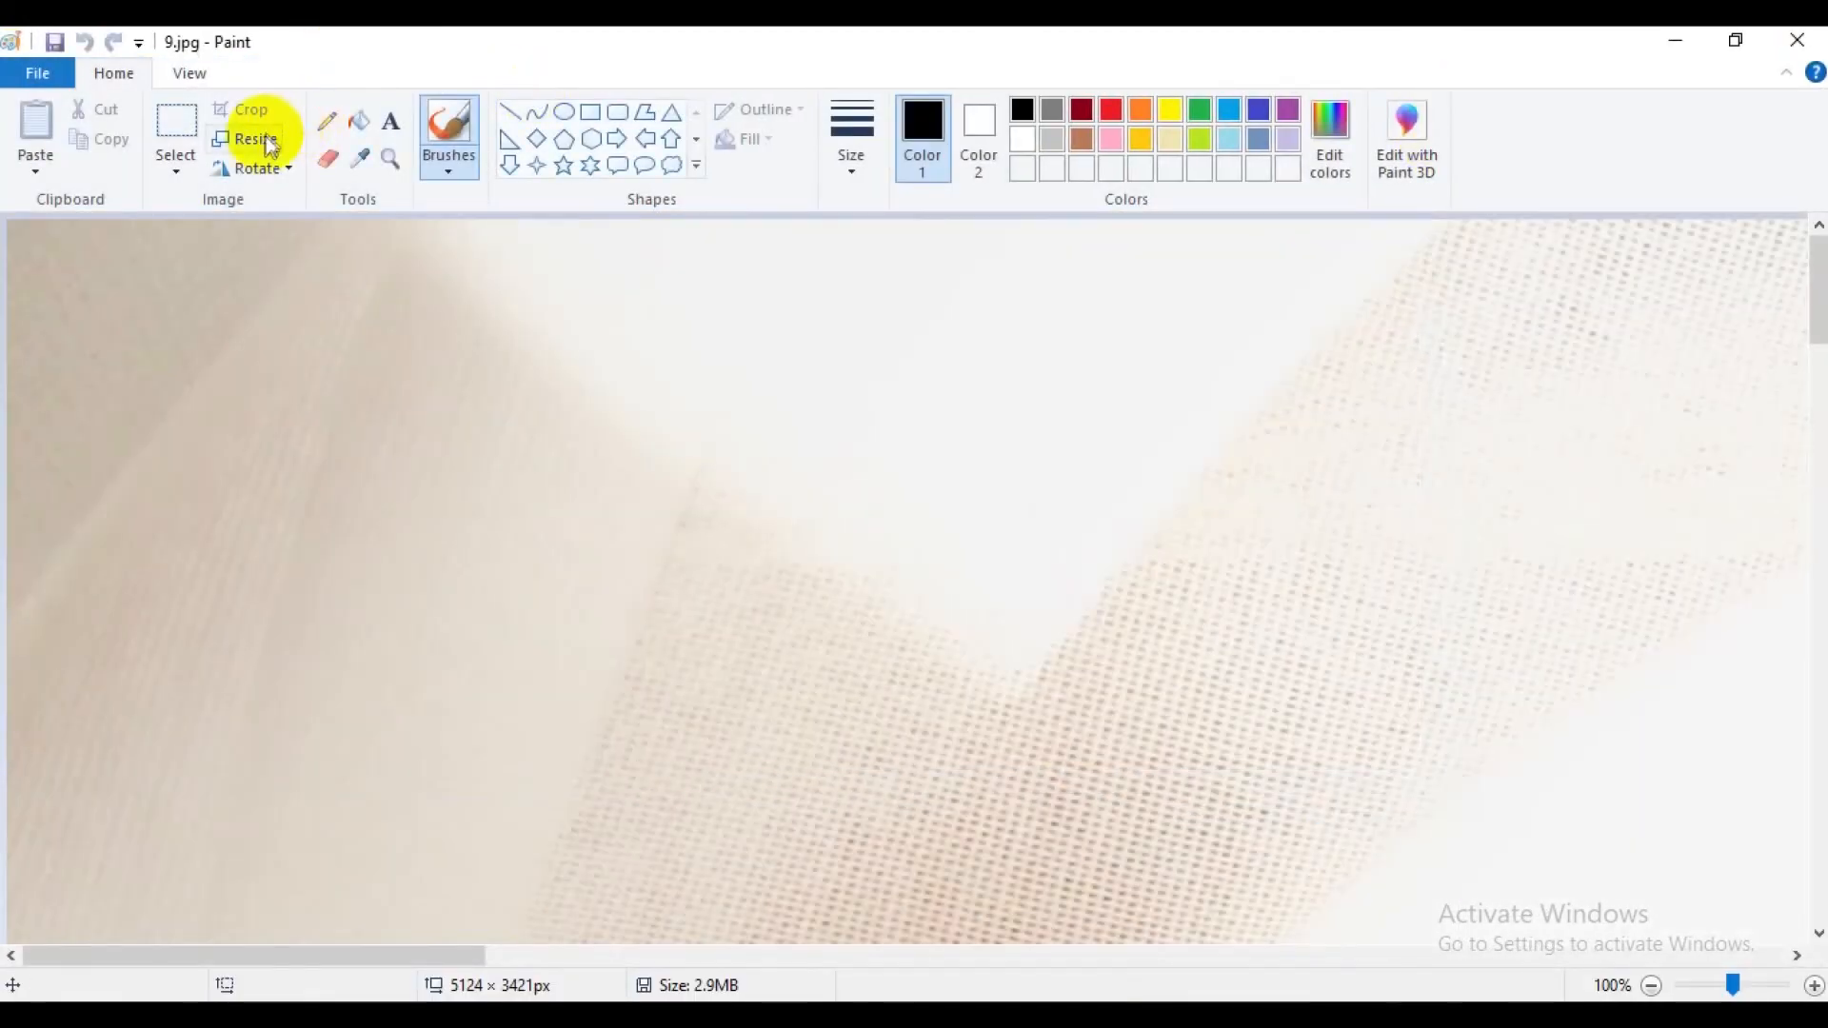
# Resize 9.jpg by pixels to 2500 horizontal by 4000 vertical without maintaining the aspect ratio, and save and close it.
pyautogui.click(245, 138)
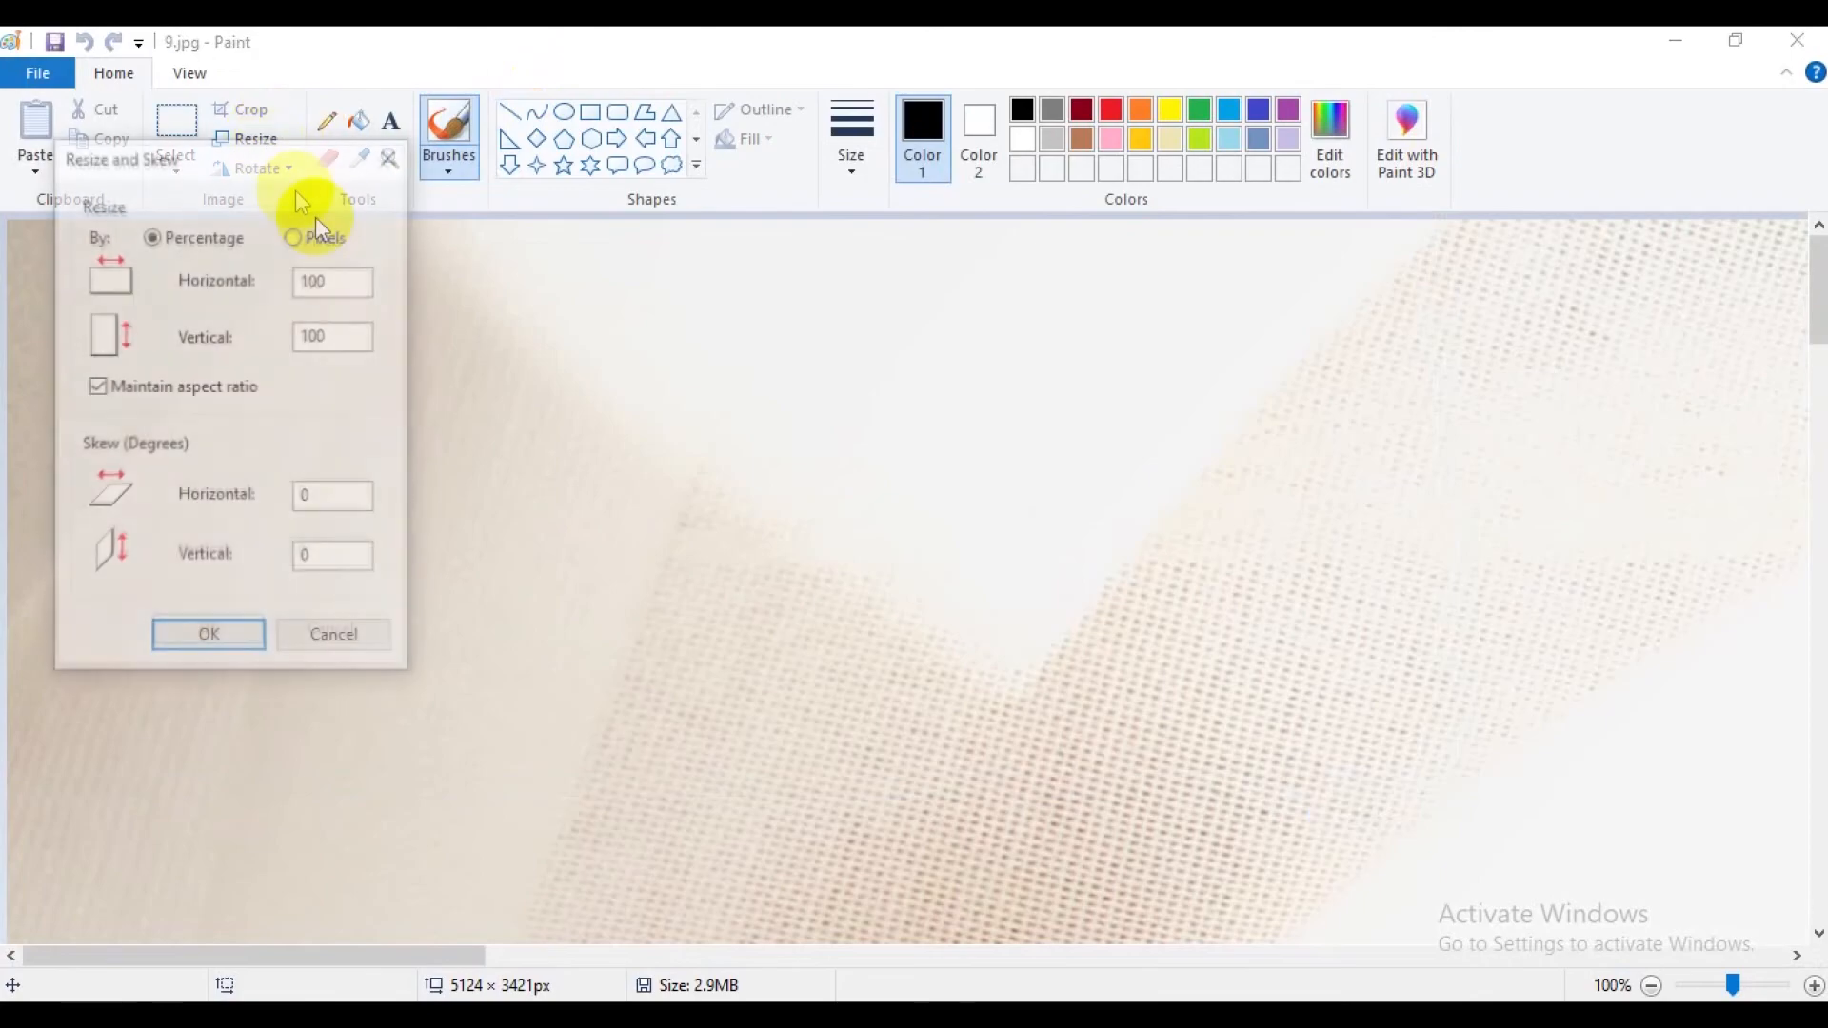
pyautogui.click(323, 235)
pyautogui.click(244, 384)
pyautogui.click(345, 280)
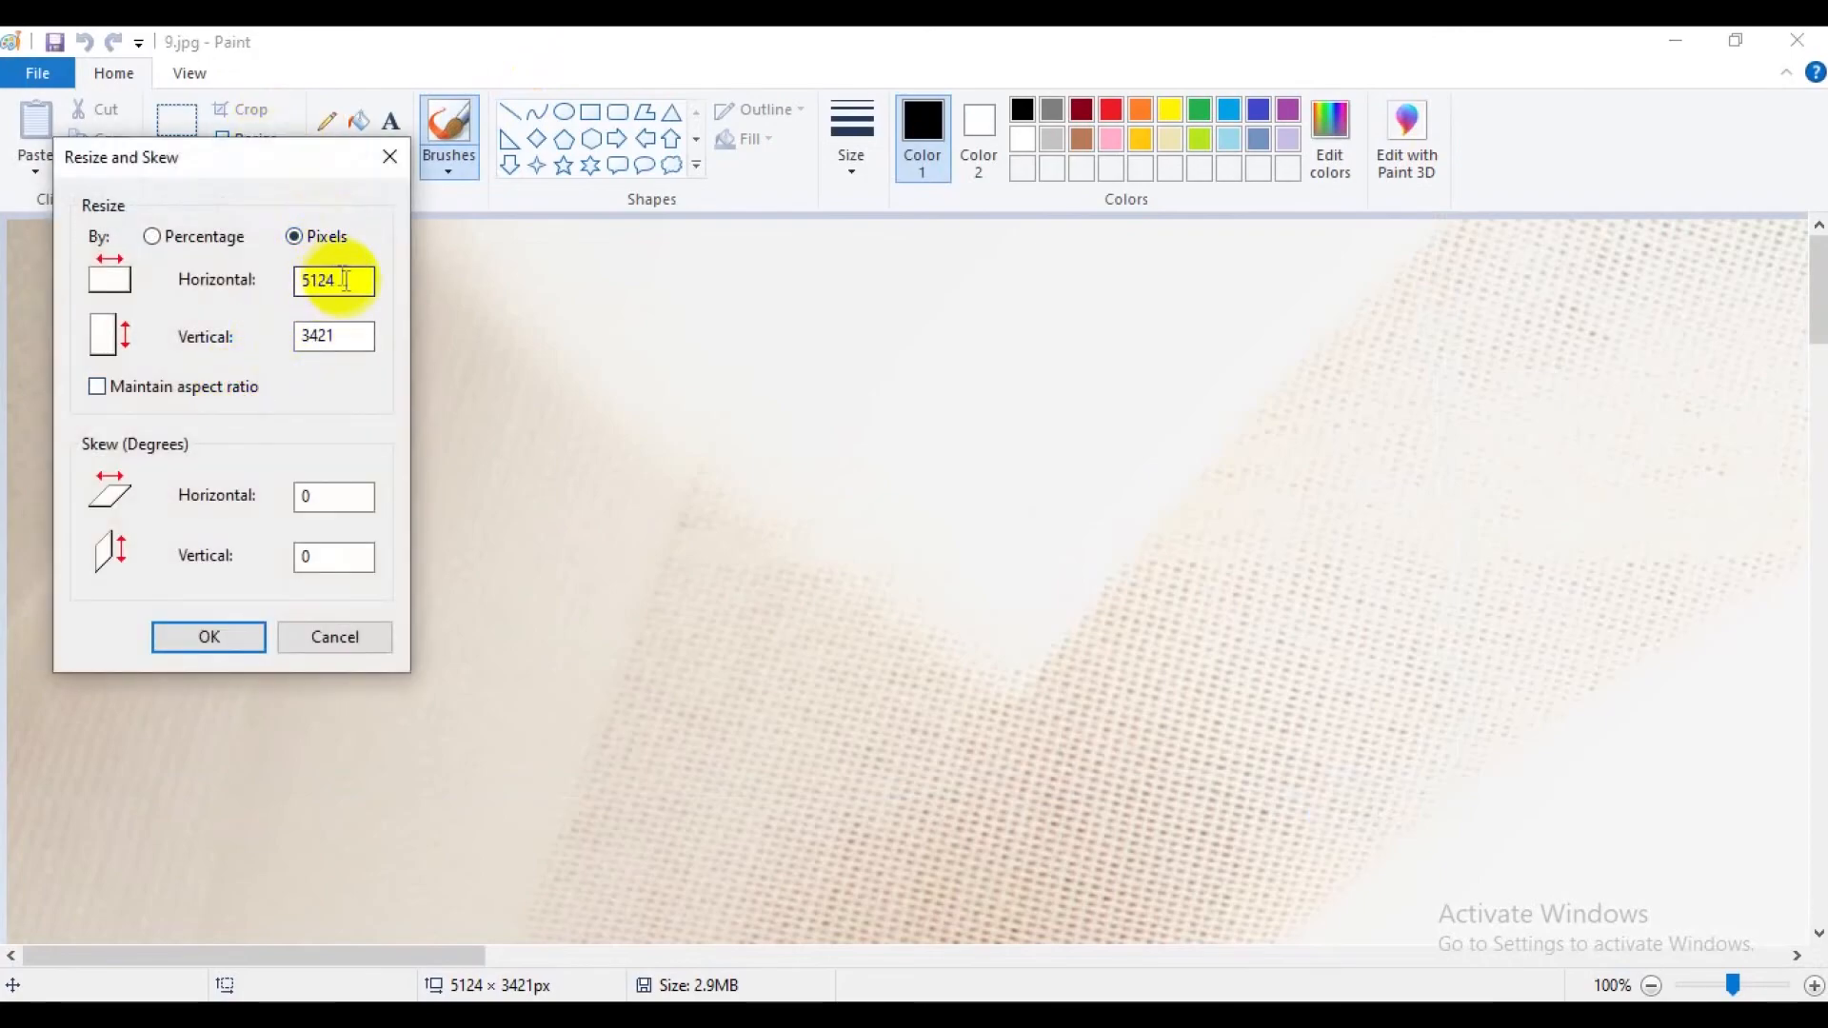
pyautogui.moveTo(344, 280); pyautogui.dragTo(287, 280)
pyautogui.write('2500')
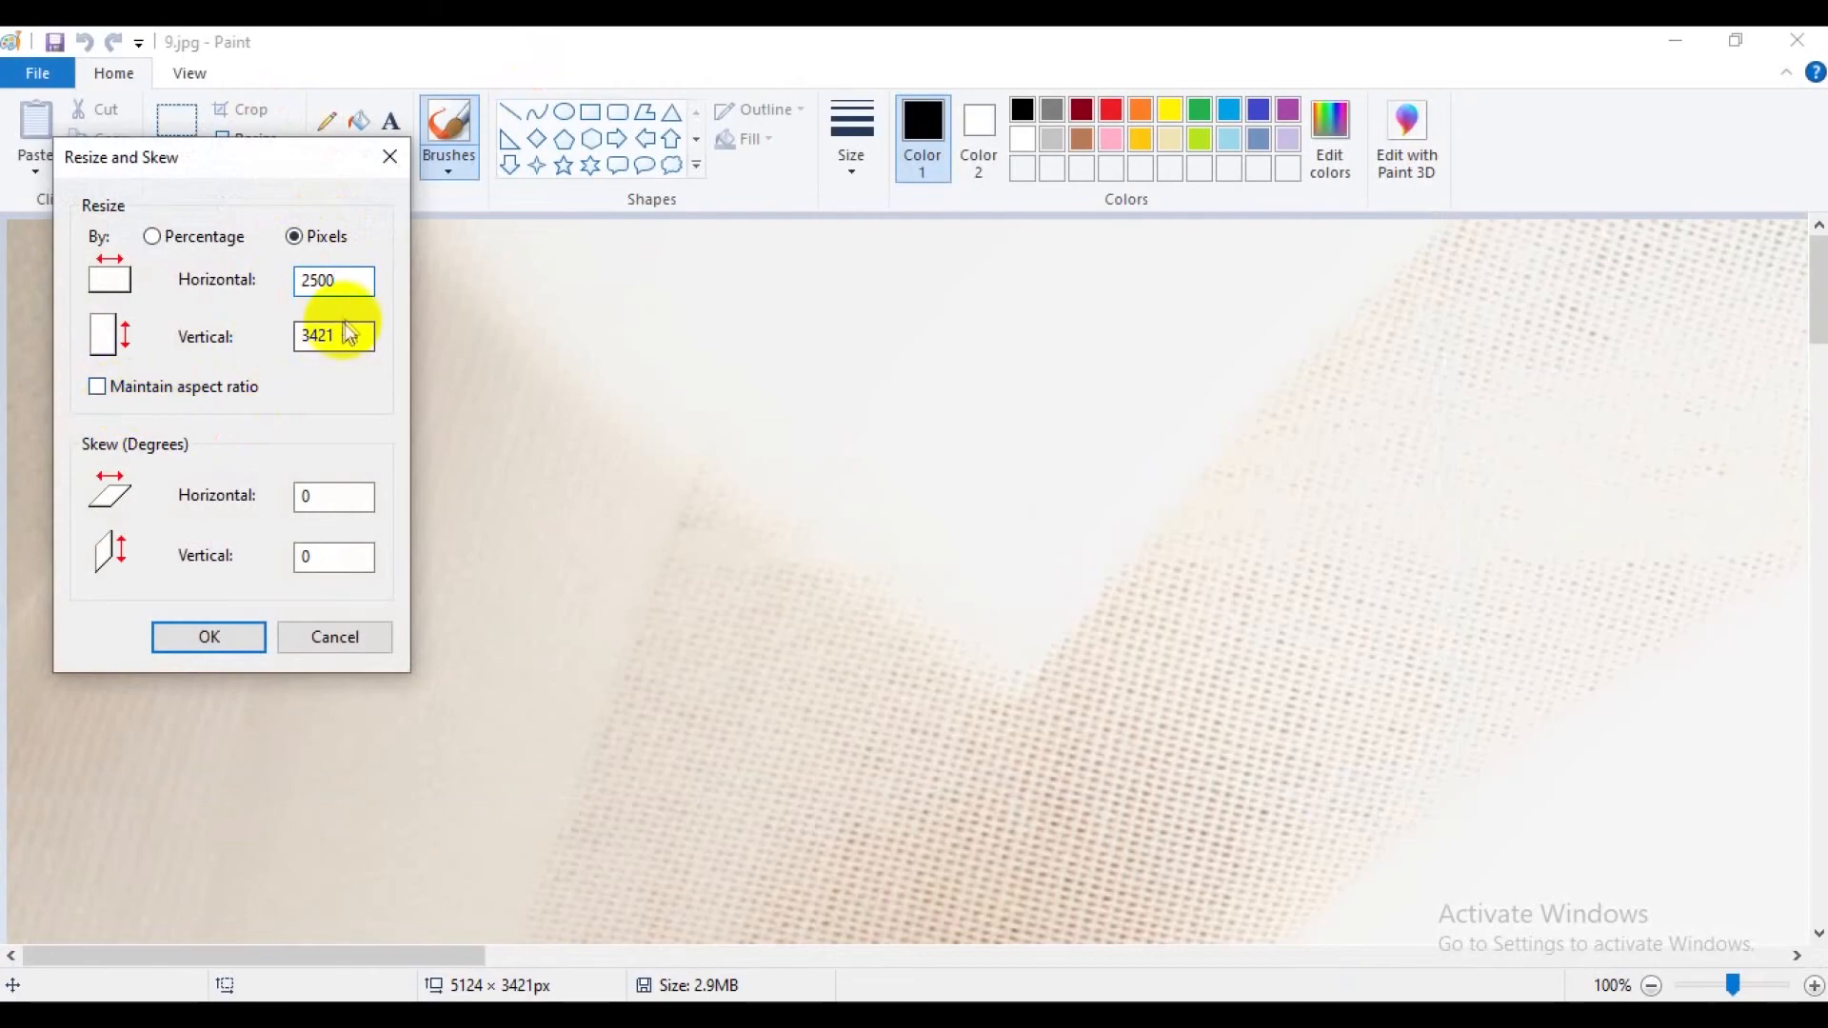
pyautogui.moveTo(343, 335); pyautogui.dragTo(253, 334)
pyautogui.write('4')
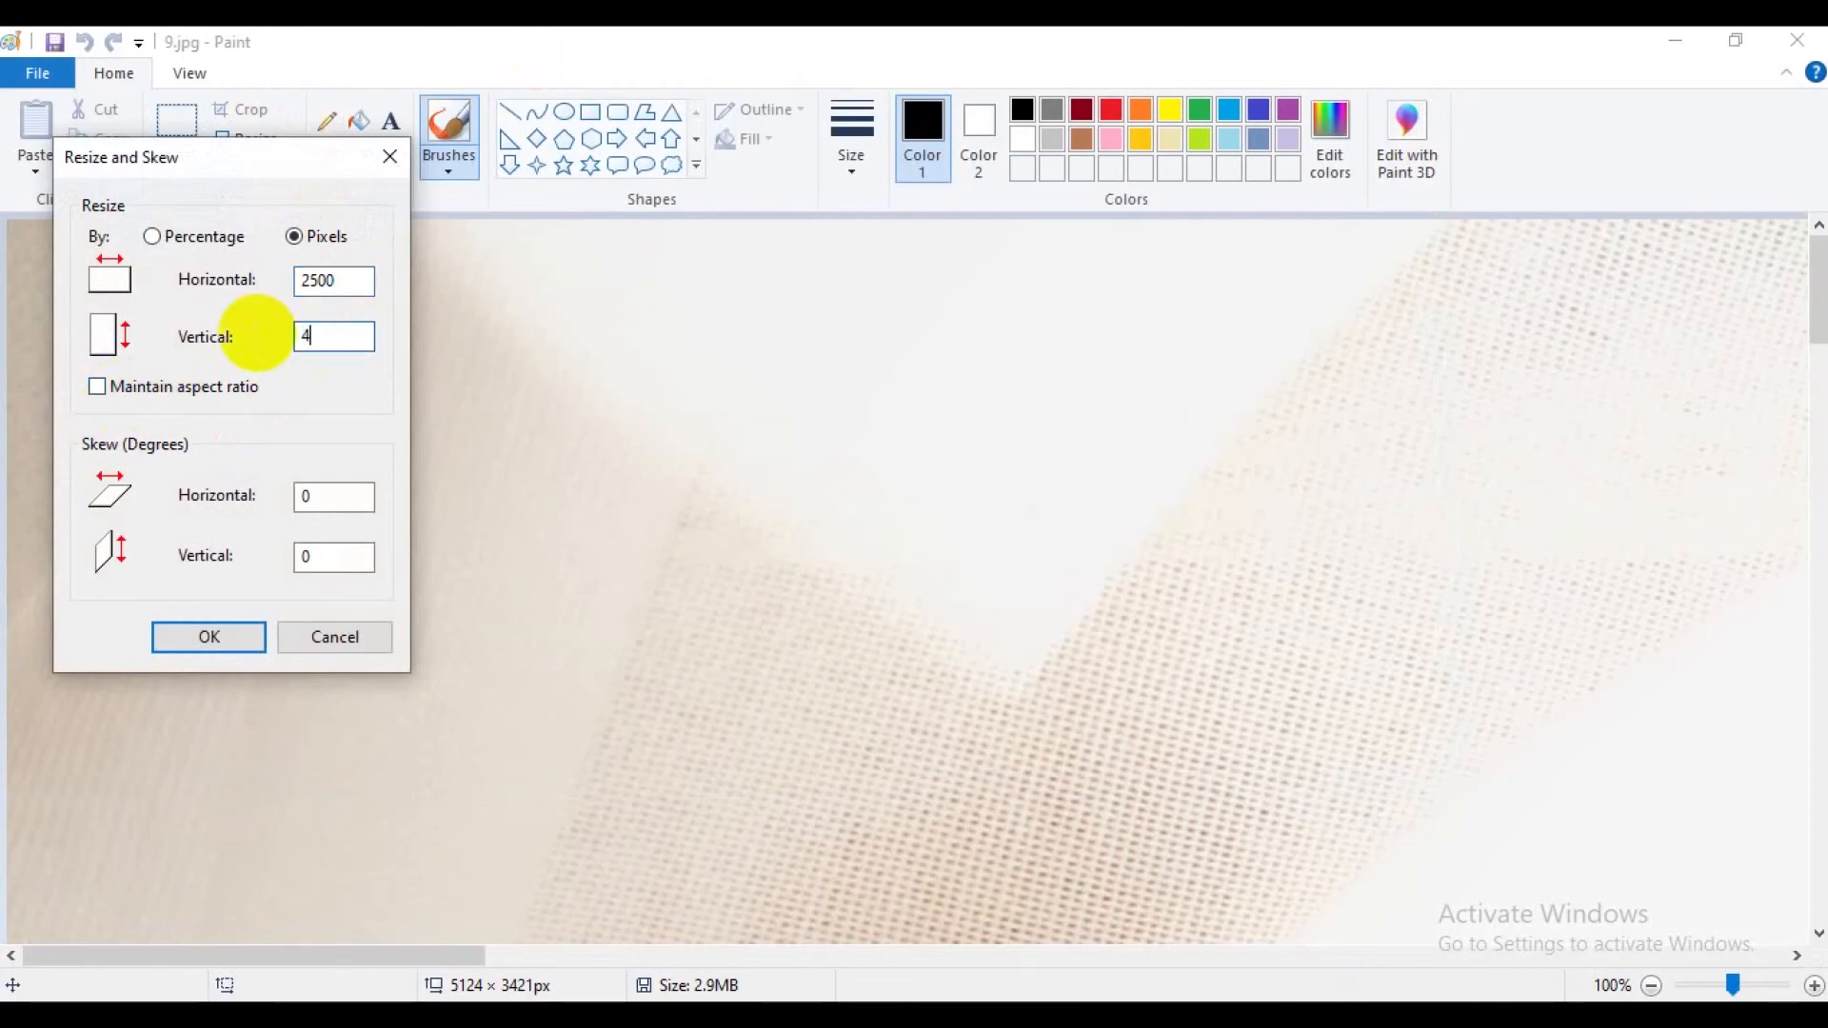
pyautogui.write('000')
pyautogui.click(209, 636)
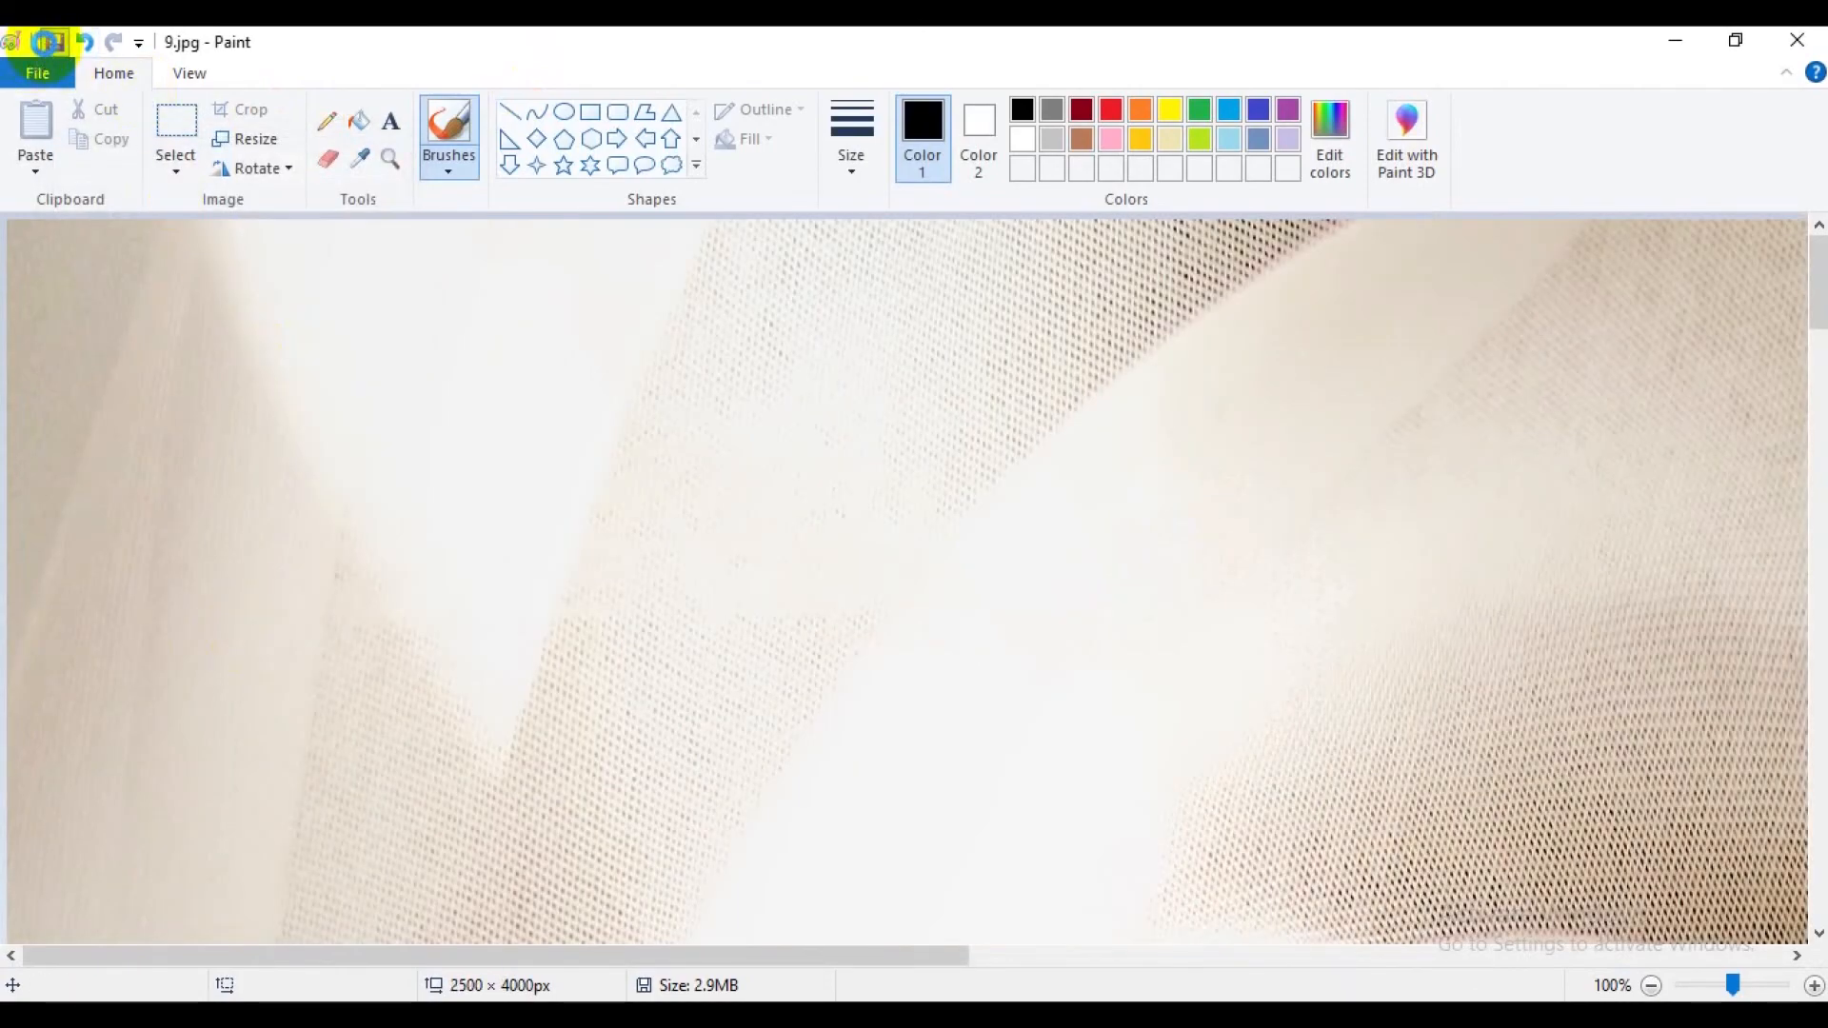
pyautogui.click(1797, 40)
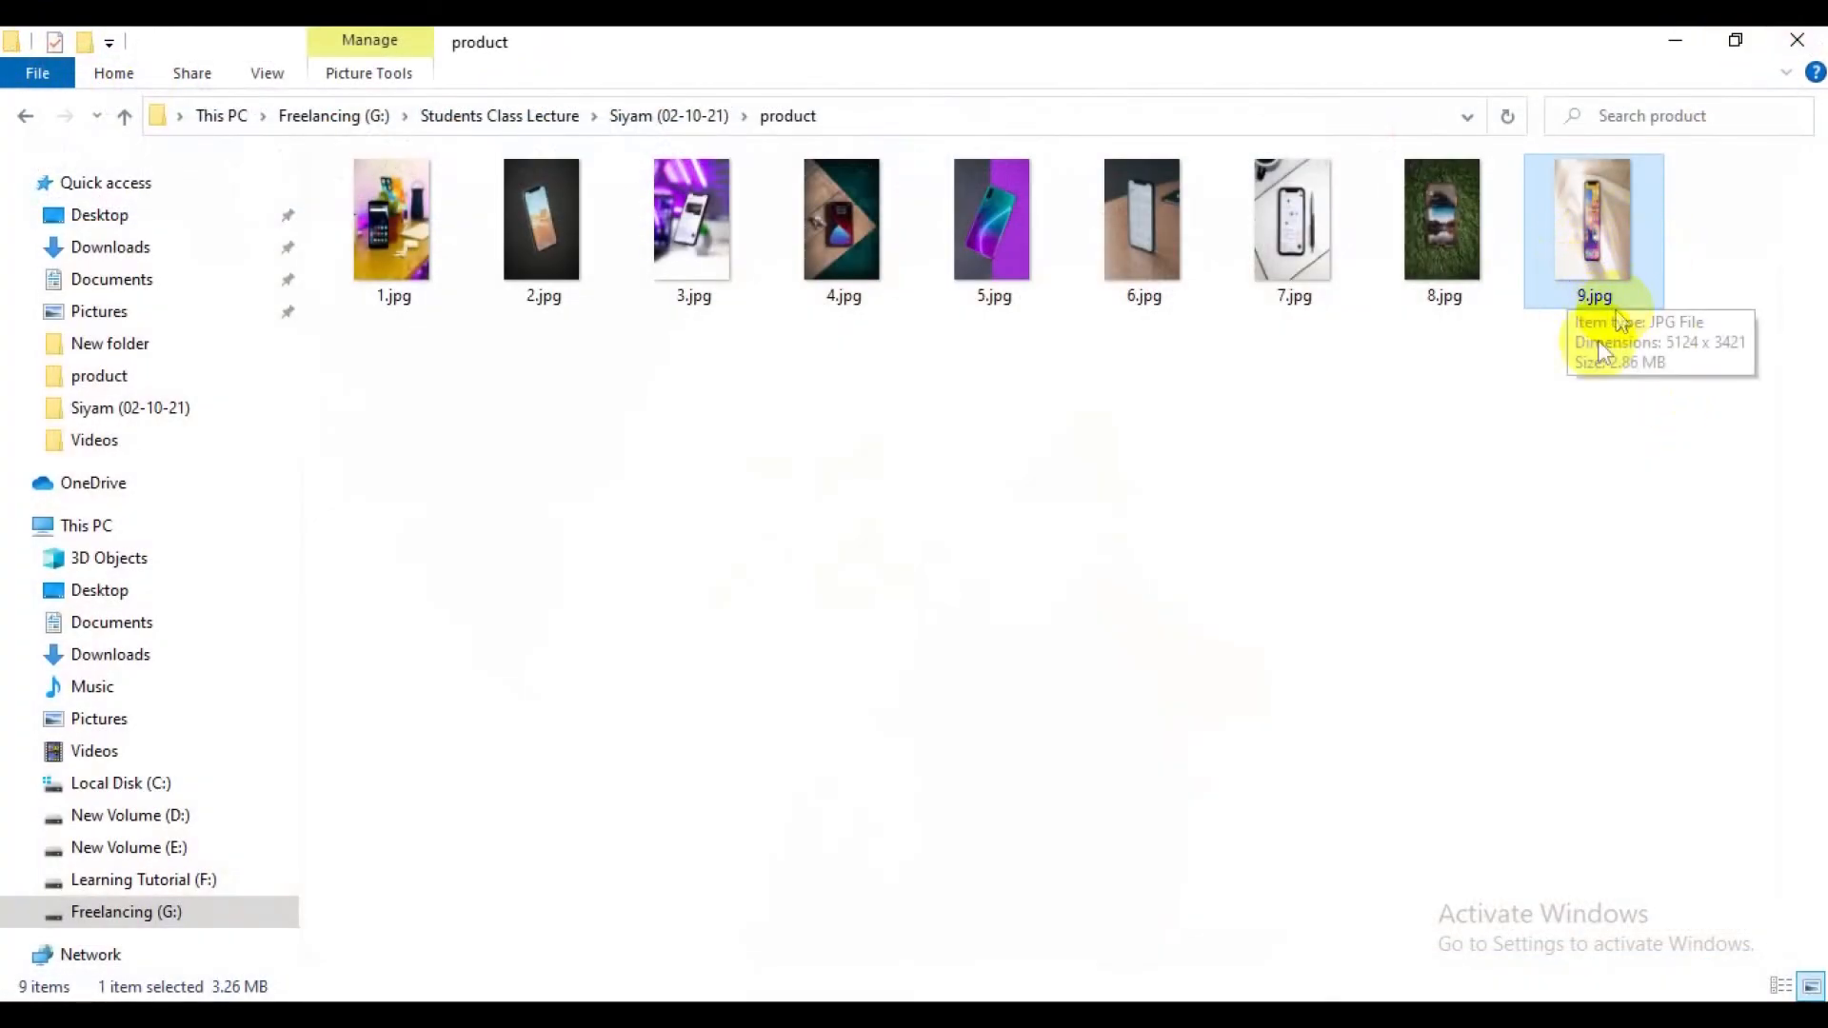
# Delete 9.jpg from the product folder.
pyautogui.click(1628, 343)
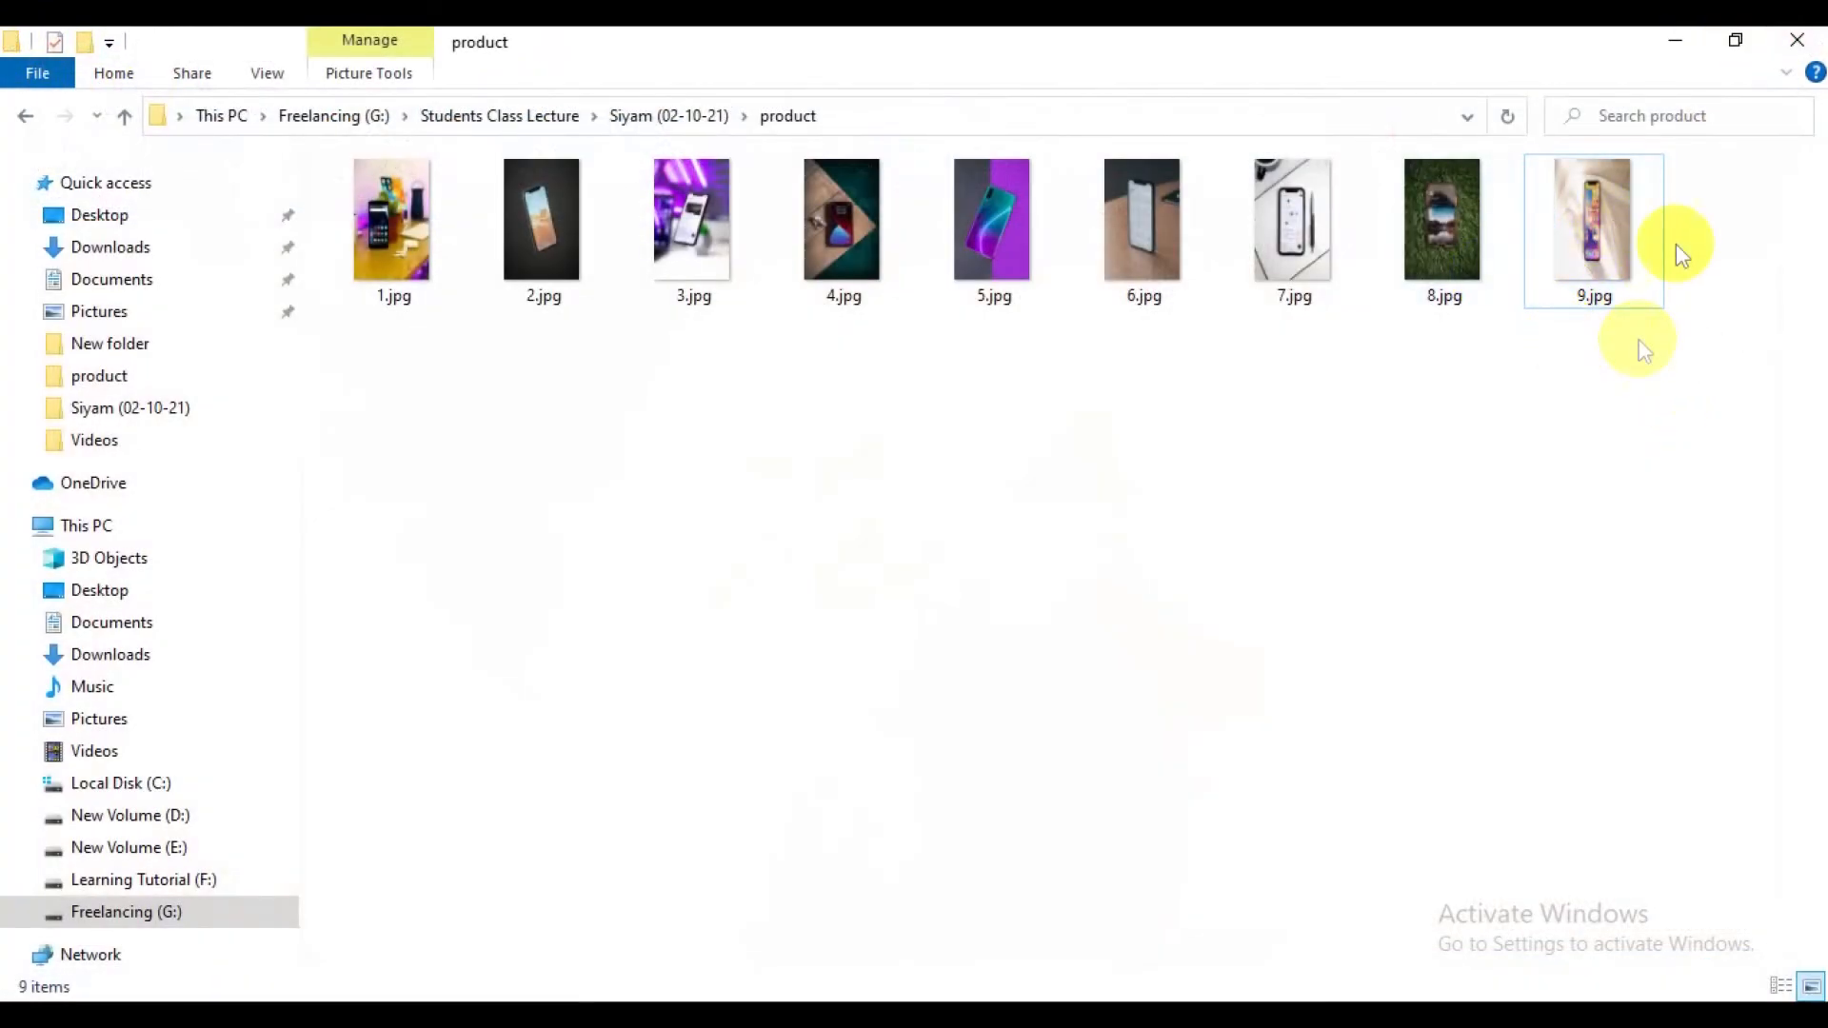
pyautogui.click(1595, 221)
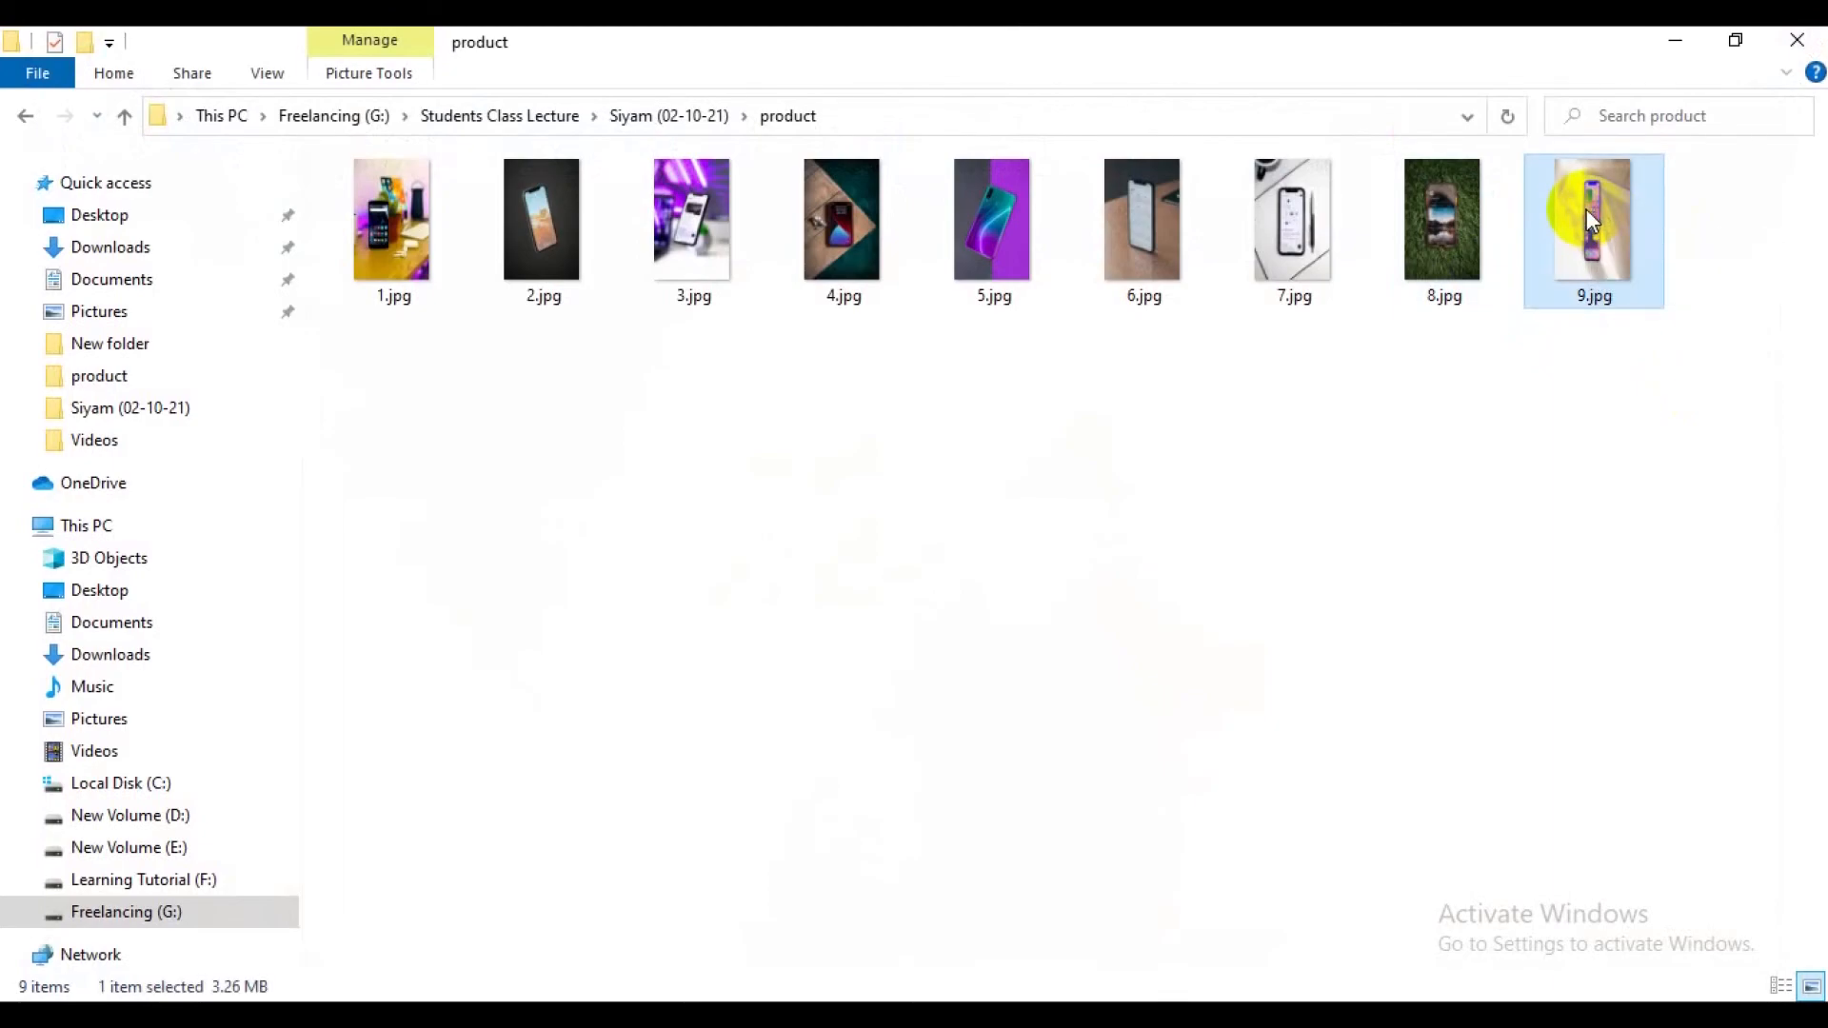
pyautogui.press('Delete')
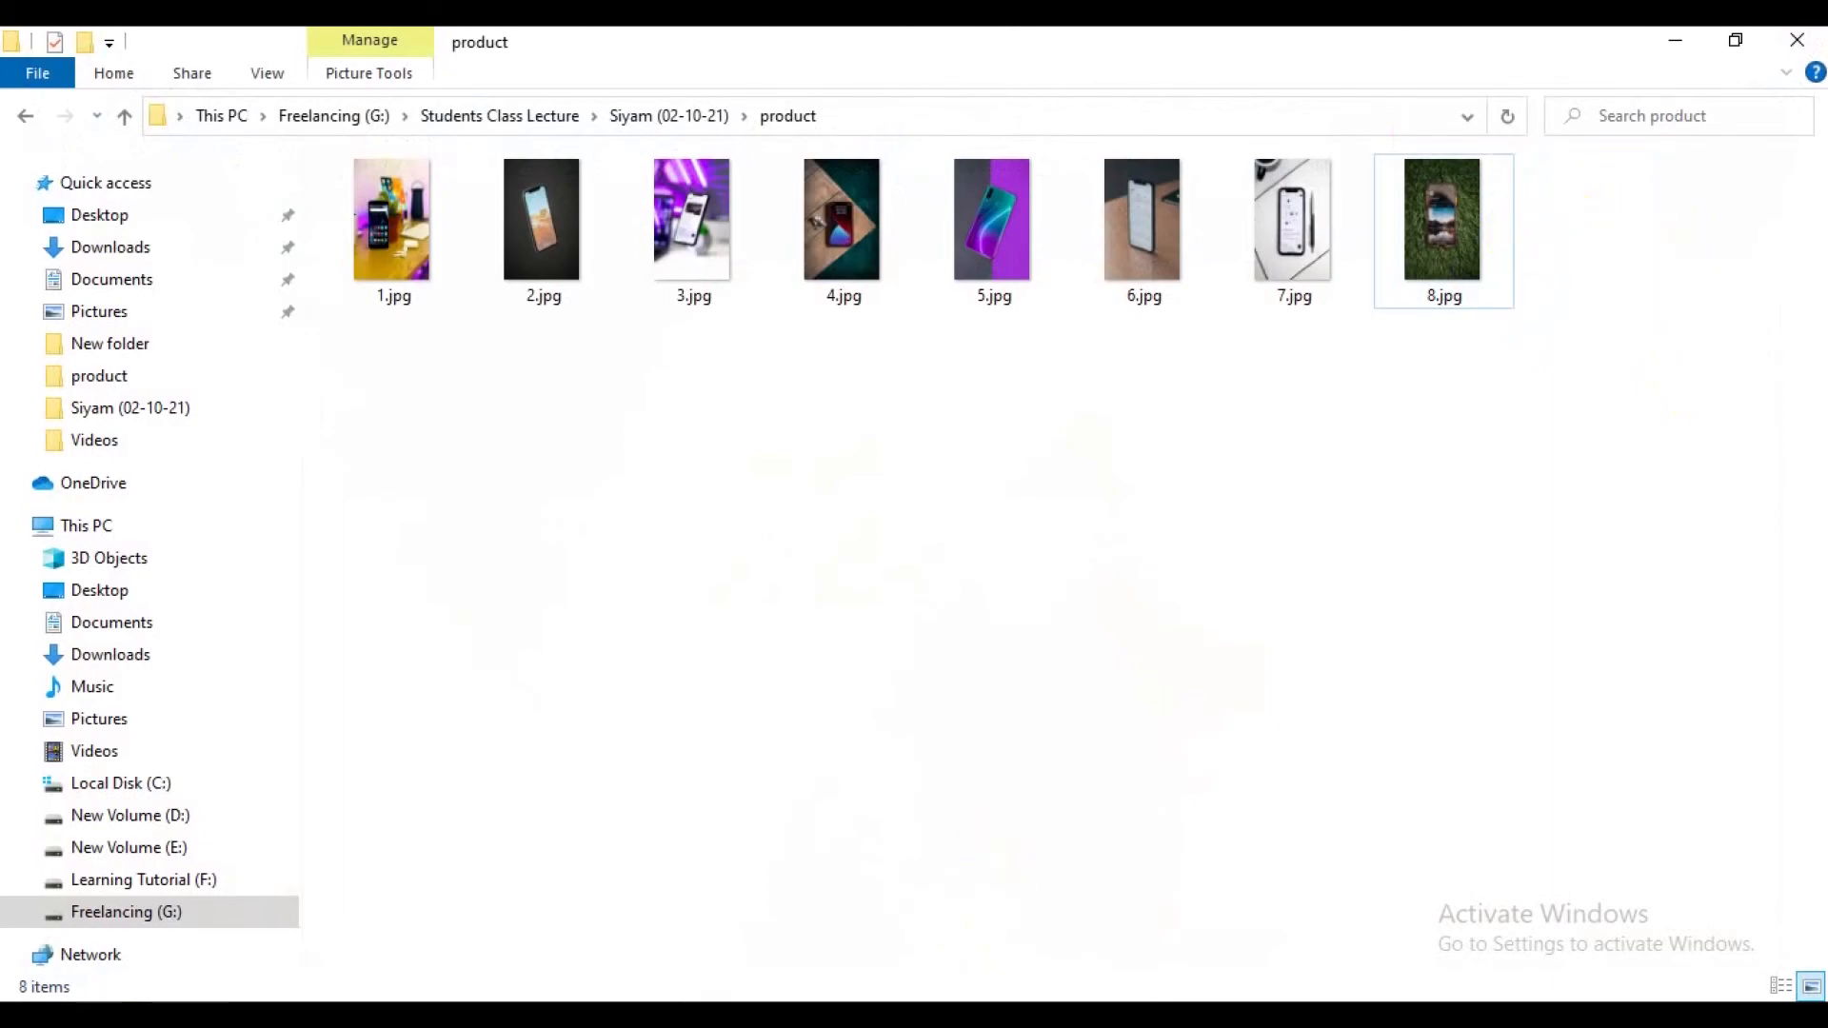
# Switch to Chrome and load the wood2 site's wp-admin dashboard address in place of the widgets page.
pyautogui.click(953, 1020)
pyautogui.click(171, 48)
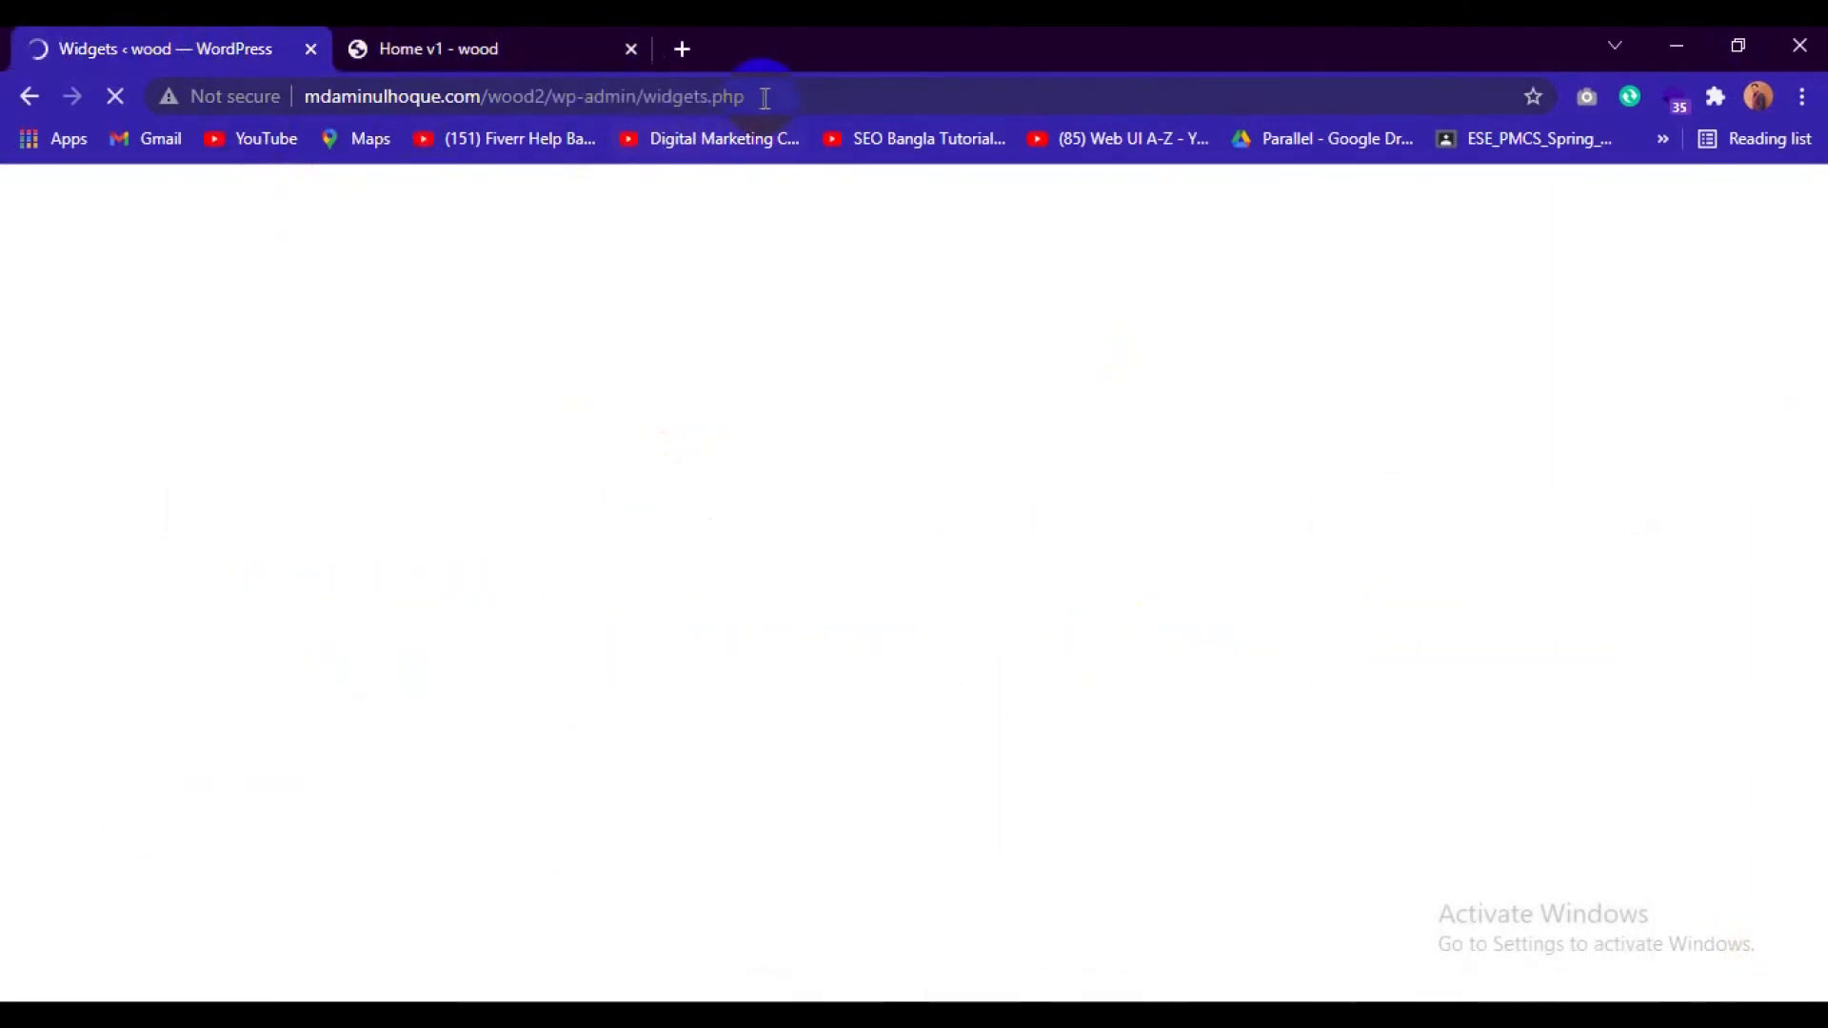
pyautogui.moveTo(765, 98); pyautogui.dragTo(655, 100)
pyautogui.press('BackSpace')
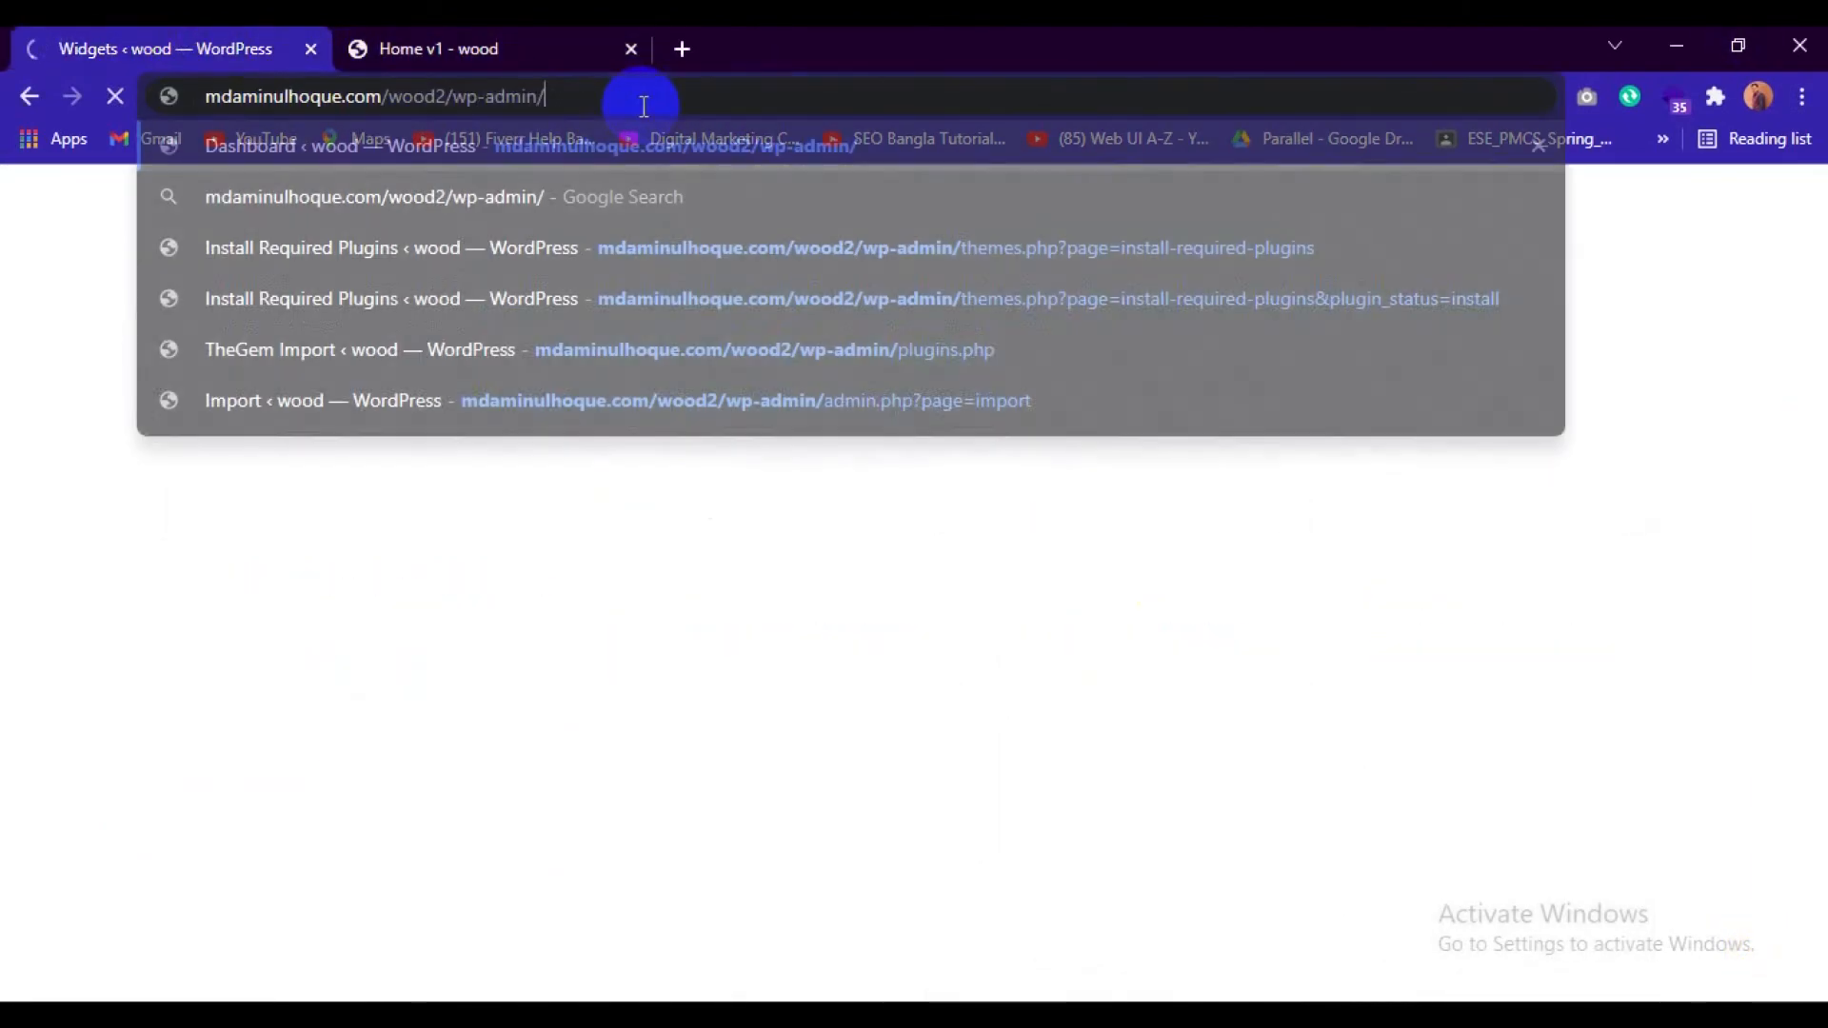
pyautogui.press('Return')
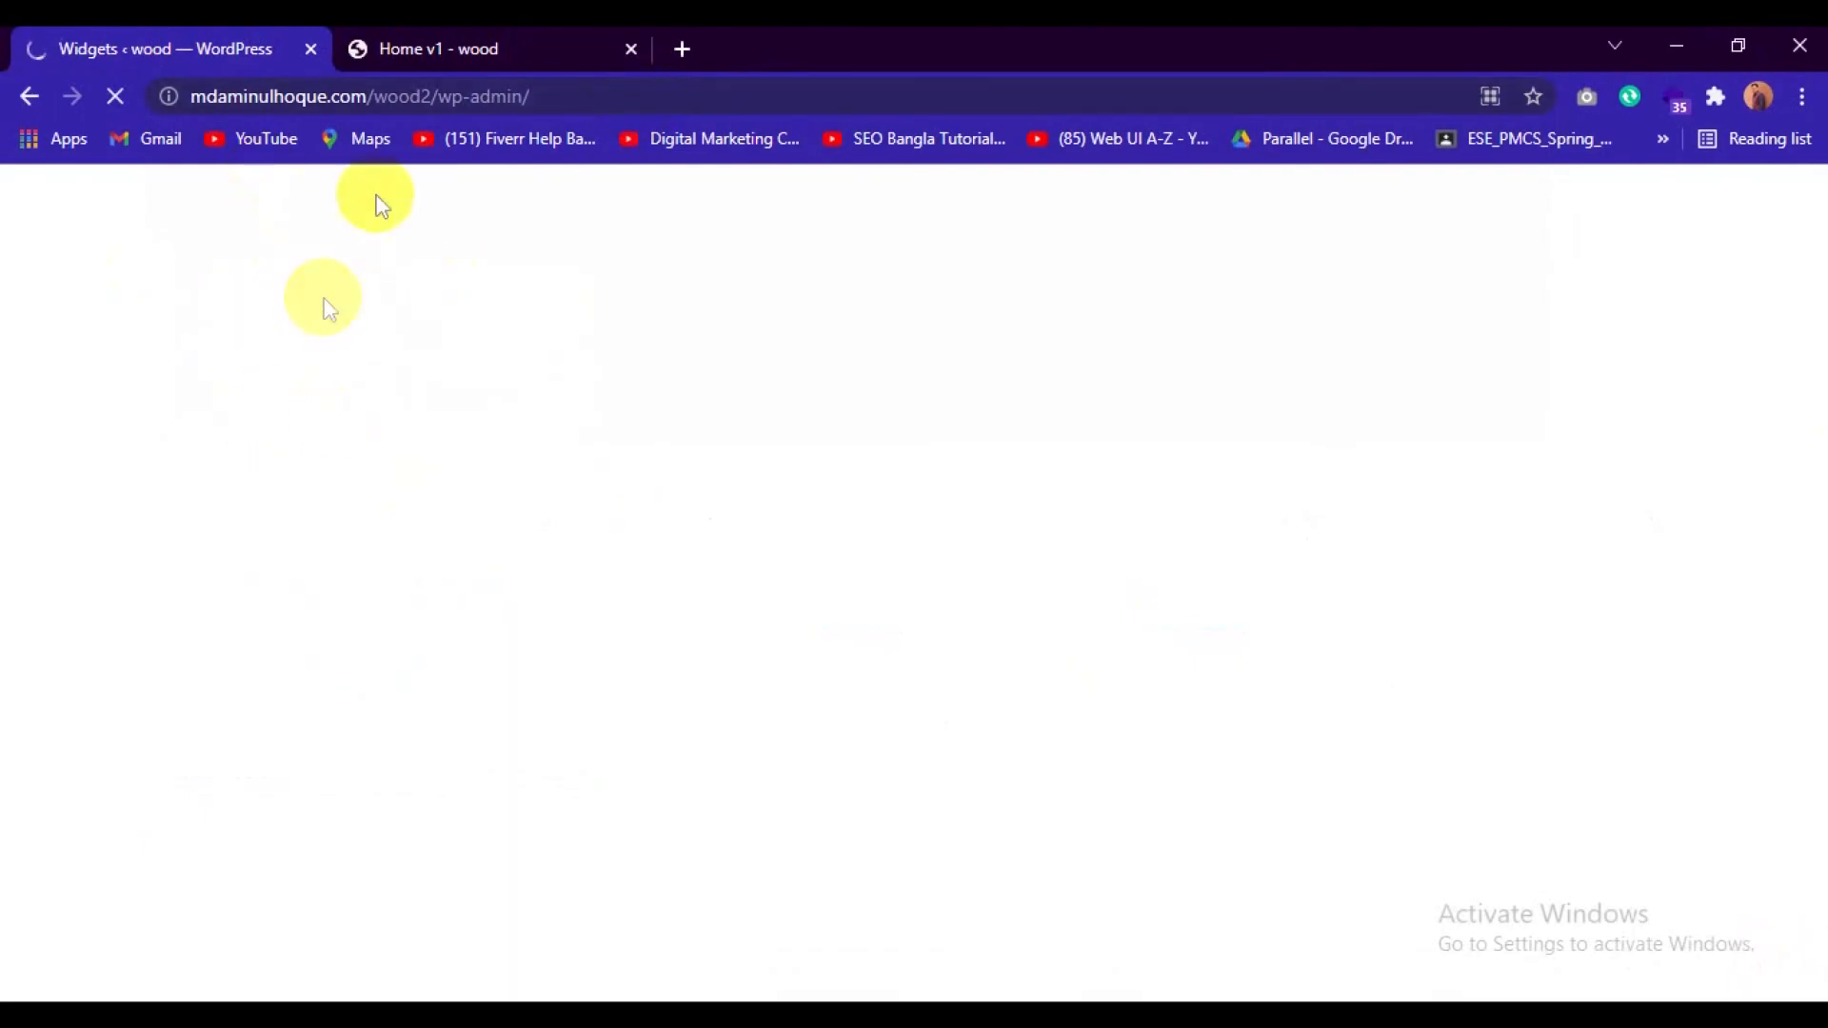
# Open unsplash.com in a new browser tab.
pyautogui.click(453, 33)
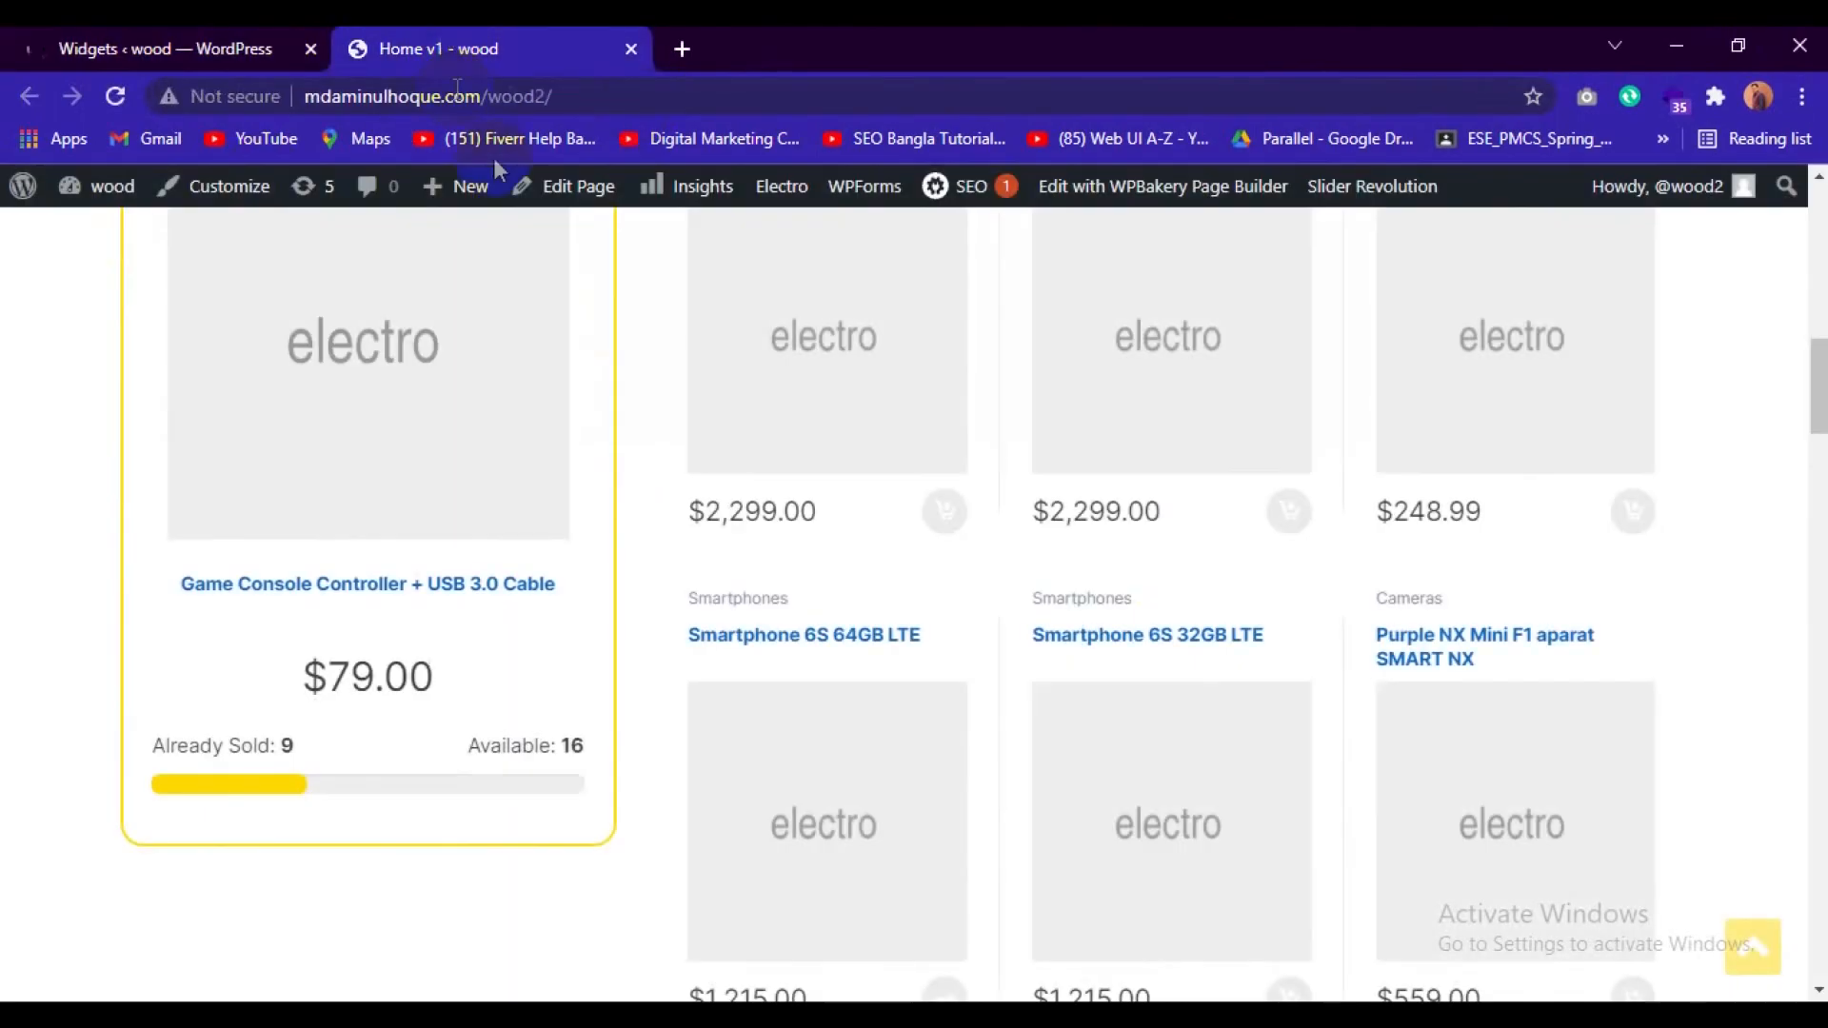
pyautogui.click(683, 49)
pyautogui.write('uns')
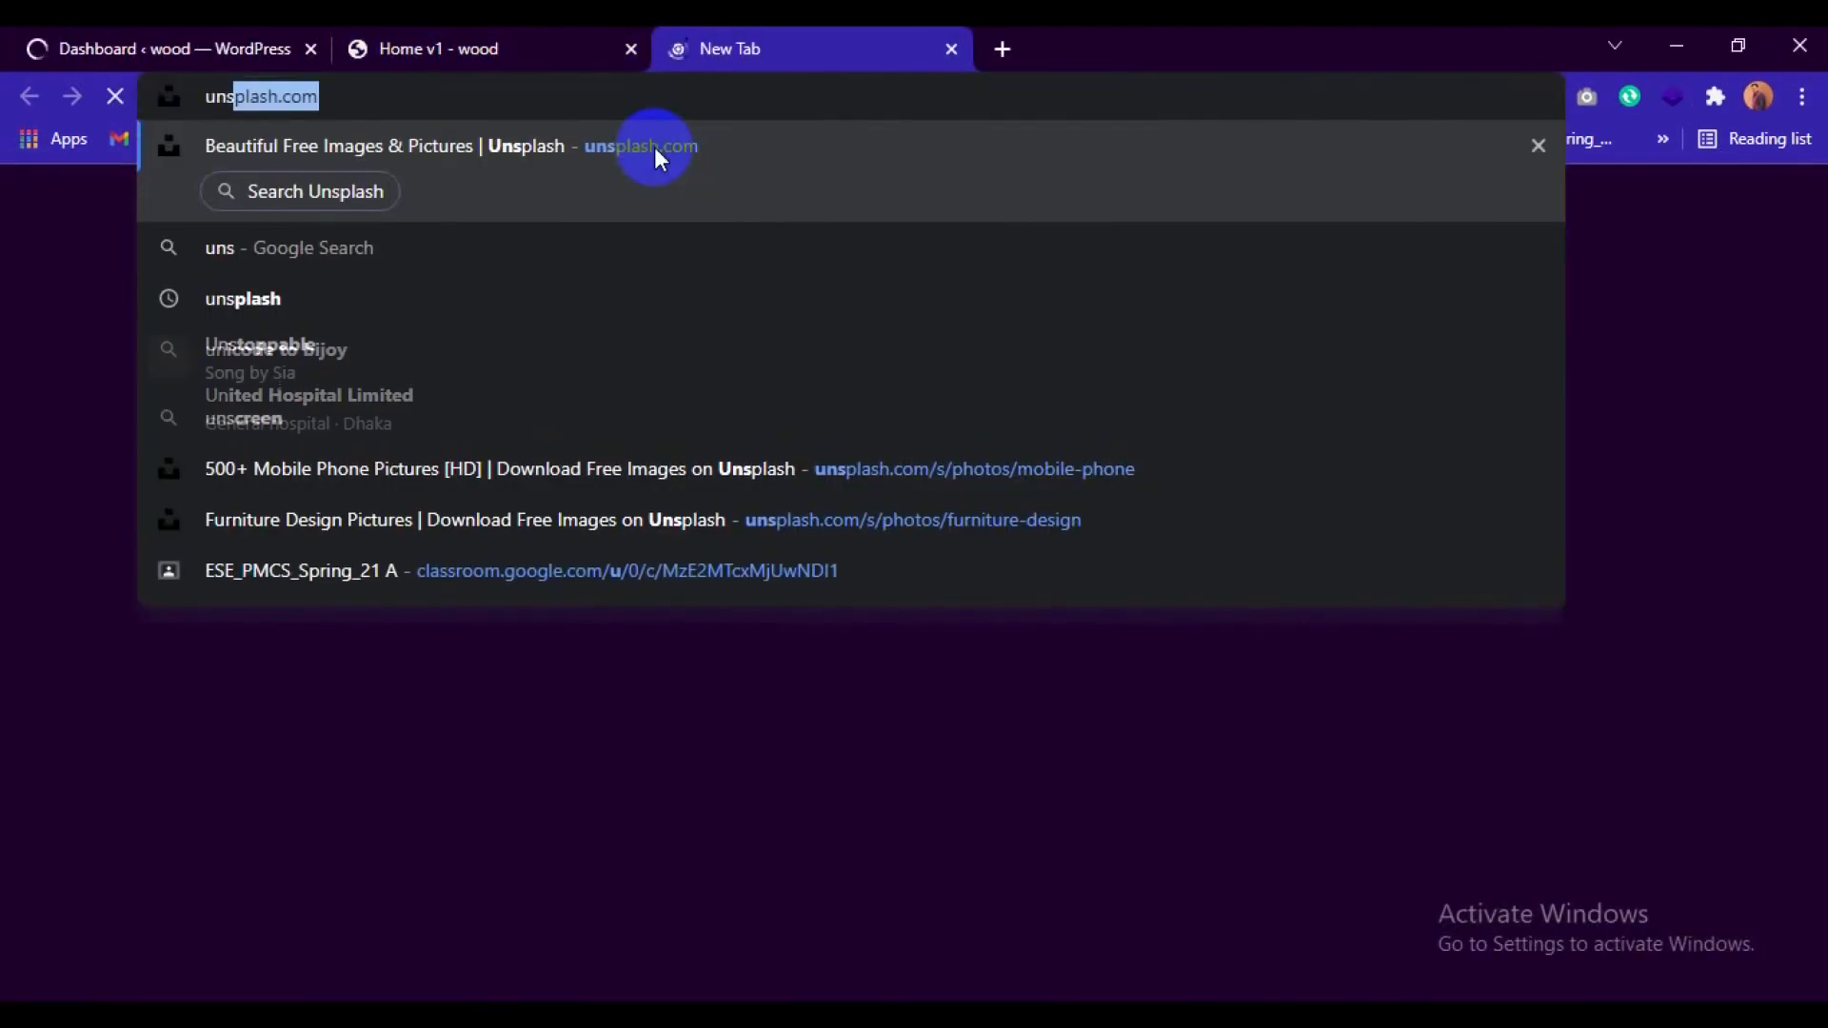
pyautogui.press('Return')
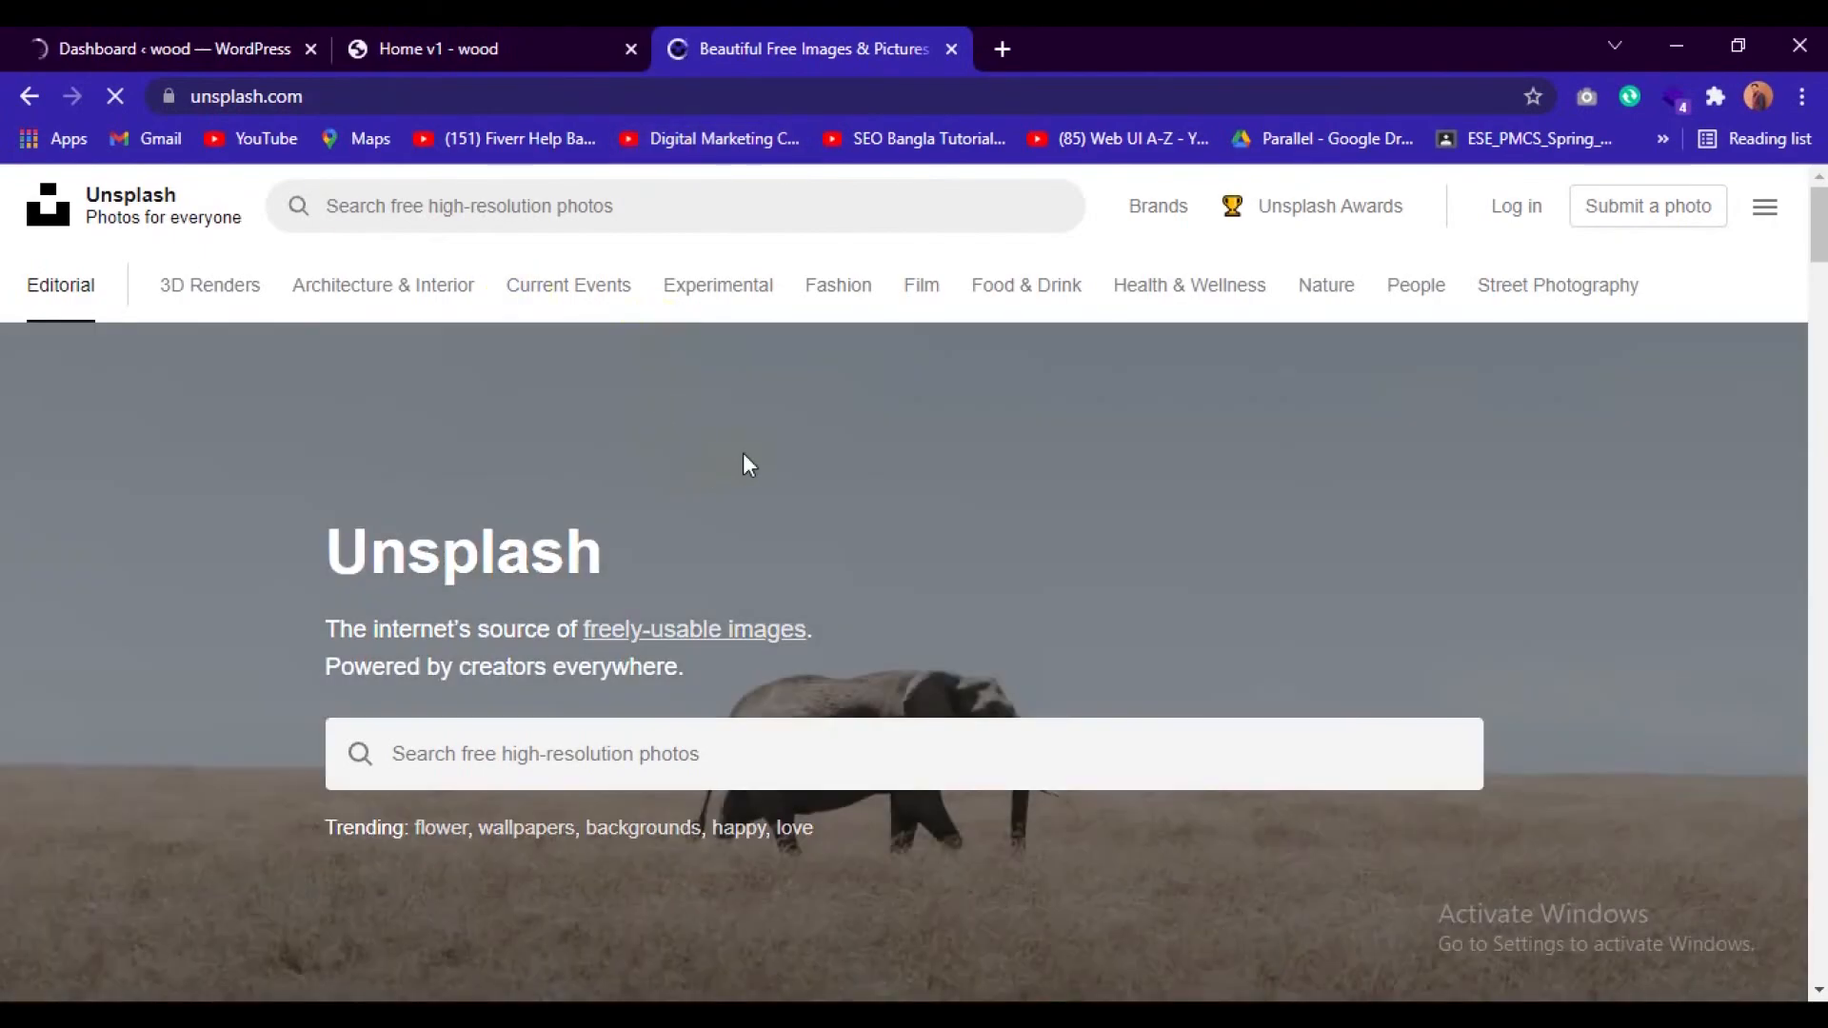
# Search Unsplash for photos using the recent search "mobile phone".
pyautogui.click(581, 752)
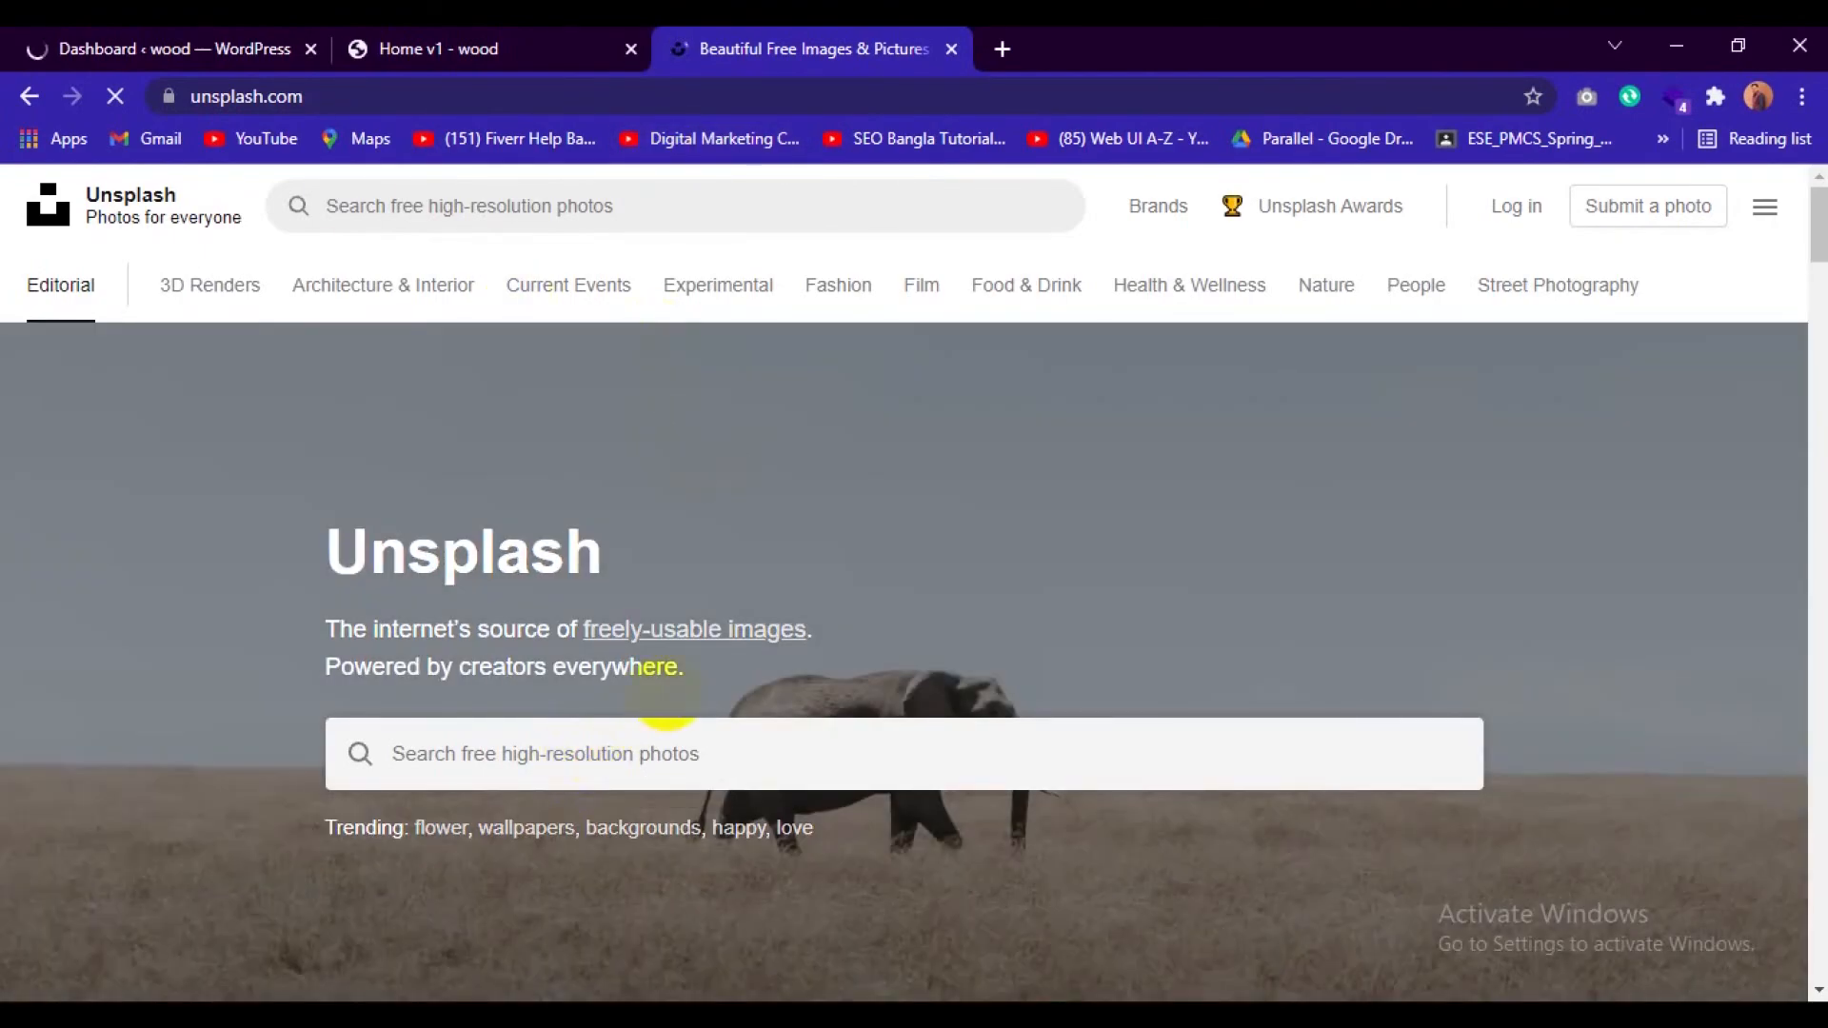
pyautogui.scroll(-3, 624, 571)
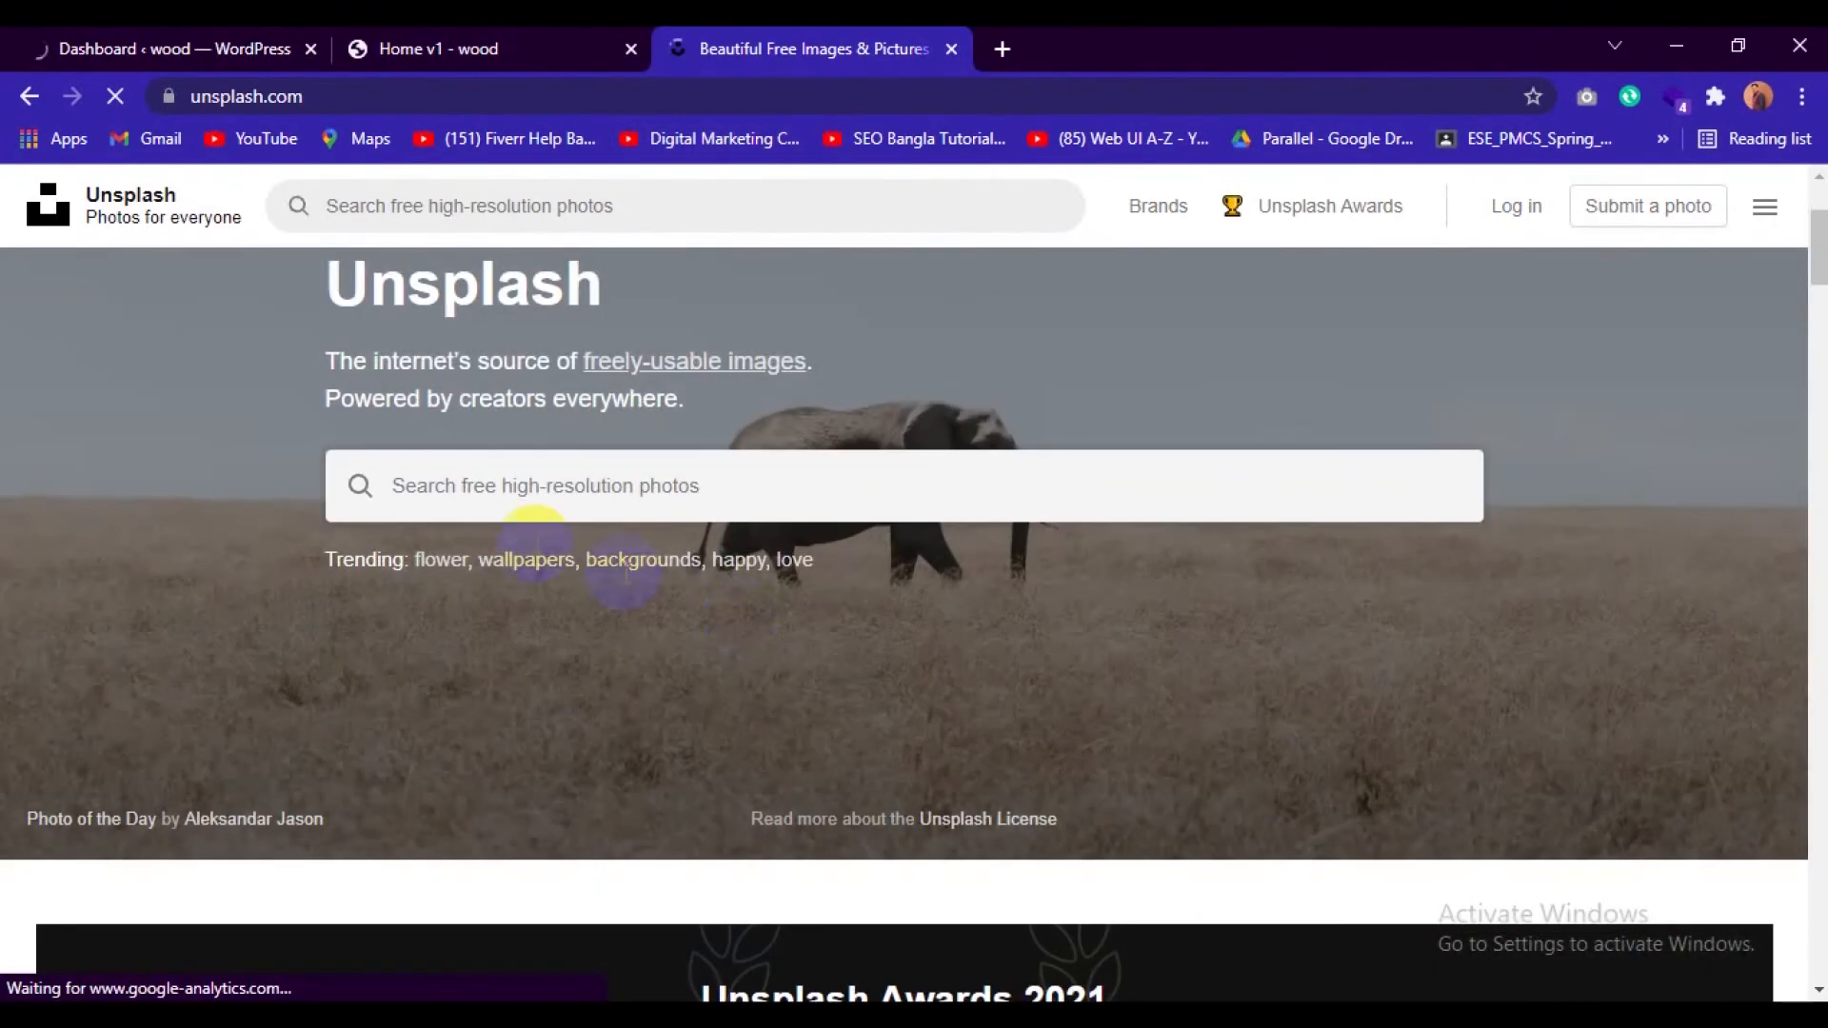
pyautogui.click(493, 495)
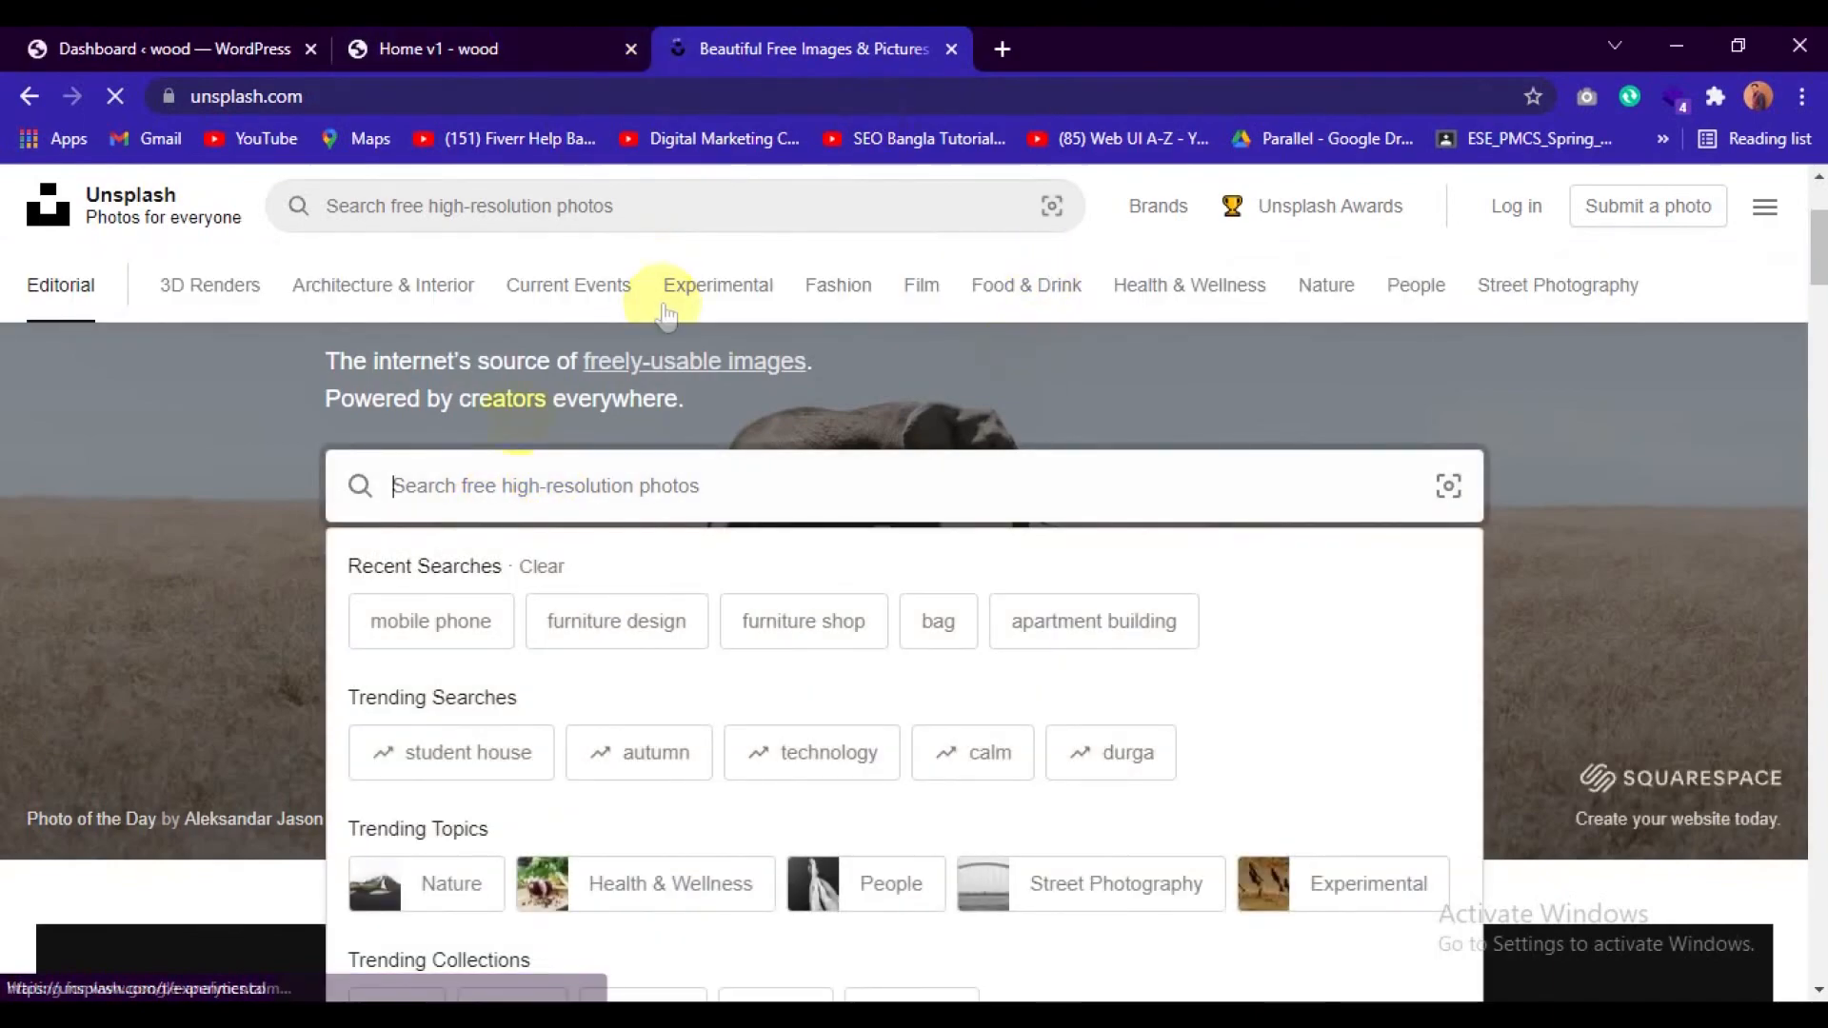
pyautogui.click(444, 618)
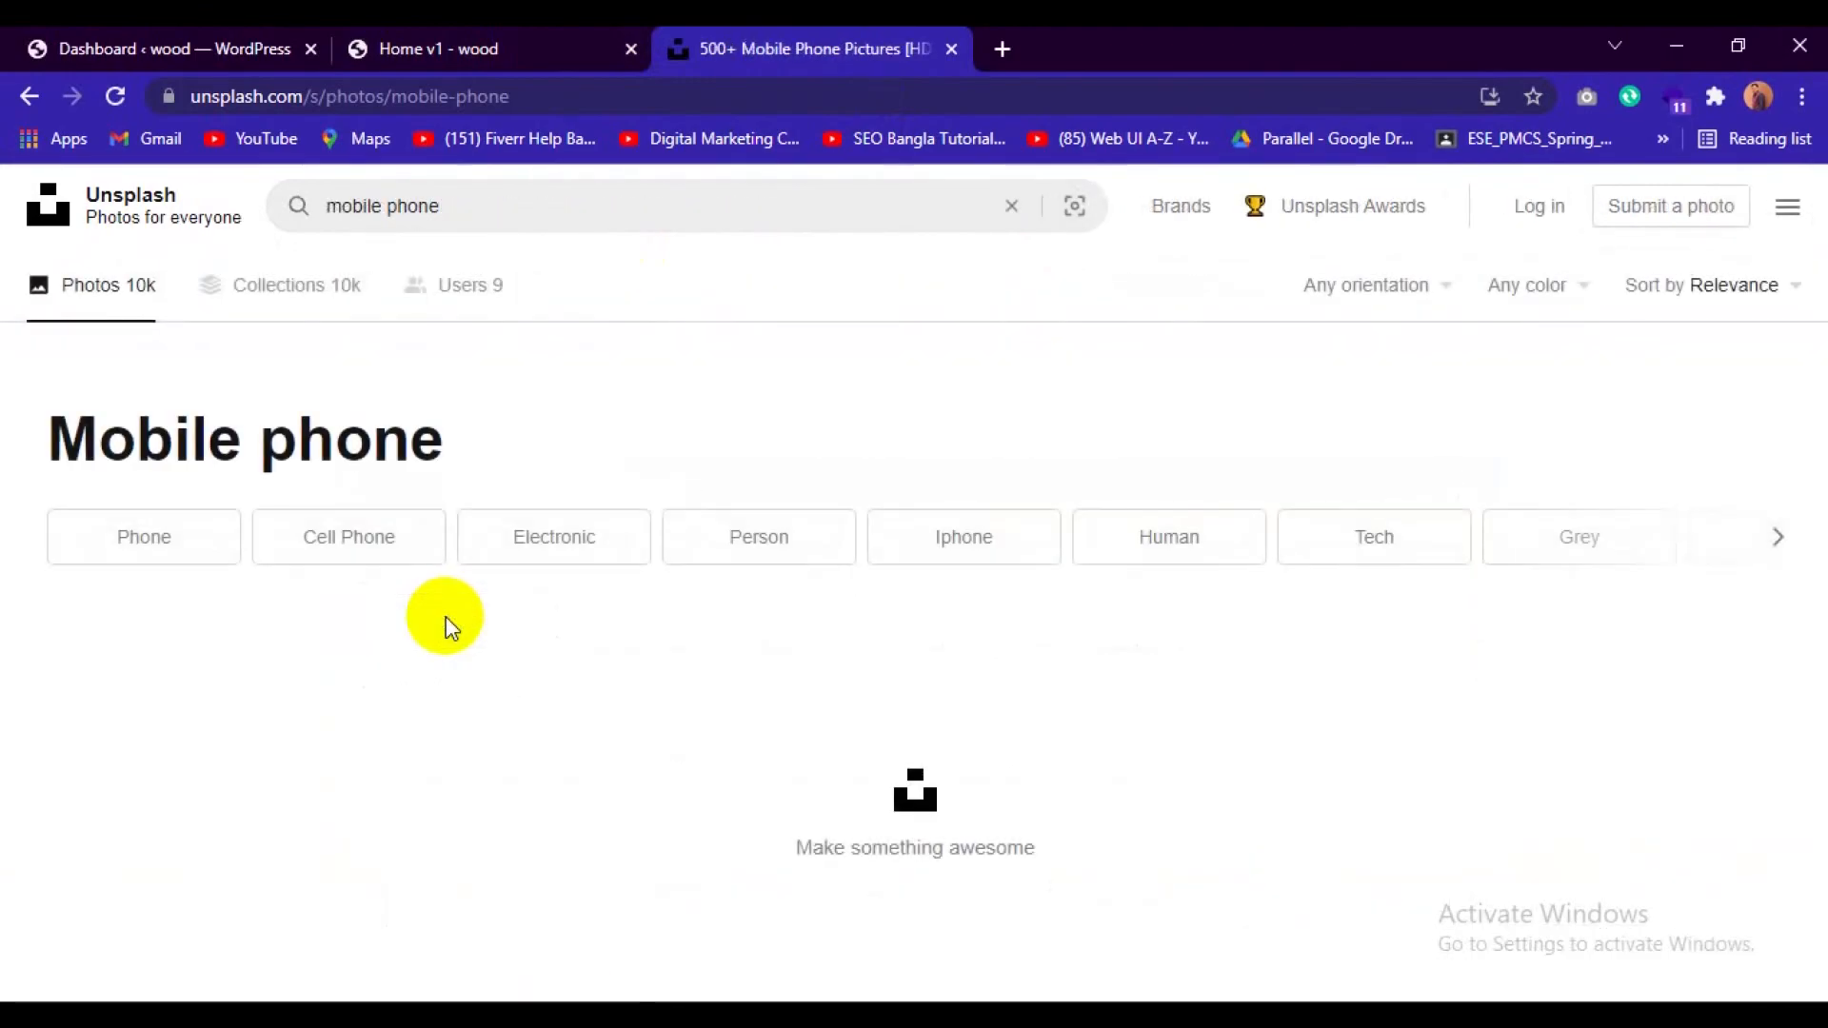
# Find the portrait photo of a dark grey iPhone's back on a white background in the results and download it.
pyautogui.scroll(-4, 543, 551)
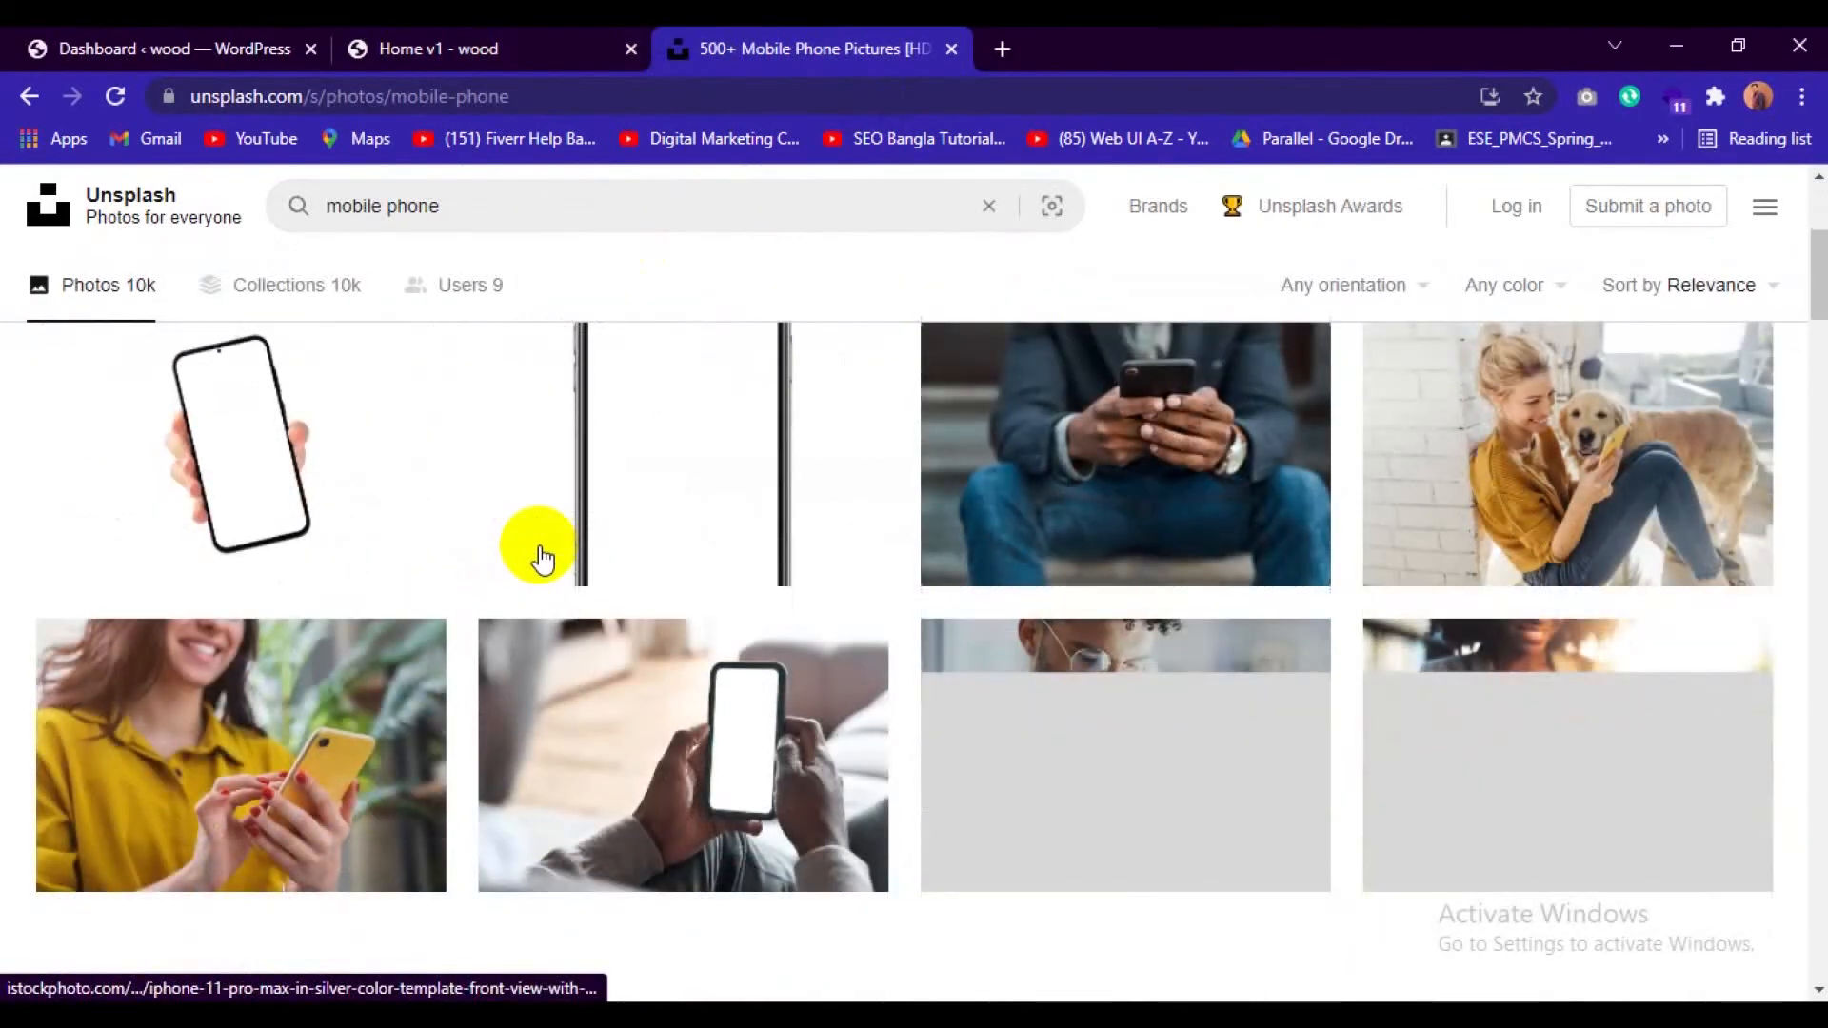
pyautogui.scroll(3, 585, 568)
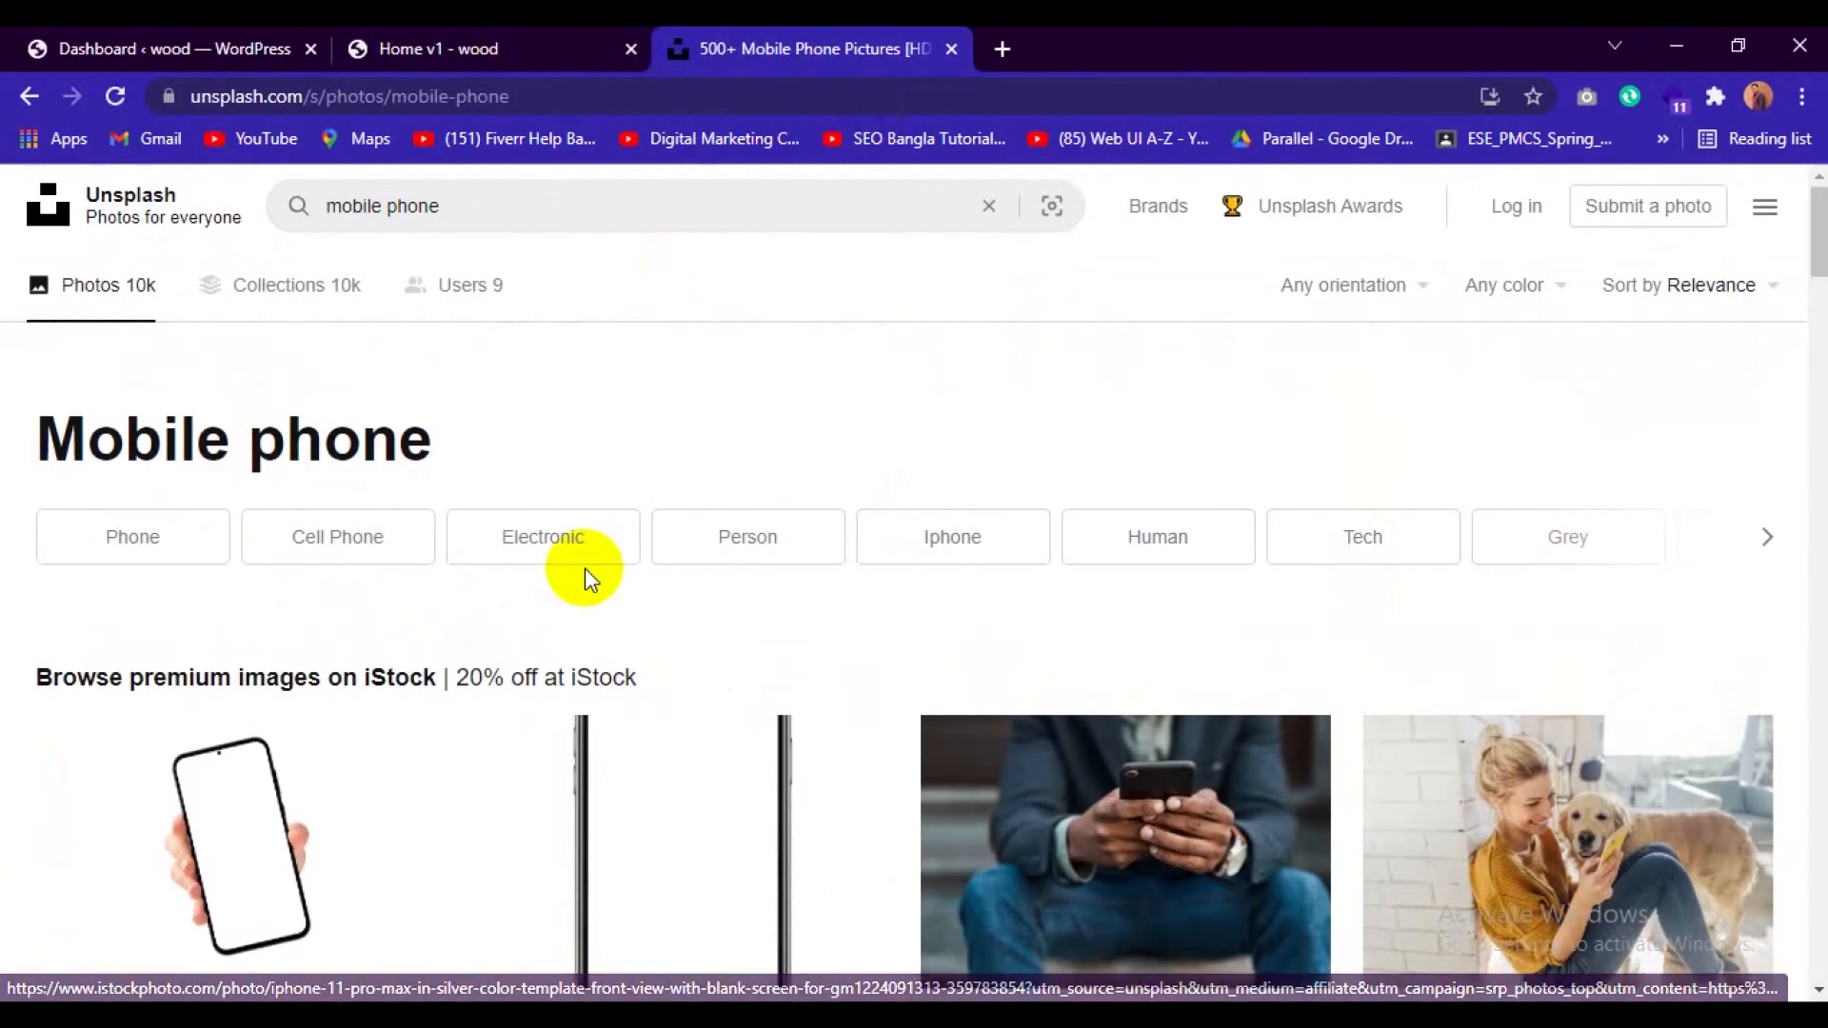
pyautogui.scroll(-7, 585, 569)
pyautogui.scroll(-4, 585, 567)
pyautogui.scroll(4, 584, 569)
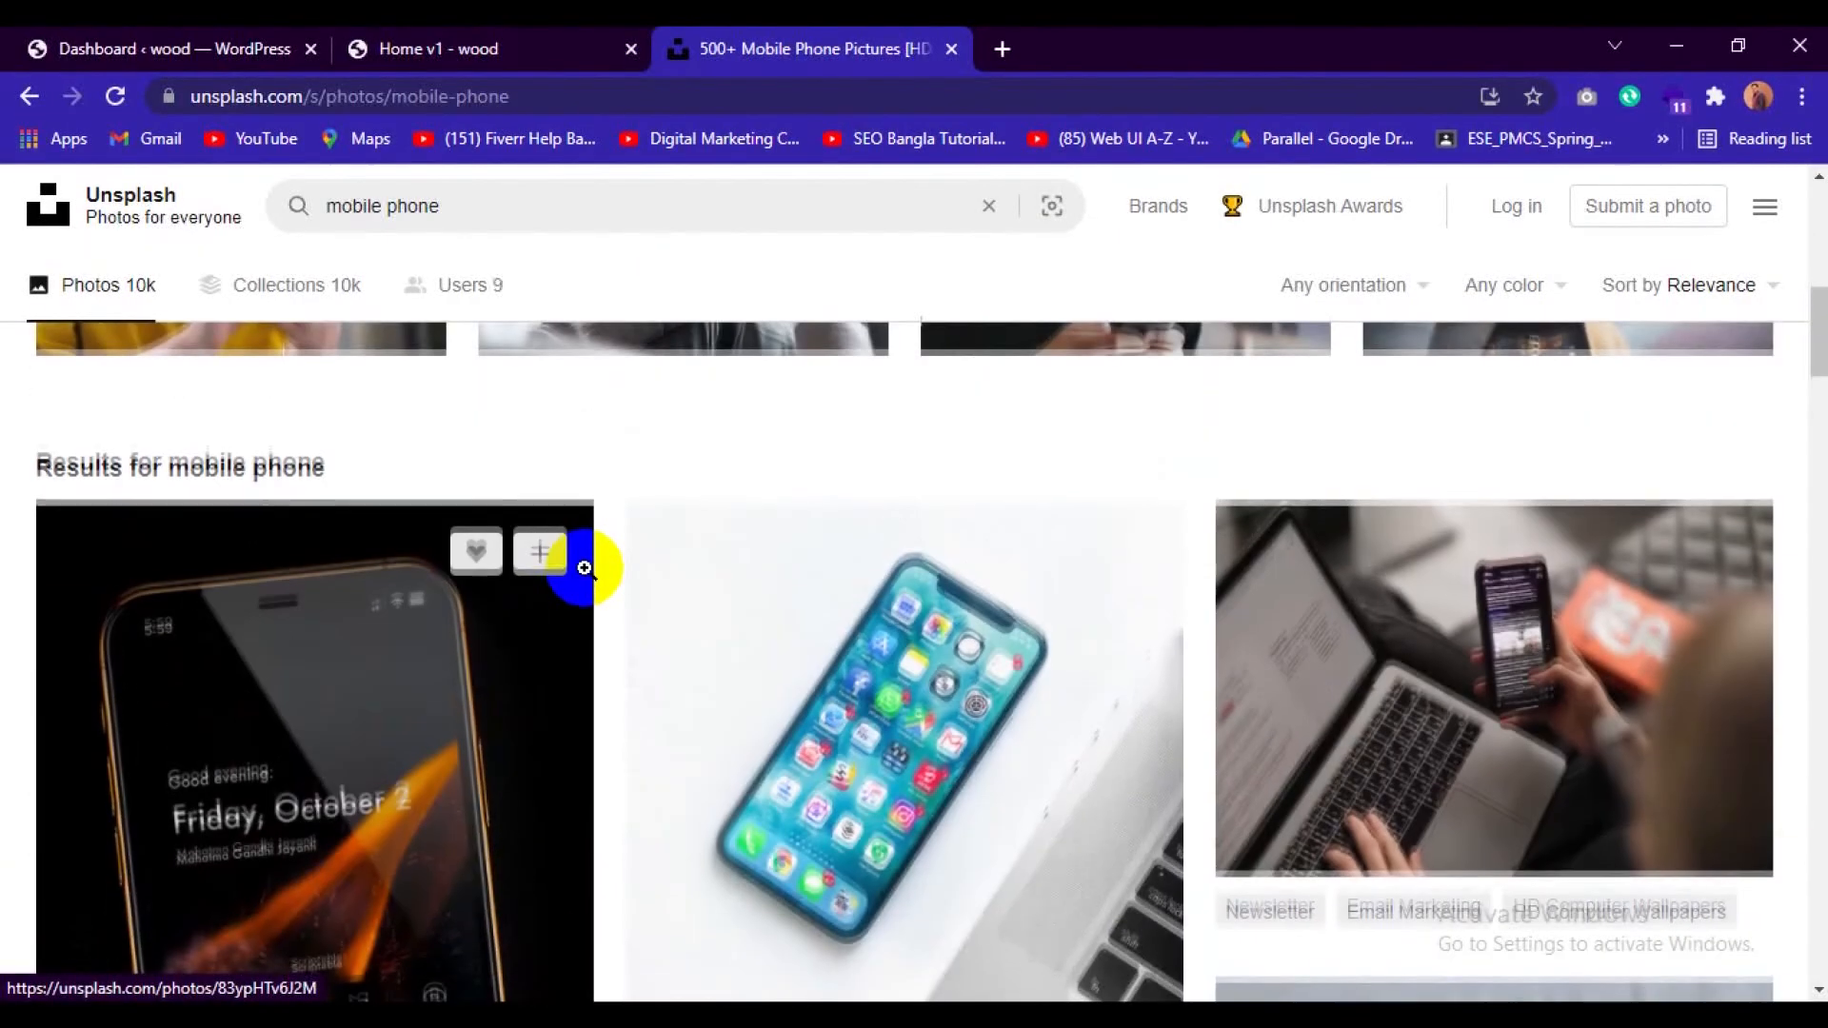
pyautogui.scroll(-9, 585, 569)
pyautogui.scroll(-8, 584, 569)
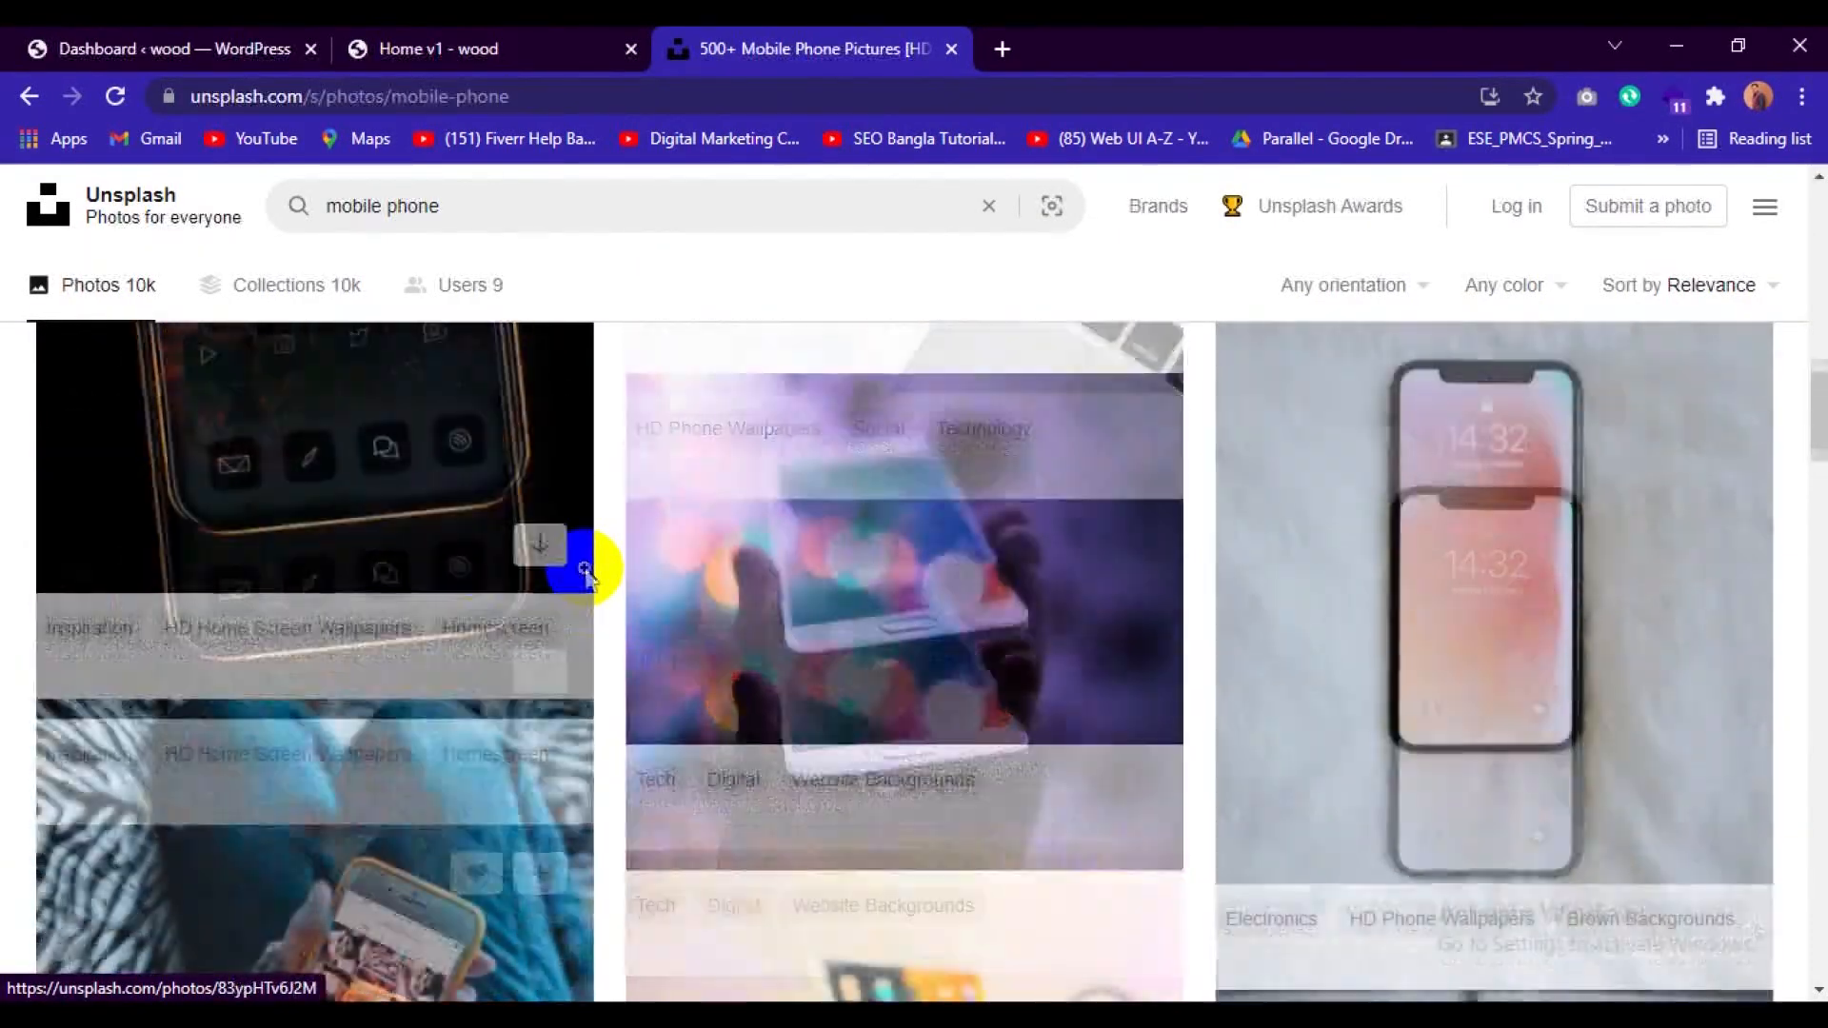
pyautogui.scroll(-7, 584, 568)
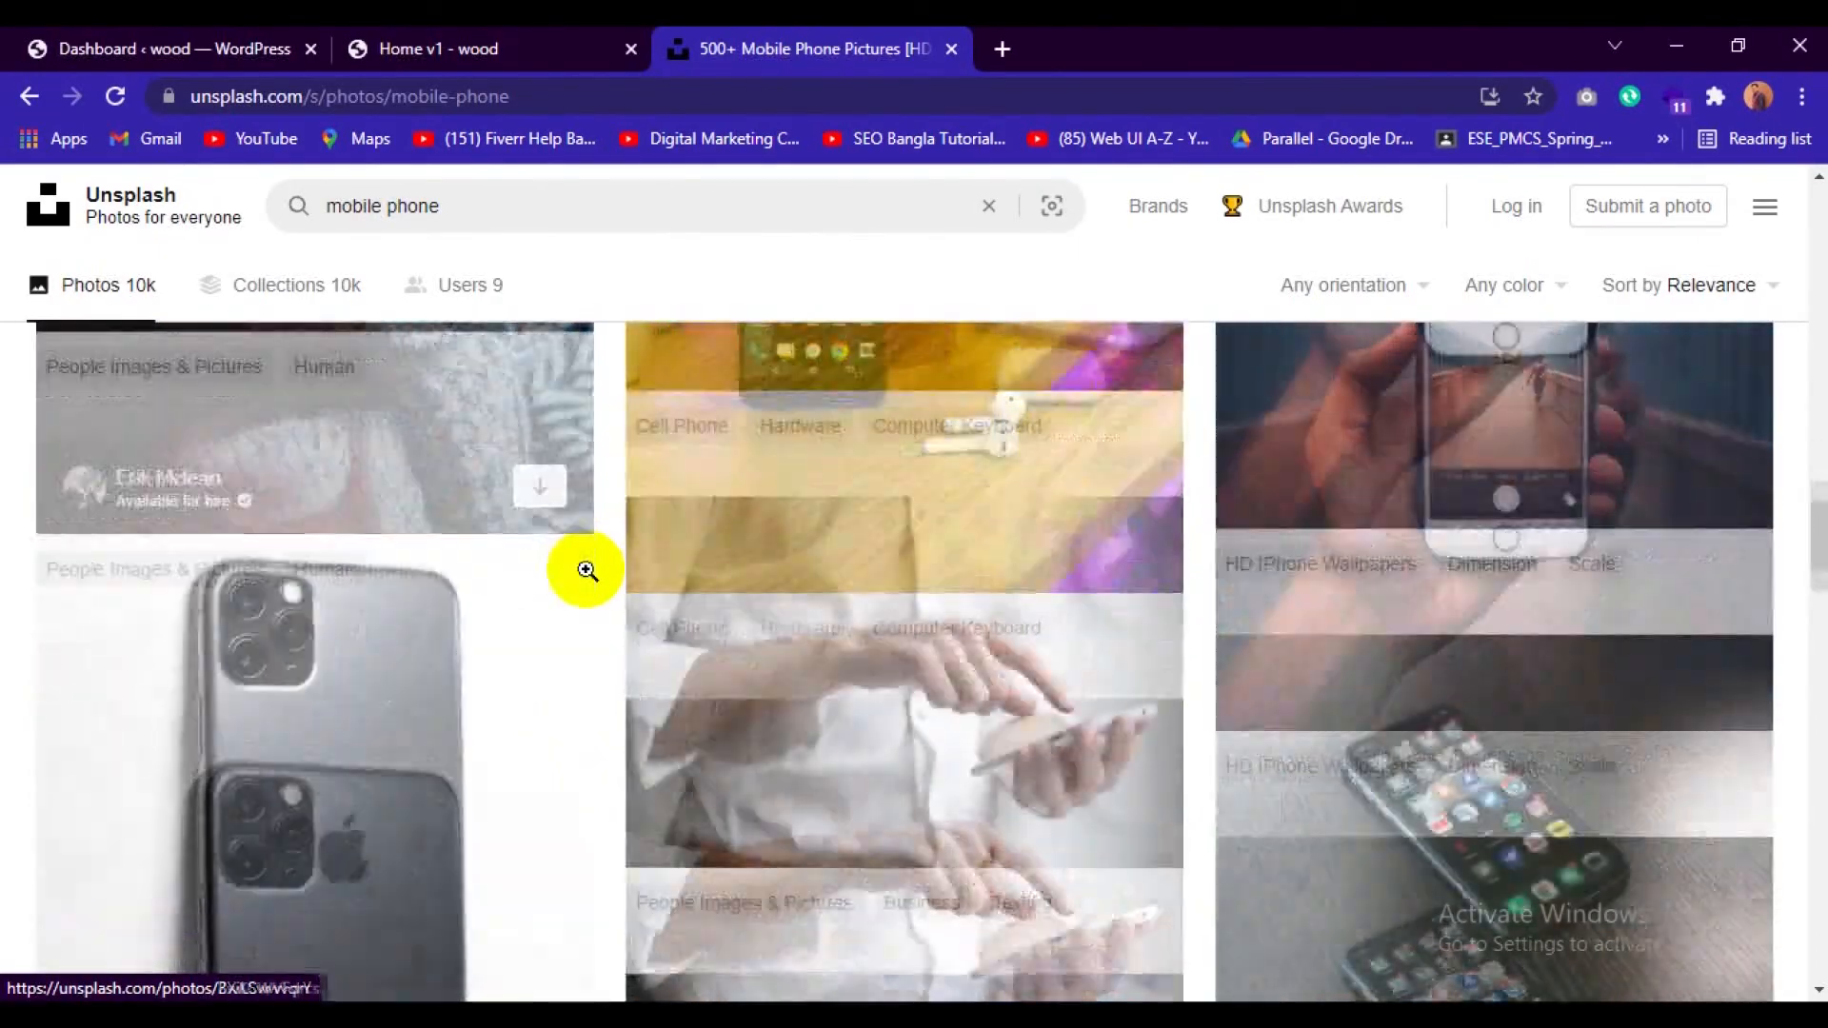
pyautogui.scroll(3, 586, 570)
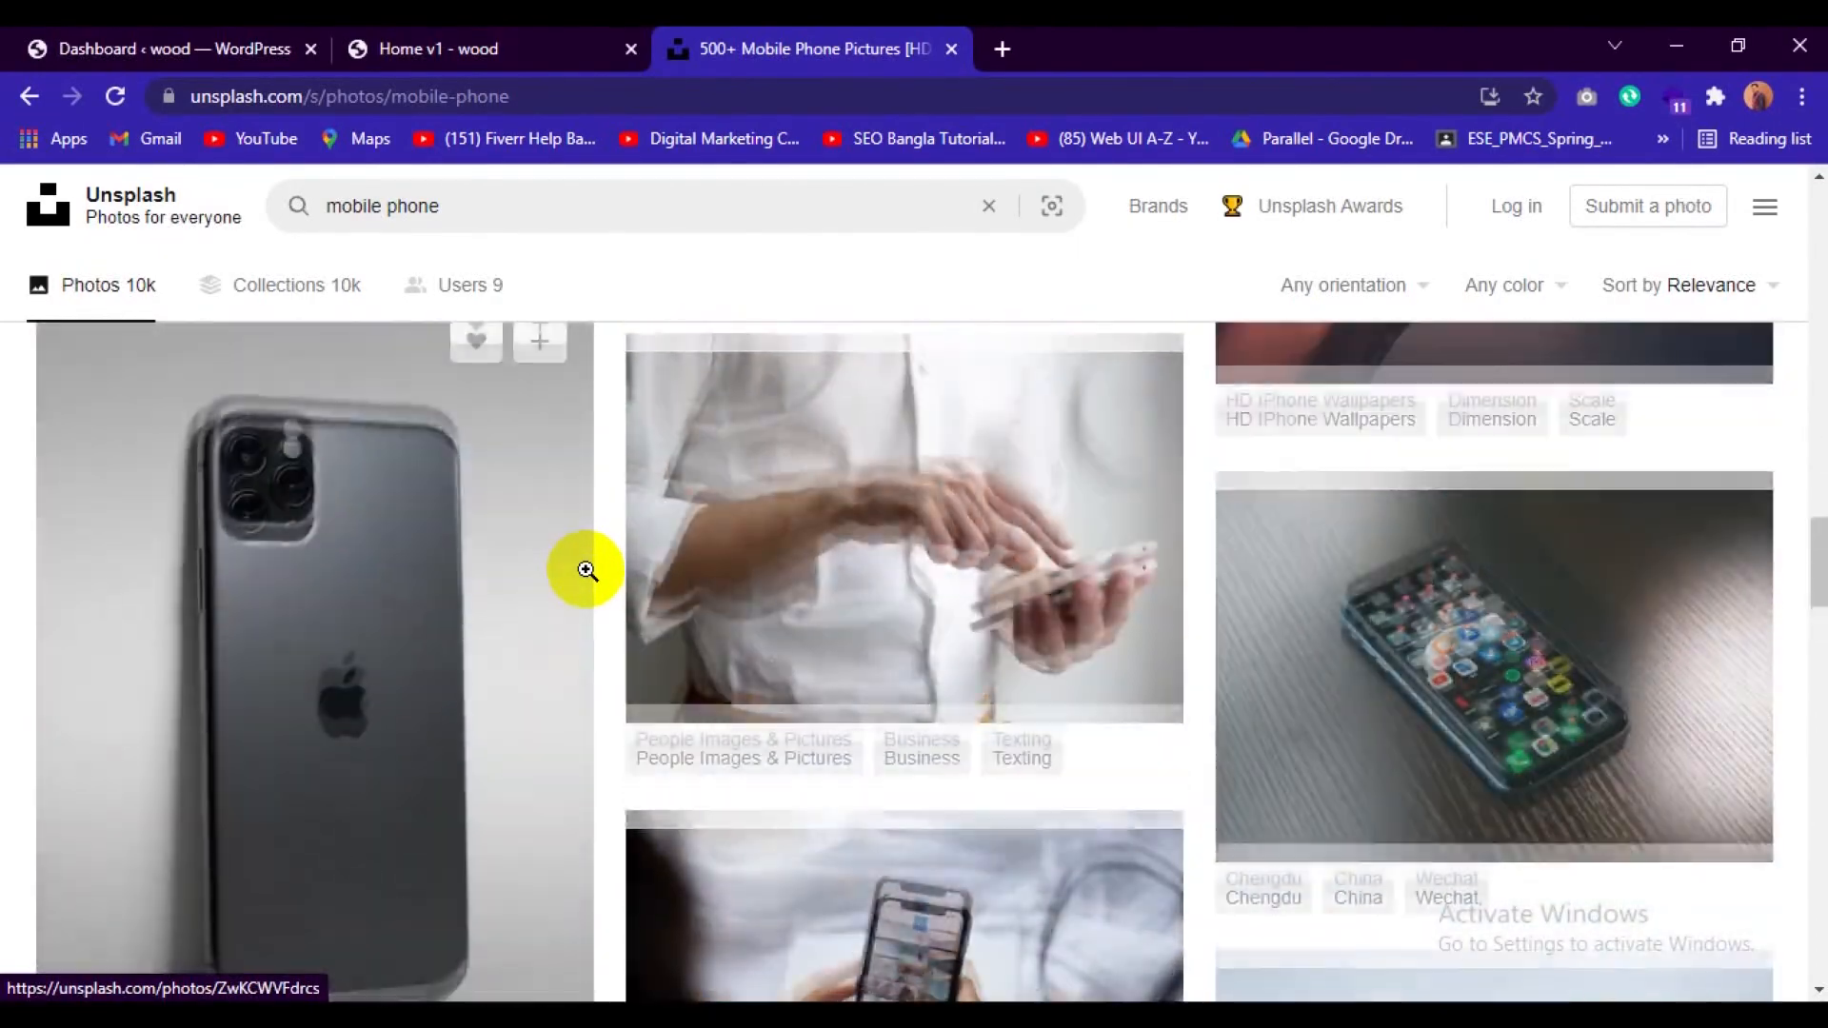
pyautogui.click(330, 609)
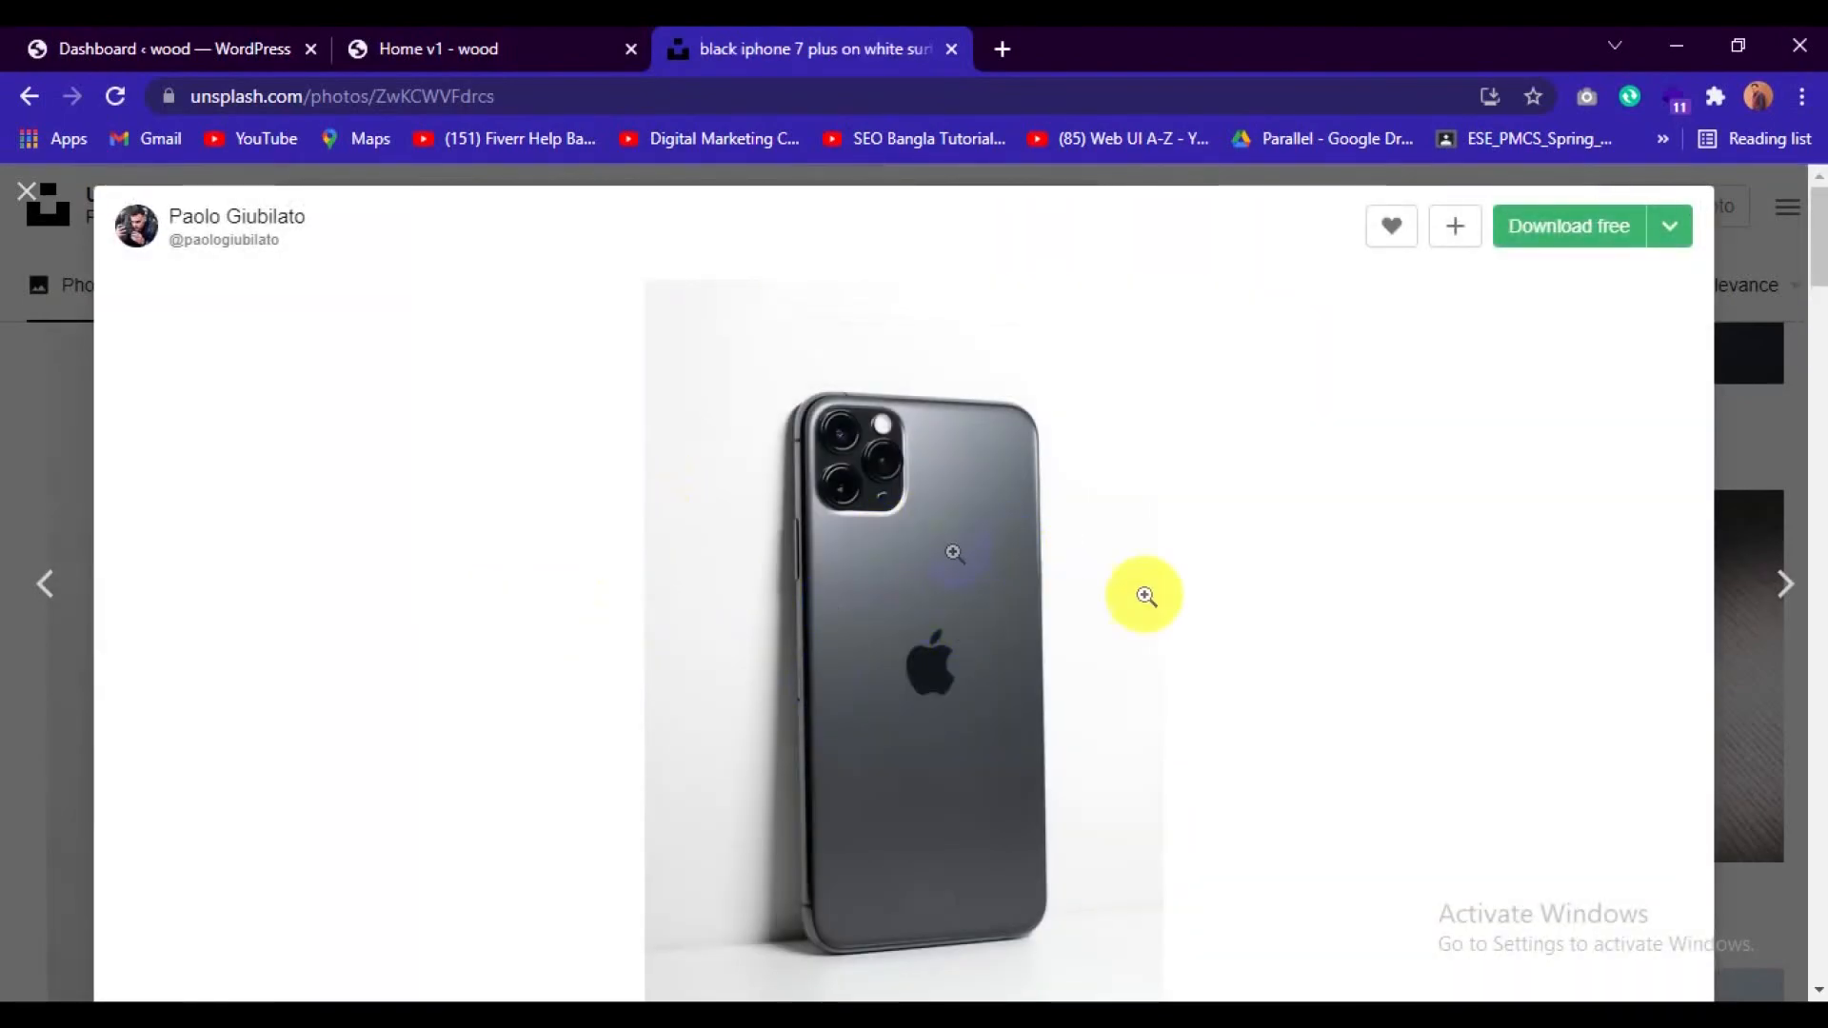
pyautogui.click(1556, 238)
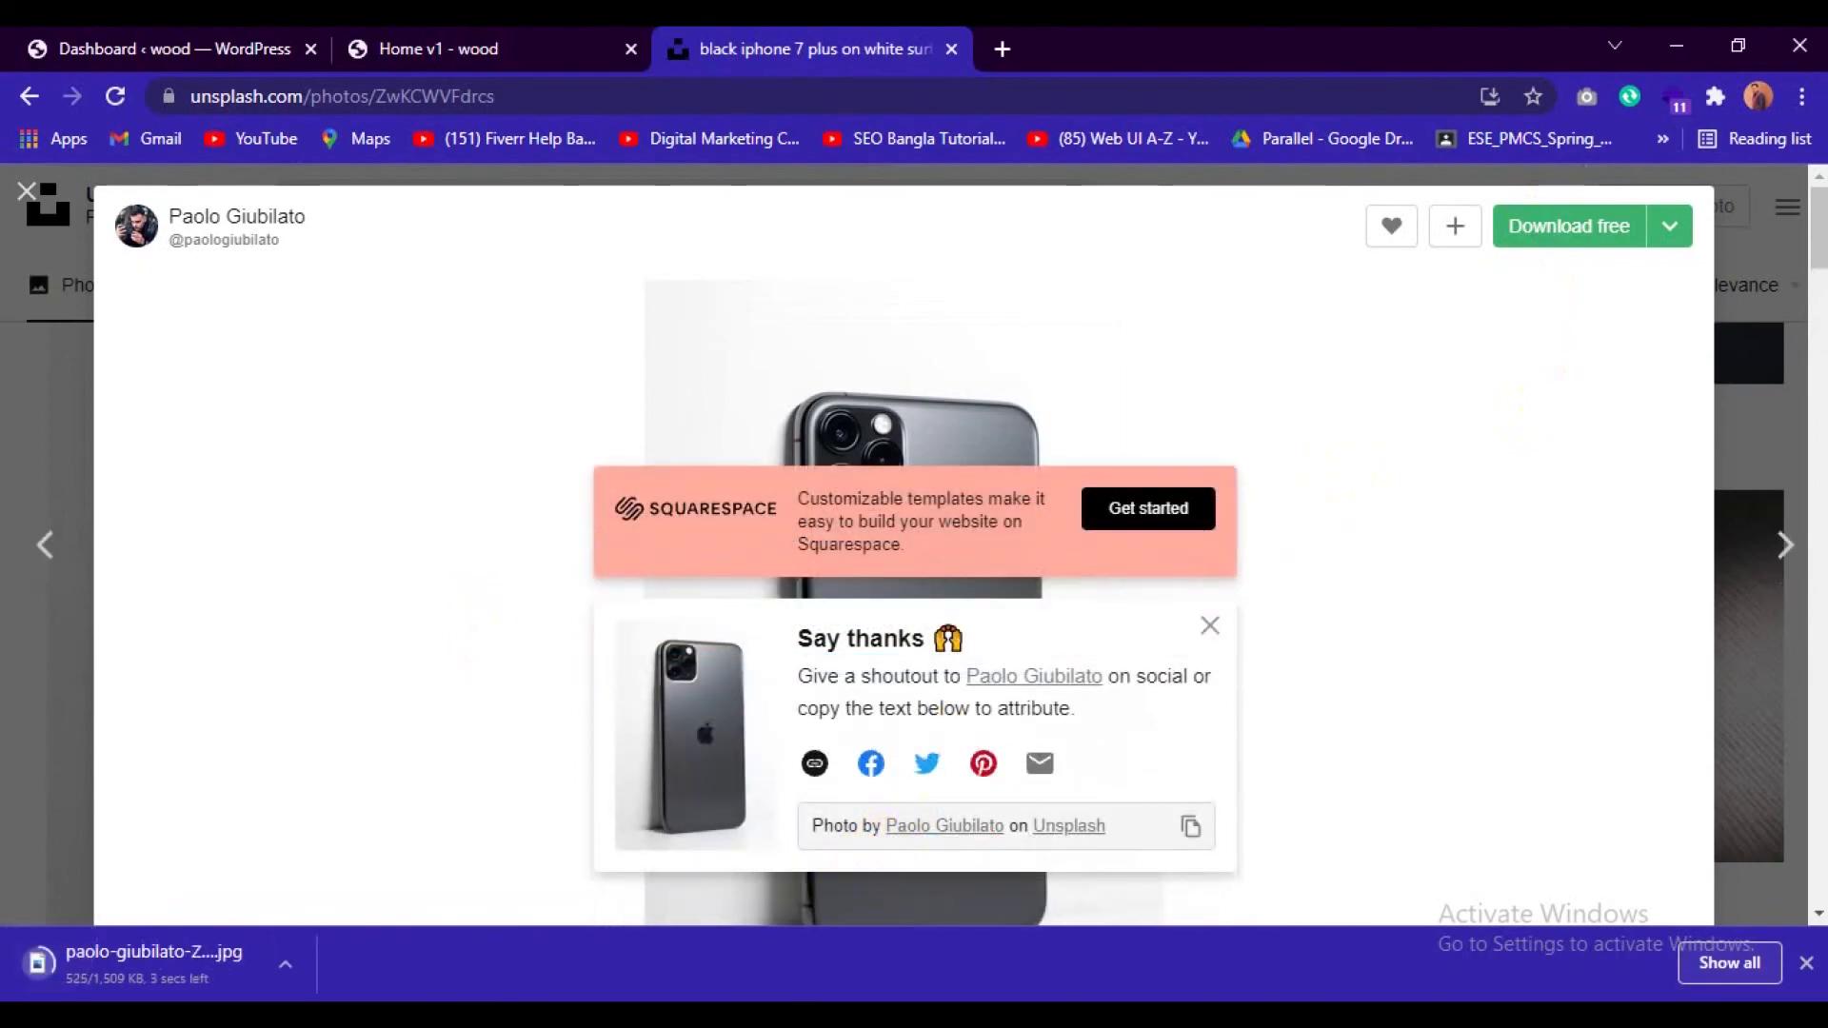
# Switch to File Explorer, open the Downloads folder and refresh its file list.
pyautogui.moveTo(755, 1015)
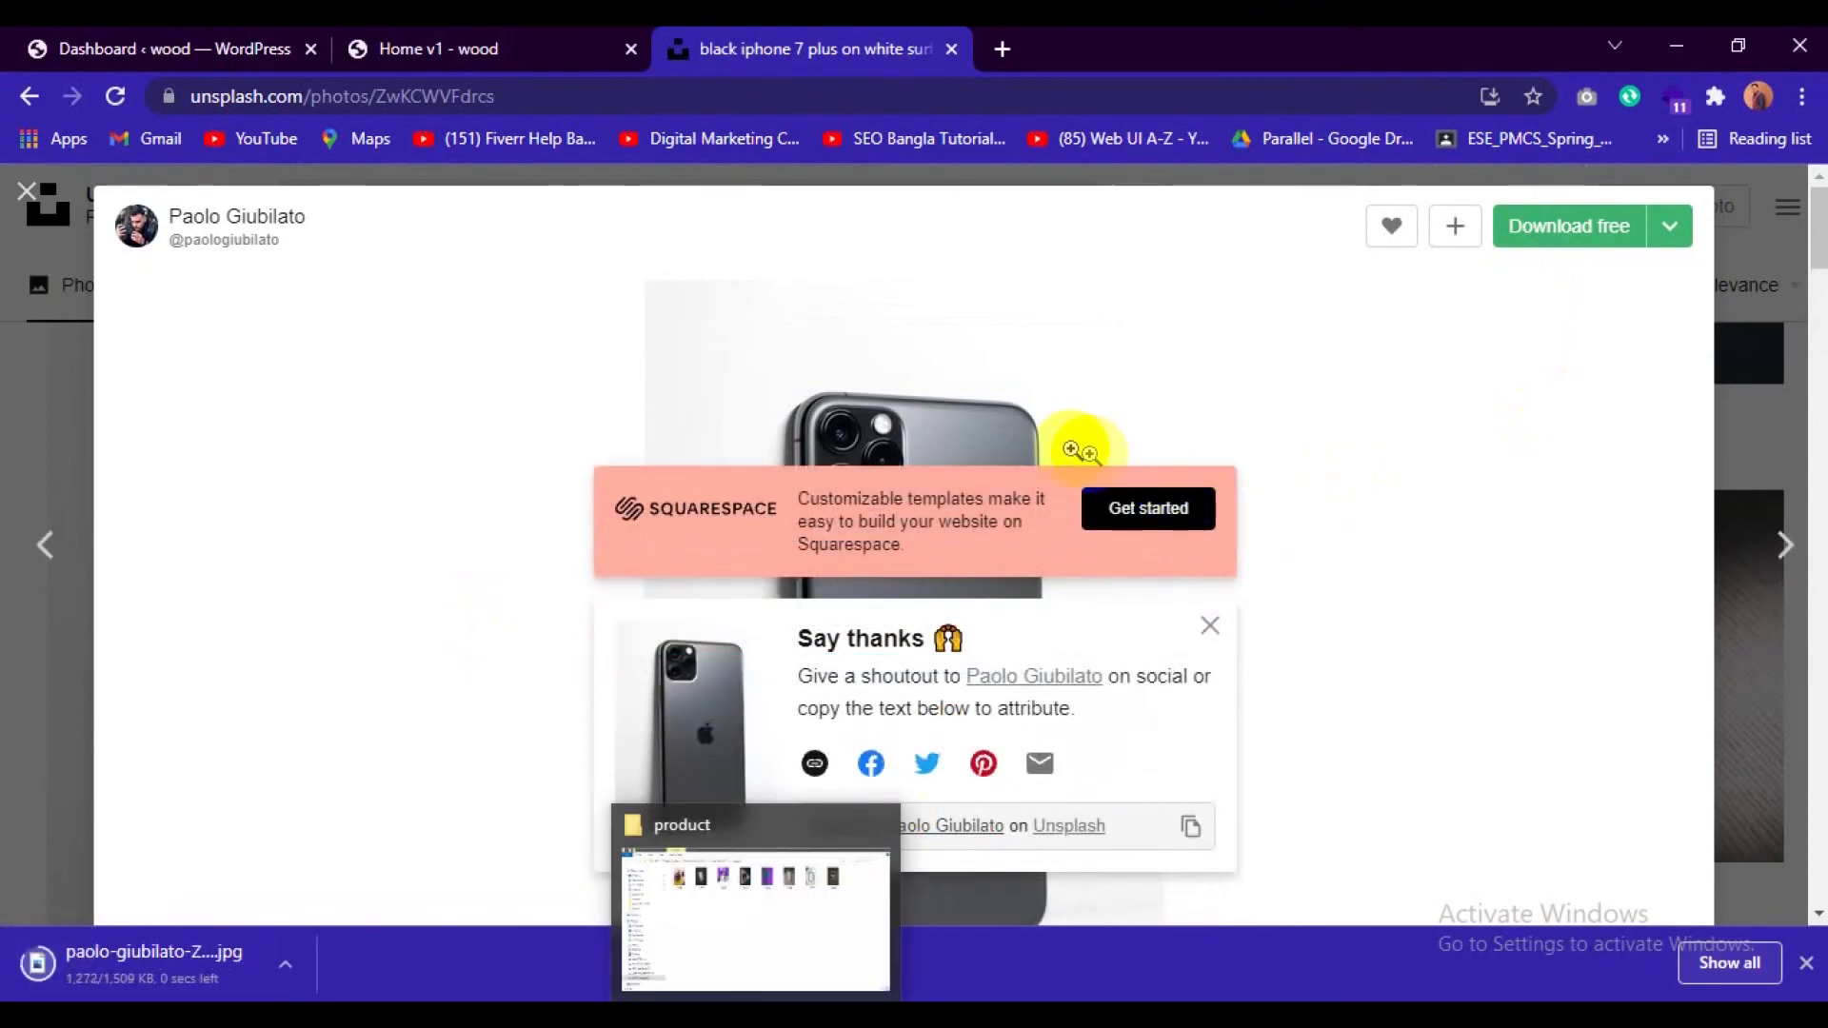
pyautogui.click(1671, 33)
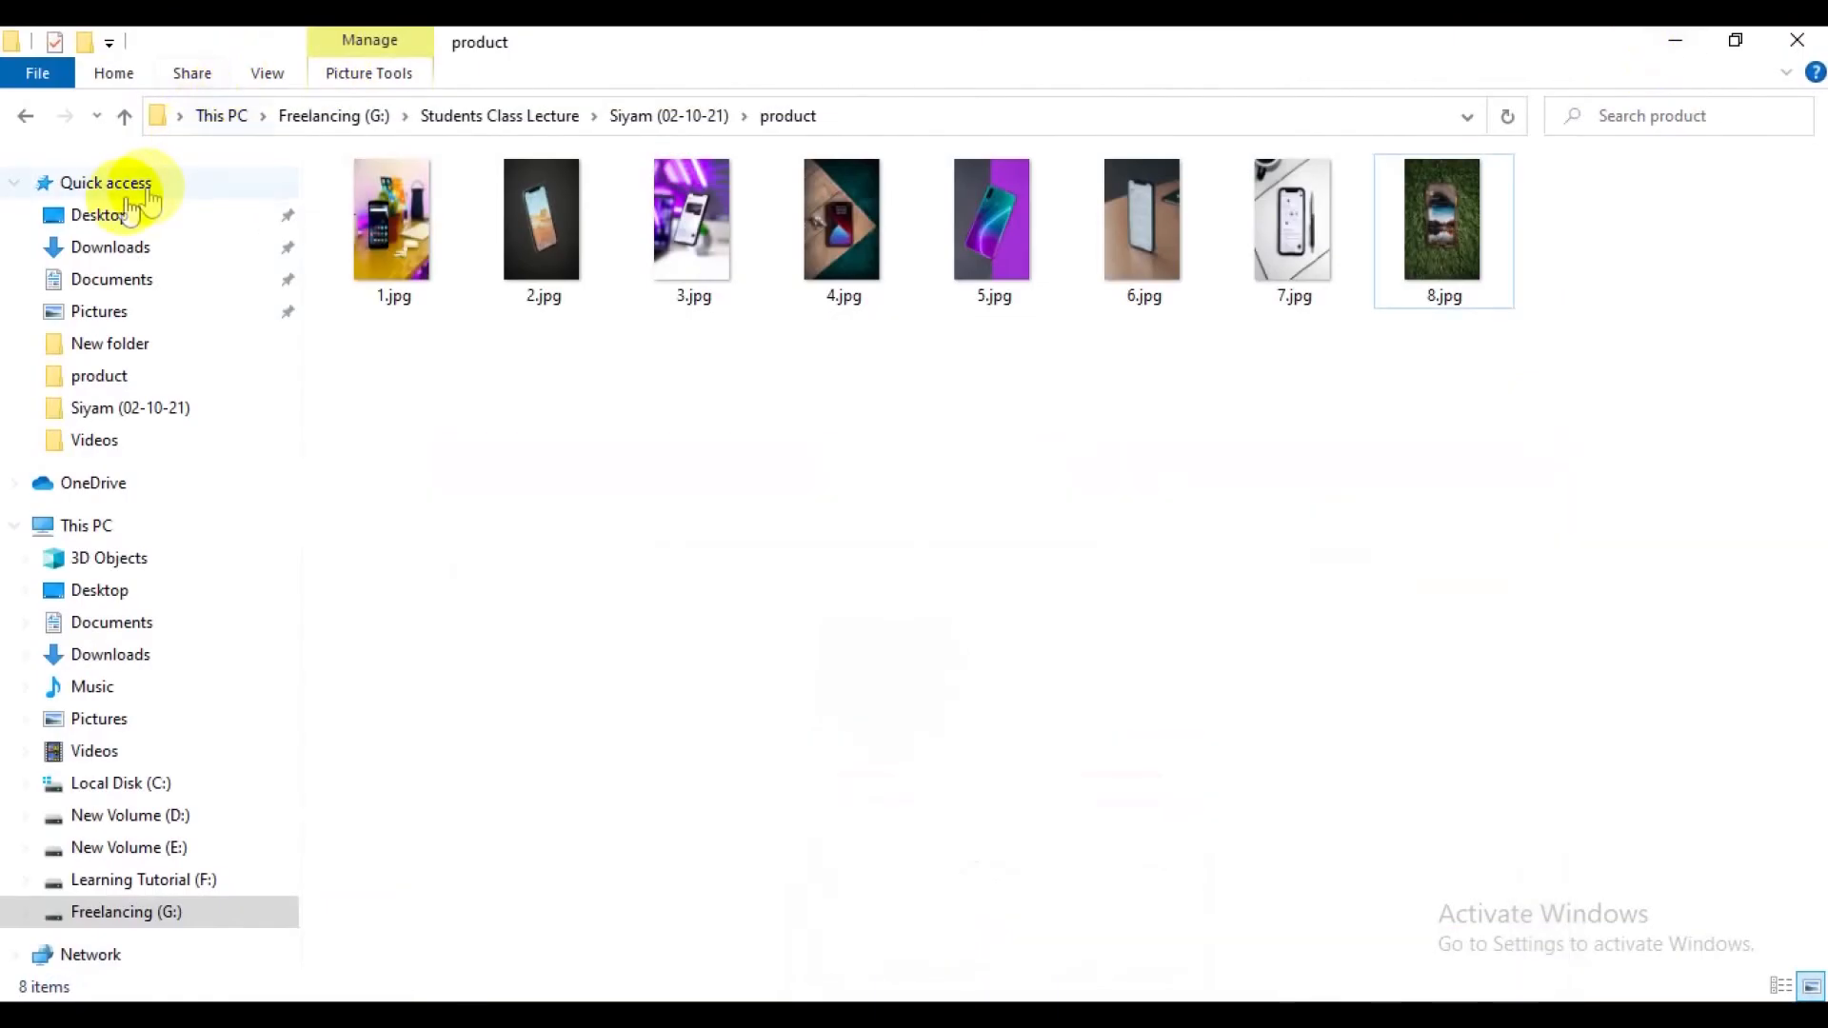
pyautogui.click(88, 255)
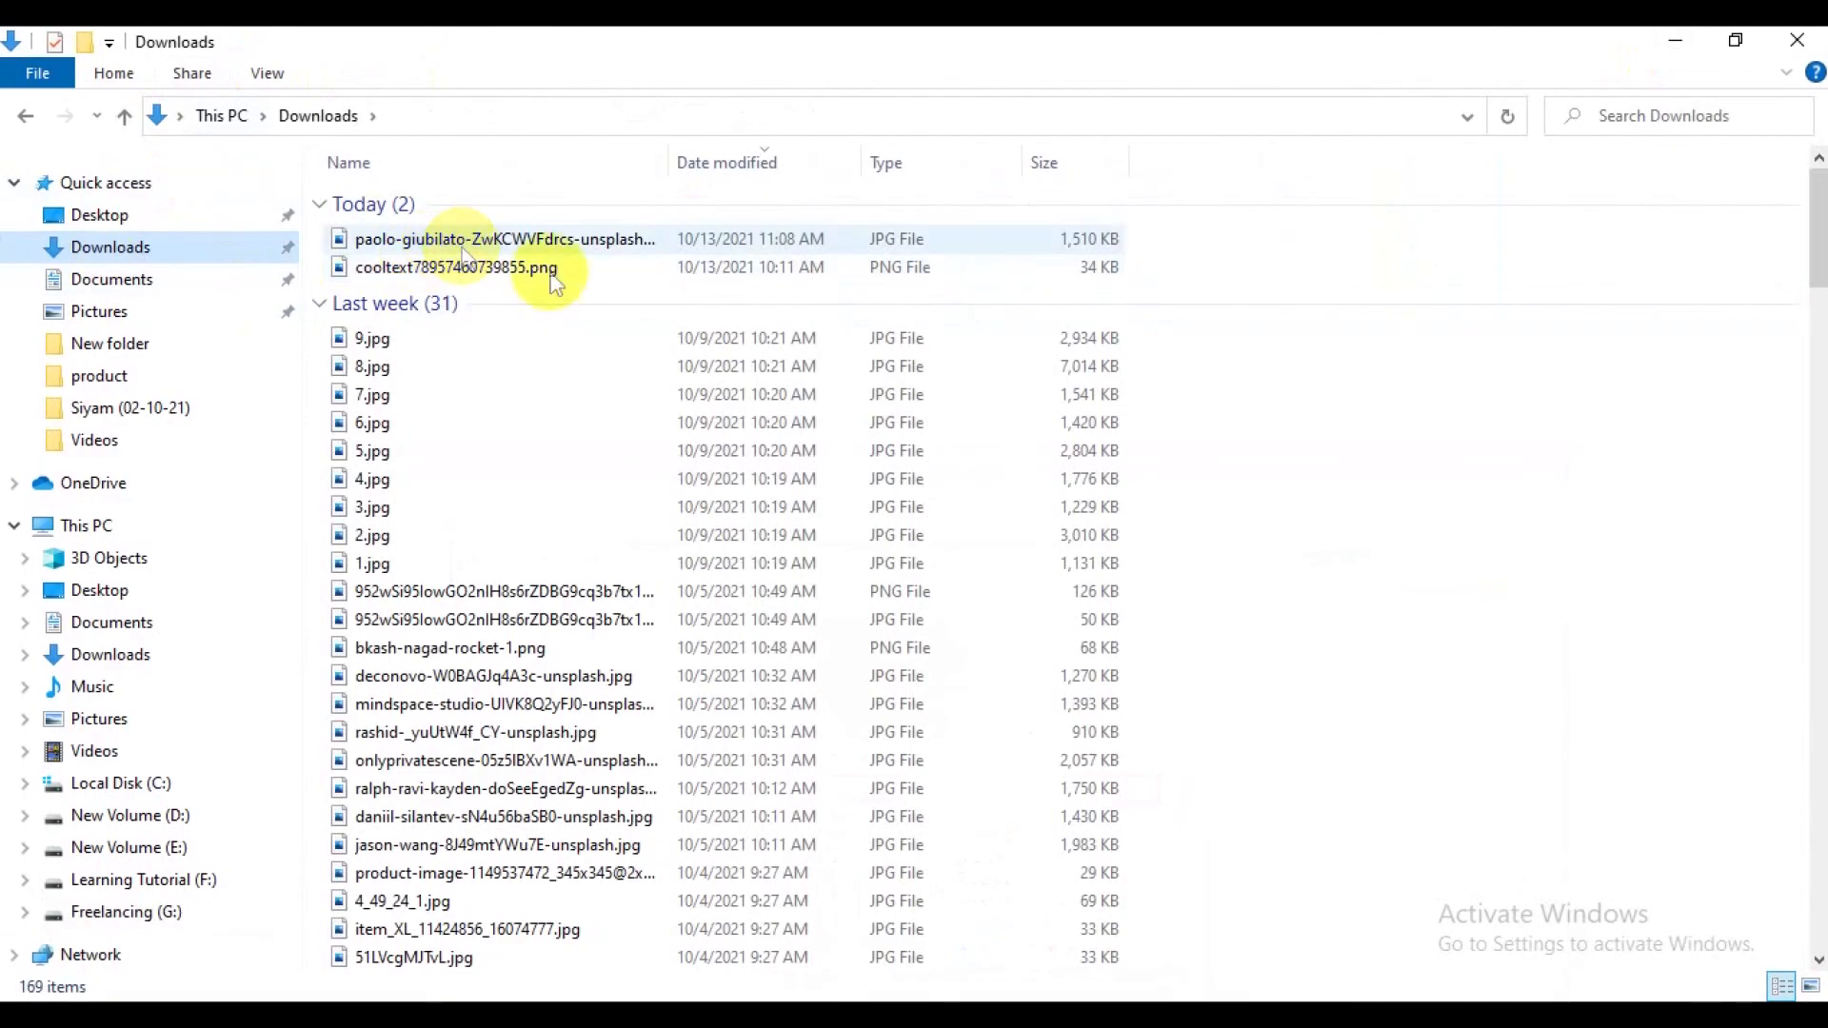
pyautogui.rightClick(1361, 261)
pyautogui.click(1418, 371)
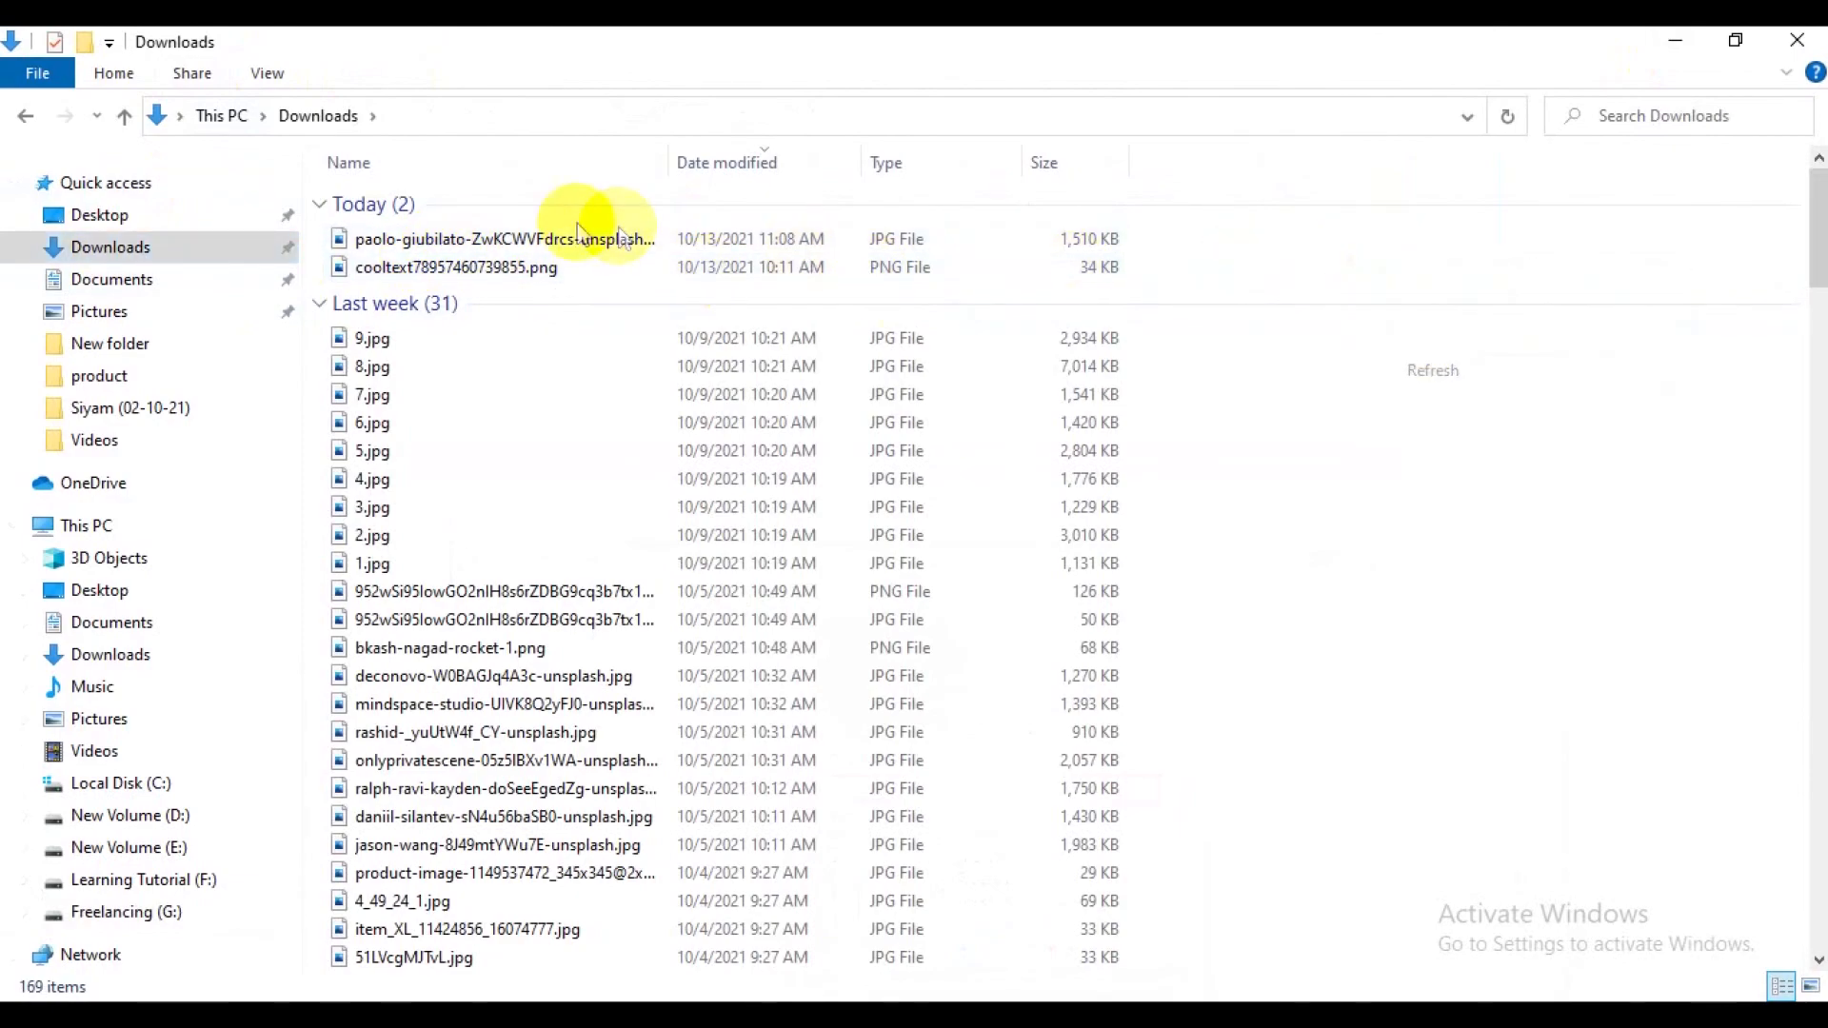
pyautogui.click(583, 238)
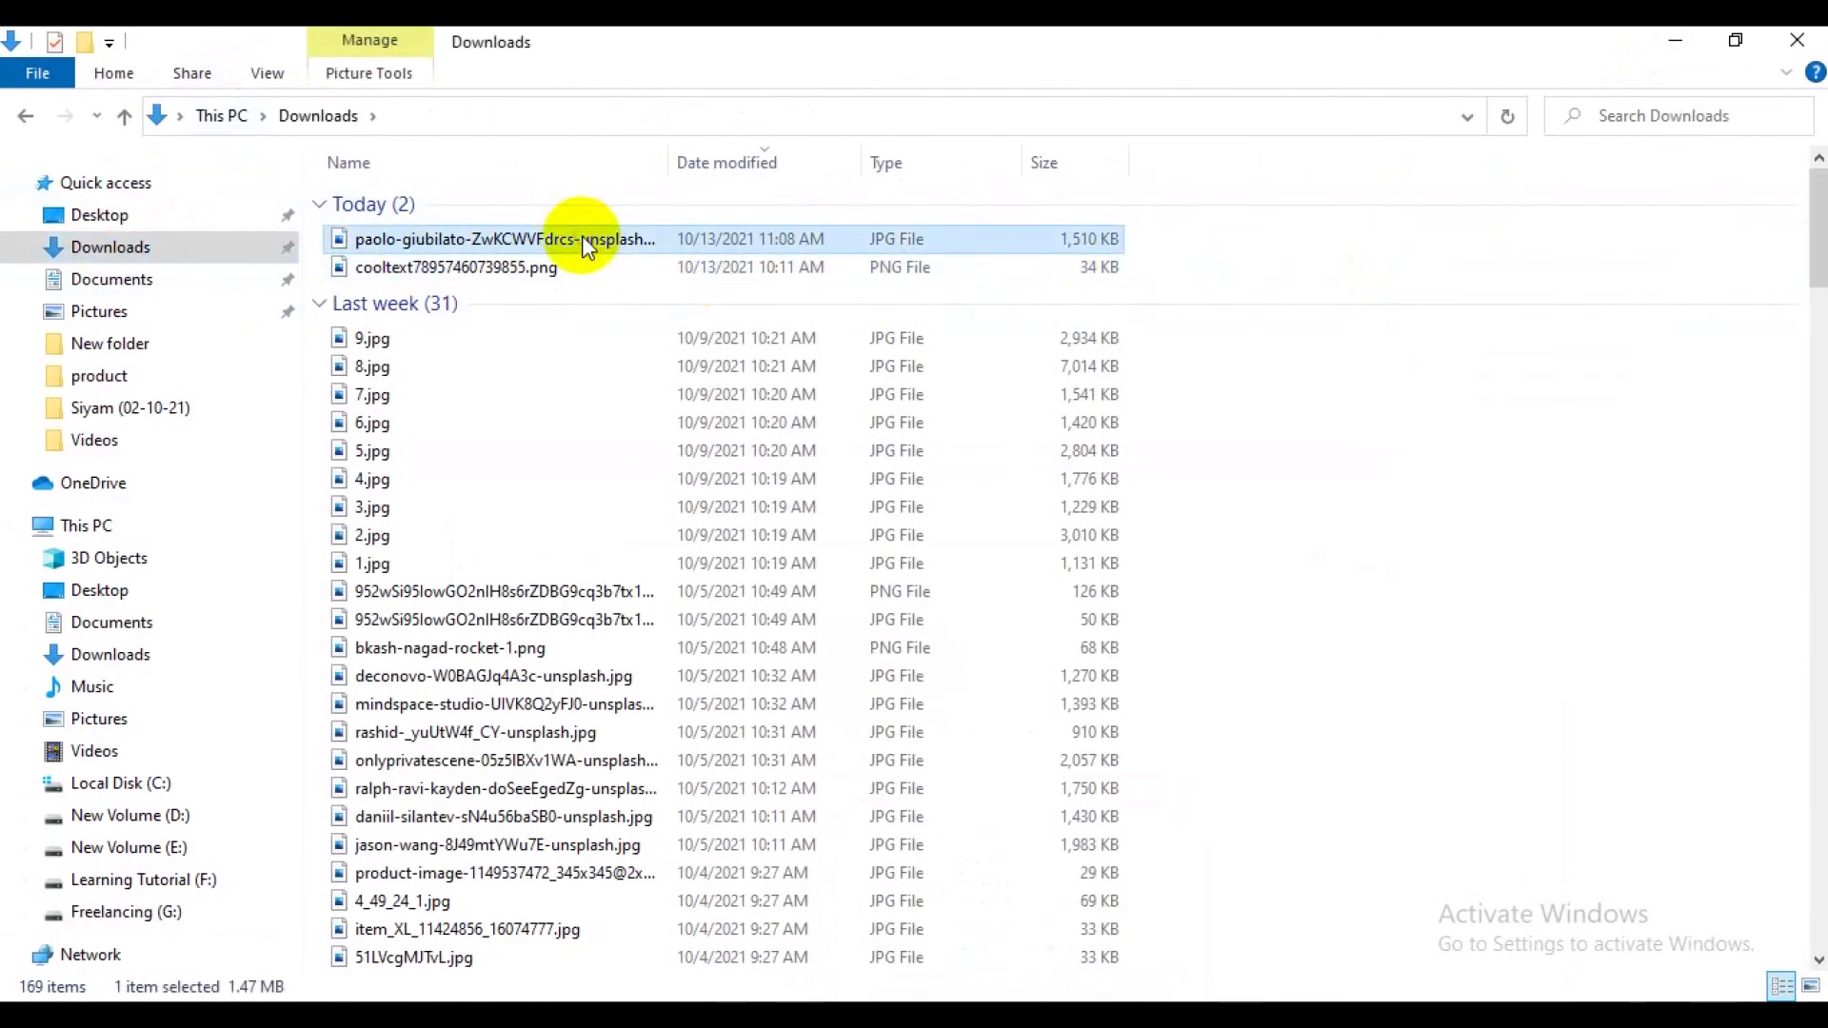
pyautogui.click(583, 238)
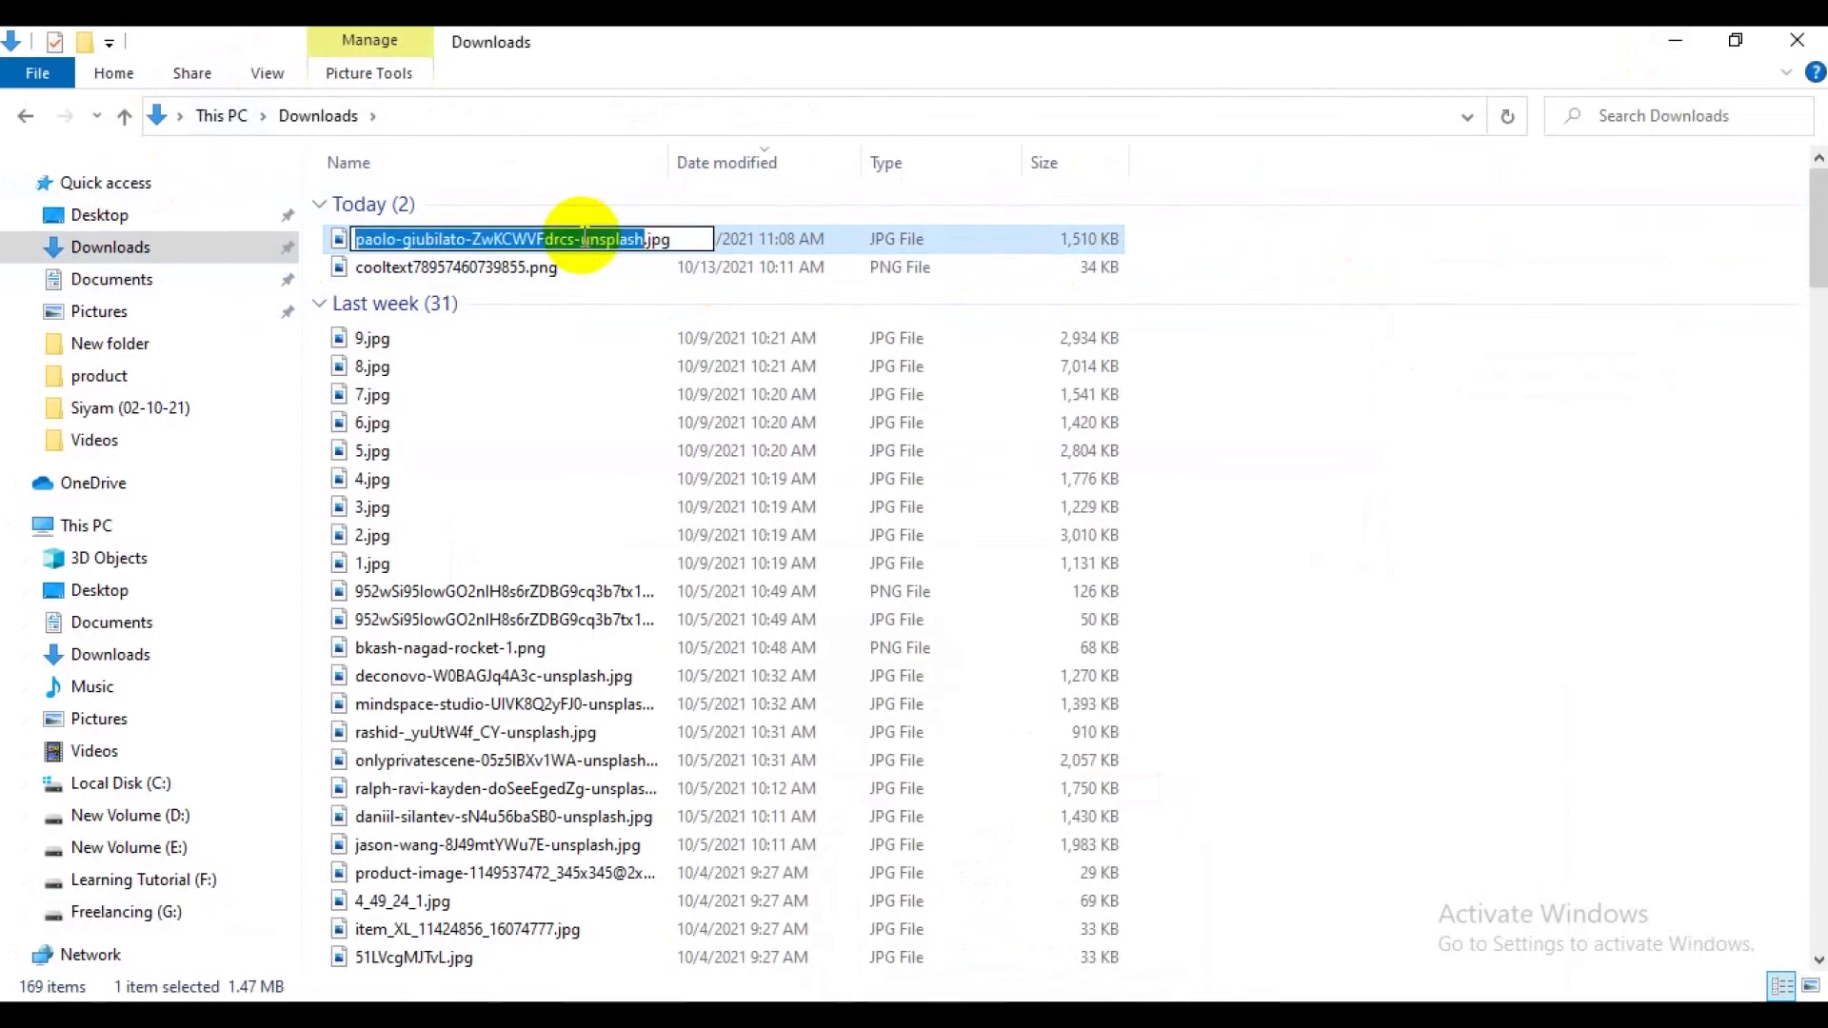
pyautogui.write('9')
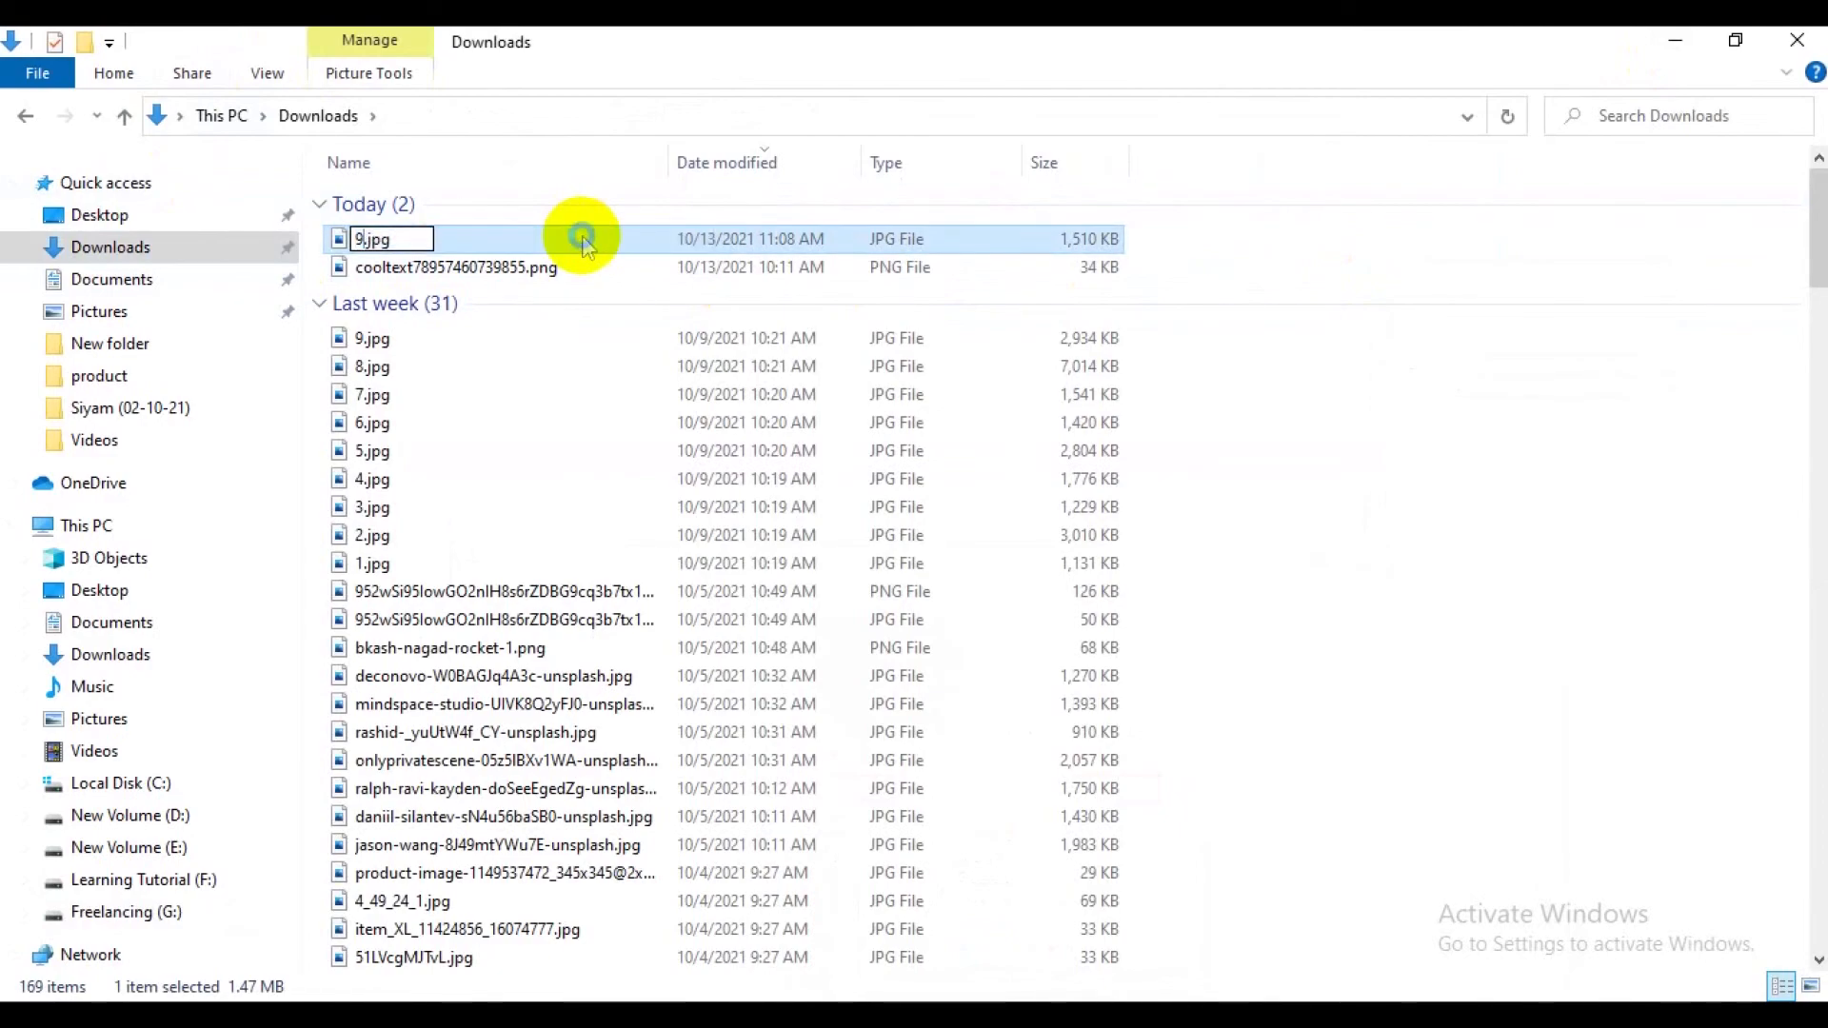
pyautogui.press('Return')
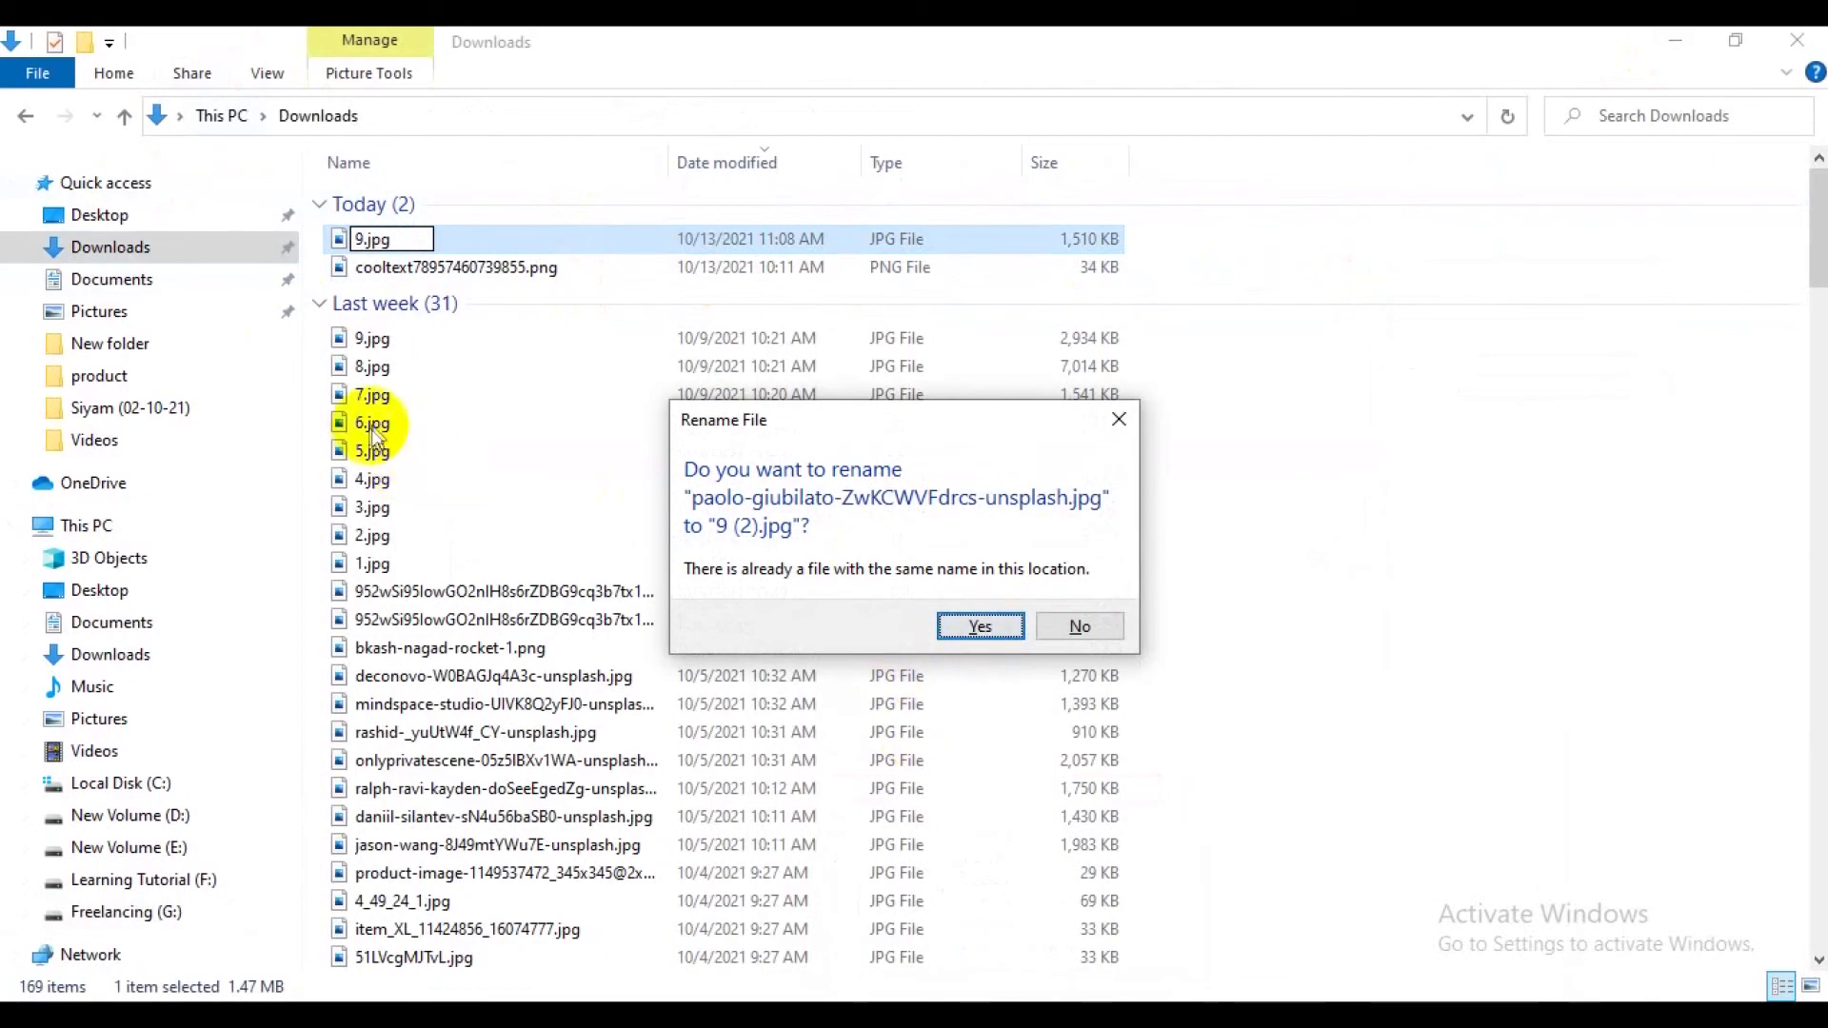
pyautogui.click(1118, 420)
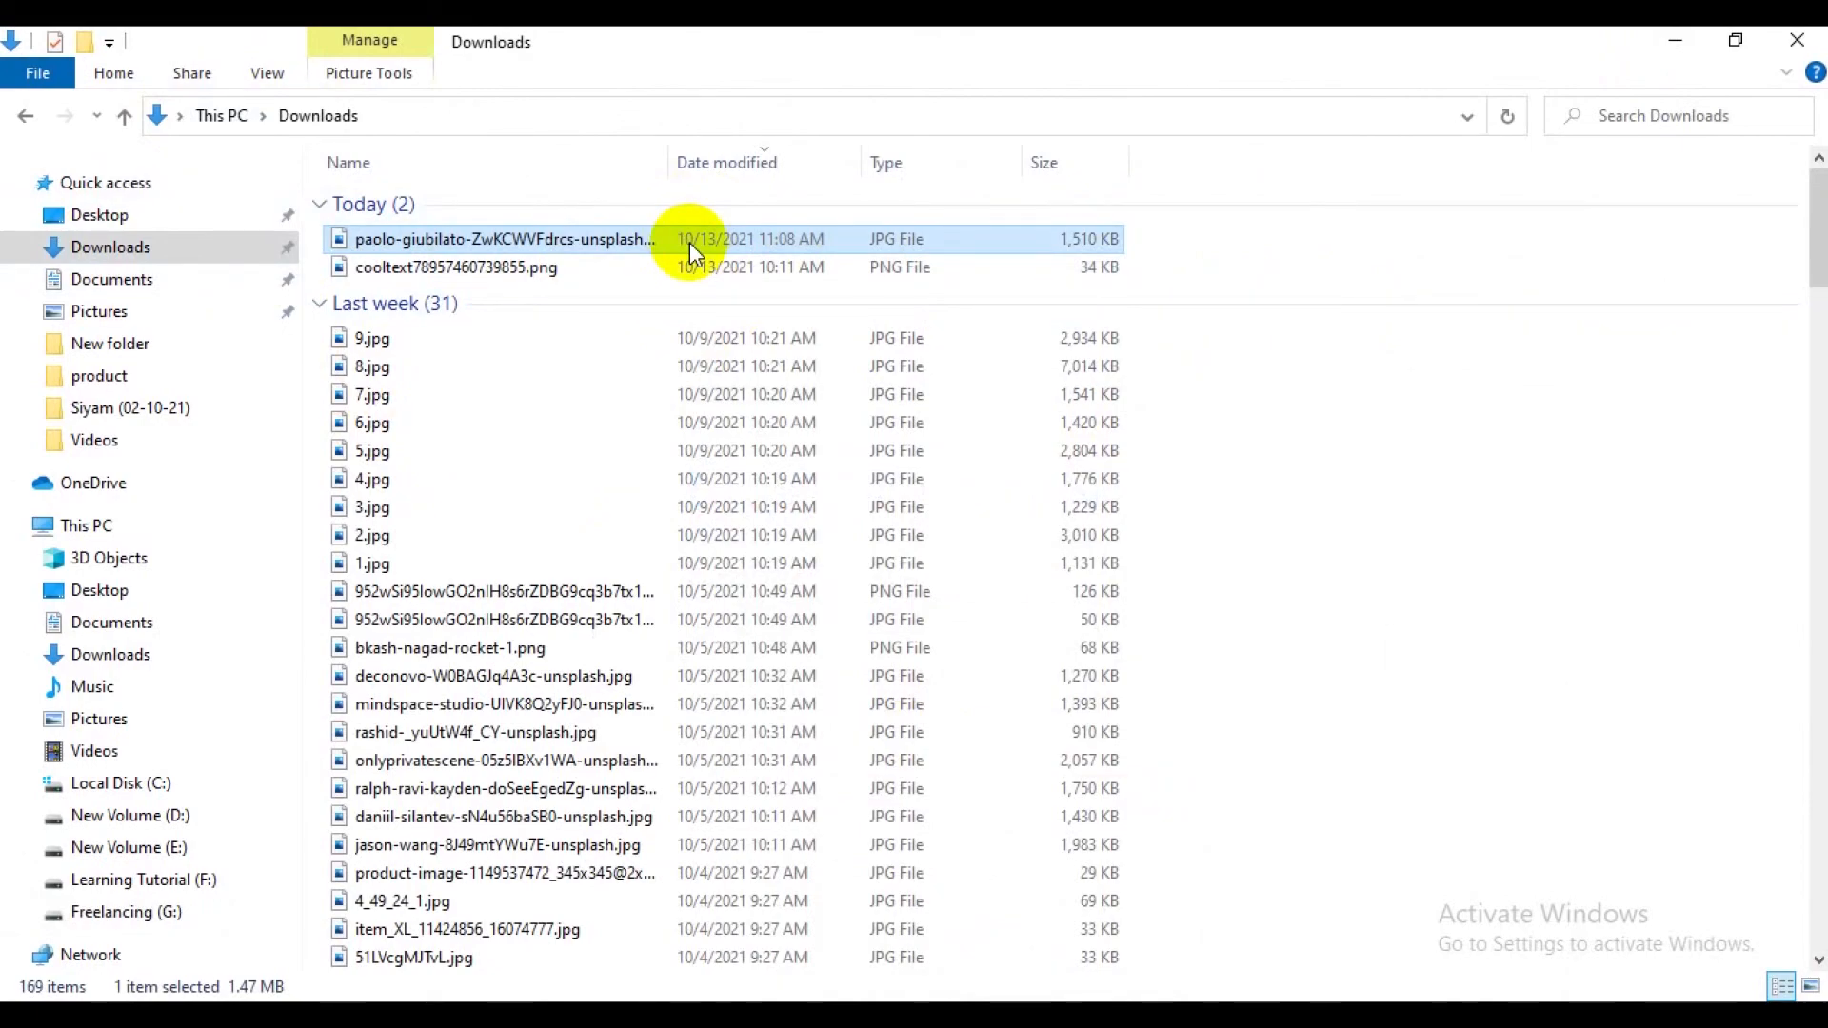
# Paste the downloaded iPhone photo into the product folder inside Siyam (02-10-21).
pyautogui.click(133, 408)
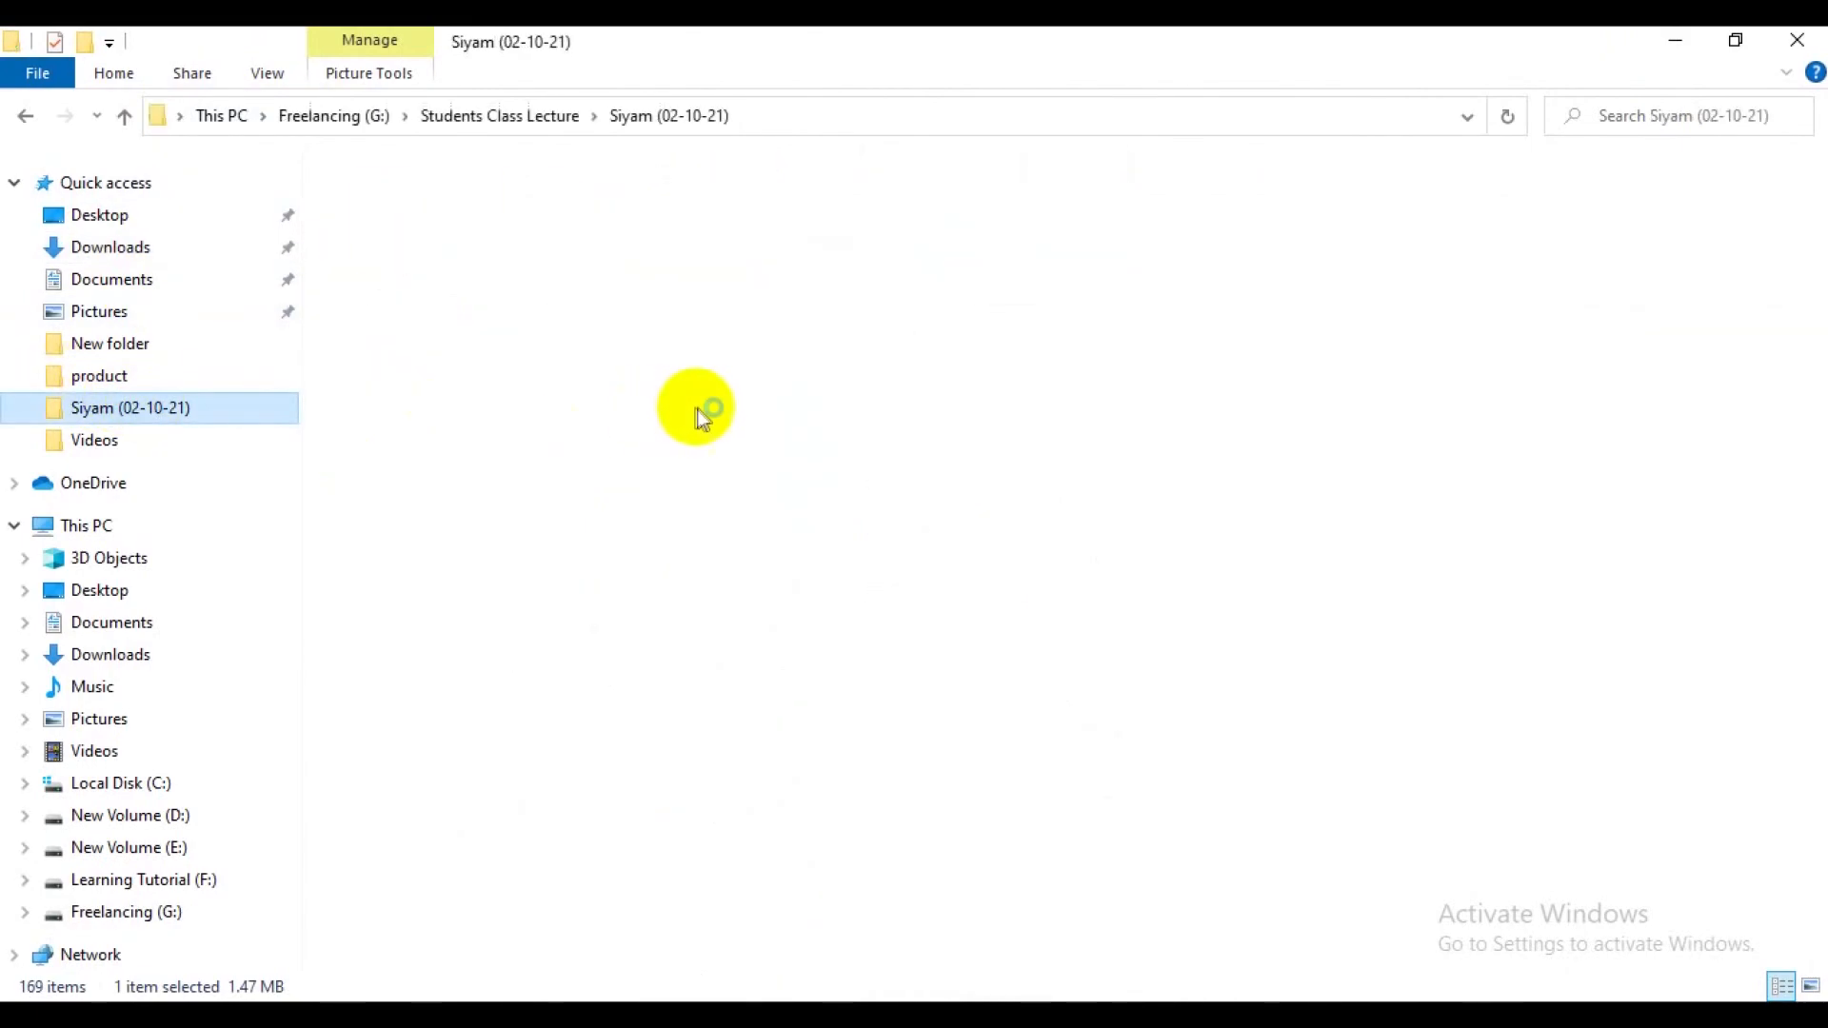
pyautogui.doubleClick(398, 274)
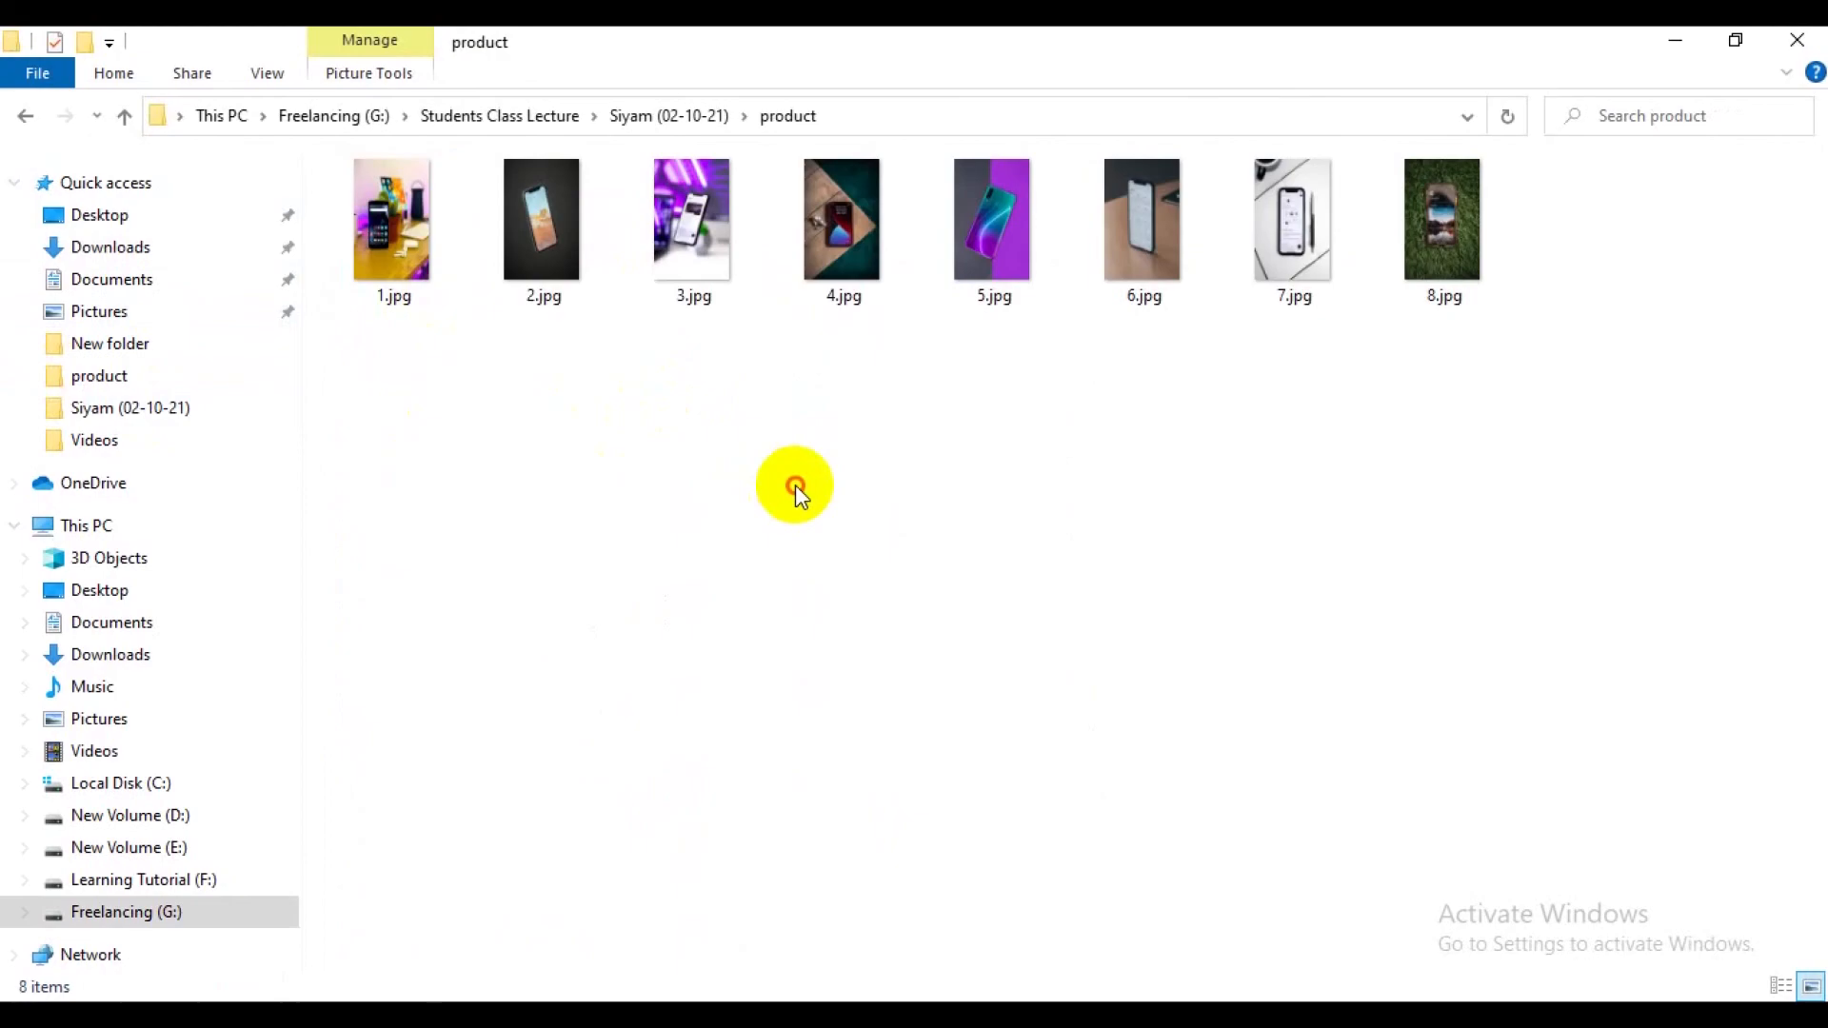
pyautogui.hotkey('ctrl', 'v')
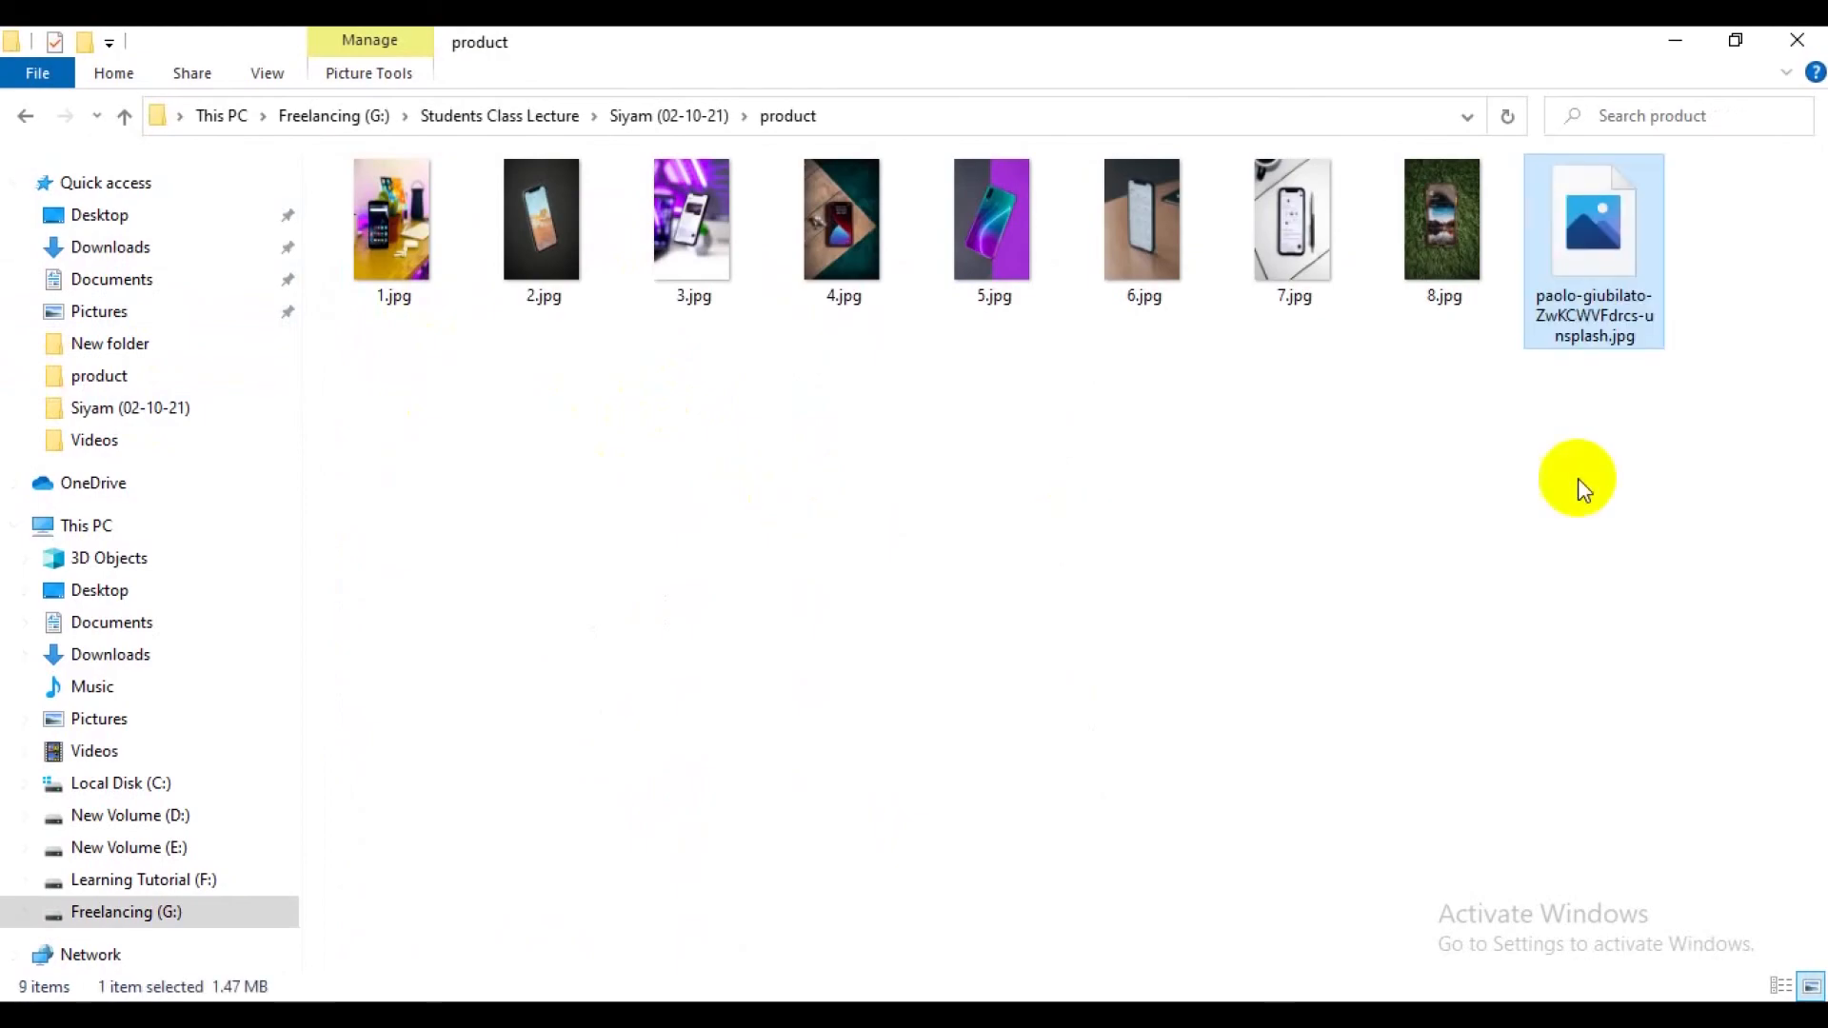
# Rename the pasted iPhone photo in the product folder as 9.
pyautogui.click(1603, 288)
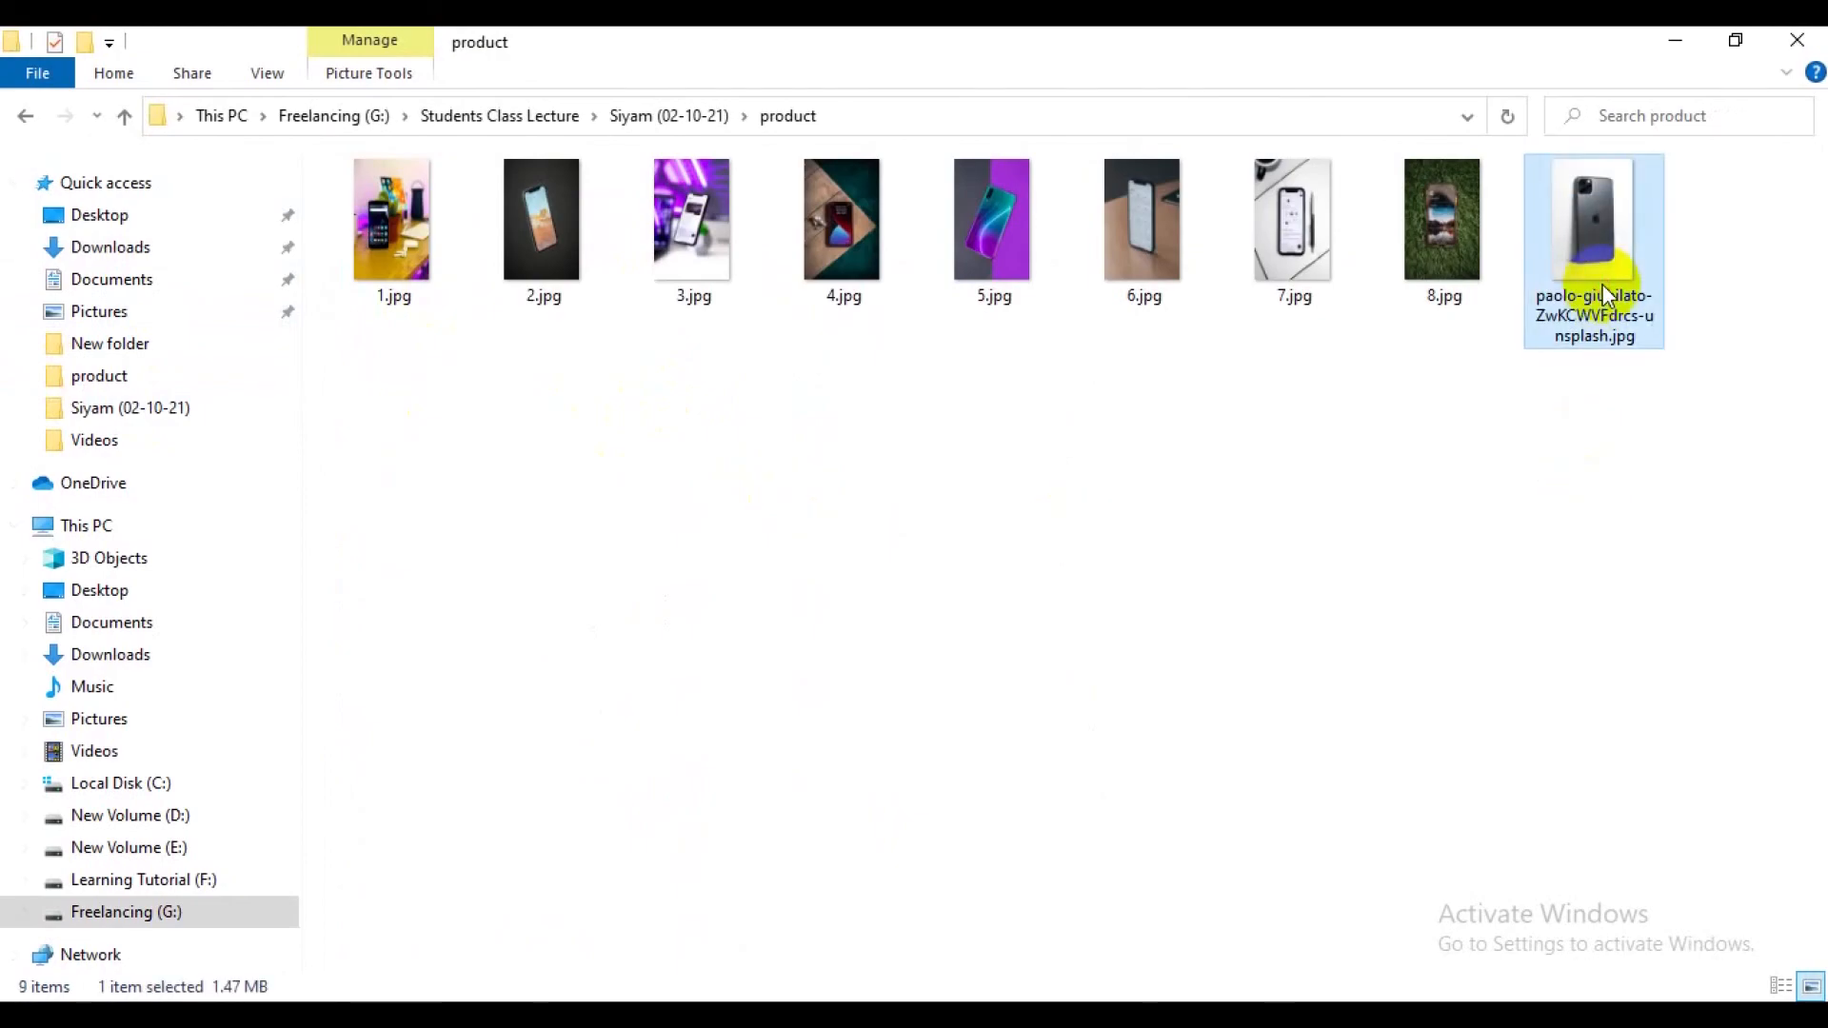
pyautogui.write('9')
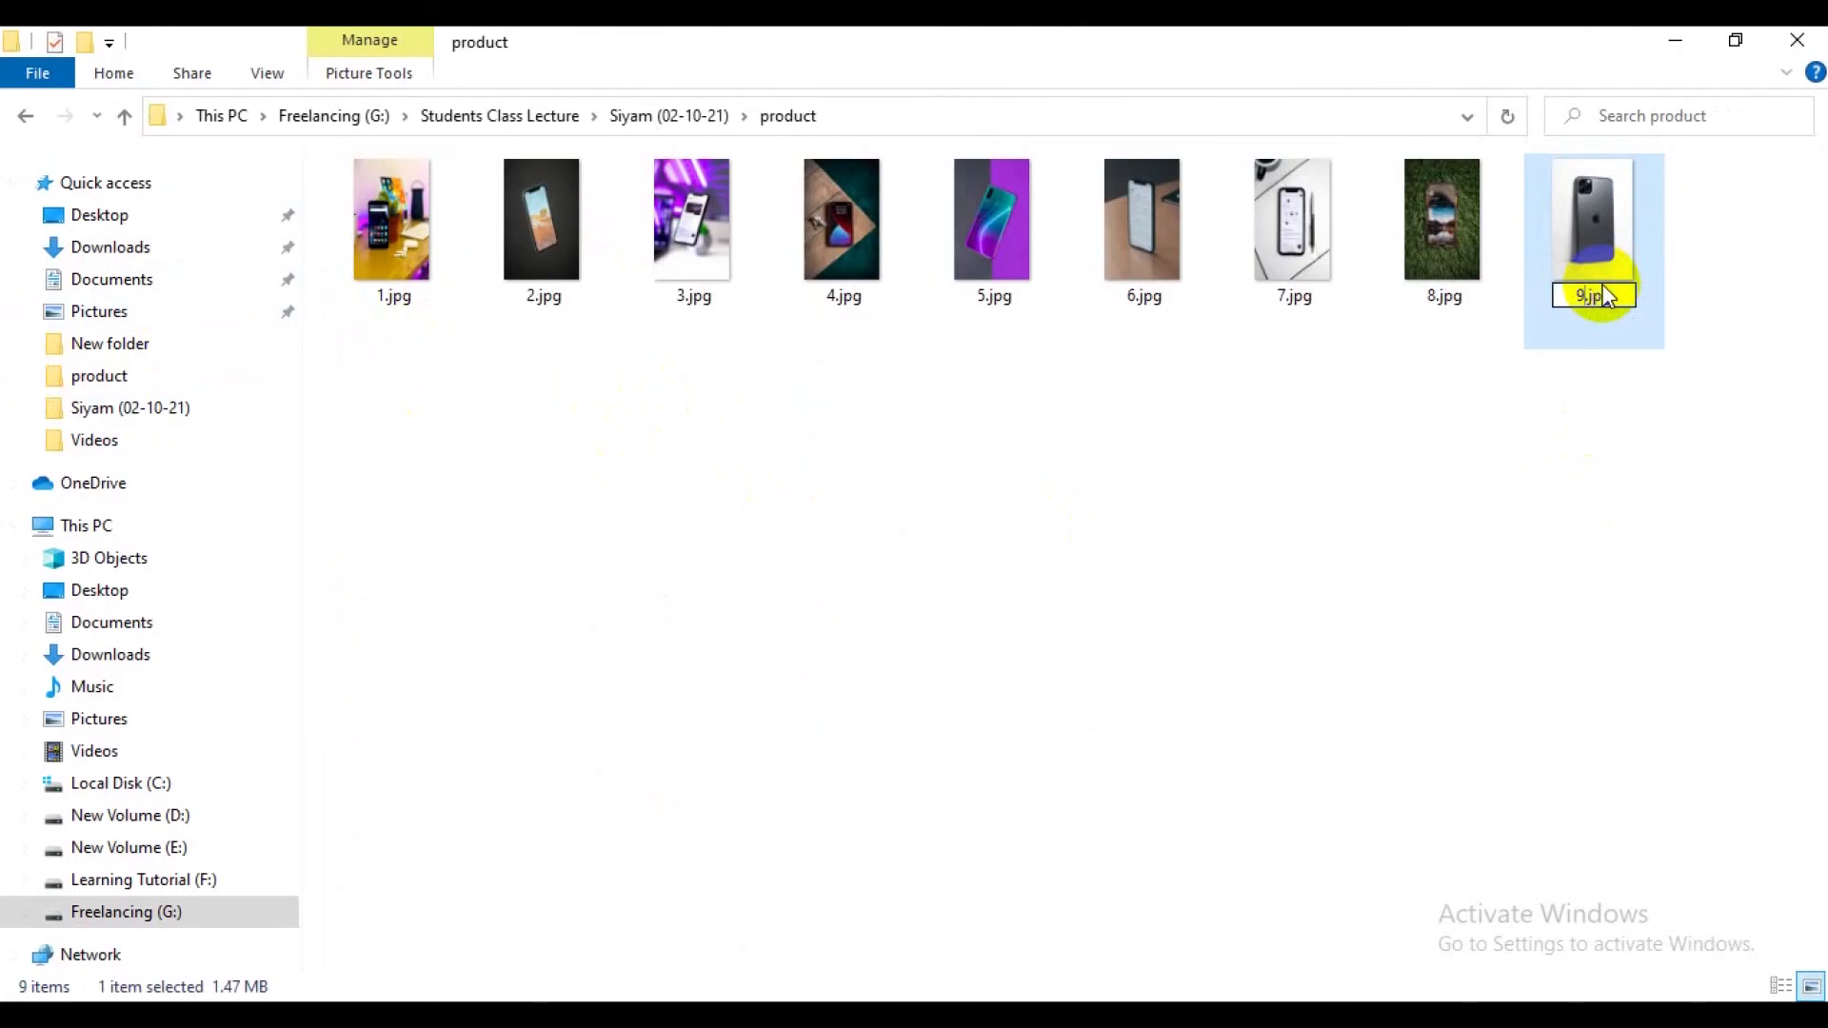
pyautogui.press('Return')
pyautogui.click(1531, 472)
# Open 9.jpg from the product folder for editing in Paint.
pyautogui.click(1582, 233)
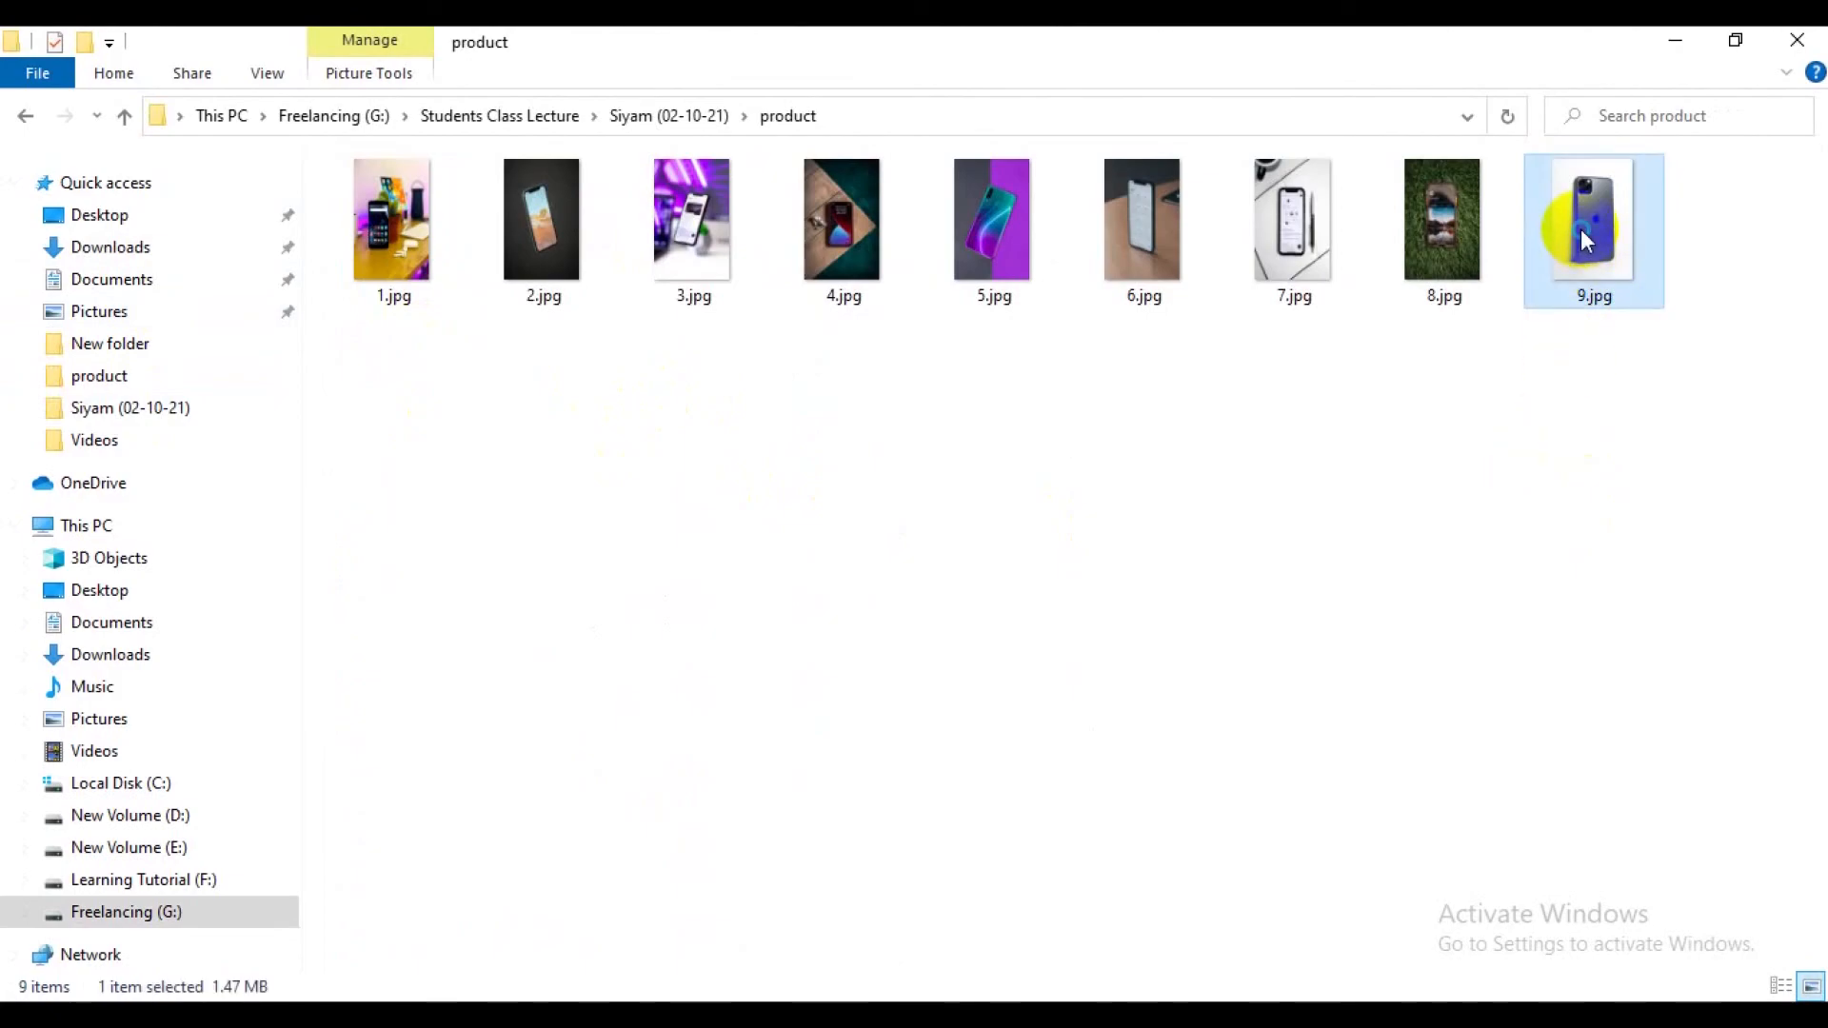
pyautogui.rightClick(1580, 228)
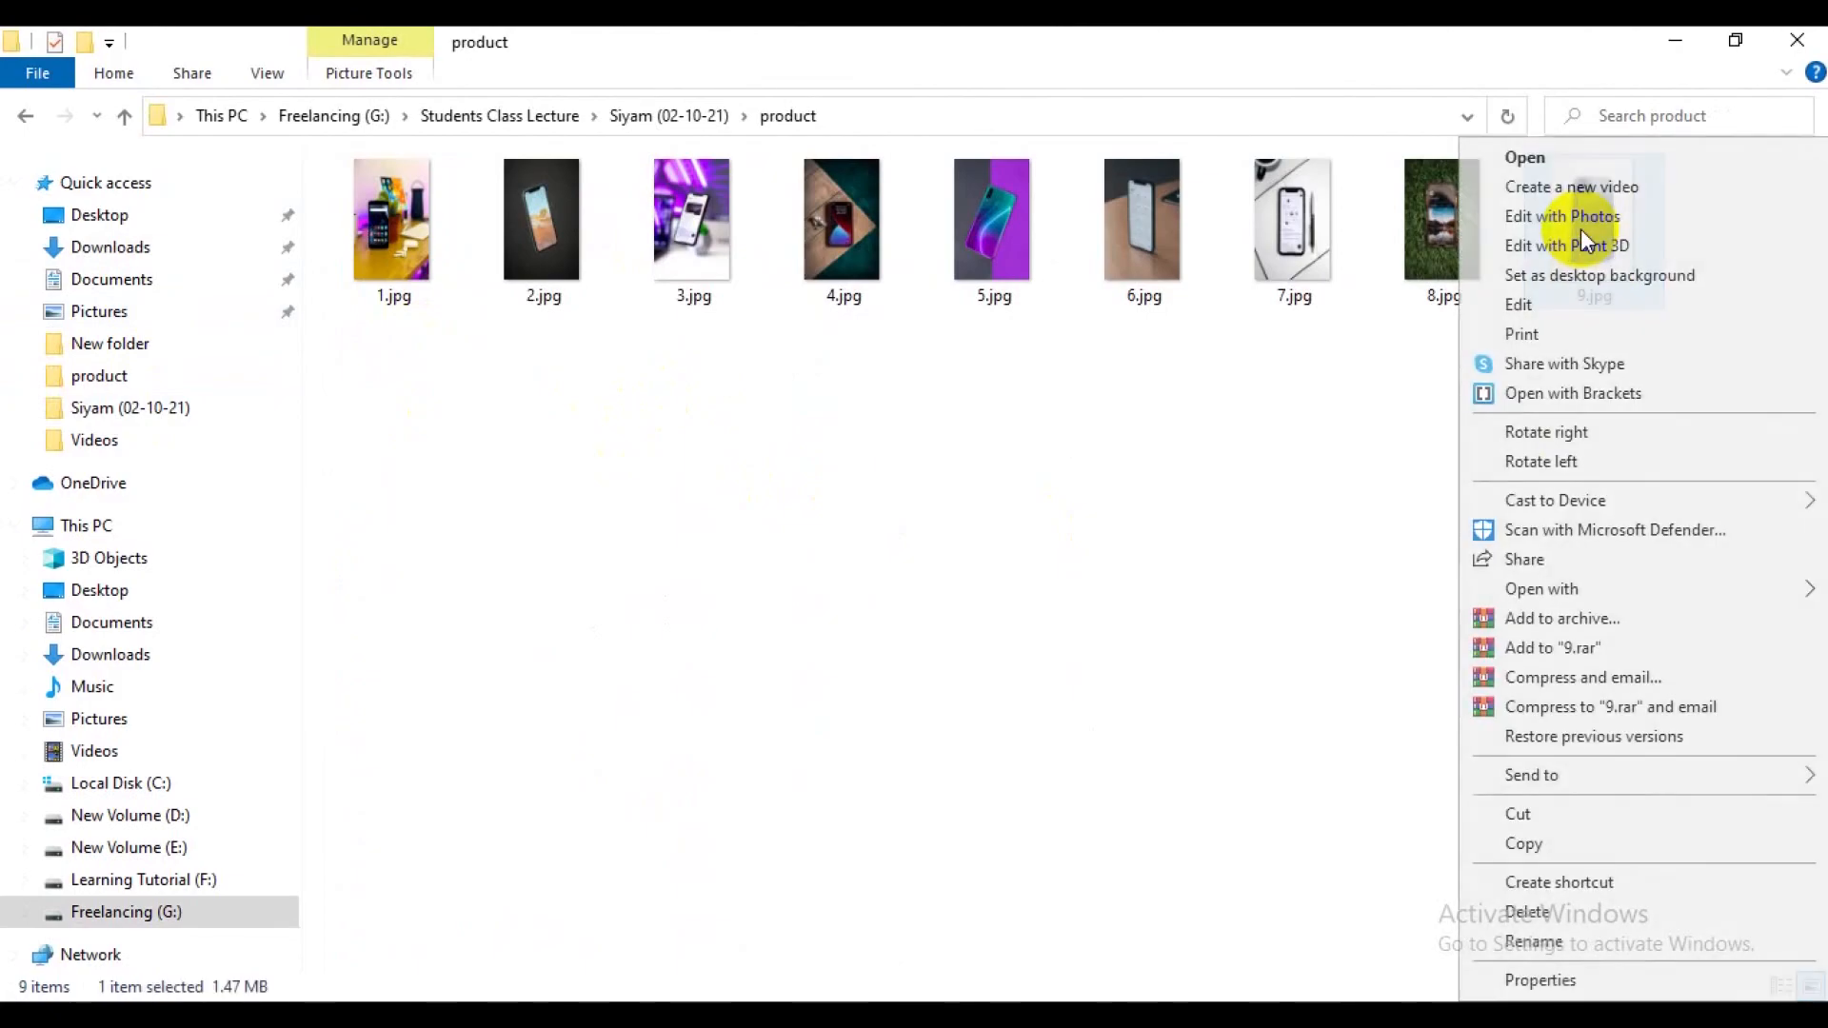
pyautogui.click(1535, 313)
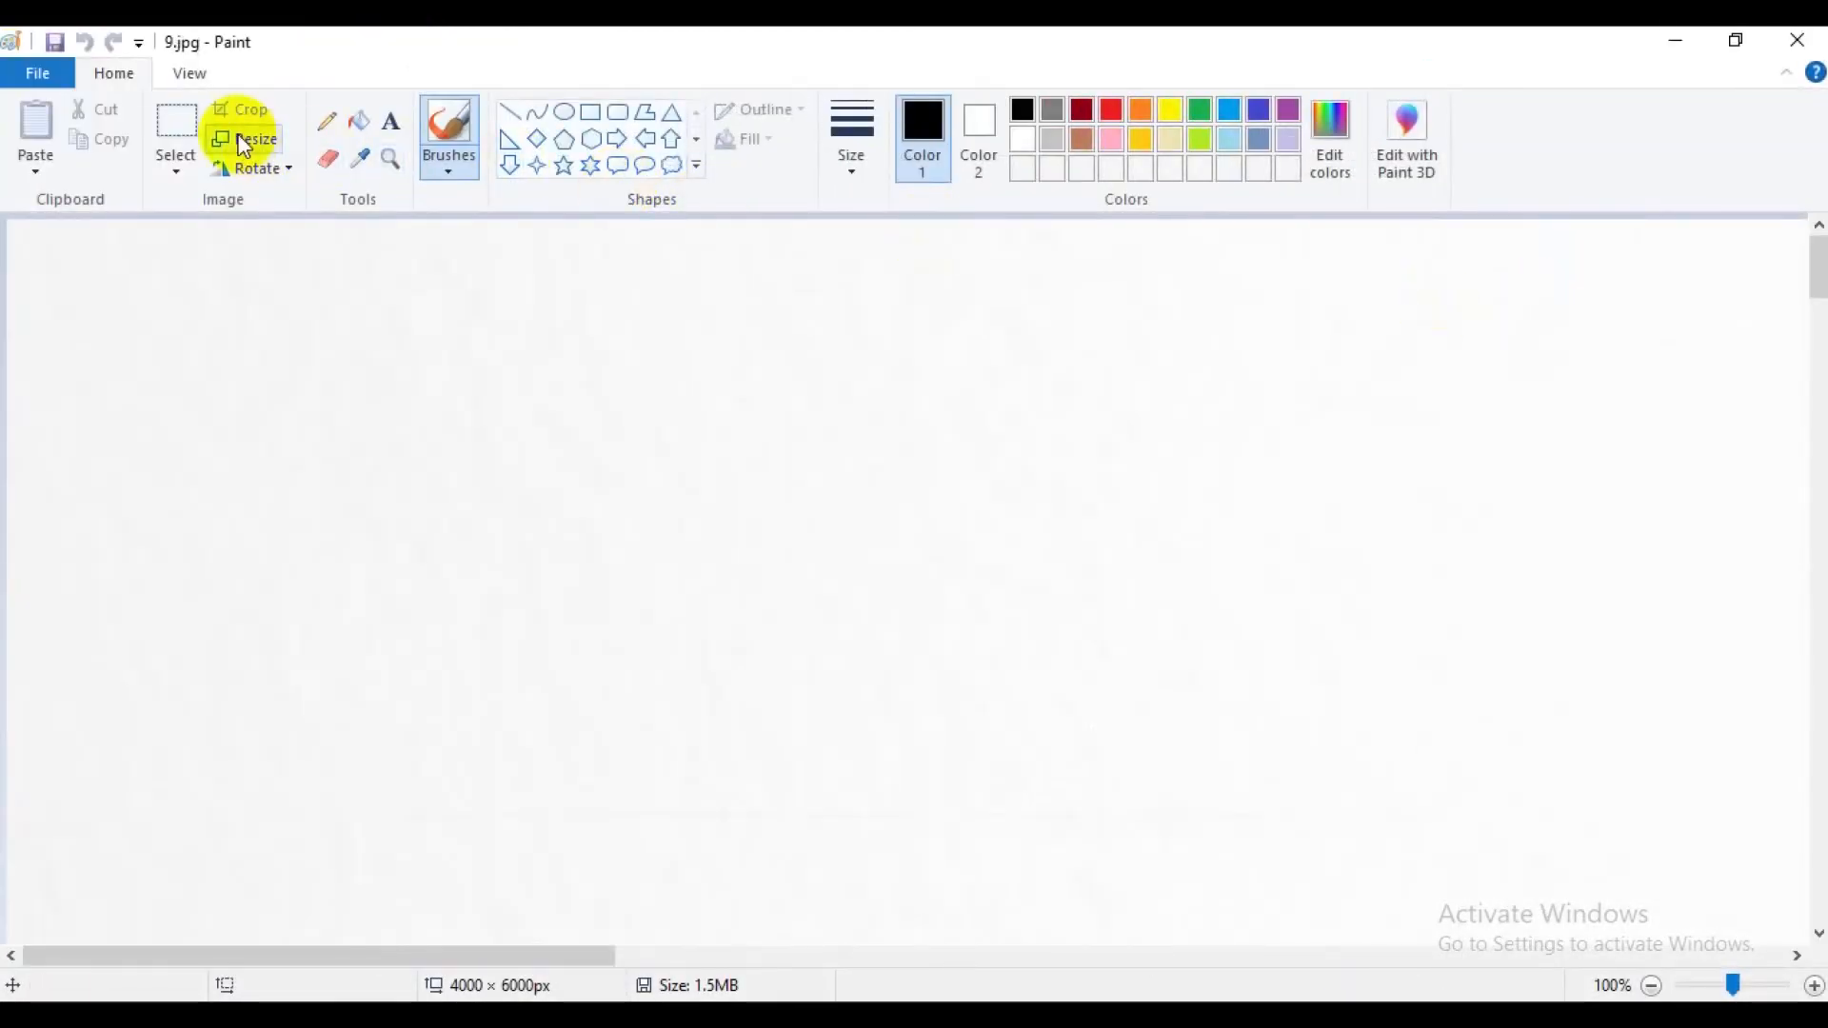
# Resize the image by pixels to 2500 horizontal and 4000 vertical, with Maintain aspect ratio turned off.
pyautogui.click(246, 143)
pyautogui.click(297, 236)
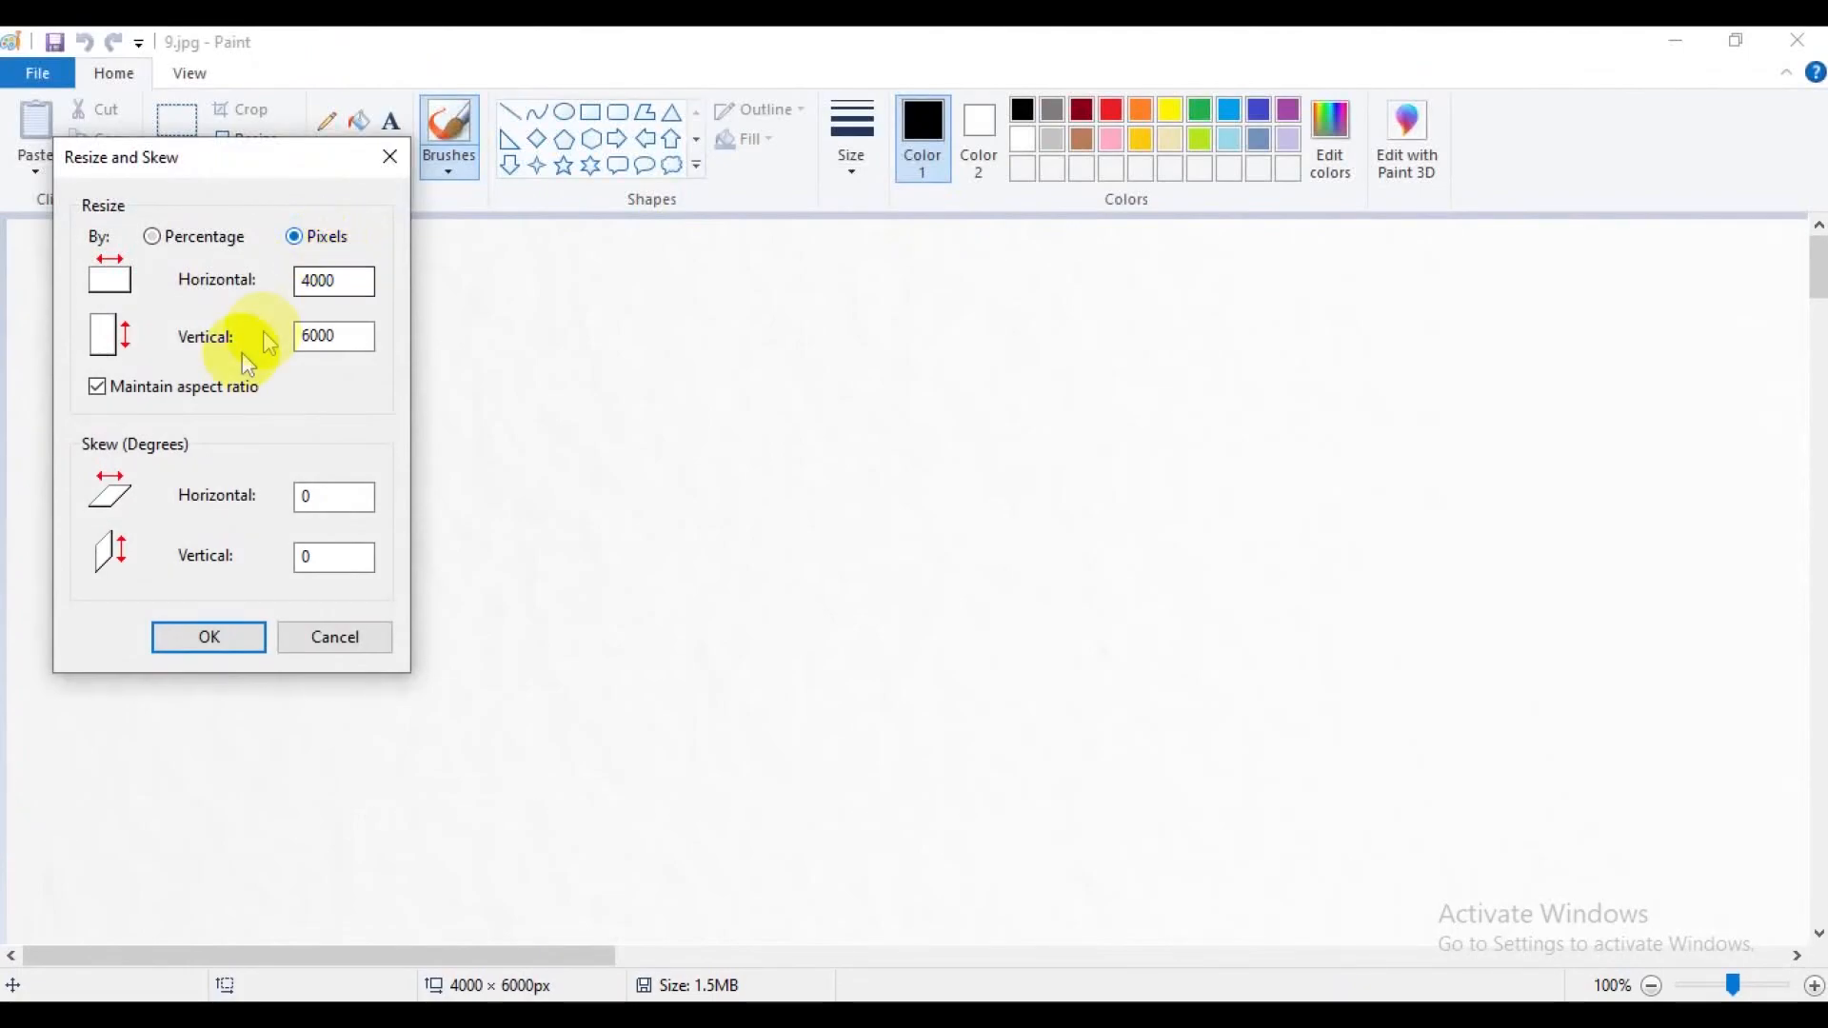
pyautogui.click(200, 388)
pyautogui.moveTo(326, 277); pyautogui.dragTo(266, 286)
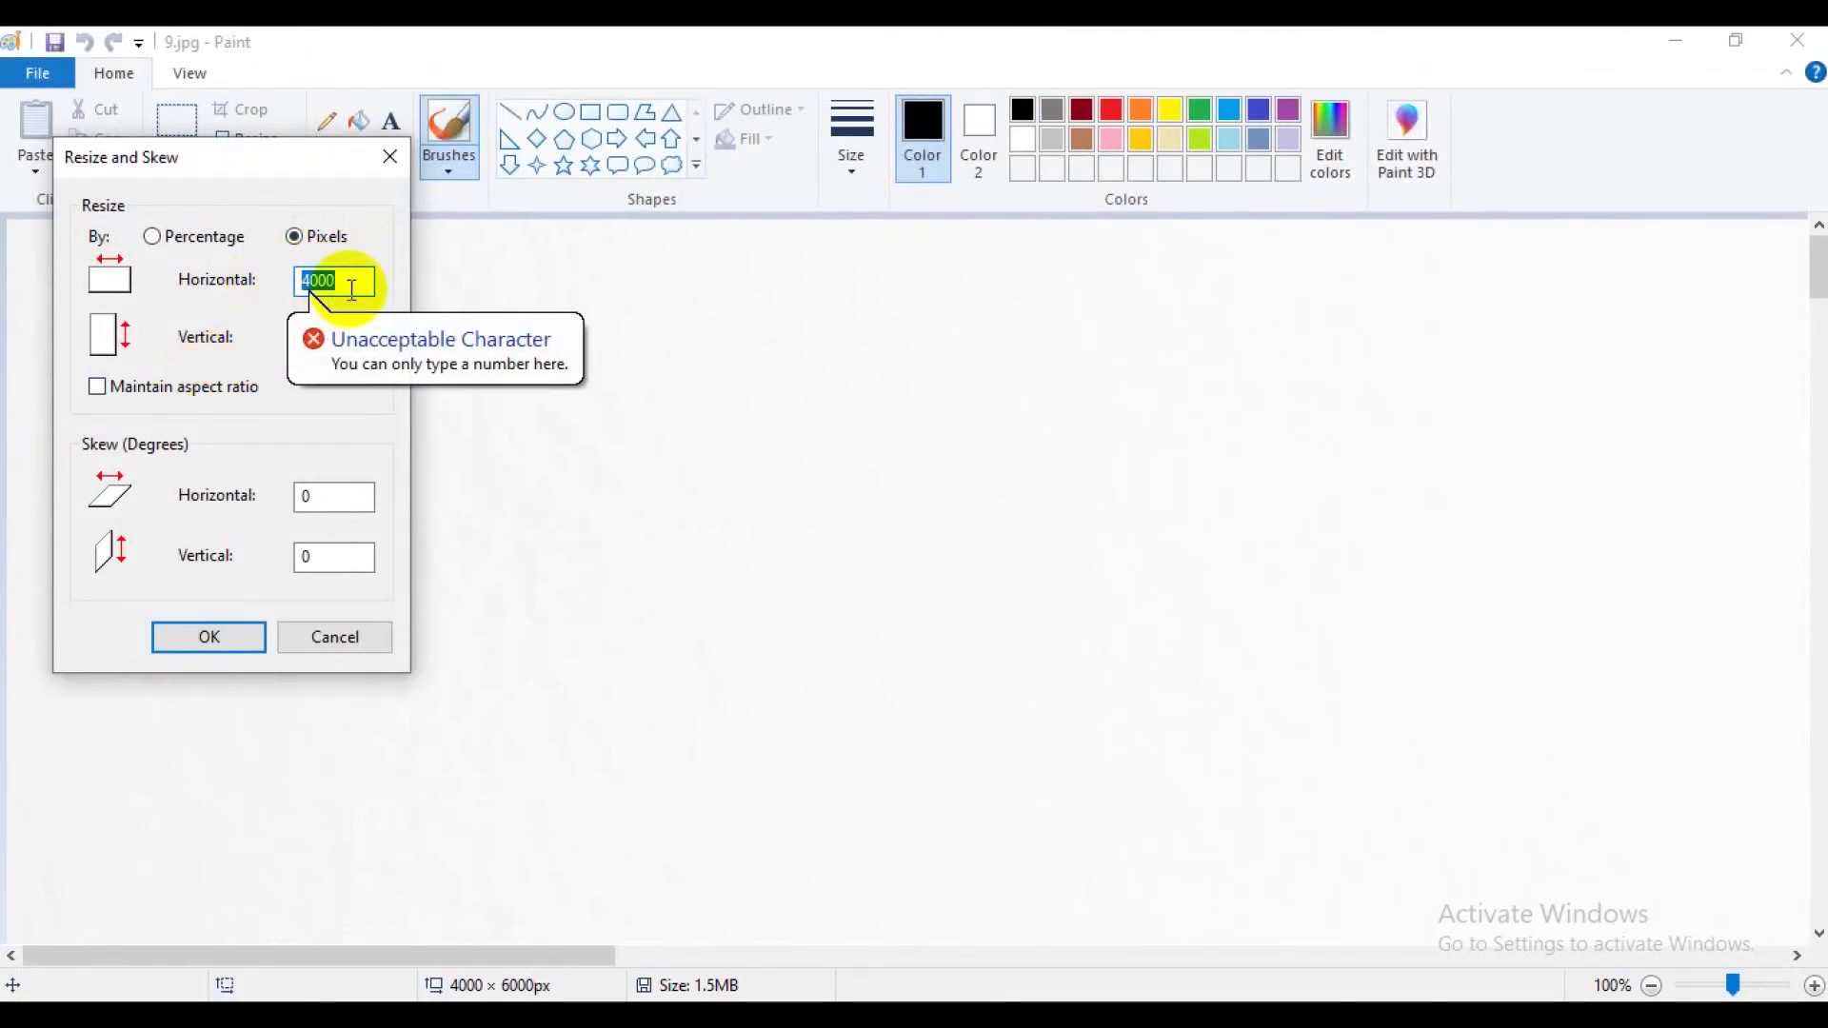
pyautogui.write('25')
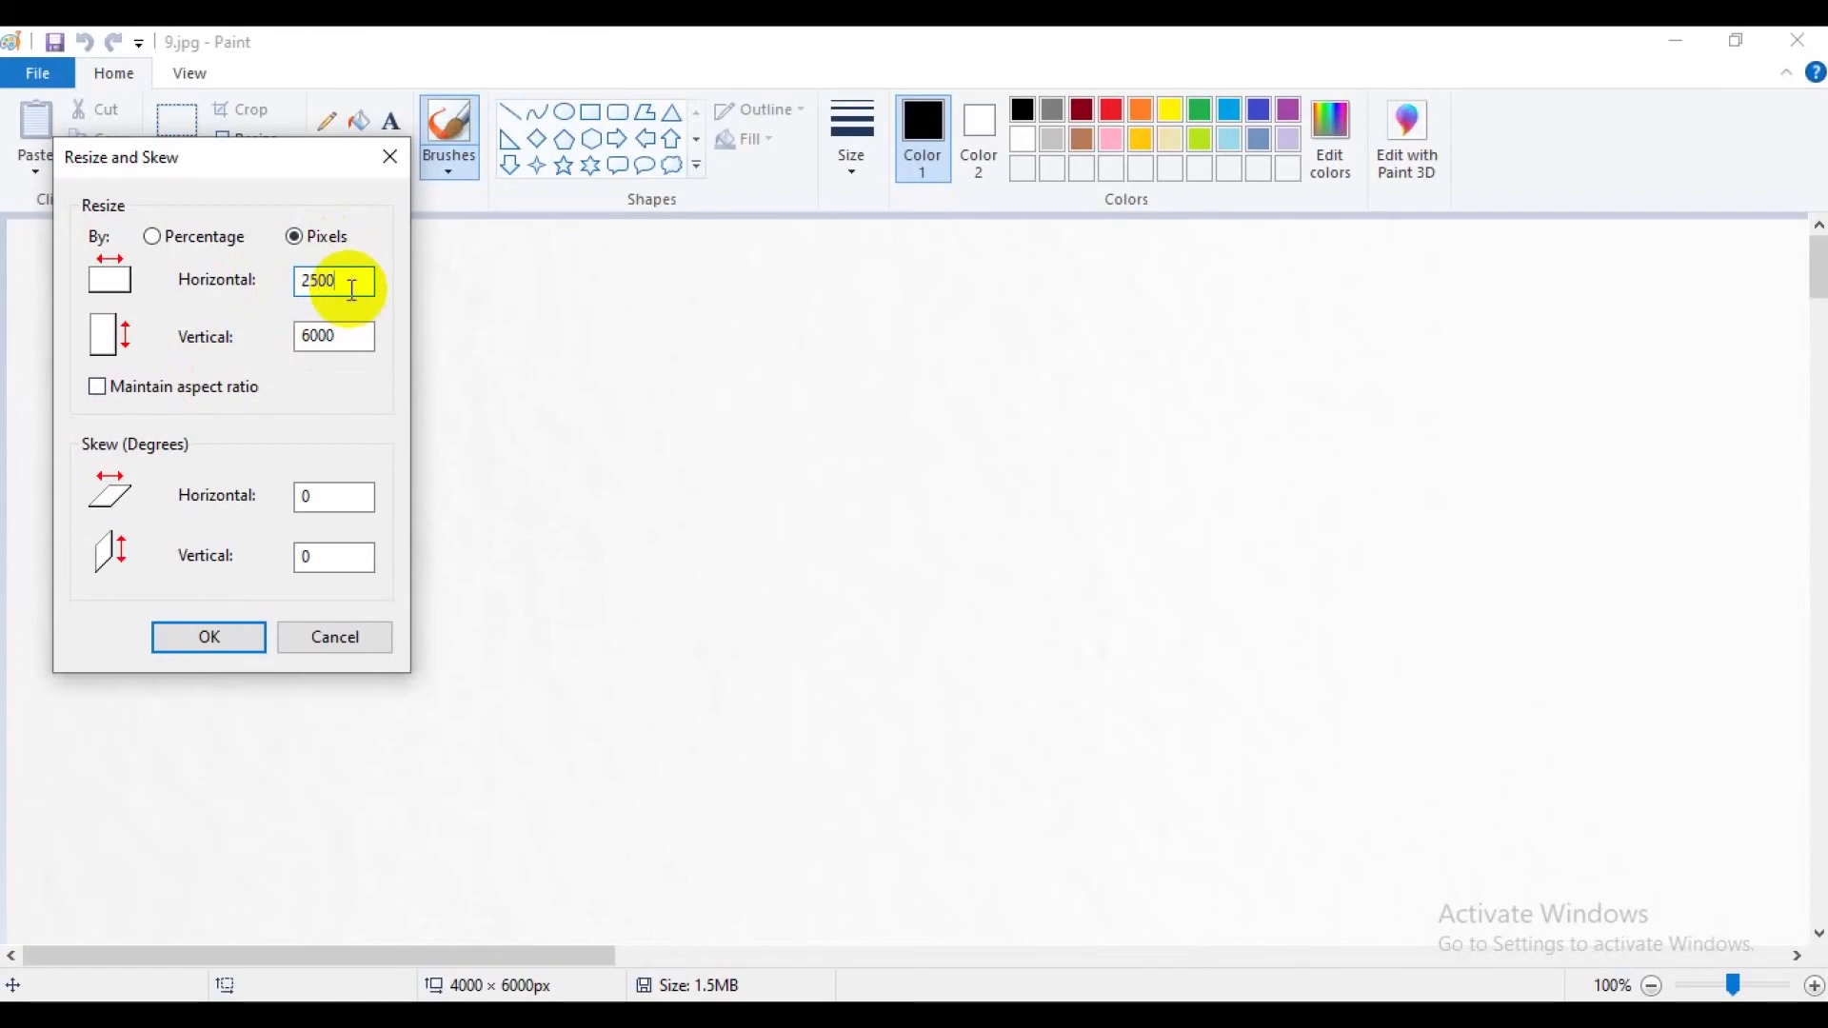
pyautogui.moveTo(359, 328); pyautogui.dragTo(248, 336)
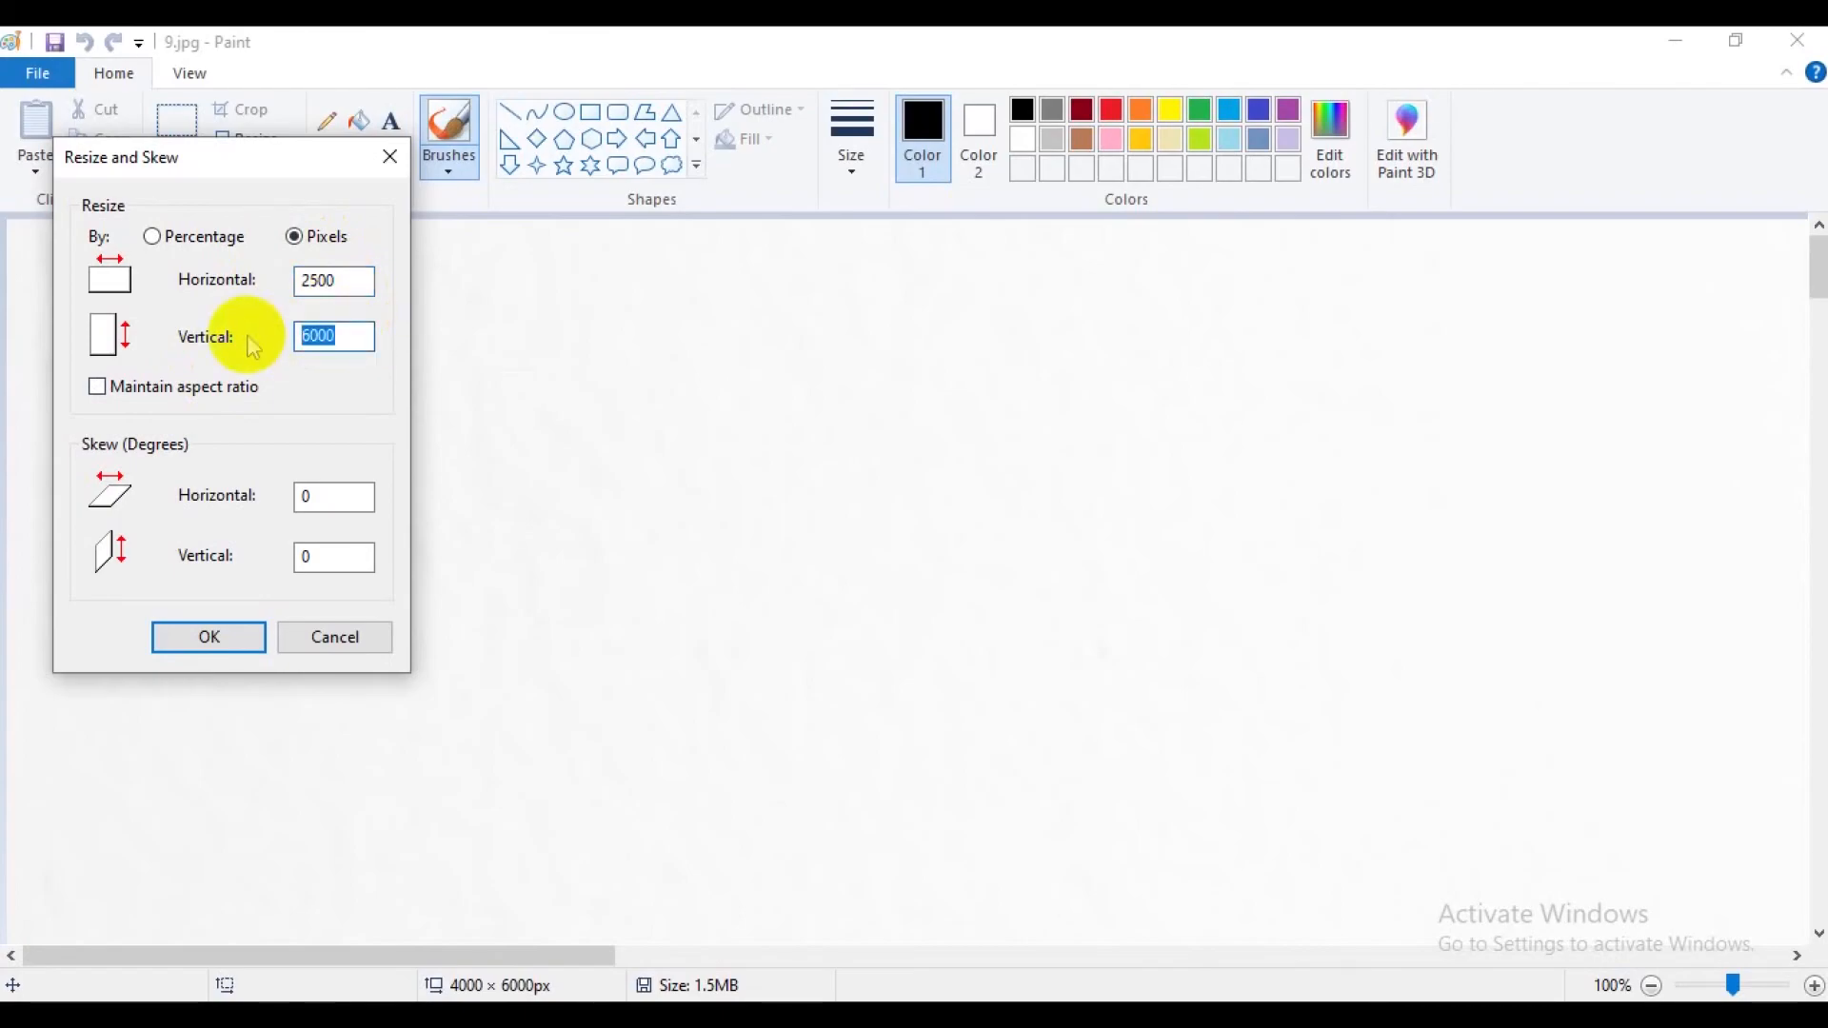
pyautogui.click(211, 638)
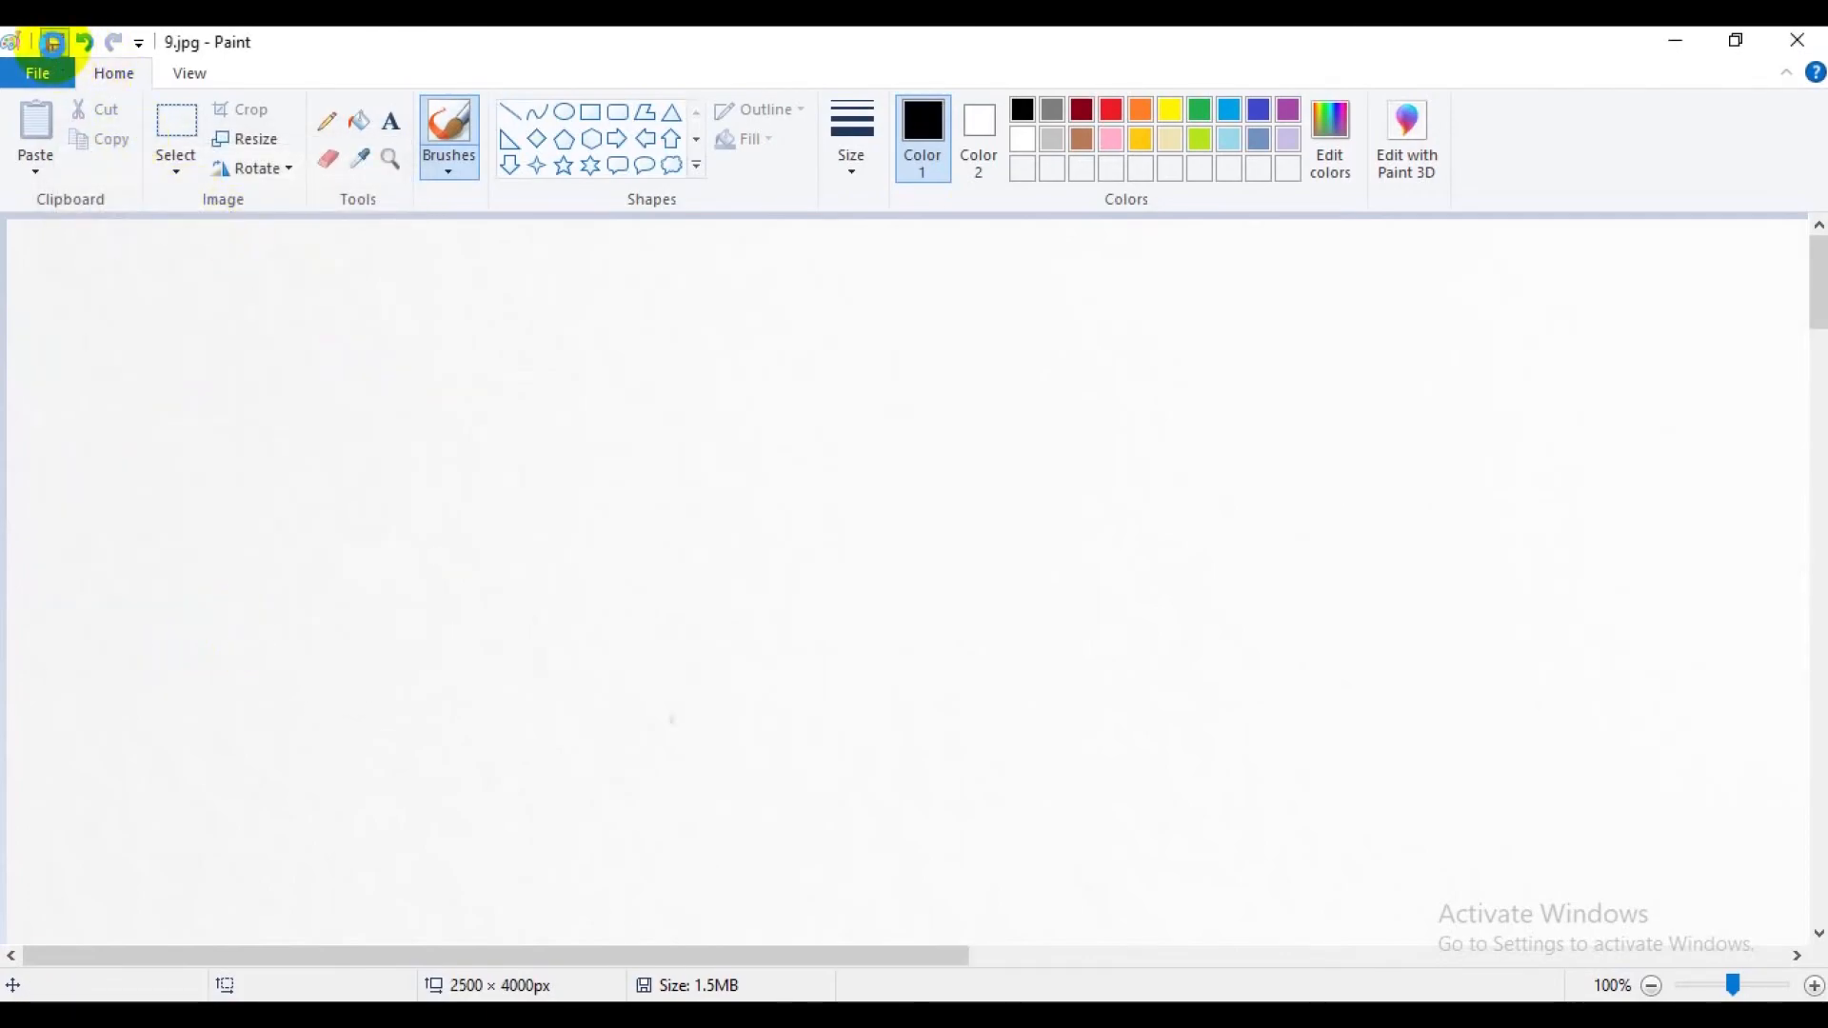
# Save 9.jpg and close it, and refresh the product folder in File Explorer.
pyautogui.click(1798, 40)
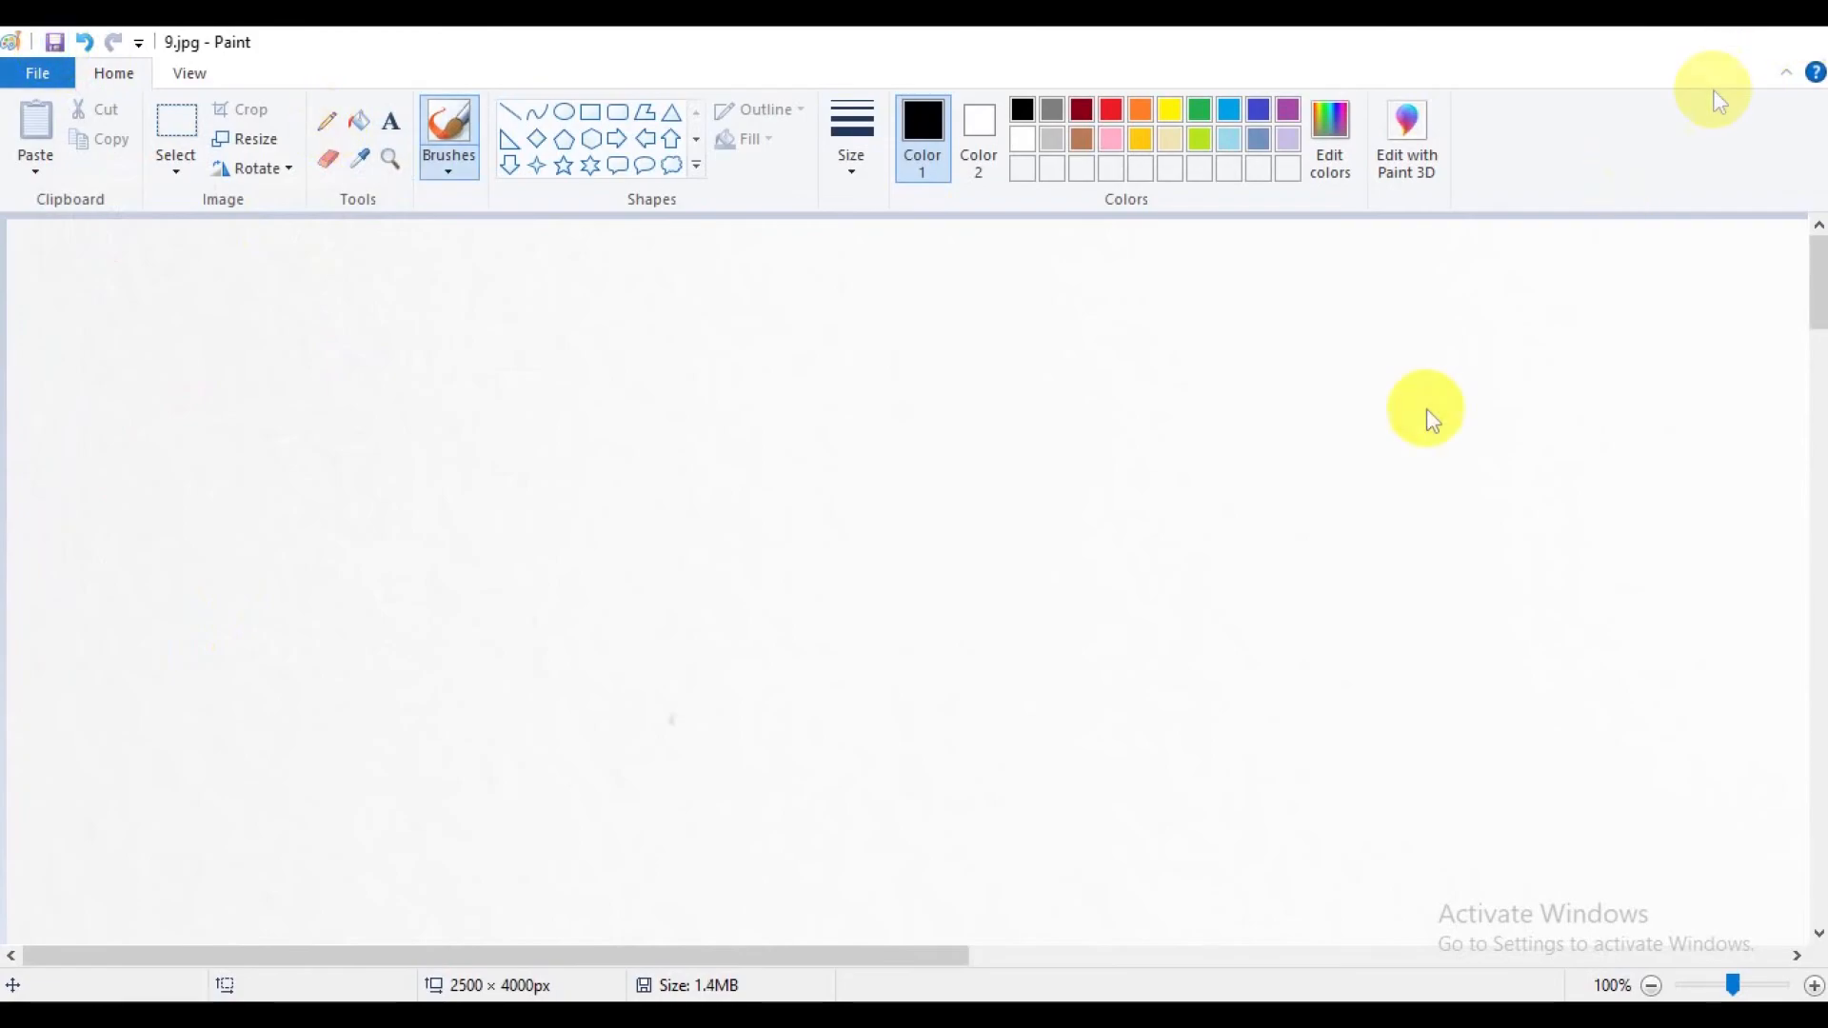
pyautogui.rightClick(1019, 455)
pyautogui.click(1090, 561)
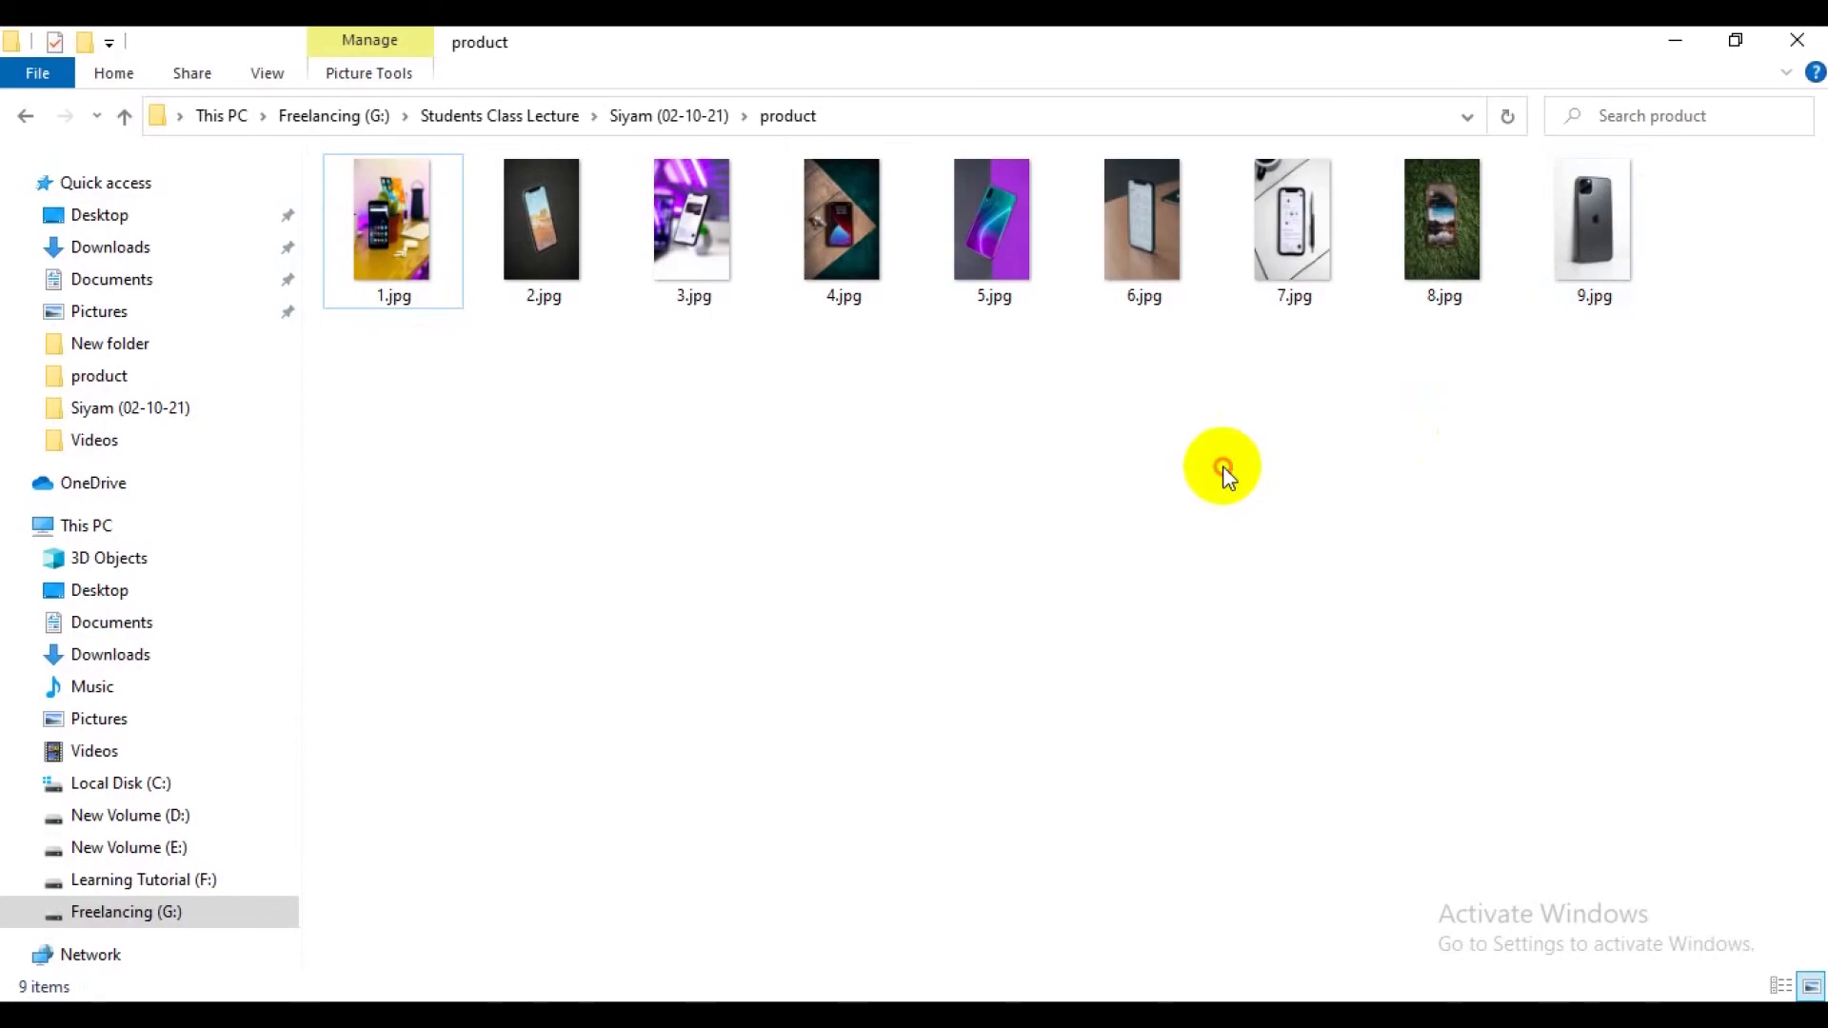
# Switch to Chrome, close the Unsplash photo tab and look over the store's home page.
pyautogui.click(666, 1015)
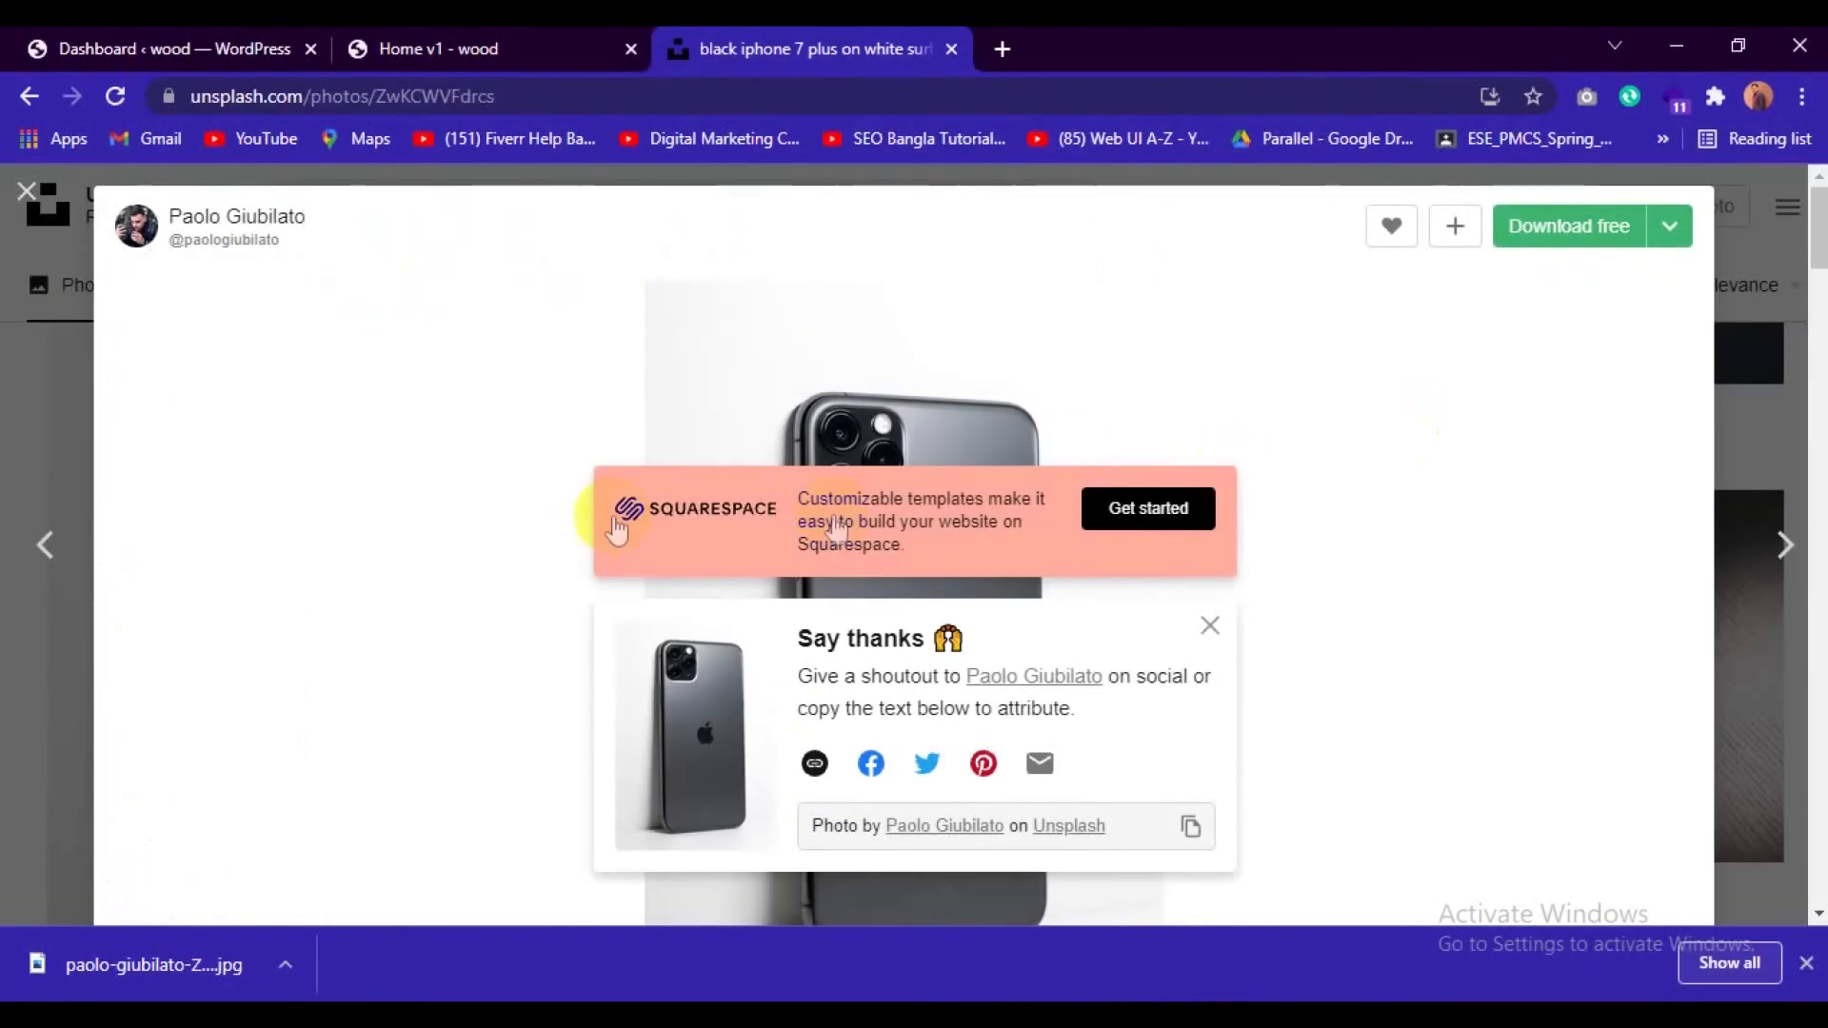
pyautogui.click(951, 48)
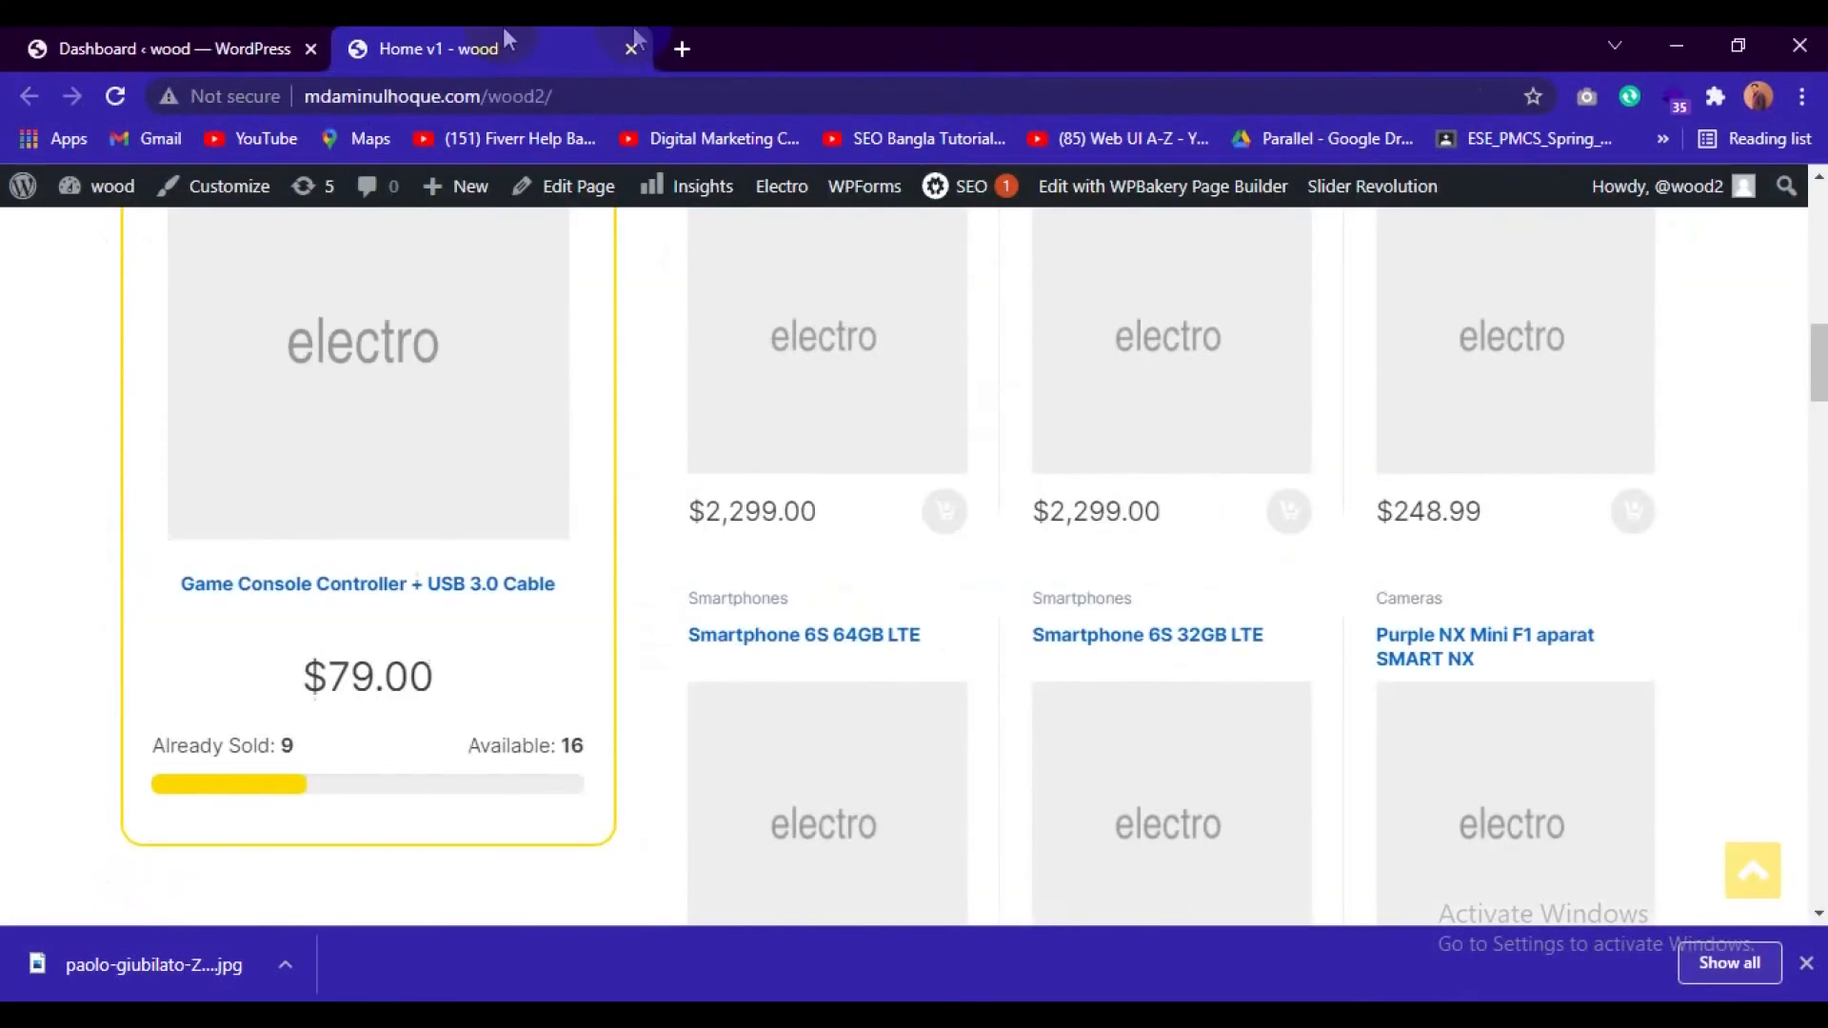
pyautogui.scroll(10, 946, 511)
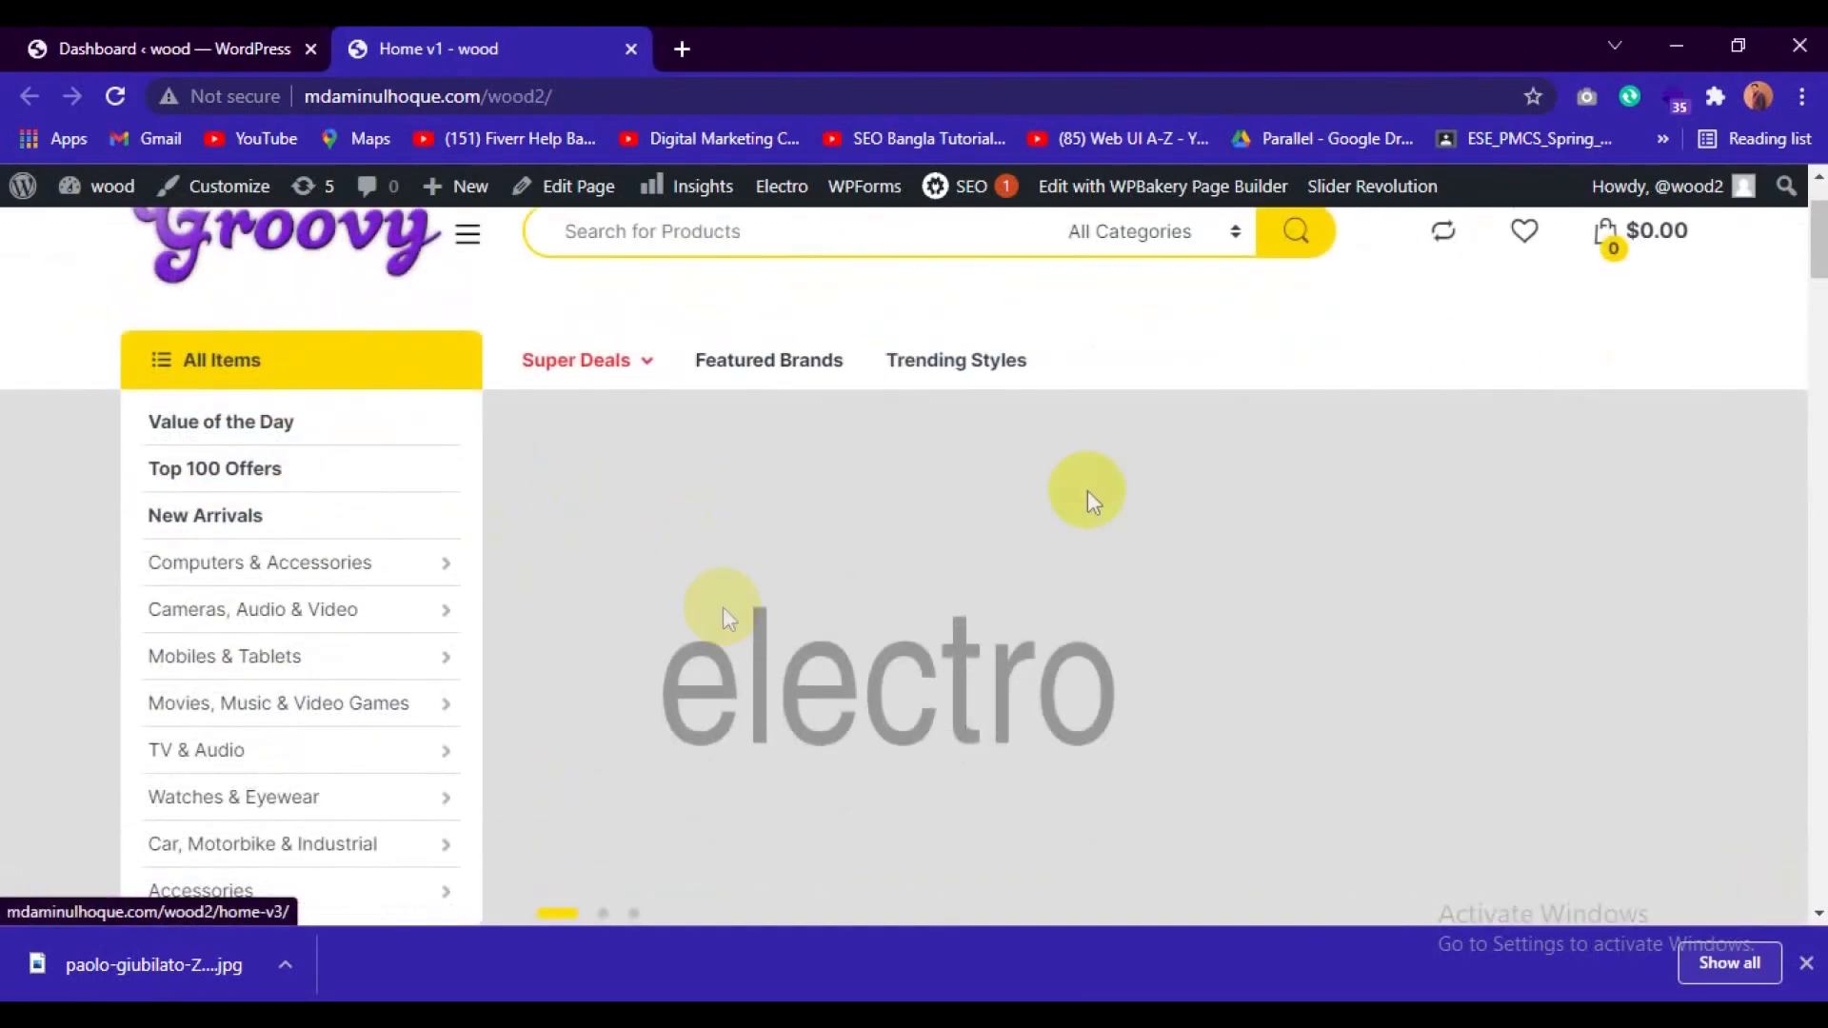
pyautogui.scroll(-5, 667, 495)
pyautogui.scroll(-3, 1038, 766)
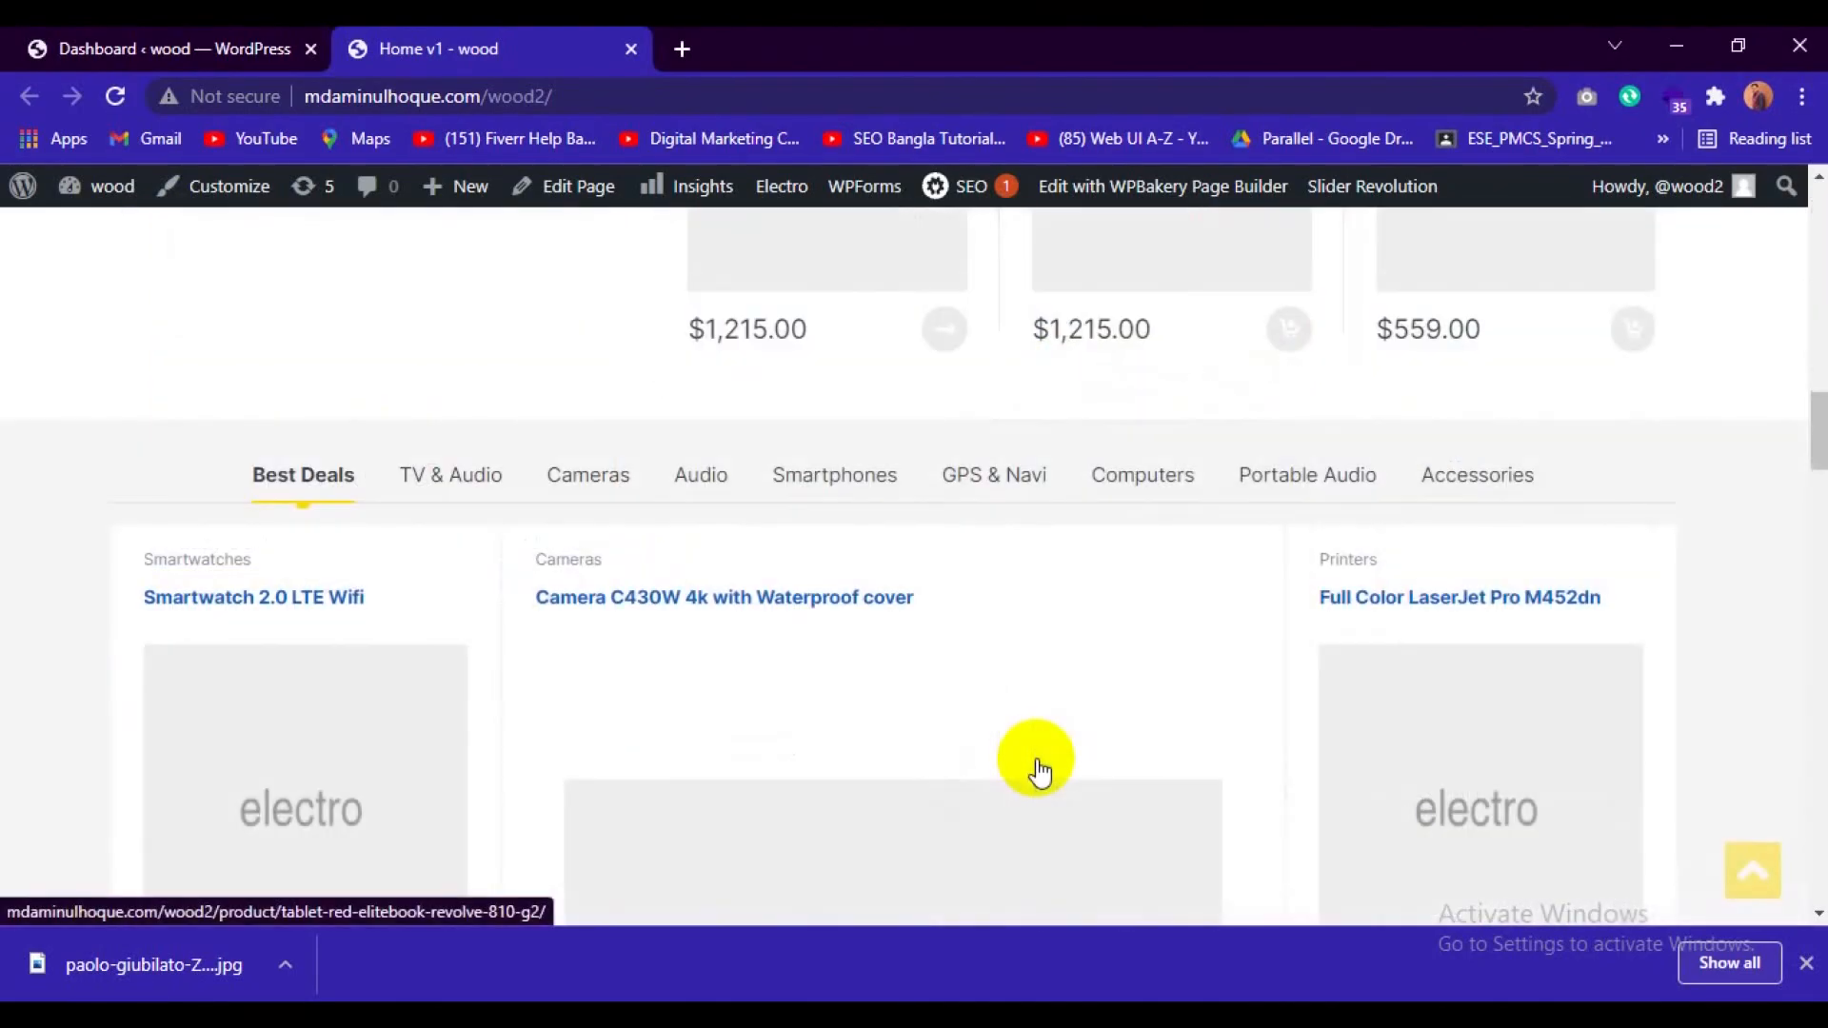
pyautogui.scroll(10, 1036, 763)
pyautogui.scroll(-2, 868, 689)
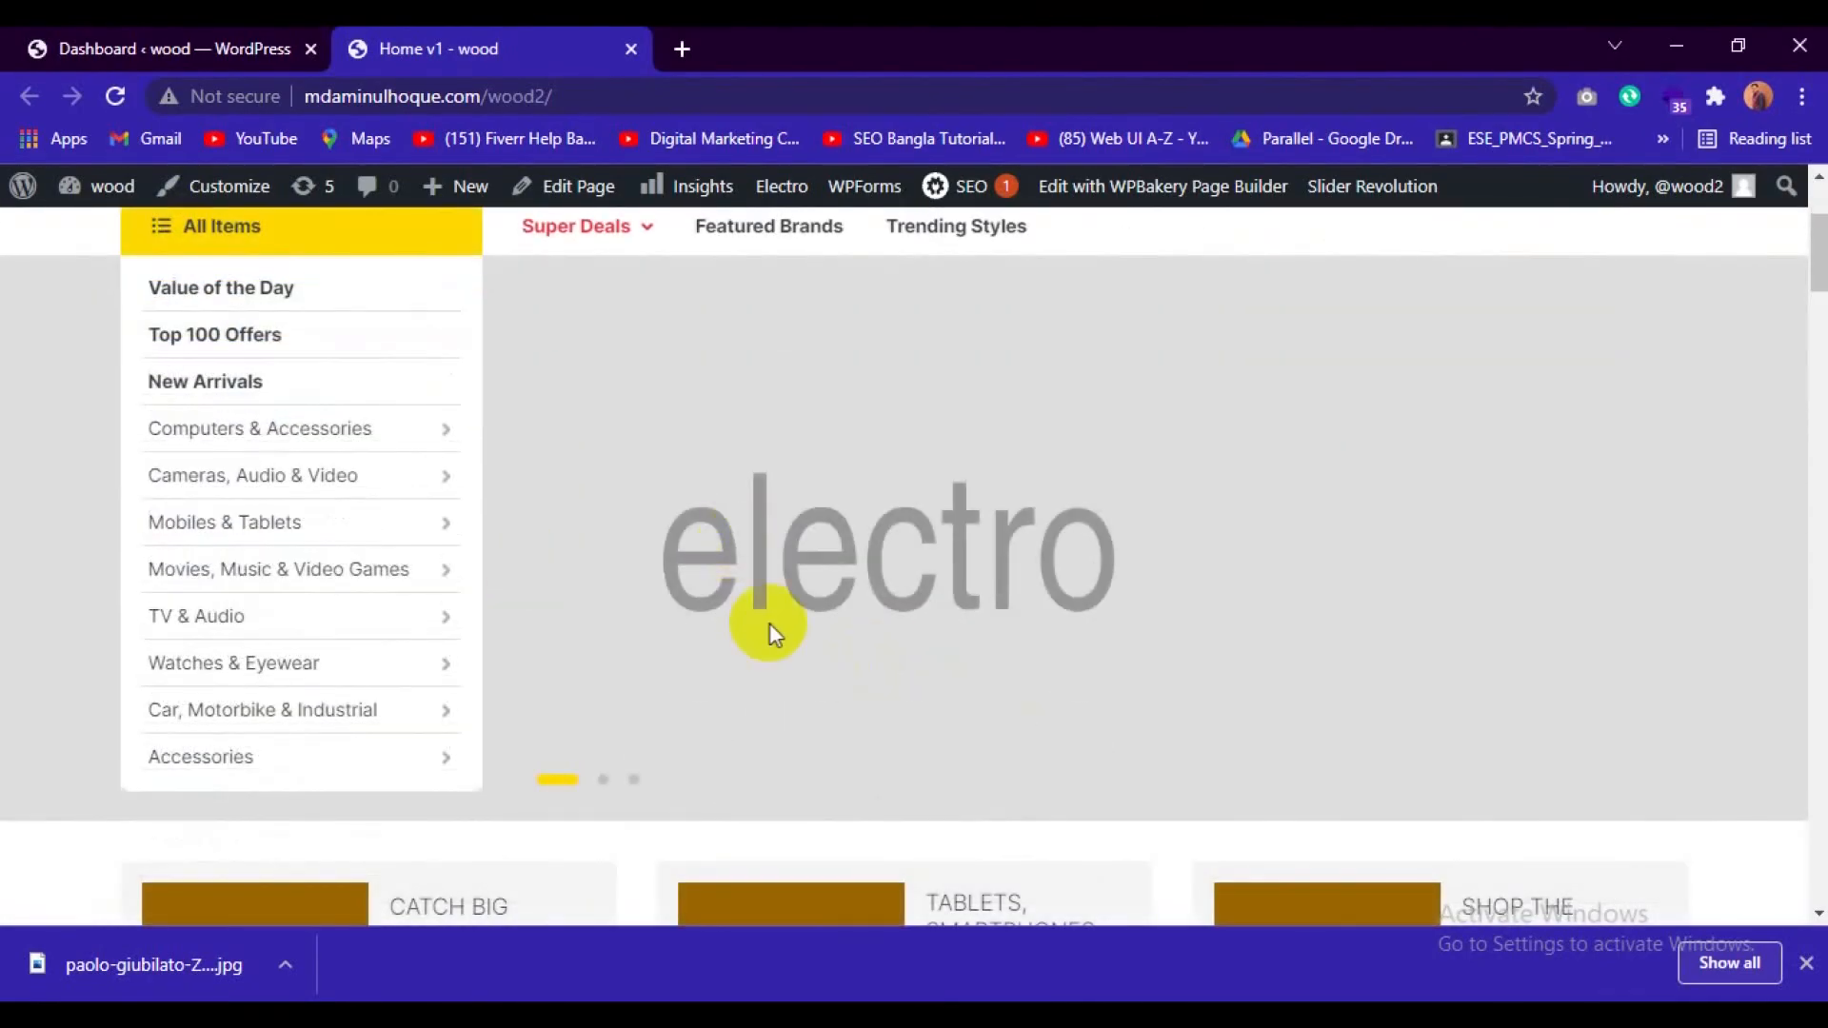
pyautogui.scroll(2, 767, 625)
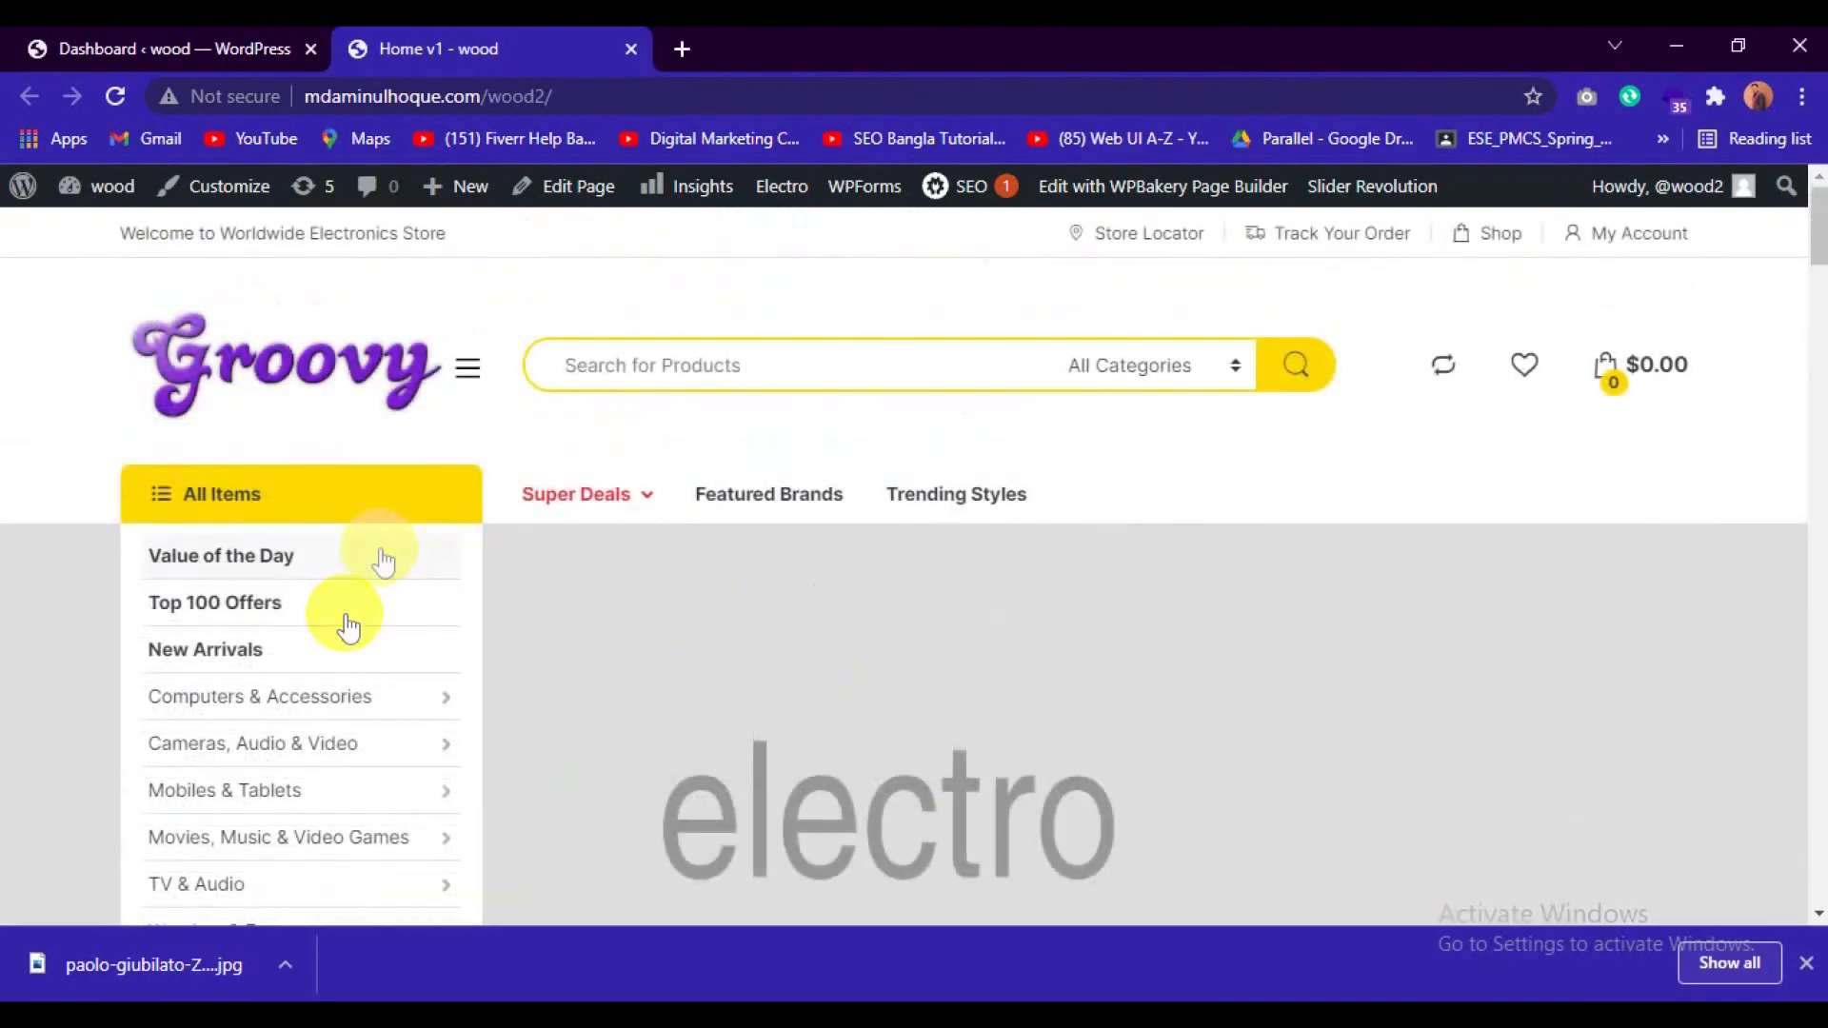
# Go back to the WordPress dashboard and open the Menus page to view the All Departments Menu.
pyautogui.click(181, 45)
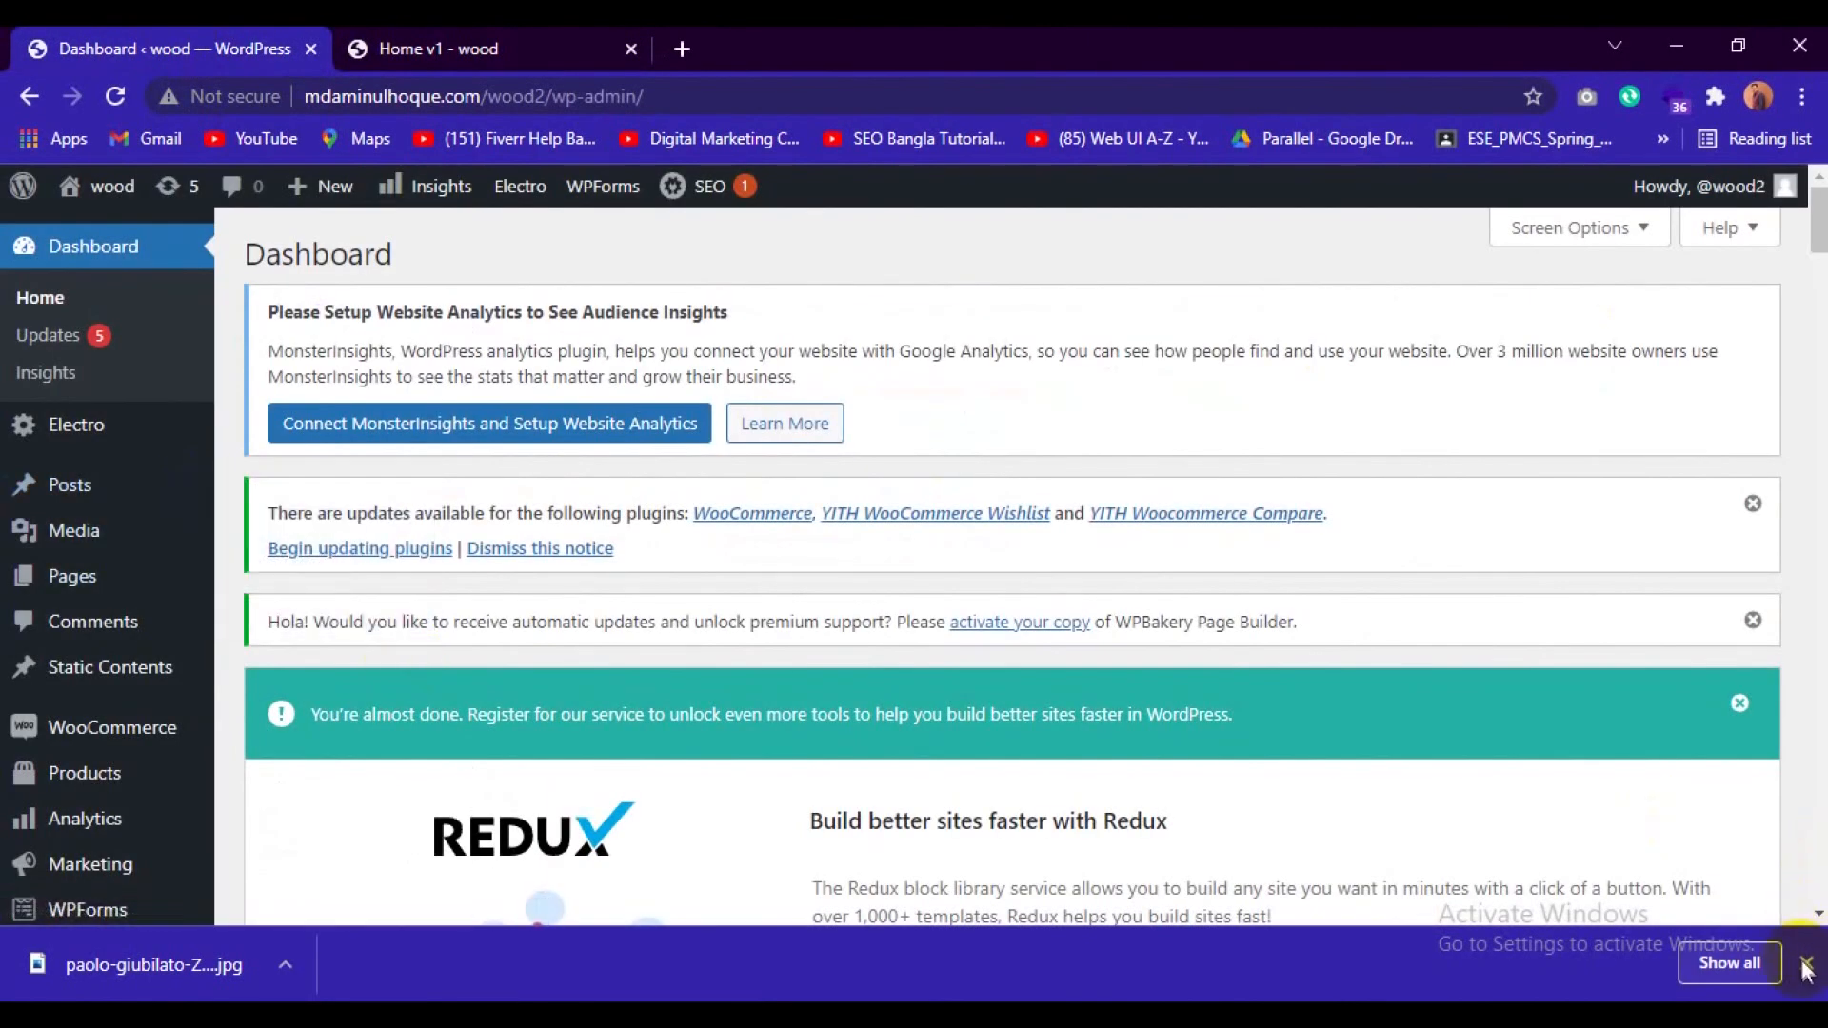
pyautogui.scroll(-3, 265, 667)
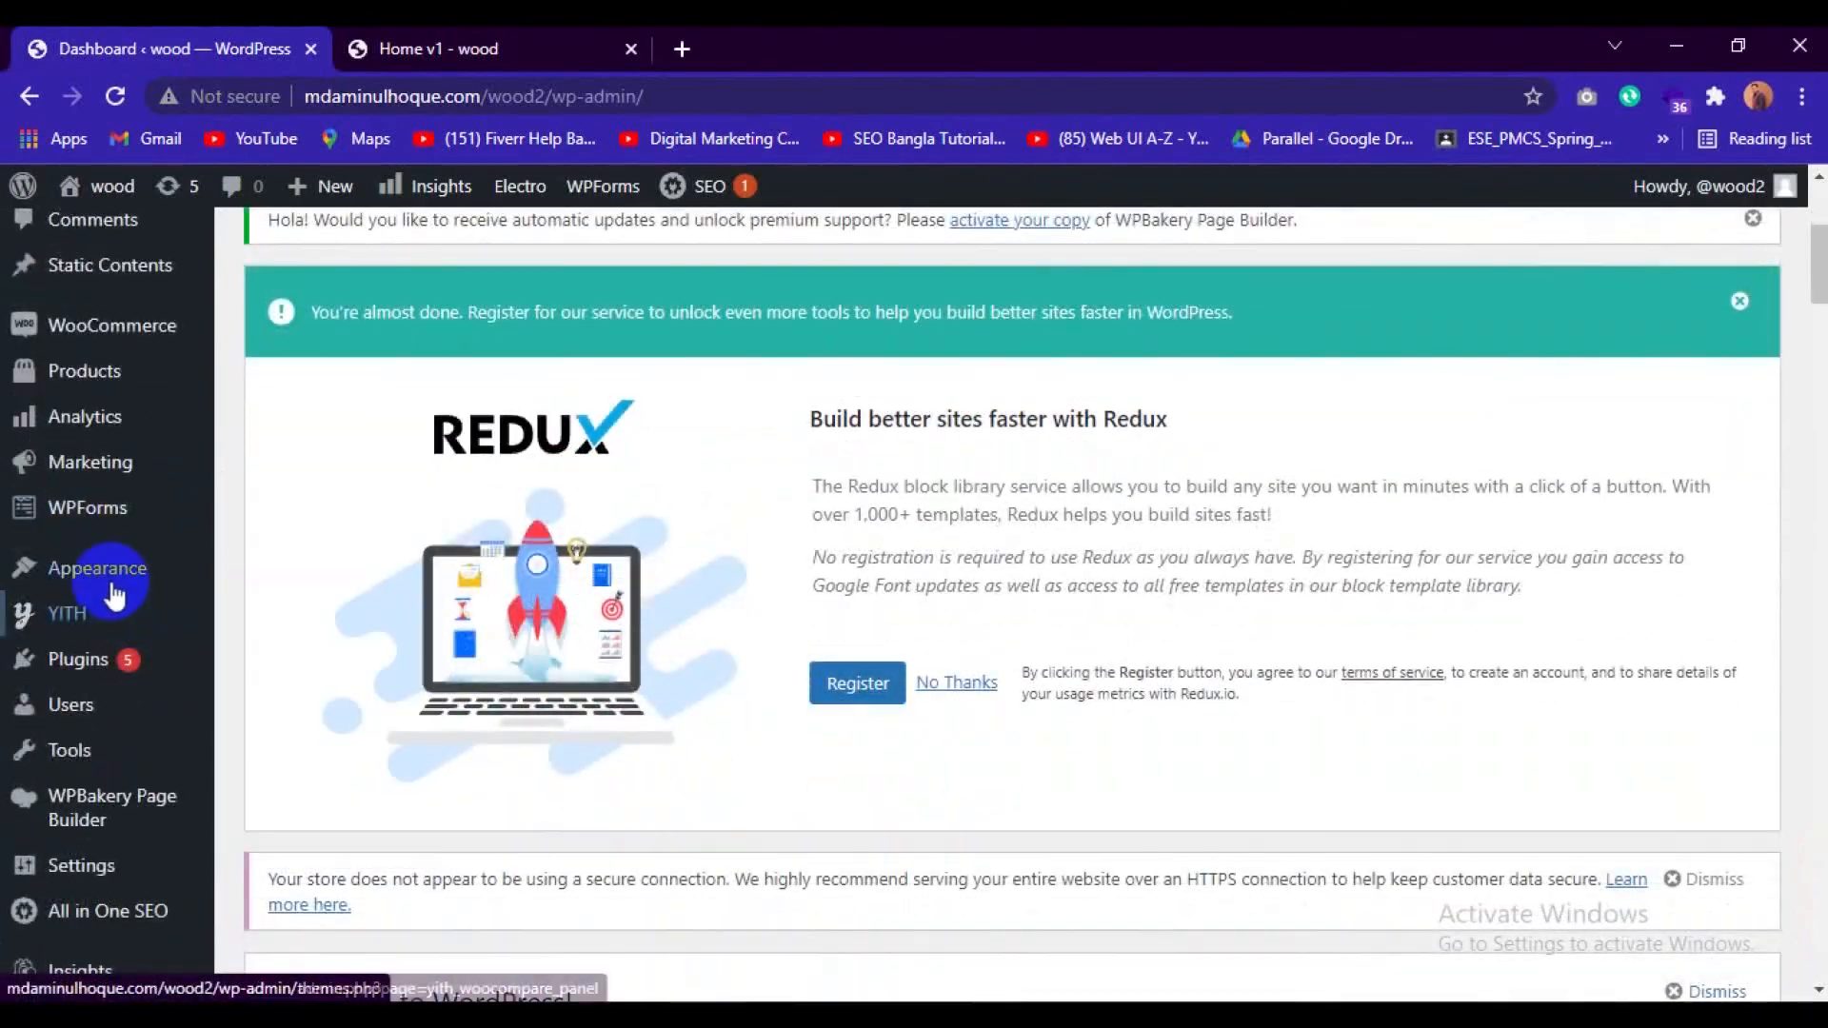
pyautogui.moveTo(191, 578)
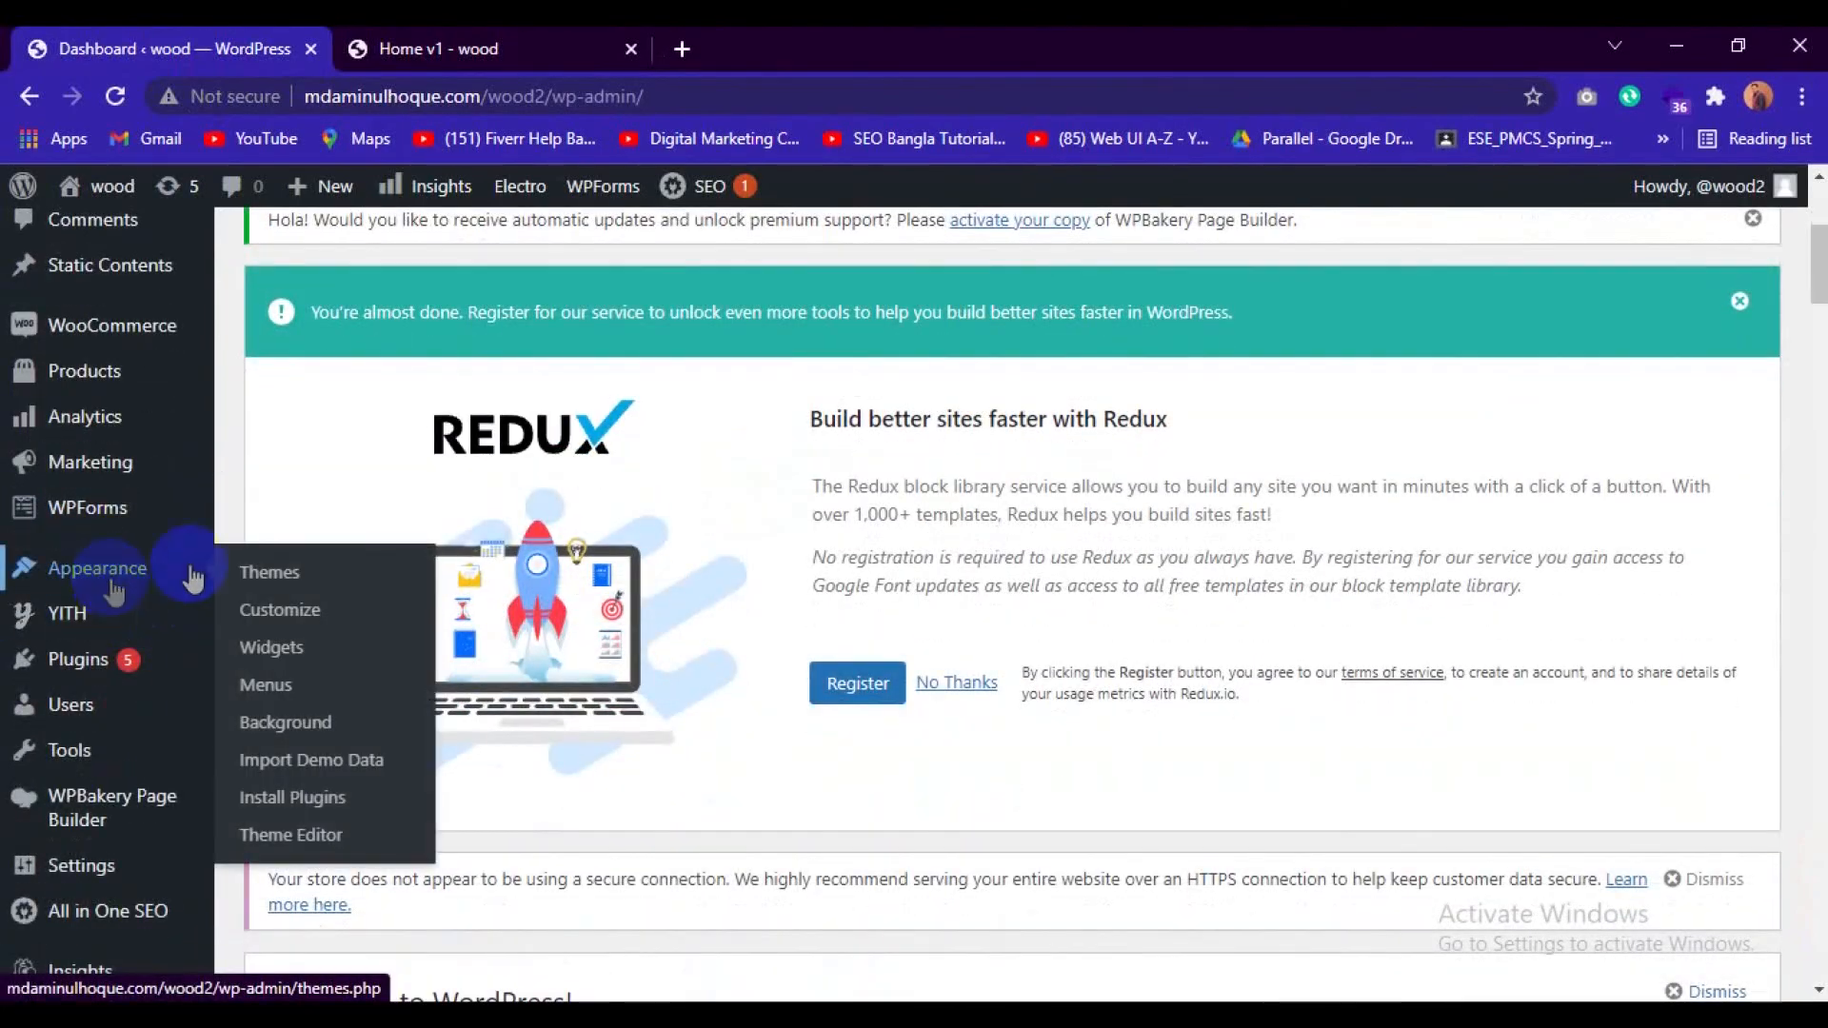
pyautogui.click(273, 686)
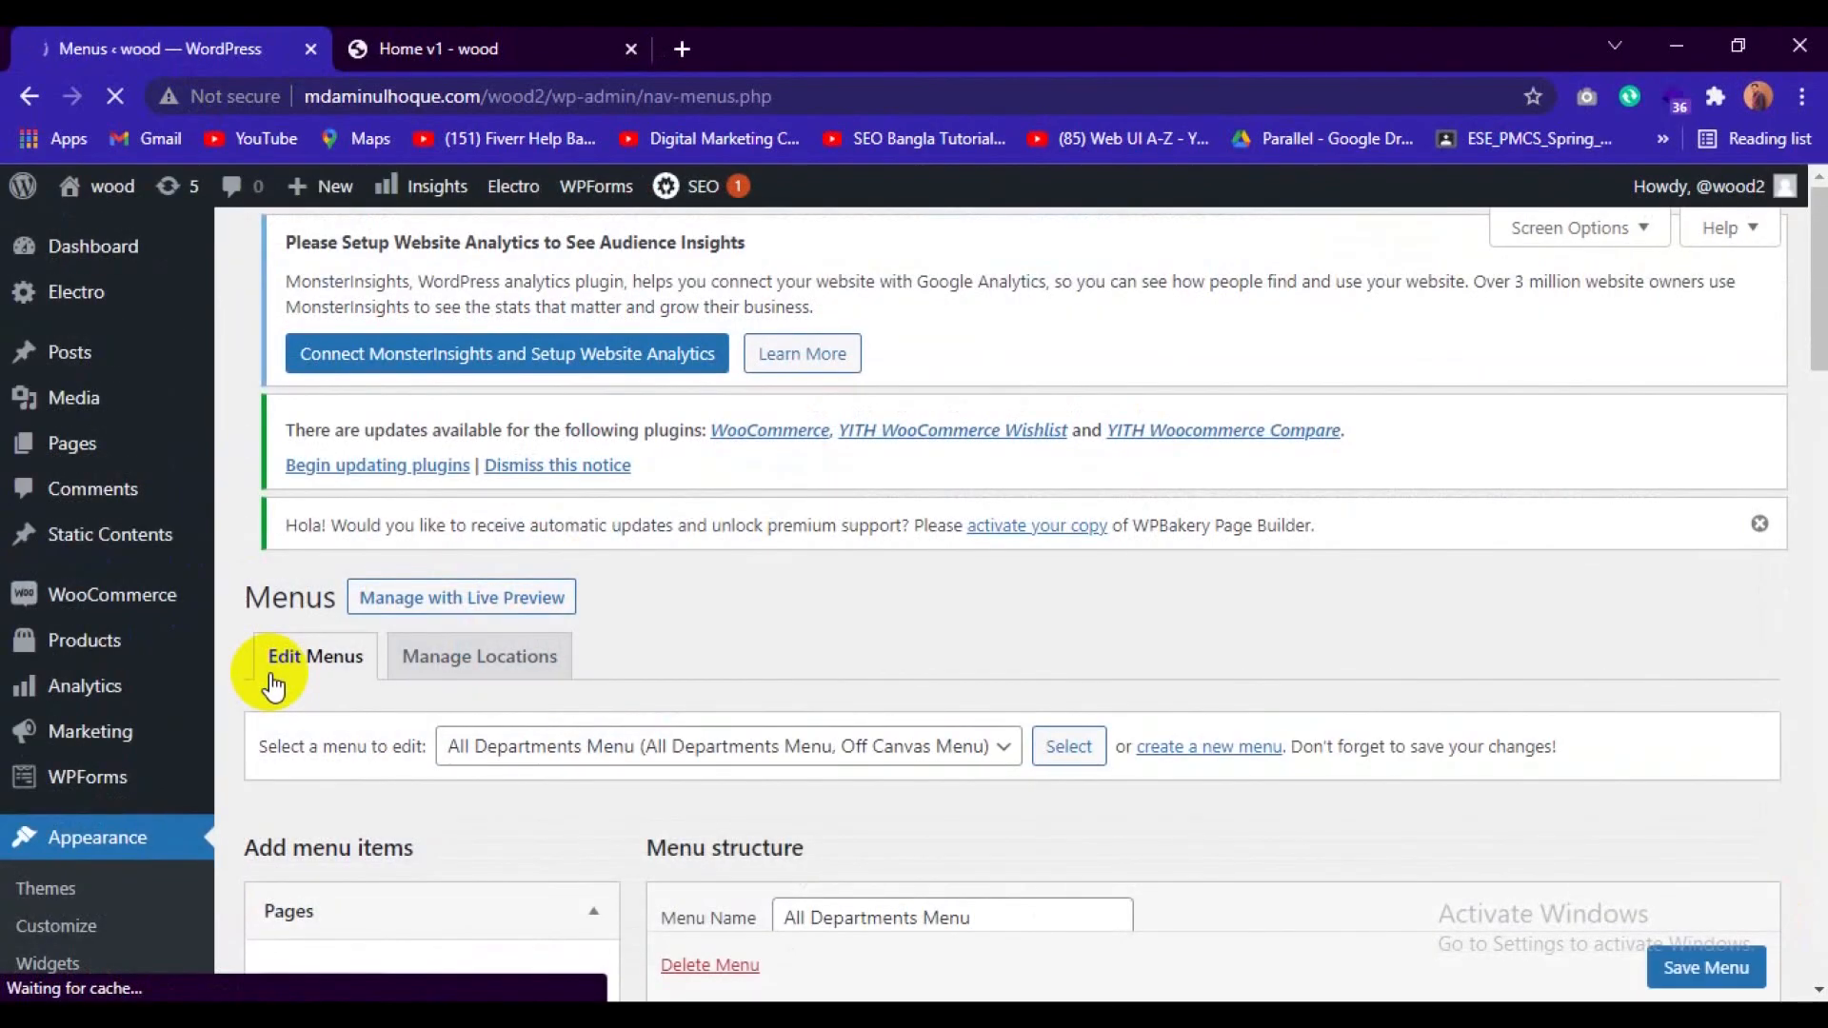
pyautogui.scroll(-4, 688, 778)
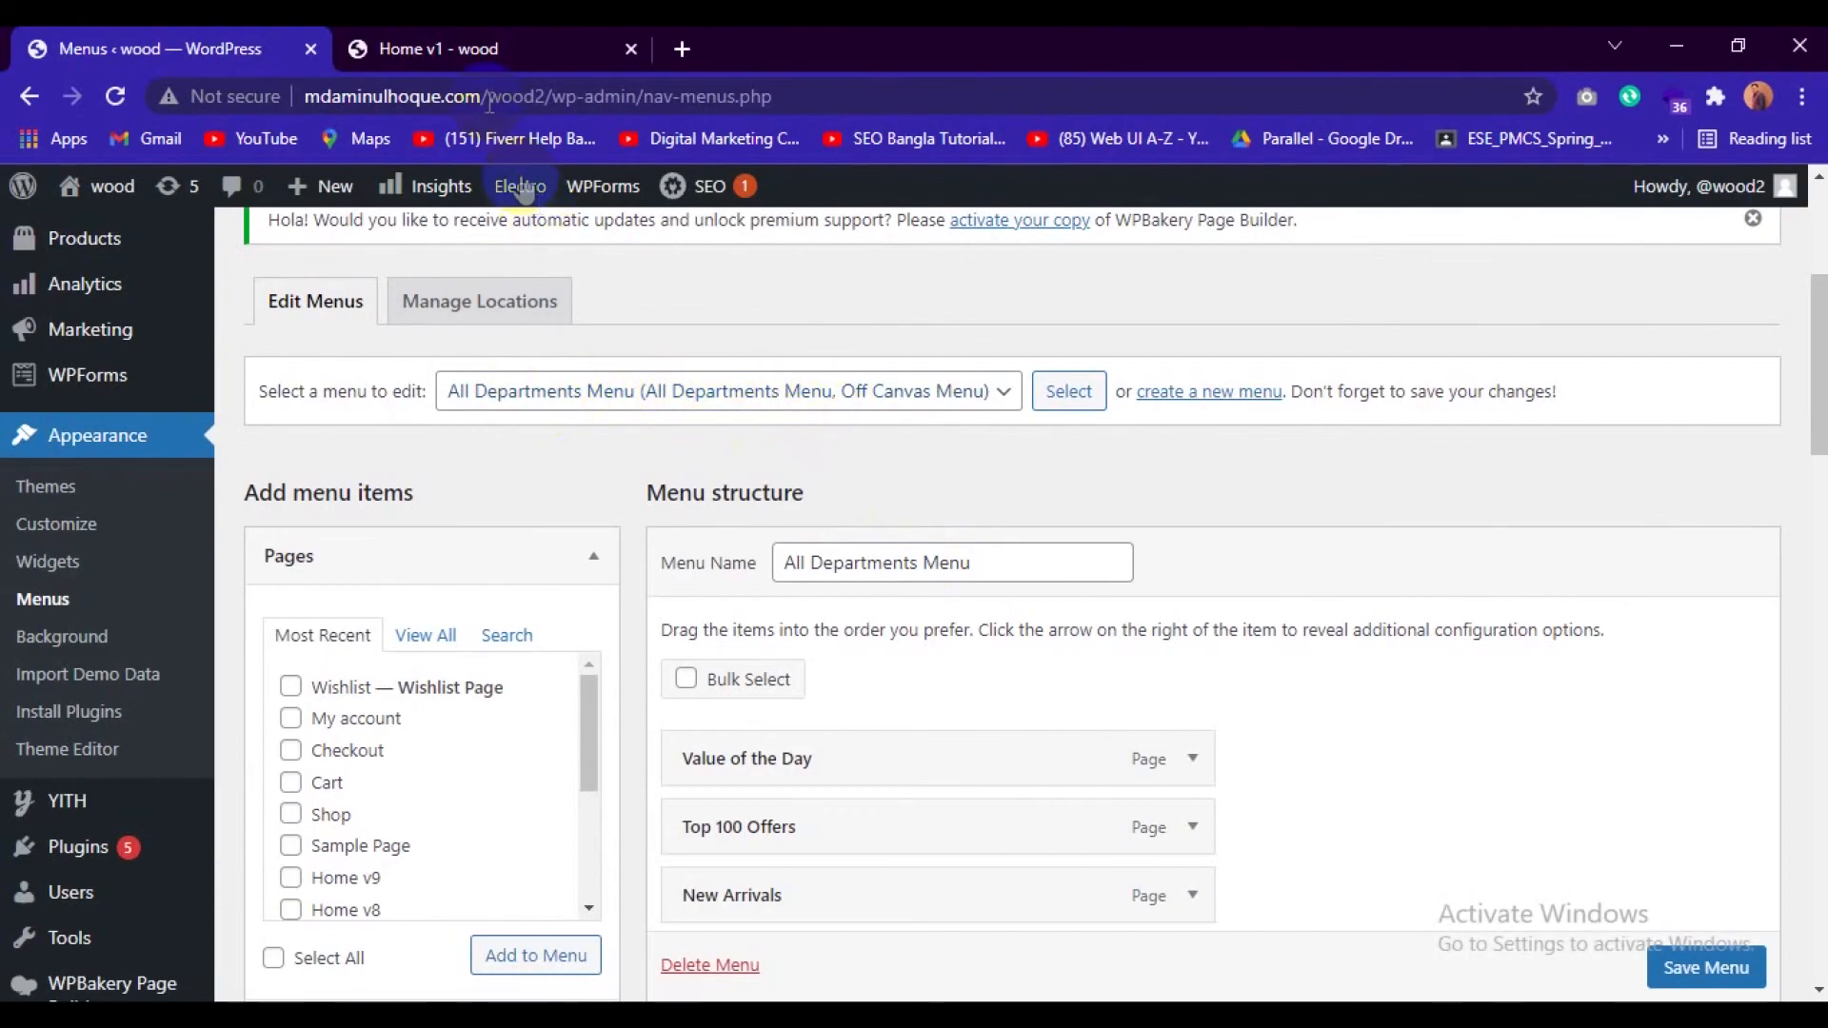
# Compare the All Items list on the store's home page with the All Departments Menu structure.
pyautogui.click(437, 48)
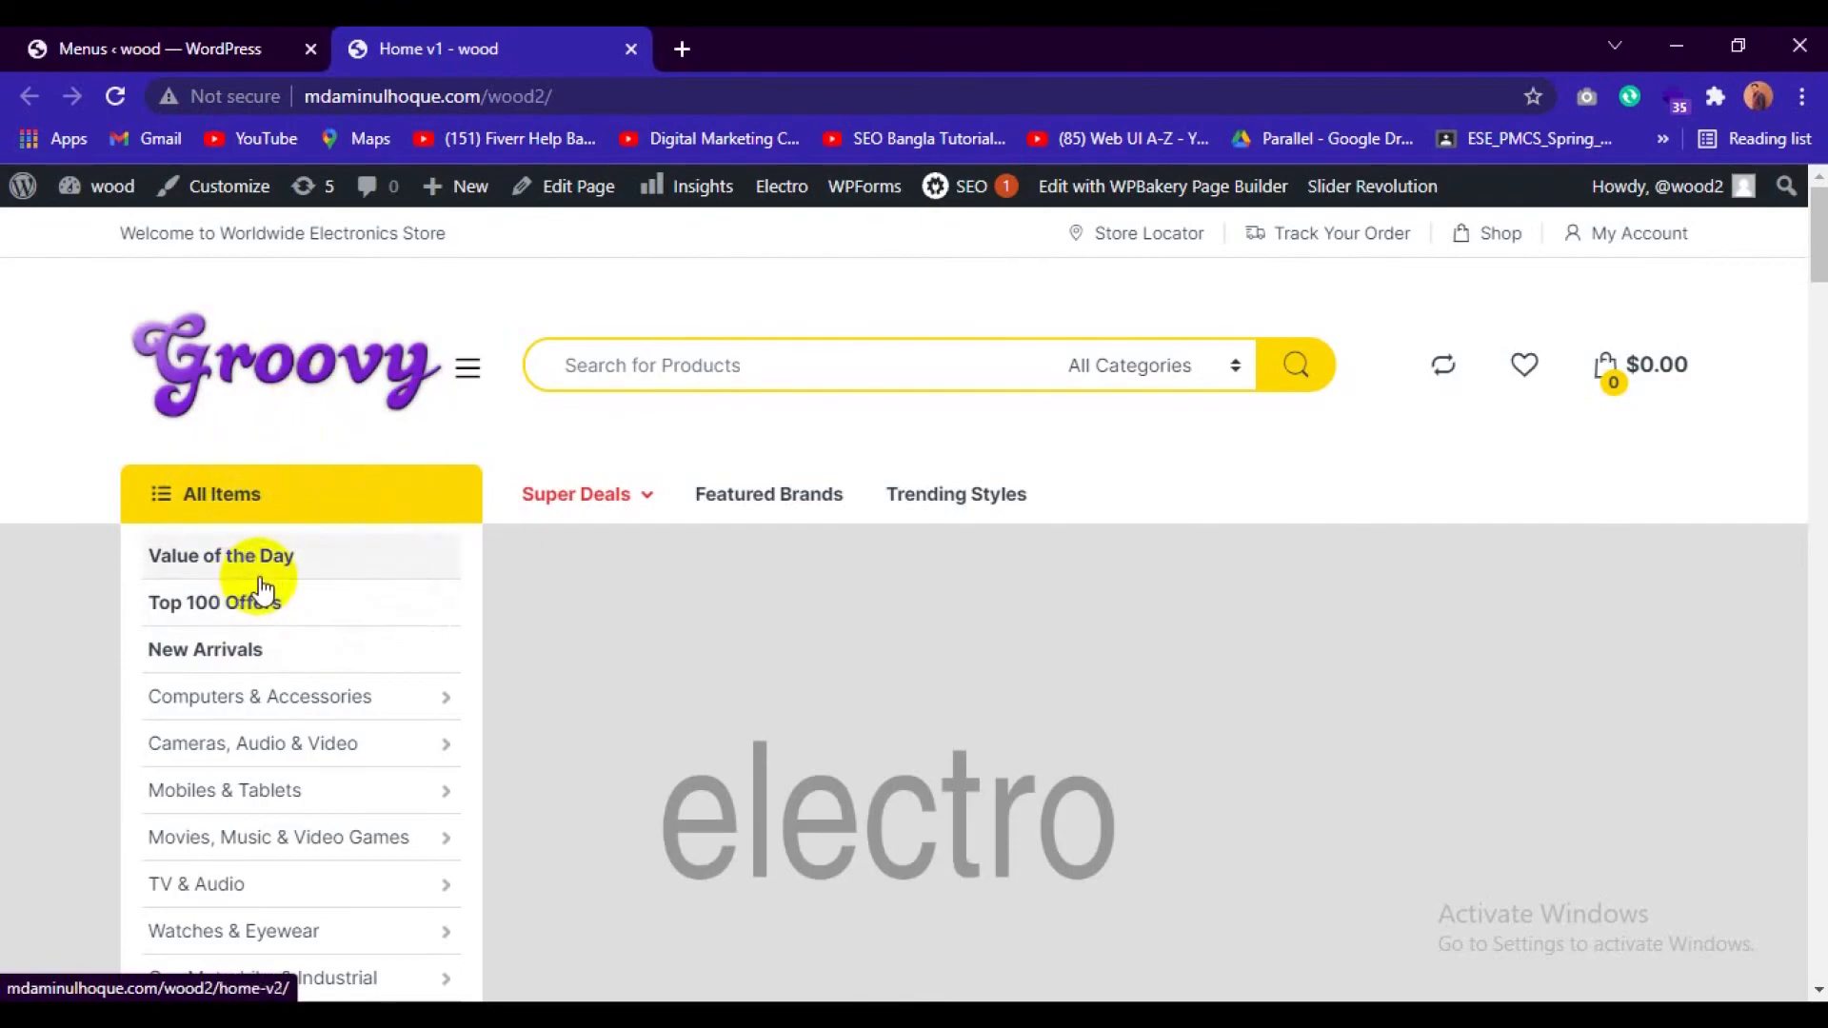
pyautogui.scroll(-1, 253, 580)
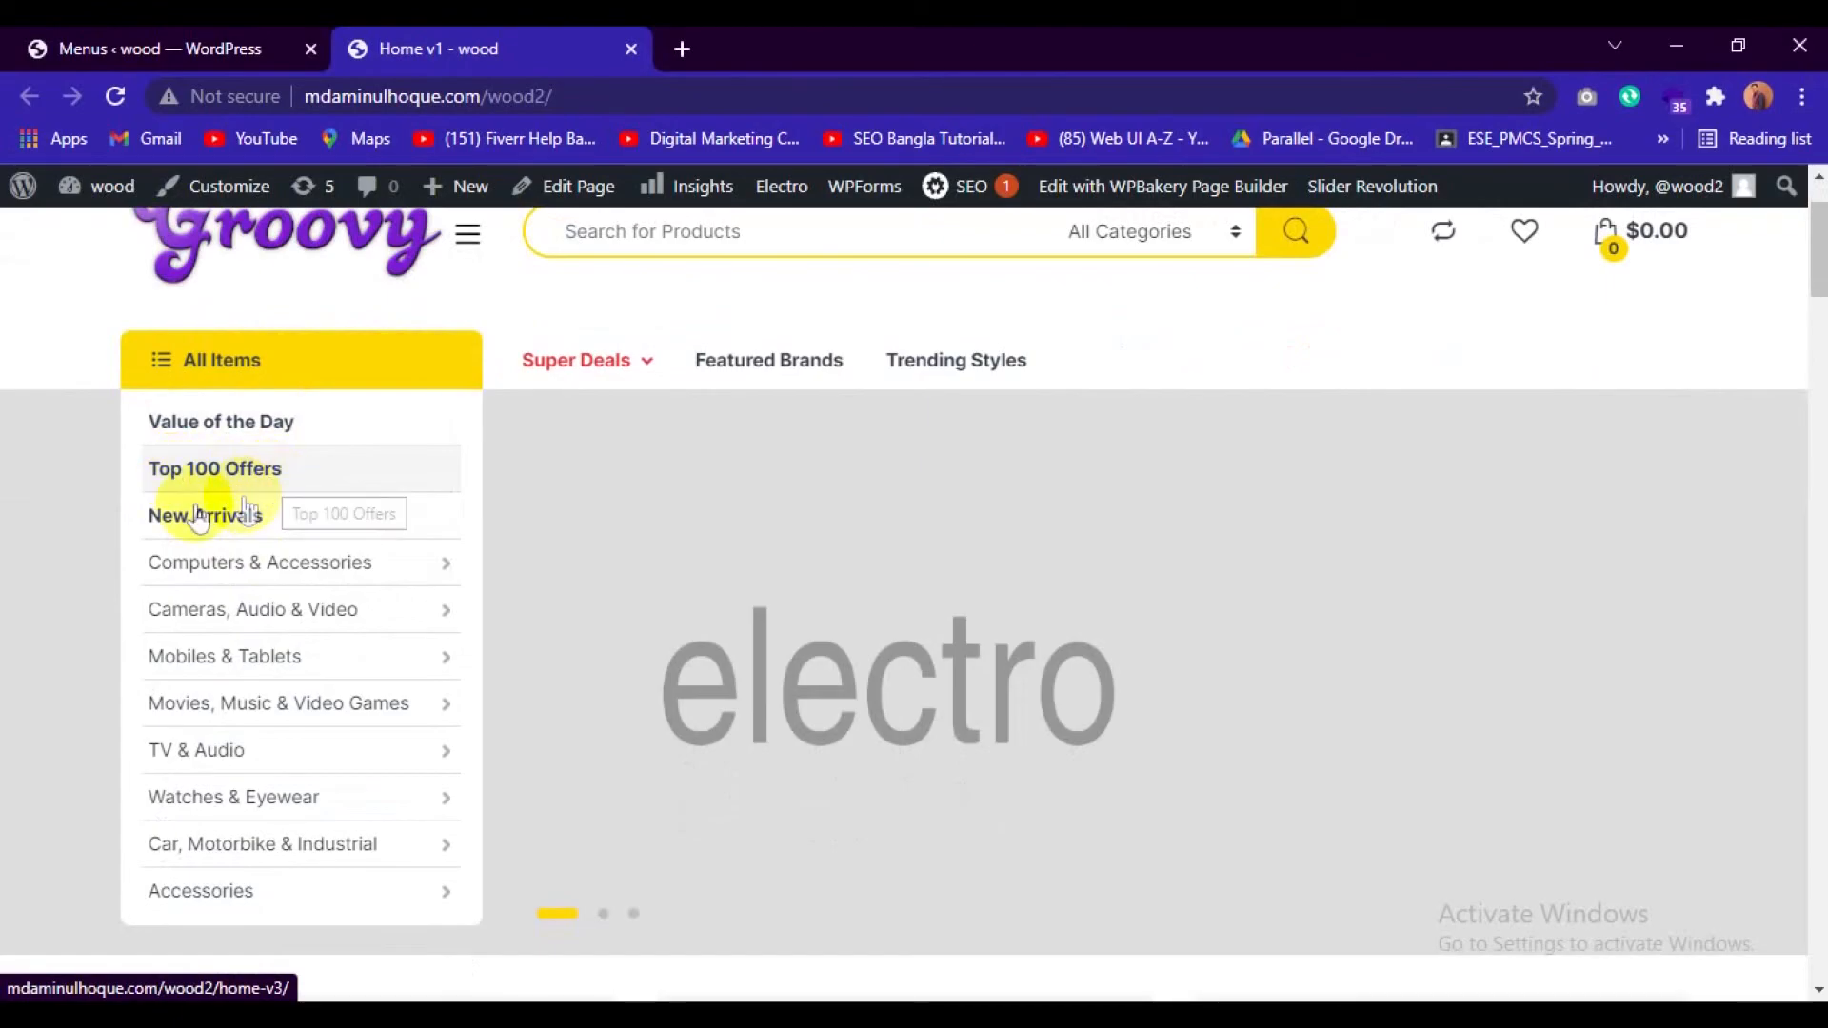
pyautogui.click(192, 38)
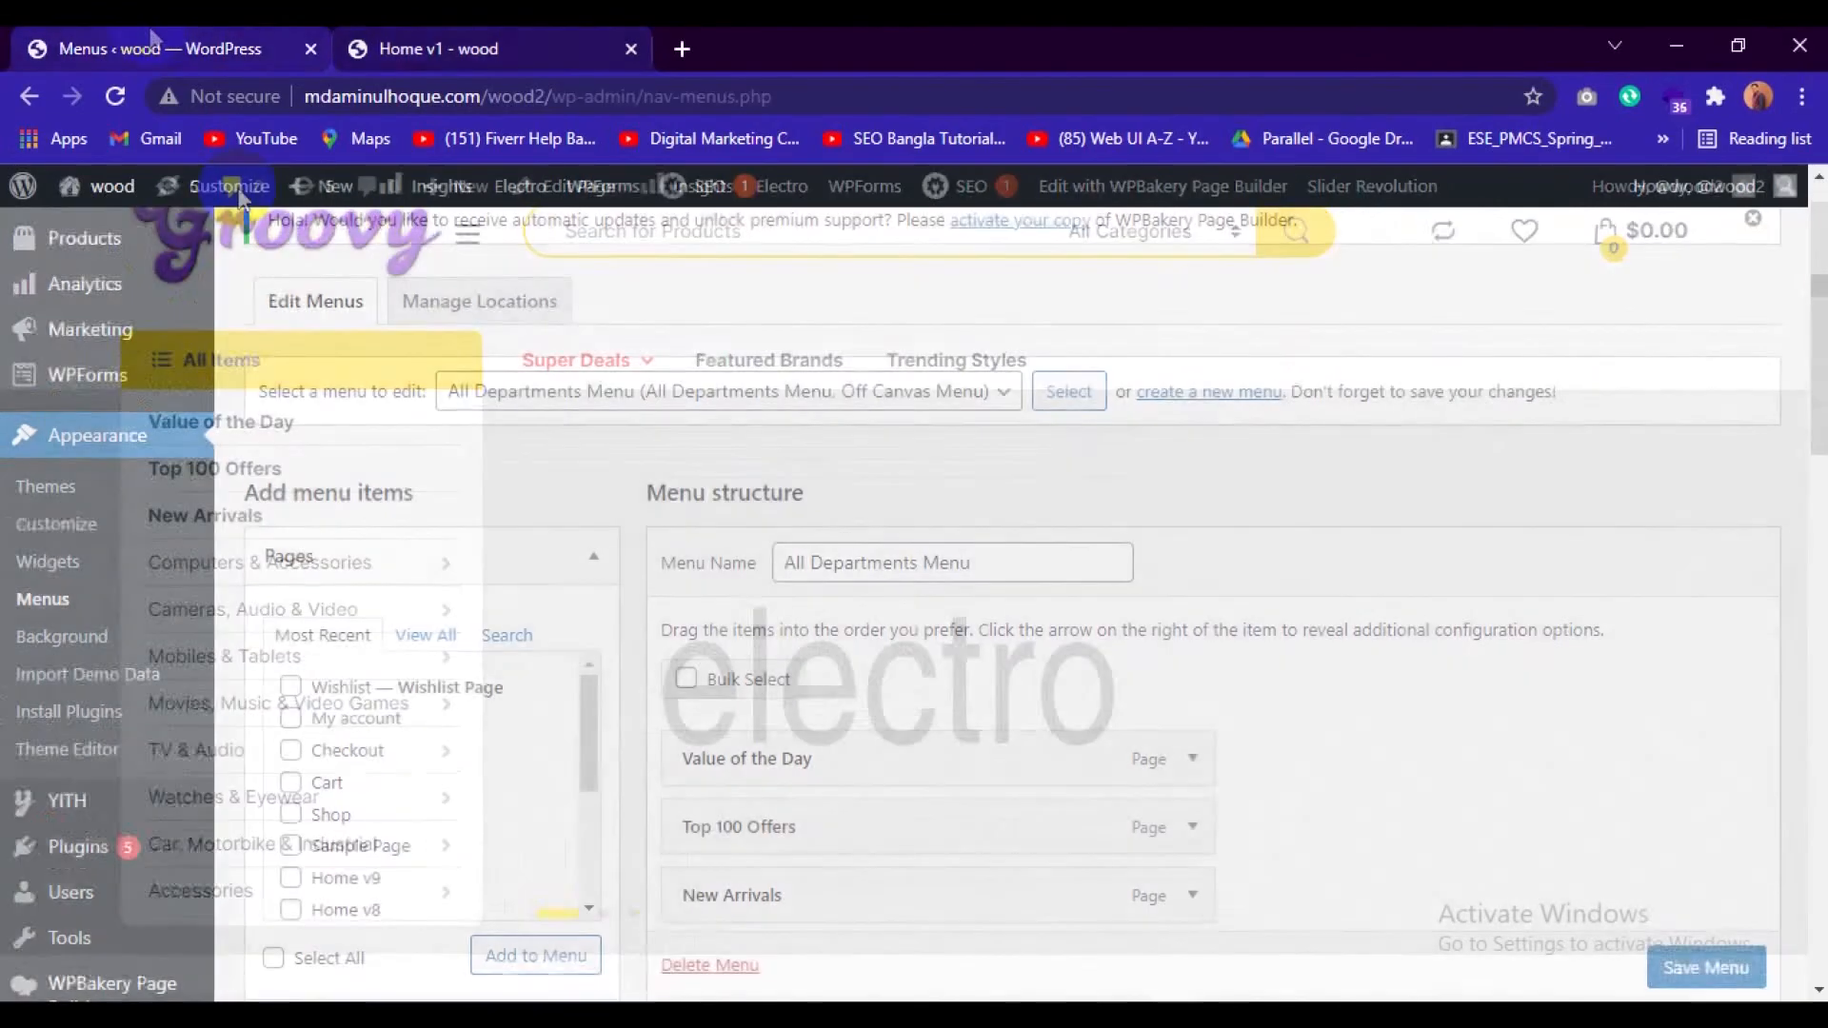
pyautogui.scroll(-1, 738, 606)
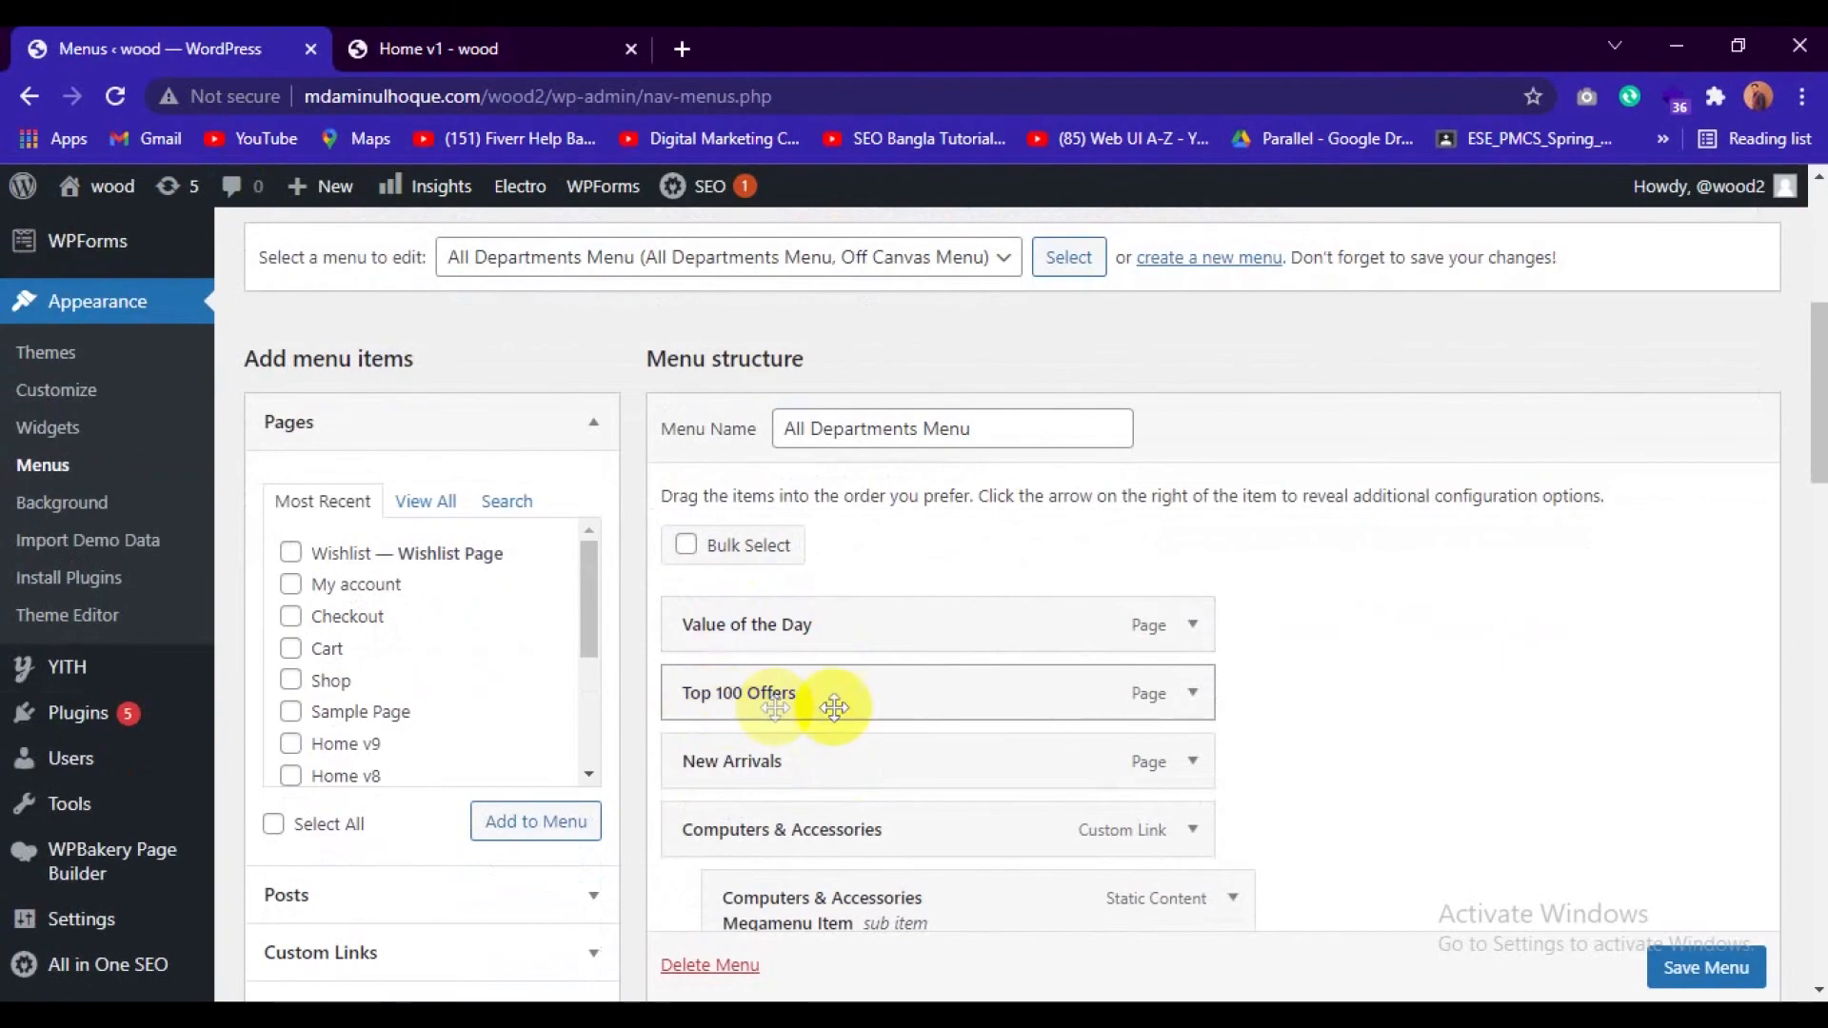
# Change the navigation label of the Value of the Day menu item to "Special Offer".
pyautogui.scroll(-2, 1228, 692)
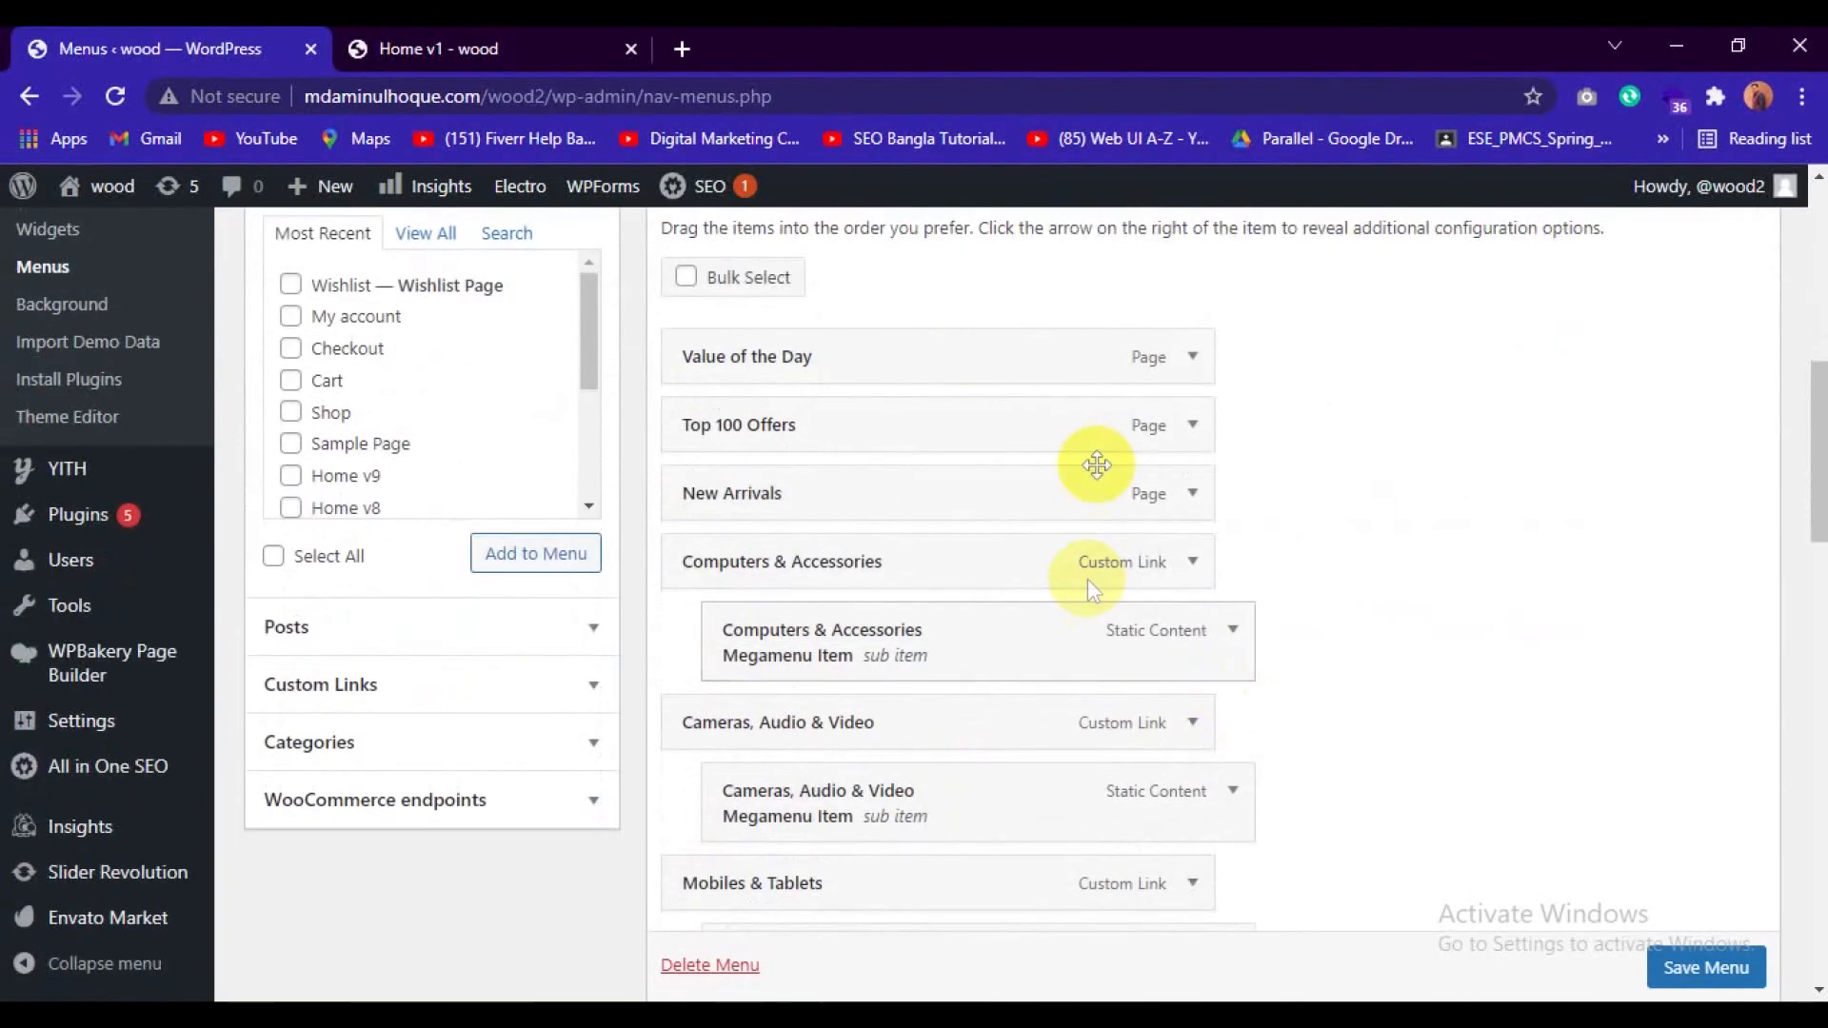
pyautogui.click(1190, 359)
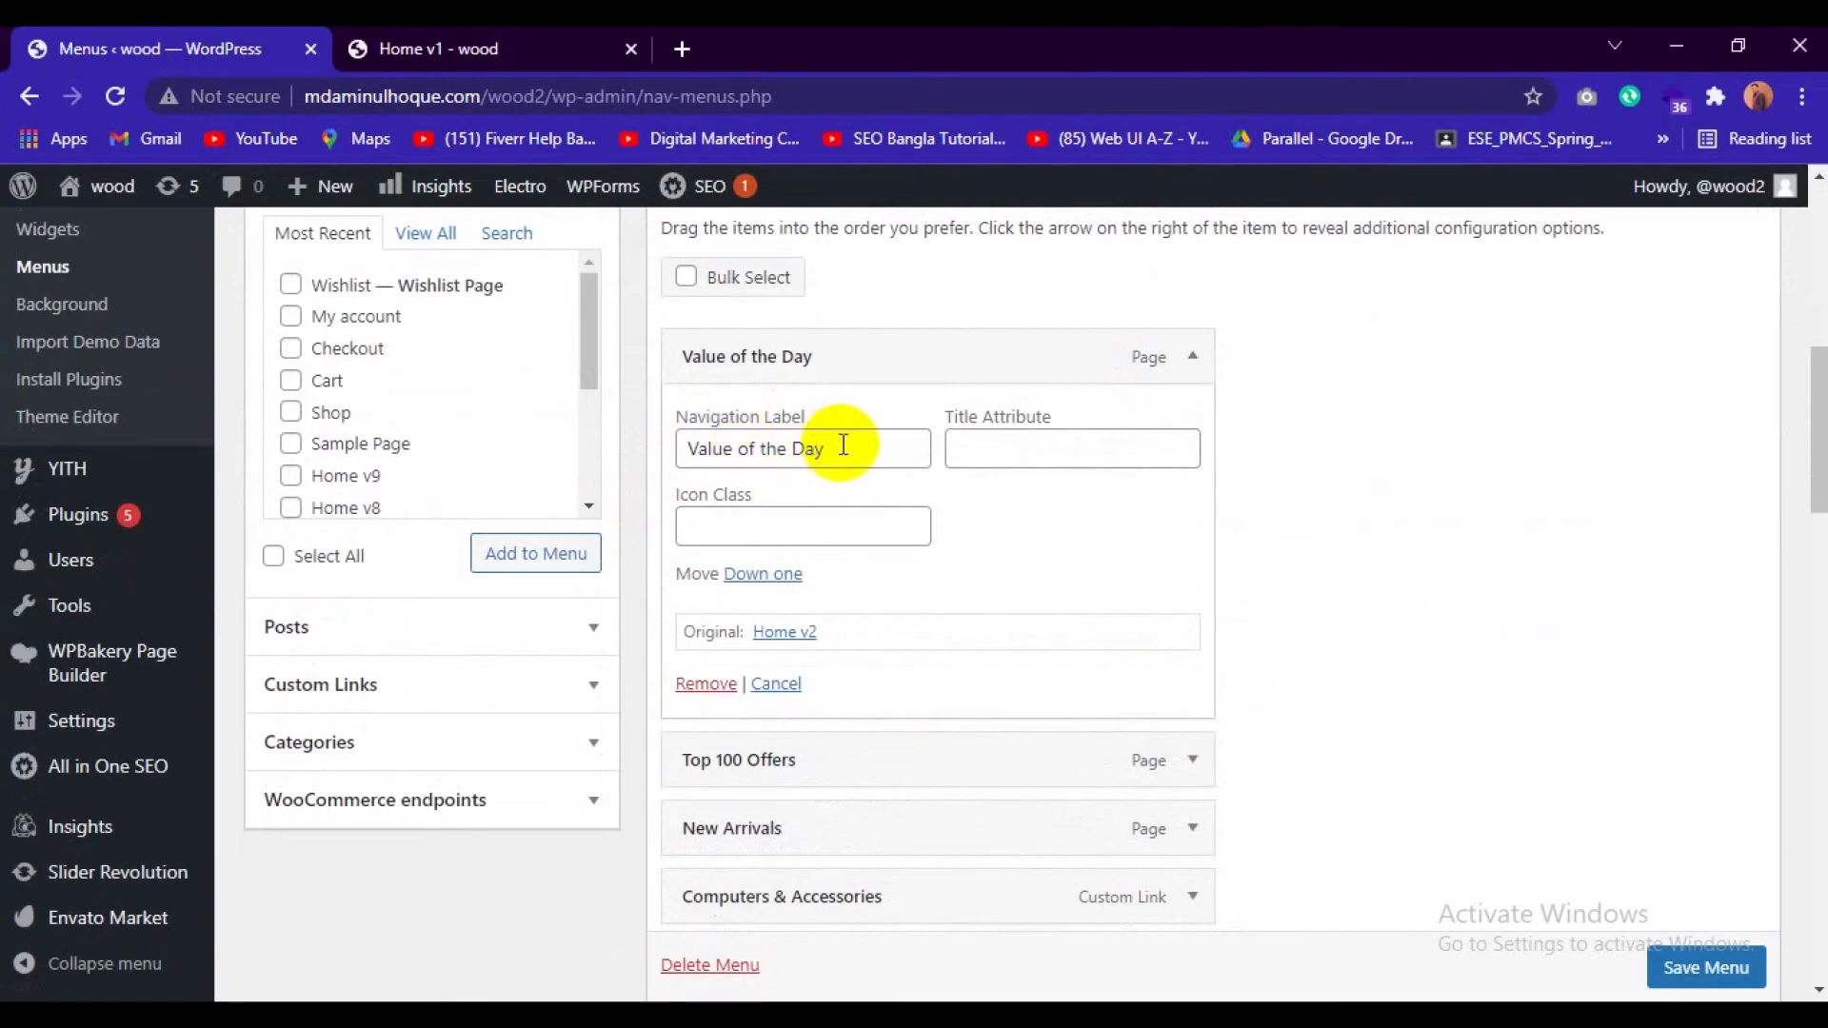
pyautogui.moveTo(842, 445); pyautogui.dragTo(686, 449)
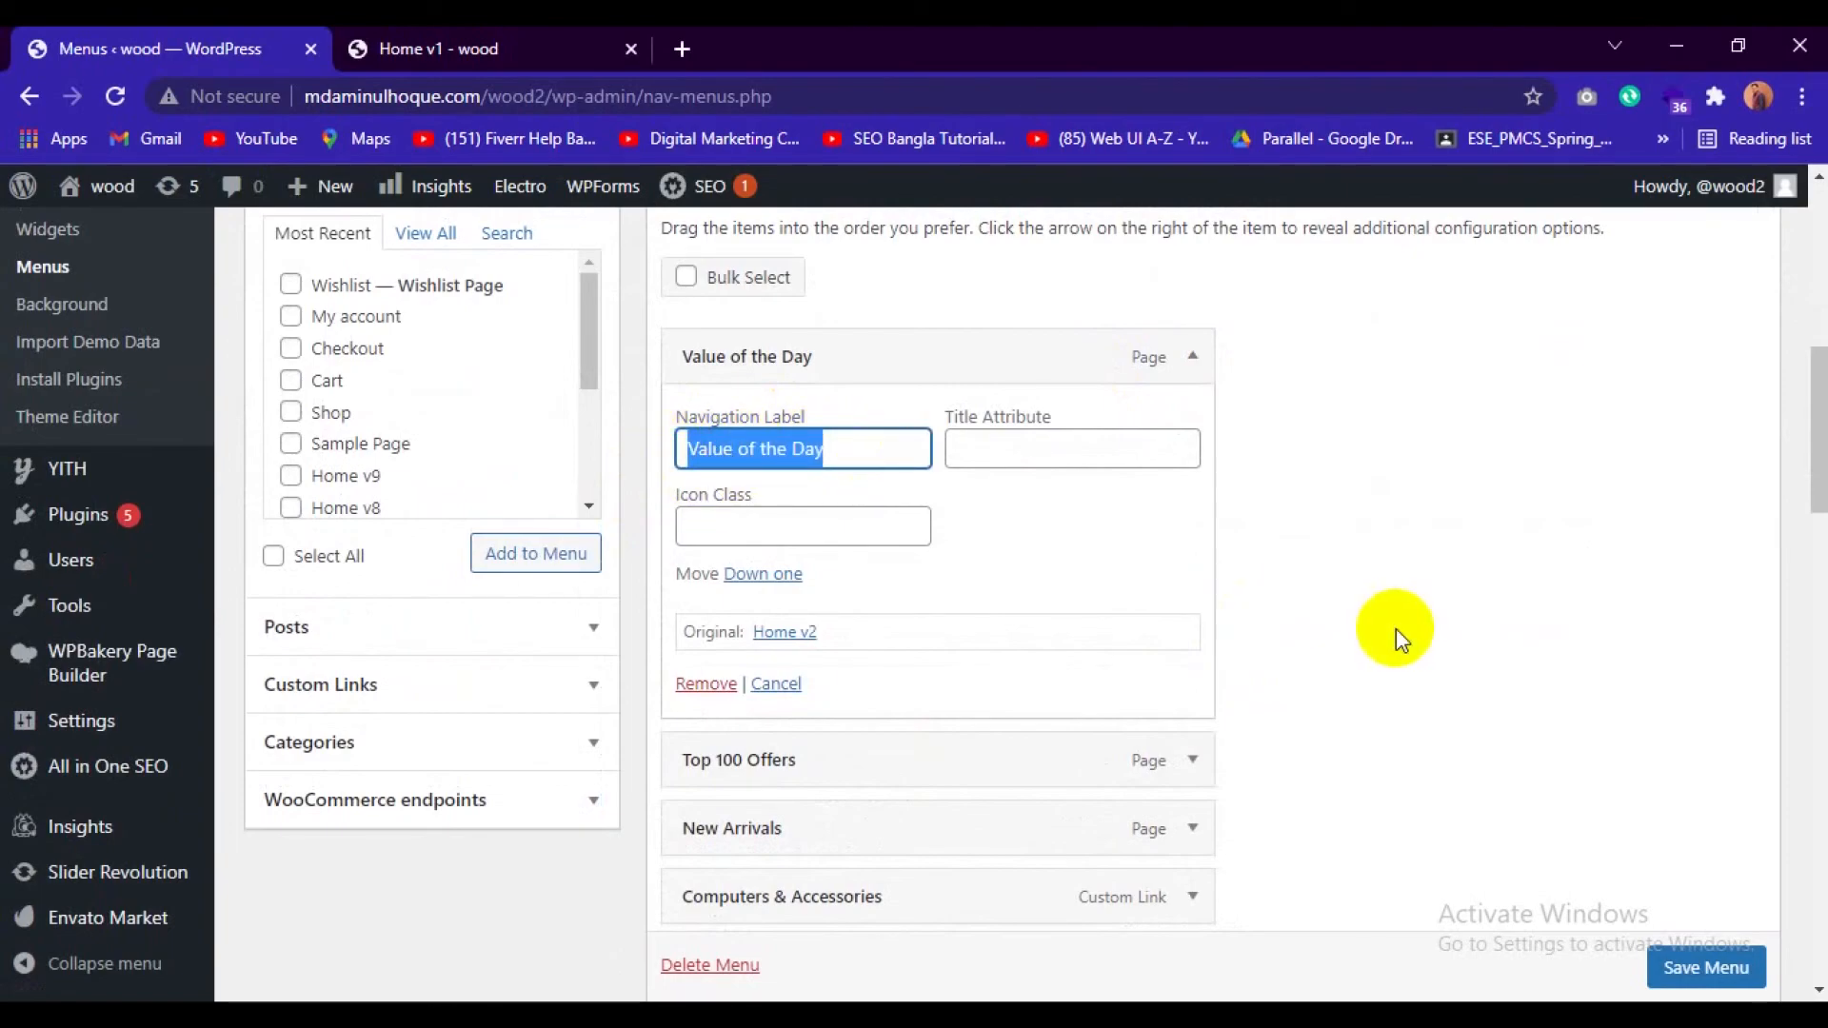
pyautogui.write('Special')
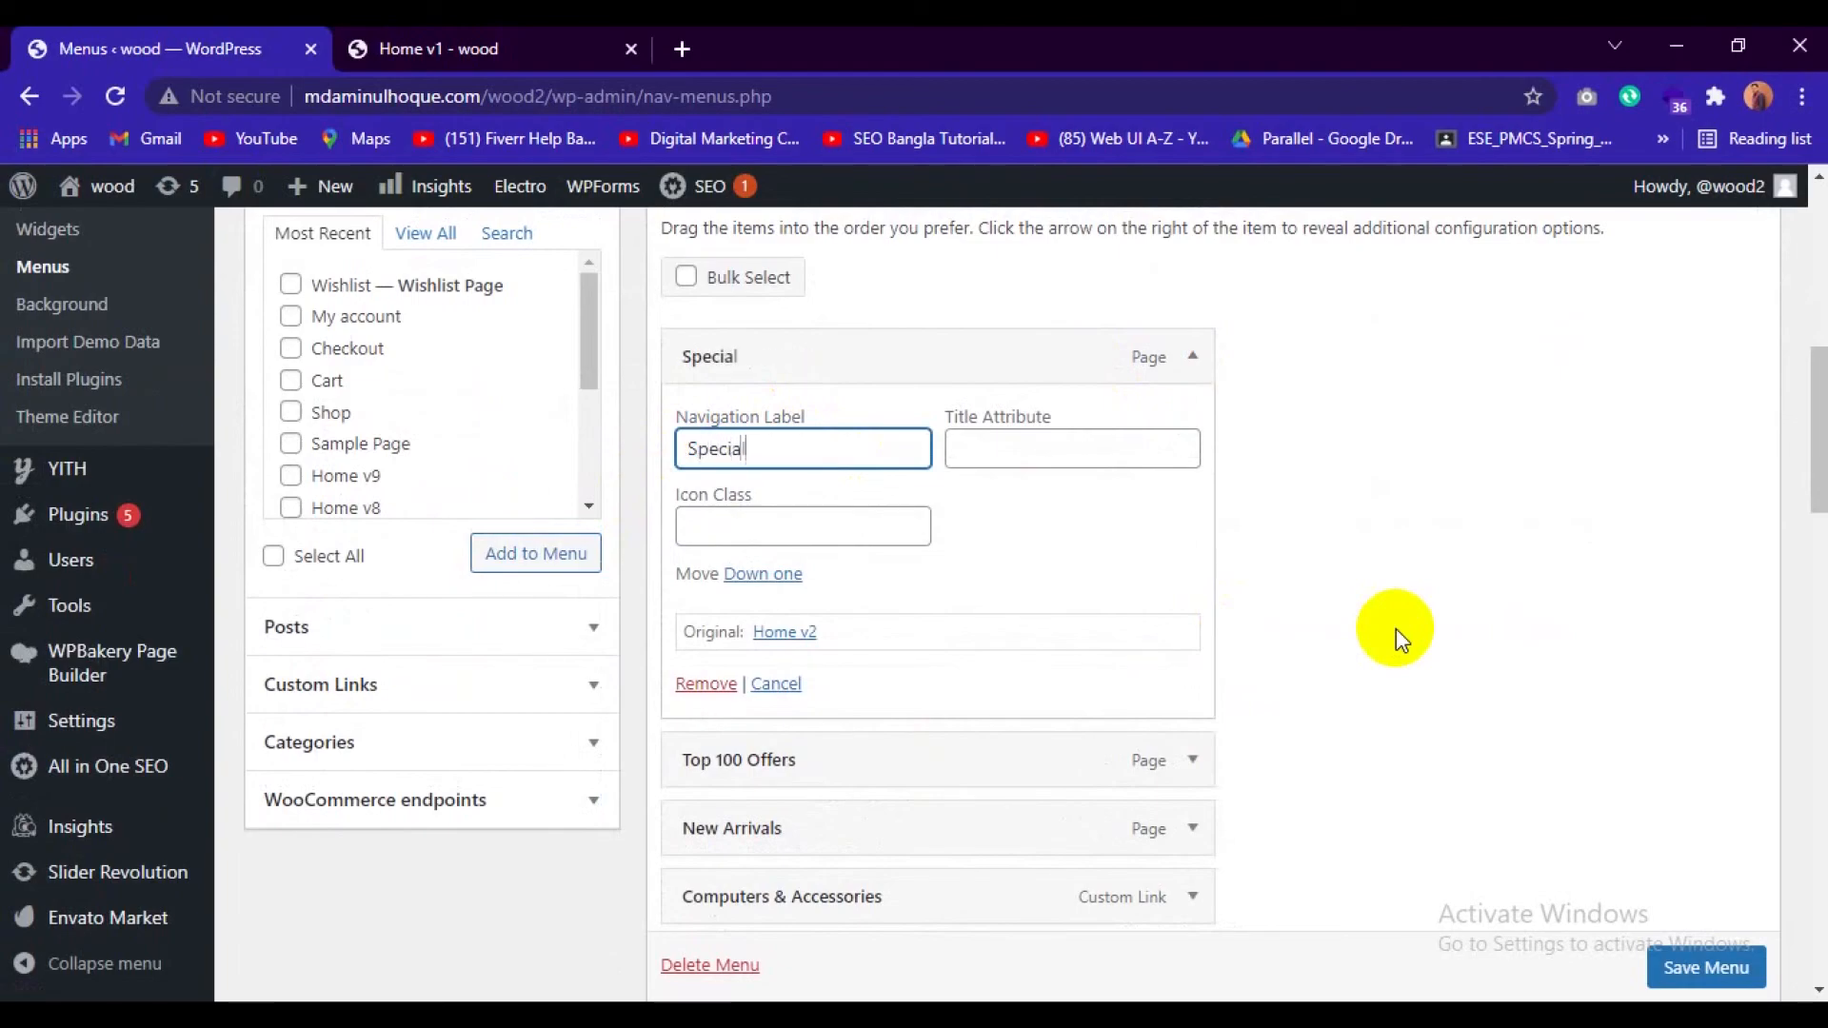
pyautogui.write(' Offer')
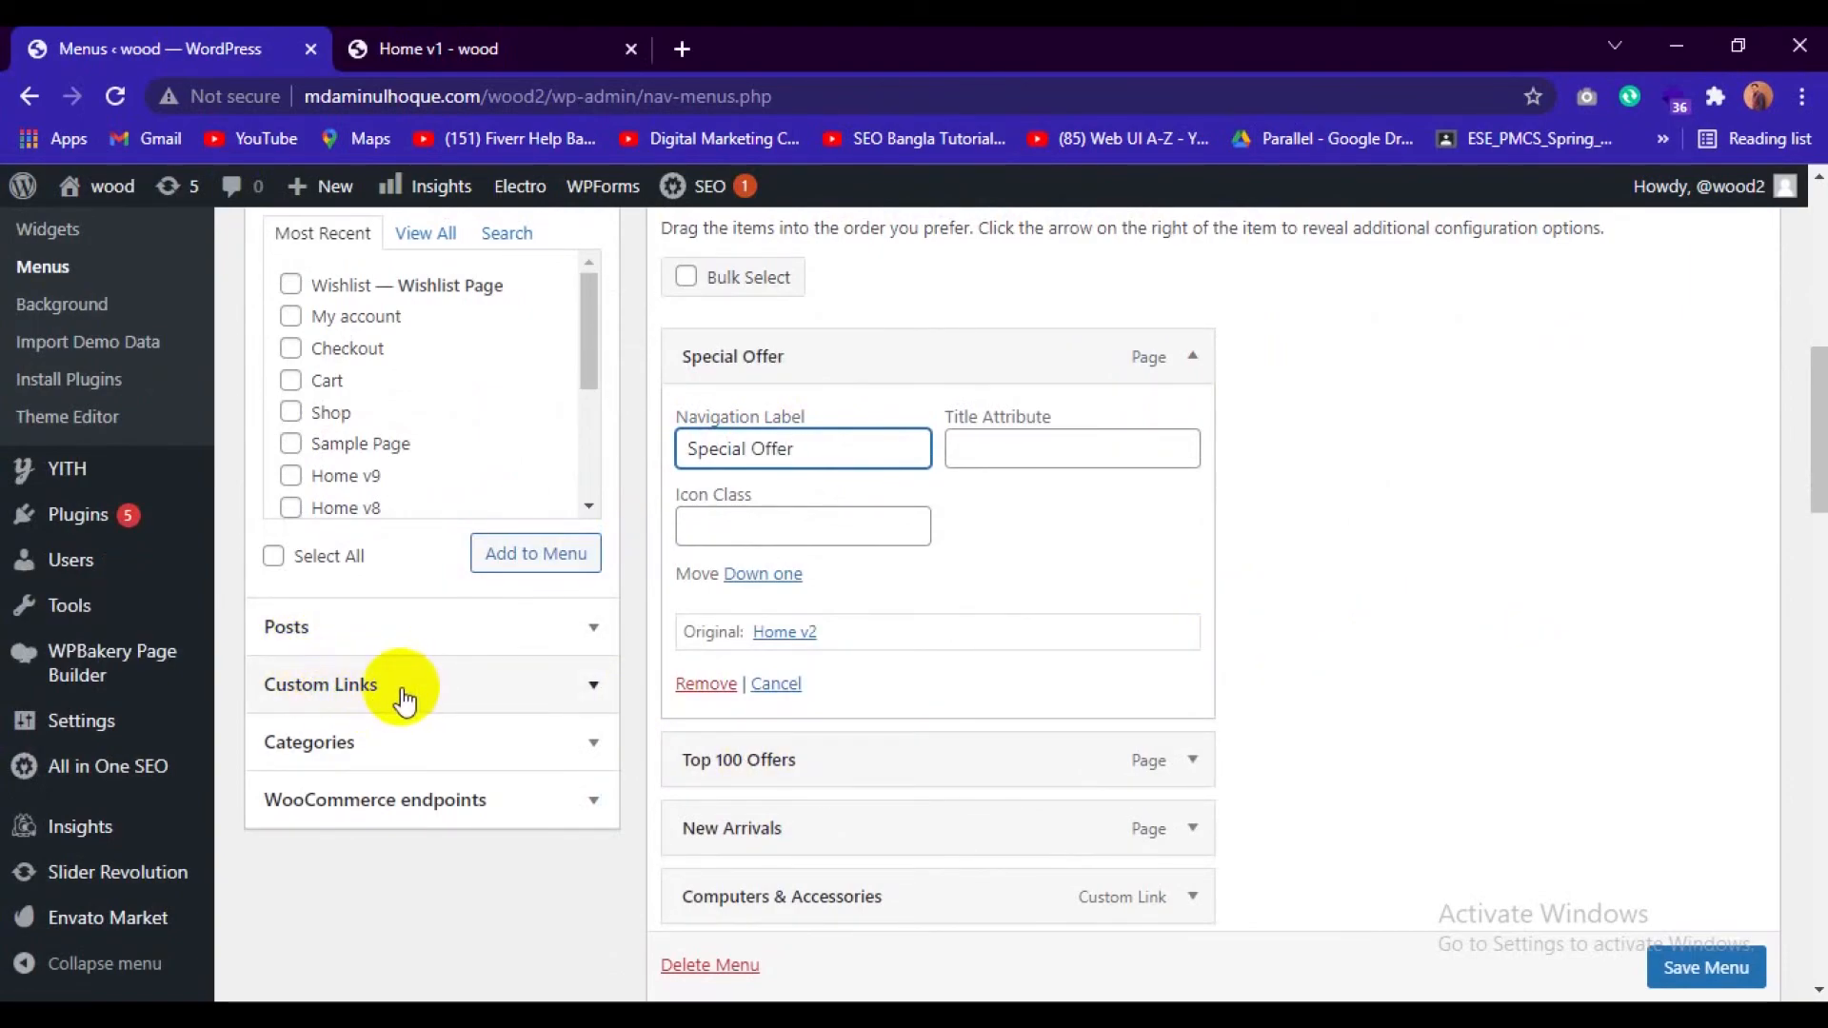
# Change the navigation label of the Top 100 Offers menu item to "Top 10 Offers".
pyautogui.scroll(-1, 1252, 735)
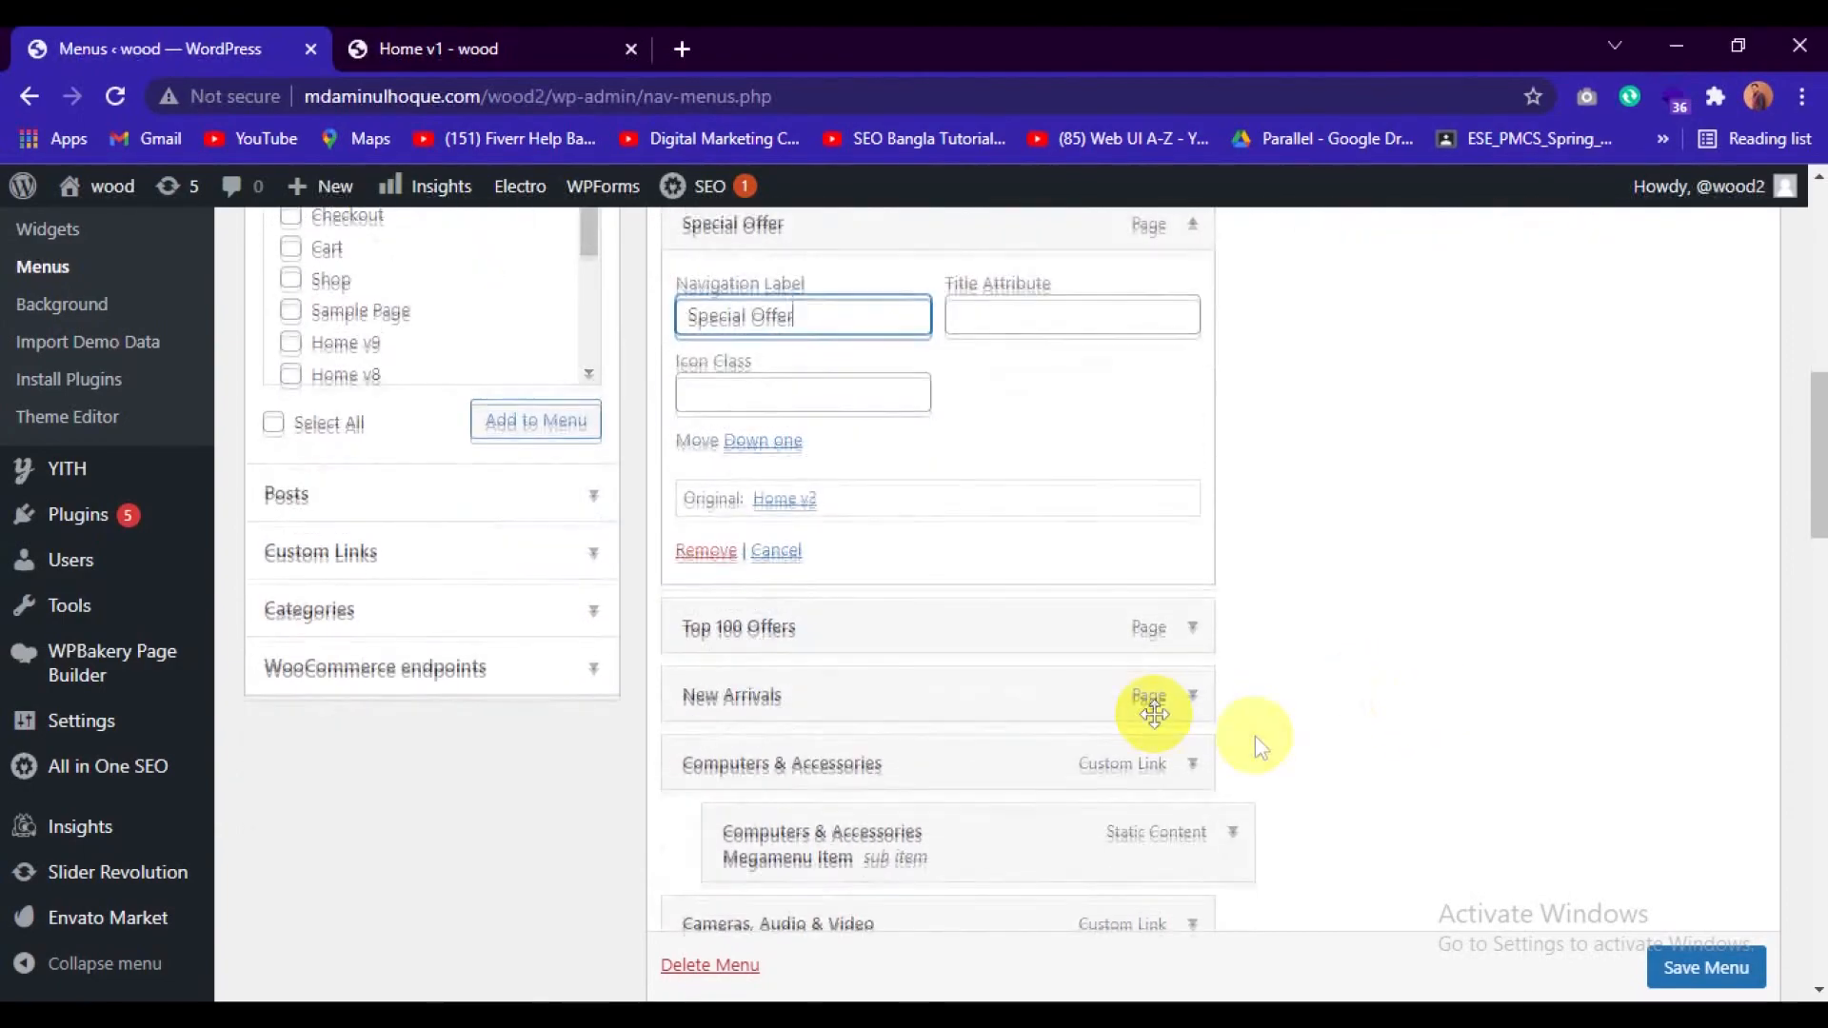
pyautogui.click(1184, 632)
pyautogui.scroll(-1, 805, 656)
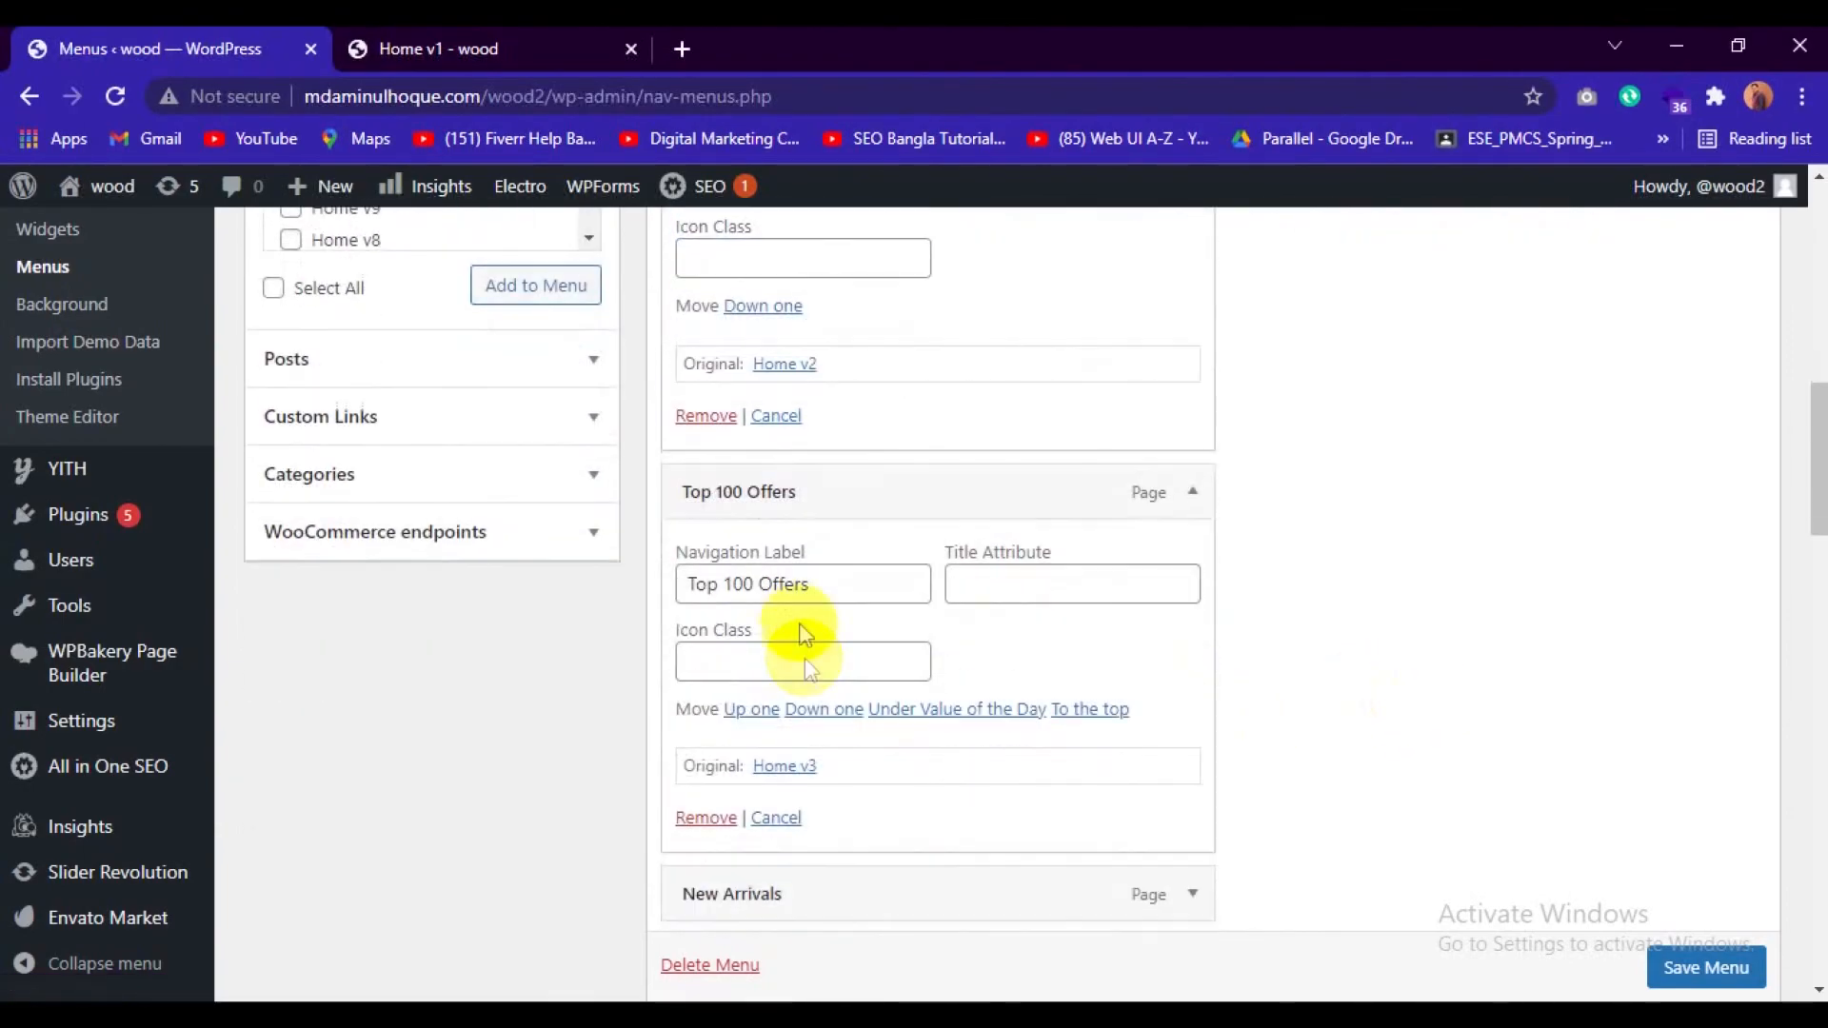
pyautogui.click(754, 583)
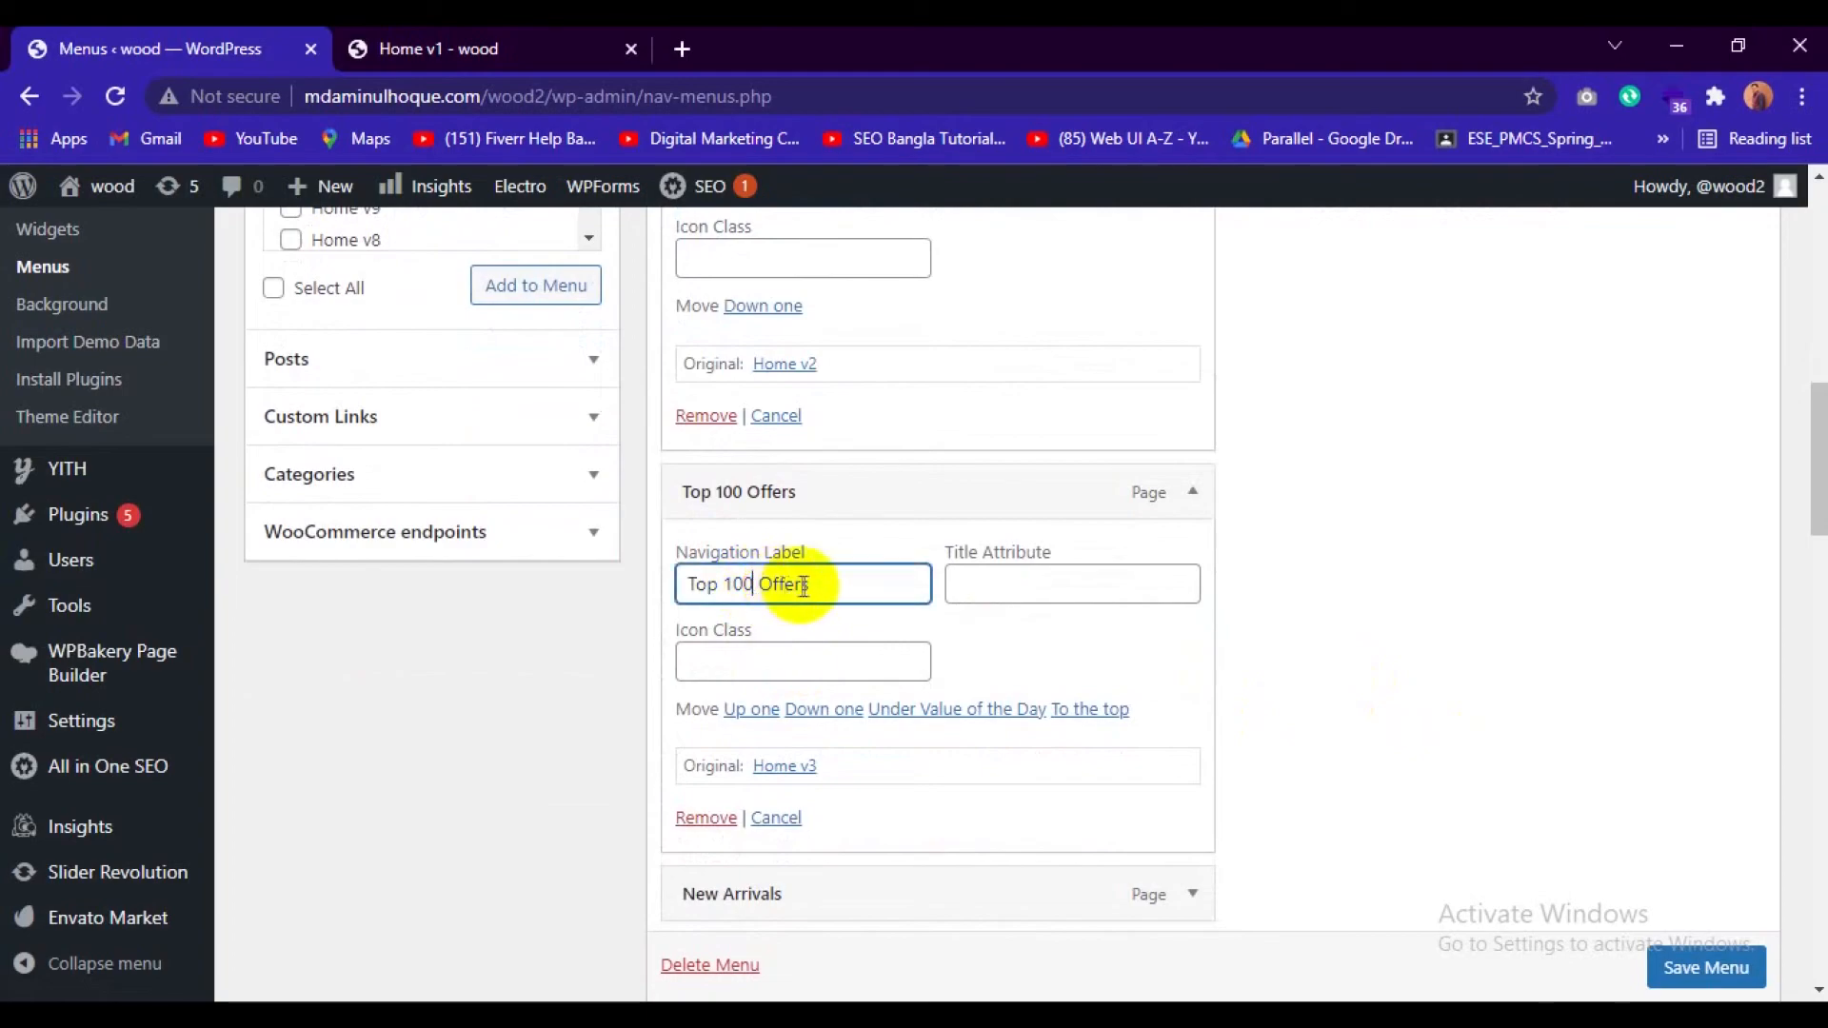
pyautogui.press('BackSpace')
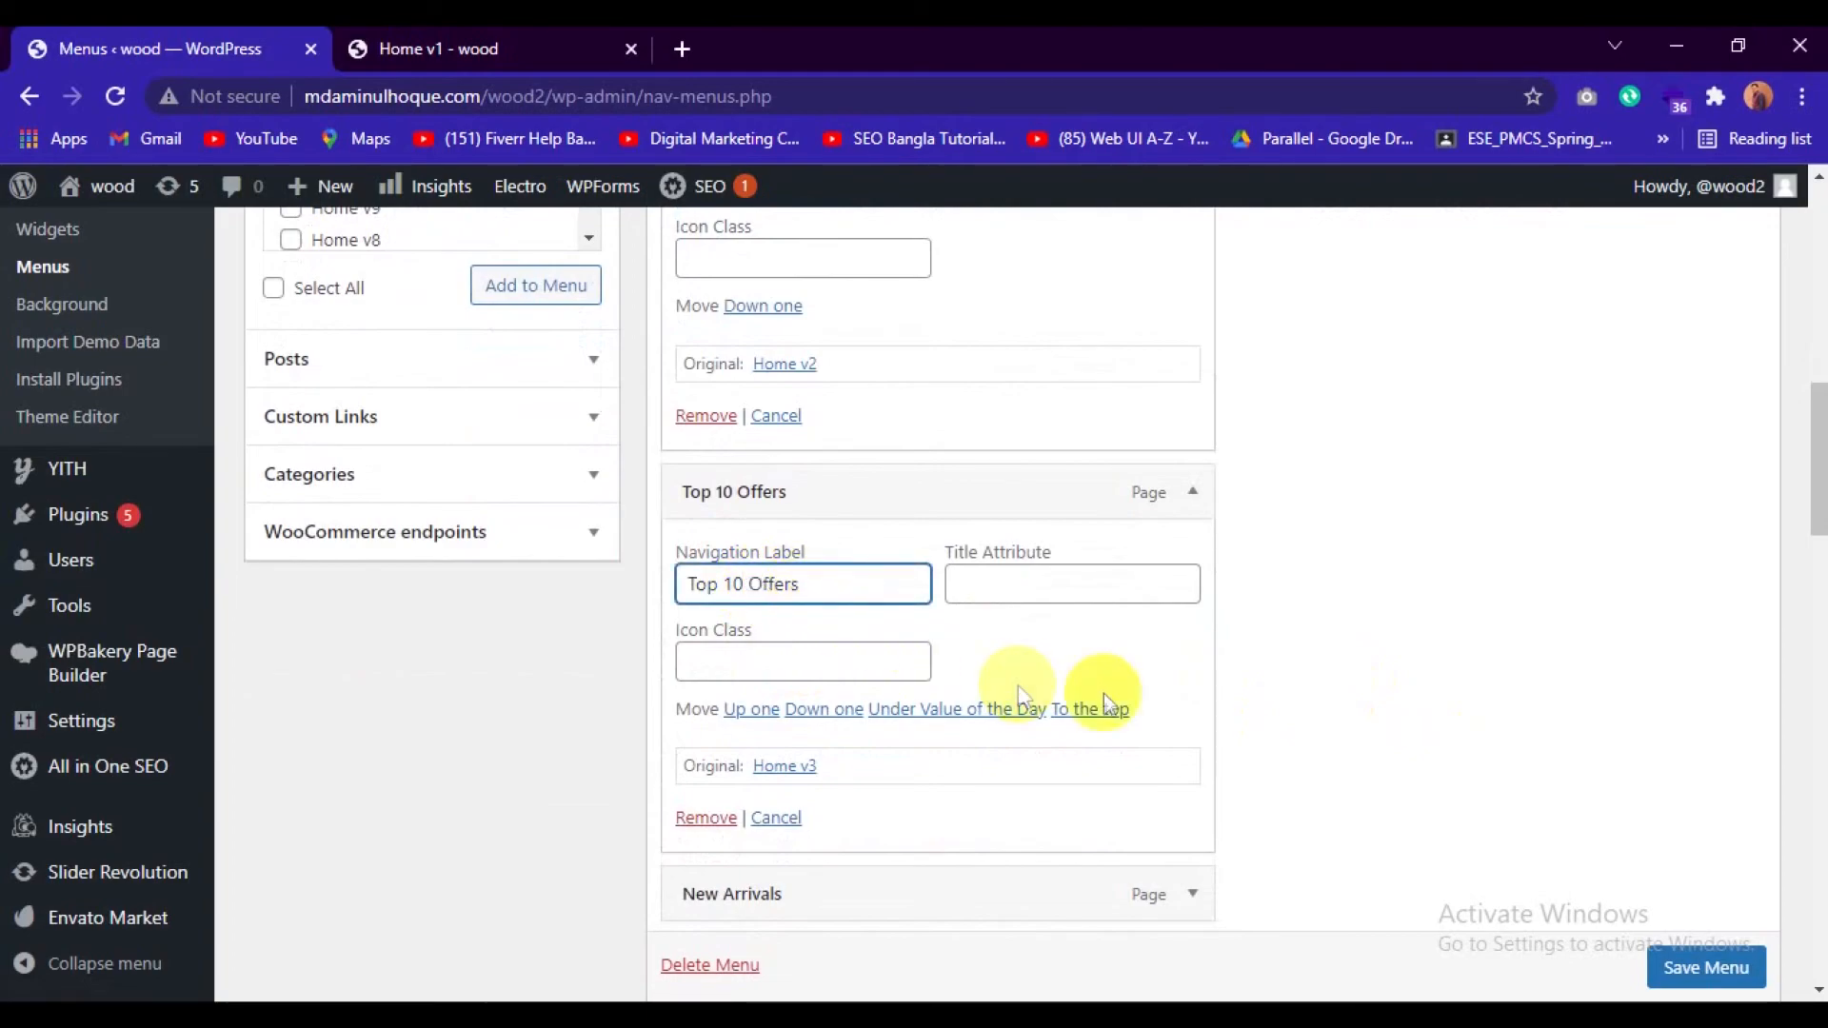
# Change the navigation label of the New Arrivals menu item to "New Exclusive Product".
pyautogui.scroll(-3, 1196, 700)
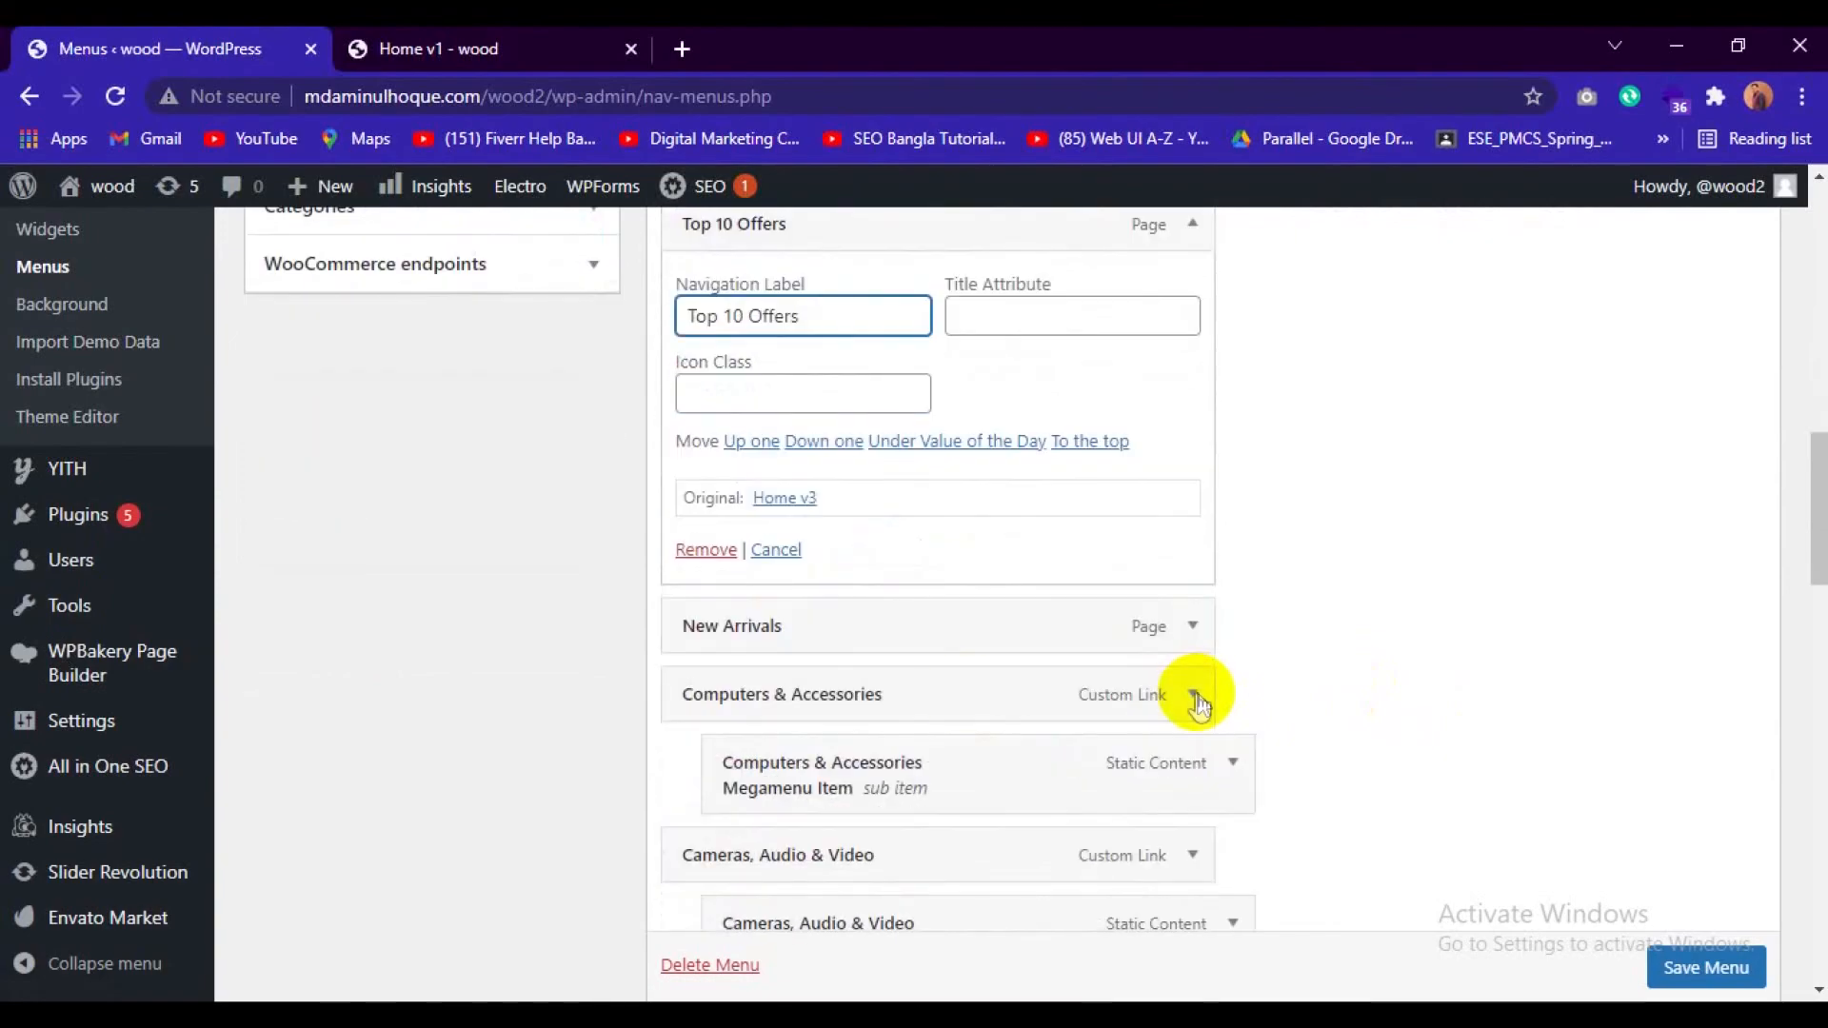
pyautogui.click(1193, 628)
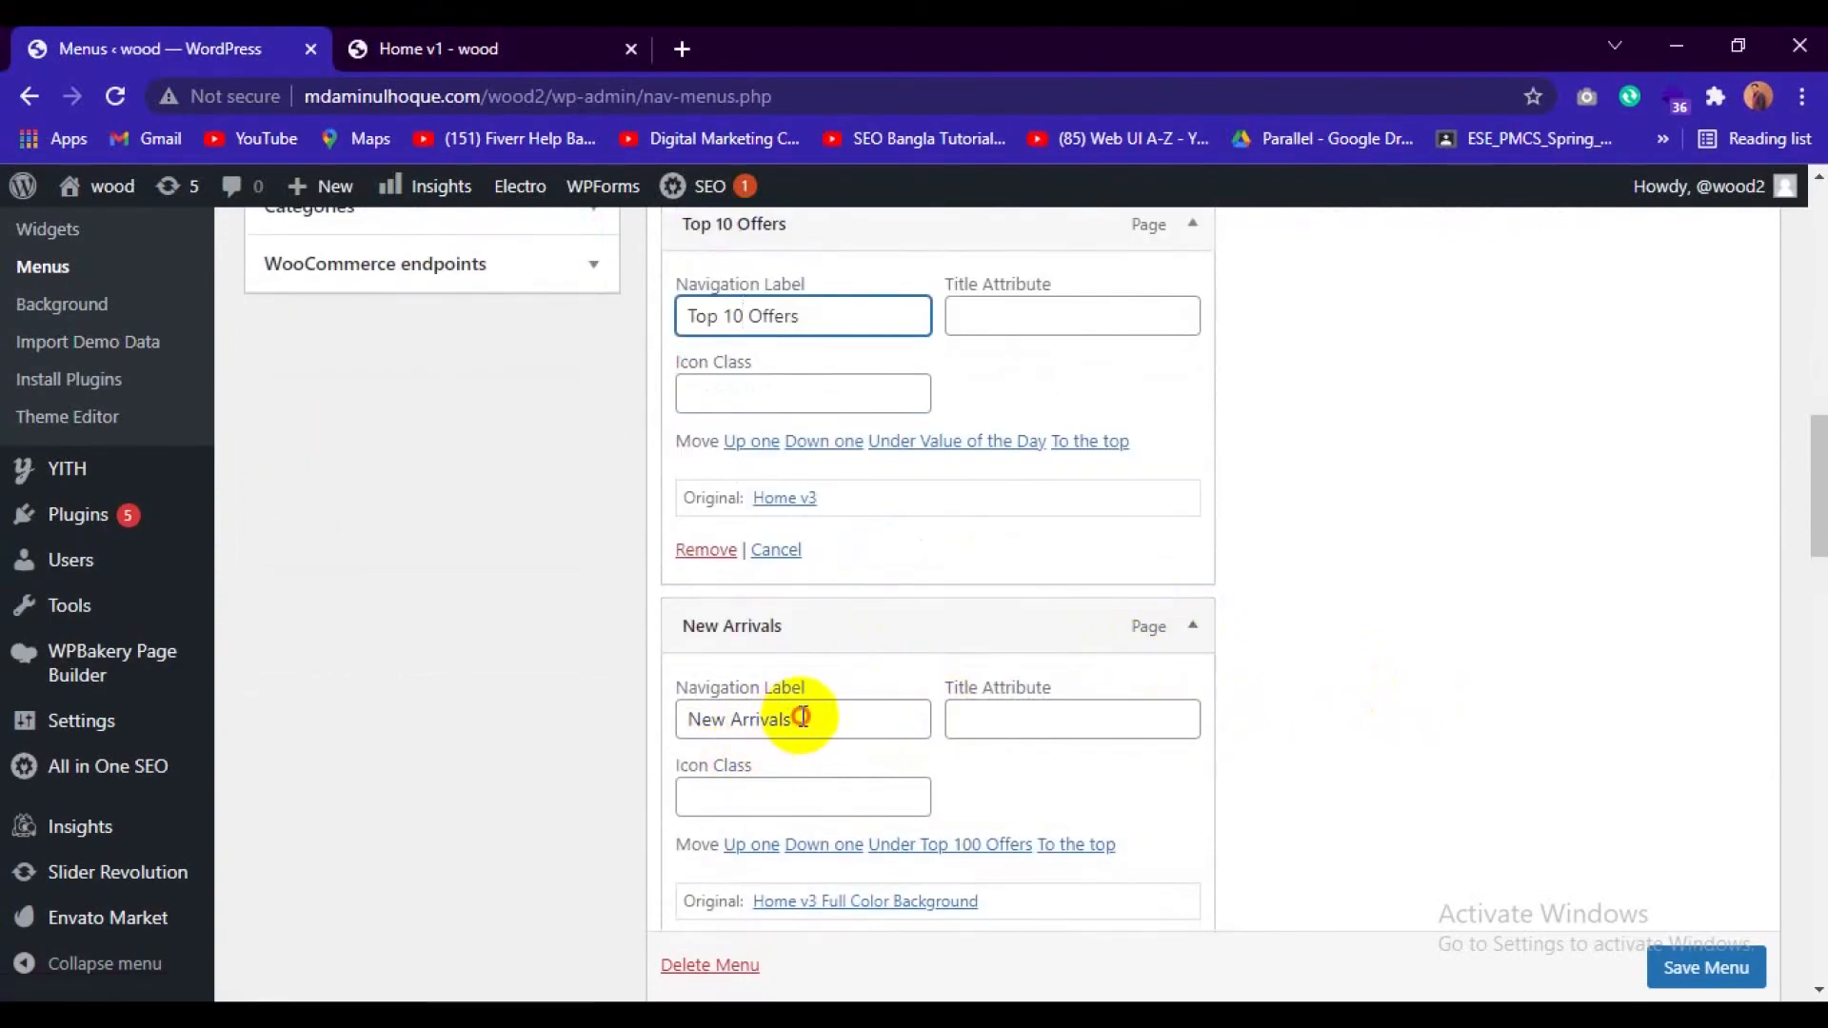
pyautogui.moveTo(801, 717); pyautogui.dragTo(731, 720)
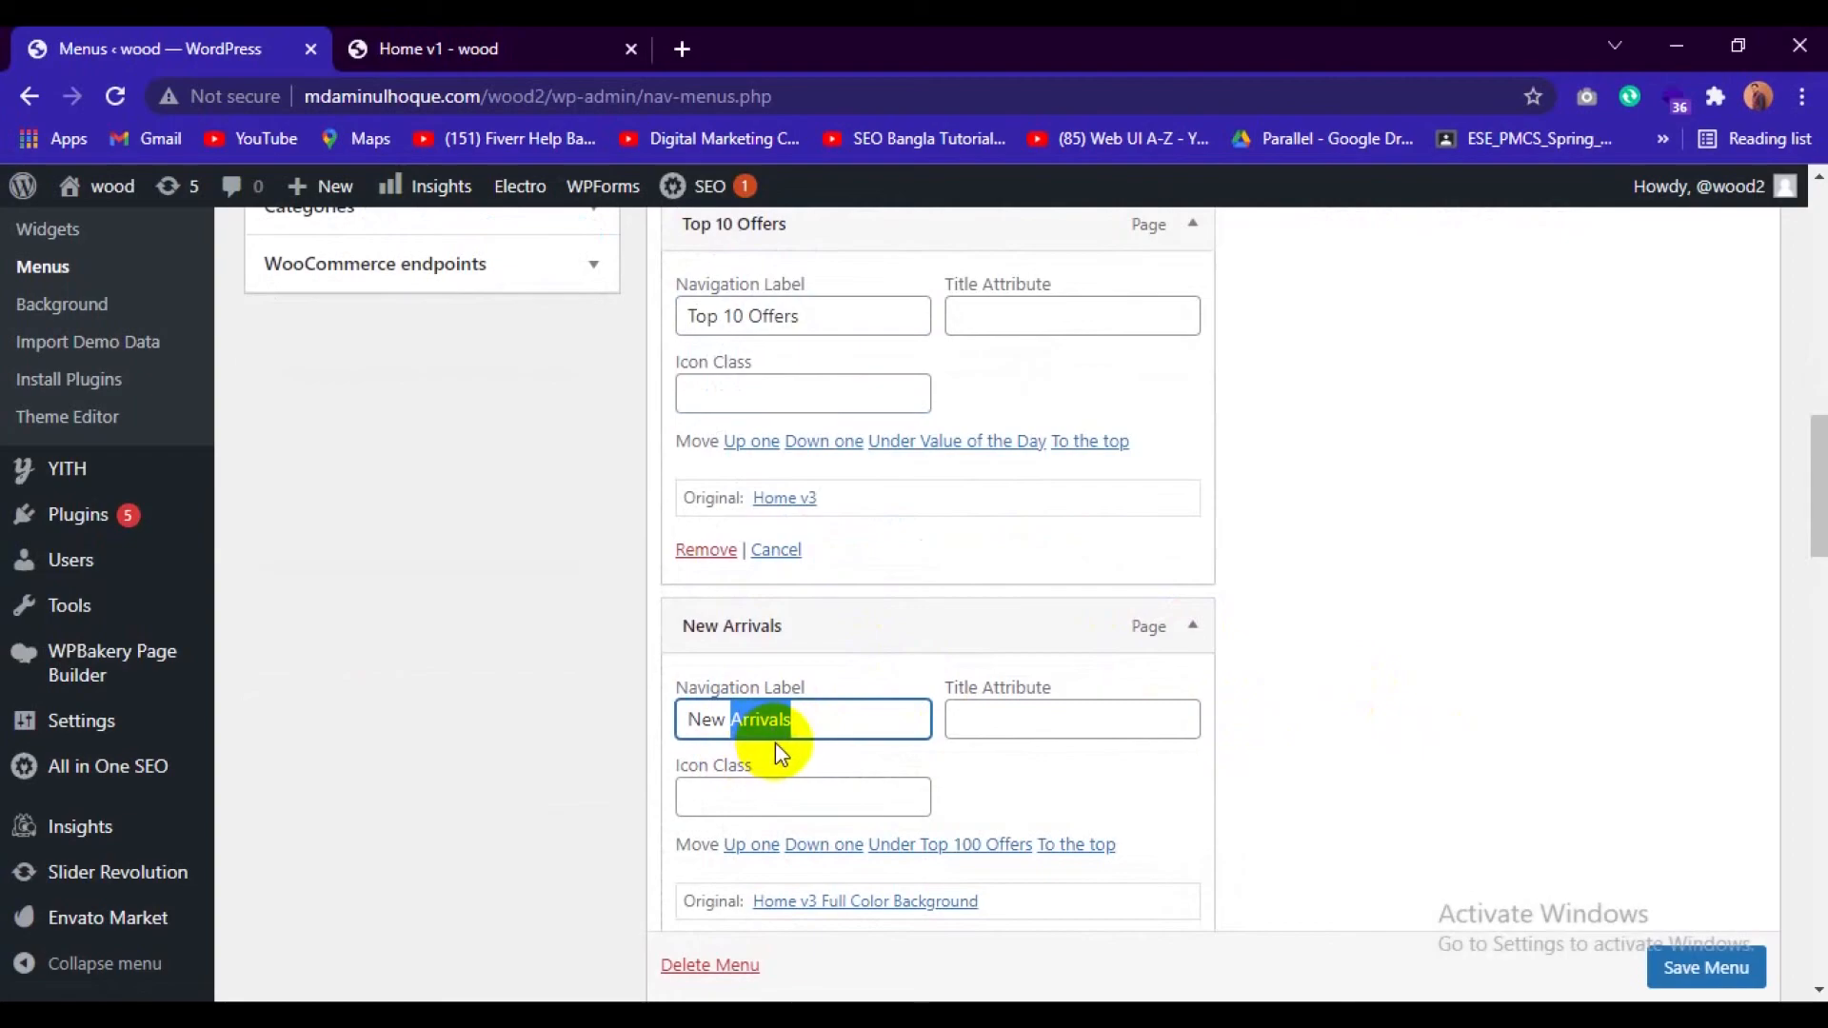
pyautogui.write('Exclu')
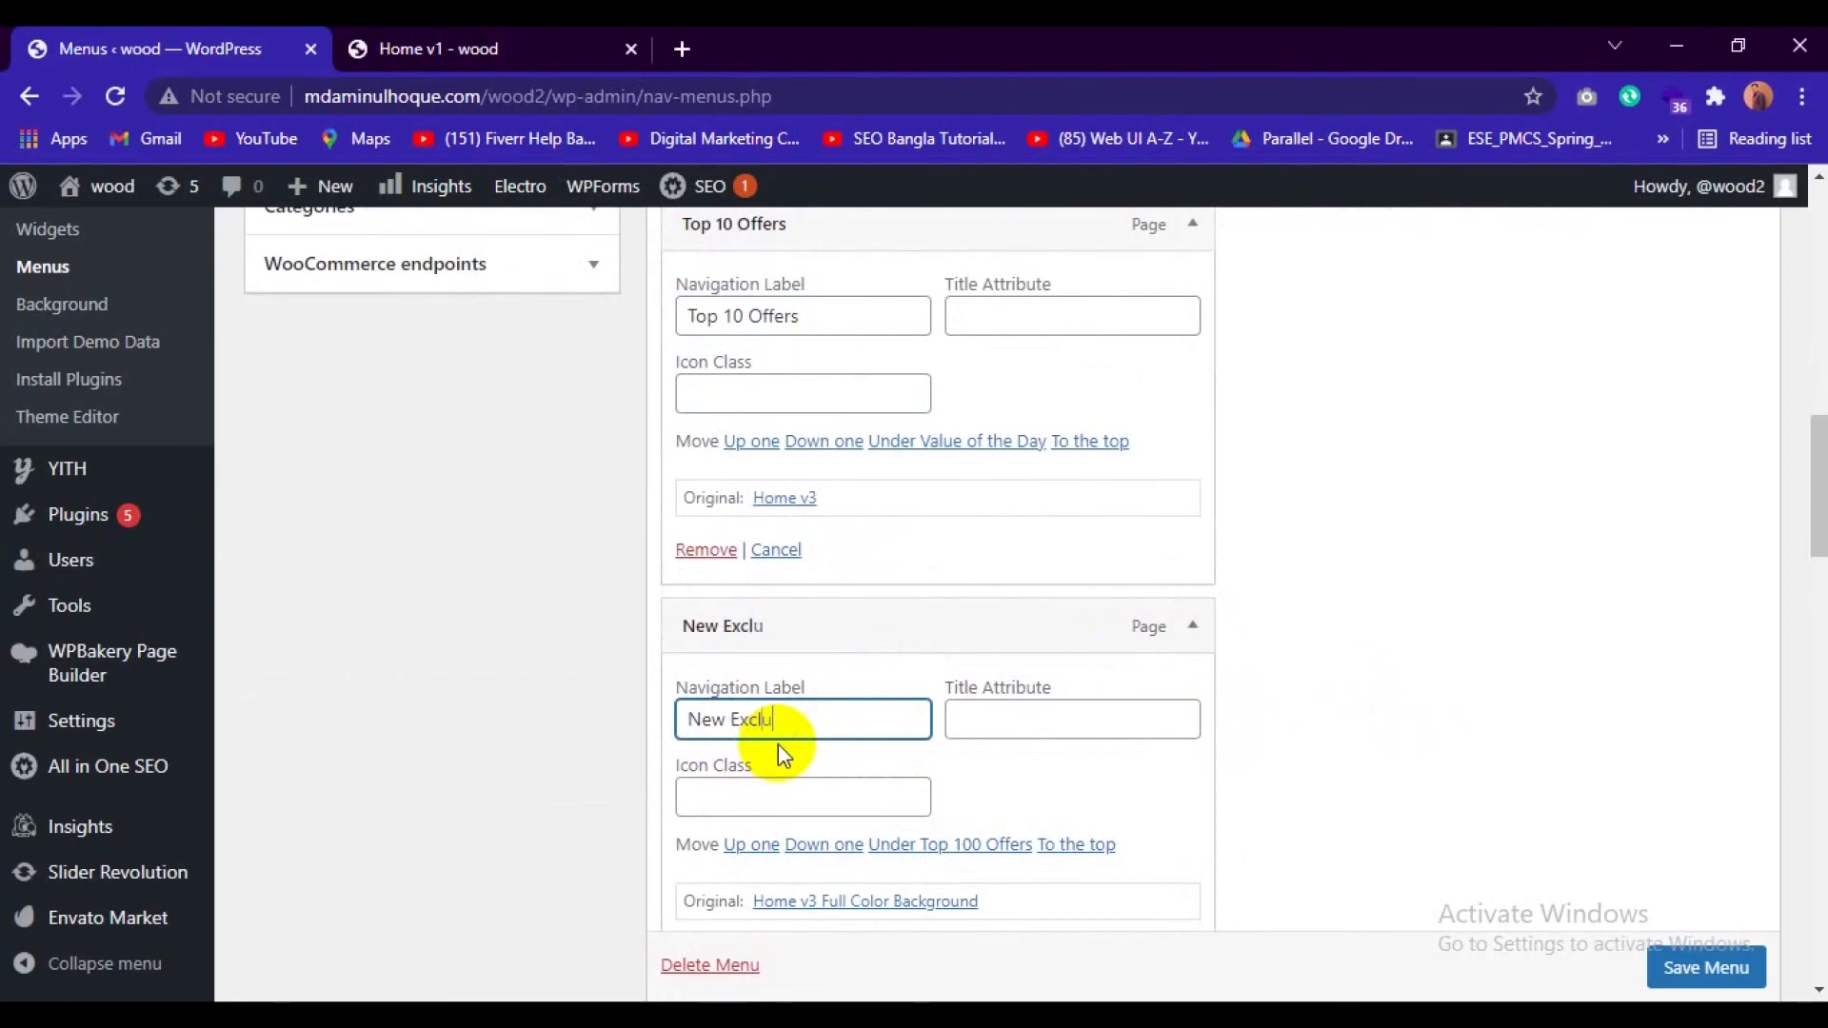
pyautogui.write('sive Product')
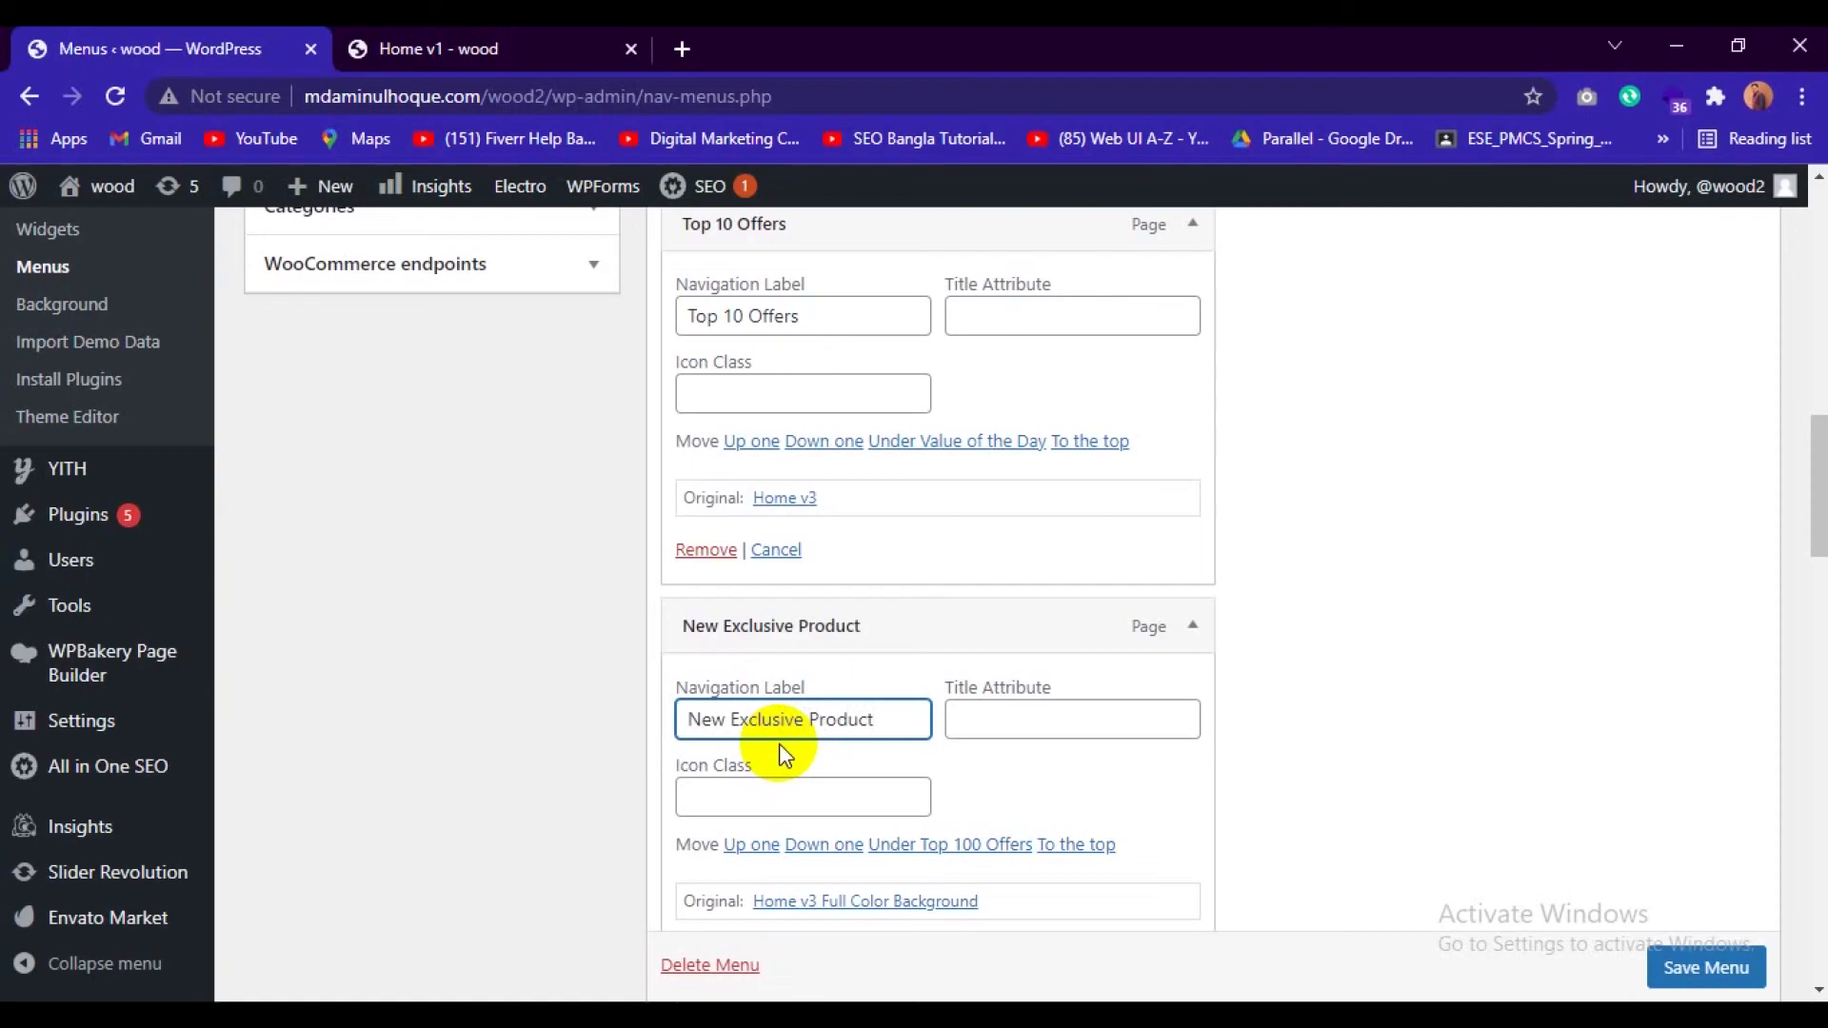
# Review the relabelled items in the menu structure and save the All Departments Menu.
pyautogui.scroll(-4, 868, 704)
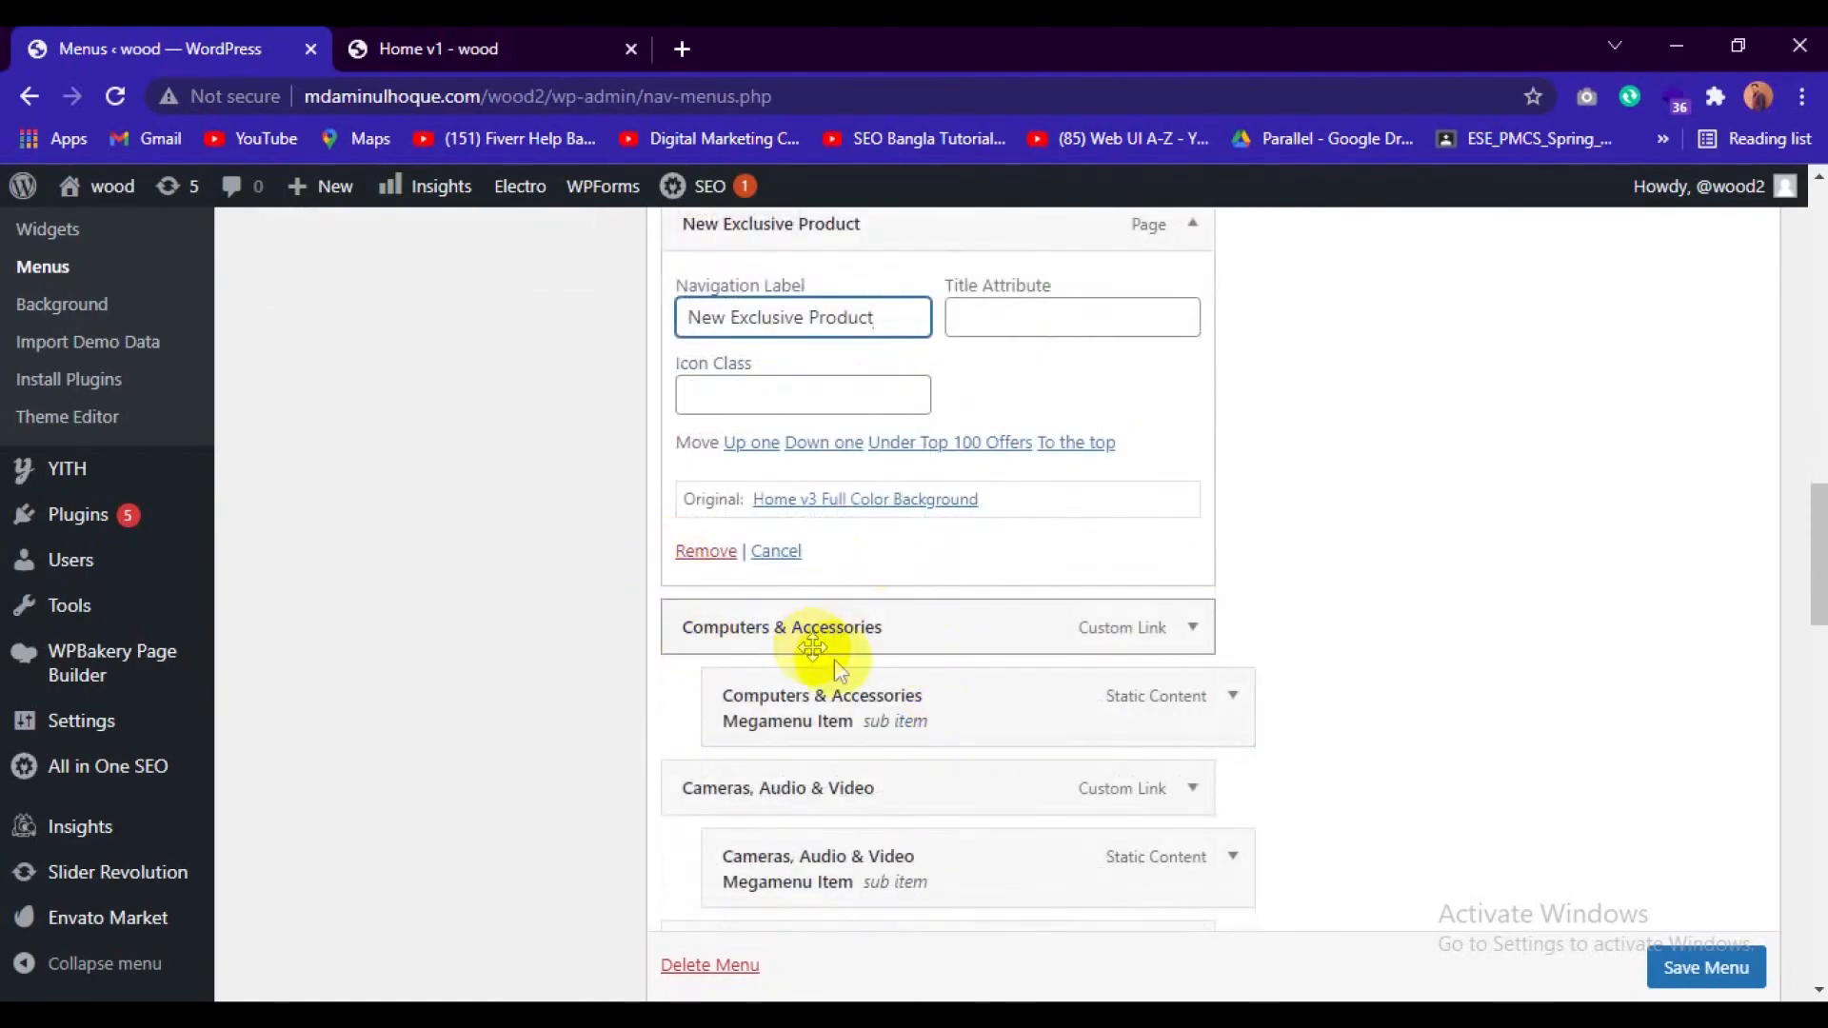
pyautogui.scroll(-1, 861, 665)
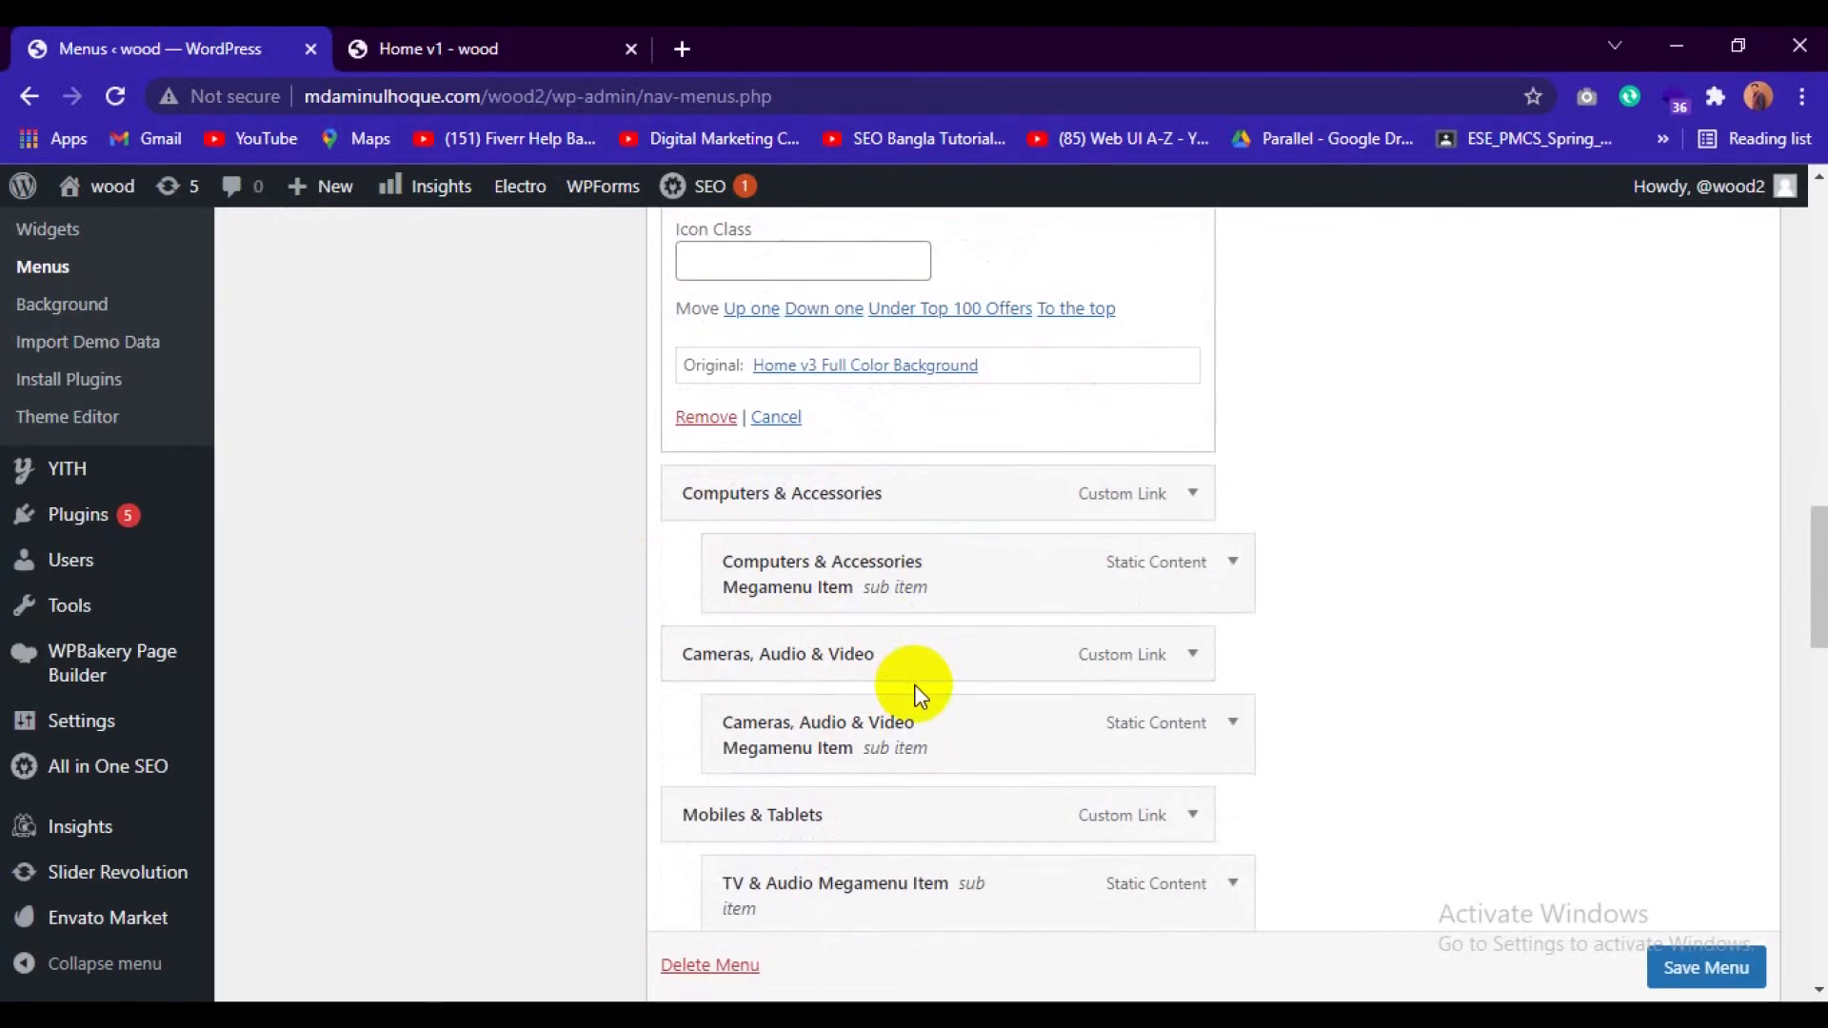
pyautogui.scroll(8, 918, 695)
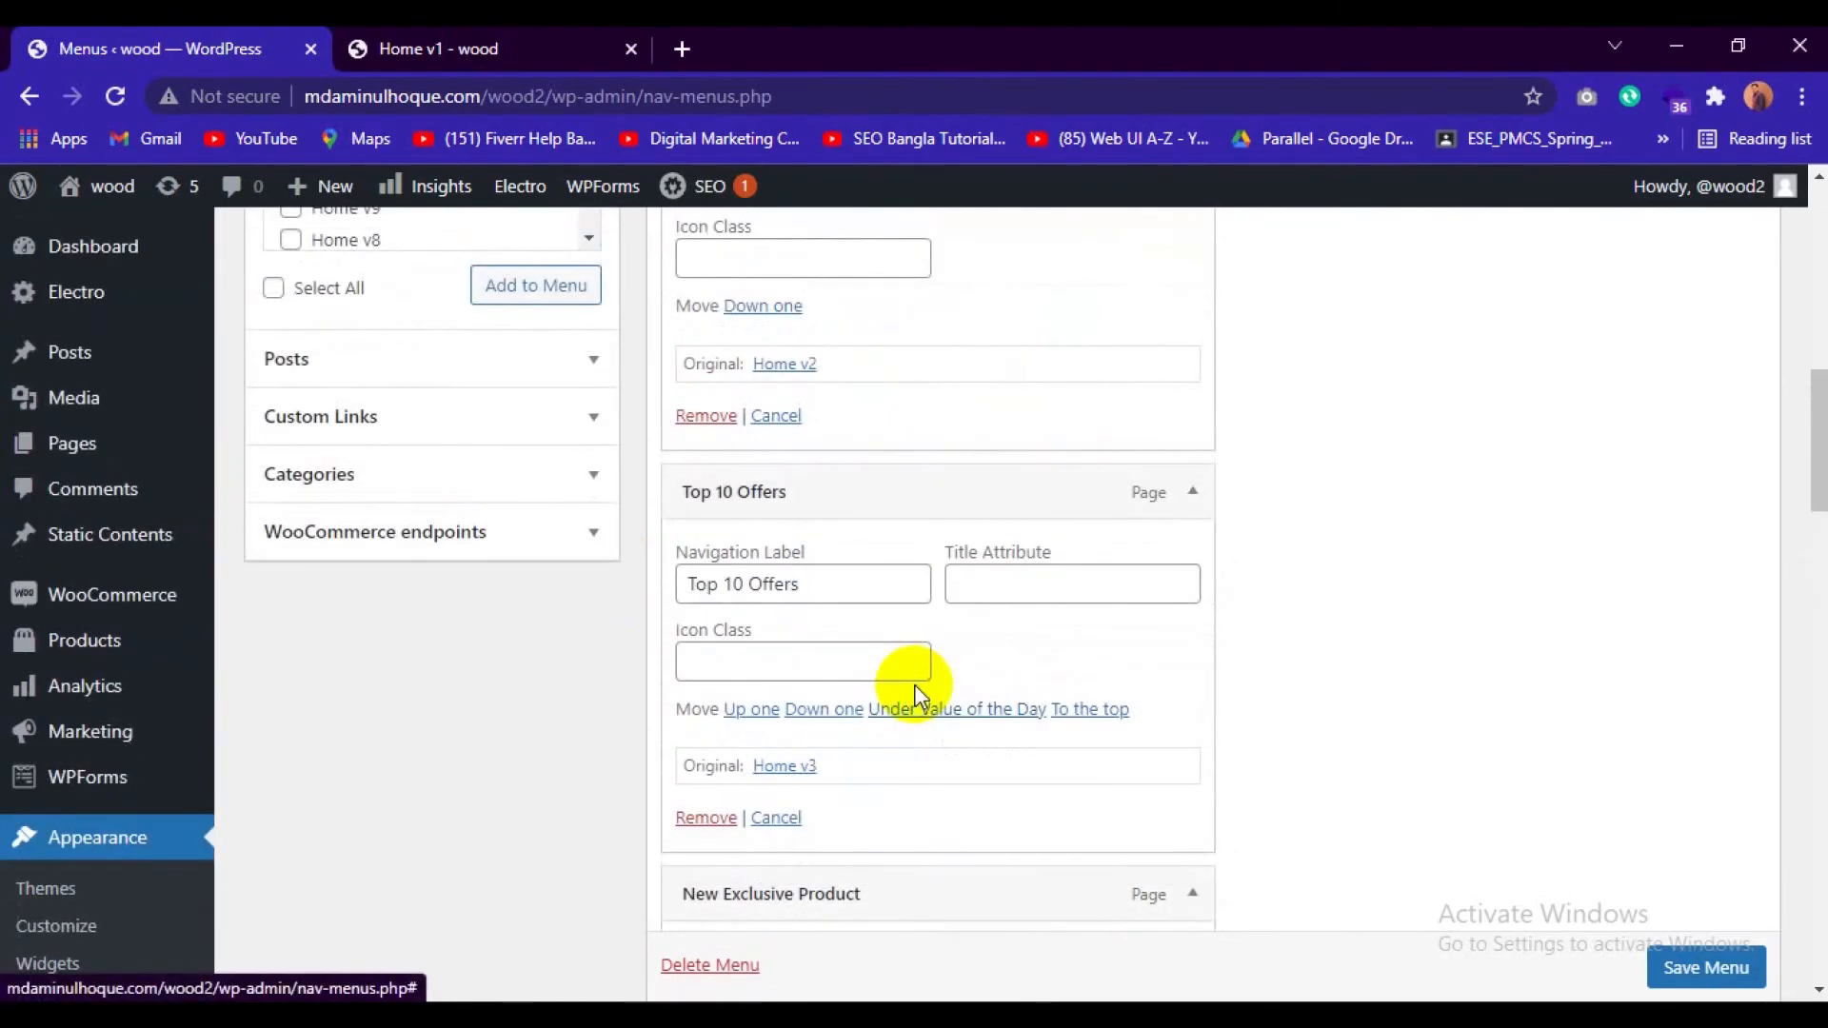
pyautogui.scroll(3, 737, 576)
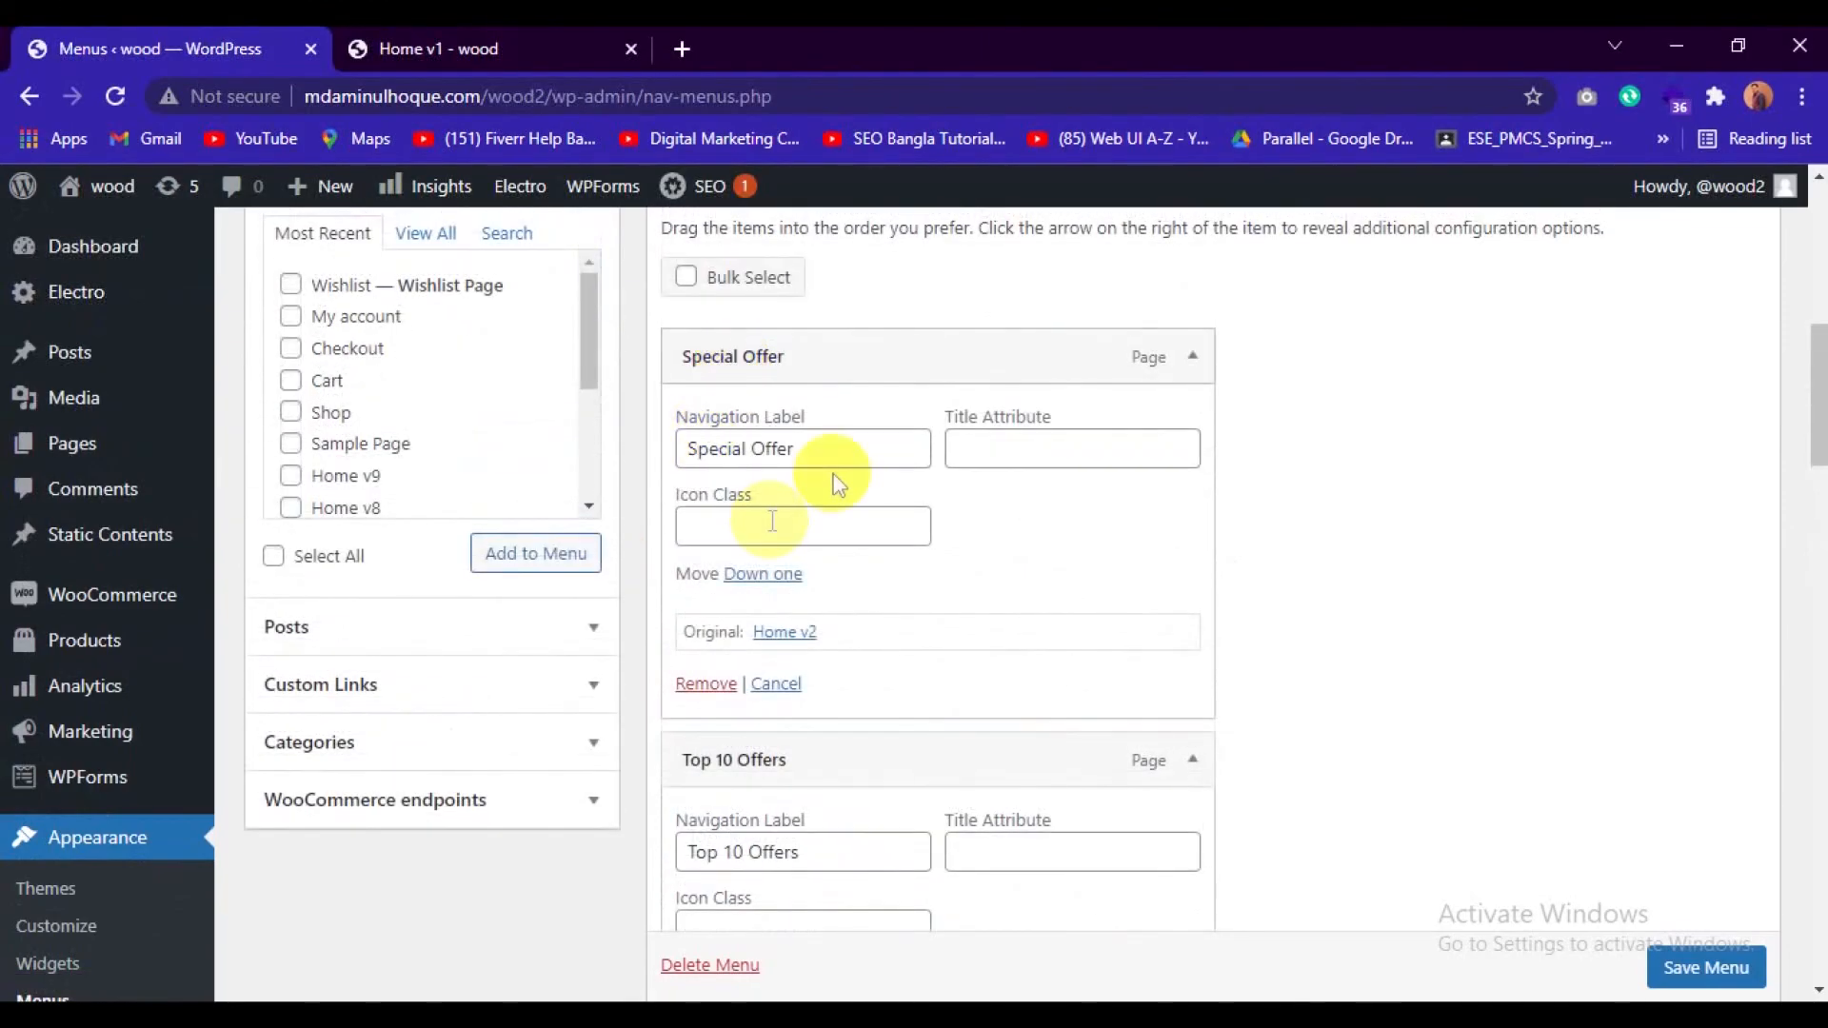
pyautogui.scroll(-14, 854, 538)
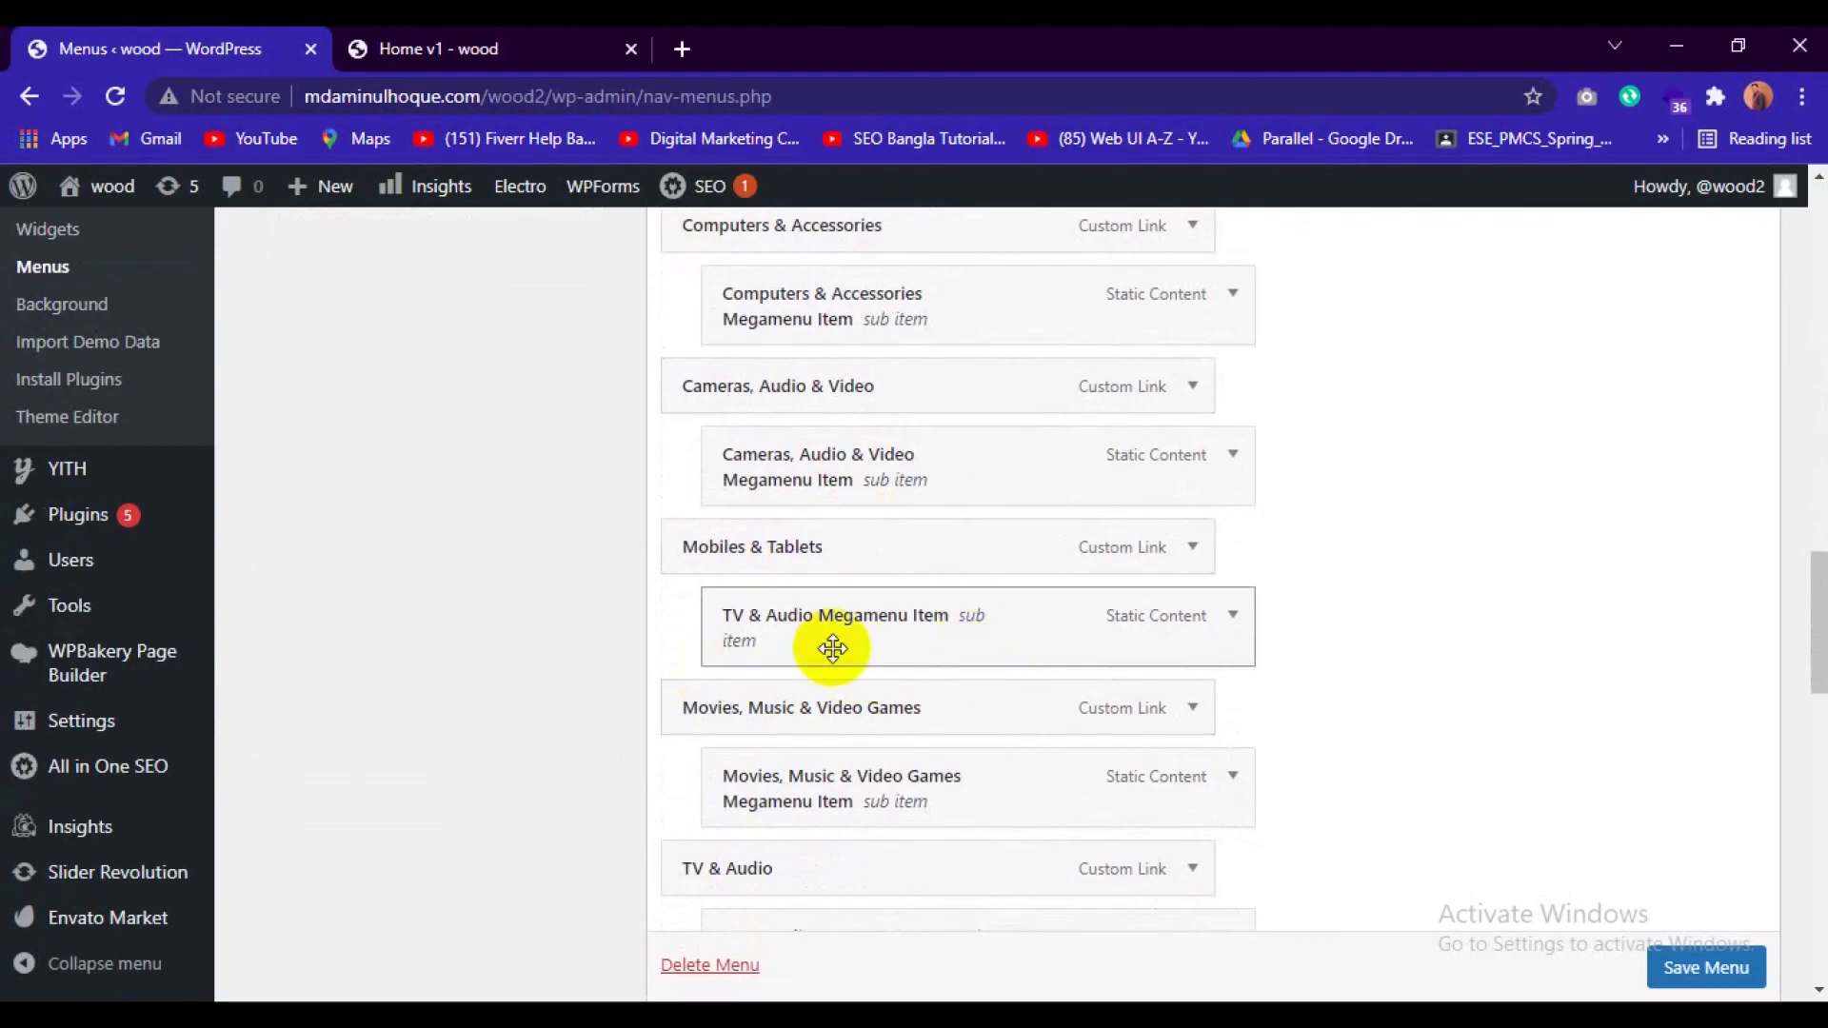
pyautogui.scroll(15, 833, 648)
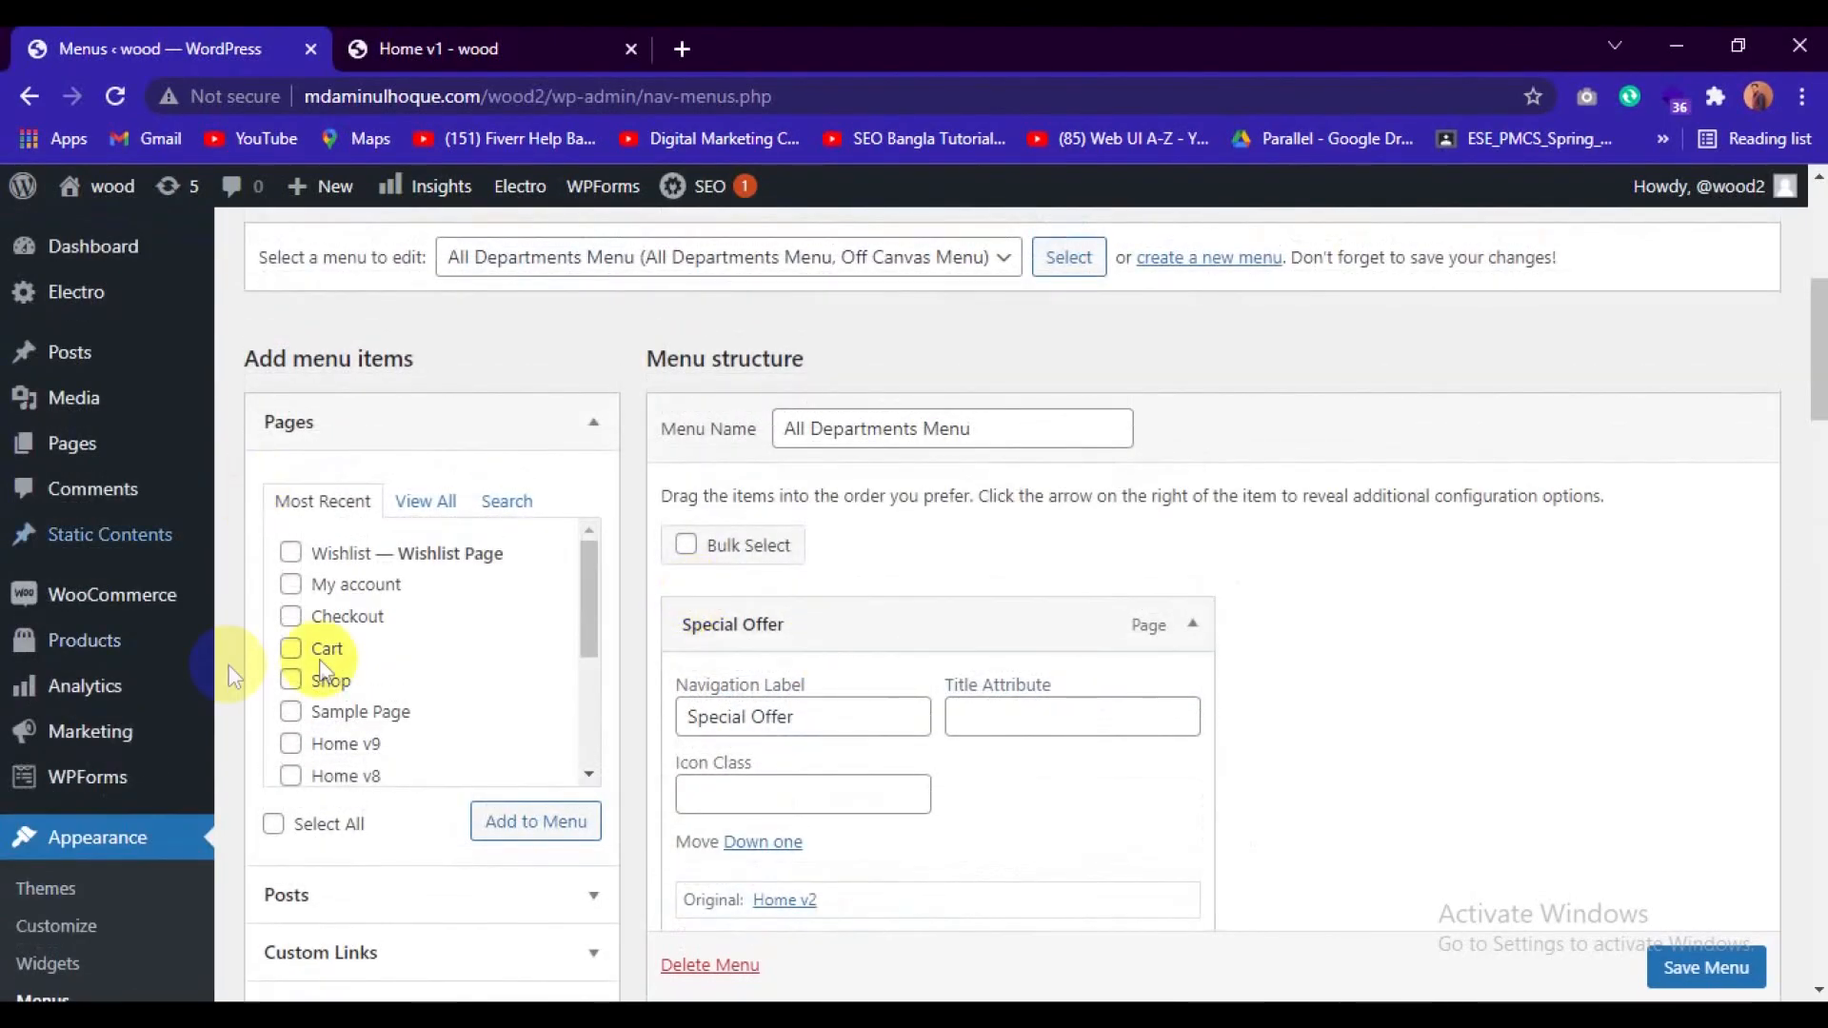
pyautogui.scroll(-3, 1460, 638)
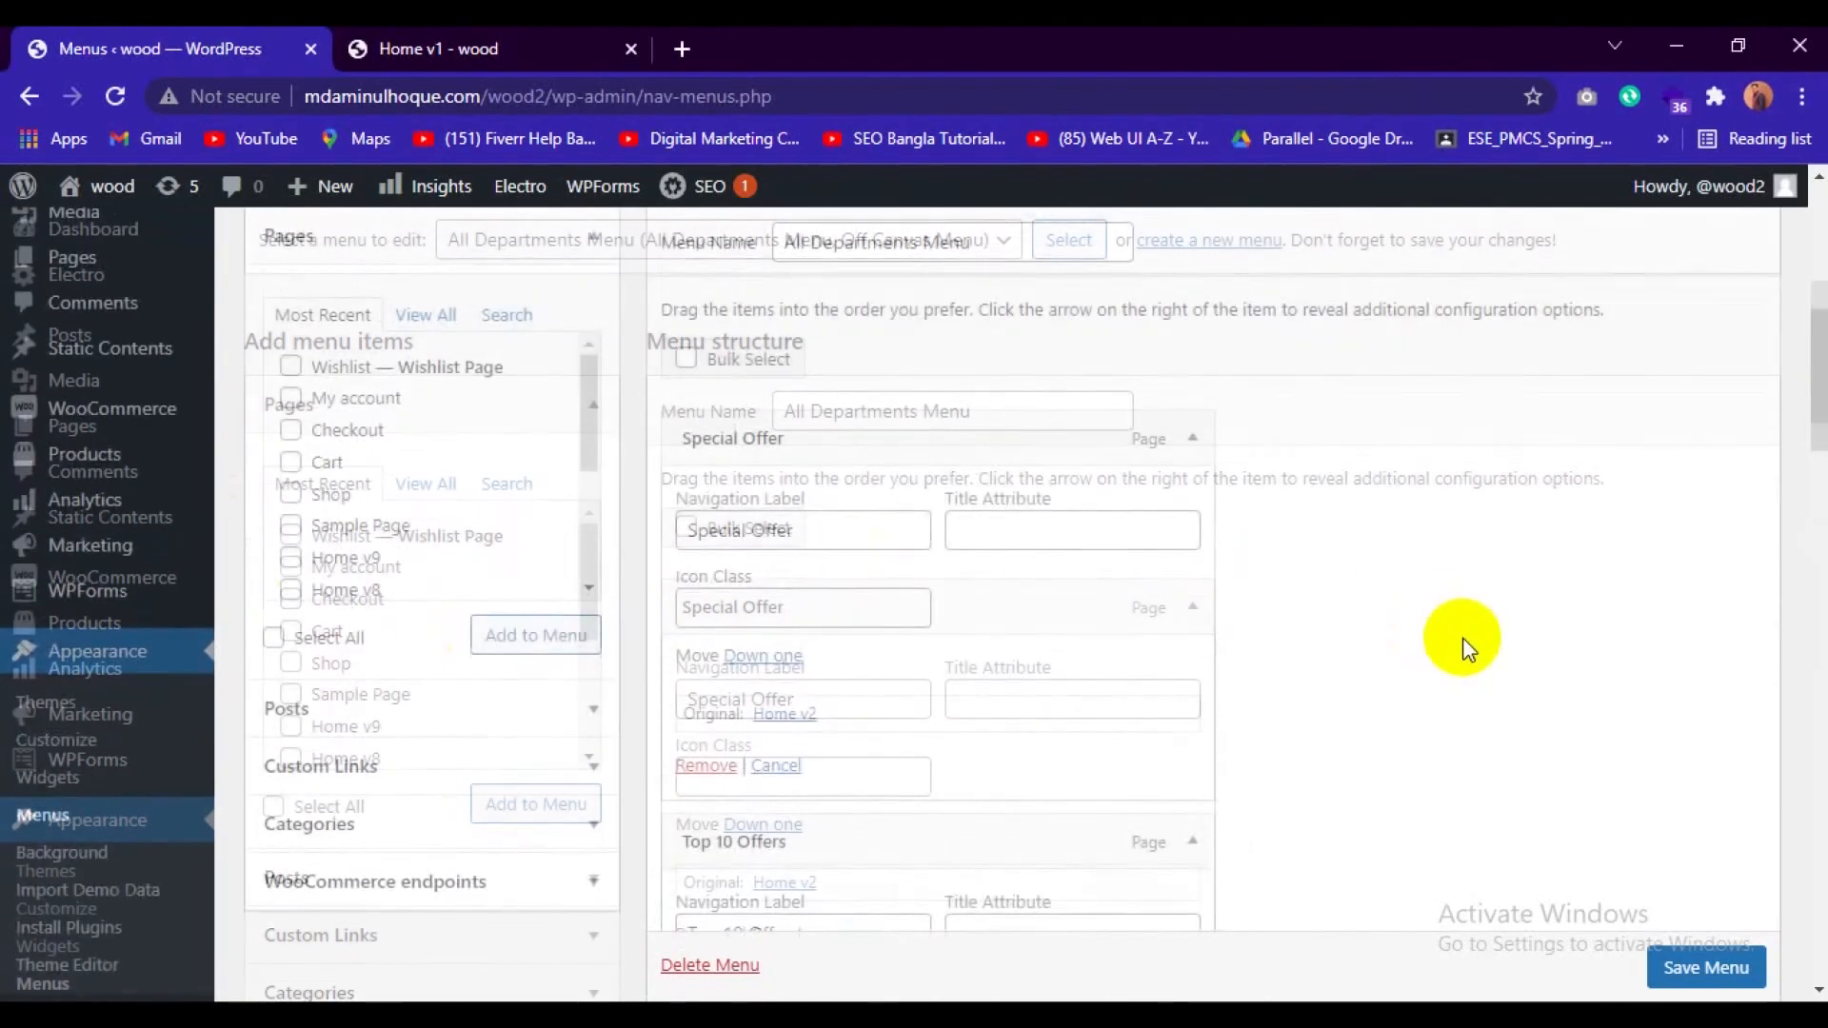
pyautogui.click(1706, 968)
pyautogui.scroll(-1, 1630, 714)
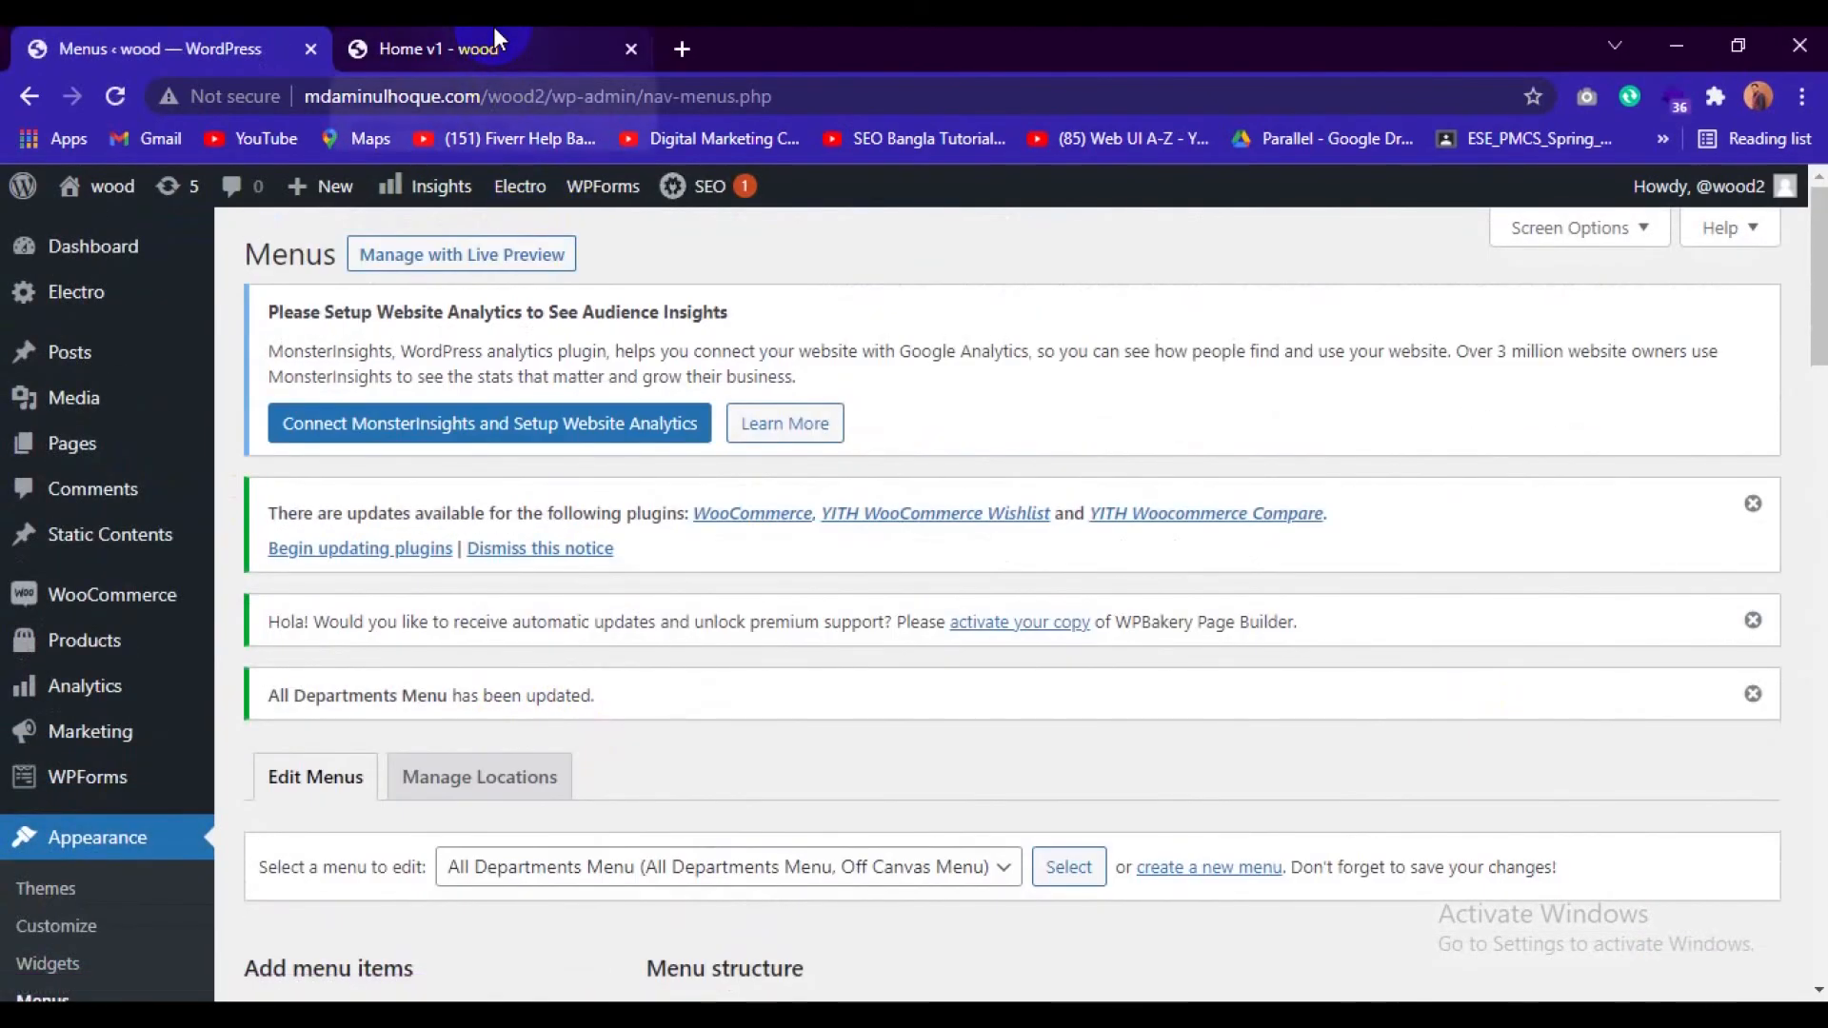
# Reload the store's home page and check the All Items list and the navigation bar beside it.
pyautogui.click(494, 38)
pyautogui.click(114, 96)
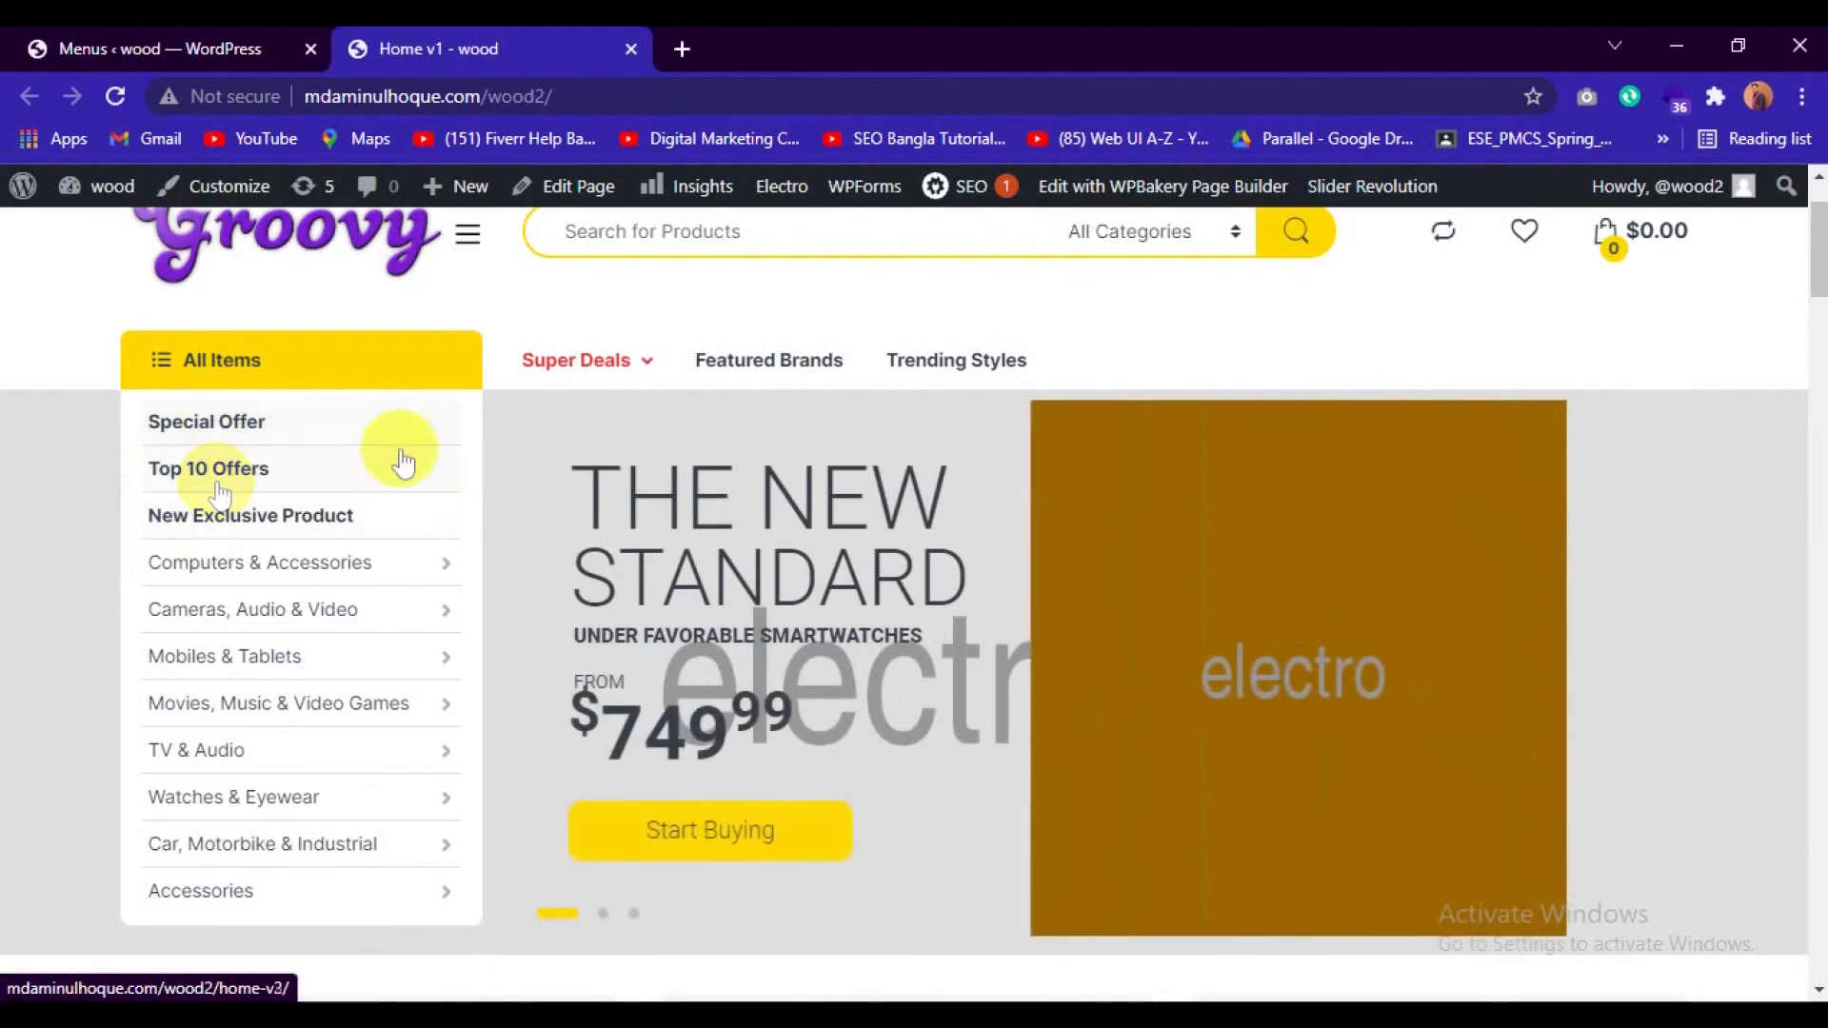
pyautogui.scroll(2, 419, 447)
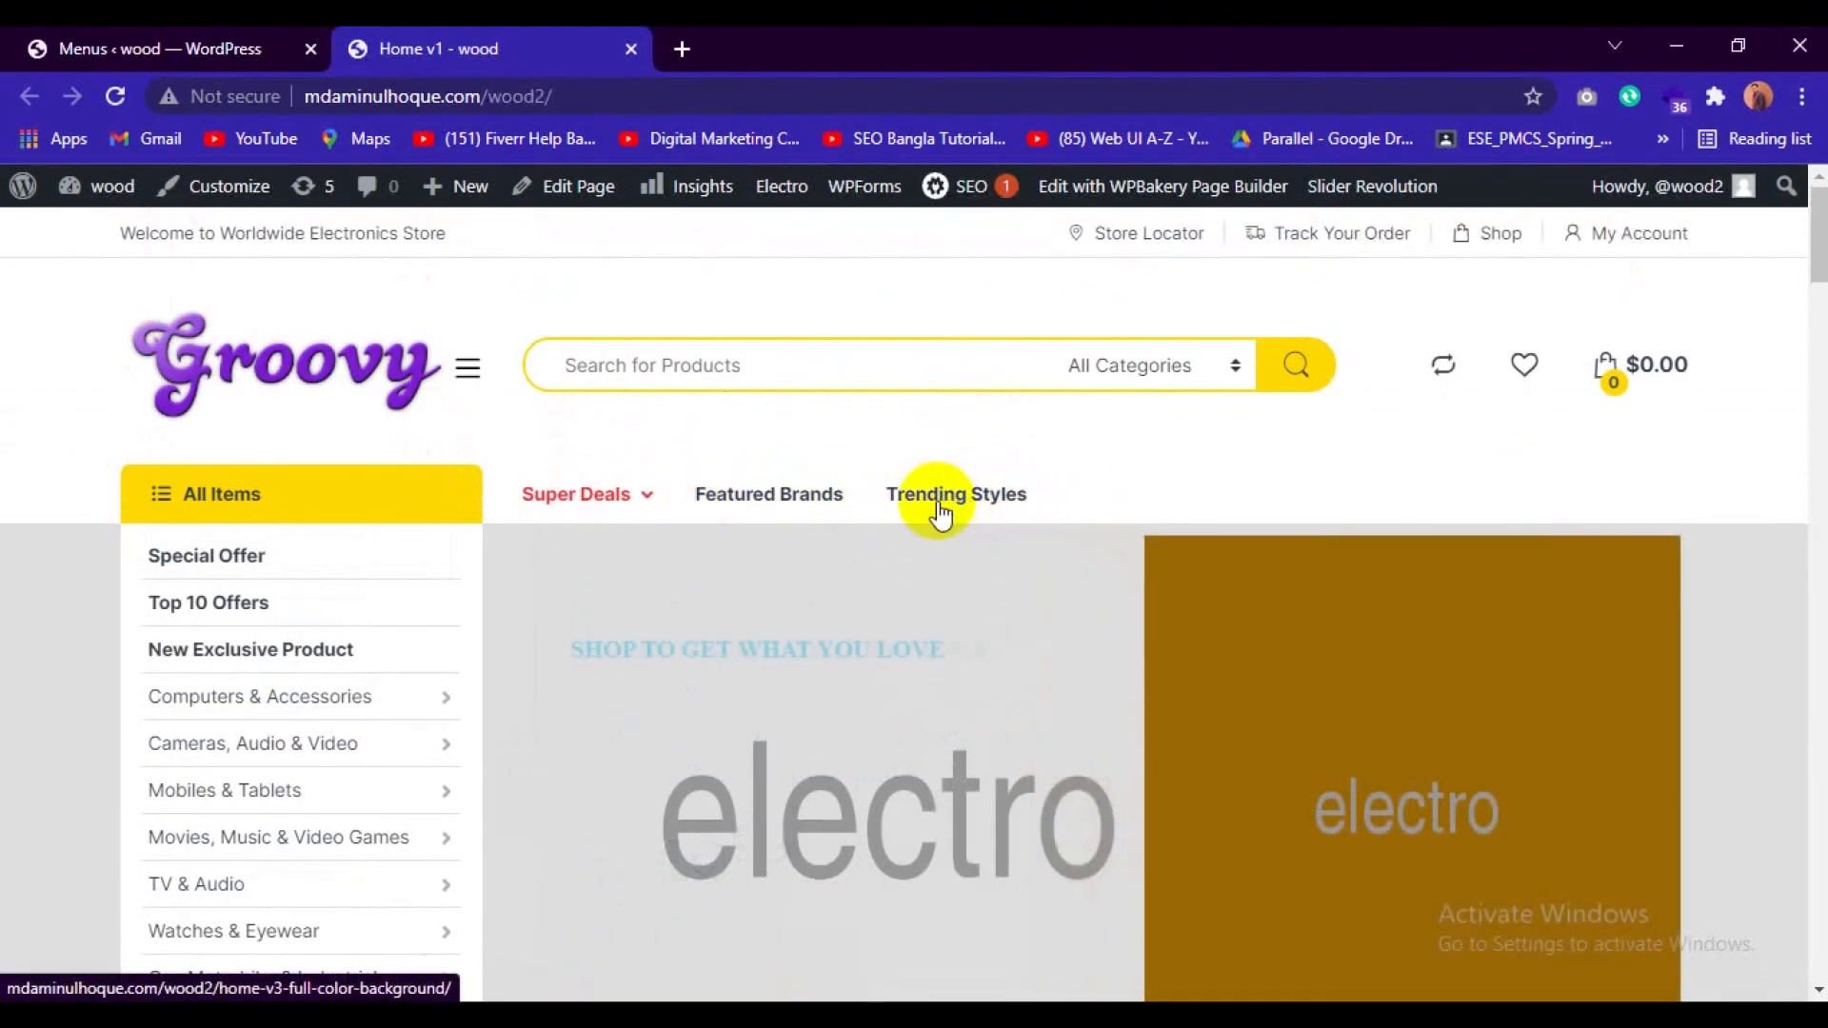
# Return to the WordPress Menus page and load Main Menu (Primary Nav) for editing.
pyautogui.click(171, 49)
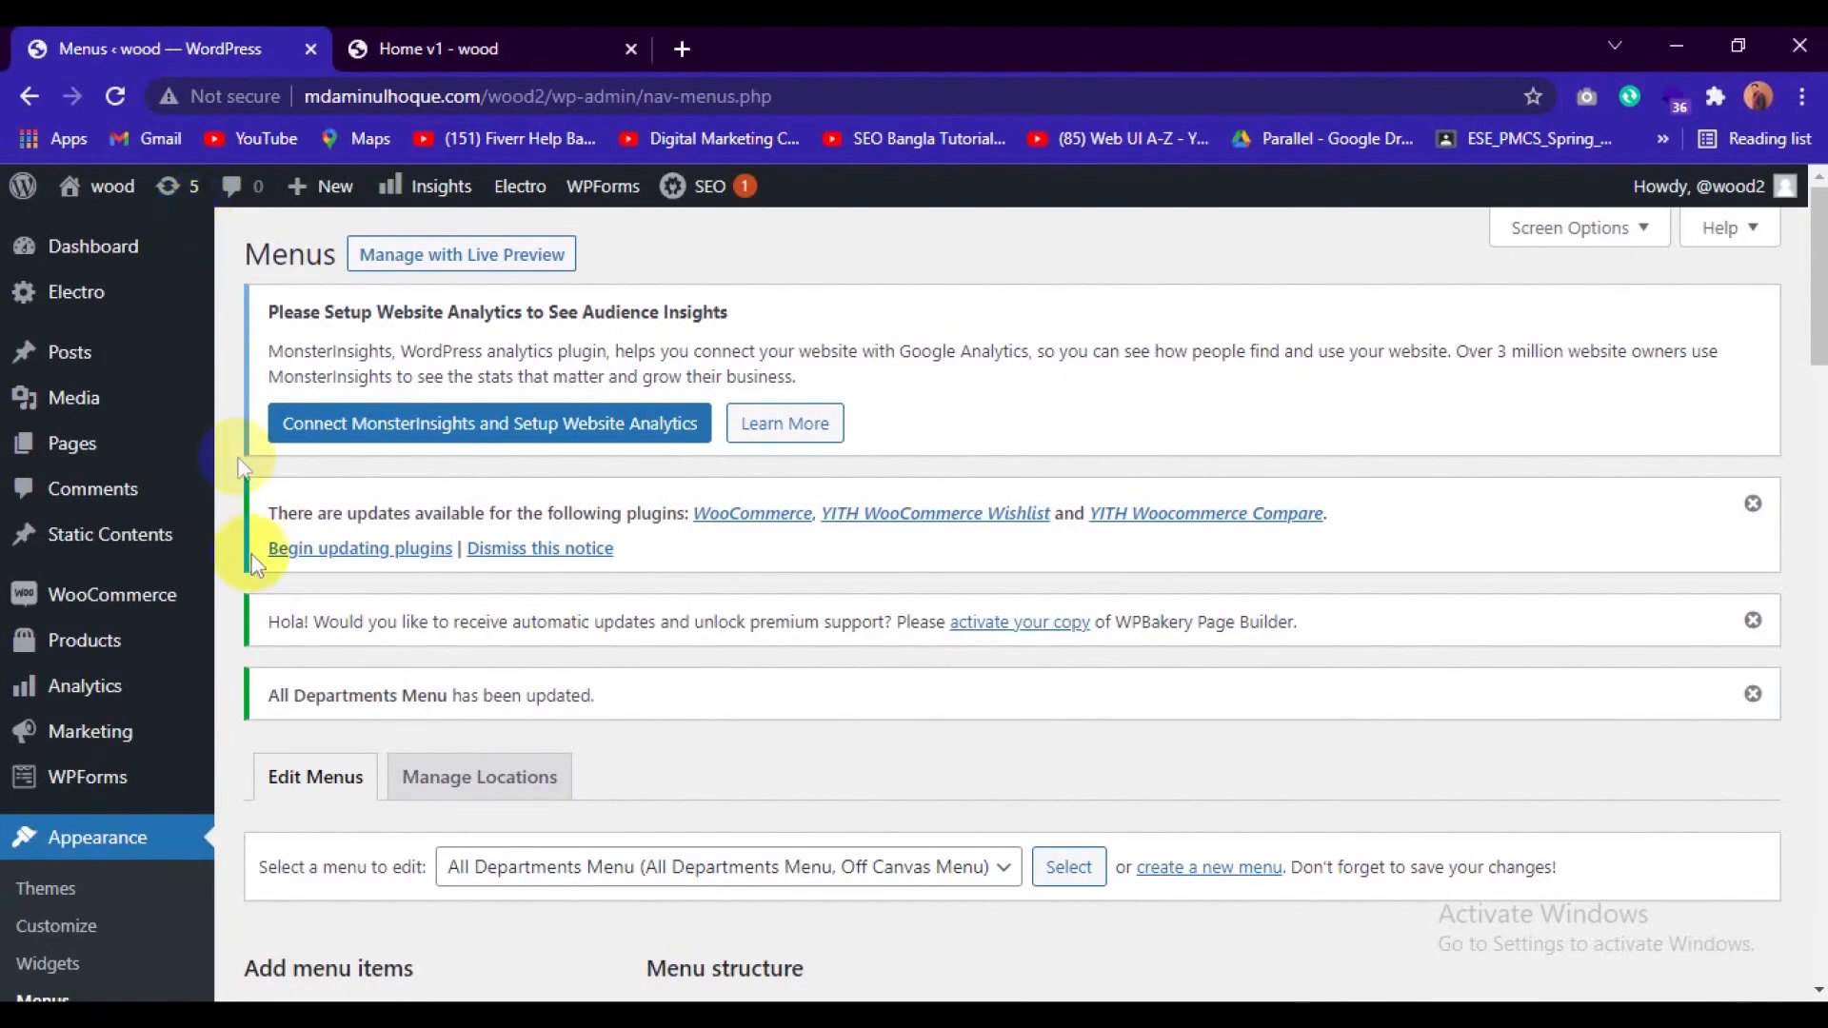
pyautogui.scroll(-5, 489, 564)
pyautogui.scroll(2, 665, 476)
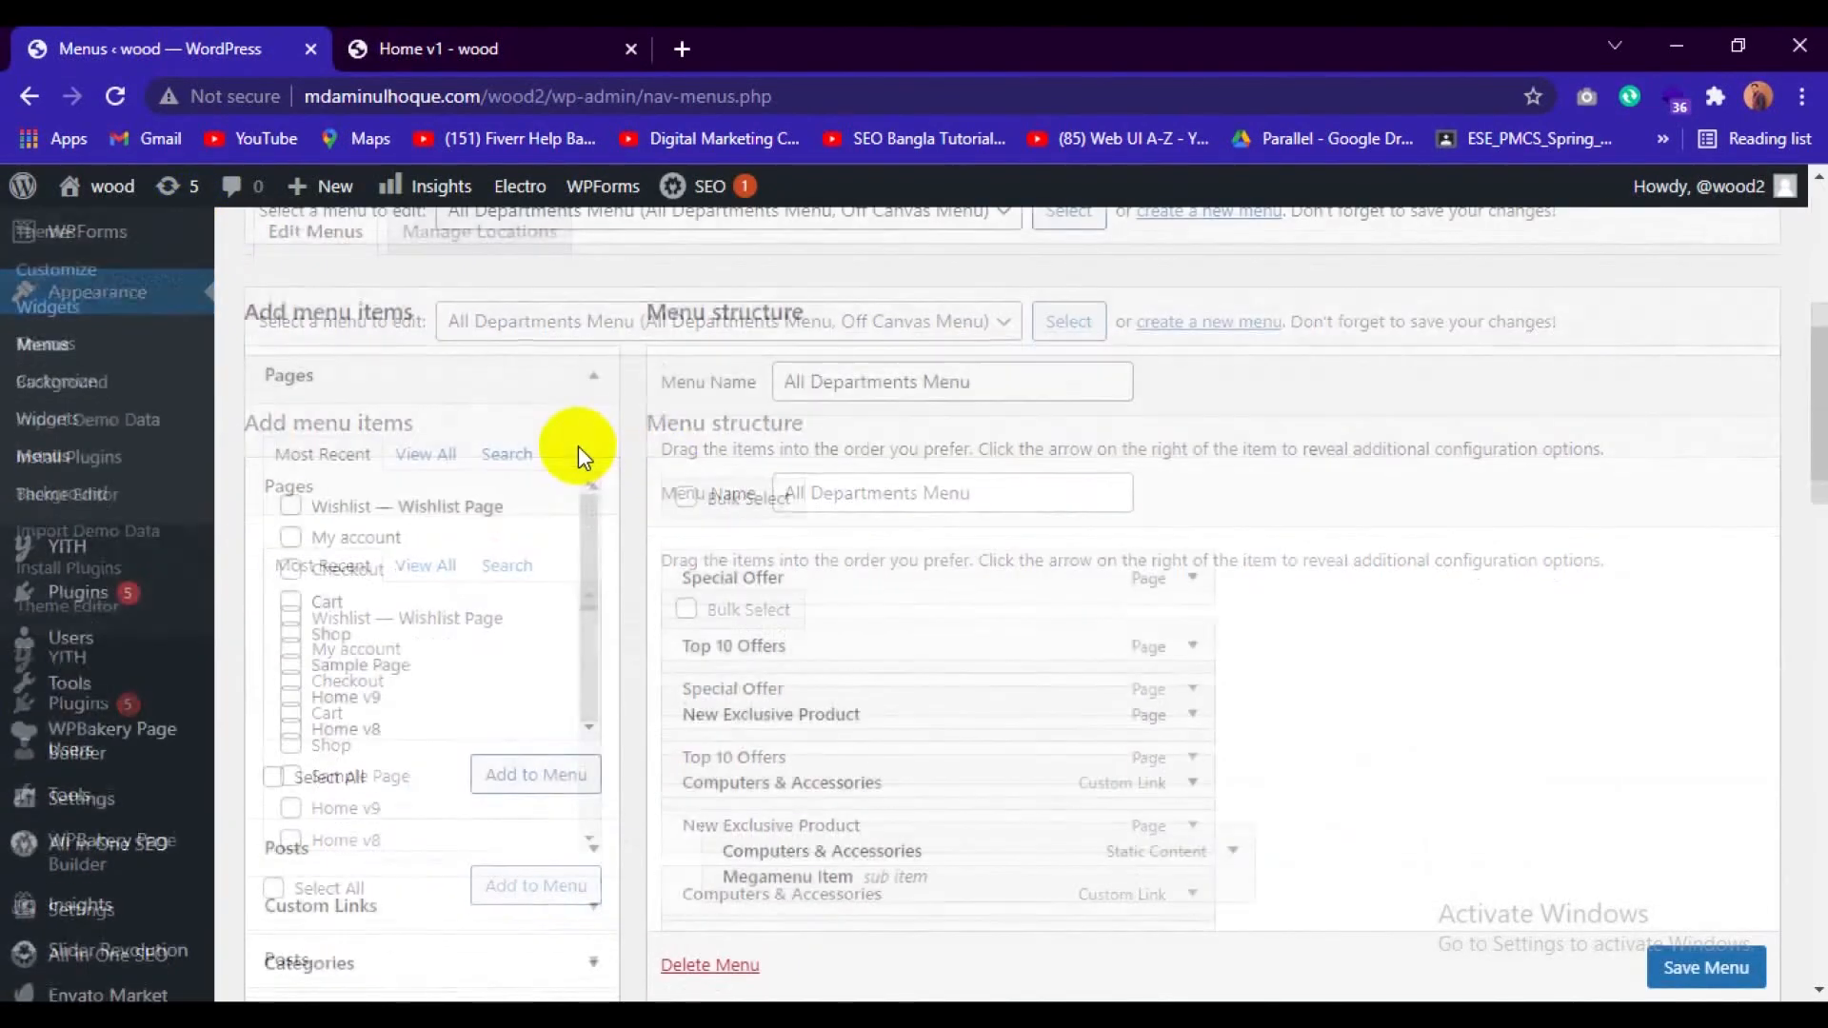
pyautogui.click(955, 476)
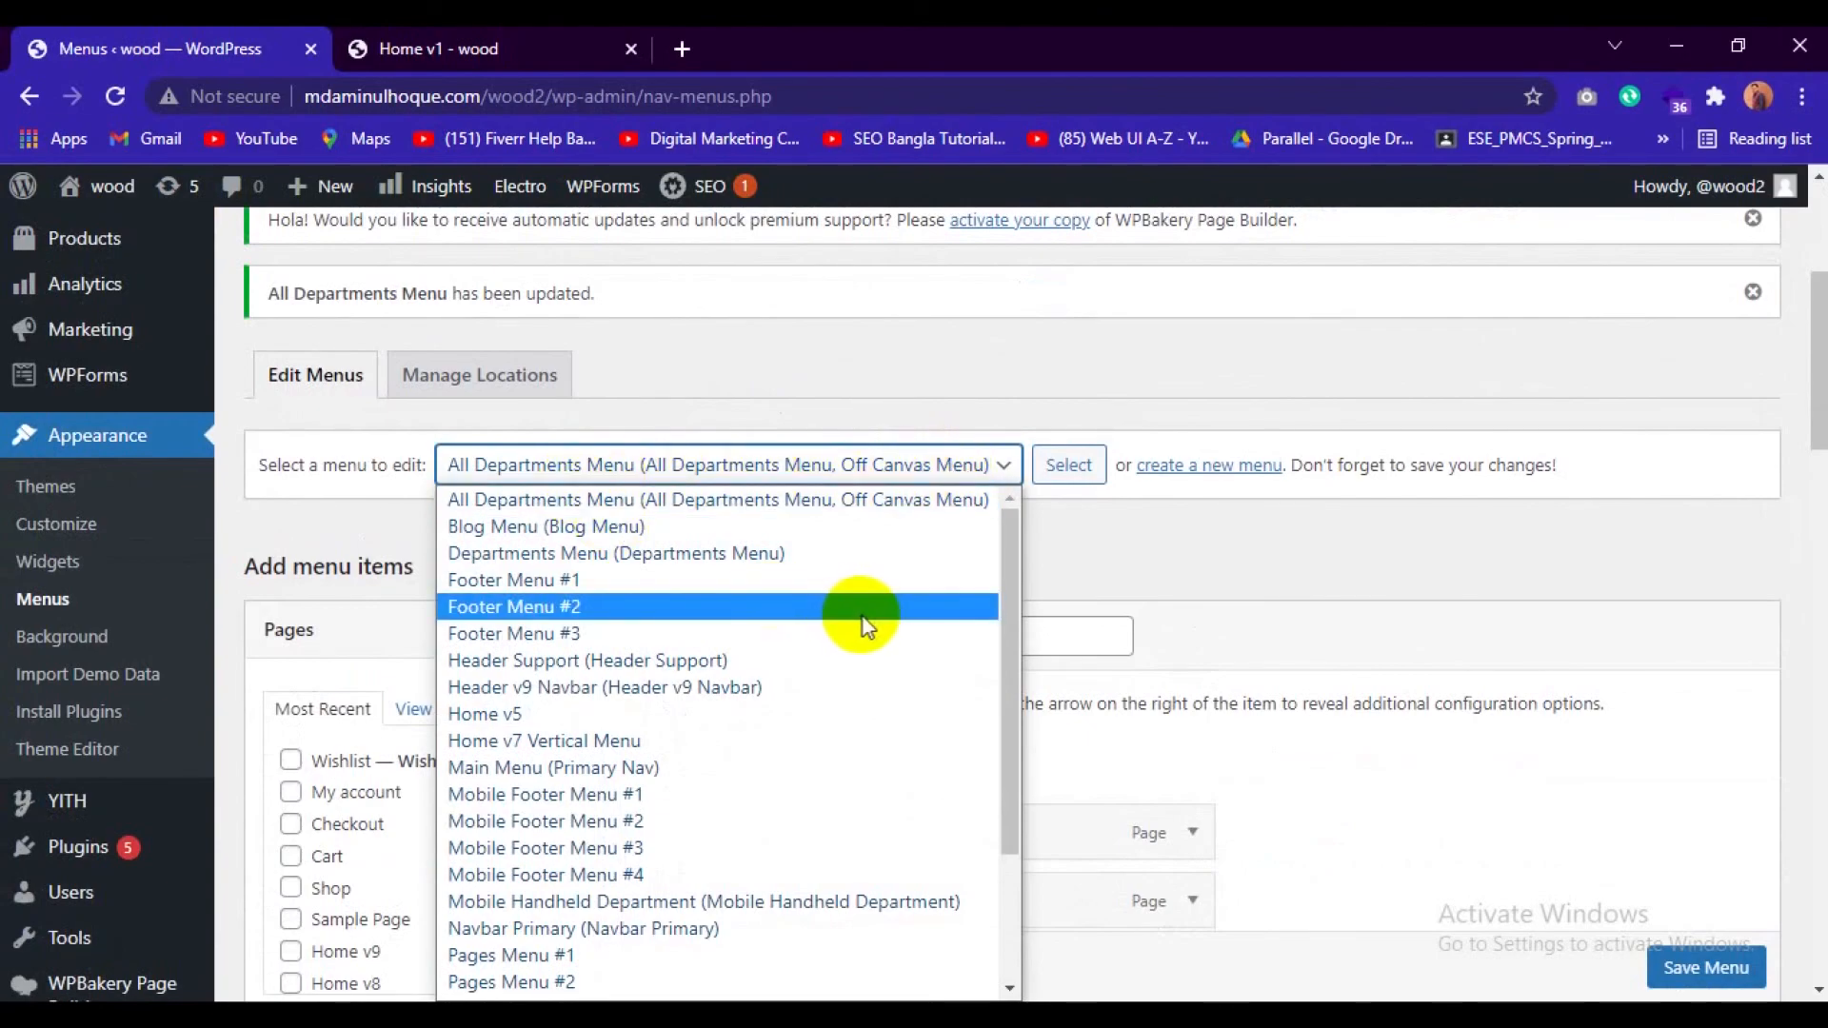
pyautogui.scroll(-1, 876, 628)
pyautogui.scroll(-2, 877, 620)
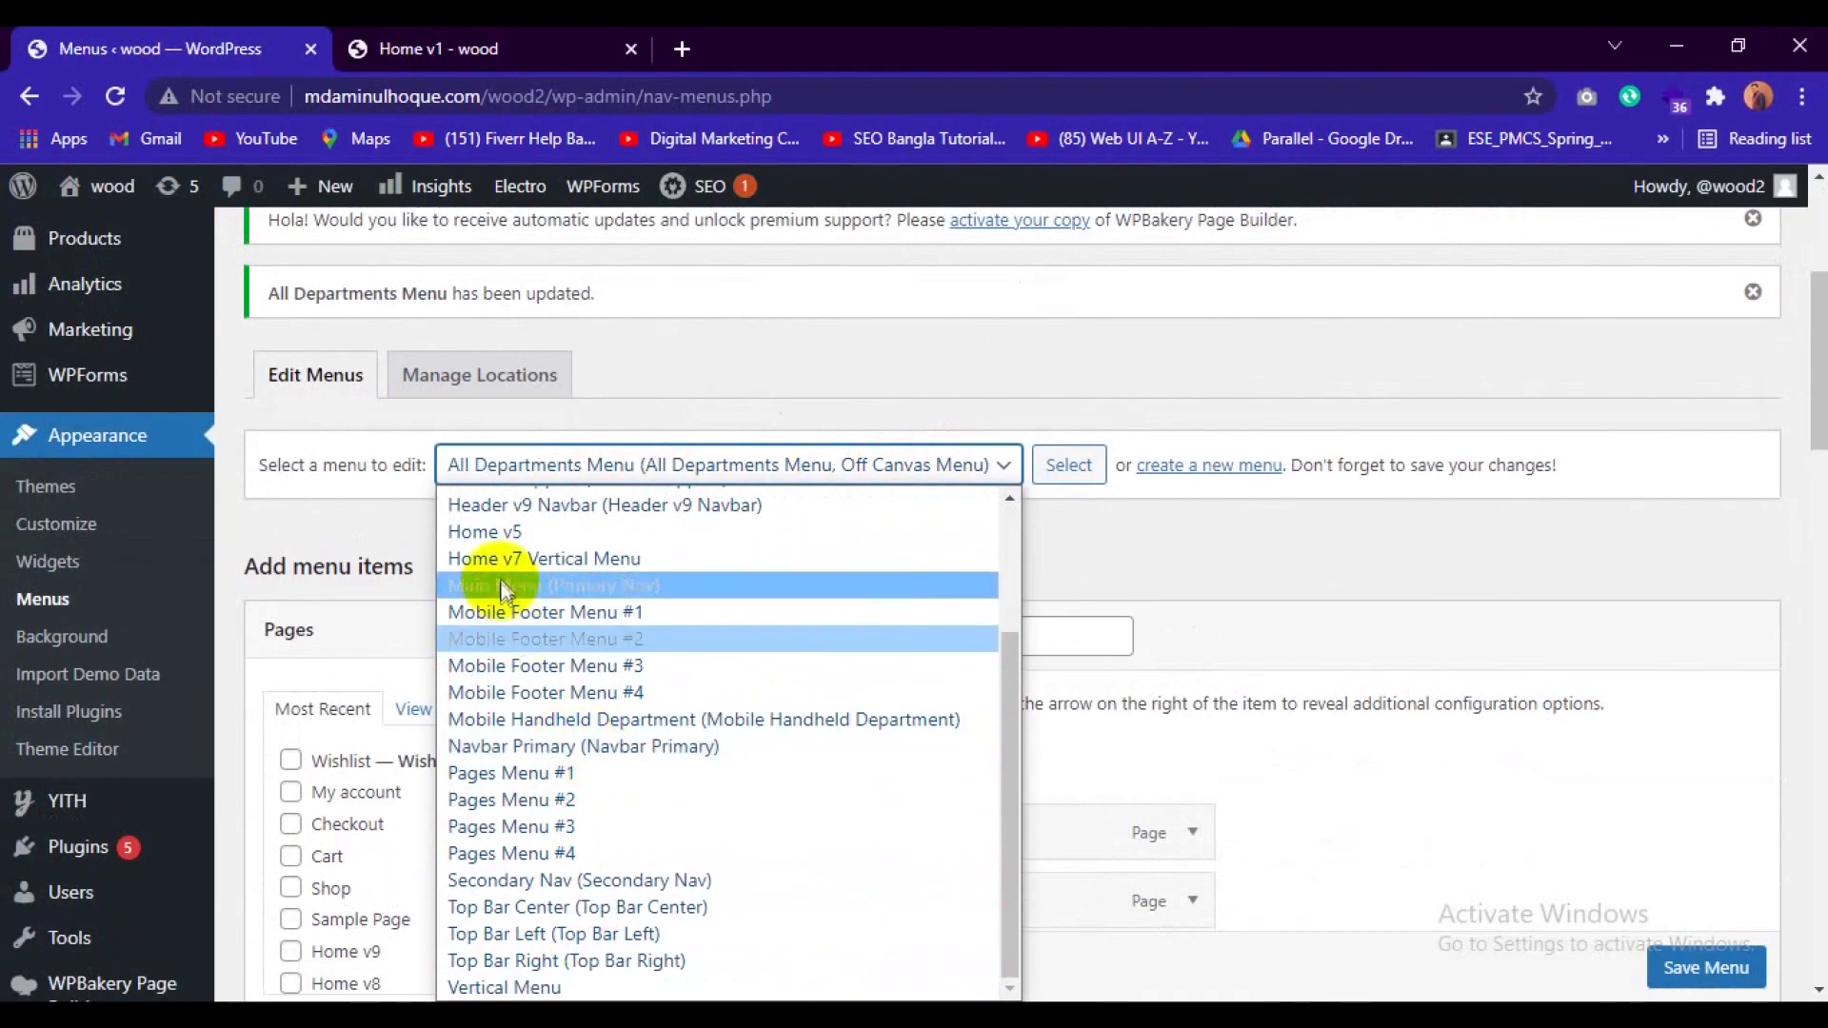
pyautogui.click(653, 584)
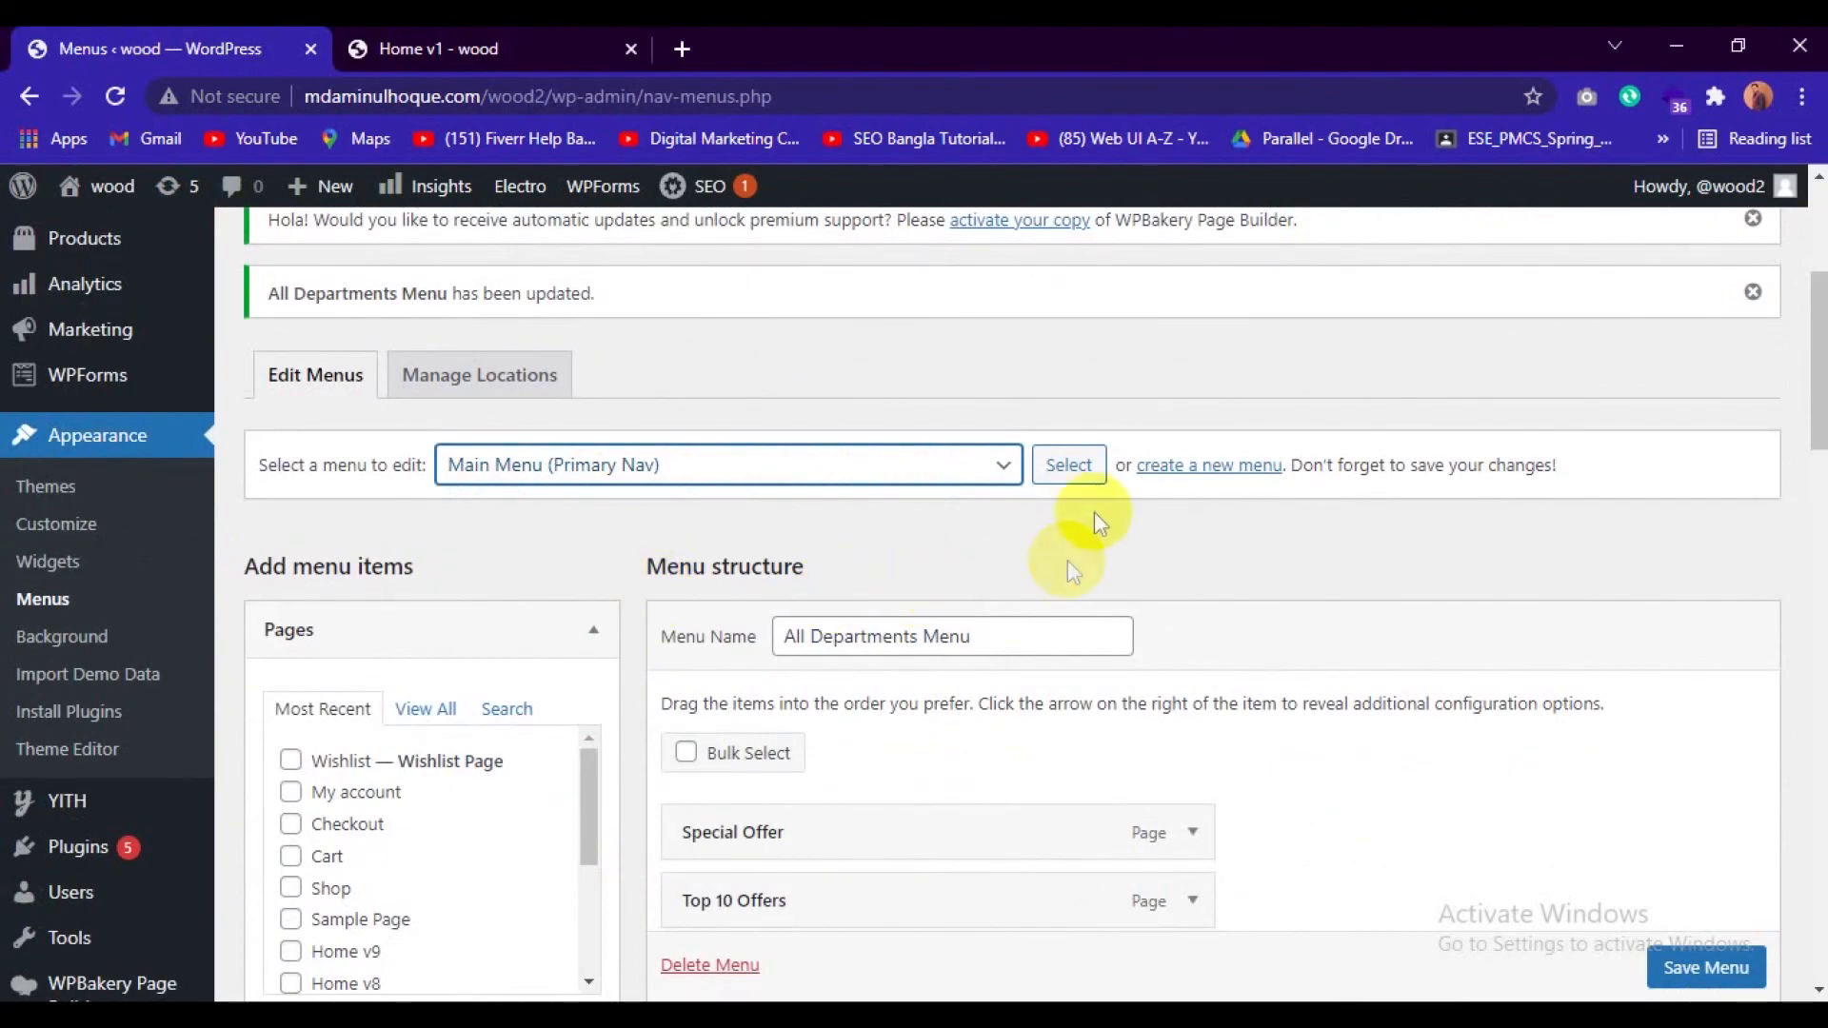
pyautogui.click(1070, 466)
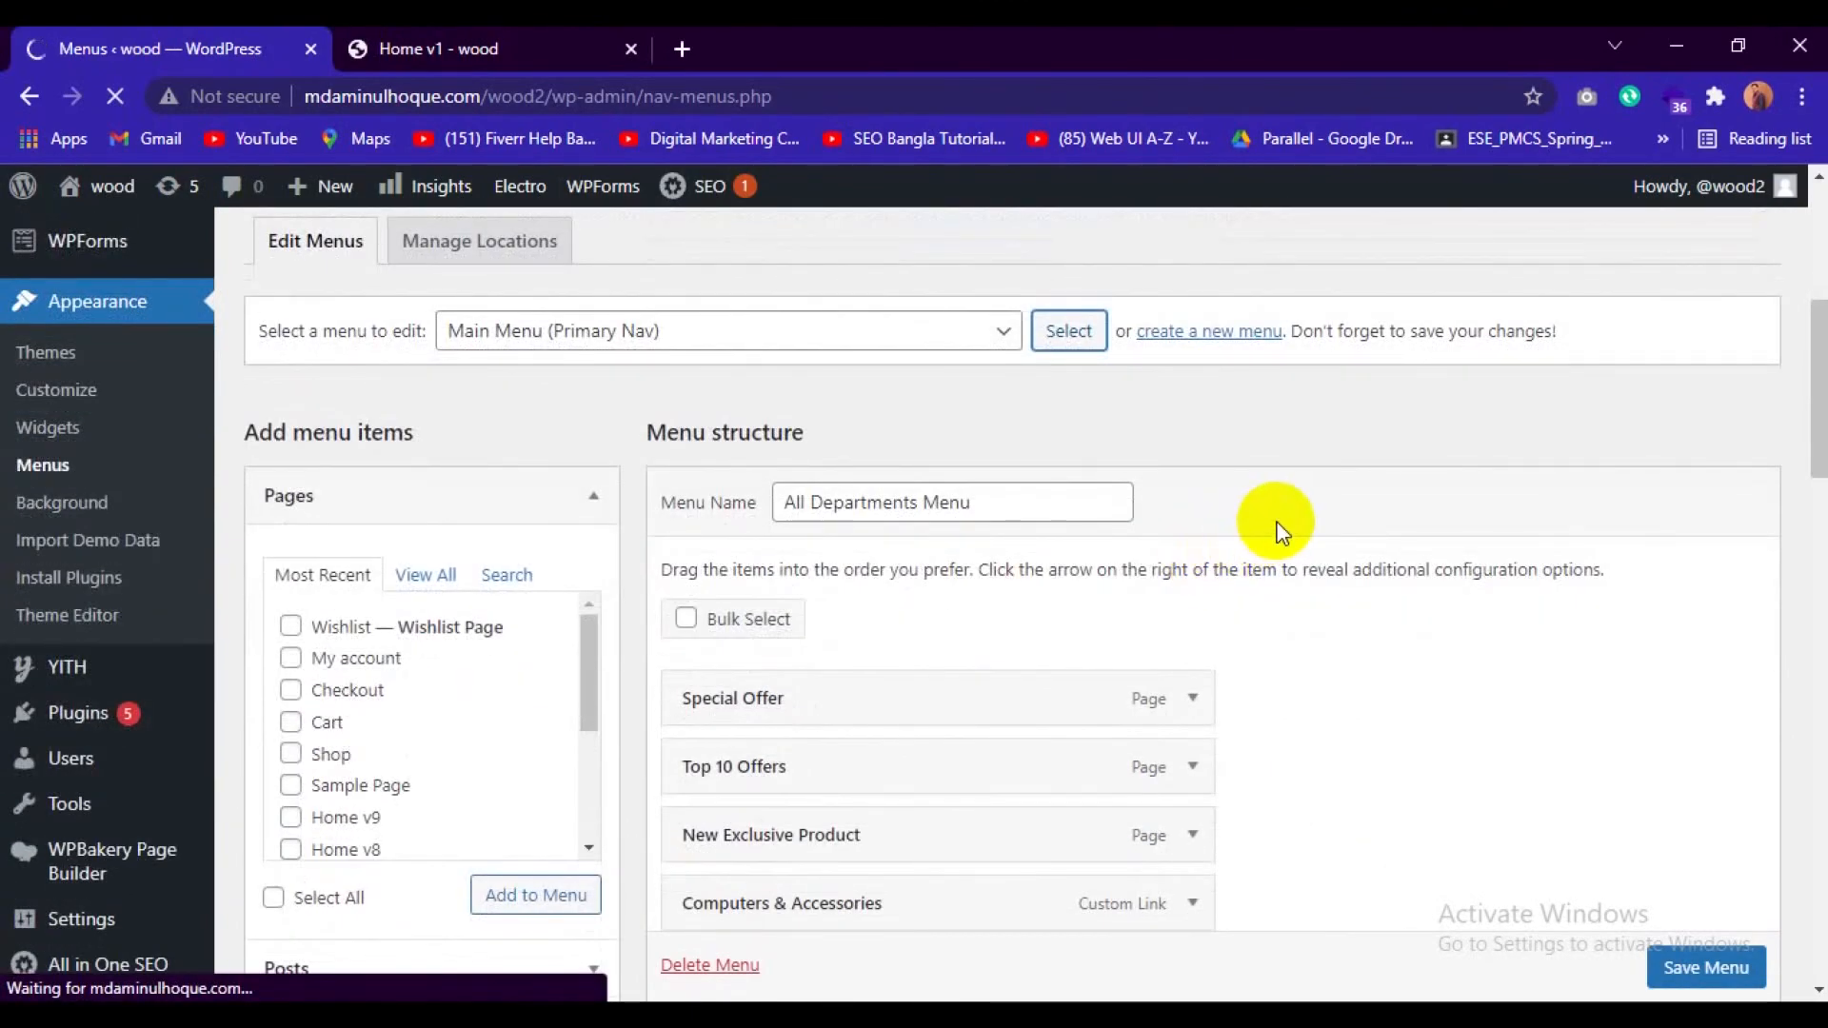
# Look through the Main Menu structure and remove the Home v1 sub item under Home.
pyautogui.scroll(-8, 1276, 529)
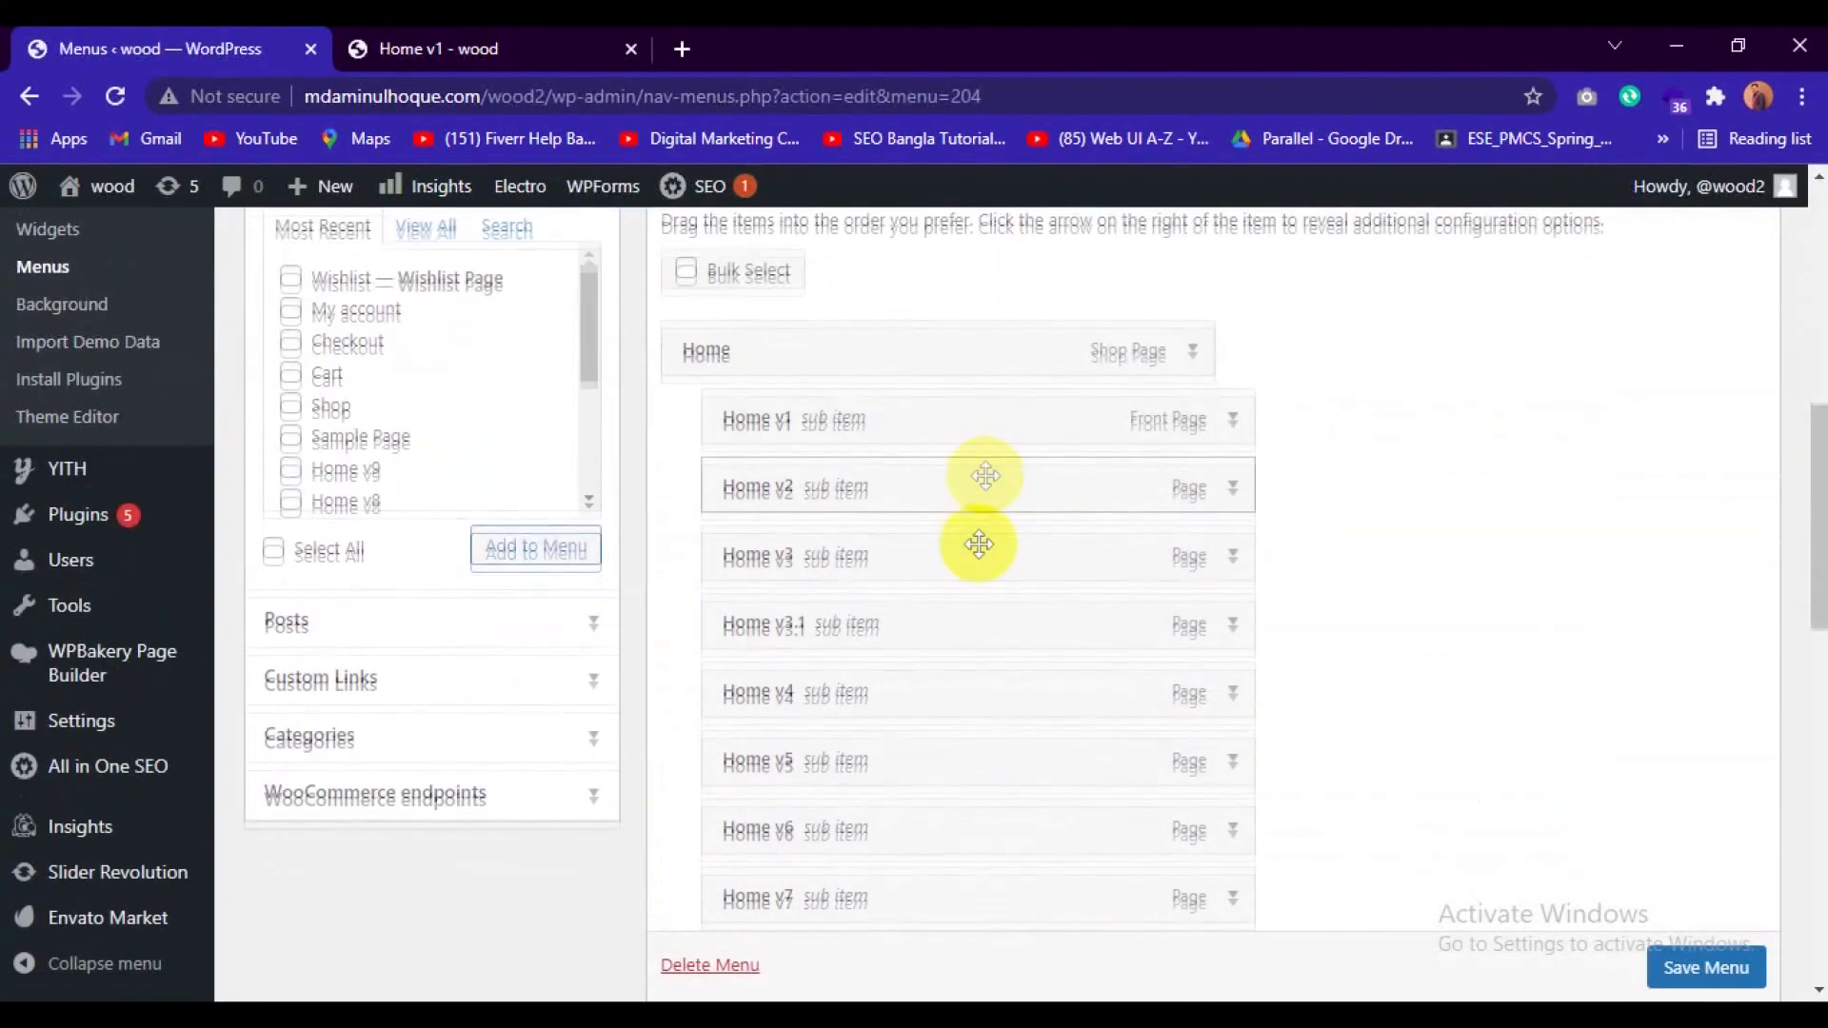
pyautogui.scroll(-4, 971, 534)
pyautogui.scroll(-2, 955, 657)
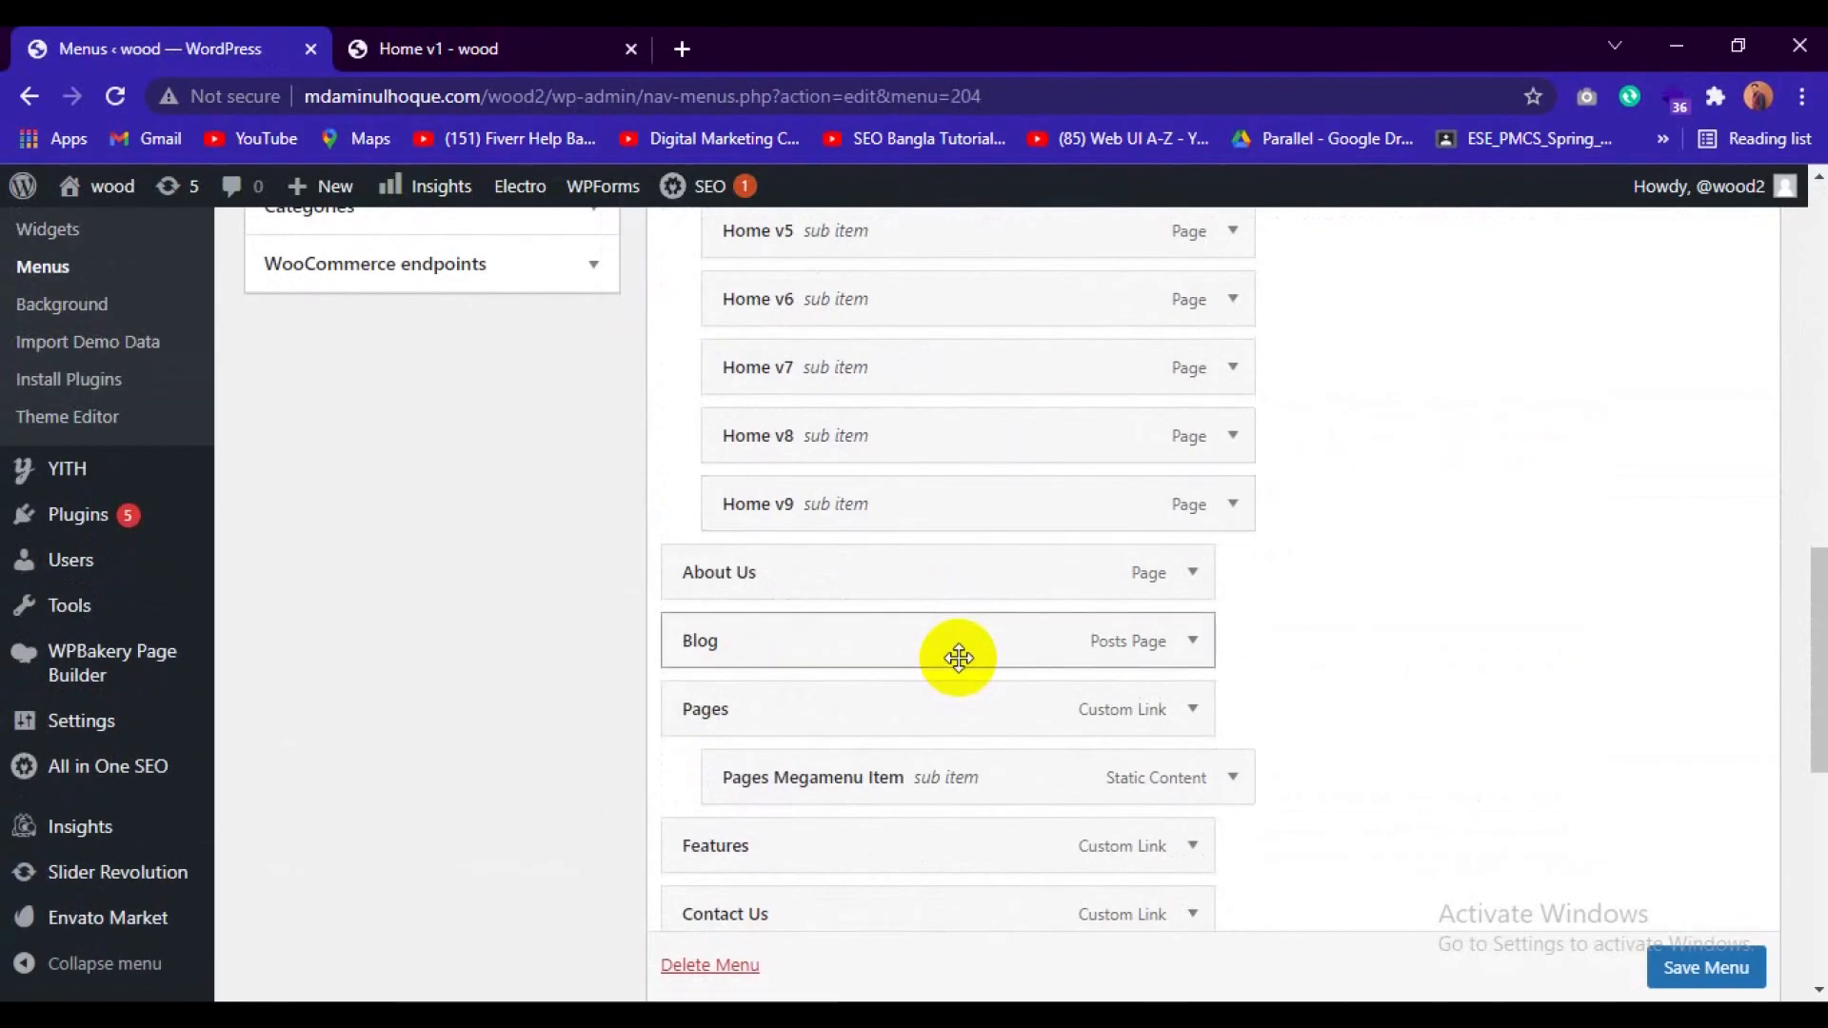
pyautogui.scroll(2, 857, 620)
pyautogui.scroll(2, 907, 711)
pyautogui.scroll(4, 909, 712)
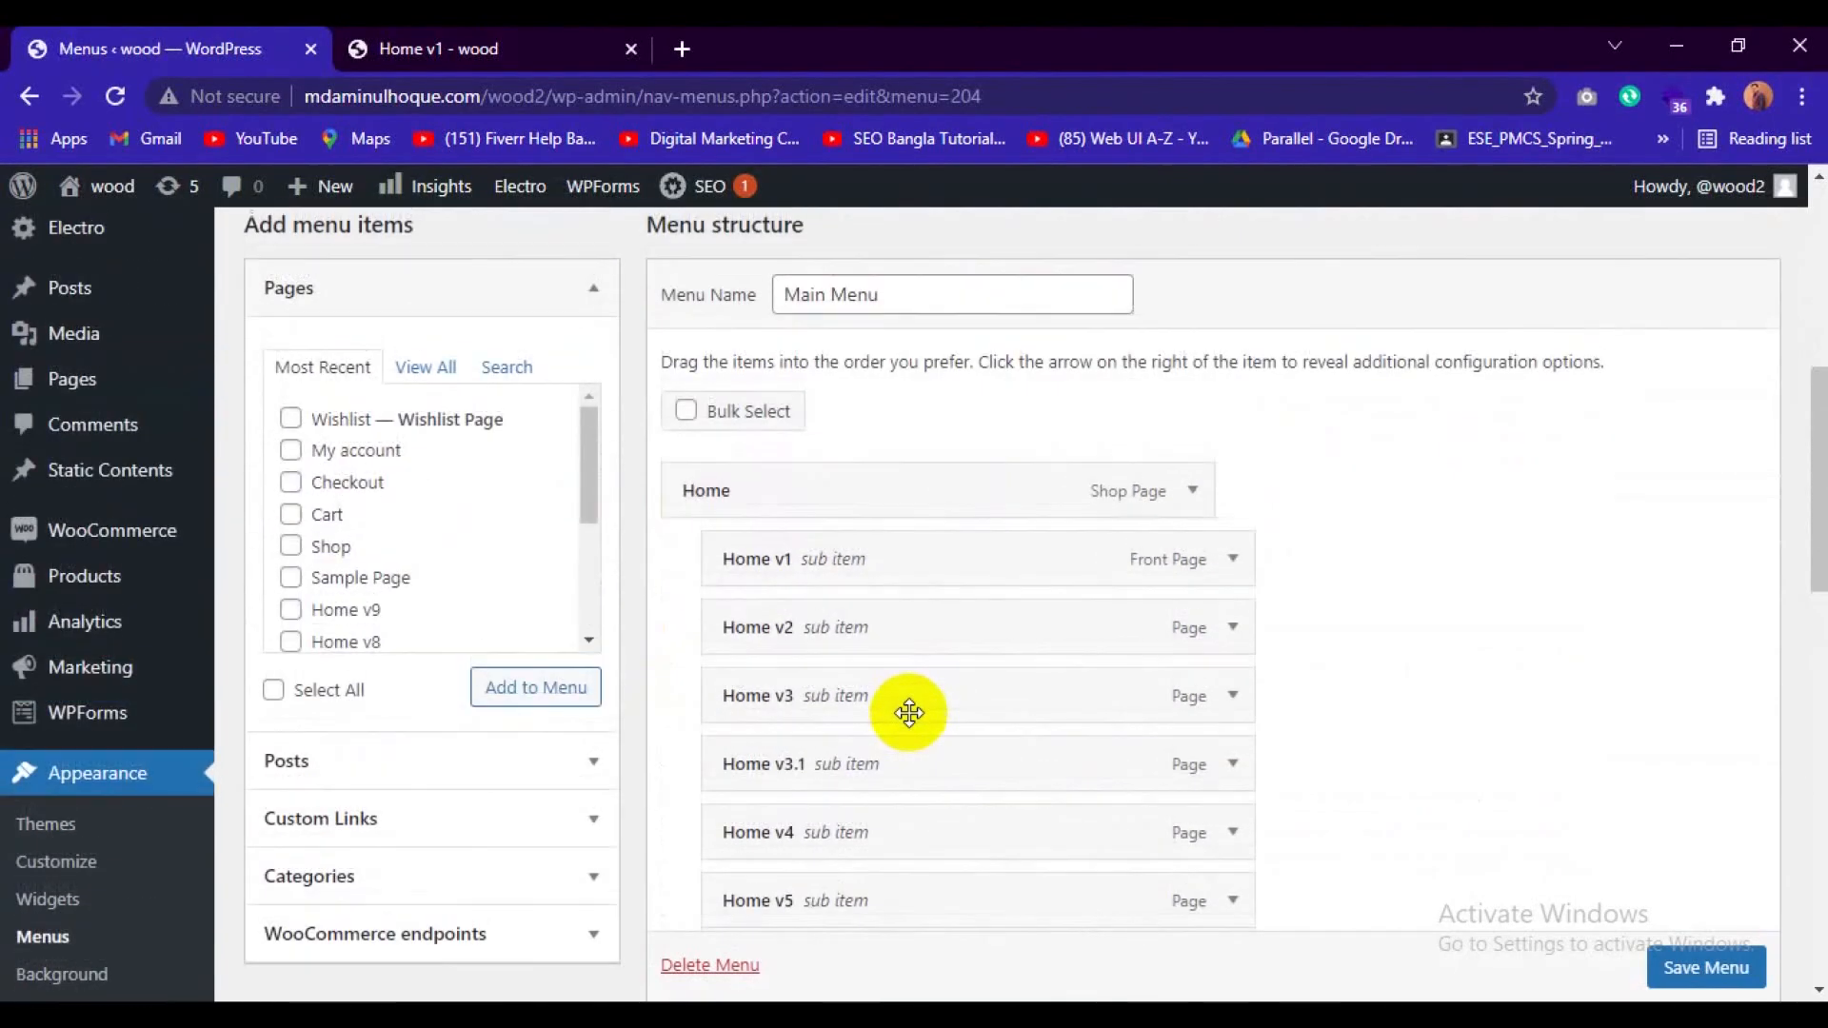
pyautogui.scroll(-1, 909, 712)
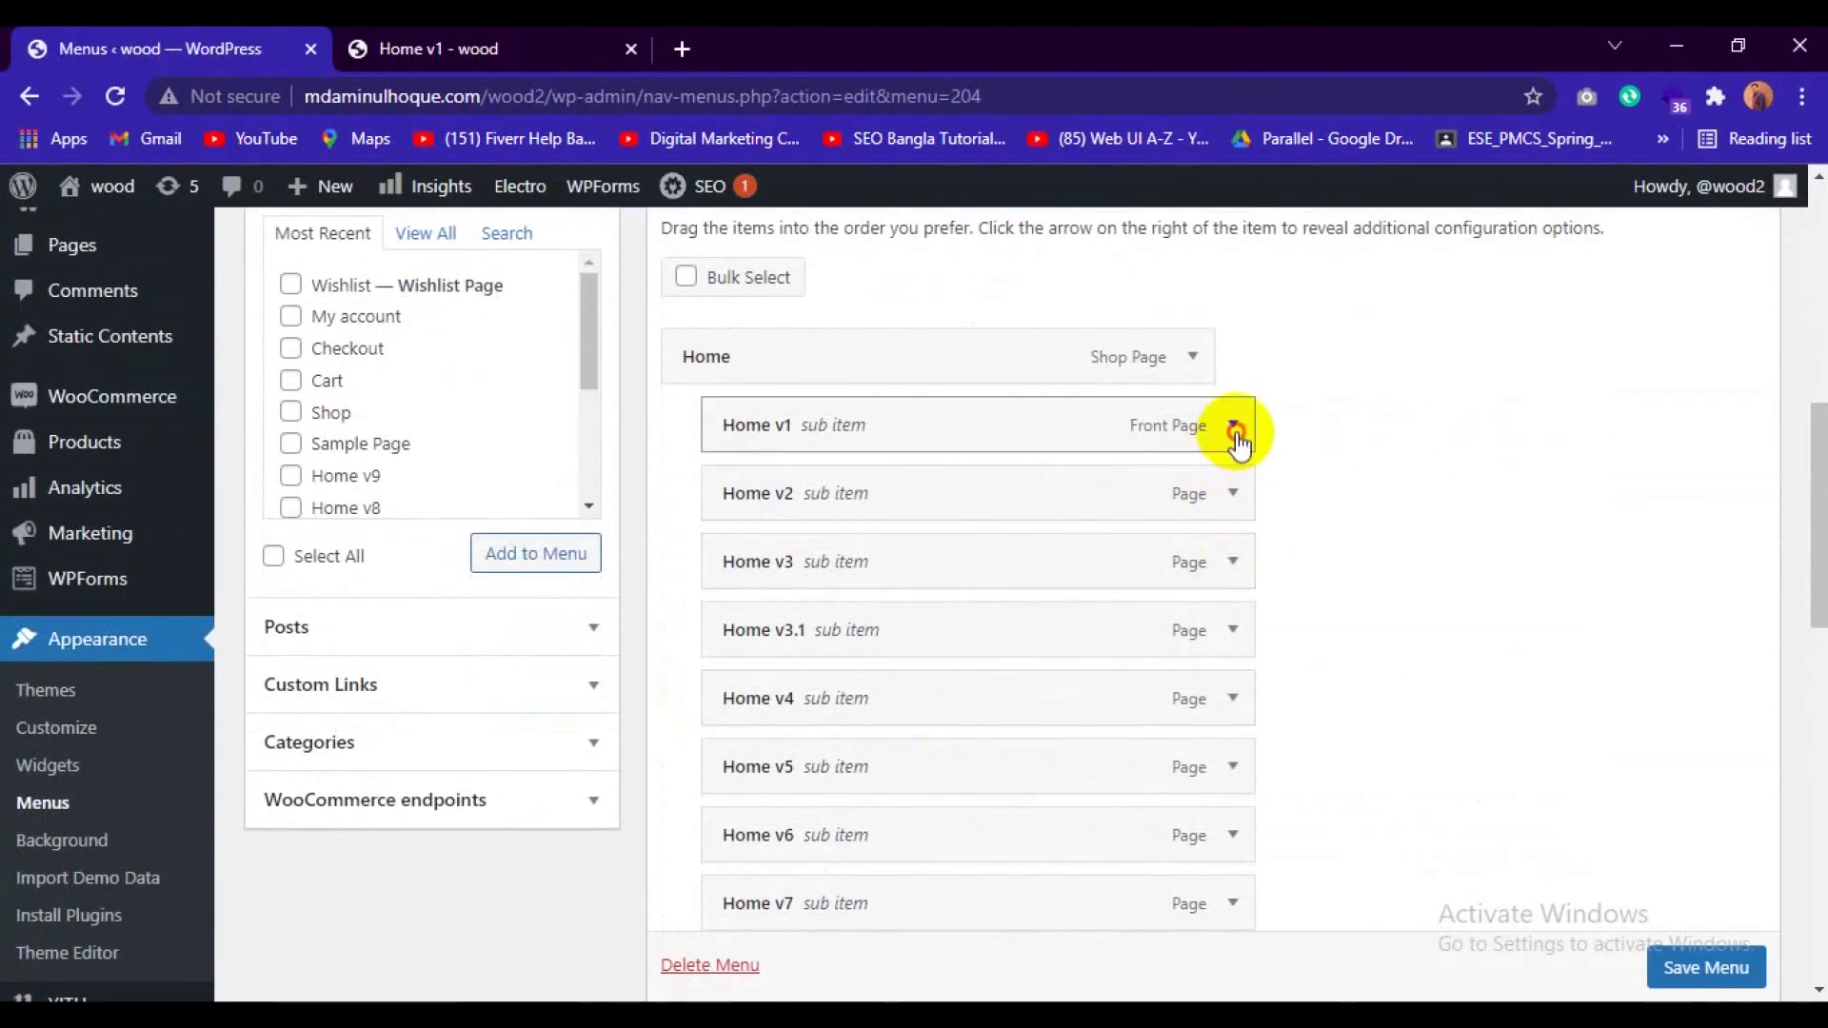
pyautogui.click(1233, 426)
pyautogui.click(747, 751)
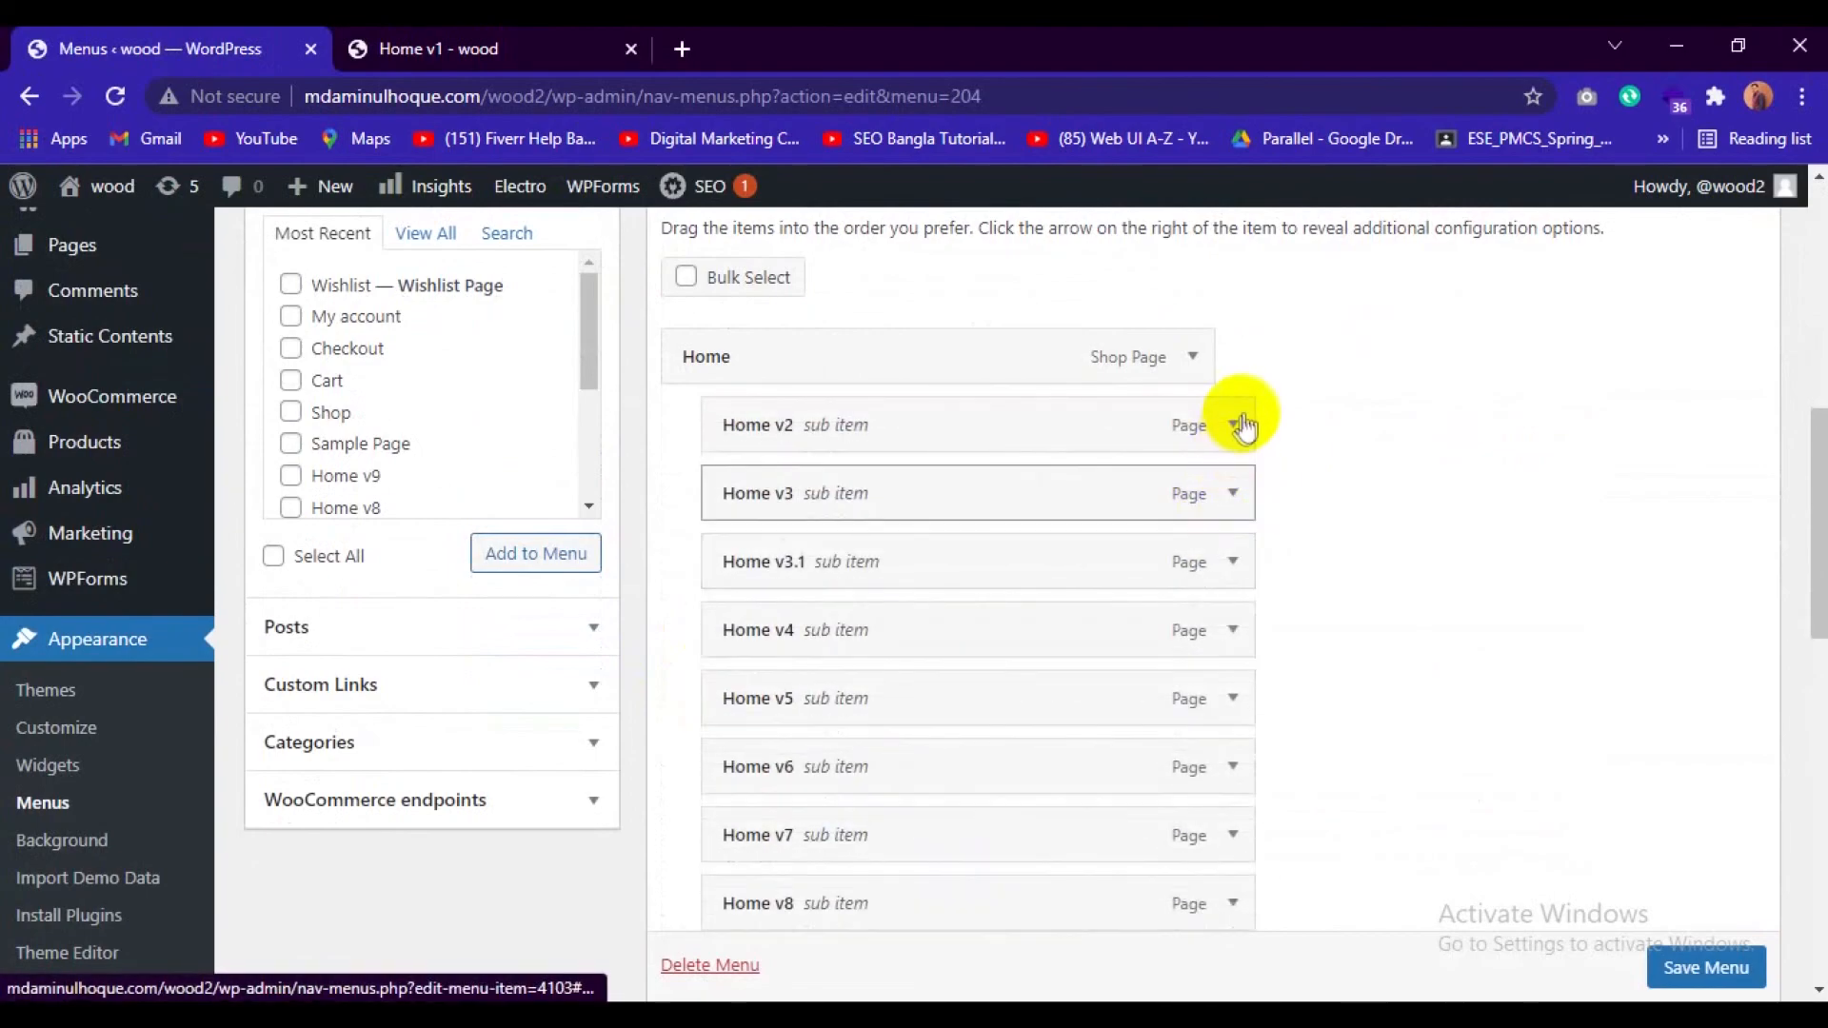
# Remove the Home v2 and Home v3 sub items under Home in the Main Menu structure.
pyautogui.click(1233, 426)
pyautogui.click(731, 753)
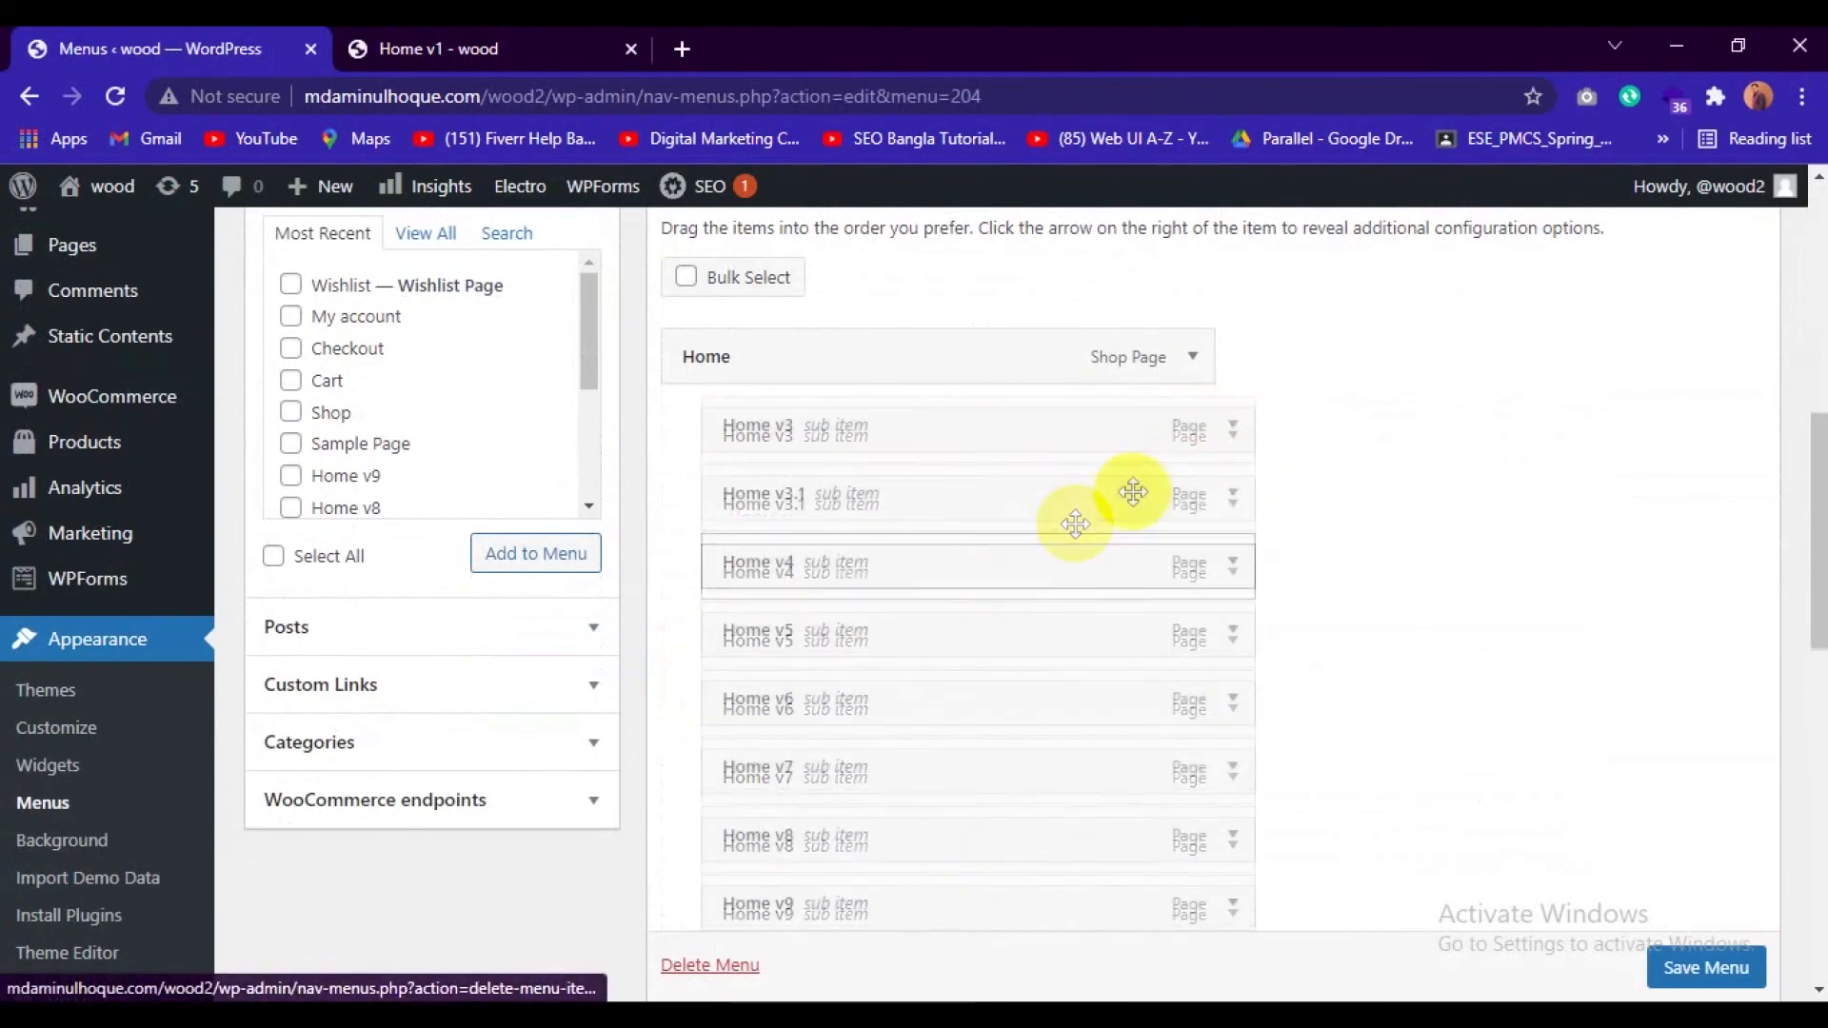
pyautogui.click(1233, 426)
pyautogui.click(746, 754)
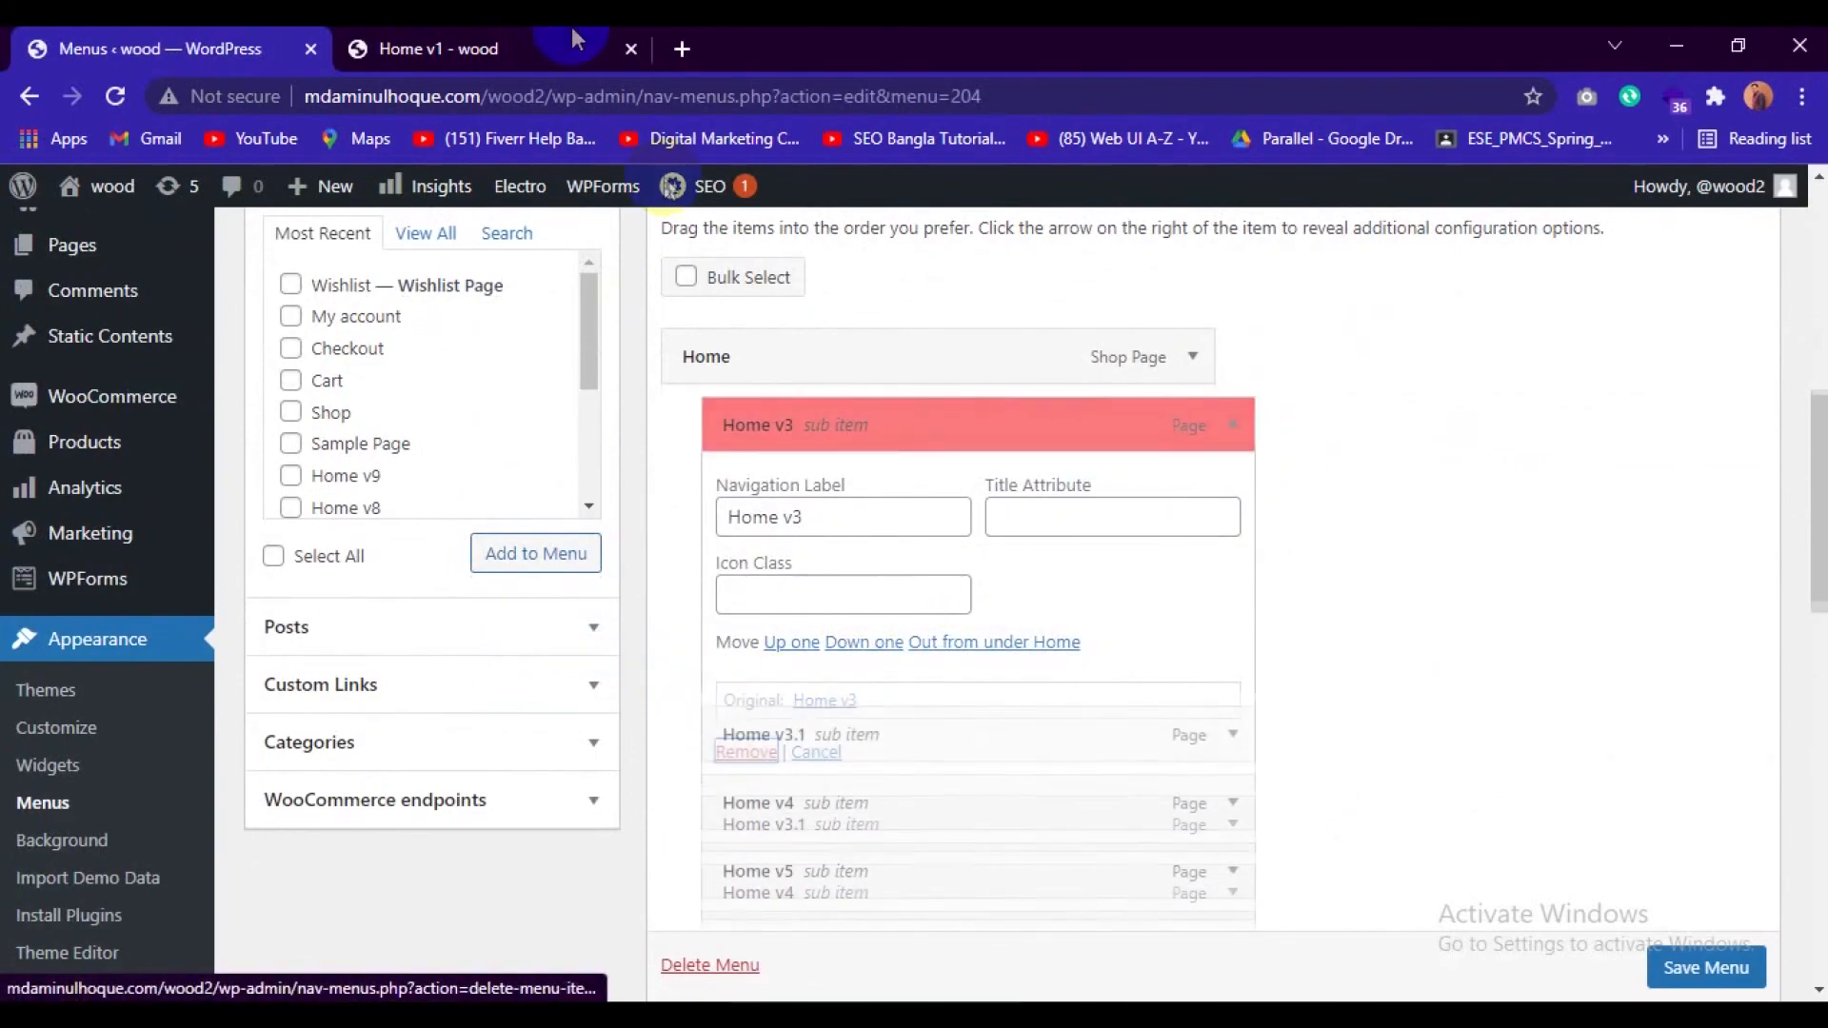
# Check the Super Deals dropdown on the store's home page and return to the Menus page.
pyautogui.click(502, 43)
pyautogui.moveTo(581, 491)
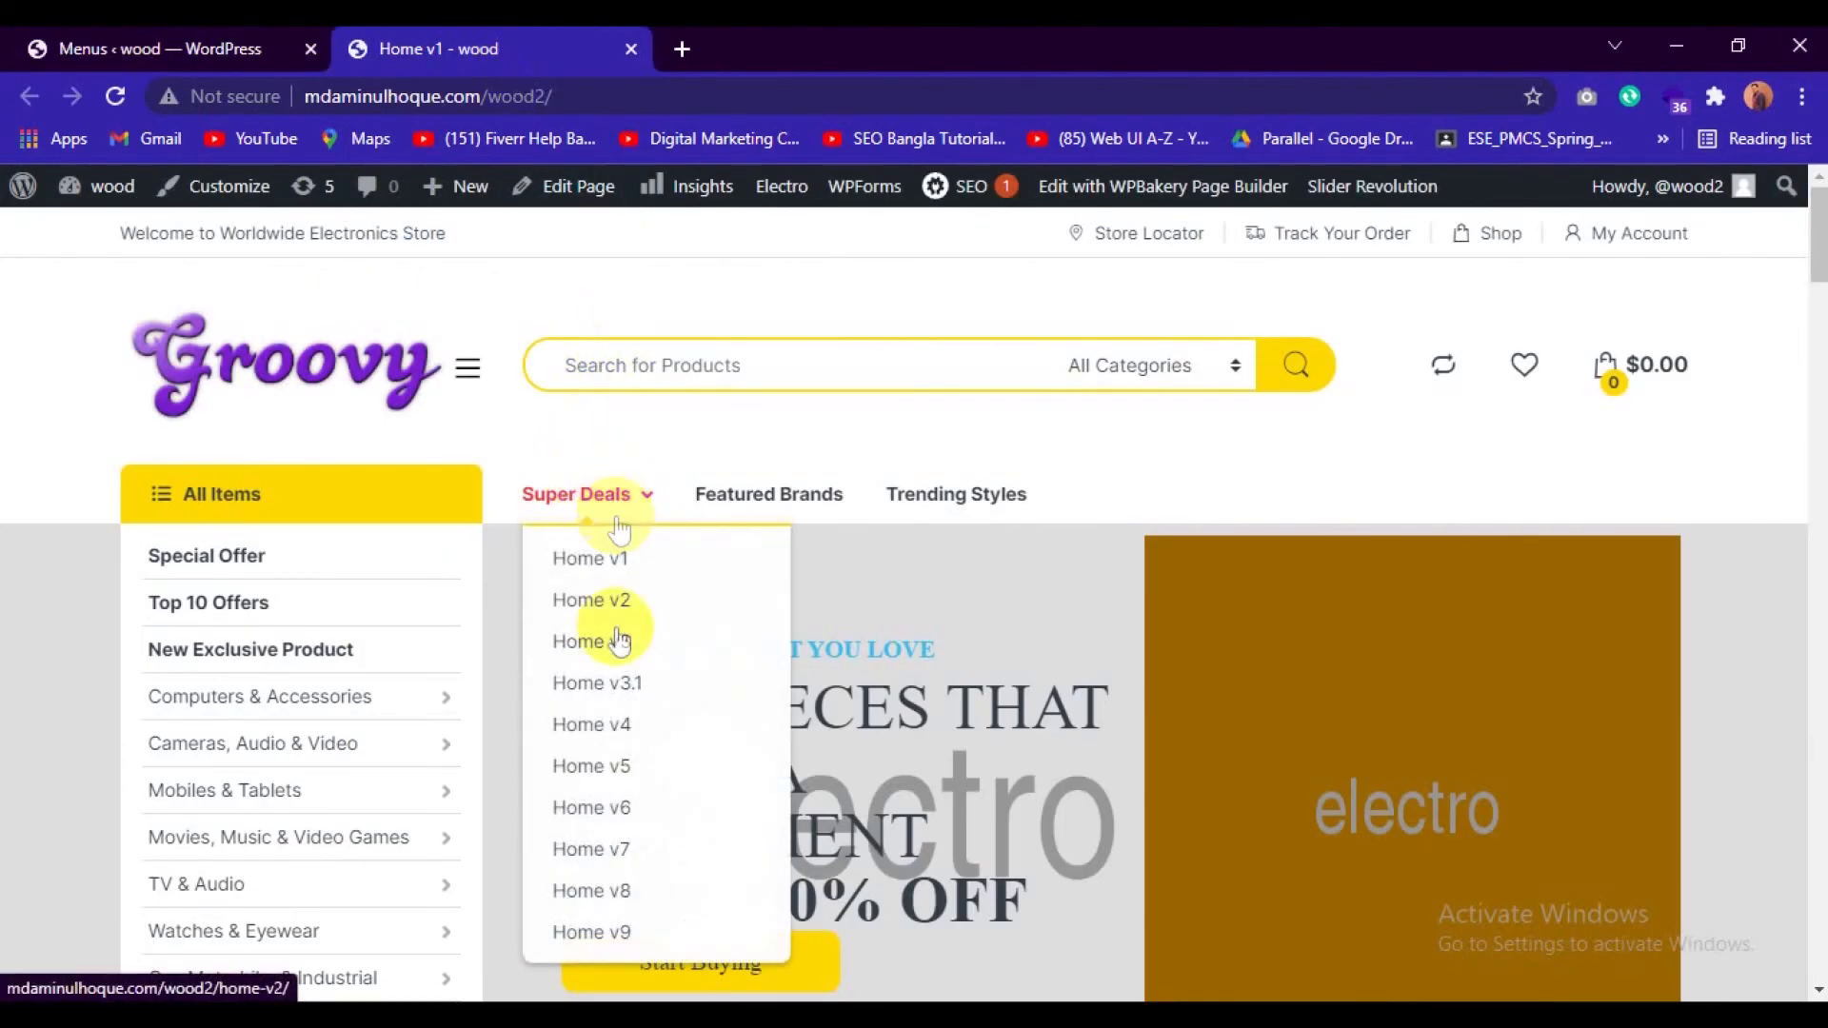
pyautogui.click(219, 46)
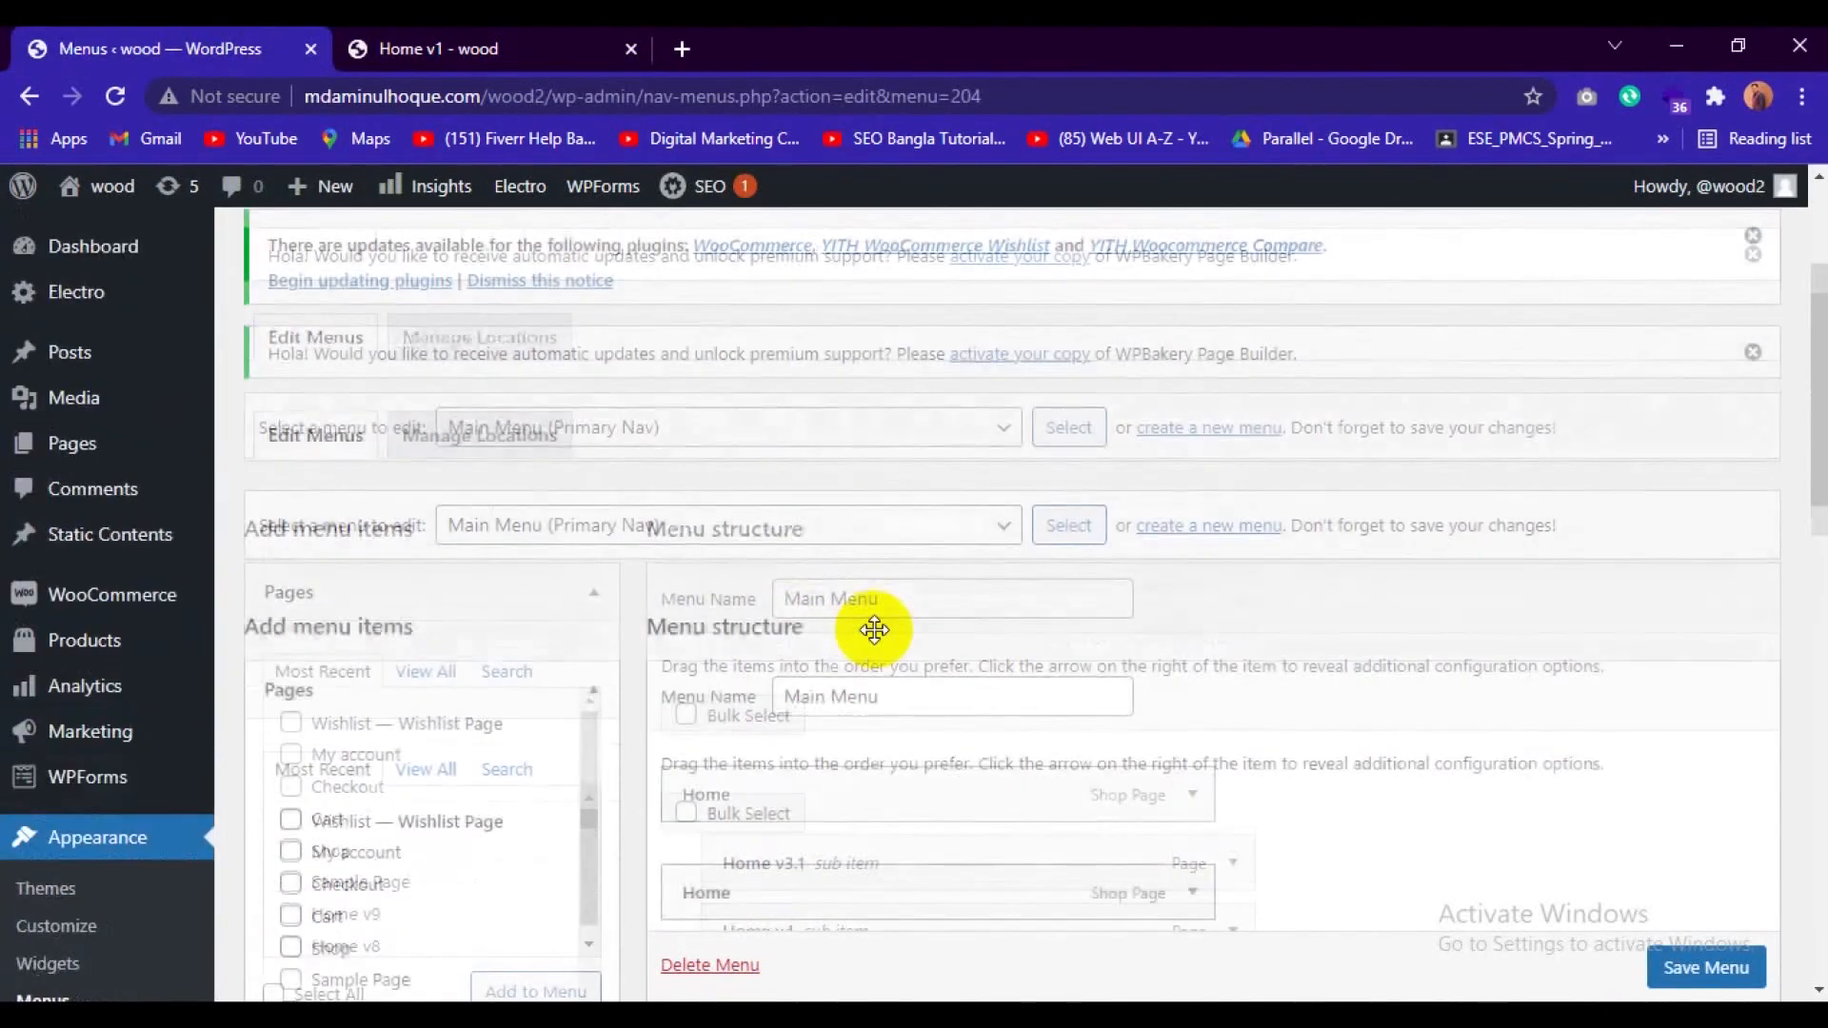
# Load the Navbar Primary menu for editing, leaving the Main Menu changes unsaved.
pyautogui.click(912, 531)
pyautogui.scroll(-1, 694, 478)
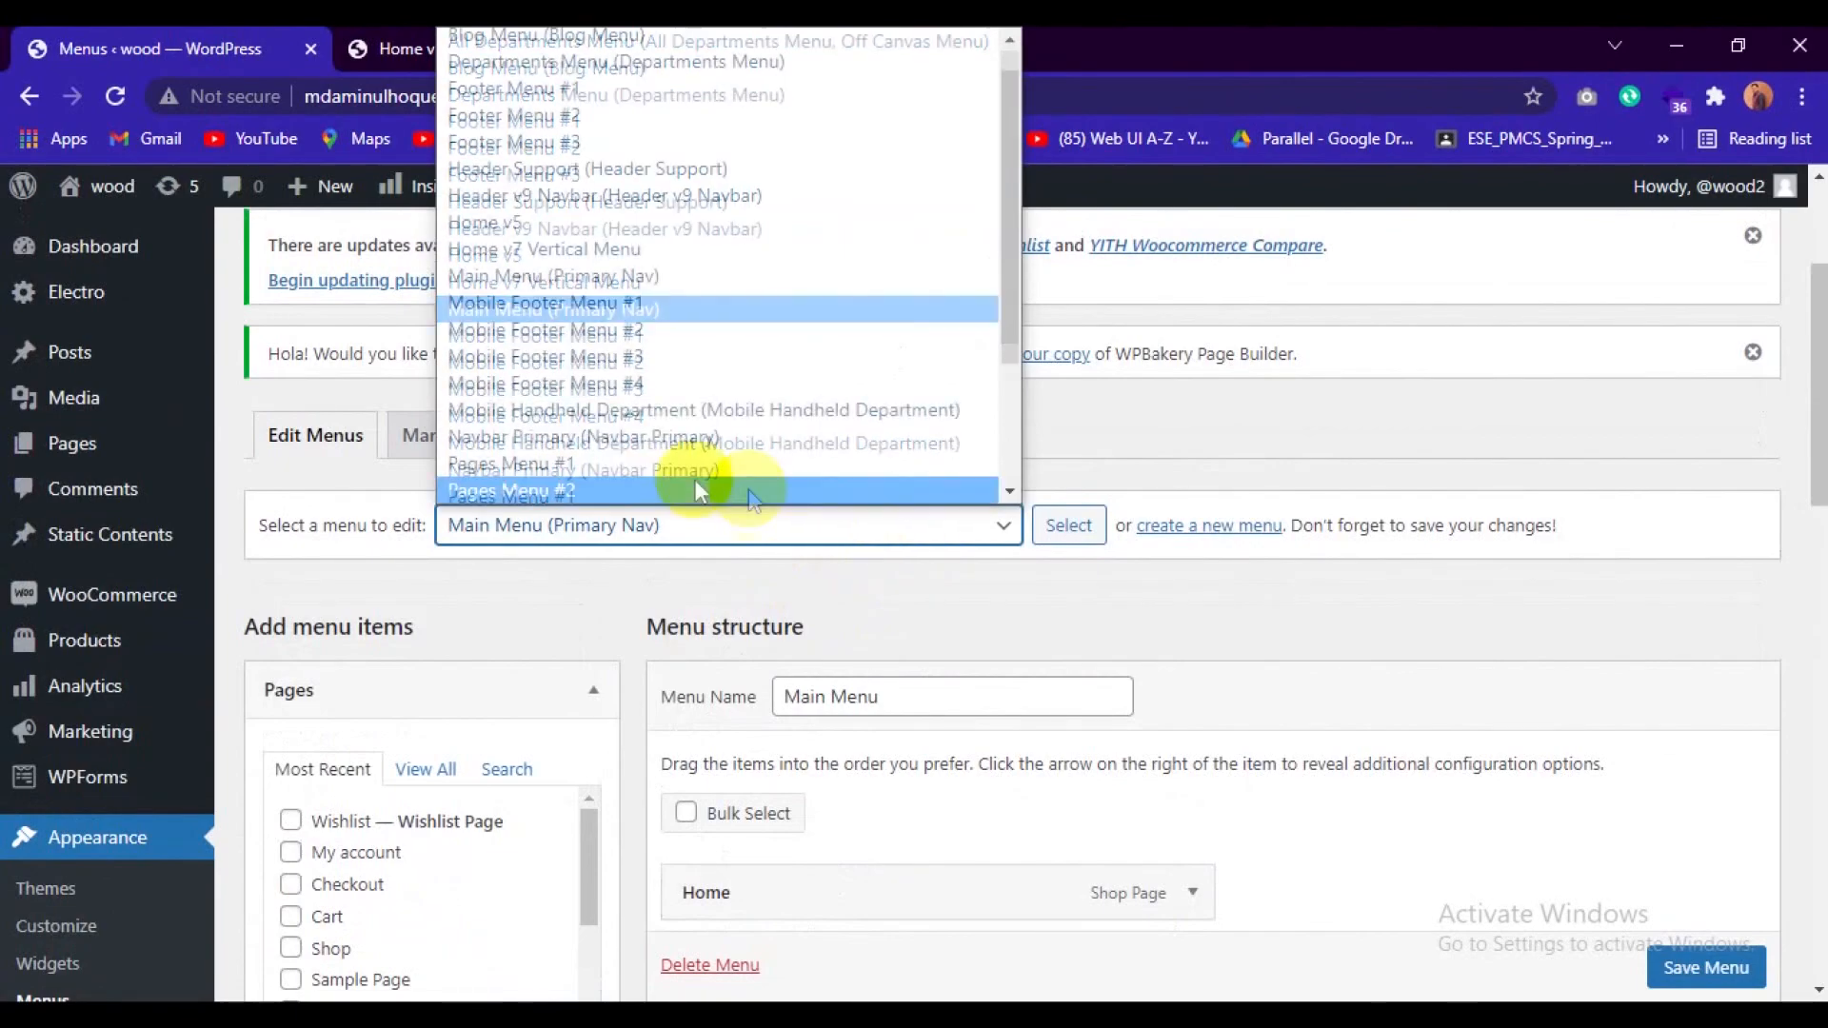
pyautogui.click(604, 442)
pyautogui.click(1066, 536)
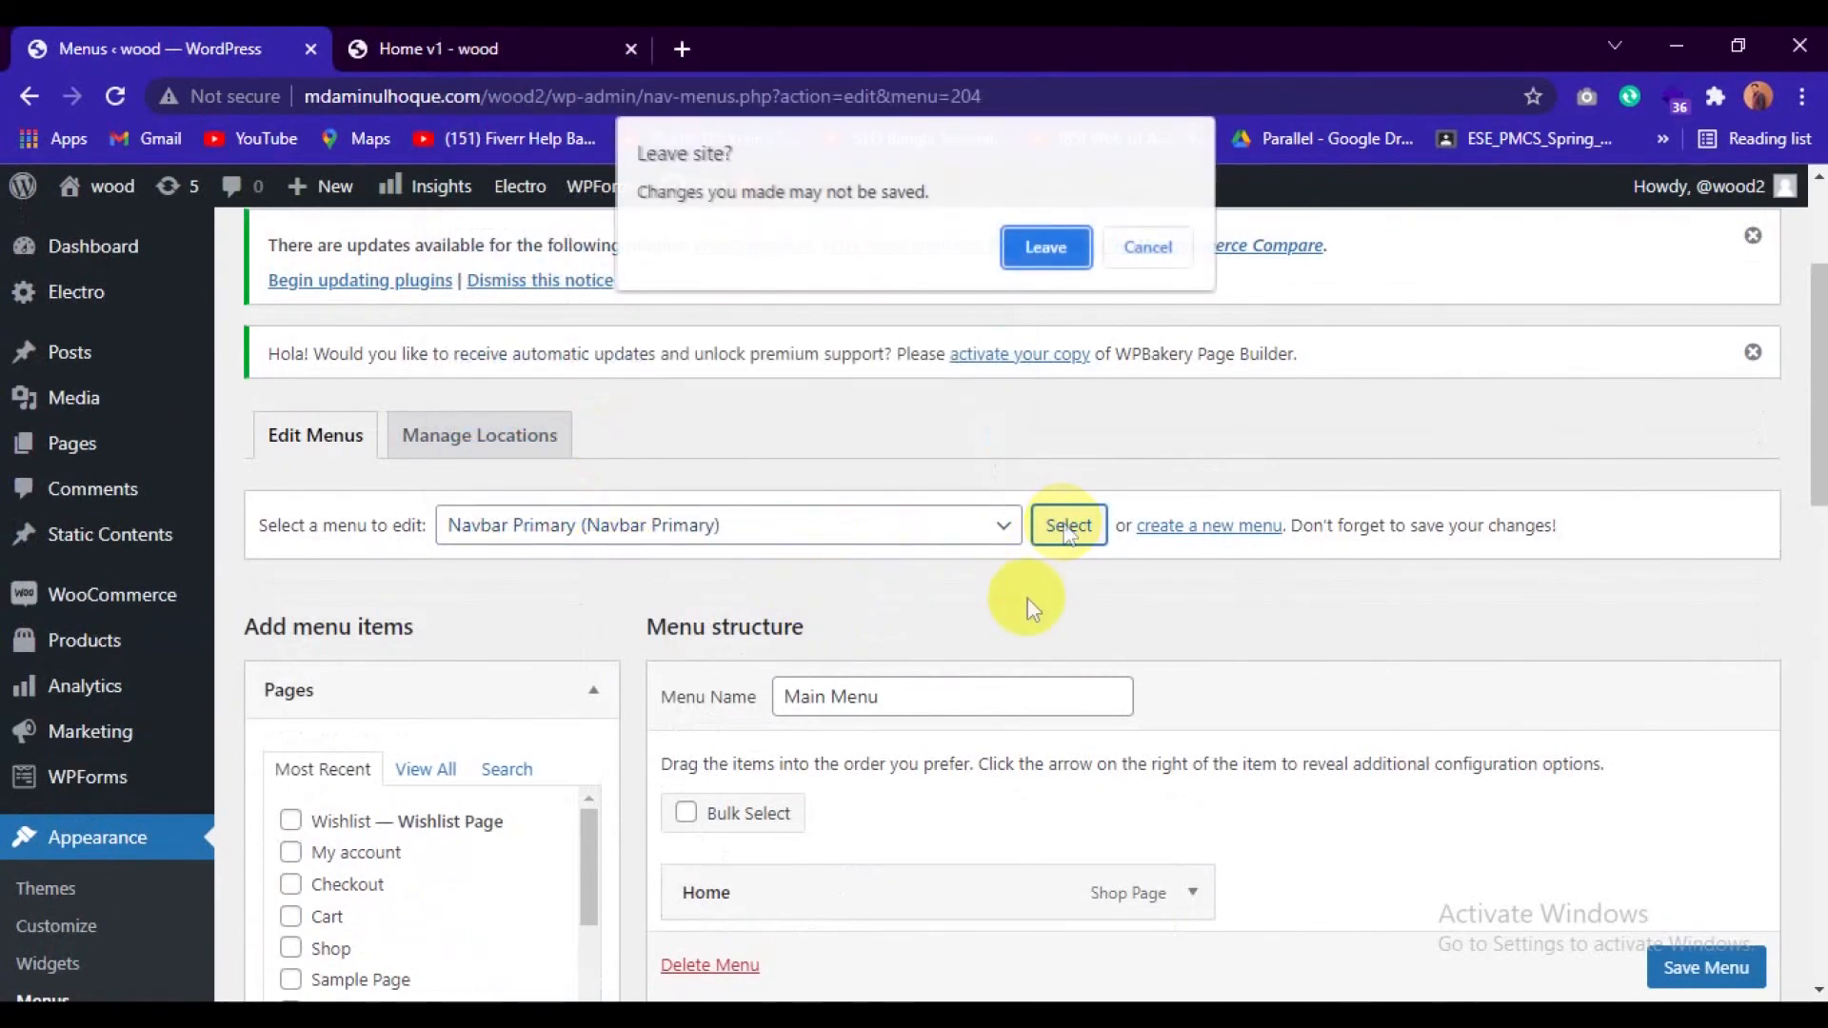
pyautogui.click(1033, 247)
# Compare the store's navigation bar with the items in the Navbar Primary menu structure.
pyautogui.click(465, 43)
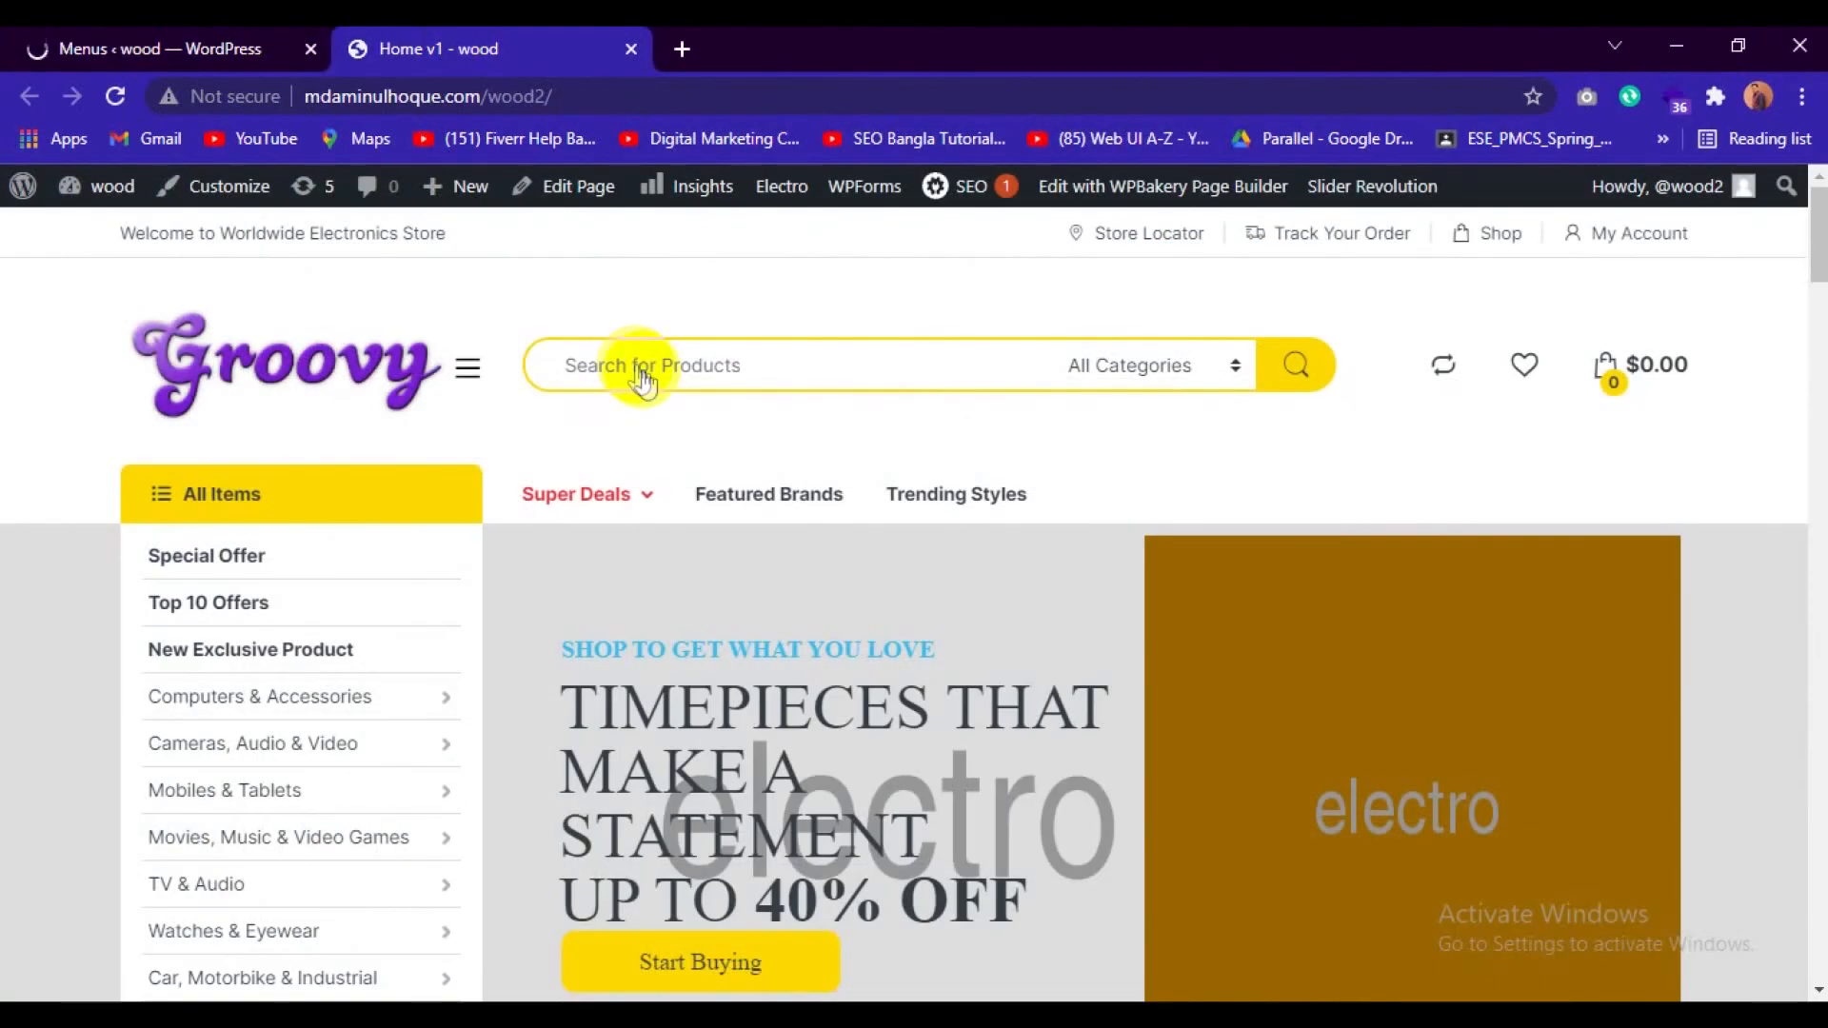
pyautogui.click(181, 43)
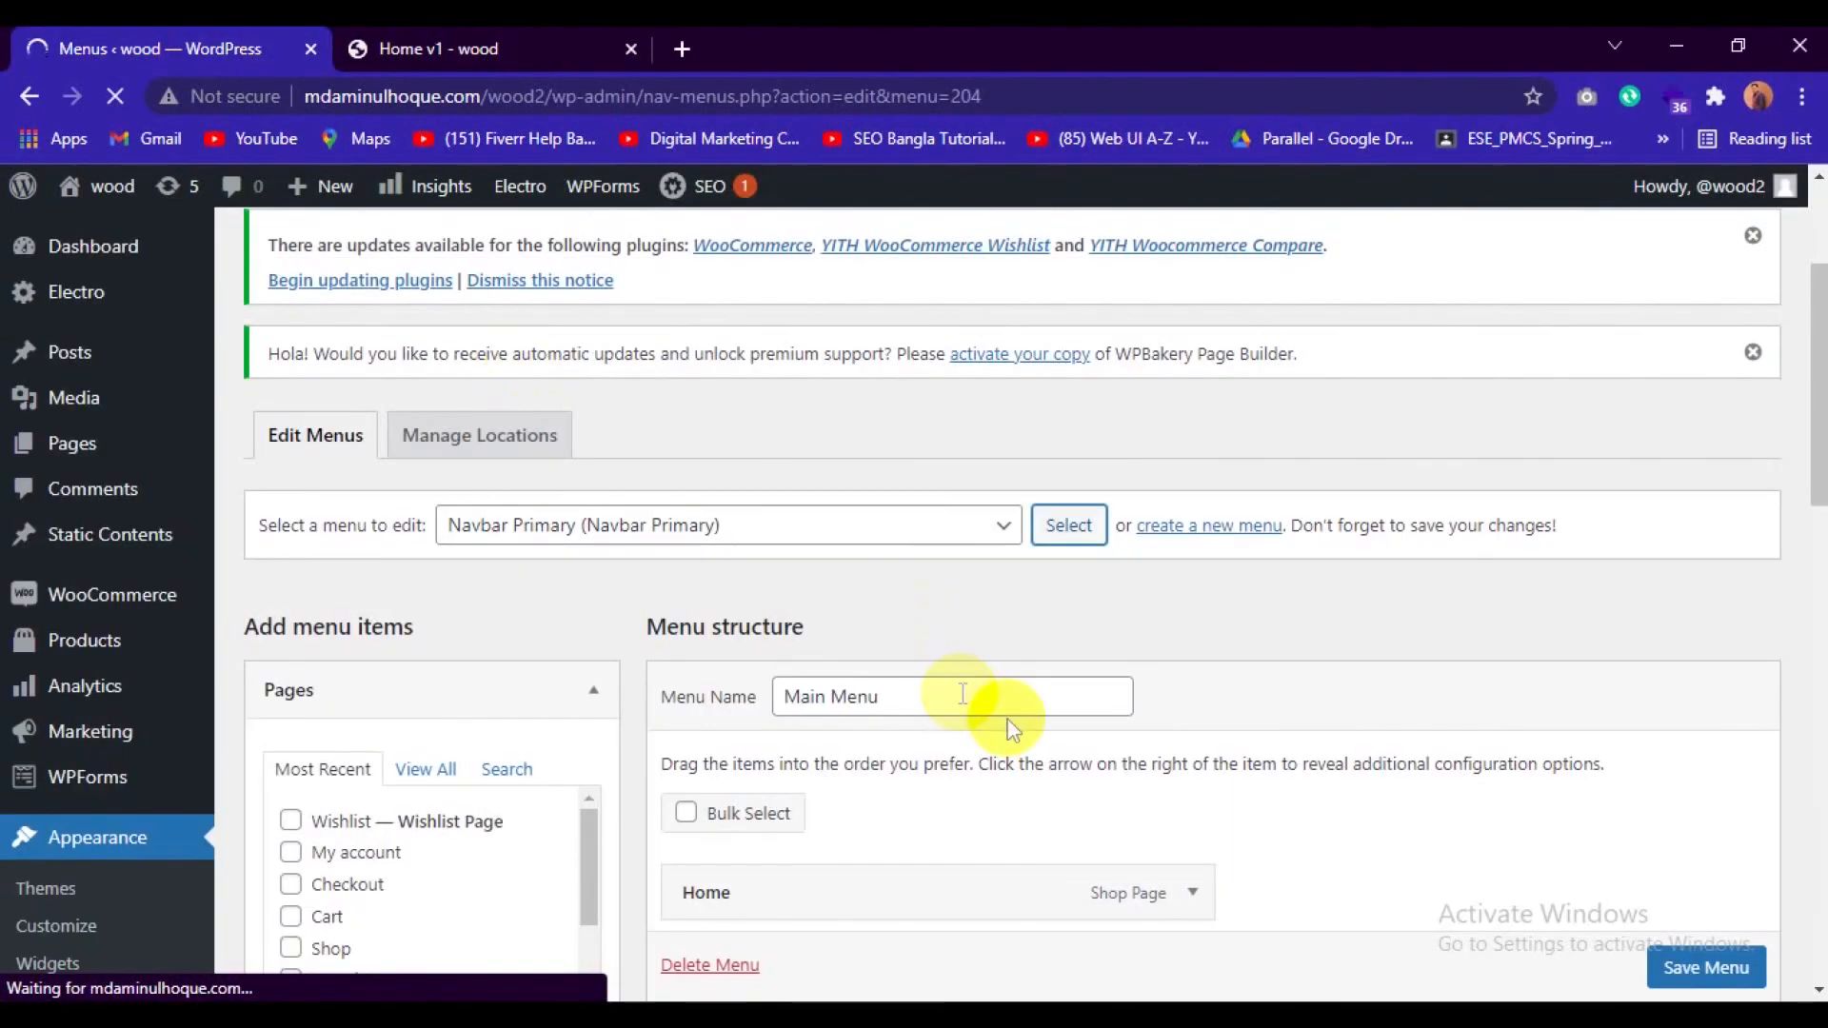
pyautogui.scroll(-3, 1140, 722)
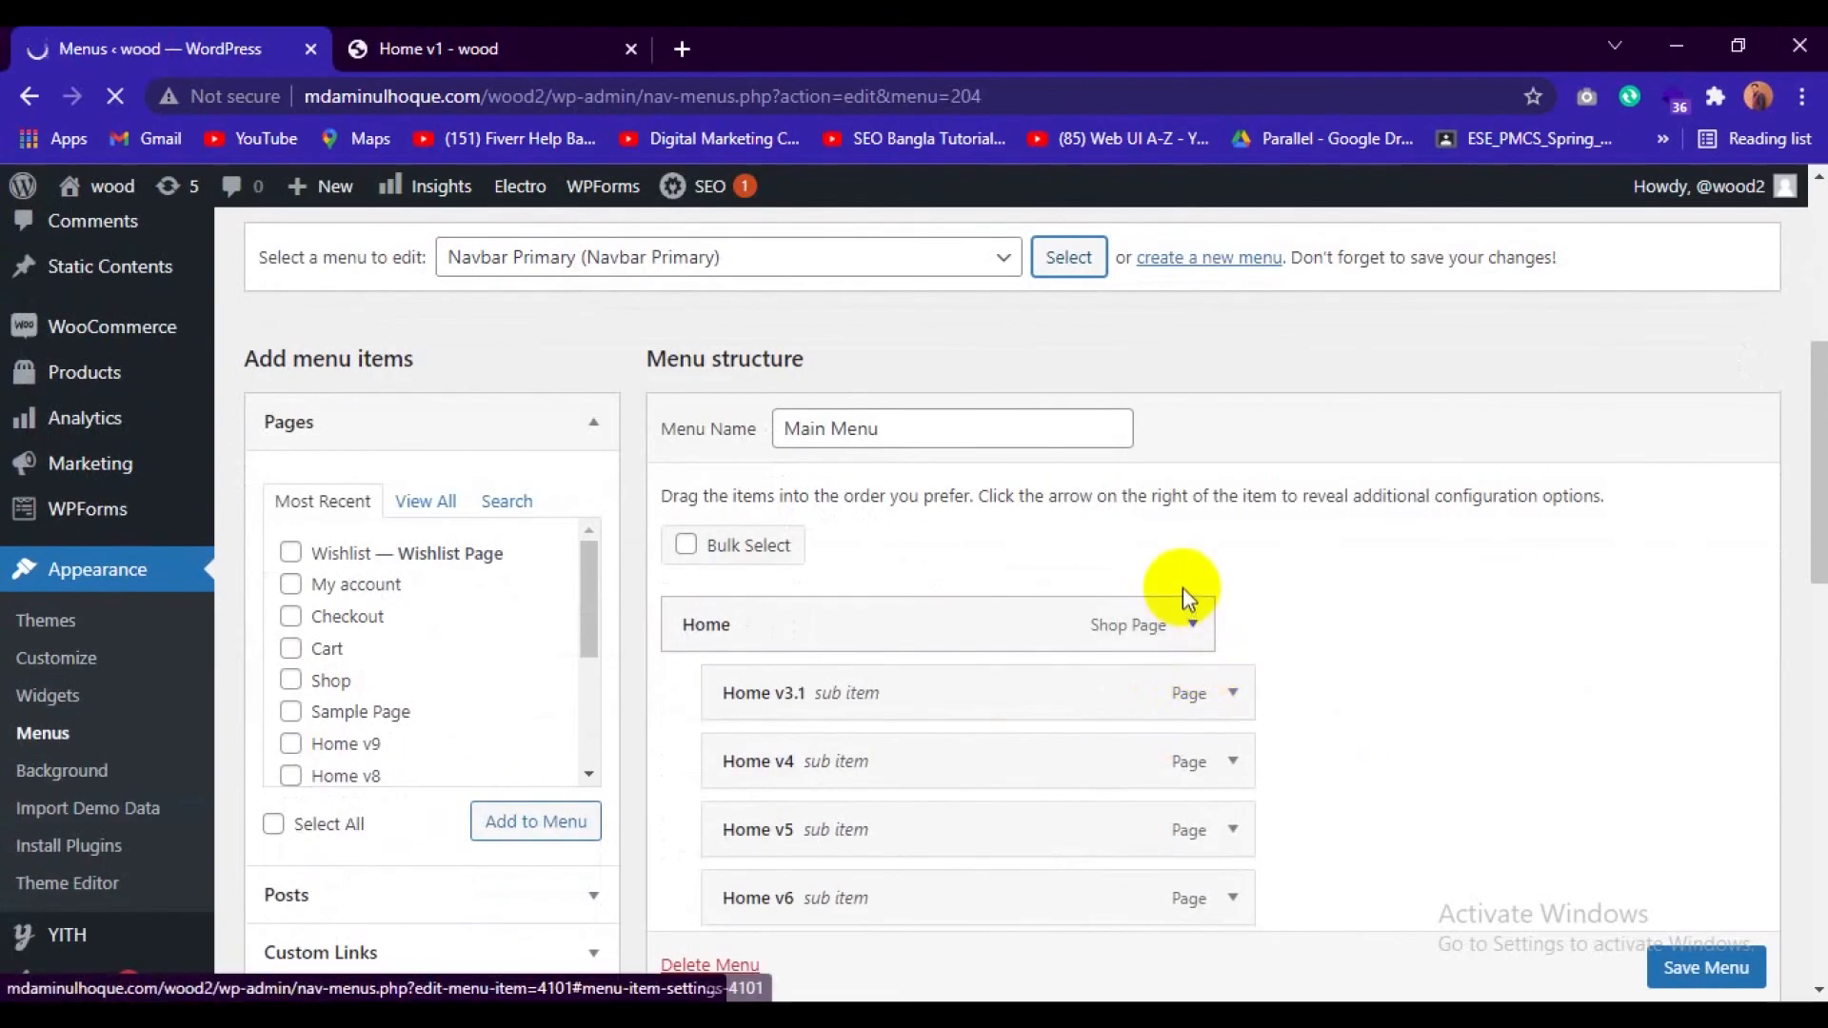
pyautogui.scroll(-10, 1233, 552)
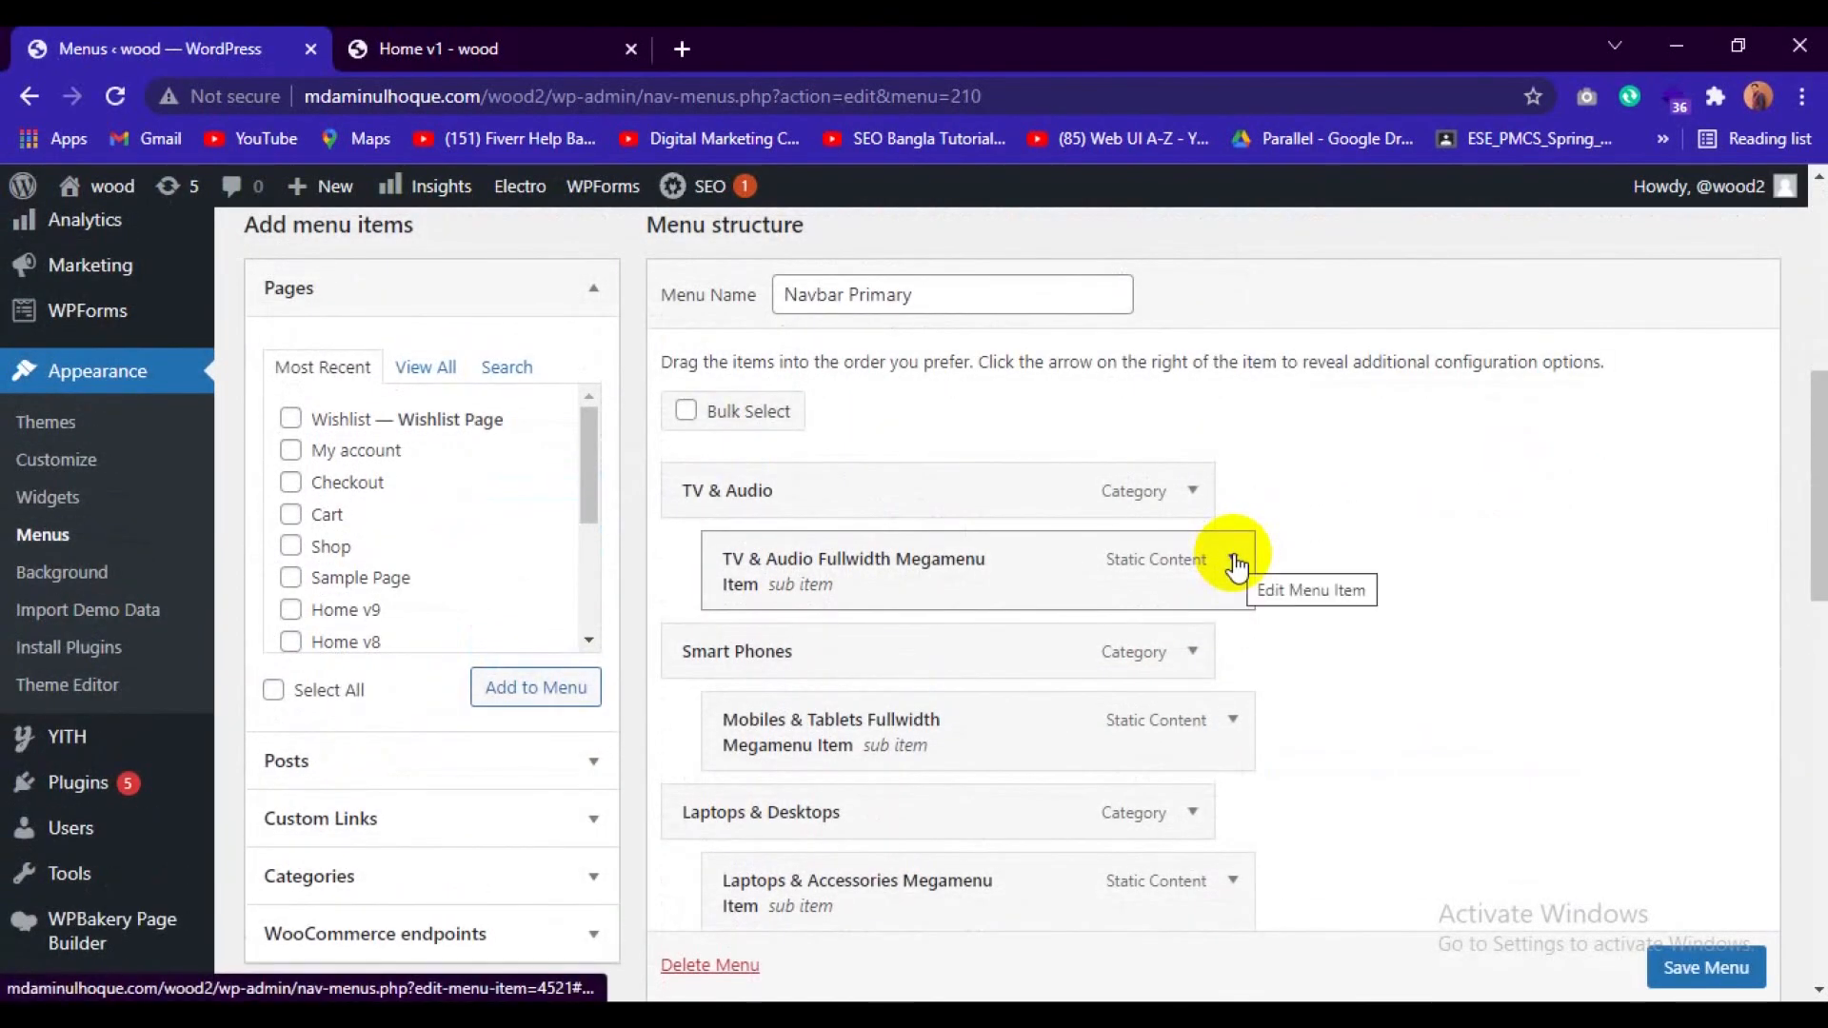
pyautogui.scroll(3, 1234, 559)
pyautogui.scroll(-5, 1237, 561)
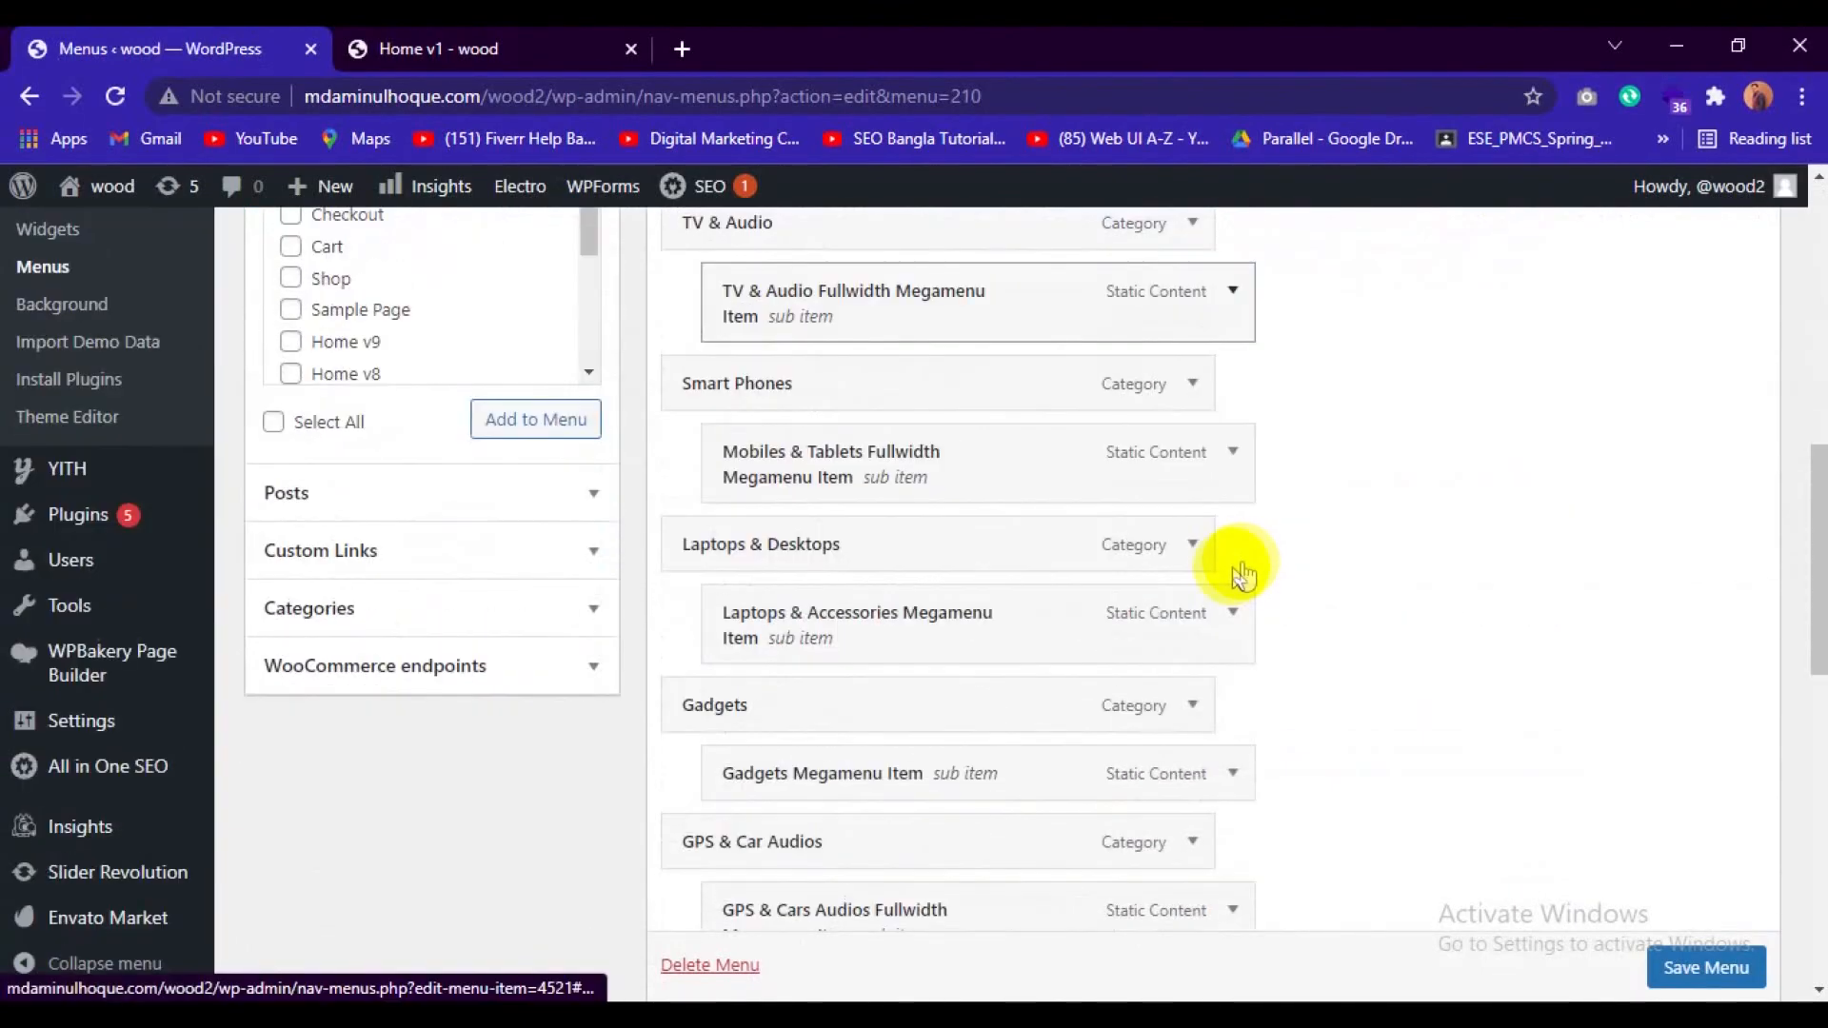
pyautogui.scroll(8, 1190, 647)
# Load the Secondary Nav menu for editing and look through its menu structure.
pyautogui.click(975, 543)
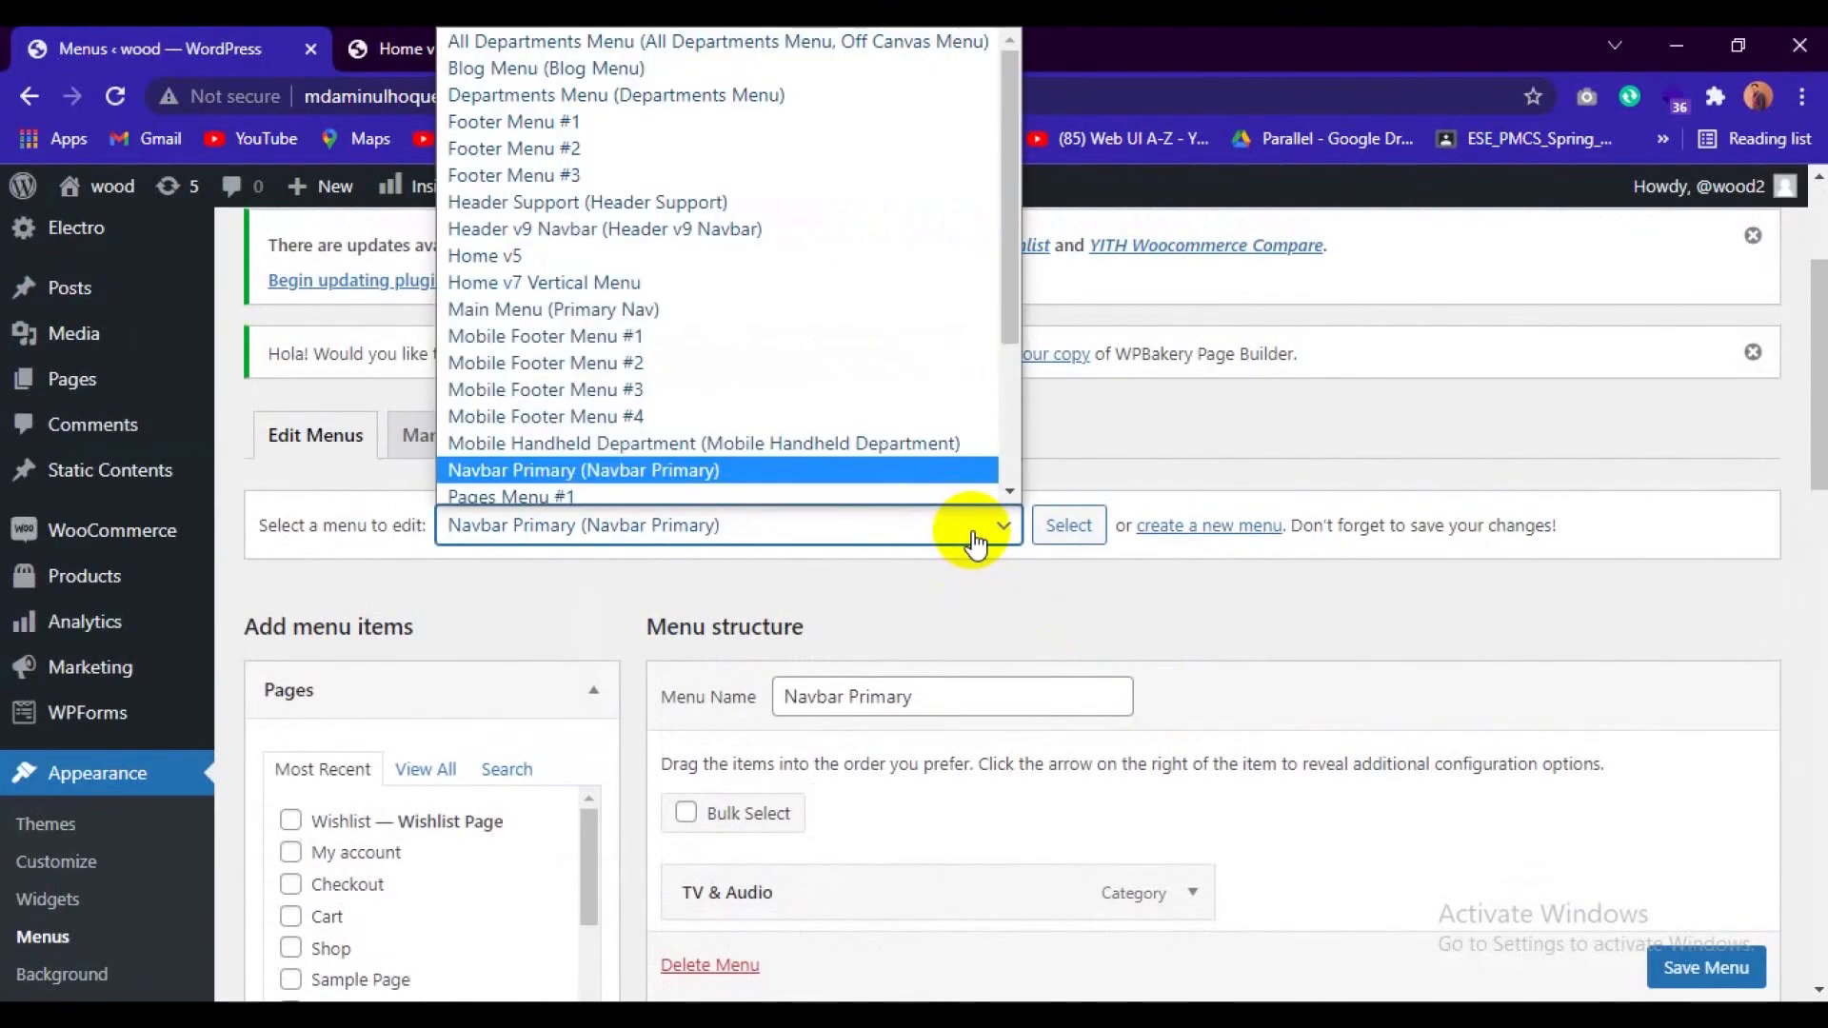
pyautogui.scroll(-1, 752, 467)
pyautogui.scroll(-2, 735, 458)
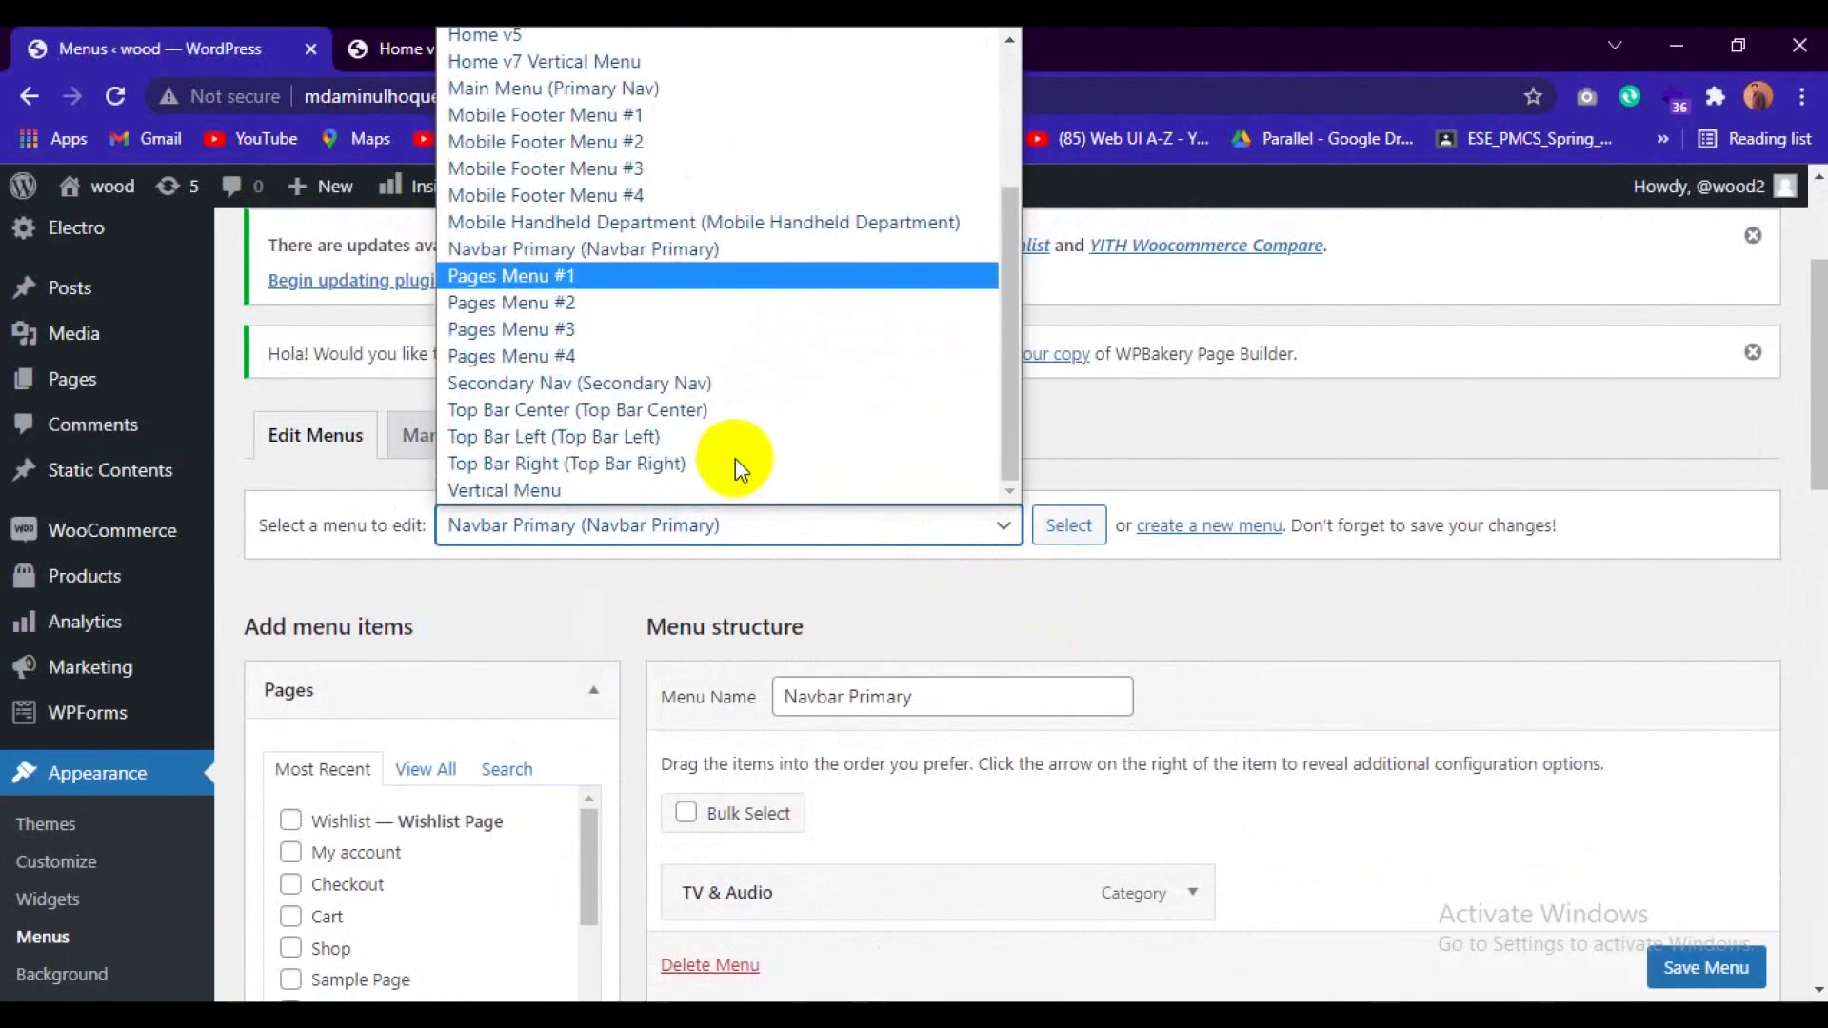
pyautogui.click(654, 390)
pyautogui.click(1064, 527)
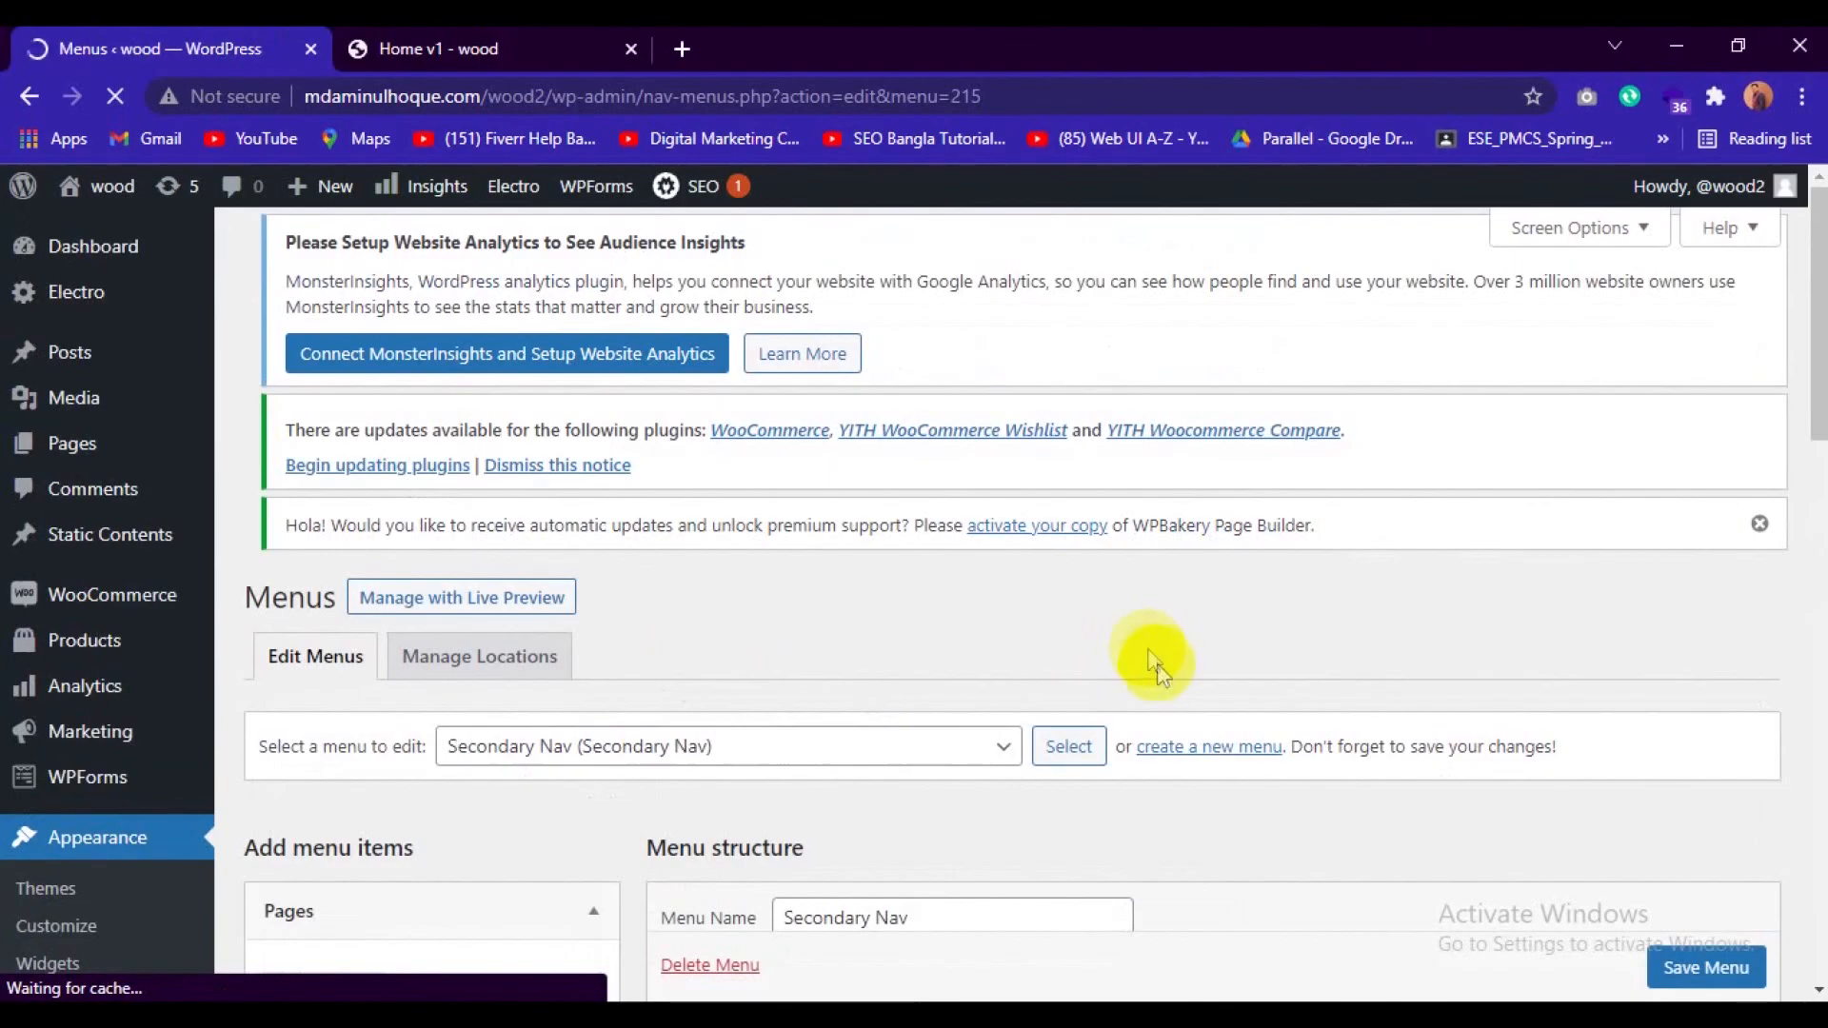
pyautogui.scroll(-5, 1157, 668)
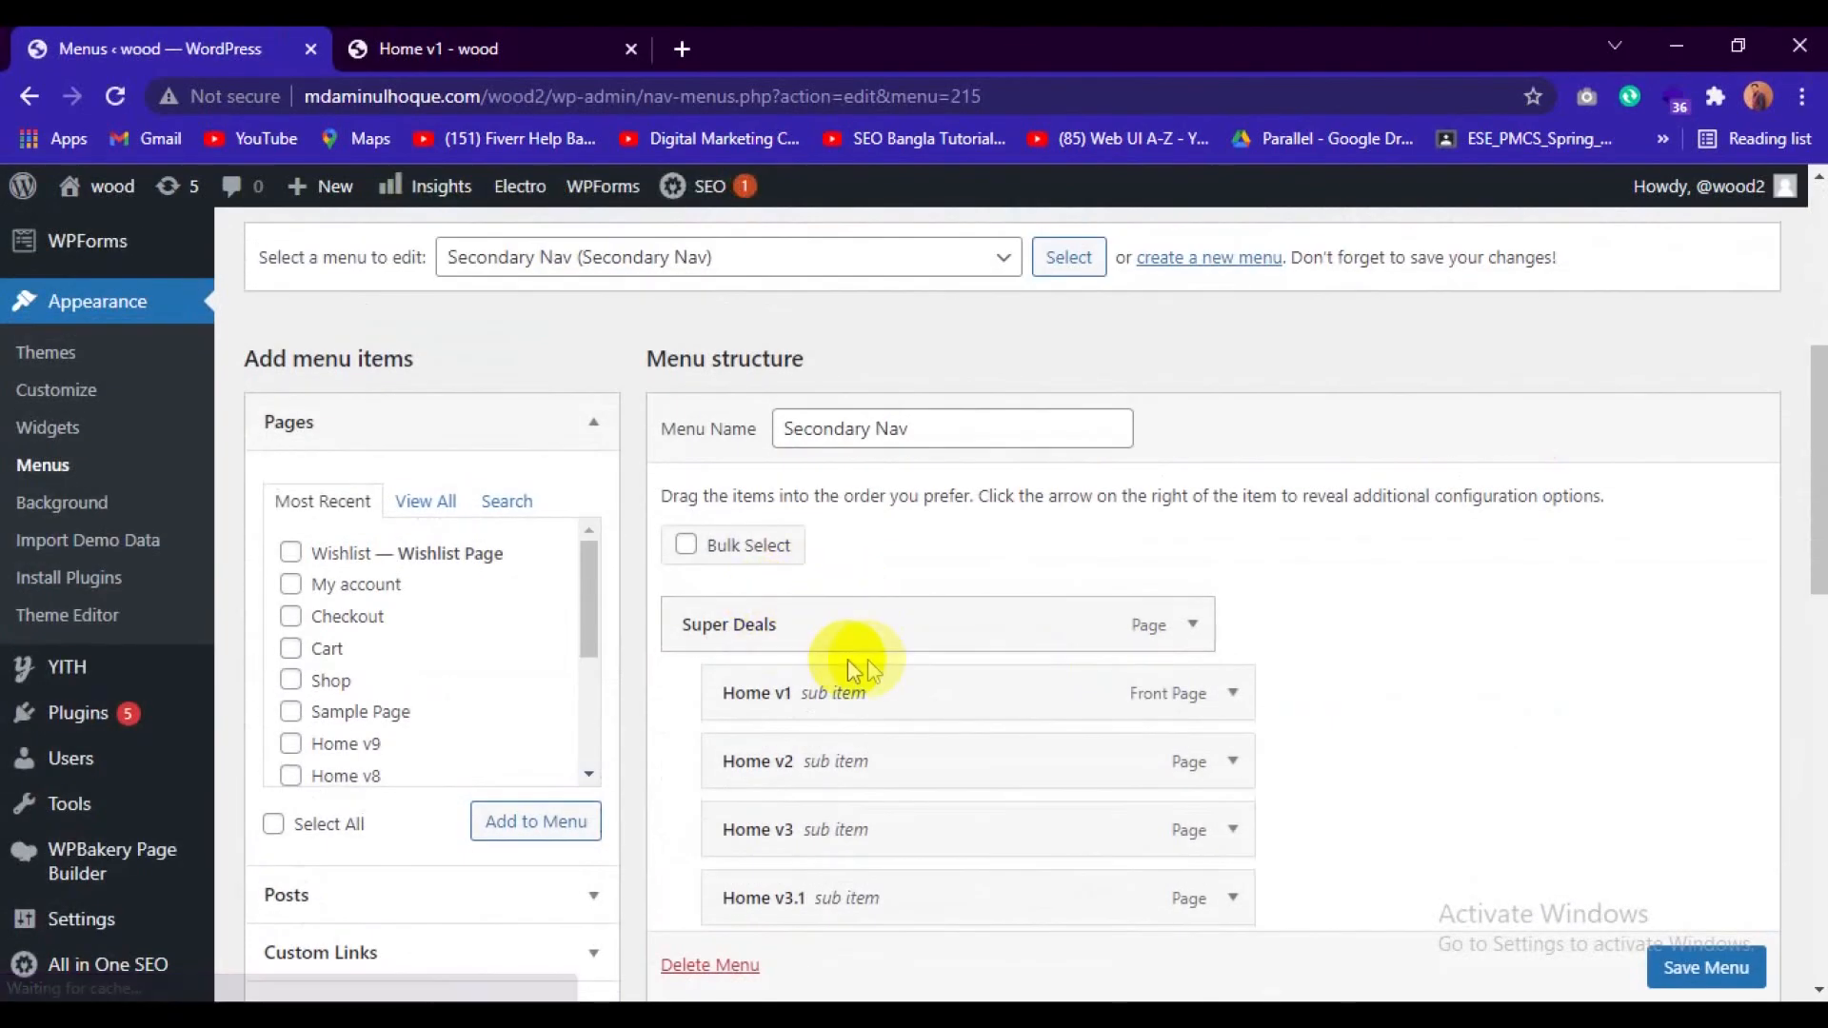
pyautogui.scroll(-8, 882, 653)
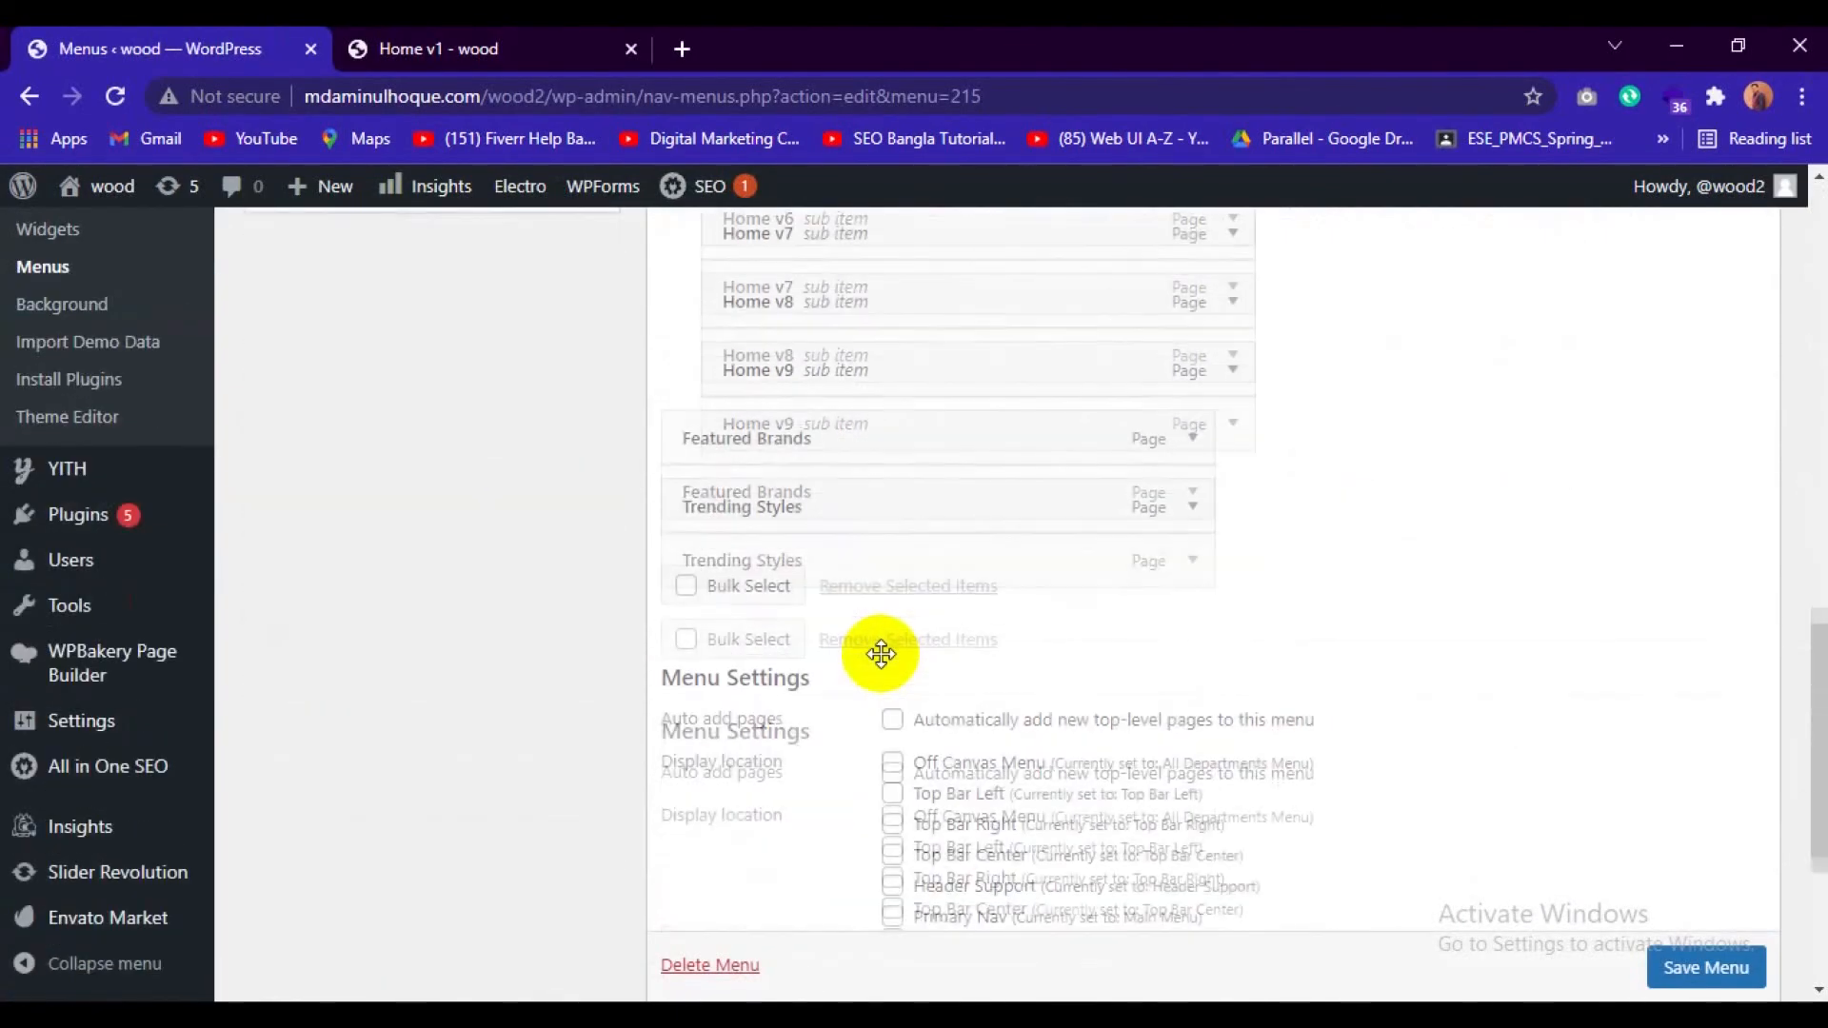
pyautogui.scroll(5, 882, 653)
pyautogui.scroll(2, 1075, 523)
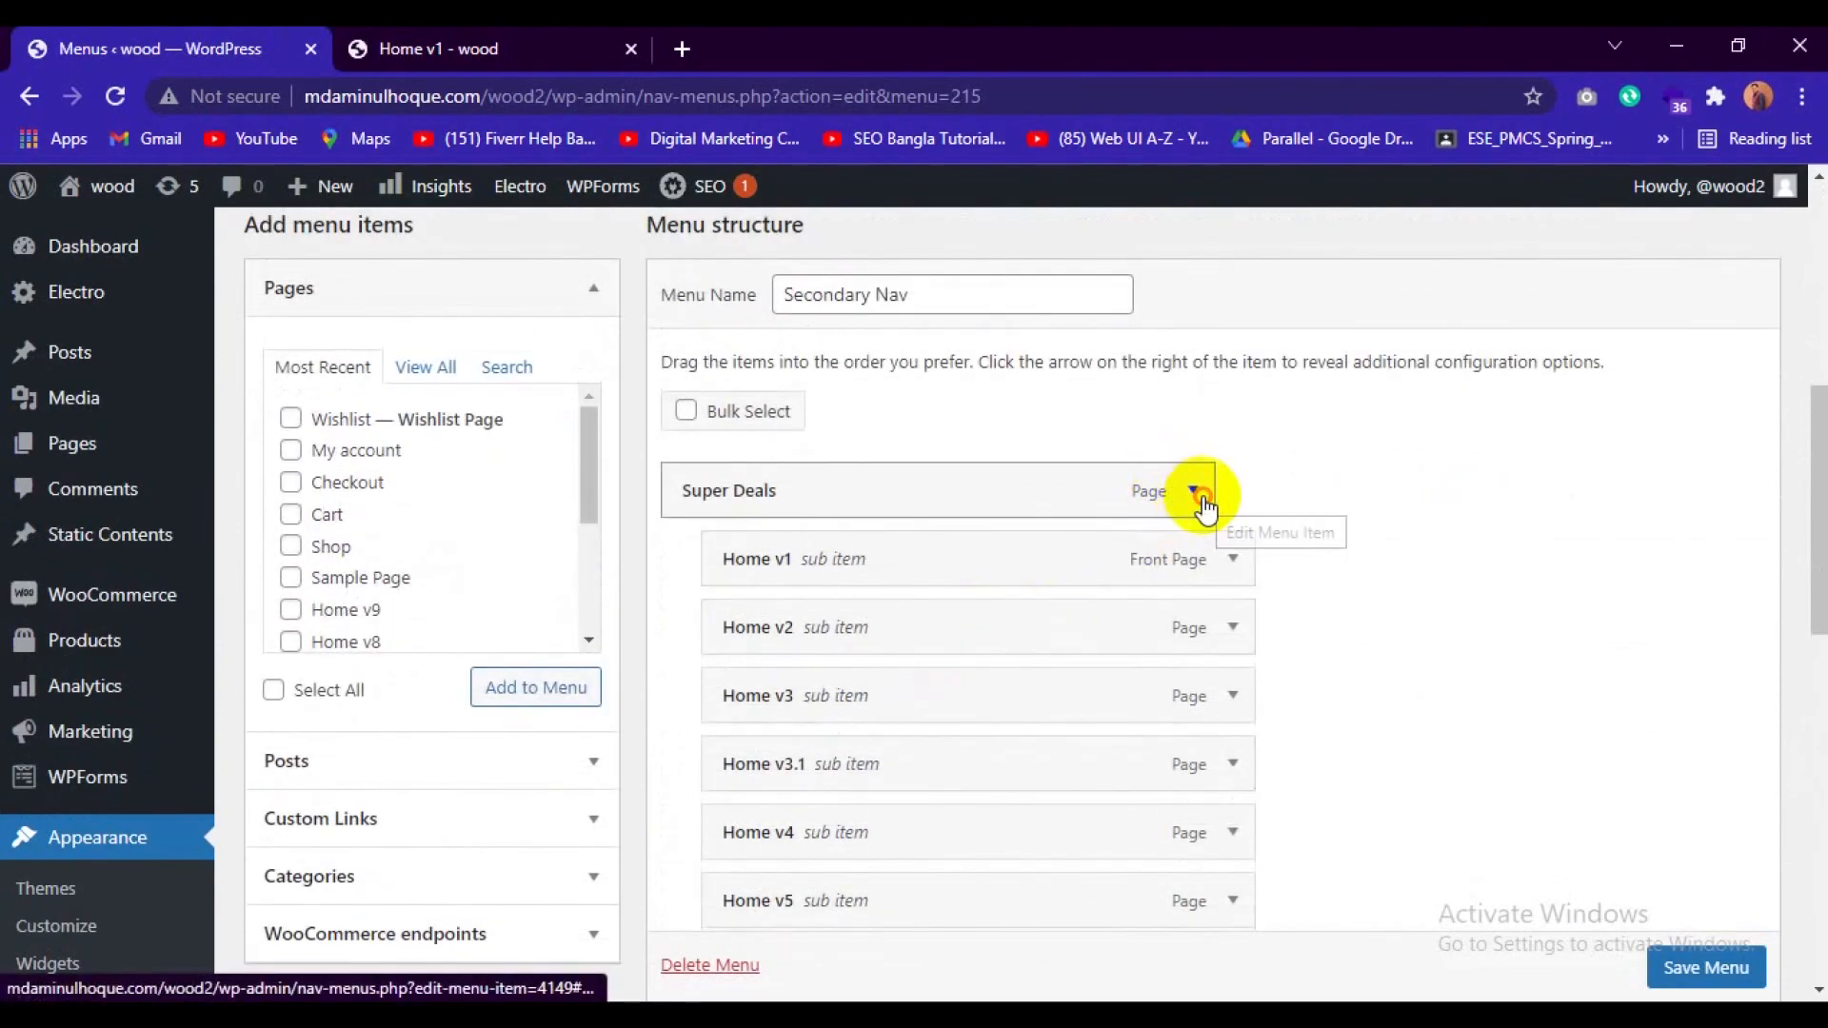
# Remove the Super Deals, Home v1, Home v2 and Home v3 items from the Secondary Nav menu.
pyautogui.click(1195, 491)
pyautogui.click(701, 812)
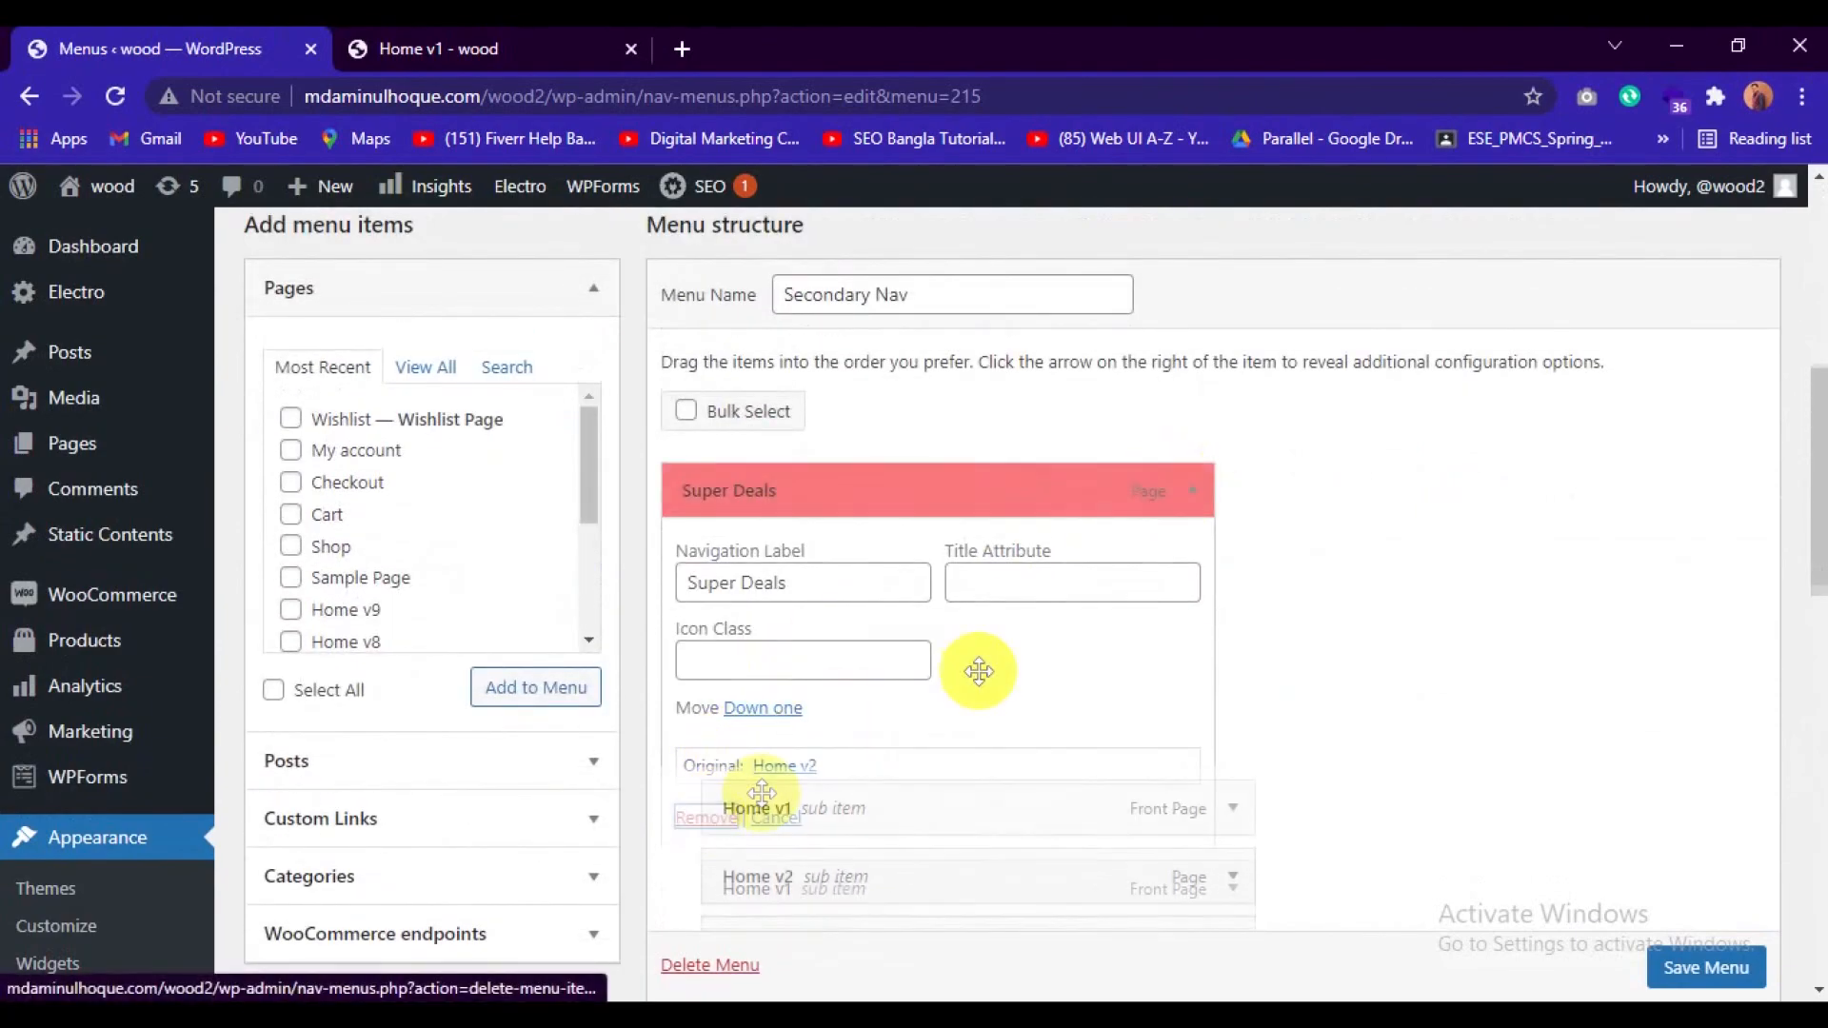
pyautogui.click(1191, 493)
pyautogui.click(702, 812)
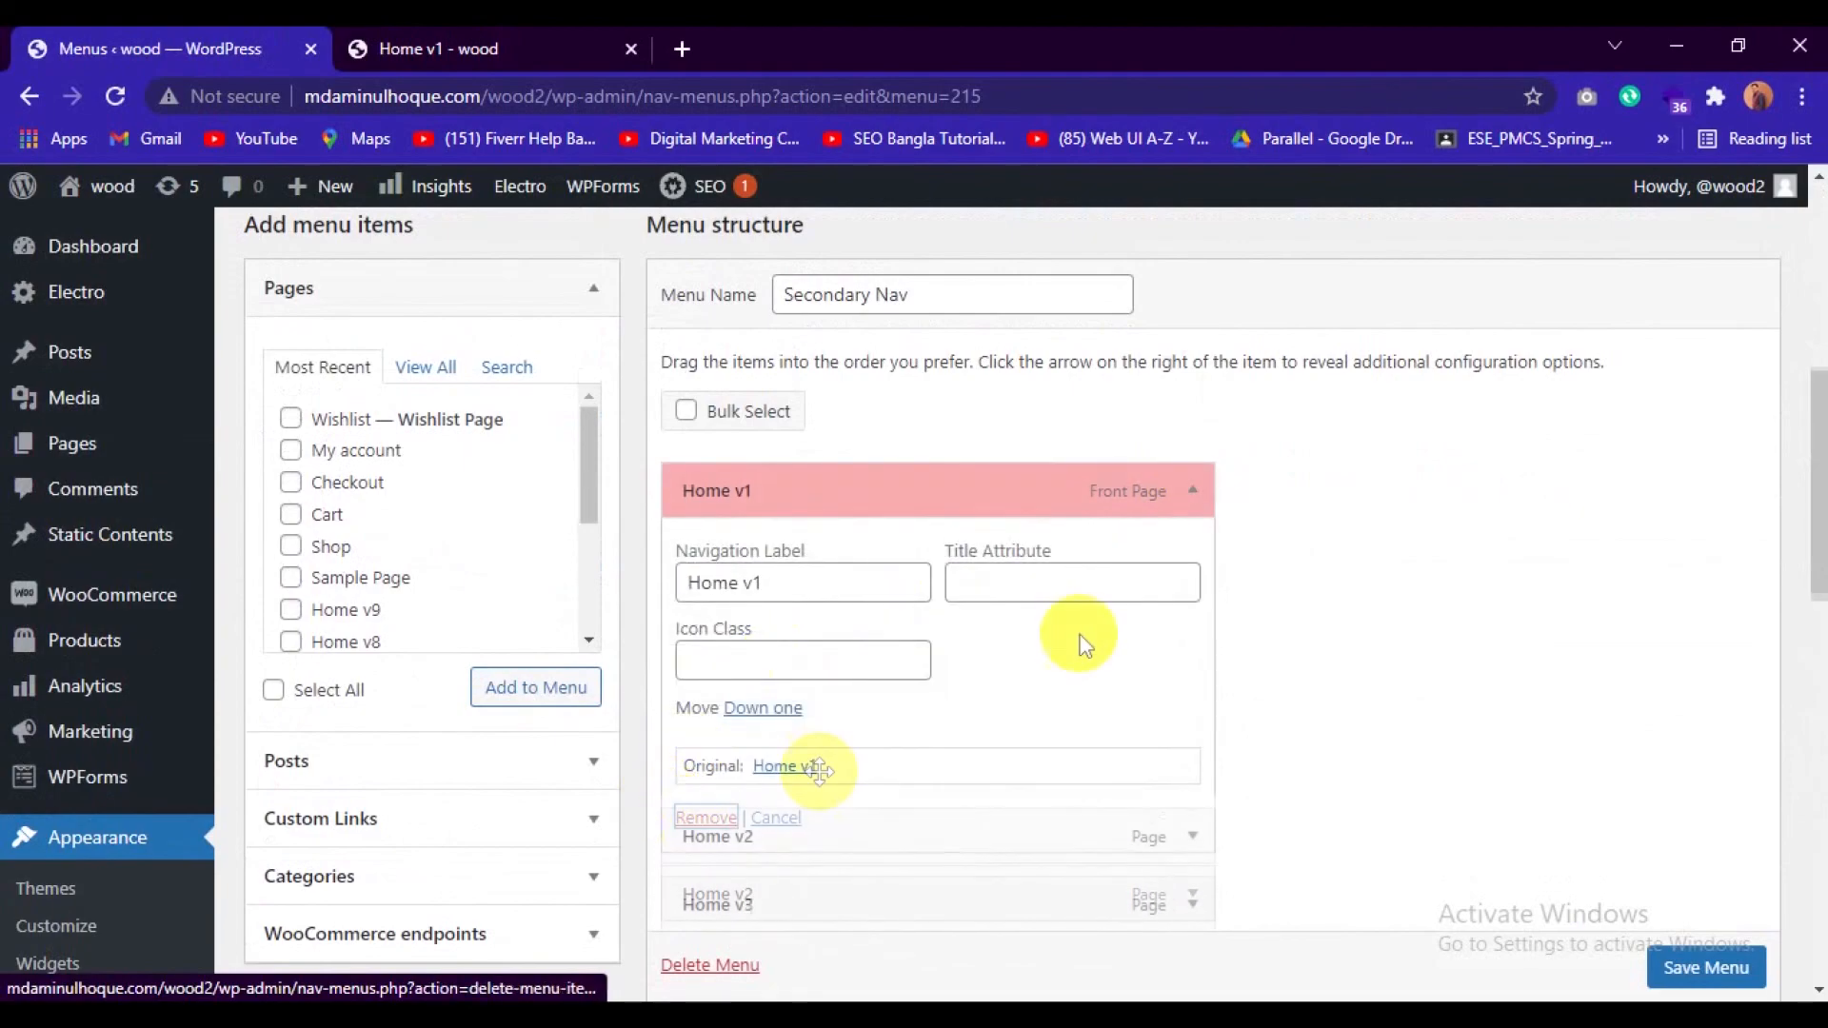
pyautogui.click(1194, 495)
pyautogui.click(701, 812)
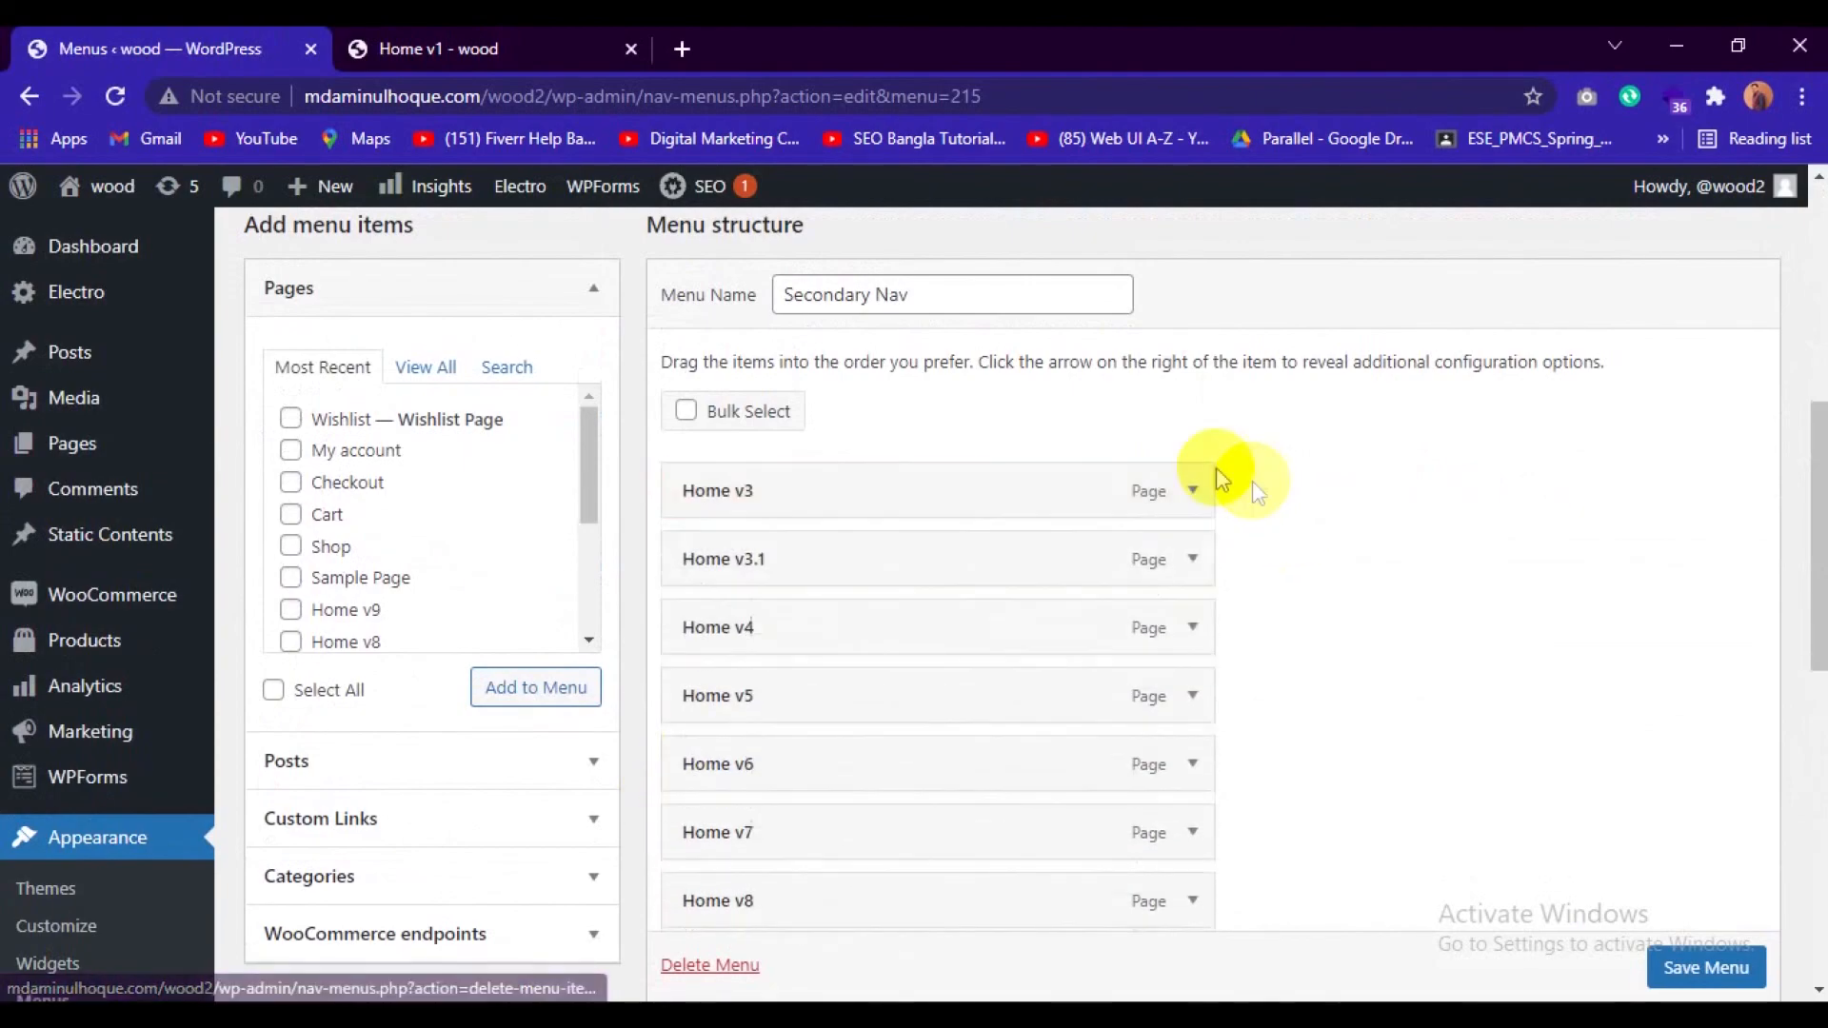
pyautogui.click(1194, 489)
pyautogui.click(707, 821)
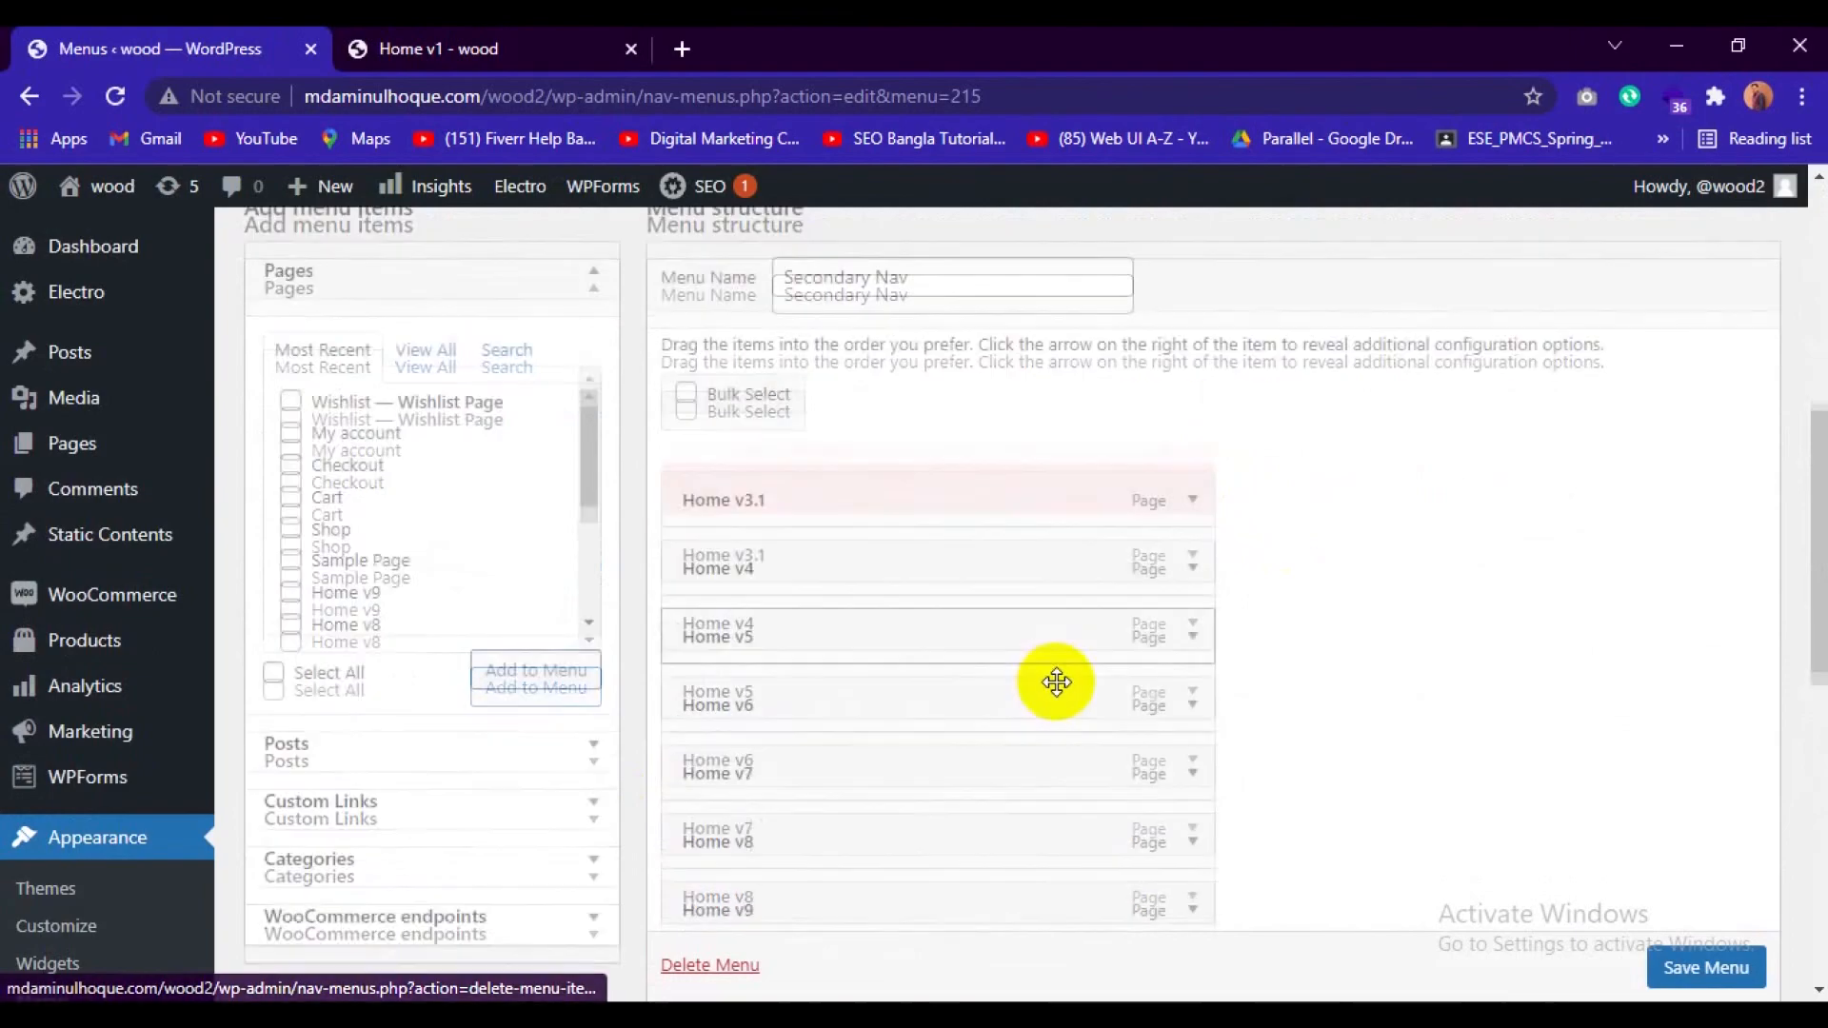
# Remove the Home v3.1, Home v4, Home v5 and Home v6 items from the Secondary Nav menu.
pyautogui.scroll(-4, 1095, 571)
pyautogui.scroll(3, 1190, 360)
pyautogui.click(1191, 360)
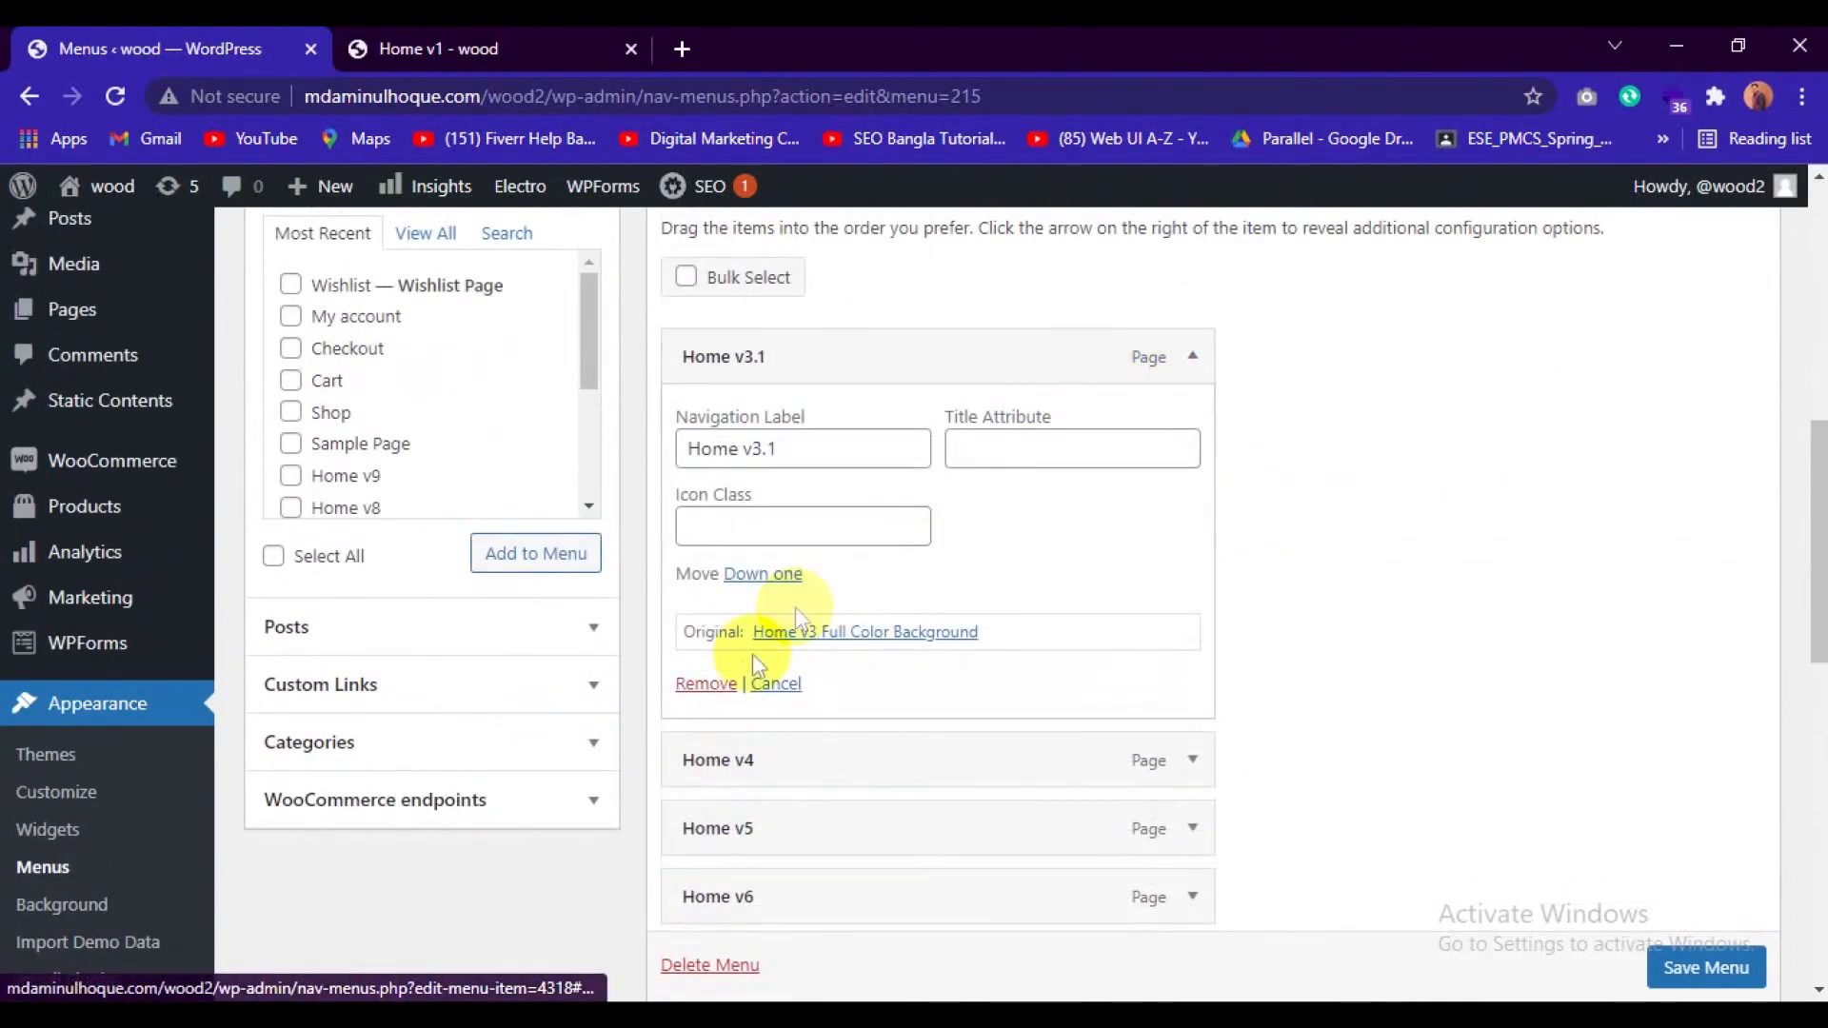
pyautogui.click(706, 685)
pyautogui.click(1192, 360)
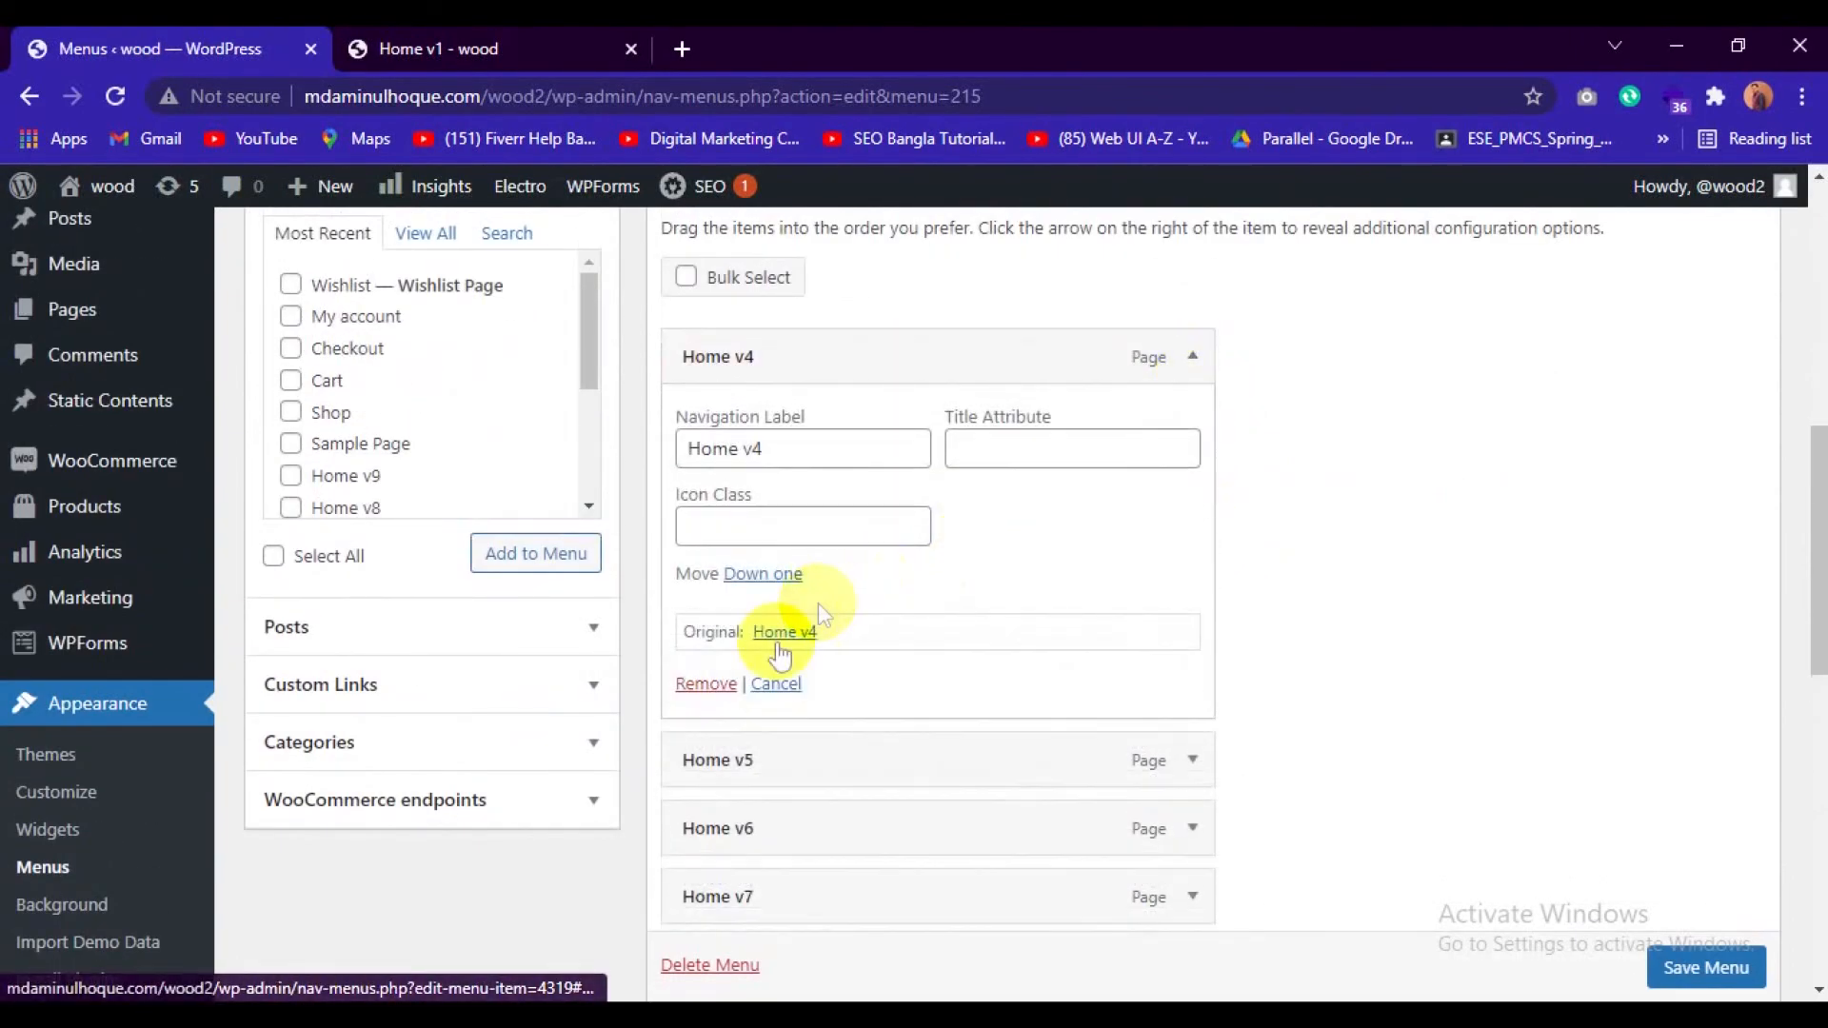
pyautogui.click(709, 686)
pyautogui.click(1192, 358)
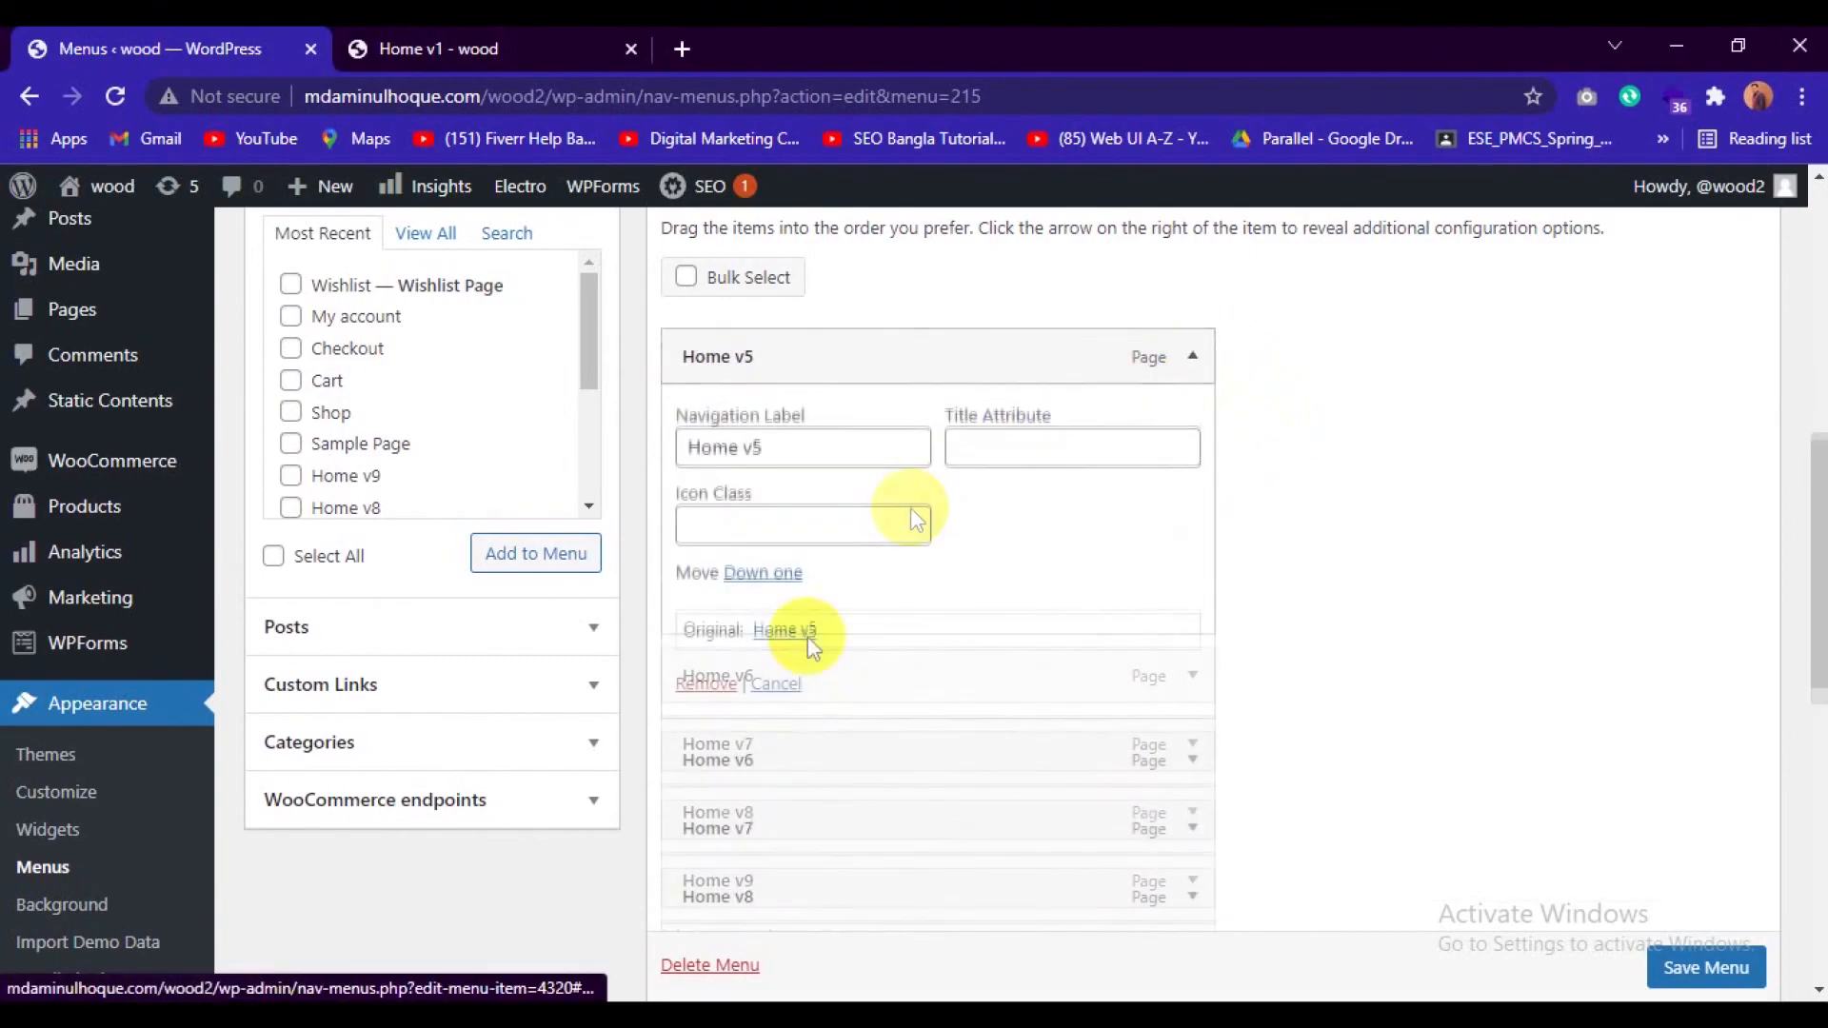
pyautogui.click(709, 685)
pyautogui.click(1193, 358)
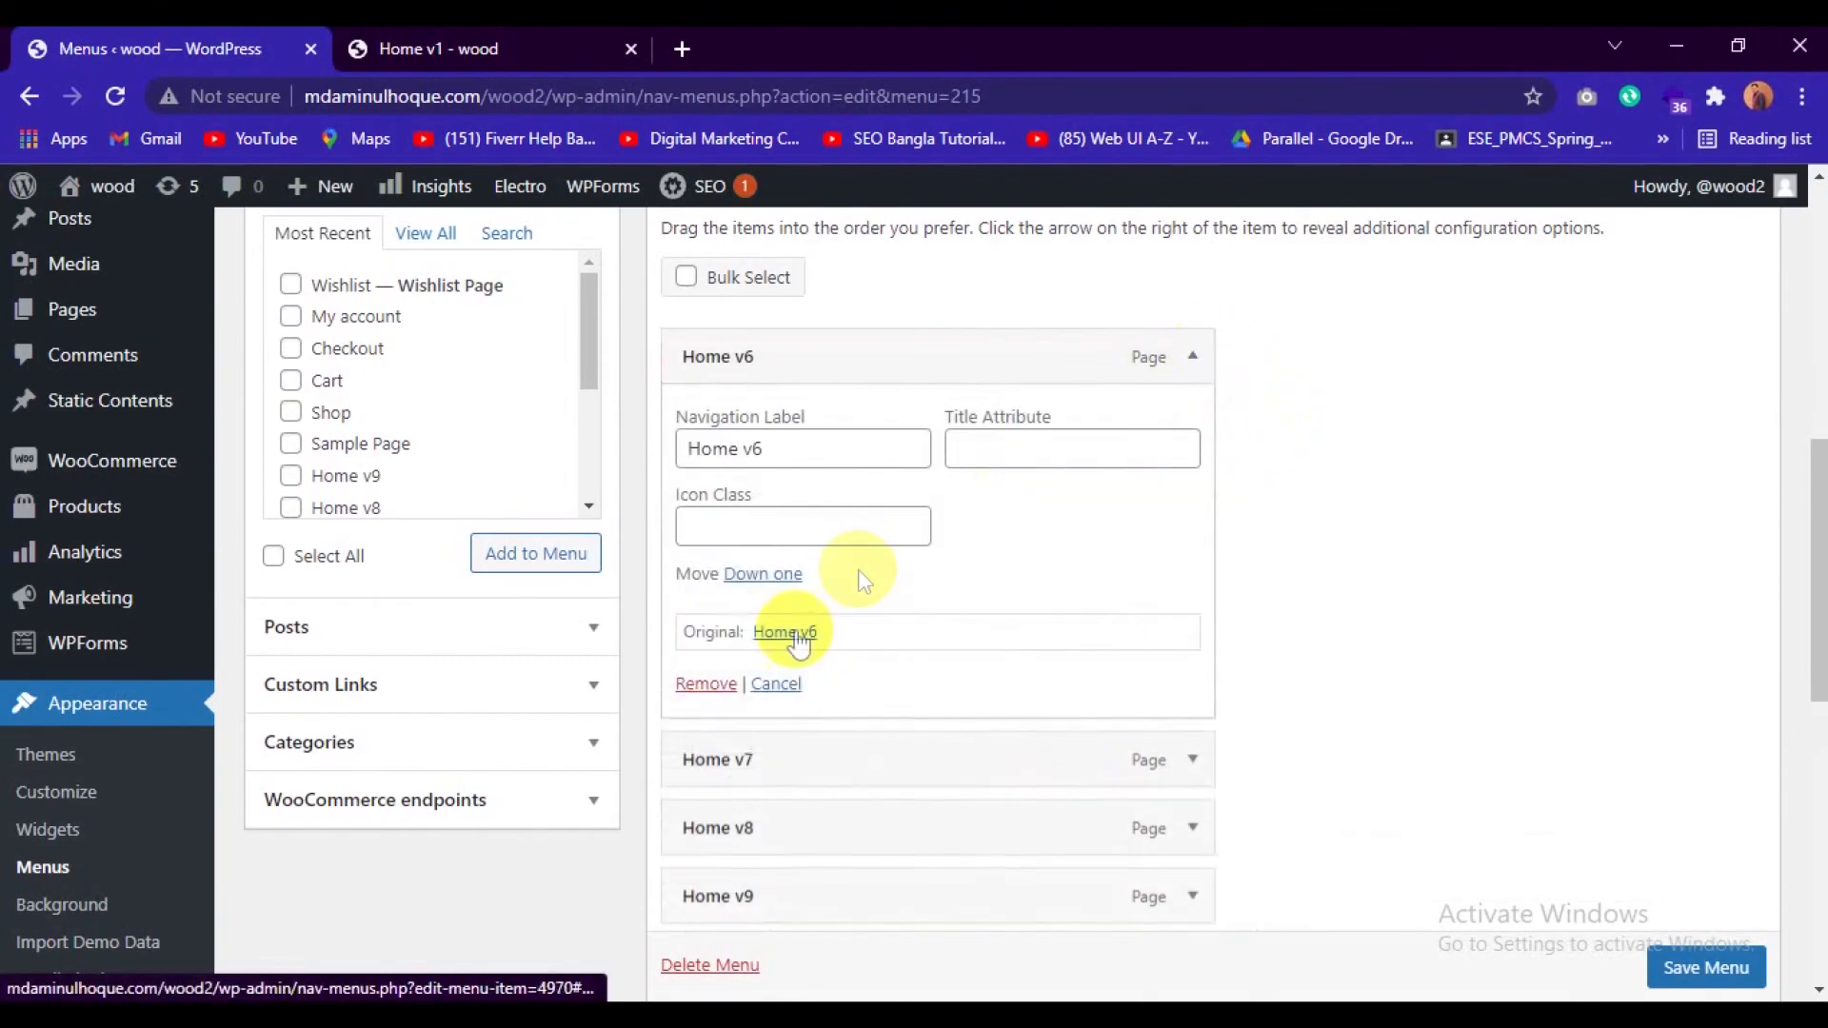
pyautogui.click(707, 687)
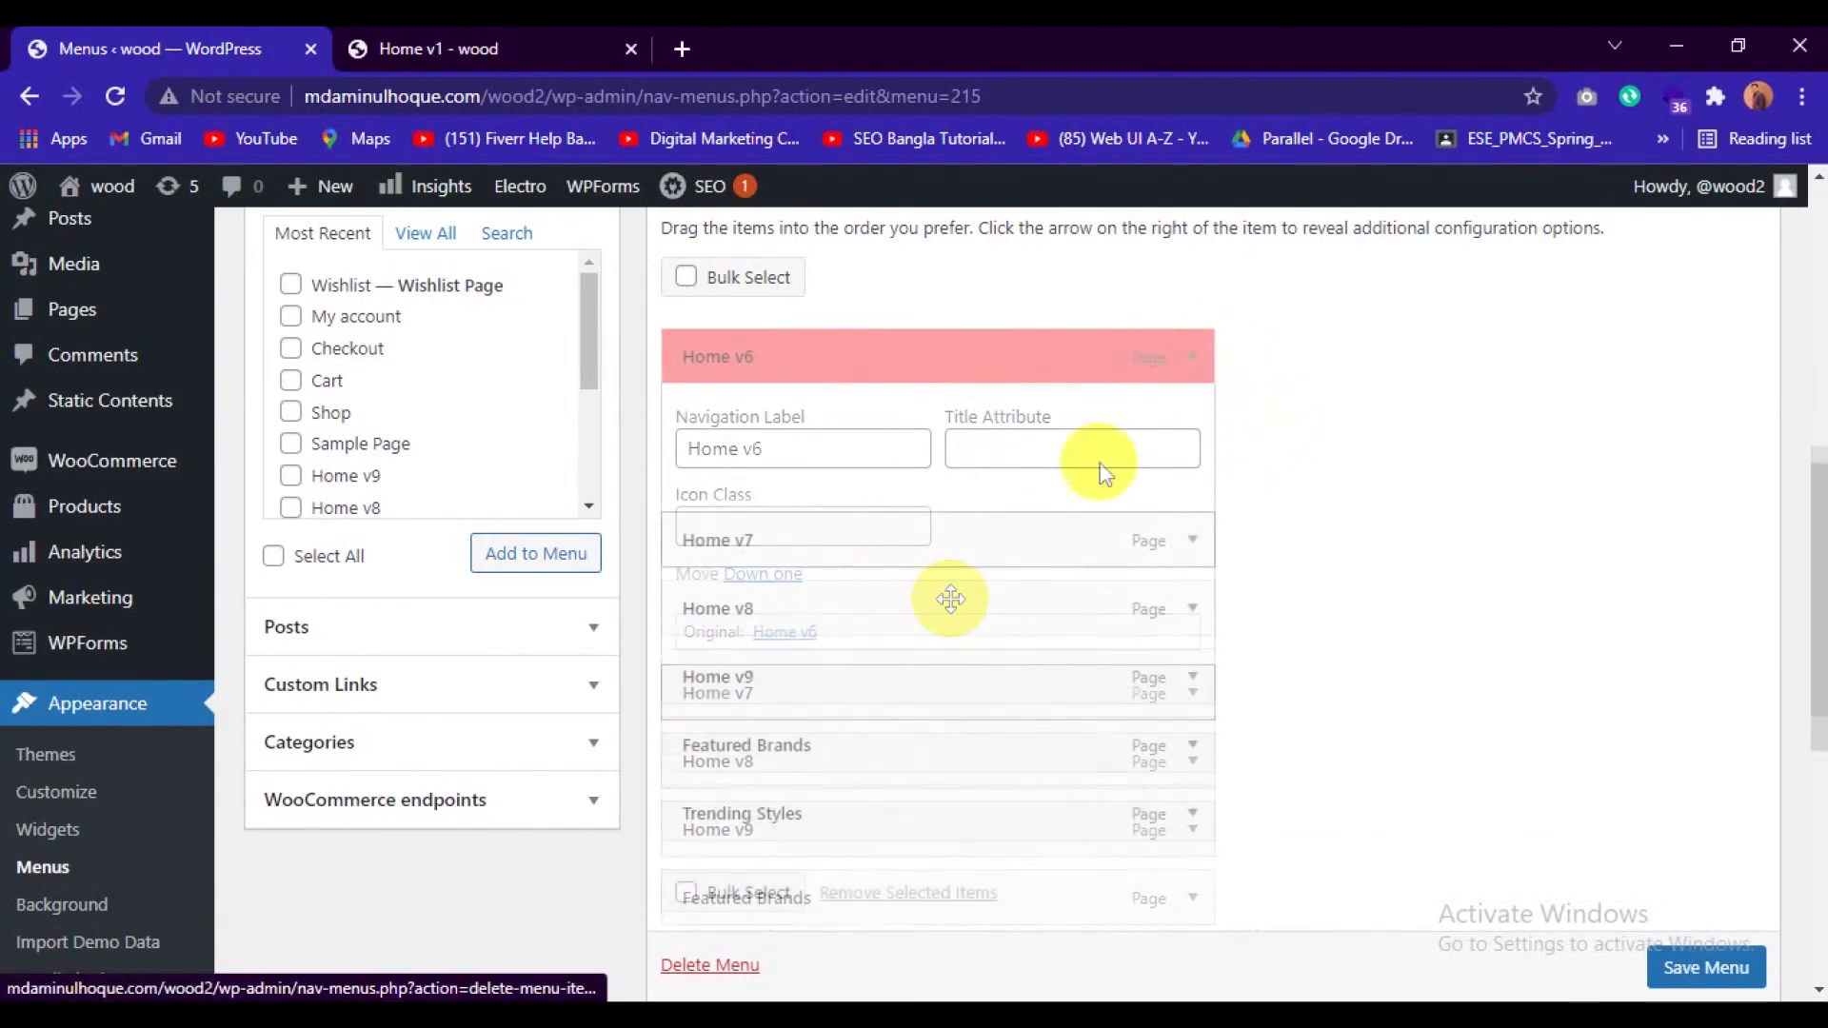
# Remove the Home v7, Home v8 and Home v9 items from the Secondary Nav menu.
pyautogui.click(1193, 358)
pyautogui.click(710, 685)
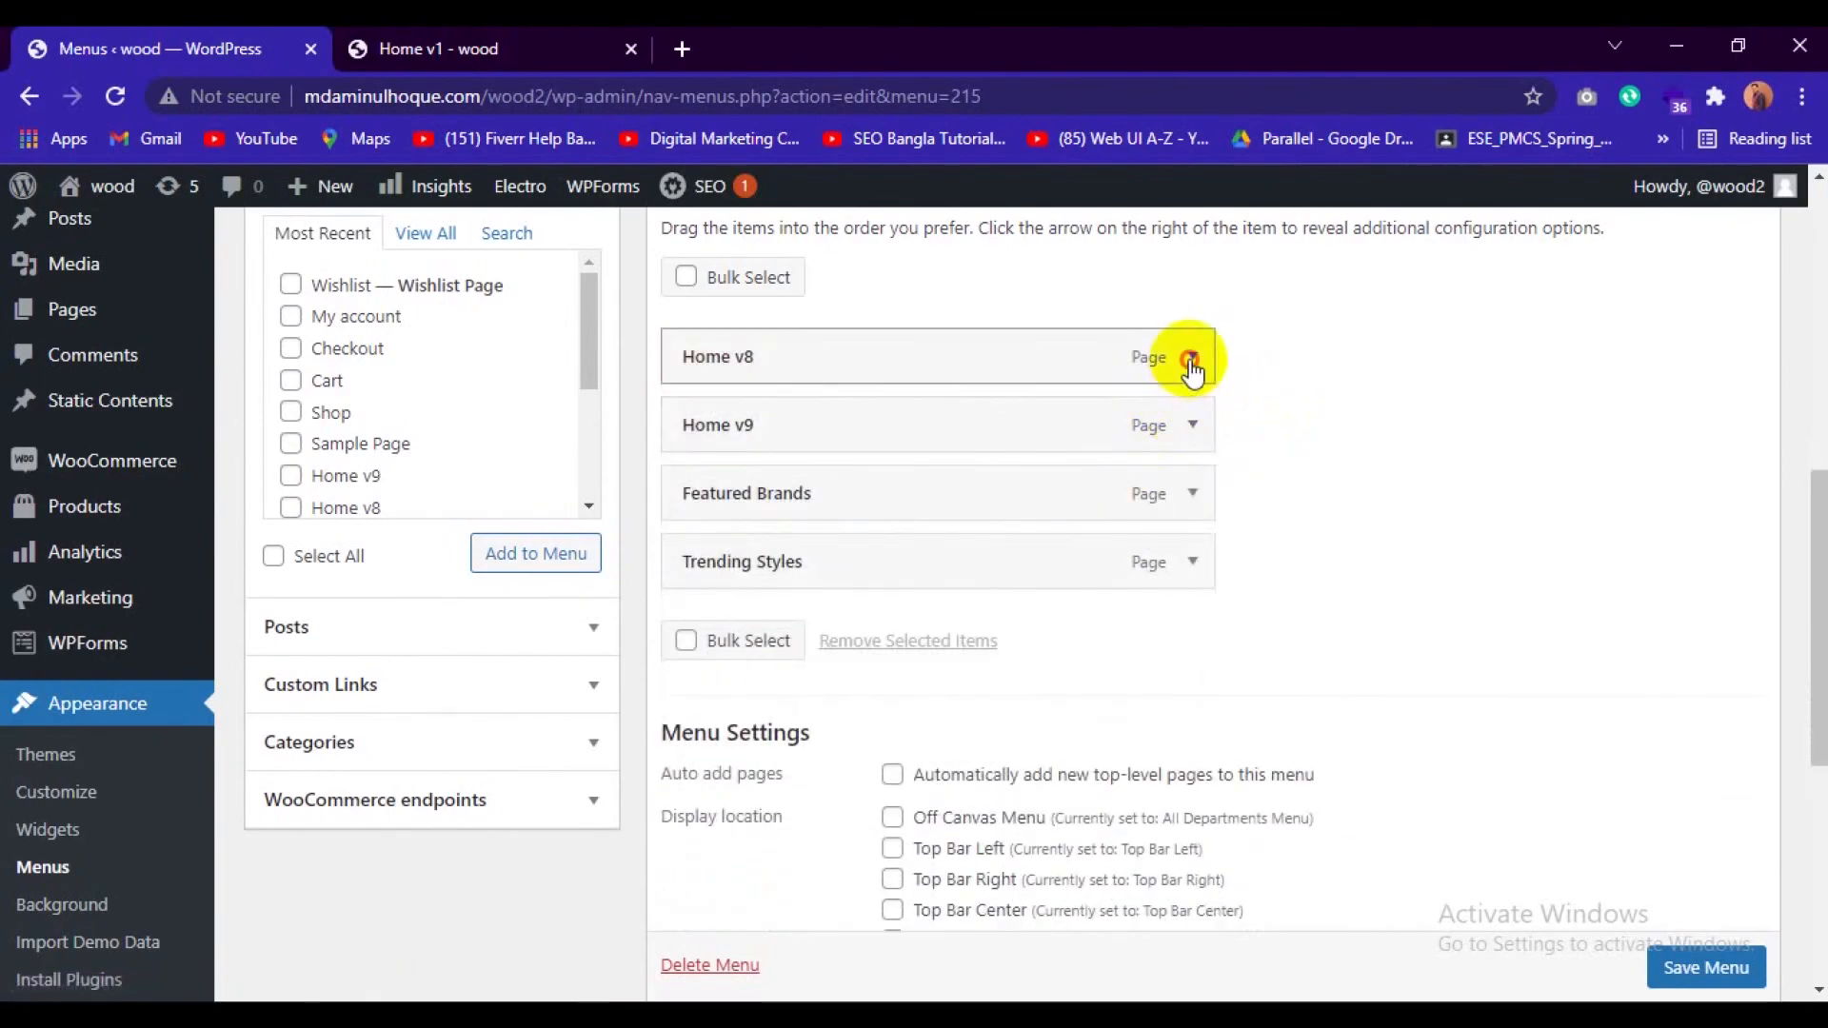
pyautogui.click(1193, 358)
pyautogui.click(709, 686)
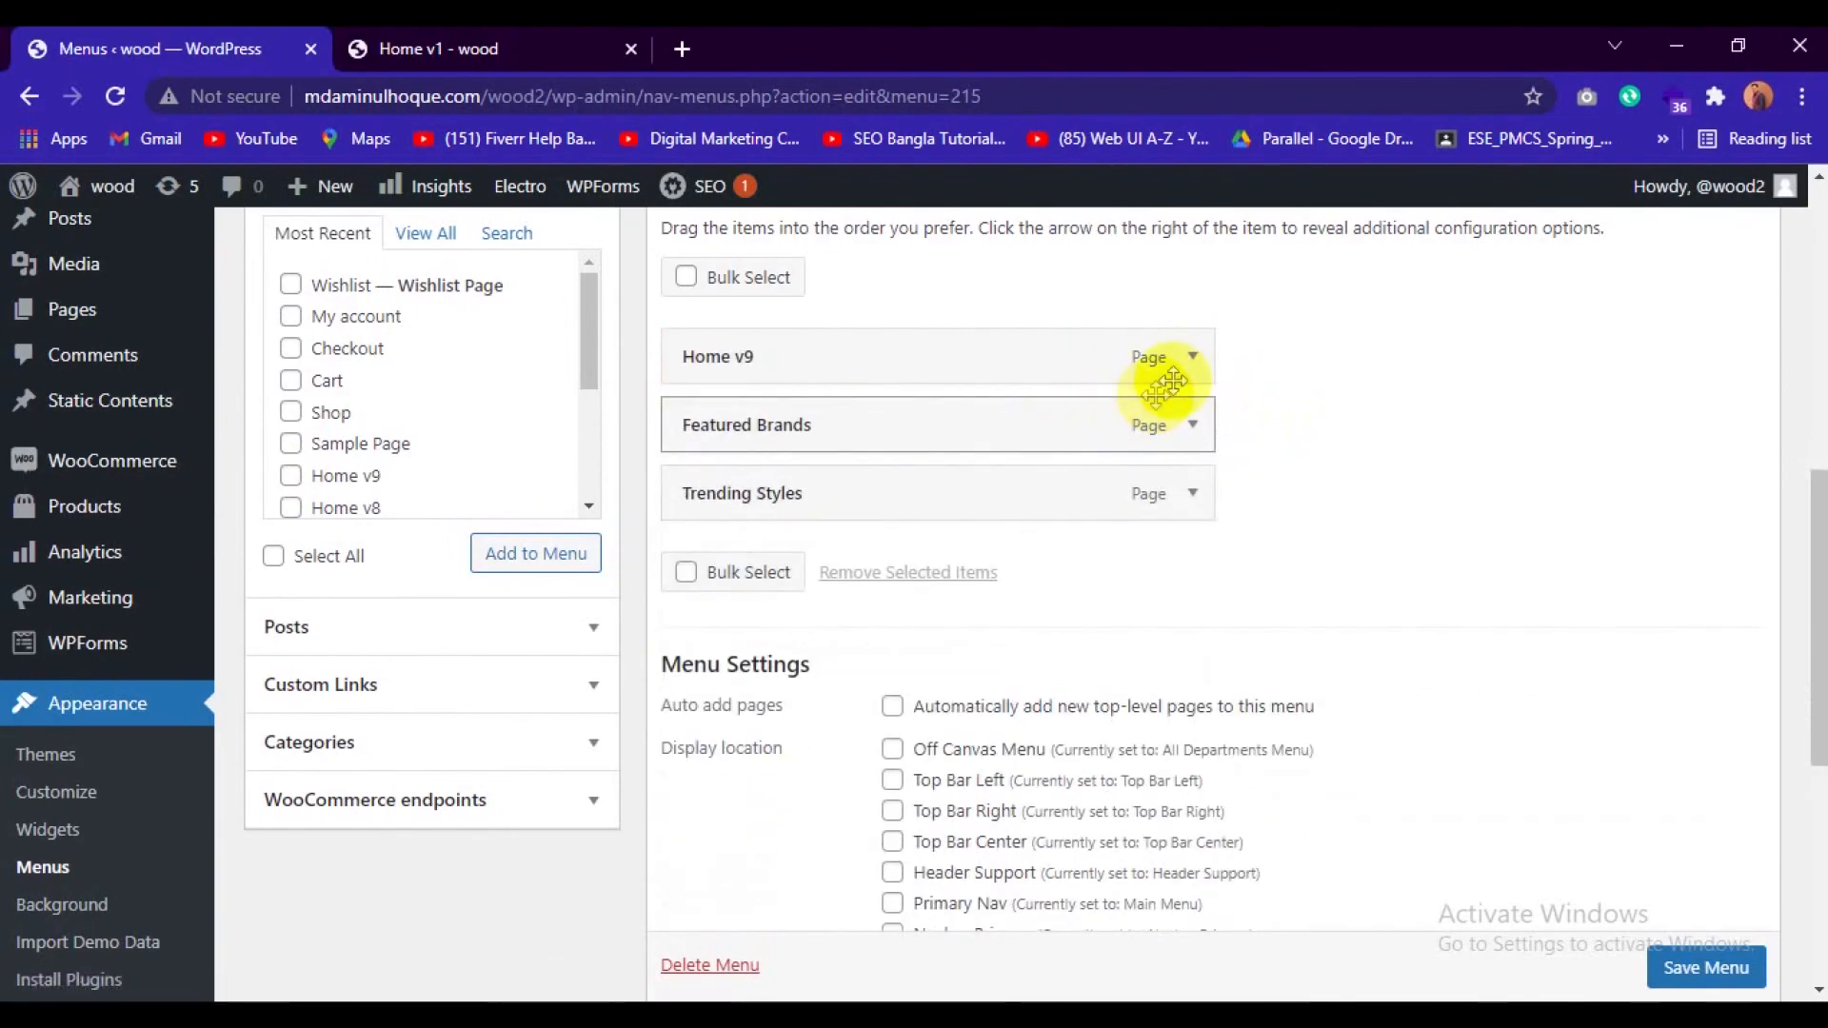
pyautogui.click(1193, 358)
pyautogui.click(707, 683)
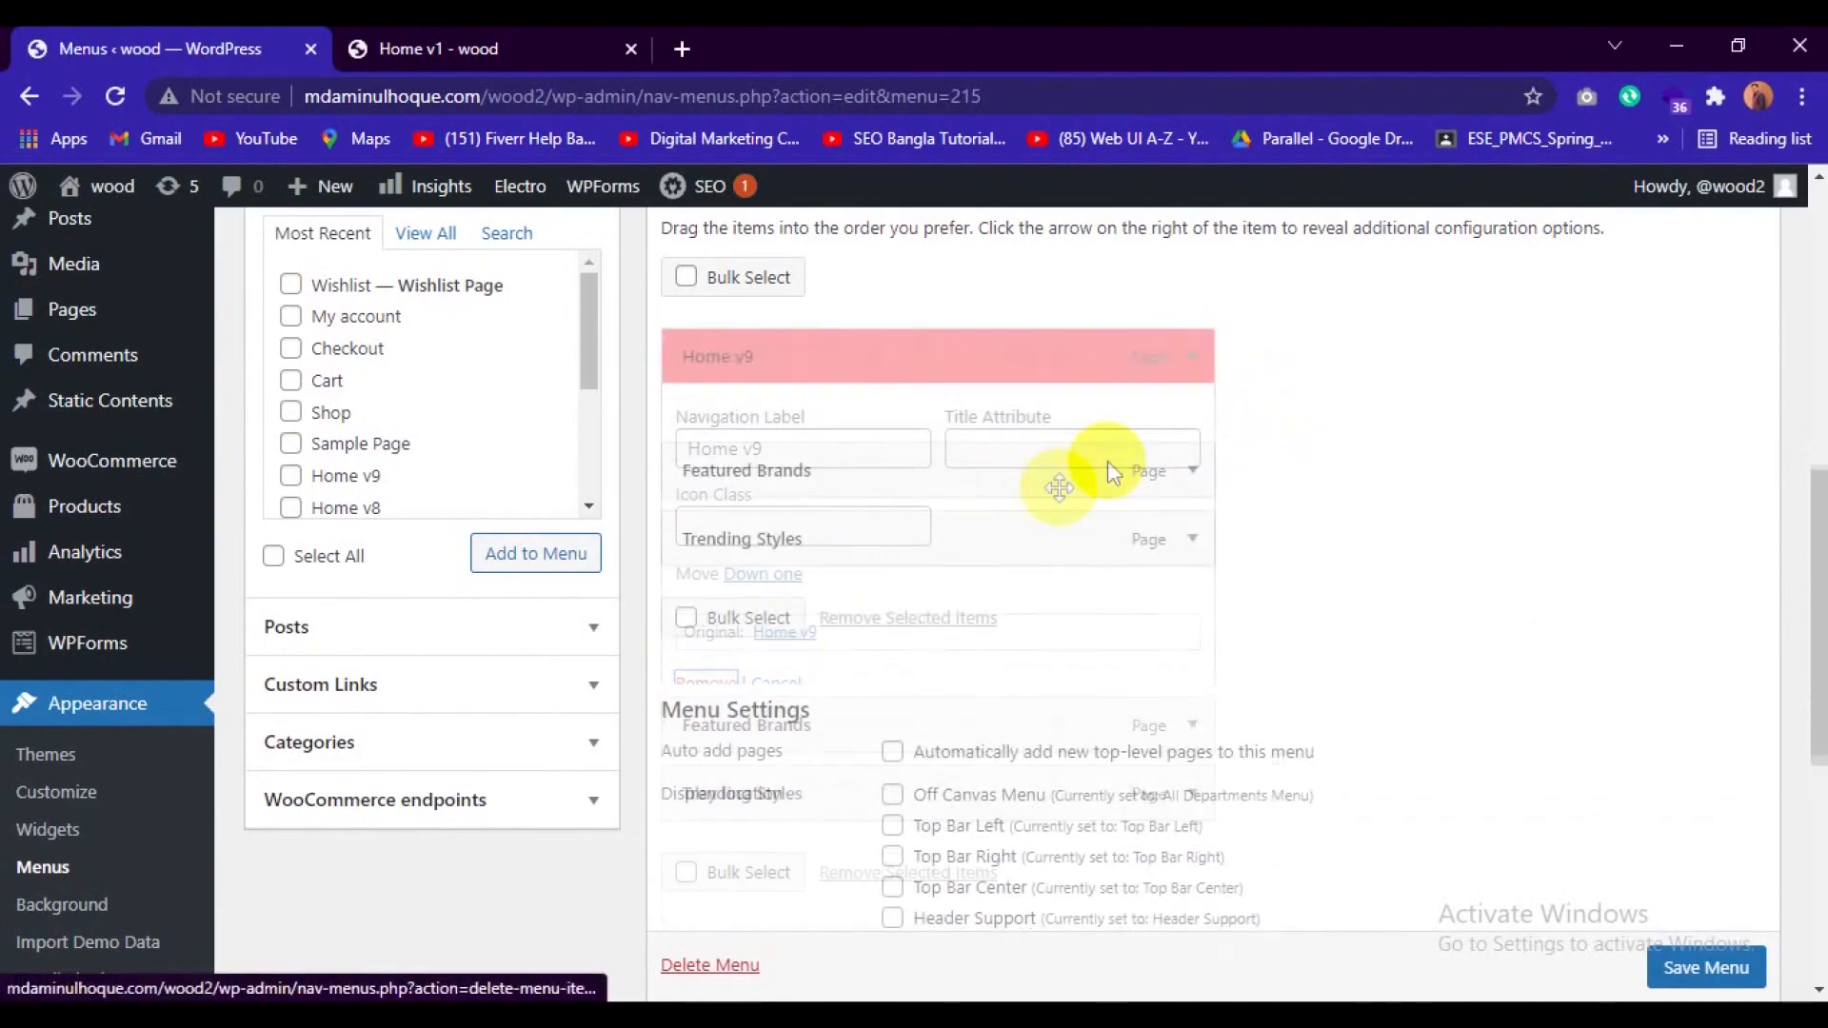
# Remove the Featured Brands and Trending Styles items from the Secondary Nav menu.
pyautogui.click(1193, 358)
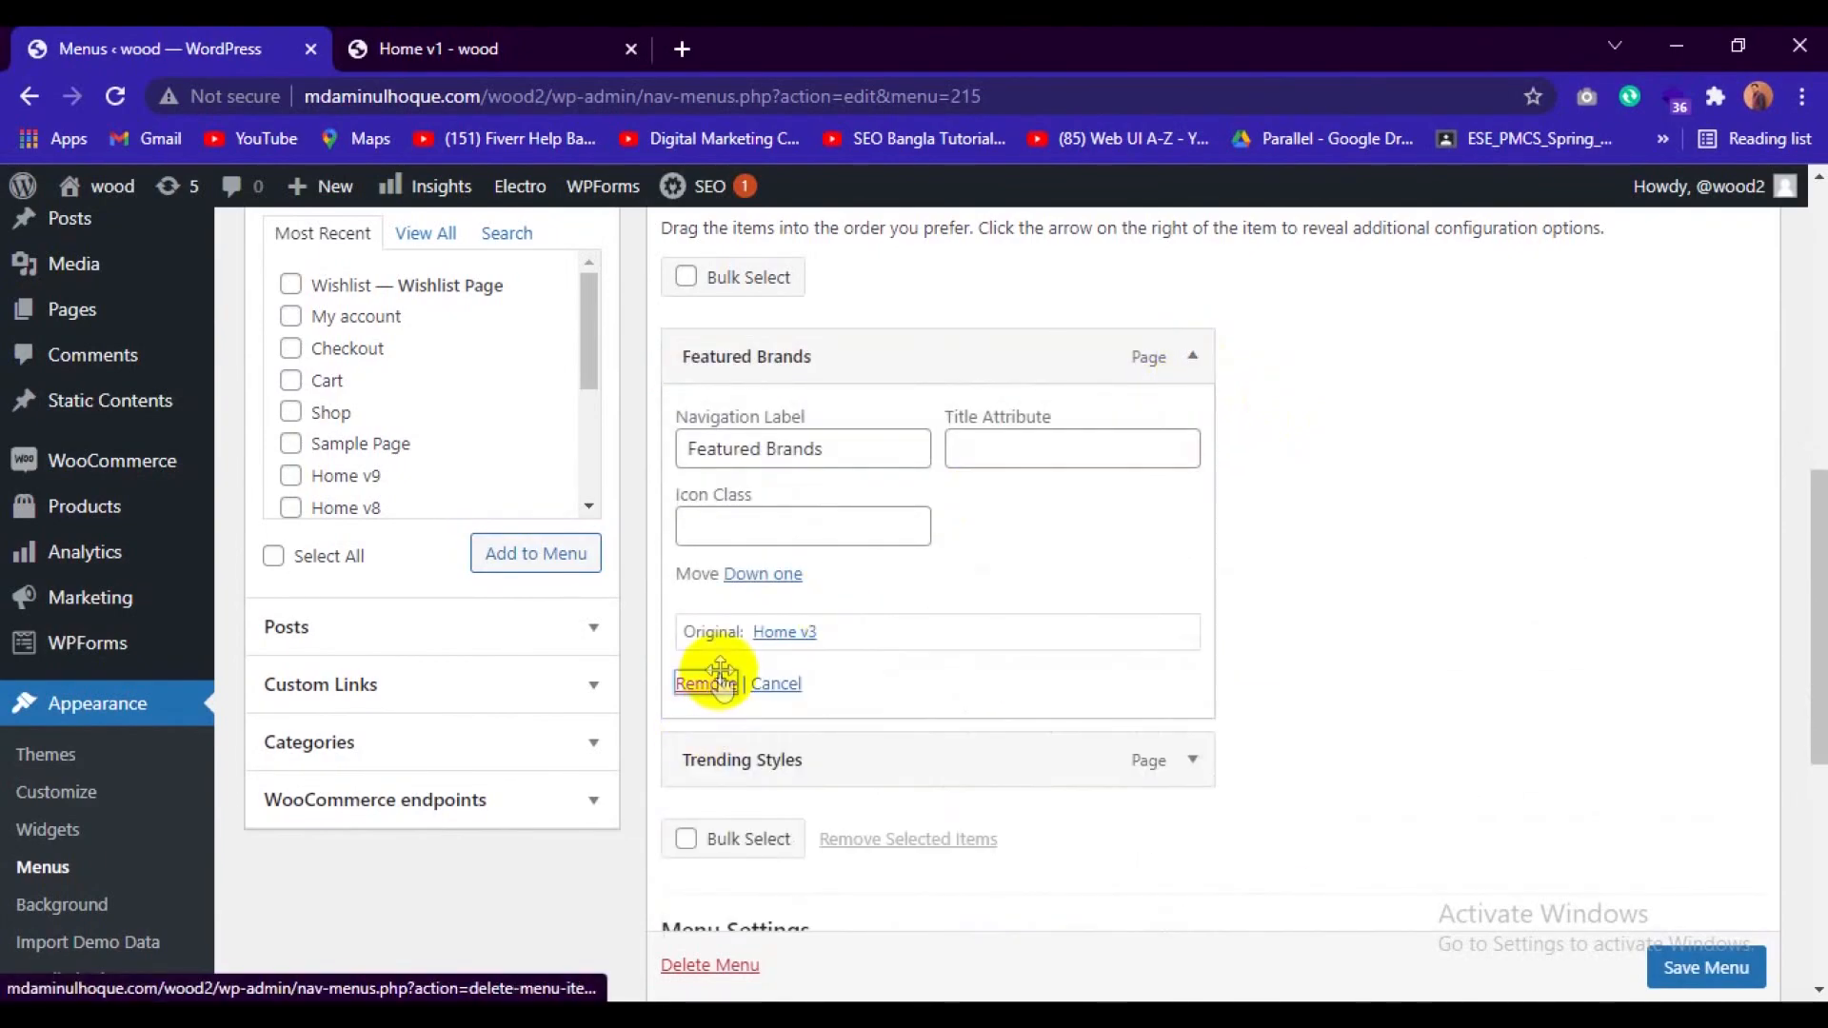
pyautogui.click(709, 684)
pyautogui.click(1190, 359)
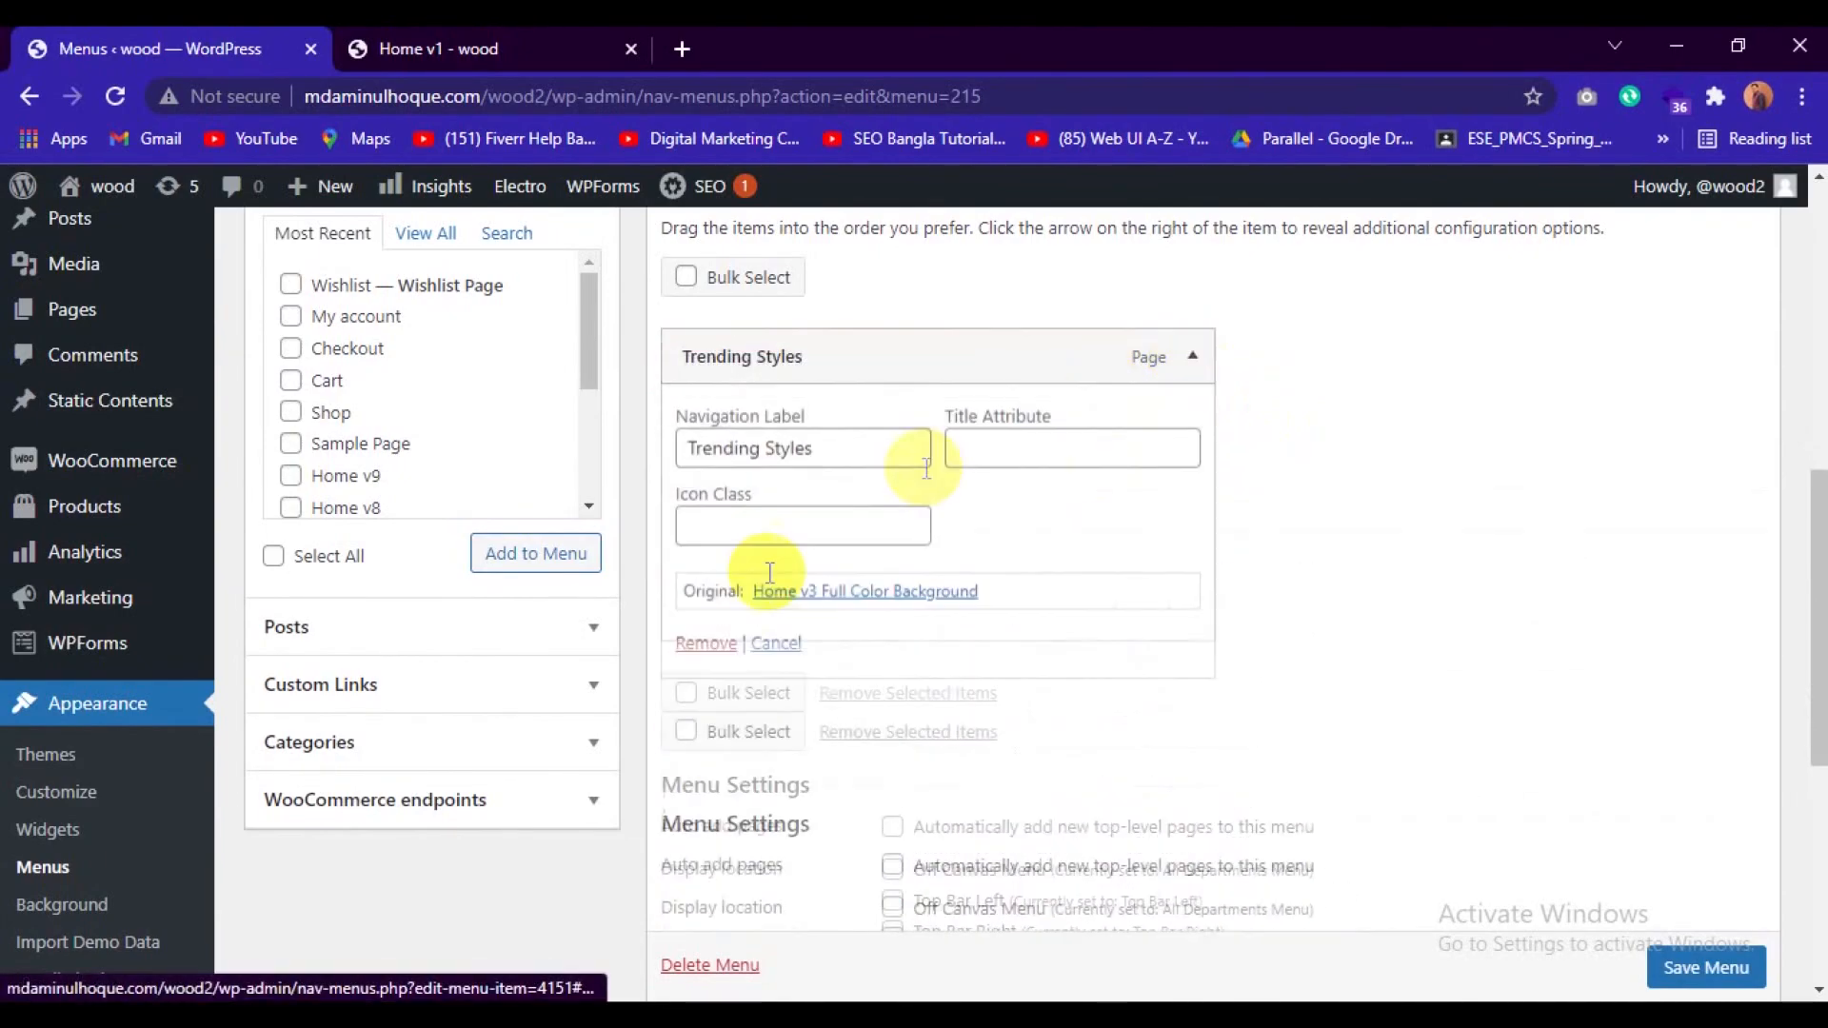
pyautogui.click(704, 646)
# List all available pages and mark Home v1, Blog and About for adding to the Secondary Nav menu.
pyautogui.scroll(3, 651, 696)
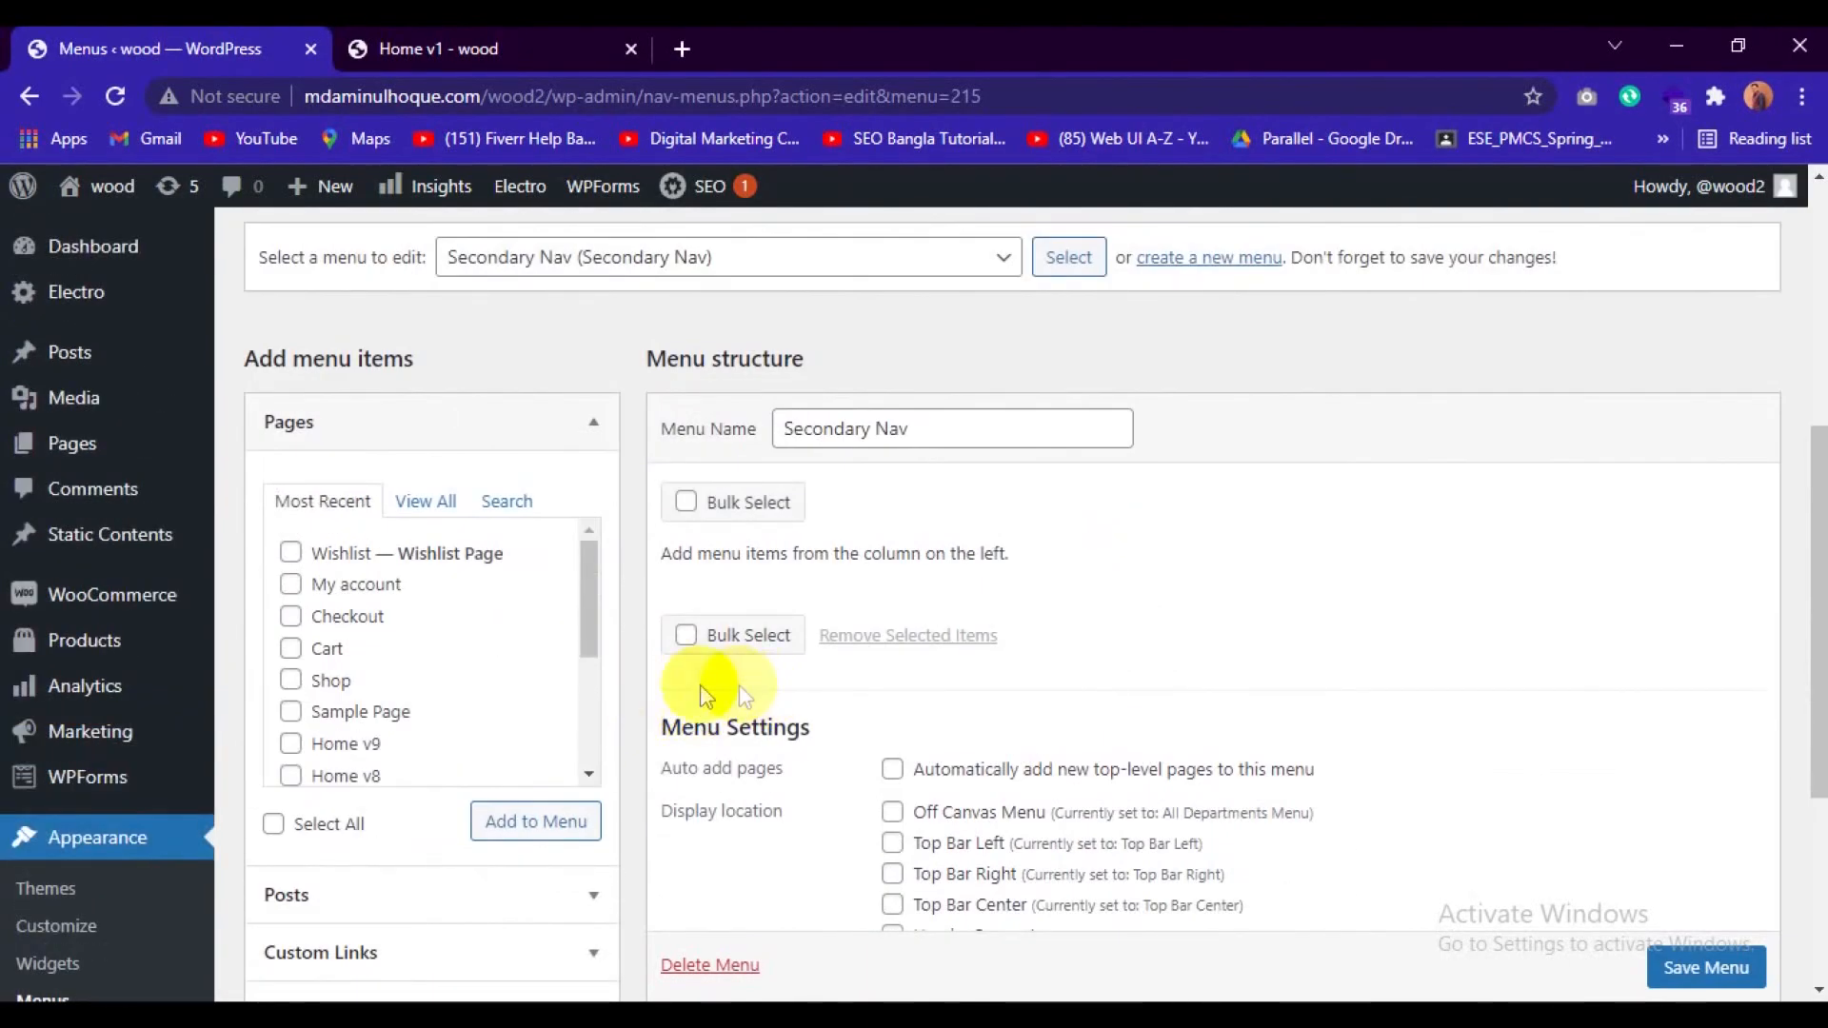
pyautogui.click(425, 502)
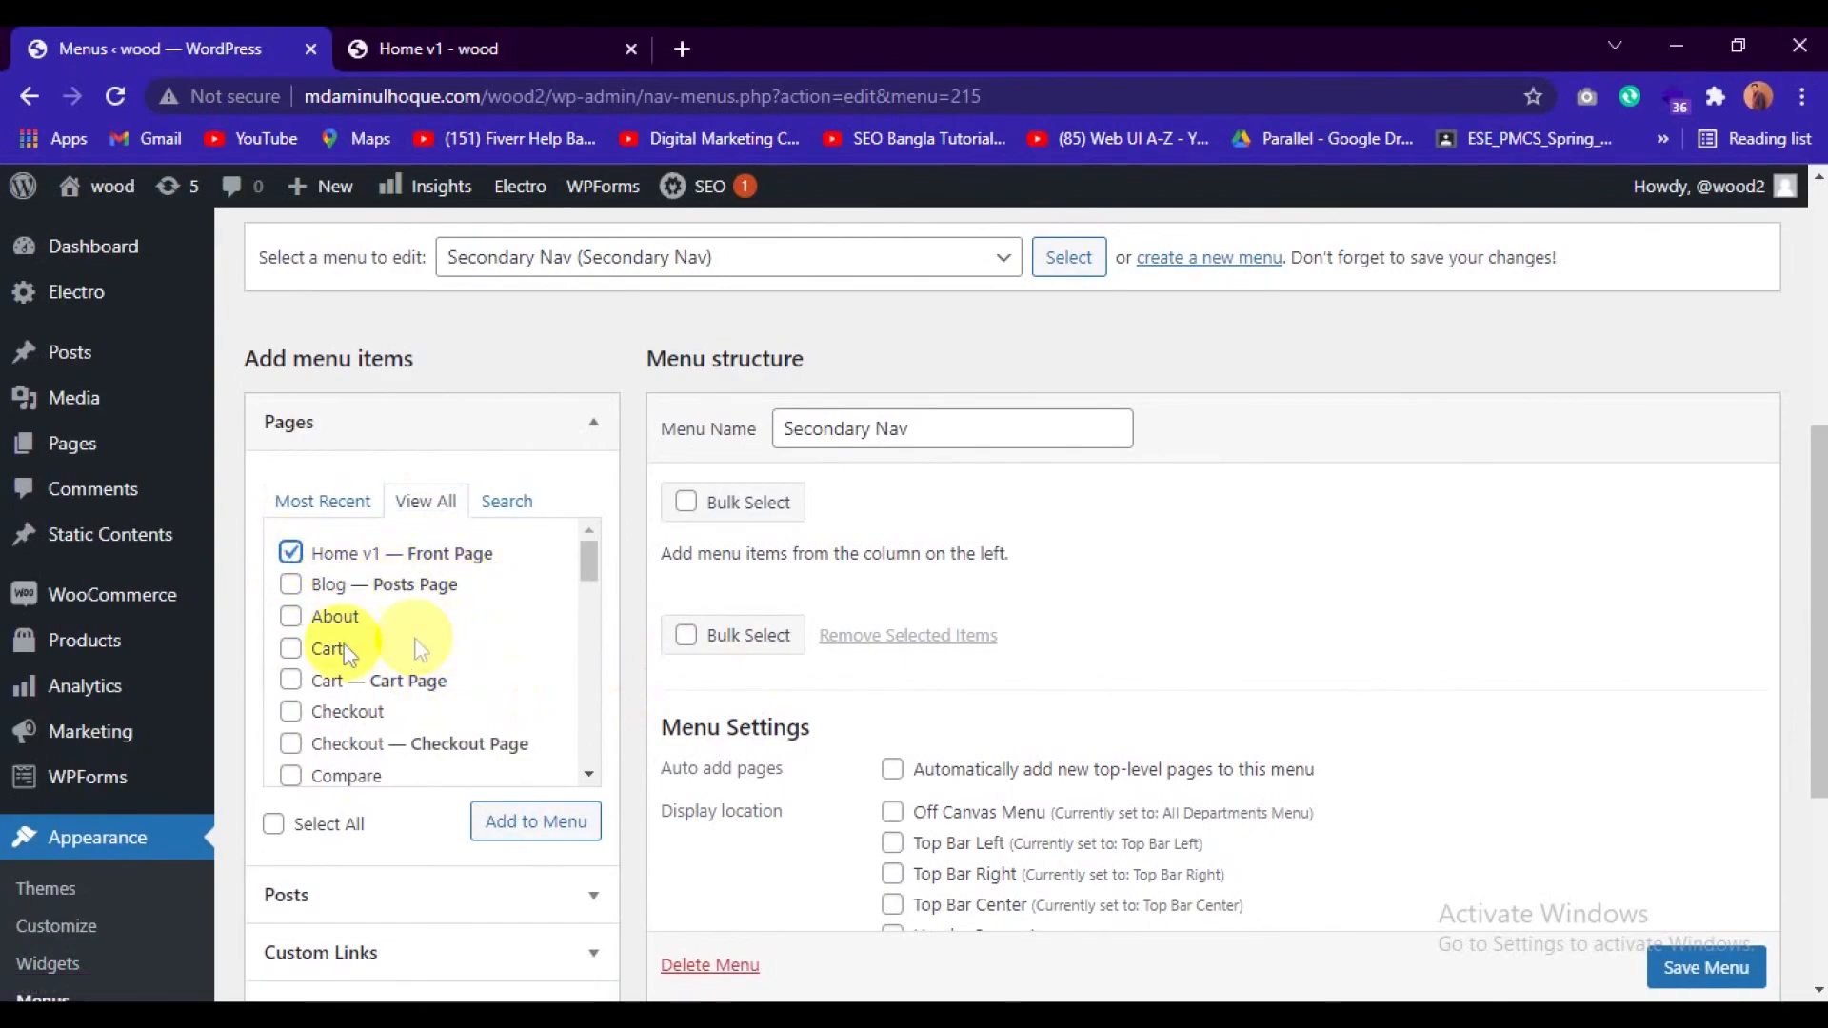
pyautogui.click(292, 588)
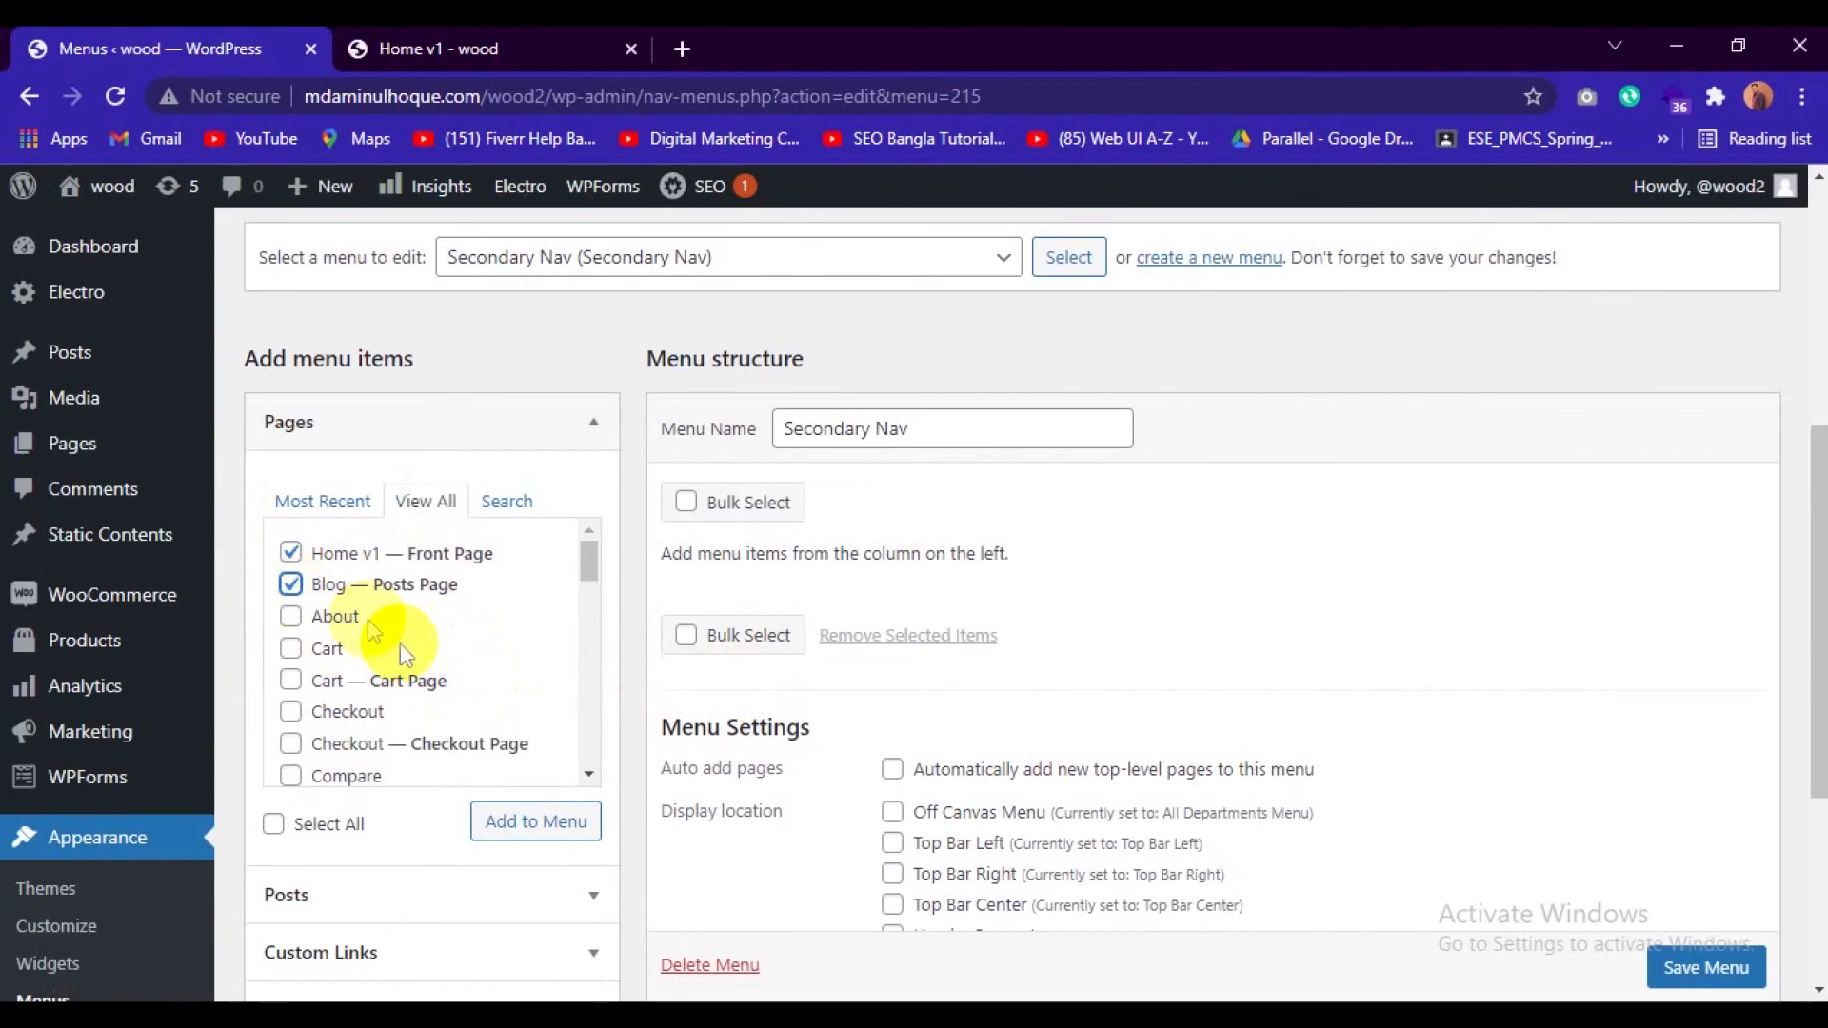
pyautogui.click(293, 619)
# Mark the Contact v1 and FAQ pages as further items for the Secondary Nav menu.
pyautogui.scroll(-2, 422, 643)
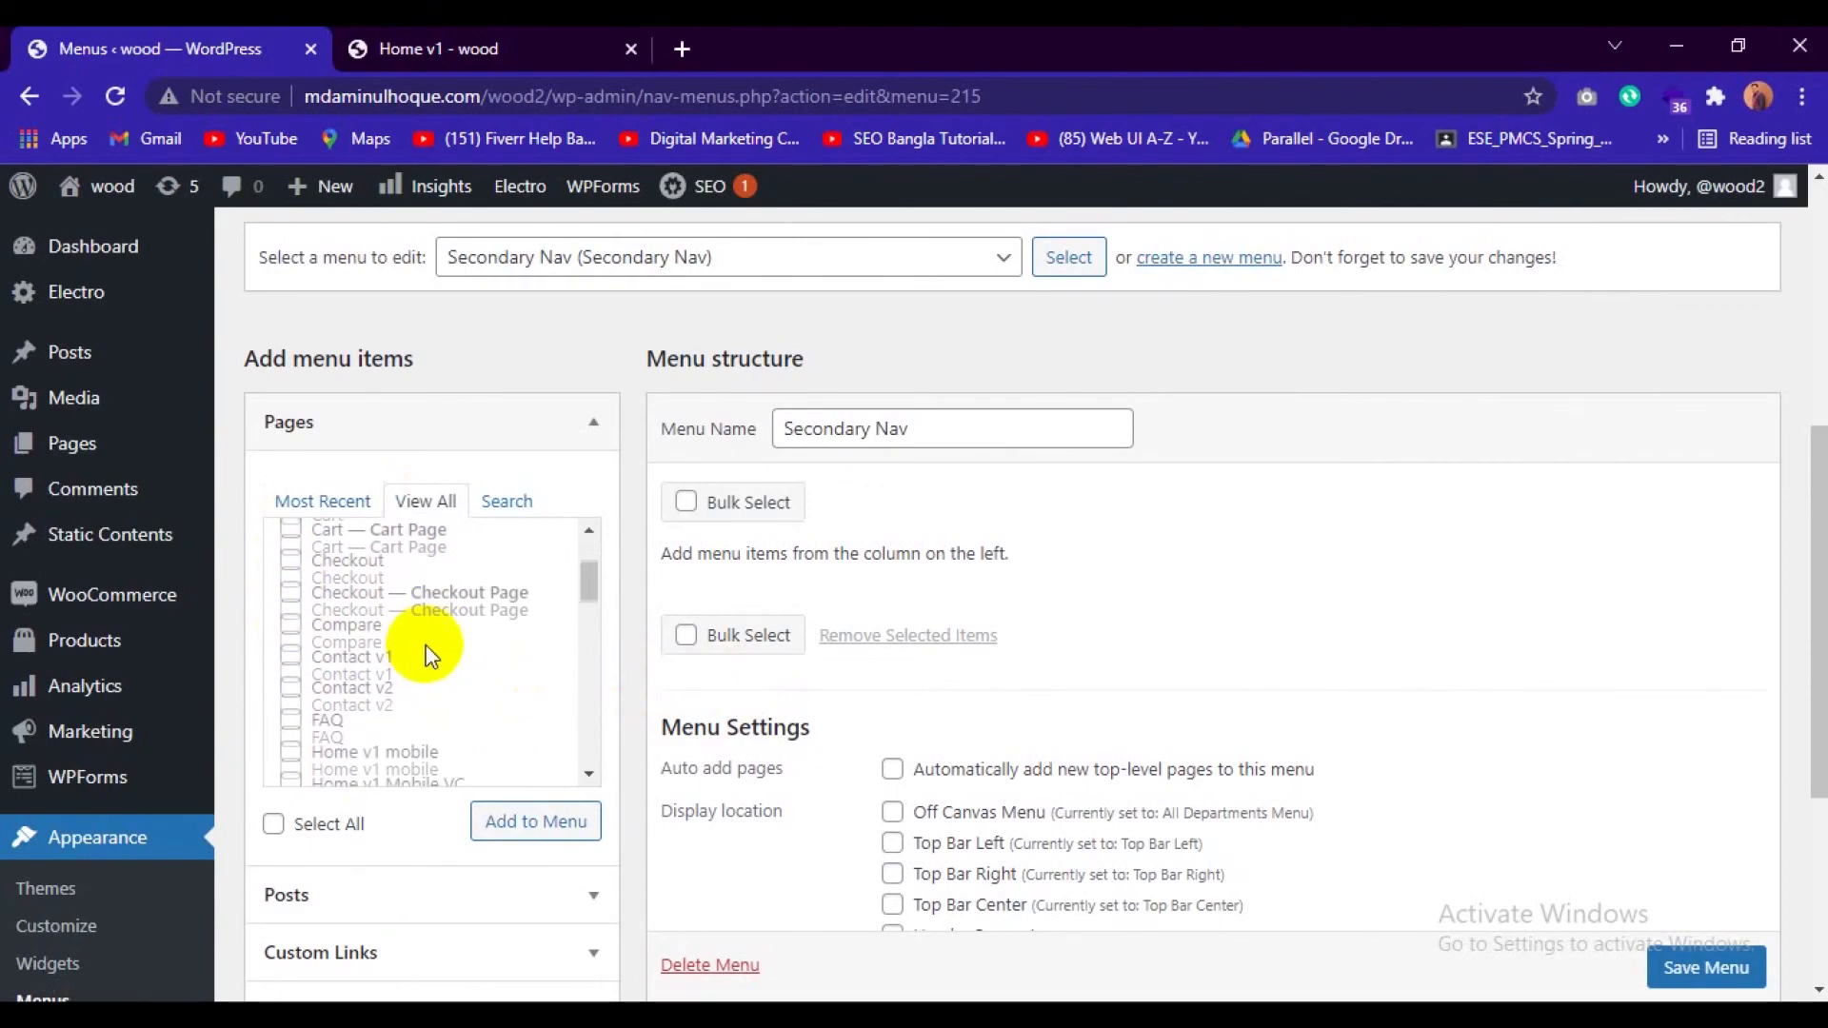
pyautogui.scroll(-1, 425, 656)
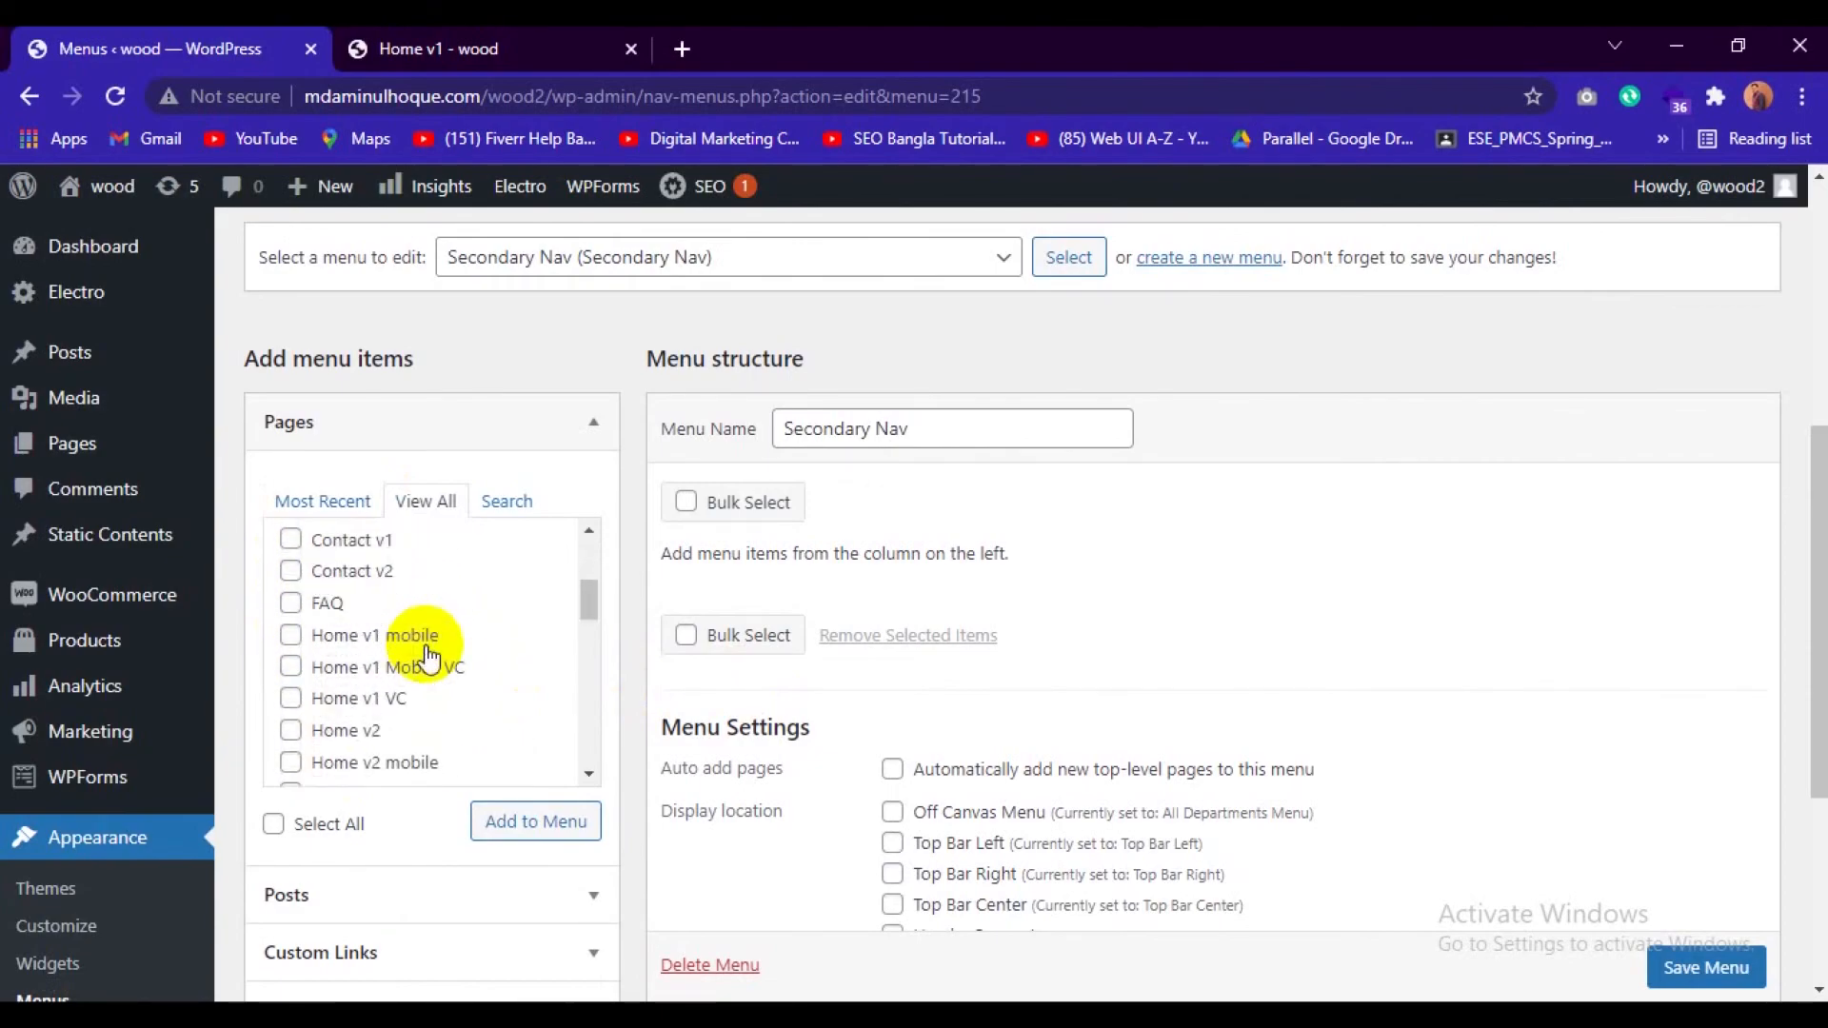
pyautogui.click(291, 541)
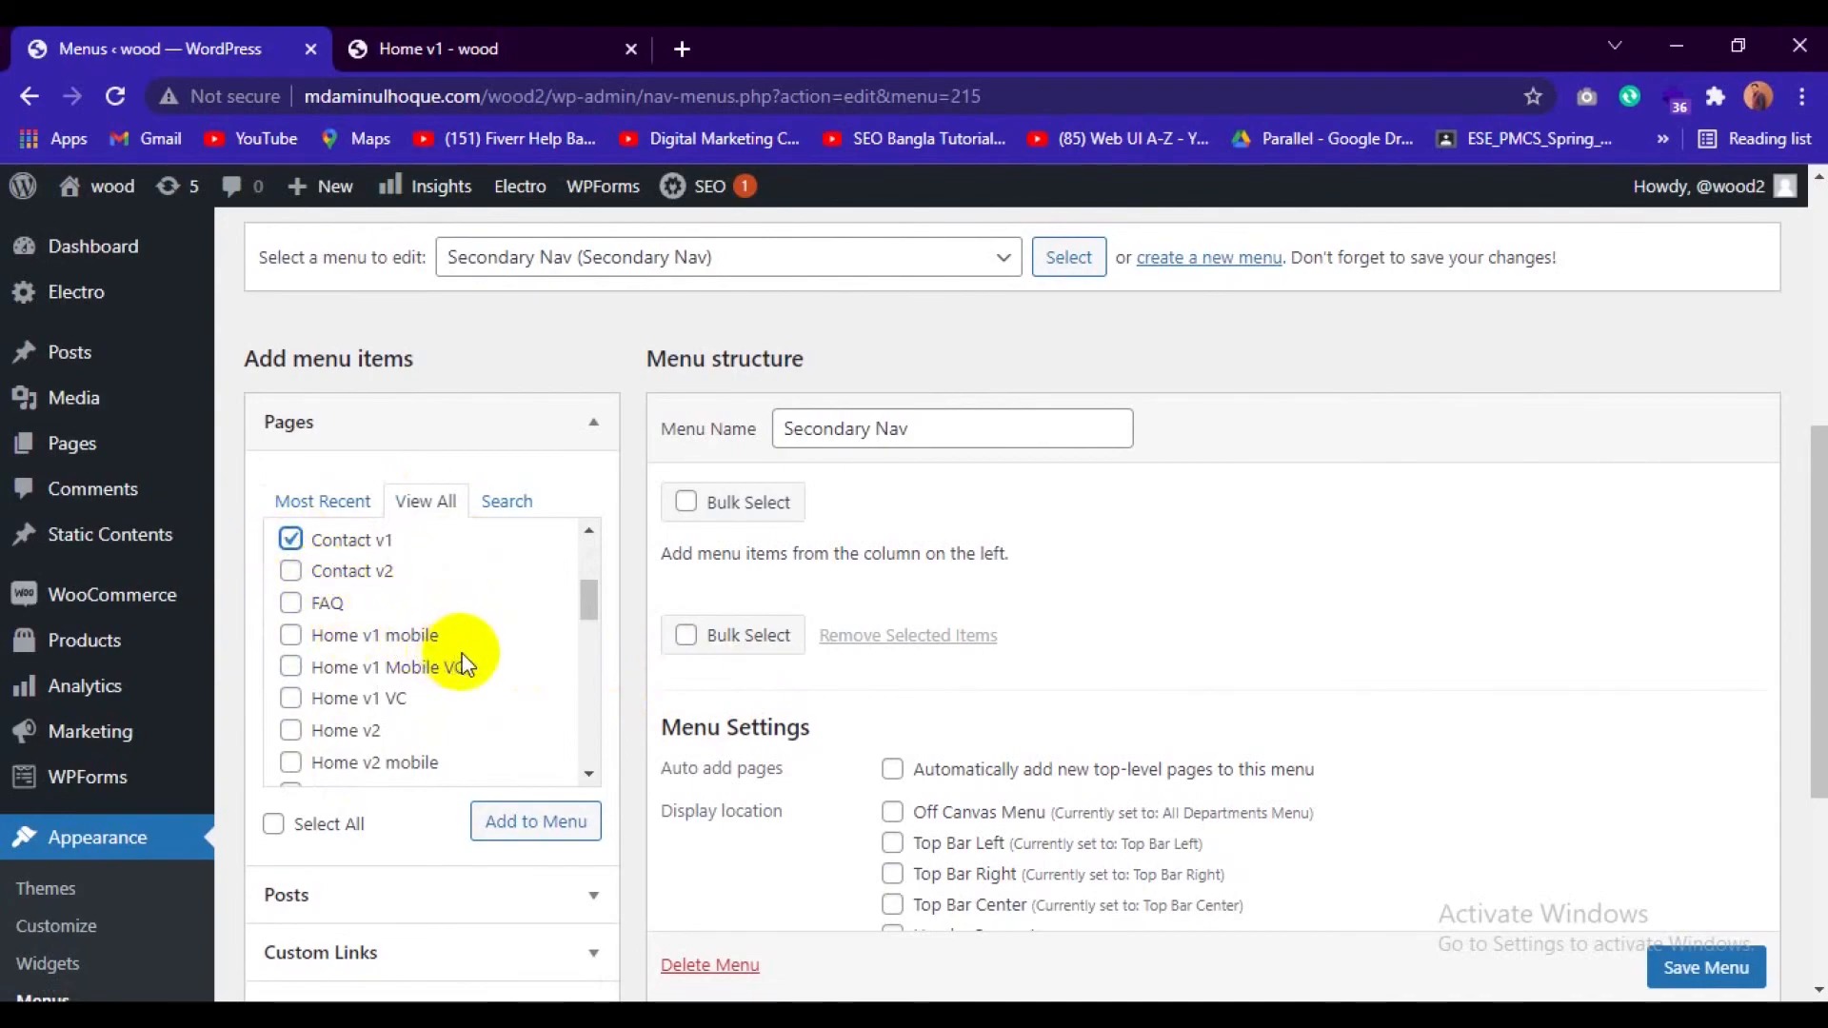
pyautogui.scroll(-2, 463, 657)
pyautogui.scroll(2, 463, 657)
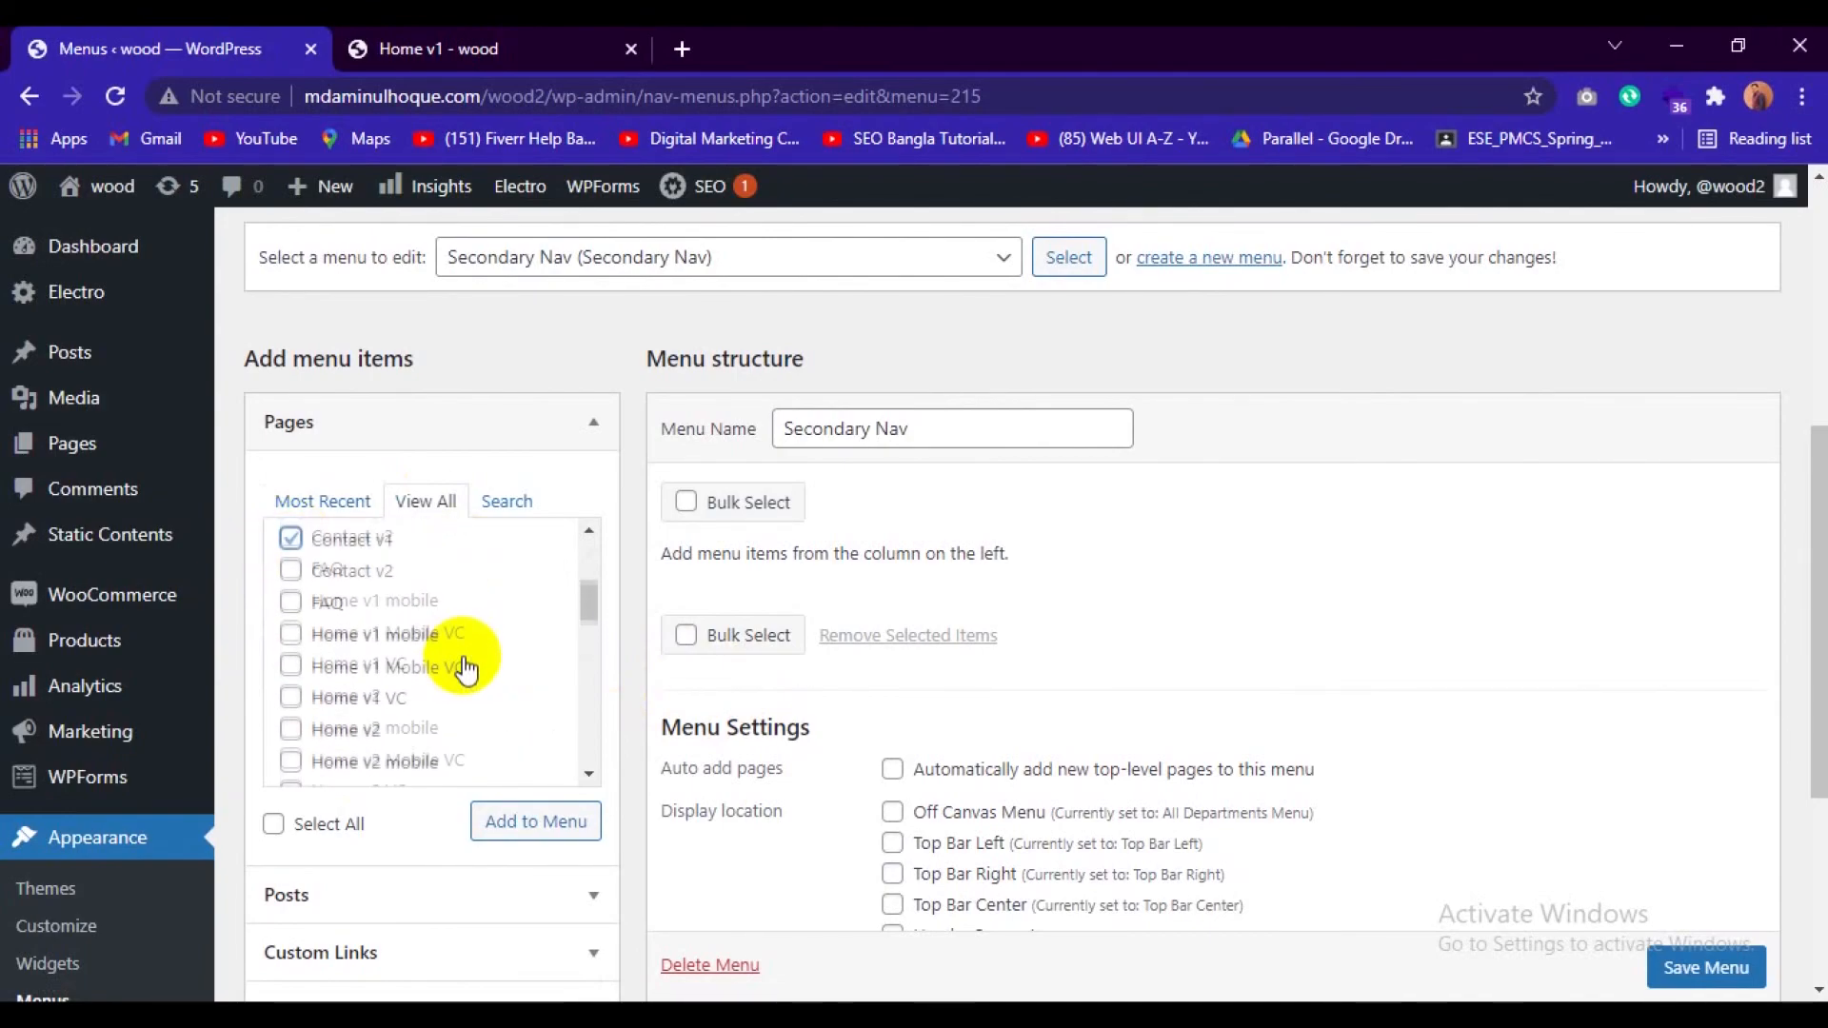
pyautogui.click(291, 602)
# Mark the Shop page assigned as the Shop Page and add all marked pages to the Secondary Nav menu.
pyautogui.scroll(-2, 418, 656)
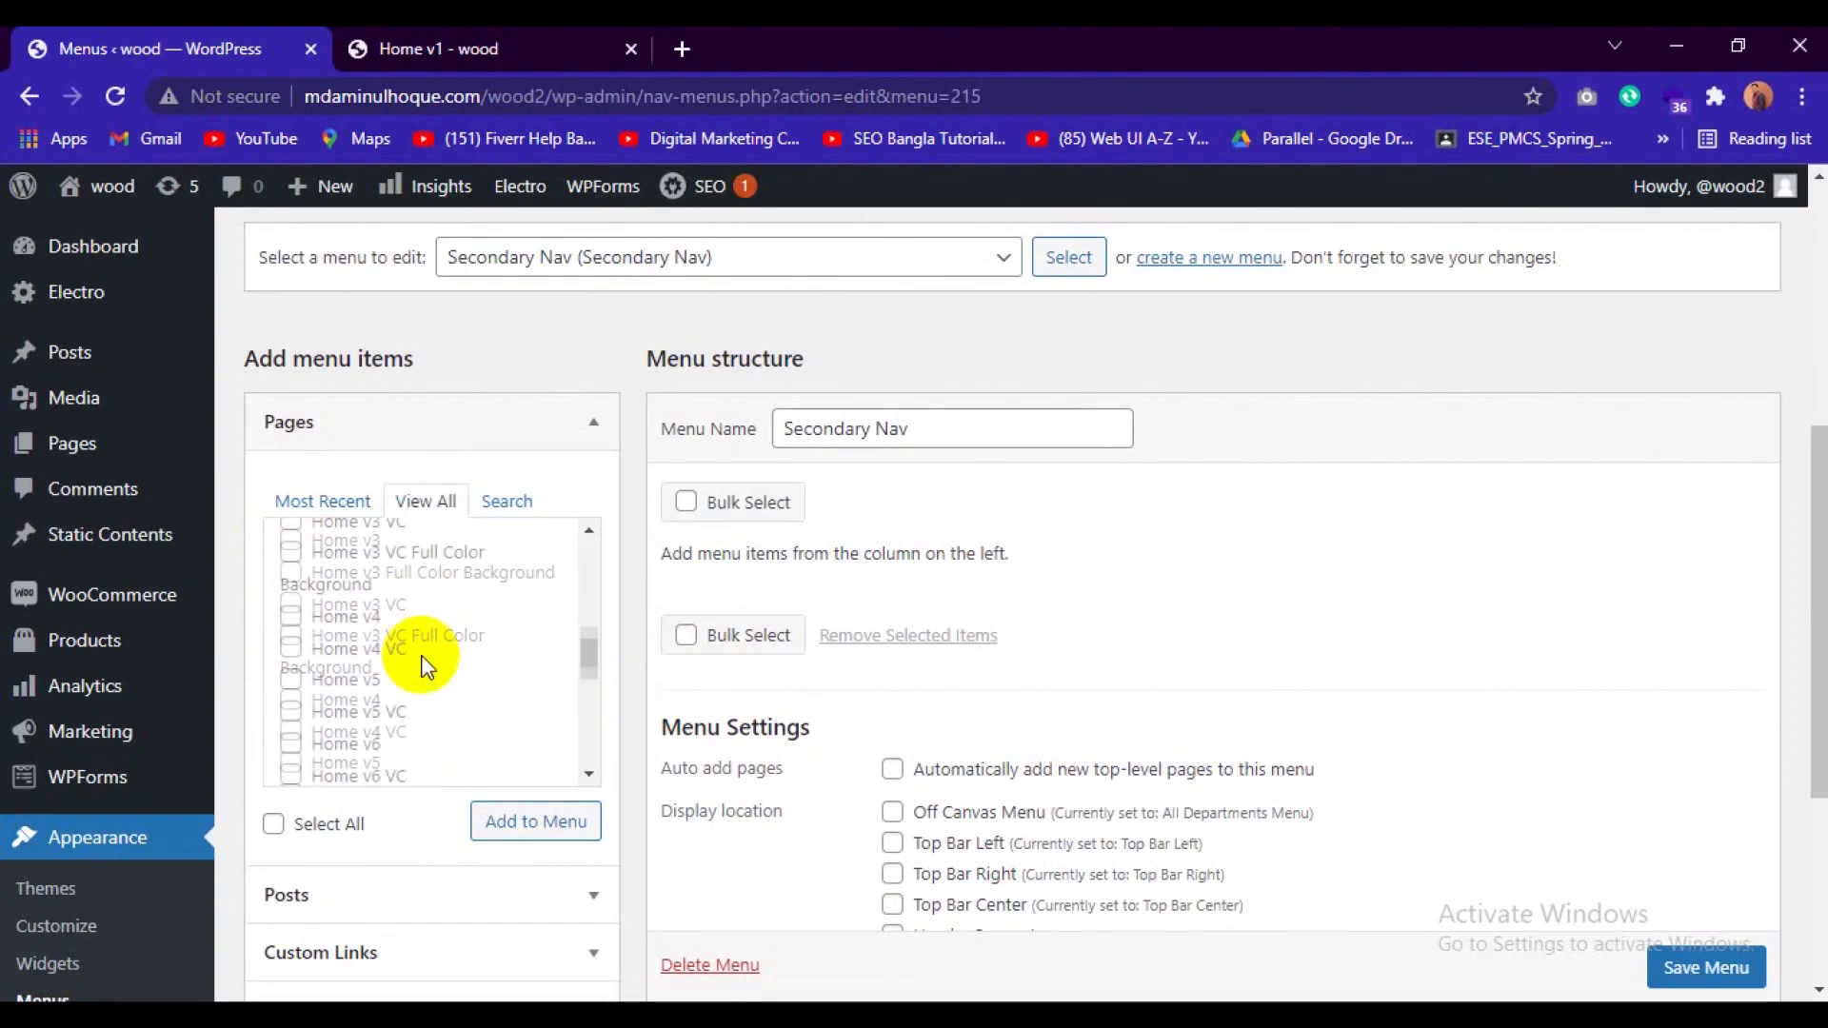
pyautogui.scroll(-3, 423, 666)
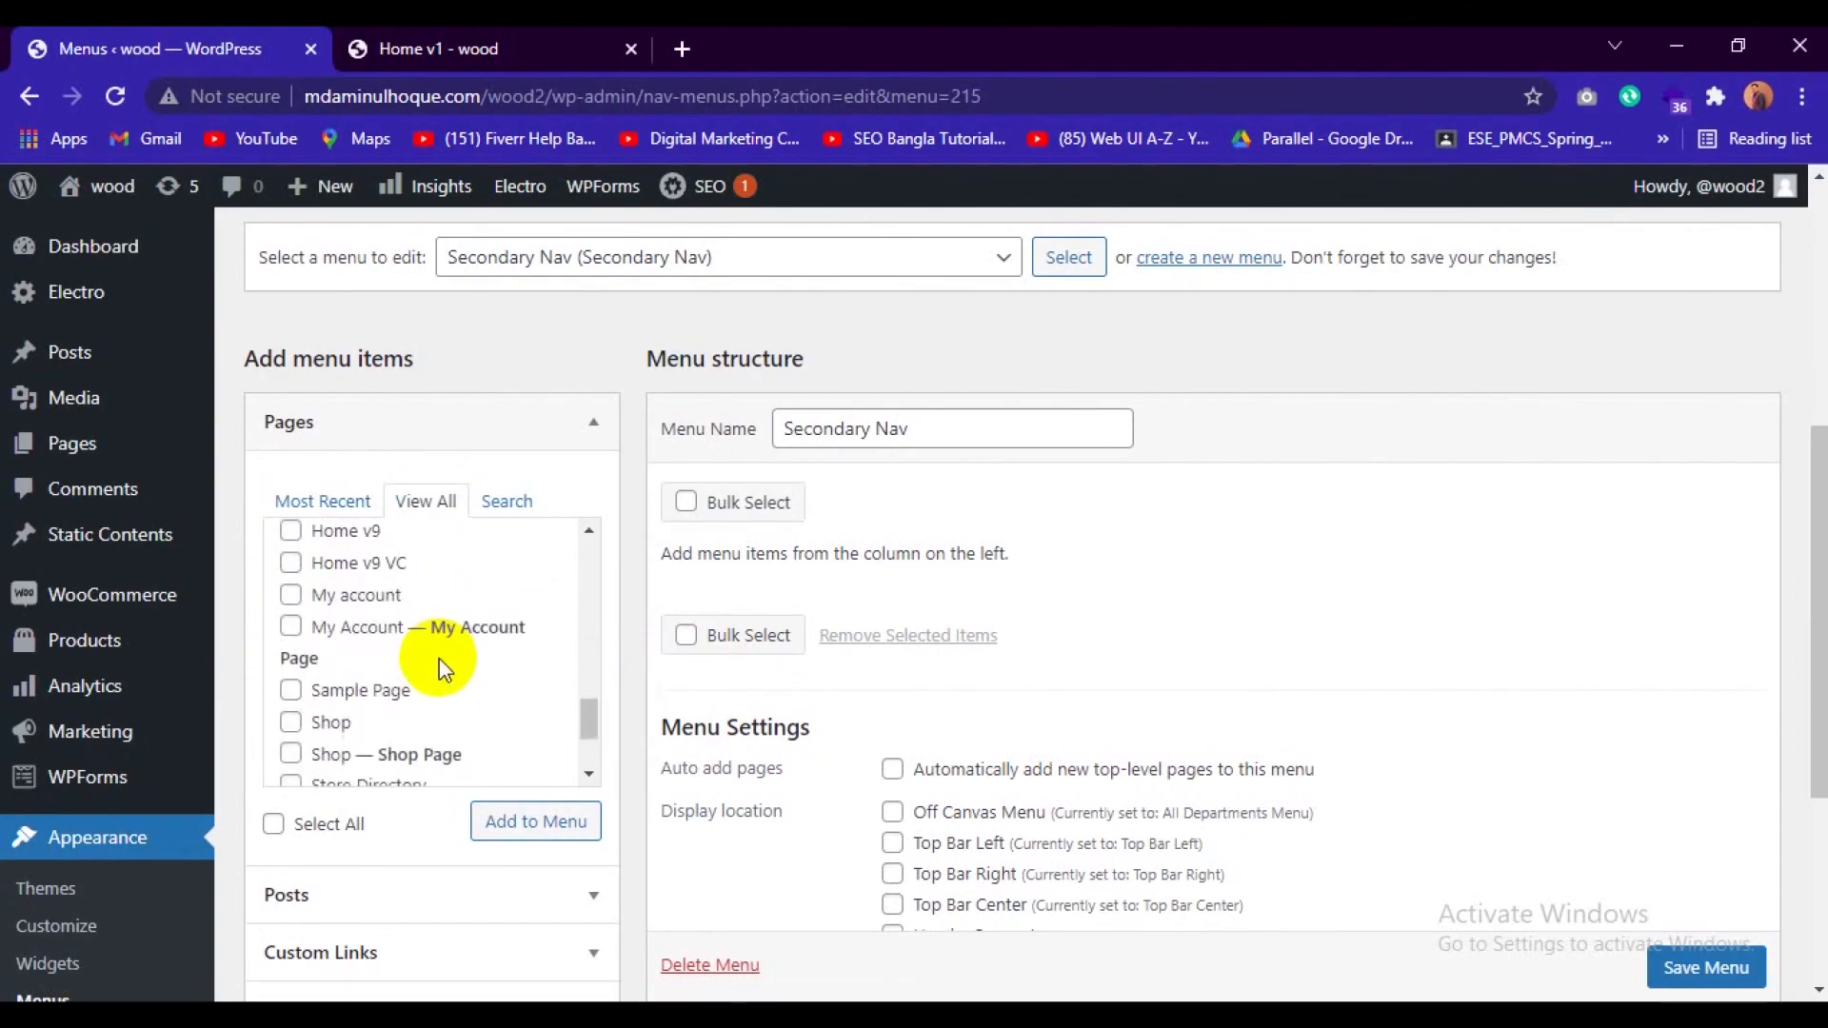
pyautogui.scroll(-2, 447, 659)
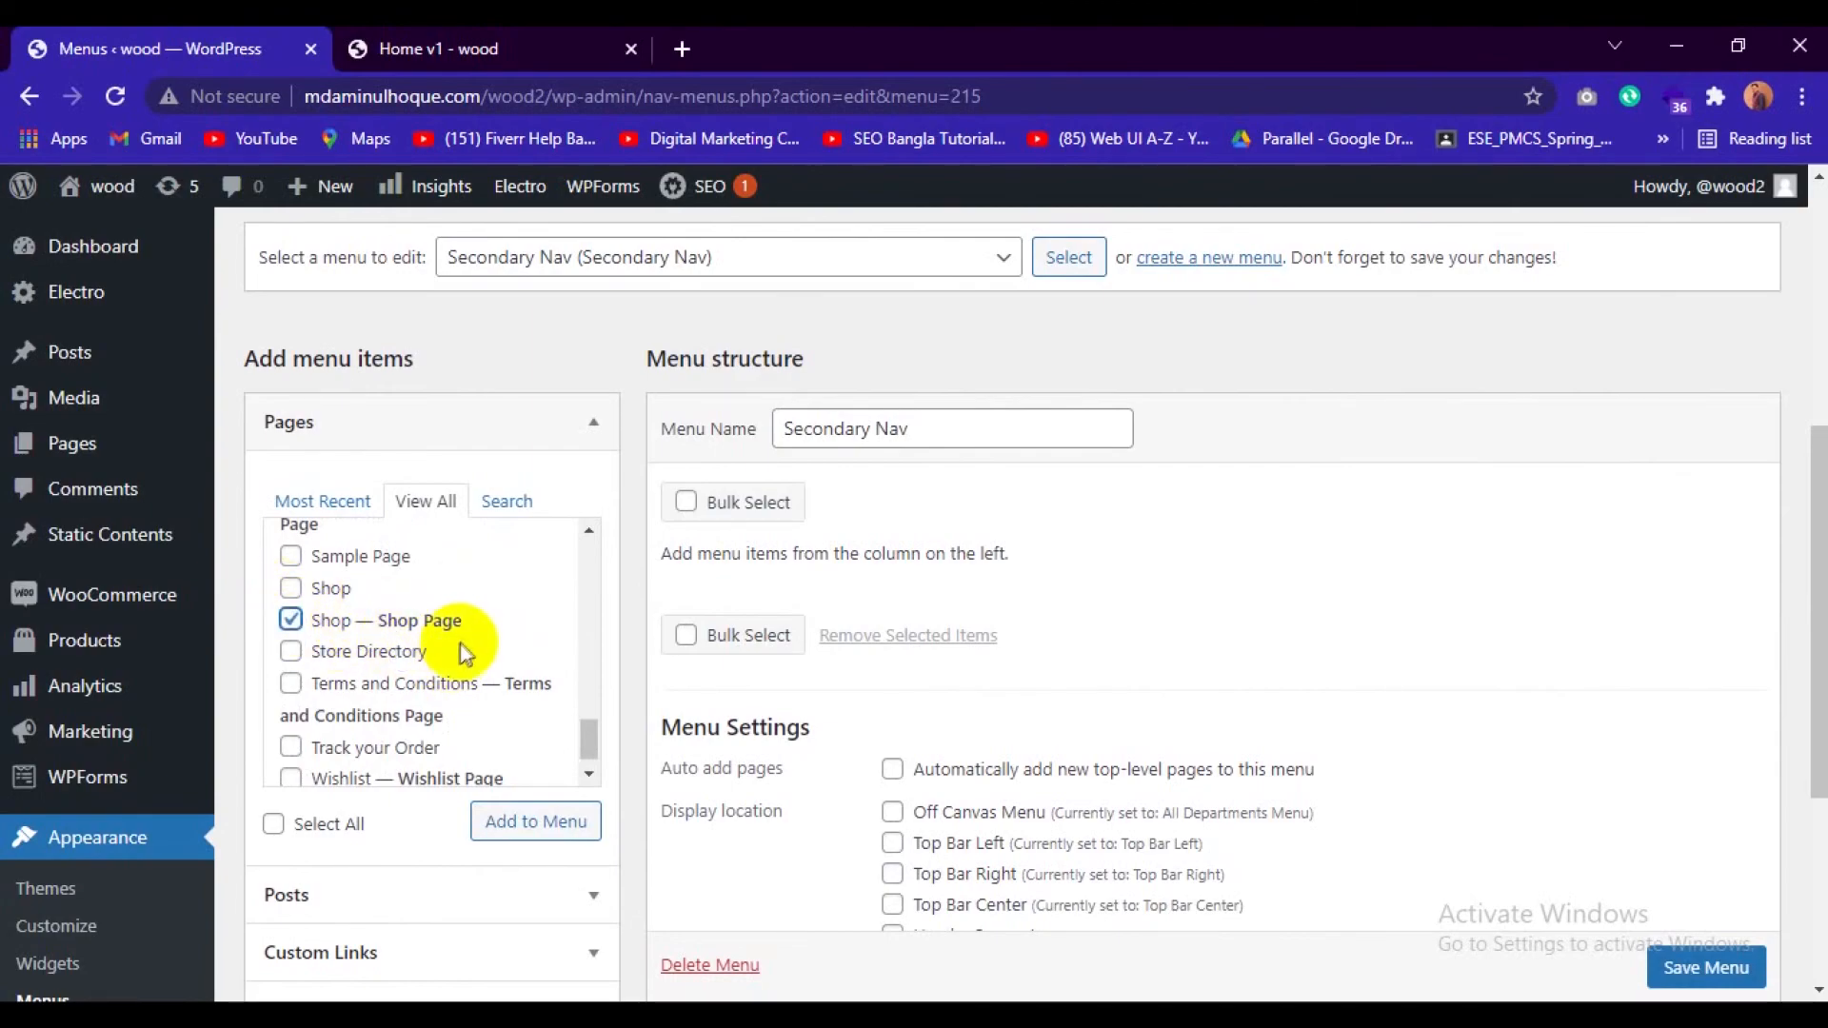
pyautogui.scroll(-1, 467, 655)
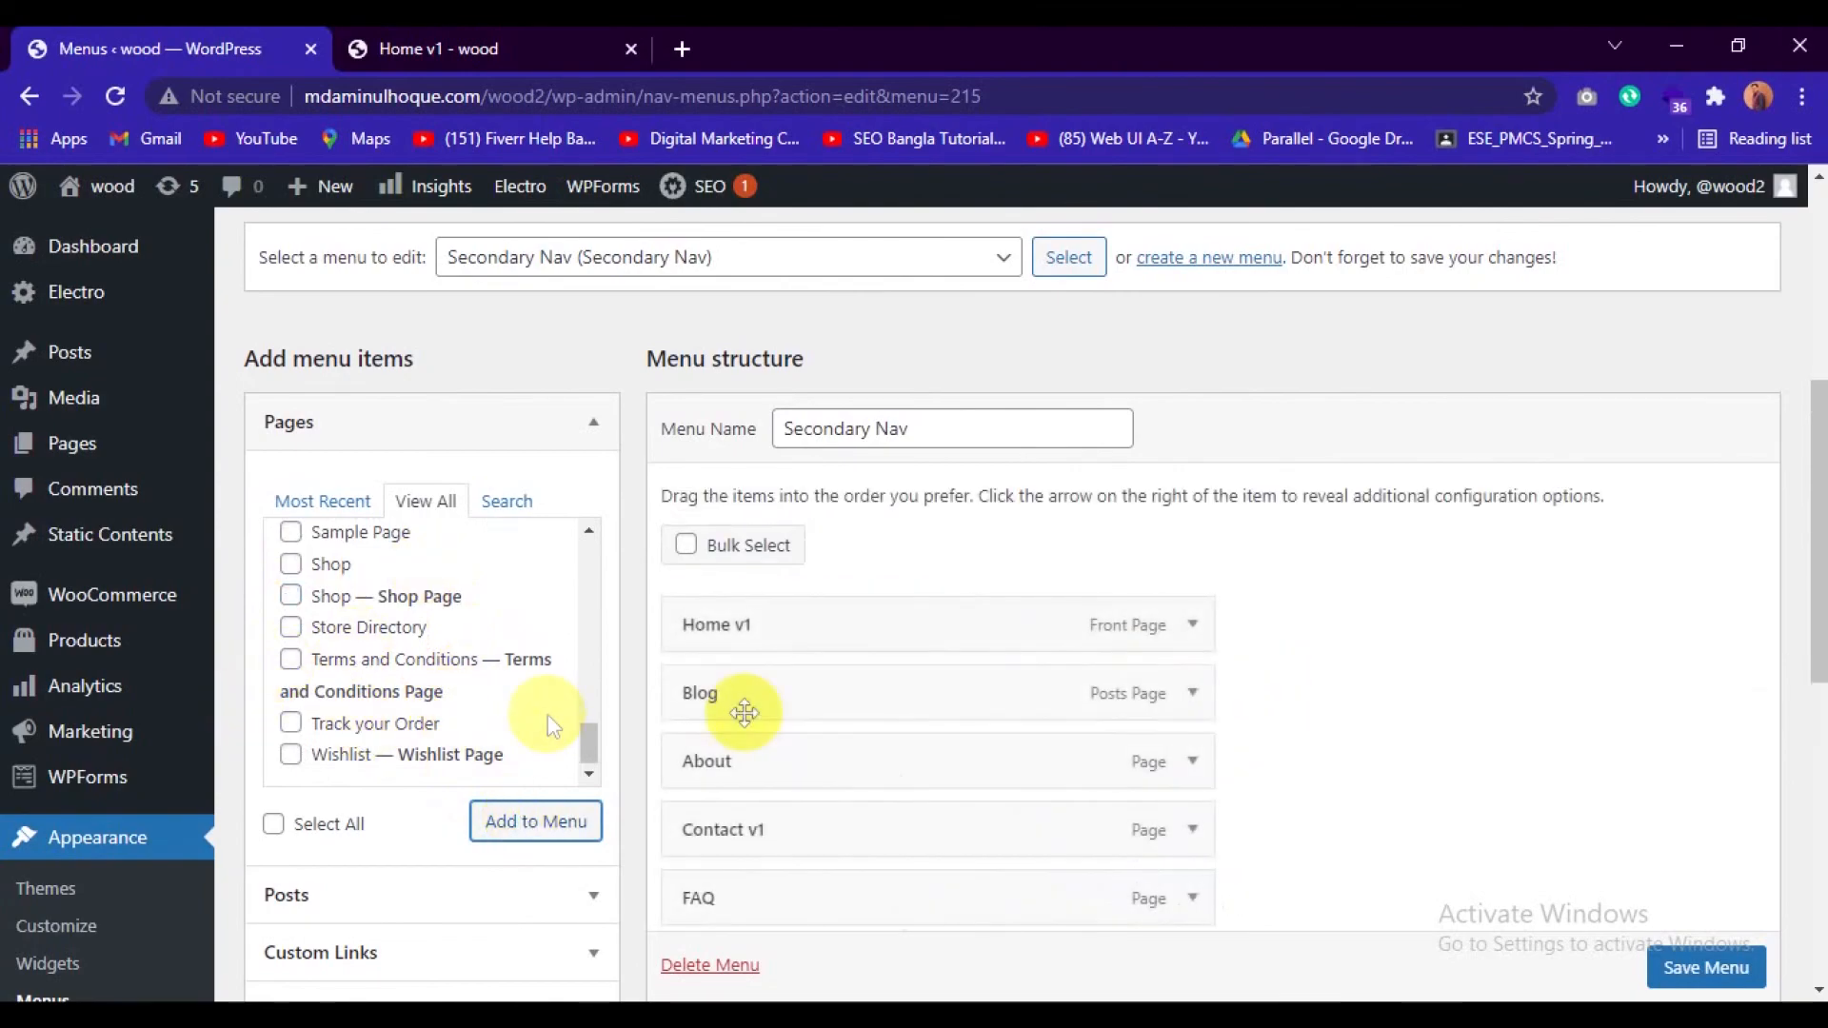
# Change the navigation label of the Home v1 menu item to Home.
pyautogui.scroll(-3, 861, 722)
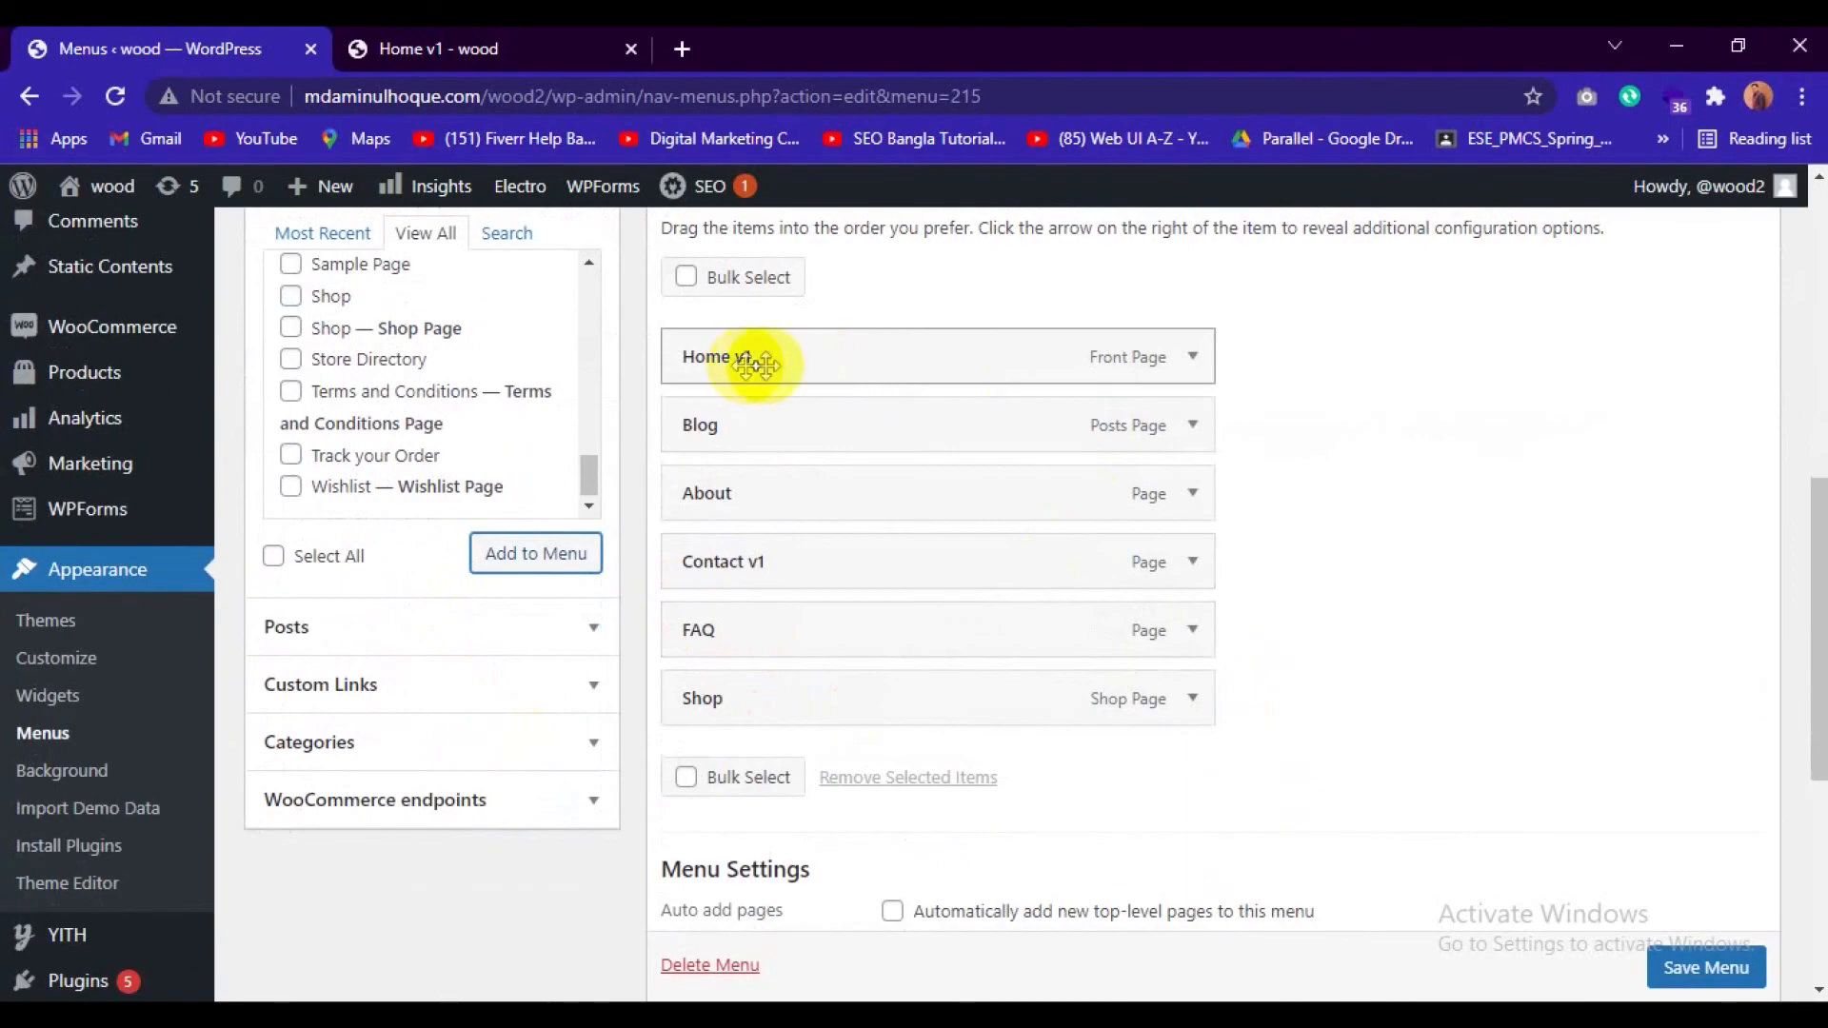
pyautogui.click(1189, 357)
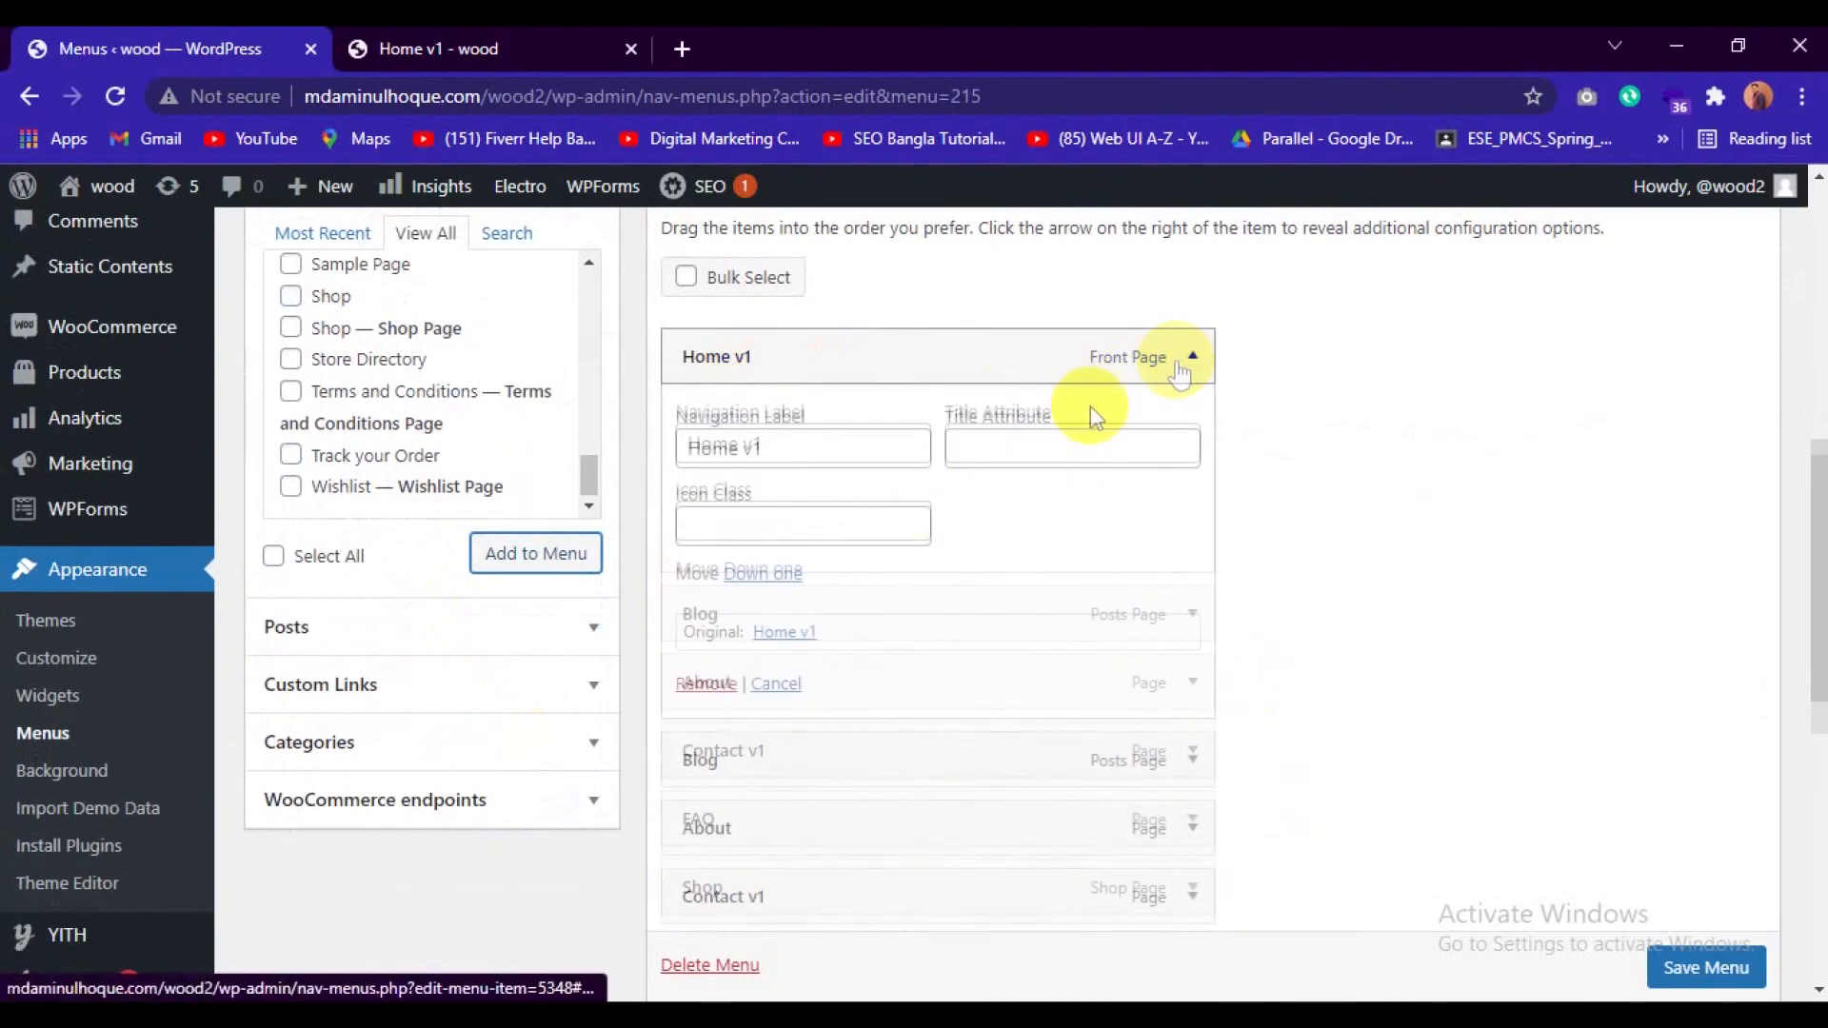
pyautogui.click(818, 448)
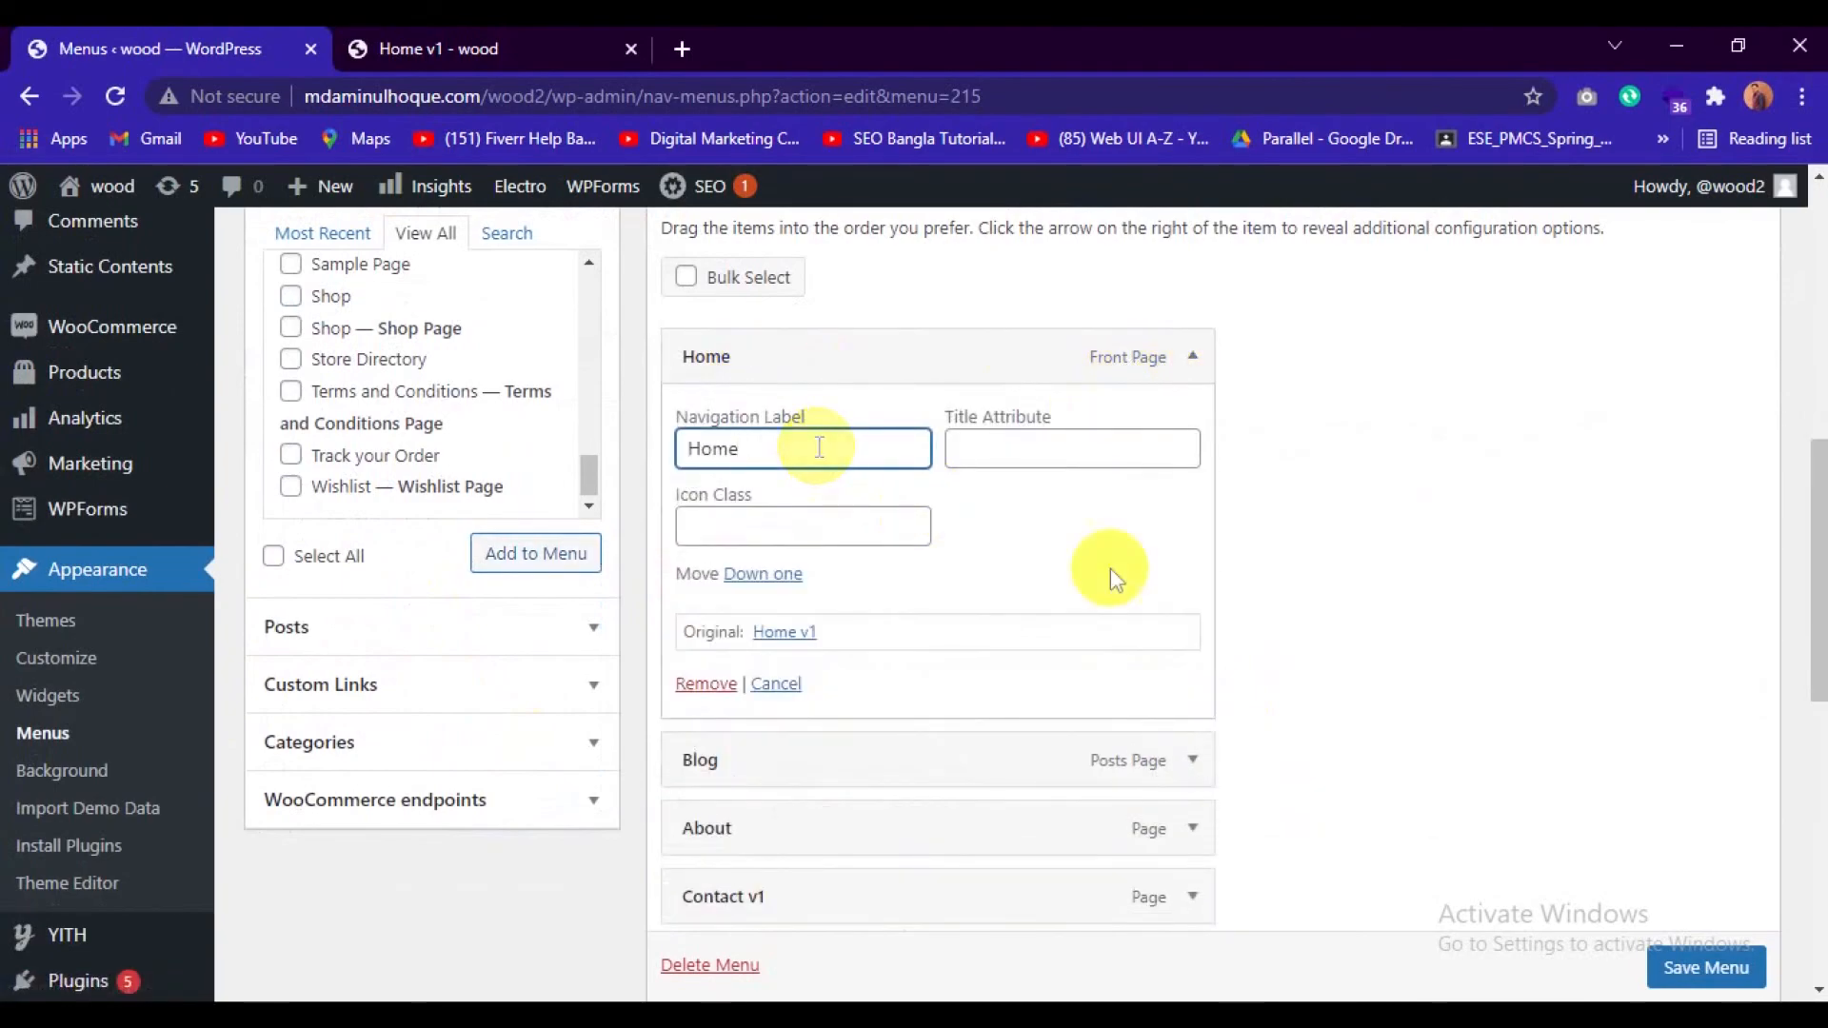
# Change the navigation label of the Contact v1 menu item to Contact.
pyautogui.scroll(-2, 1402, 617)
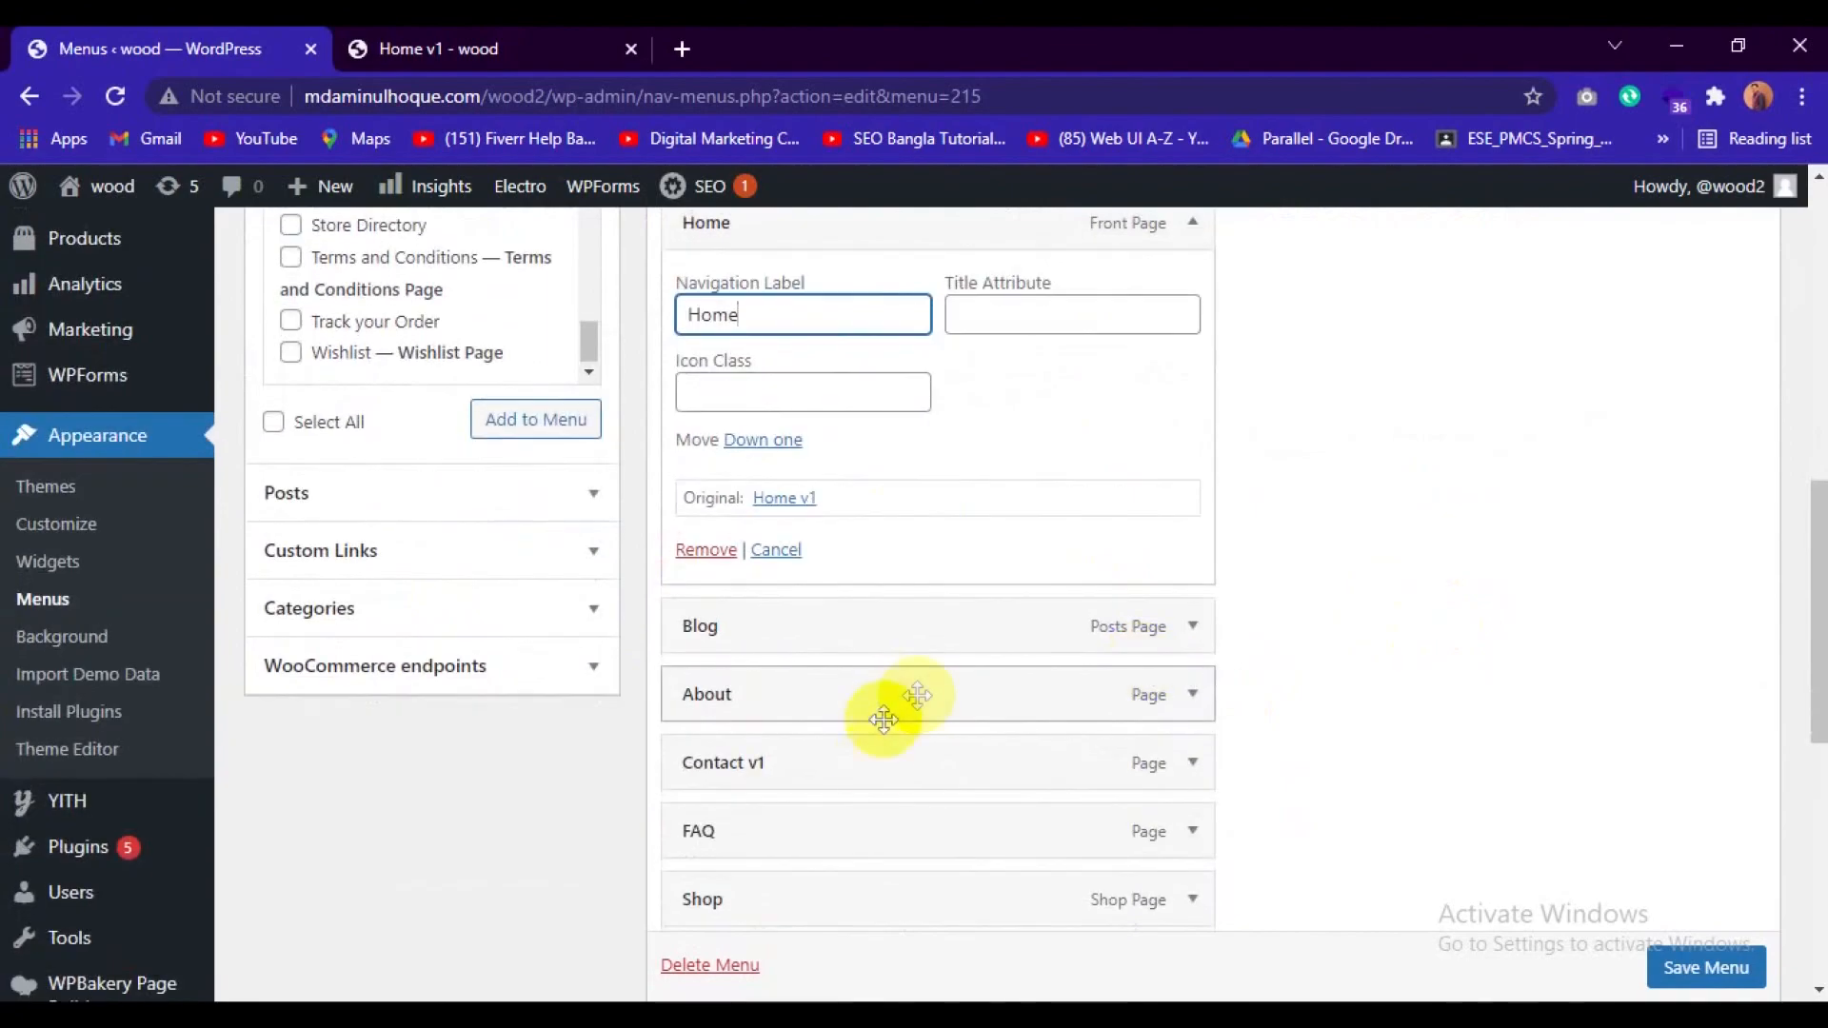
pyautogui.click(1192, 762)
pyautogui.click(858, 852)
pyautogui.press('BackSpace')
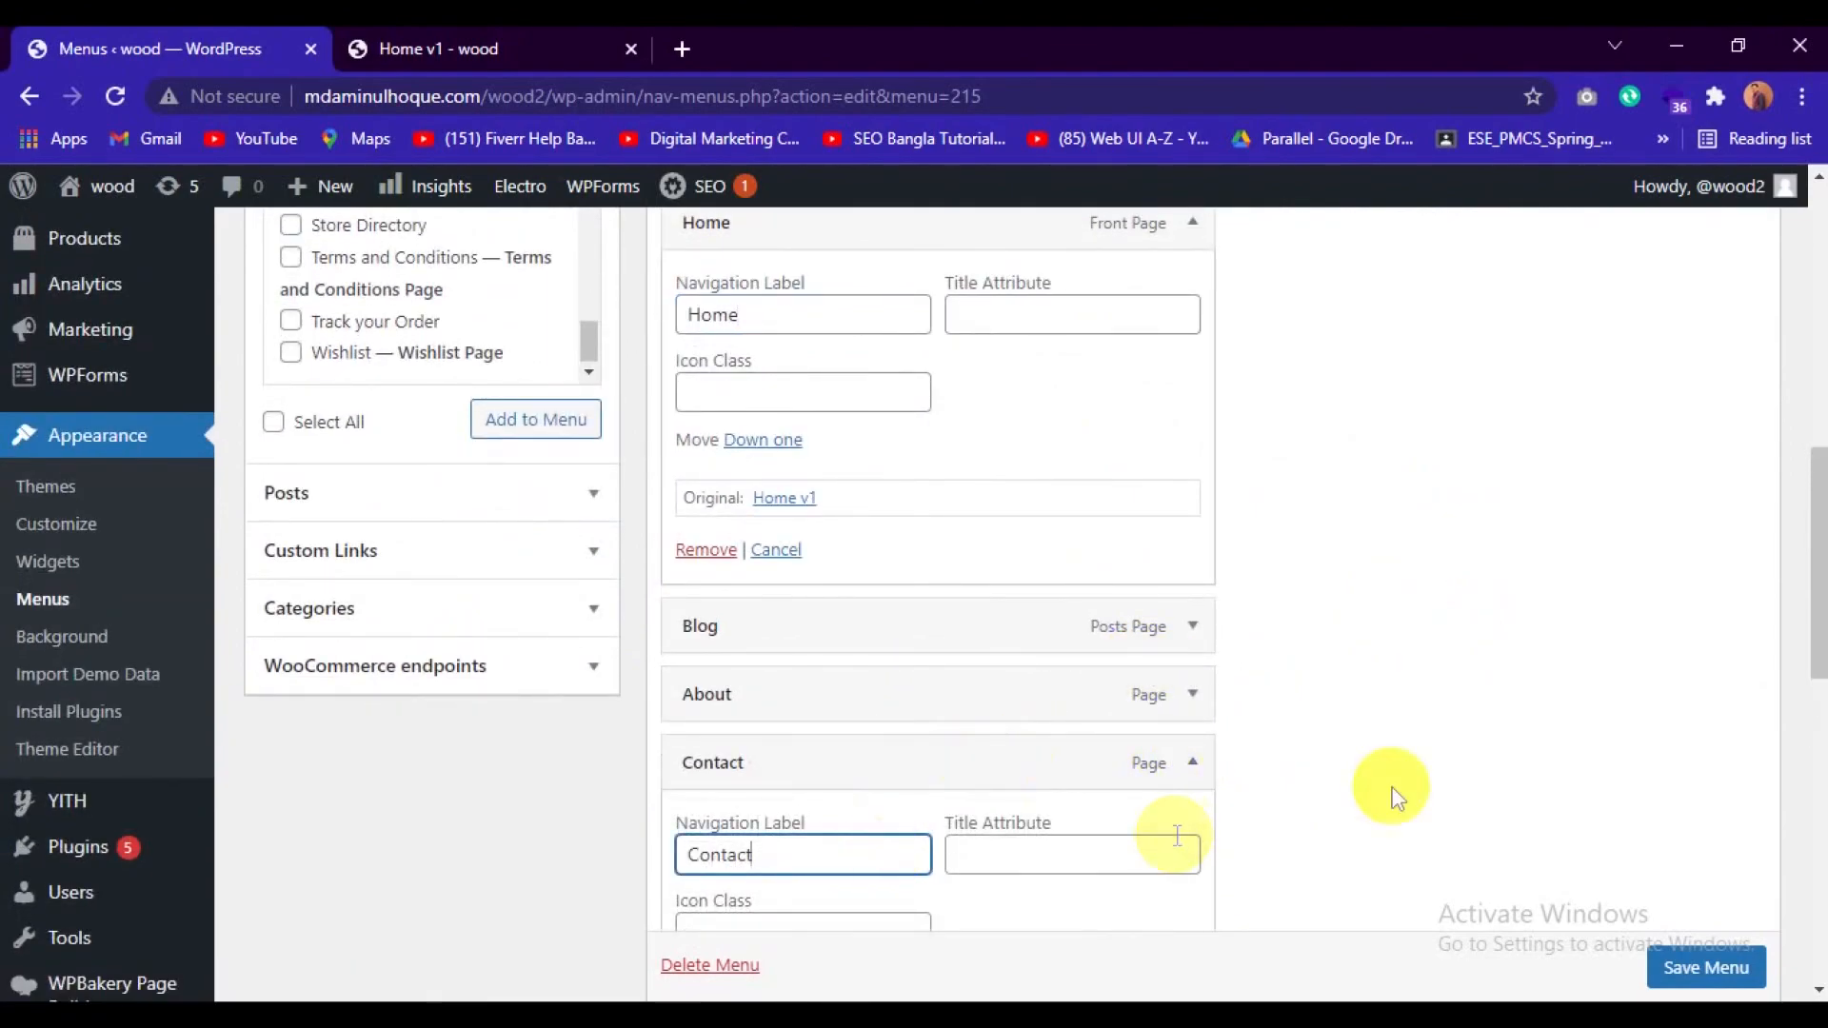
# Move the Shop item up the menu structure so it sits directly below Home and above Blog.
pyautogui.scroll(-4, 1397, 740)
pyautogui.scroll(5, 1400, 739)
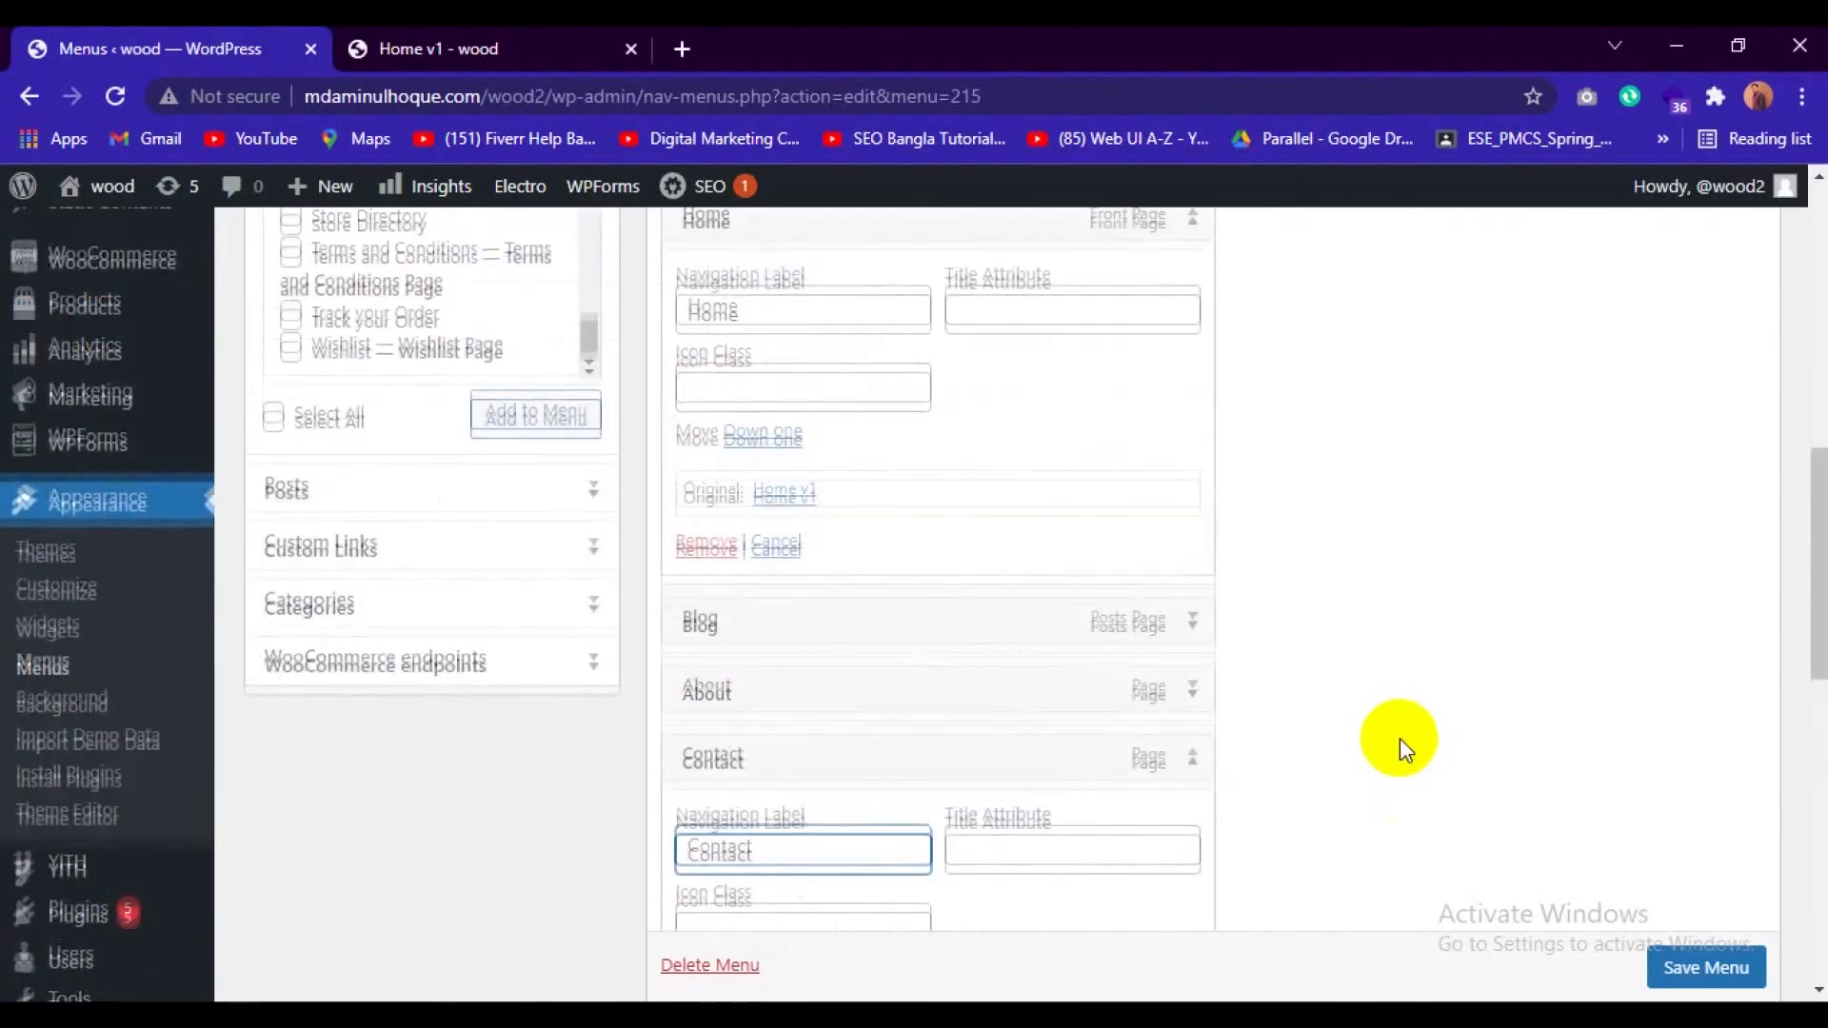
pyautogui.scroll(-7, 1235, 714)
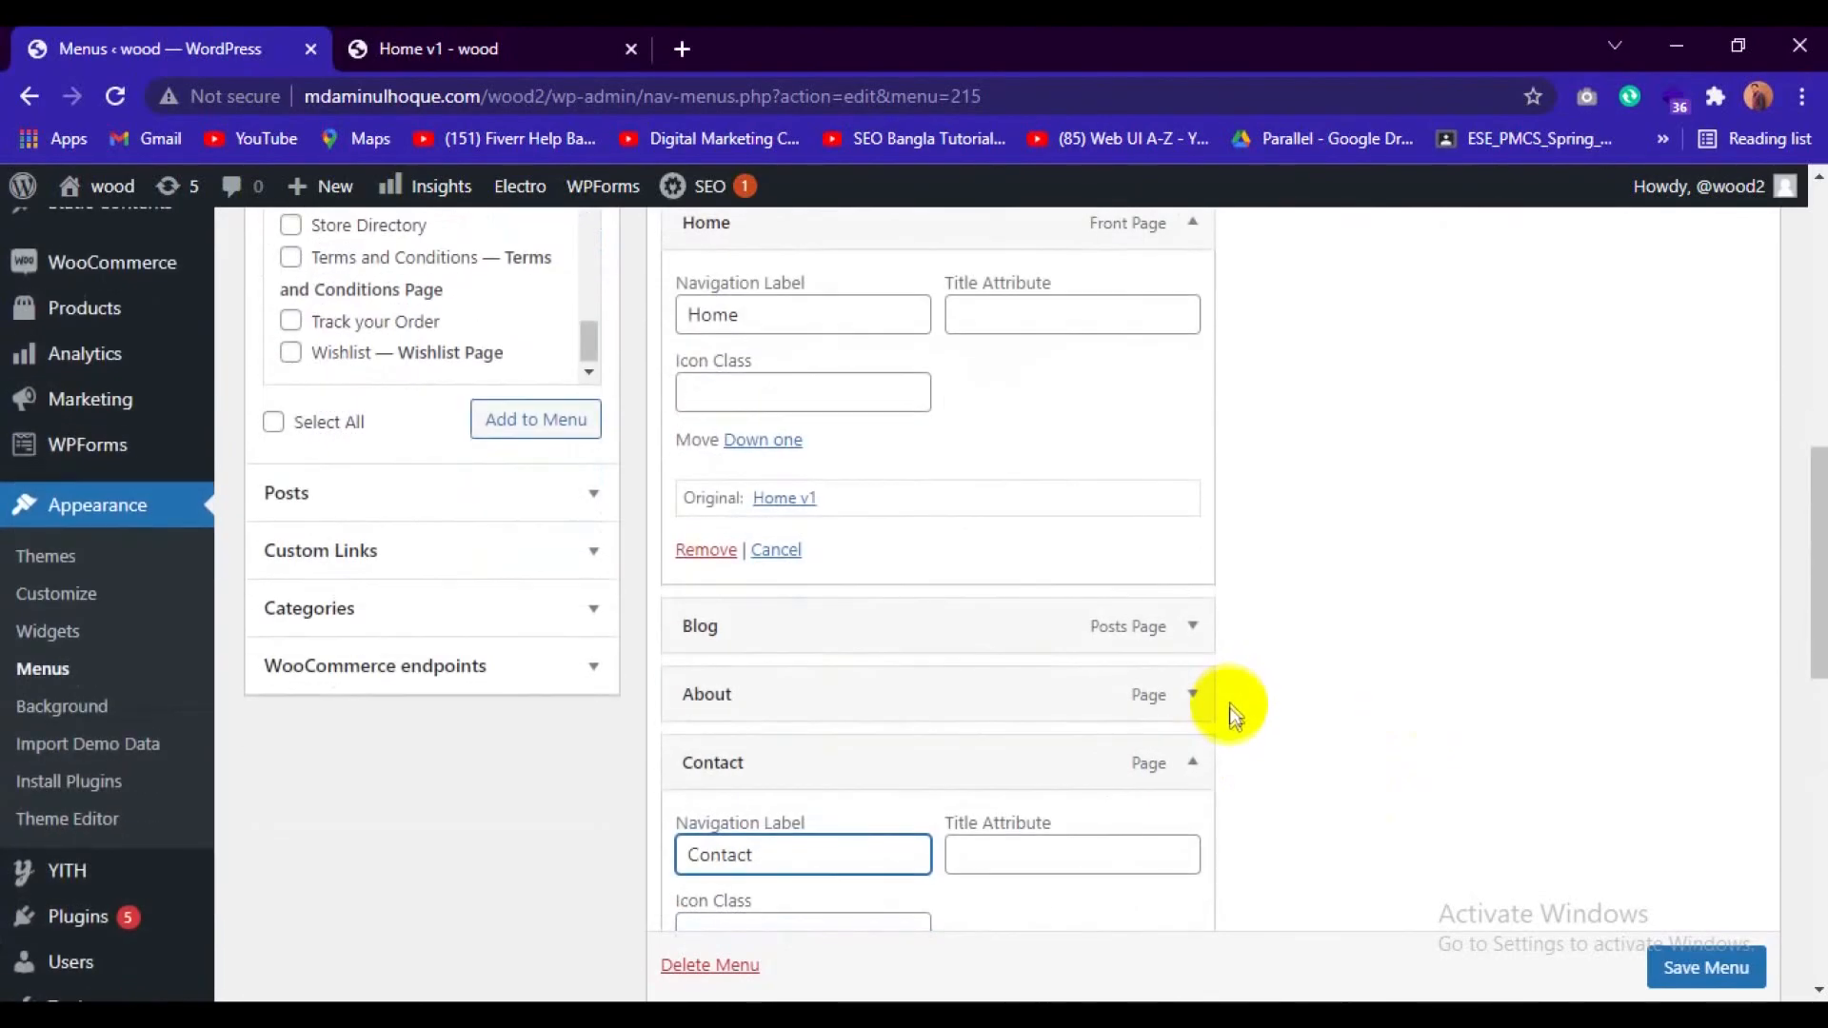
pyautogui.scroll(3, 1235, 724)
pyautogui.scroll(-1, 1235, 724)
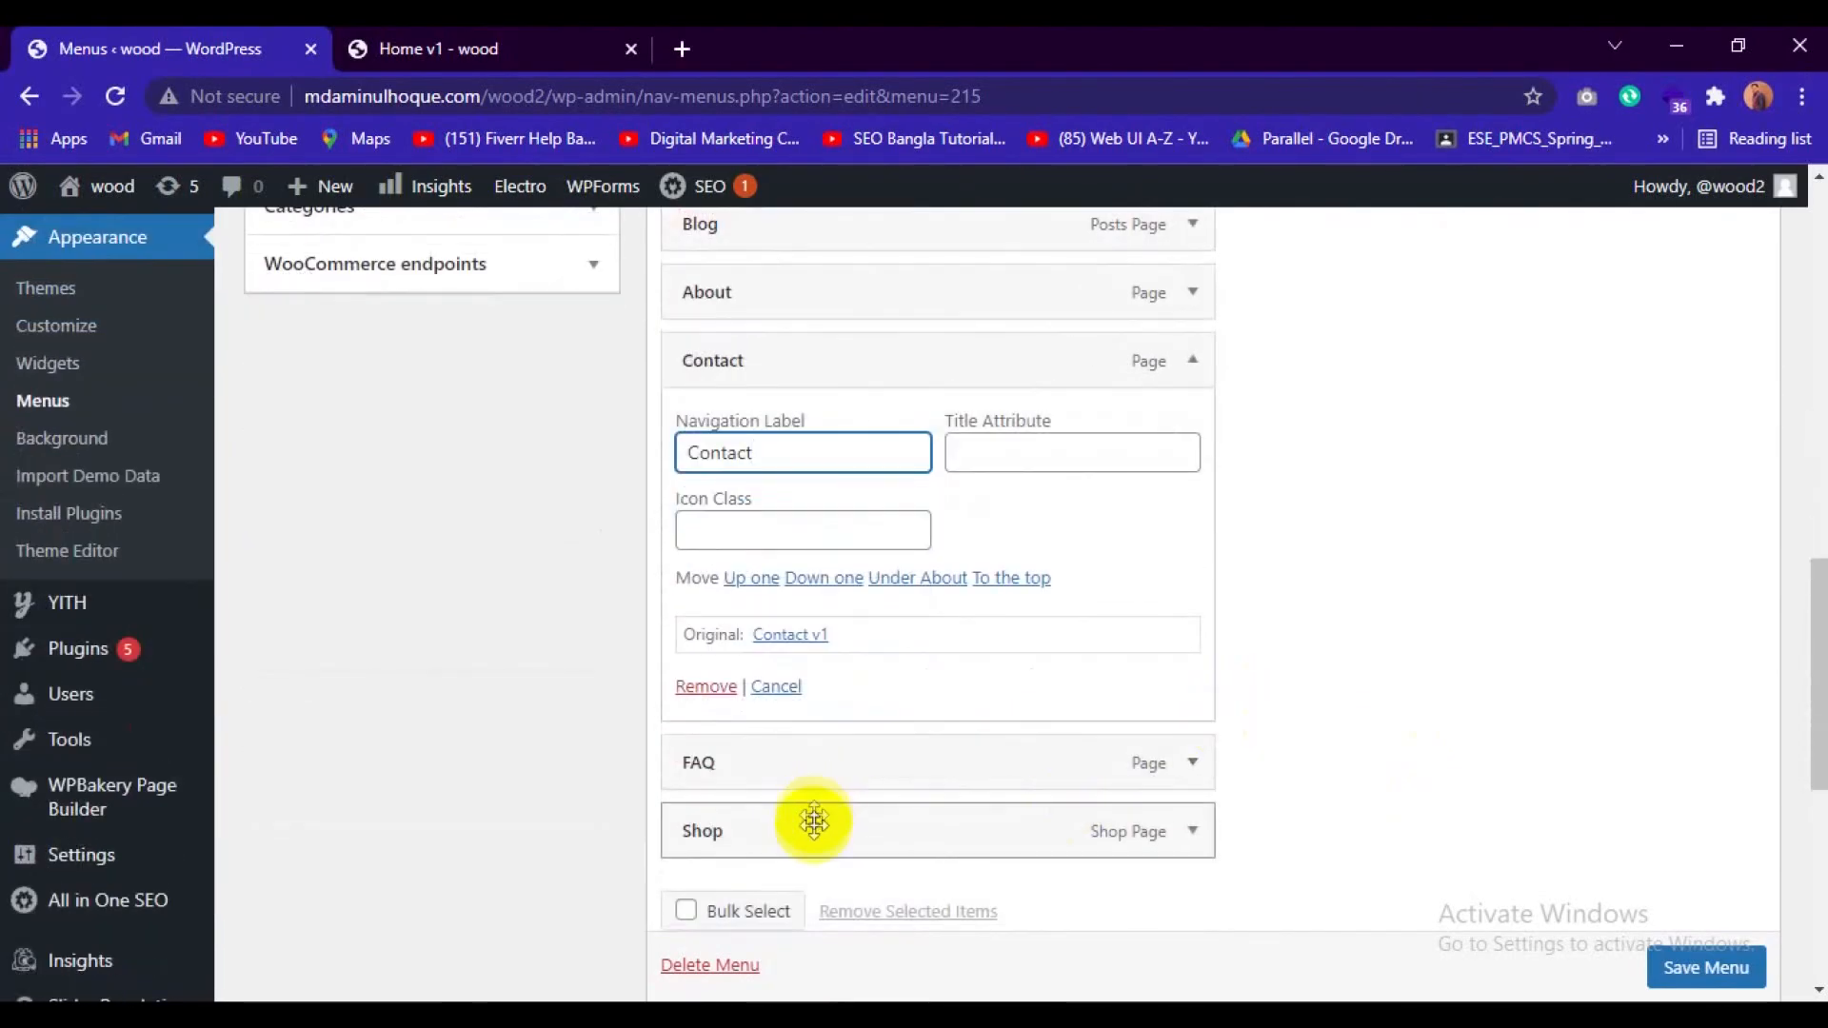
pyautogui.moveTo(814, 831); pyautogui.dragTo(969, 298)
pyautogui.scroll(3, 1000, 421)
pyautogui.moveTo(796, 559); pyautogui.dragTo(799, 492)
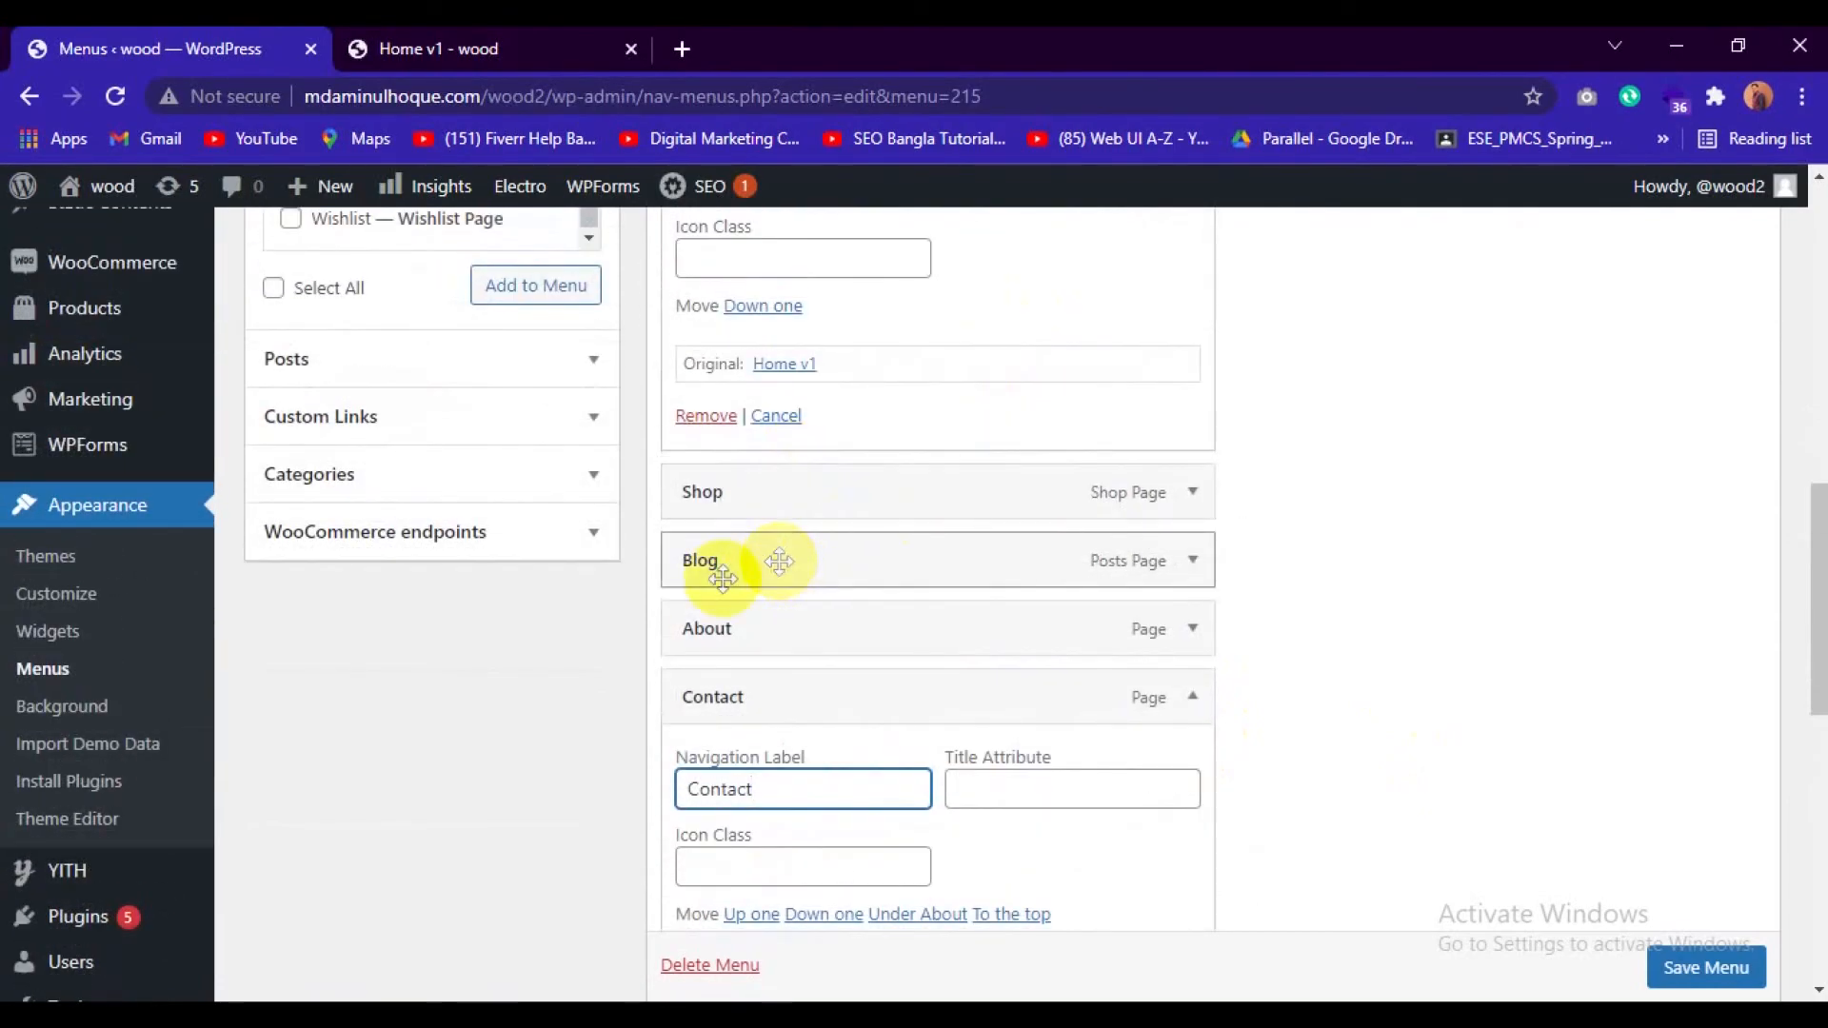
# Change the navigation label of the Blog menu item to Blogs.
pyautogui.click(1191, 564)
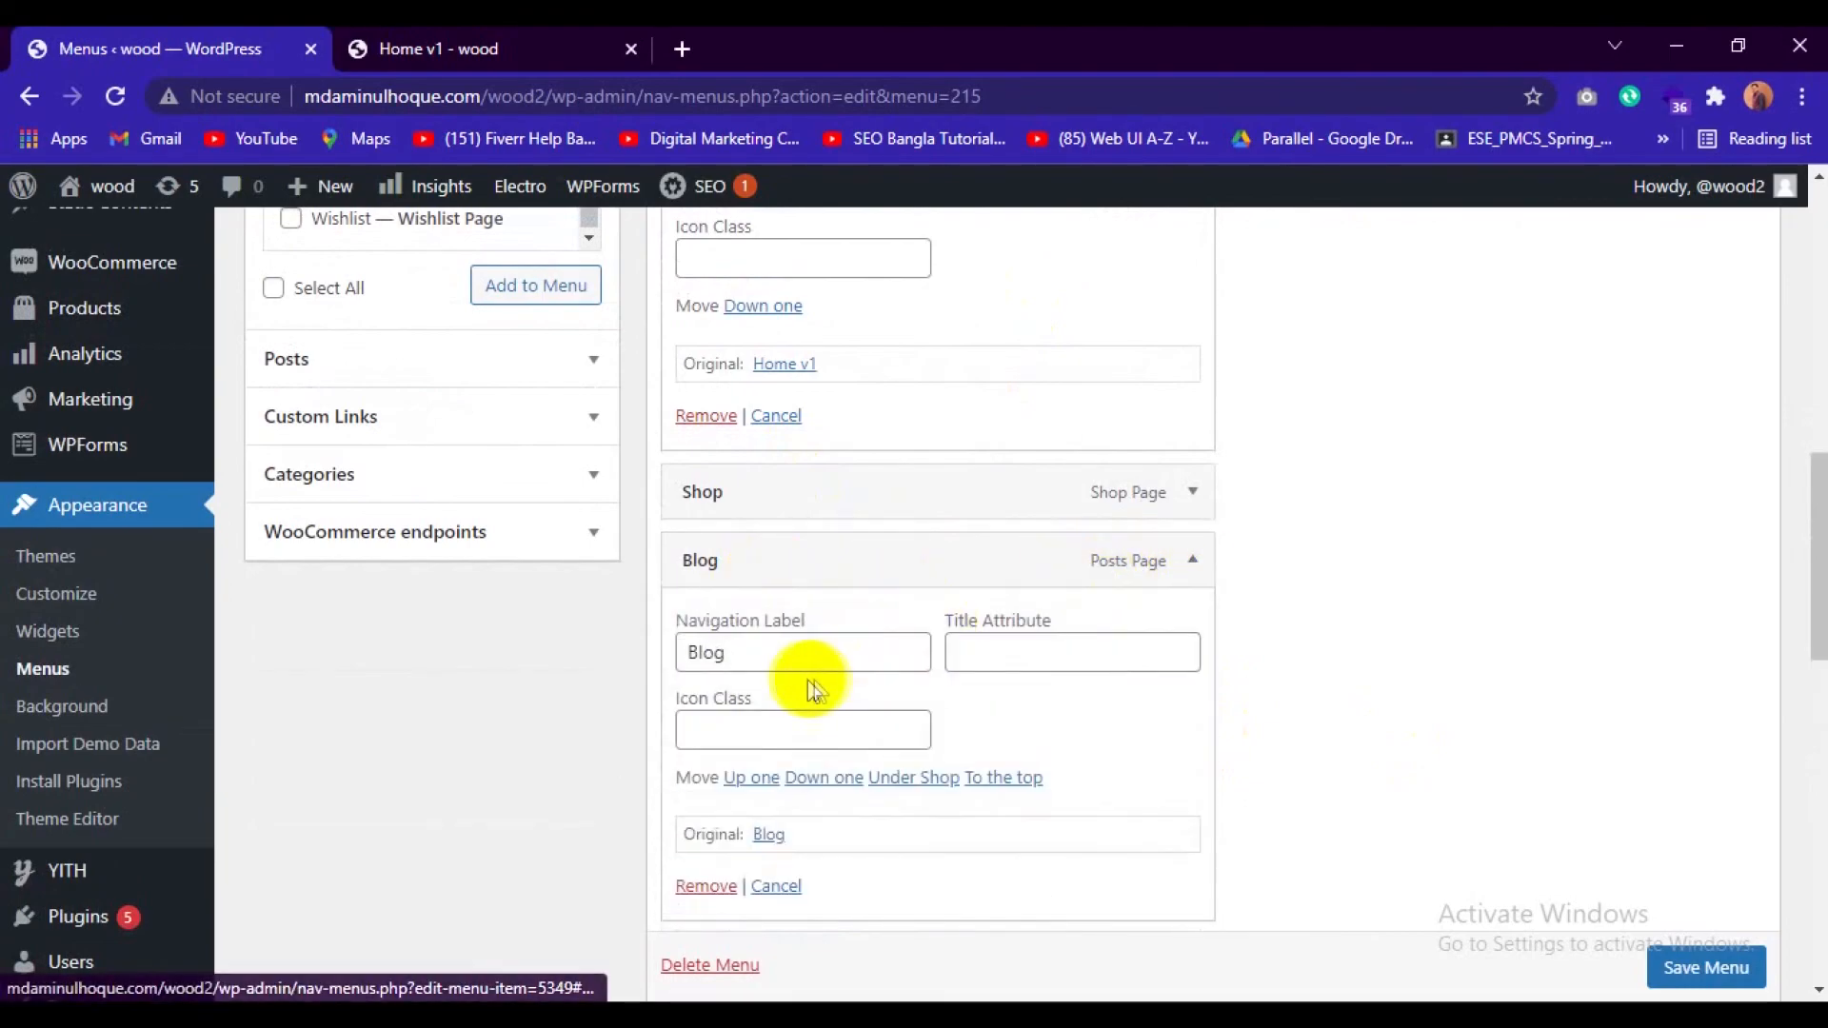
pyautogui.click(809, 655)
pyautogui.write('s')
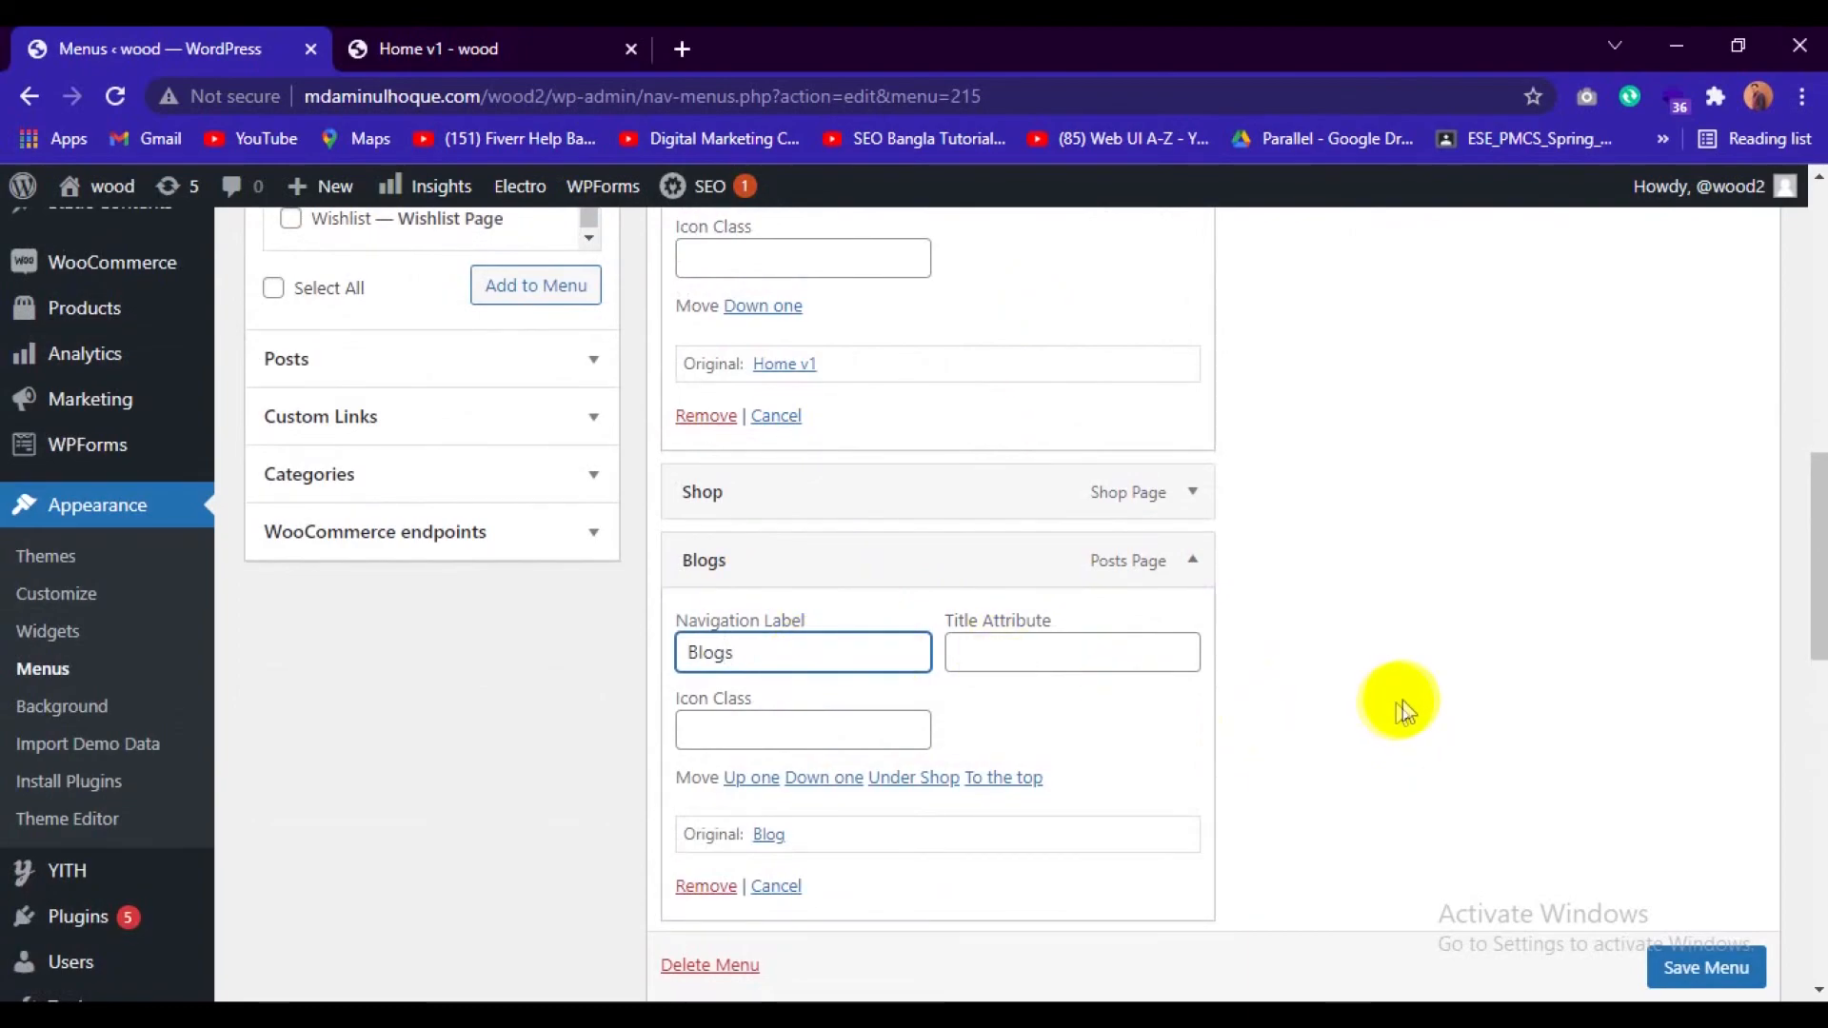
# Change the navigation label of the About menu item to About Us.
pyautogui.scroll(-3, 1402, 699)
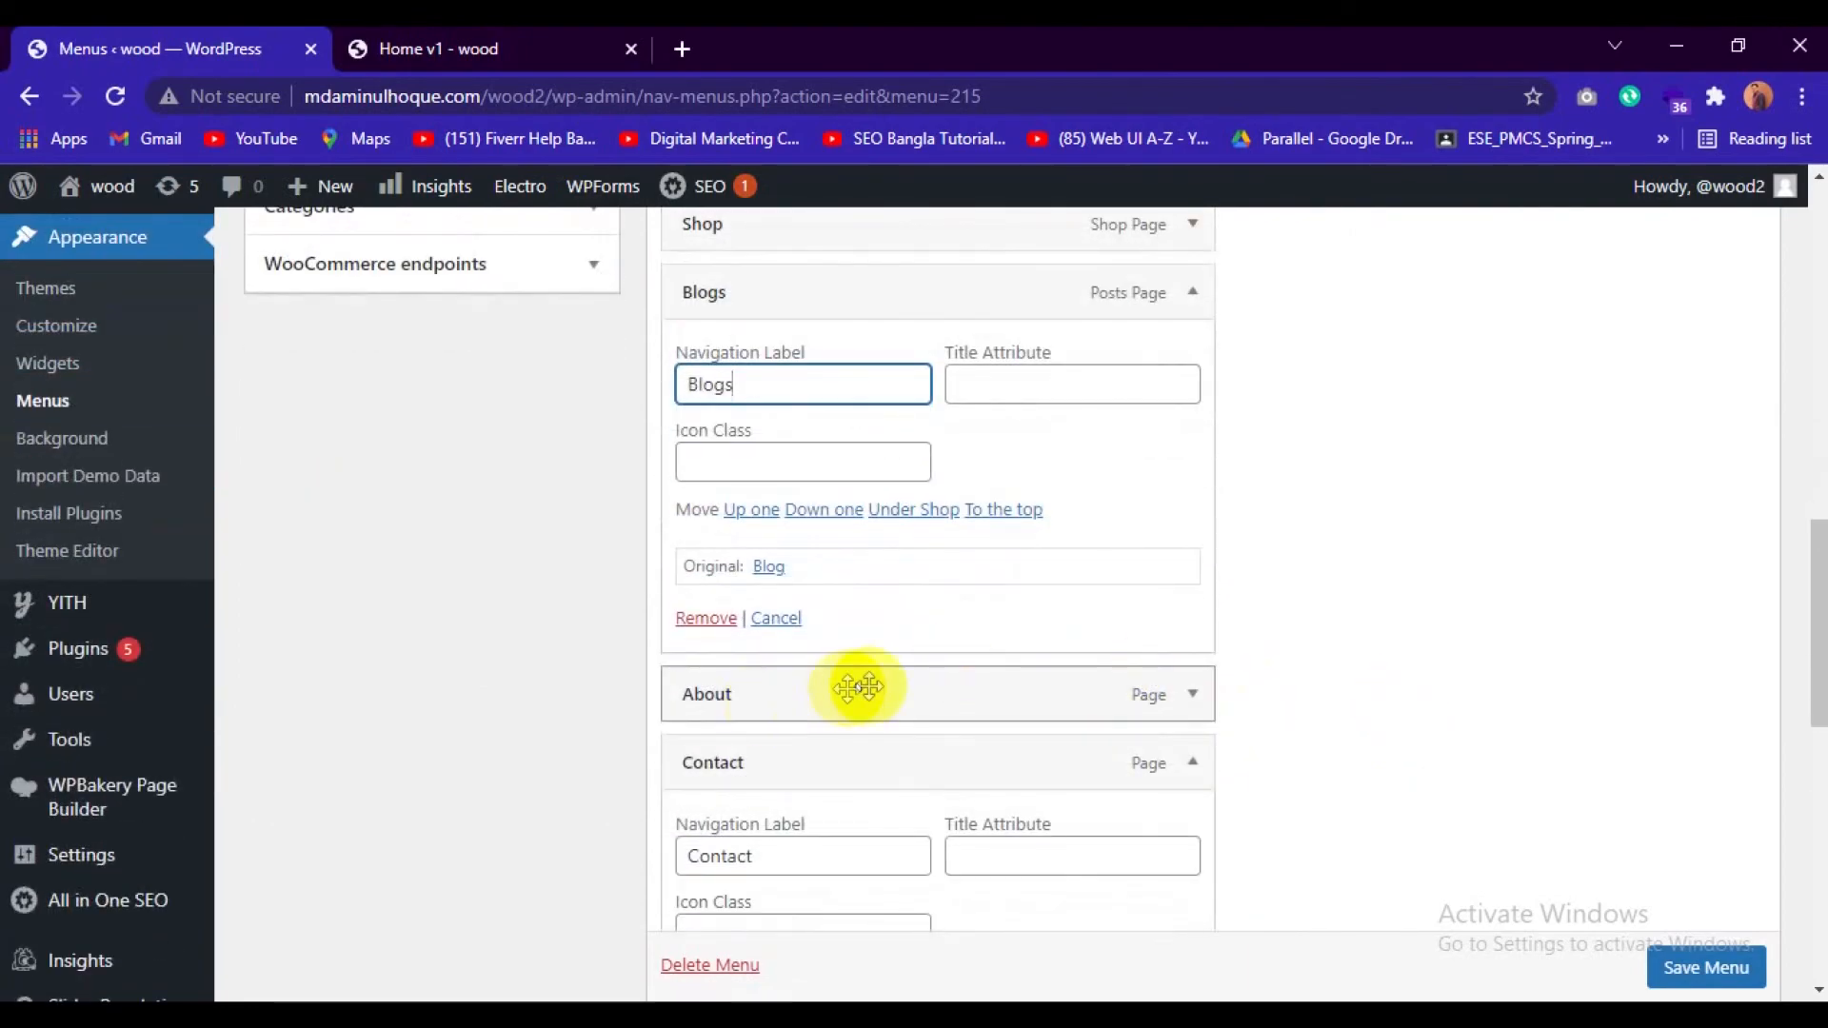
pyautogui.scroll(-2, 866, 681)
pyautogui.click(1190, 559)
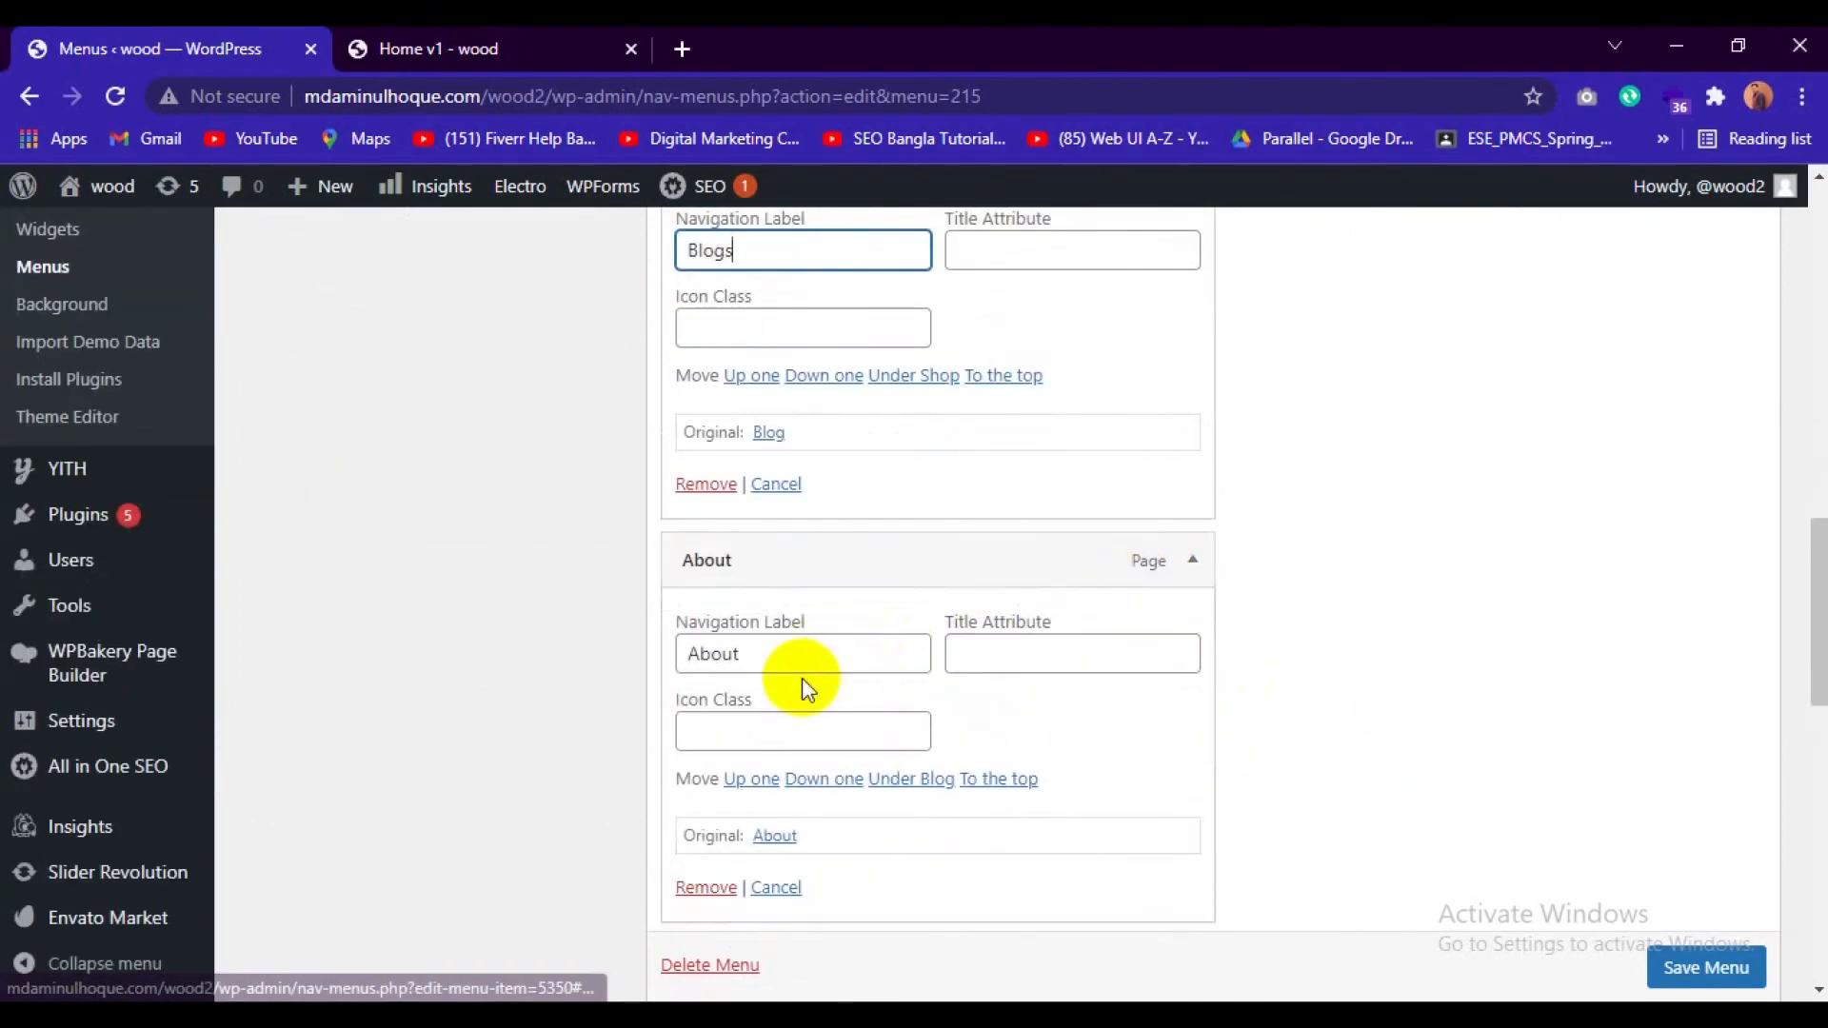
pyautogui.click(814, 657)
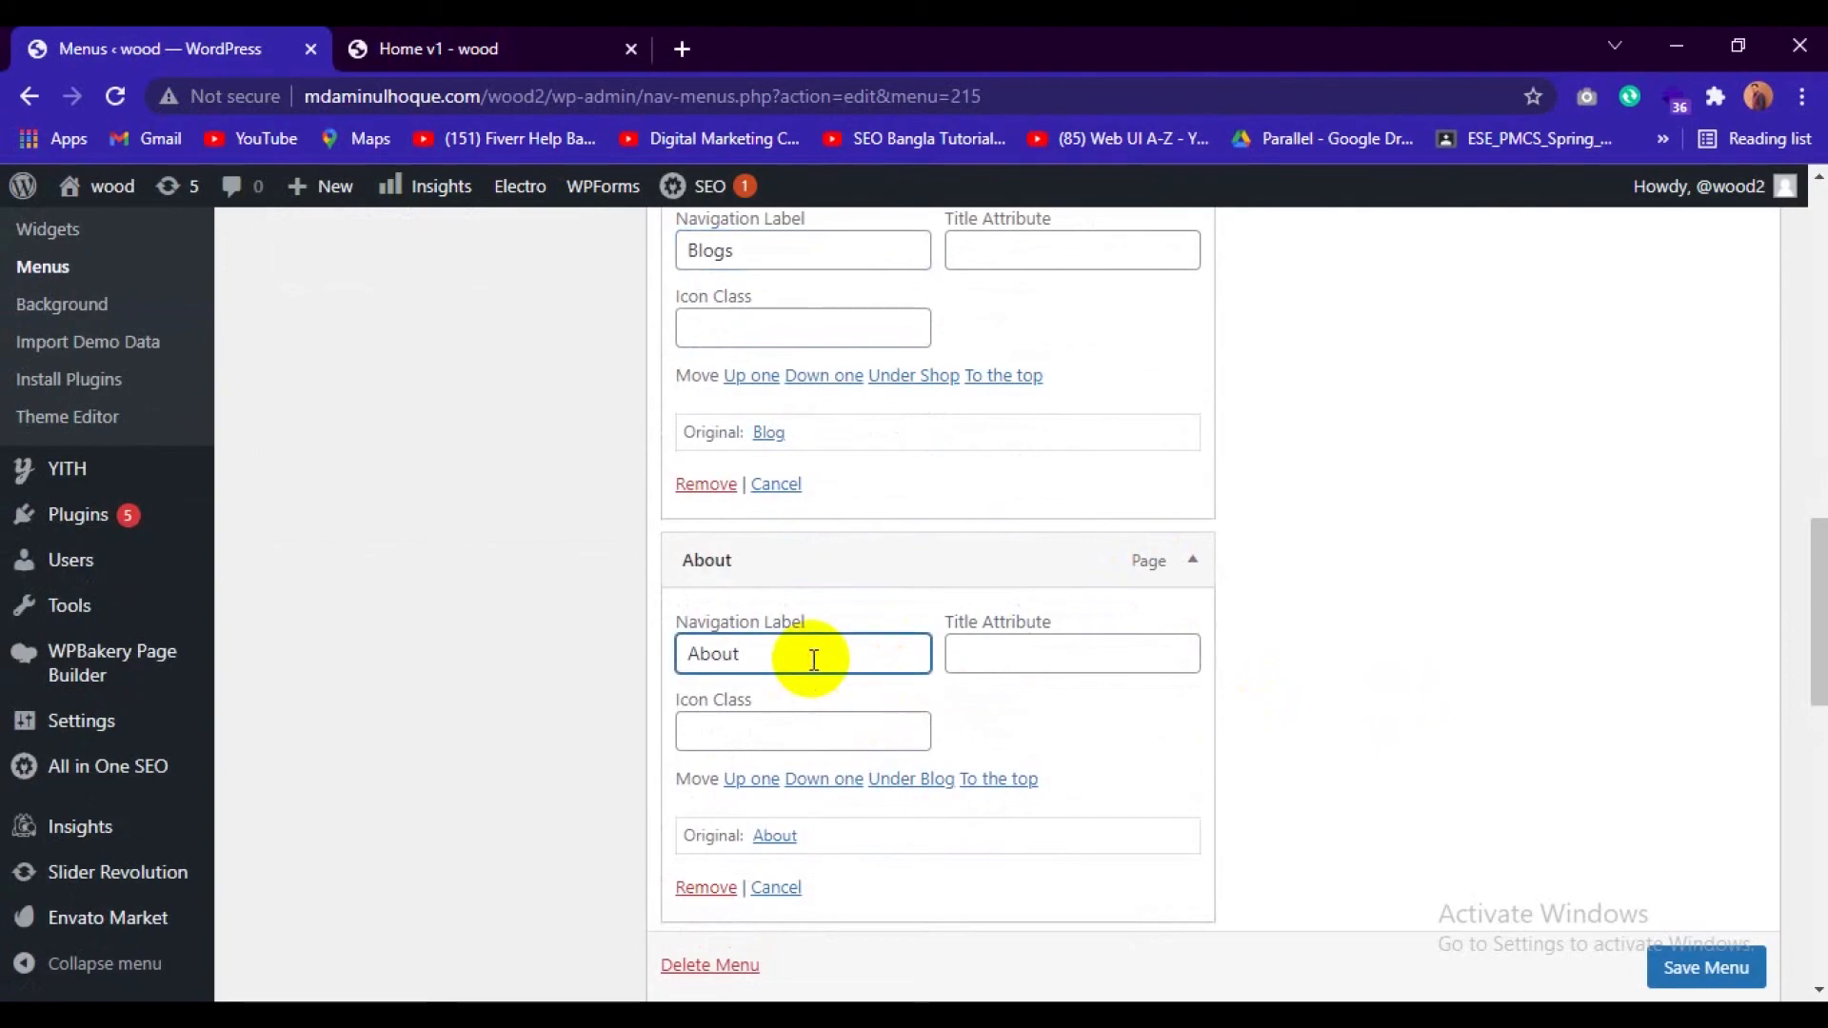
# Change the navigation label of the Contact menu item to Contact Us.
pyautogui.scroll(-4, 814, 659)
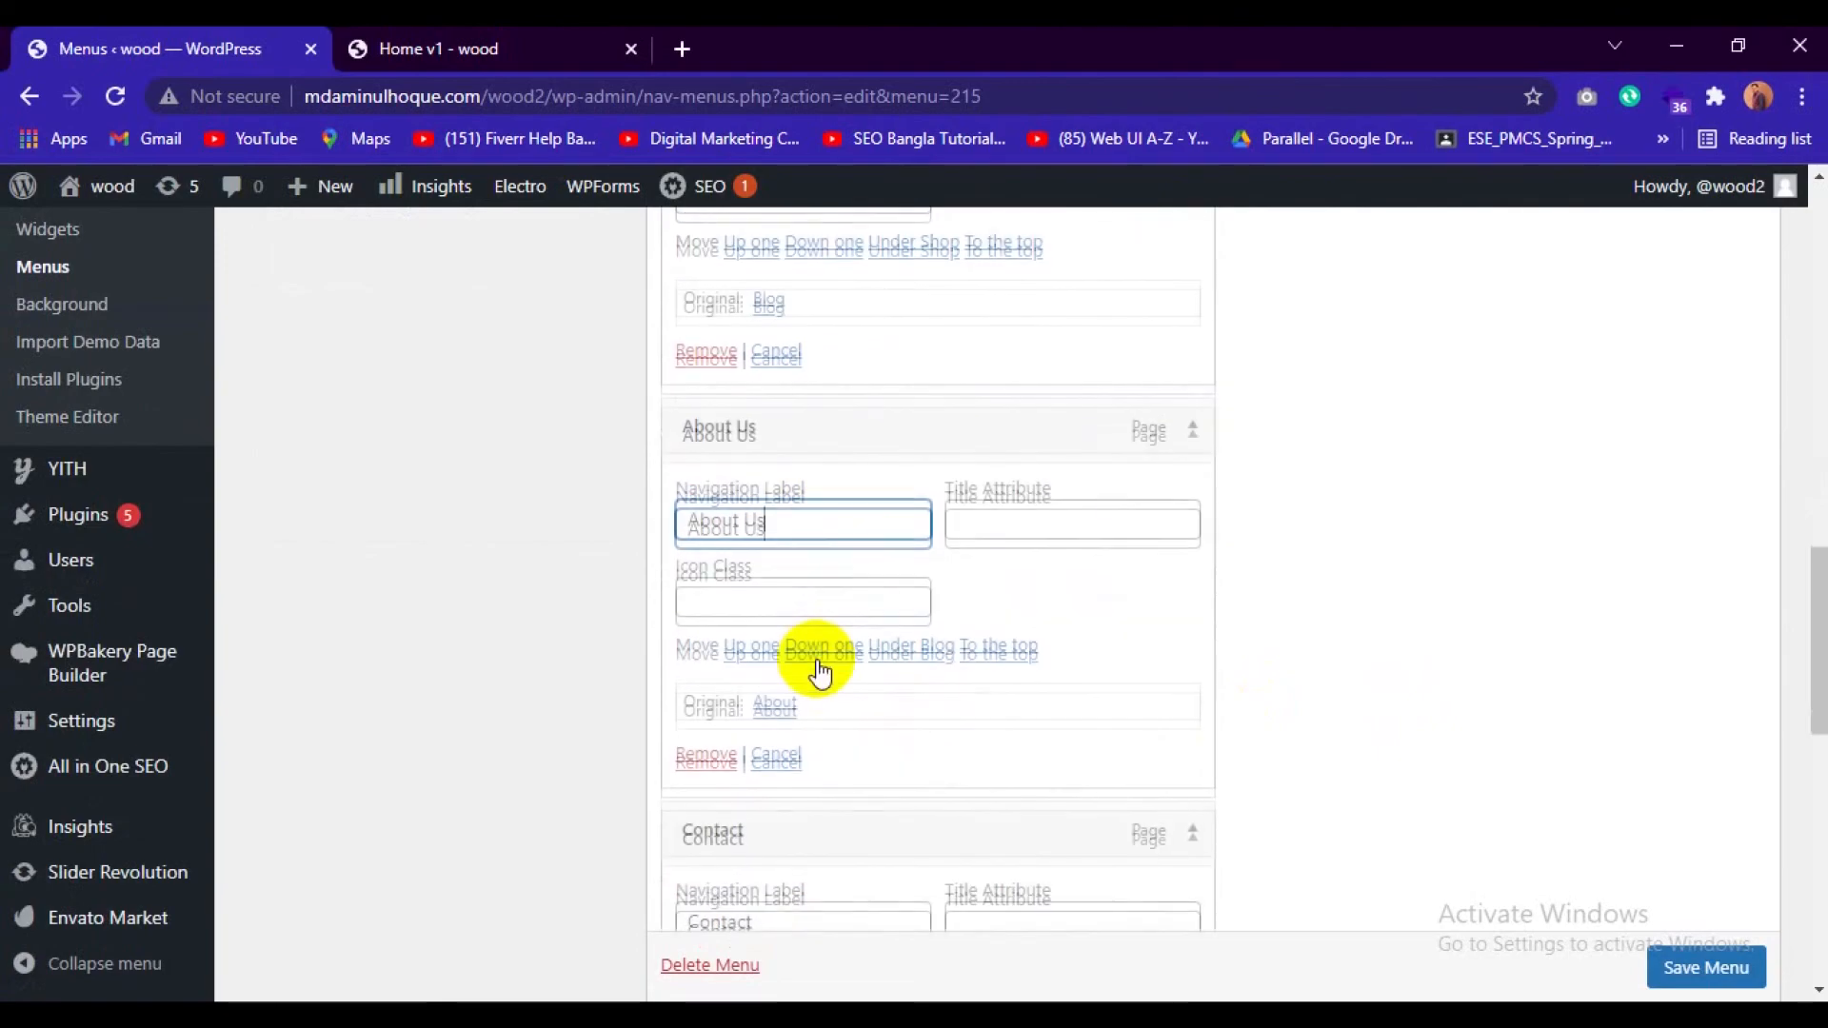
pyautogui.click(1193, 564)
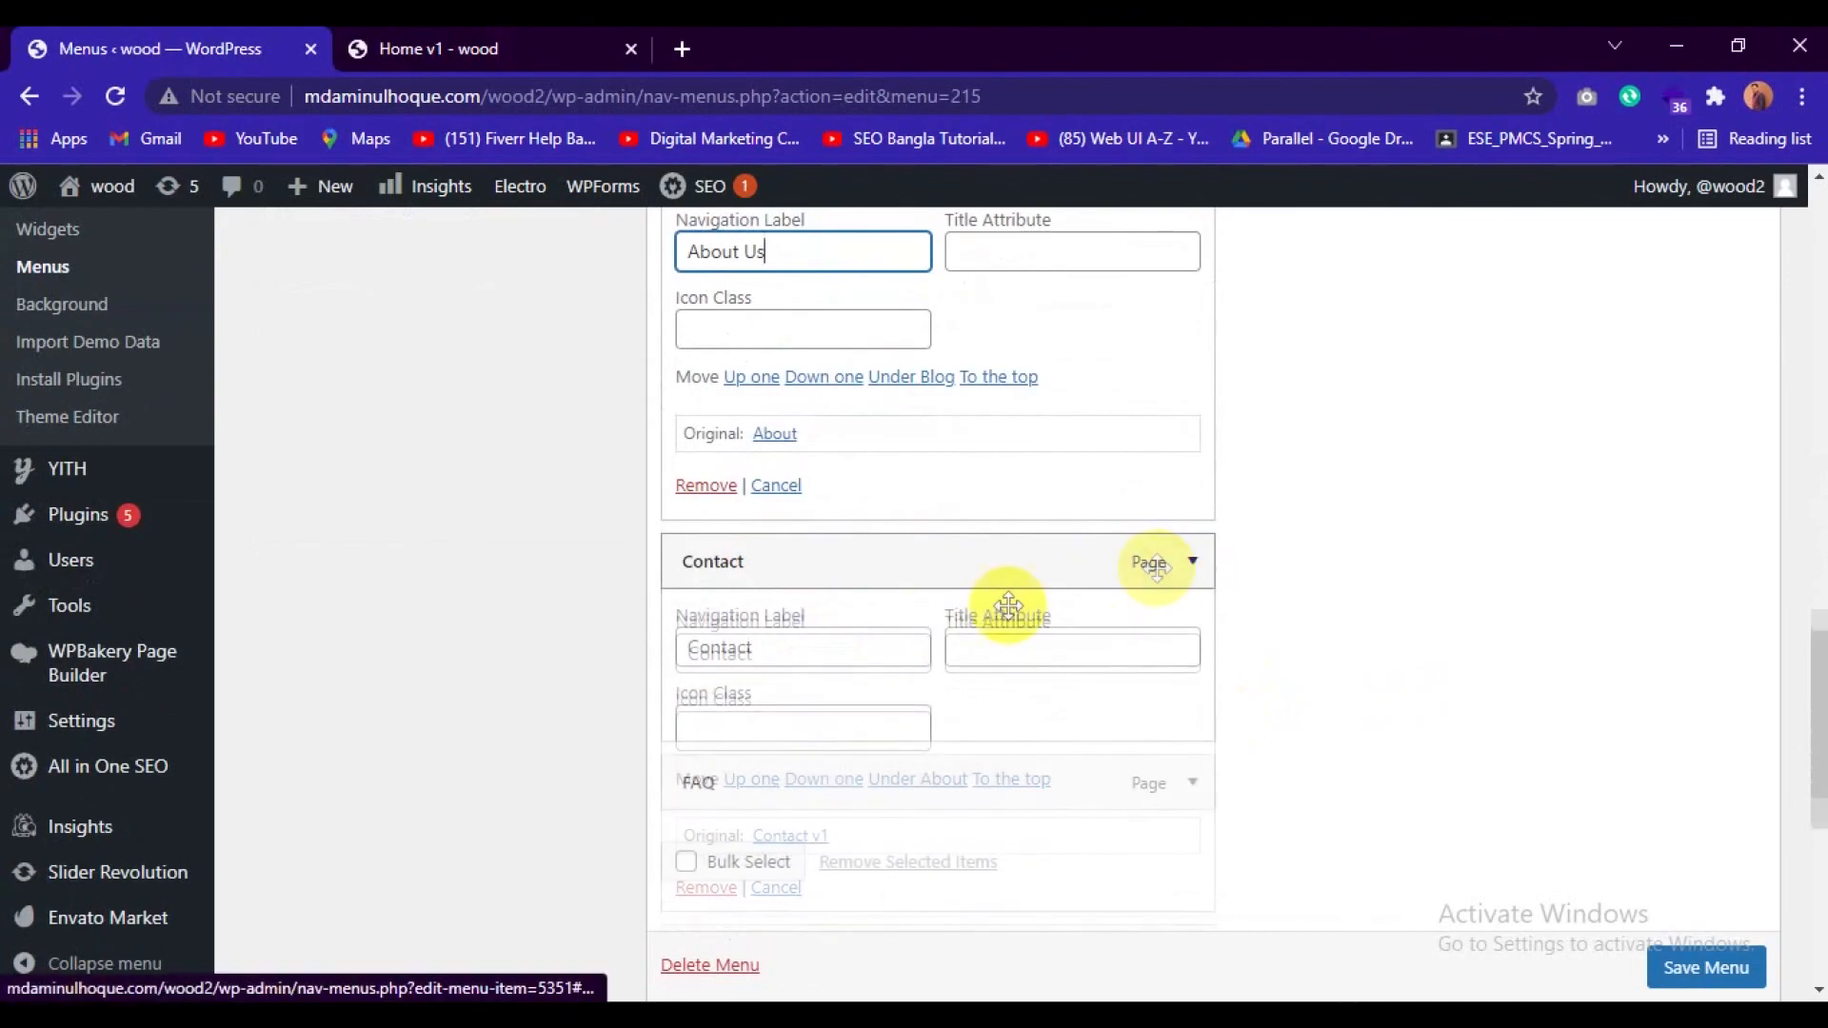
pyautogui.click(1193, 561)
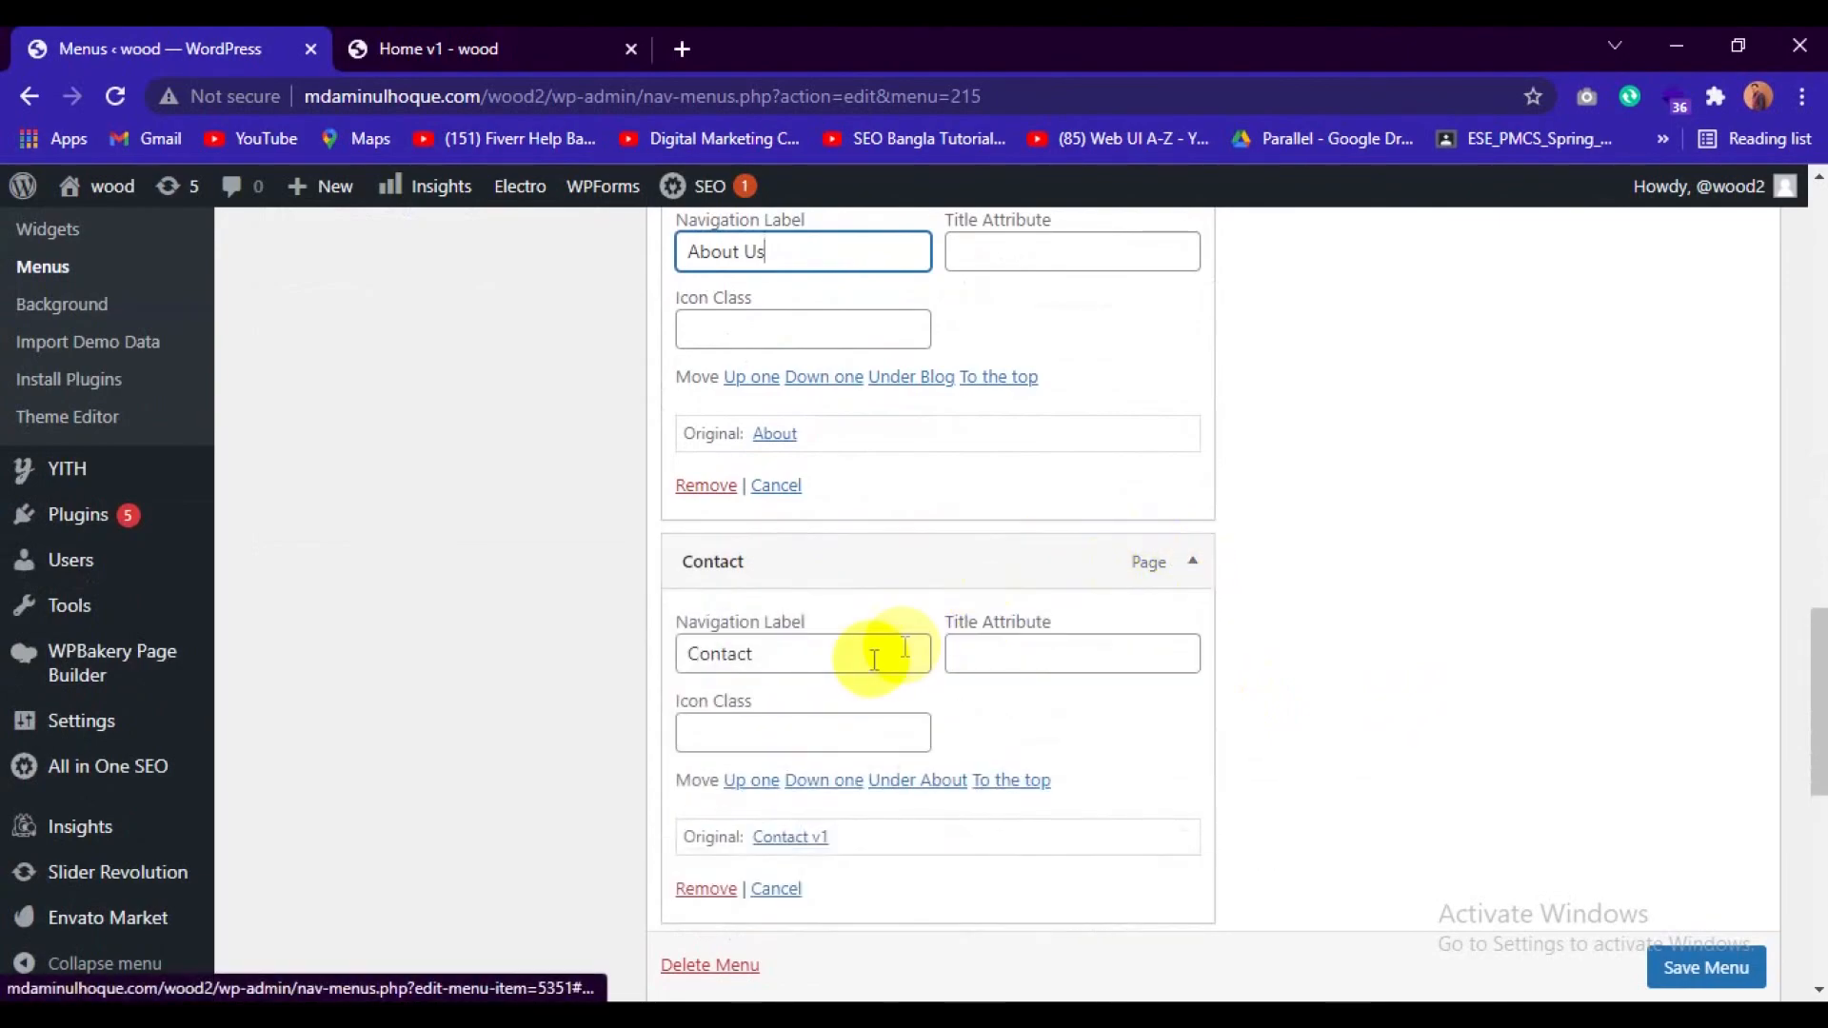
pyautogui.click(864, 657)
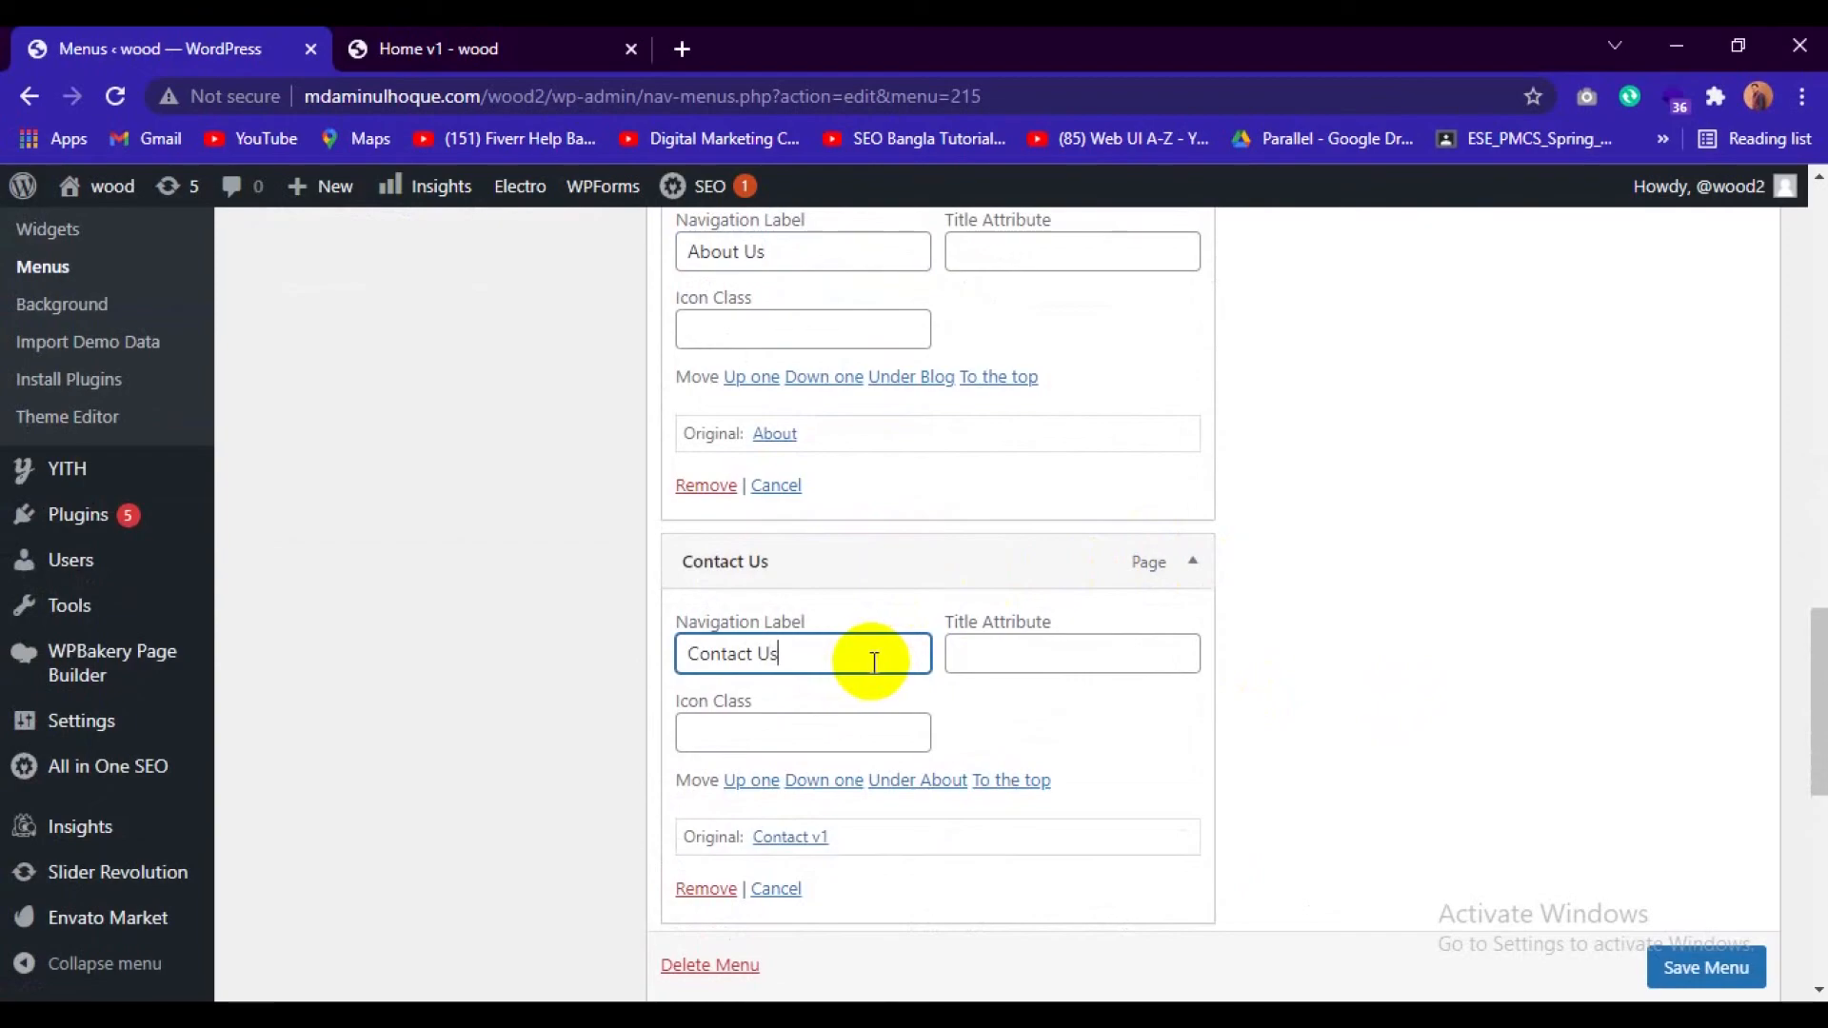
pyautogui.write('US')
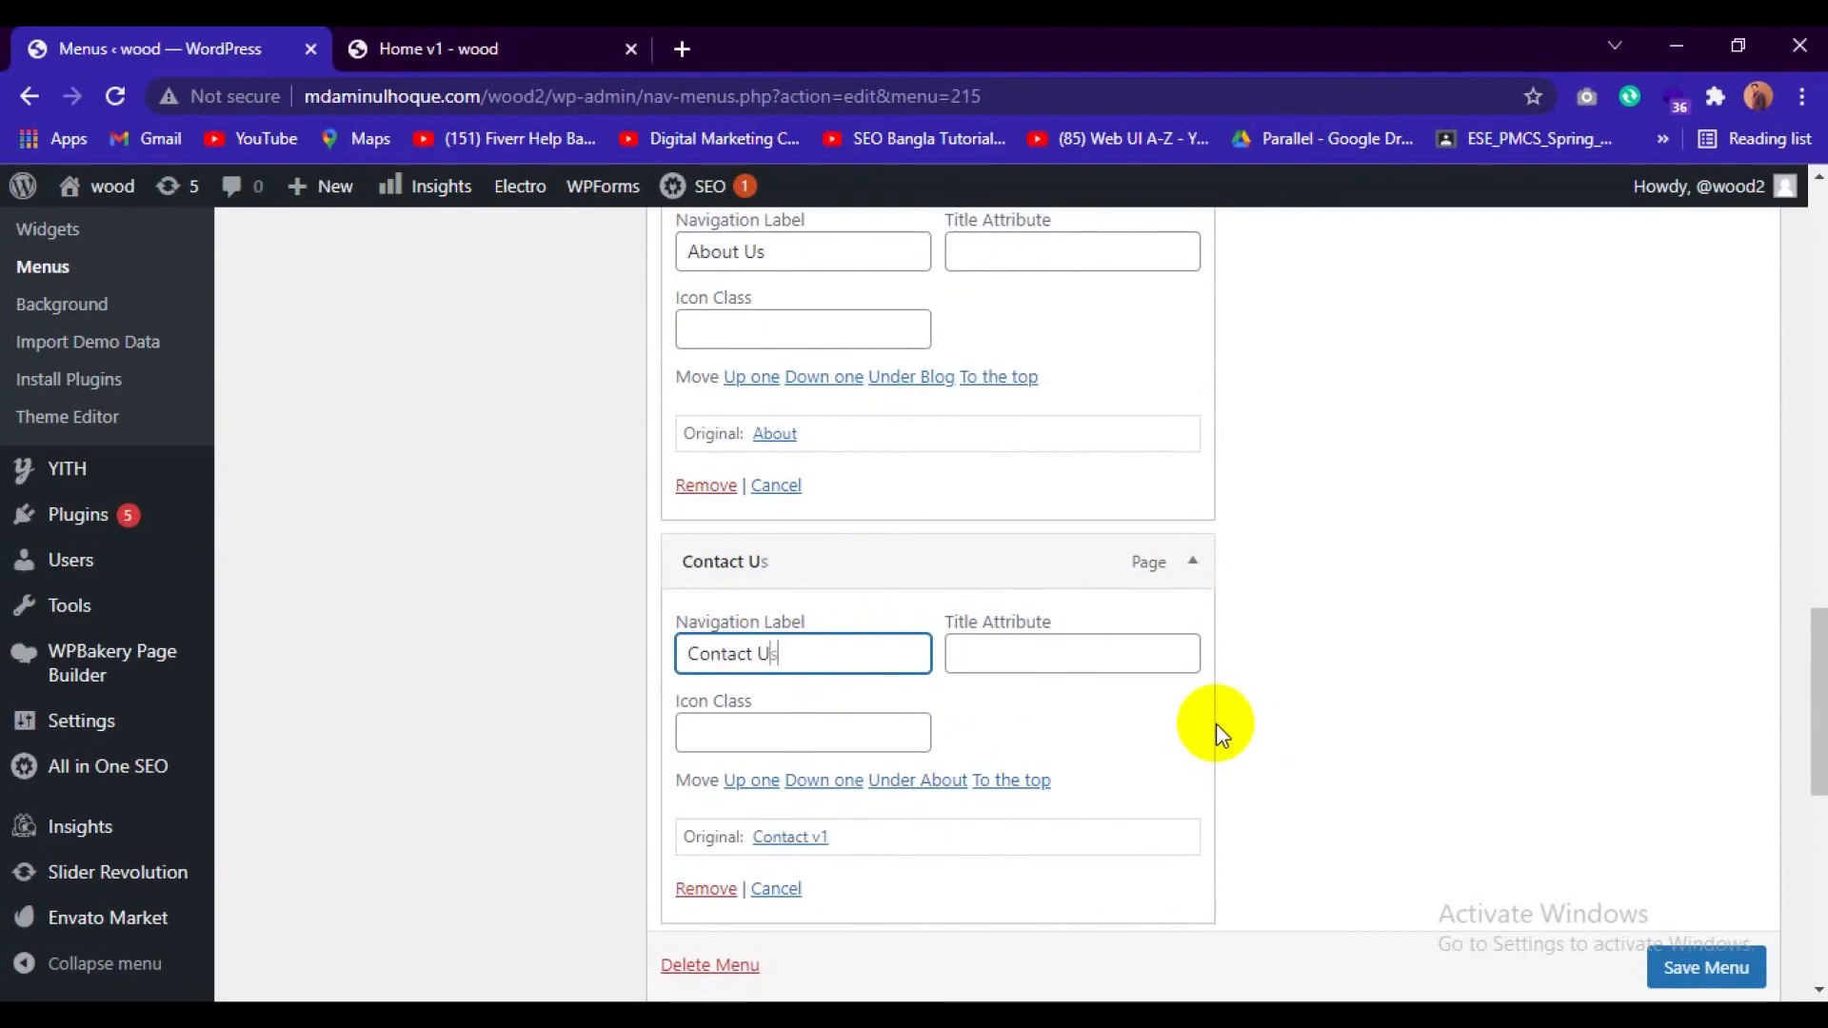
# Move the FAQ item above Contact Us in the menu structure.
pyautogui.scroll(-3, 1253, 734)
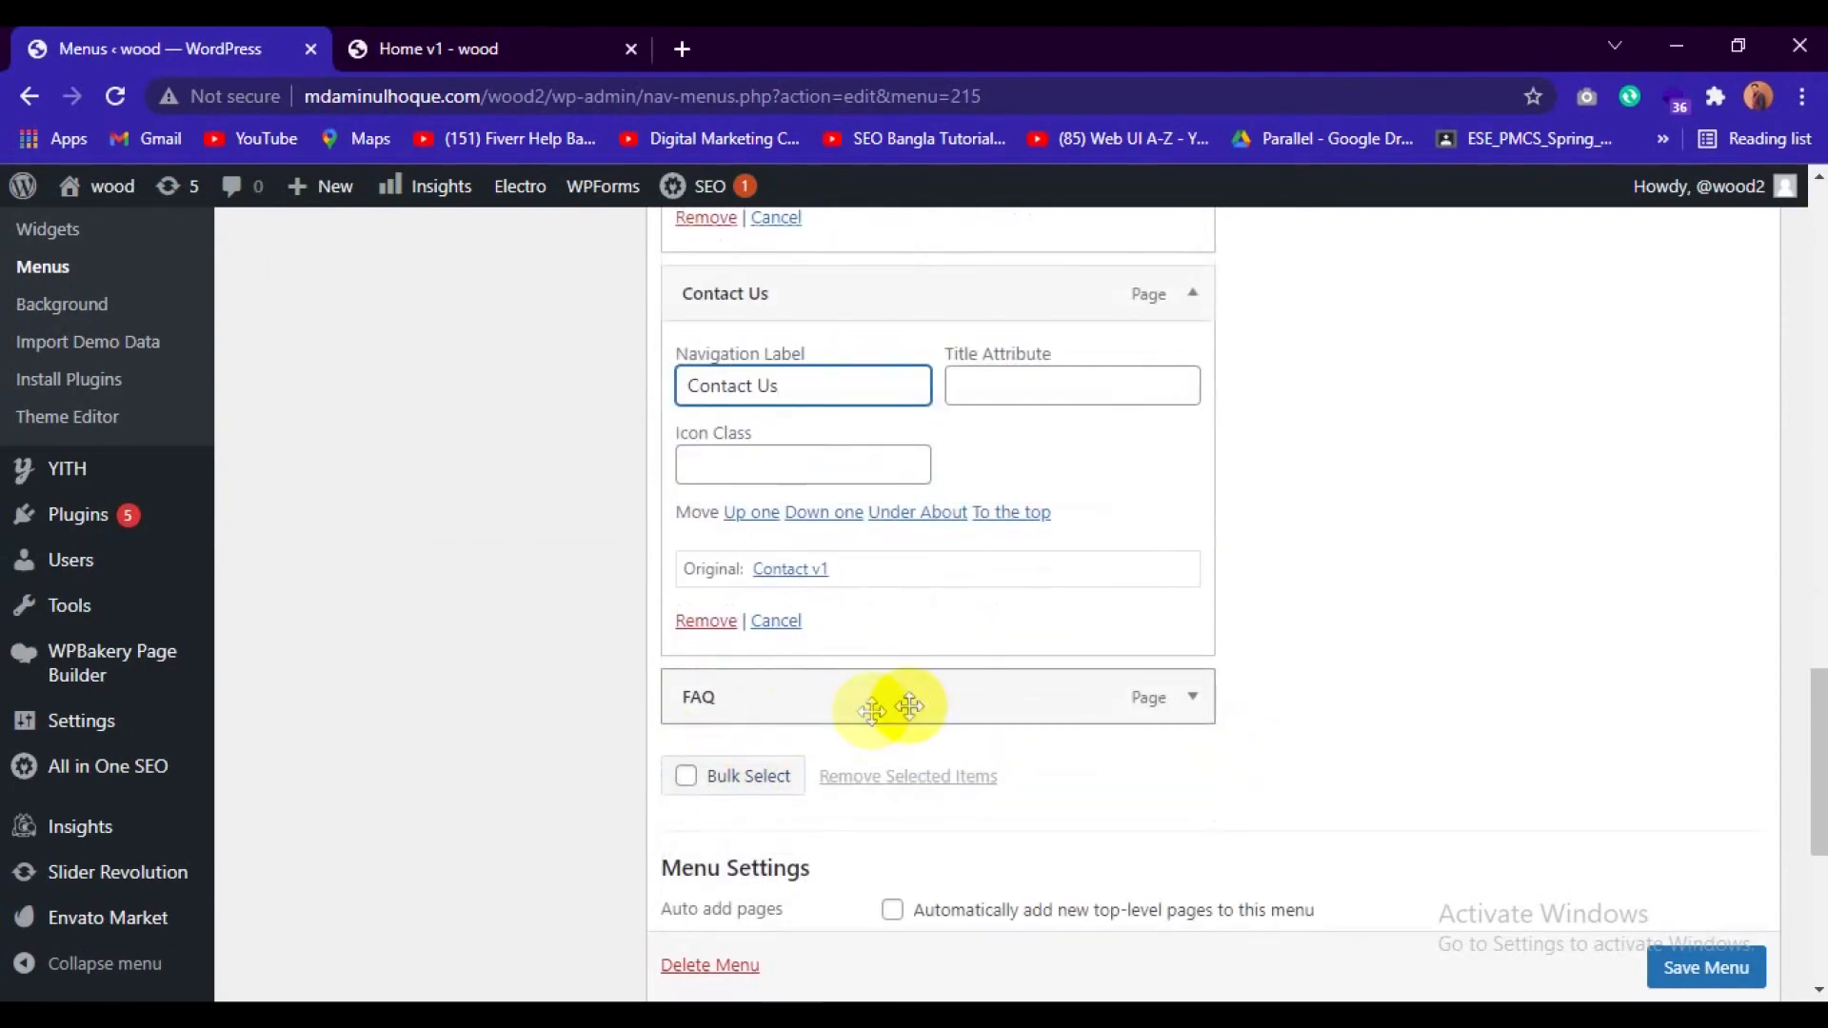
pyautogui.scroll(2, 911, 702)
pyautogui.moveTo(891, 846); pyautogui.dragTo(897, 440)
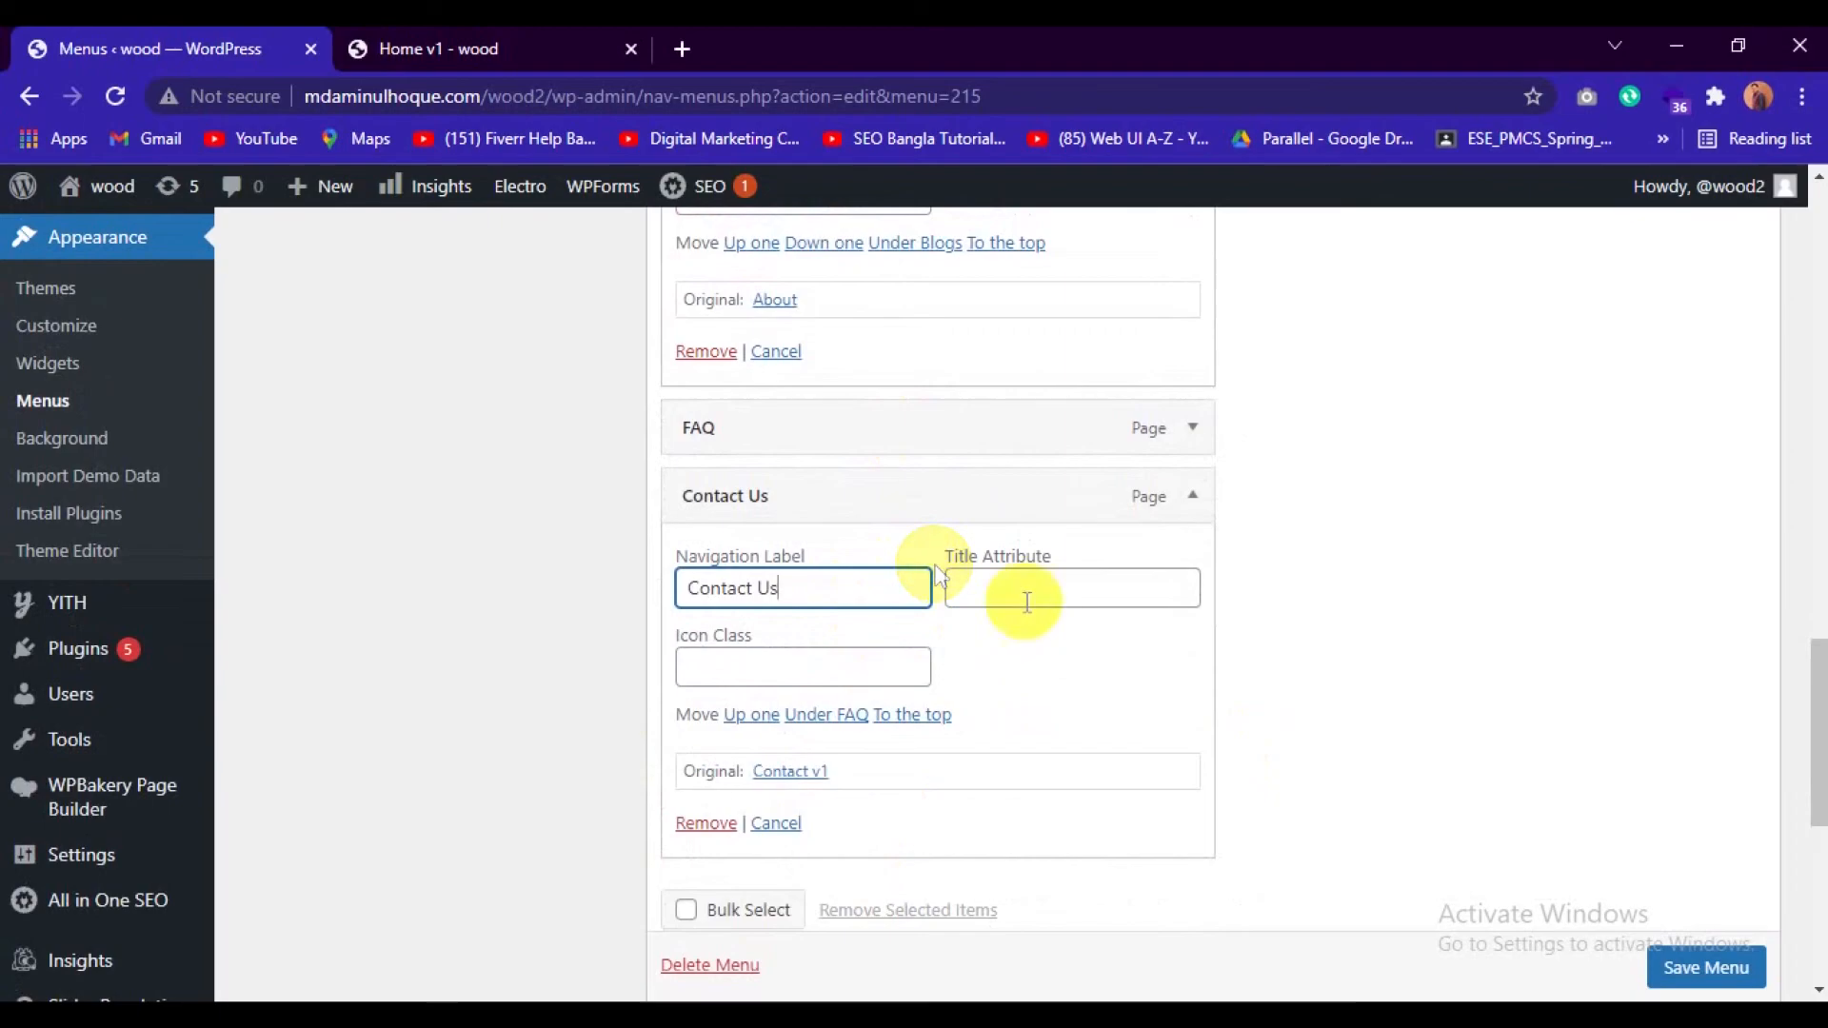
# Save the Secondary Nav menu and switch to the storefront's Home v1 page.
pyautogui.click(1683, 971)
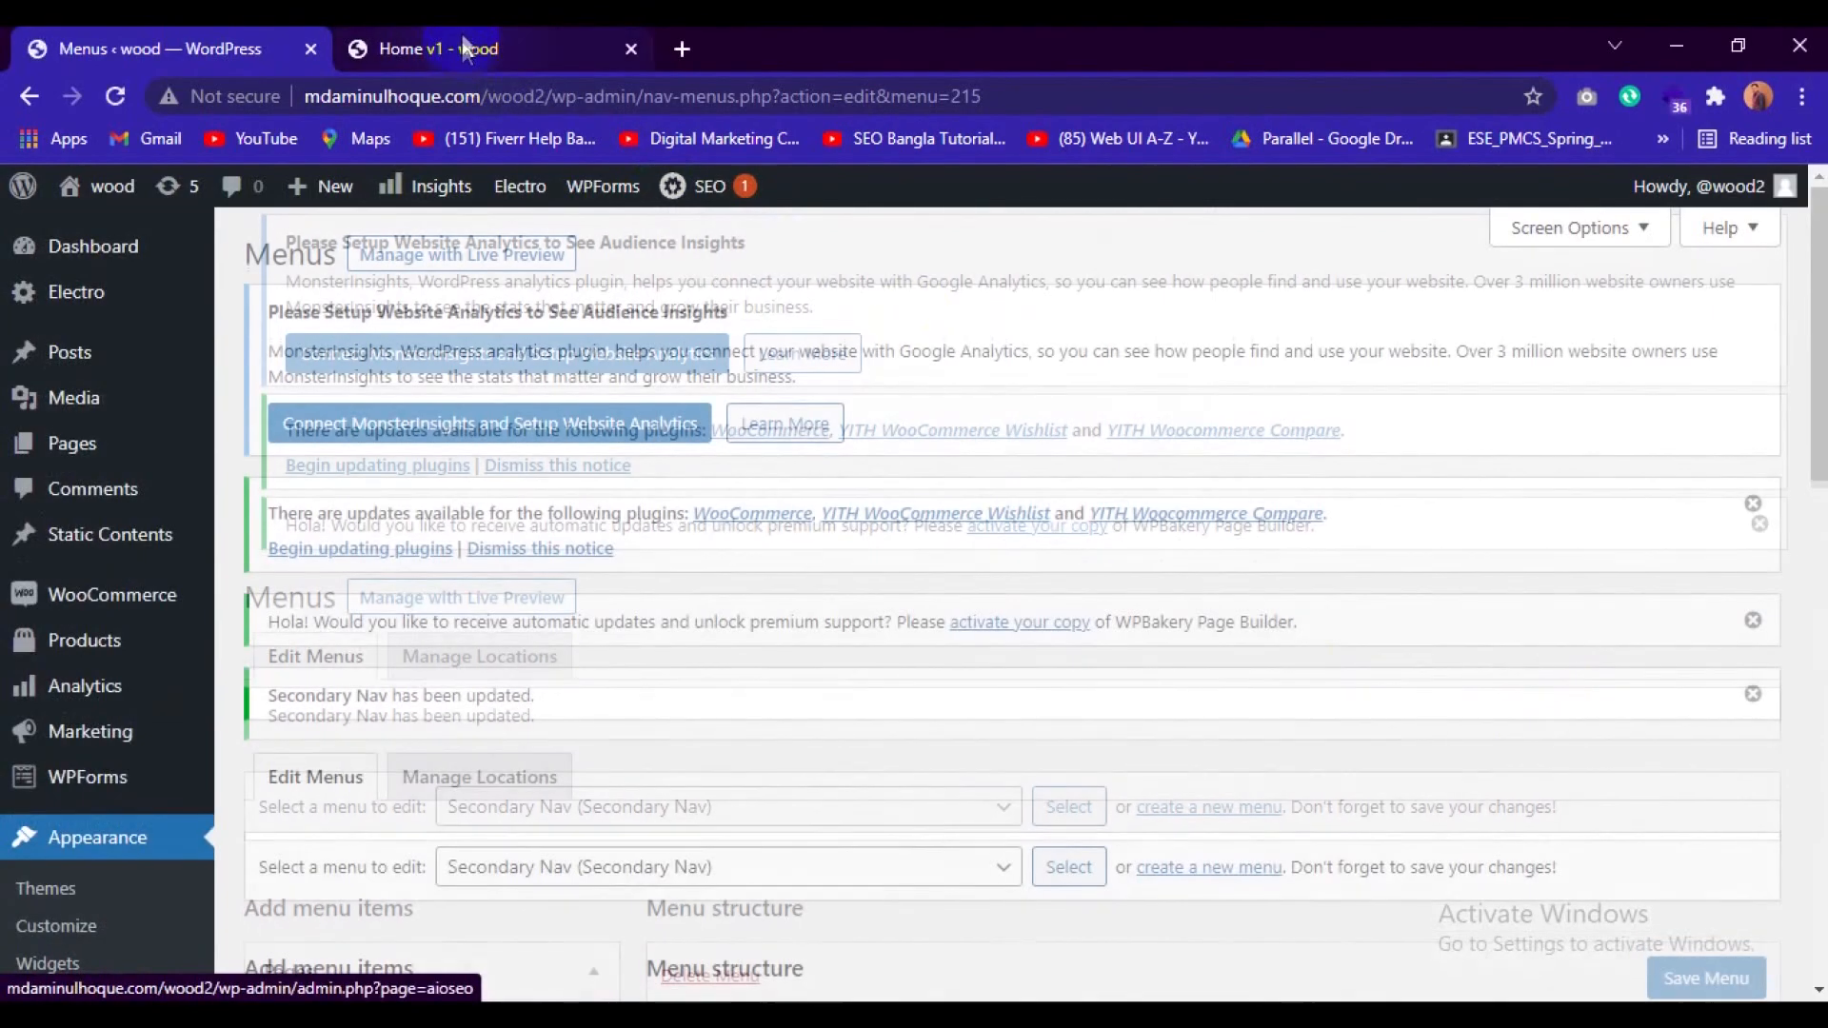
pyautogui.click(470, 47)
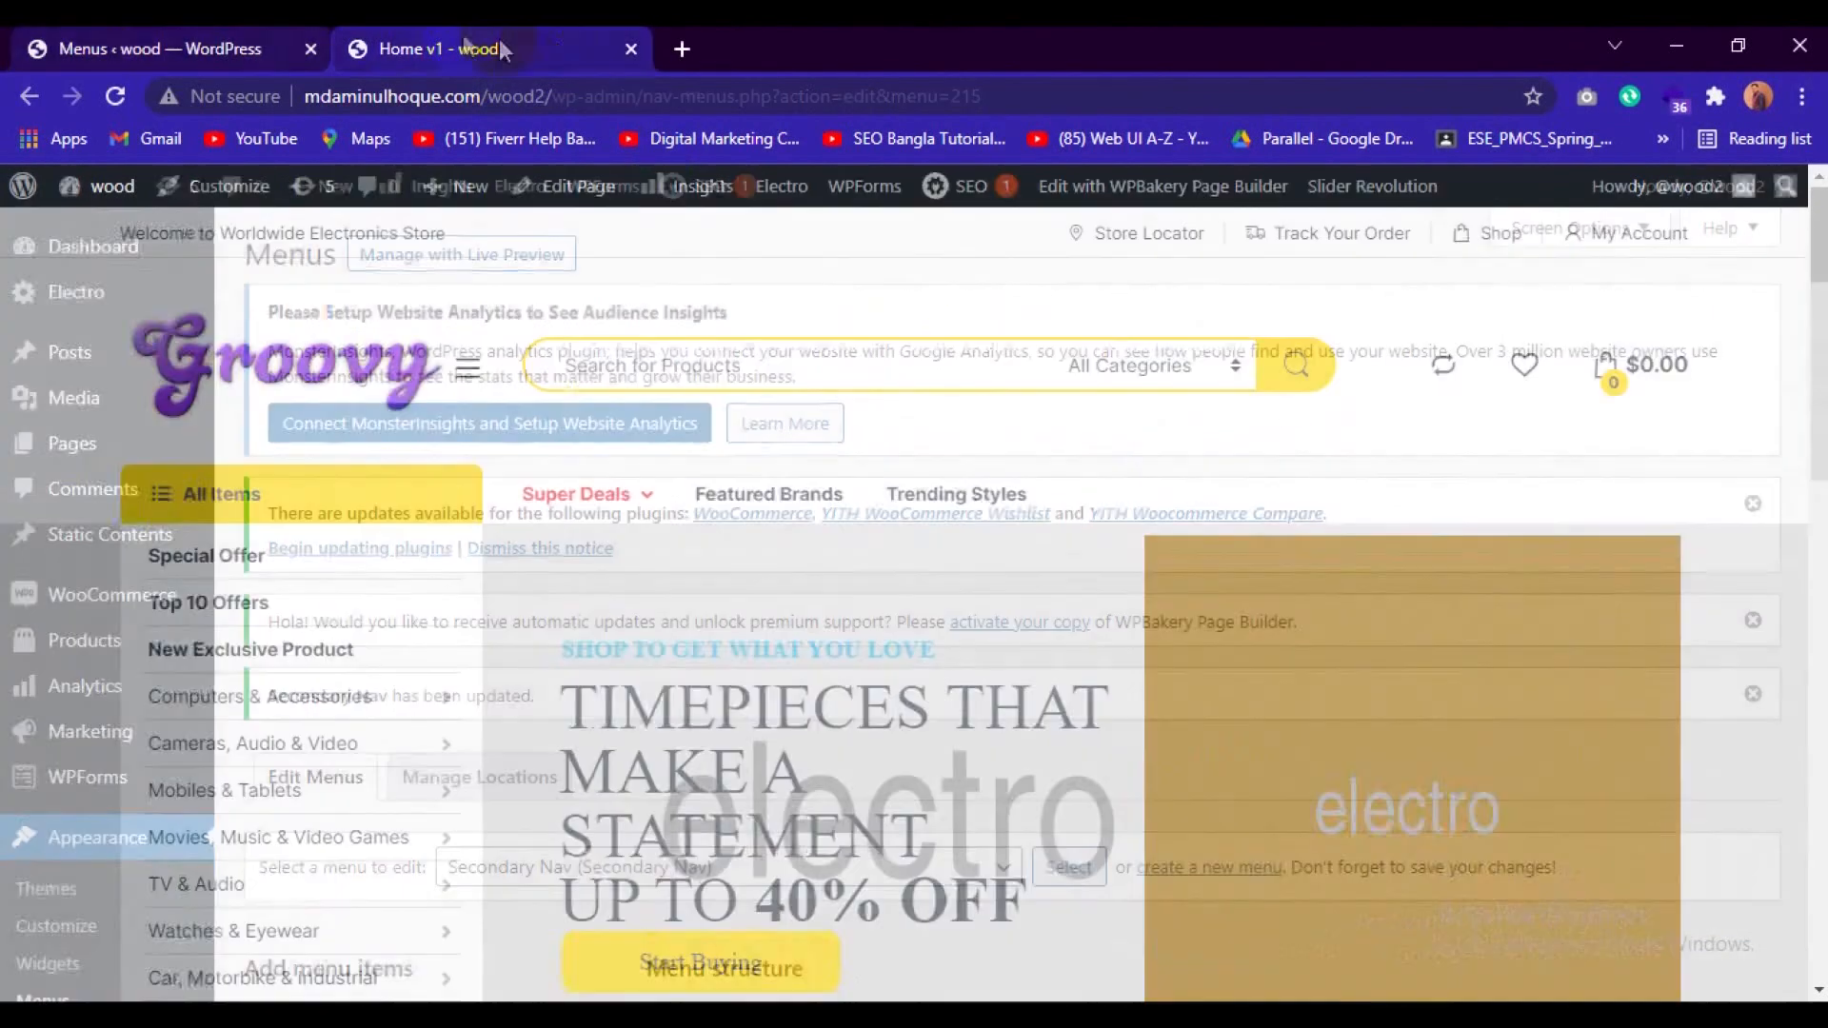
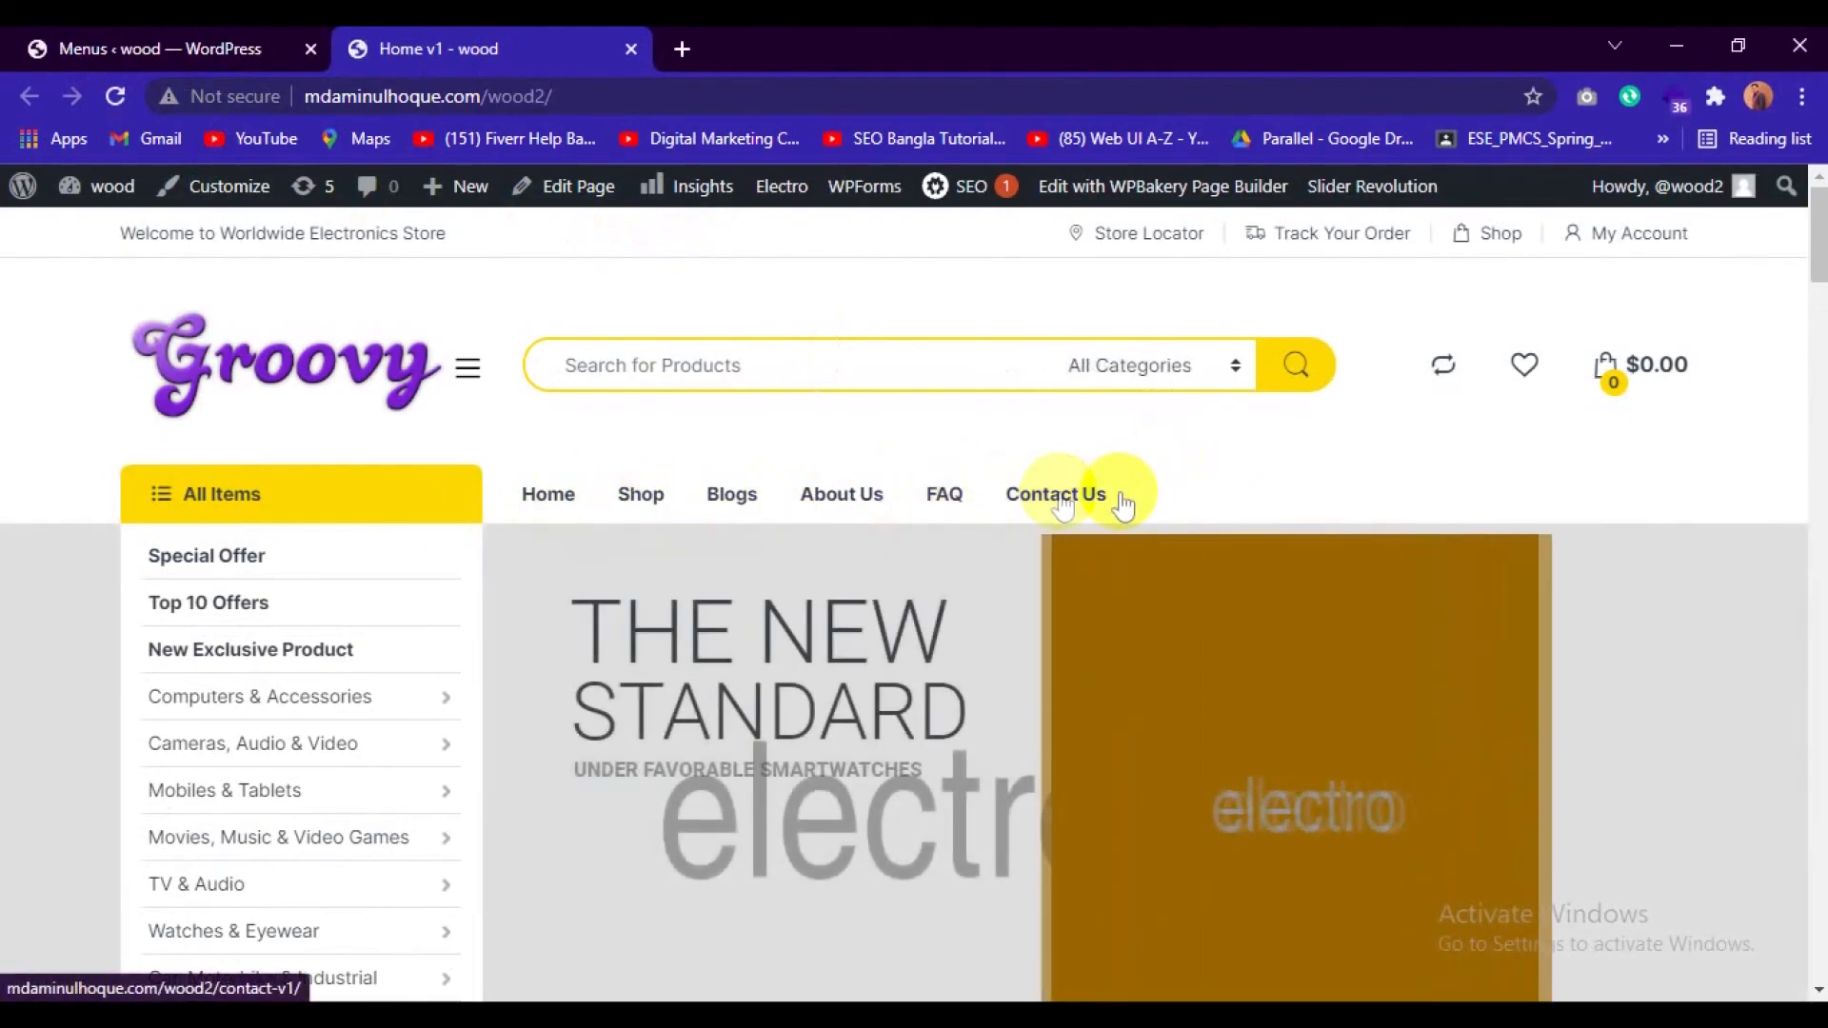
# Review the storefront home page's menus and banner, and open the Home-v1-slider in Slider Revolution.
pyautogui.scroll(-1, 1094, 482)
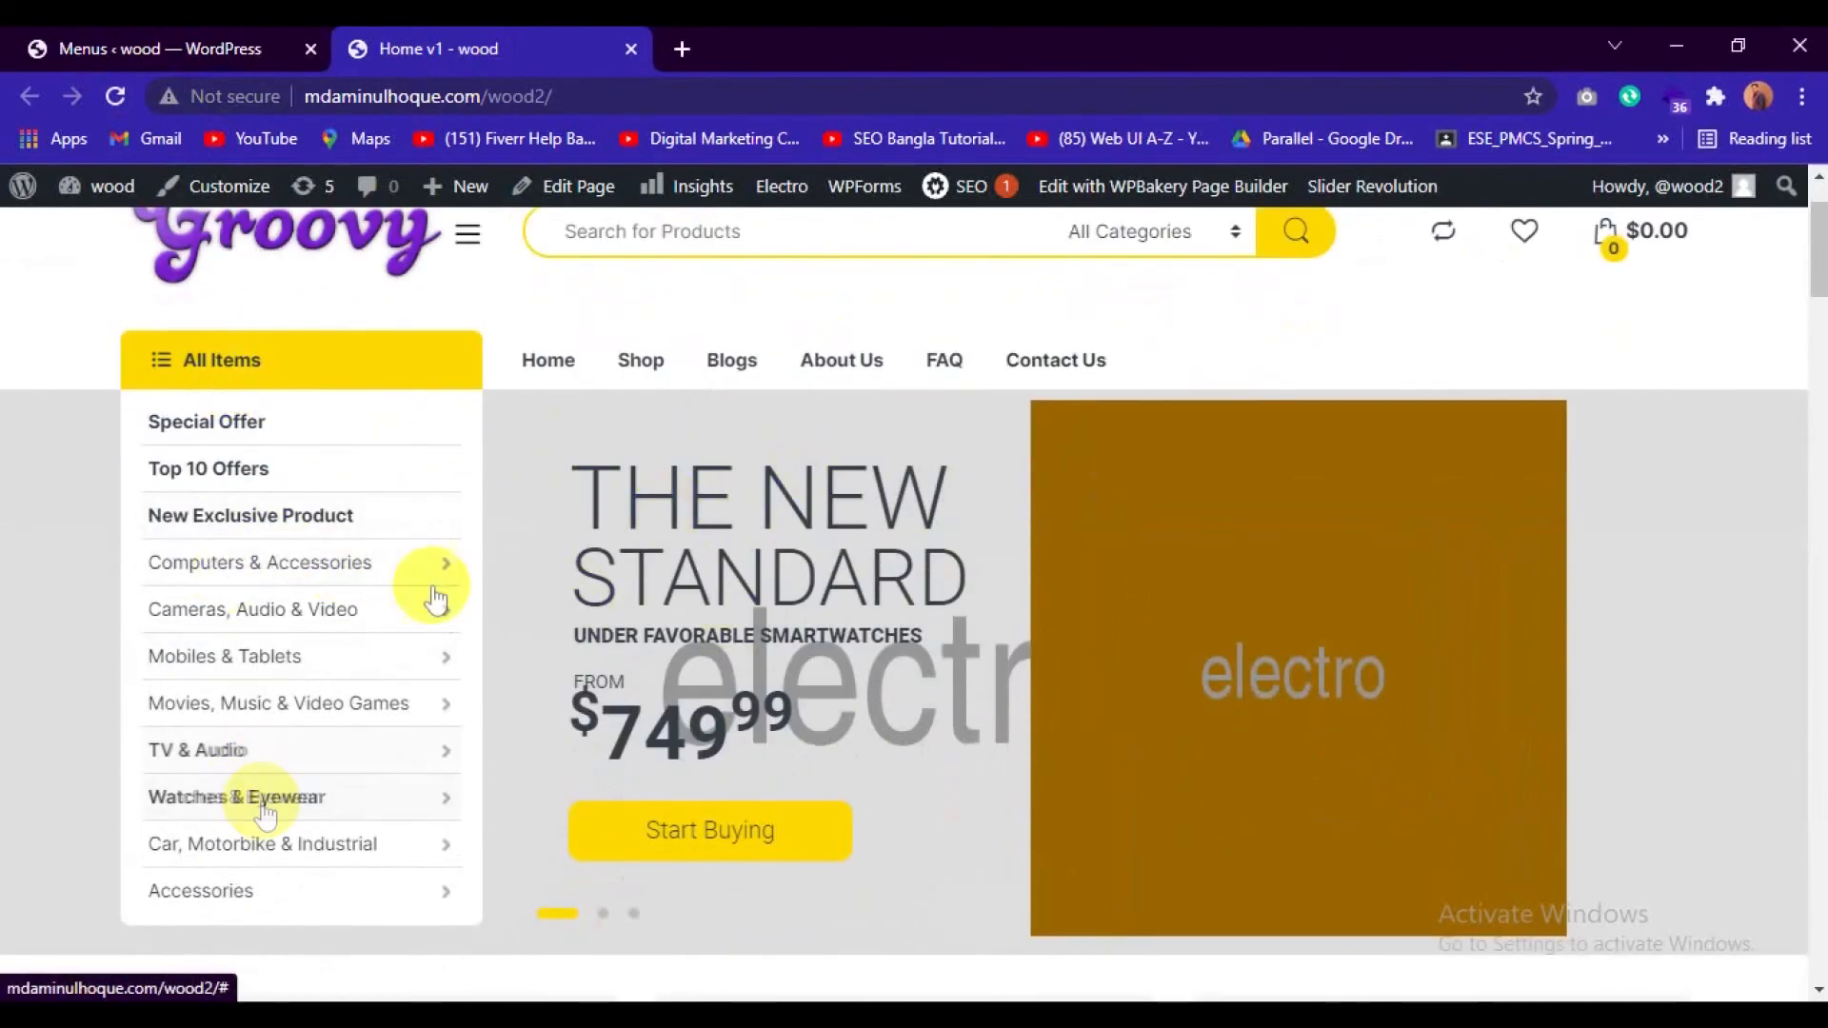
pyautogui.scroll(1, 380, 619)
pyautogui.scroll(-1, 761, 590)
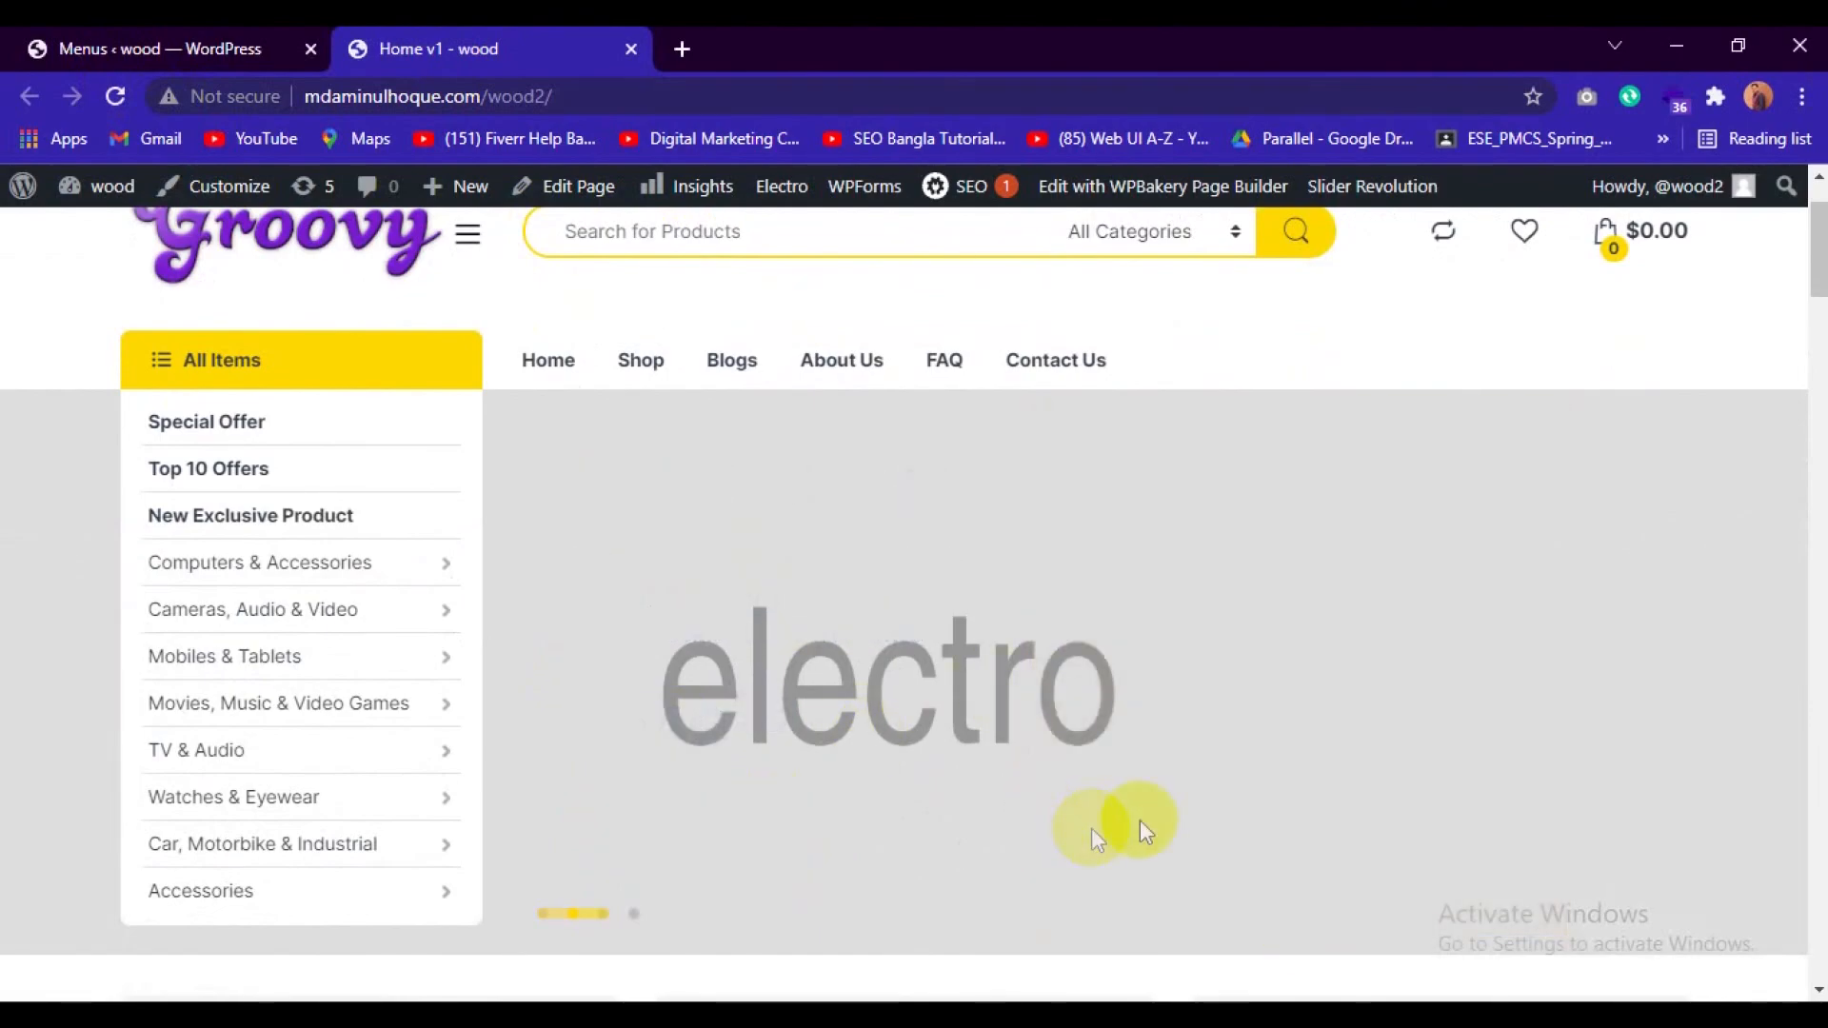
pyautogui.scroll(1, 999, 542)
pyautogui.moveTo(1358, 191)
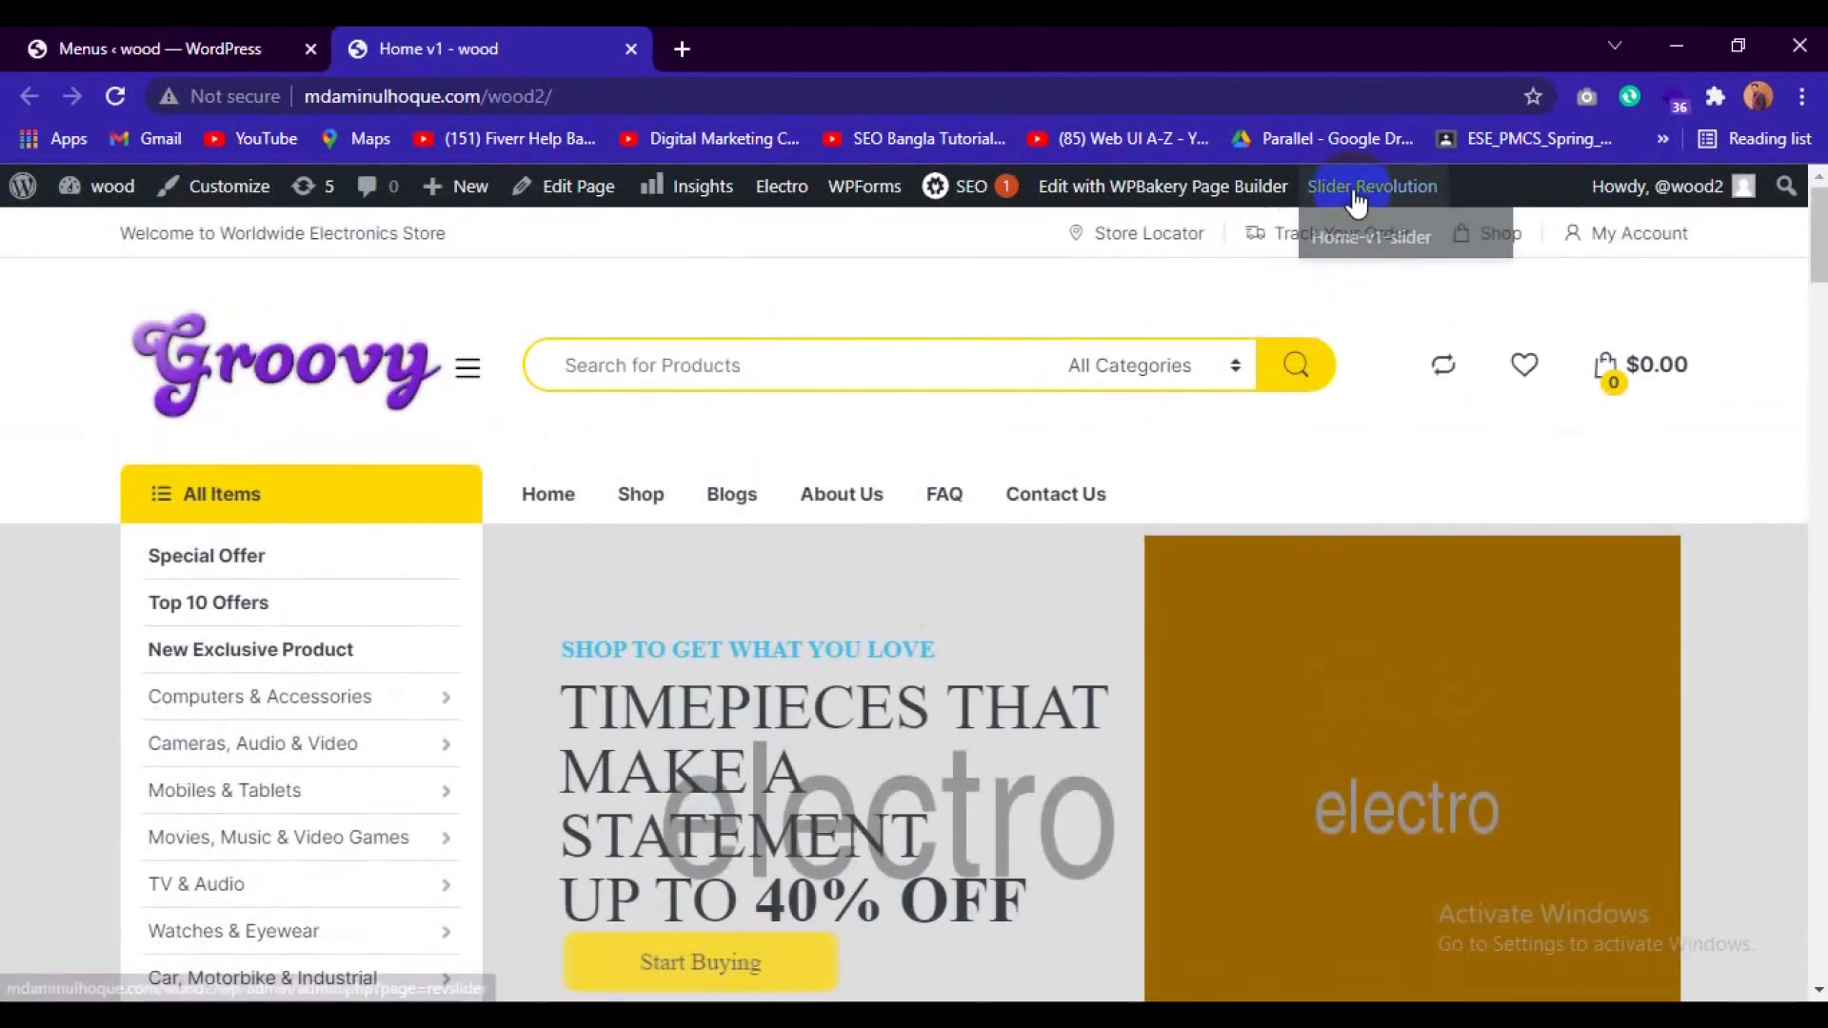
pyautogui.click(1400, 240)
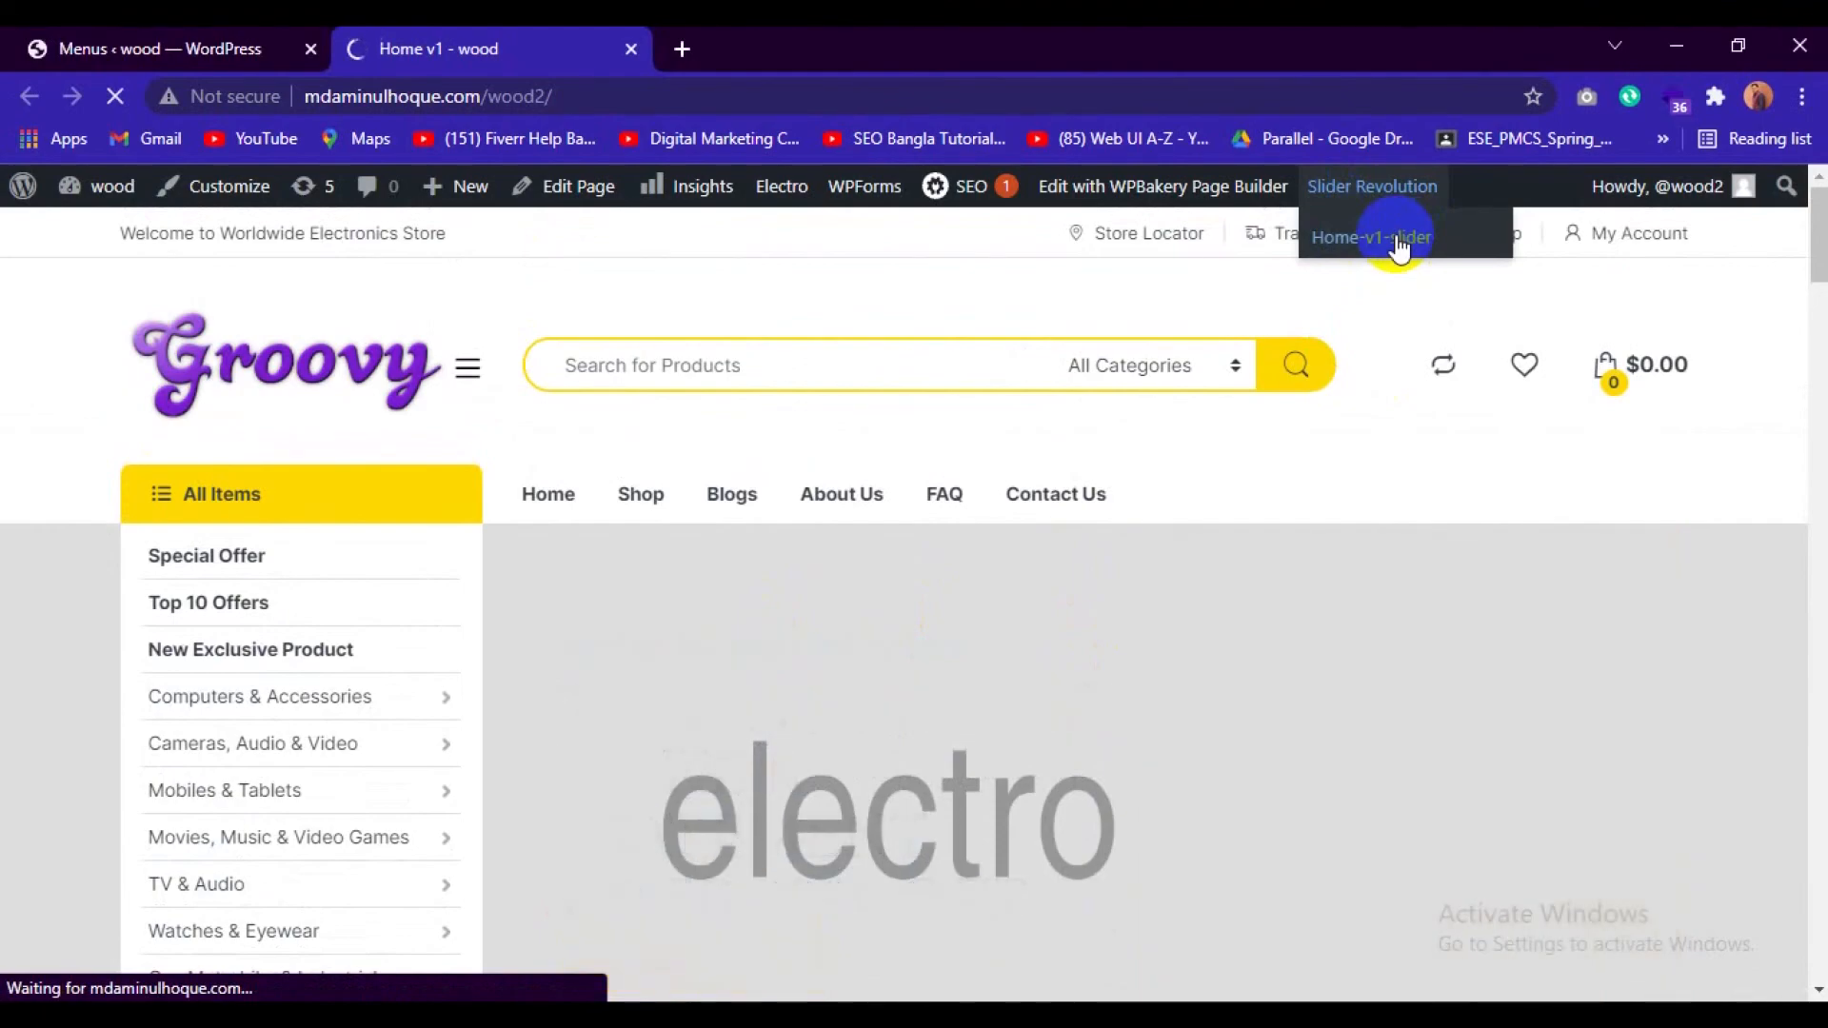
# Search Google for unsplash in a new browser tab and open the Unsplash website.
pyautogui.click(680, 48)
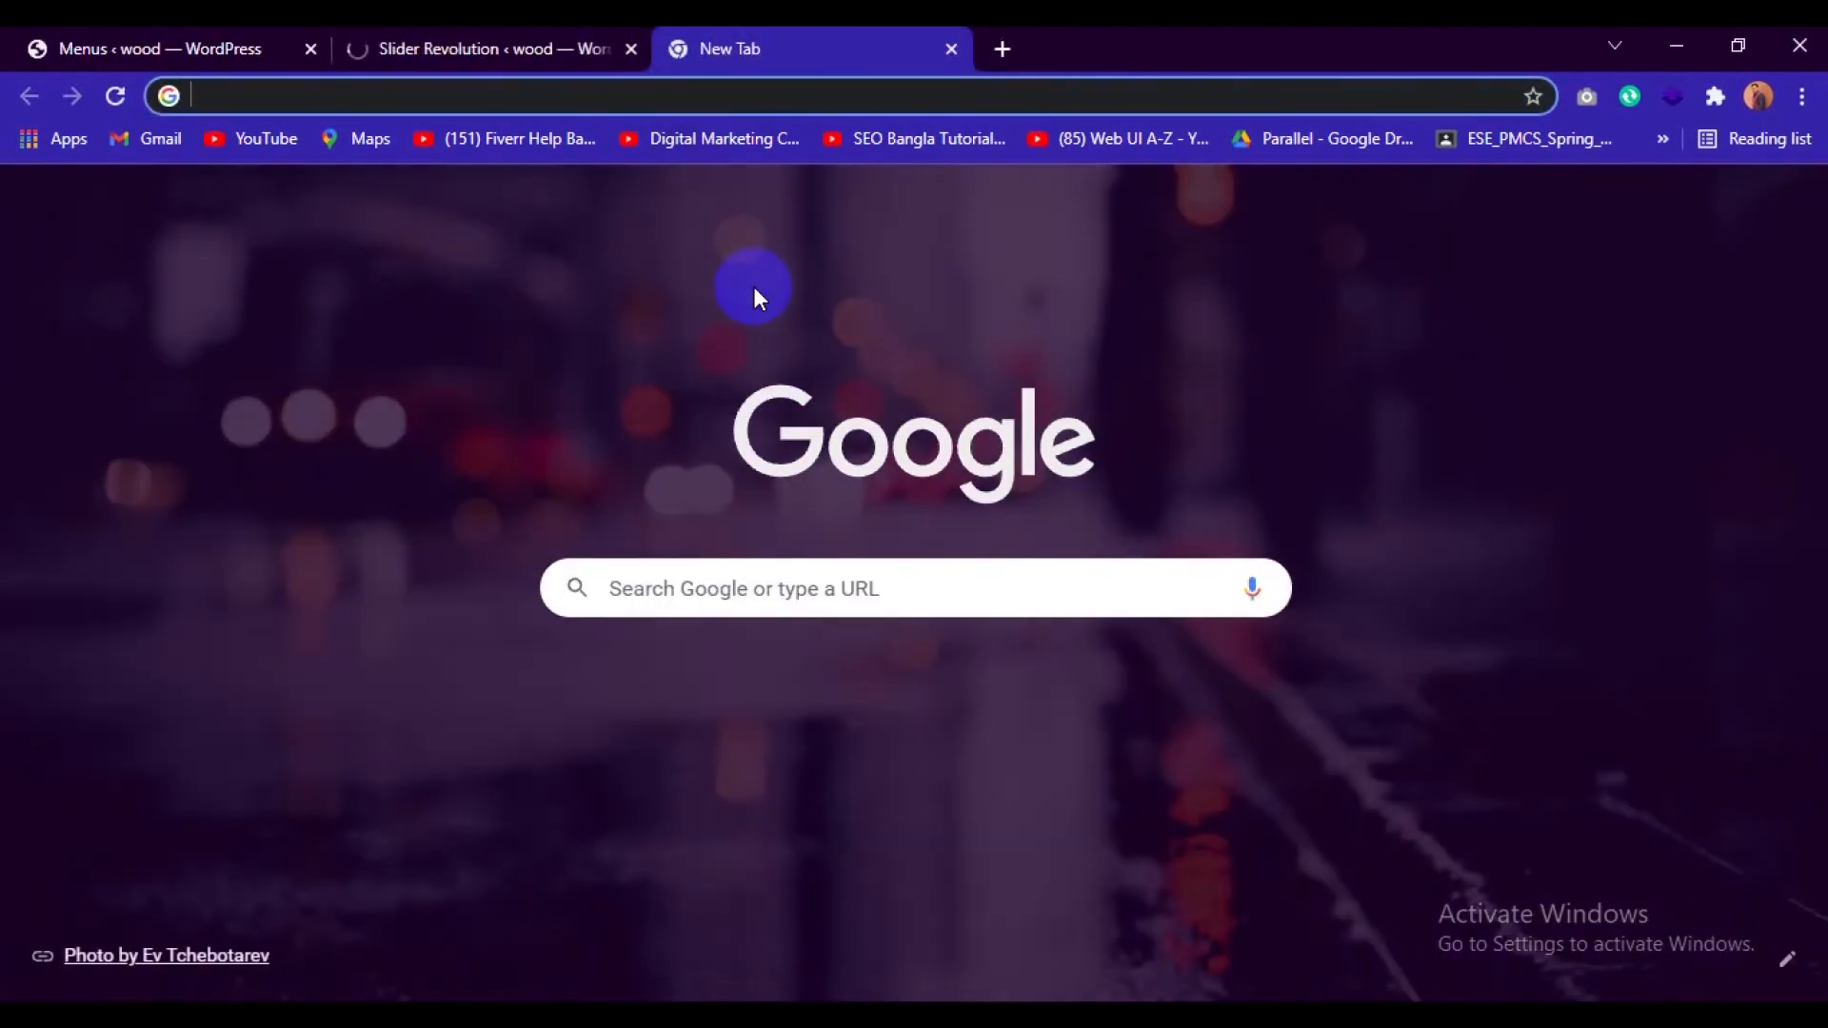
pyautogui.write('uy')
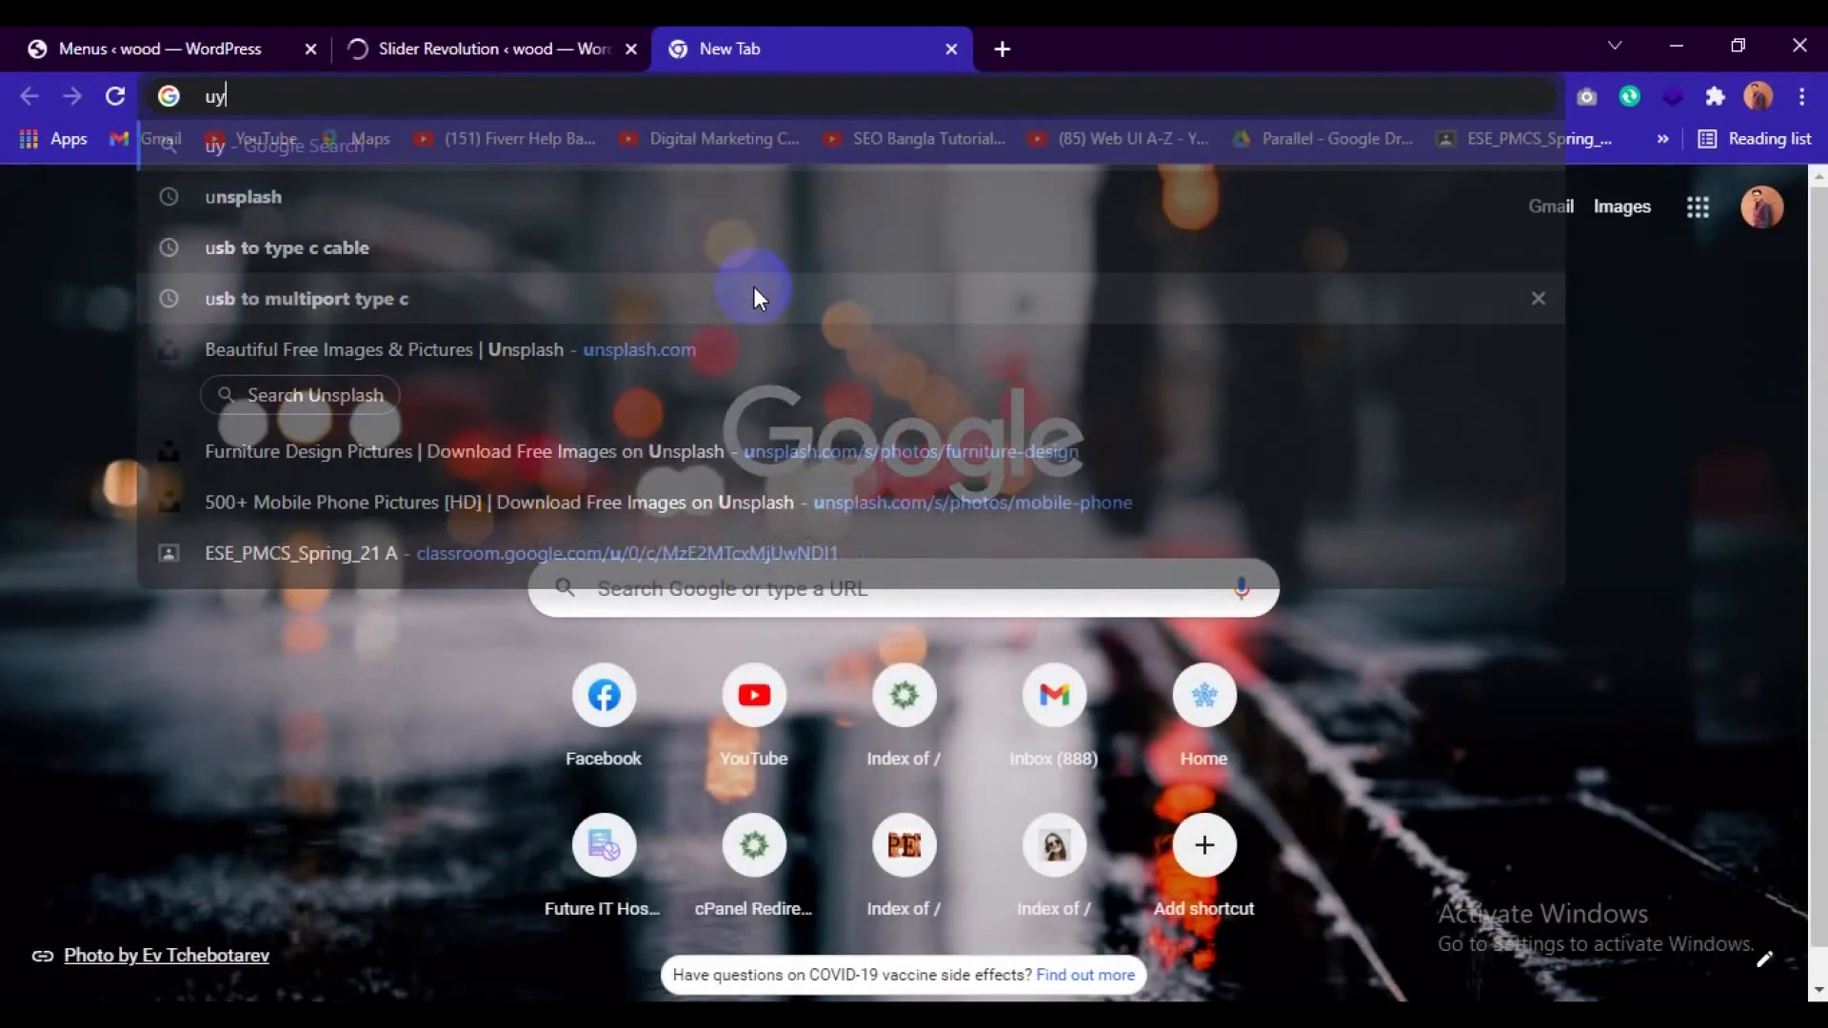
pyautogui.press('BackSpace')
pyautogui.write('uns')
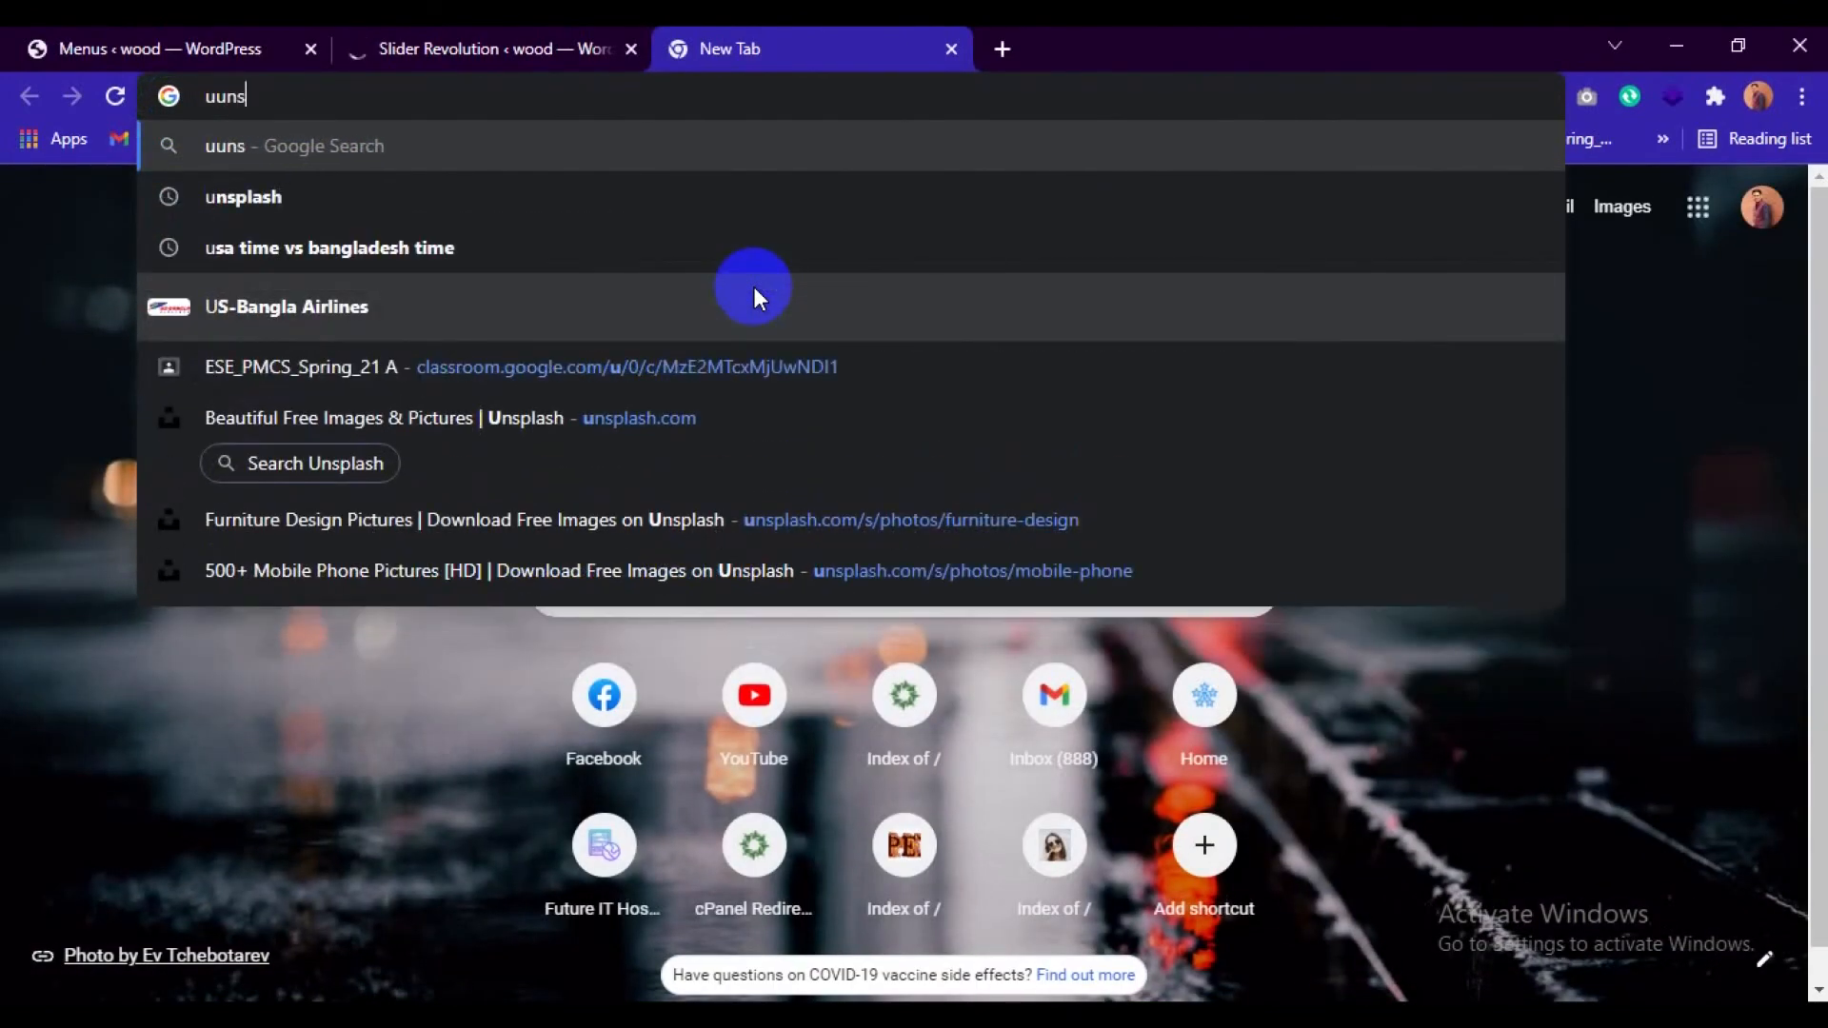
pyautogui.press('Down')
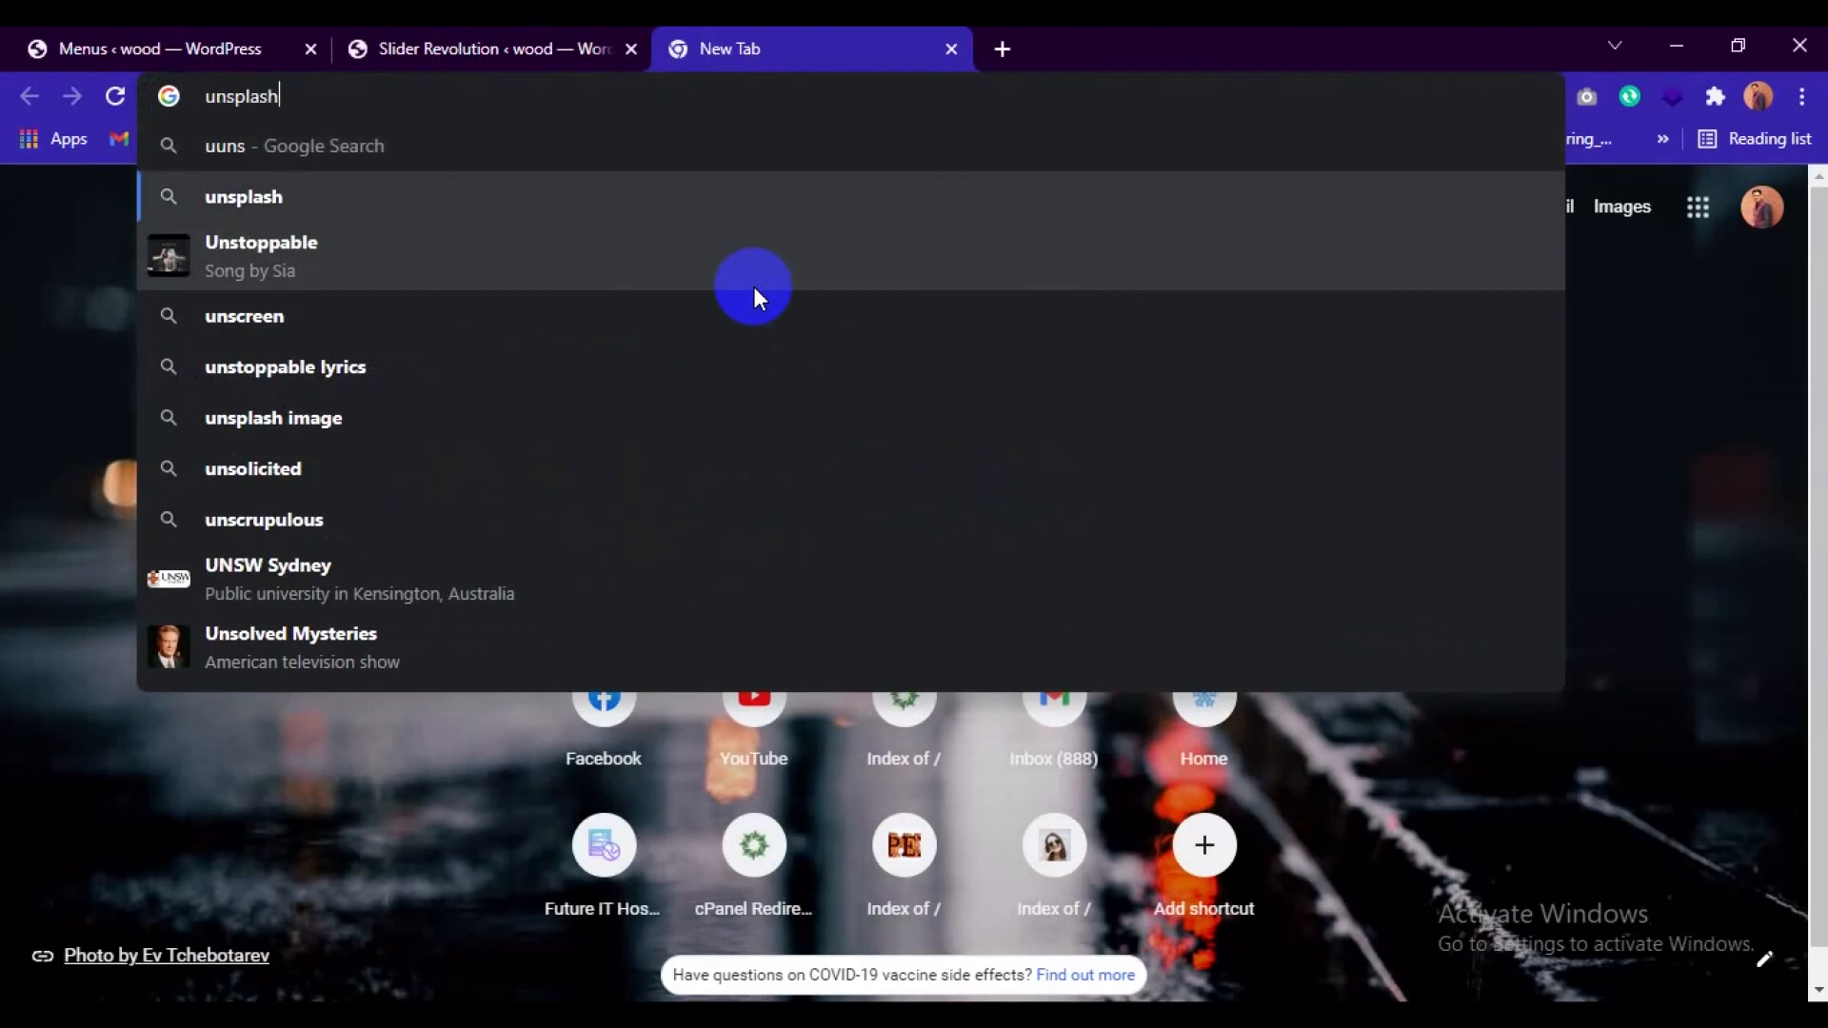
pyautogui.press('Return')
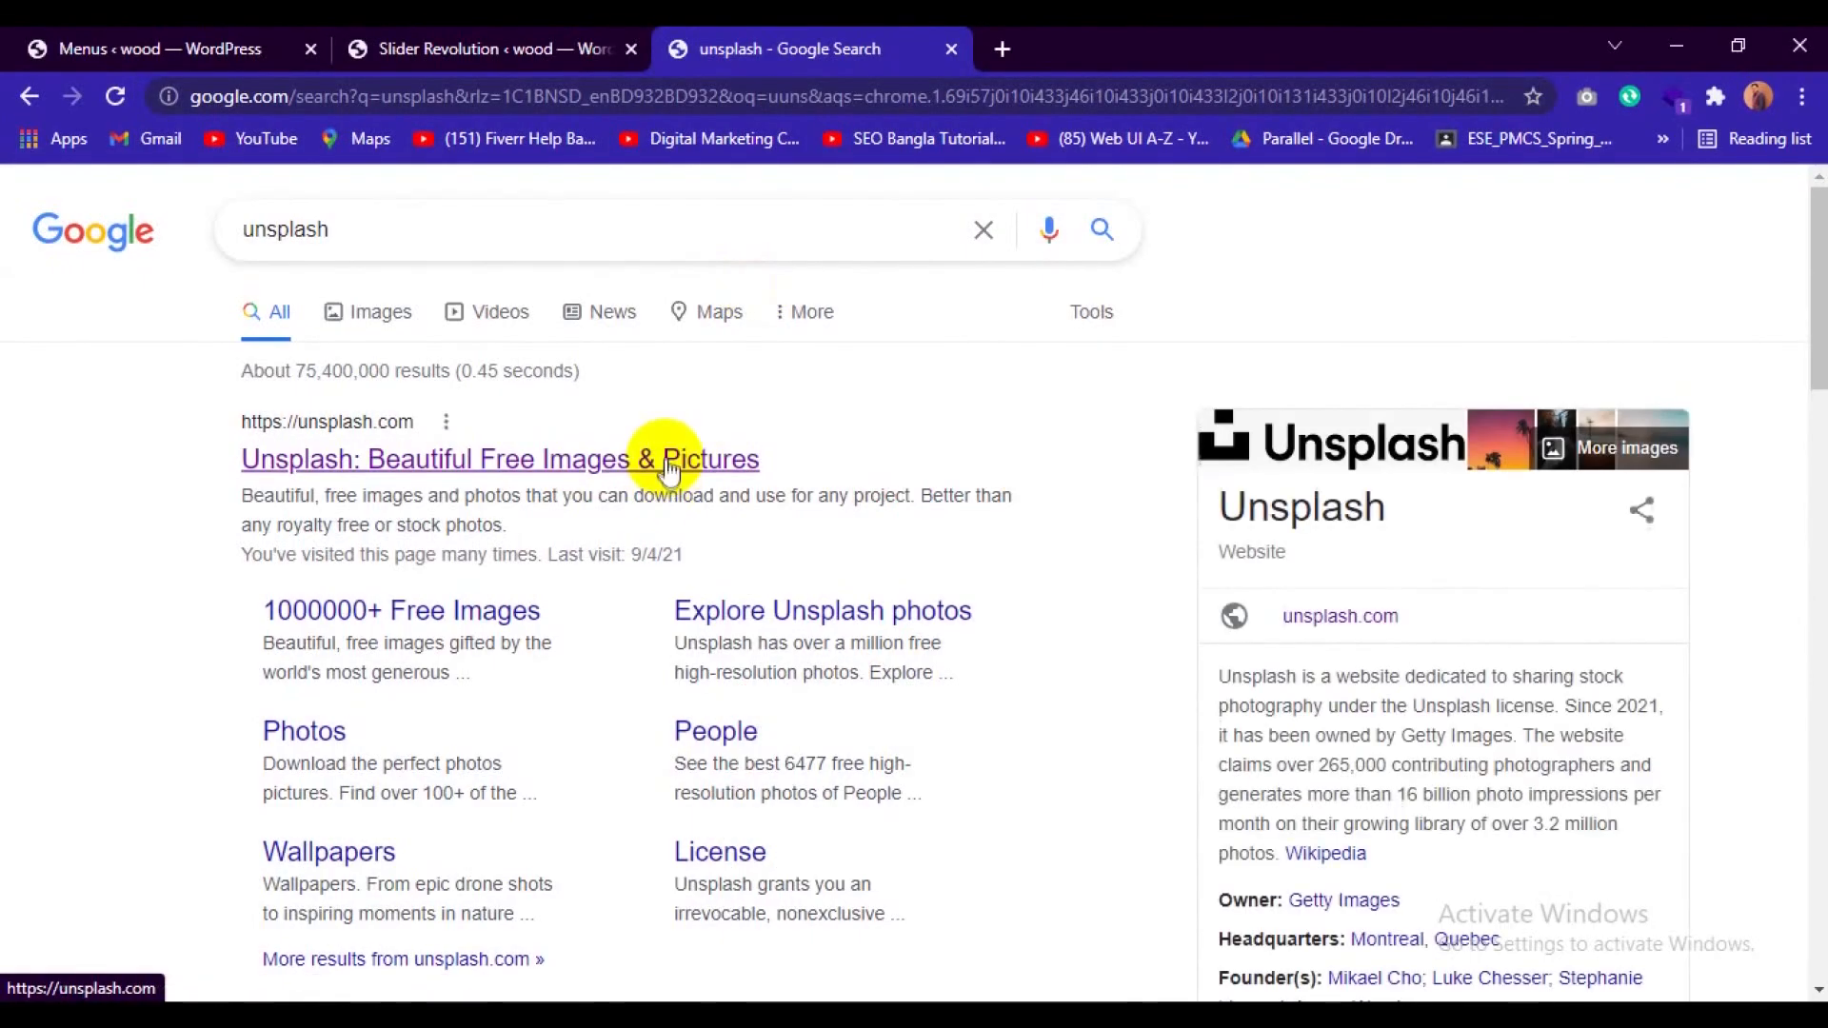
pyautogui.click(669, 465)
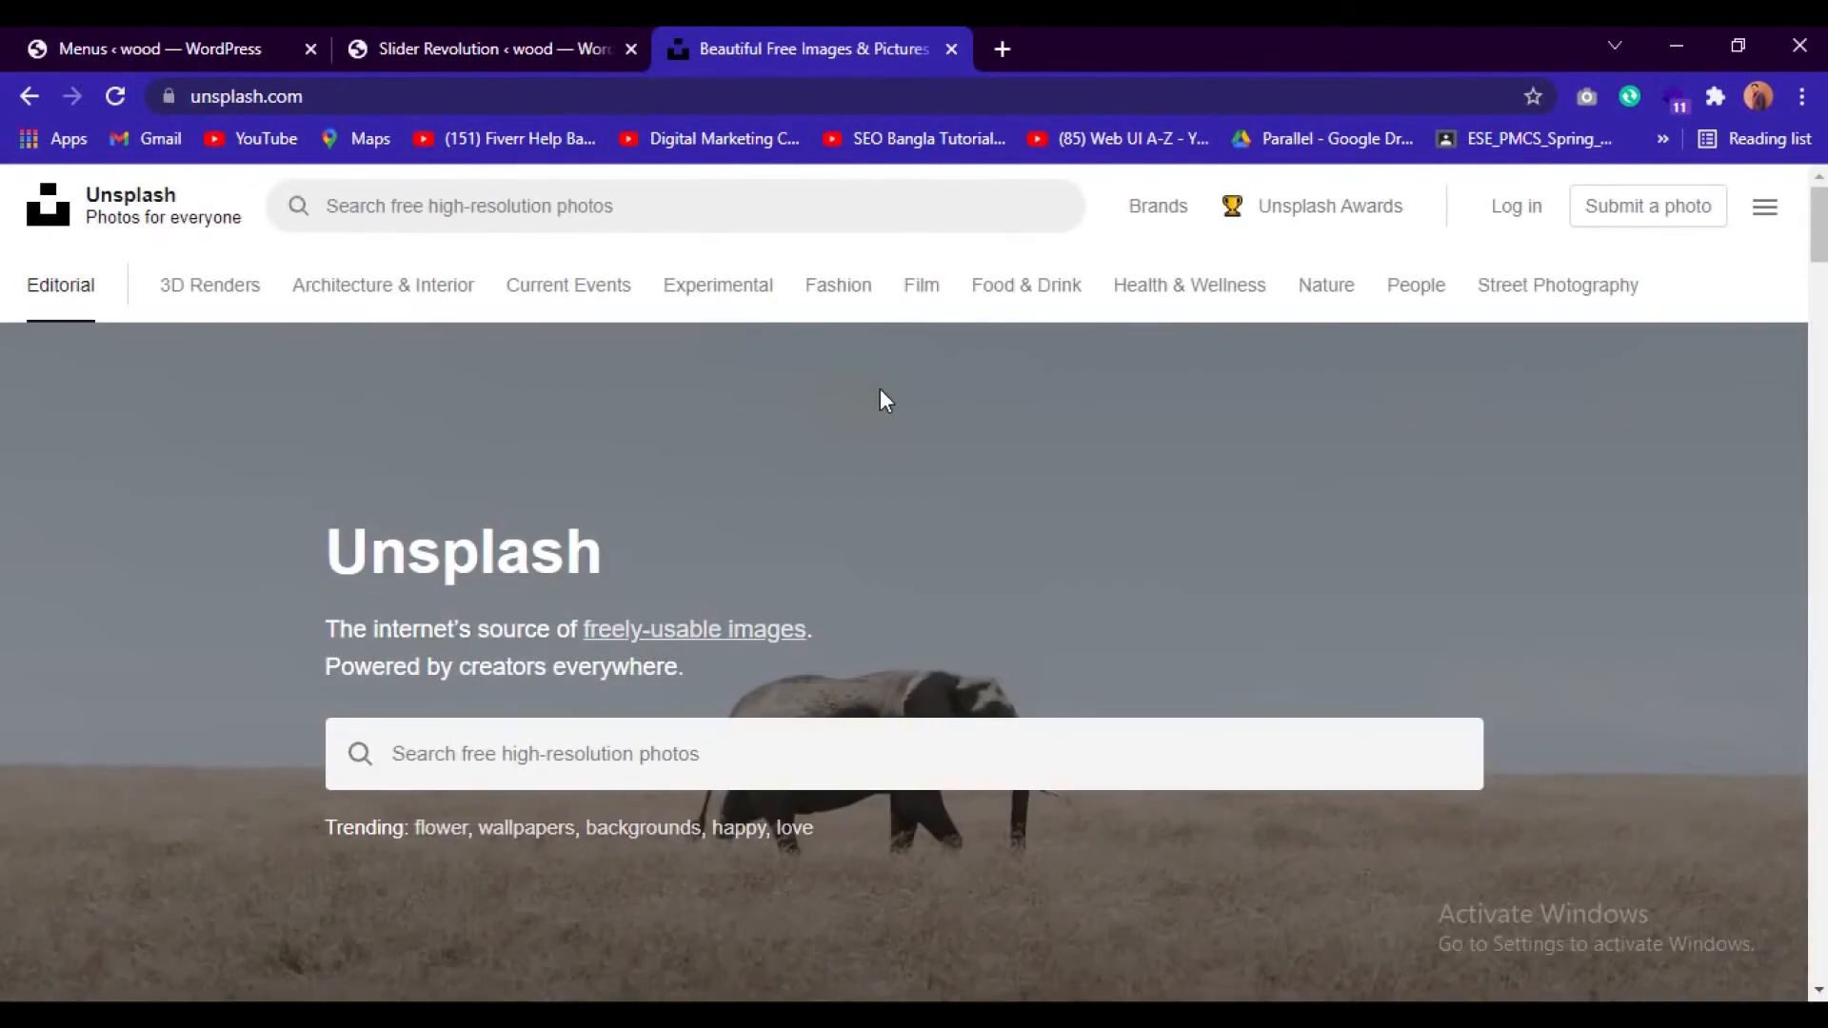
# Search Unsplash for electronics photos.
pyautogui.scroll(-6, 881, 389)
pyautogui.scroll(6, 882, 388)
pyautogui.click(583, 761)
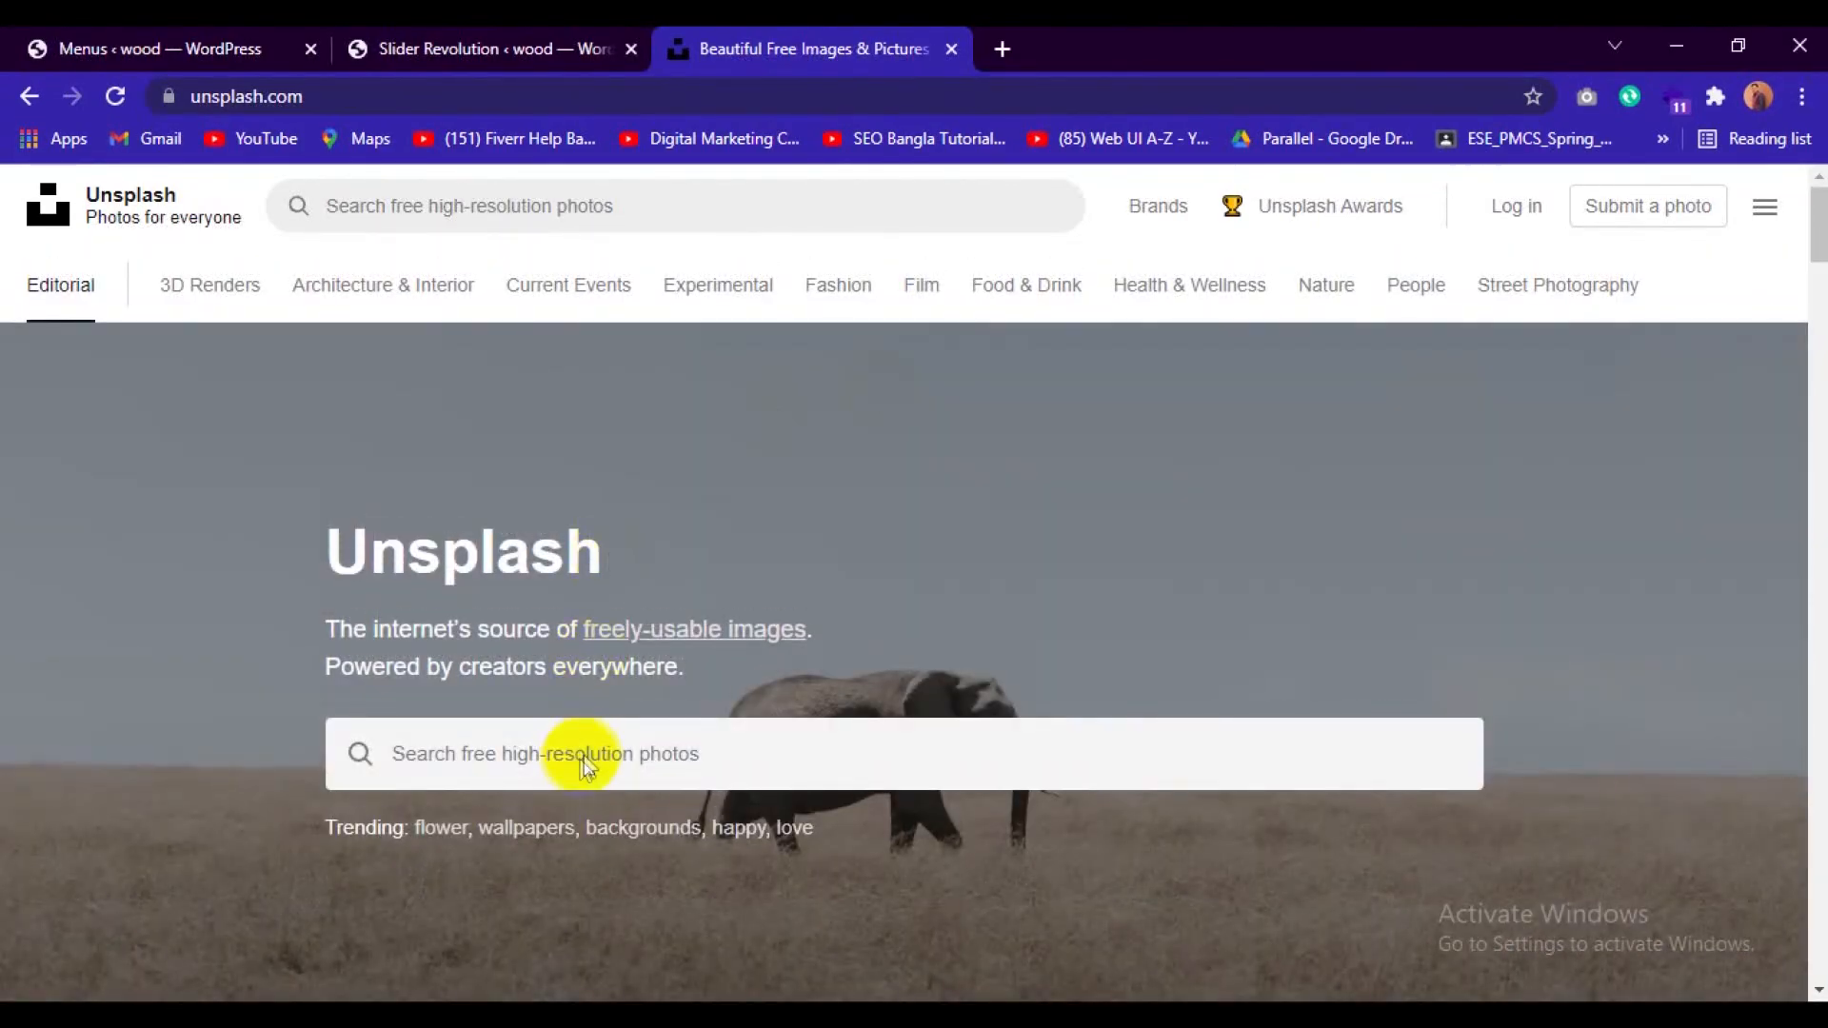
pyautogui.click(586, 753)
pyautogui.scroll(-2, 587, 752)
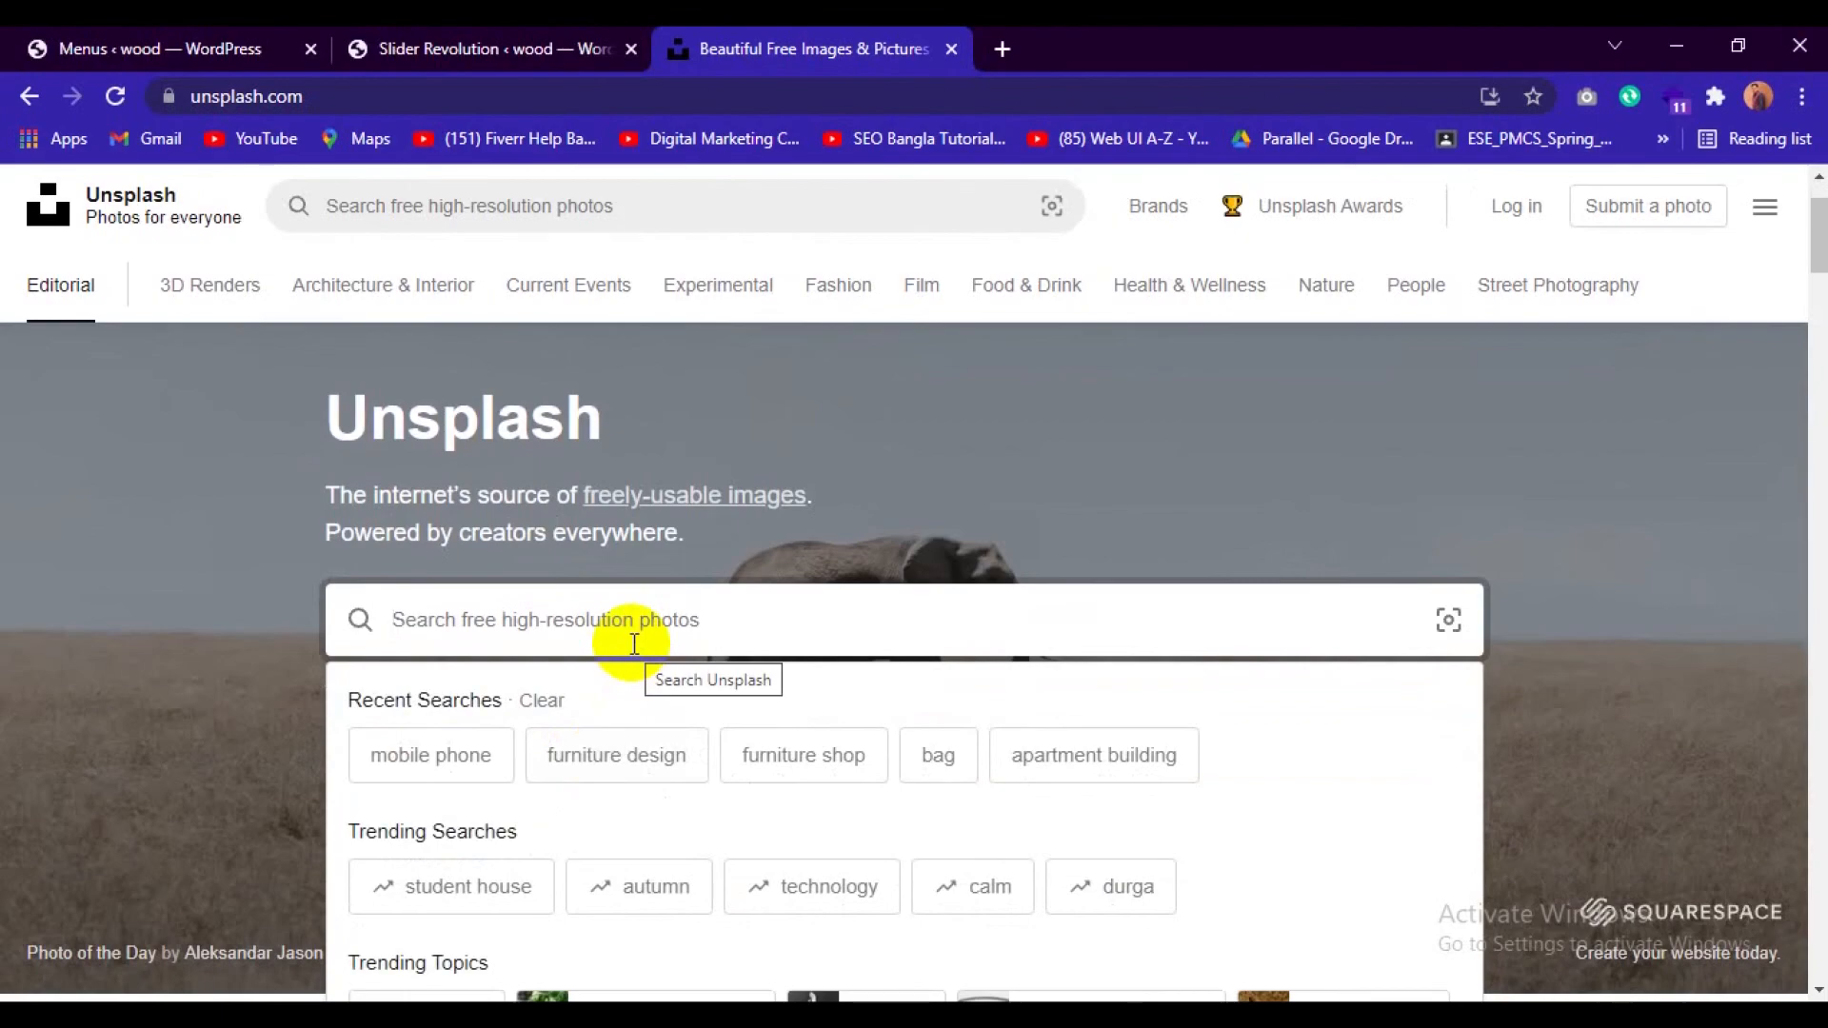
pyautogui.write('electro')
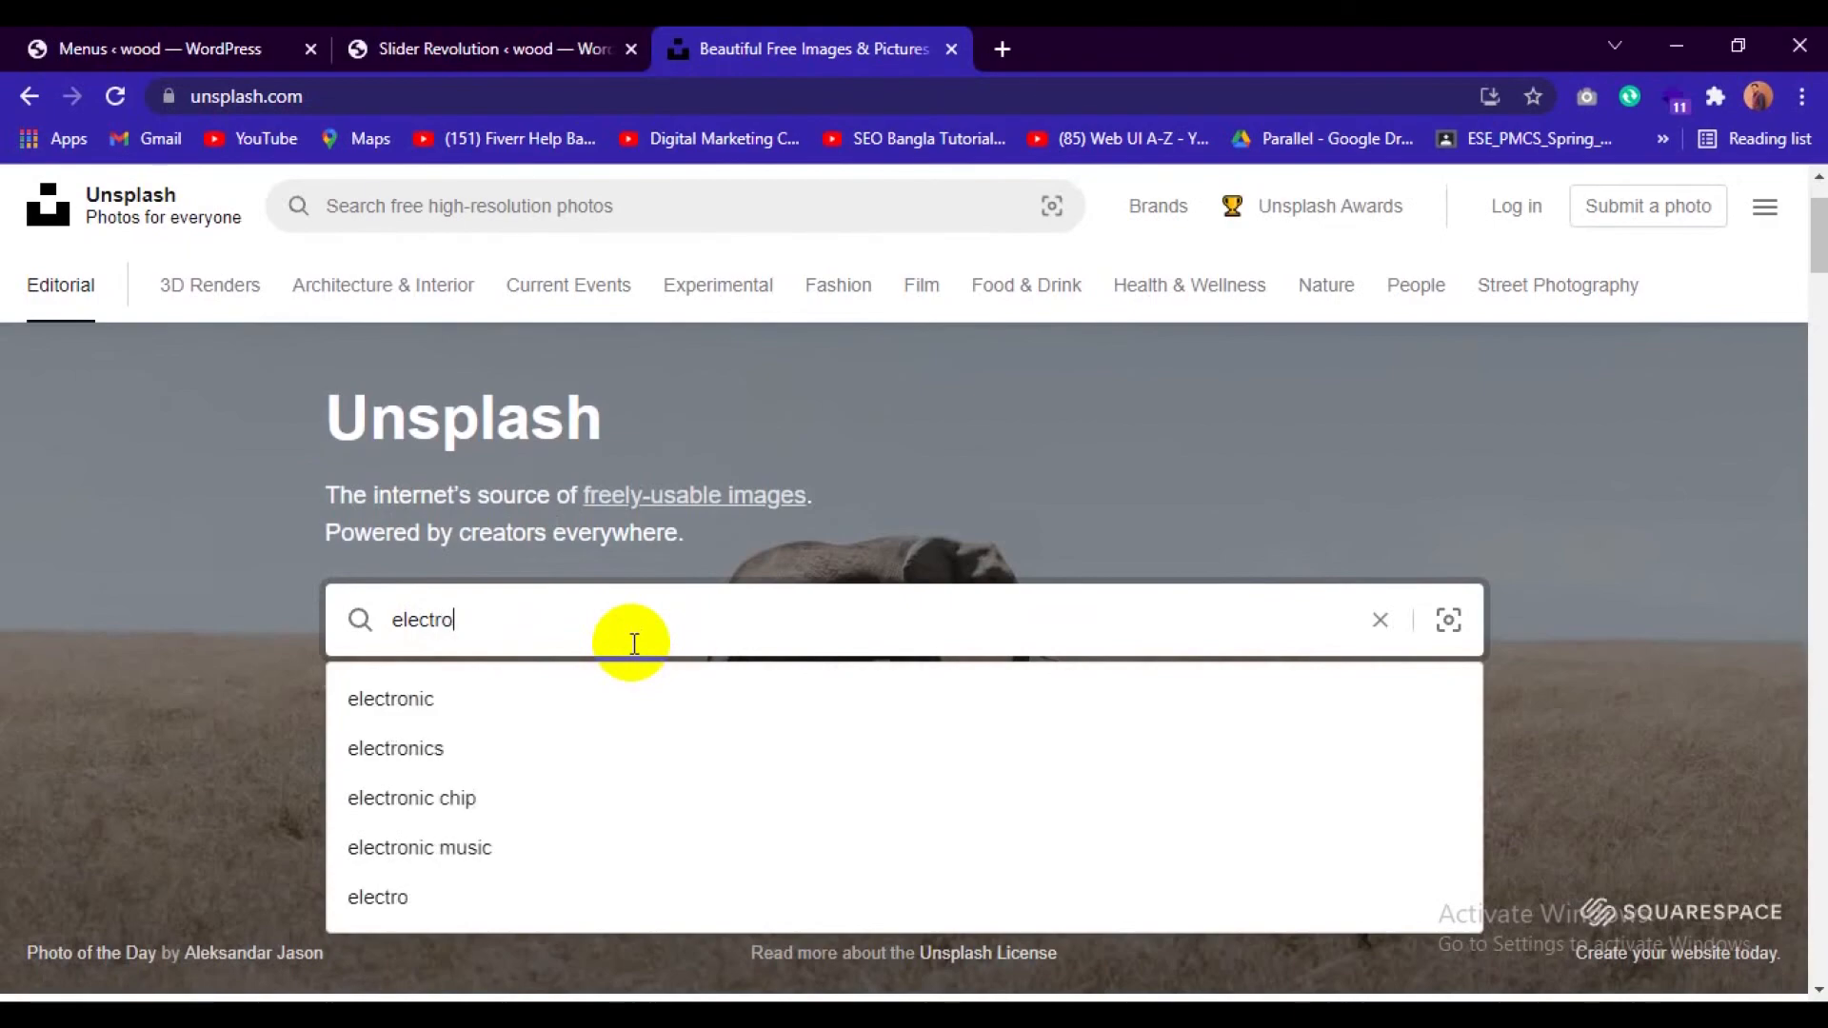
pyautogui.click(446, 746)
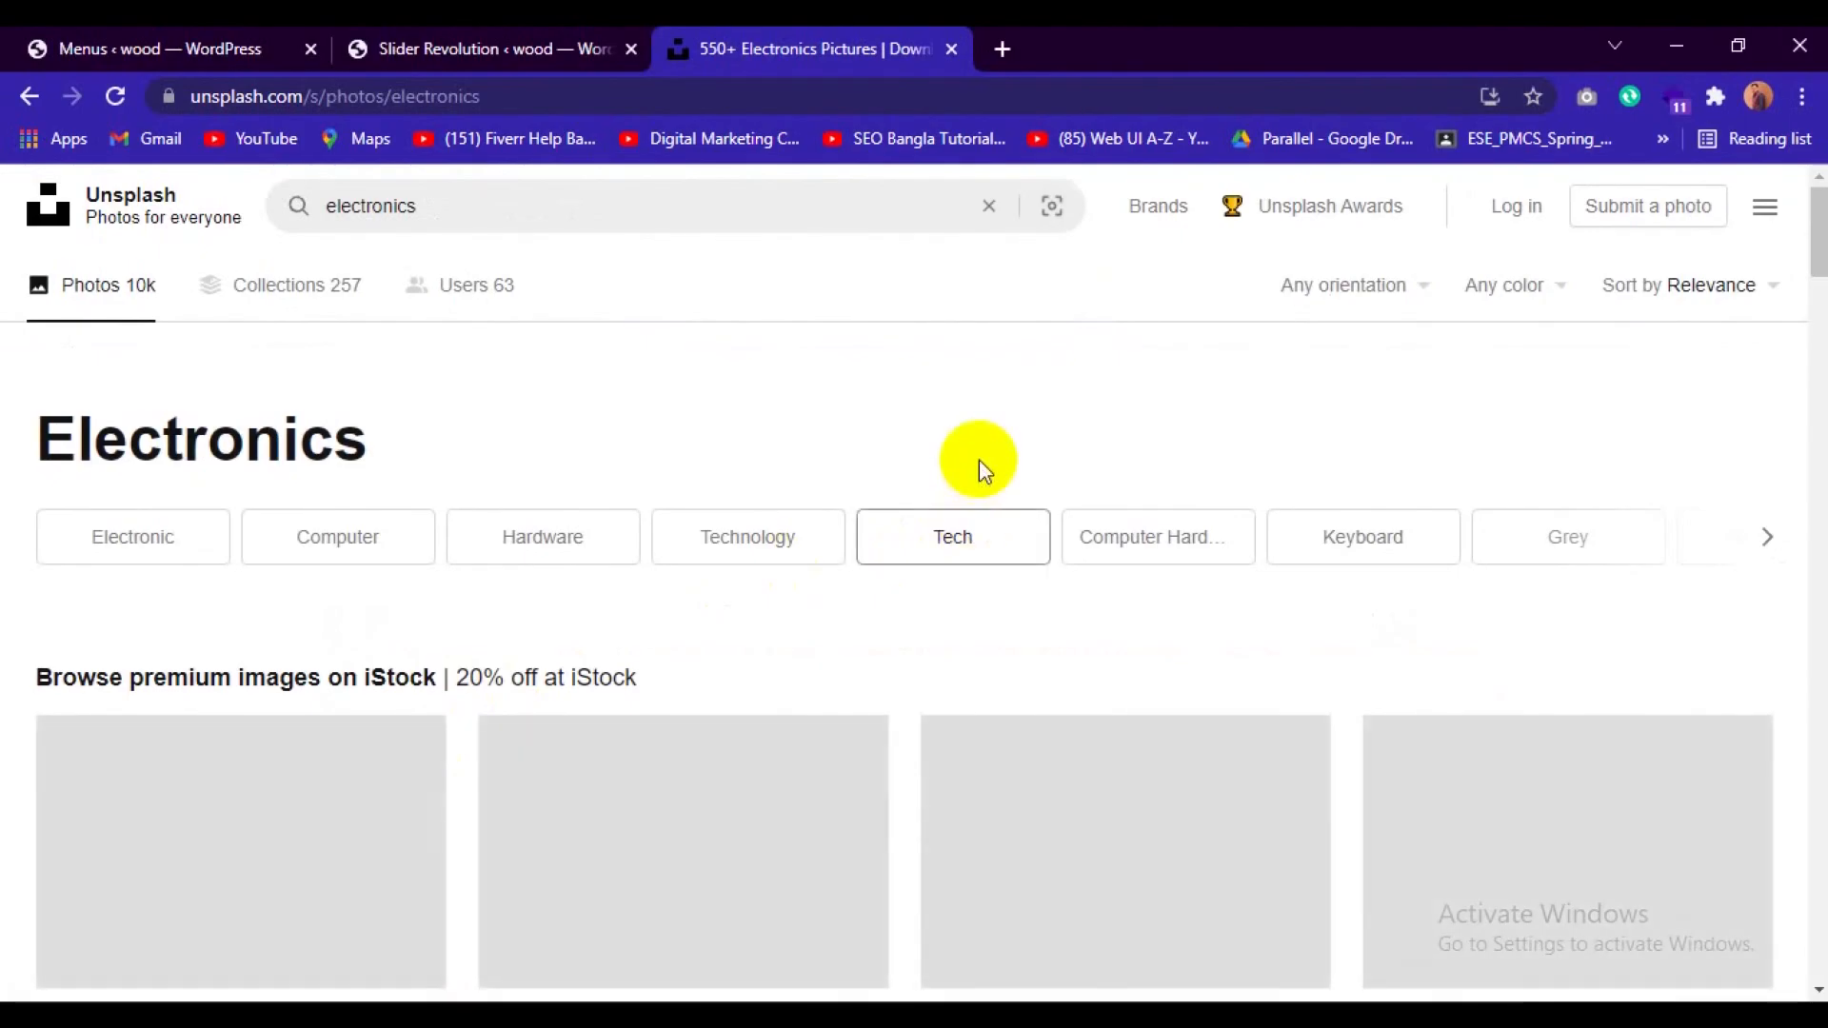
# Download the photo of black Sony headphones lying on a keyboard beside a mouse, and return to the electronics results.
pyautogui.scroll(-5, 978, 461)
pyautogui.scroll(-7, 980, 473)
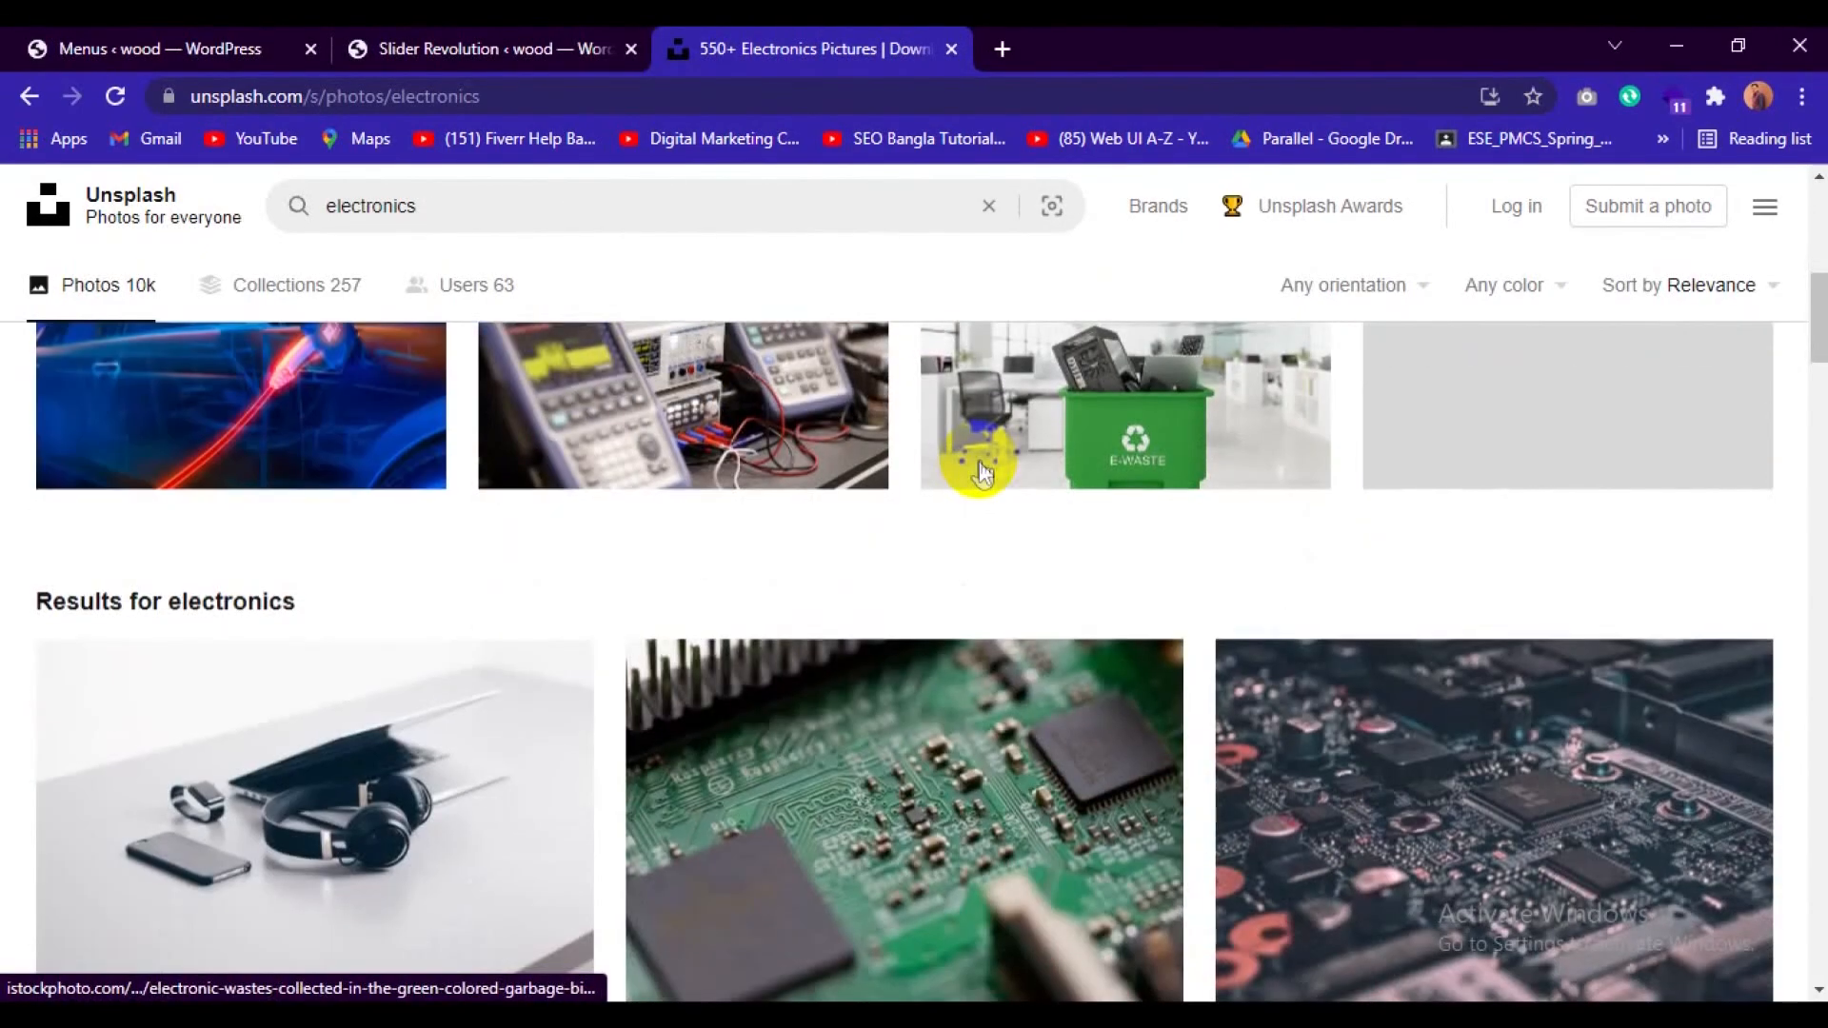
pyautogui.scroll(-1, 5, 504)
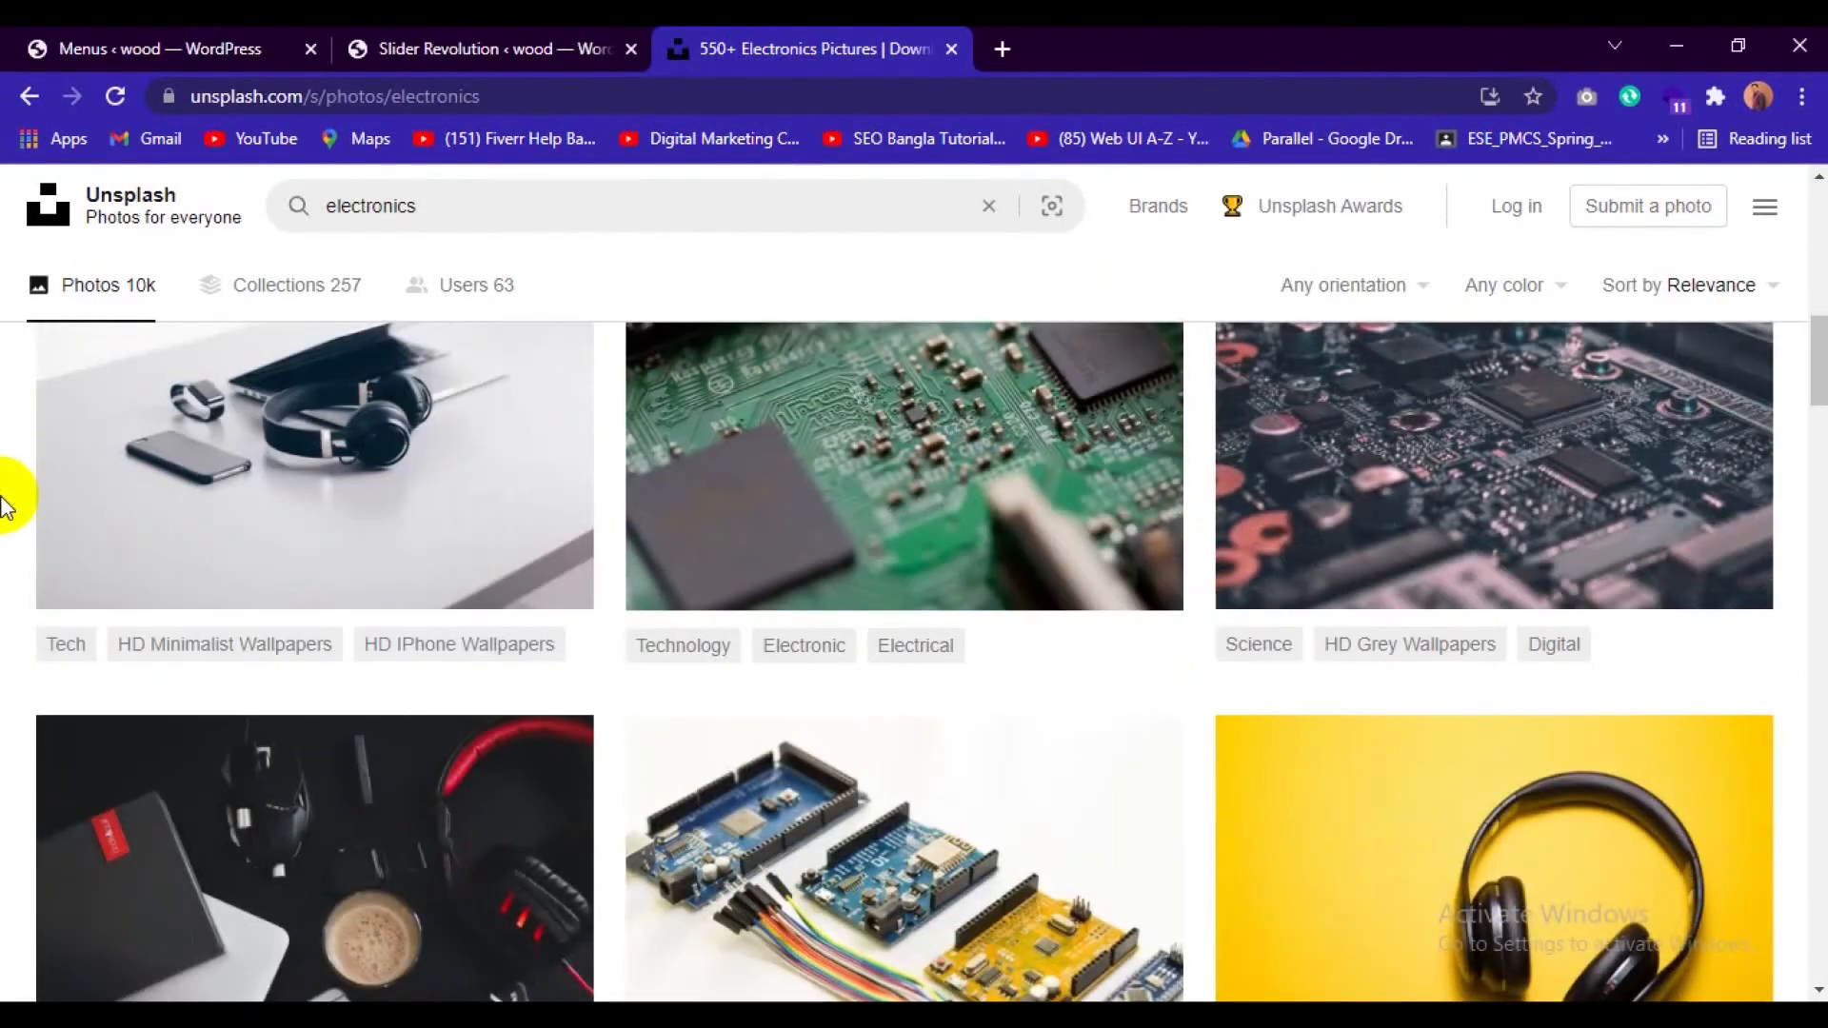
pyautogui.scroll(1, 4, 505)
pyautogui.scroll(-4, 5, 504)
pyautogui.scroll(-10, 4, 505)
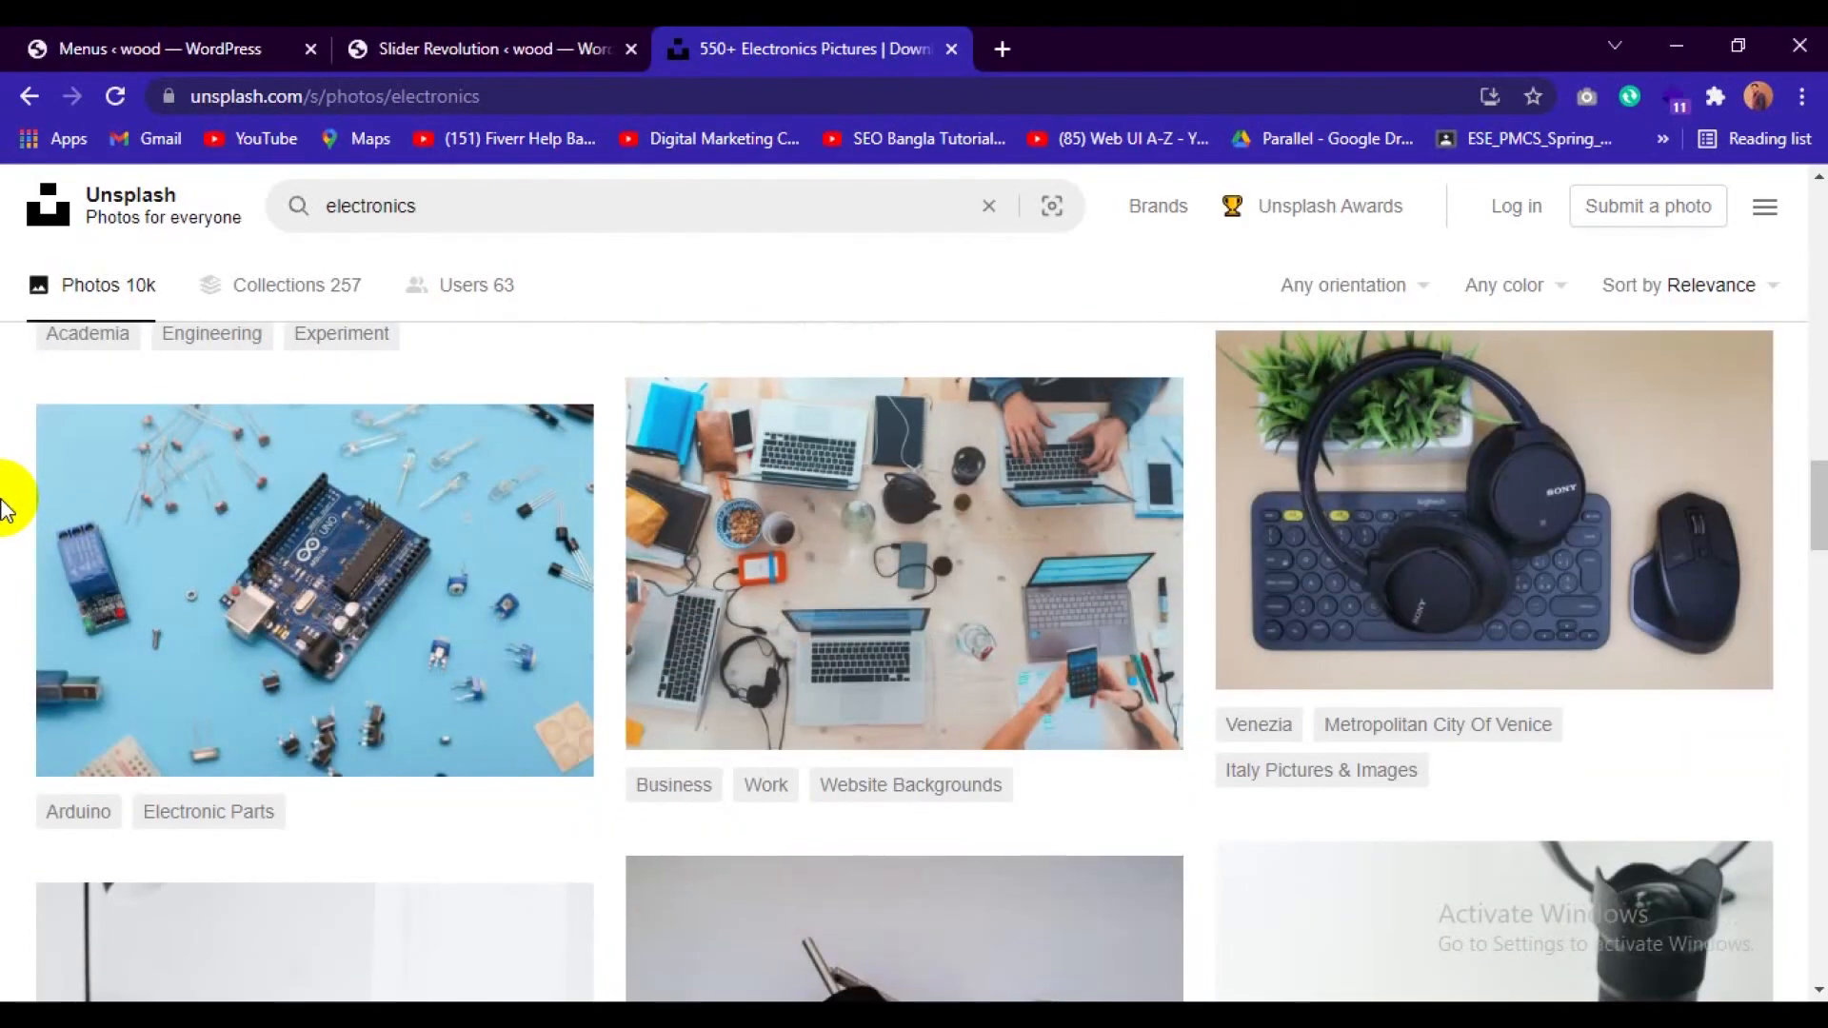
pyautogui.scroll(-4, 9, 503)
pyautogui.scroll(5, 38, 571)
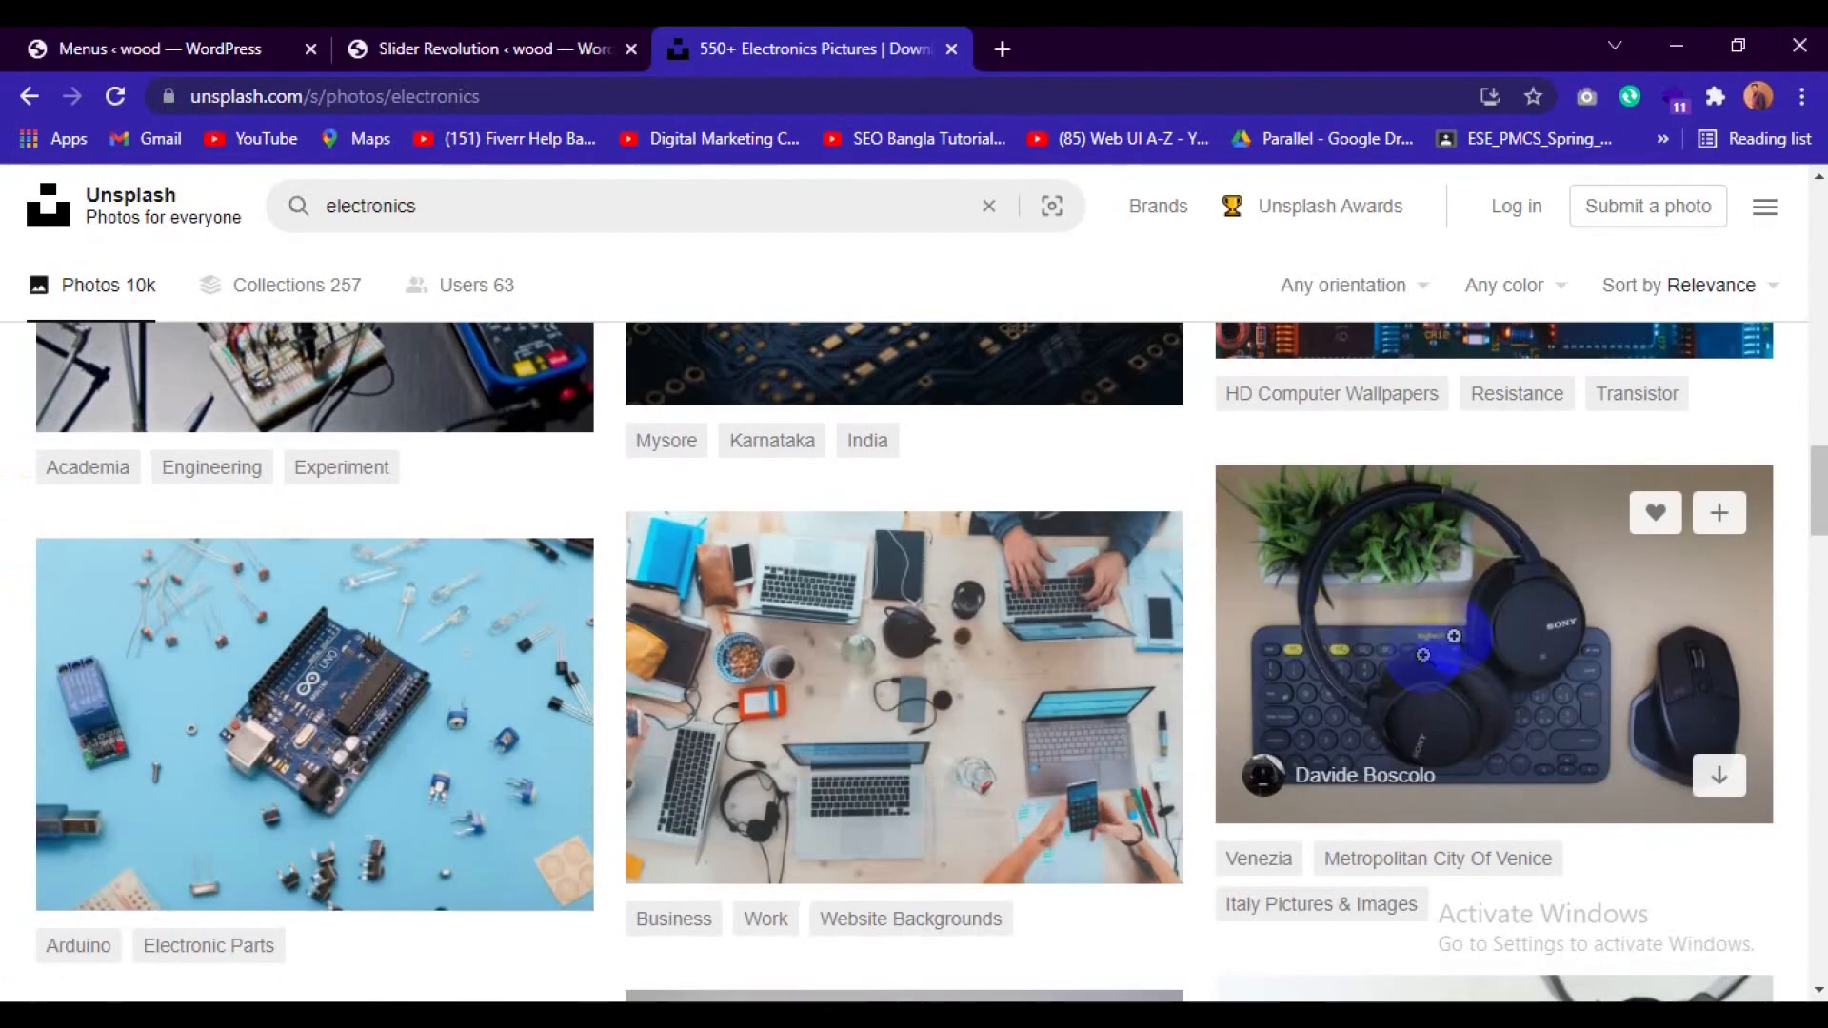
pyautogui.click(1453, 635)
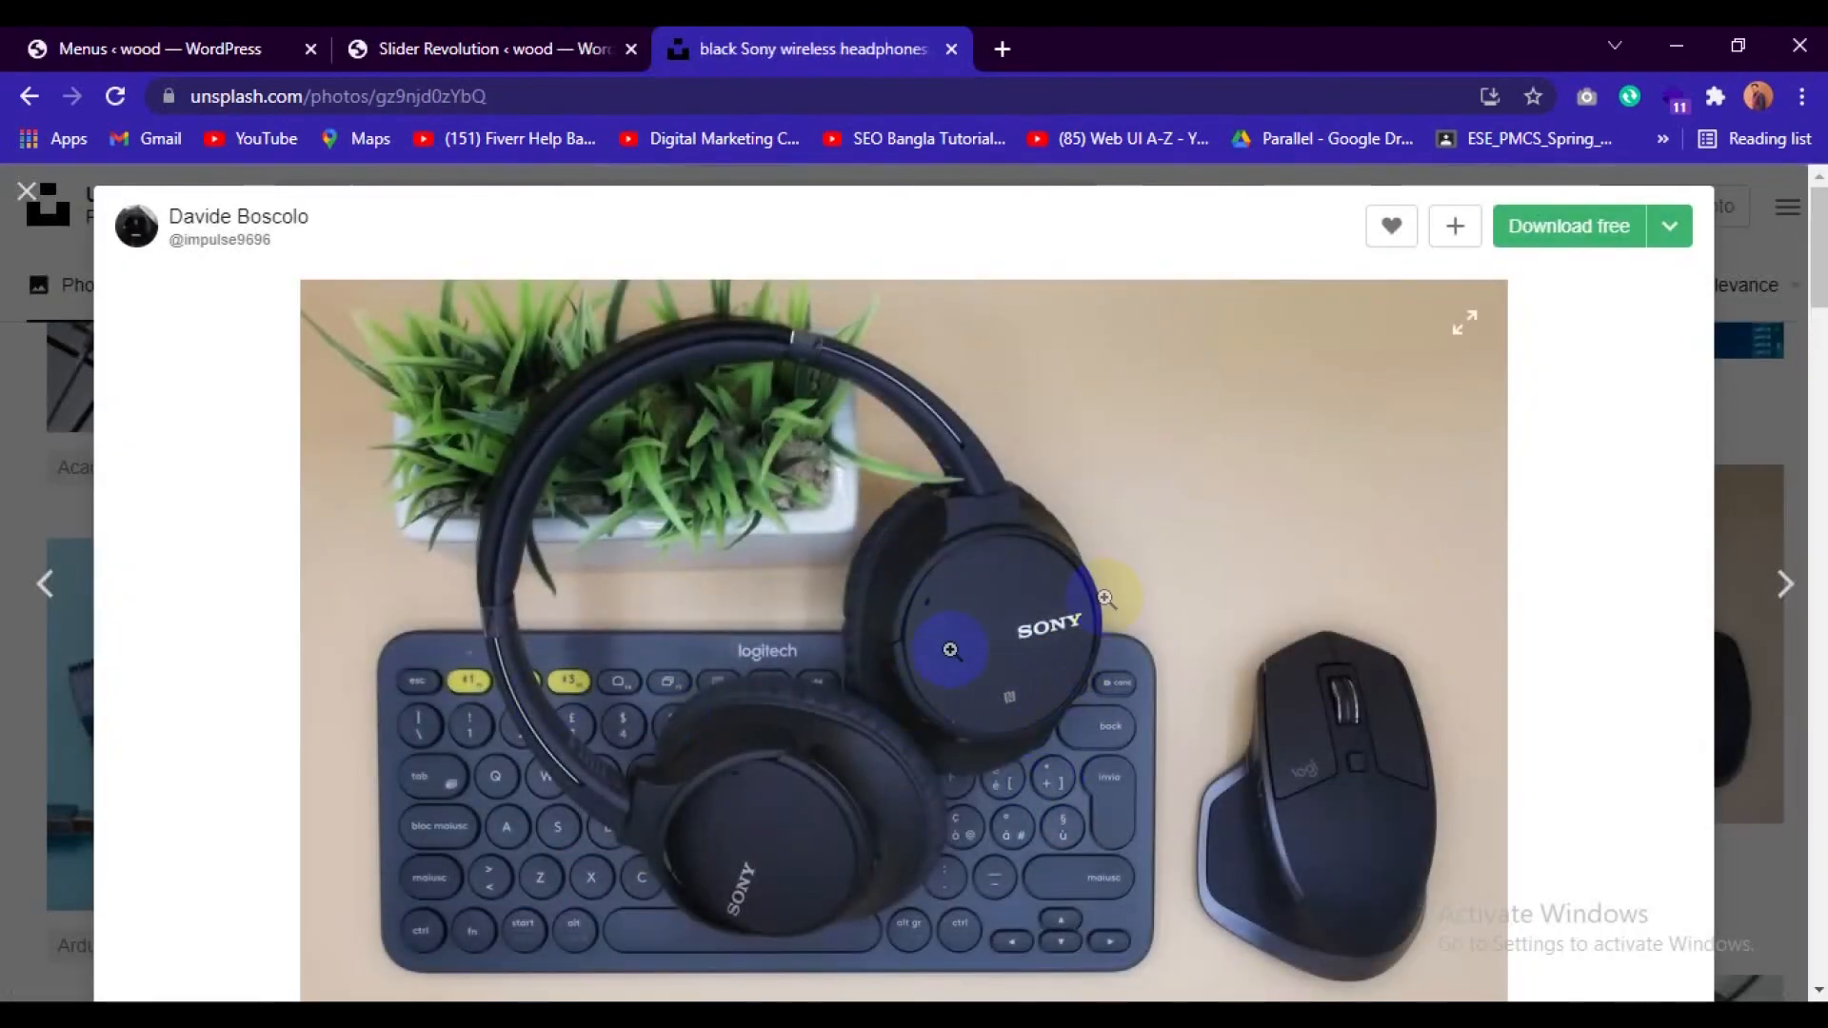
pyautogui.click(1580, 250)
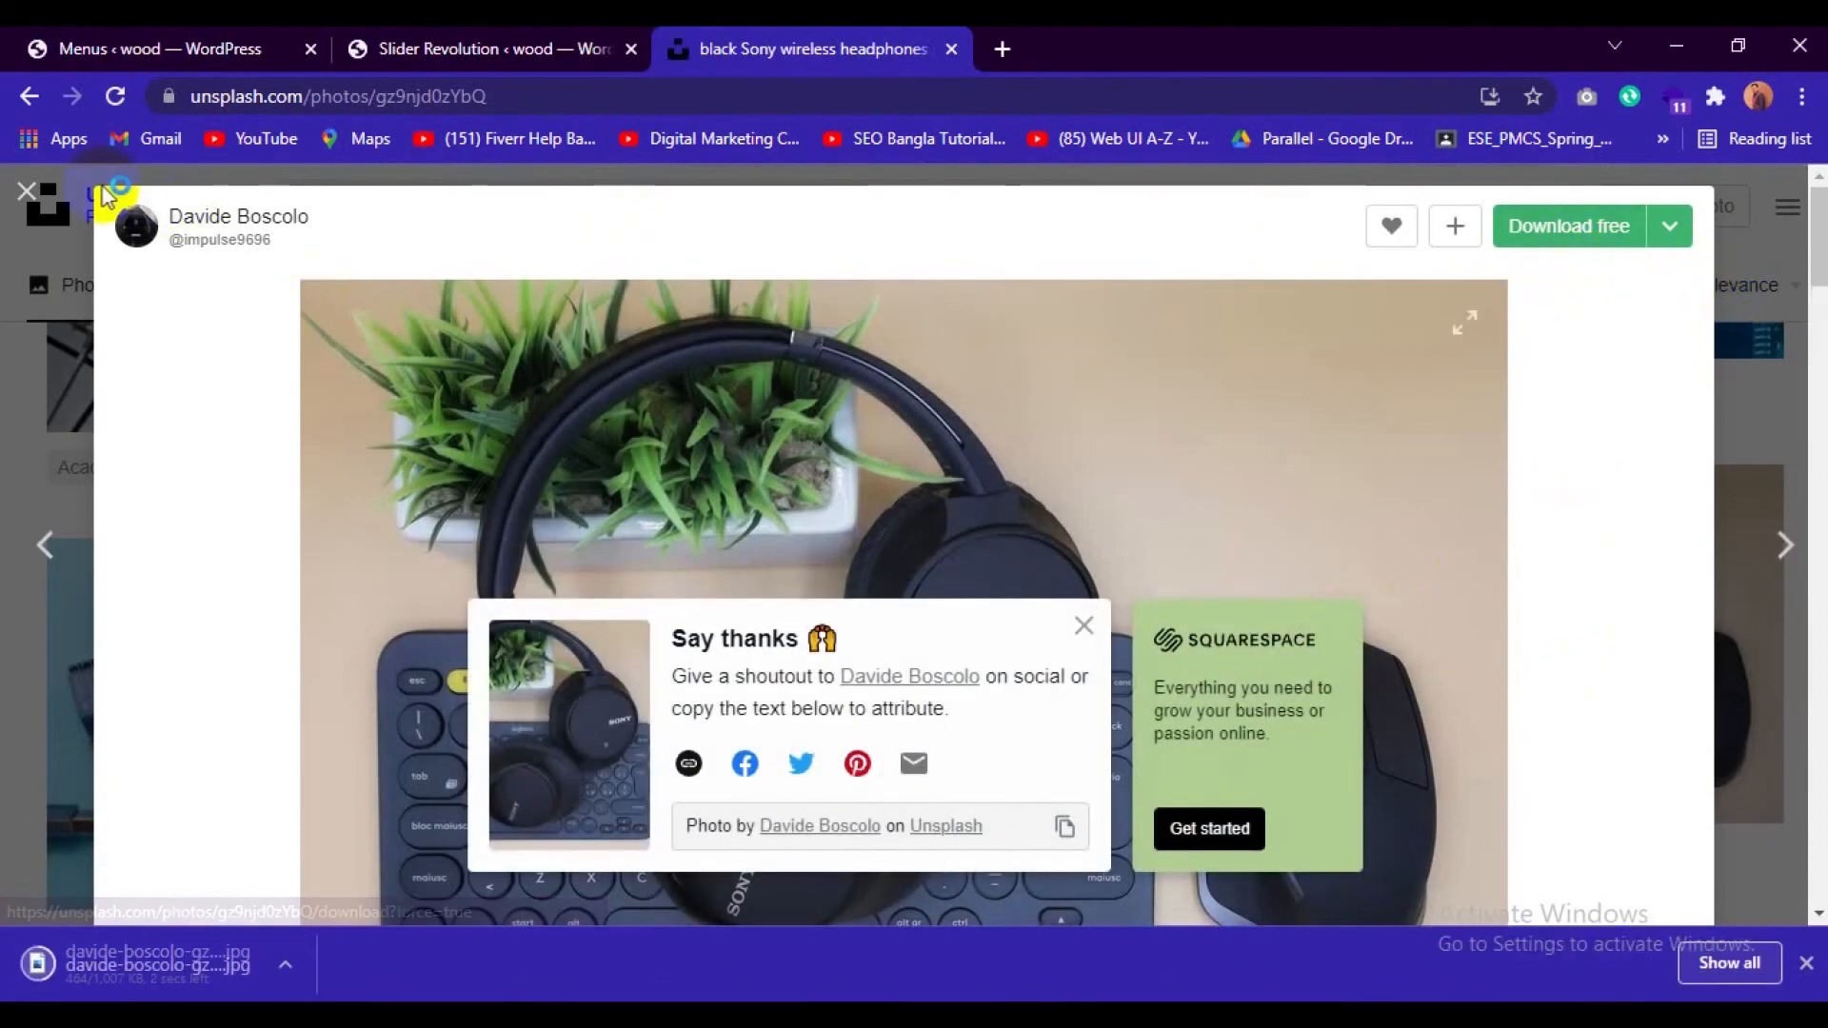
pyautogui.click(34, 196)
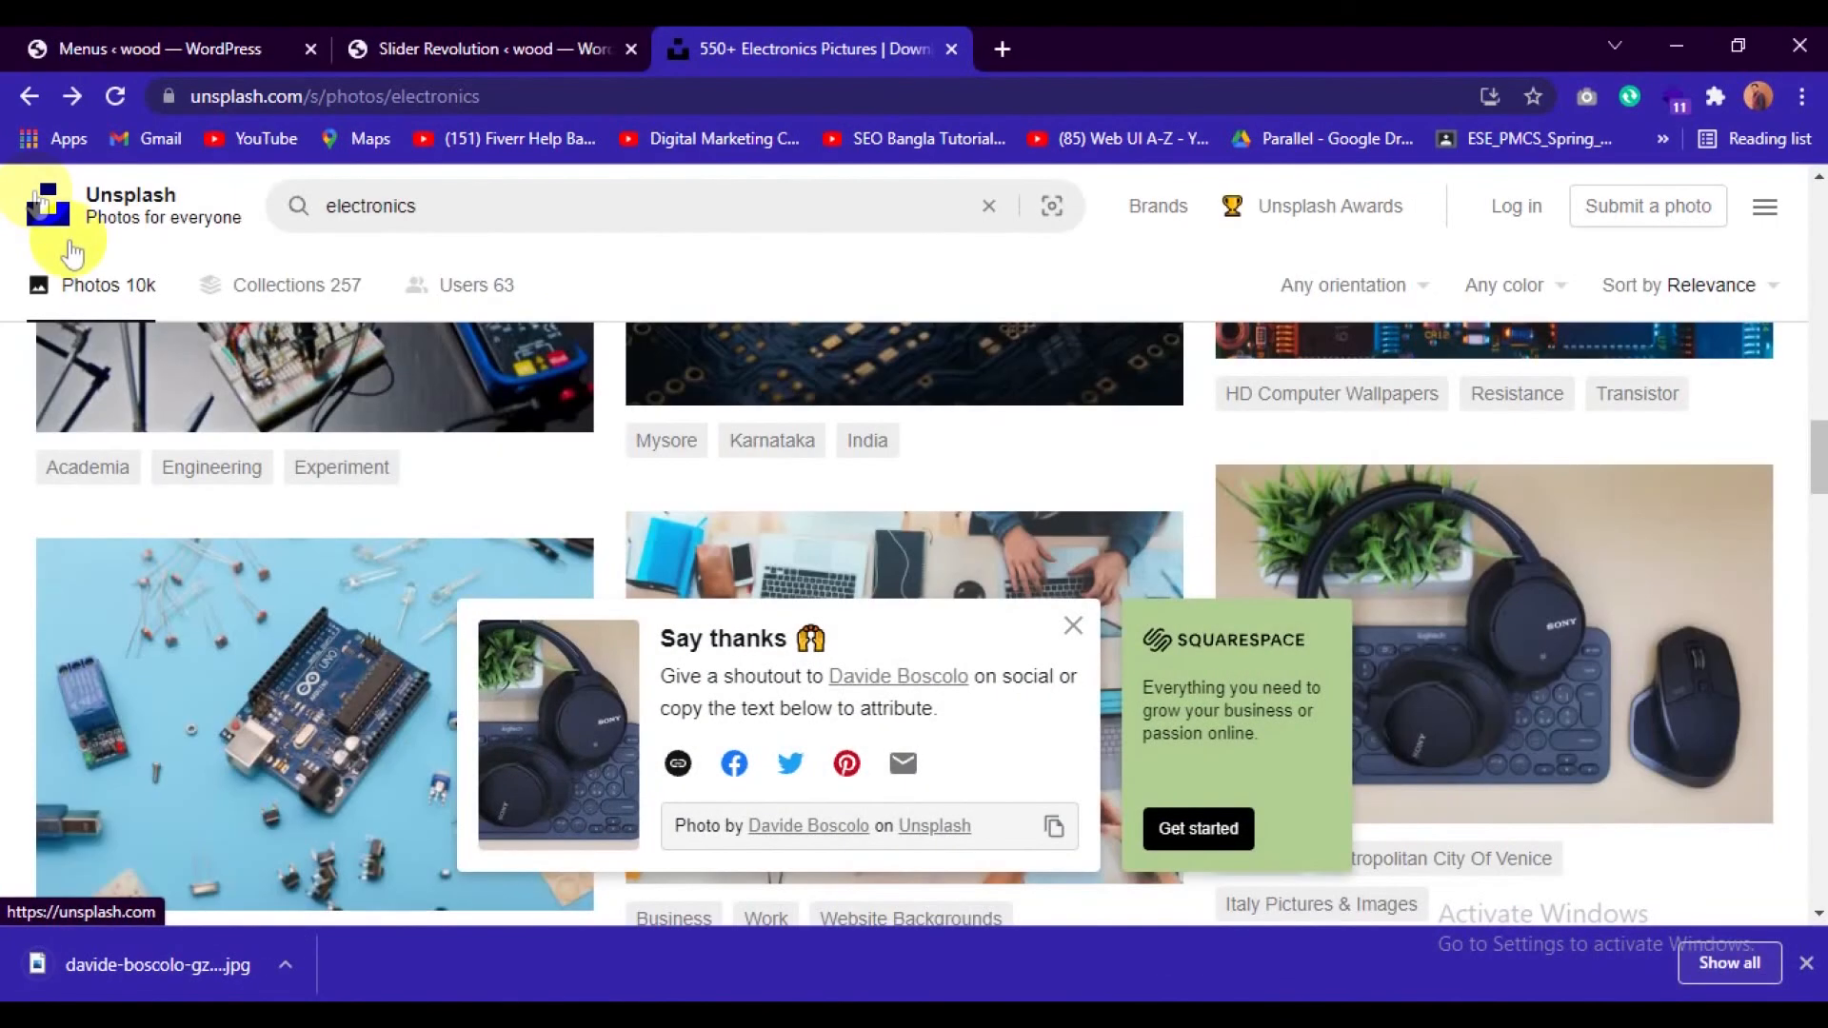
pyautogui.click(1081, 627)
# Browse the electronics results for another slider image and open the photo of black headphones on a yellow background.
pyautogui.scroll(-10, 1128, 567)
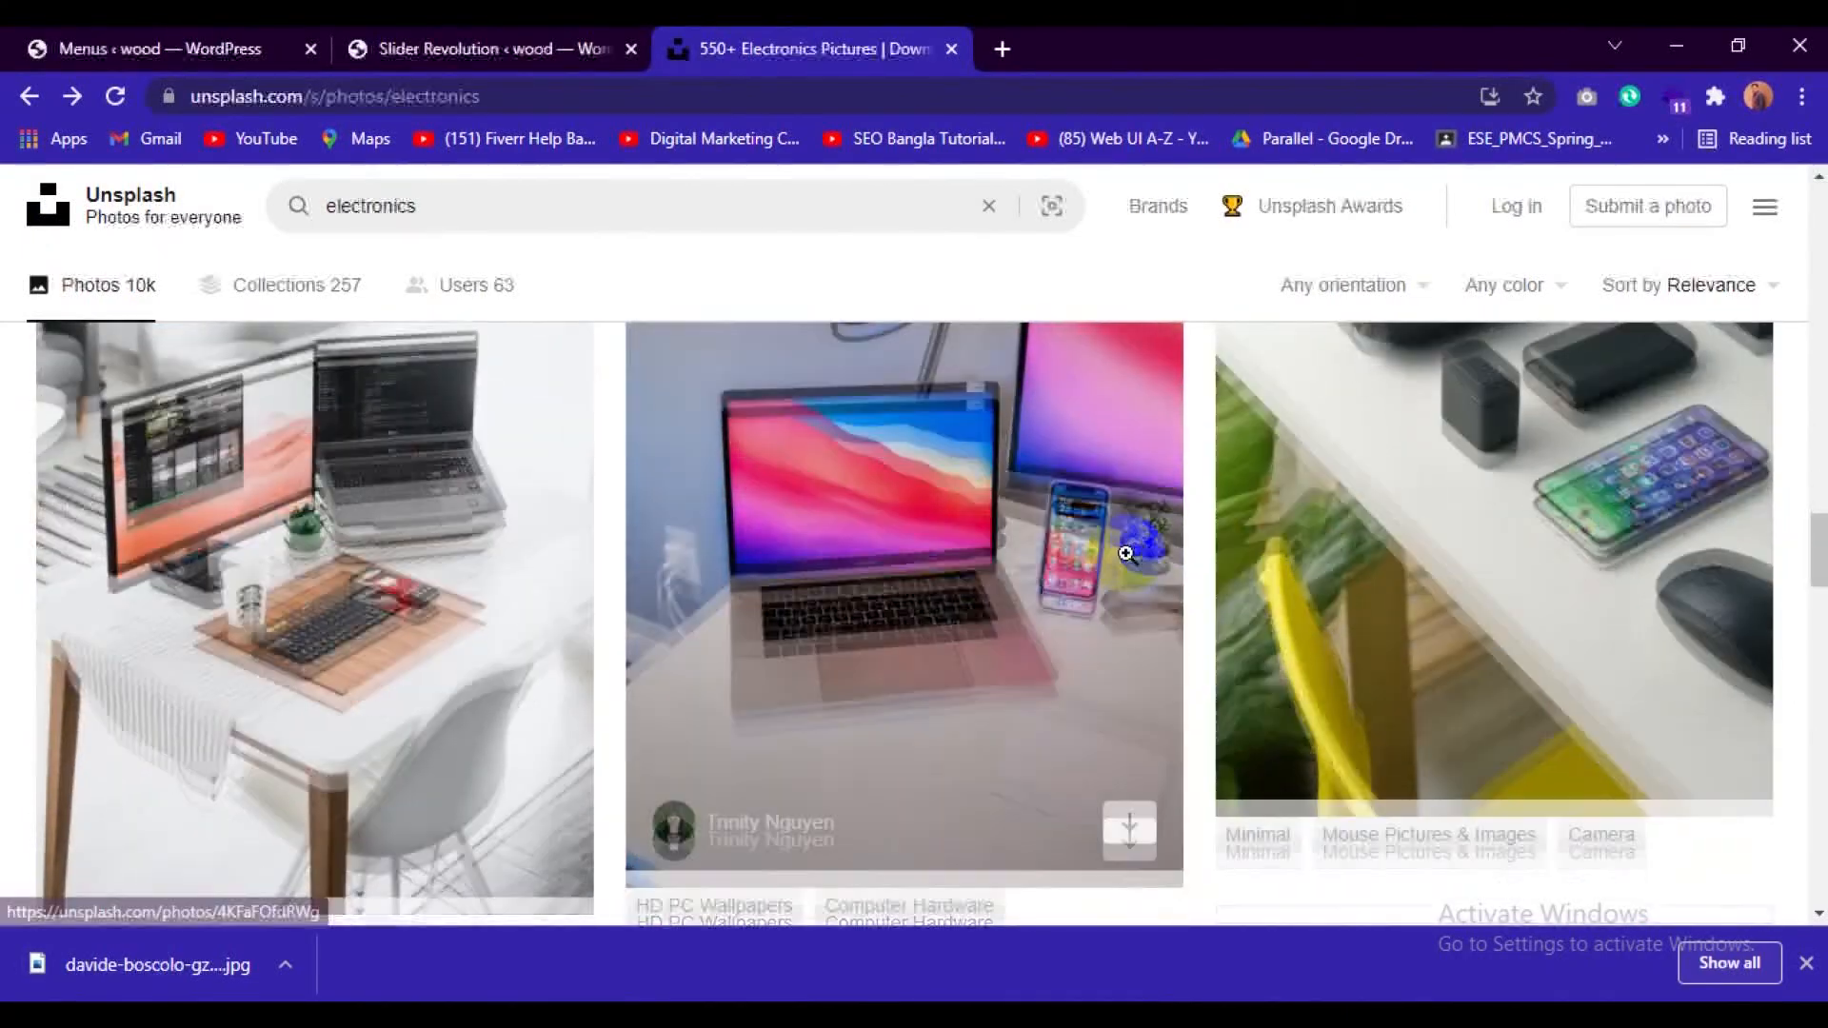
pyautogui.scroll(-10, 1128, 555)
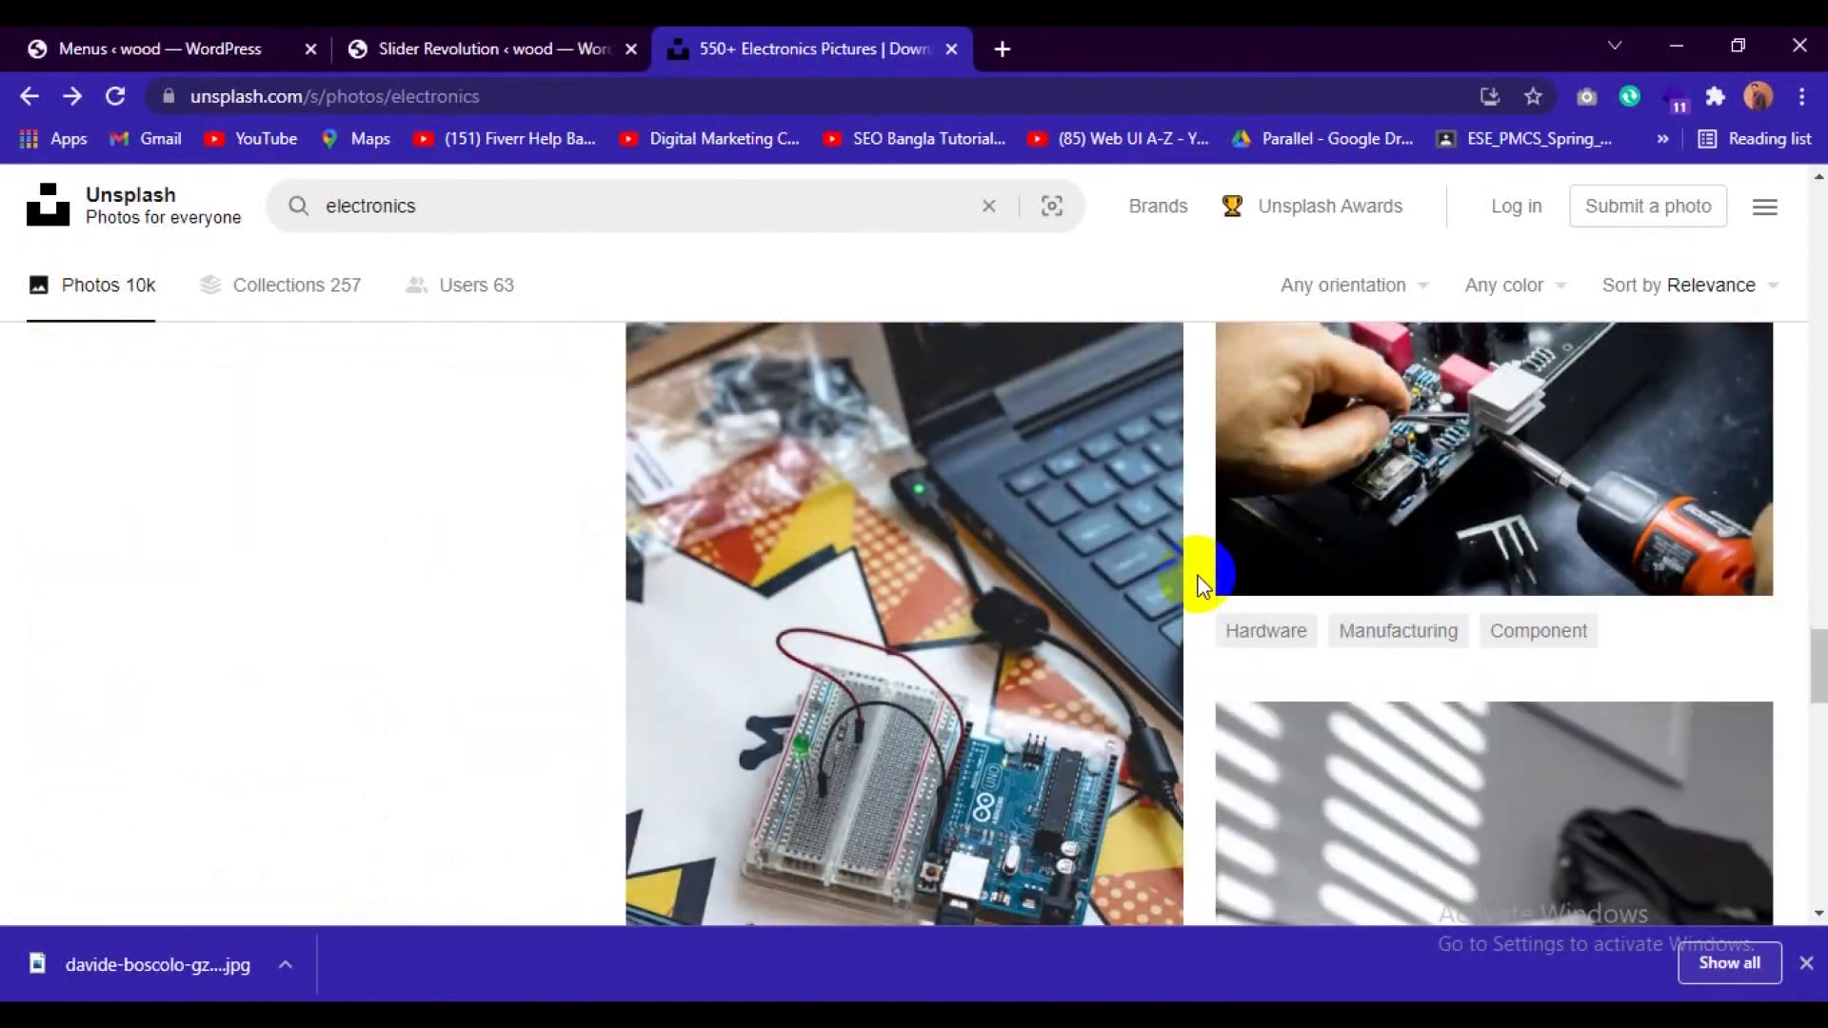
pyautogui.scroll(-10, 1202, 586)
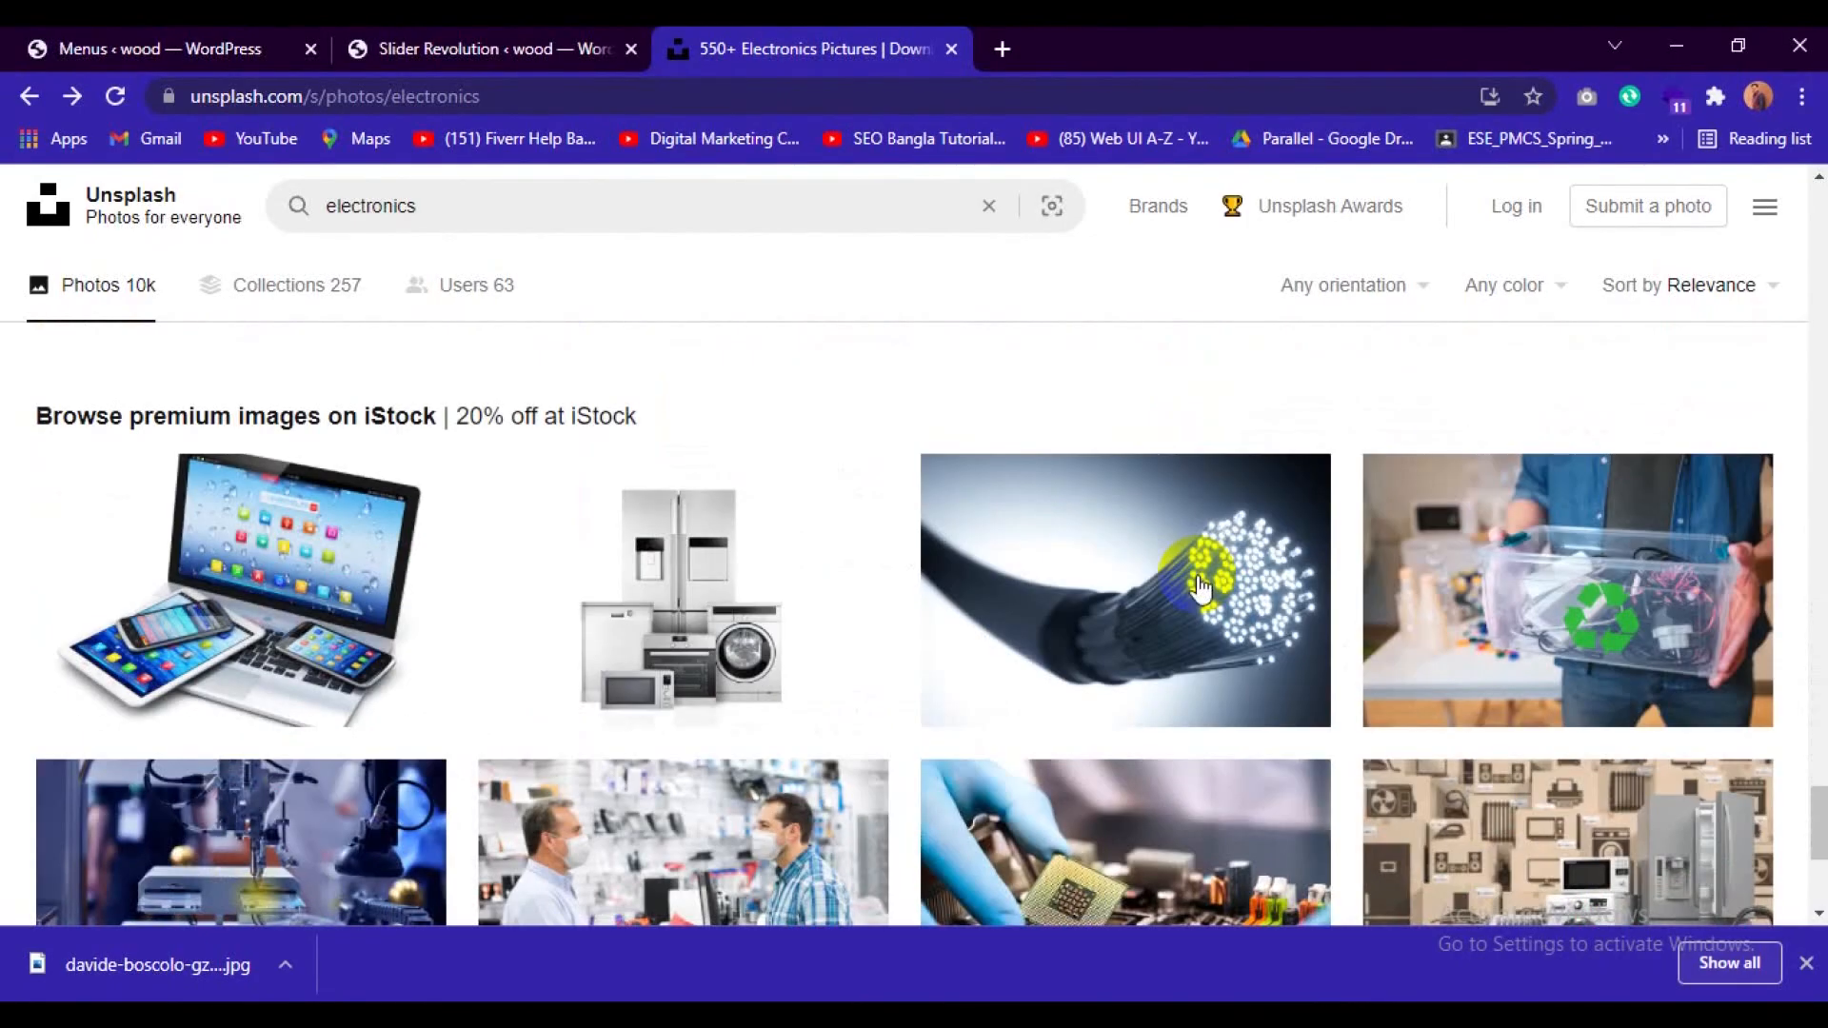
pyautogui.scroll(10, 1201, 585)
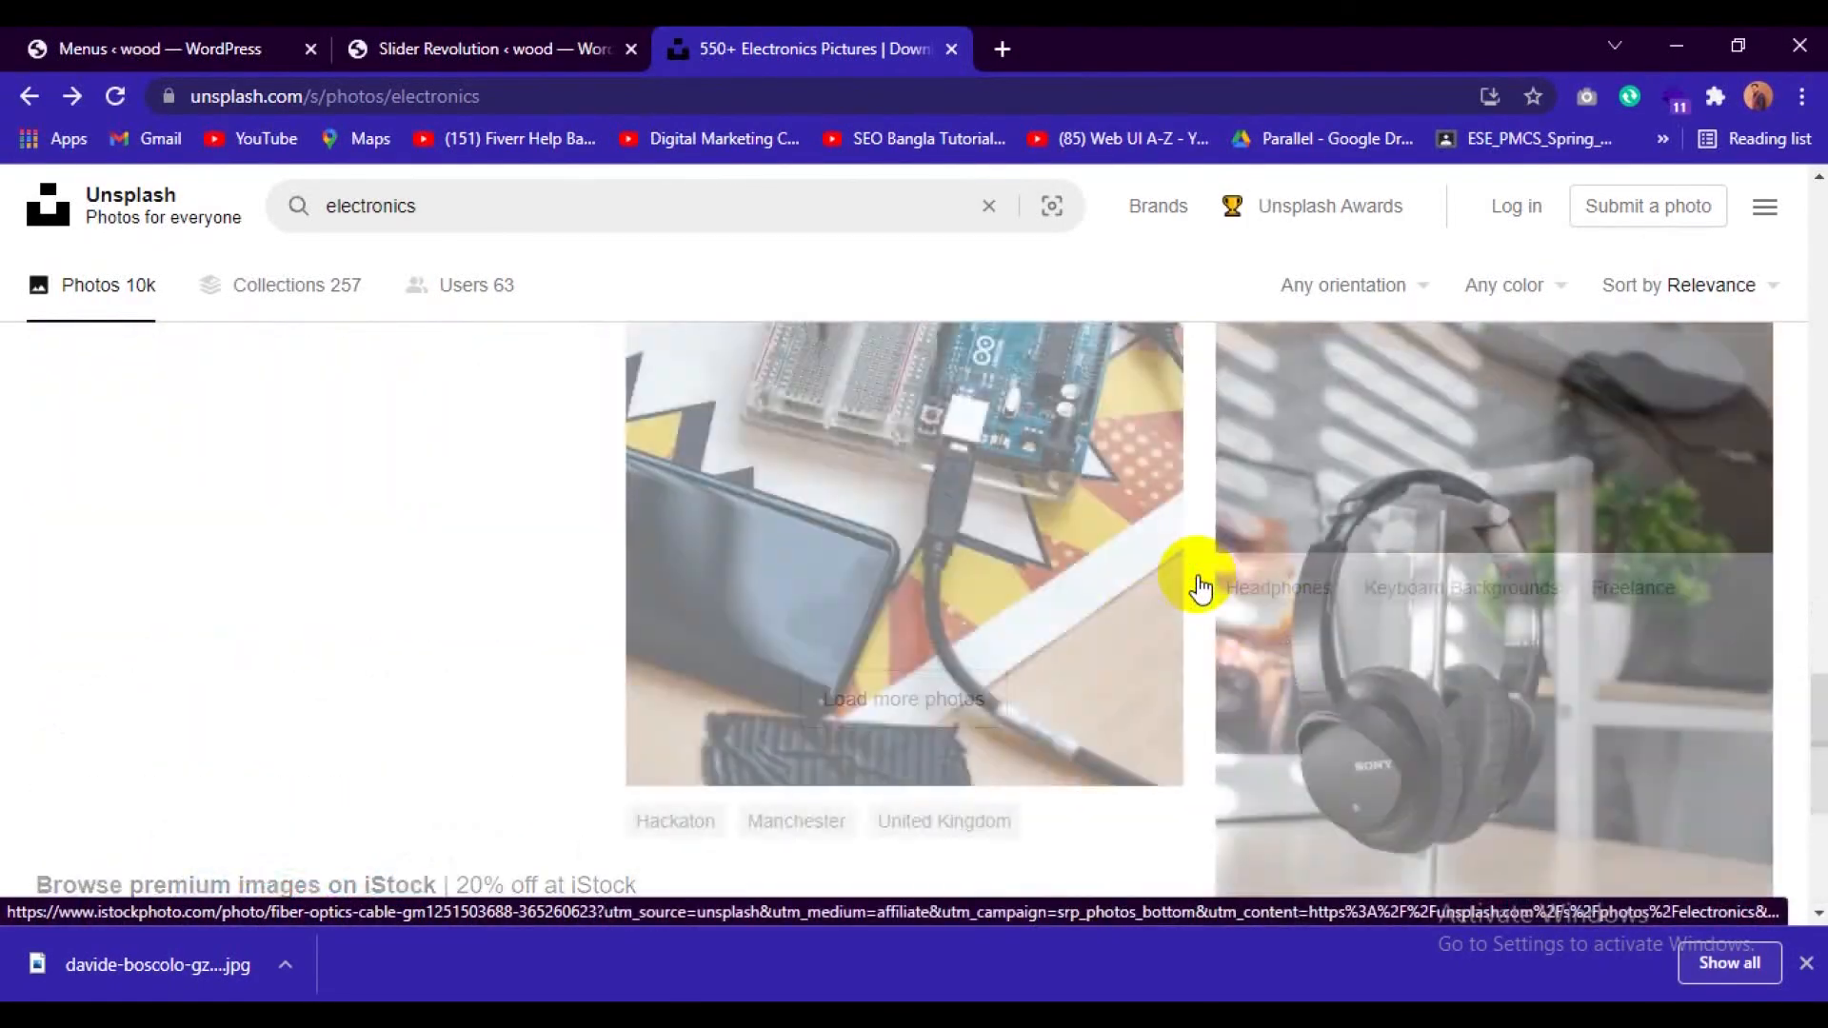
pyautogui.scroll(10, 1201, 586)
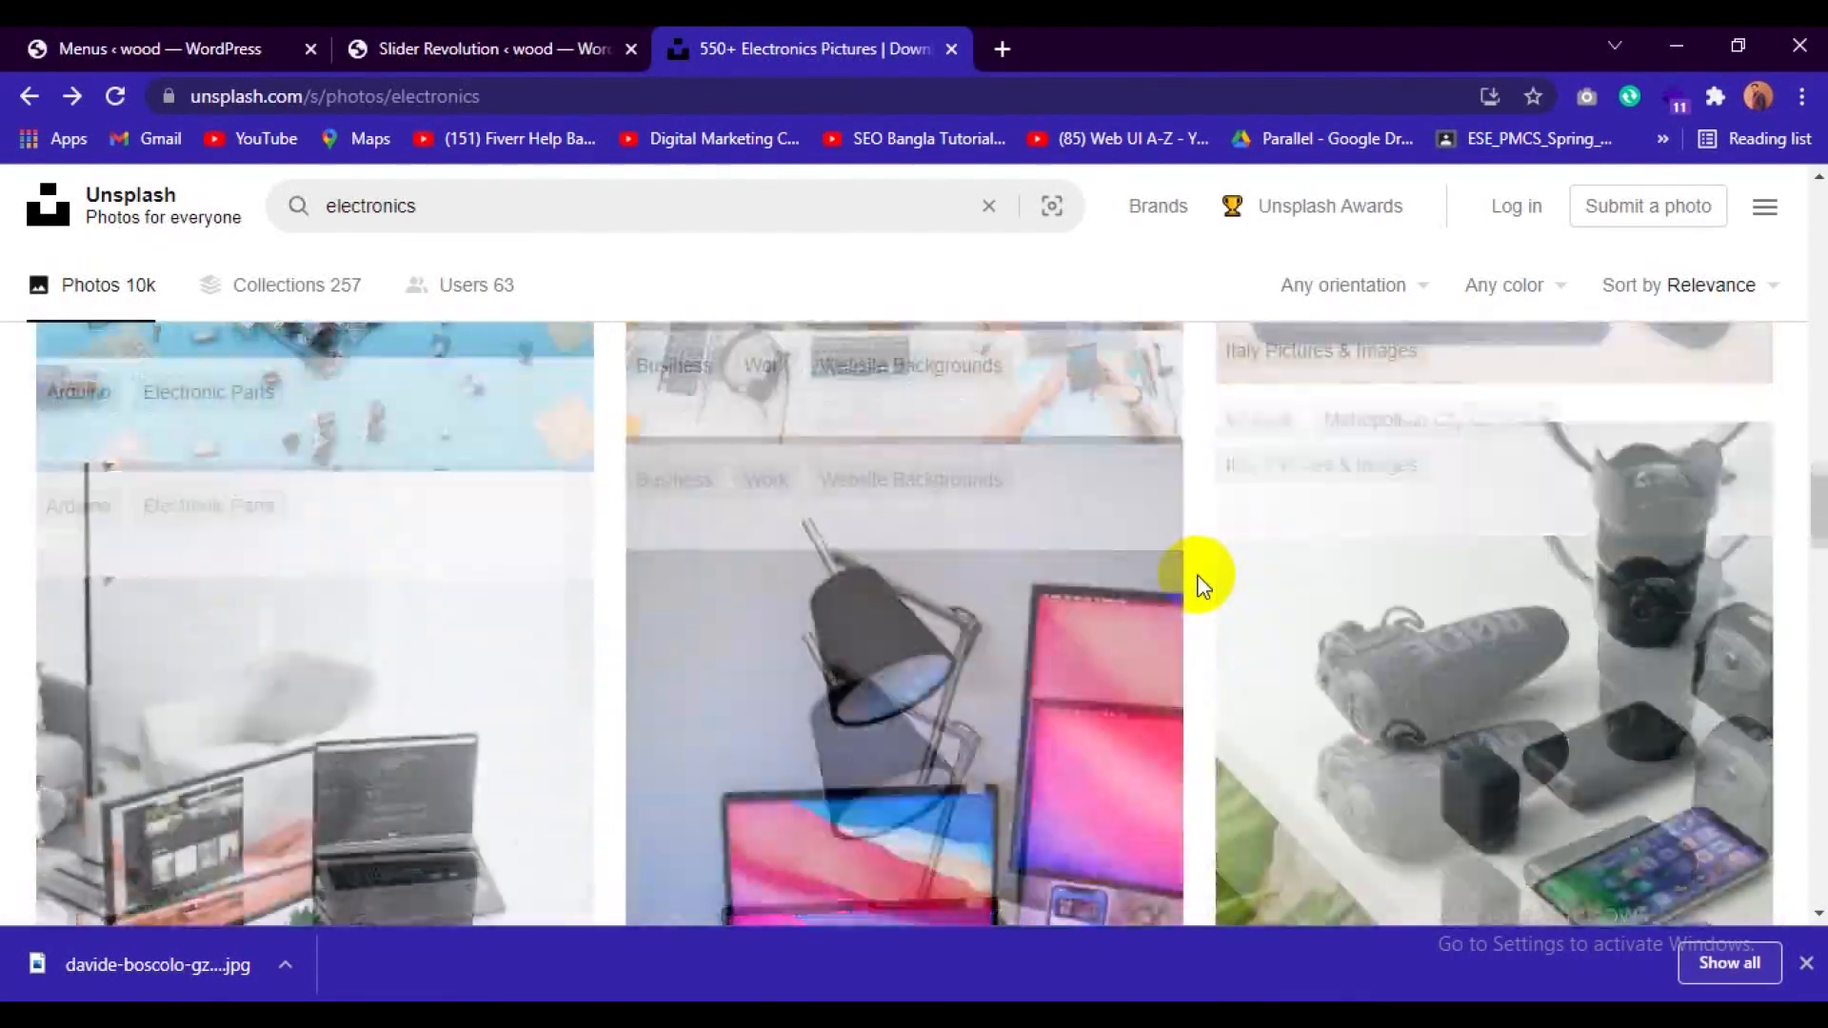
pyautogui.scroll(-5, 1201, 586)
pyautogui.scroll(3, 1202, 586)
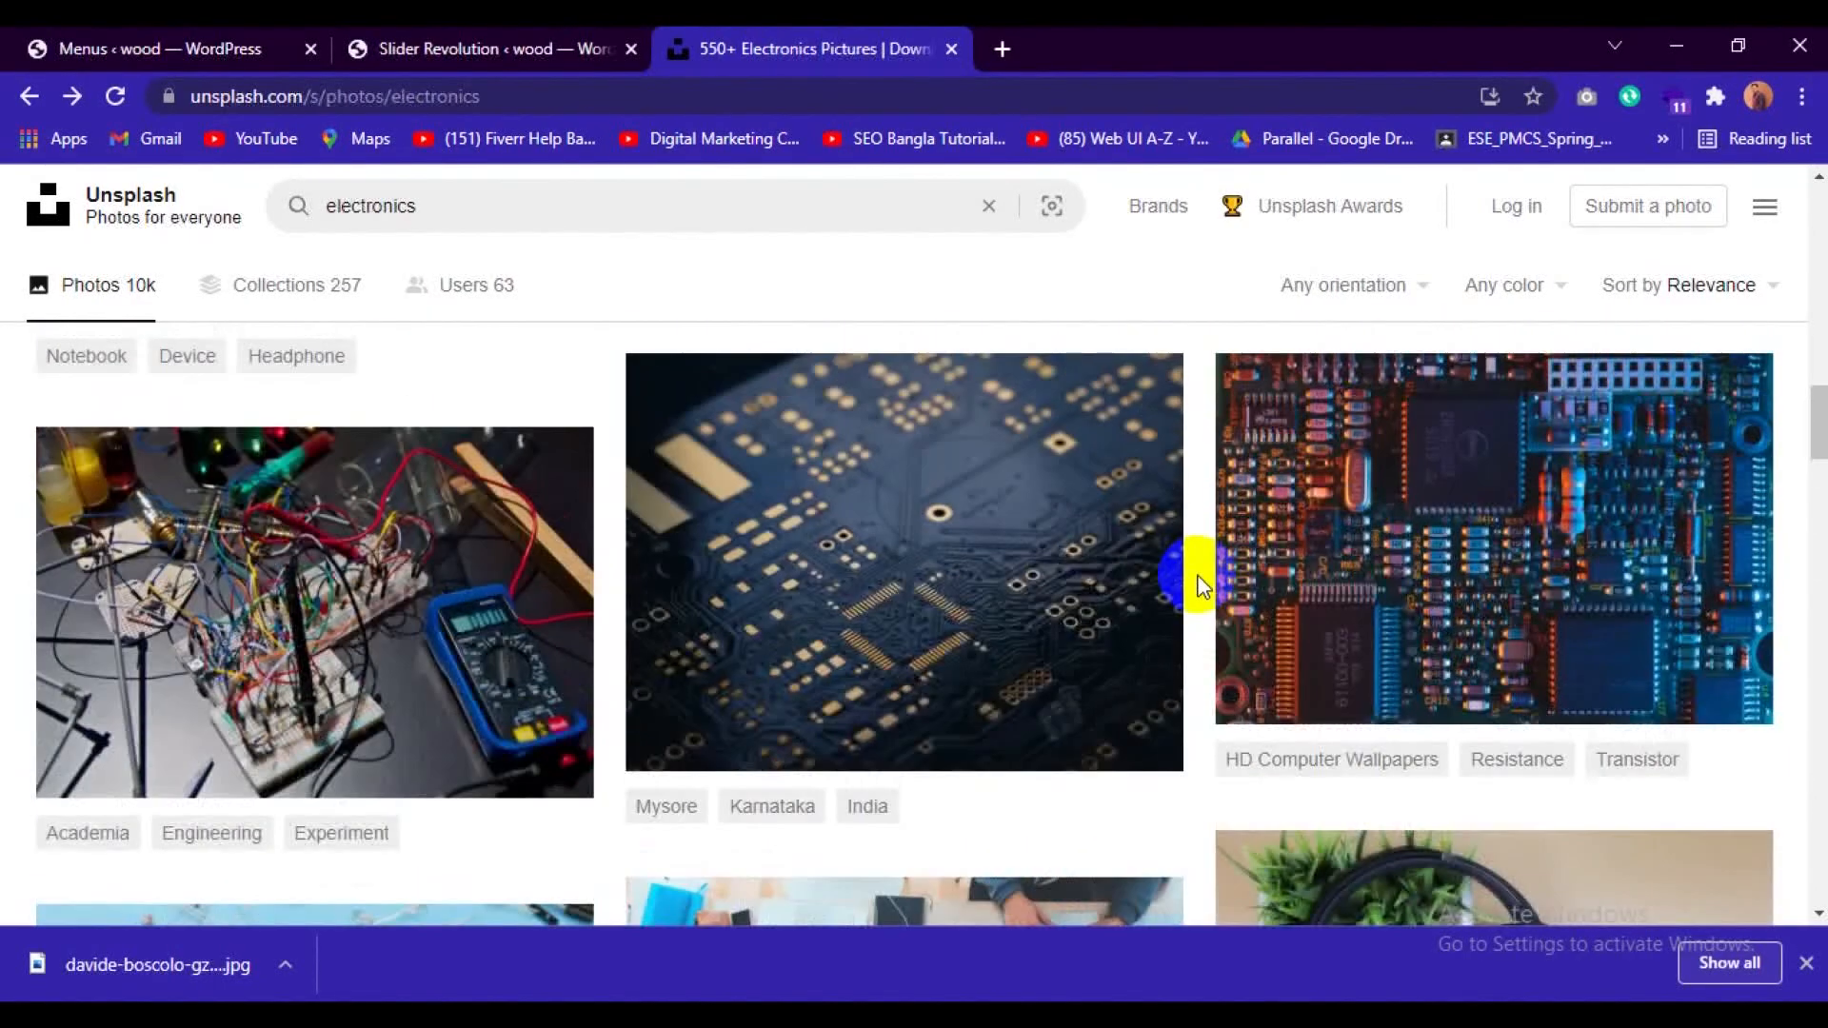
pyautogui.scroll(5, 1201, 586)
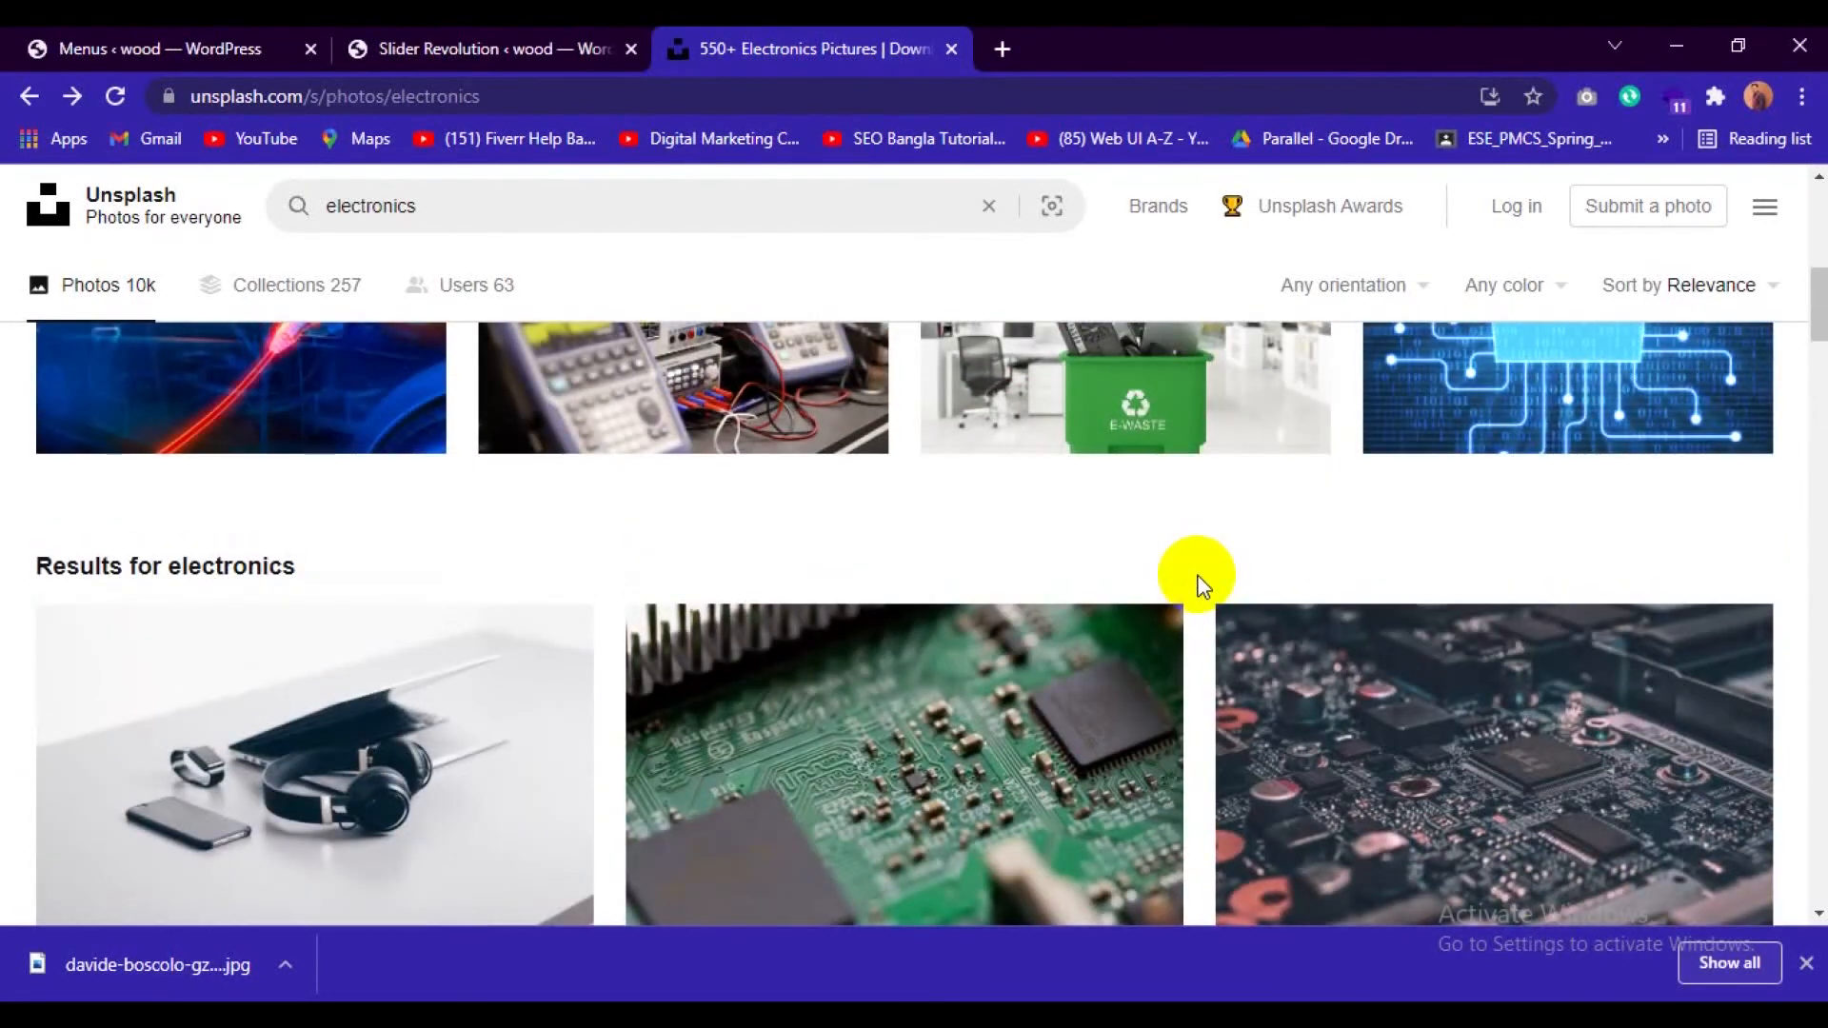
pyautogui.scroll(-7, 1201, 585)
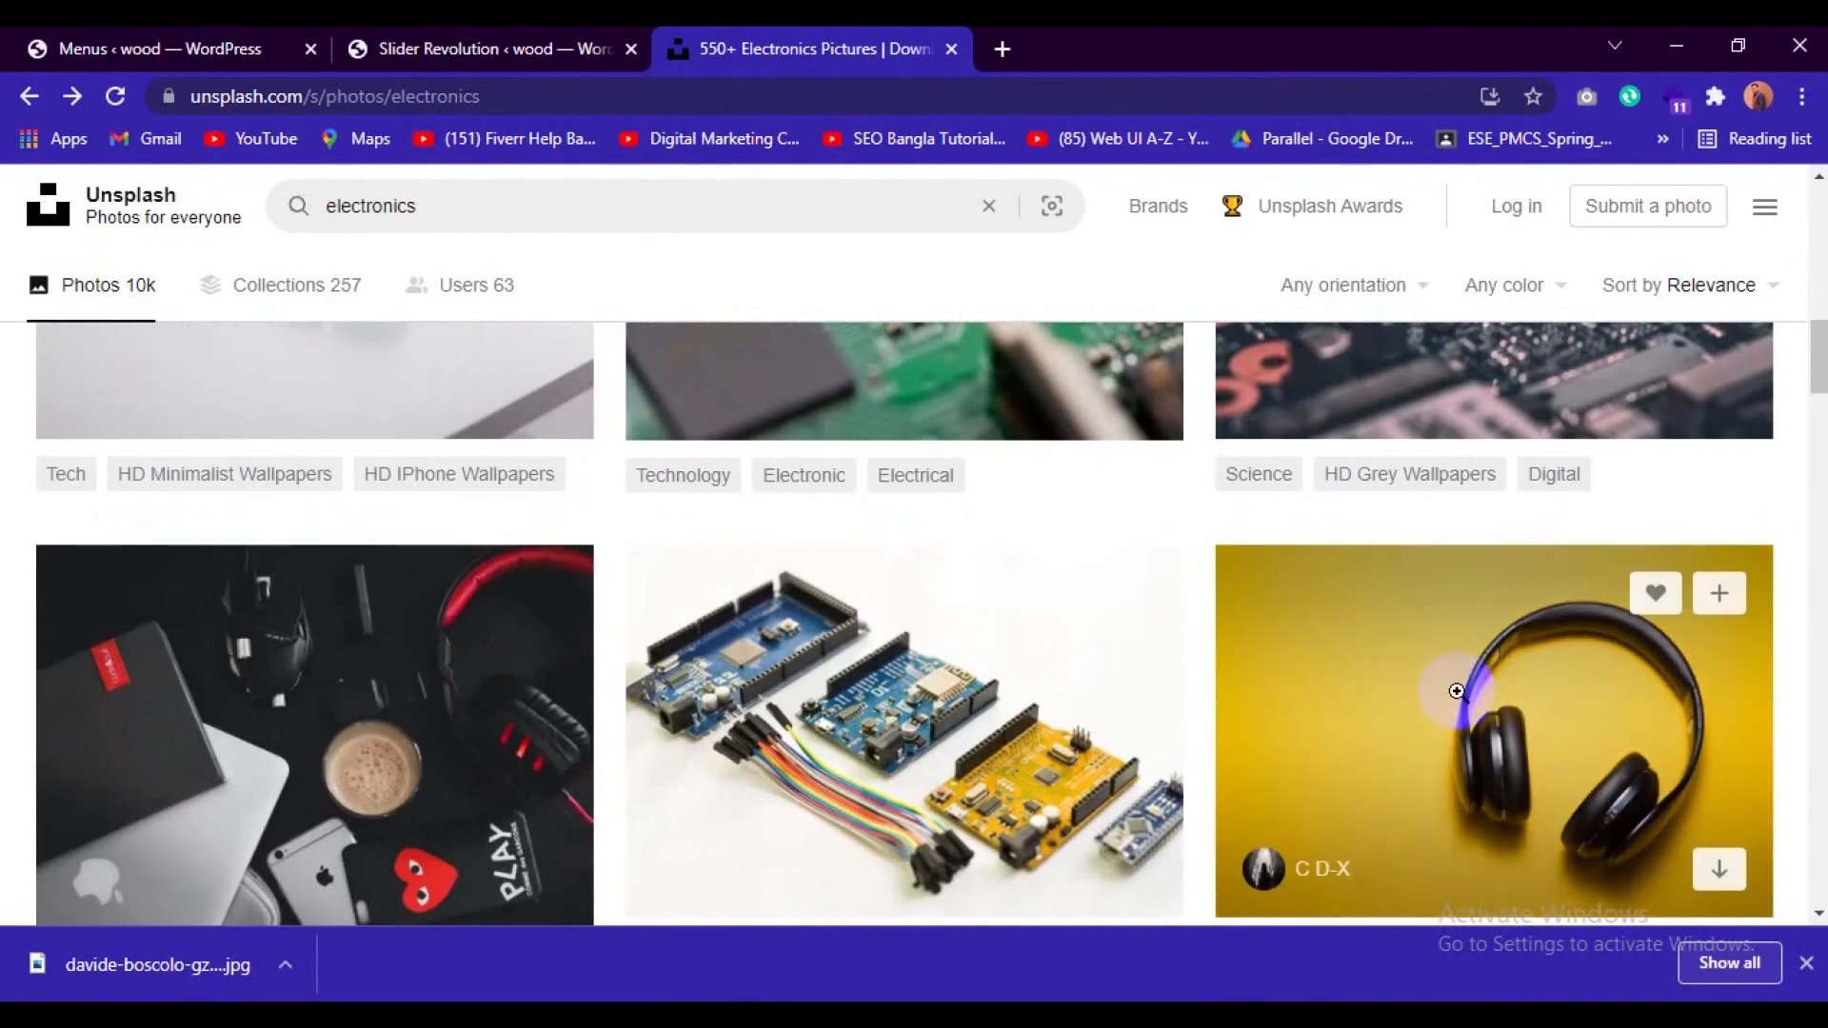
pyautogui.click(1456, 691)
# Browse the related headphone photos and download the one of black headphones on a ledge against a colourful brick wall.
pyautogui.scroll(-8, 1147, 749)
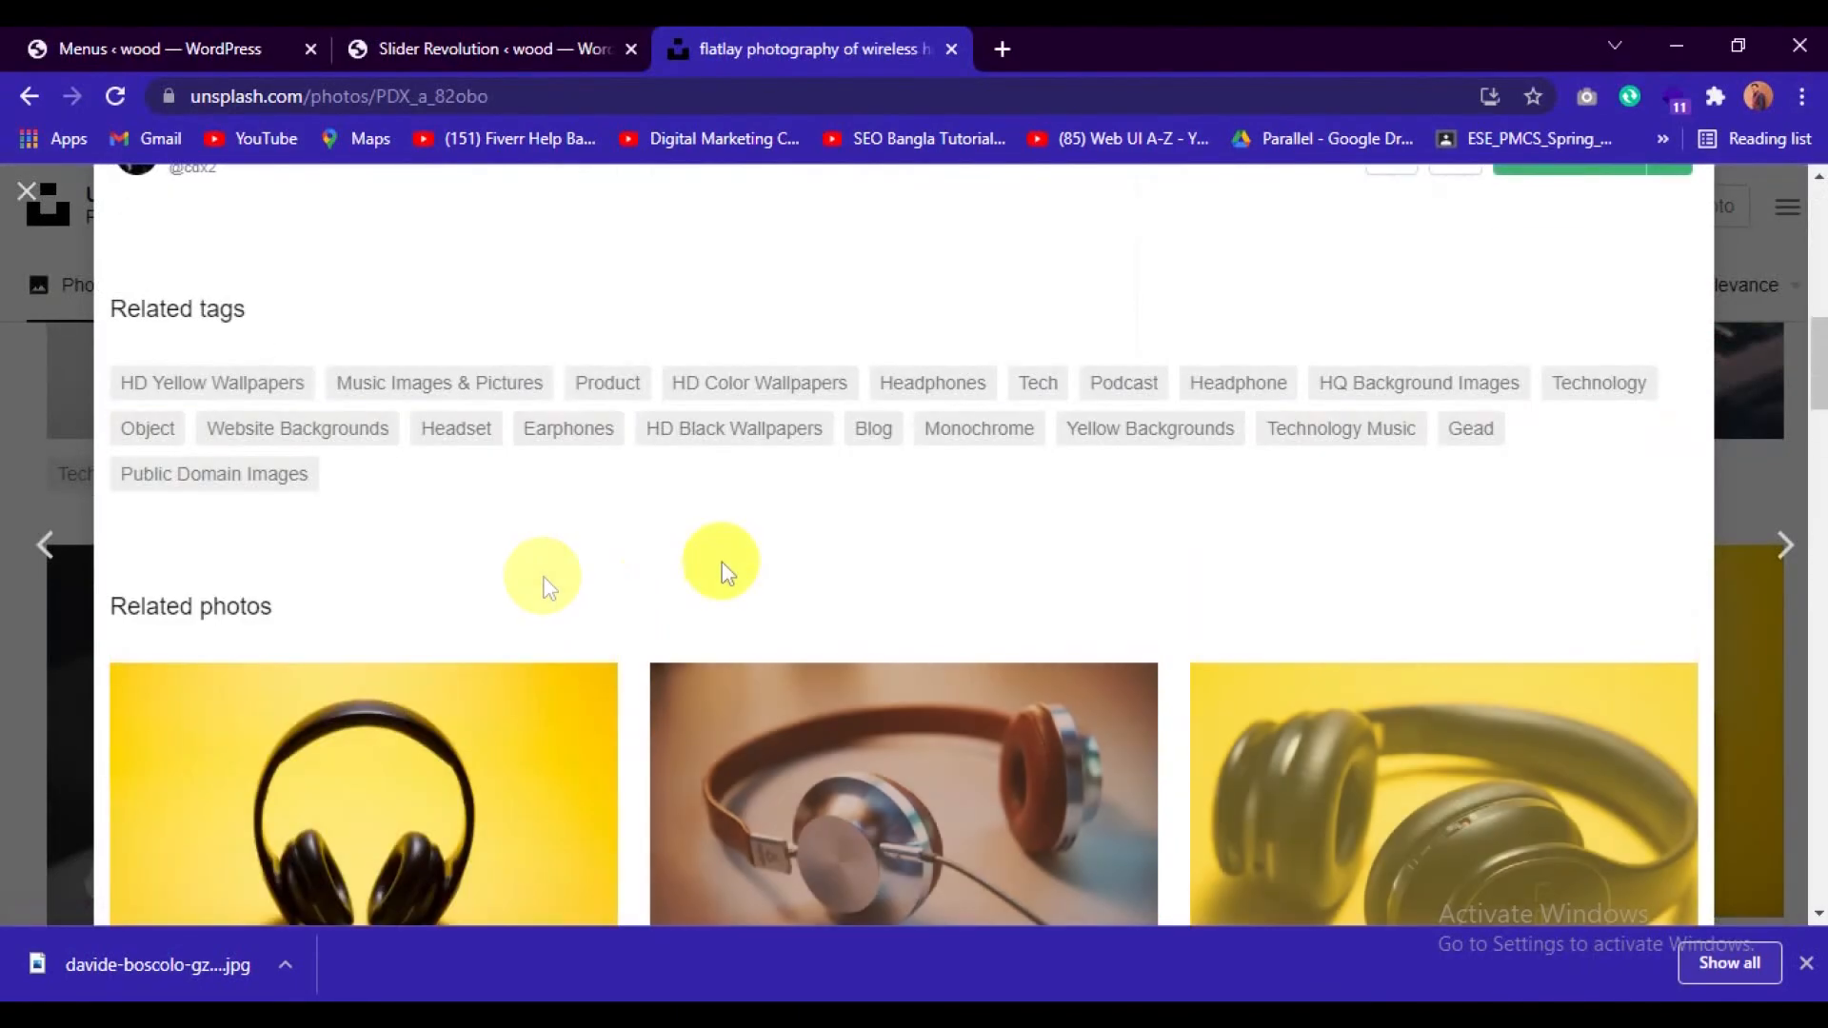
pyautogui.scroll(-3, 899, 611)
pyautogui.scroll(-3, 971, 632)
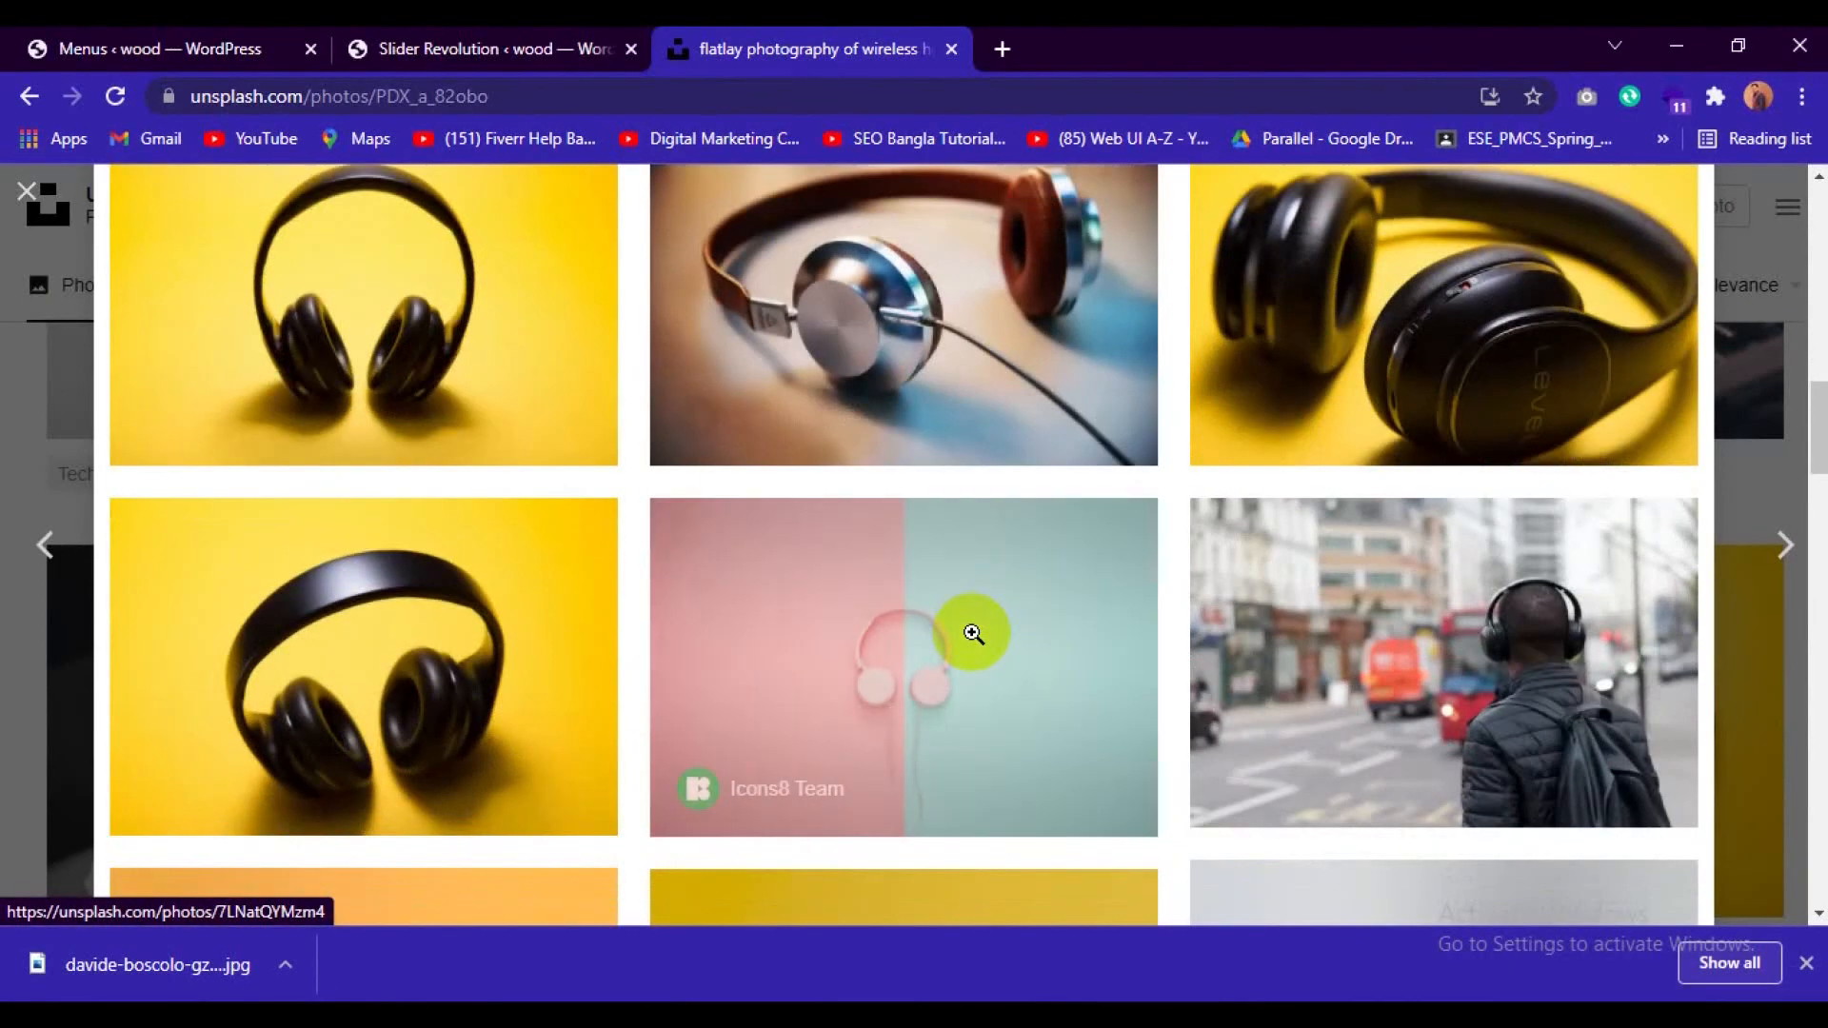
pyautogui.scroll(-7, 971, 632)
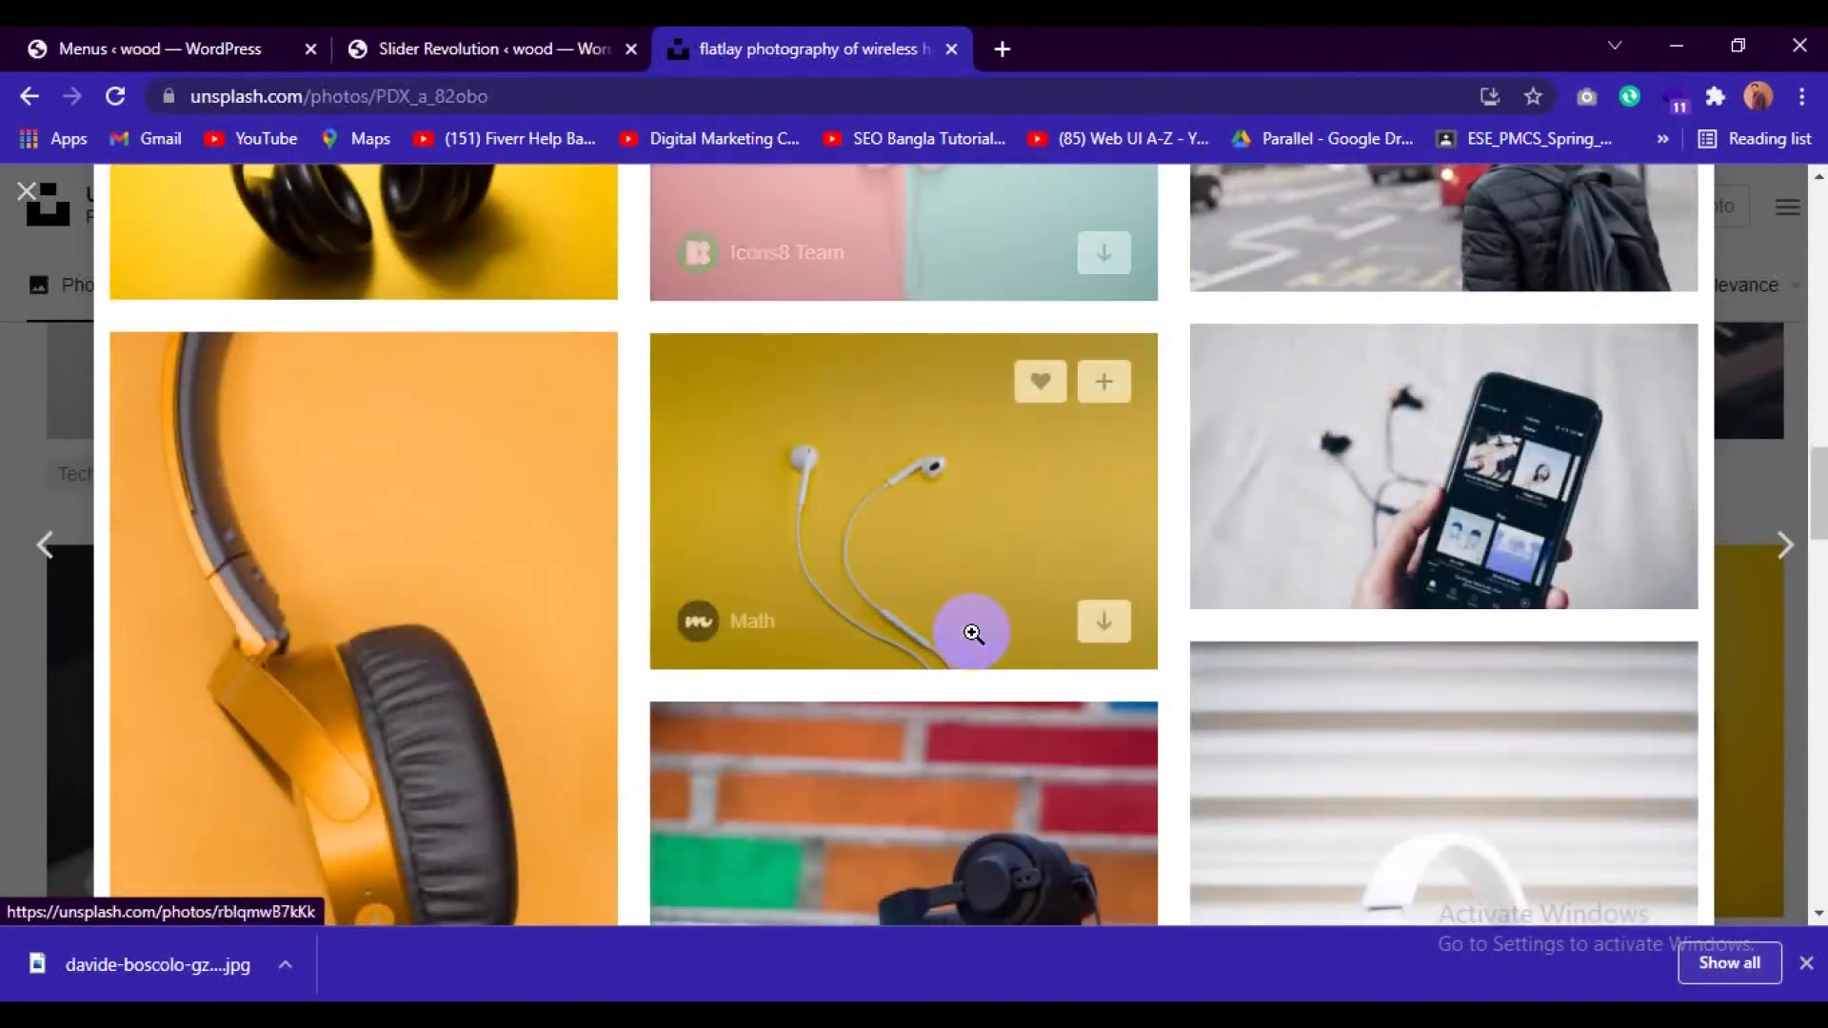
pyautogui.scroll(-5, 1144, 670)
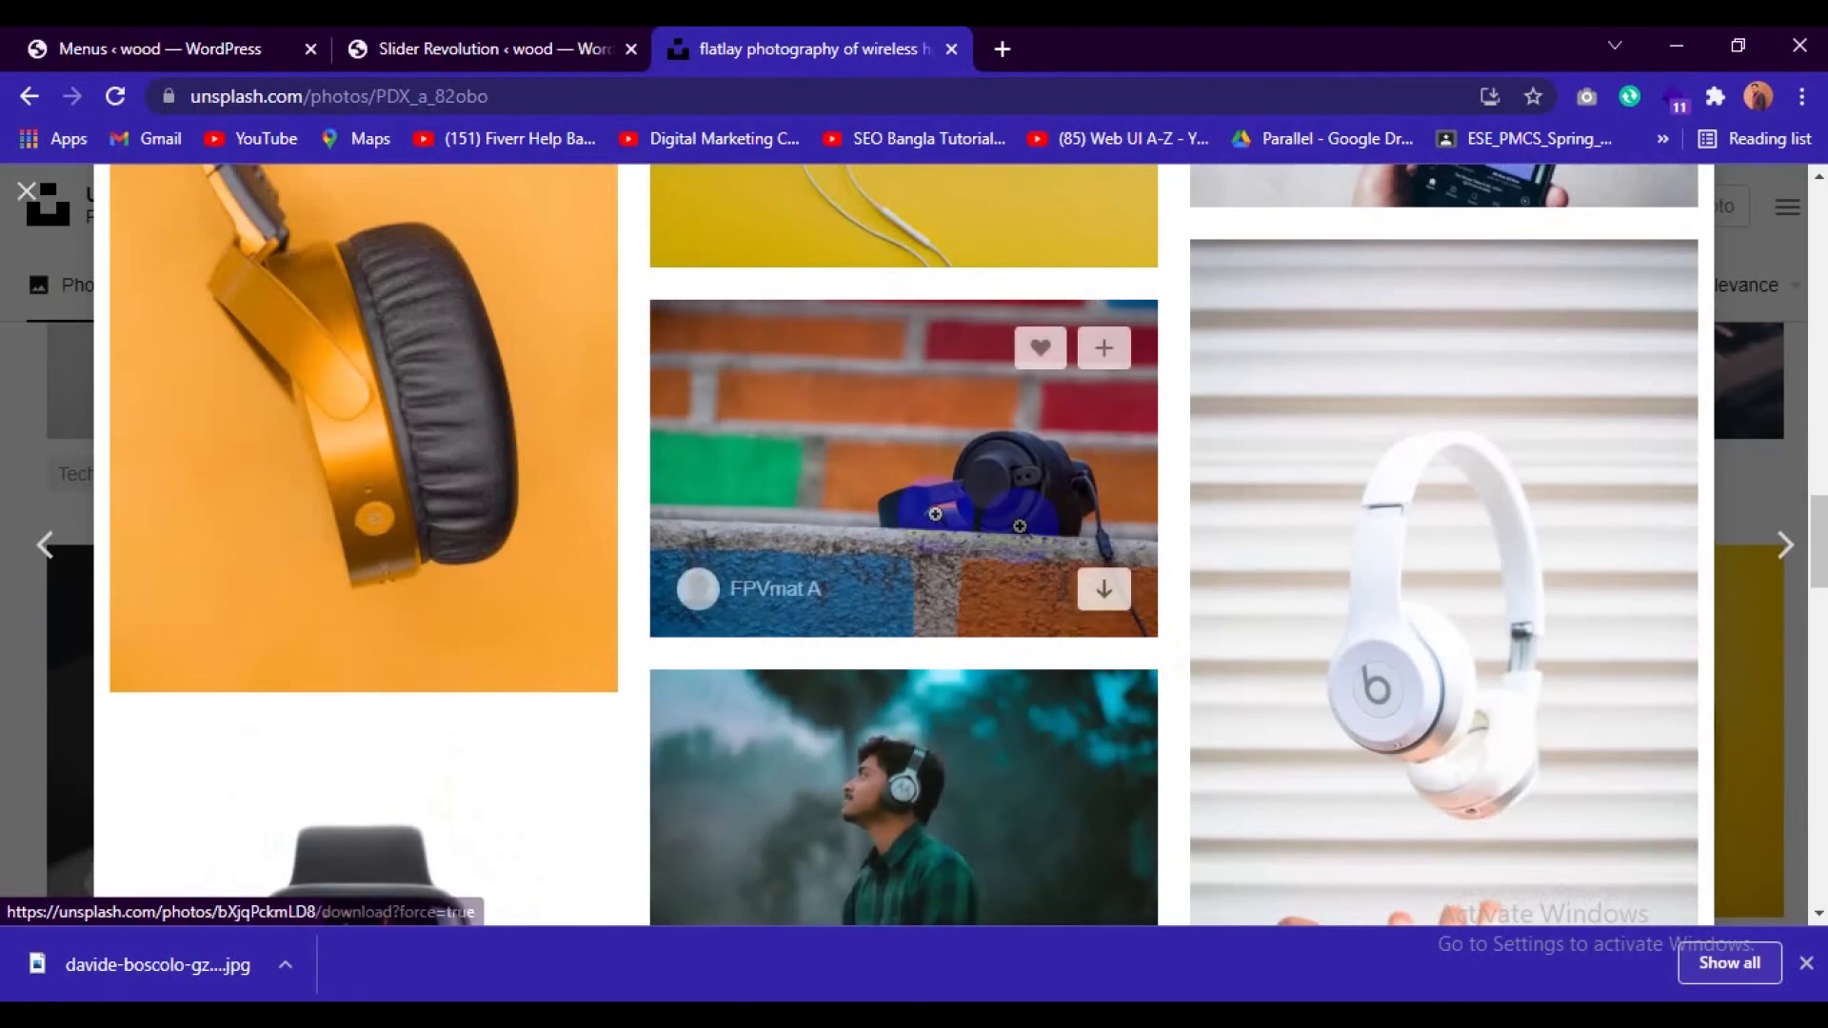
pyautogui.scroll(-3, 1027, 545)
pyautogui.scroll(2, 1027, 546)
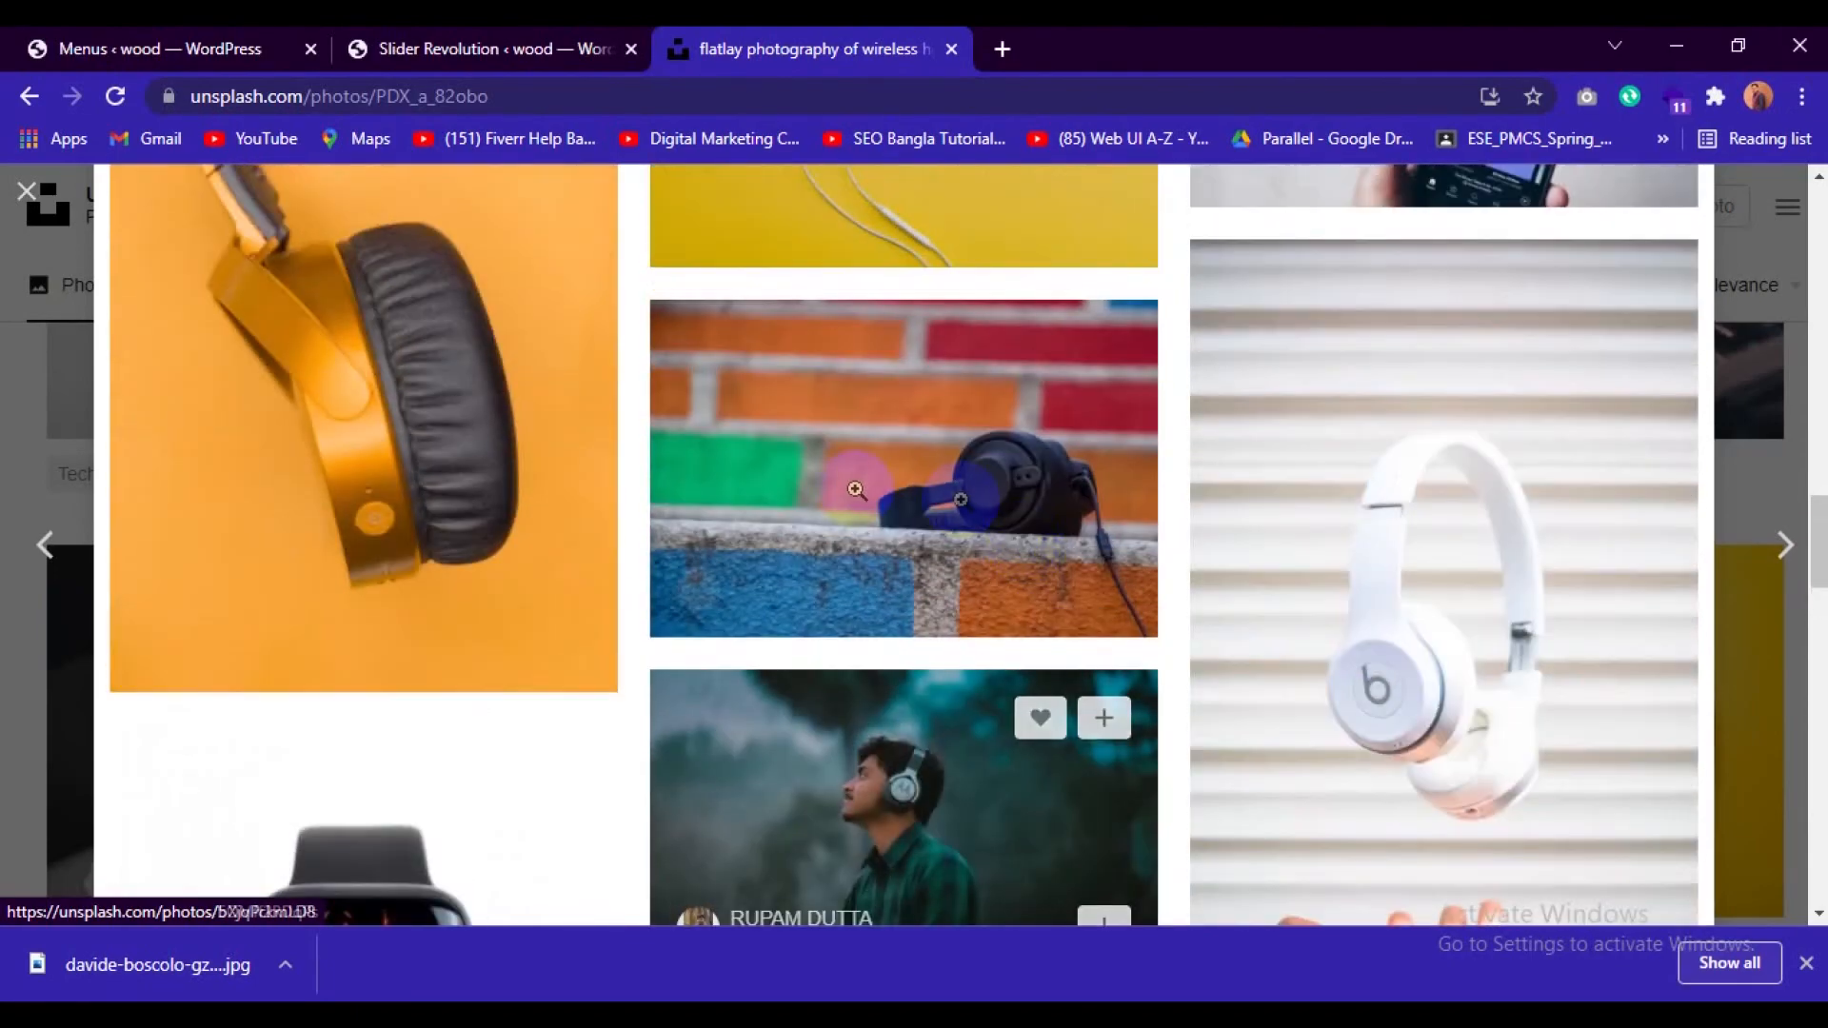
pyautogui.scroll(4, 984, 563)
pyautogui.click(952, 665)
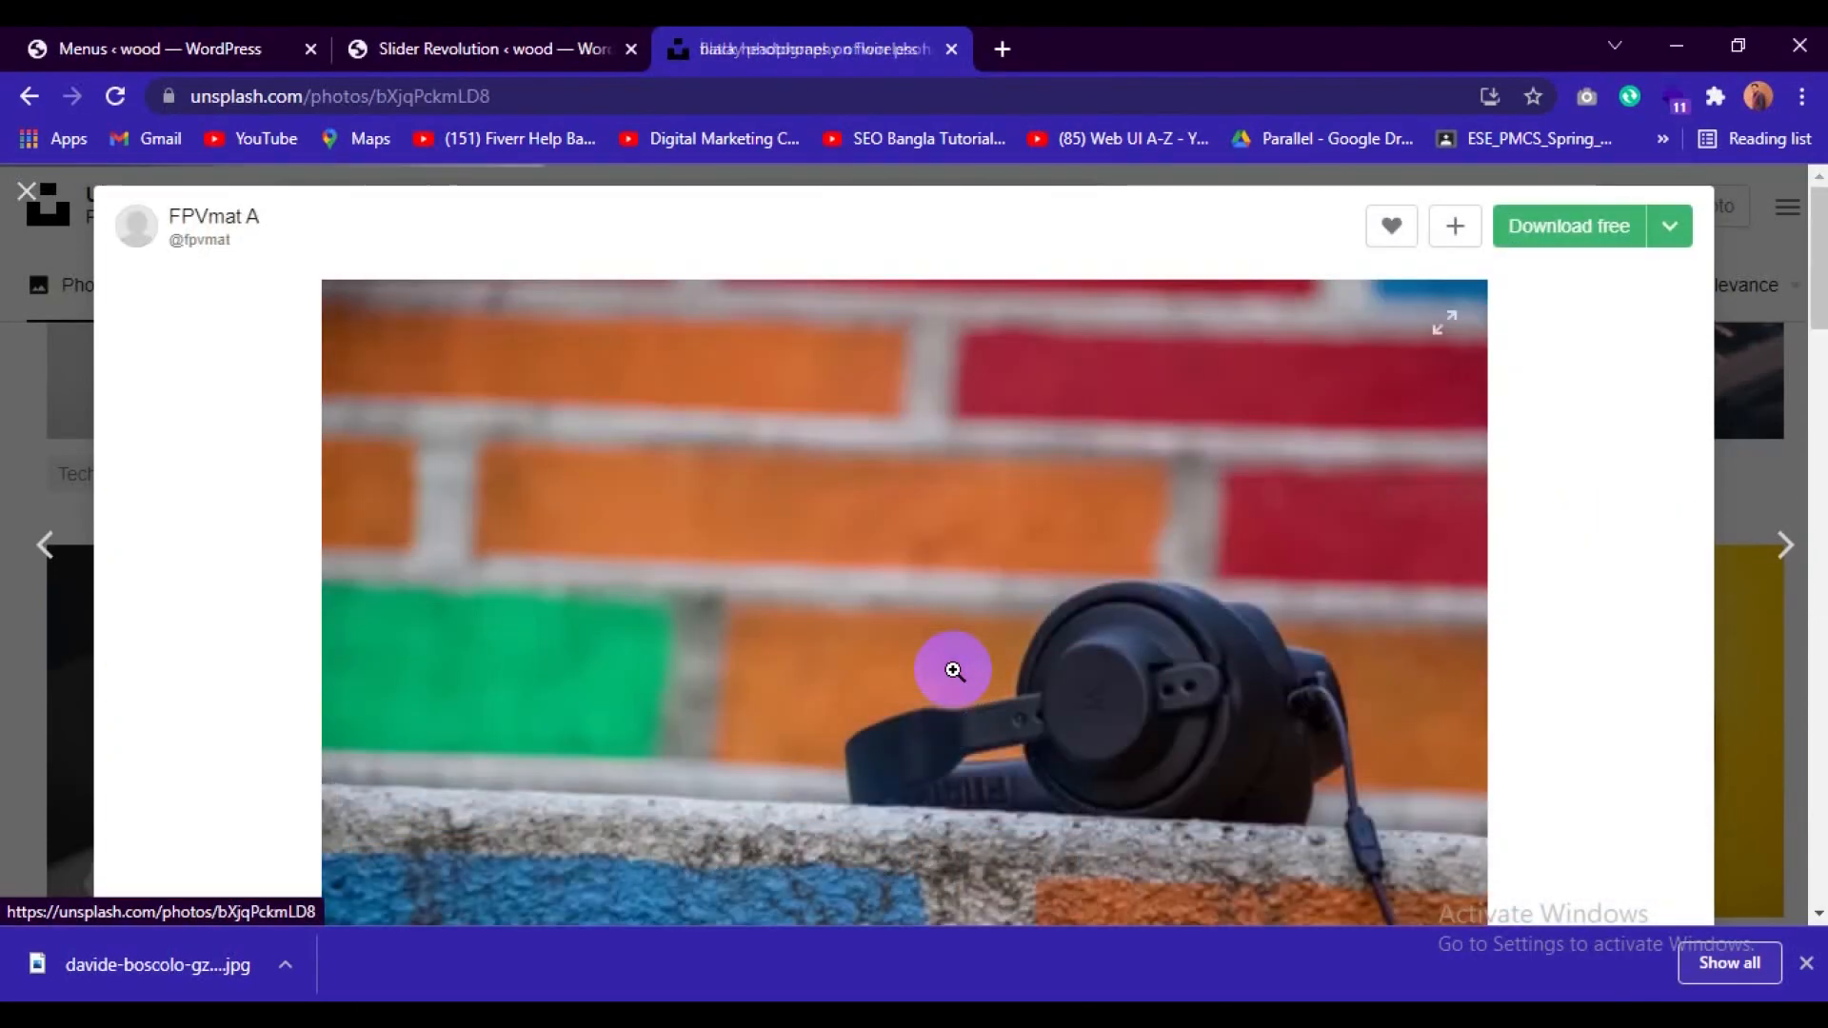
pyautogui.click(1561, 249)
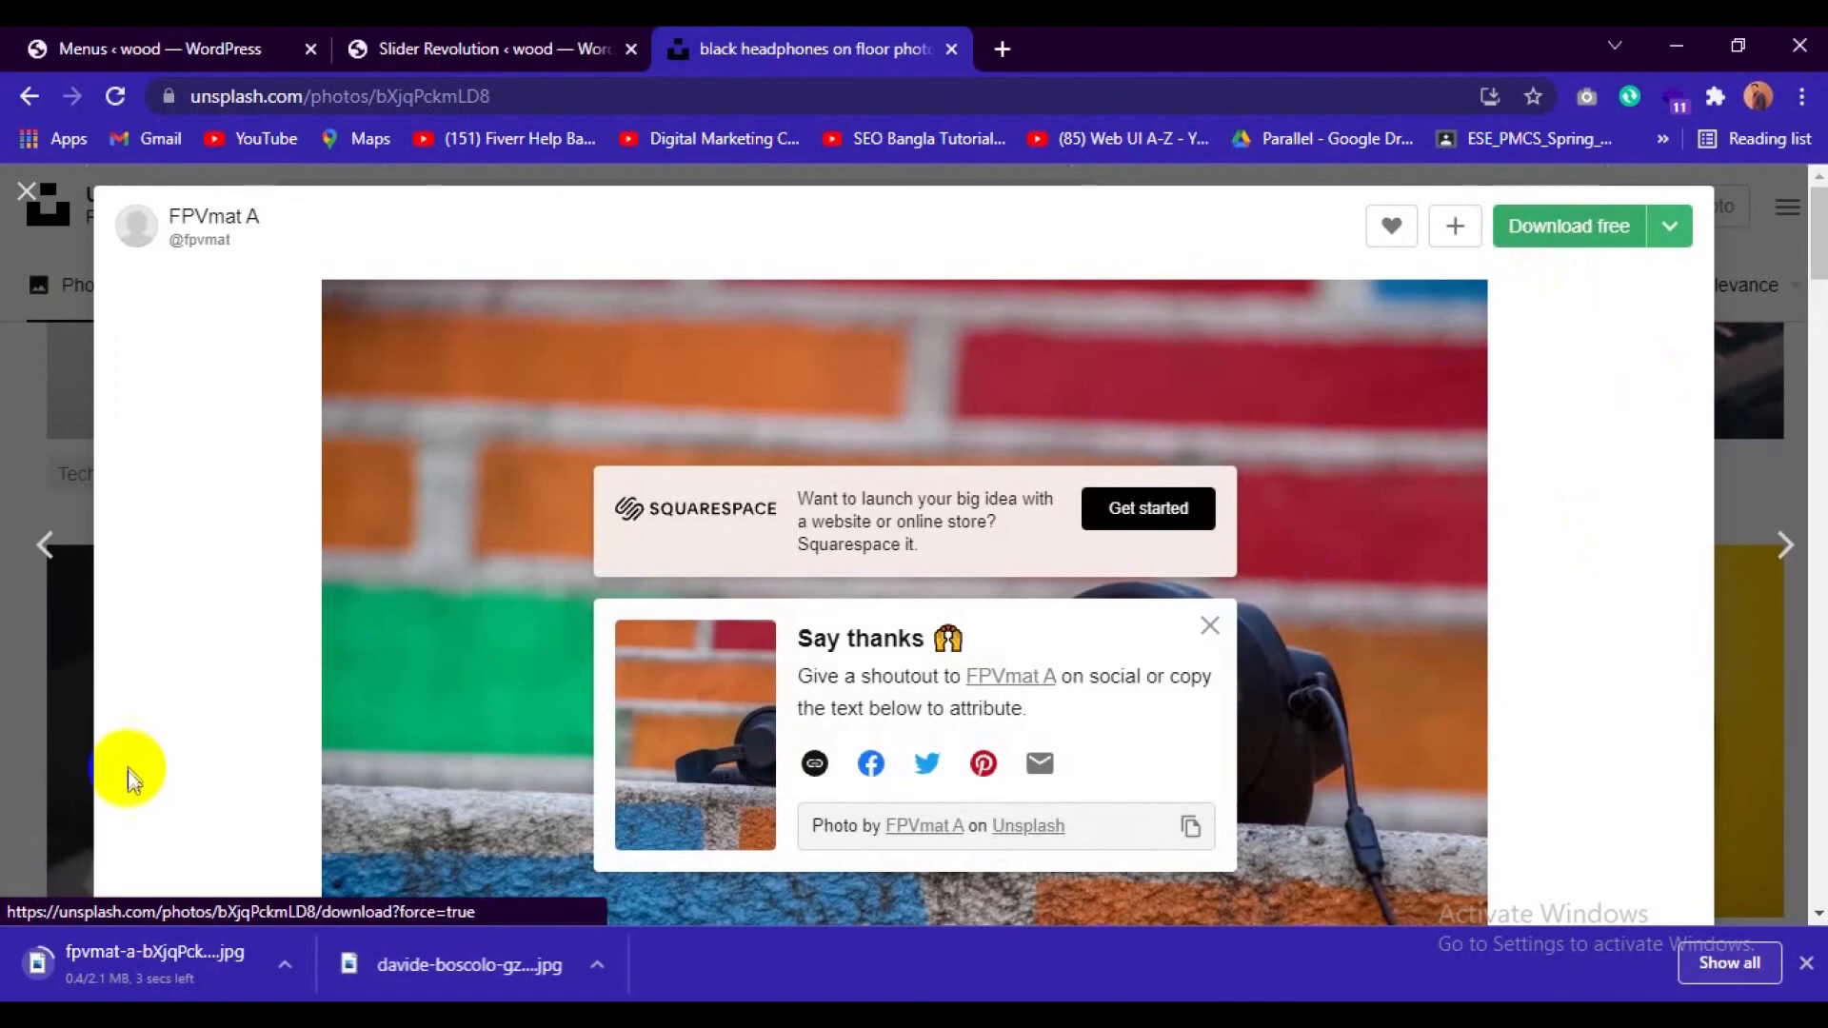
# Switch to the Slider Revolution editor, enlarge the canvas by shrinking the timeline, and open the Media Library for the slide background.
pyautogui.click(489, 39)
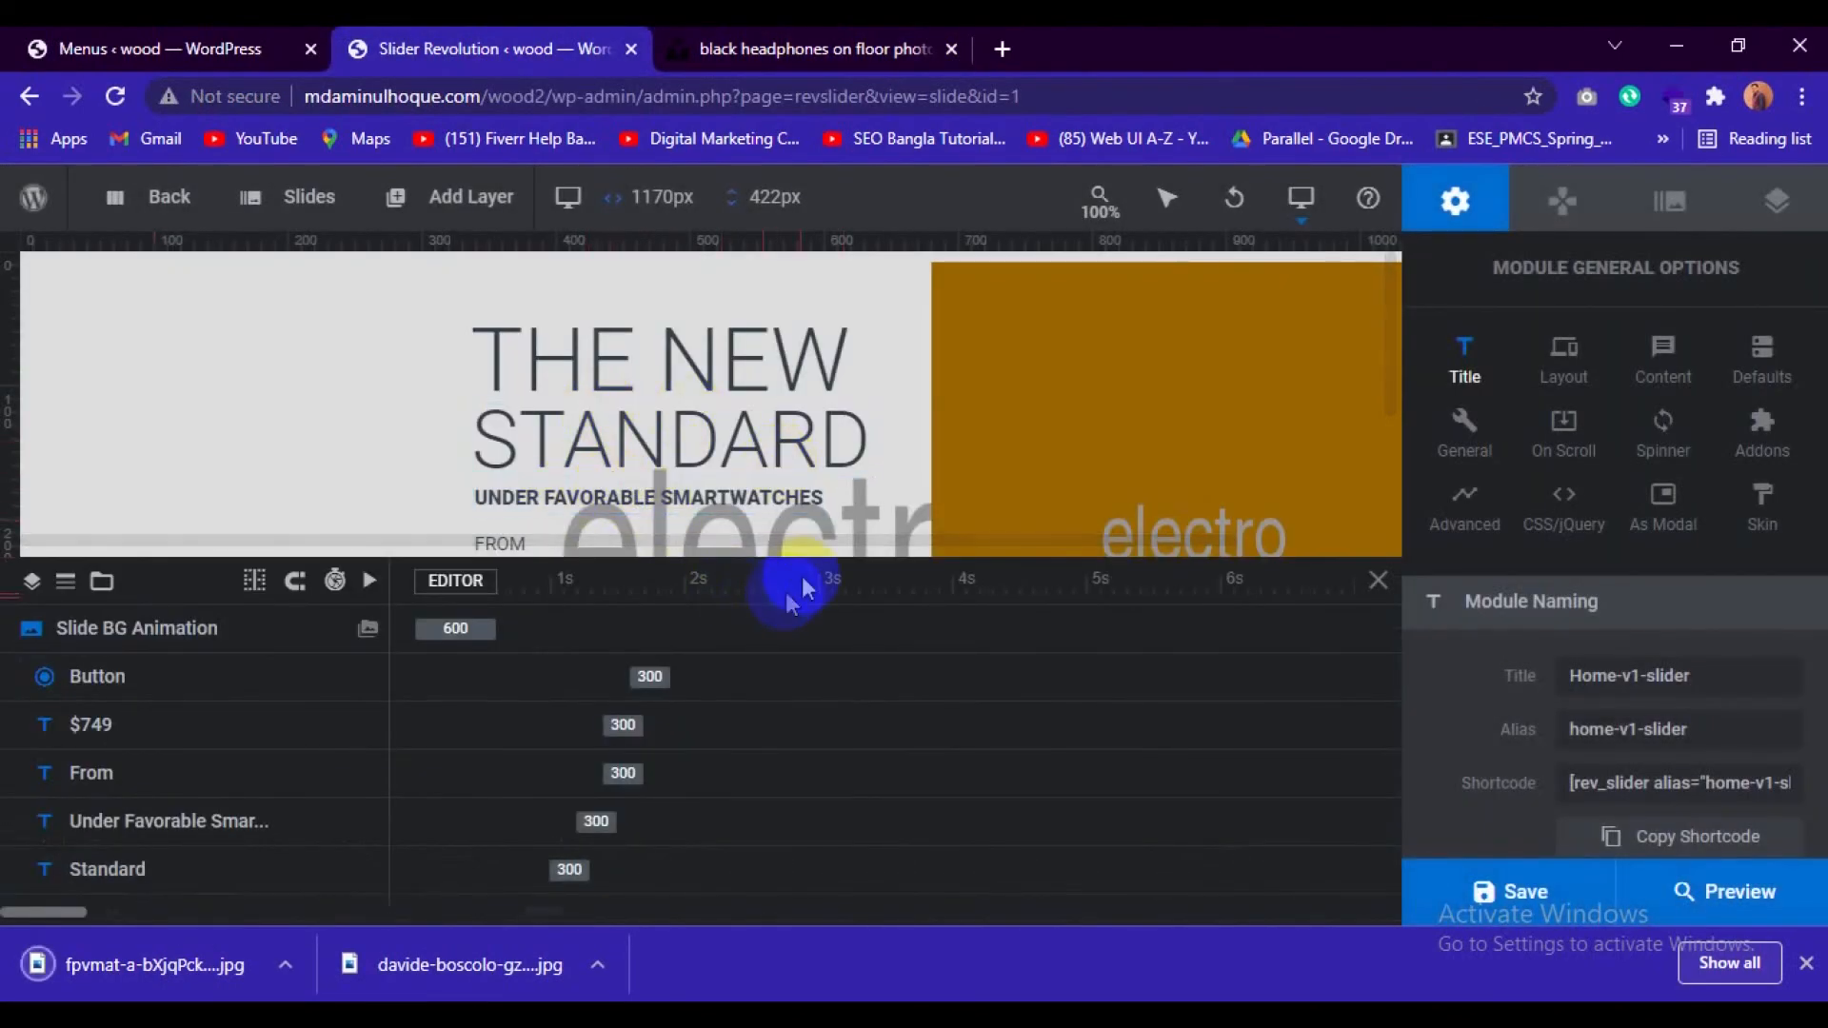
pyautogui.moveTo(814, 583); pyautogui.dragTo(762, 814)
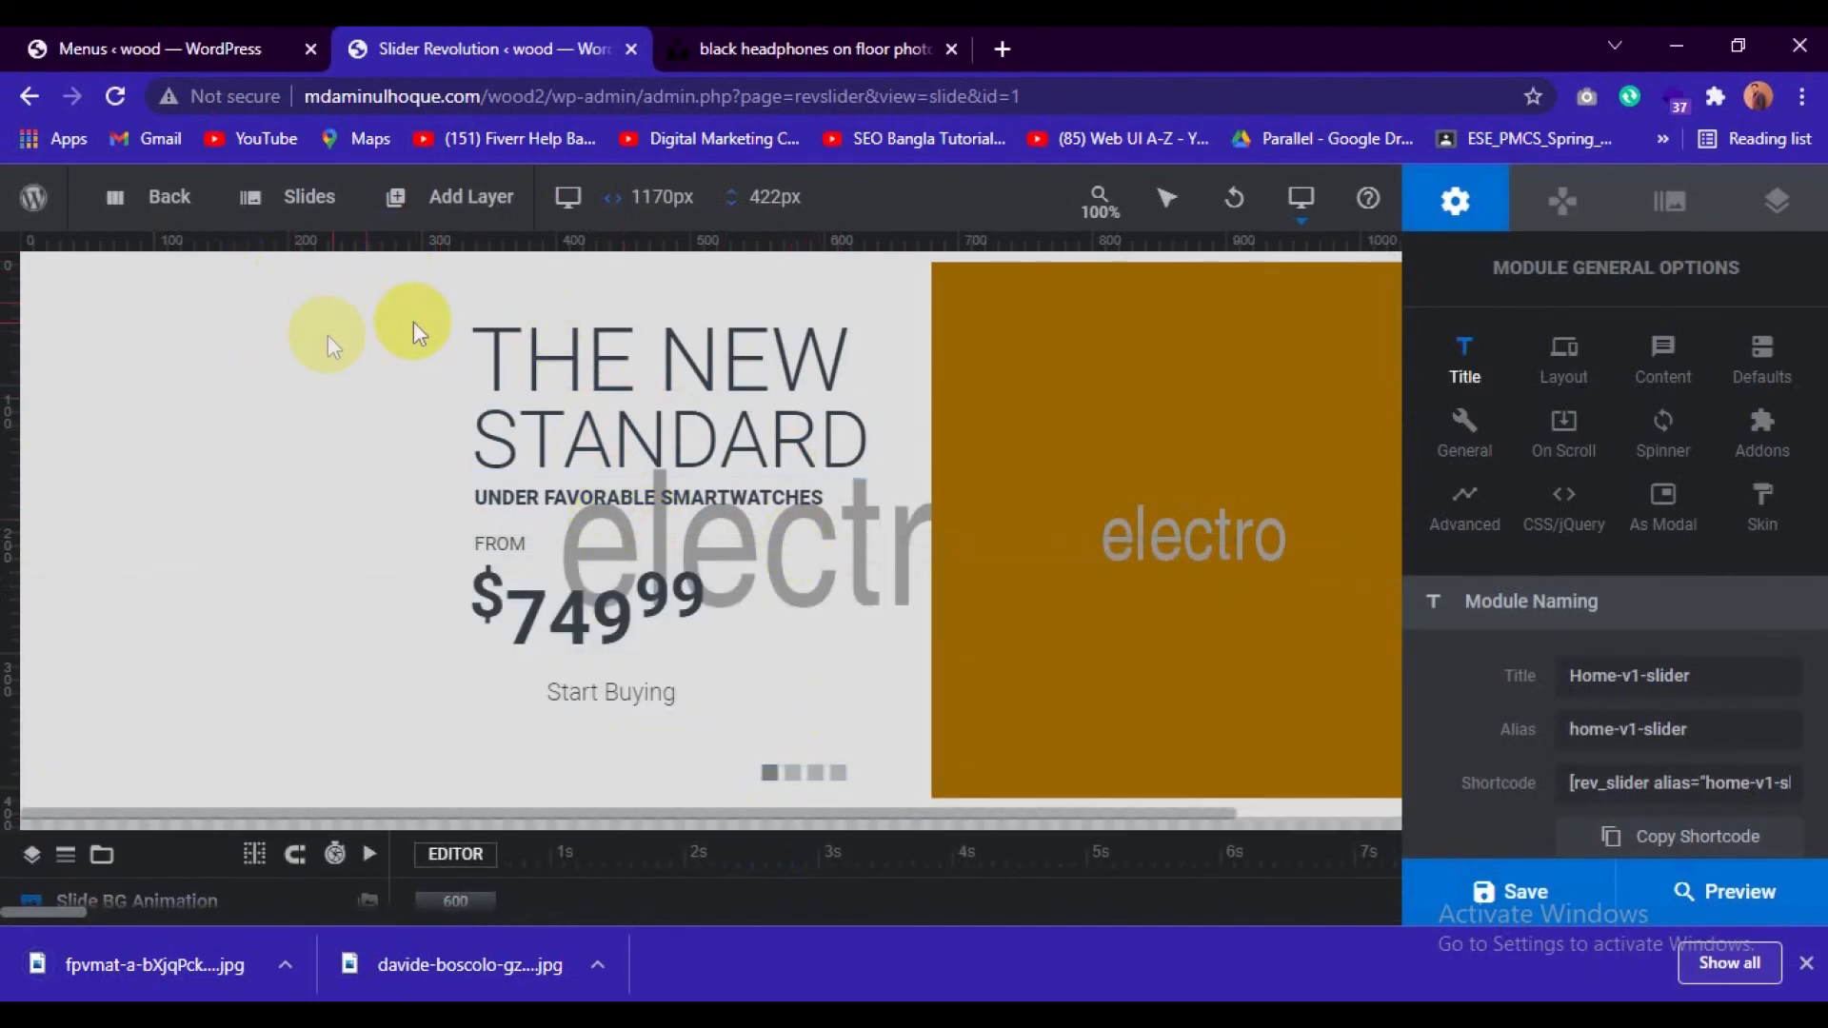
pyautogui.rightClick(186, 307)
pyautogui.moveTo(267, 342)
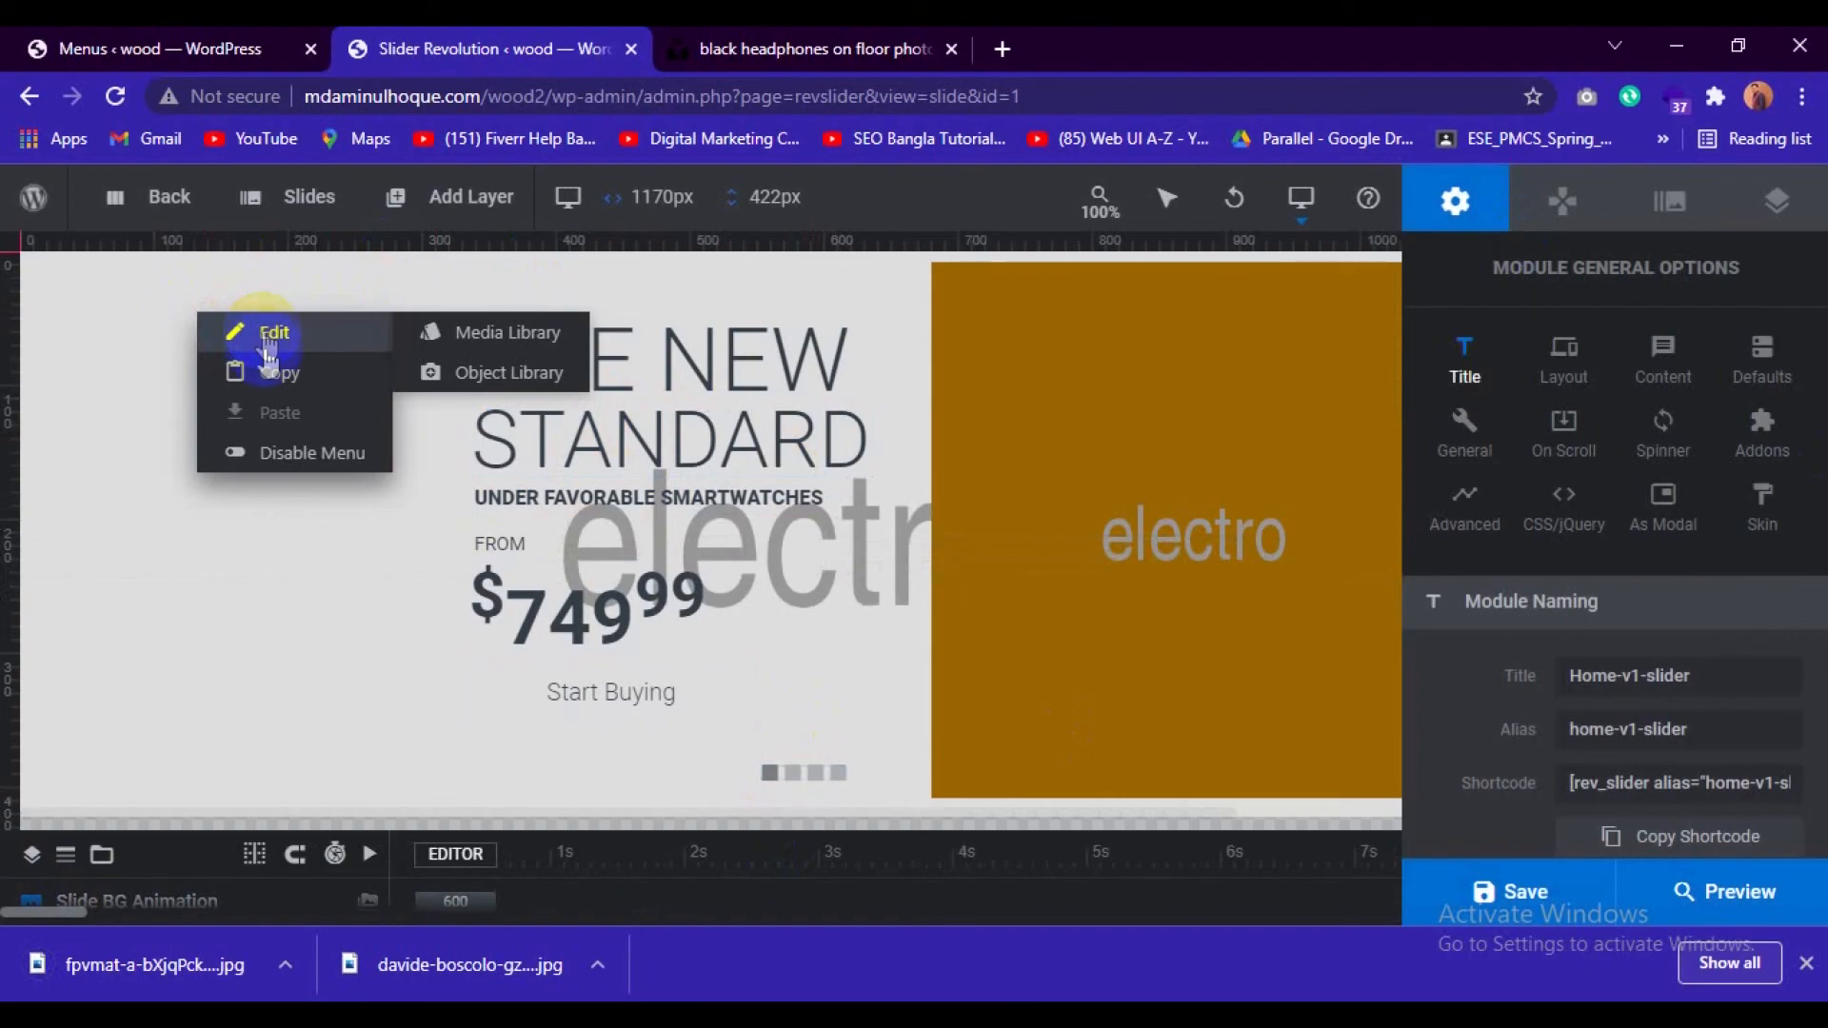
pyautogui.click(268, 345)
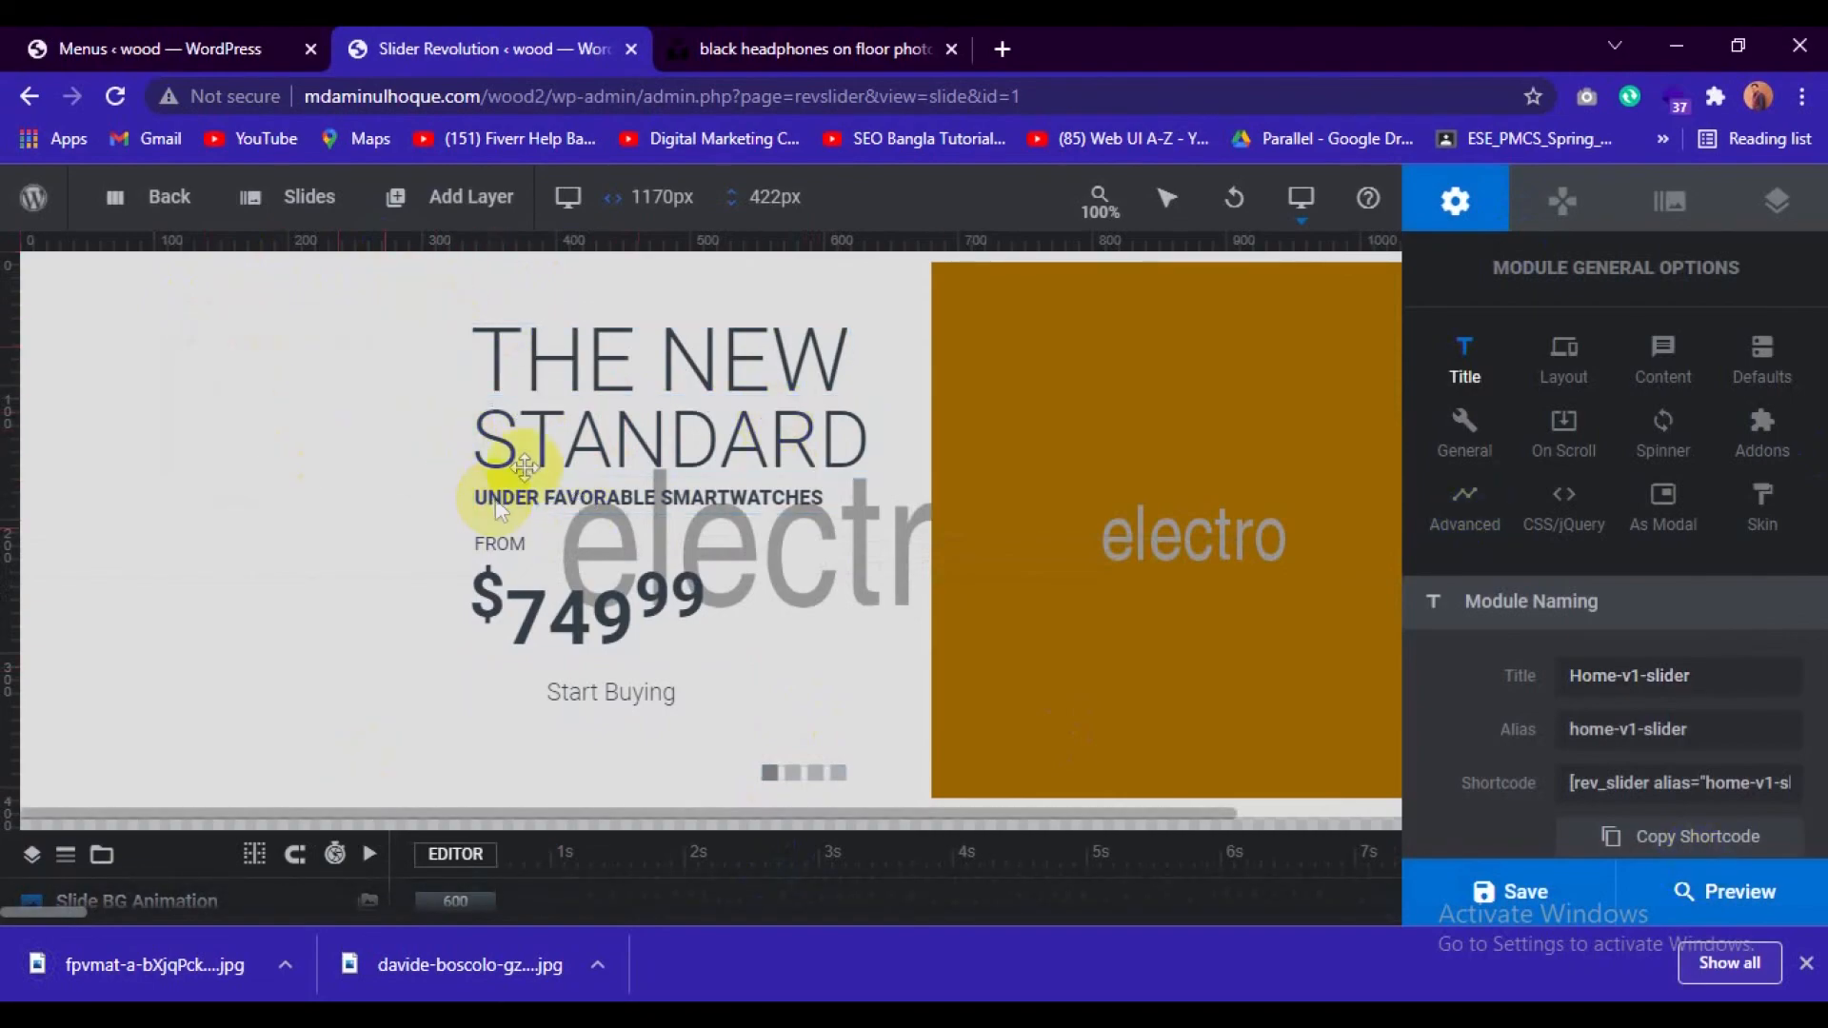
pyautogui.rightClick(181, 365)
pyautogui.moveTo(253, 400)
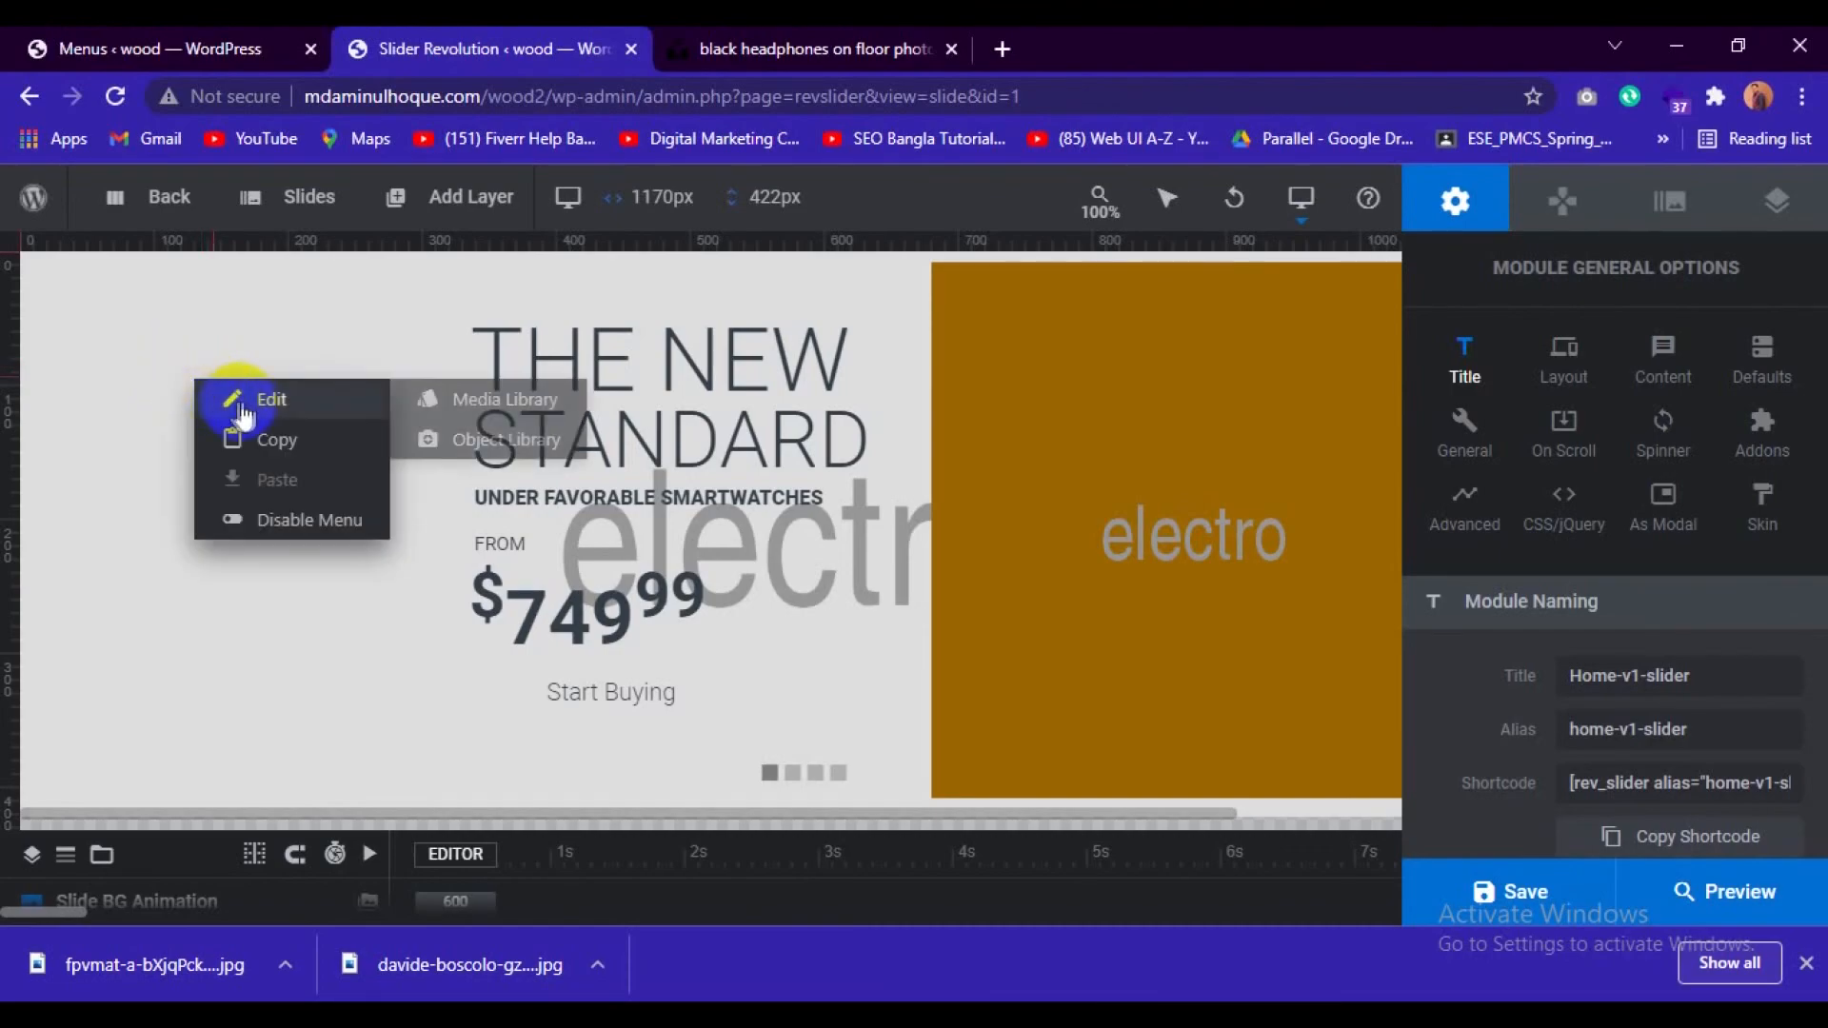
pyautogui.click(462, 409)
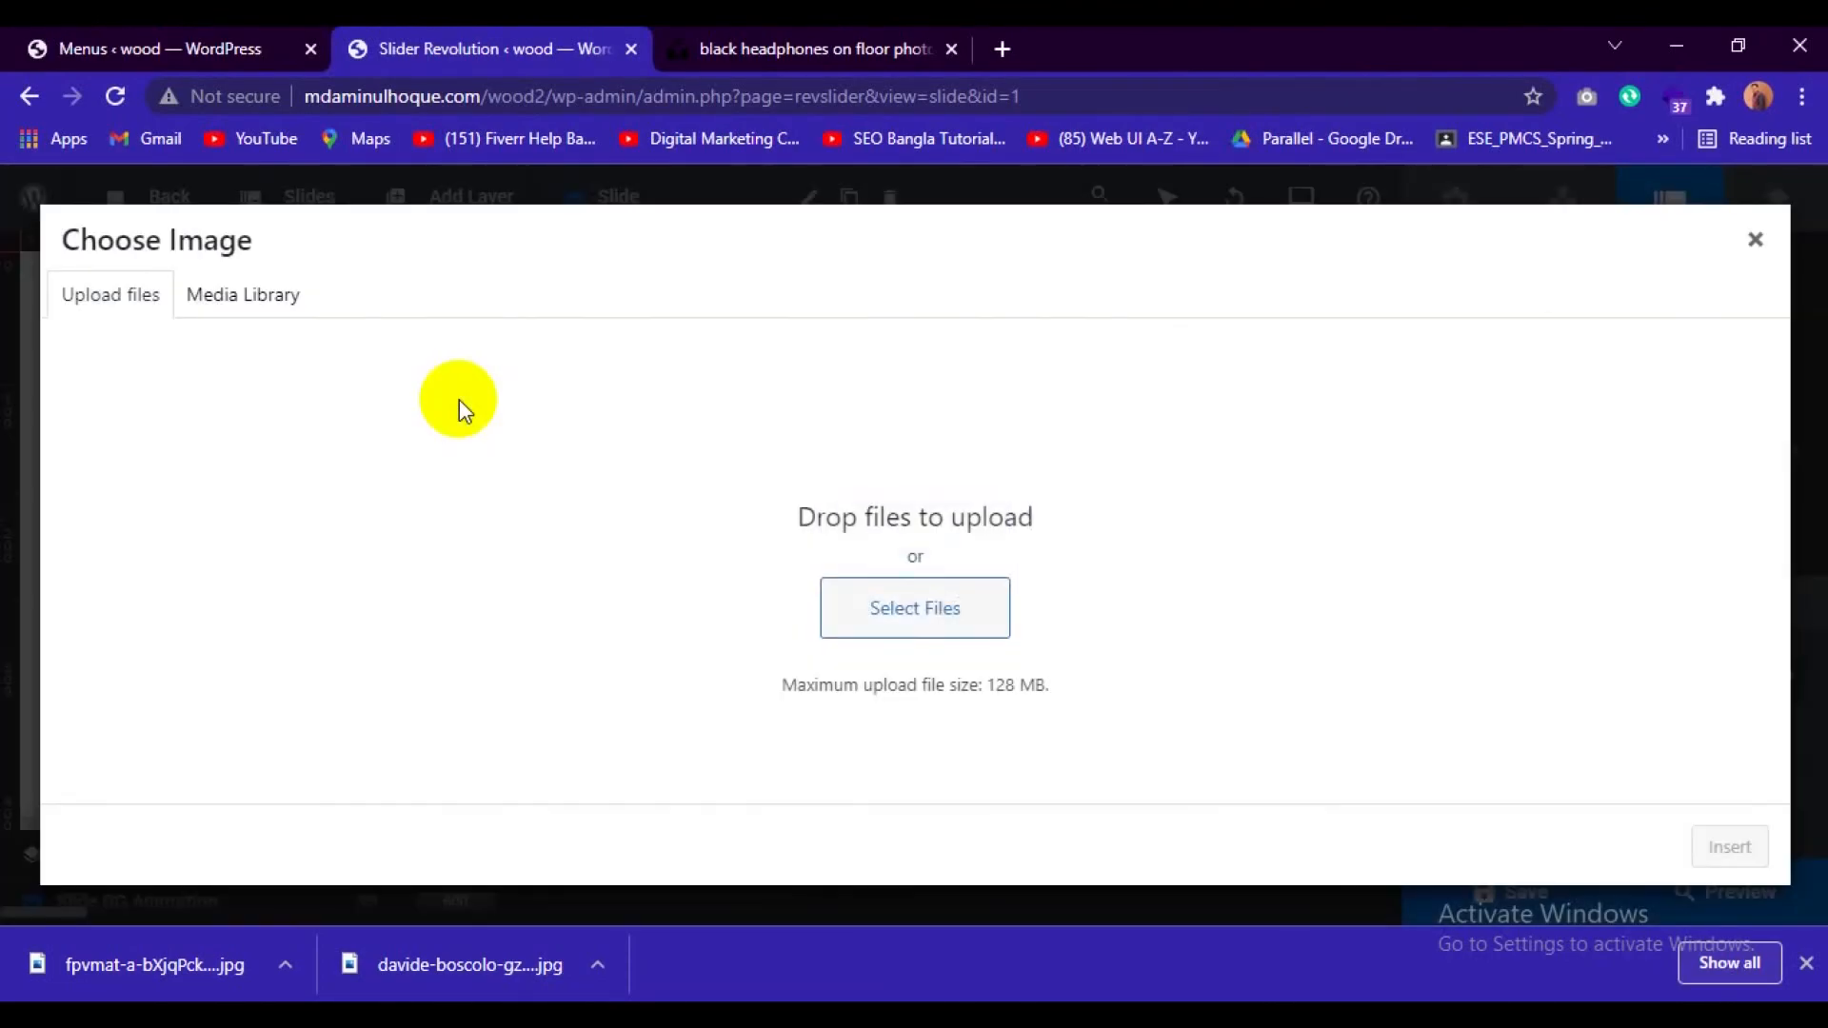
# Upload the downloaded photo of headphones on a keyboard, insert it as the slide background, and dismiss the browser's downloads bar.
pyautogui.click(910, 605)
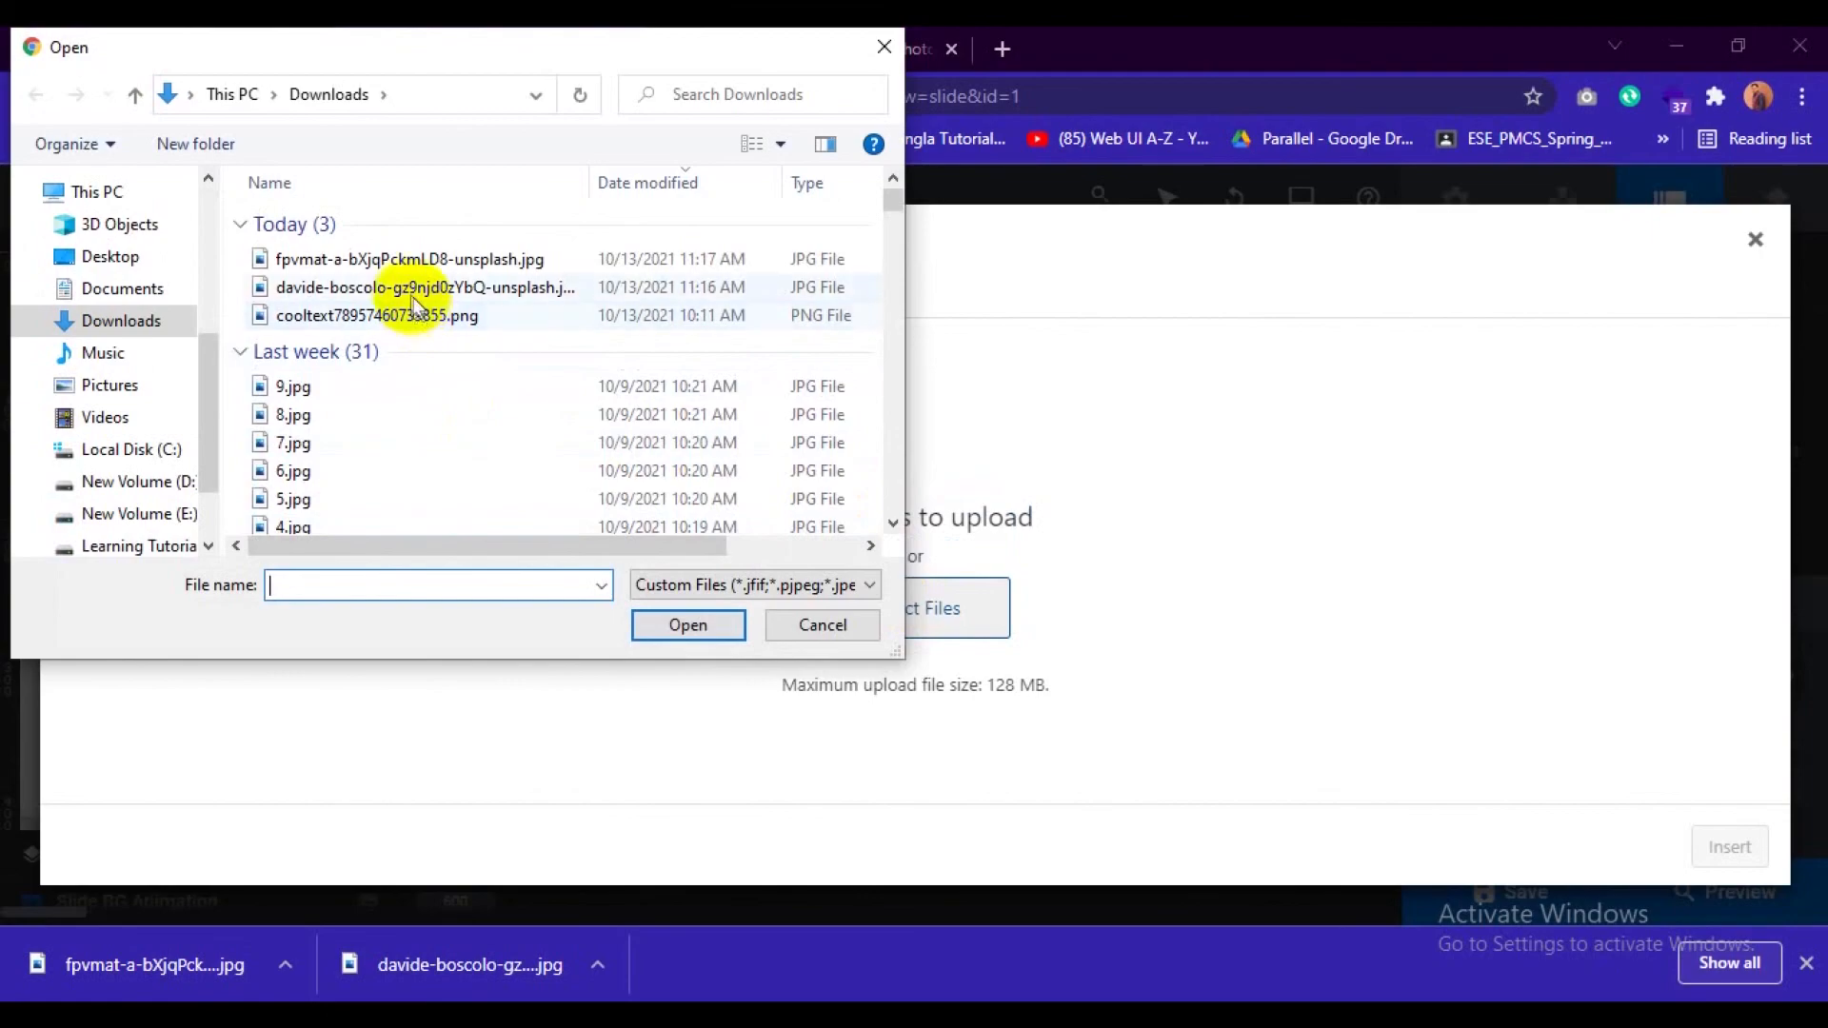
pyautogui.click(415, 290)
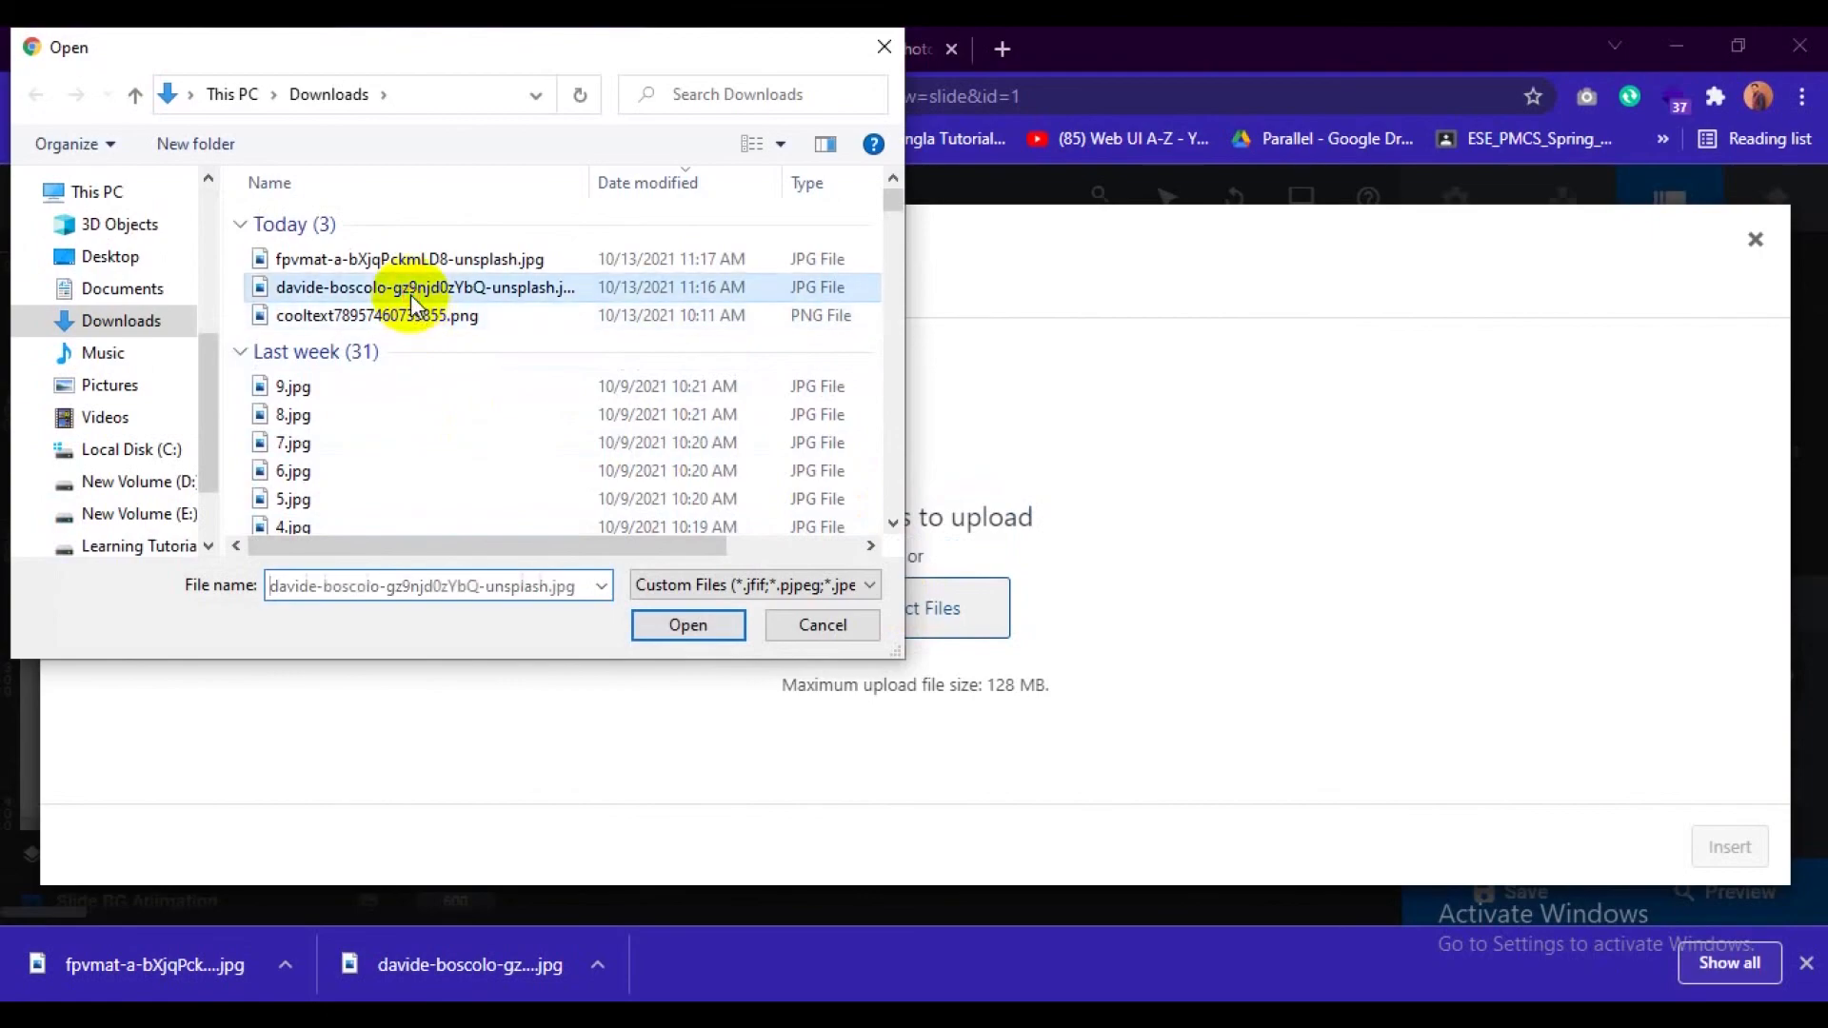
pyautogui.click(688, 624)
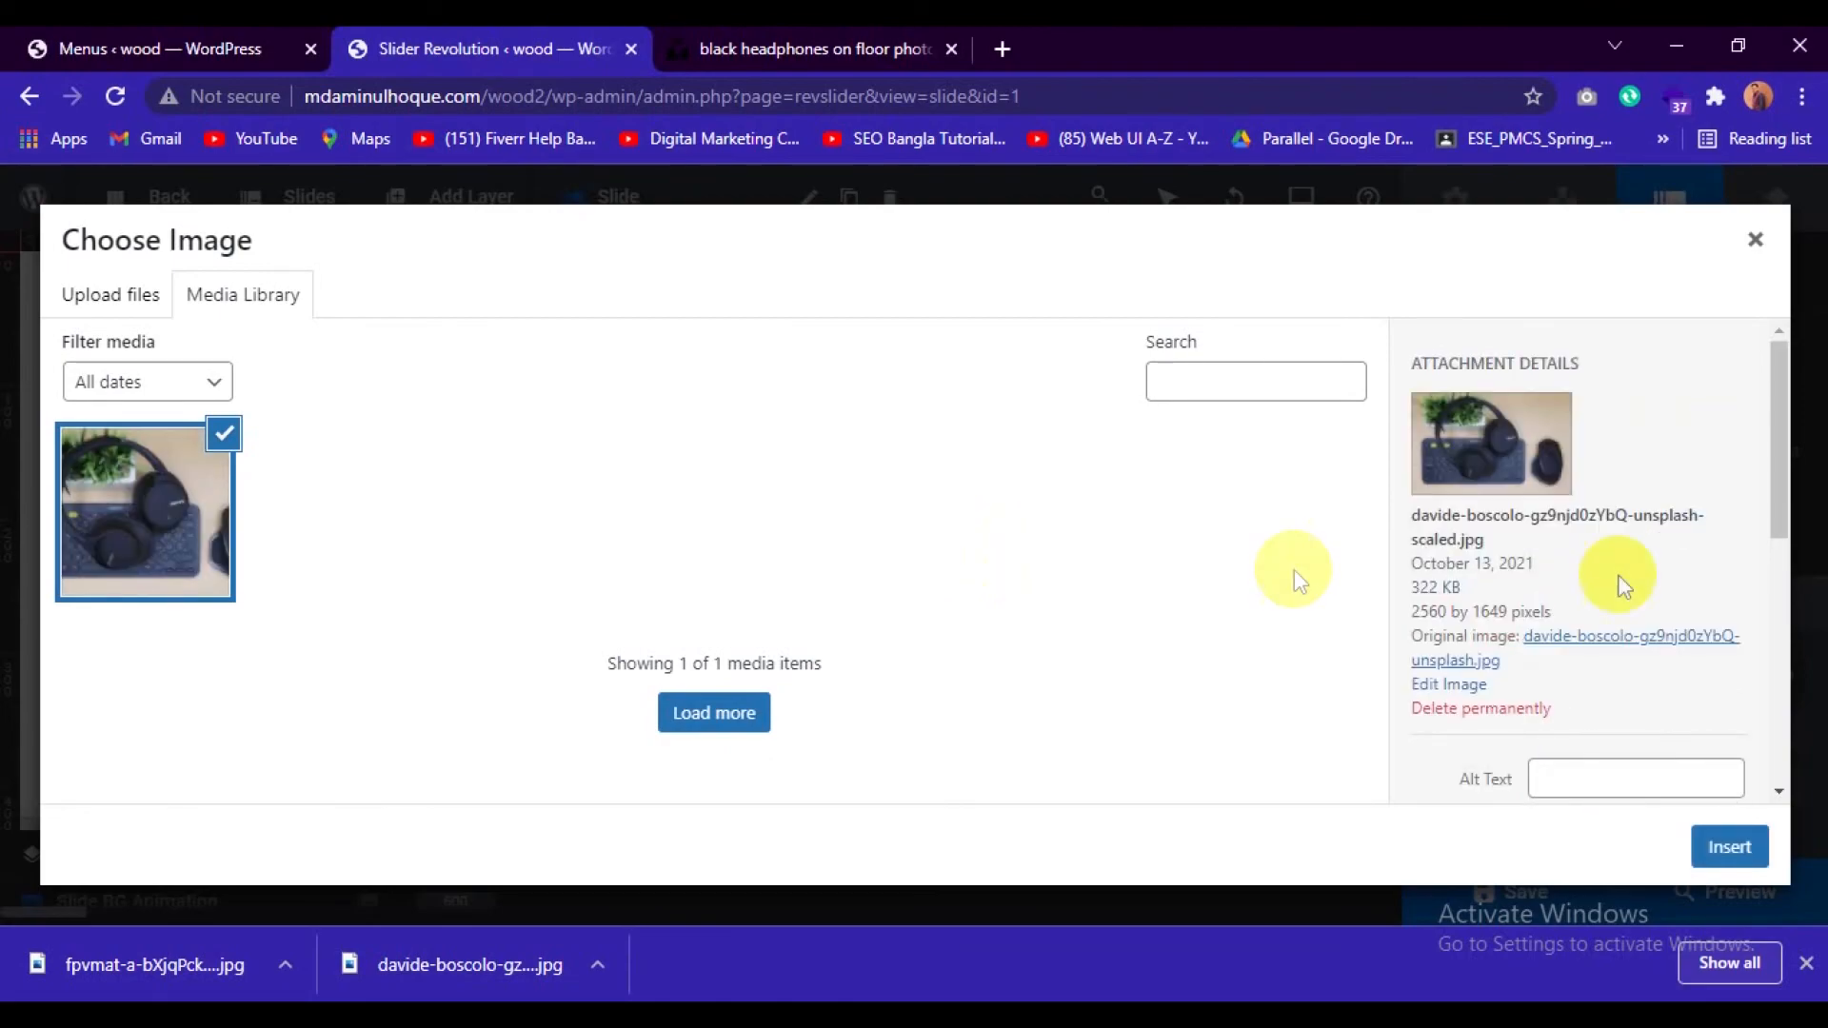
pyautogui.click(1729, 847)
pyautogui.click(933, 466)
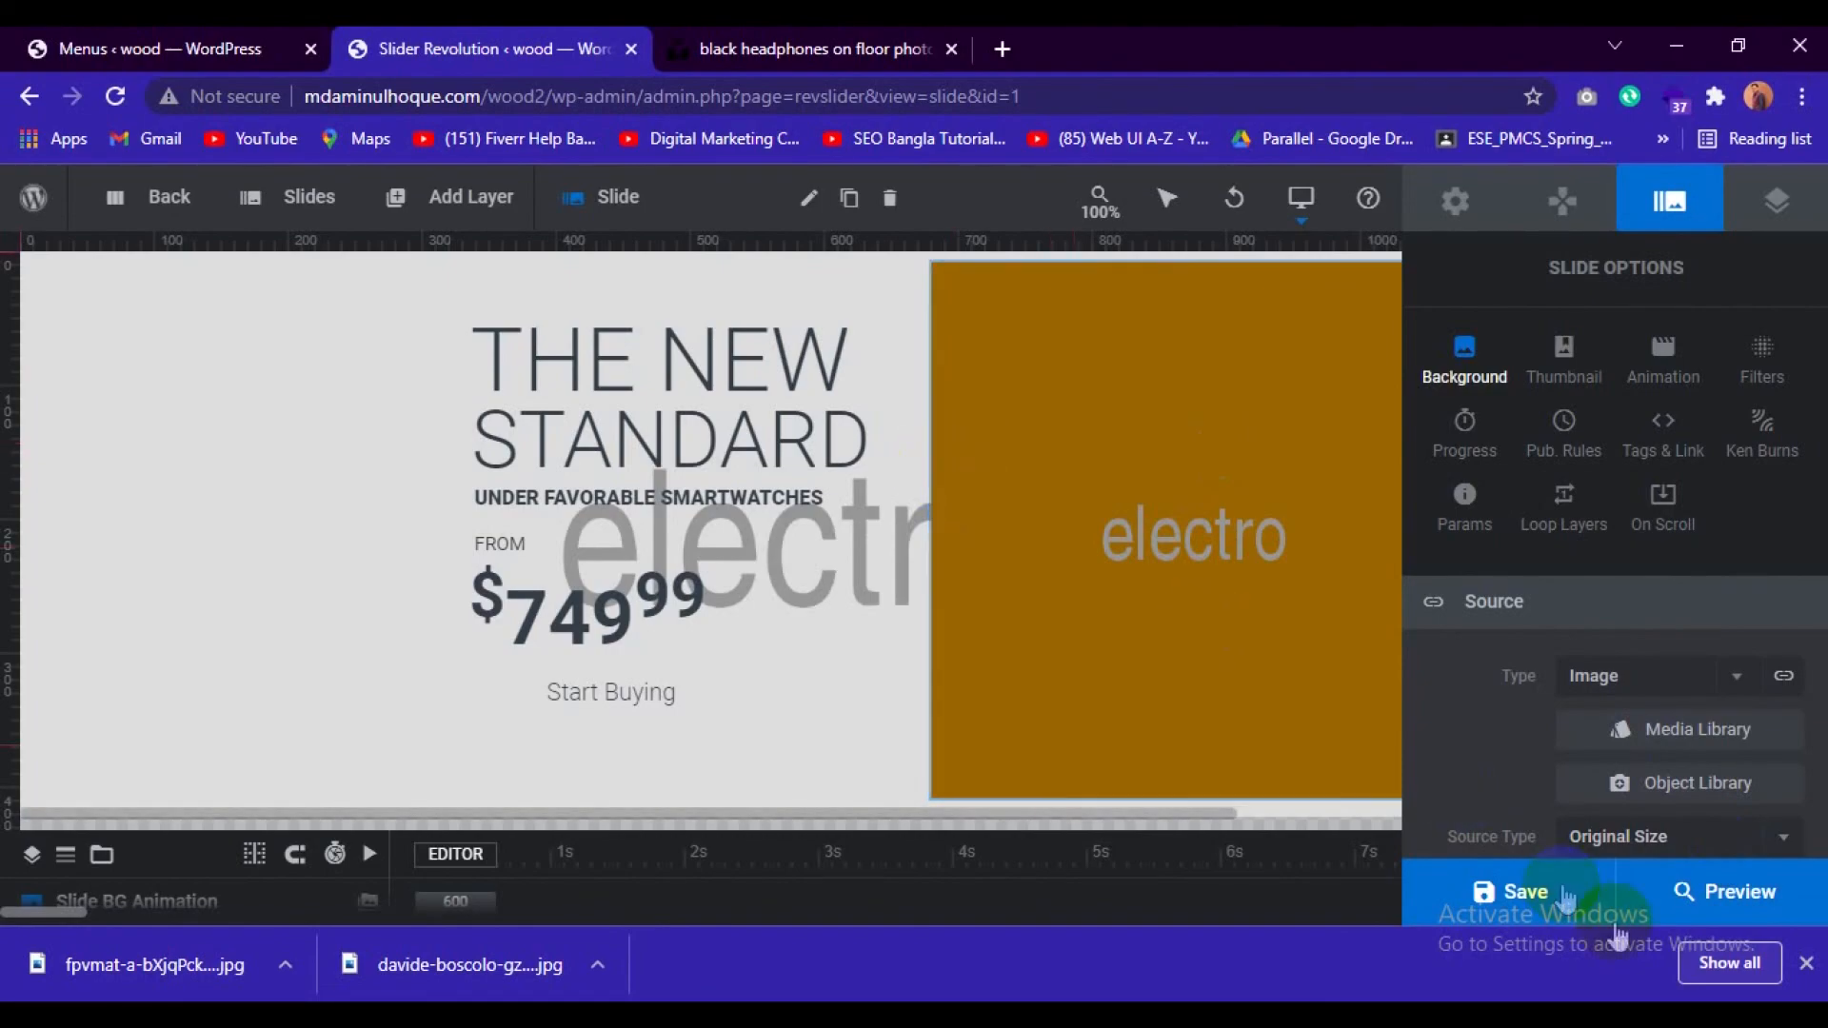
pyautogui.click(1806, 963)
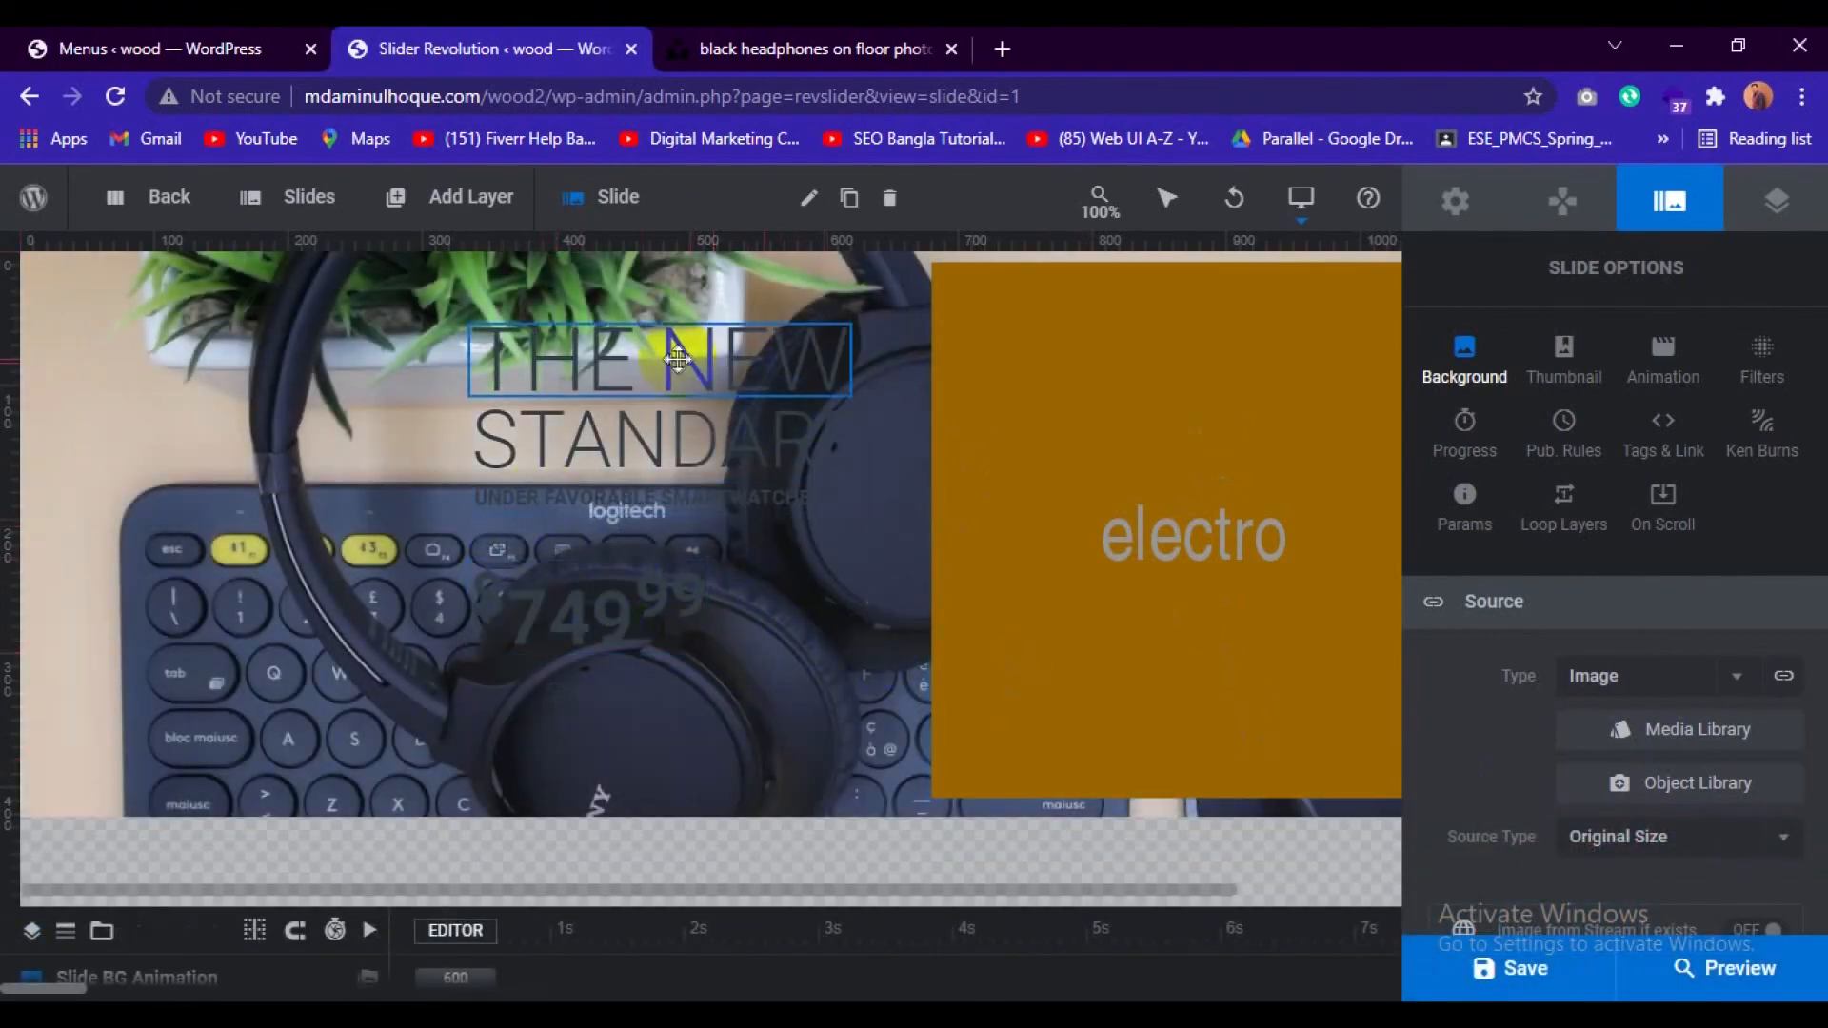
# Set the text colour of the "THE NEW" layer to the yellow preset #ffcc00.
pyautogui.click(677, 359)
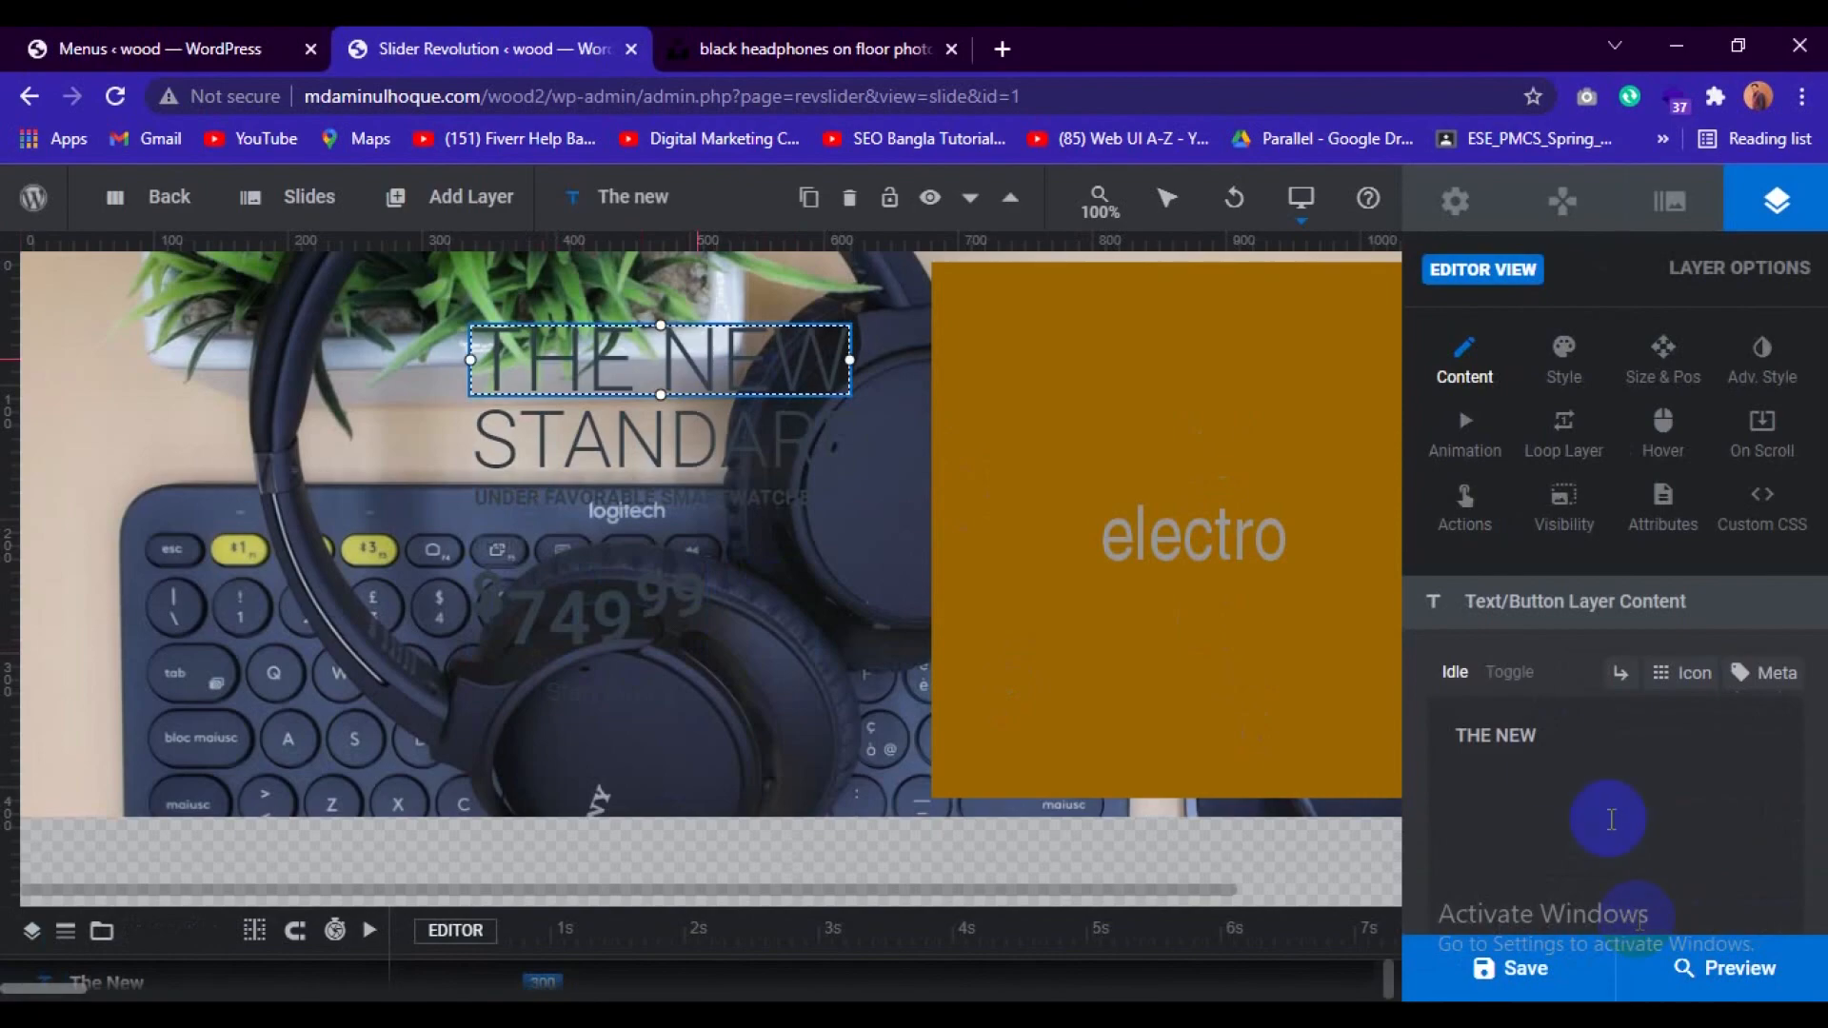
pyautogui.click(1536, 748)
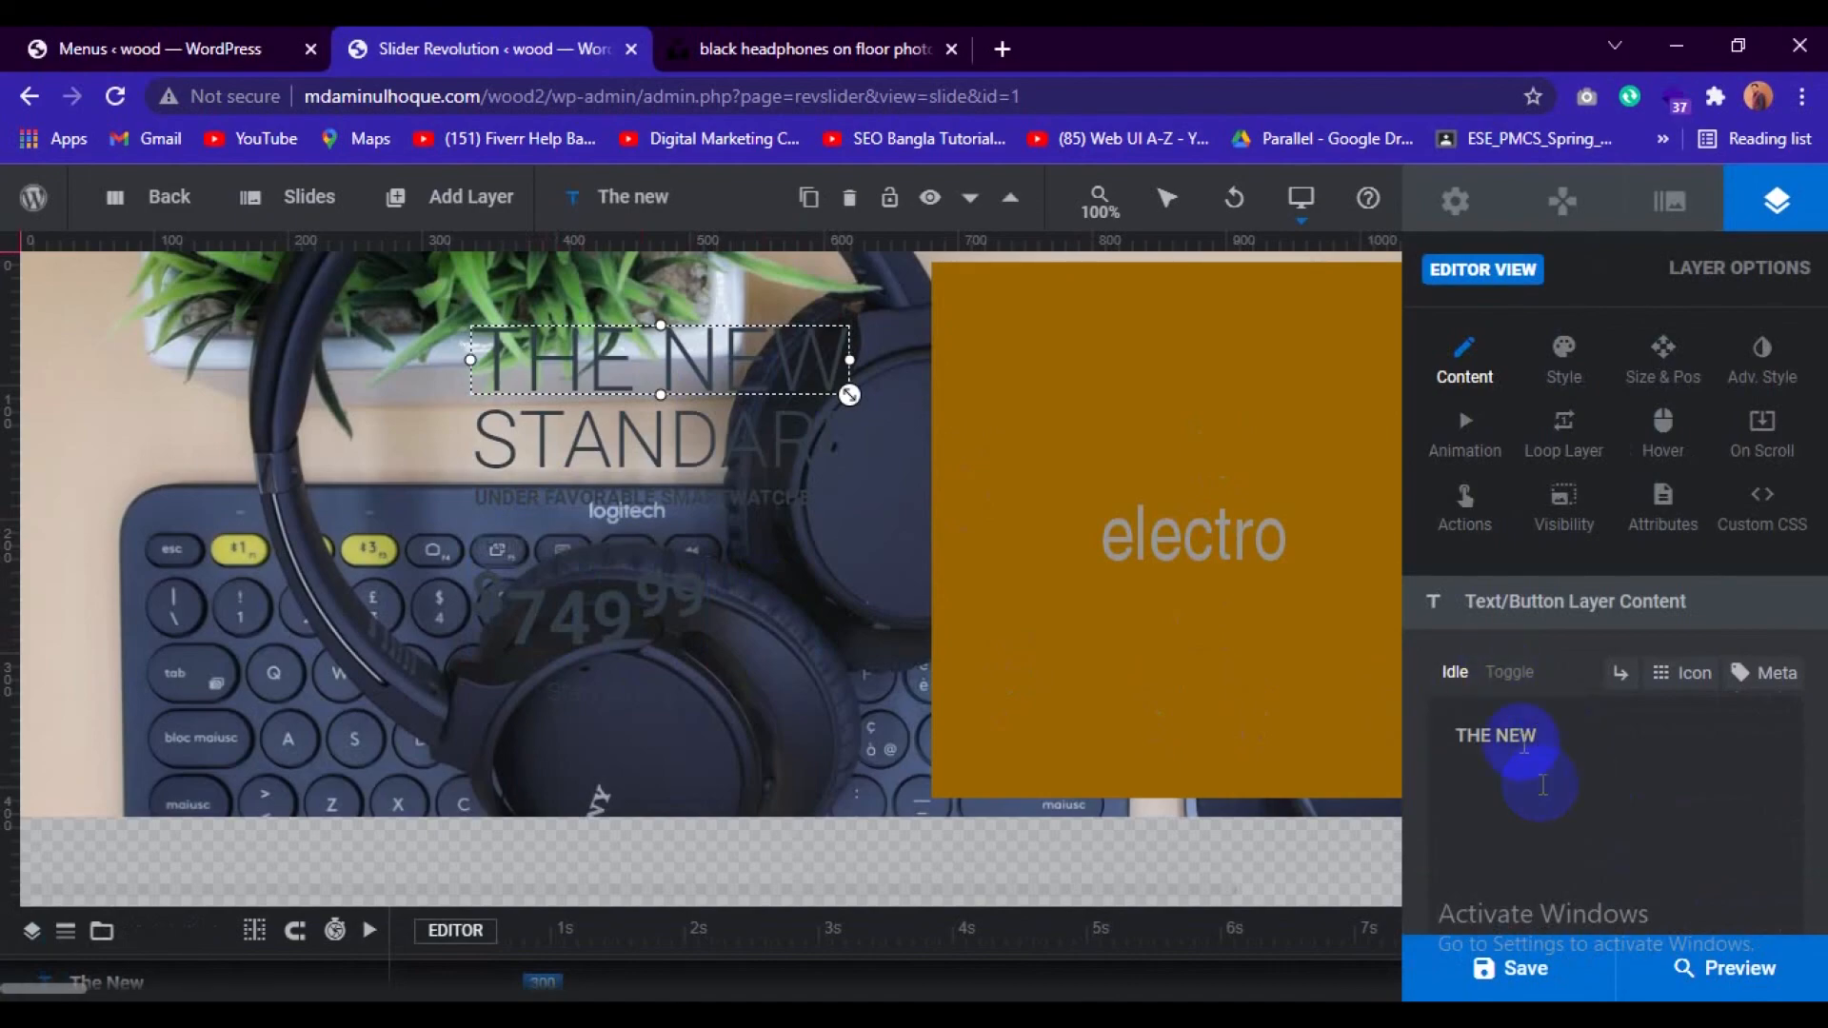
pyautogui.click(1568, 376)
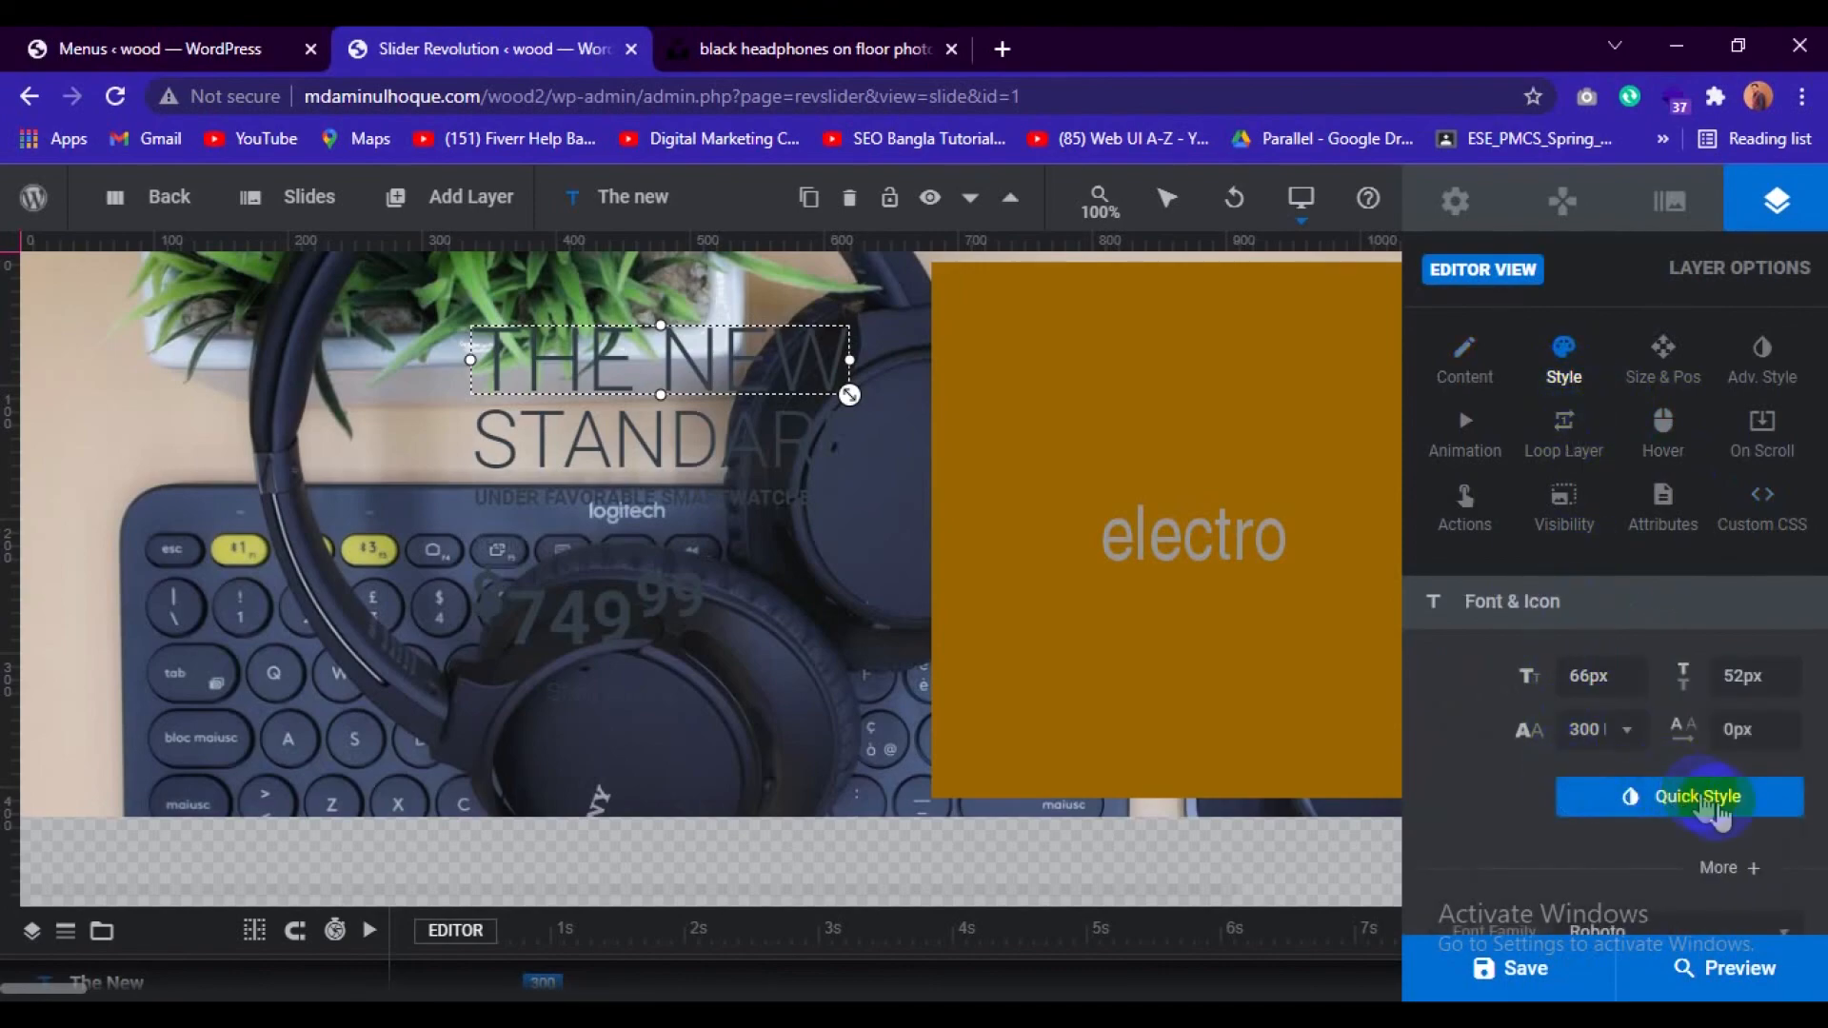
pyautogui.scroll(-2, 1728, 817)
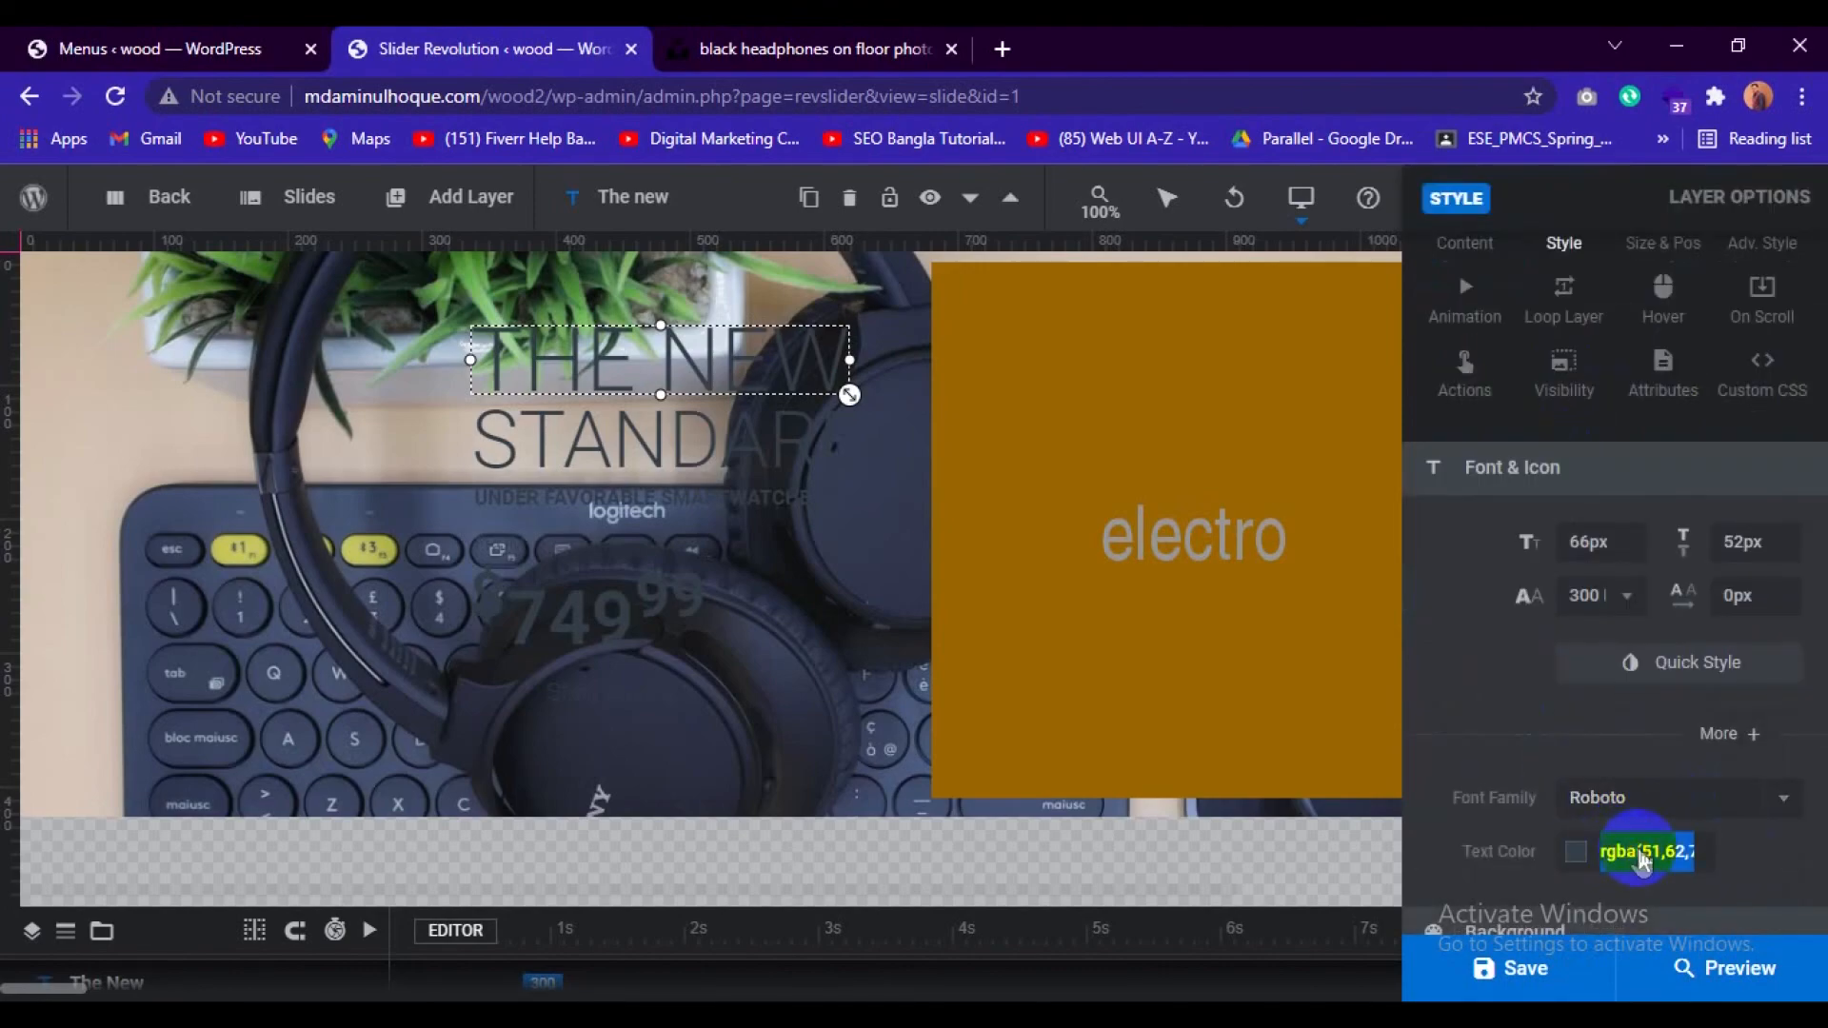
pyautogui.click(1642, 857)
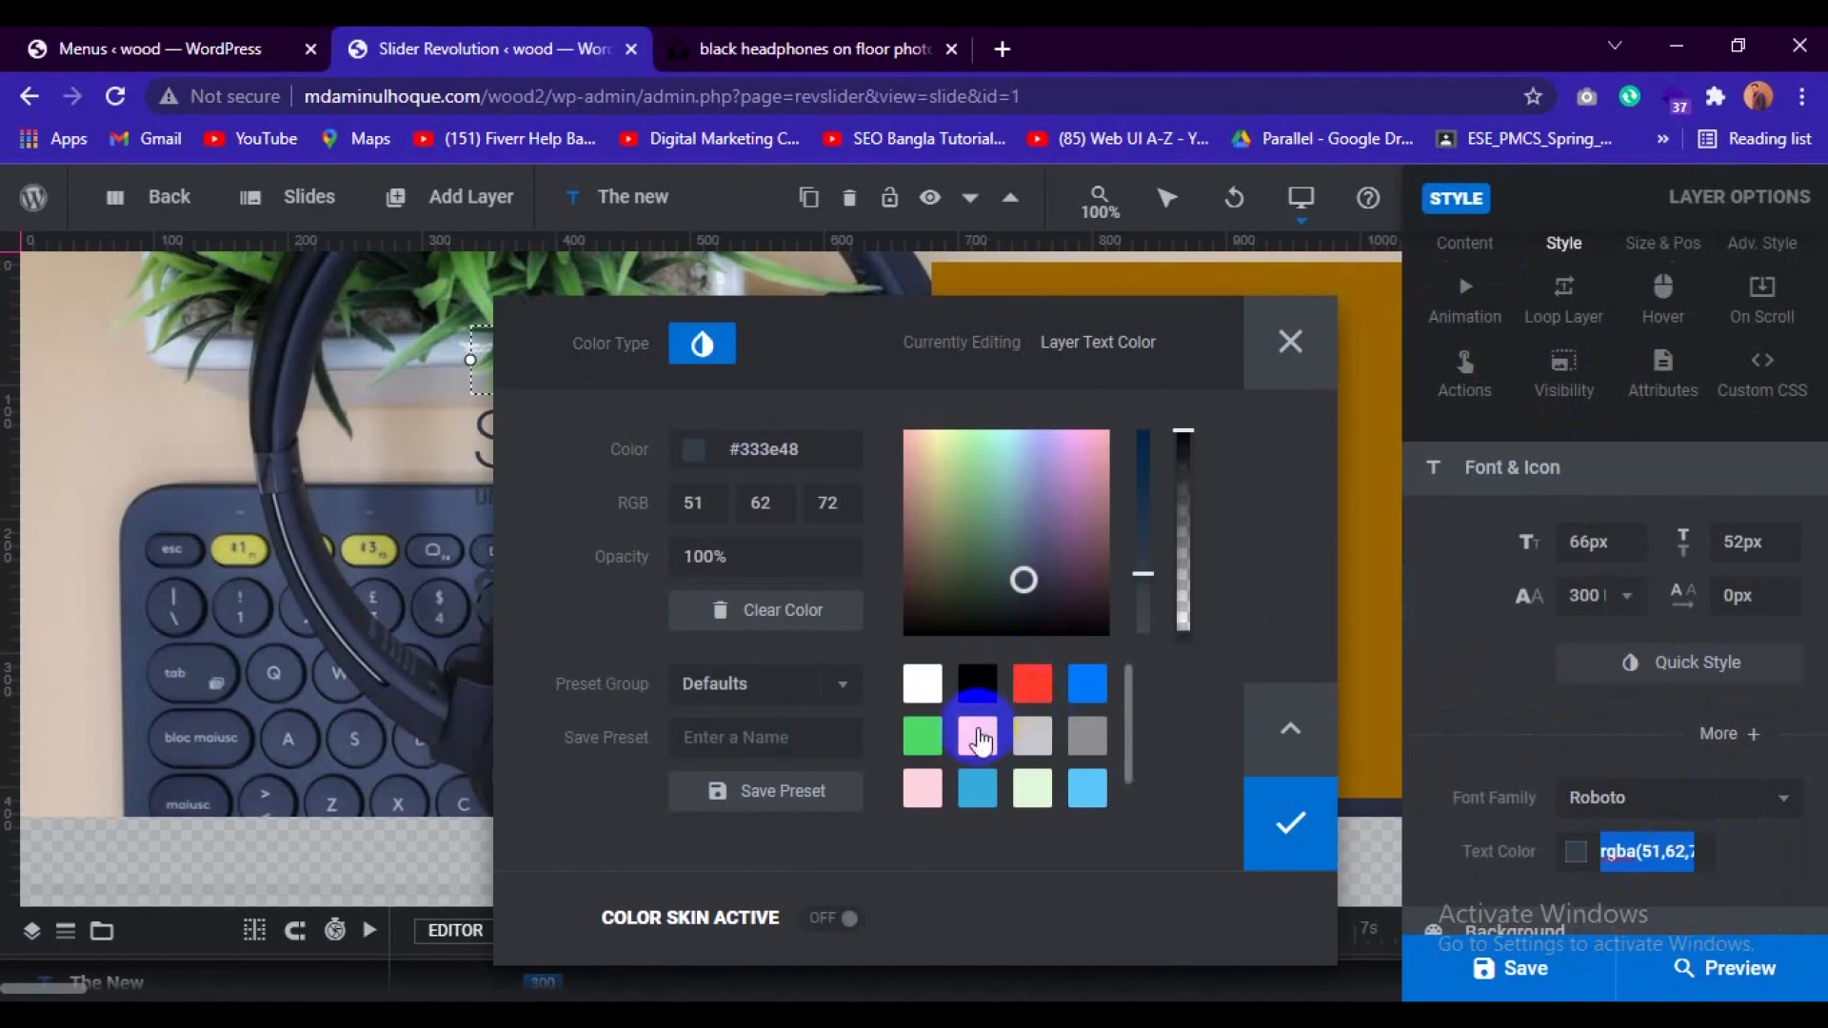
pyautogui.click(979, 736)
pyautogui.click(1281, 824)
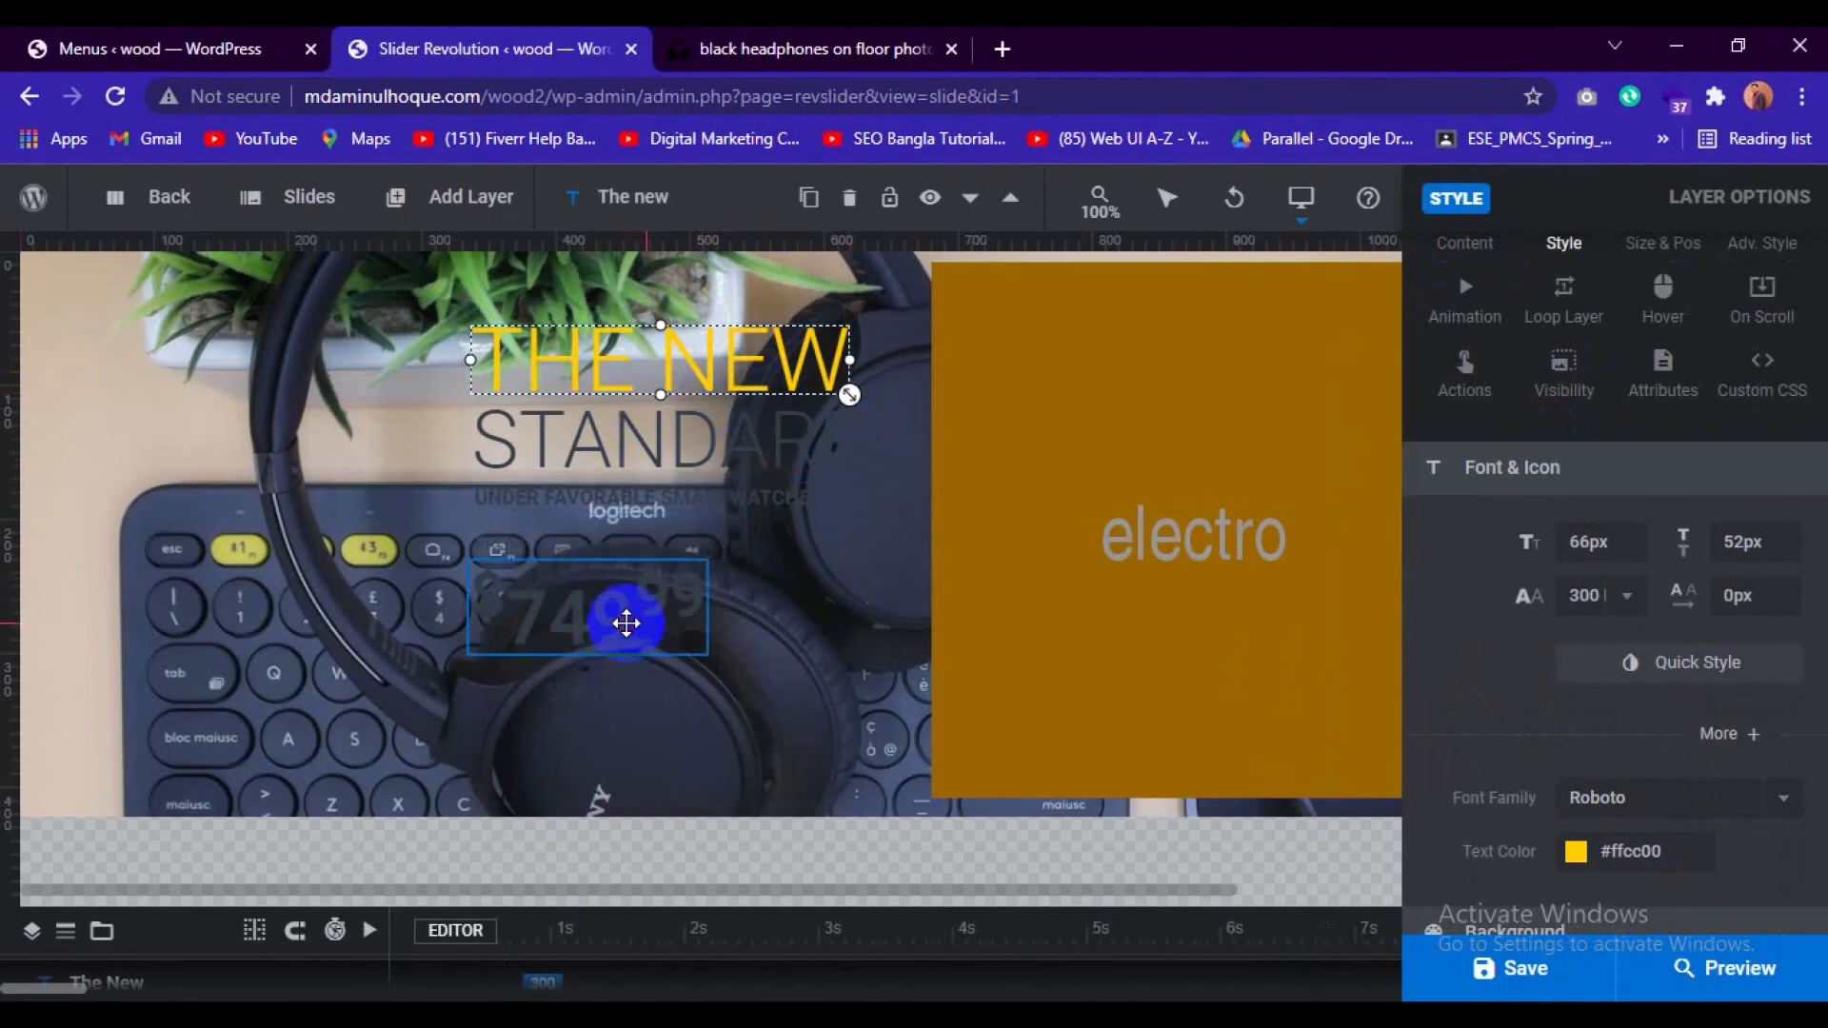
# Set the text colour of the $749.99 price layer to the yellow preset #ffcc00.
pyautogui.click(626, 623)
pyautogui.click(1628, 857)
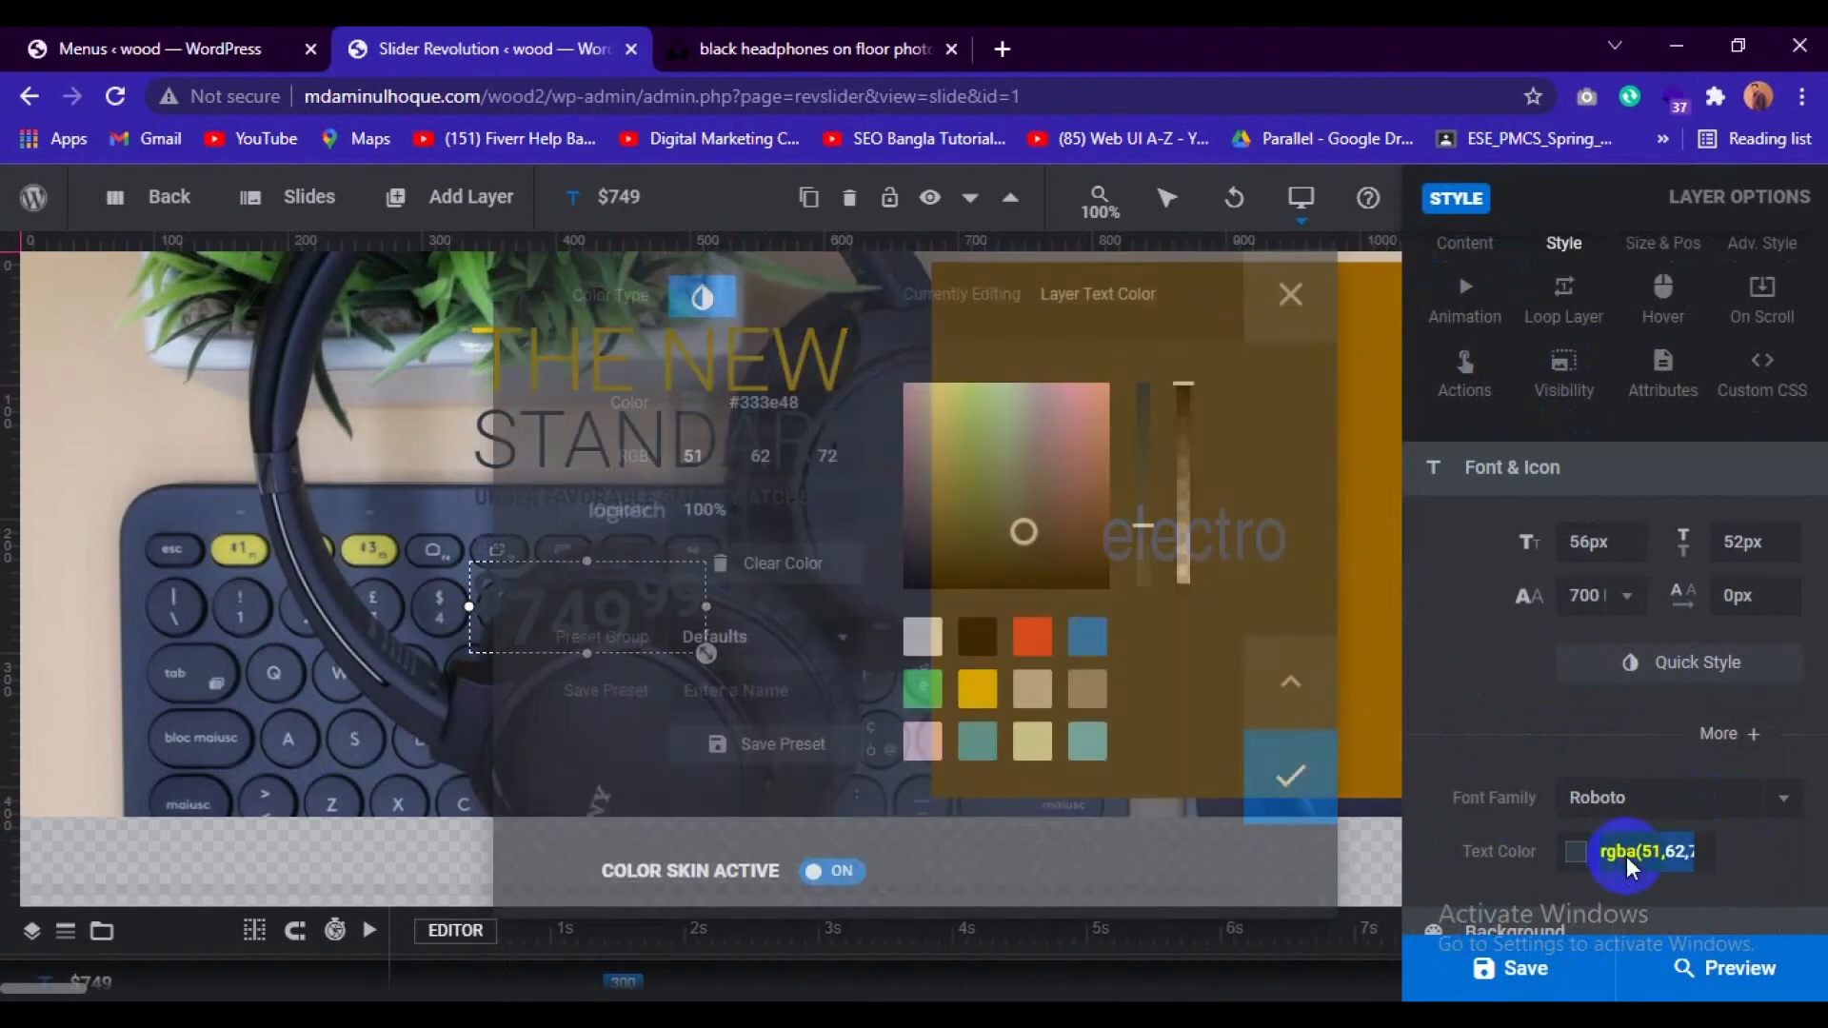
pyautogui.click(976, 689)
pyautogui.click(1284, 819)
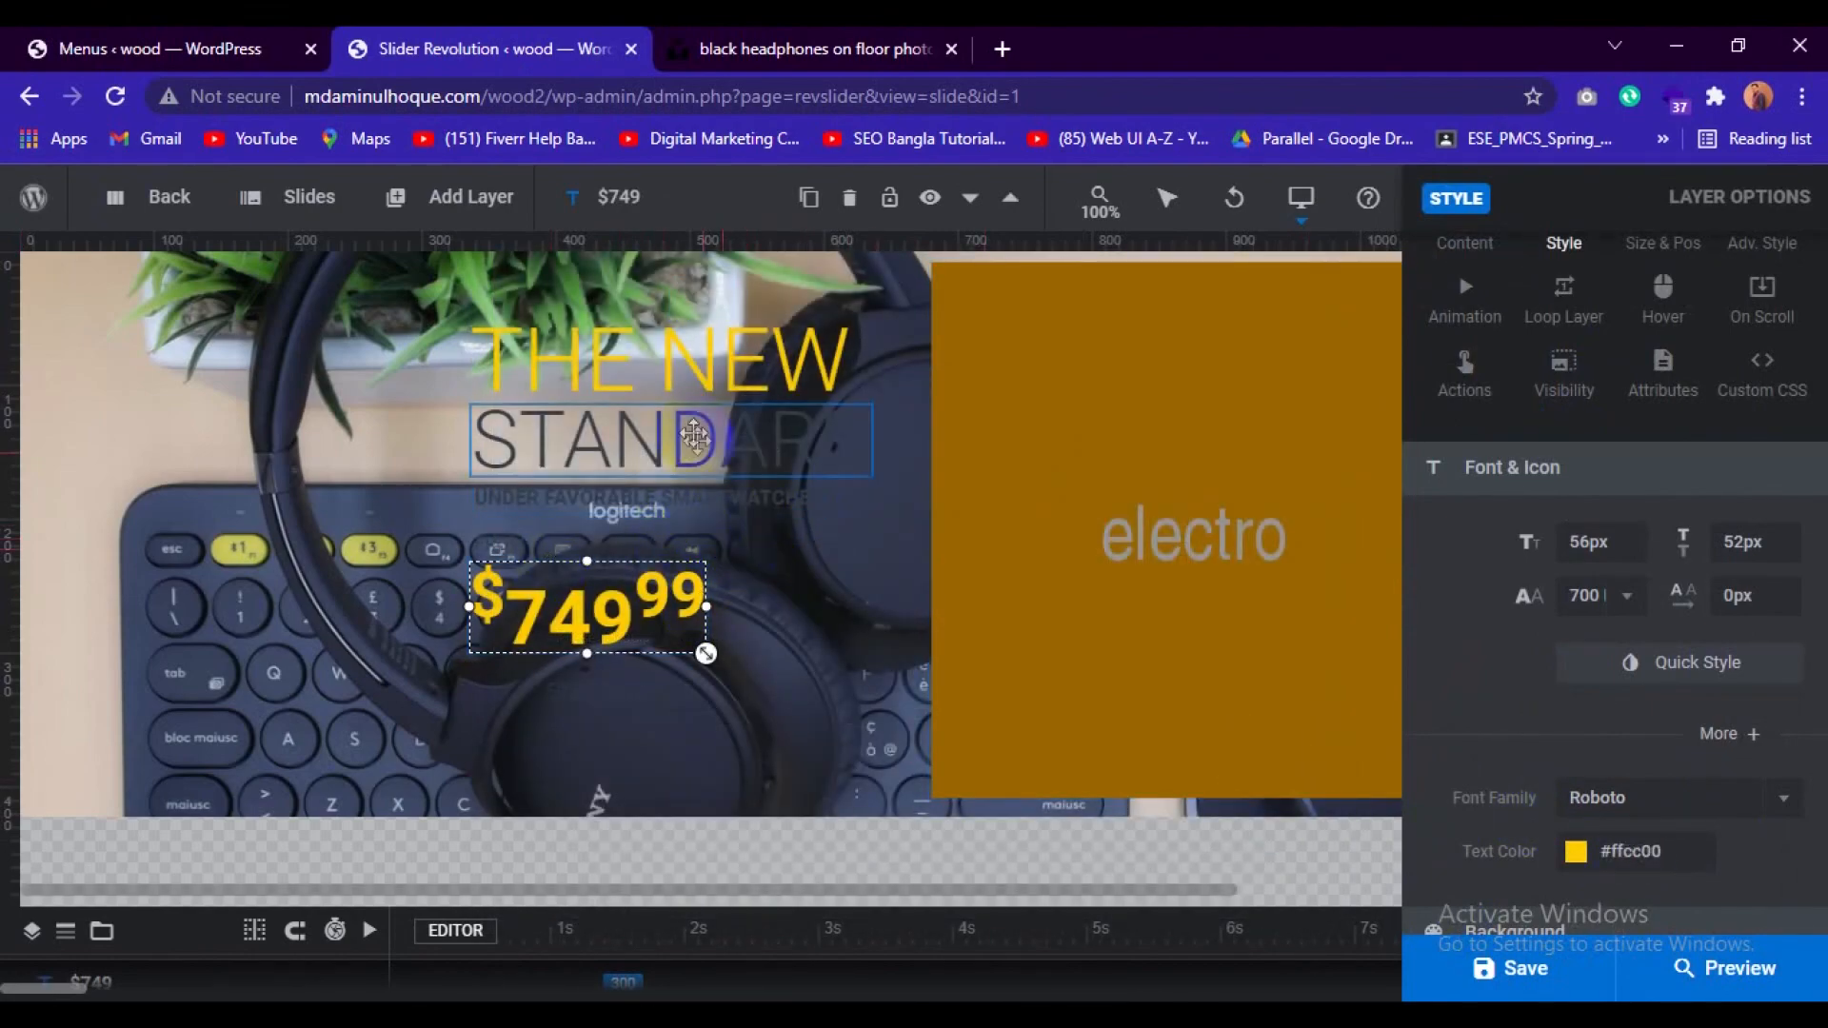
# Set the text colour of the "STANDARD" layer to white #ffffff.
pyautogui.click(695, 438)
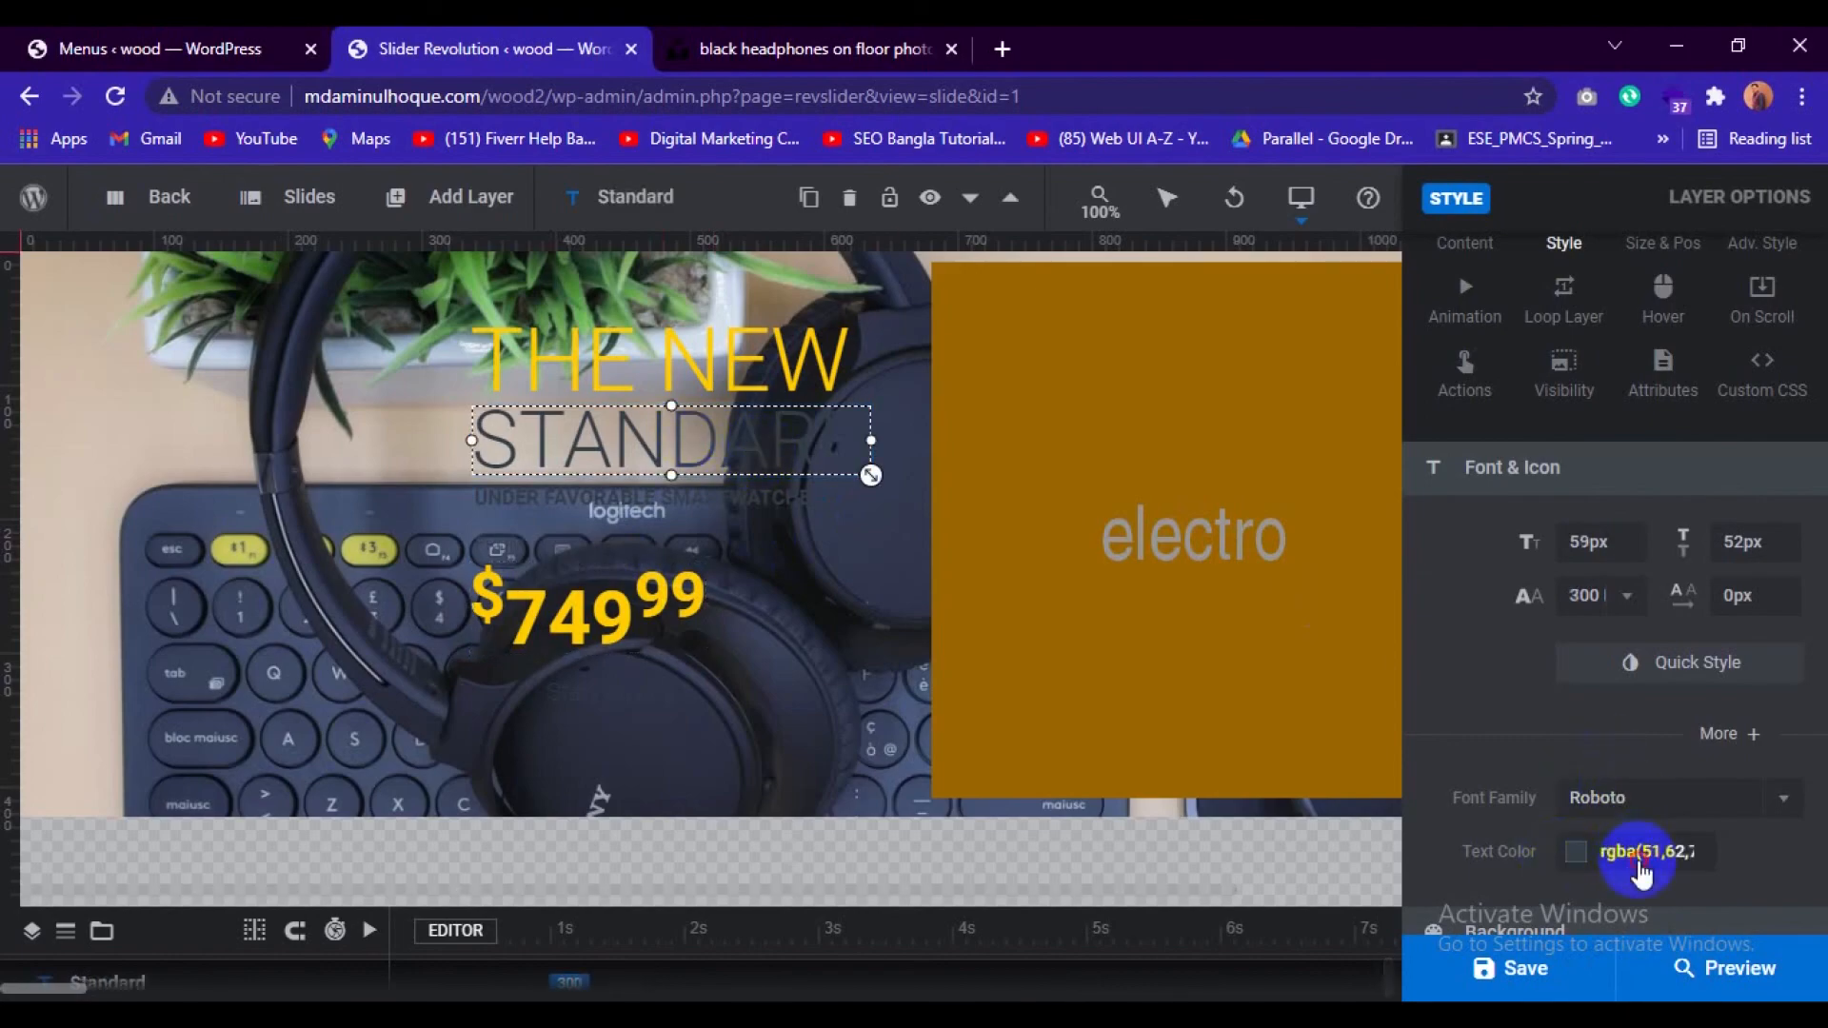
pyautogui.click(1639, 868)
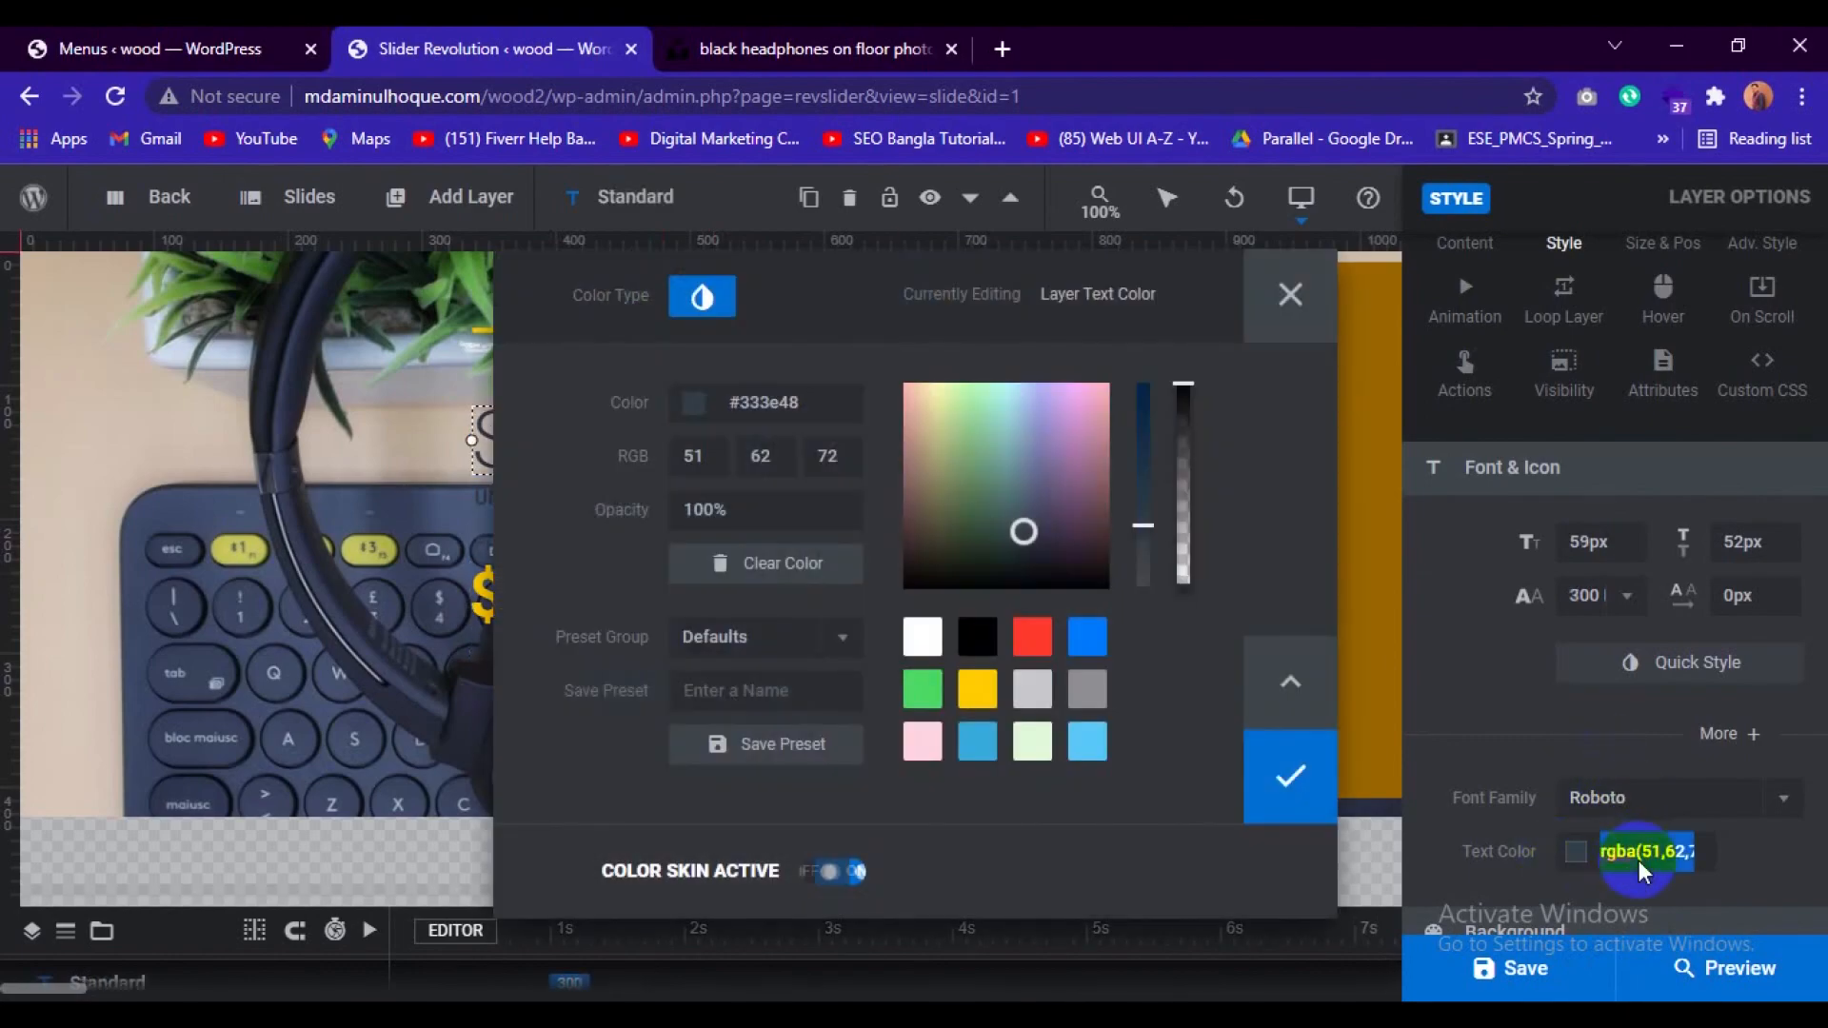
pyautogui.click(928, 637)
pyautogui.click(1290, 776)
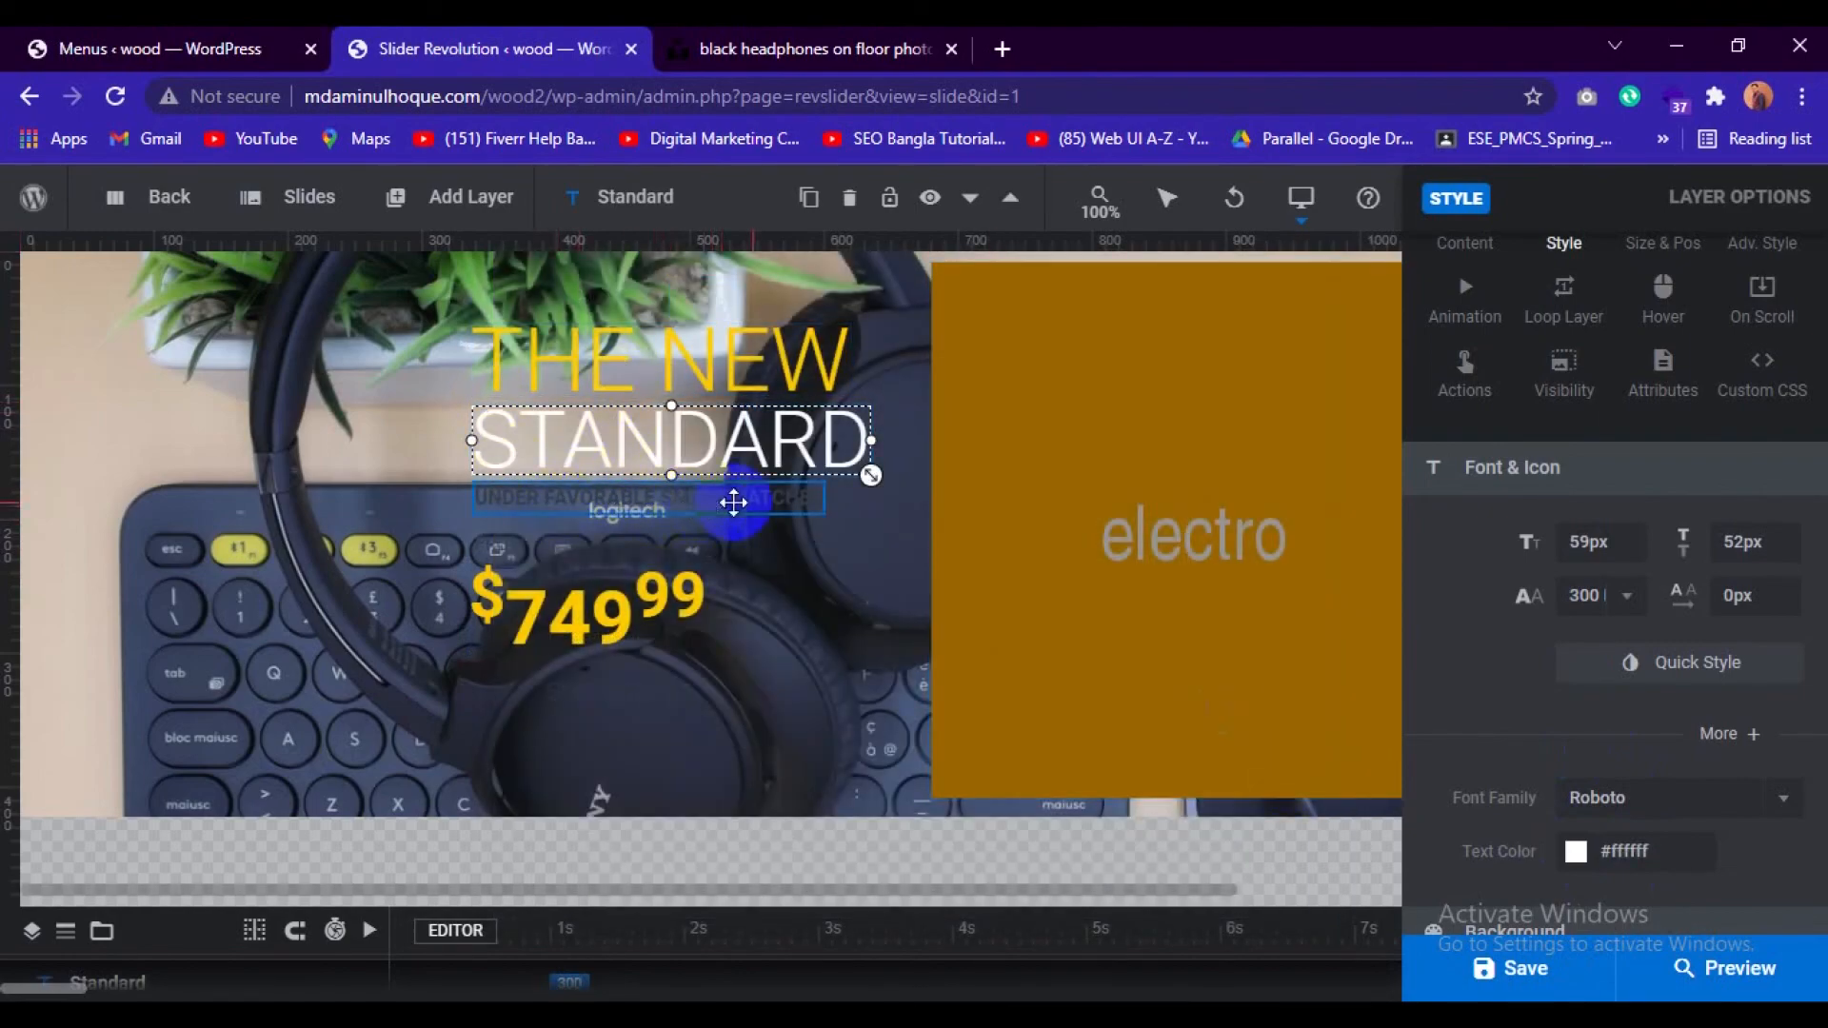
# Set the text colour of the "UNDER FAVORABLE SMARTWATCHES" layer to the light grey preset #c7c7cc.
pyautogui.click(733, 502)
pyautogui.click(1671, 857)
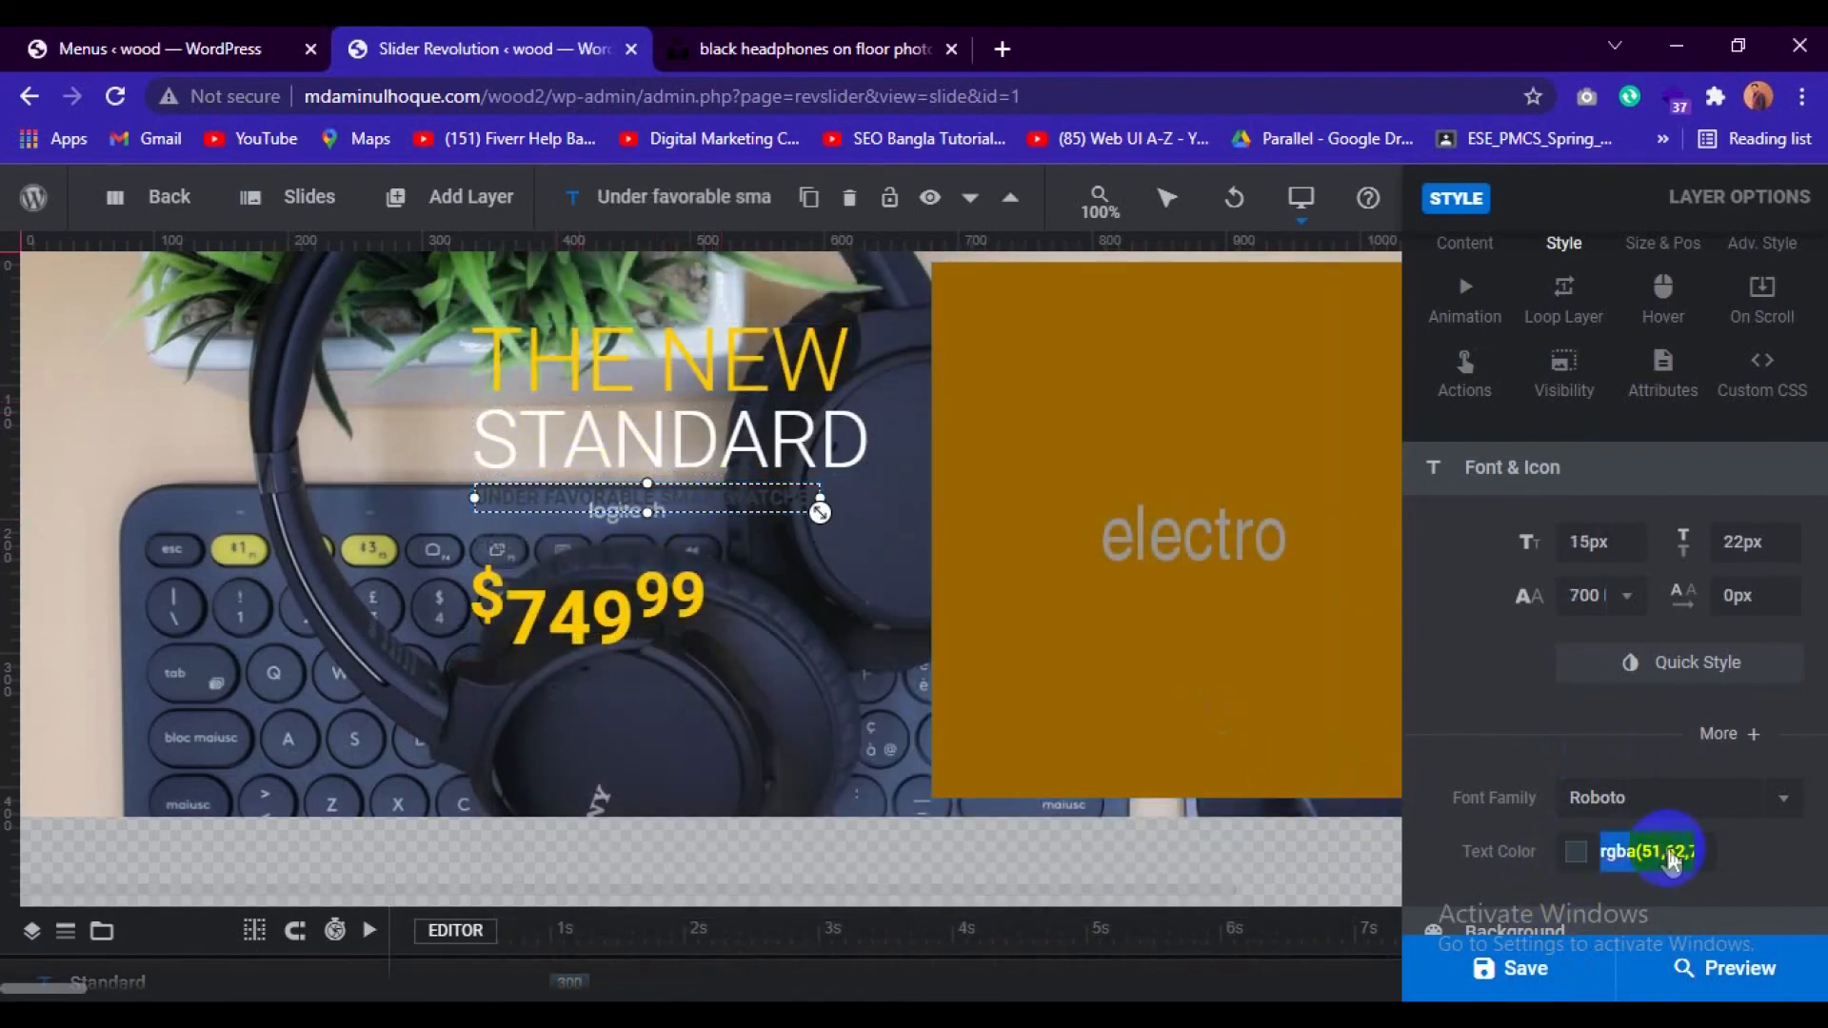
pyautogui.click(1032, 688)
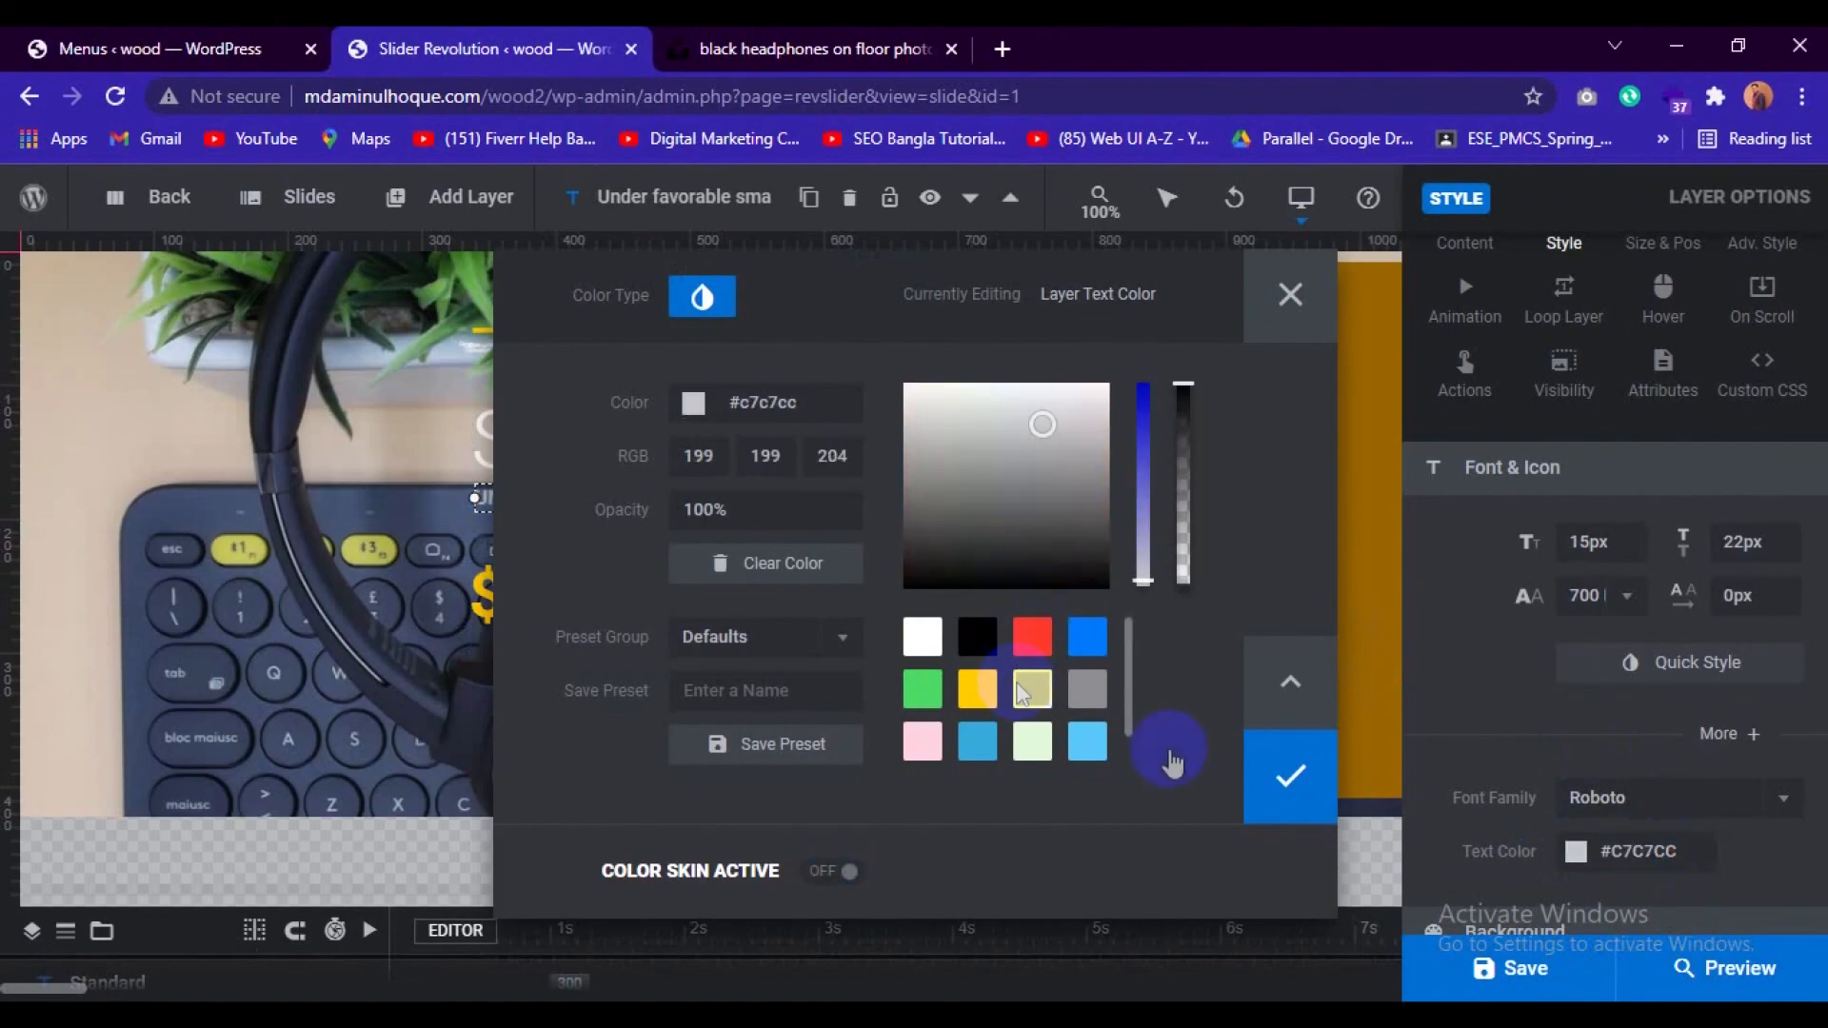
pyautogui.click(1292, 778)
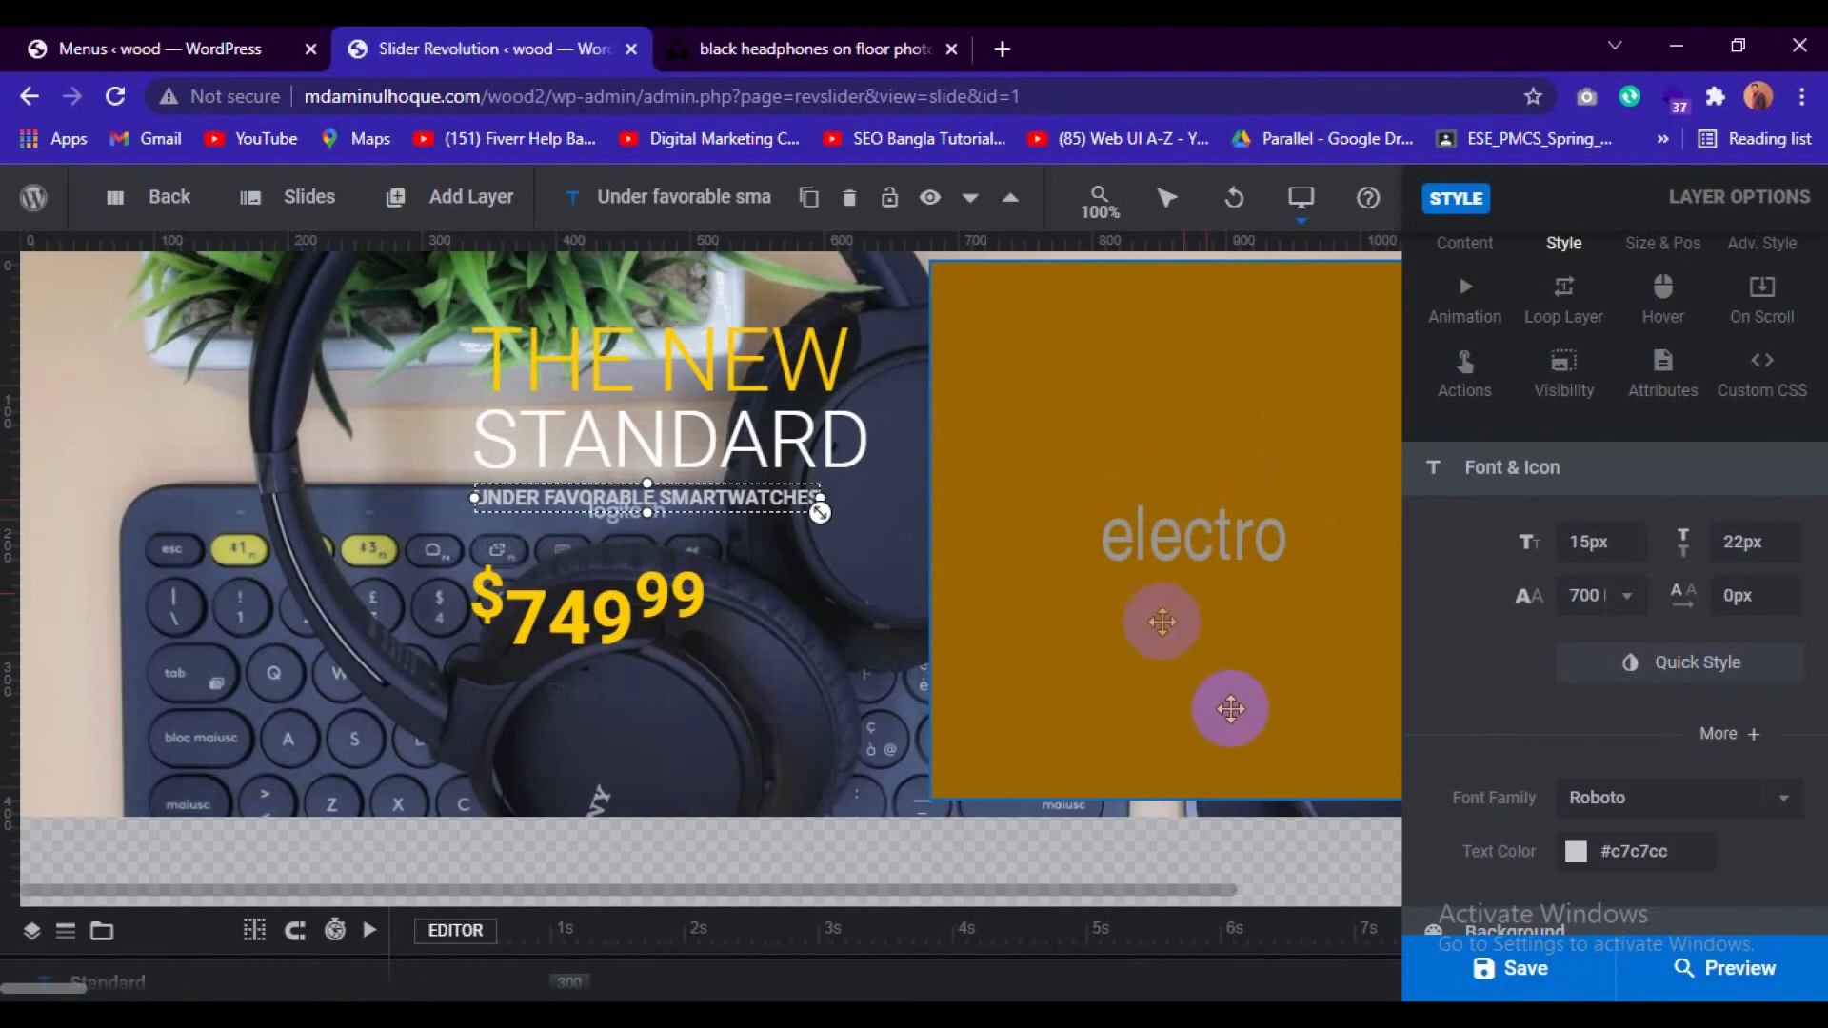
# Close the open Unsplash photo and open the remove.bg website in a new browser tab.
pyautogui.click(886, 36)
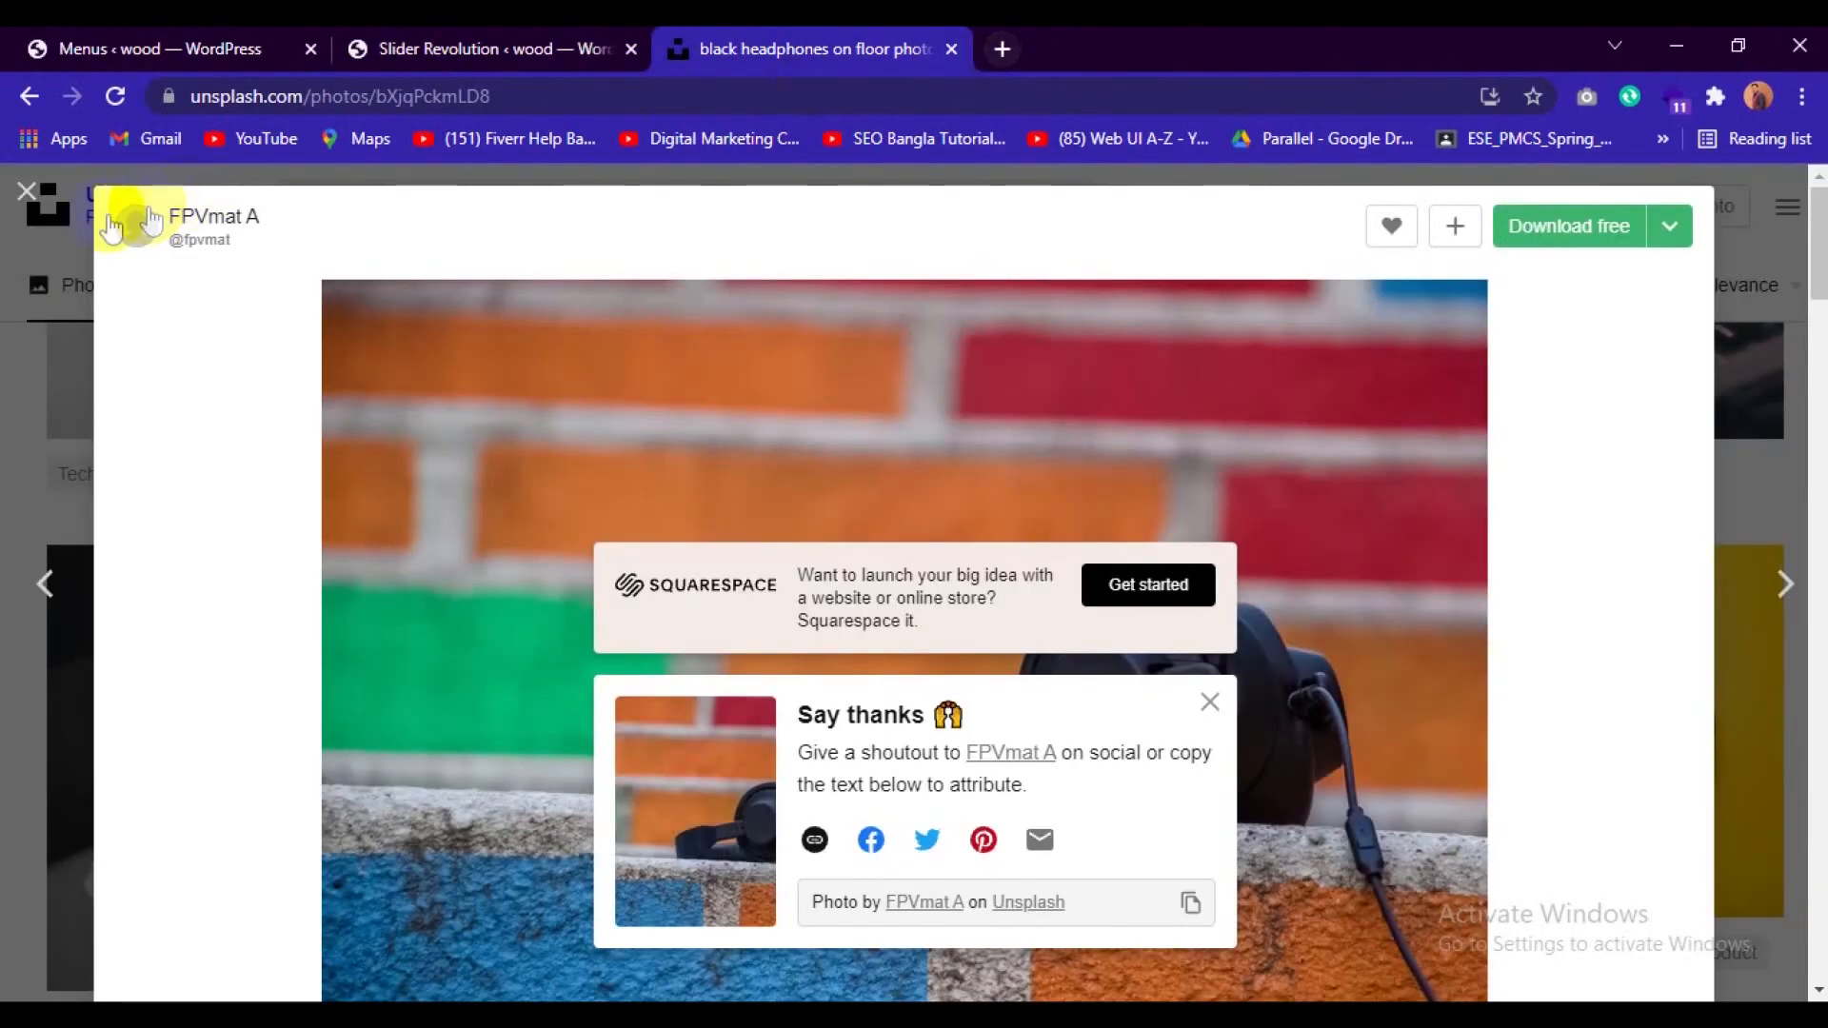
pyautogui.click(38, 212)
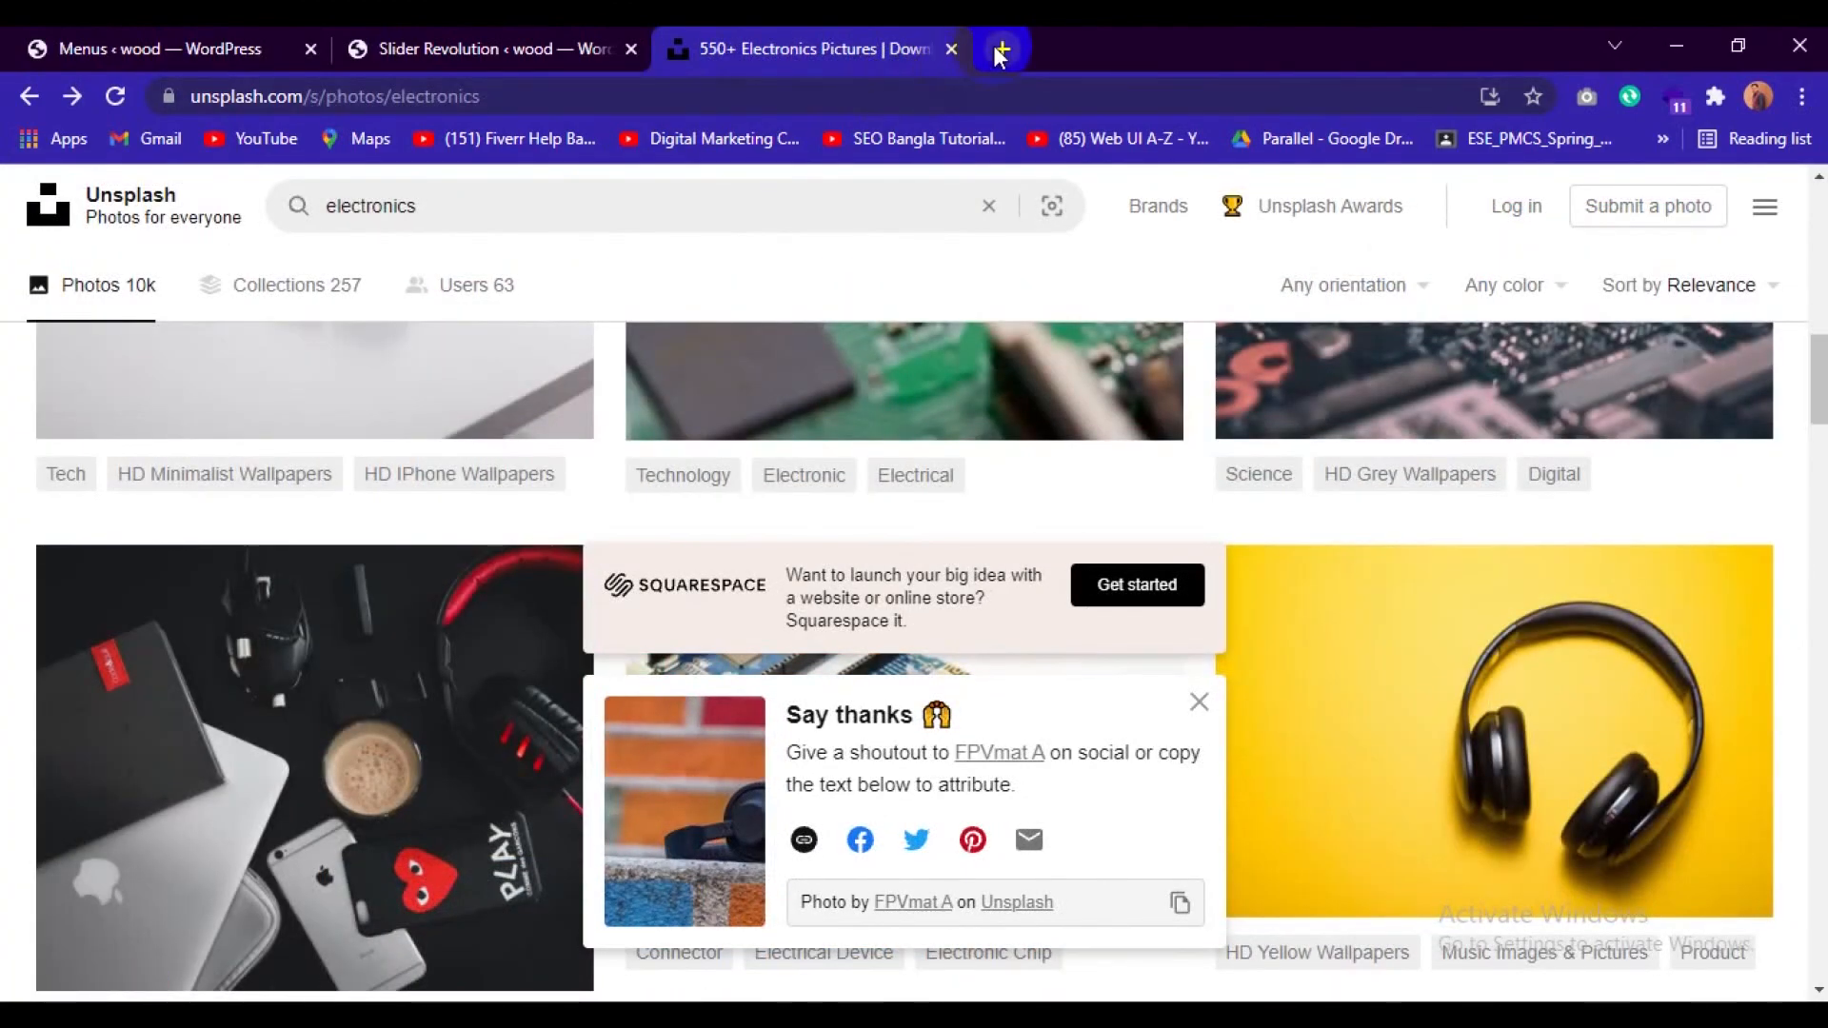
pyautogui.click(1000, 48)
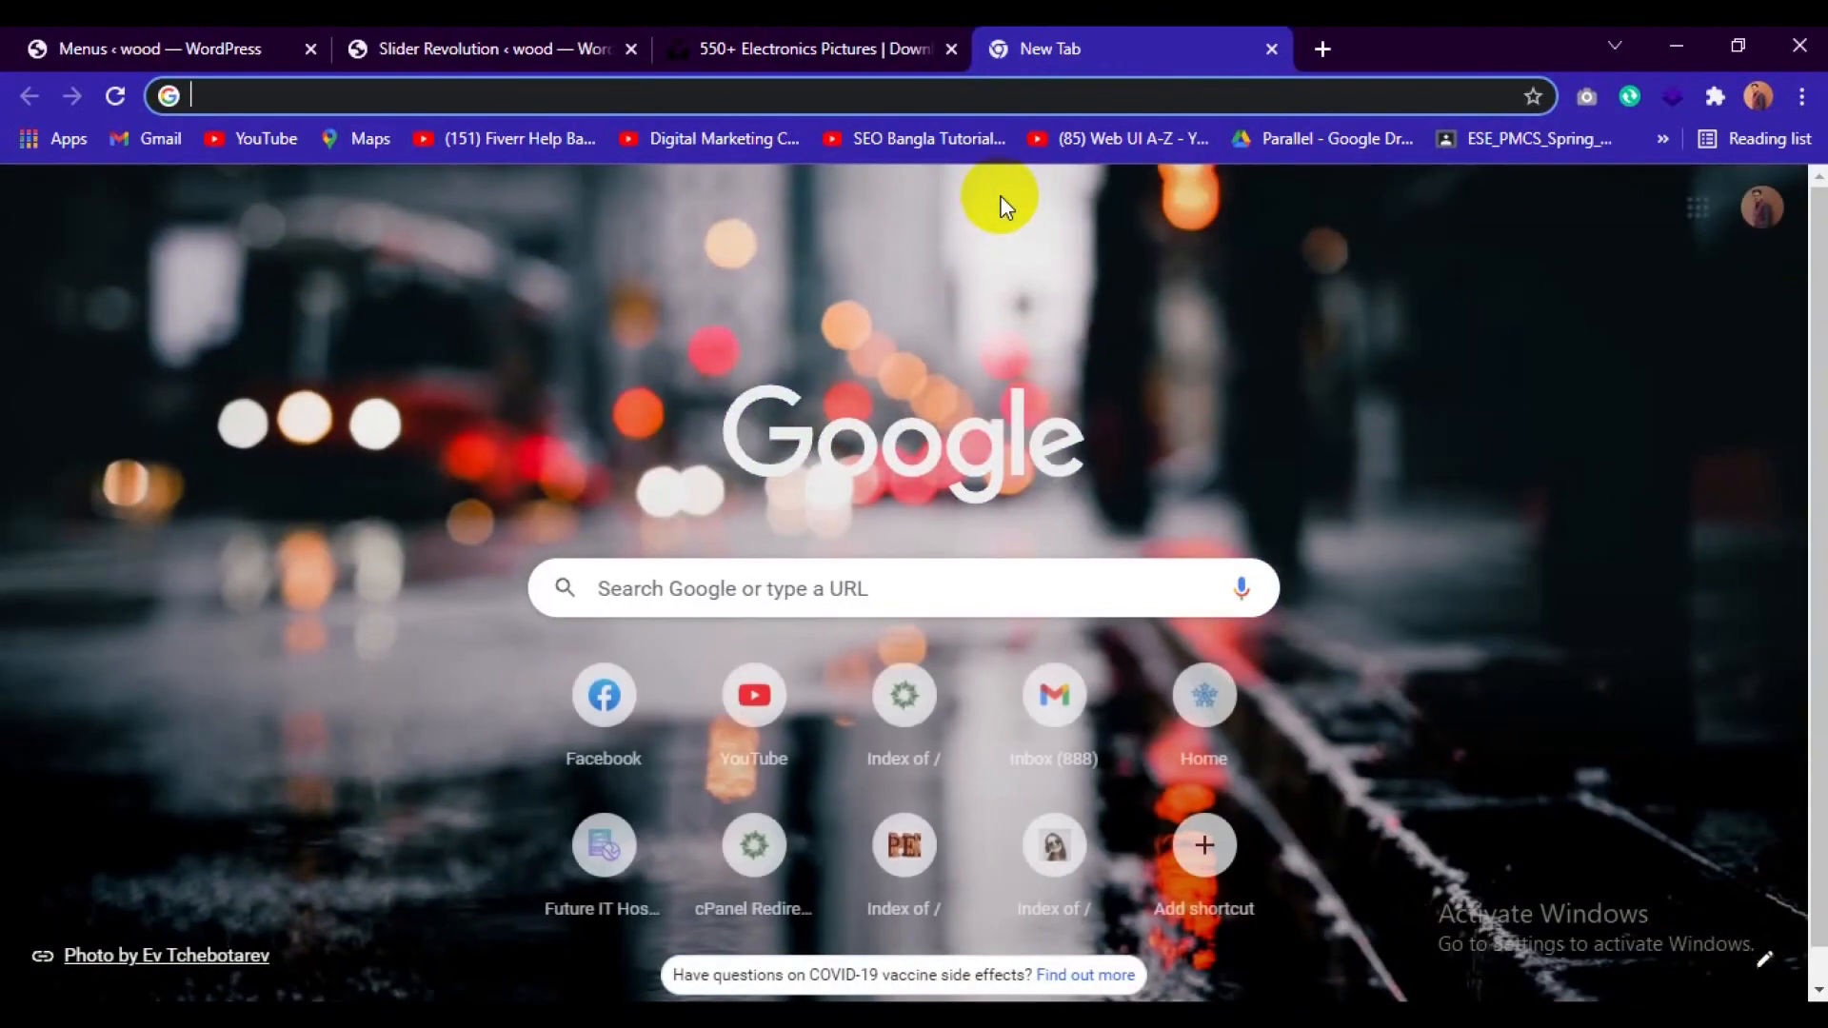
pyautogui.write('remove.bg')
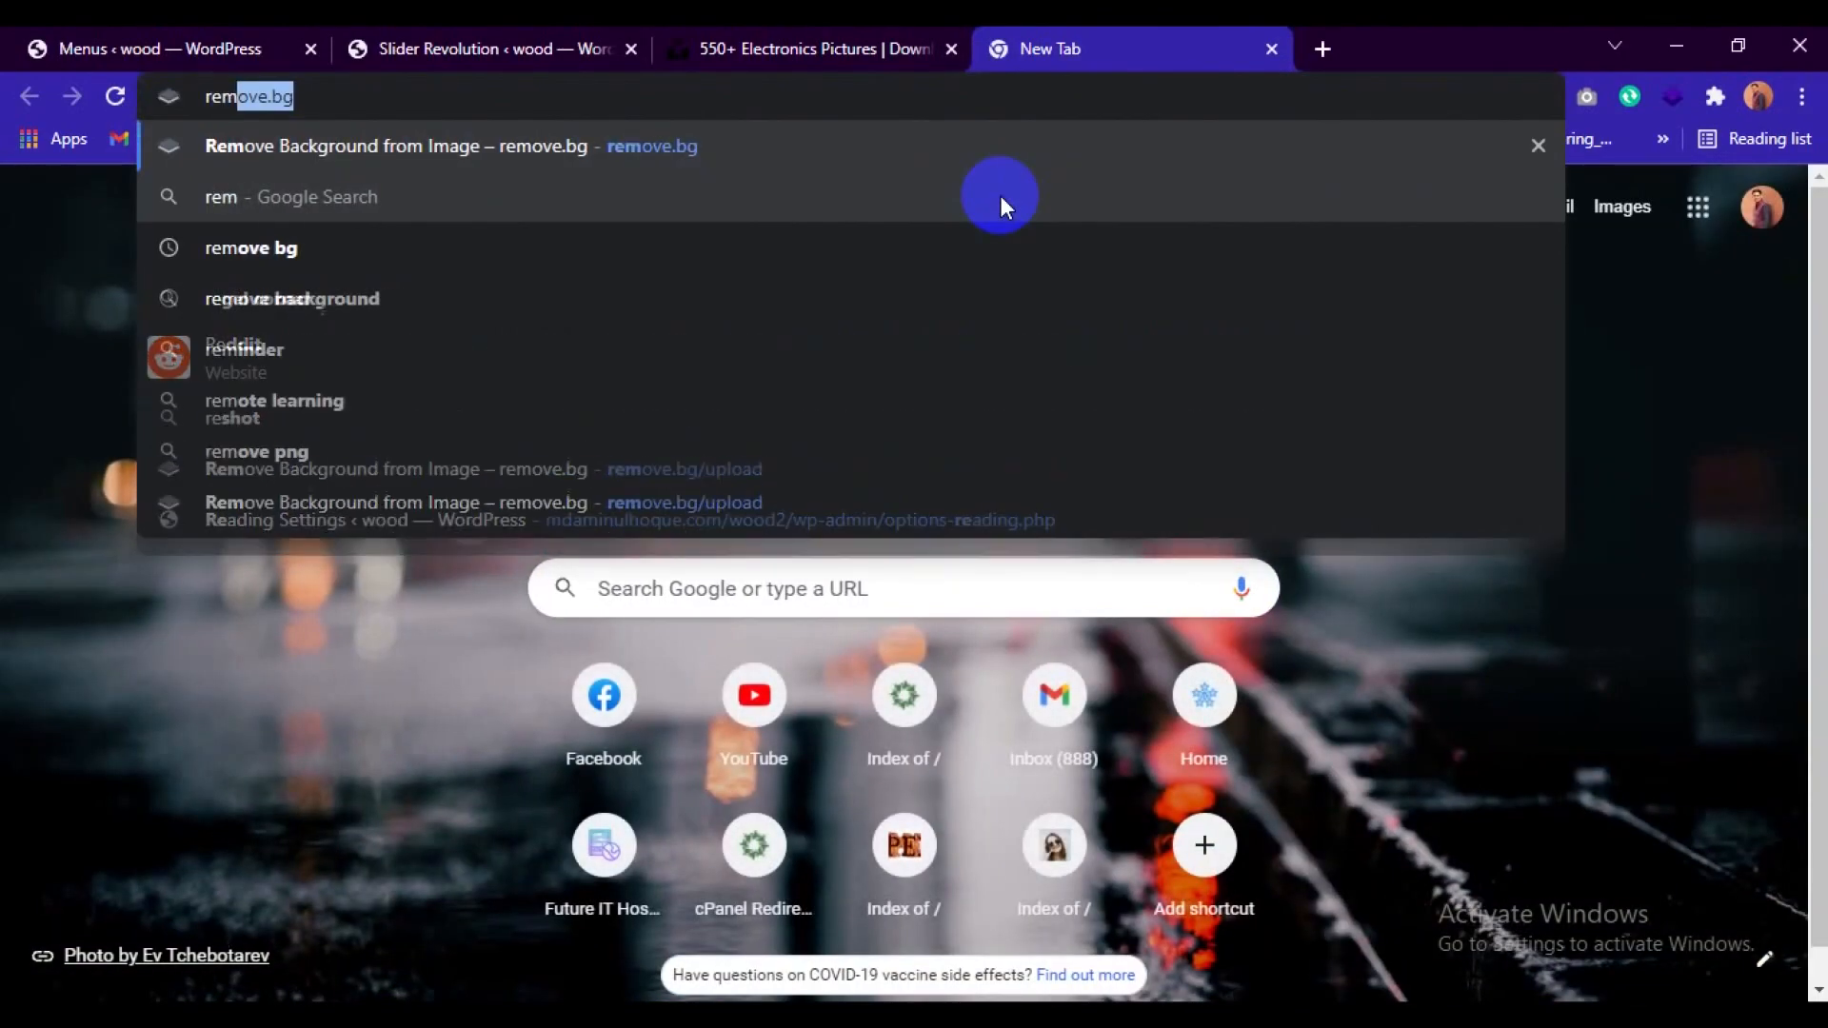
pyautogui.press('Return')
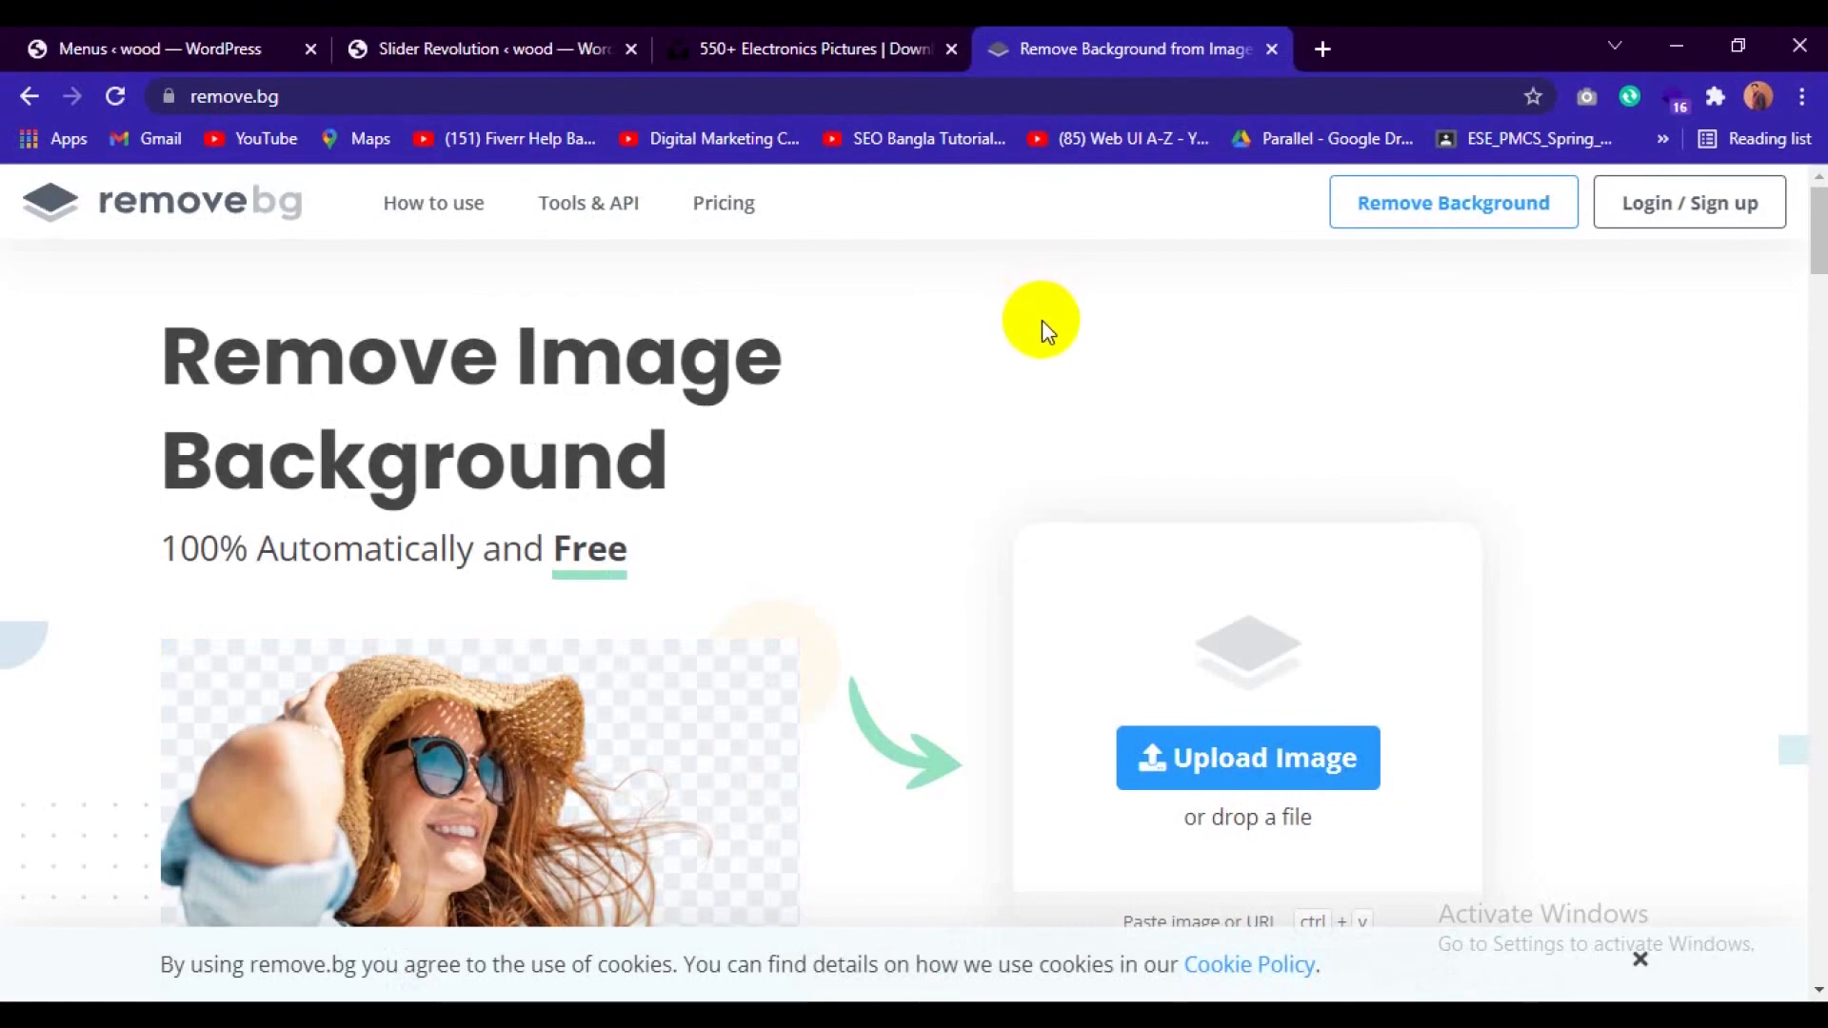
# Search Google Images for "mobile phone" in a new browser tab and browse the pictures.
pyautogui.click(1322, 50)
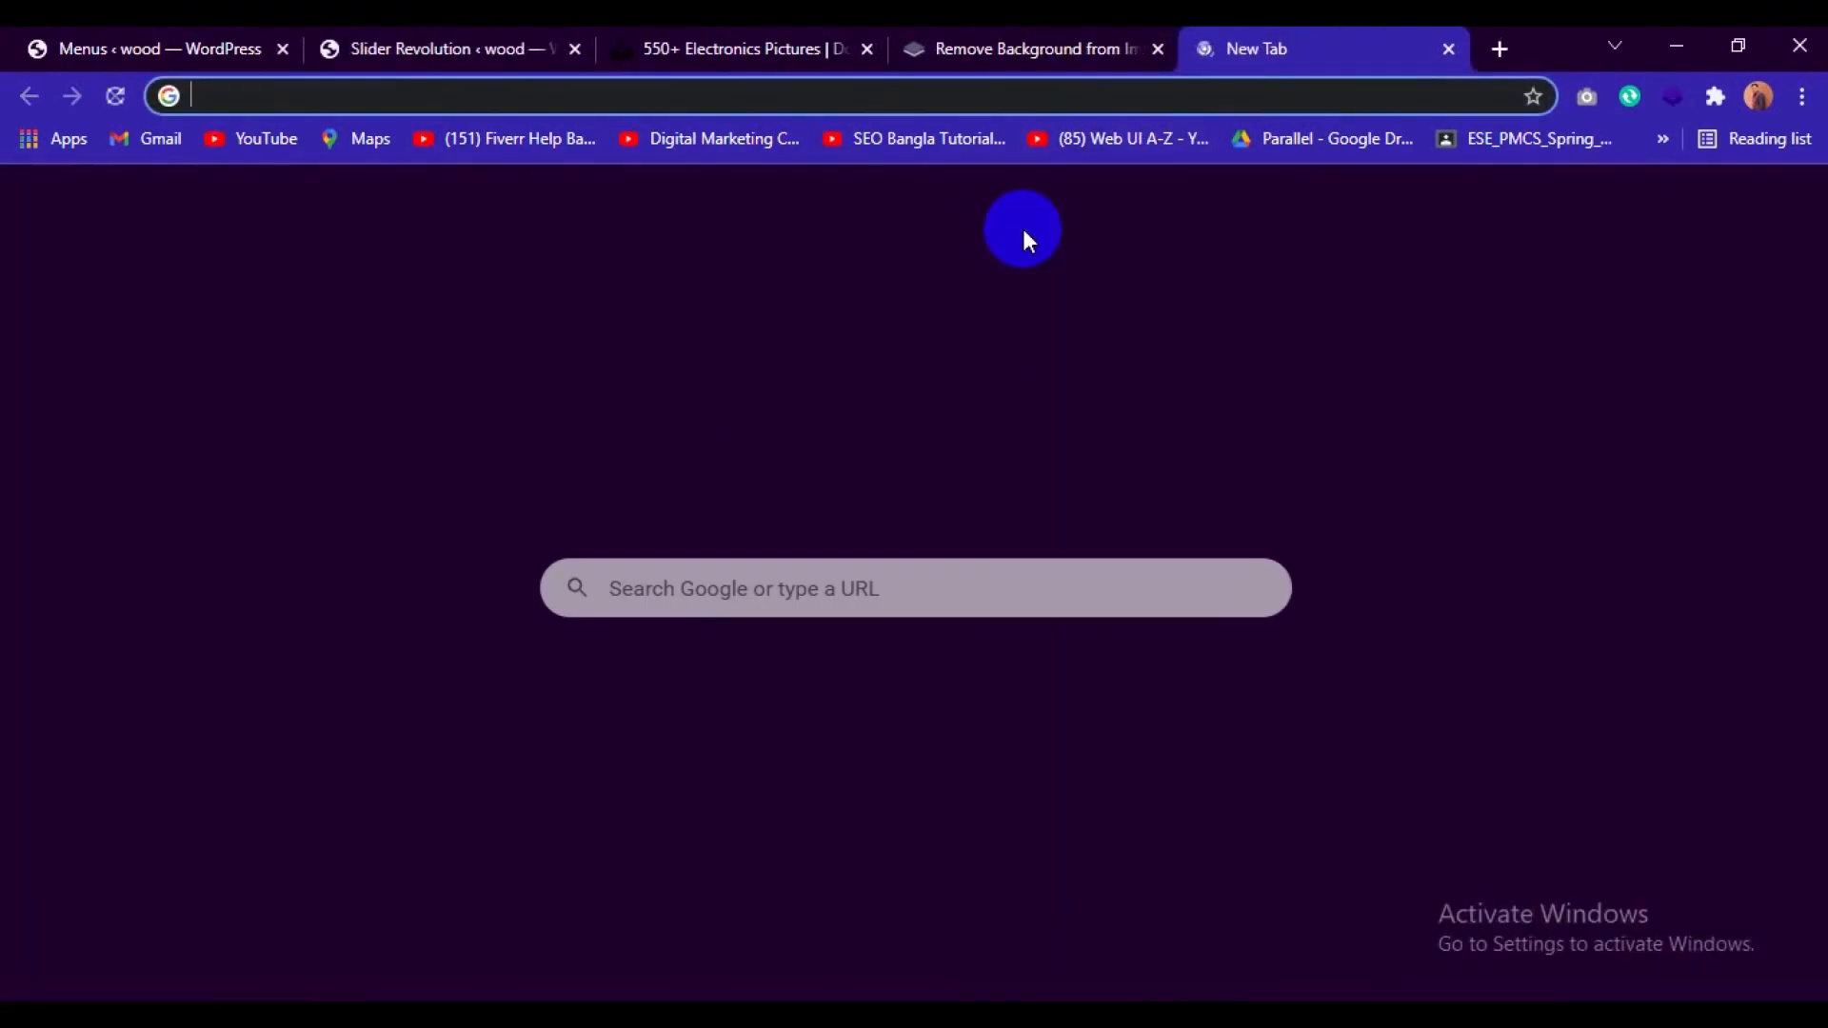
pyautogui.write('m')
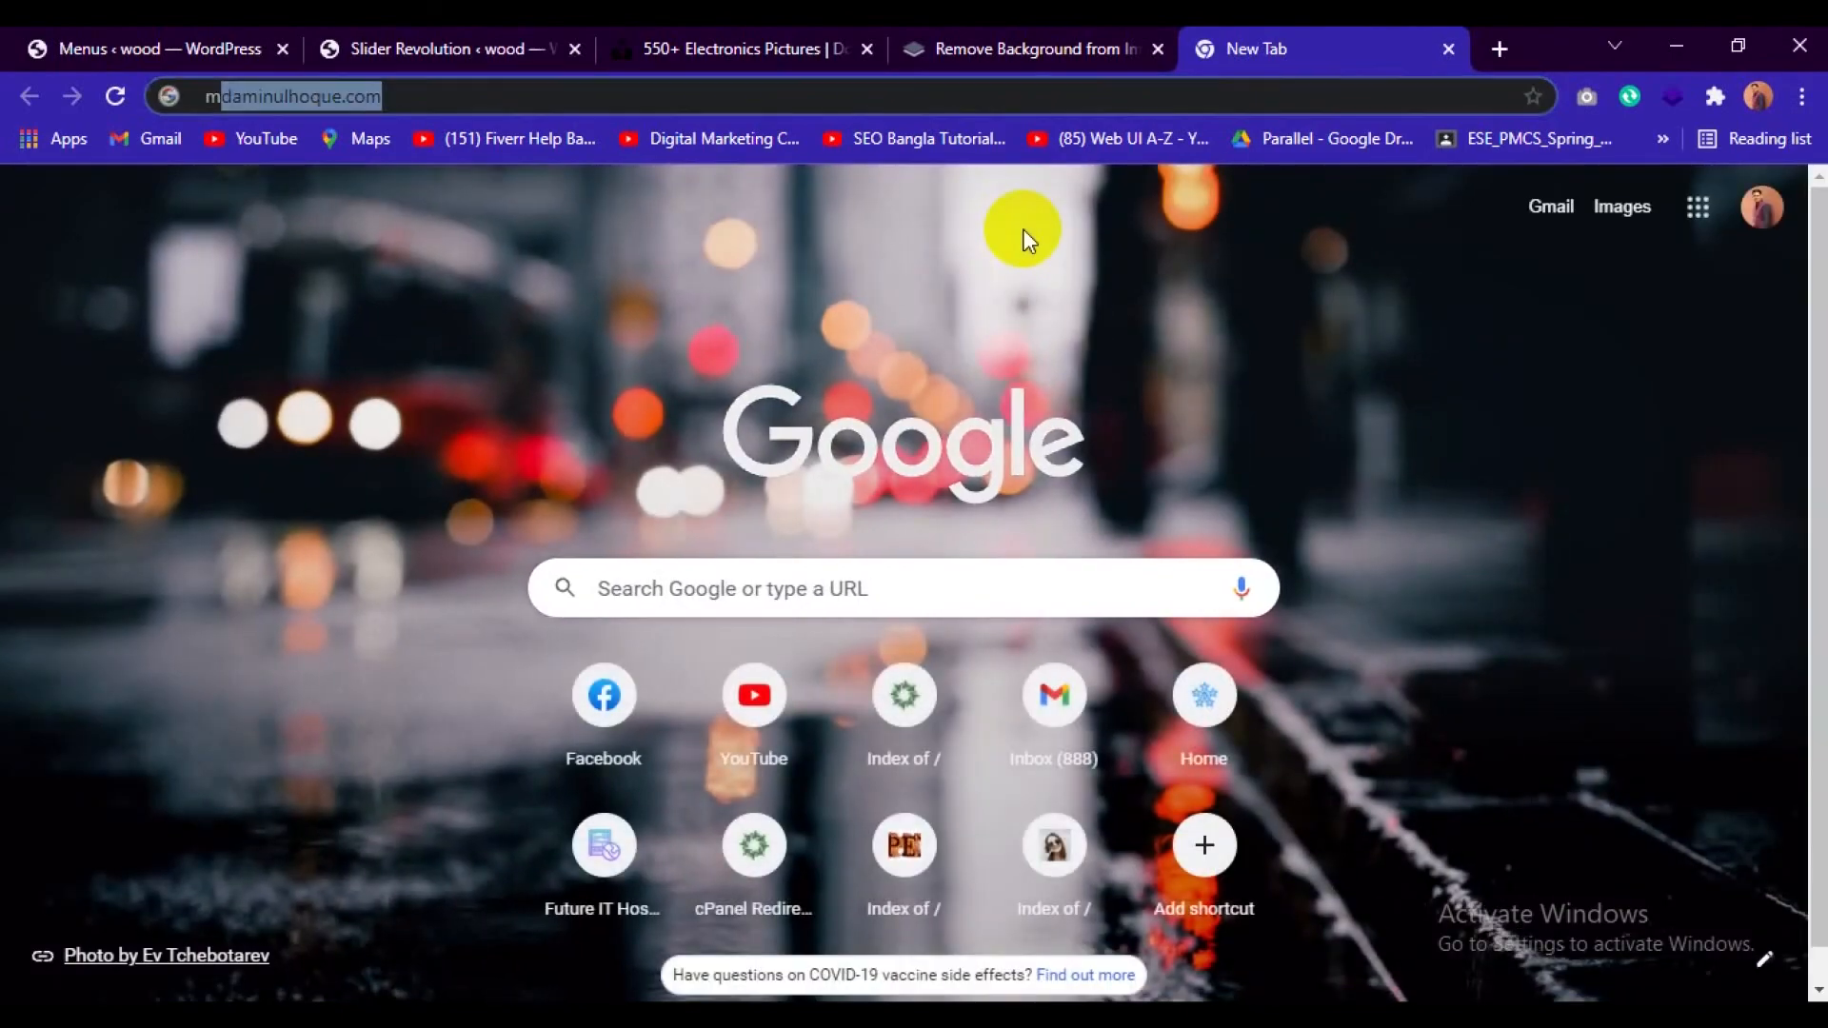
pyautogui.write('obile')
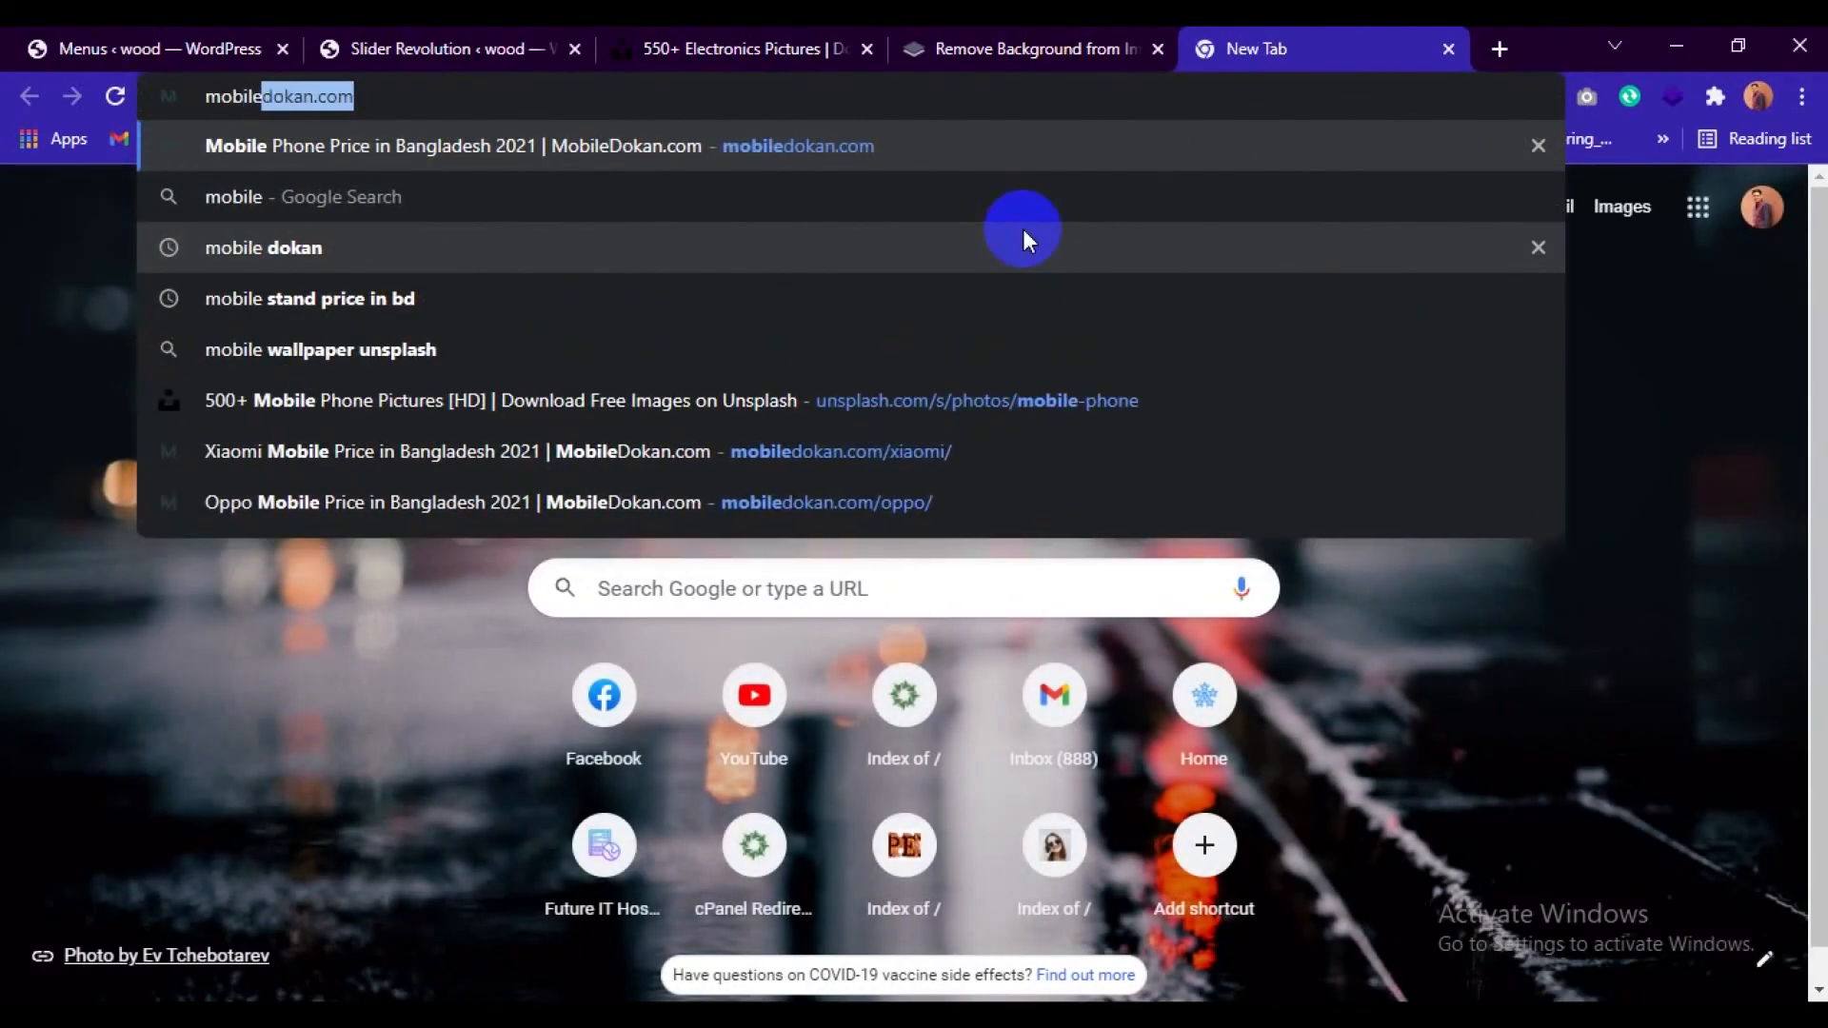
pyautogui.write(' p')
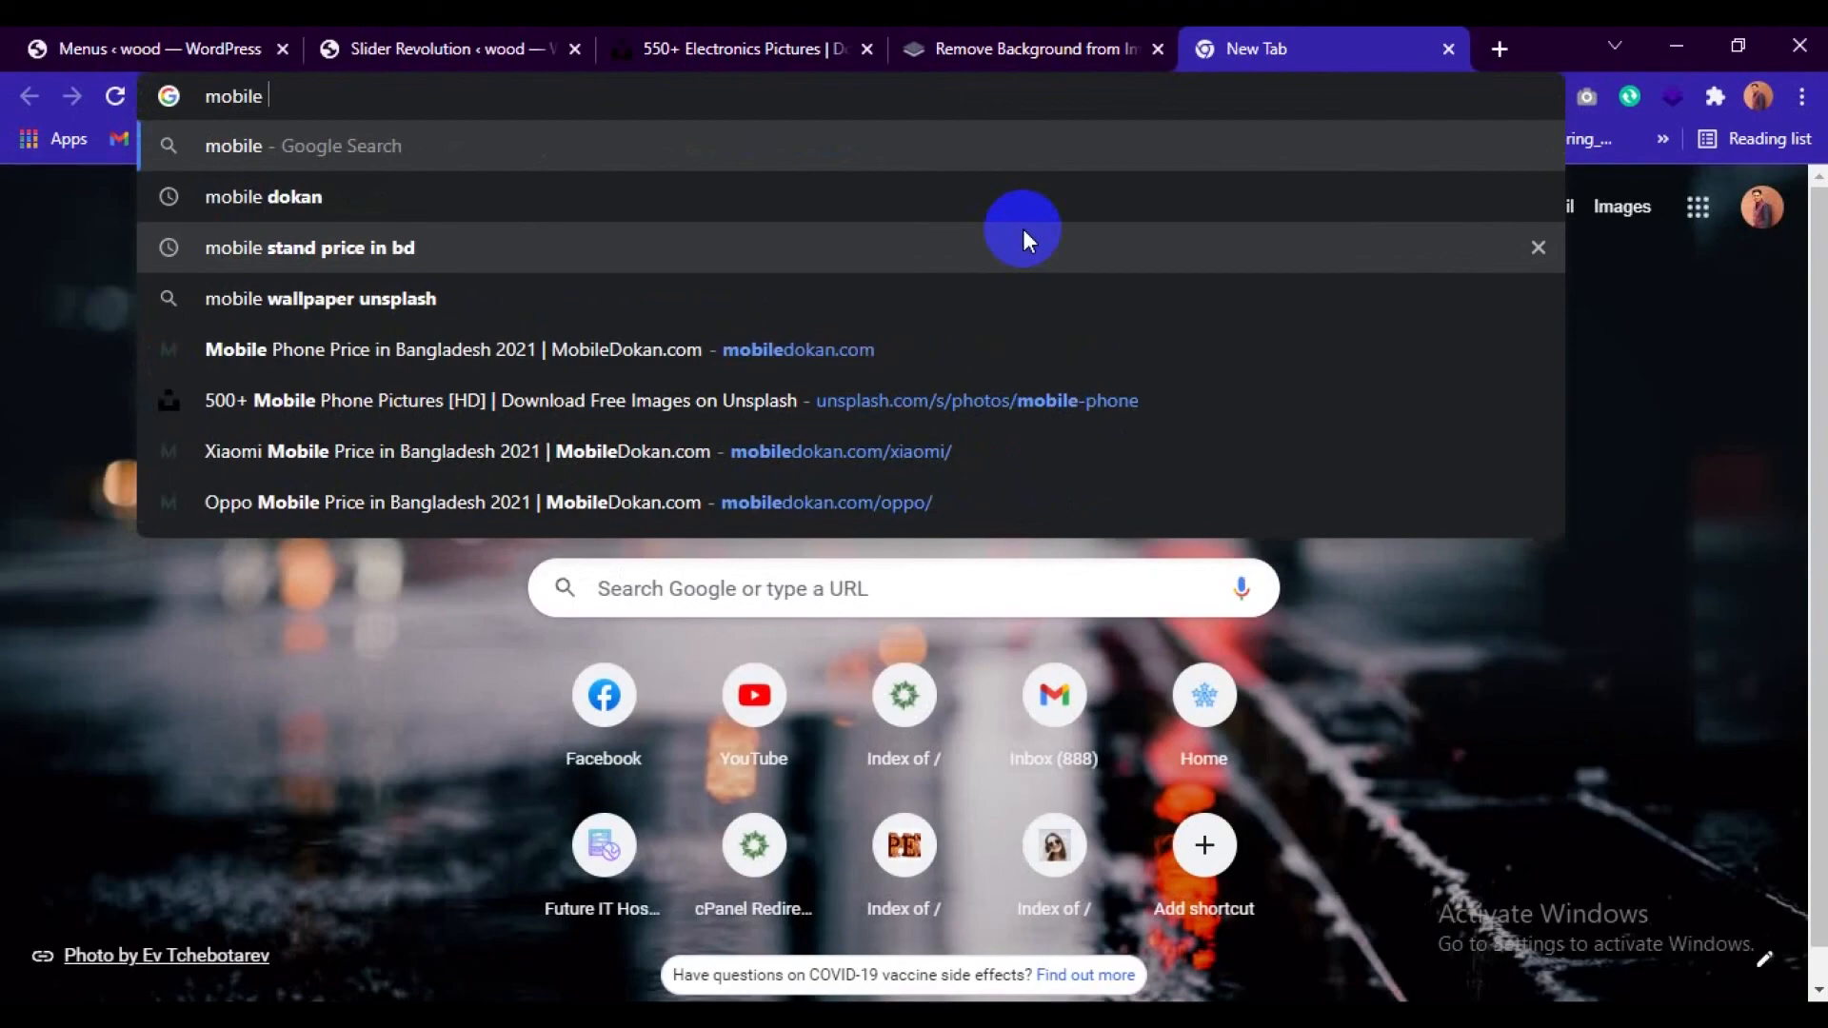
pyautogui.write('hone')
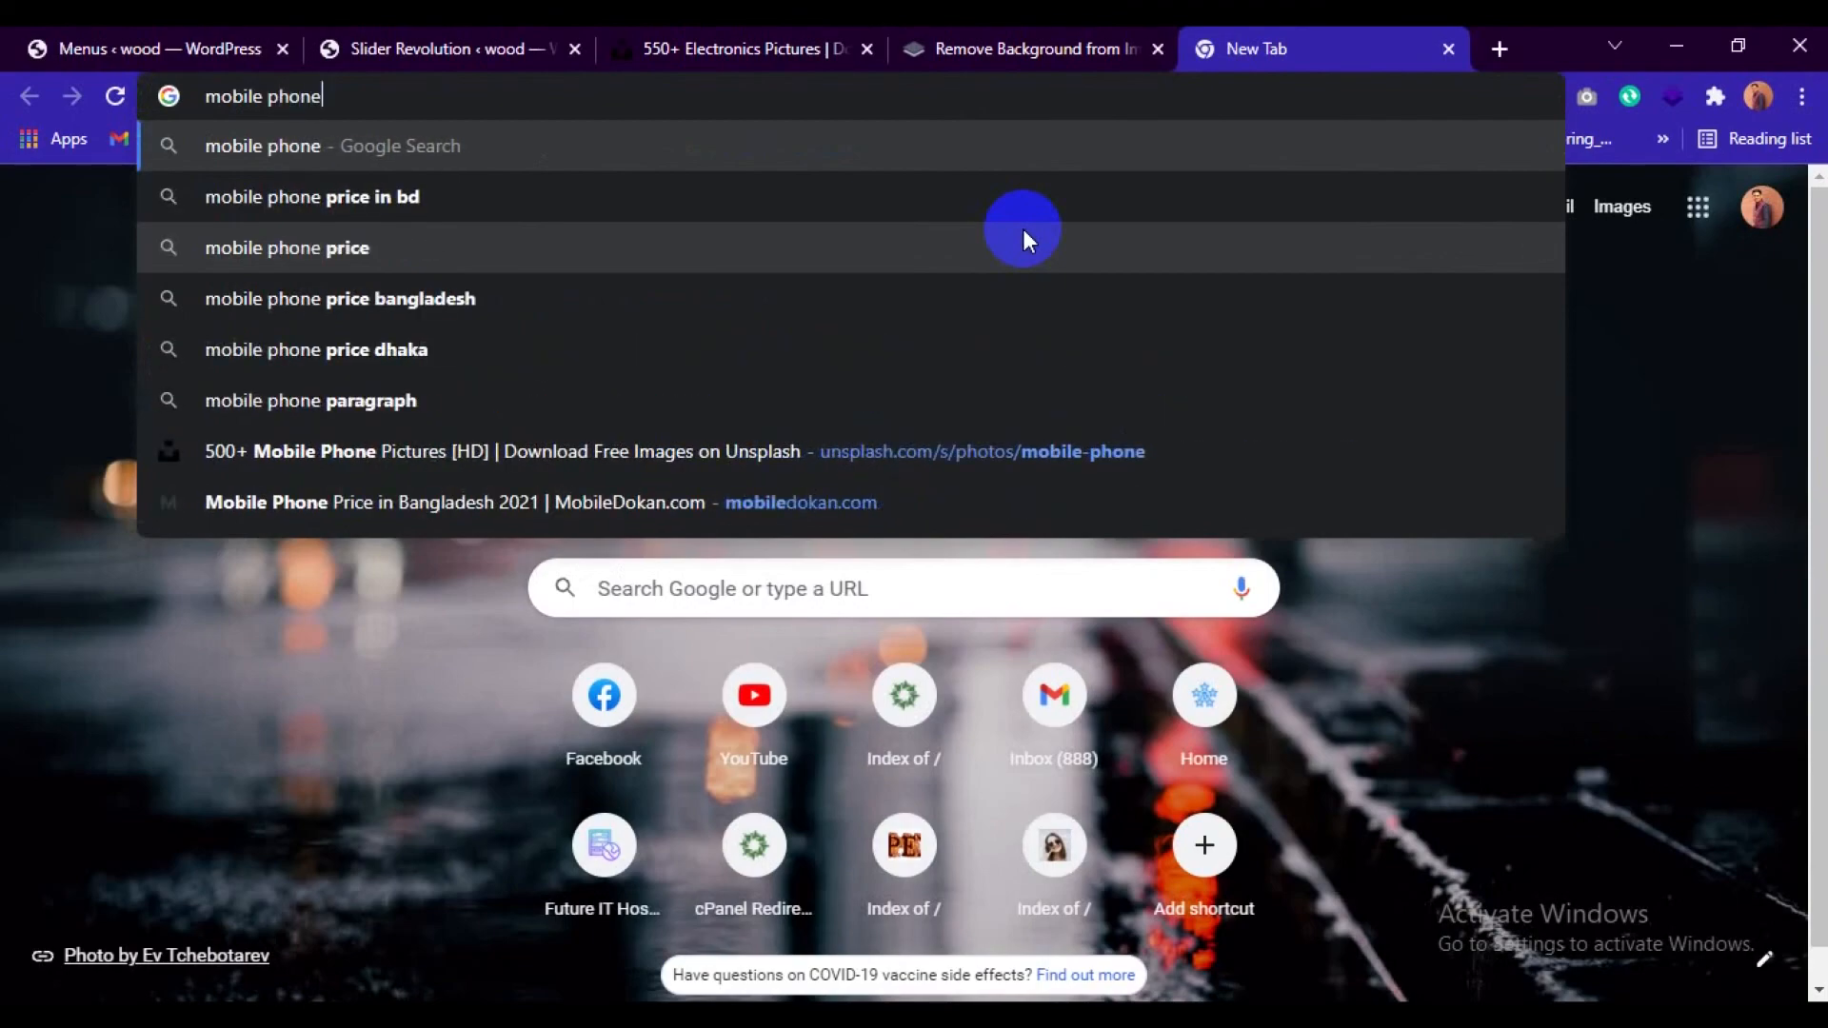
pyautogui.press('Return')
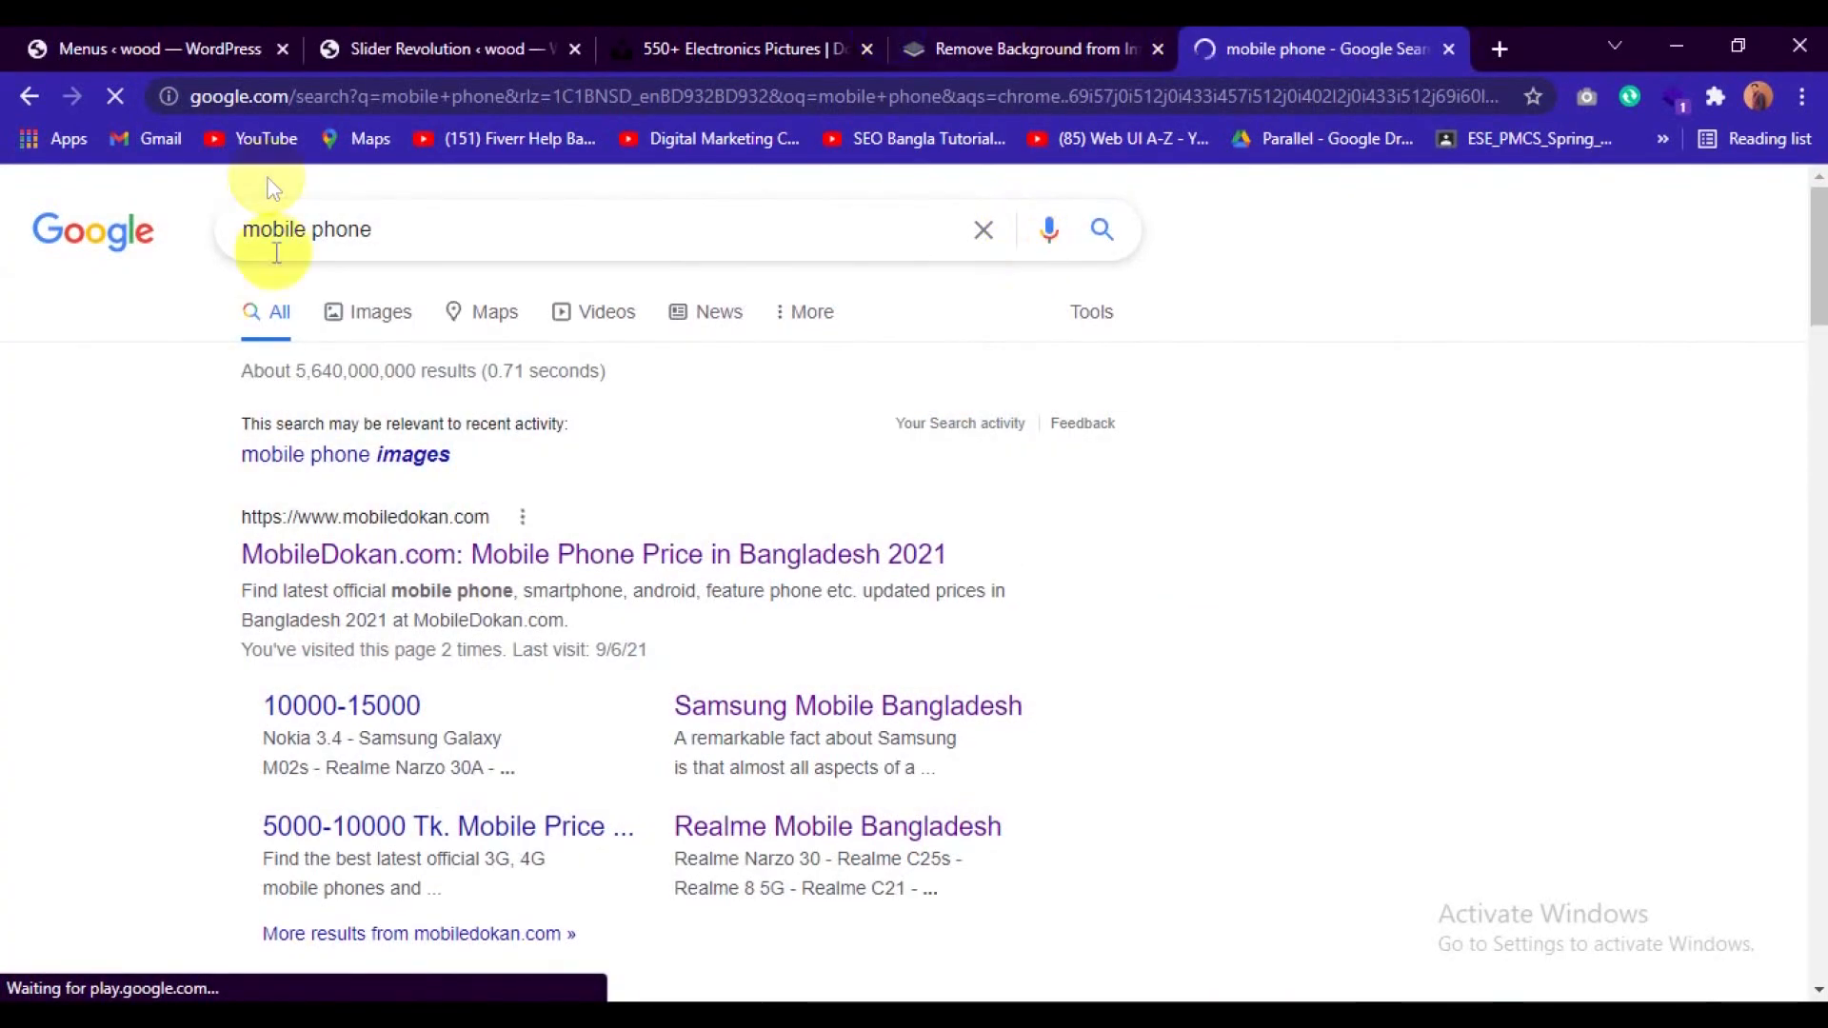
pyautogui.click(403, 314)
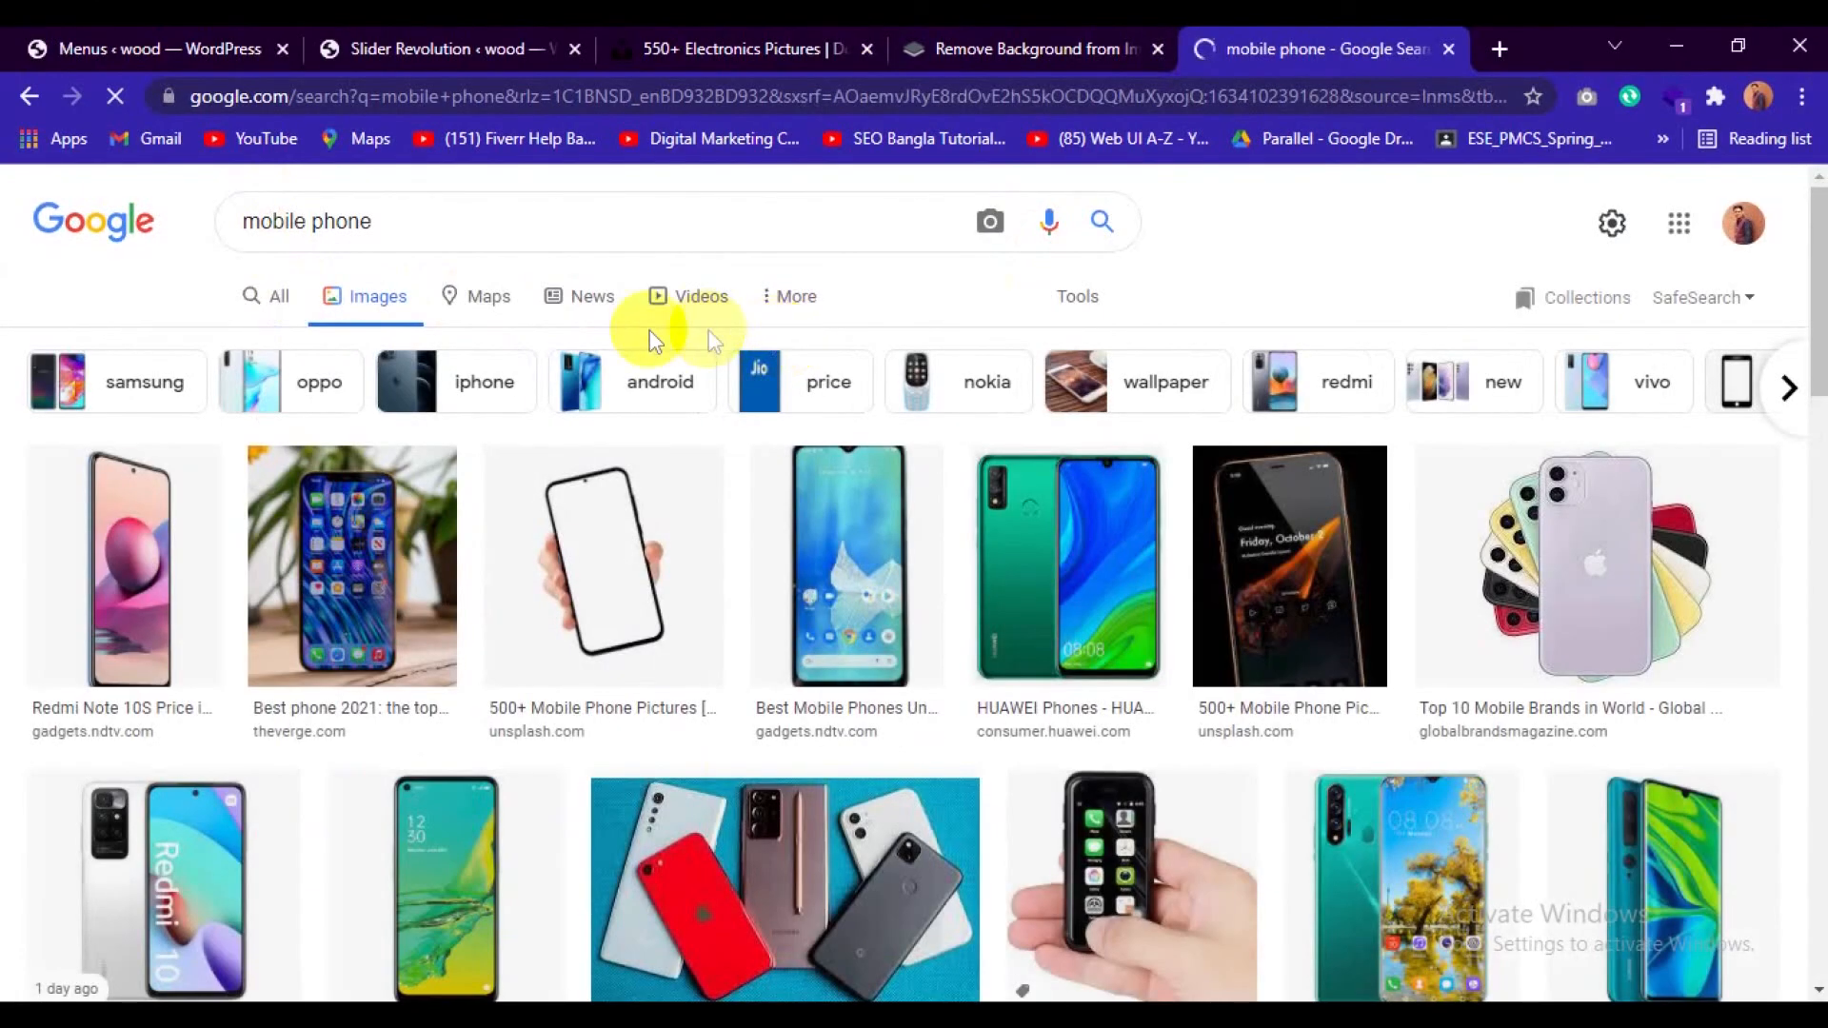
pyautogui.scroll(-3, 693, 334)
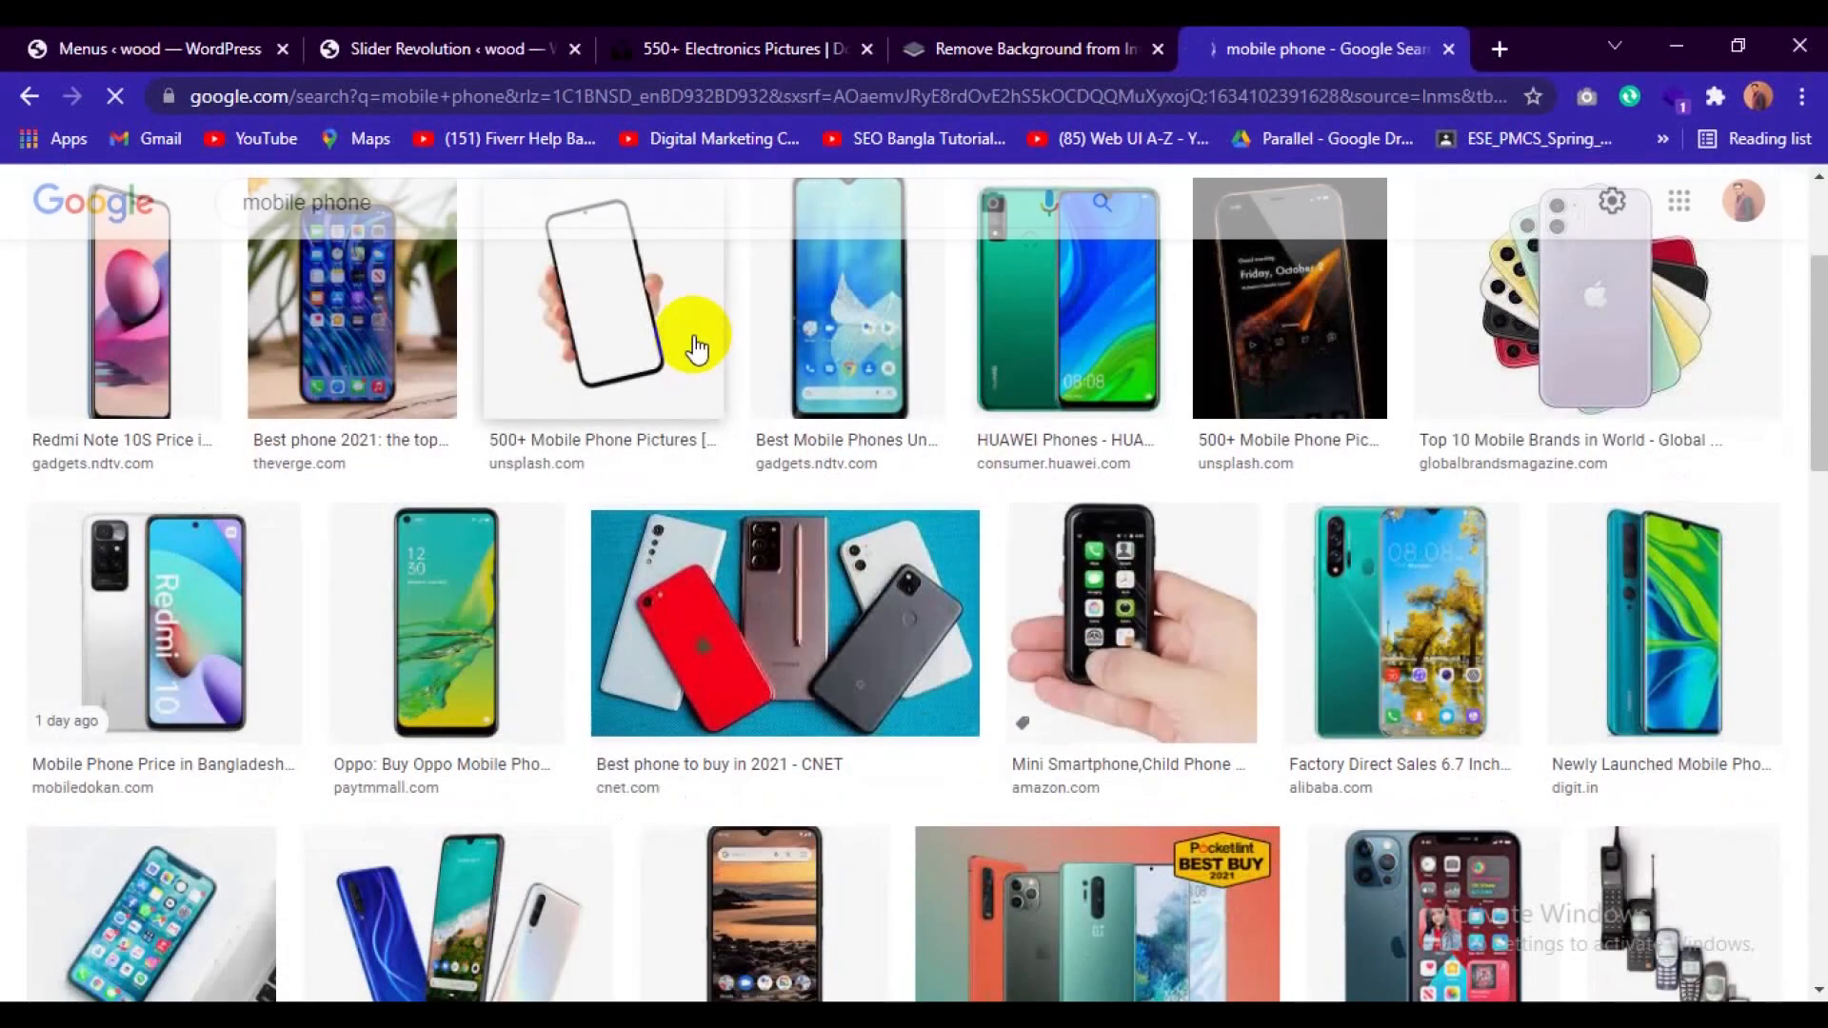
pyautogui.scroll(3, 696, 346)
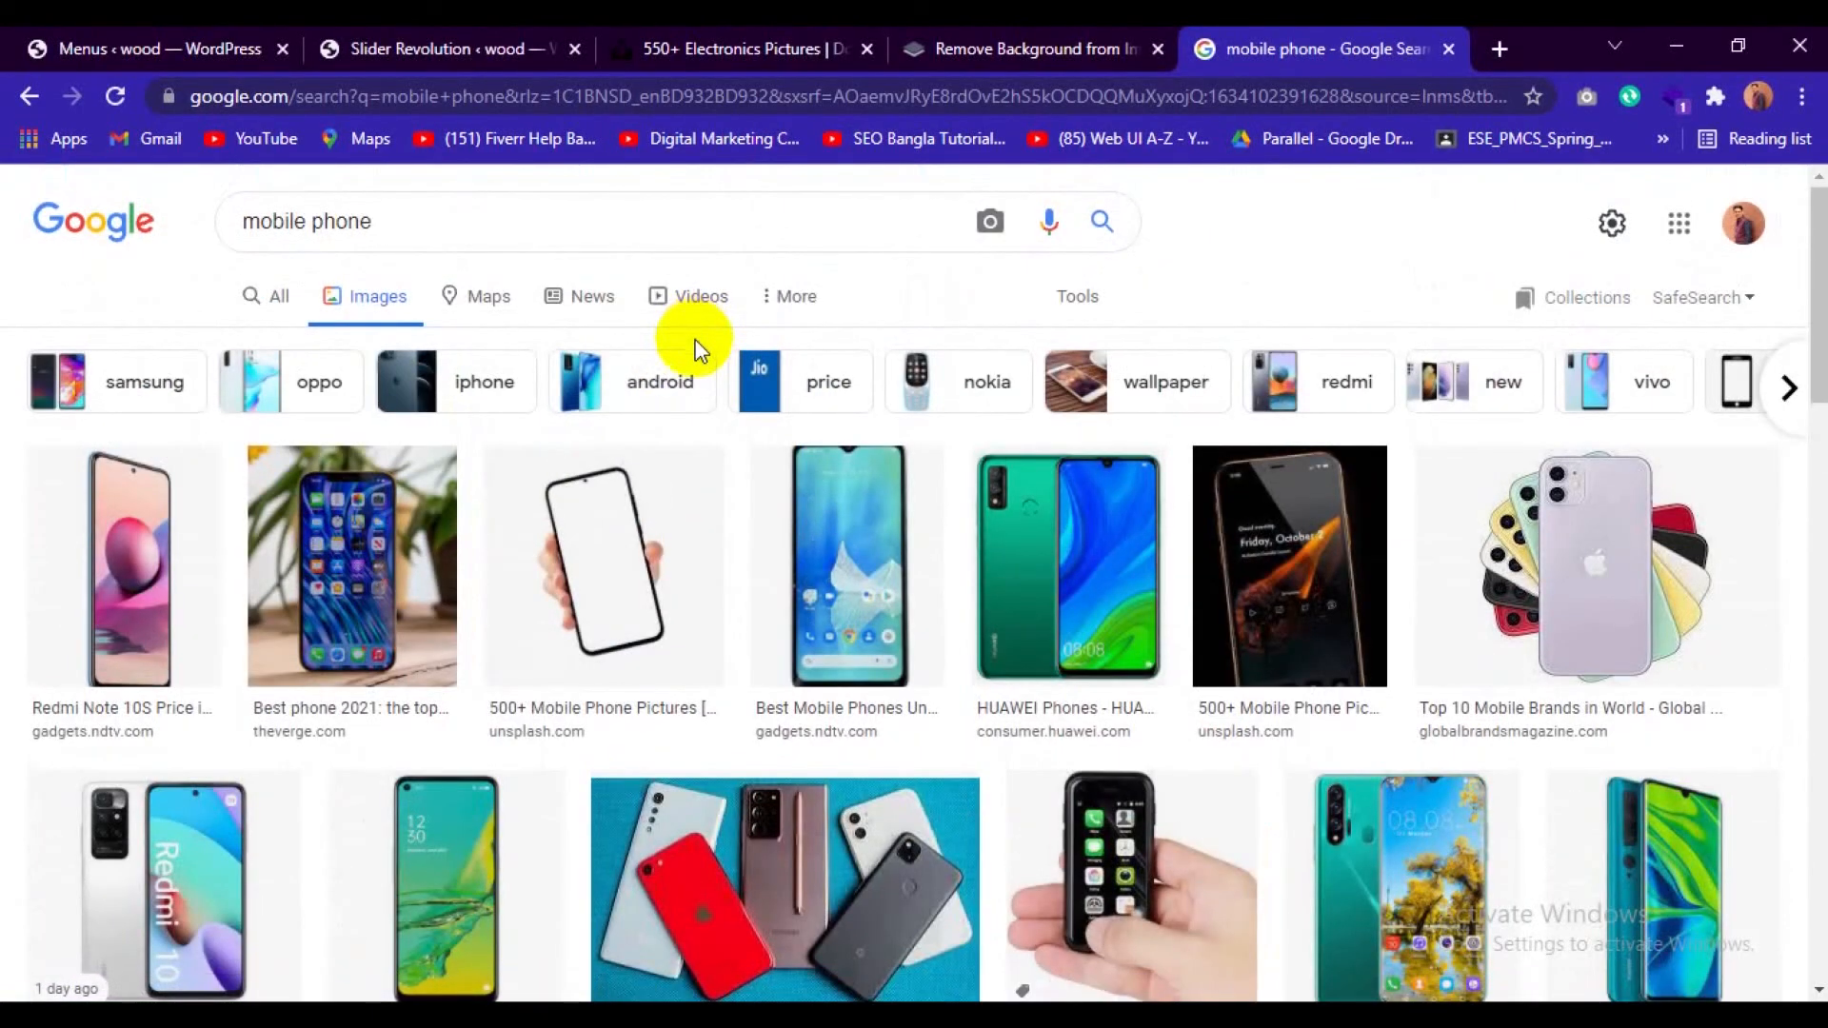
pyautogui.click(141, 500)
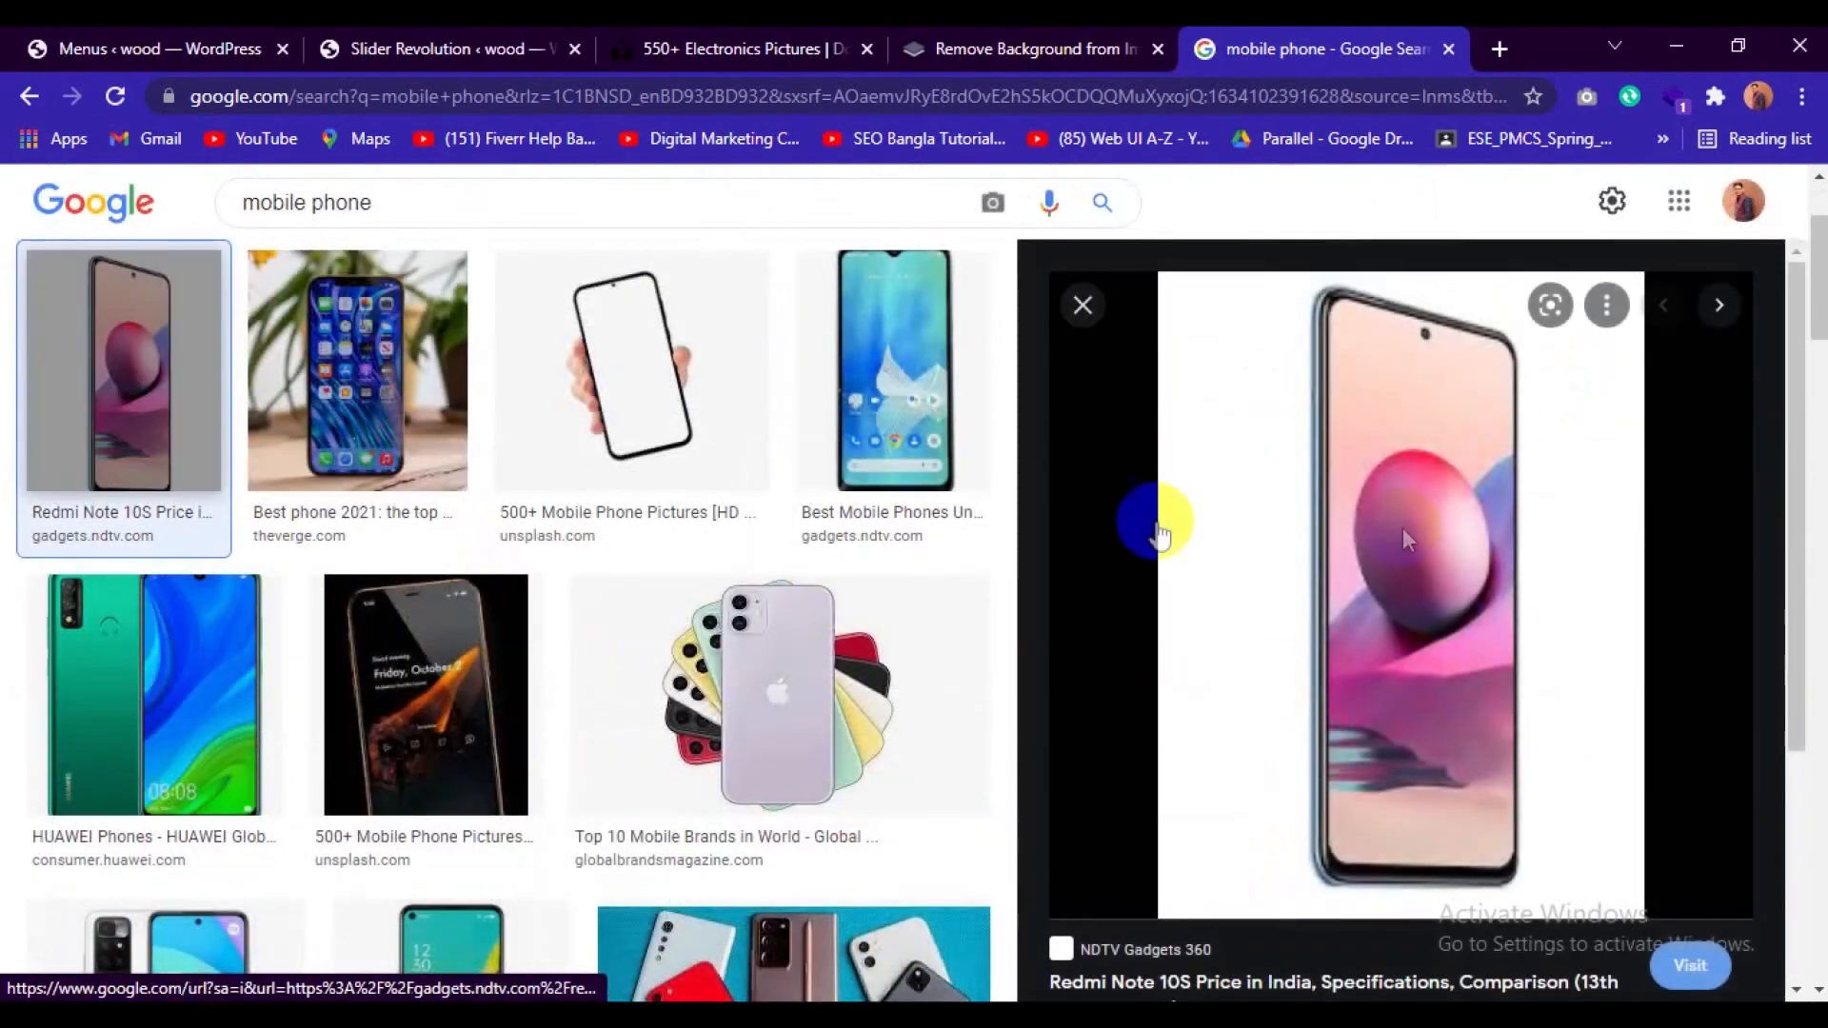
pyautogui.rightClick(1399, 466)
pyautogui.click(1506, 773)
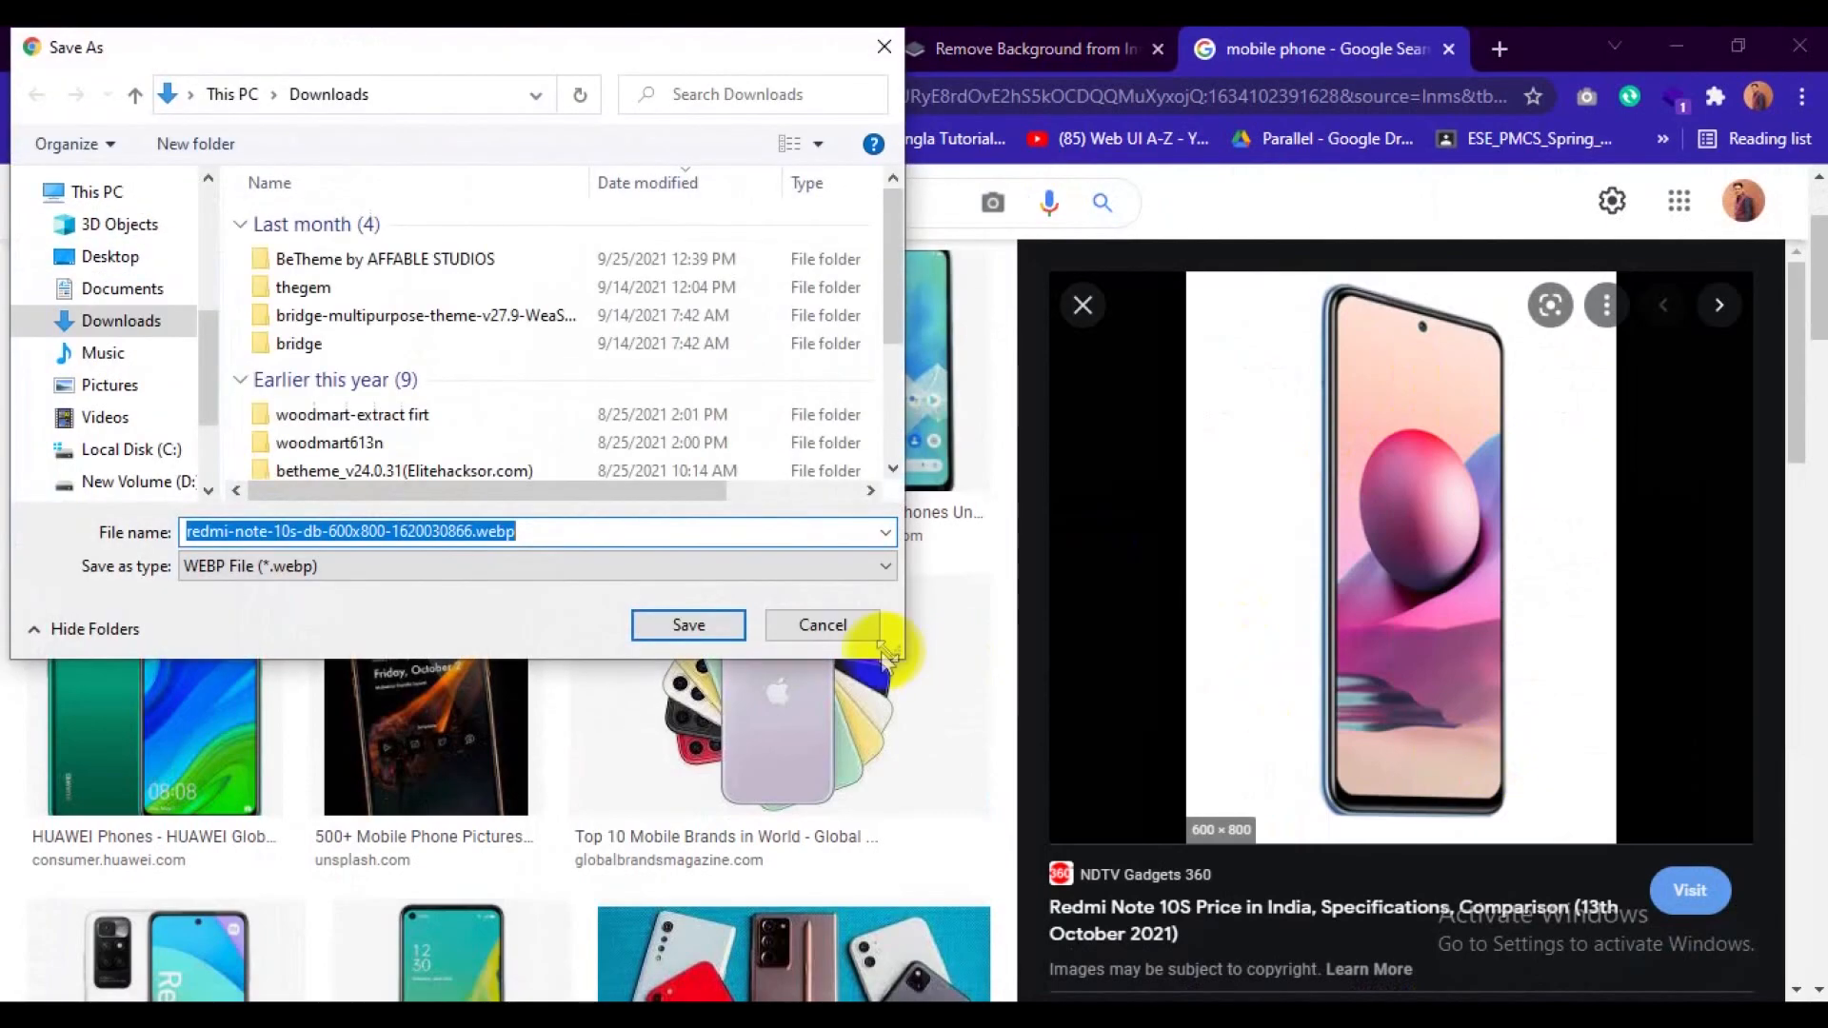
pyautogui.click(822, 625)
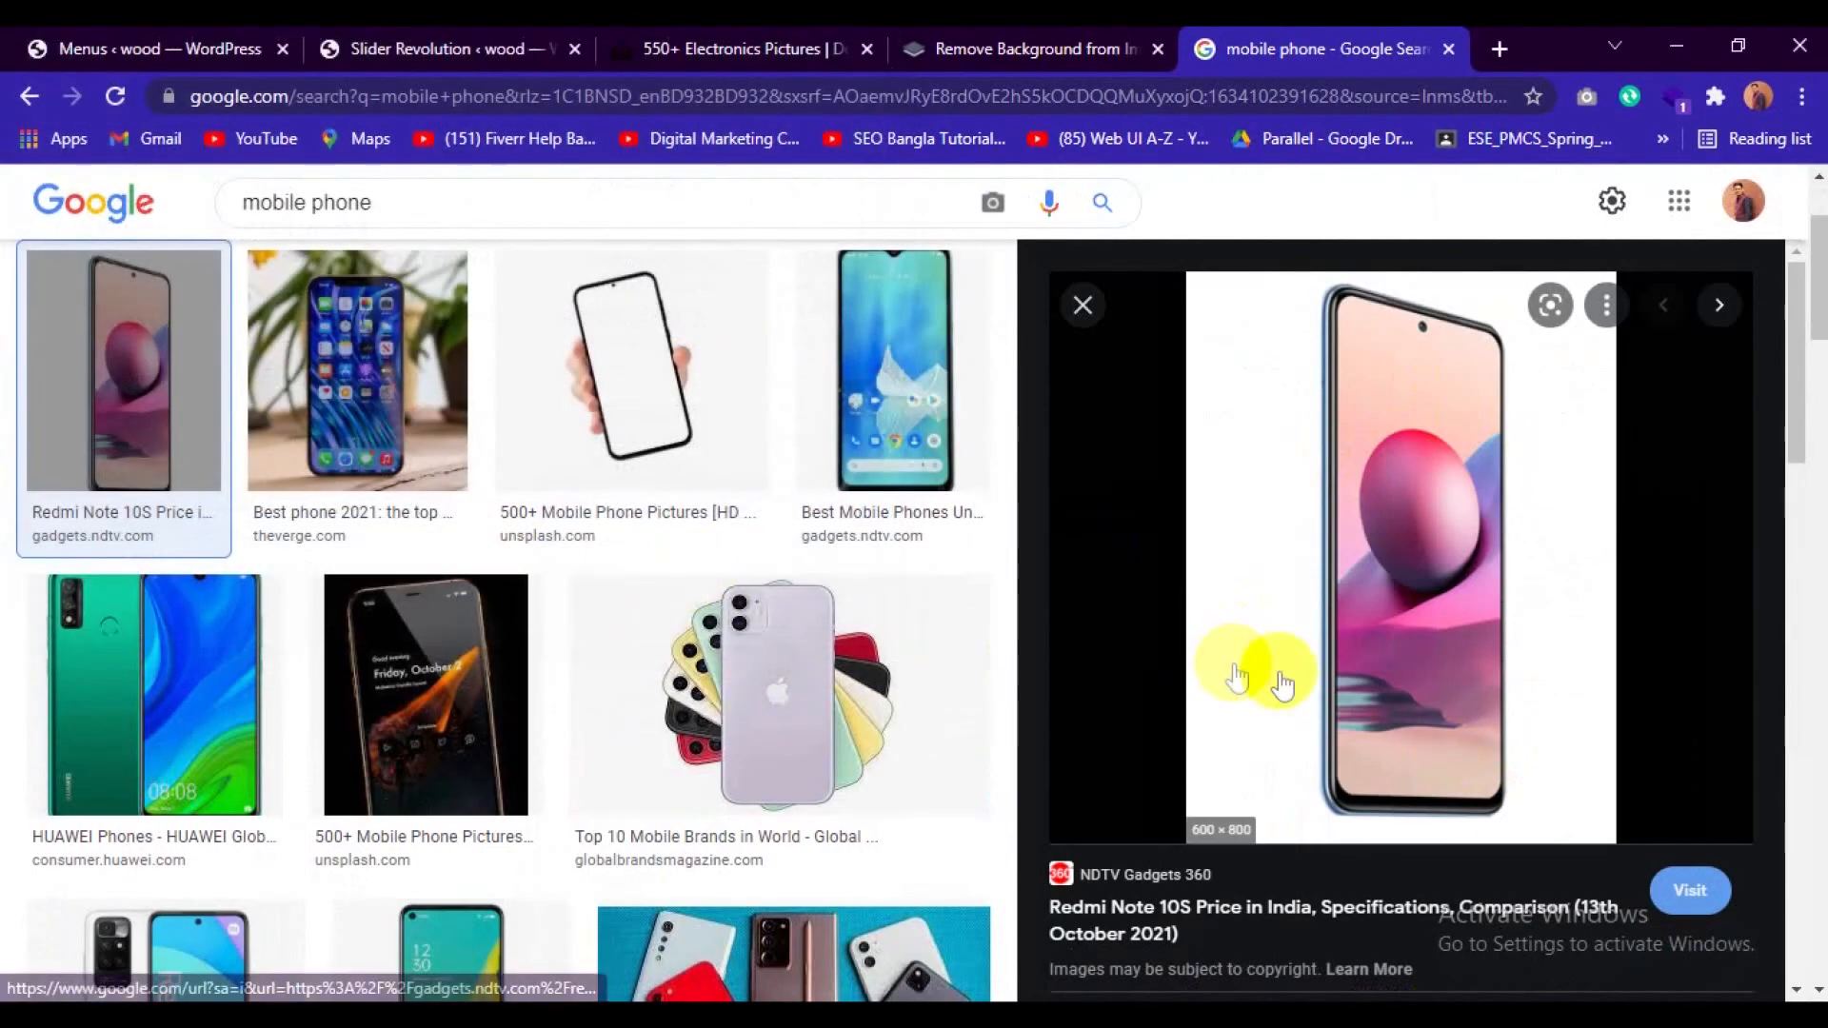
pyautogui.scroll(-3, 1352, 695)
pyautogui.scroll(-2, 1351, 700)
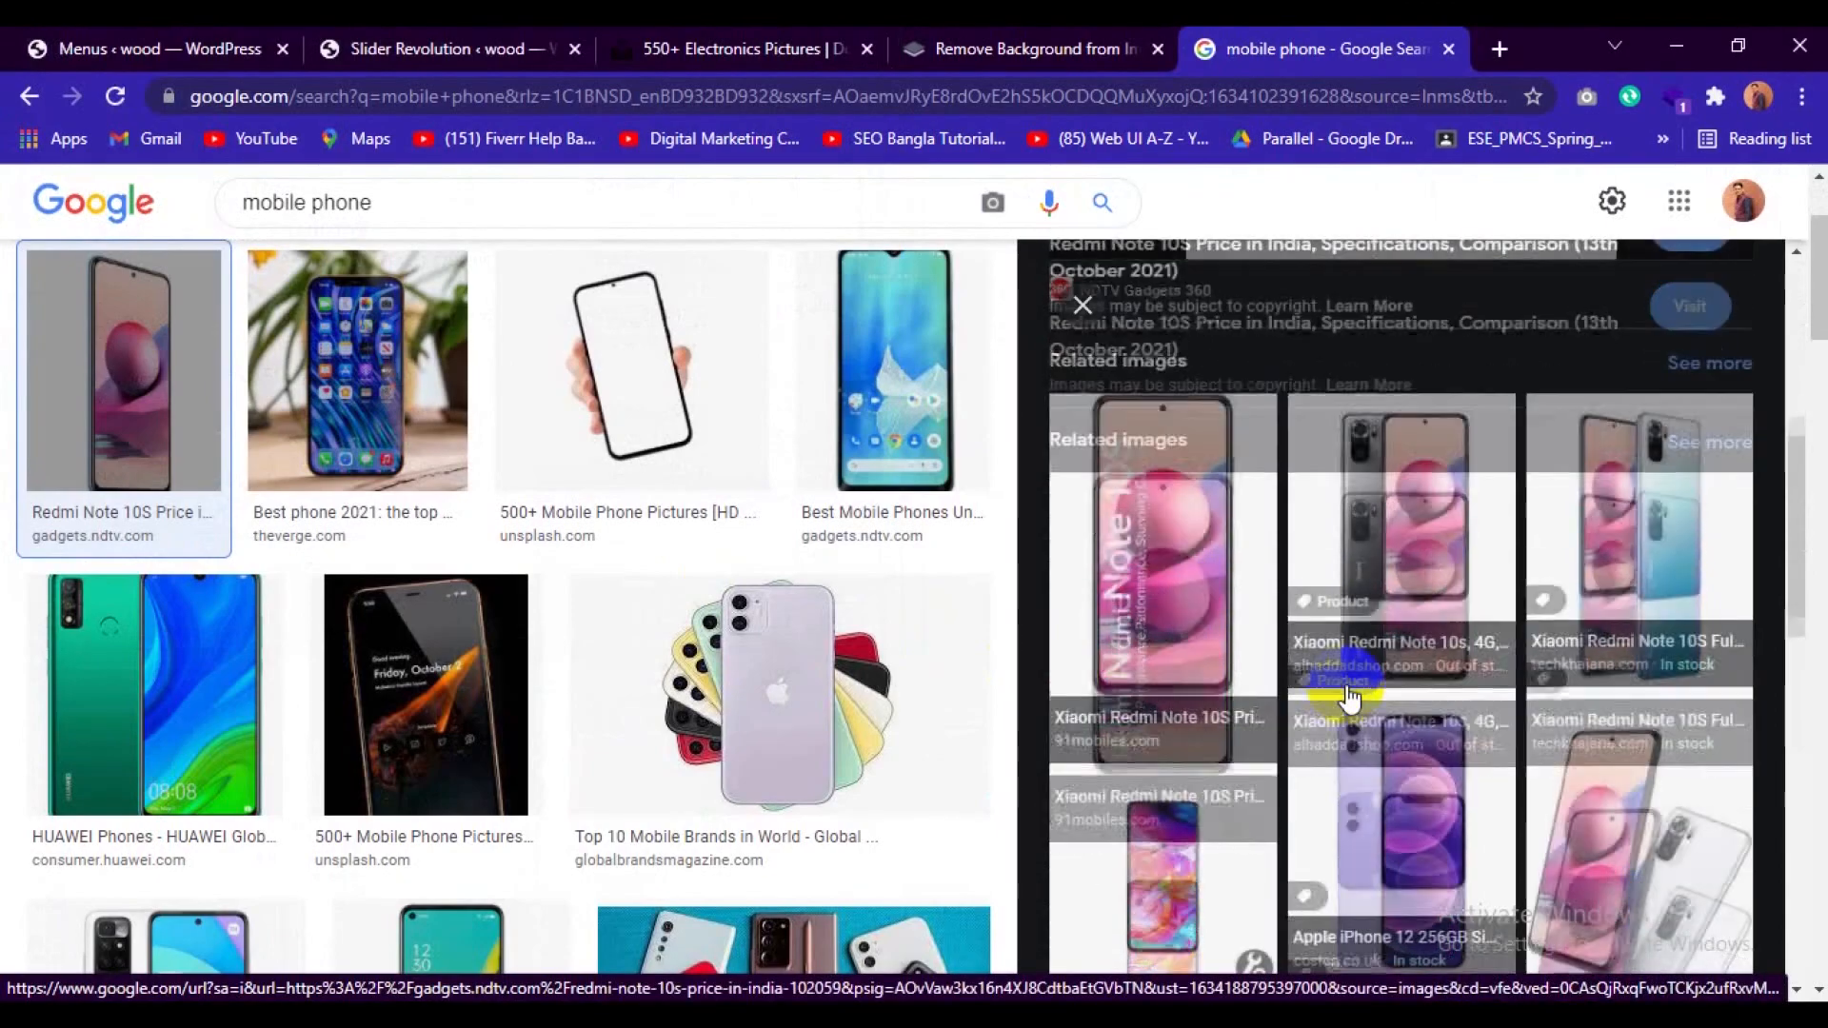
pyautogui.click(1350, 702)
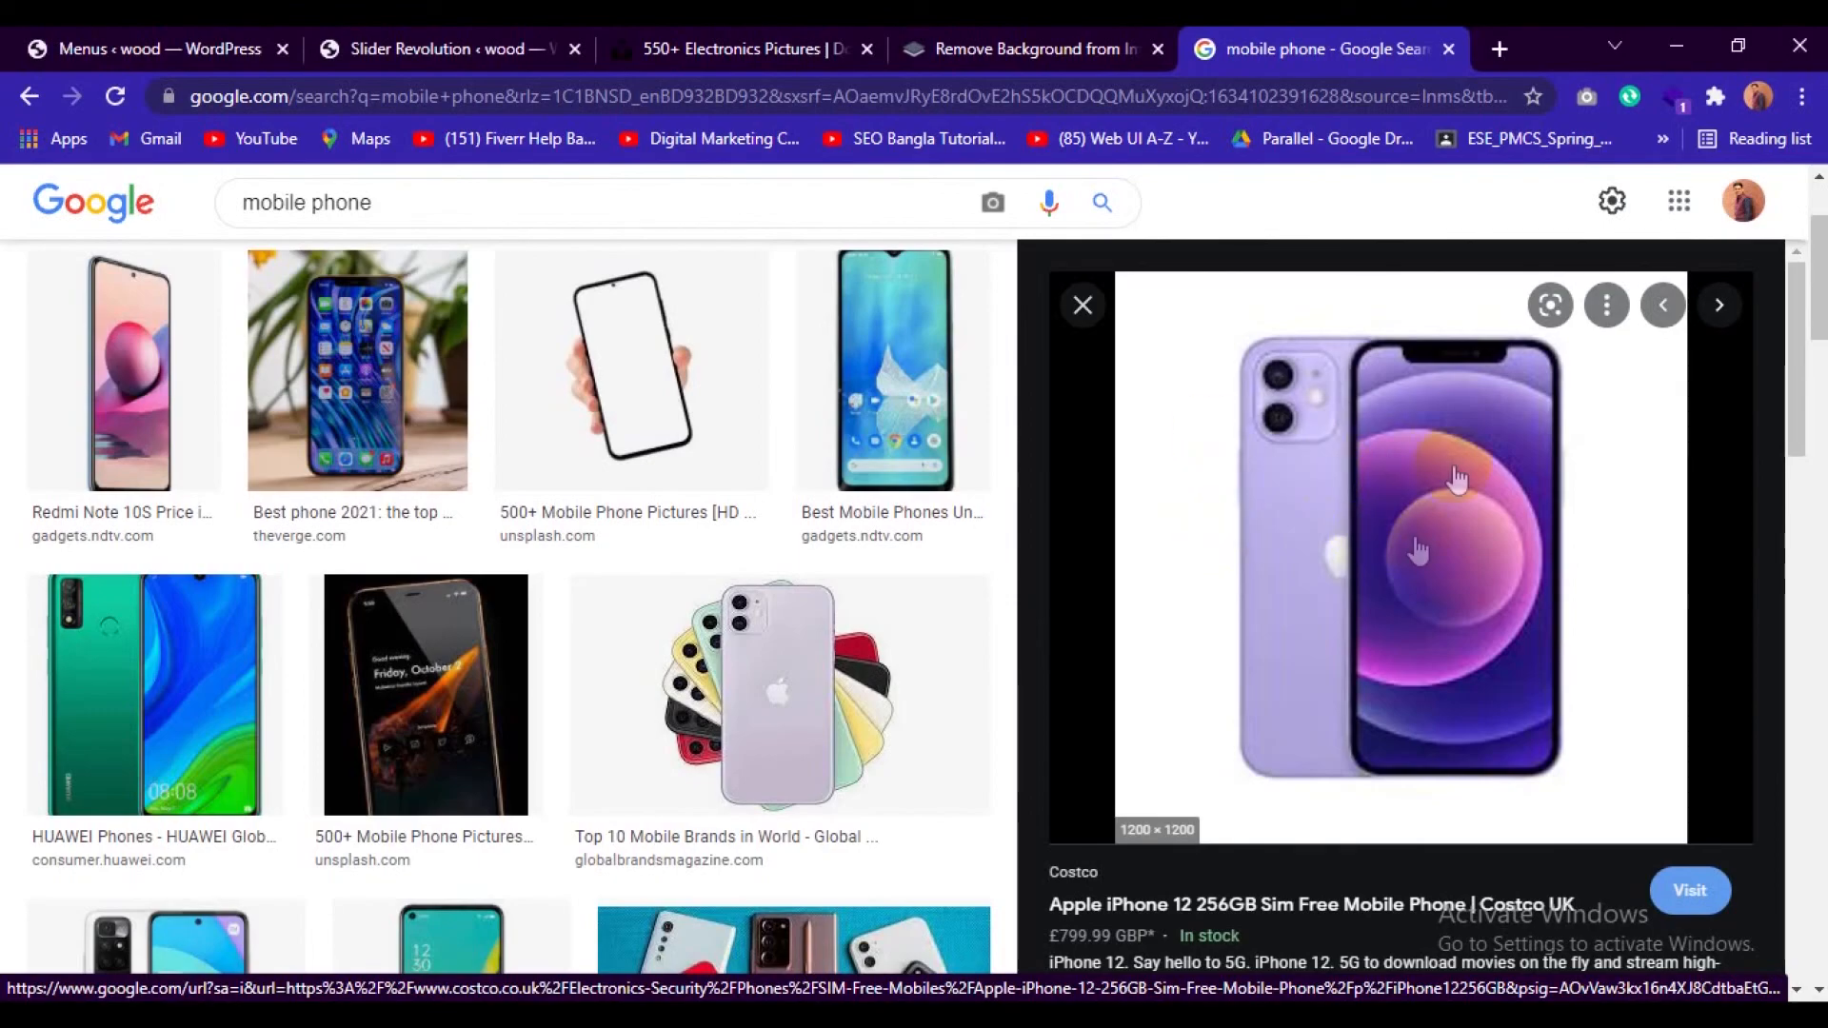
# Save the Redmi 10 picture from mobiledokan.com to the Downloads folder as Xiaomi-Redmi-10-image.jpg.
pyautogui.scroll(-5, 905, 619)
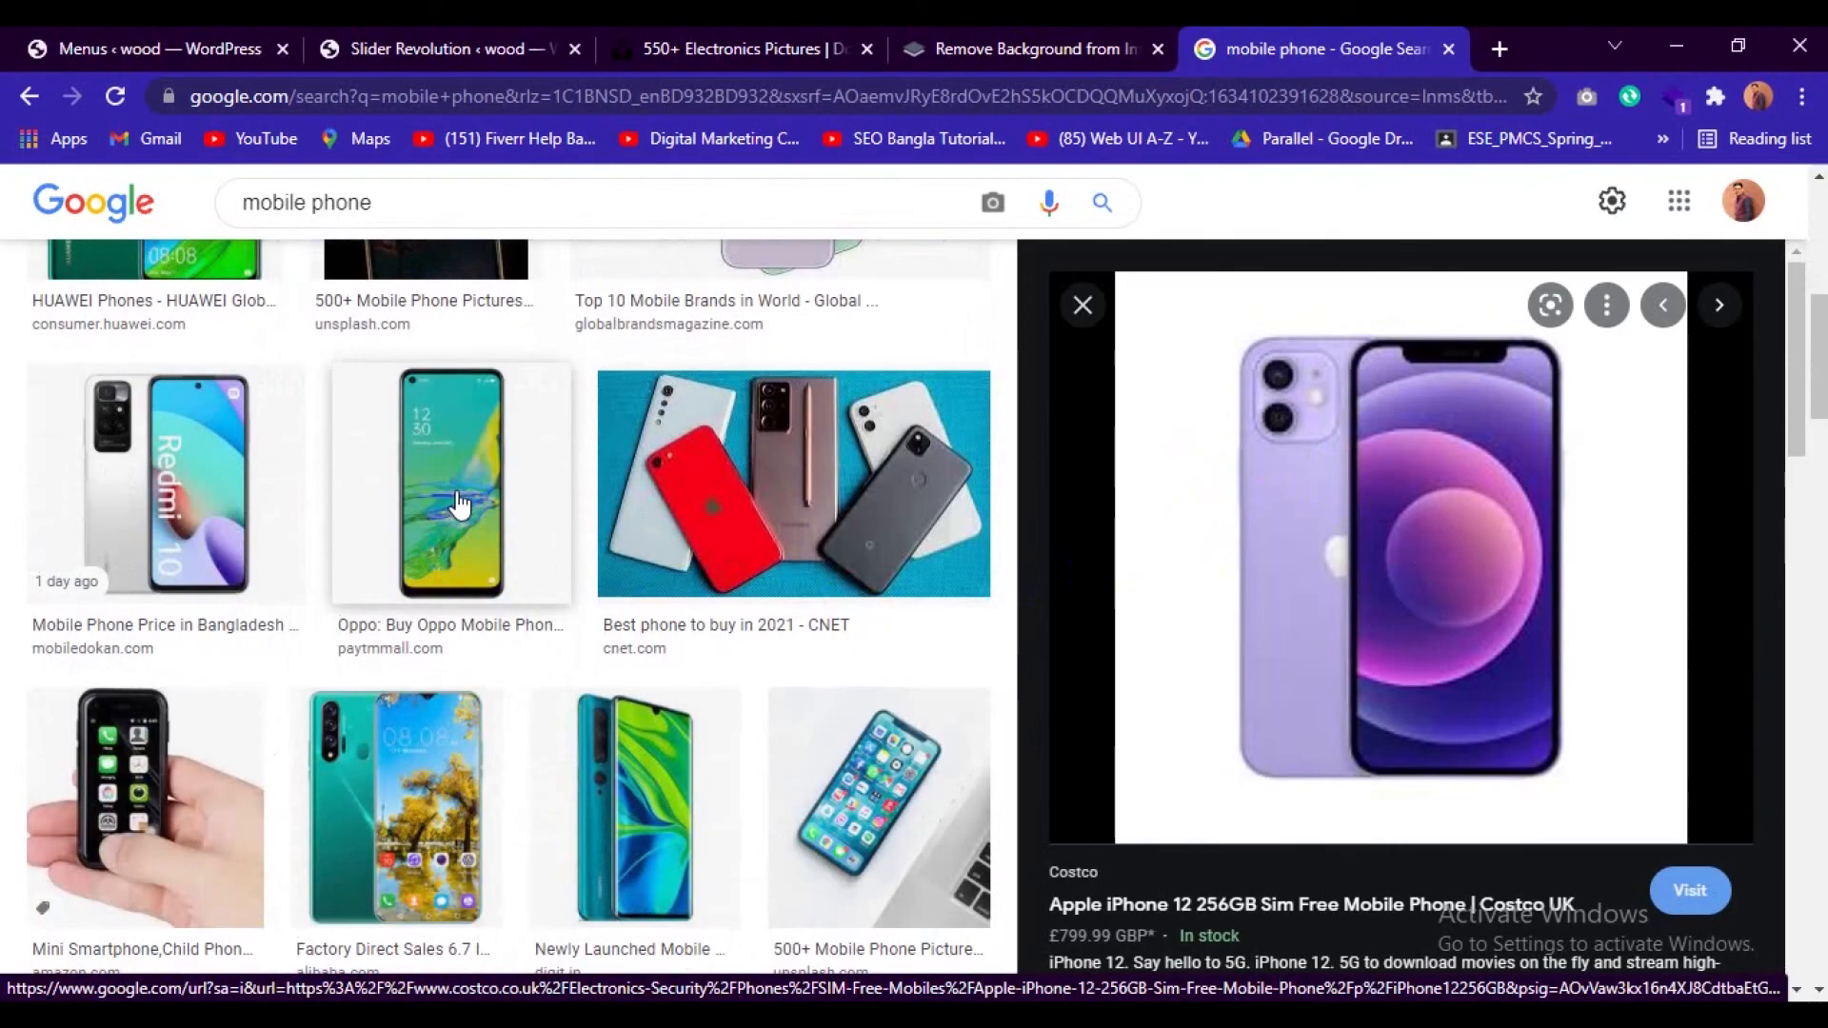
pyautogui.click(162, 476)
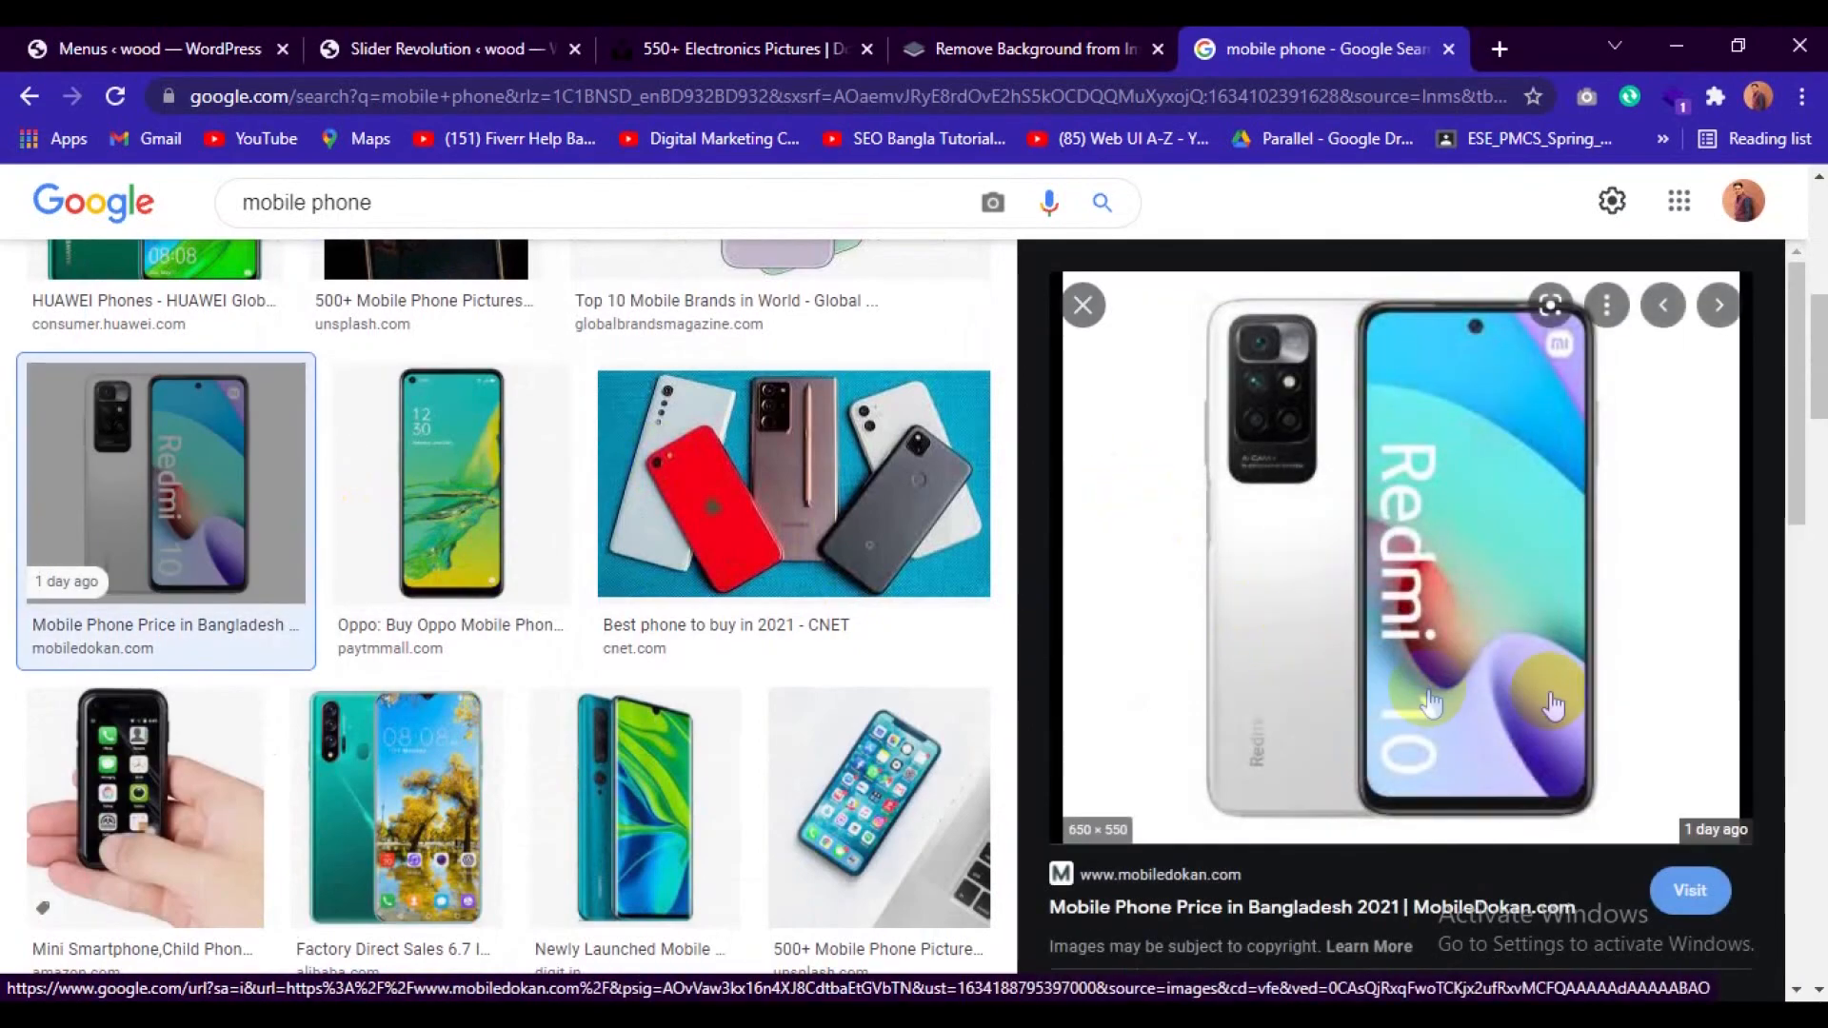
pyautogui.rightClick(1357, 476)
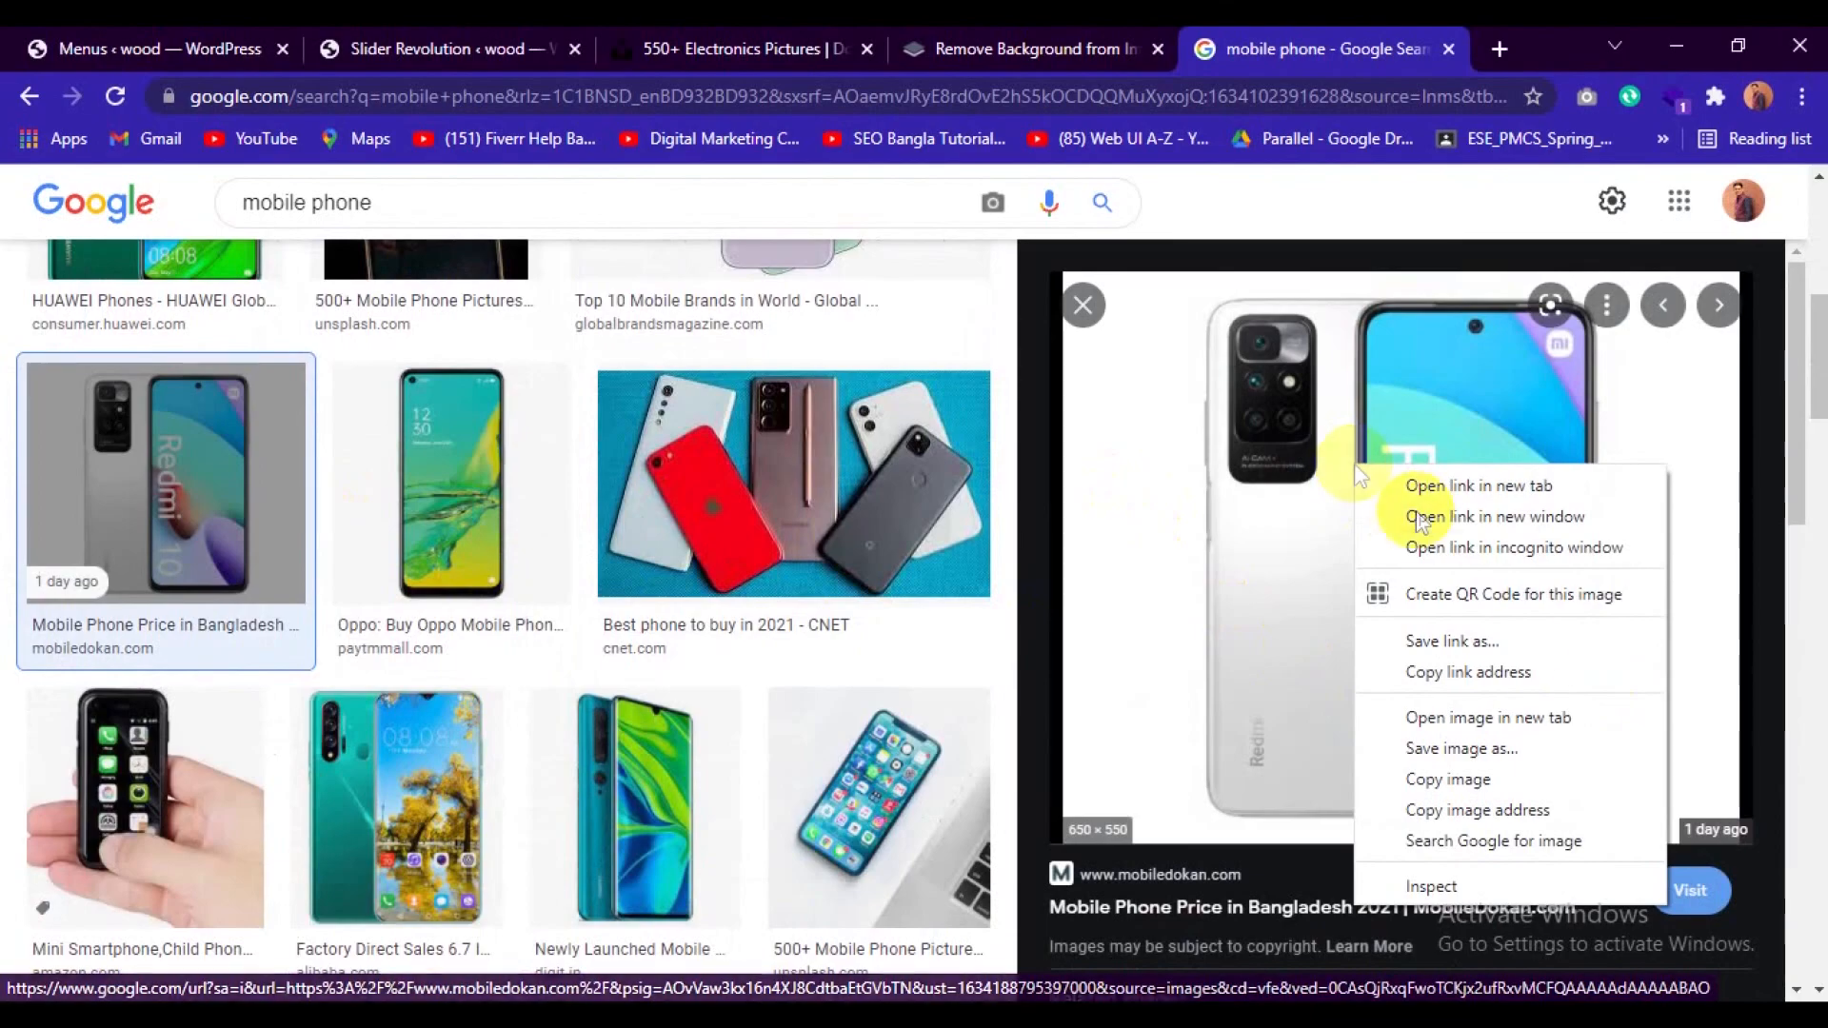
pyautogui.click(1483, 747)
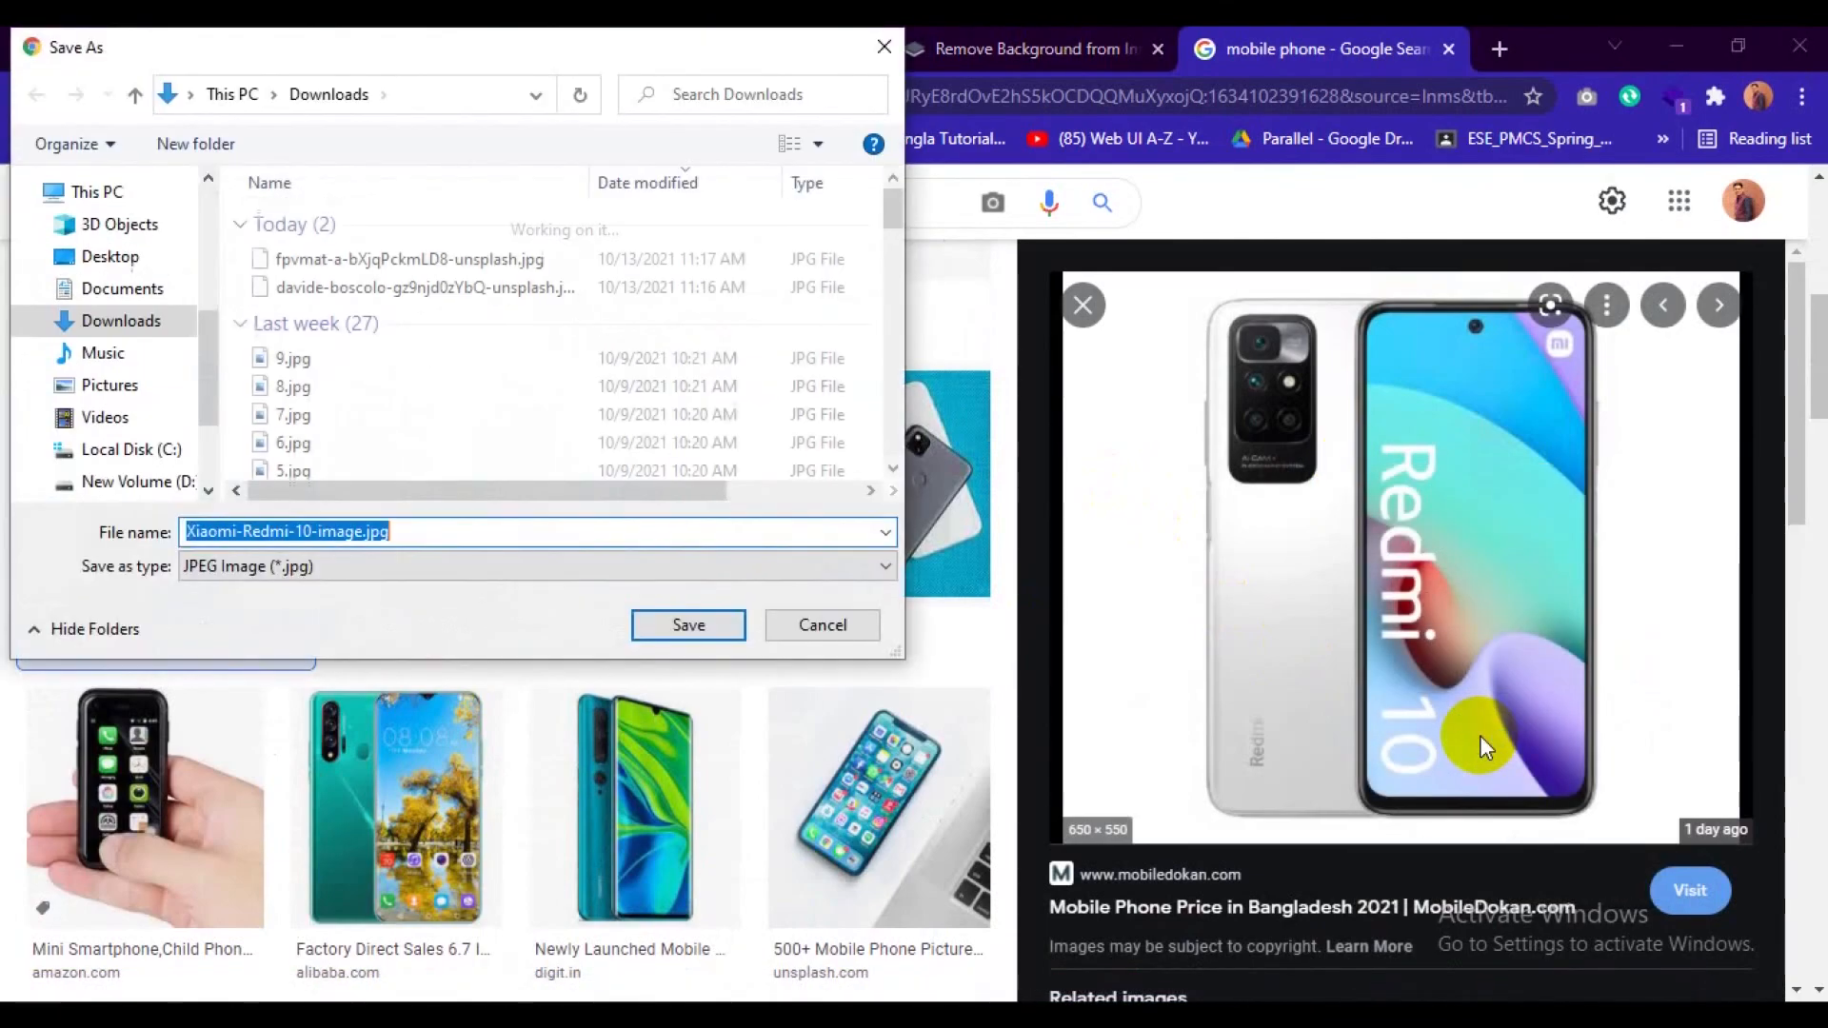
pyautogui.click(687, 626)
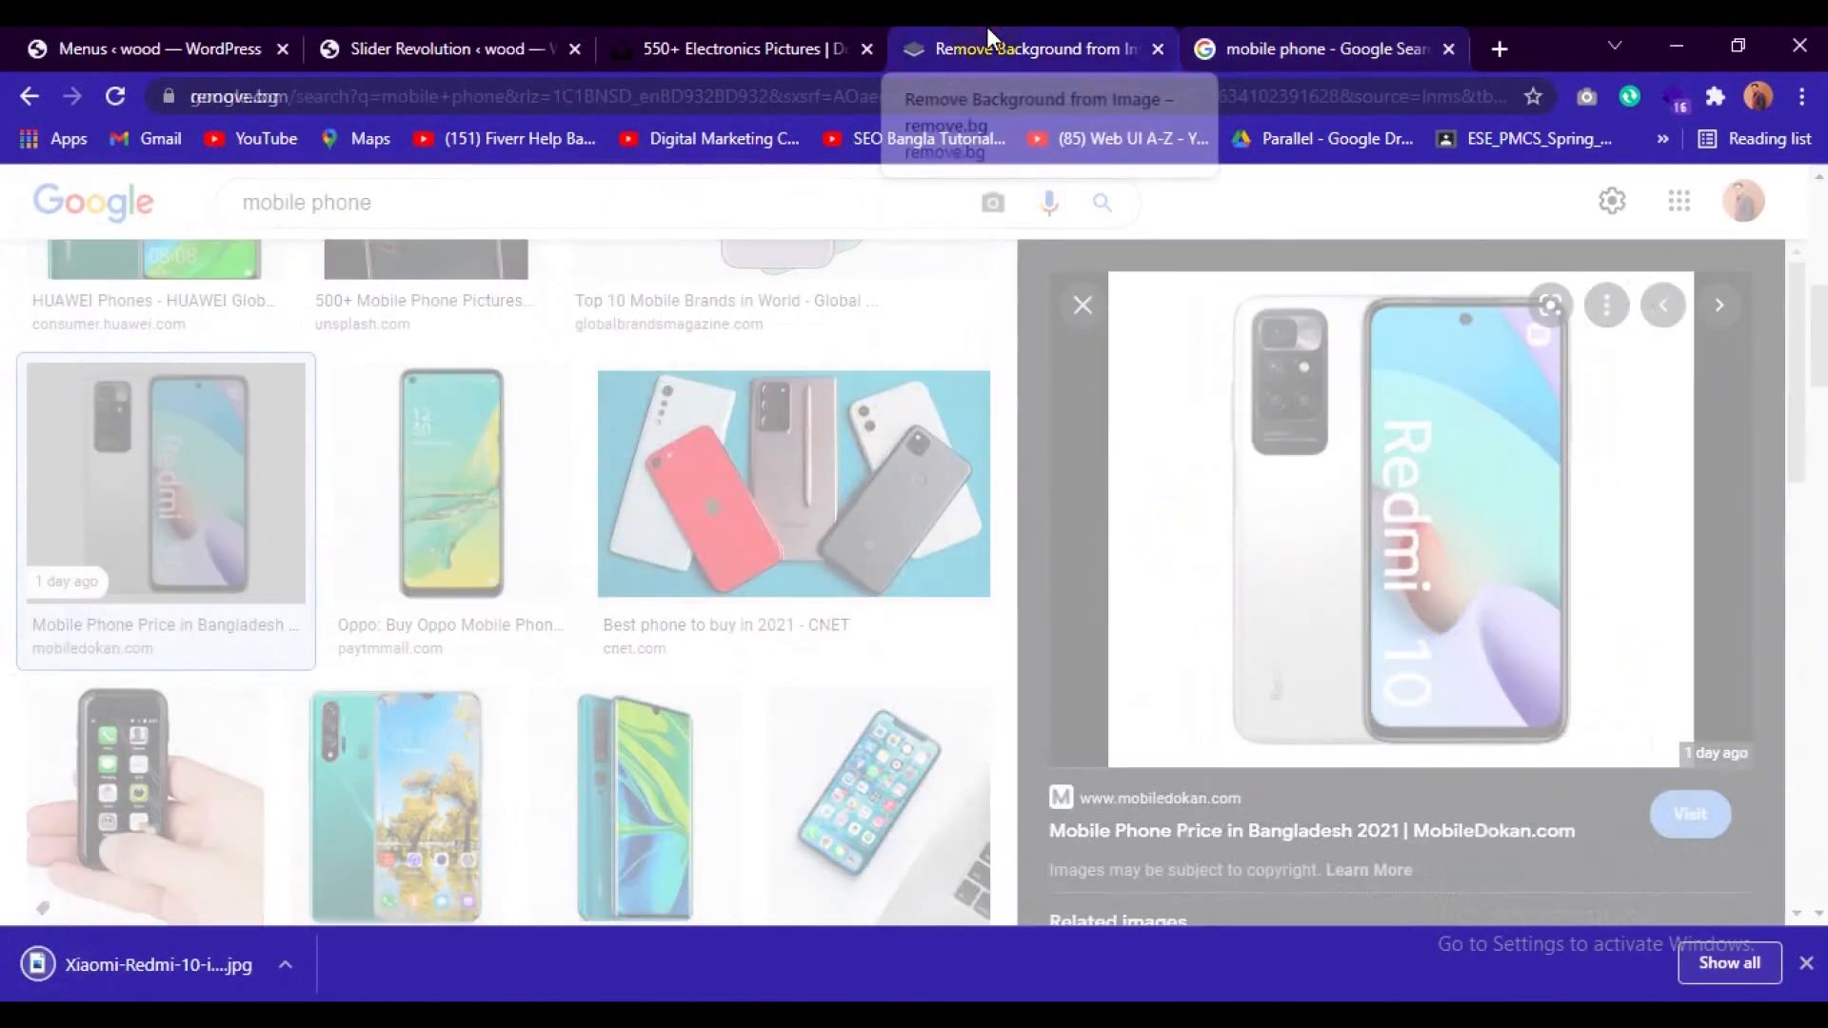
# Remove the background of Xiaomi-Redmi-10-image.jpg with remove.bg and download the preview-size result.
pyautogui.click(990, 42)
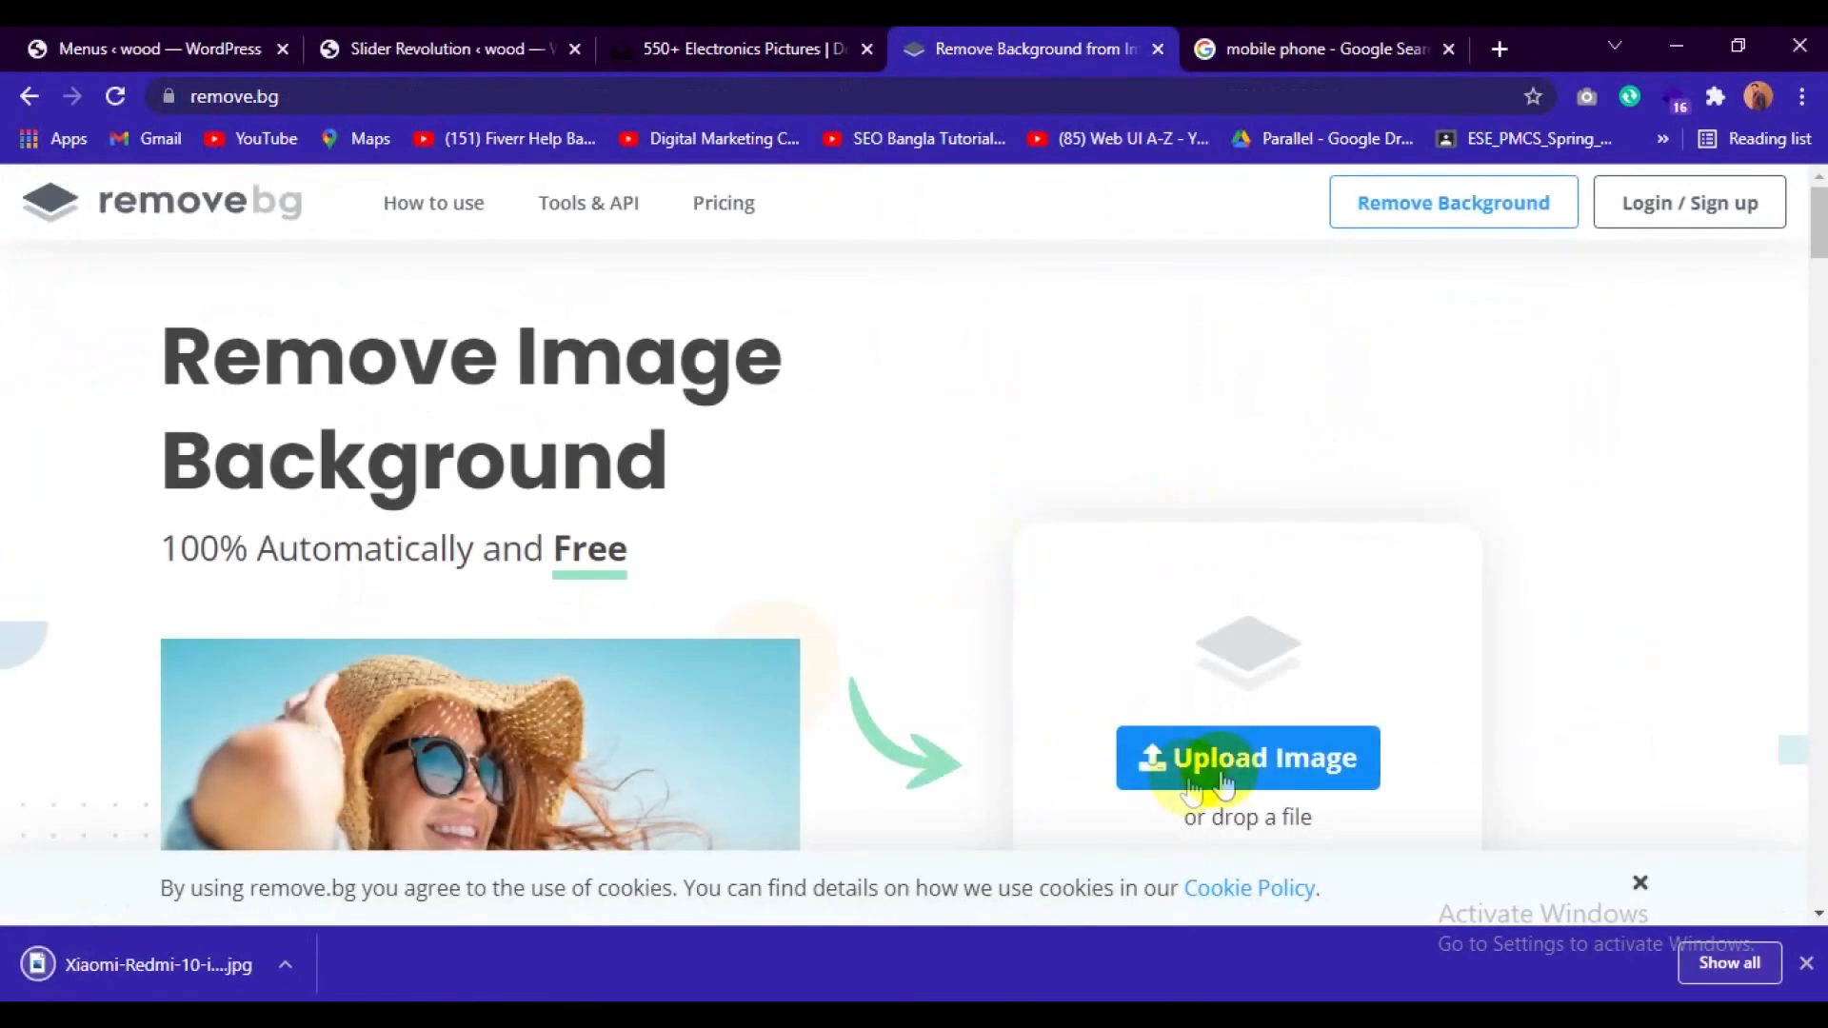
pyautogui.click(1243, 759)
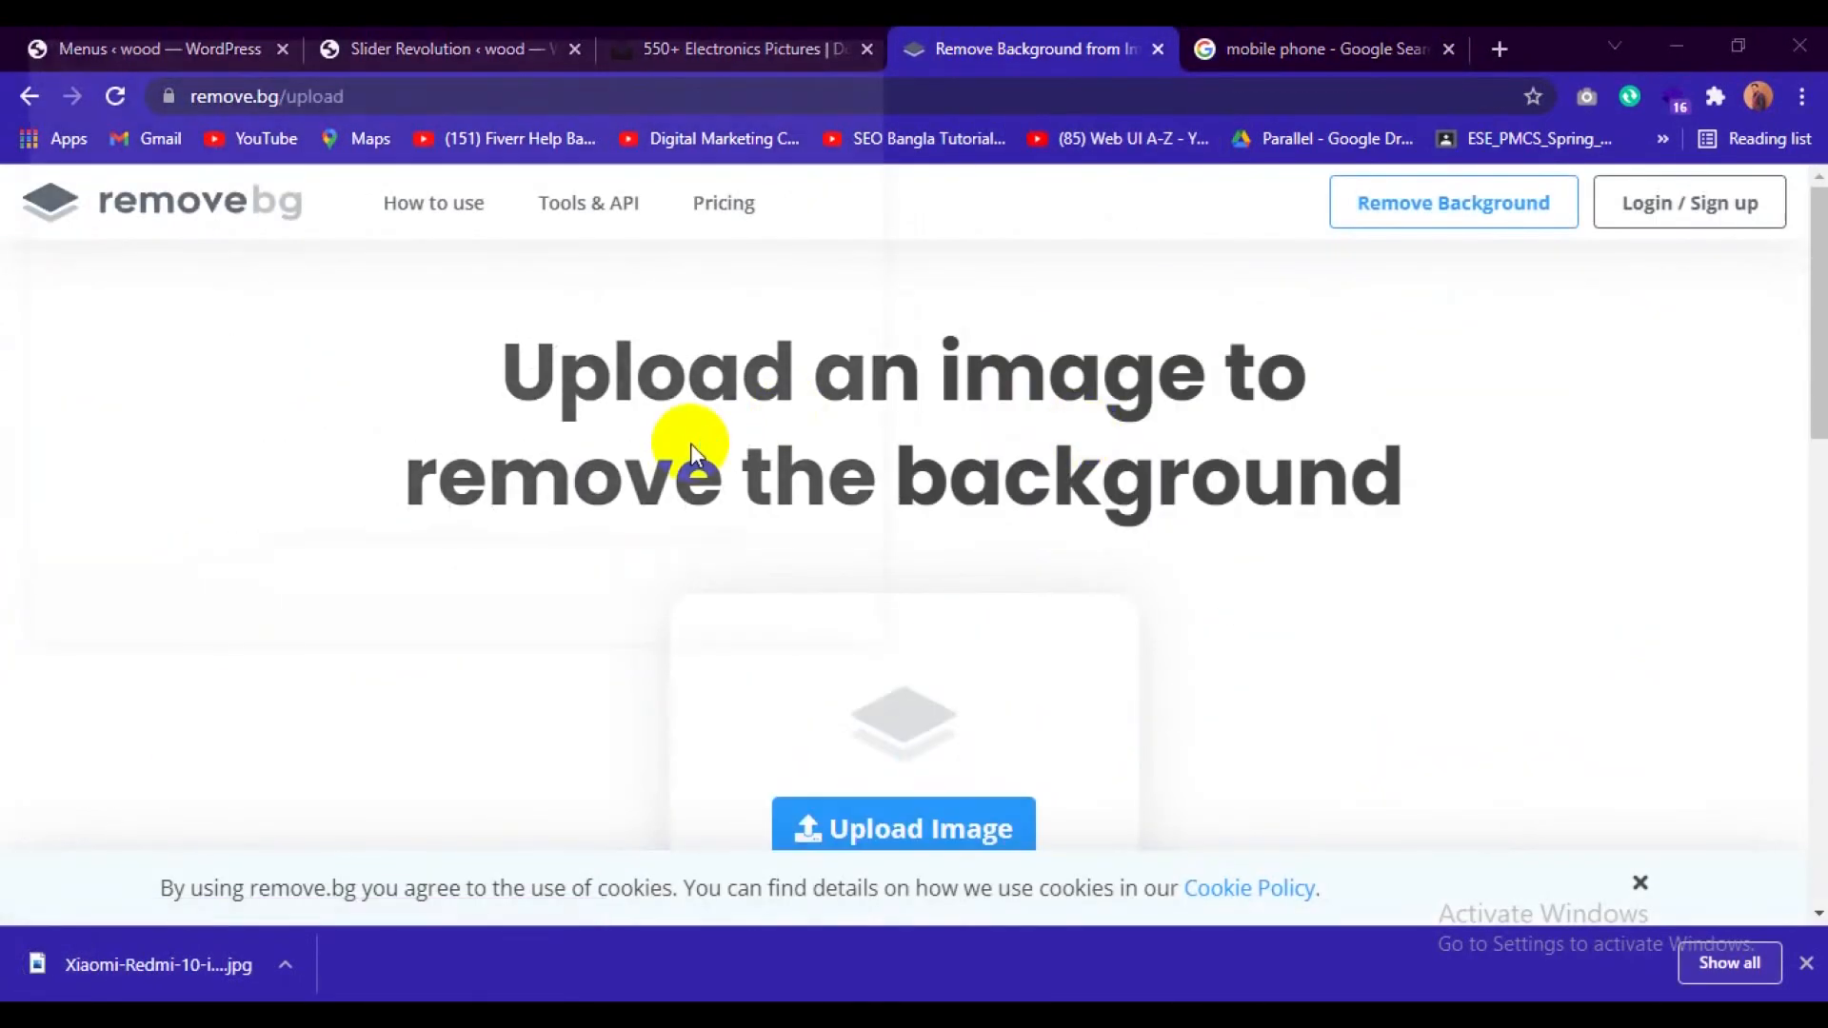
pyautogui.click(410, 259)
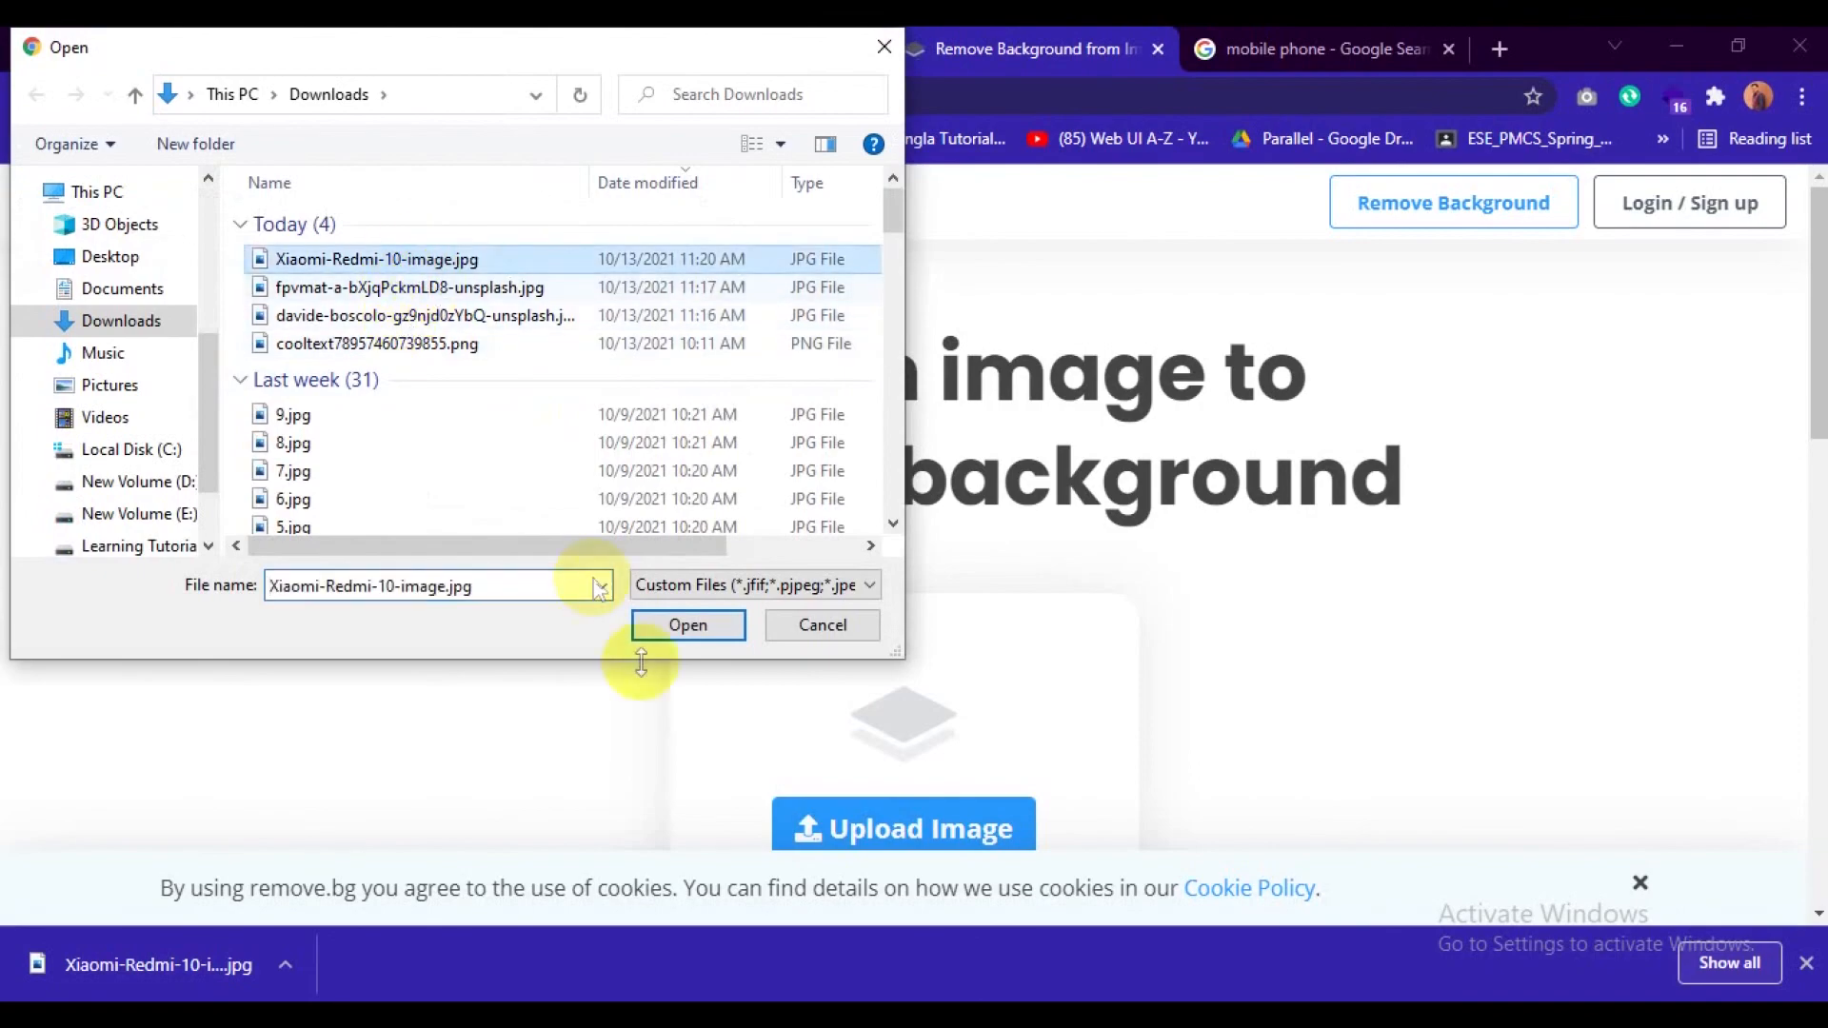
pyautogui.click(704, 628)
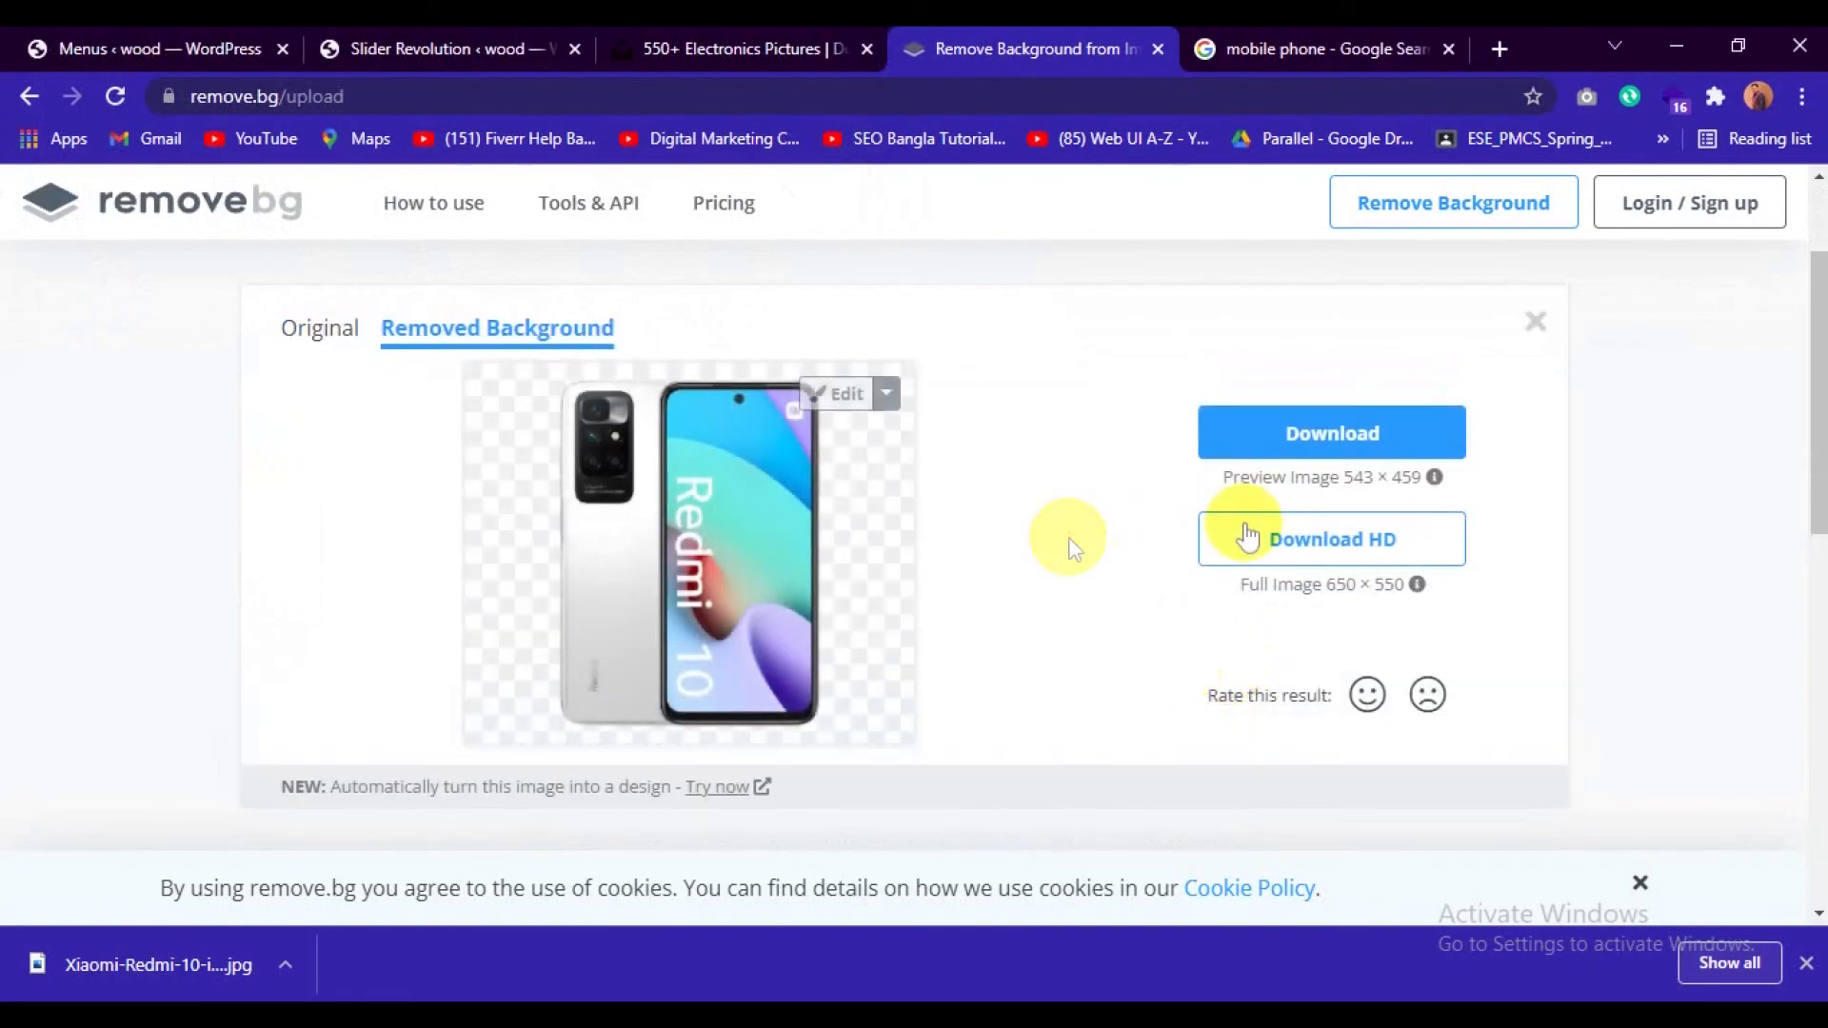
pyautogui.click(1290, 438)
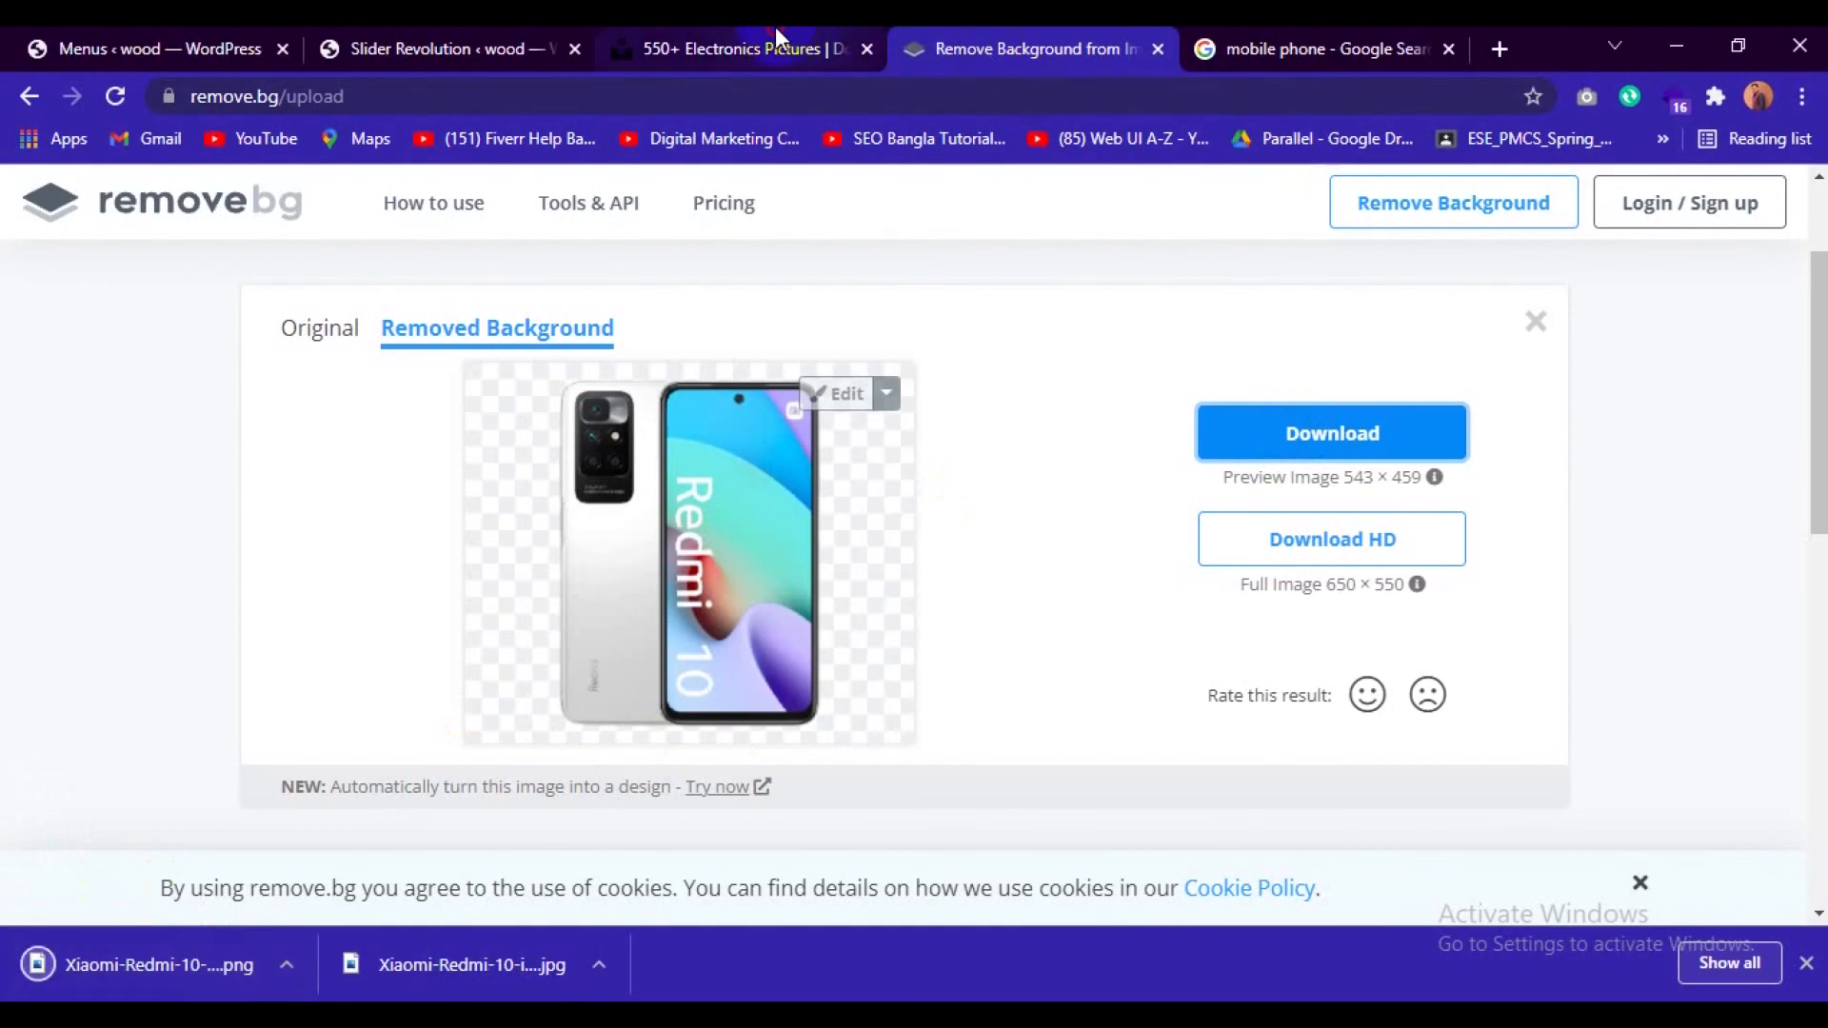
# Replace the first slide's placeholder product image with the uploaded Xiaomi-Redmi-10-image-removebg-preview.png and save the slider.
pyautogui.click(775, 41)
pyautogui.click(408, 41)
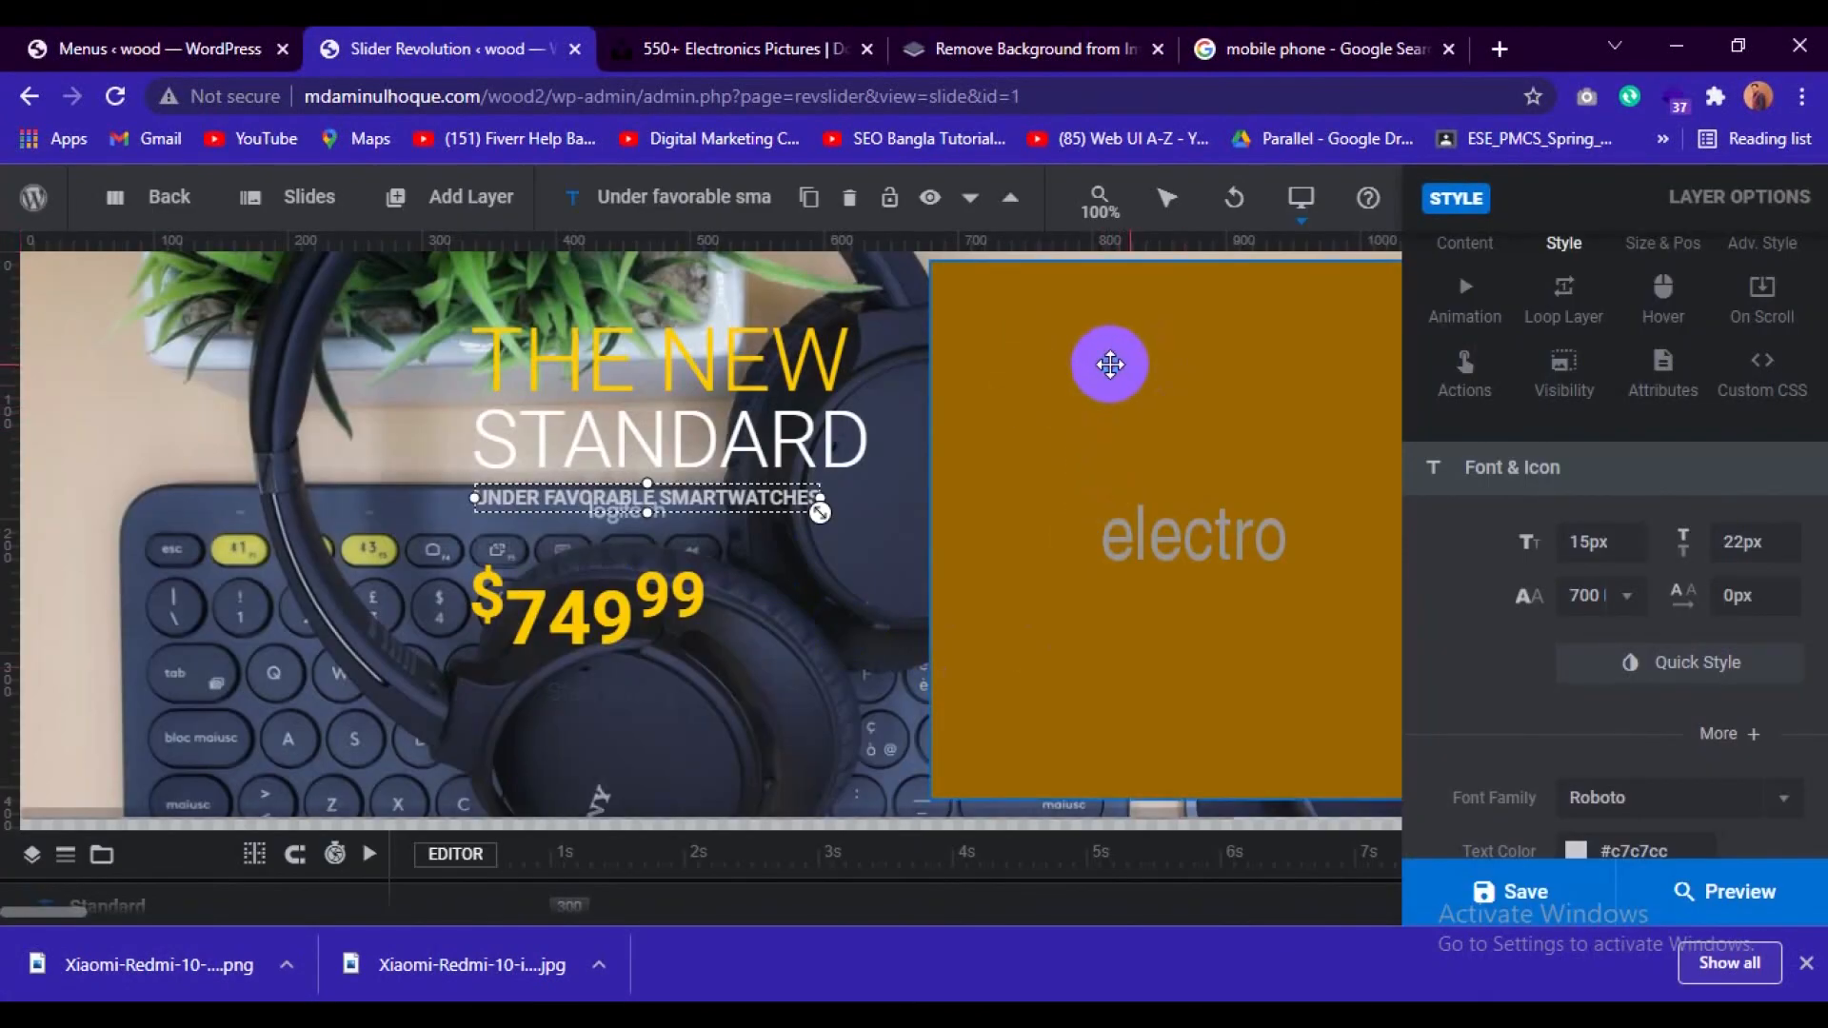
pyautogui.rightClick(1110, 365)
pyautogui.moveTo(1201, 398)
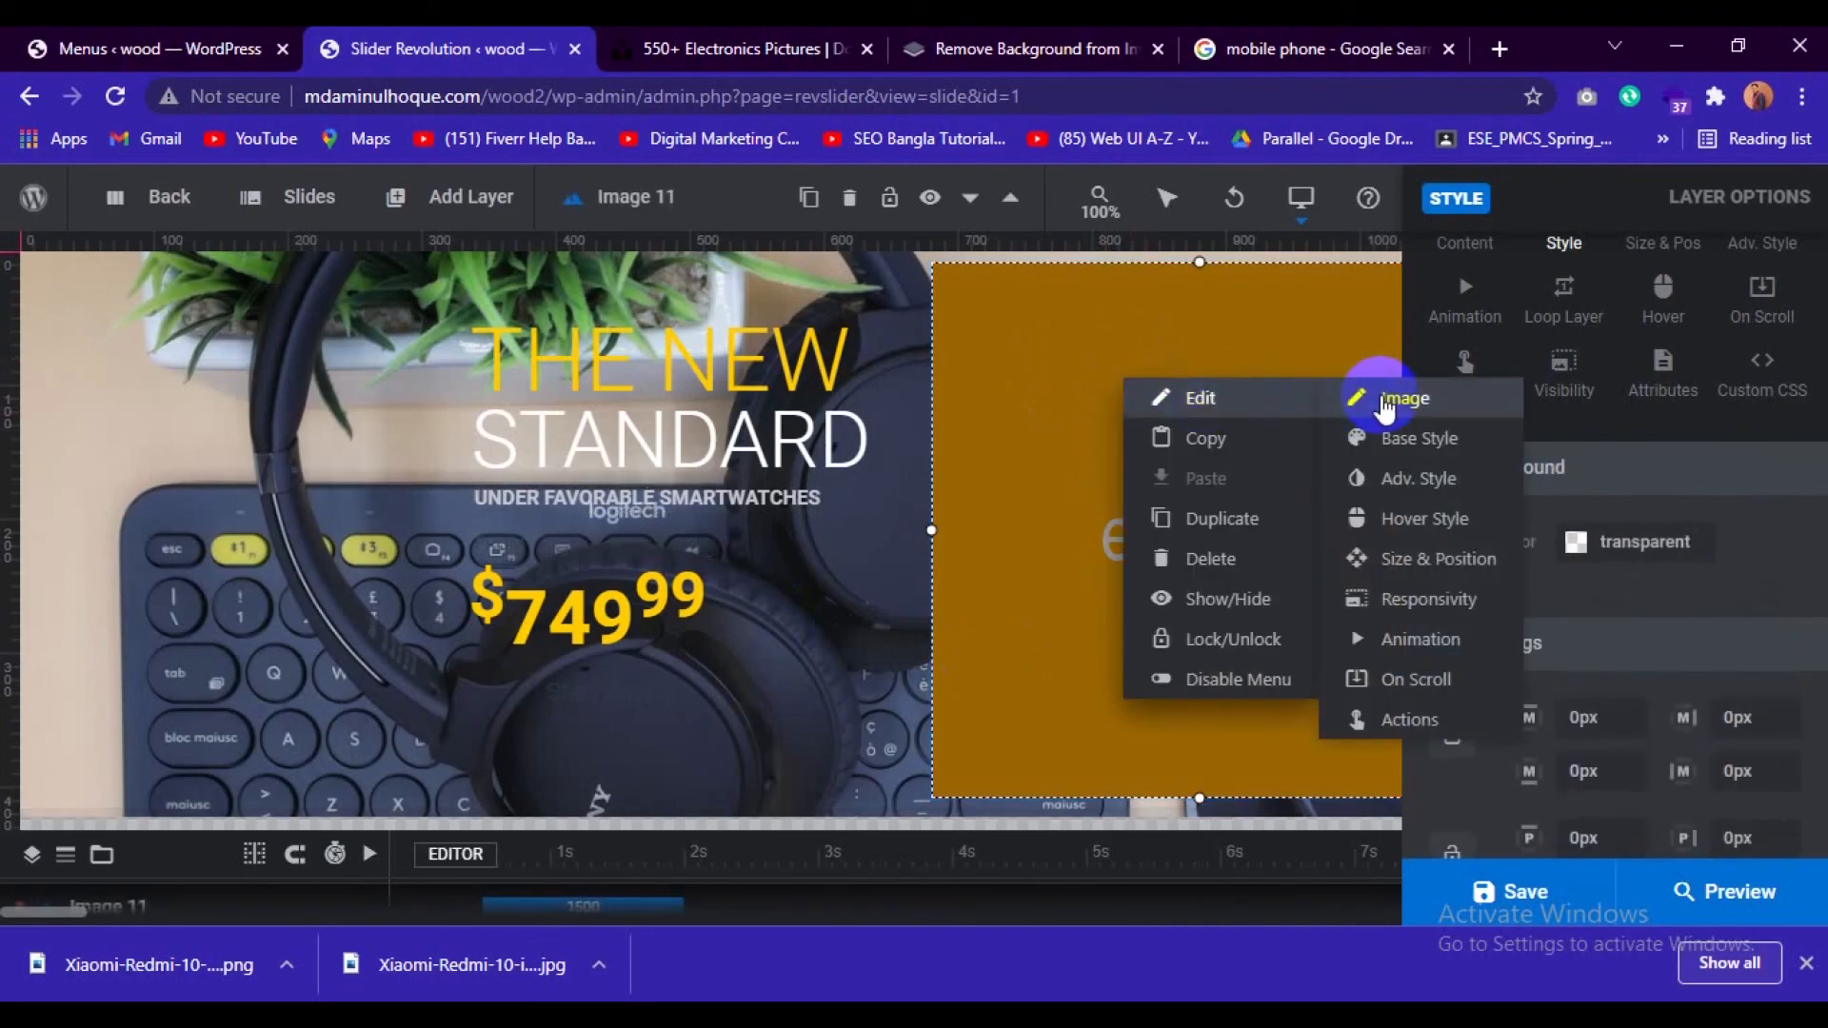
pyautogui.click(1385, 401)
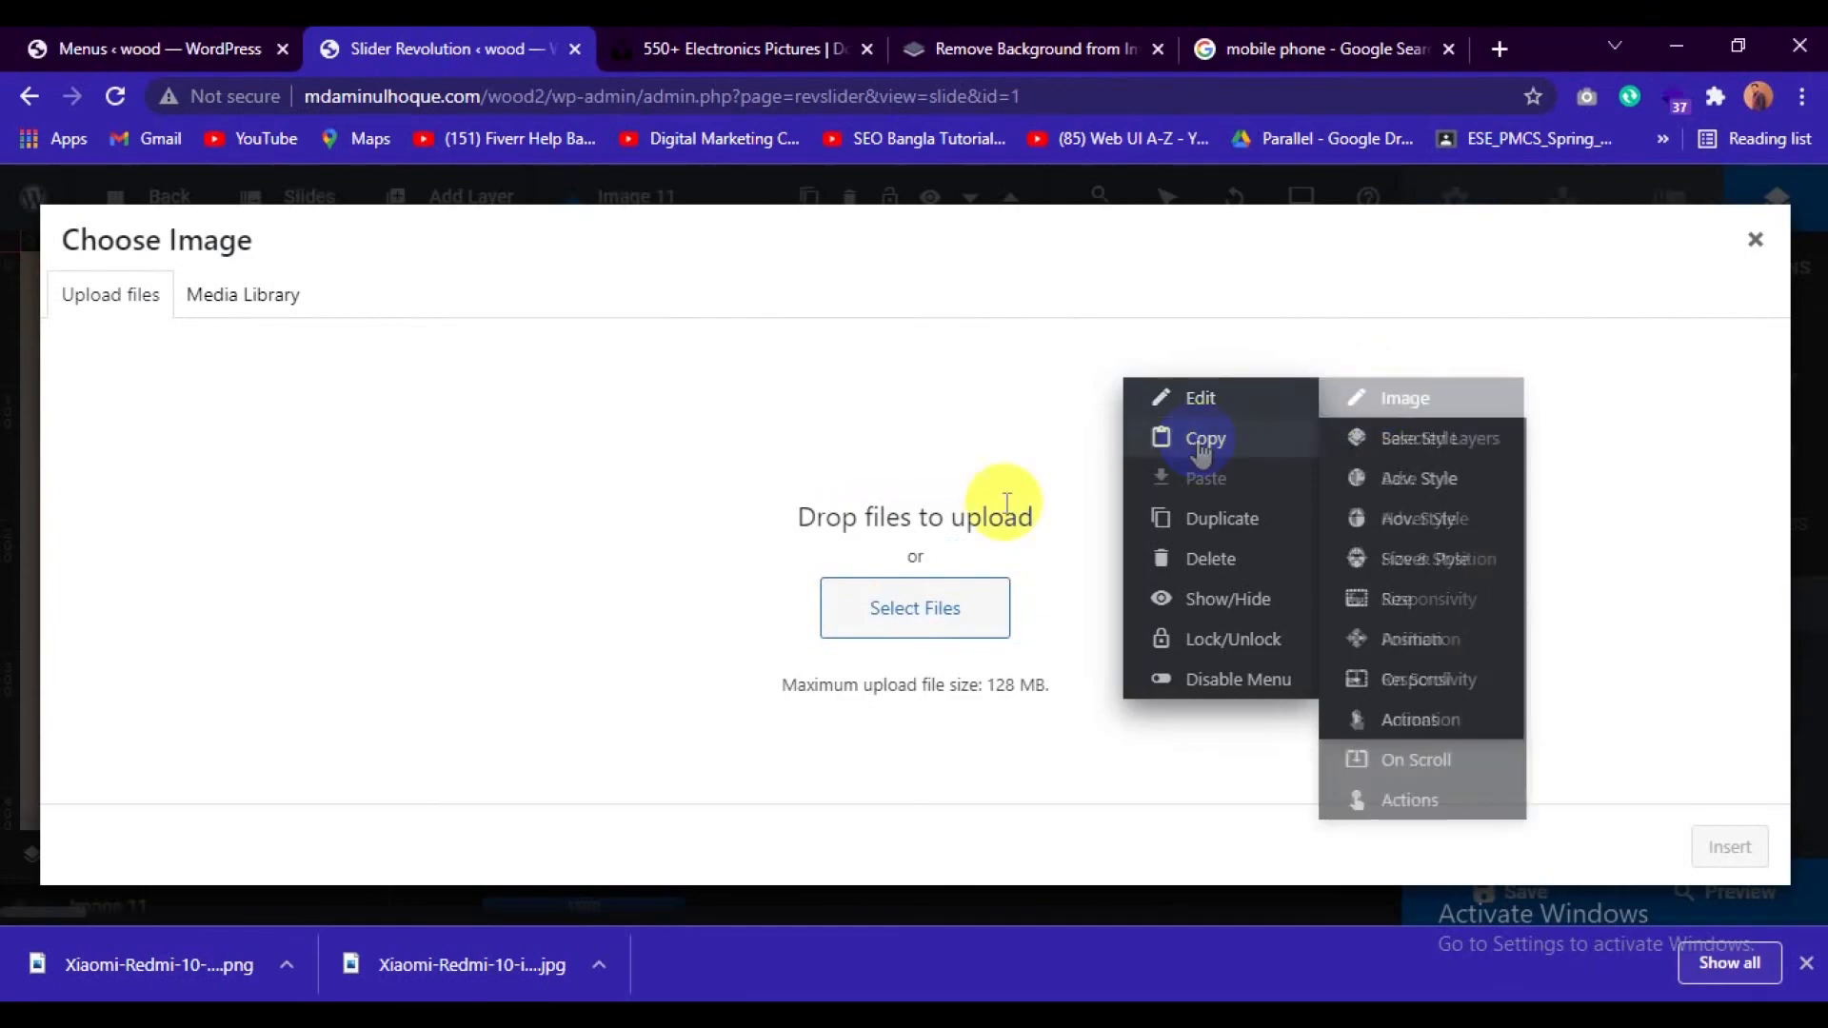
pyautogui.click(925, 621)
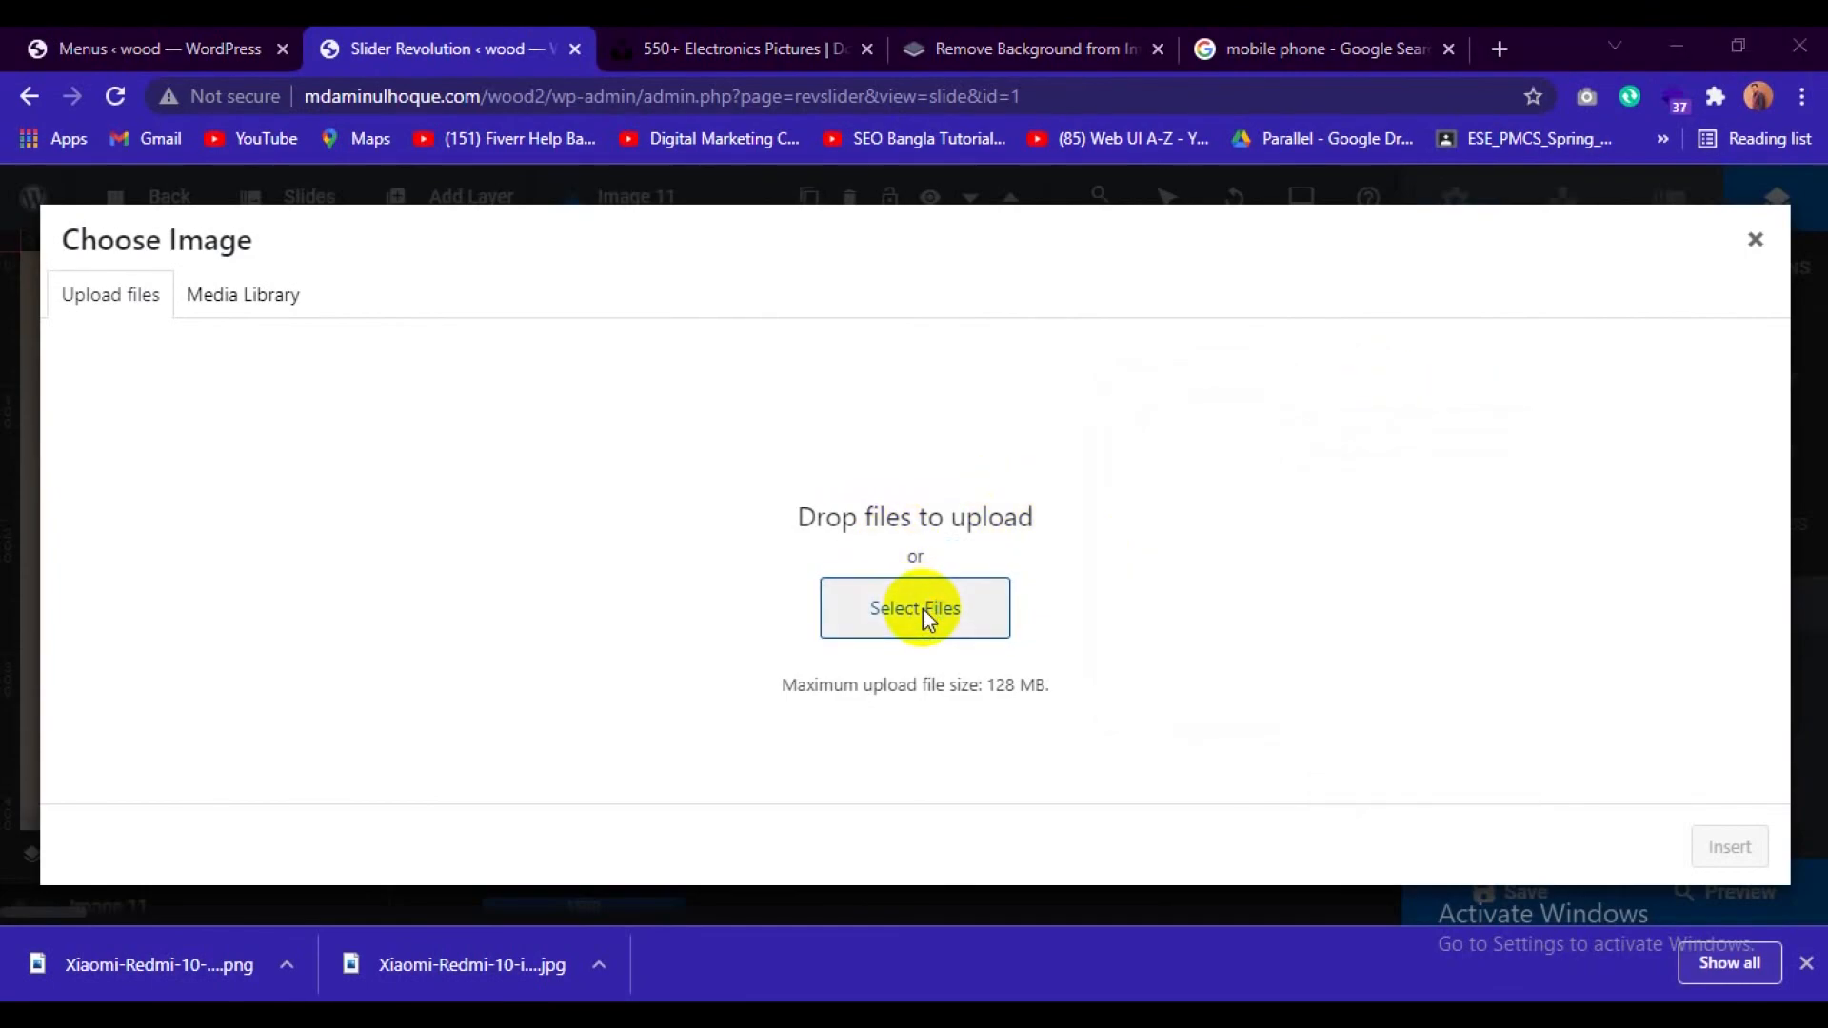
pyautogui.click(447, 258)
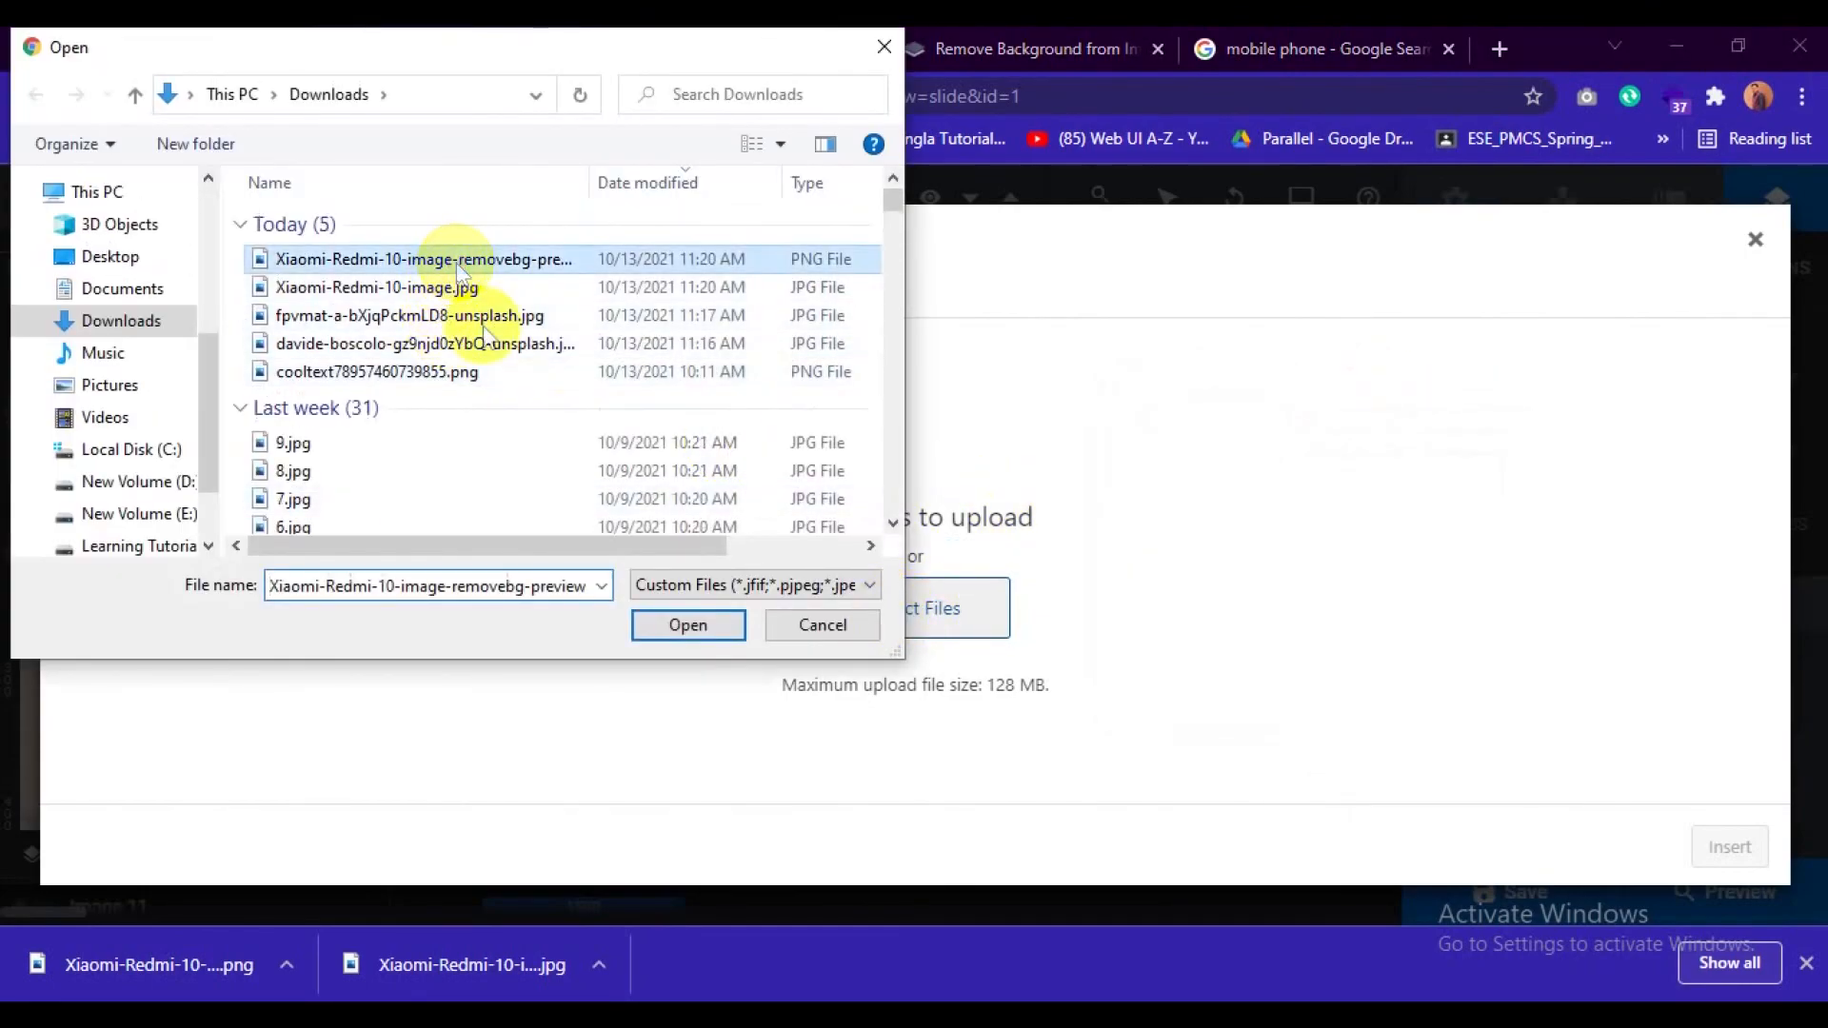
pyautogui.click(694, 625)
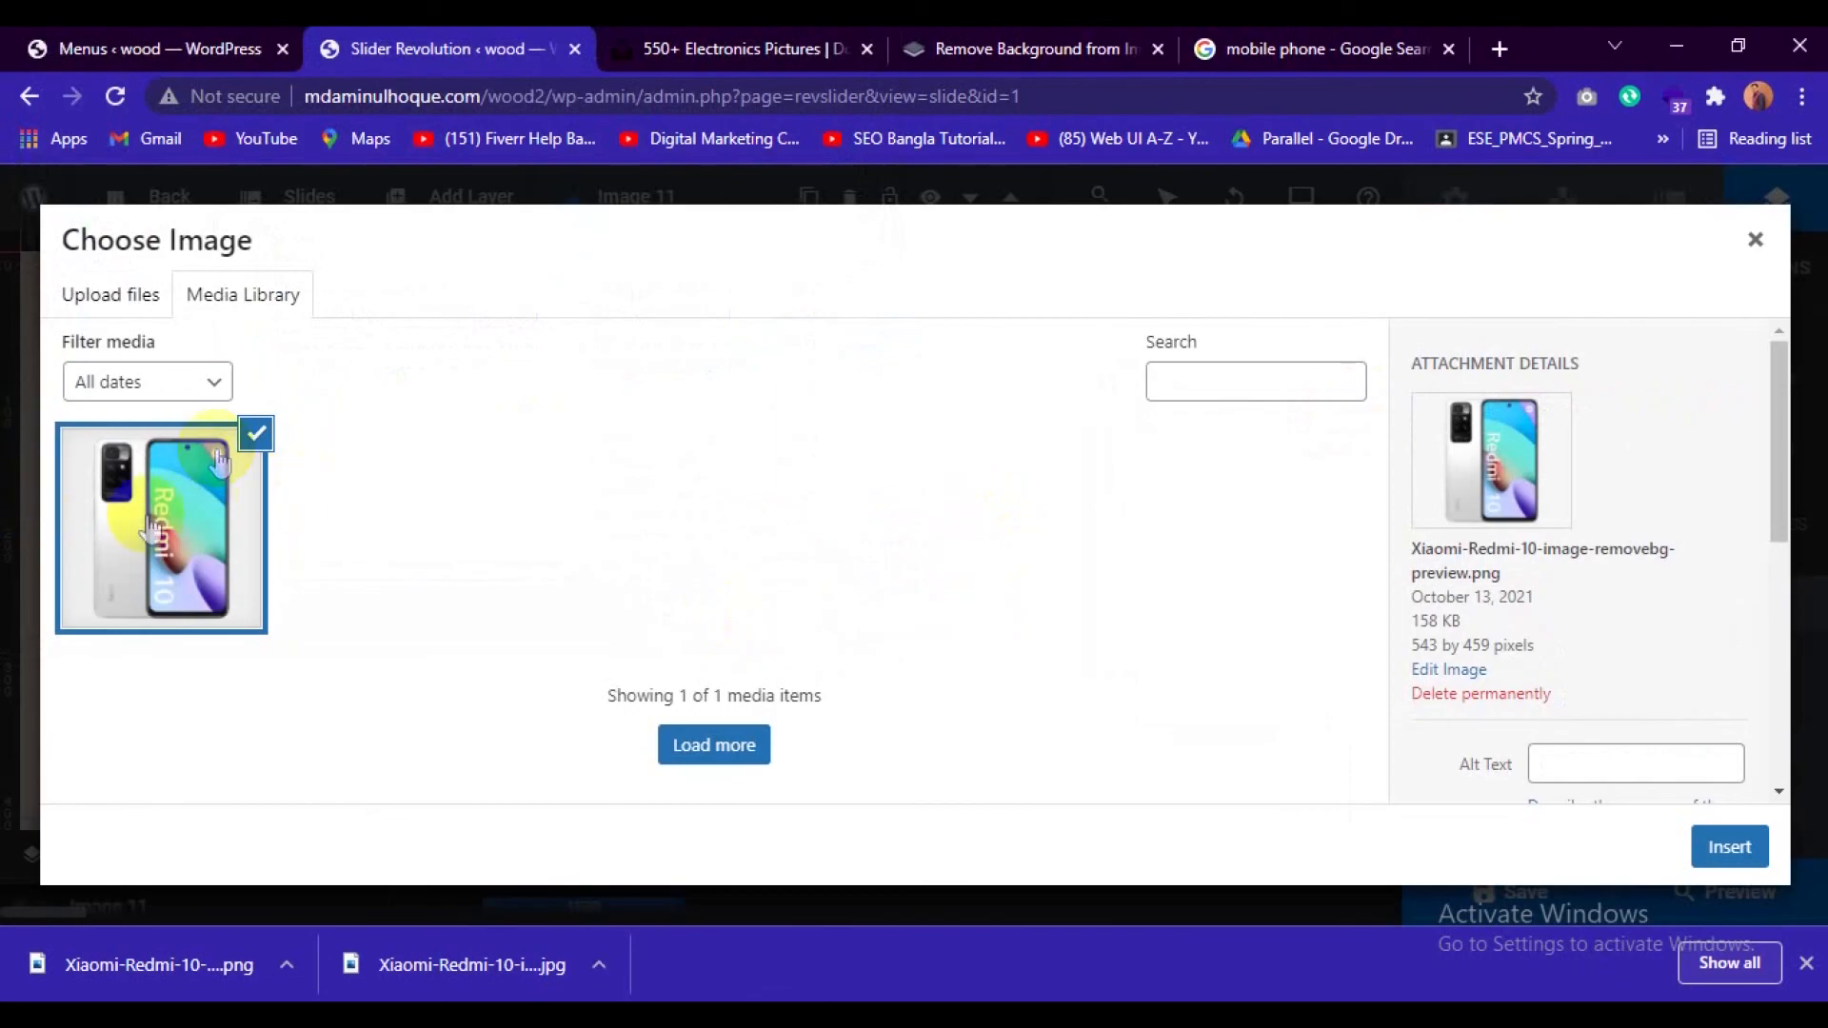
pyautogui.click(1728, 847)
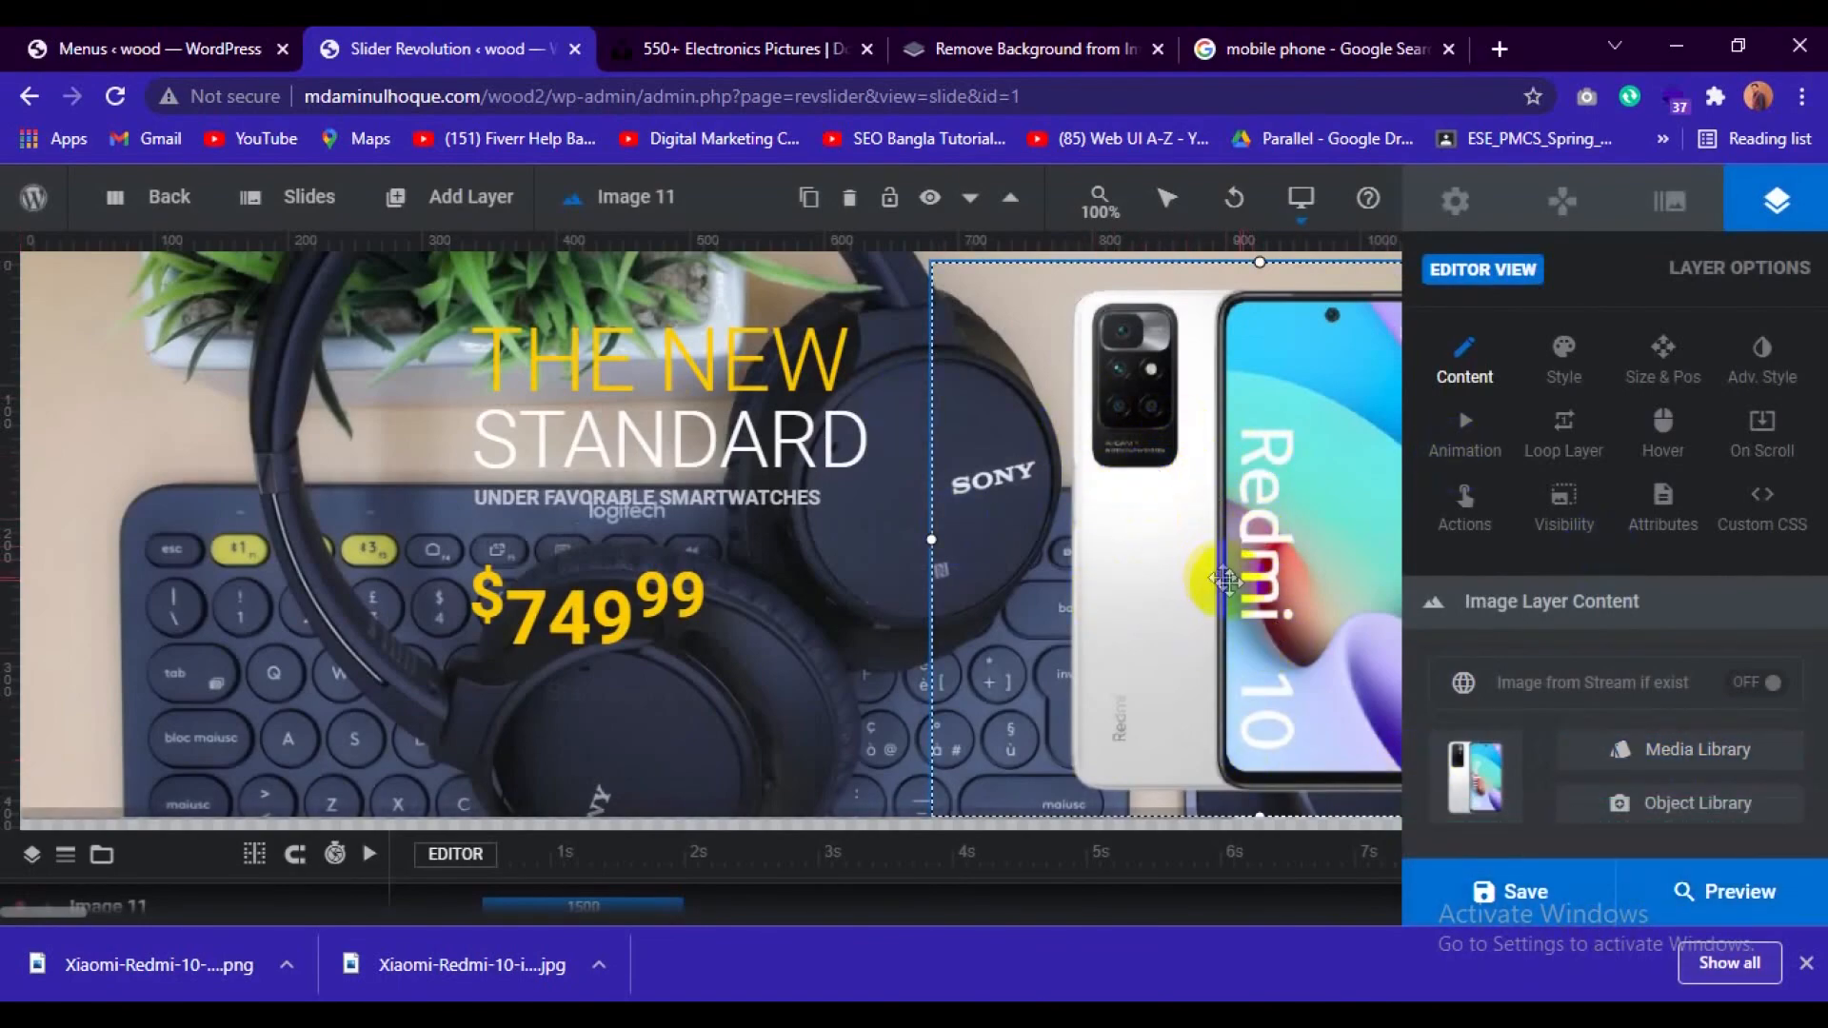
pyautogui.click(1571, 904)
pyautogui.click(1535, 900)
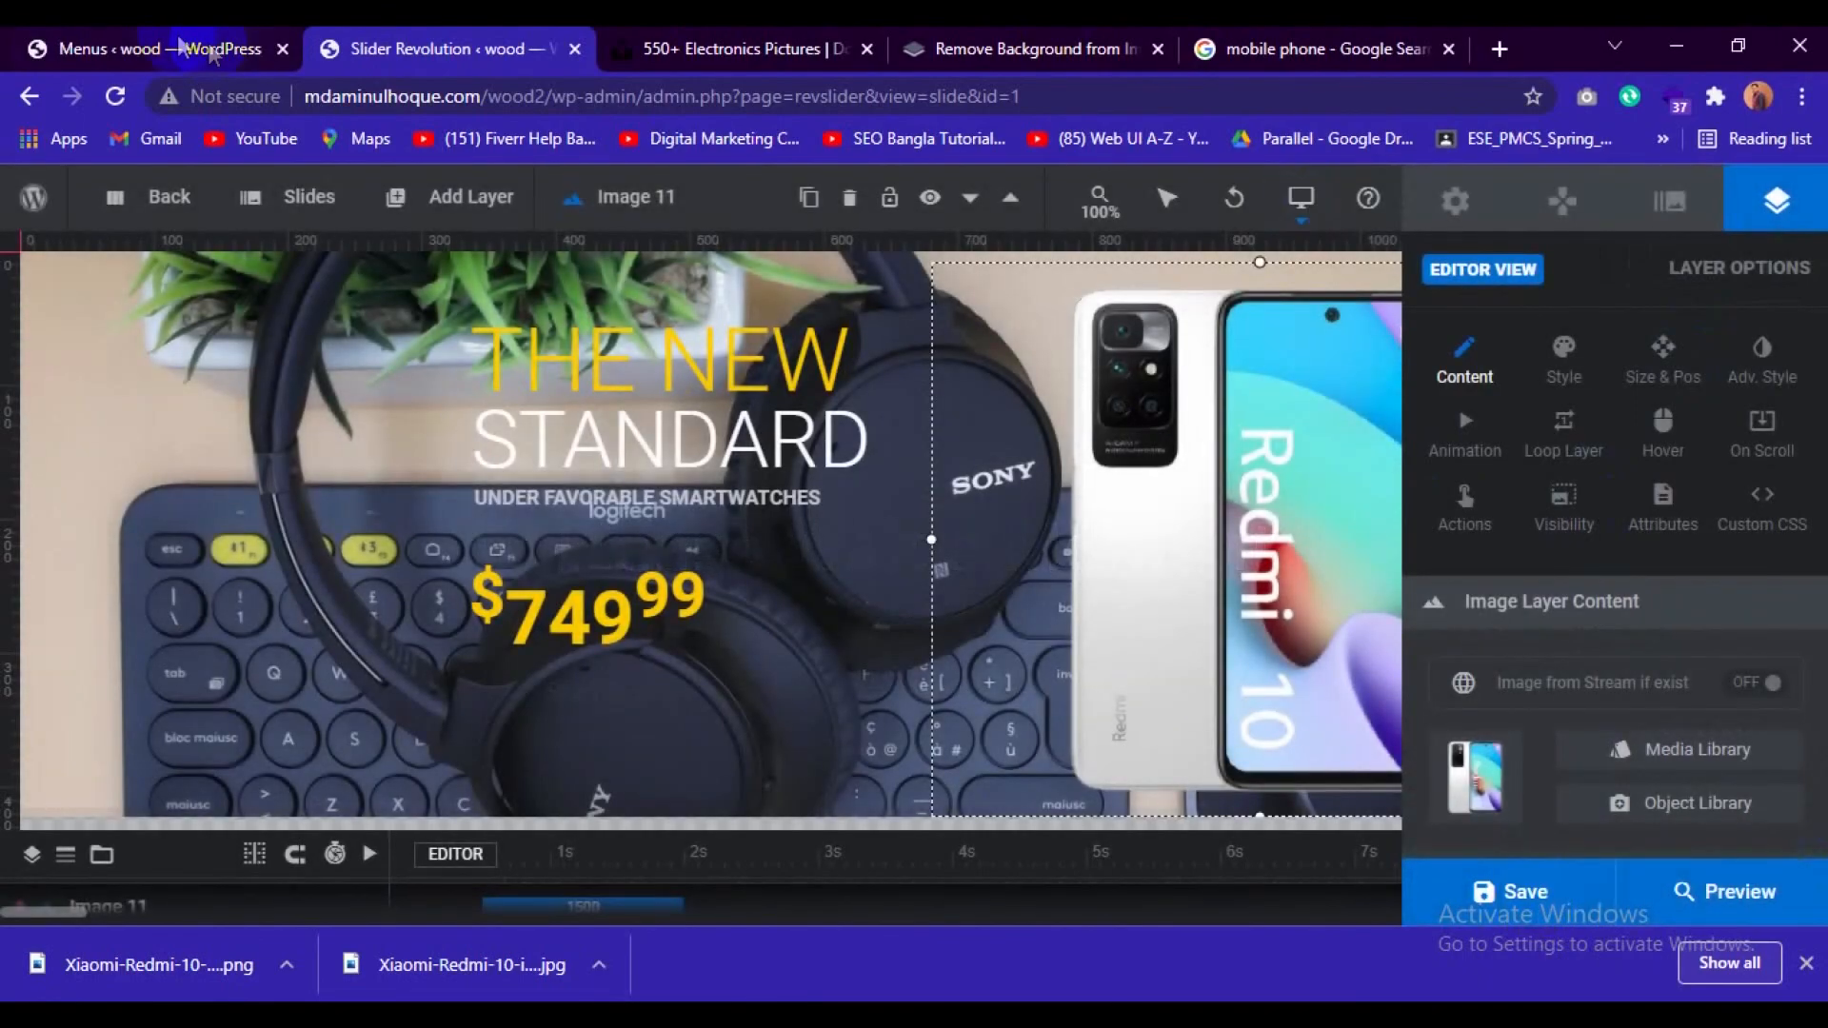
# Open the store's front page in a new browser tab, close the downloads bar and examine the first slide.
pyautogui.click(116, 29)
pyautogui.moveTo(110, 187)
pyautogui.rightClick(112, 228)
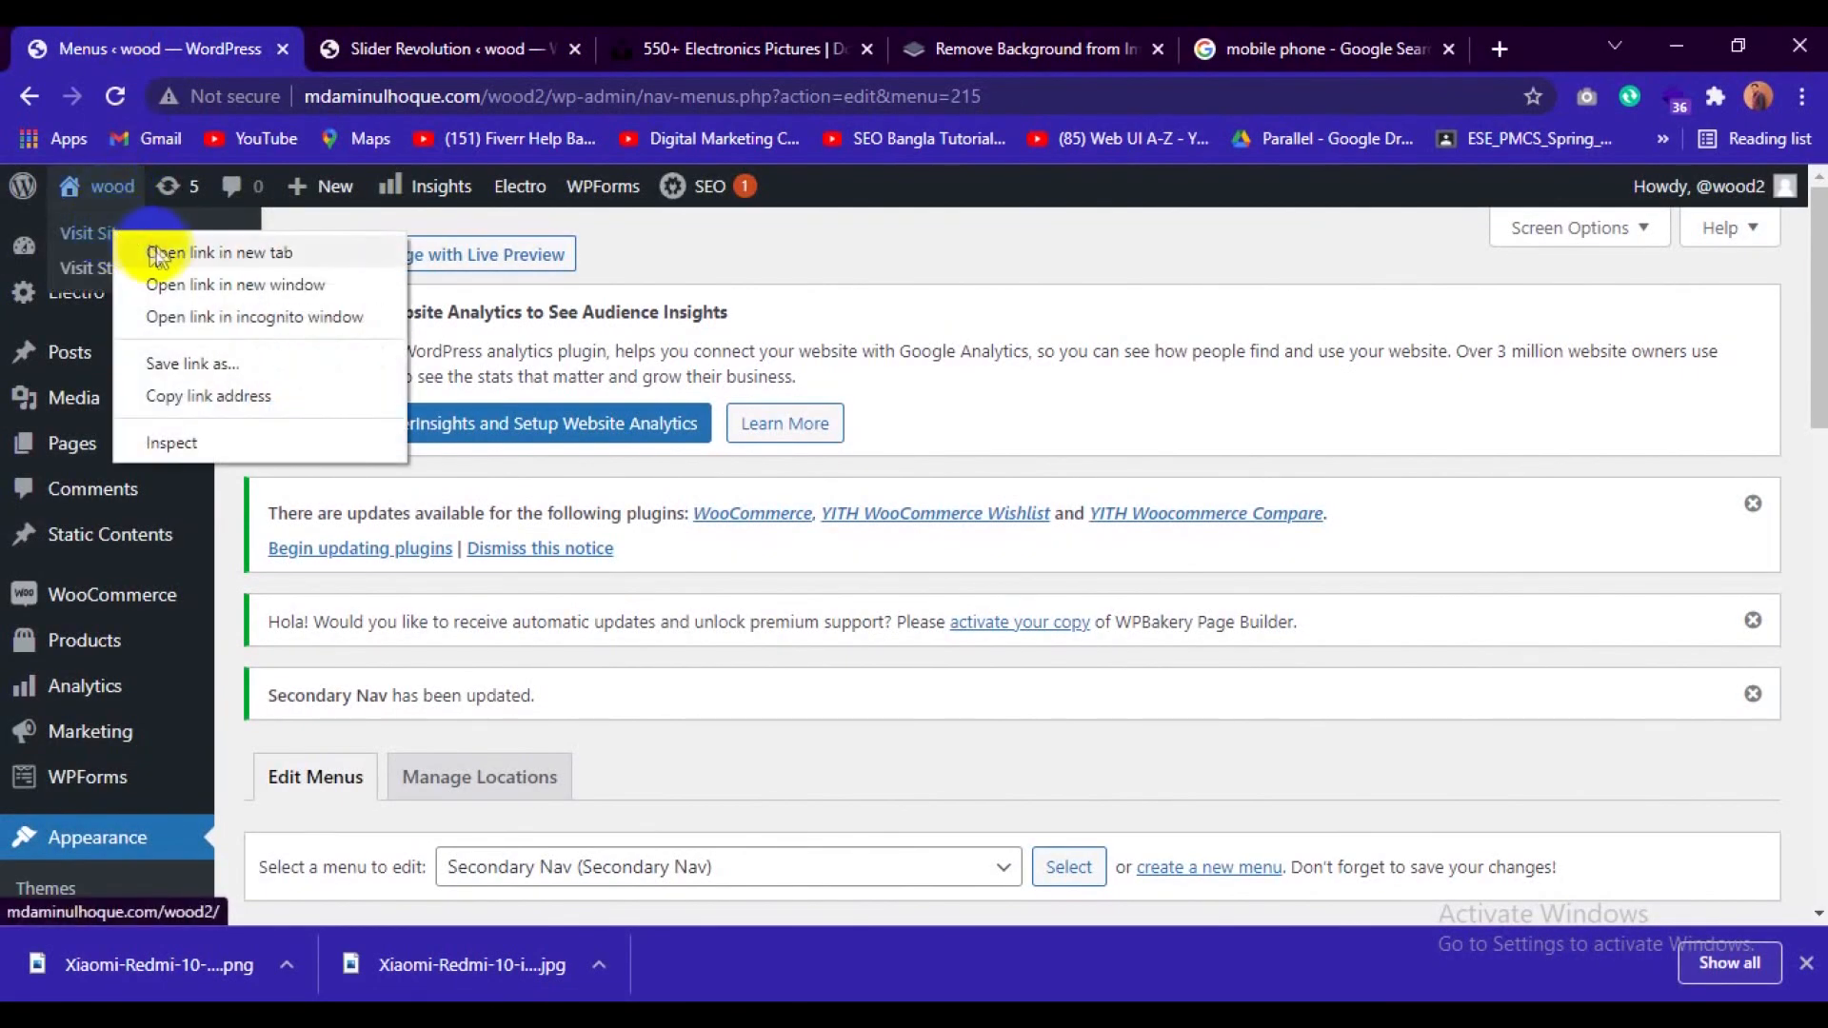
pyautogui.click(157, 249)
pyautogui.moveTo(361, 43); pyautogui.dragTo(641, 28)
pyautogui.click(346, 29)
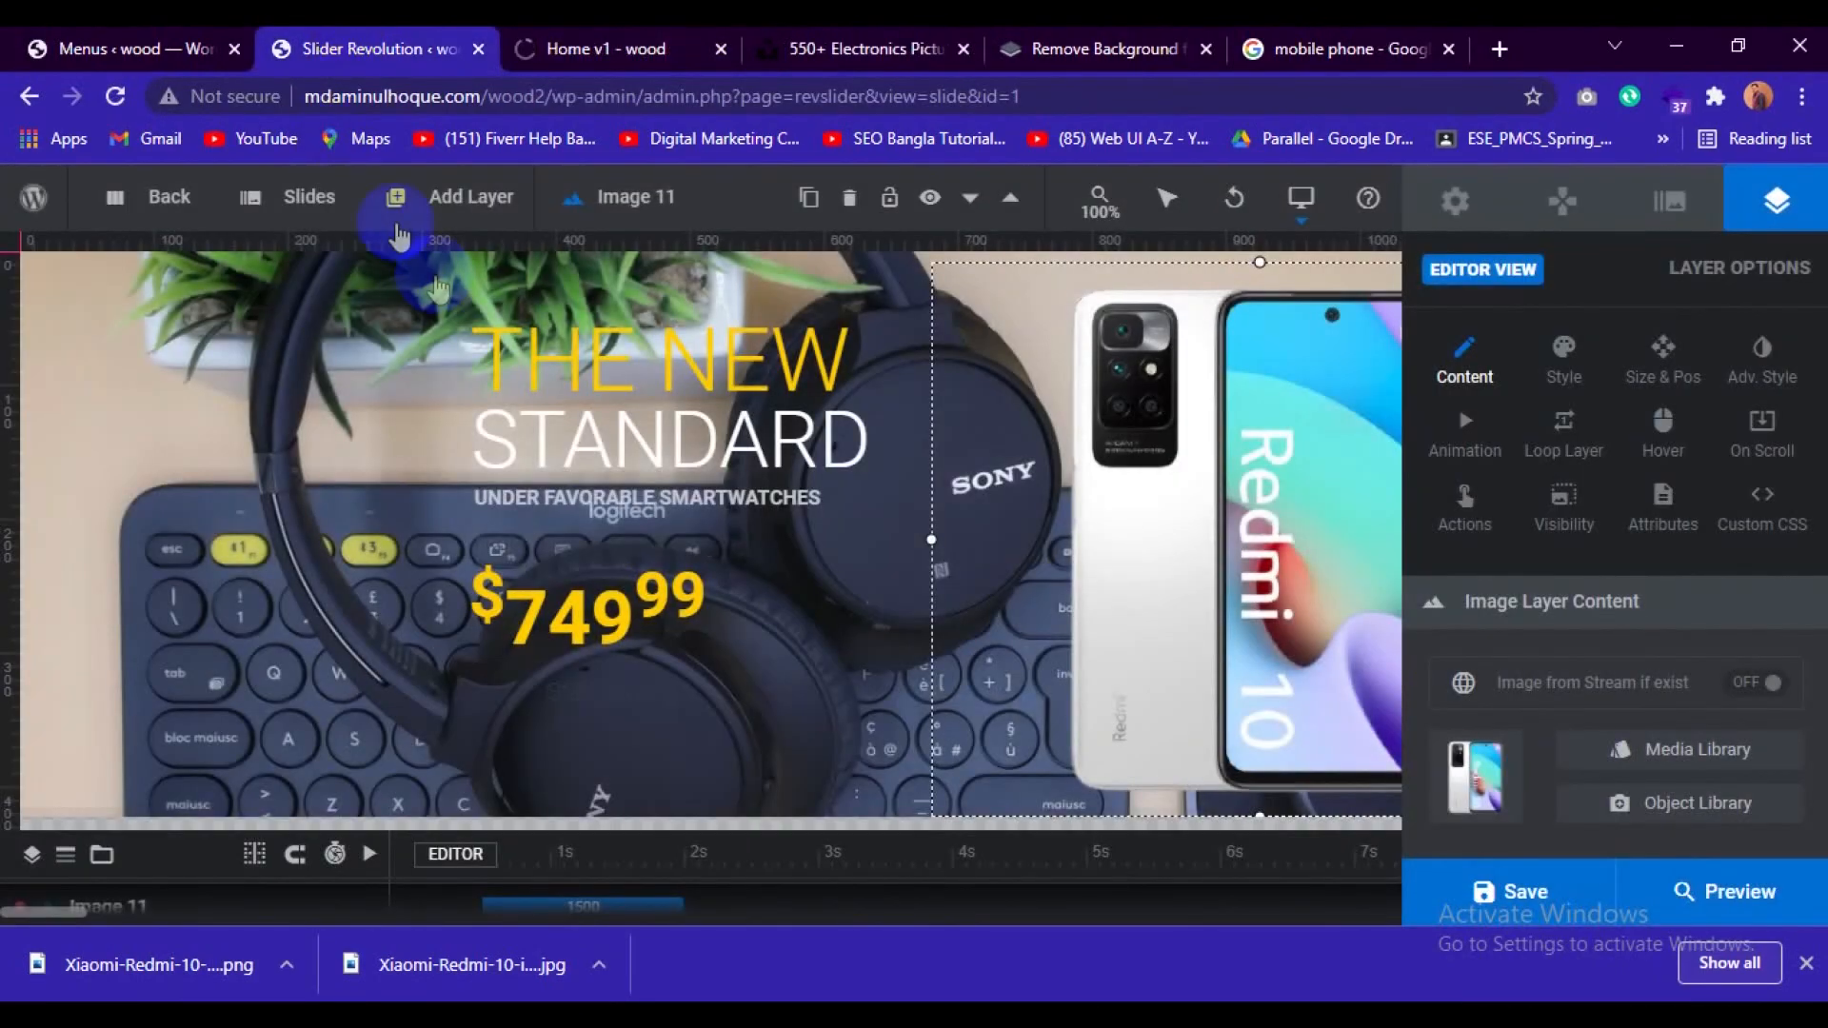
pyautogui.click(636, 38)
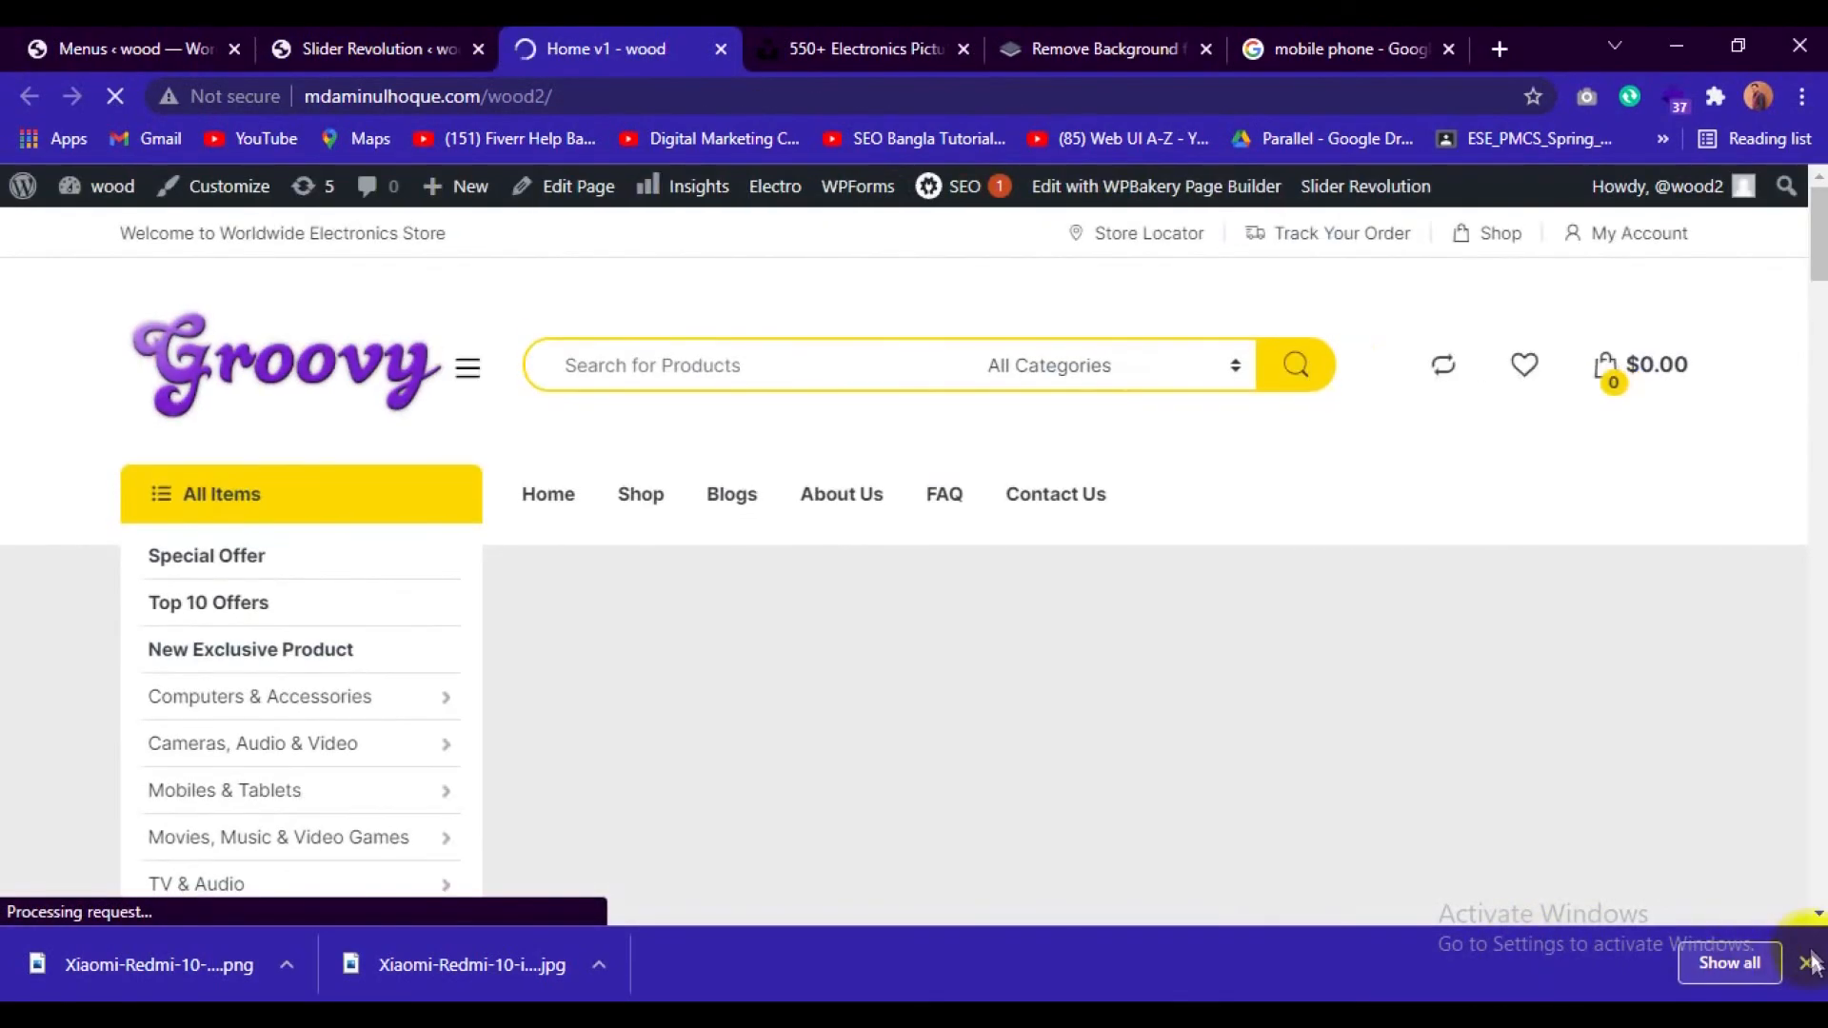
pyautogui.click(1805, 962)
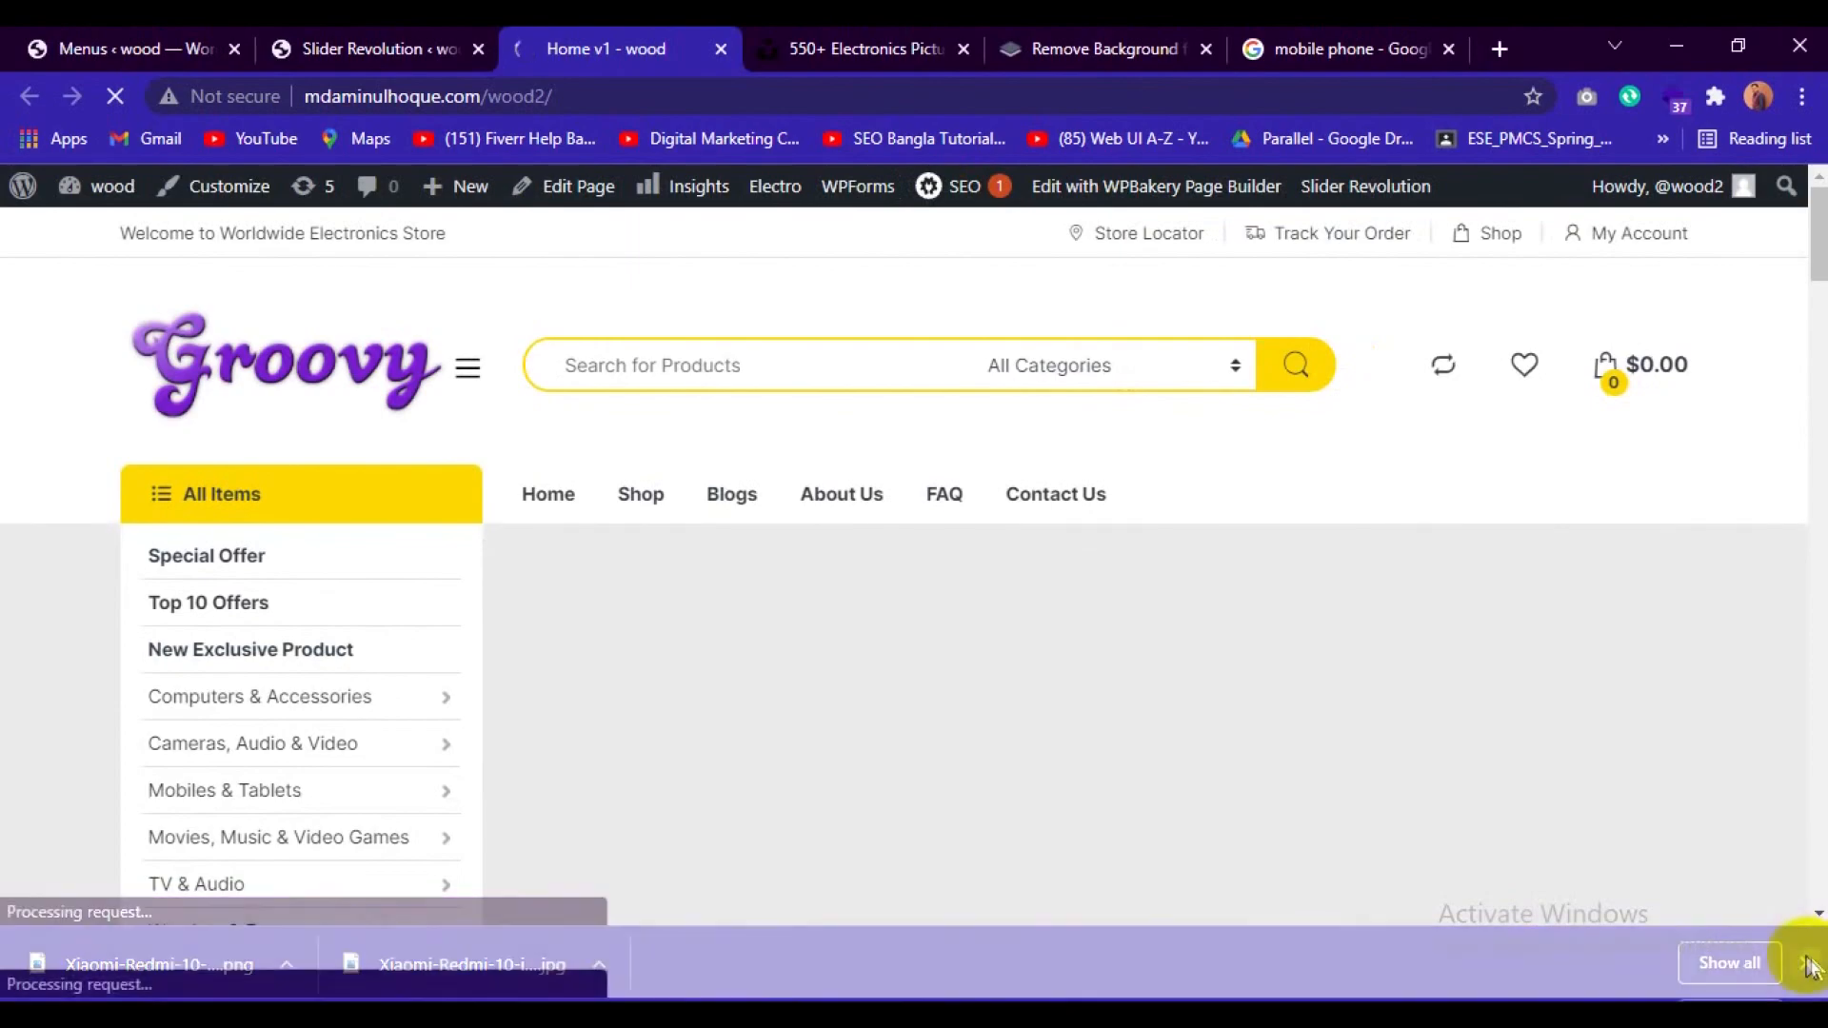
pyautogui.scroll(-3, 1789, 922)
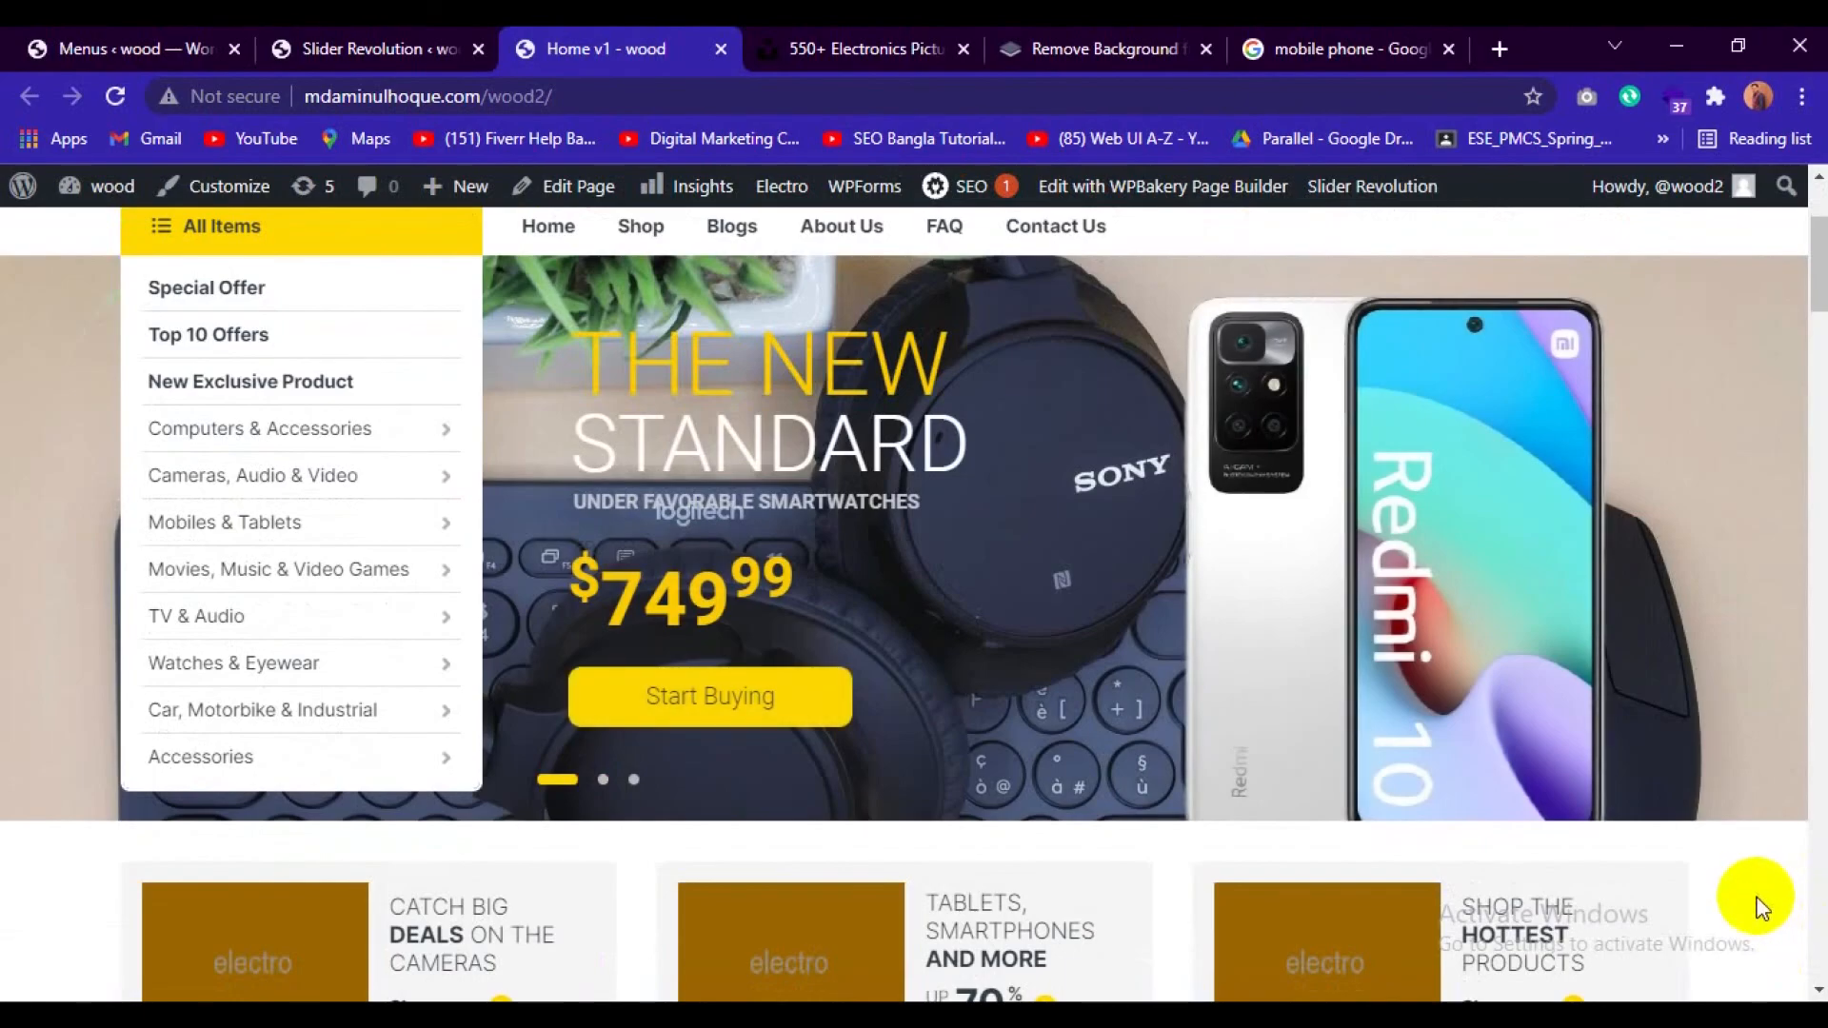
pyautogui.scroll(2, 1759, 904)
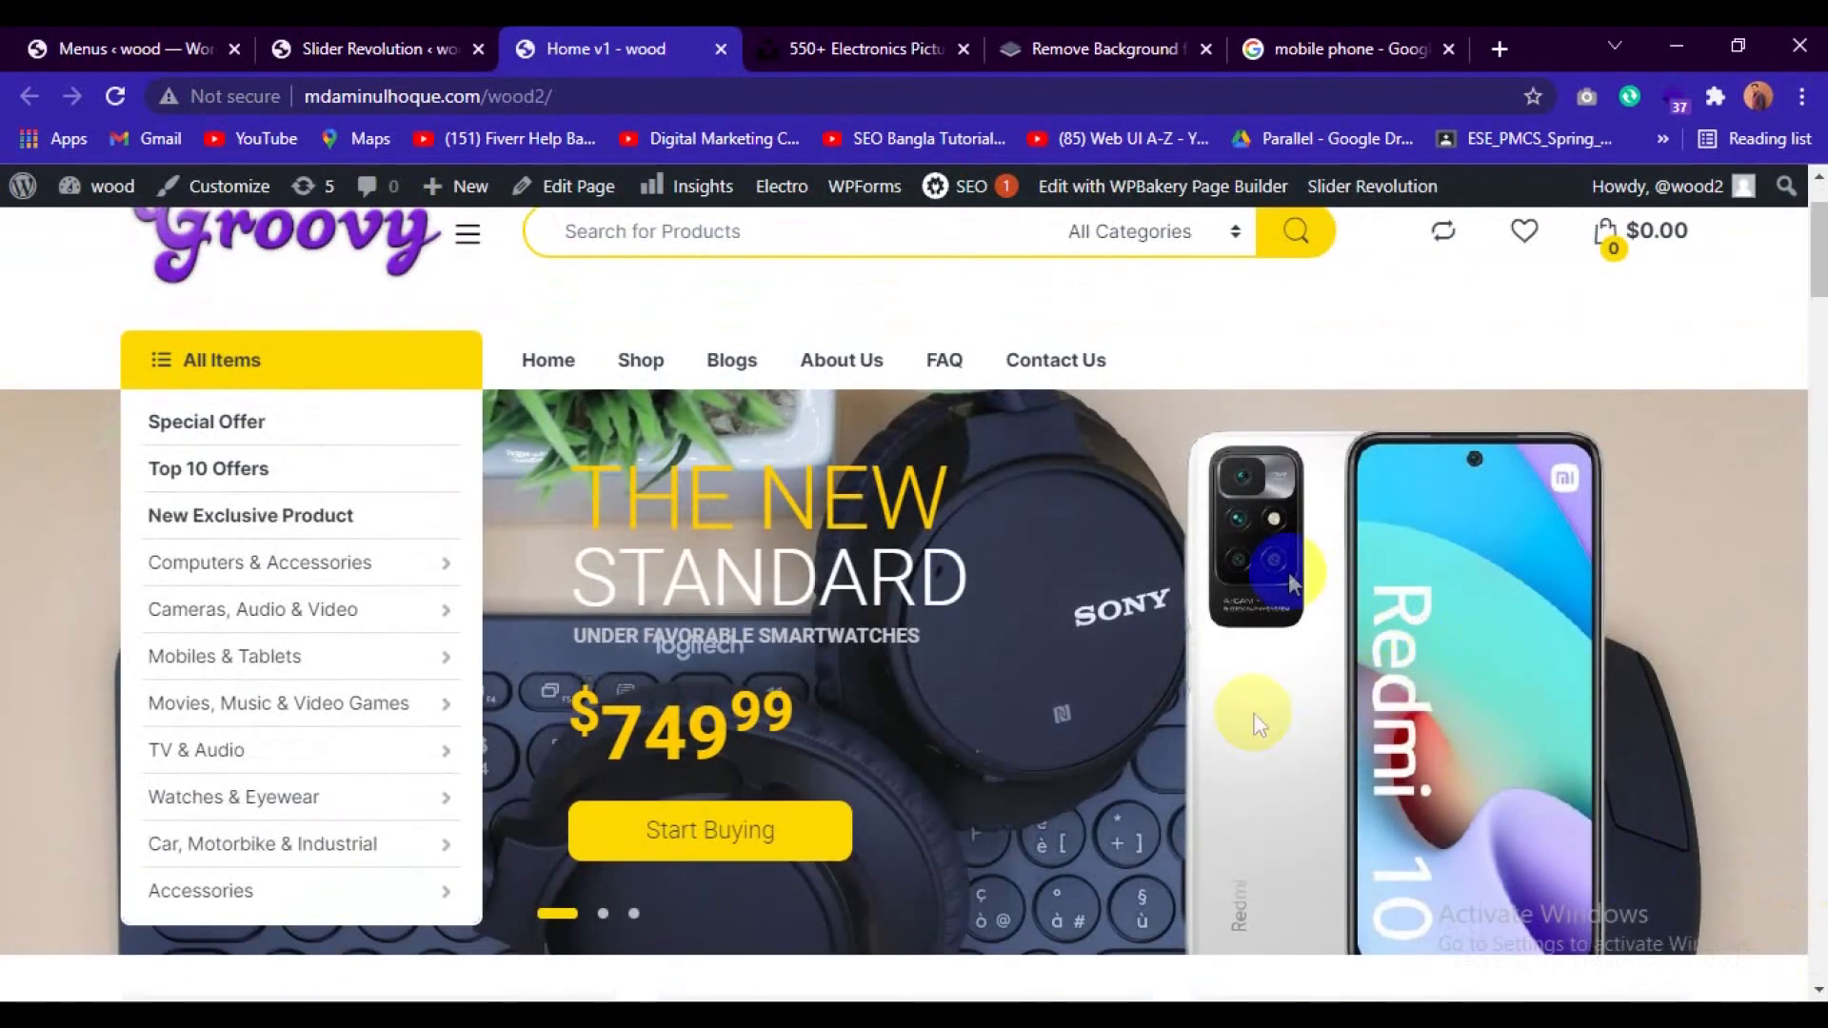
# Nudge the phone image slightly upward on the first slide, save the slider and reload the store's front page.
pyautogui.click(314, 49)
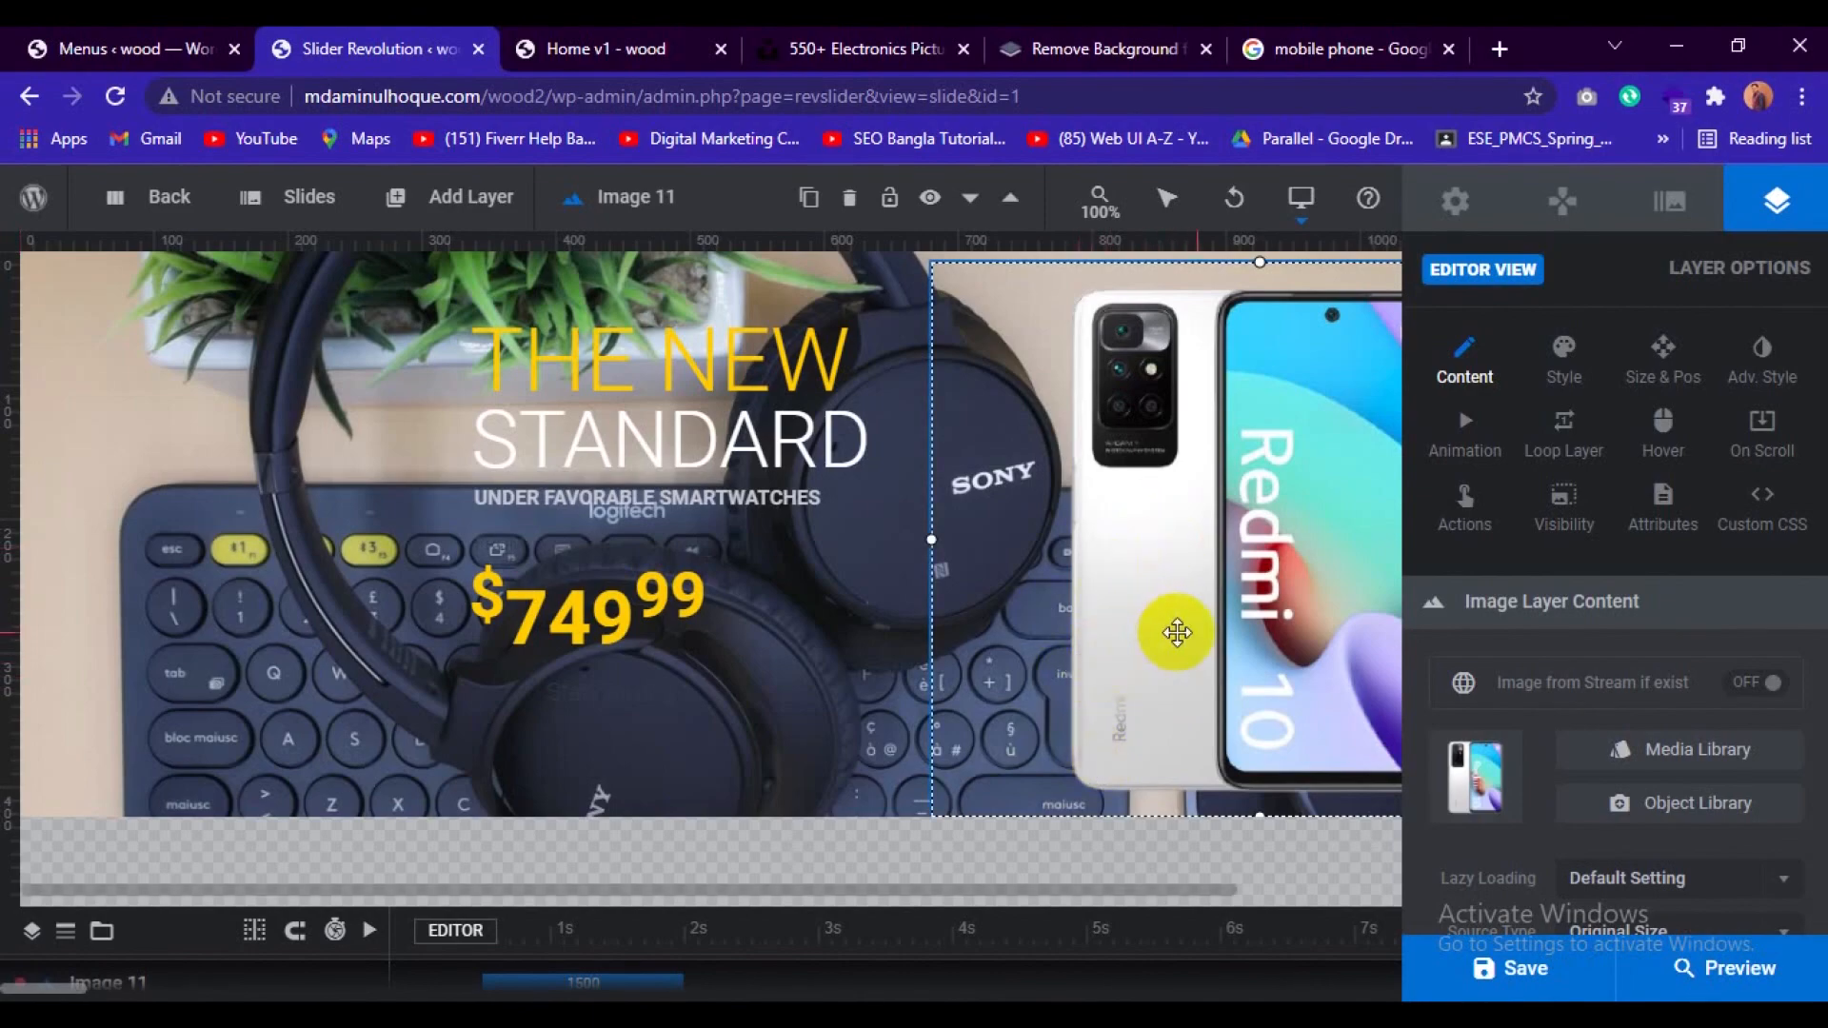
pyautogui.press('Up')
pyautogui.press('Up')
pyautogui.press('Up')
pyautogui.press('Up')
pyautogui.press('Up')
pyautogui.press('Up')
pyautogui.press('Up')
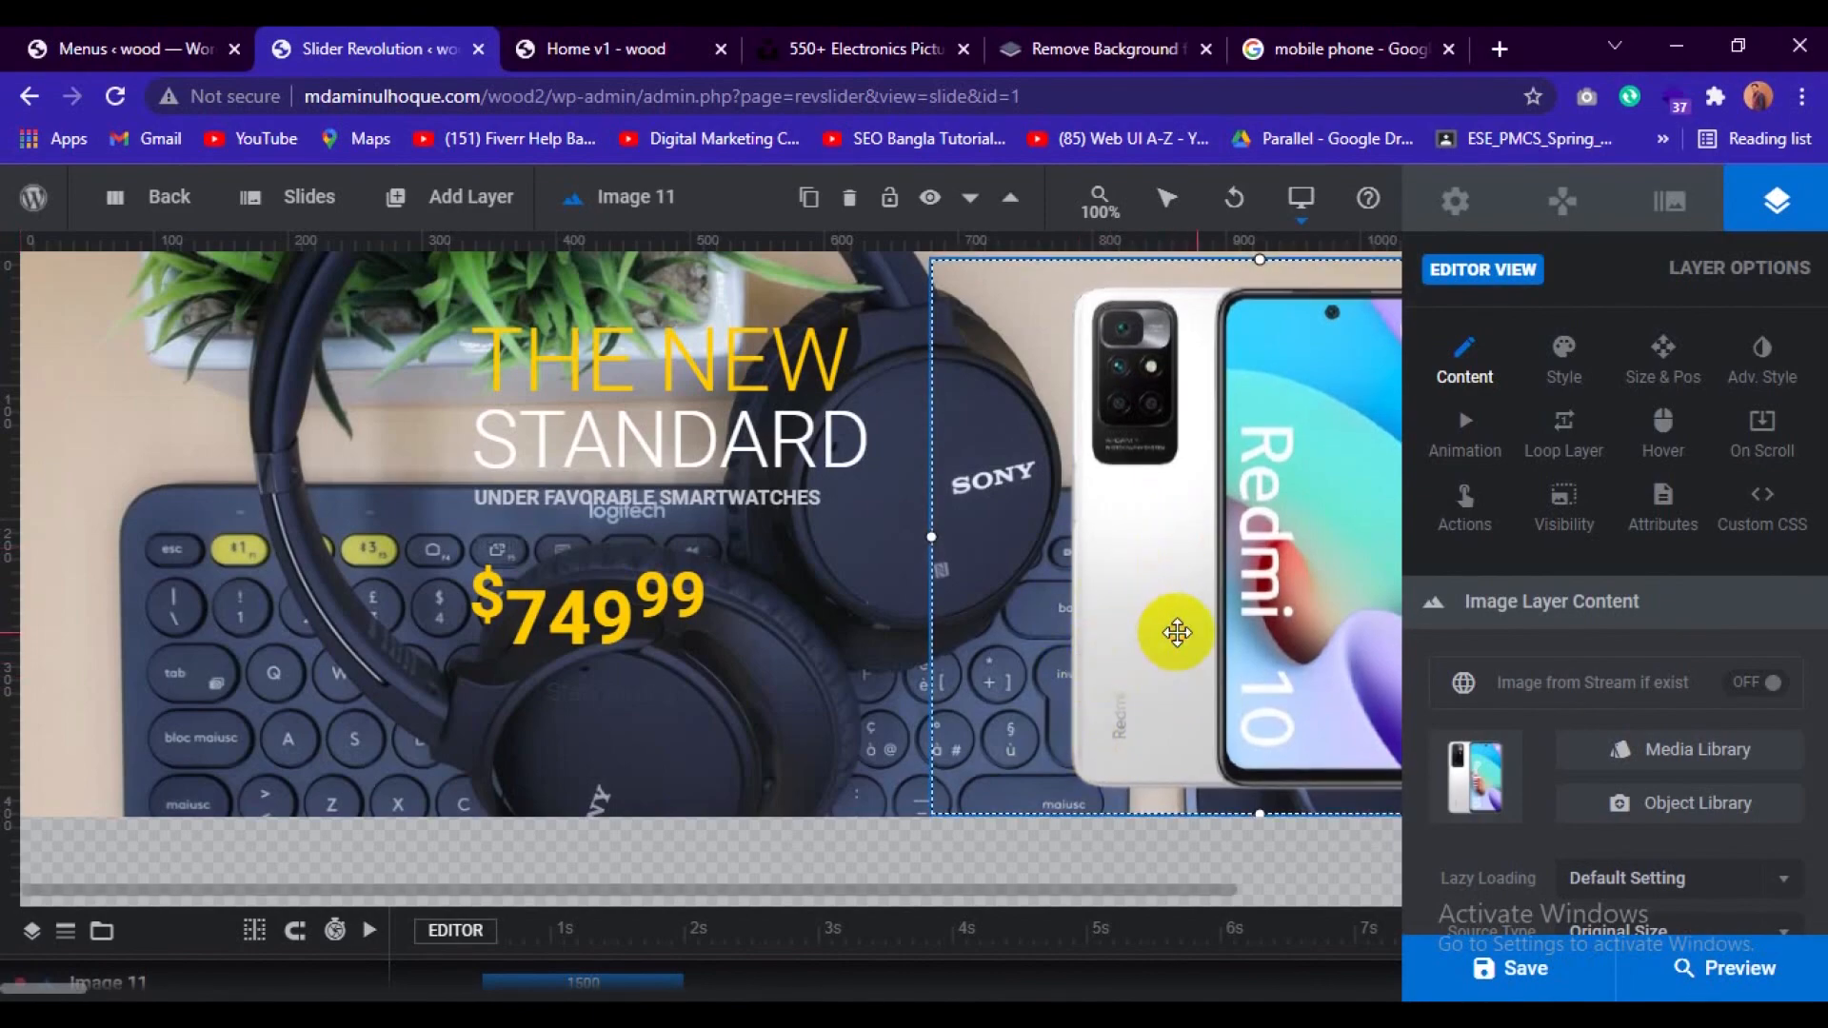
pyautogui.press('Up')
pyautogui.press('Up')
pyautogui.press('Up')
pyautogui.press('Up')
pyautogui.press('Up')
pyautogui.press('Up')
pyautogui.press('Up')
pyautogui.press('Up')
pyautogui.press('Up')
pyautogui.press('Up')
pyautogui.press('Up')
pyautogui.press('Up')
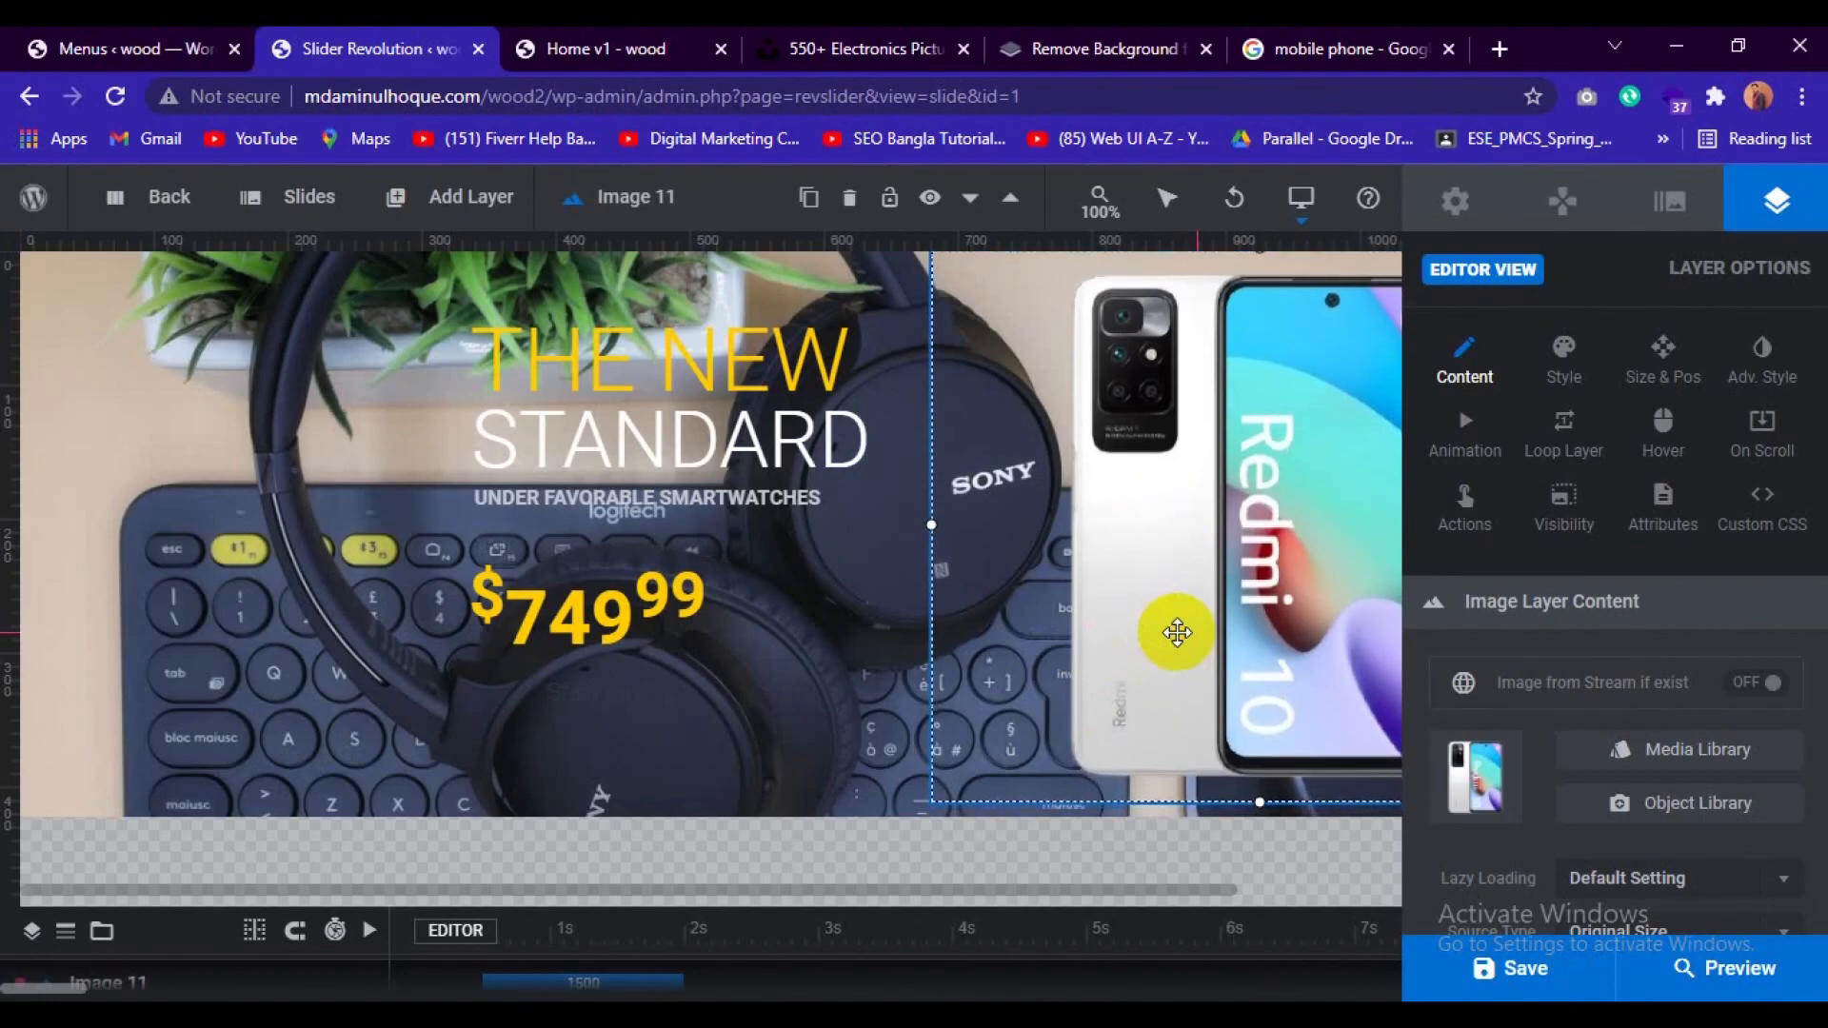
pyautogui.click(1527, 971)
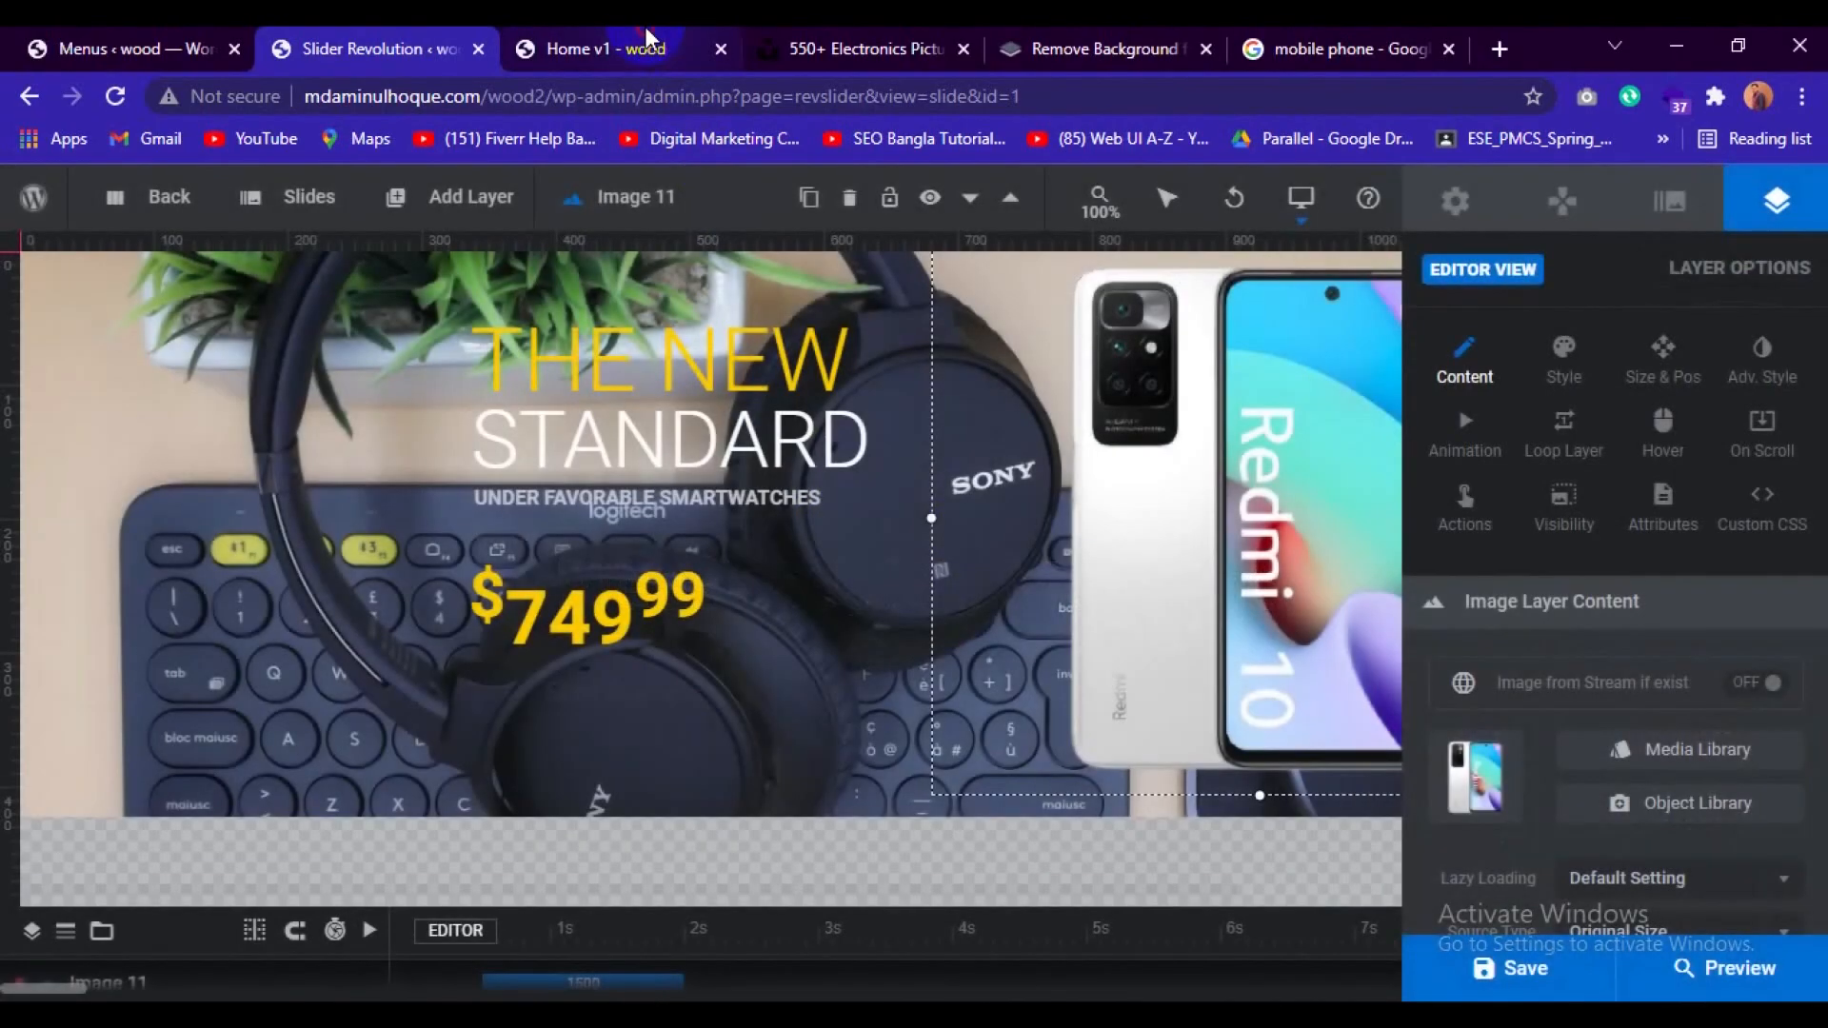
pyautogui.click(647, 47)
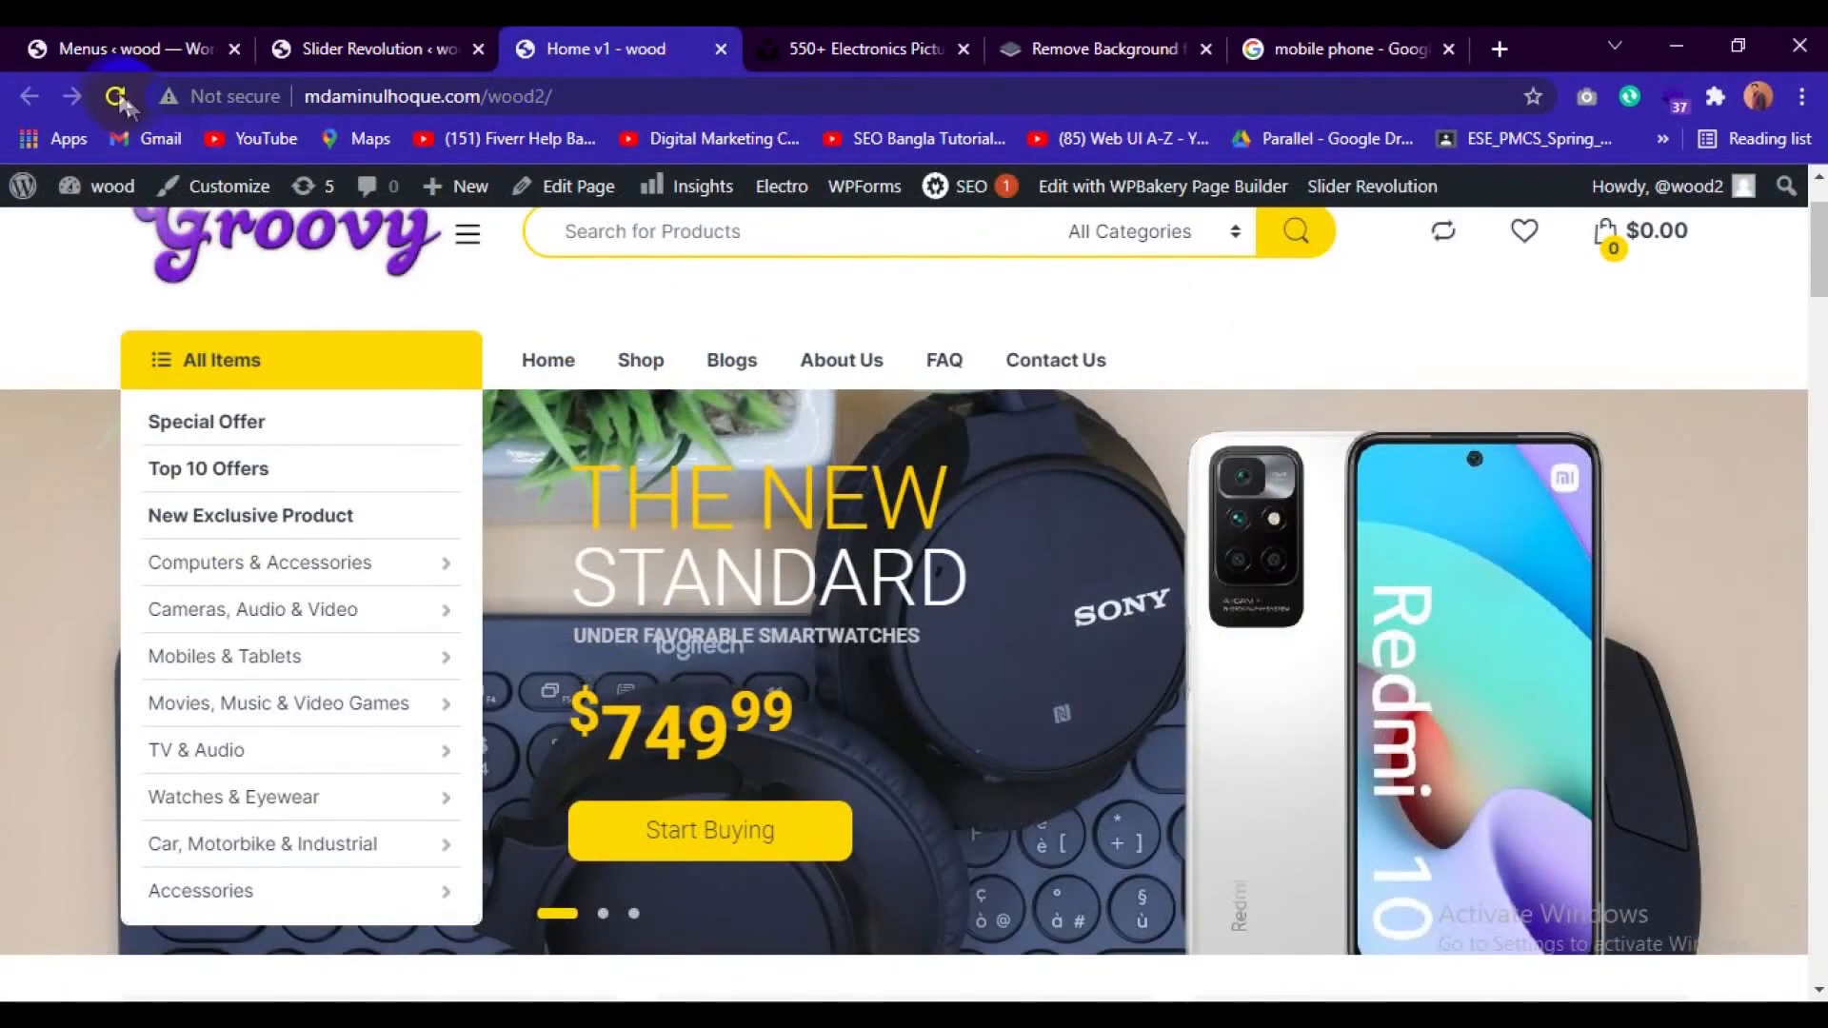
pyautogui.click(116, 96)
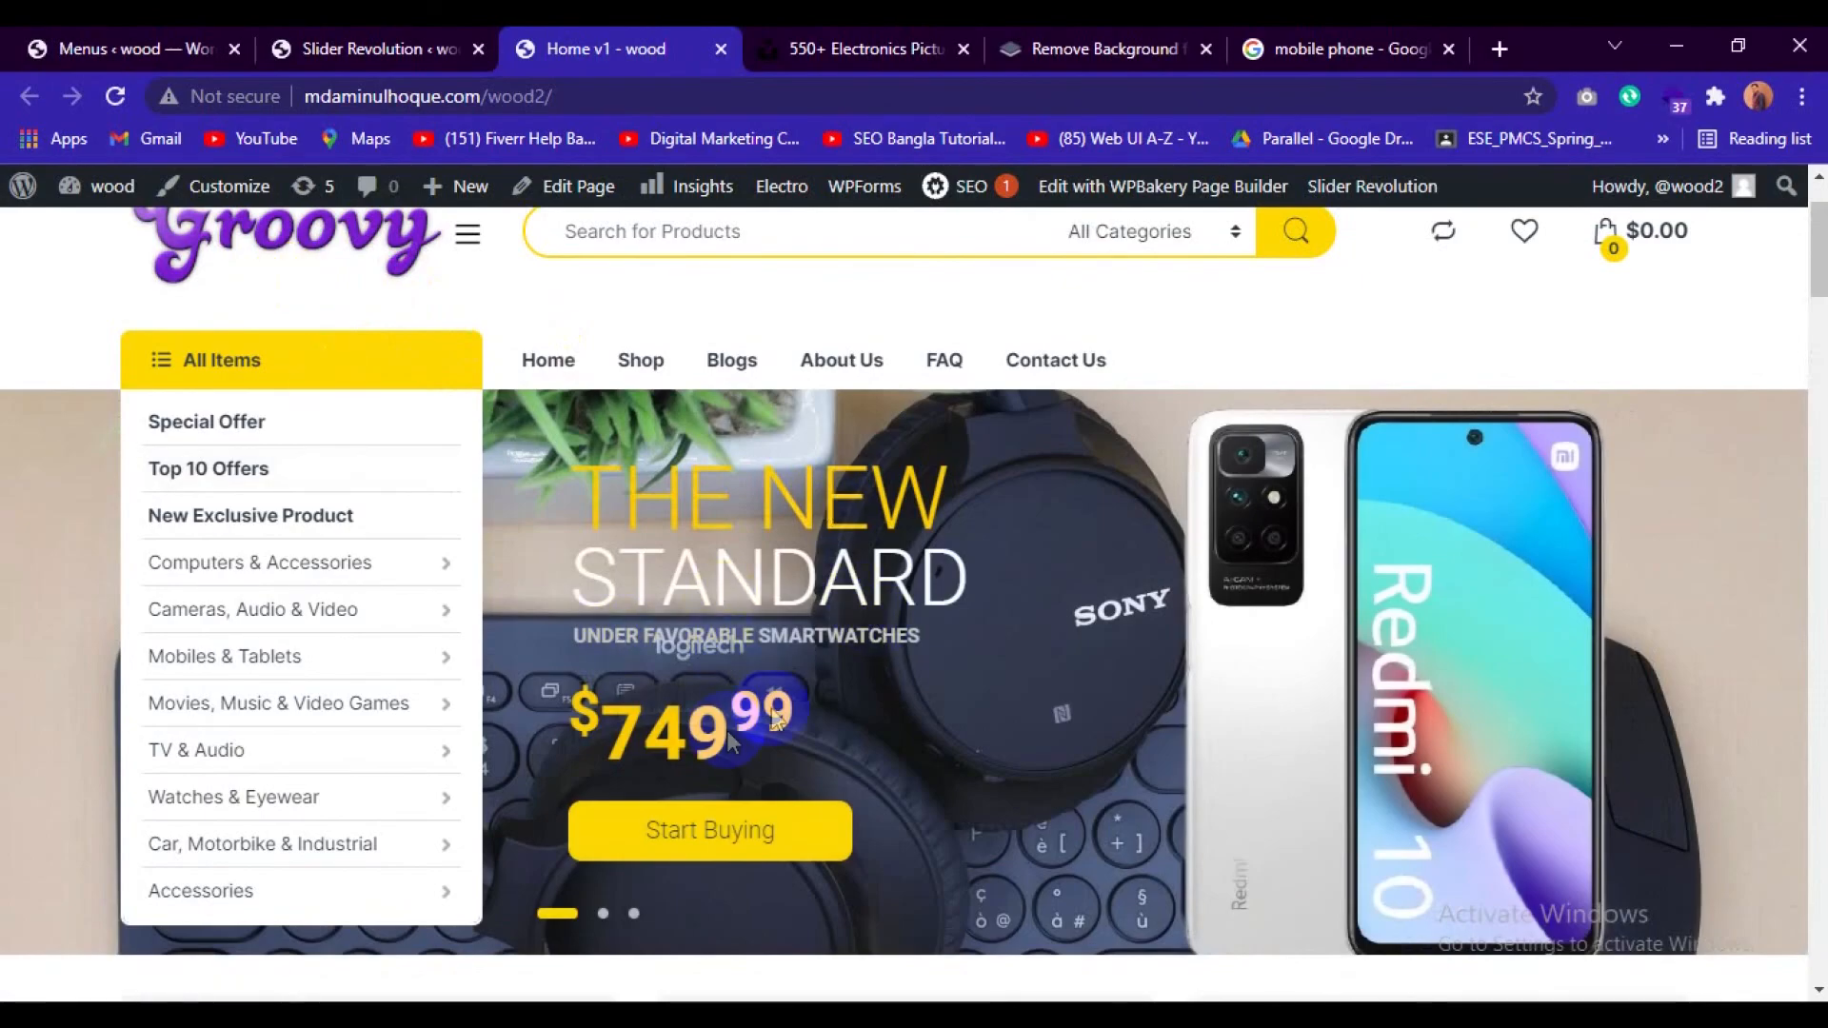
# Open slide #2 in the slider editor and set its background to the uploaded fpvmat-a-bXjqPckmLD8-unsplash.jpg.
pyautogui.click(371, 28)
pyautogui.click(320, 200)
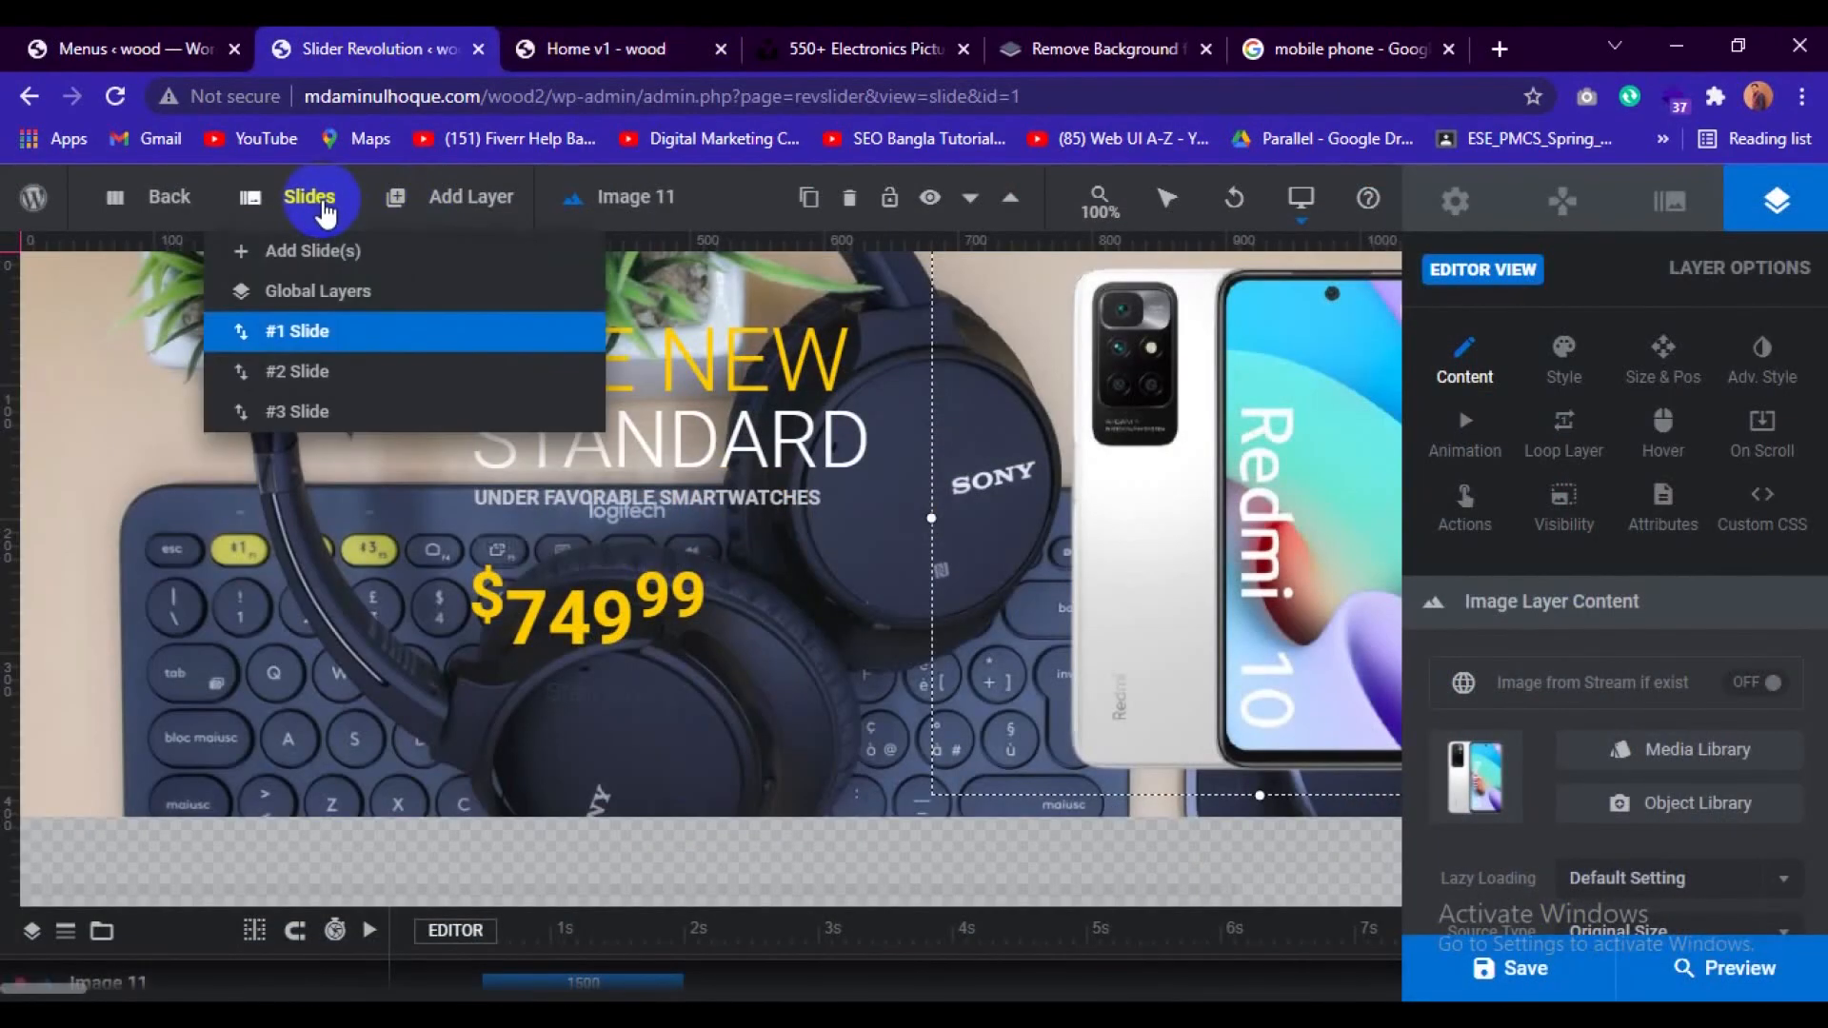
pyautogui.click(297, 371)
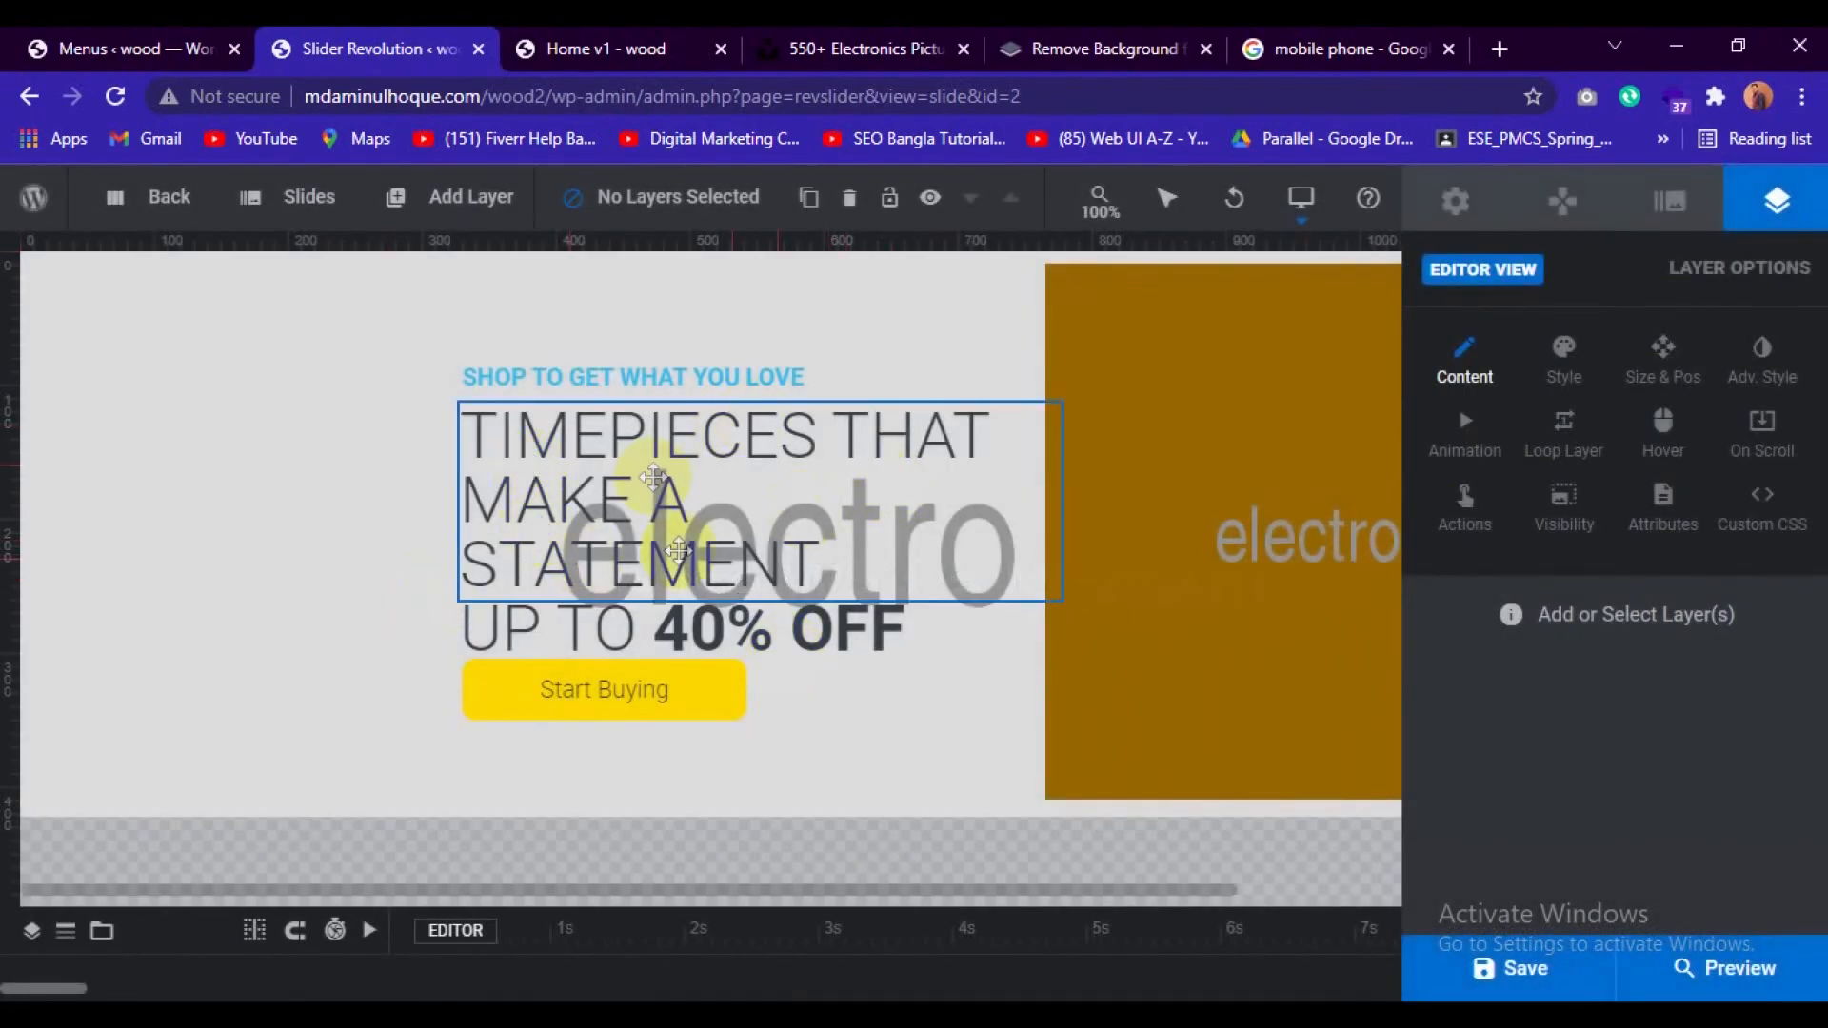
pyautogui.rightClick(115, 324)
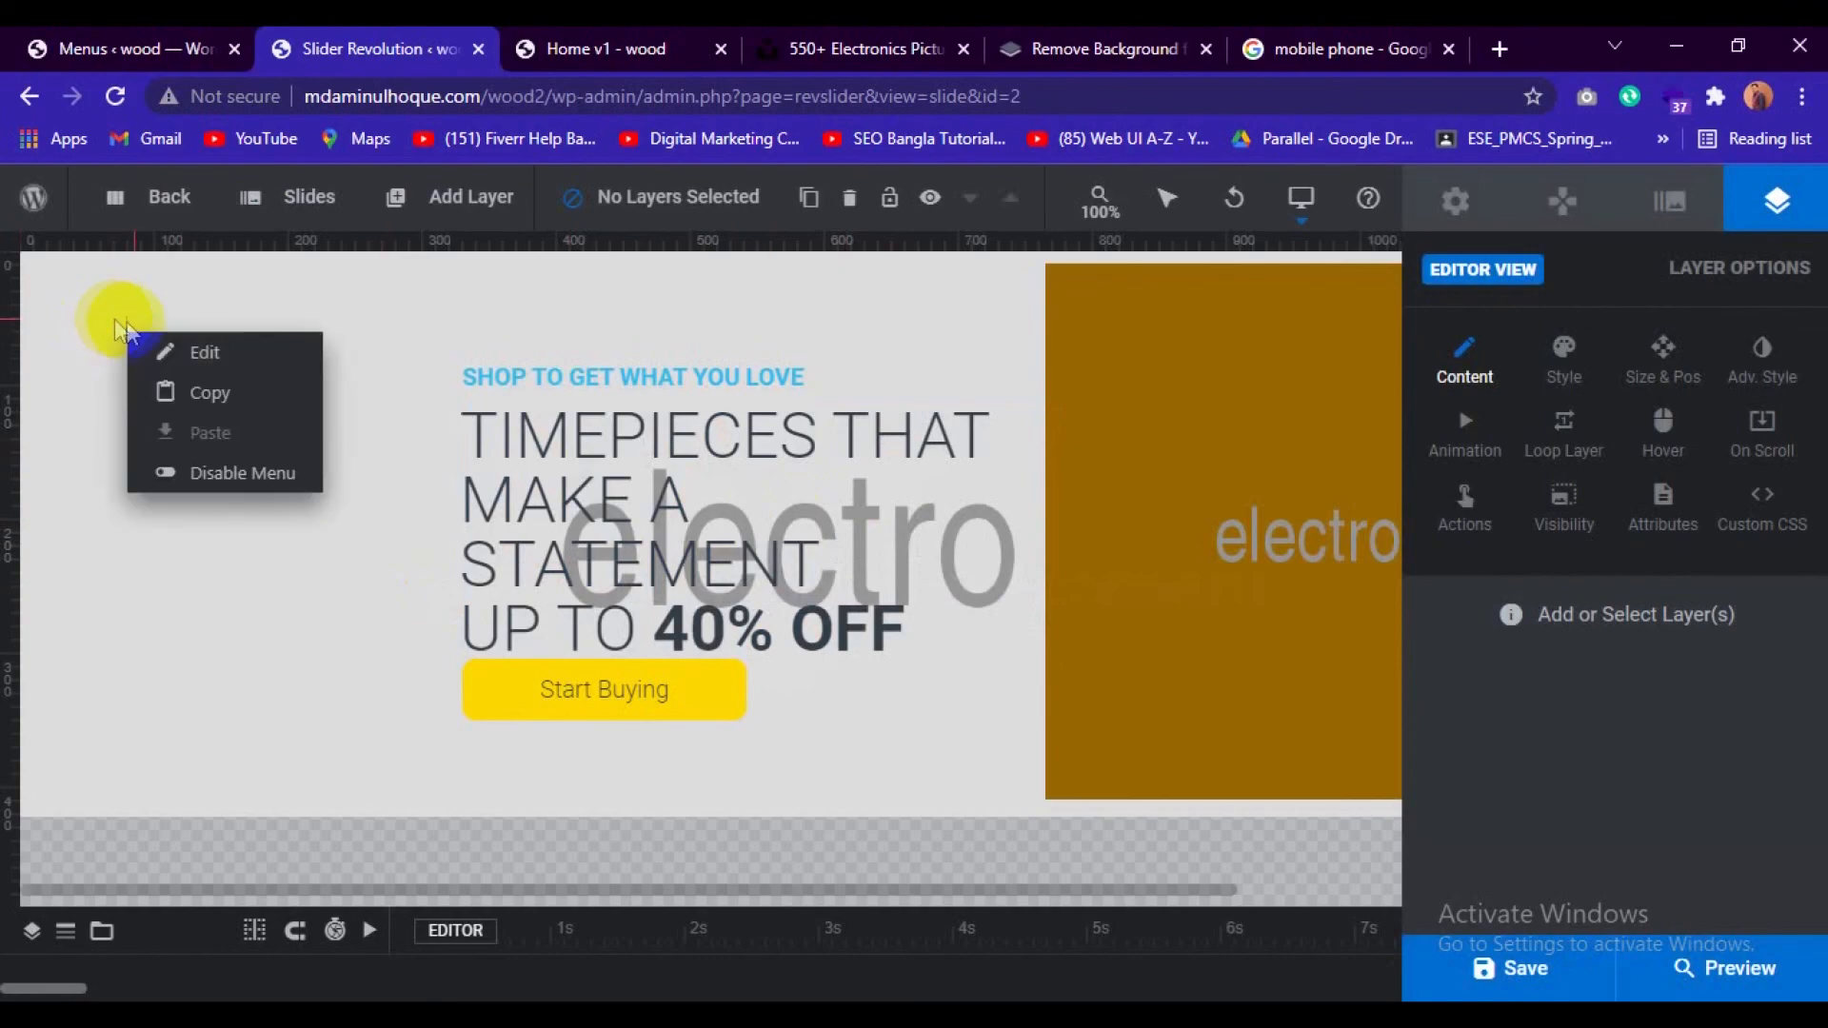
pyautogui.moveTo(181, 352)
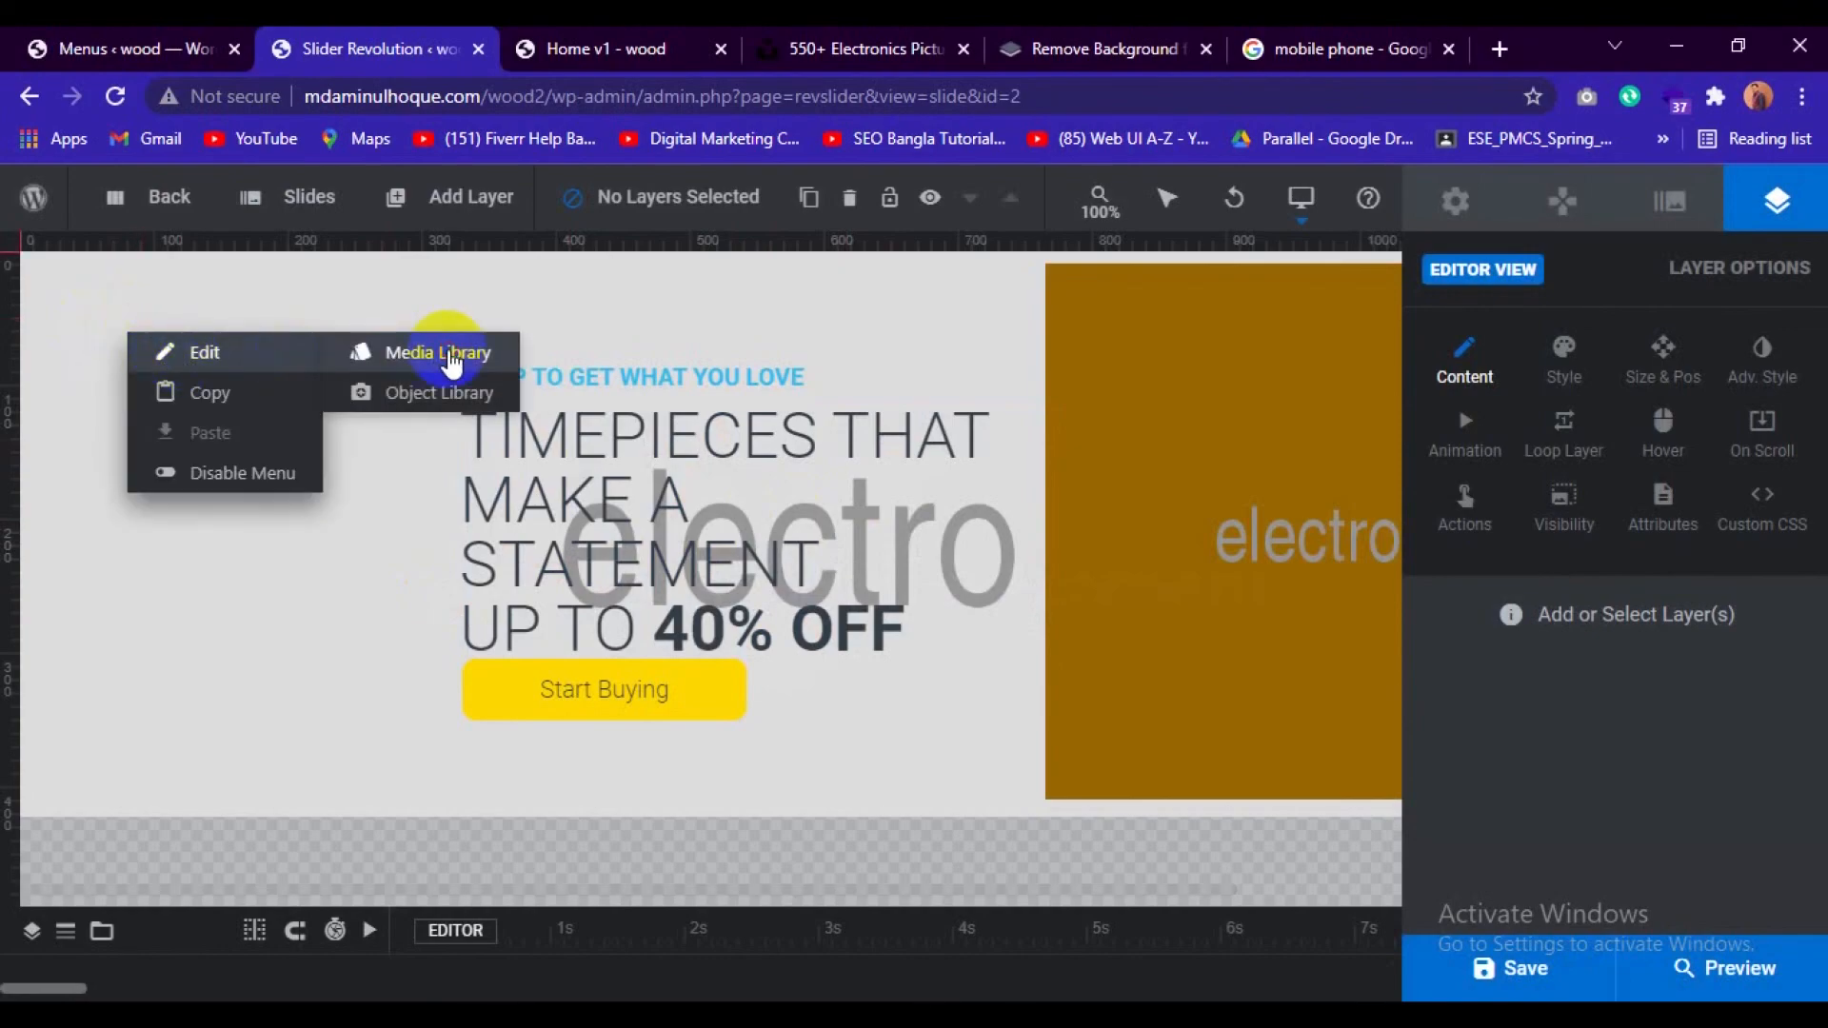
pyautogui.click(451, 363)
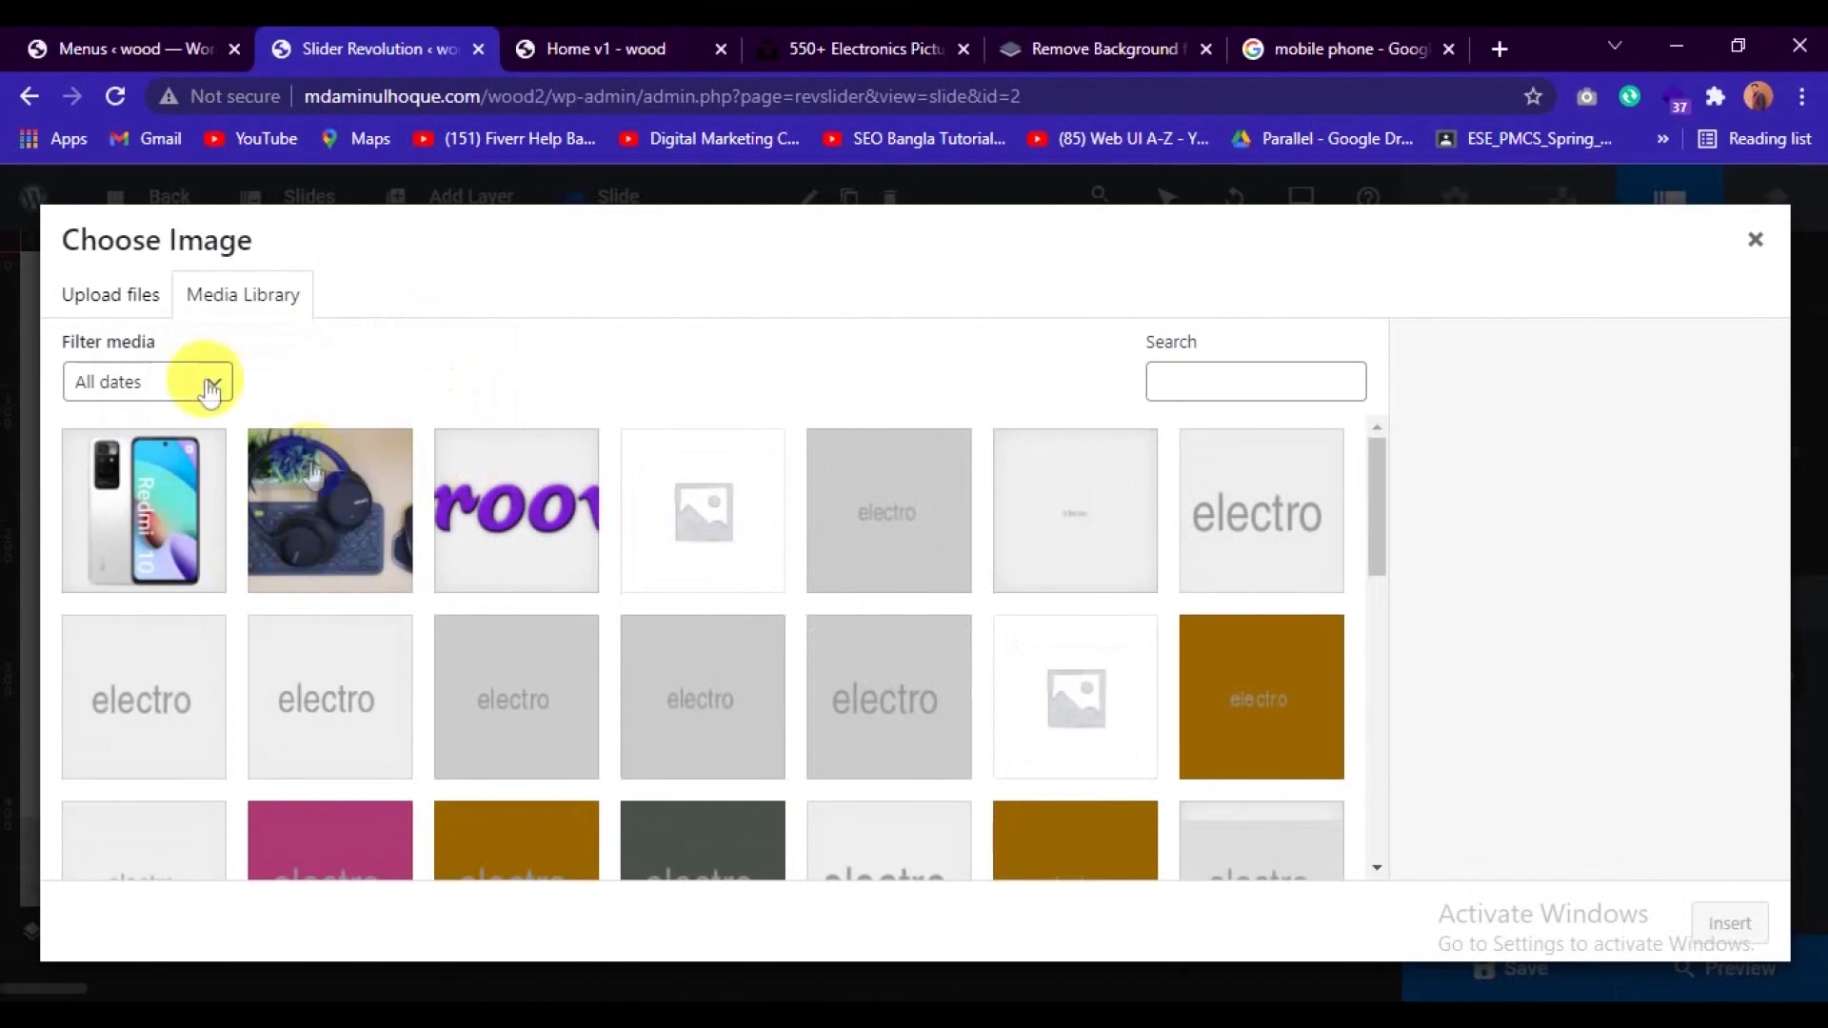
pyautogui.click(111, 292)
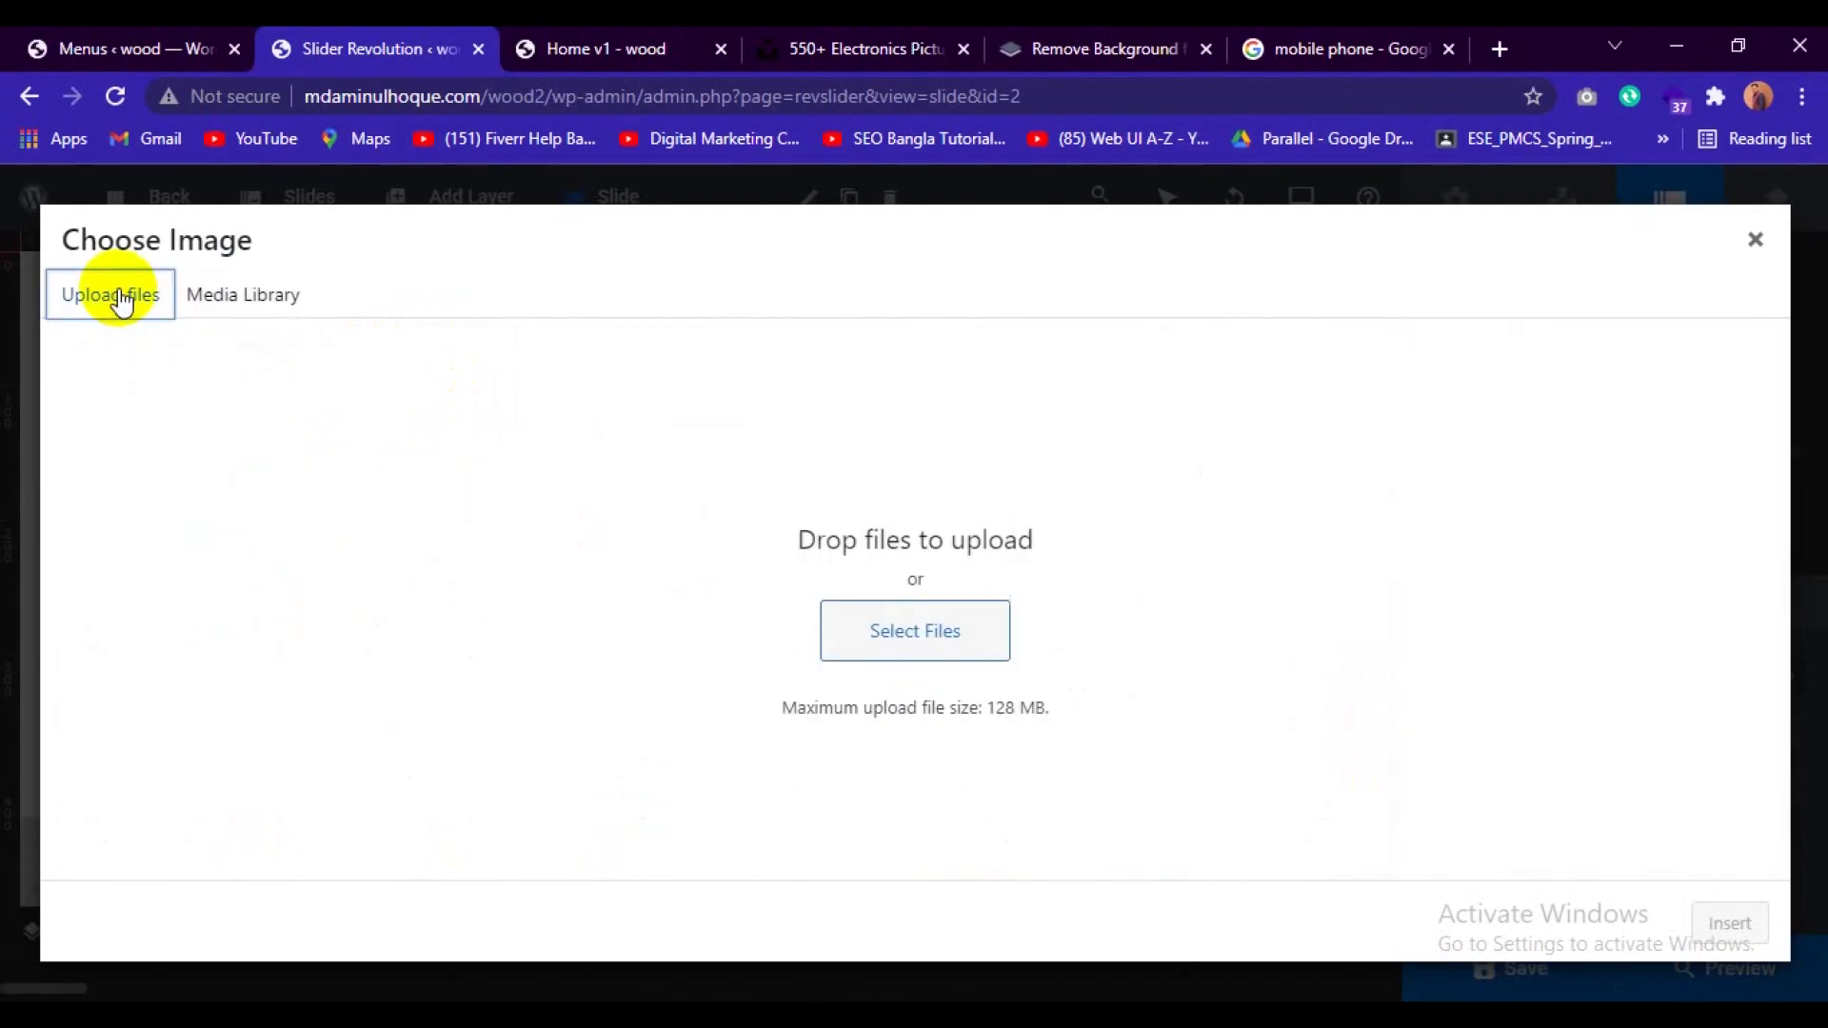
pyautogui.click(855, 633)
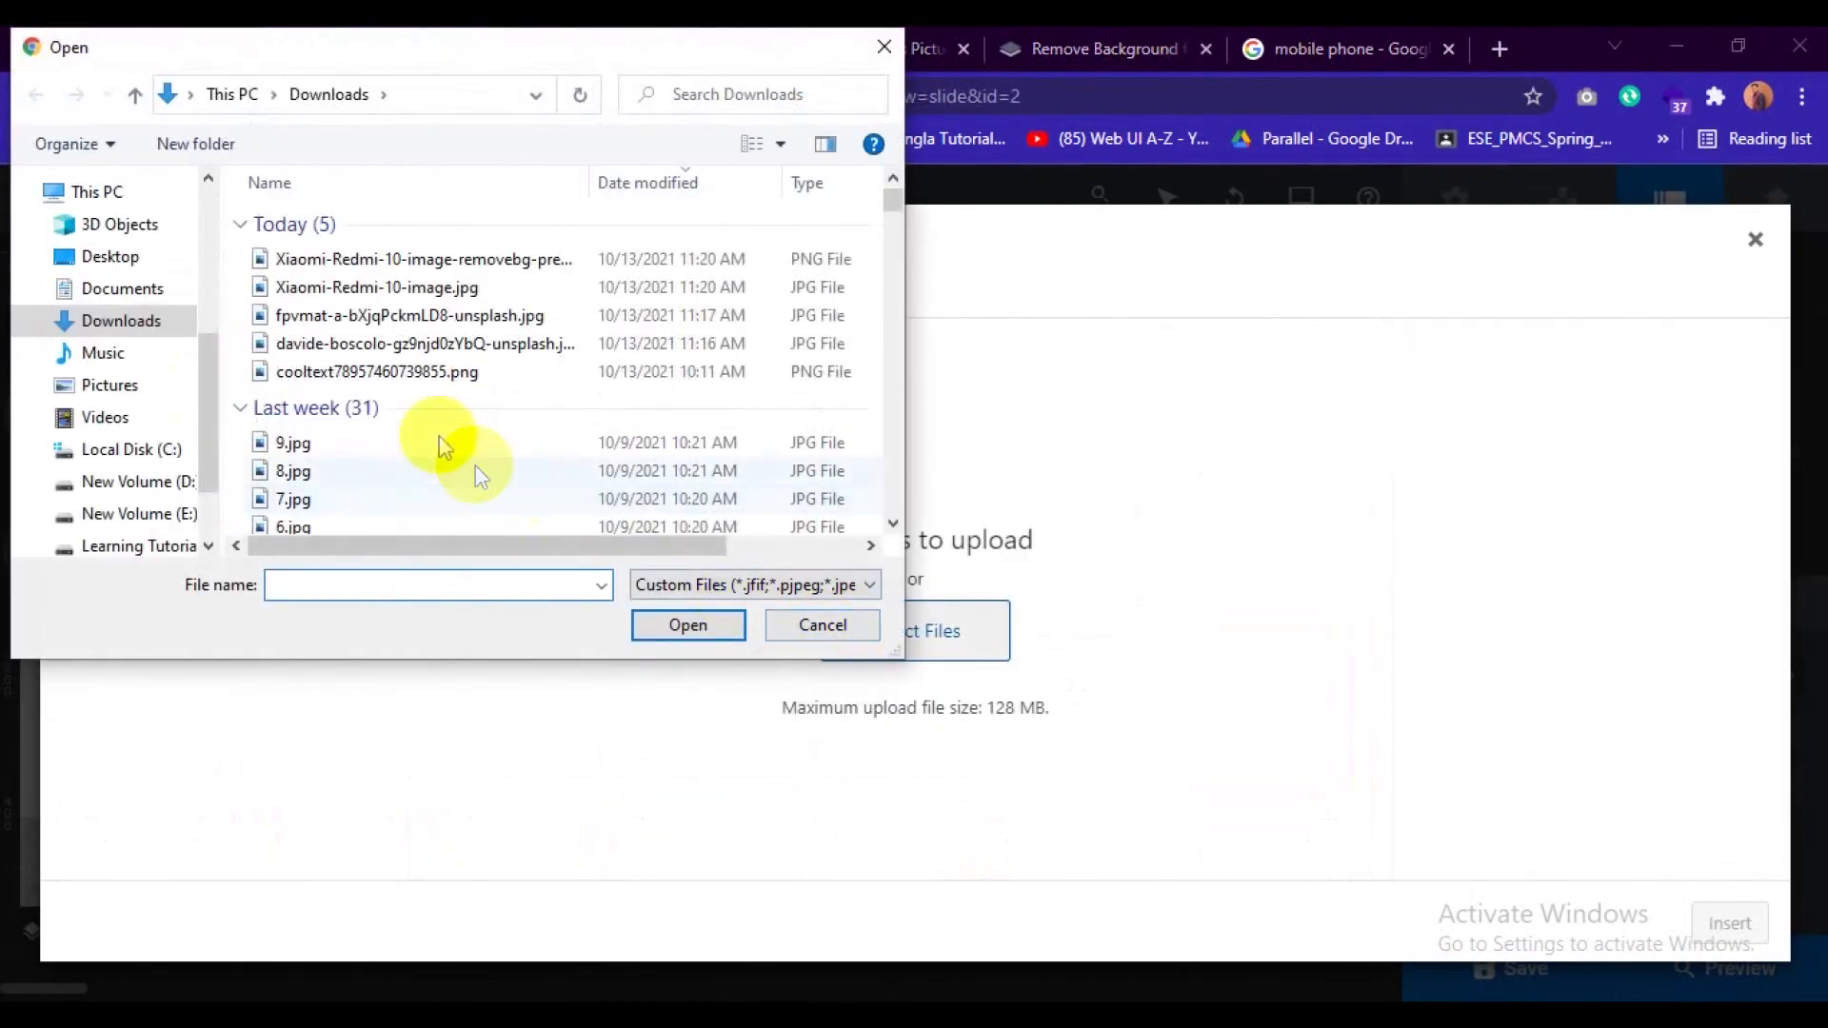
pyautogui.click(416, 317)
pyautogui.click(688, 624)
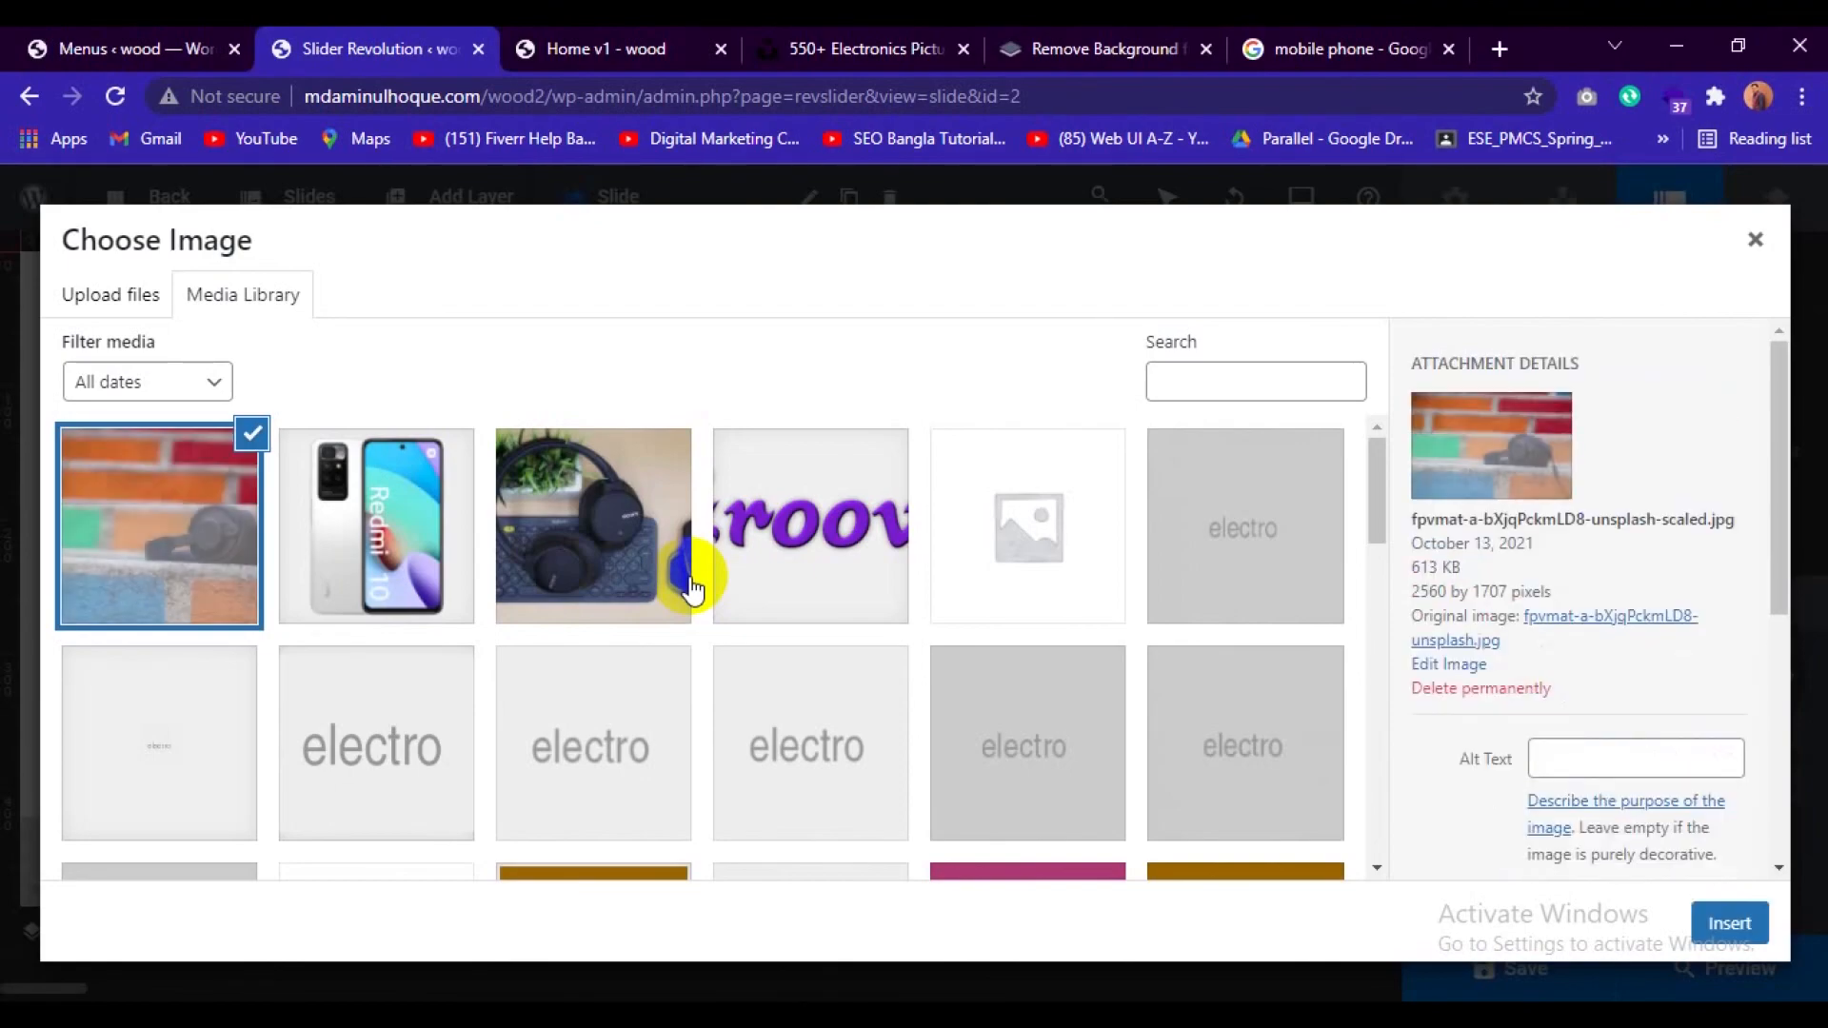
pyautogui.click(1732, 921)
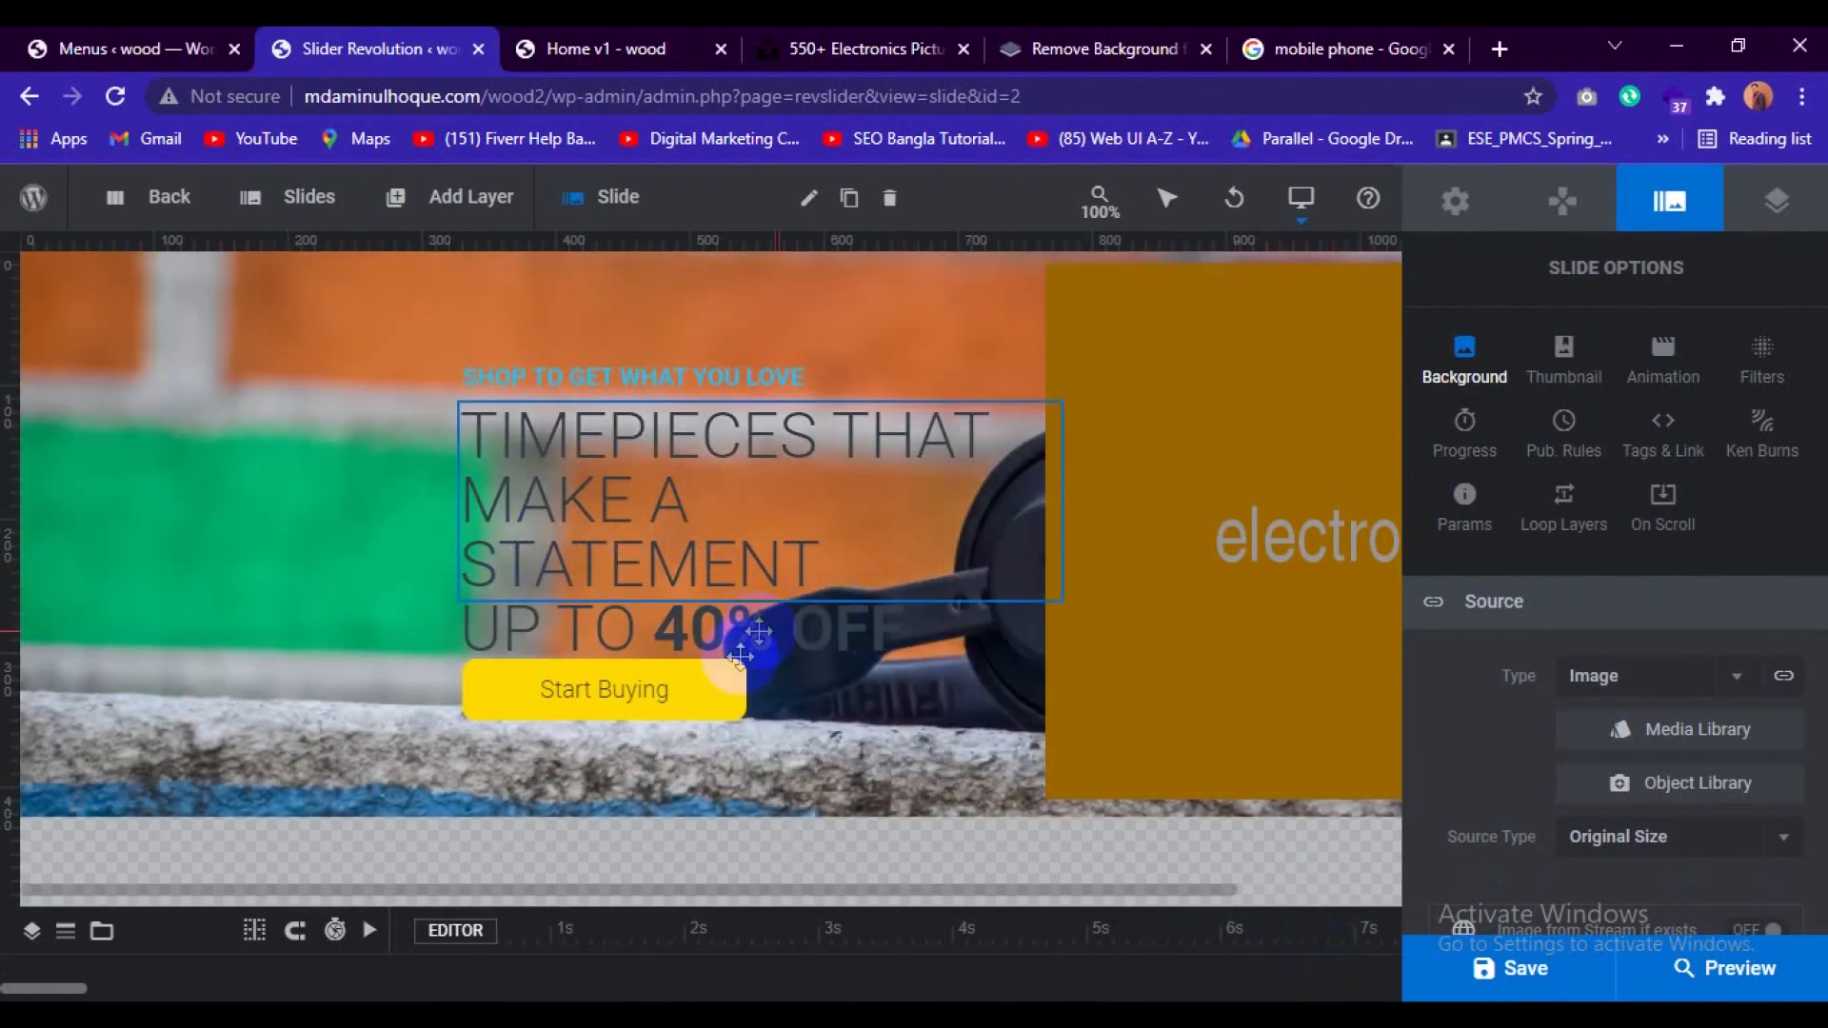
# Replace slide #2's placeholder product image with Xiaomi-Redmi-10-image-removebg-preview.png from the media library and save the slider.
pyautogui.click(1168, 472)
pyautogui.rightClick(1163, 476)
pyautogui.moveTo(1255, 506)
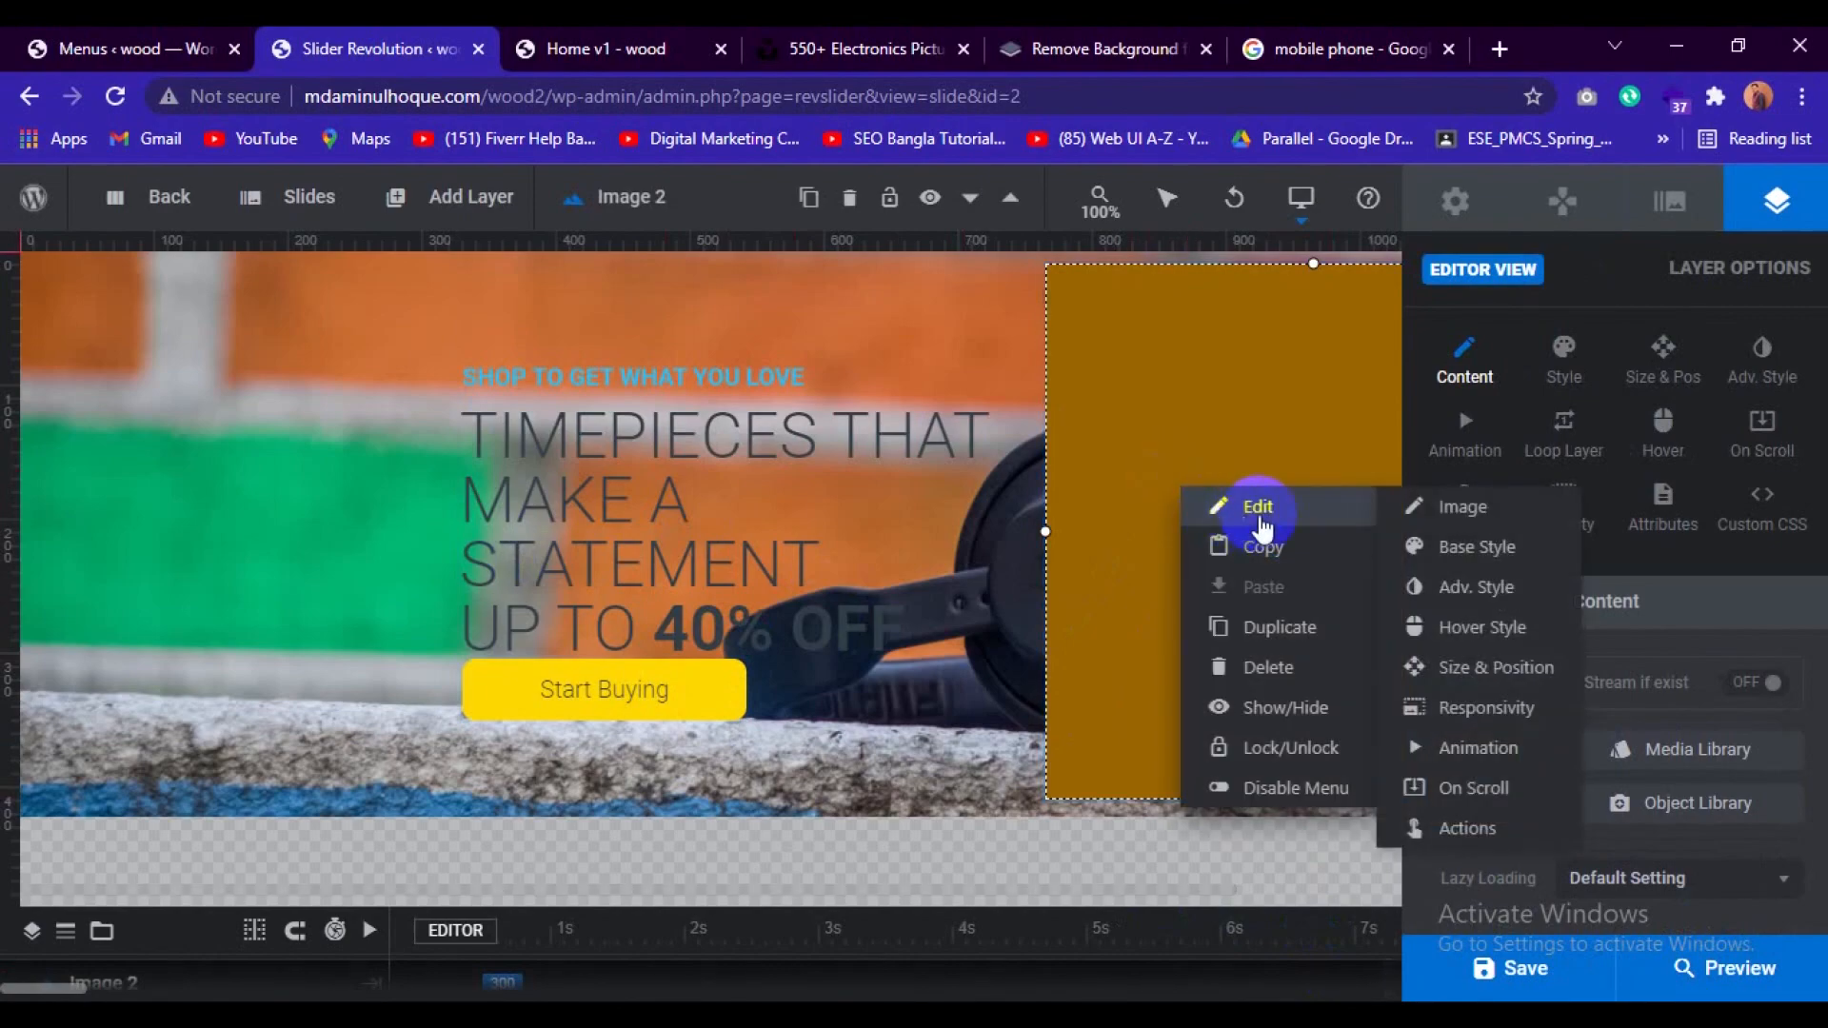
pyautogui.click(1462, 514)
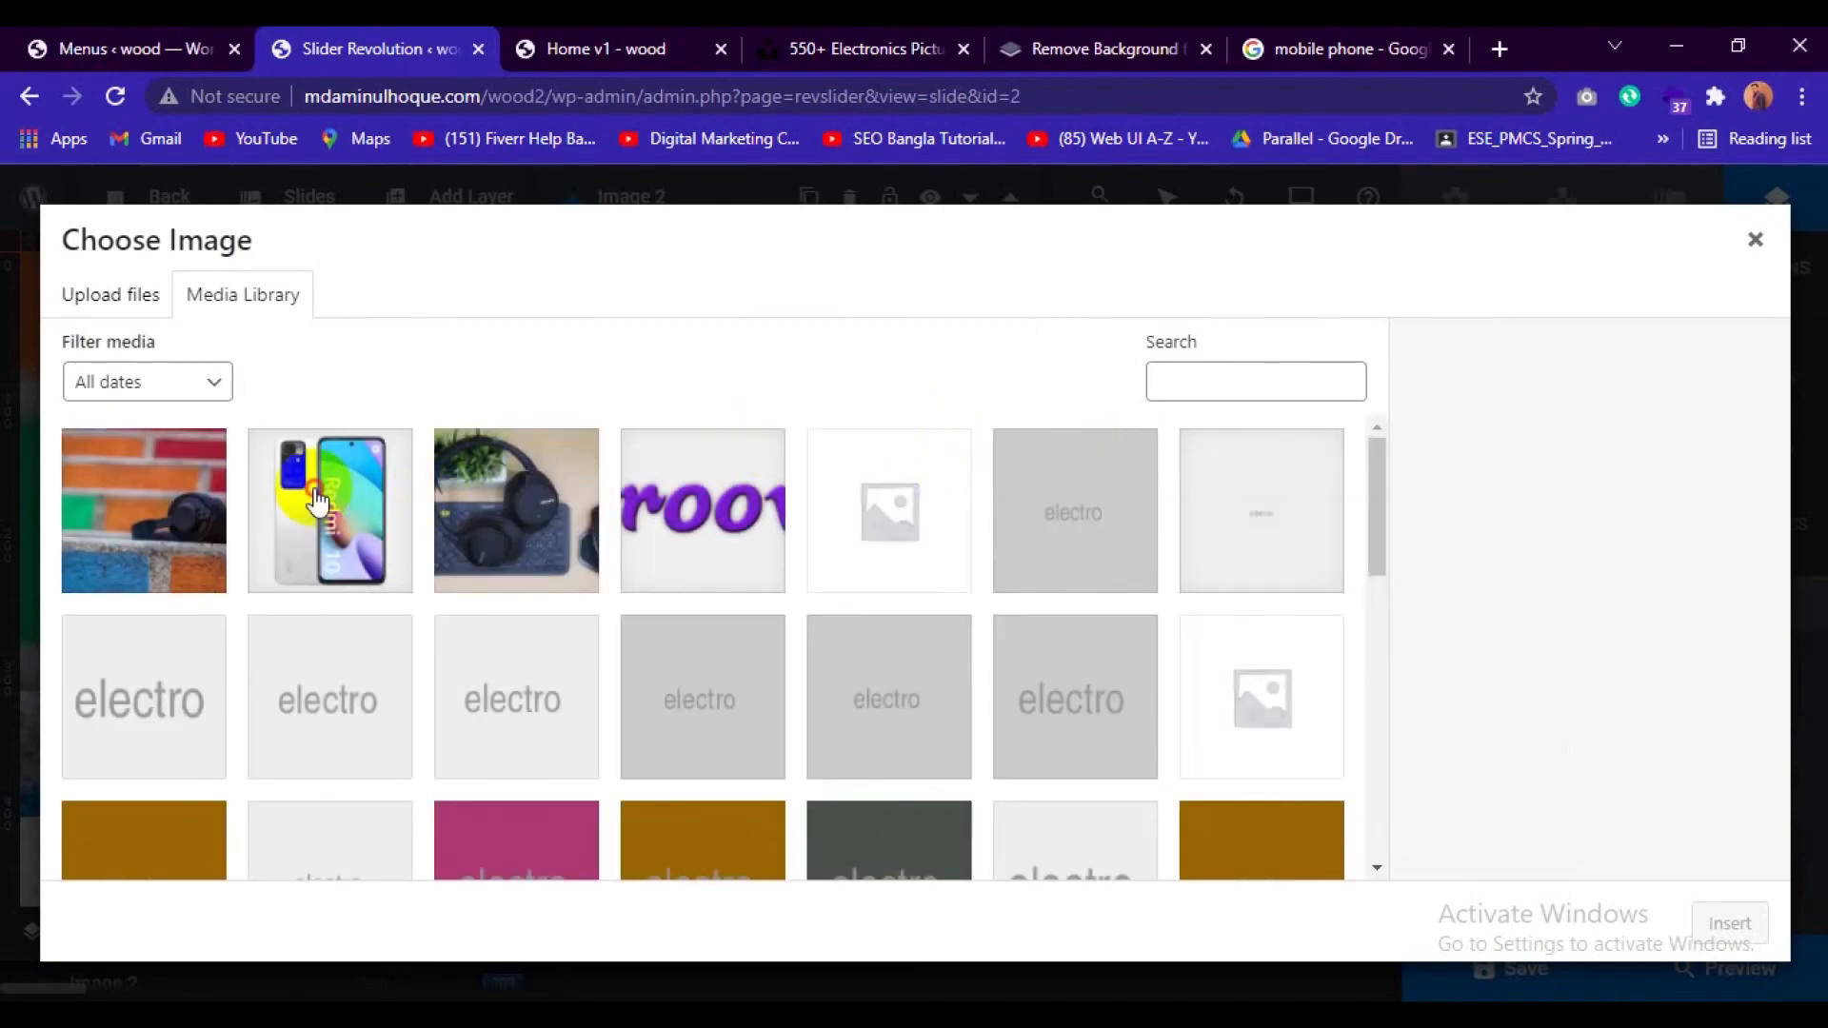
pyautogui.click(298, 510)
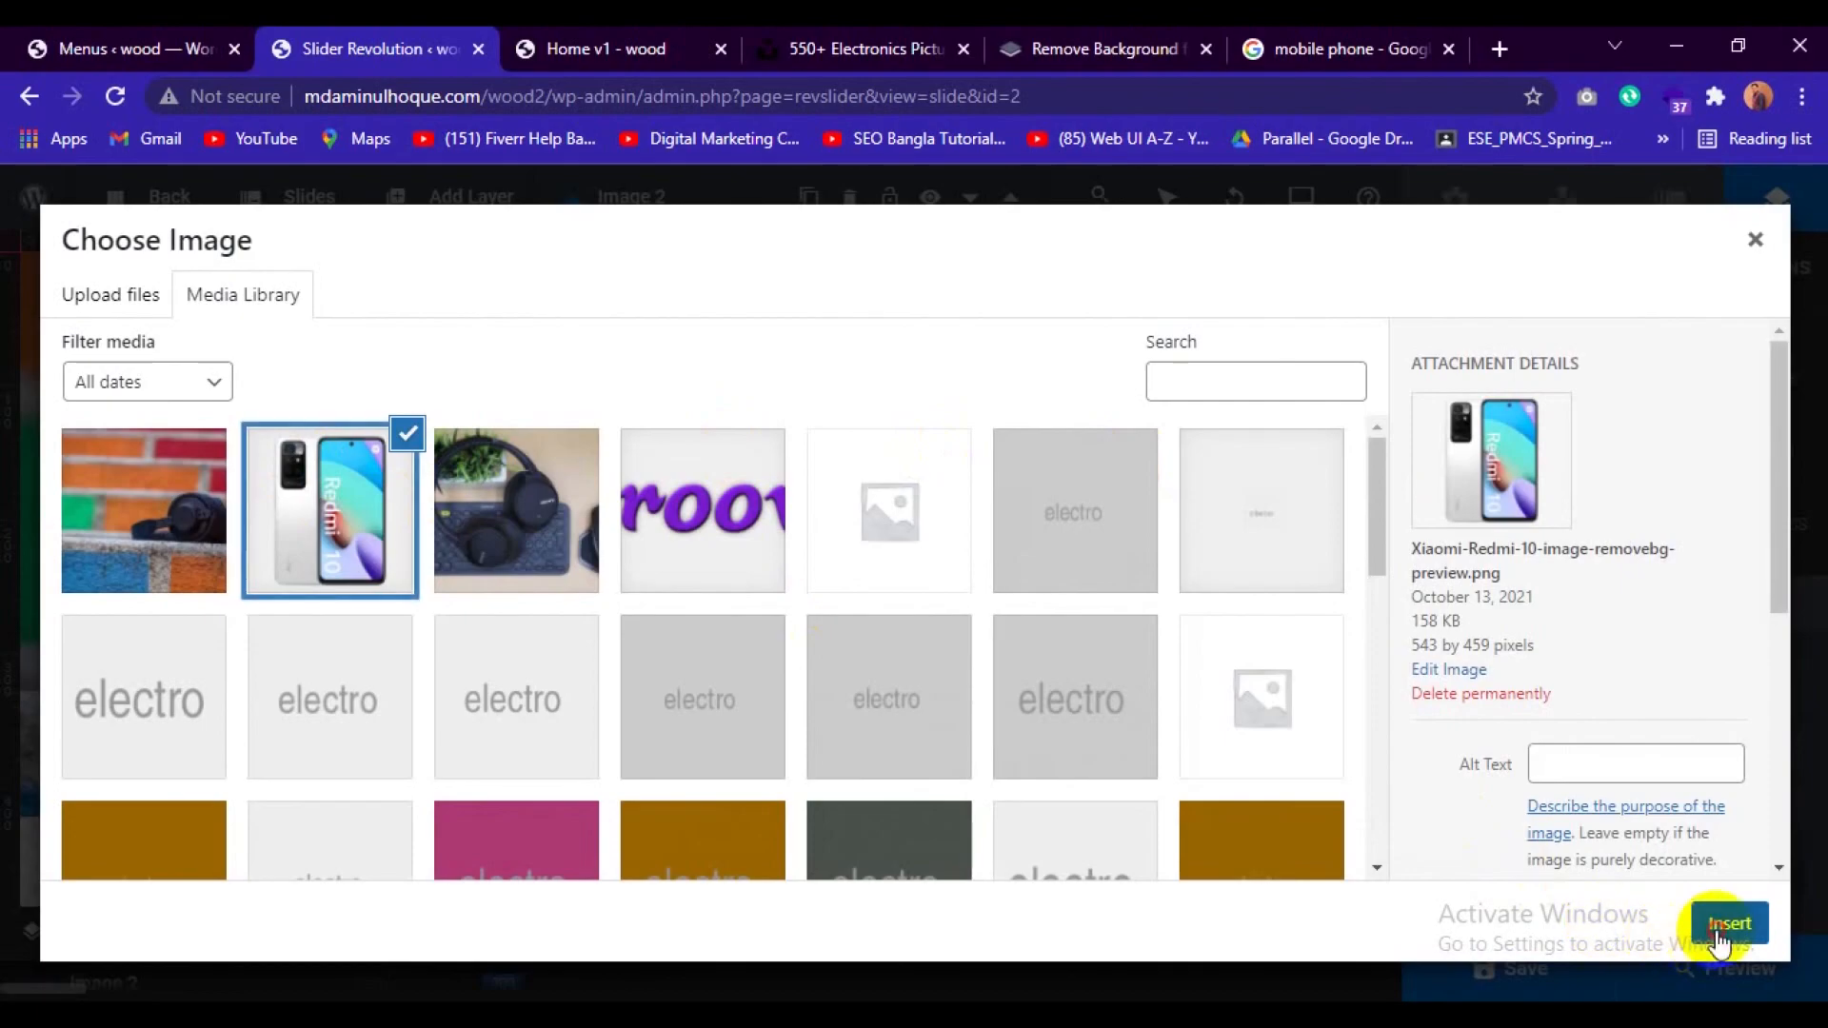
pyautogui.click(1729, 923)
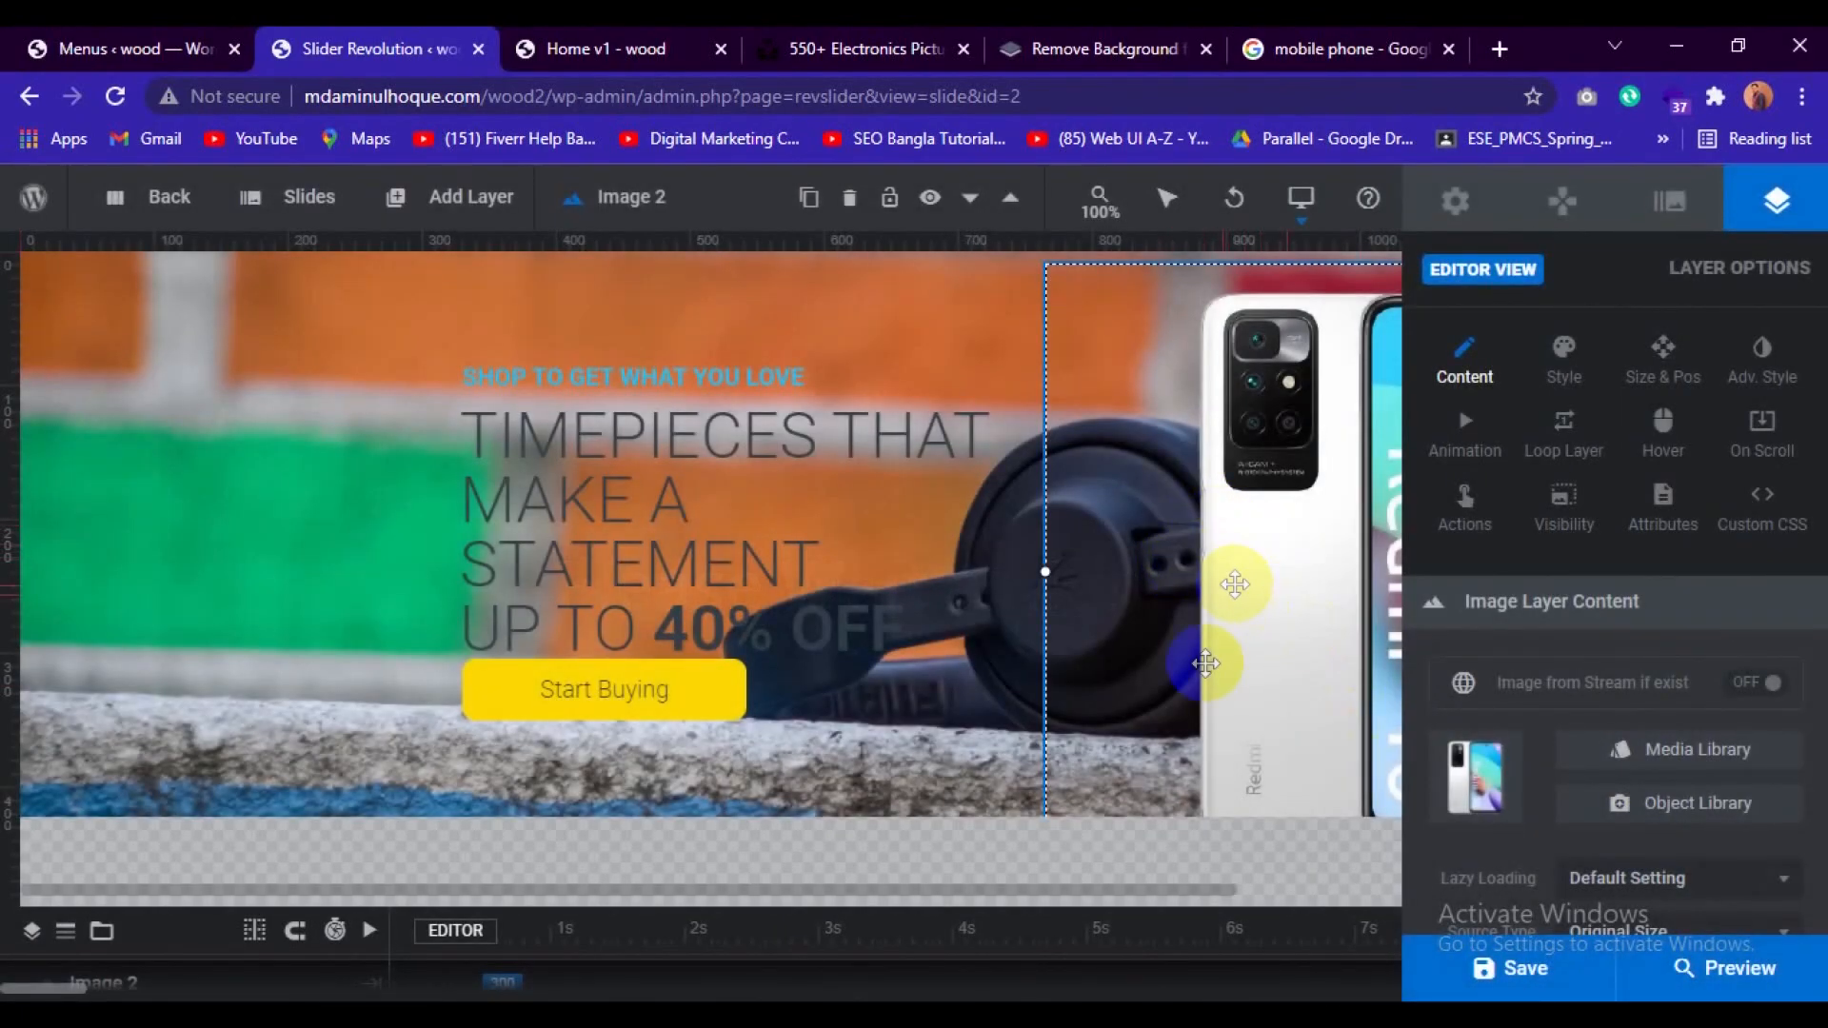
pyautogui.click(1528, 961)
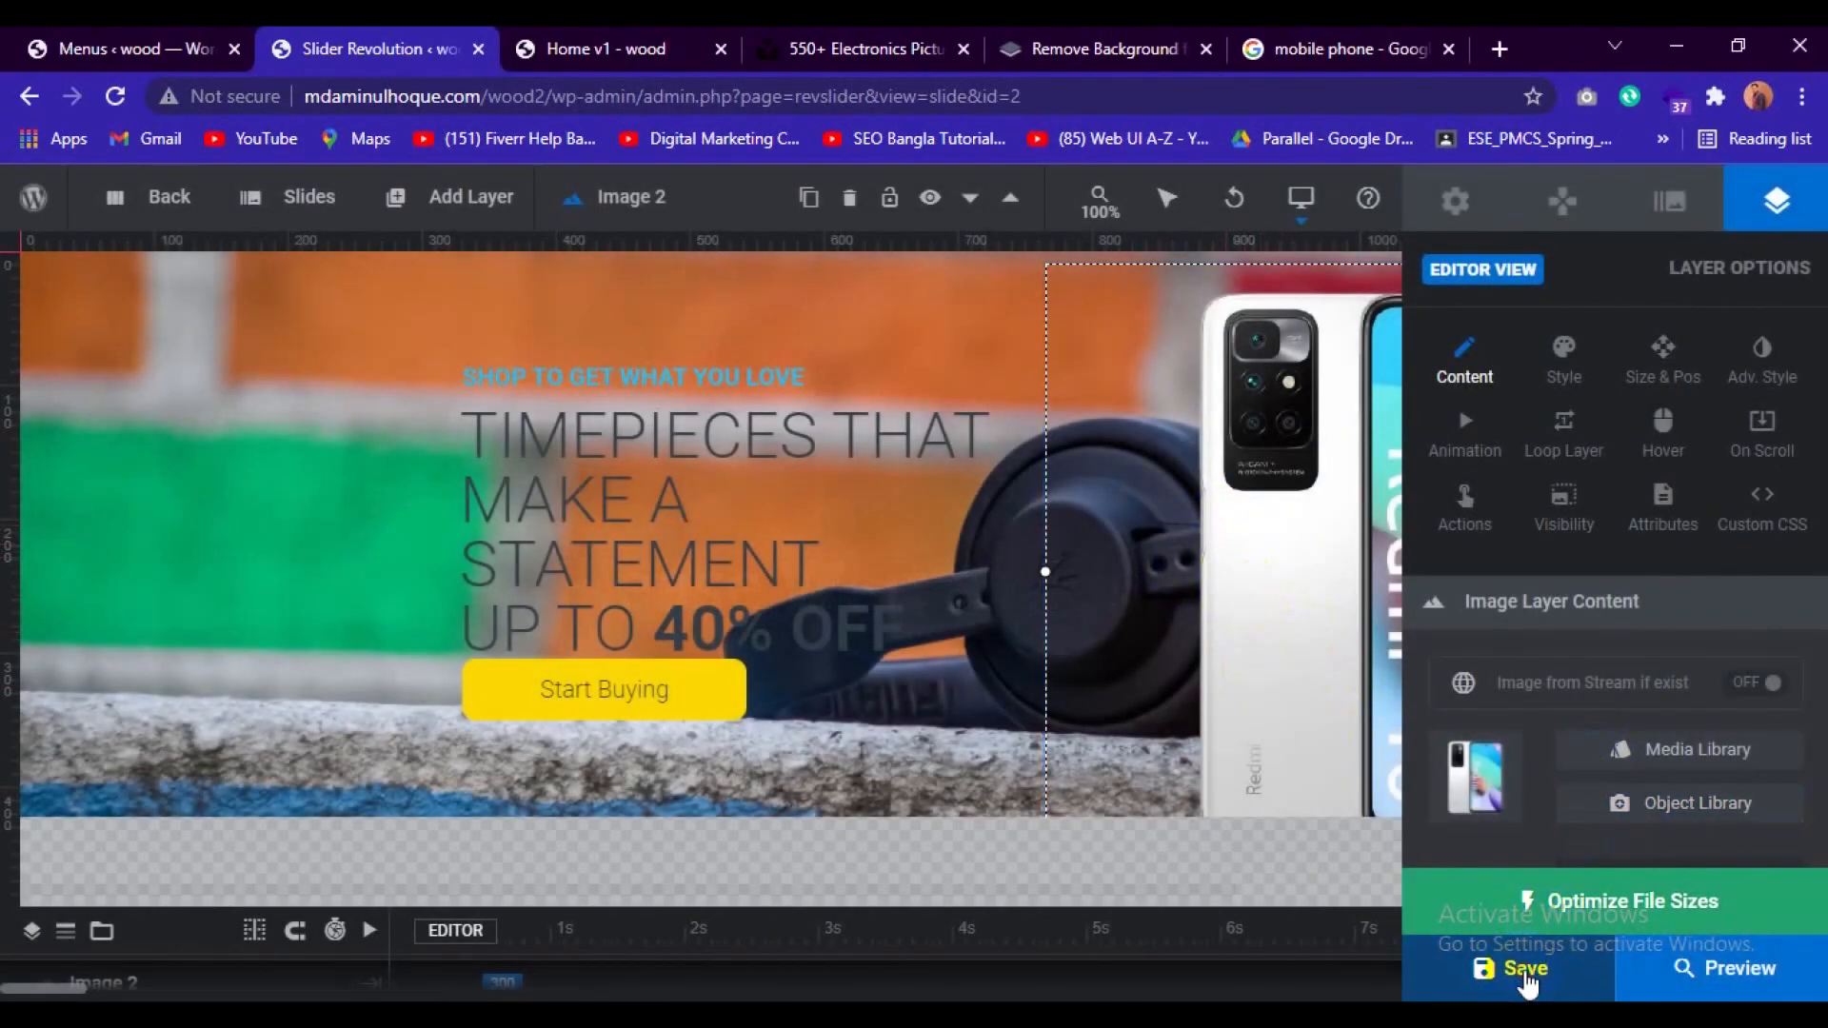
pyautogui.click(1524, 970)
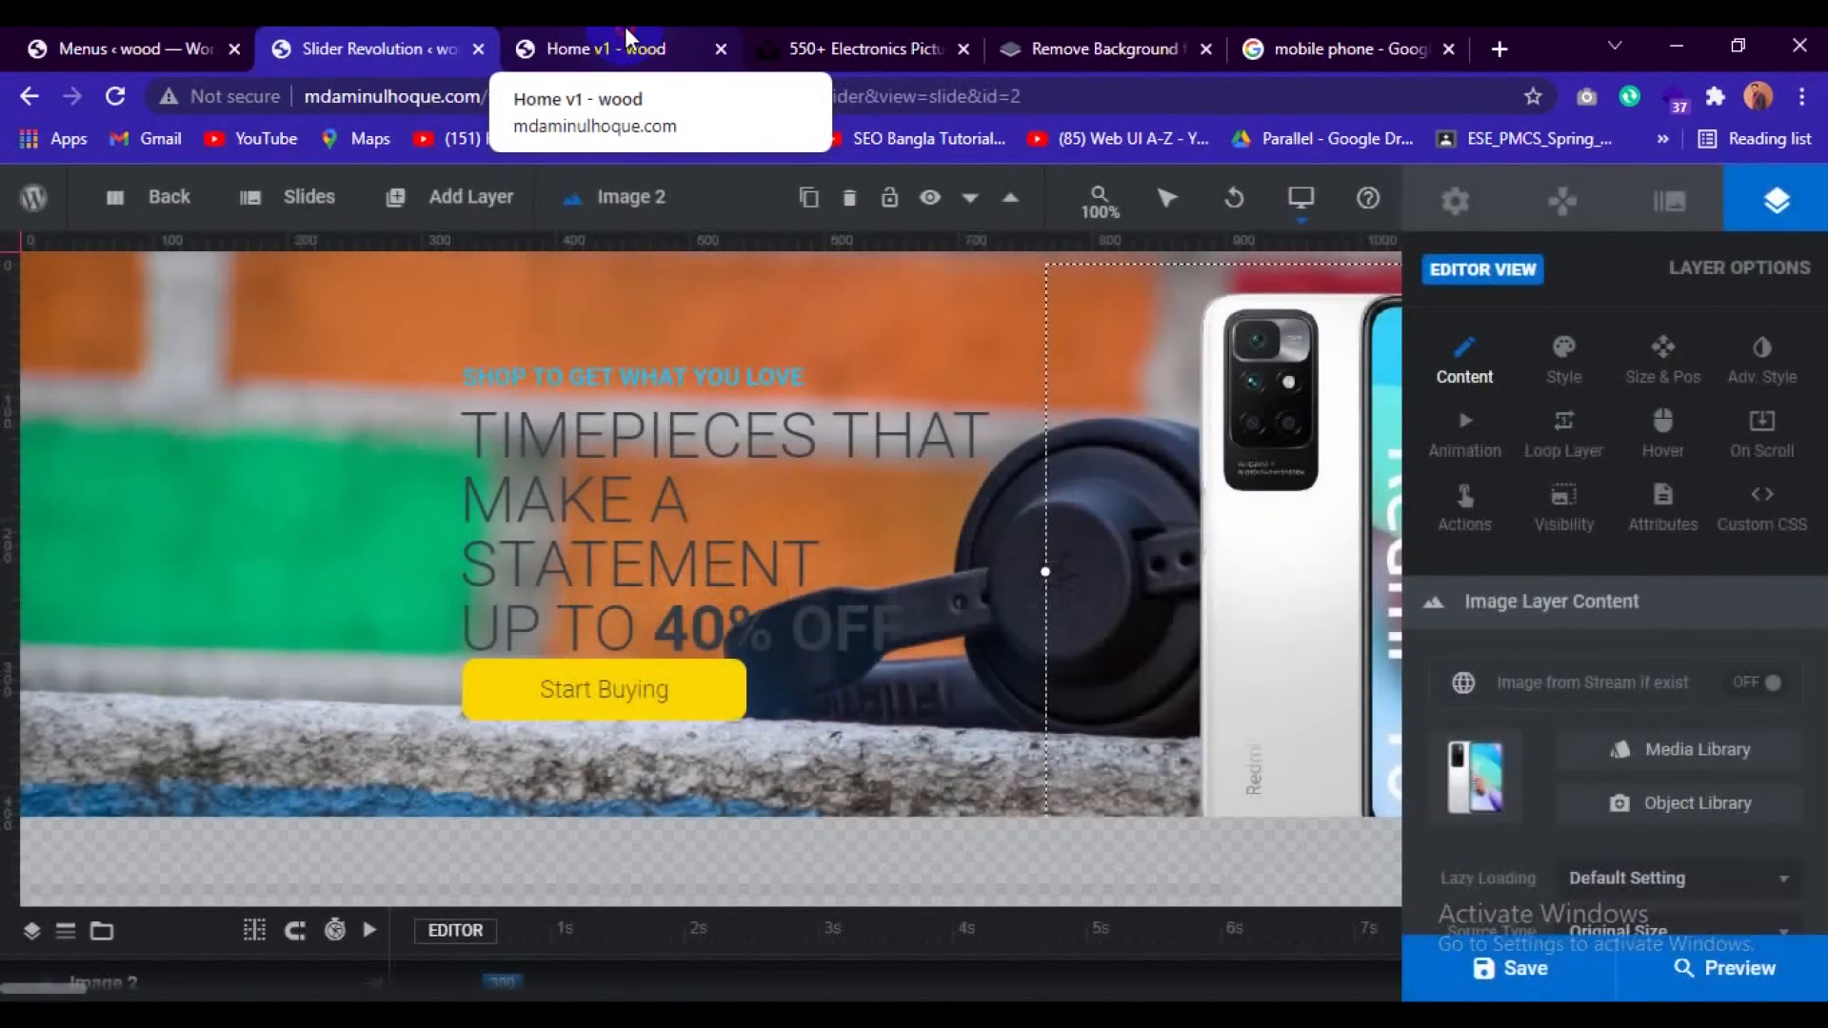
# Reload the Home v1 page to check the updated slider.
pyautogui.click(624, 43)
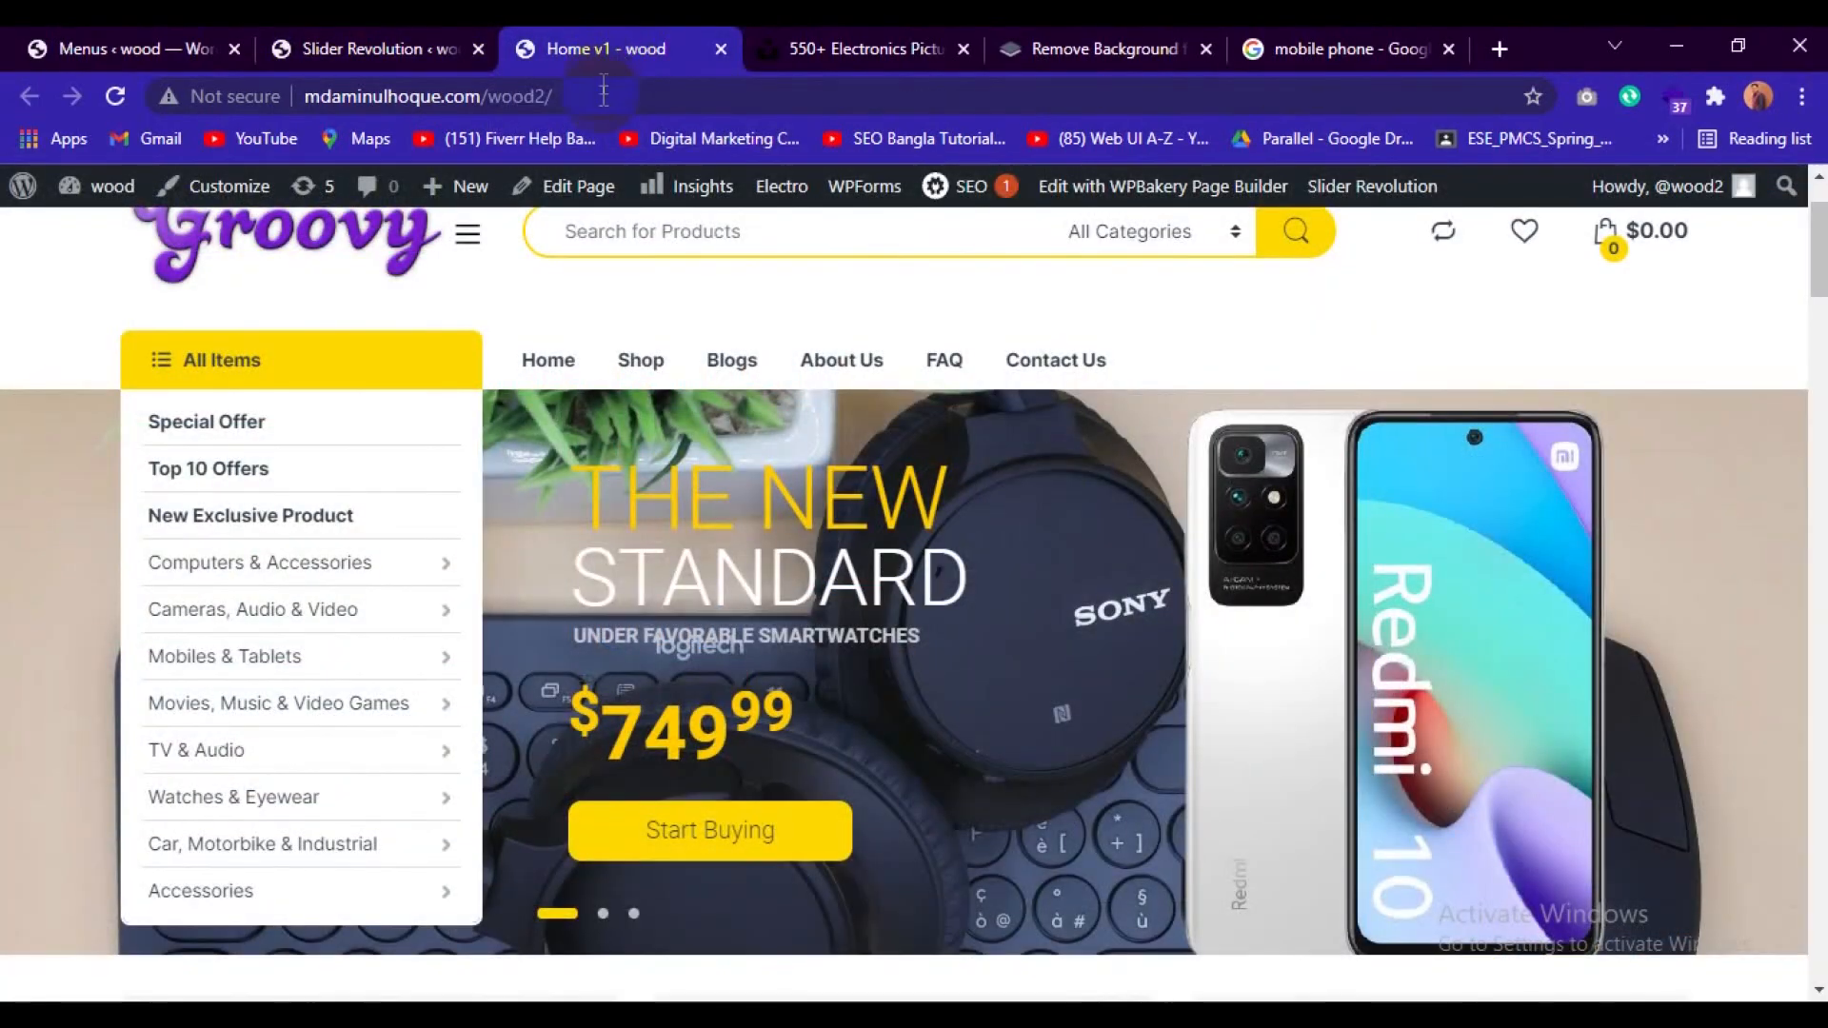
pyautogui.click(603, 97)
pyautogui.press('Return')
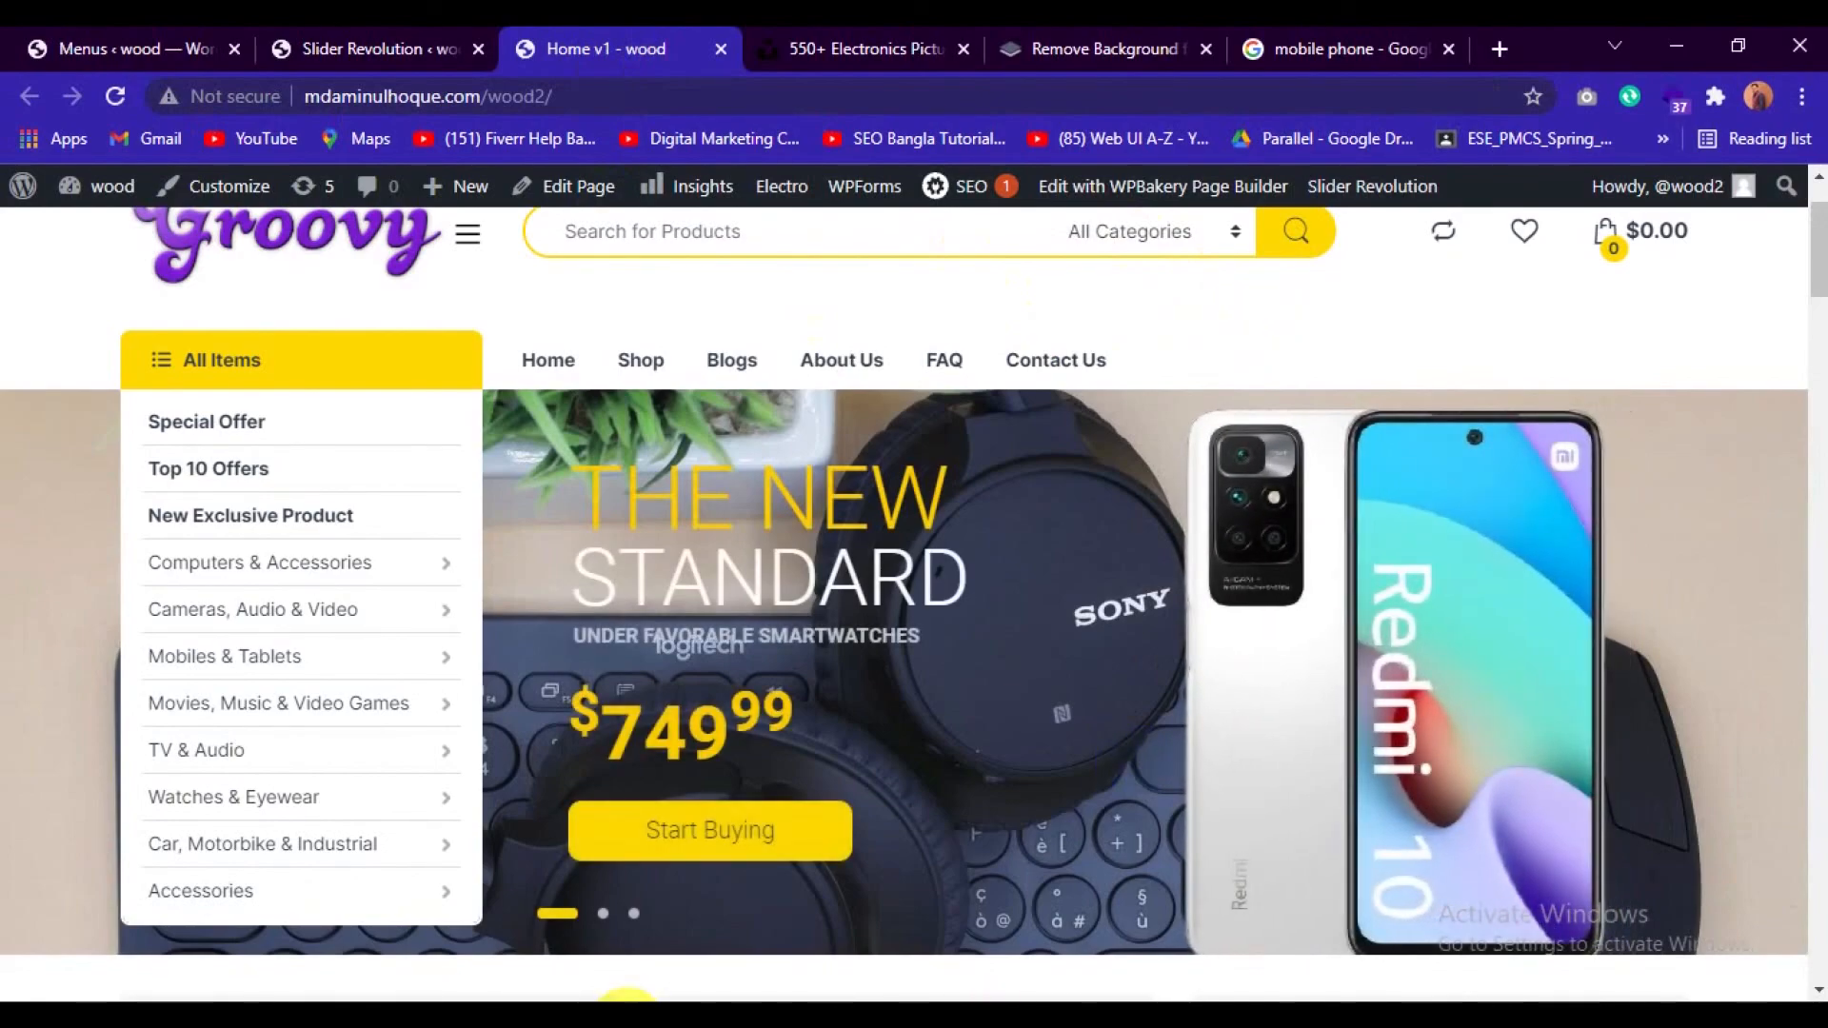
# Step through the three Home v1 slides on the front page to examine their backgrounds, text and product images.
pyautogui.click(612, 926)
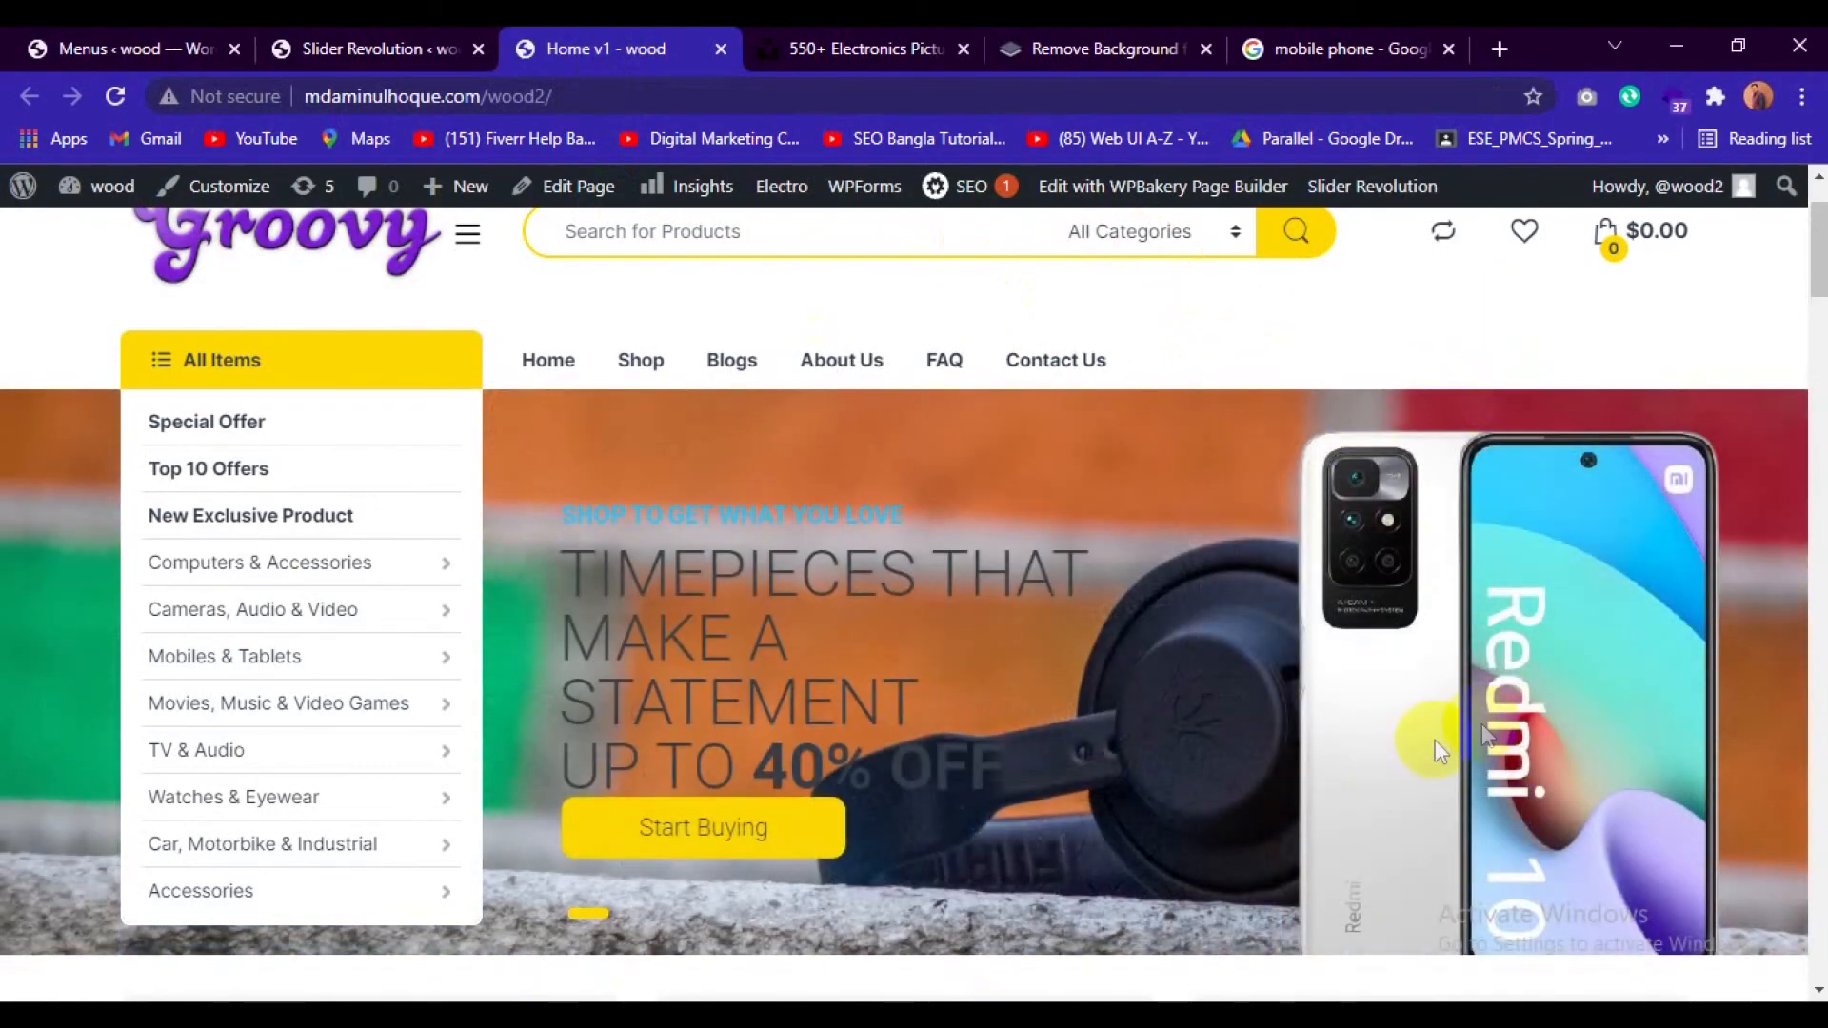
pyautogui.scroll(-2, 1573, 744)
pyautogui.scroll(2, 1521, 533)
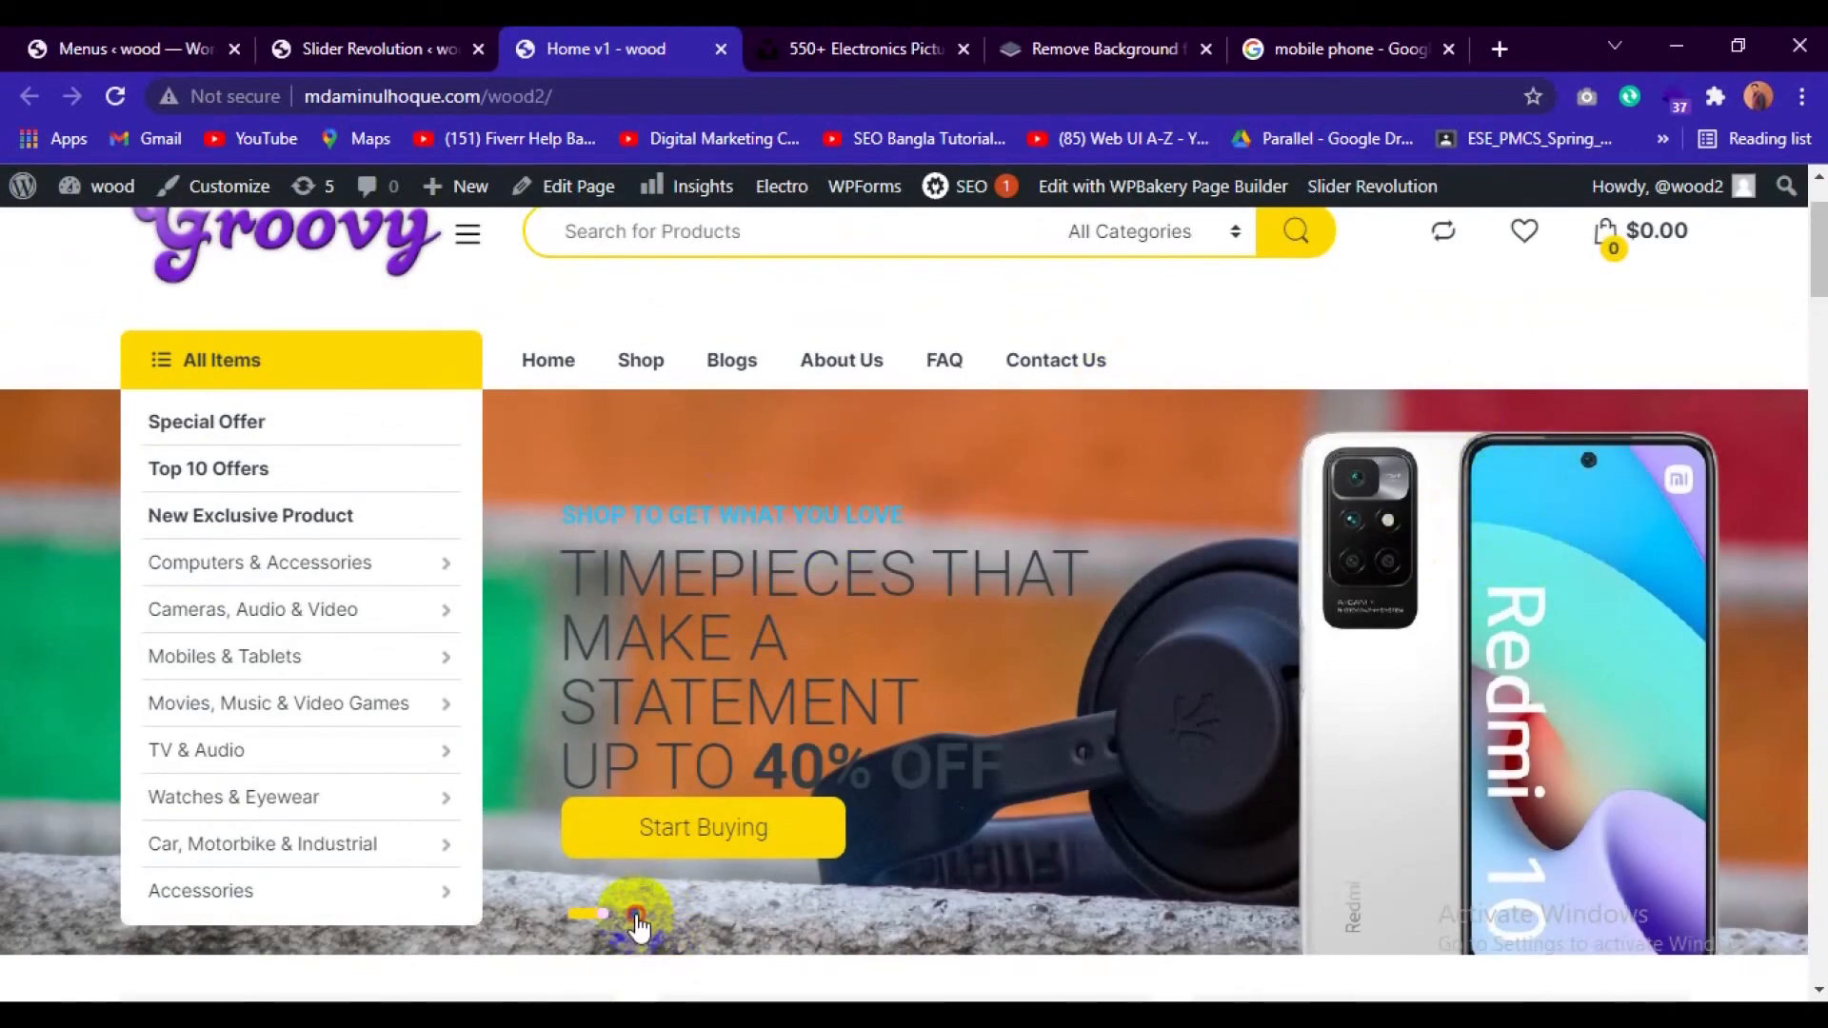
pyautogui.click(636, 916)
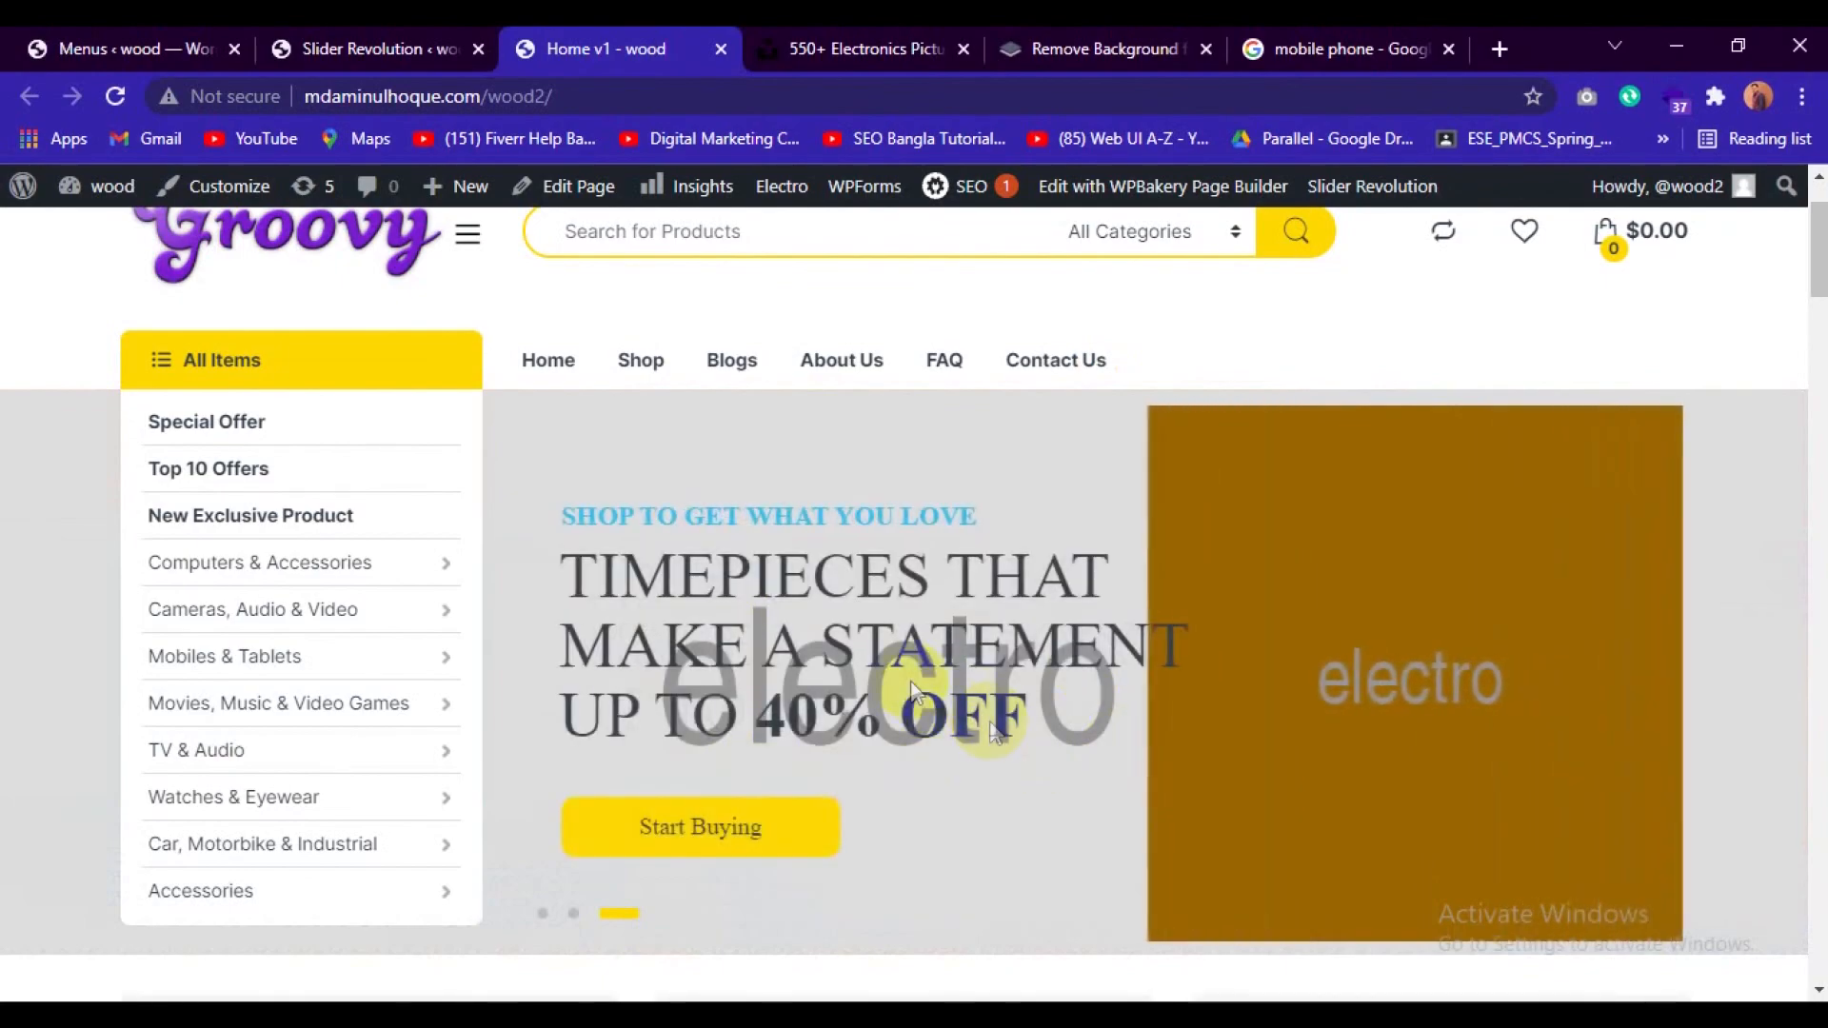
pyautogui.click(541, 916)
pyautogui.click(600, 915)
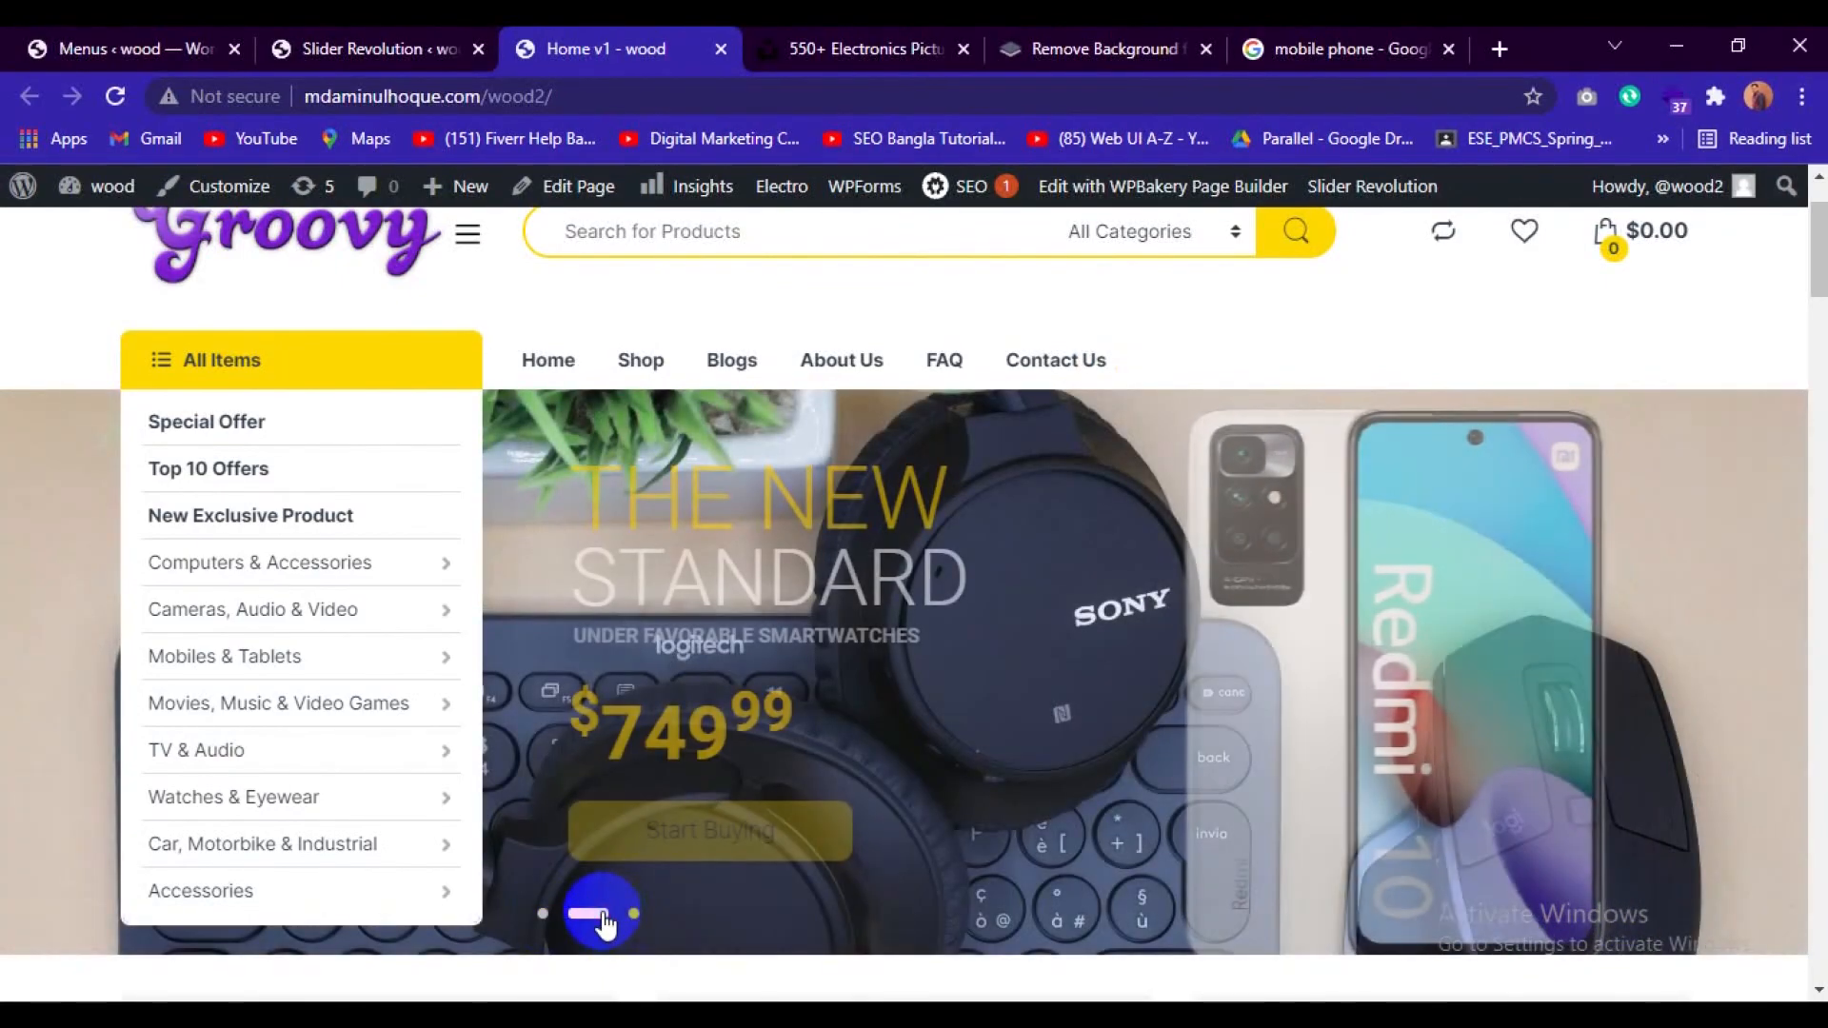
pyautogui.click(635, 916)
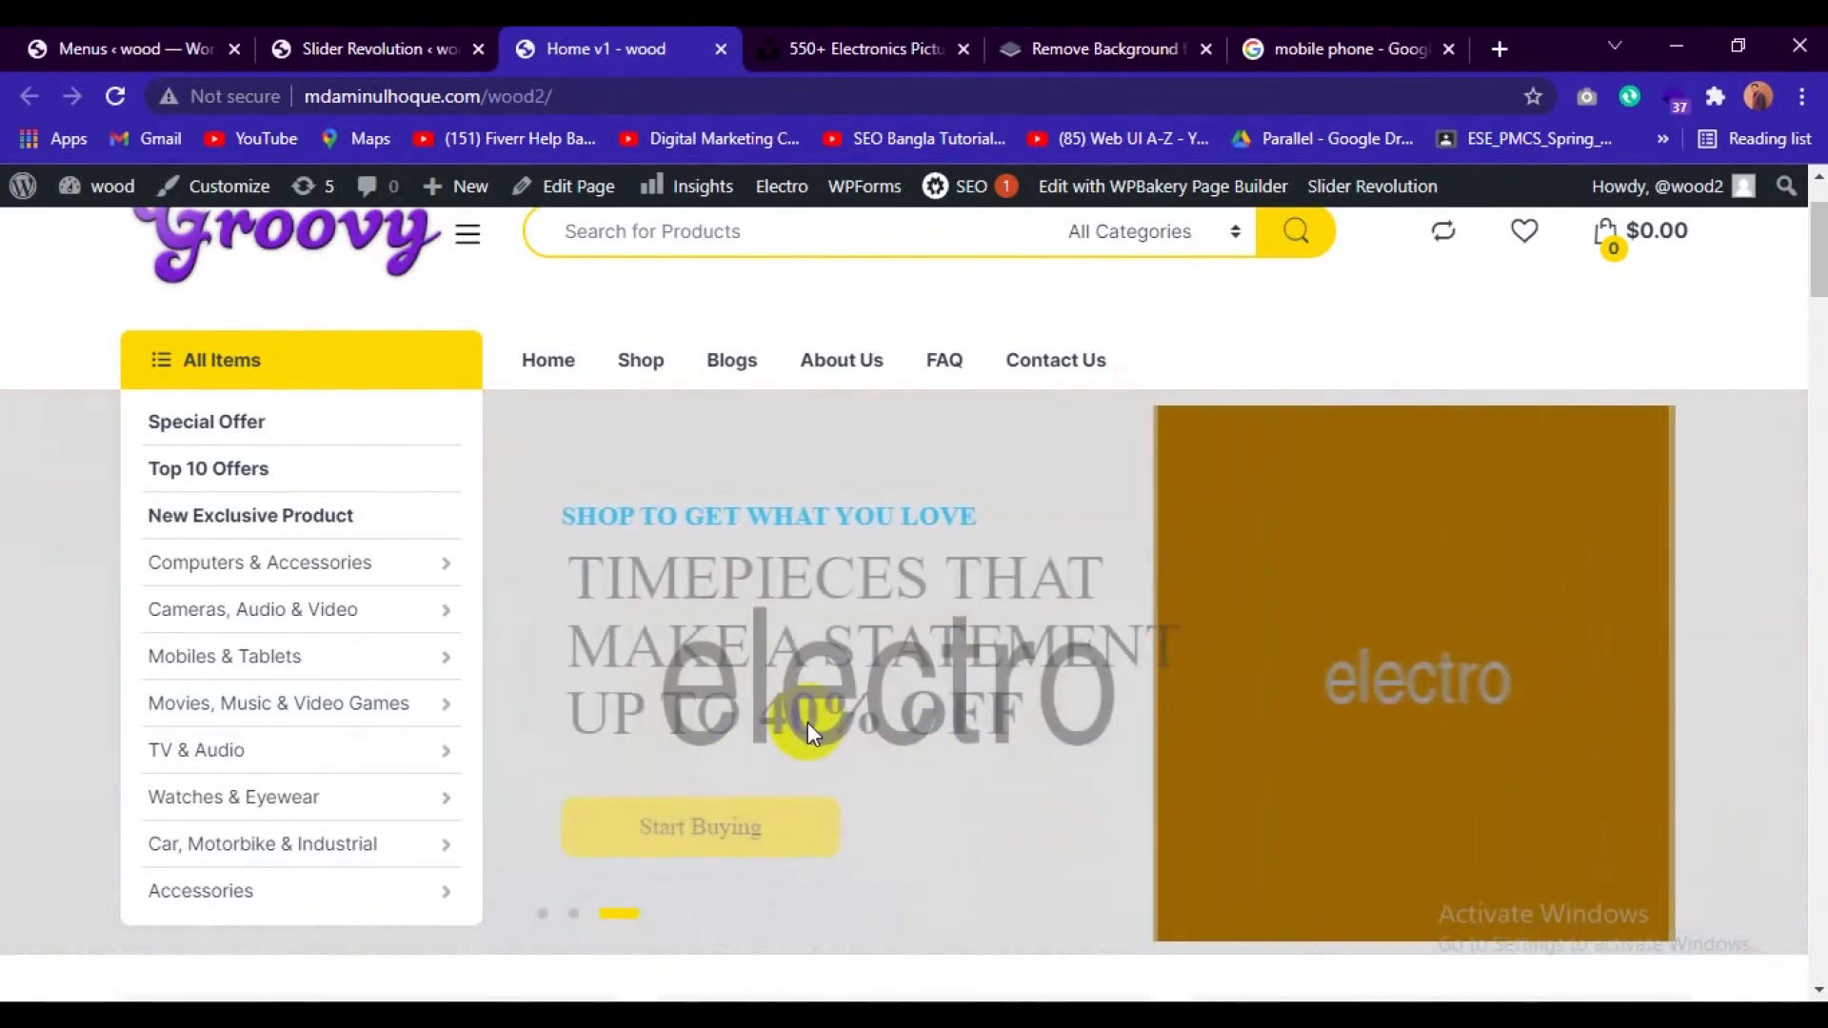
# Examine the third slide's placeholder content and the three promotional banners beneath the slider.
pyautogui.scroll(-3, 807, 721)
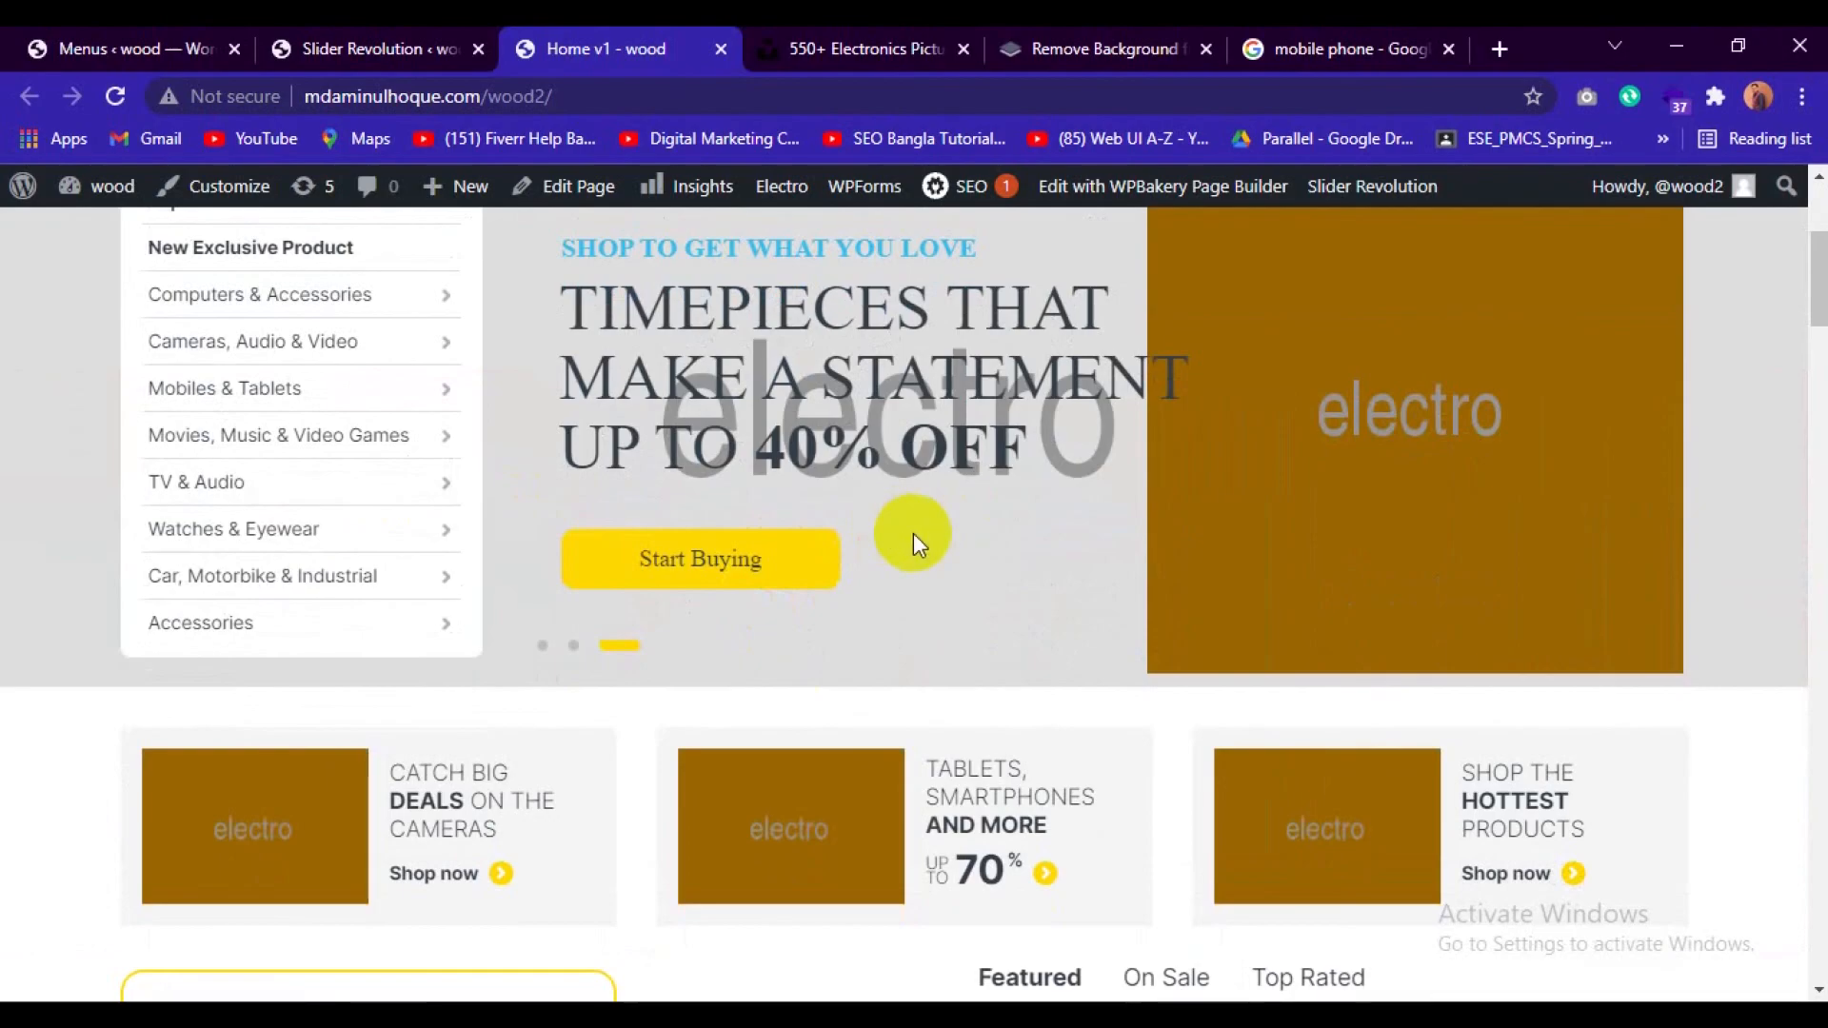
pyautogui.scroll(3, 912, 533)
pyautogui.scroll(-3, 797, 600)
pyautogui.click(800, 598)
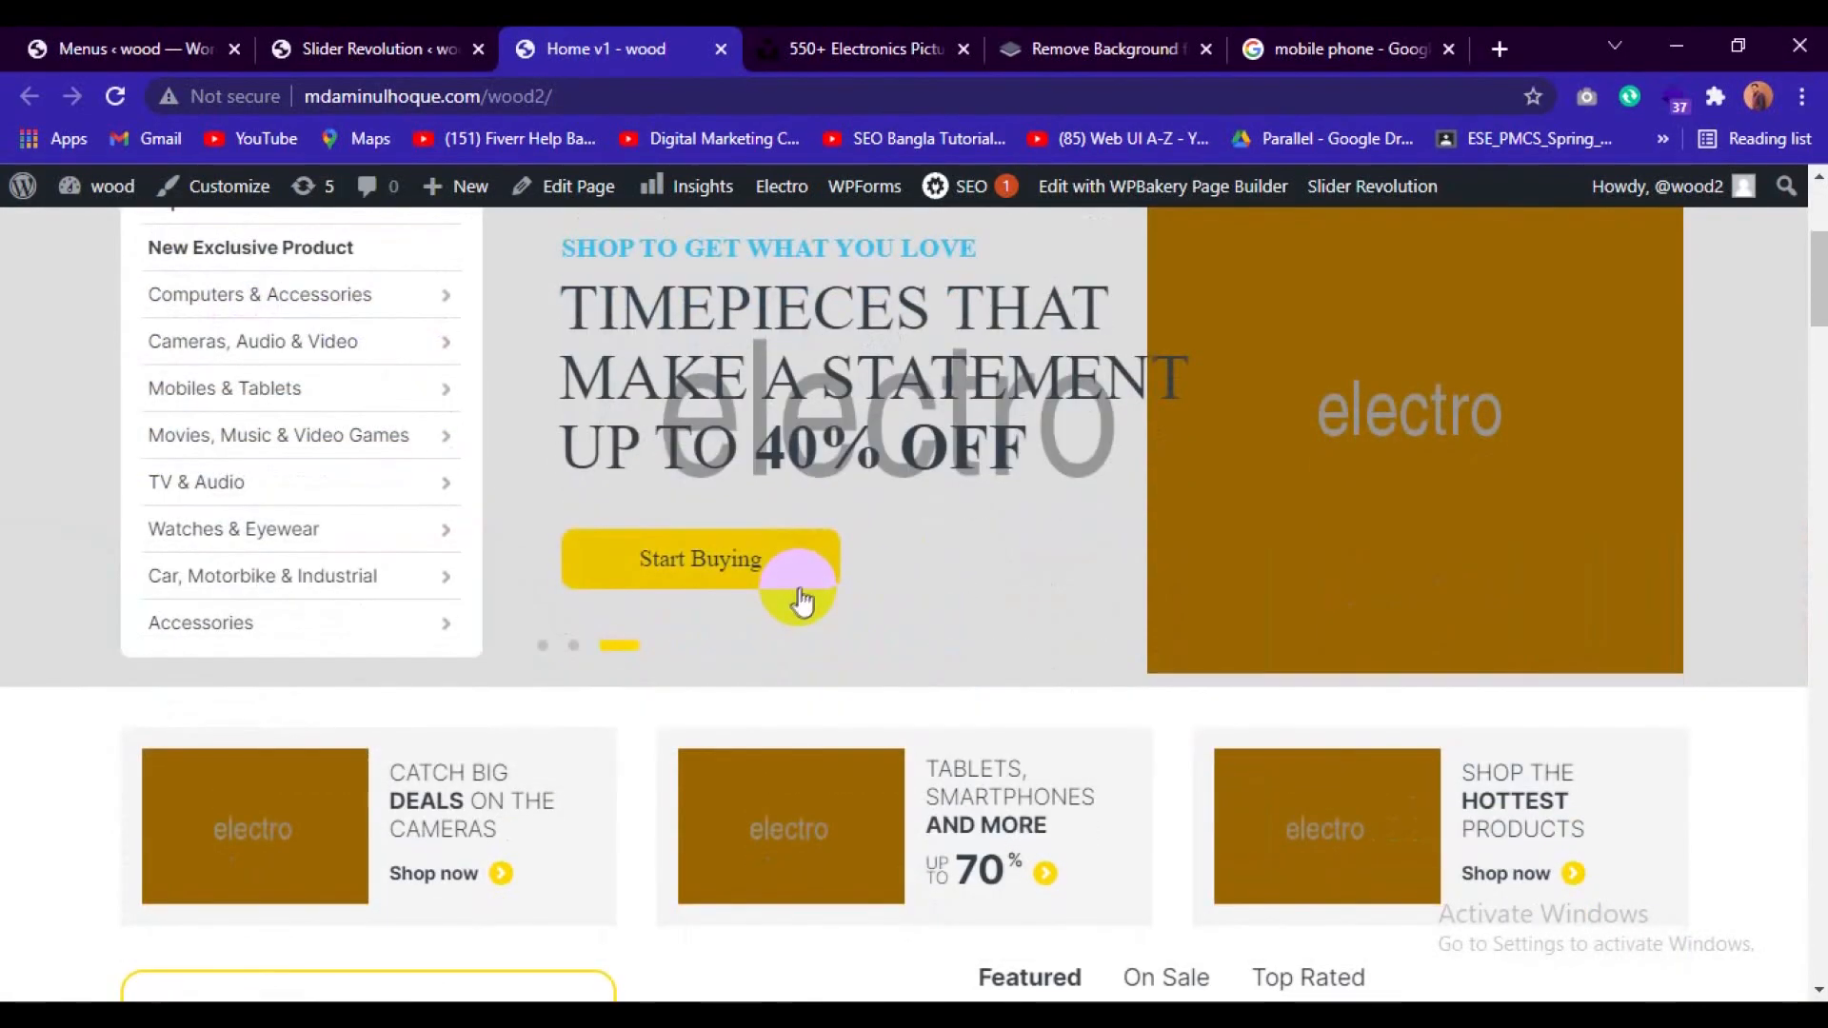
pyautogui.scroll(-3, 811, 587)
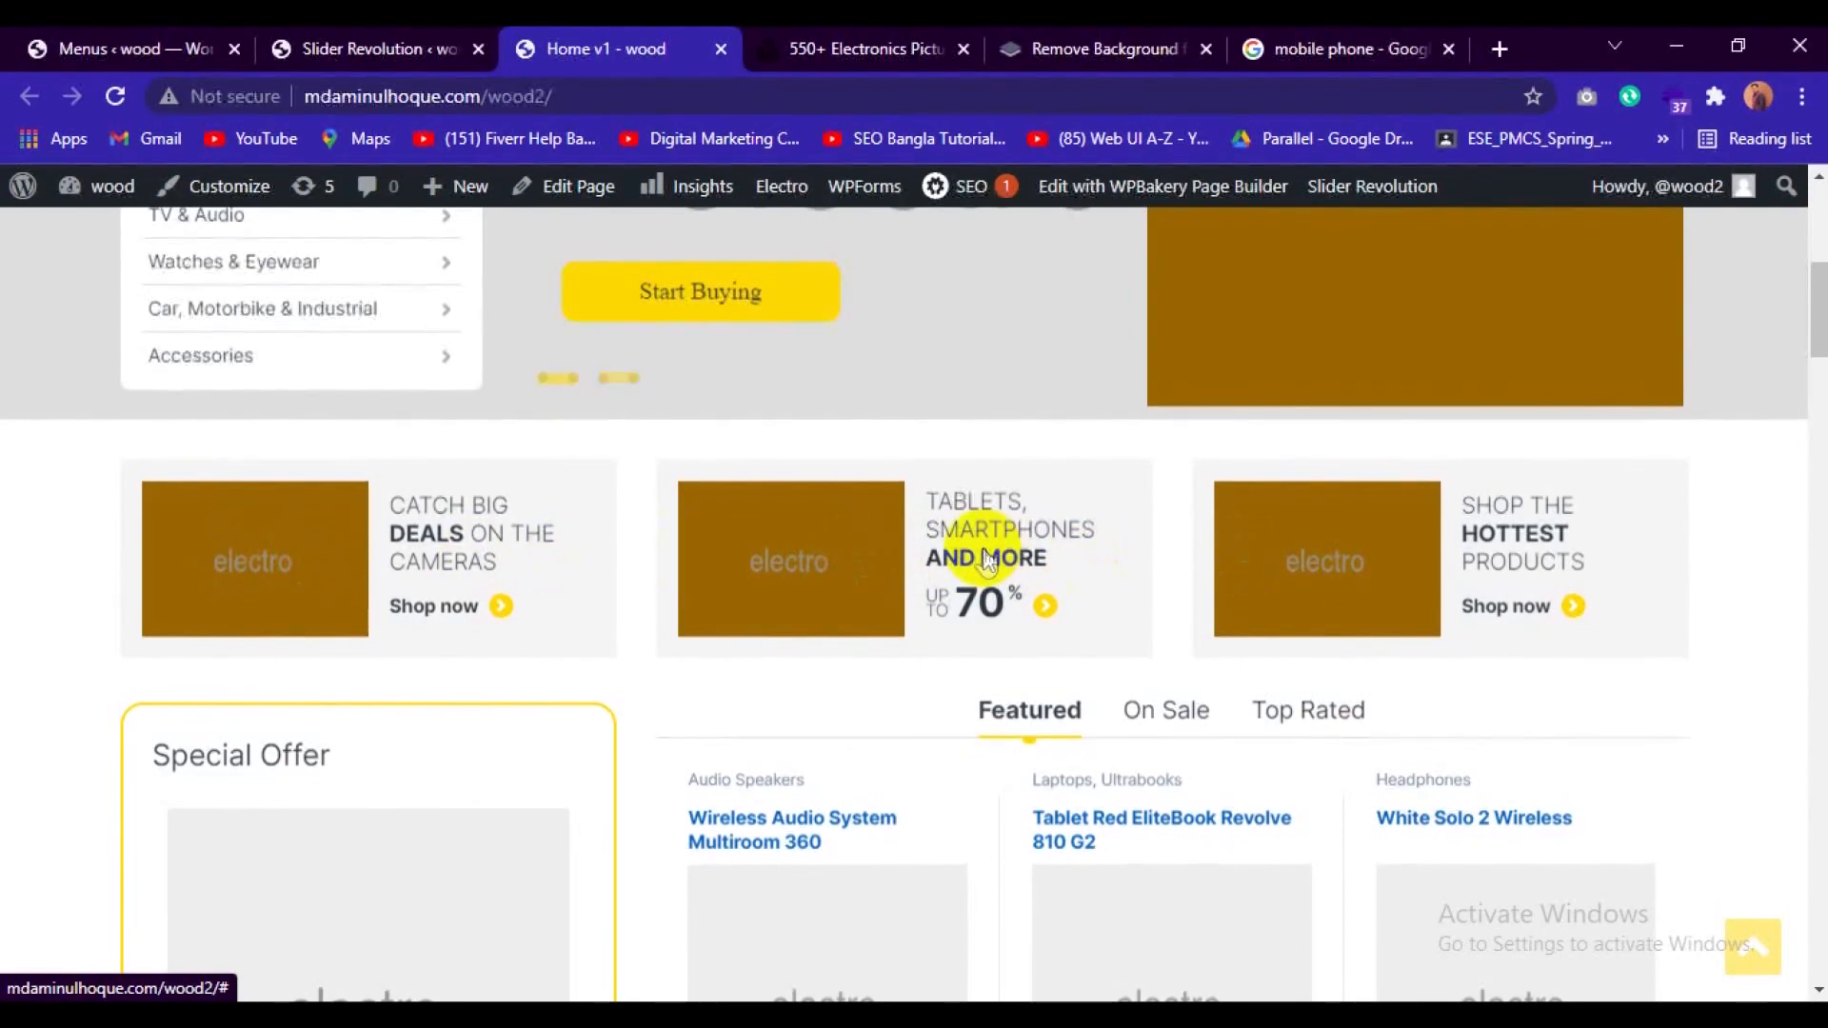
pyautogui.scroll(4, 946, 559)
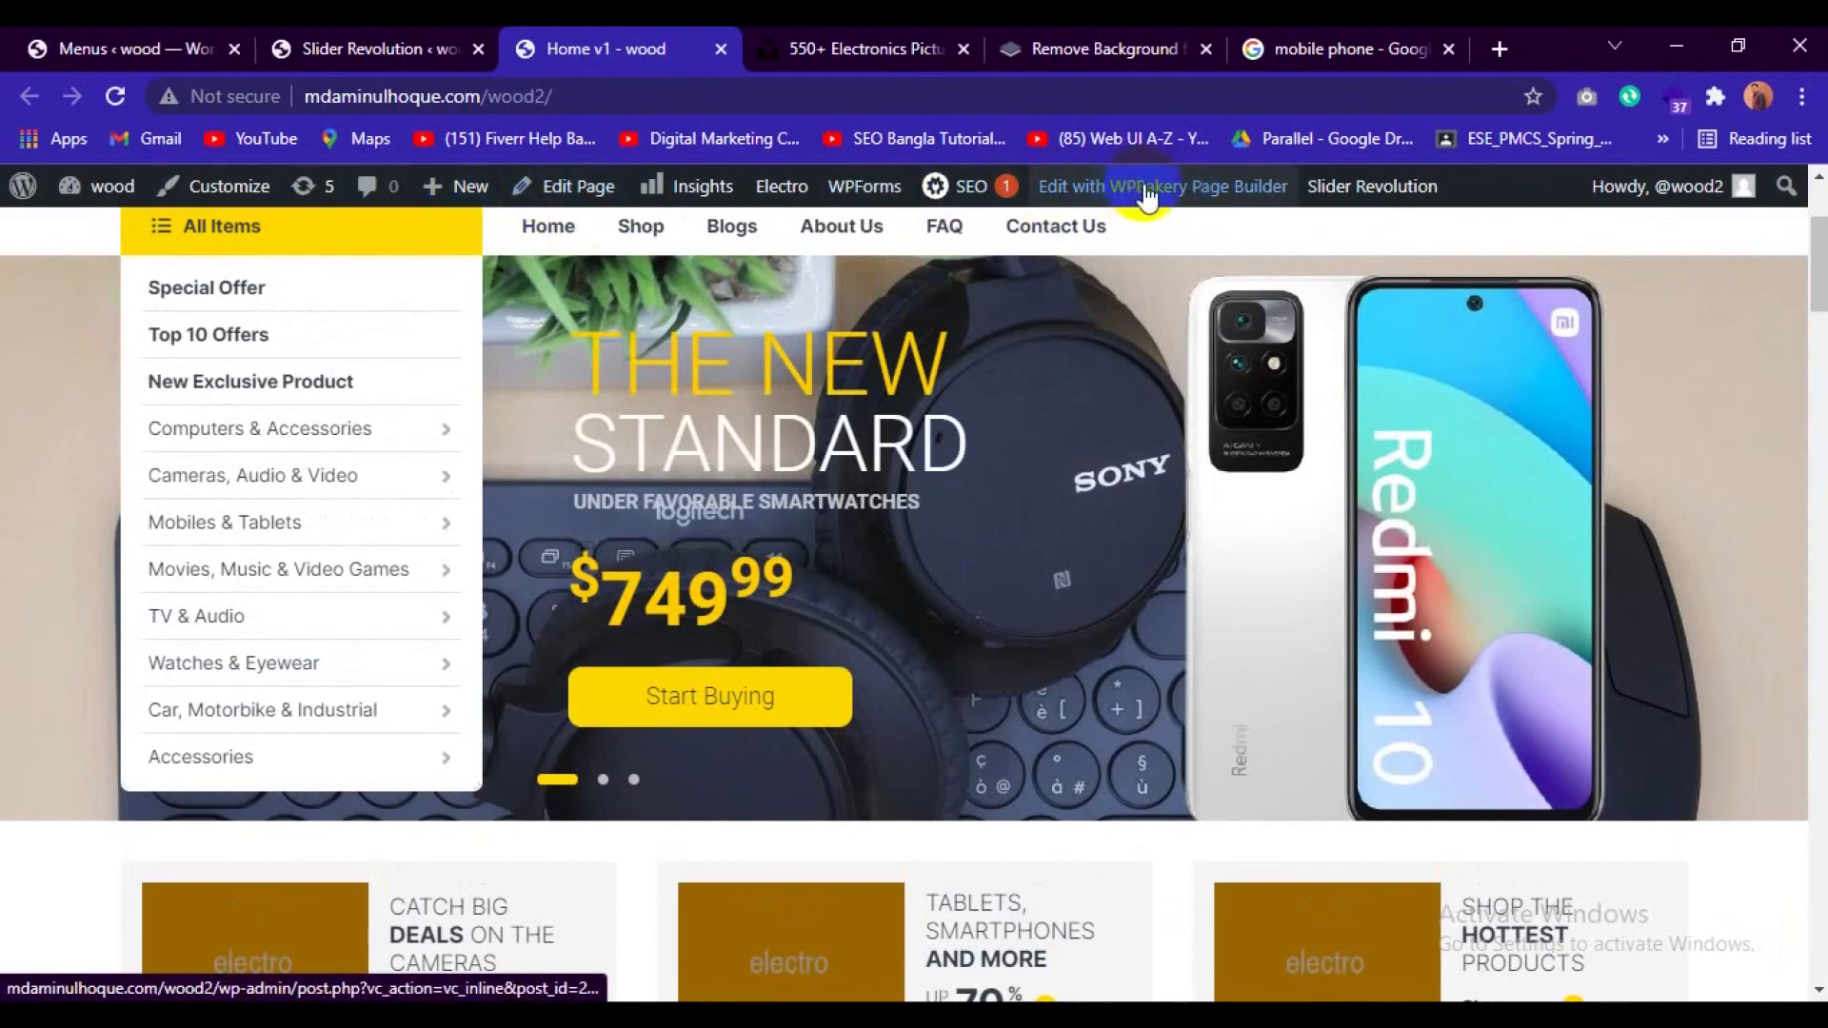
# Open the home page in the WPBakery frontend editor and close the Unsplash, background-removal and Google image search pages.
pyautogui.click(1205, 190)
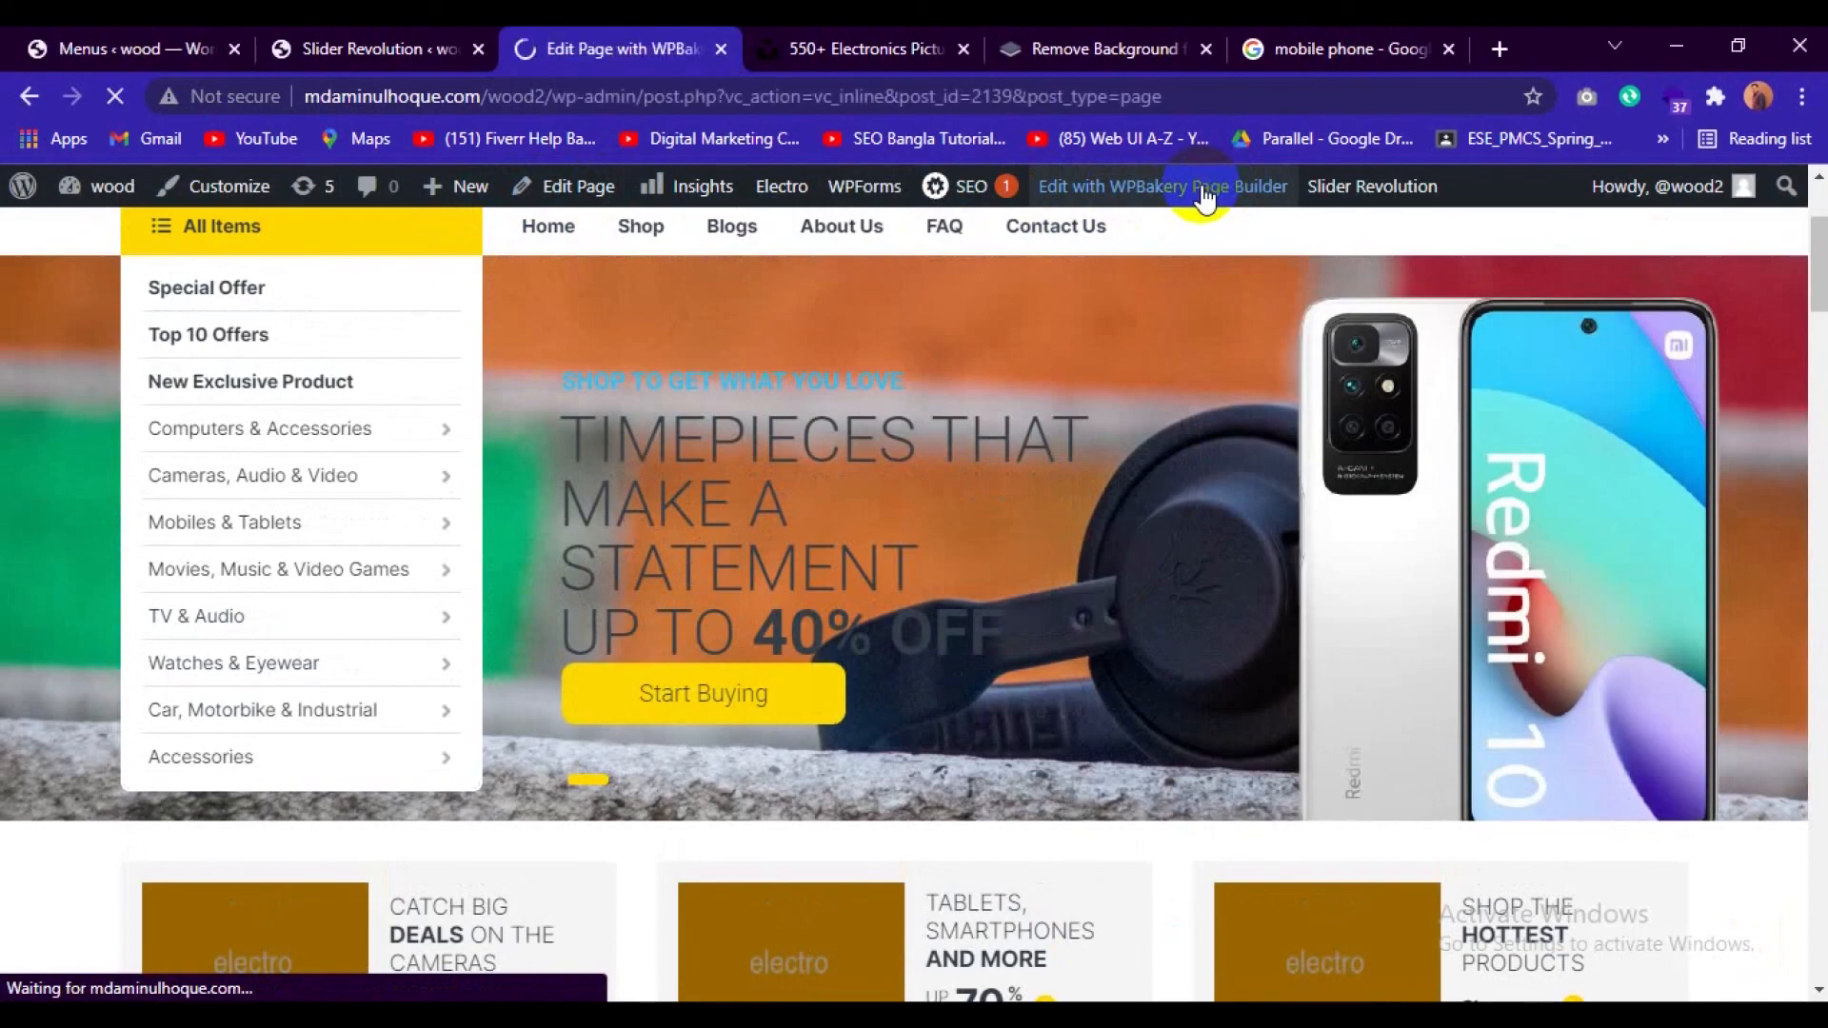
pyautogui.click(946, 38)
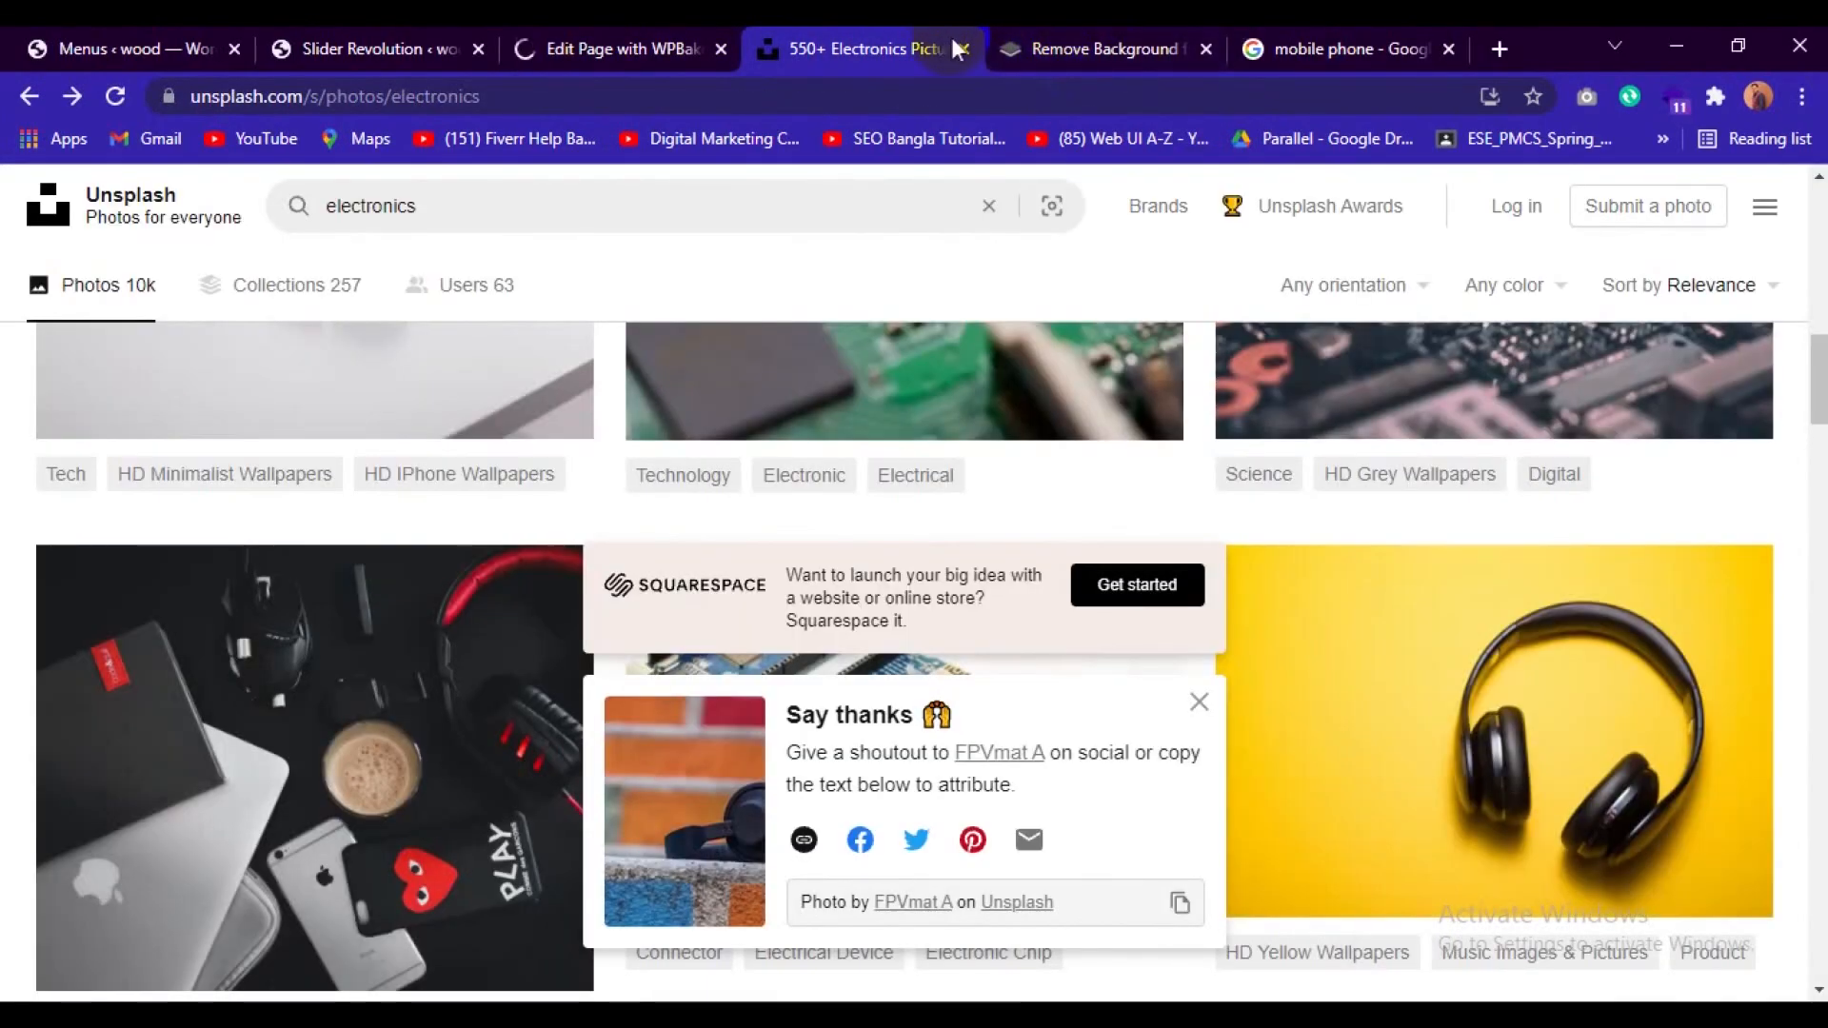
pyautogui.click(956, 45)
pyautogui.click(956, 45)
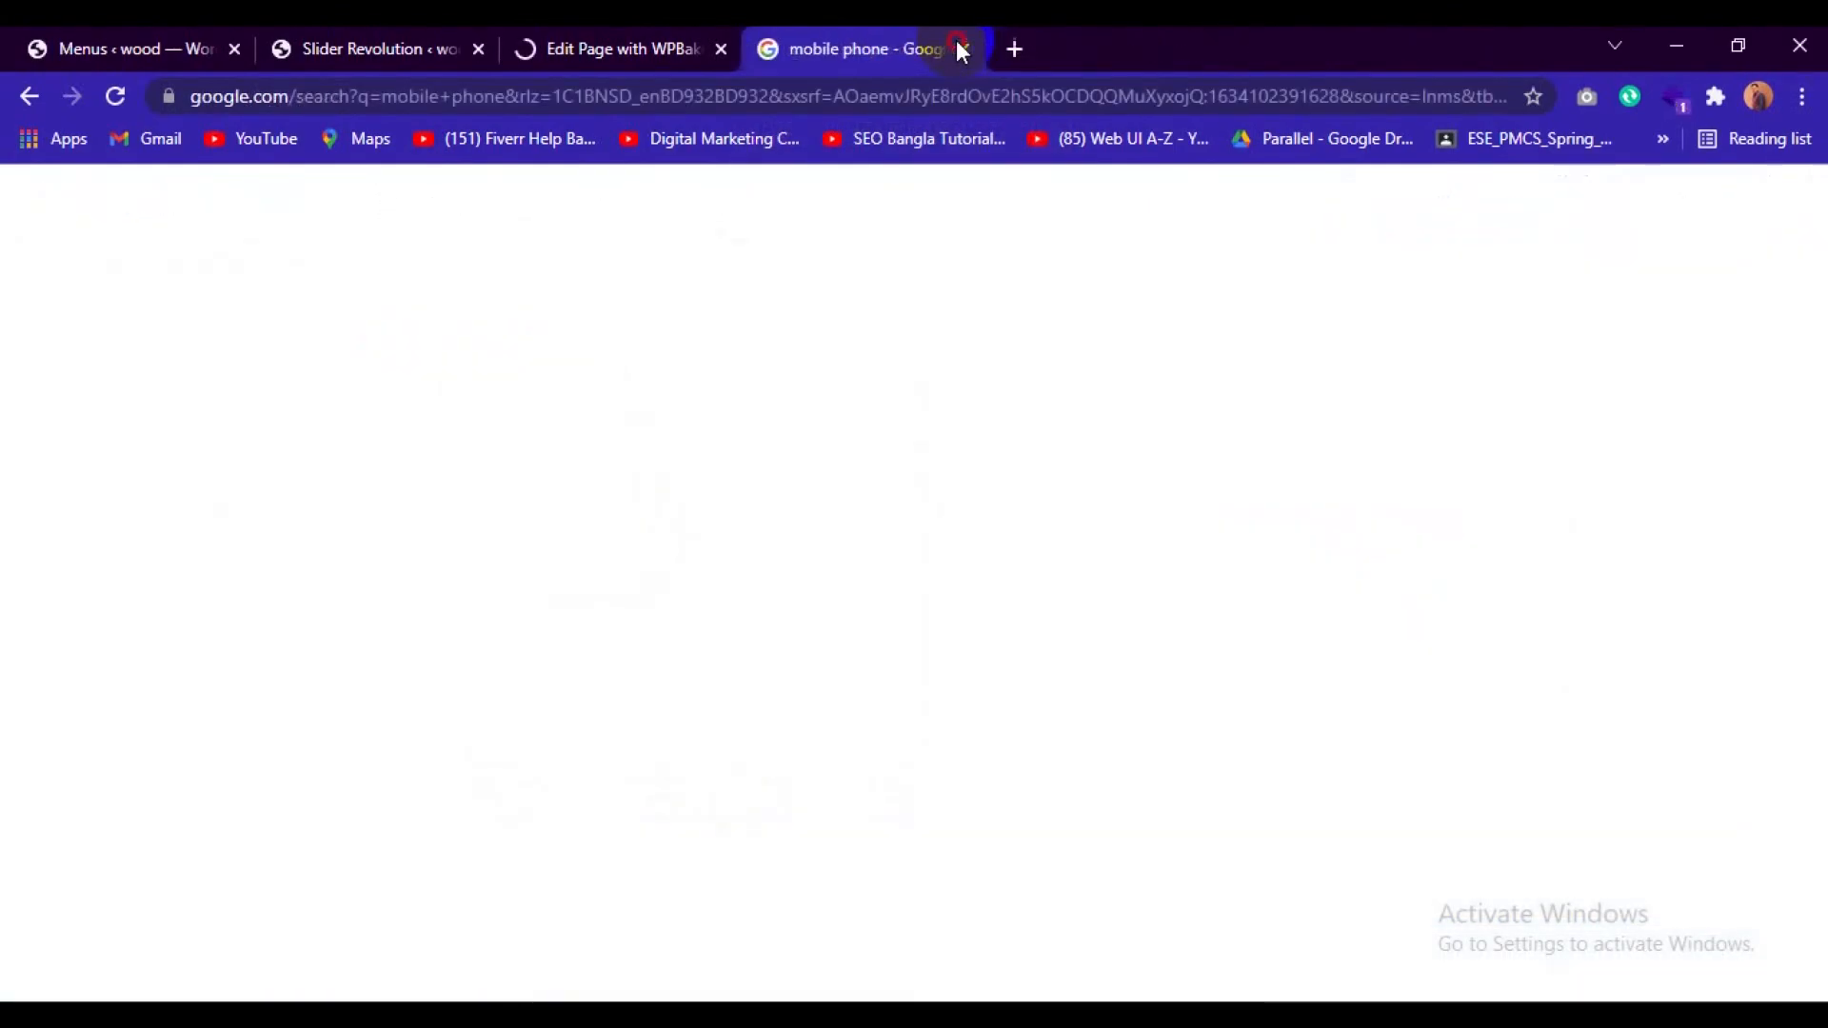
pyautogui.click(956, 45)
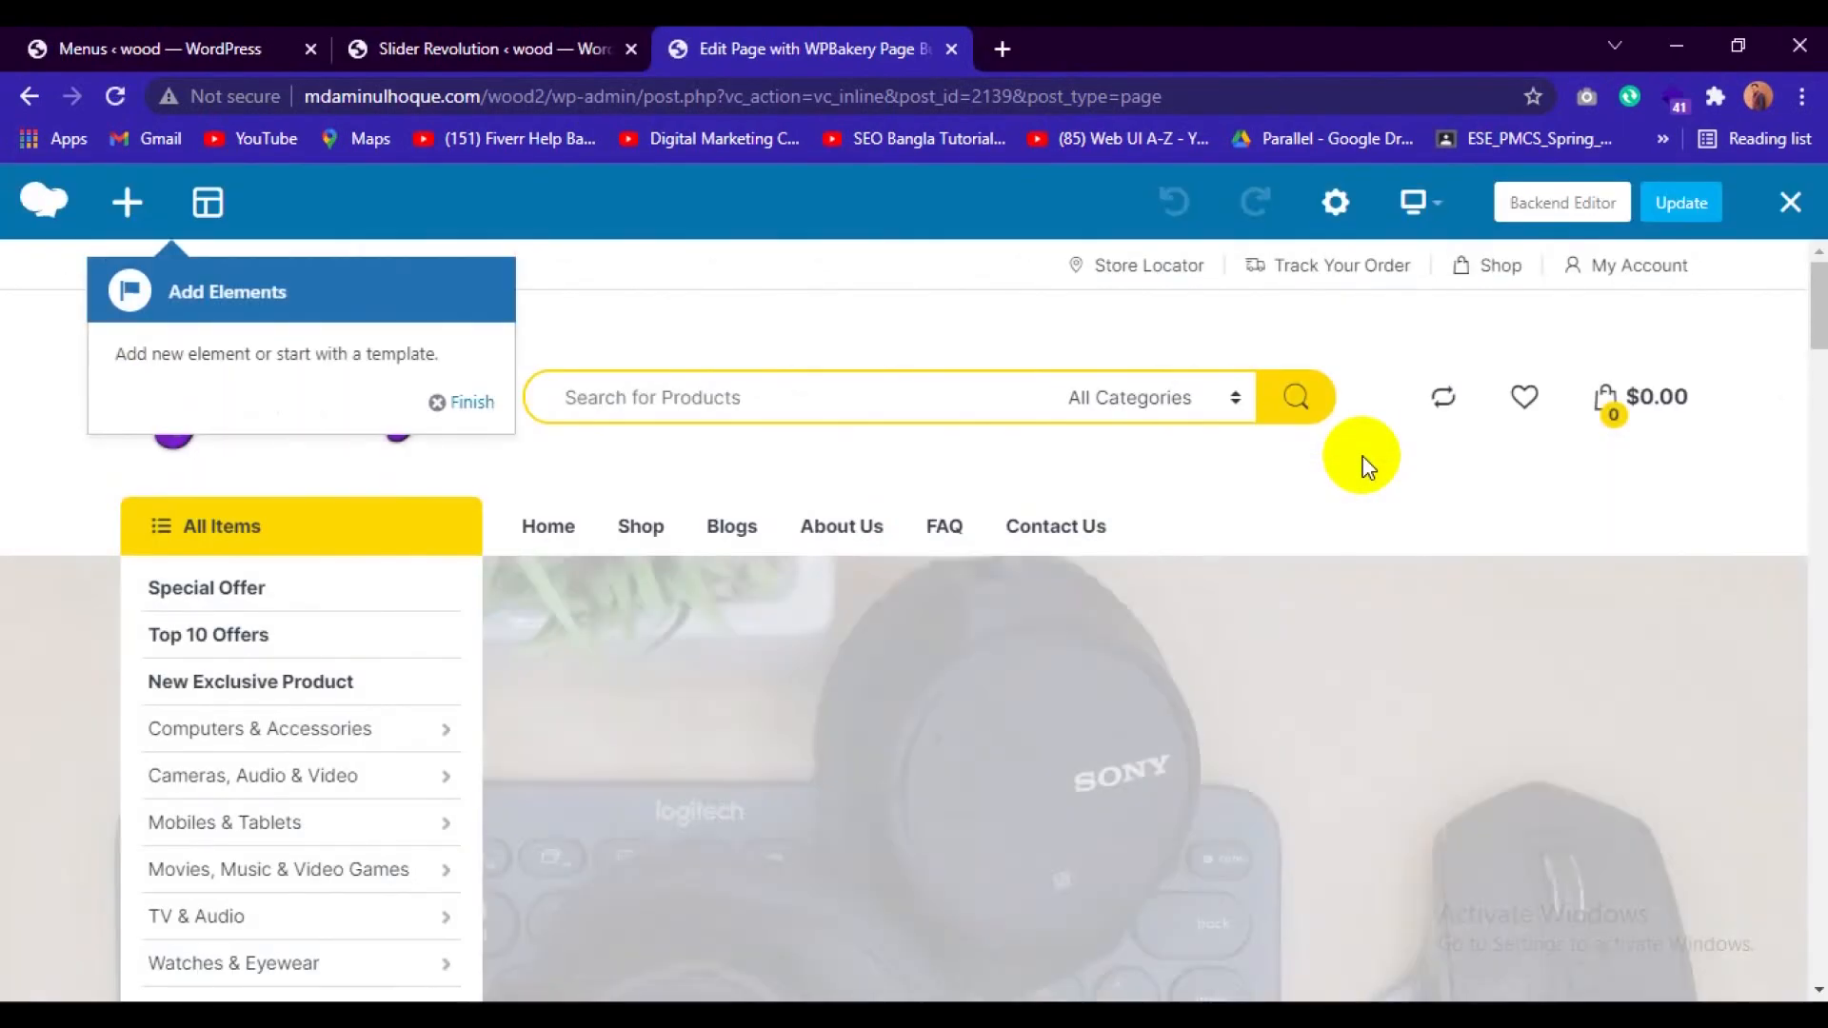
# Try to edit the cameras deals banner in the frontend editor, and return to the Home v1 front page.
pyautogui.scroll(-7, 1604, 467)
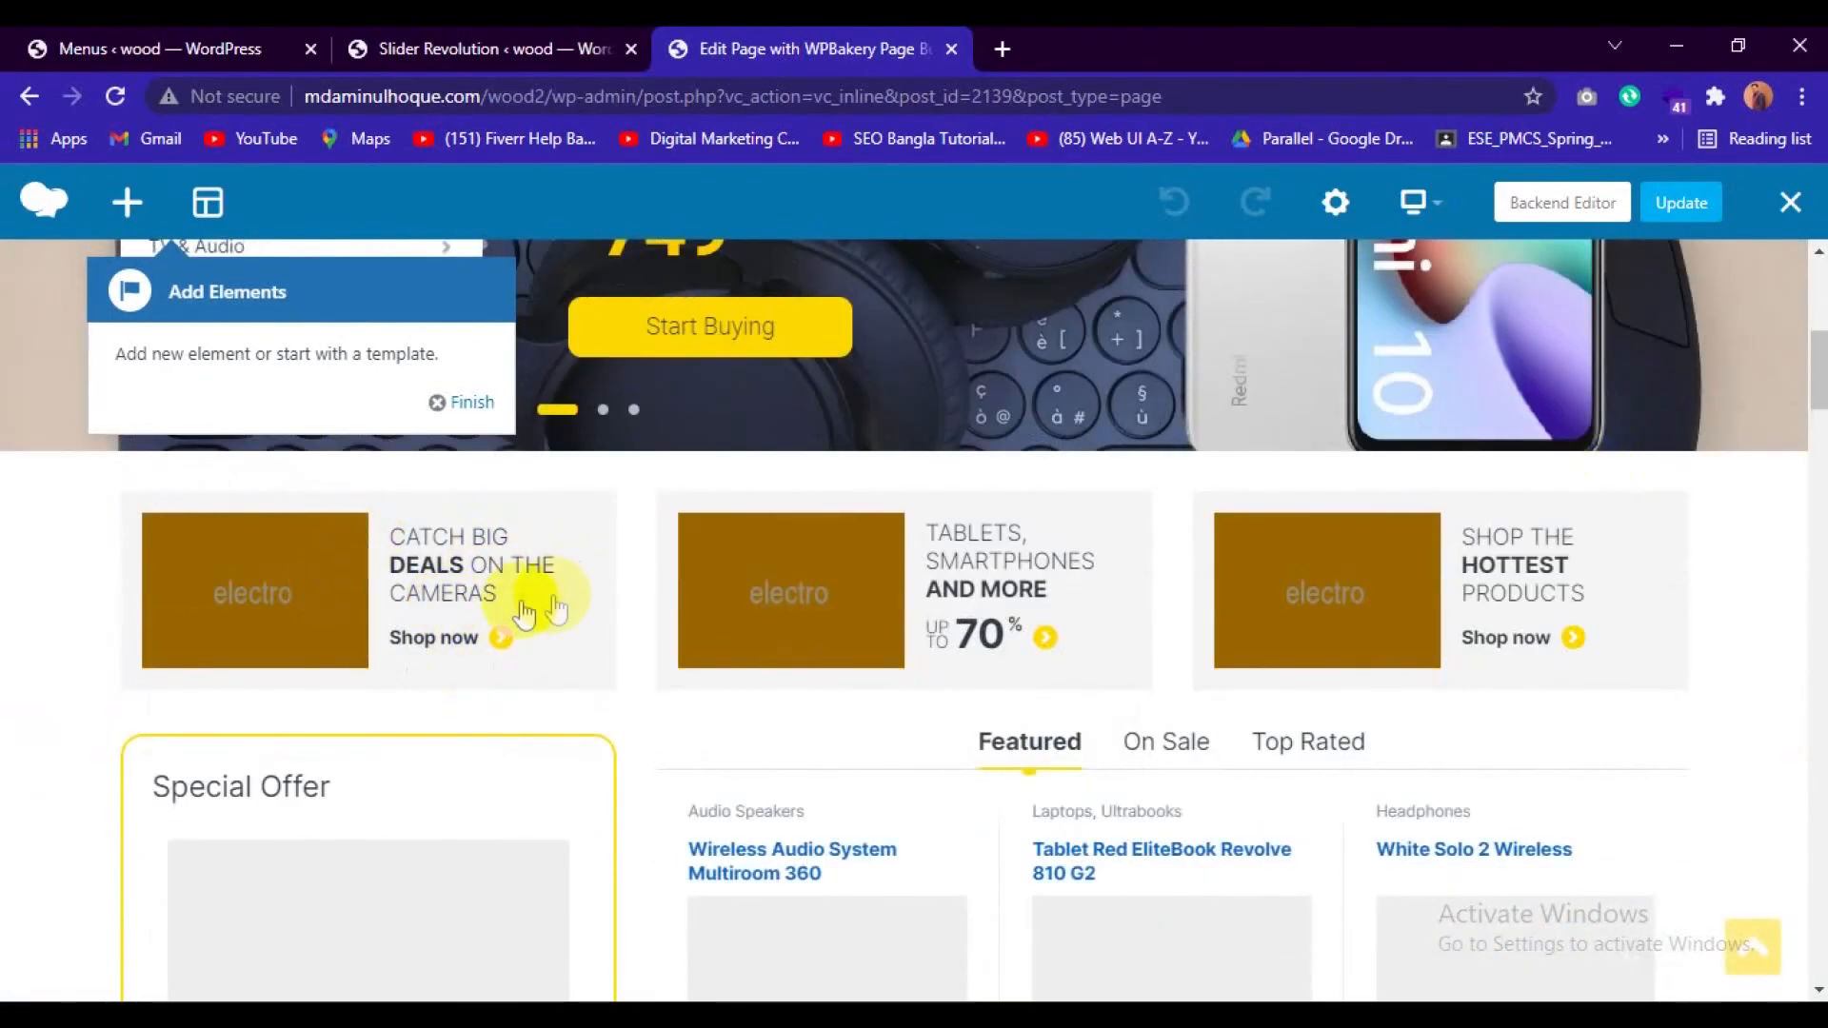
pyautogui.click(582, 535)
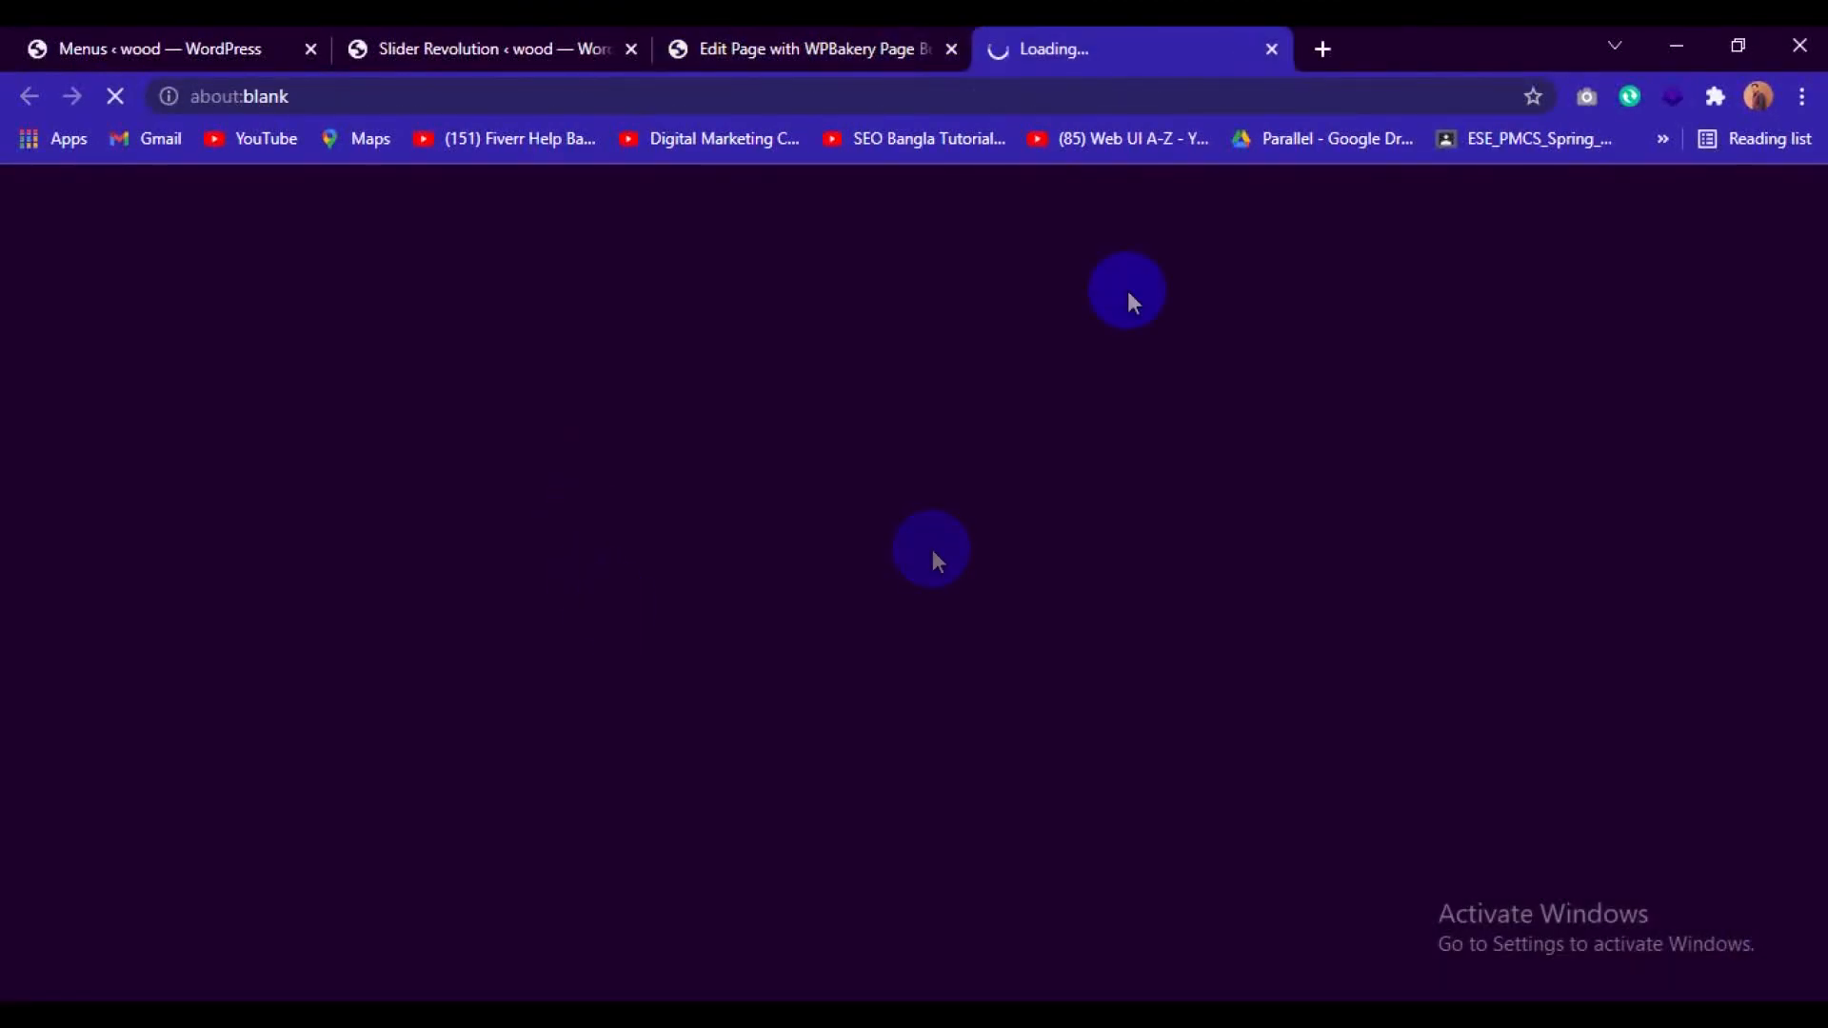
pyautogui.click(1270, 51)
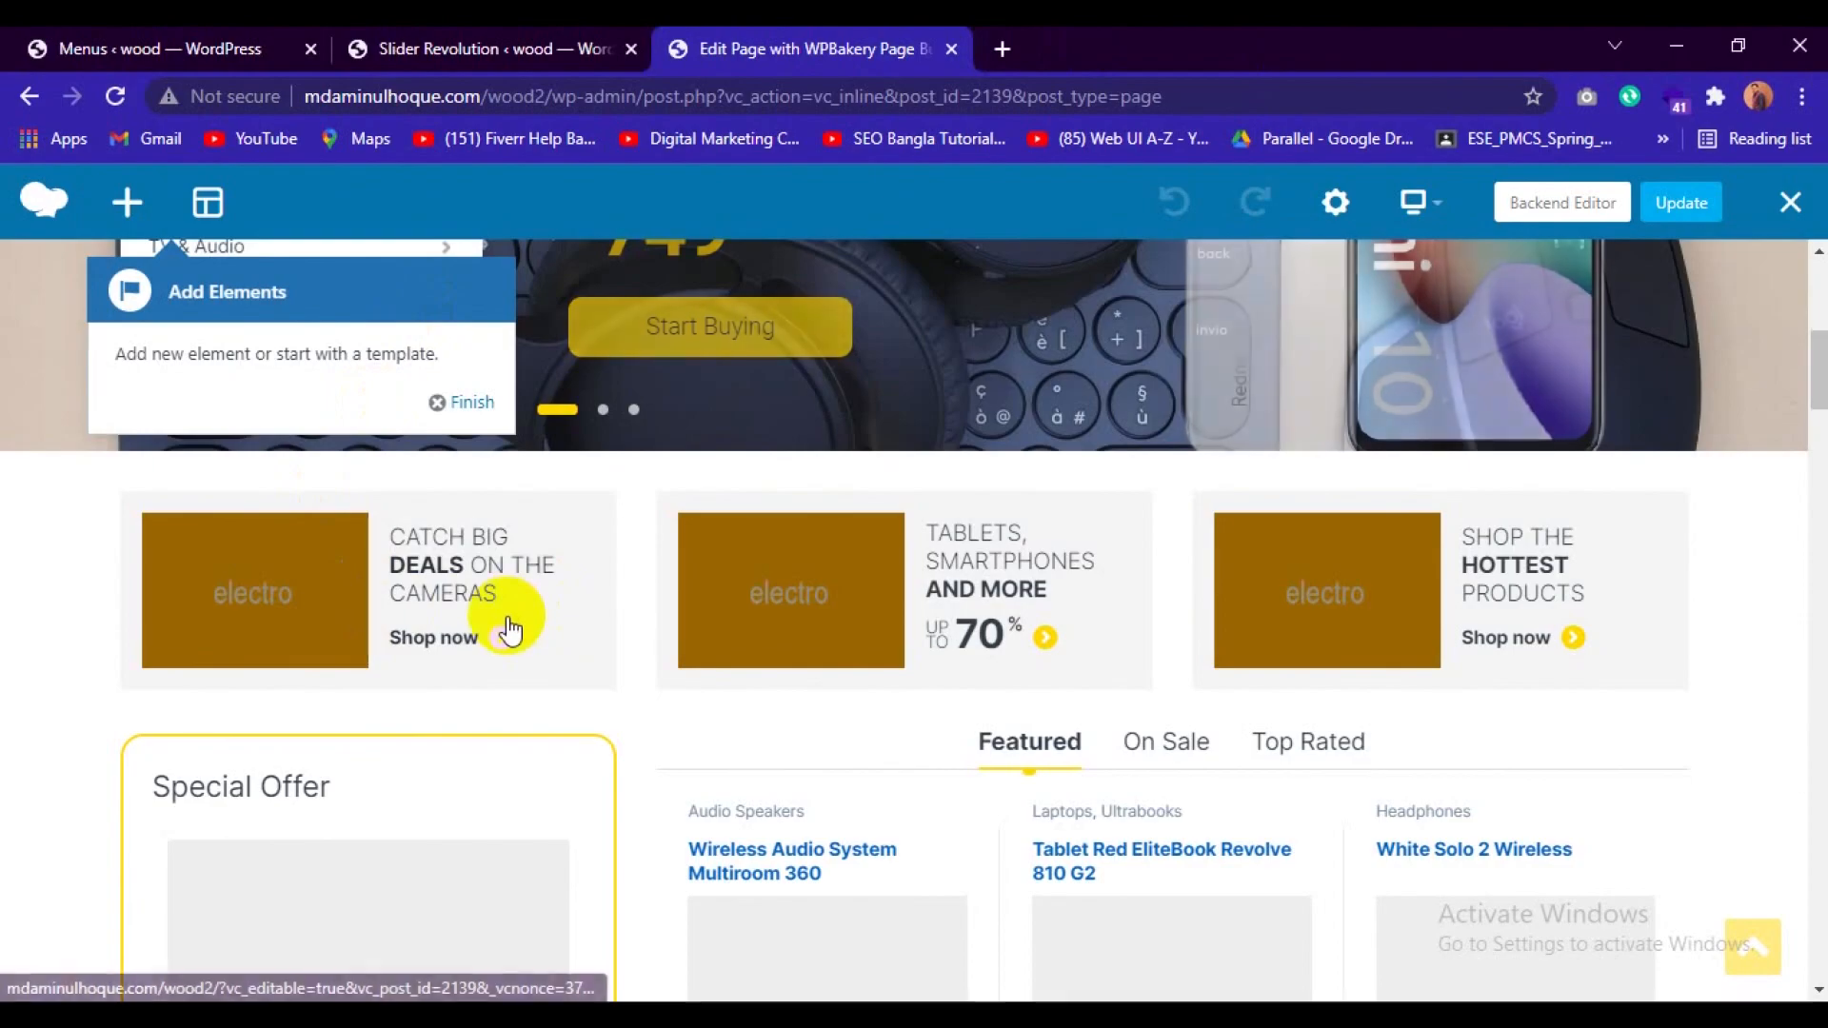
pyautogui.scroll(6, 511, 629)
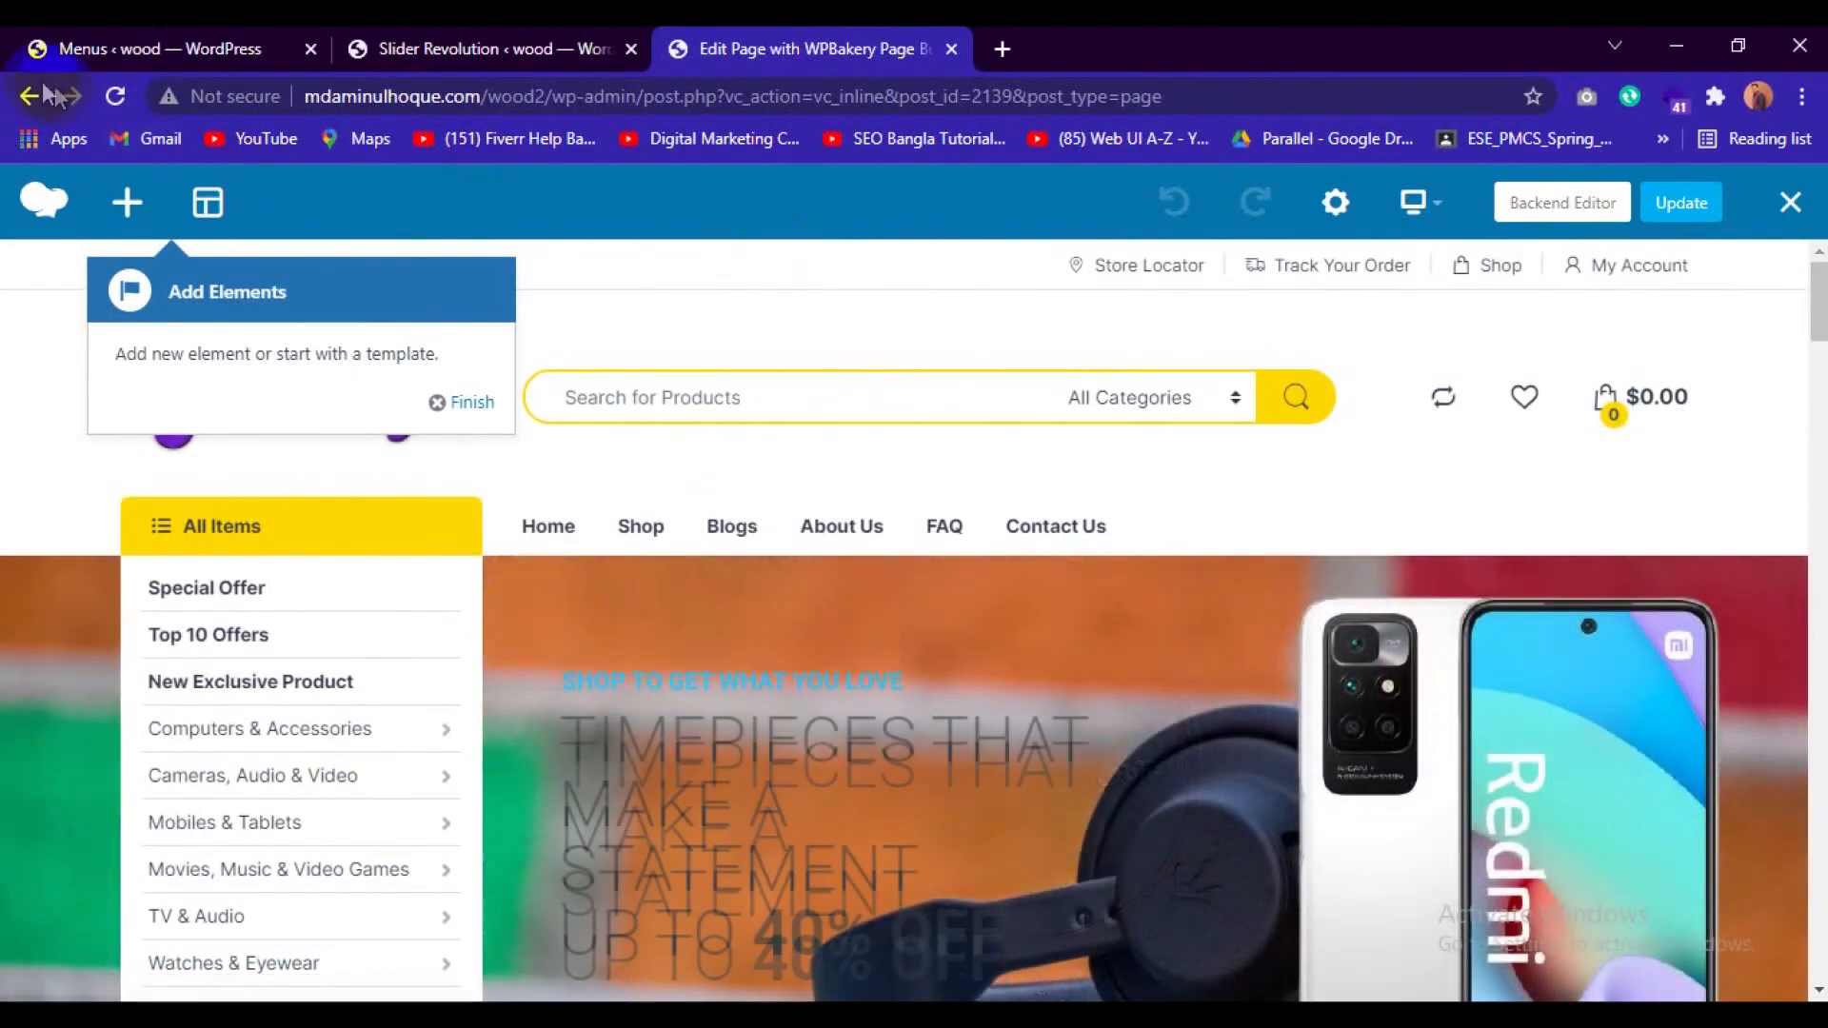
pyautogui.click(34, 95)
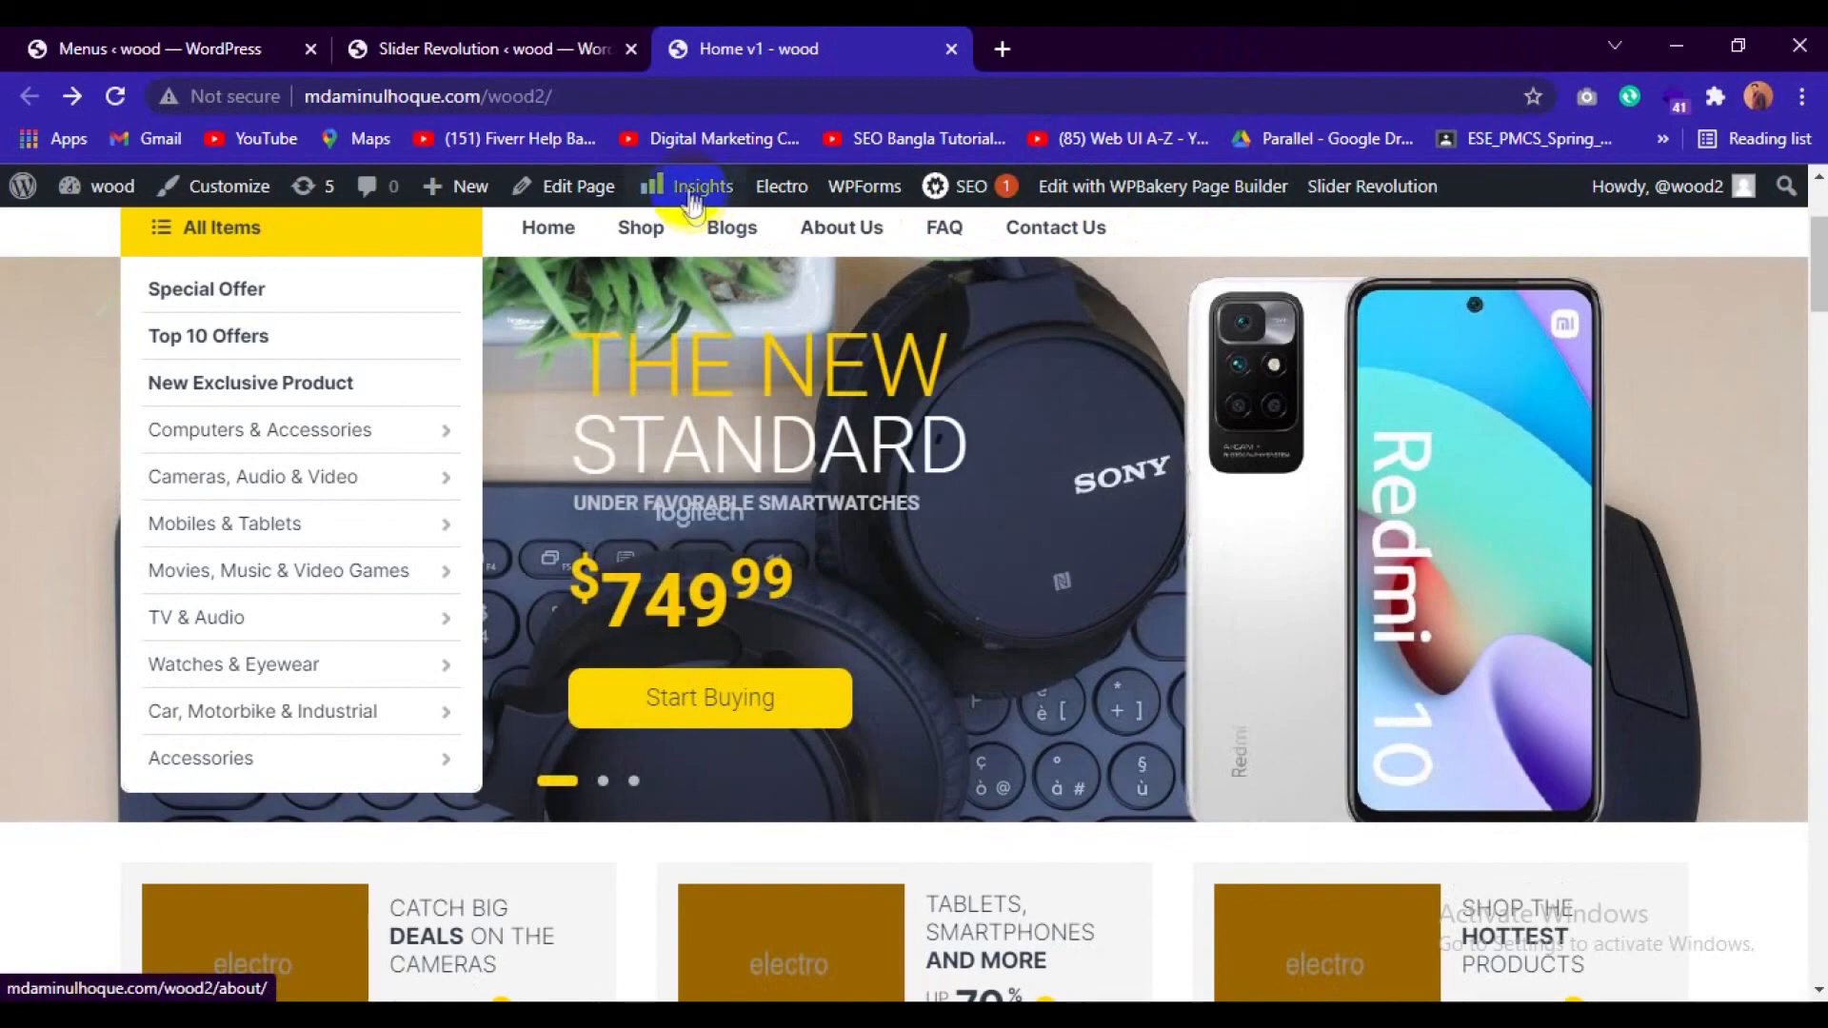
# Open the Home v1 page for editing, look through its settings and block list, and switch it to WPBakery Page Builder.
pyautogui.click(567, 190)
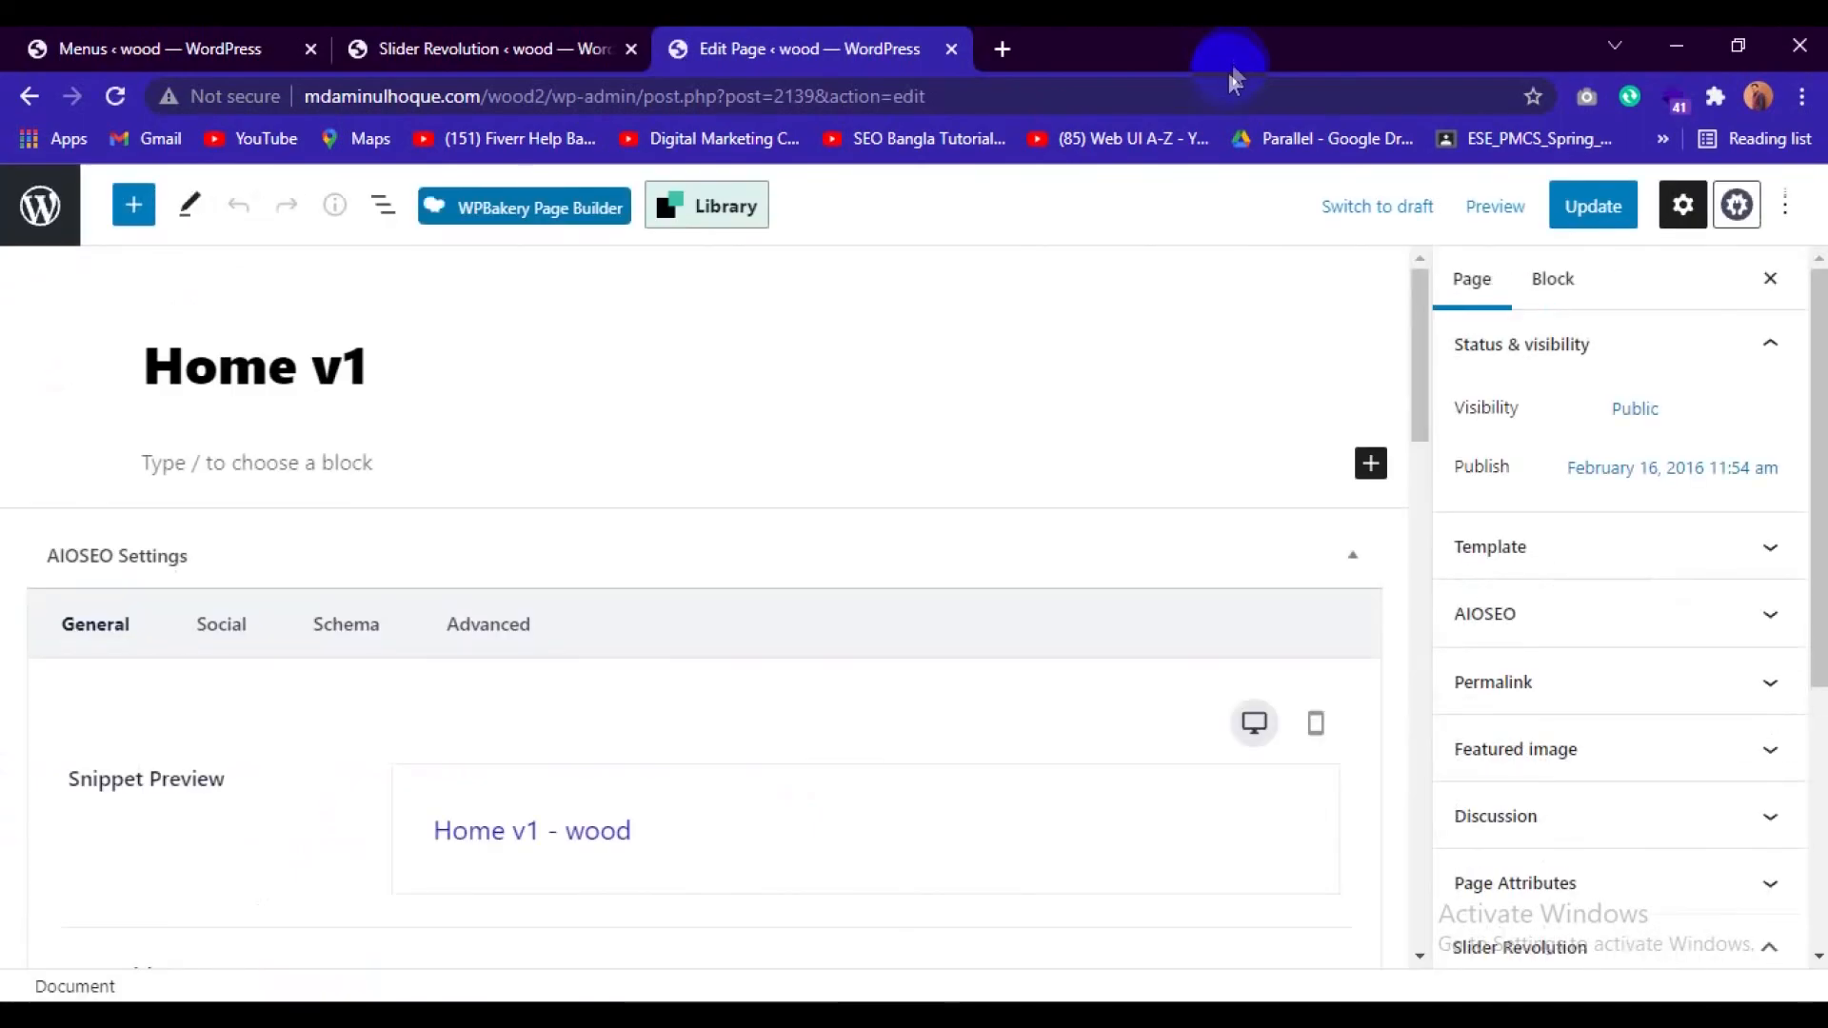
pyautogui.scroll(-5, 1118, 443)
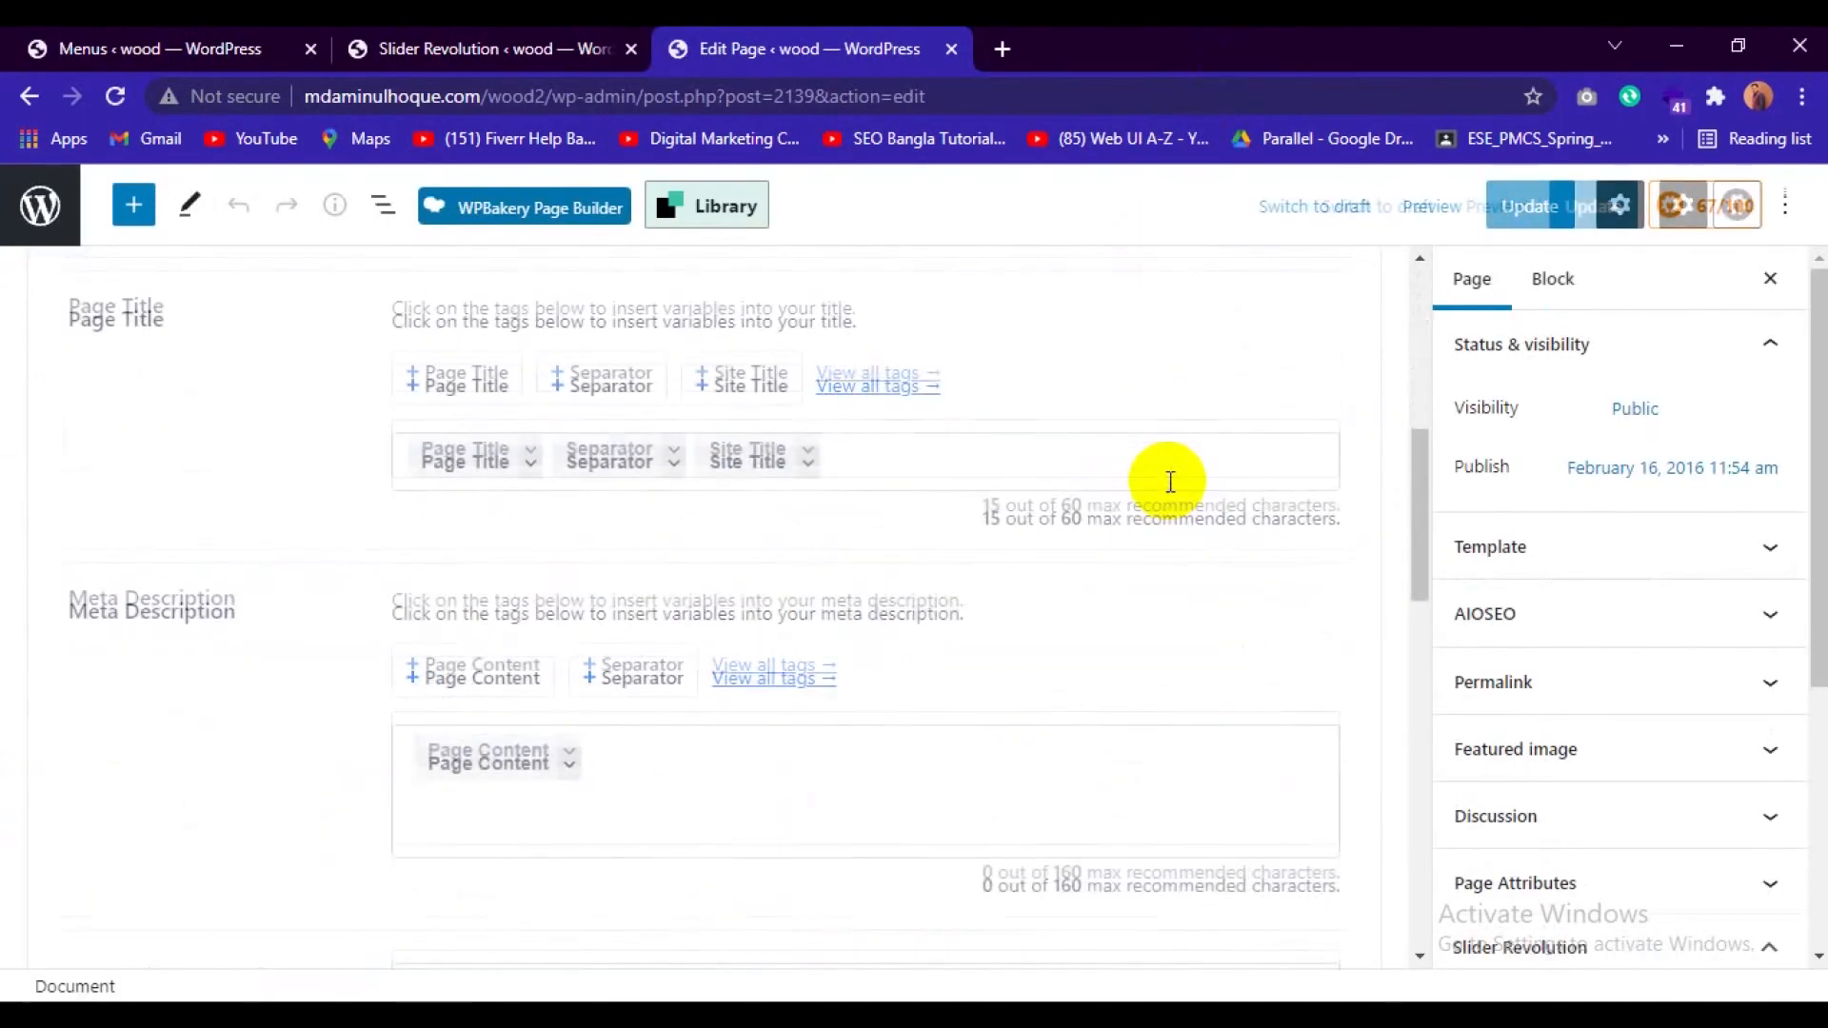
pyautogui.scroll(-10, 1170, 483)
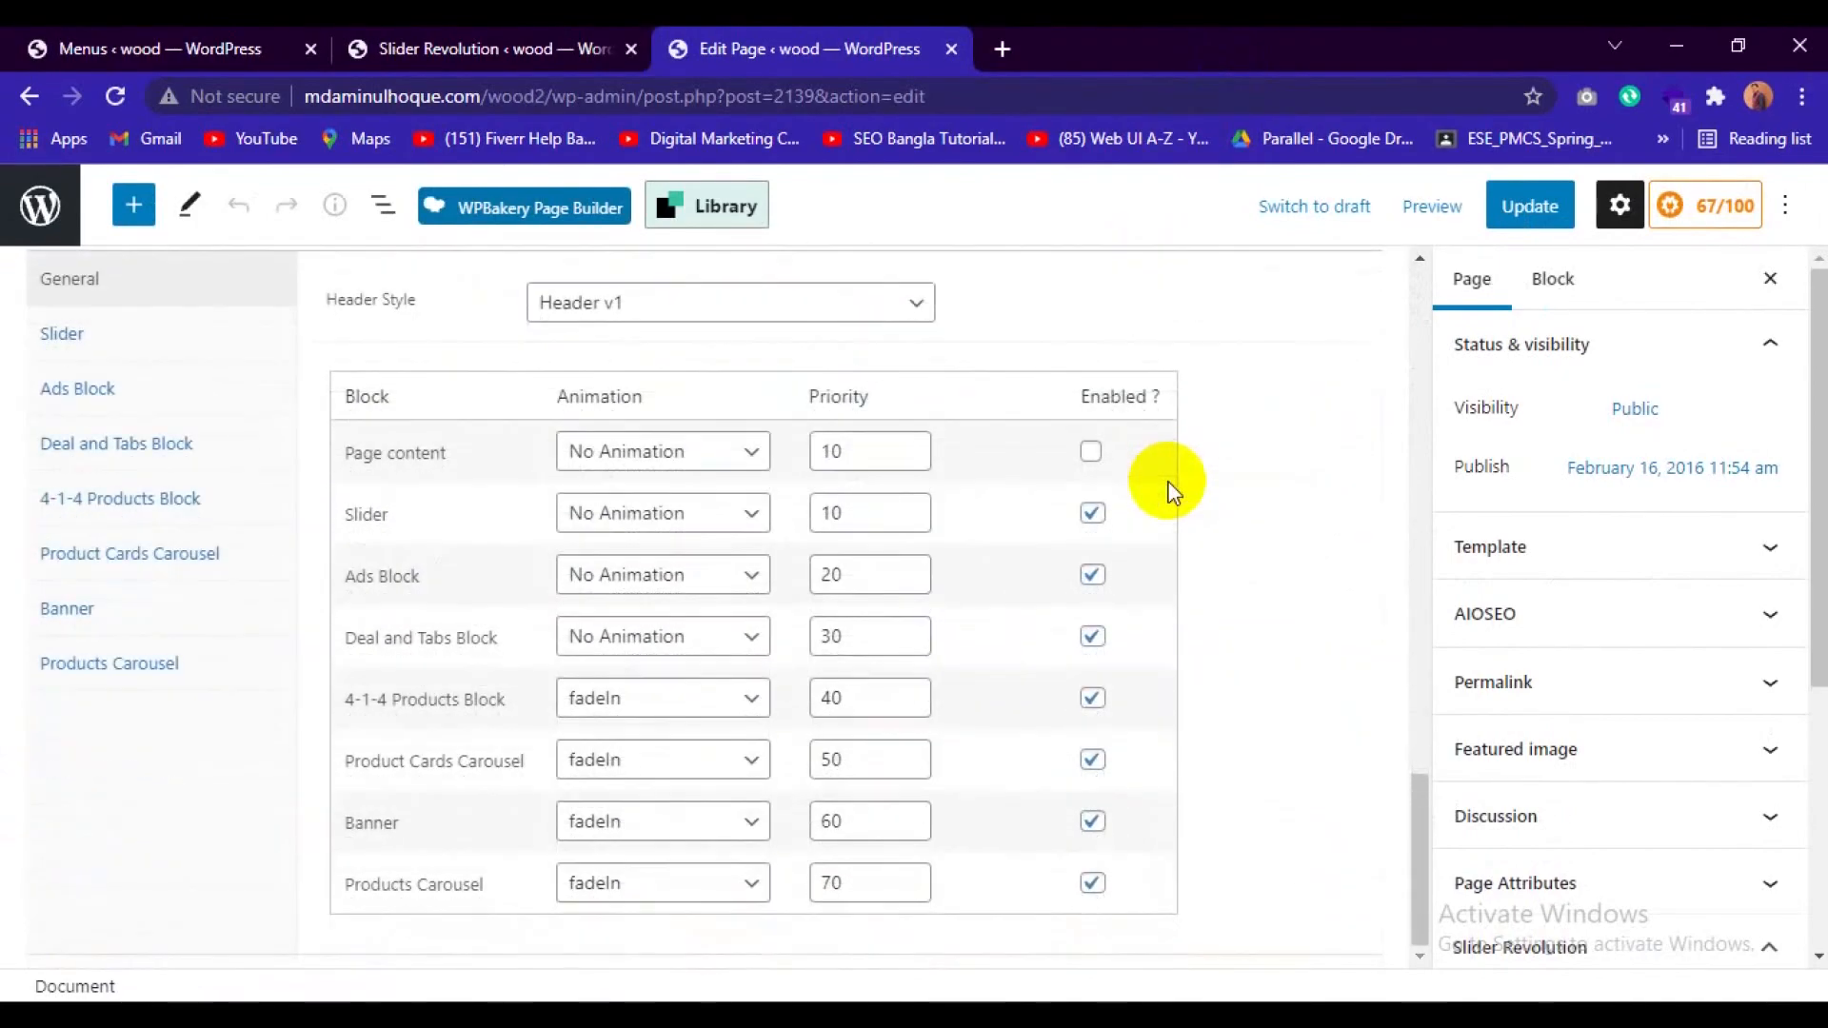
pyautogui.scroll(15, 1170, 485)
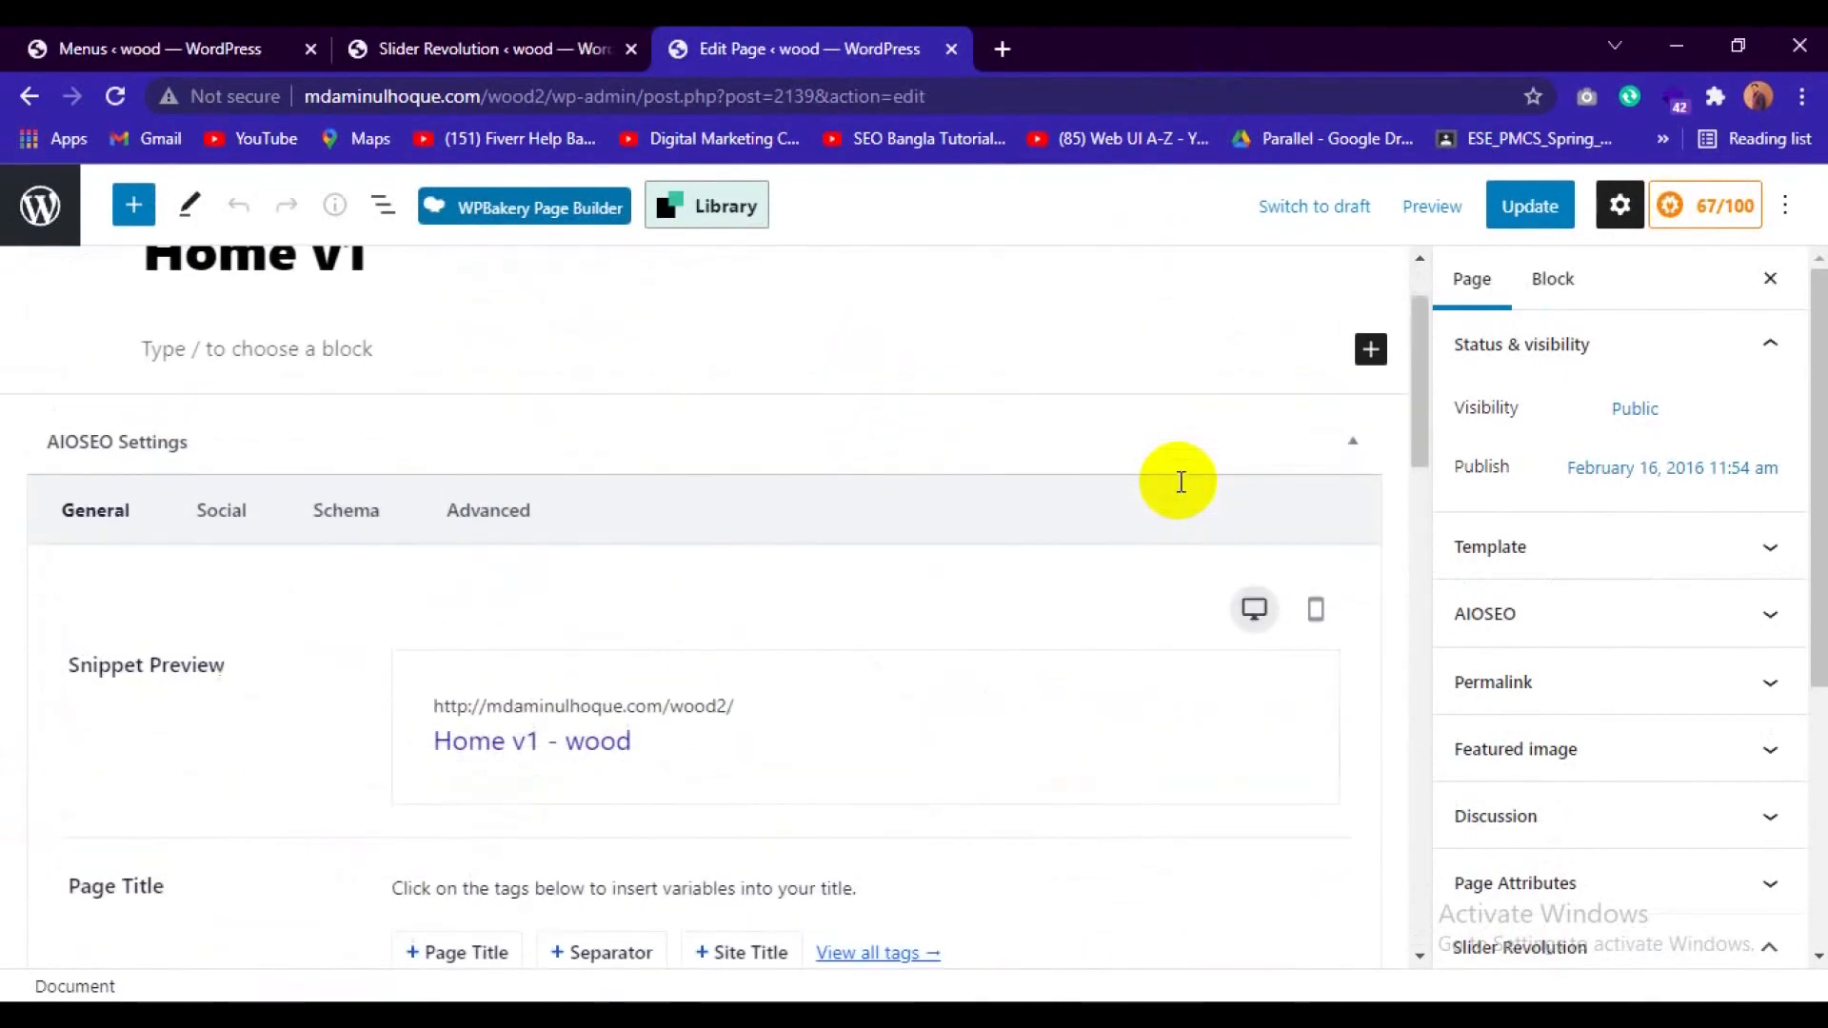
pyautogui.click(508, 207)
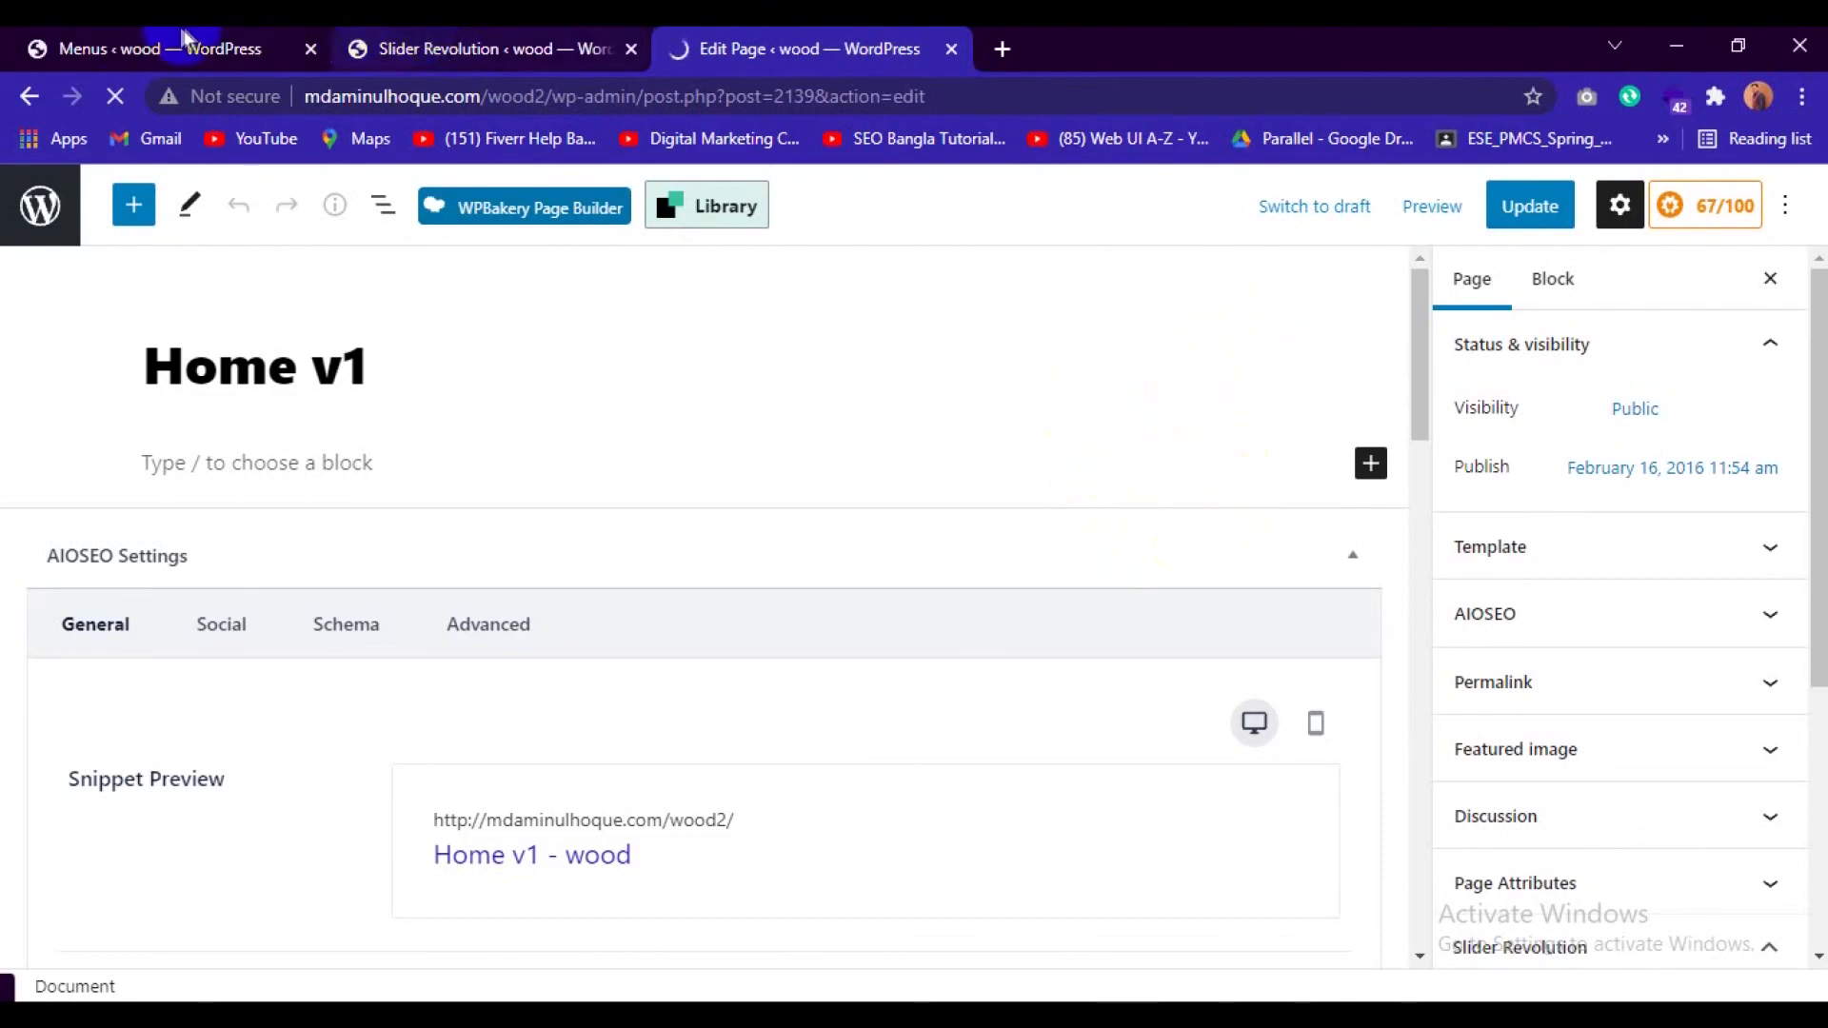
# Close the Slider Revolution editor, open the live site in a new tab placed last, and return to the Home v1 page editor.
pyautogui.click(445, 46)
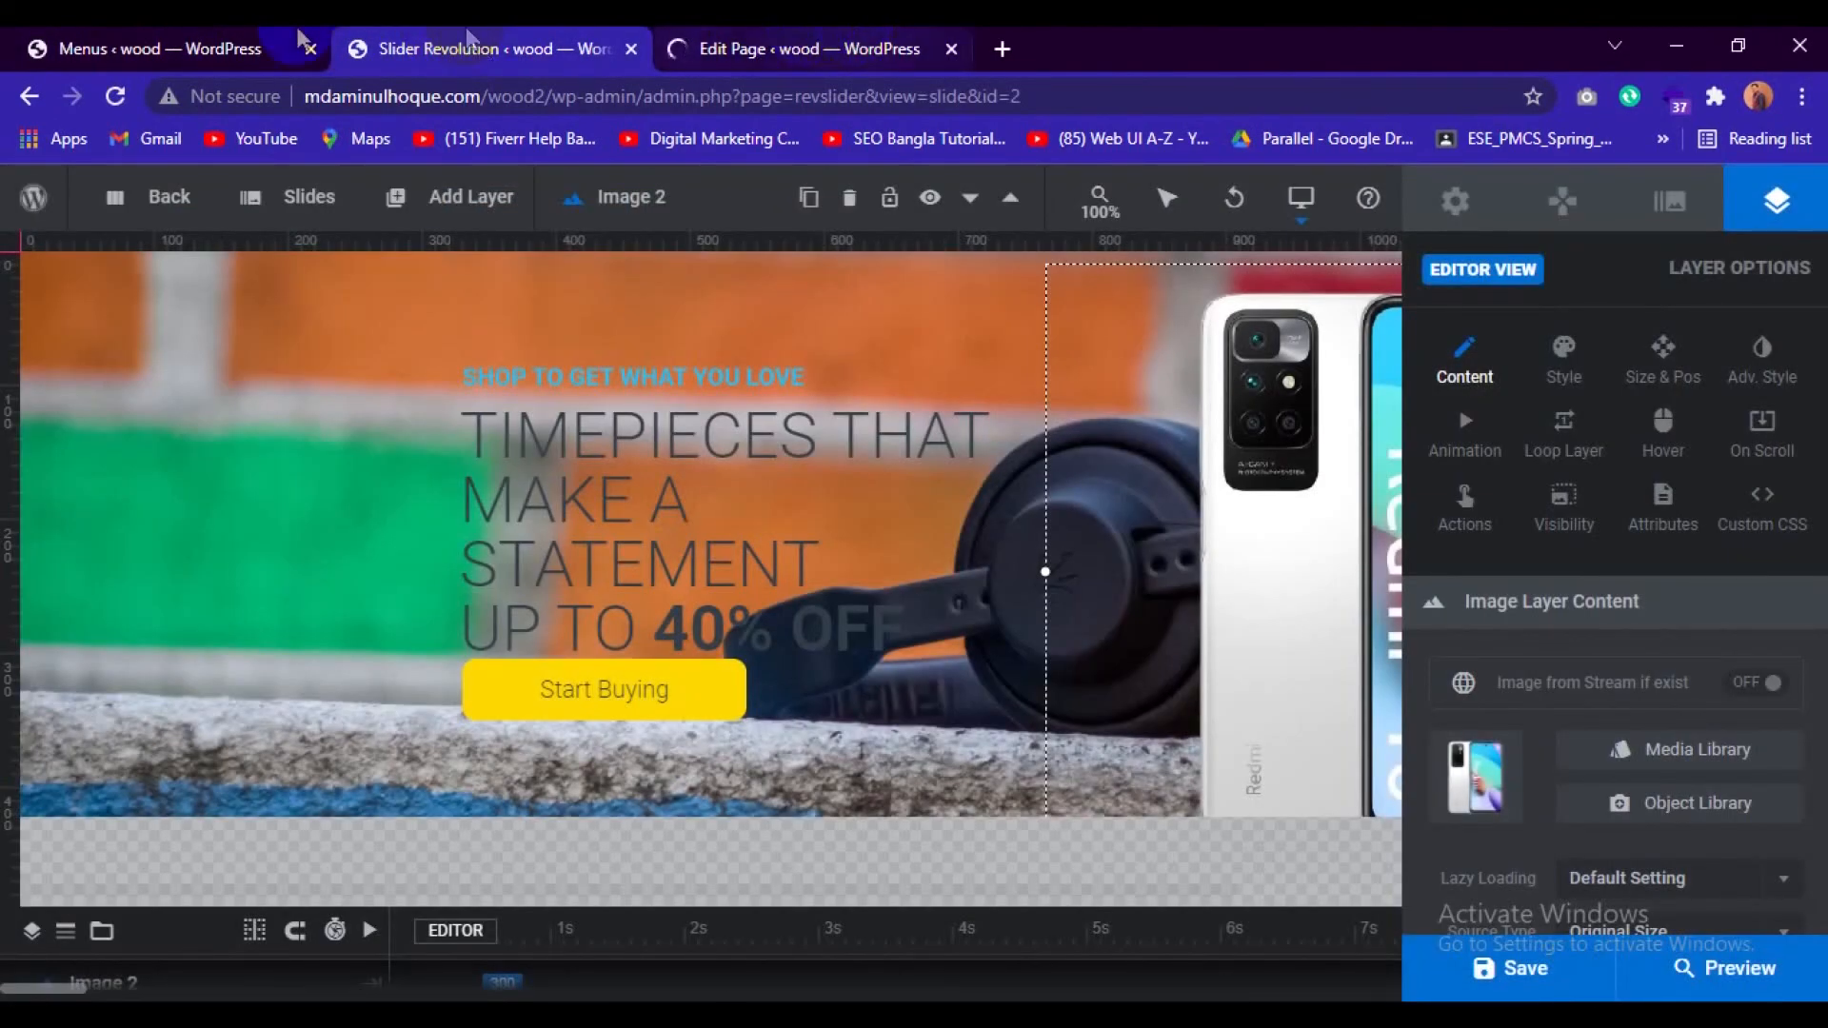
pyautogui.click(631, 49)
pyautogui.click(124, 48)
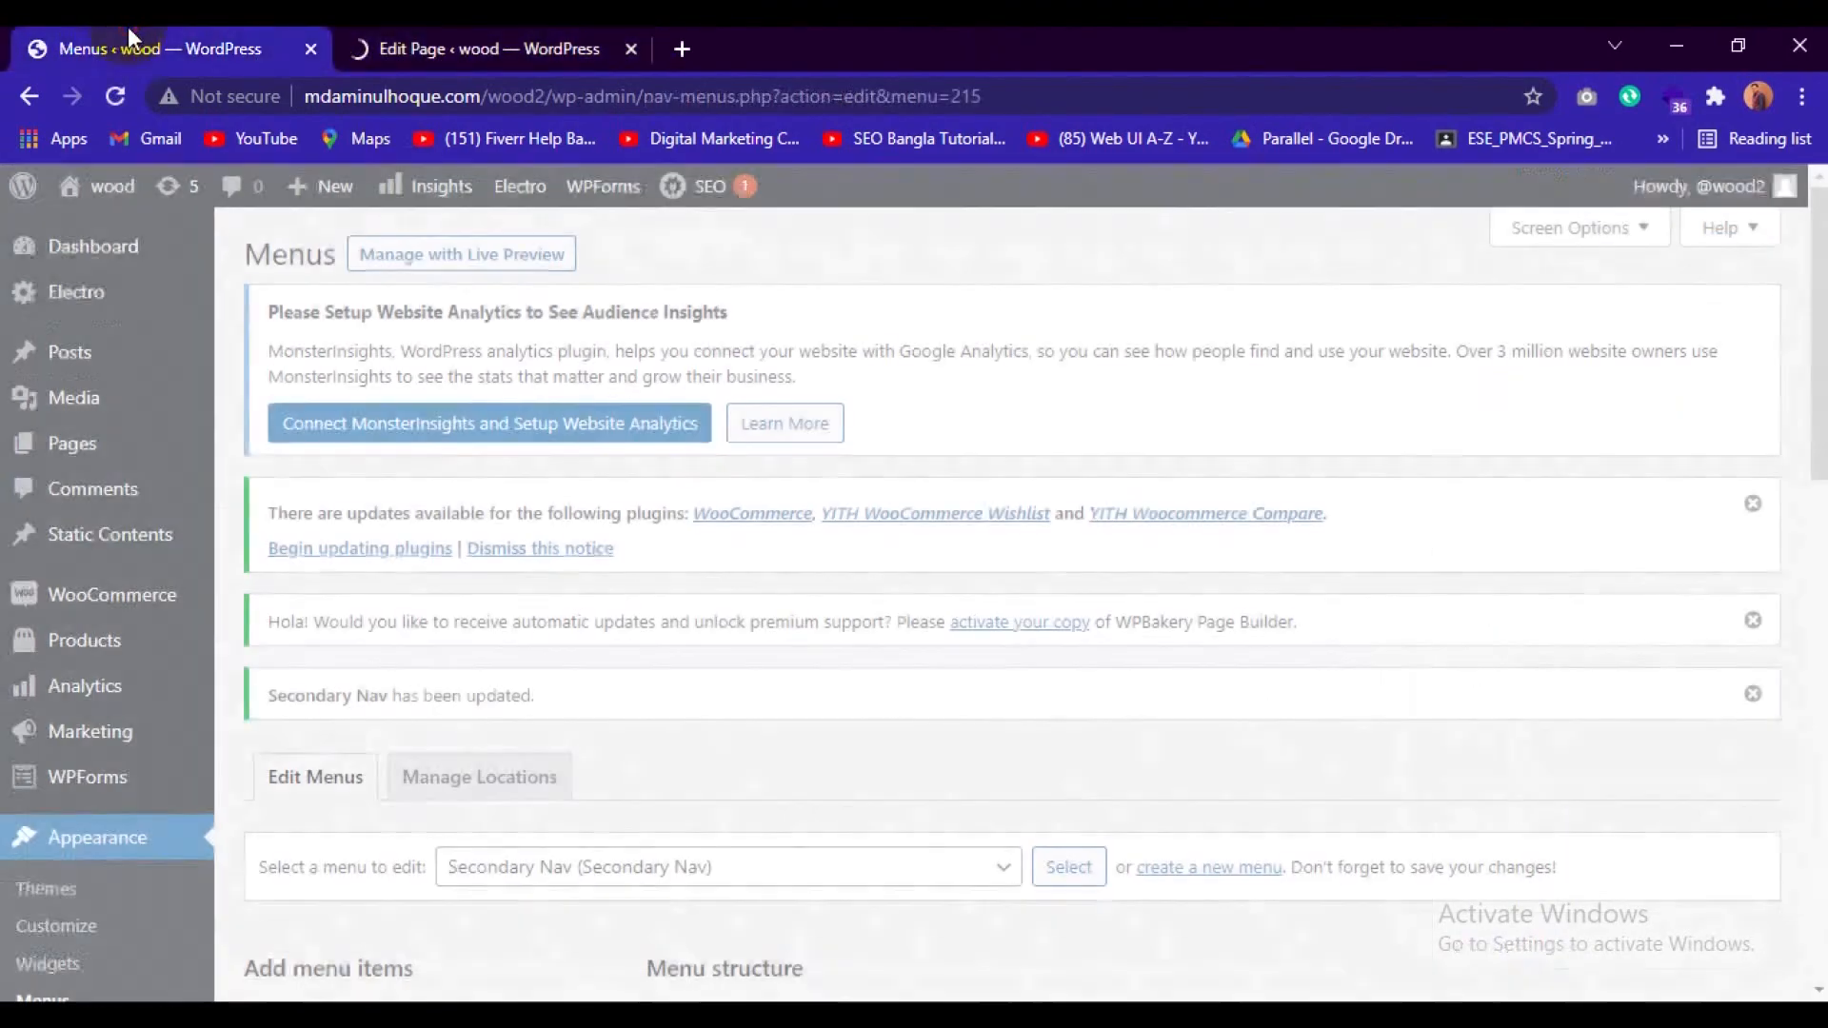
pyautogui.click(81, 297)
pyautogui.moveTo(100, 186)
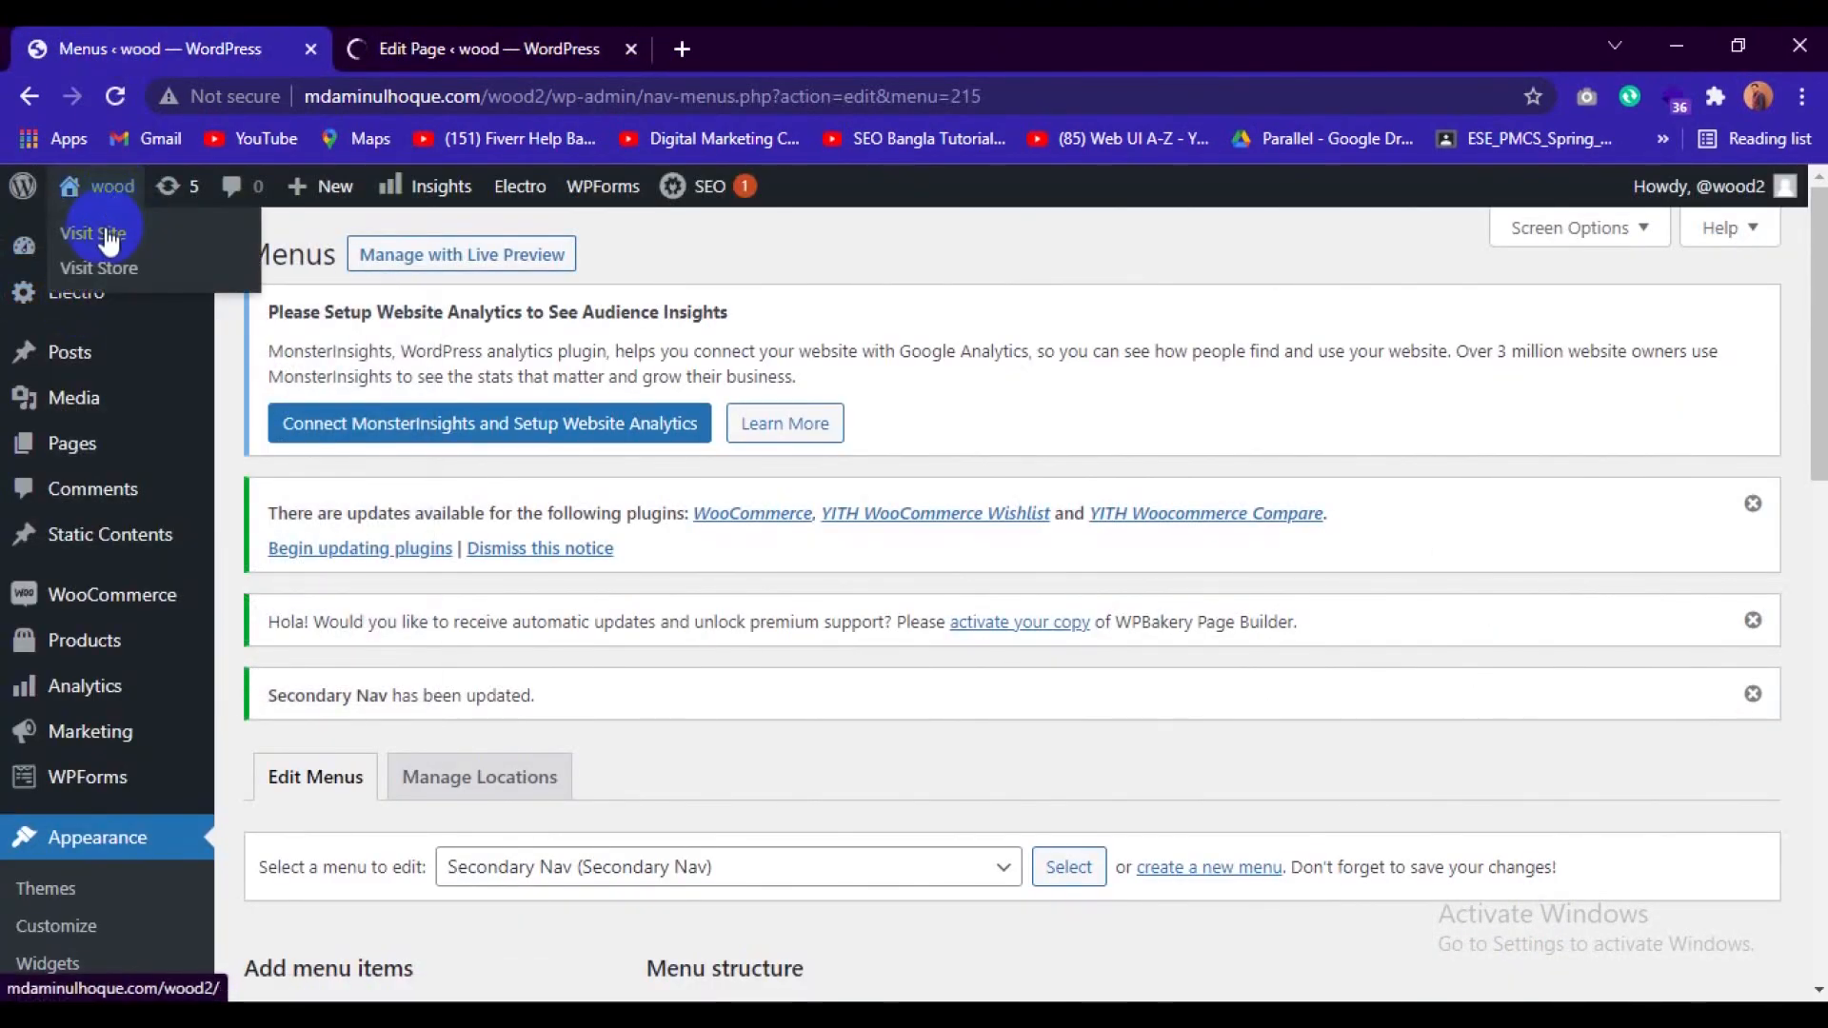
pyautogui.rightClick(126, 234)
pyautogui.click(143, 249)
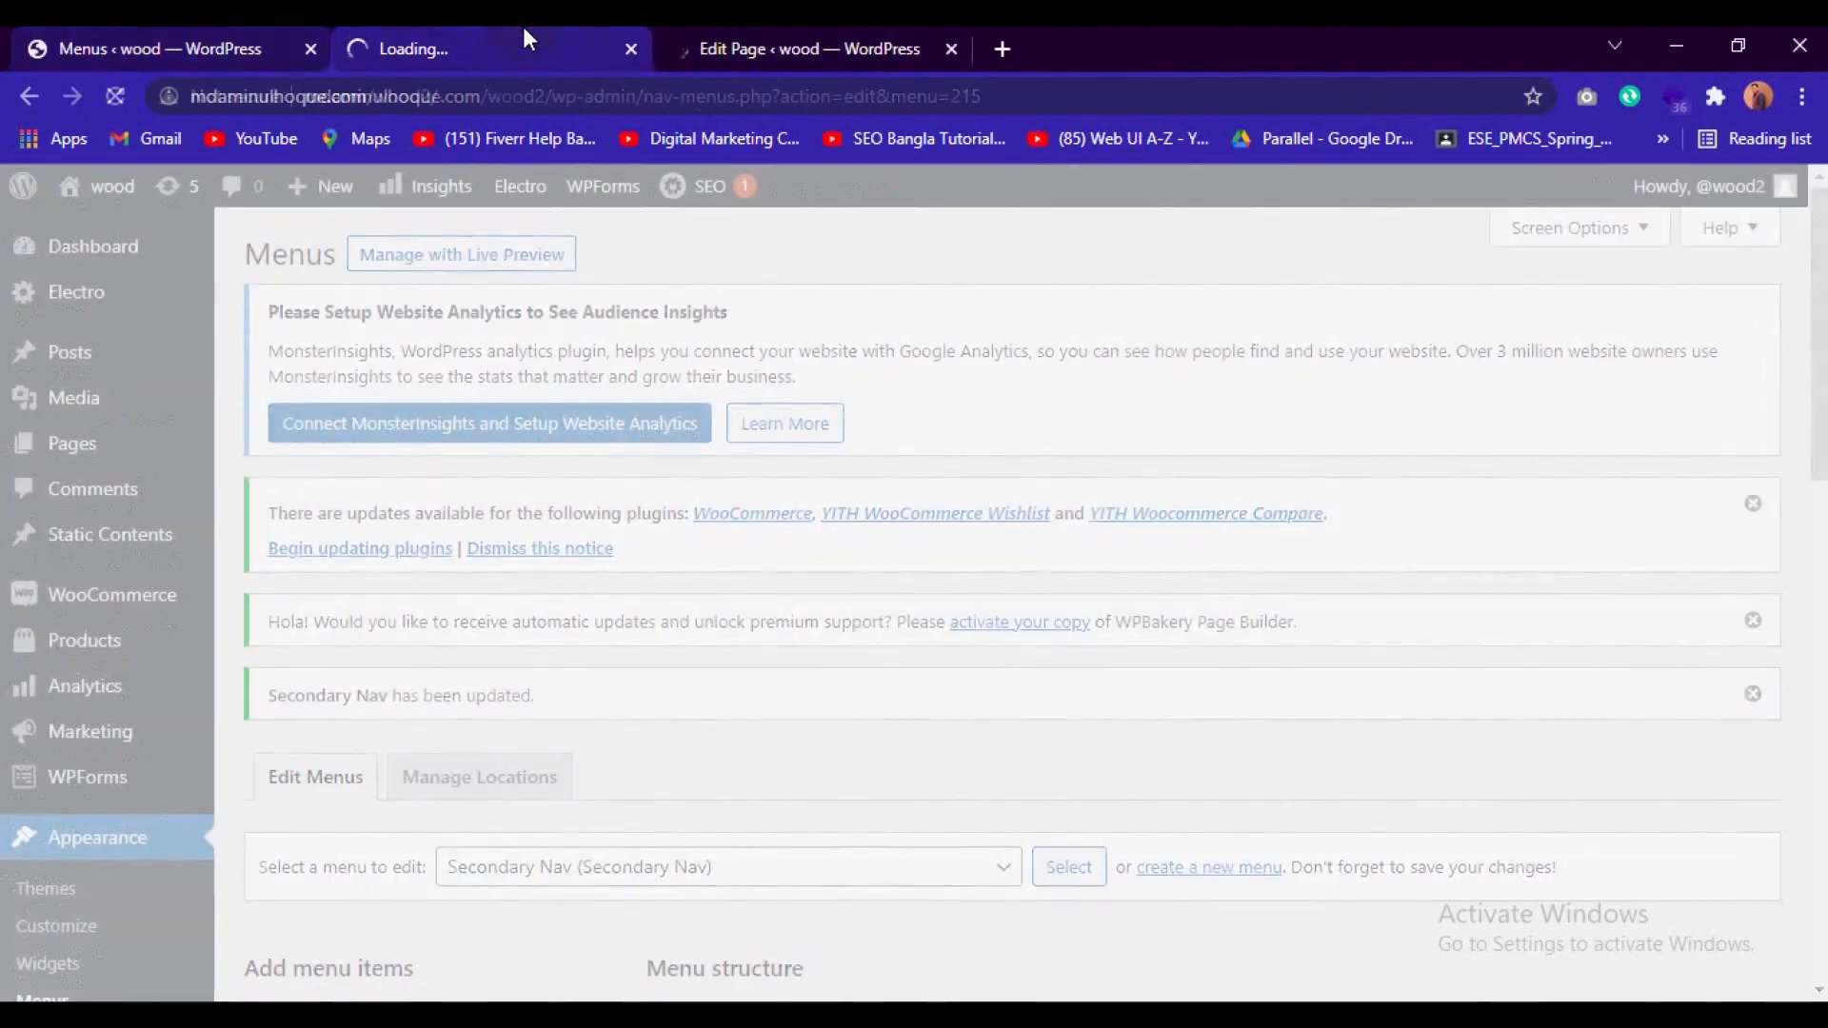
pyautogui.moveTo(523, 31); pyautogui.dragTo(761, 33)
pyautogui.click(530, 39)
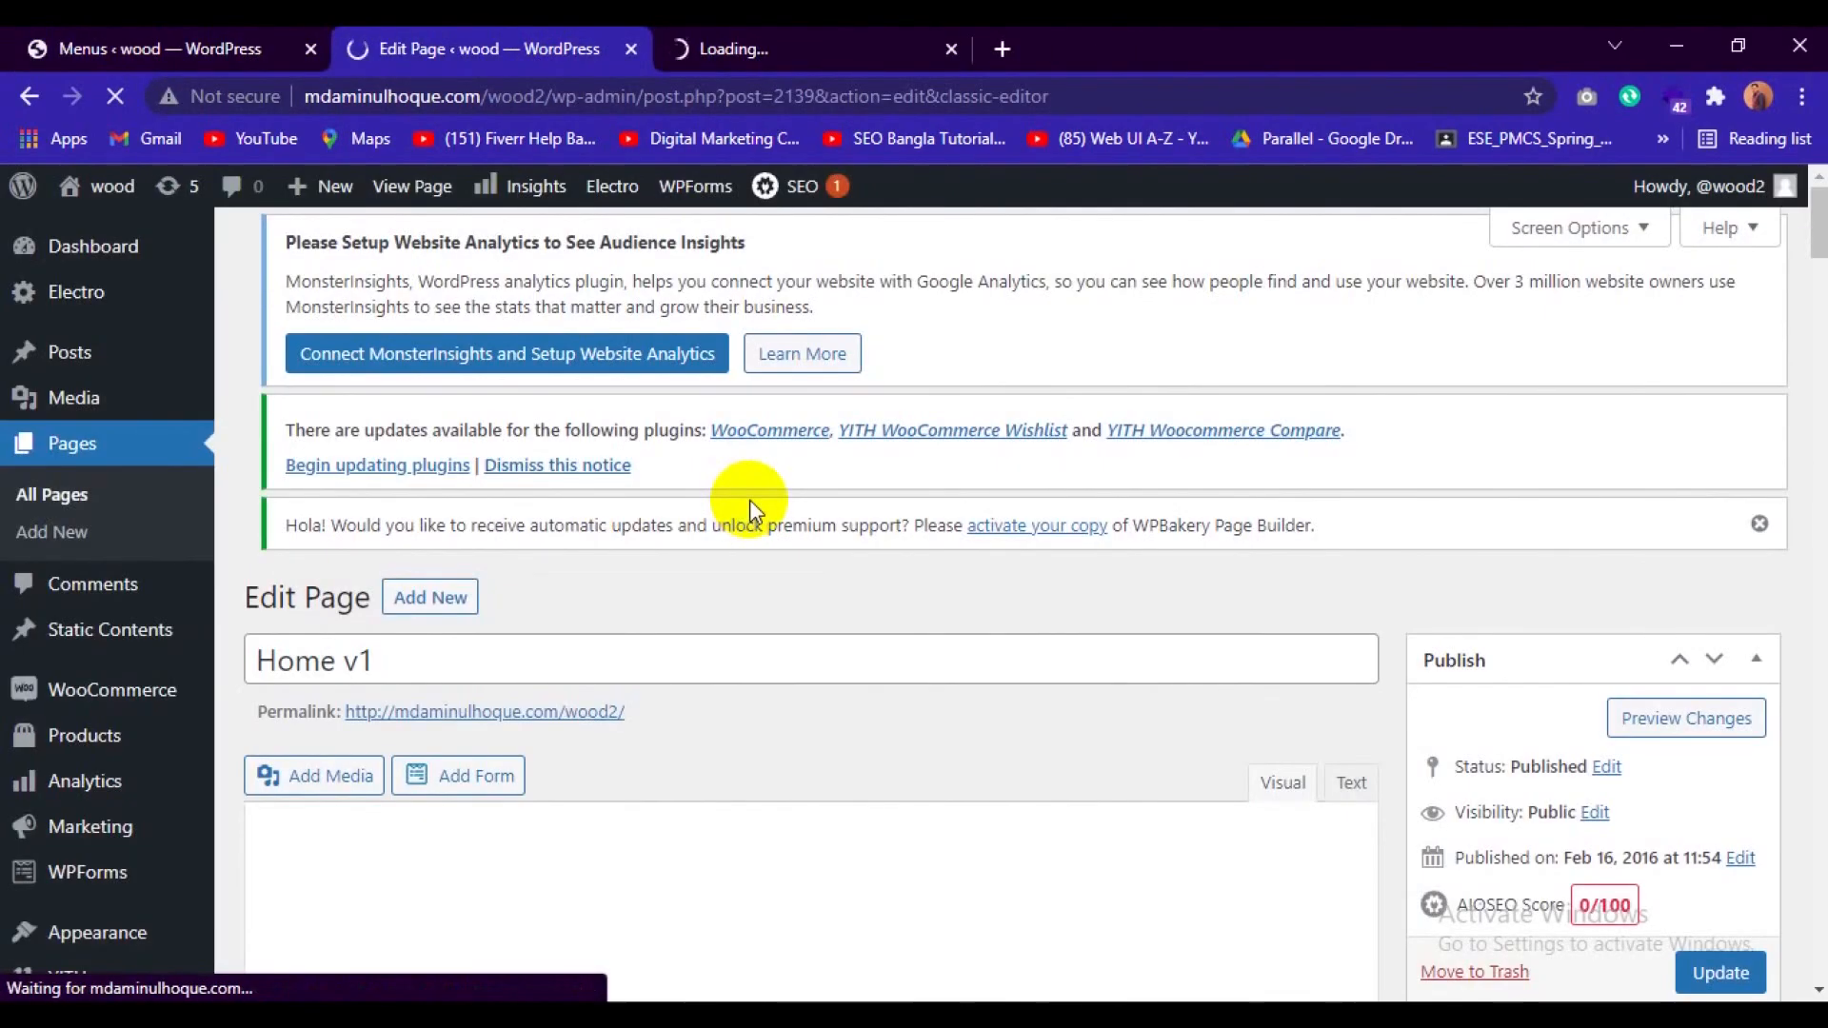
# Switch the Home v1 page to the WPBakery backend editor and look through the Home v1 Options section.
pyautogui.scroll(-10, 950, 768)
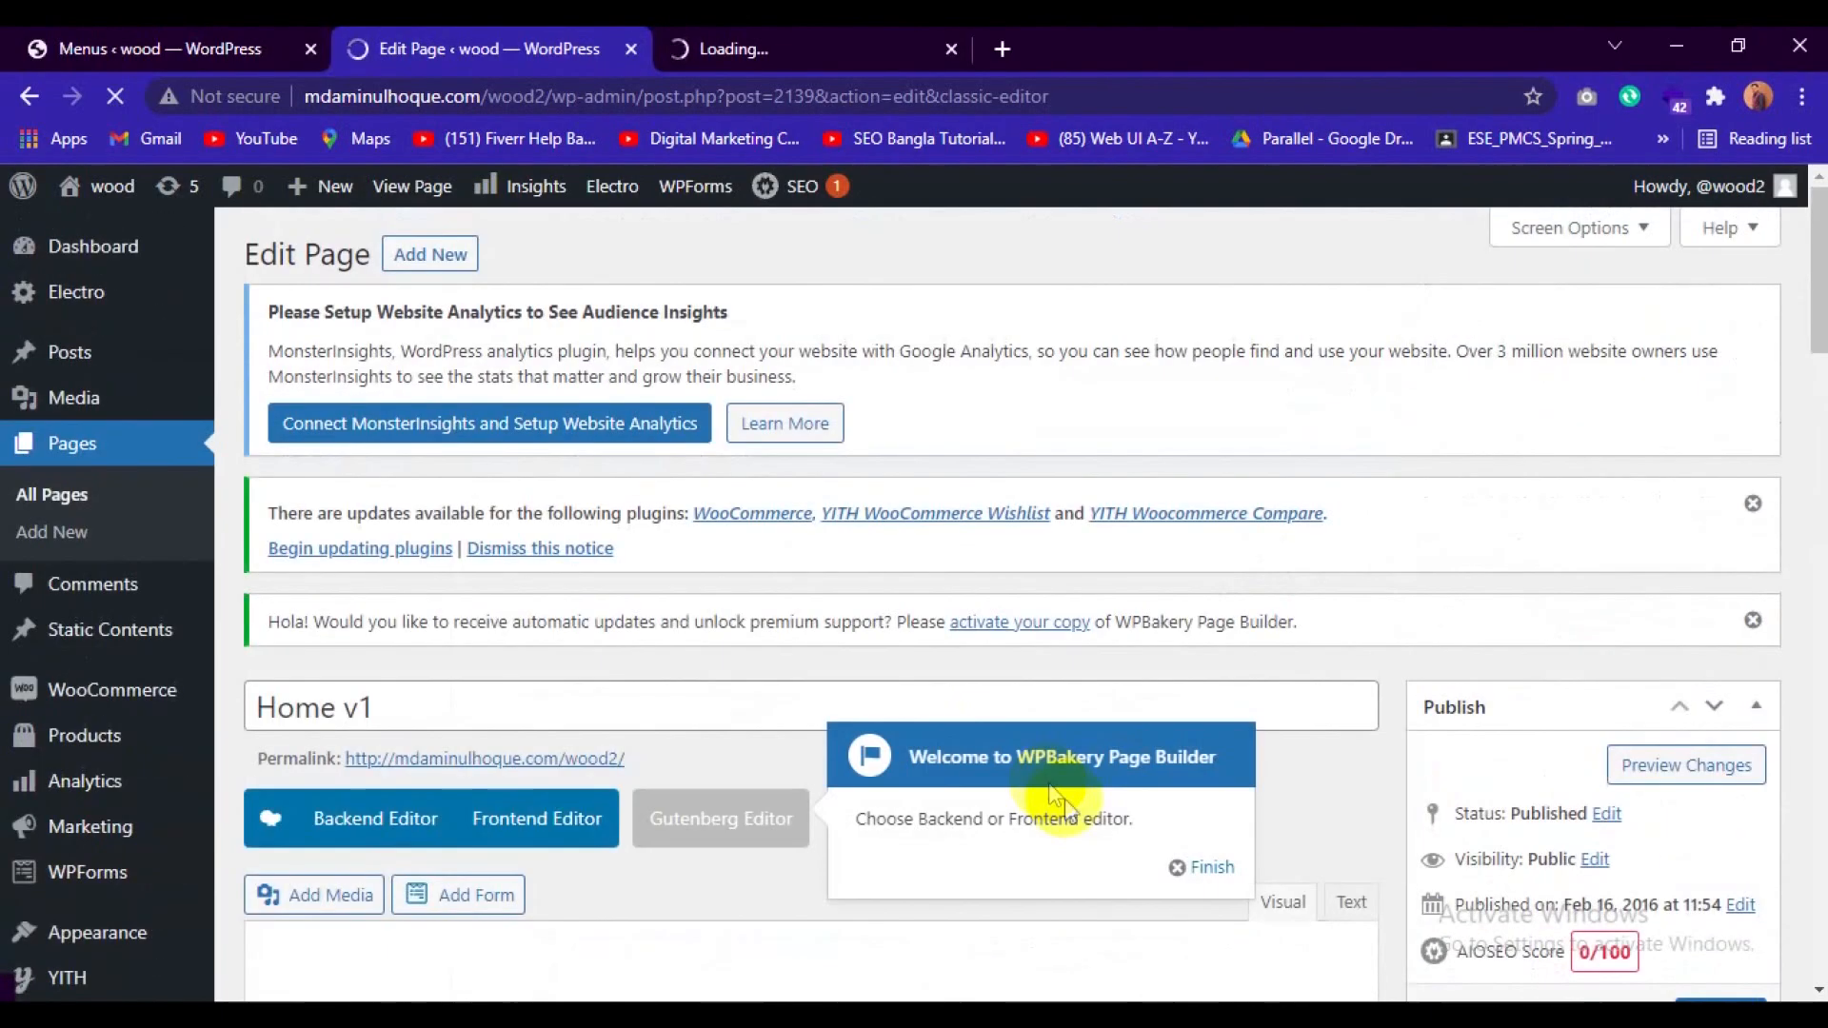
pyautogui.scroll(-5, 1014, 611)
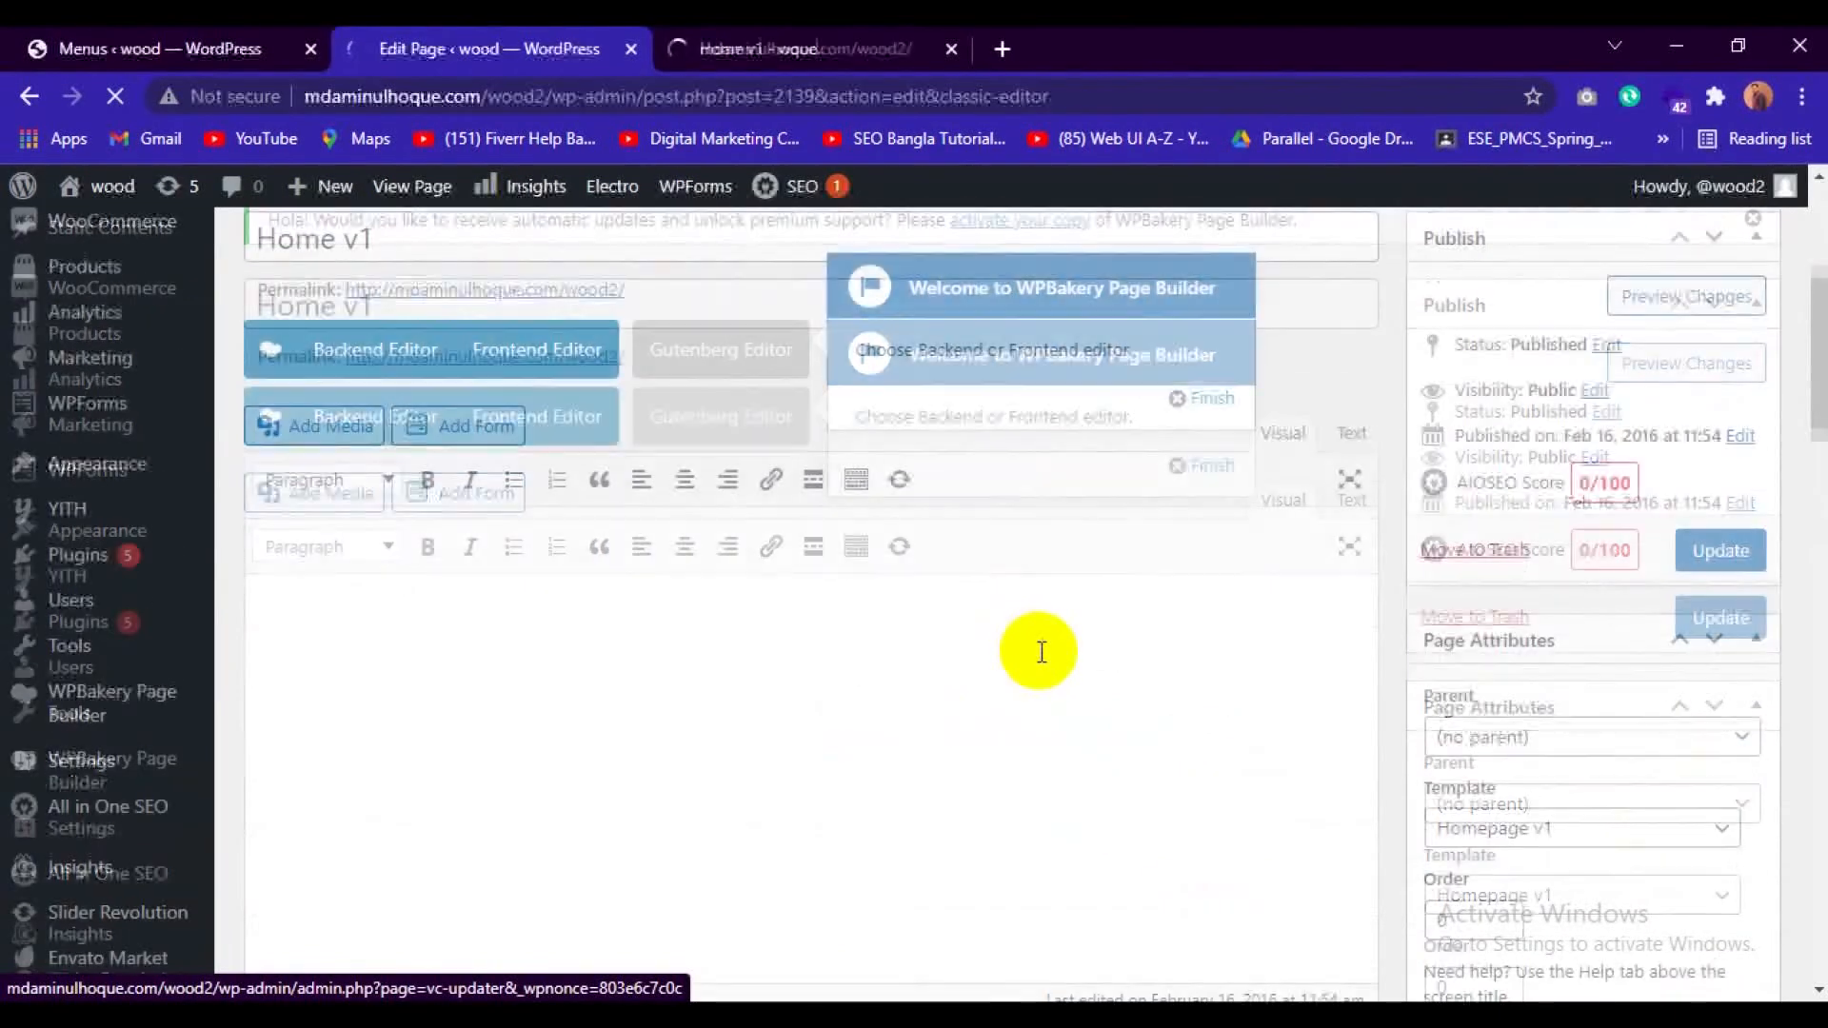
pyautogui.scroll(-3, 1045, 657)
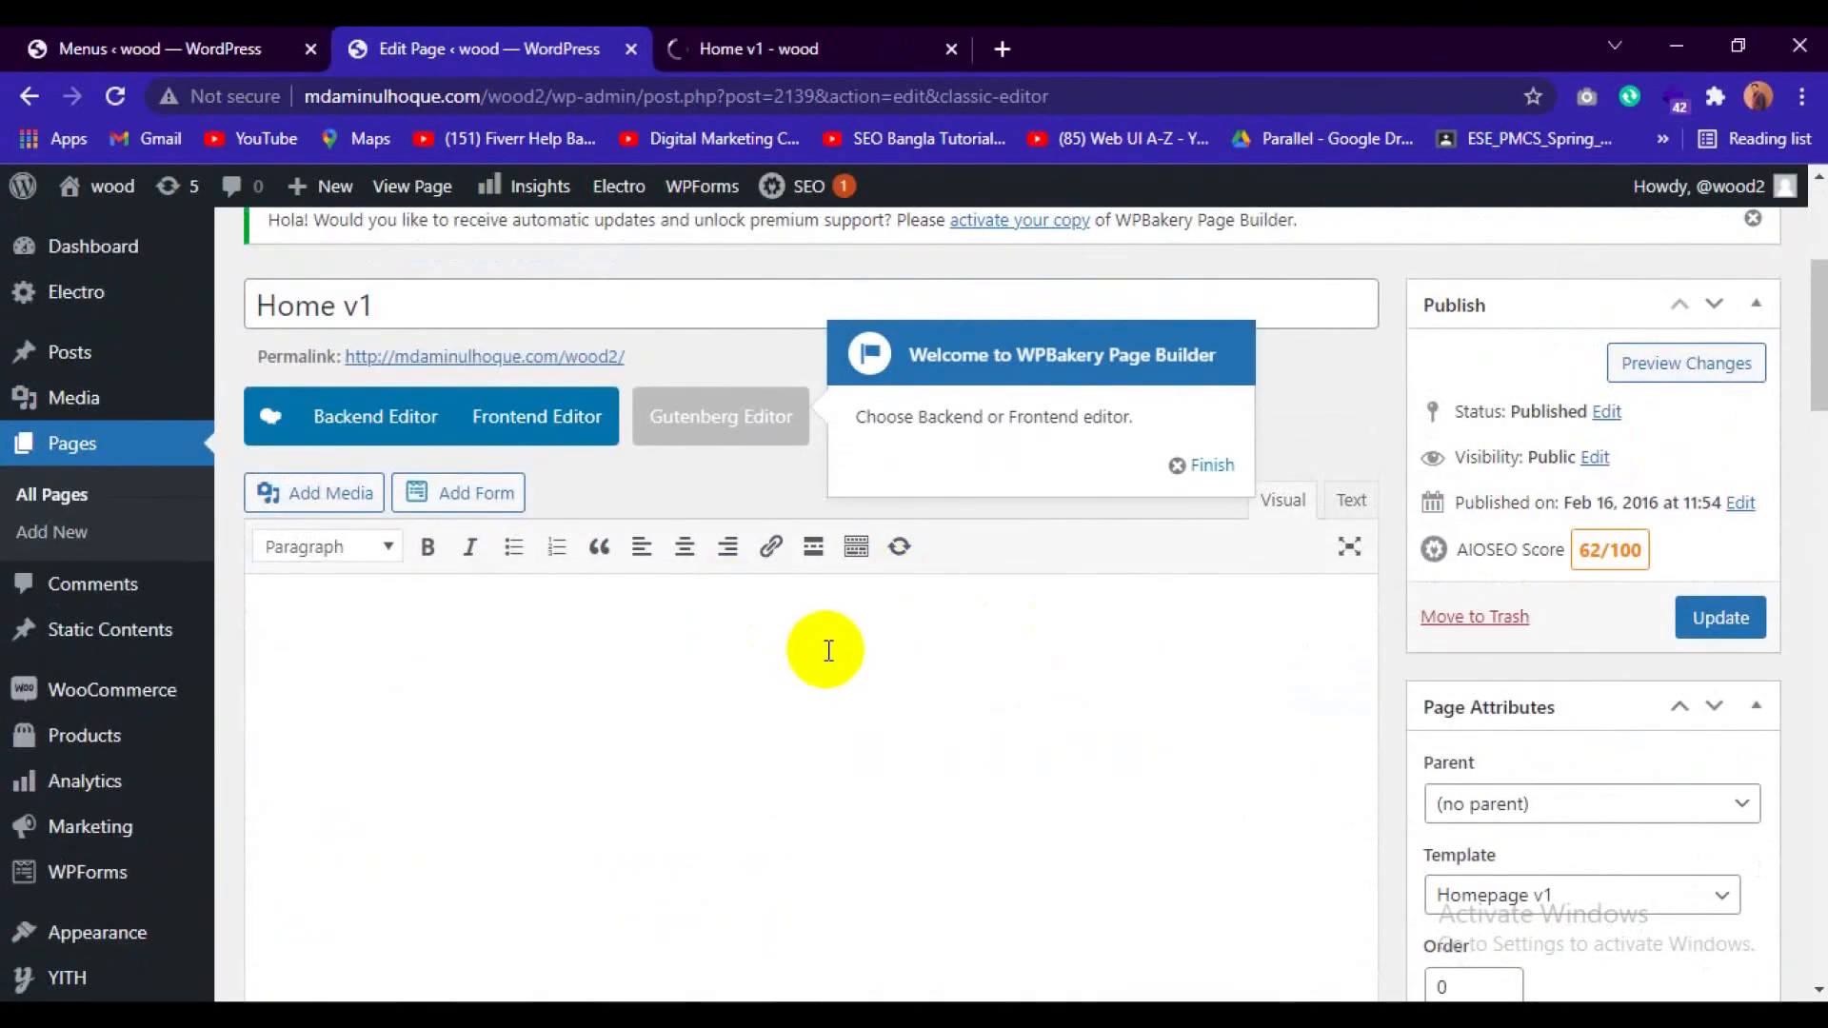
pyautogui.click(360, 421)
pyautogui.scroll(-5, 432, 785)
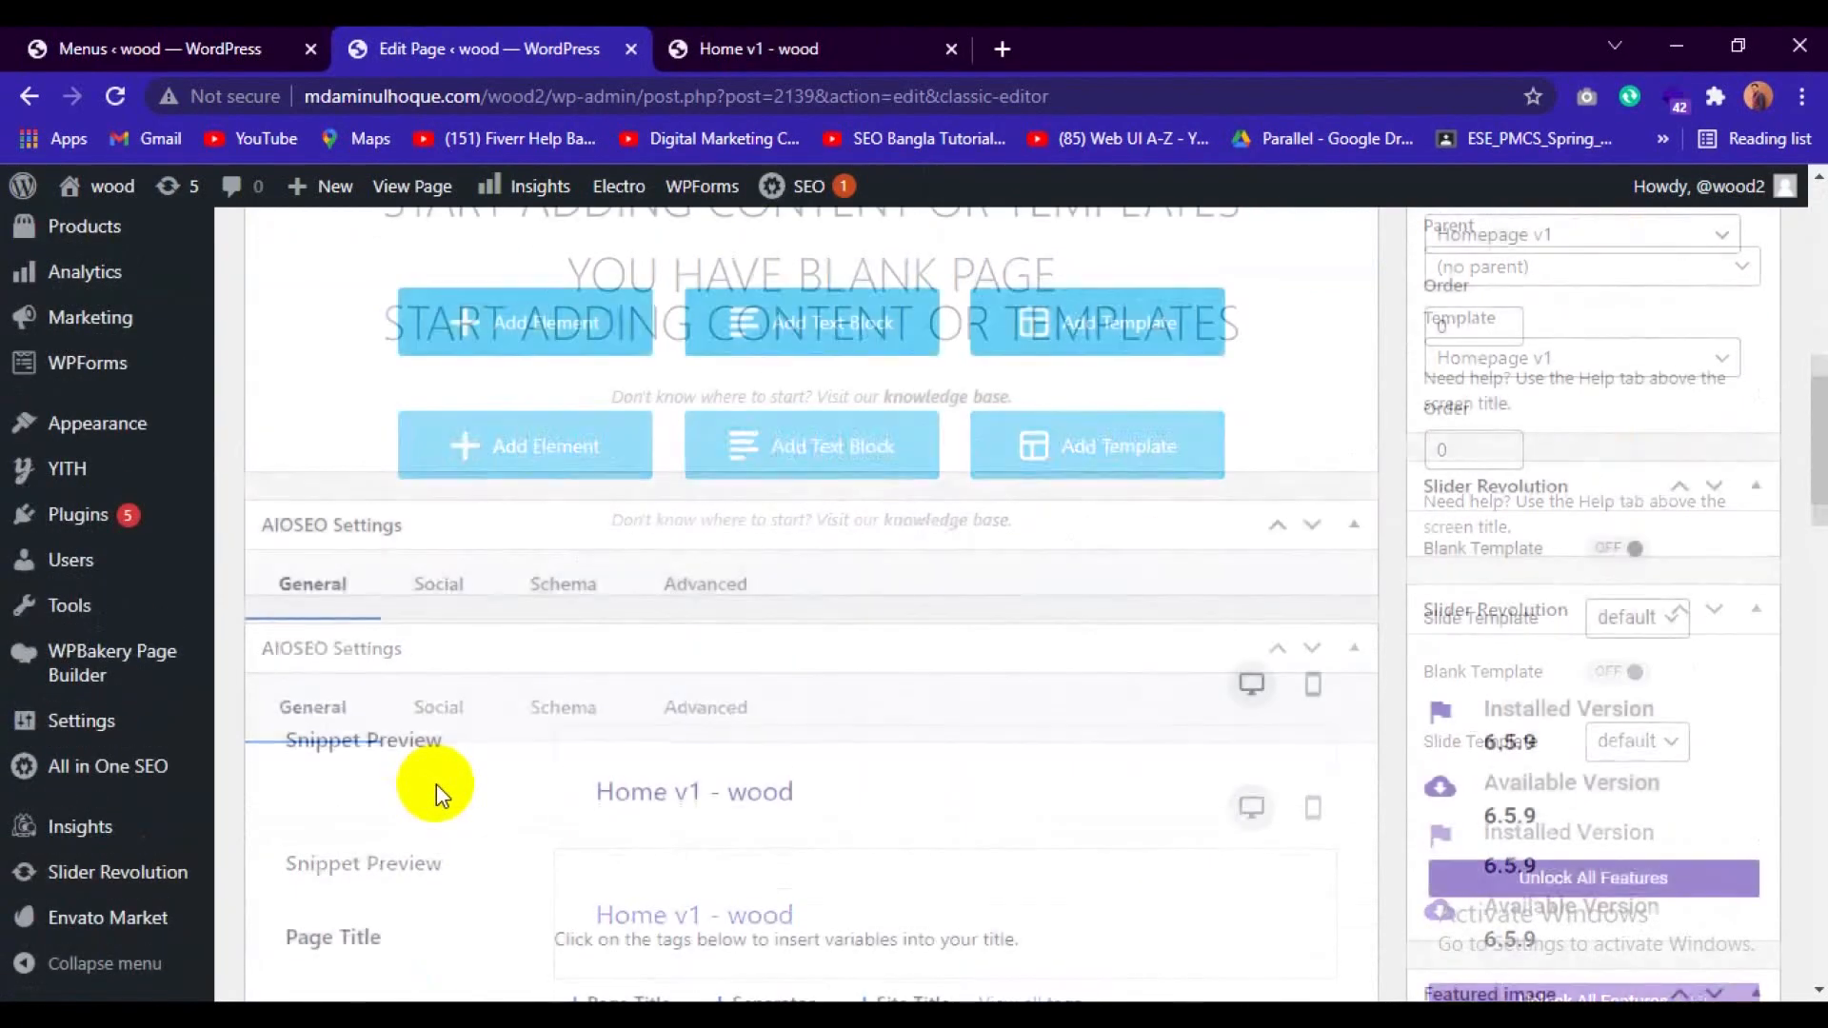
pyautogui.scroll(-20, 436, 785)
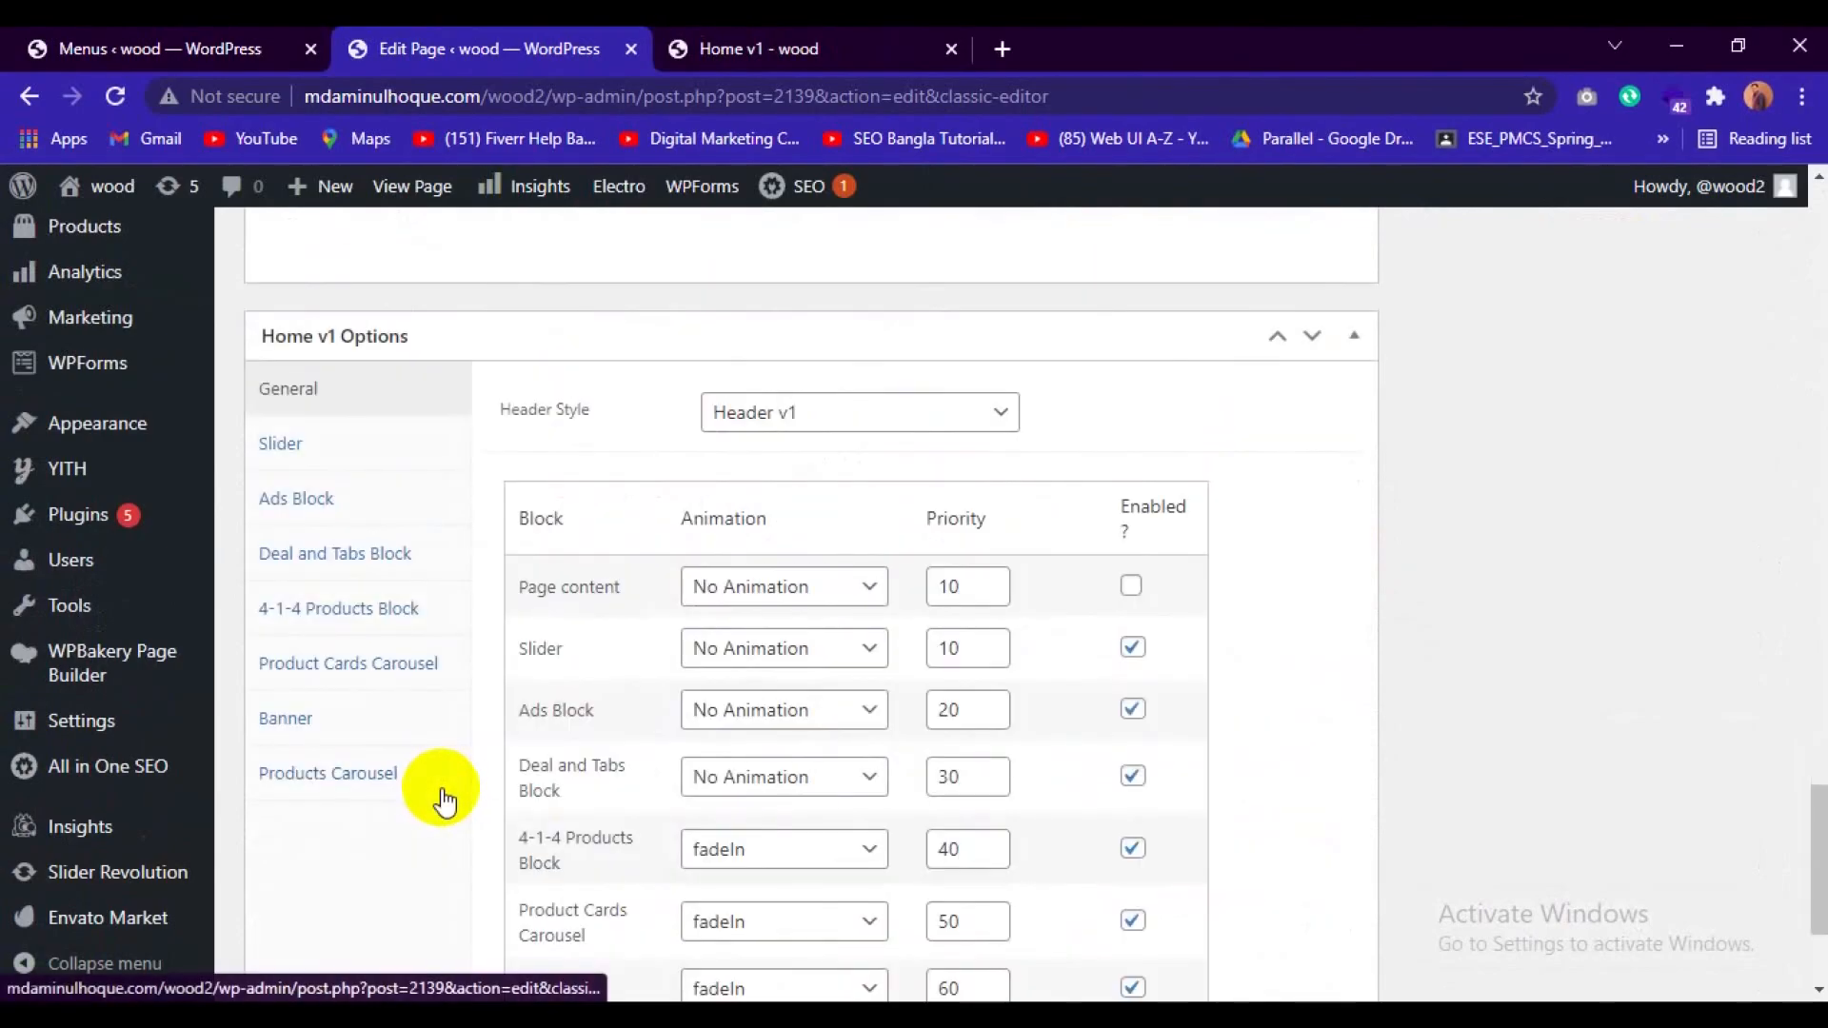
pyautogui.scroll(-3, 444, 798)
pyautogui.scroll(15, 444, 798)
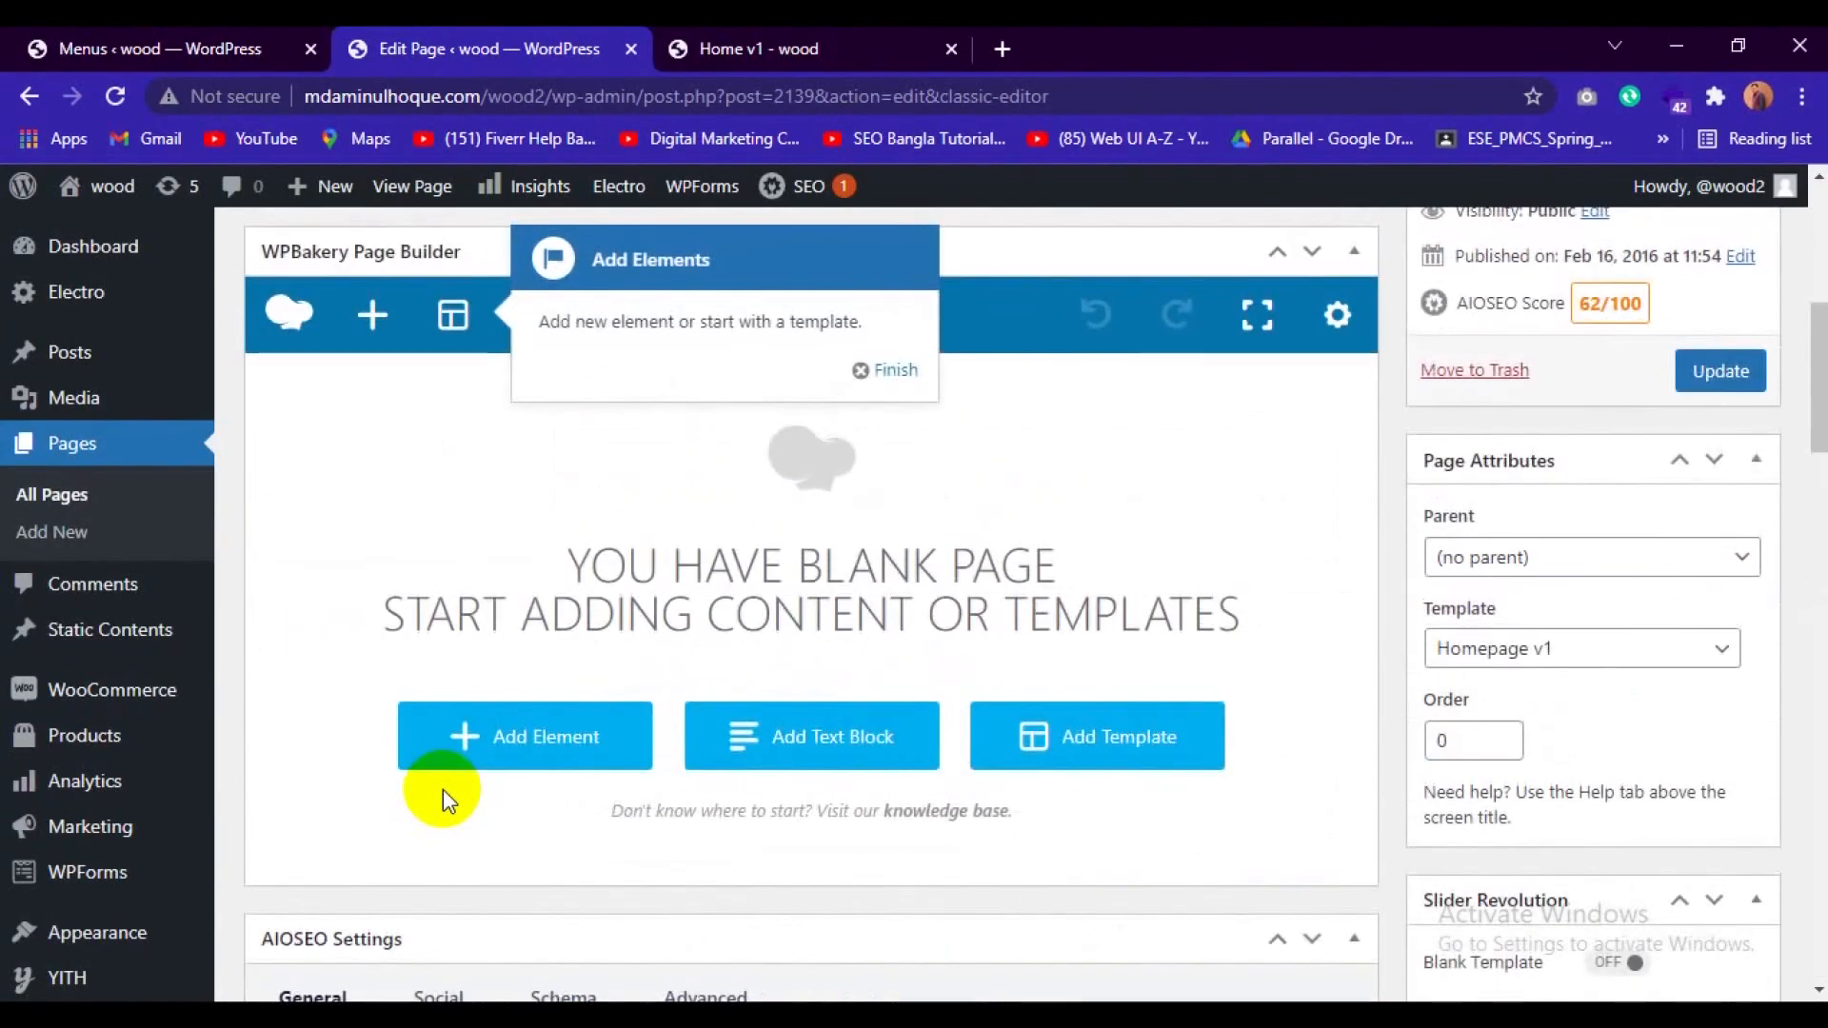
pyautogui.scroll(6, 442, 790)
pyautogui.scroll(-4, 553, 790)
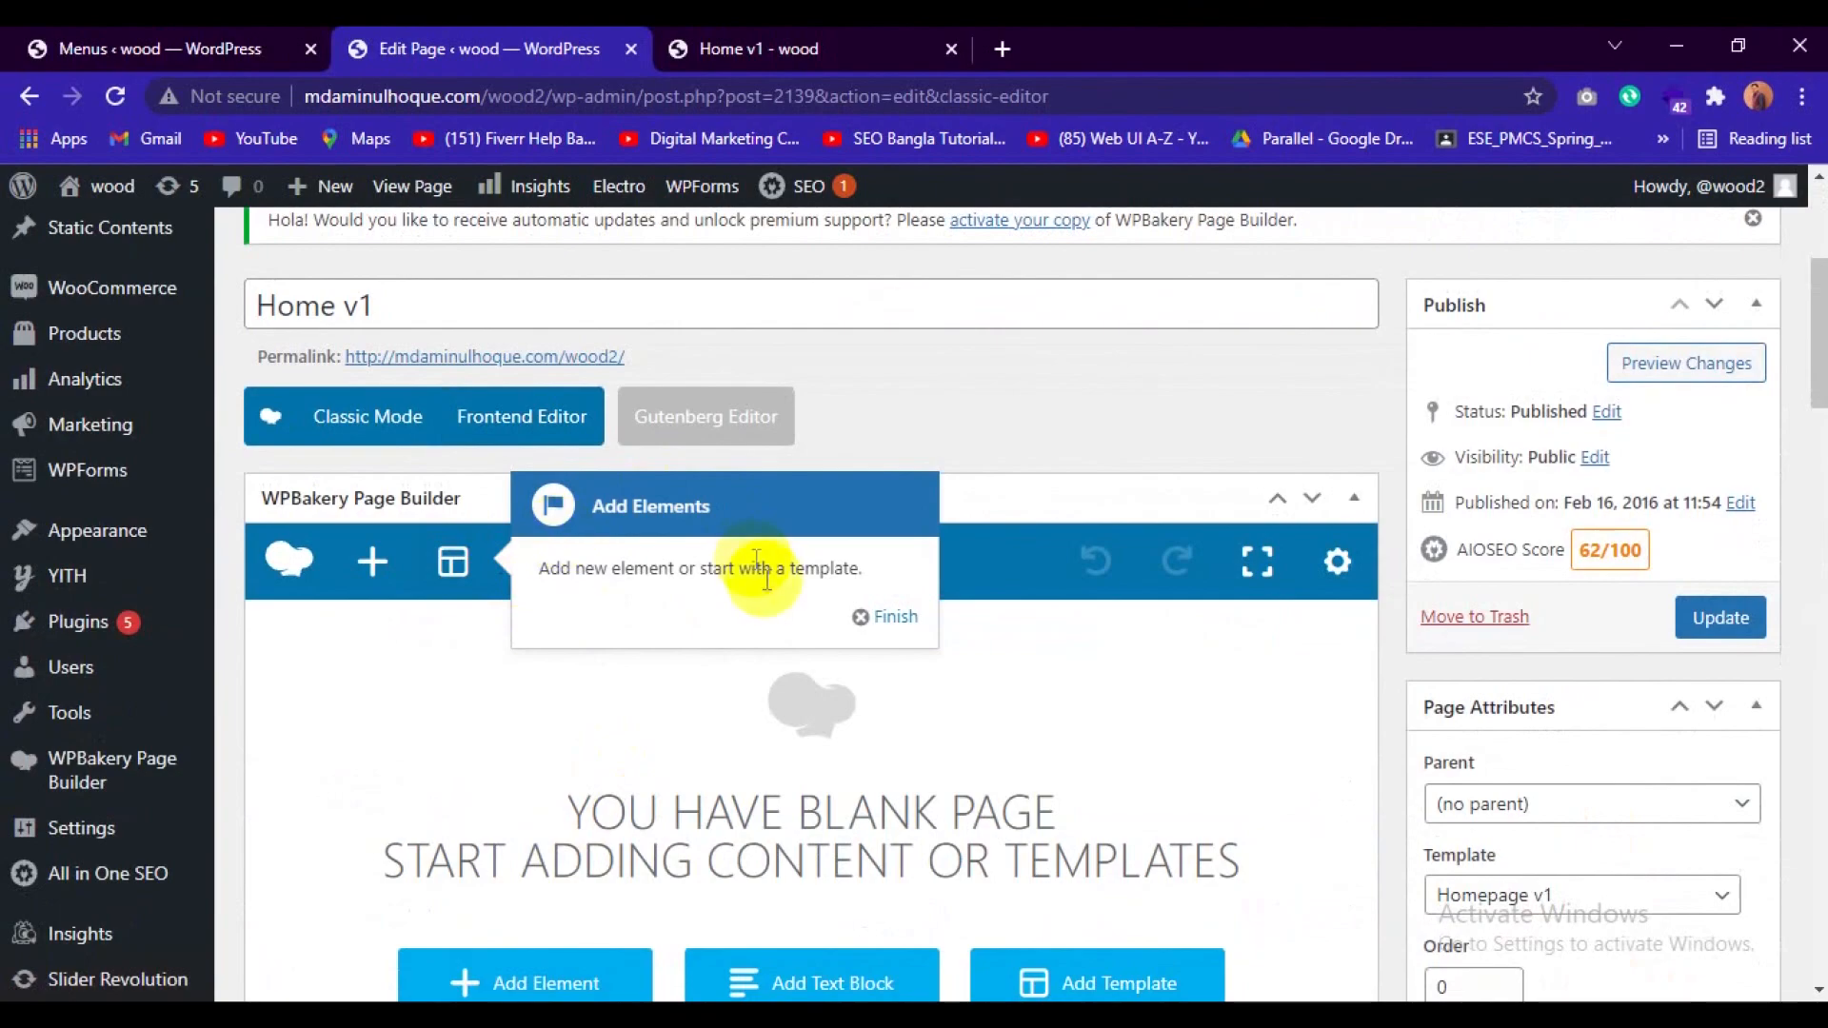
# Dismiss the Add Elements hint and examine the promotional banners on the live Home v1 page.
pyautogui.click(887, 619)
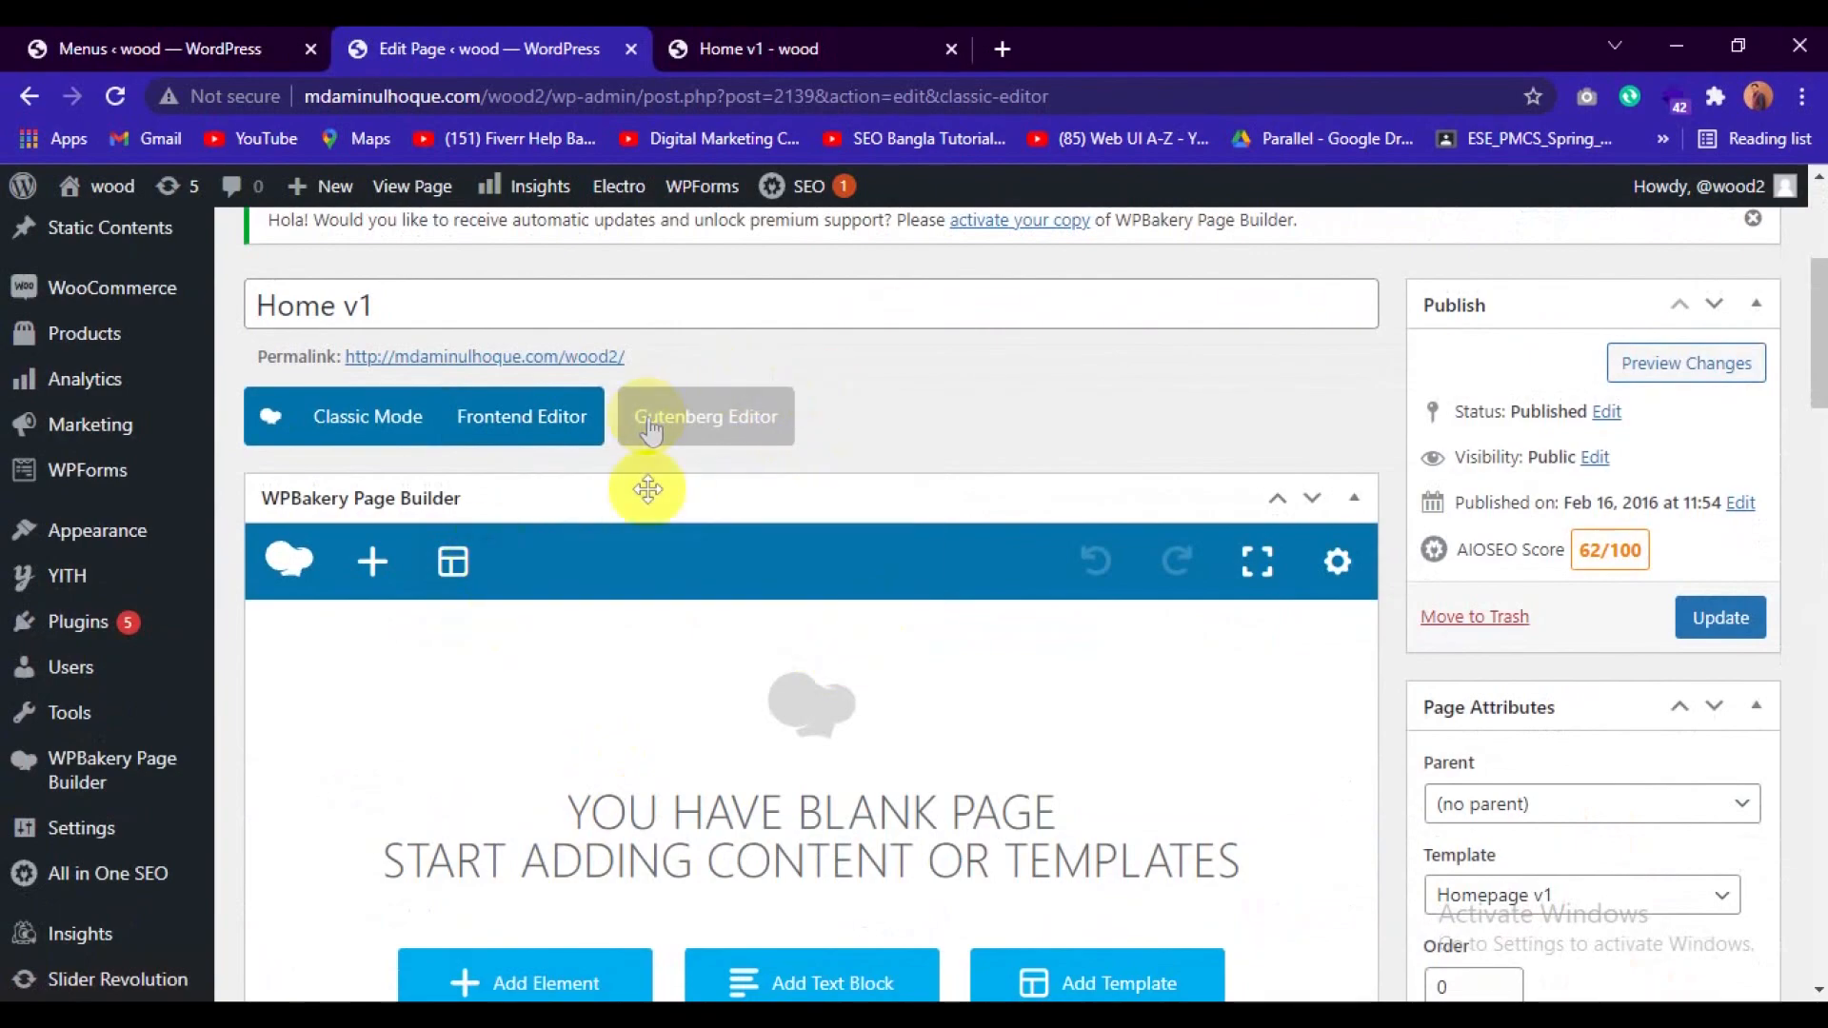
pyautogui.click(775, 39)
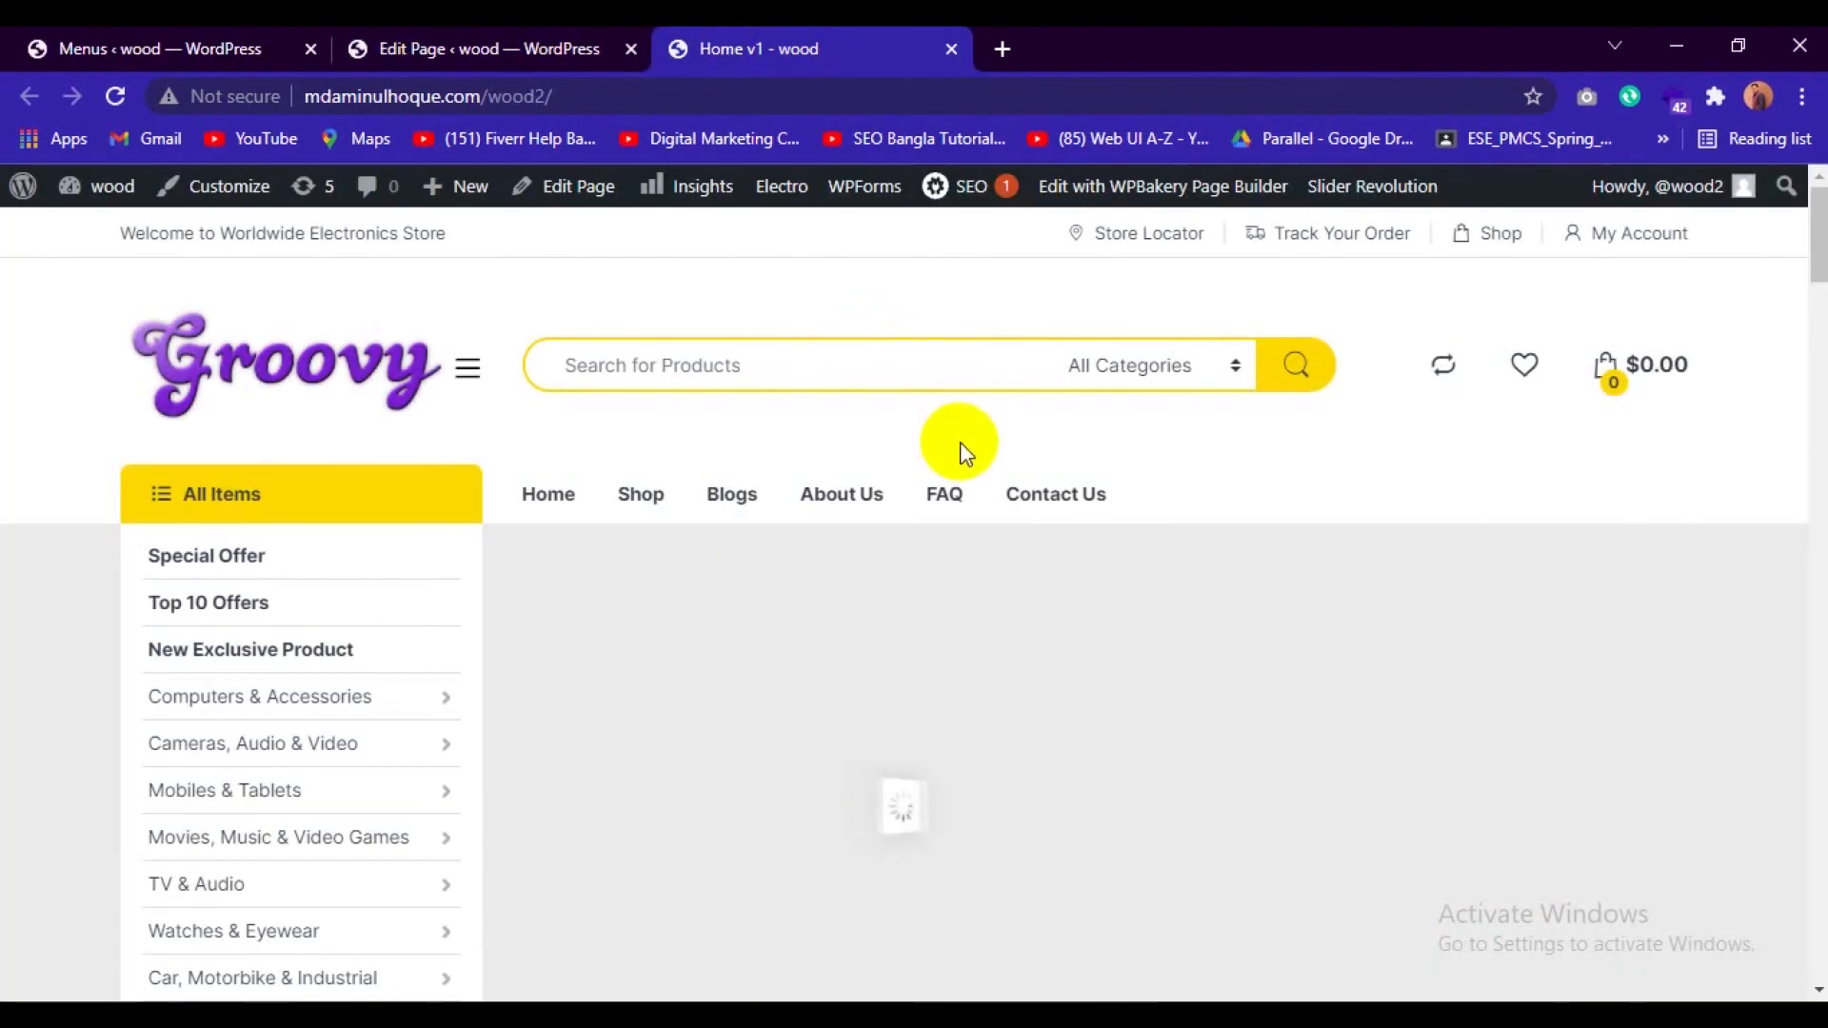
pyautogui.scroll(-8, 935, 540)
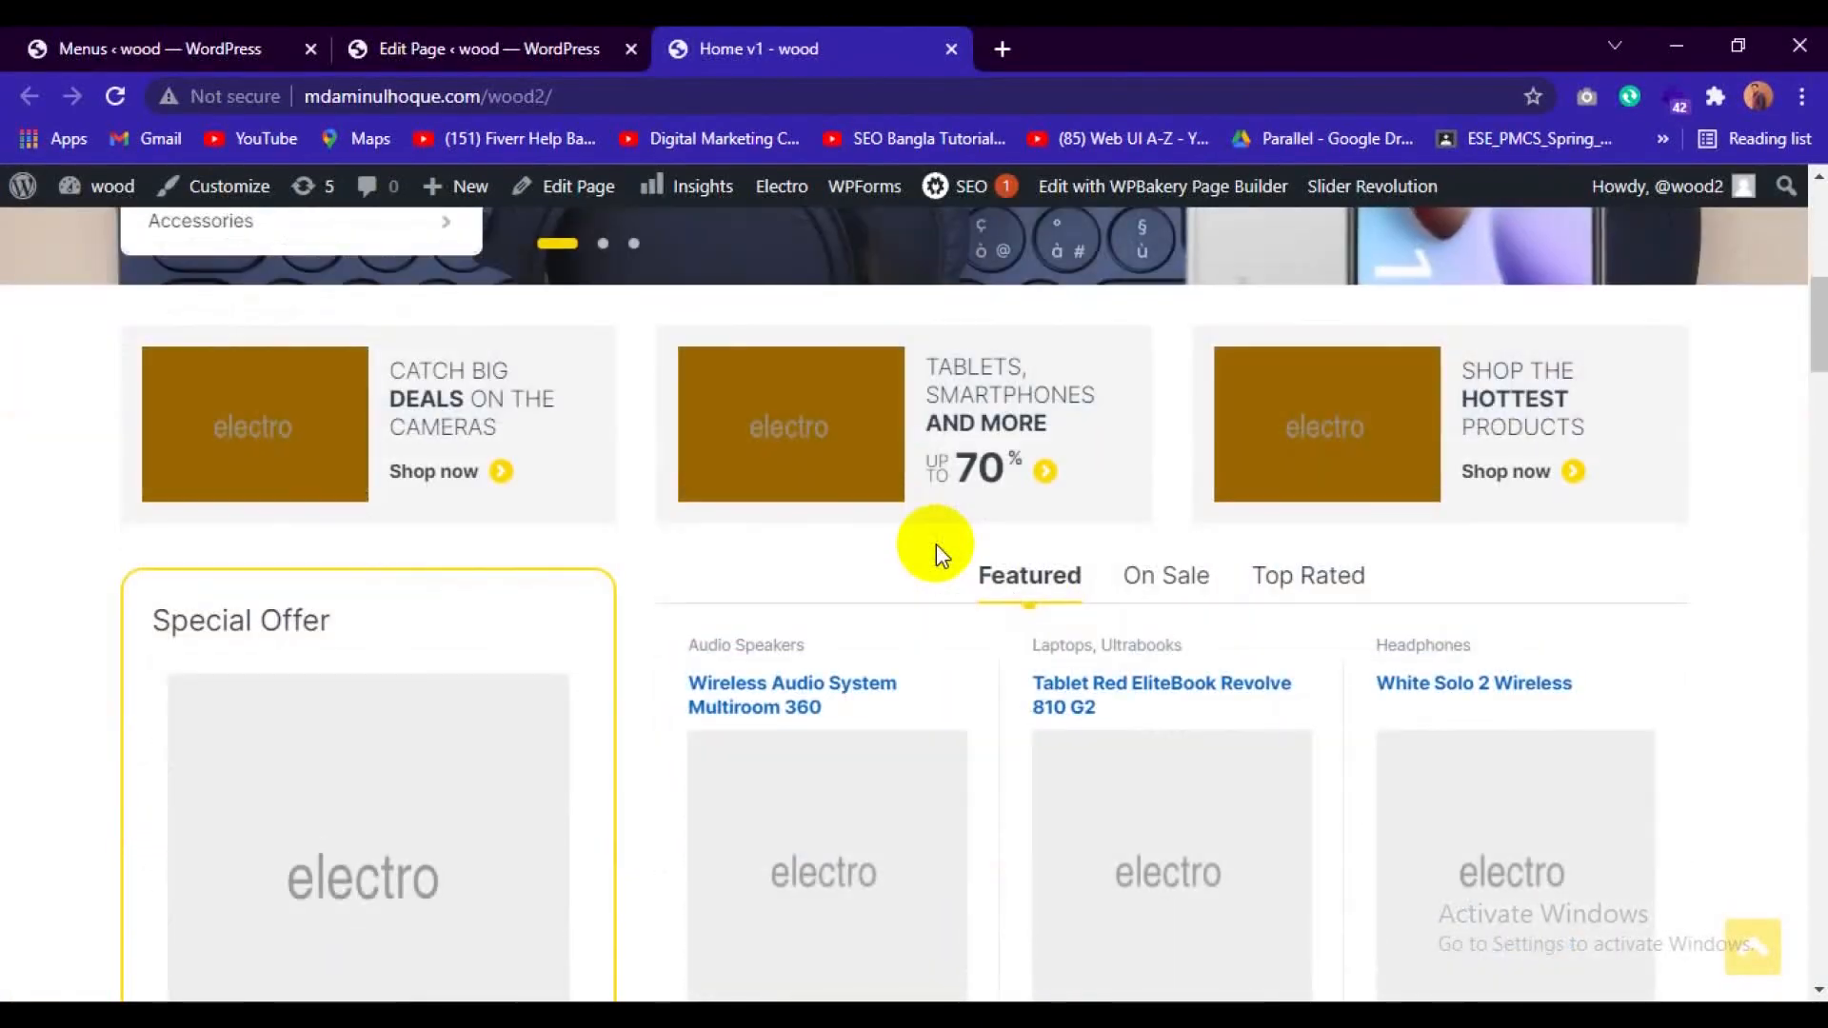
pyautogui.scroll(-3, 935, 544)
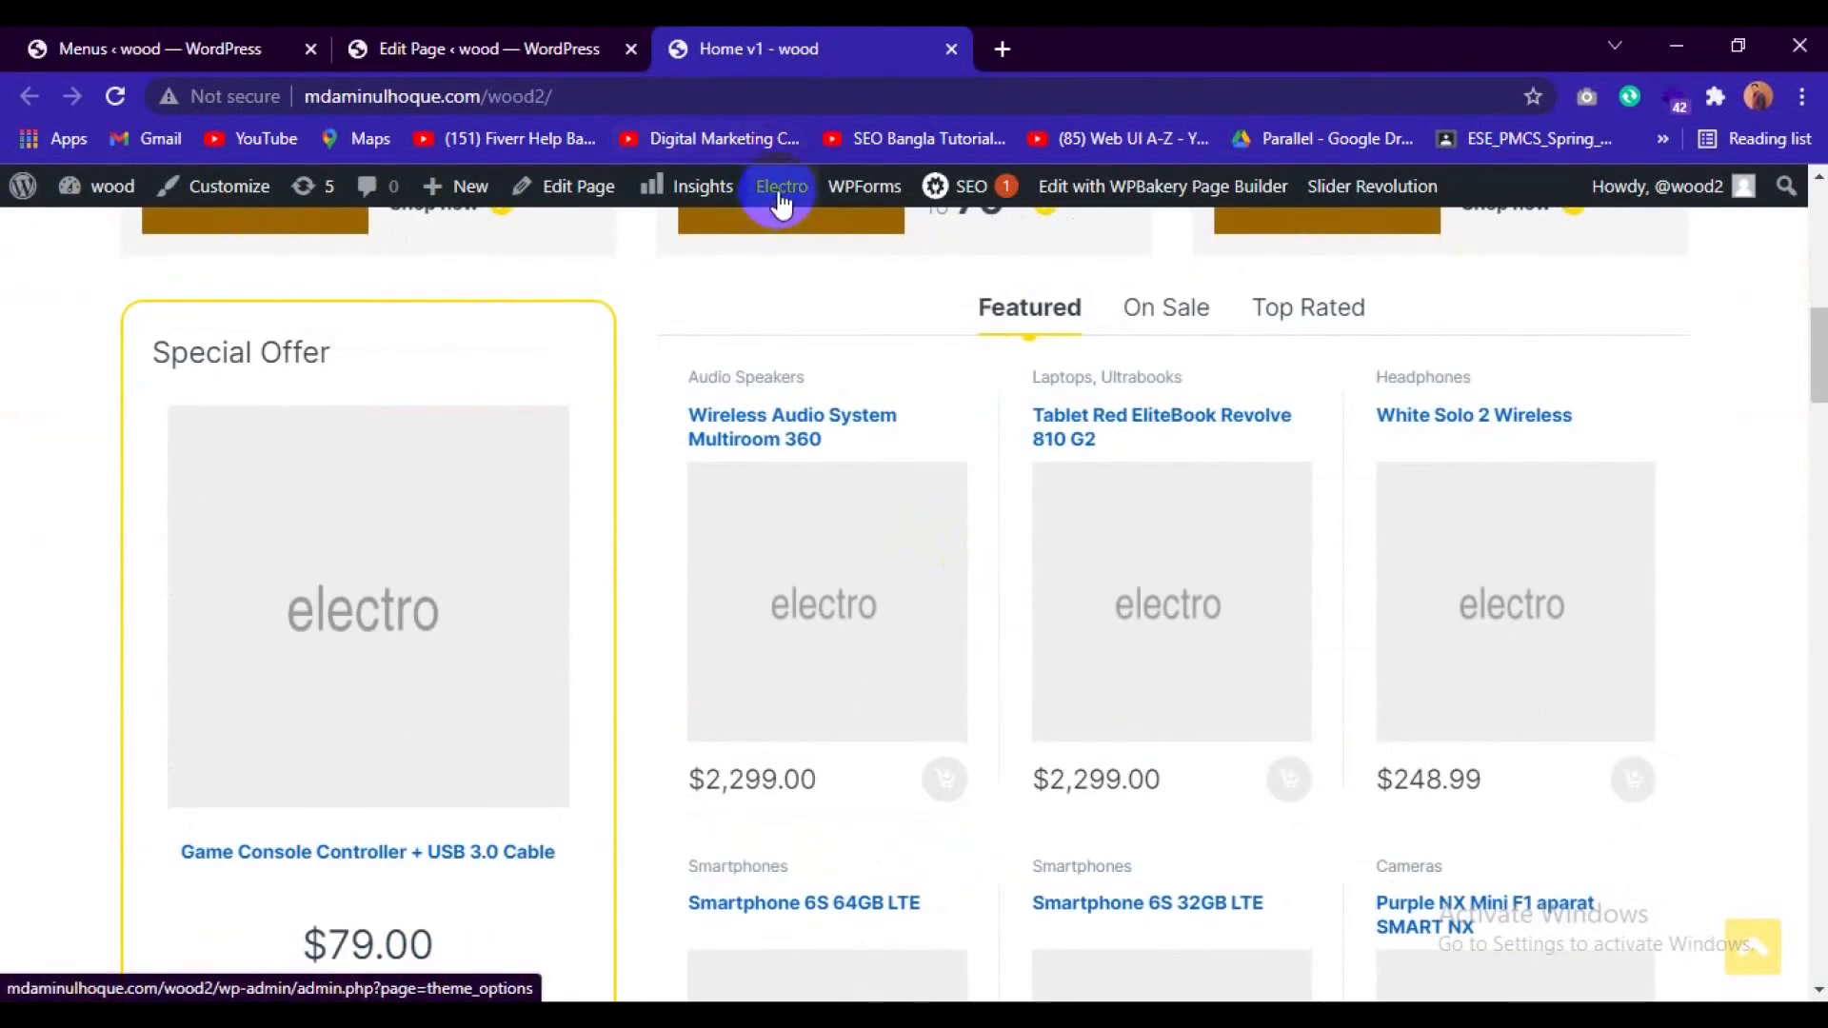
pyautogui.scroll(1, 676, 552)
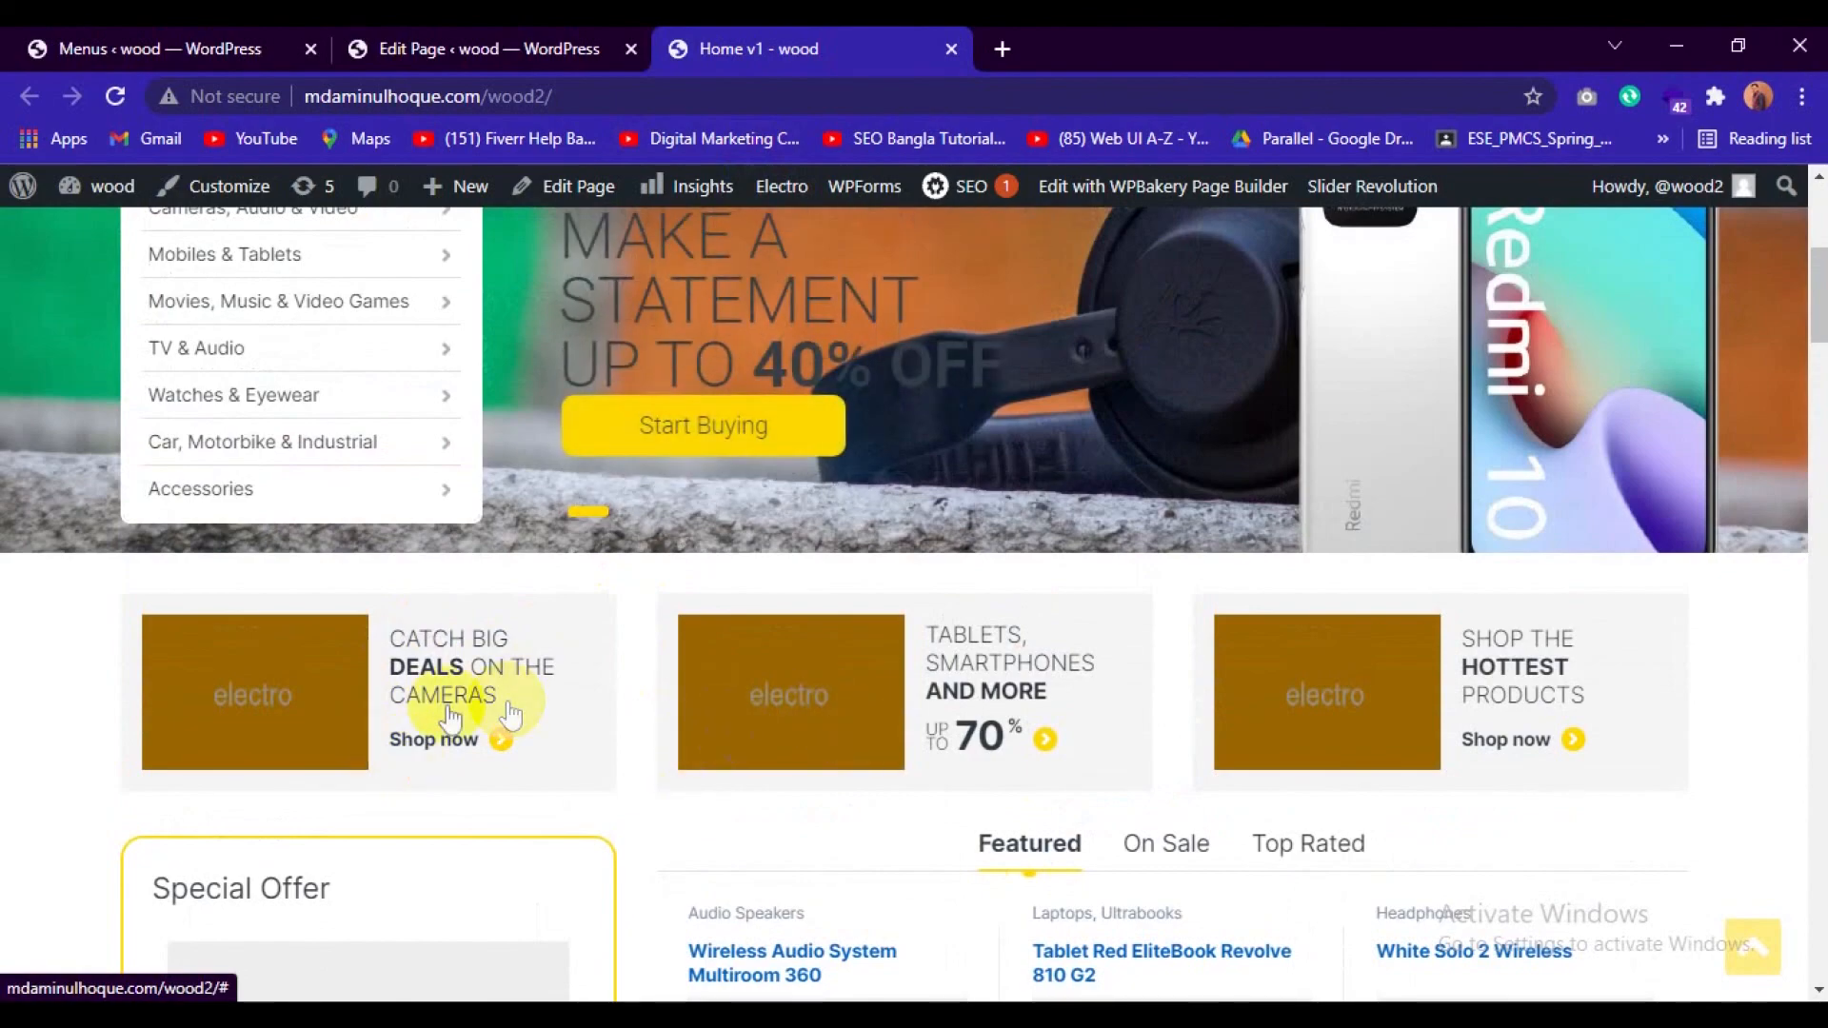
# Inspect the cameras deals banner in the browser's developer tools and expand its da-media-body element.
pyautogui.rightClick(454, 652)
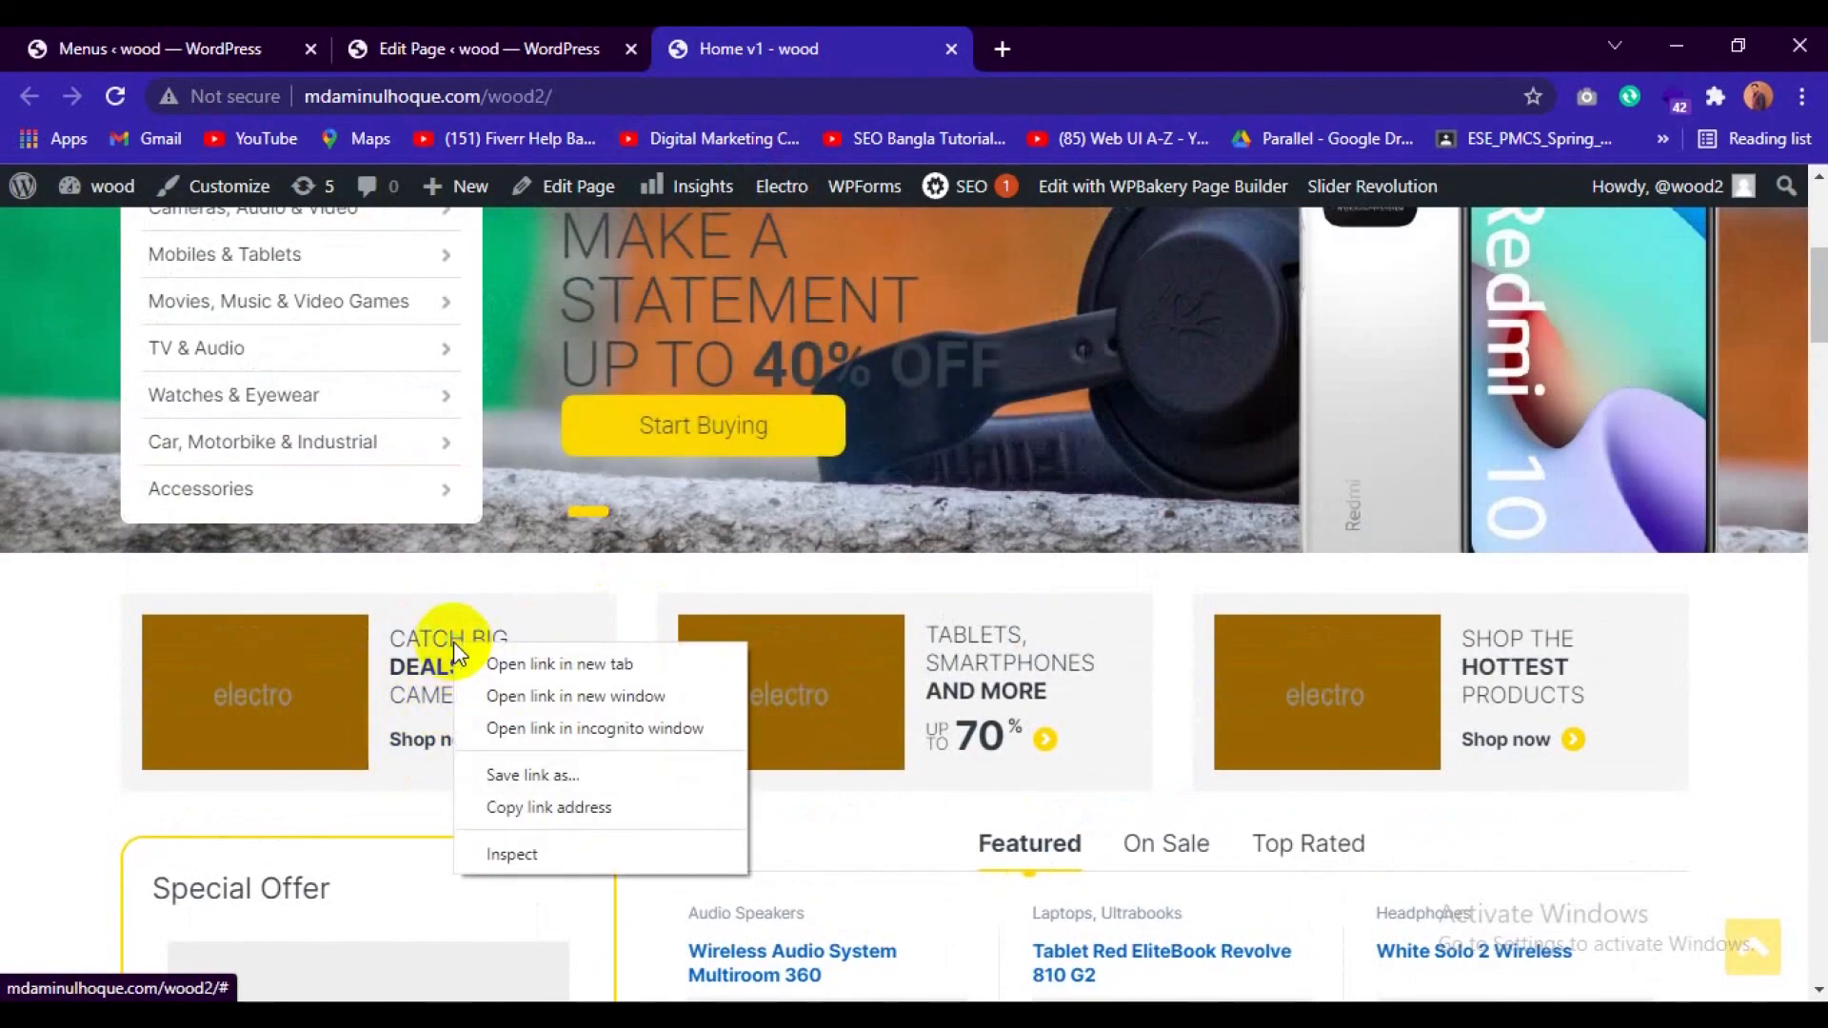
pyautogui.click(585, 857)
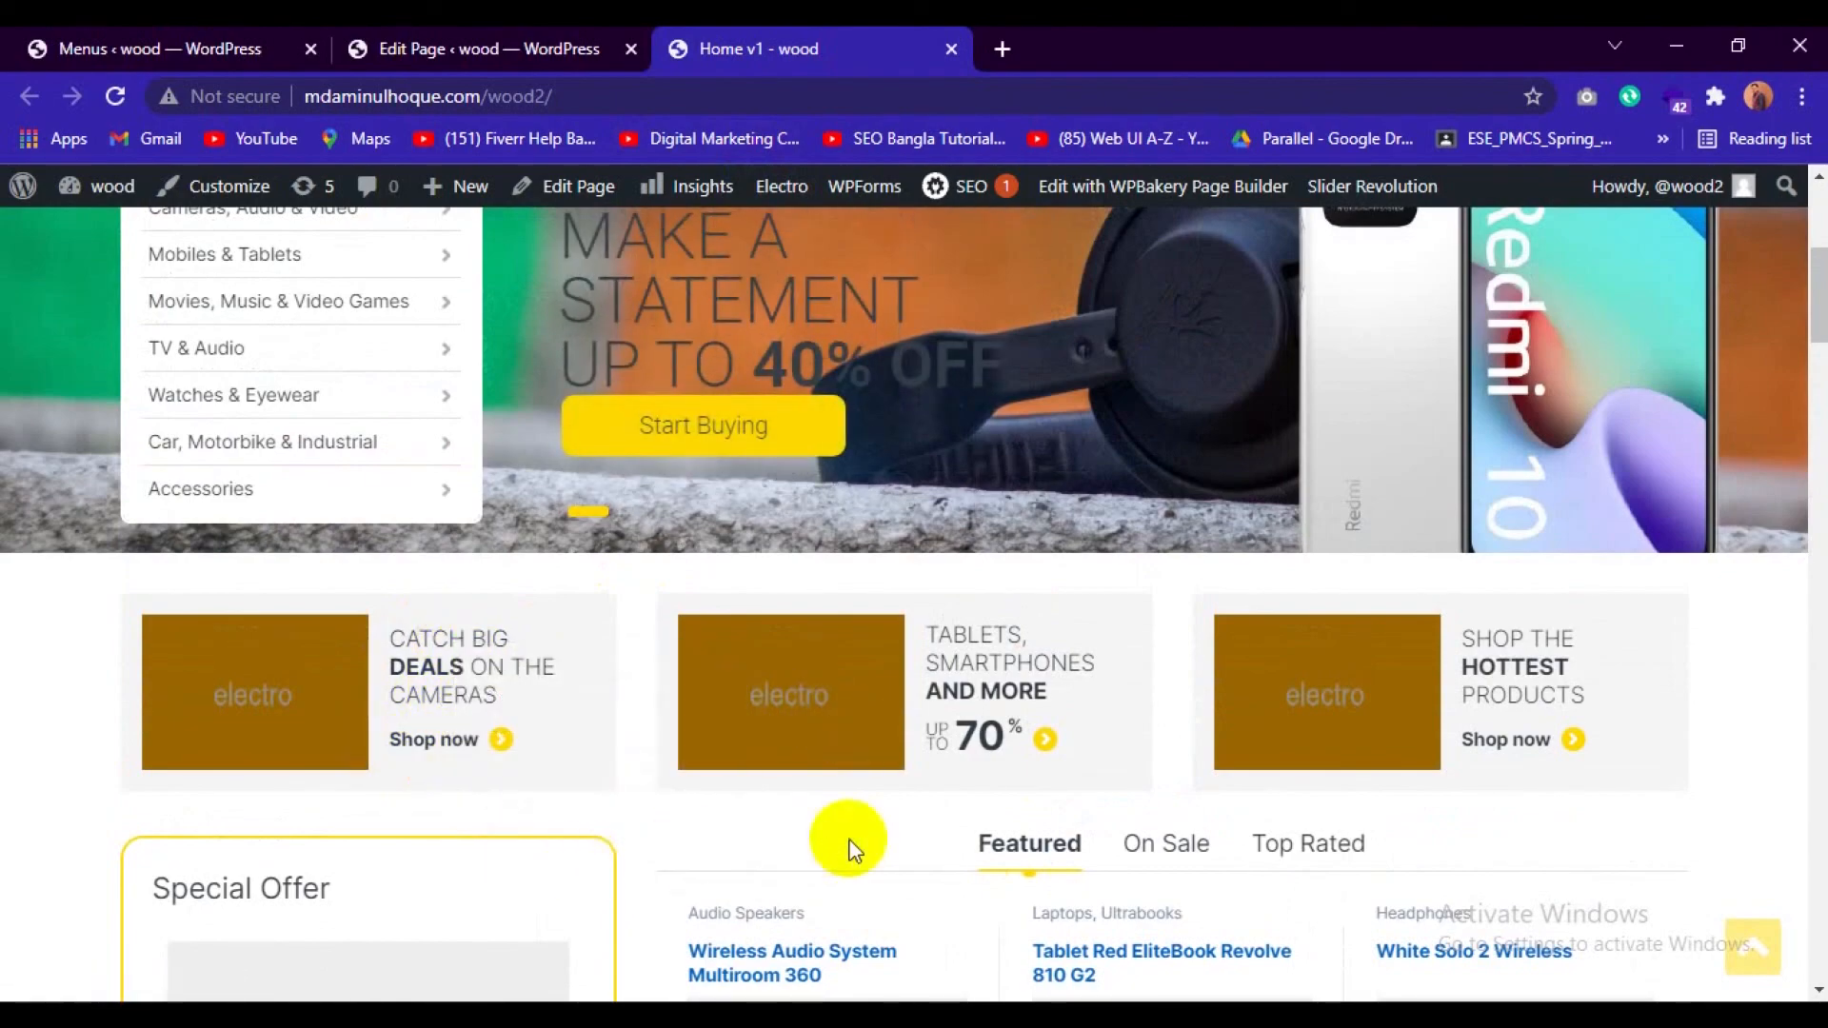
pyautogui.scroll(-3, 747, 455)
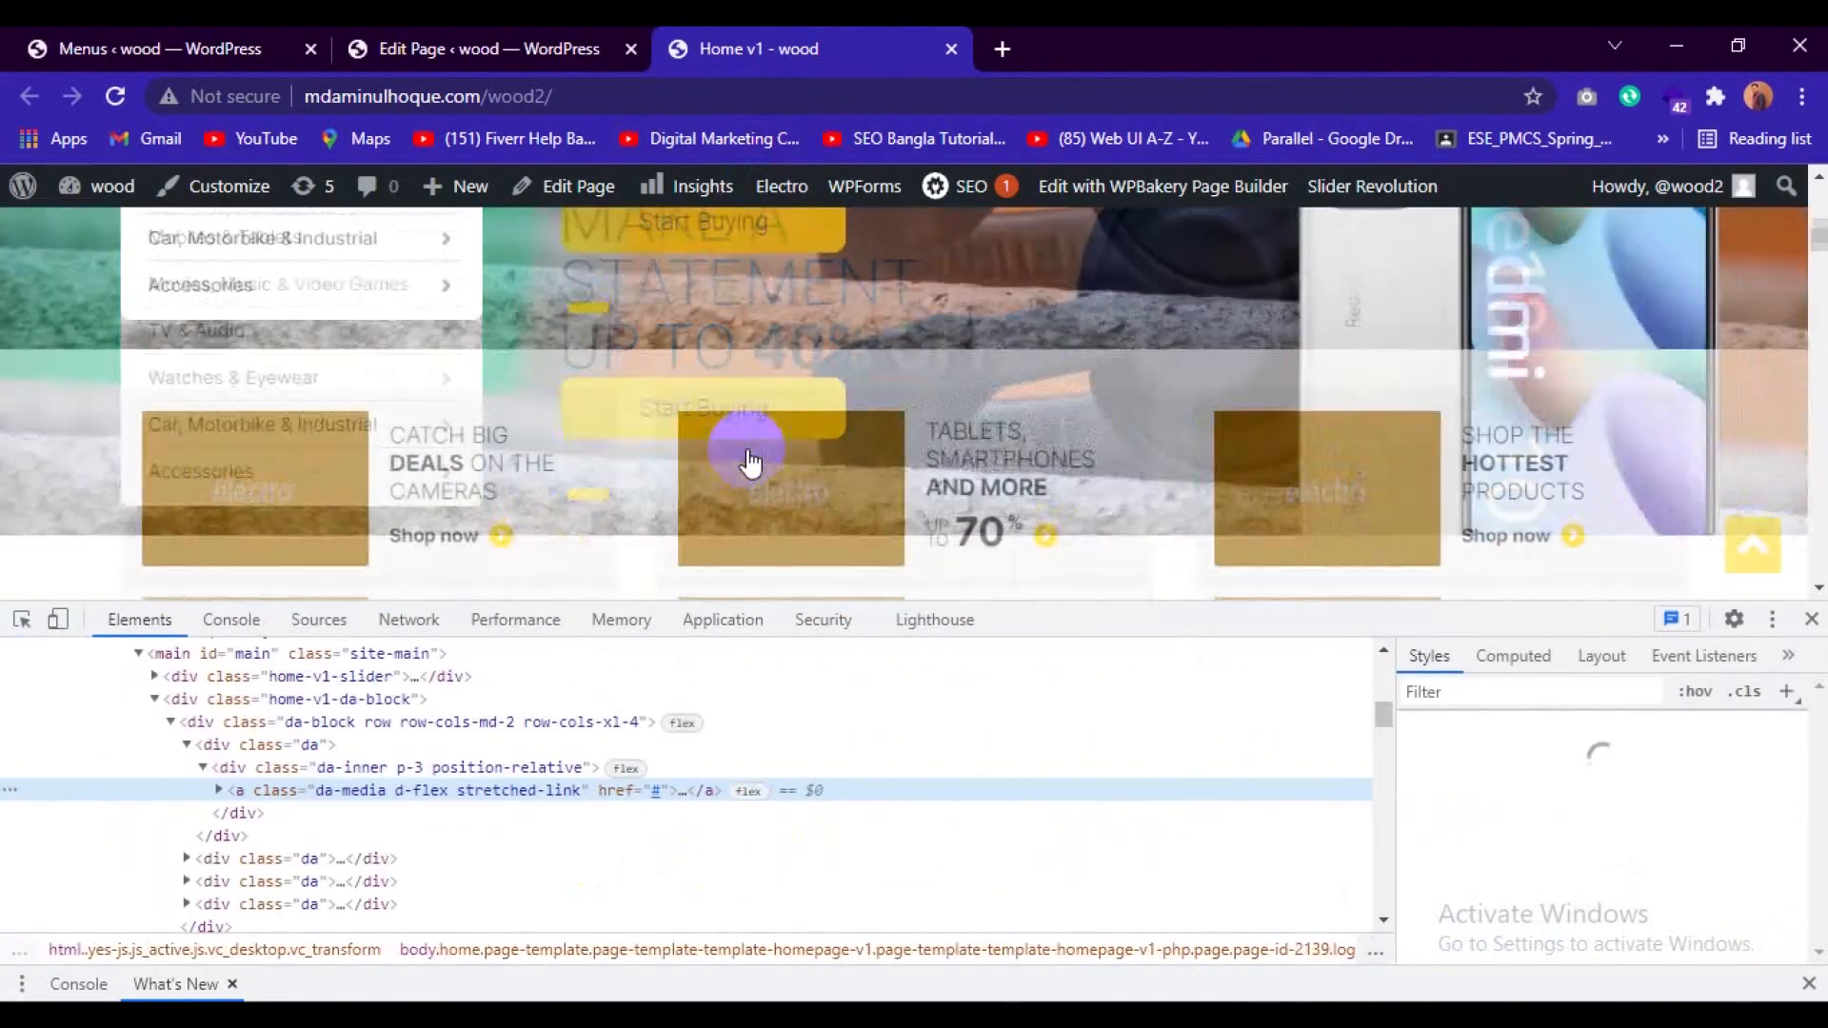
pyautogui.scroll(1, 750, 452)
pyautogui.click(19, 623)
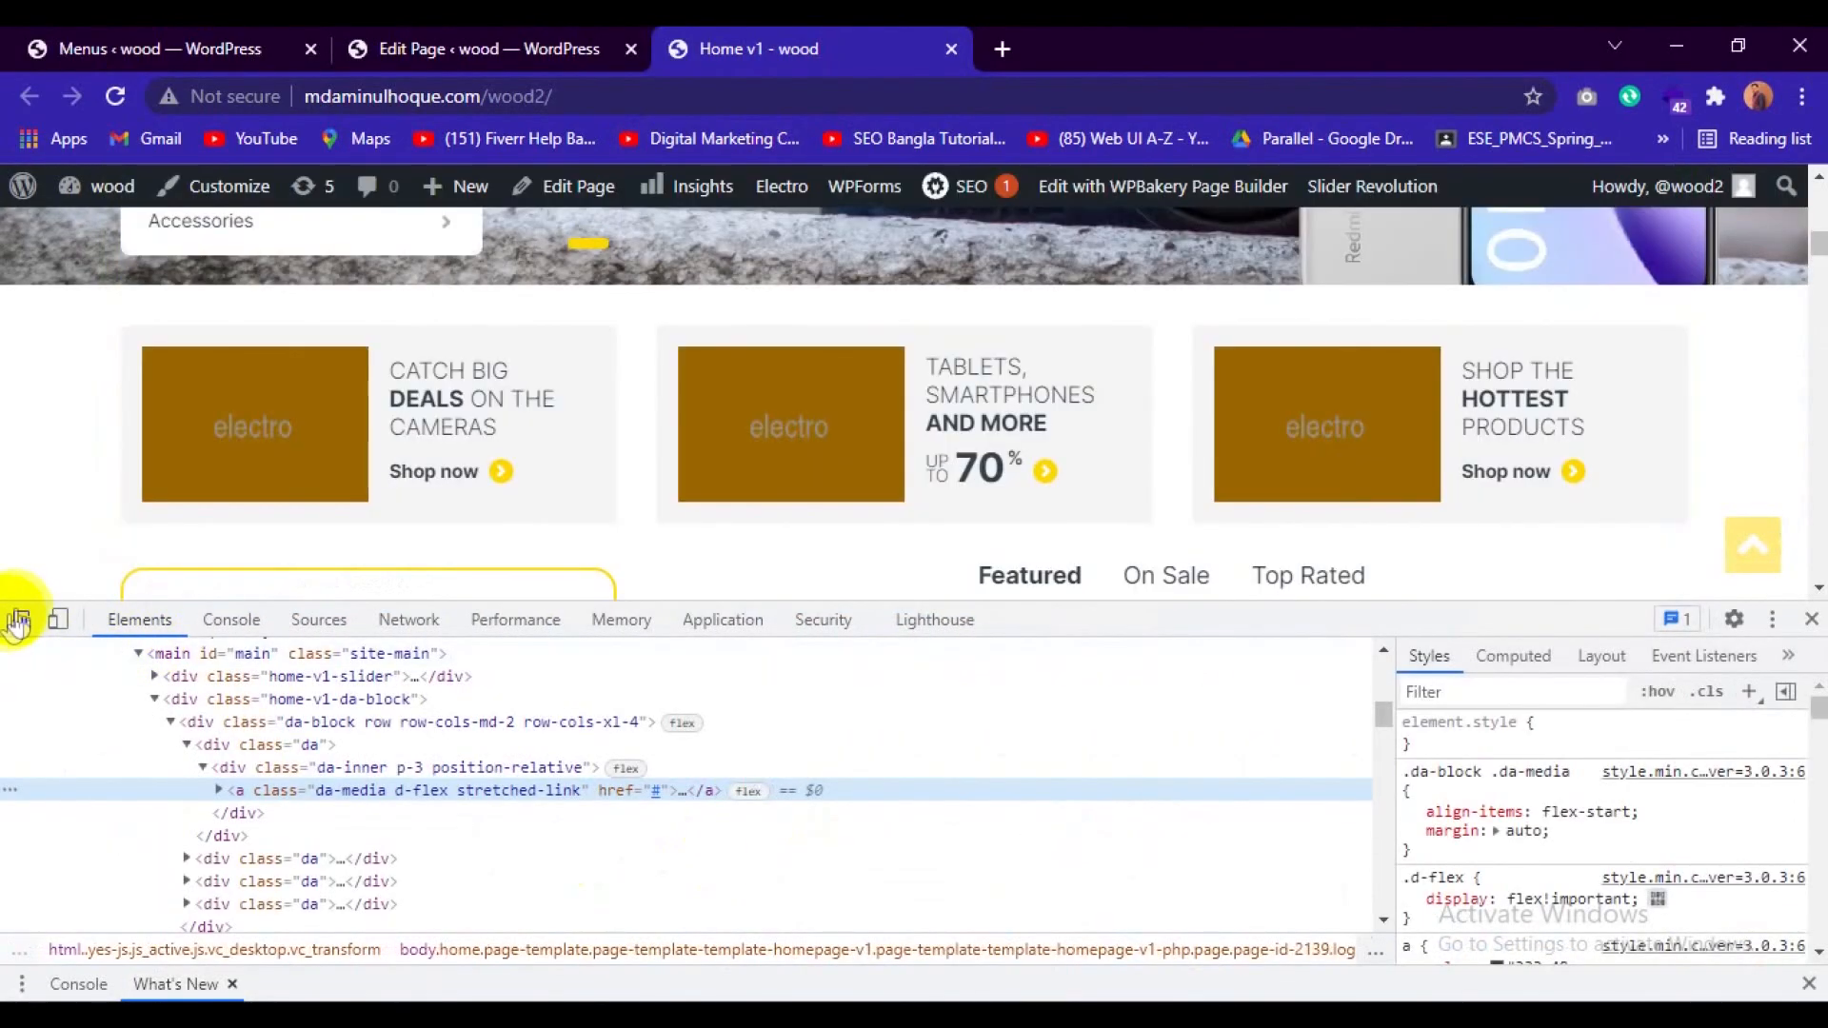
pyautogui.click(364, 432)
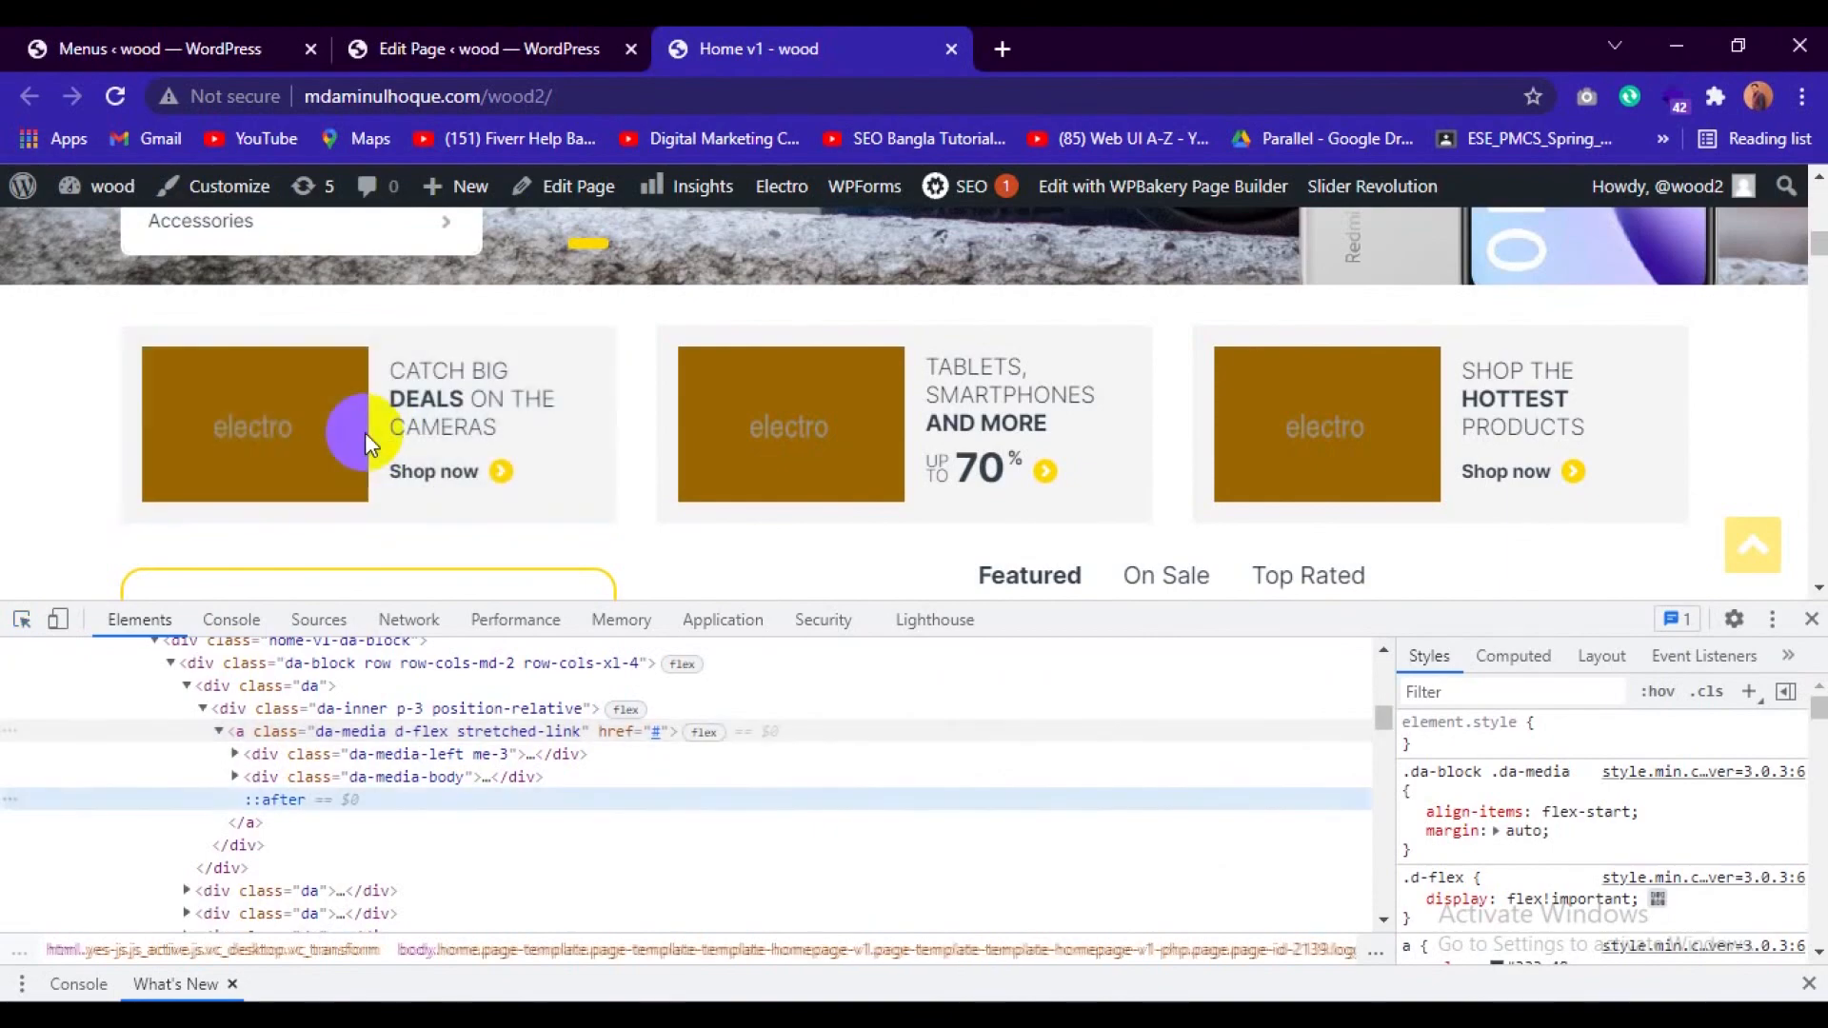
pyautogui.click(235, 777)
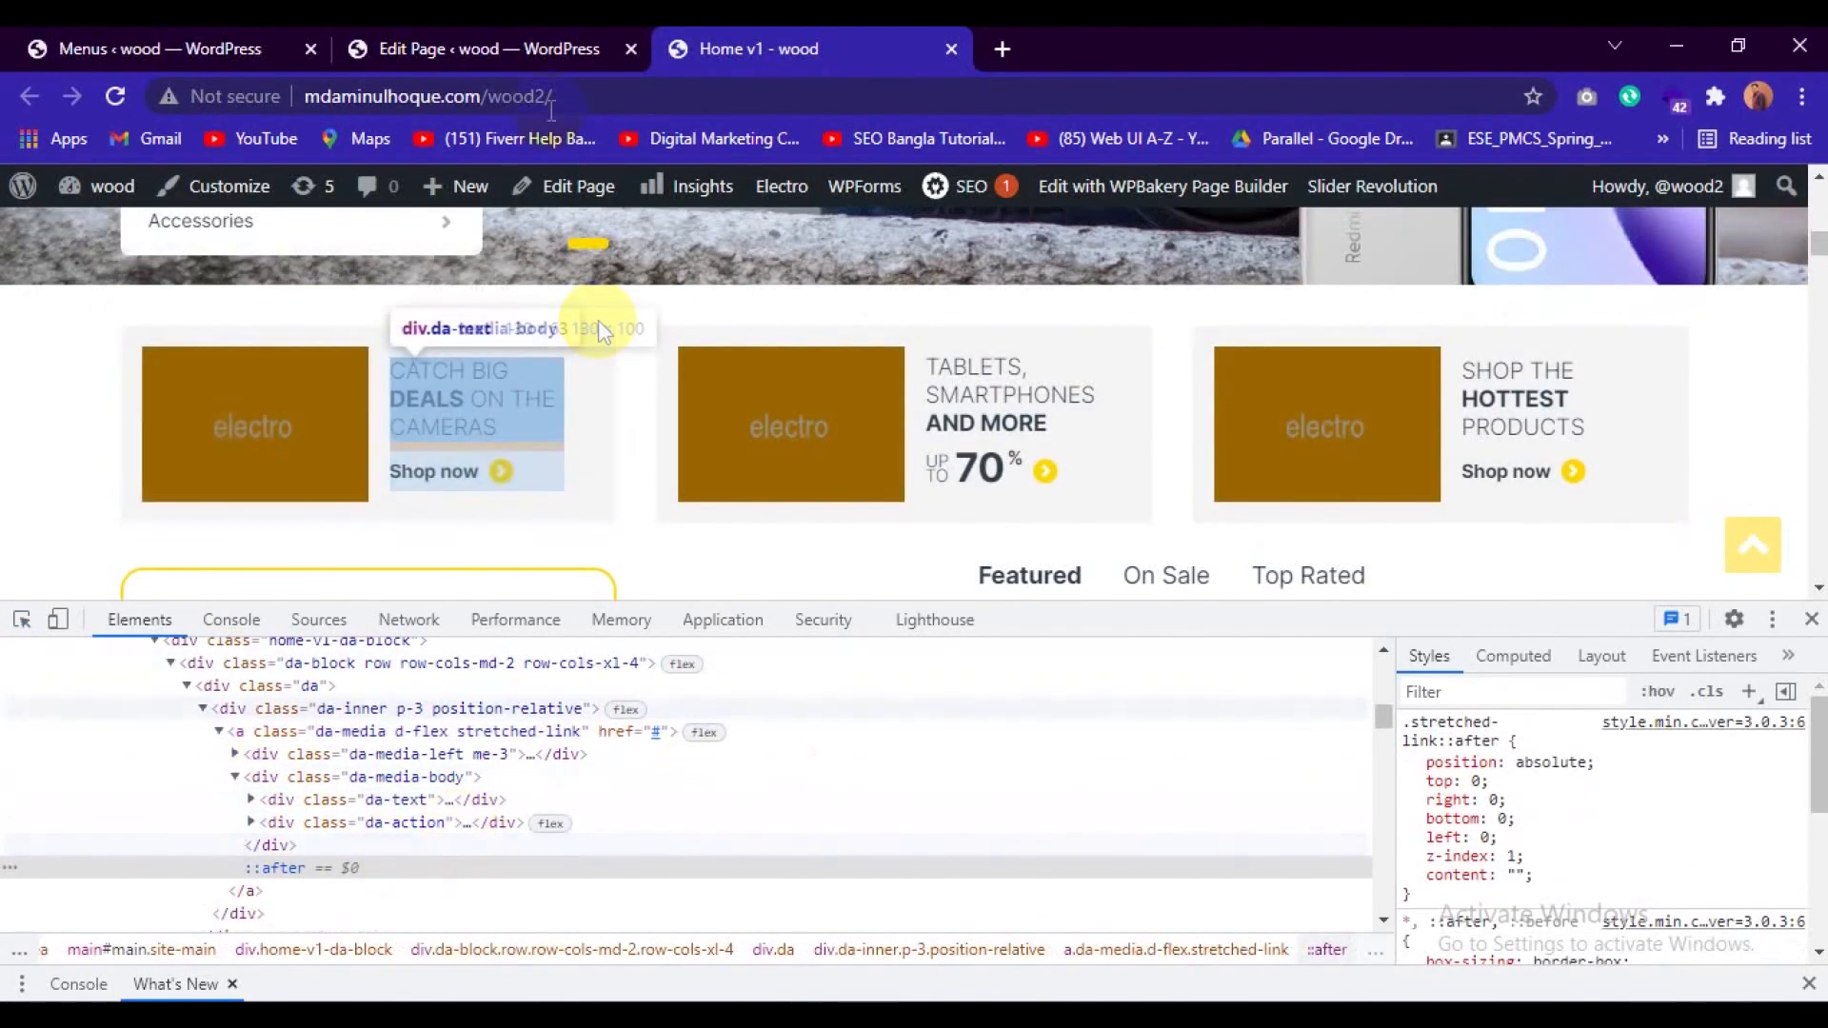
# Return to the Home v1 page editor and look through its sections and the General block list in Home v1 Options.
pyautogui.click(533, 49)
pyautogui.scroll(-15, 847, 540)
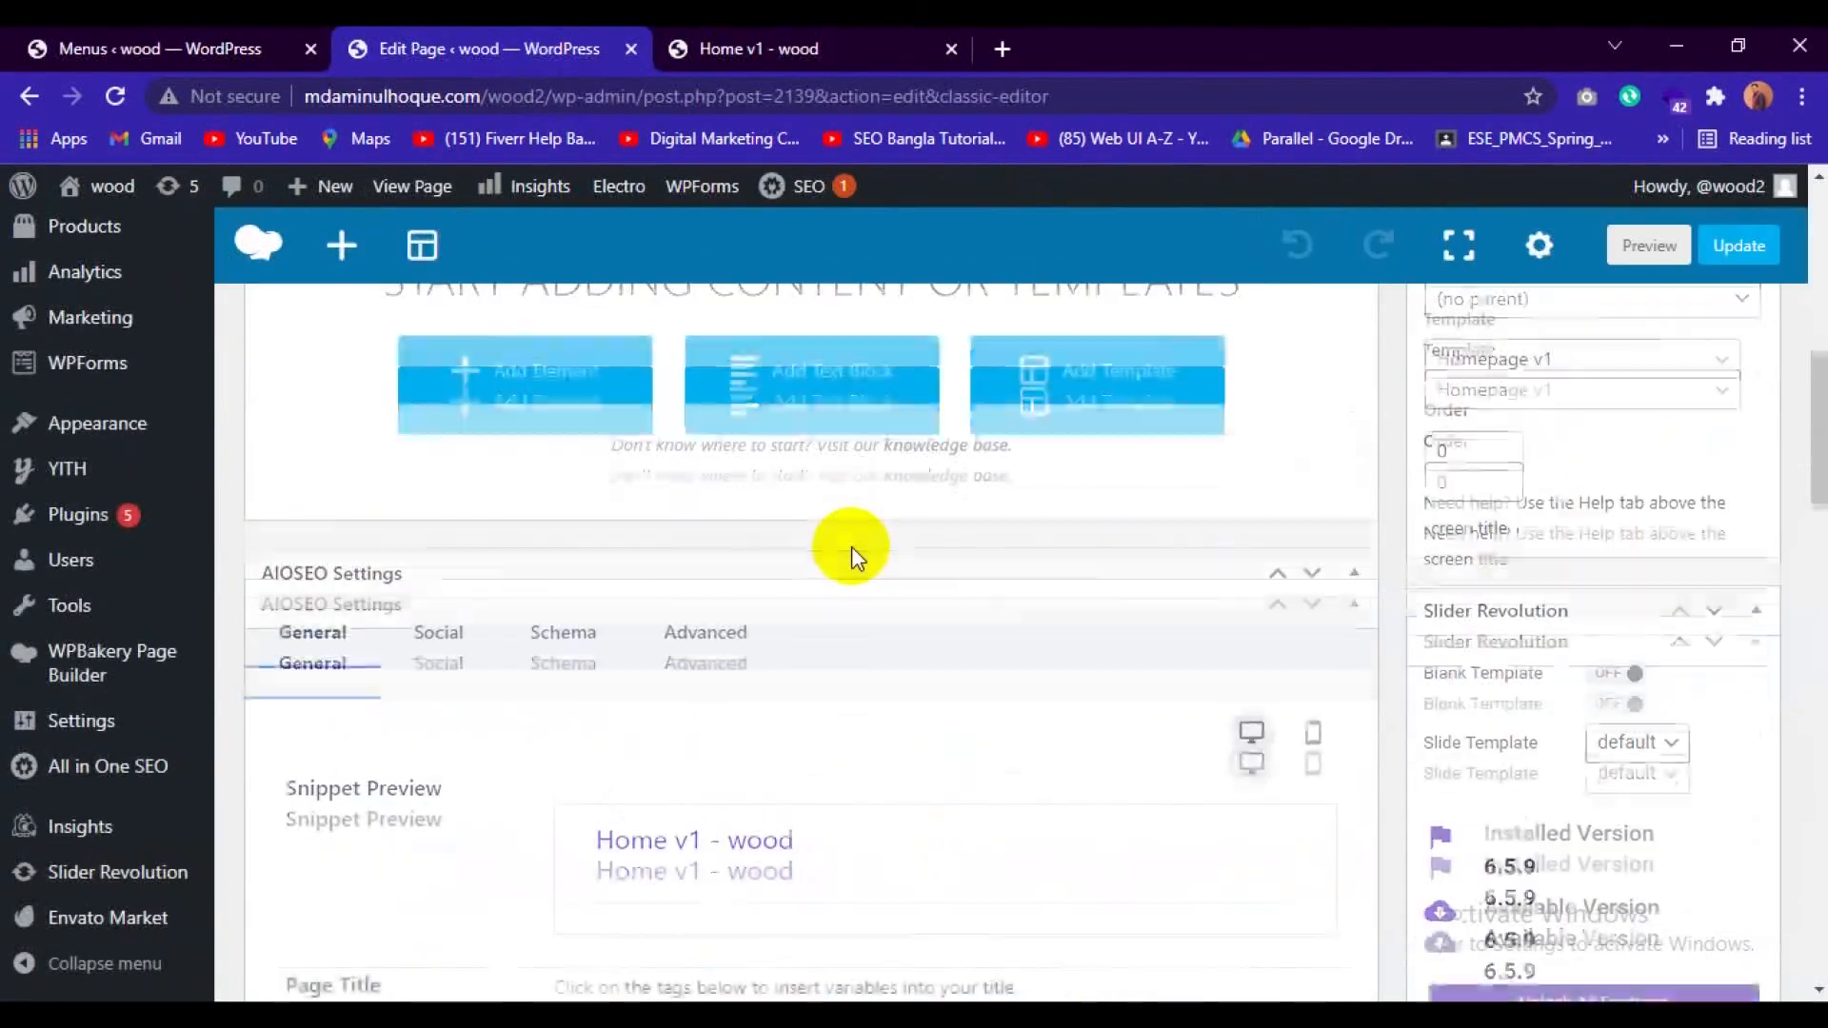
pyautogui.scroll(-15, 854, 560)
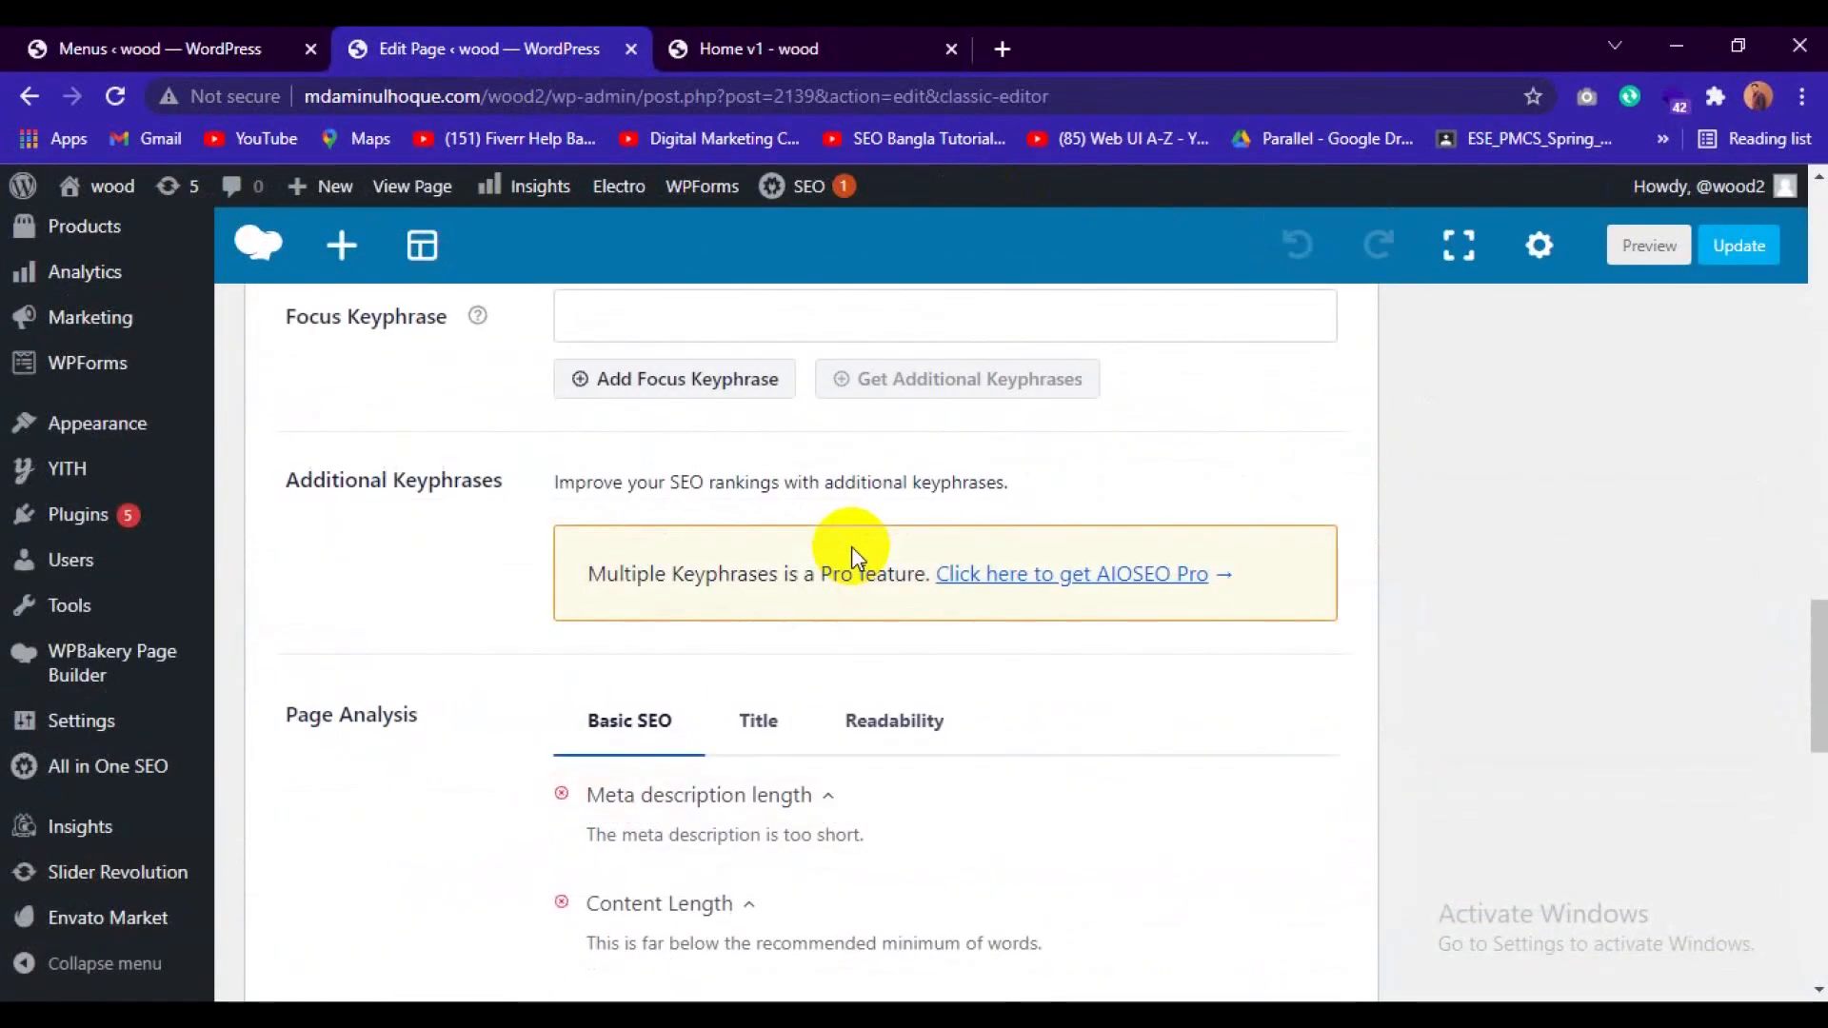
pyautogui.scroll(5, 861, 562)
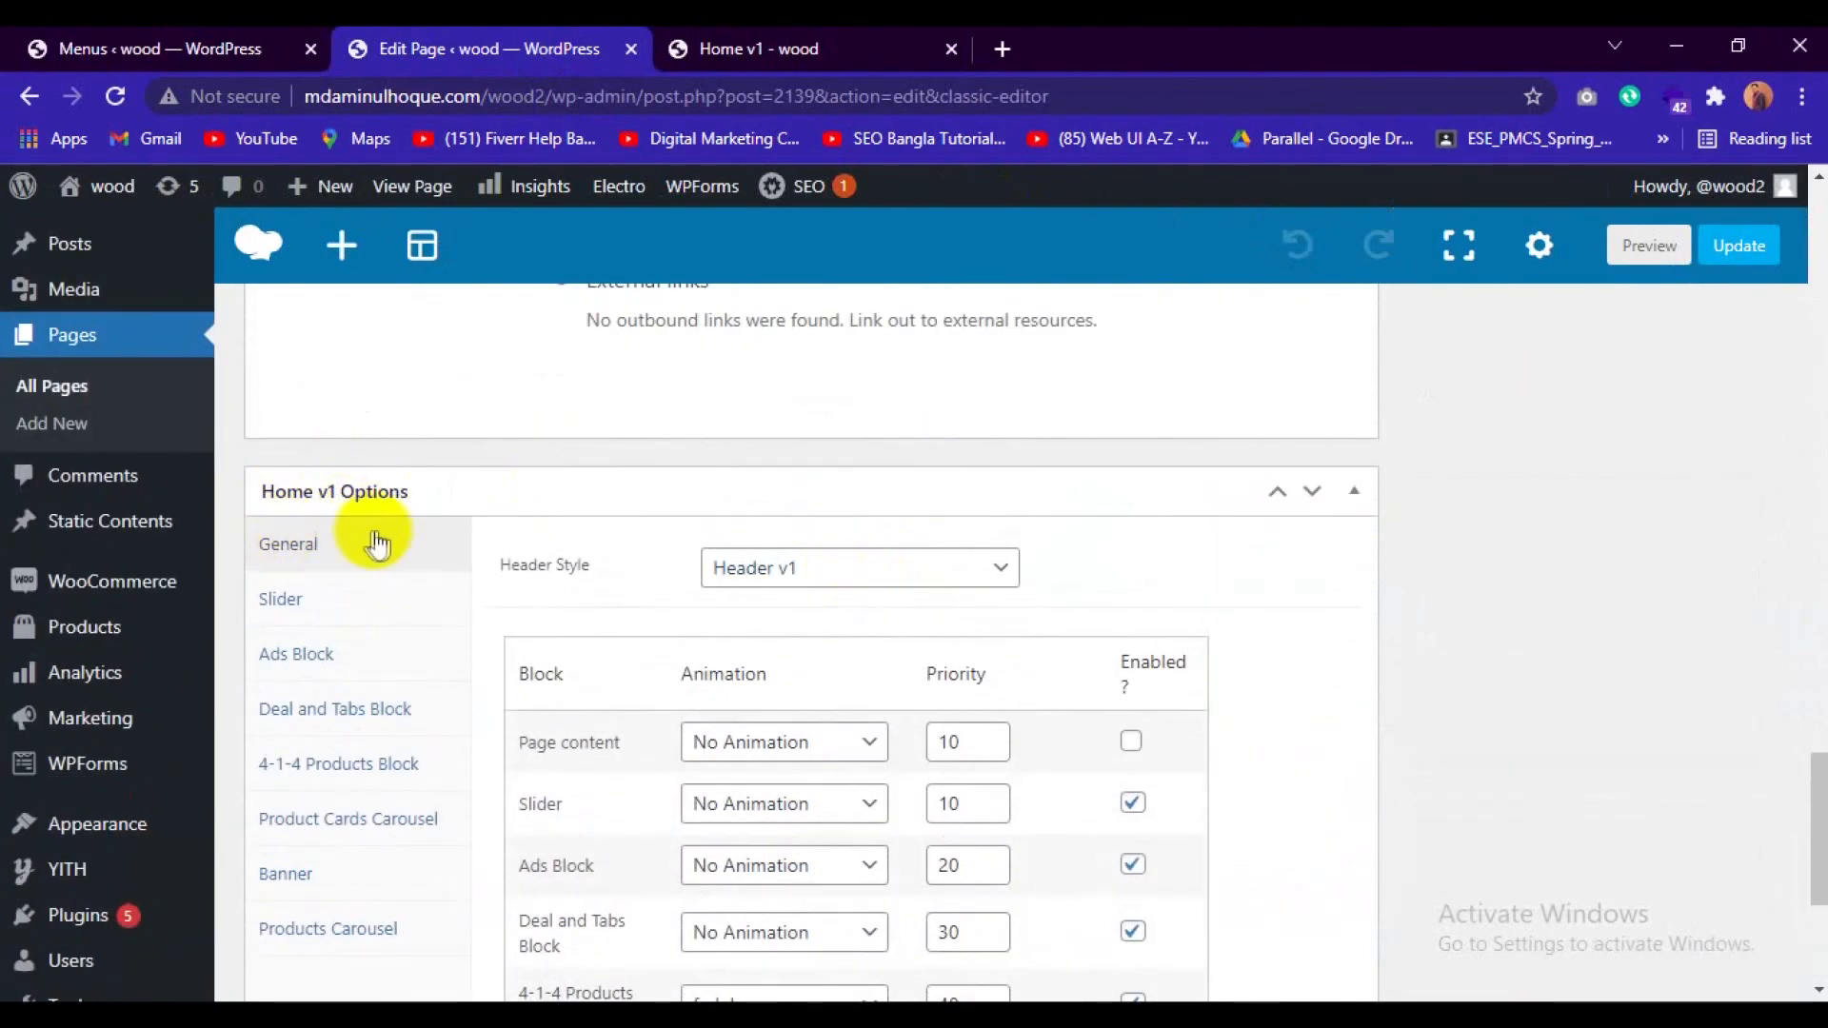
pyautogui.scroll(12, 518, 571)
pyautogui.scroll(10, 697, 600)
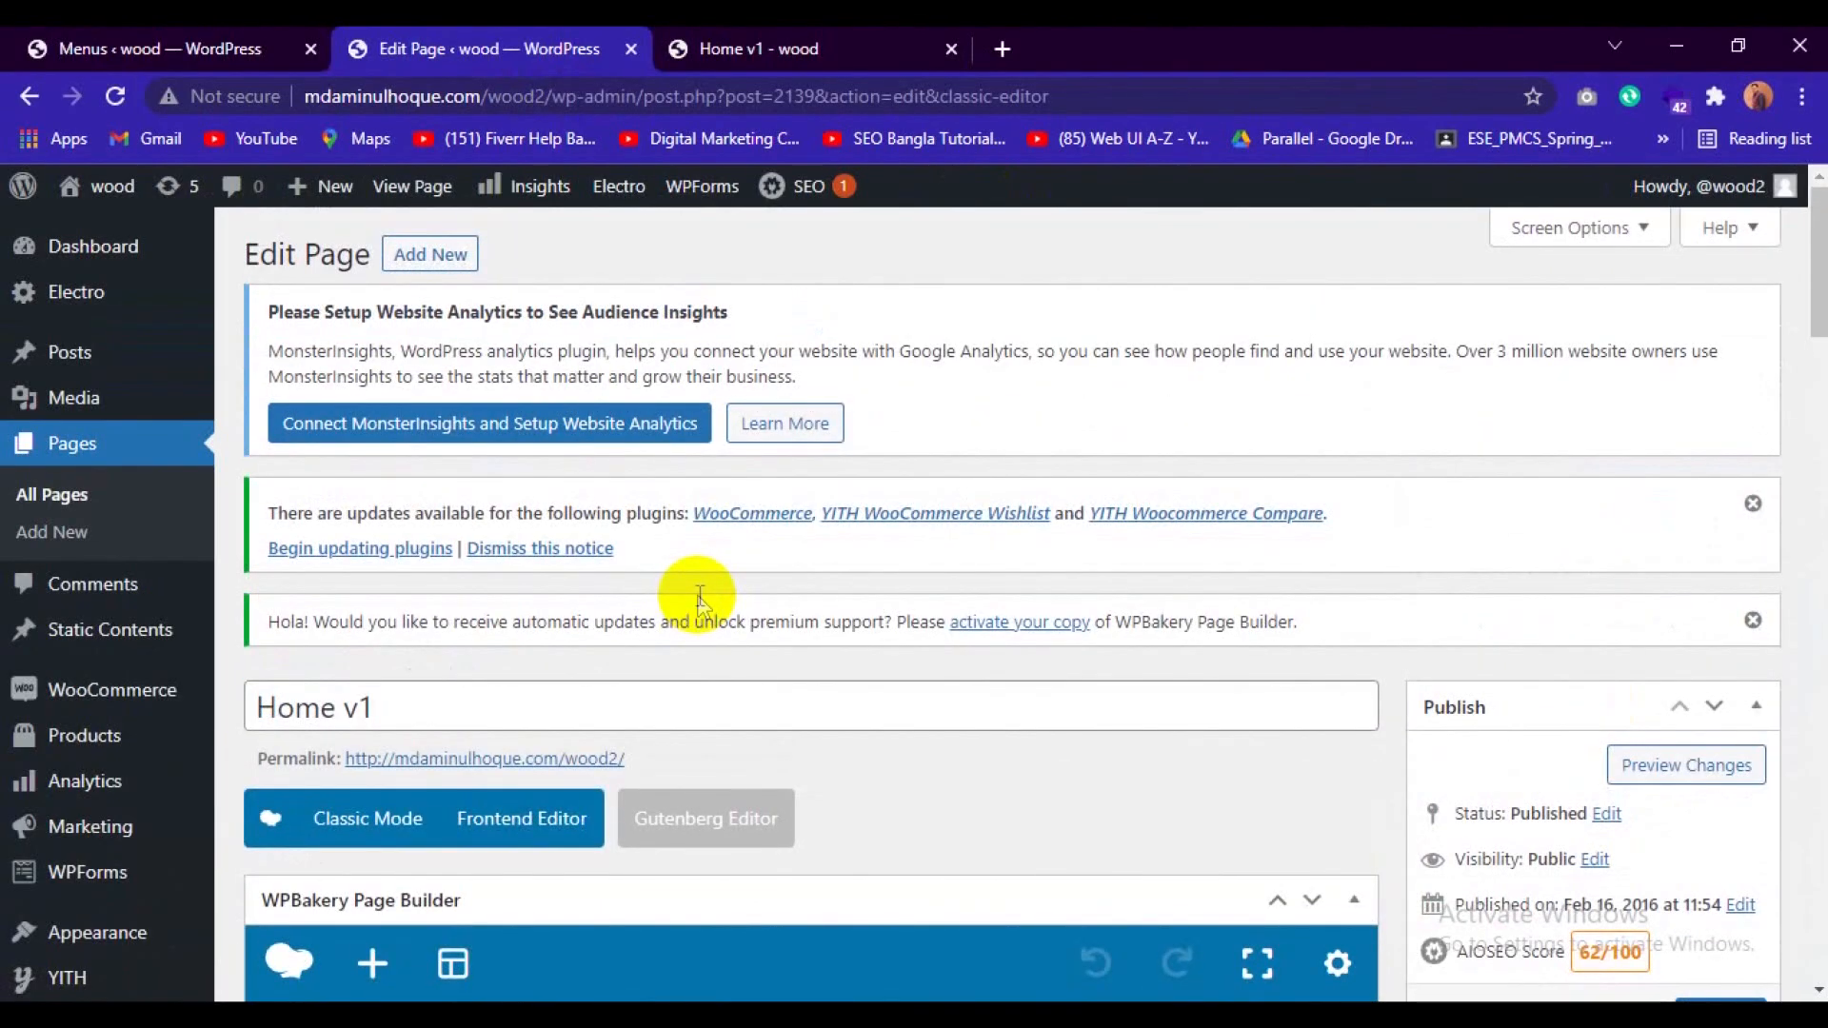
pyautogui.scroll(-10, 697, 599)
pyautogui.scroll(7, 653, 571)
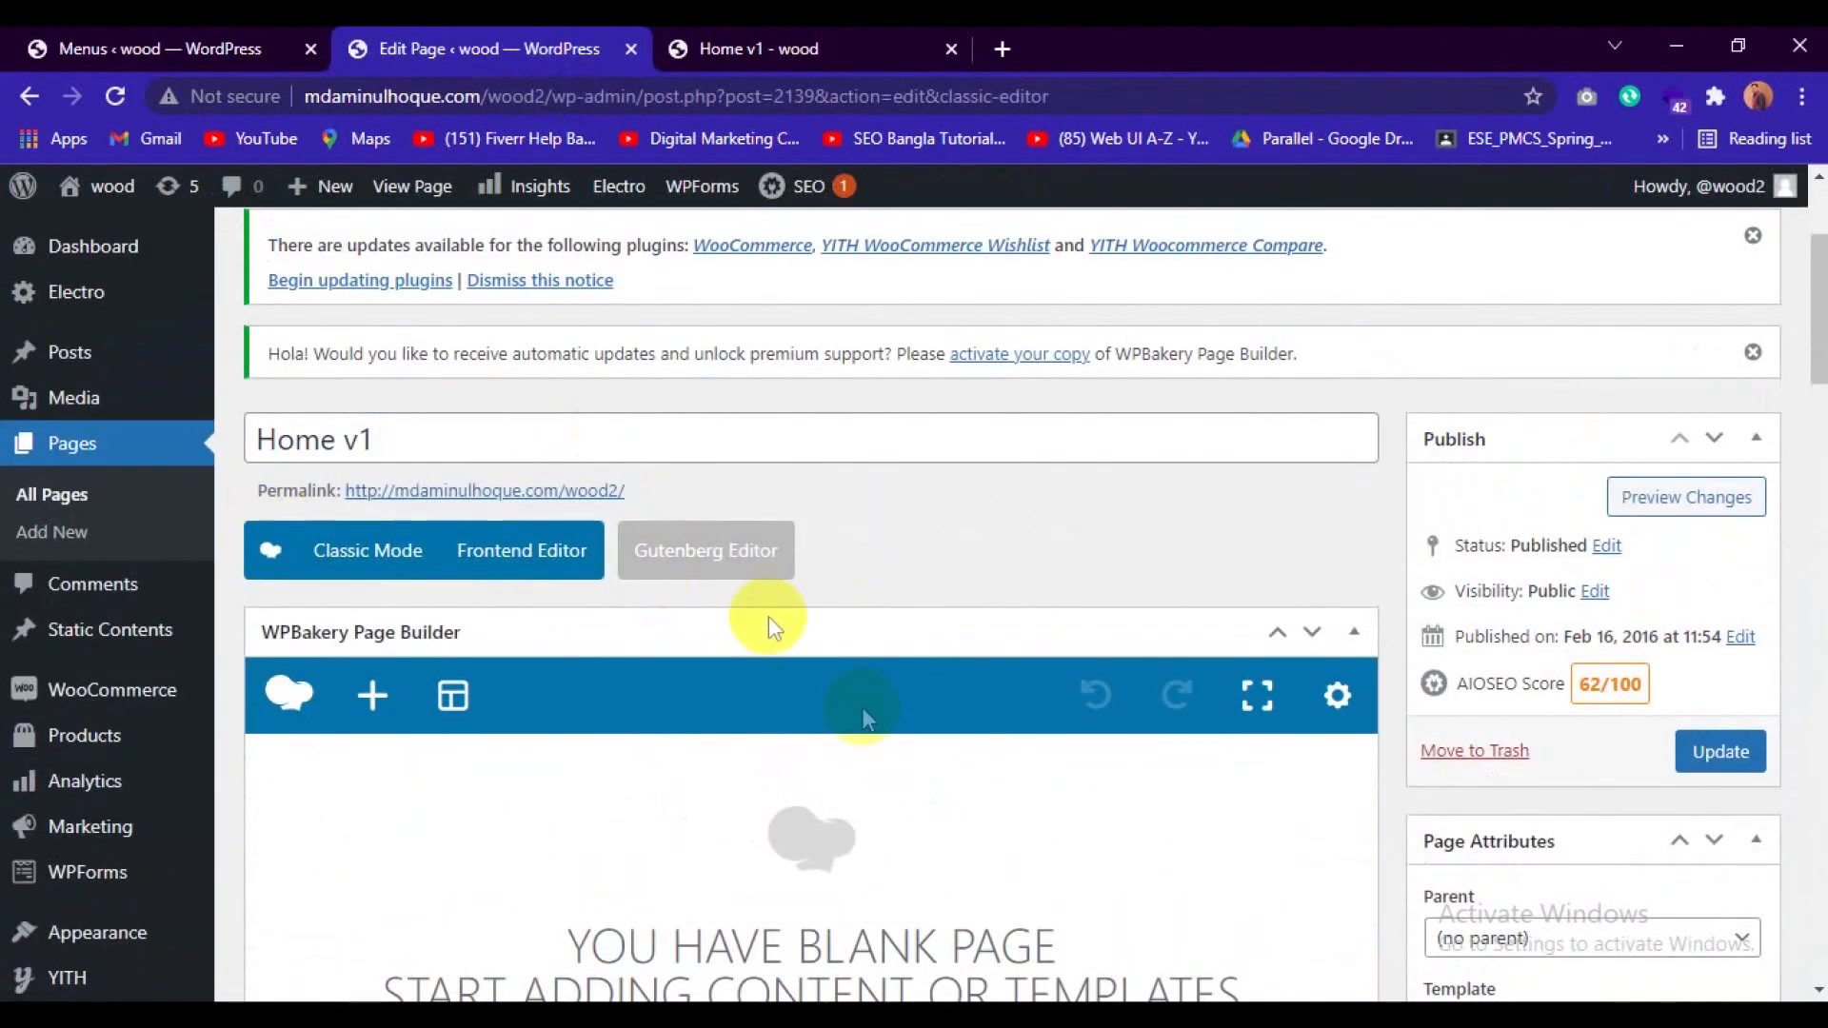
pyautogui.scroll(-10, 710, 710)
pyautogui.scroll(-10, 710, 710)
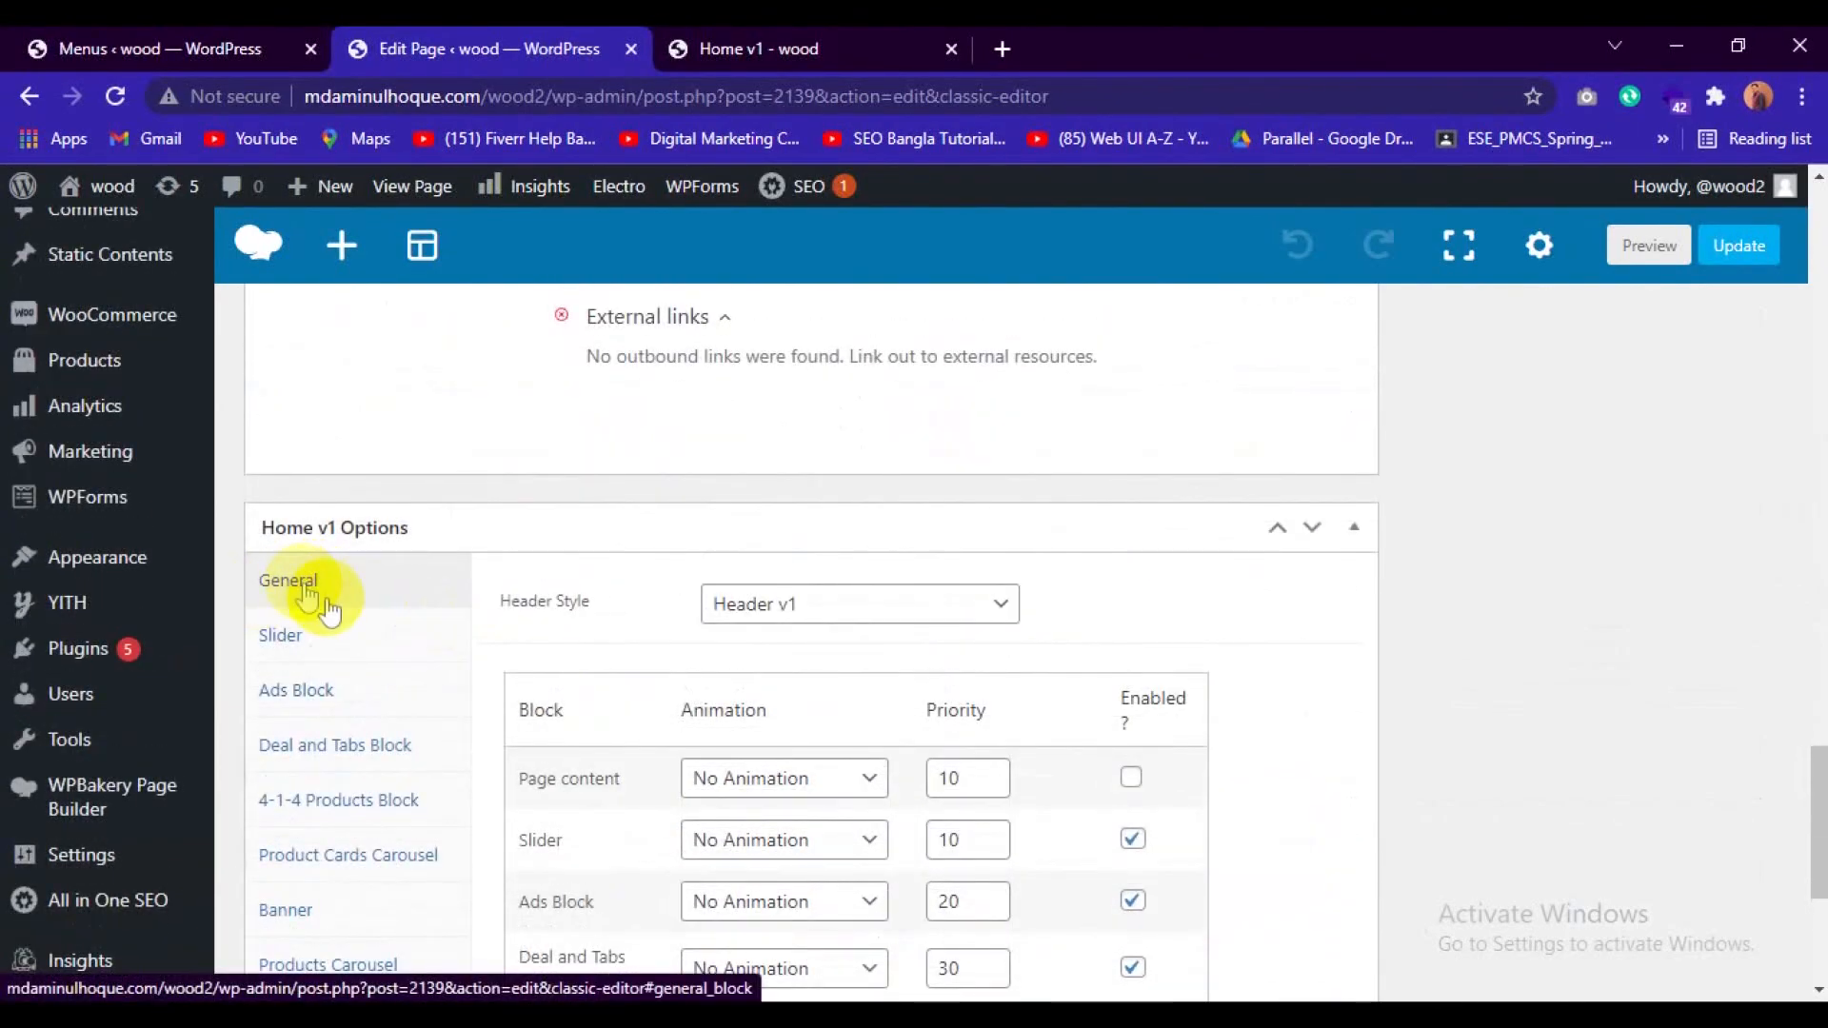
pyautogui.scroll(-3, 619, 702)
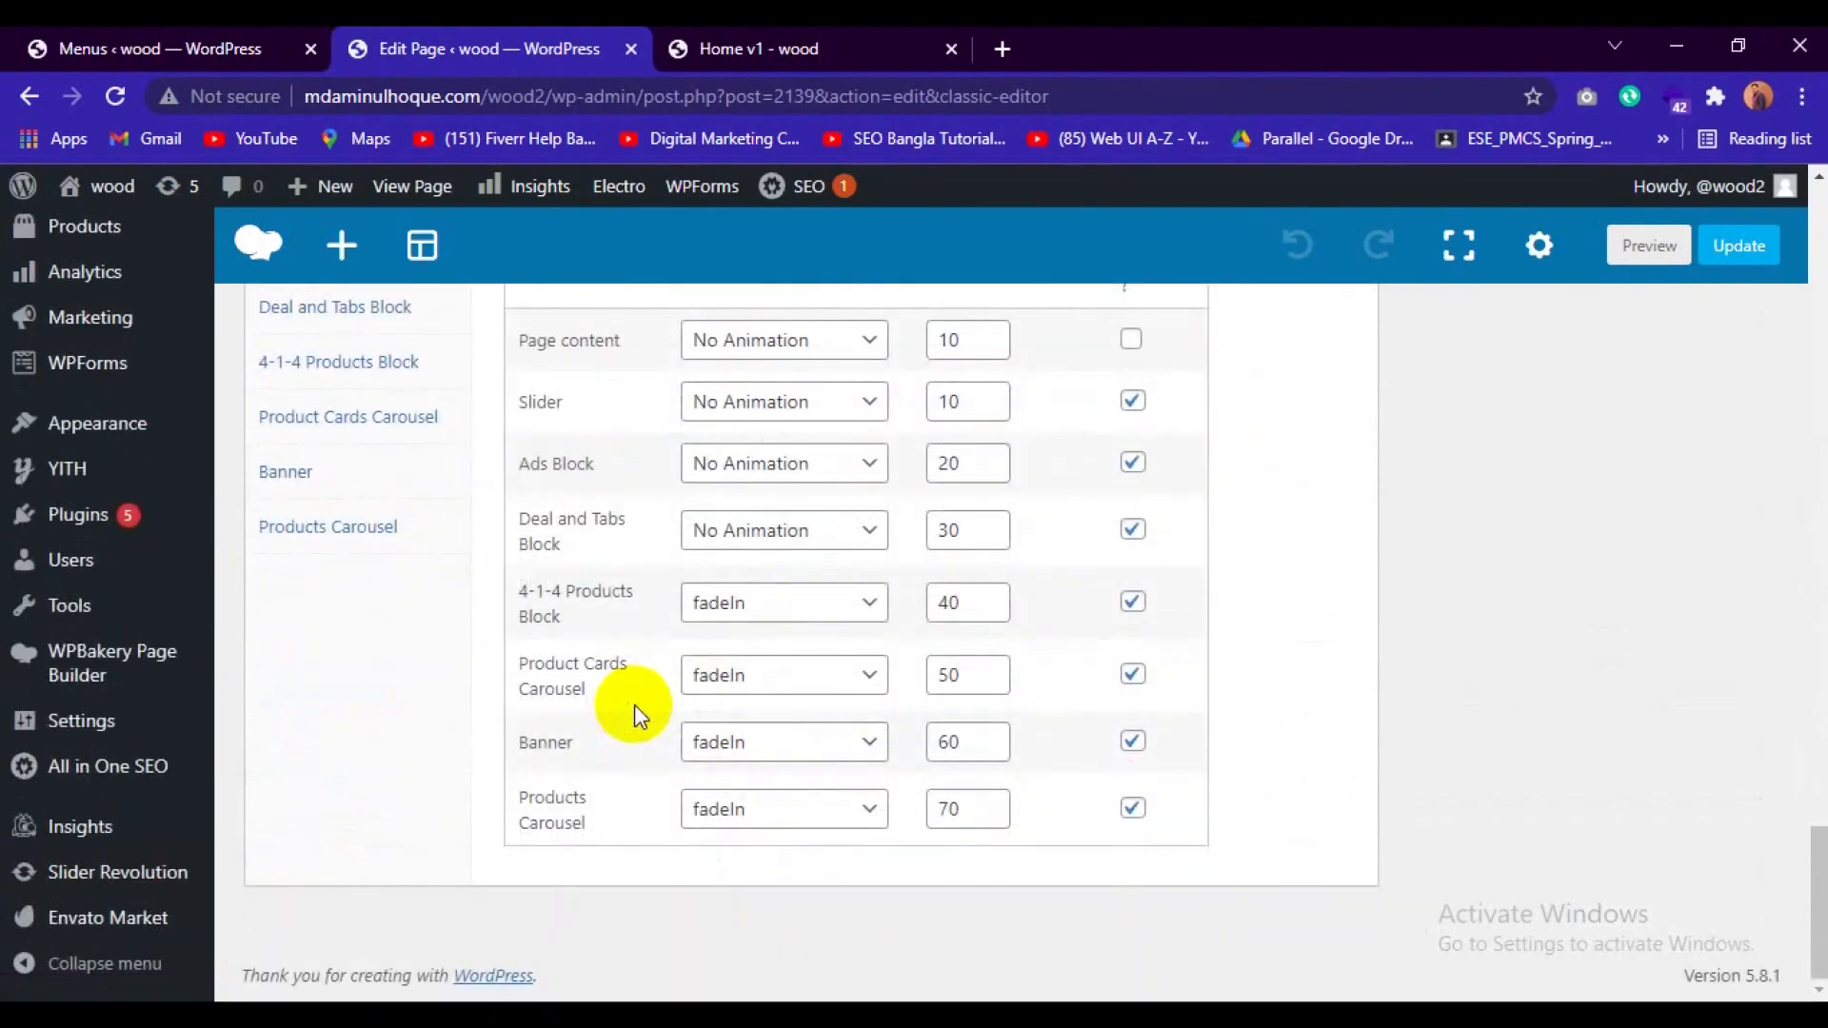
pyautogui.scroll(6, 634, 704)
pyautogui.scroll(-2, 632, 701)
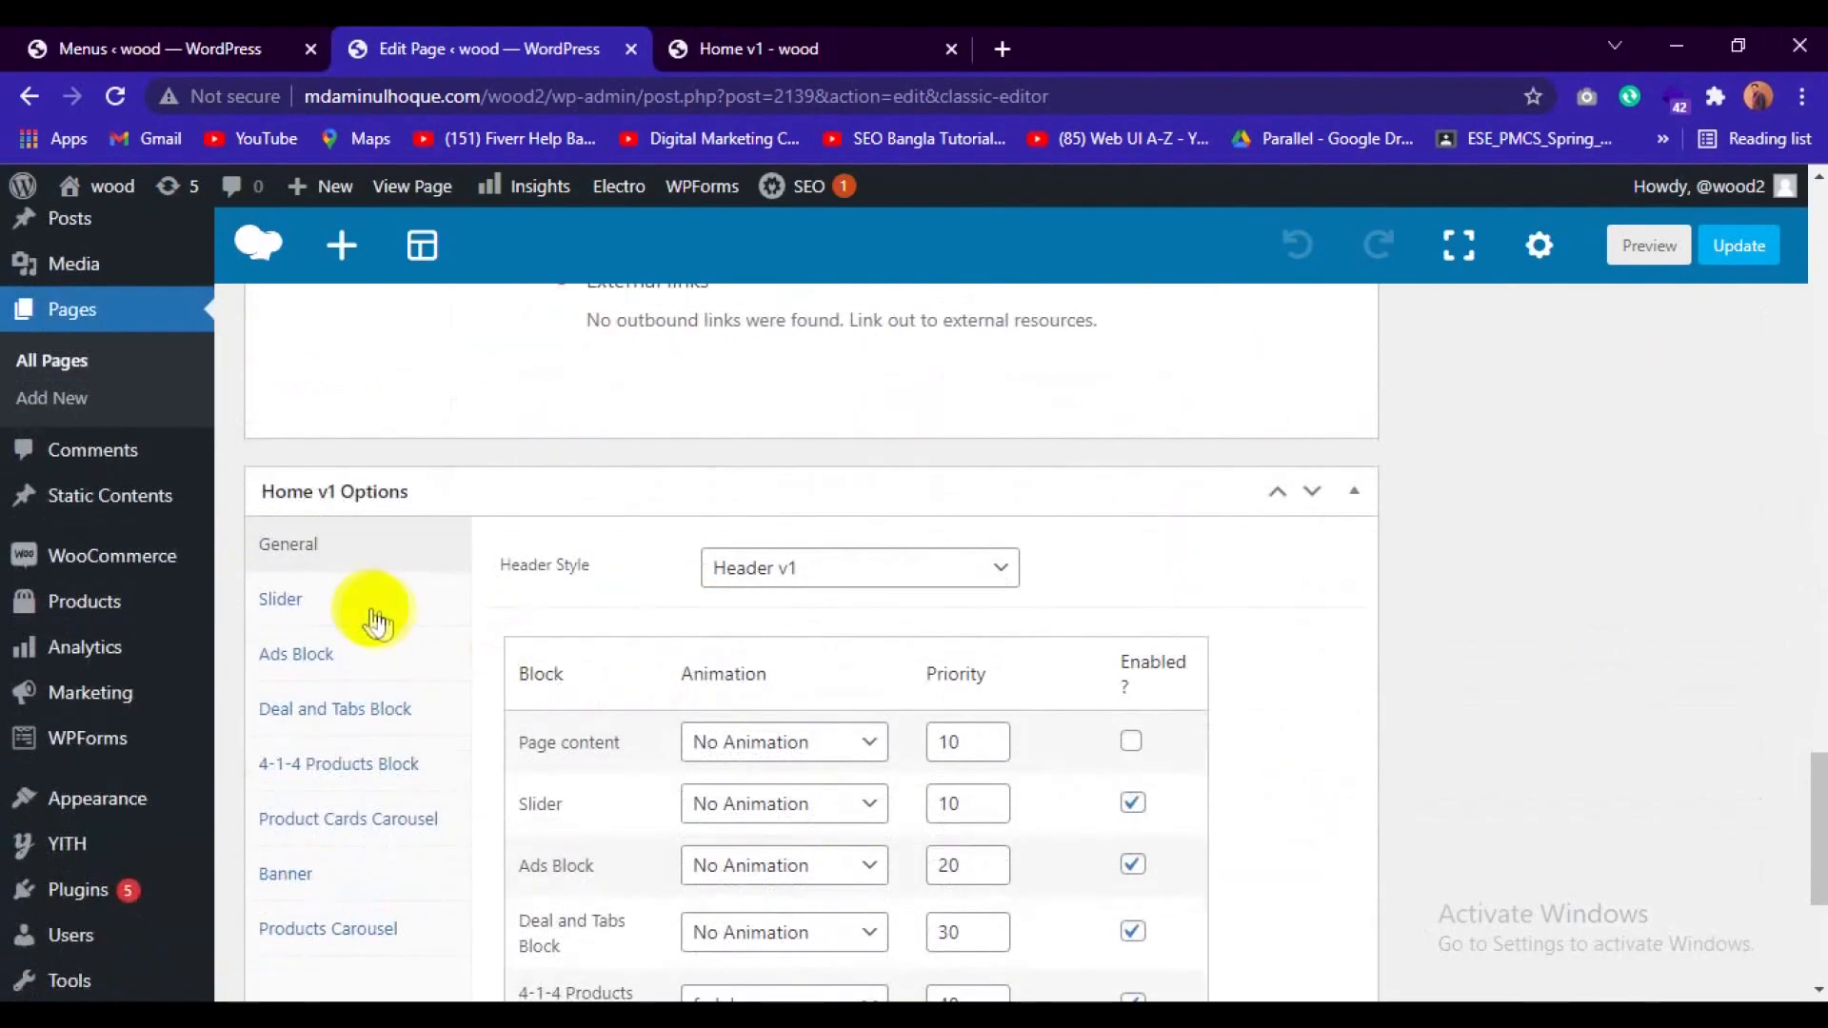
# Open the Ads Block settings in Home v1 Options and compare them with the live page's banners, closing the developer tools there.
pyautogui.click(281, 599)
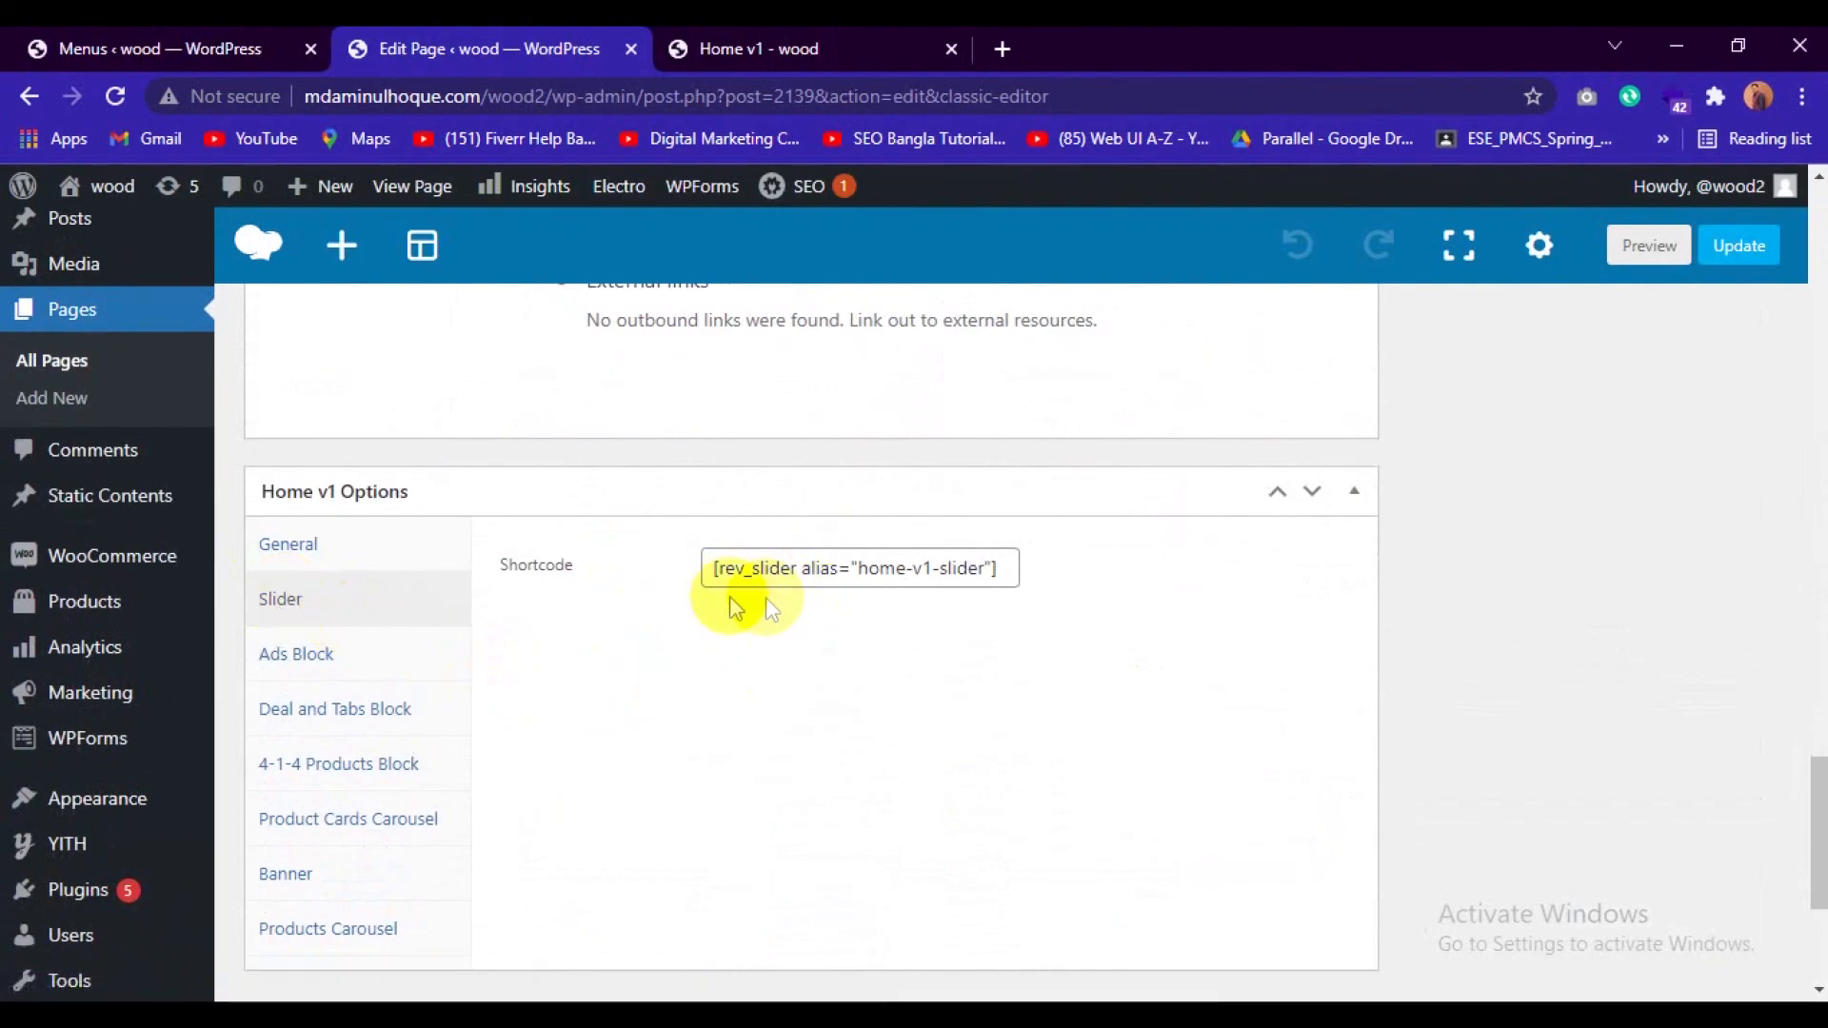
pyautogui.click(295, 657)
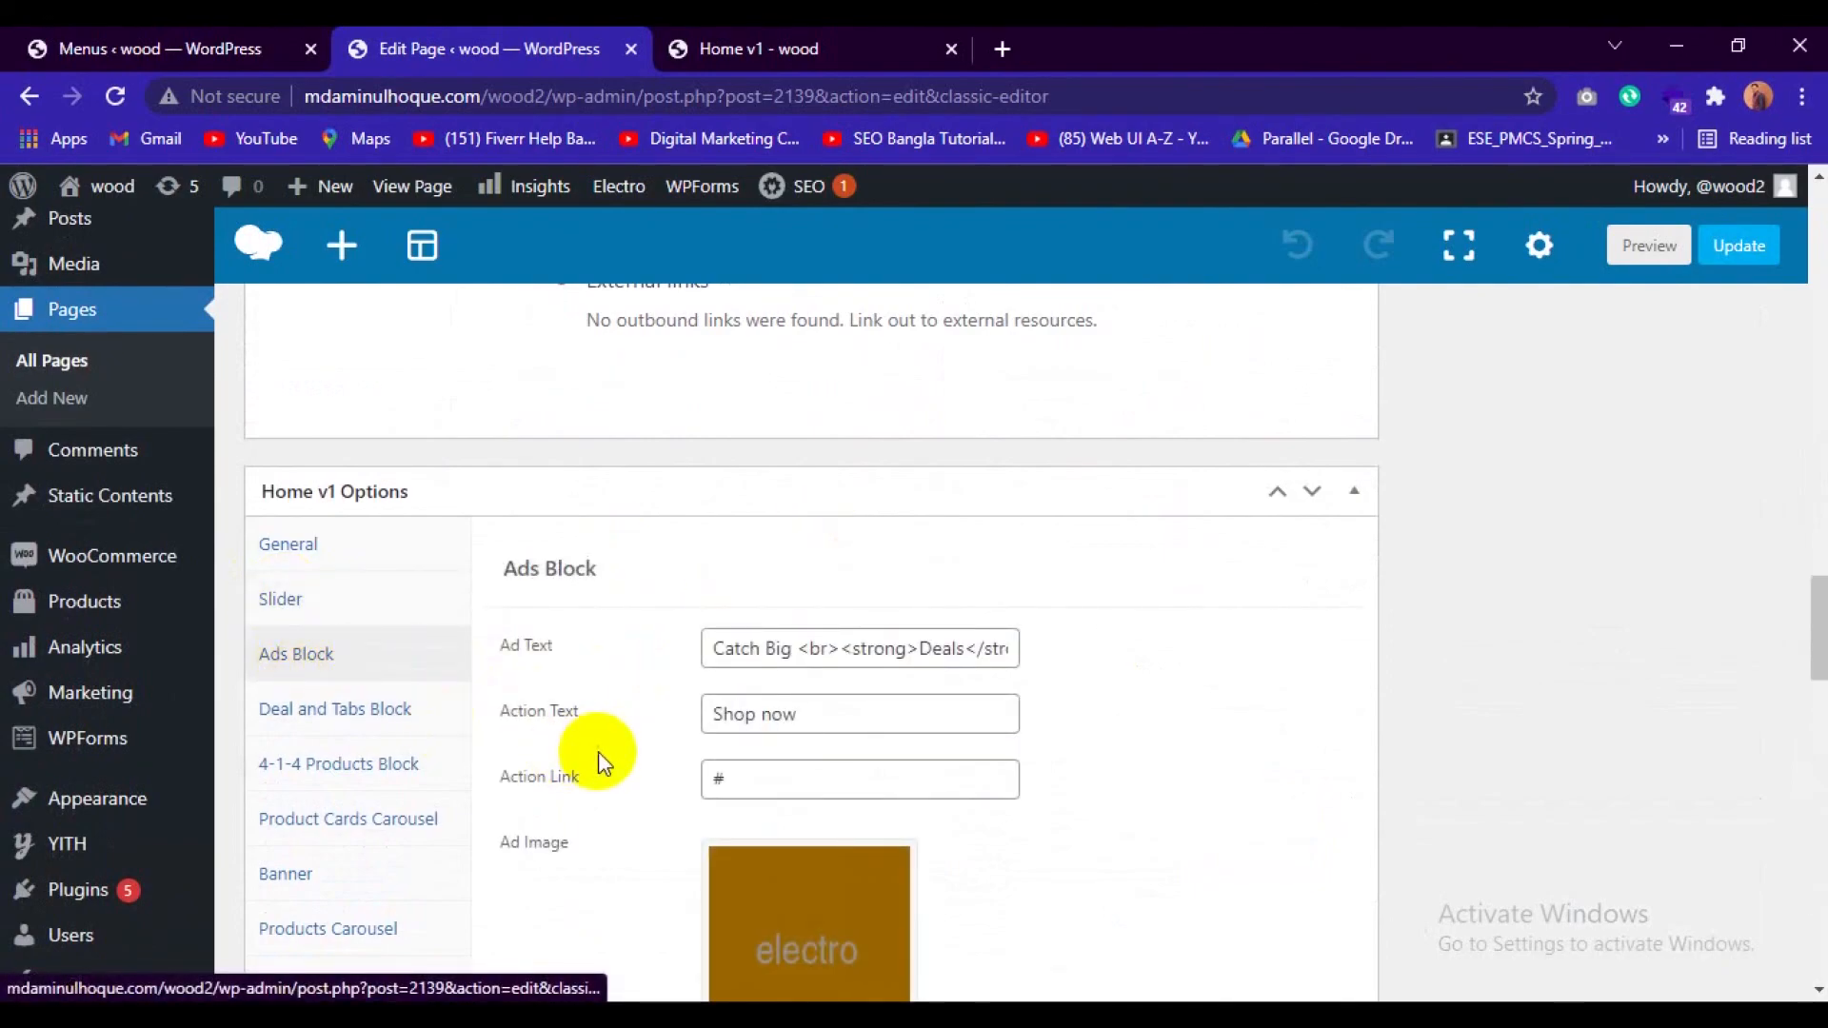
pyautogui.scroll(-2, 600, 752)
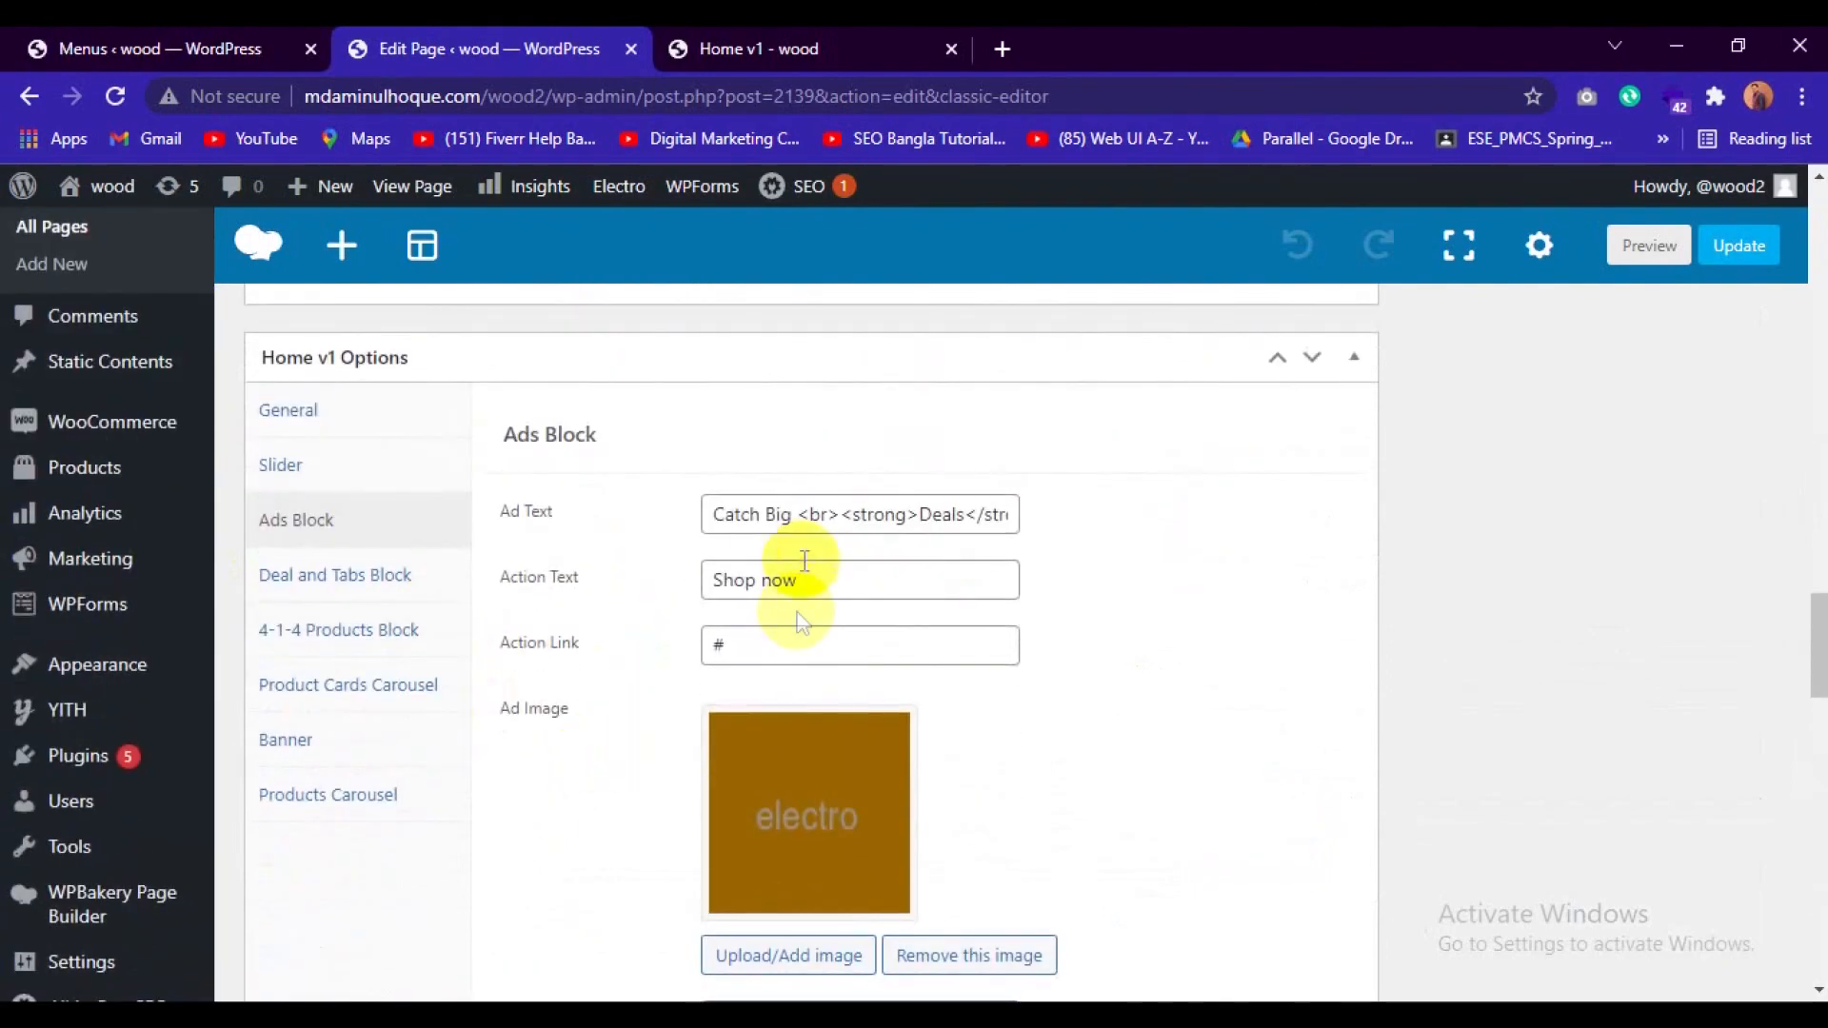
pyautogui.click(837, 38)
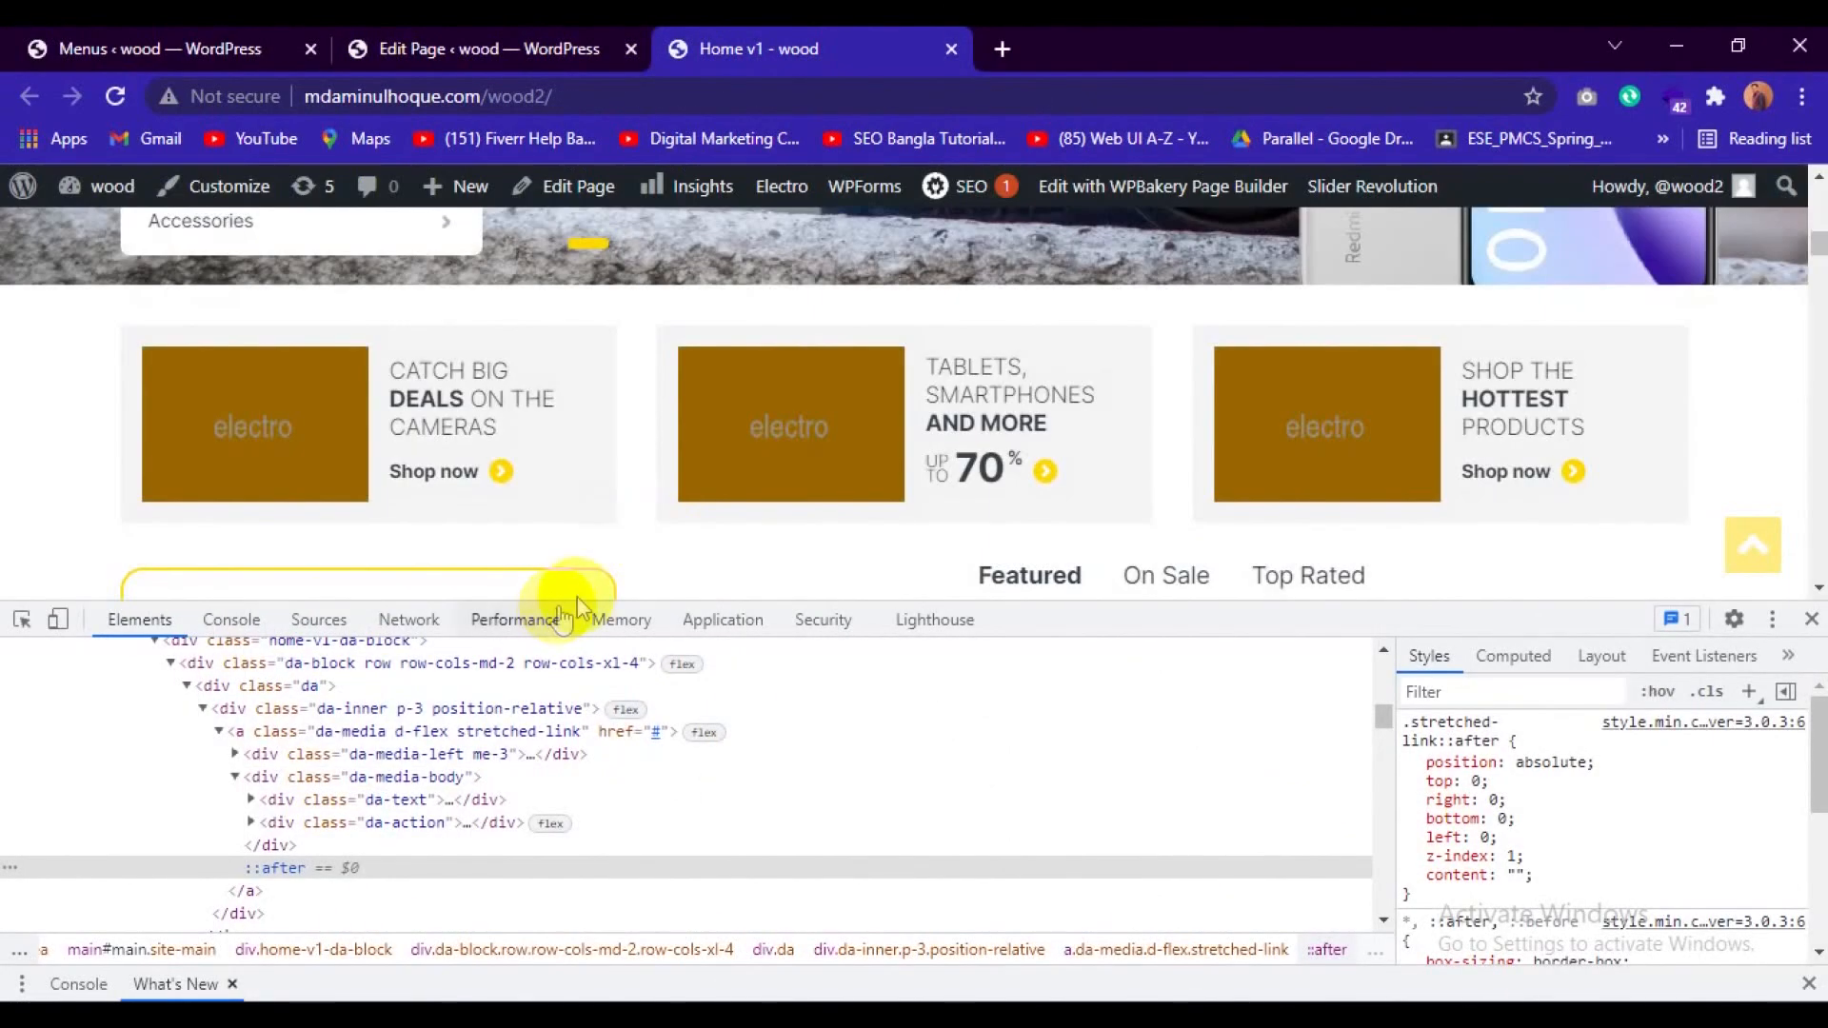
pyautogui.click(1810, 619)
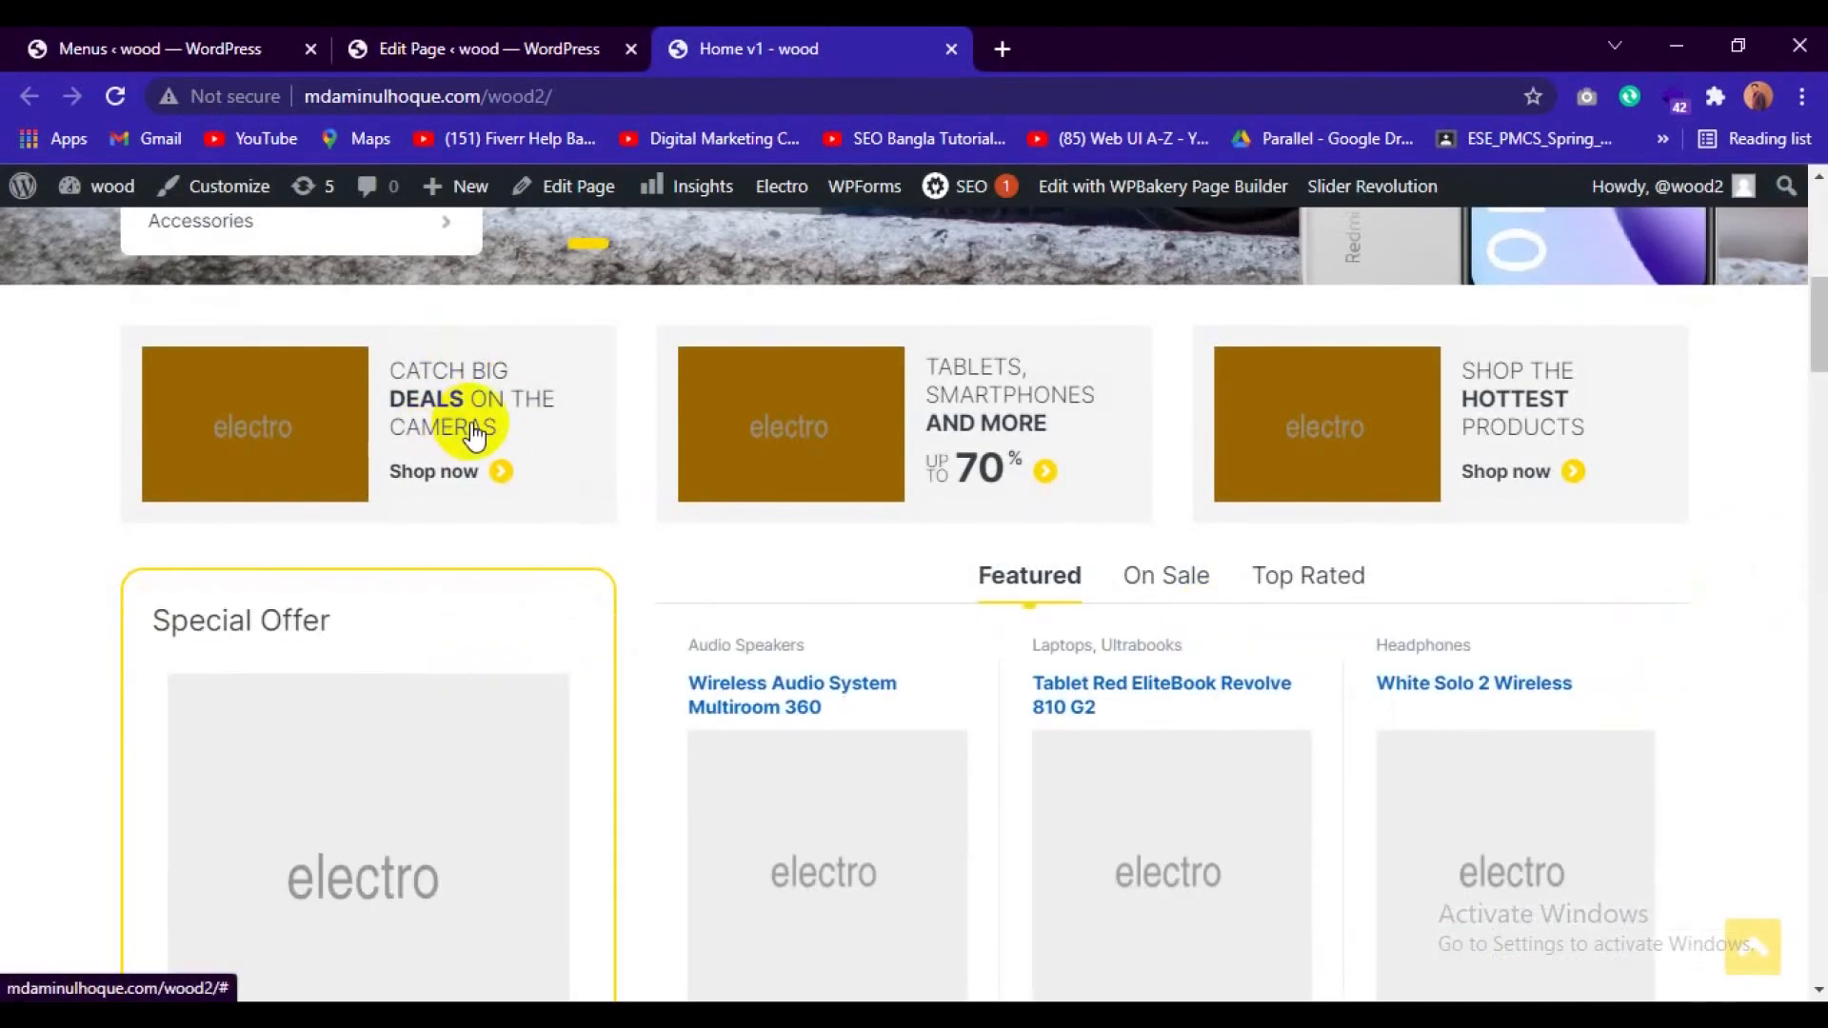
pyautogui.click(489, 38)
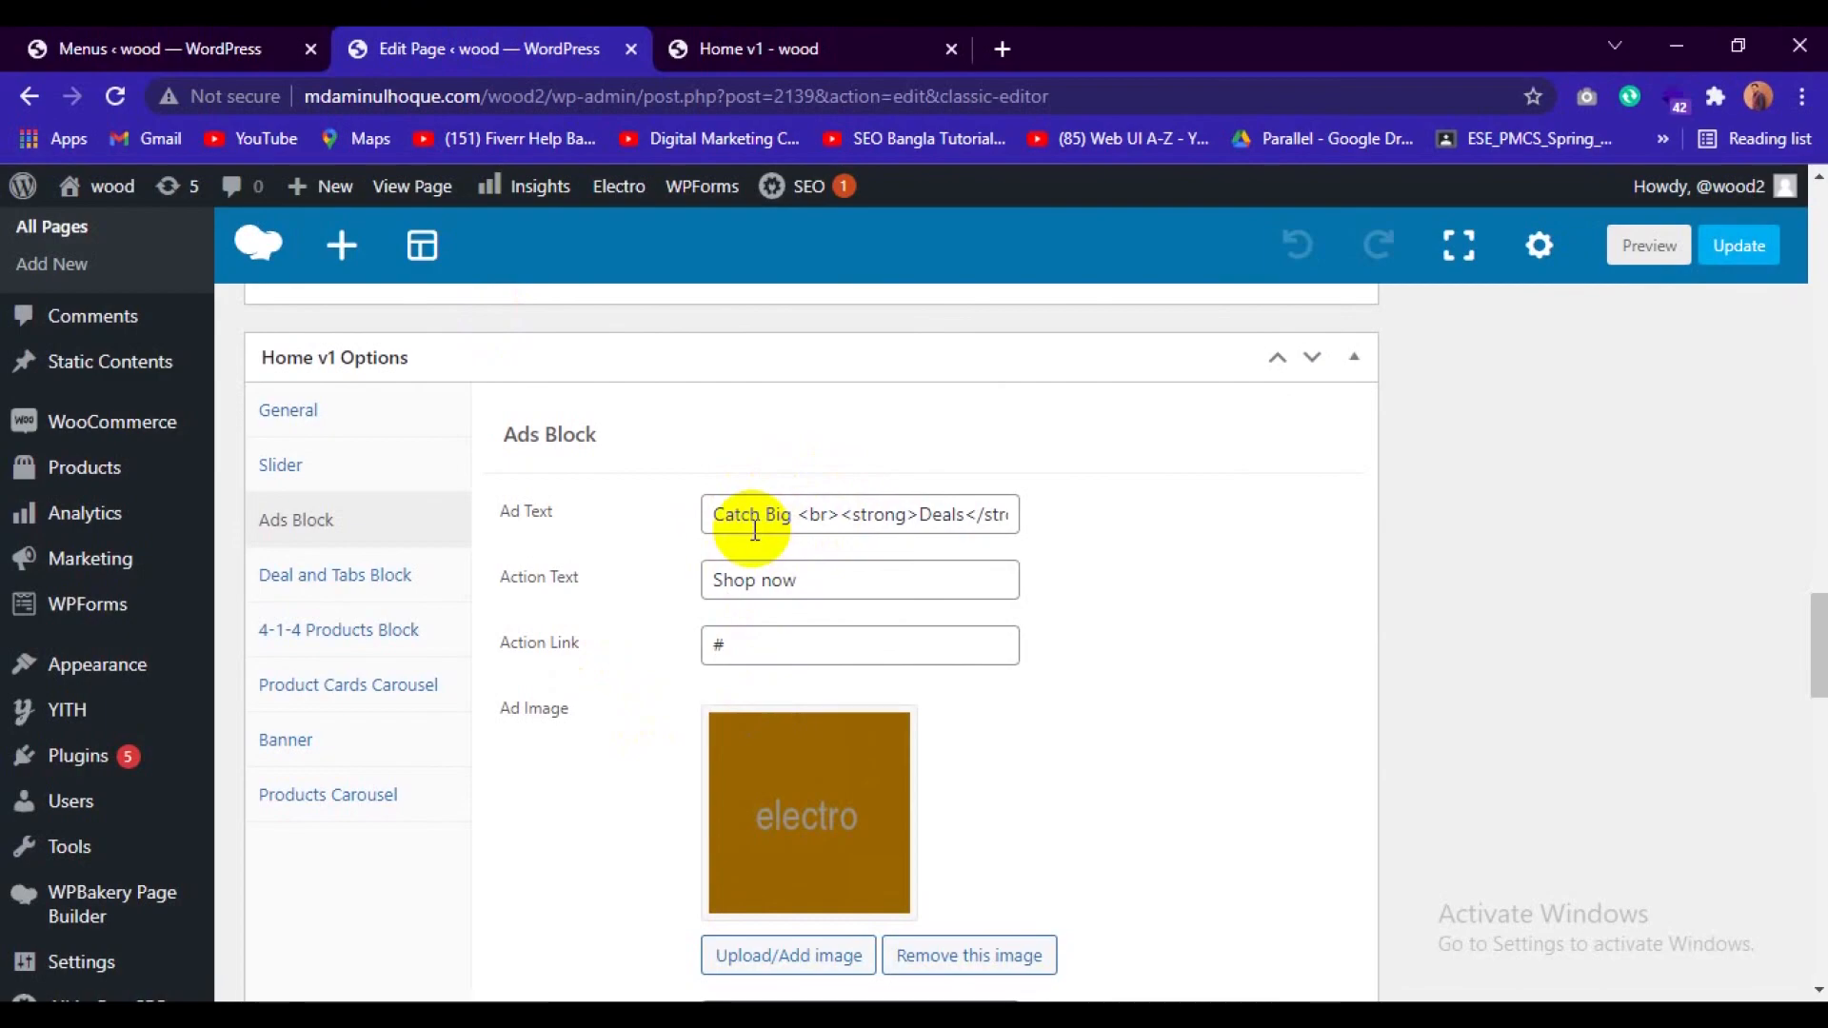
pyautogui.scroll(-1, 889, 718)
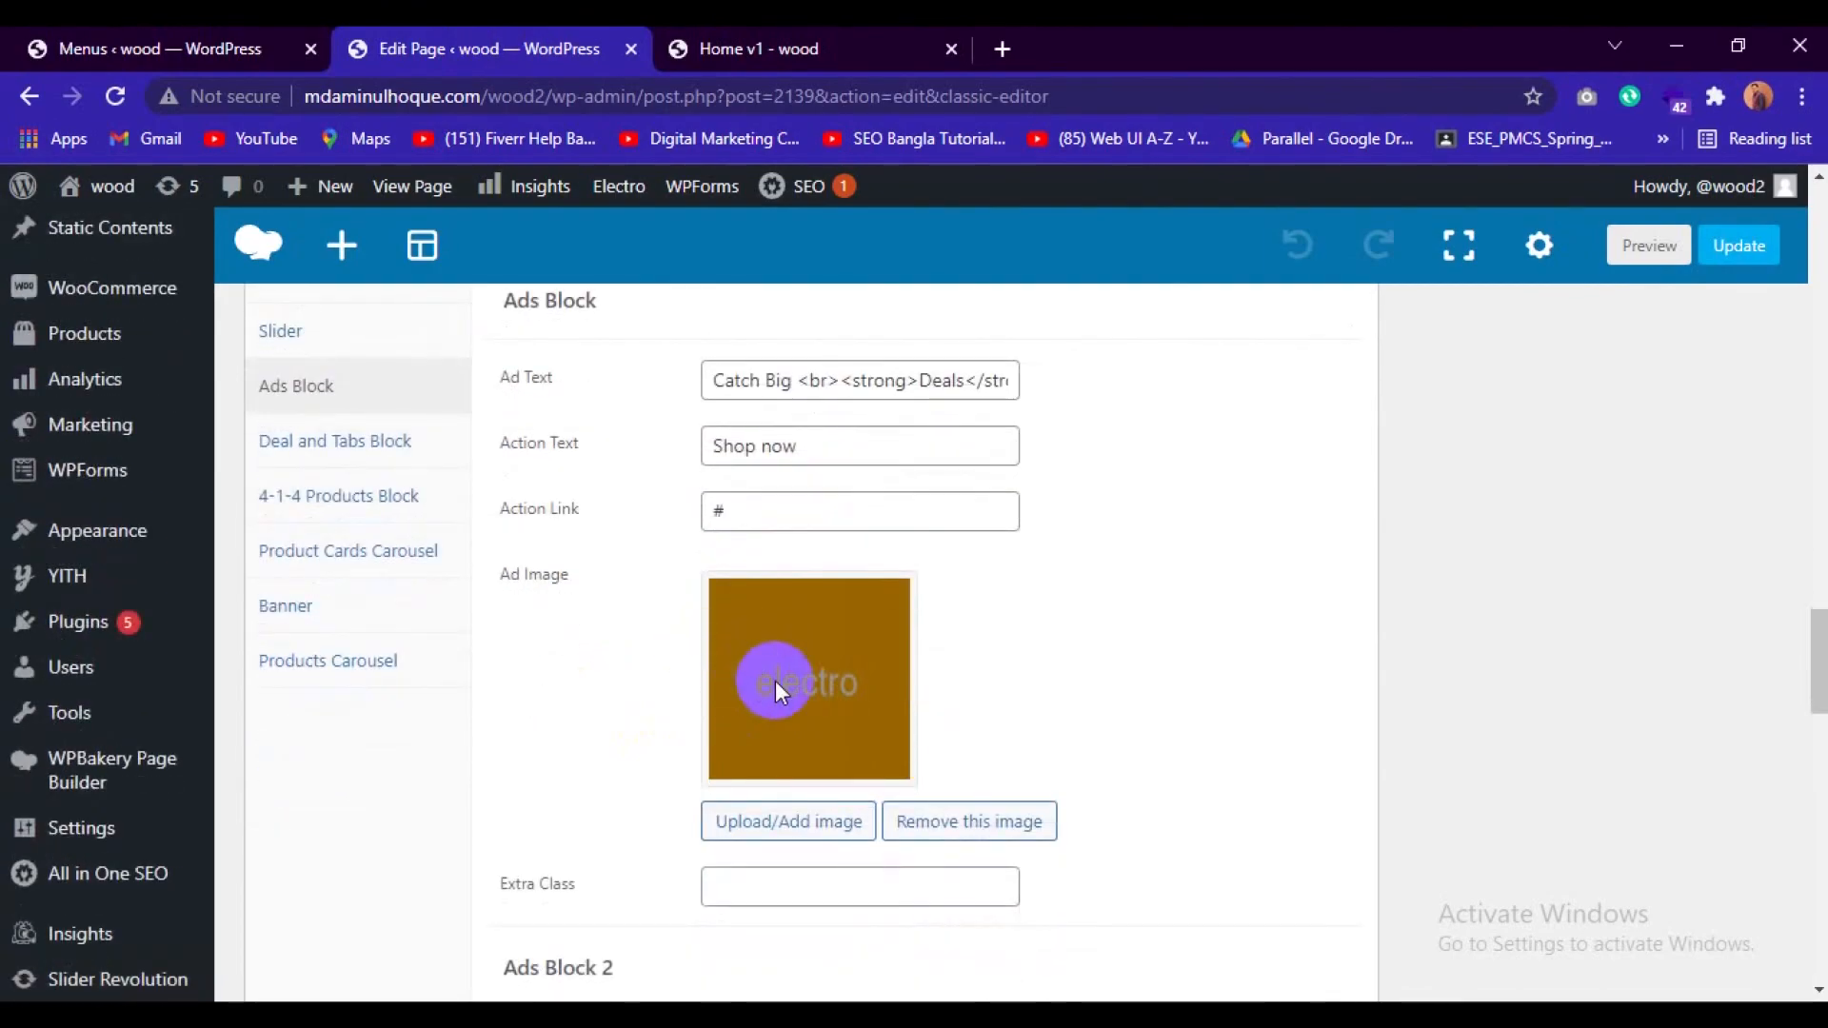
pyautogui.click(765, 511)
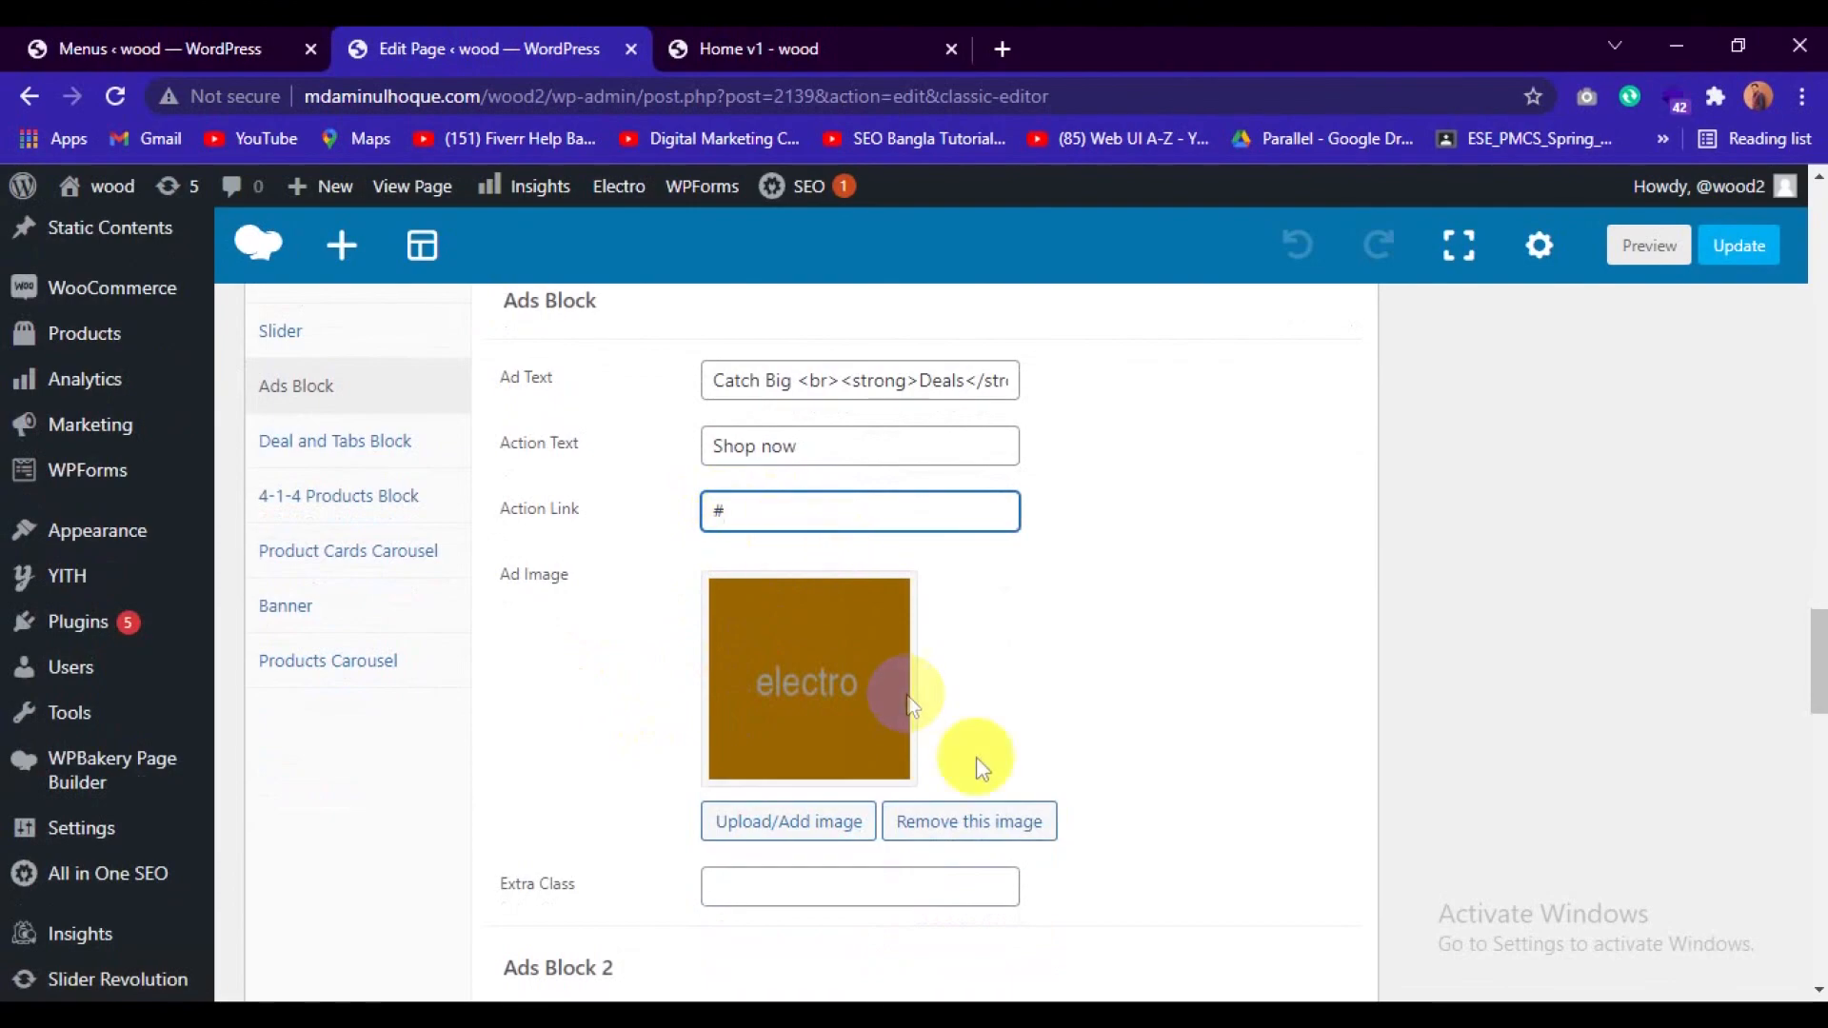
pyautogui.click(784, 824)
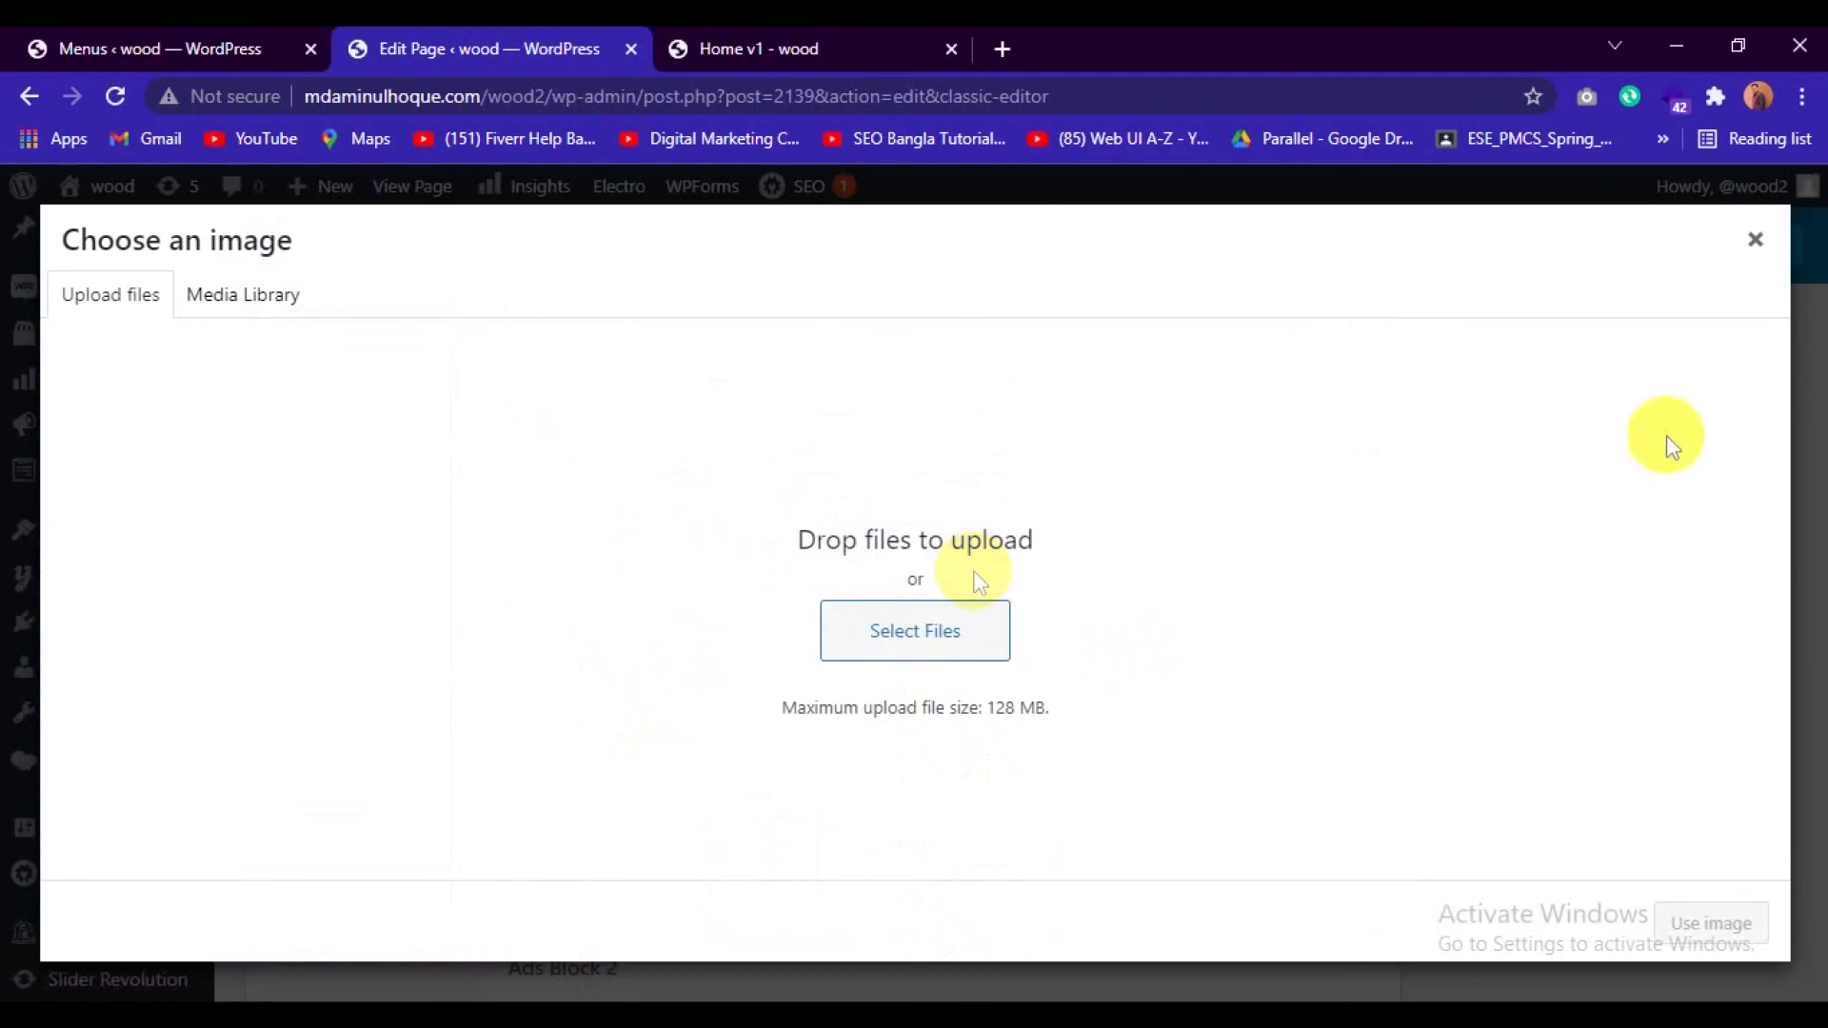
pyautogui.click(1755, 240)
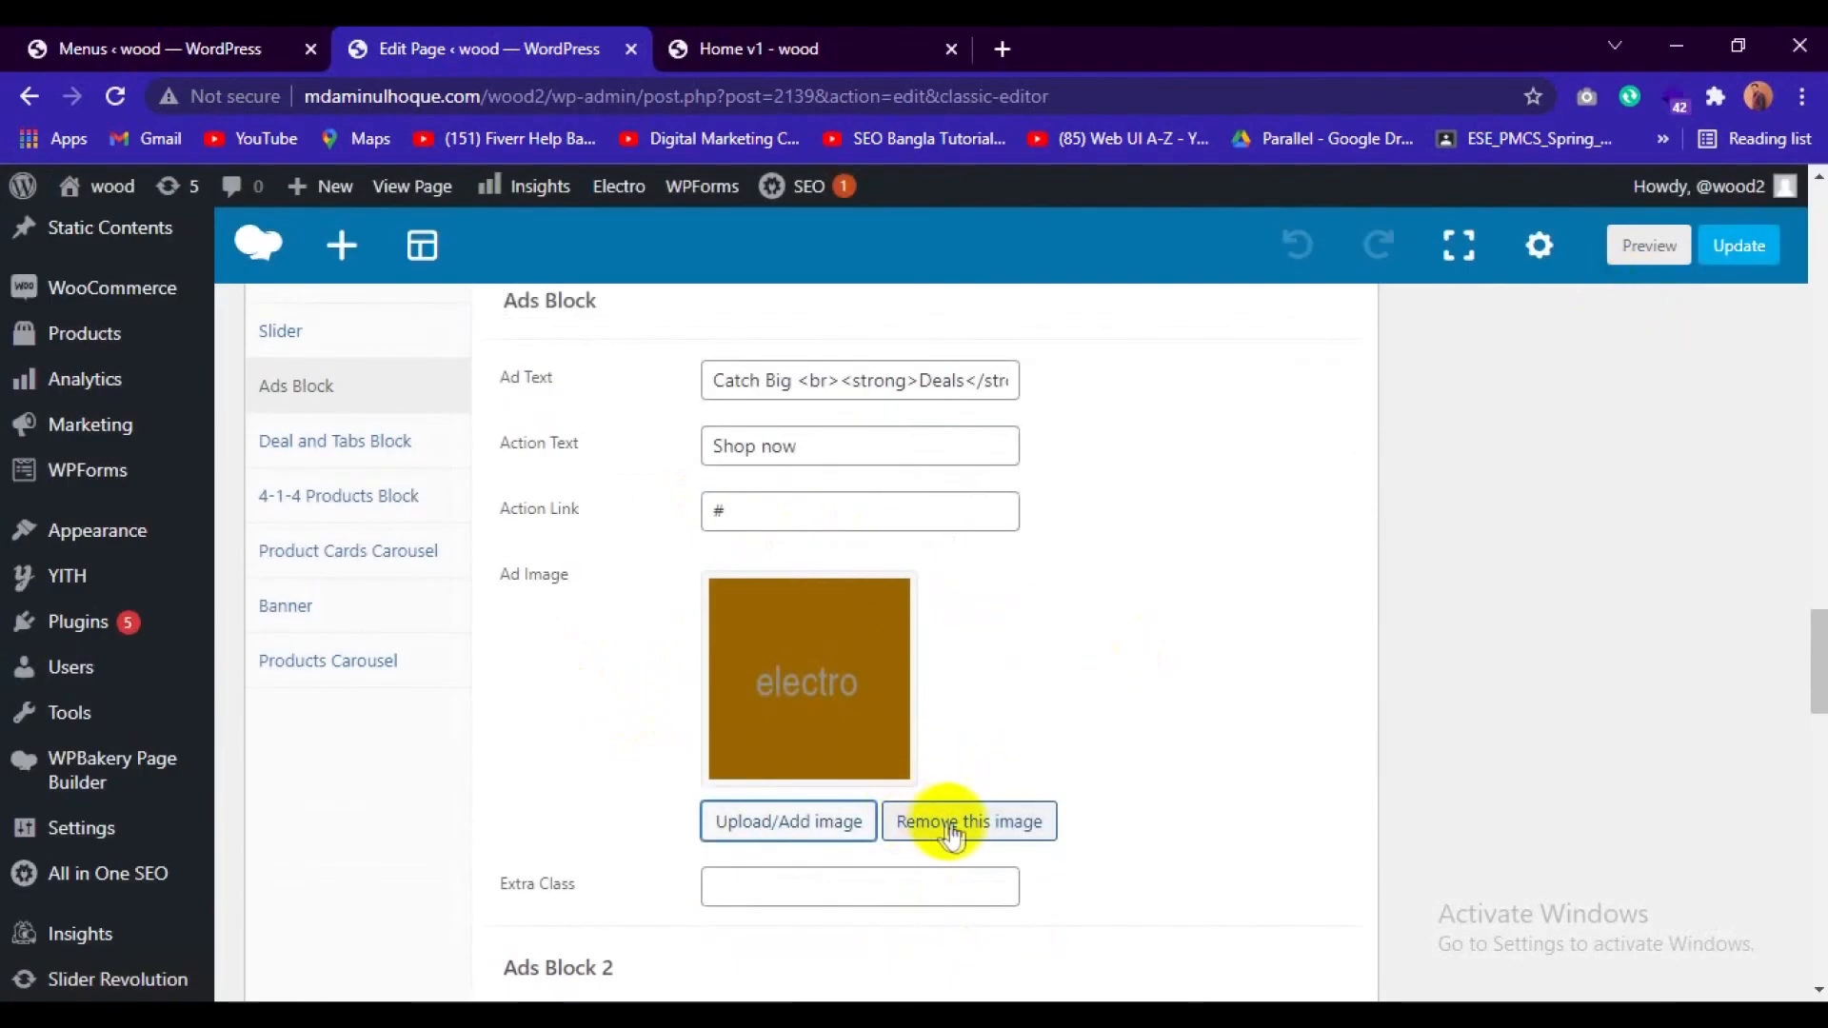
# Remove the ad images from all four Ads Blocks and switch to the live Home v1 page.
pyautogui.click(948, 820)
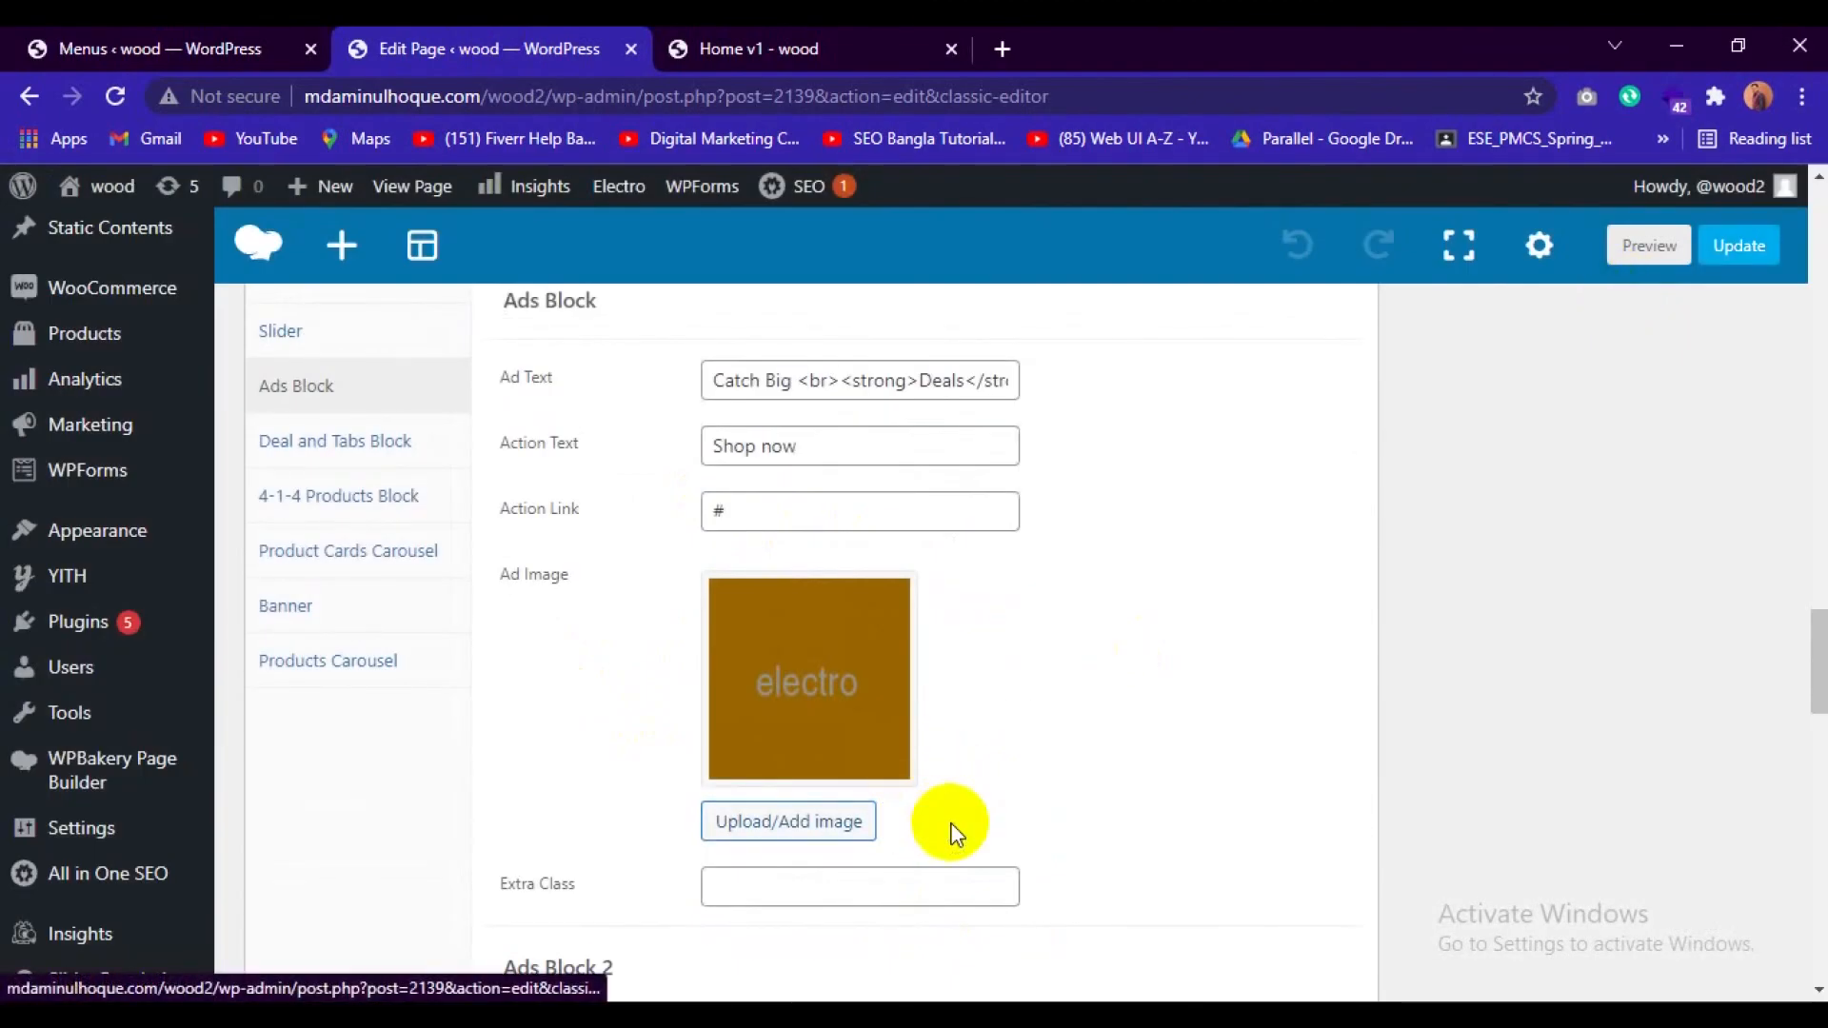
pyautogui.click(767, 832)
pyautogui.scroll(-4, 814, 831)
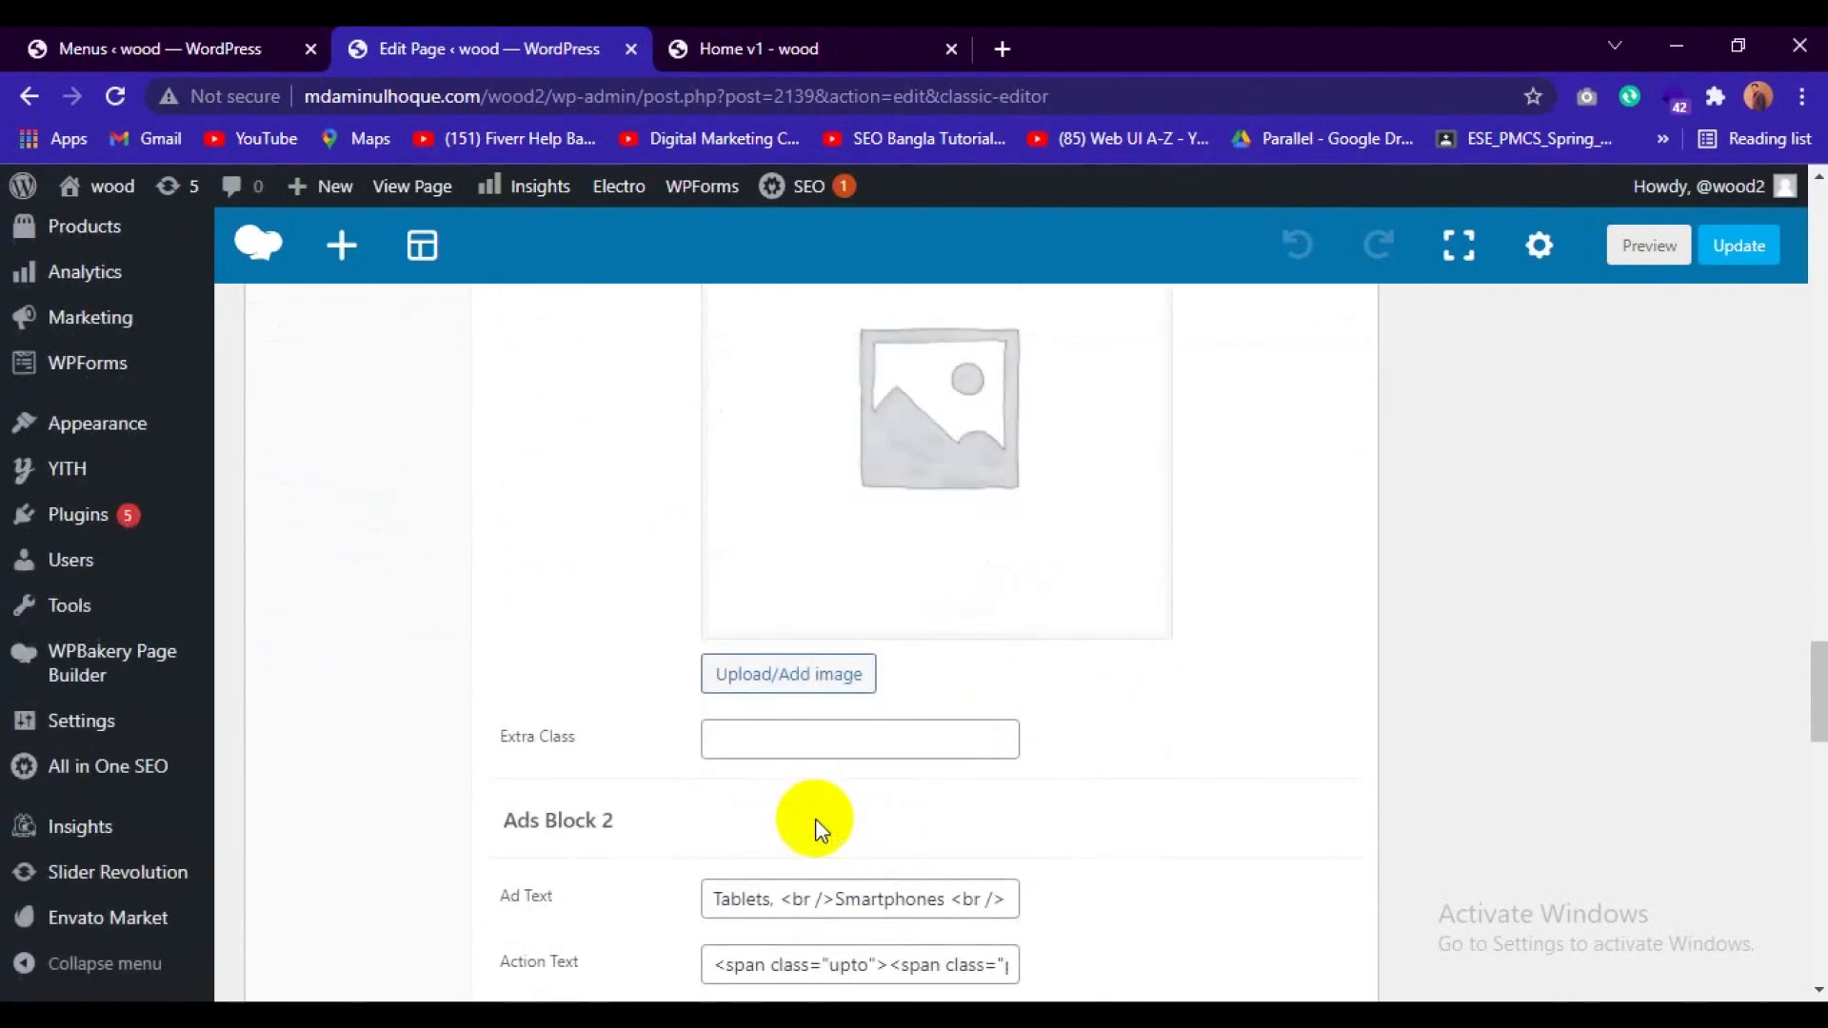
pyautogui.scroll(-7, 788, 701)
pyautogui.click(986, 677)
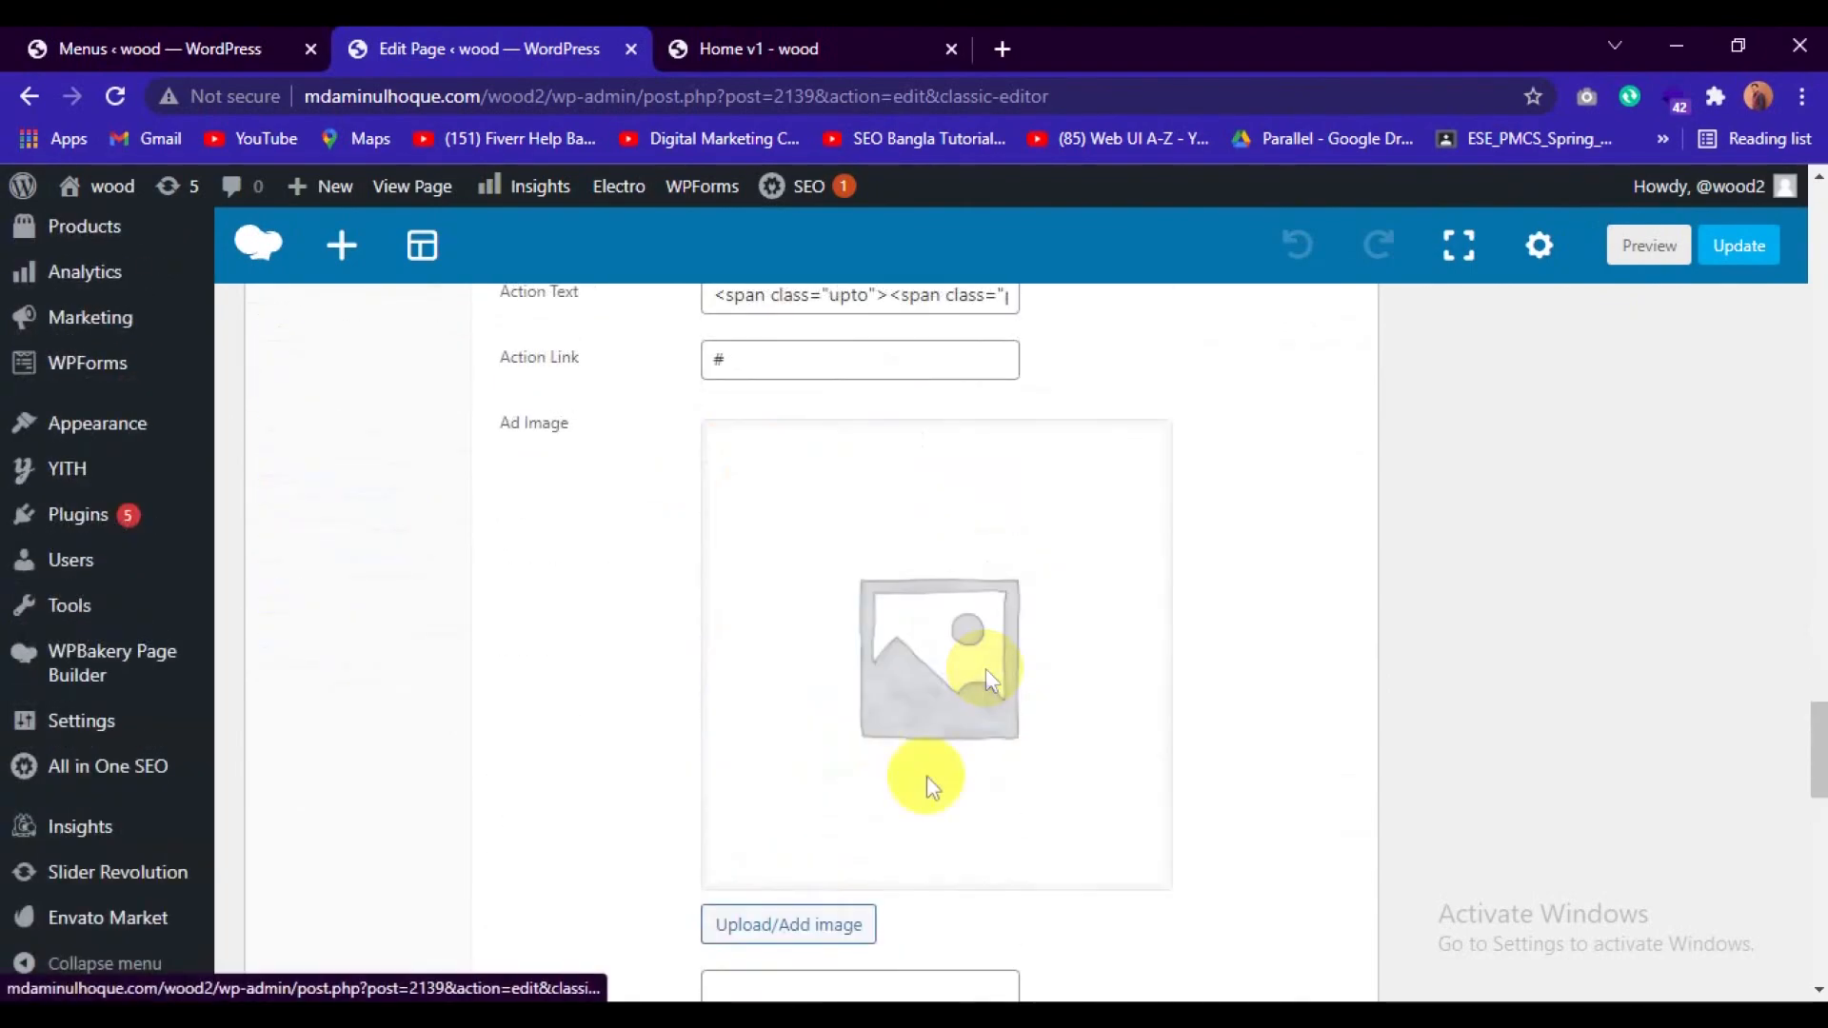
pyautogui.scroll(-7, 924, 845)
pyautogui.click(986, 678)
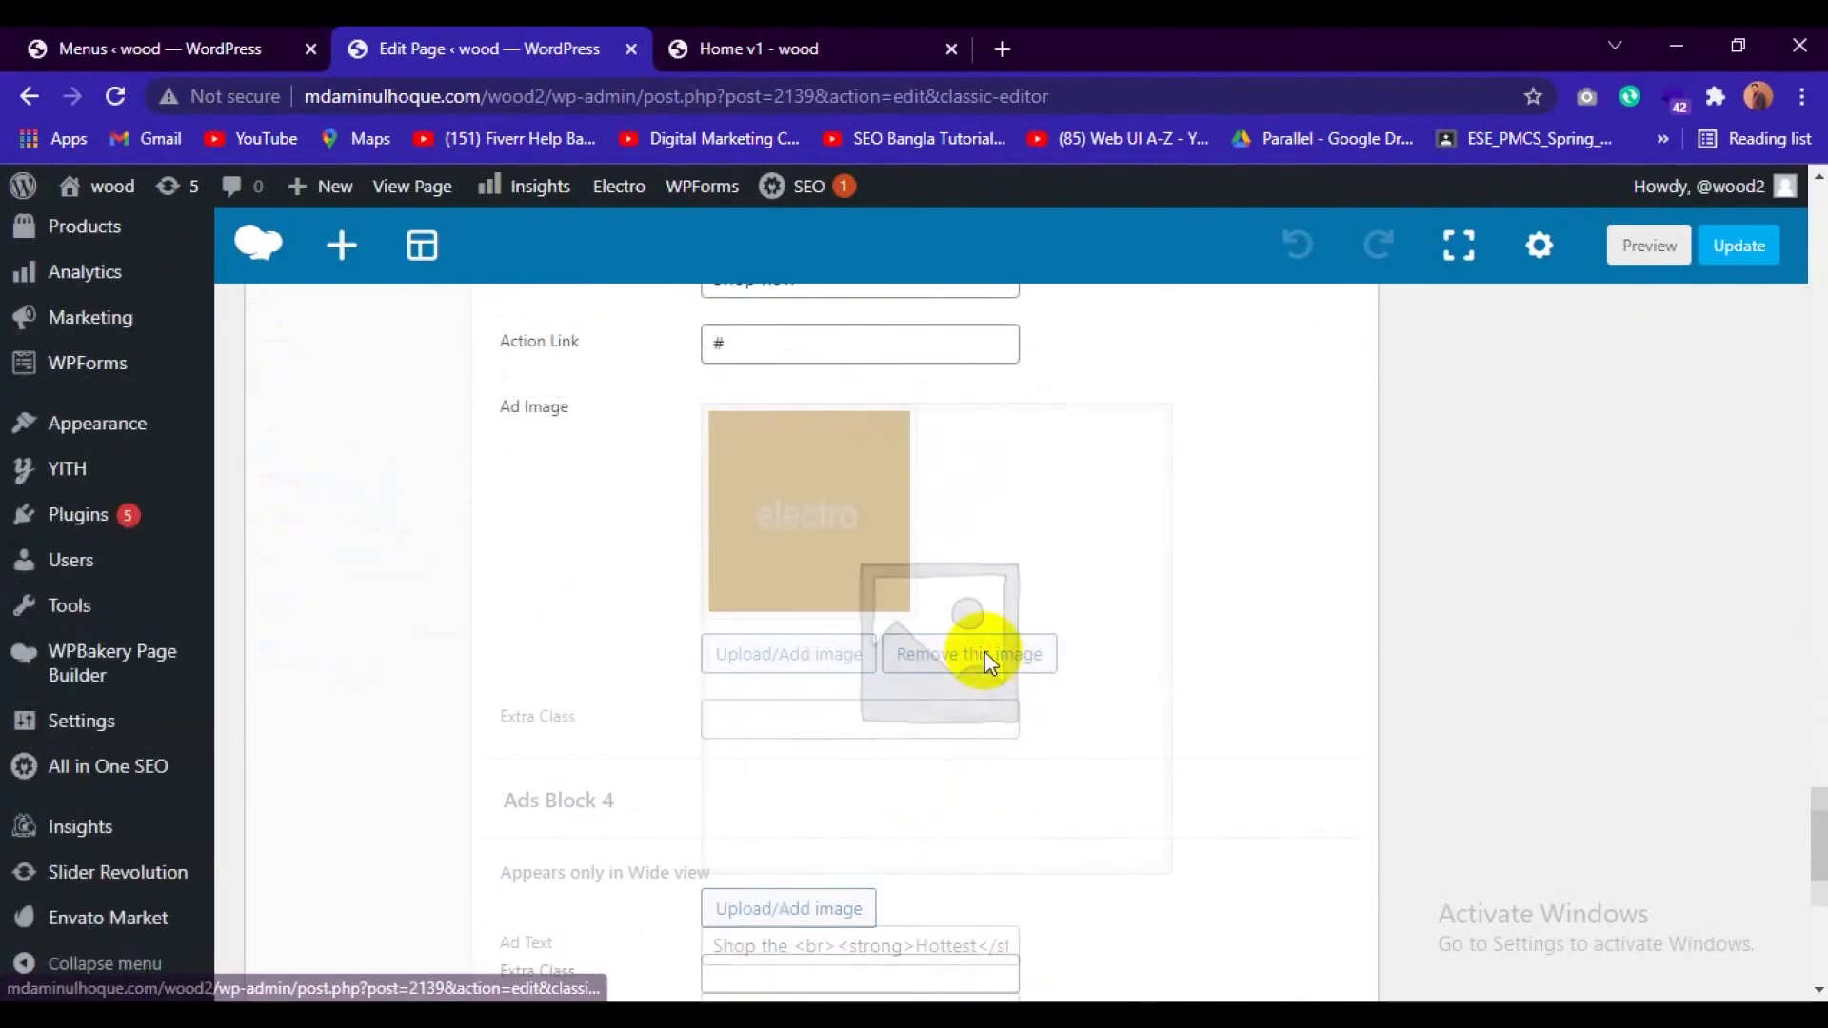
pyautogui.scroll(-7, 990, 733)
pyautogui.click(995, 779)
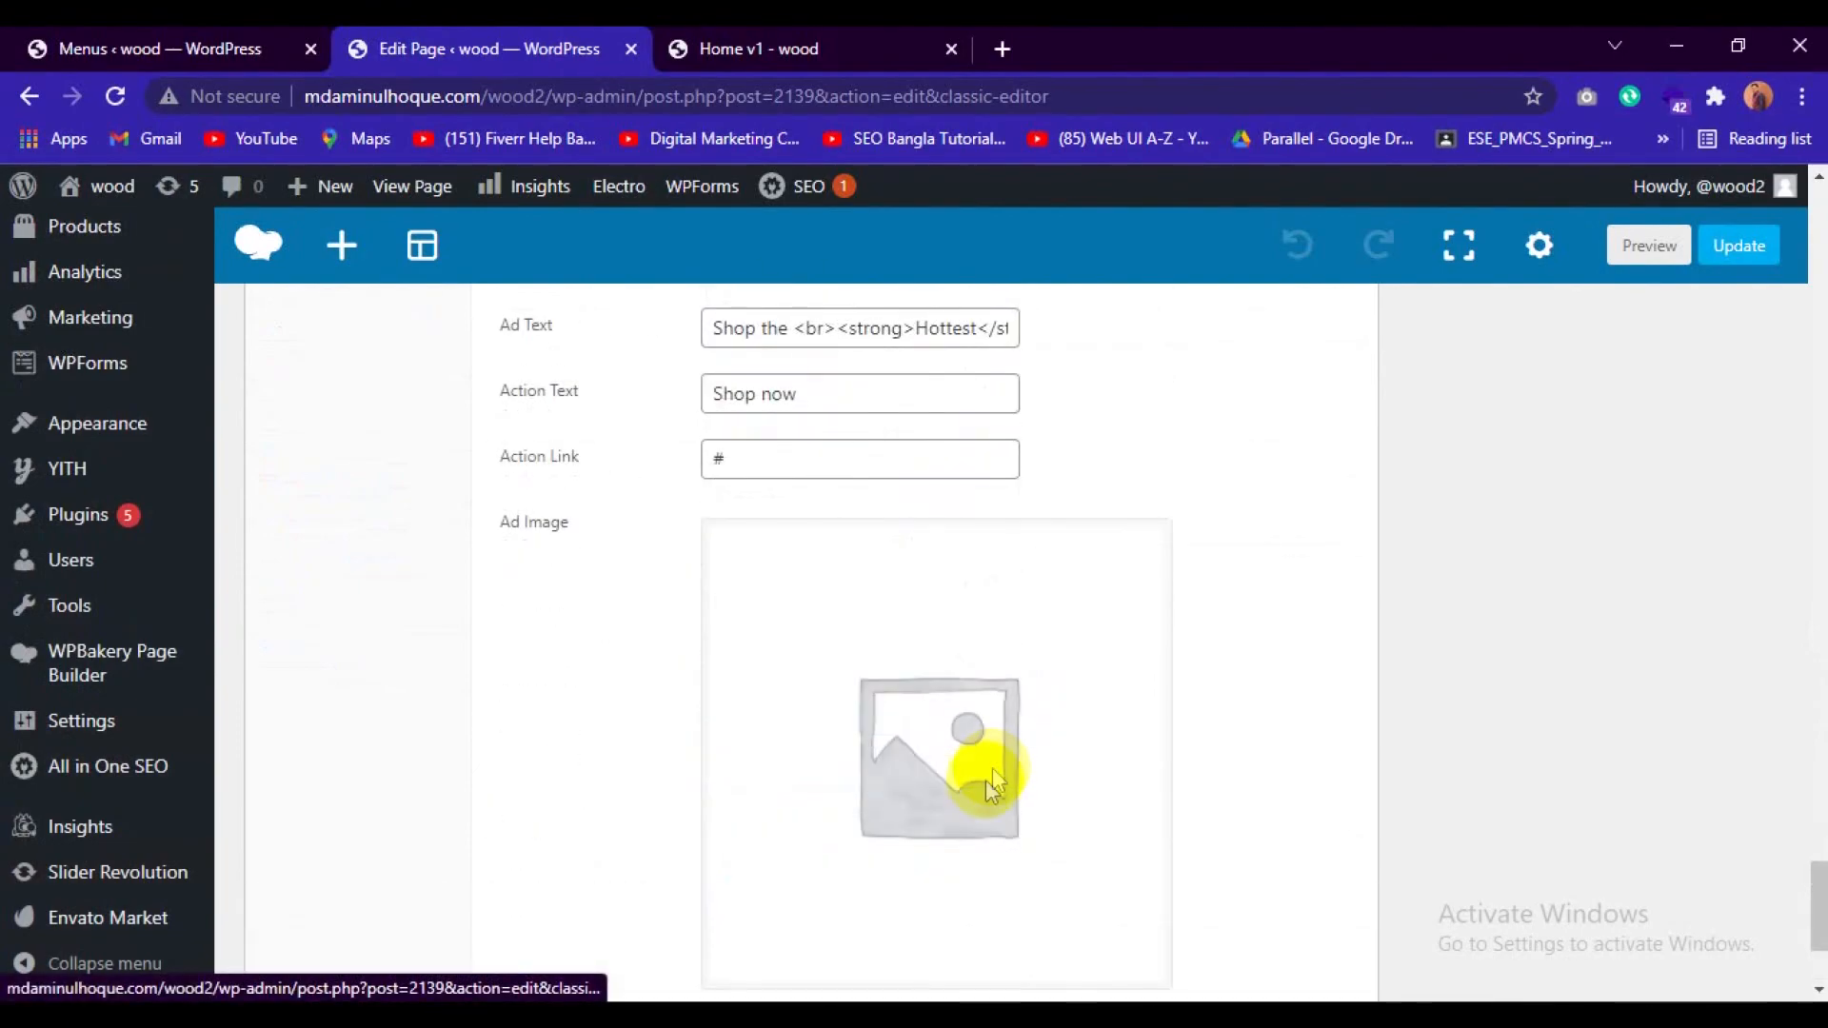
pyautogui.click(700, 47)
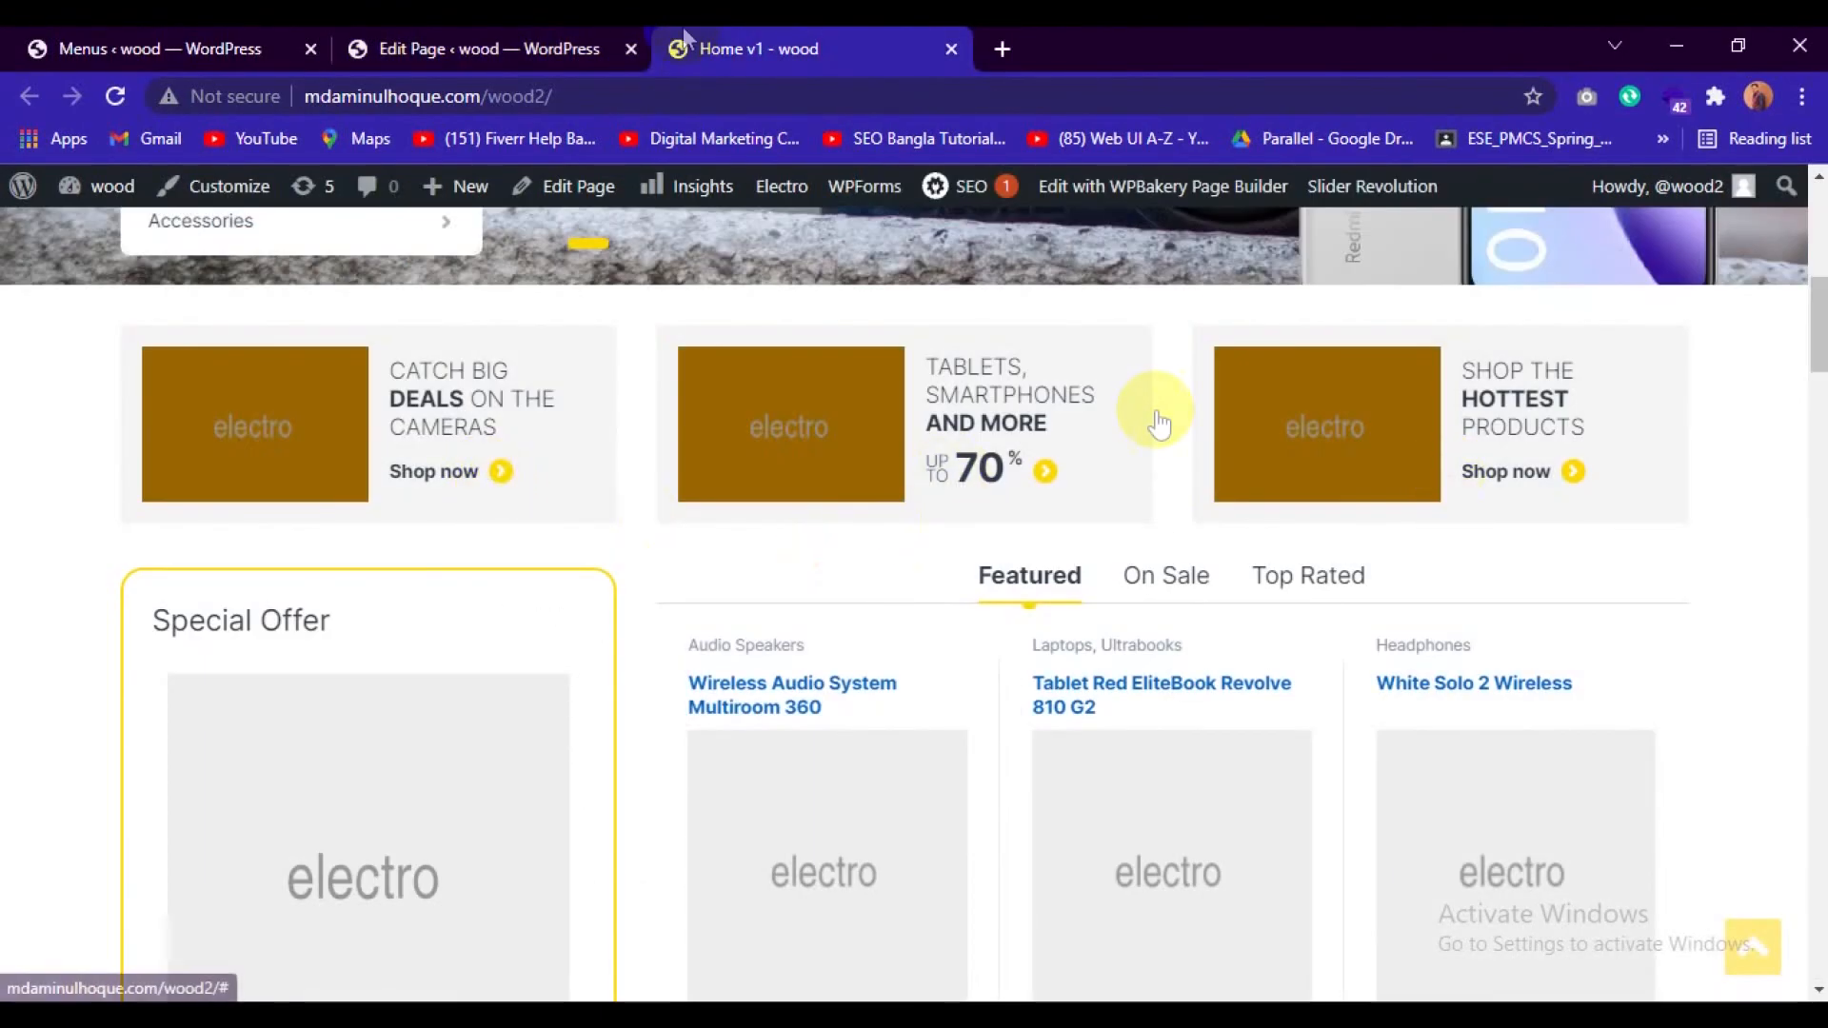
# Return to the page editor, start an image upload for Ads Block 1 and browse to the product folder on the Freelancing (G:) drive.
pyautogui.click(575, 42)
pyautogui.scroll(2, 898, 656)
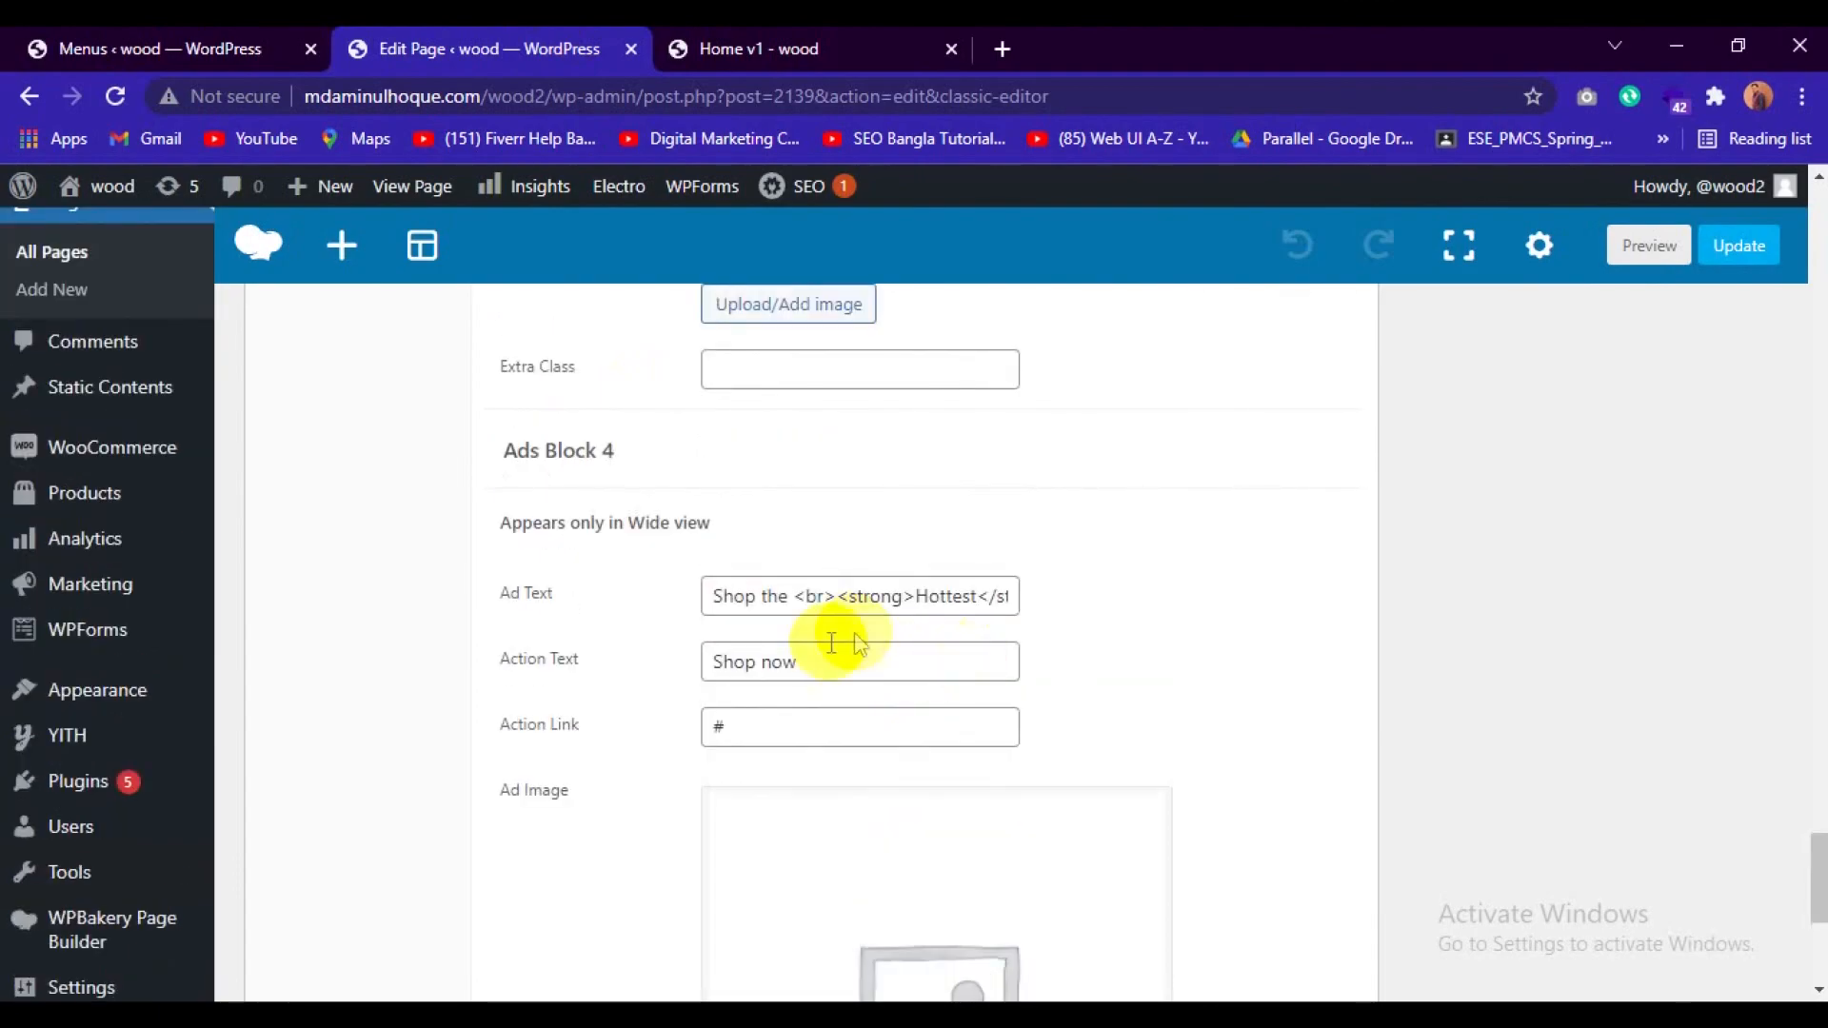
pyautogui.scroll(3, 857, 642)
pyautogui.scroll(20, 729, 743)
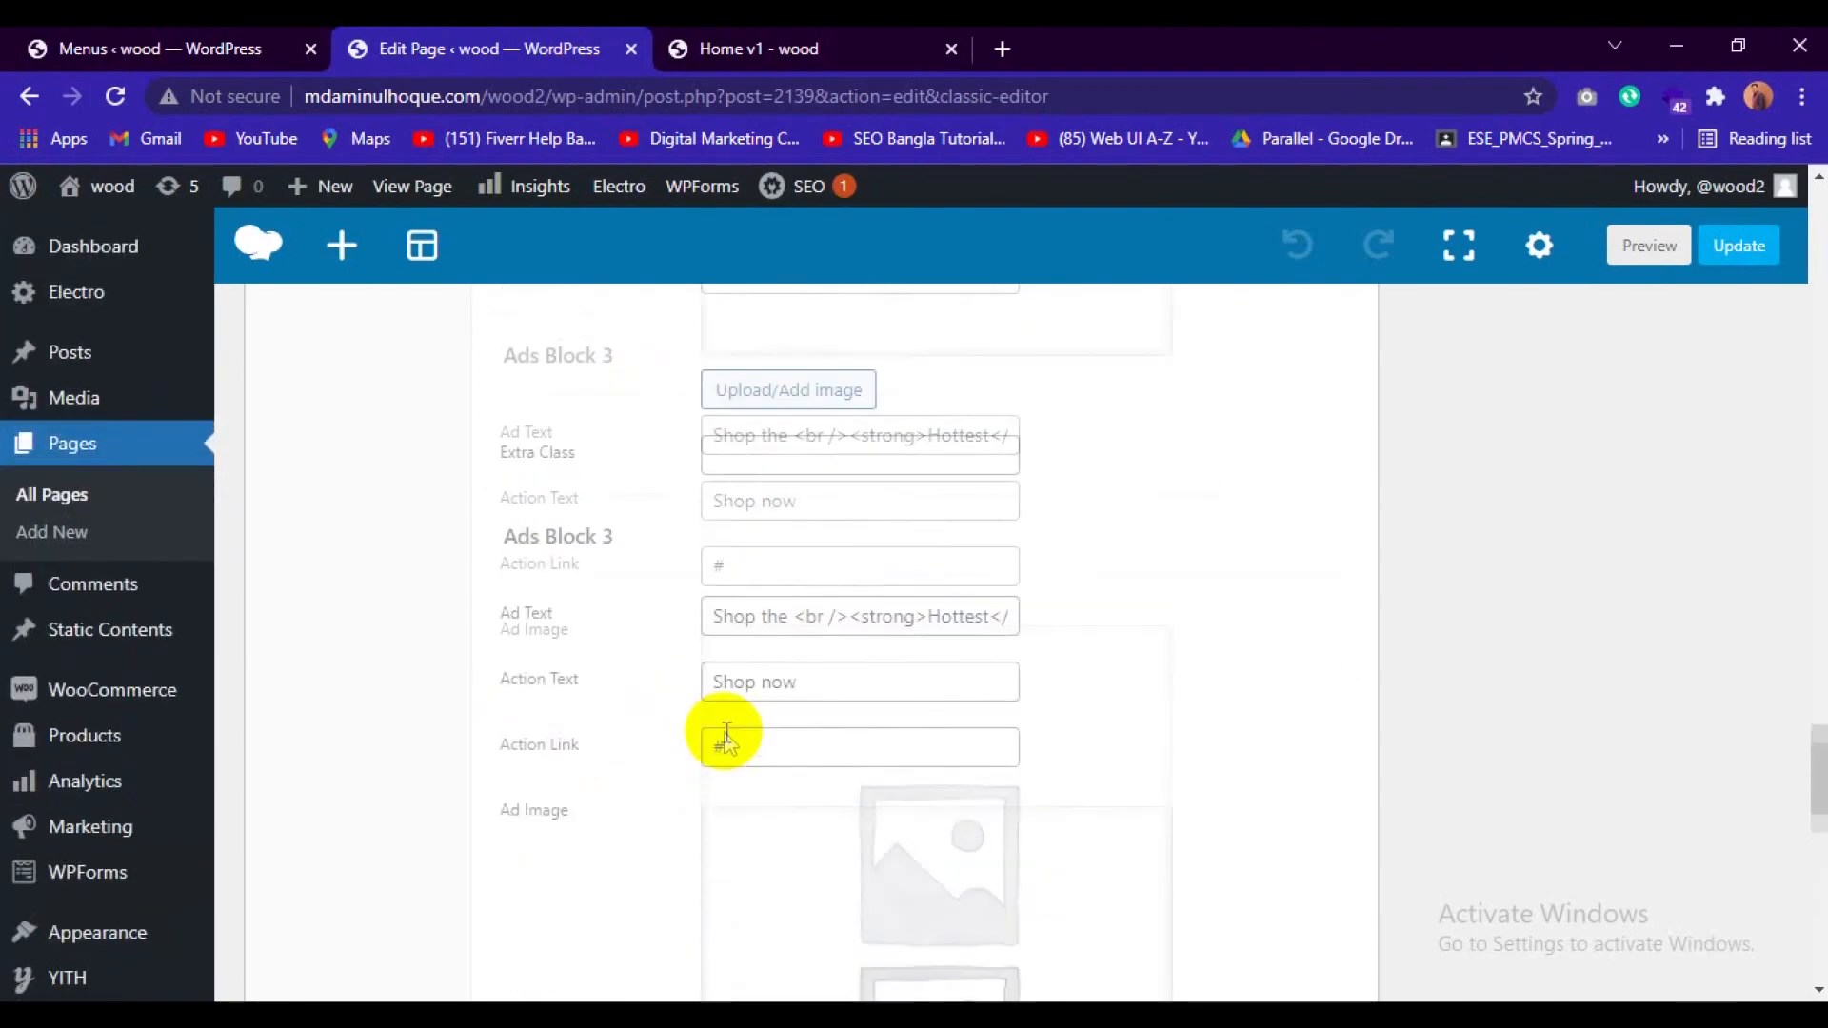
pyautogui.scroll(5, 735, 727)
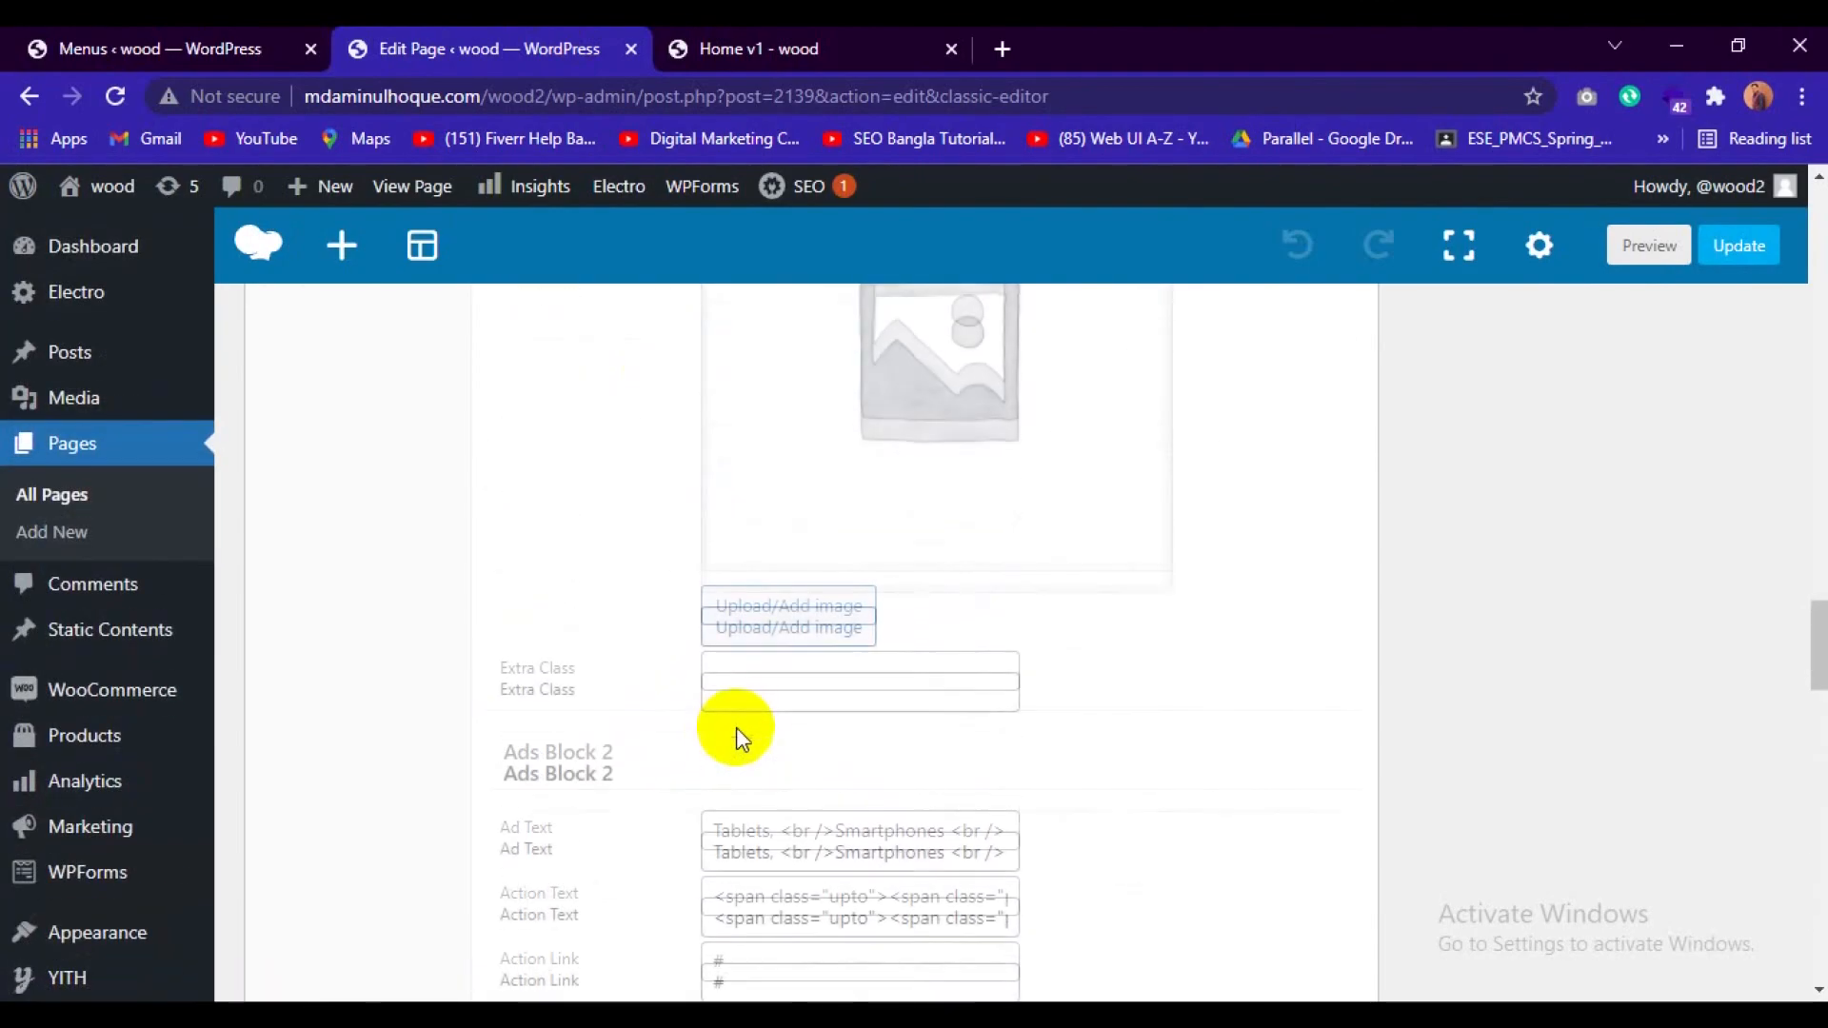
pyautogui.click(790, 883)
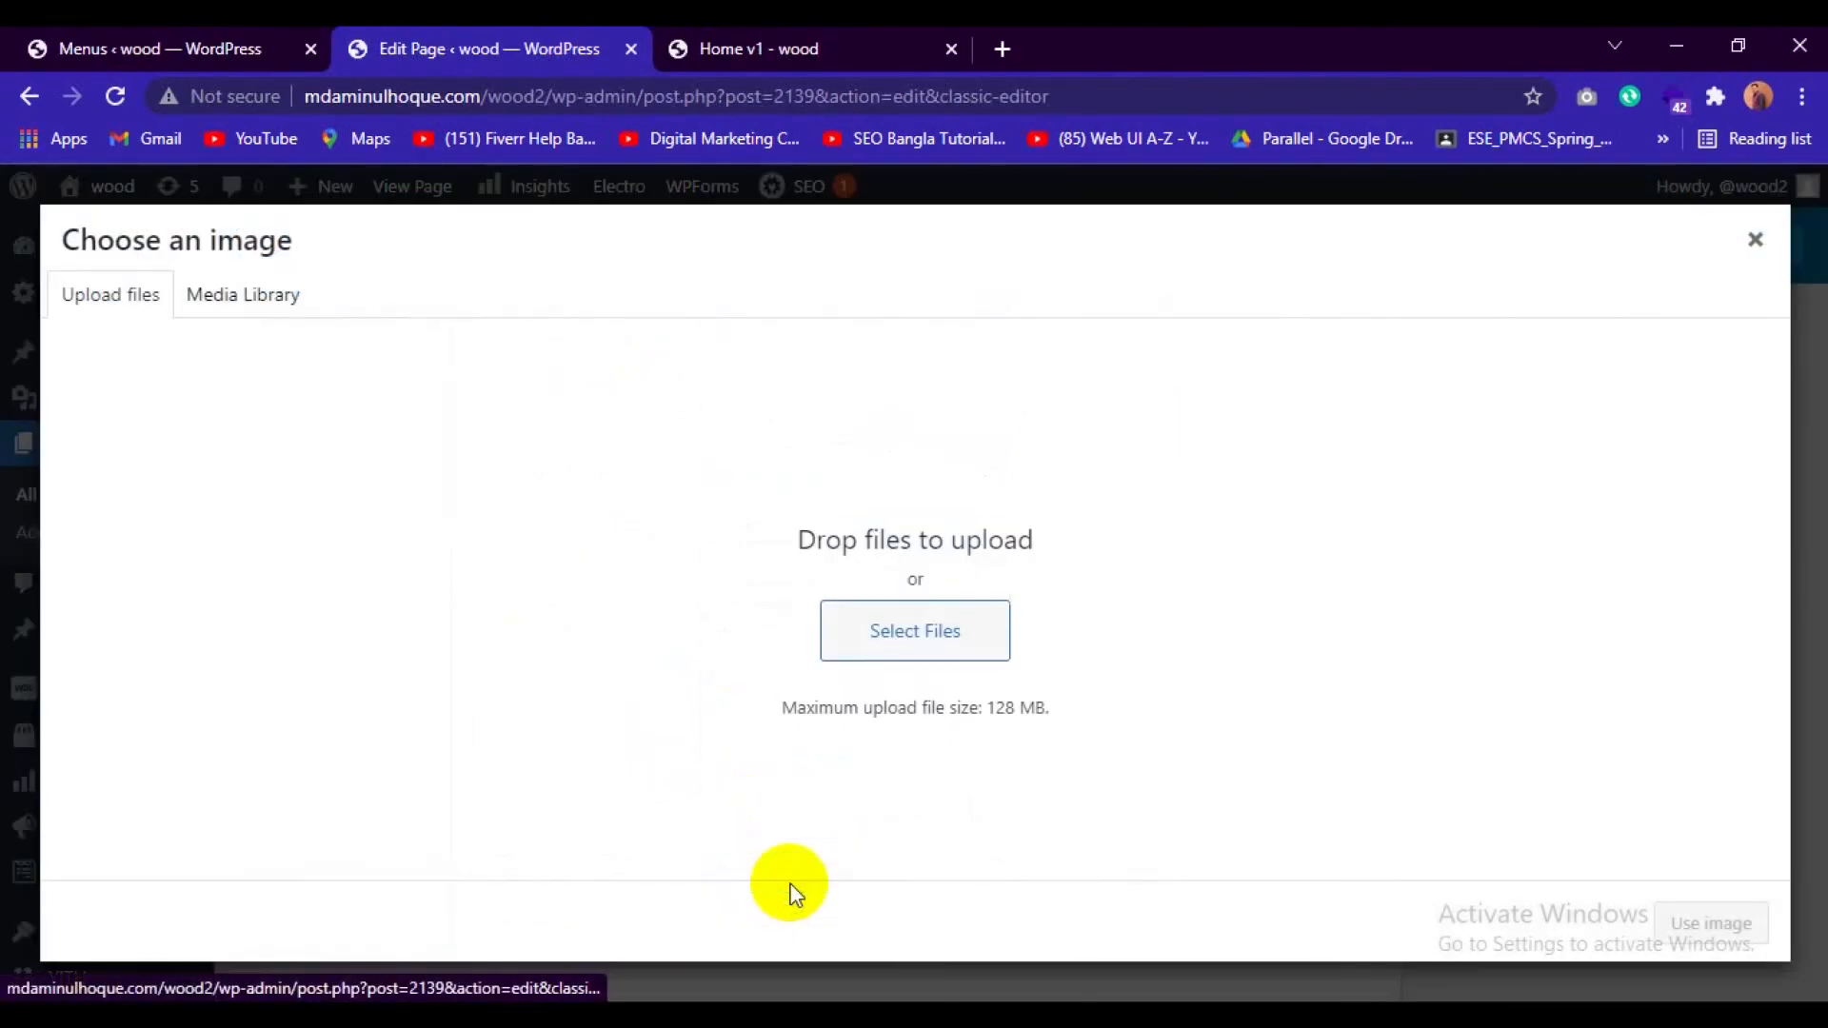
pyautogui.click(969, 650)
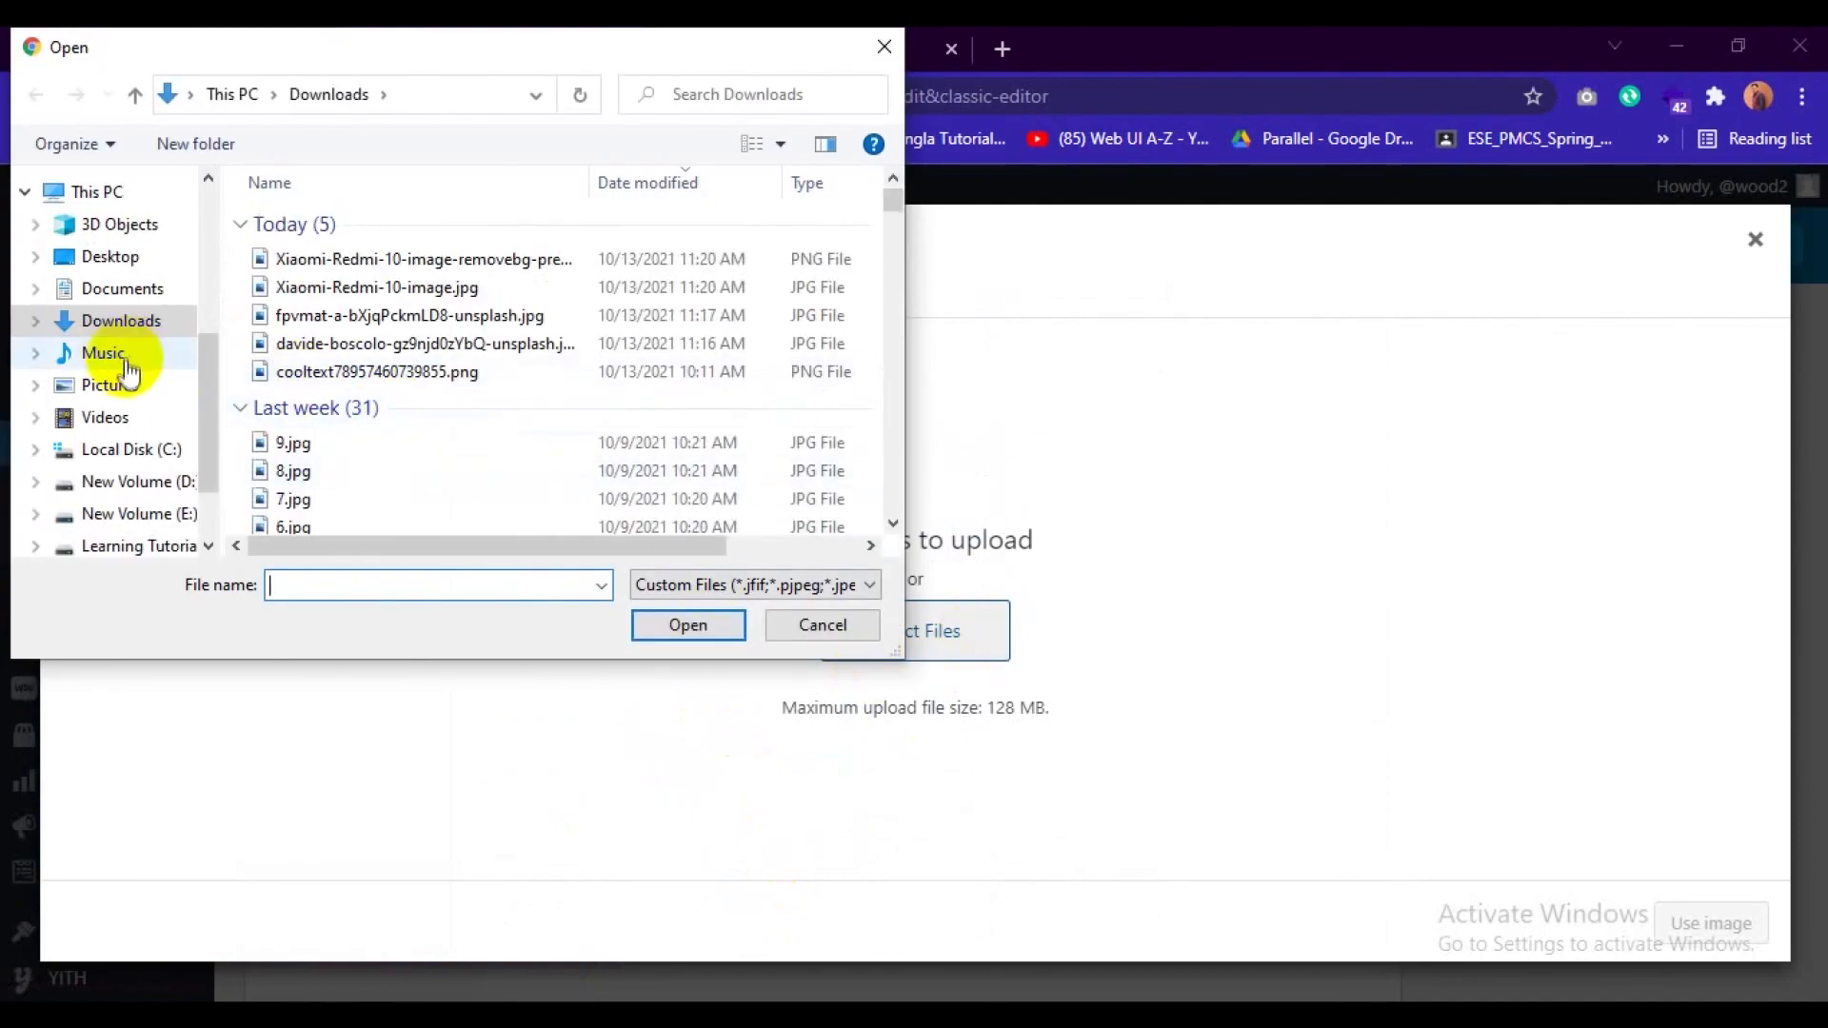
pyautogui.scroll(-1, 131, 374)
pyautogui.click(122, 471)
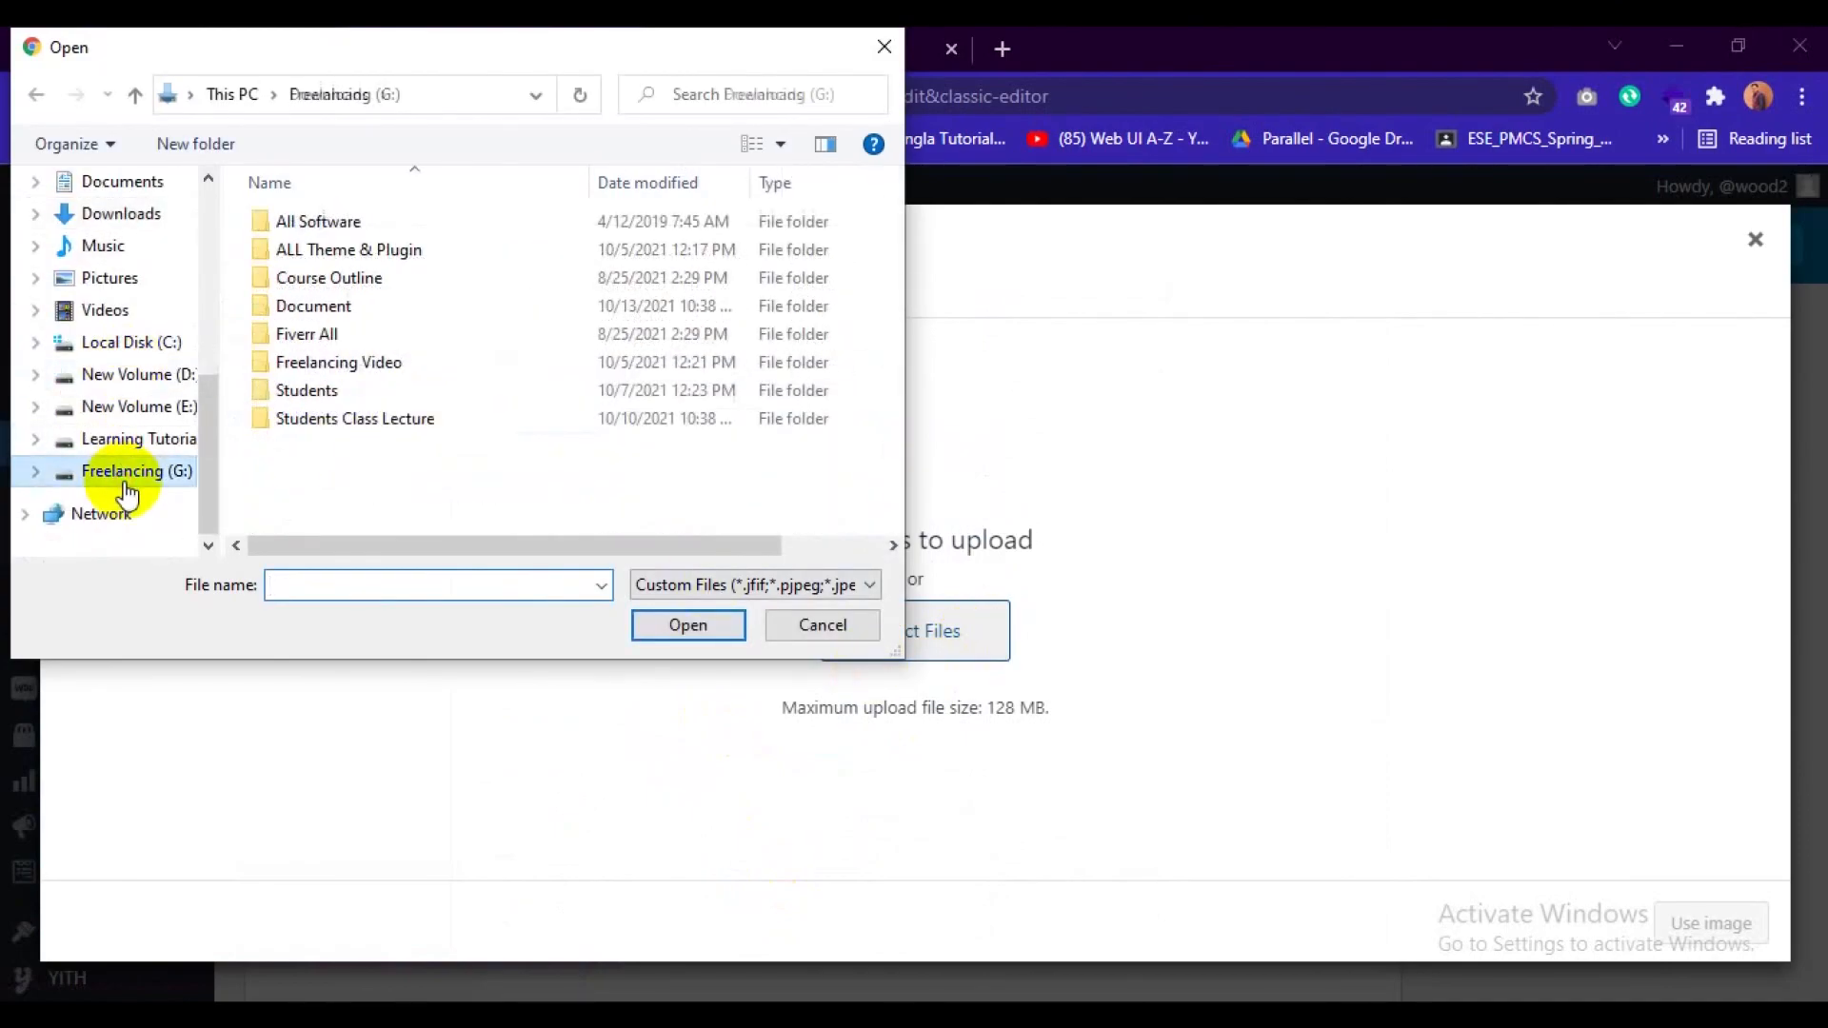
pyautogui.doubleClick(417, 407)
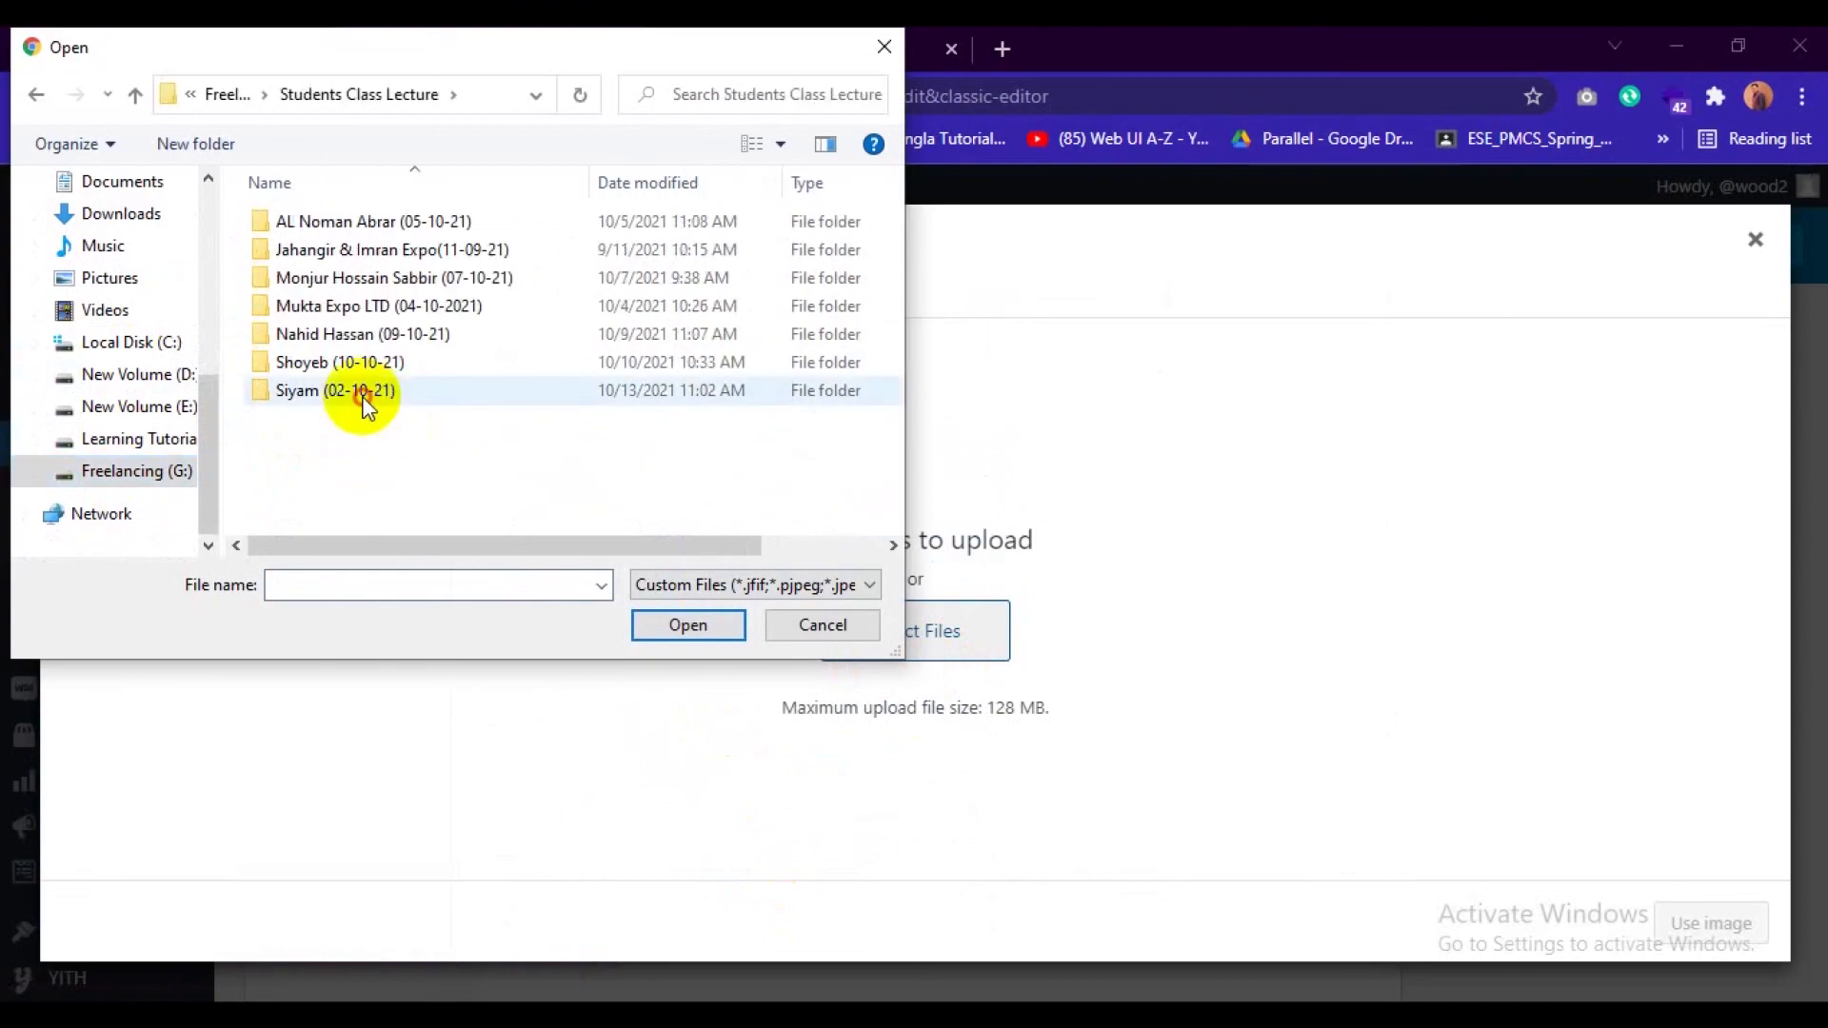
pyautogui.doubleClick(367, 400)
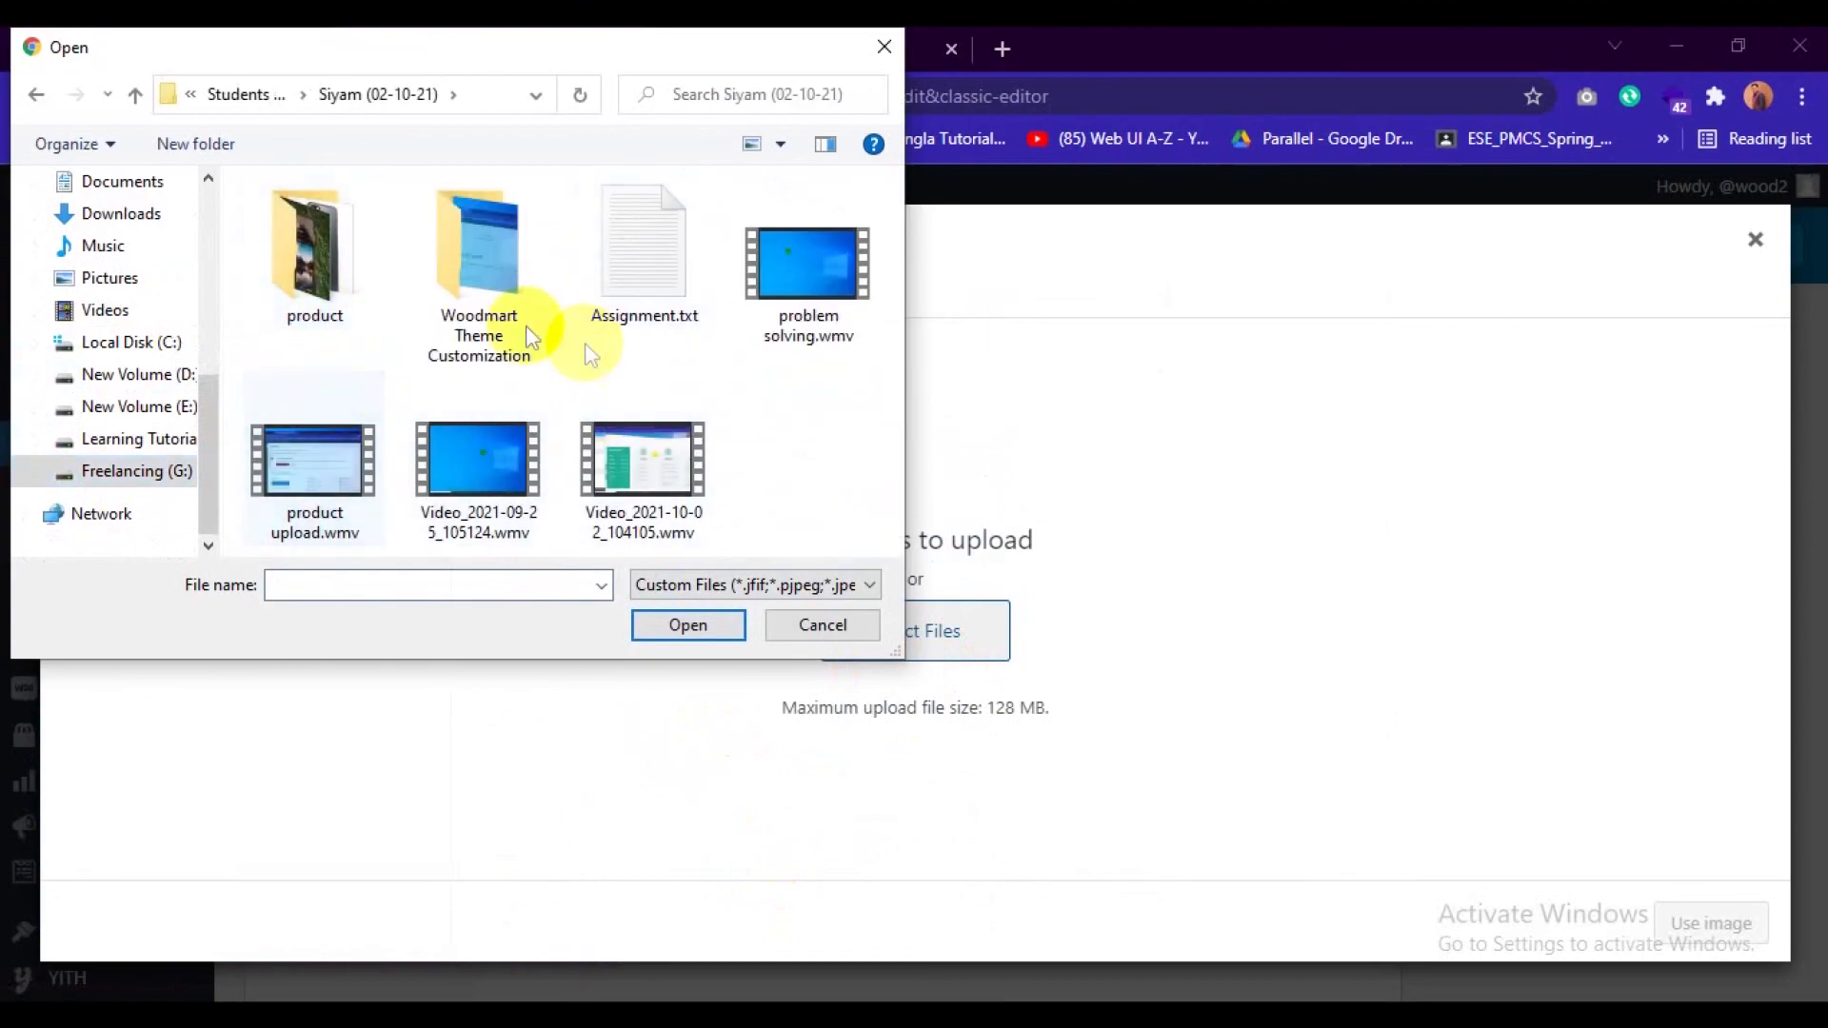
pyautogui.doubleClick(310, 276)
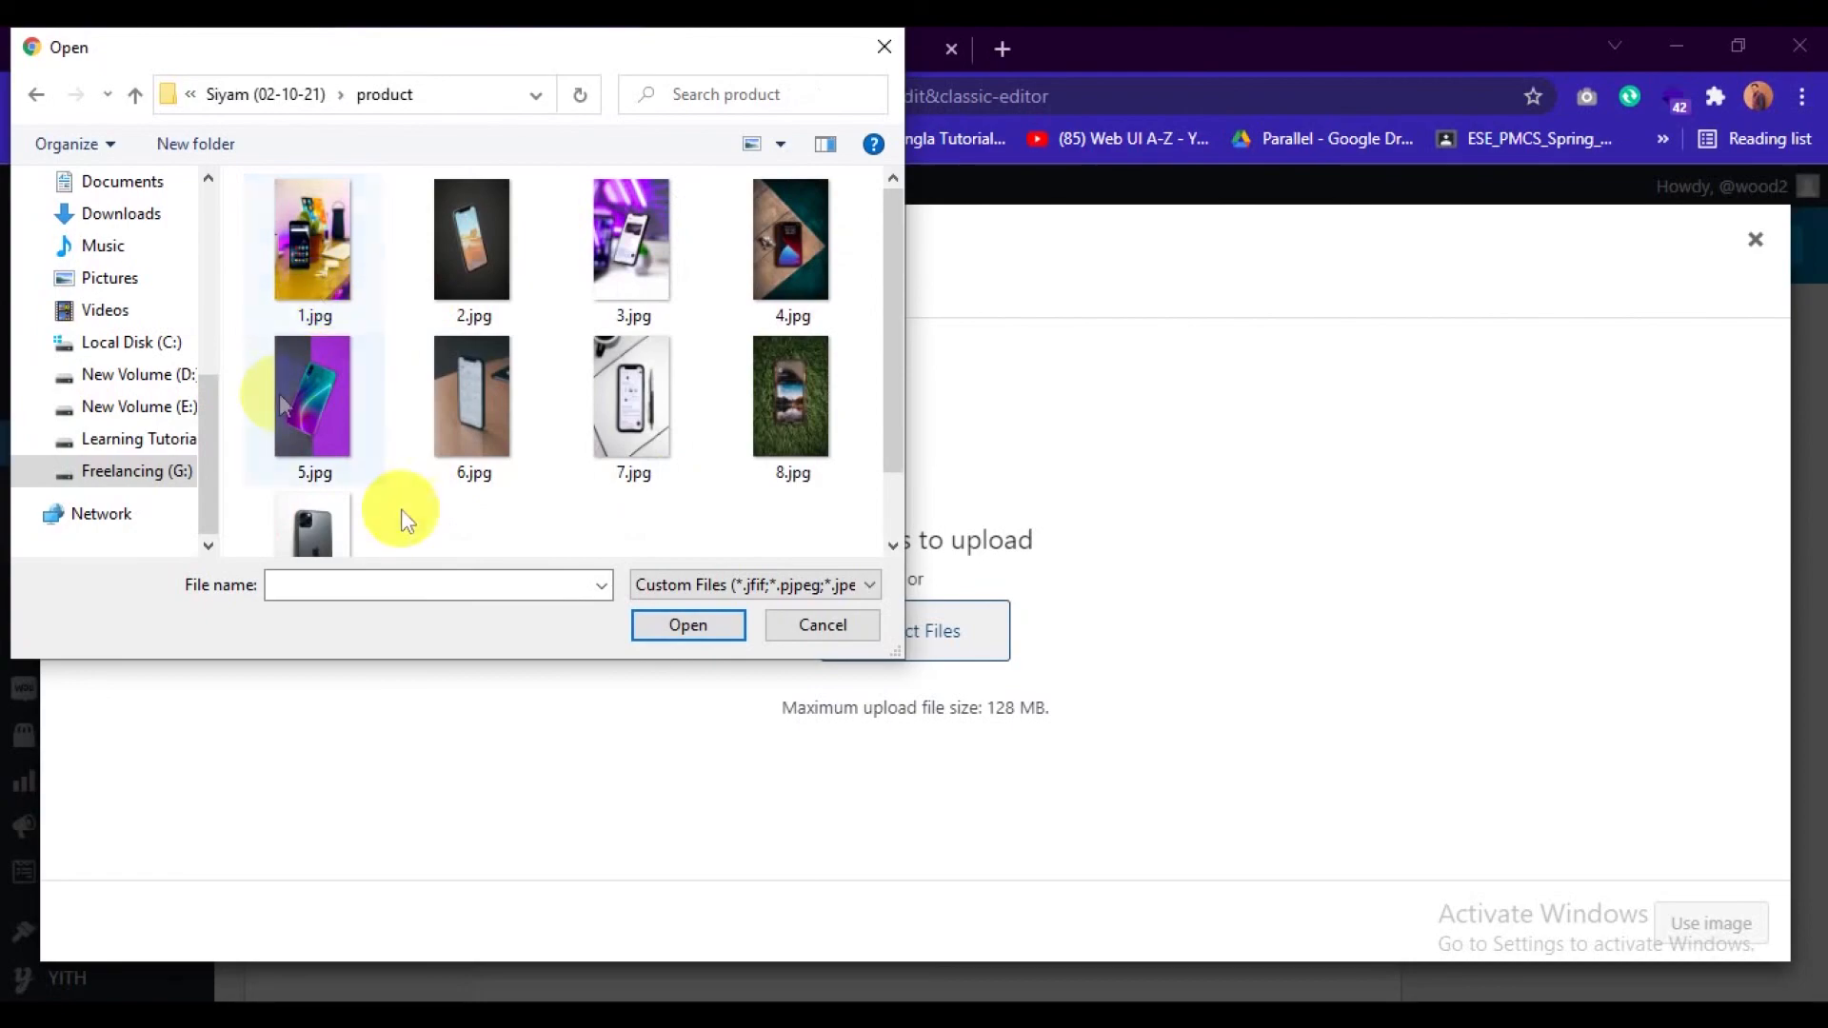
# Upload all nine phone photos, 1.jpg to 9.jpg, from the product folder to the media library.
pyautogui.click(350, 246)
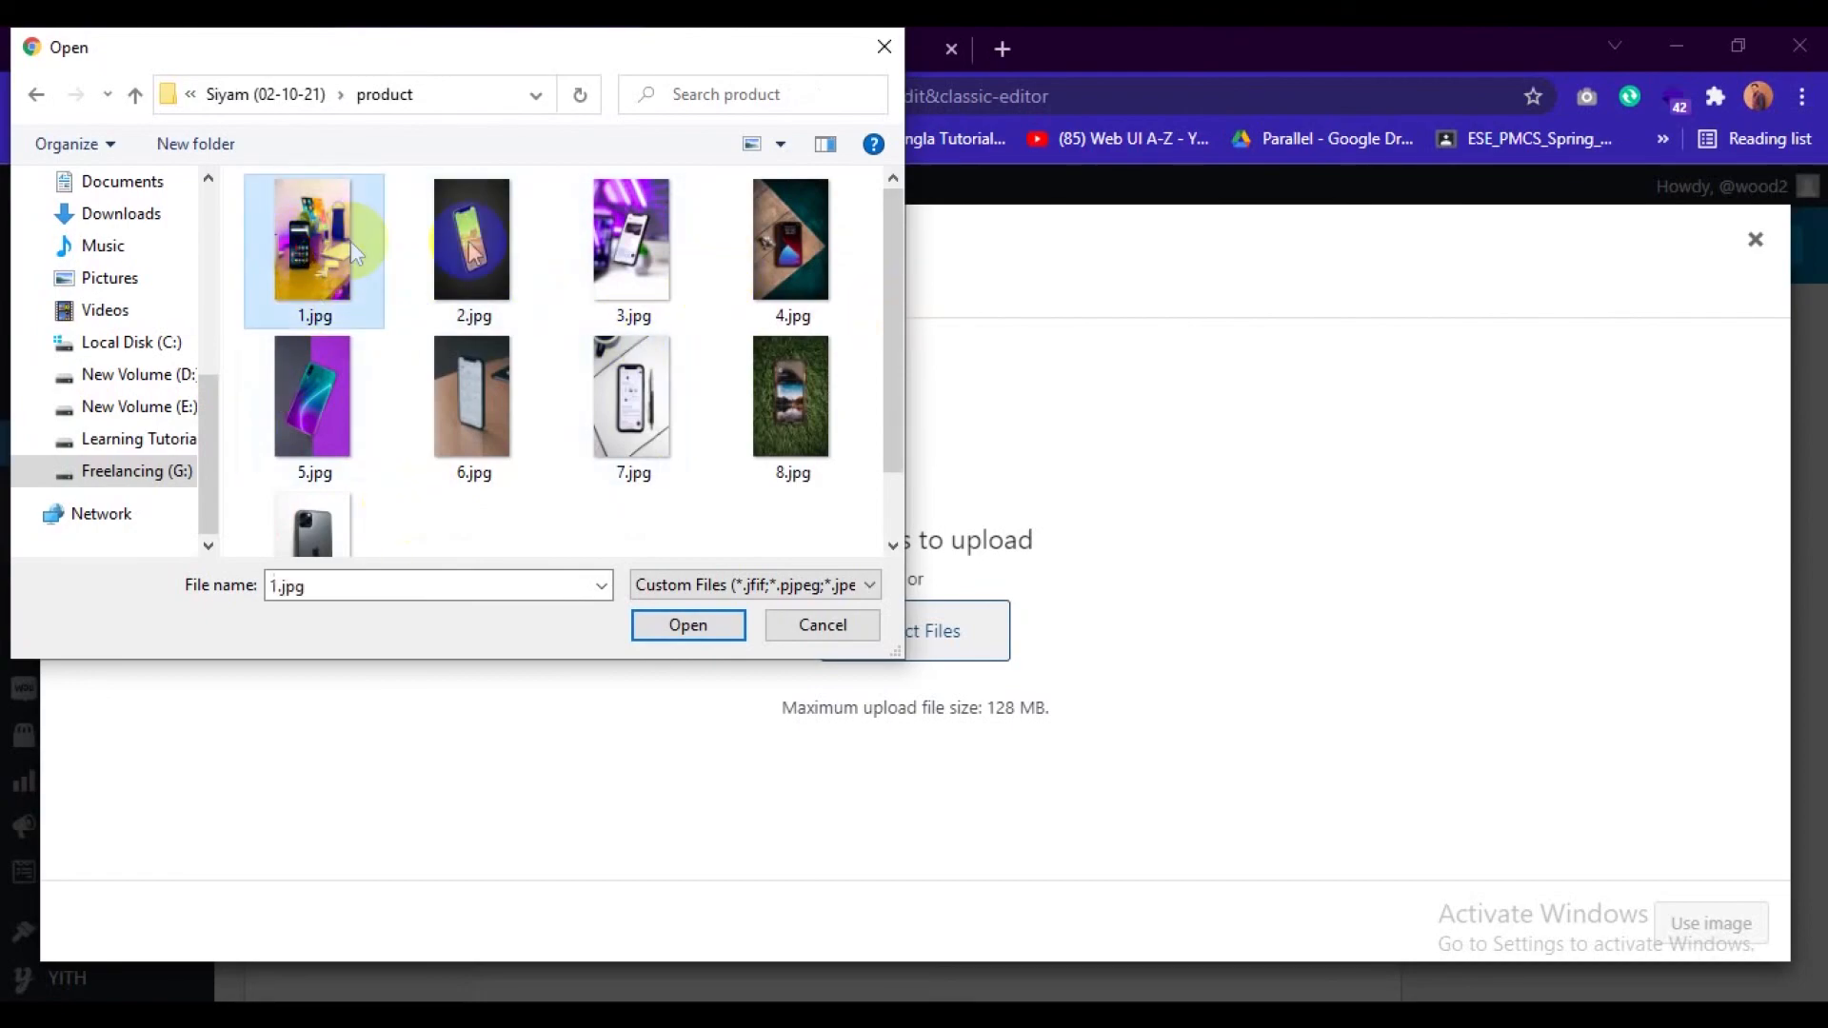
pyautogui.keyDown('ctrl'); pyautogui.click(473, 252); pyautogui.keyUp('ctrl')
pyautogui.keyDown('ctrl'); pyautogui.click(631, 246); pyautogui.keyUp('ctrl')
pyautogui.keyDown('ctrl'); pyautogui.click(790, 246); pyautogui.keyUp('ctrl')
pyautogui.keyDown('ctrl'); pyautogui.click(790, 400); pyautogui.keyUp('ctrl')
pyautogui.keyDown('ctrl'); pyautogui.click(629, 409); pyautogui.keyUp('ctrl')
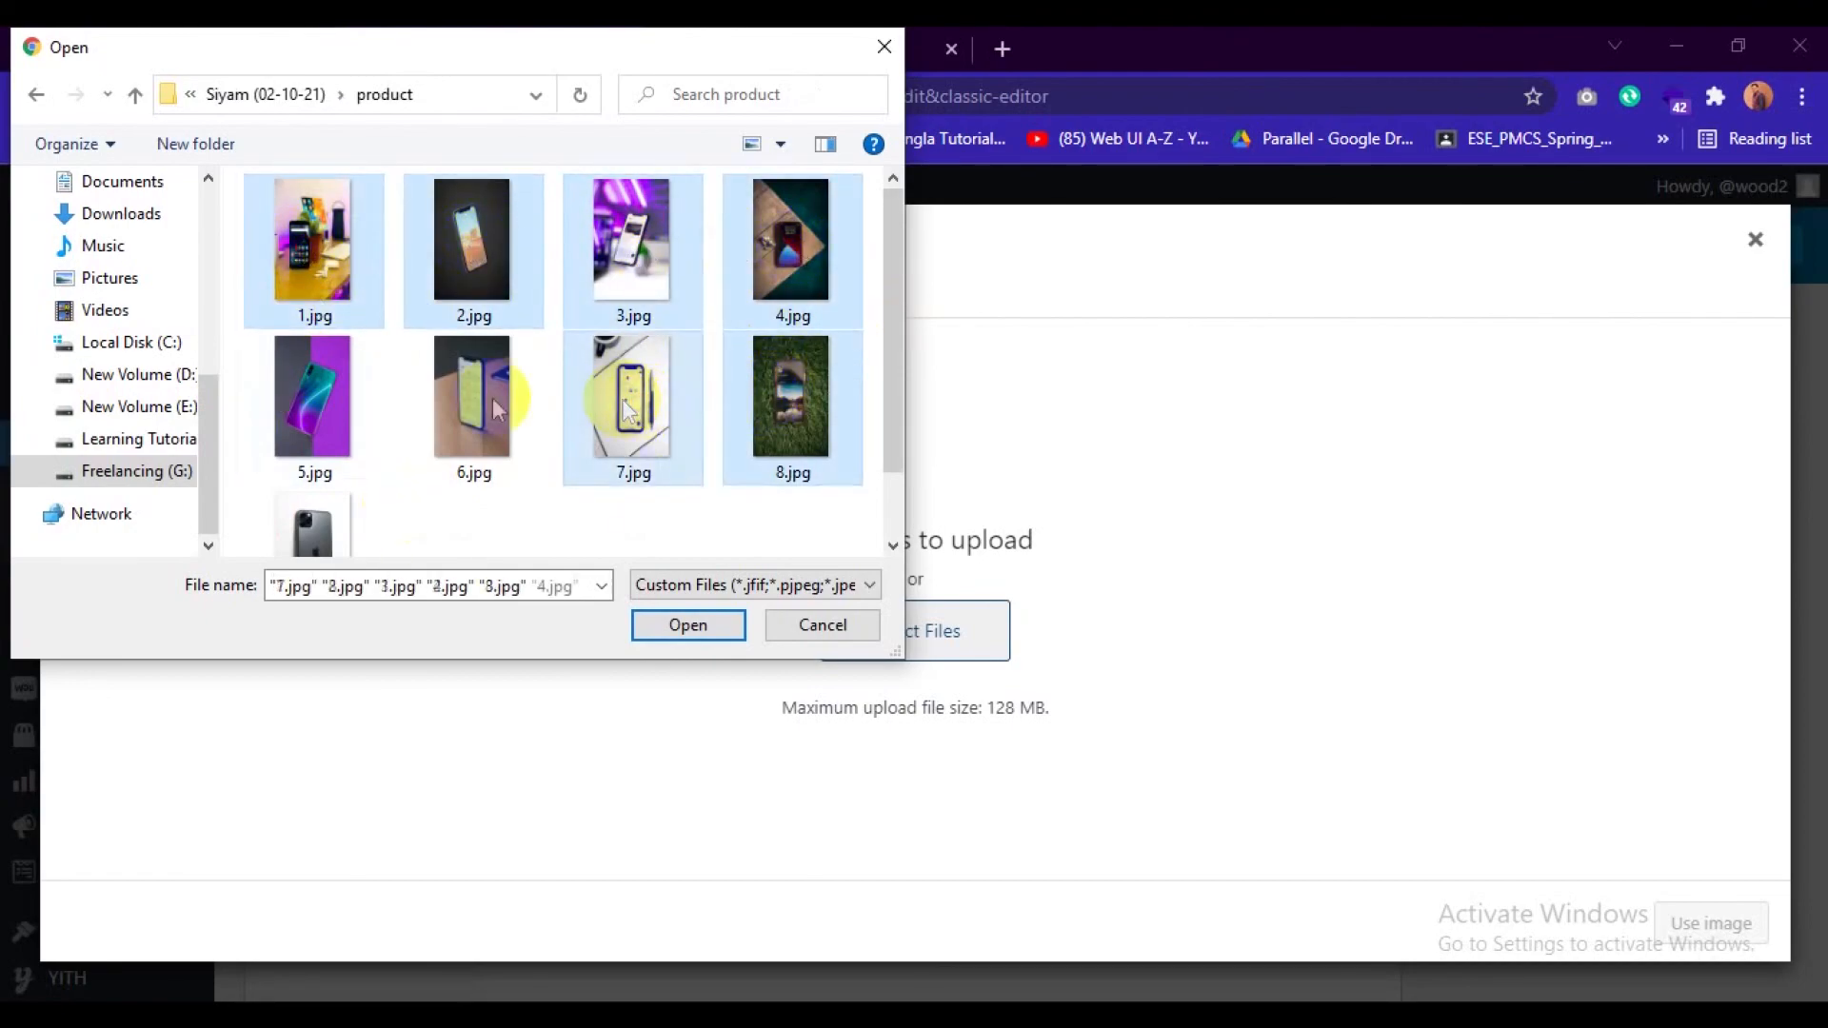
pyautogui.keyDown('ctrl'); pyautogui.click(497, 409); pyautogui.keyUp('ctrl')
pyautogui.keyDown('ctrl'); pyautogui.click(305, 396); pyautogui.keyUp('ctrl')
pyautogui.keyDown('ctrl'); pyautogui.click(317, 518); pyautogui.keyUp('ctrl')
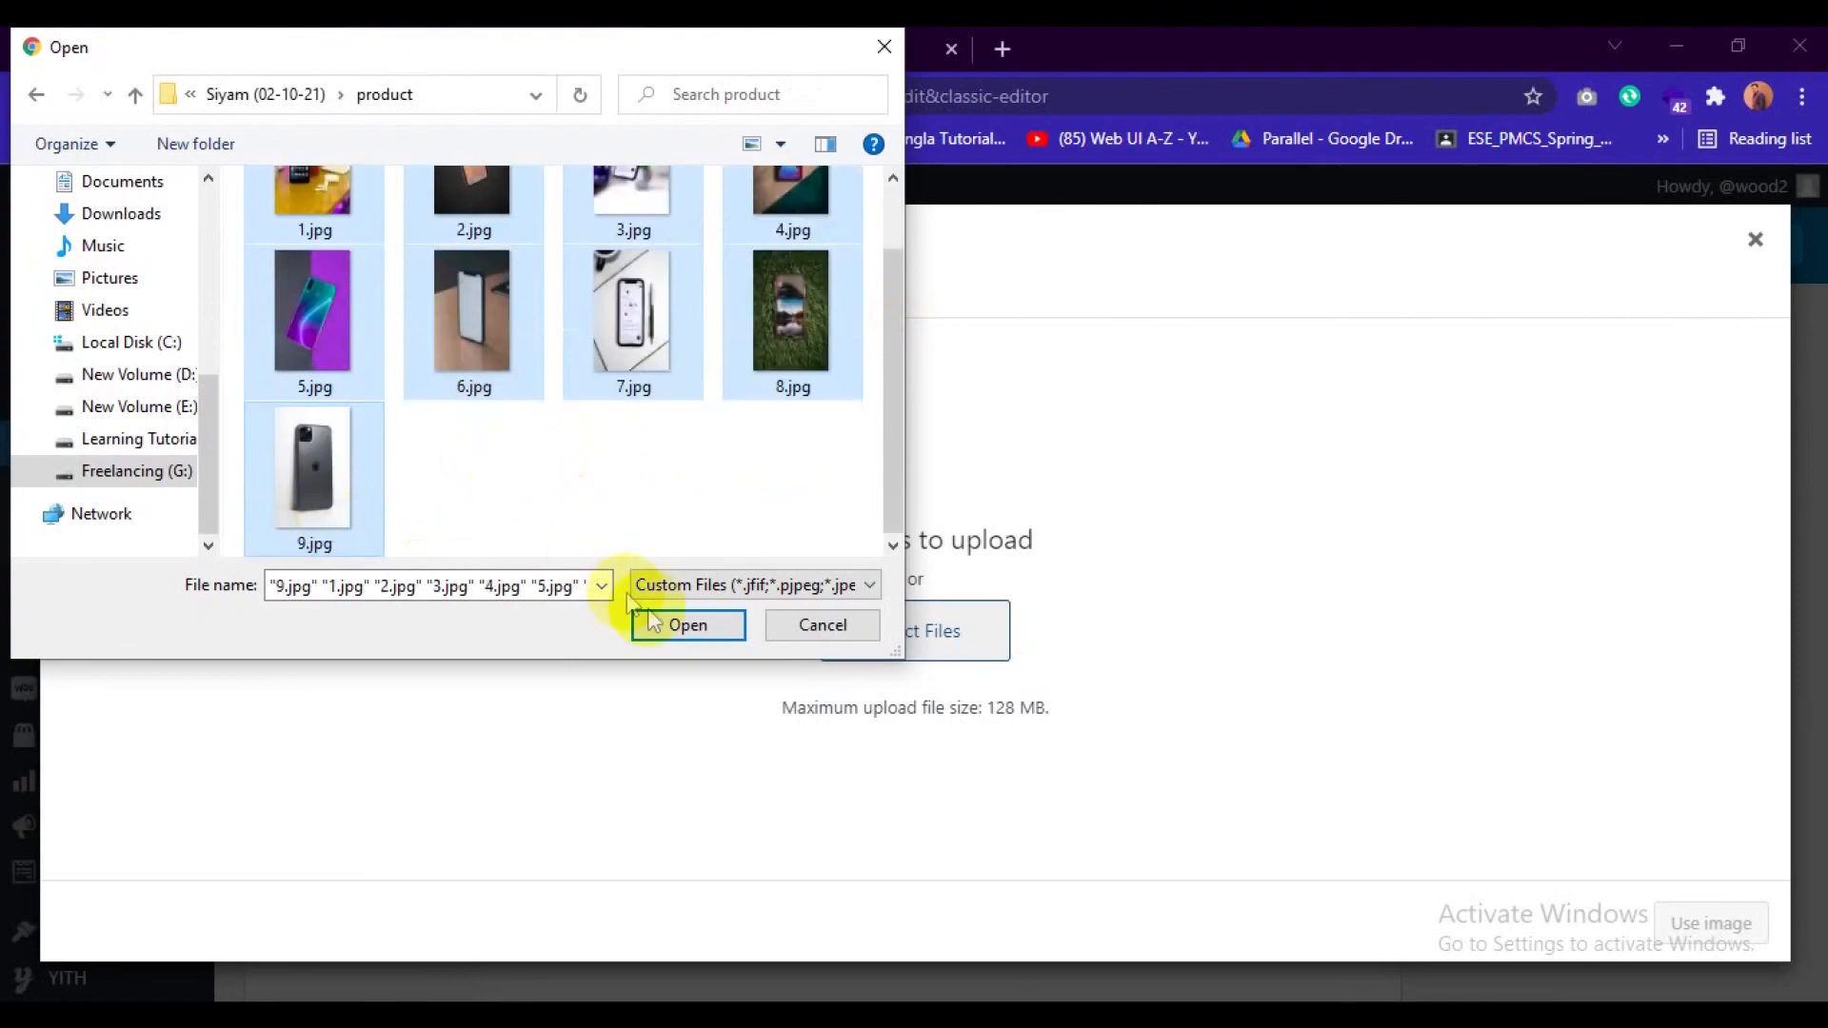
pyautogui.click(677, 623)
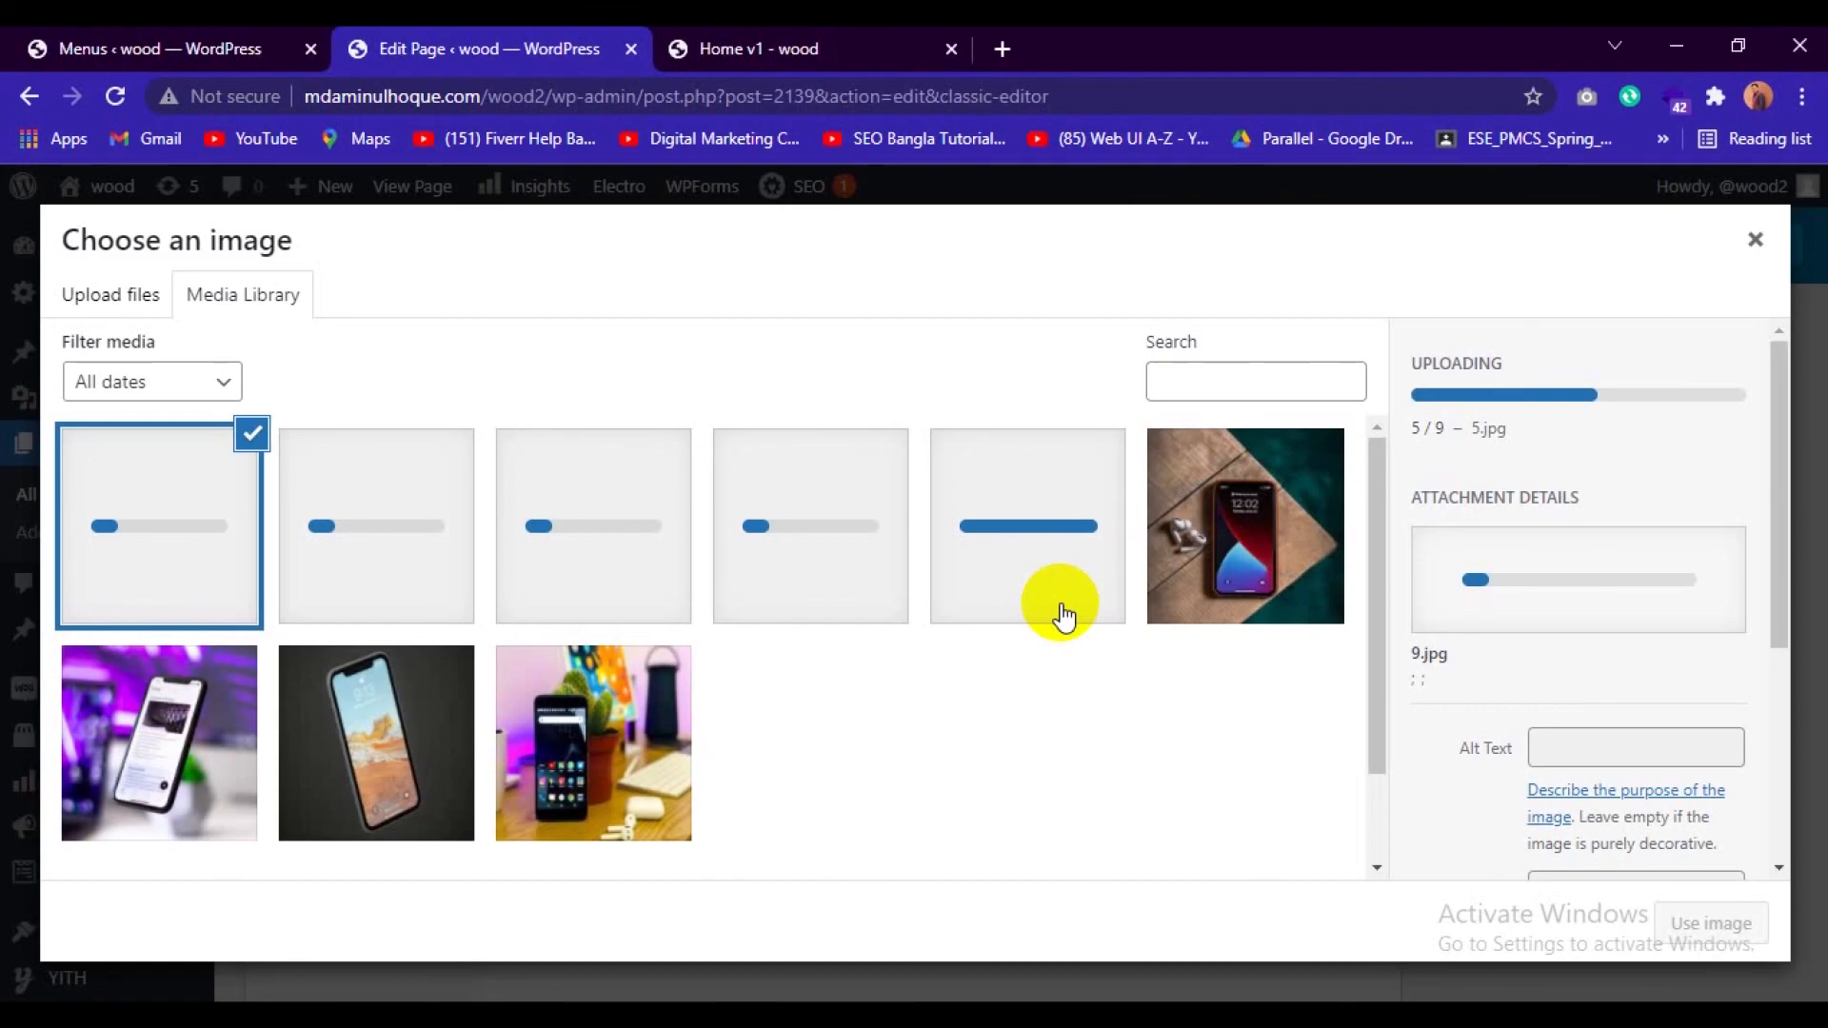
# Set the Ads Block 1 image to the uploaded photo of the black phone beside the cactus.
pyautogui.click(1062, 616)
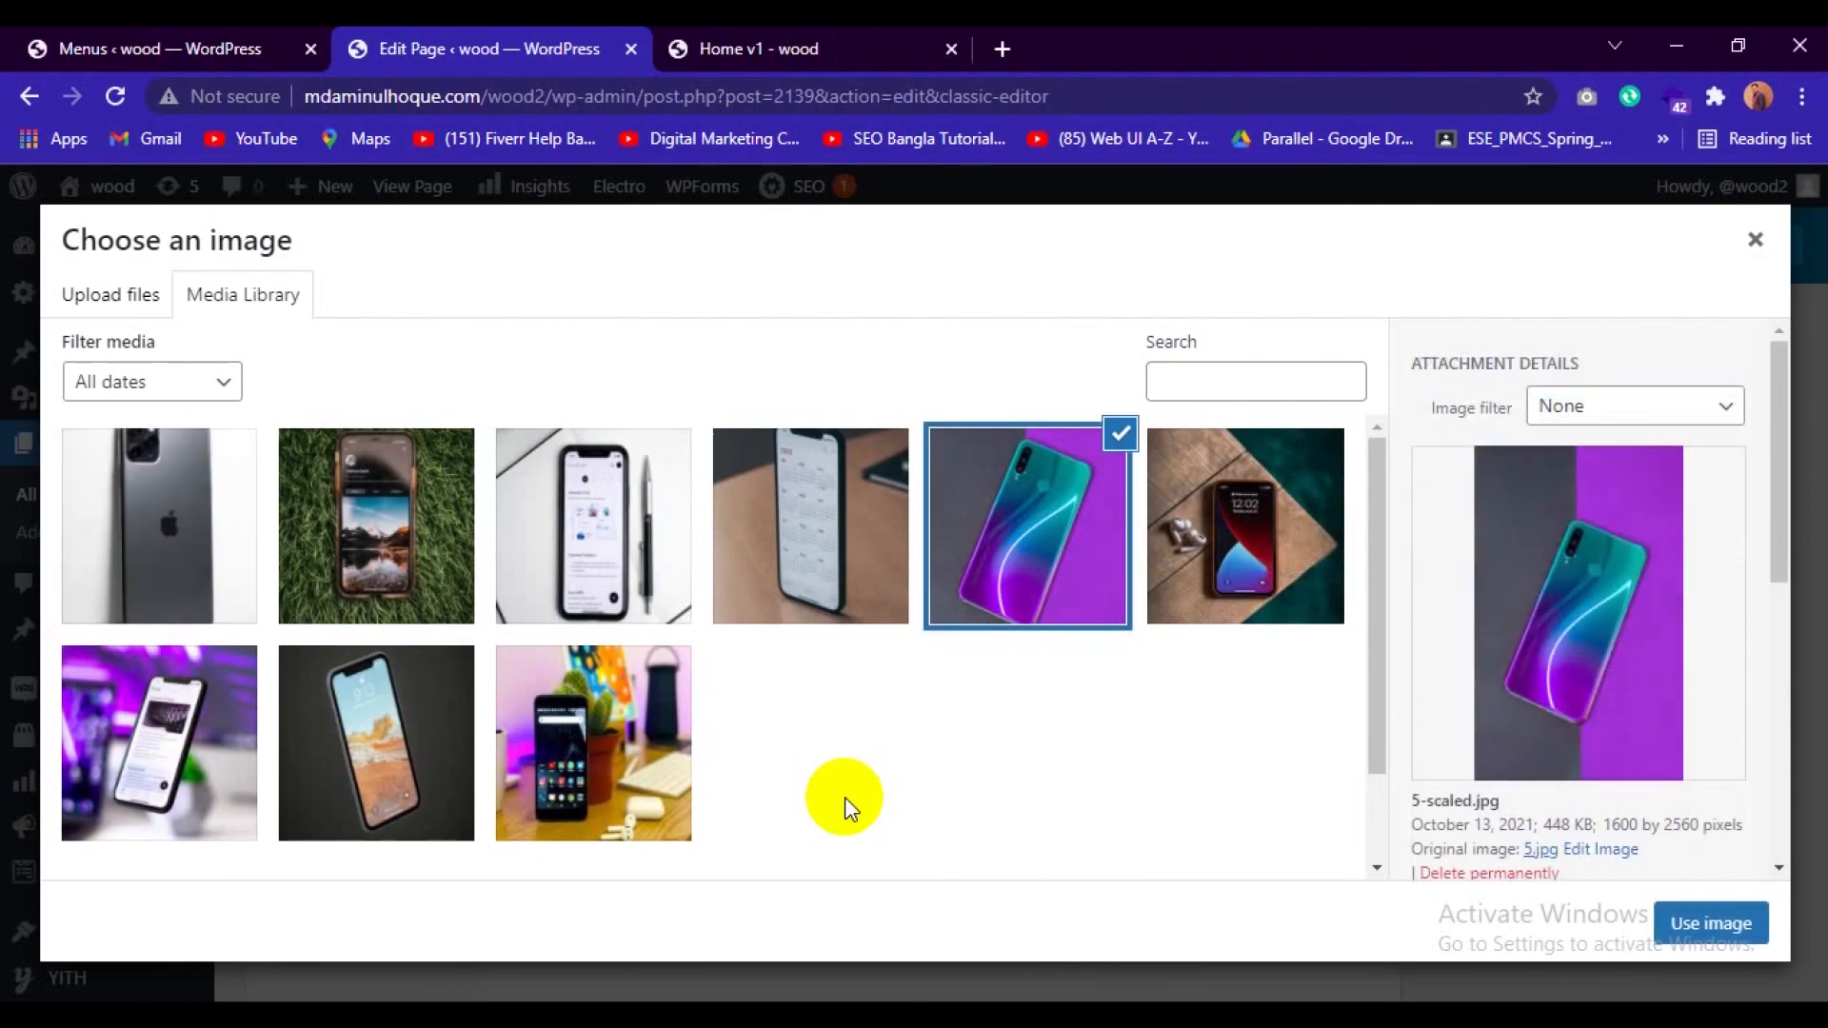
pyautogui.click(594, 731)
pyautogui.click(1711, 923)
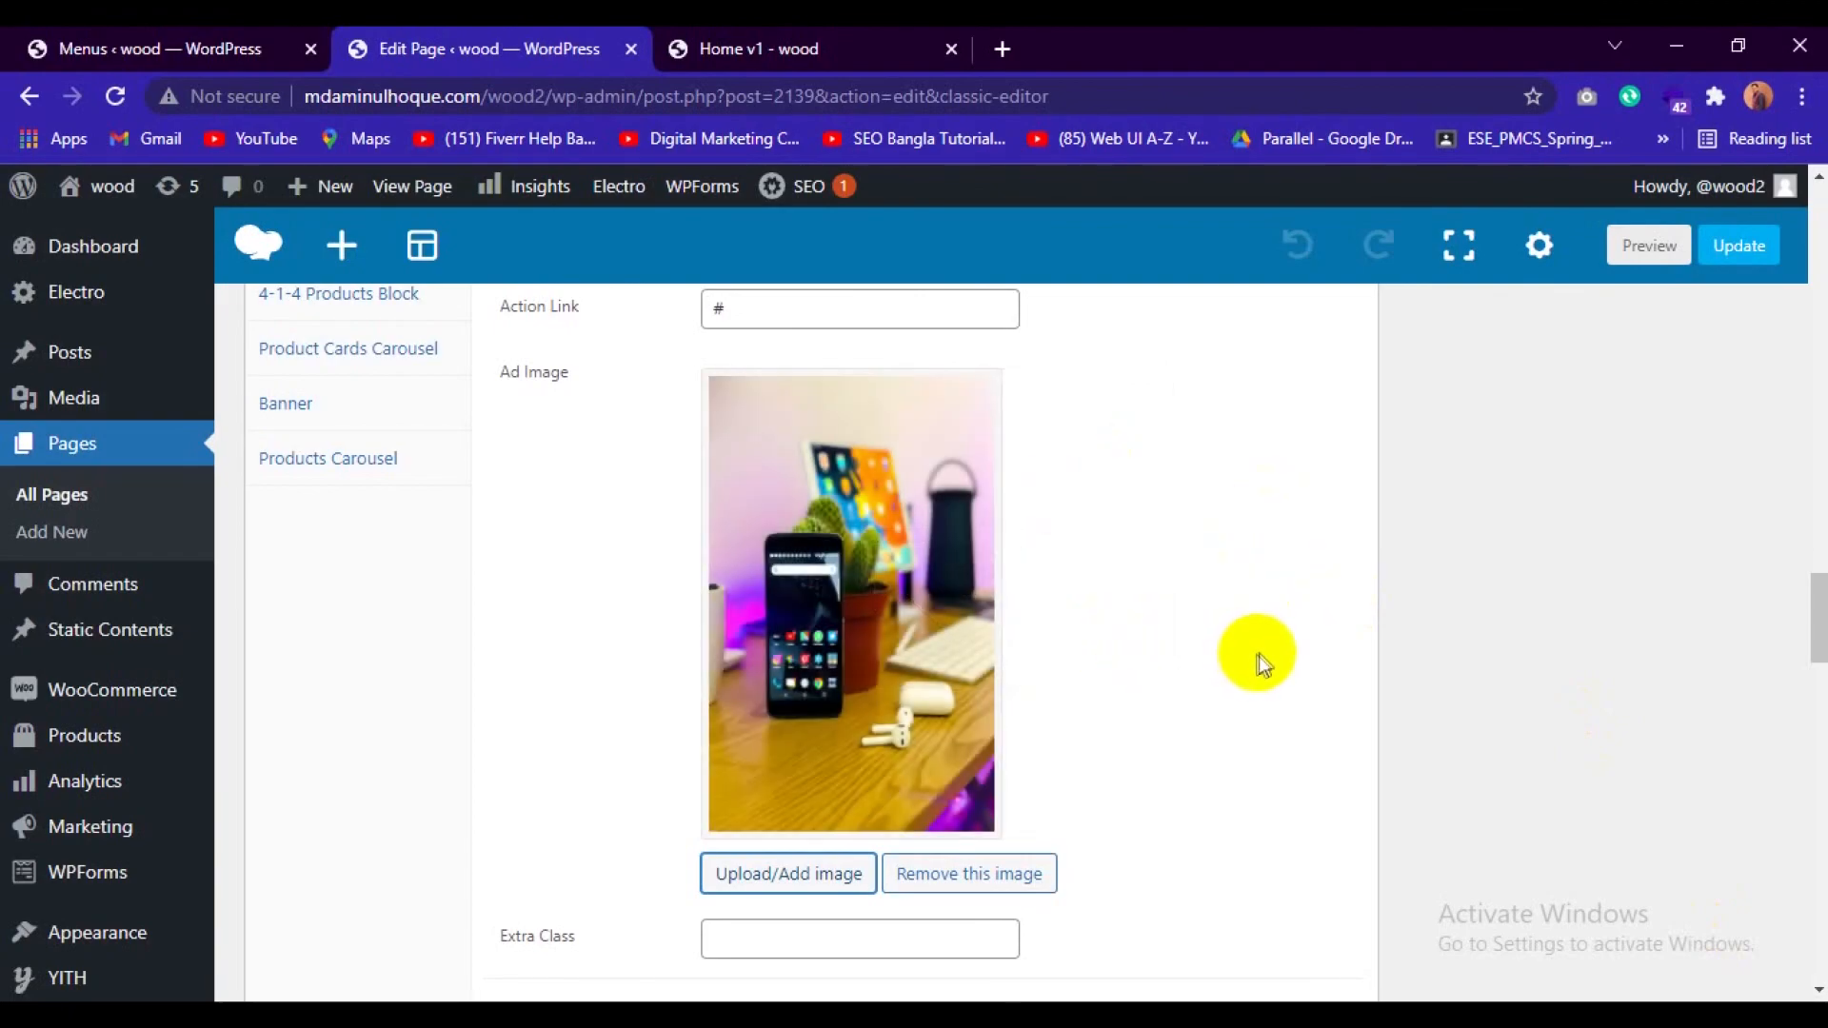
# Set the Ads Block 2 image to 2-scaled.jpg from the media library.
pyautogui.scroll(-2, 1253, 655)
pyautogui.scroll(-10, 1262, 657)
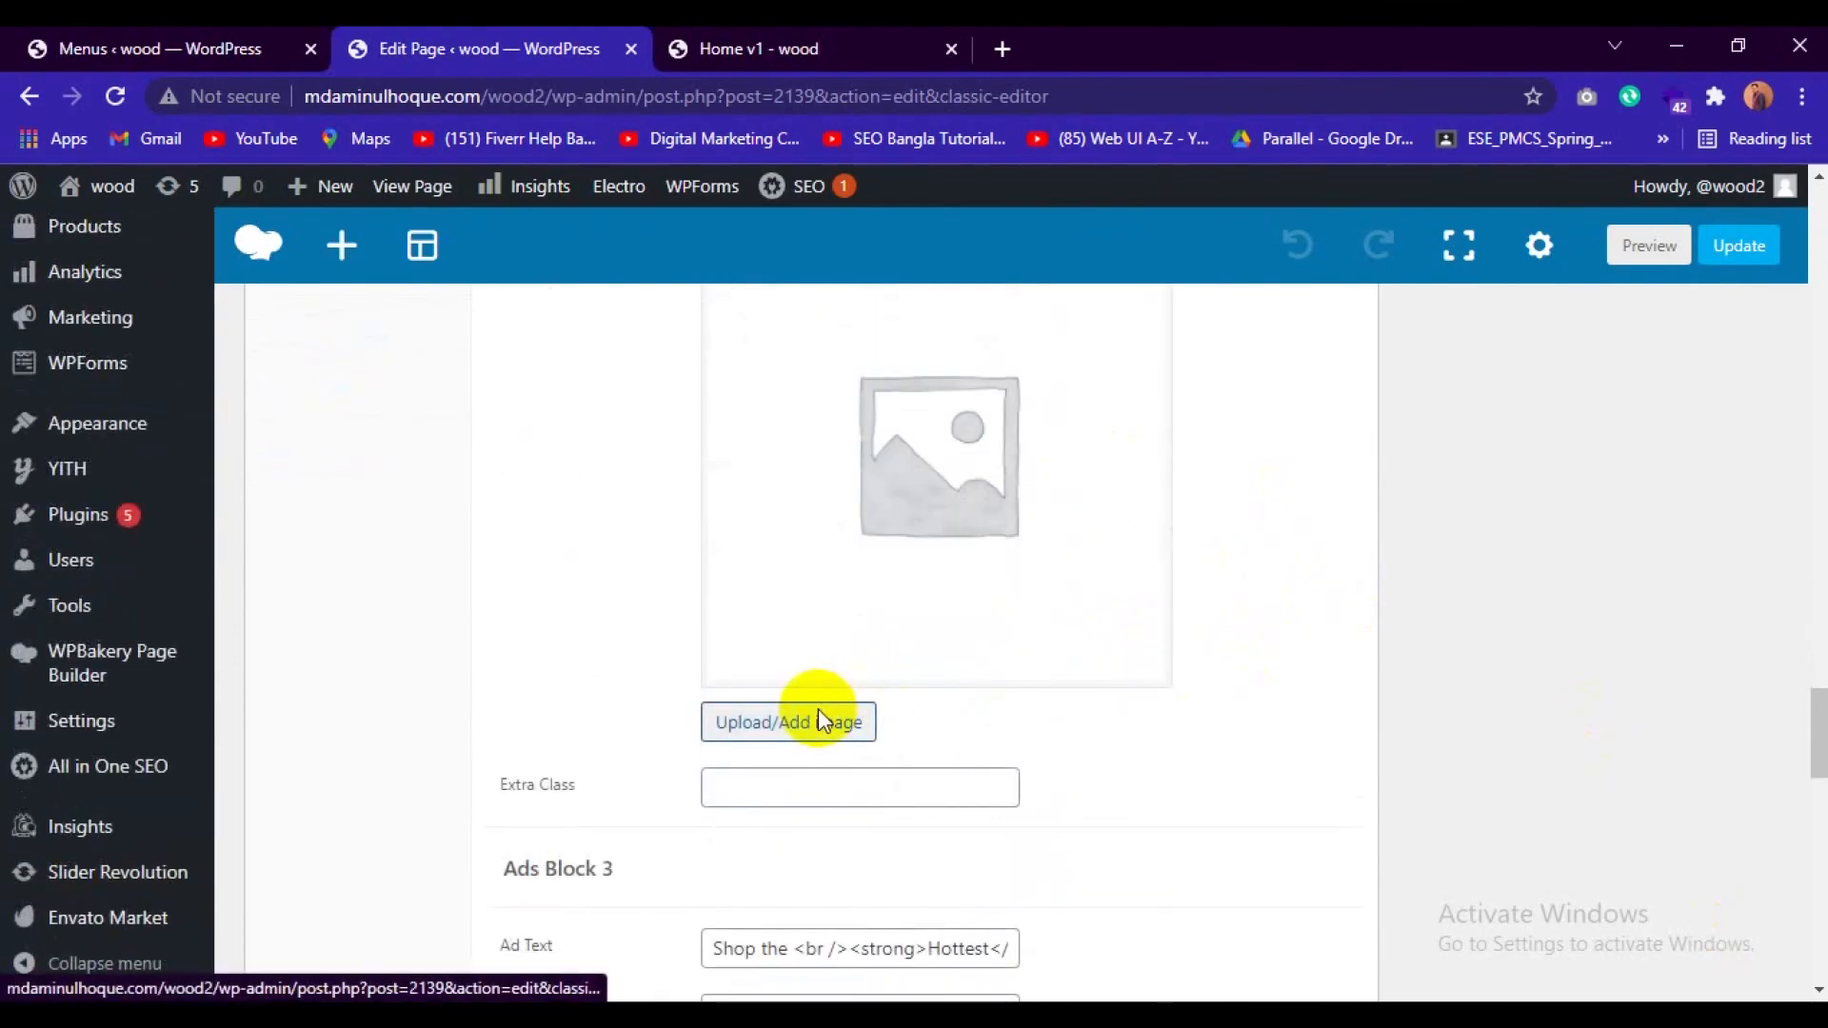
pyautogui.click(821, 720)
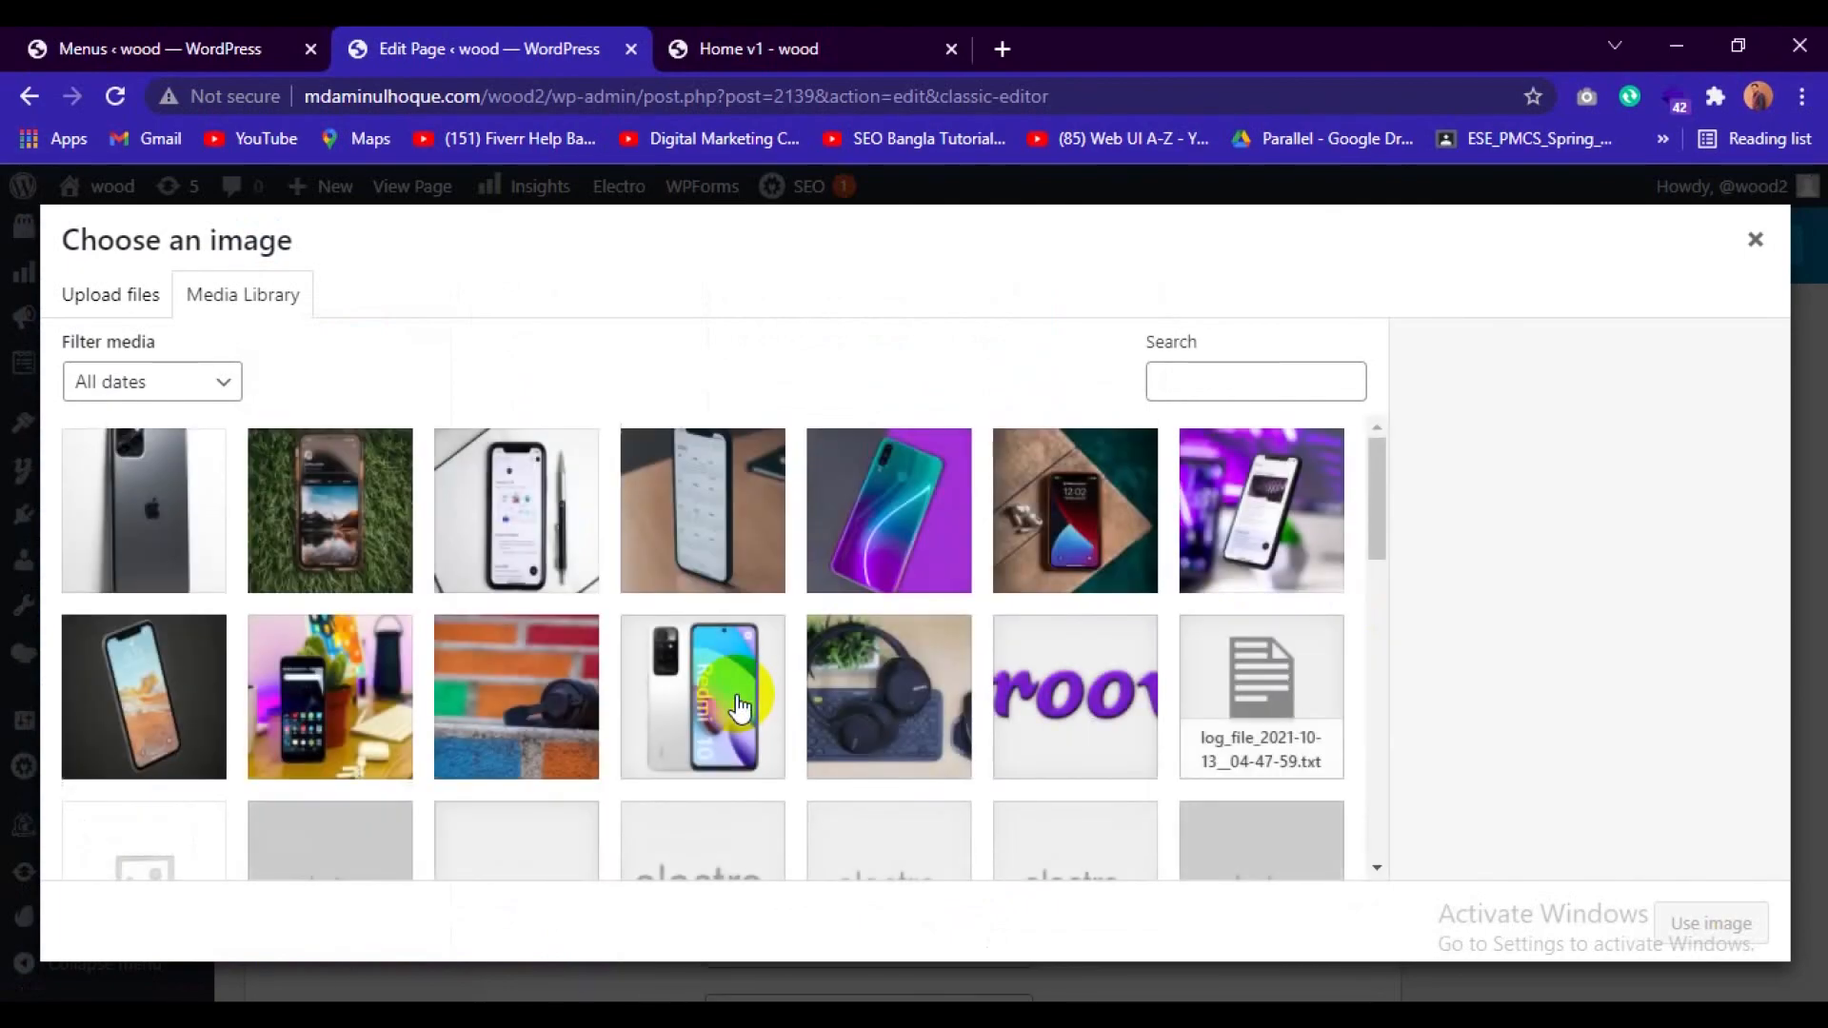
pyautogui.click(162, 687)
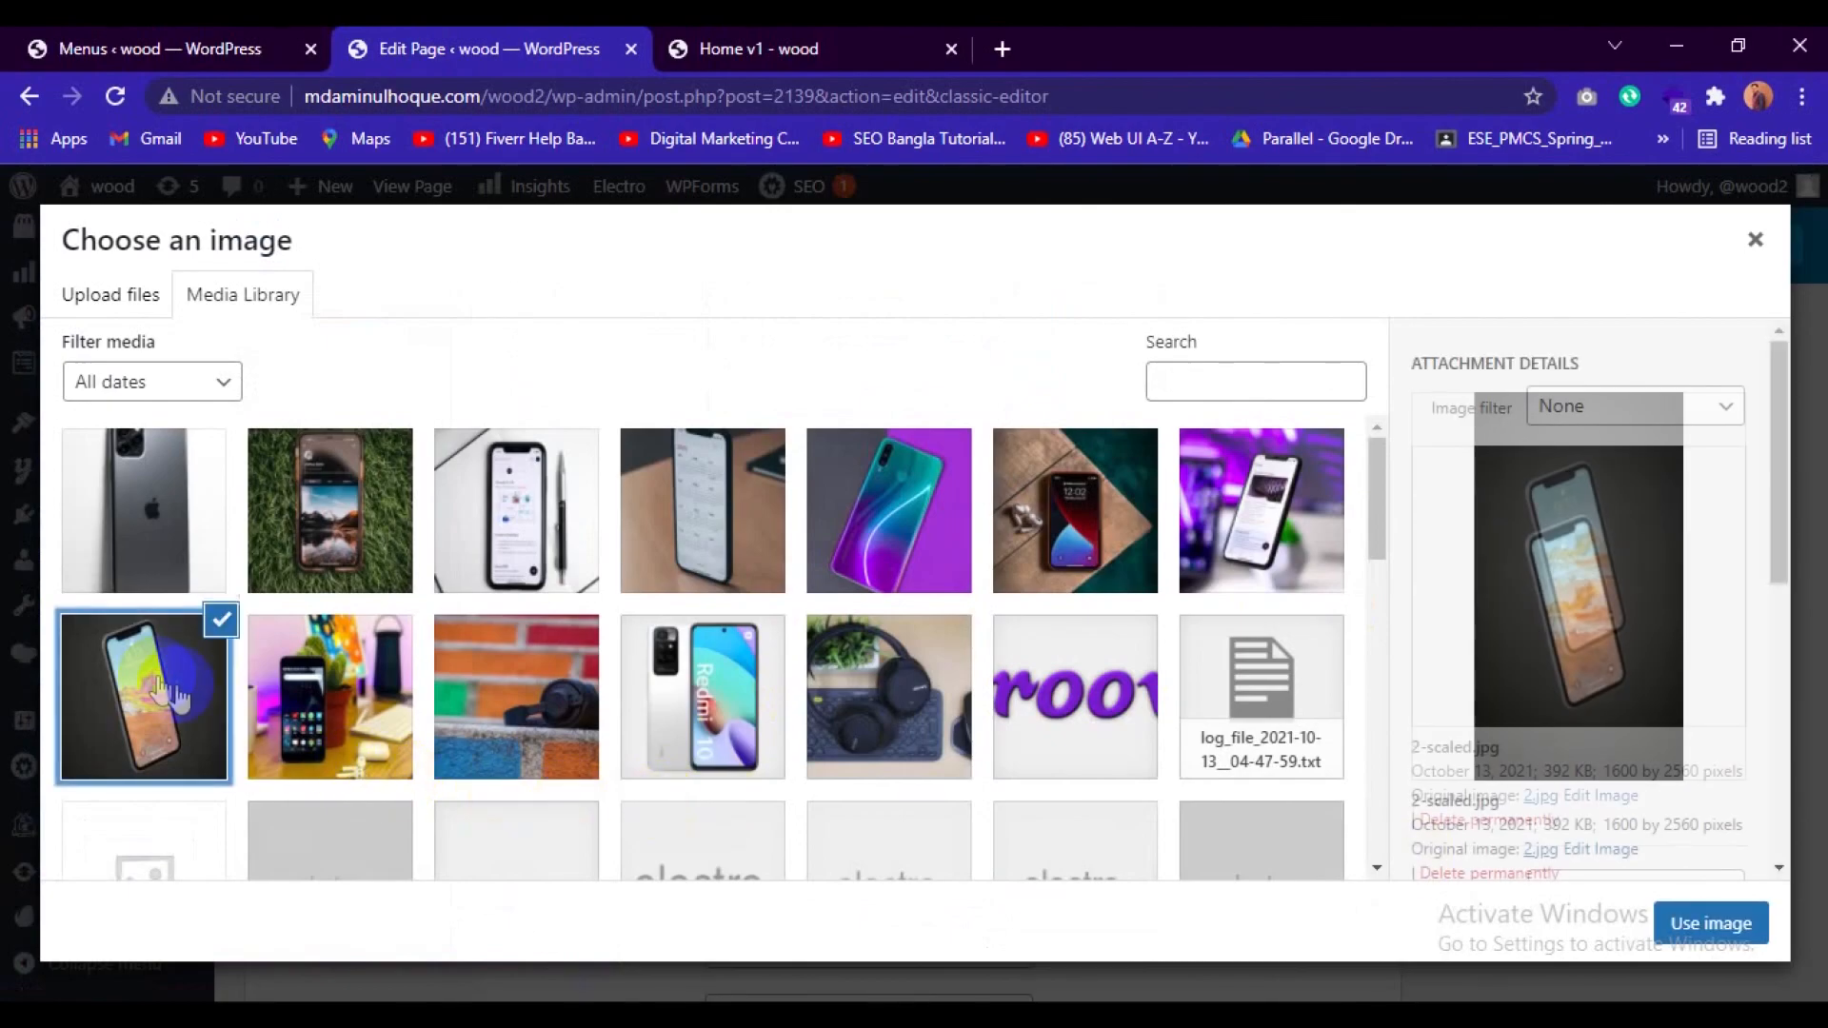
pyautogui.click(1711, 922)
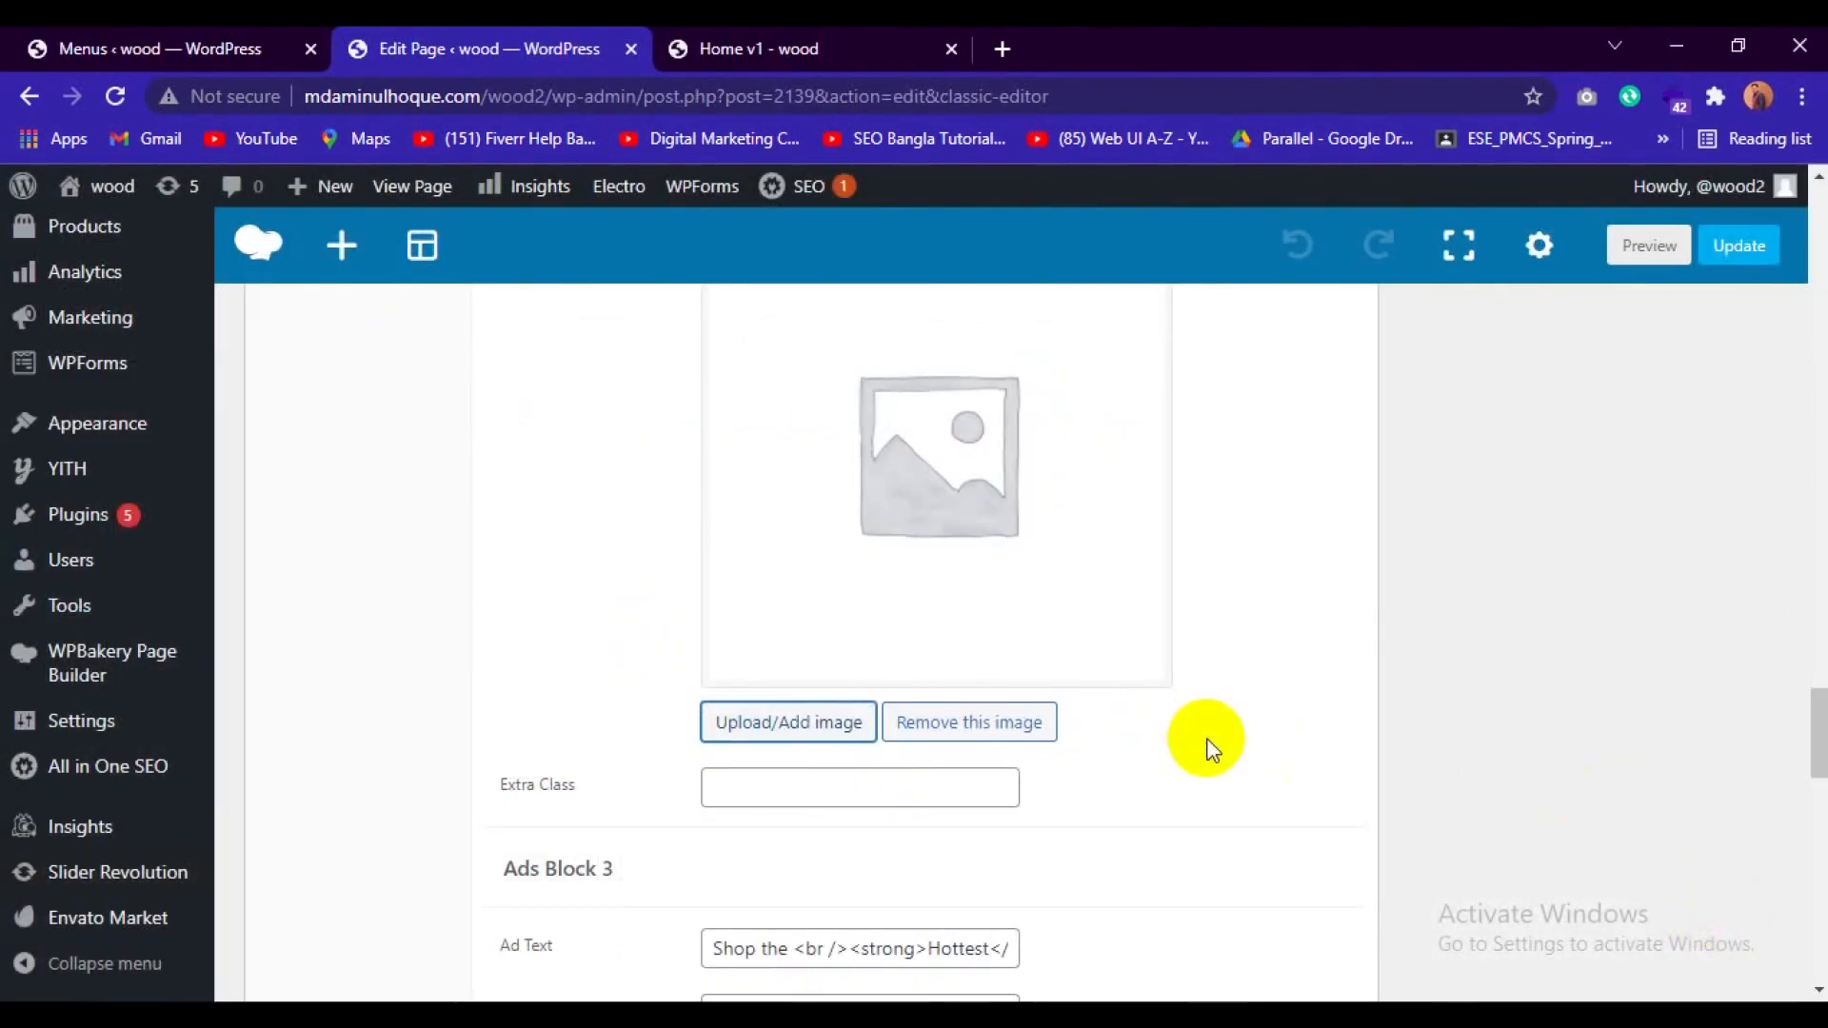
# Set the Ads Block 3 image to 5-scaled.jpg, the teal phone on the purple background.
pyautogui.scroll(-7, 1207, 739)
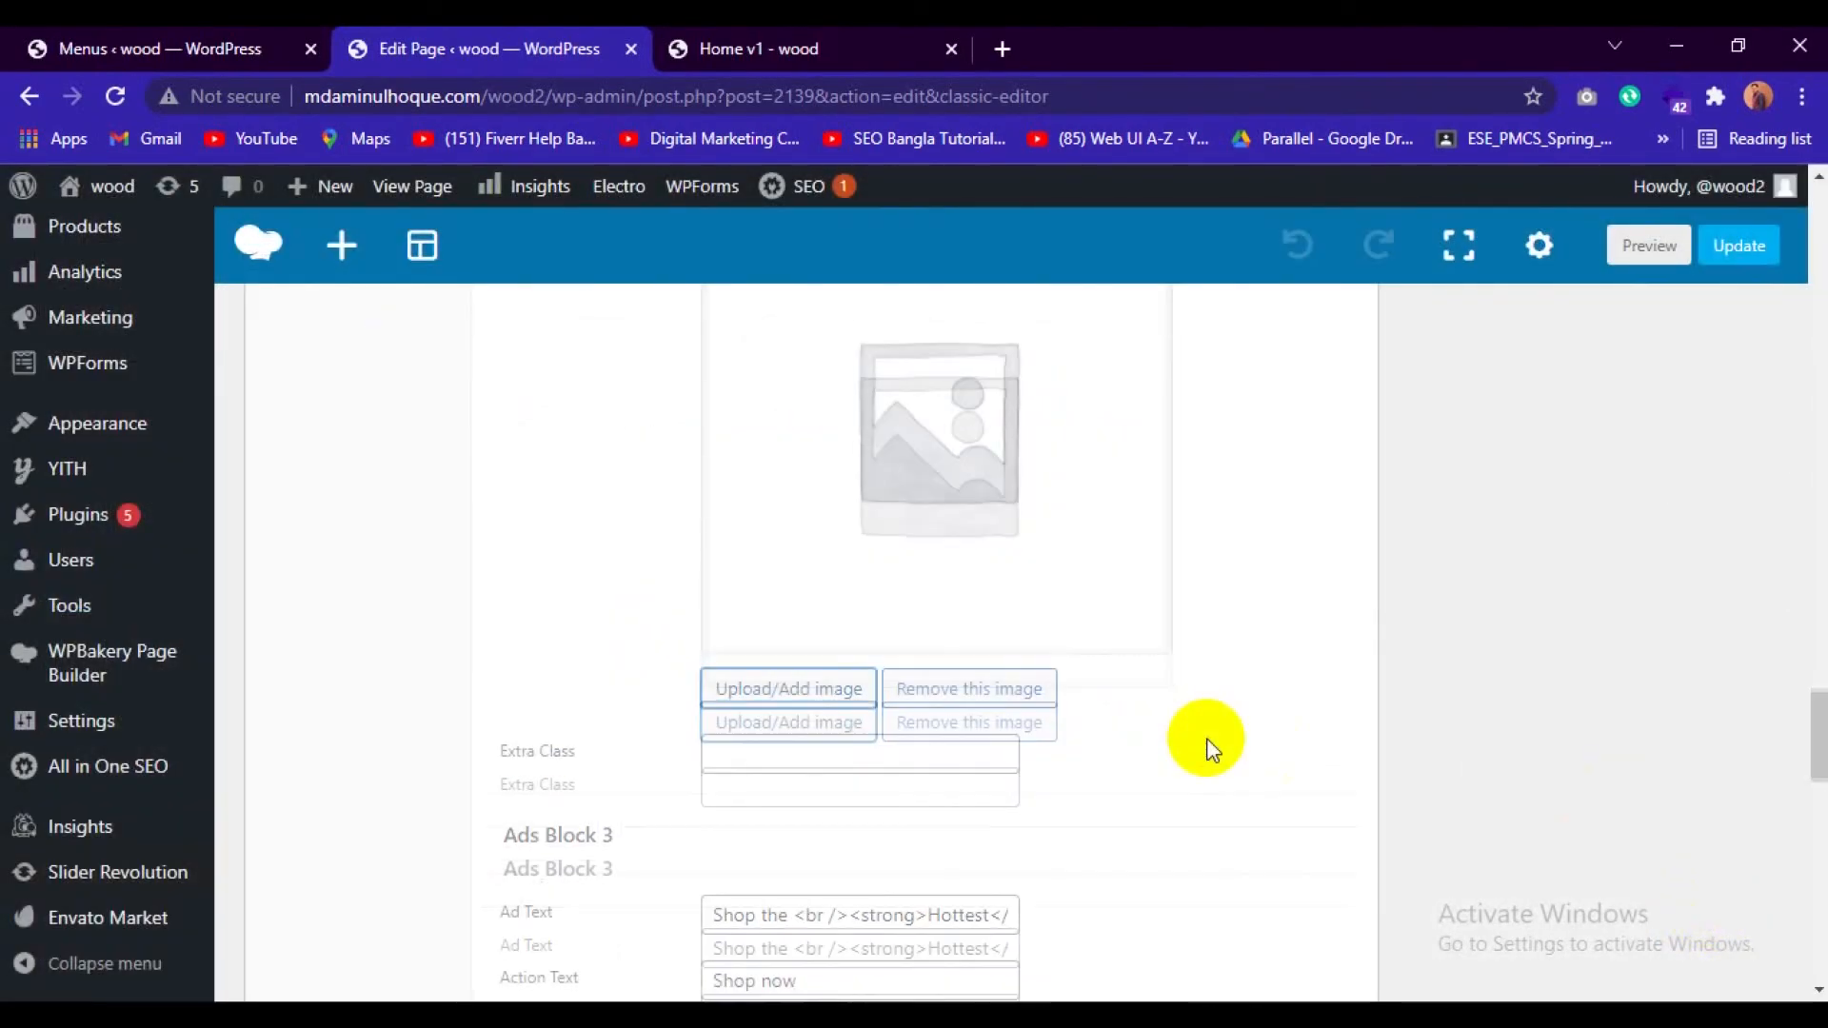
pyautogui.click(787, 716)
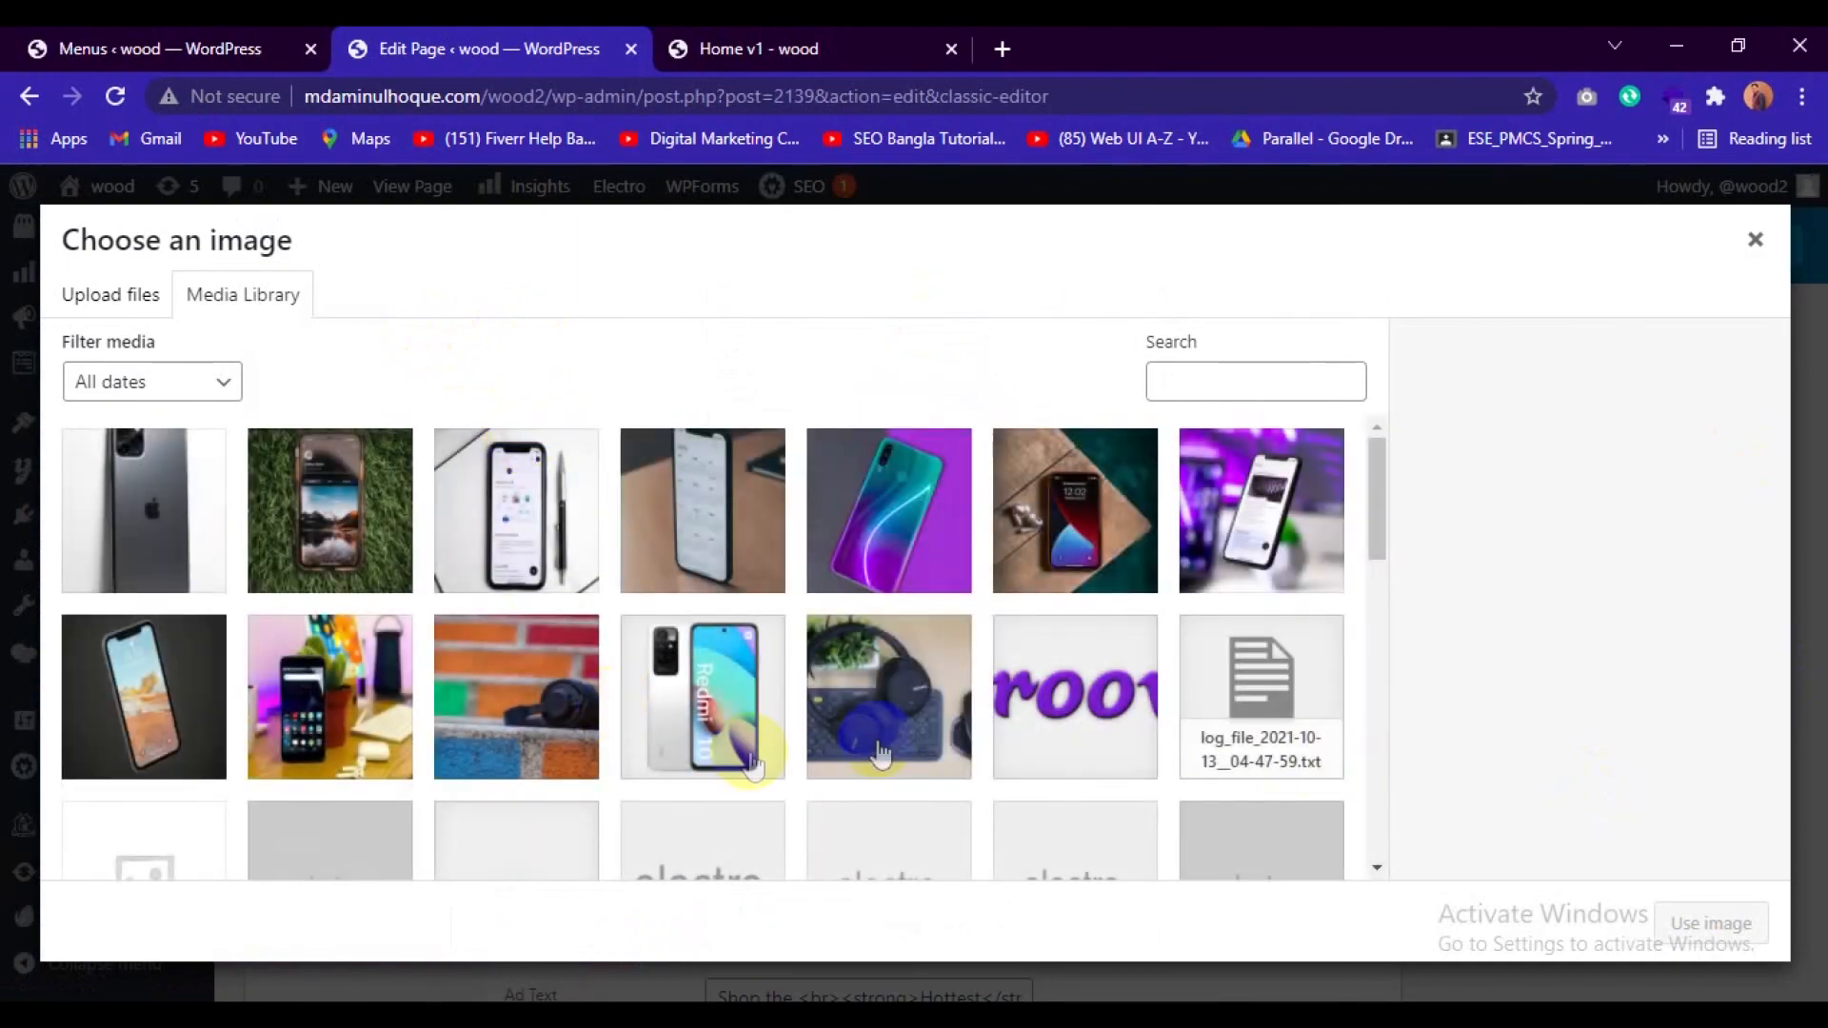
pyautogui.click(869, 531)
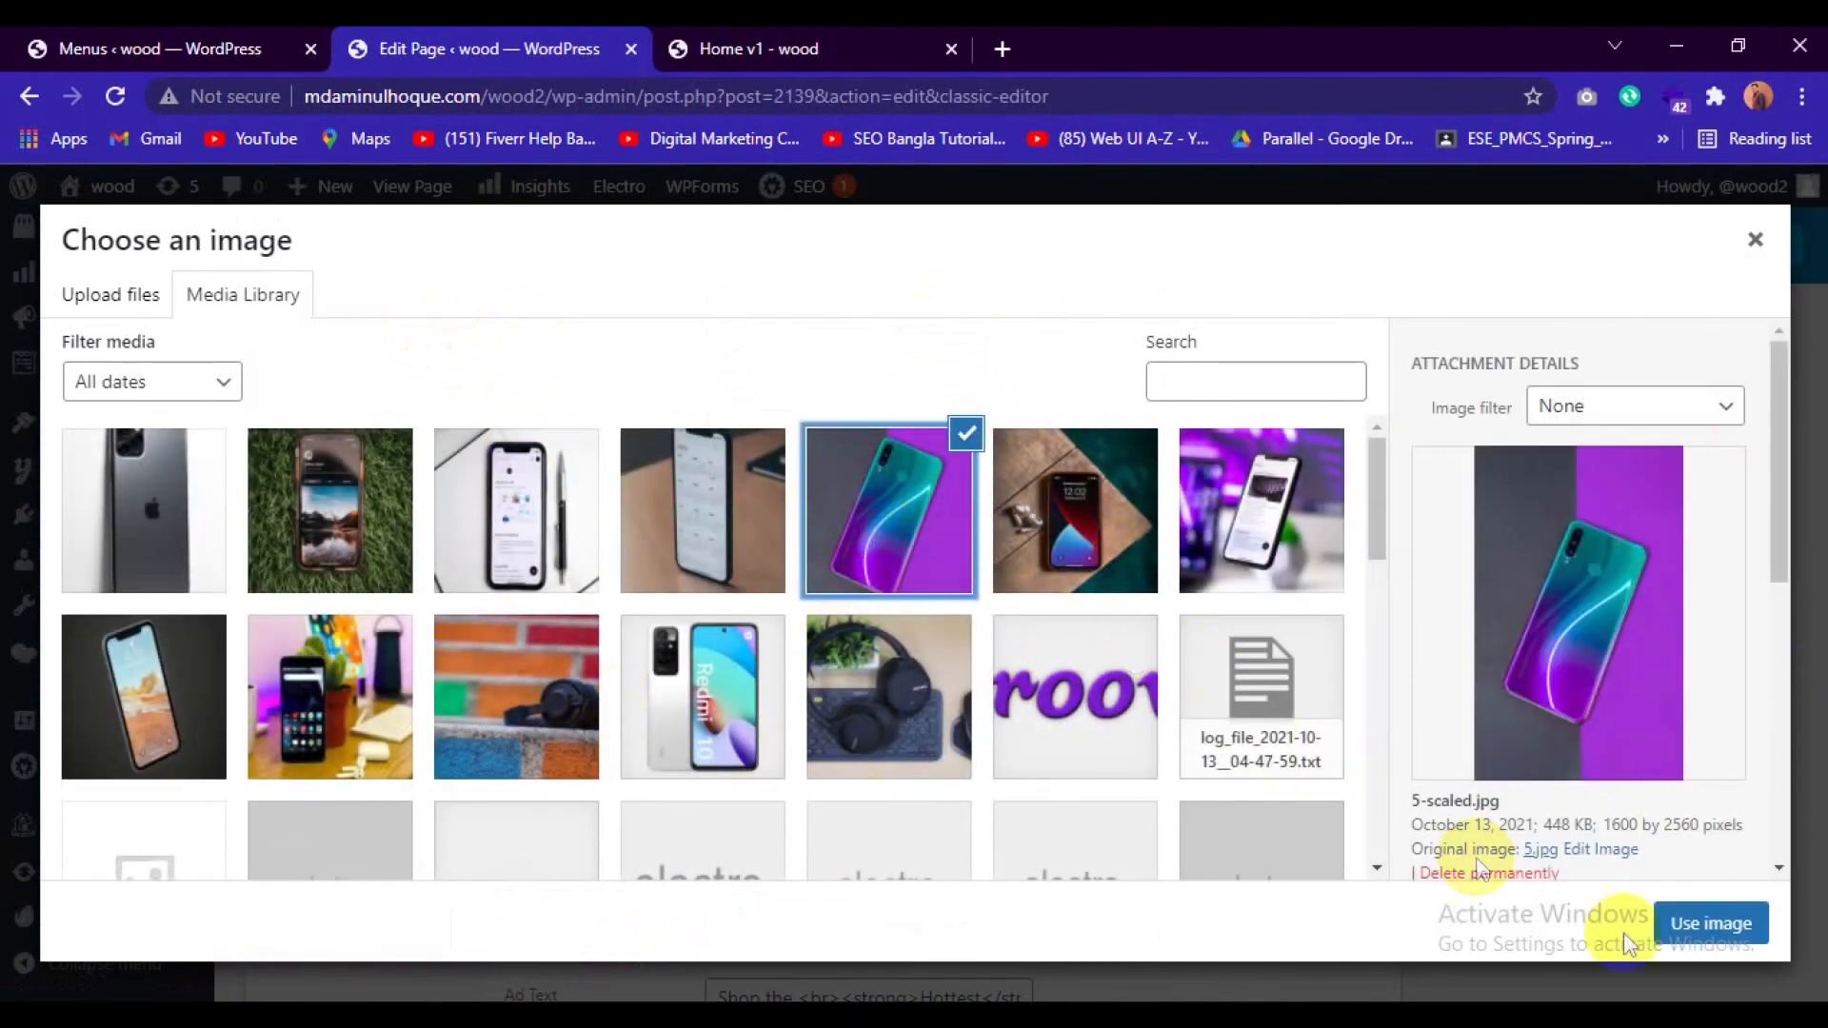
pyautogui.click(1711, 922)
# Check the new images in Ads Blocks 2 and 3 and update the Home v1 page.
pyautogui.scroll(9, 1222, 707)
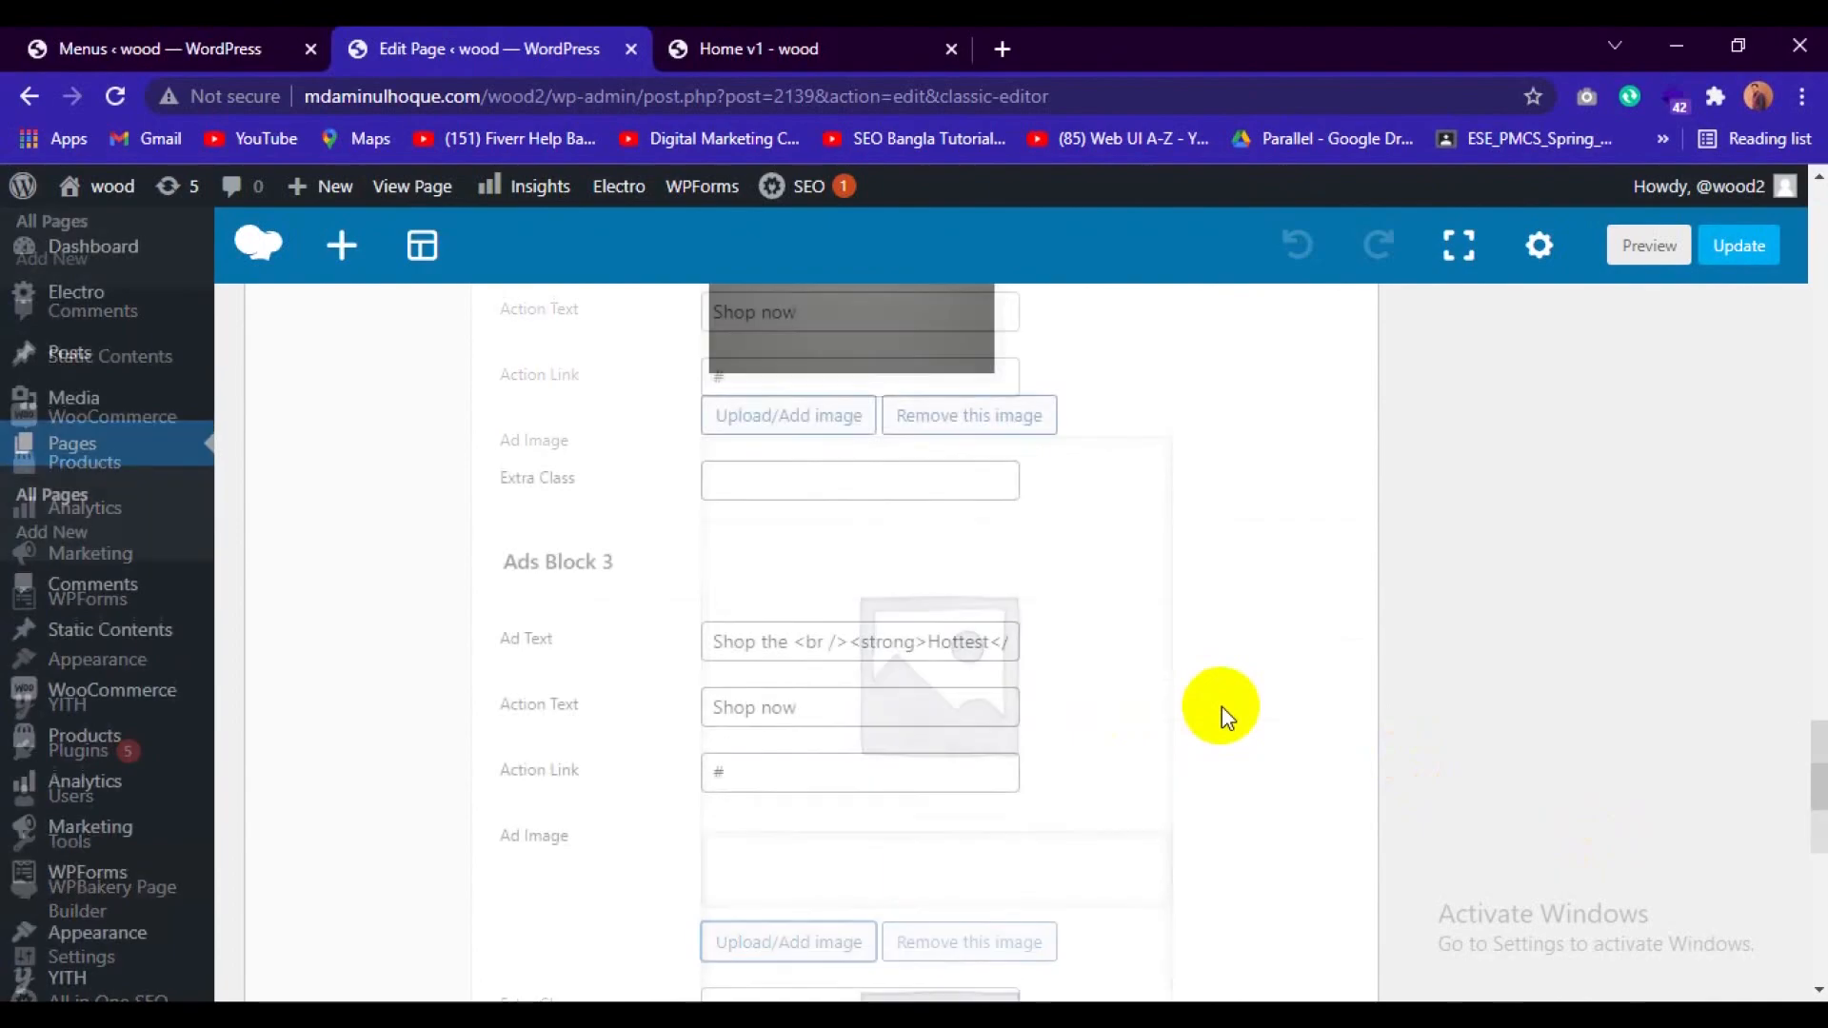
pyautogui.scroll(-7, 1225, 707)
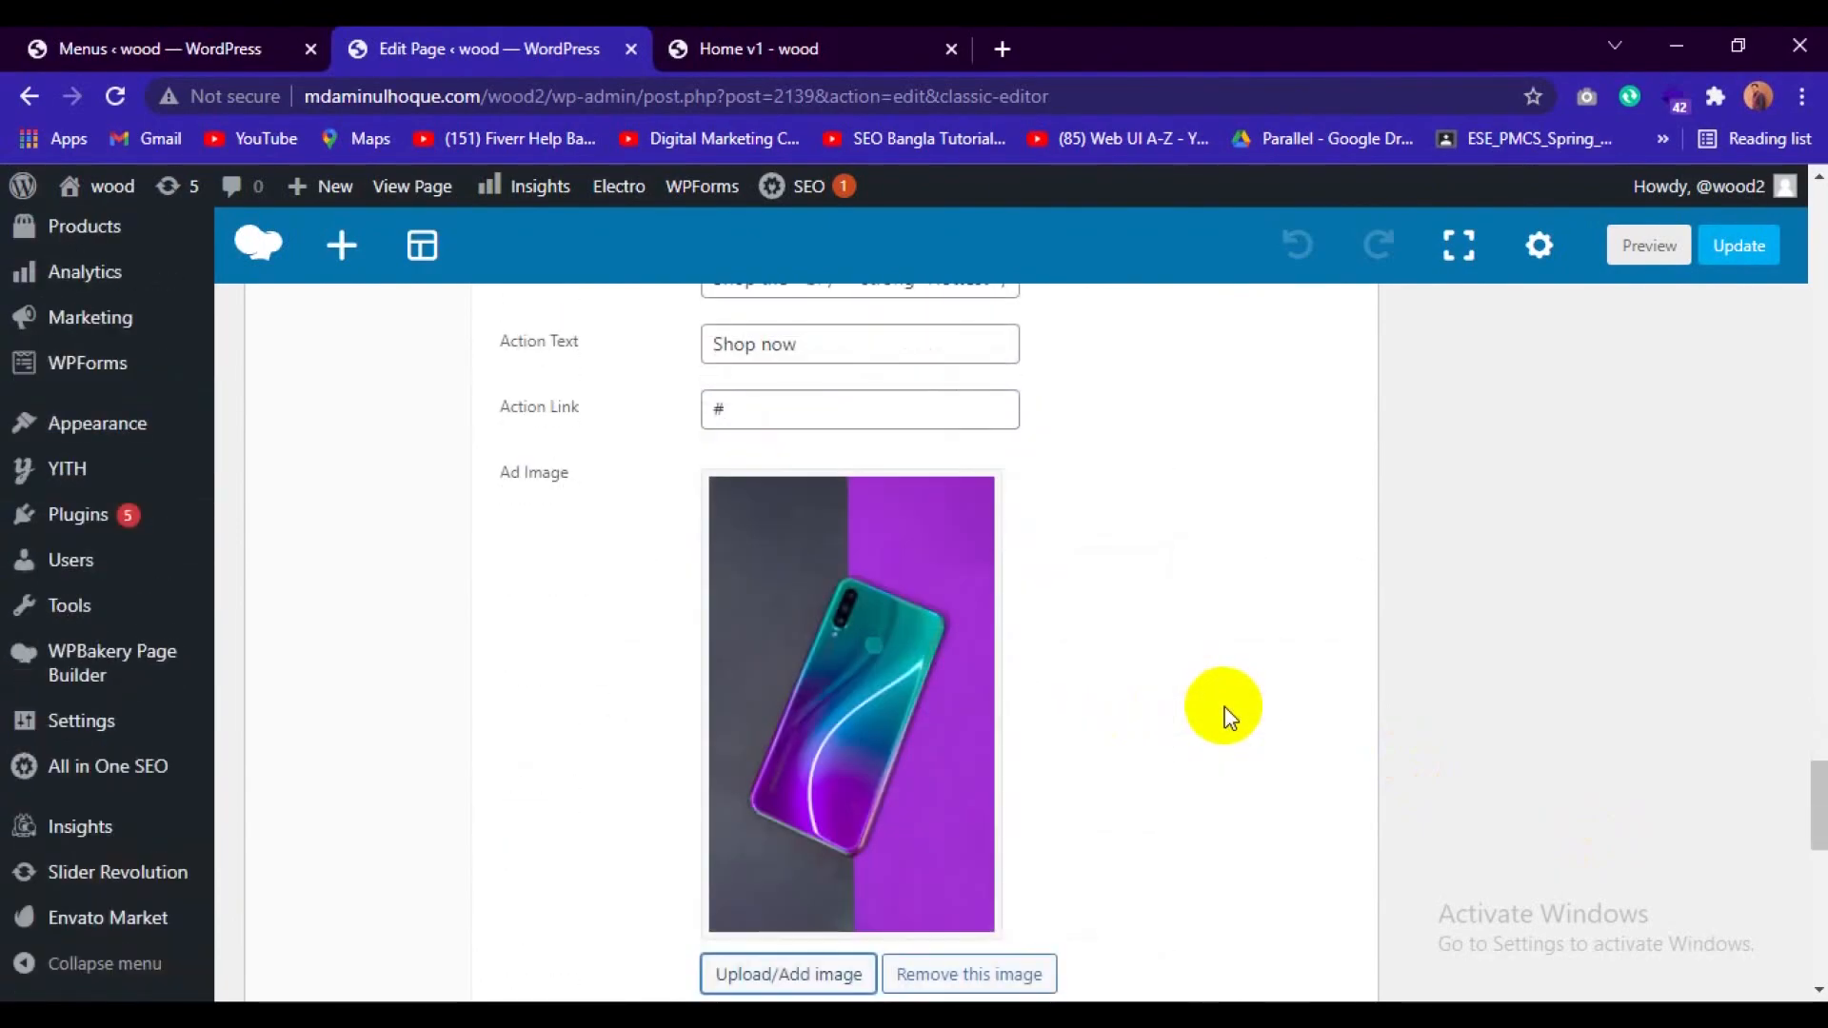
pyautogui.scroll(6, 1237, 709)
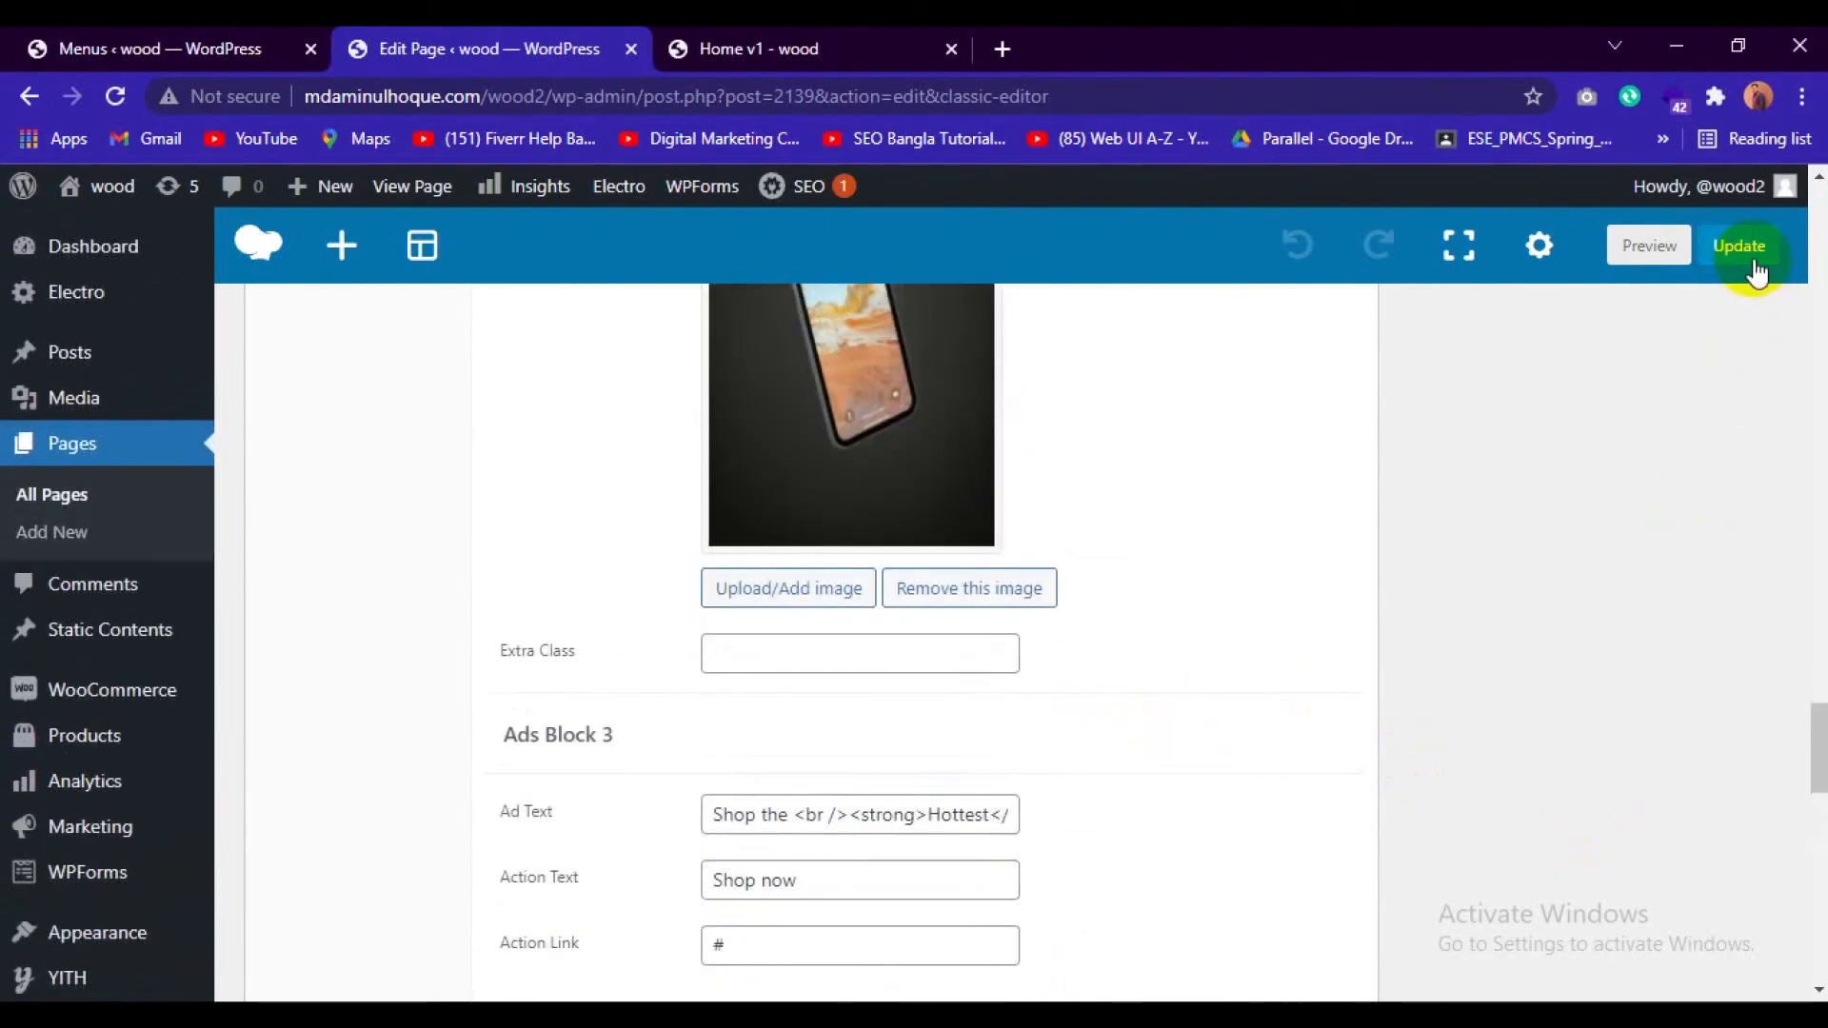
pyautogui.click(1755, 265)
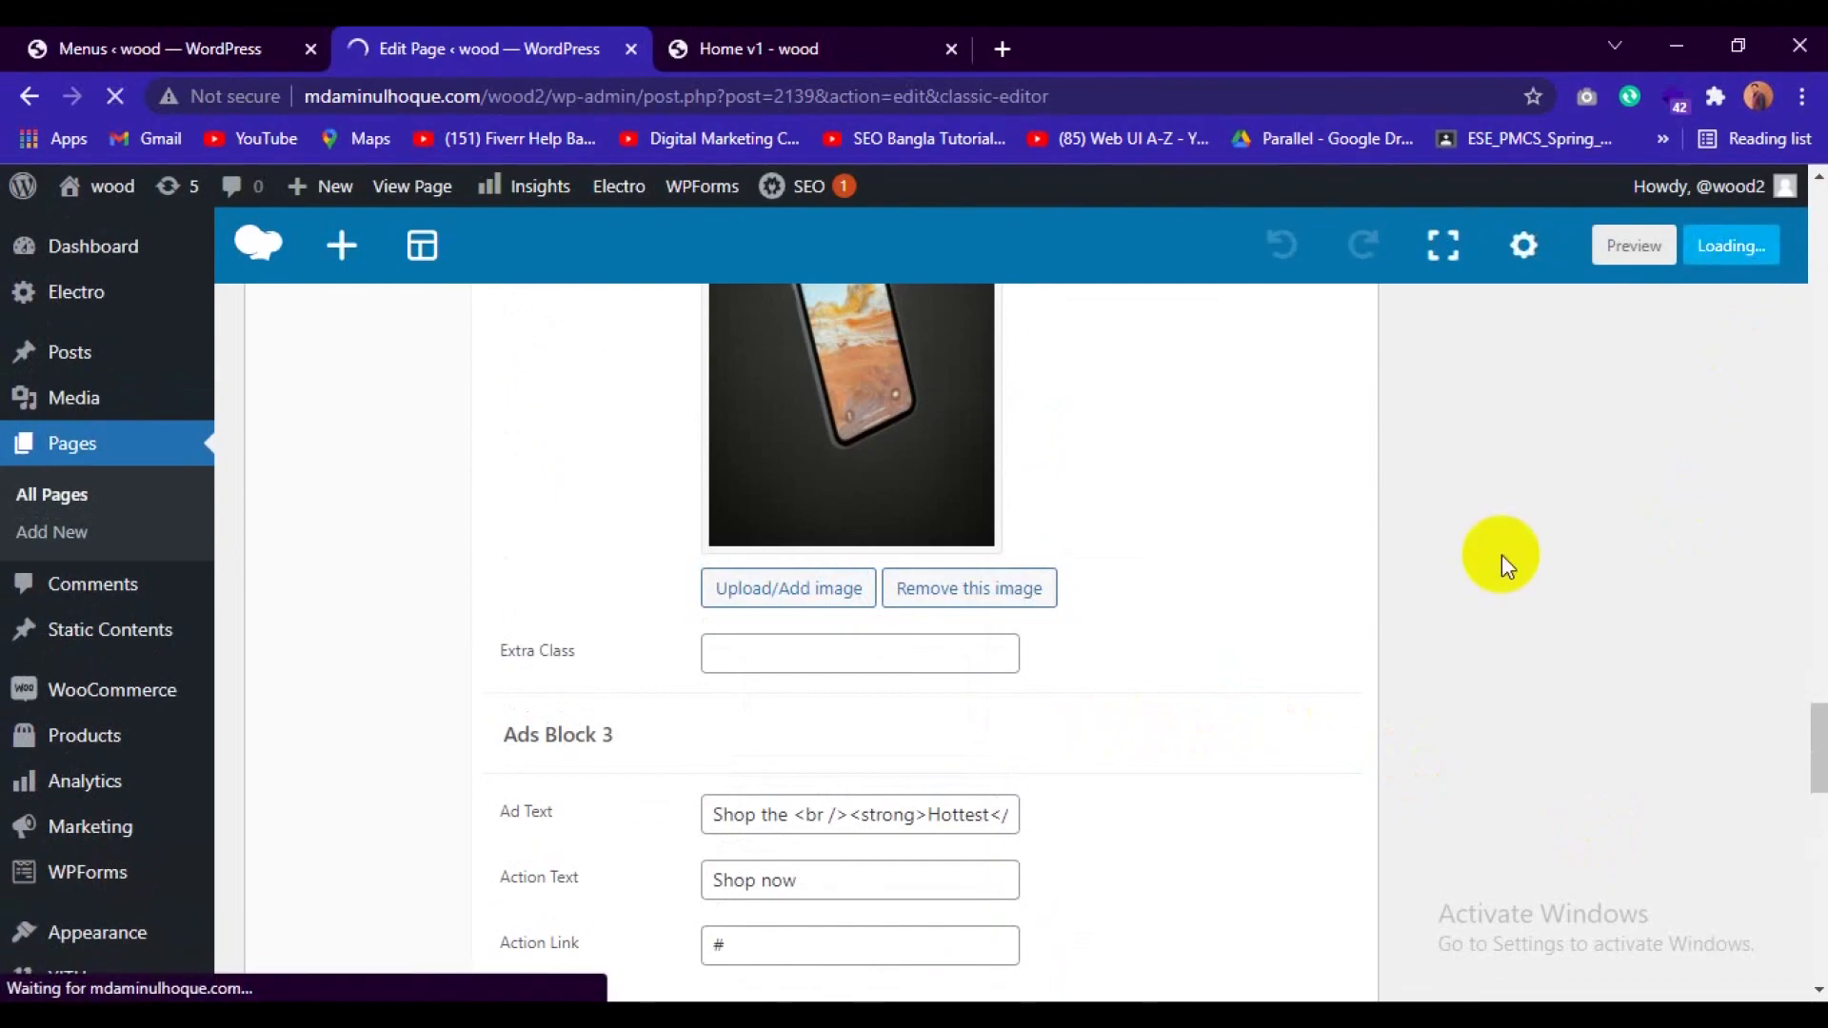
pyautogui.scroll(-3, 856, 637)
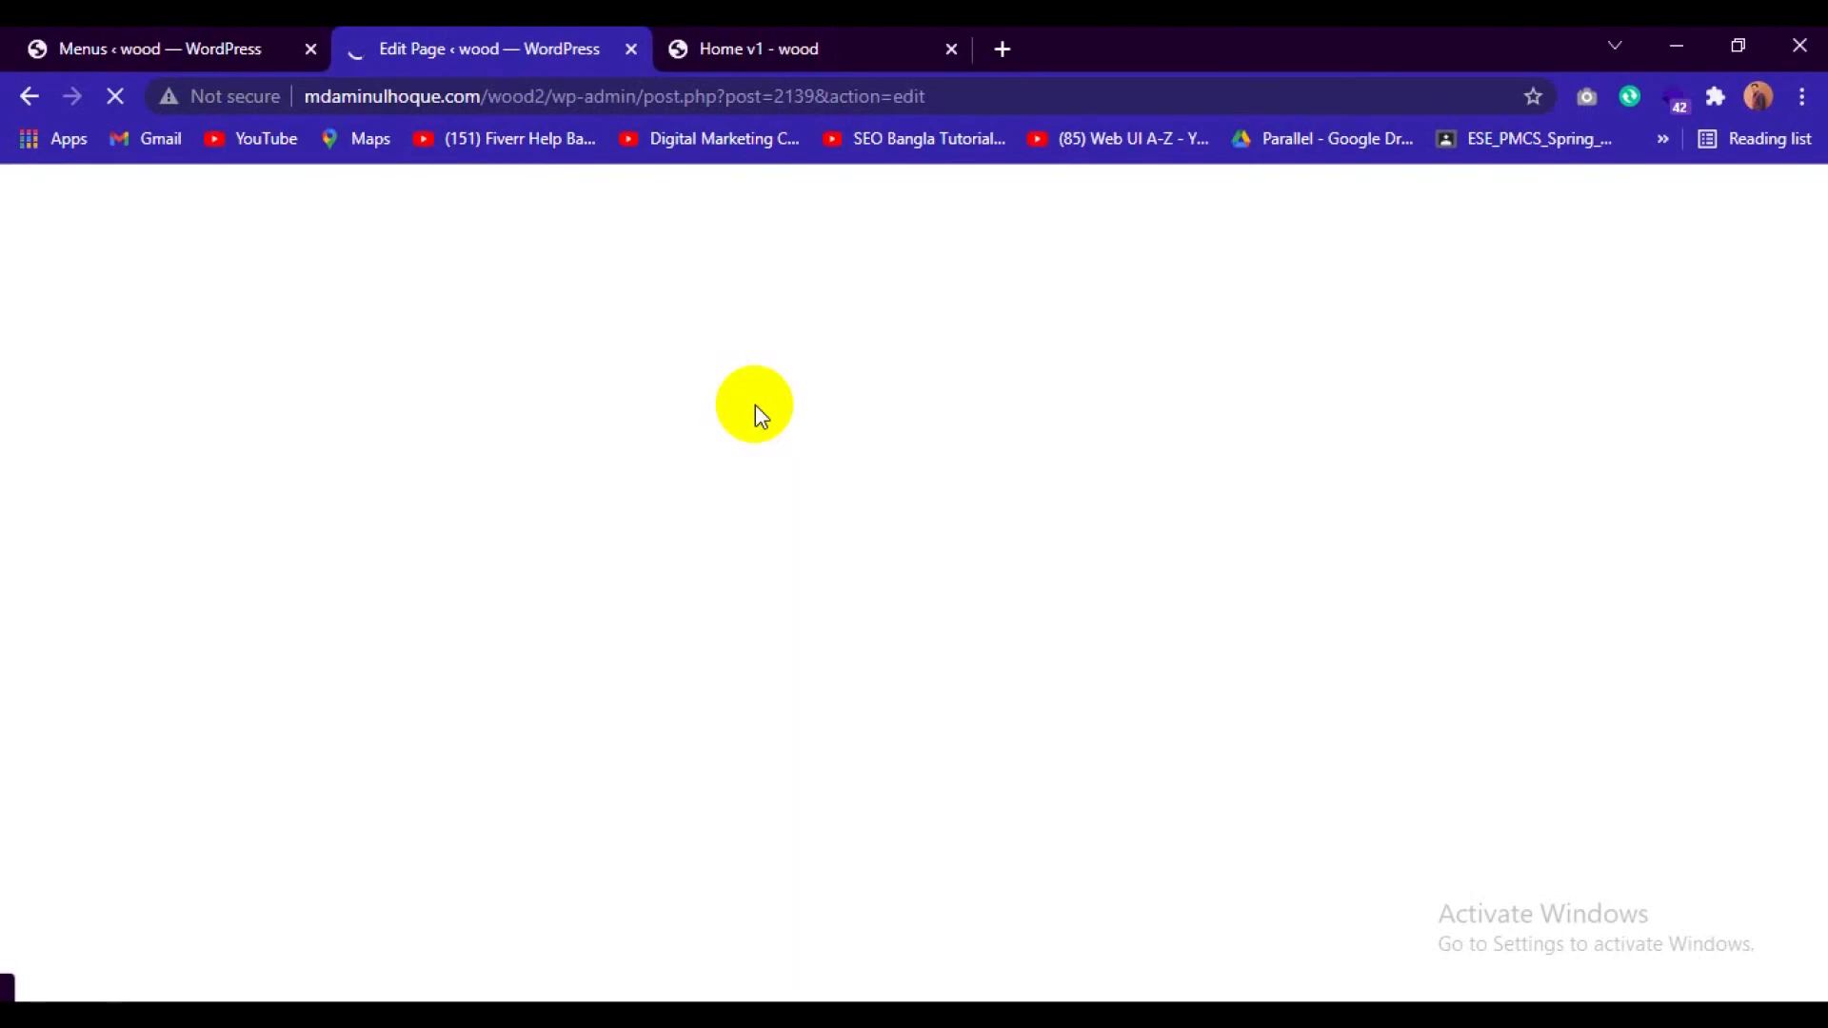
# Switch to the live Home v1 page and examine the three promotional banners and the product sections below them.
pyautogui.click(834, 29)
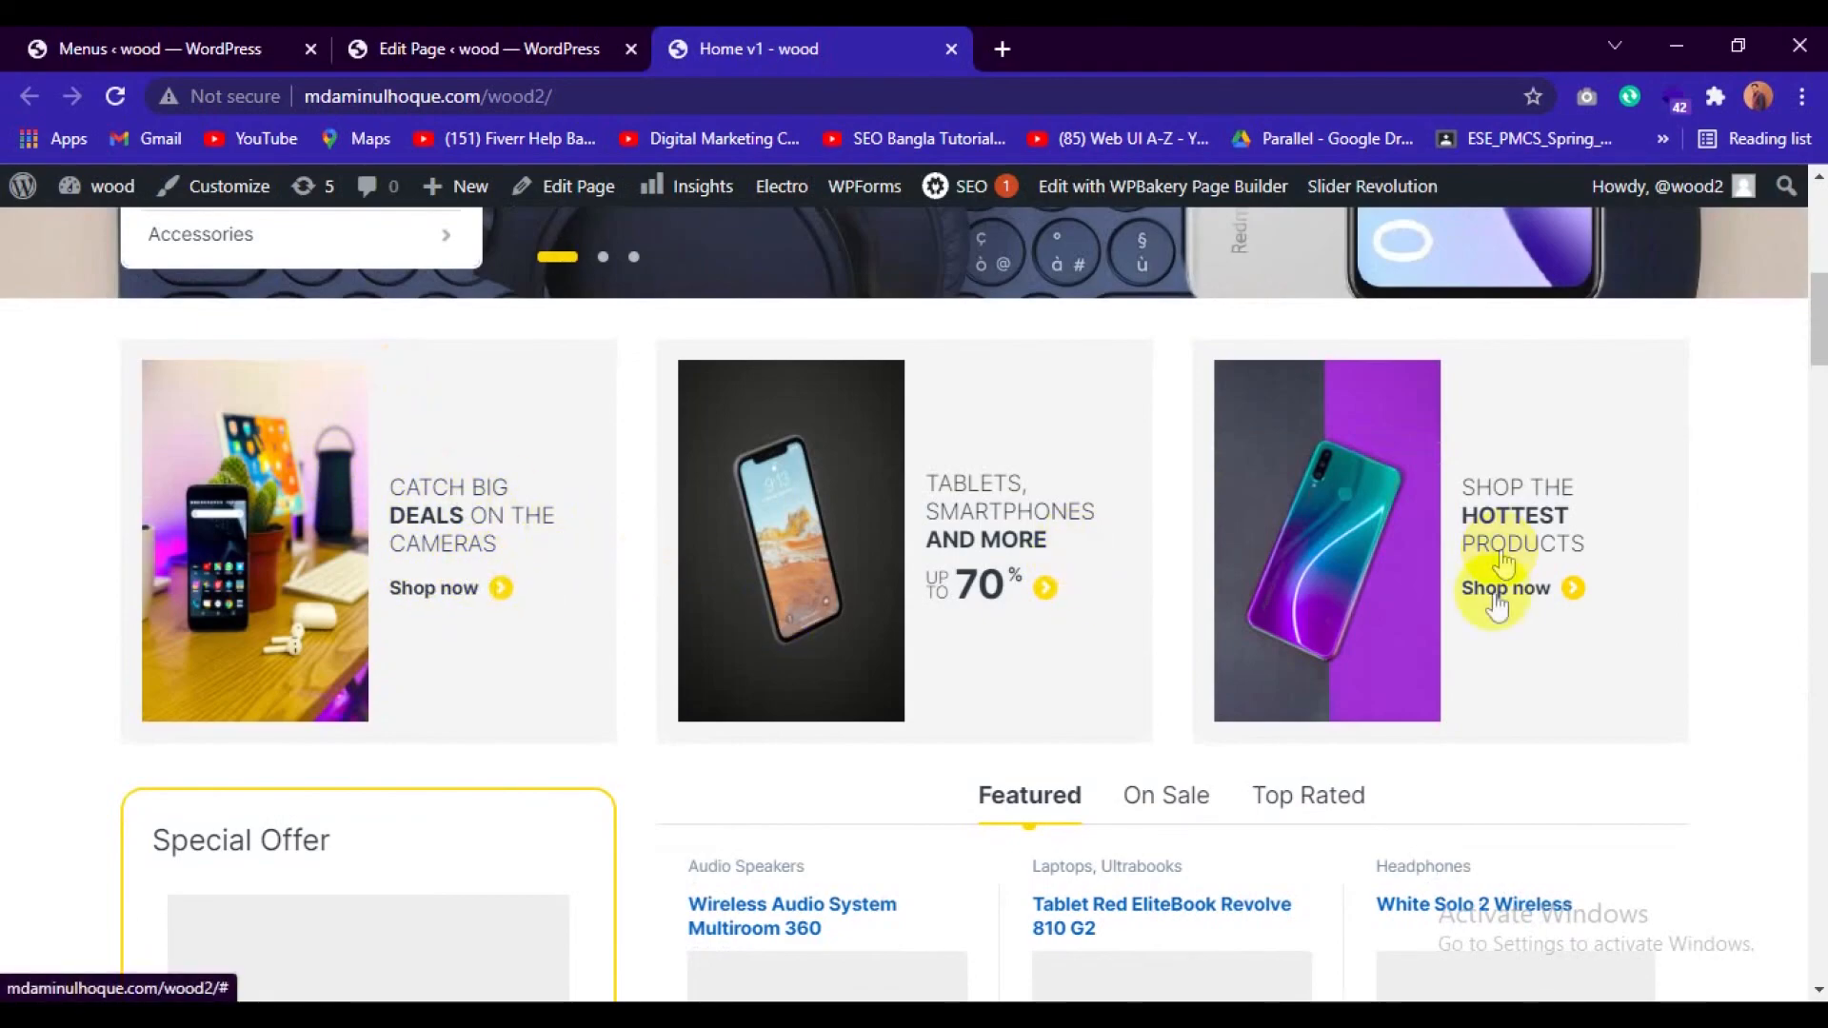
pyautogui.scroll(-5, 1389, 718)
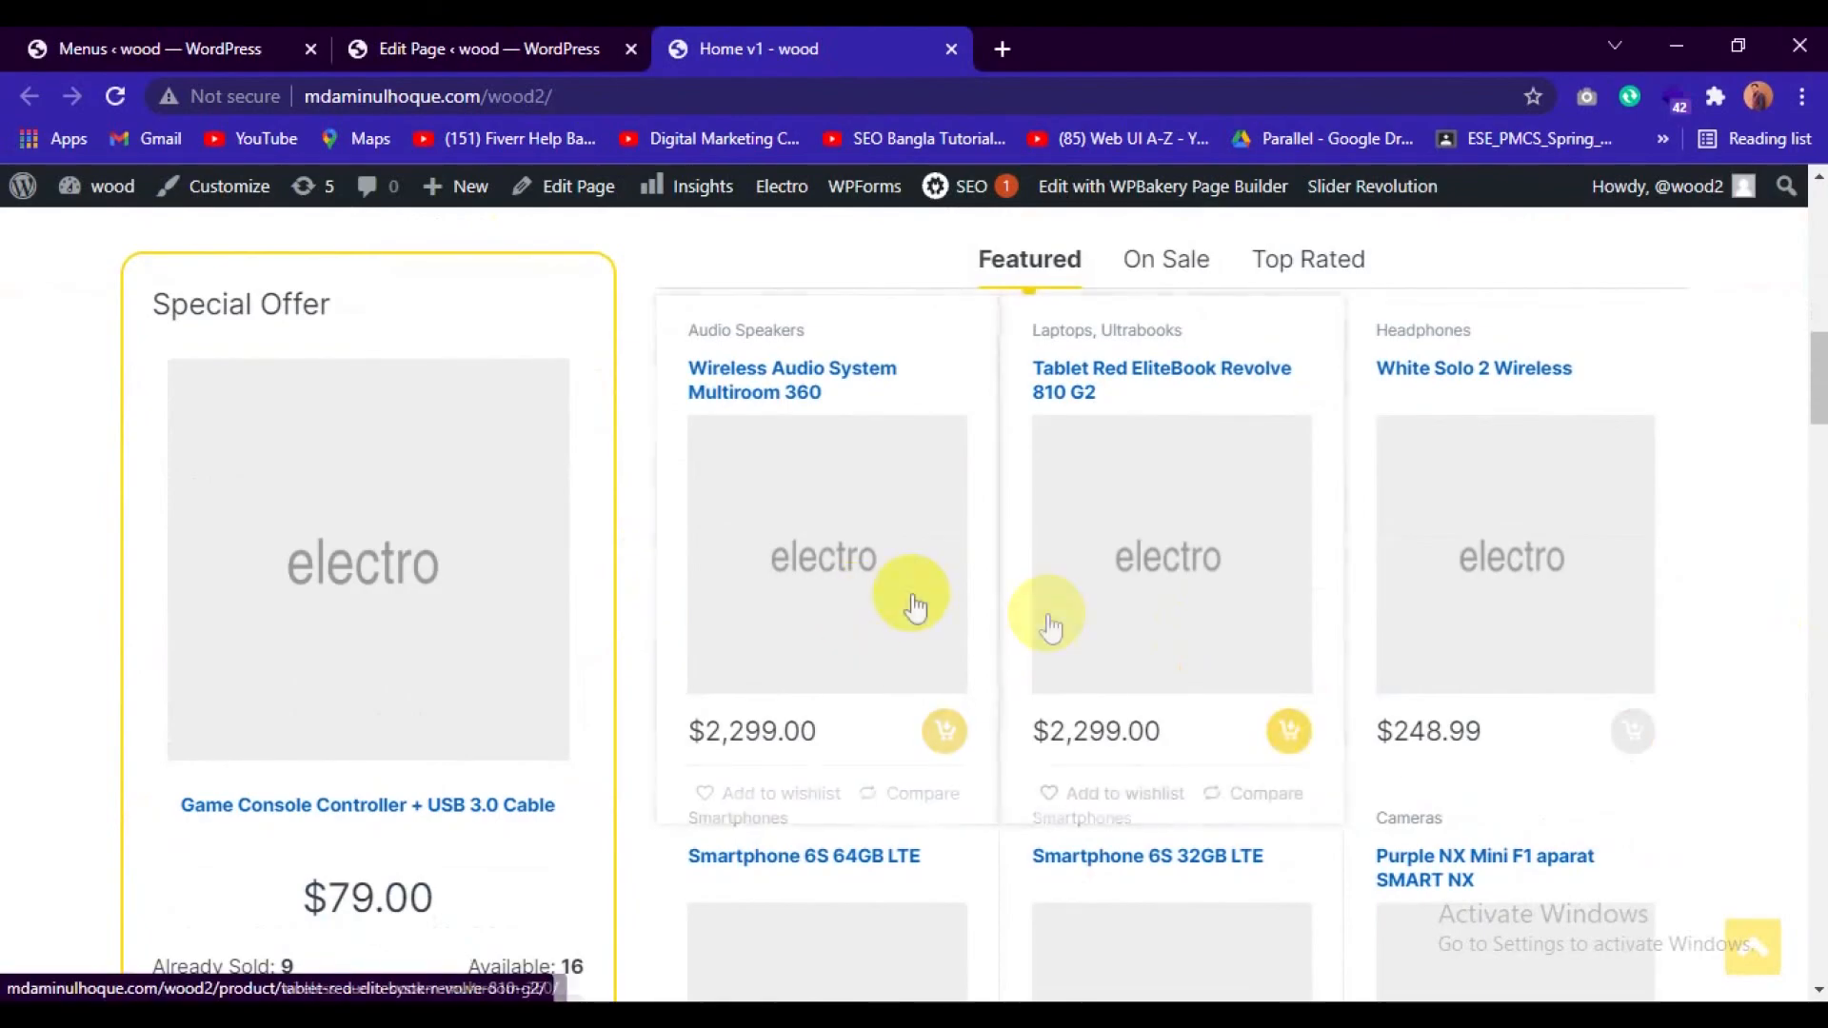
pyautogui.scroll(5, 1123, 571)
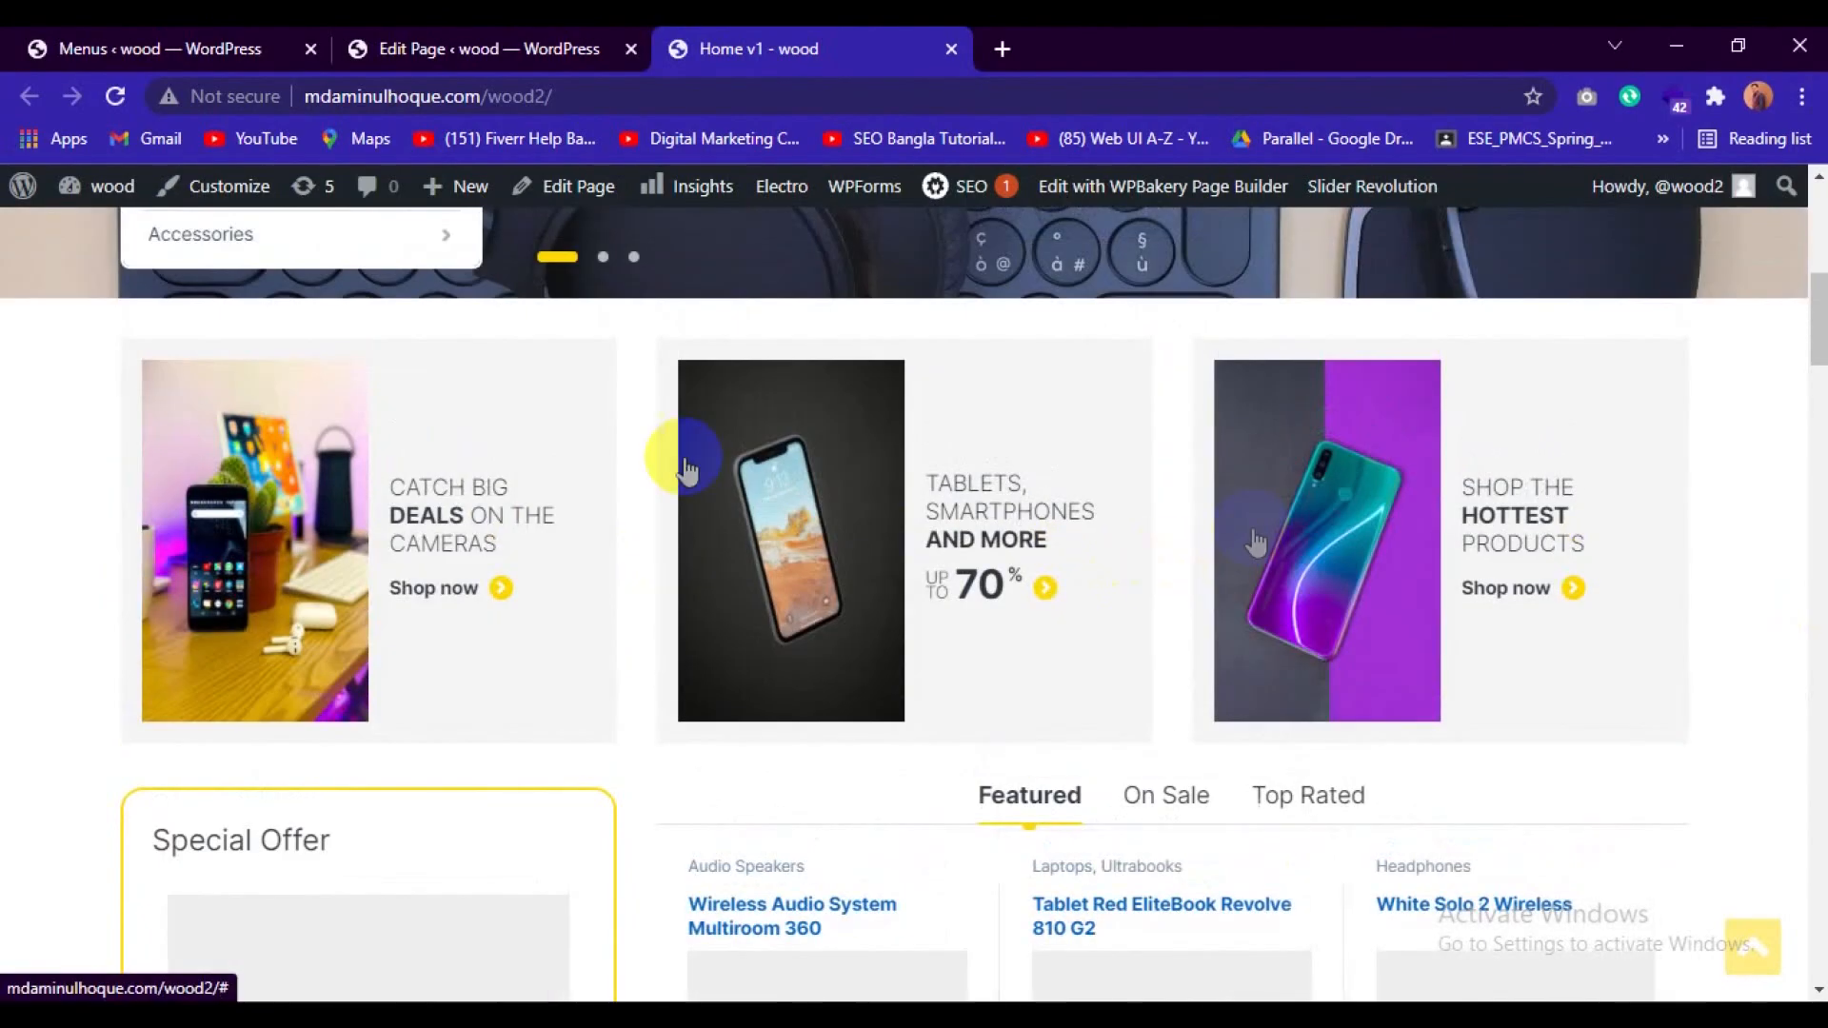
pyautogui.scroll(-5, 1114, 557)
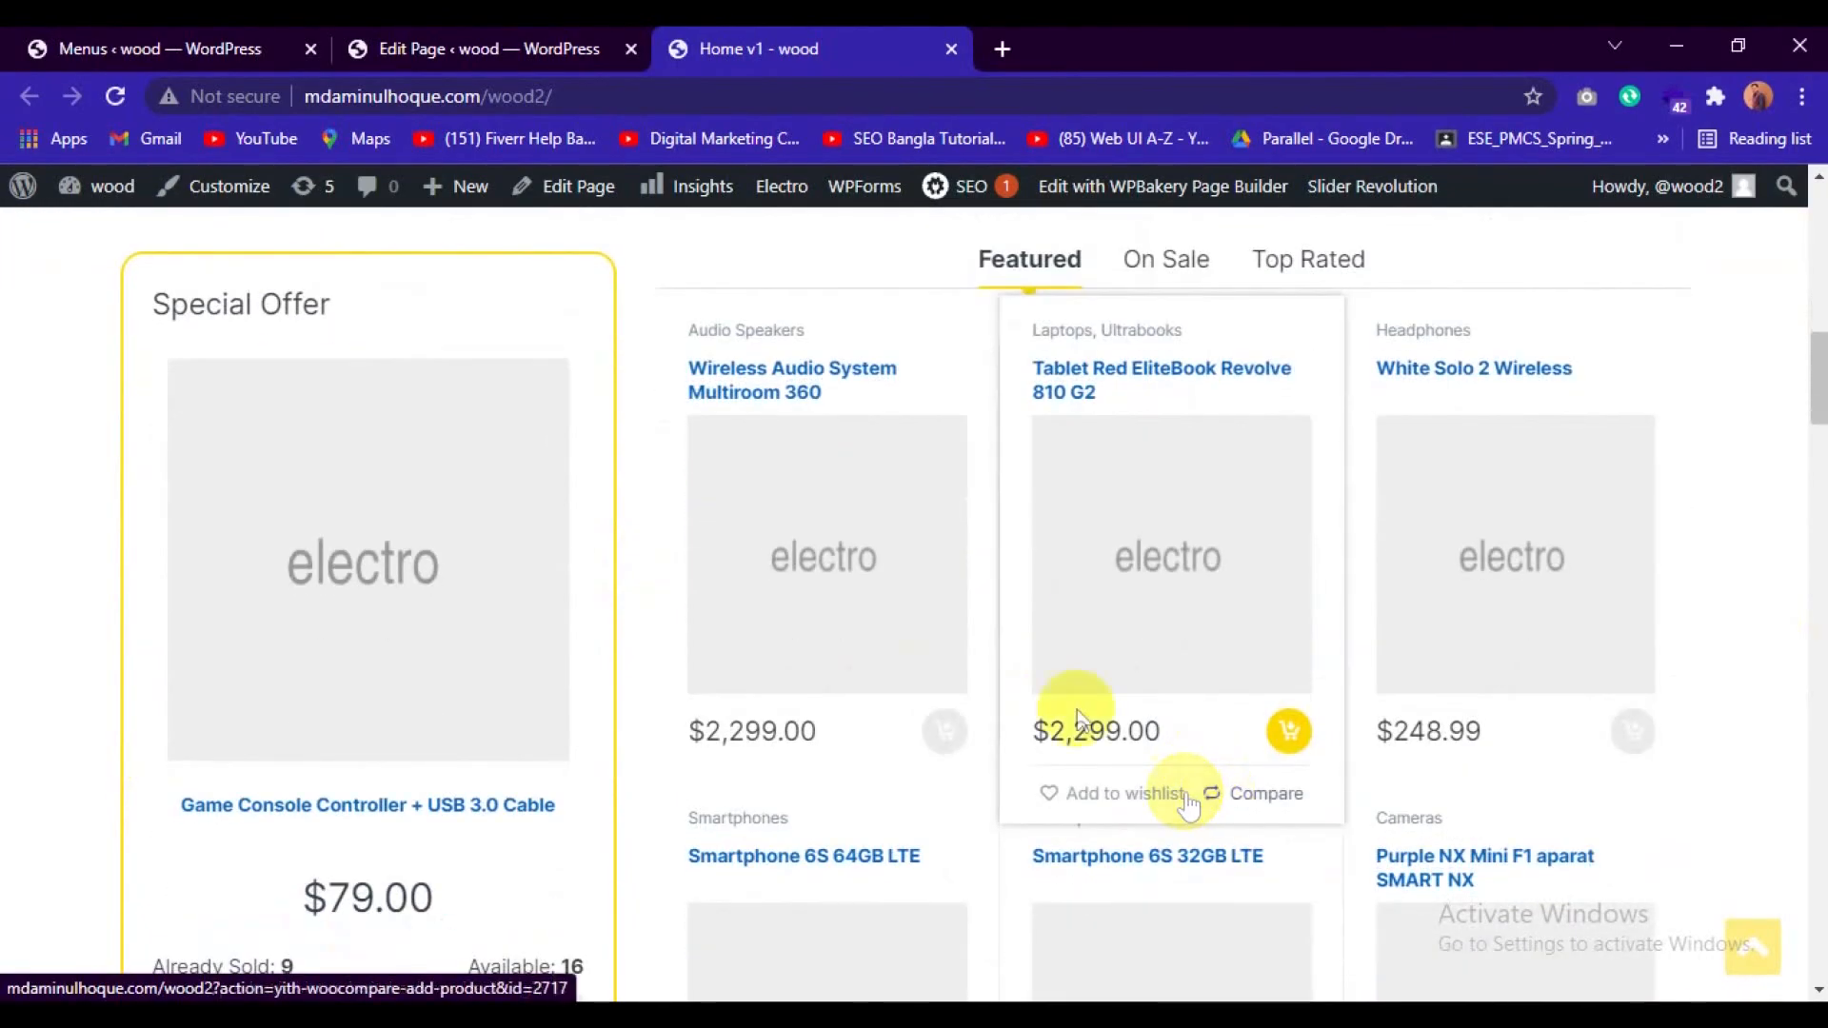
pyautogui.scroll(2, 1051, 706)
pyautogui.scroll(-4, 432, 682)
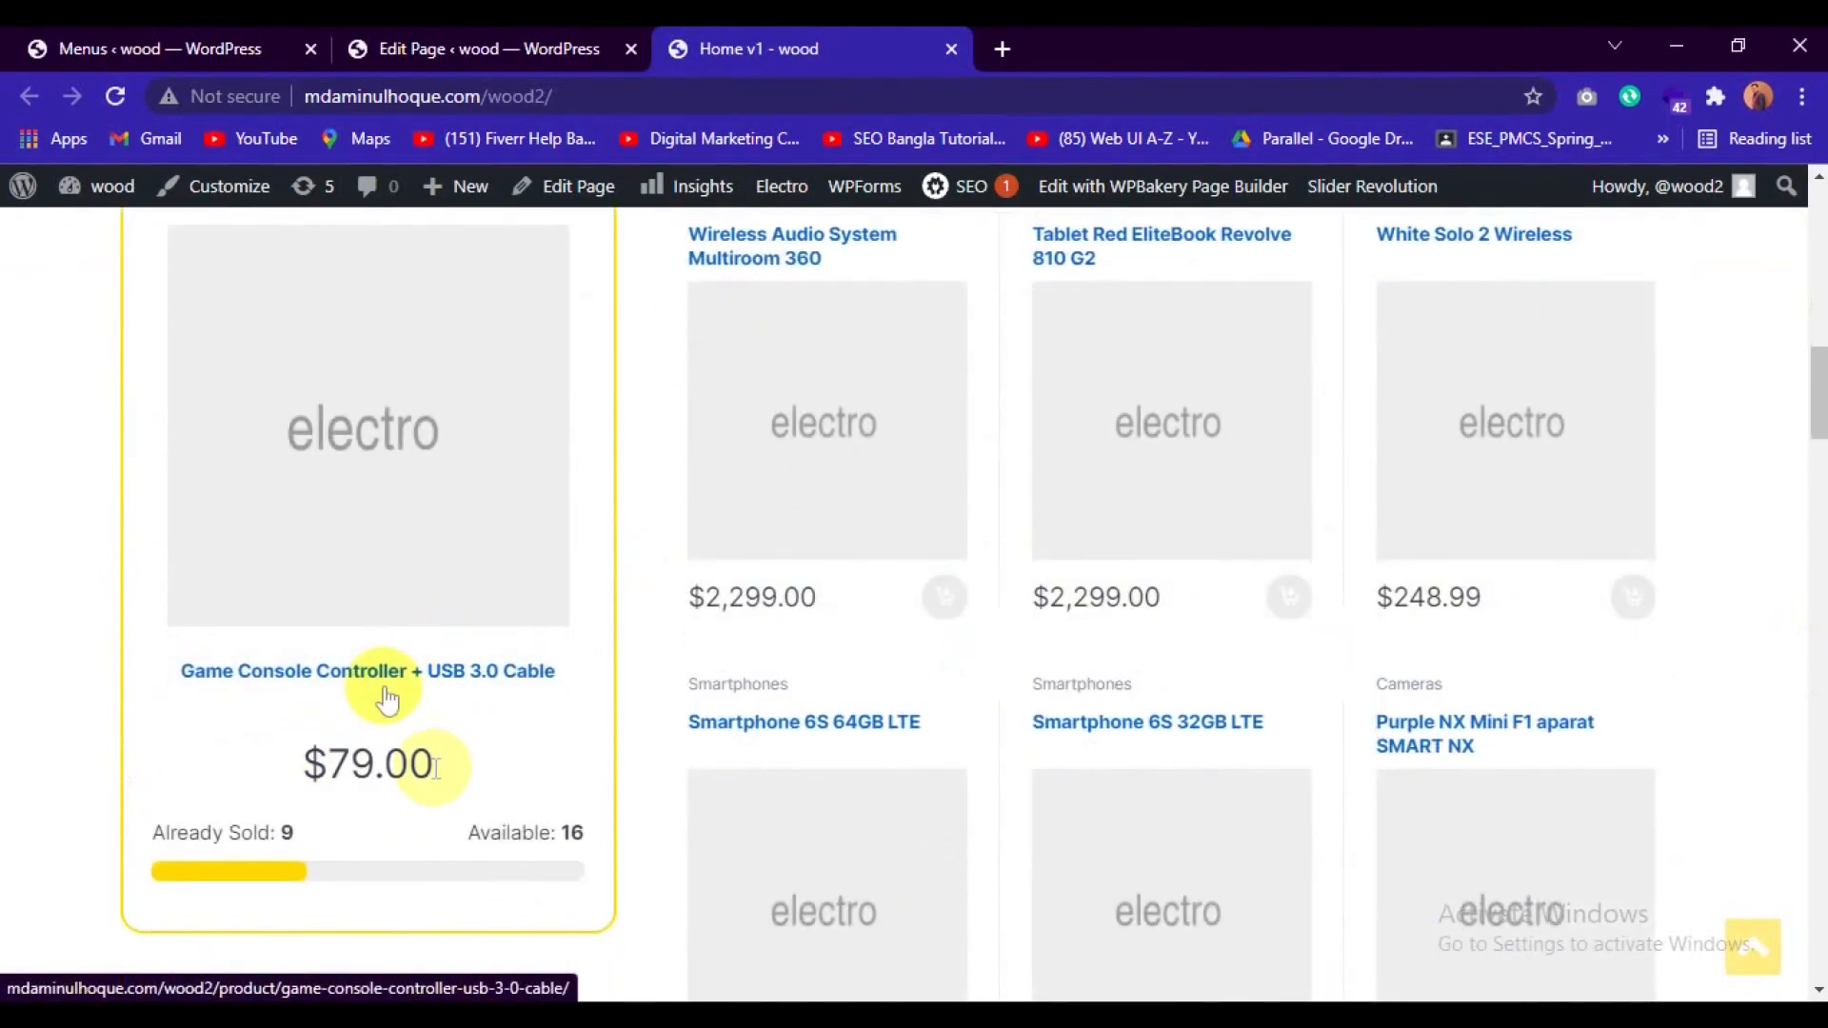
# Return to the WordPress admin's Menus page and open the list of all products.
pyautogui.click(83, 37)
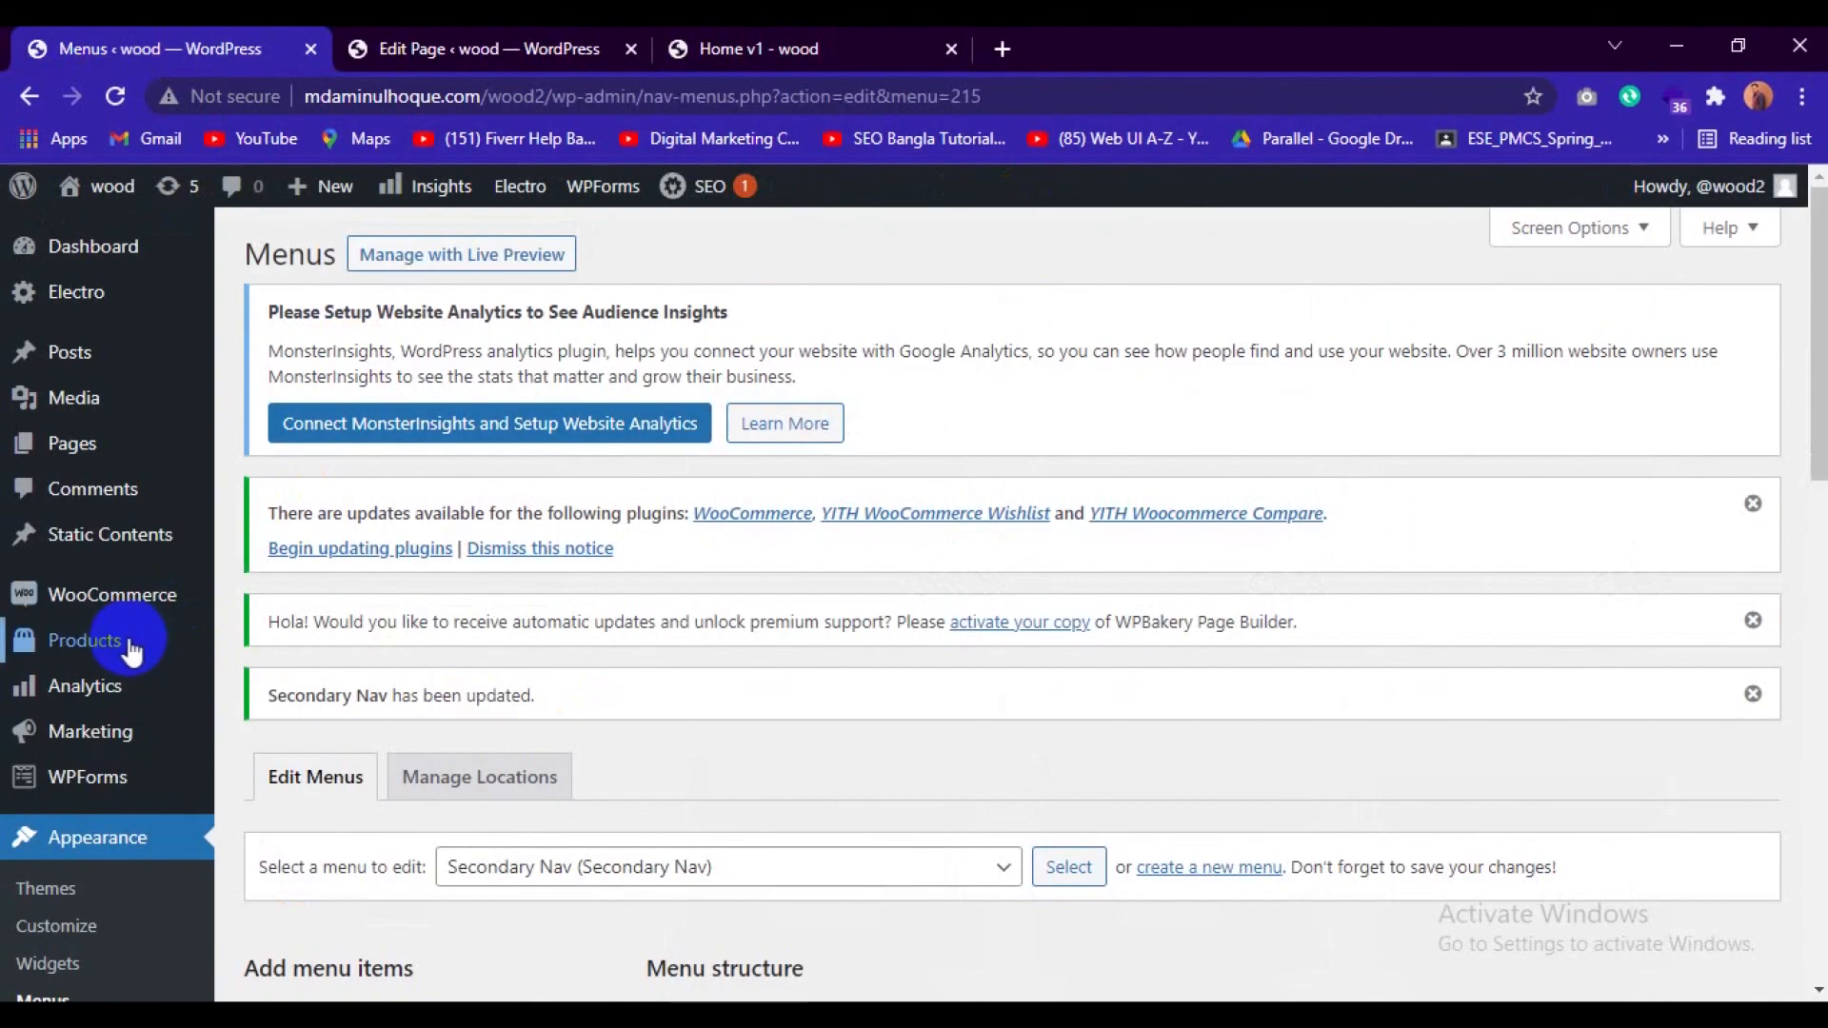
pyautogui.moveTo(133, 650)
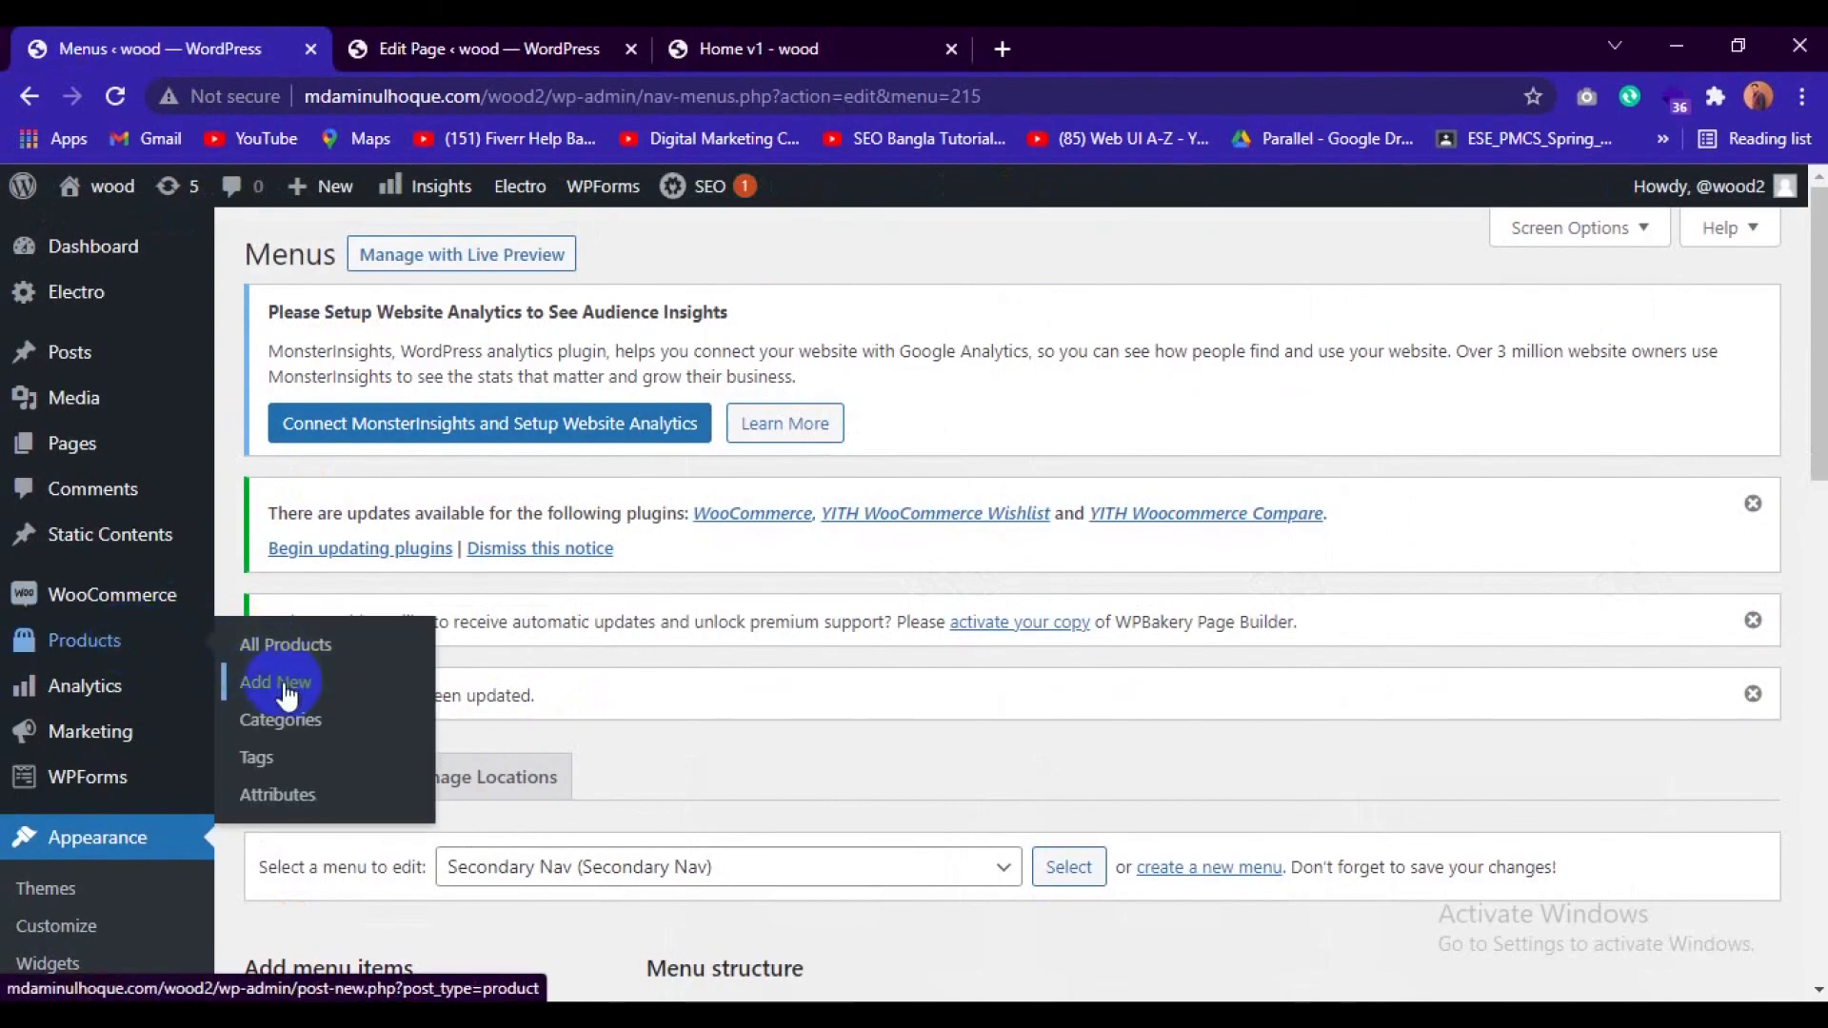
pyautogui.click(295, 647)
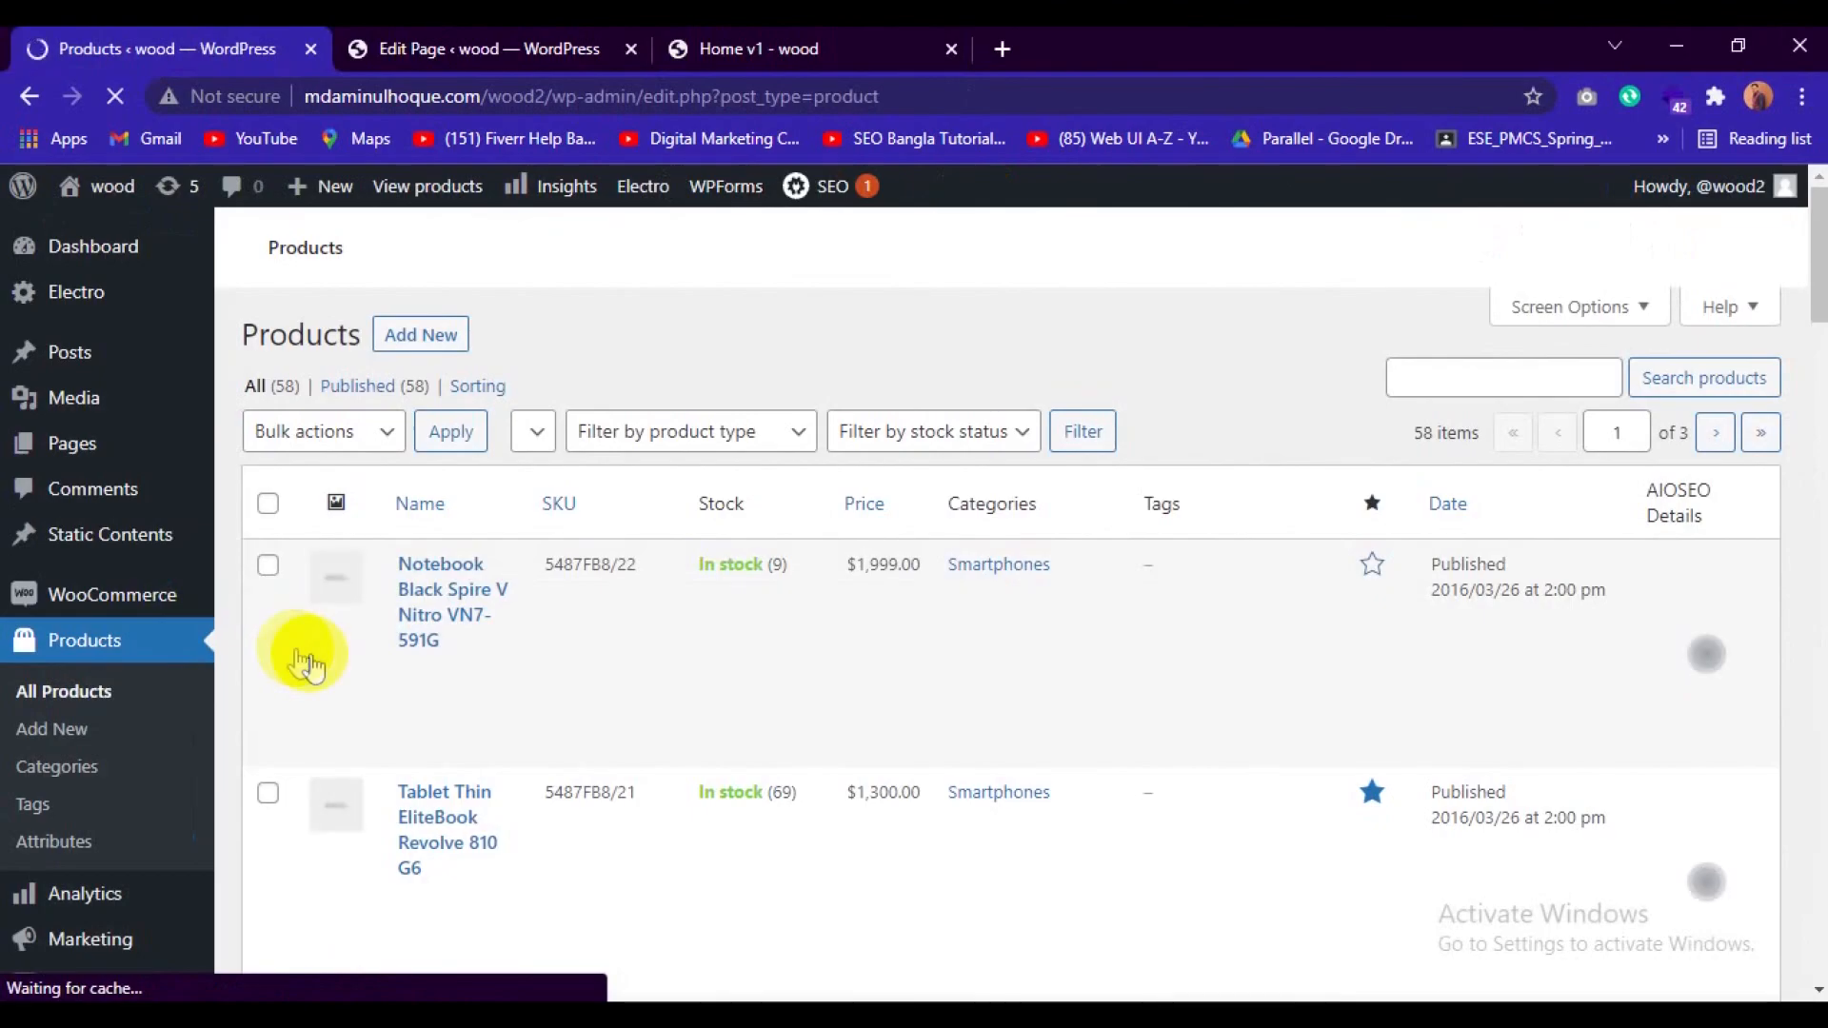
# Look through the first page of the products list, checking the products' names, stock, prices and categories.
pyautogui.scroll(-1, 529, 633)
pyautogui.scroll(-15, 529, 633)
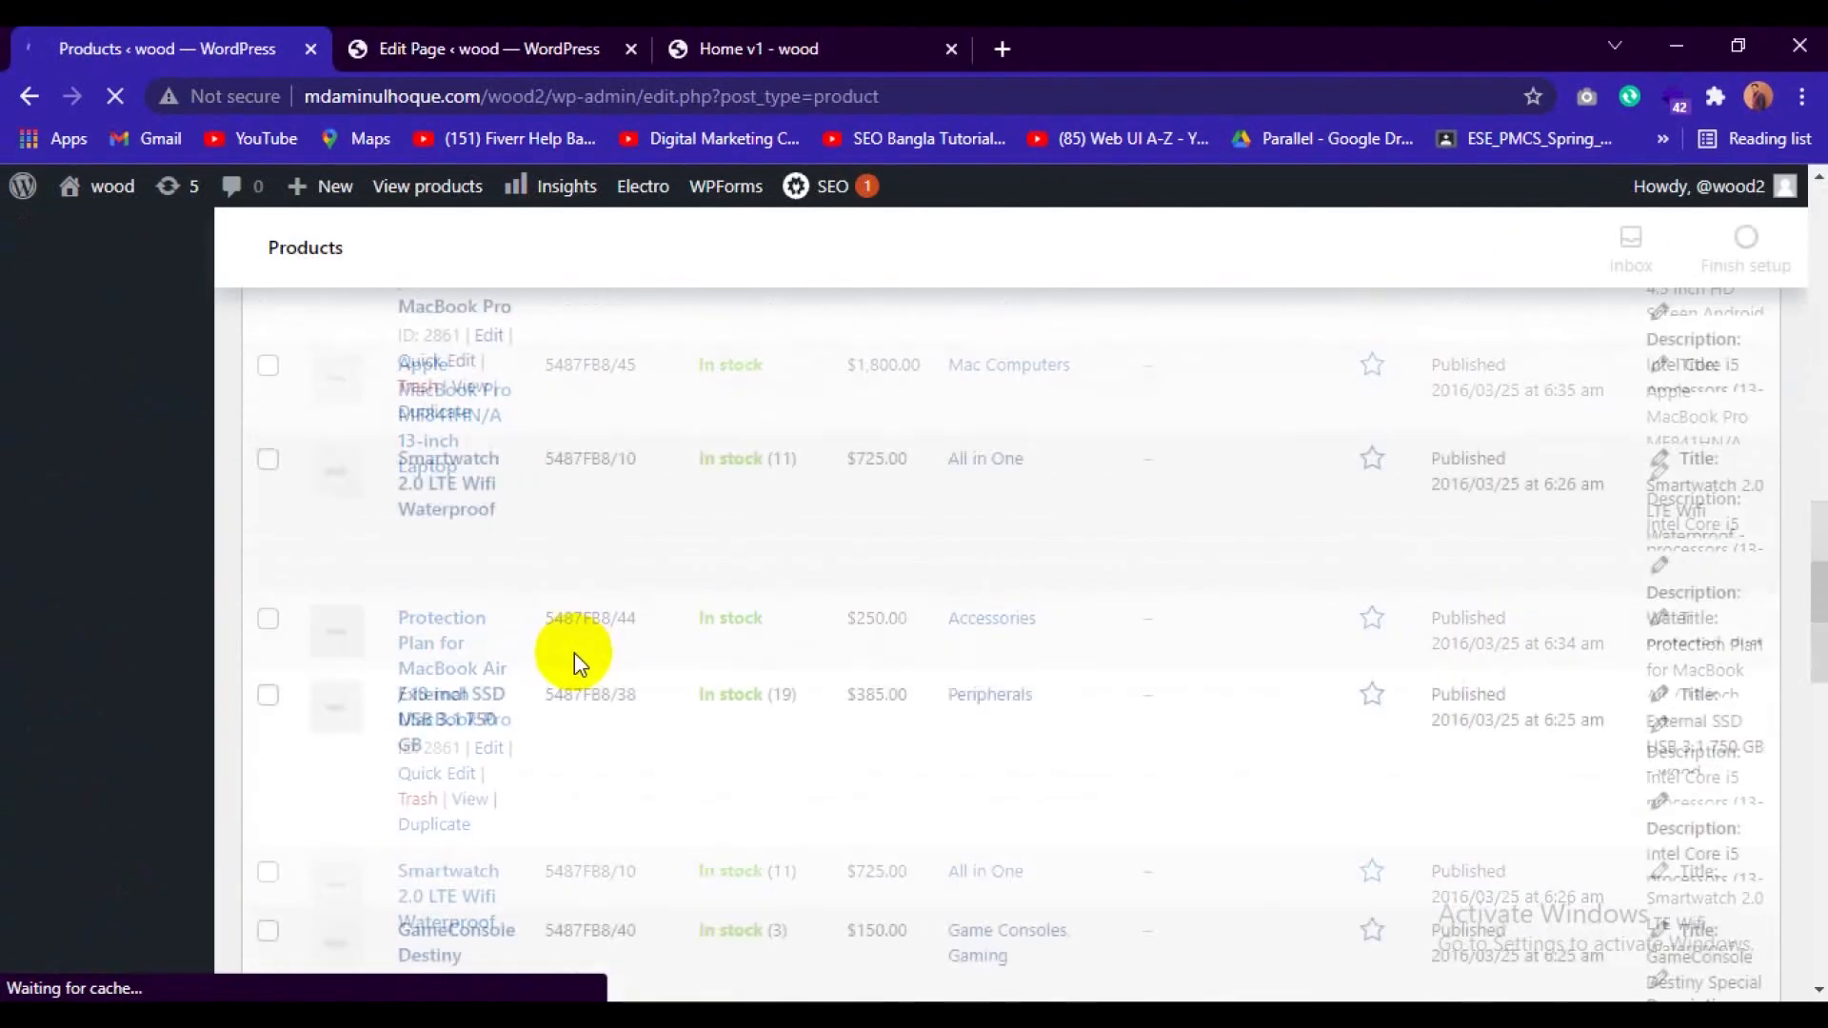
pyautogui.scroll(-5, 587, 661)
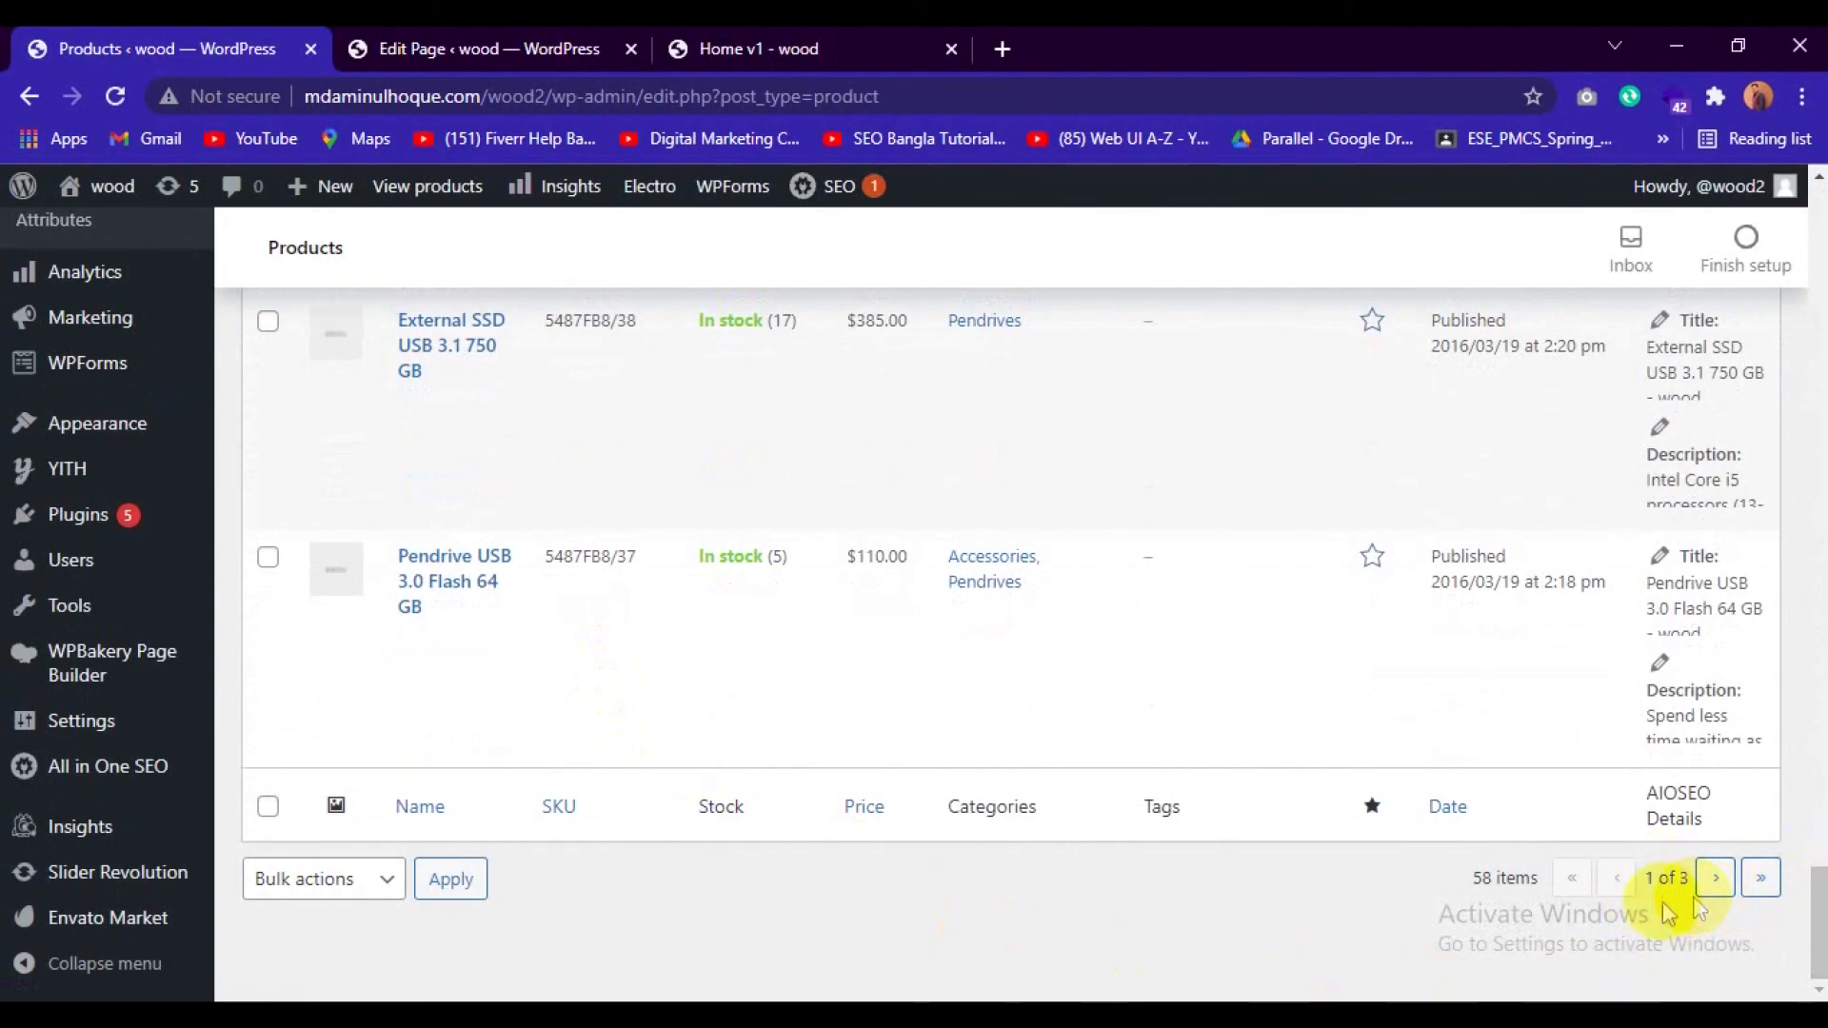
pyautogui.scroll(1, 889, 678)
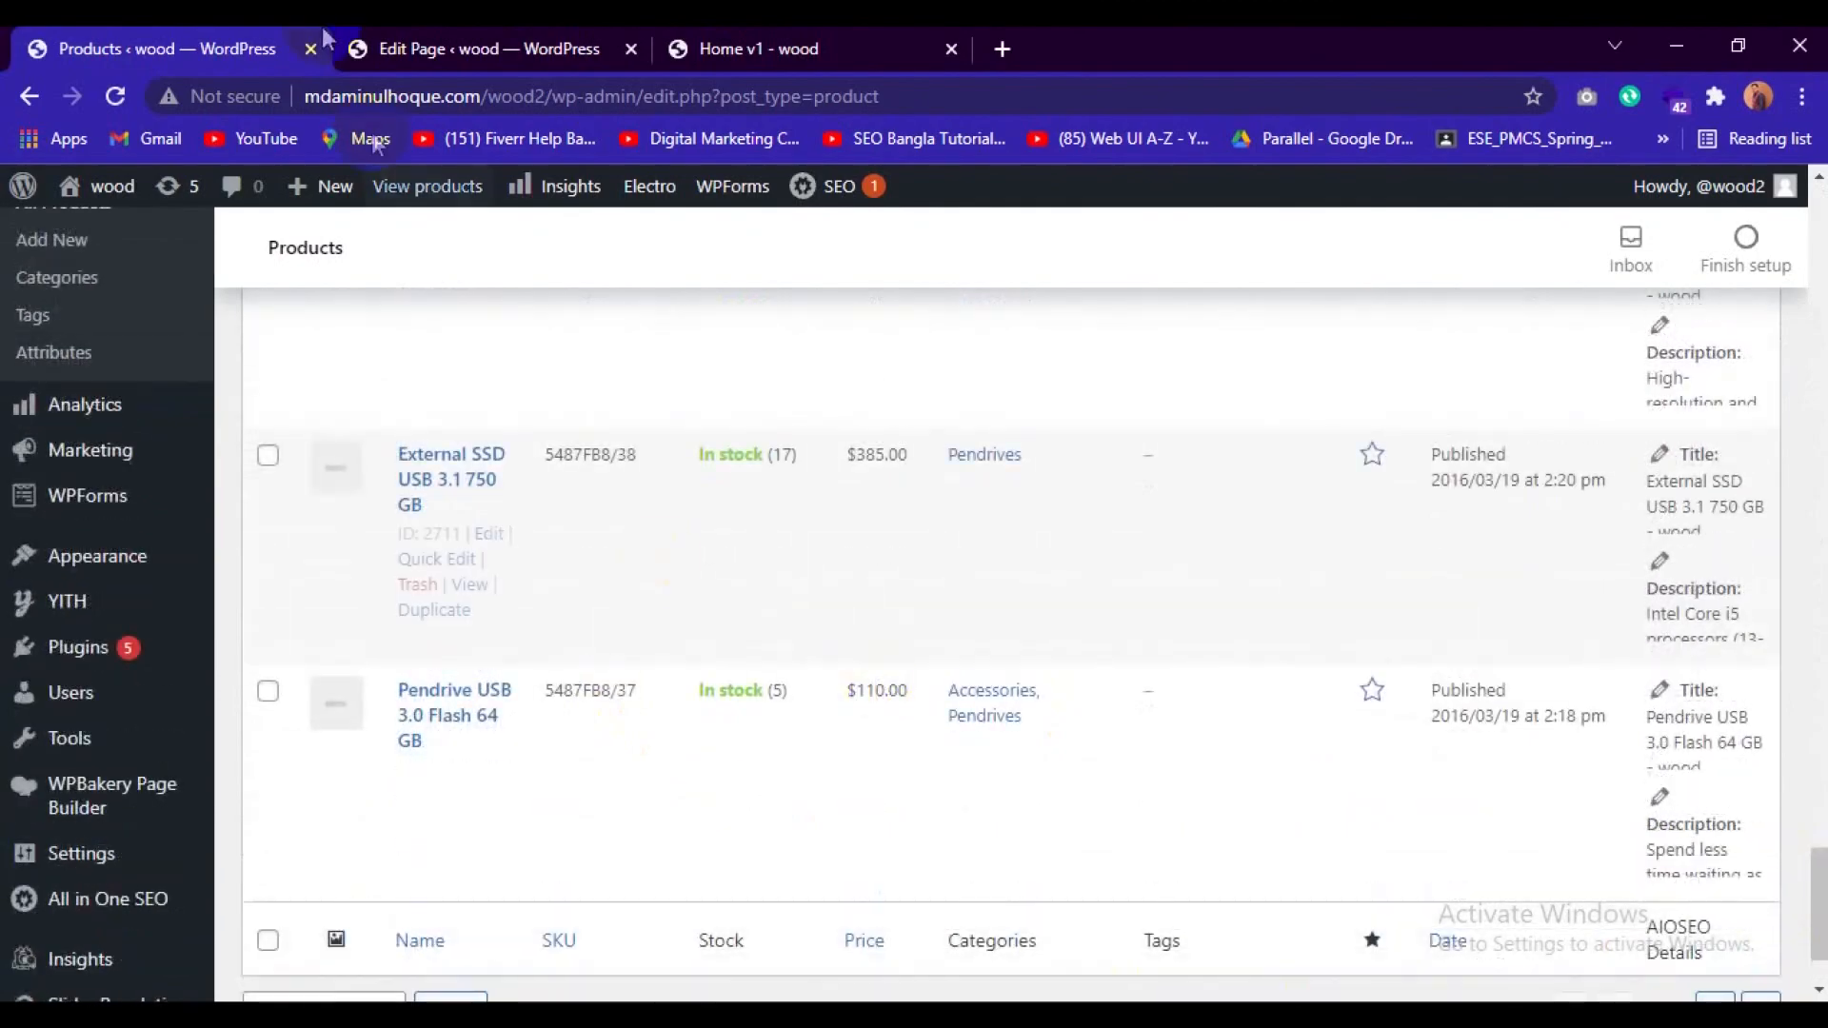
pyautogui.scroll(9, 710, 627)
pyautogui.scroll(-20, 716, 638)
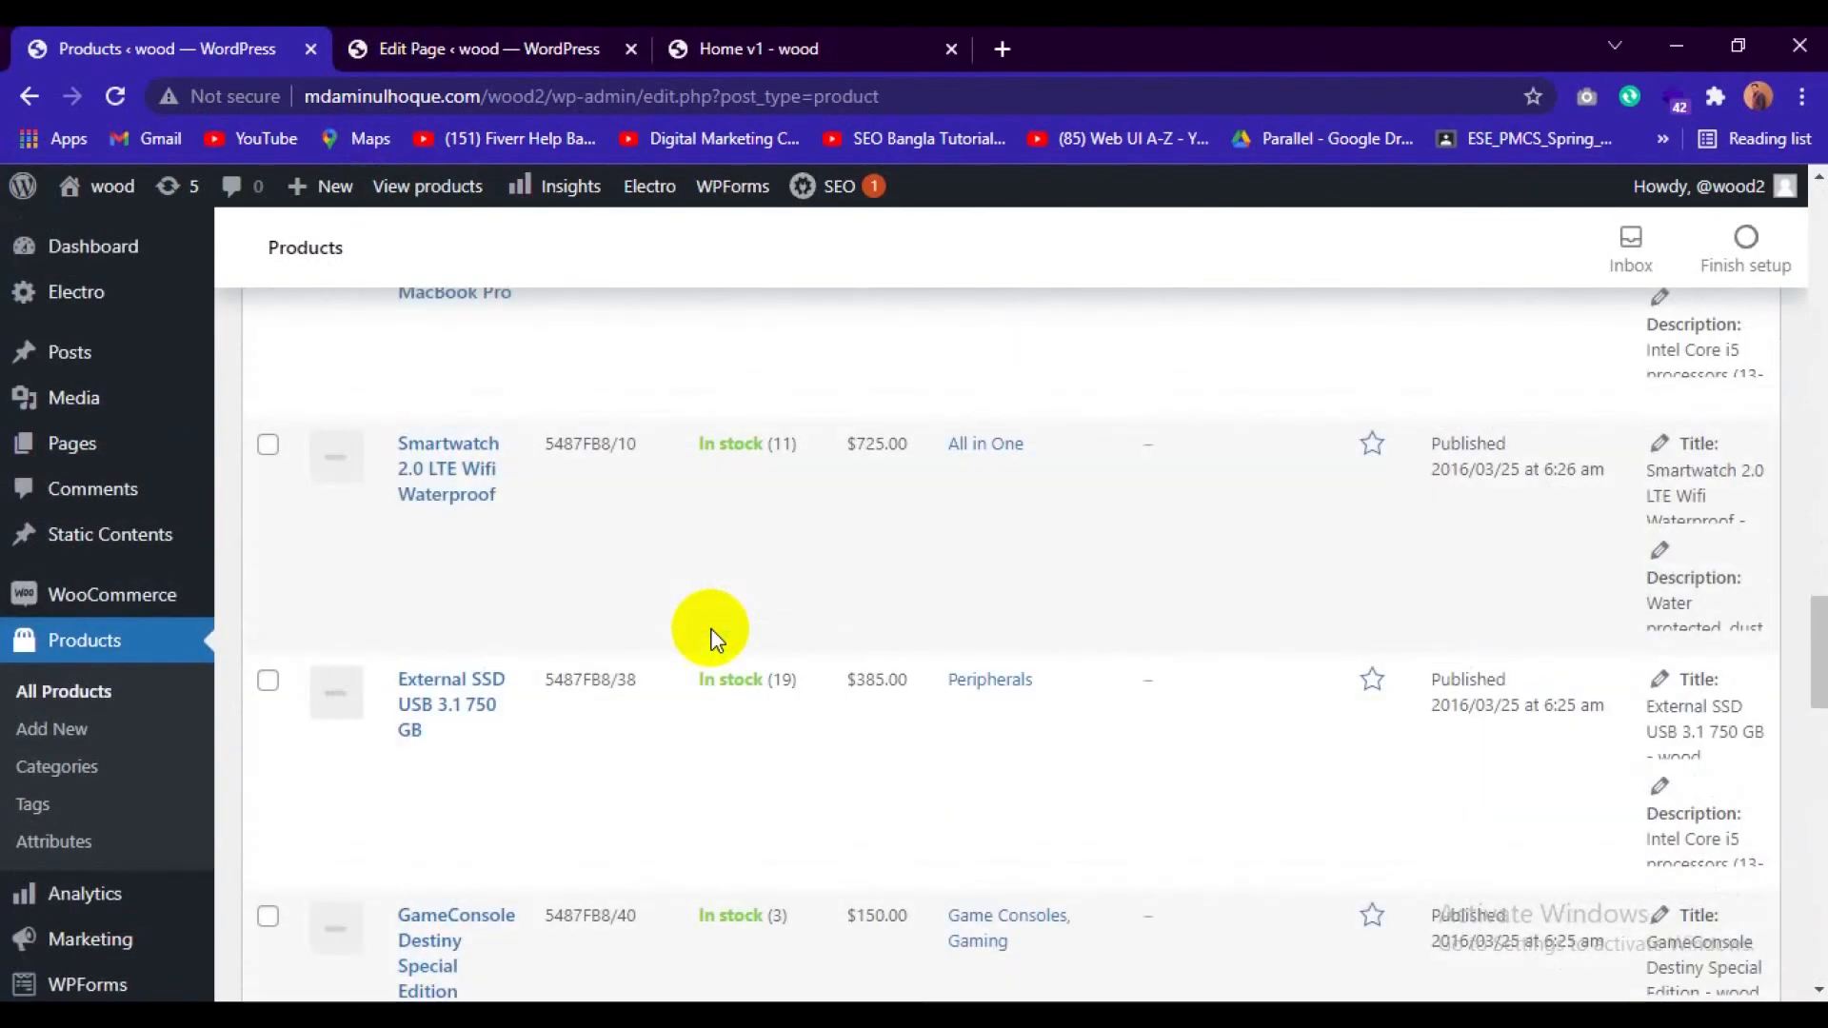
pyautogui.scroll(10, 712, 629)
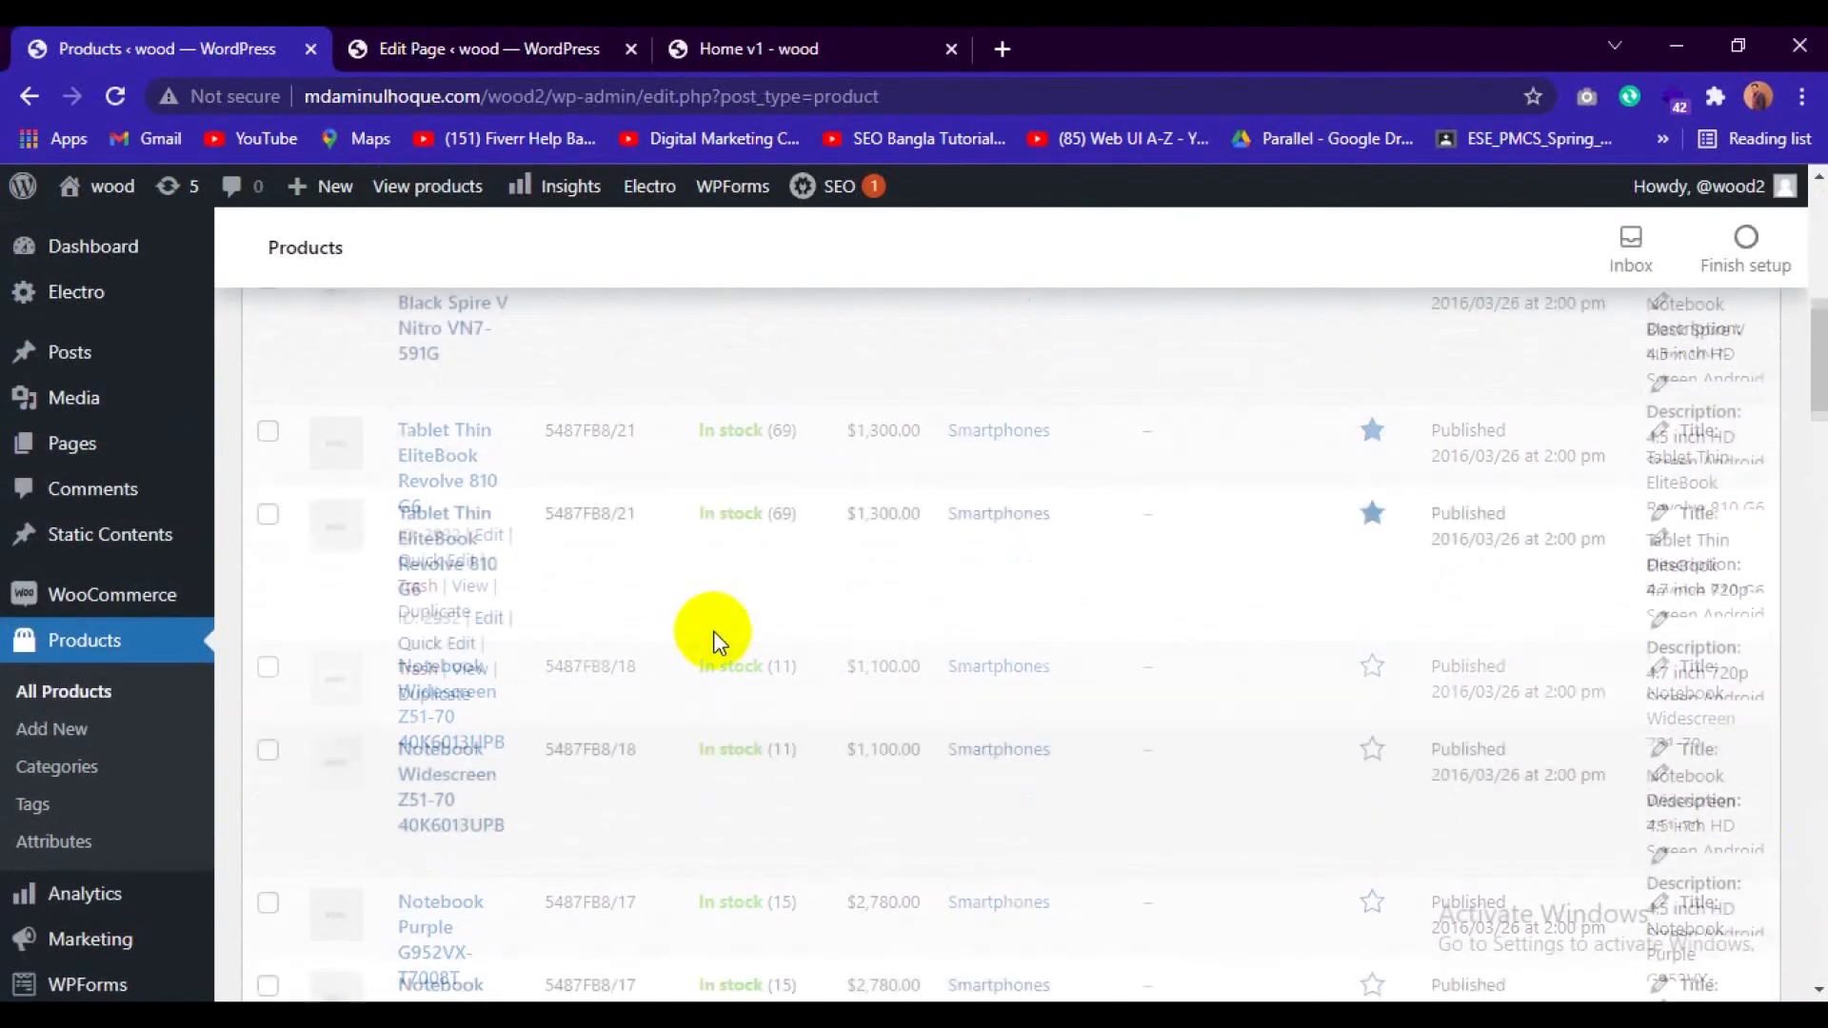
pyautogui.scroll(-3, 716, 632)
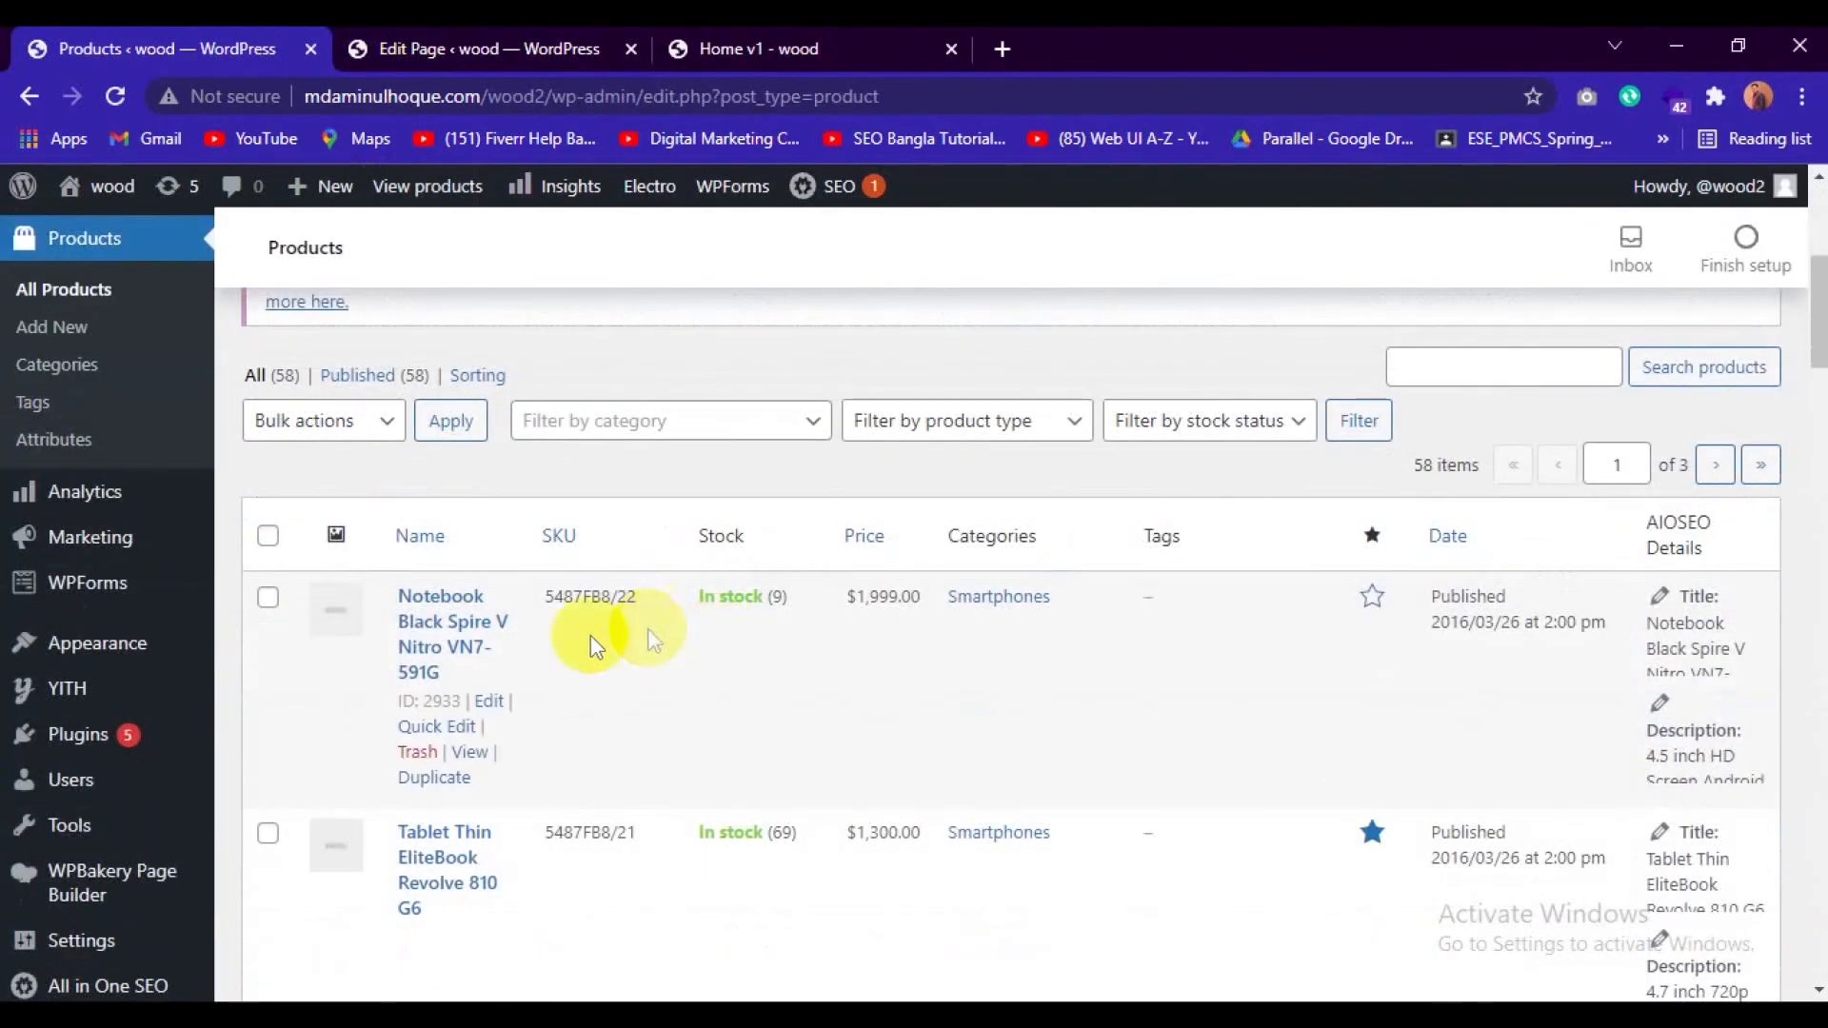
# Return to the Home v1 page editor and examine the Deal and Tabs Block settings, including the deal product ID and the tabs' product IDs.
pyautogui.click(487, 40)
pyautogui.scroll(-10, 342, 641)
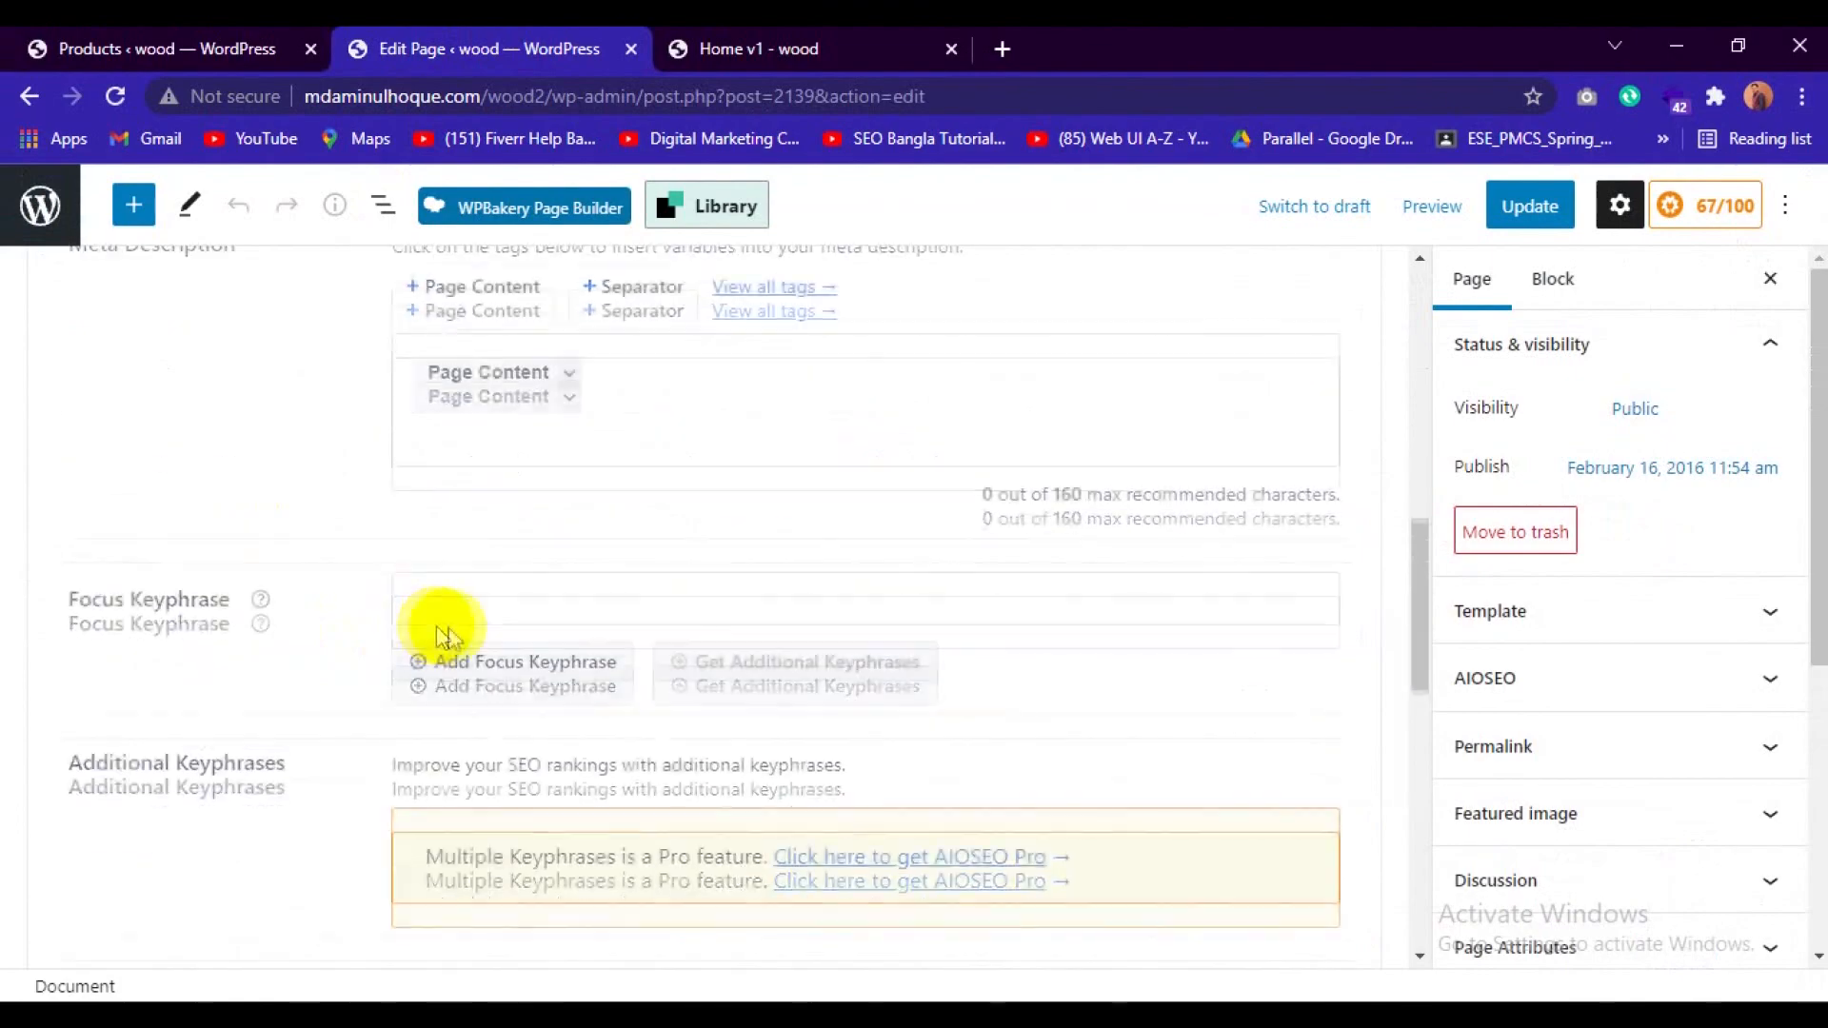
pyautogui.scroll(-6, 442, 636)
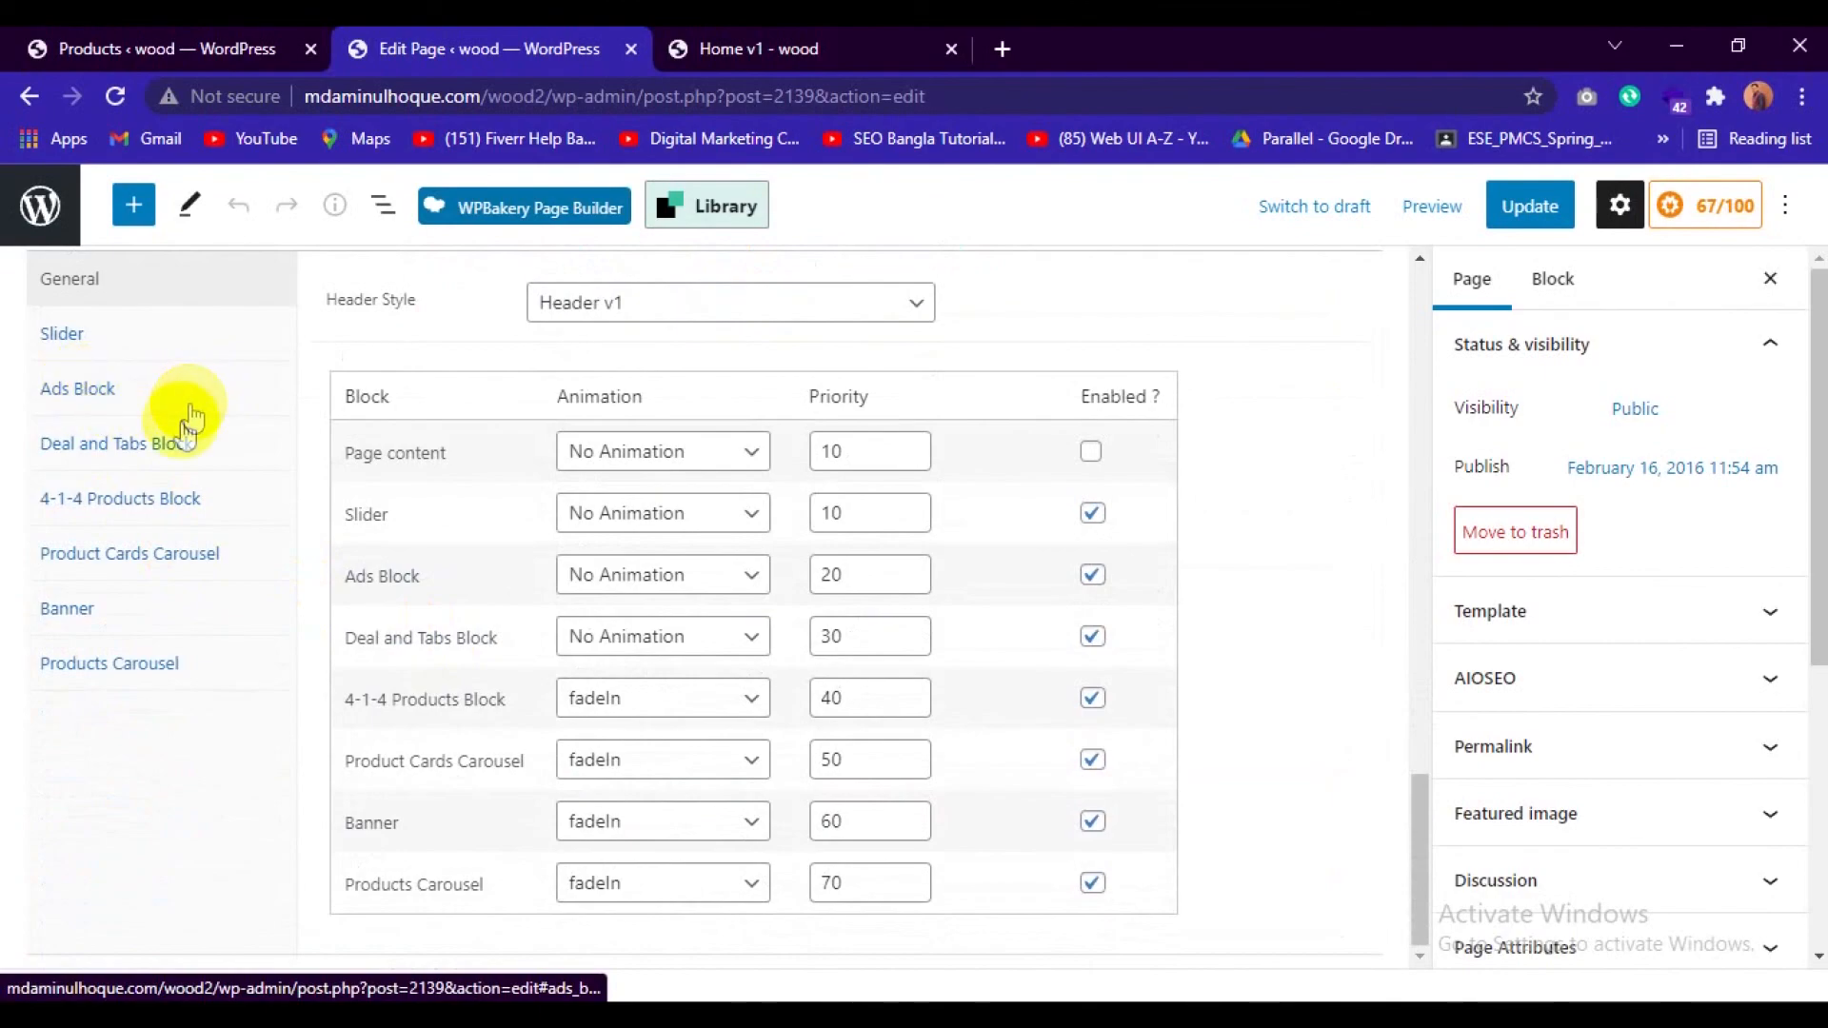
pyautogui.click(146, 460)
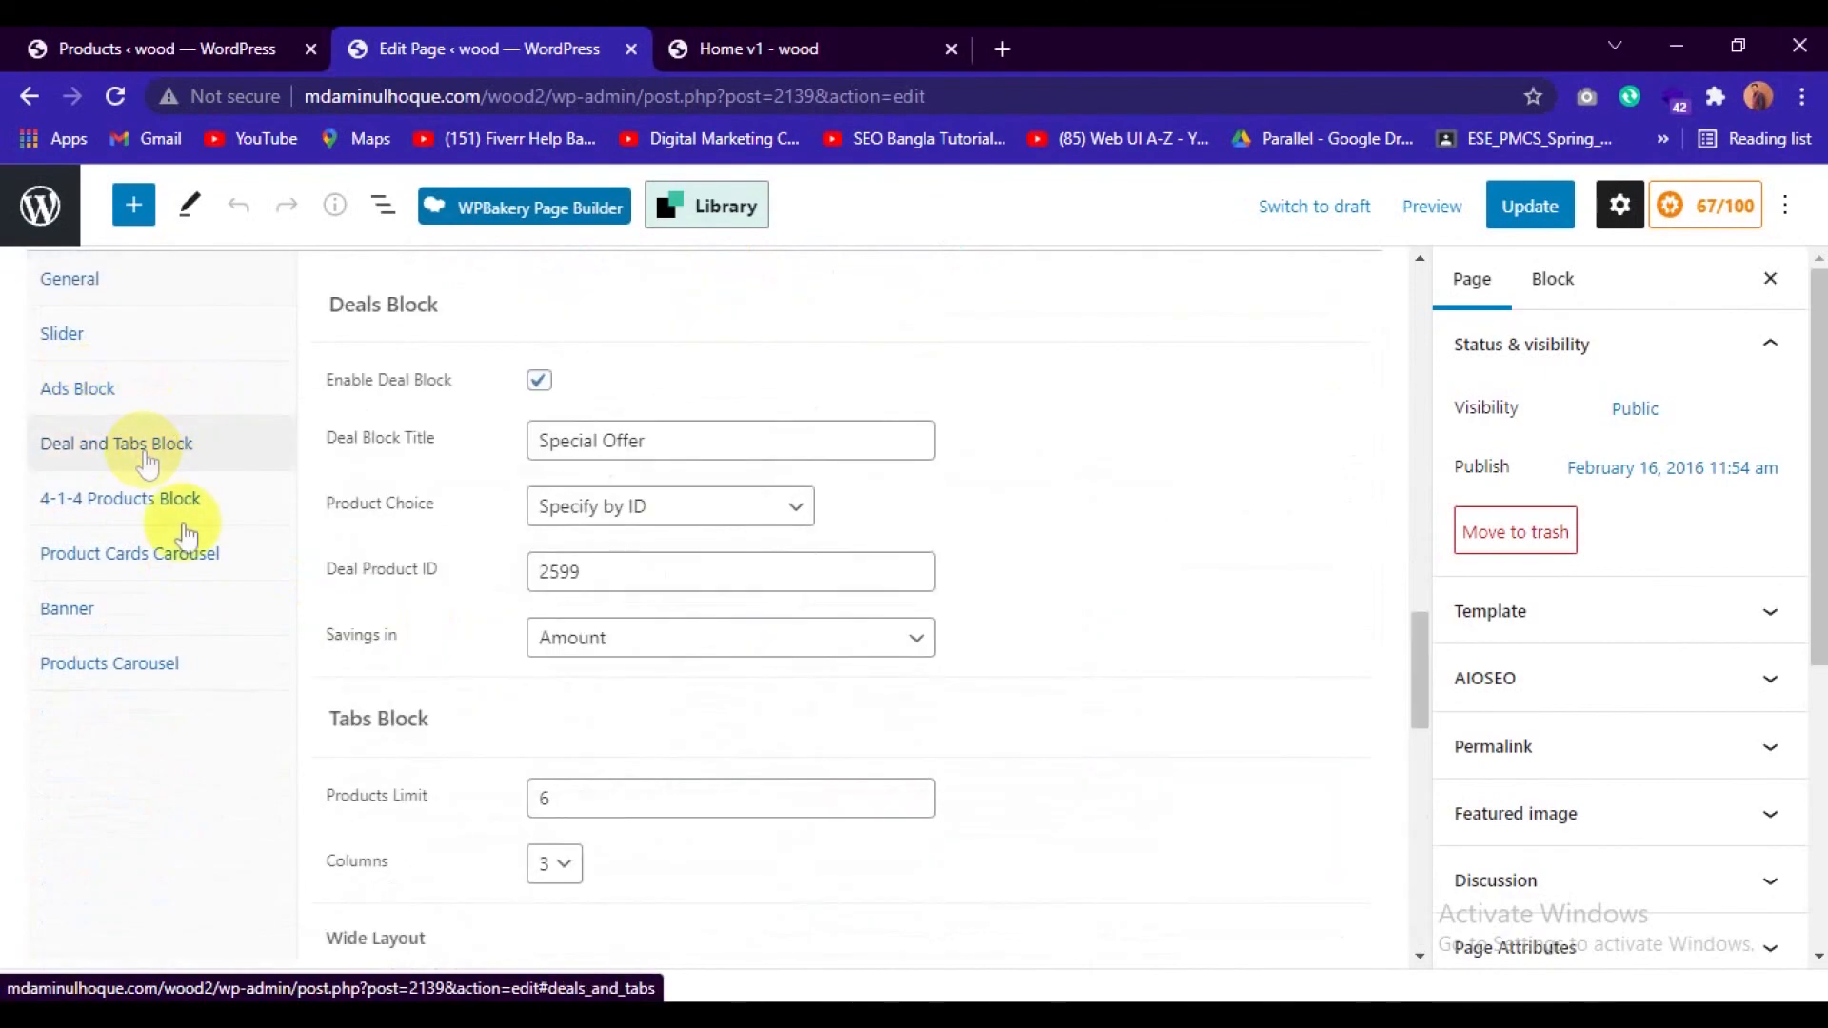
pyautogui.scroll(-1, 617, 455)
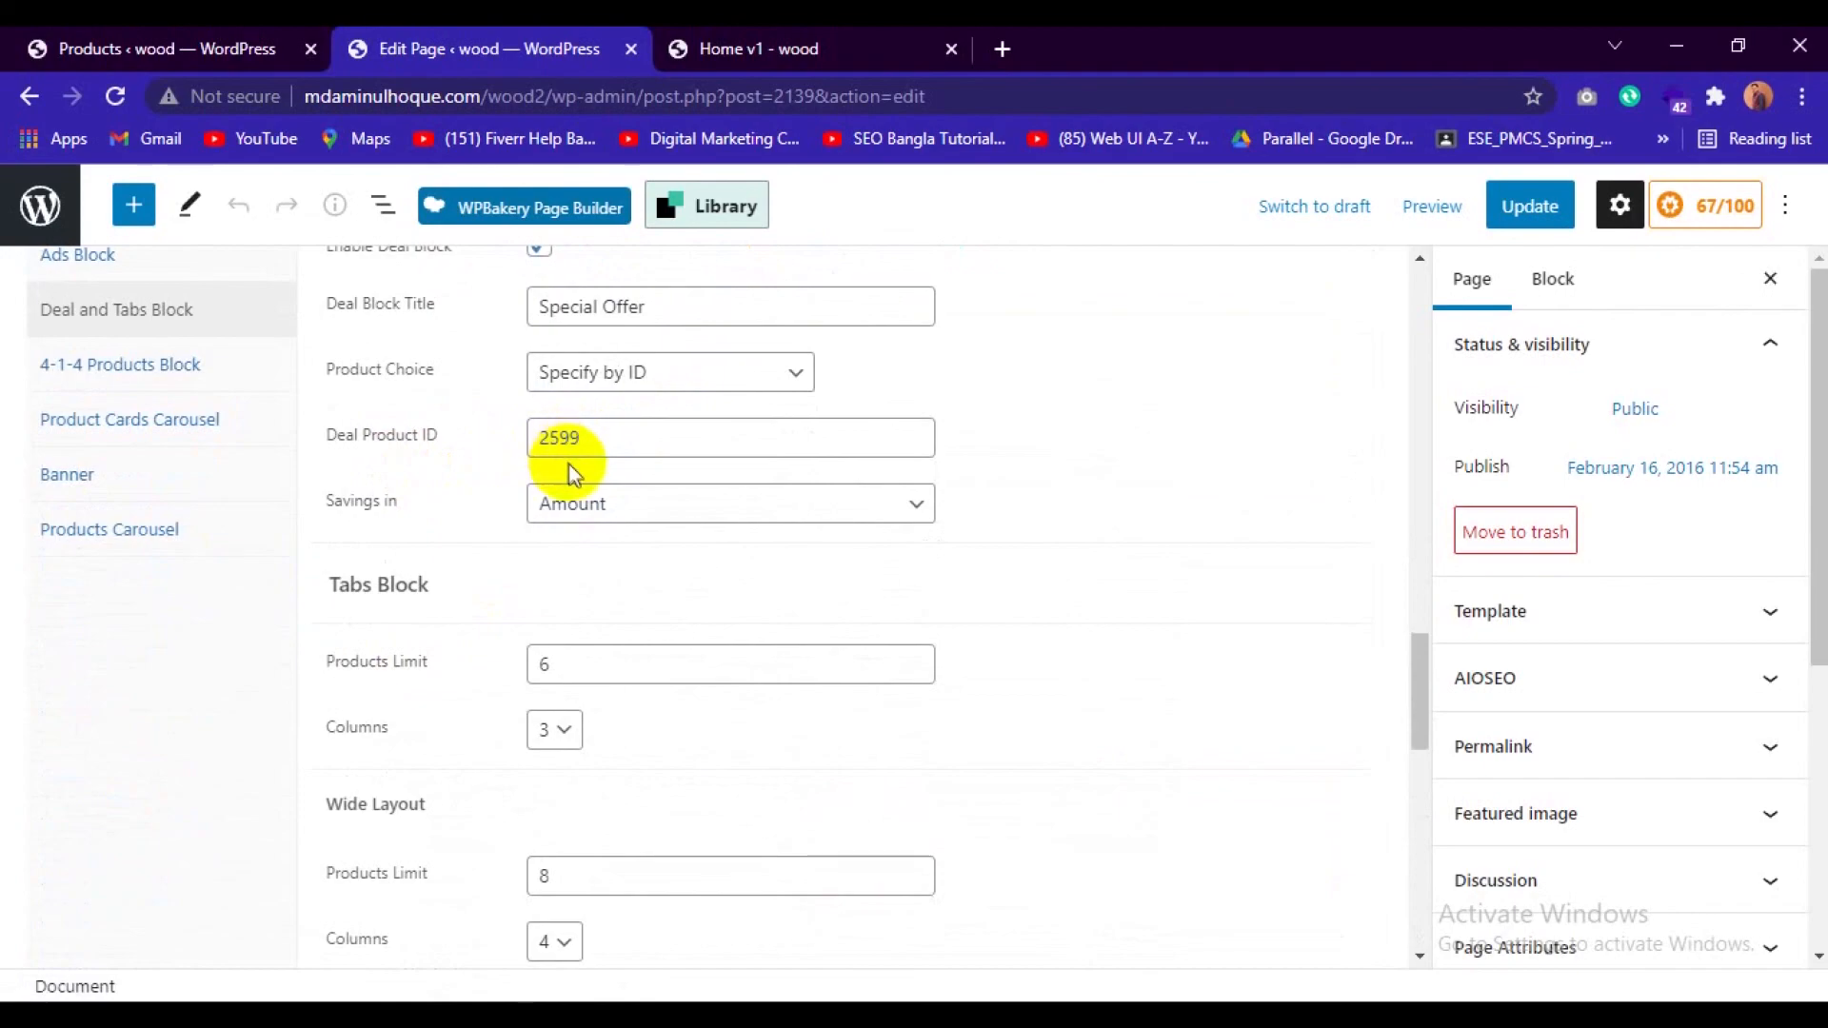
pyautogui.scroll(-5, 589, 454)
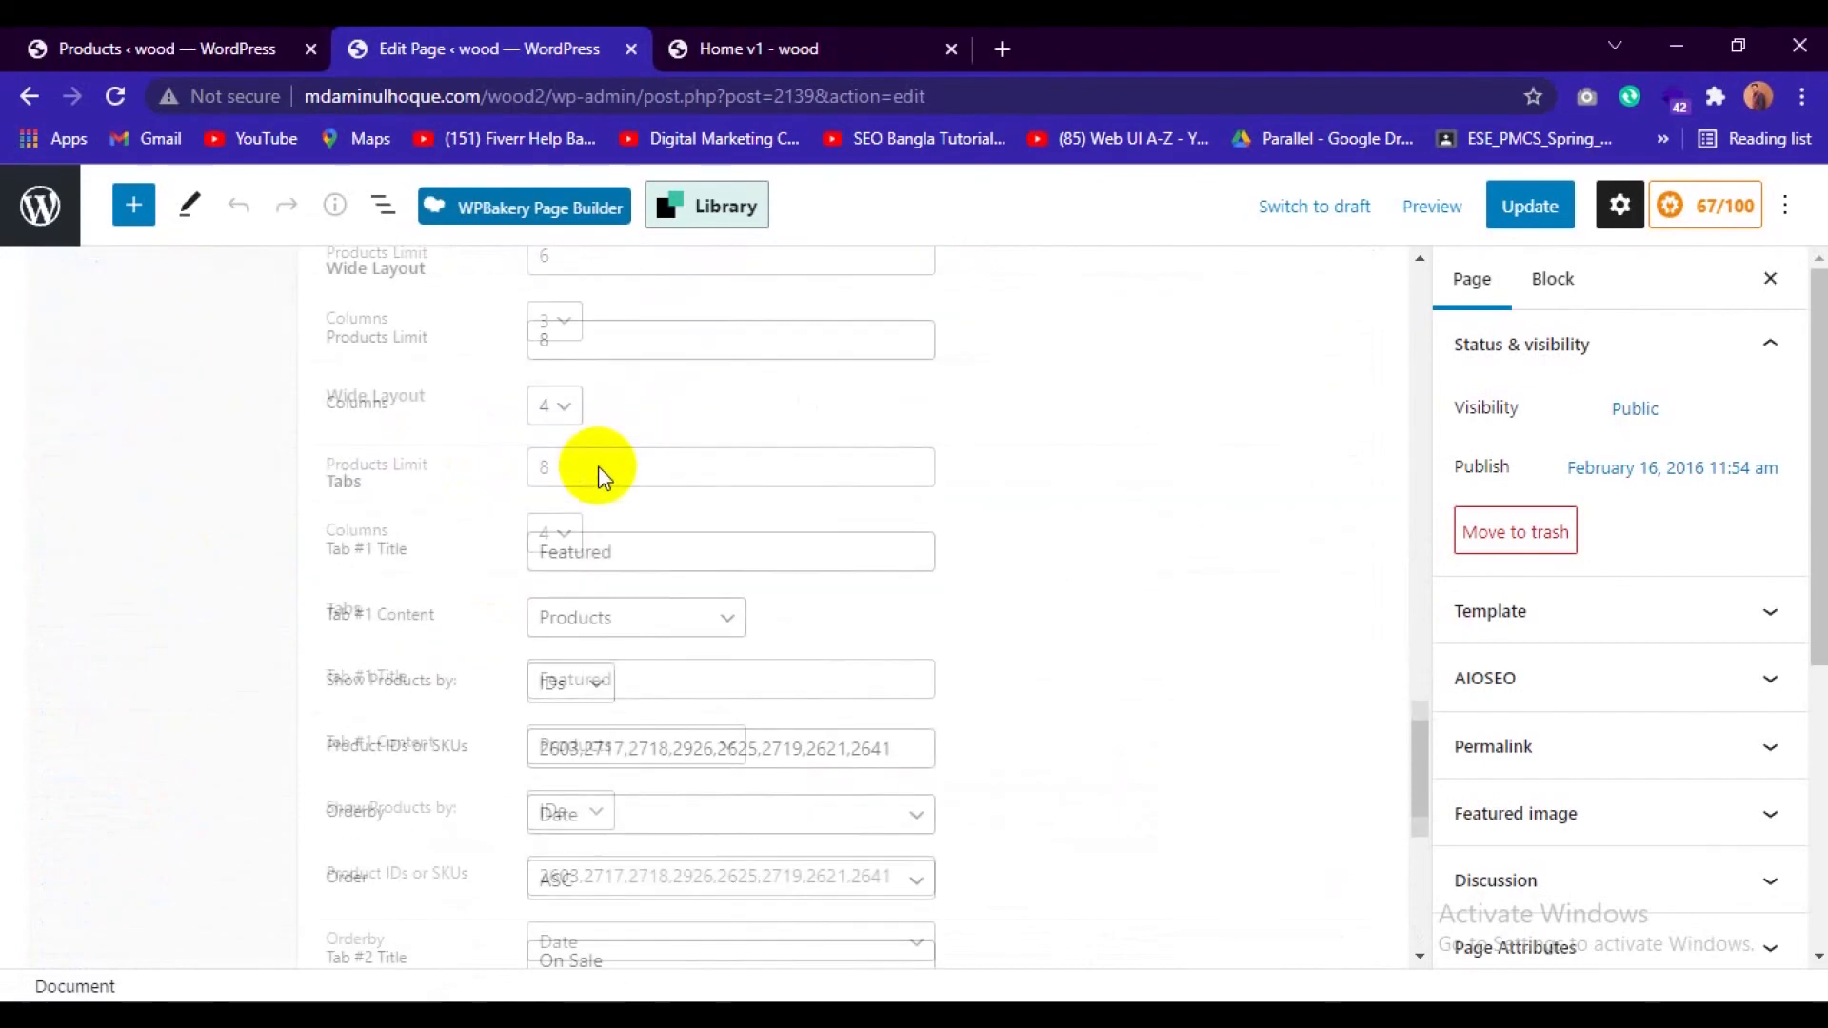
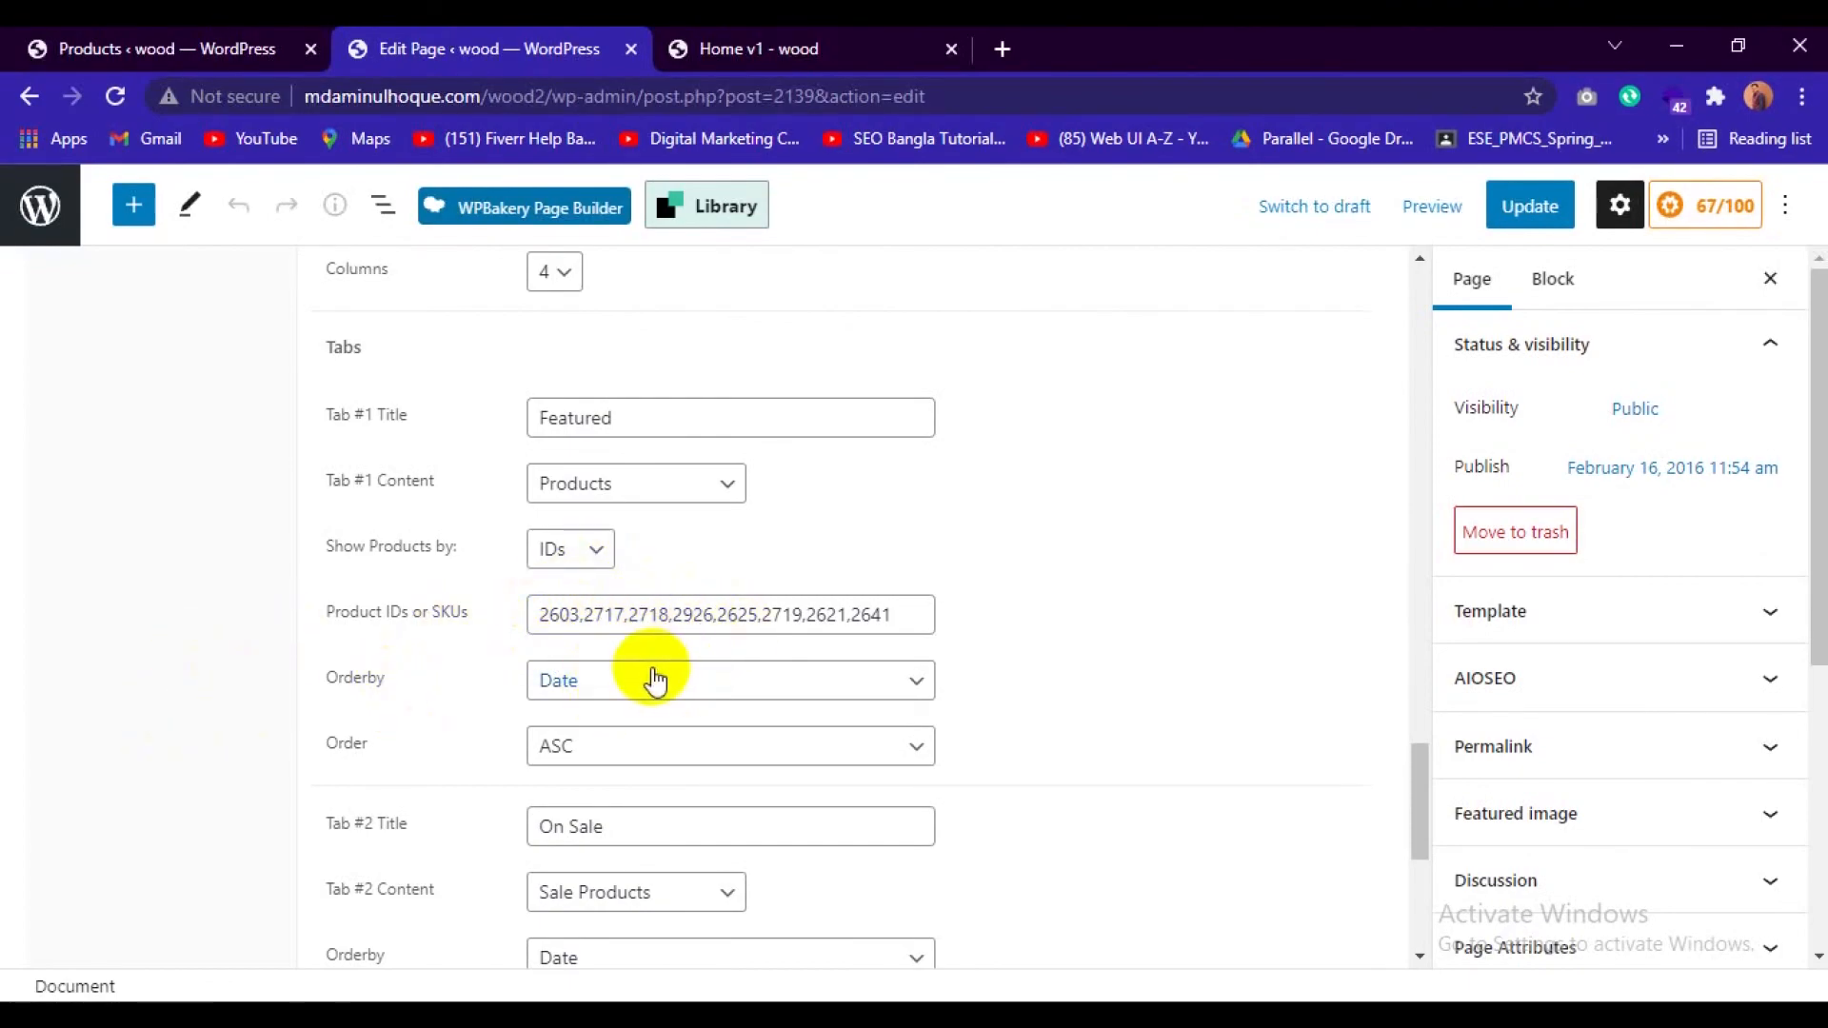
# Examine the Featured, On Sale and Top Rated tab settings of the Home v1 page, including their content types and product IDs.
pyautogui.scroll(-4, 654, 679)
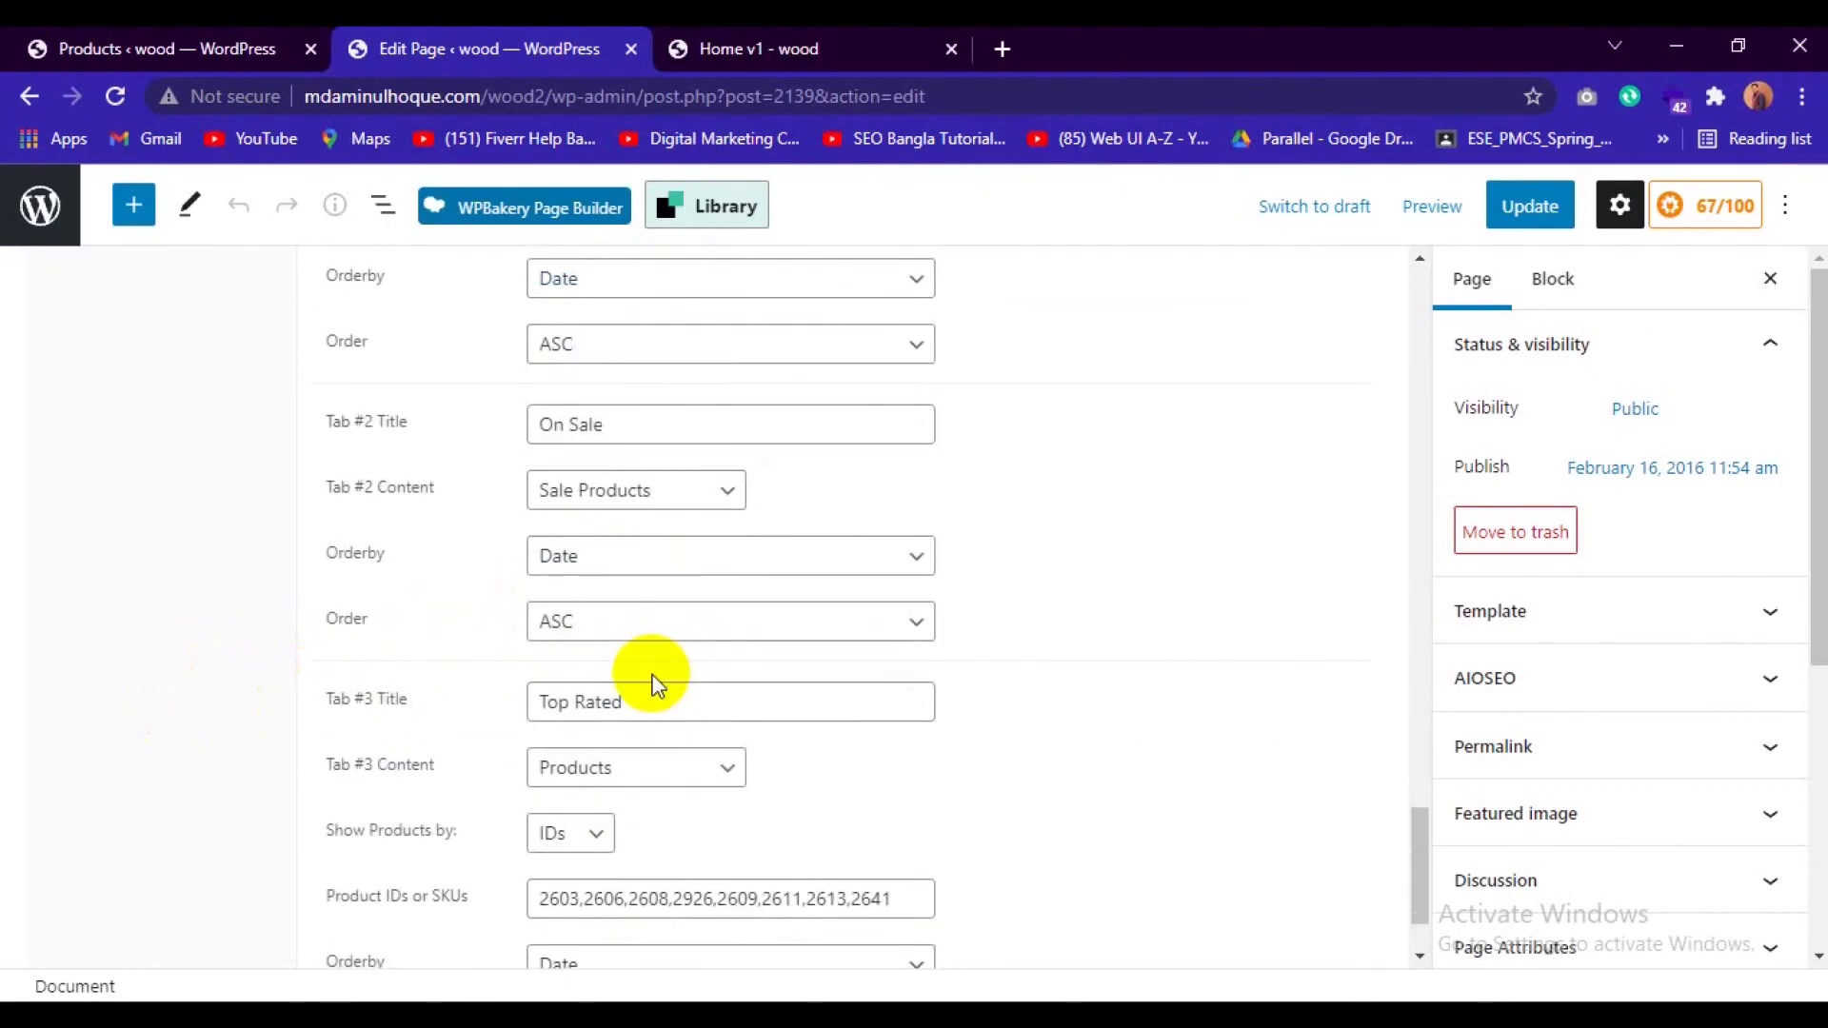
pyautogui.scroll(3, 654, 679)
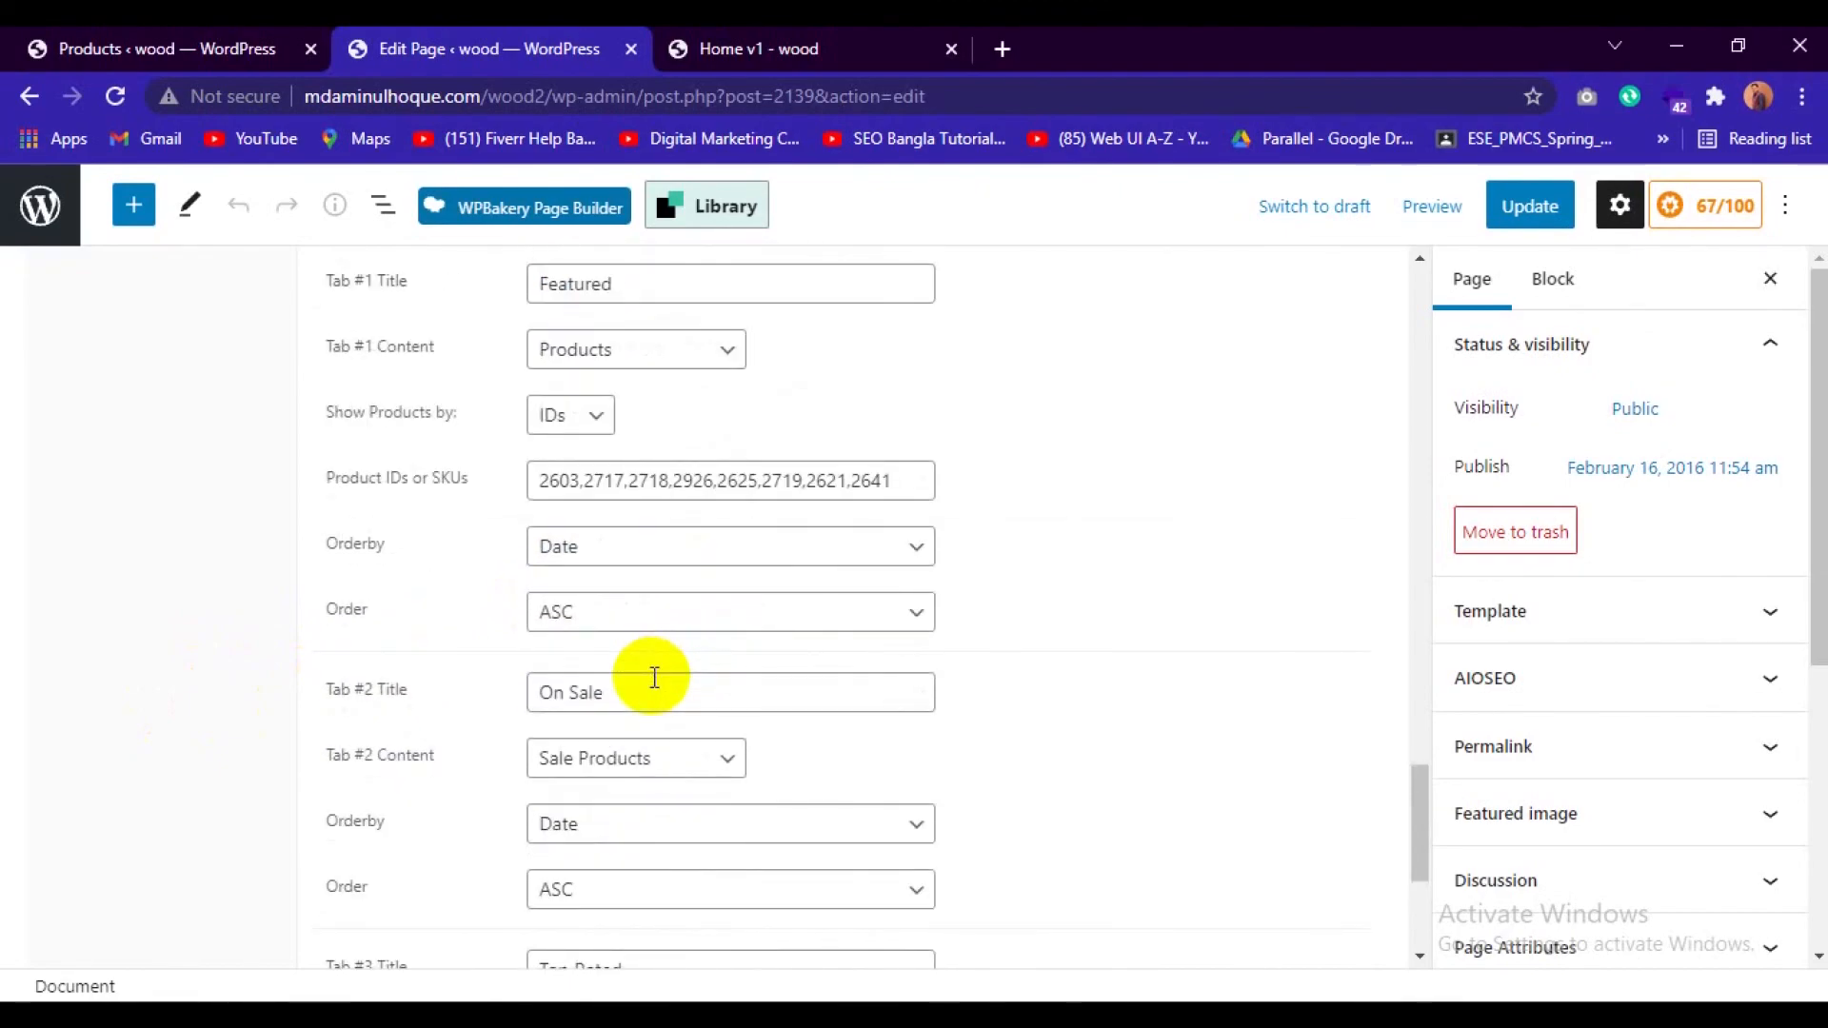
pyautogui.scroll(-4, 654, 680)
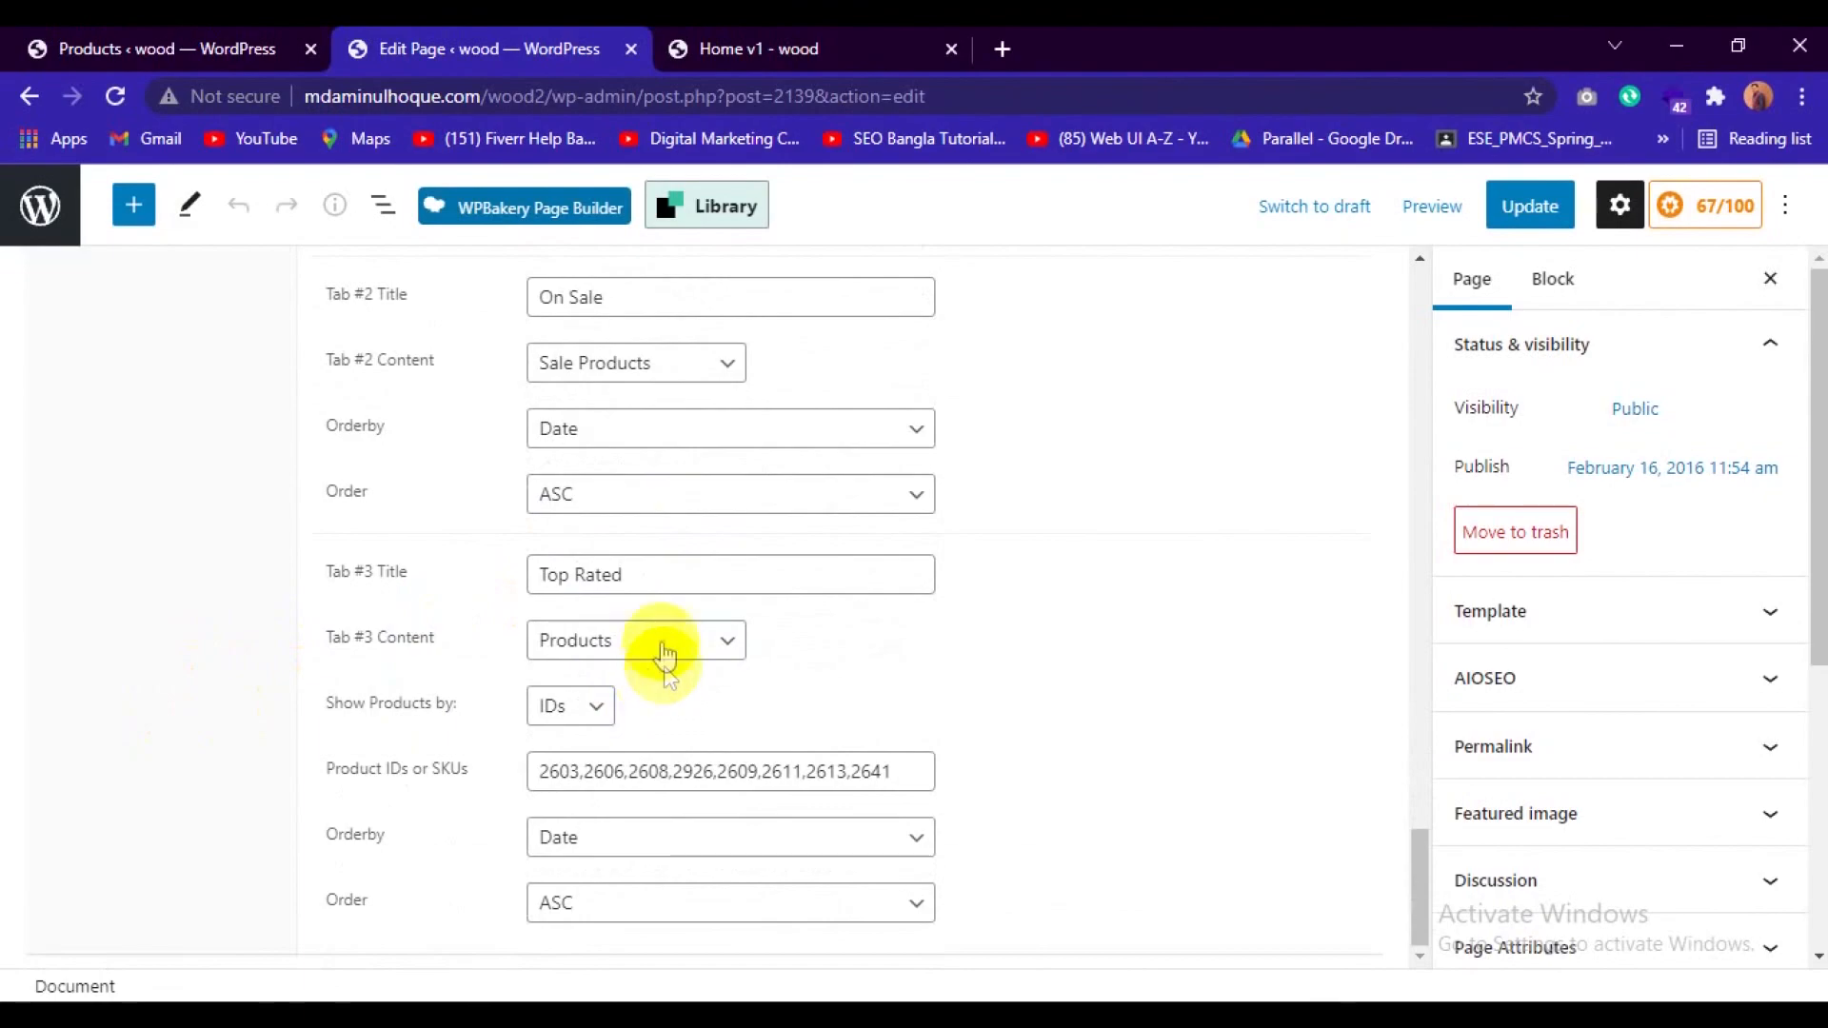
# Return to the products list and open Notebook Black Spire V Nitro VN7-591G and Tablet Thin EliteBook Revolve 810 G6 for editing in separate browser tabs.
pyautogui.click(114, 47)
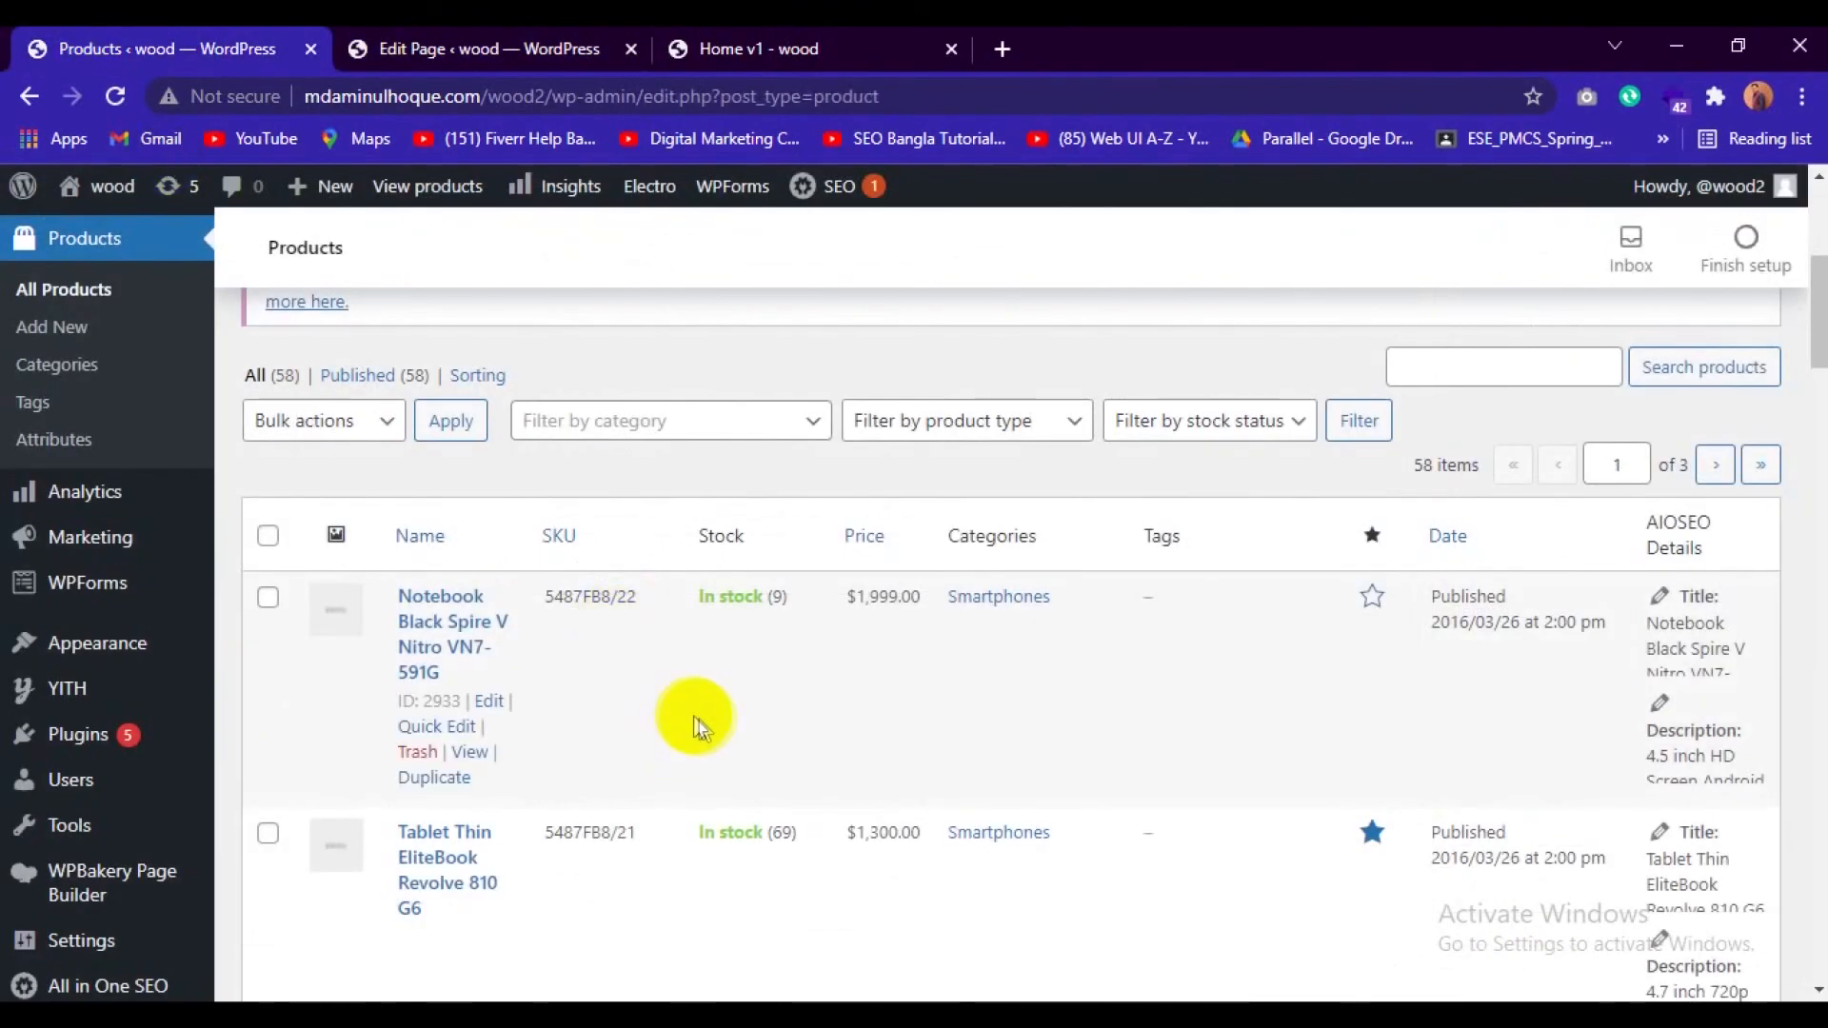
pyautogui.scroll(-1, 621, 703)
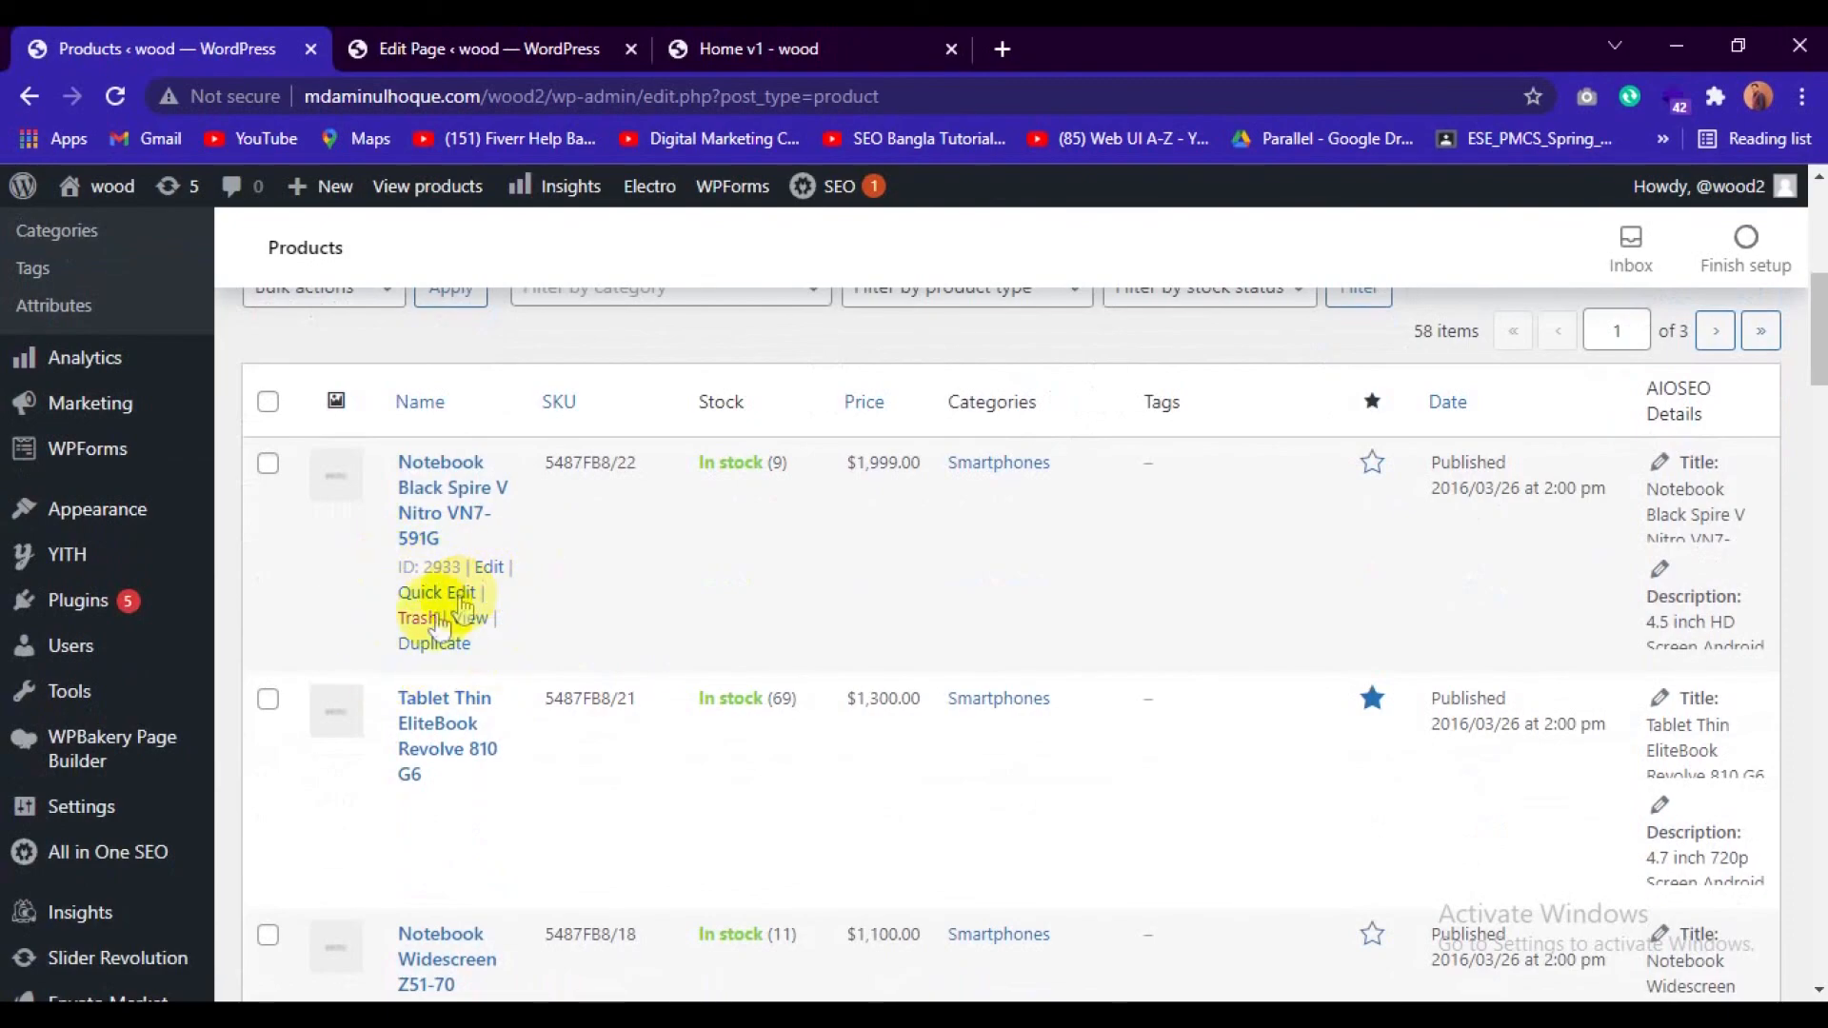
pyautogui.rightClick(489, 570)
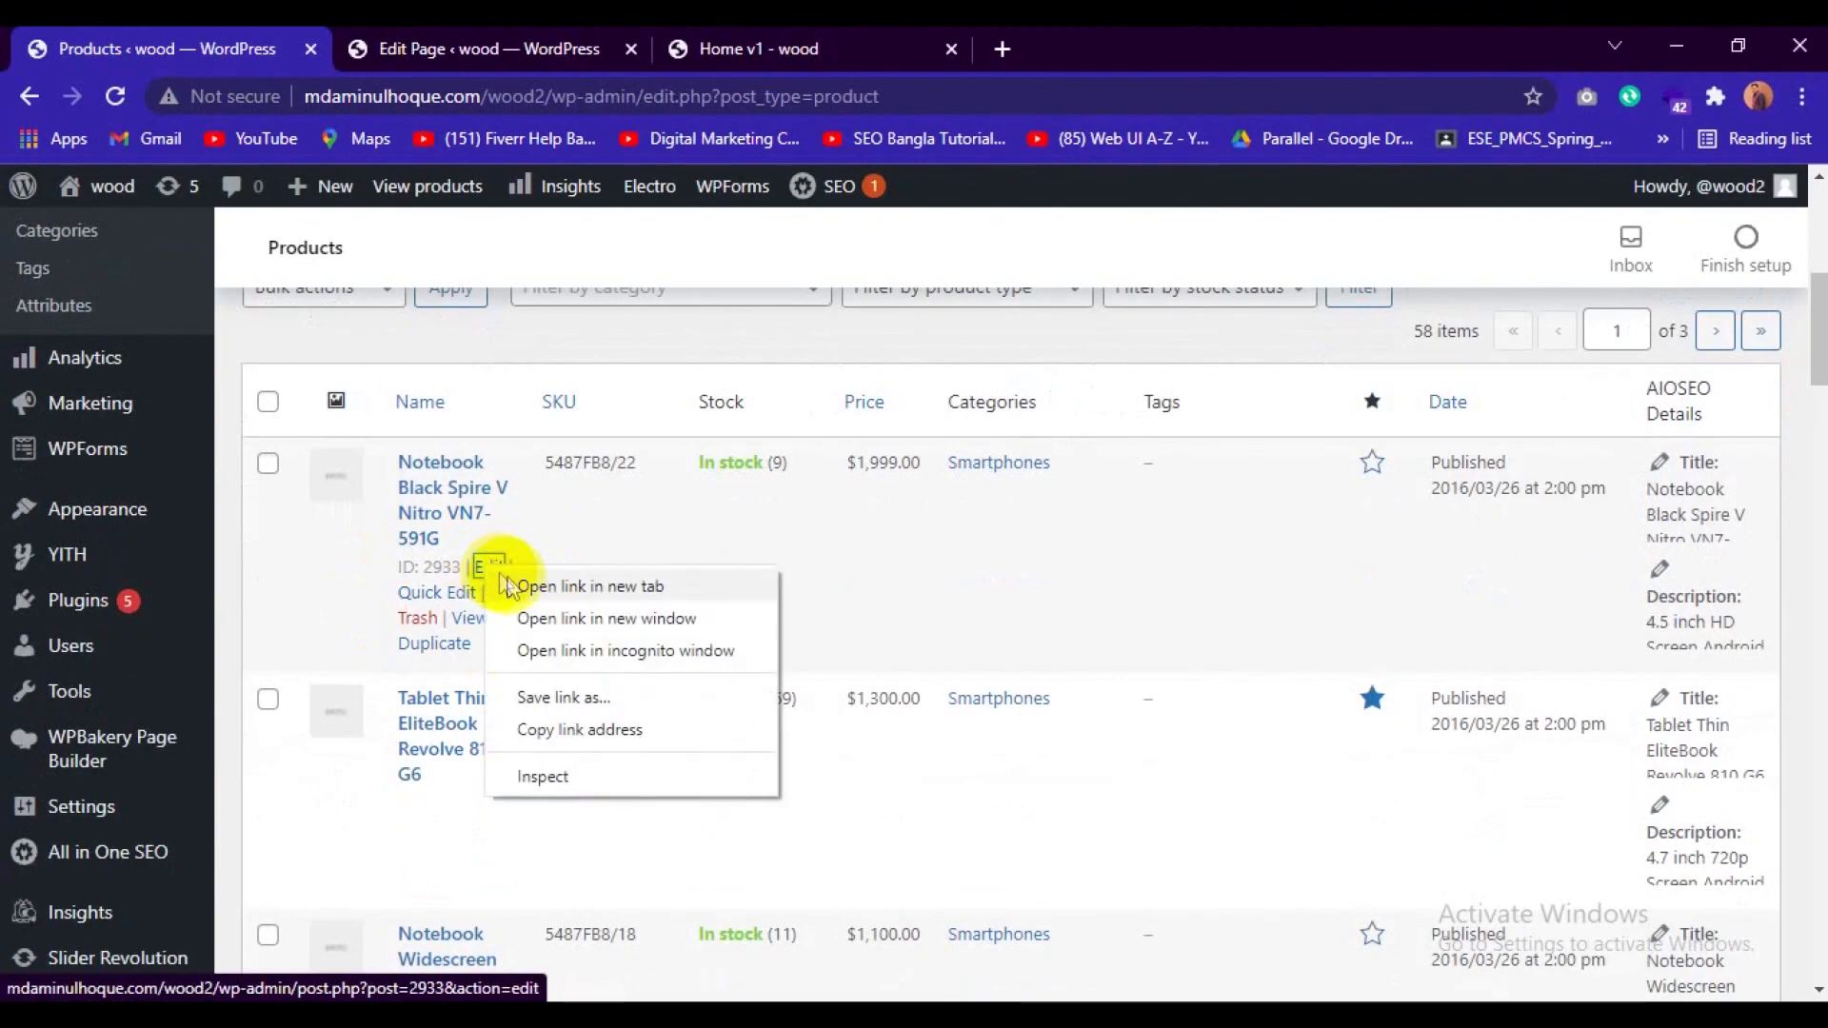
pyautogui.click(500, 583)
pyautogui.scroll(-3, 482, 600)
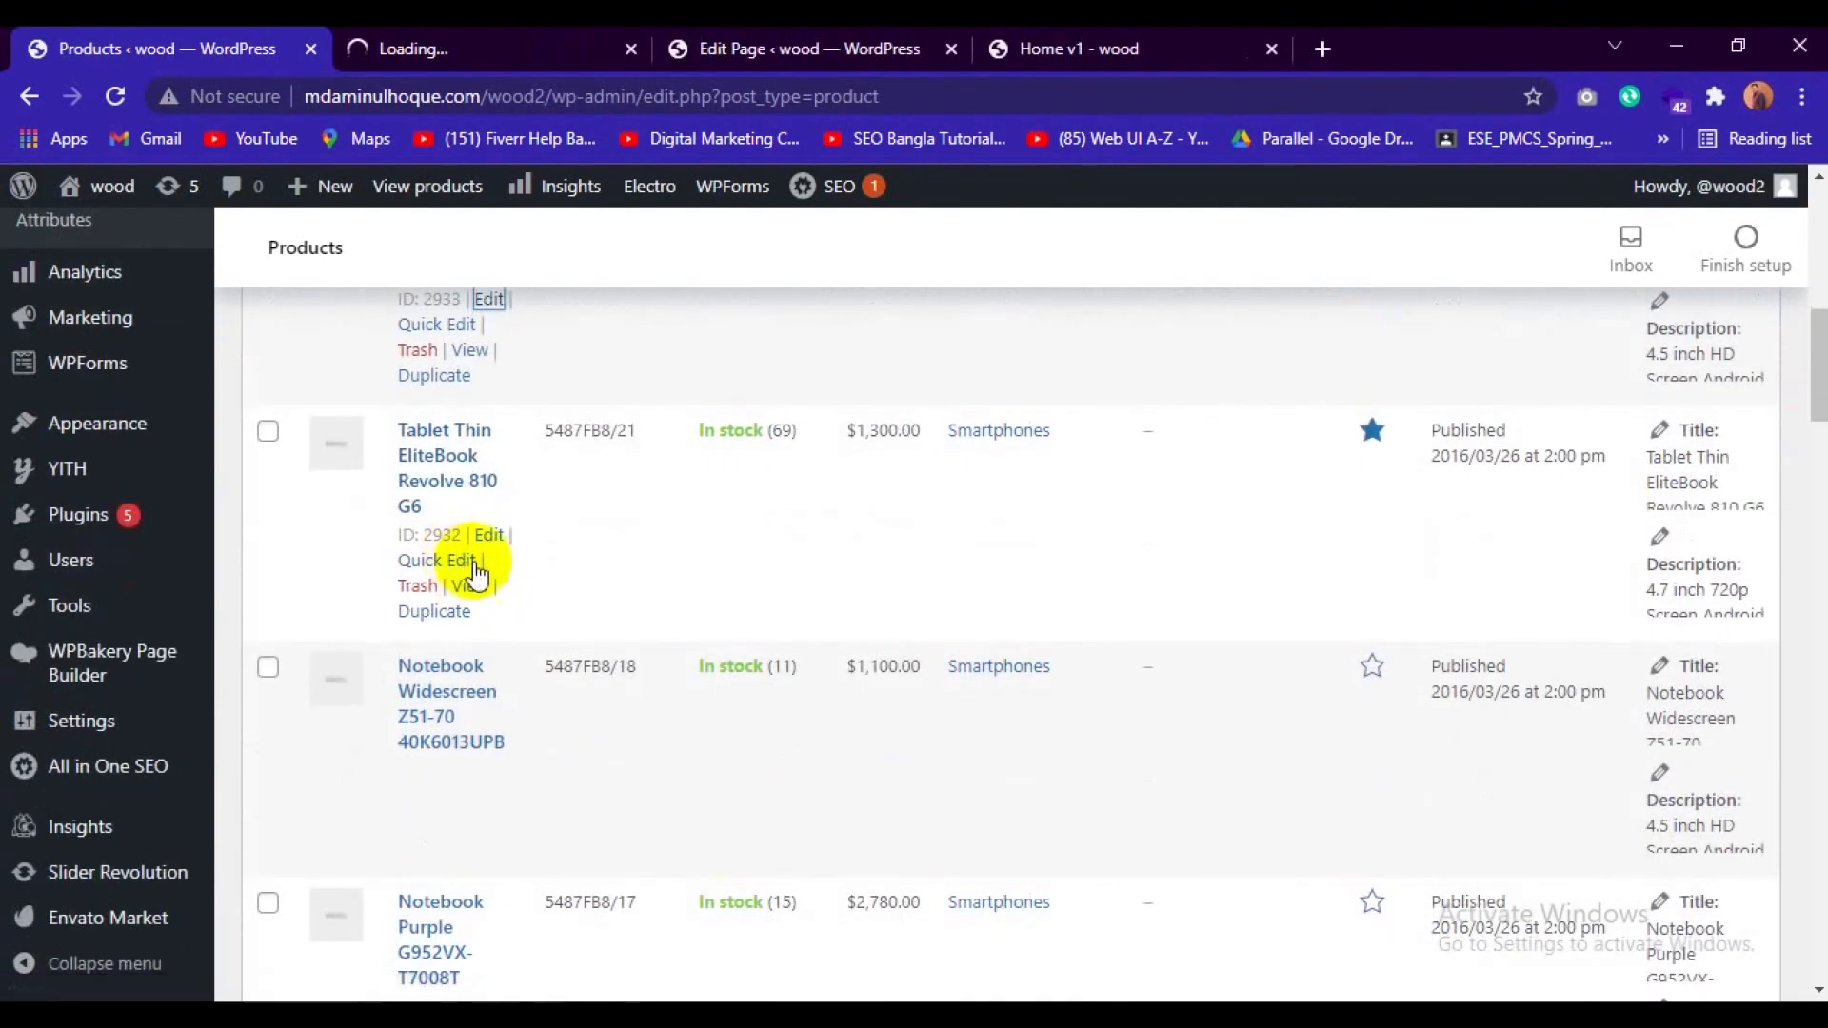
pyautogui.rightClick(492, 545)
pyautogui.click(522, 556)
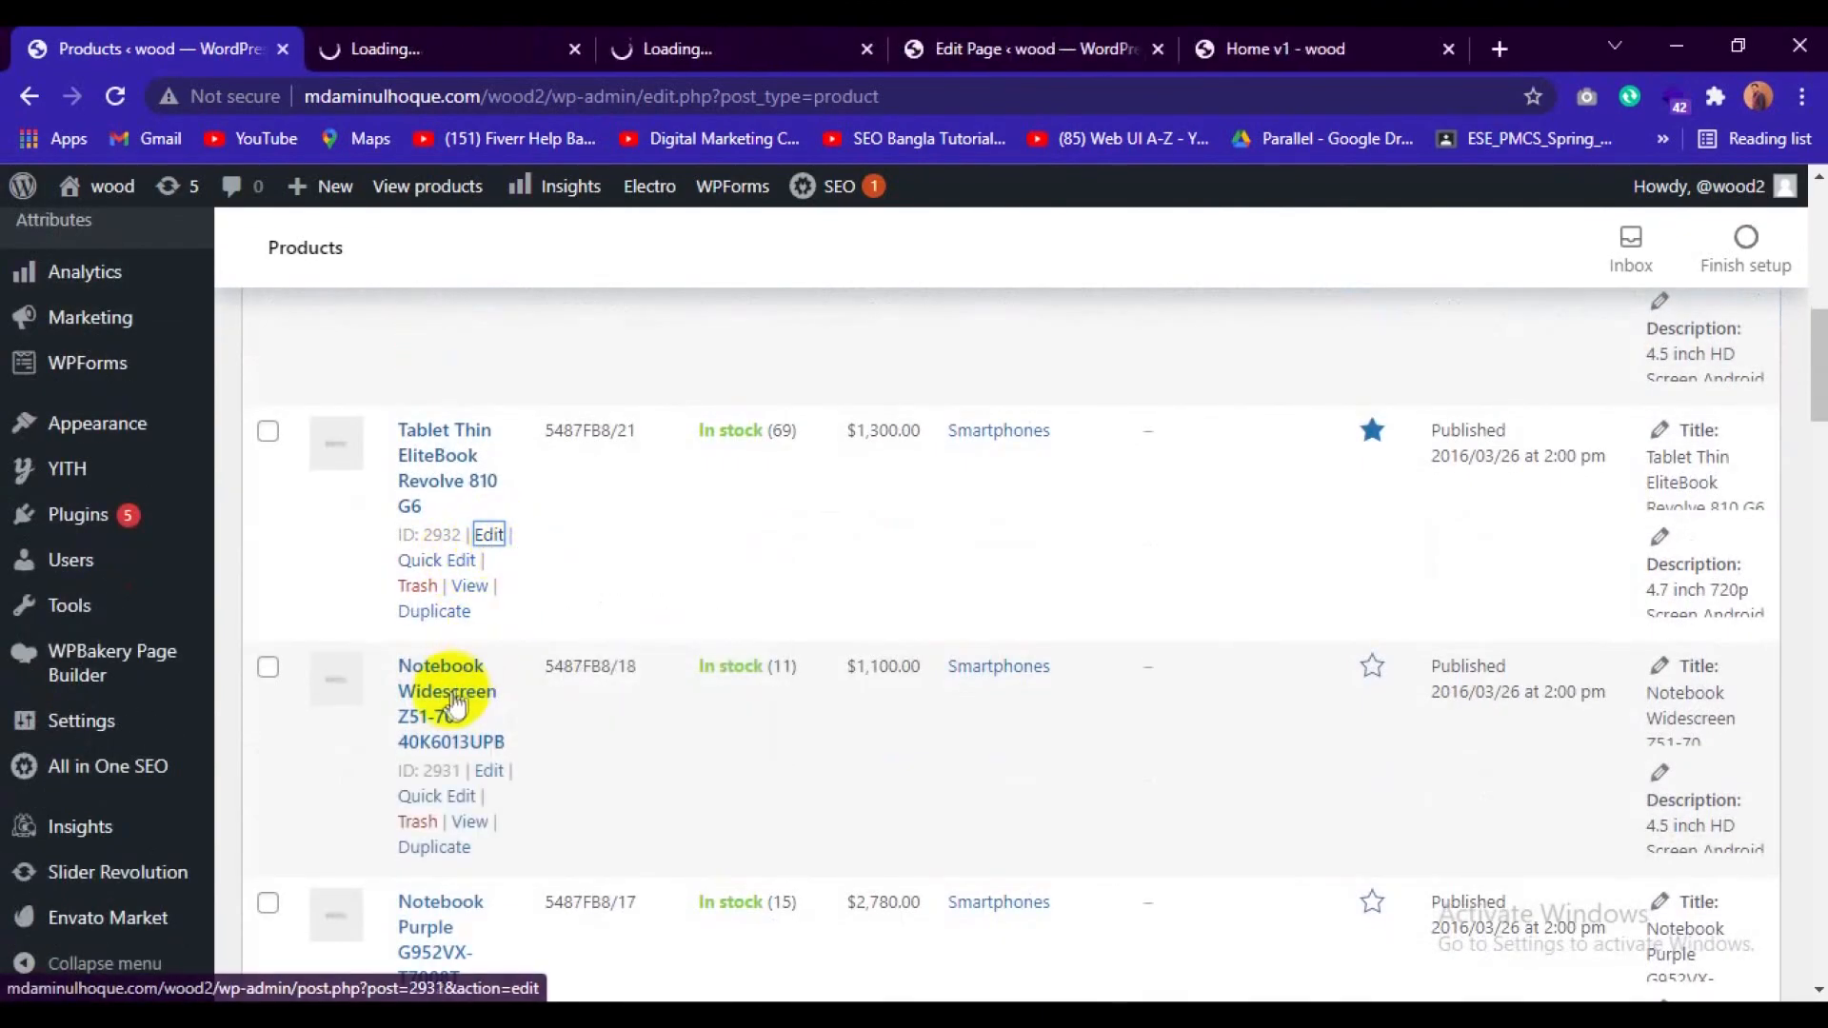
# Open Notebook Widescreen Z51-70, Notebook Purple G952VX-T7008T and Laptop Yoga 21 for editing, each in its own browser tab.
pyautogui.scroll(-2, 488, 767)
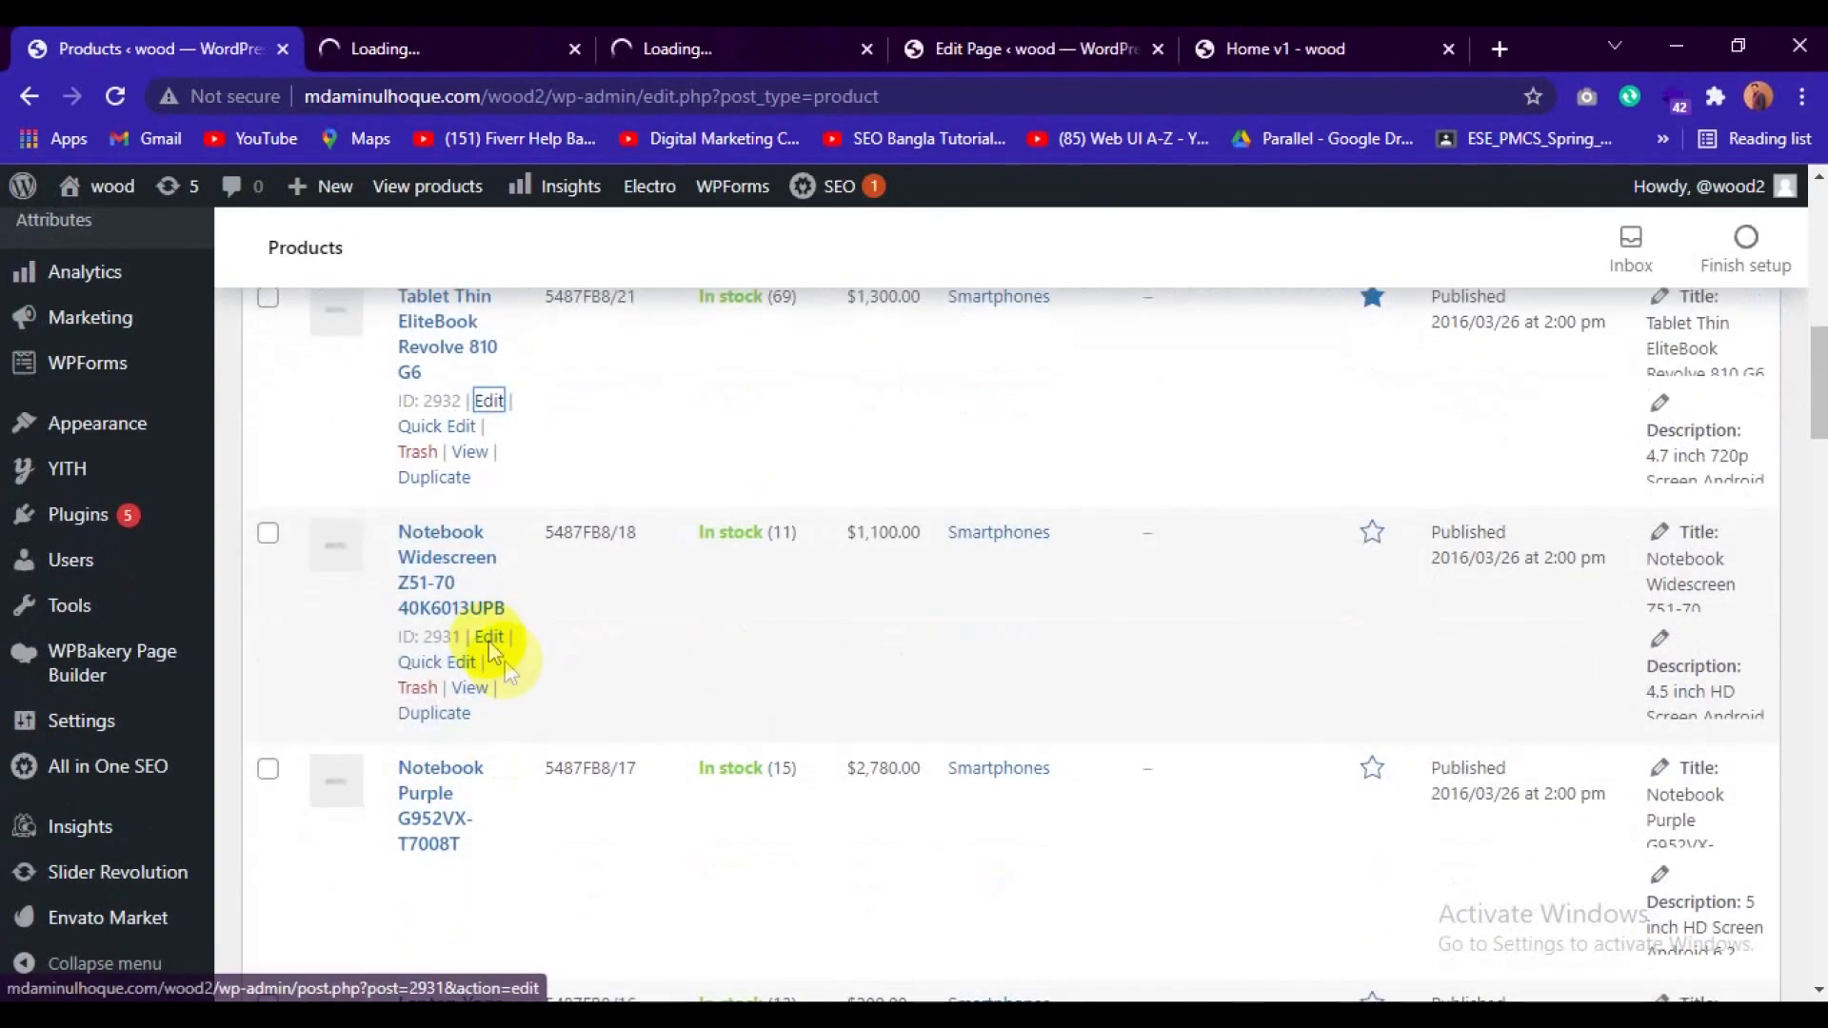
pyautogui.rightClick(489, 640)
pyautogui.click(522, 645)
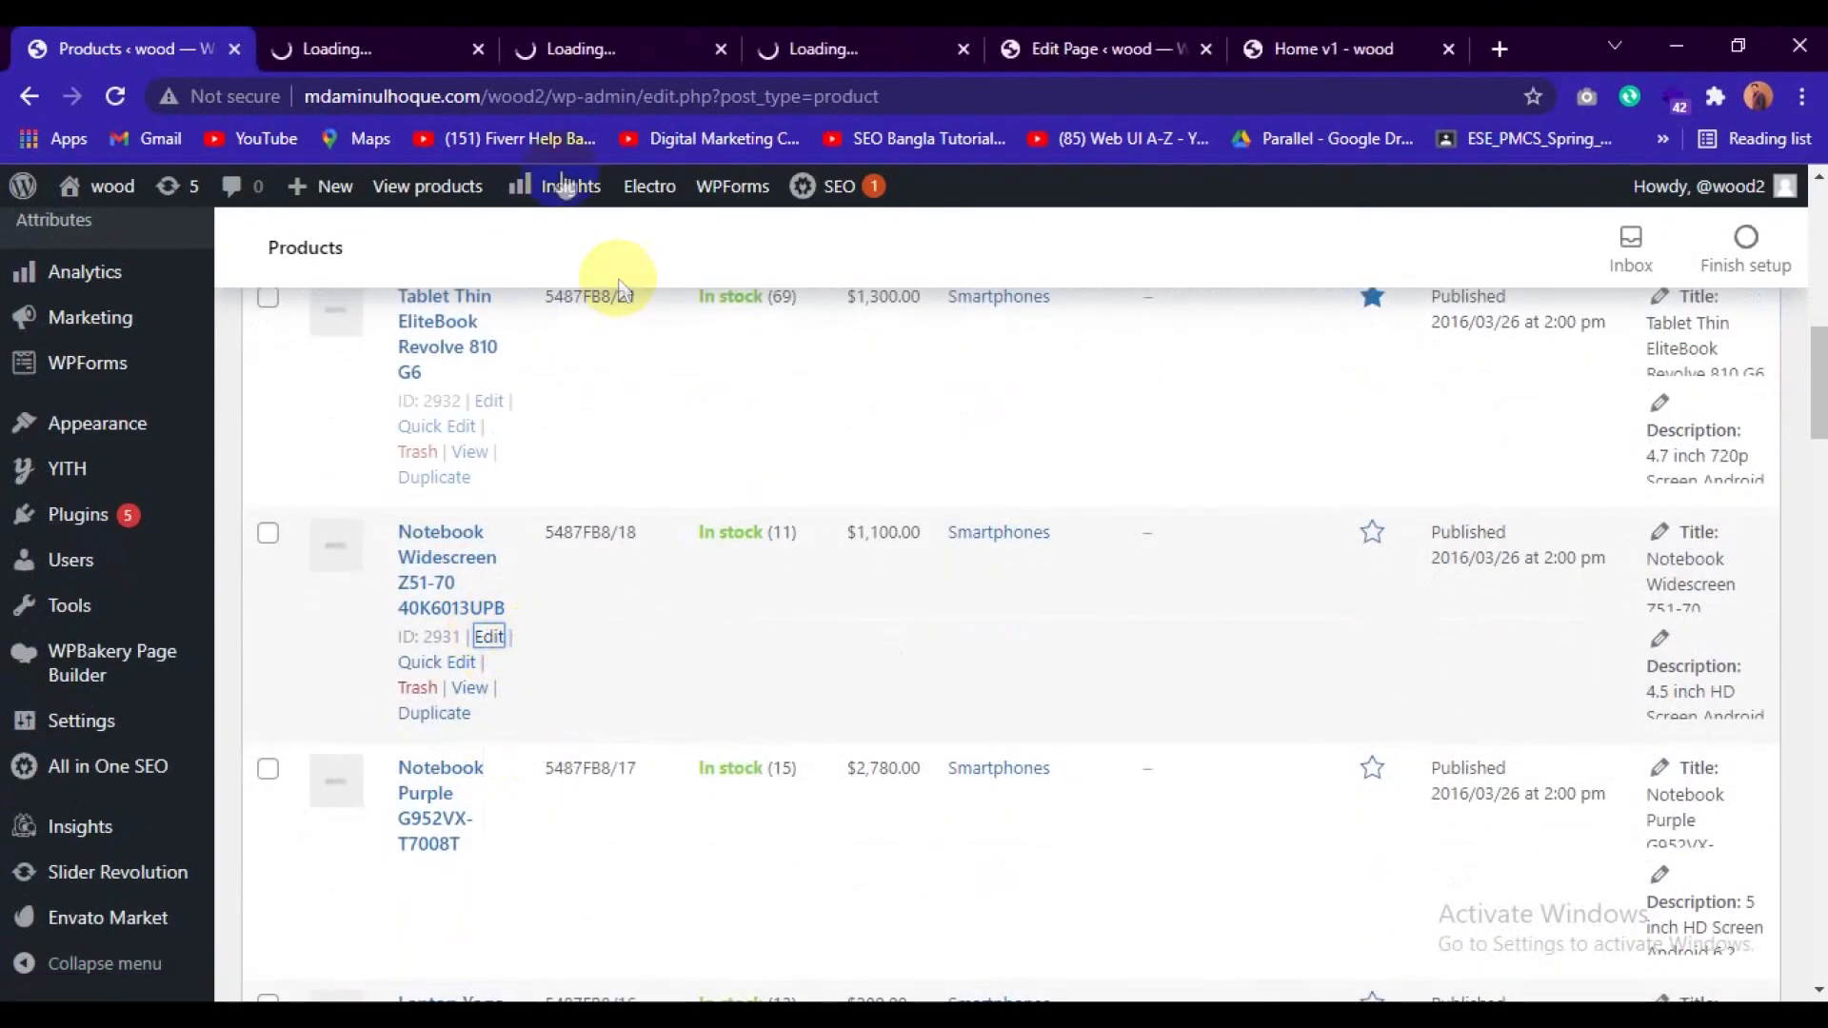
pyautogui.scroll(-3, 670, 514)
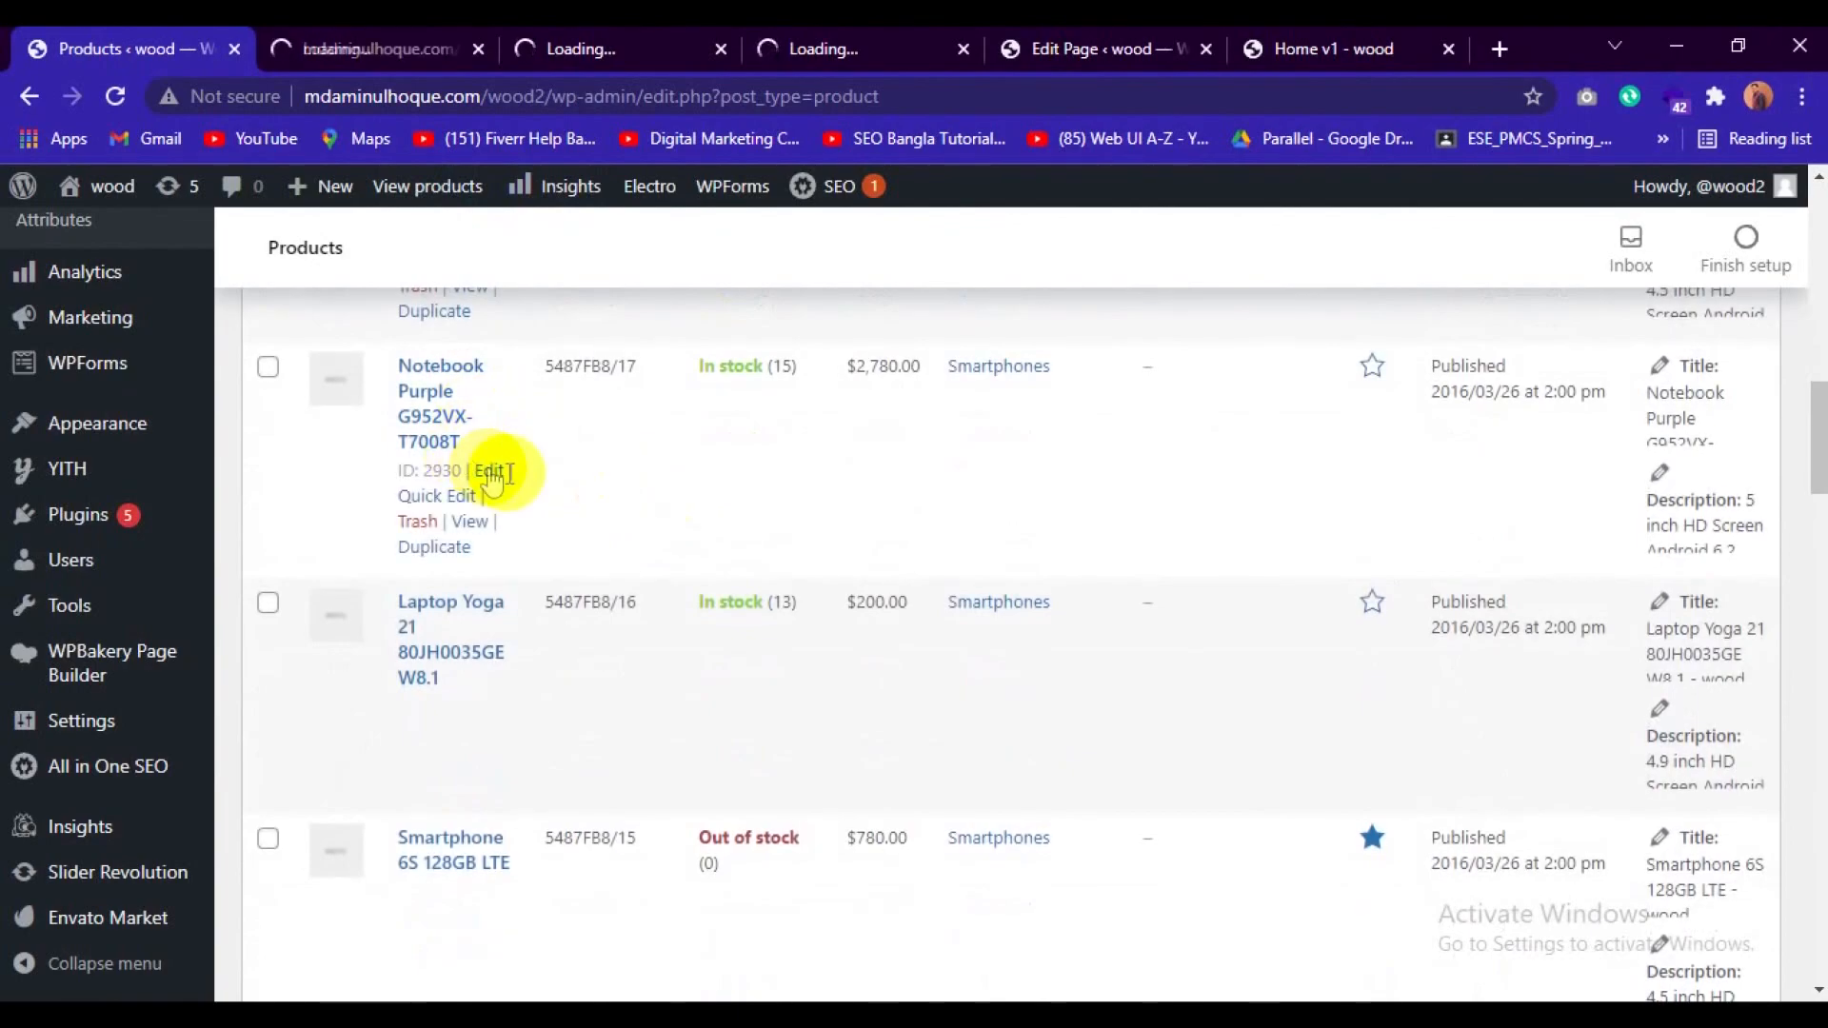
pyautogui.rightClick(494, 471)
pyautogui.click(522, 476)
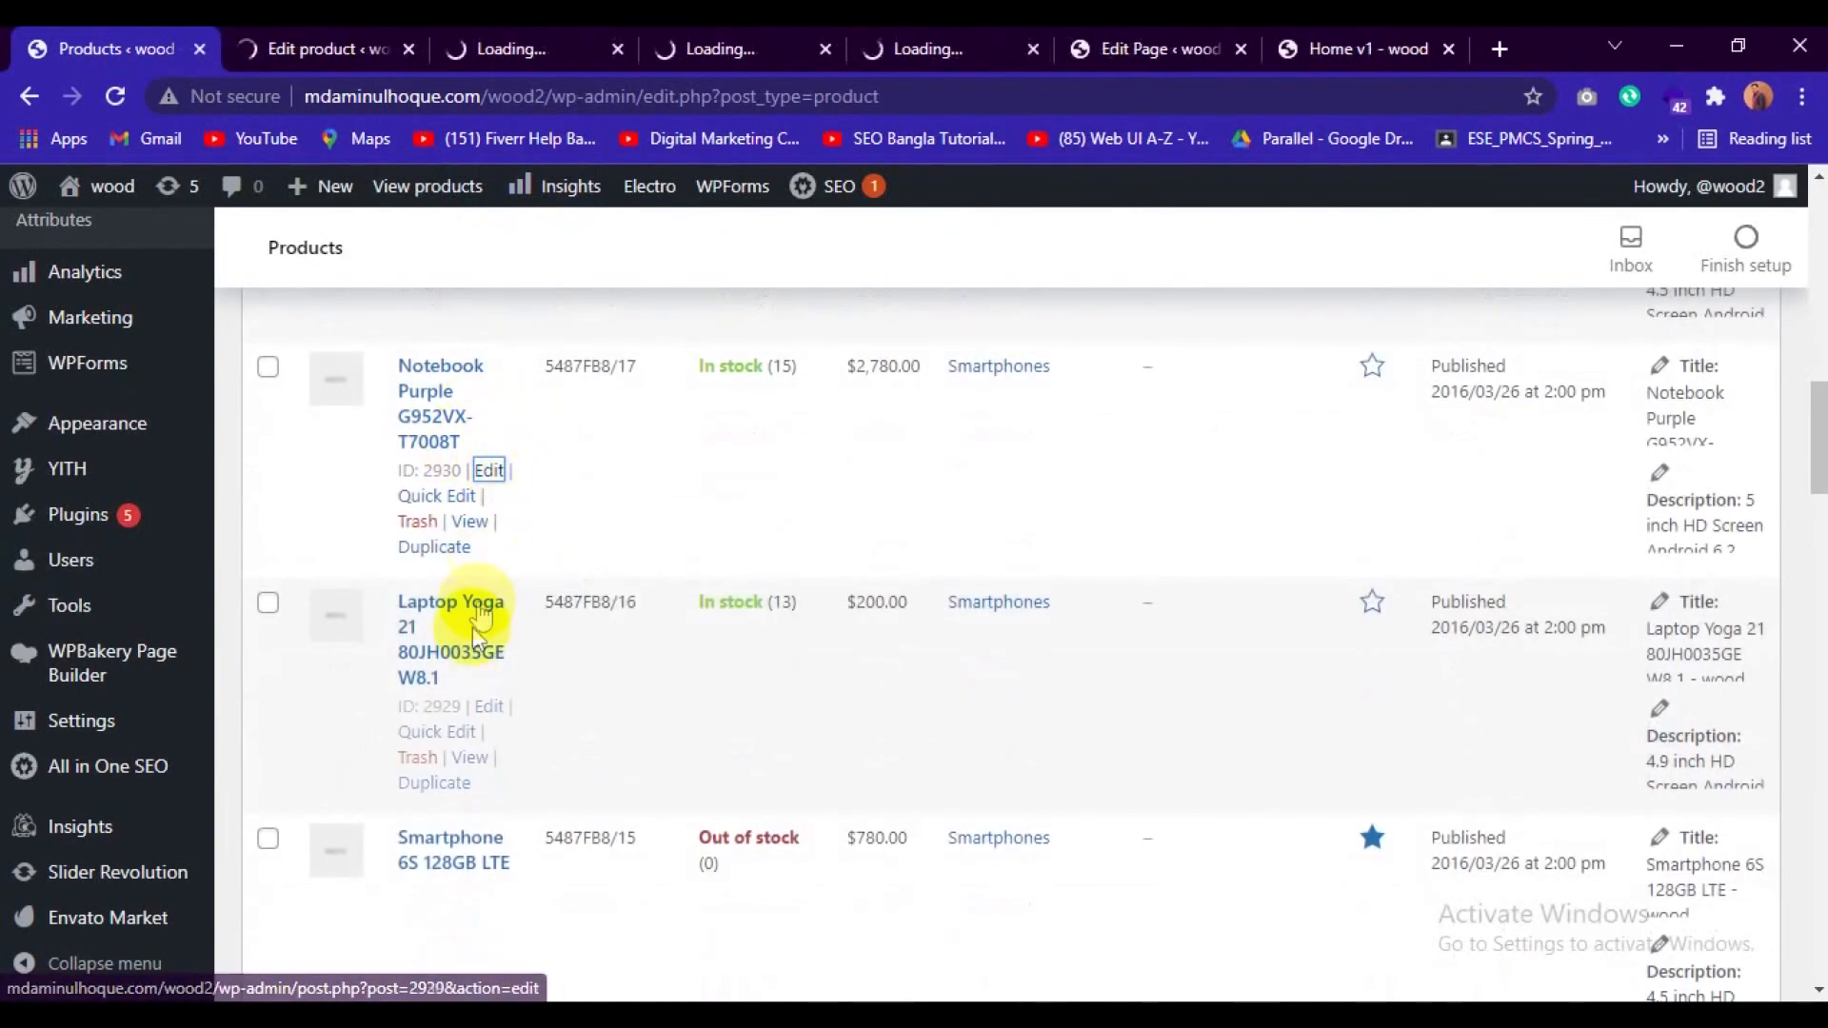
pyautogui.rightClick(494, 708)
pyautogui.click(545, 722)
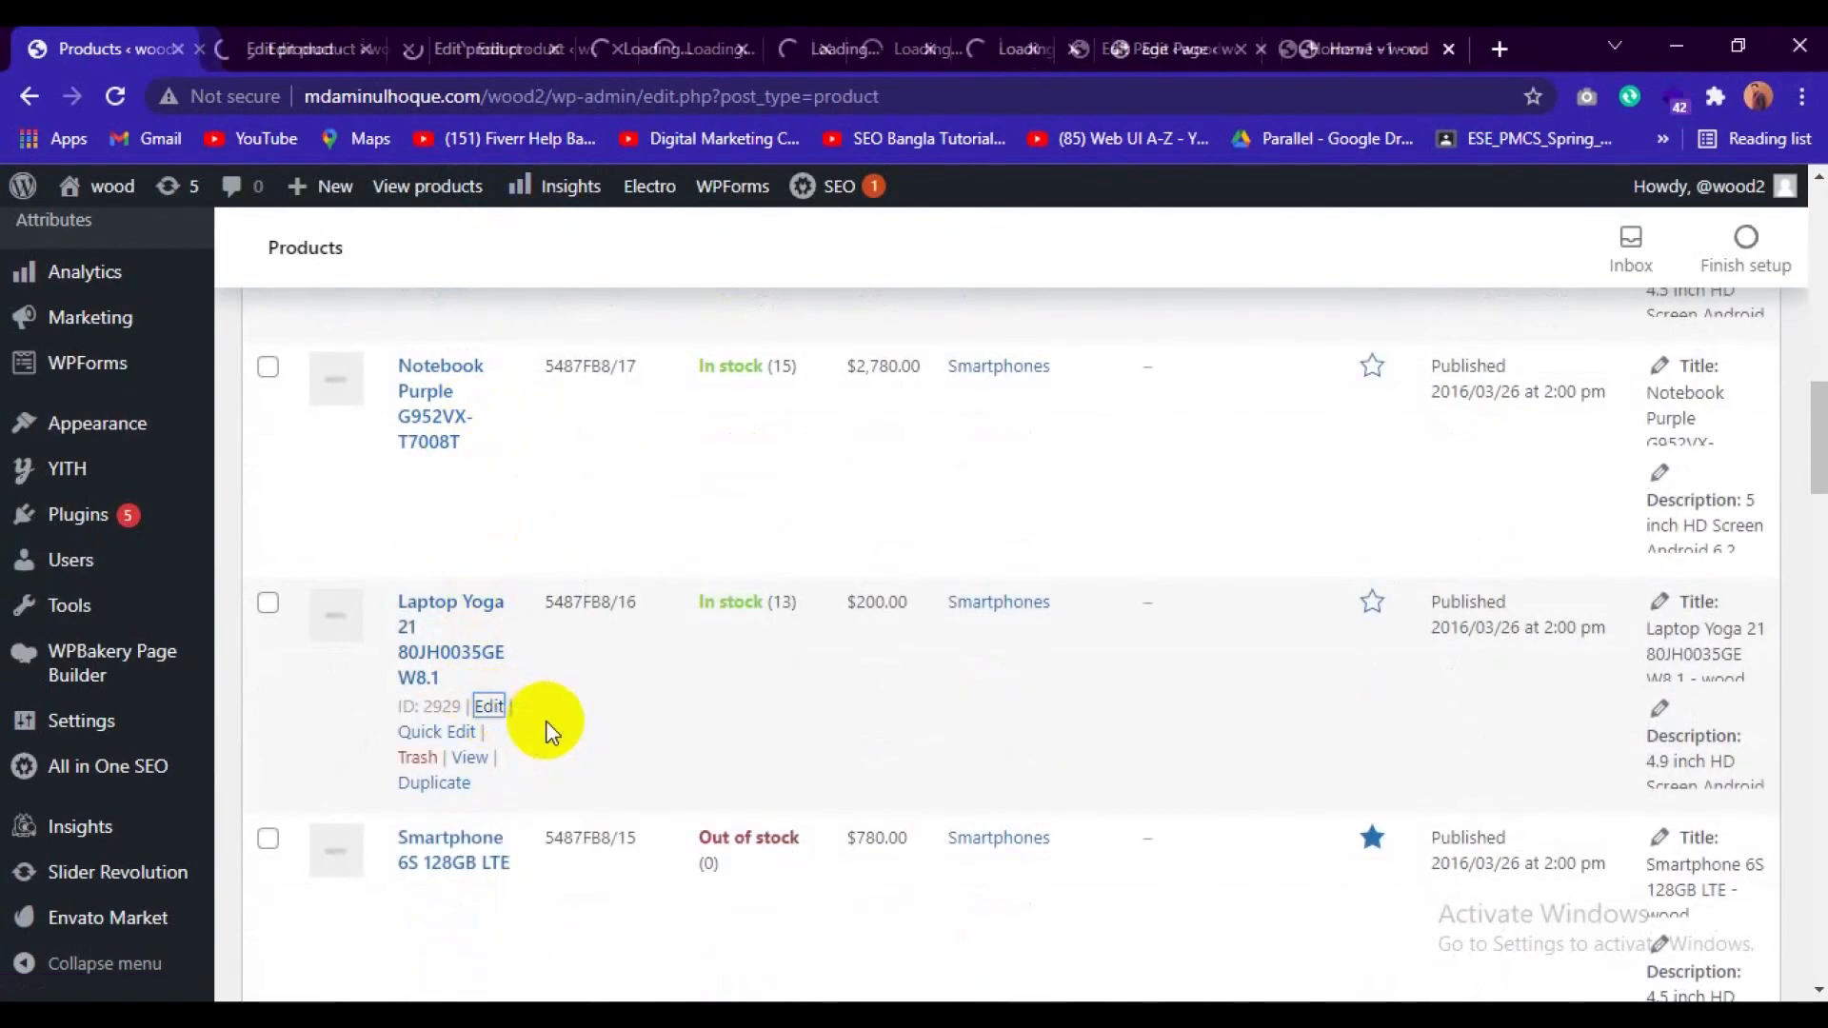
# Open Smartphone 6S 128GB LTE and Ultrabook UX605CA-FC050T for editing in separate browser tabs.
pyautogui.scroll(-2, 545, 722)
pyautogui.rightClick(494, 624)
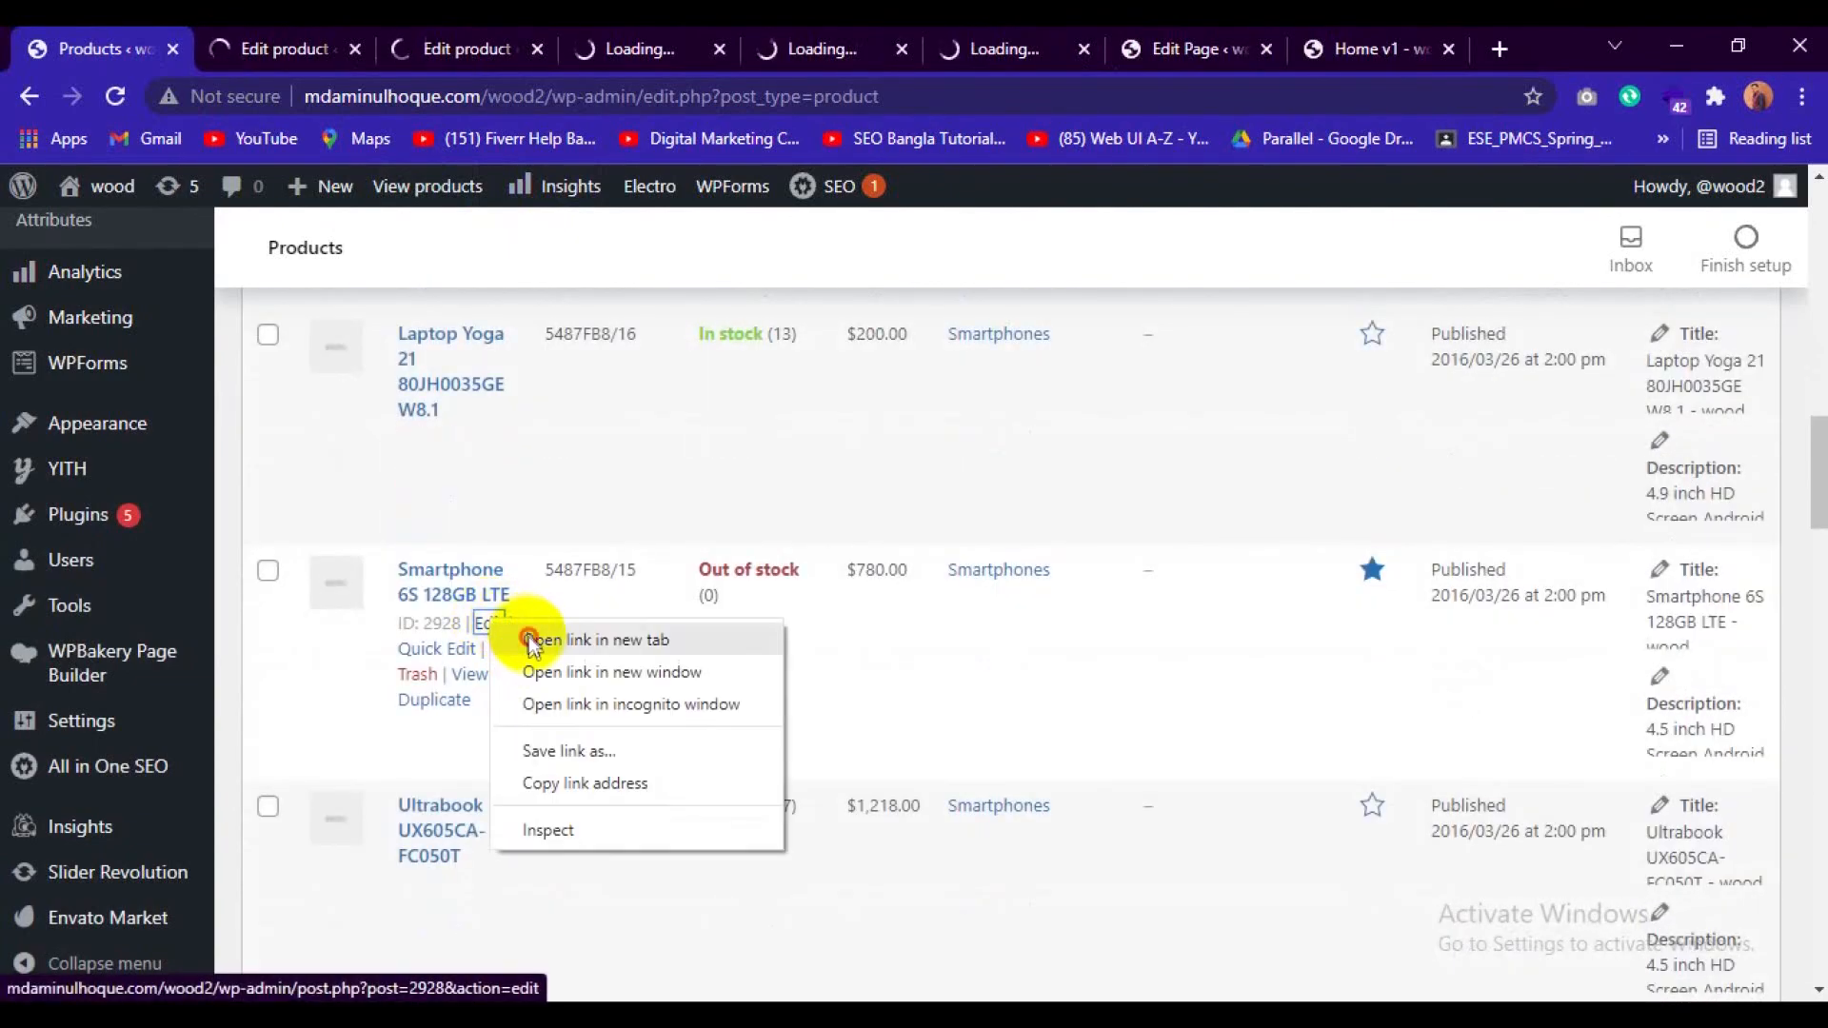
pyautogui.click(529, 636)
pyautogui.scroll(-2, 529, 636)
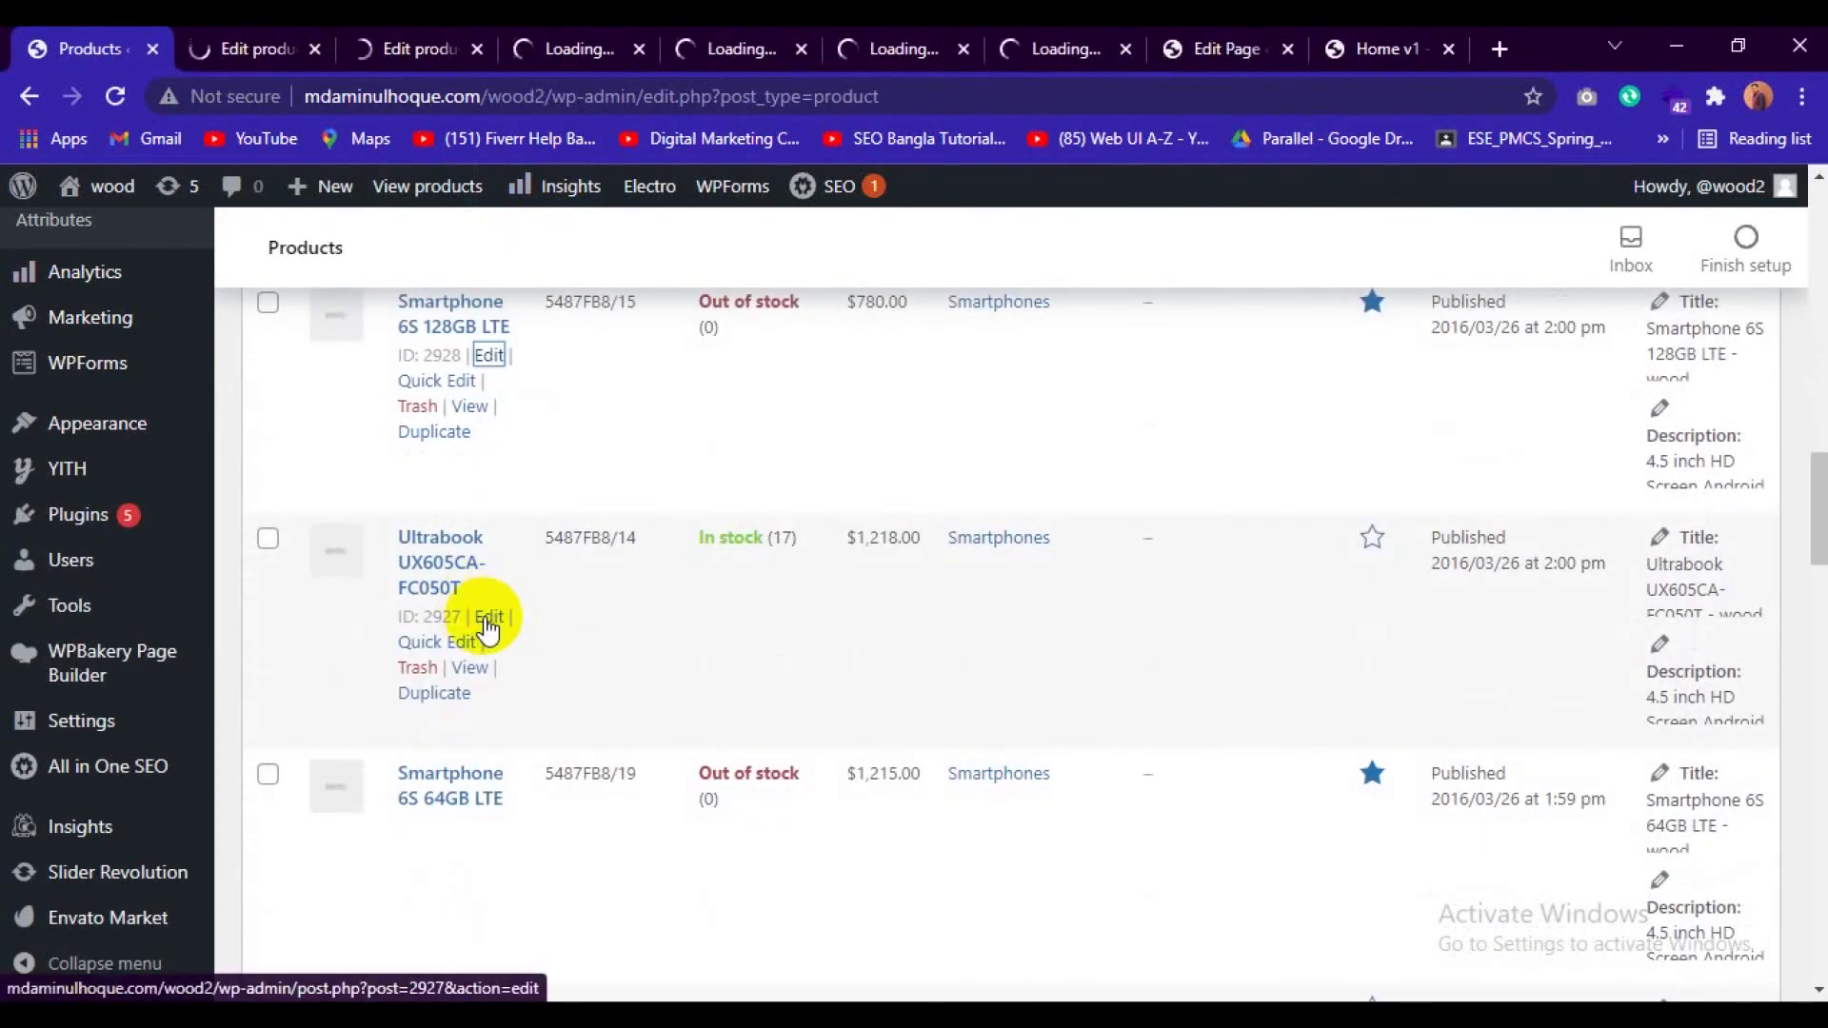
pyautogui.rightClick(492, 616)
pyautogui.click(533, 638)
pyautogui.scroll(-1, 530, 640)
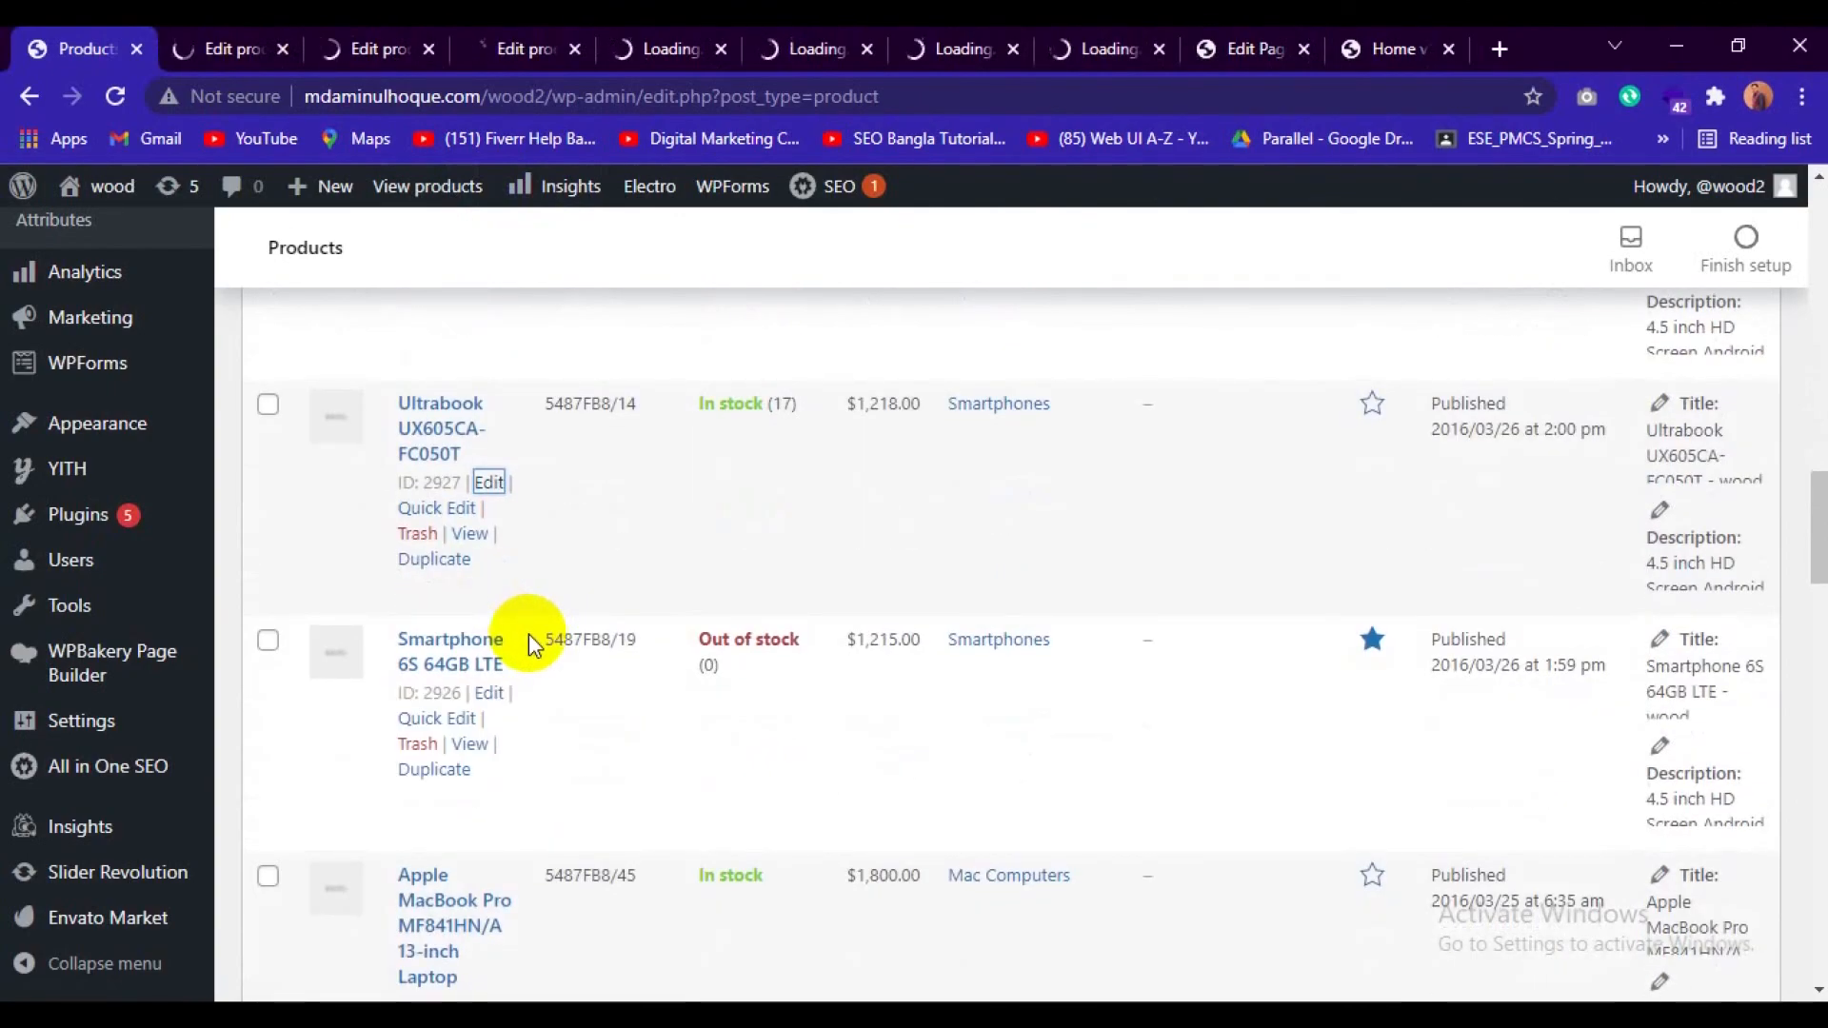
pyautogui.scroll(-1, 531, 636)
pyautogui.rightClick(489, 559)
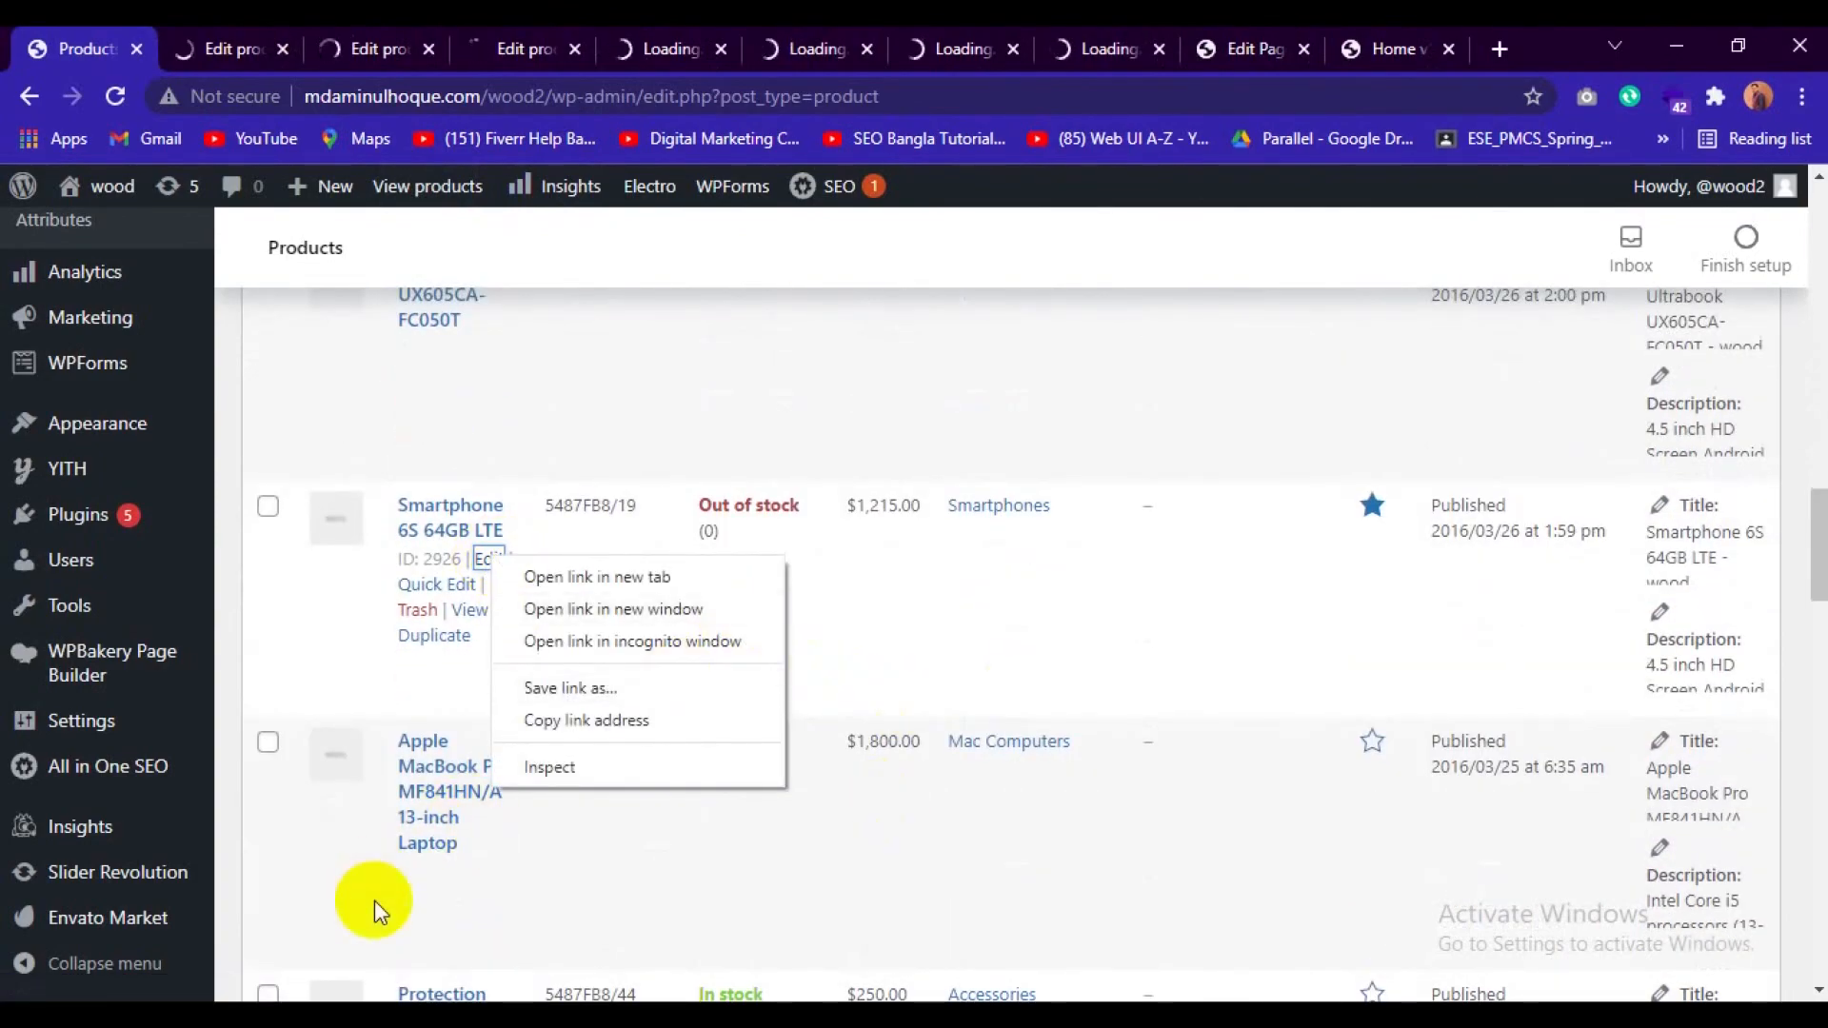
pyautogui.click(238, 857)
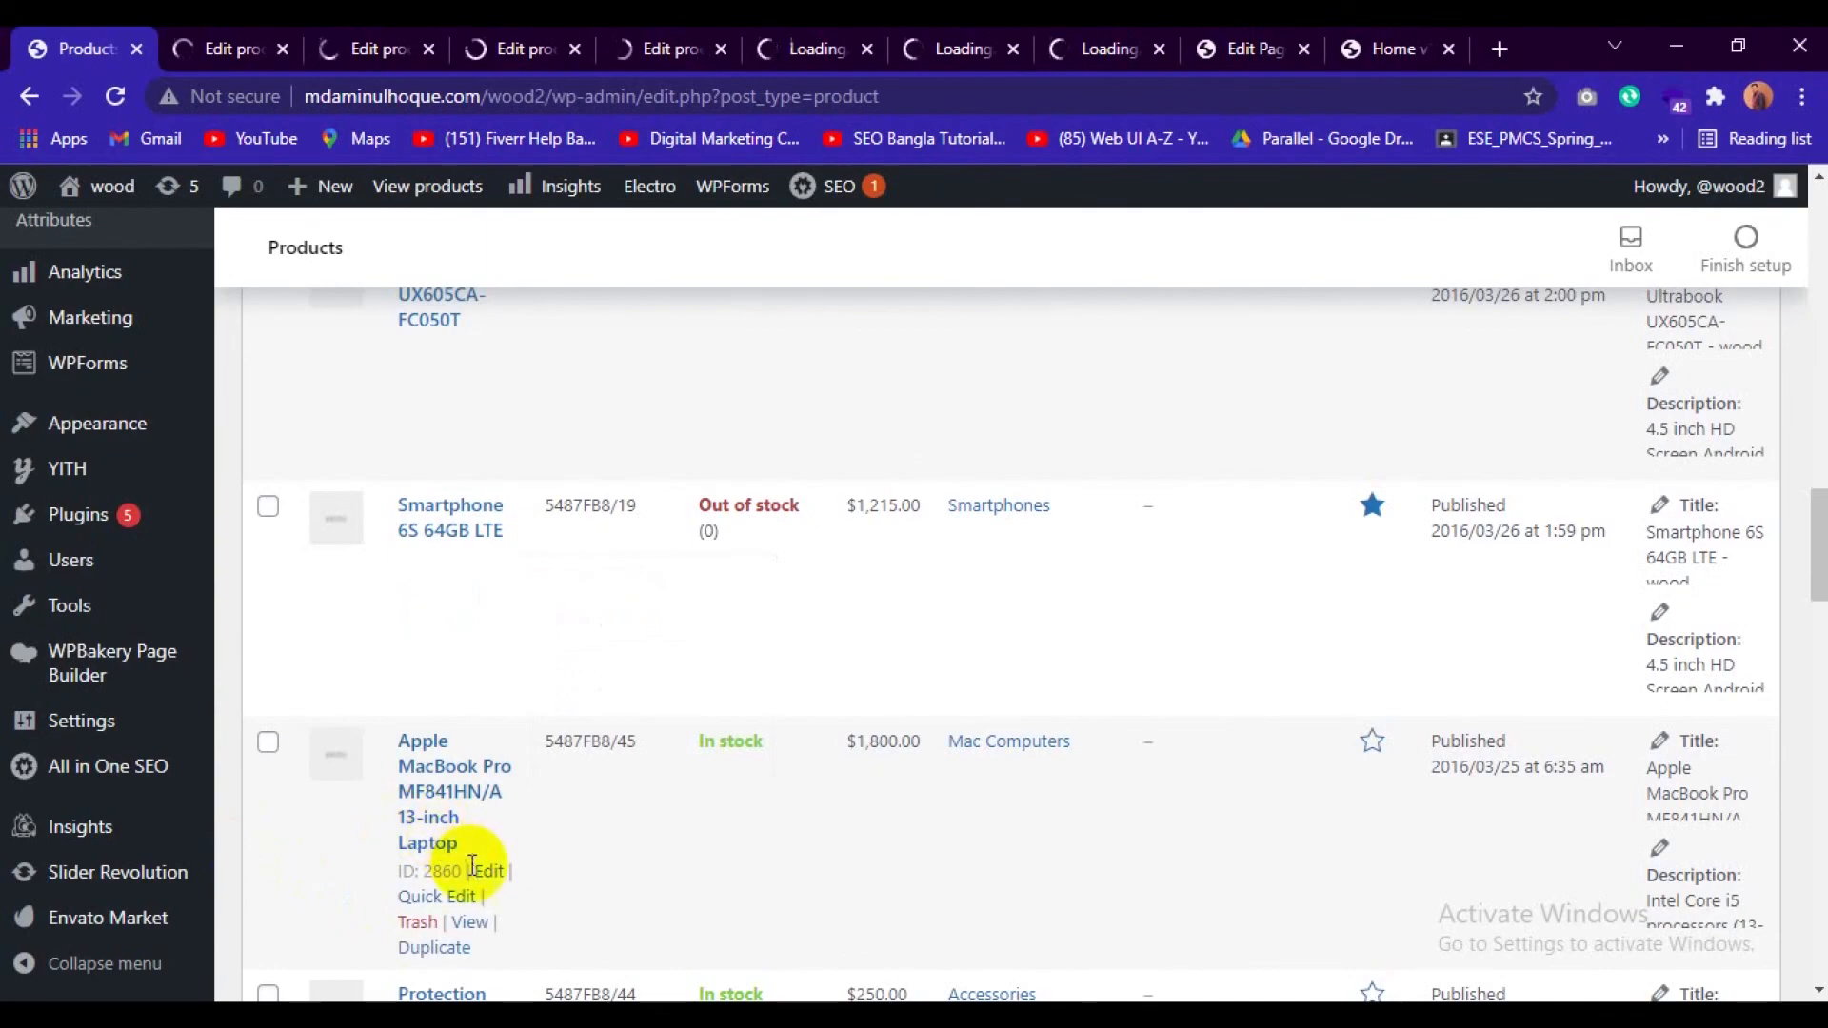
# Open the Apple MacBook Pro MF841HN/A 13-inch Laptop and the MacBook Protection Plan for editing in separate browser tabs.
pyautogui.rightClick(488, 871)
pyautogui.click(604, 657)
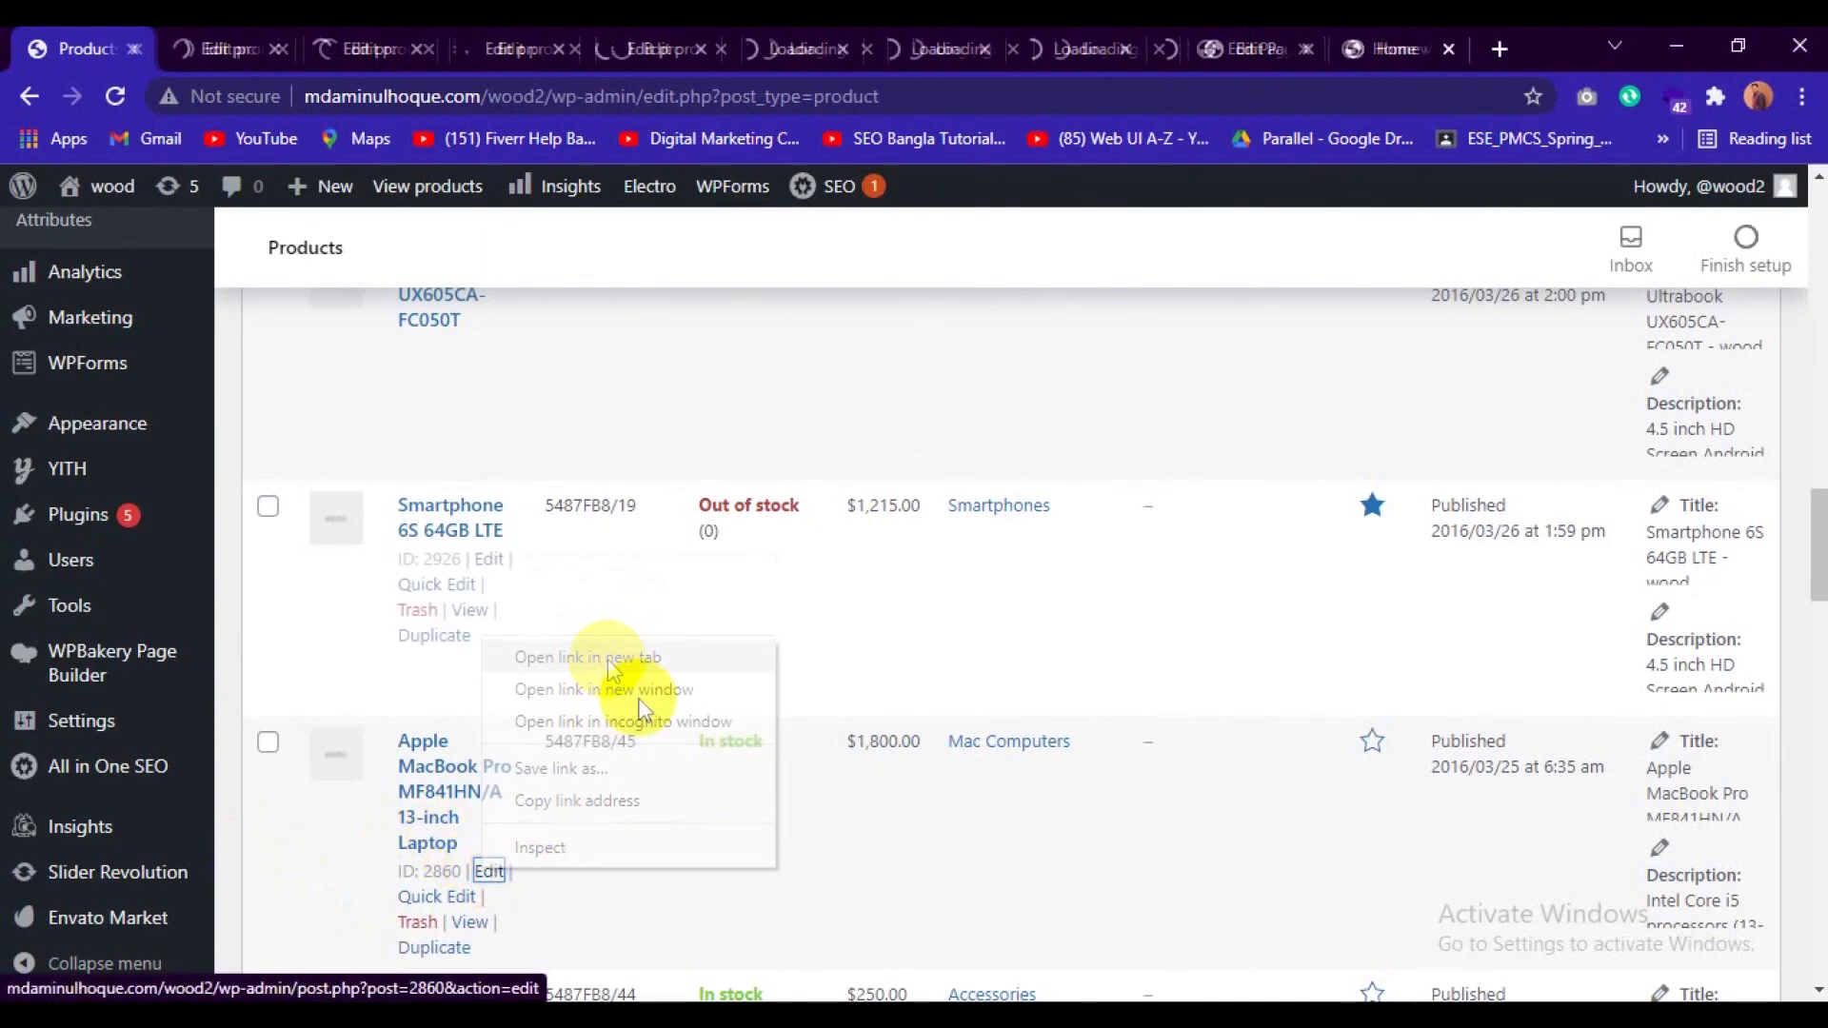
pyautogui.scroll(-3, 746, 775)
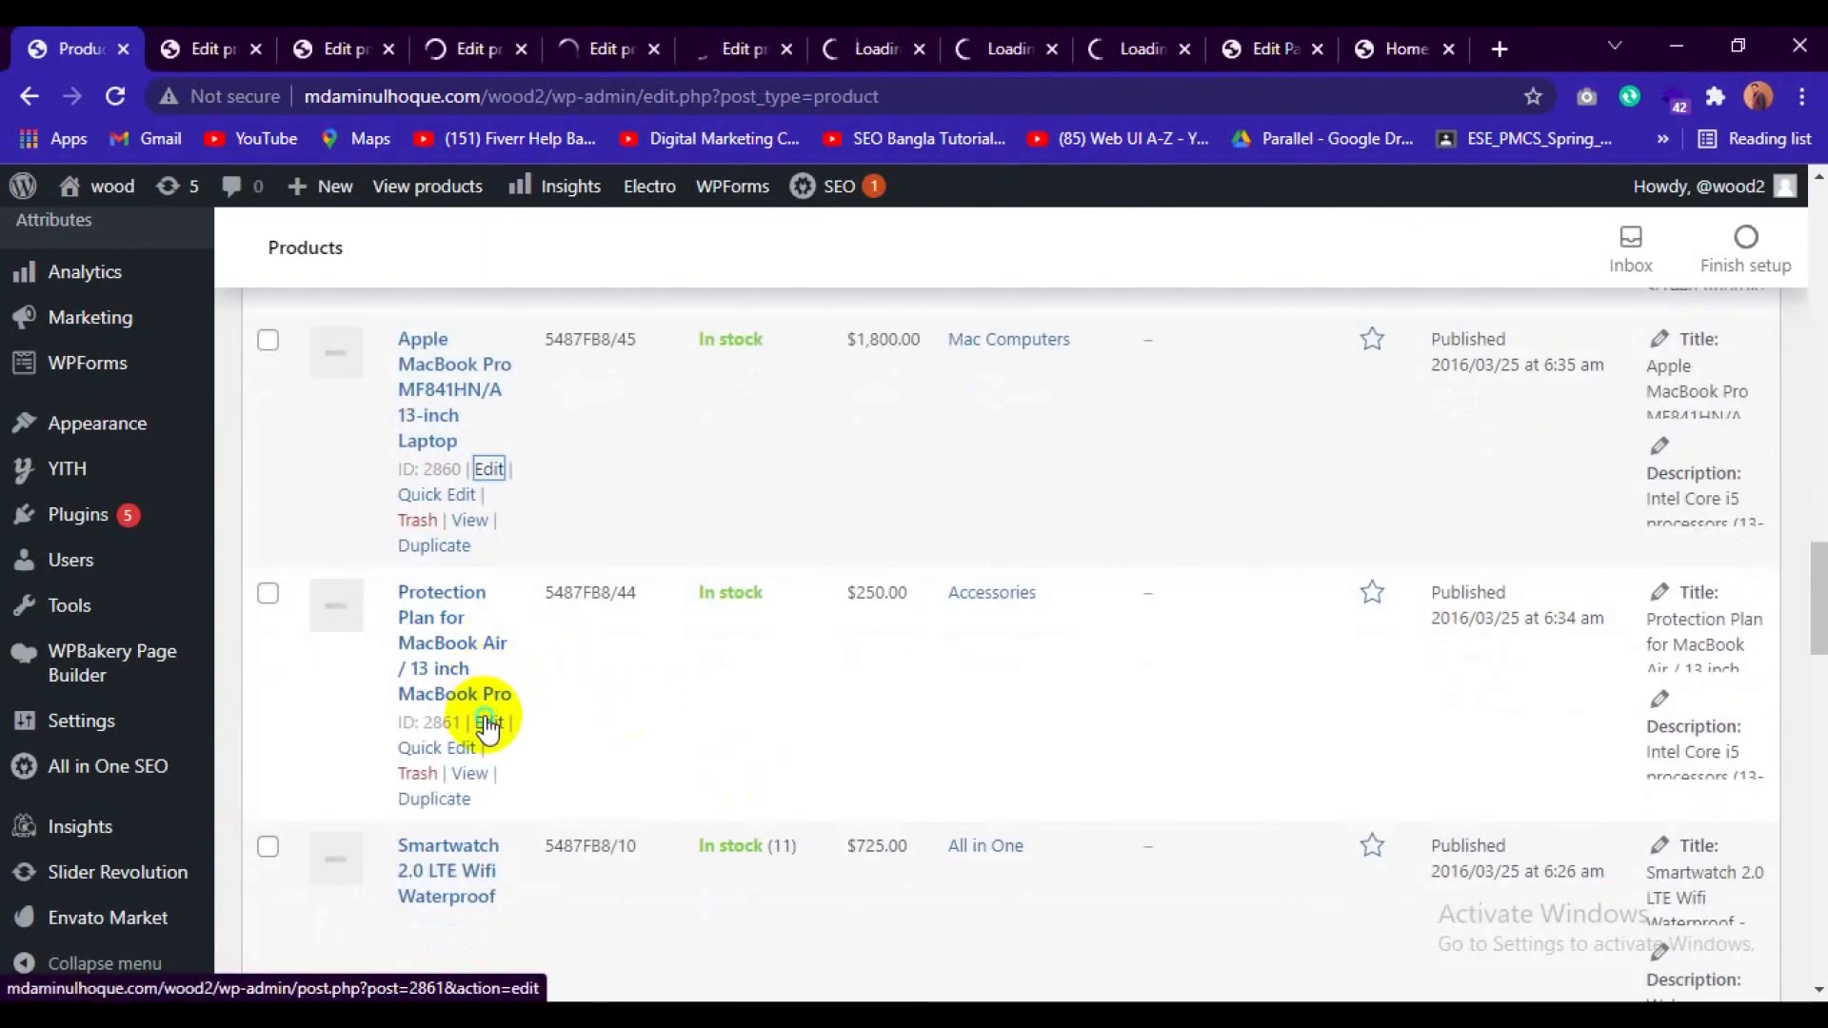
pyautogui.rightClick(491, 723)
pyautogui.click(543, 739)
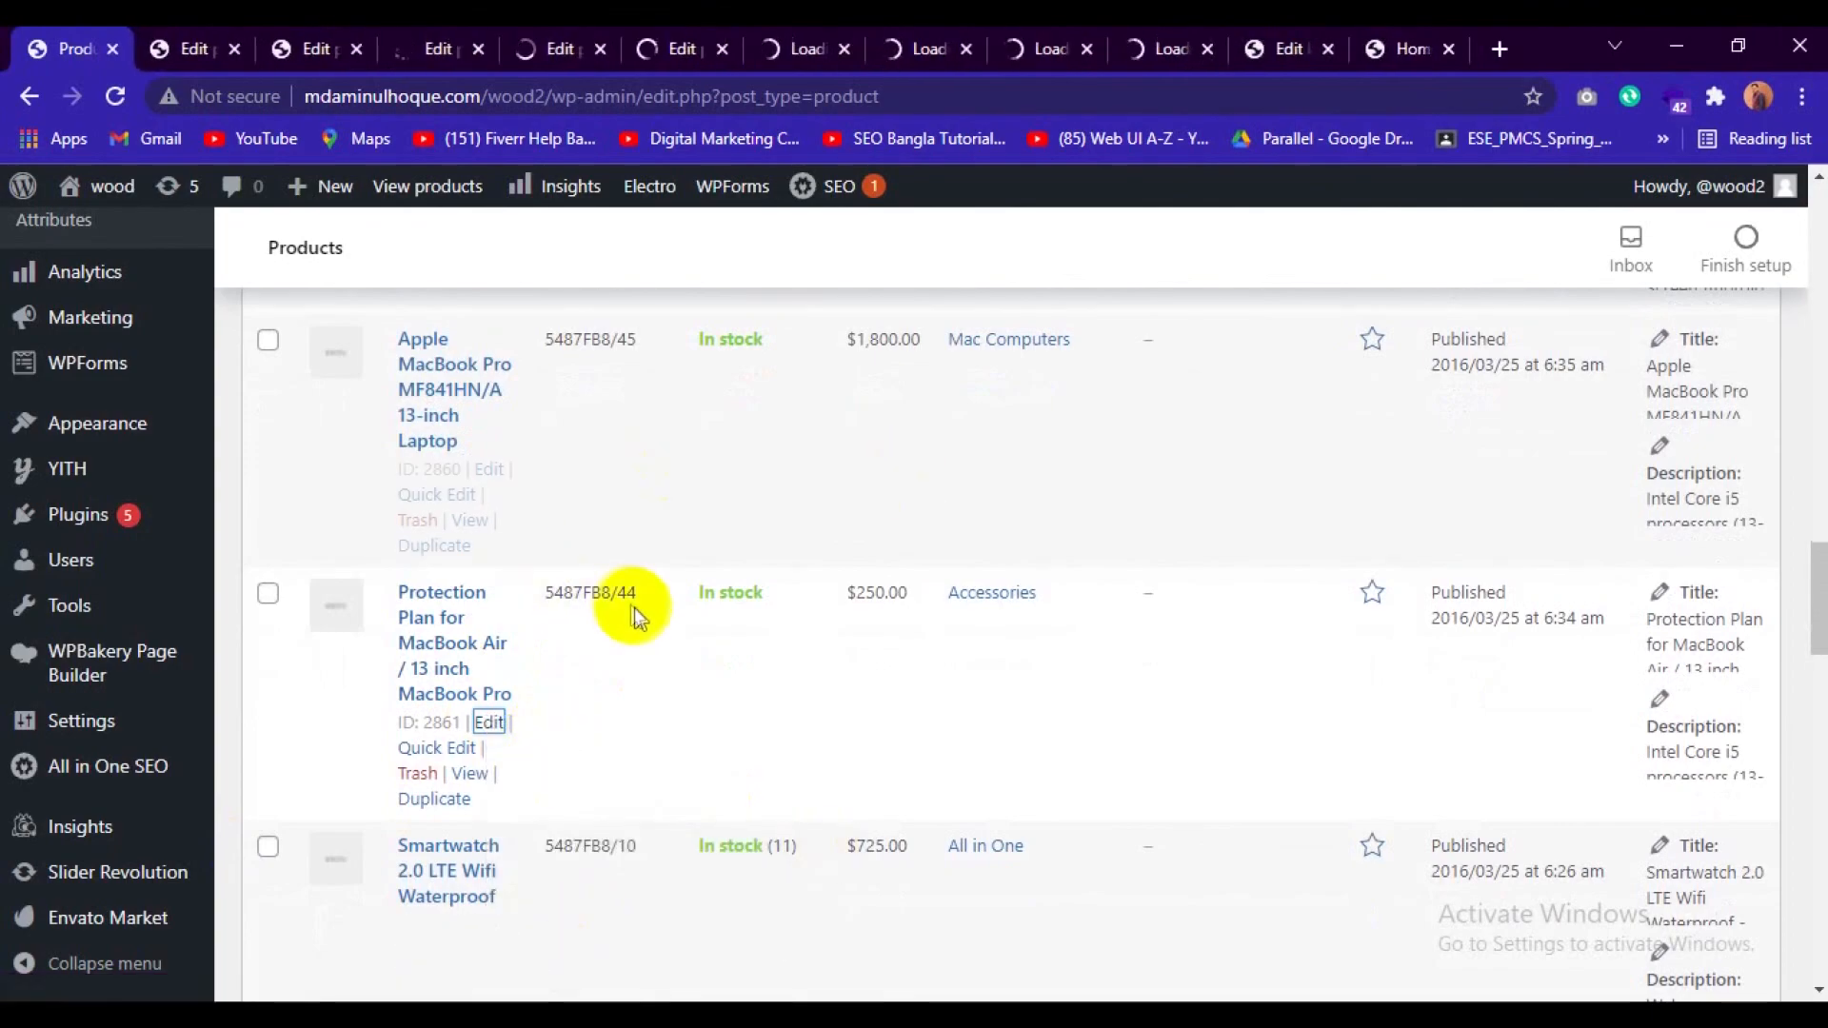
# Switch to the Notebook Black Spire V Nitro VN7-591G edit page and look through its description, SEO settings, product data and reviews.
pyautogui.click(197, 45)
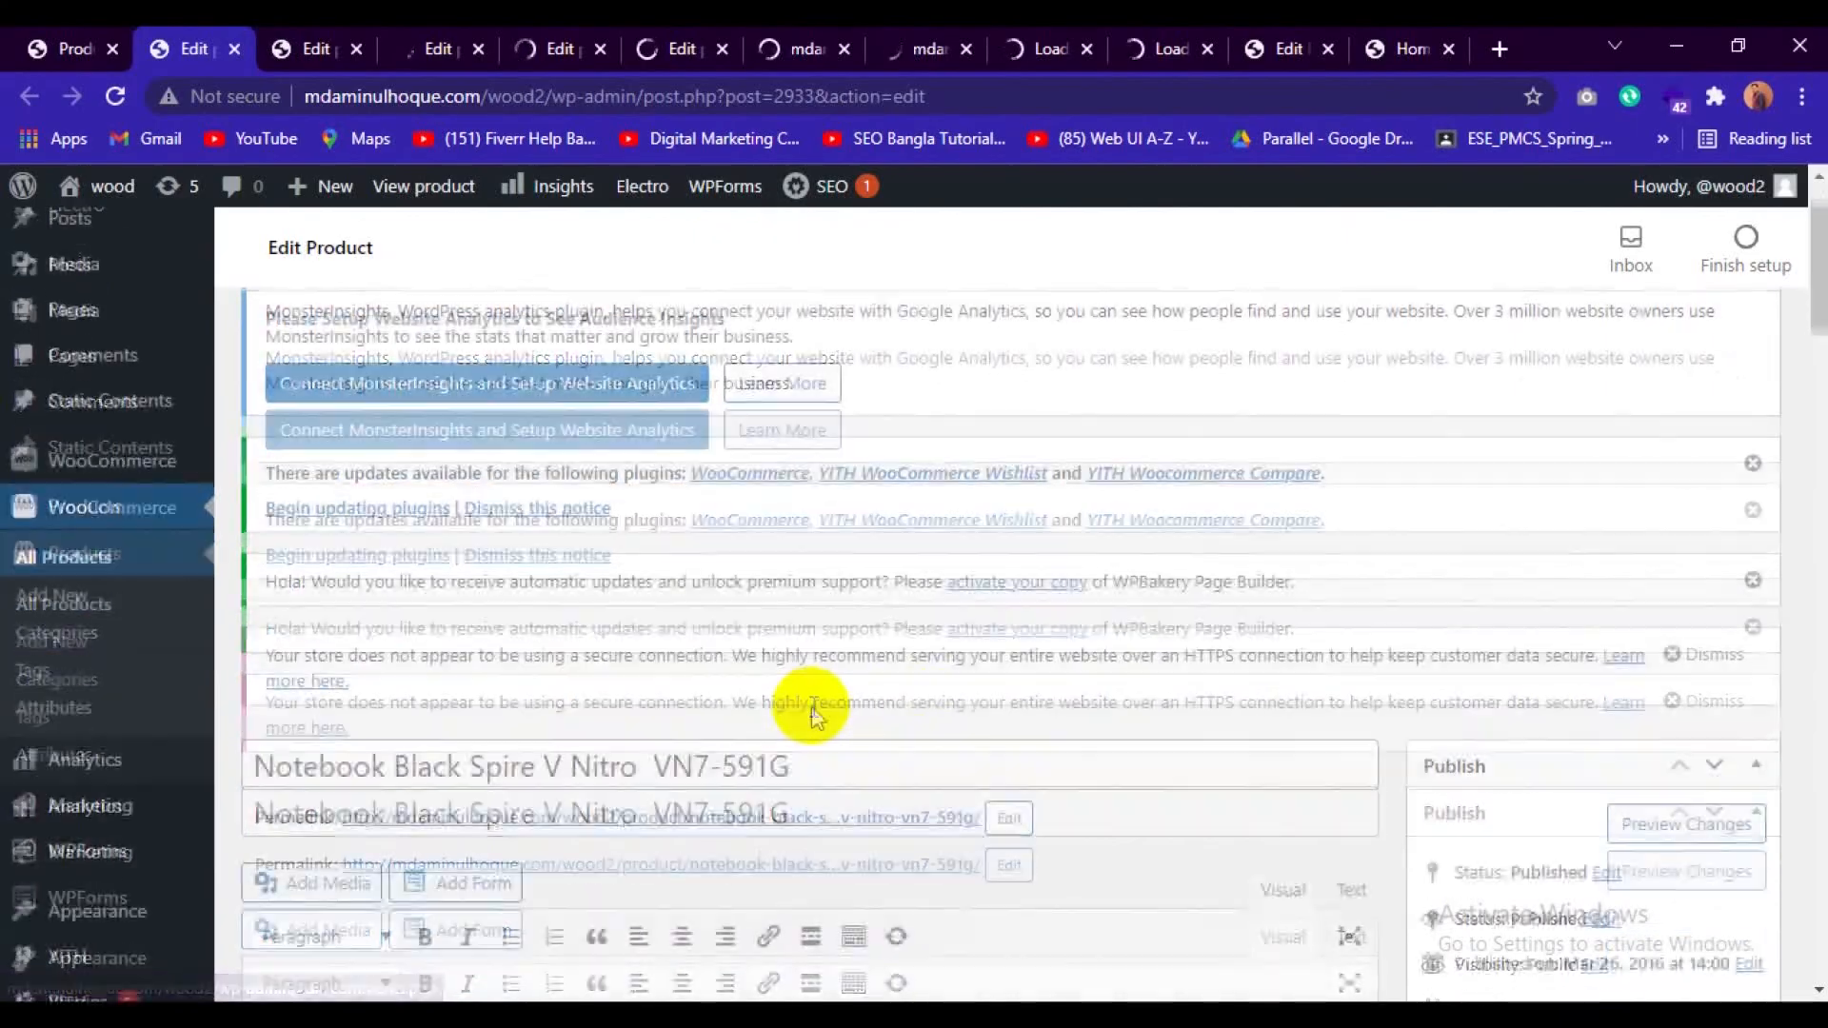
pyautogui.scroll(-1, 814, 705)
pyautogui.scroll(-2, 821, 704)
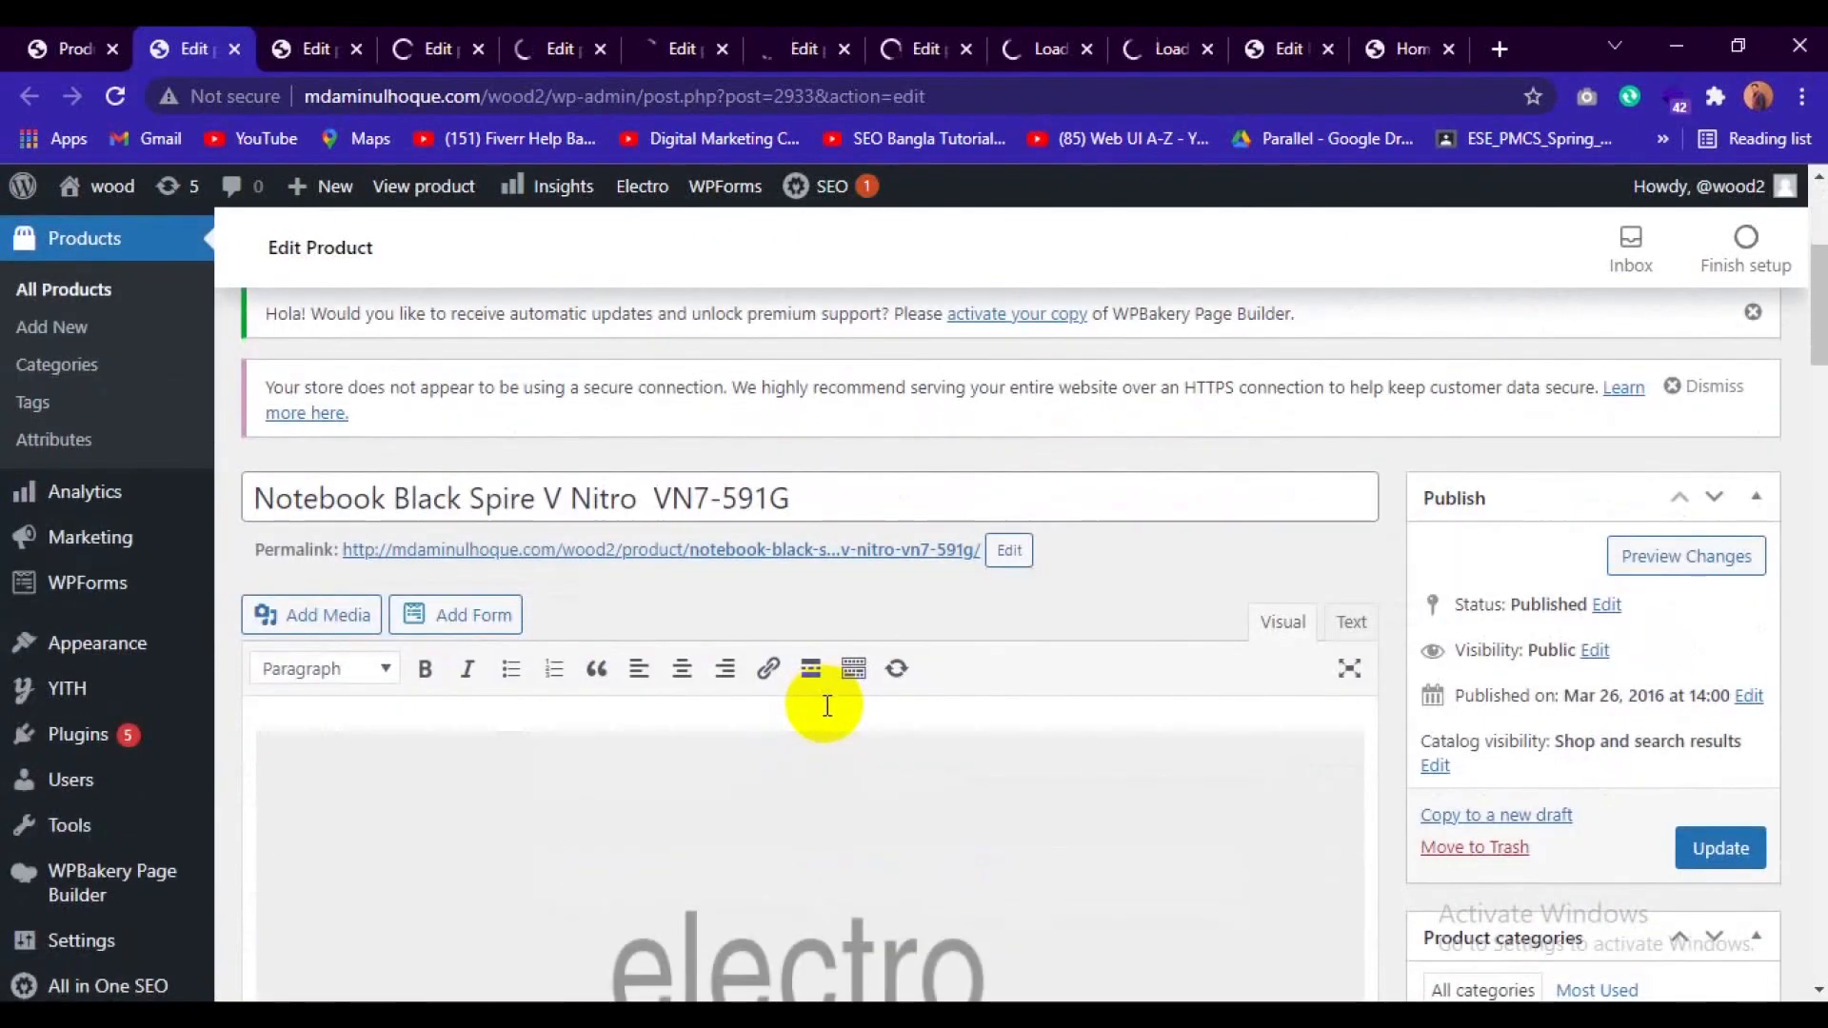
pyautogui.scroll(-3, 824, 709)
pyautogui.scroll(-10, 827, 710)
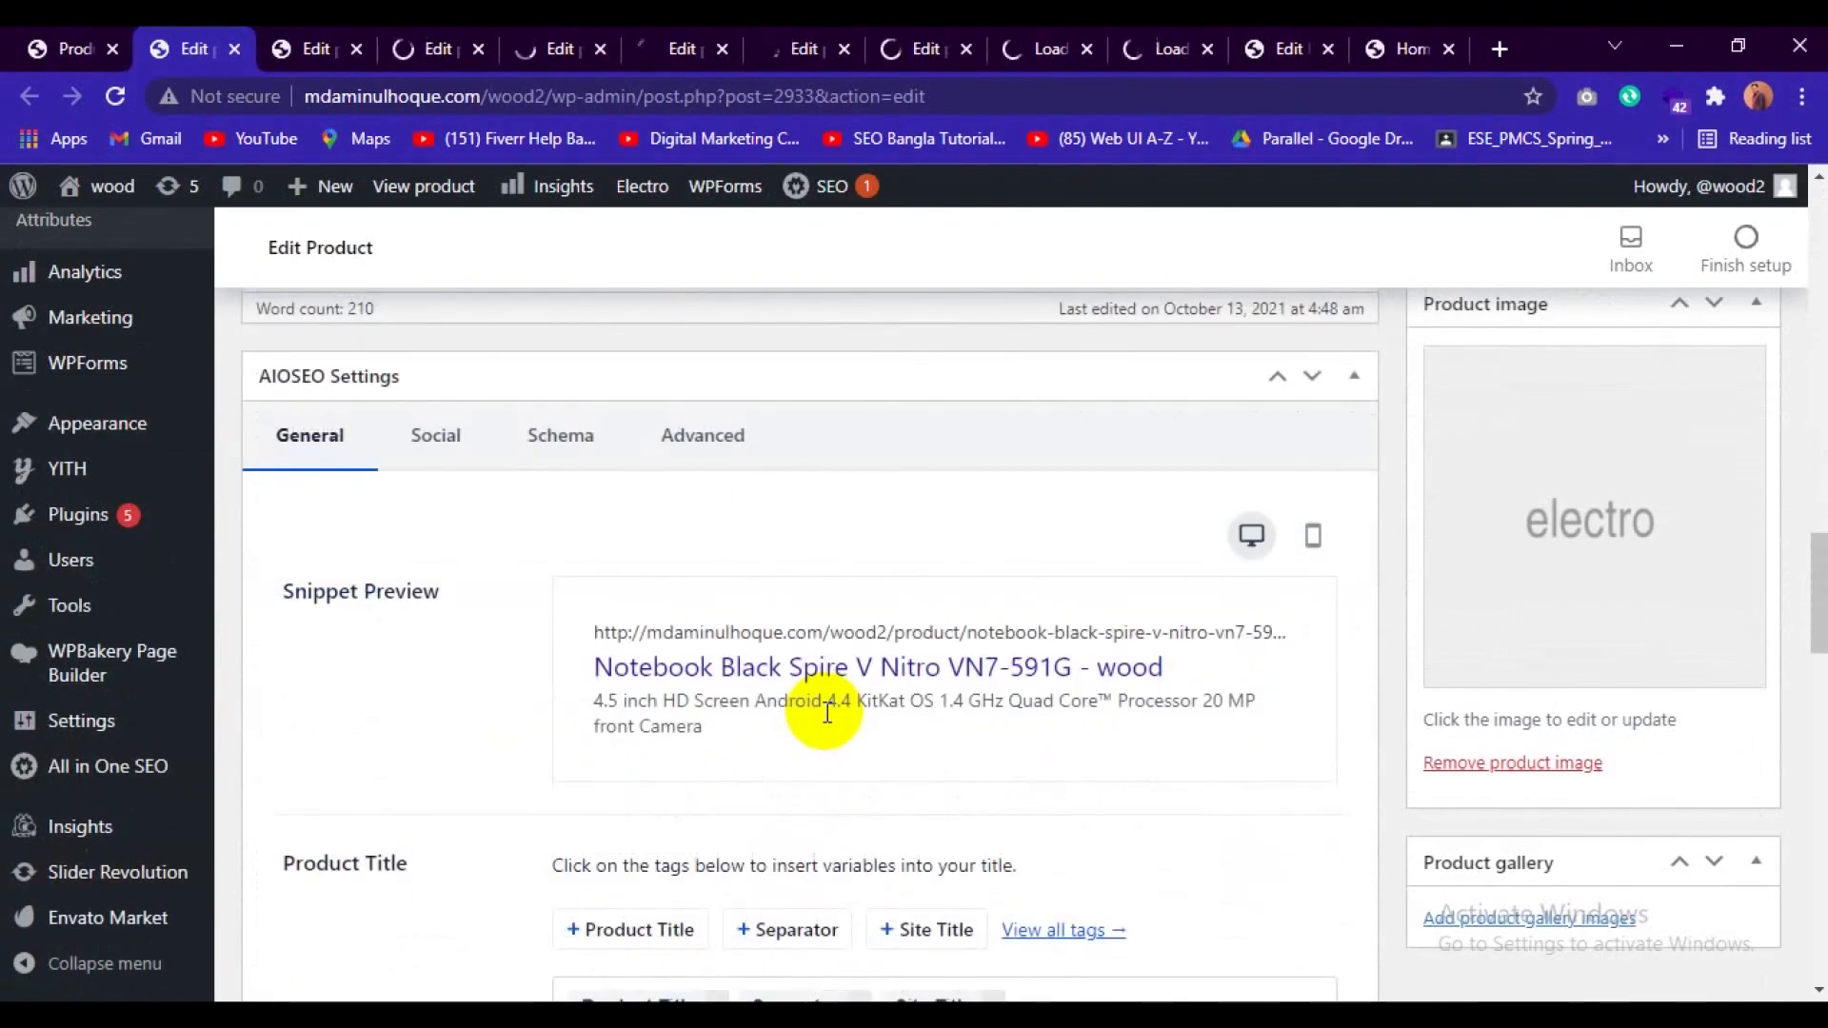
pyautogui.scroll(-9, 828, 712)
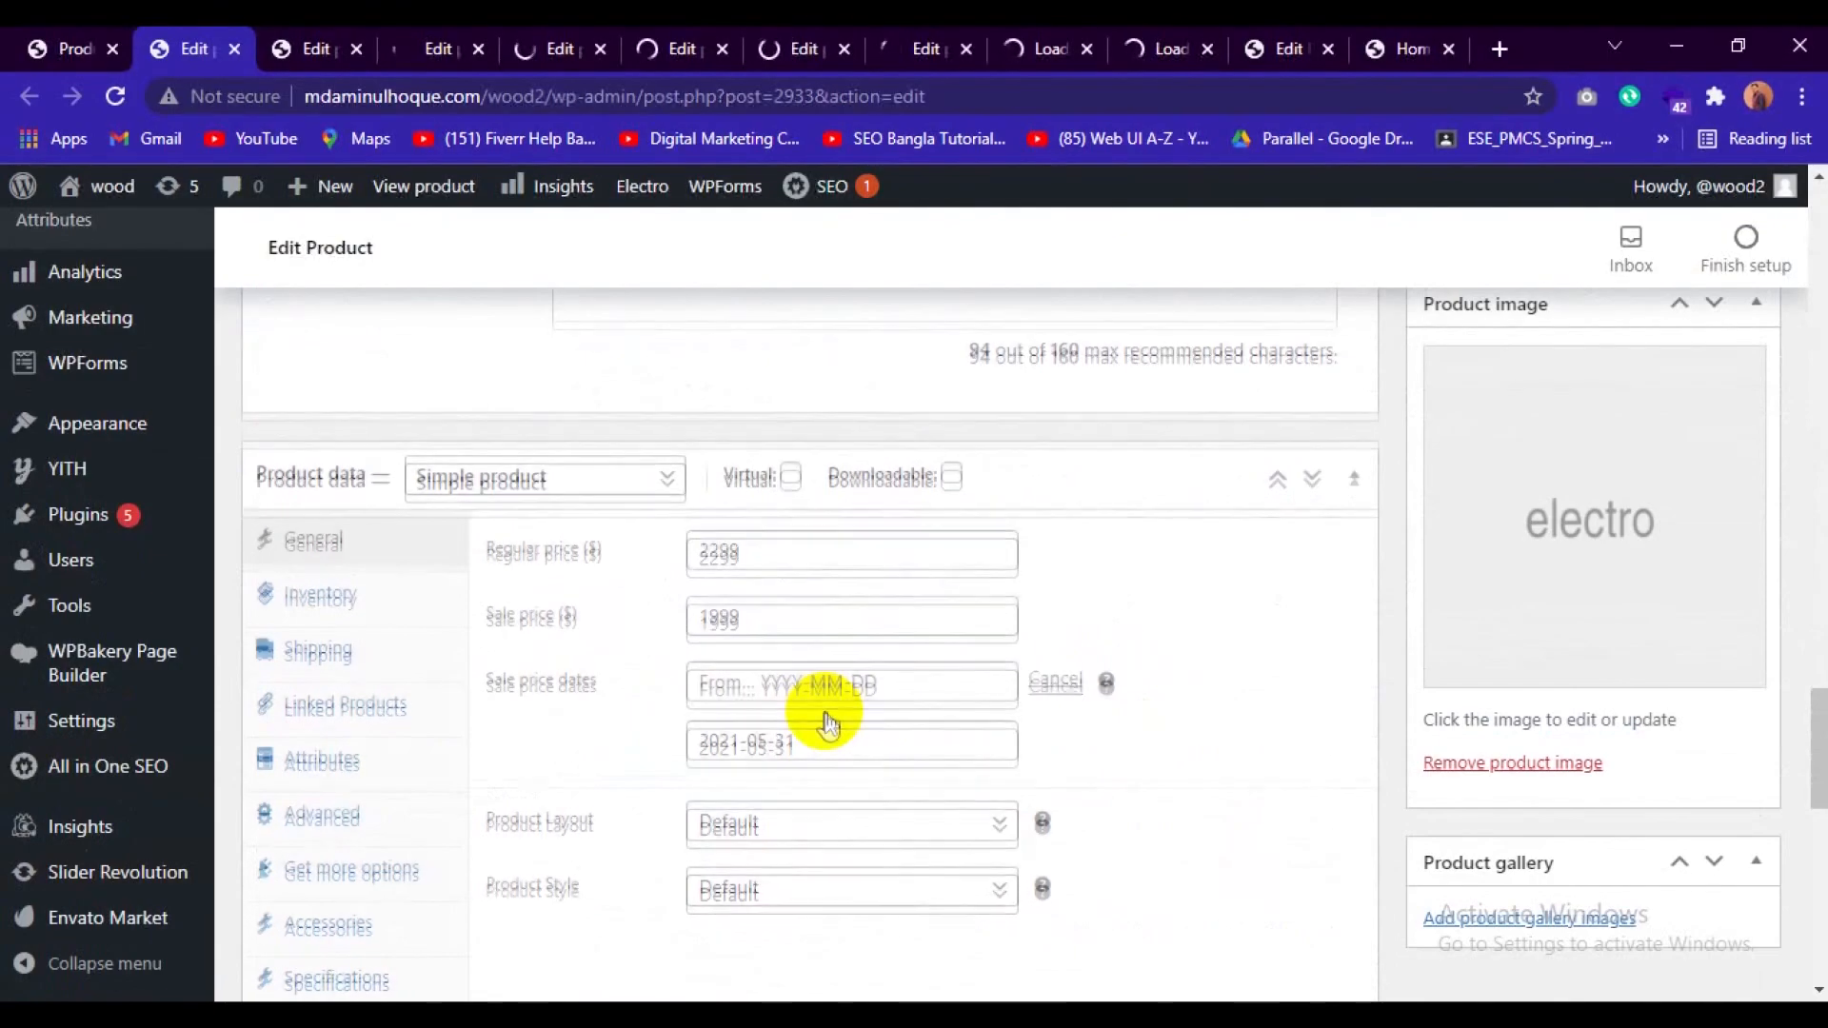
pyautogui.scroll(-7, 824, 712)
pyautogui.scroll(-5, 825, 711)
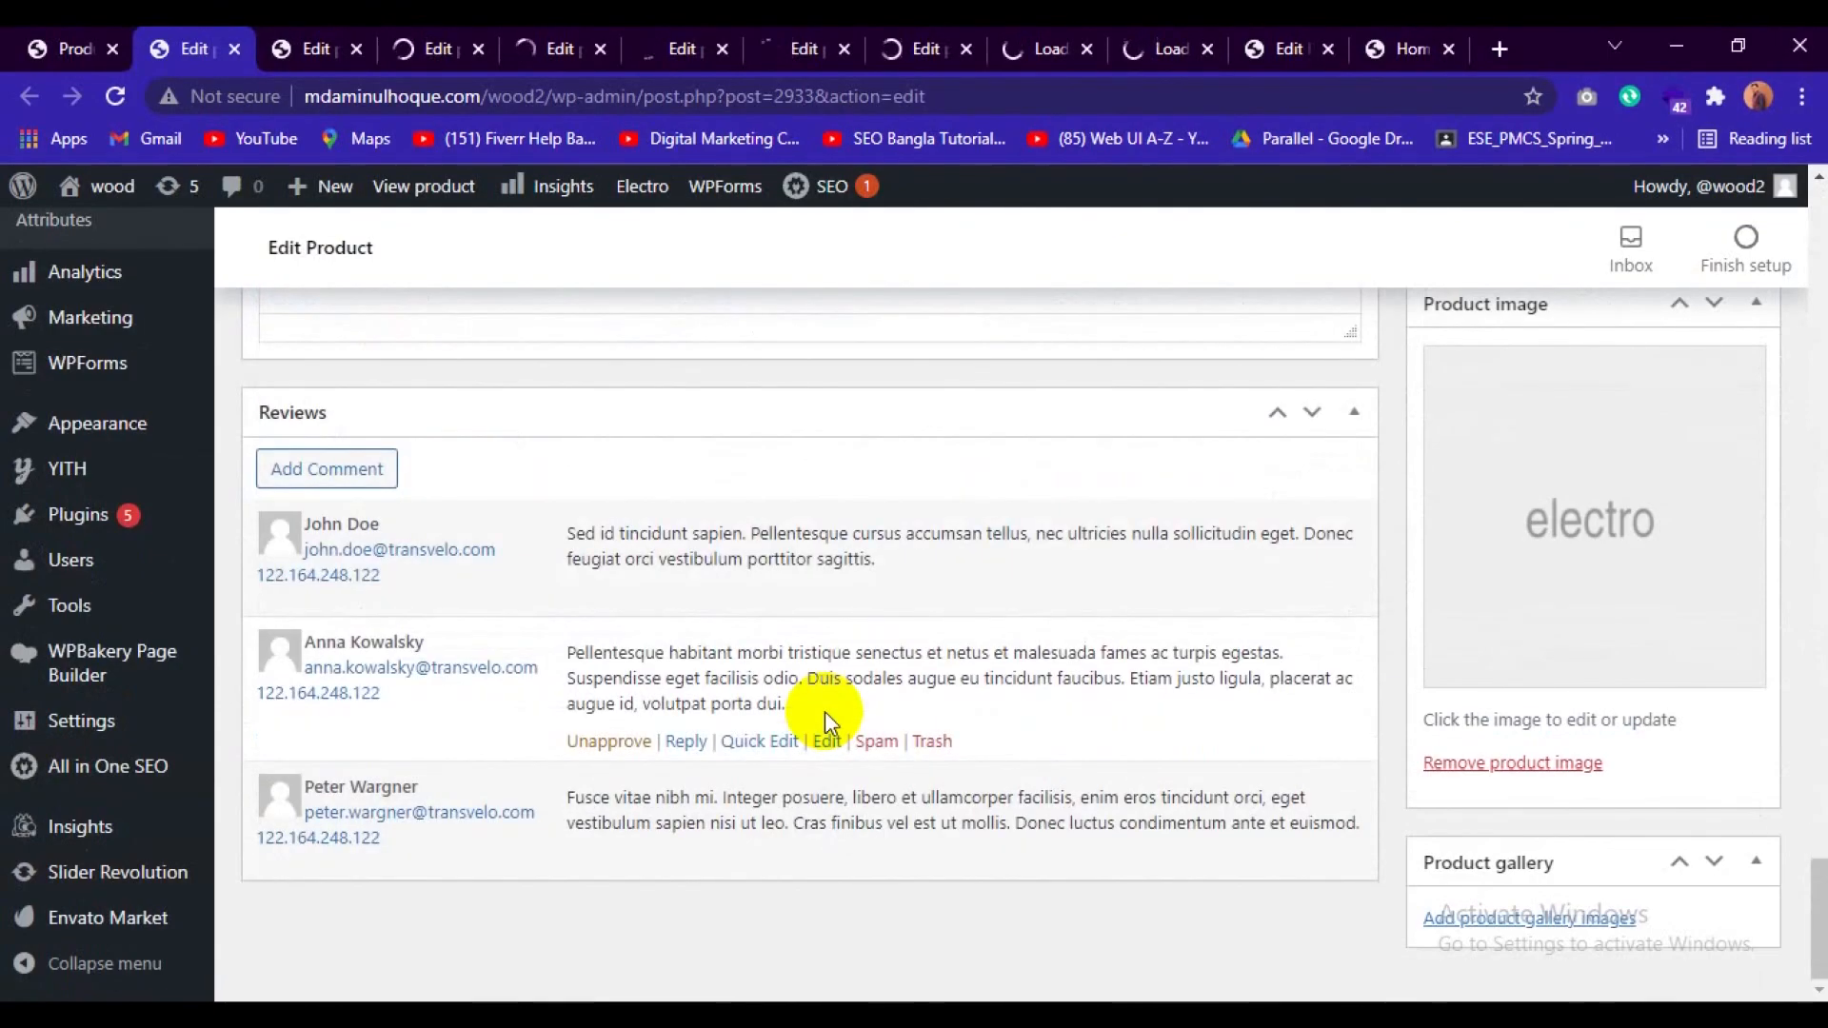
# Check the Notebook Black Spire V Nitro's description, product categories and product image.
pyautogui.scroll(10, 825, 711)
pyautogui.scroll(20, 825, 711)
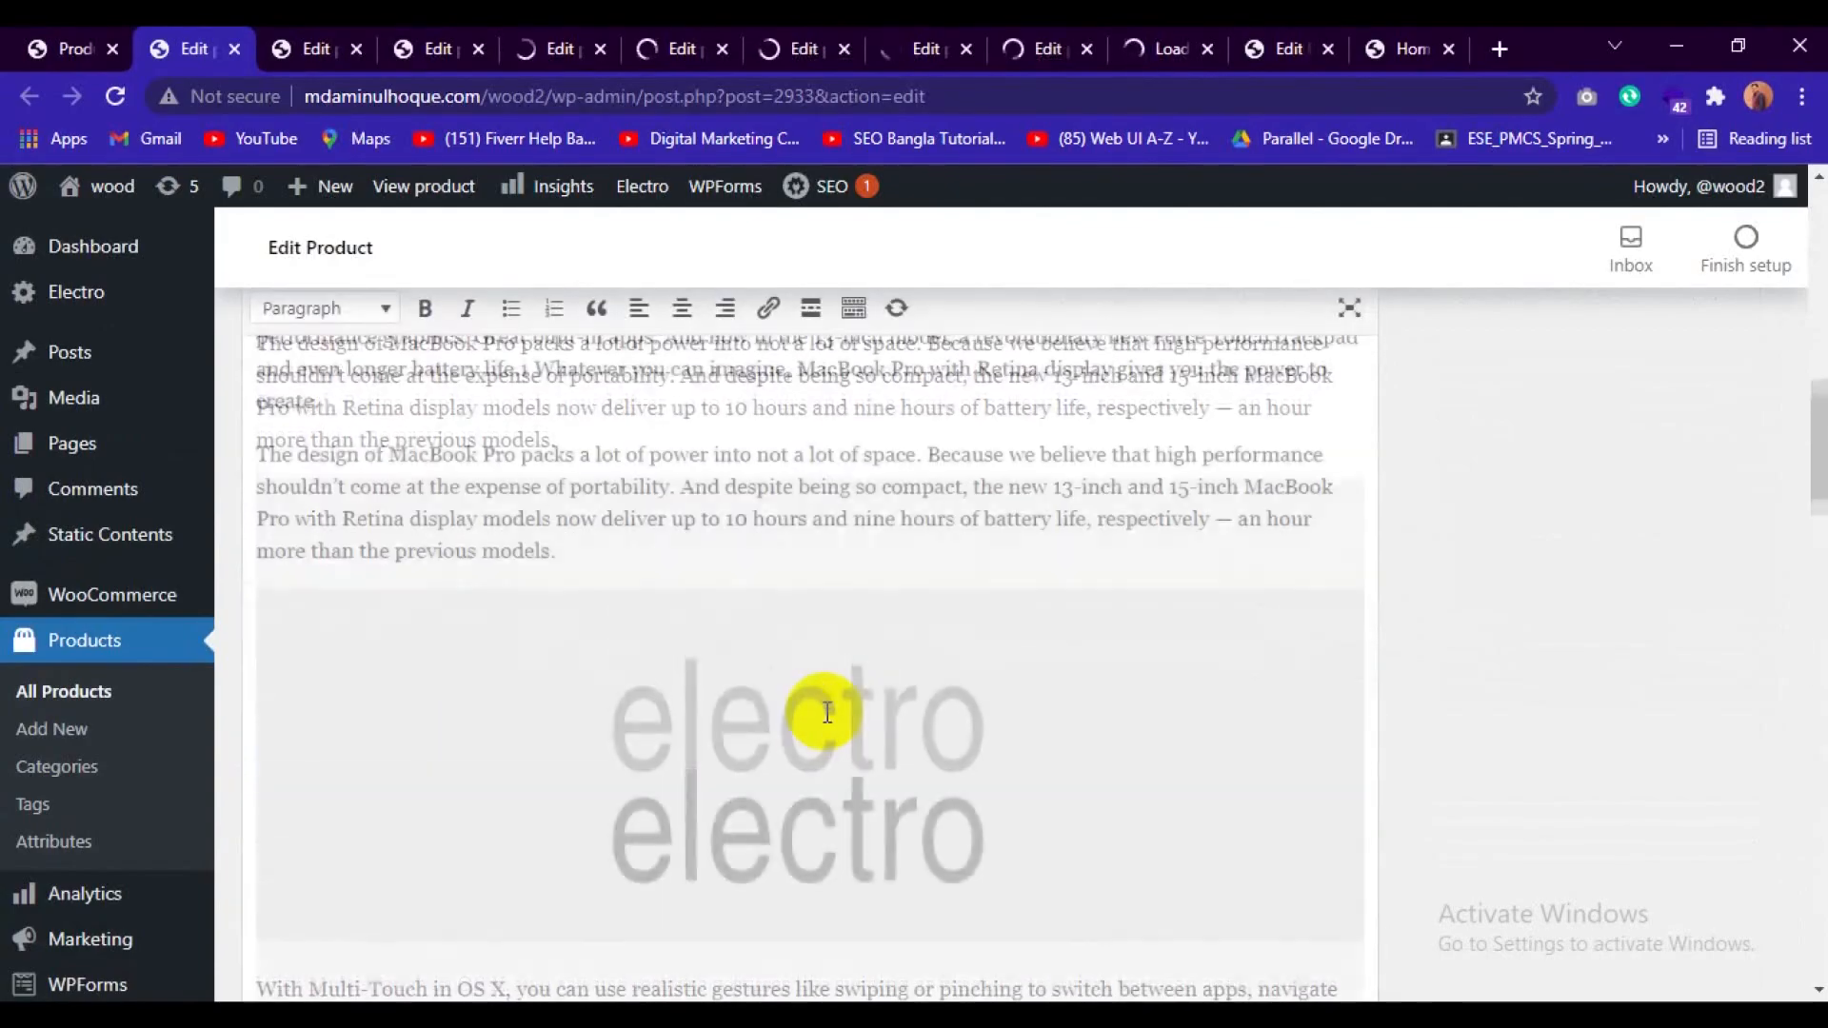
pyautogui.scroll(-10, 1575, 811)
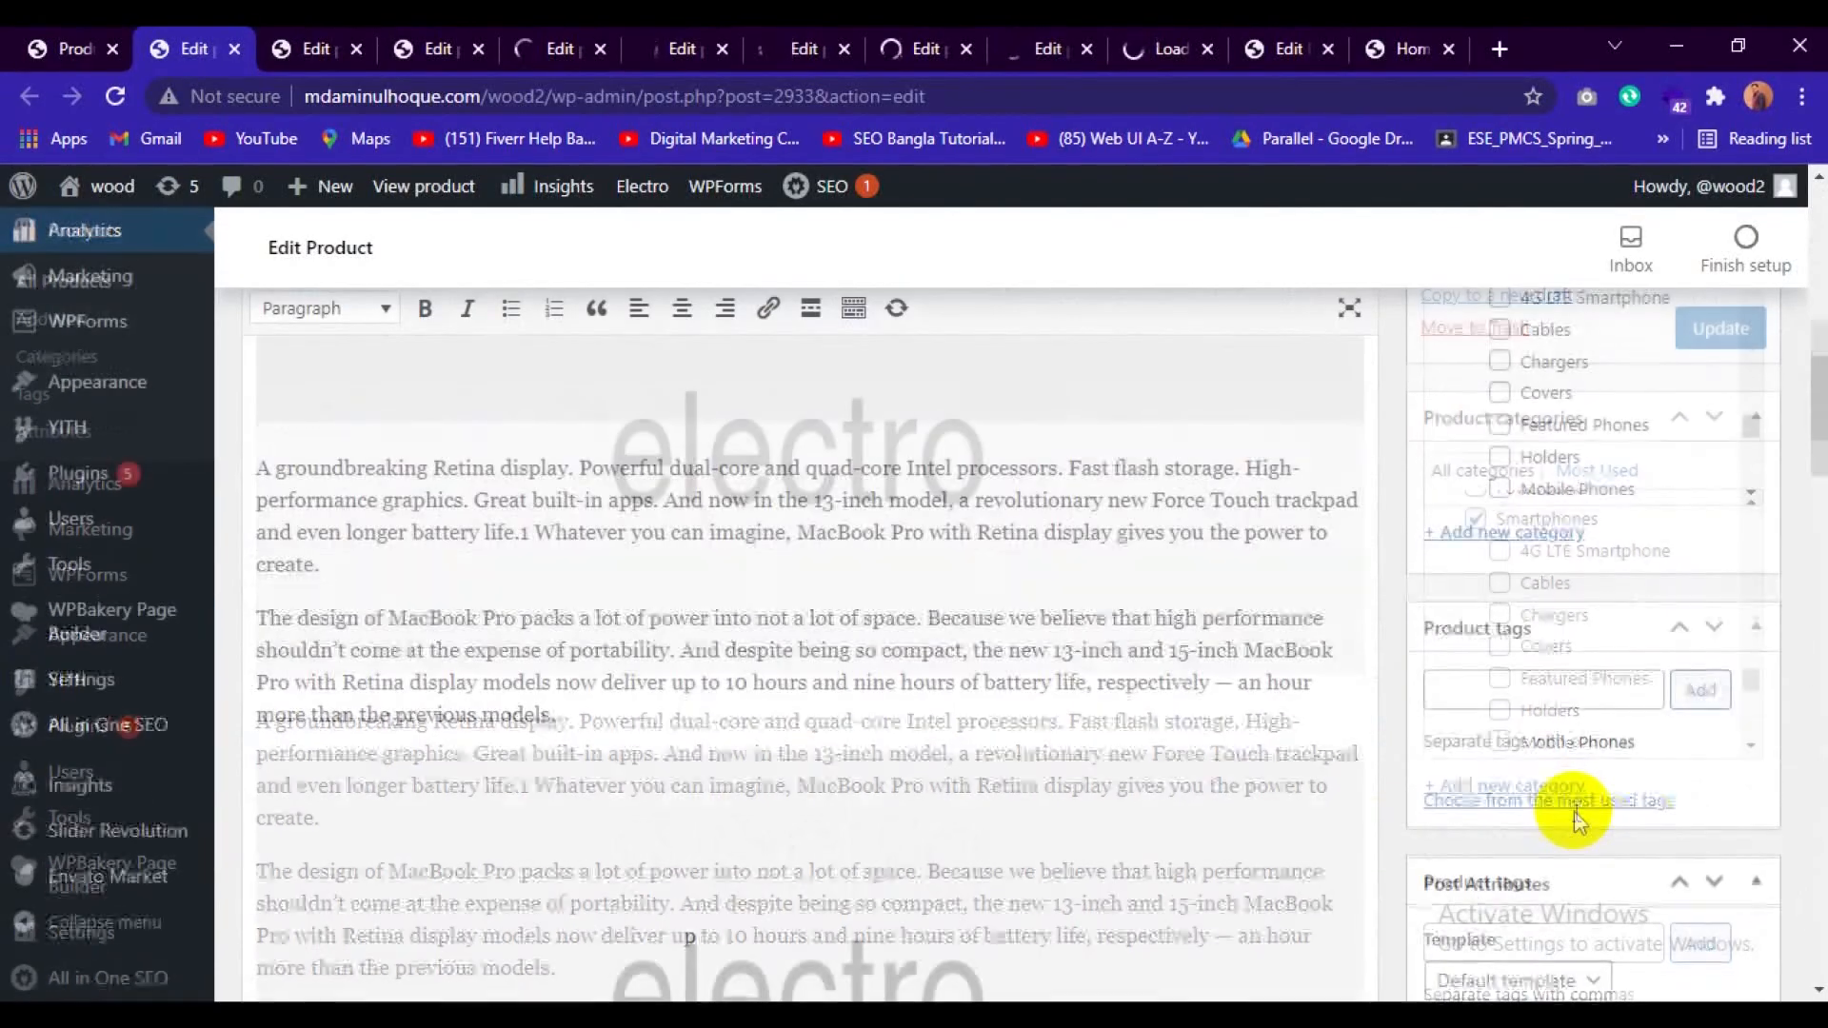
pyautogui.scroll(7, 1571, 726)
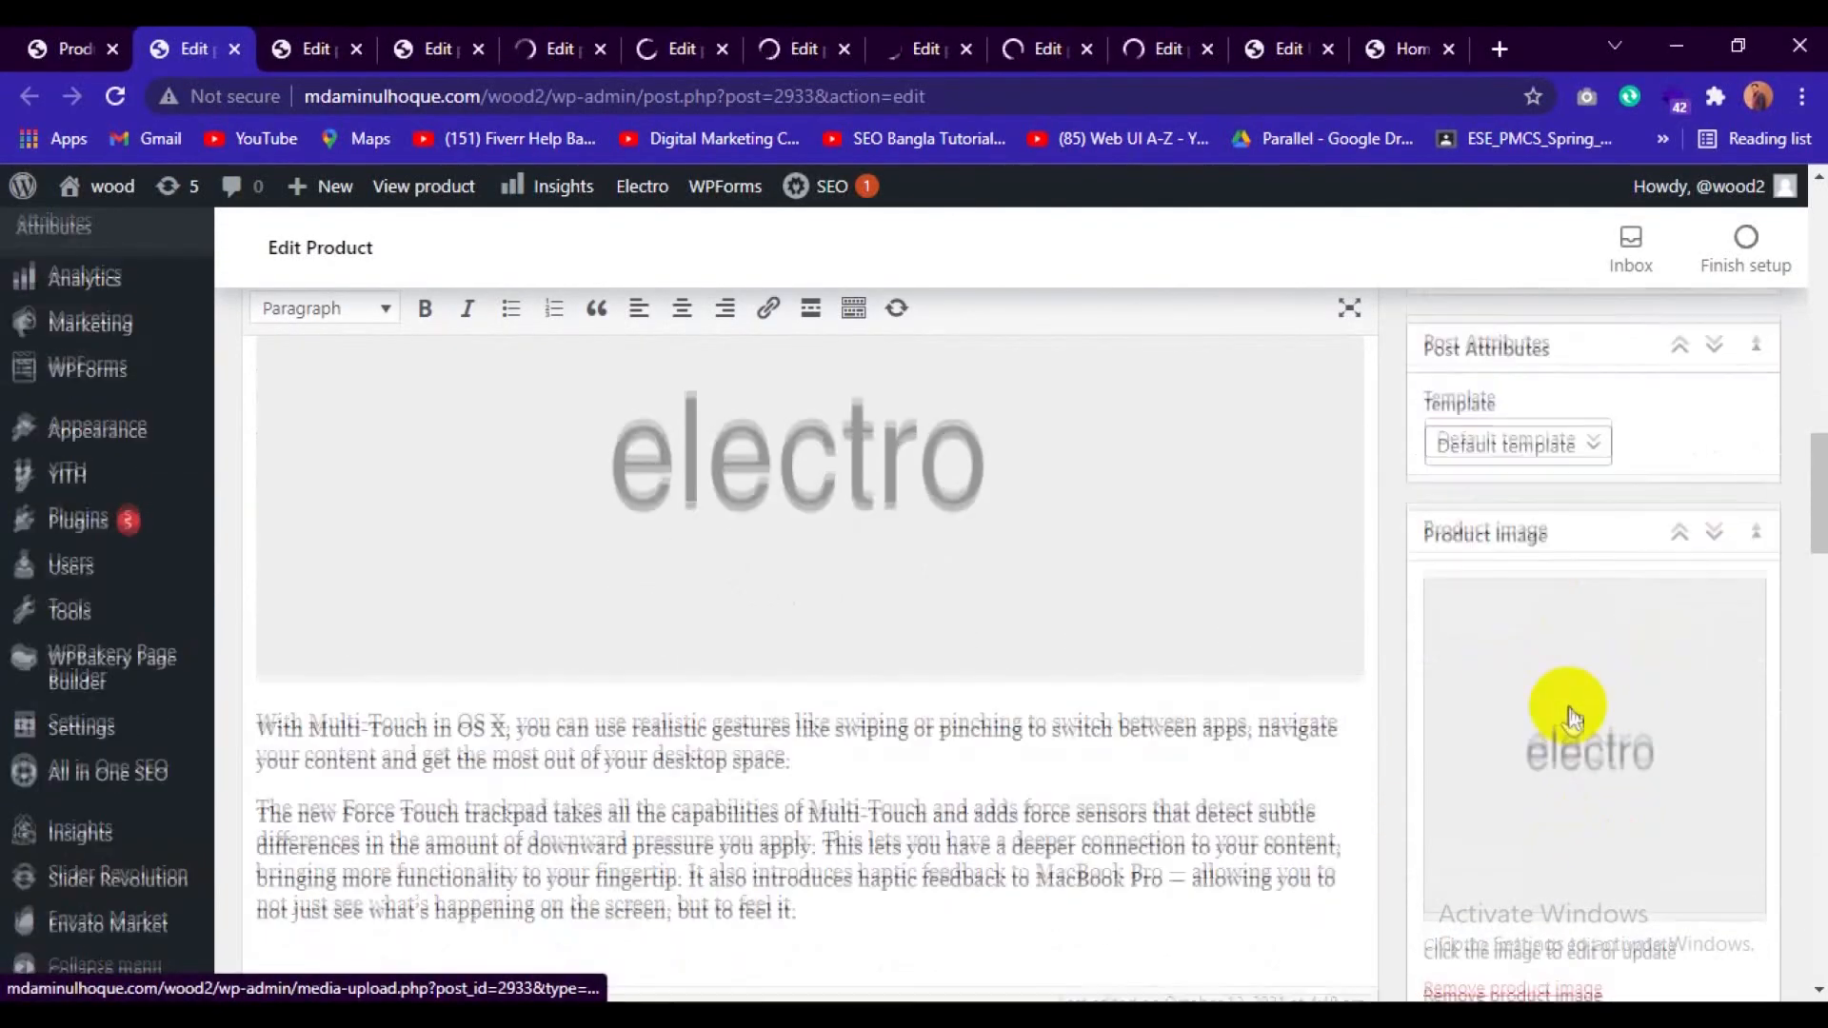
pyautogui.scroll(-5, 1579, 724)
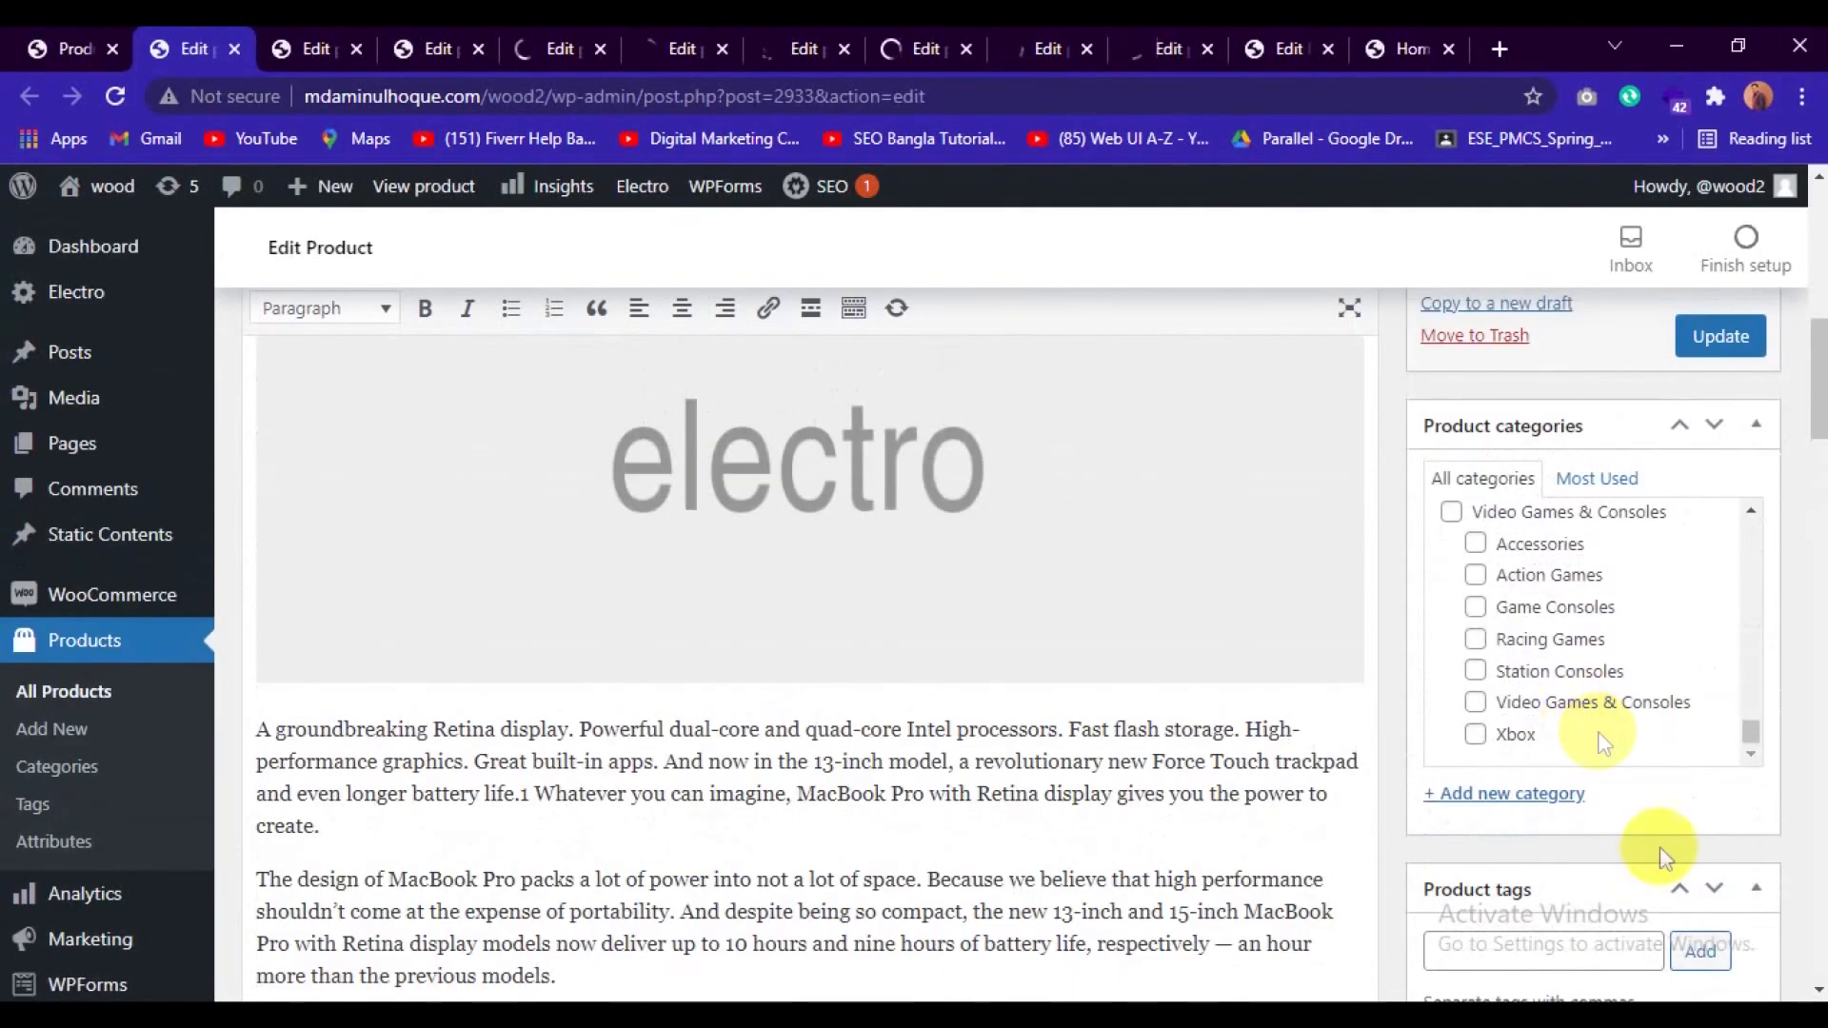
pyautogui.scroll(-5, 1672, 889)
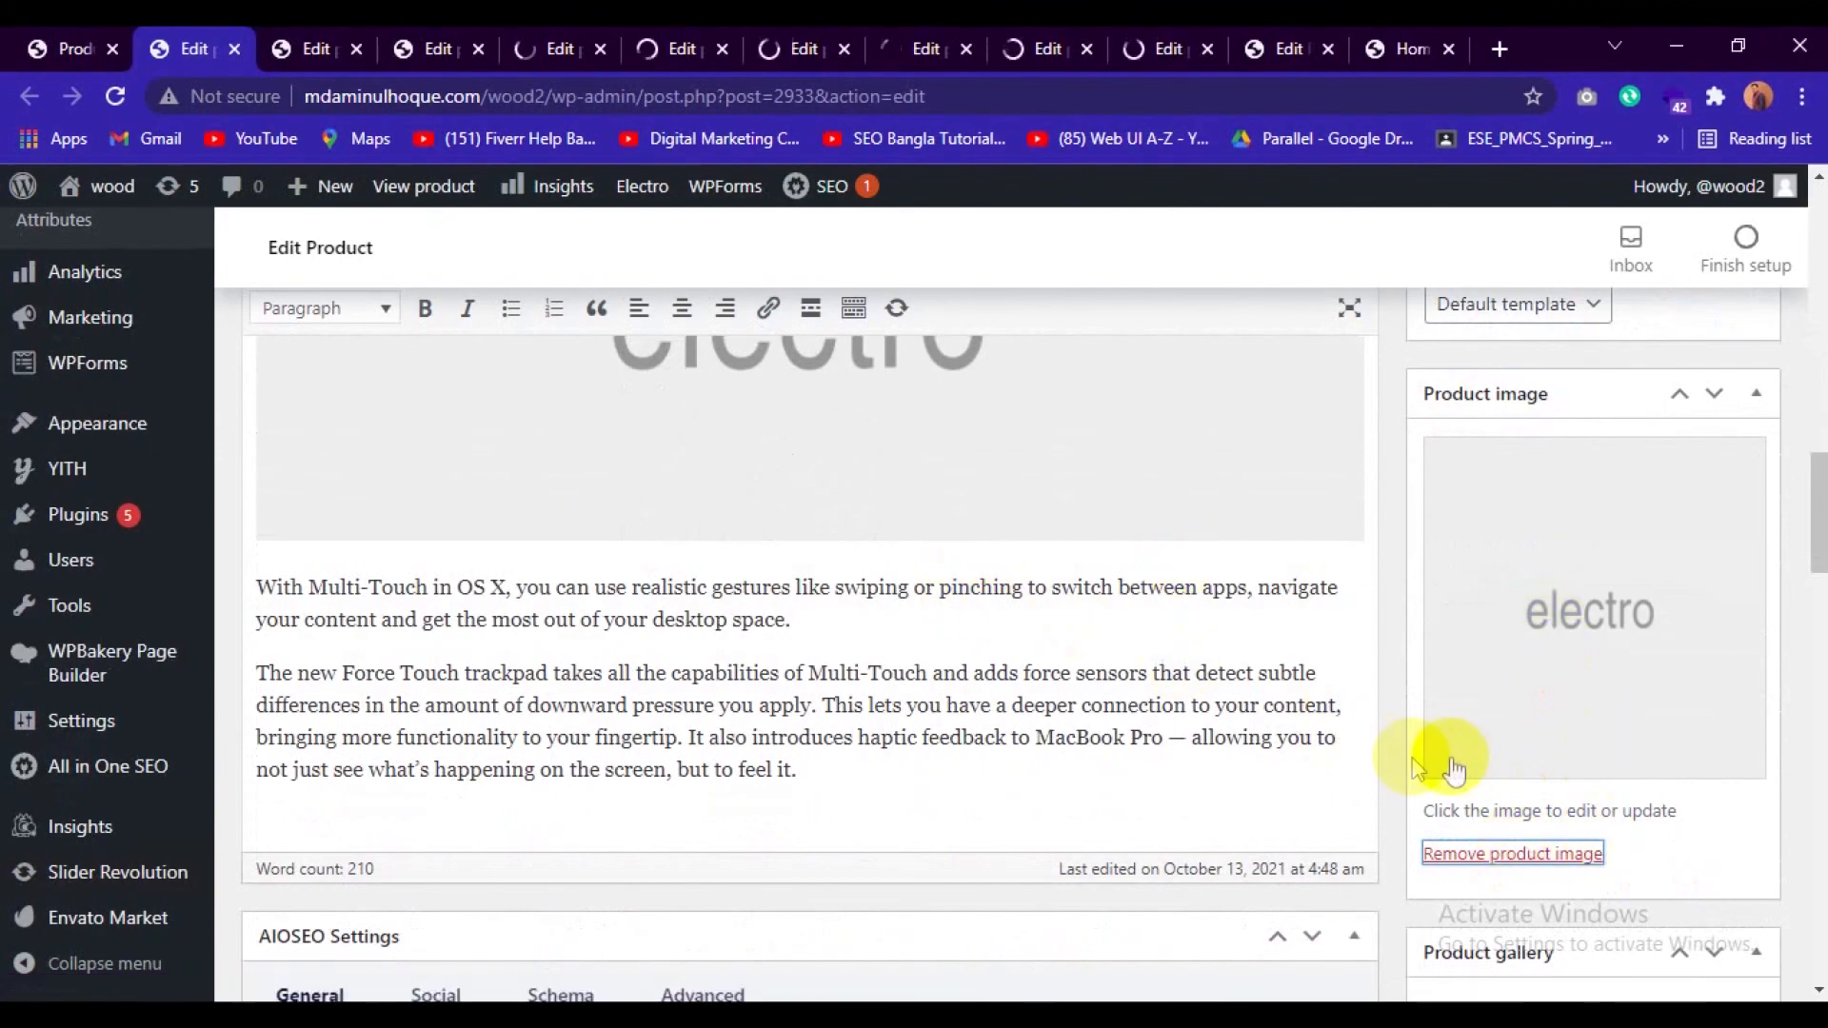
# Check the product images on the edit pages of Tablet Thin EliteBook Revolve 810 G6 and Notebook Widescreen Z51-70.
pyautogui.click(305, 38)
pyautogui.scroll(-5, 1333, 743)
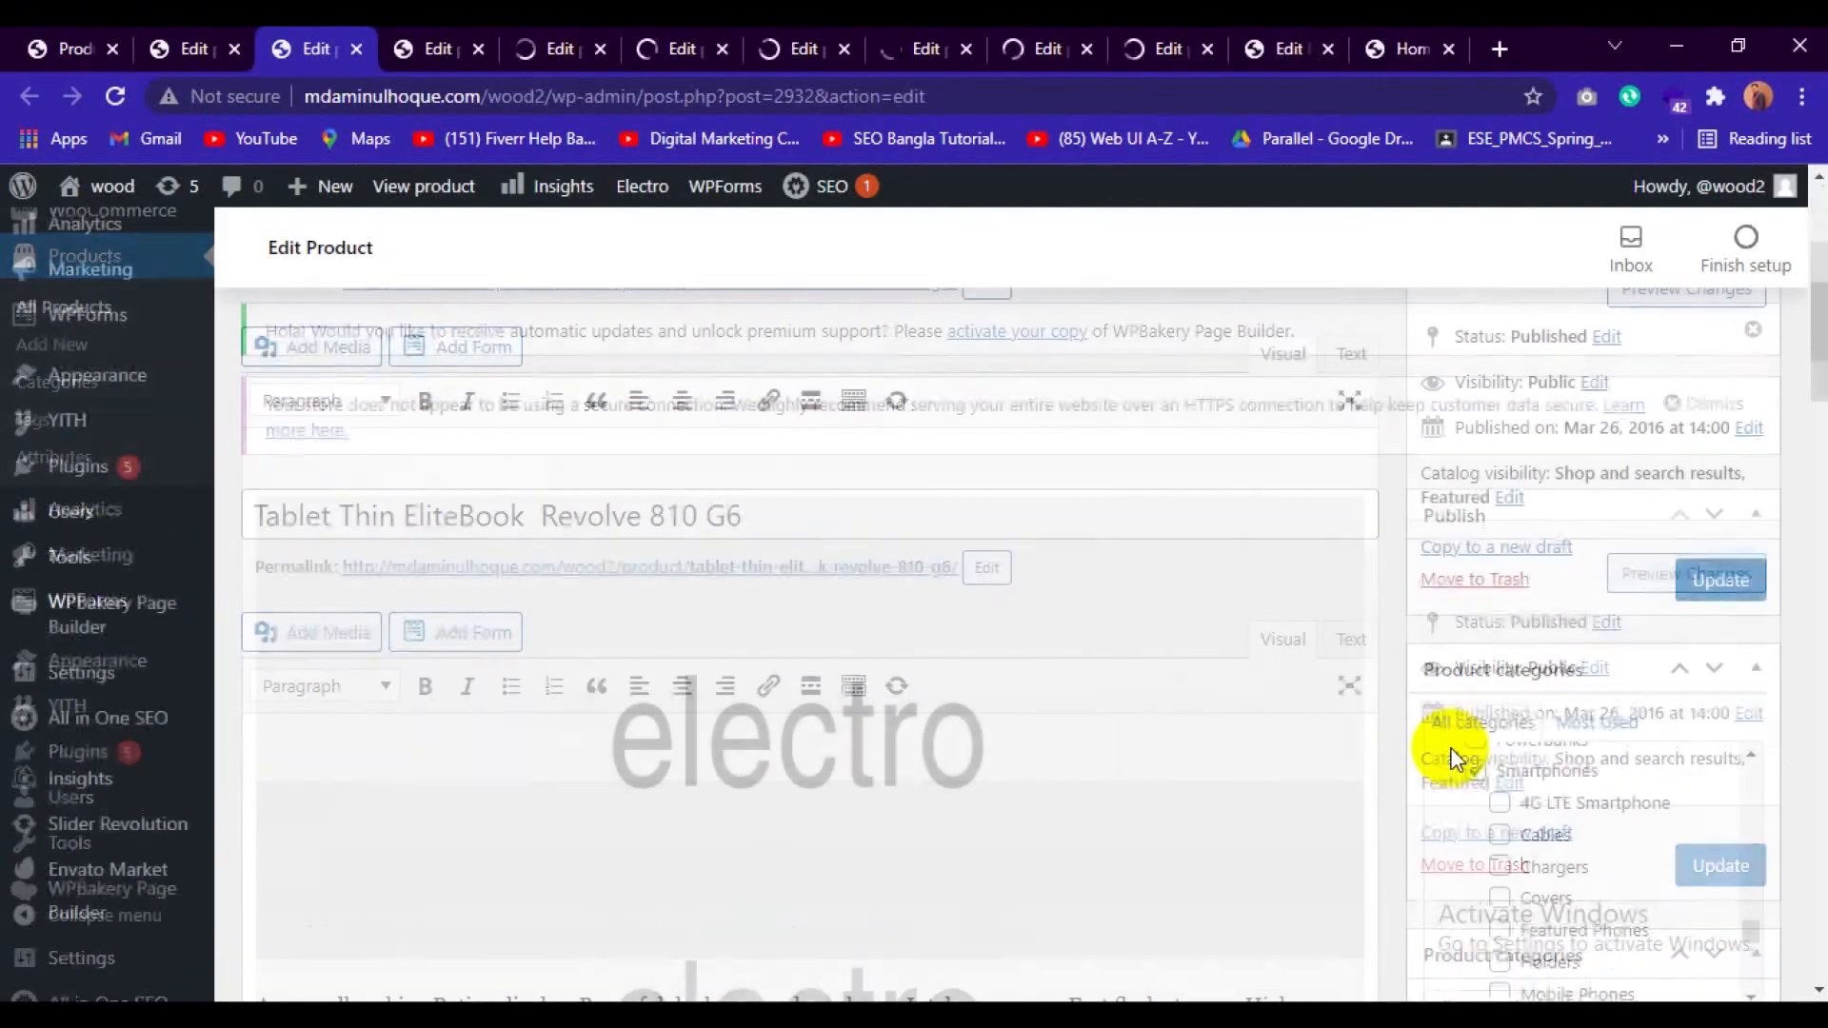
pyautogui.scroll(-10, 1452, 759)
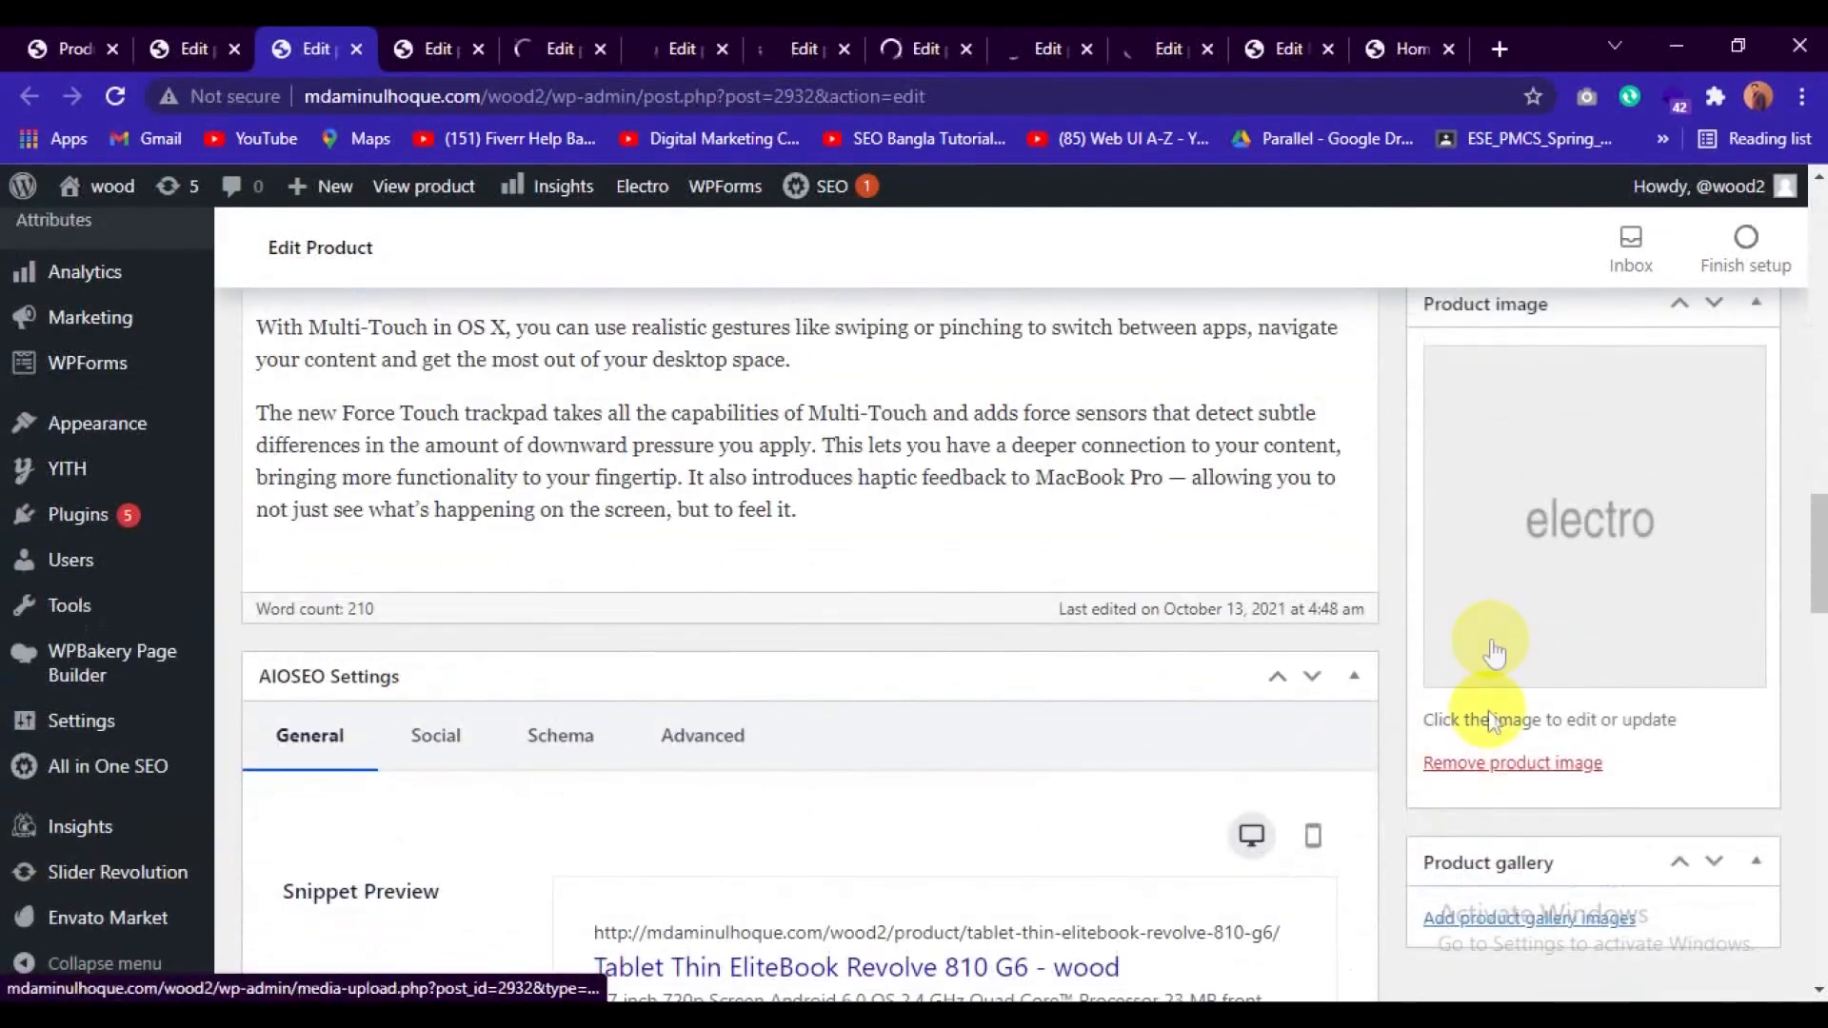
pyautogui.click(439, 38)
pyautogui.scroll(-10, 1455, 741)
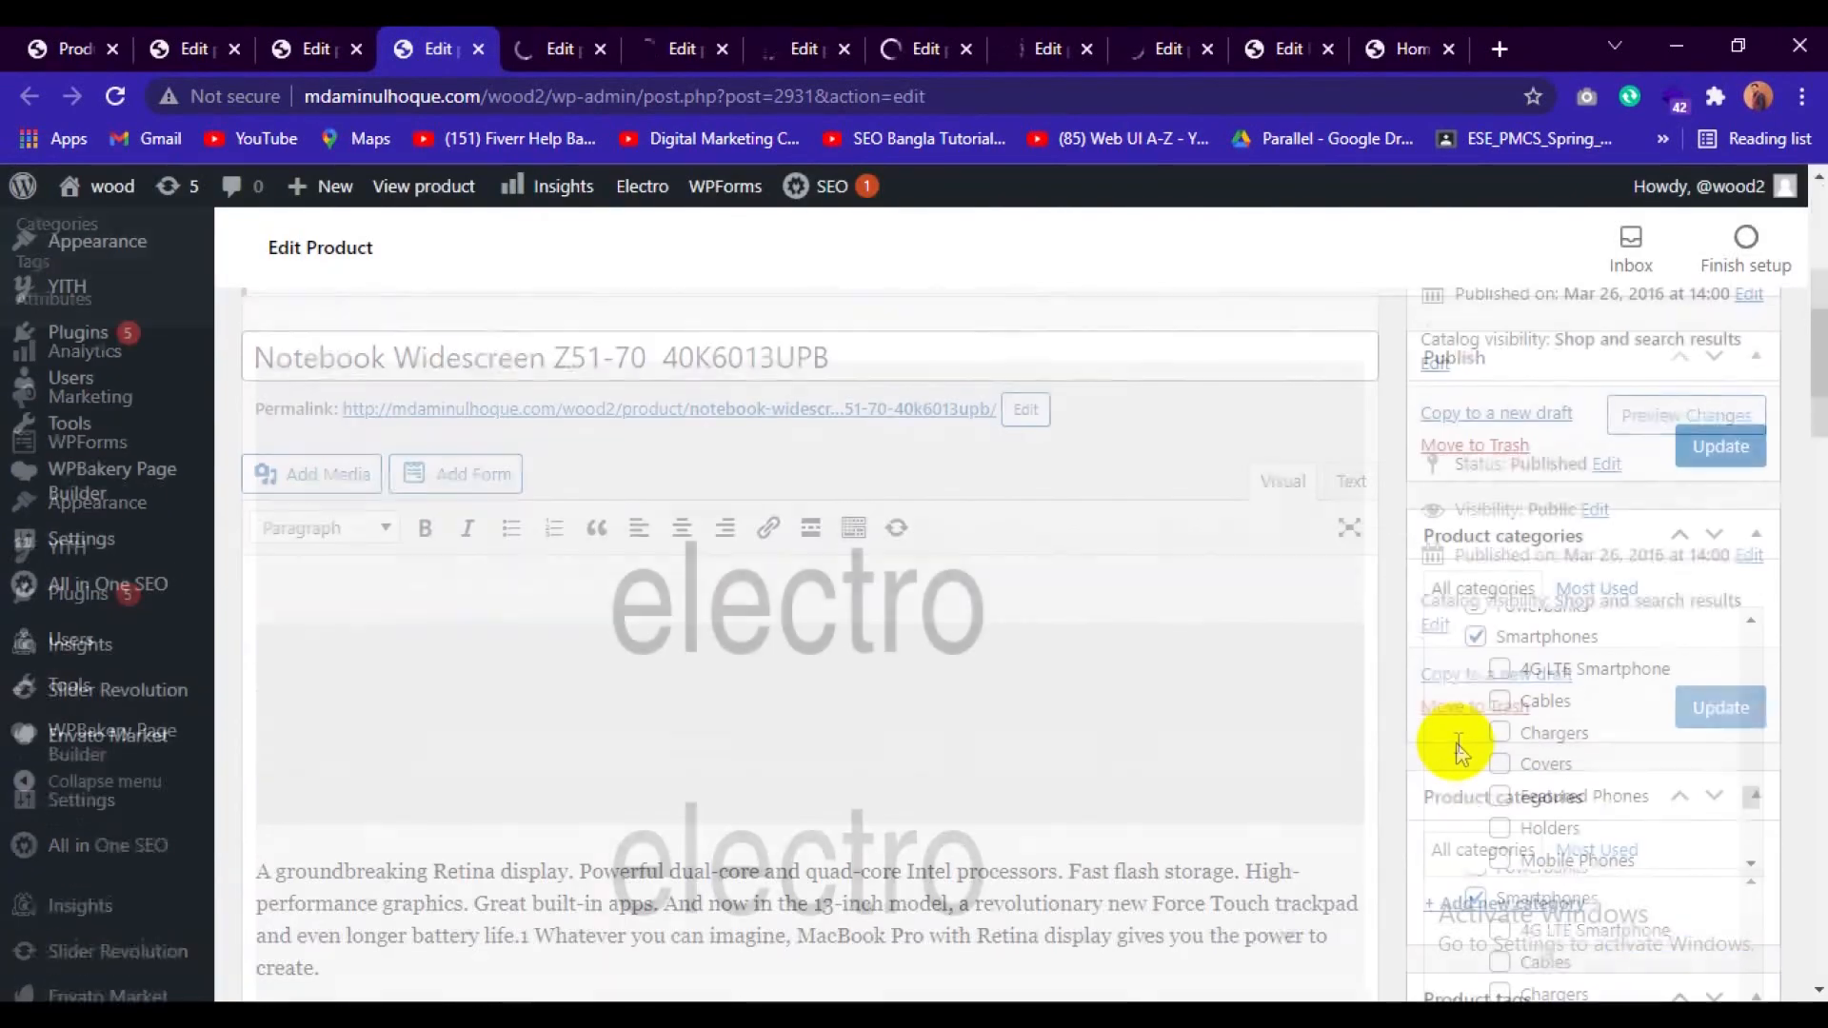
pyautogui.scroll(-5, 1455, 741)
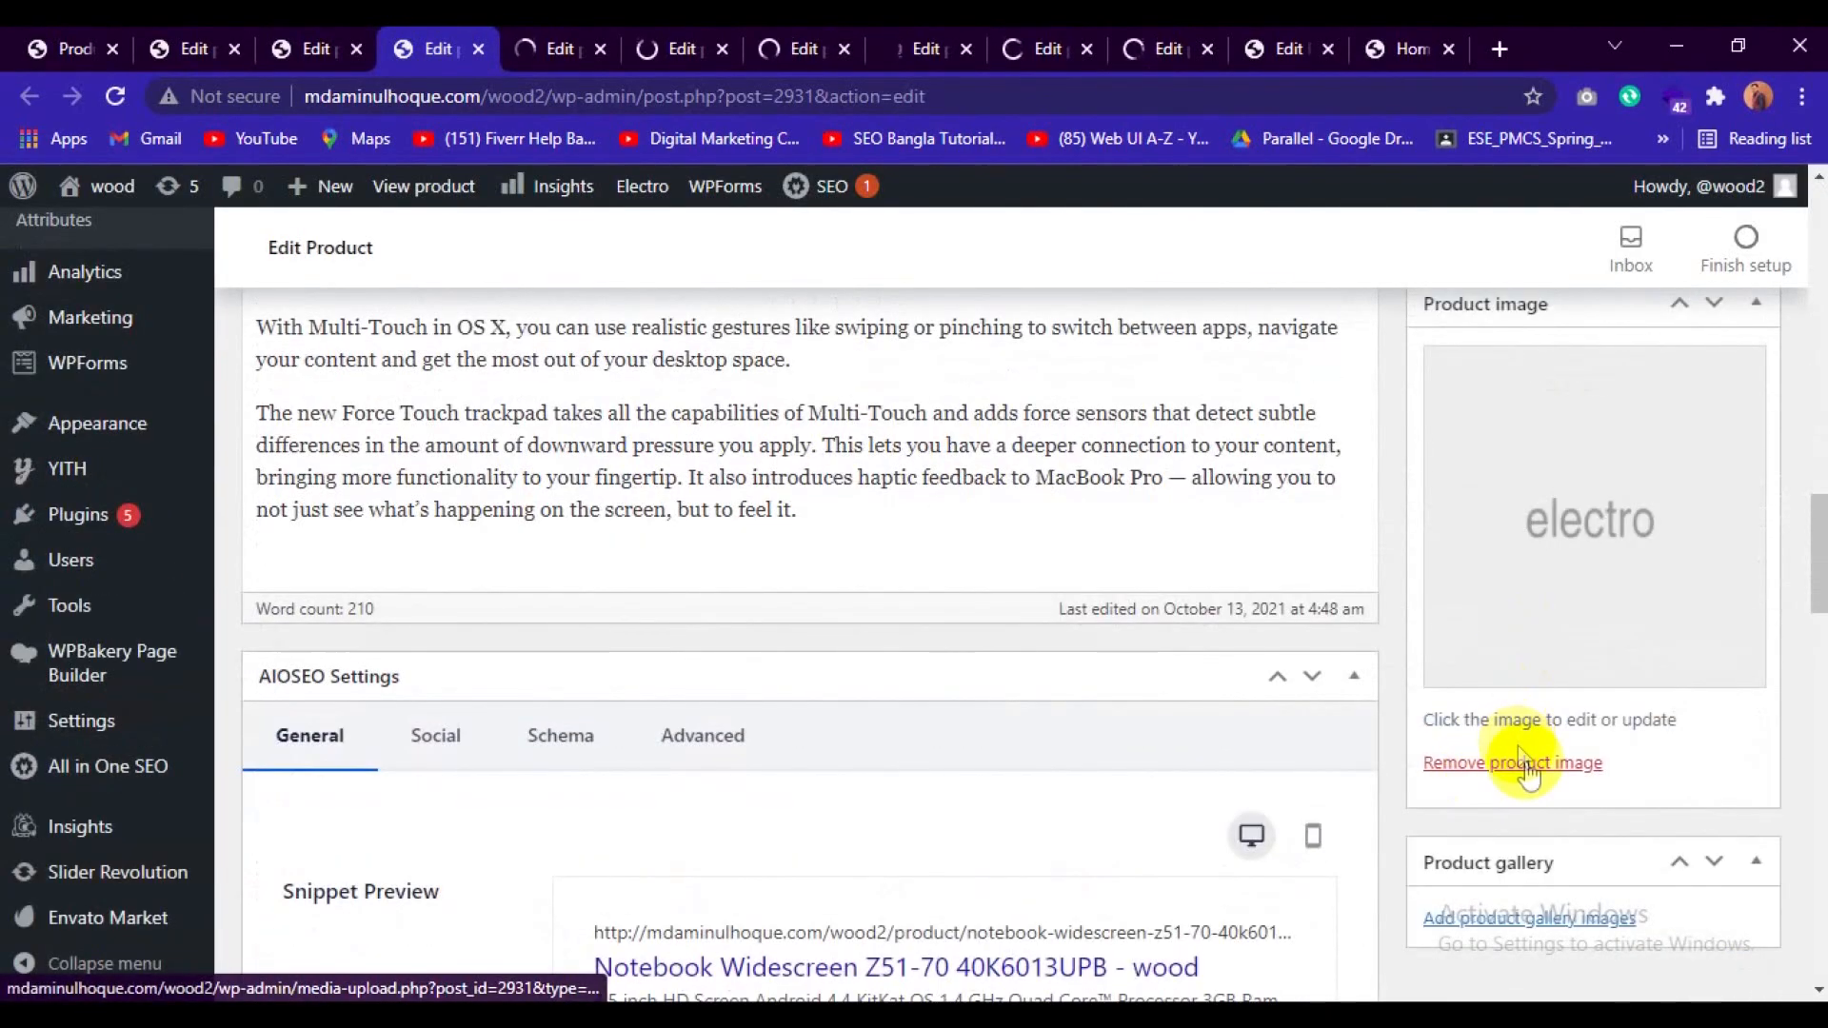
# Check the product image removal on the edit pages of Notebook Black Spire V Nitro VN7-591G and Notebook Widescreen Z51-70.
pyautogui.click(194, 38)
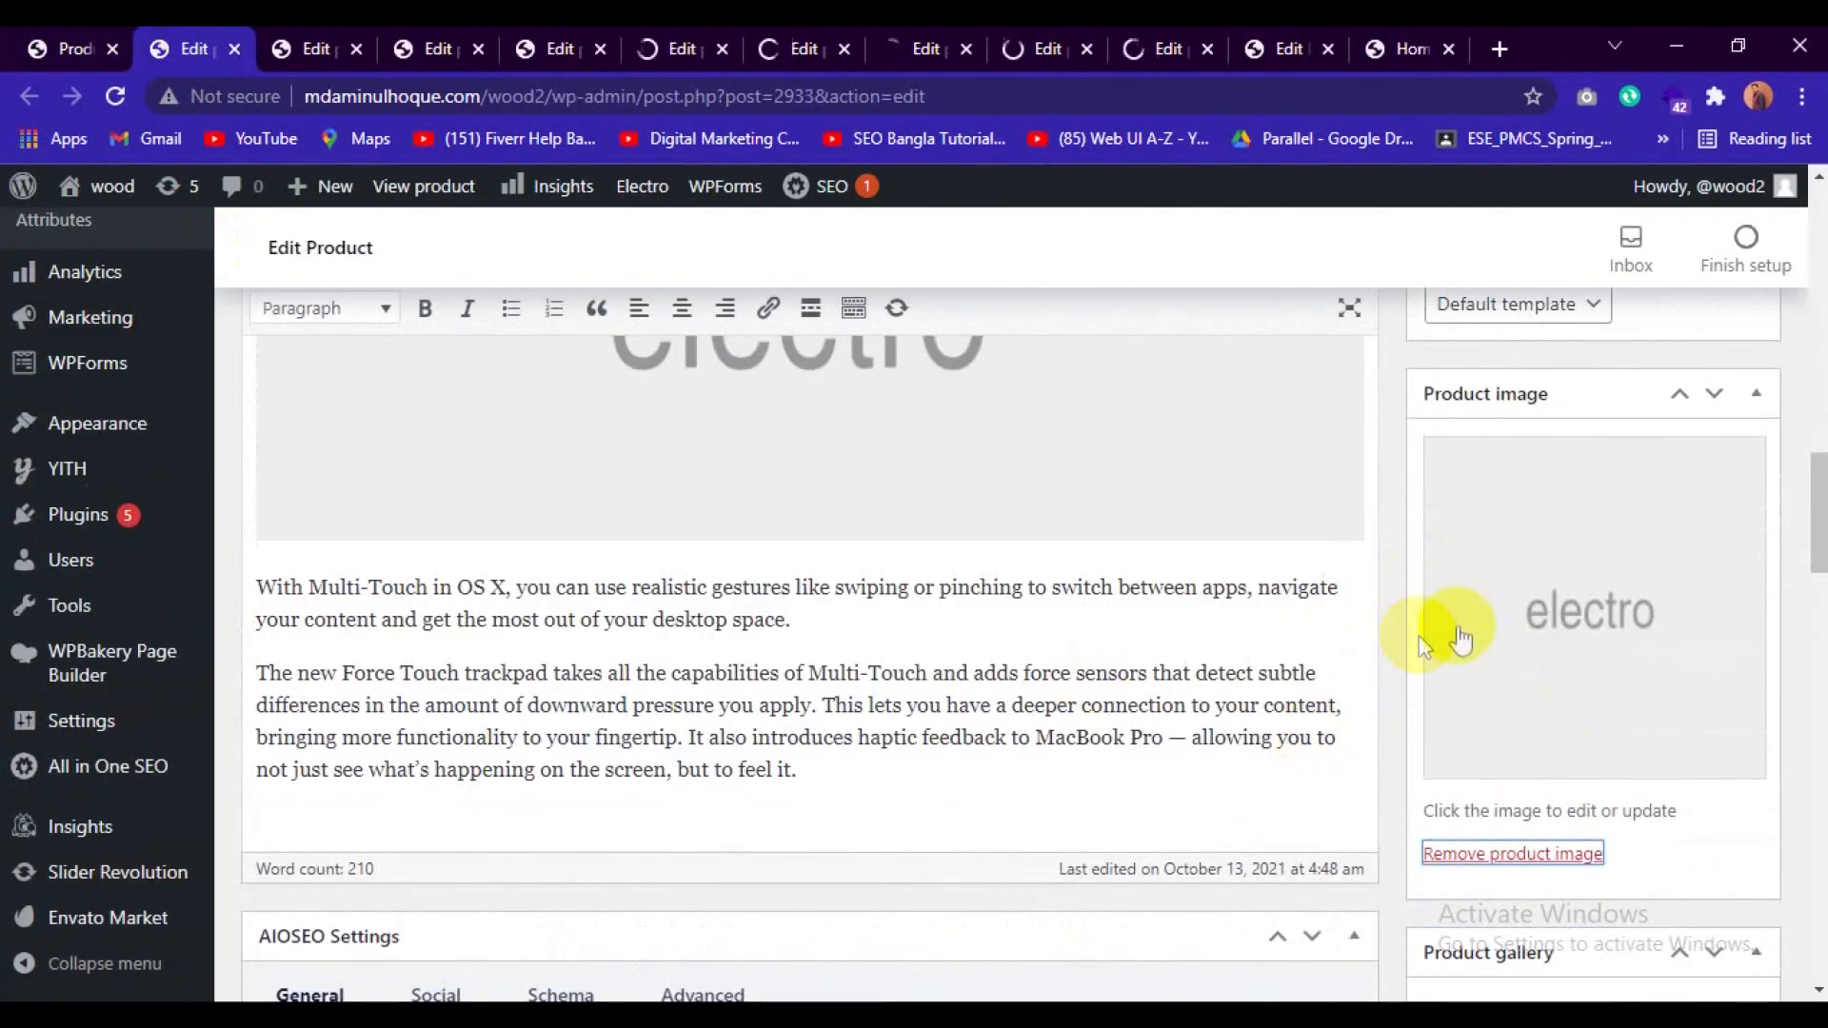
pyautogui.scroll(-10, 1544, 729)
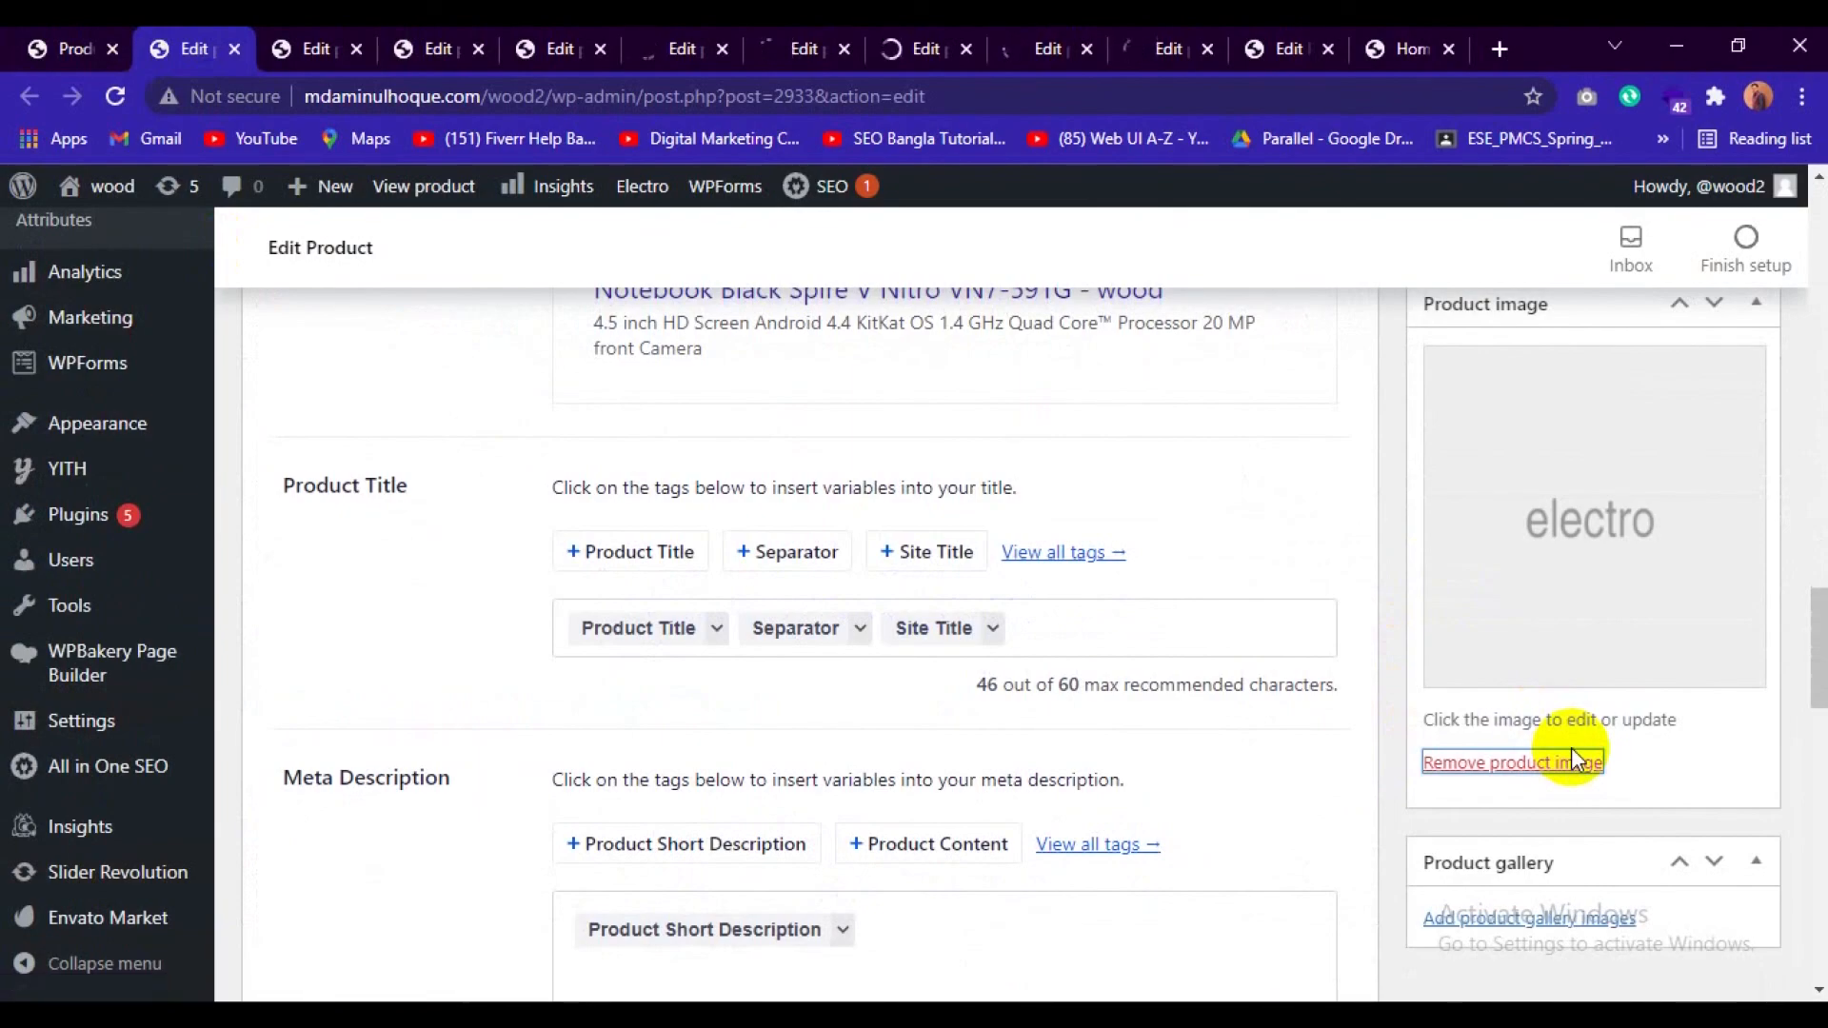
pyautogui.click(408, 40)
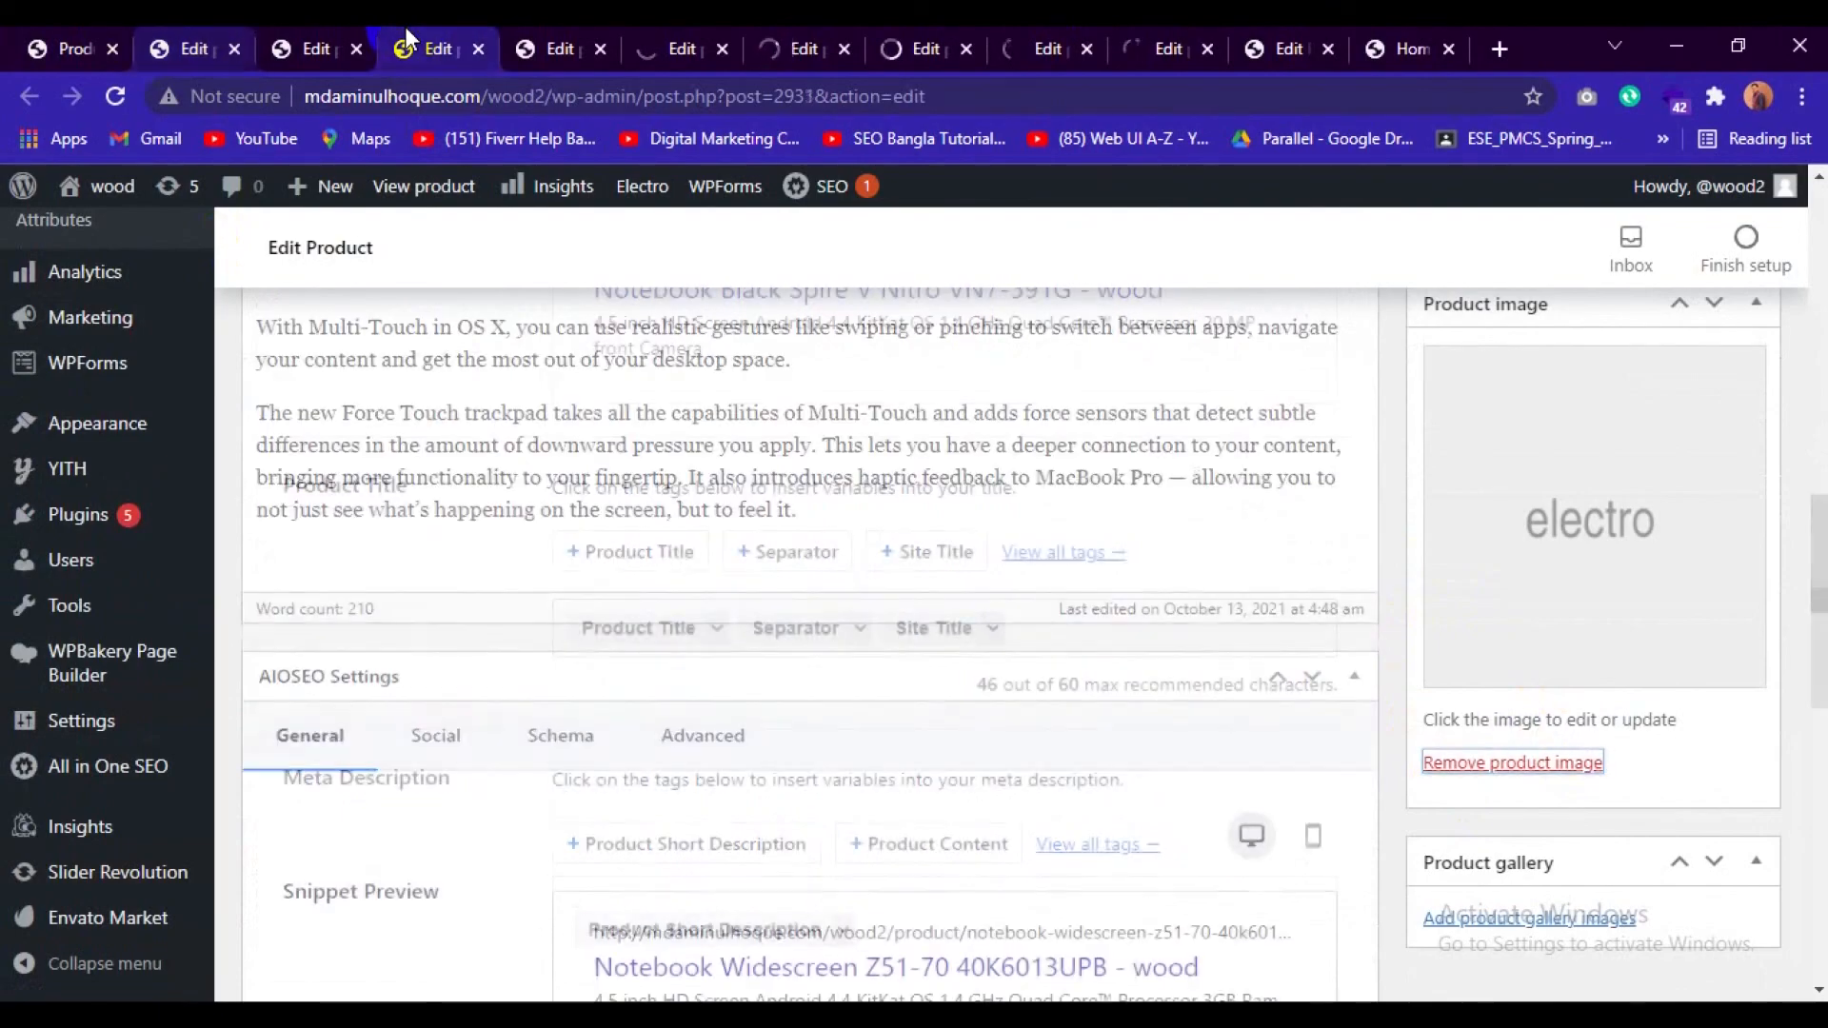
pyautogui.click(208, 40)
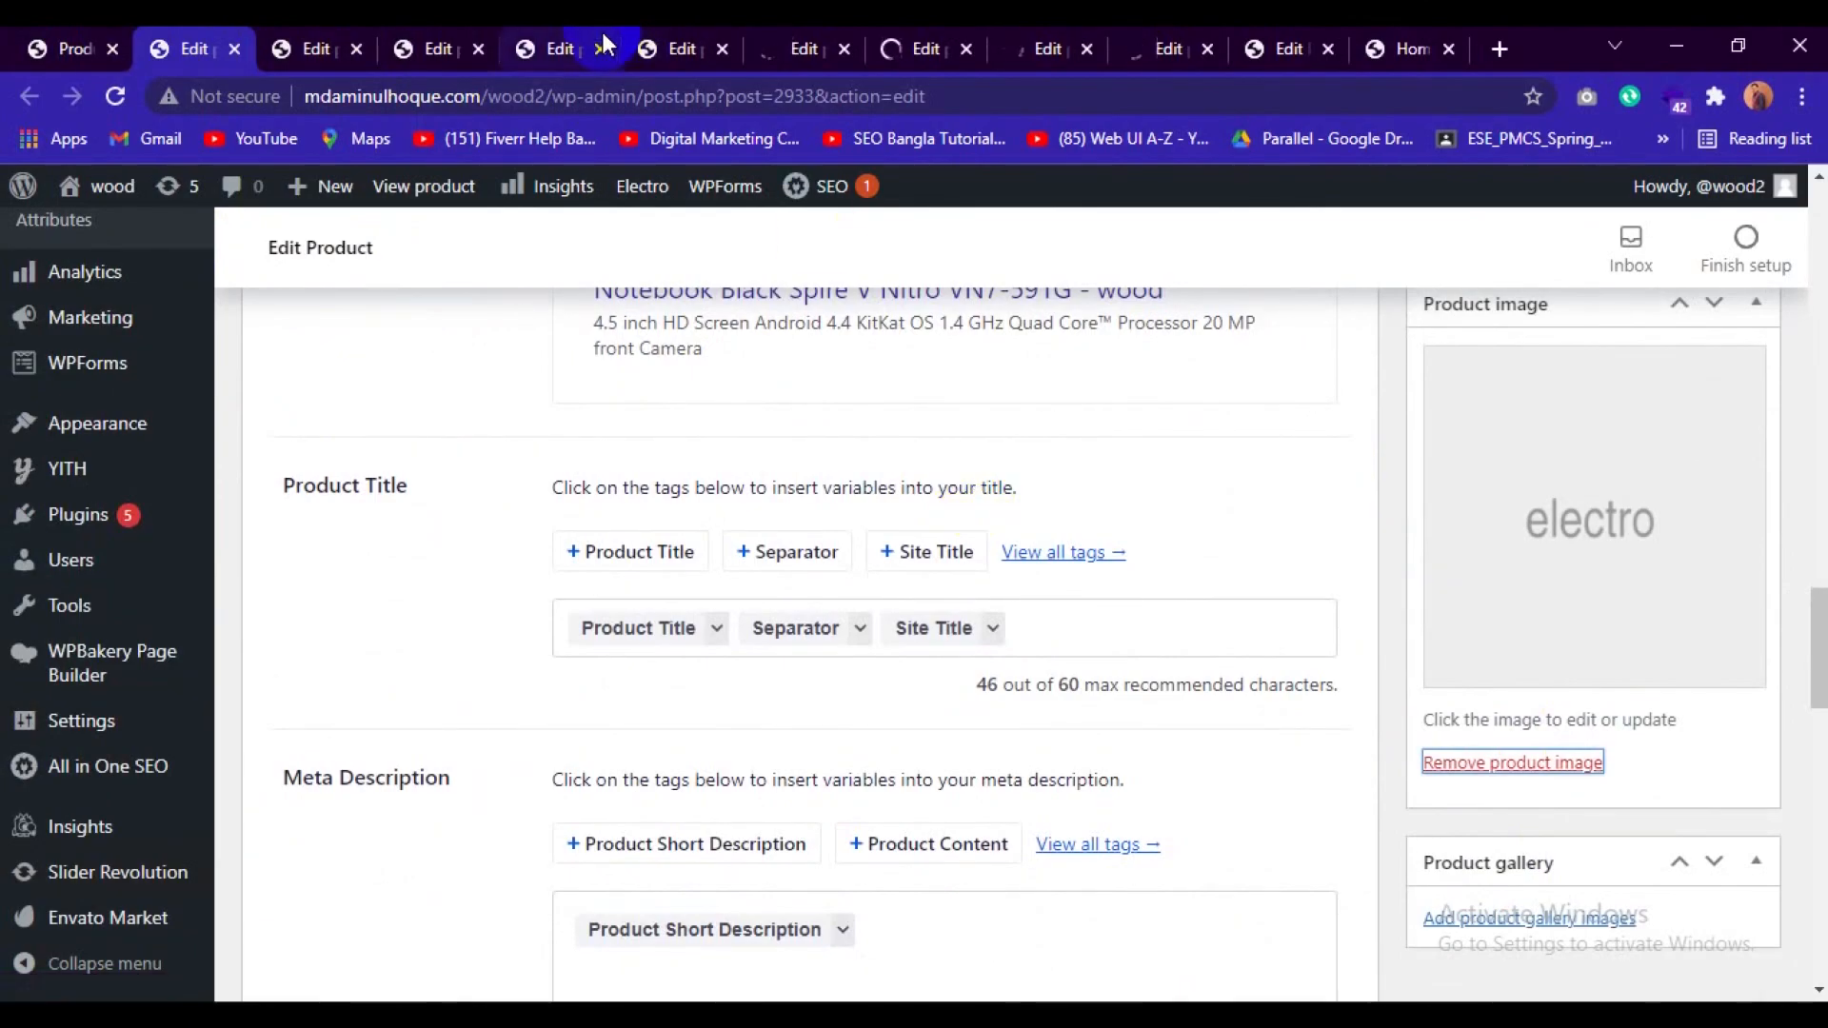
# Remove the product images from Notebook Purple G952VX-T7008T and the product with post ID 2929.
pyautogui.click(547, 48)
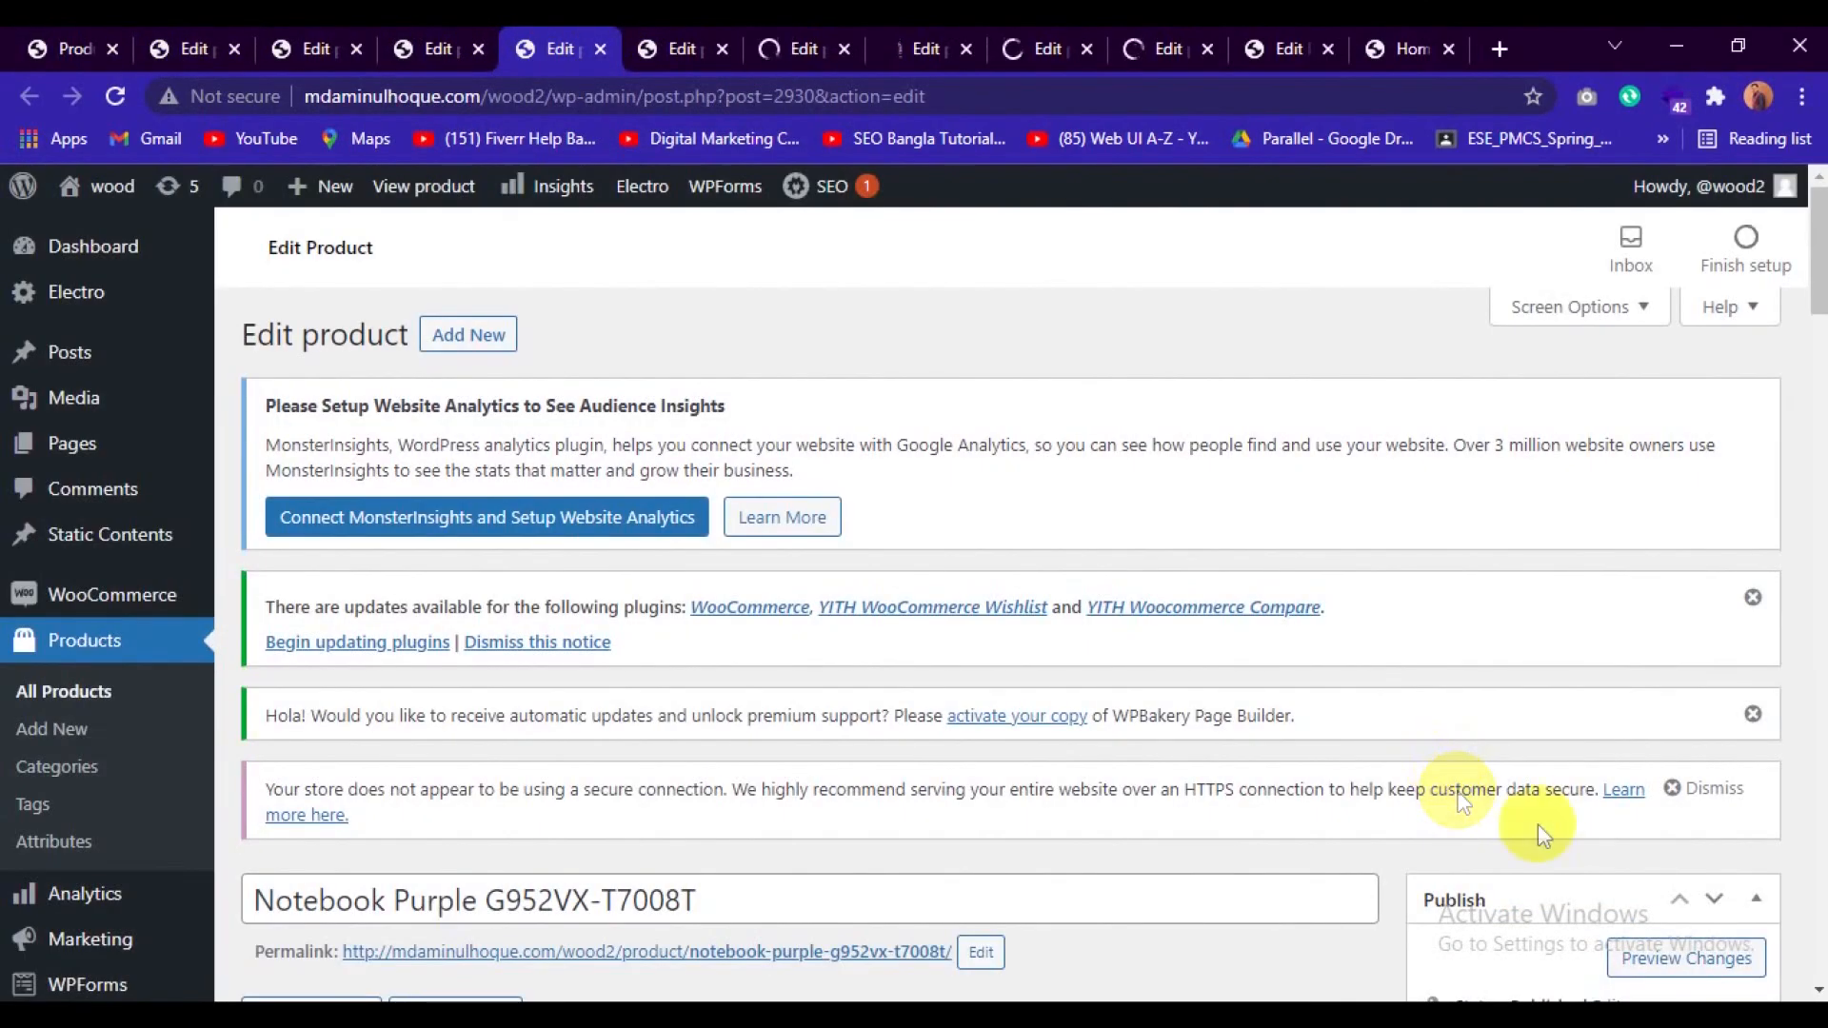
pyautogui.scroll(-10, 1616, 855)
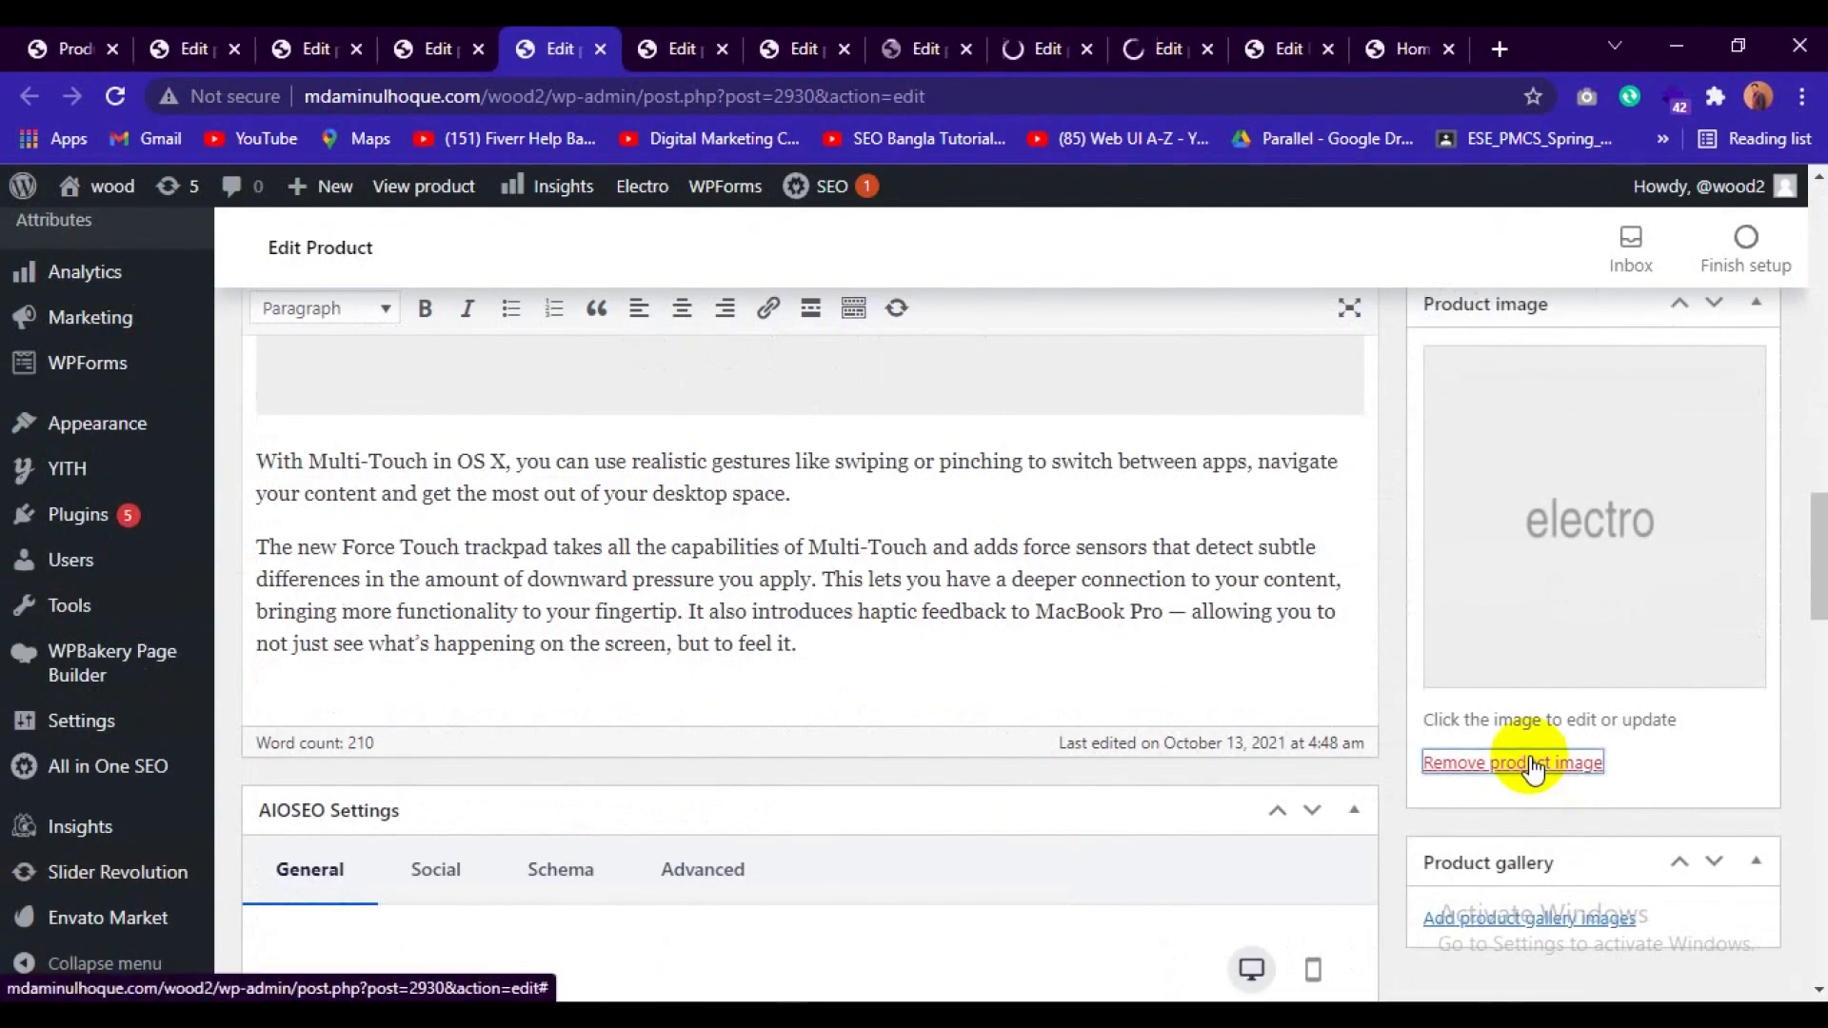
pyautogui.click(681, 43)
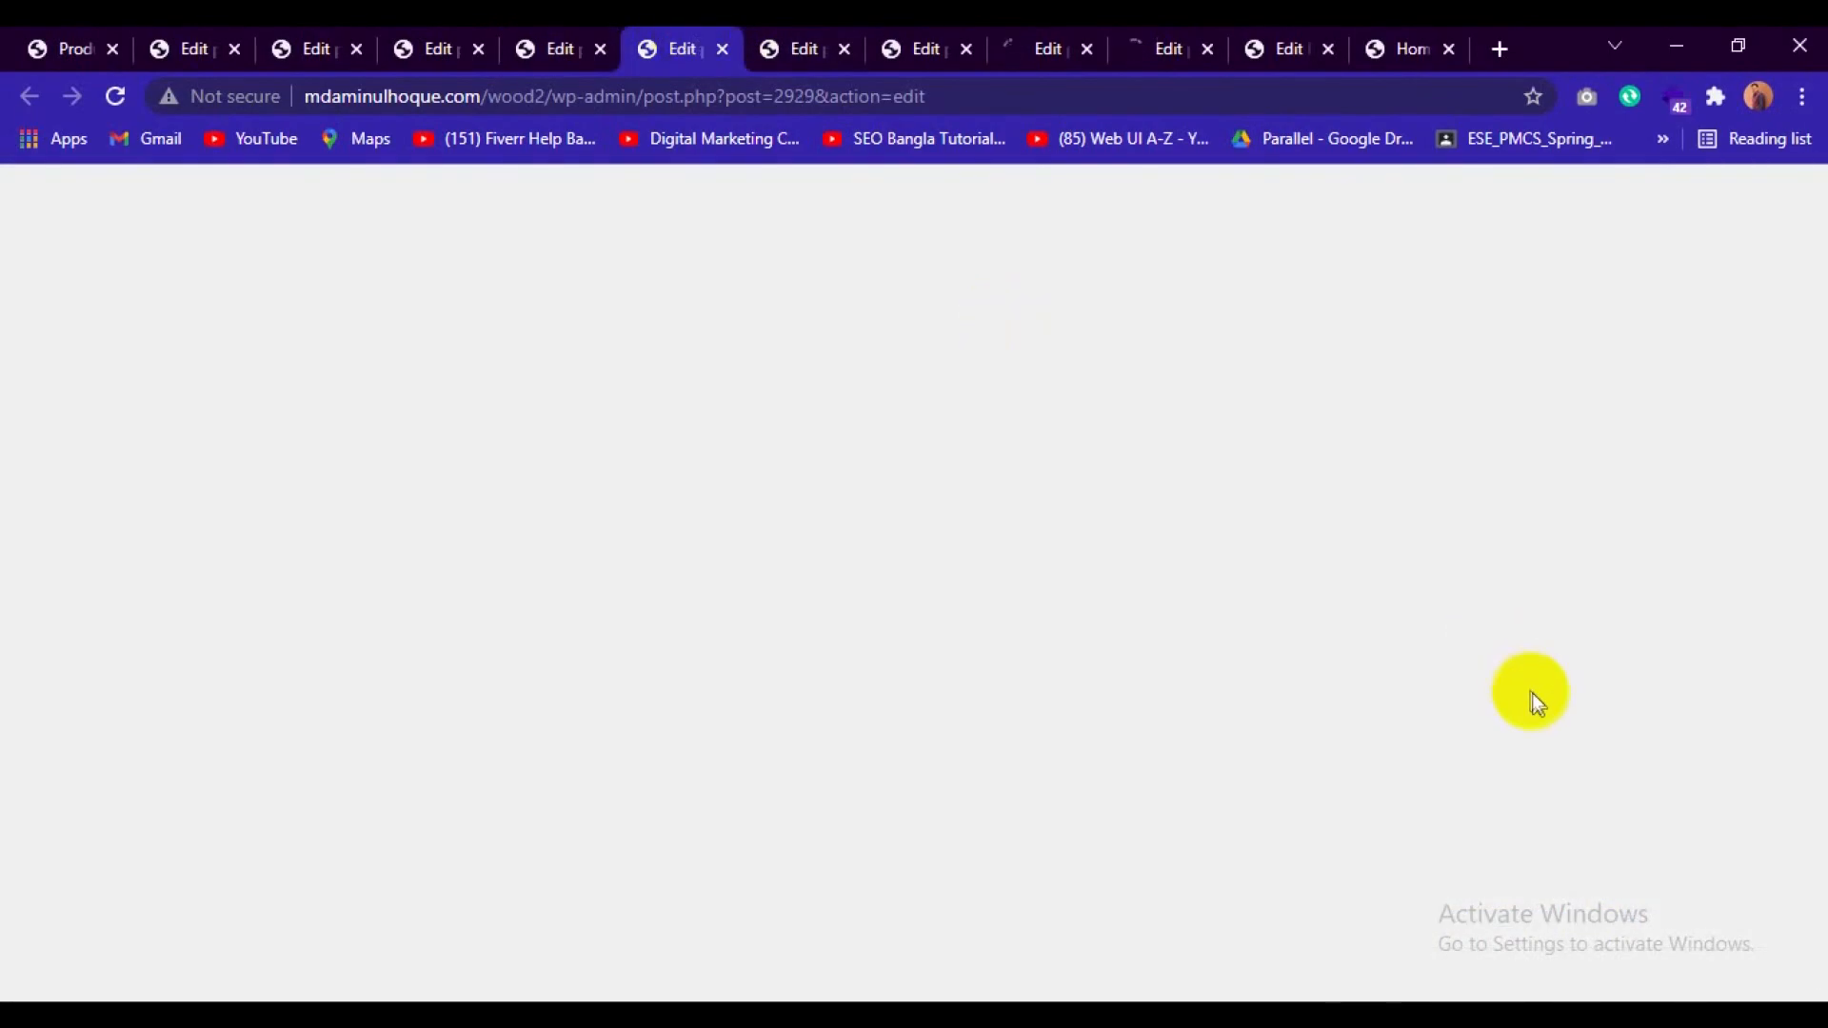
pyautogui.scroll(-10, 1534, 701)
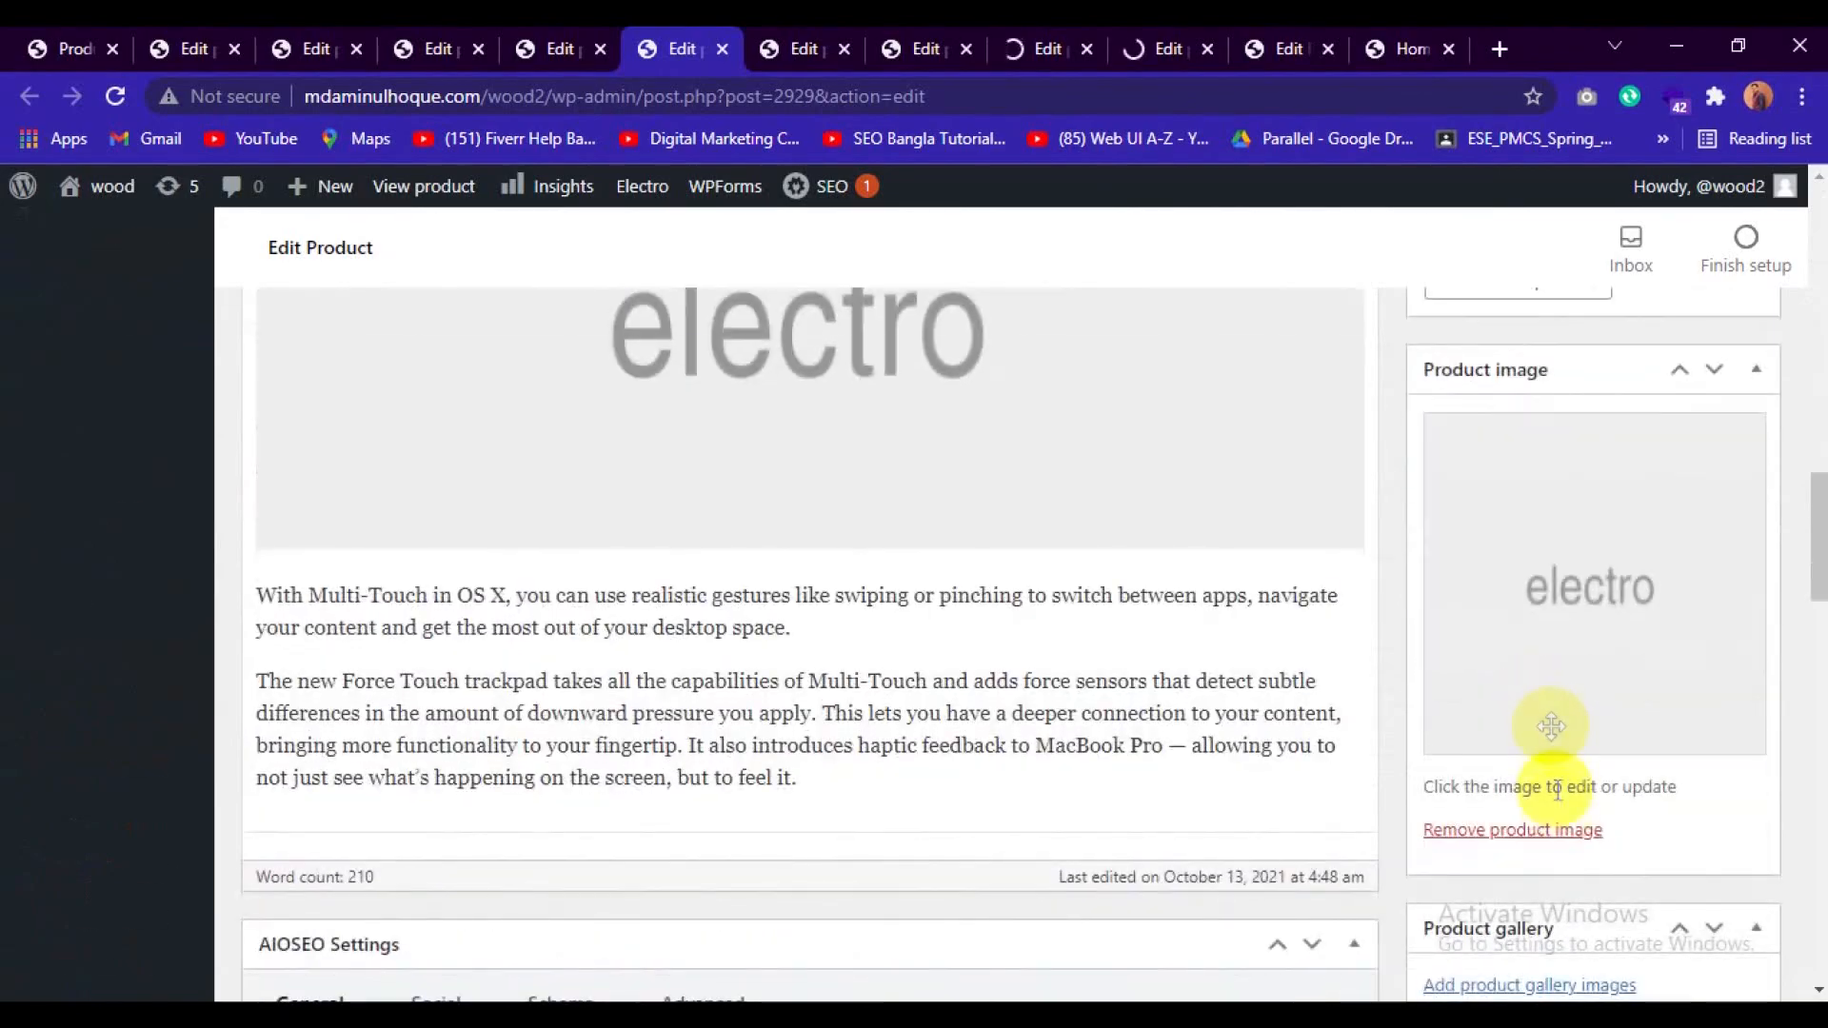
pyautogui.click(1557, 832)
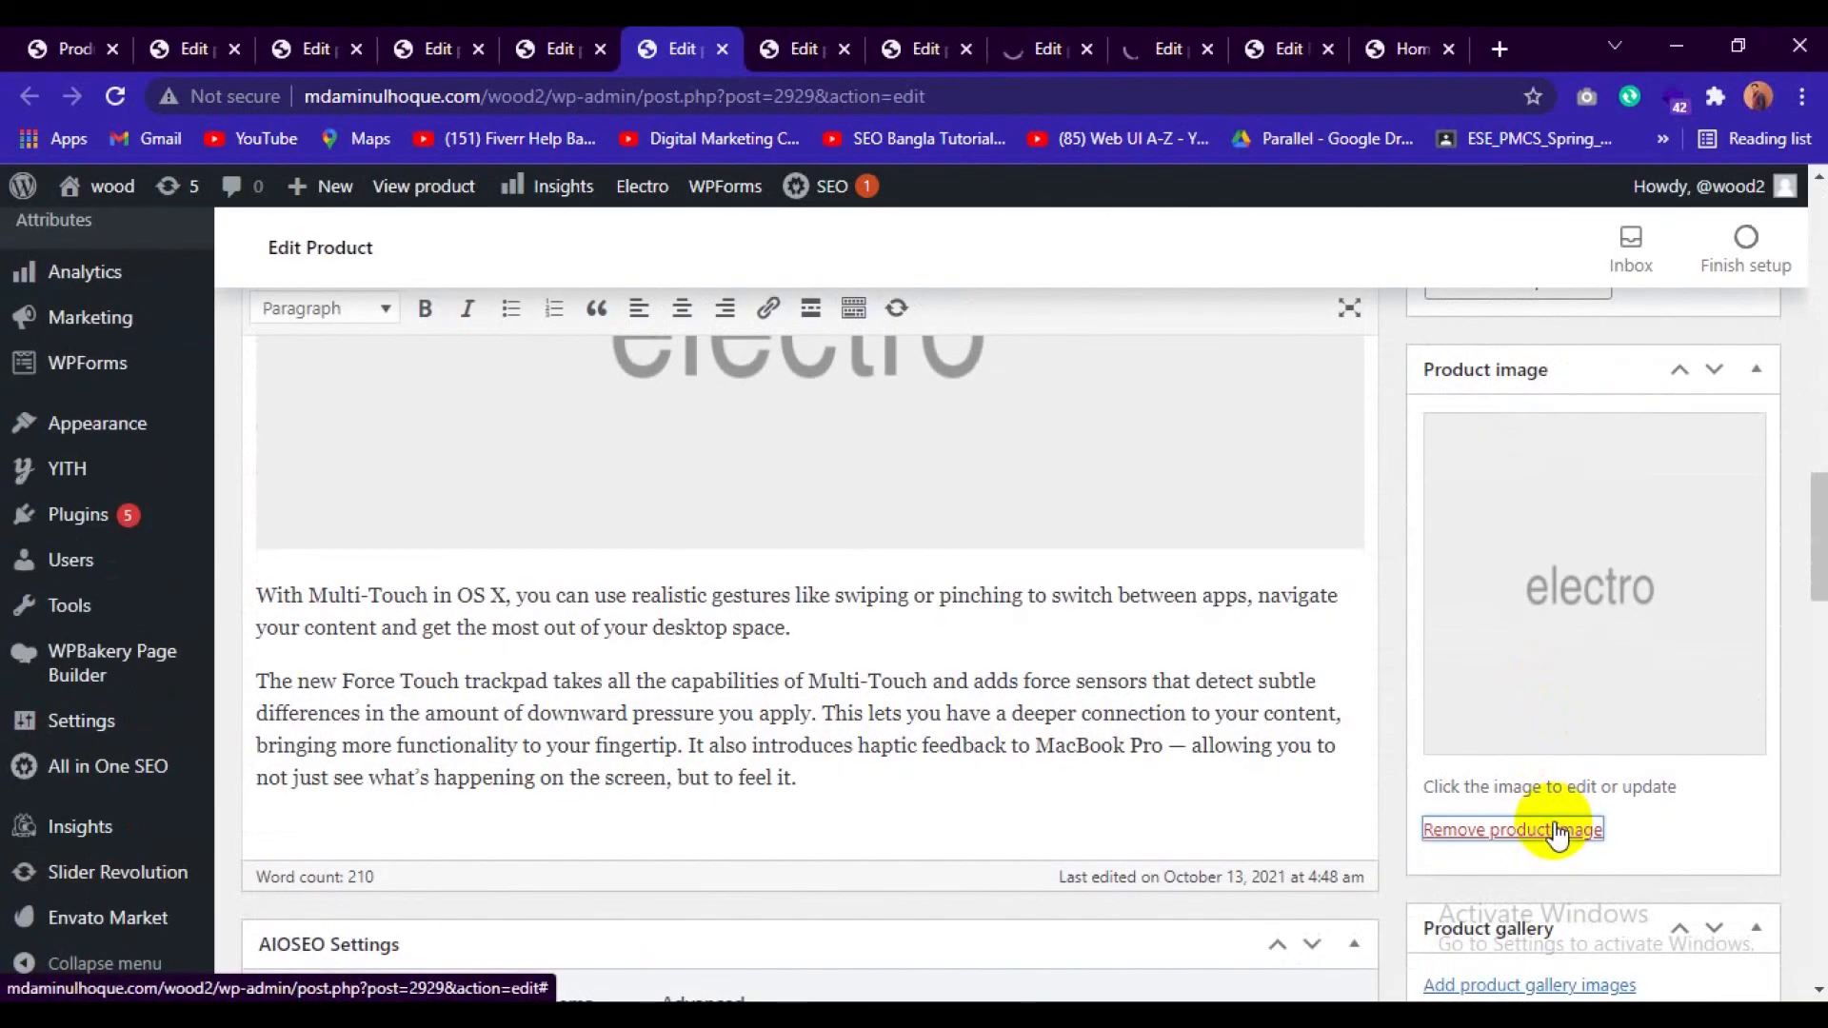
# Remove the product images from Smartphone 6S 128GB LTE and the product with post ID 2927.
pyautogui.click(798, 43)
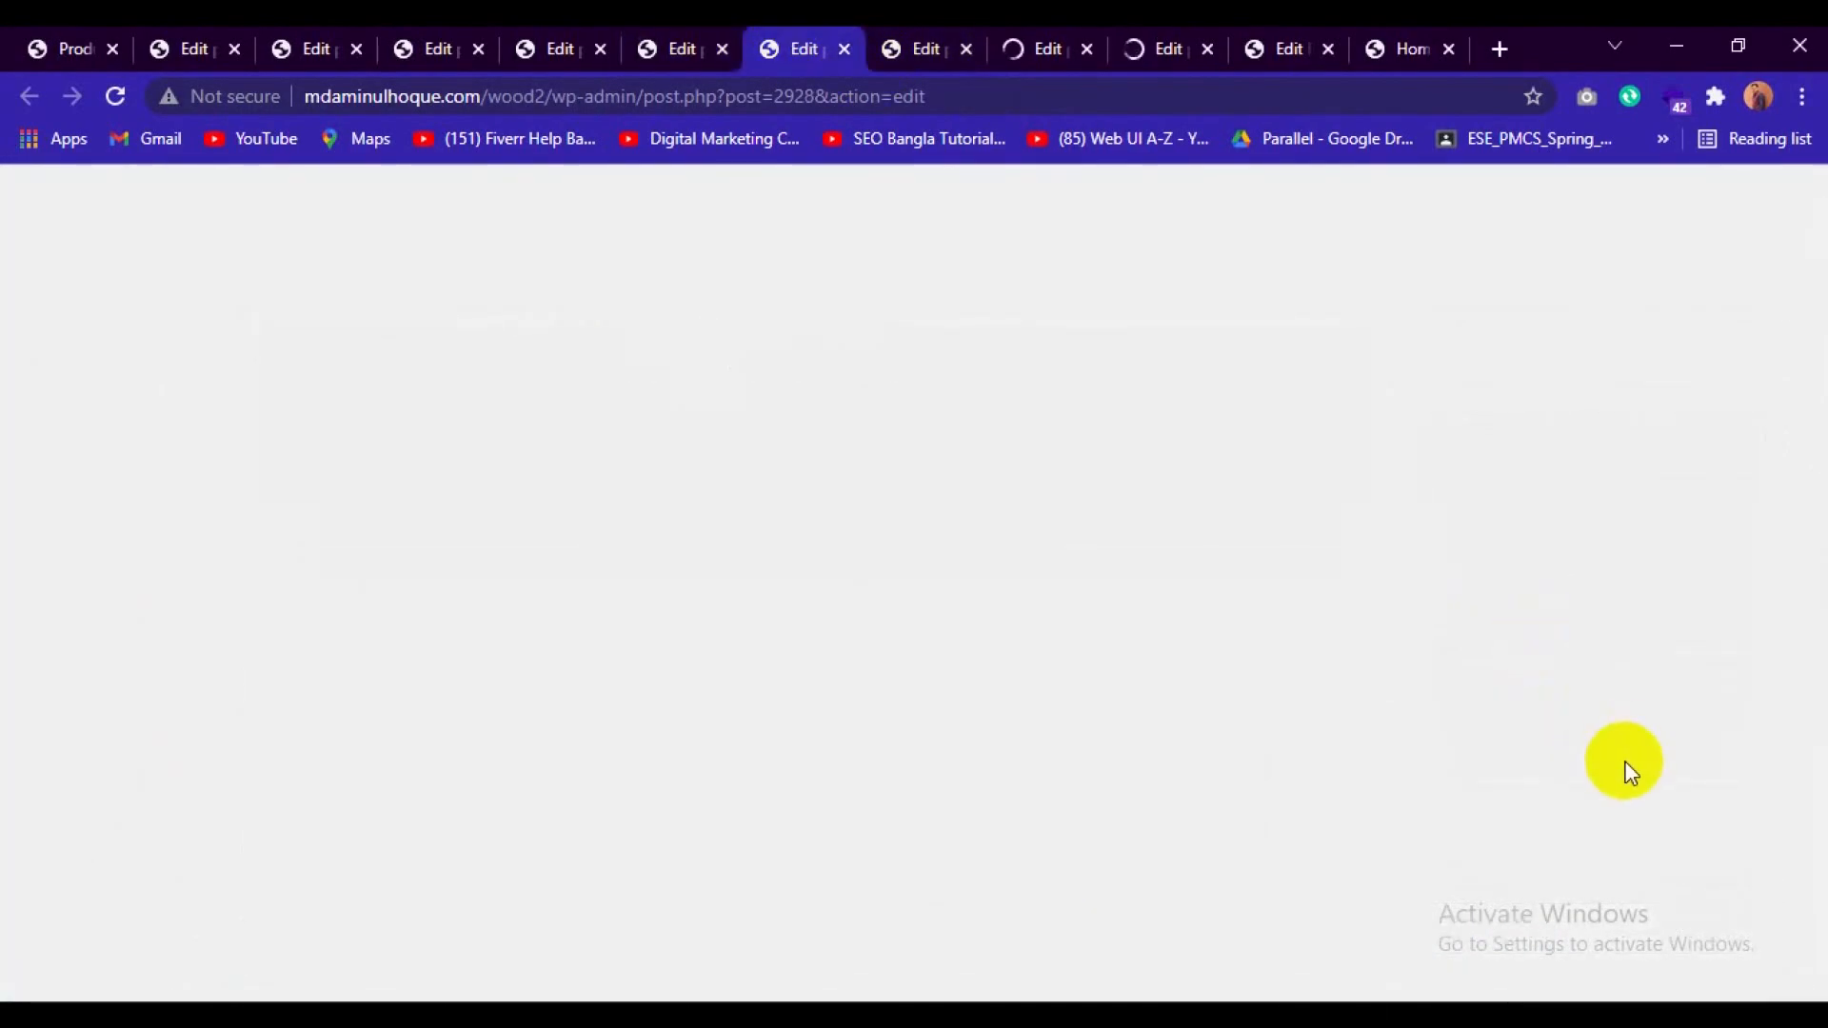
pyautogui.scroll(-15, 1628, 771)
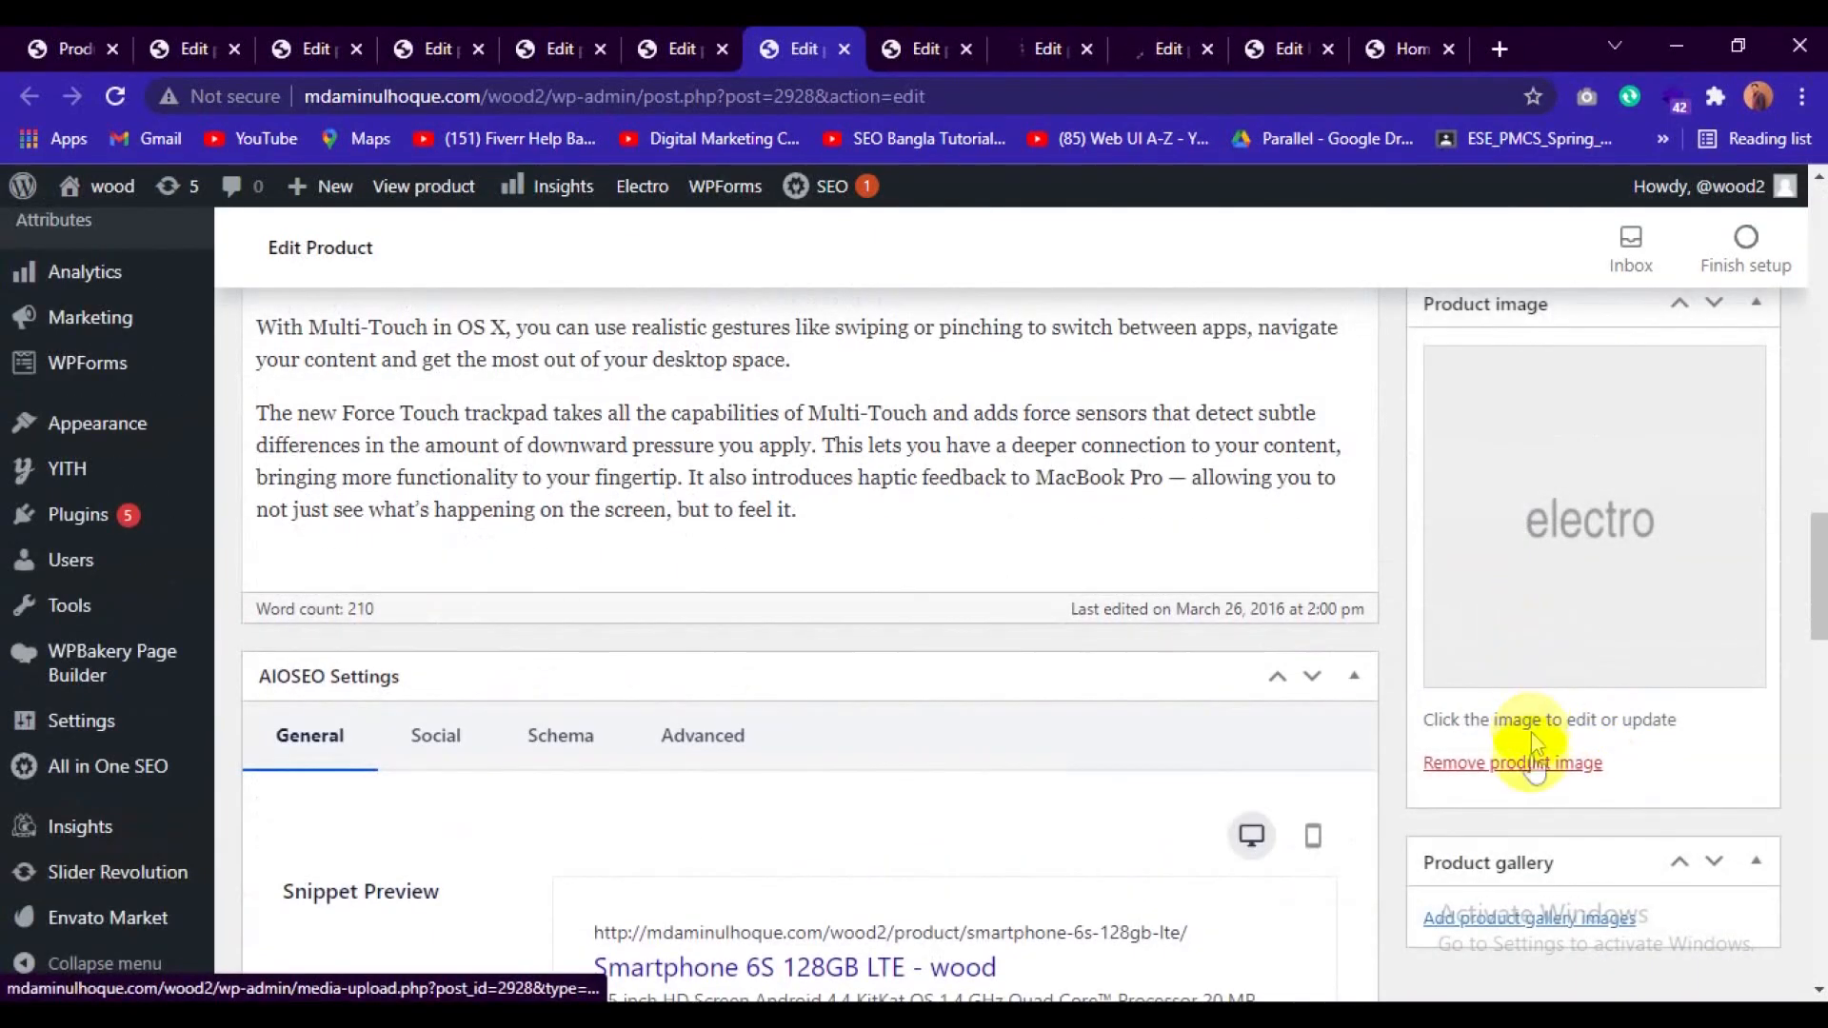
pyautogui.click(1533, 765)
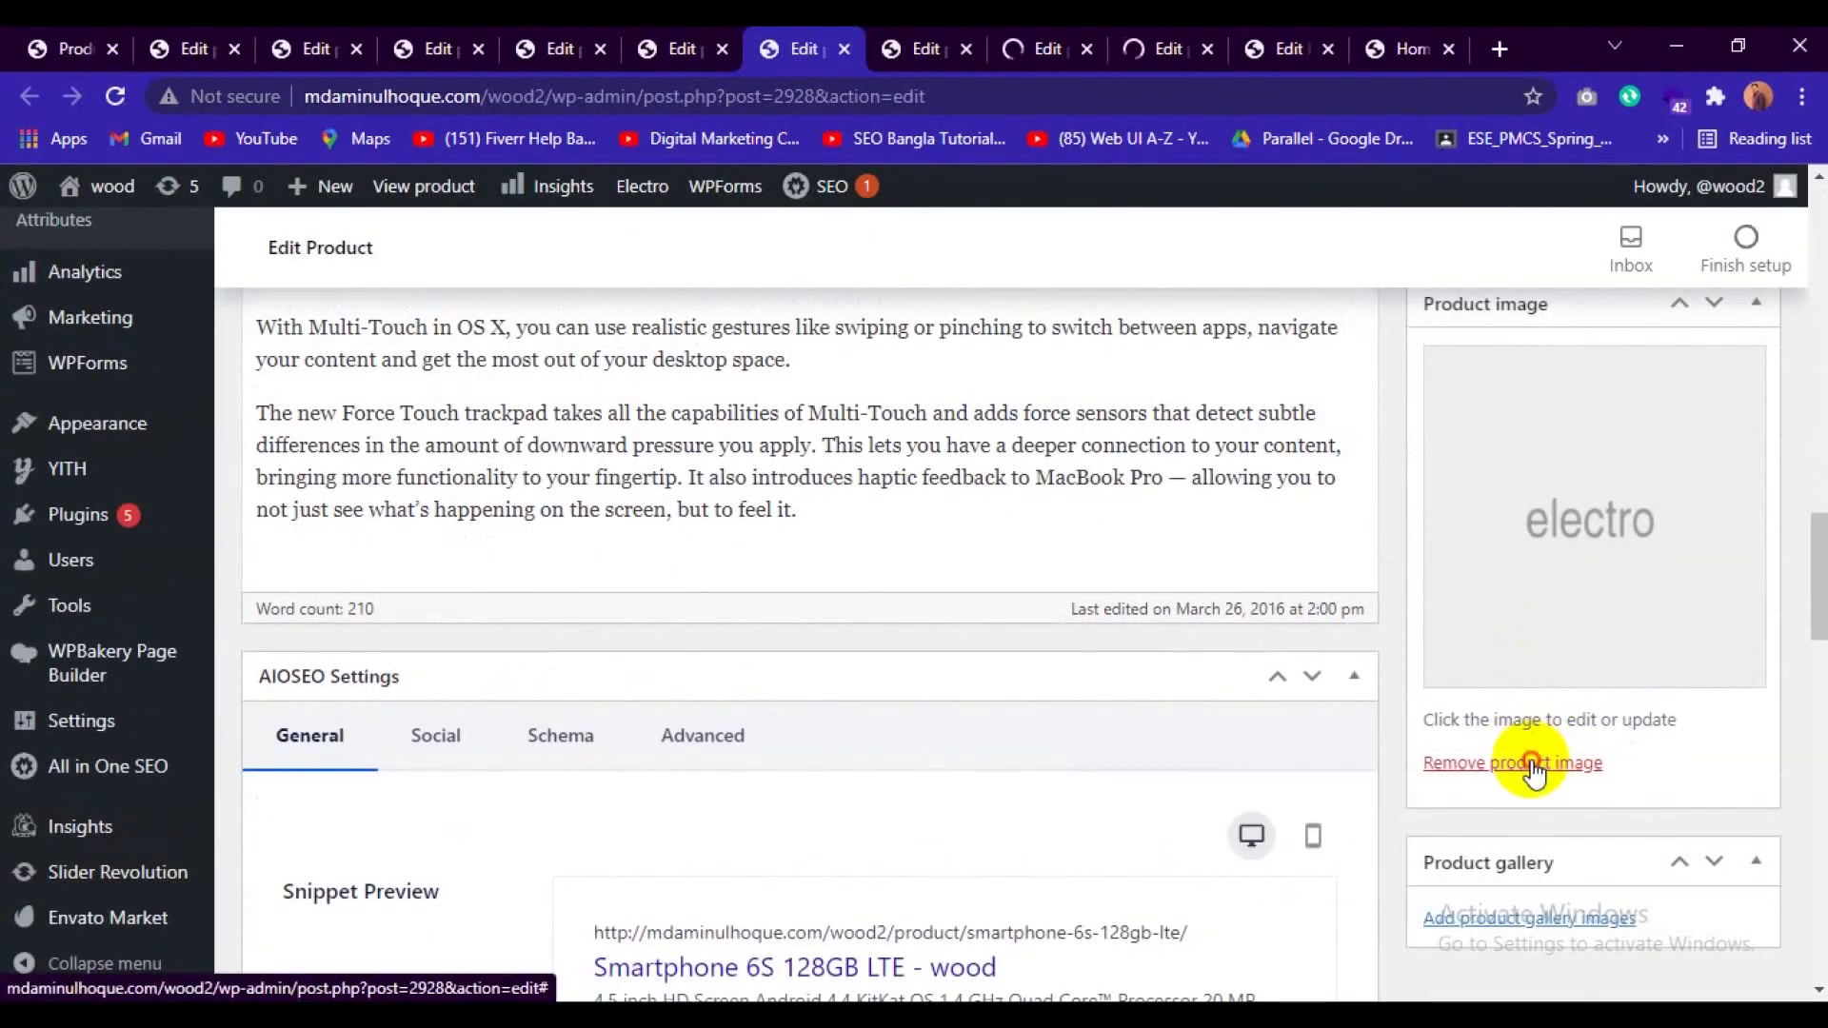
pyautogui.hotkey('ctrl', 'Tab')
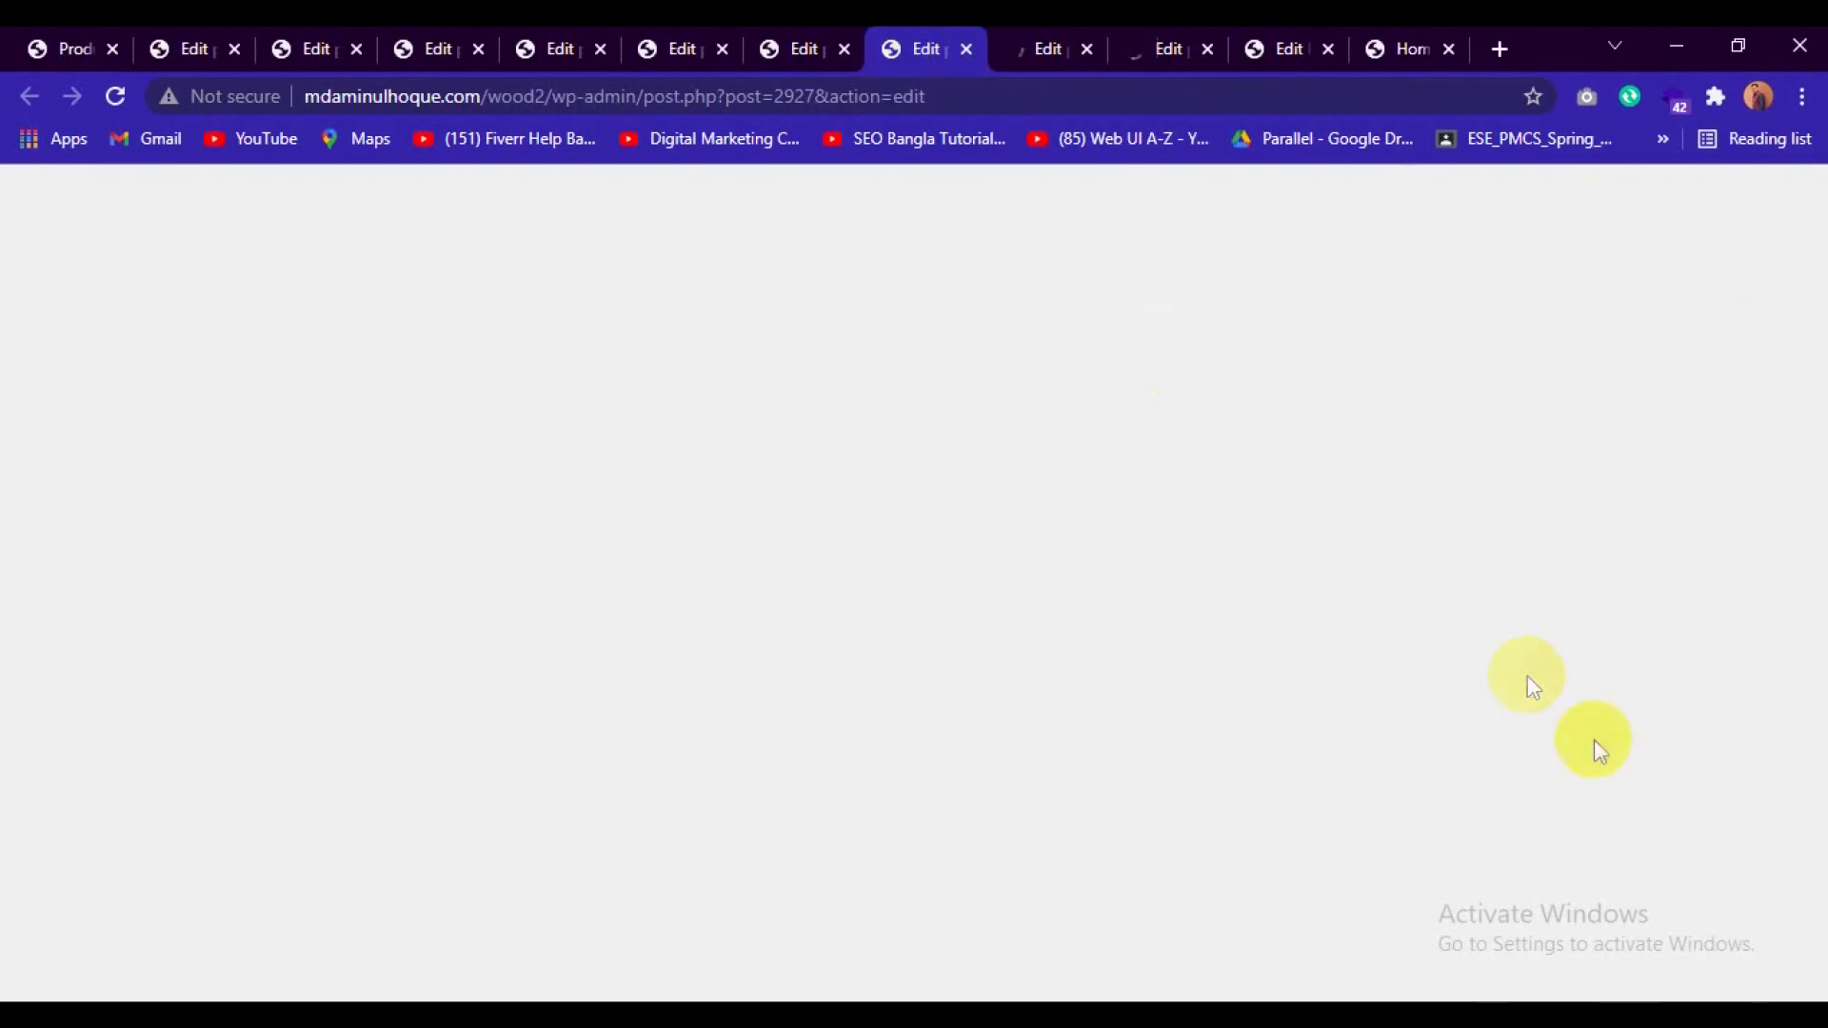
pyautogui.scroll(-12, 1632, 758)
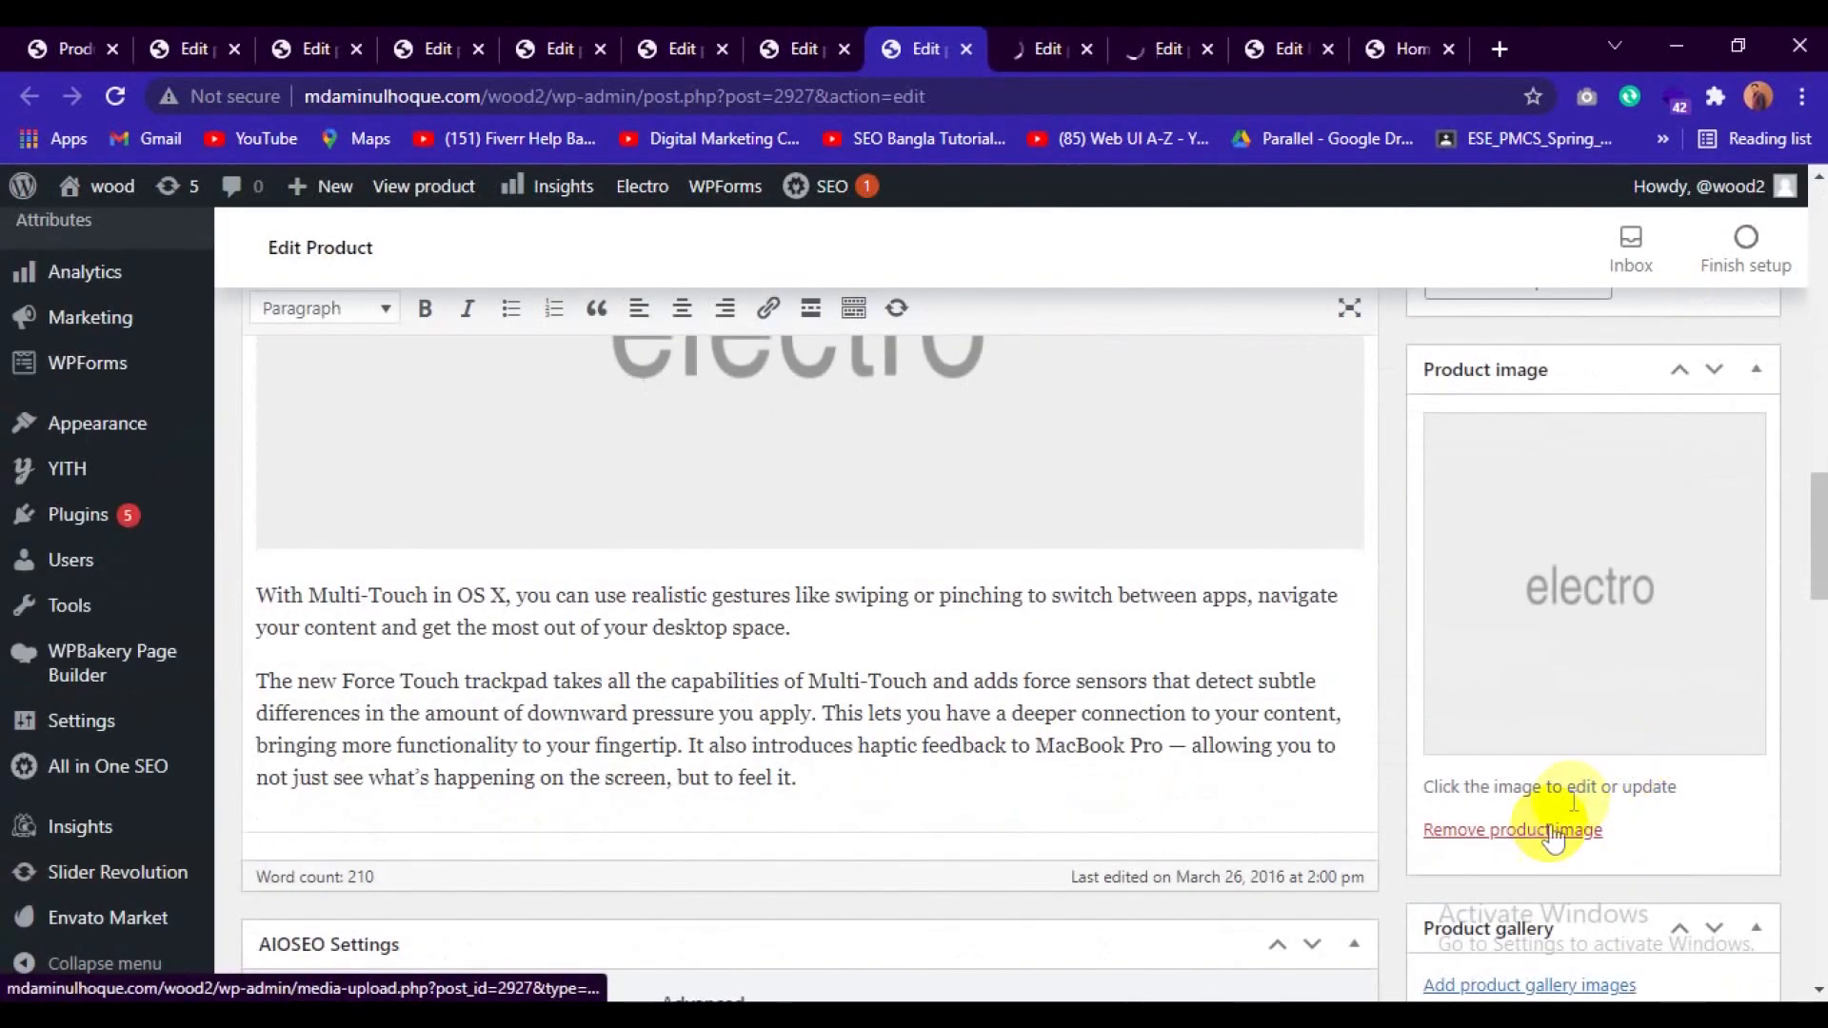
pyautogui.click(1548, 830)
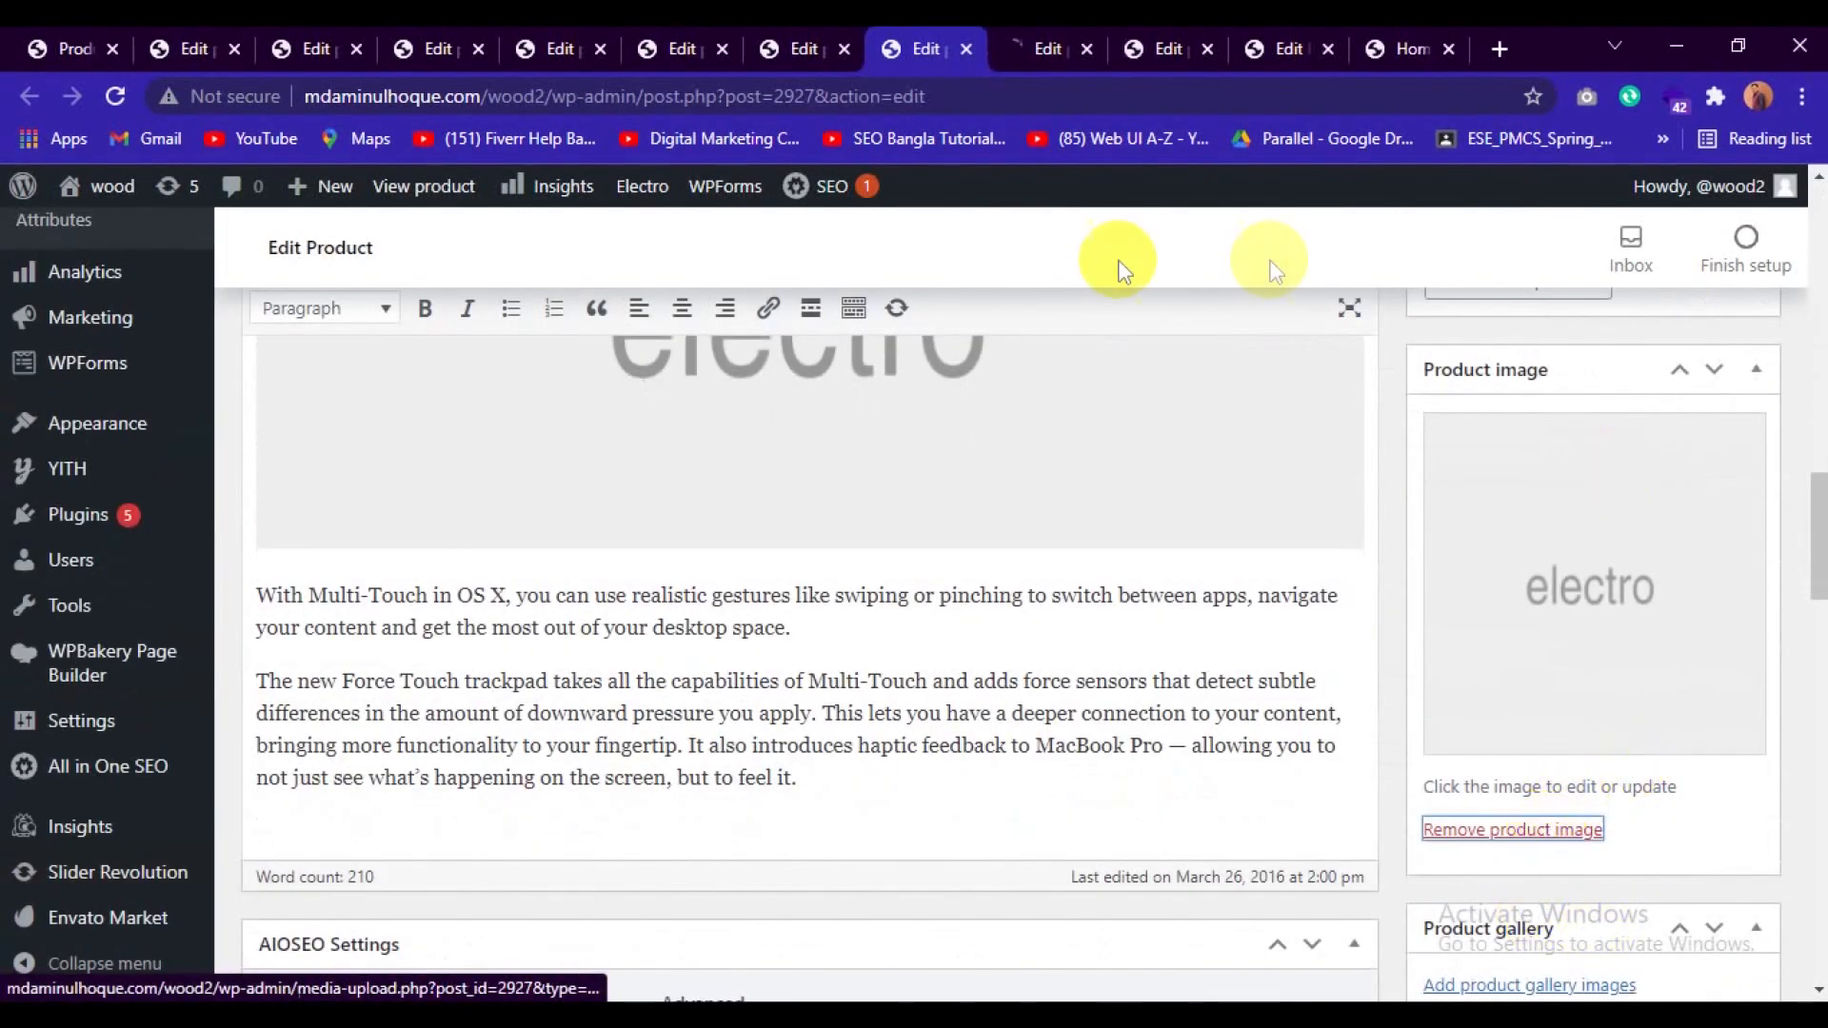
# Open the Media Library for choosing a new product image for Notebook Black Spire V Nitro VN7-591G.
pyautogui.click(187, 38)
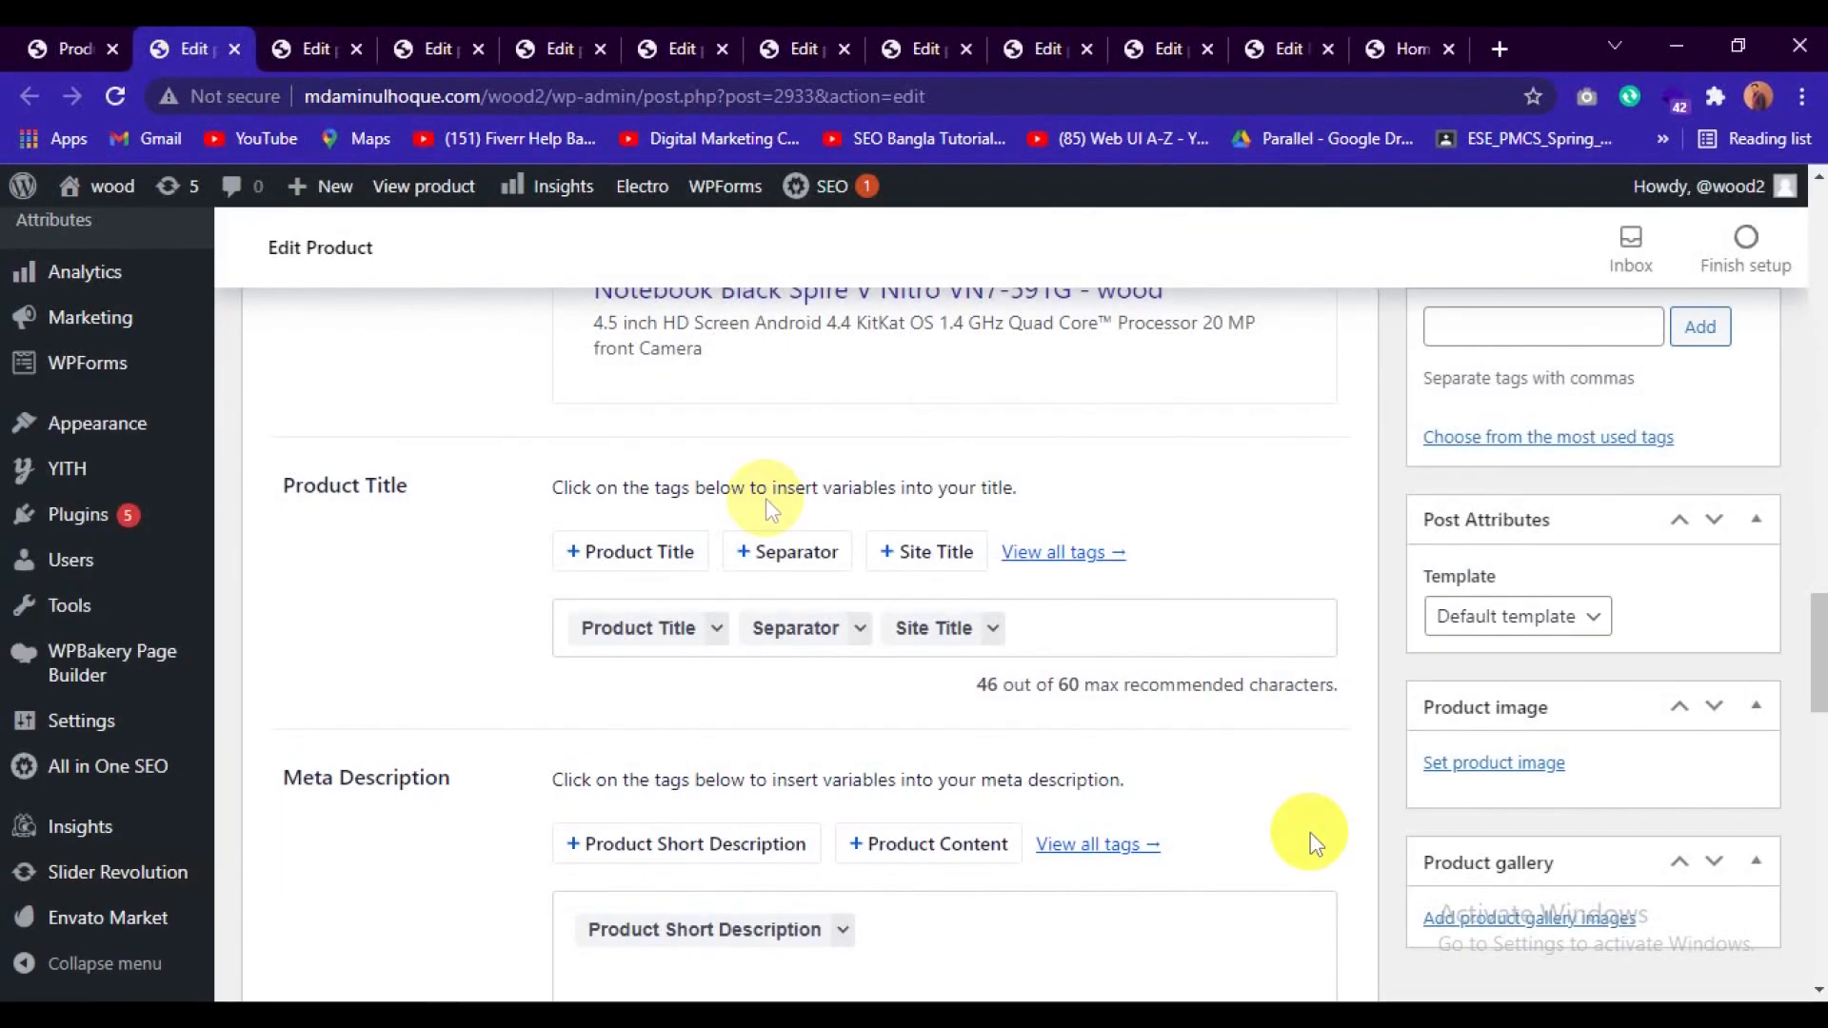
pyautogui.click(1461, 764)
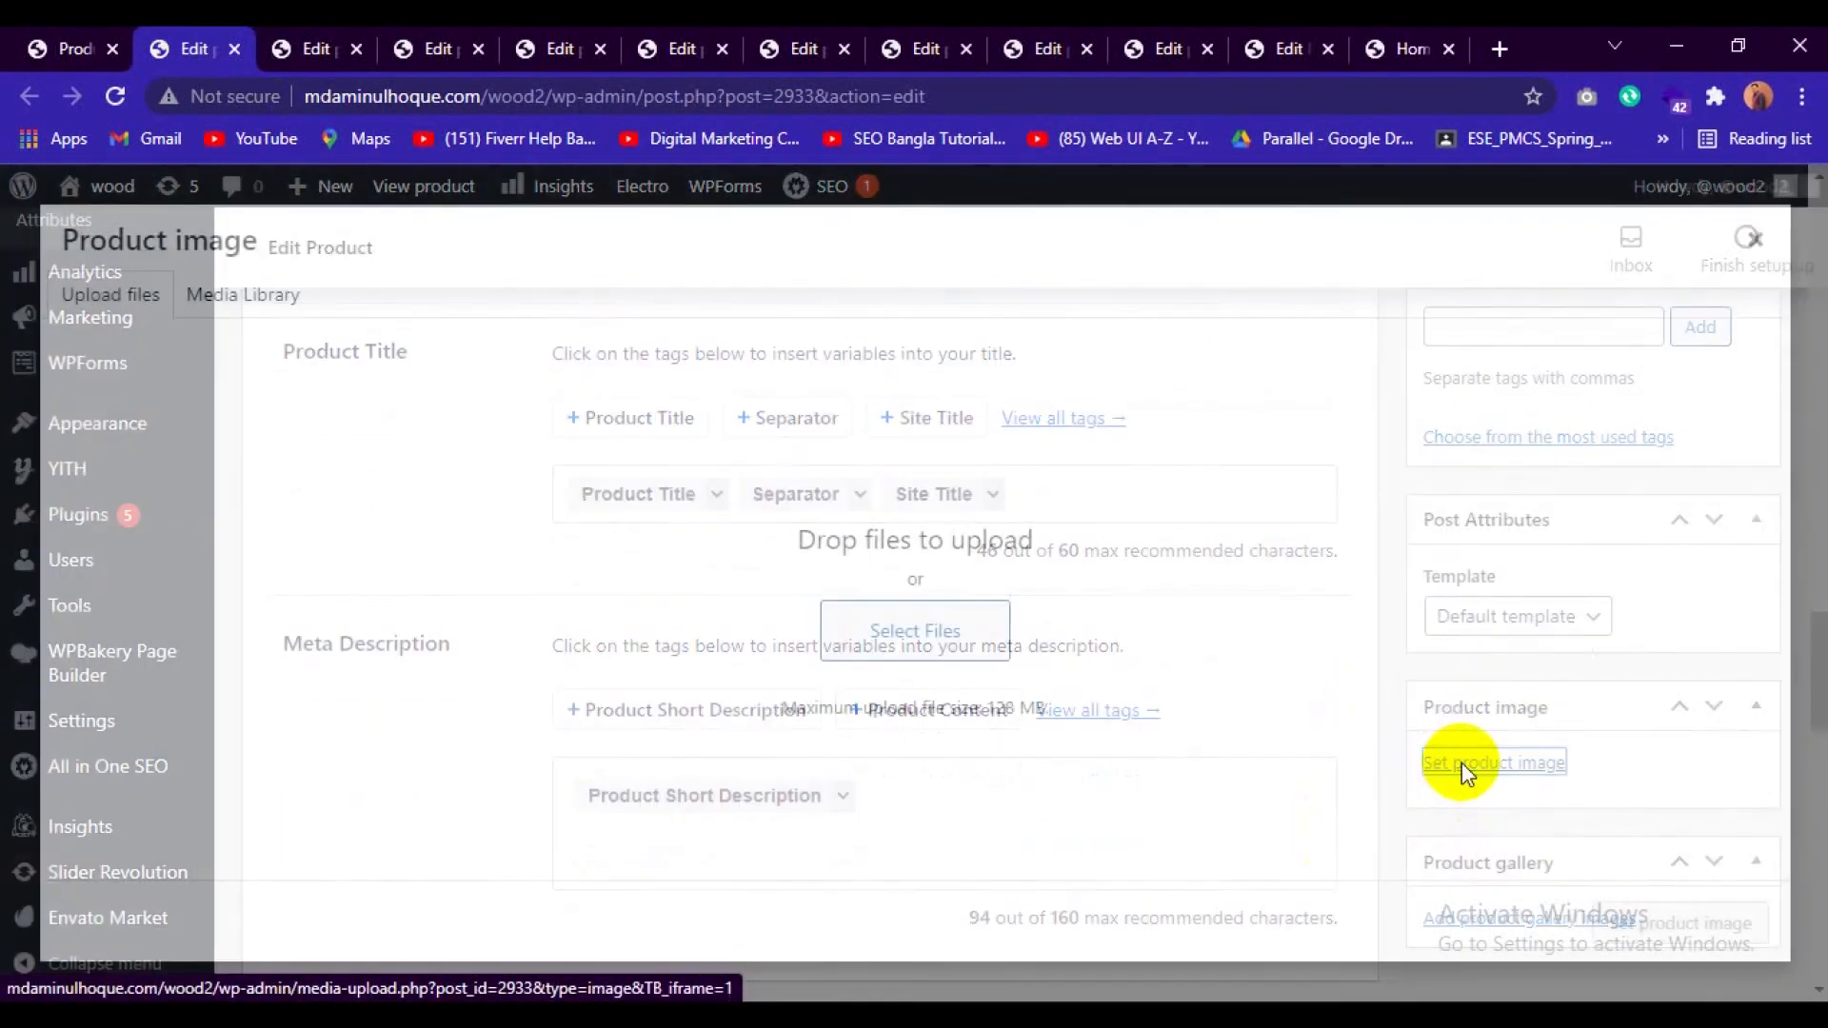
pyautogui.click(266, 298)
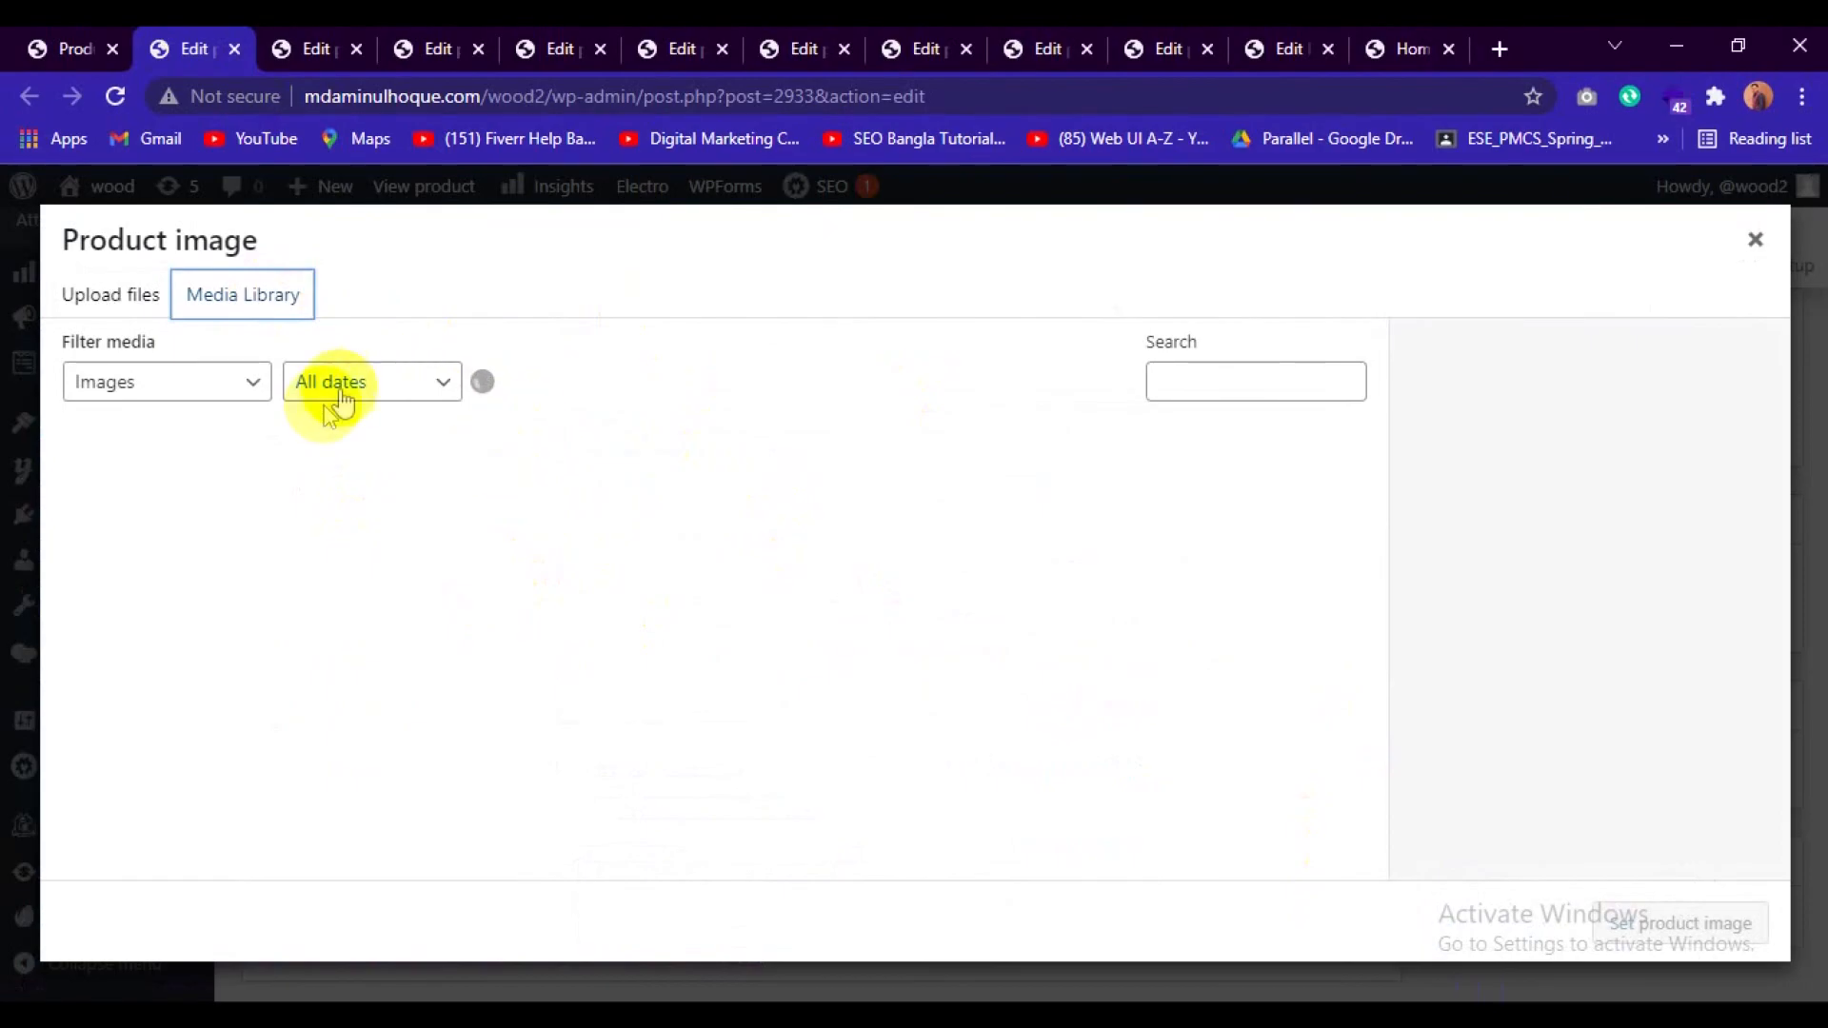
# Open the product image chooser for Tablet Thin EliteBook Revolve 810 G6 and for Notebook Widescreen Z51-70.
pyautogui.click(305, 43)
pyautogui.scroll(-5, 1619, 757)
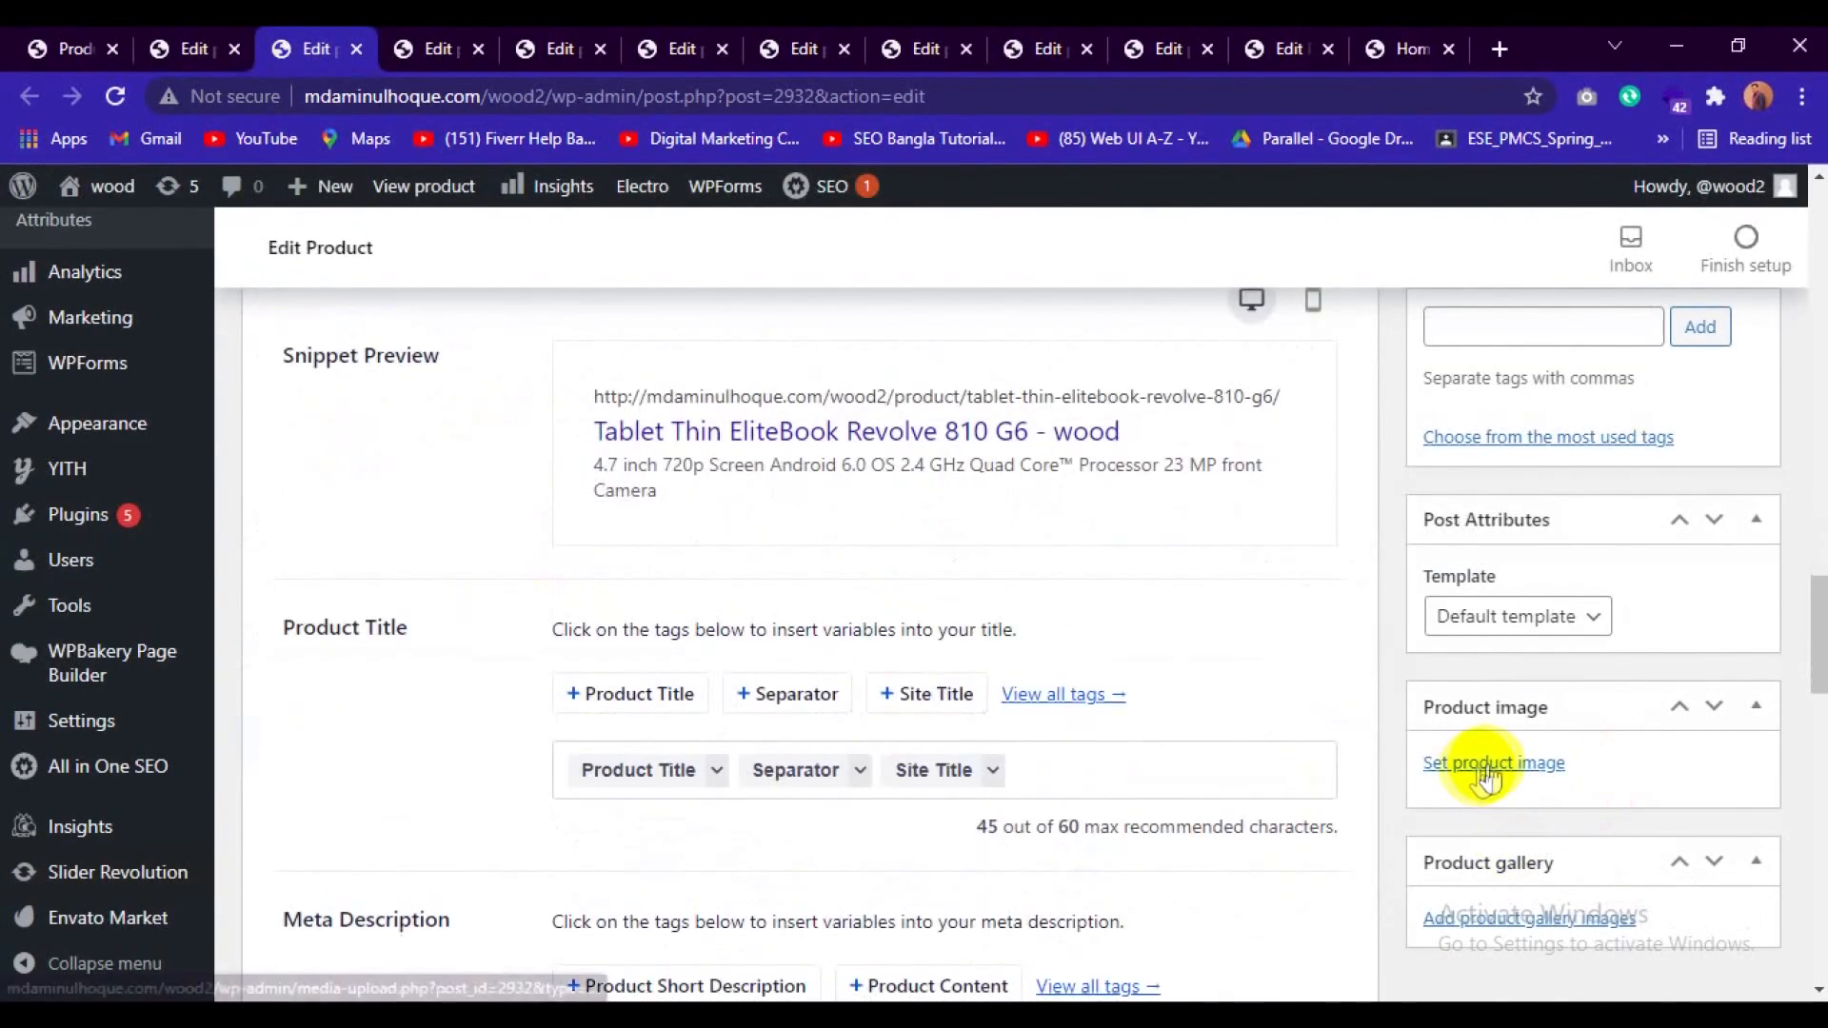
pyautogui.click(1489, 763)
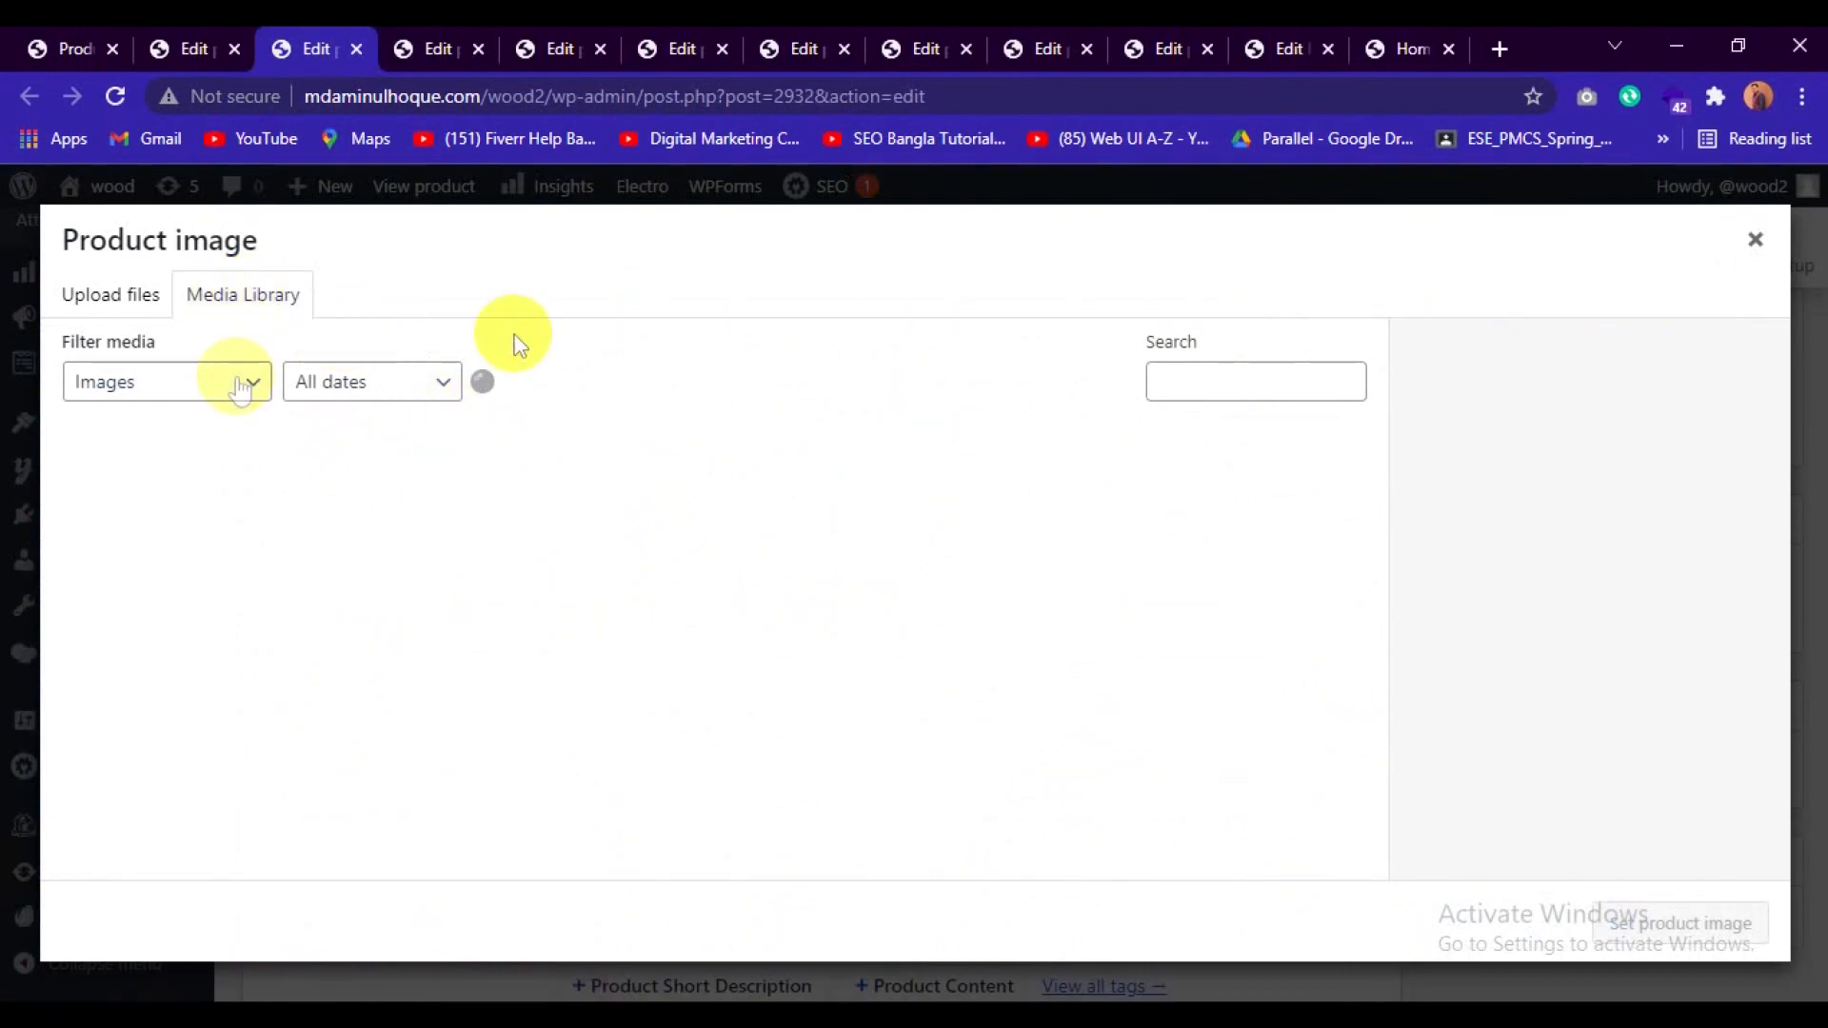
pyautogui.click(431, 52)
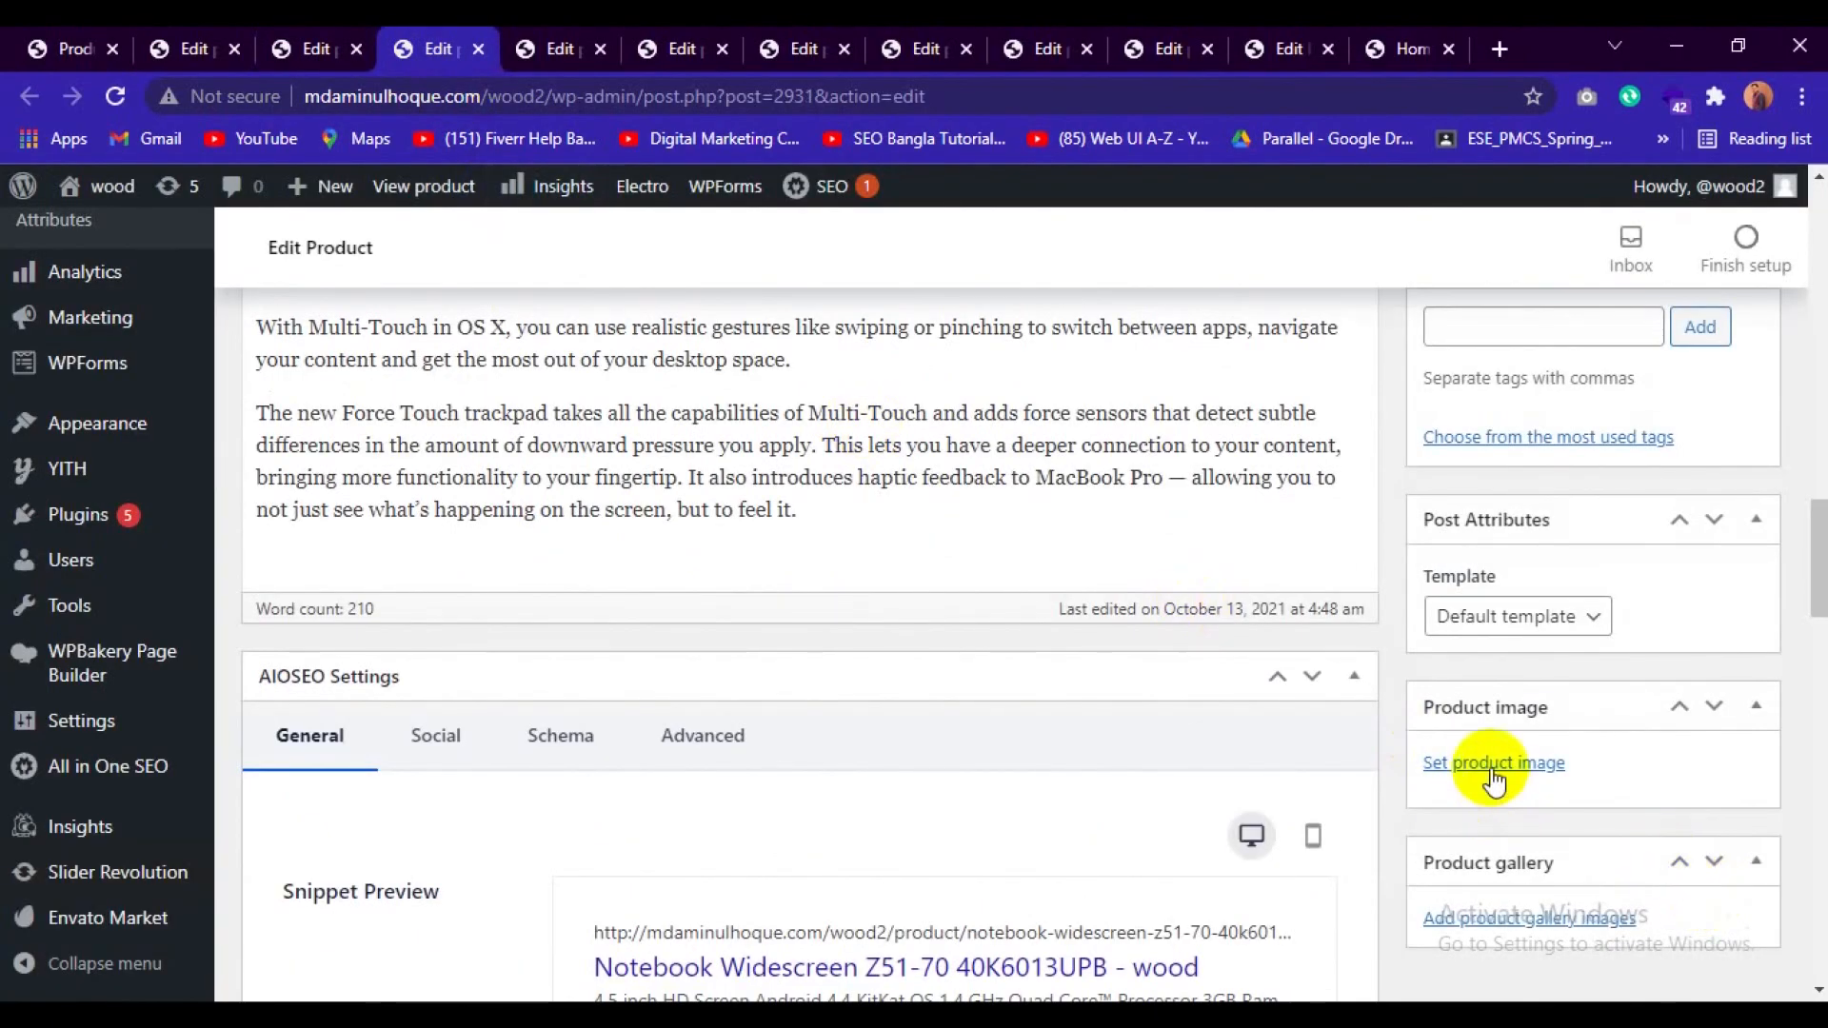
pyautogui.click(1492, 763)
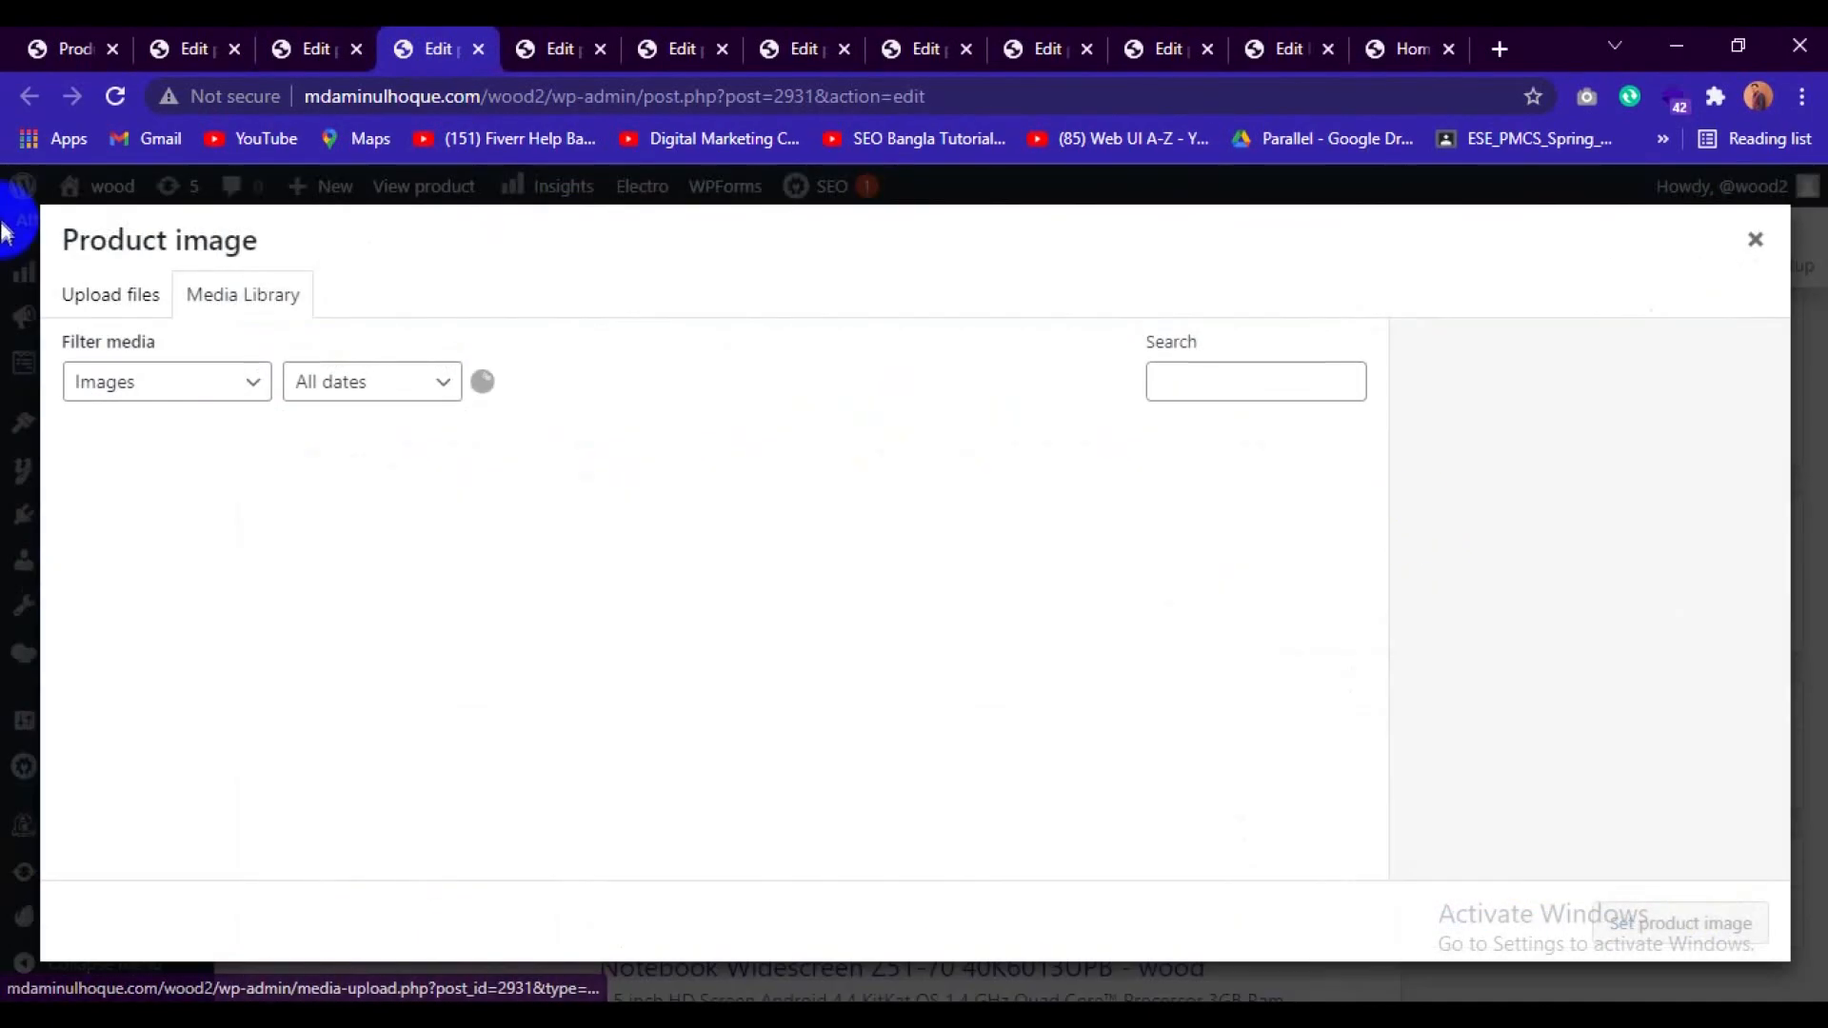
# Retry removing the product images from Notebook Purple G952VX-T7008T, Smartphone 6S 128GB LTE and the products with post IDs 2929 and 2927.
pyautogui.click(525, 48)
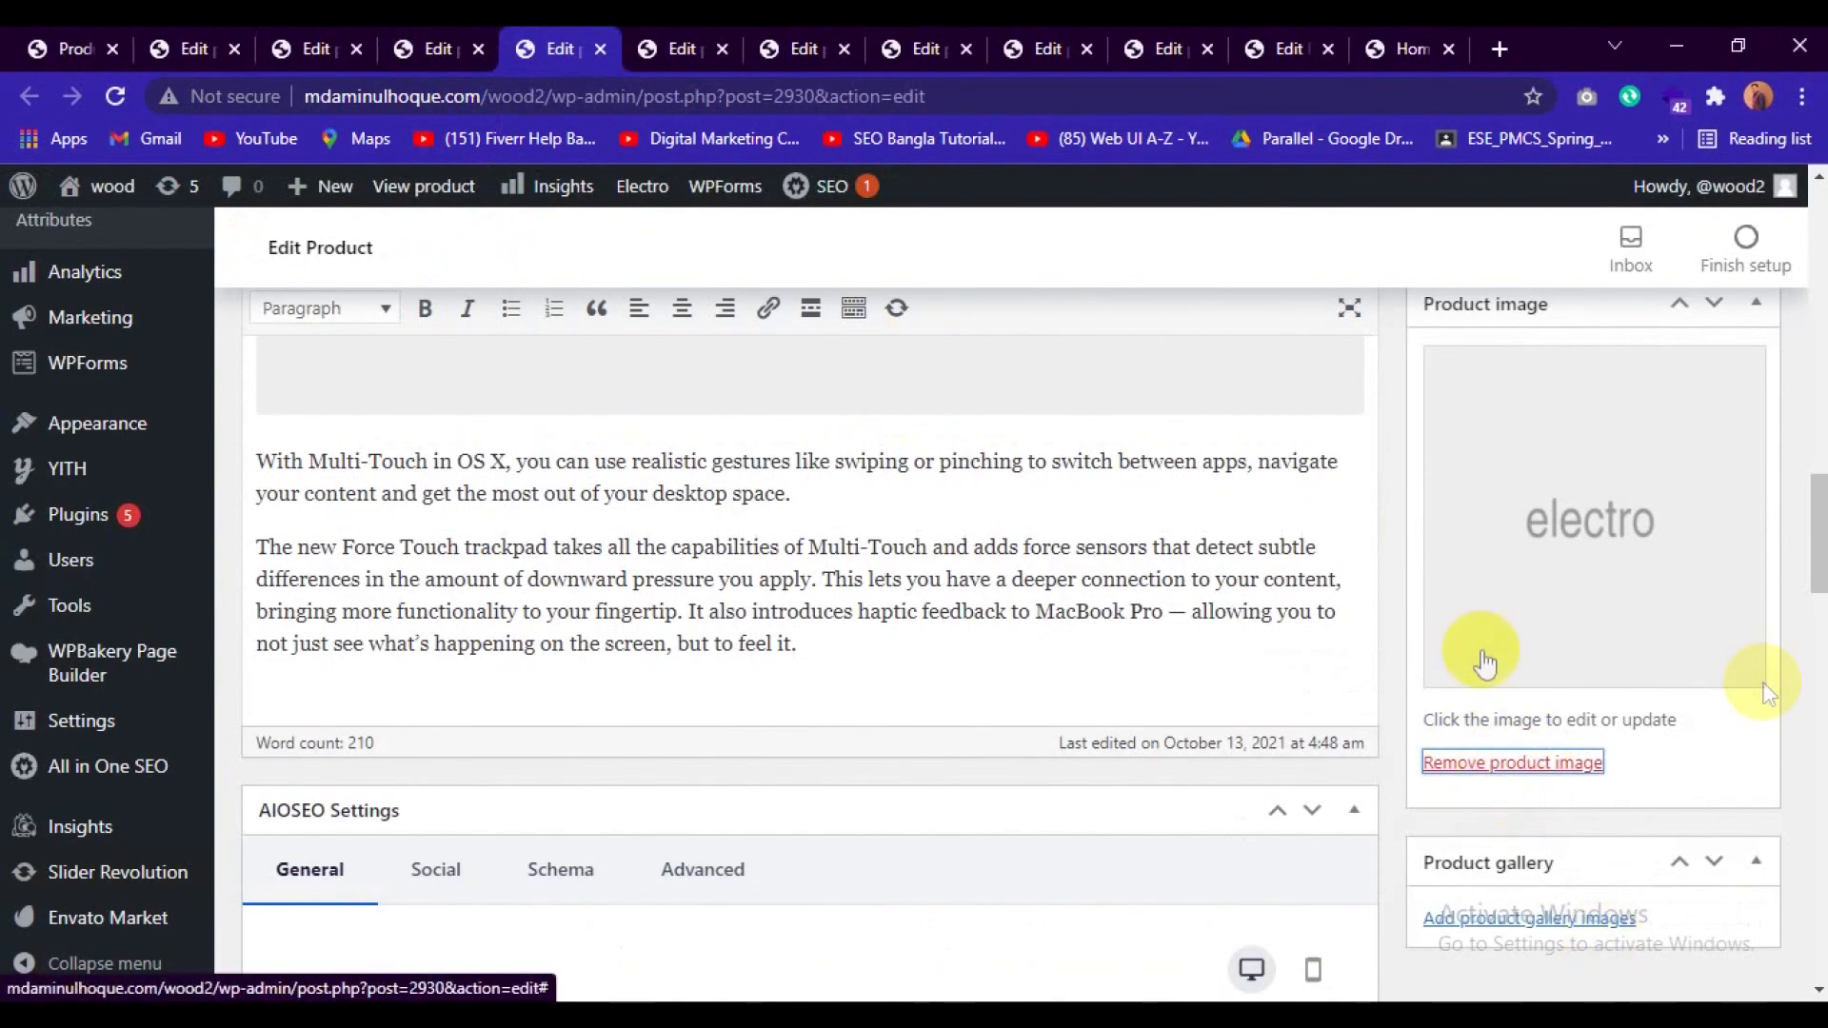
pyautogui.click(693, 38)
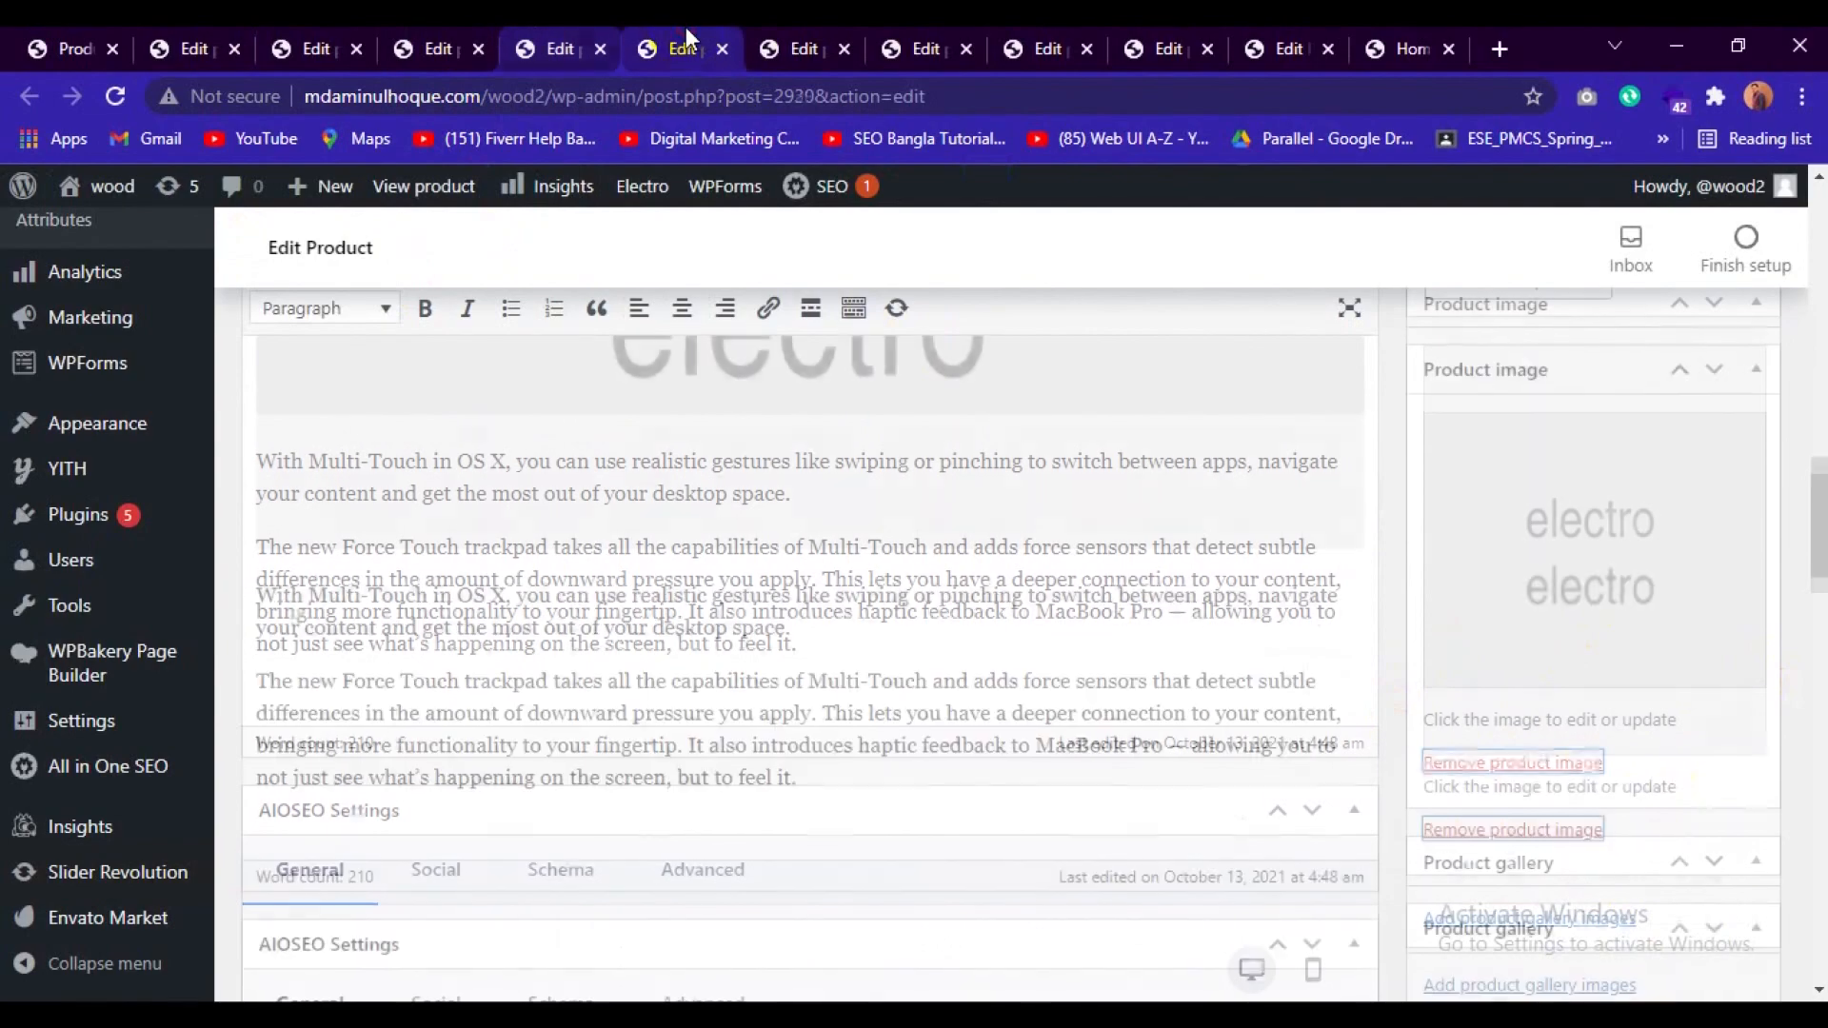
pyautogui.click(1518, 831)
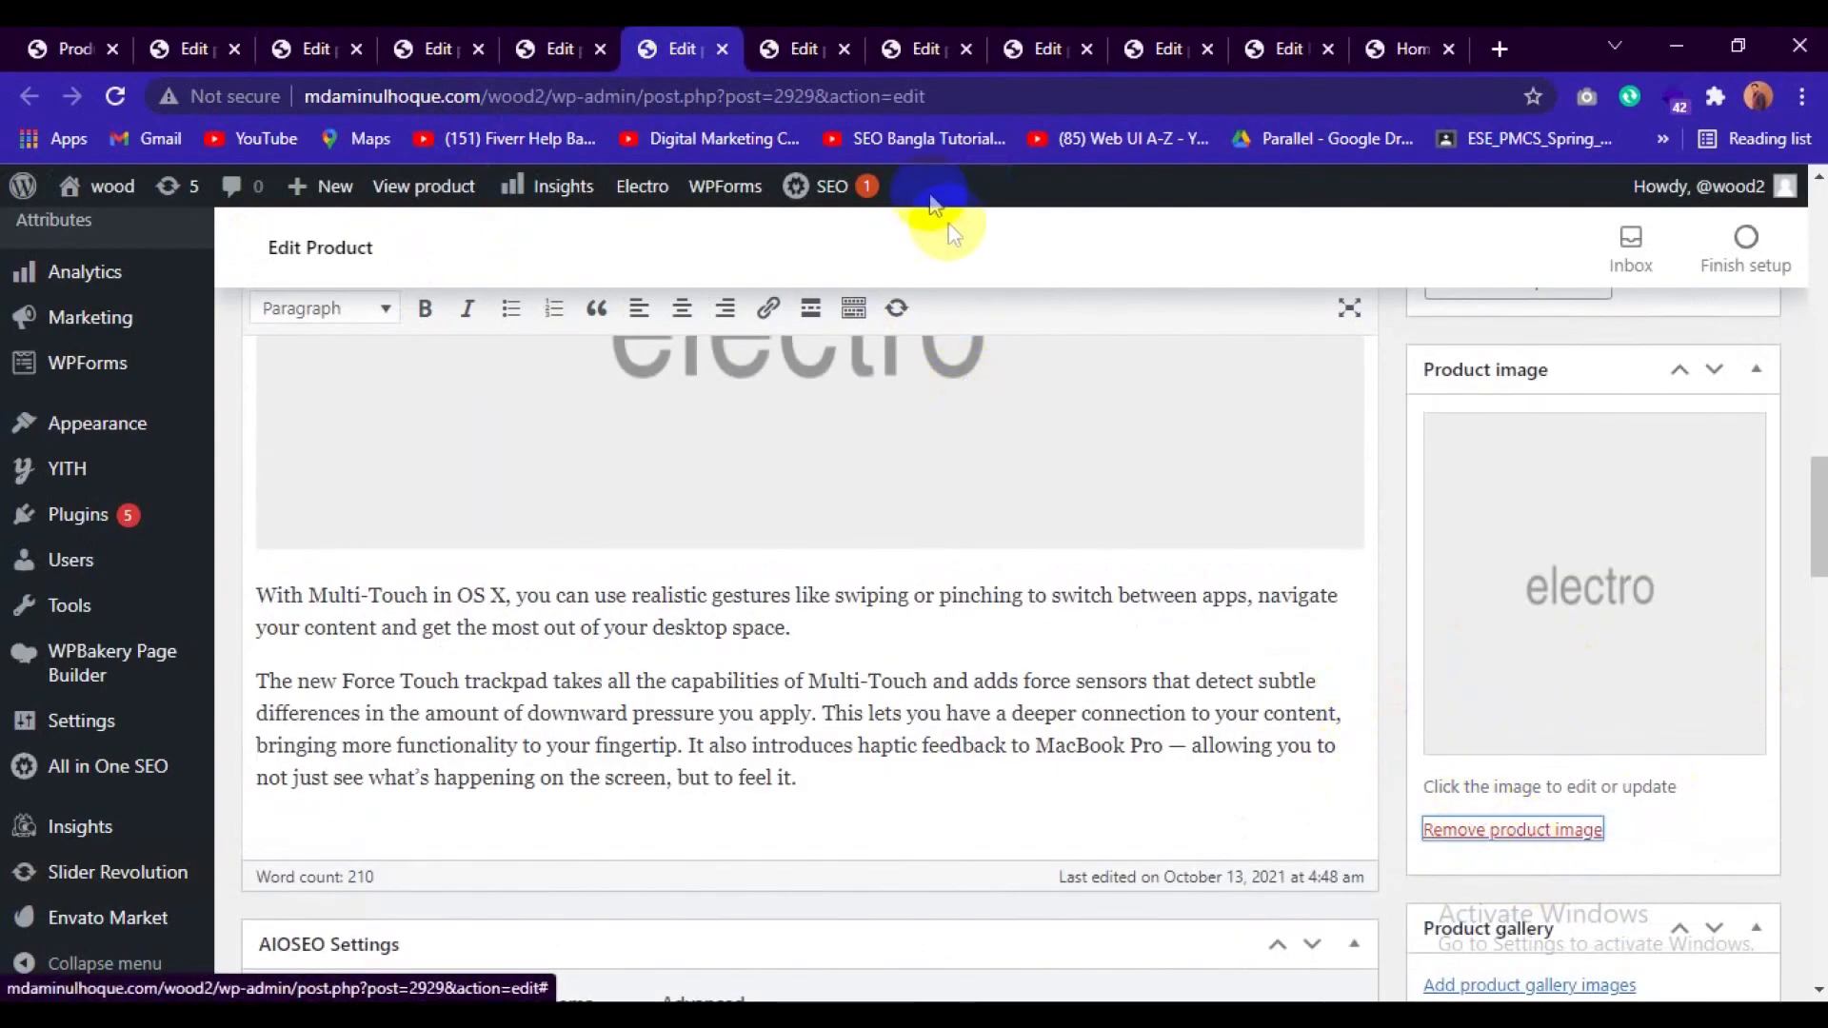
pyautogui.click(804, 49)
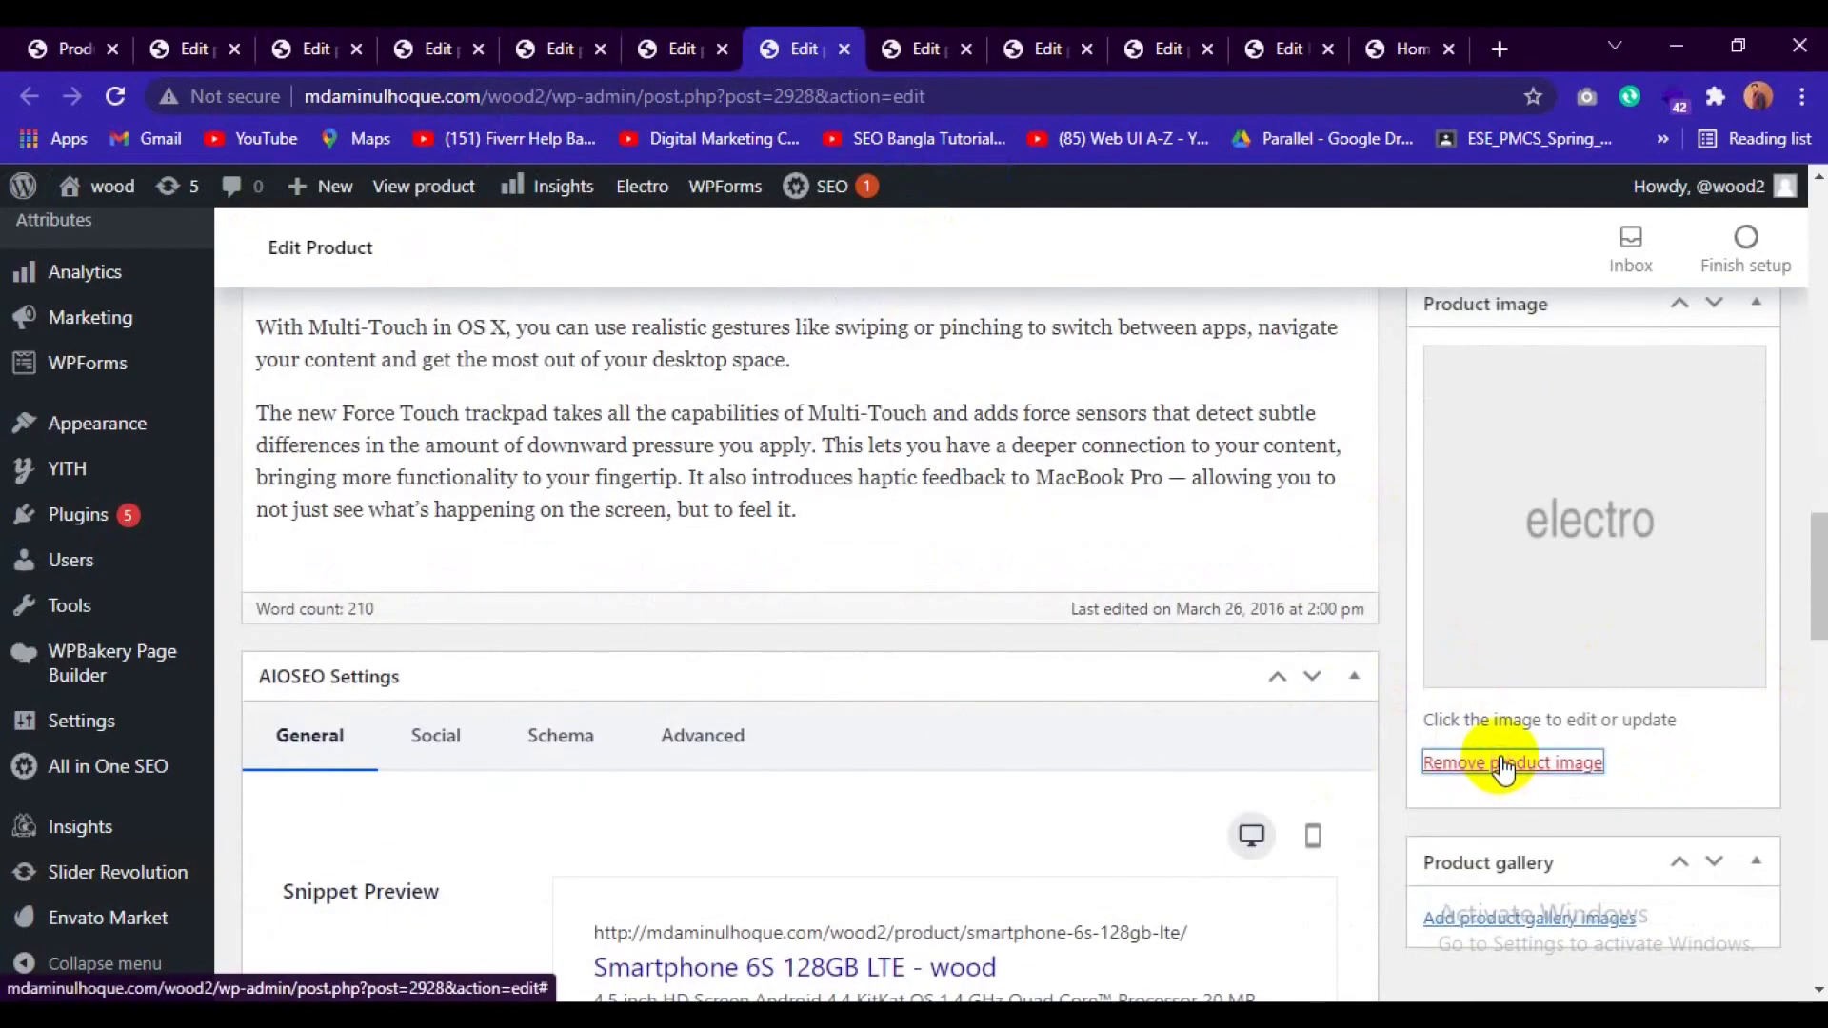
pyautogui.click(927, 48)
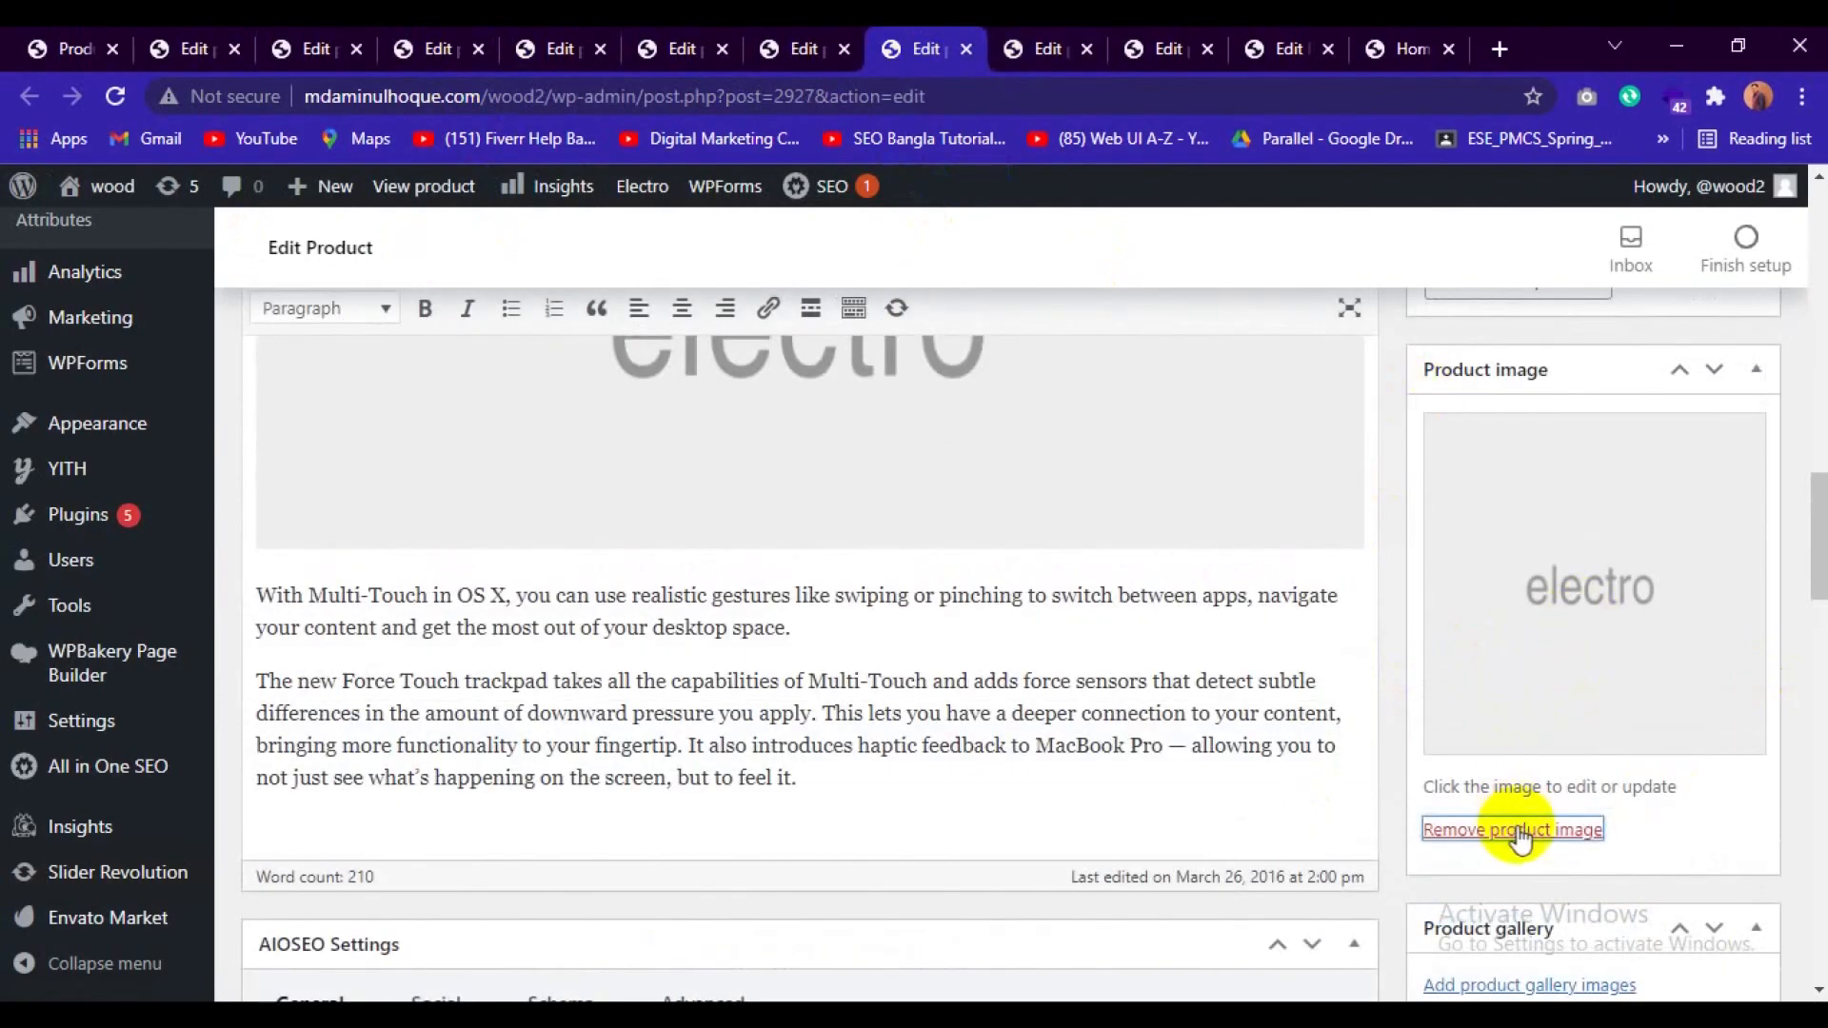
# Remove the product images from the products with post IDs 2860 and 2861.
pyautogui.click(1049, 43)
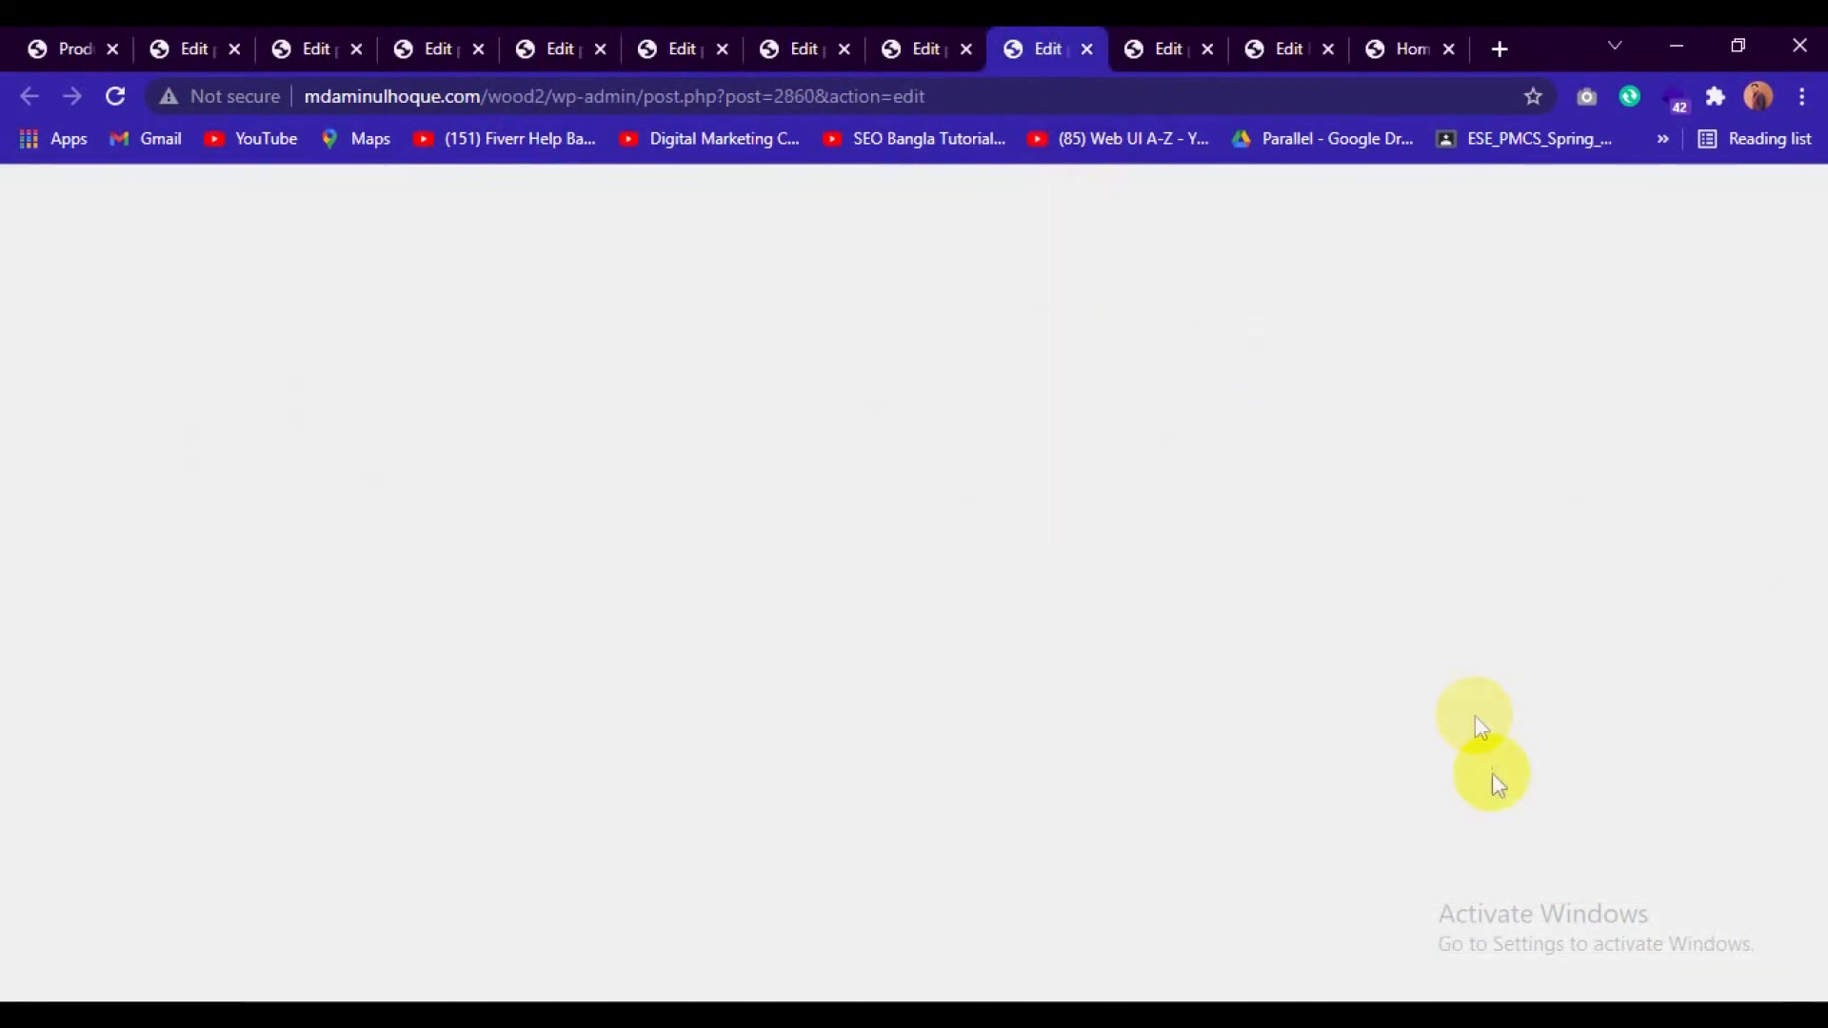
pyautogui.scroll(-5, 1661, 814)
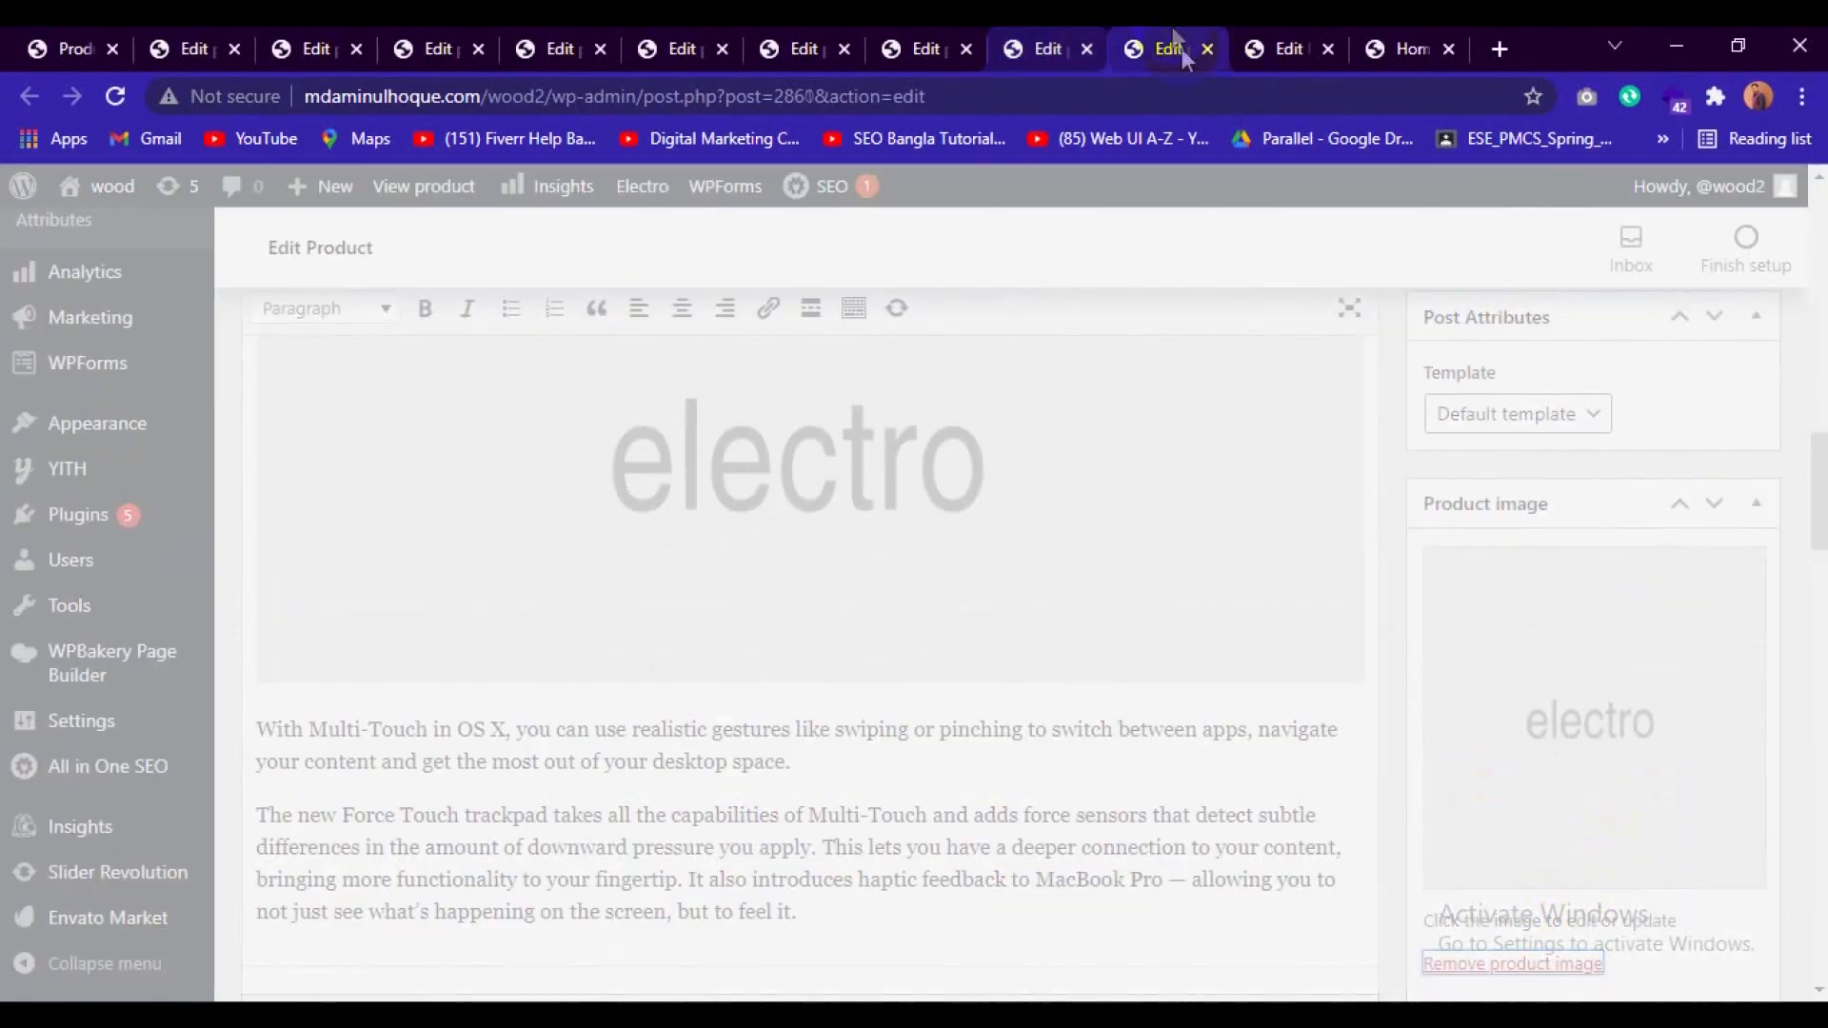
pyautogui.click(1176, 47)
pyautogui.scroll(-7, 1578, 539)
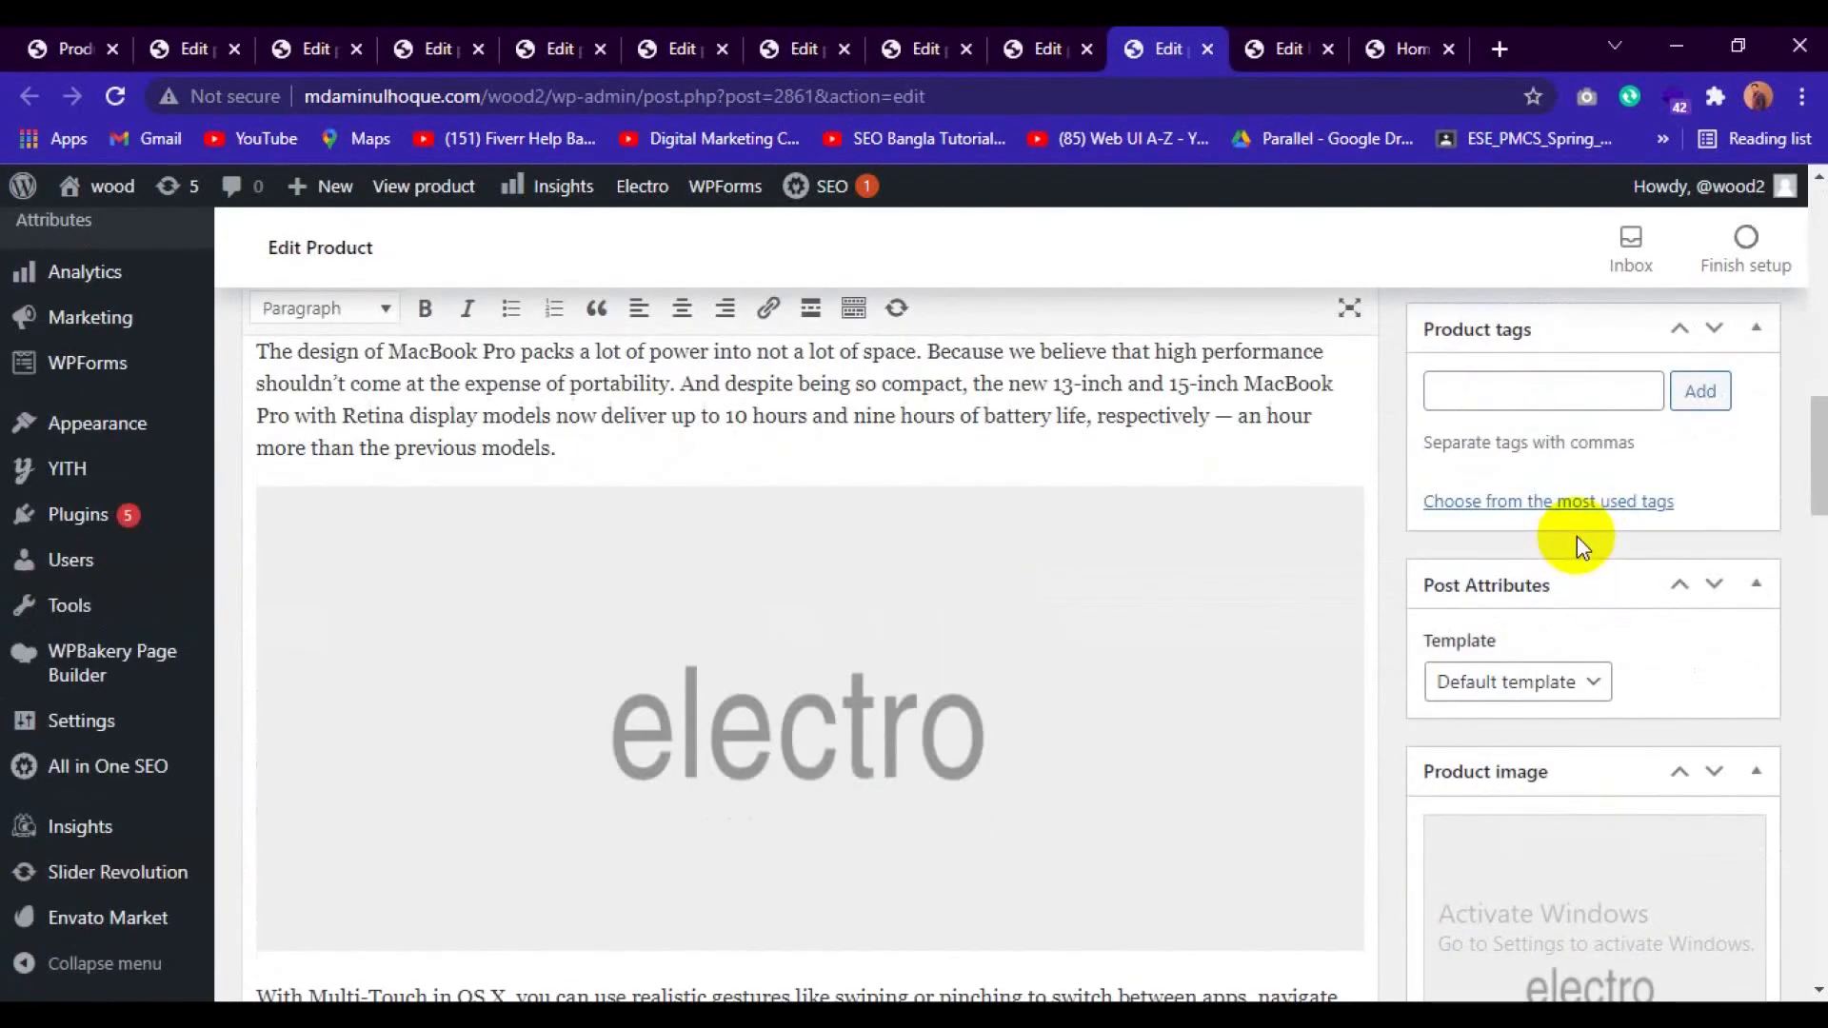
pyautogui.click(1515, 831)
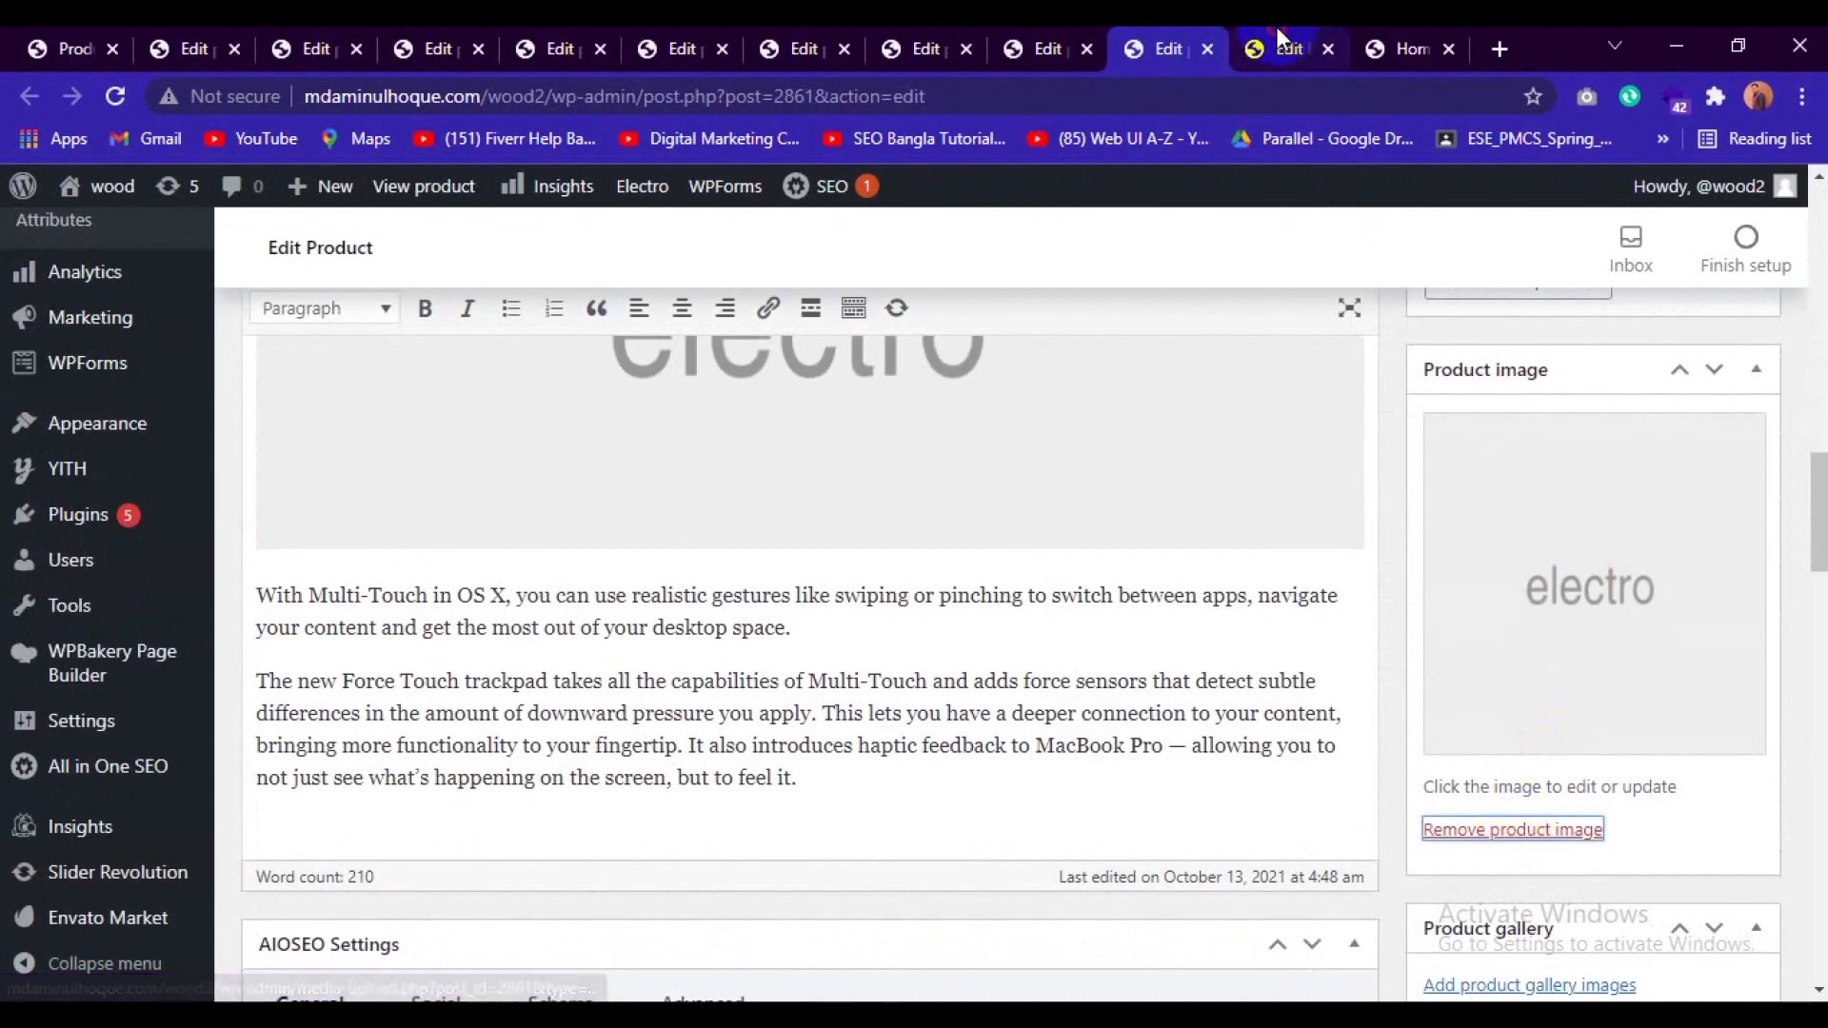
# Return to Notebook Black Spire V Nitro VN7-591G's product image dialog and switch it from the Media Library to uploading files.
pyautogui.click(1311, 53)
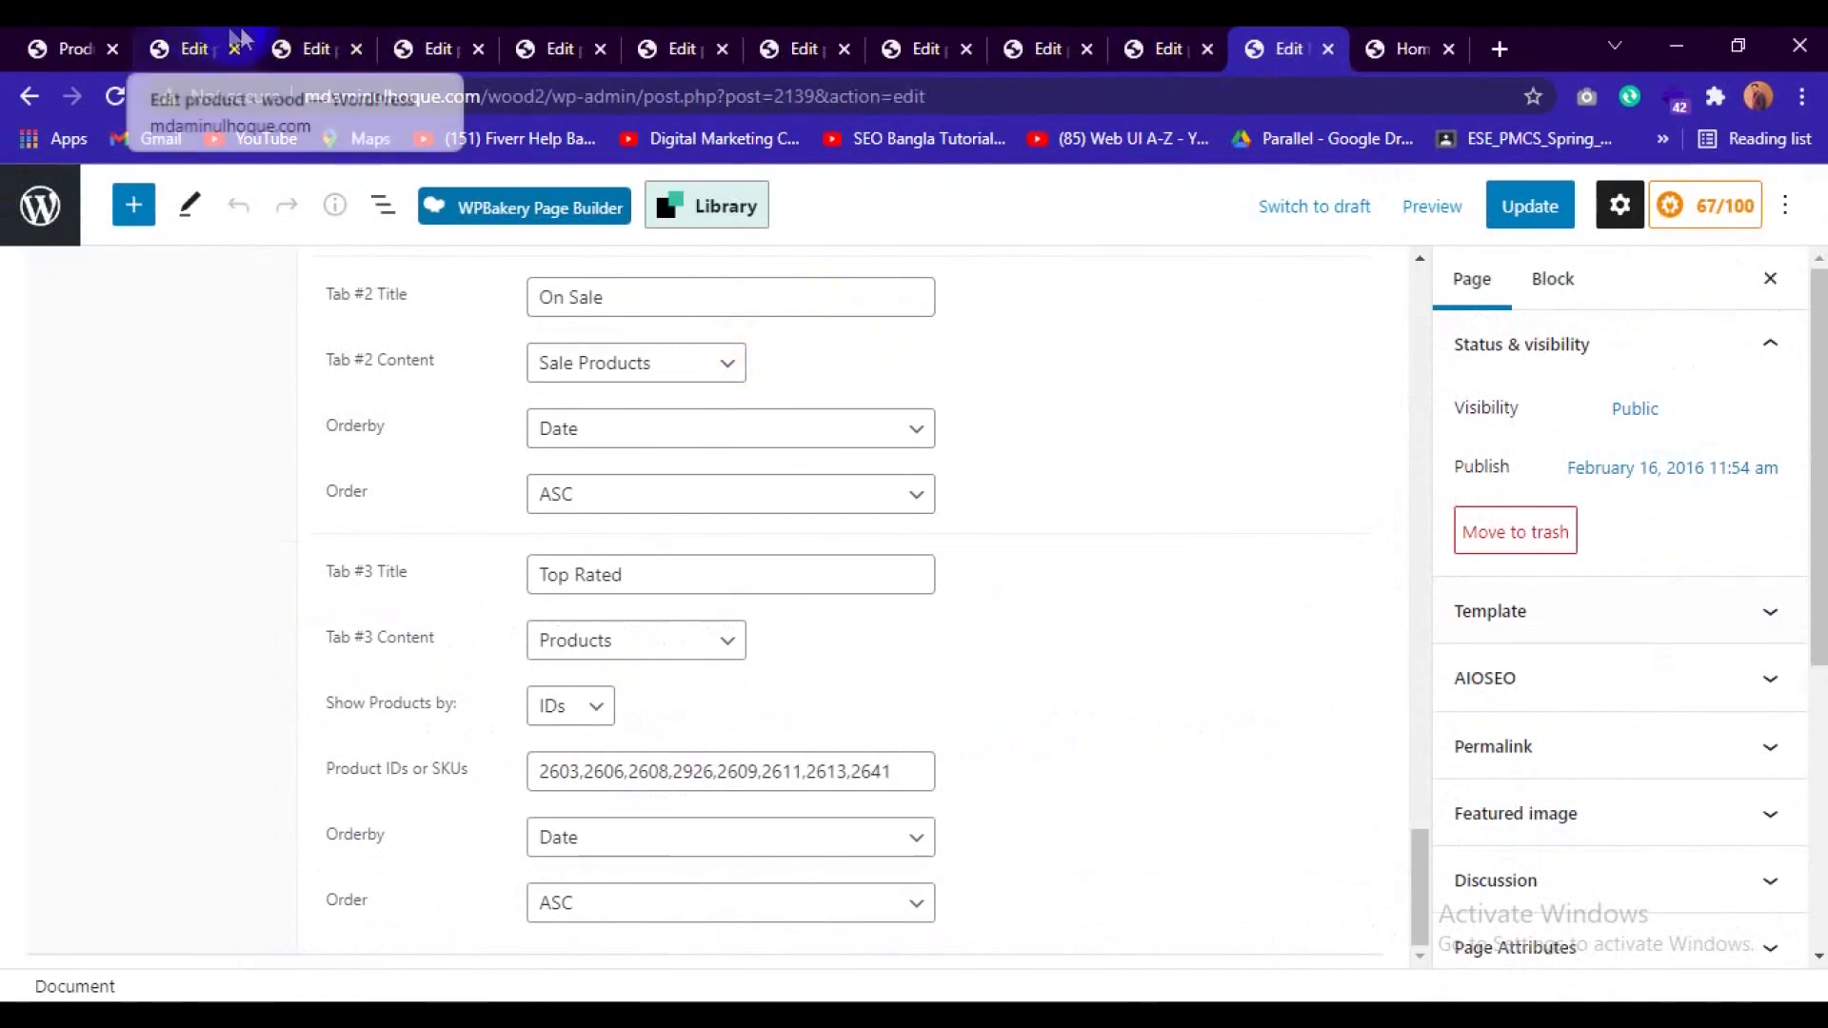
pyautogui.click(195, 46)
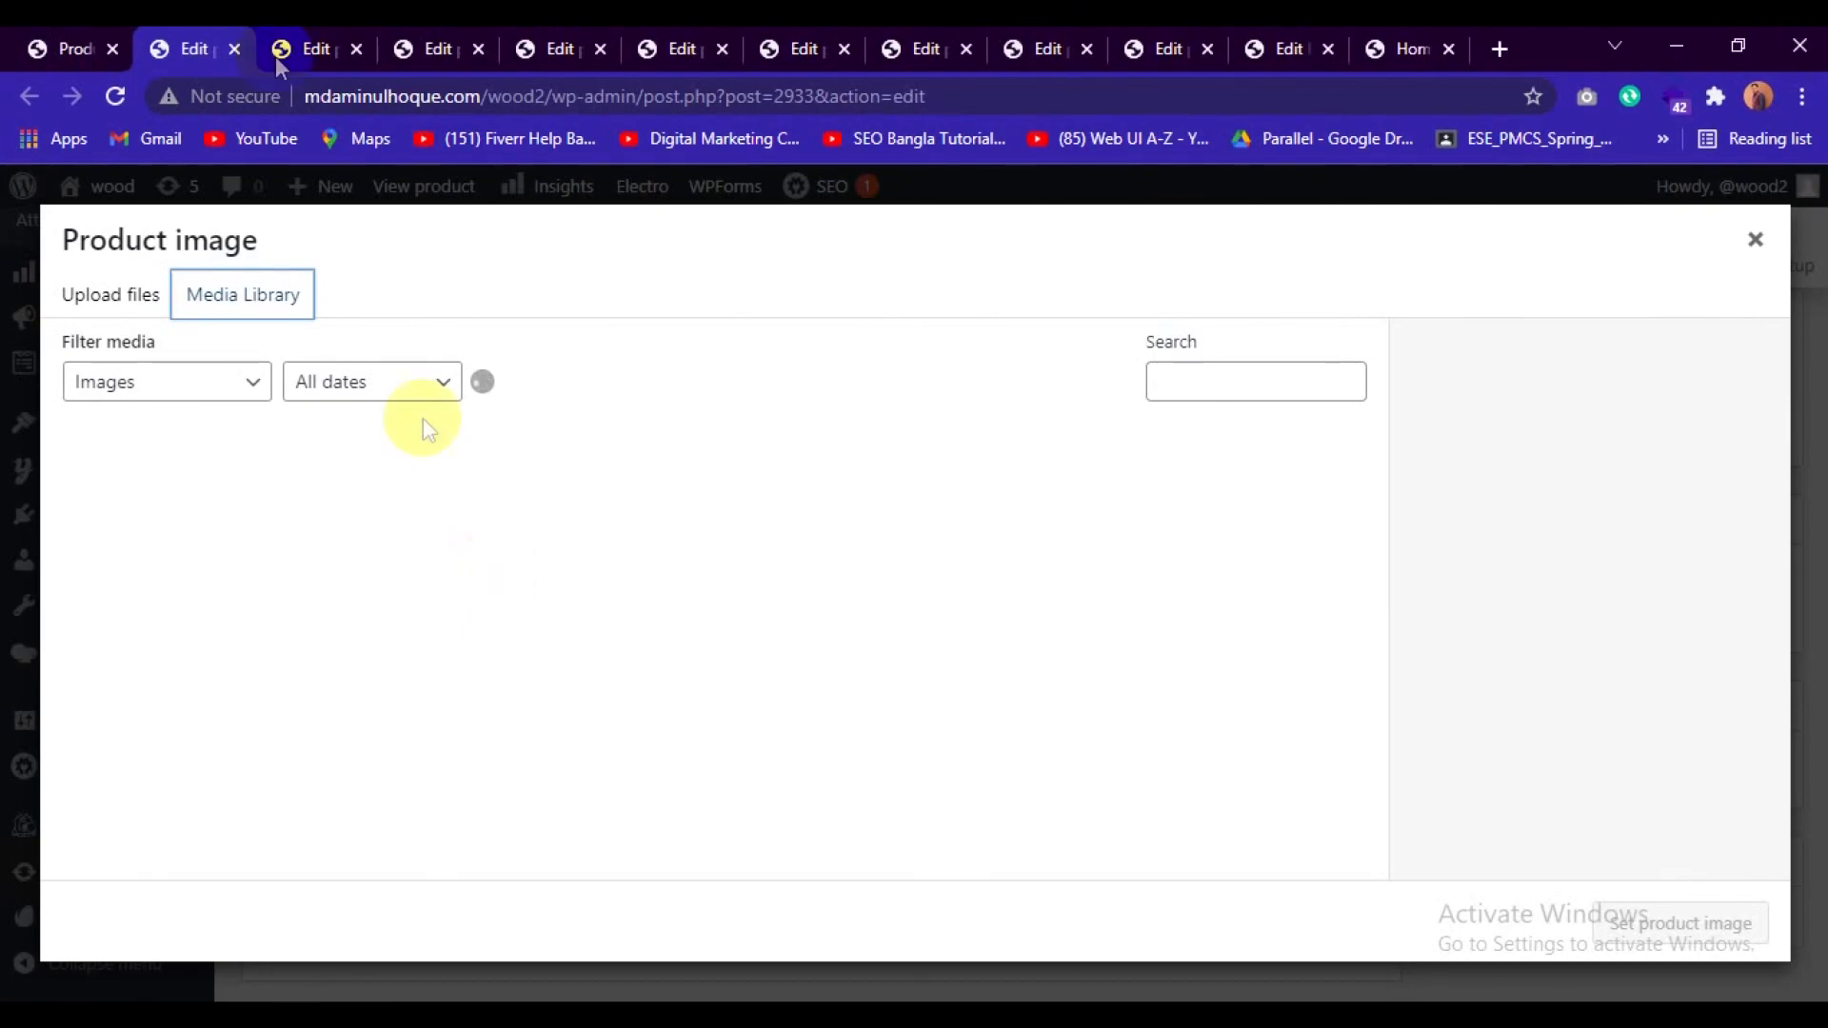
pyautogui.click(316, 33)
pyautogui.click(197, 35)
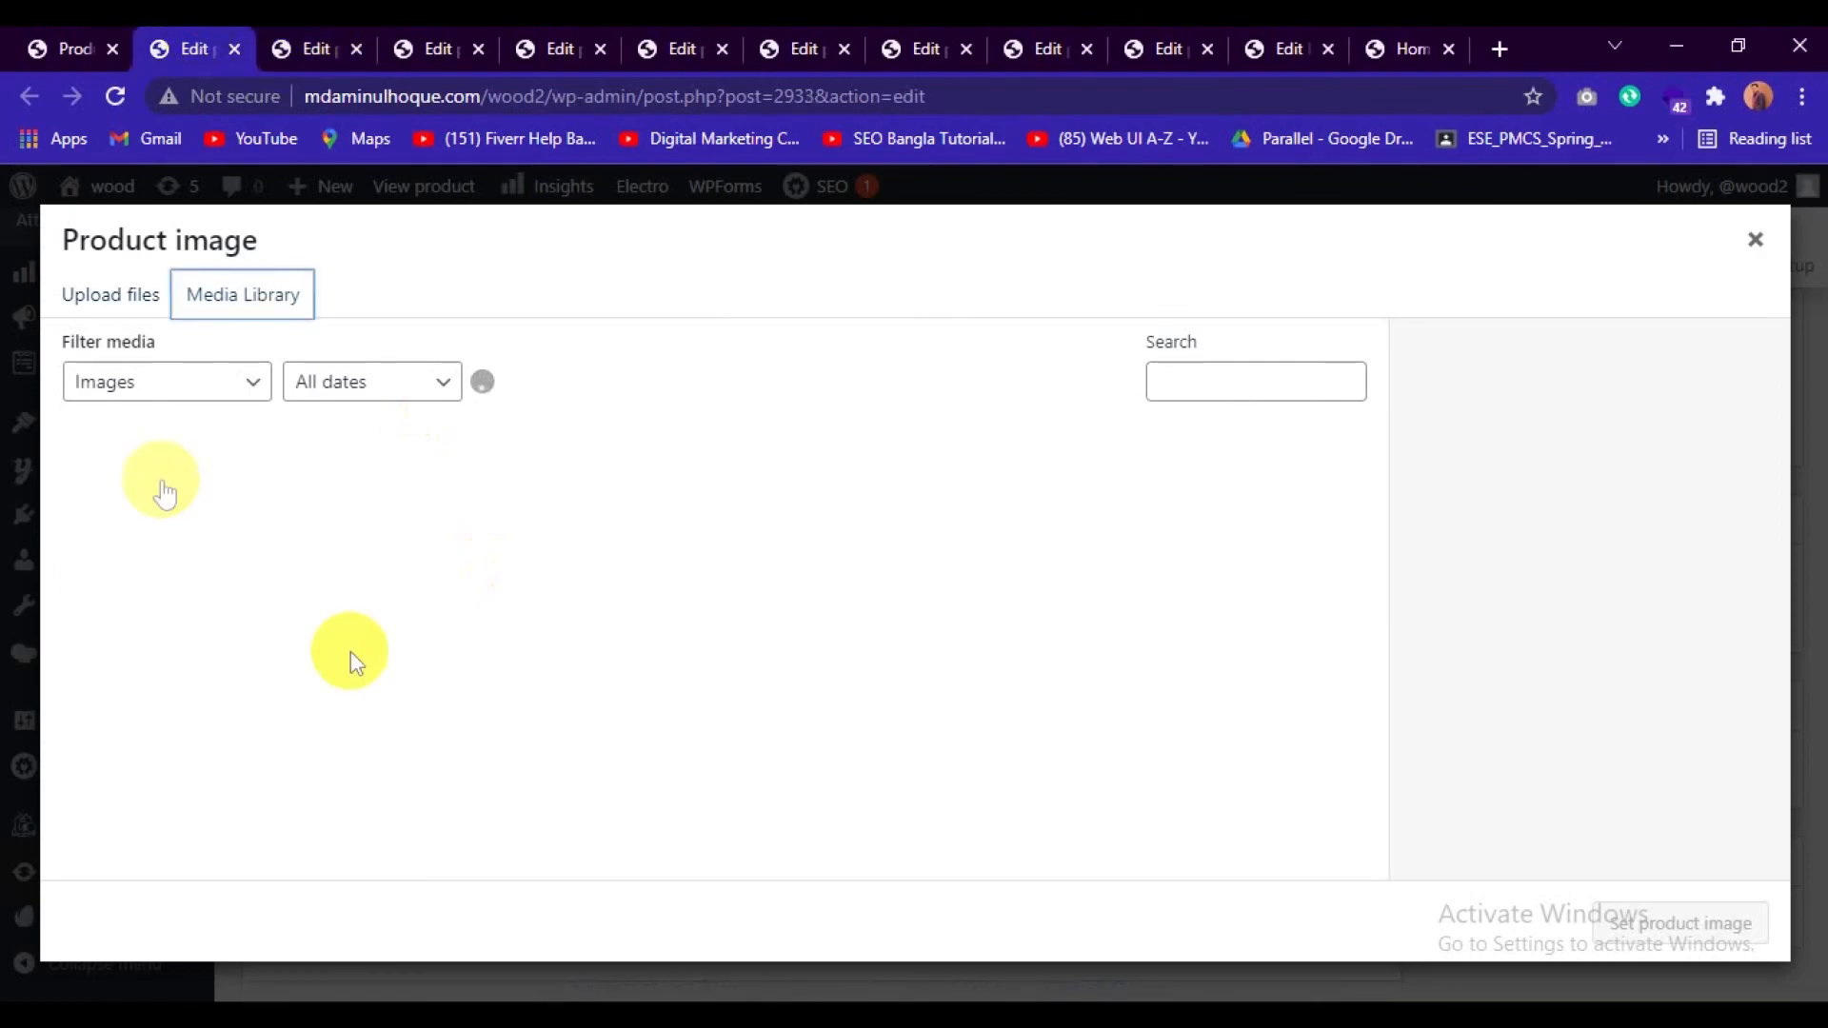
pyautogui.click(93, 315)
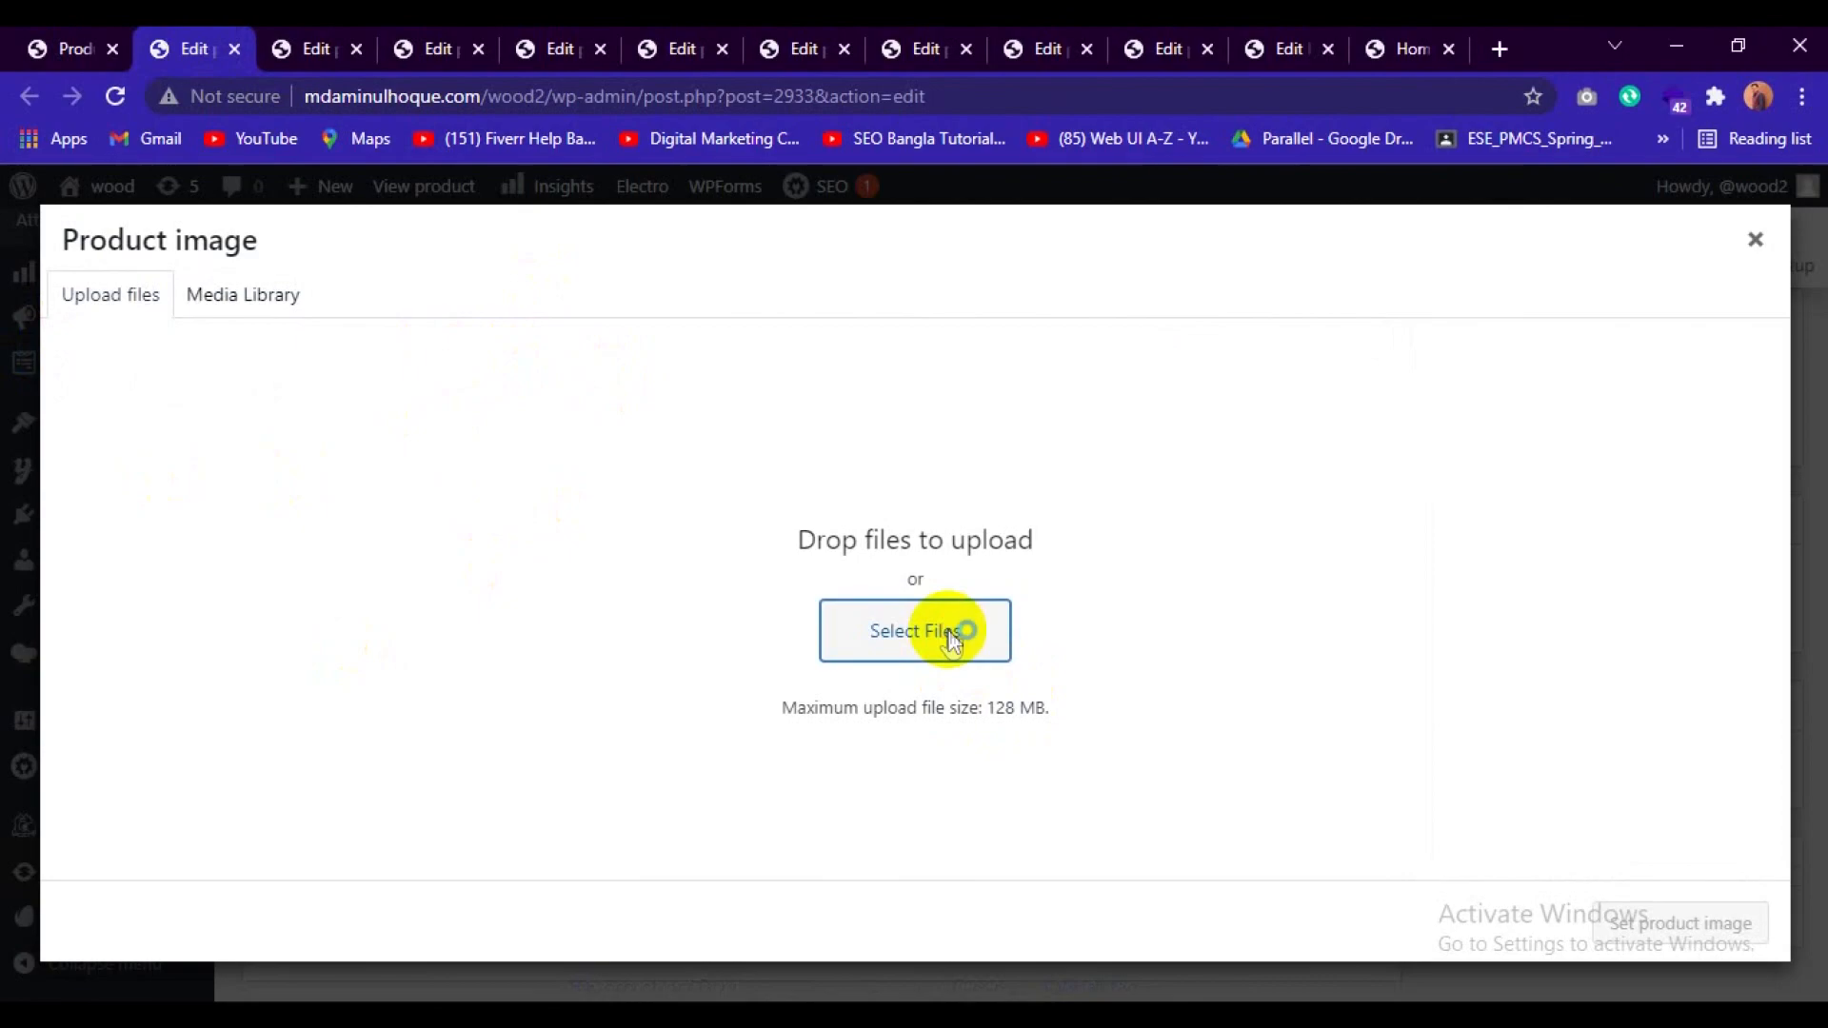
# Try to upload 1.jpg from the product folder as the image for Notebook Black Spire V Nitro VN7-591G.
pyautogui.click(854, 636)
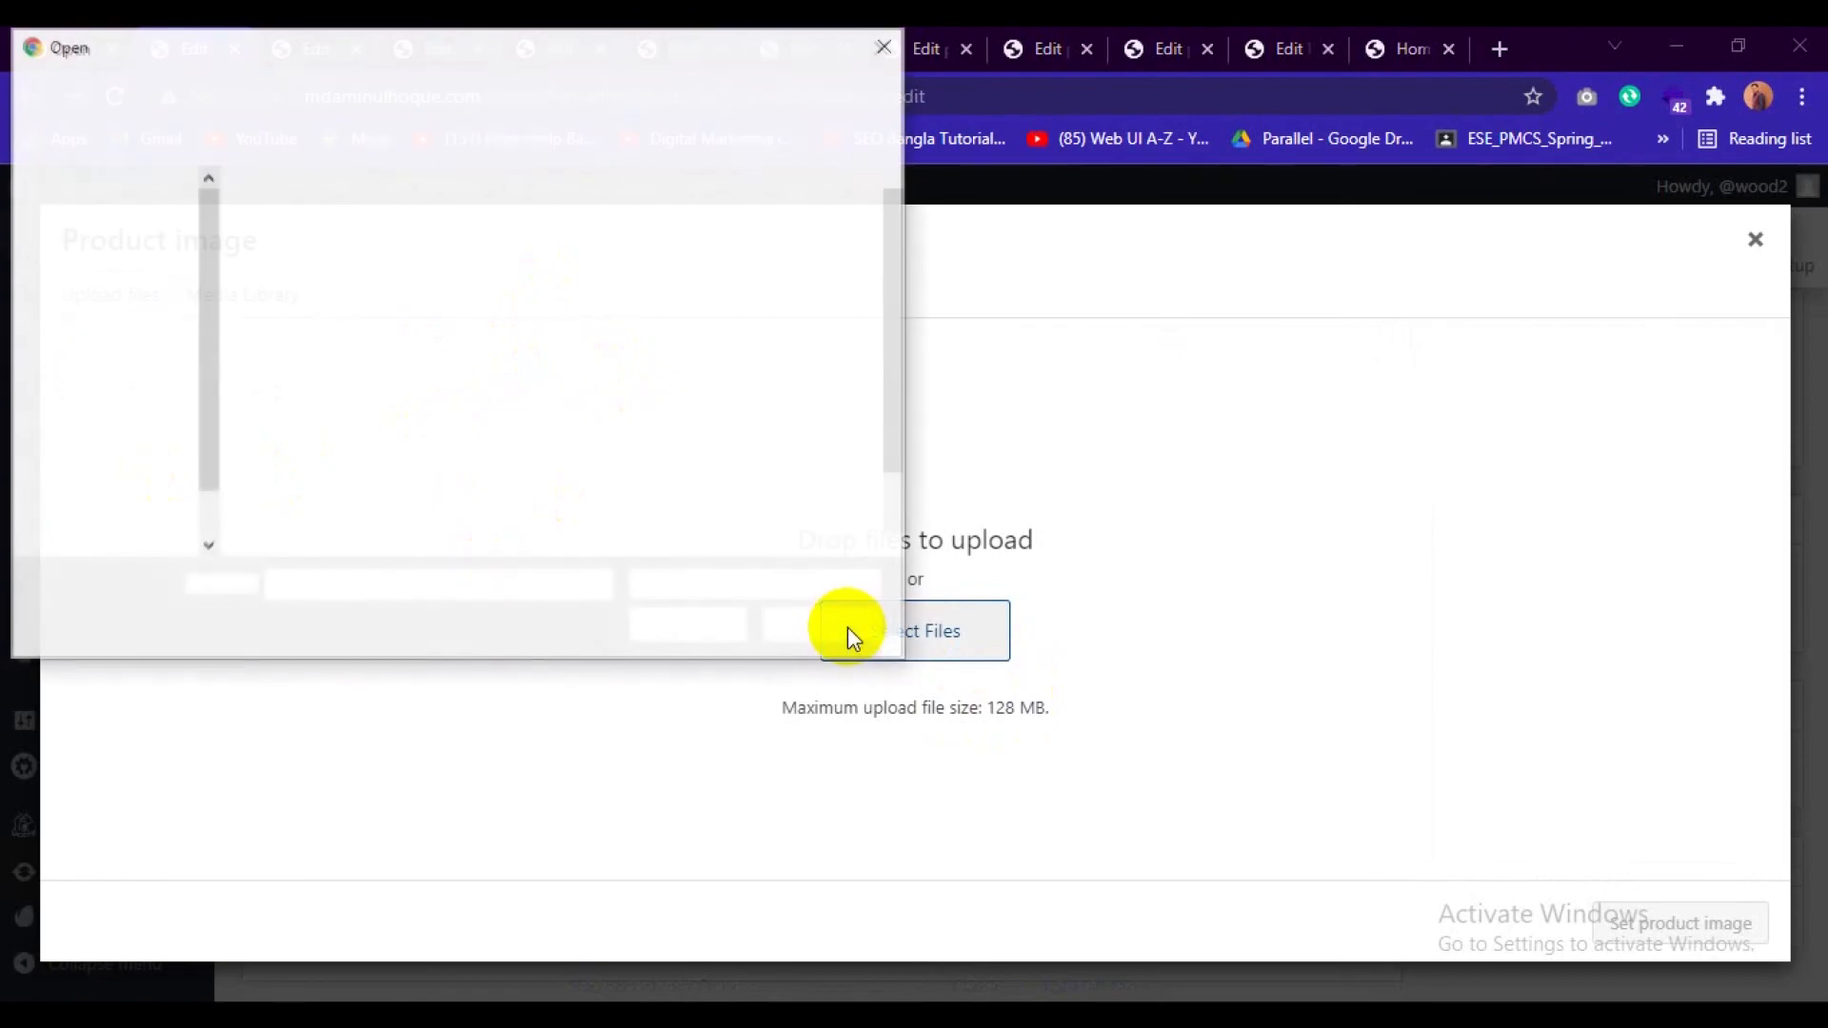
pyautogui.scroll(-1, 354, 443)
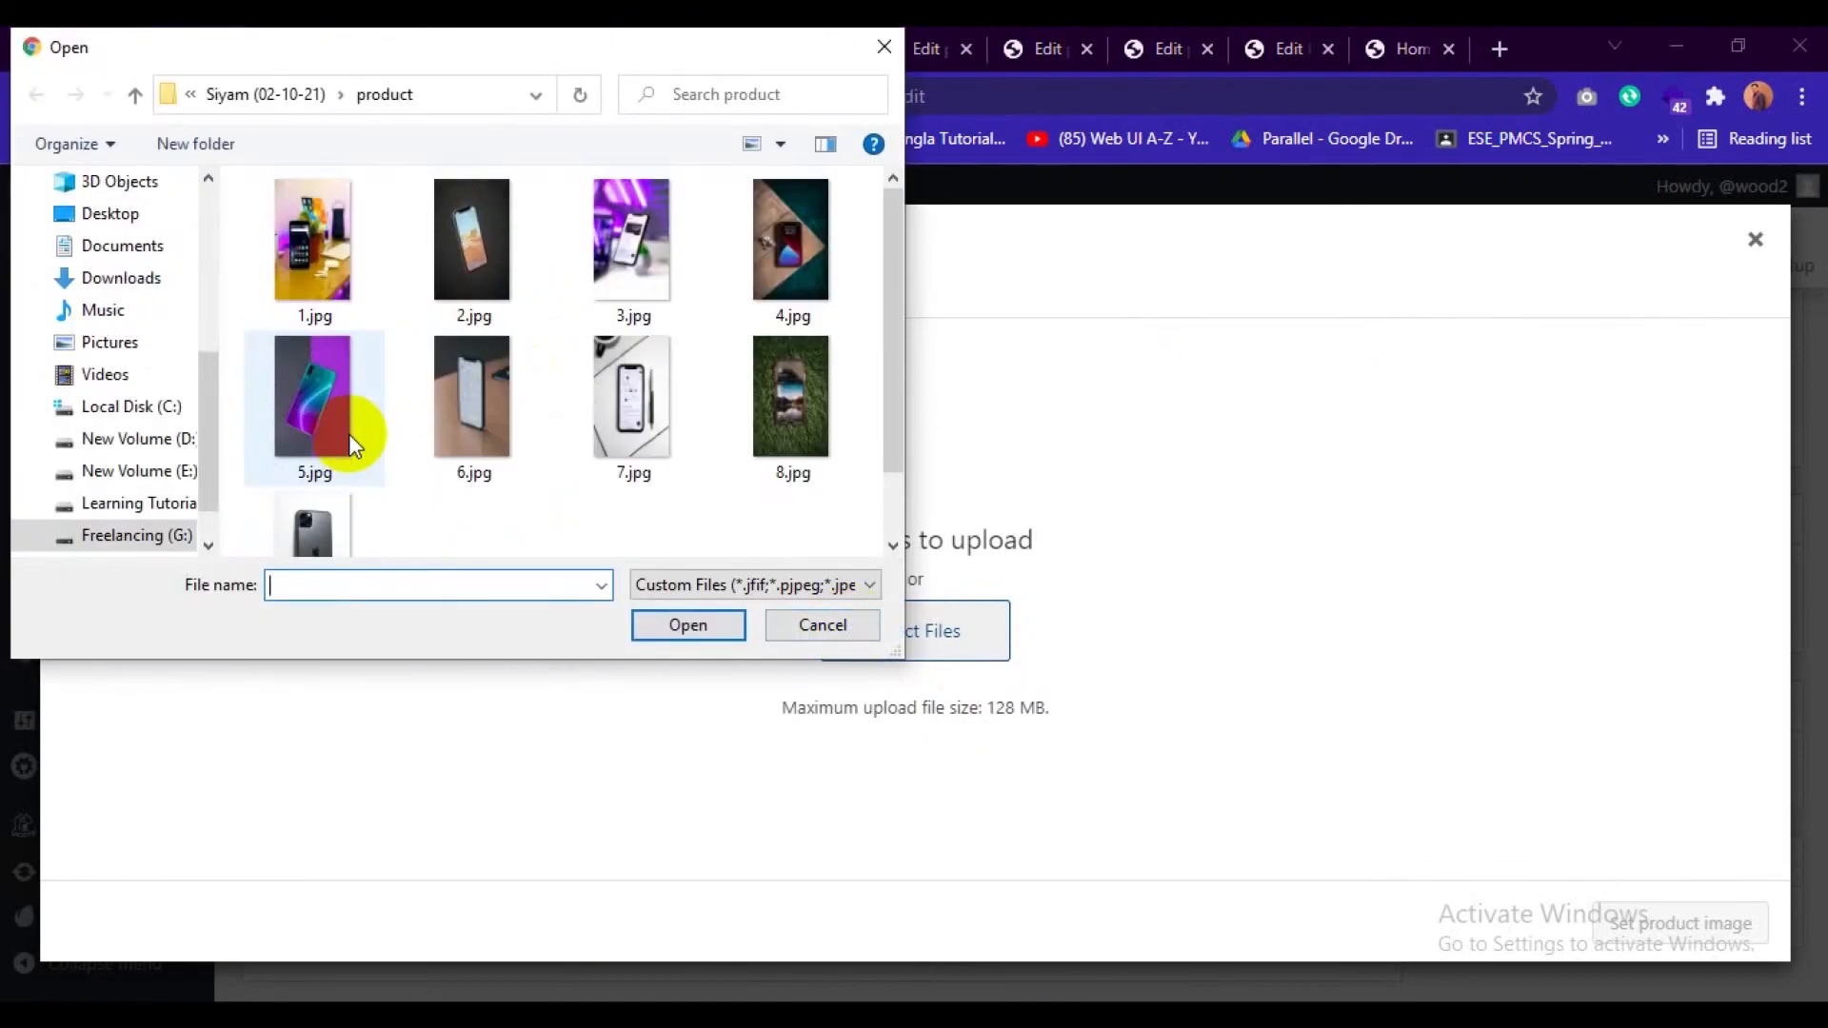
pyautogui.click(295, 276)
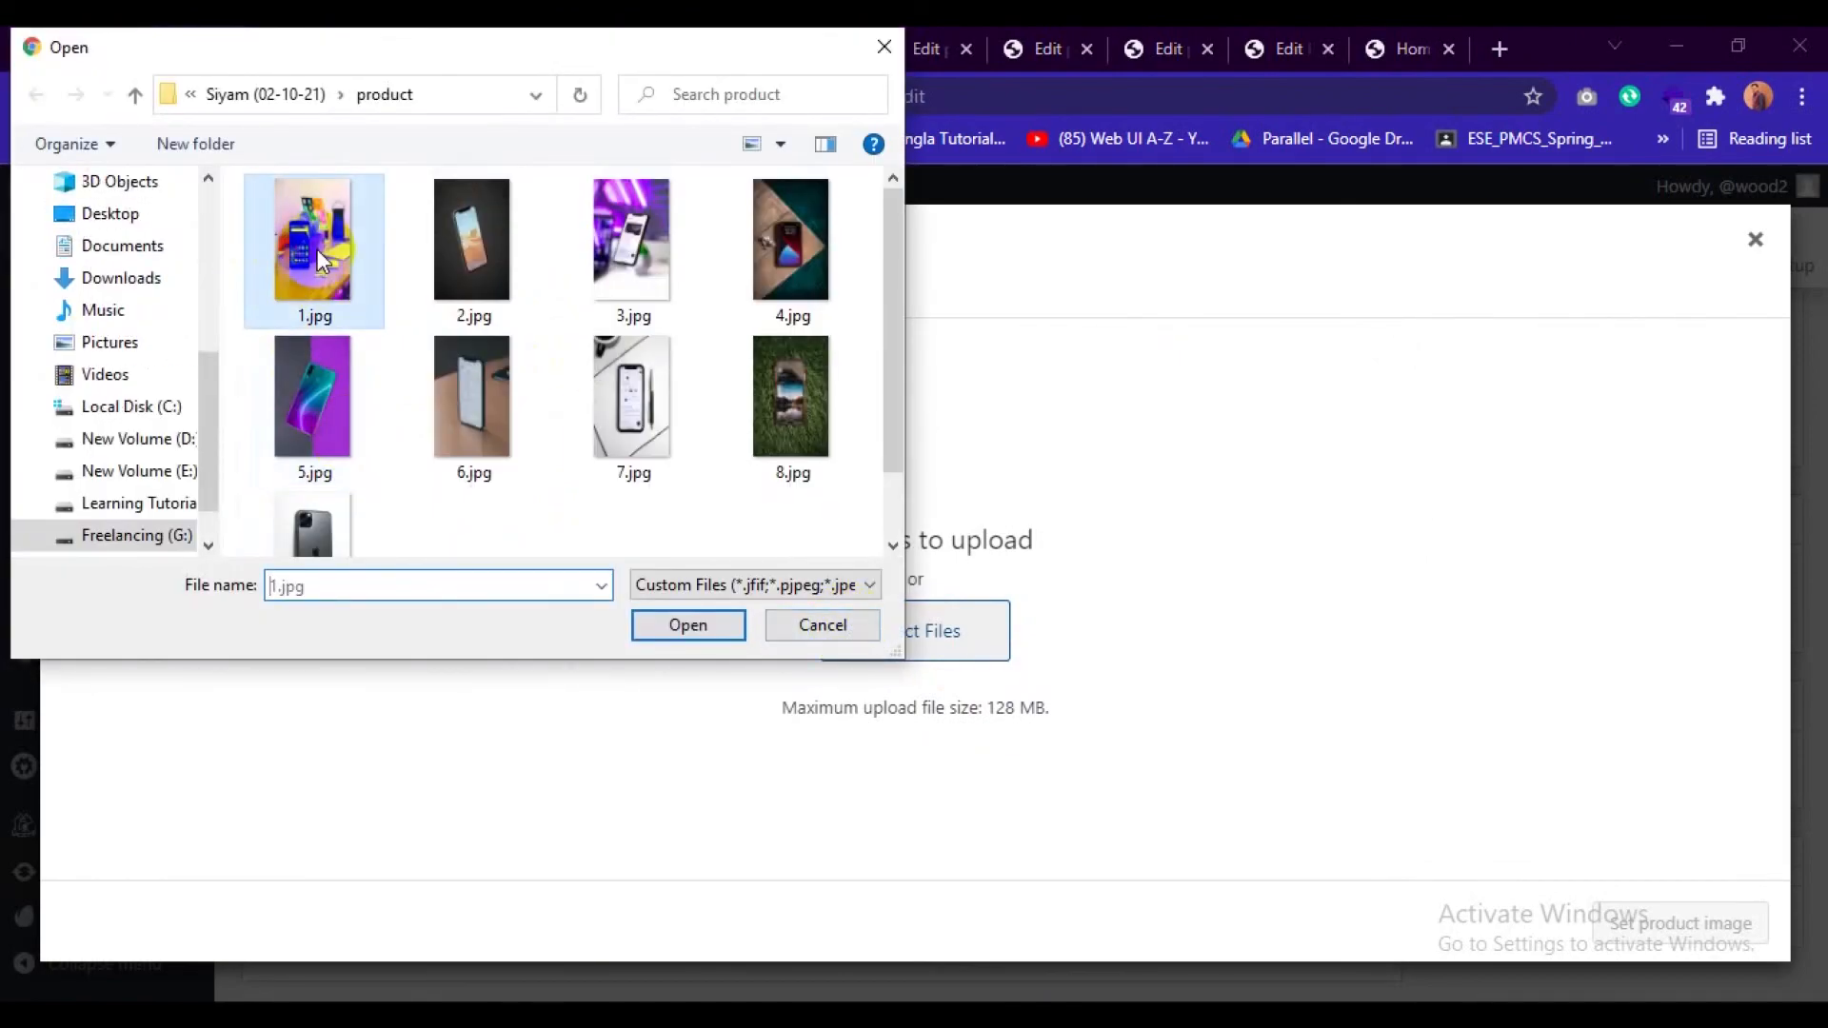
pyautogui.click(703, 626)
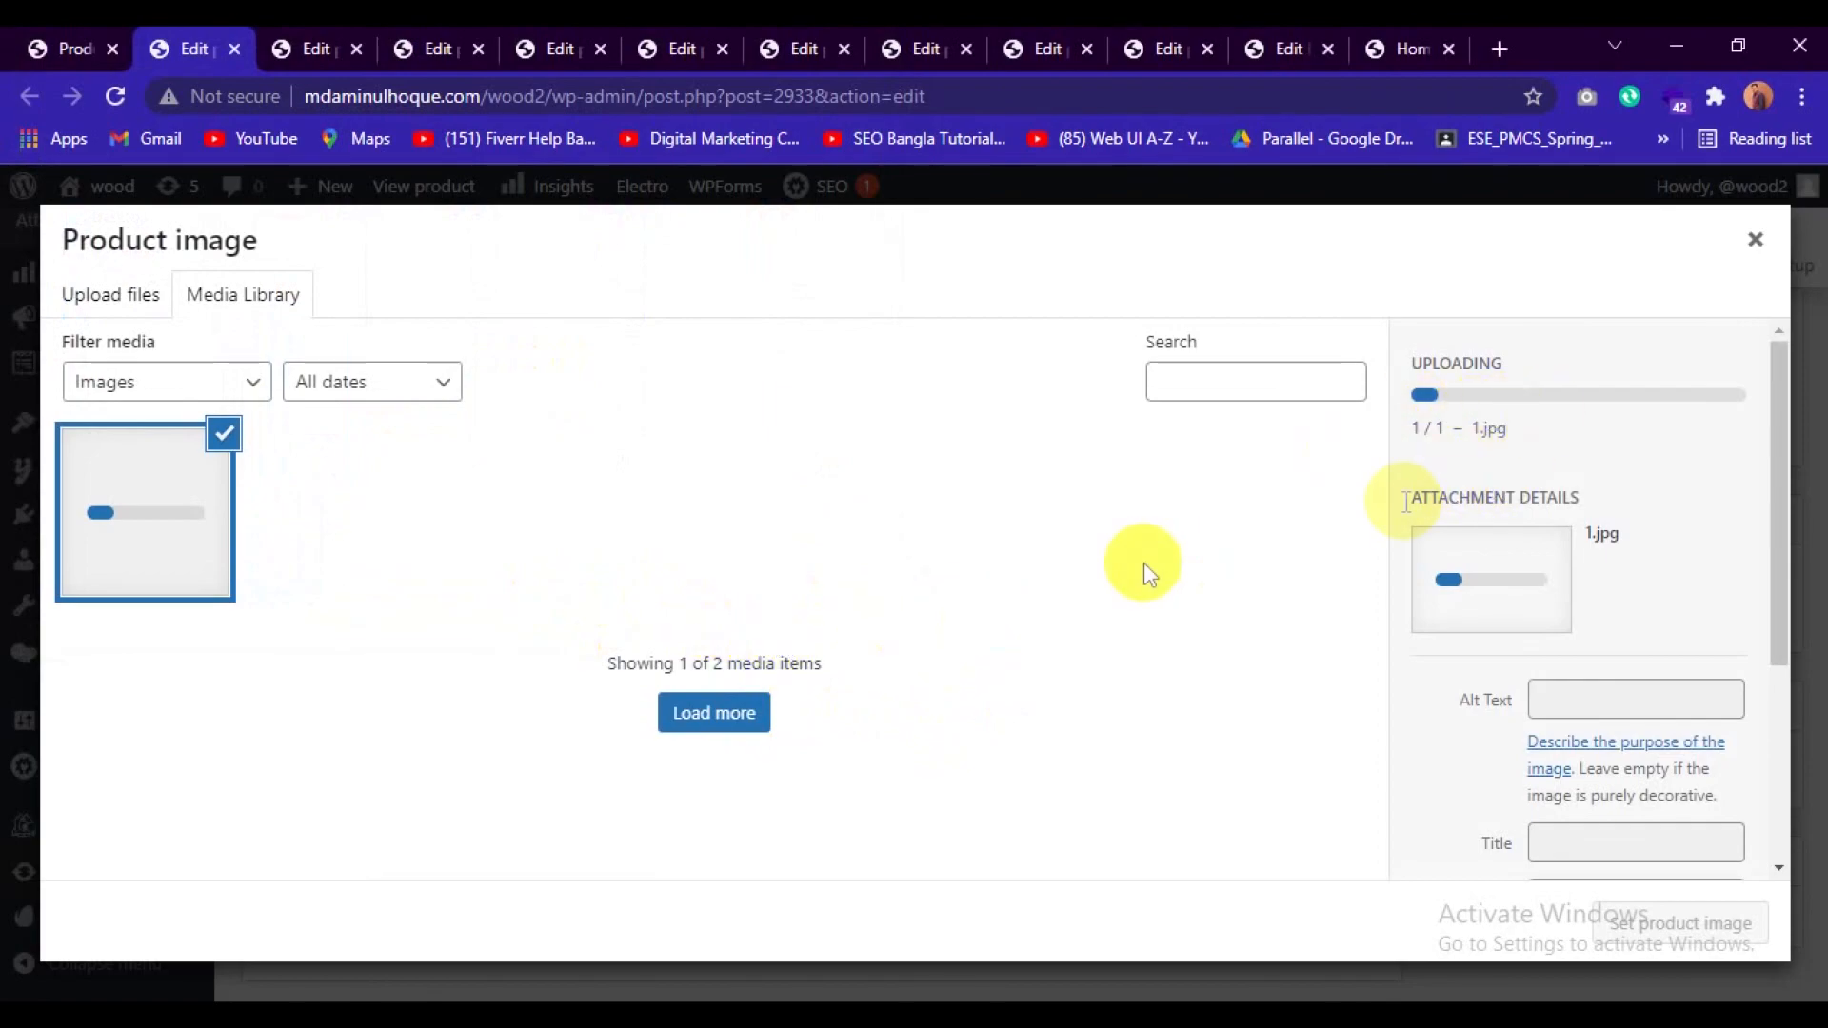
# Check the progress of the 1.jpg upload and the state of the other open product and page editors.
pyautogui.click(316, 43)
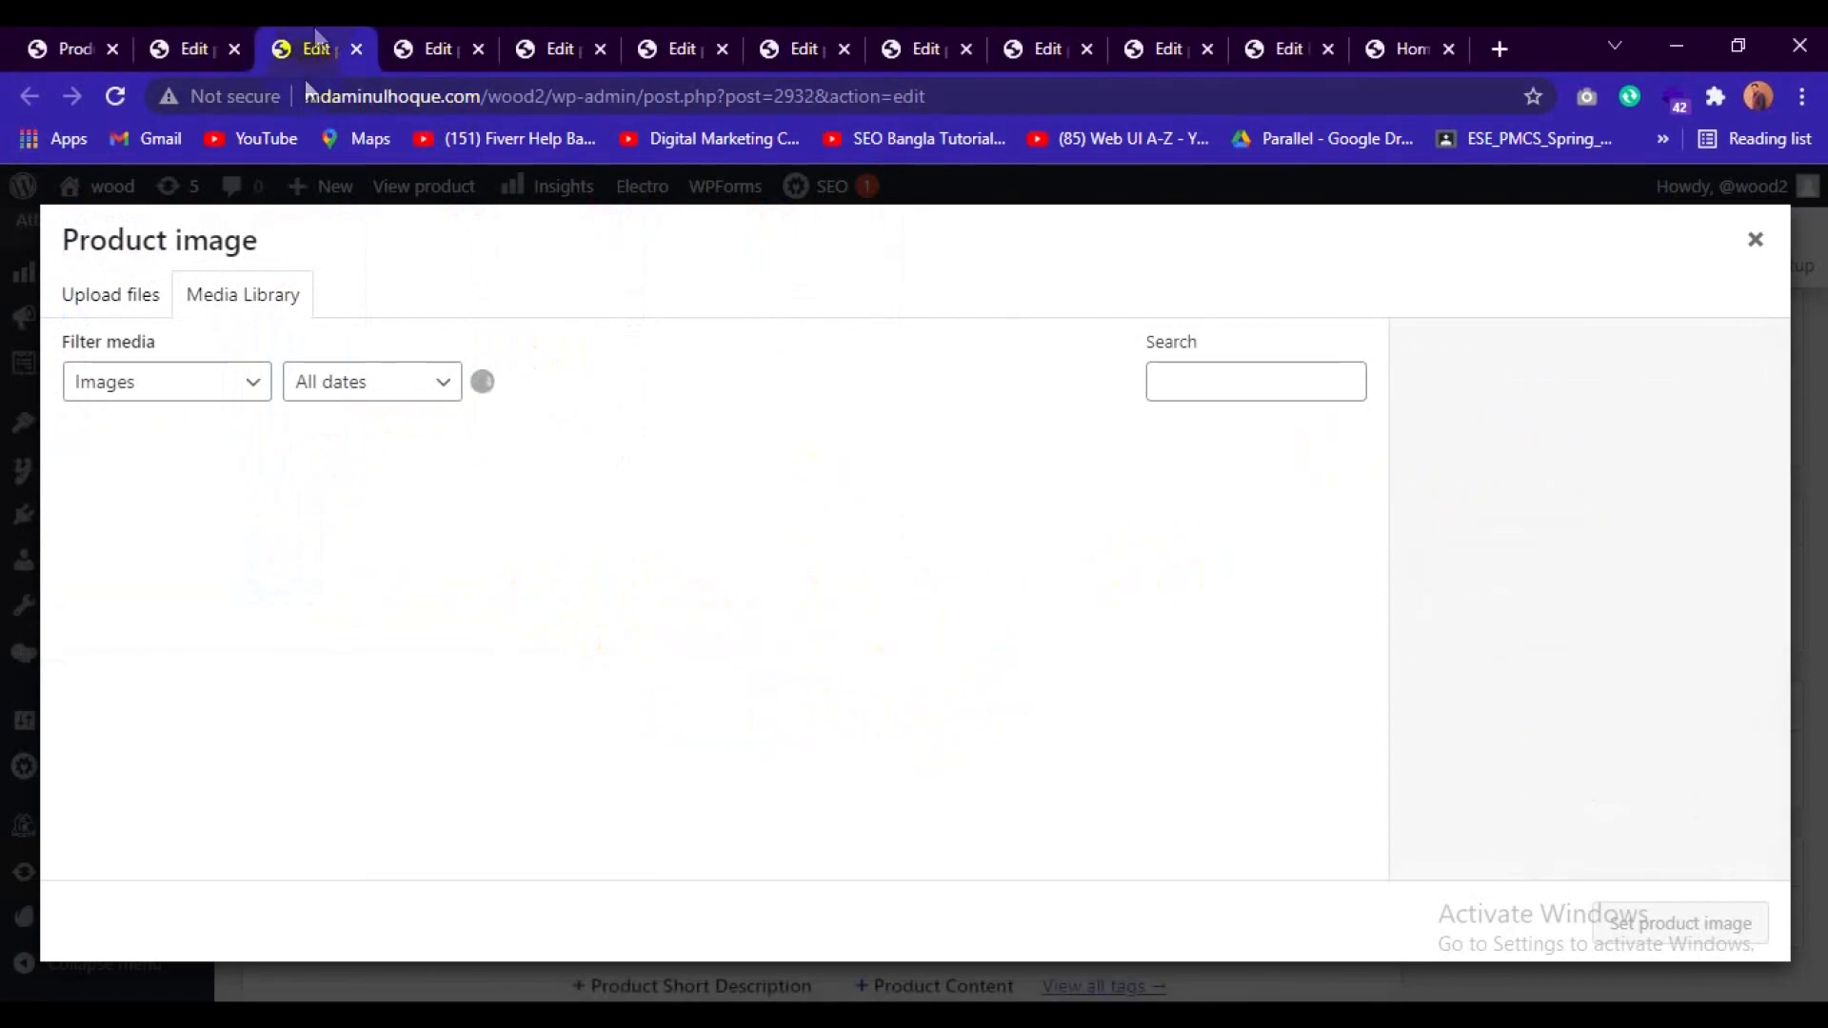
pyautogui.click(185, 38)
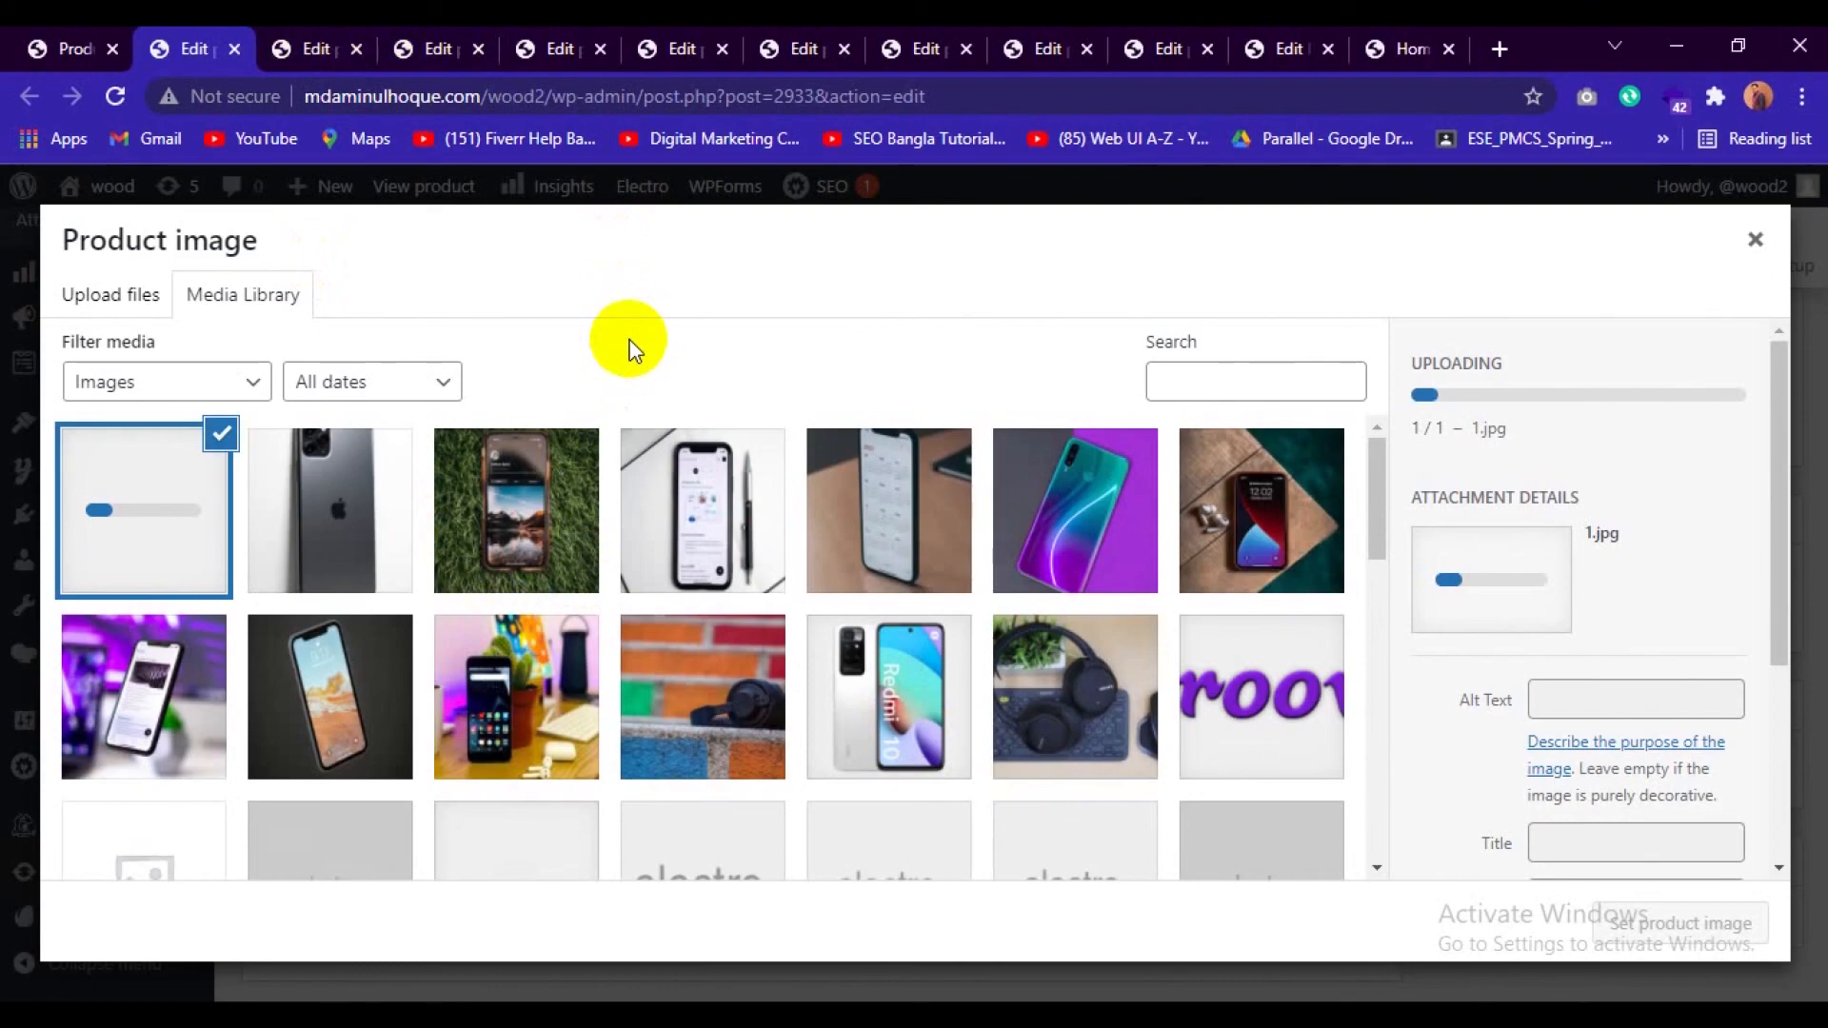
pyautogui.click(310, 49)
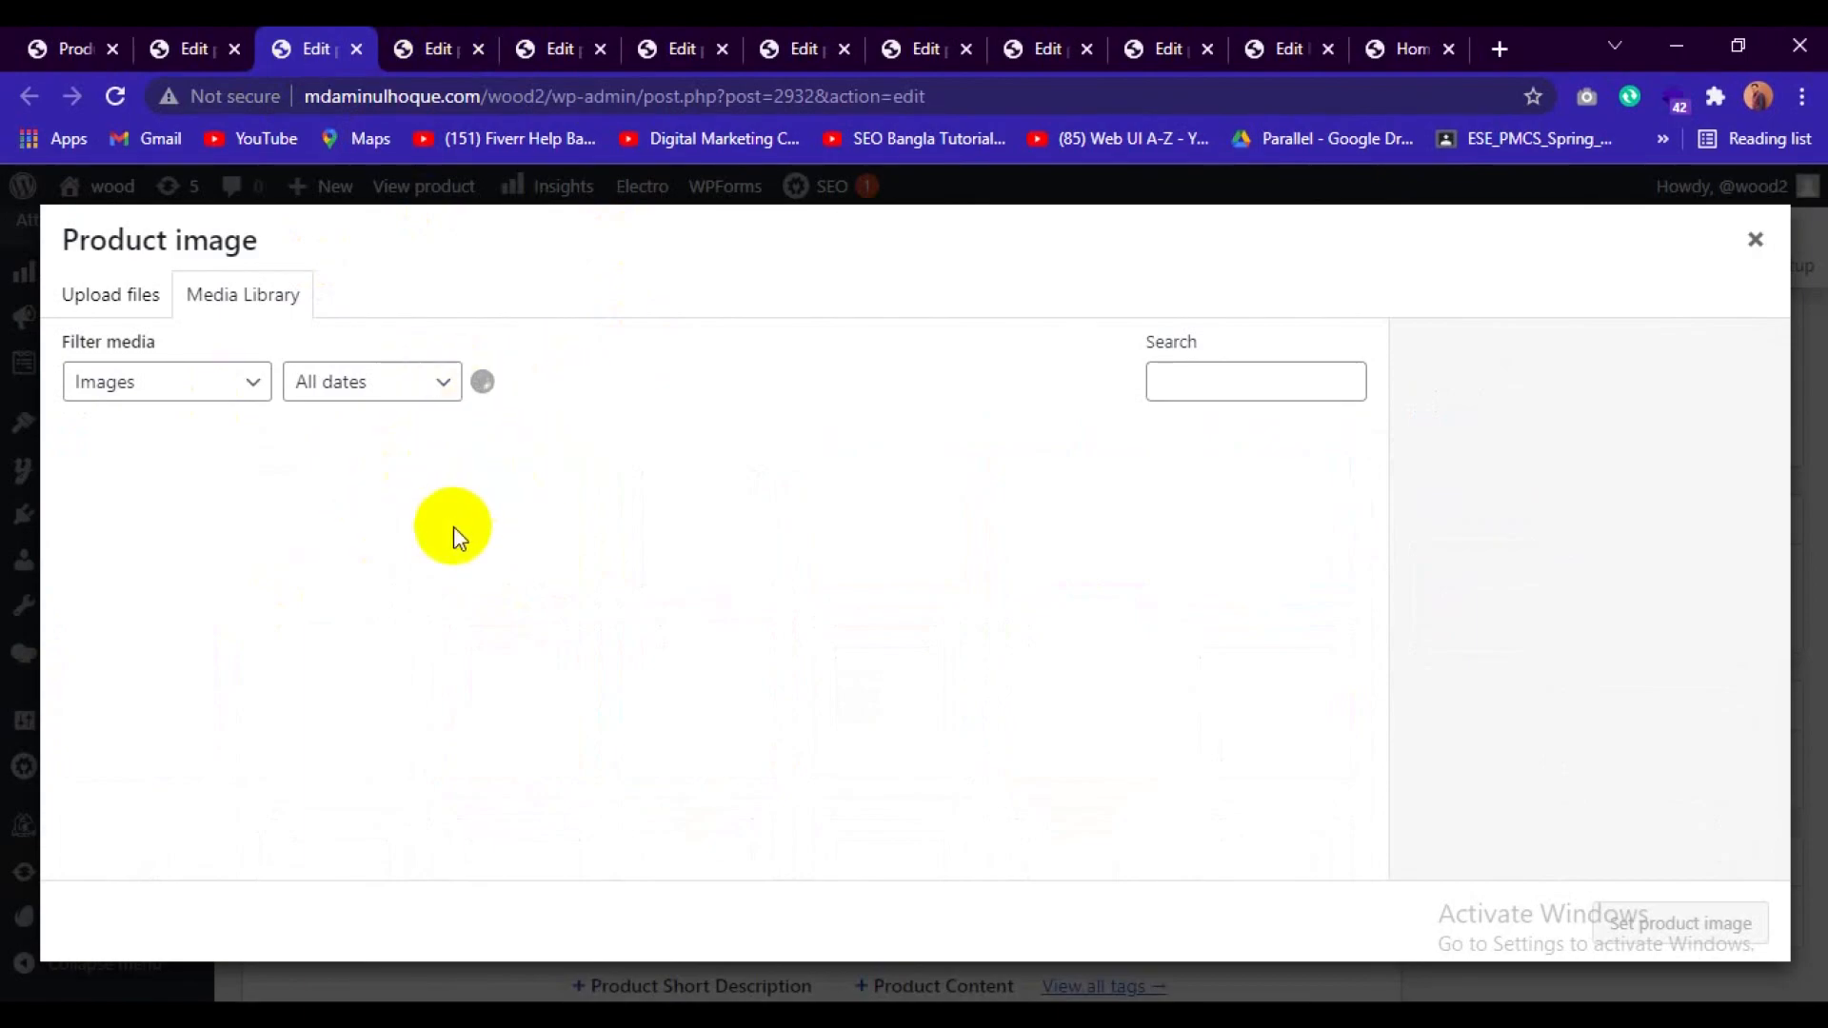
pyautogui.click(1300, 38)
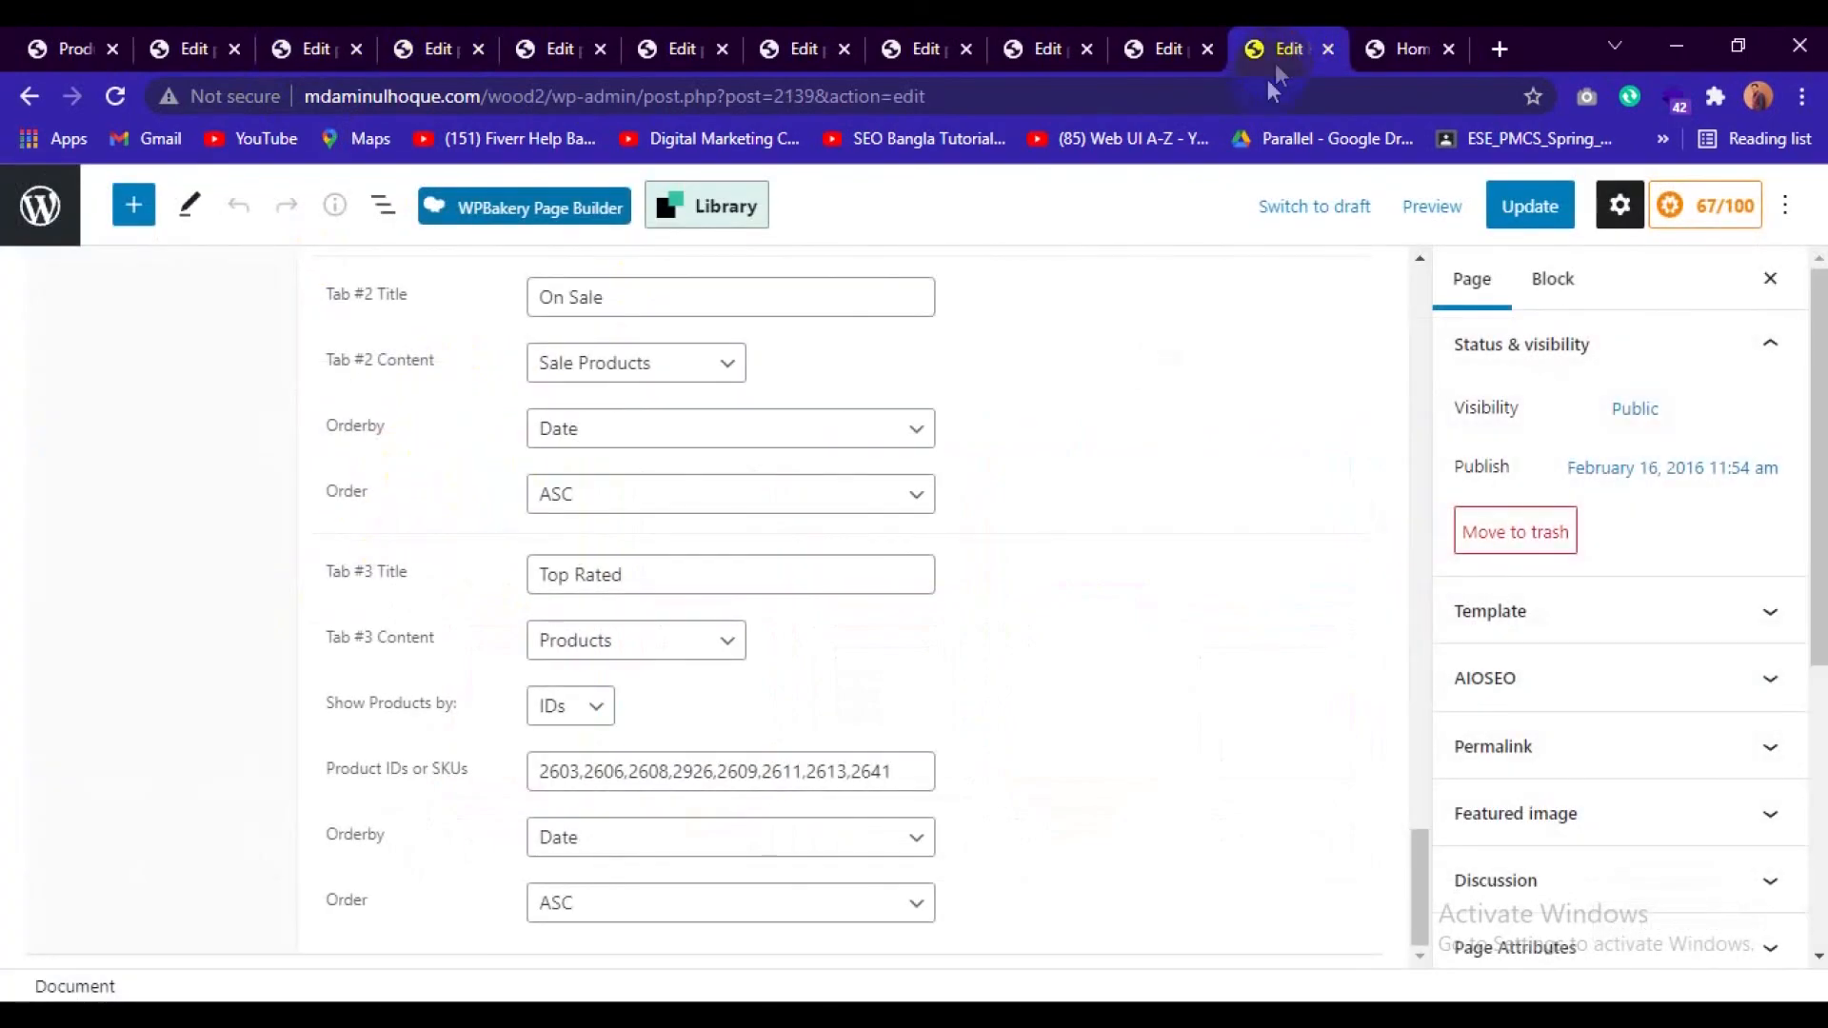
pyautogui.click(1169, 38)
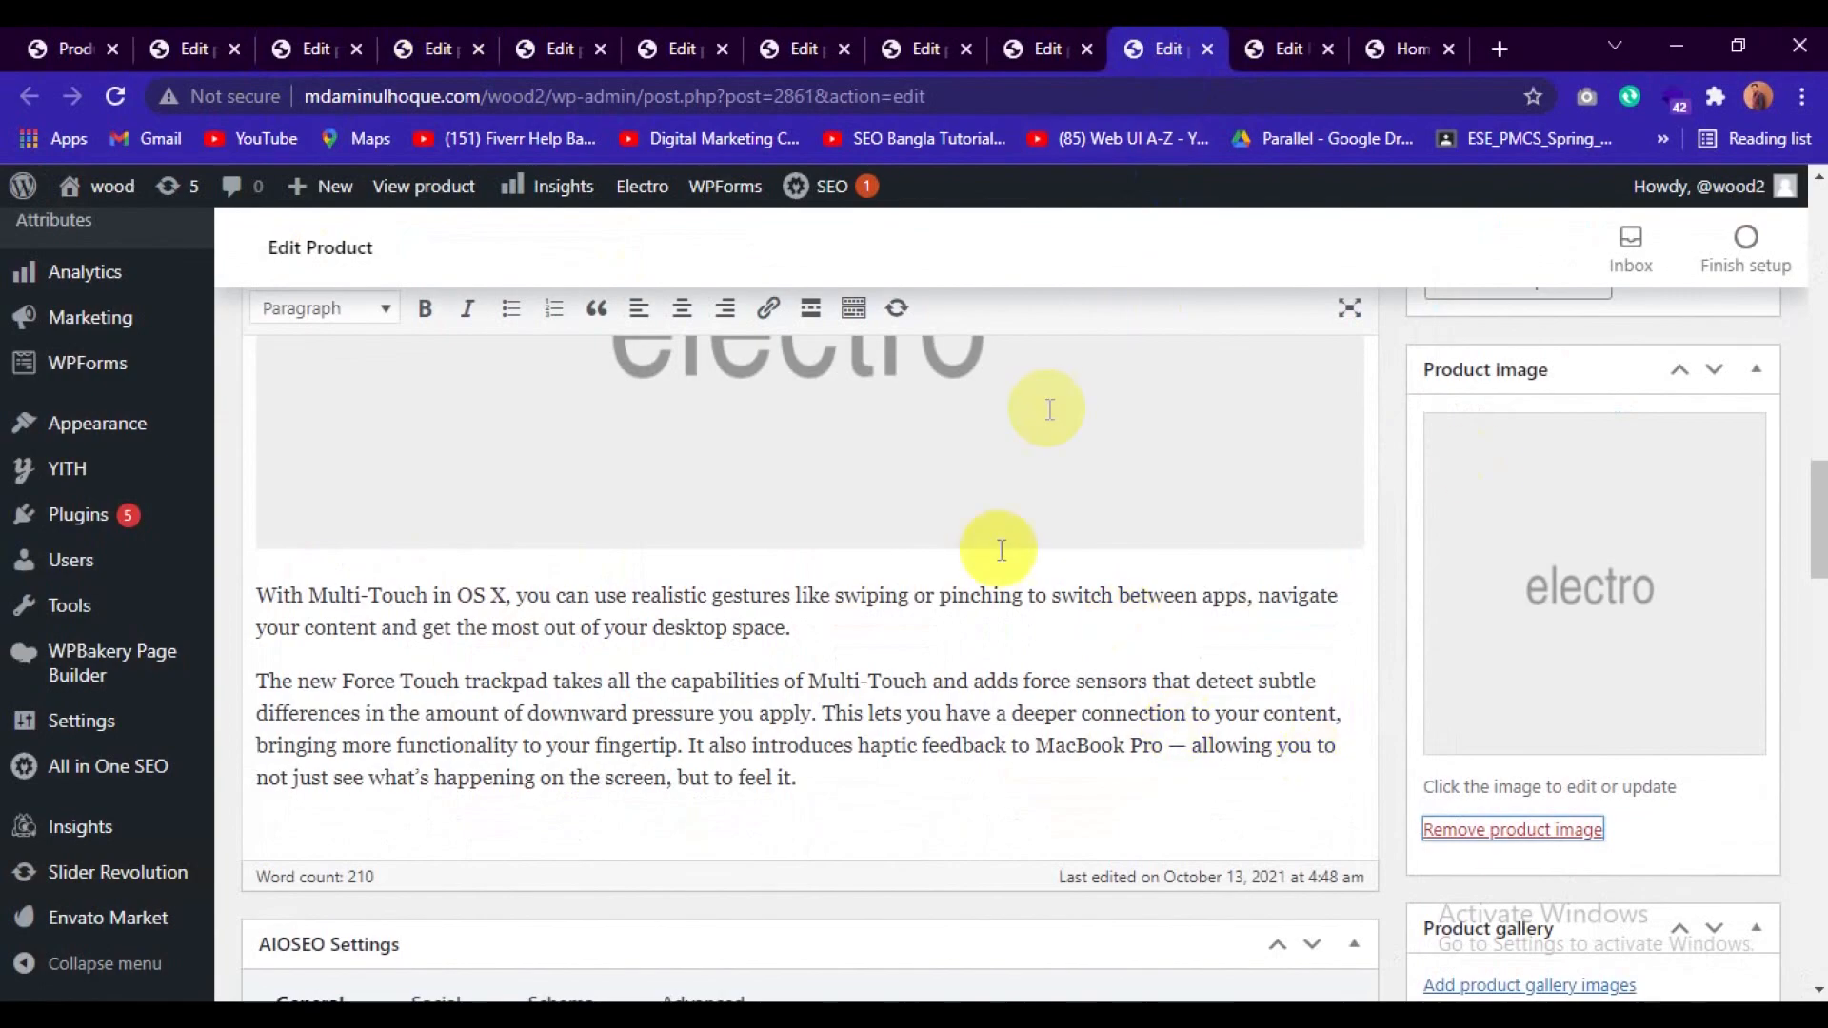
pyautogui.click(187, 45)
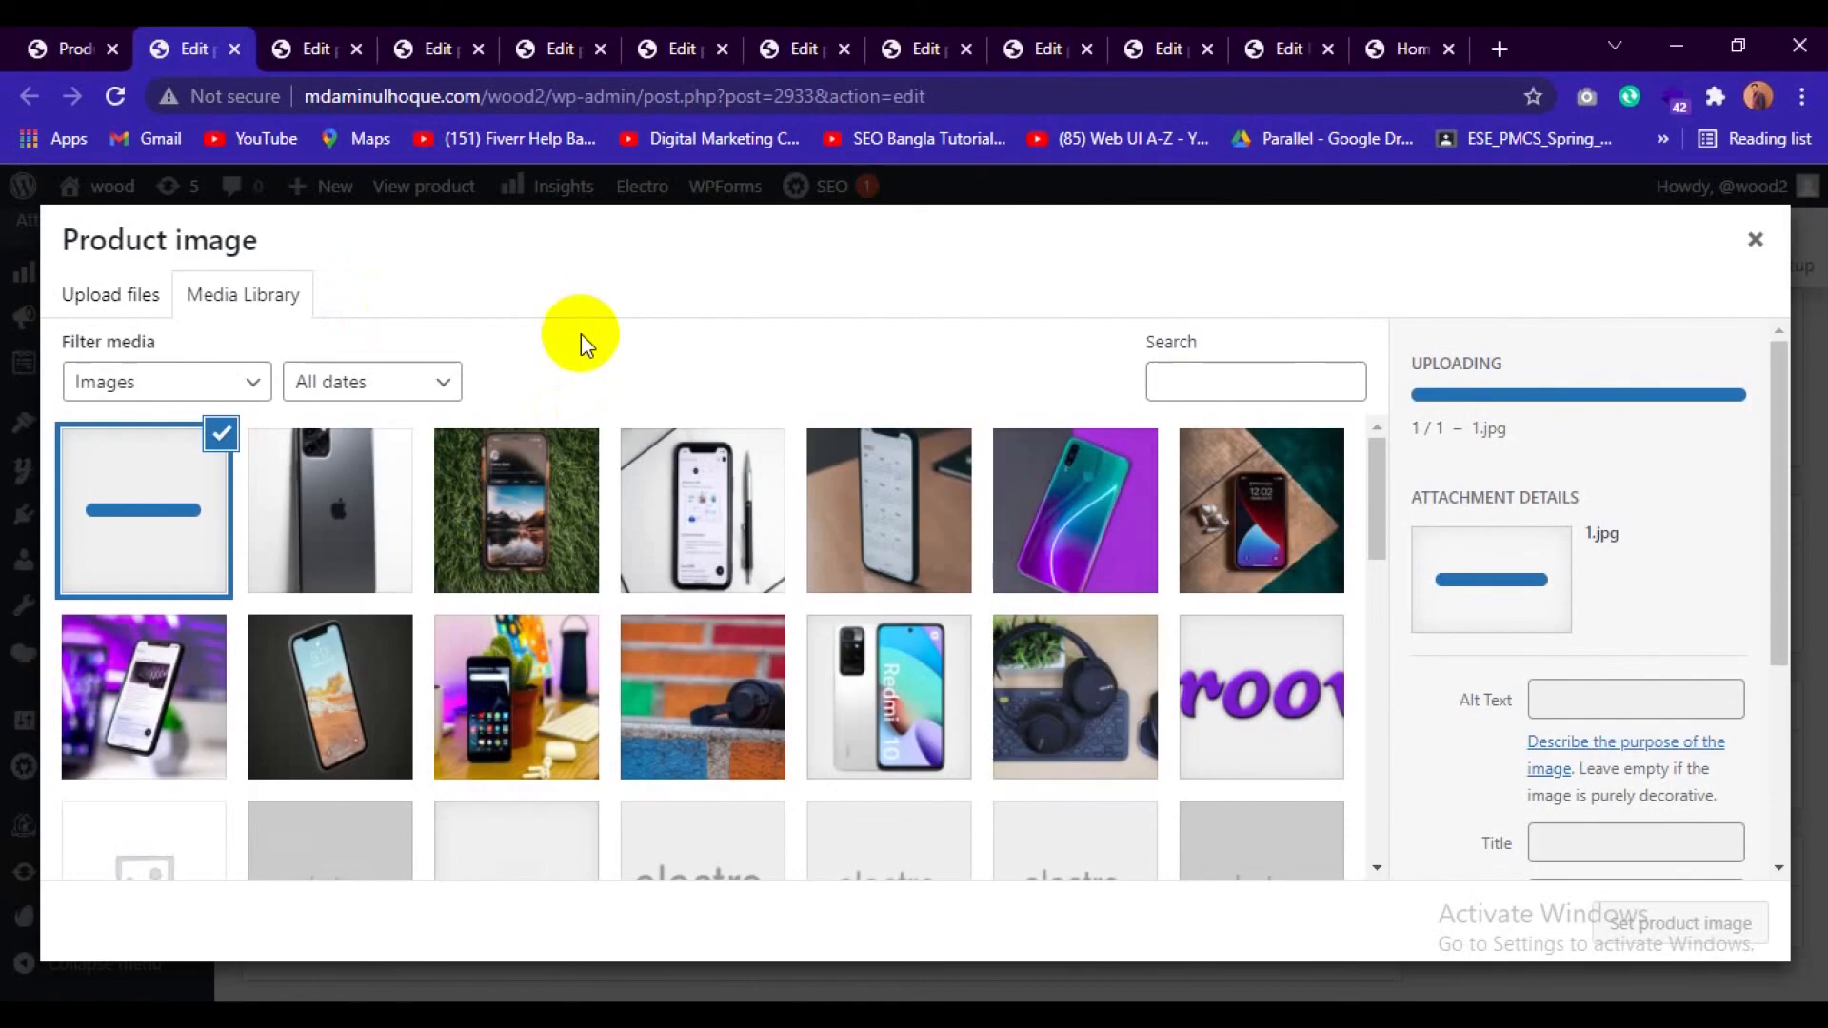
pyautogui.click(282, 41)
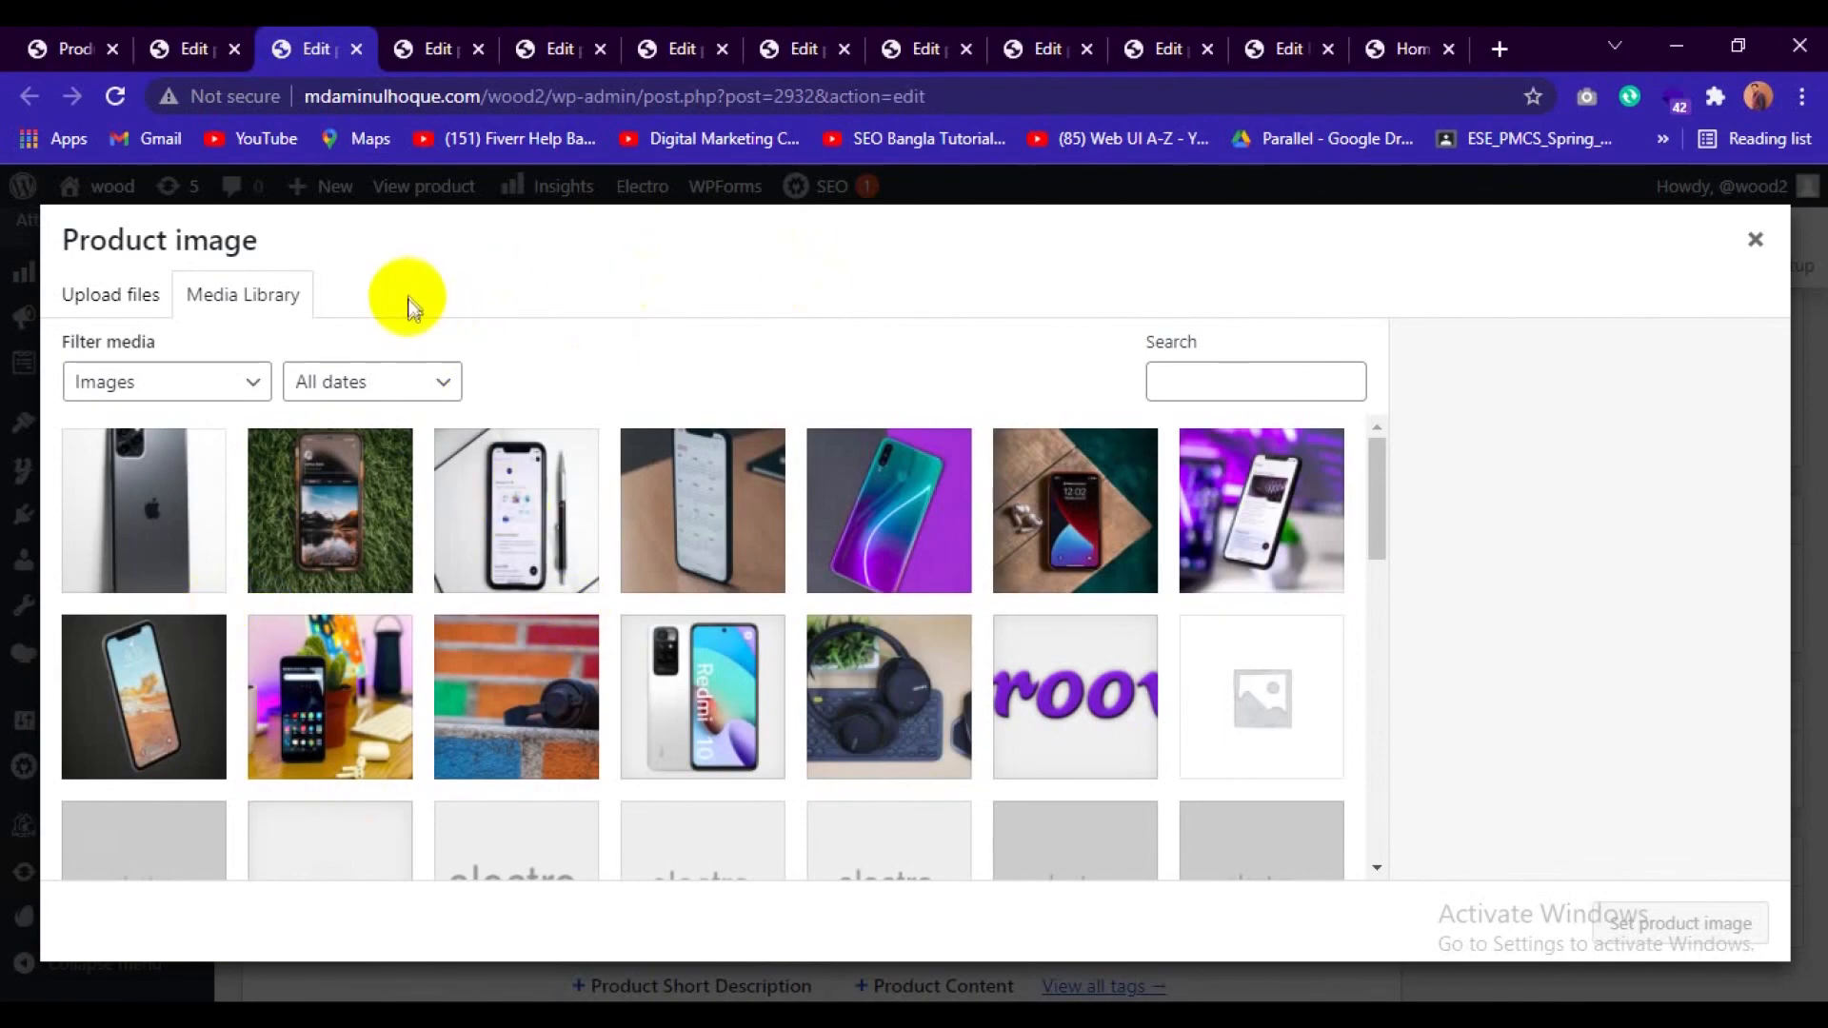
# Set the existing 1-scaled.jpg from the Media Library as Notebook Black Spire V Nitro VN7-591G's product image and update the product.
pyautogui.click(203, 42)
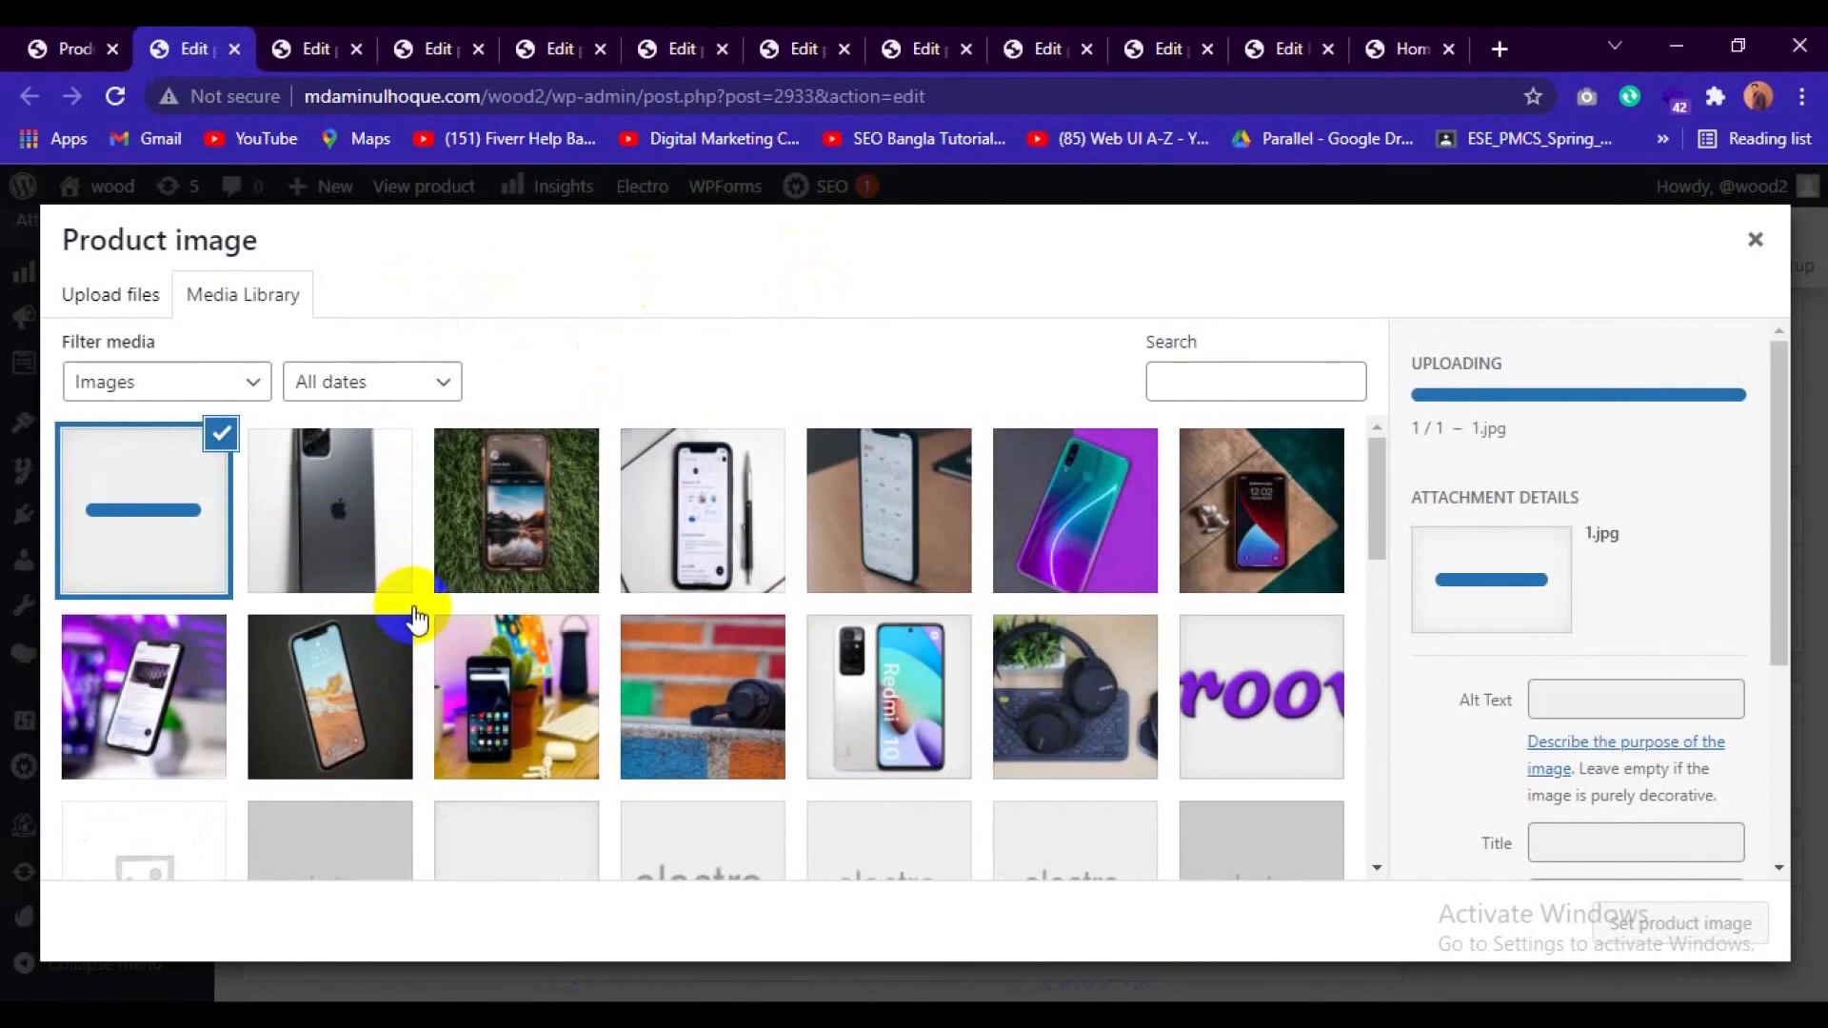
pyautogui.click(504, 681)
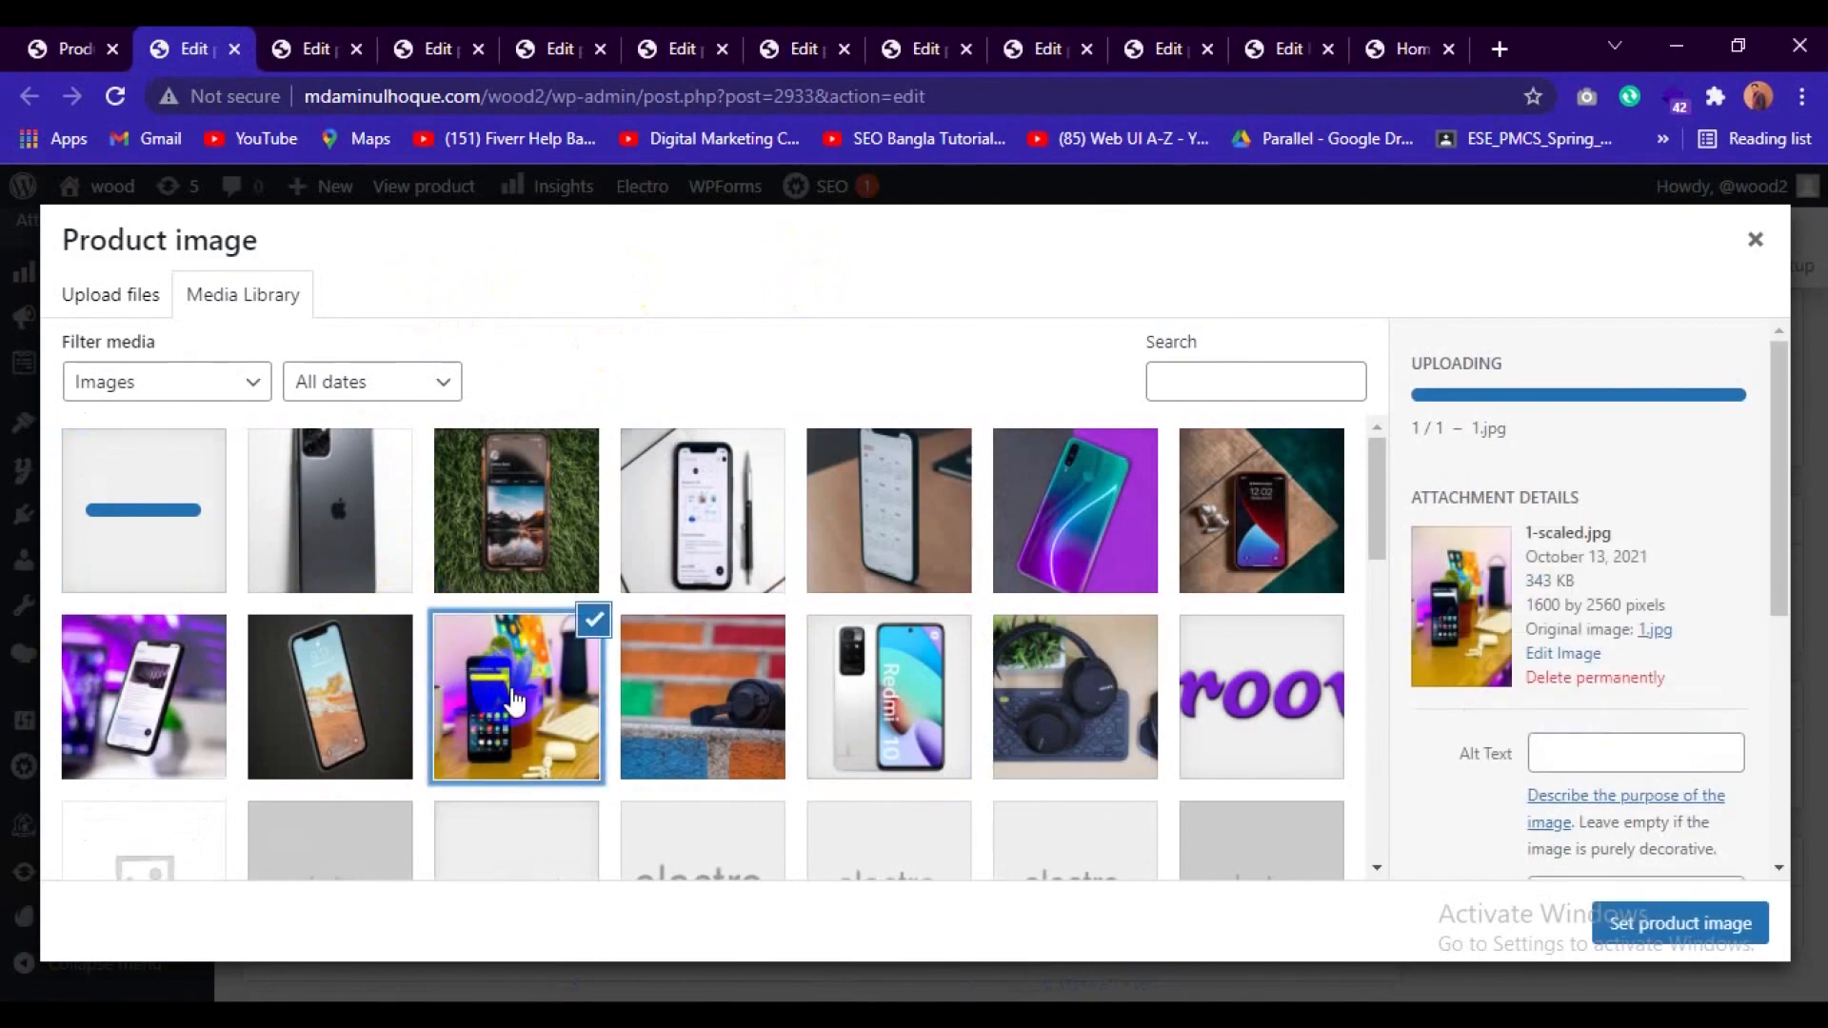
pyautogui.click(1664, 928)
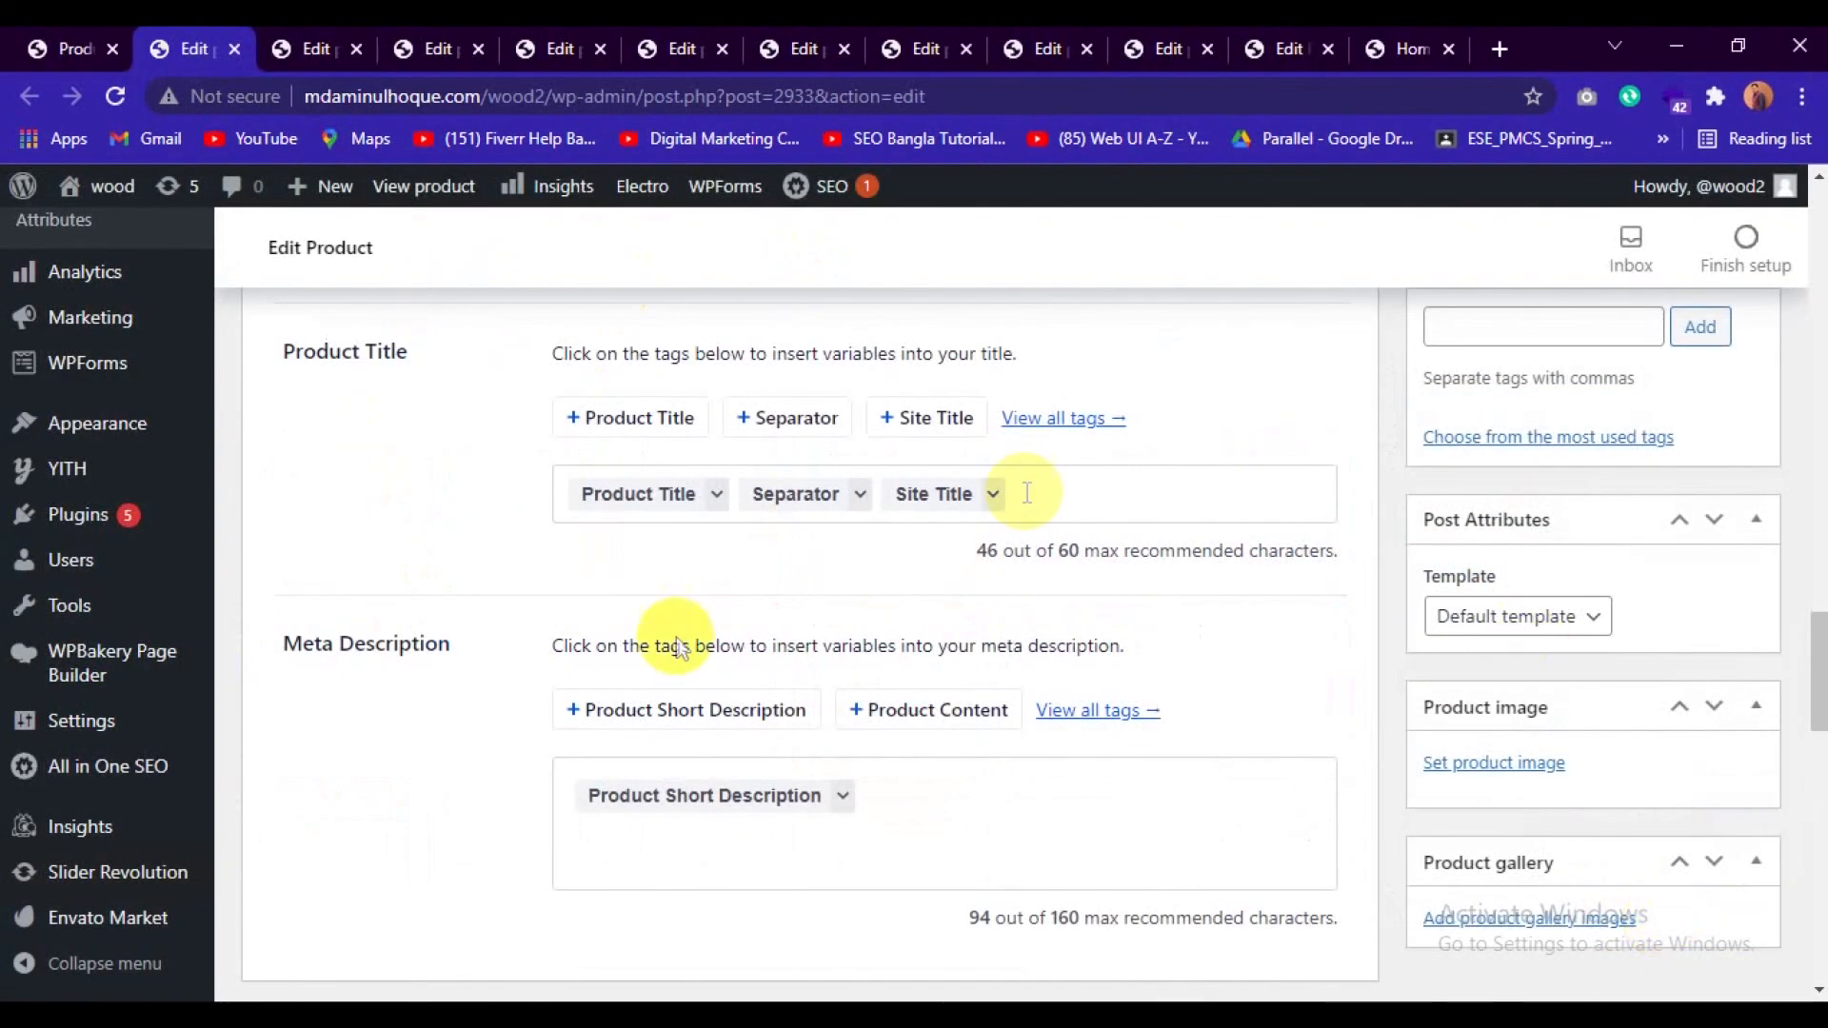
pyautogui.scroll(1, 1402, 728)
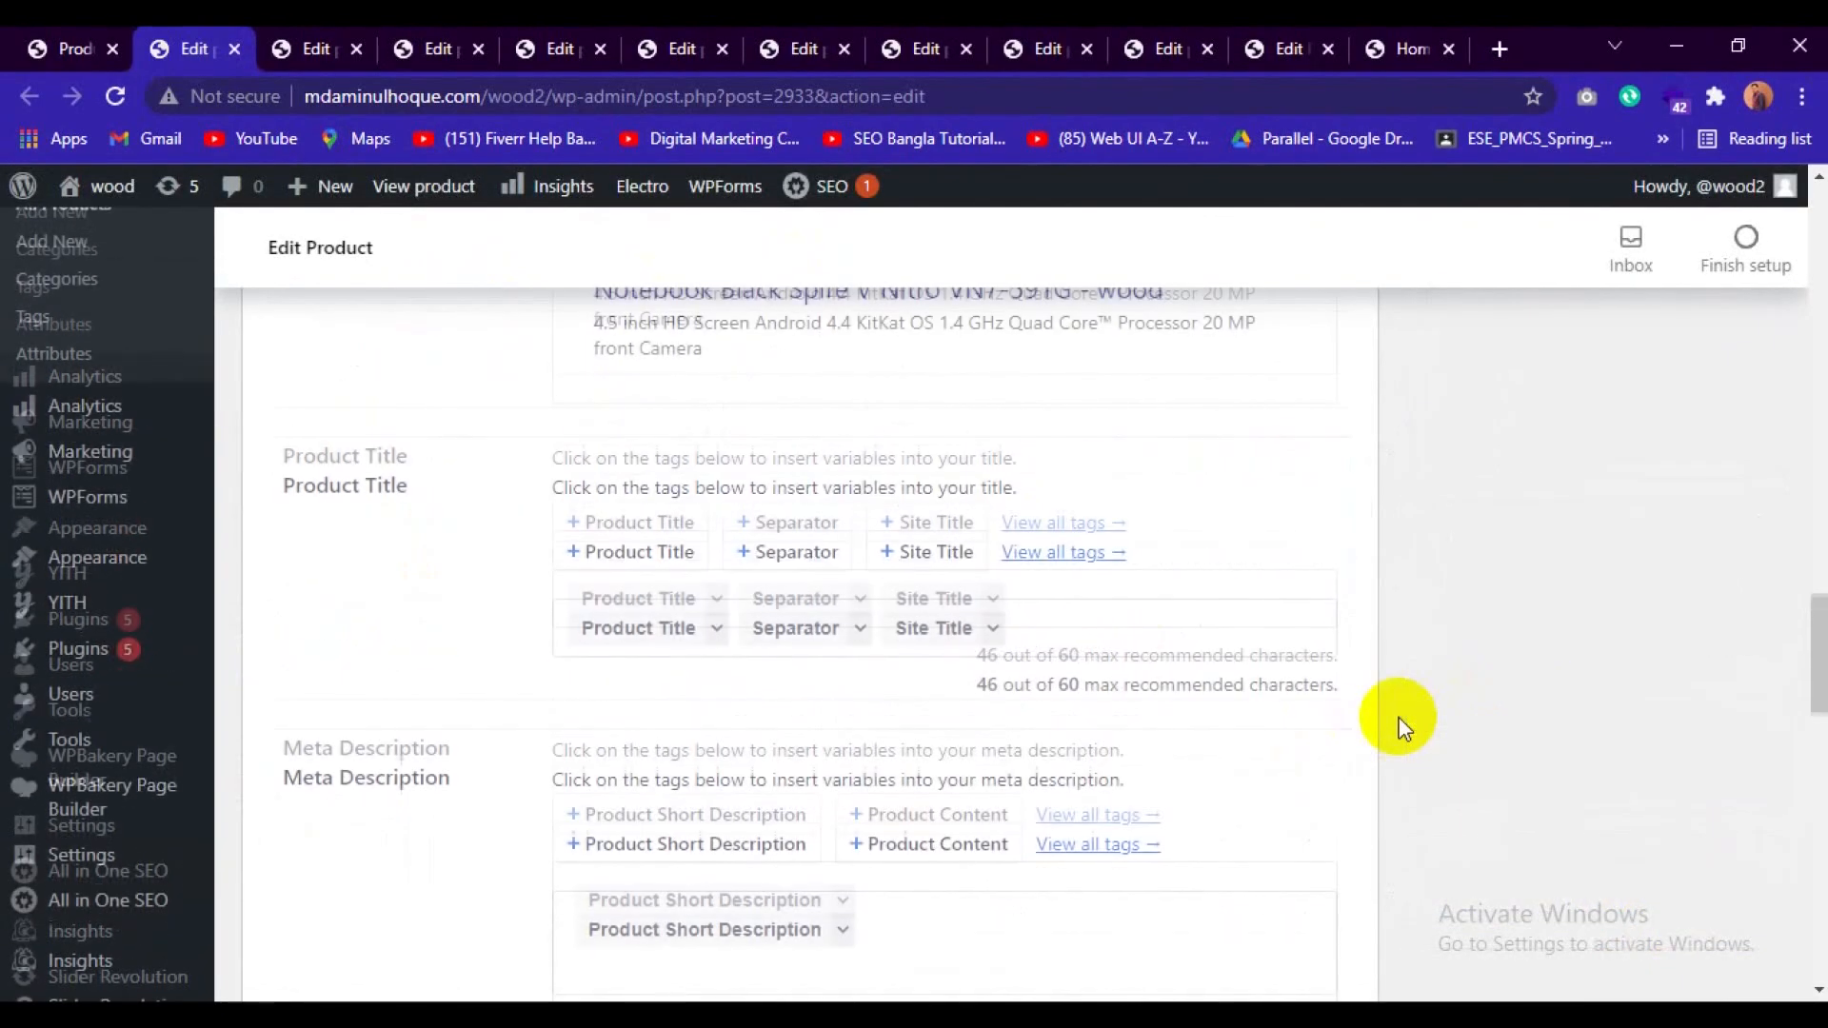
pyautogui.scroll(10, 1402, 729)
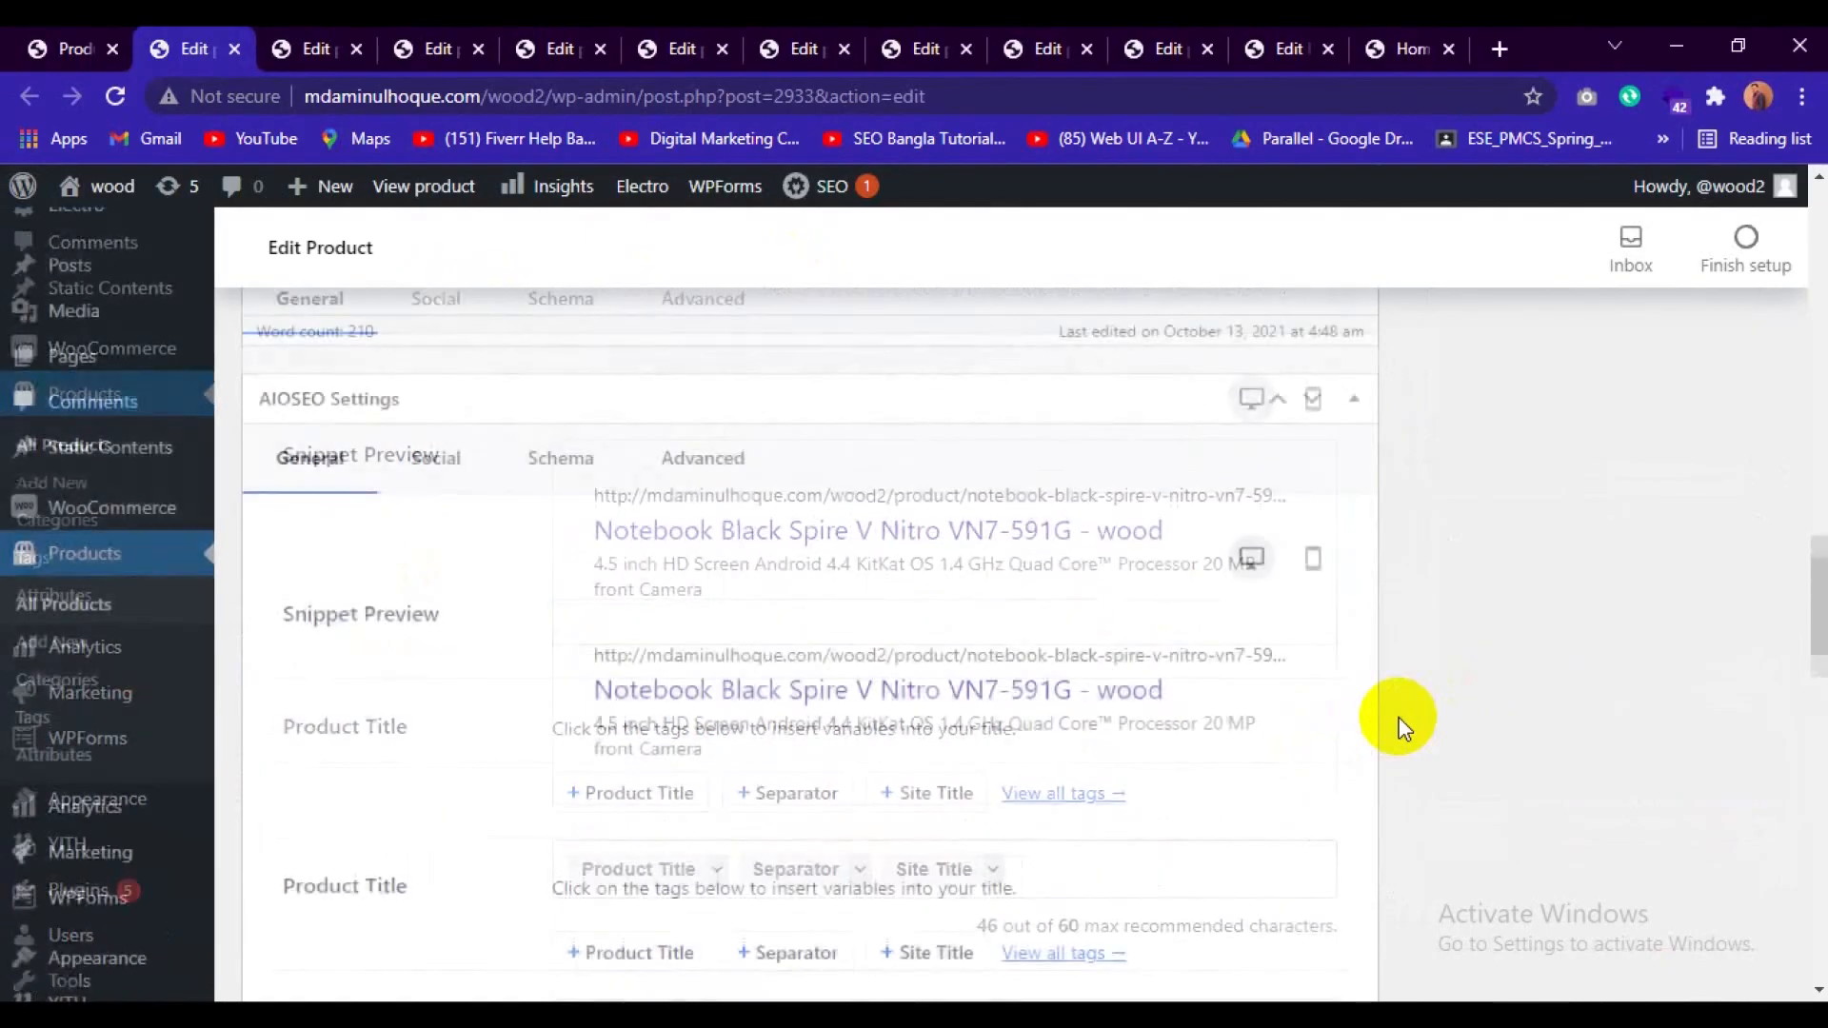
pyautogui.scroll(5, 1401, 728)
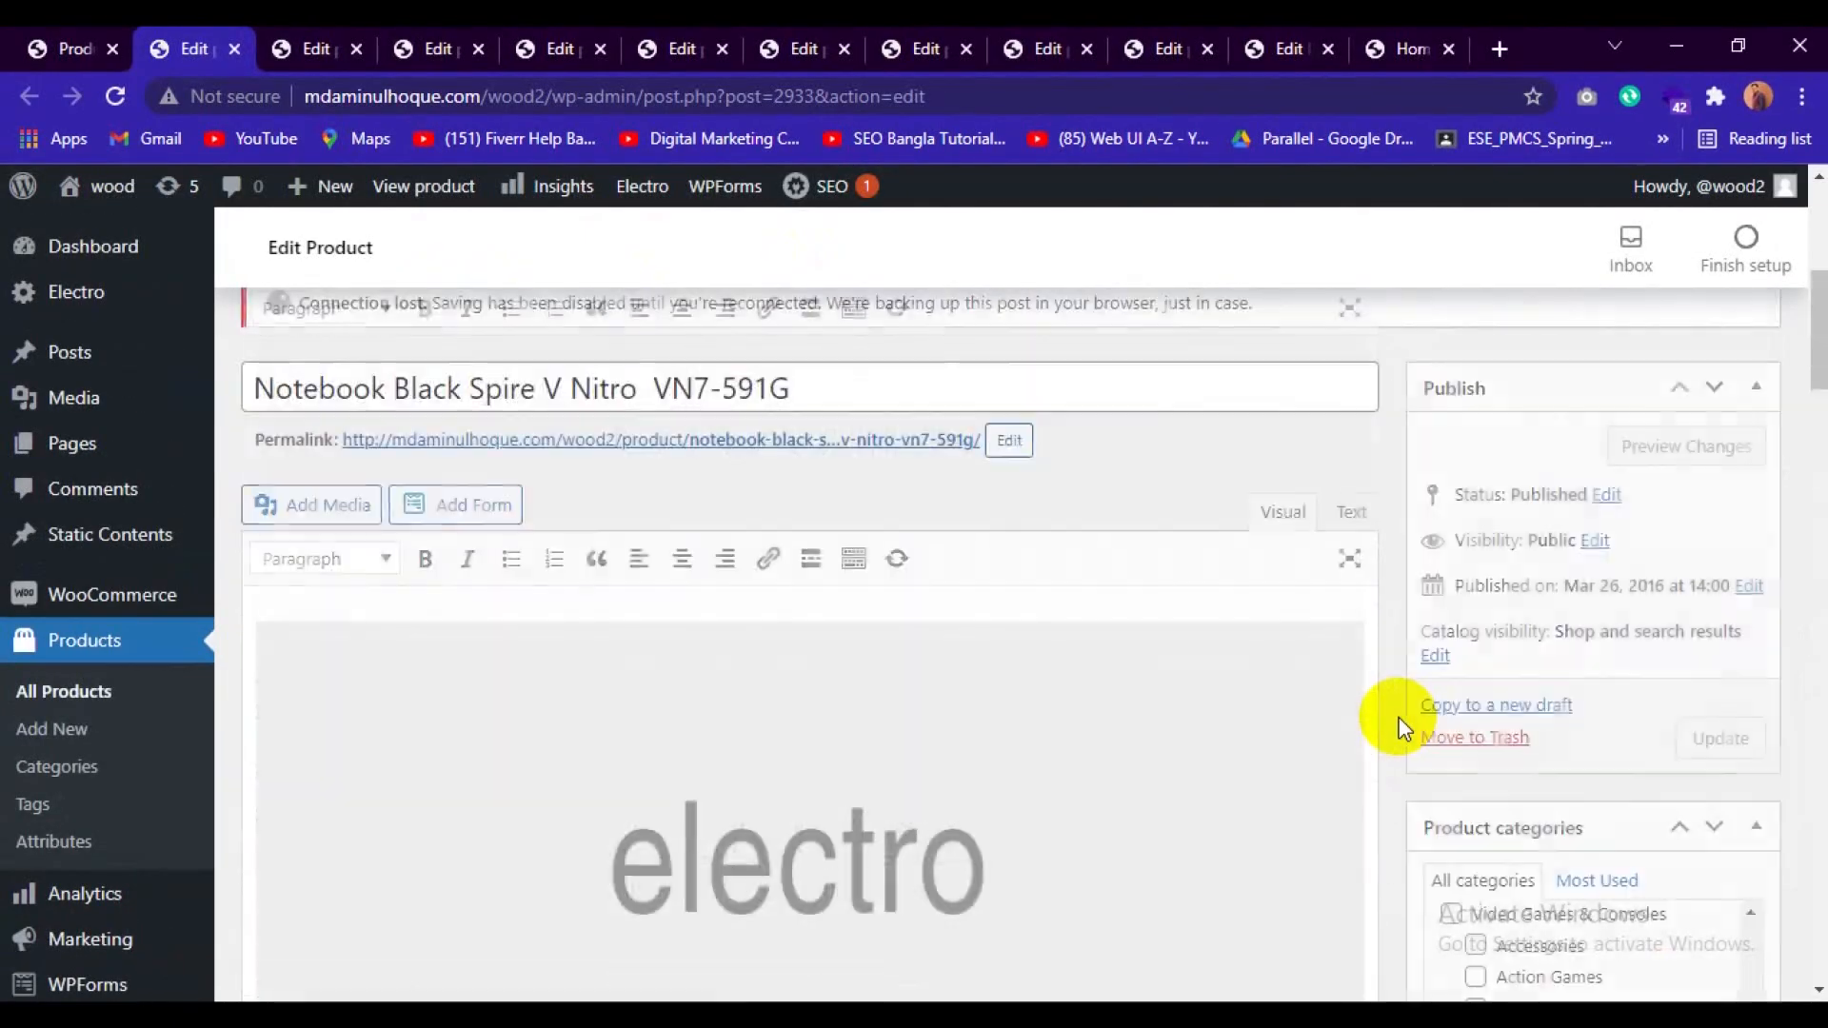
pyautogui.scroll(-10, 1401, 728)
pyautogui.scroll(15, 1401, 728)
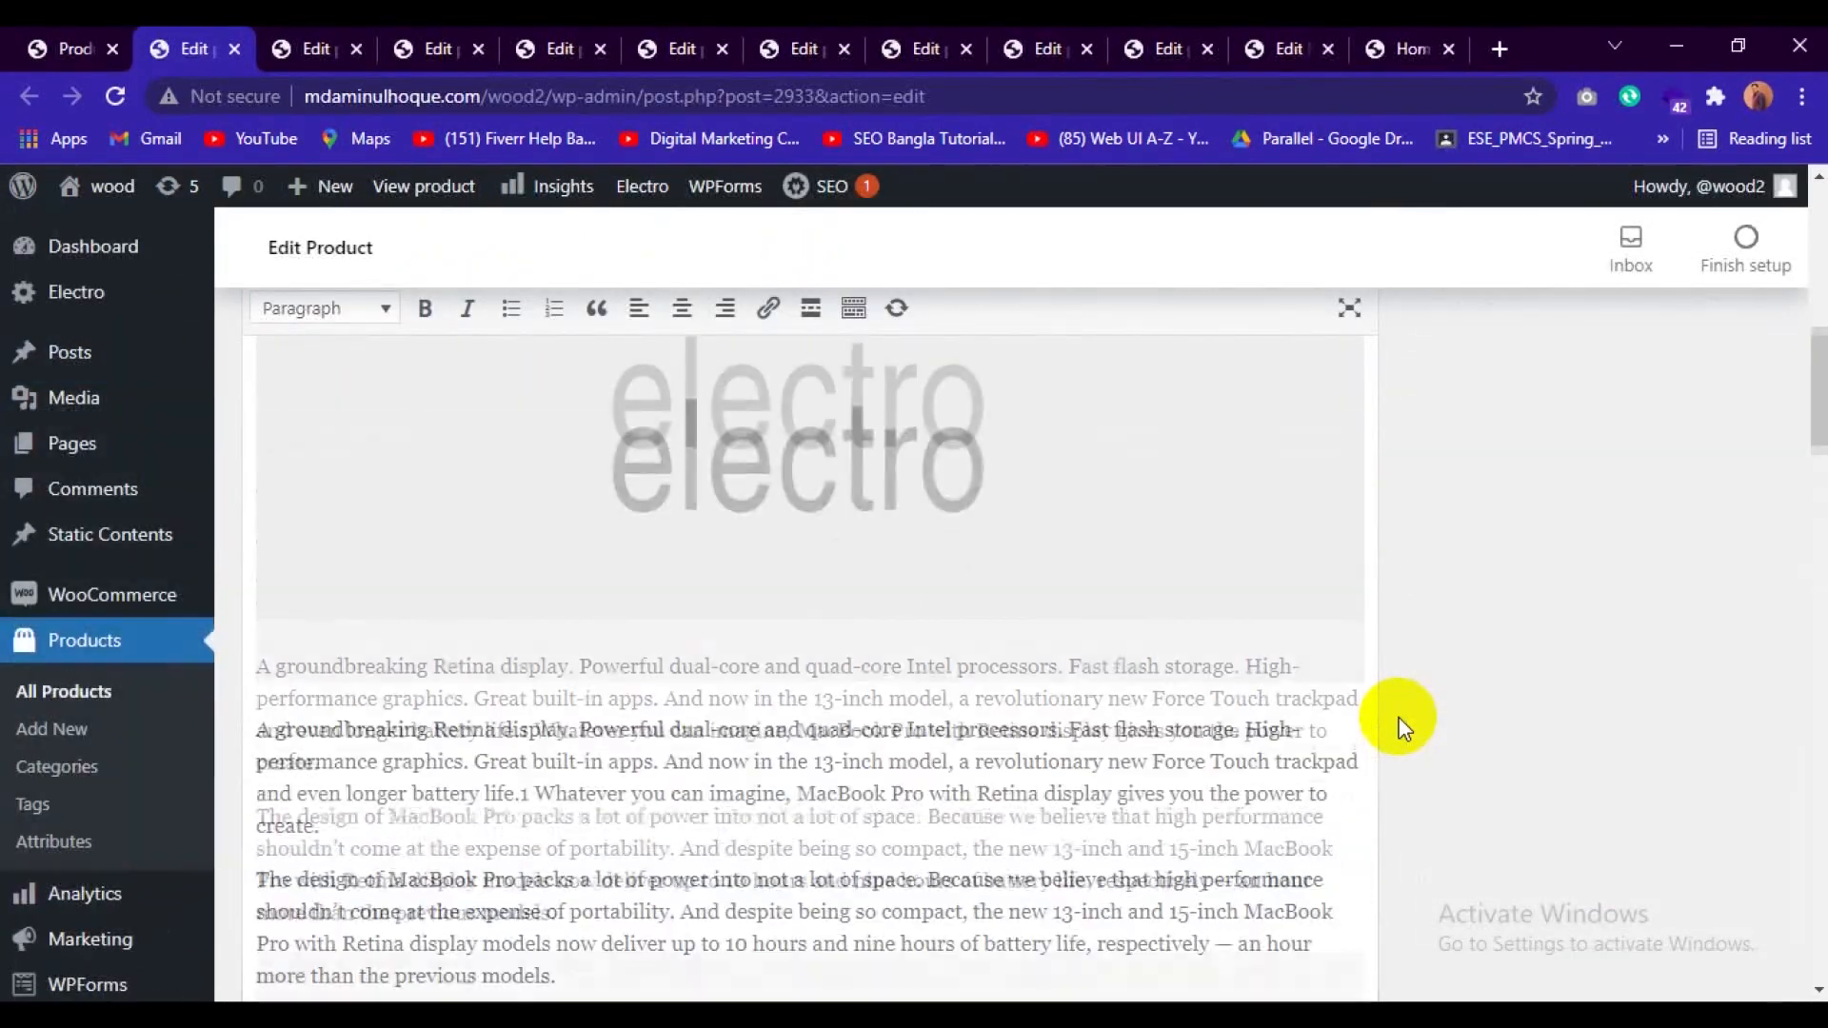
pyautogui.scroll(-5, 1402, 728)
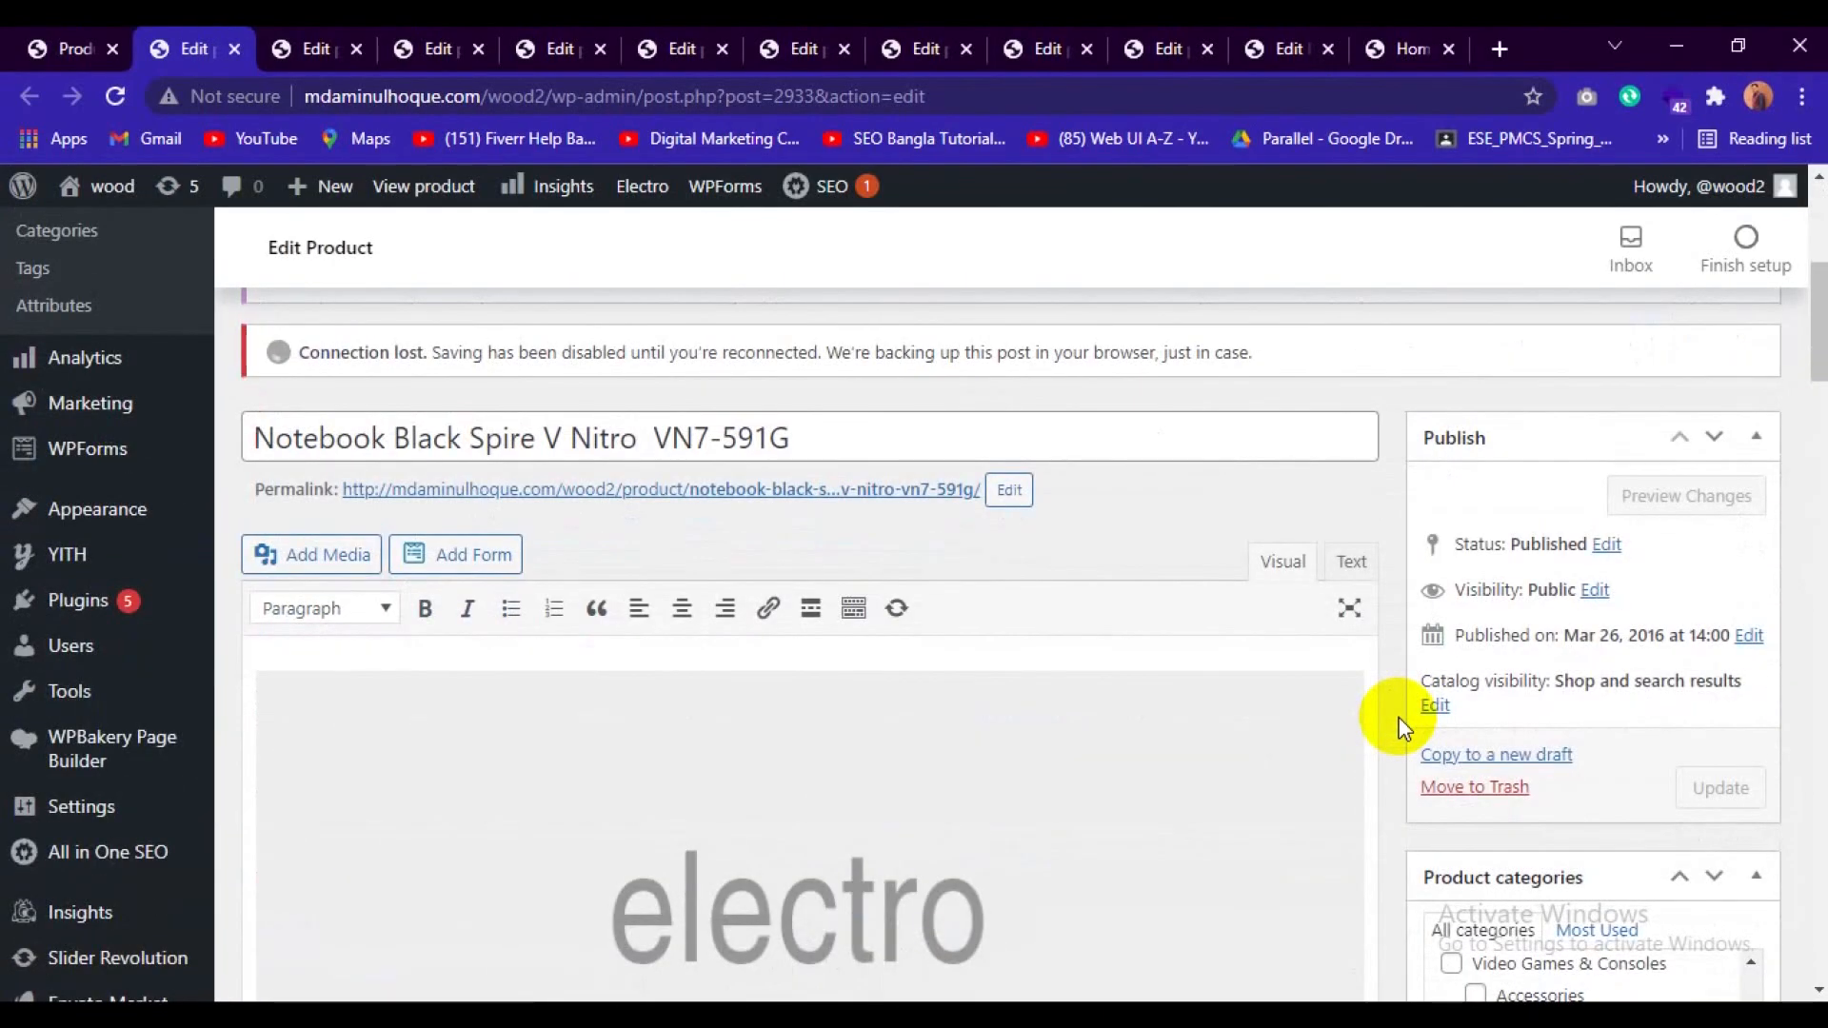
pyautogui.scroll(-3, 1396, 726)
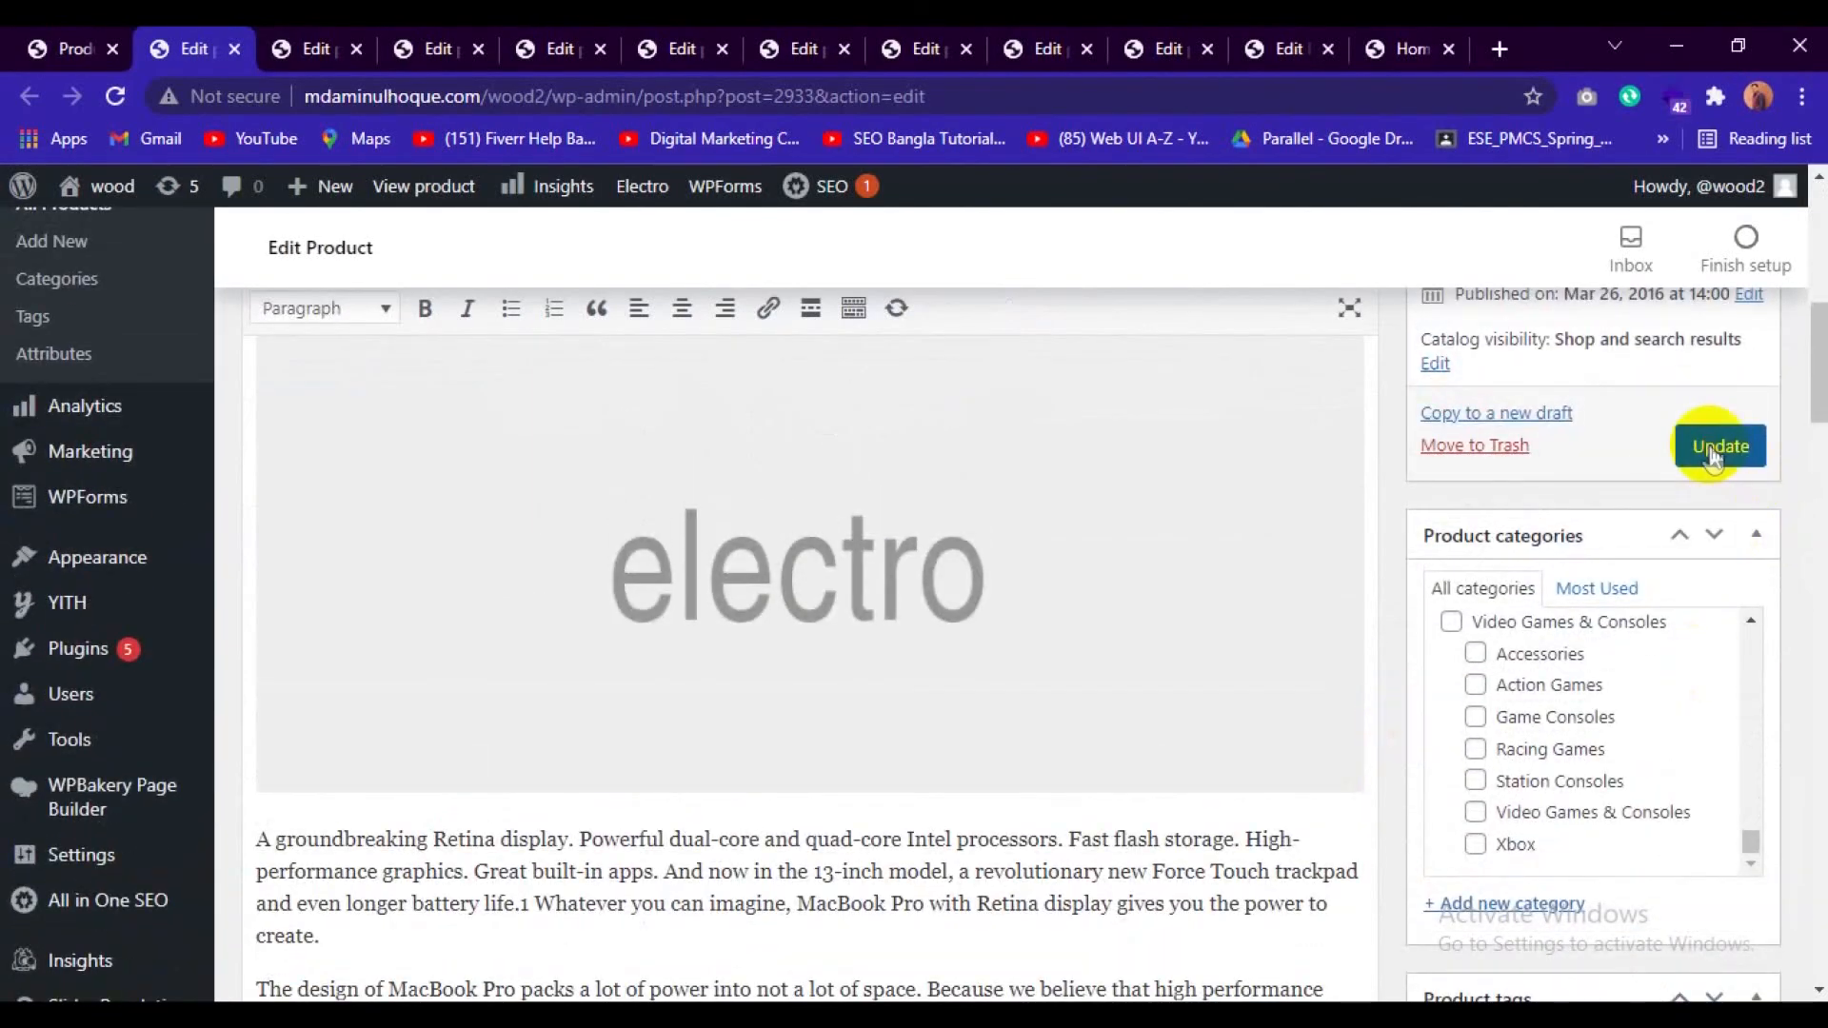
pyautogui.click(1711, 447)
# Set 2-scaled.jpg as the product image of Tablet Thin EliteBook Revolve 810 G6 and update the product.
pyautogui.click(303, 48)
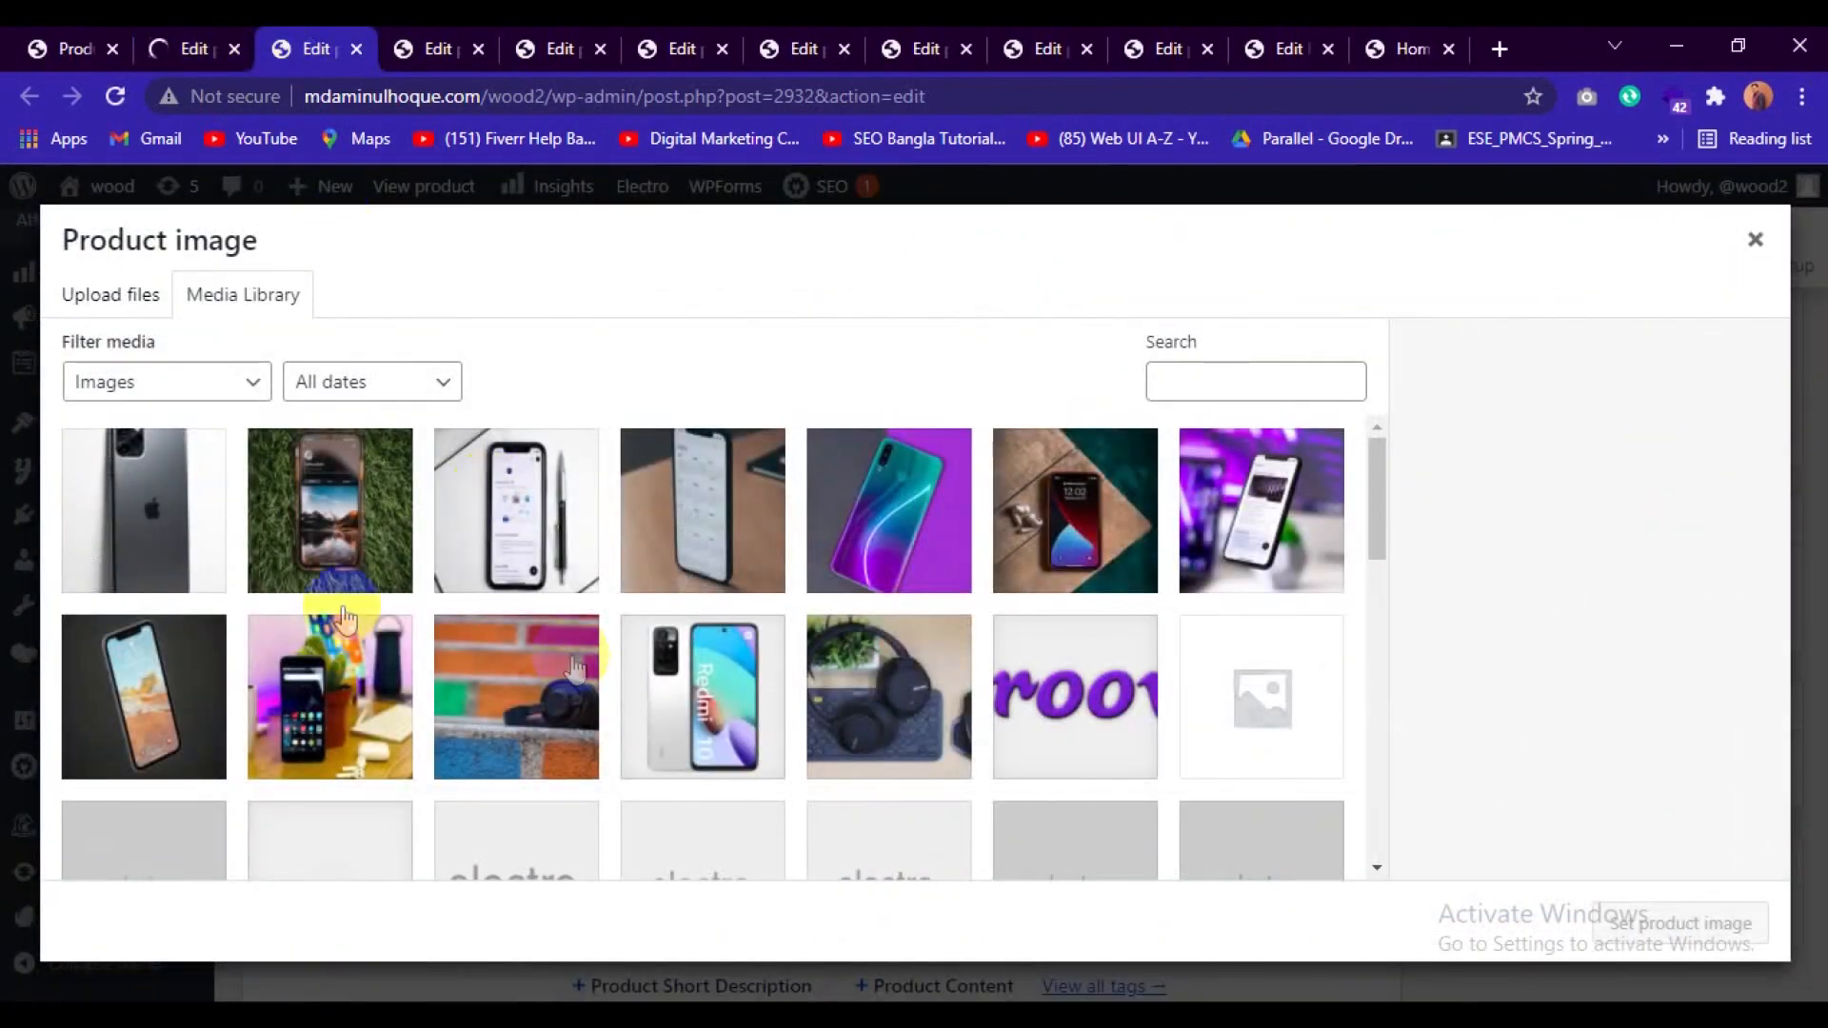
pyautogui.click(154, 681)
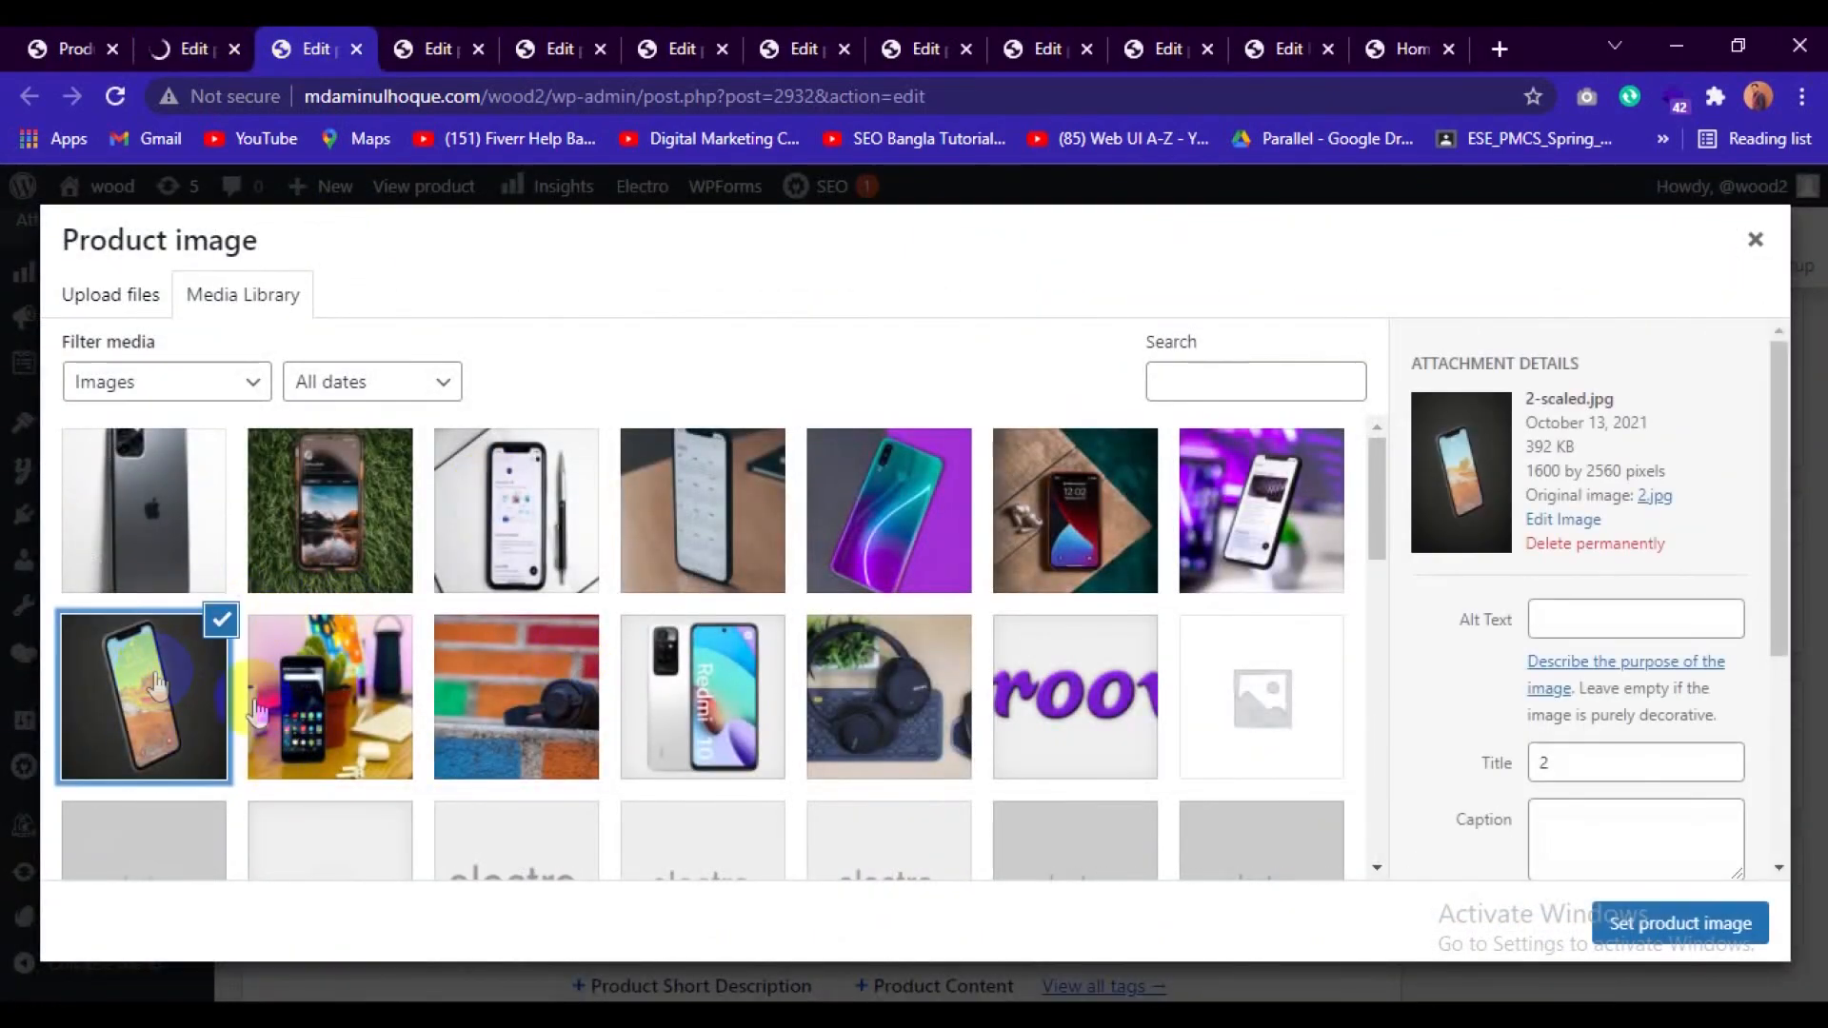
pyautogui.click(1657, 922)
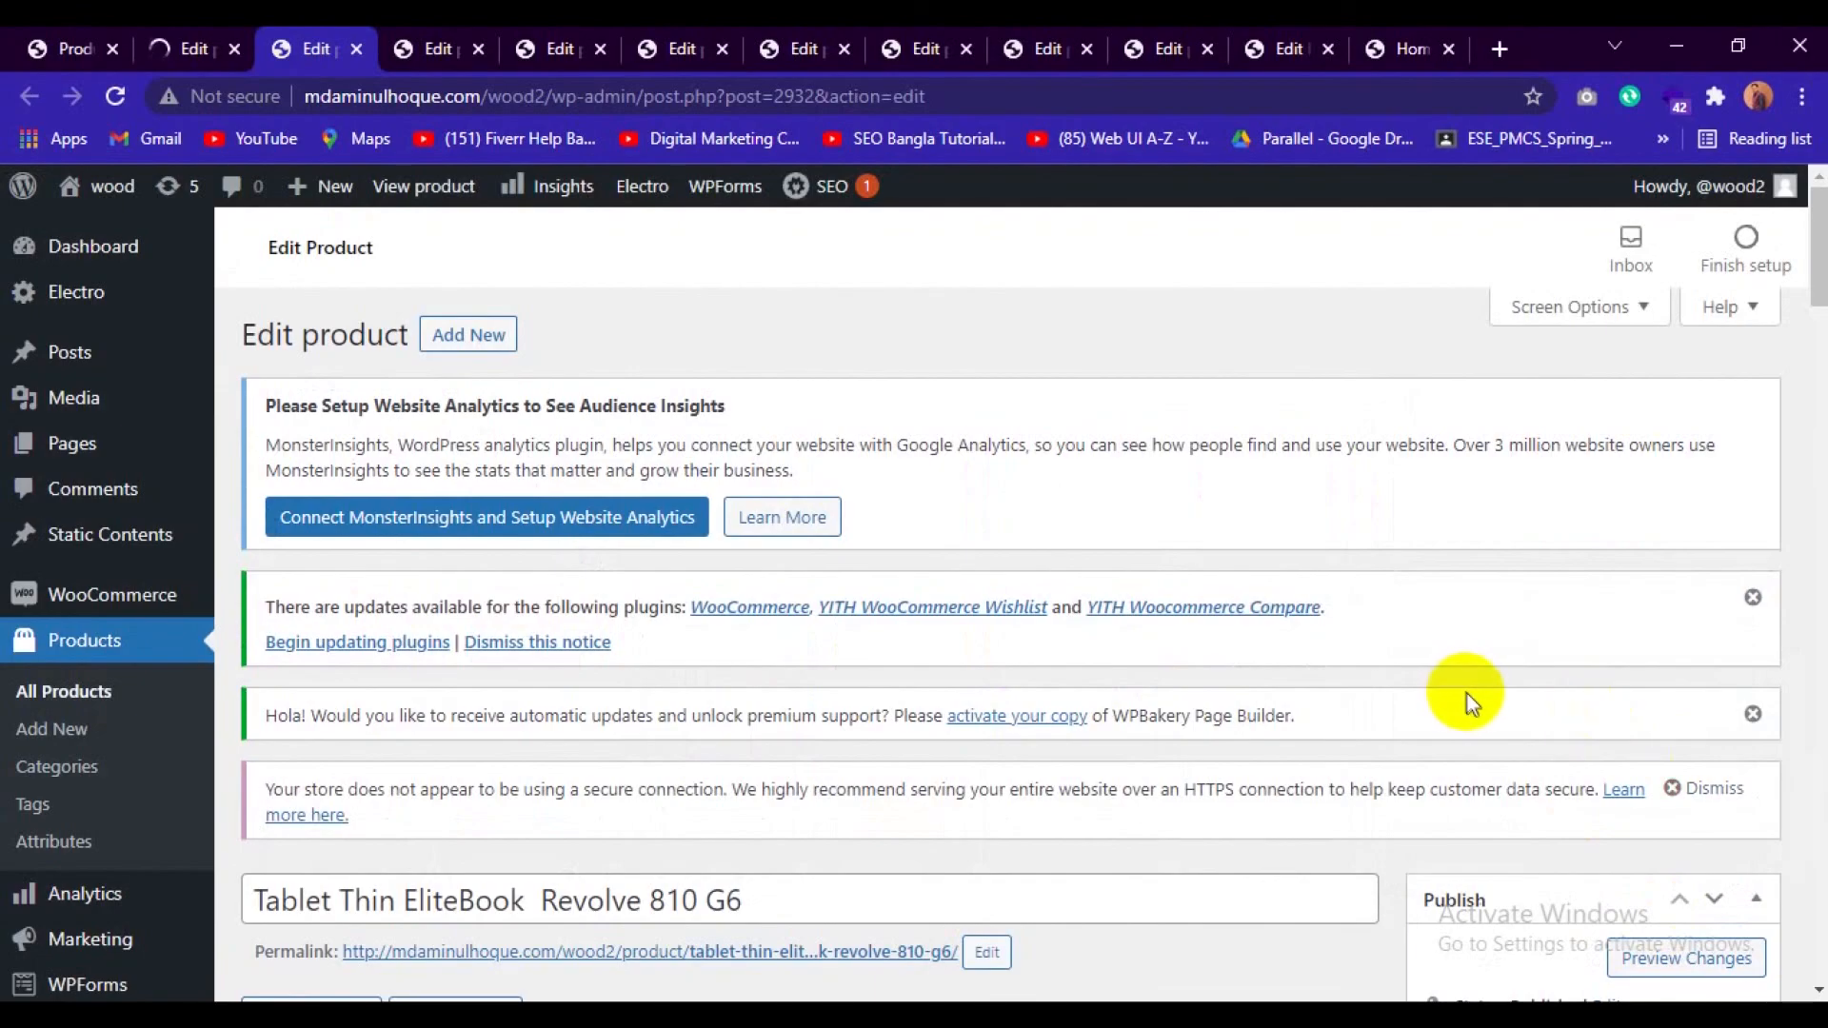
pyautogui.scroll(-10, 1472, 700)
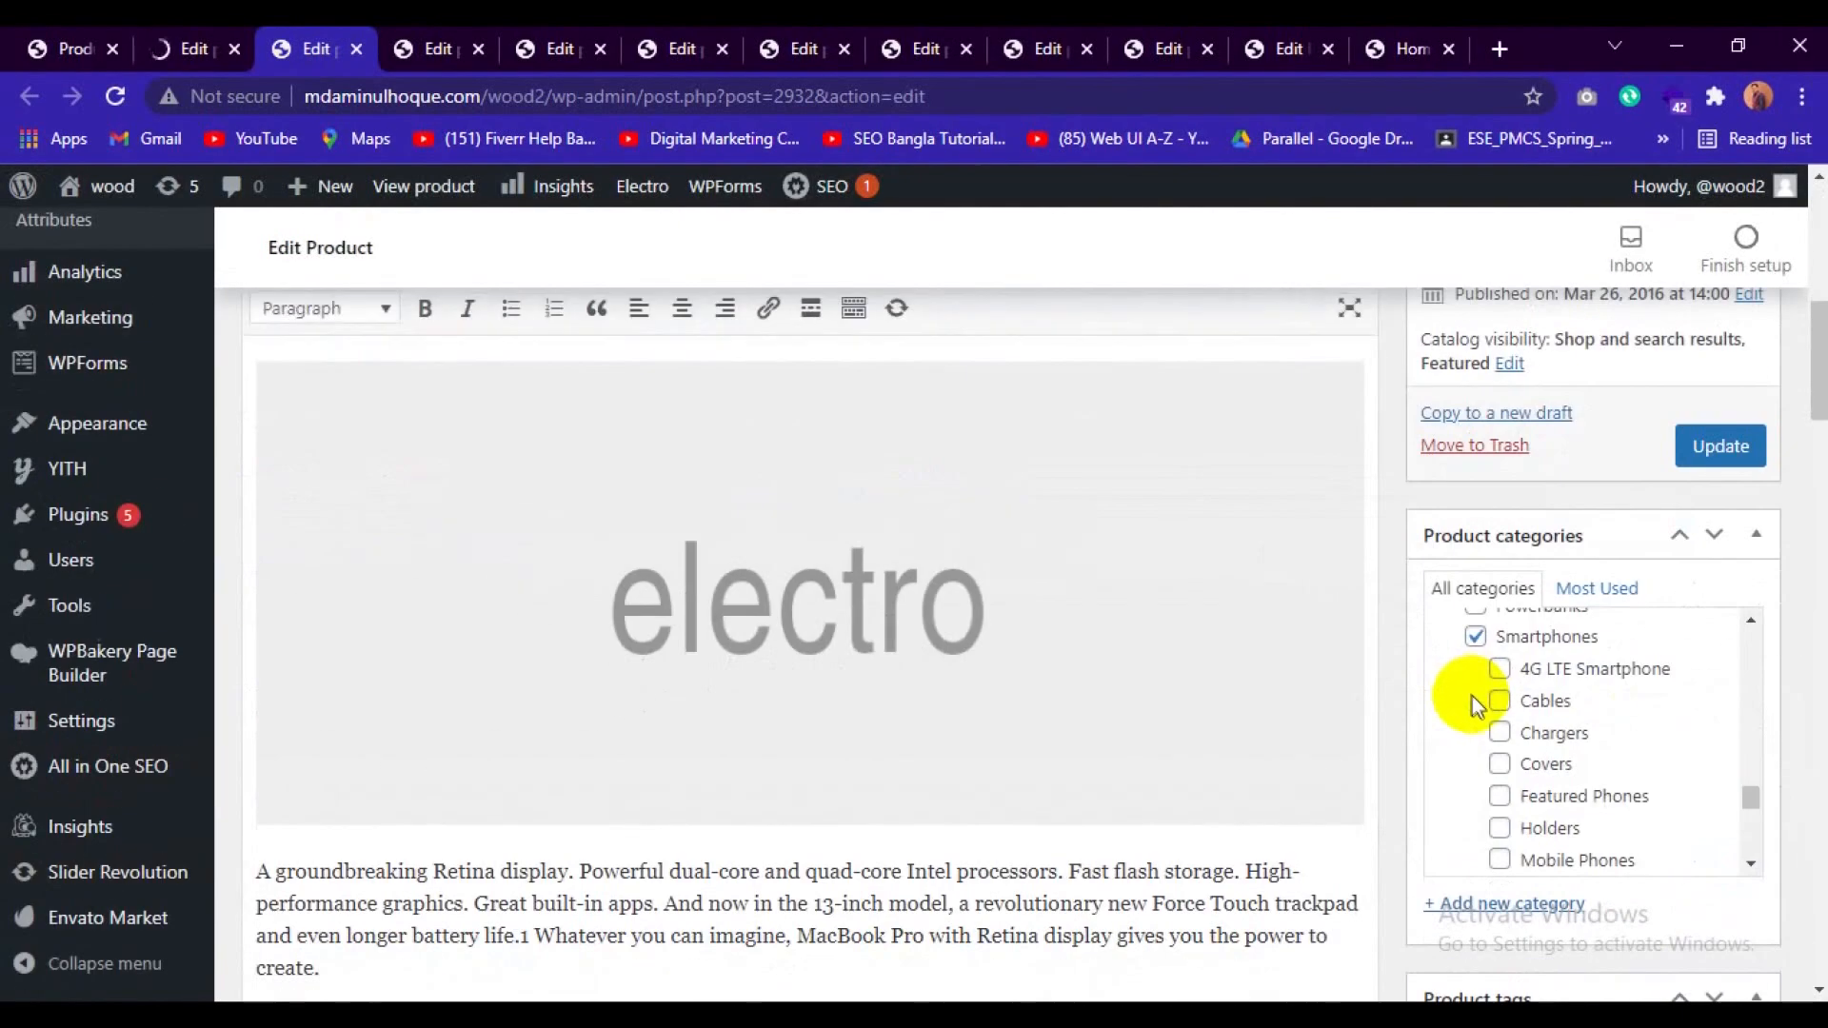
pyautogui.scroll(-3, 1472, 694)
pyautogui.scroll(-5, 1407, 827)
pyautogui.scroll(-5, 1406, 825)
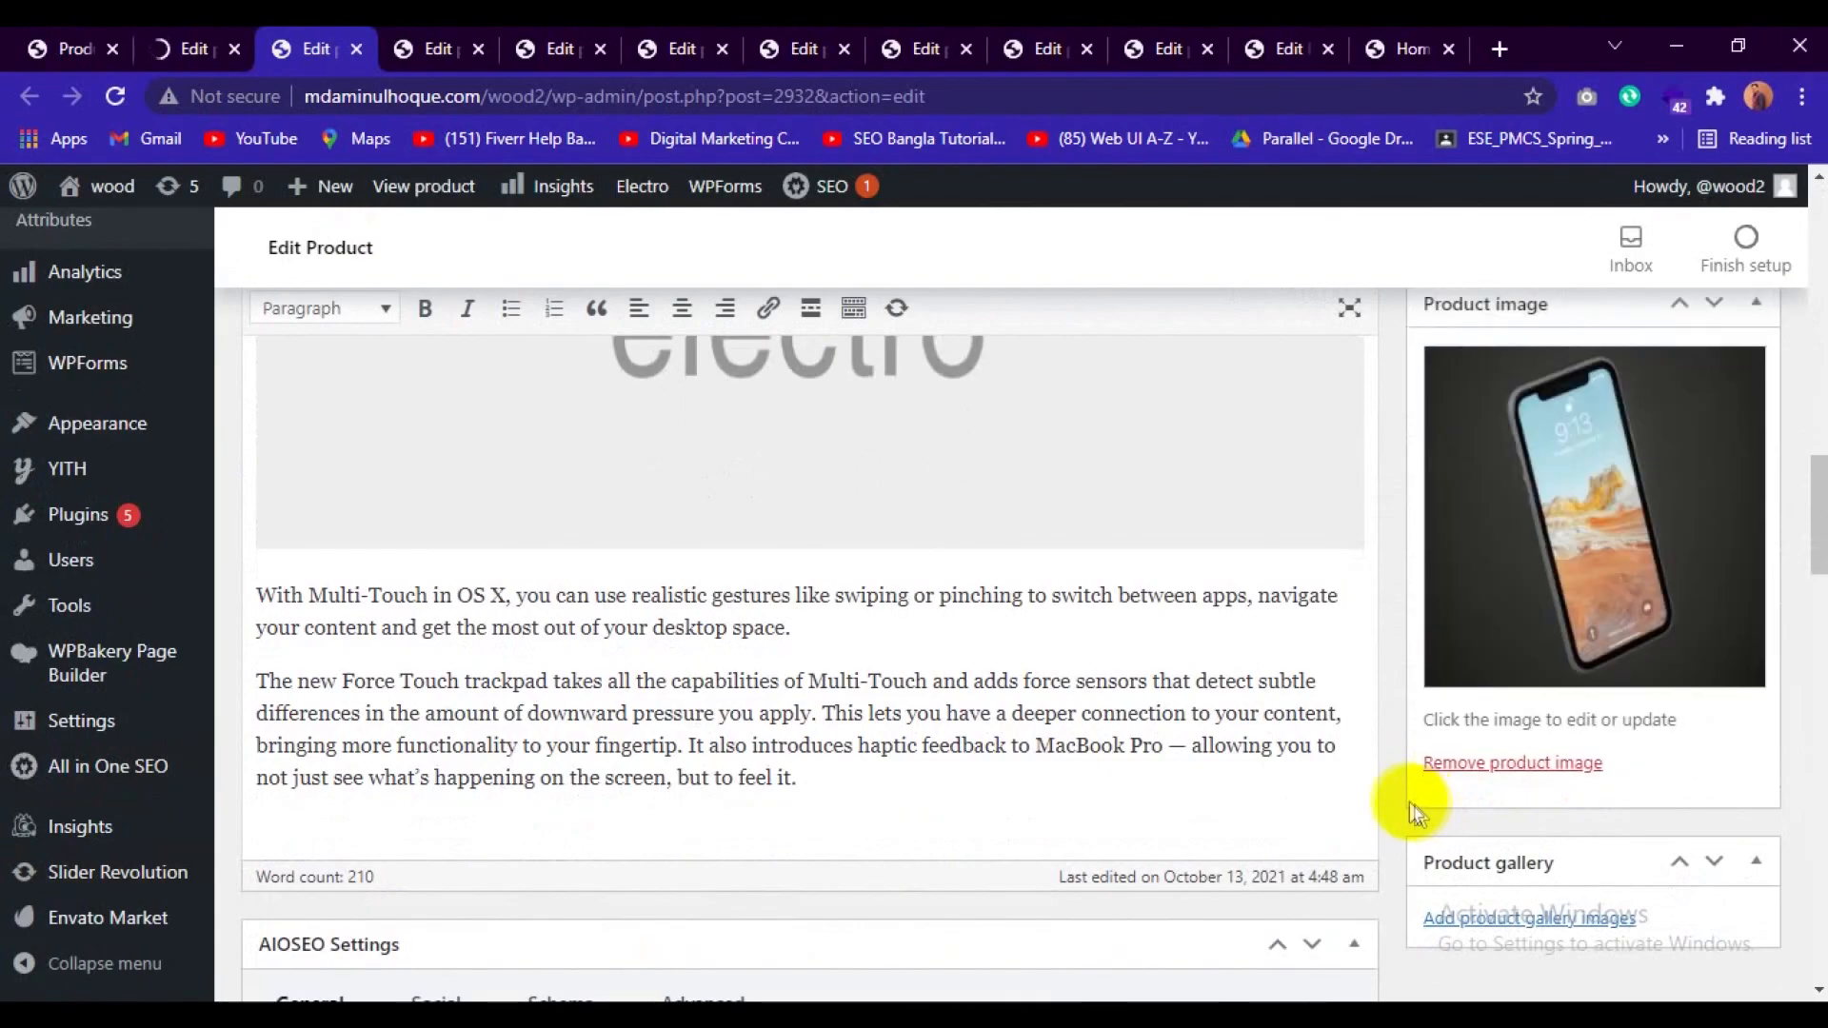
pyautogui.scroll(10, 1415, 815)
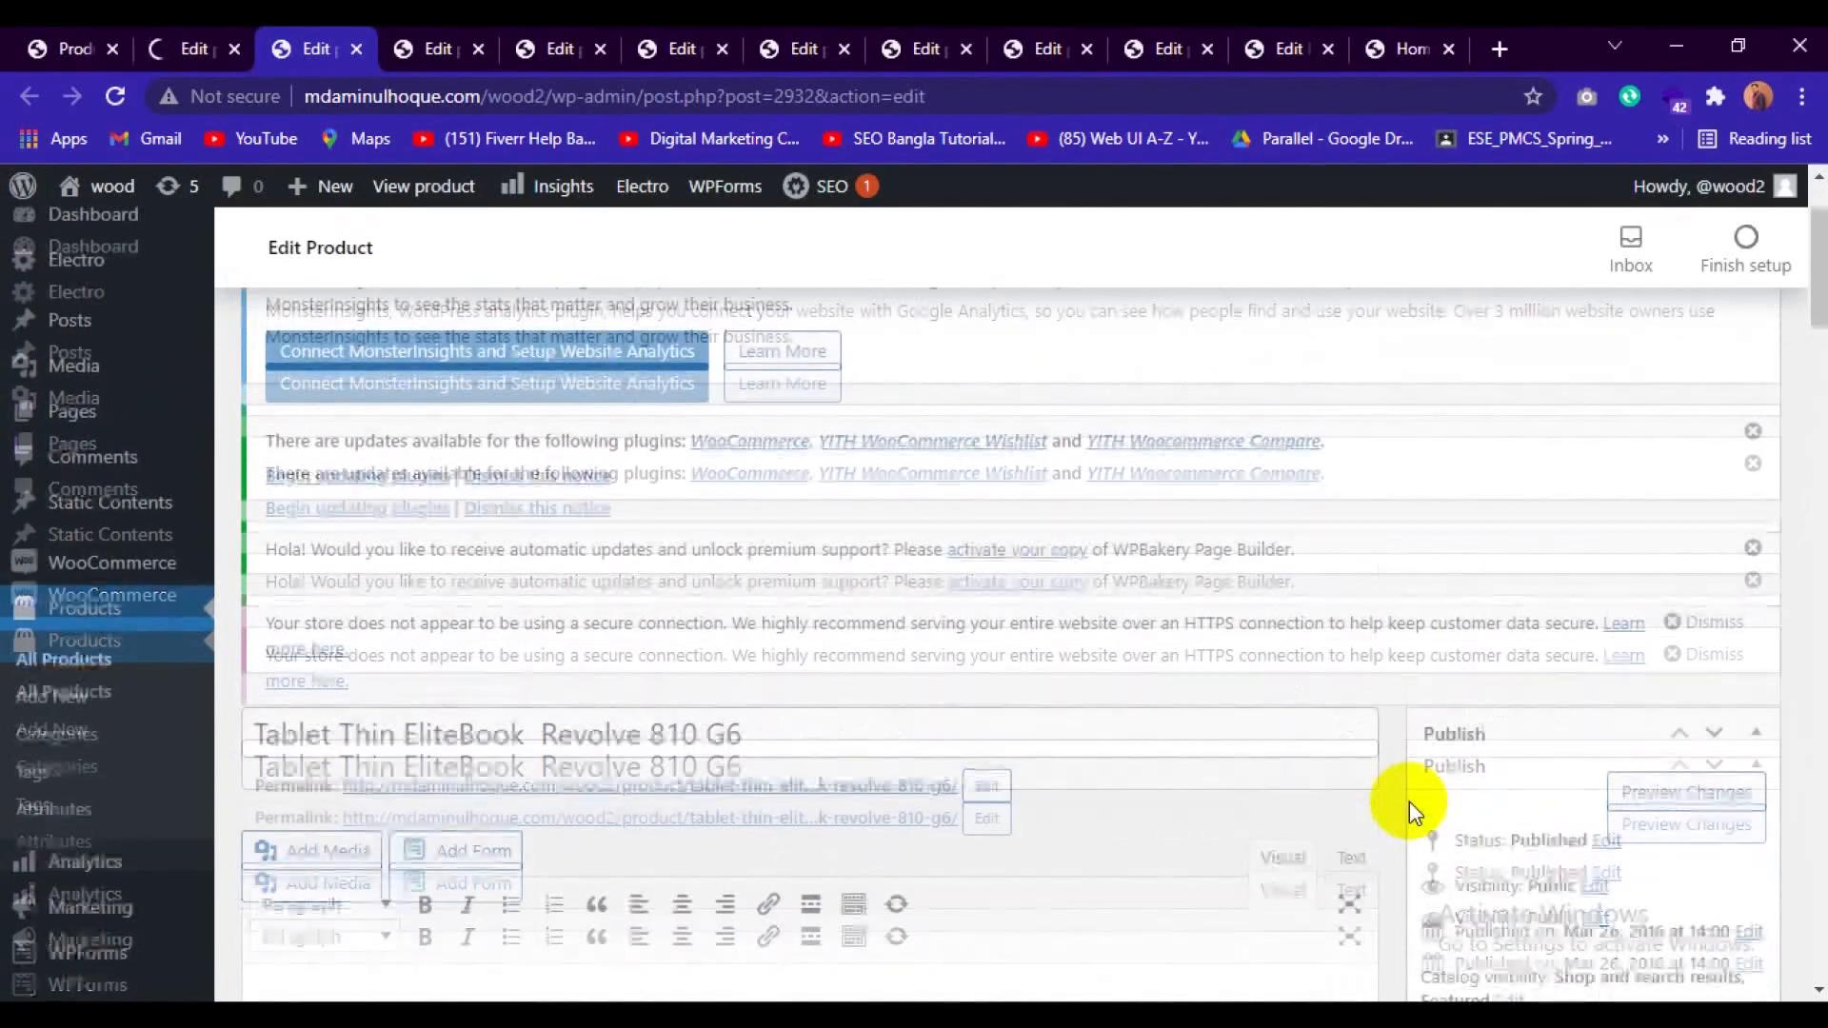
pyautogui.scroll(-3, 1409, 802)
pyautogui.click(1718, 848)
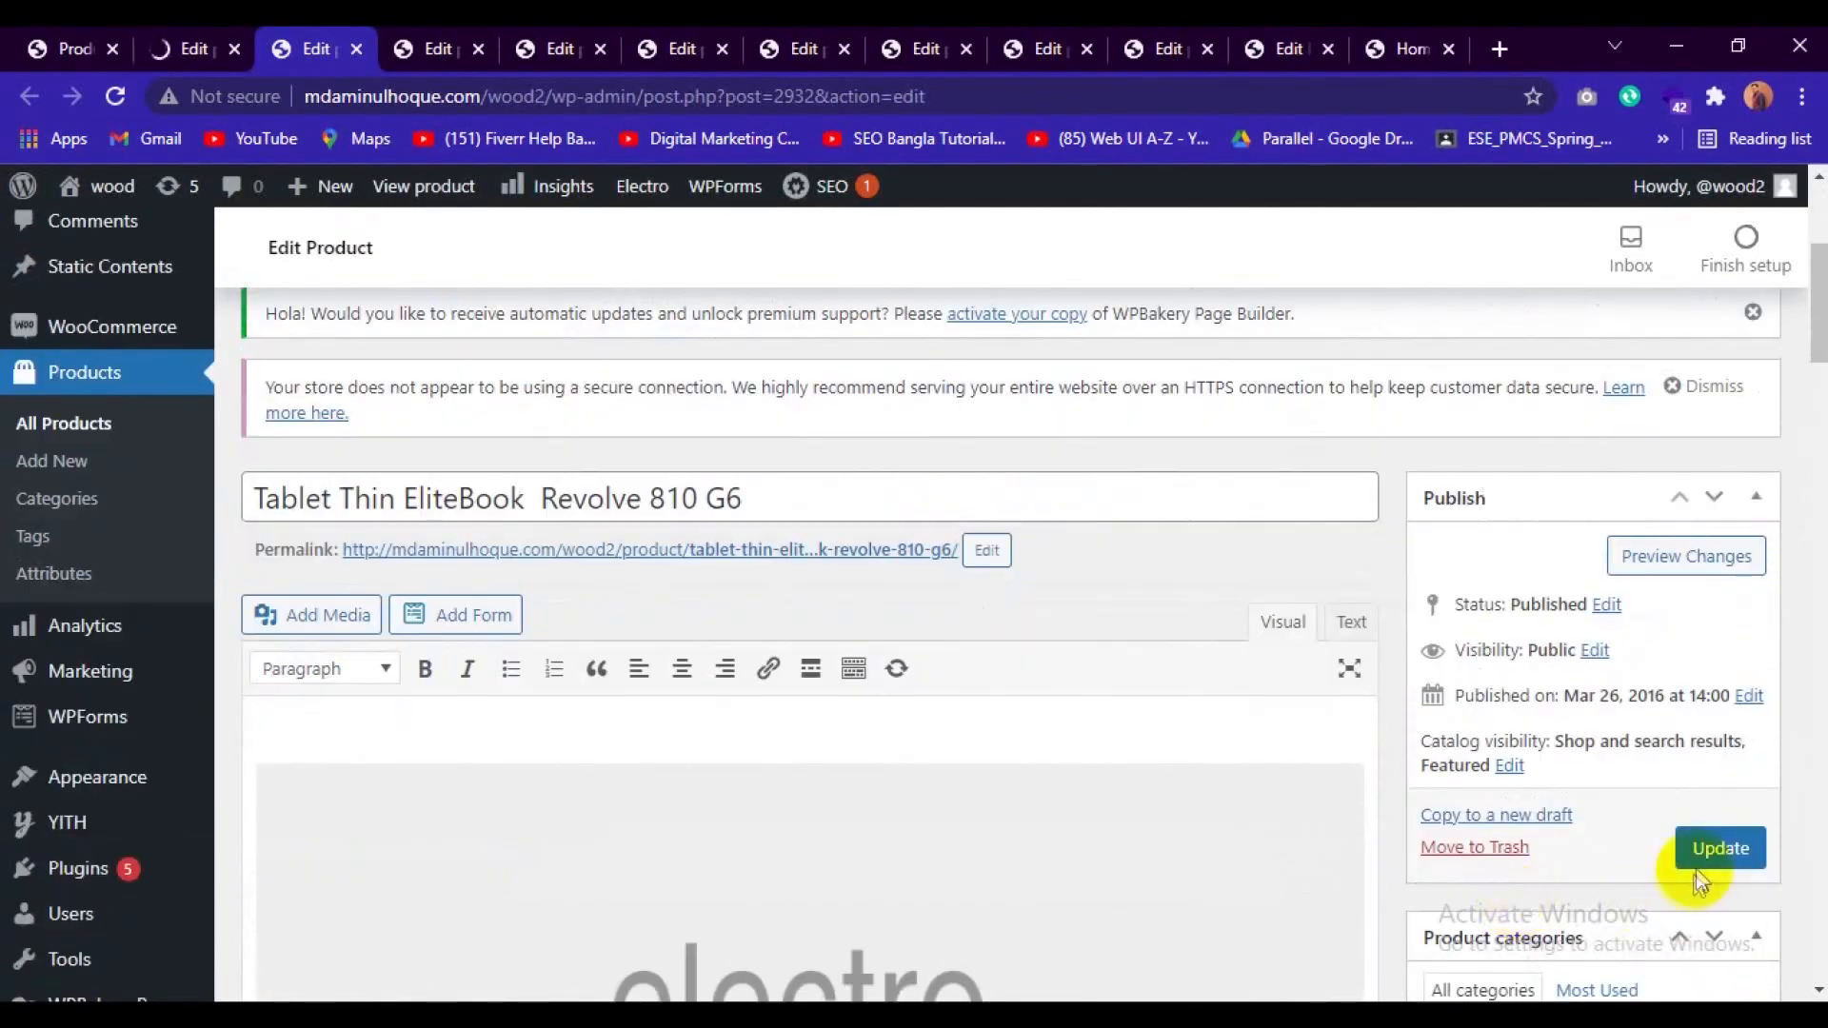
# Set 3-scaled.jpg as the product image of Notebook Widescreen Z51-70 40K6013UPB and update the product.
pyautogui.click(405, 39)
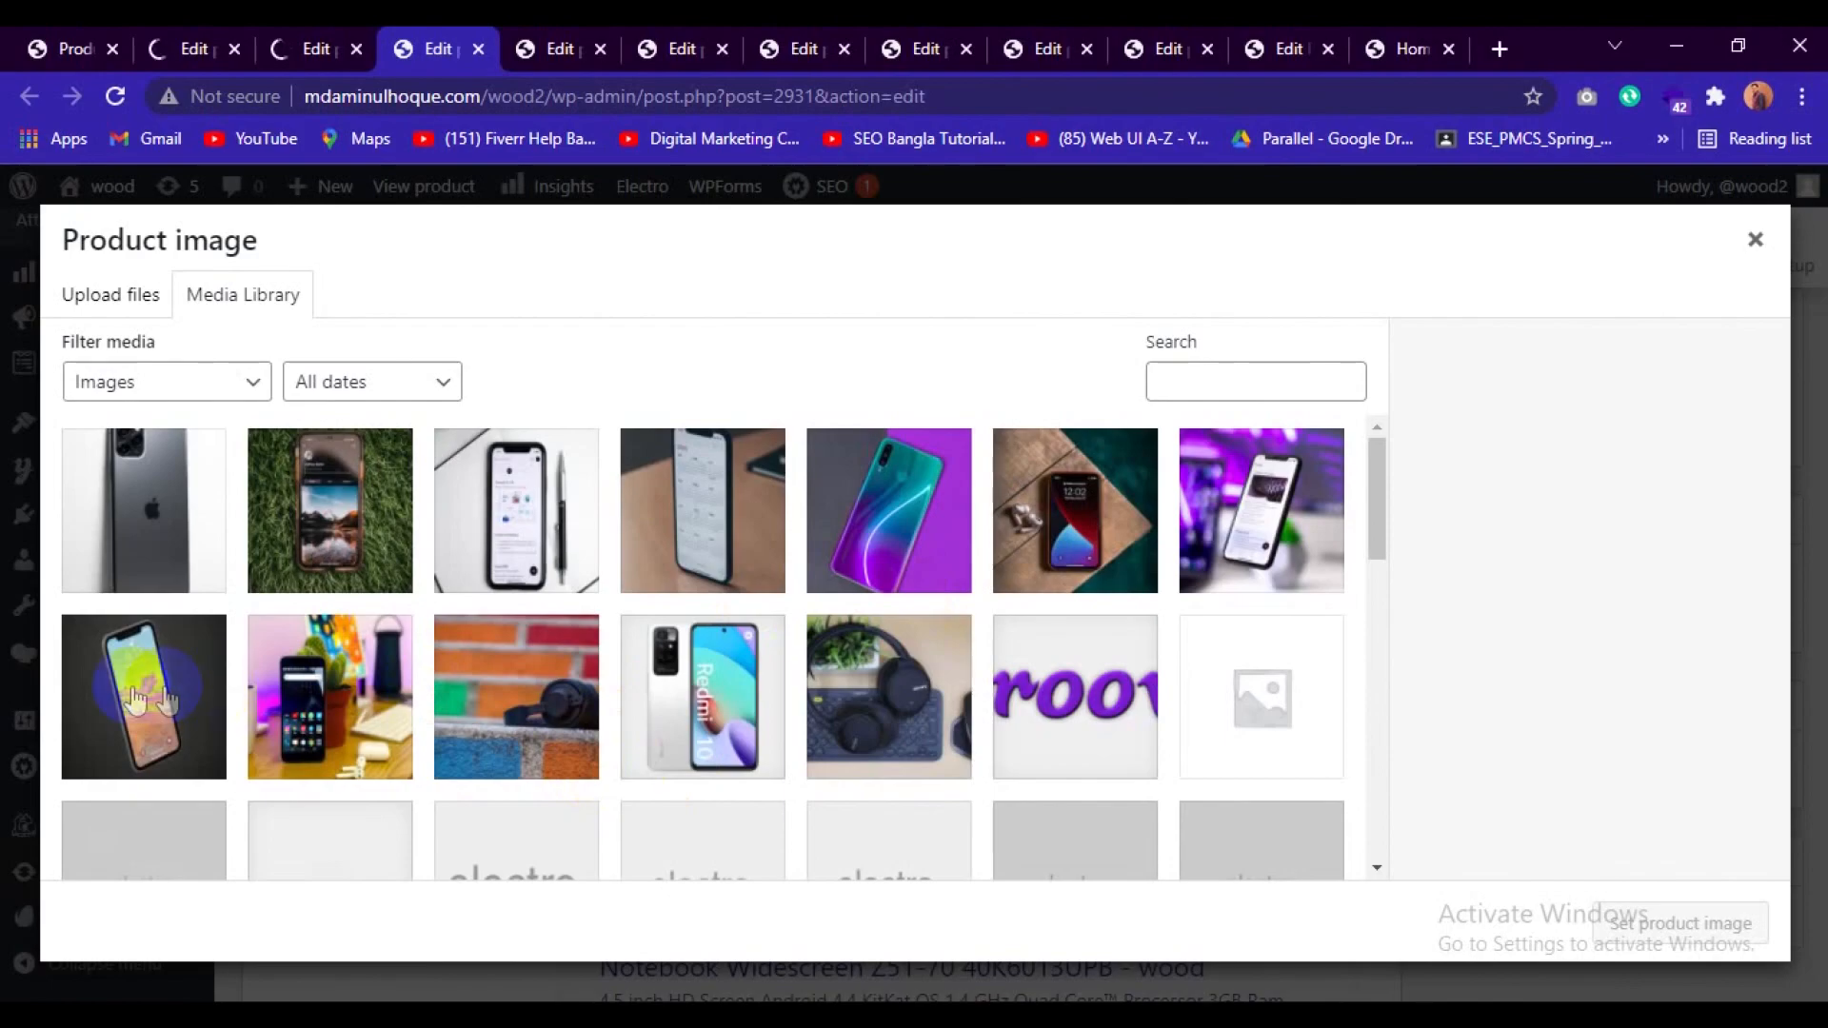
pyautogui.click(1261, 528)
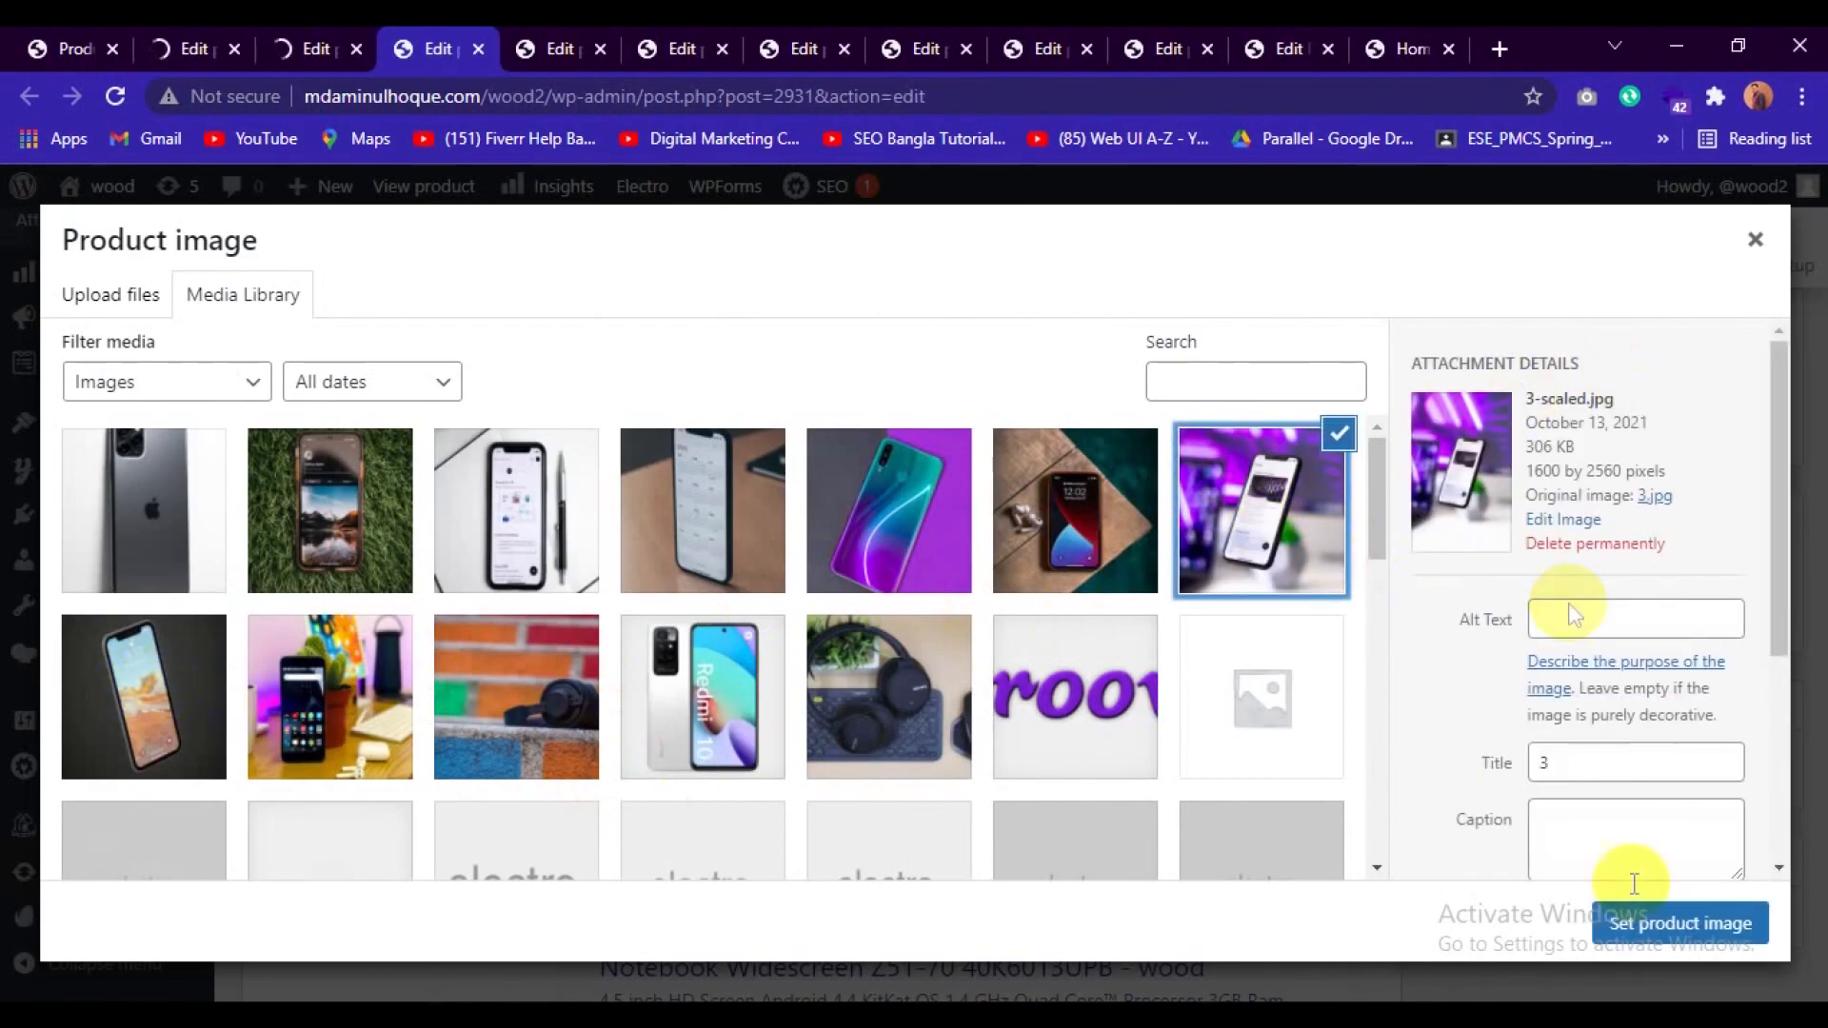
pyautogui.click(1656, 923)
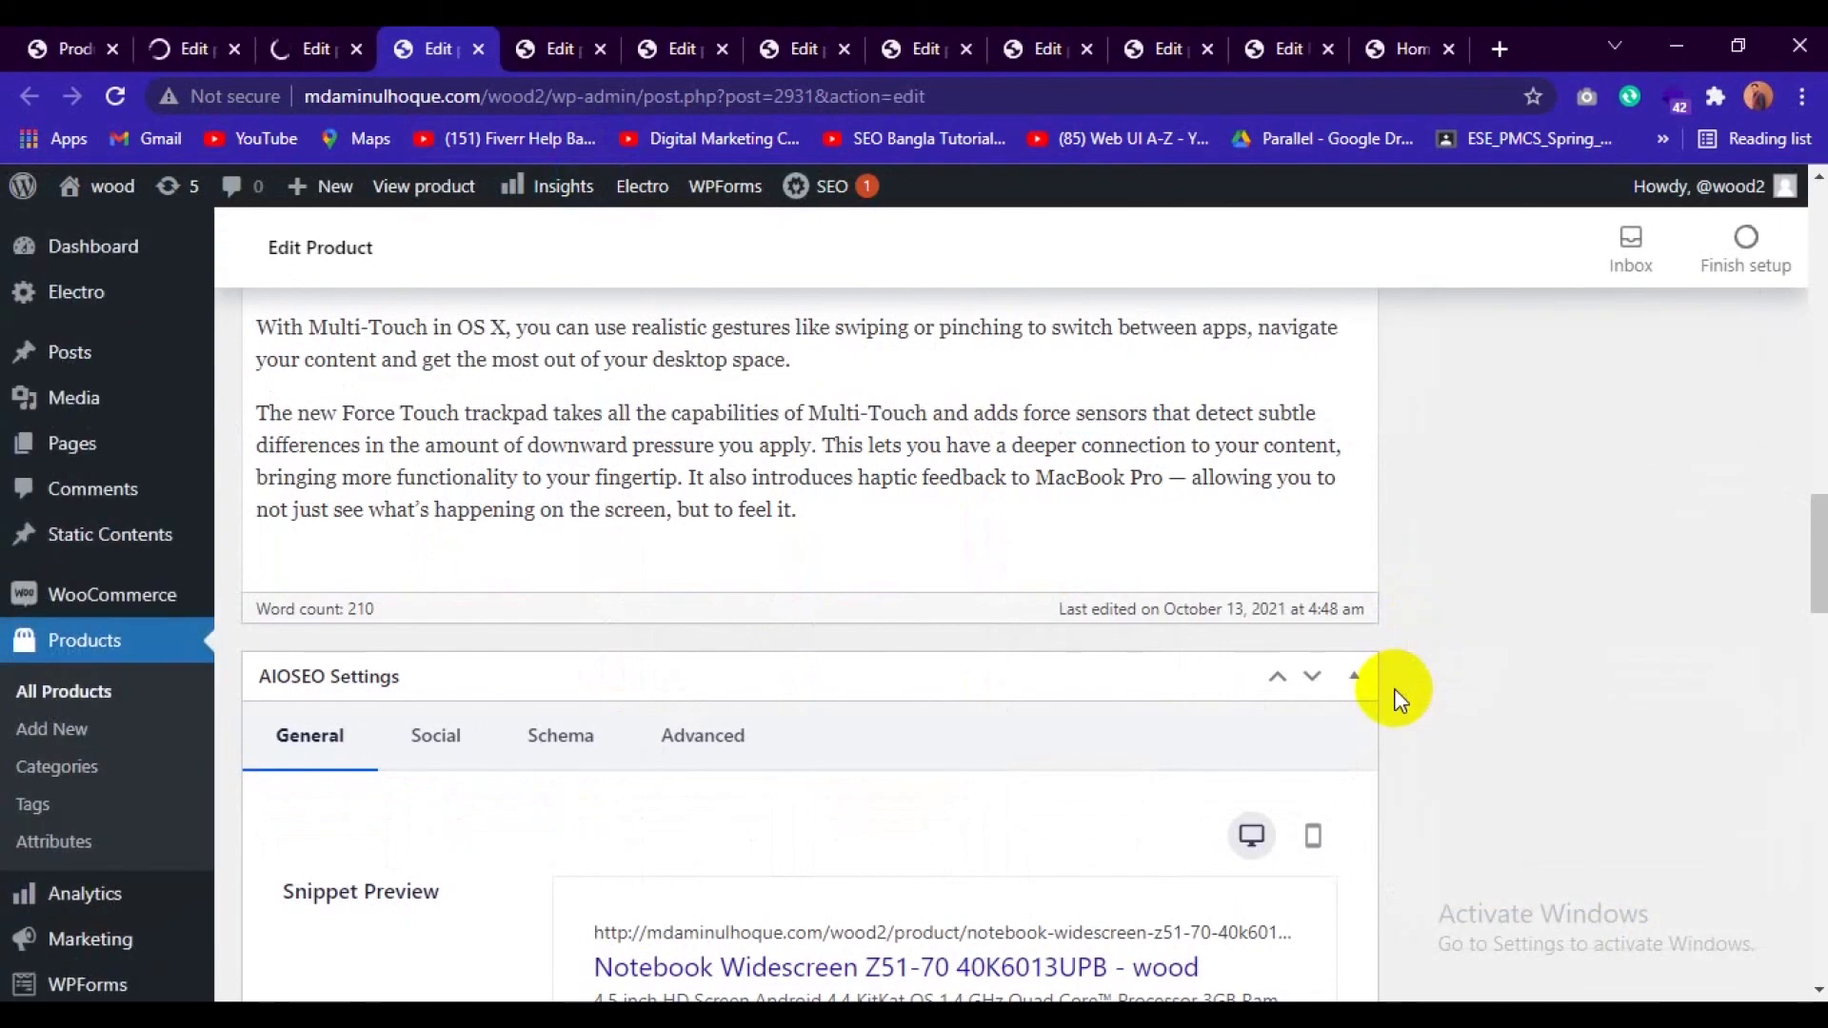
pyautogui.scroll(-5, 1393, 689)
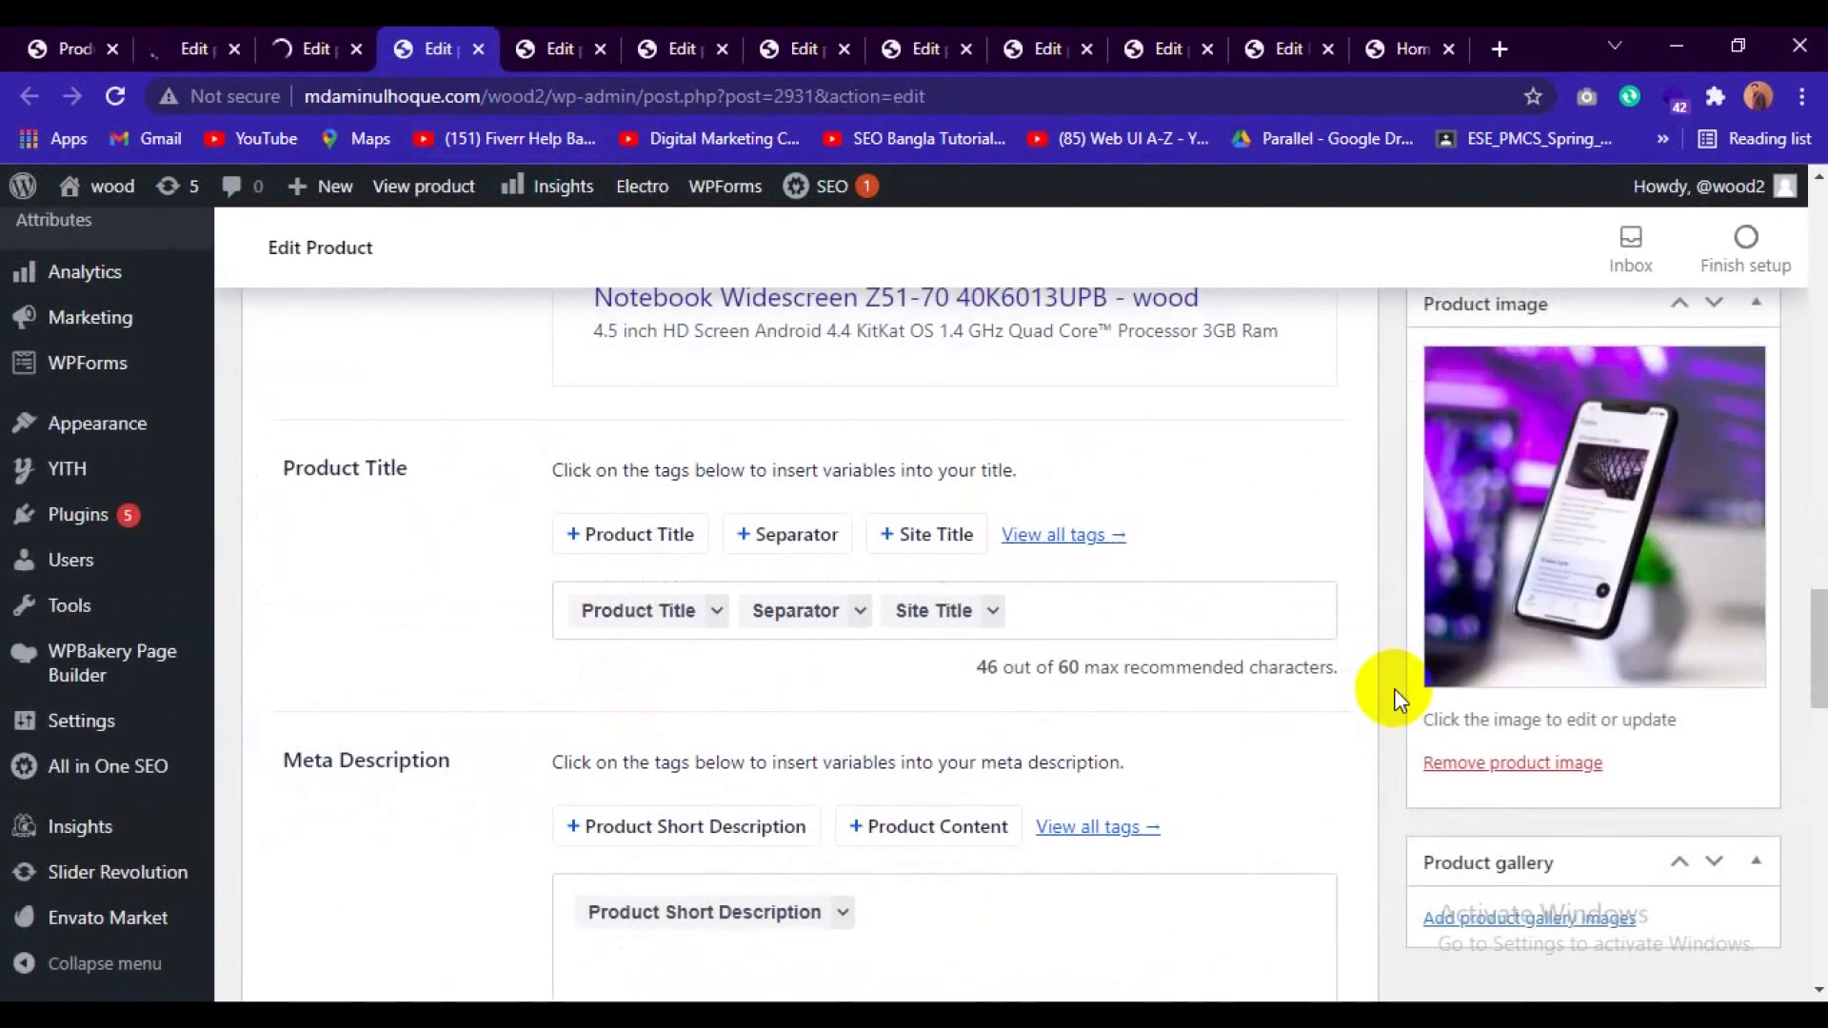
pyautogui.scroll(14, 1394, 688)
pyautogui.scroll(6, 1397, 697)
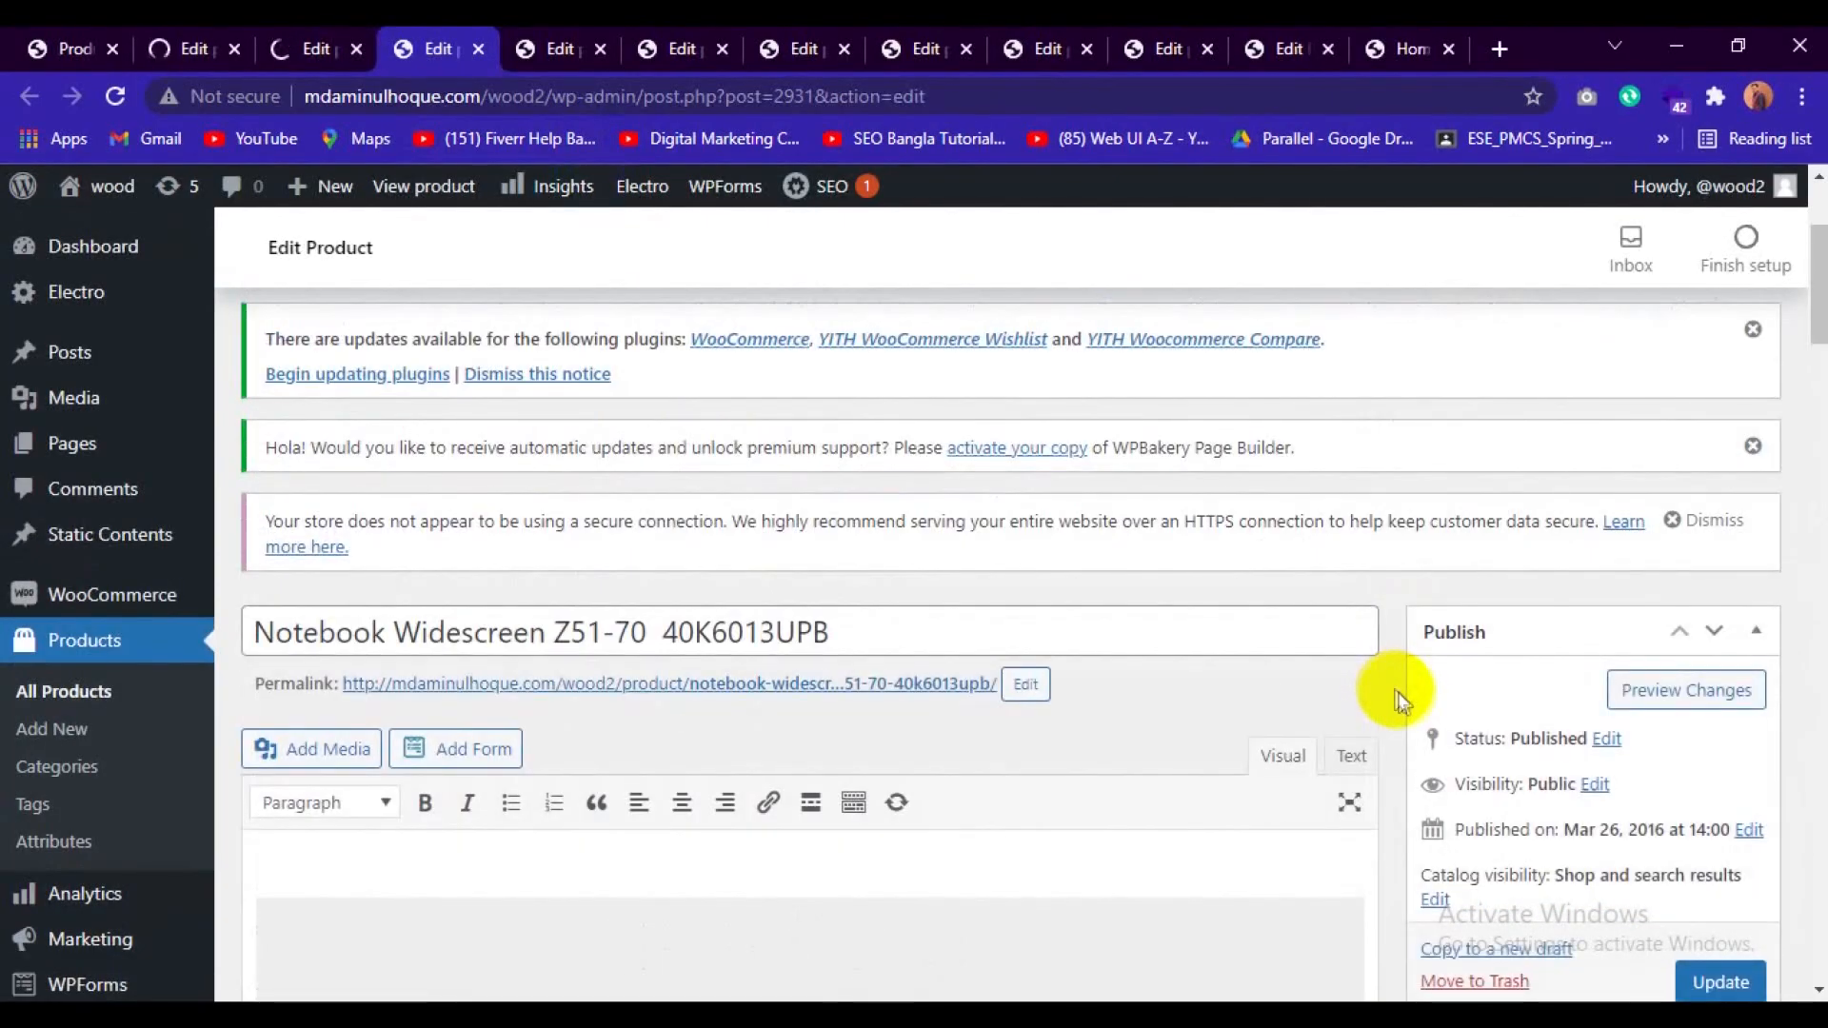
pyautogui.scroll(-2, 1442, 727)
pyautogui.click(1719, 847)
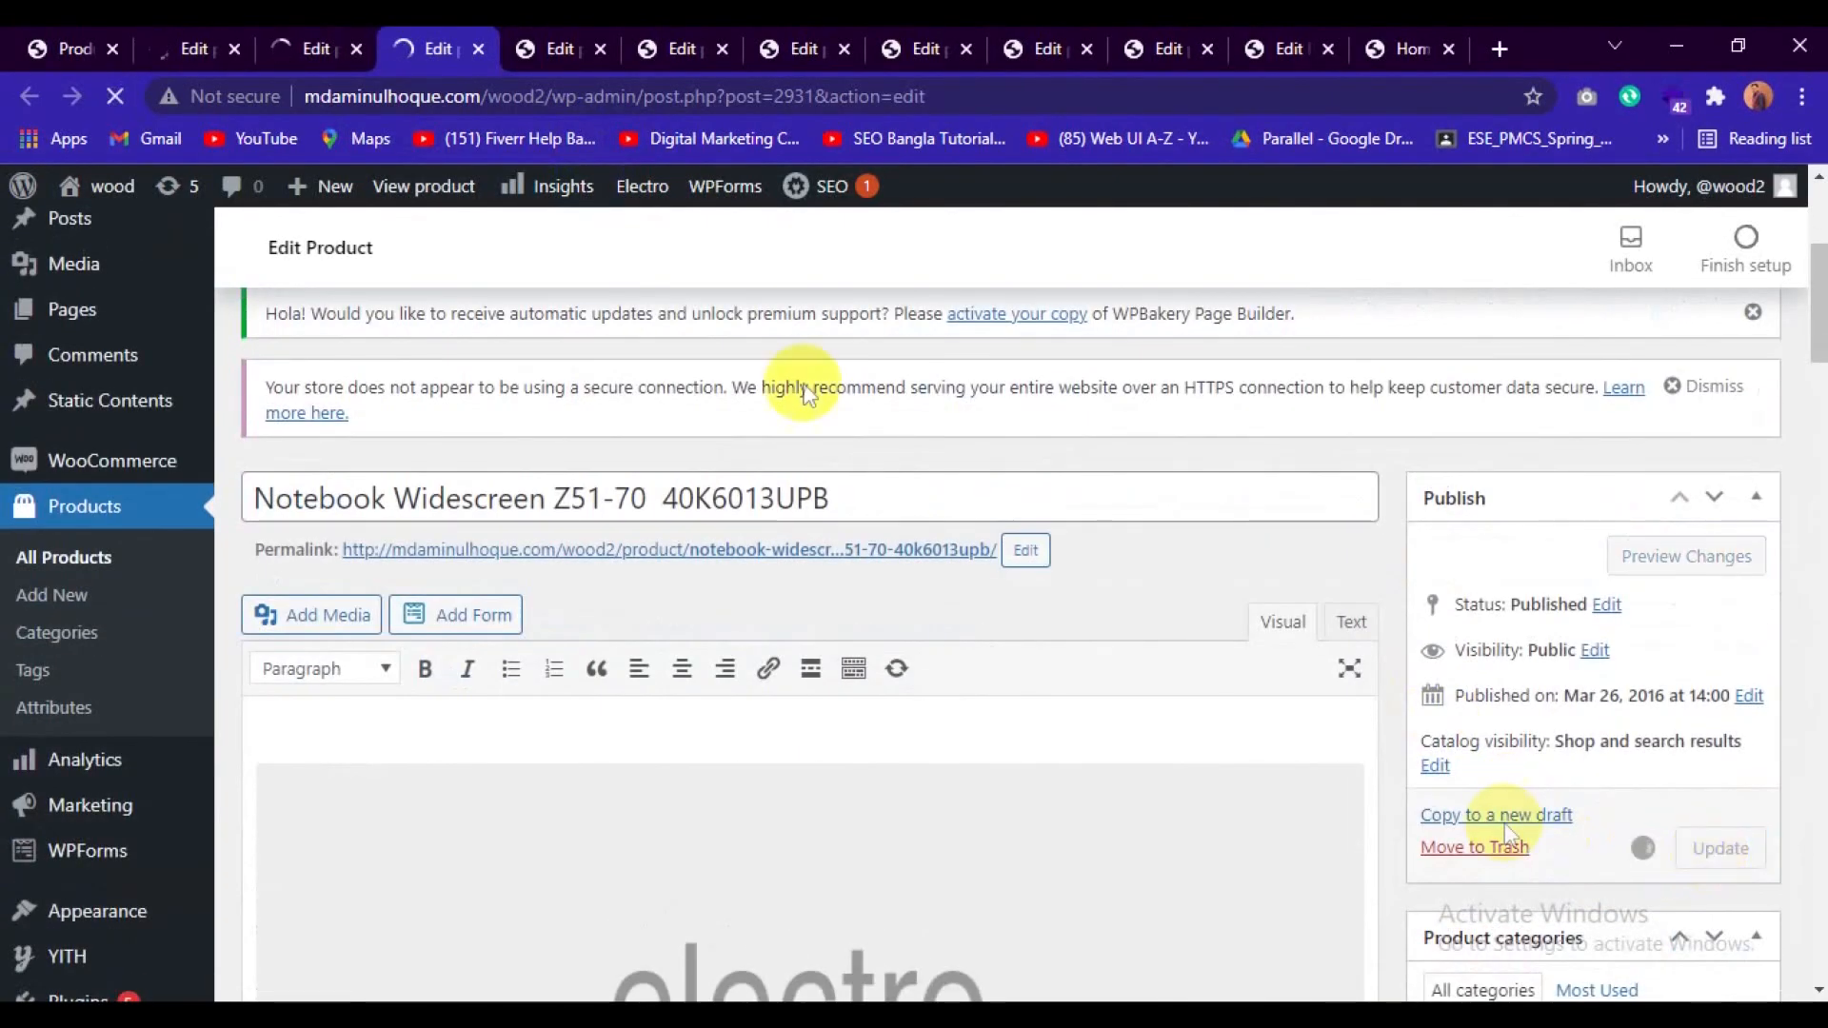
# Open the Media Library for choosing the product image of Notebook Purple G952VX-T7008T.
pyautogui.click(557, 40)
pyautogui.scroll(-1, 1460, 816)
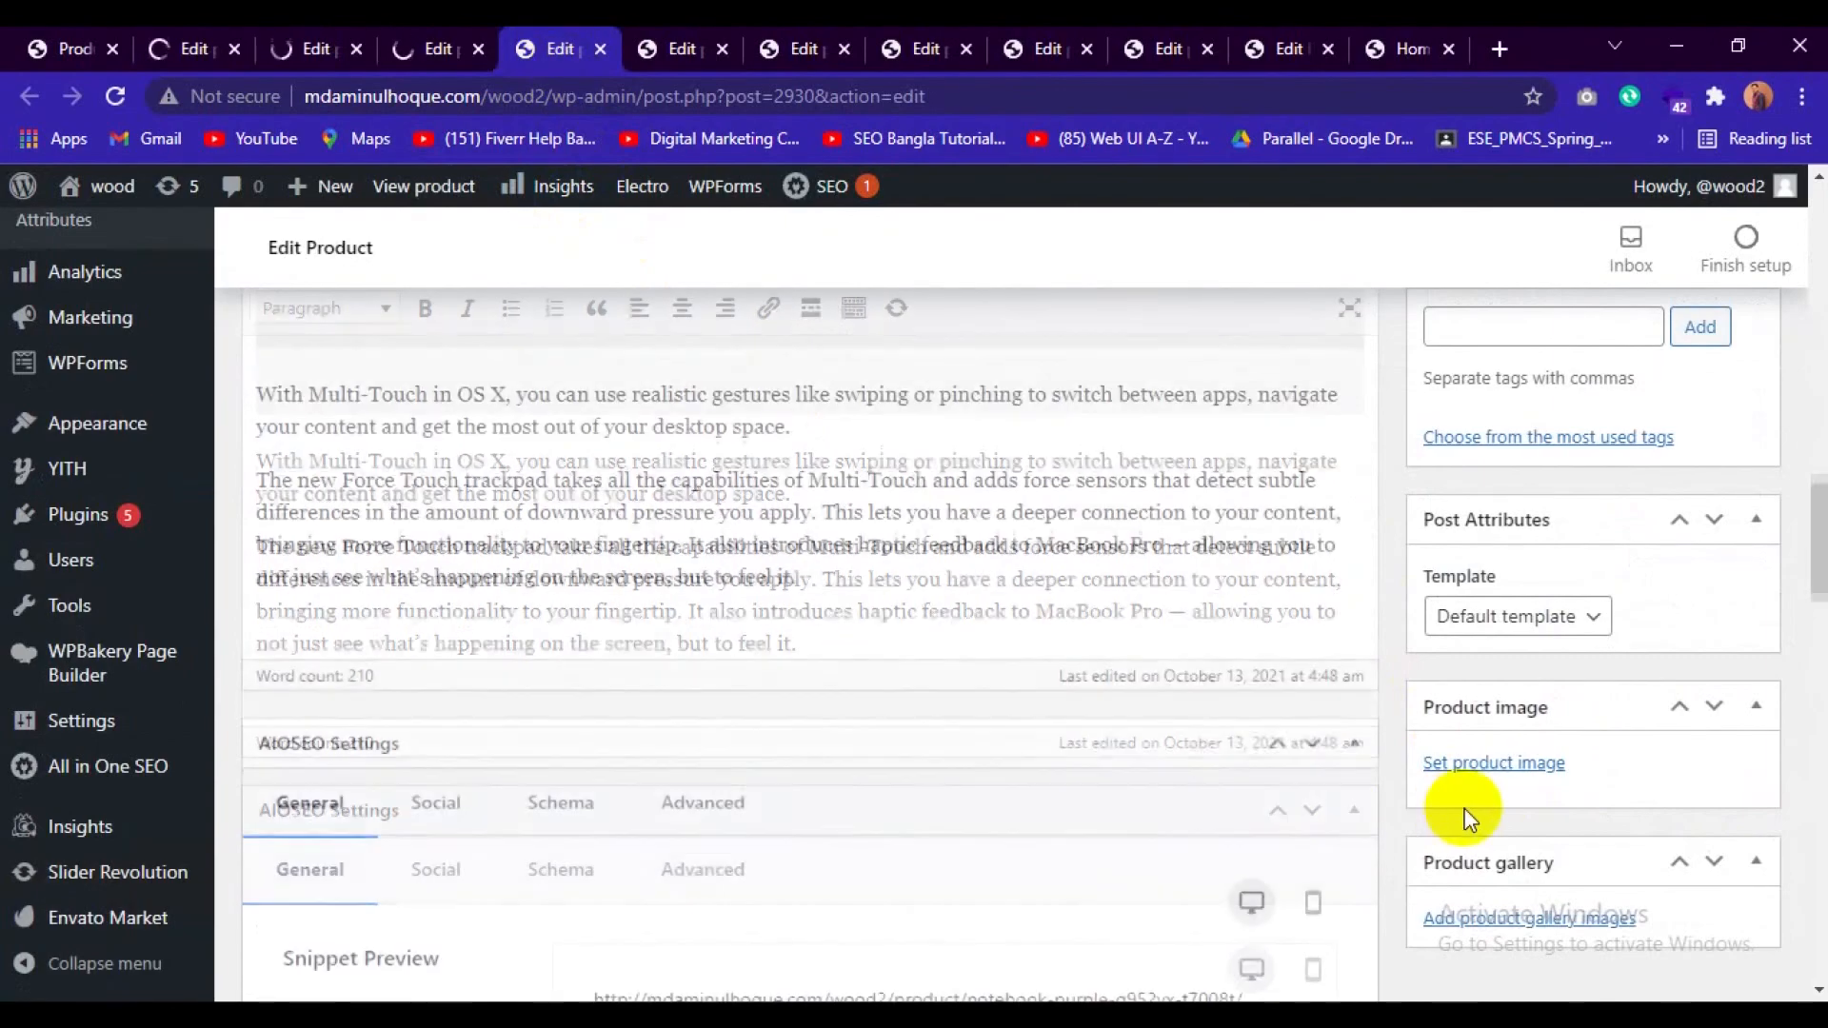
pyautogui.click(1483, 763)
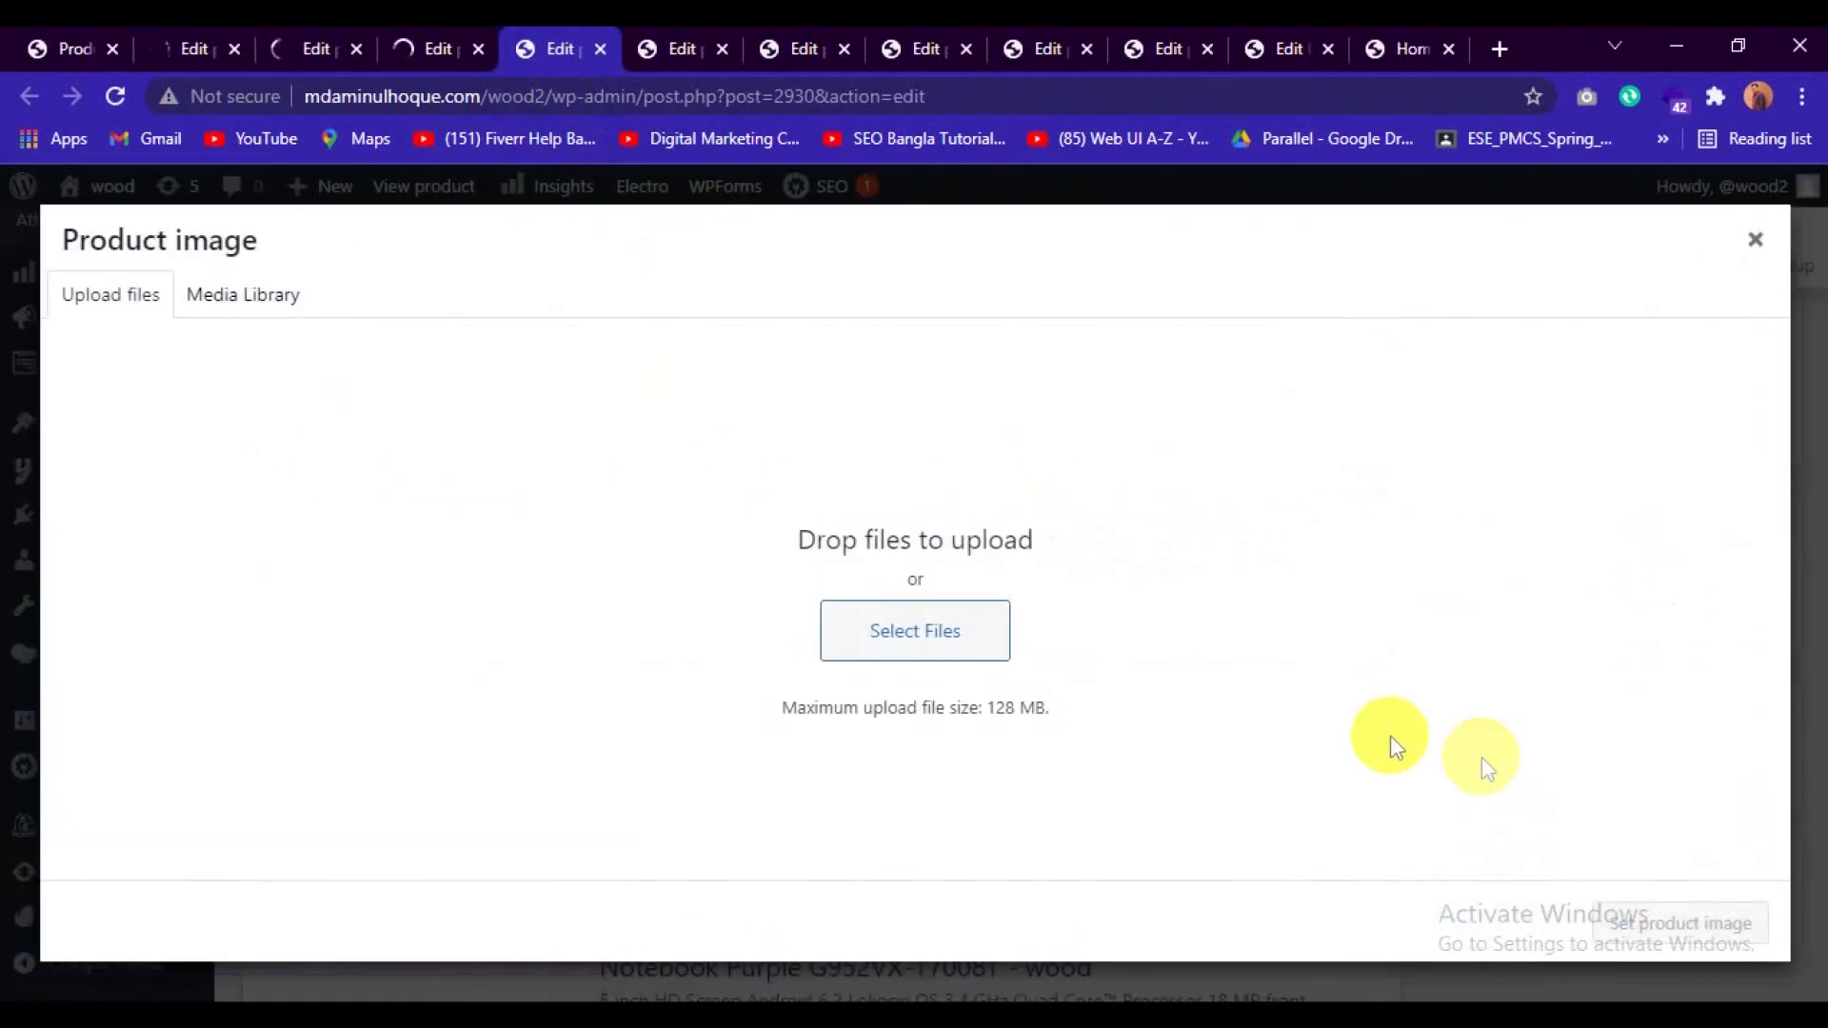
pyautogui.click(215, 295)
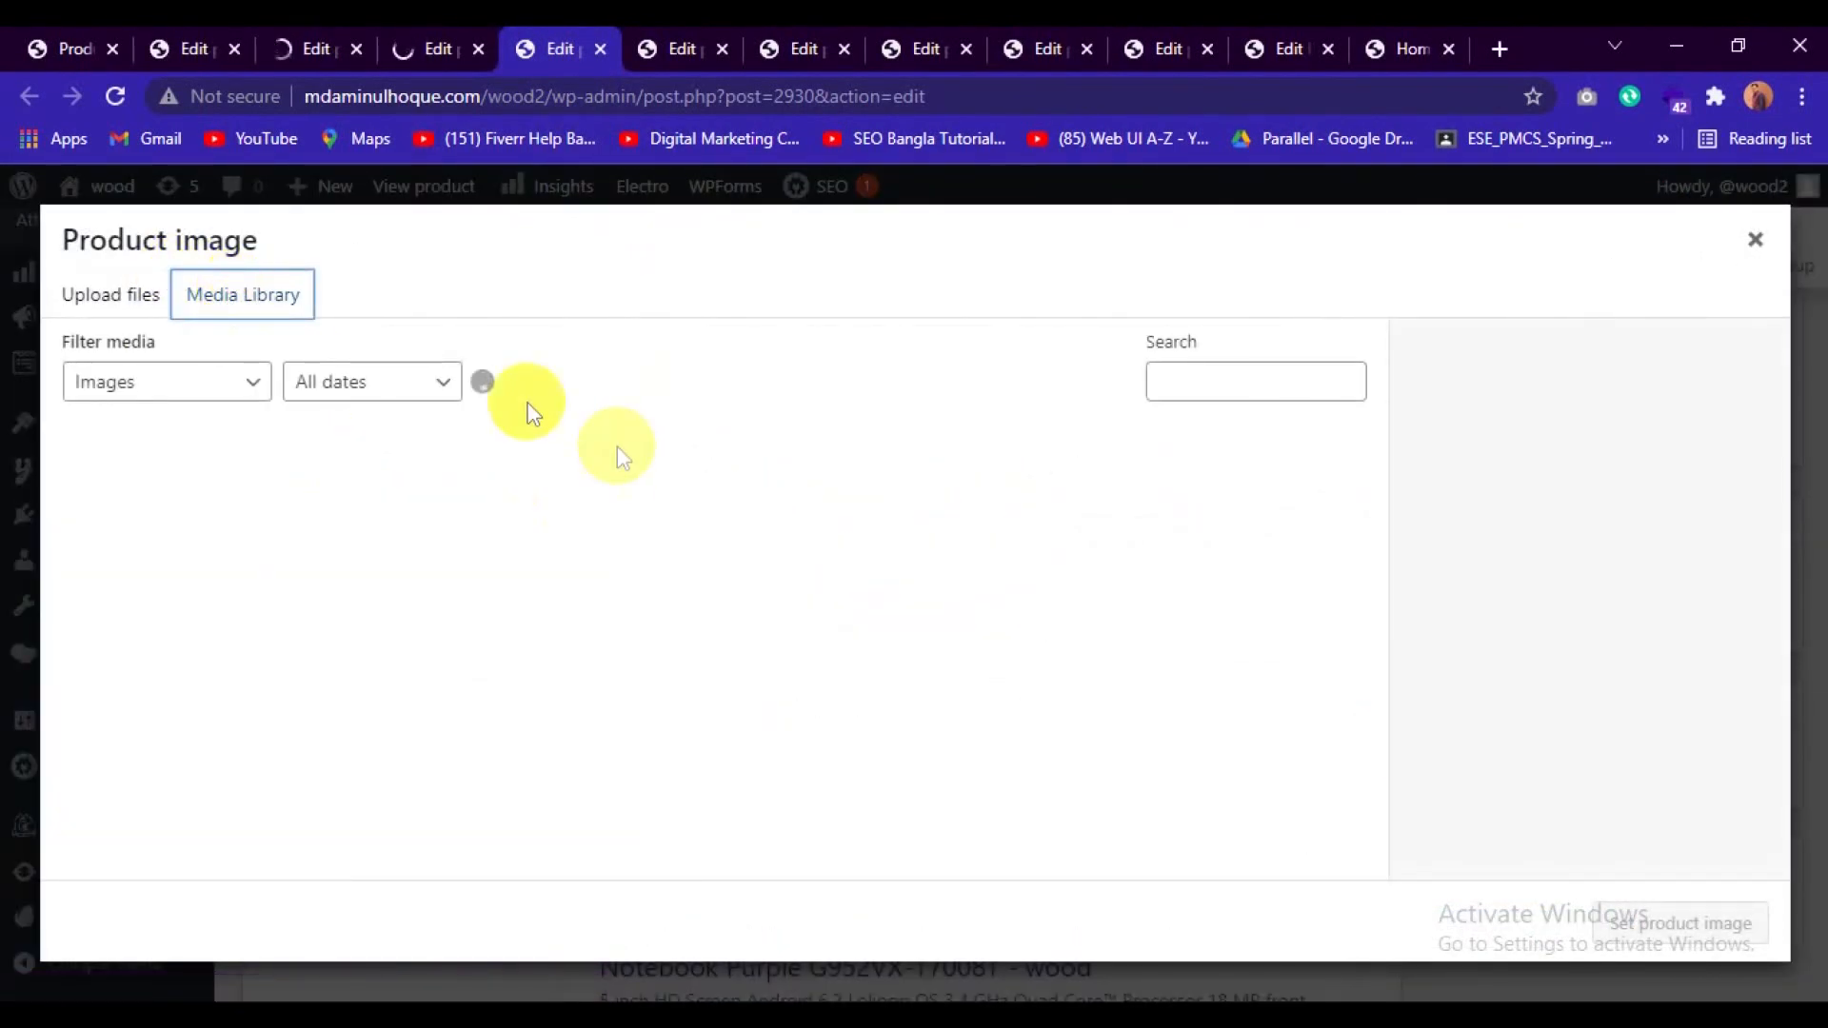
# Open the product image chooser in each of the next five open product editors, including Smartphone 6S 128GB LTE.
pyautogui.click(682, 43)
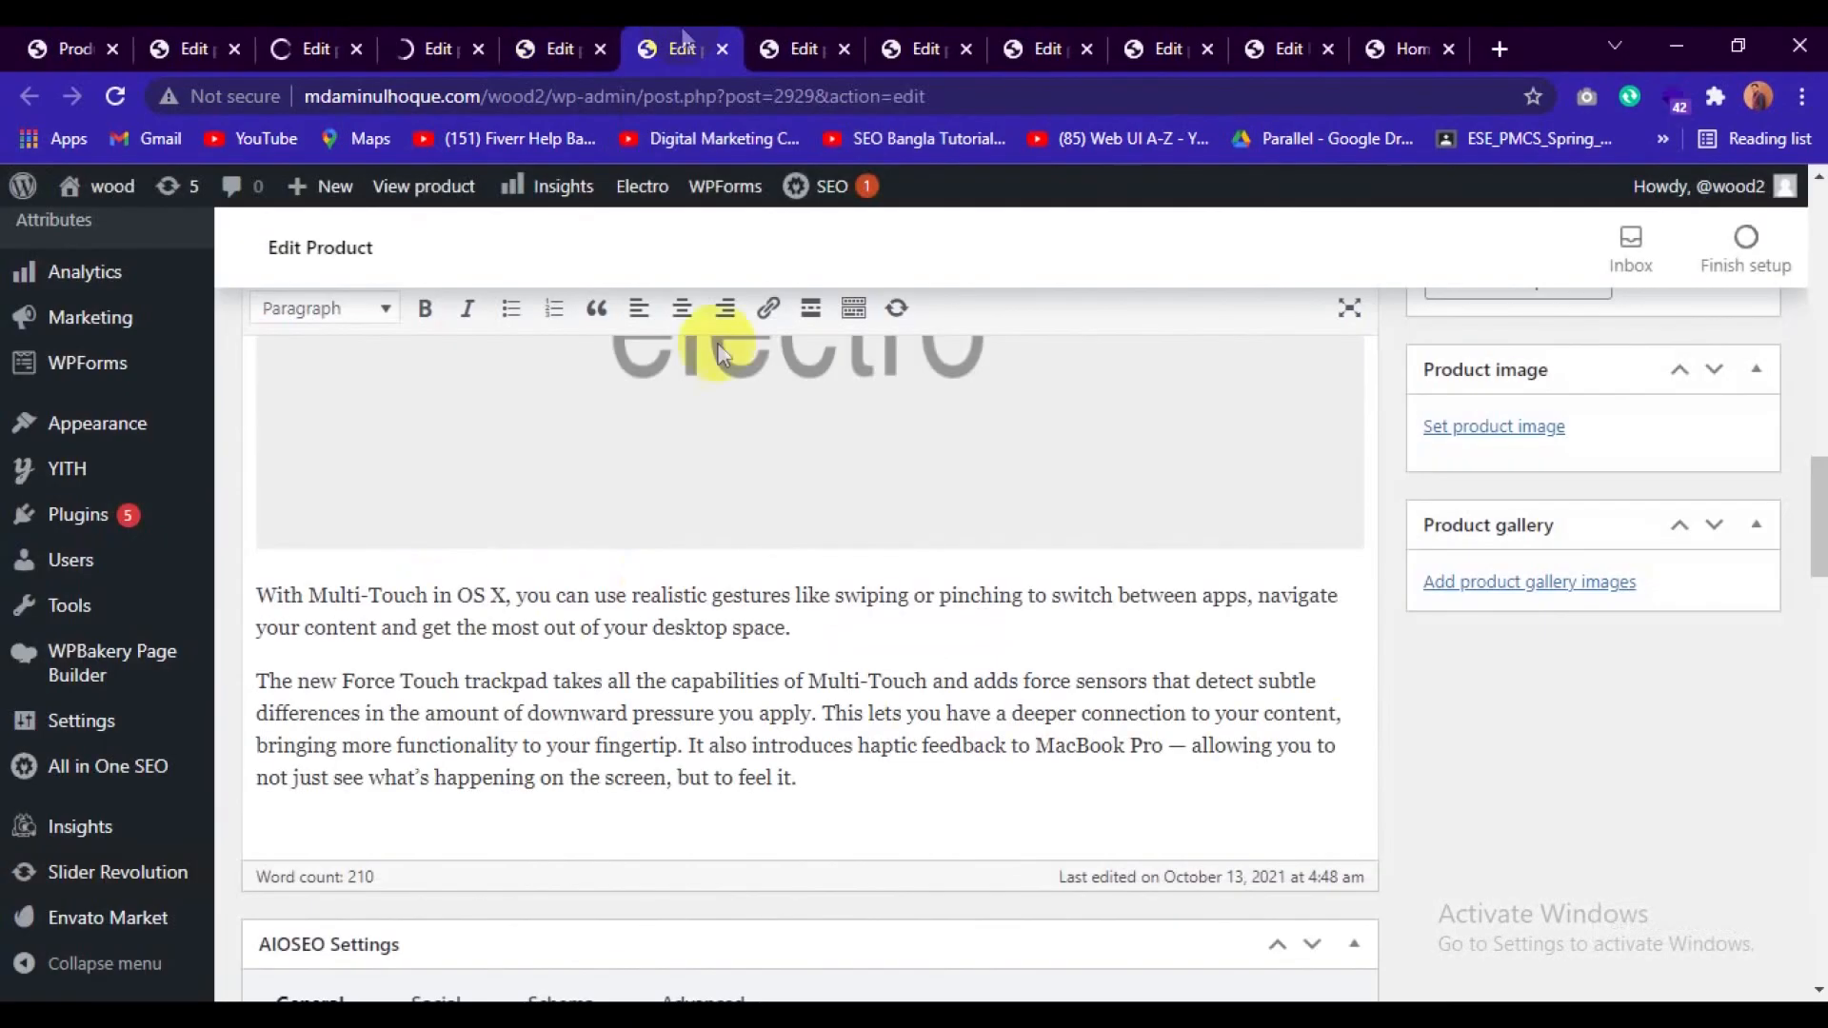
pyautogui.click(1473, 431)
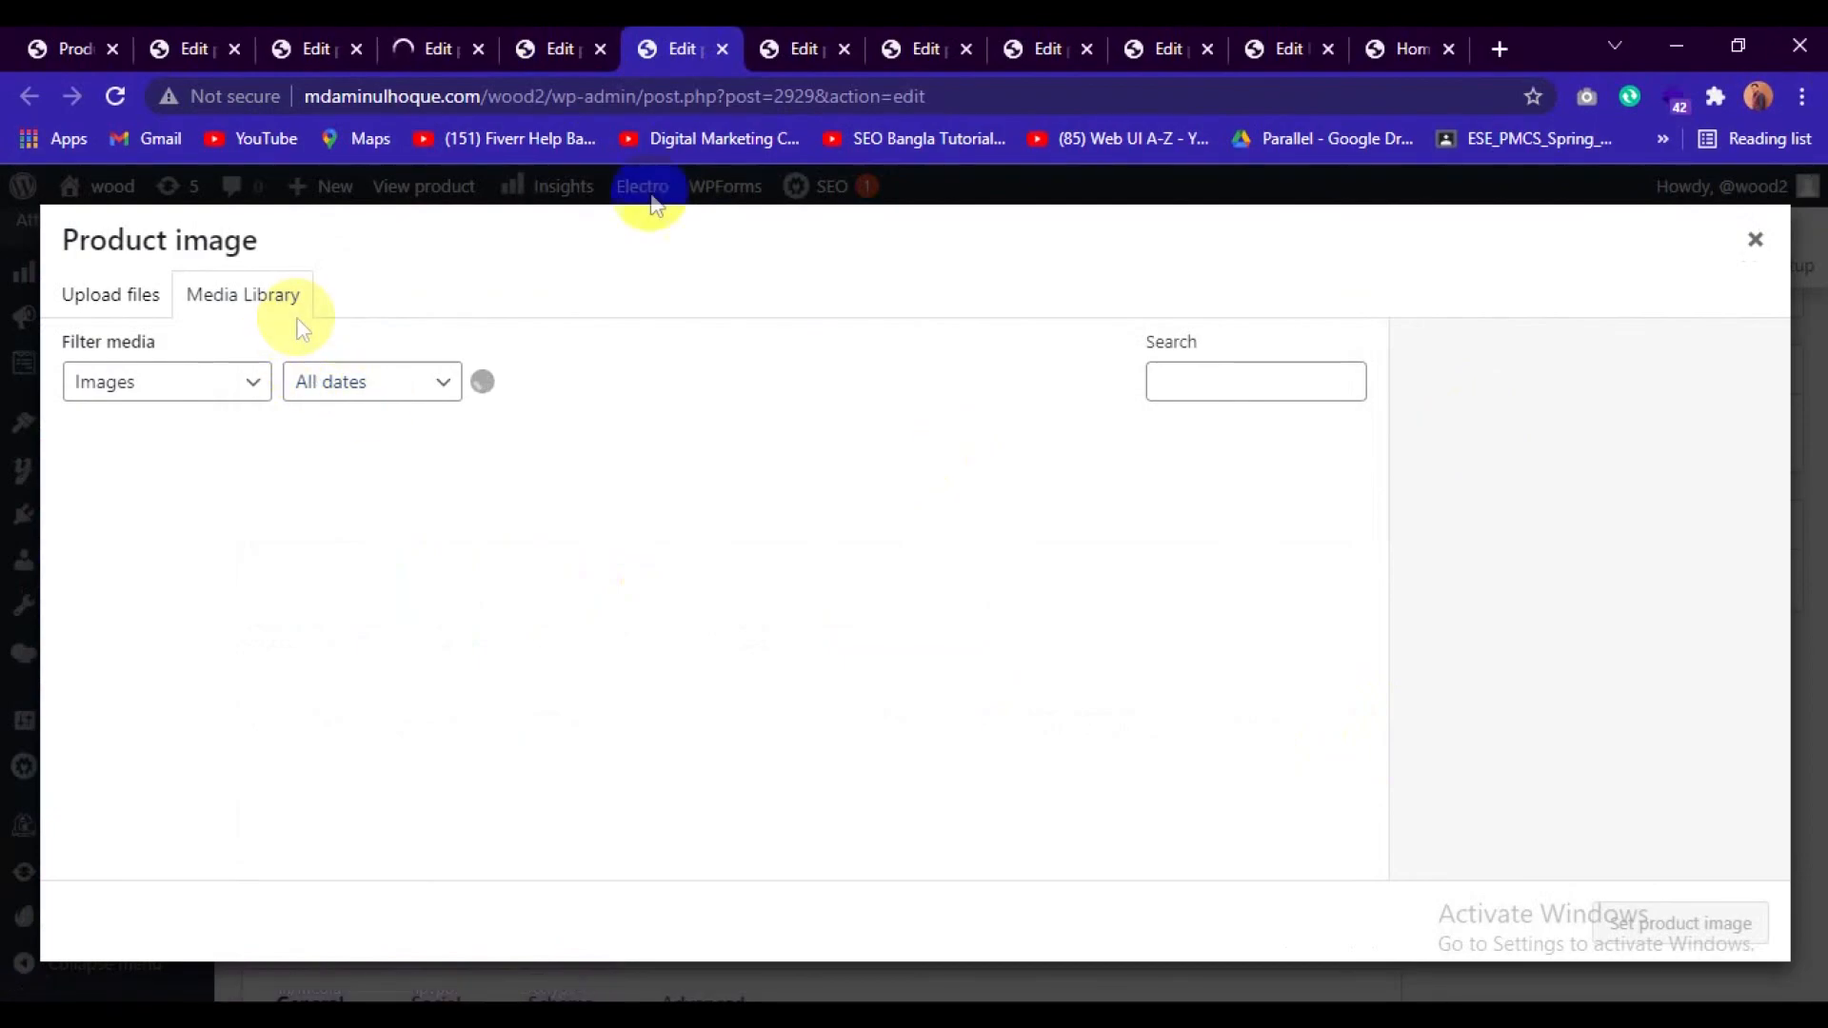
pyautogui.click(800, 42)
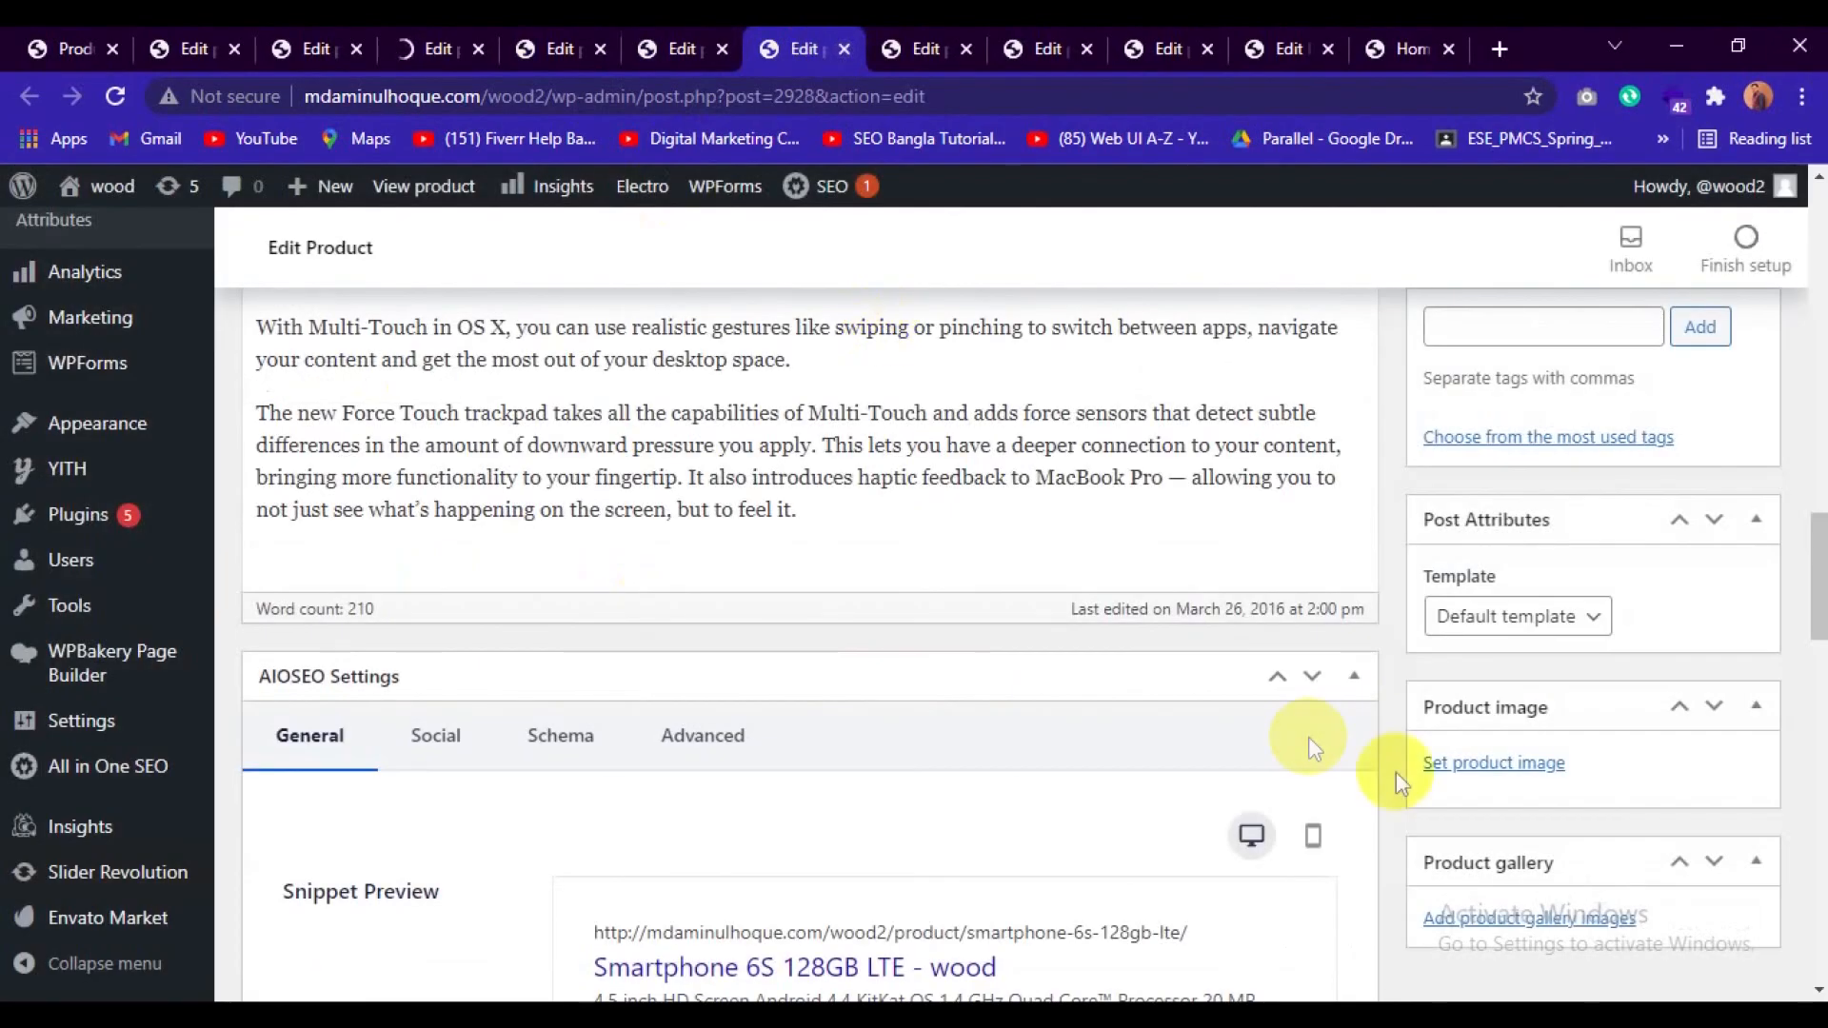
pyautogui.click(1493, 770)
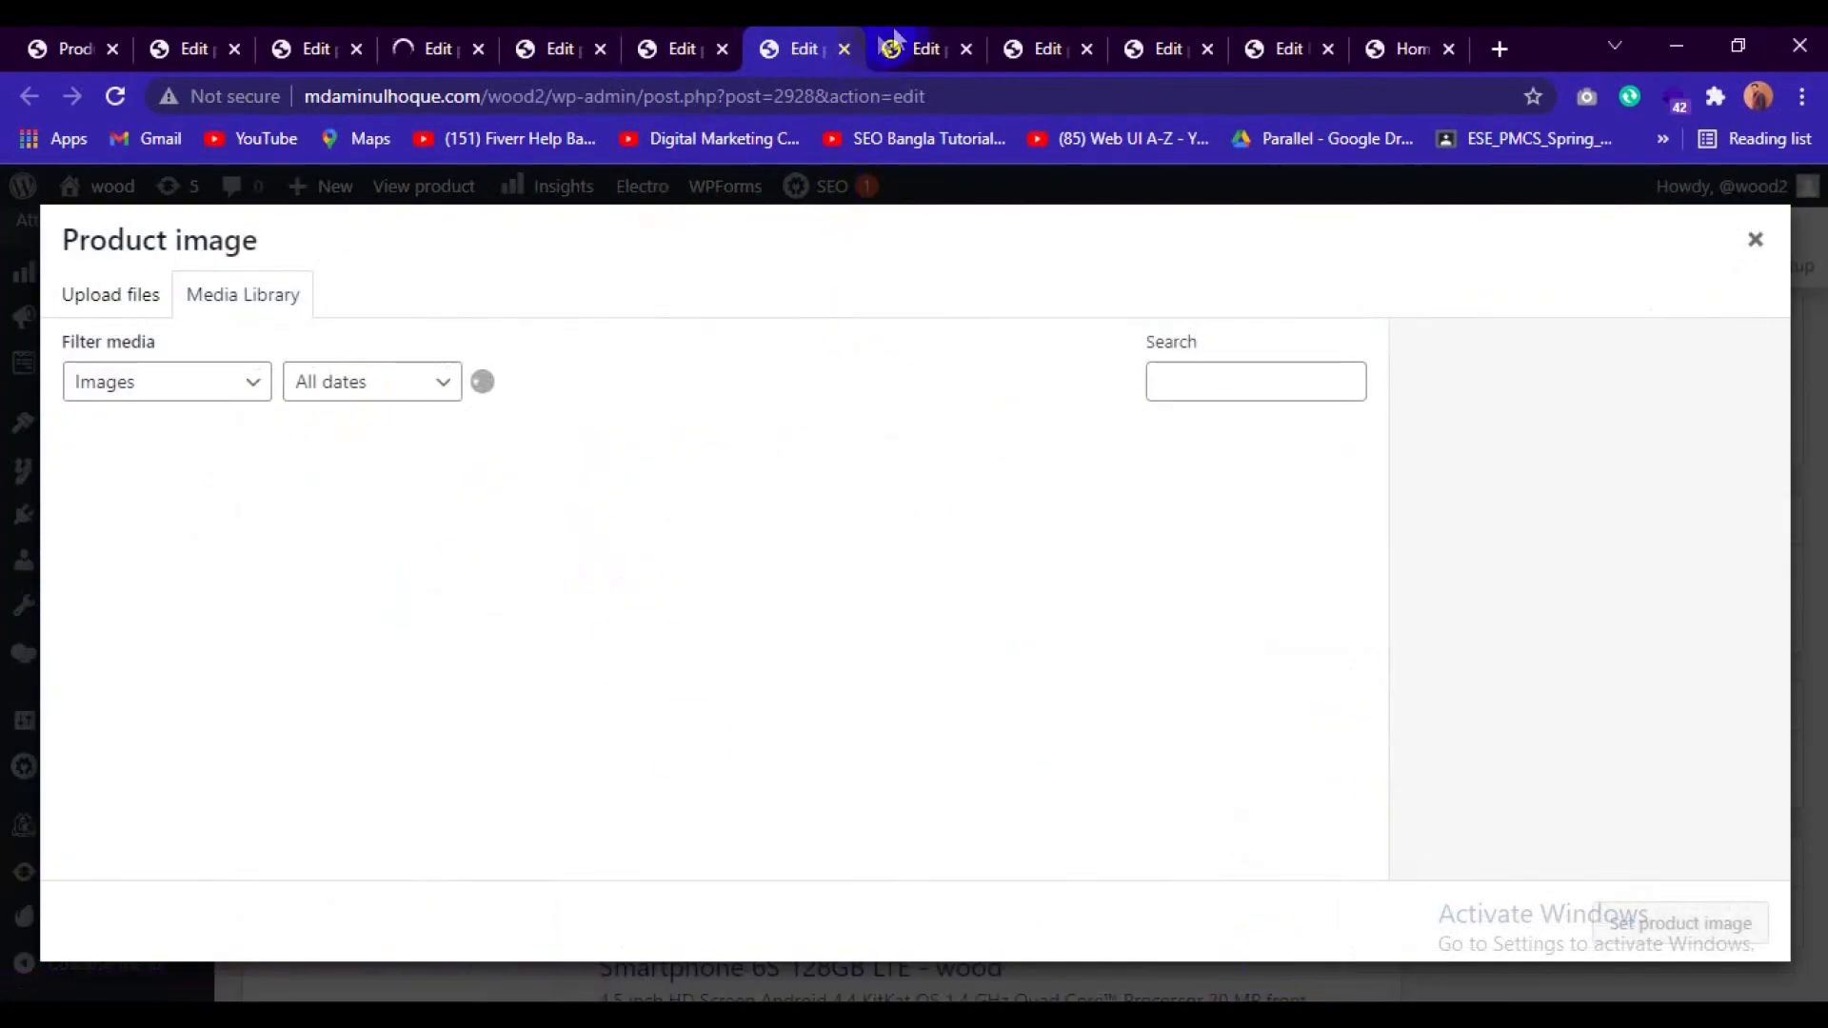
pyautogui.click(924, 40)
pyautogui.click(1493, 426)
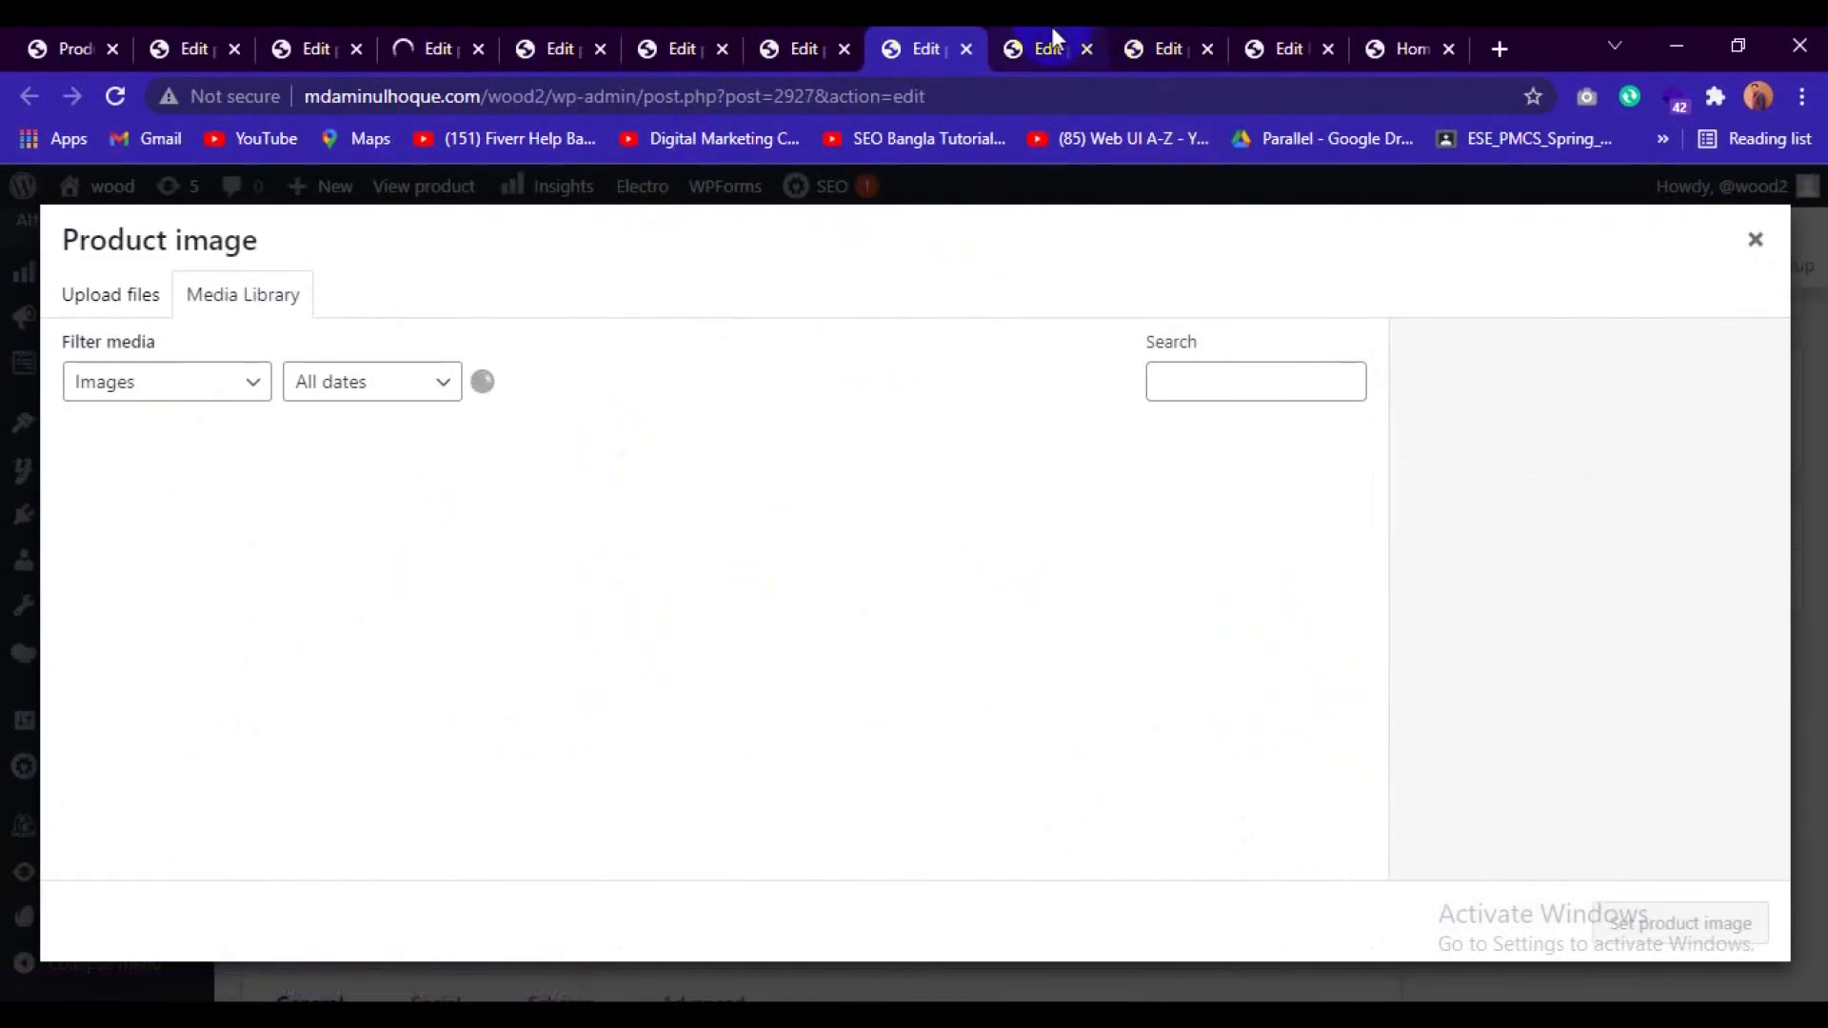
pyautogui.click(1055, 40)
pyautogui.click(1495, 564)
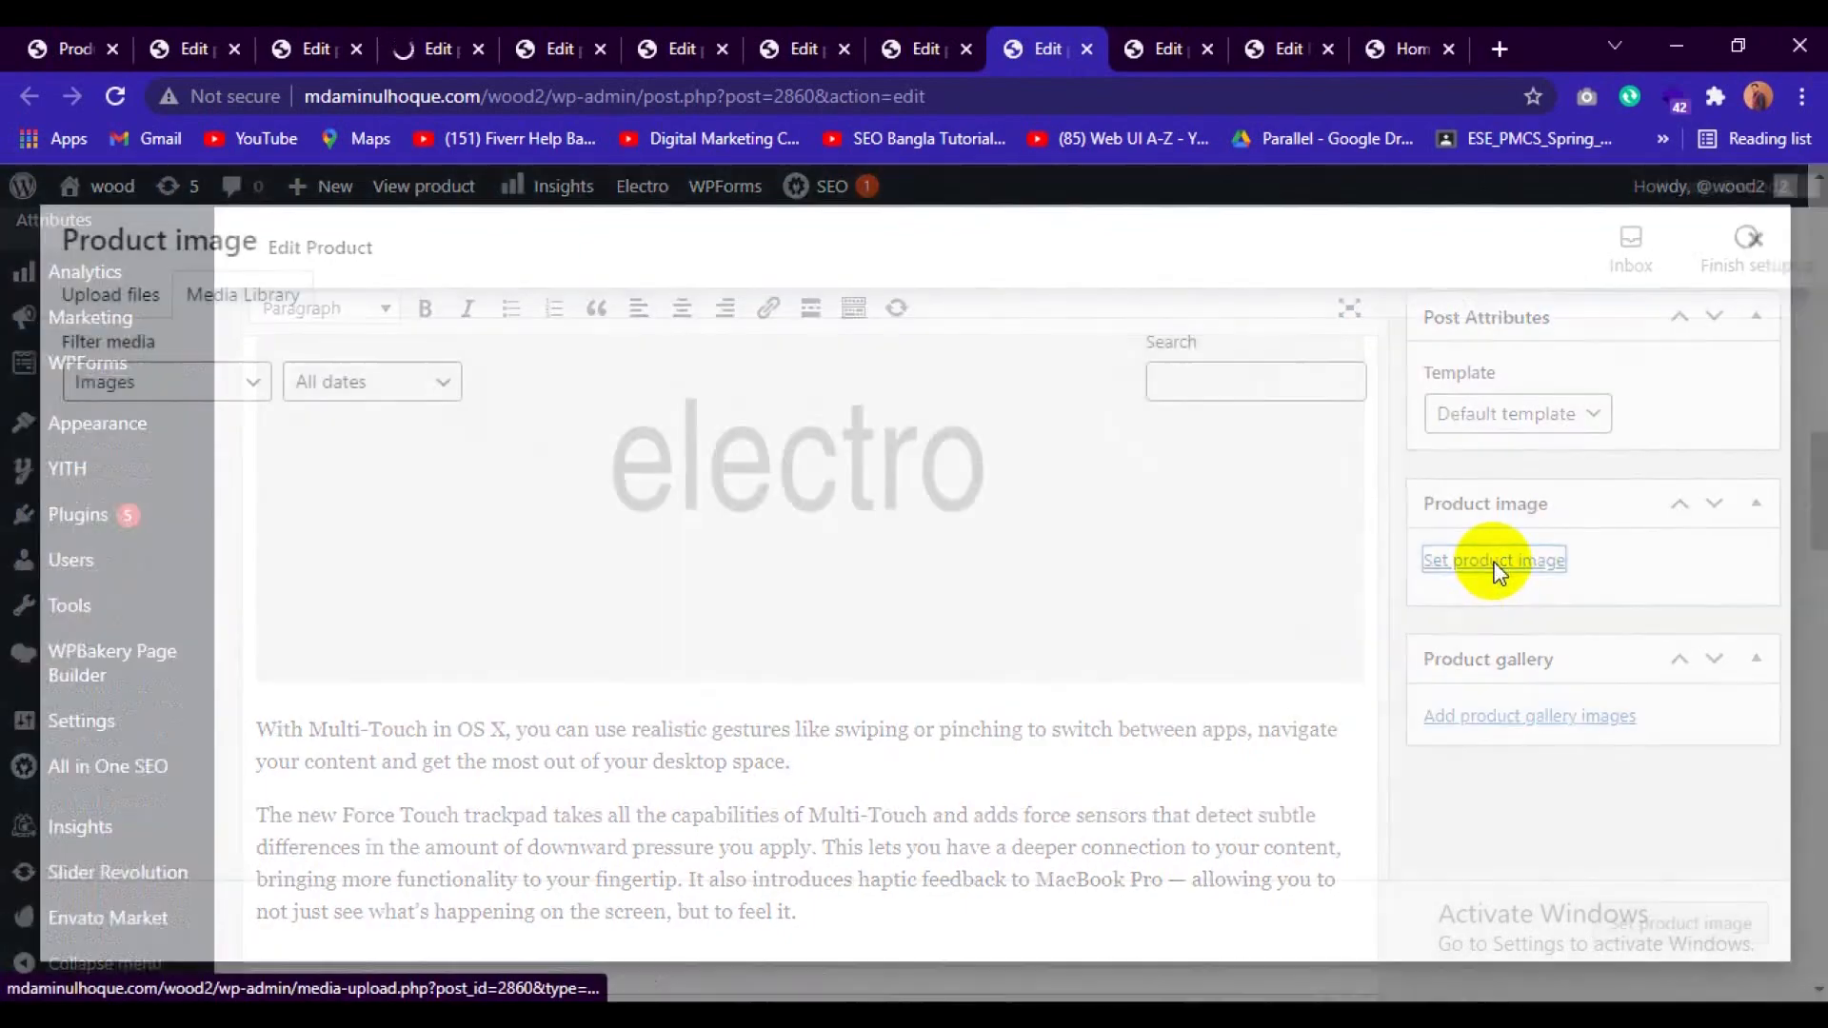
pyautogui.click(1169, 43)
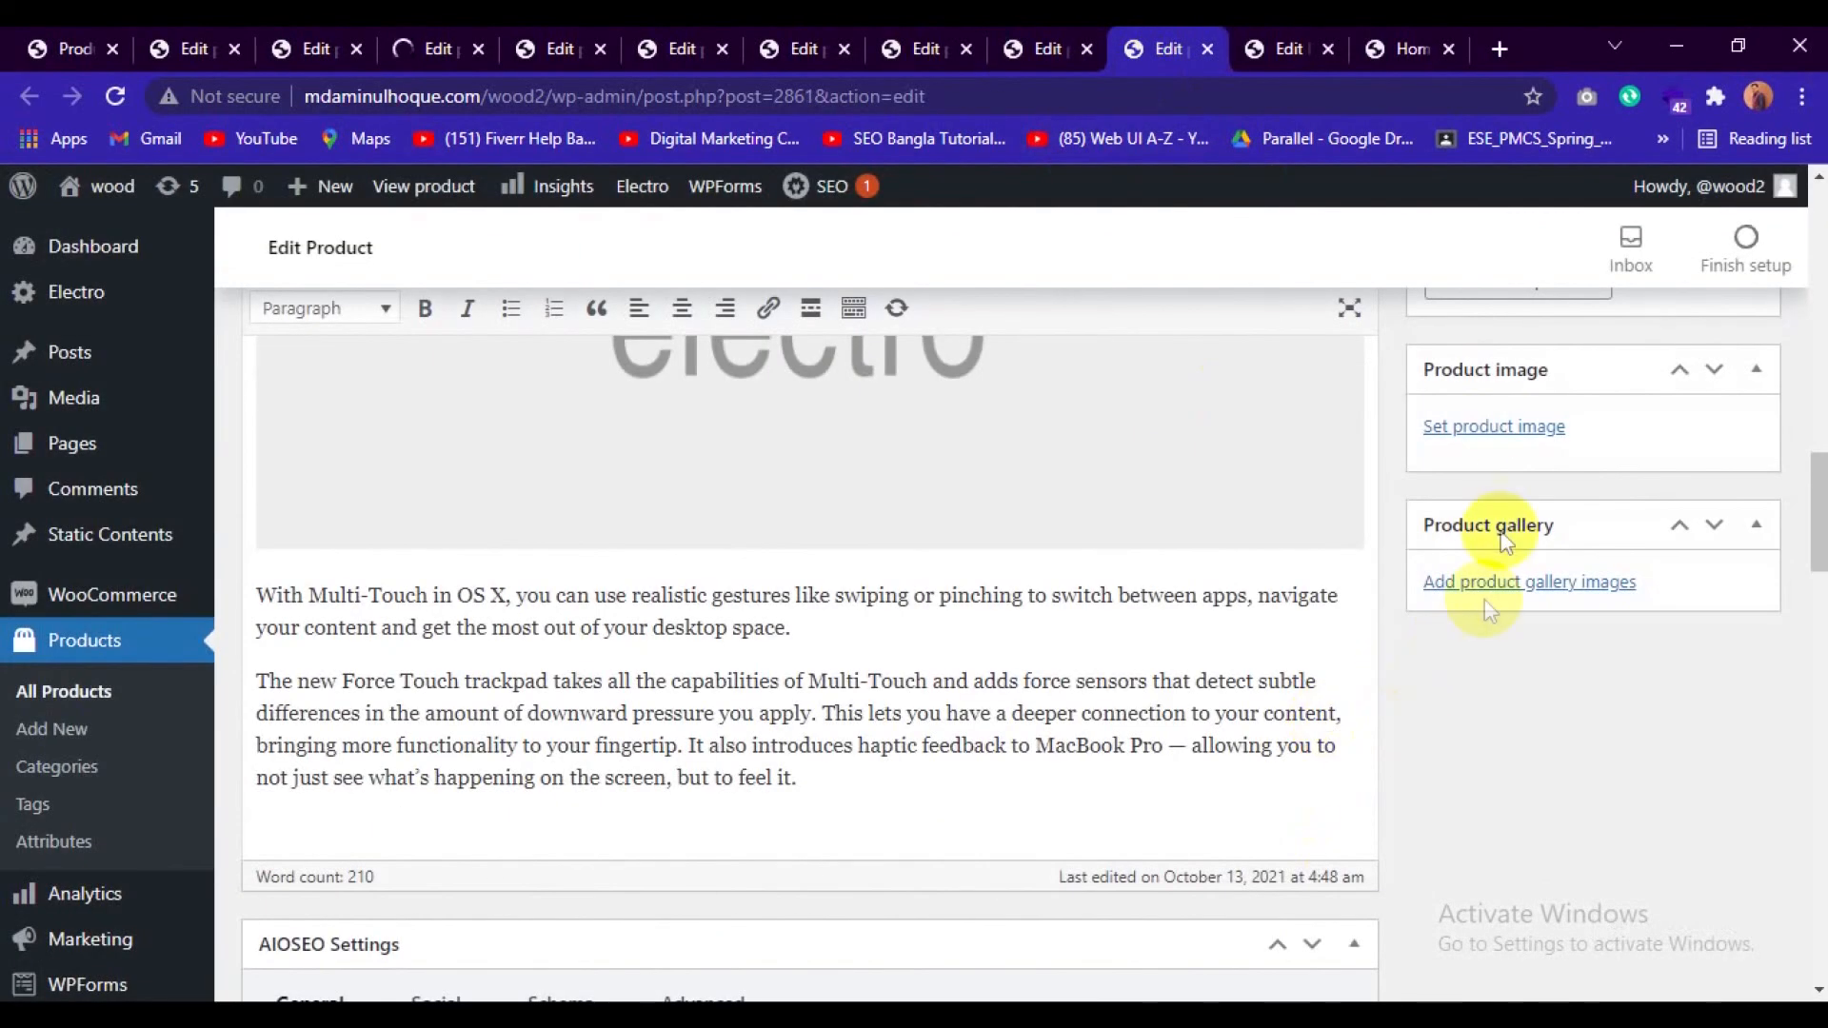
pyautogui.click(1493, 425)
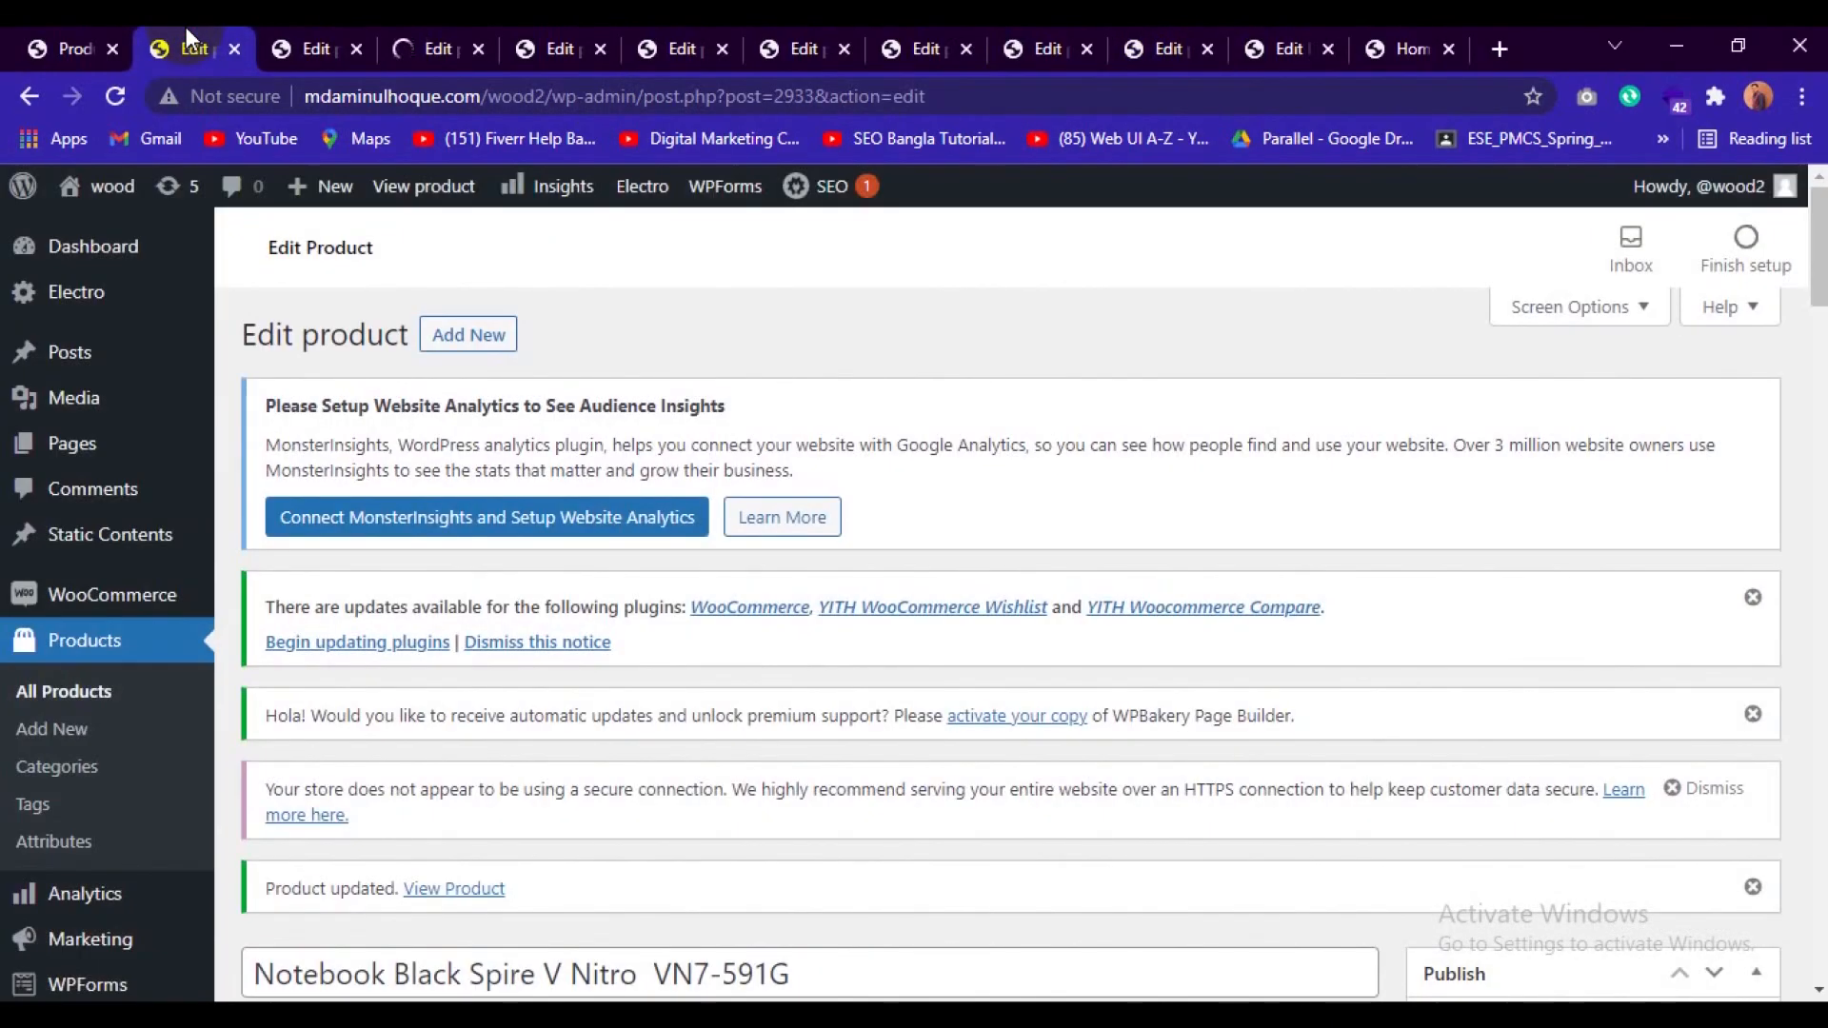
# Check the saved product image and publishing details of Notebook Black Spire V Nitro VN7-591G.
pyautogui.scroll(-10, 803, 742)
pyautogui.scroll(-10, 1018, 816)
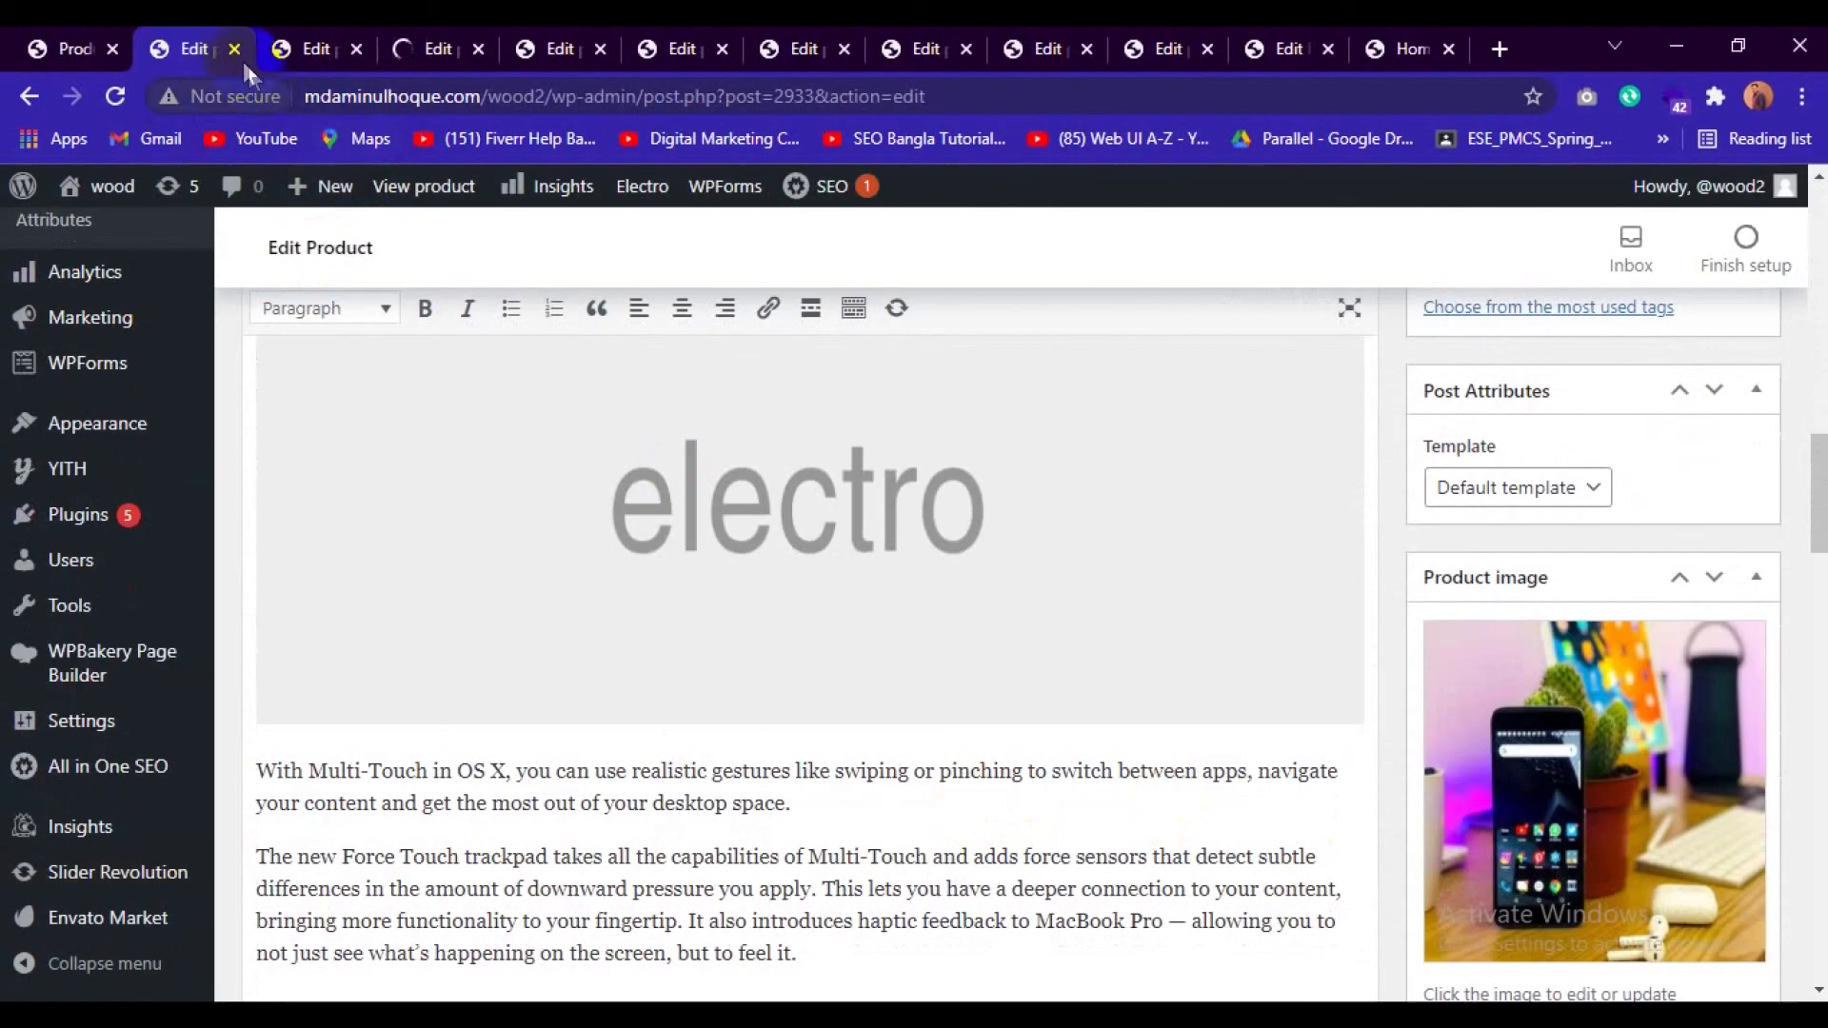
pyautogui.scroll(5, 1128, 760)
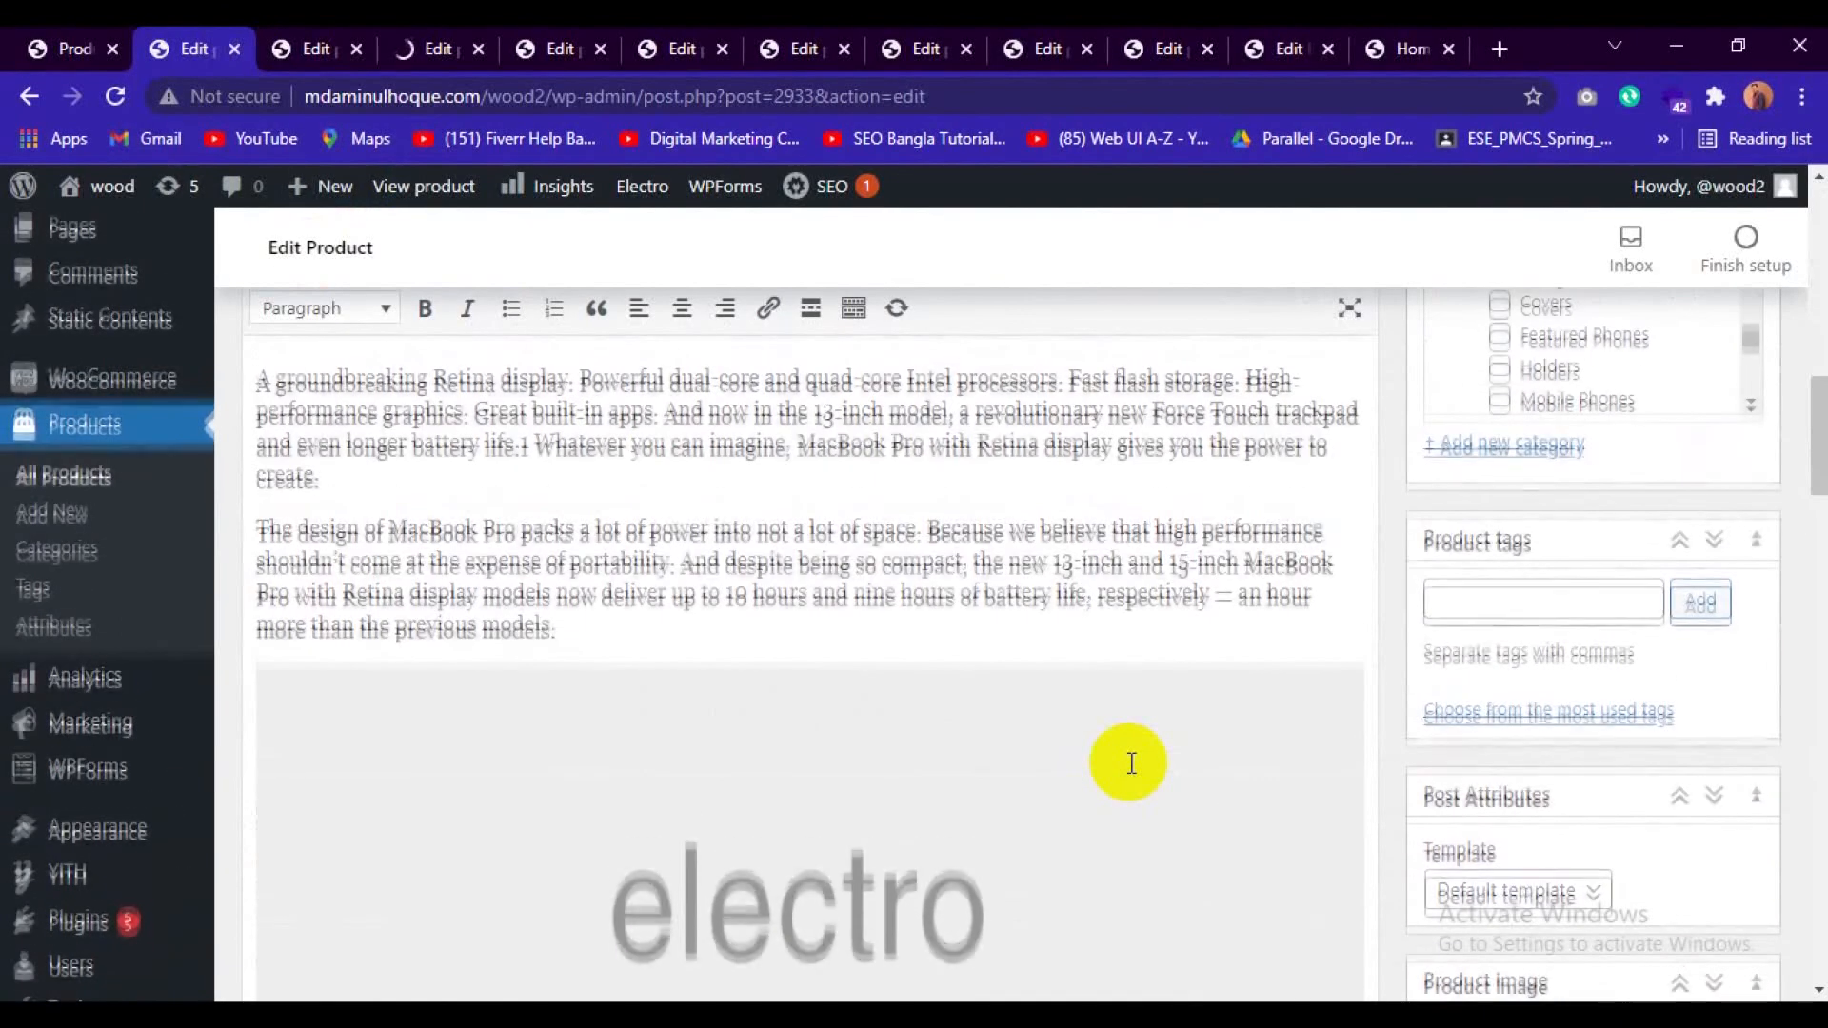
pyautogui.scroll(10, 1131, 762)
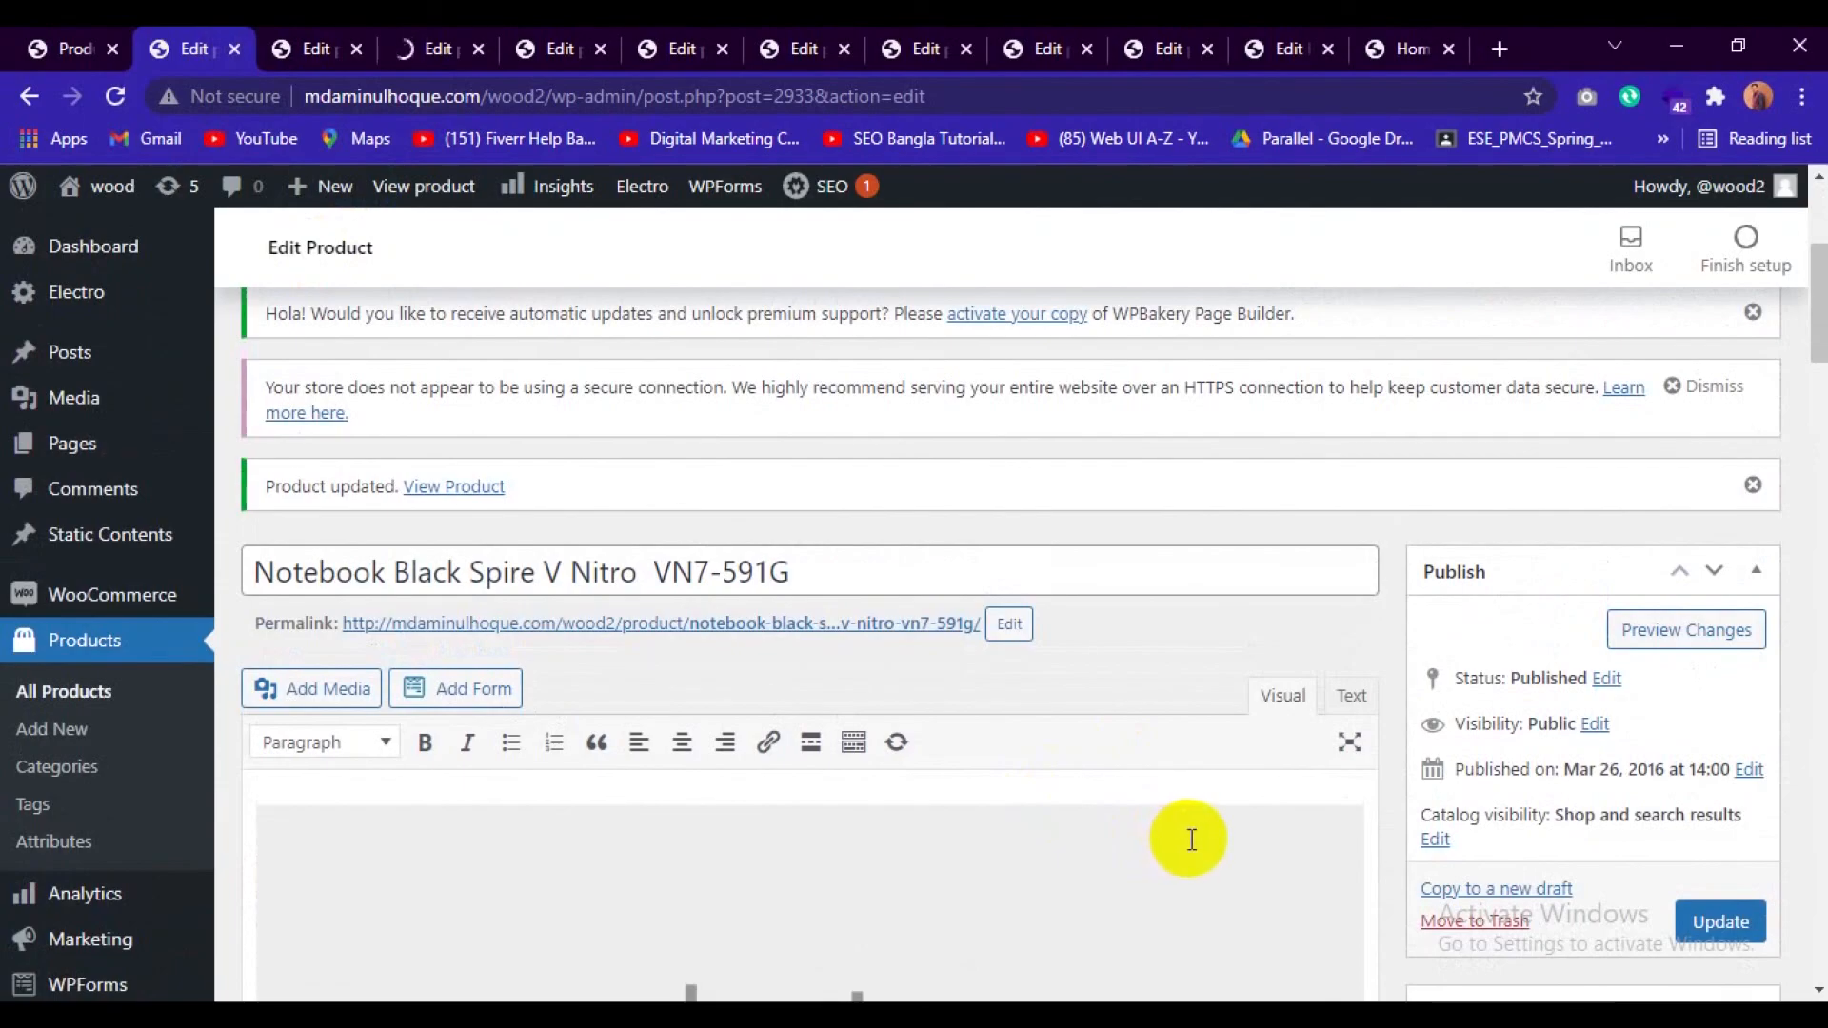
pyautogui.scroll(-2, 1191, 838)
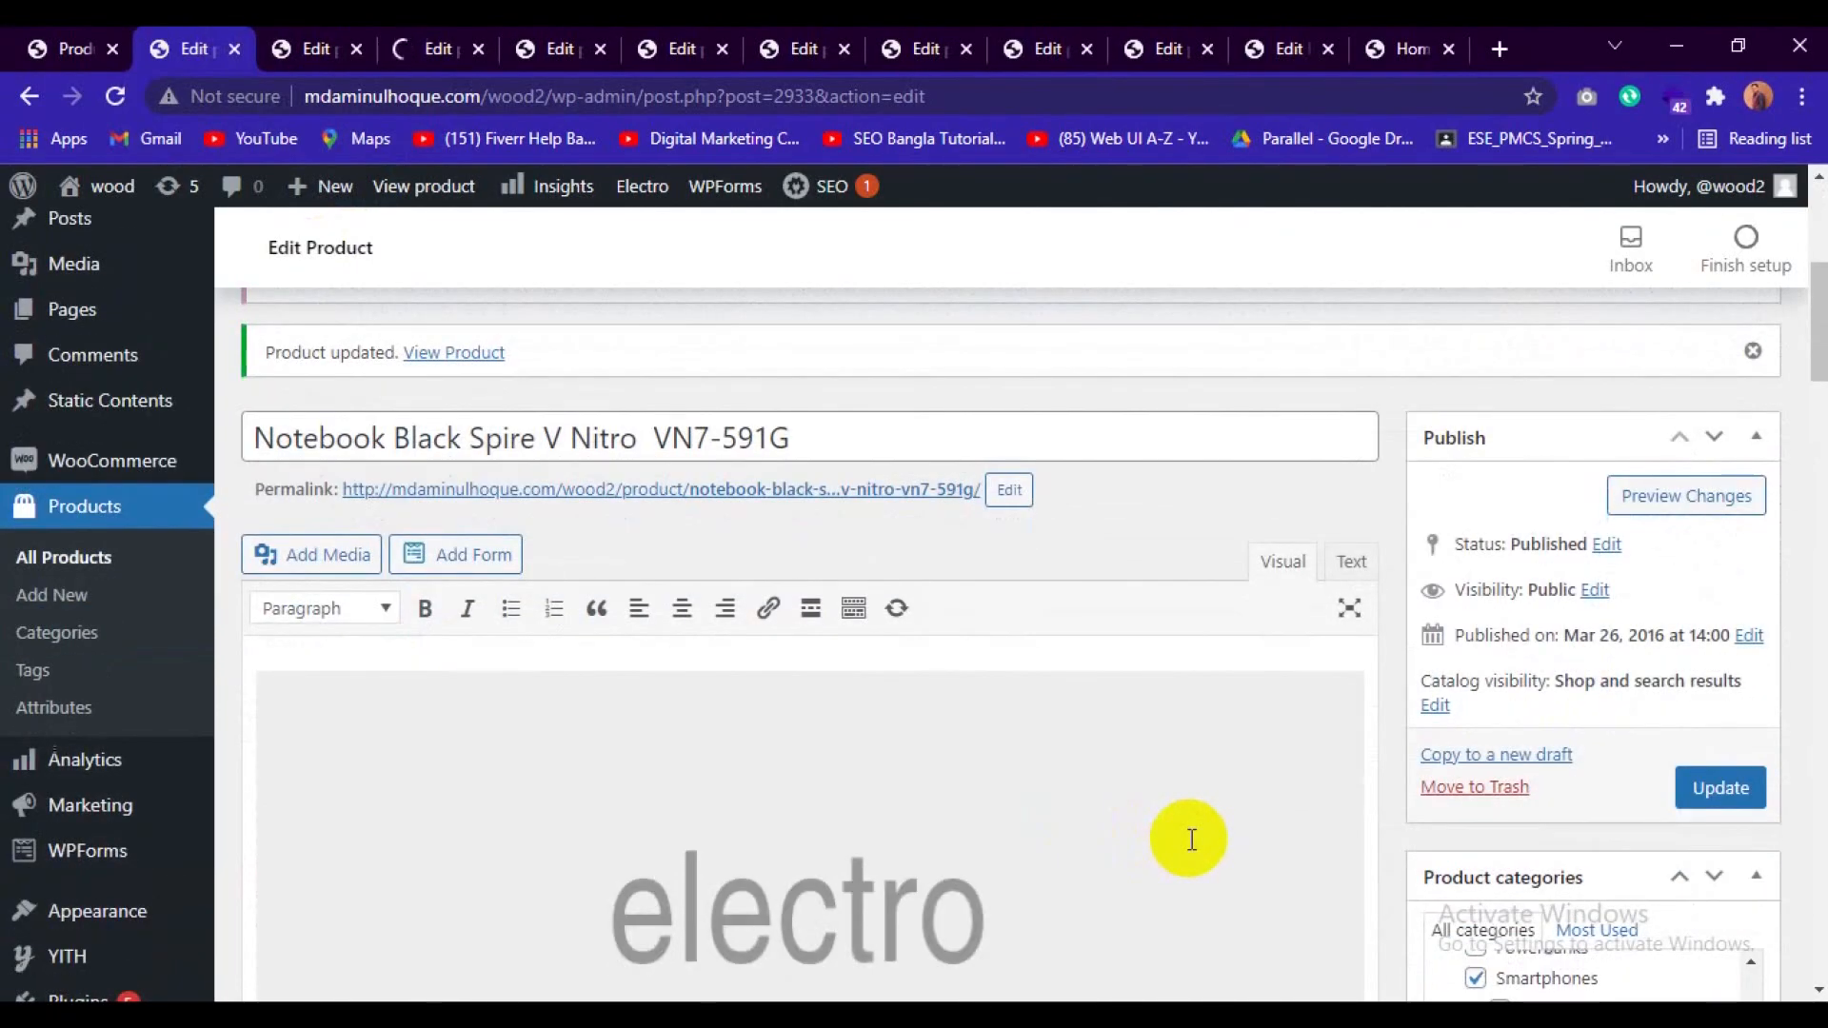
pyautogui.scroll(6, 1191, 839)
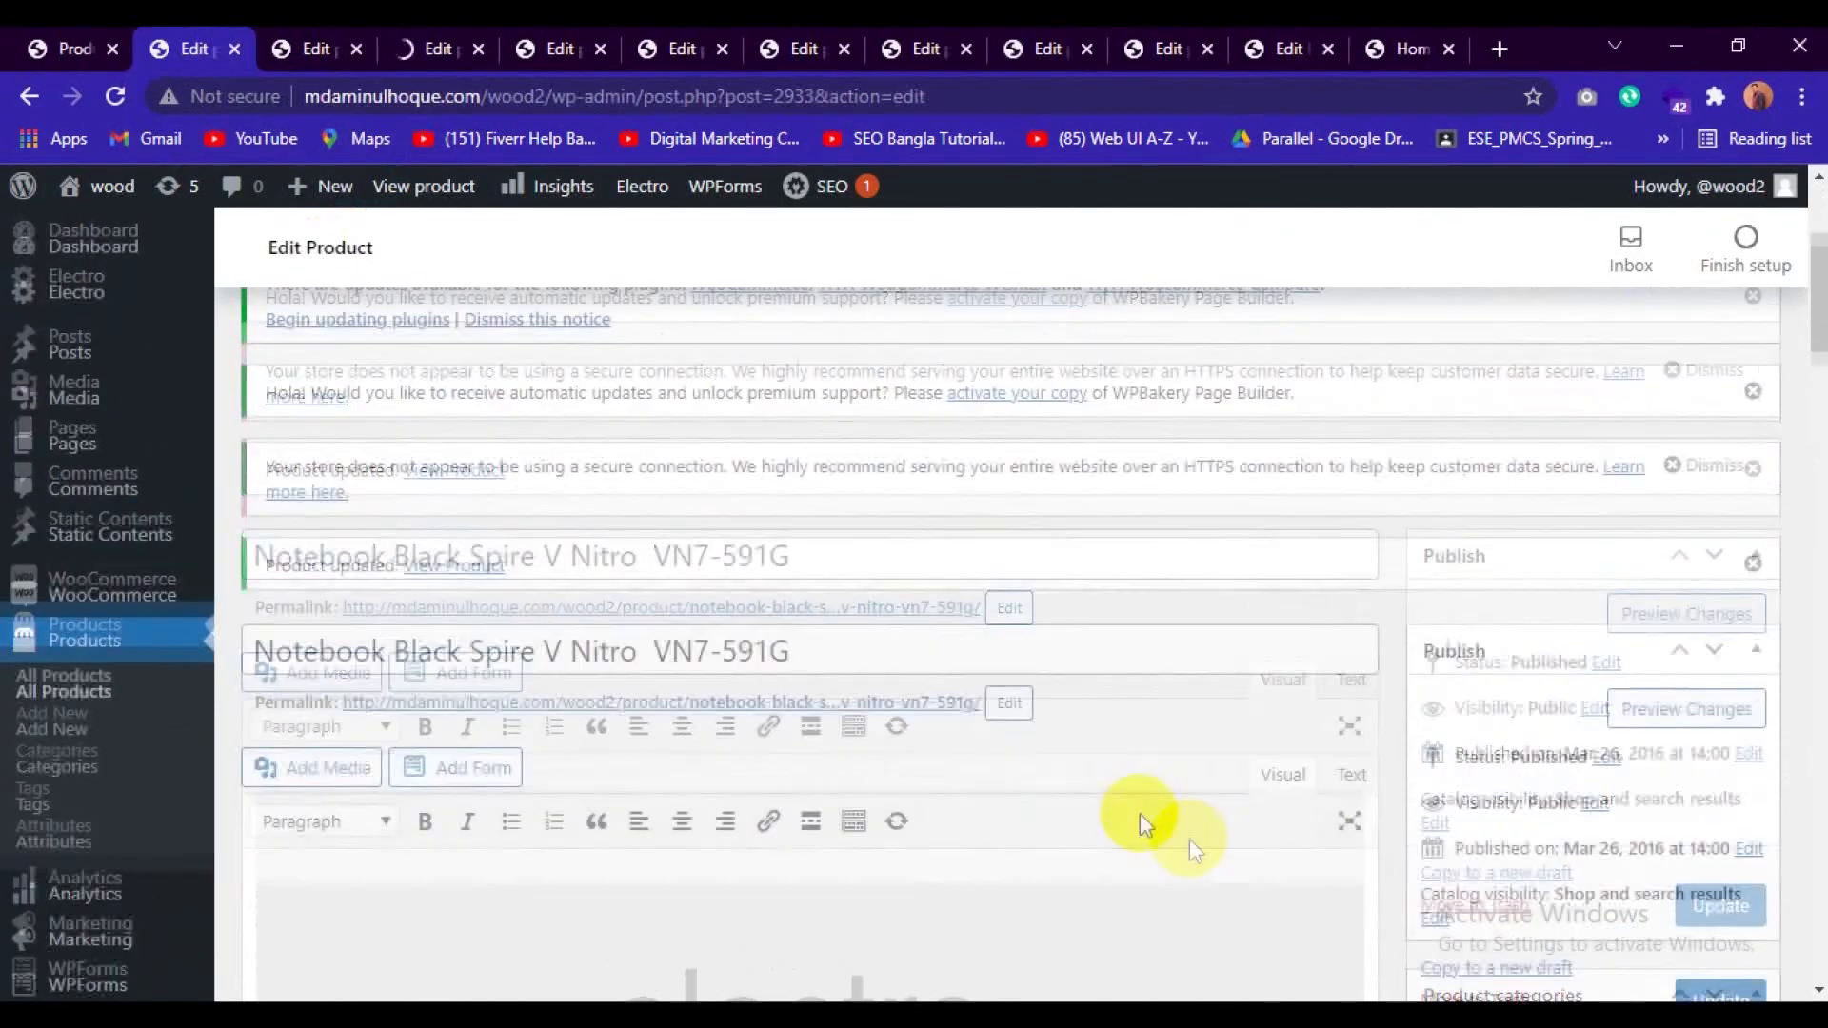